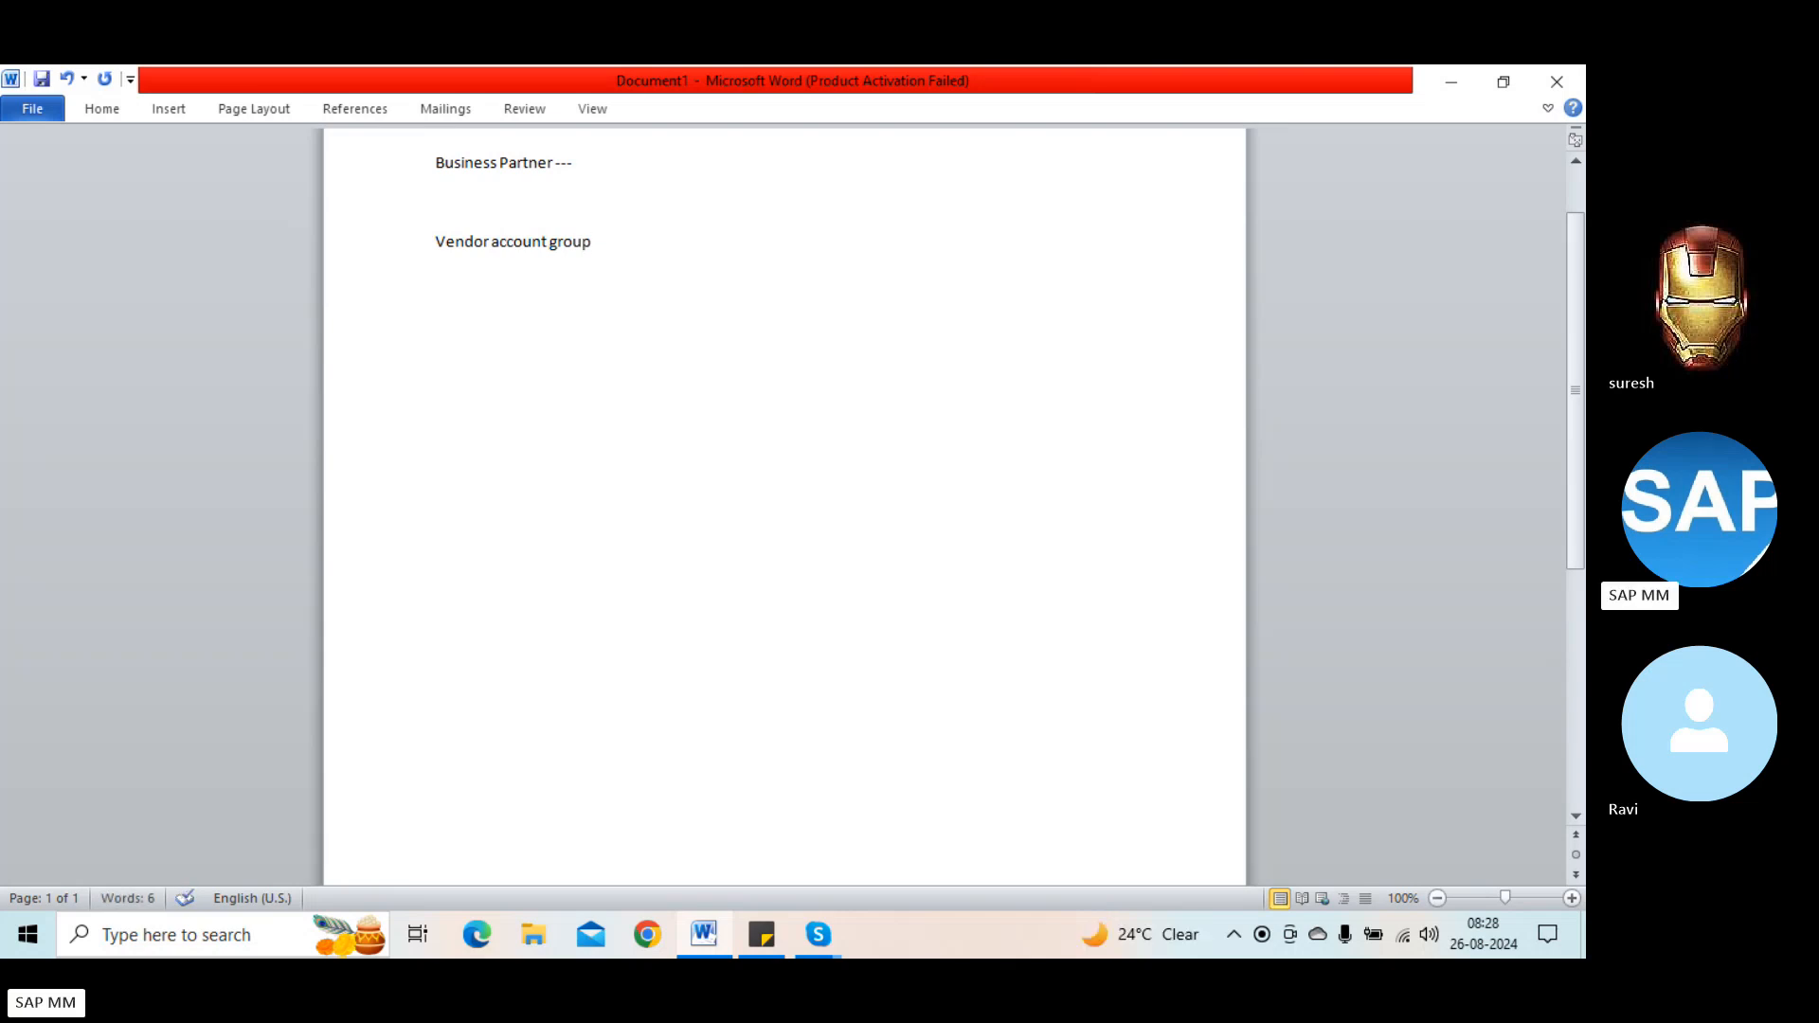
Step: Add the line "ECC ---→ Vendor master record --- Vendor account group" below the Vendor account group line
type("ECC -")
type("----")
type("> Vendor ma")
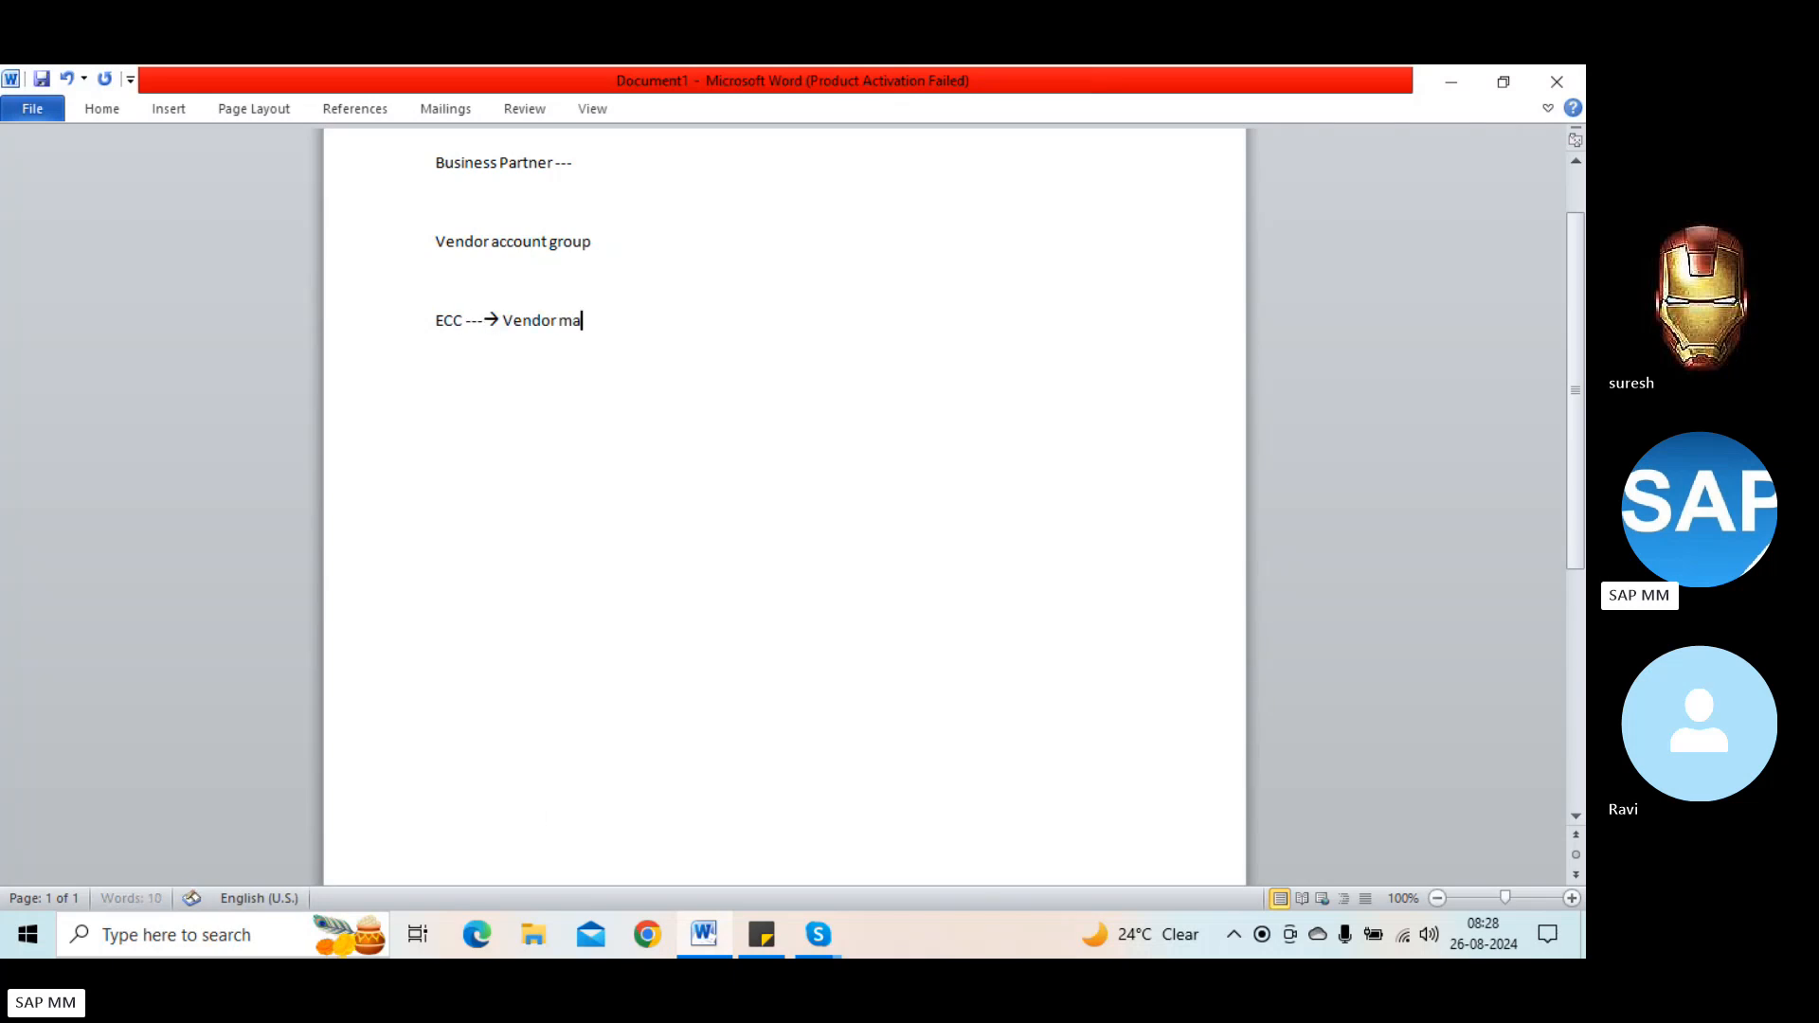
type("ster record --- Vendor")
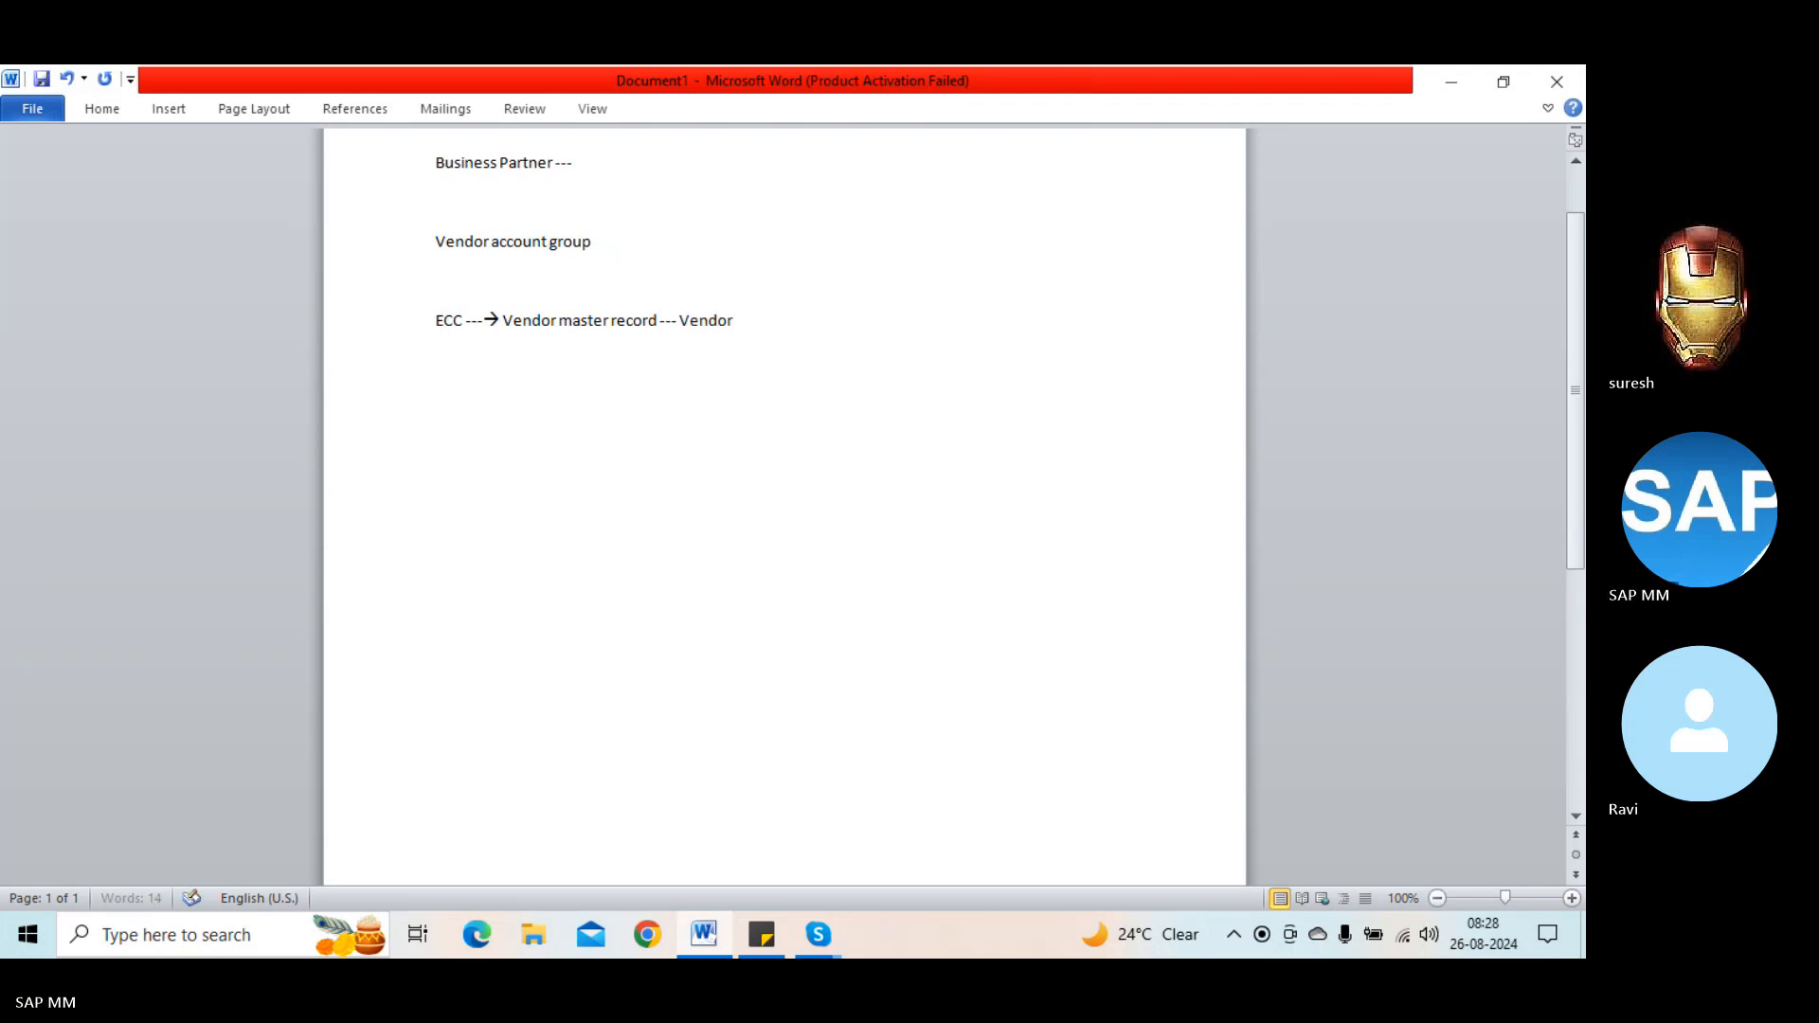
type(" account grou")
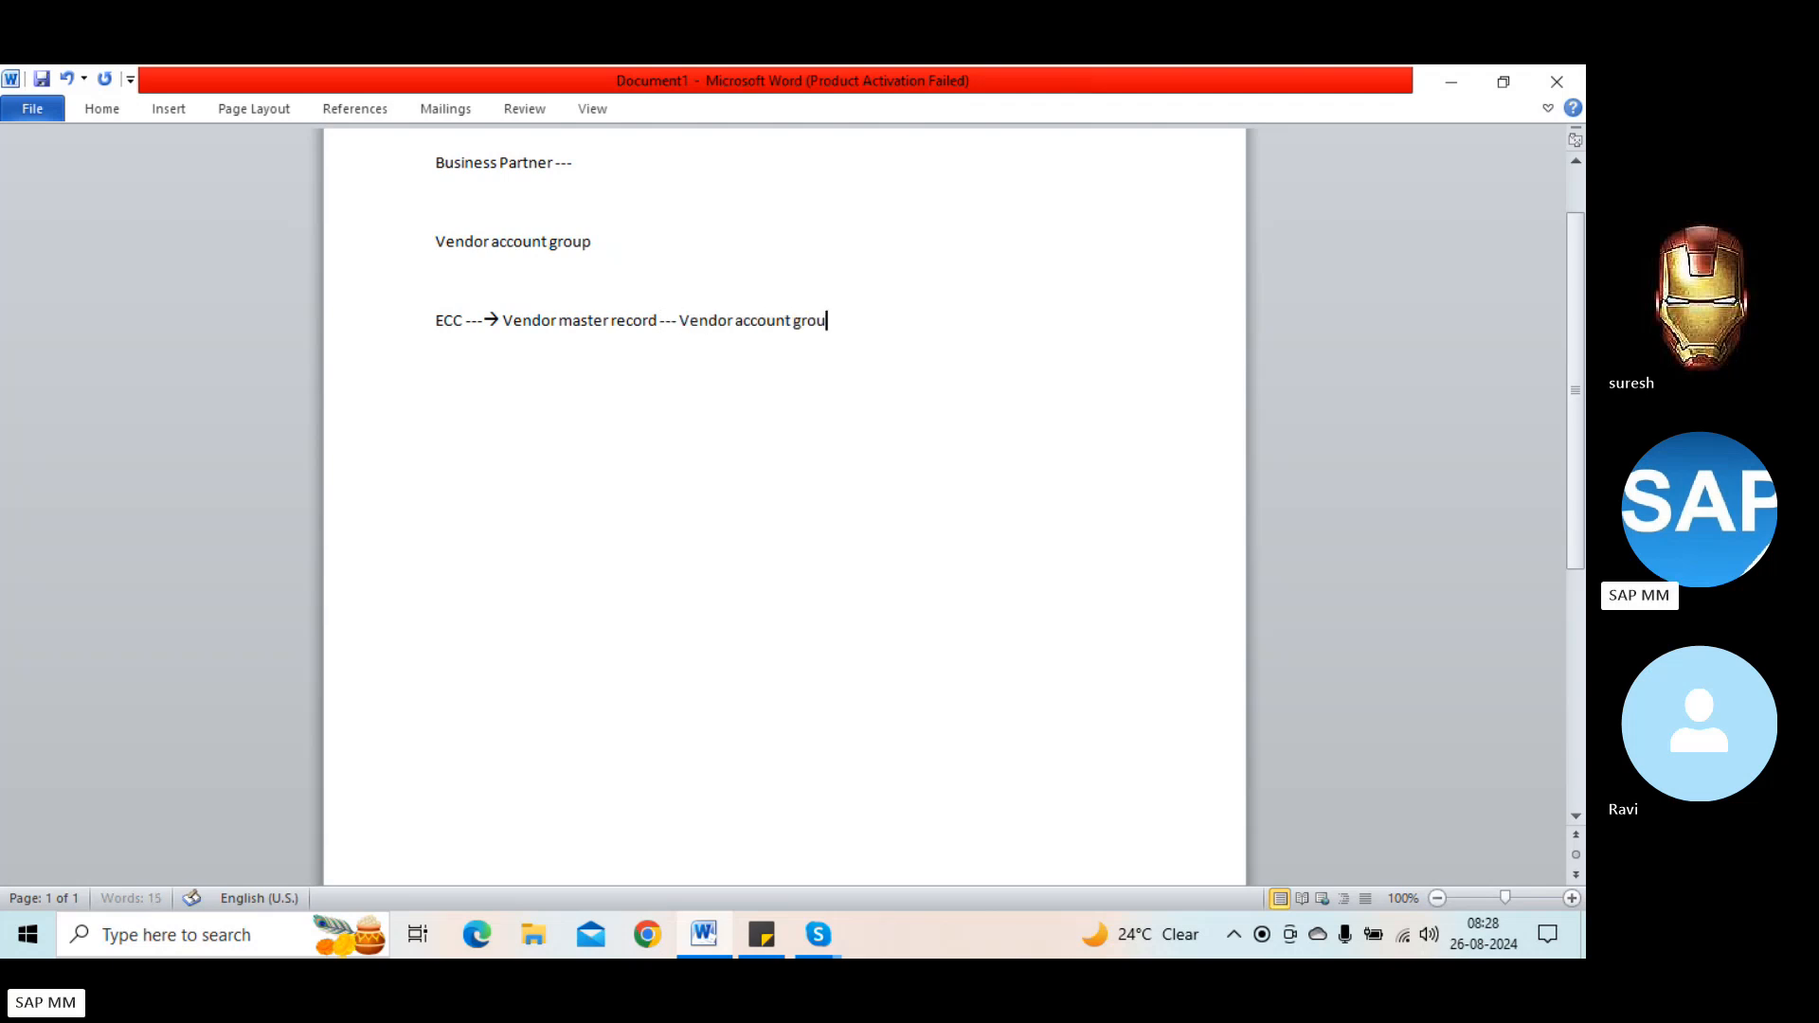
type("p")
key("Return")
key("Return")
Step: Add an "ECC ----" heading with the line "XK01,XK02,XK03 ---- Central" beneath it
type("ECC ----")
key("Return")
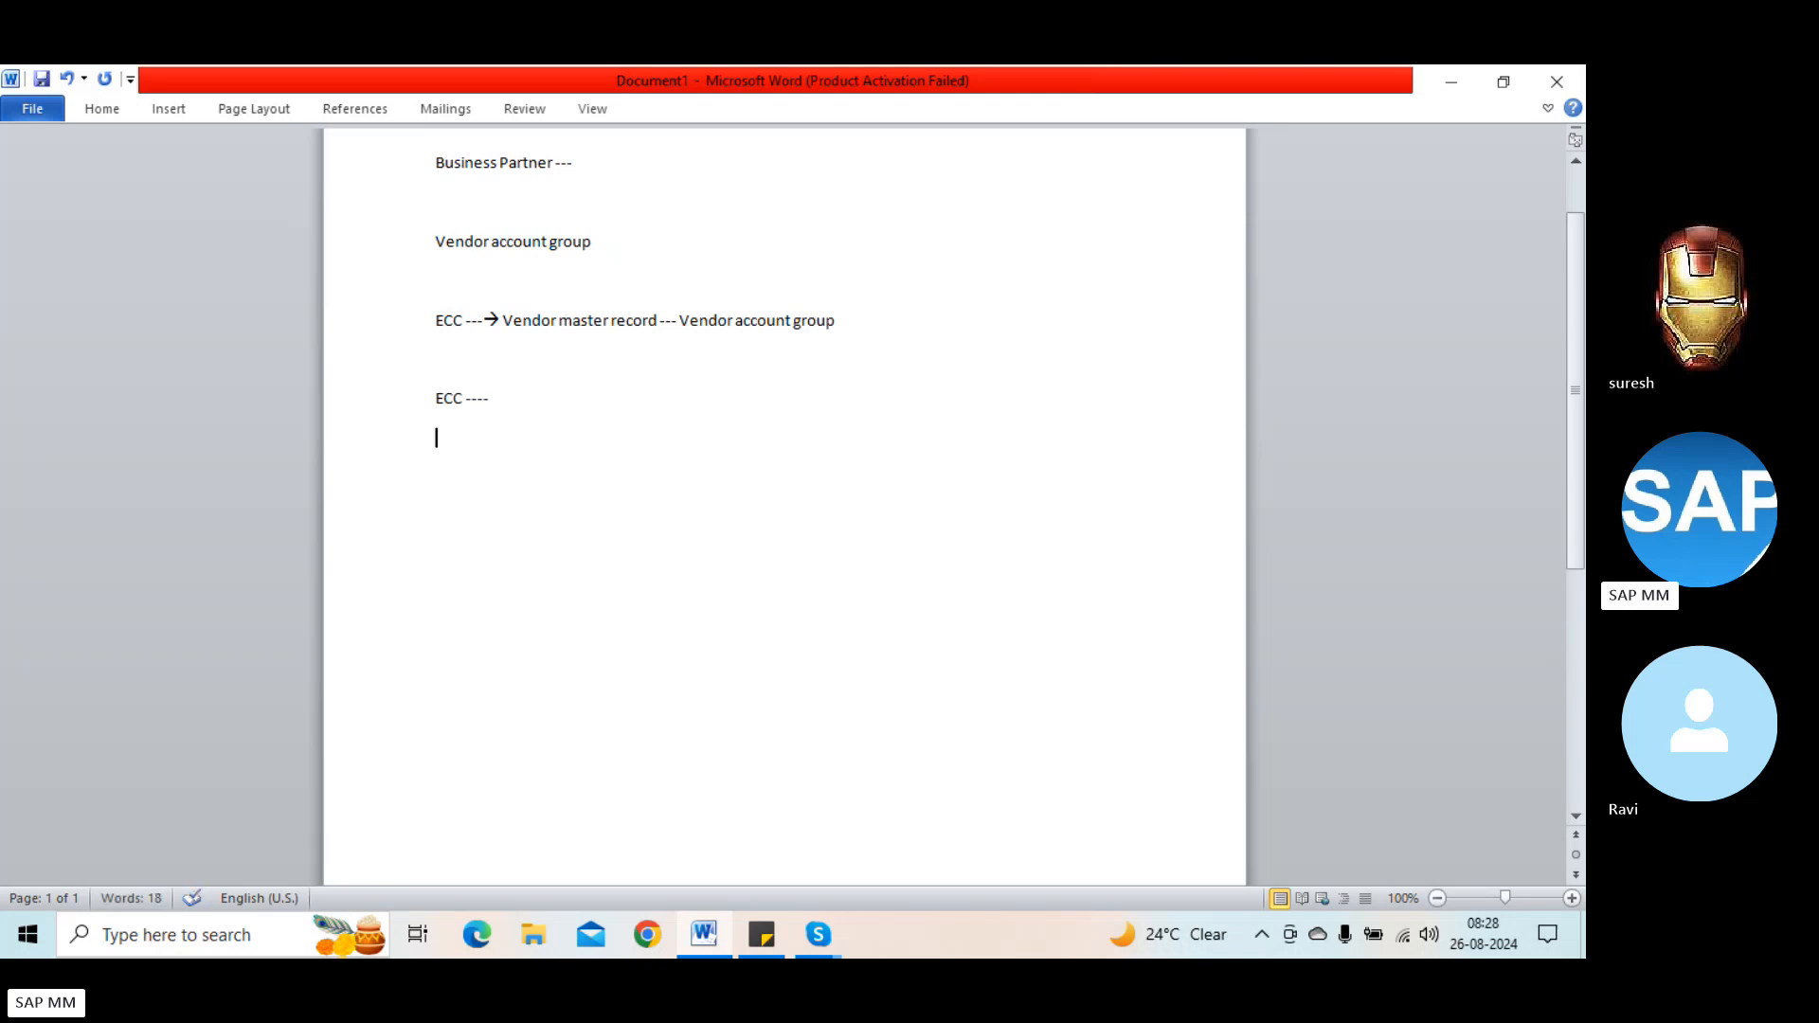
type("XK01,XK")
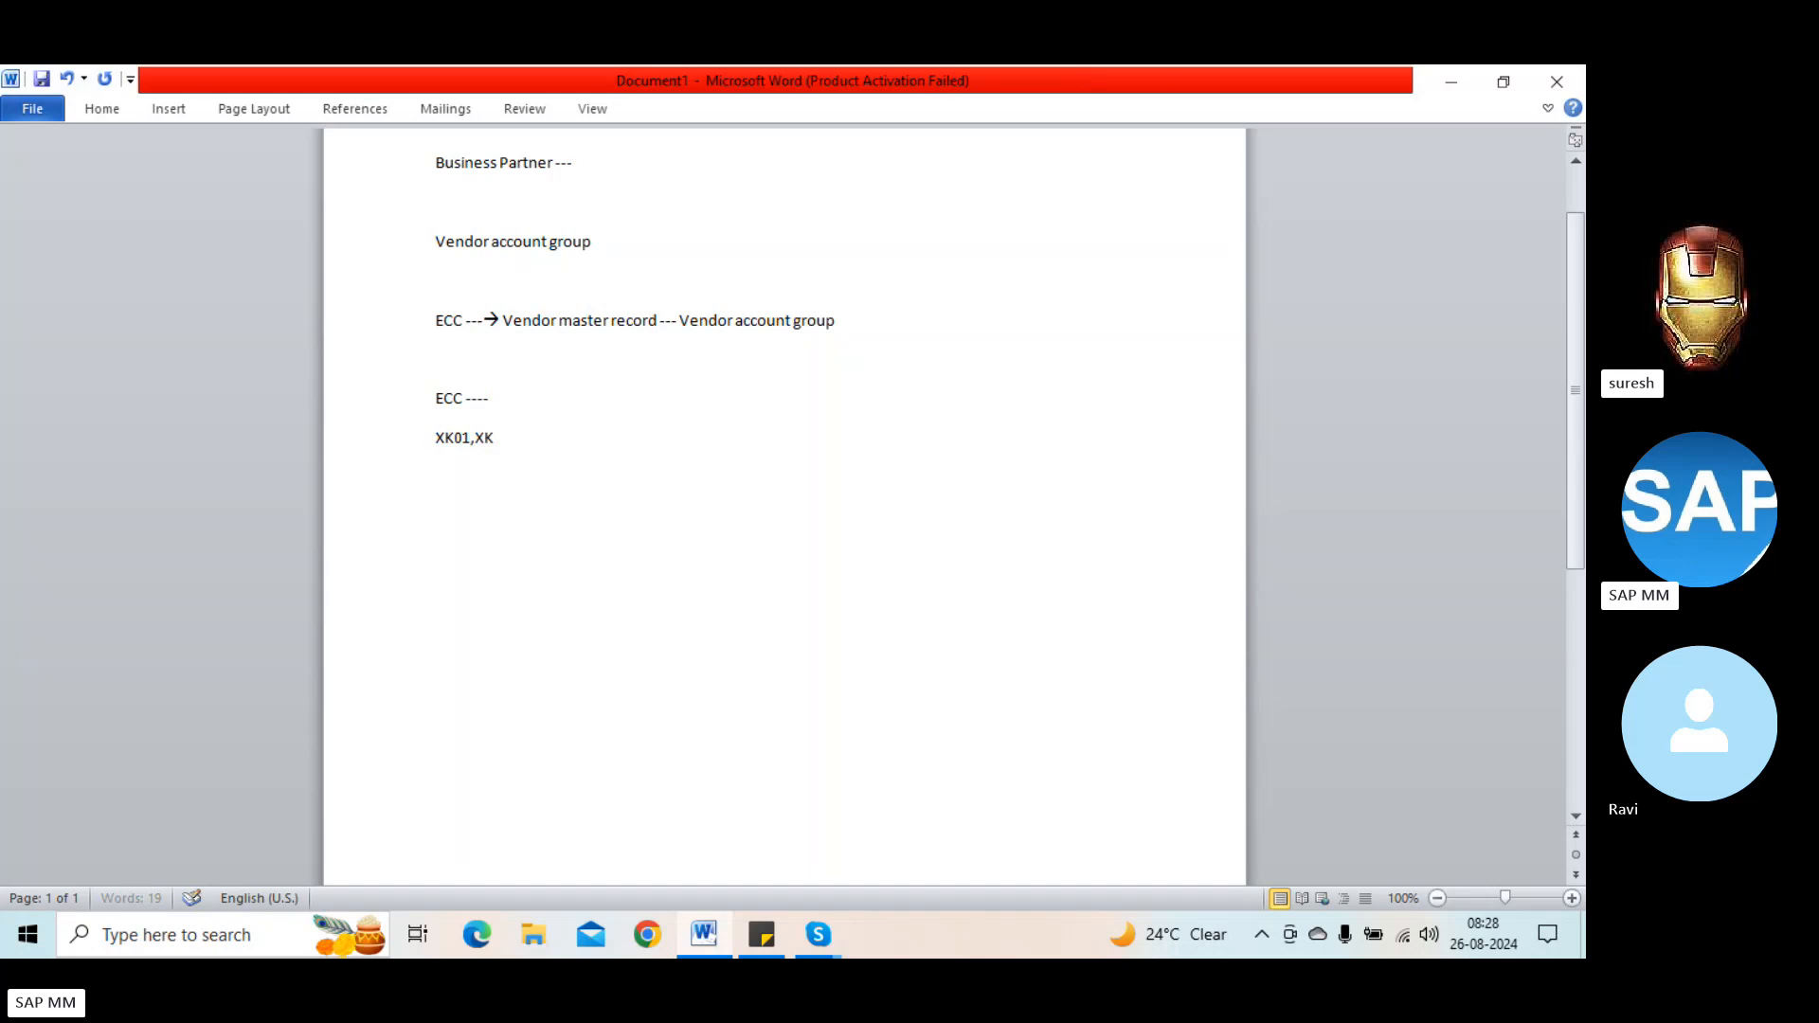
type("02,X")
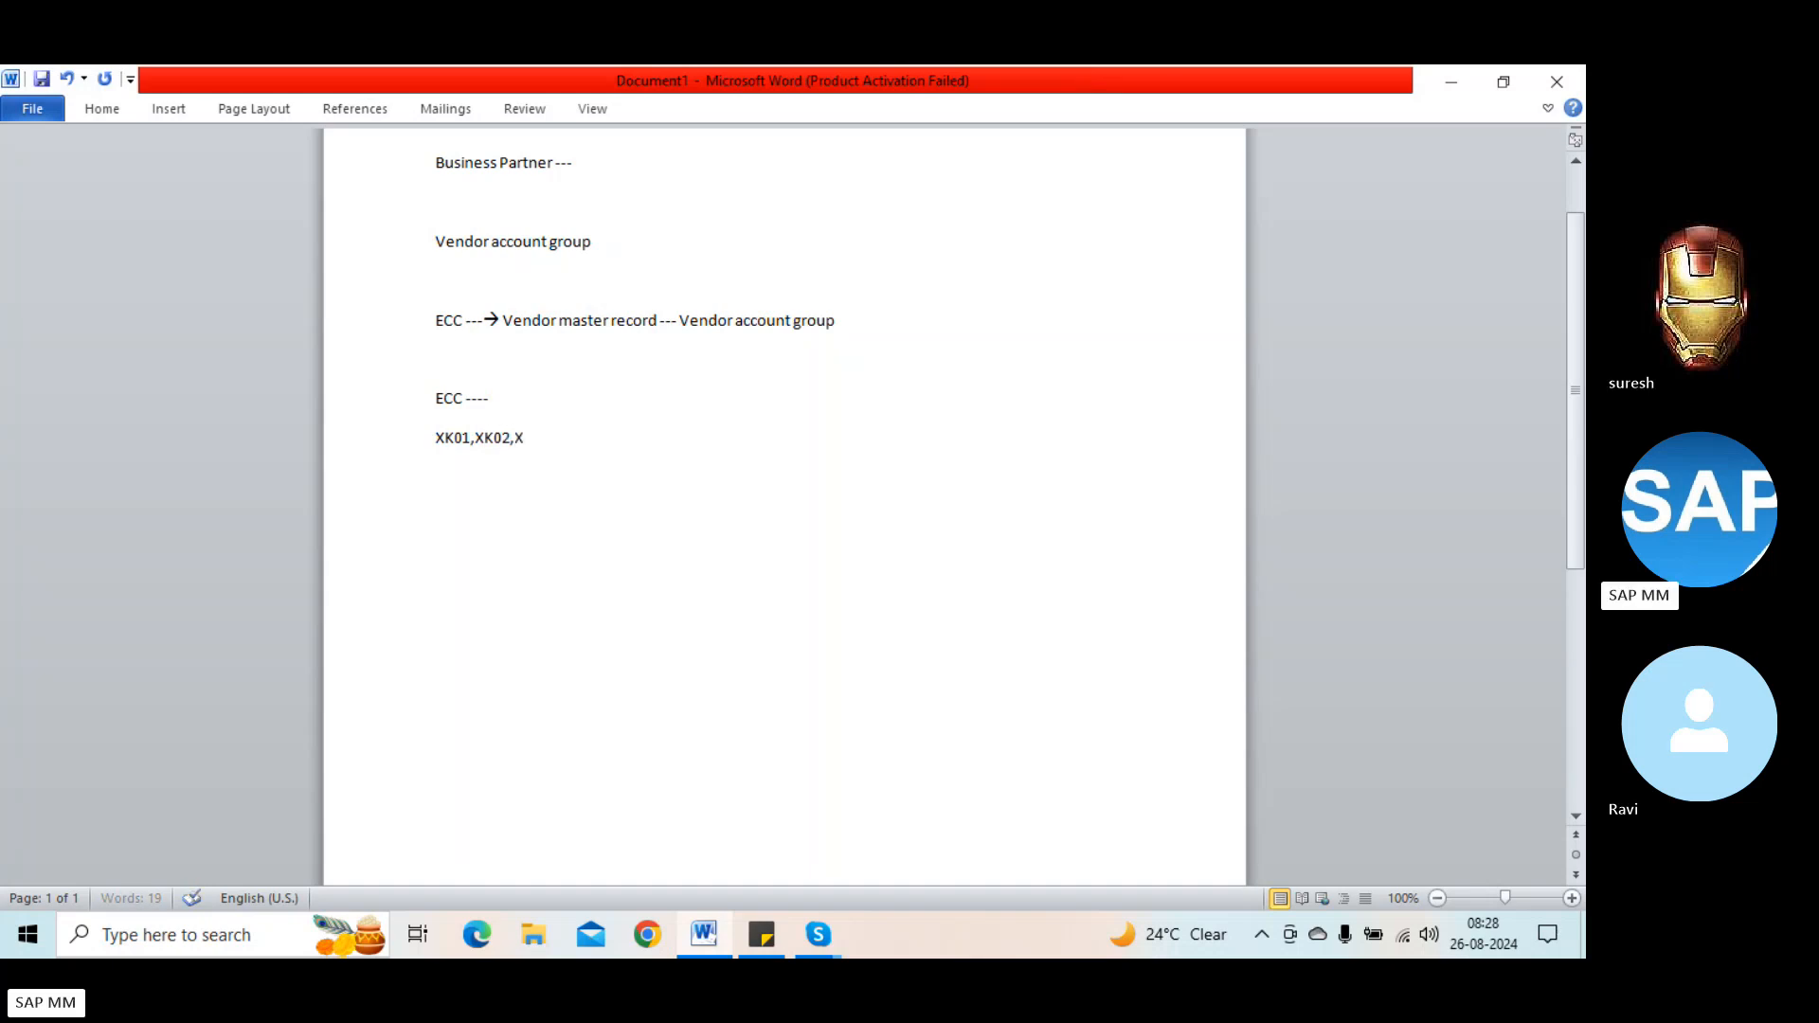
type("K03 ---- Central")
key("Return")
Step: Add the lines "MK01, MK02, MK03 – Purchasing data" and "FK01, FK02,FK03 --- Company code data" under the XK line
type("MK01, M")
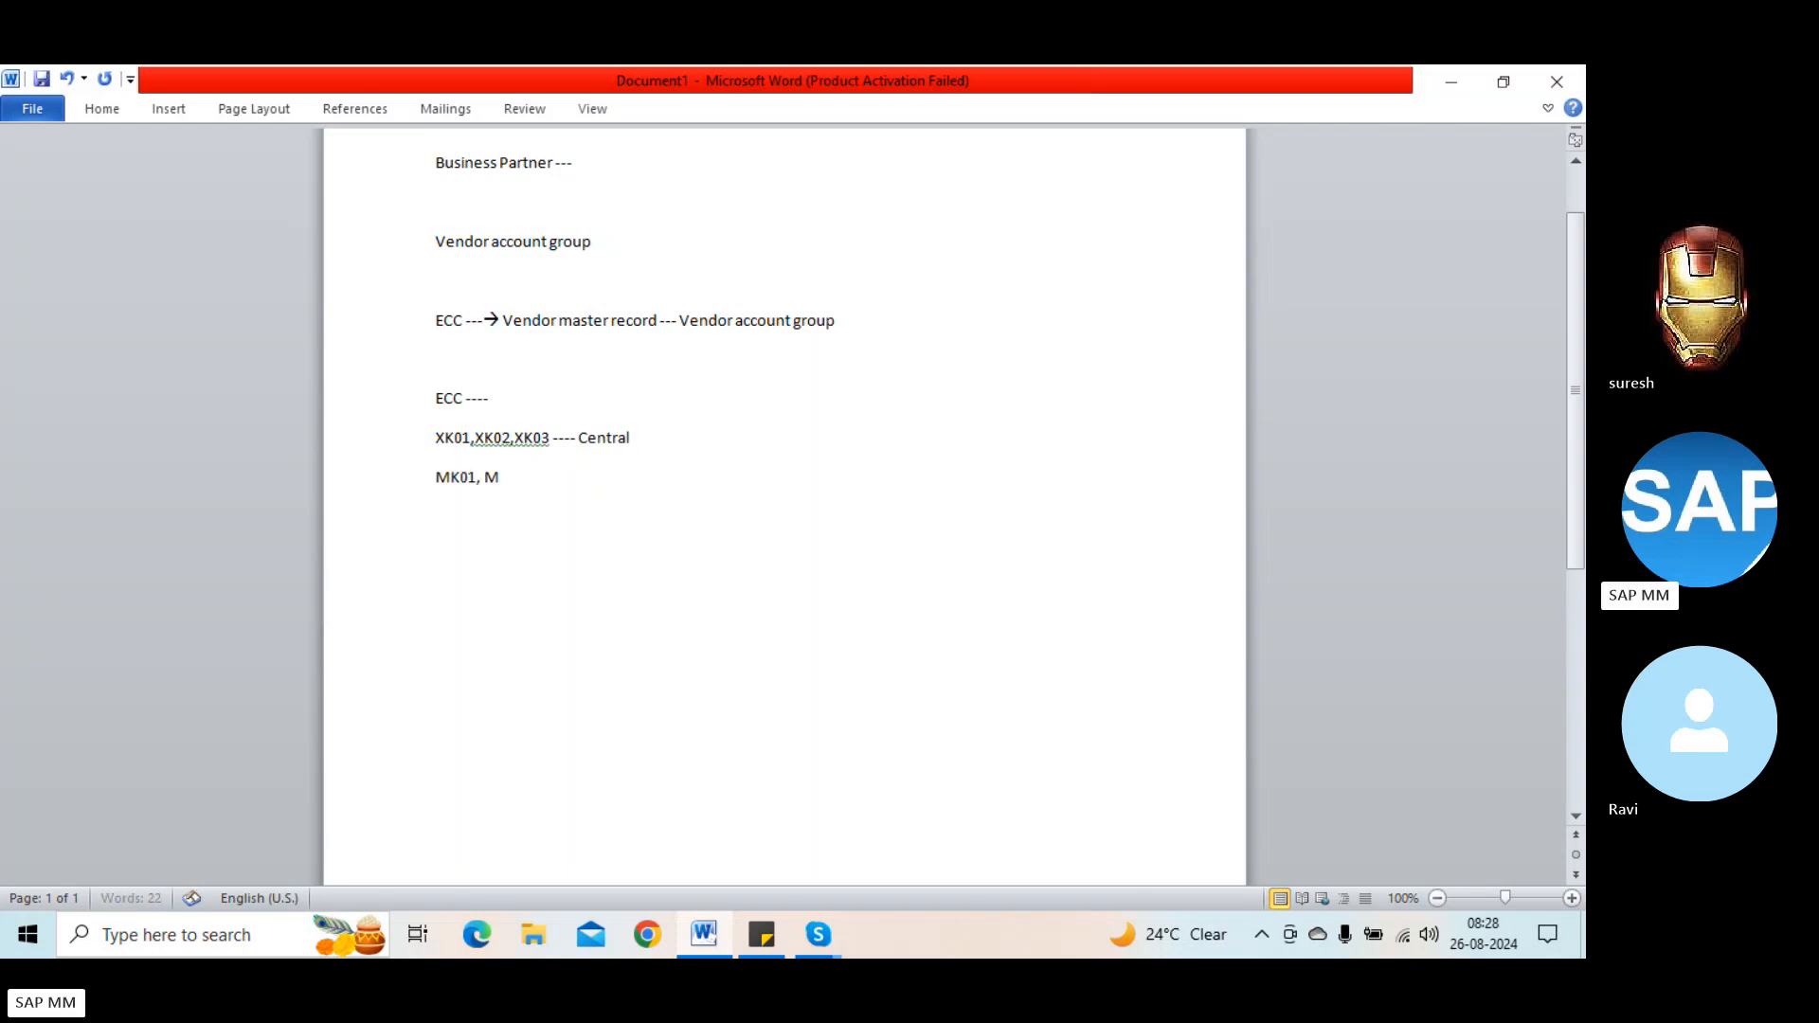
type("K02, MK")
type("03 -")
type("- Purchasing d")
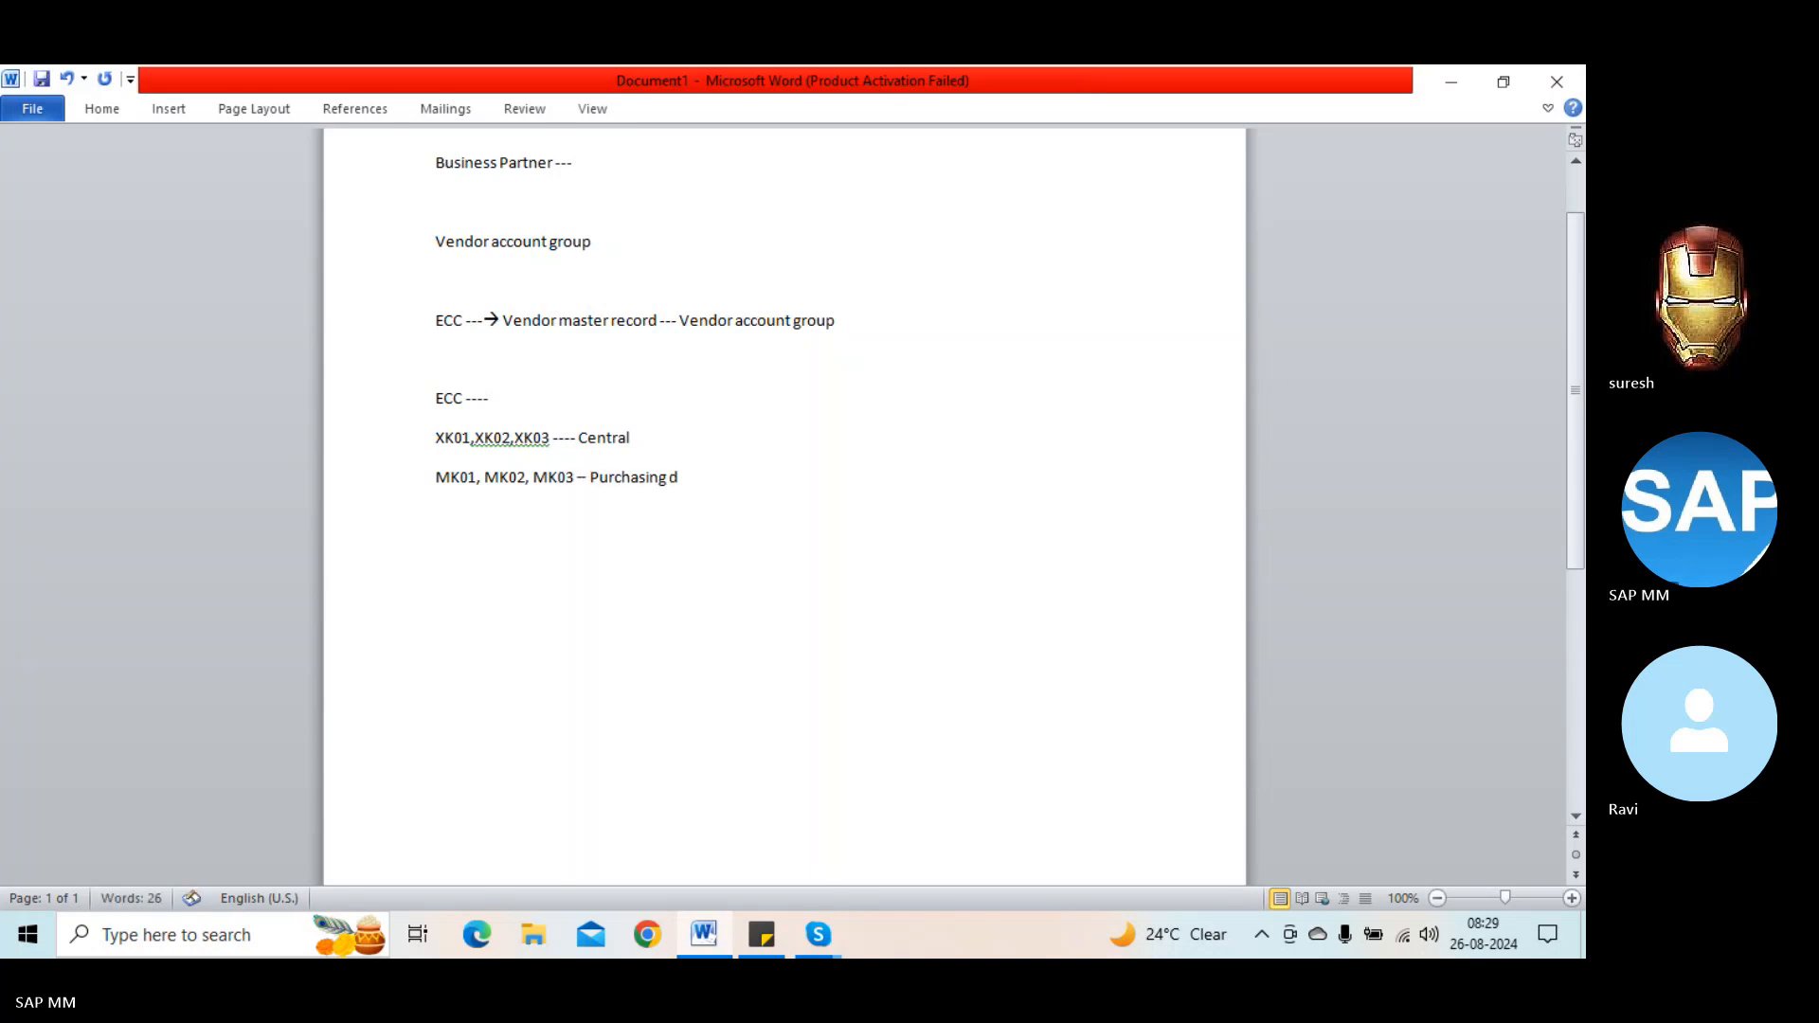
type("ataFK")
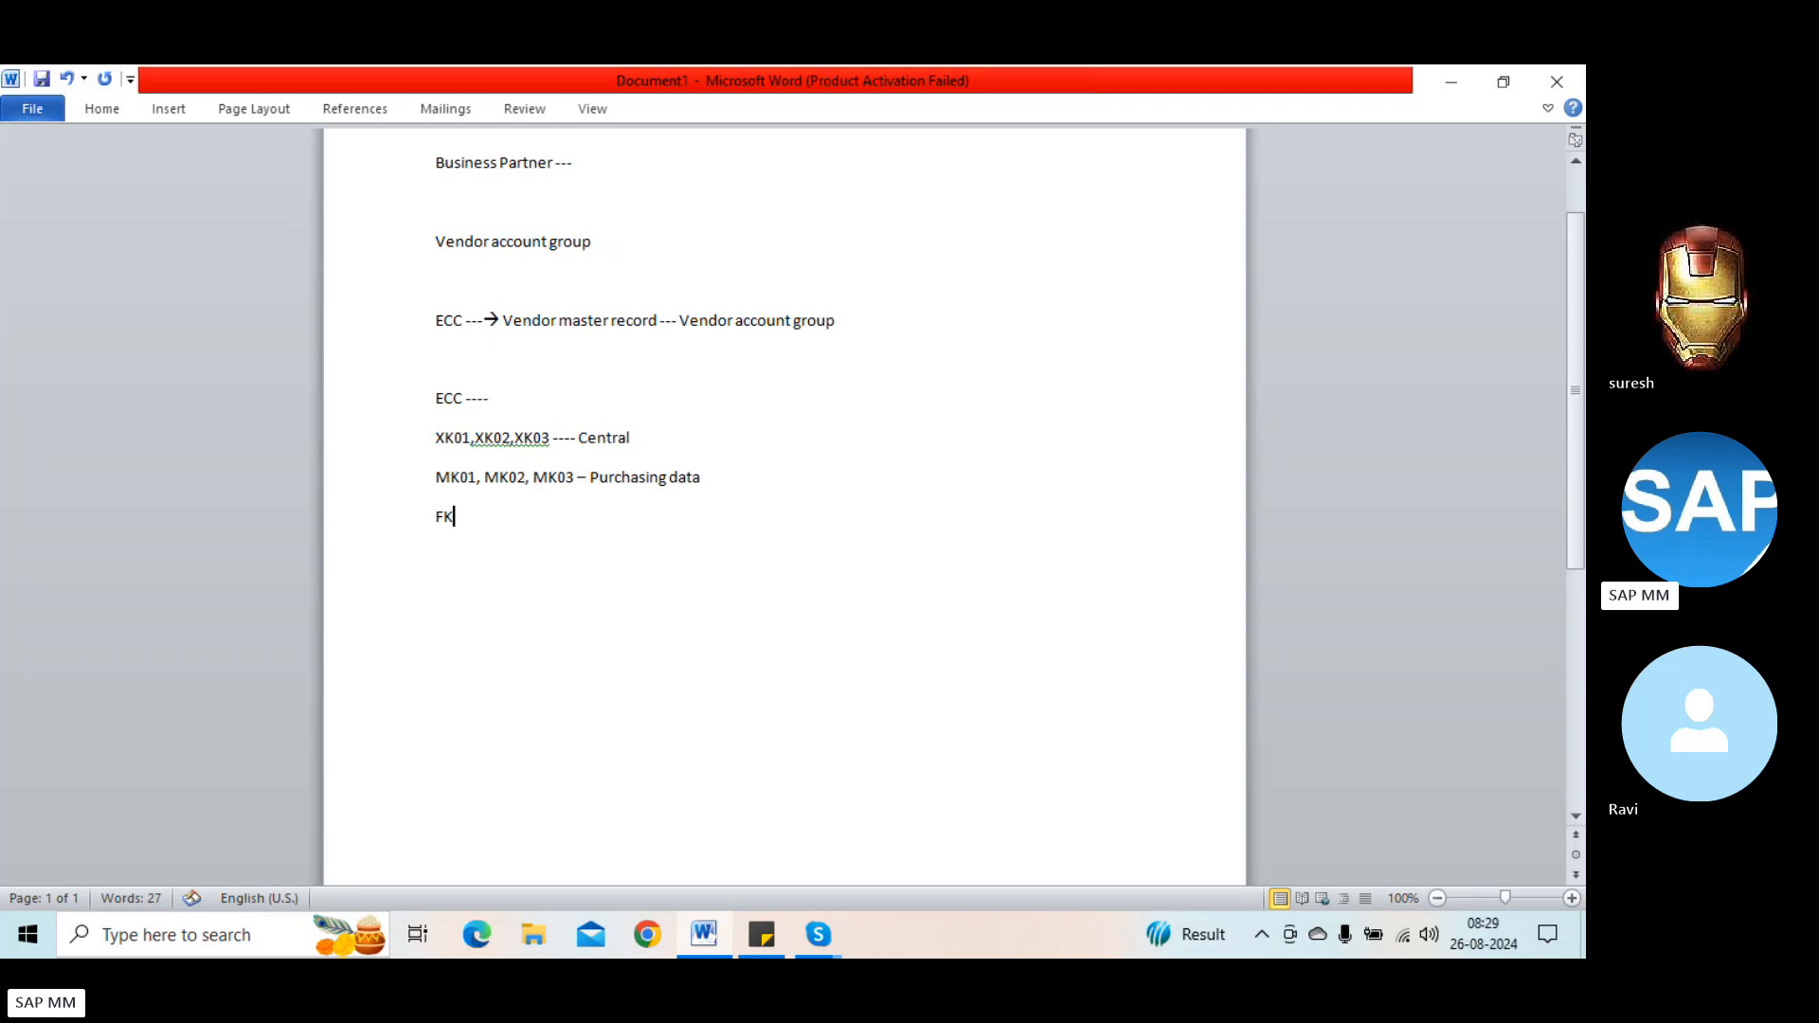
type("01, FK02,FK03 --- Company c")
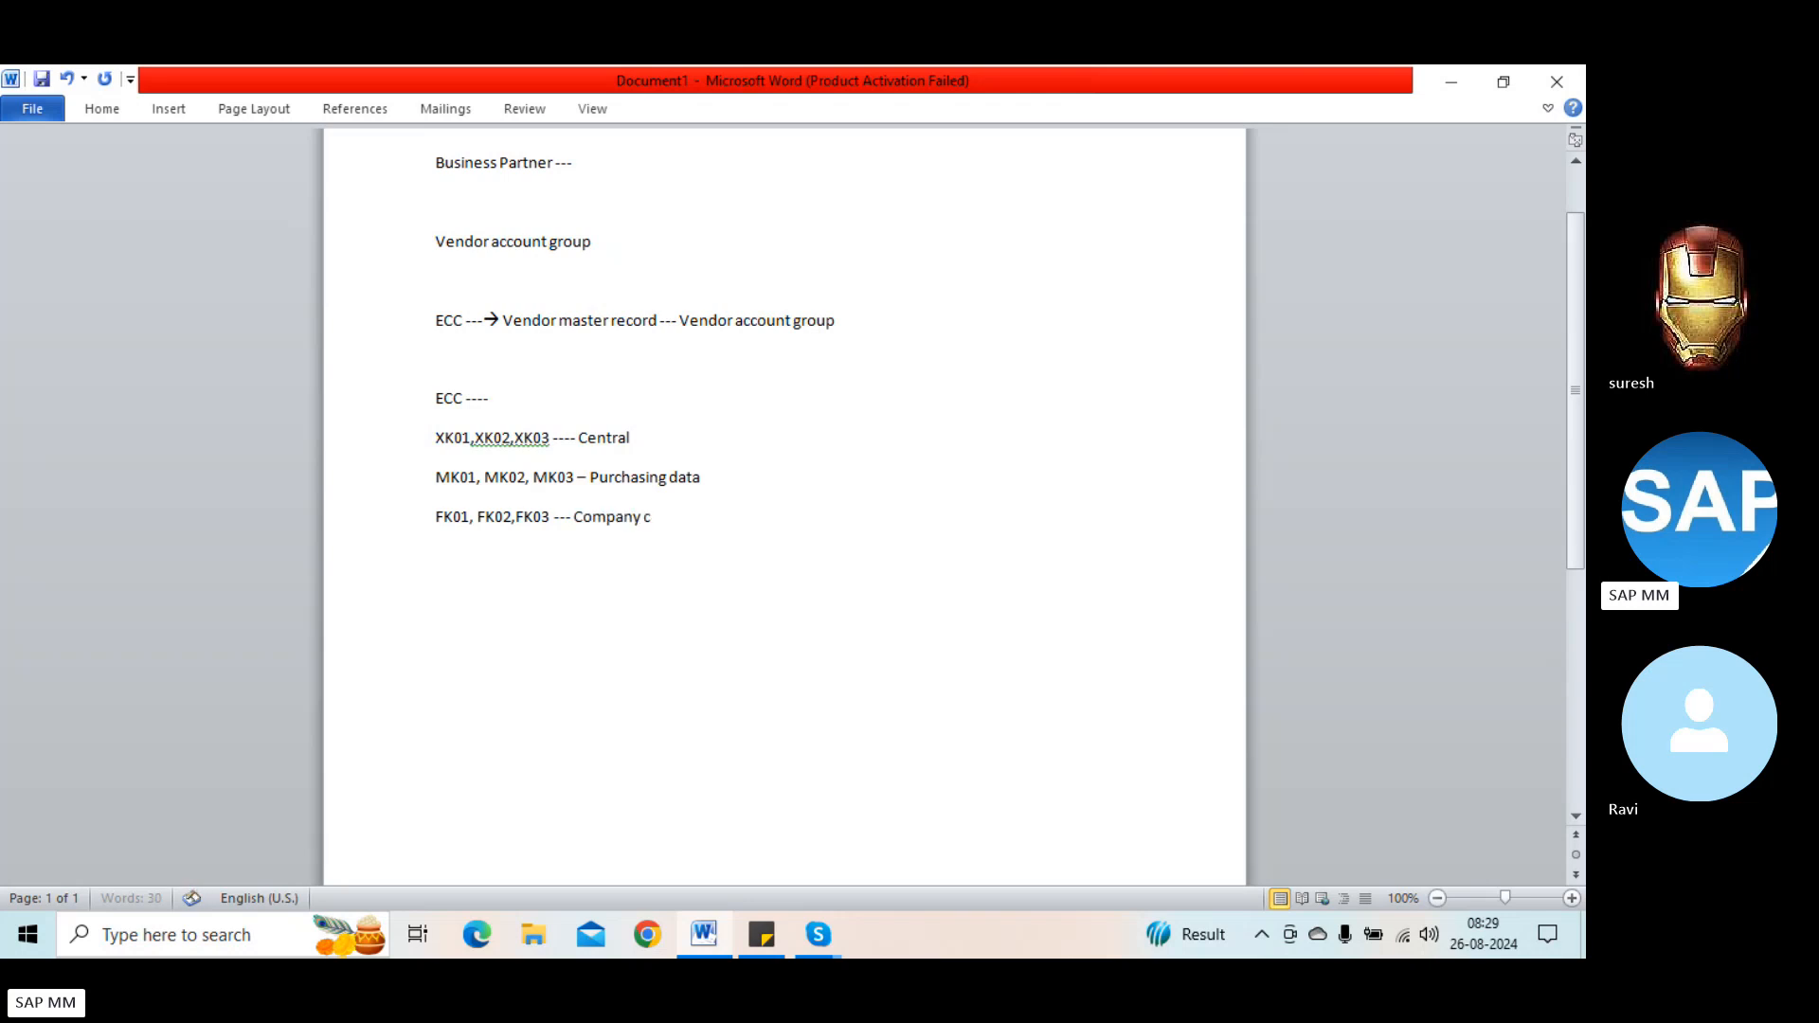
type("ode data")
Step: Add the heading "Vendor Master record ------" after a blank line below the transaction codes, correcting its spelling
key("Return")
key("Return")
type("Vendor")
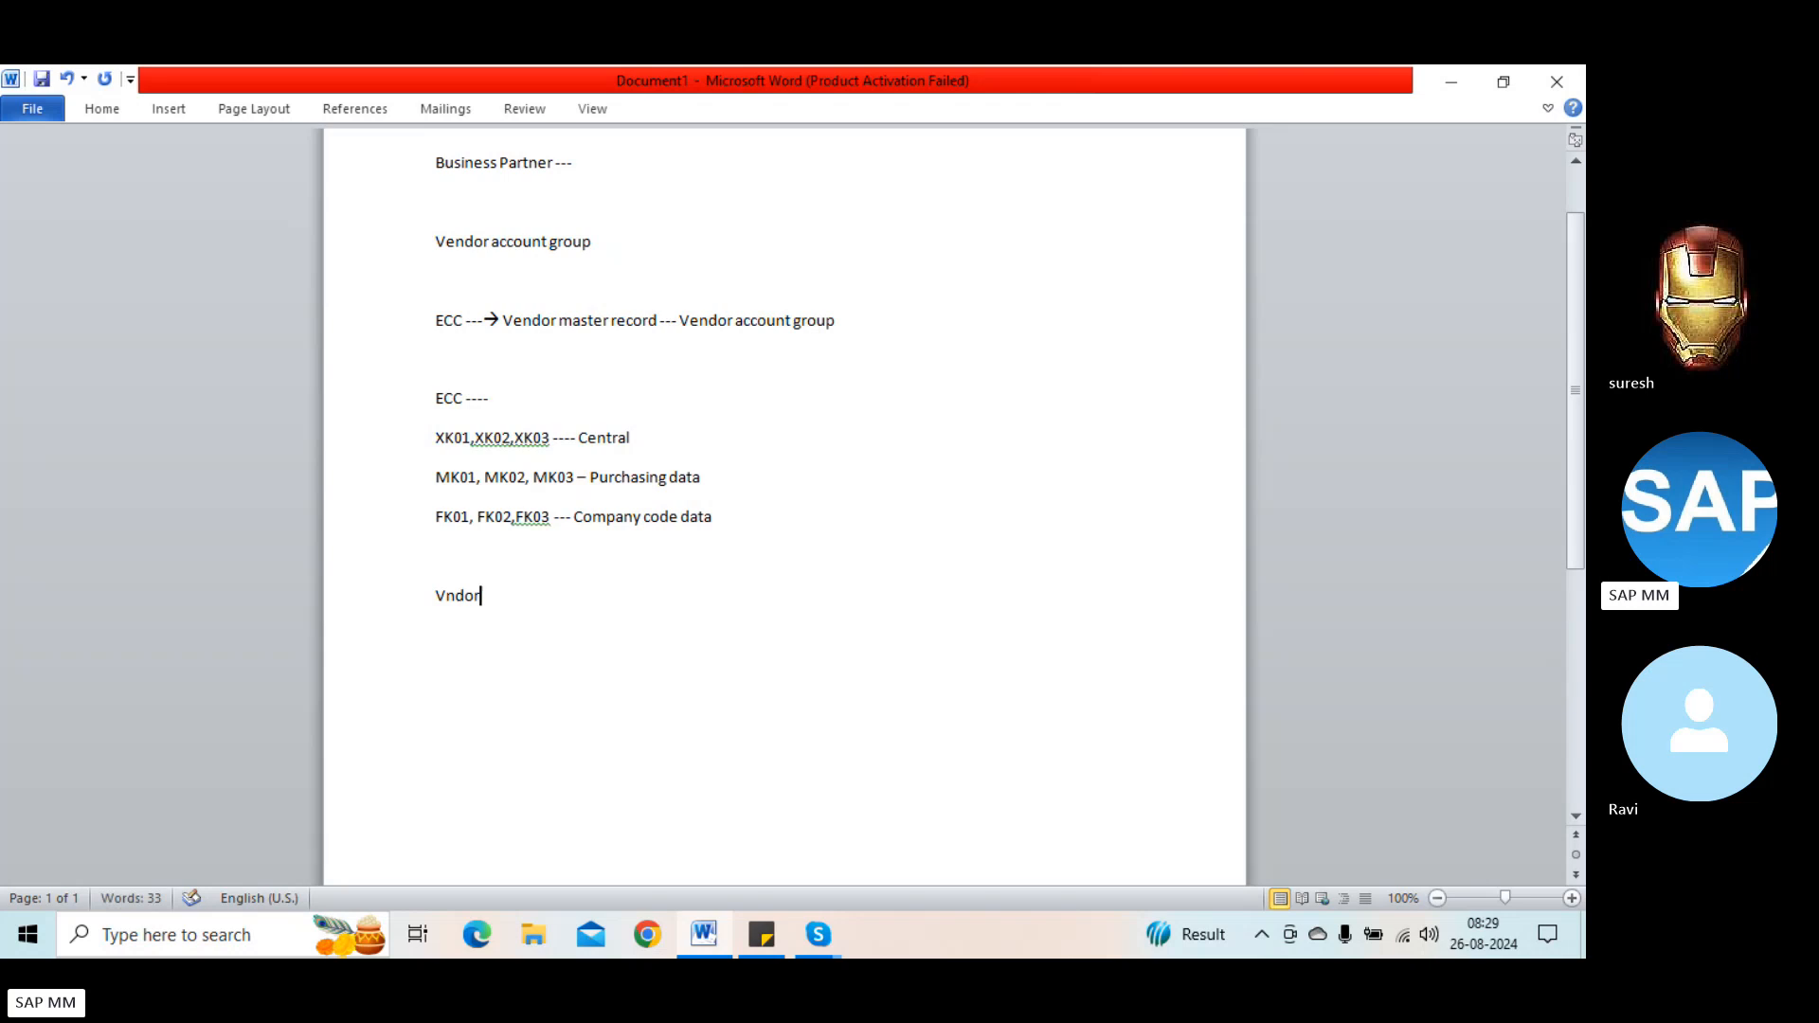
key("BackSpace")
key("BackSpace")
key("BackSpace")
key("BackSpace")
type("ndor M")
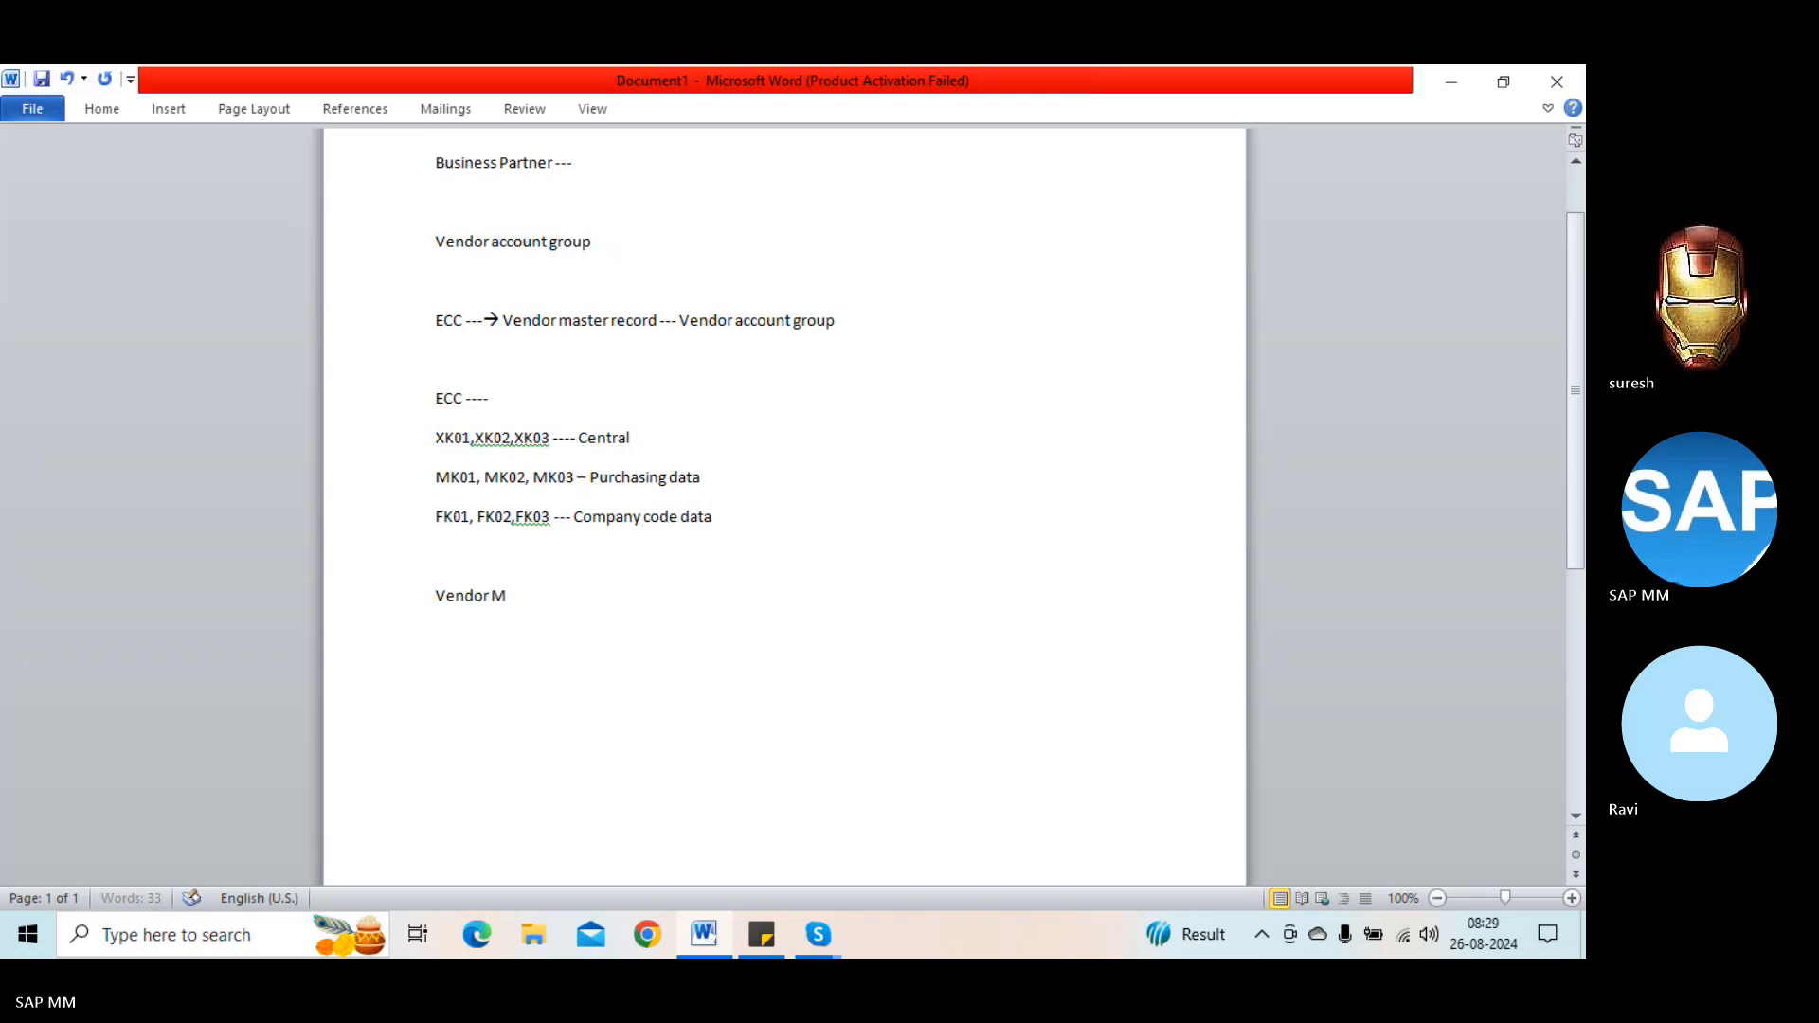
type("aster recoord")
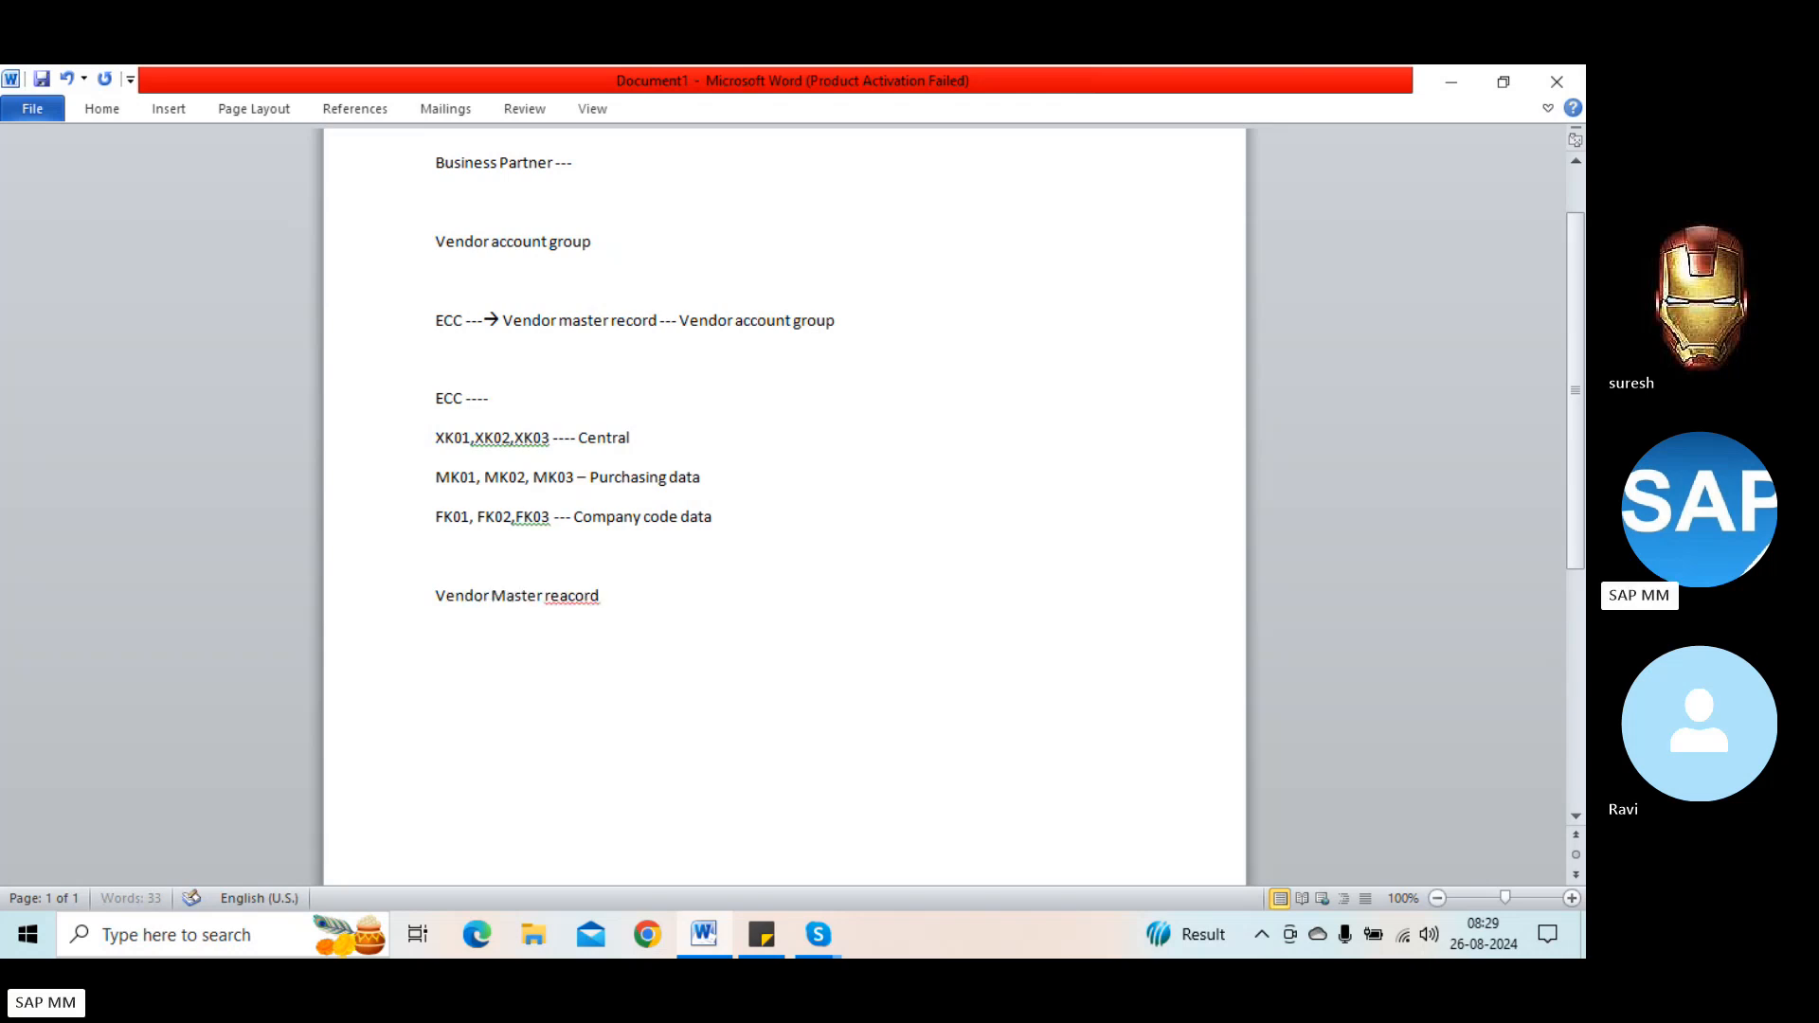
key("BackSpace")
key("BackSpace")
key("BackSpace")
key("BackSpace")
key("BackSpace")
key("BackSpace")
type("cord")
type("------")
Step: Start a numbered list in the style "1)" under the Vendor Master record heading with "General data" as its first item
key("Return")
key("Return")
type("1) Geb")
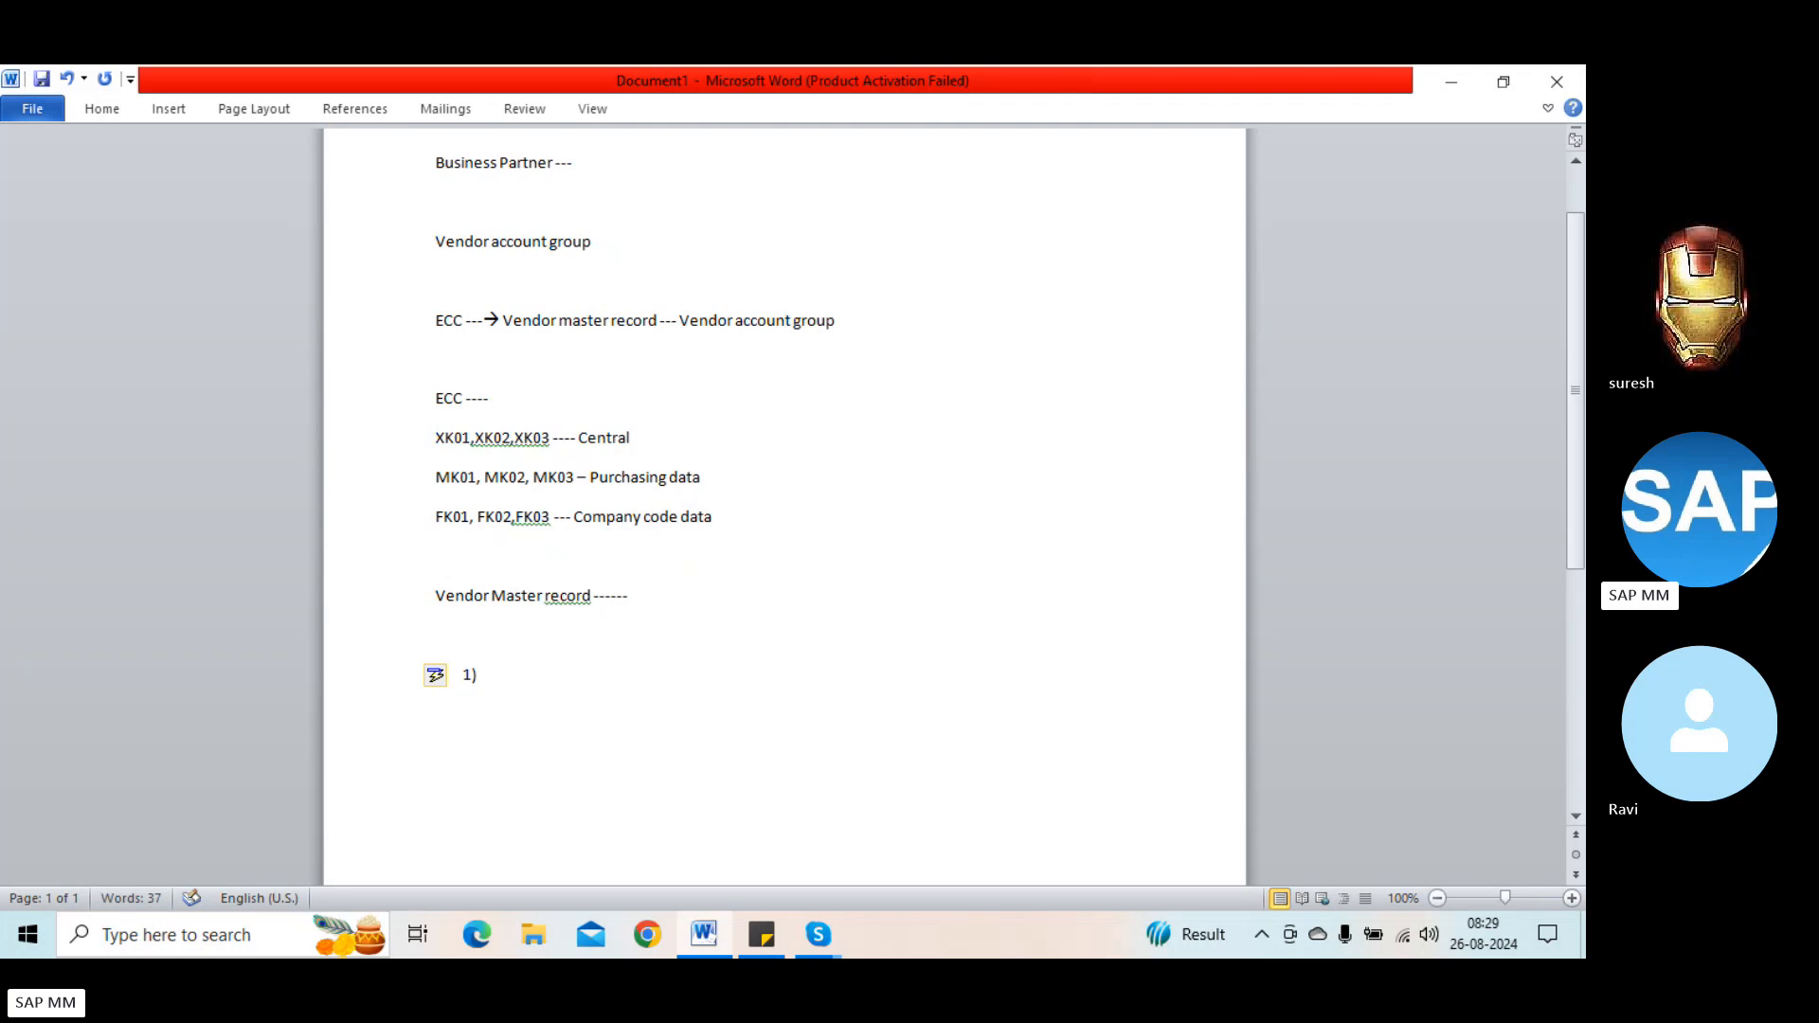
type("er")
key("BackSpace")
key("BackSpace")
key("BackSpace")
type("neral data")
key("Return")
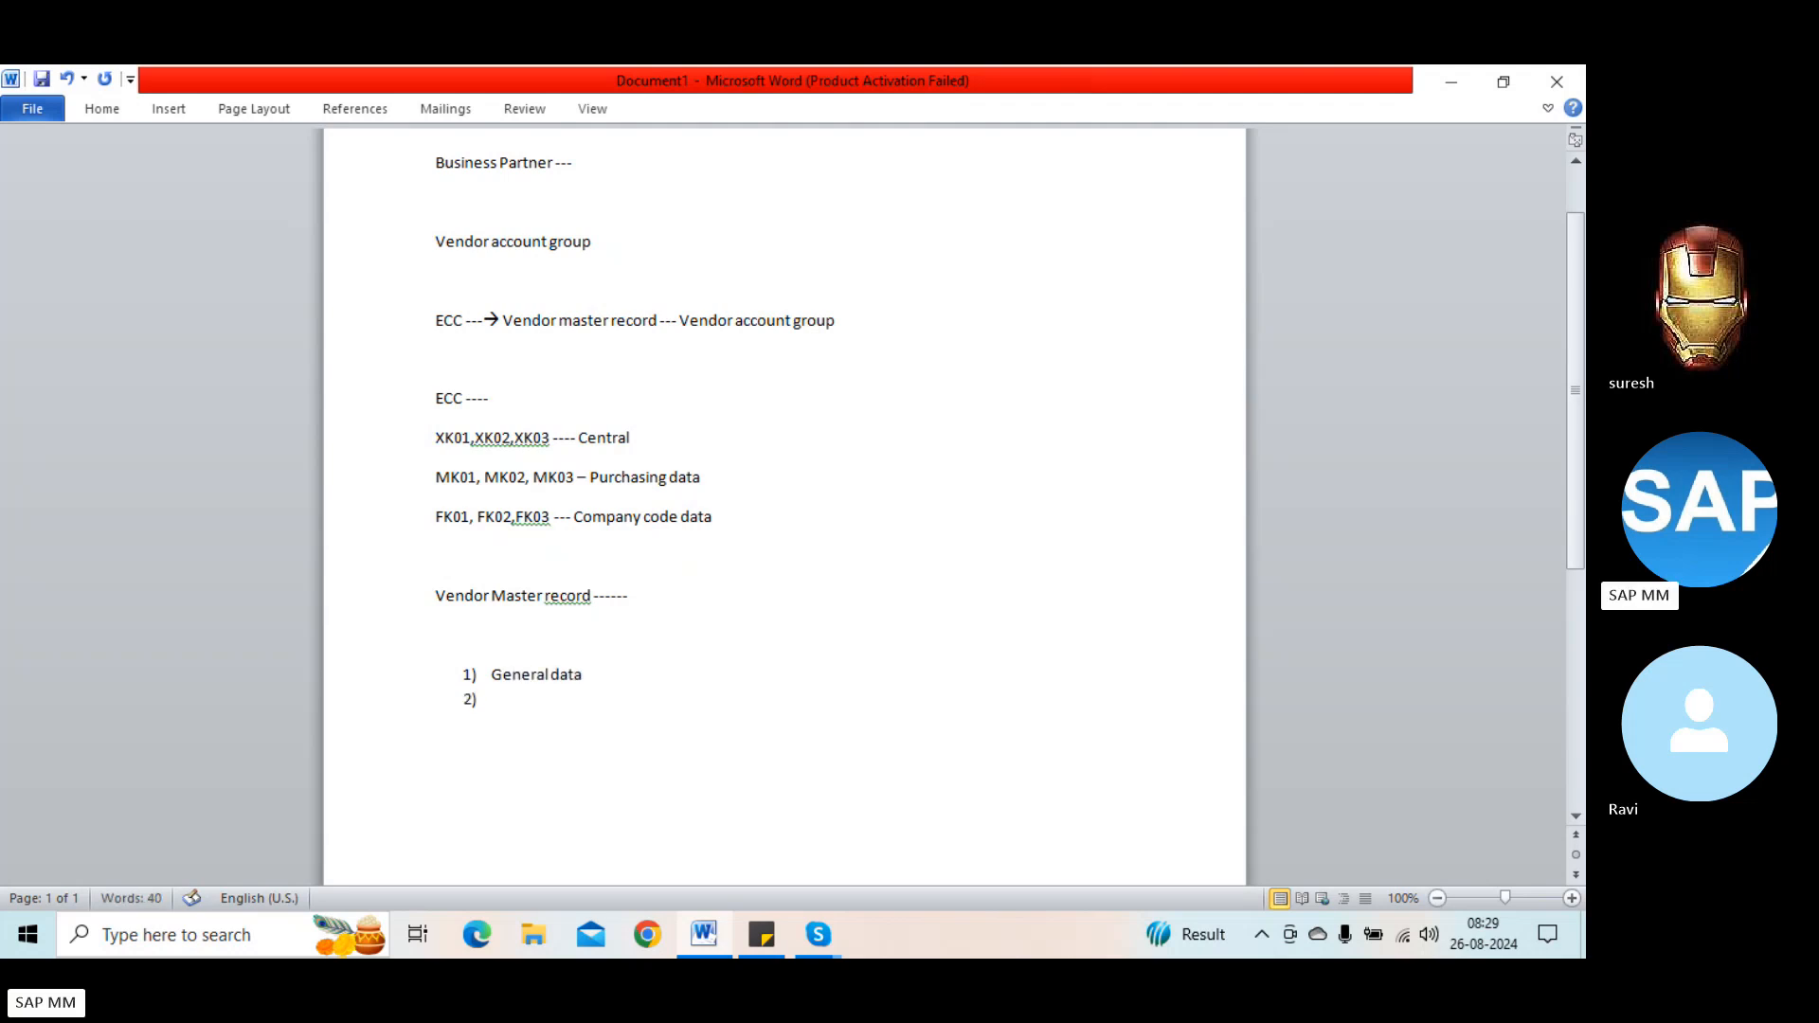
Step: Add "Company code data" and "Purchasing org data" as the second and third items of the numbered list
type("Company code da")
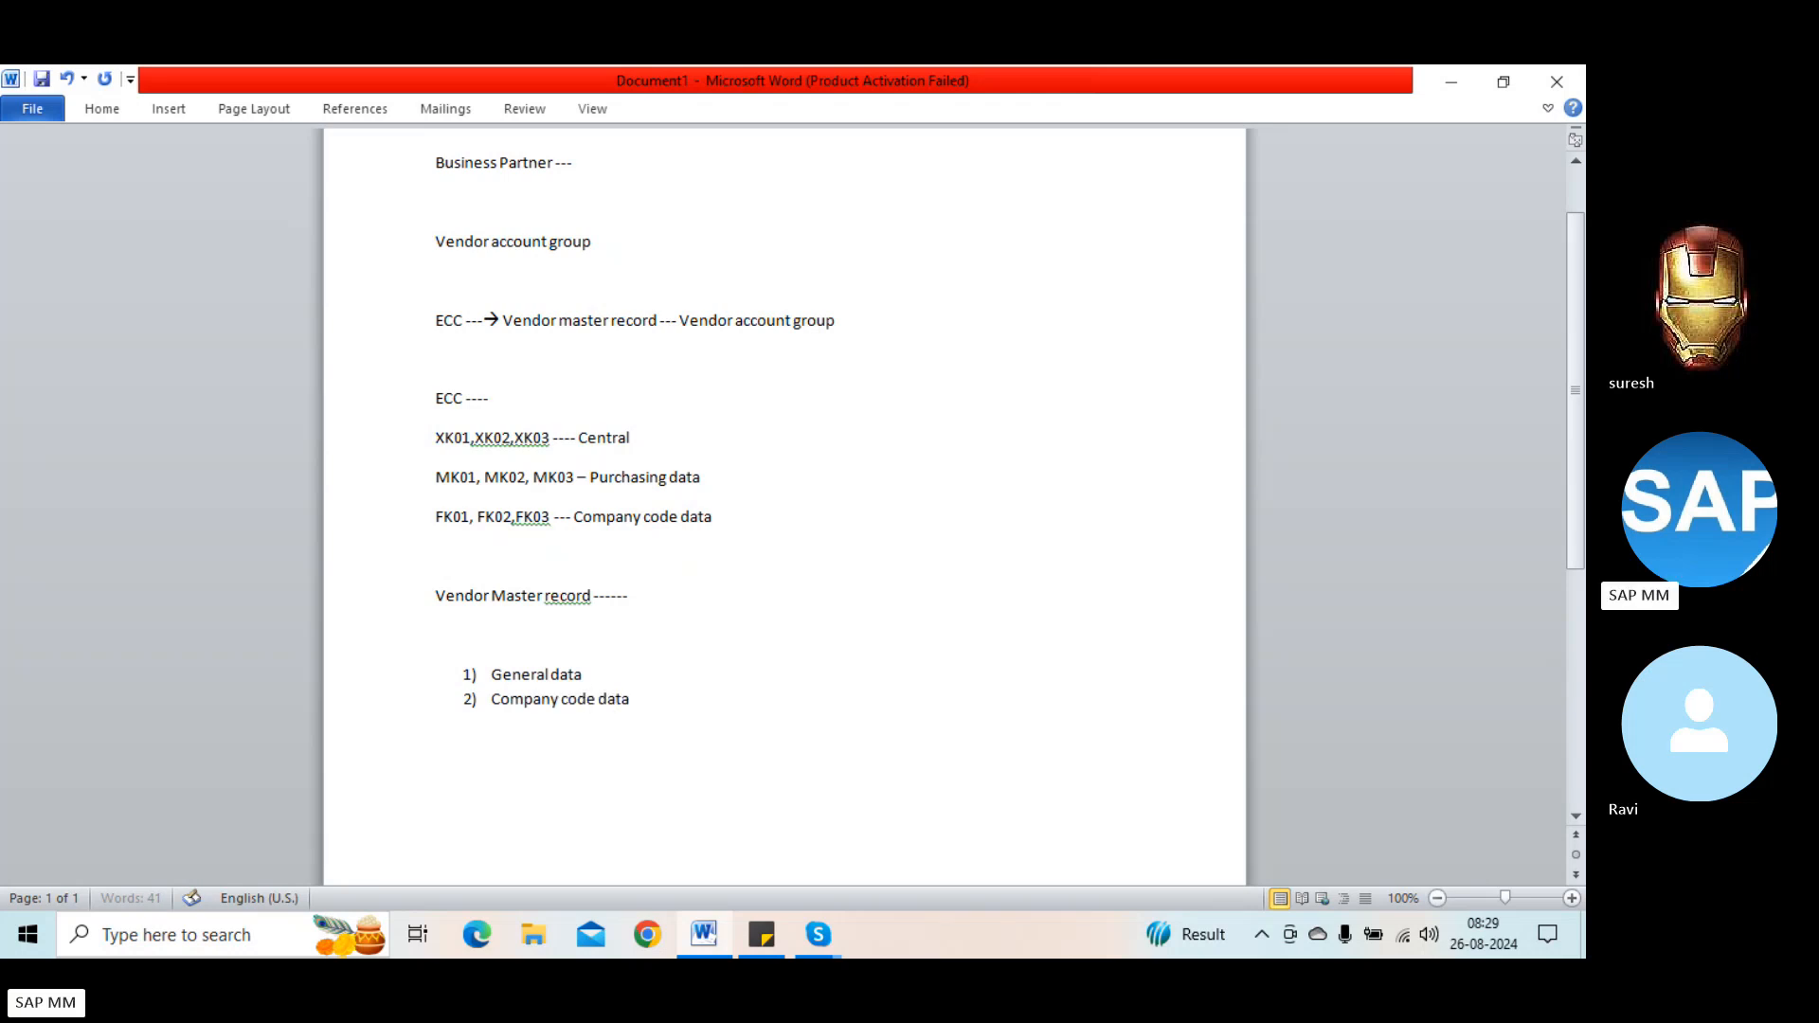
type("ta")
key("Return")
type("F")
key("BackSpace")
type("Purchasing")
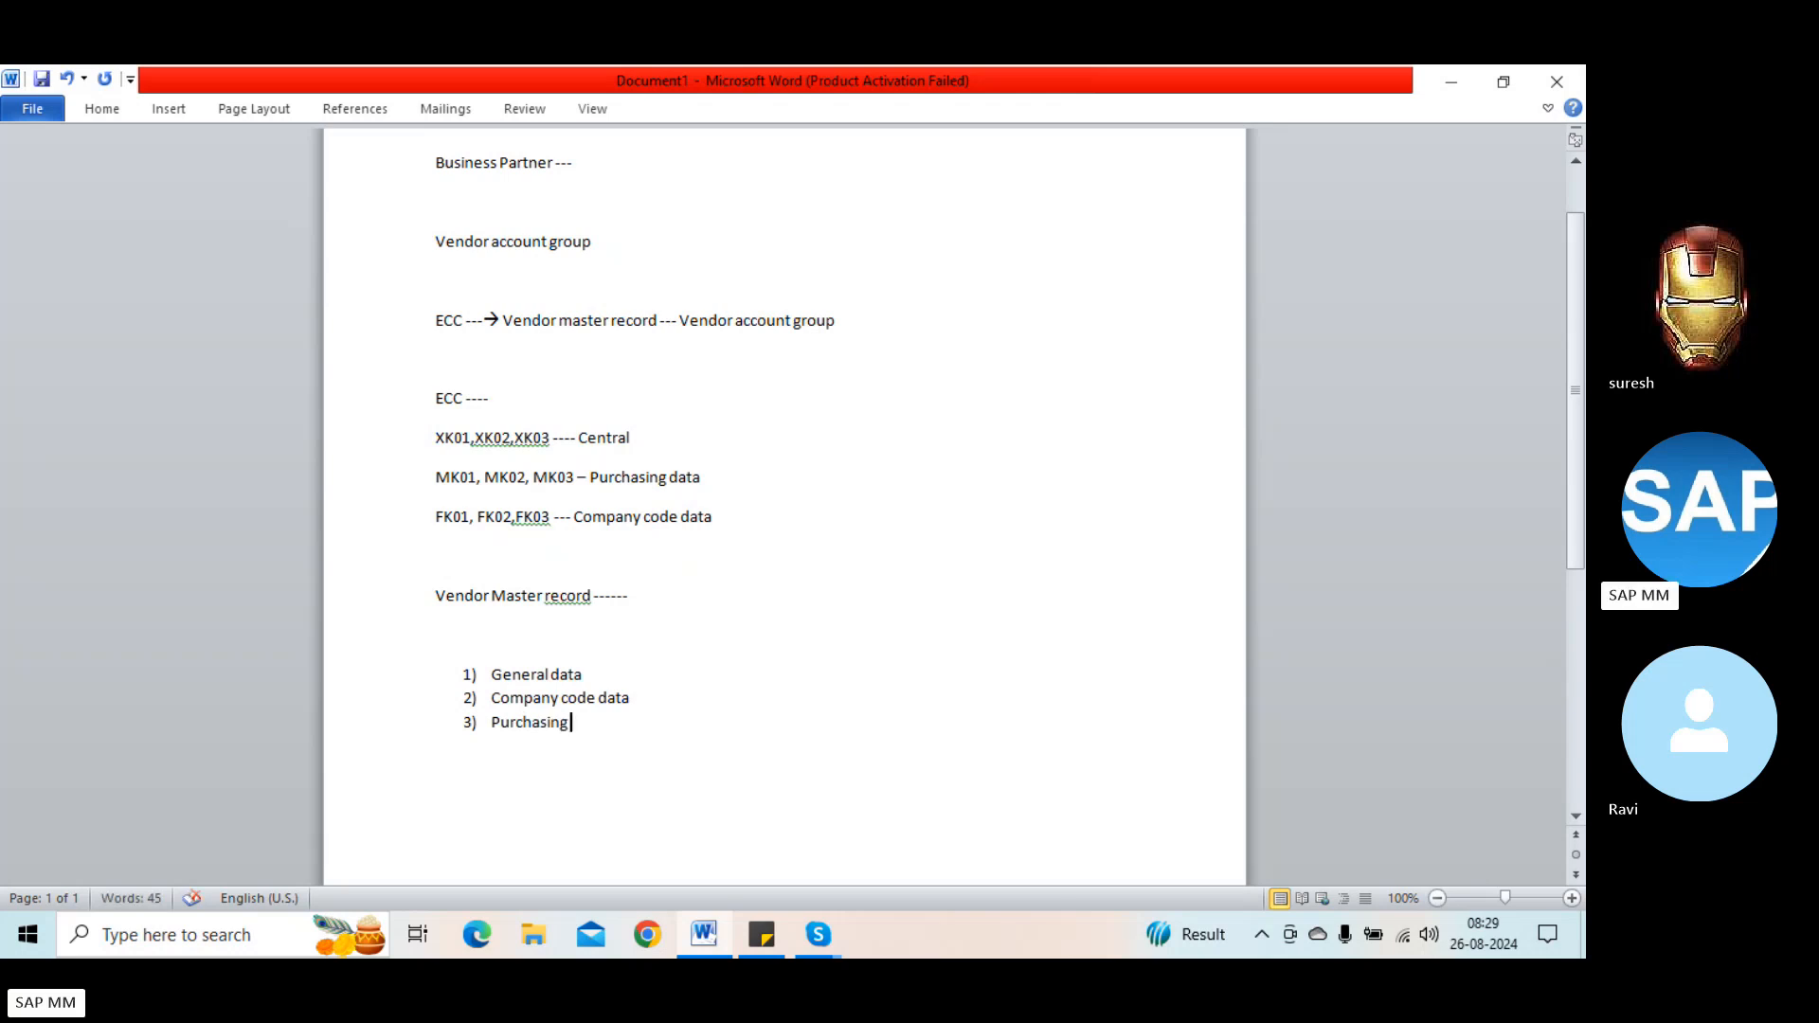
type(" org data")
Step: Append a row of dashes to each of the three numbered items: General data, Company code data and Purchasing org data
left_click(708, 672)
type("-")
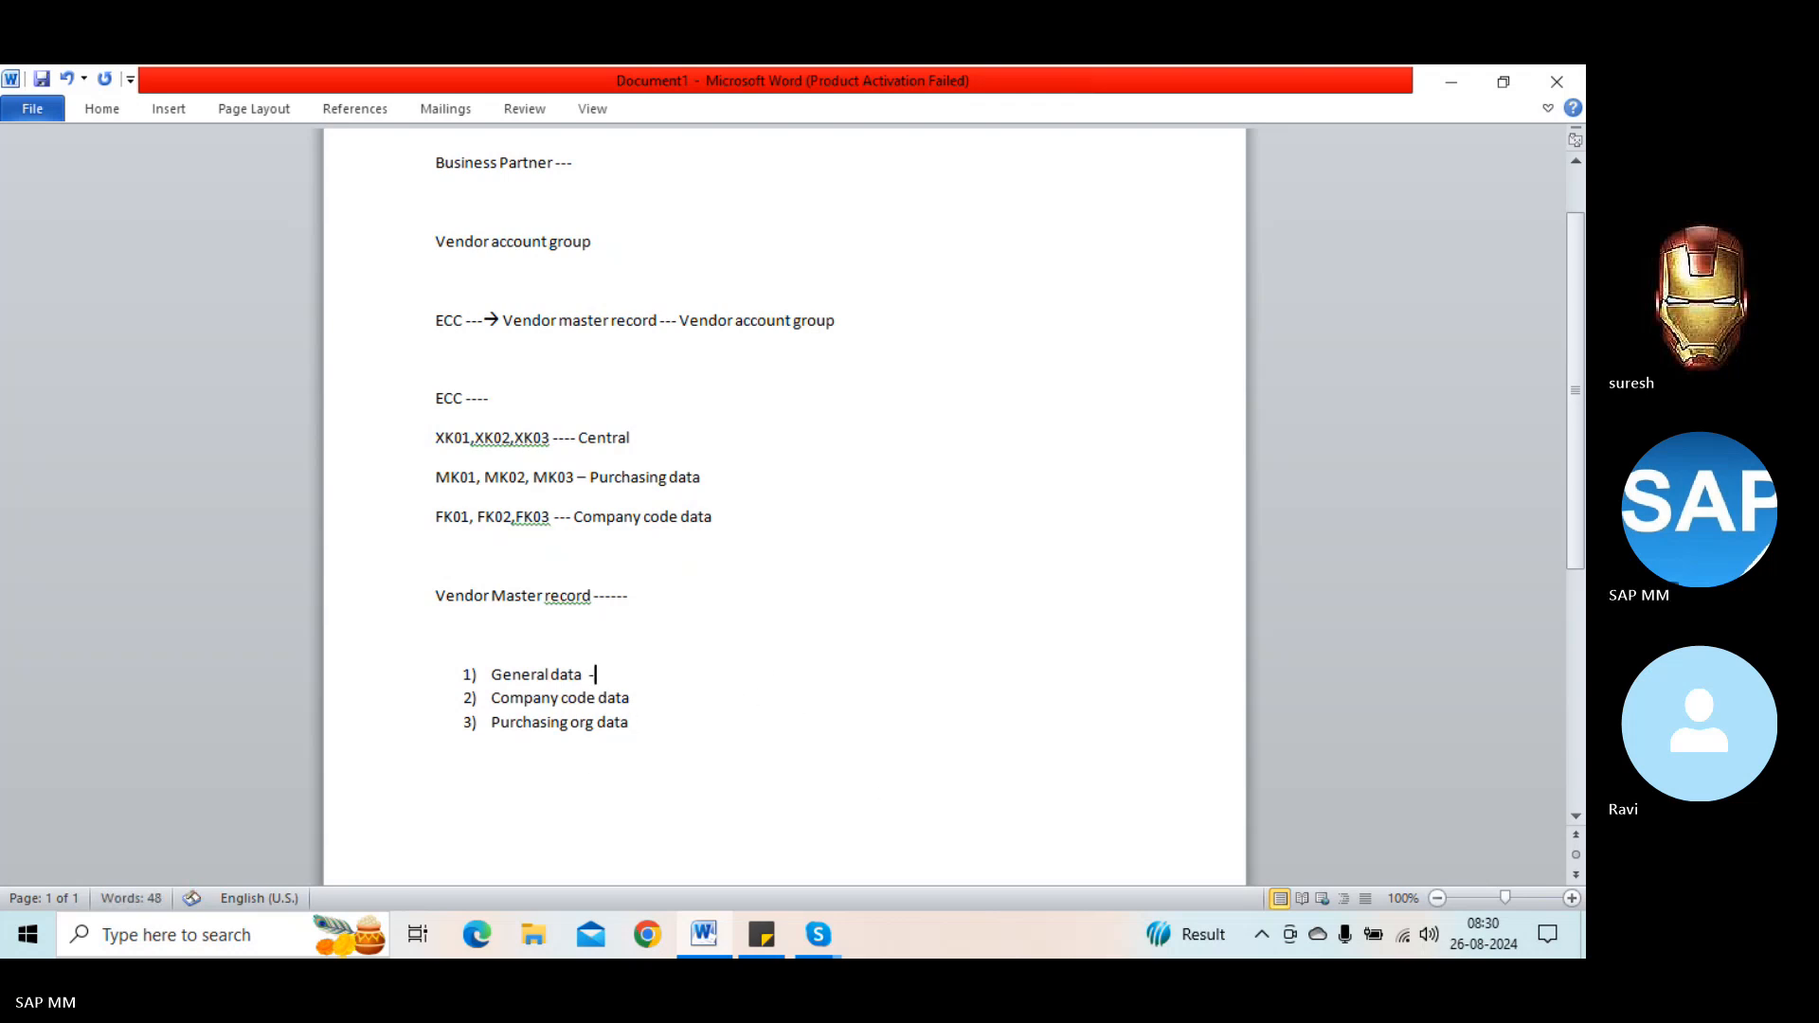
type("--------------------")
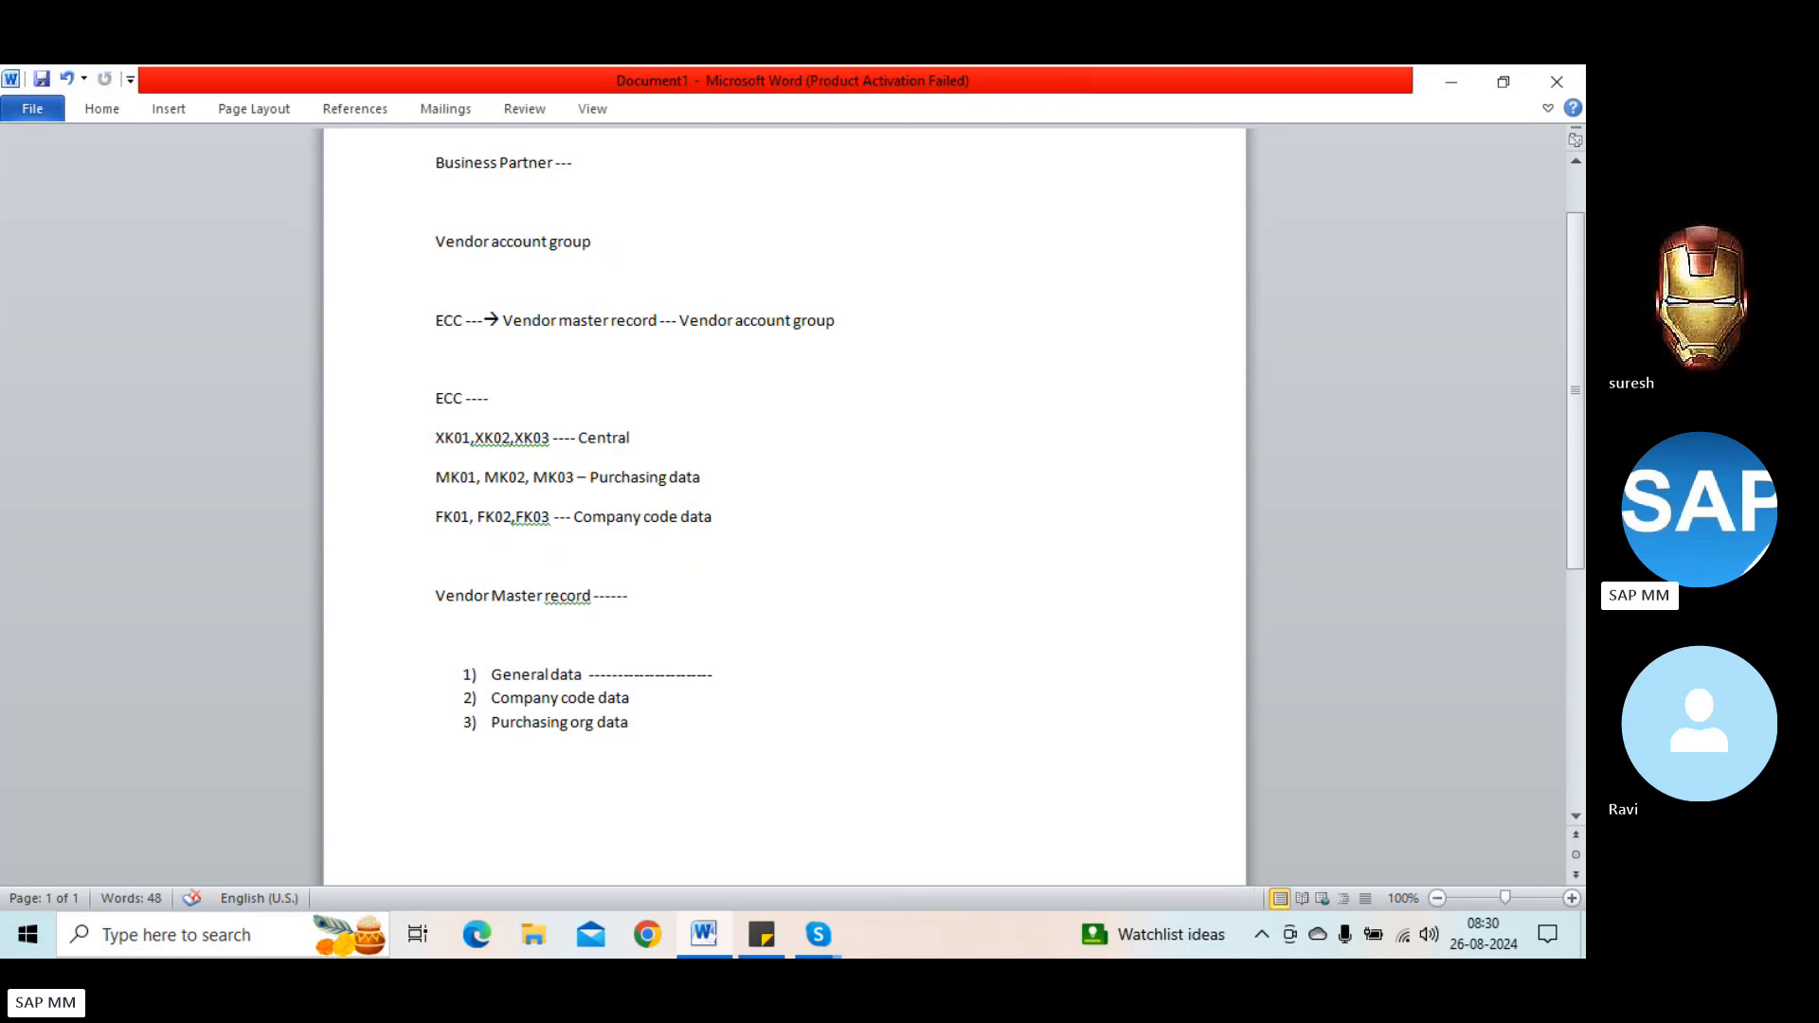
left_click(670, 697)
type("-------")
left_click(651, 732)
type("------")
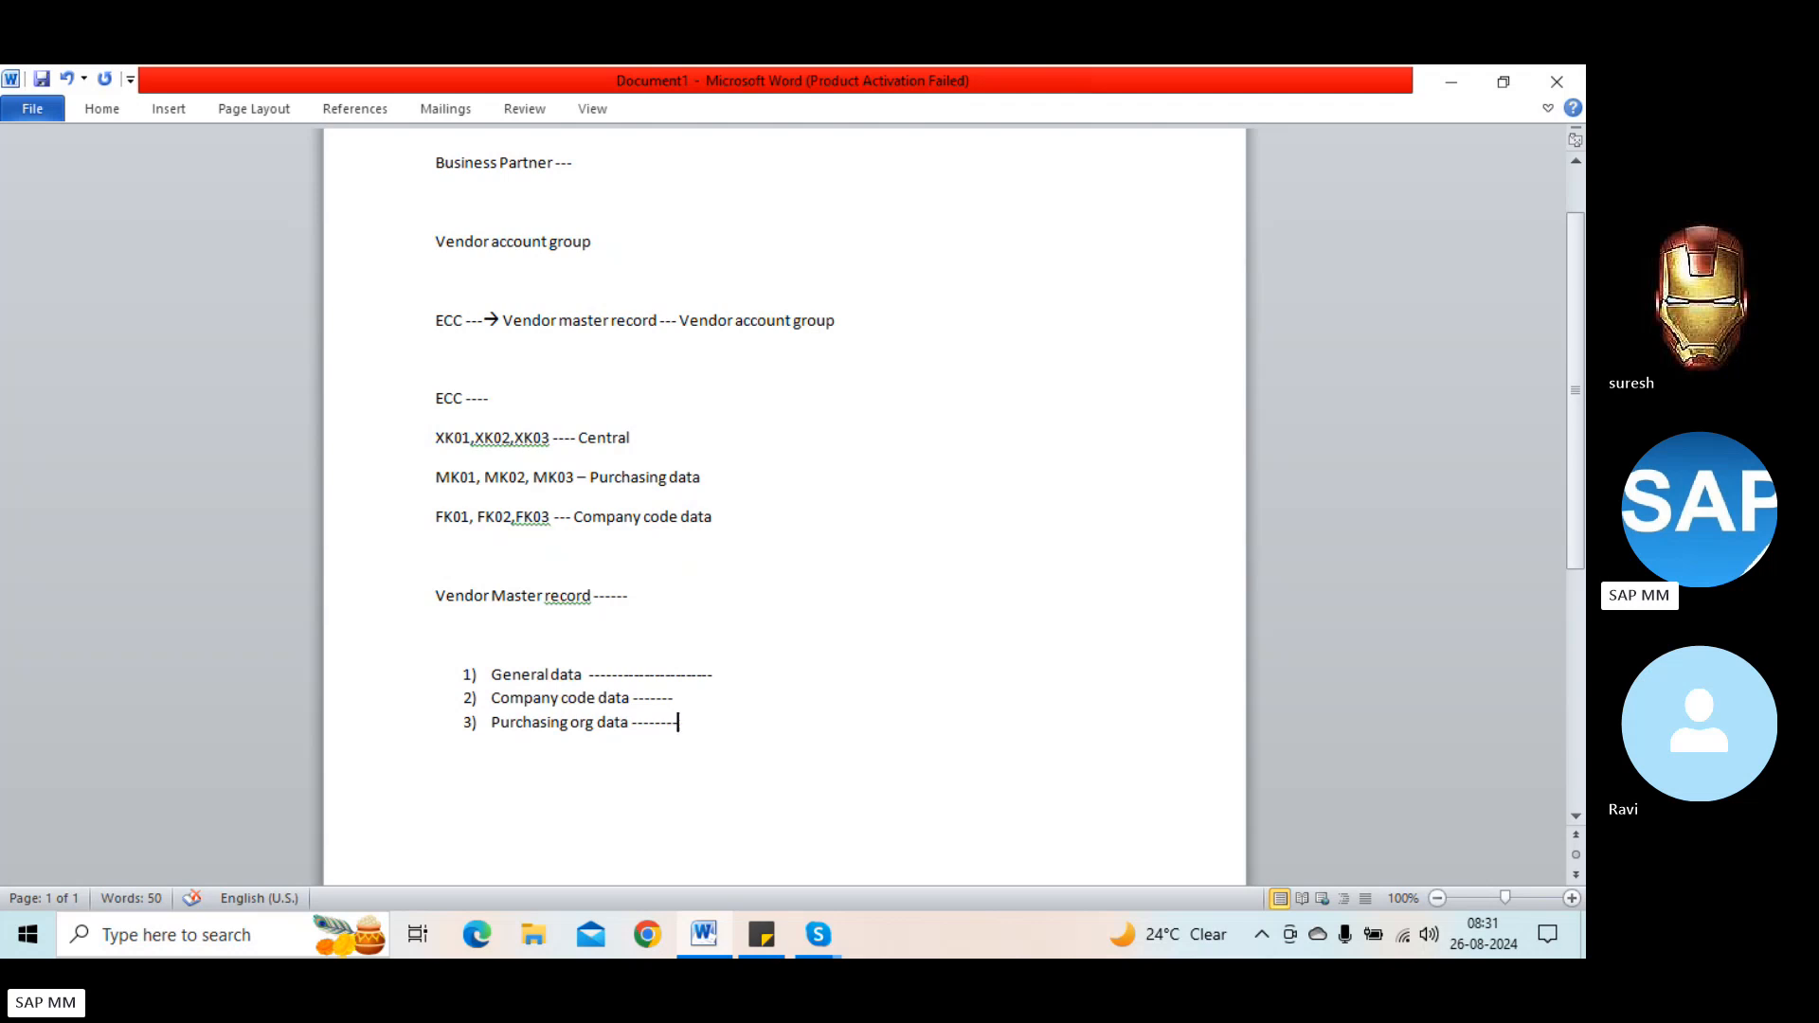
Step: Extend the XK01,XK02,XK03 Central line with a row of dashes and "General/Company / purchasing org data"
left_click(687, 436)
type("-----------  ")
type("Gene")
type("r")
key("BackSpace")
type("eral.")
key("BackSpace")
type("/Company c")
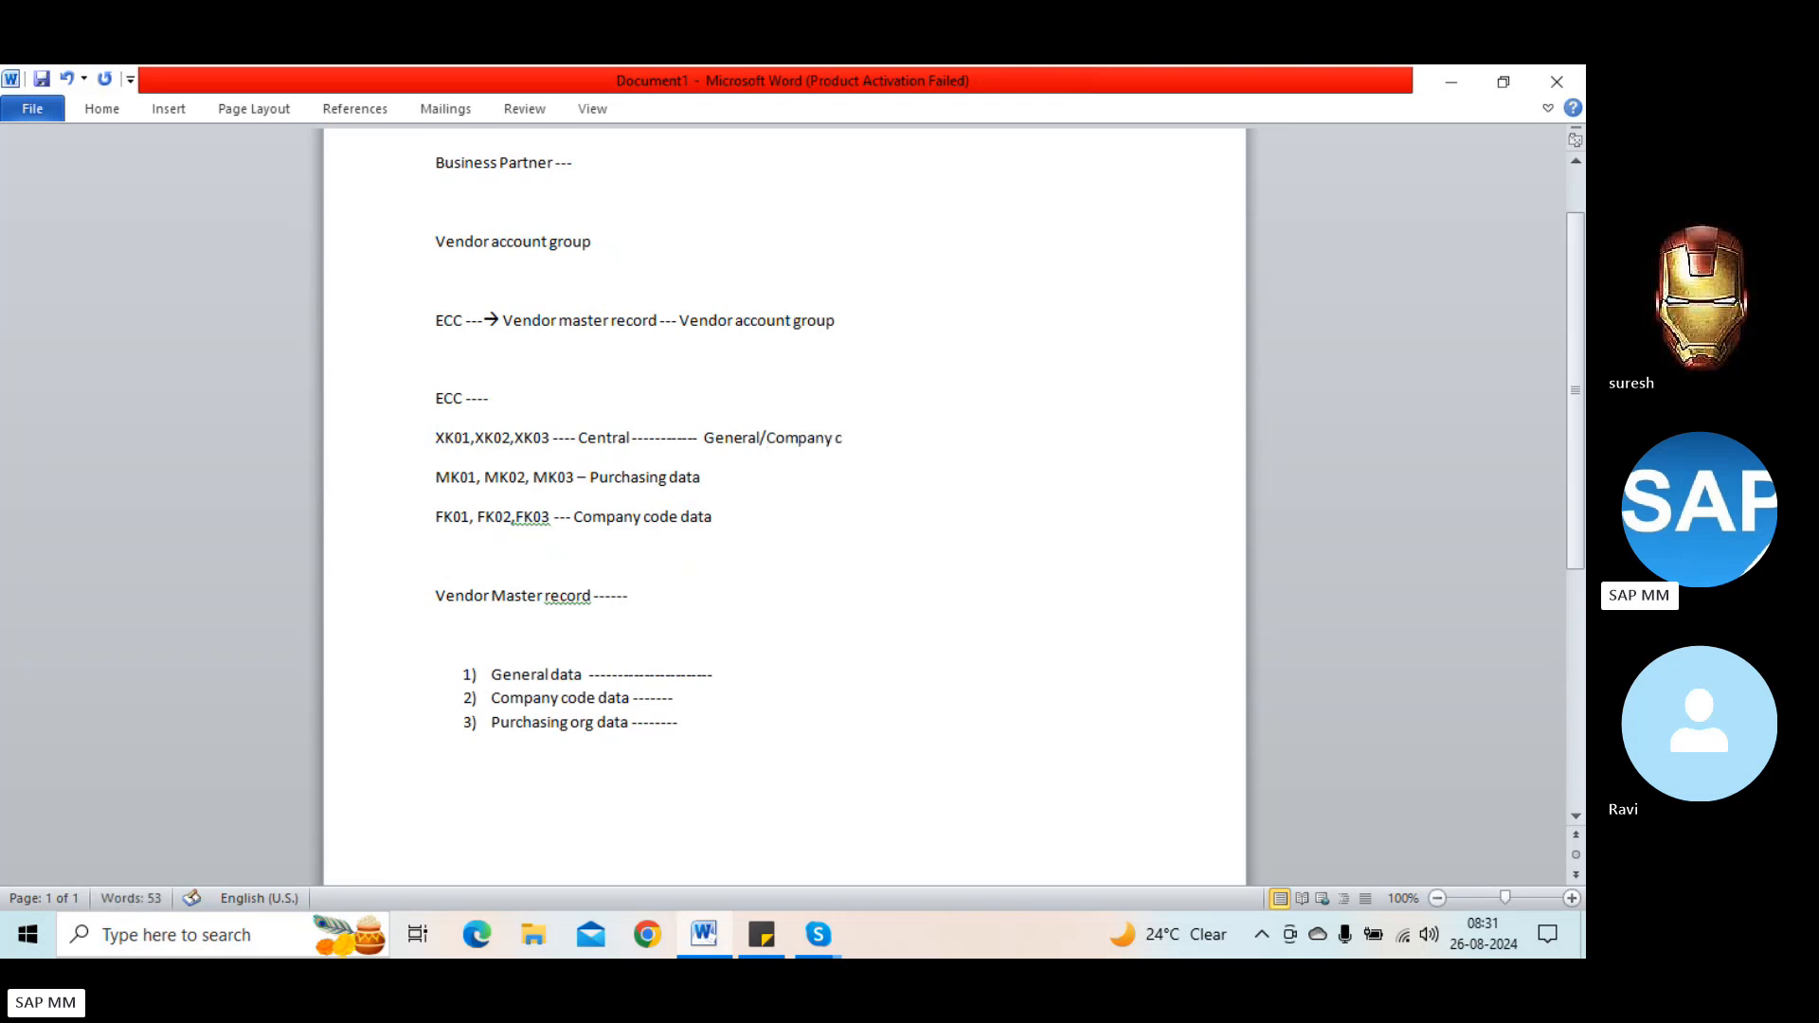
key("BackSpace")
type("/")
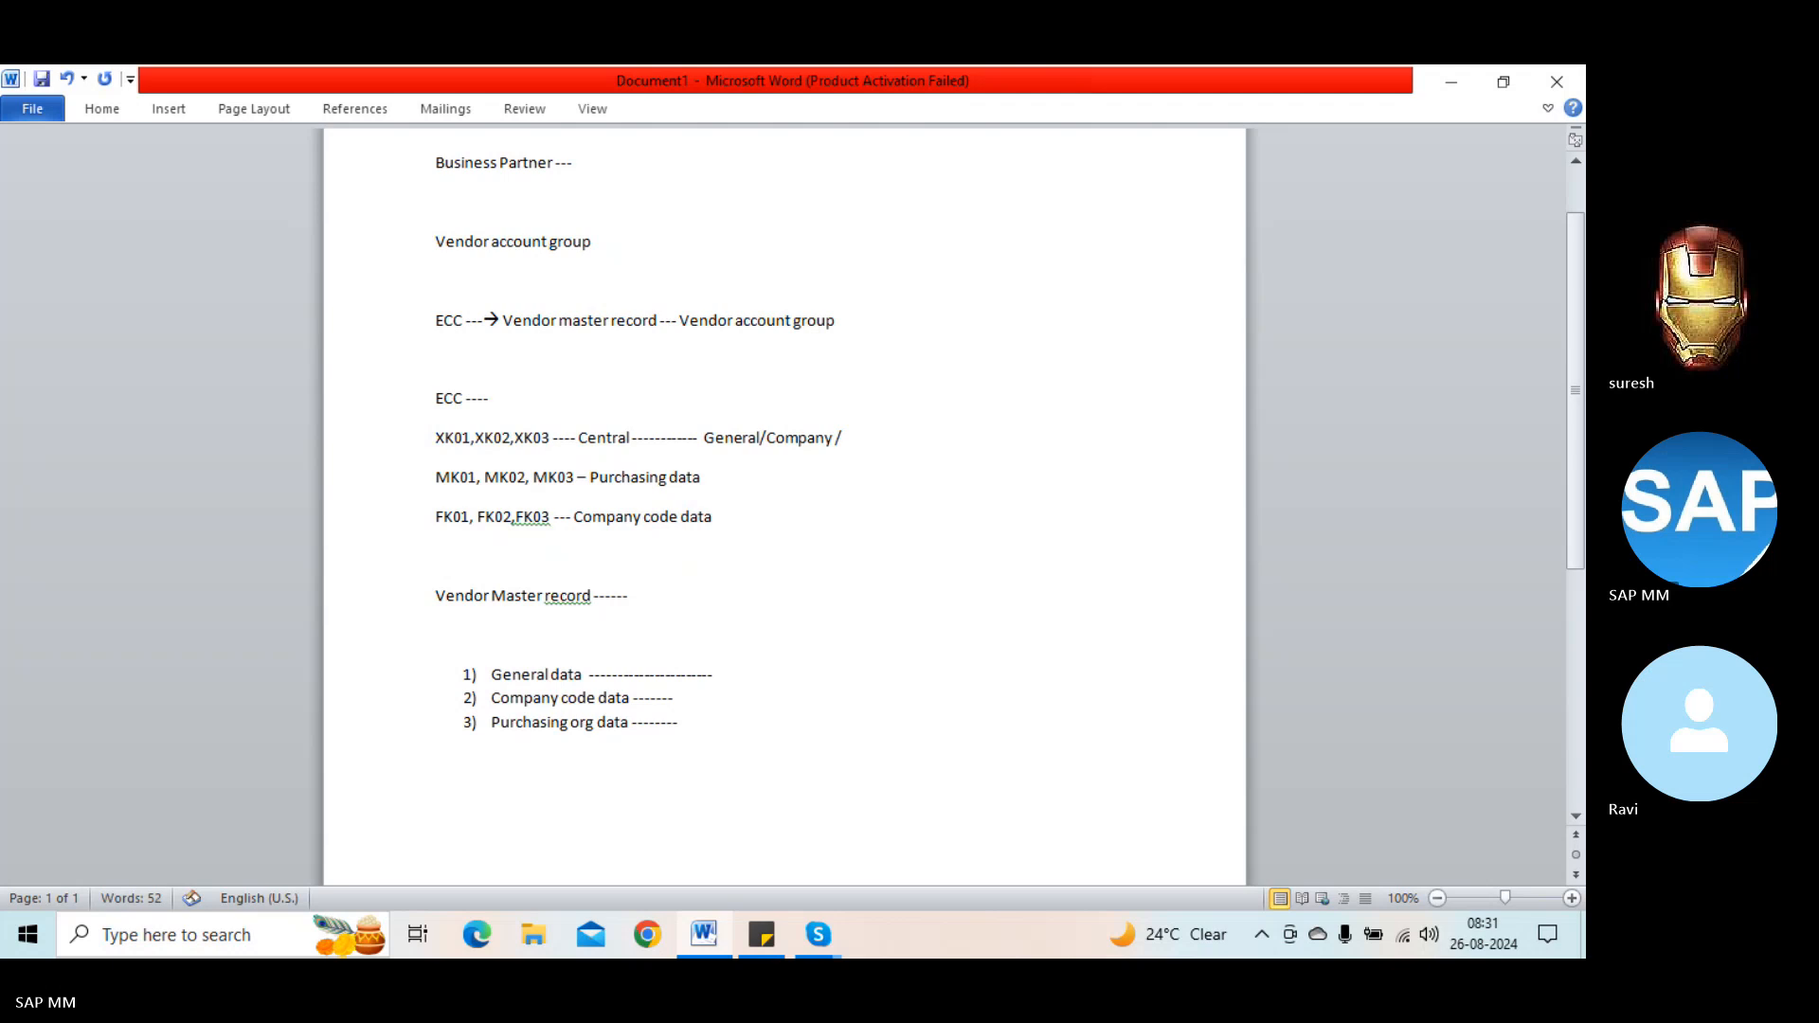
type(" (i")
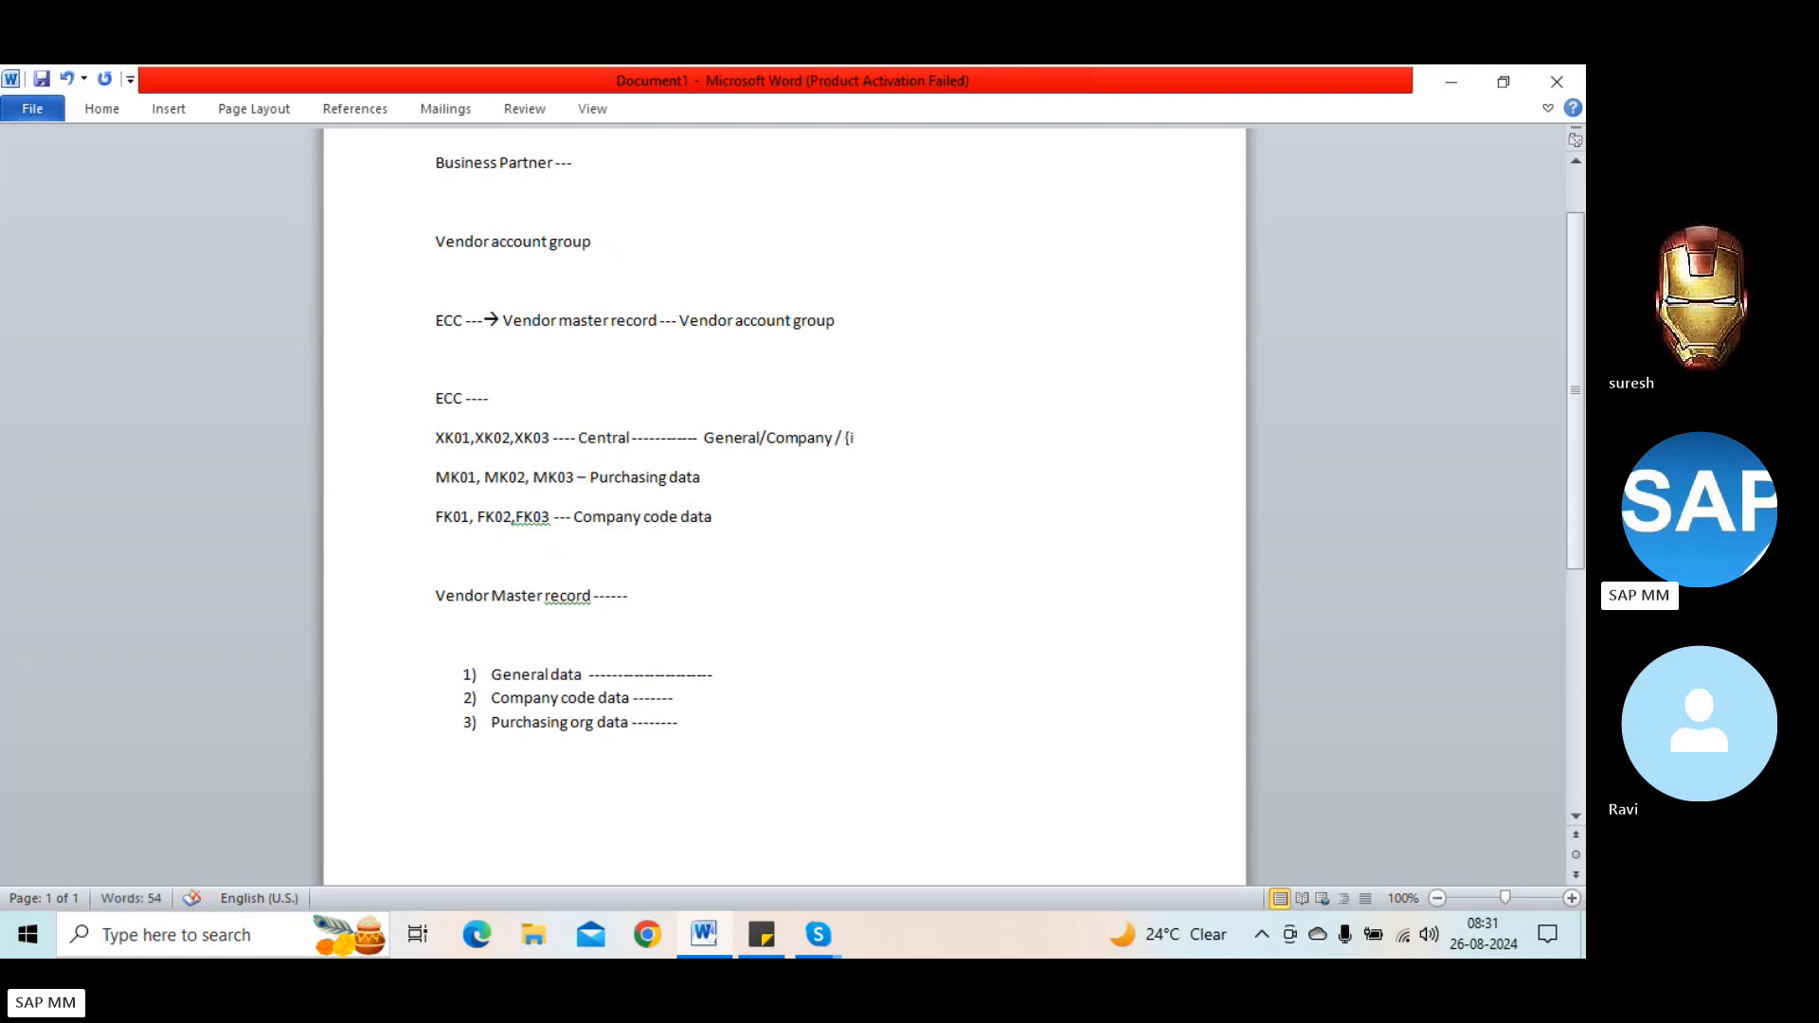
key("BackSpace")
key("BackSpace")
type("purchasing org data")
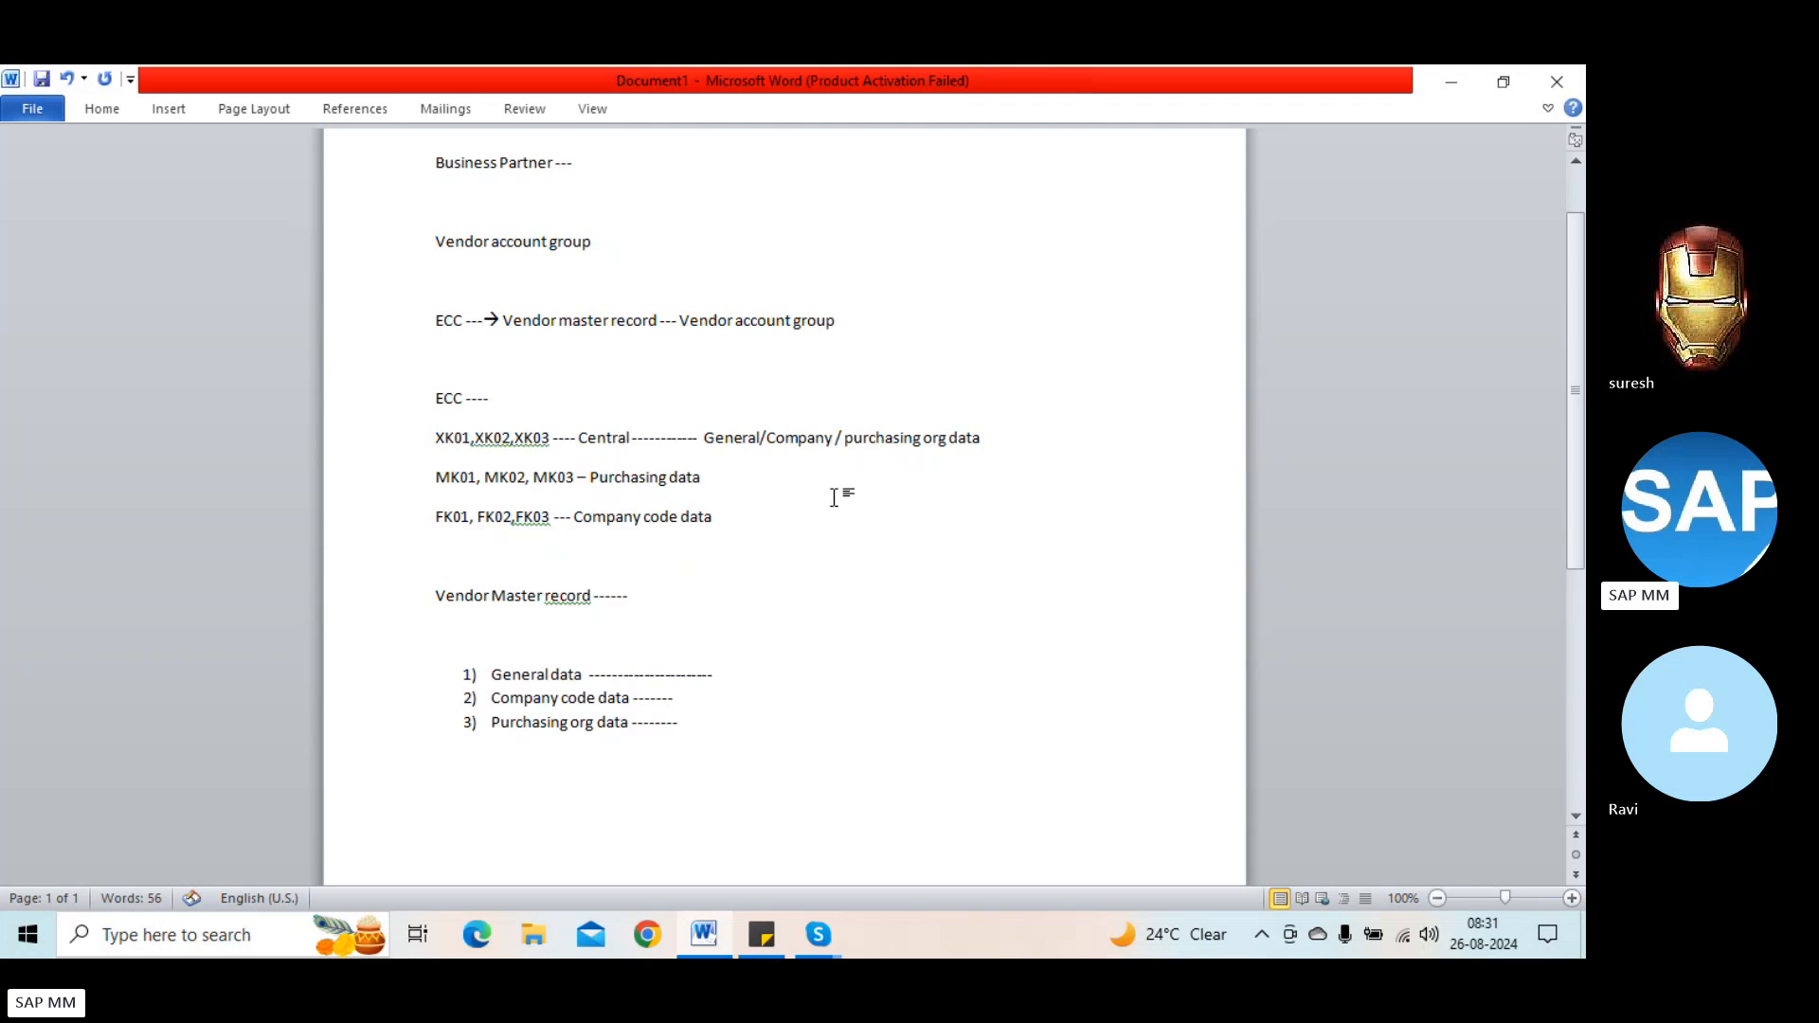
Step: Append "---- General / Purchasing org" to the MK01 line and "----- General / Company code" to the FK01 line
left_click(802, 481)
type("---- General")
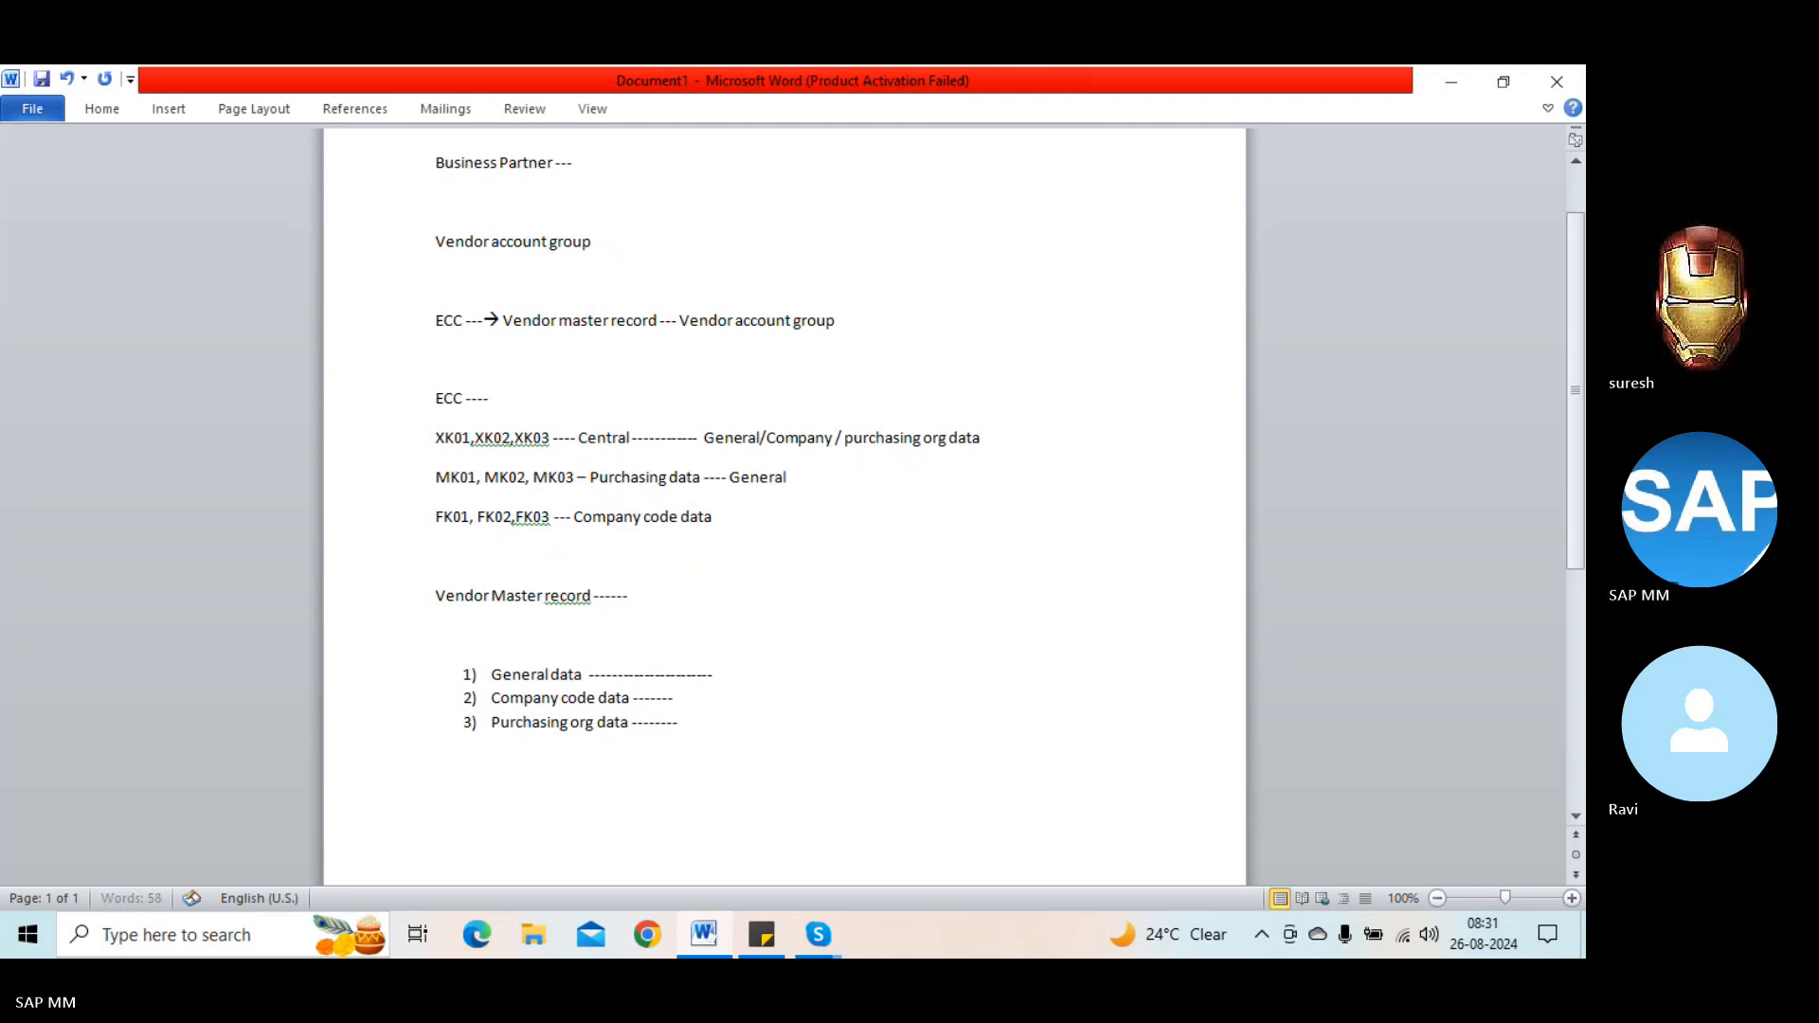
type(" / Purc")
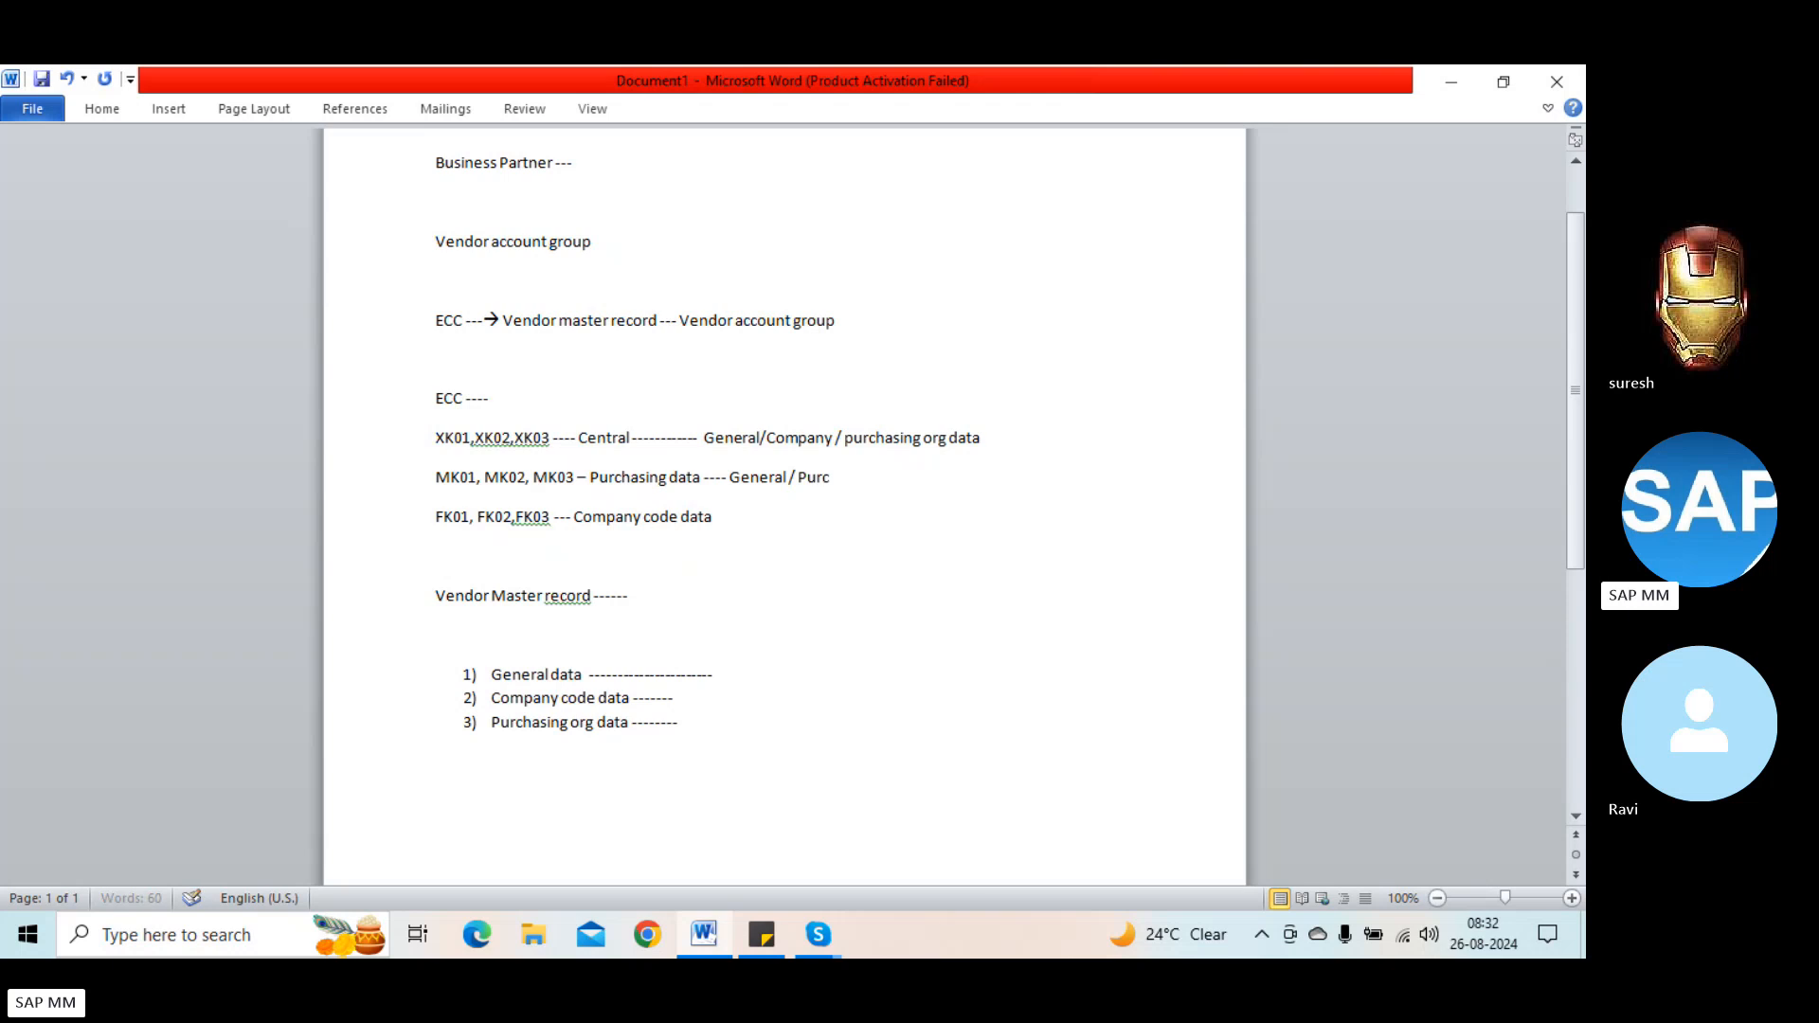
type("hasing org")
left_click(752, 526)
type("----- Gene")
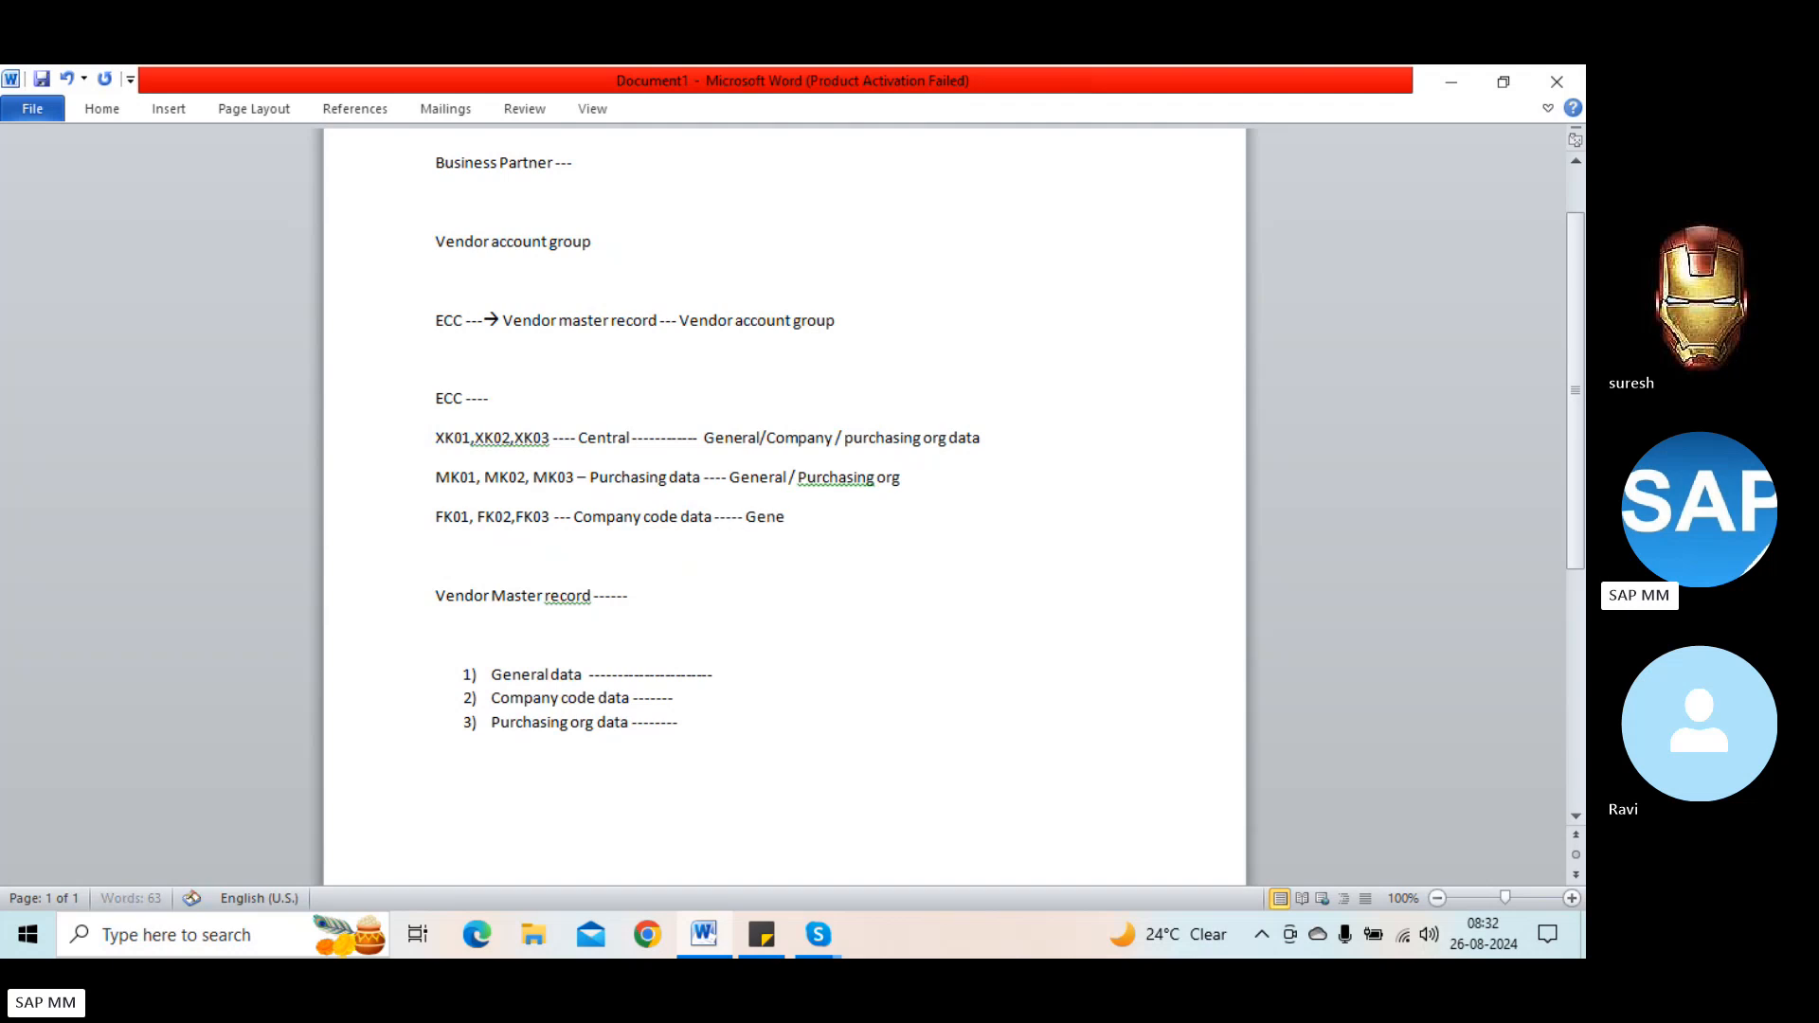
type("ral / Company code")
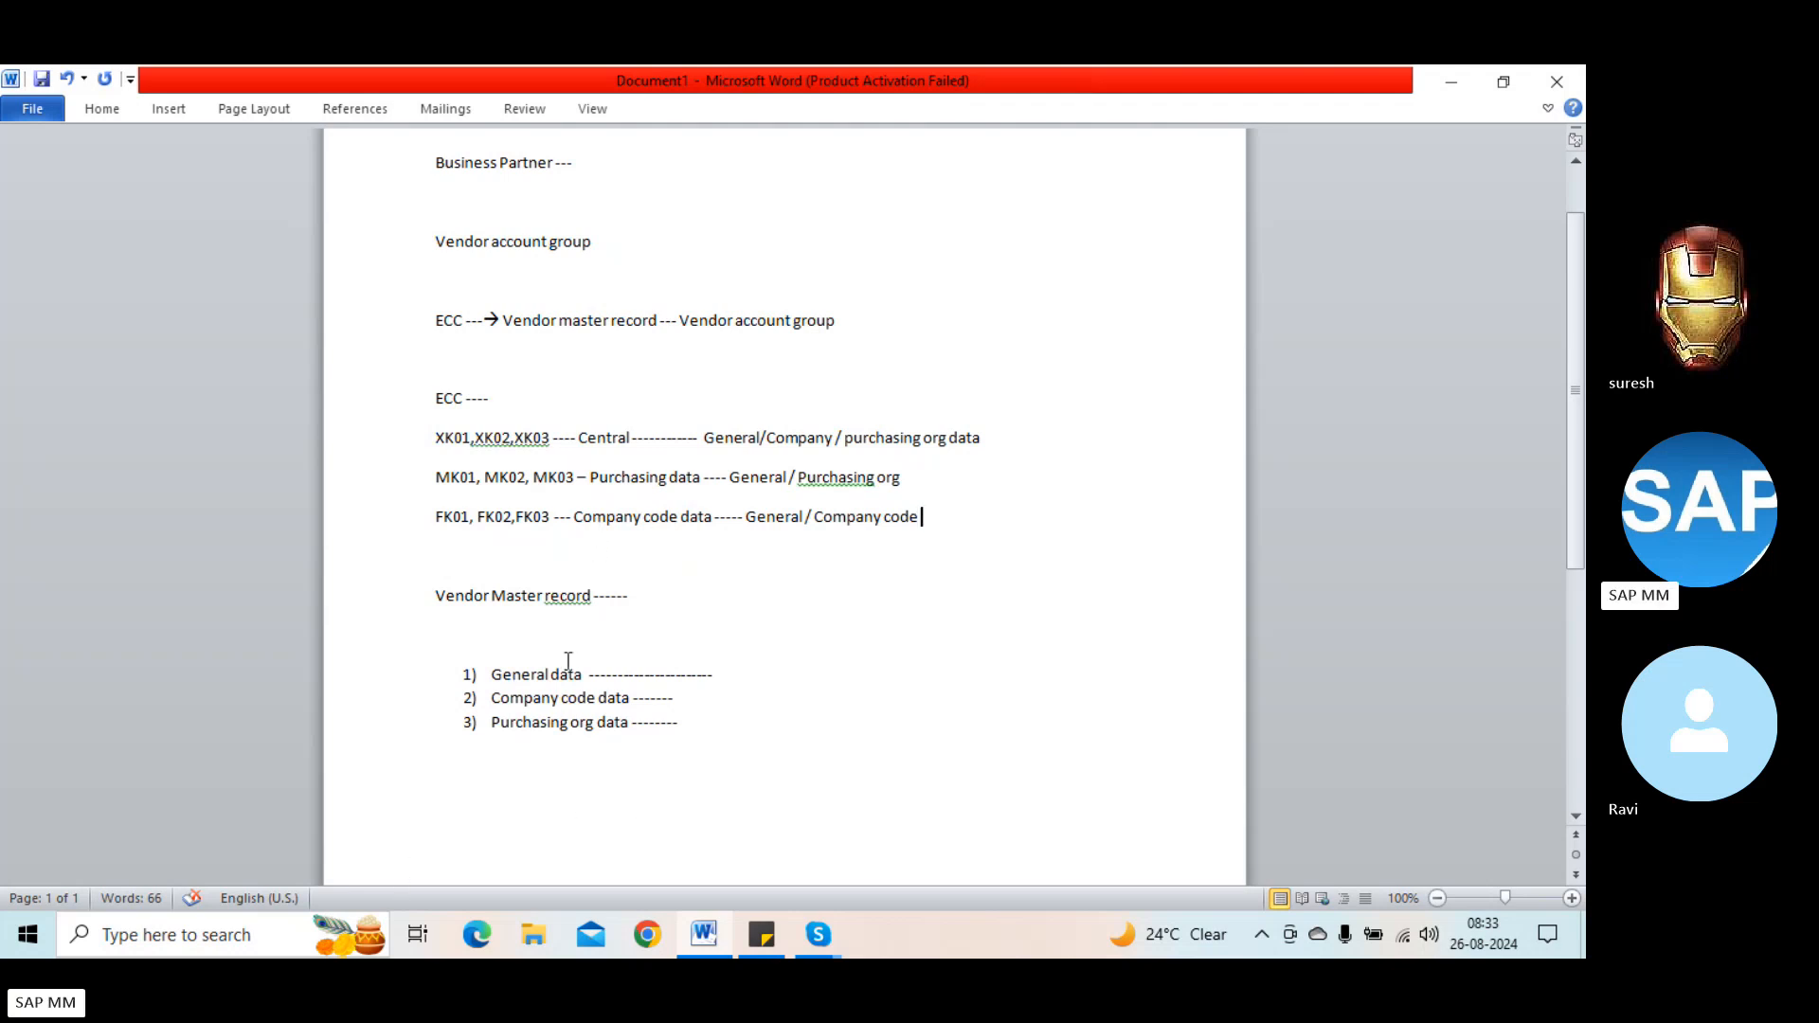
Step: Append "--- 0001, 0002, 0003, 0004 ...." to the standalone Vendor account group line
right_click(616, 240)
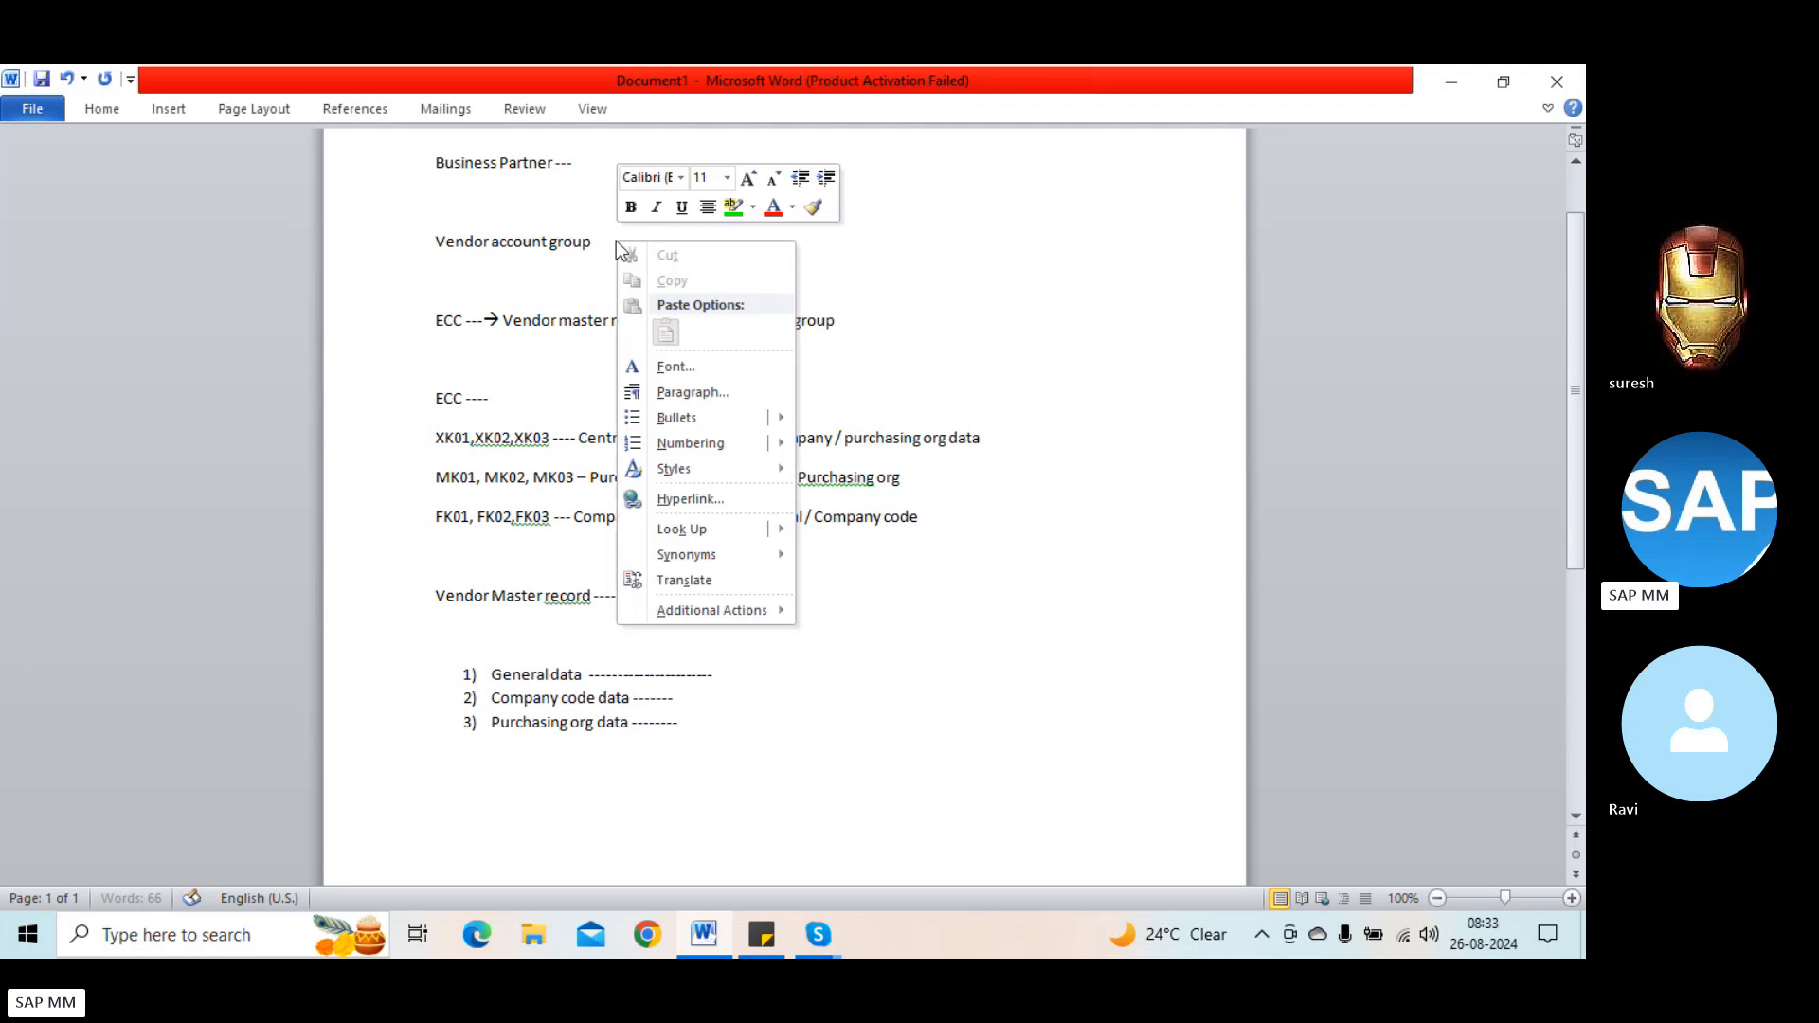
left_click(608, 243)
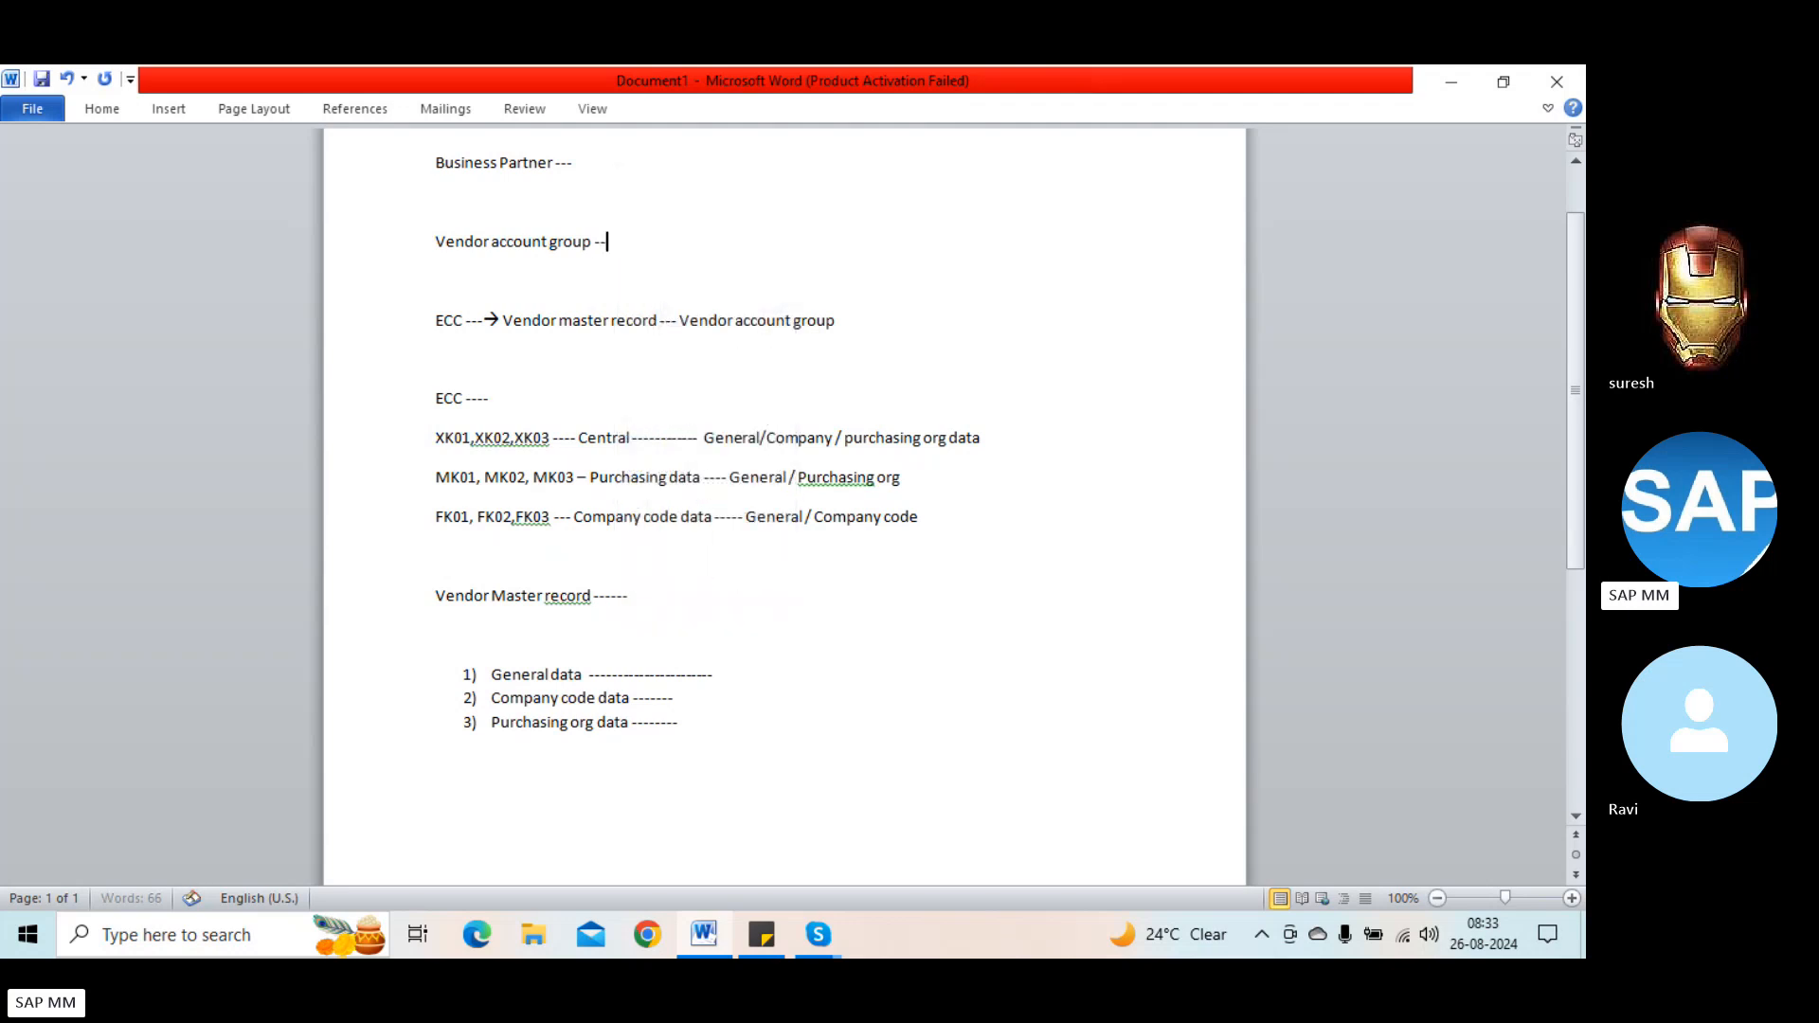
type("--- 0001, 000")
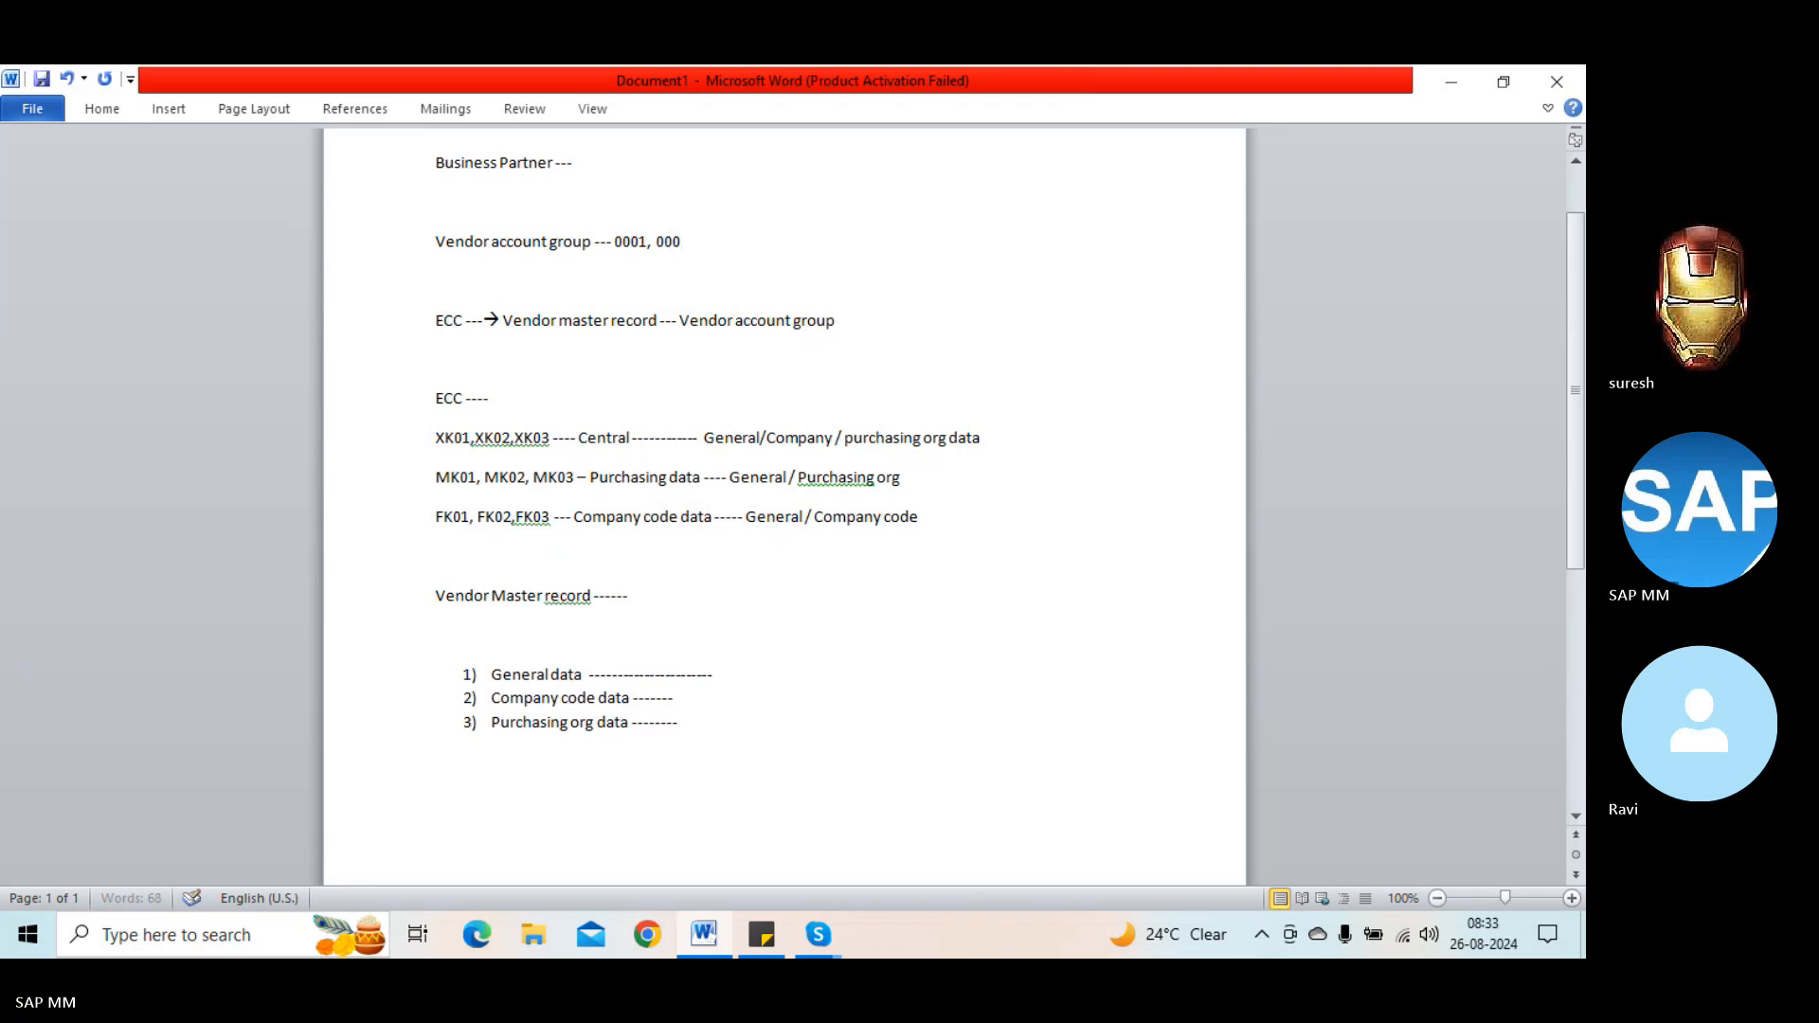
type("2, 003")
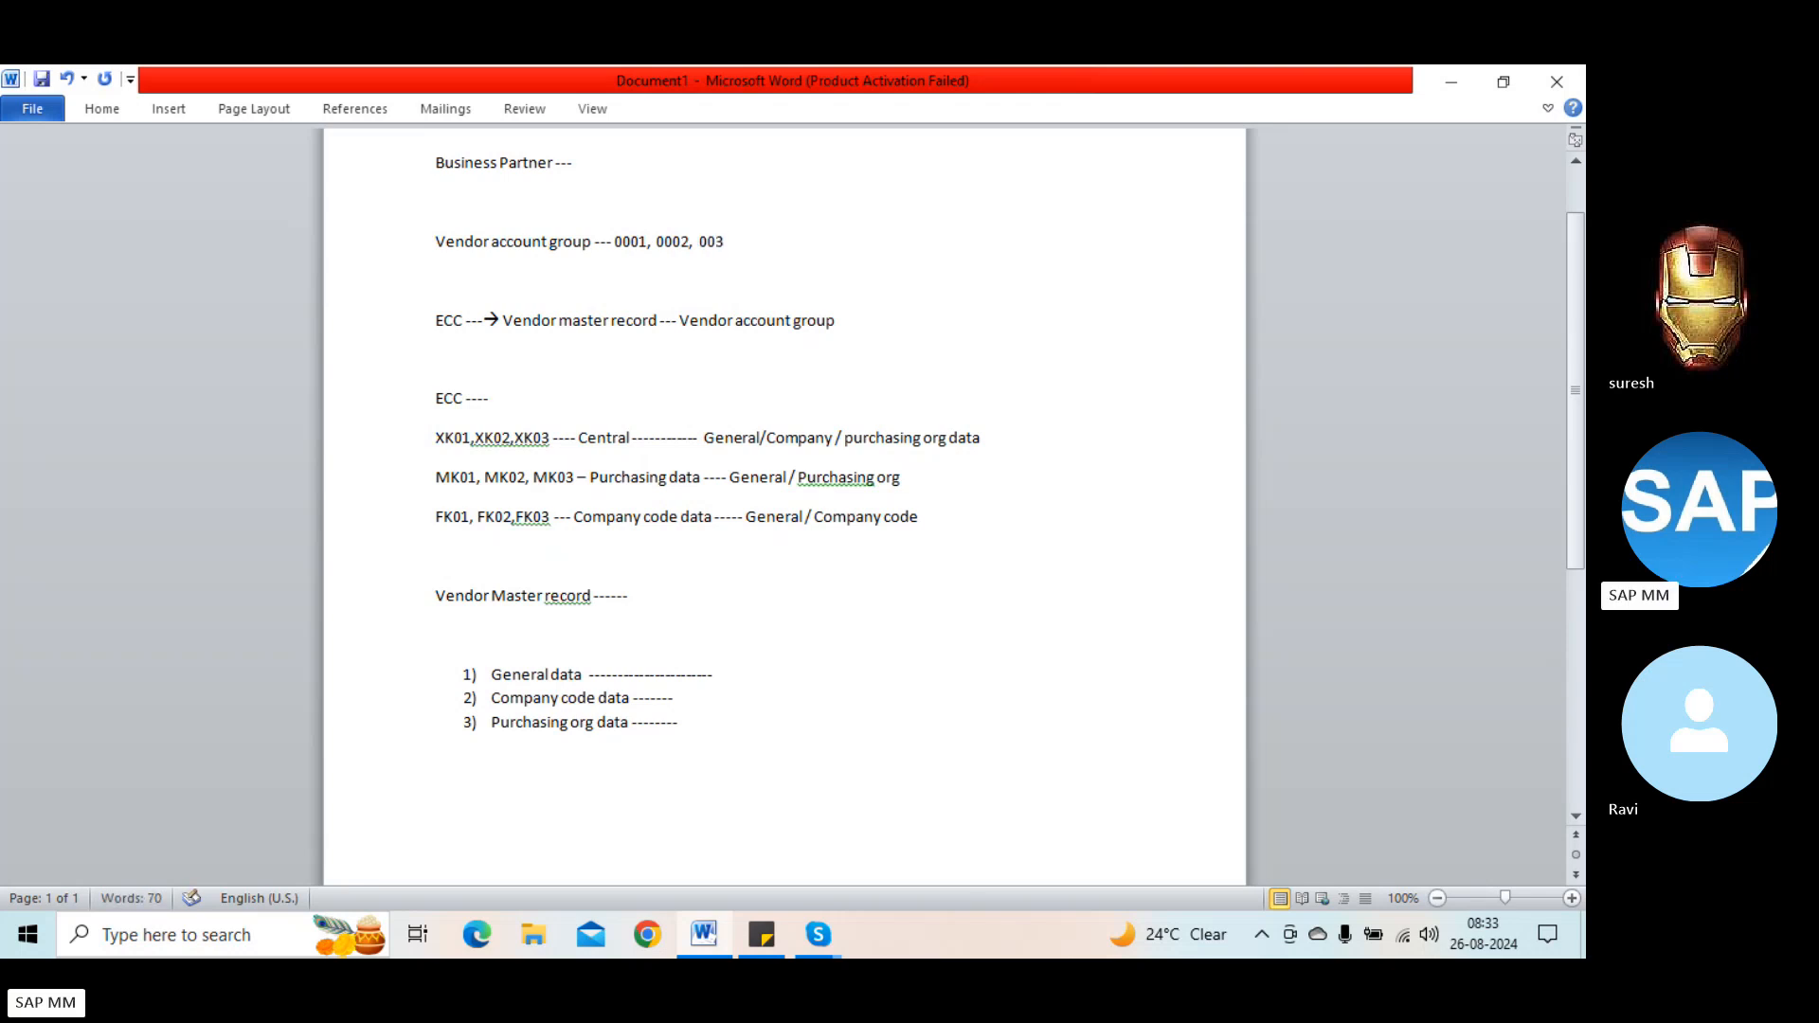
key("BackSpace")
type("03, ")
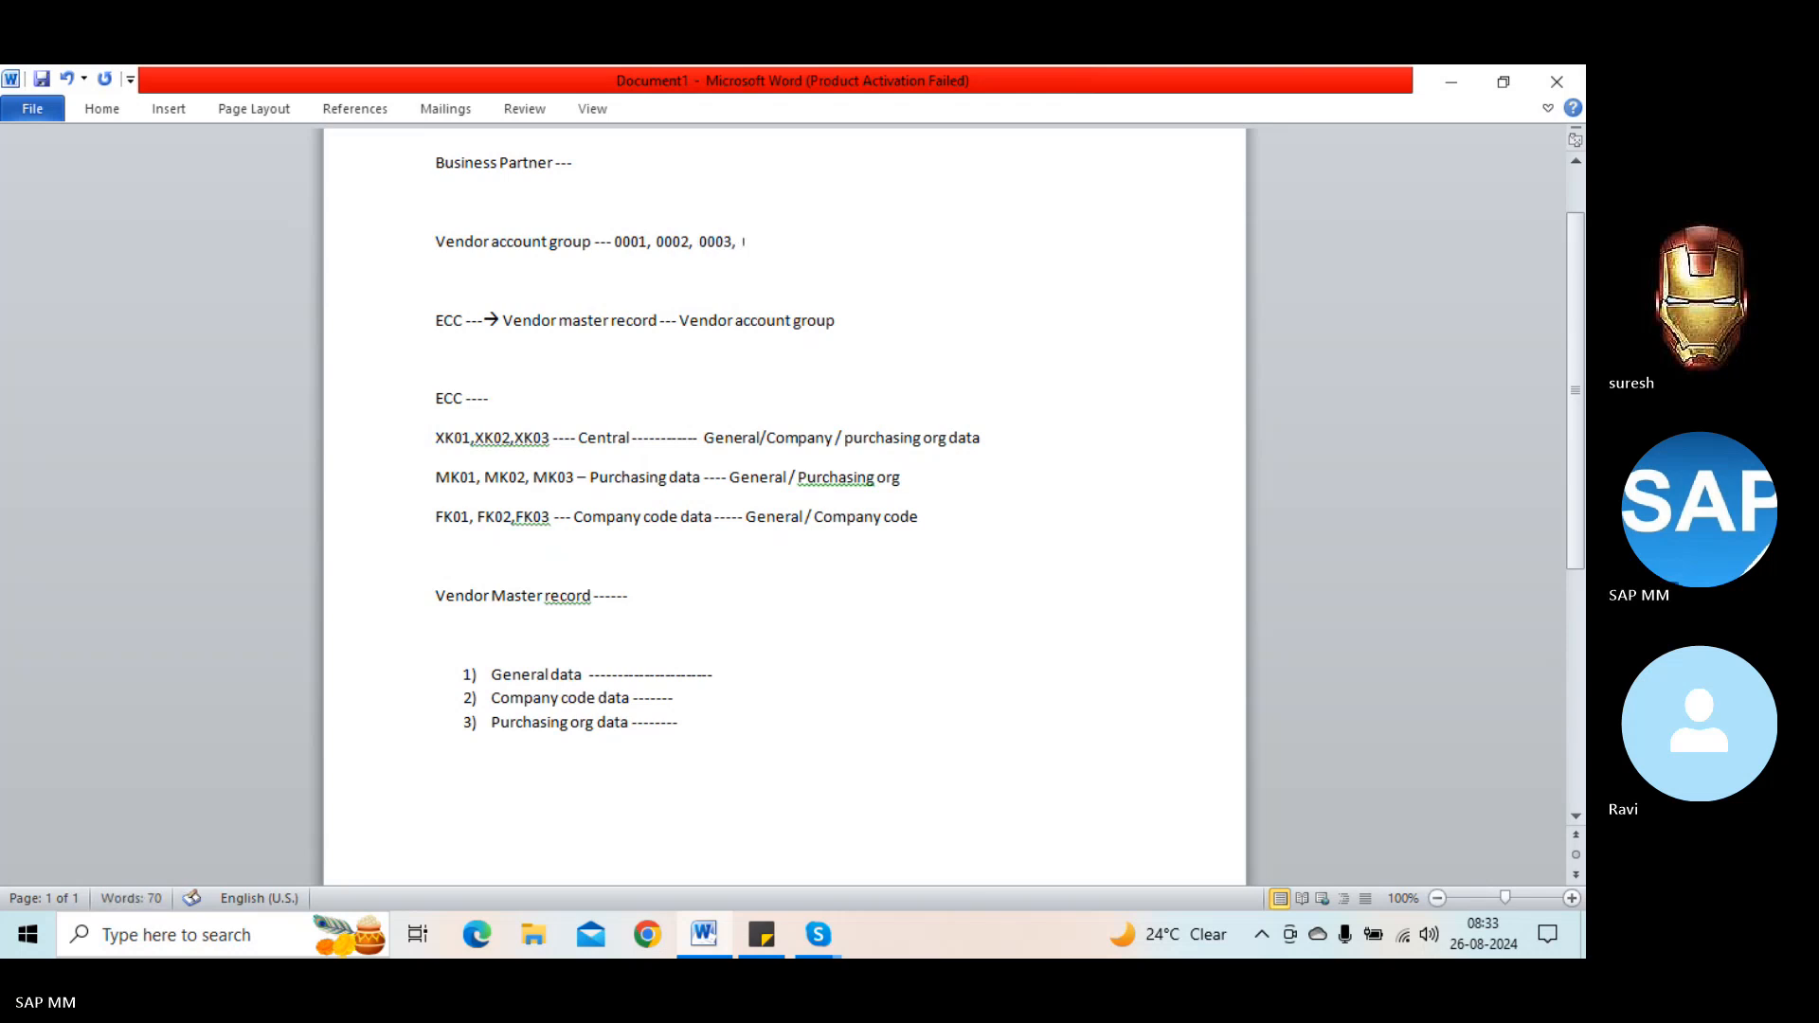
type("0004 ....")
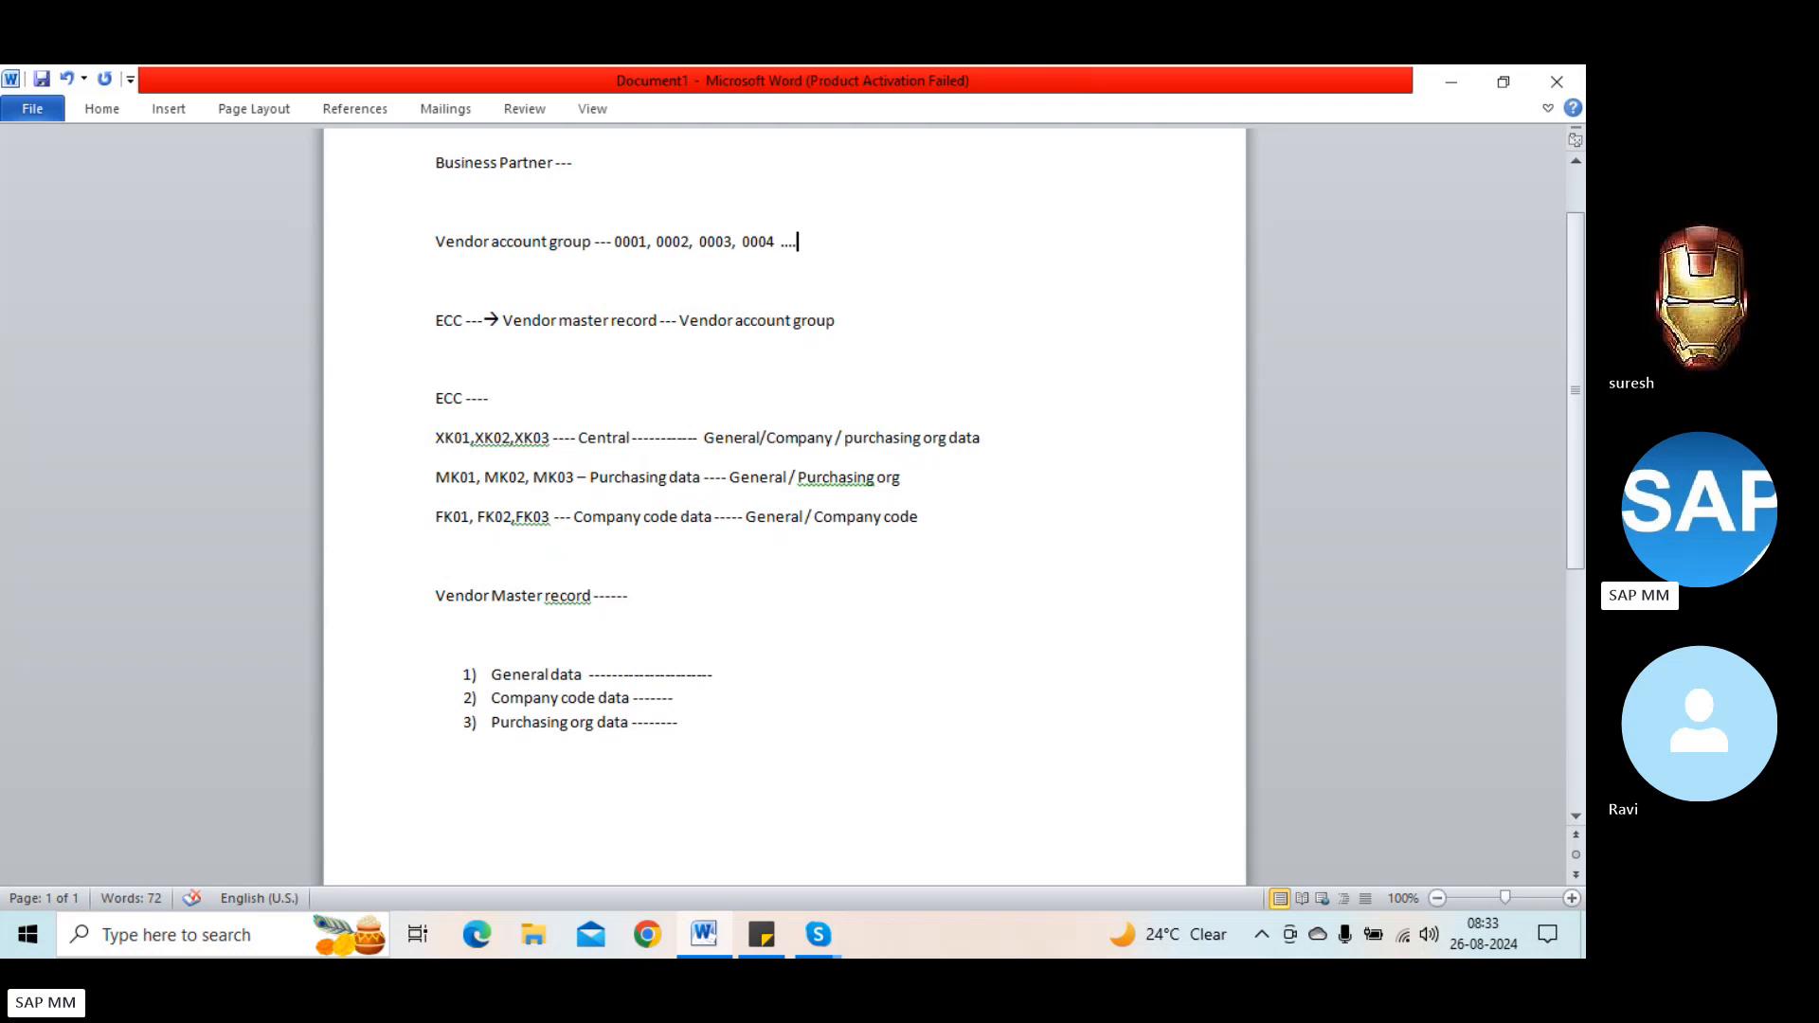
Step: Add the lines "One time vendor ---" and "Plant ----" below the standalone Vendor account group line
key("Return")
type("O")
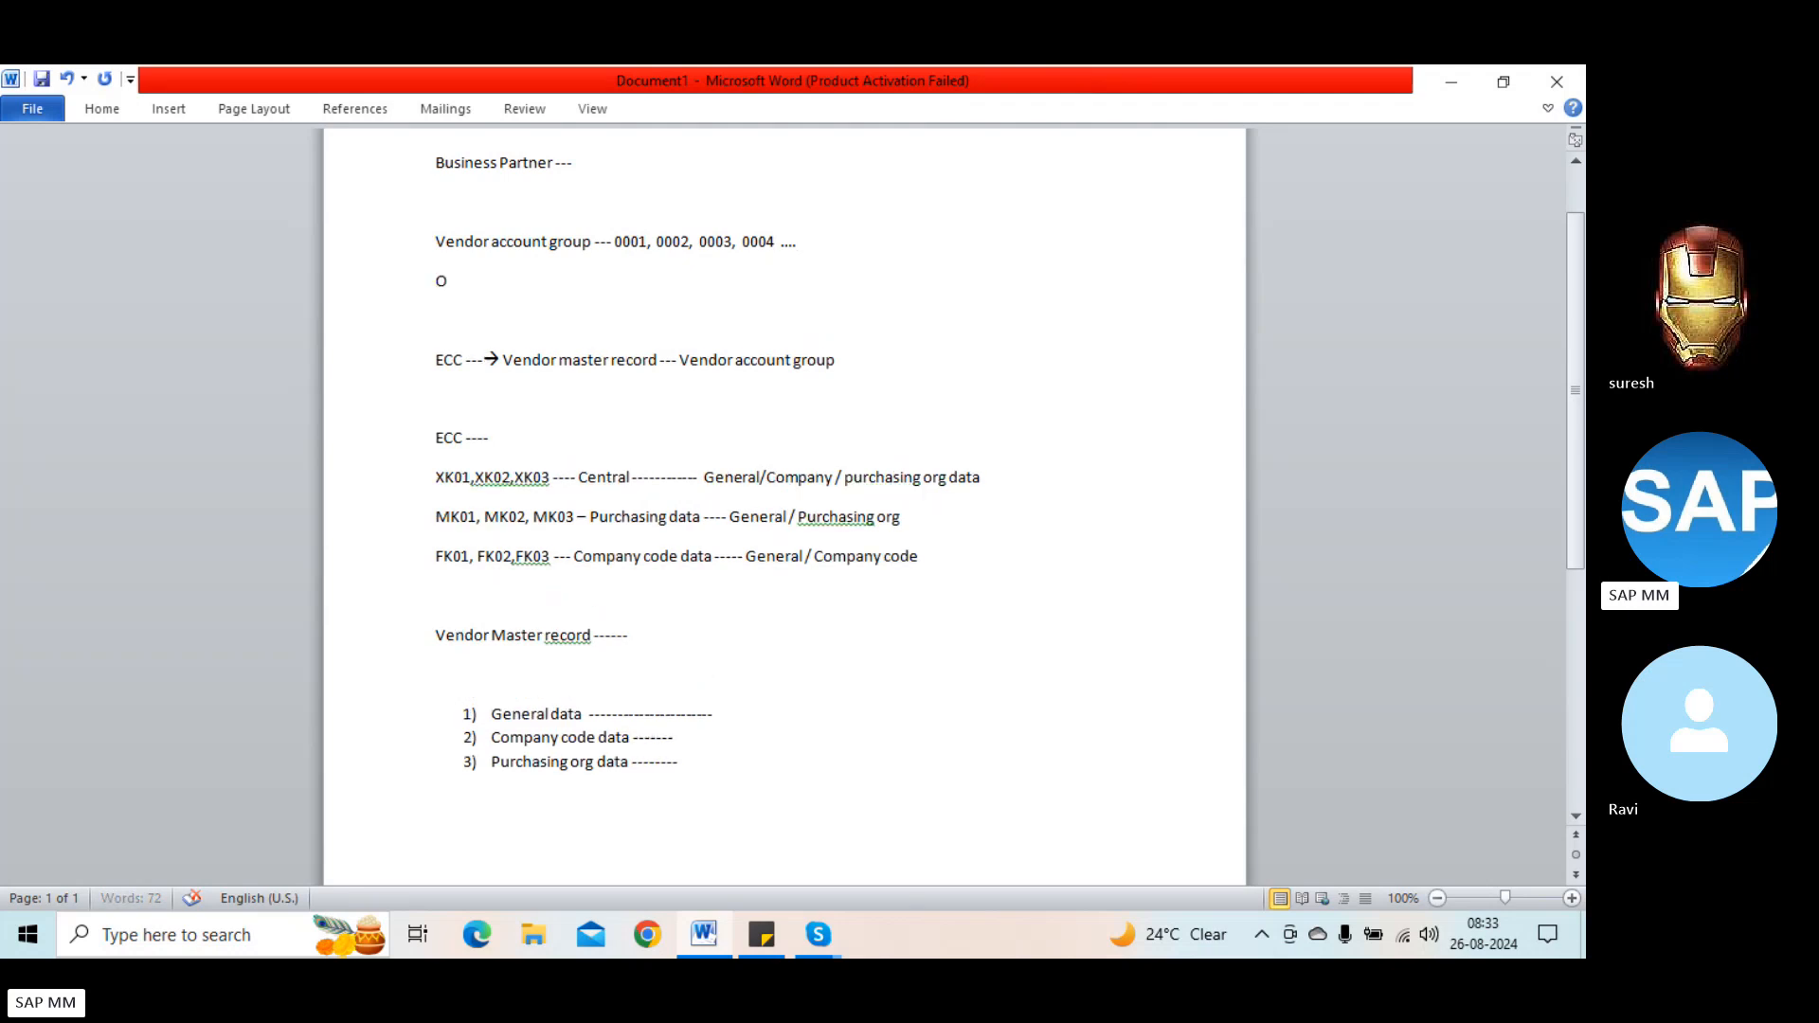
type("ne time v")
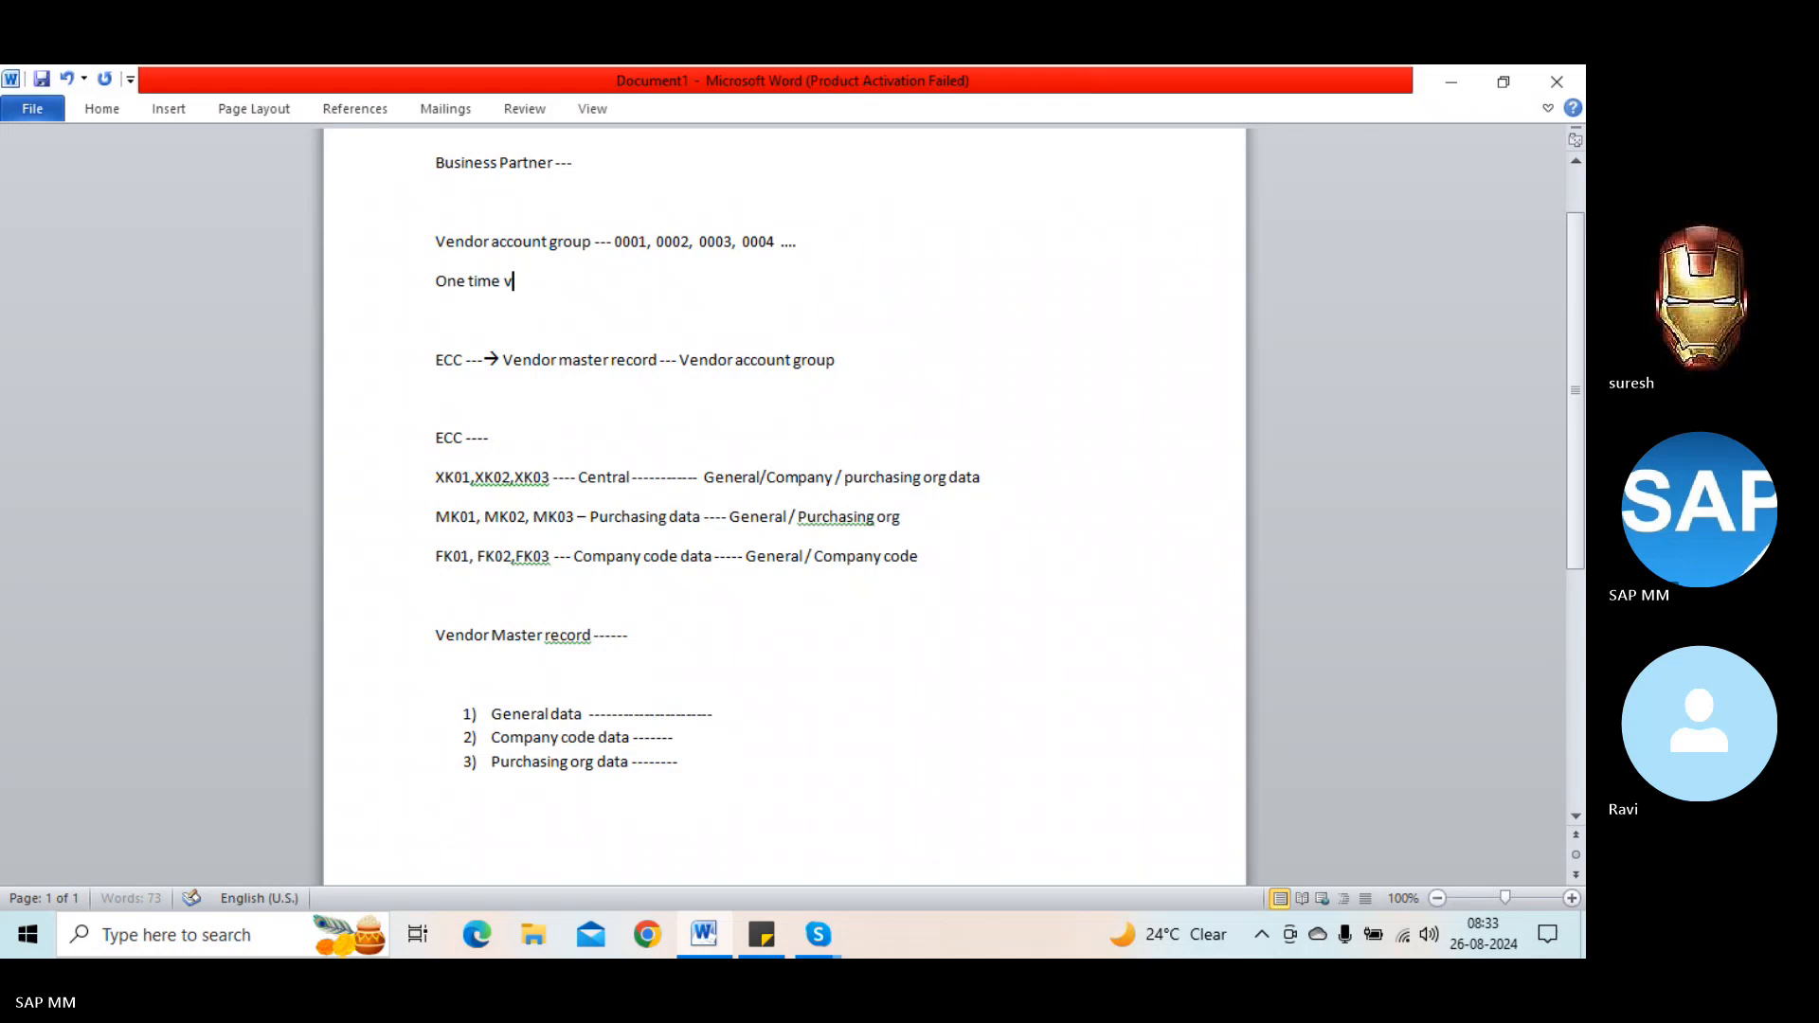
type("endor ---")
key("Return")
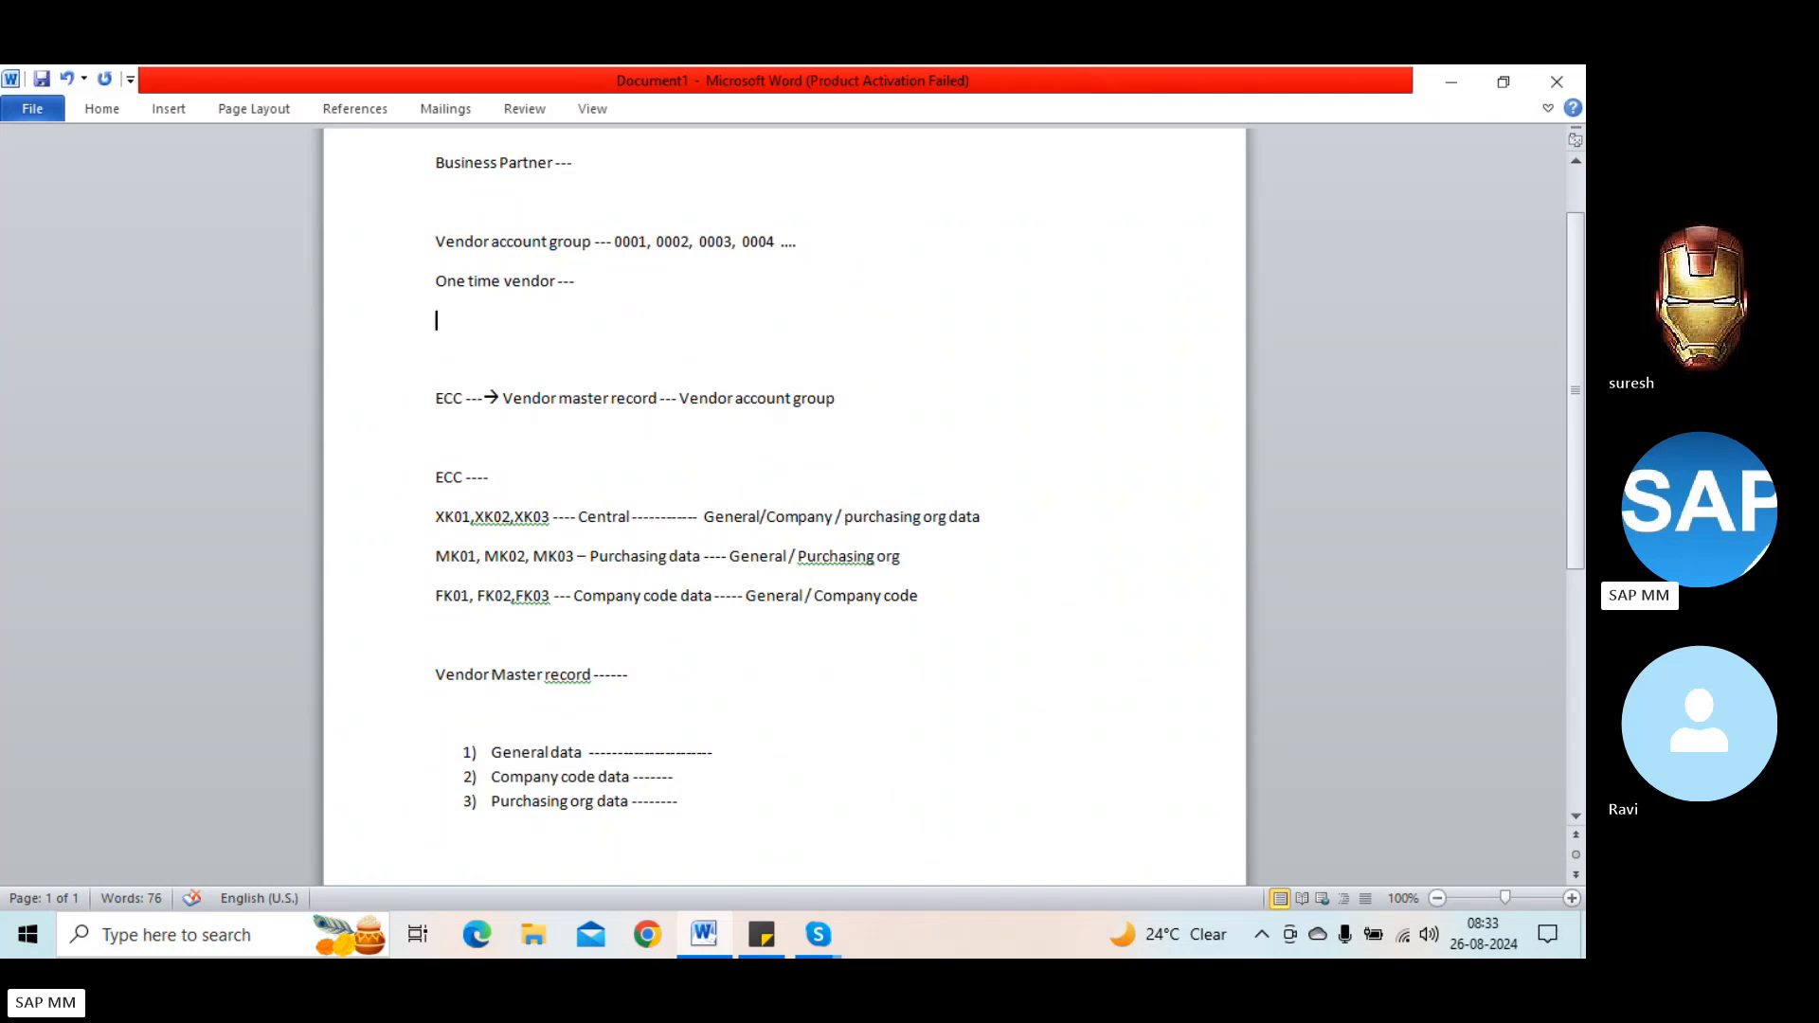
type("Plant ----")
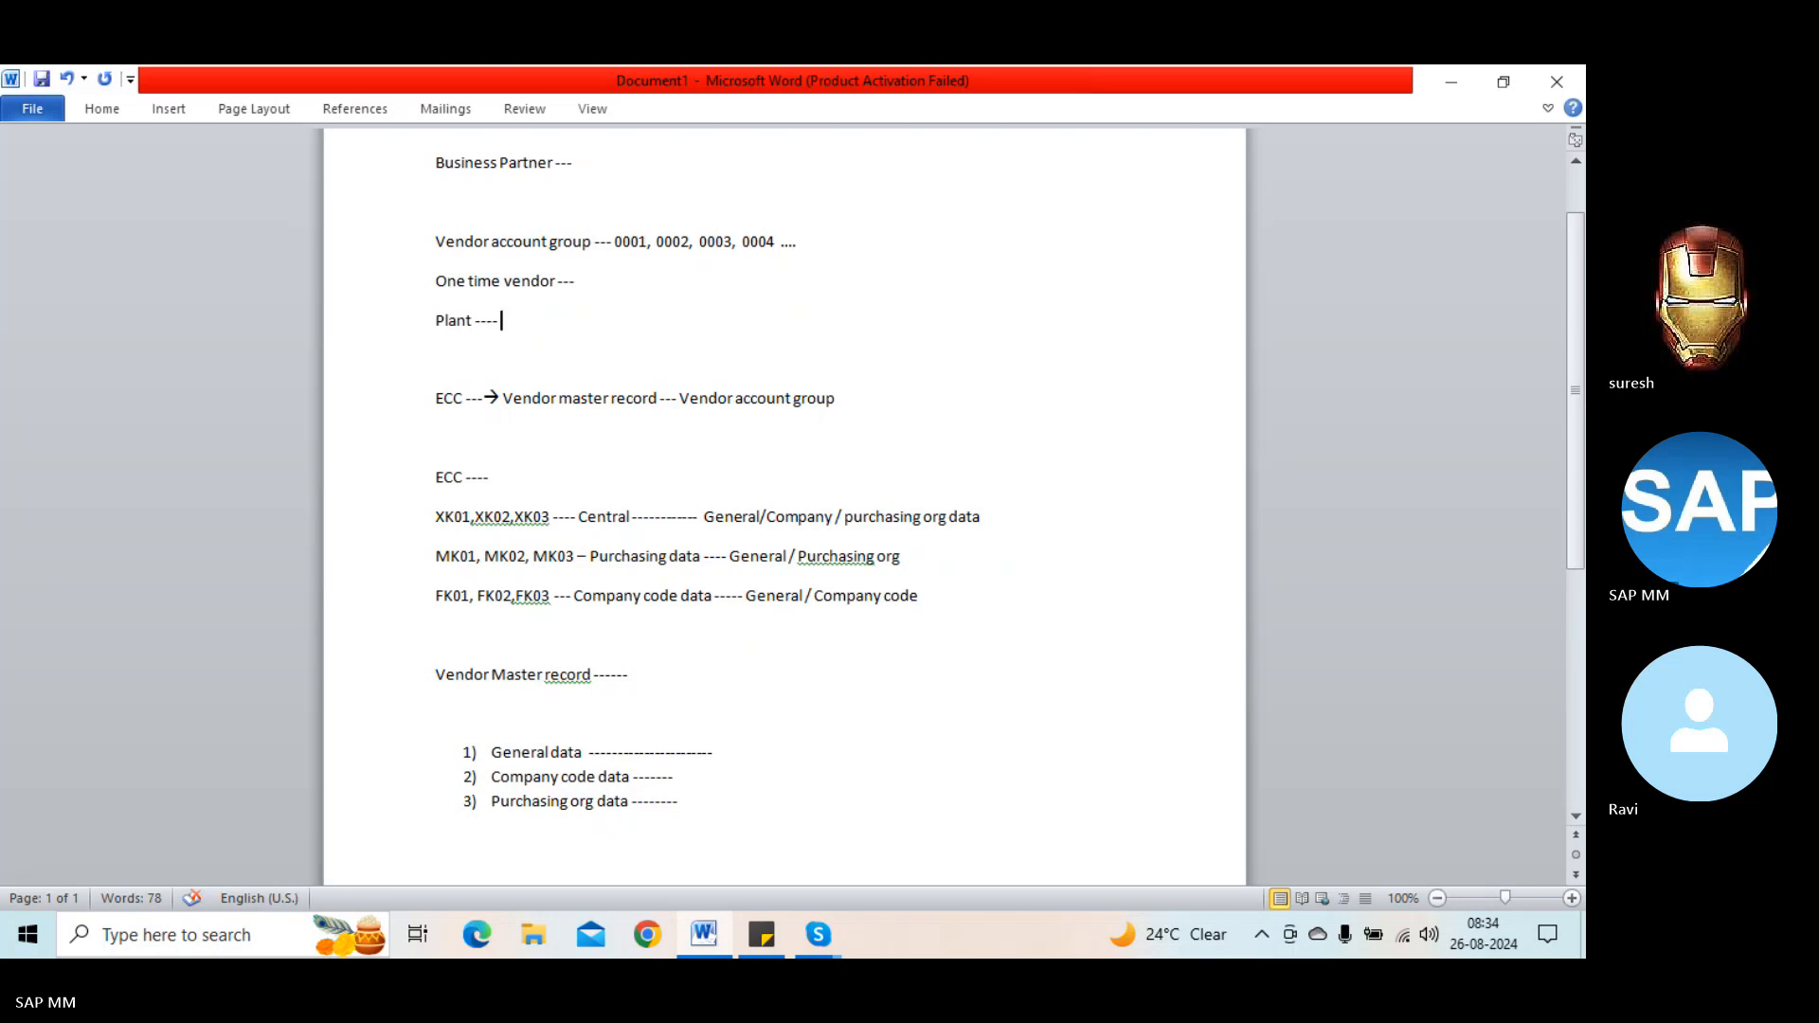
Step: Launch SAP Logon and open the SAP ECC connection with system ID ECD
key("super")
type("sap")
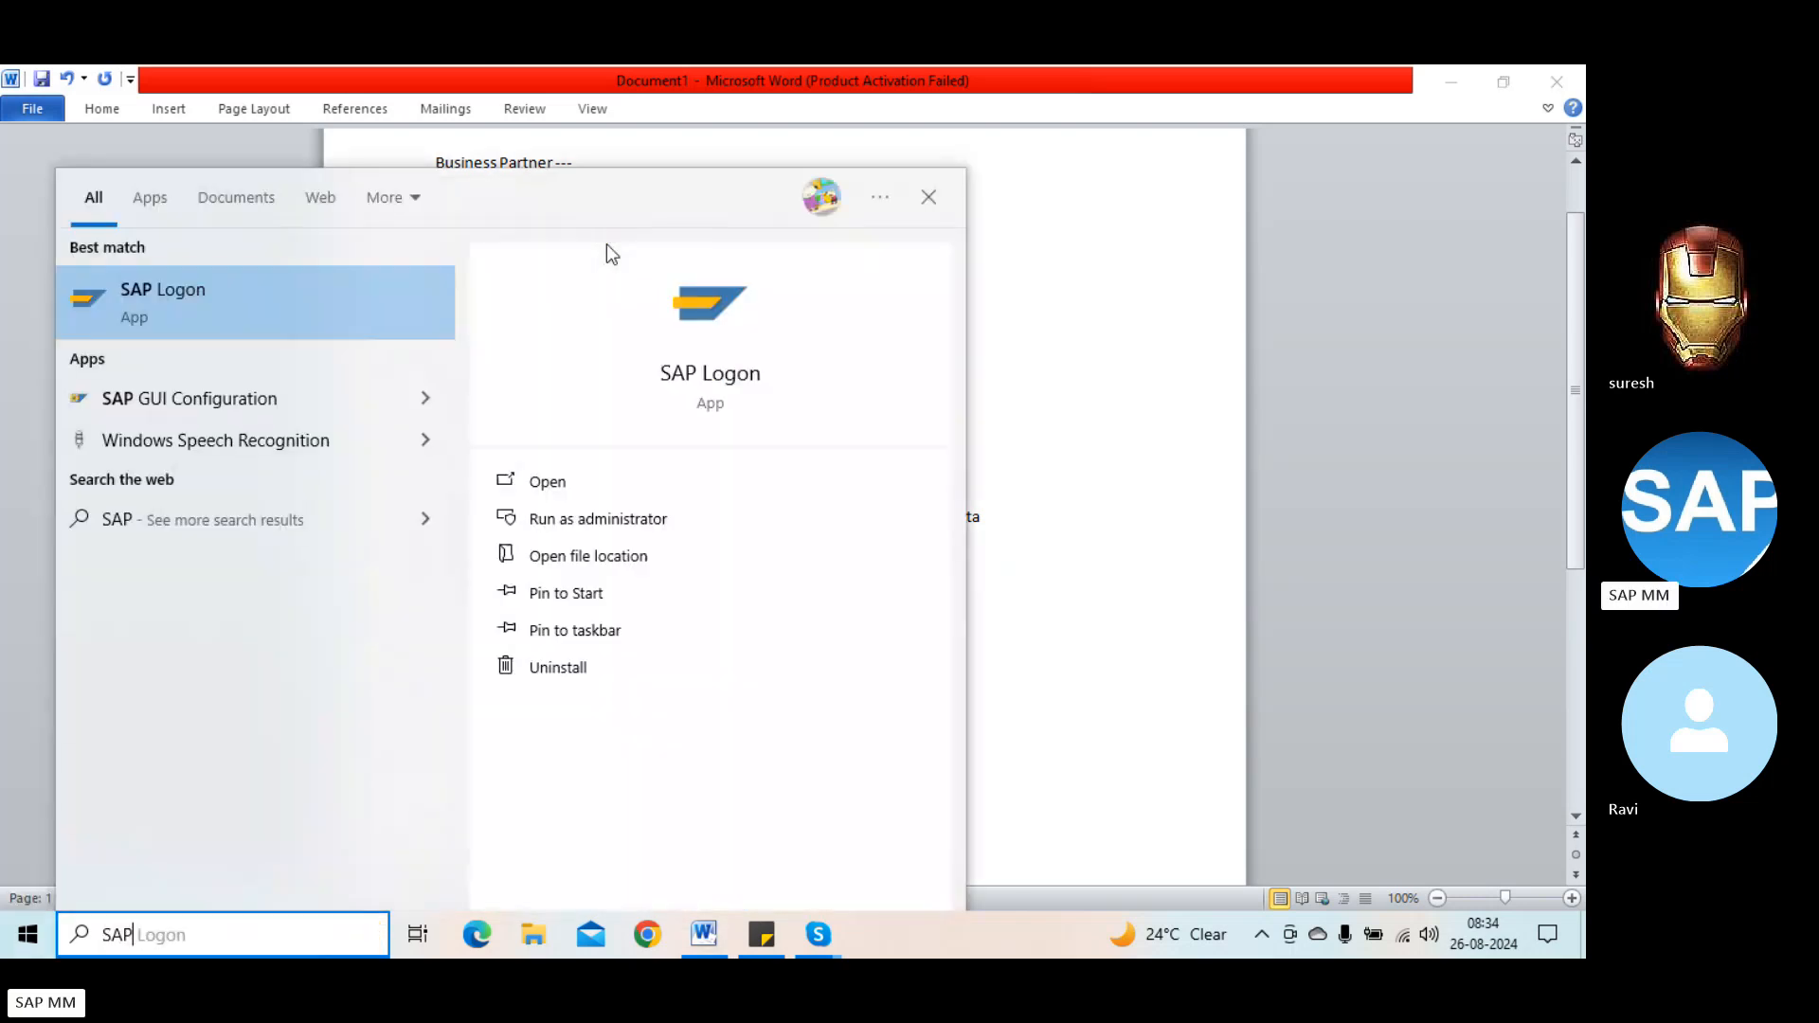
key("Return")
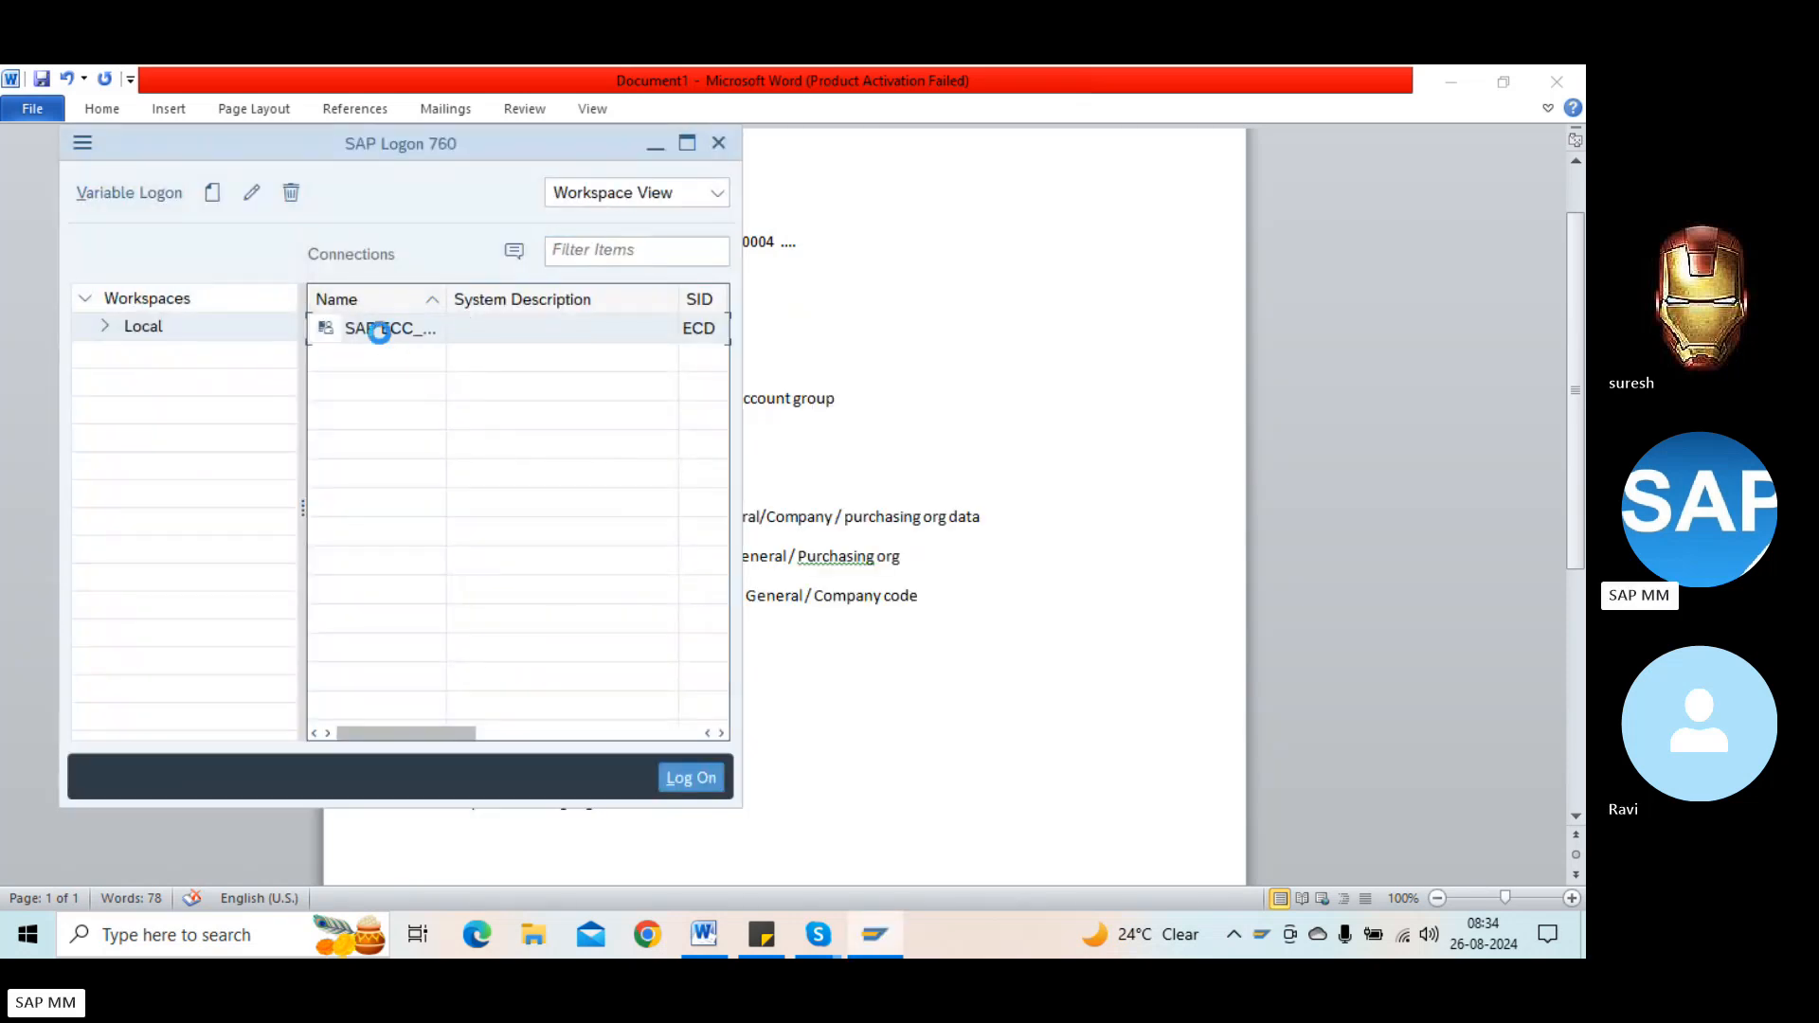
double_click(381, 336)
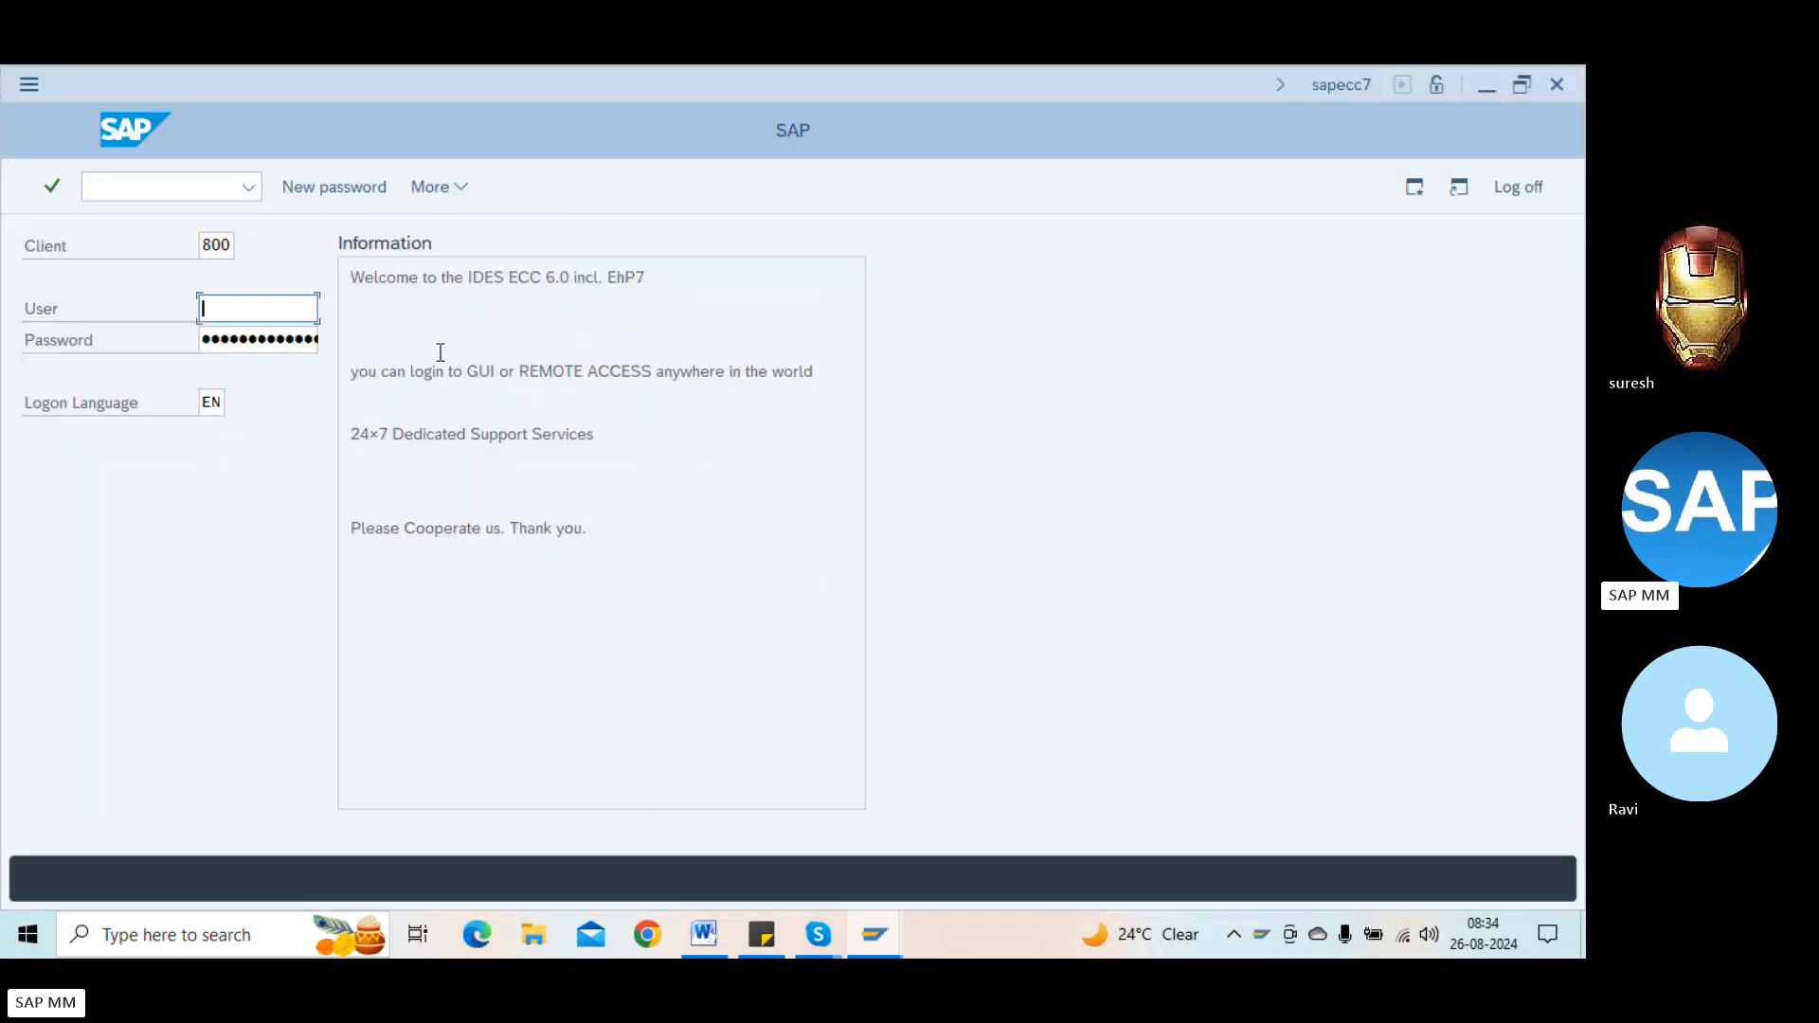
Step: Fill in the previously used user name and log on to client 800
key("space")
key("Down")
key("Tab")
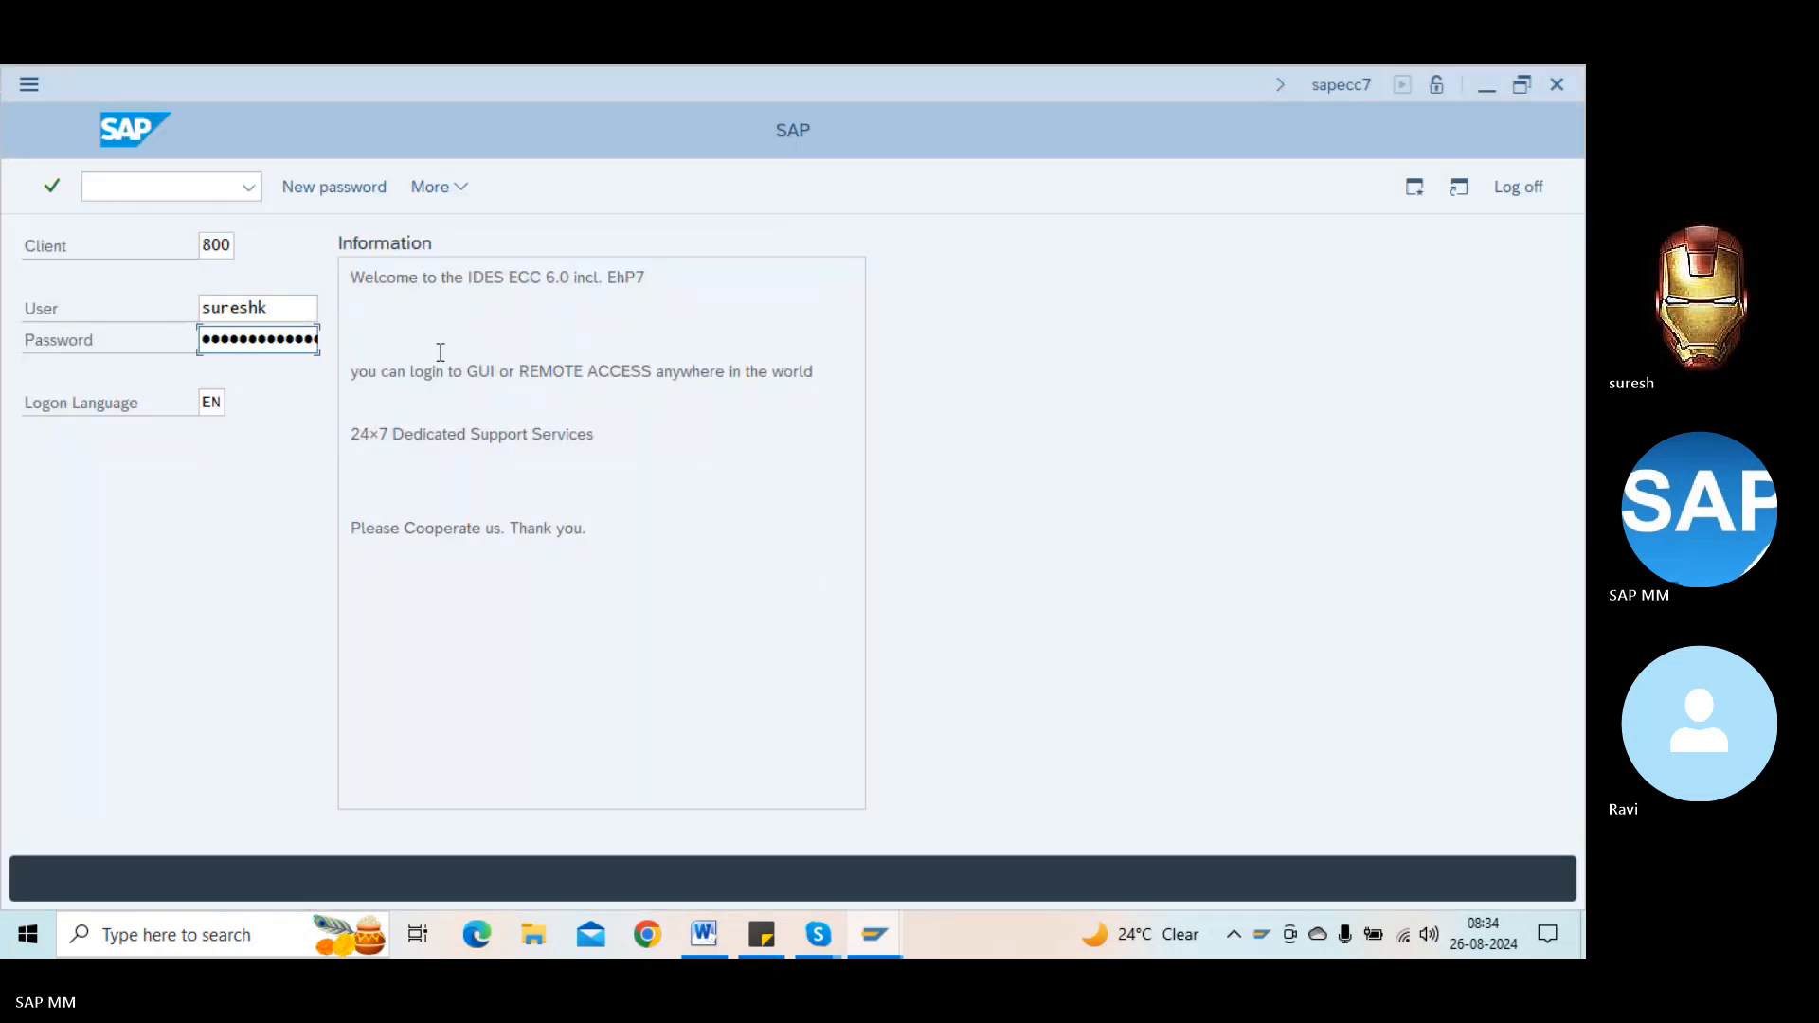
key("Return")
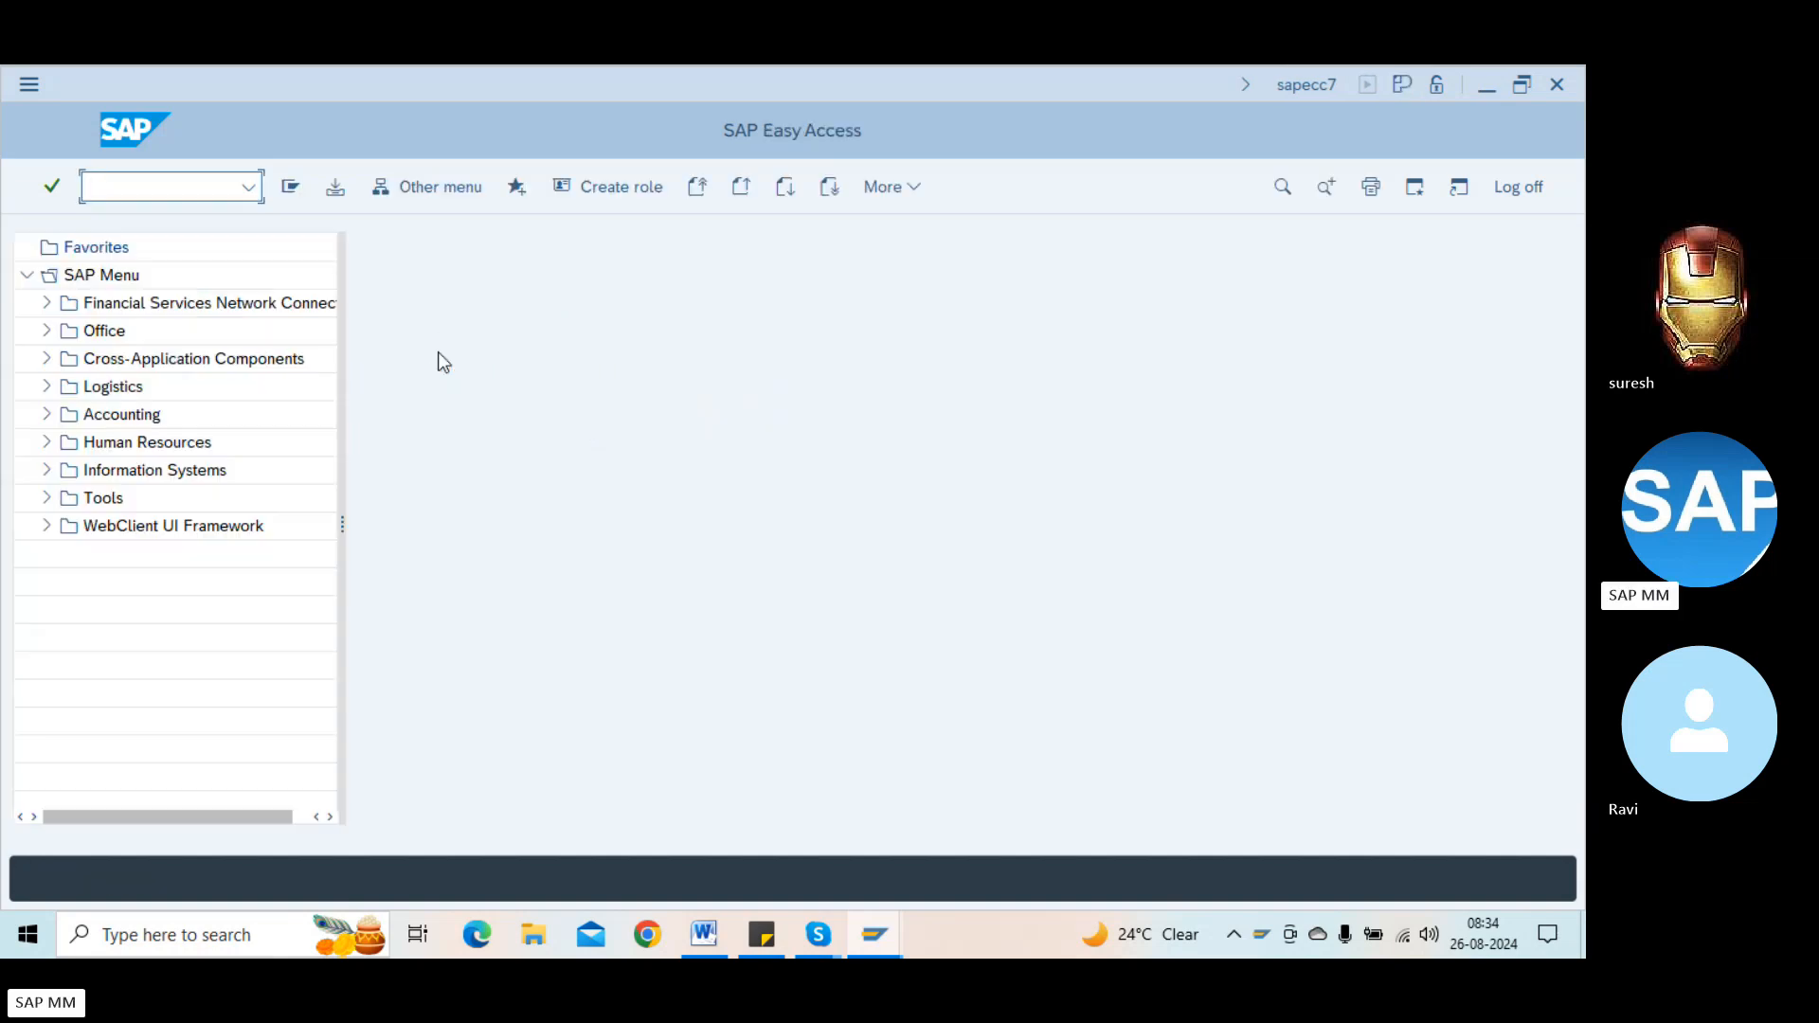
Step: Start transaction XK01 and examine the vendor, company code, purchasing organization, account group and reference vendor fields
type("xk01")
key("Return")
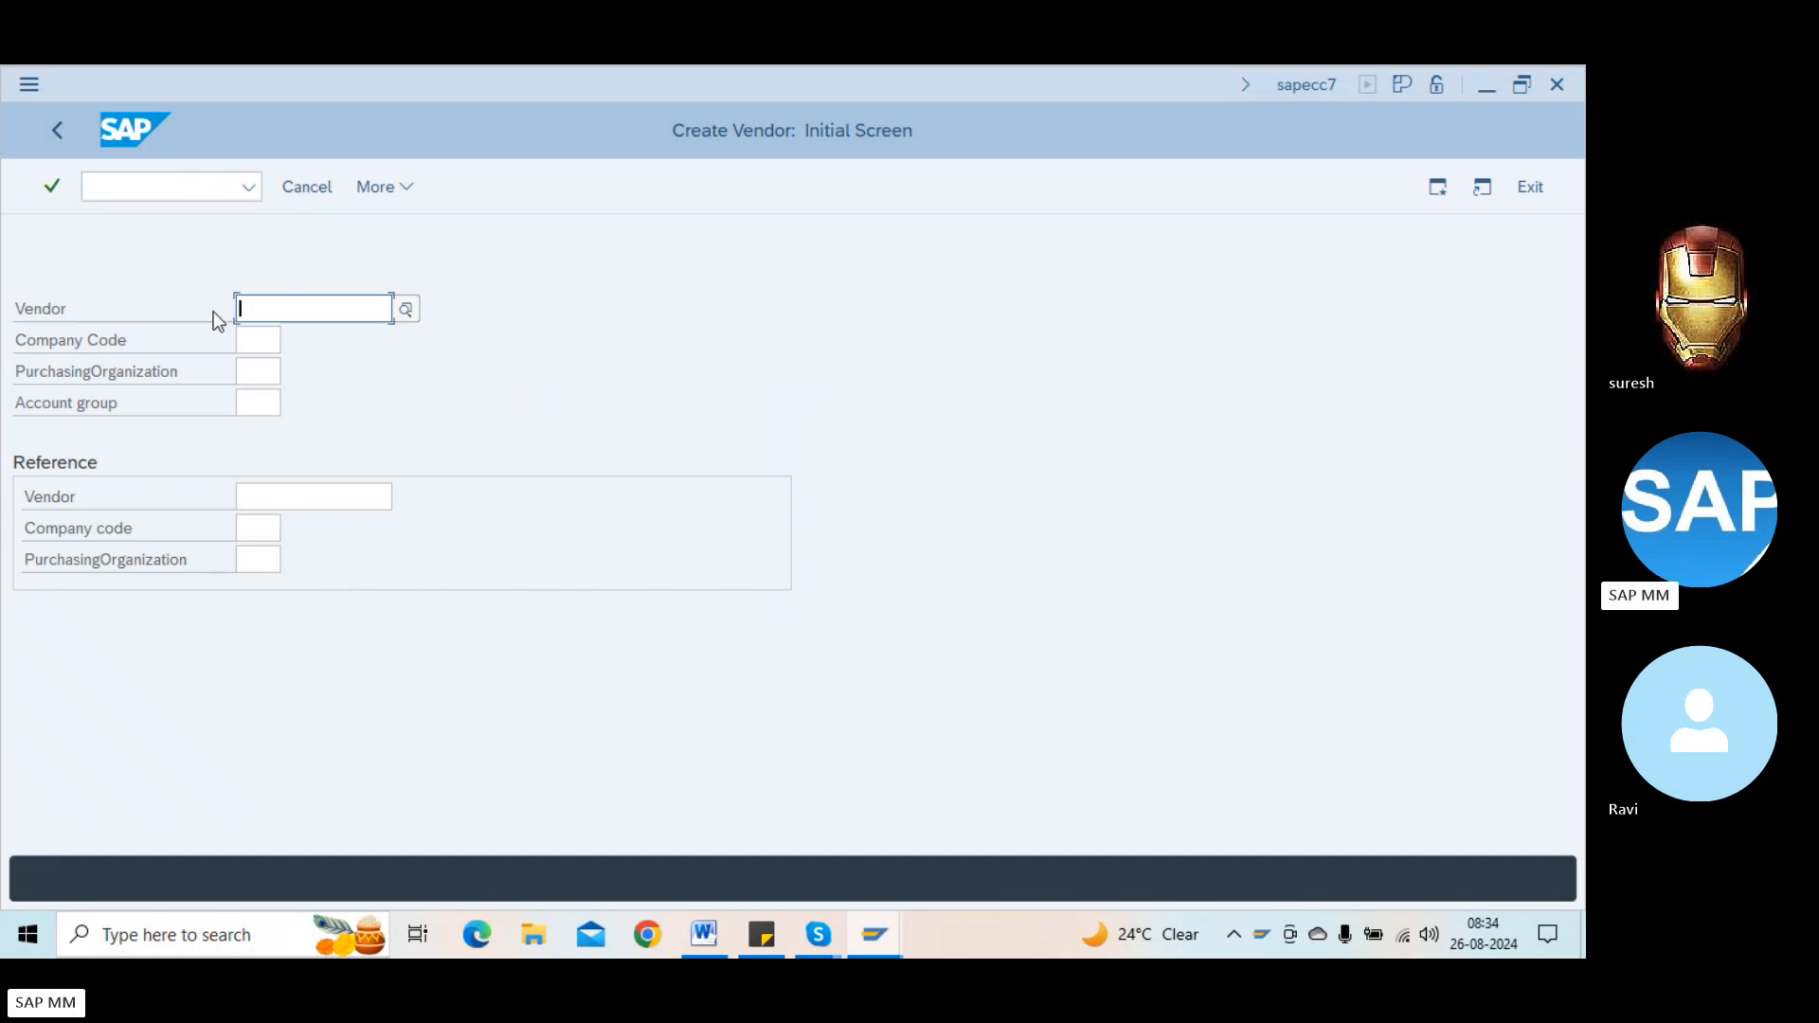
left_click(250, 337)
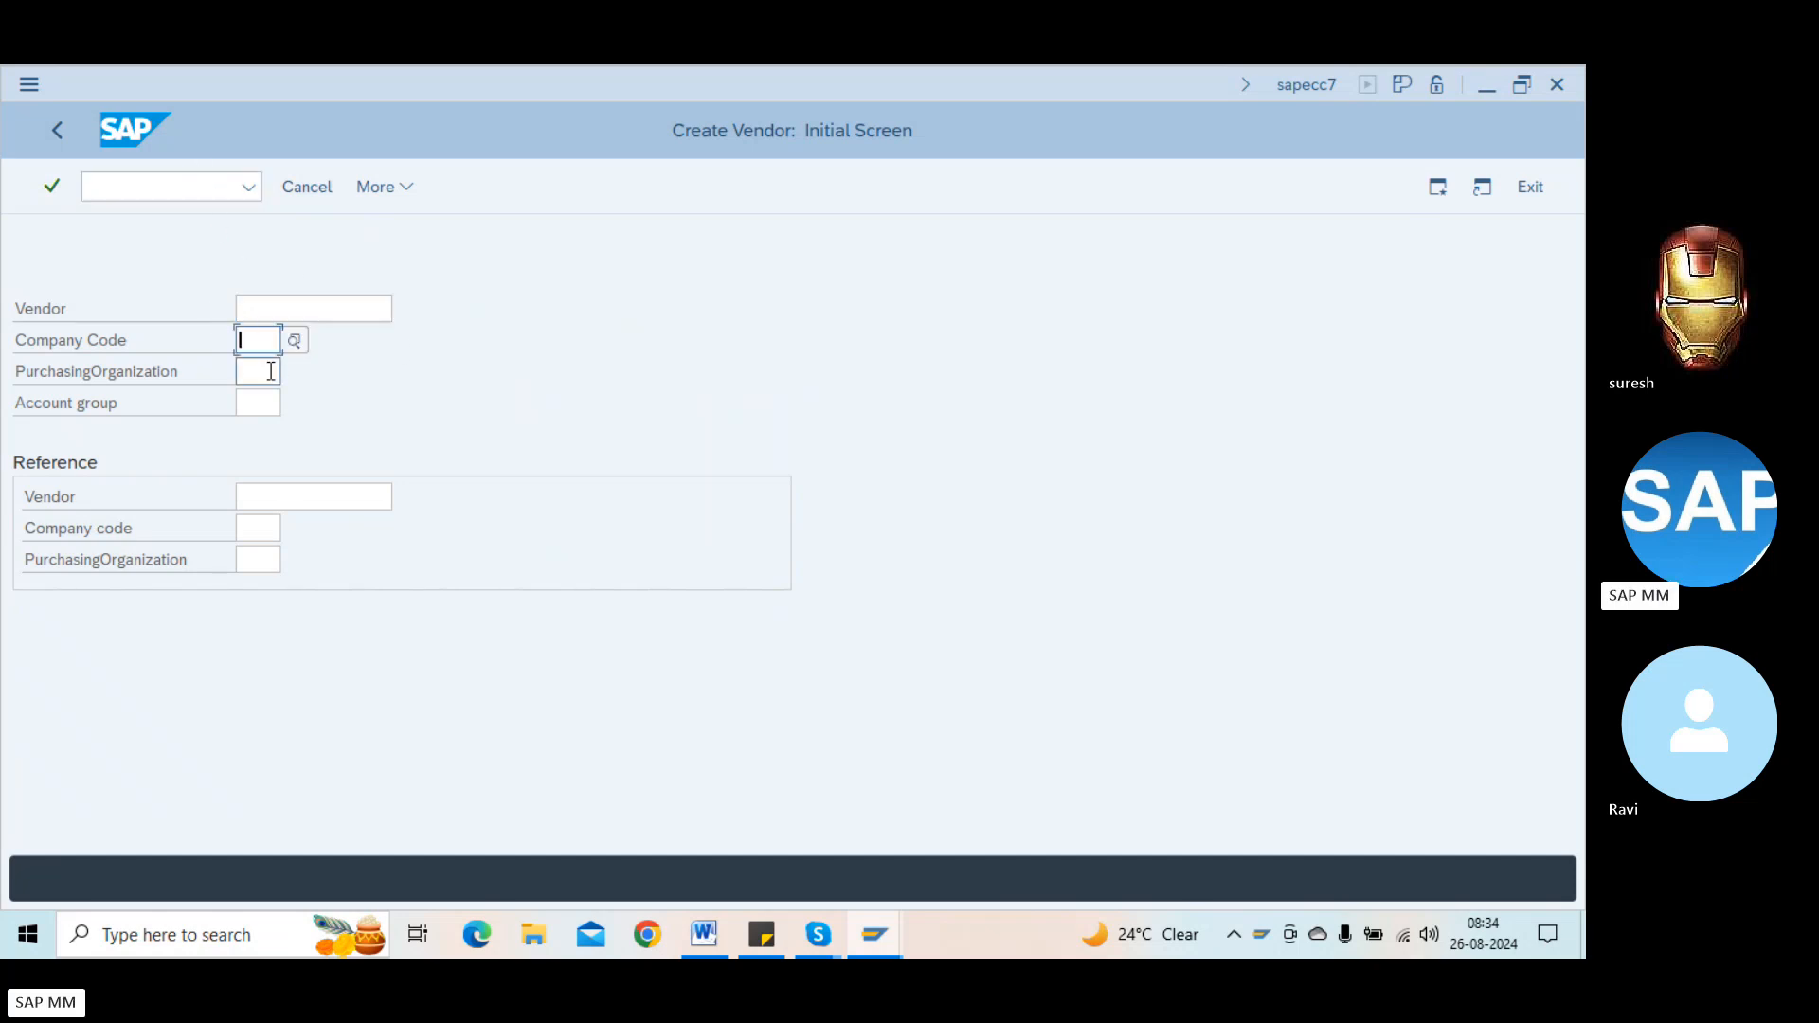
left_click(261, 370)
left_click(272, 410)
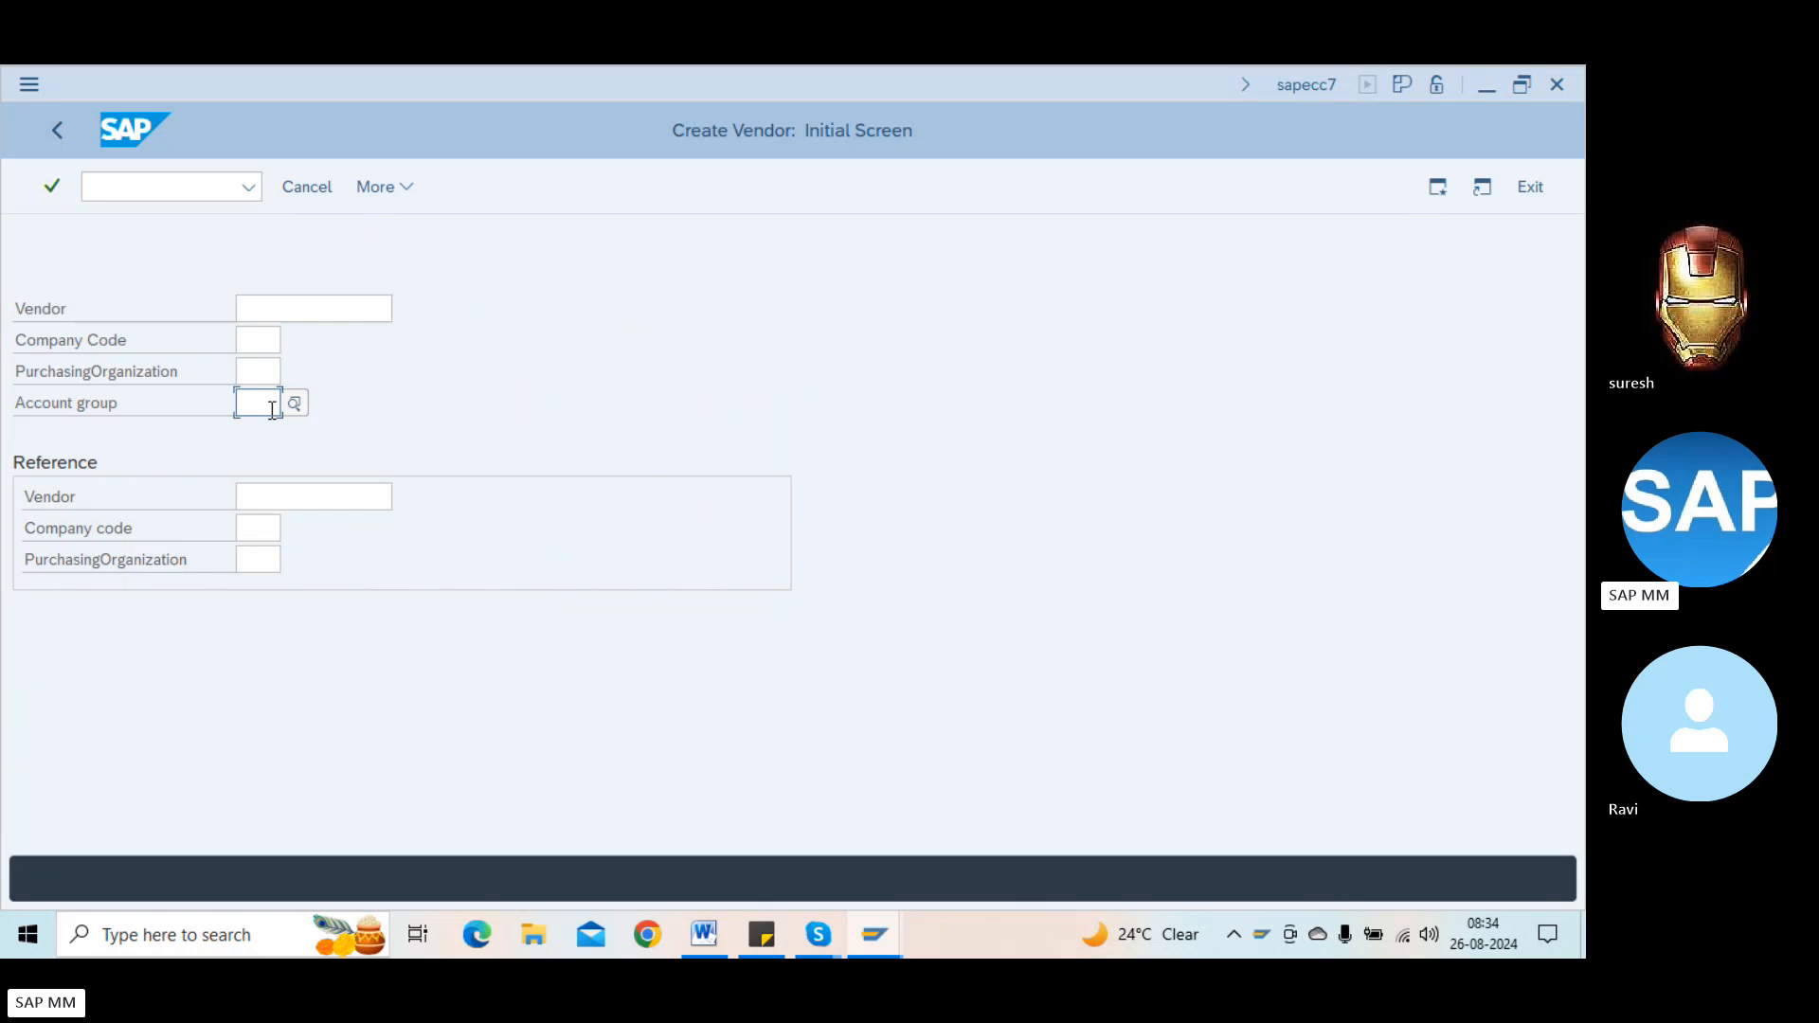
left_click(294, 313)
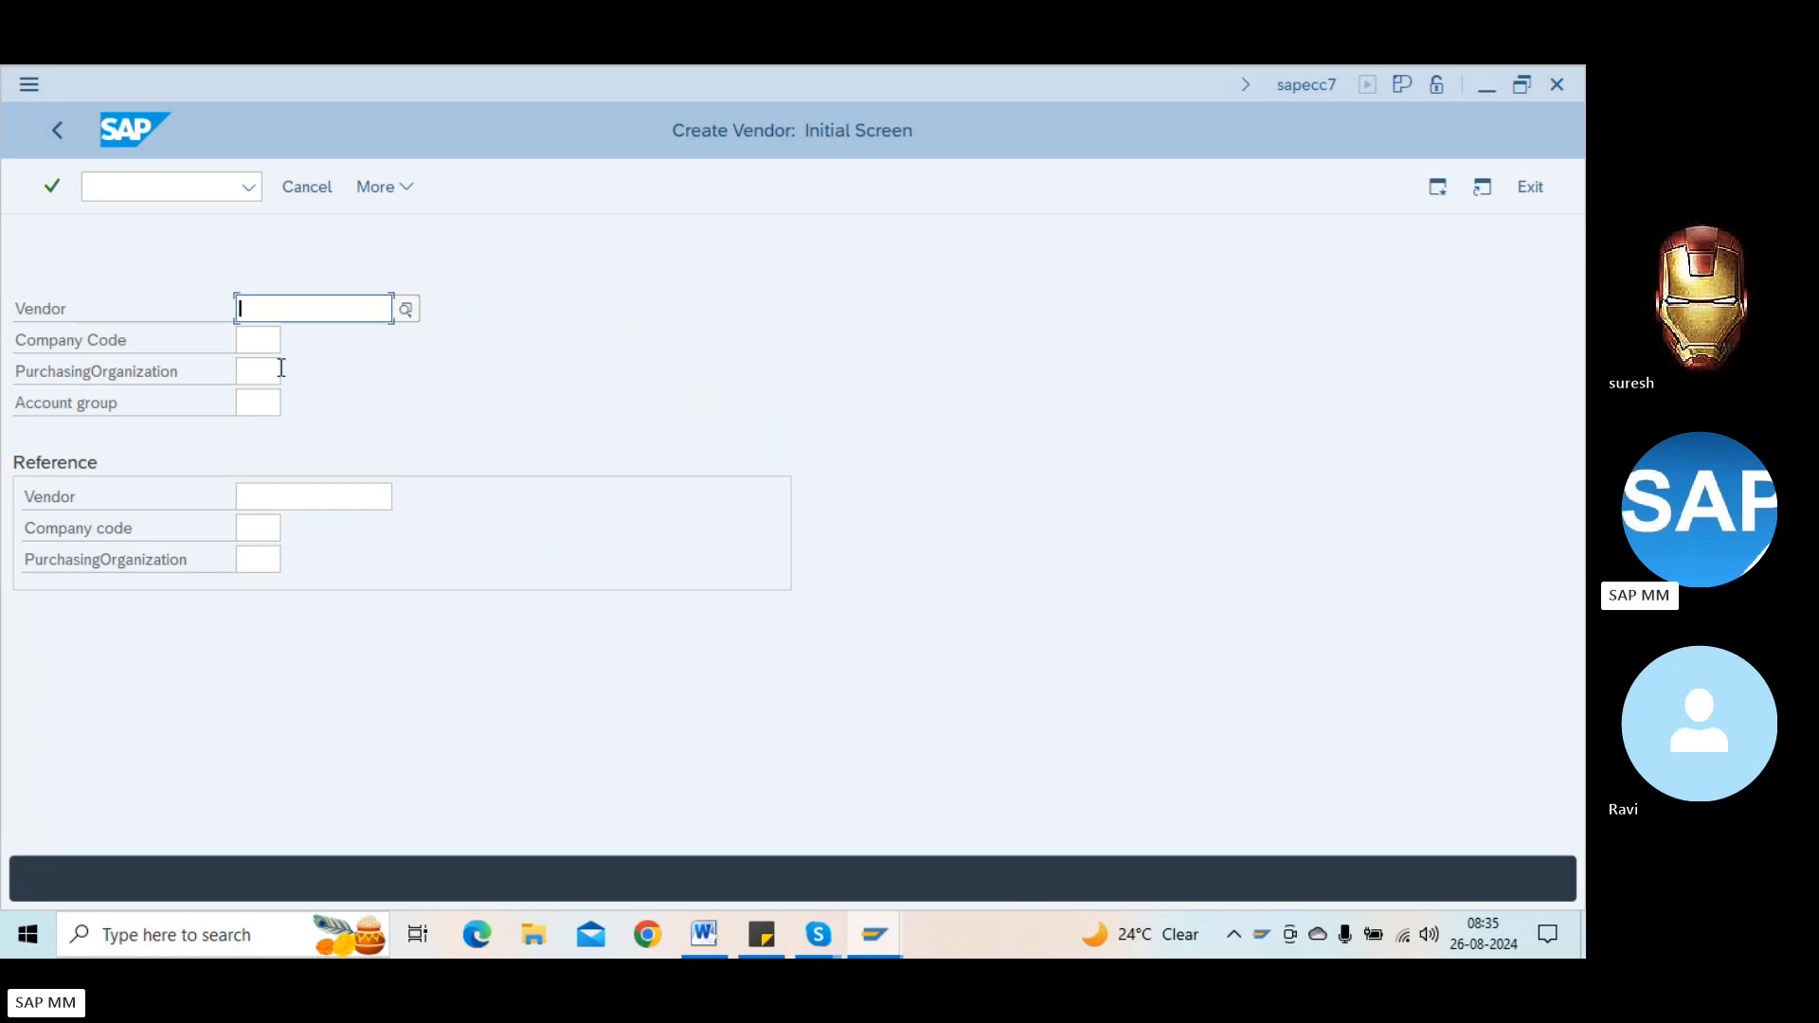
left_click(284, 499)
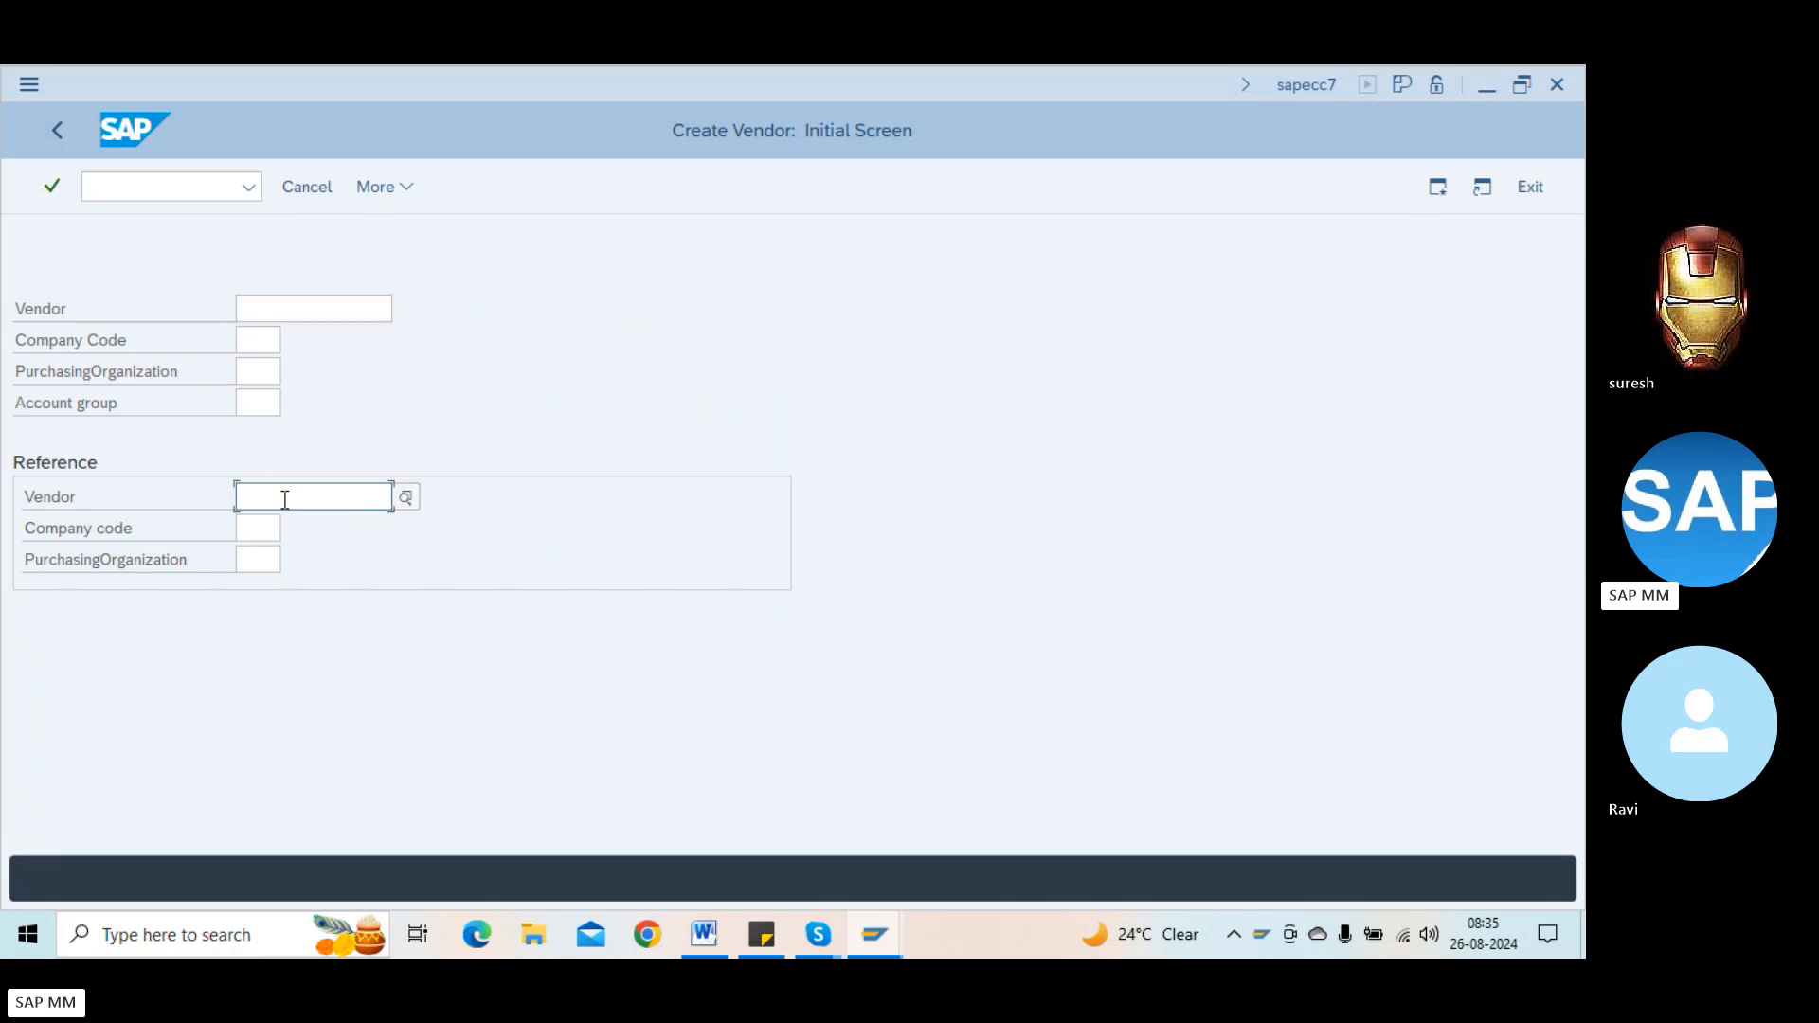
Step: Switch to transaction MK01 and examine the purchasing organization field on its initial screen
left_click(197, 195)
type("/")
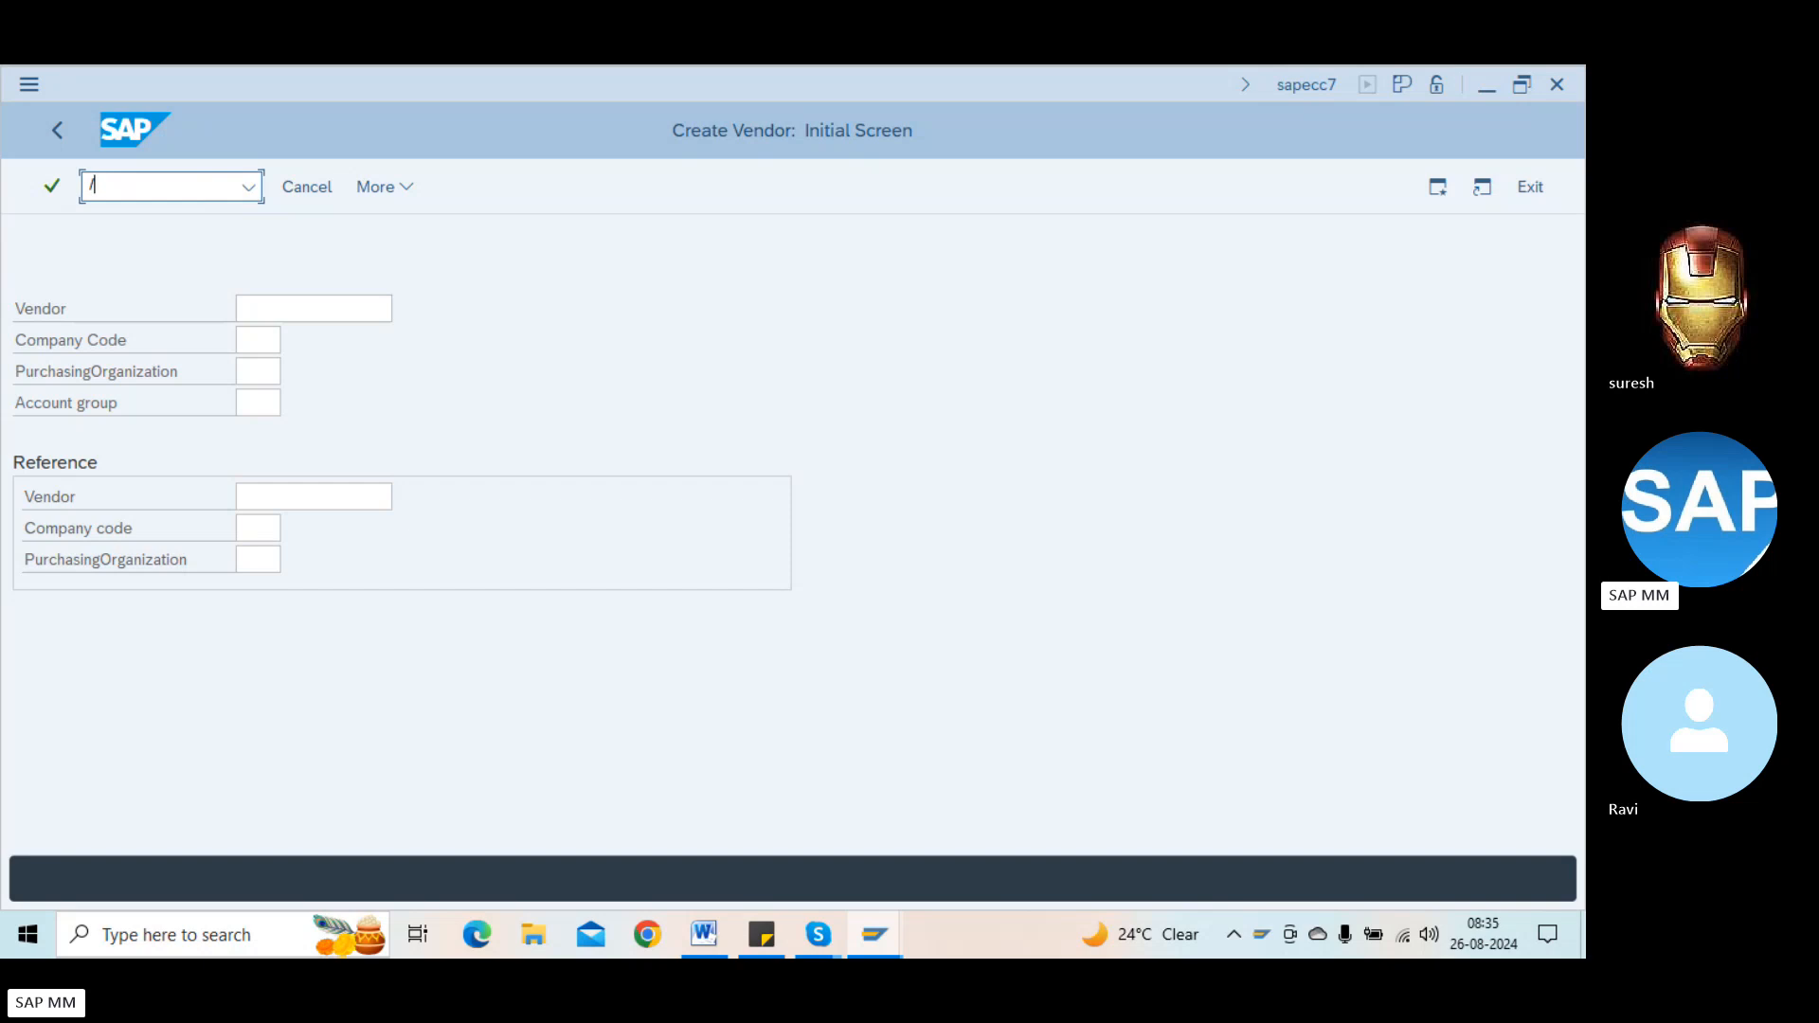
type("nmk01")
key("Return")
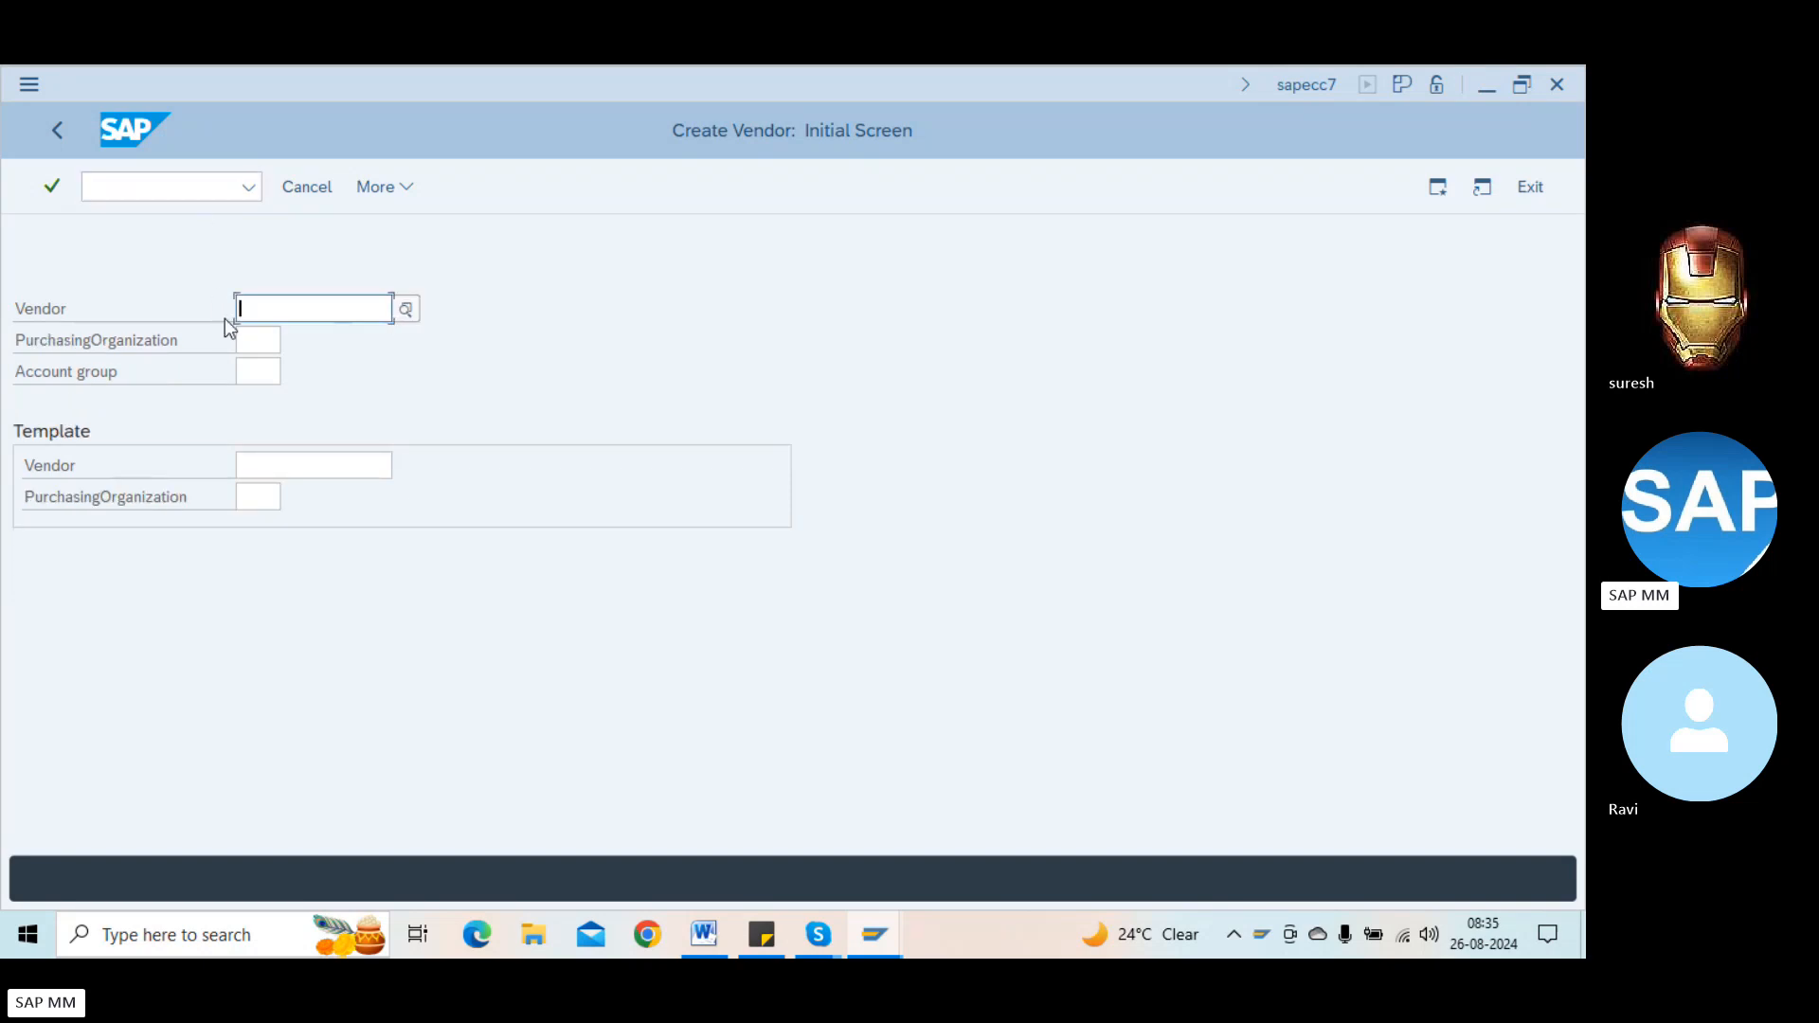
left_click(263, 329)
Step: Switch to transaction FK01 and examine the account group and company code fields on its initial screen
left_click(185, 188)
type("/")
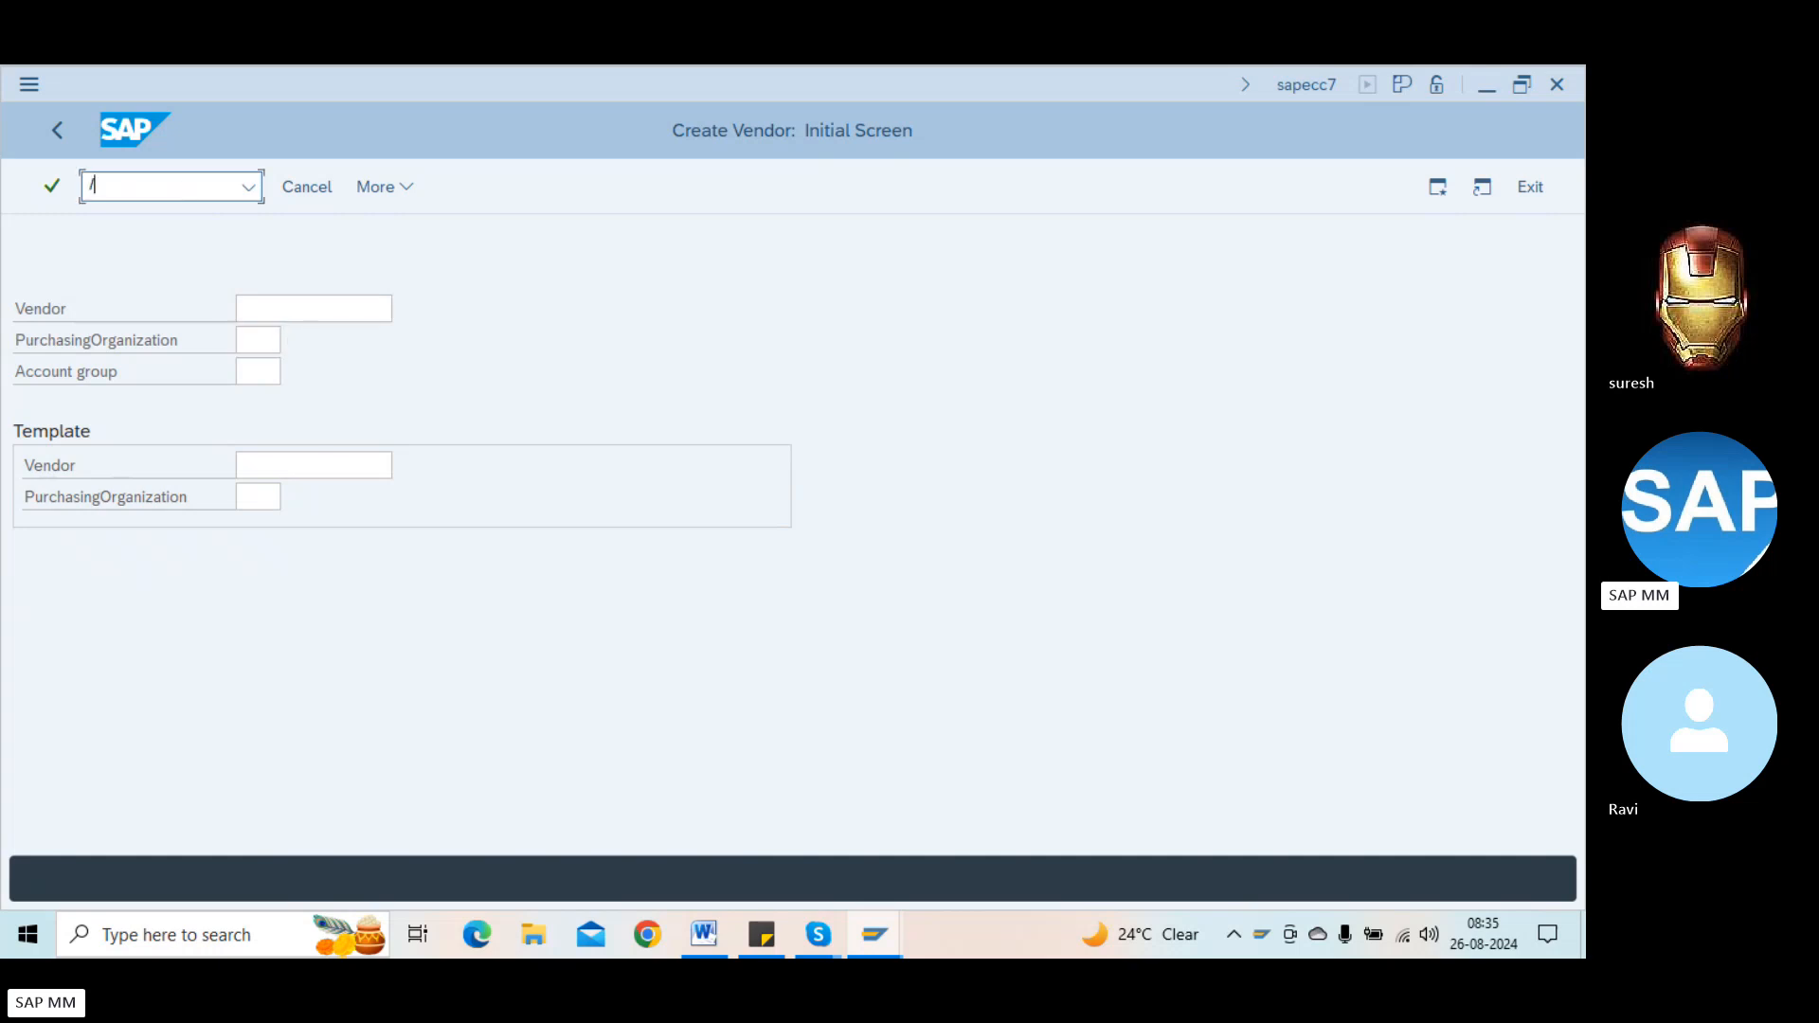
type("nfk01")
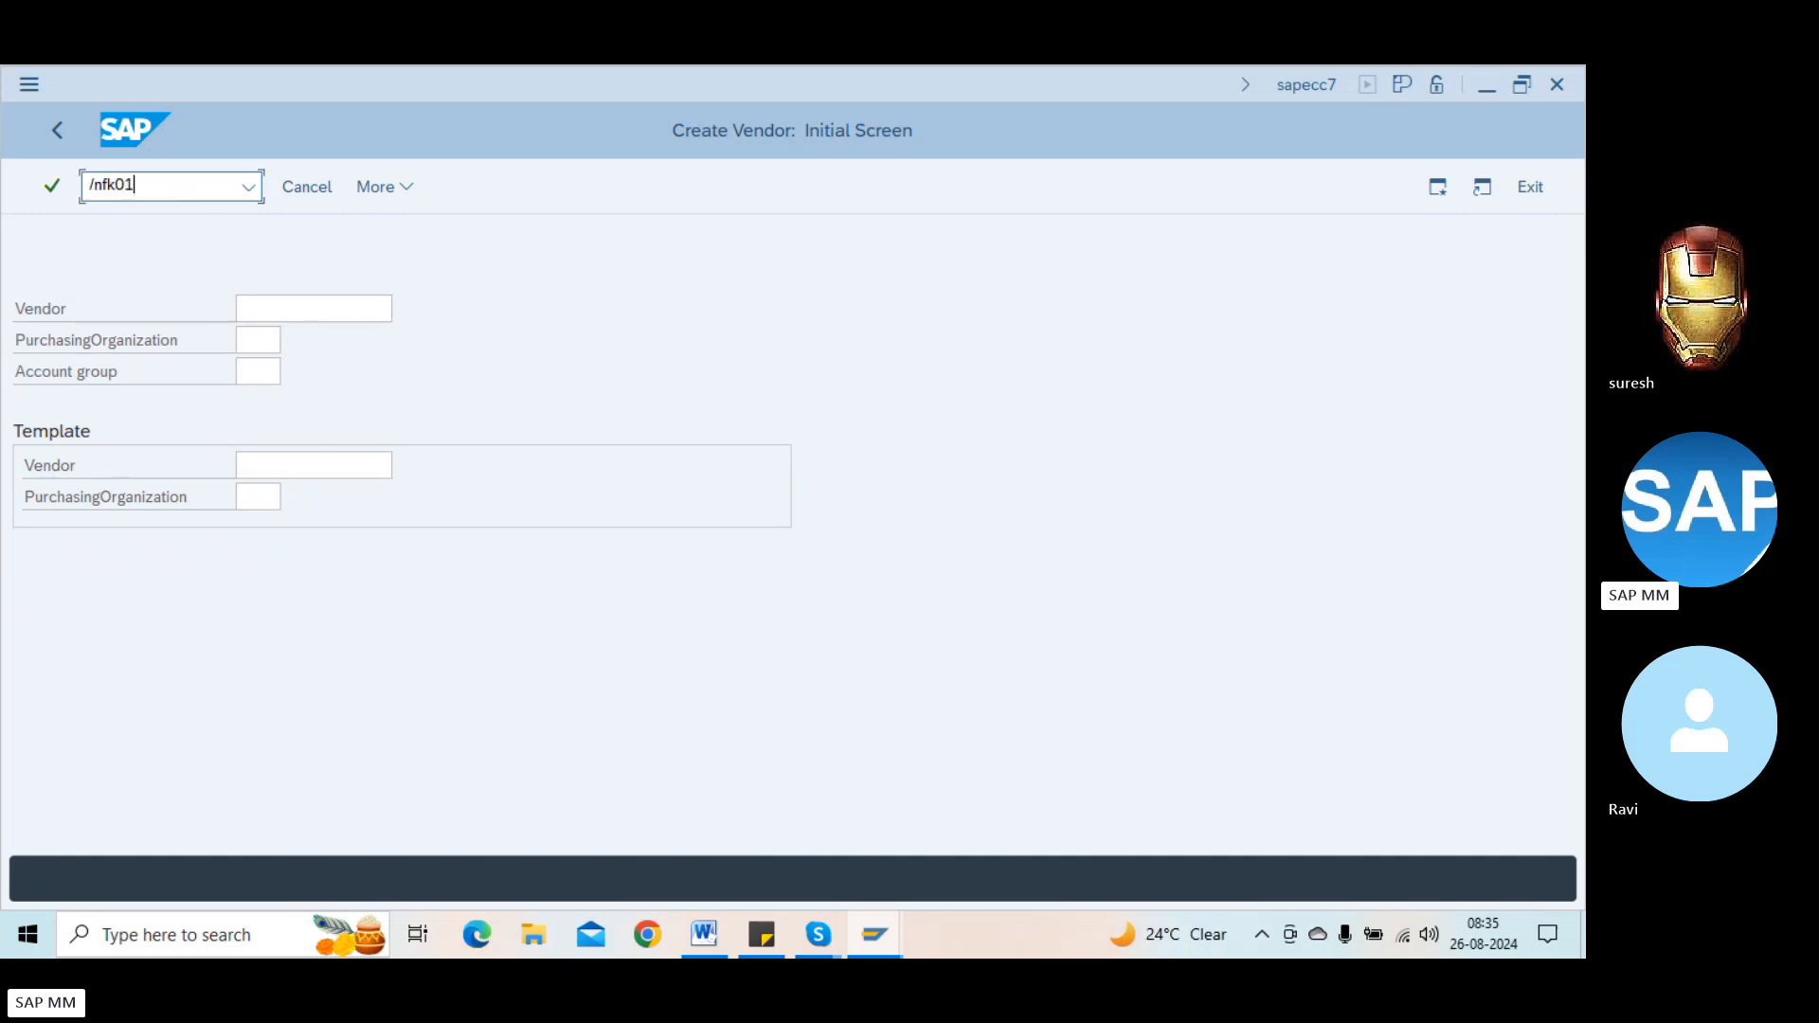
key("Return")
left_click(251, 370)
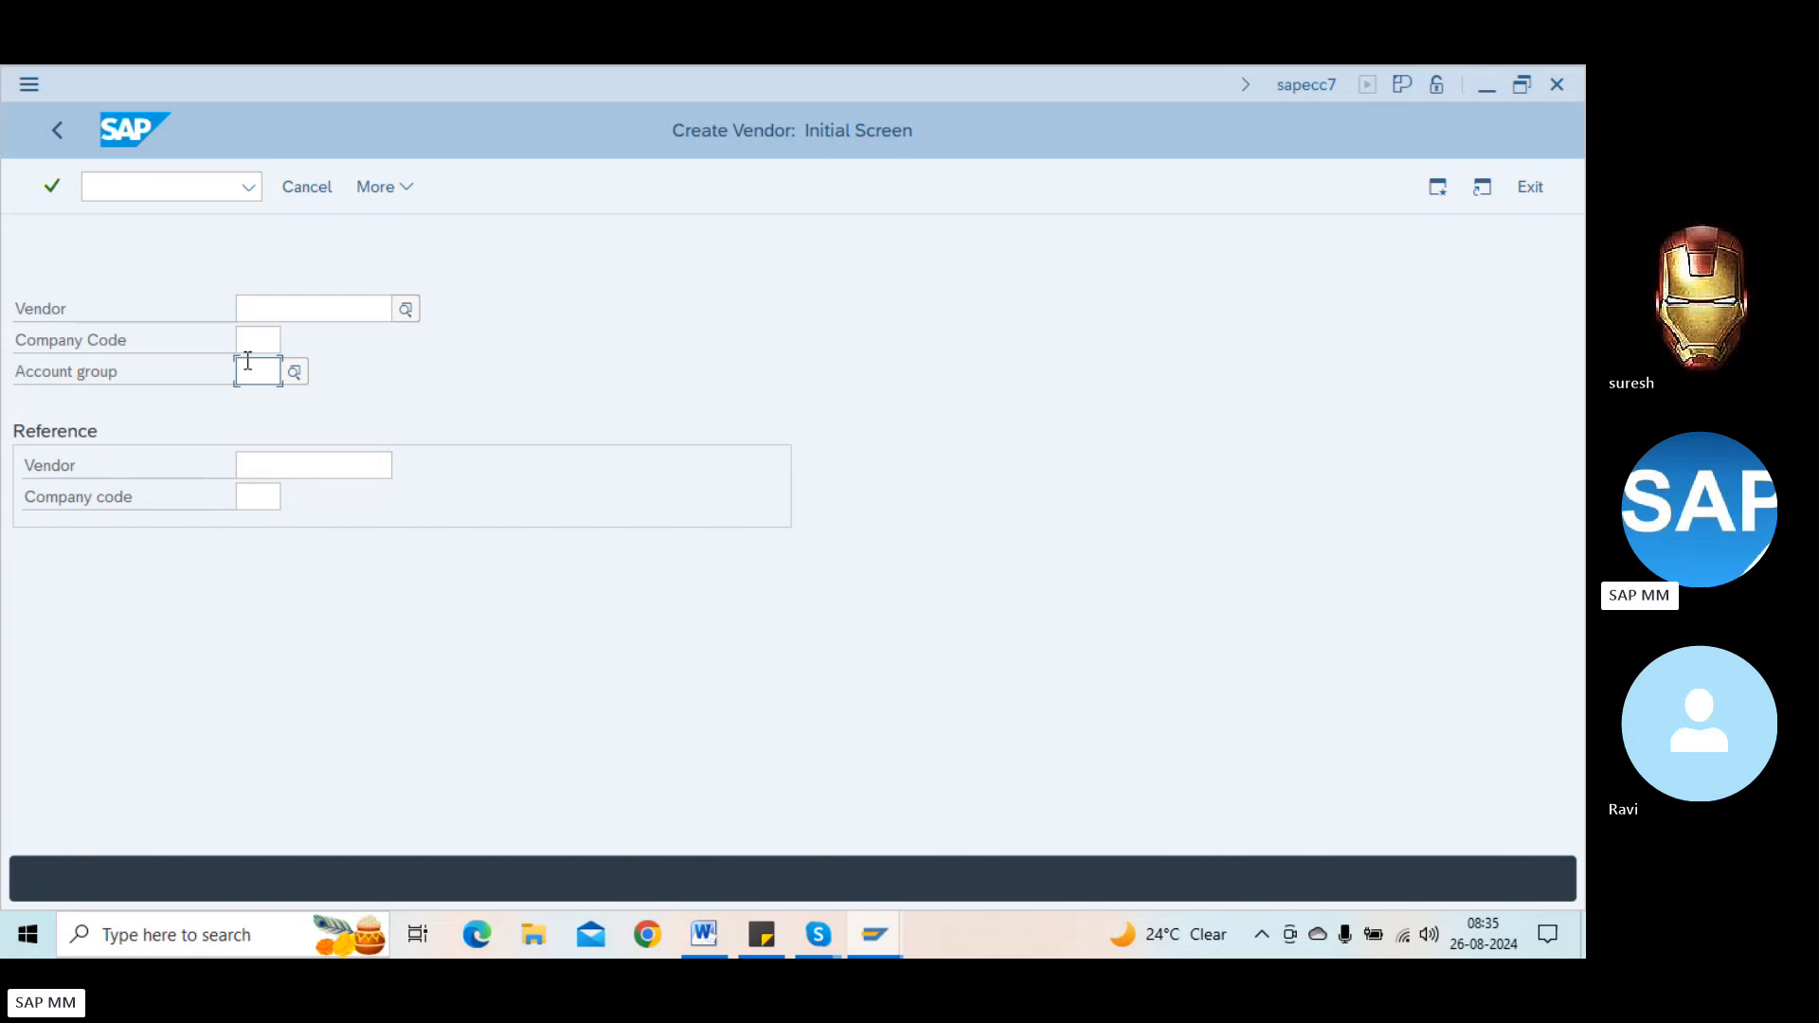
left_click(257, 345)
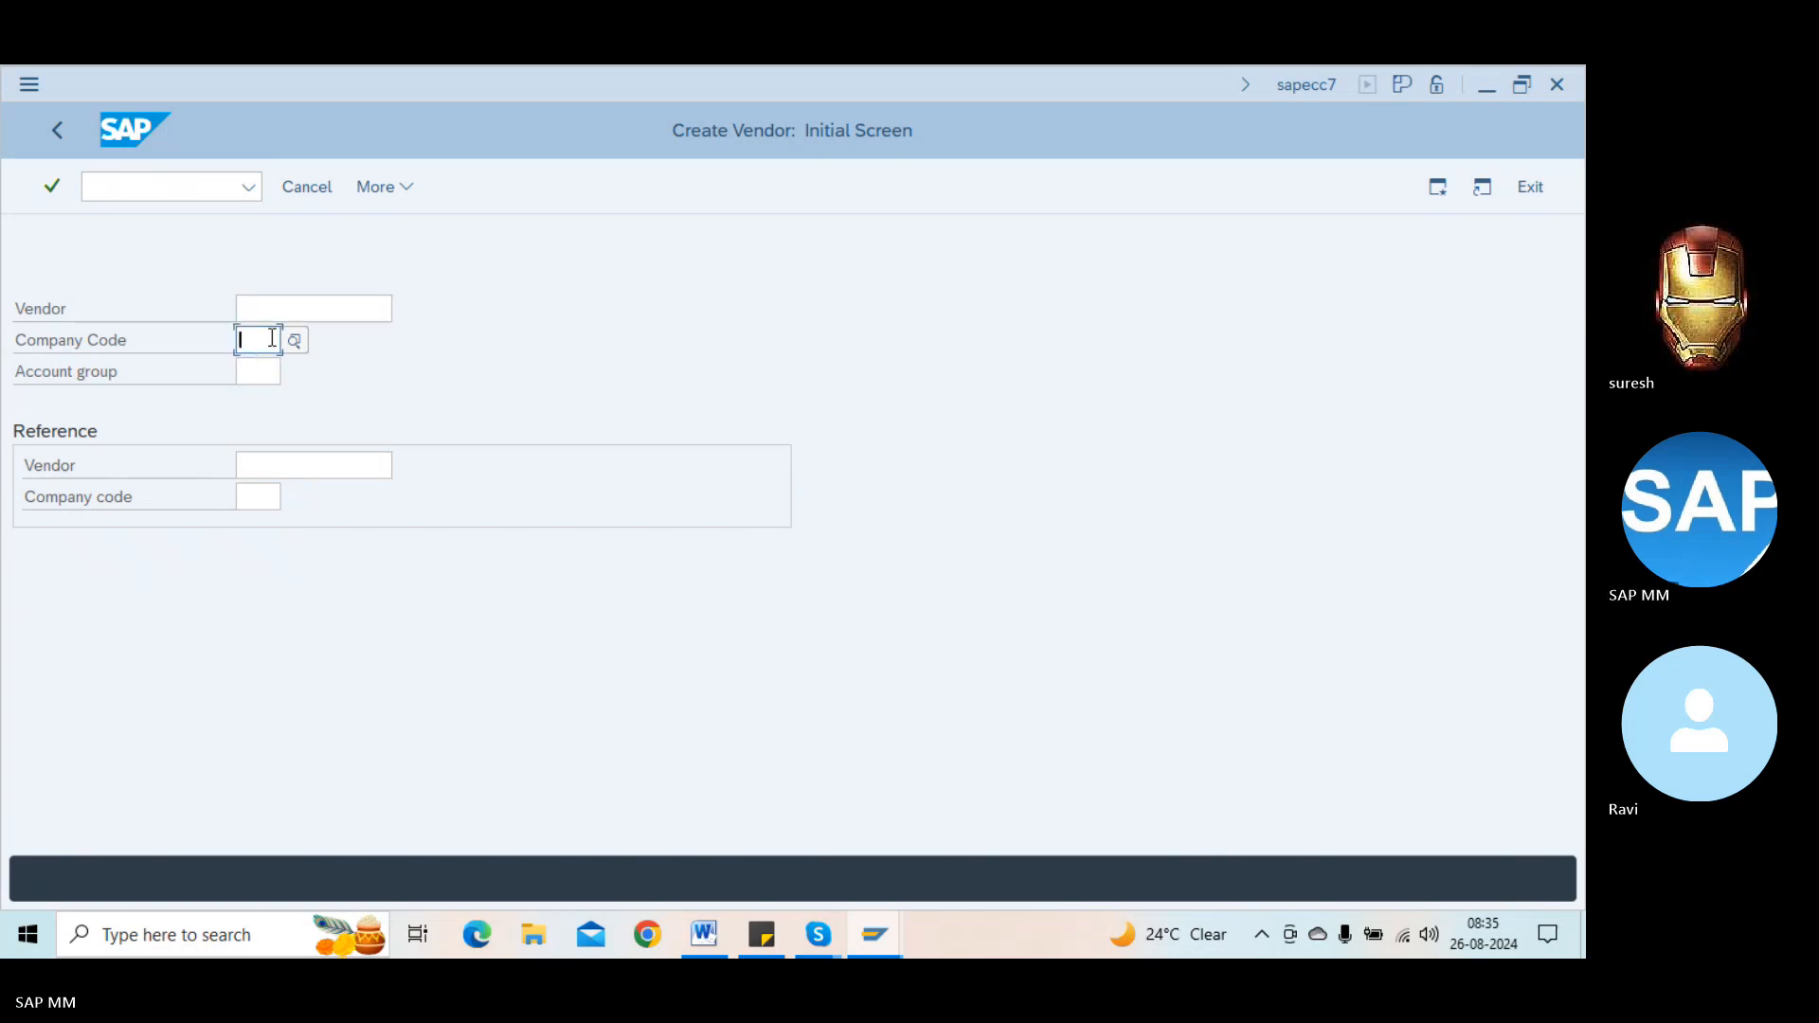
Step: Switch back to transaction XK01 and set the new vendor's account group to 0001
left_click(174, 188)
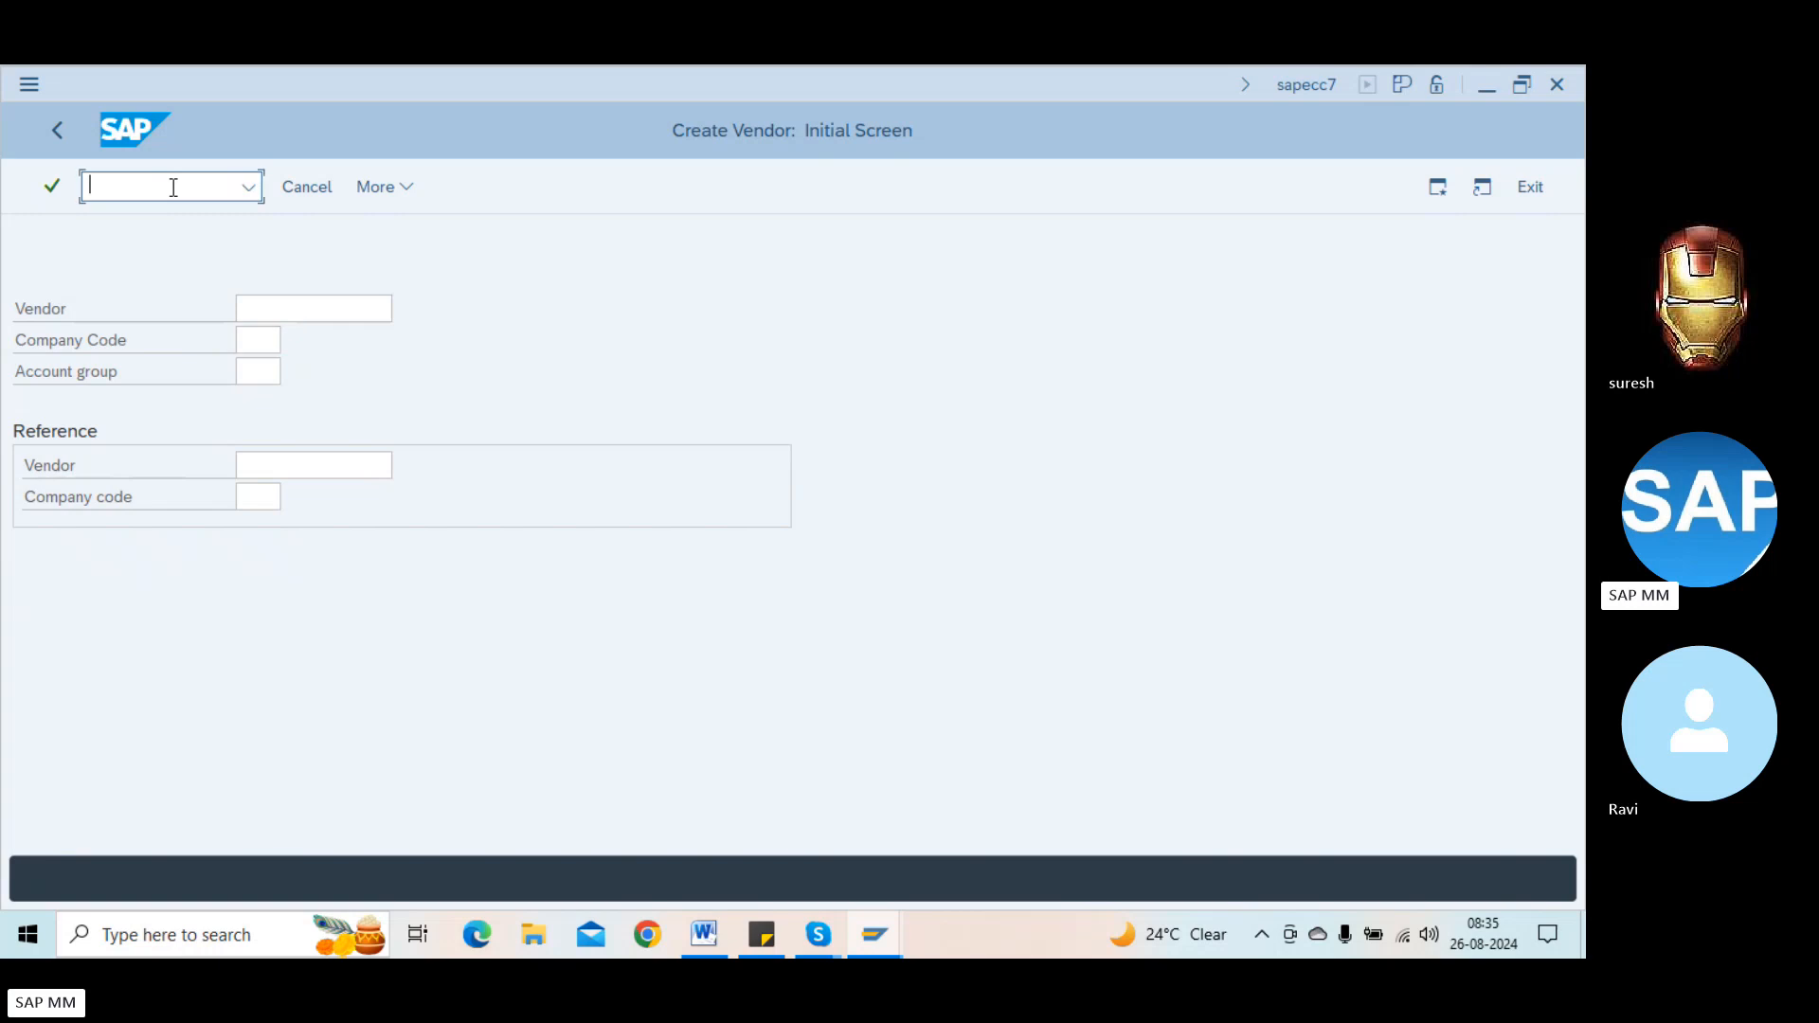
type("/nxk01")
key("Return")
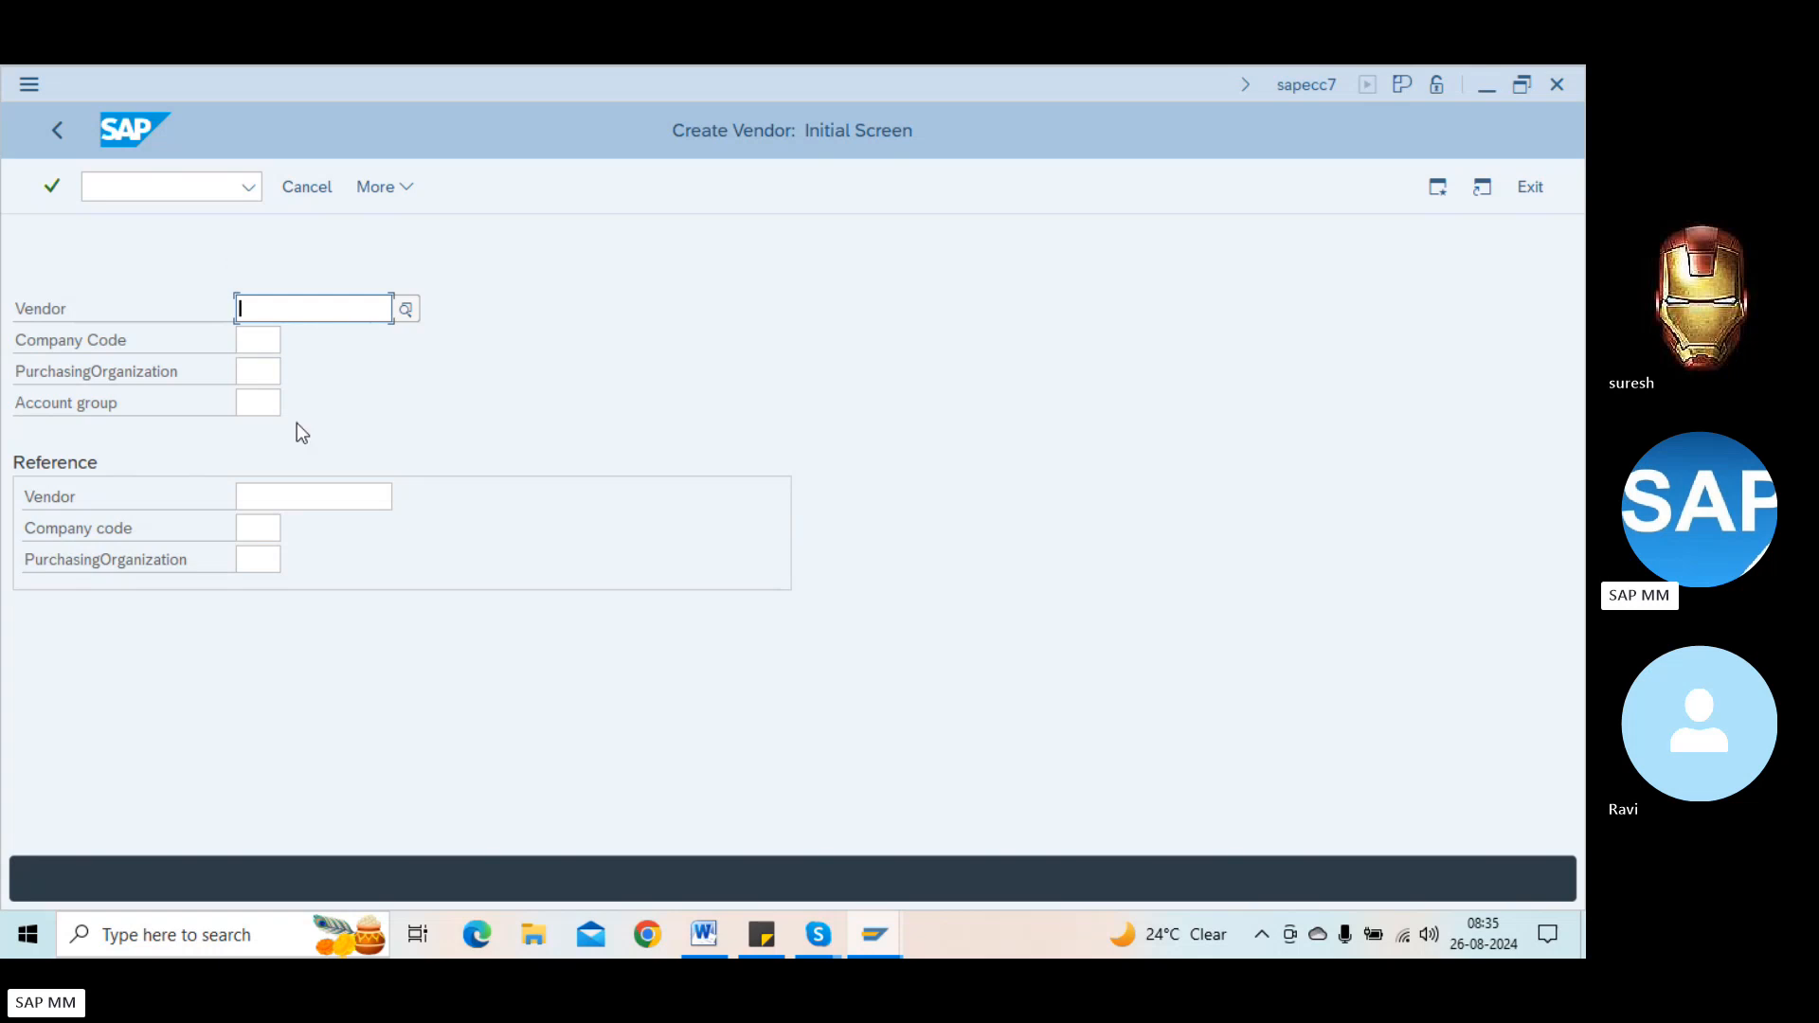
left_click(274, 414)
type("0001")
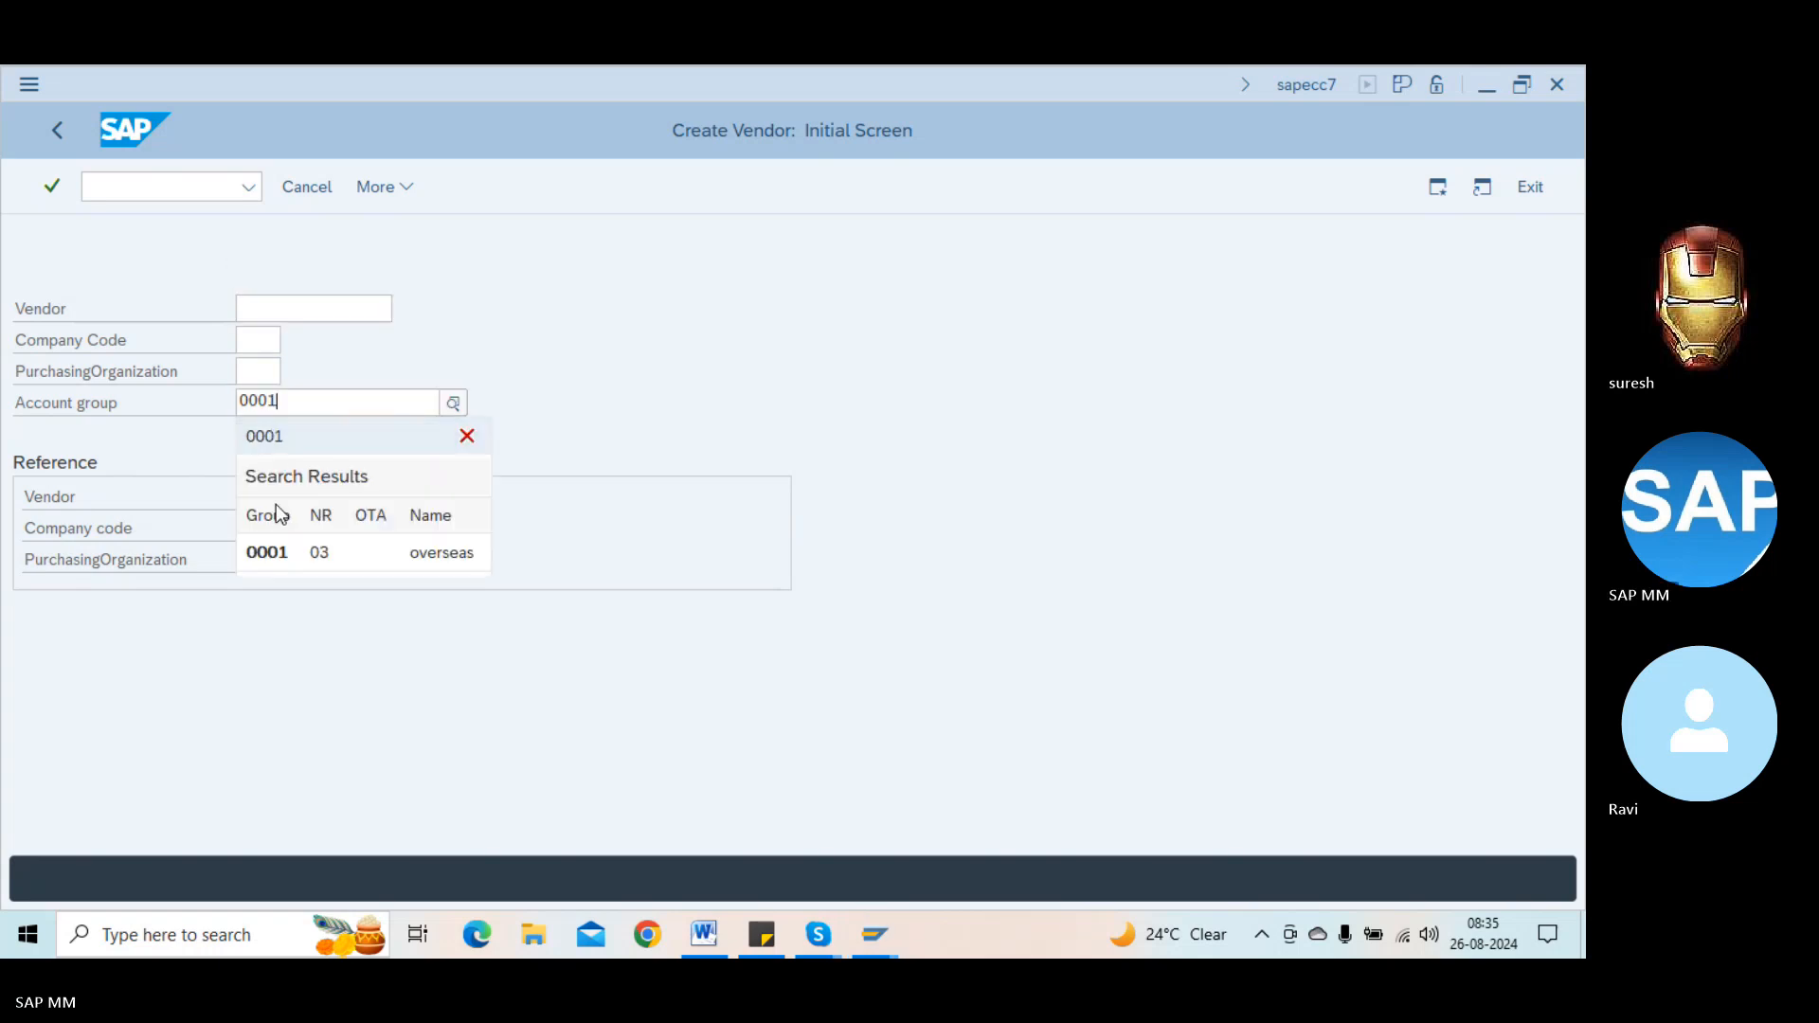
left_click(277, 555)
Step: Set both the purchasing organization and the company code to 1000 and continue to the vendor address screen
left_click(247, 371)
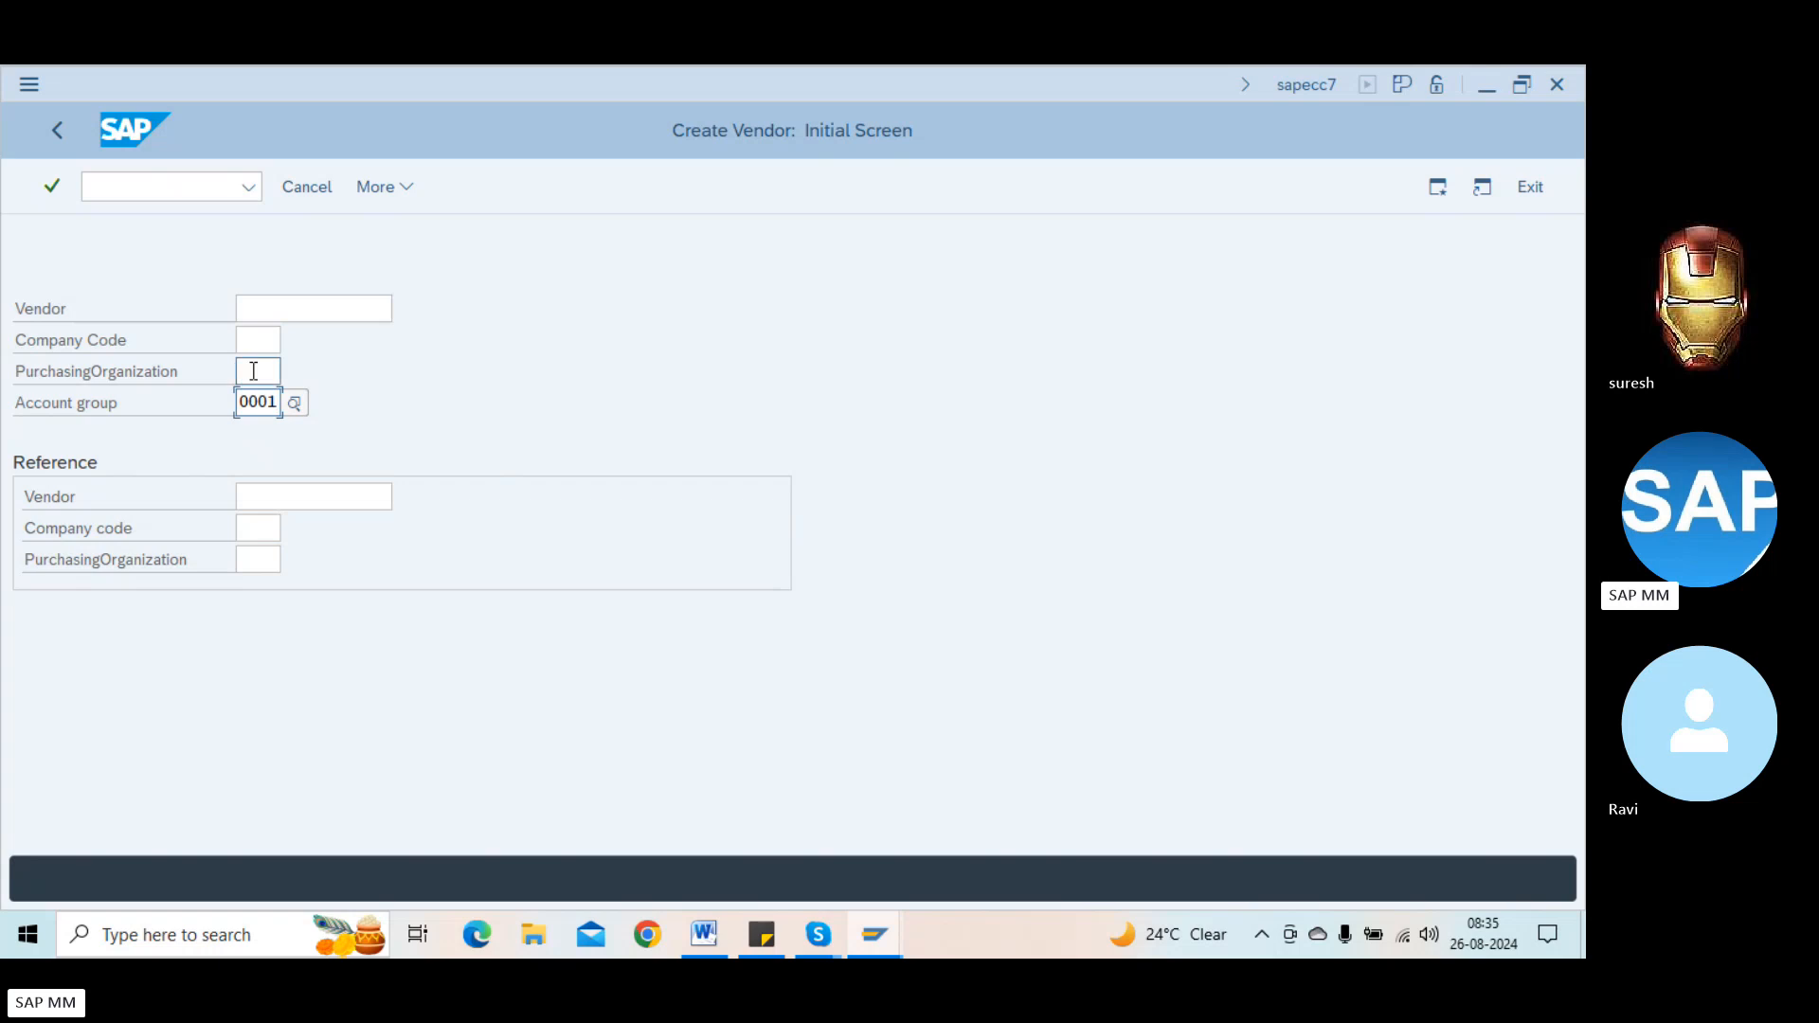
type("1000")
left_click(258, 339)
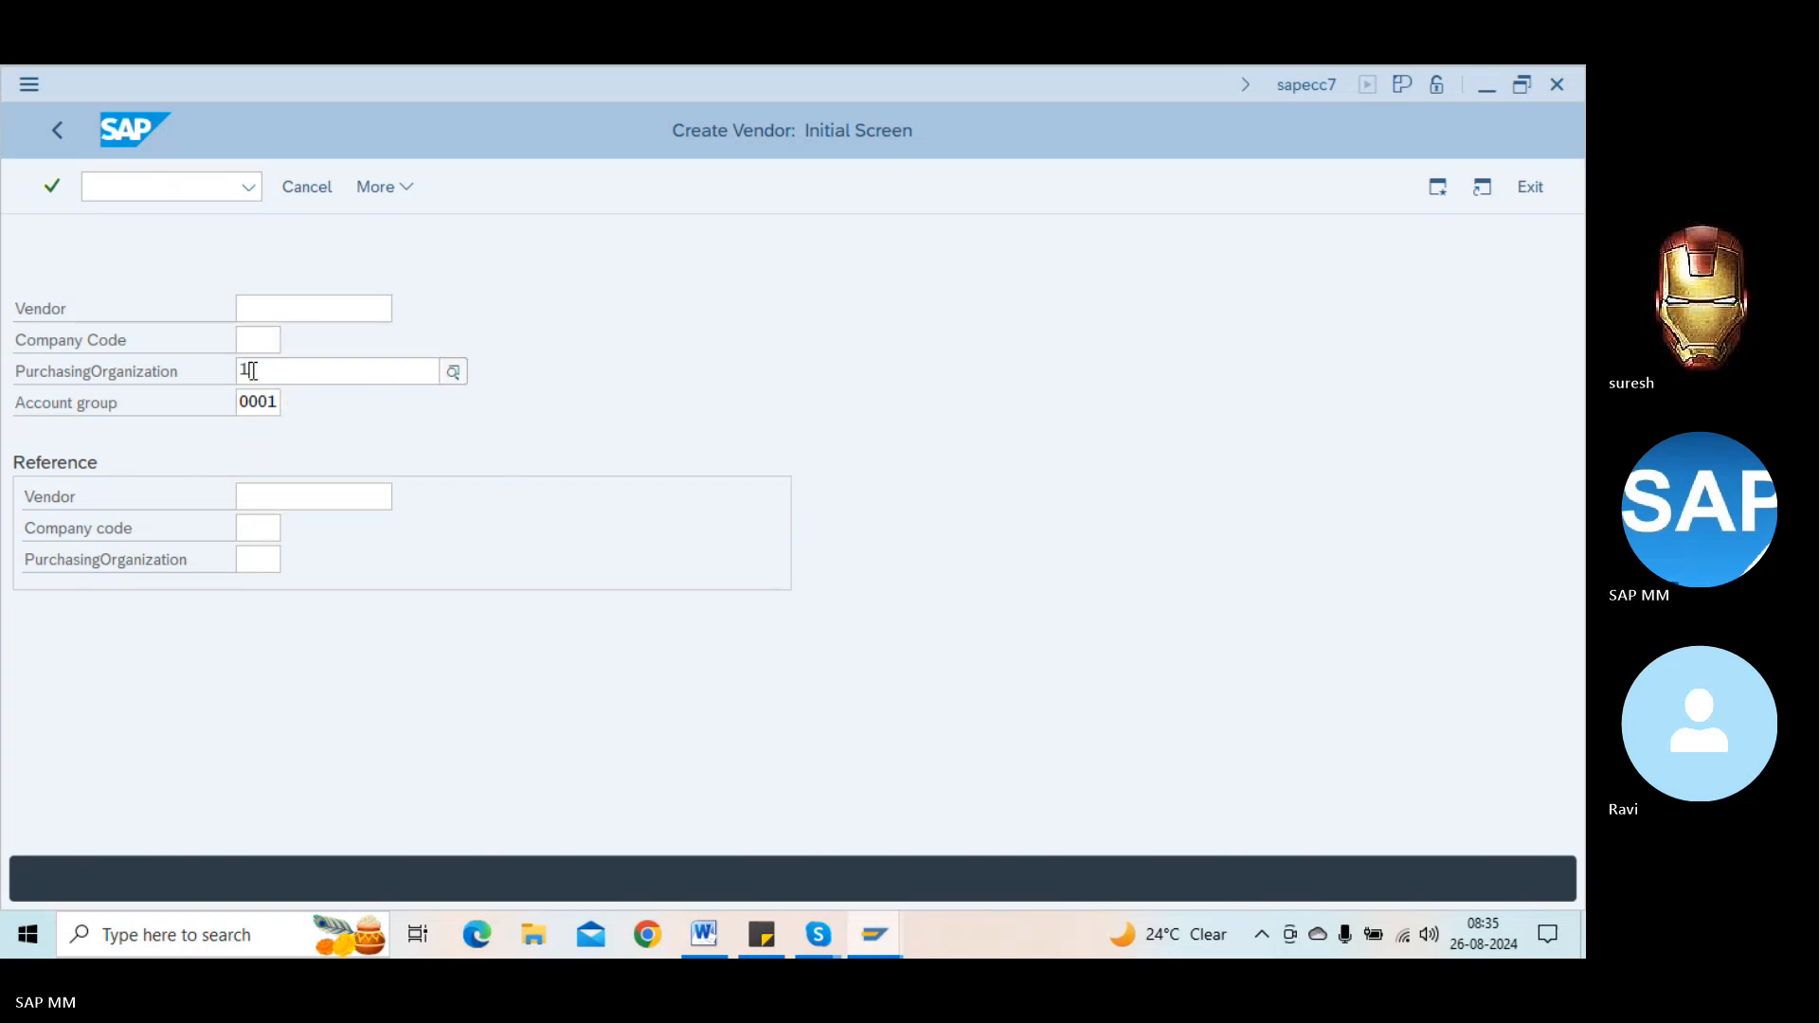
type("000")
key("Tab")
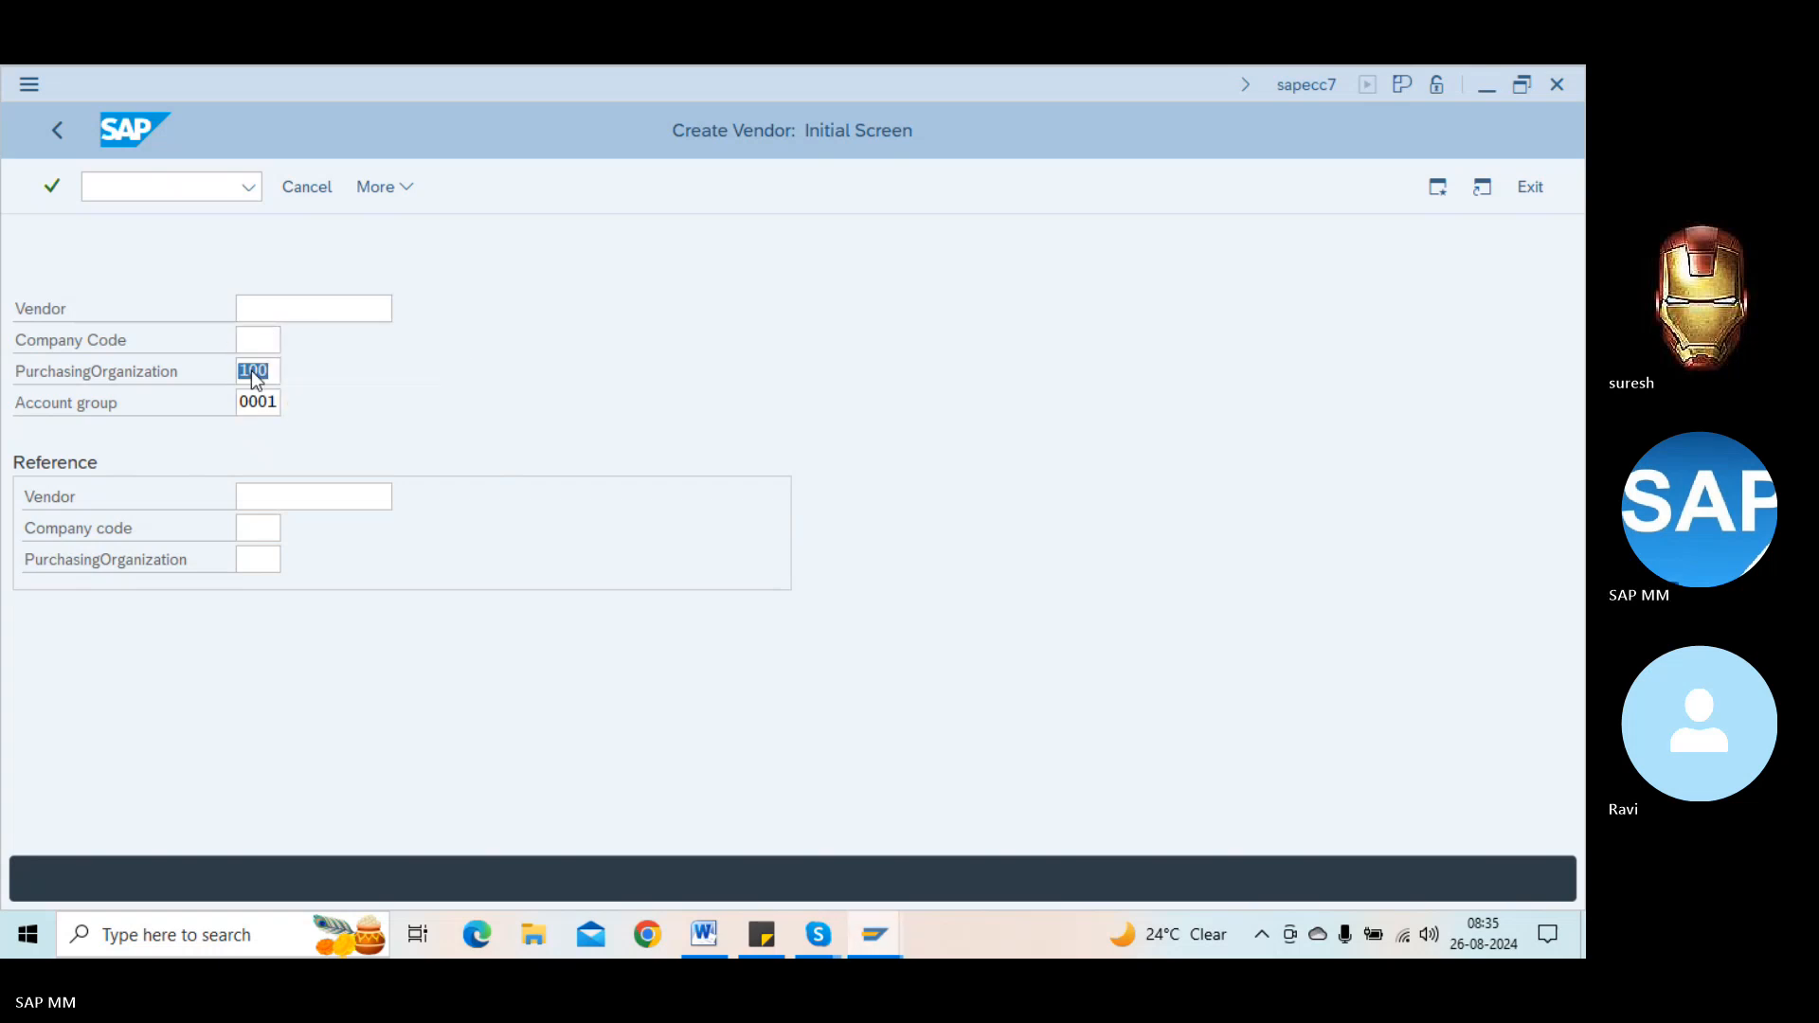
key("shift+Tab")
key("shift+Tab")
type("1000")
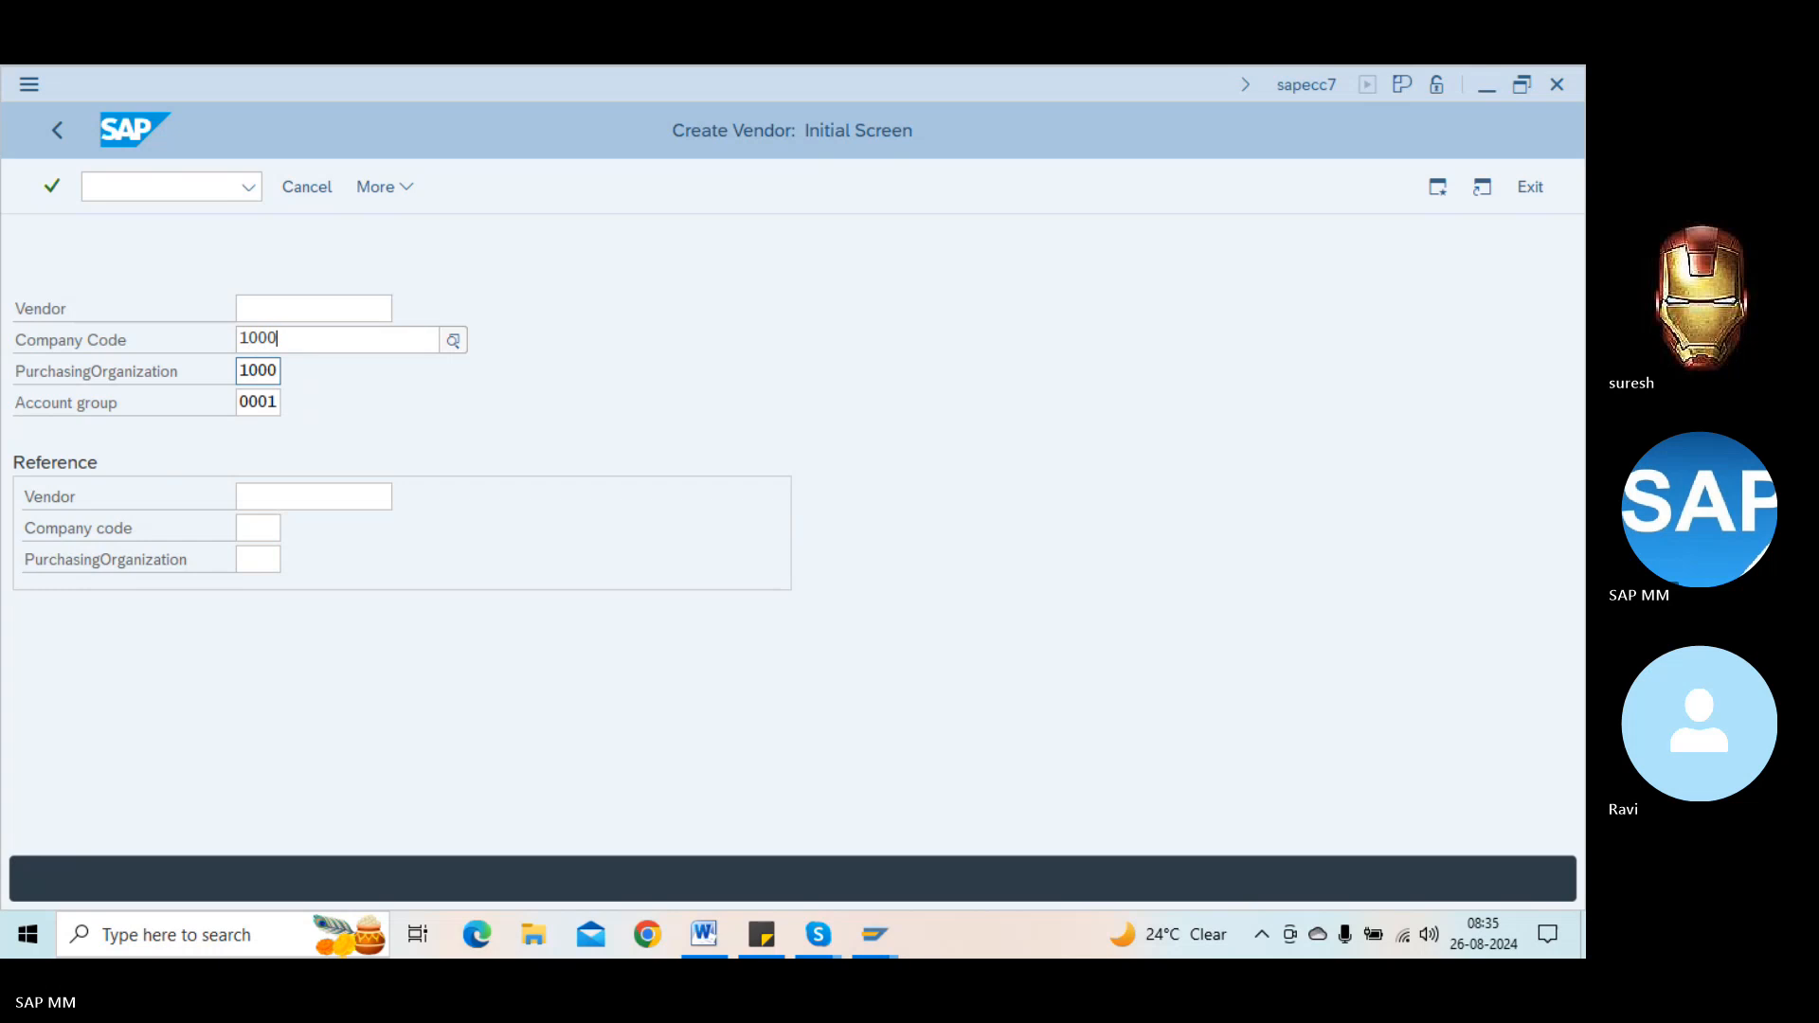
left_click(253, 376)
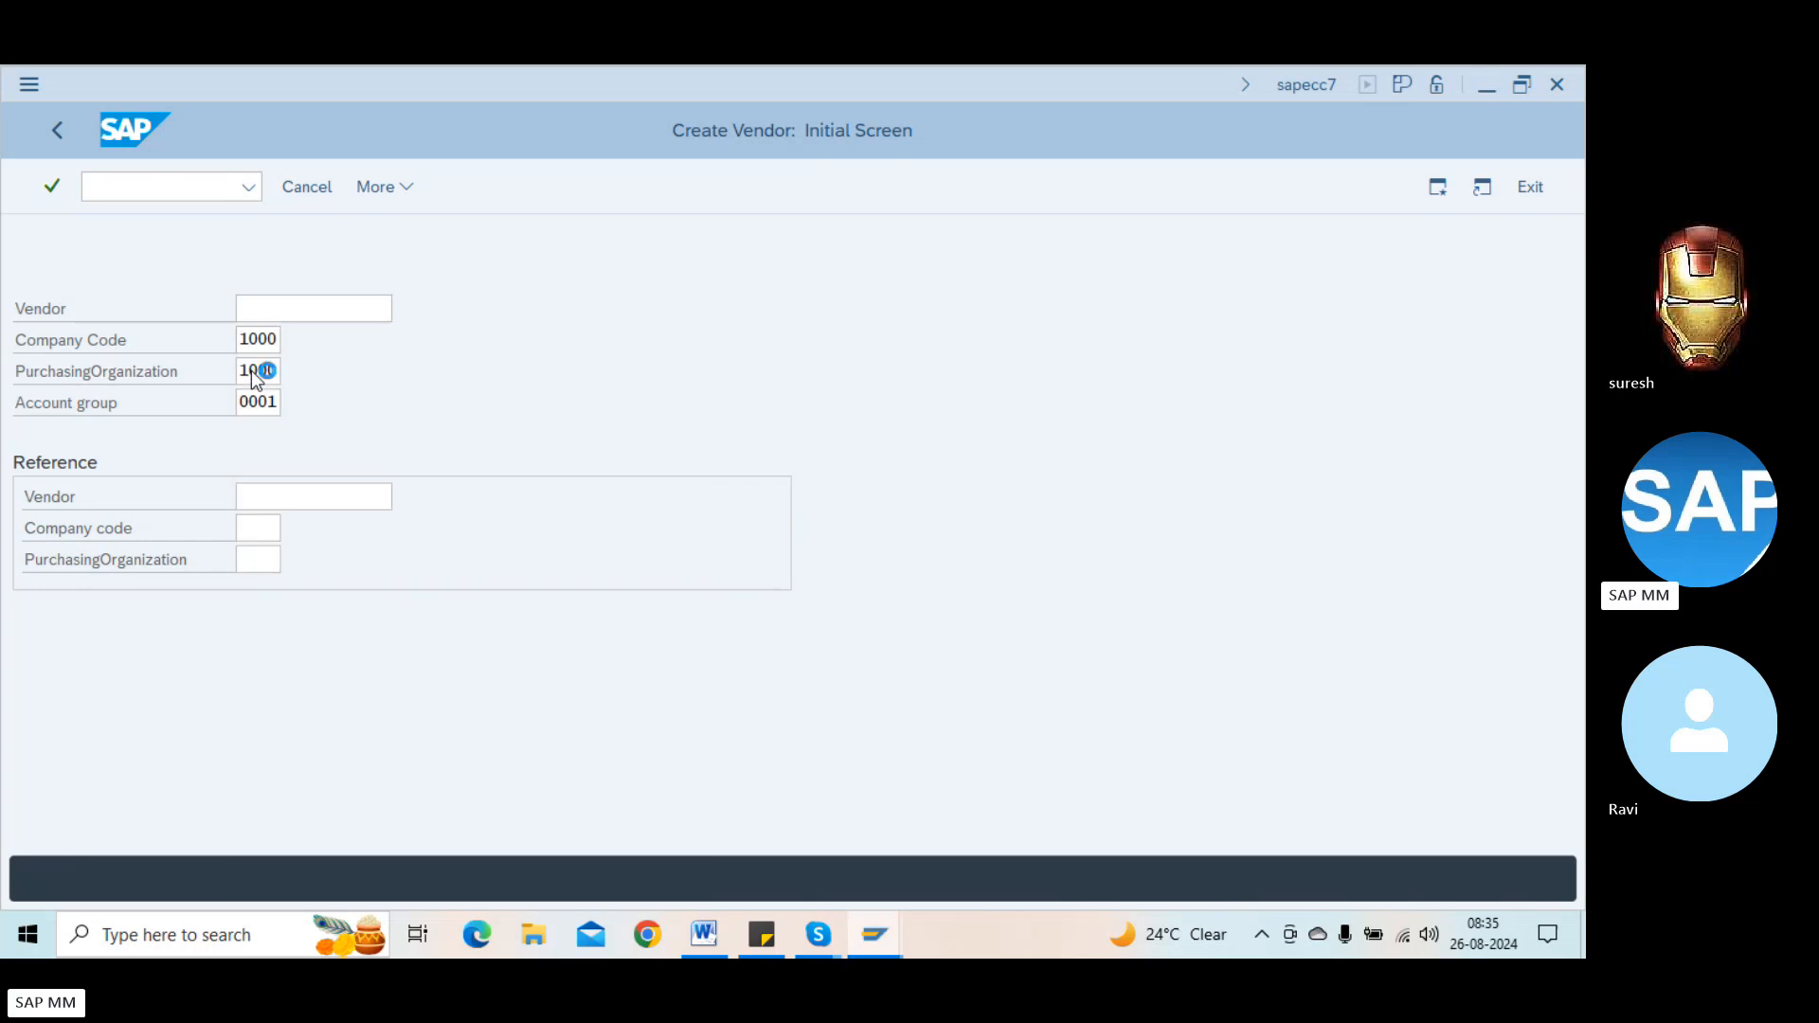
key("Return")
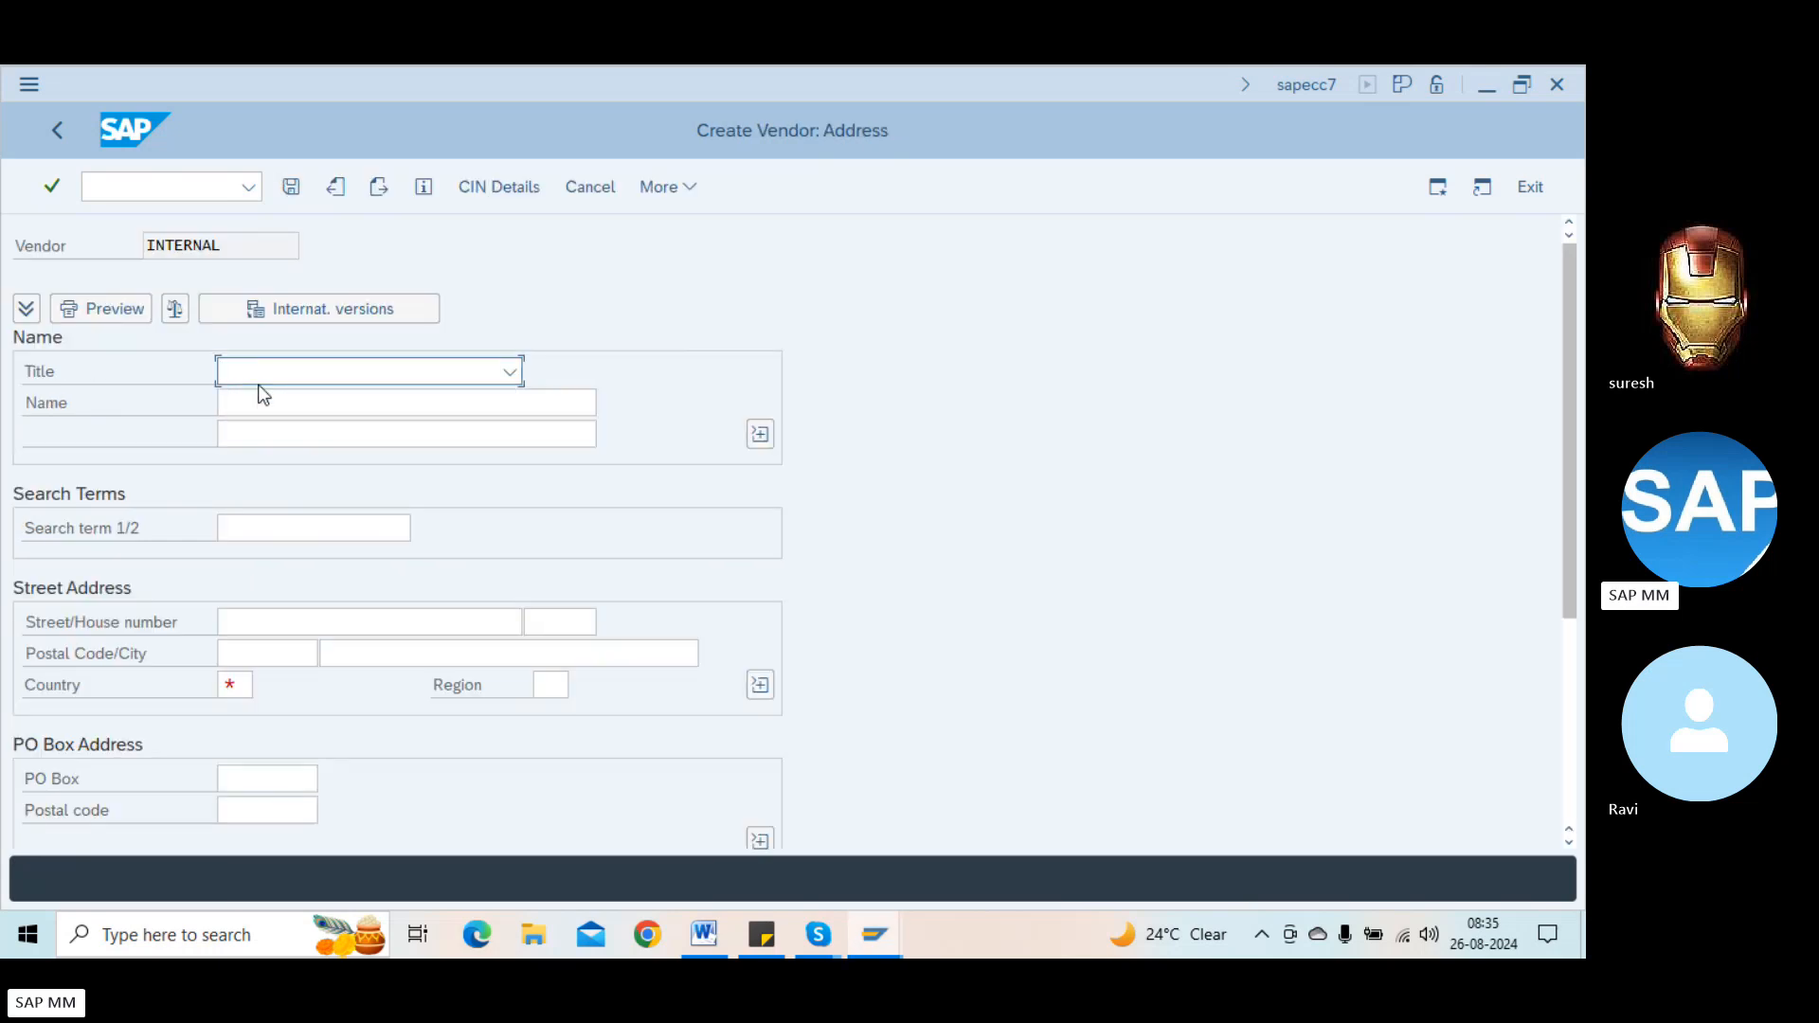
Step: Set the country to In in the new vendor's street address and look over the remaining address and communication fields
left_click(257, 396)
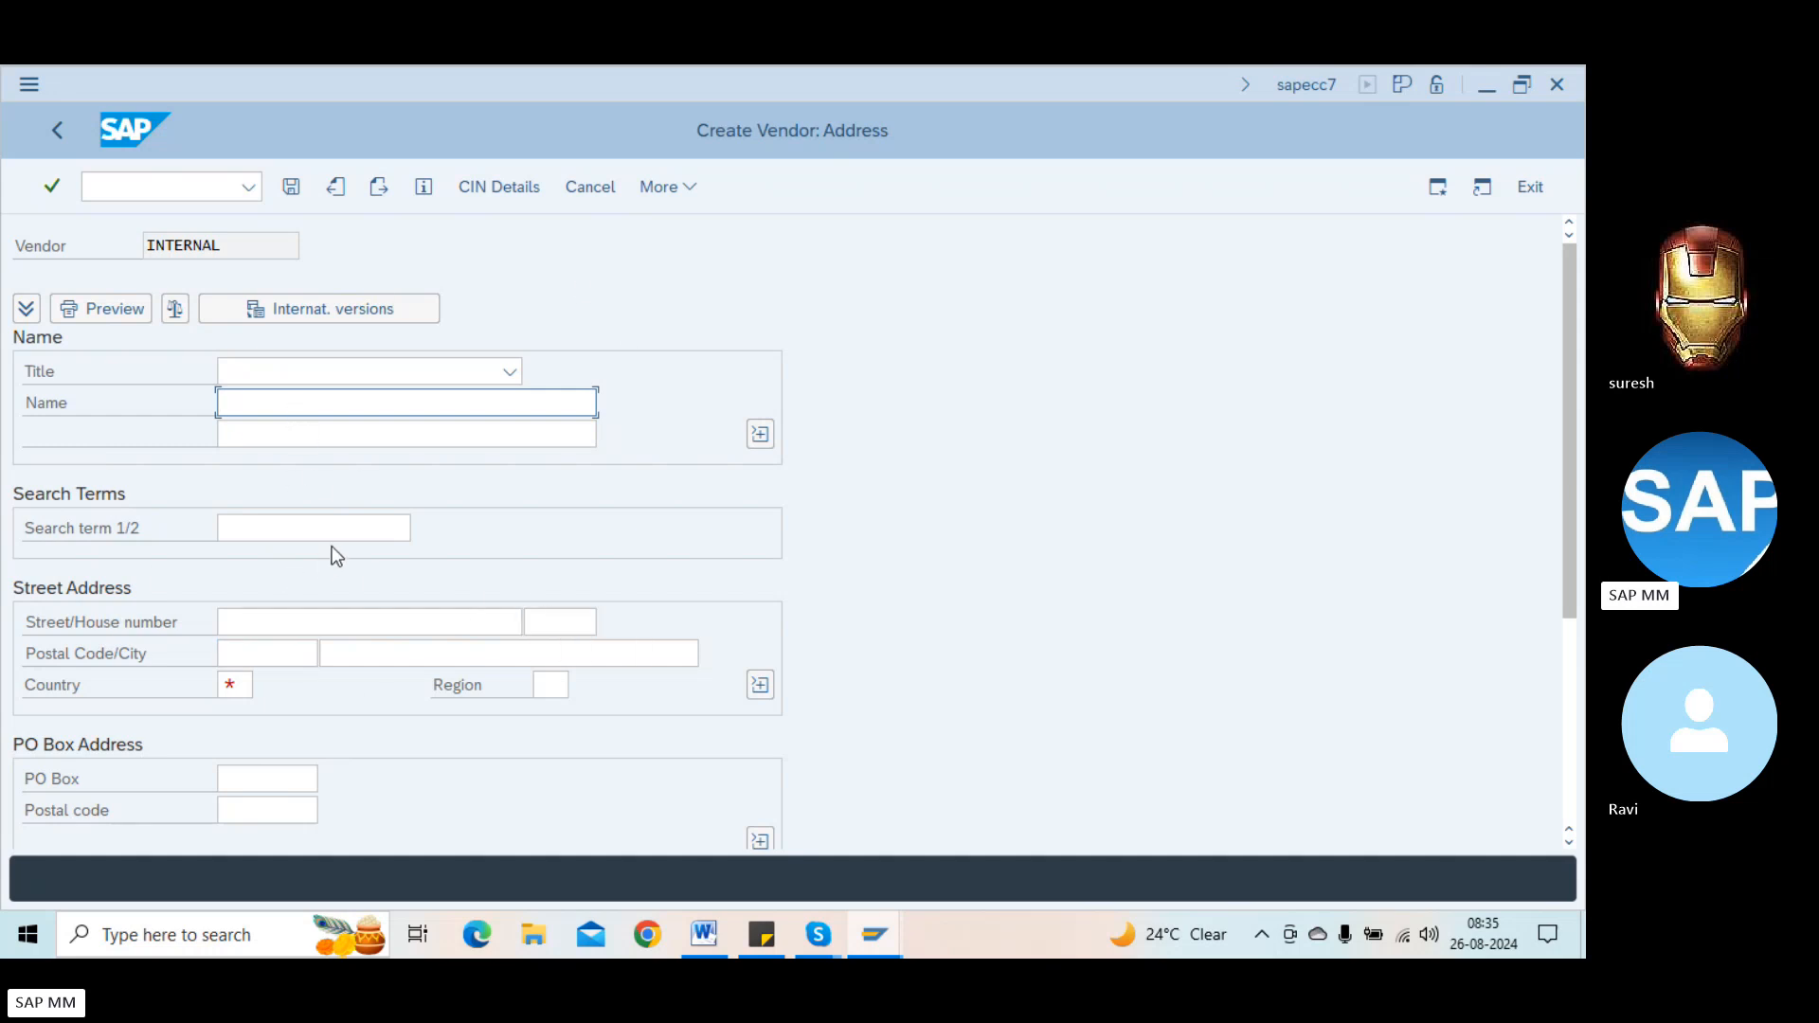
left_click(235, 683)
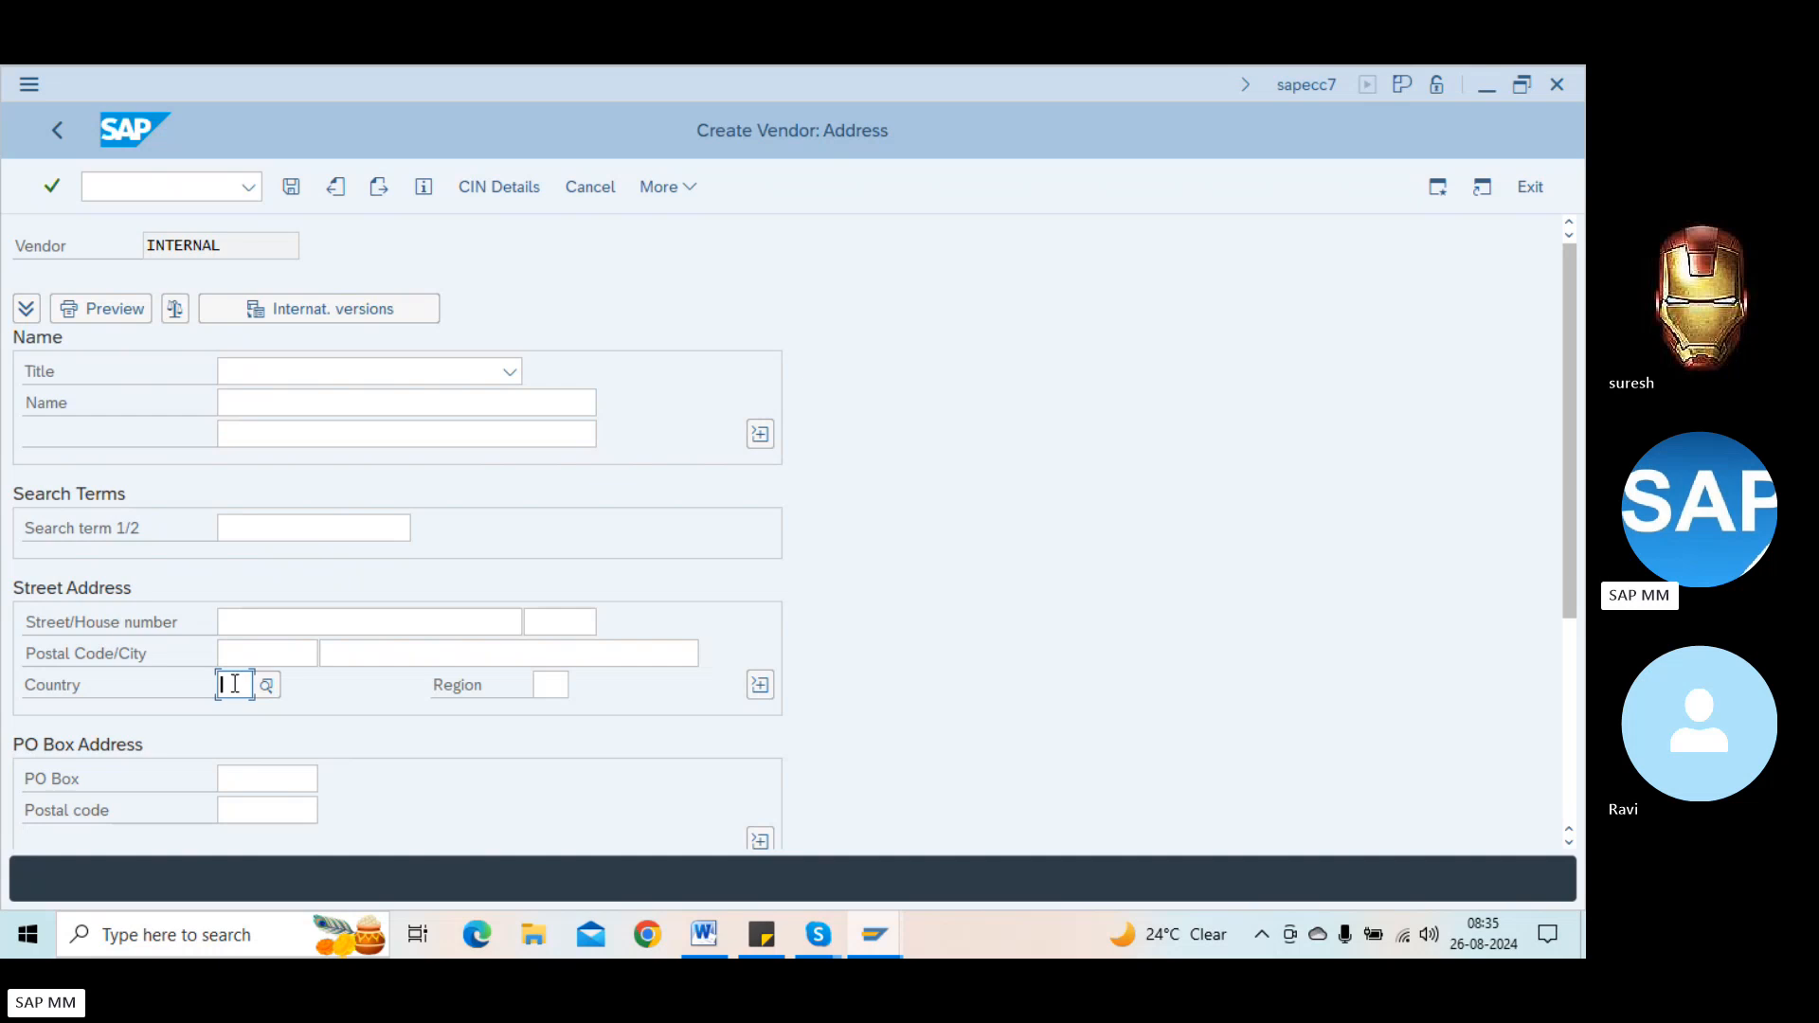
type("In")
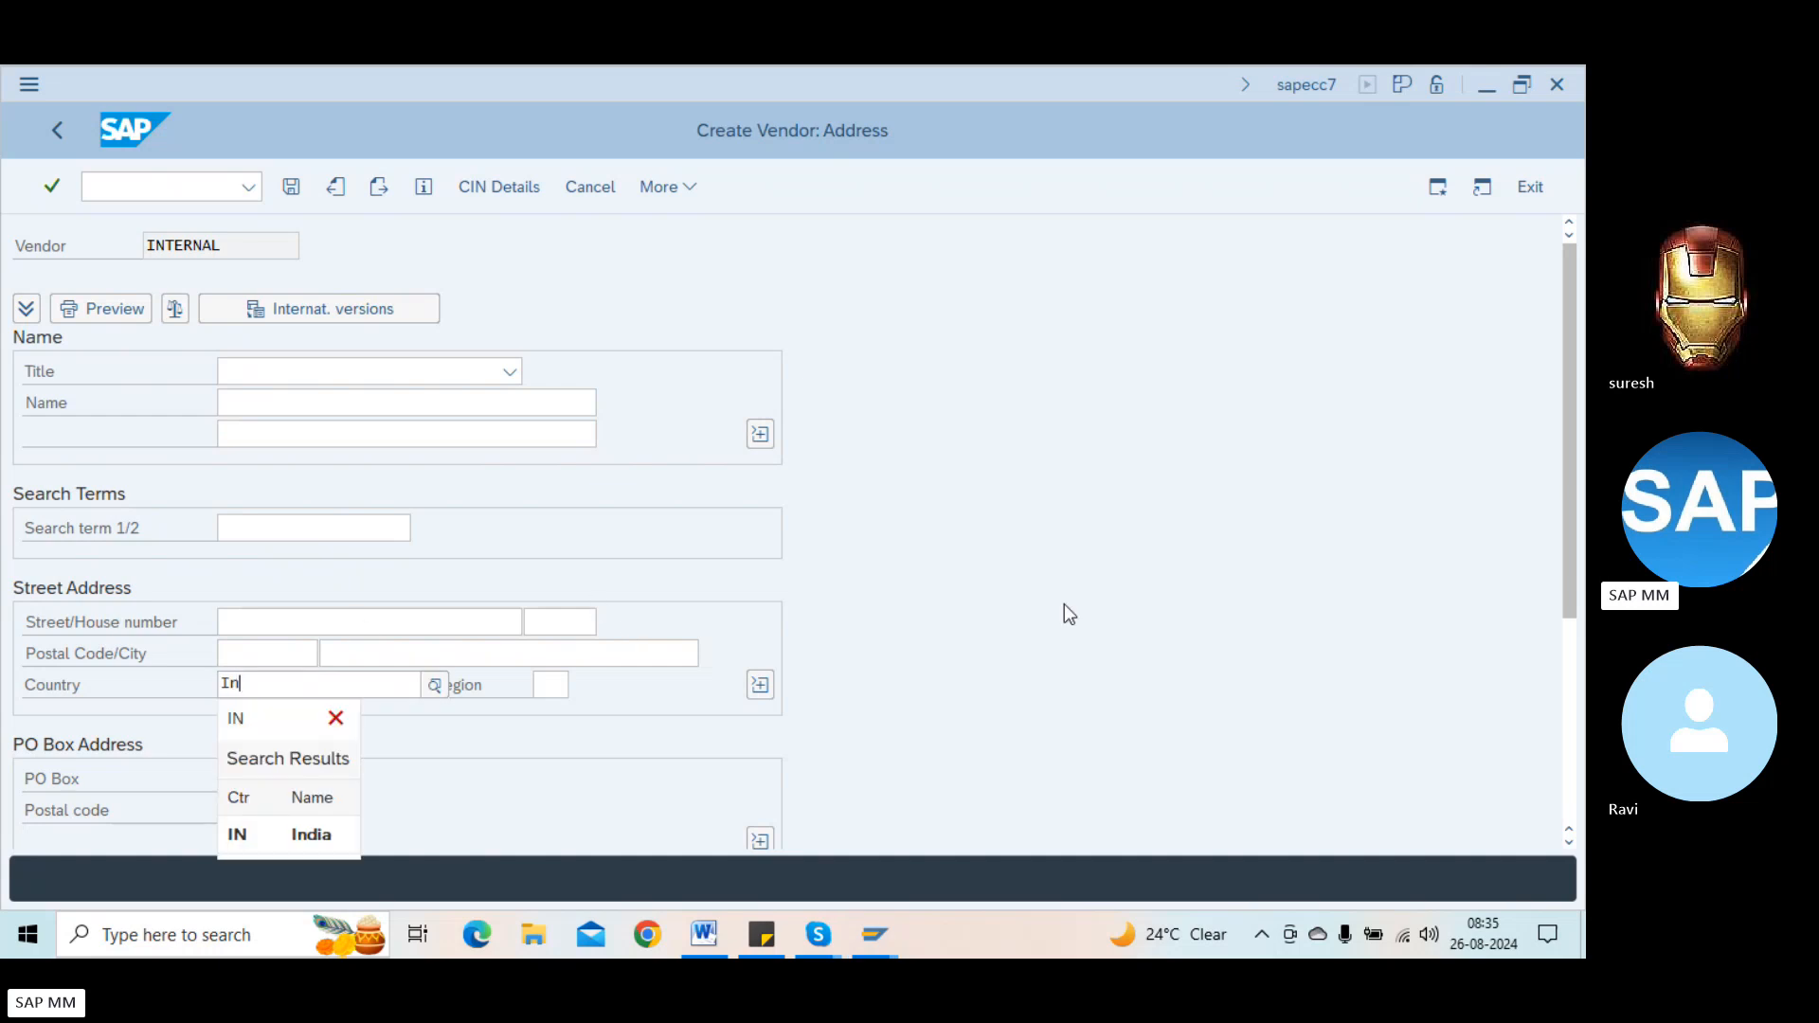
left_click(1120, 637)
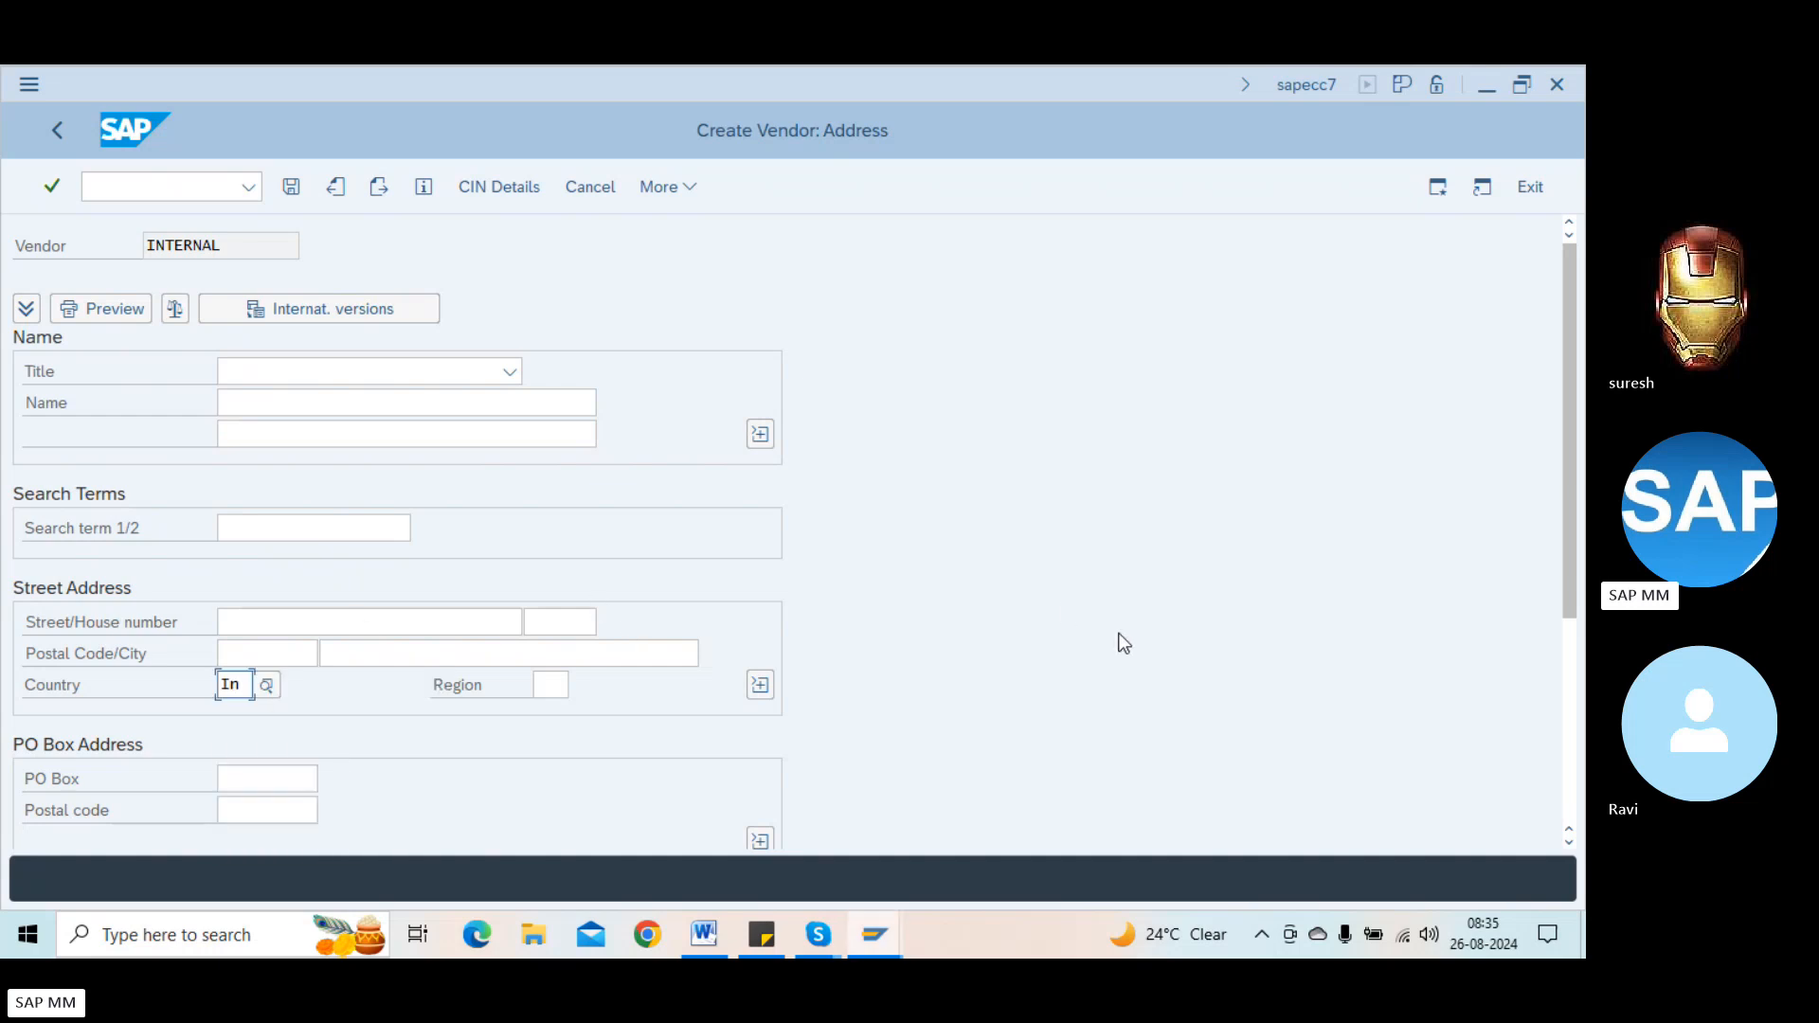
left_click(1570, 707)
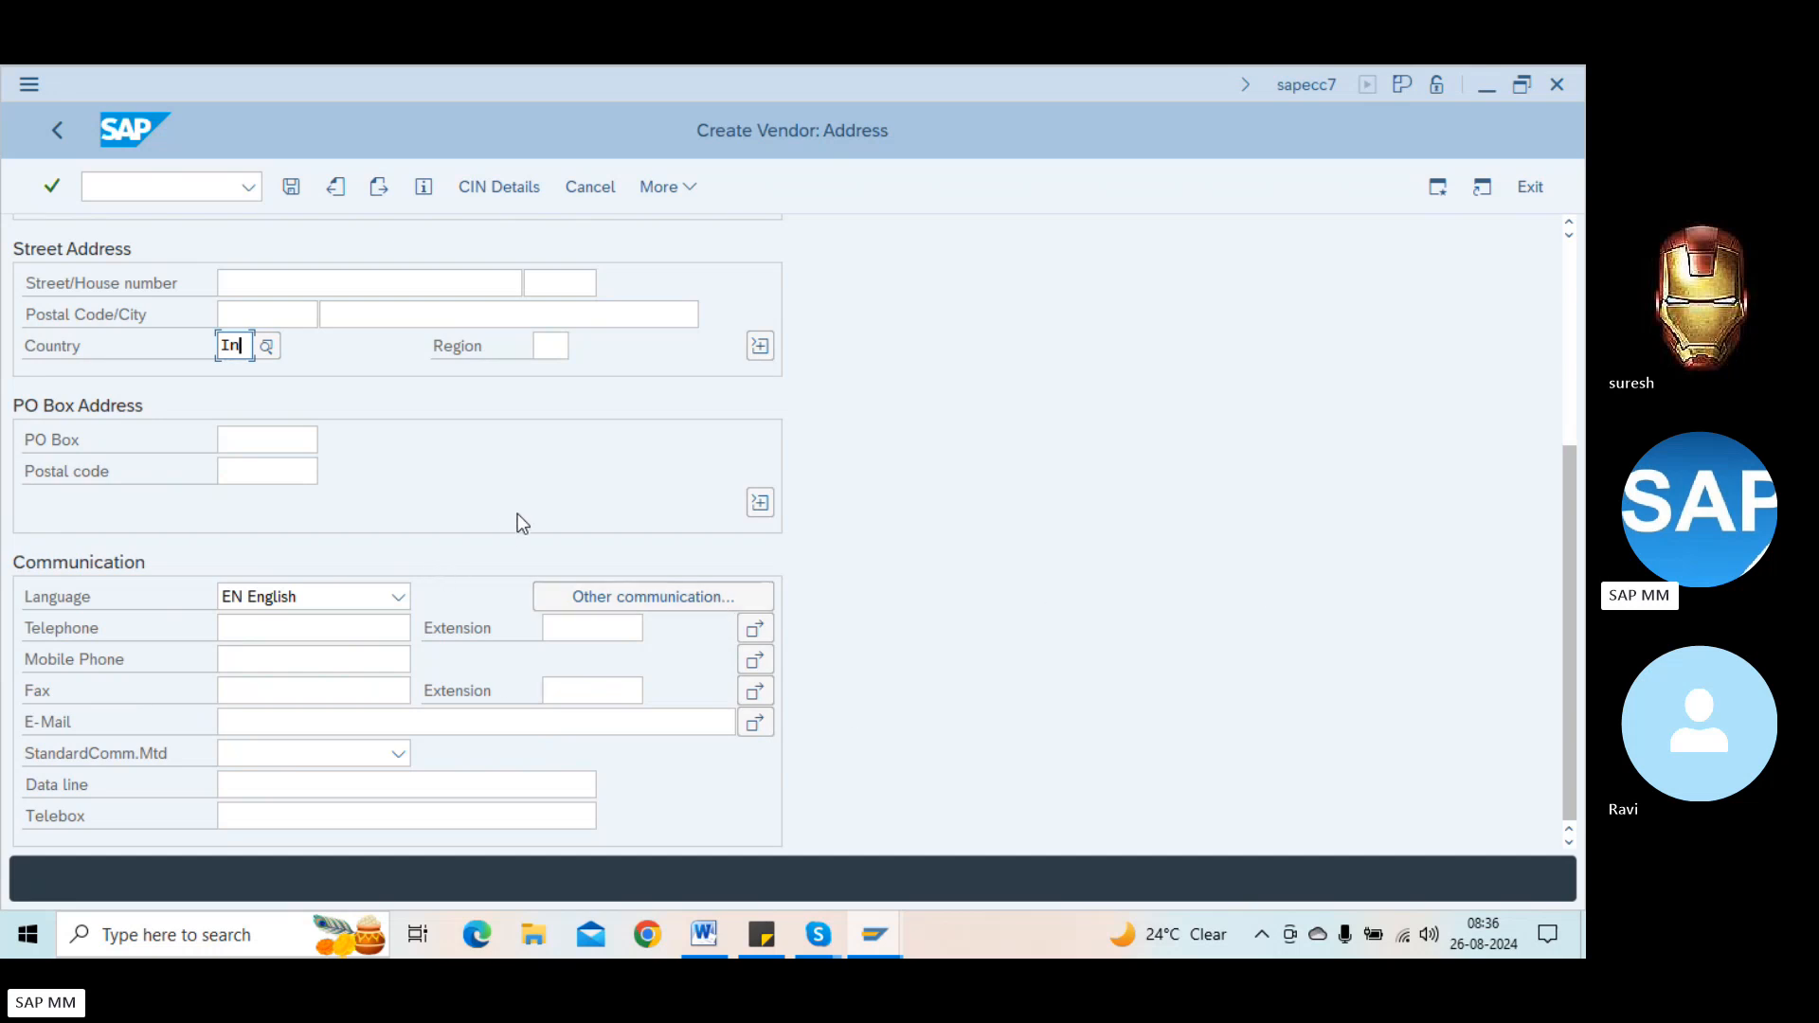
left_click(1567, 366)
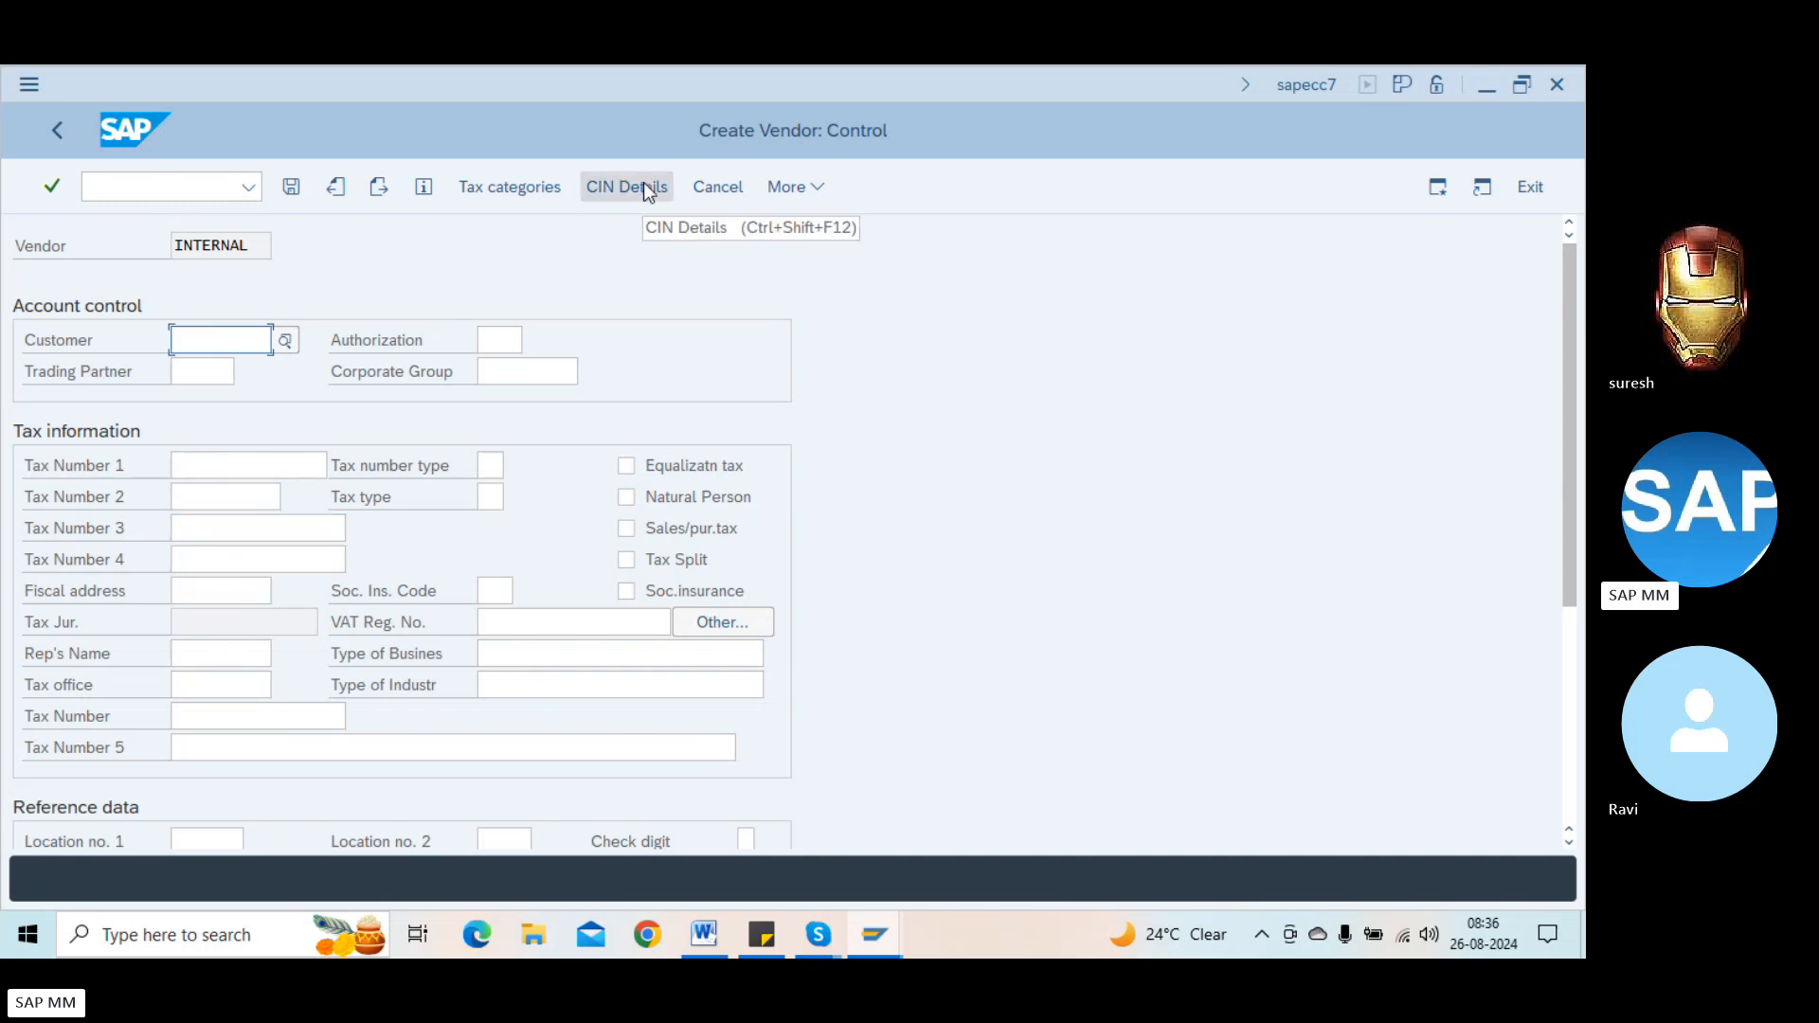
Step: Look over the new vendor's control data, bank details and contact persons, continuing to the accounting information
left_click(1572, 654)
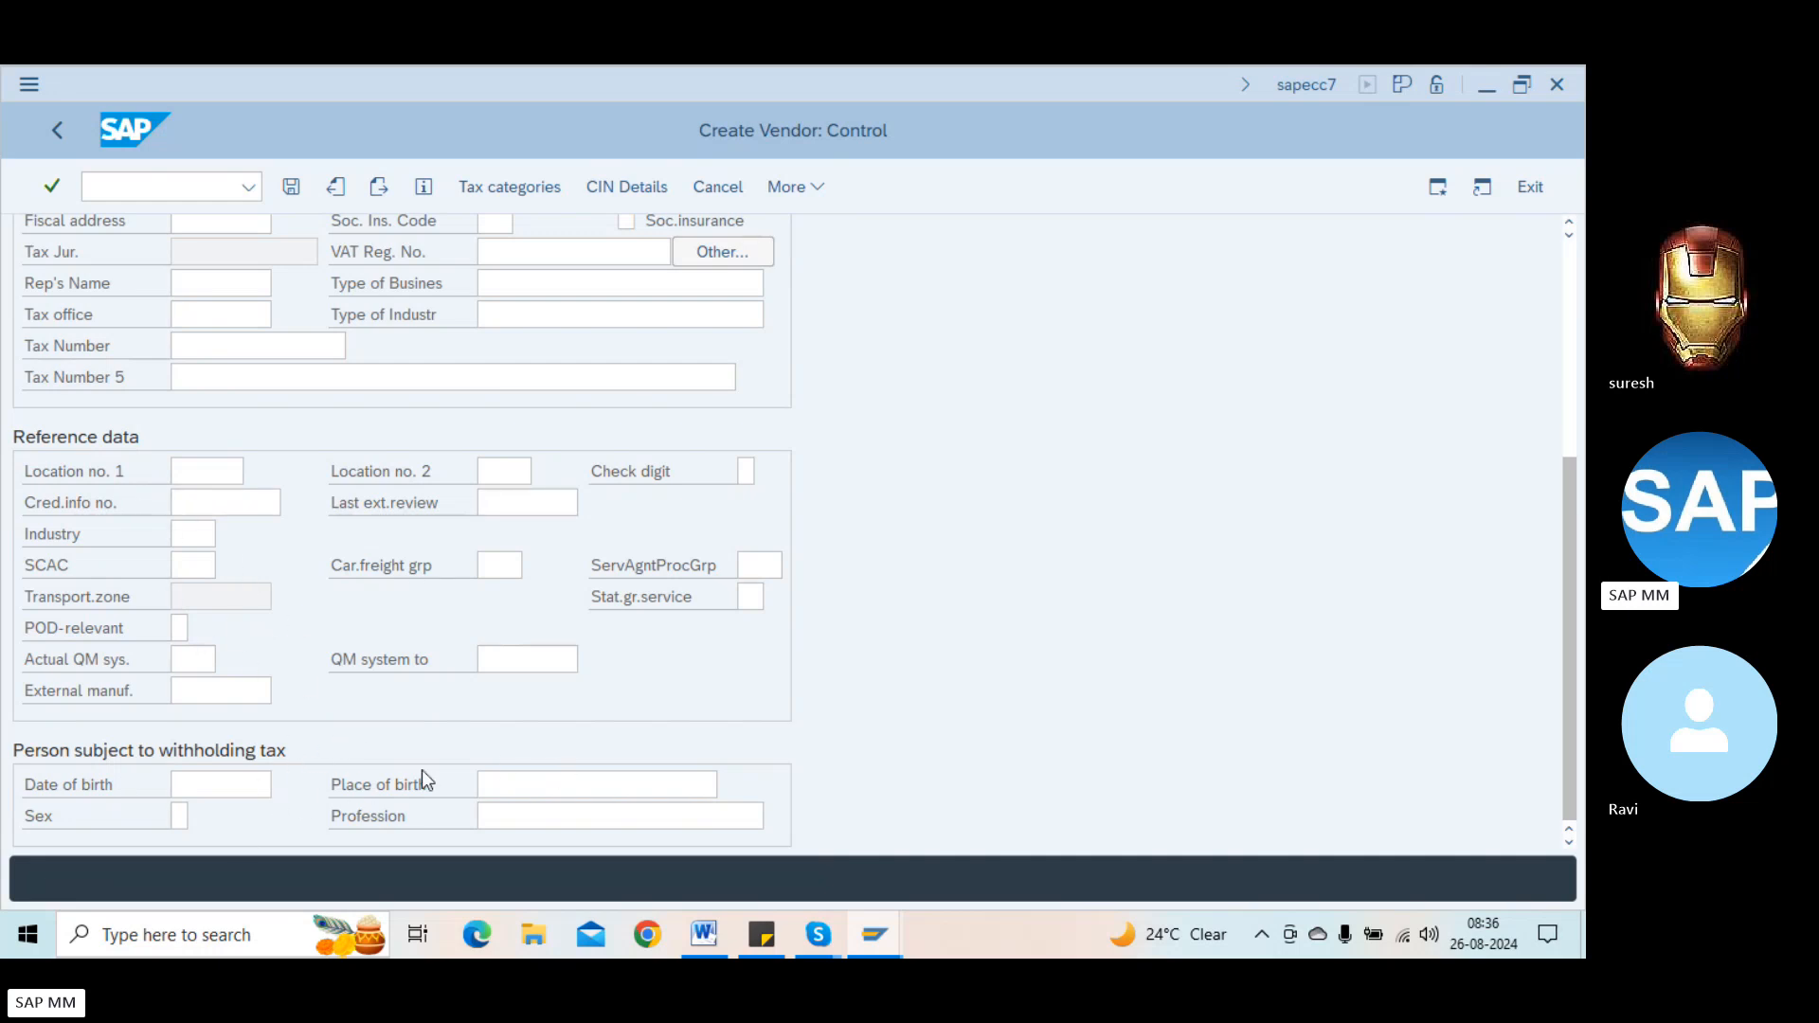
key("Return")
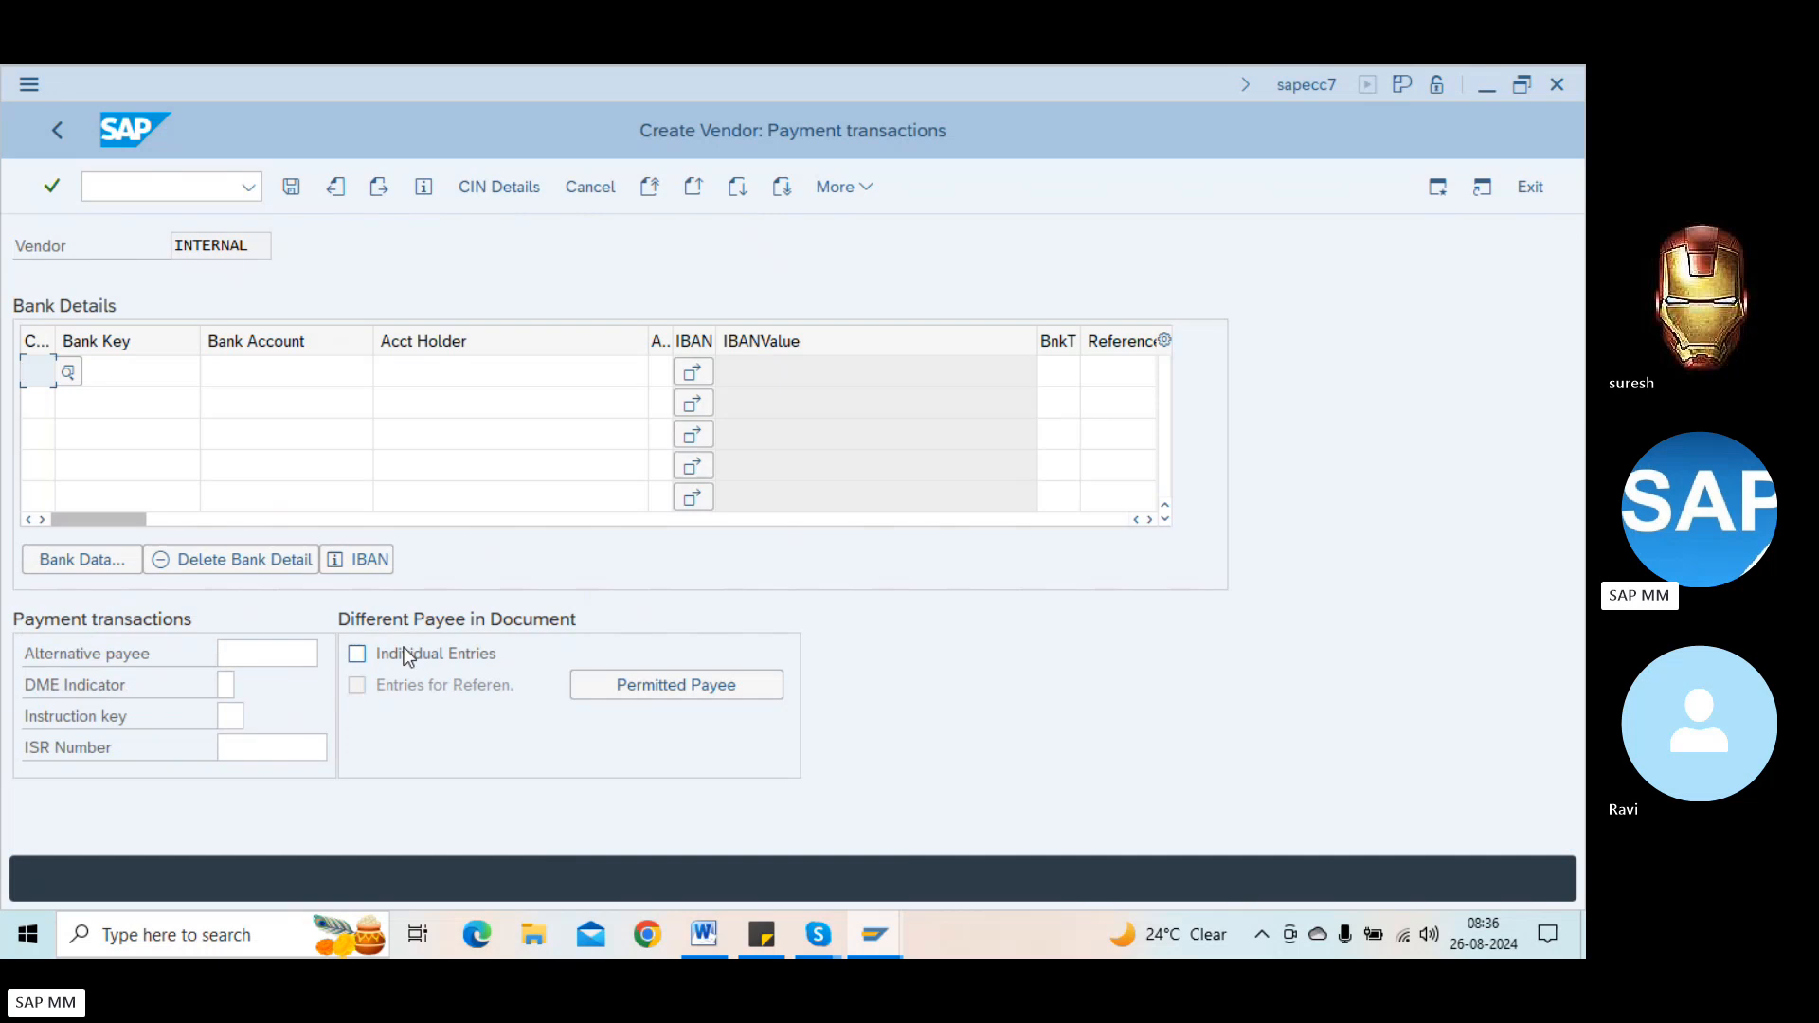
left_click(159, 376)
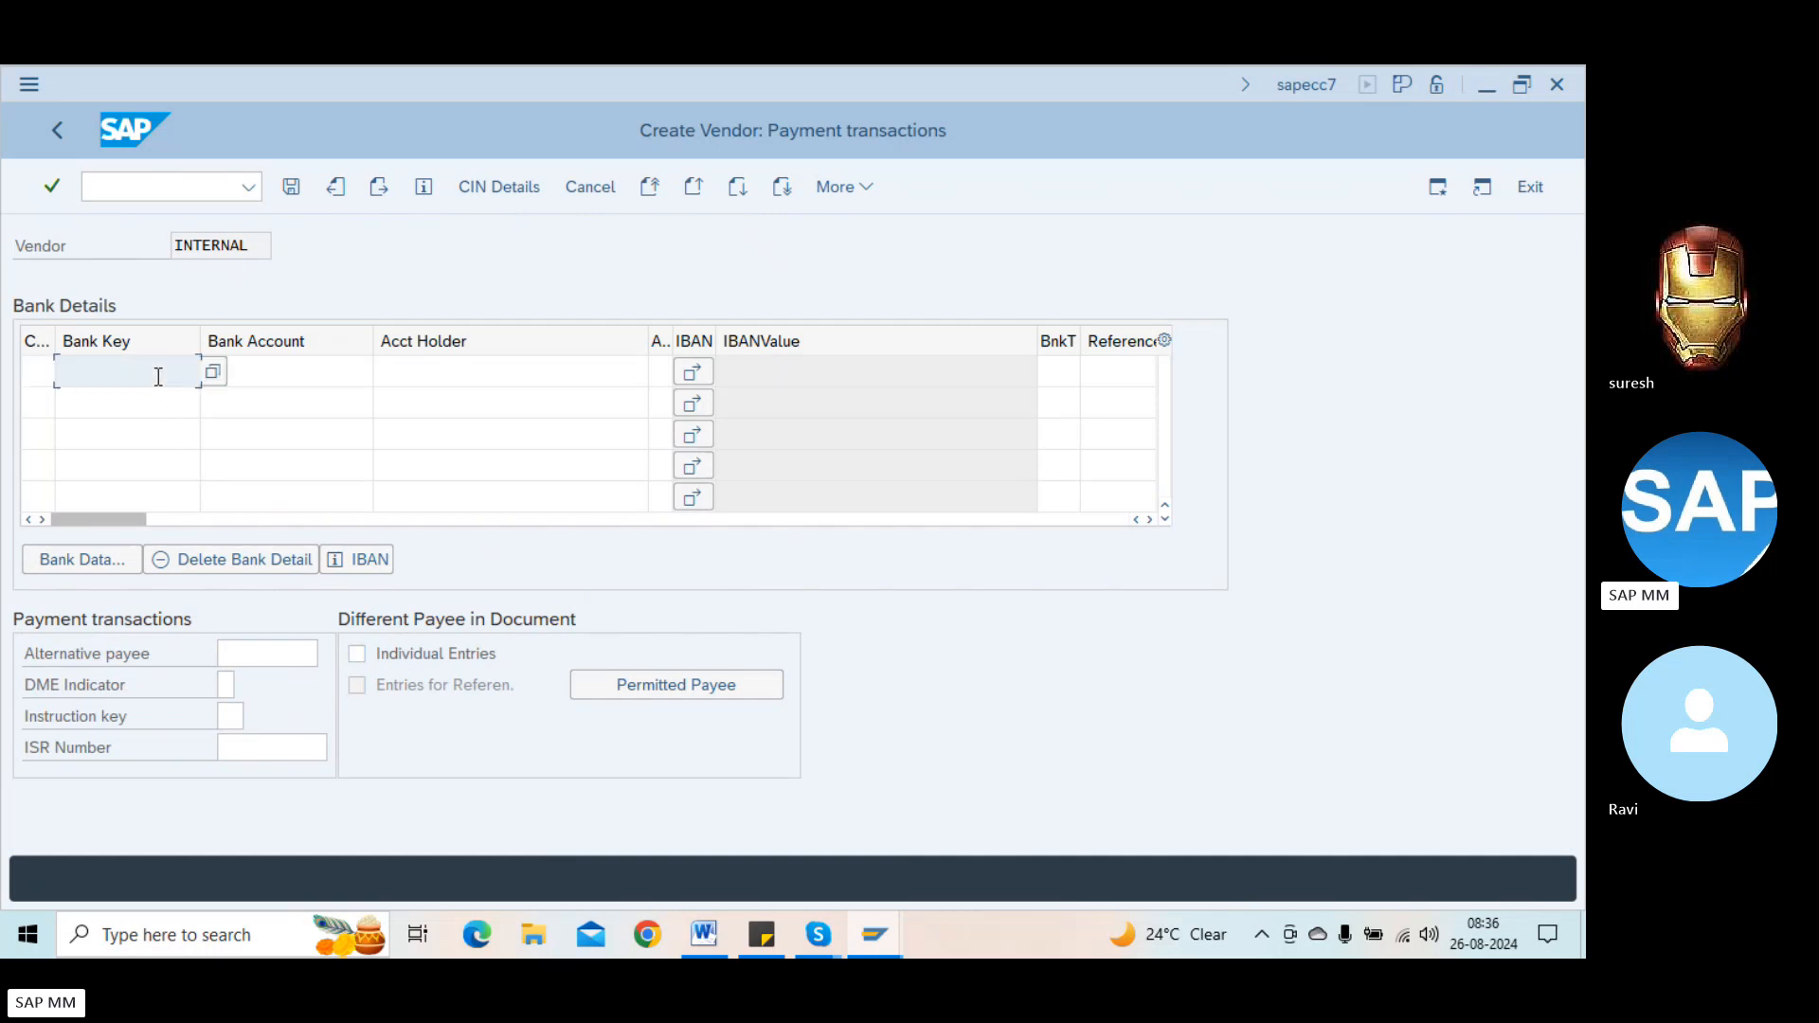
left_click(253, 375)
left_click(428, 395)
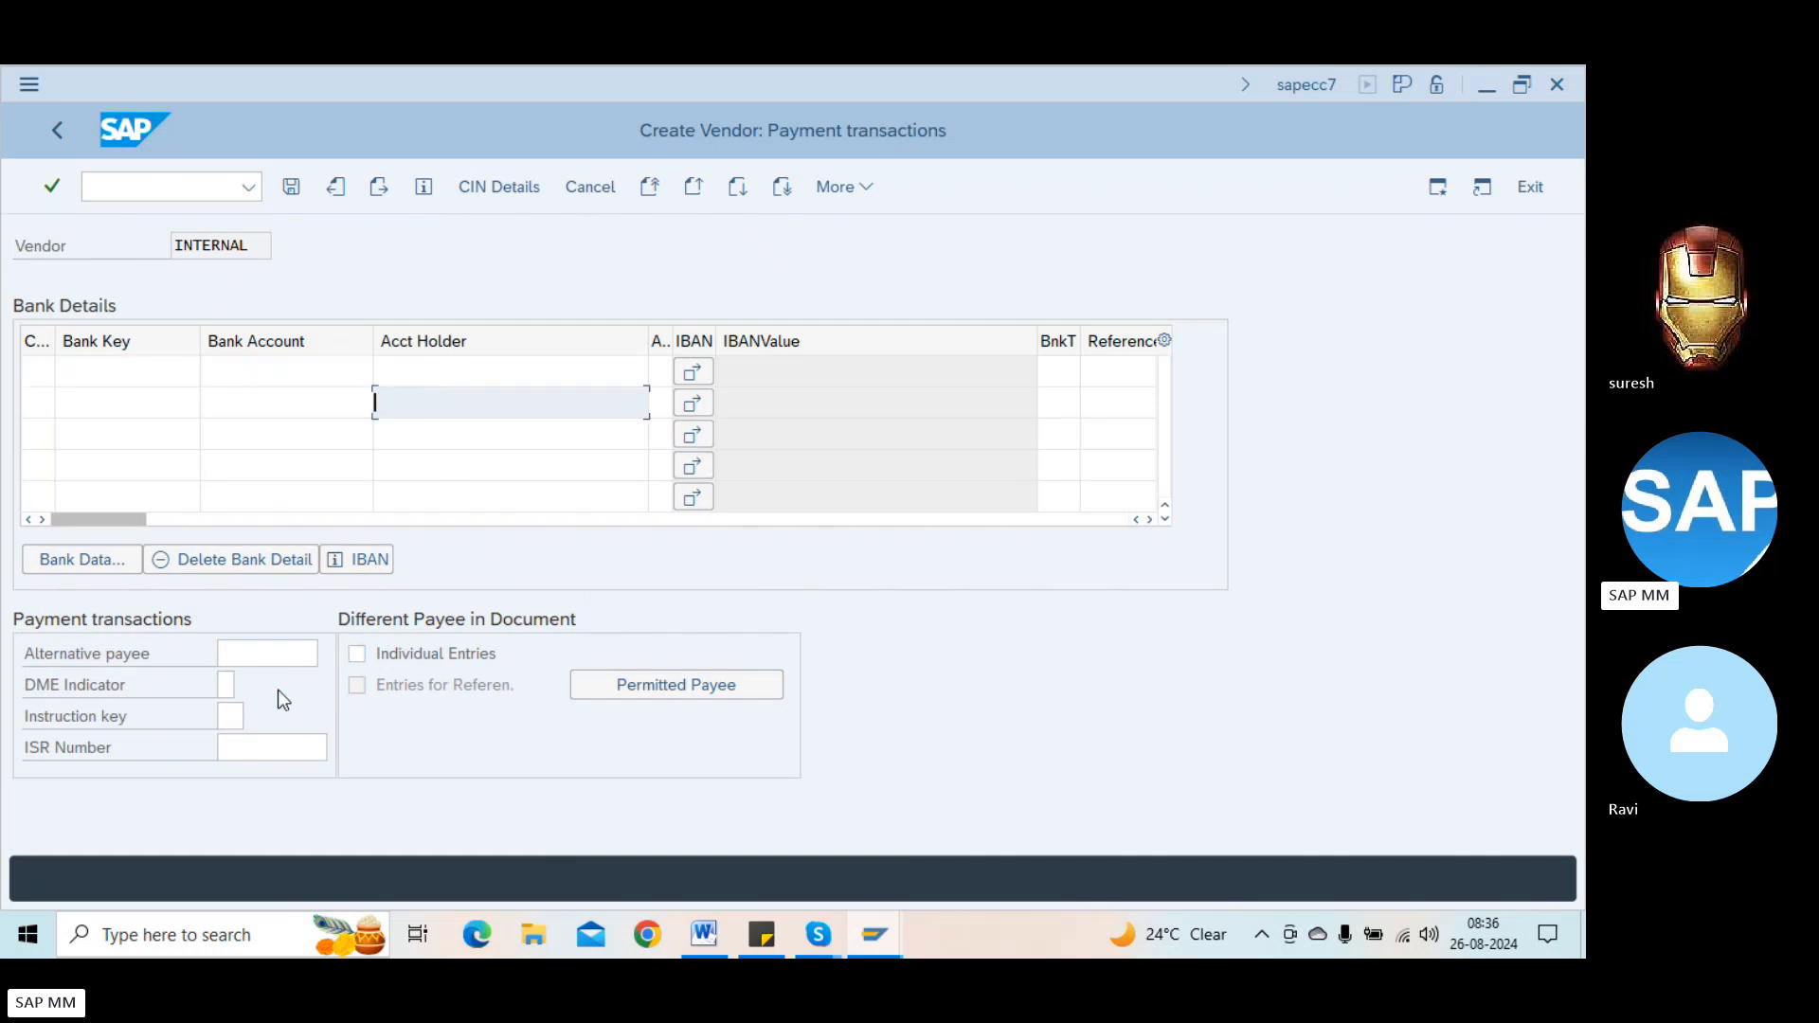
left_click(248, 652)
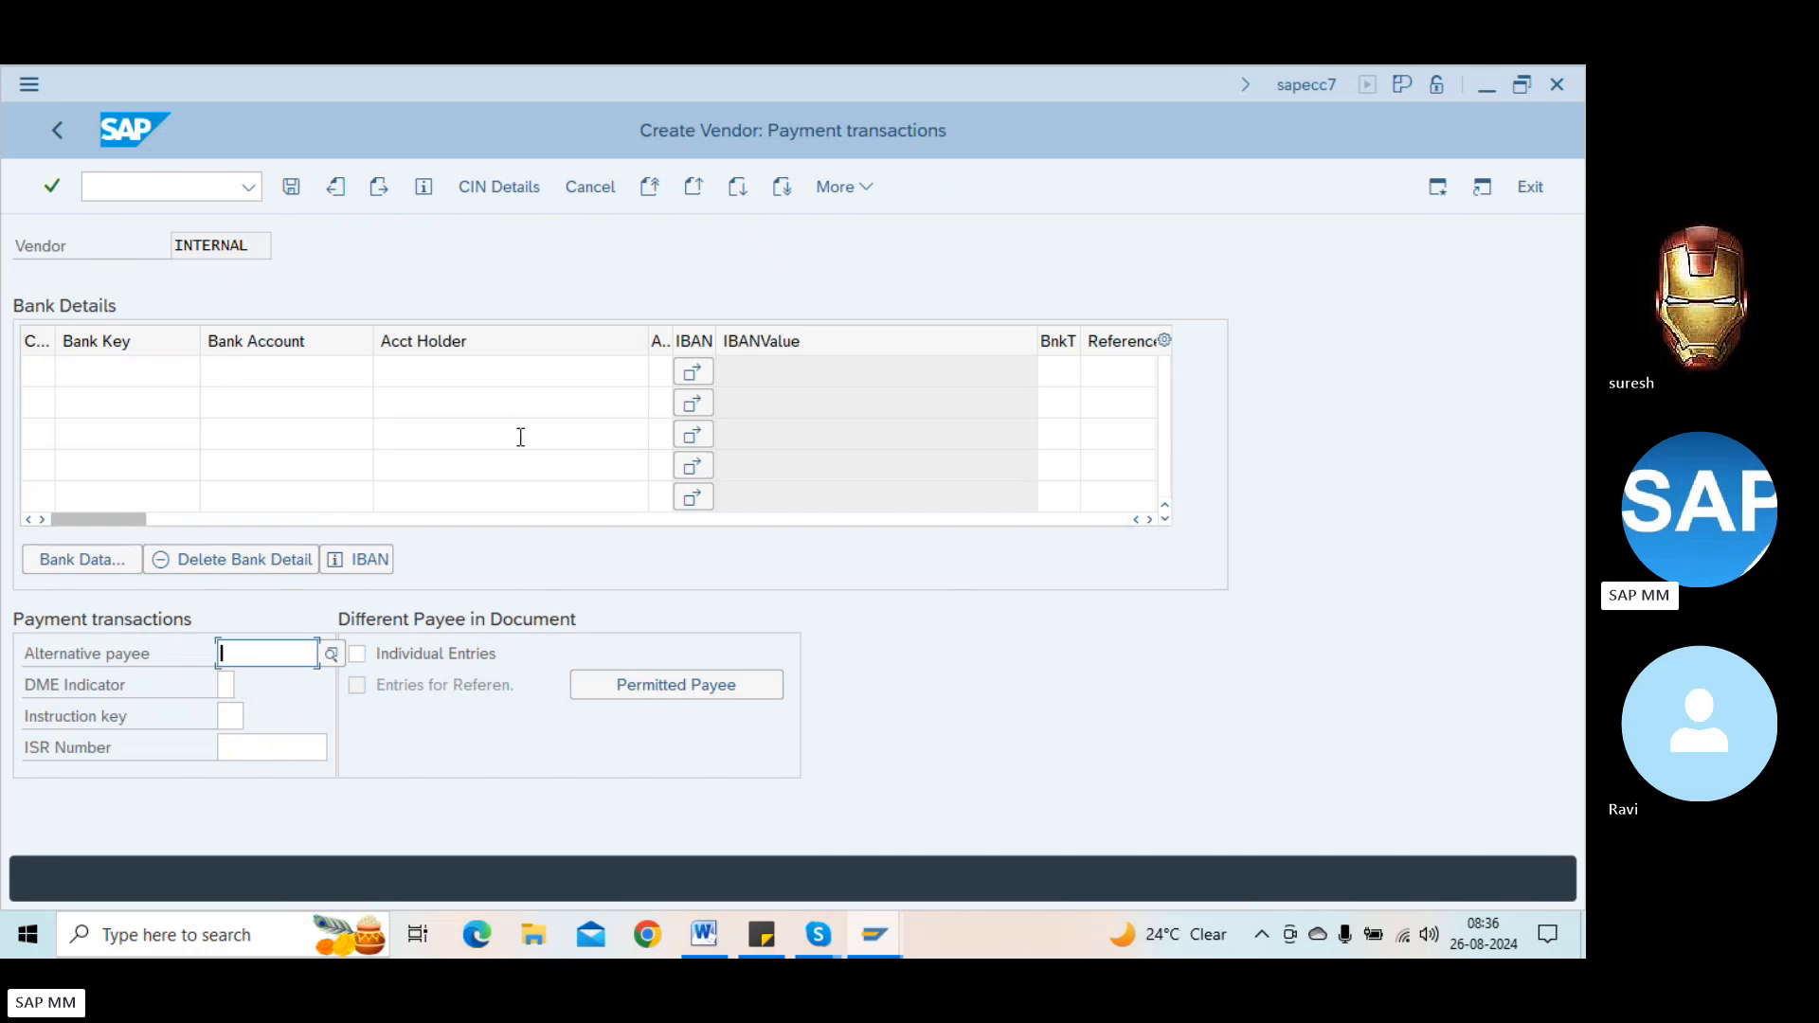
key("Return")
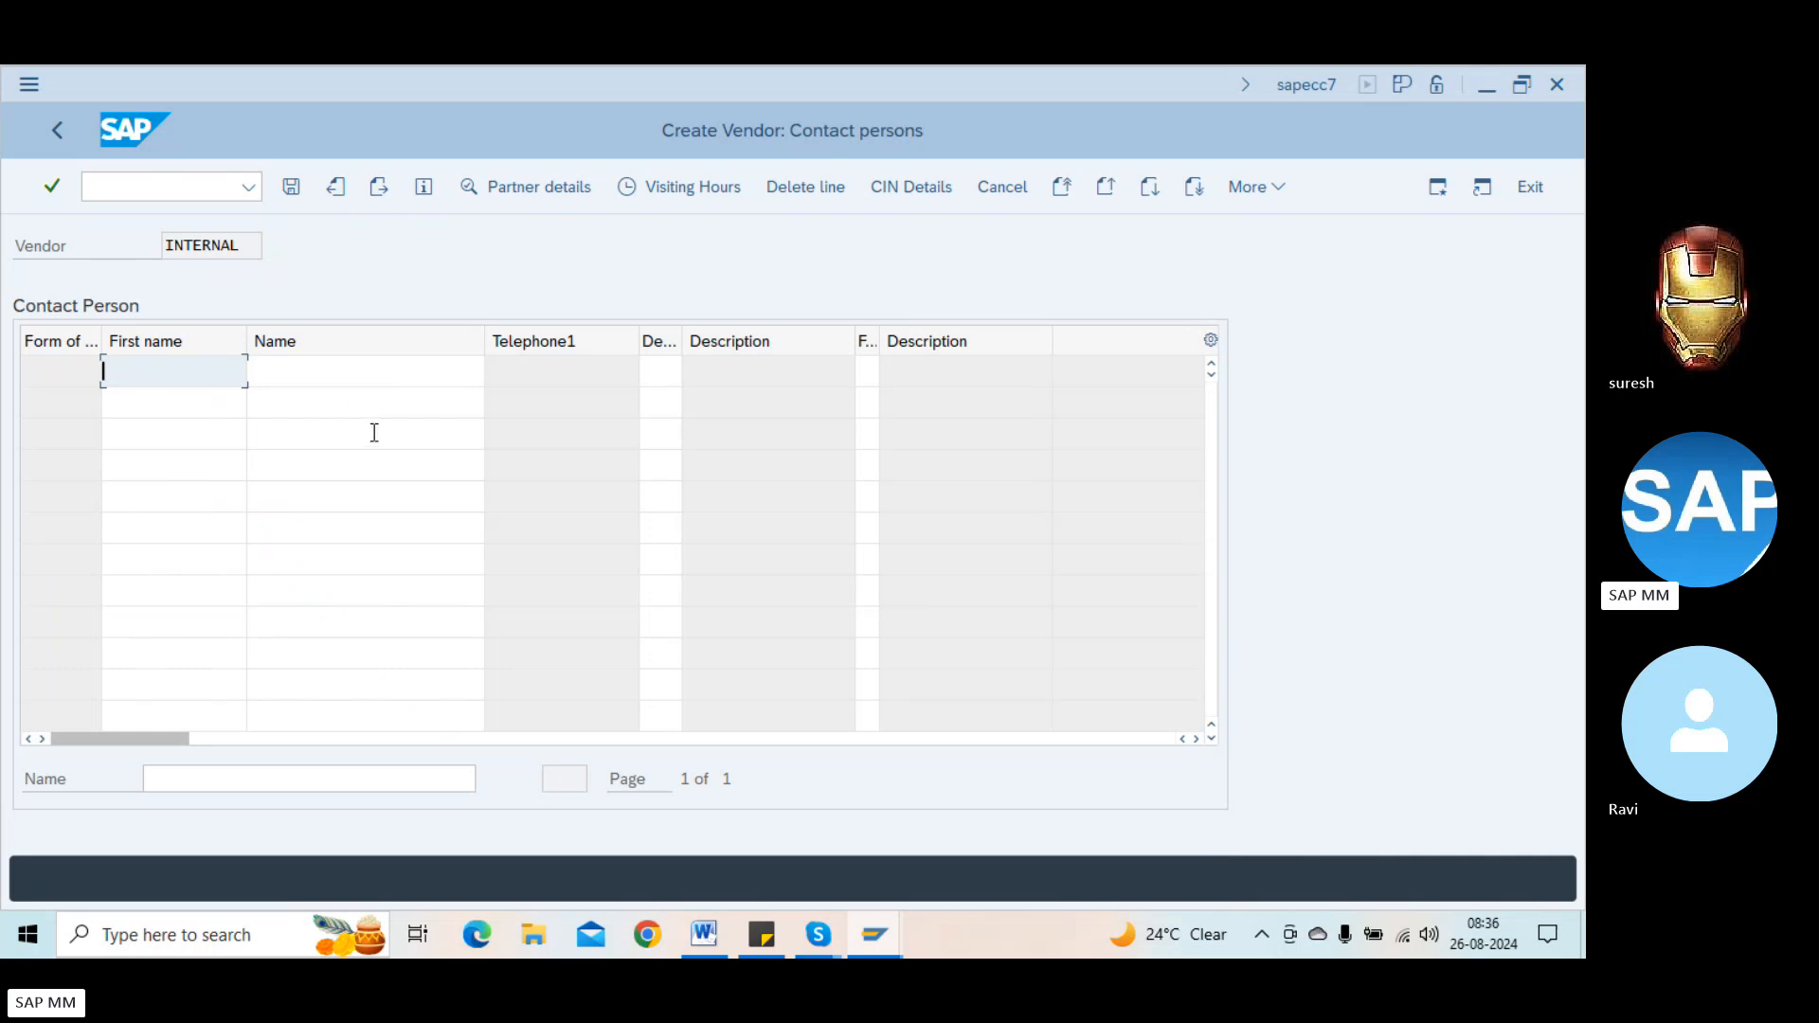
key("Return")
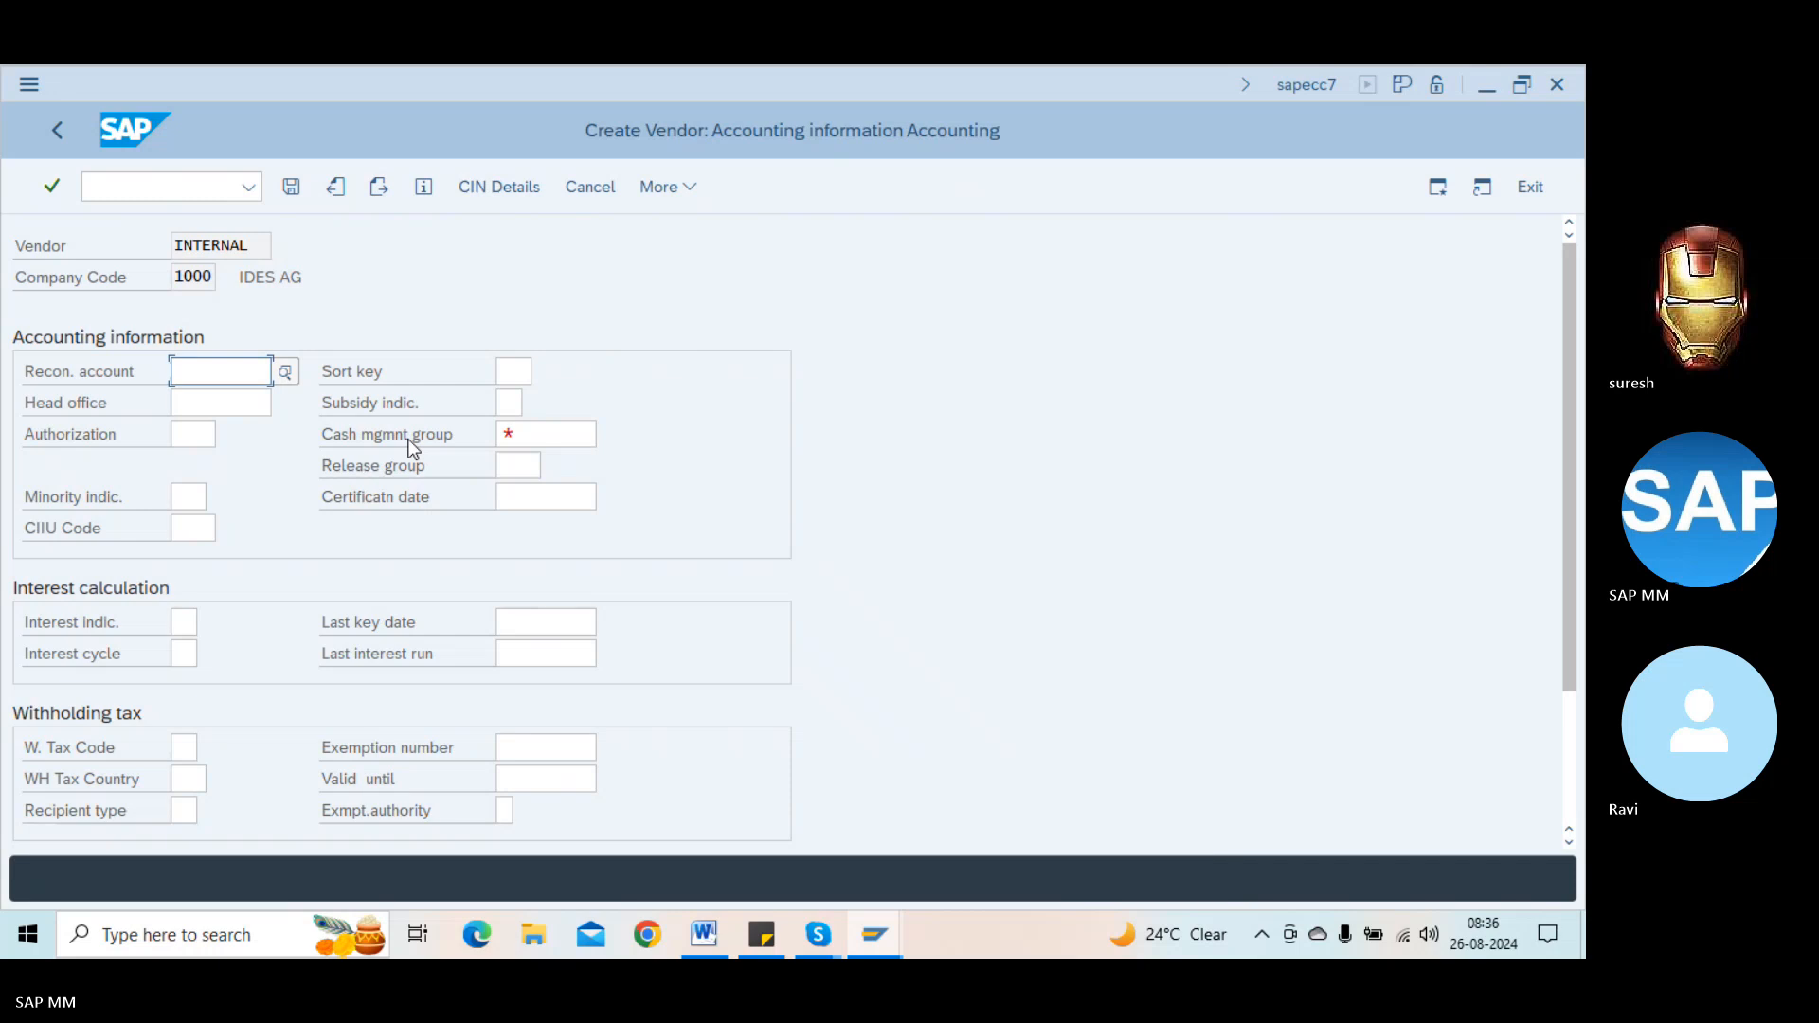
Step: Set the vendor's reconciliation account to 160000 and cash management group to A1, and continue to the accounting payment transactions
type("1")
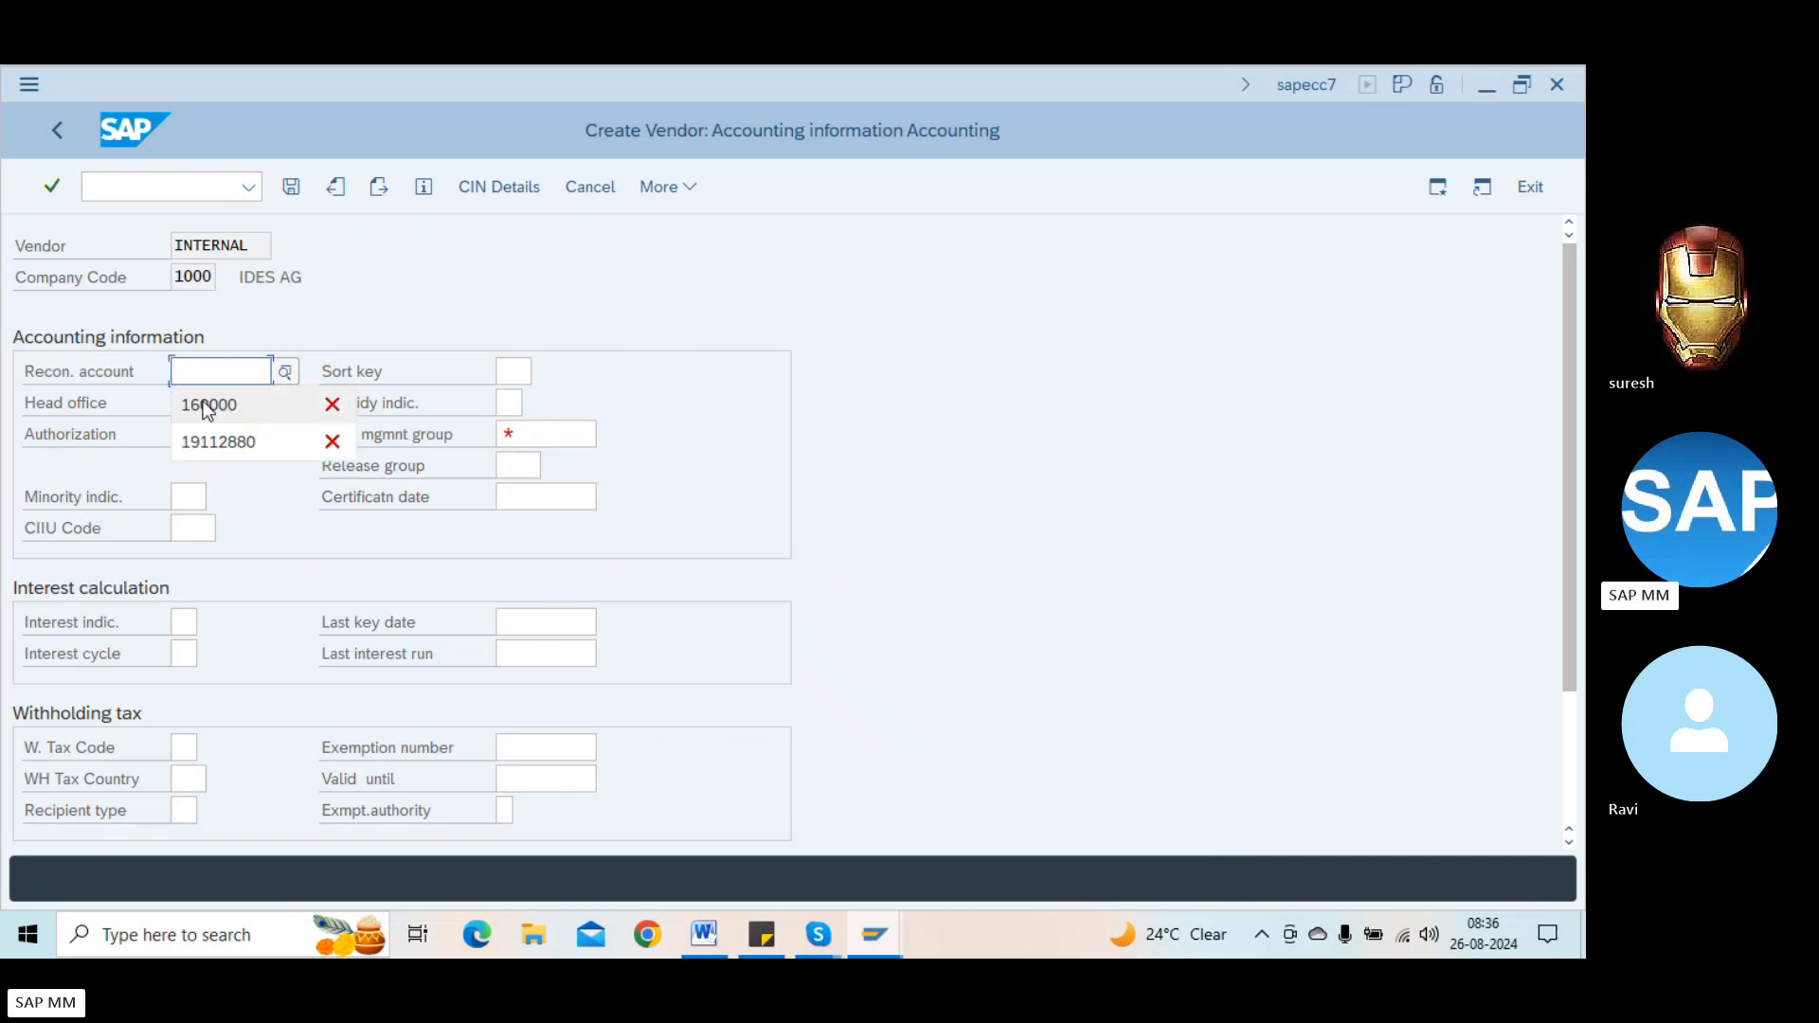
left_click(205, 401)
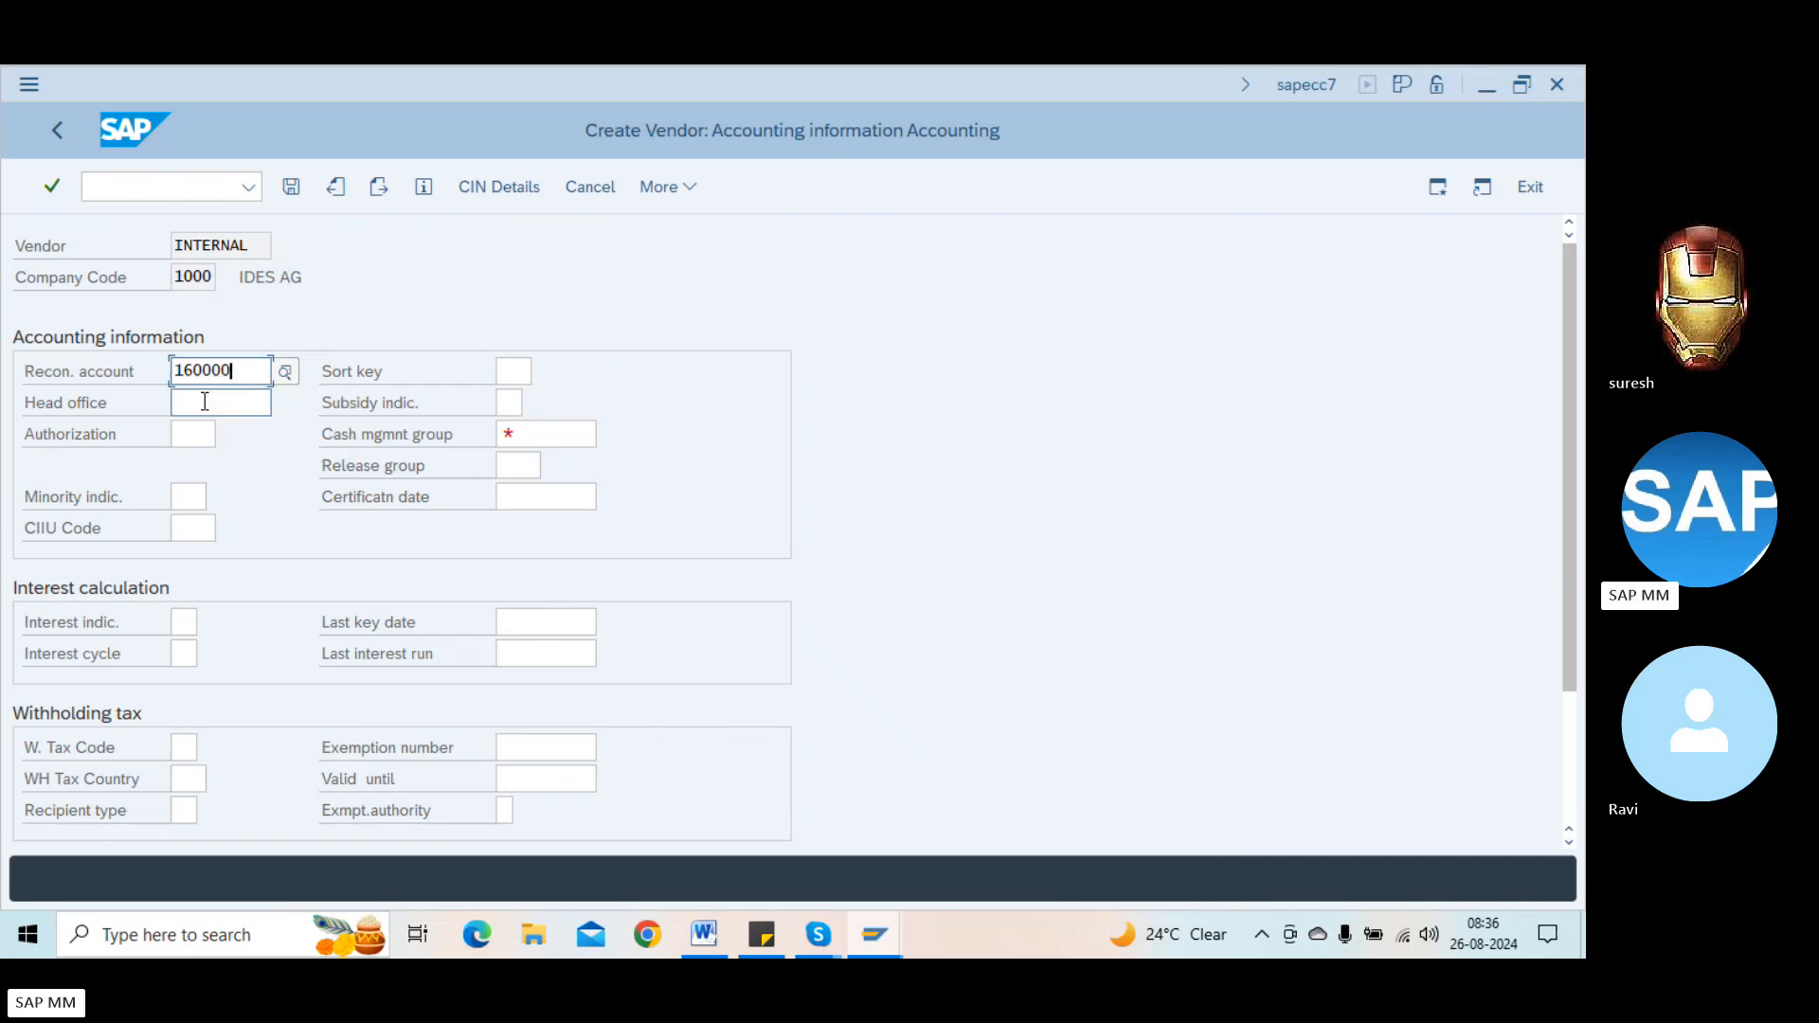
left_click(561, 438)
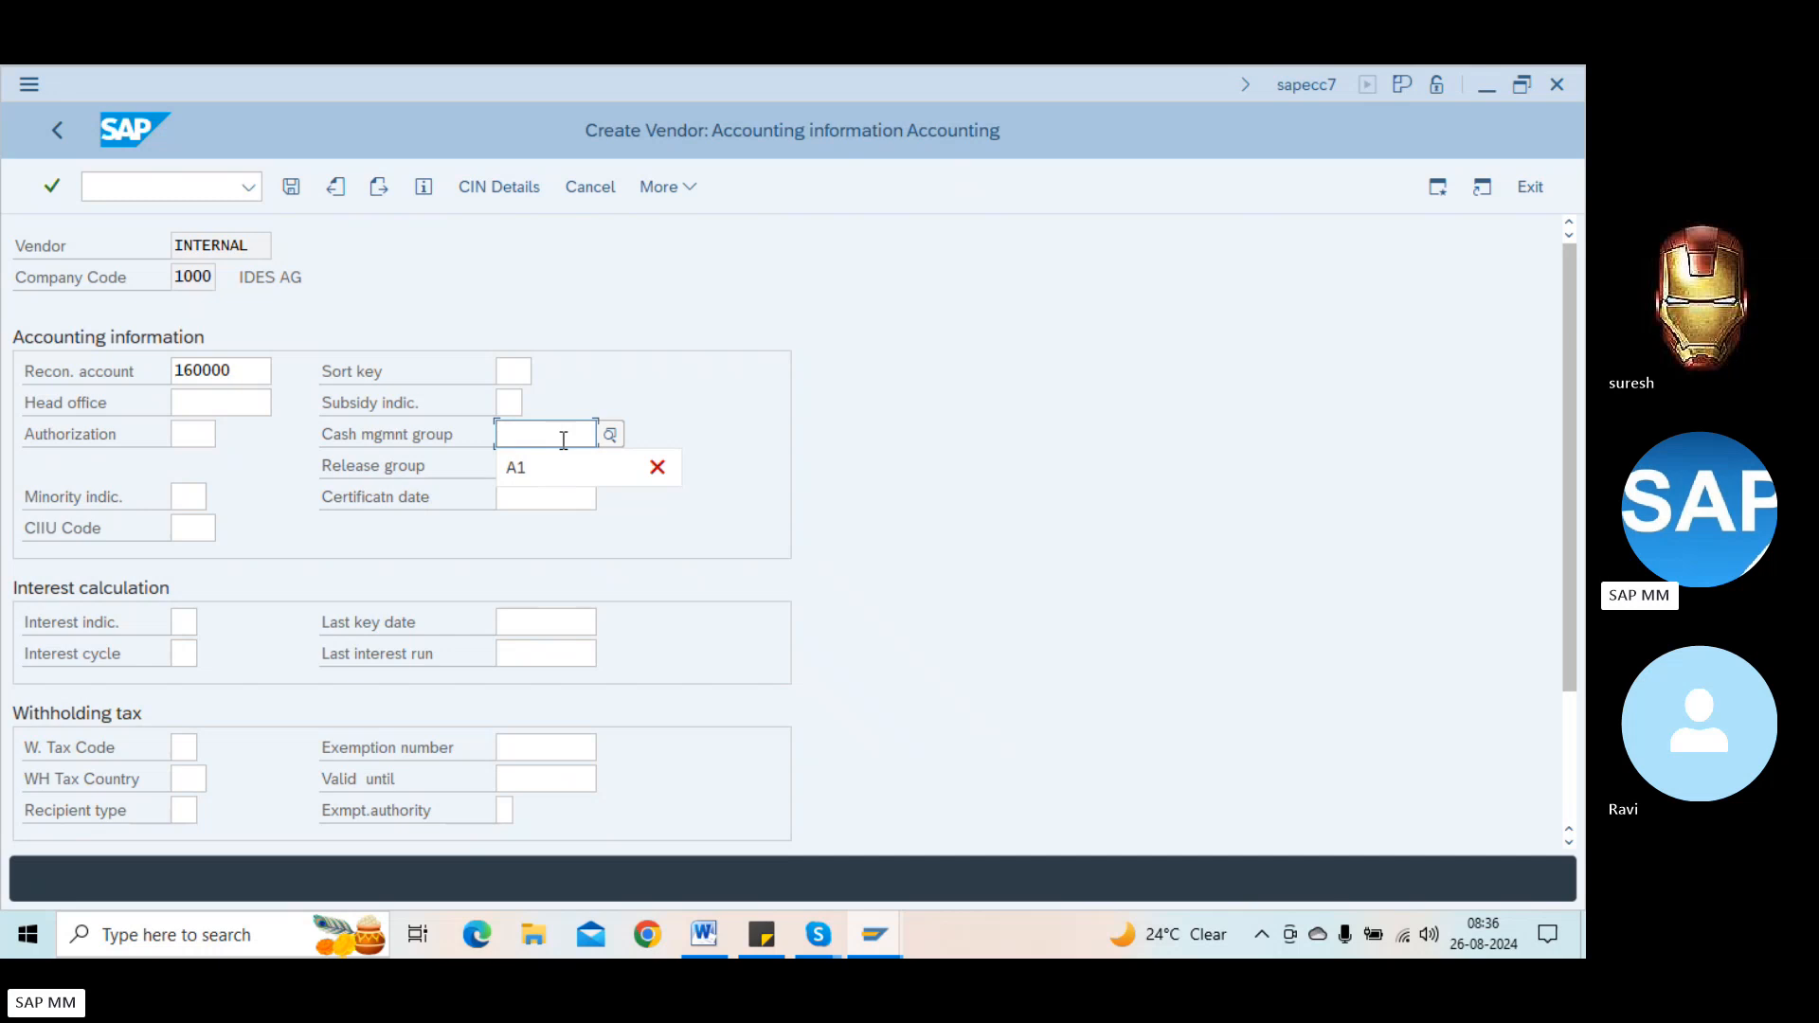
left_click(544, 466)
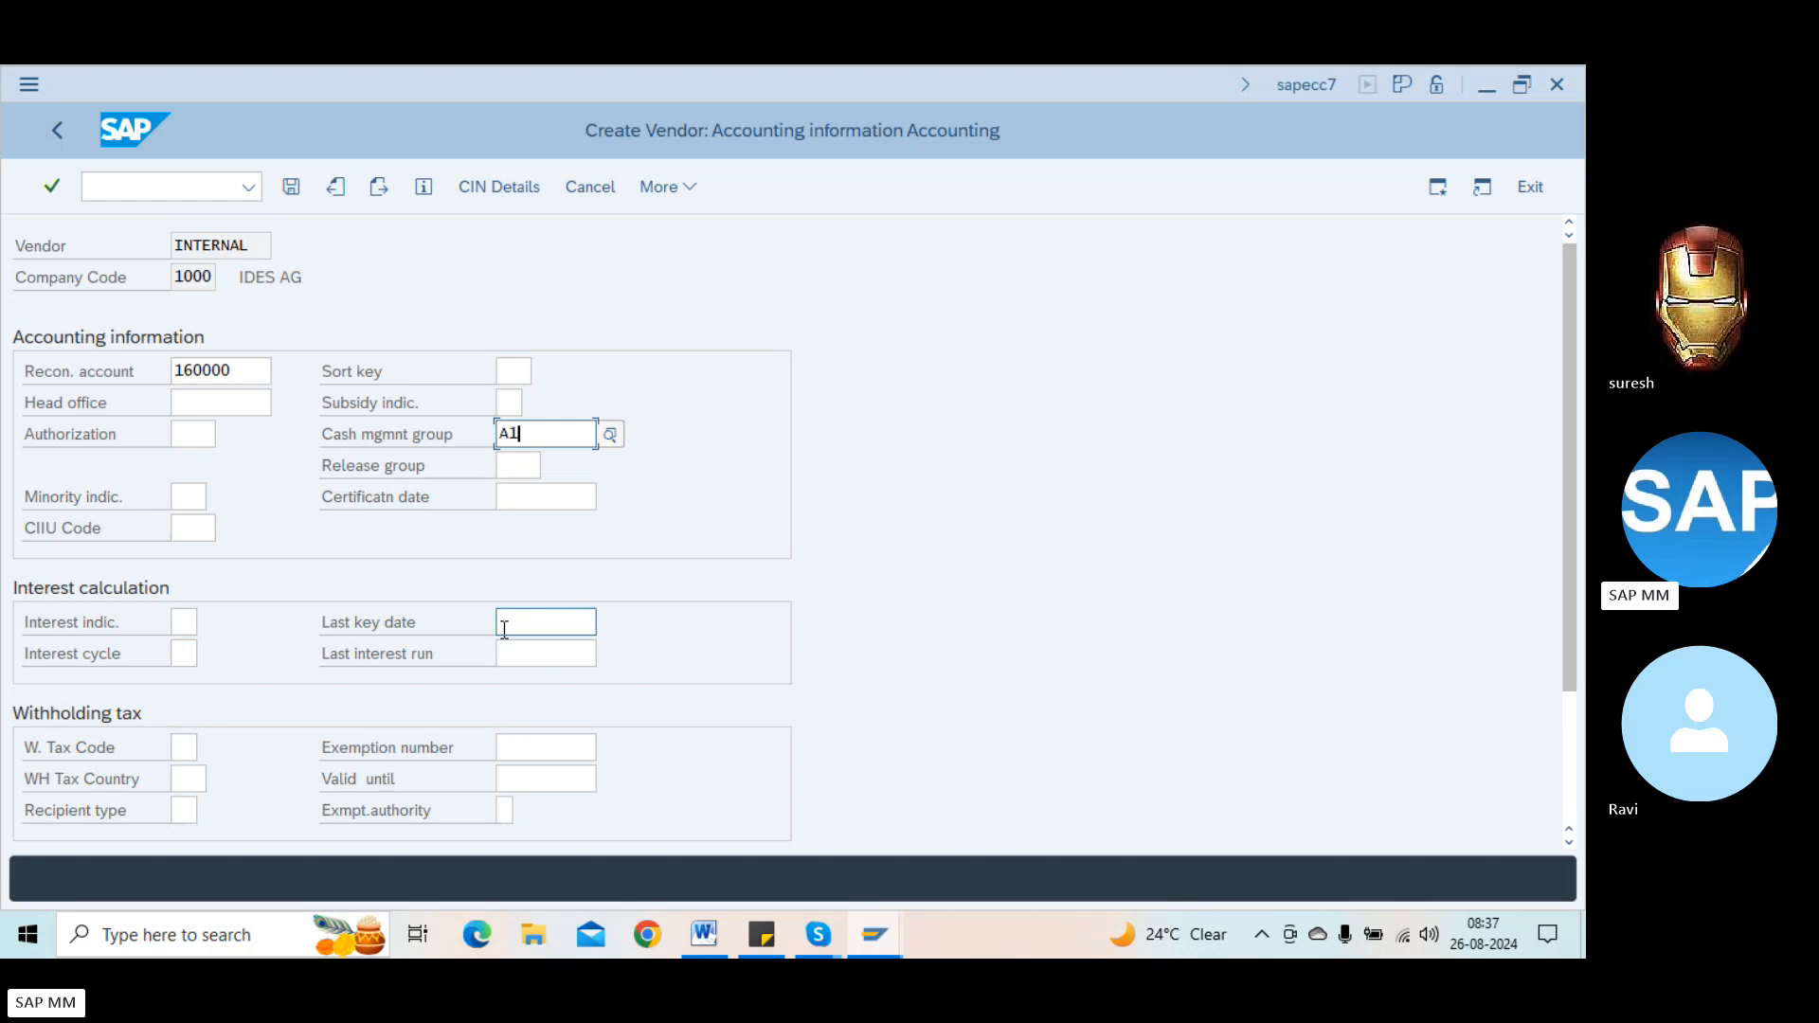
key("Return")
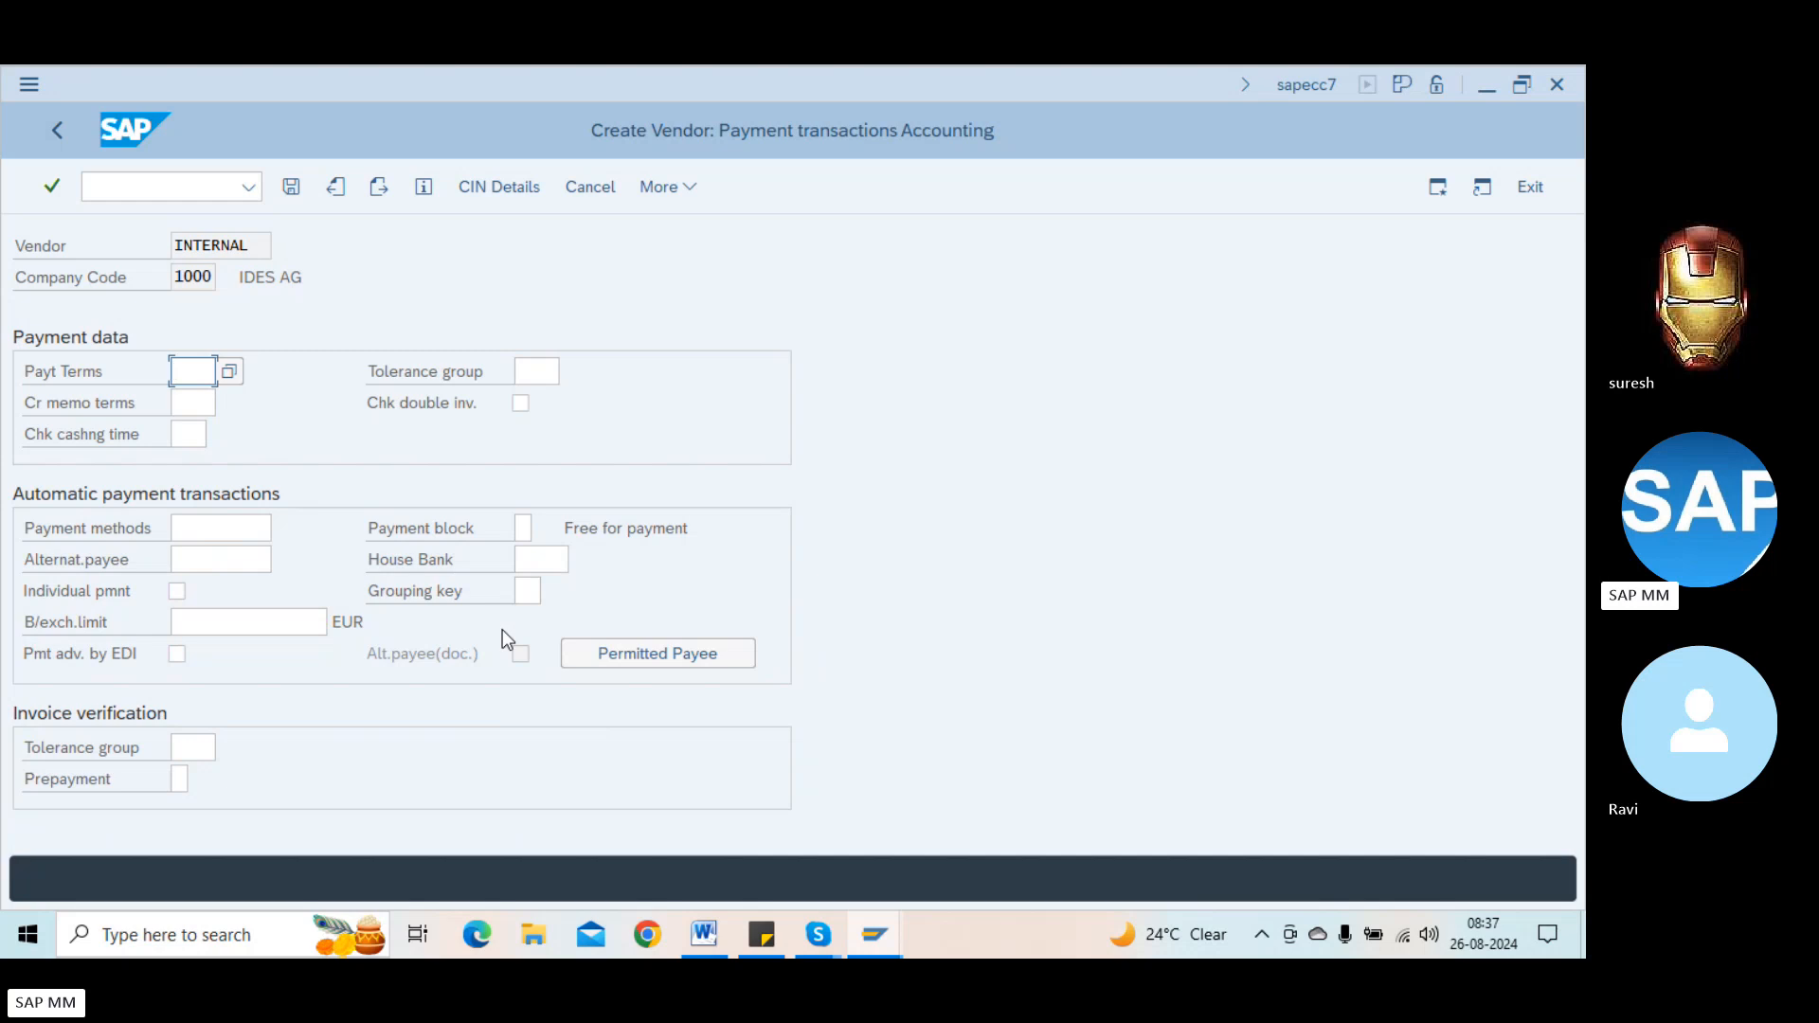
Step: Look over the payment method, payment block and dunning fields, and continue to the vendor's purchasing data
left_click(247, 526)
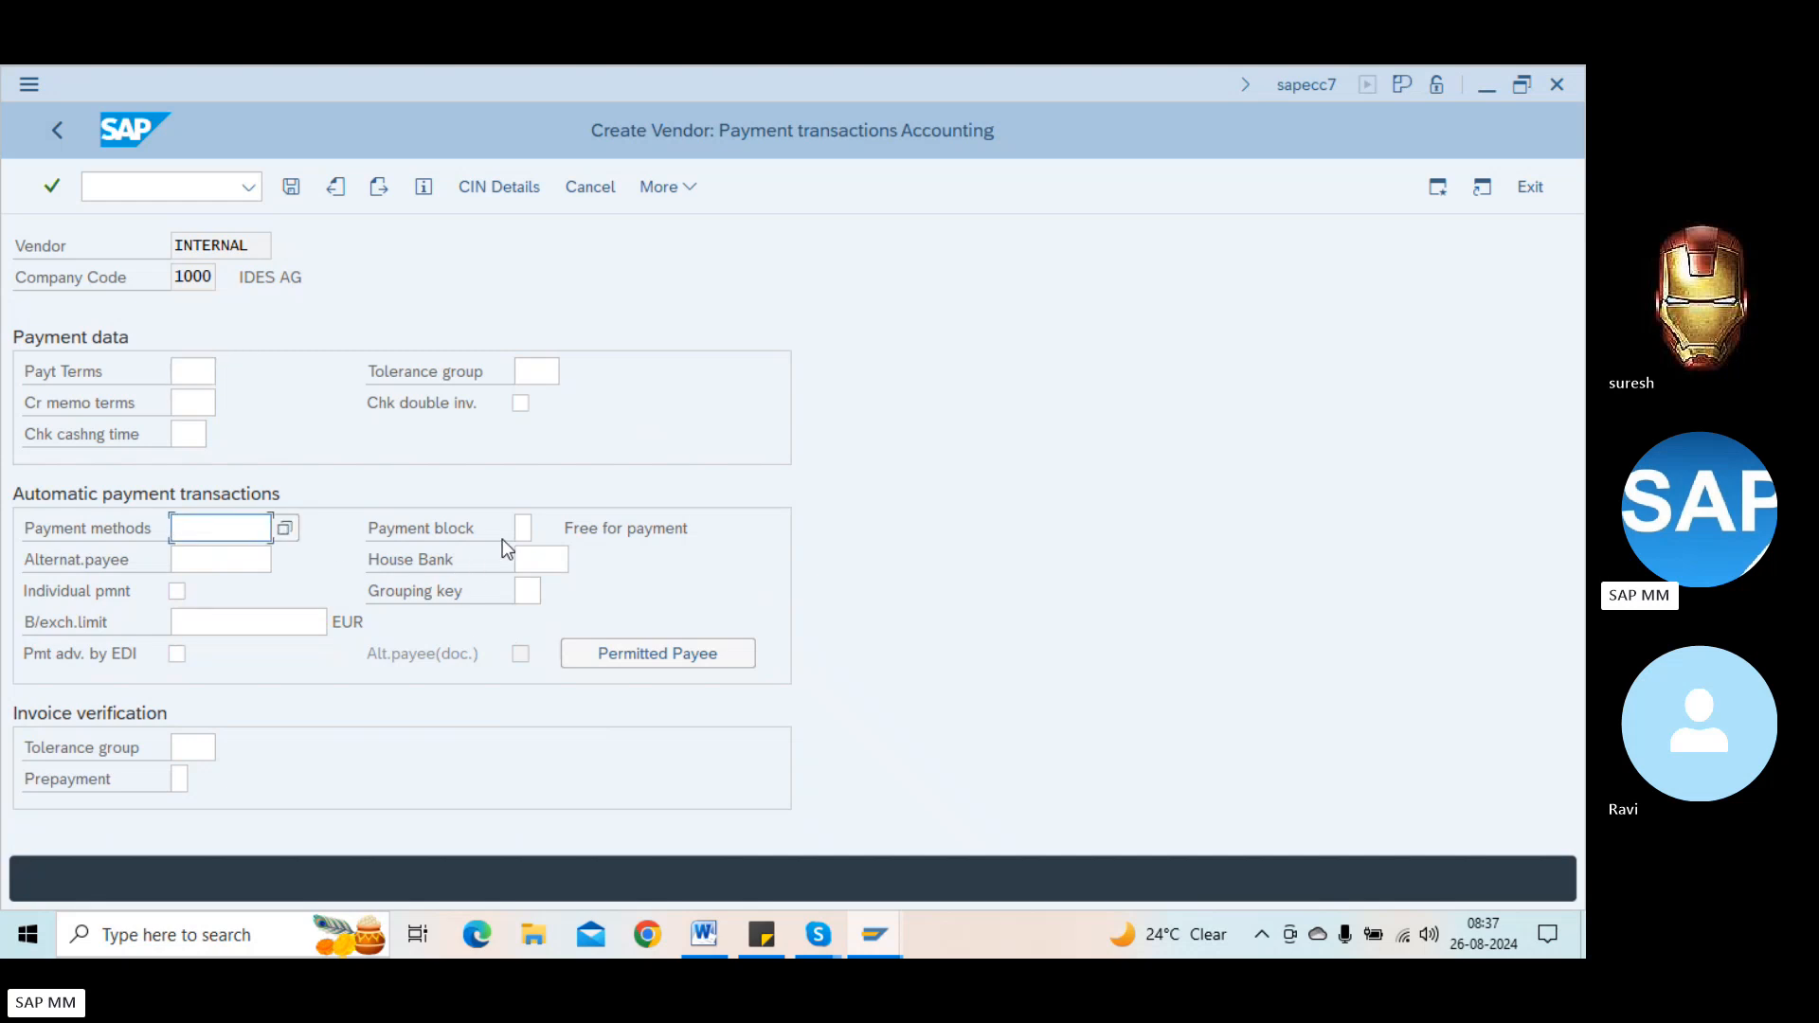
left_click(523, 528)
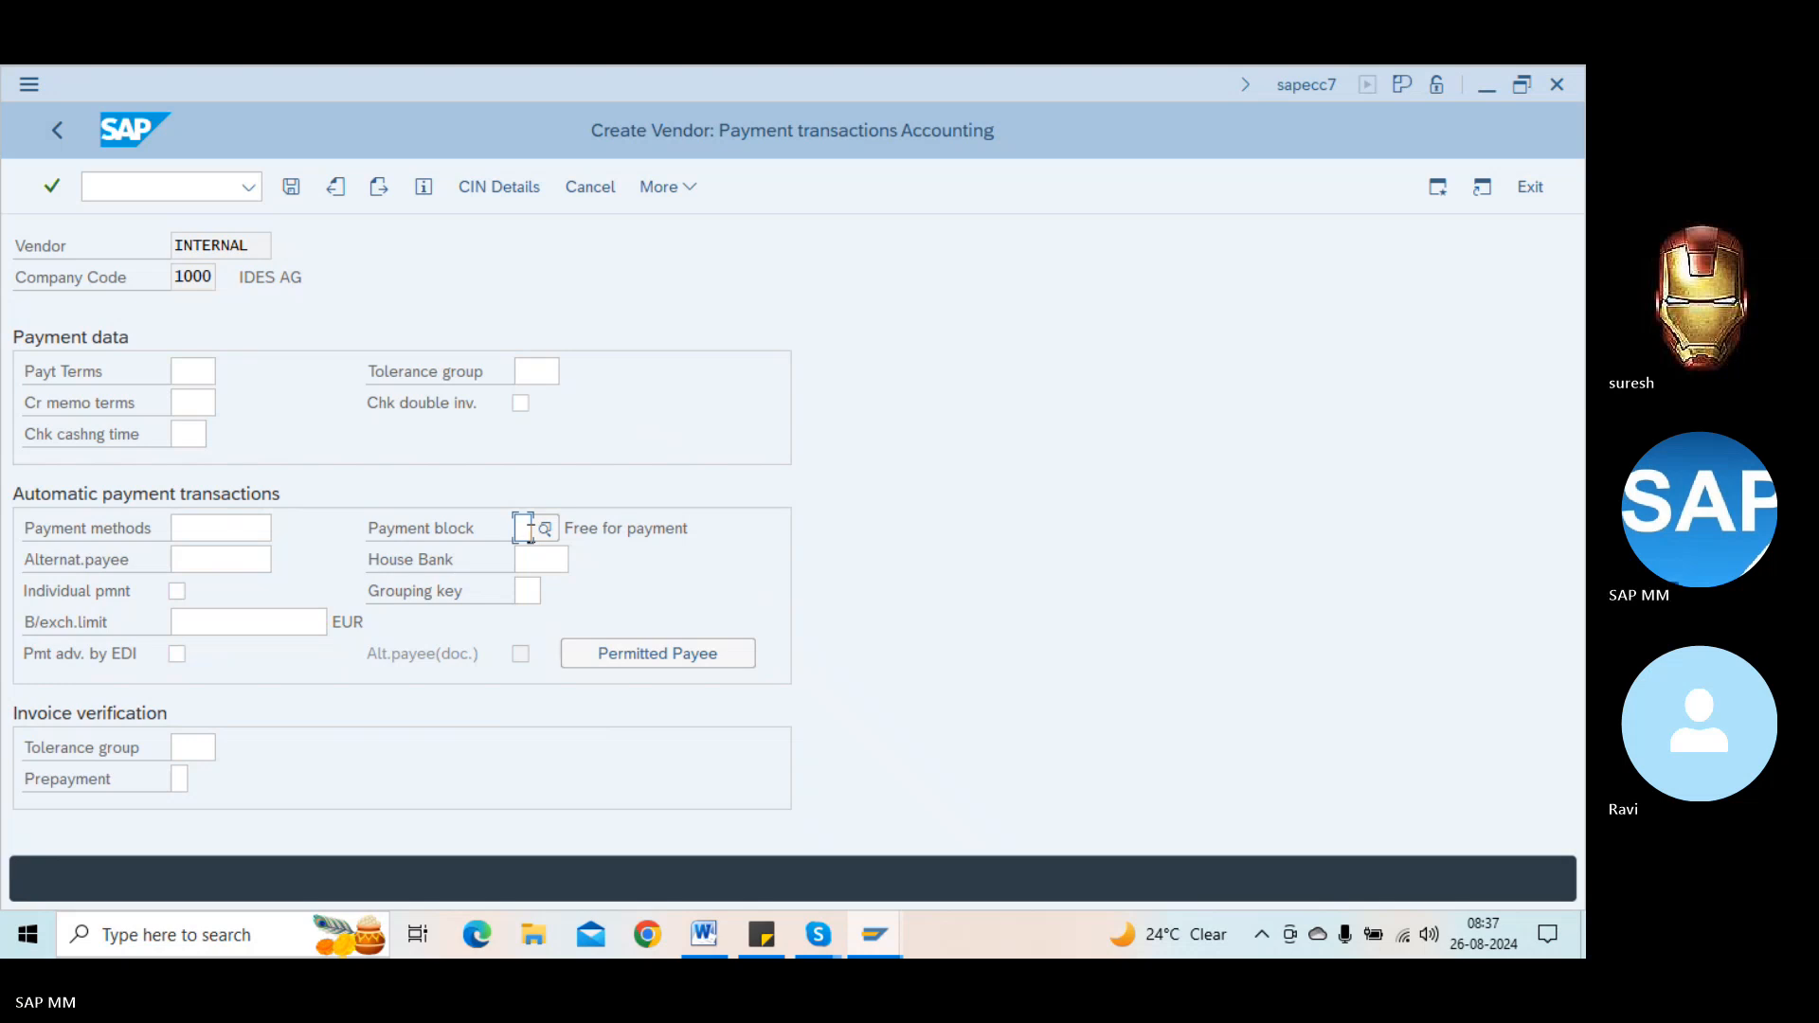
key("Return")
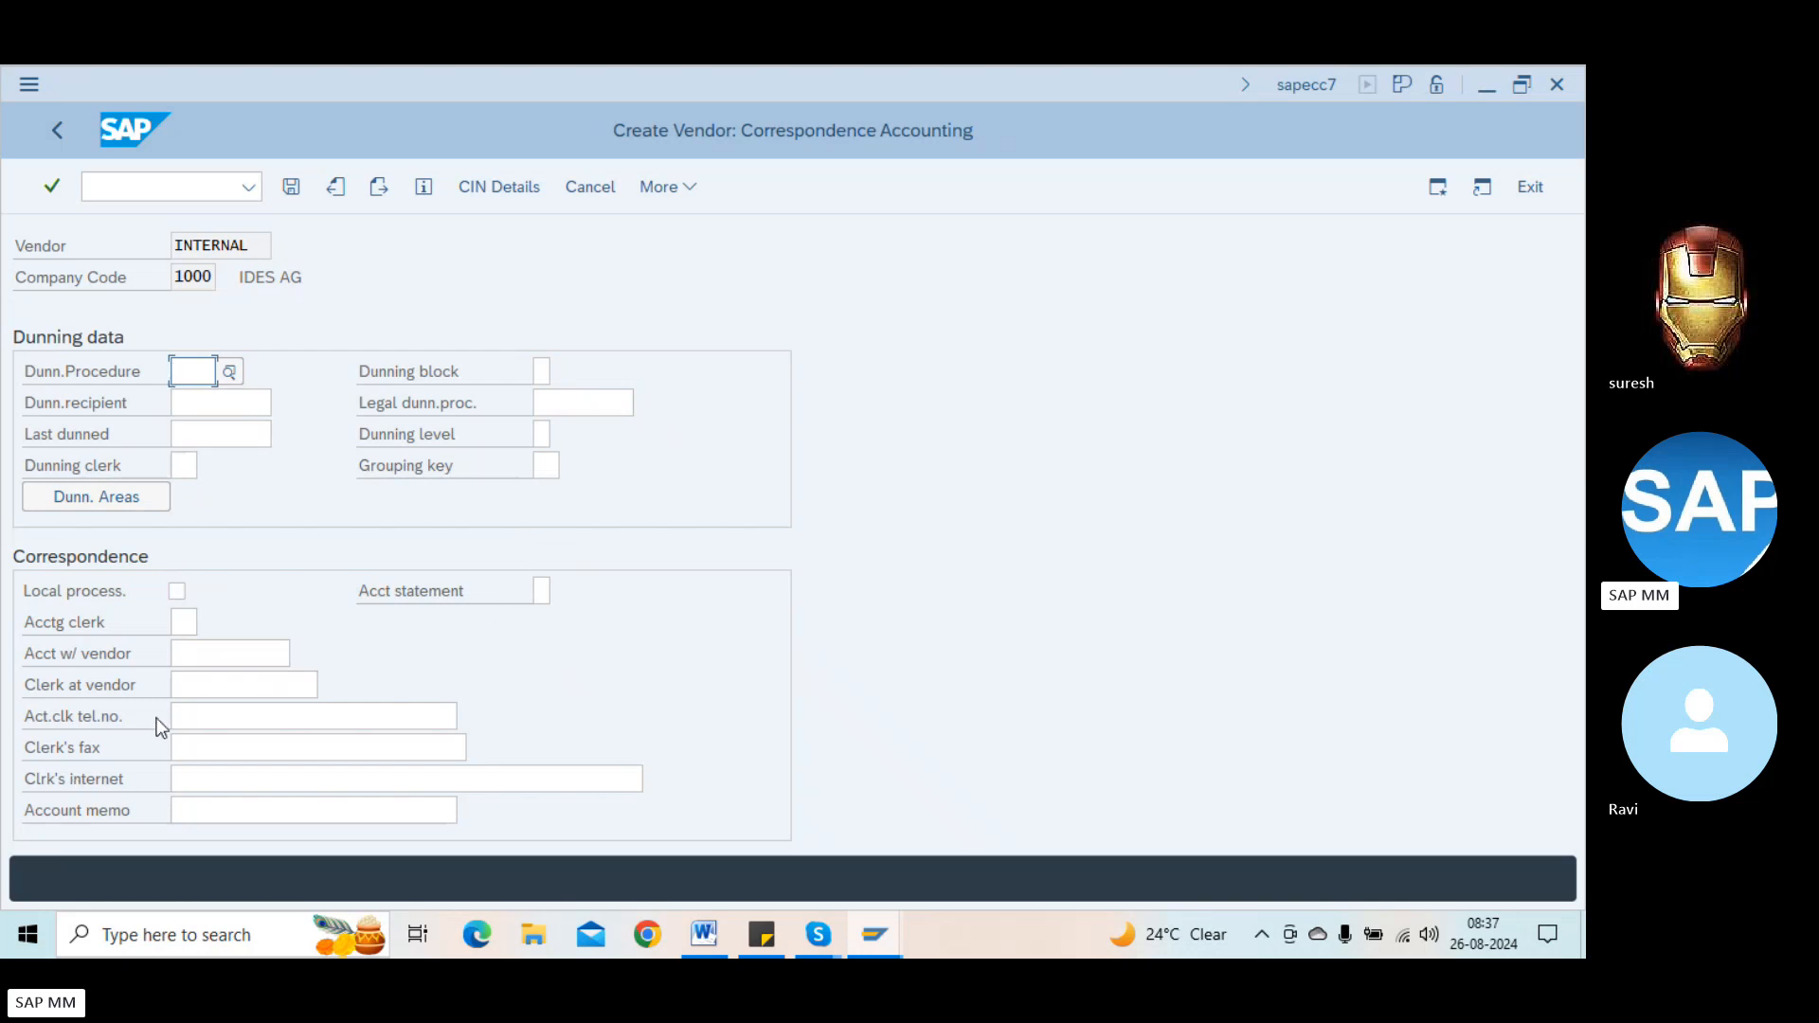
key("Return")
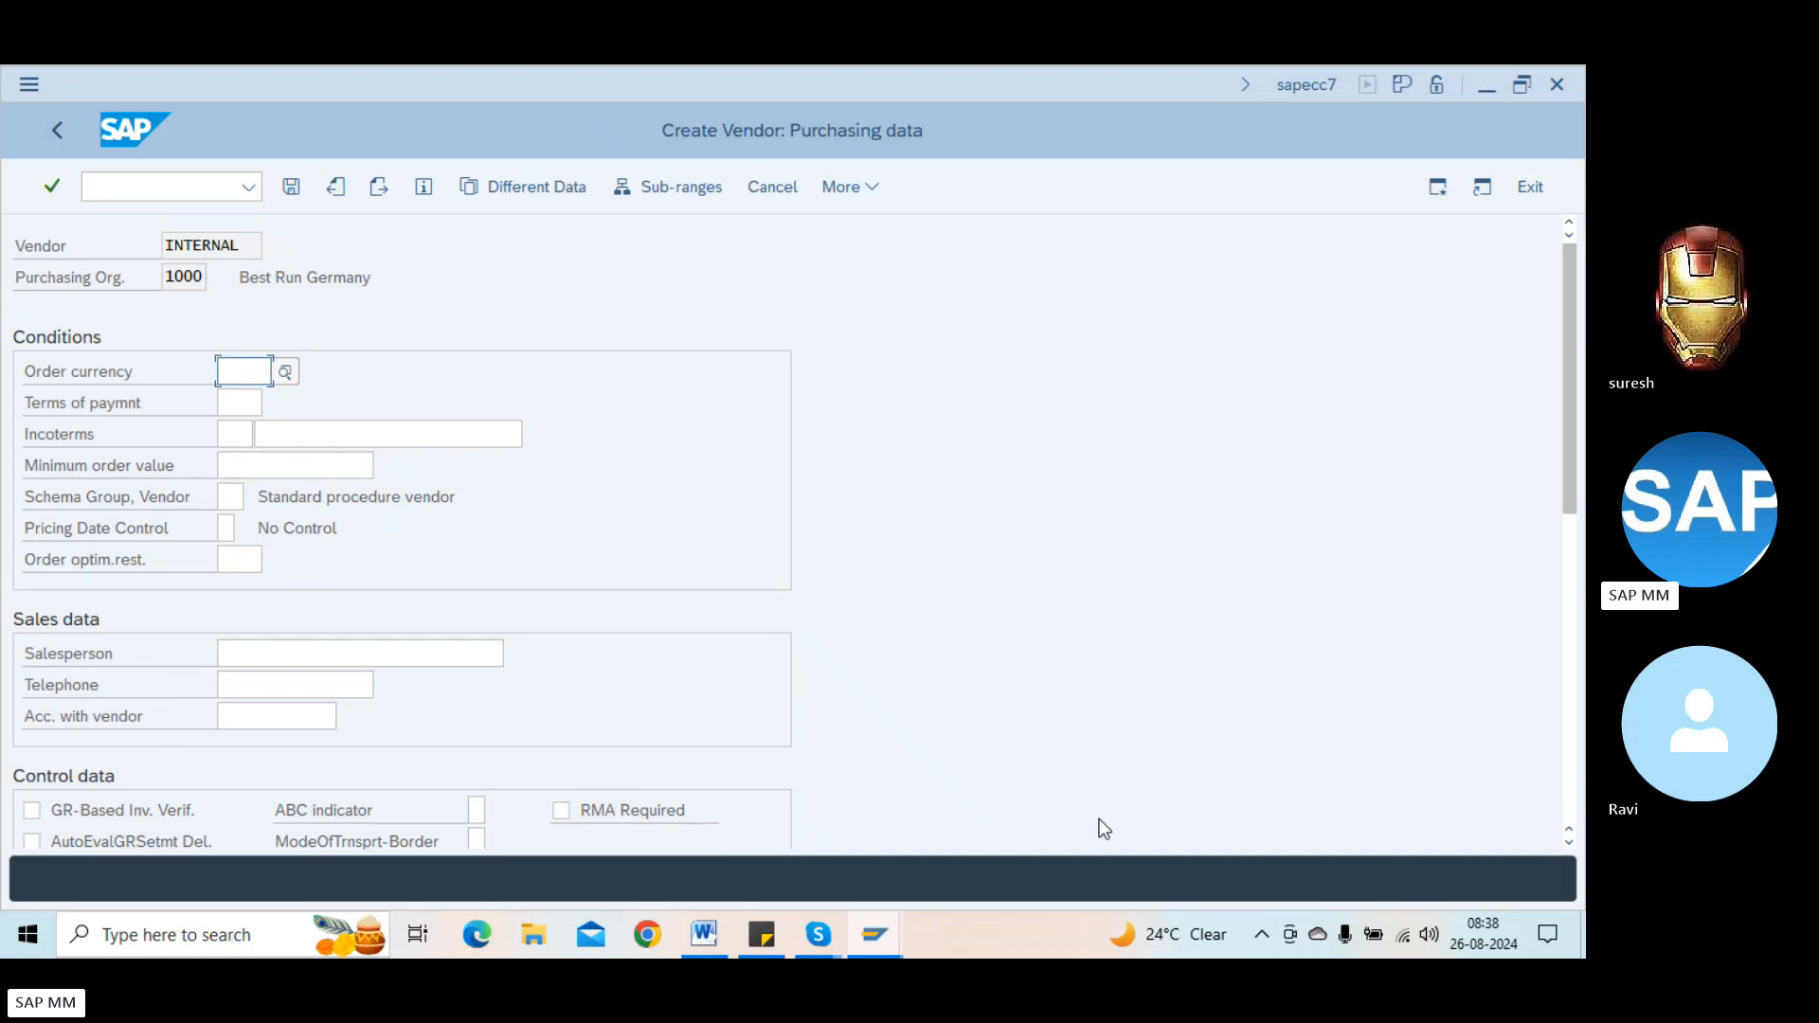
Step: Review the purchasing data down to the purchasing group, continue to the partner functions and save the new vendor
left_click(1573, 686)
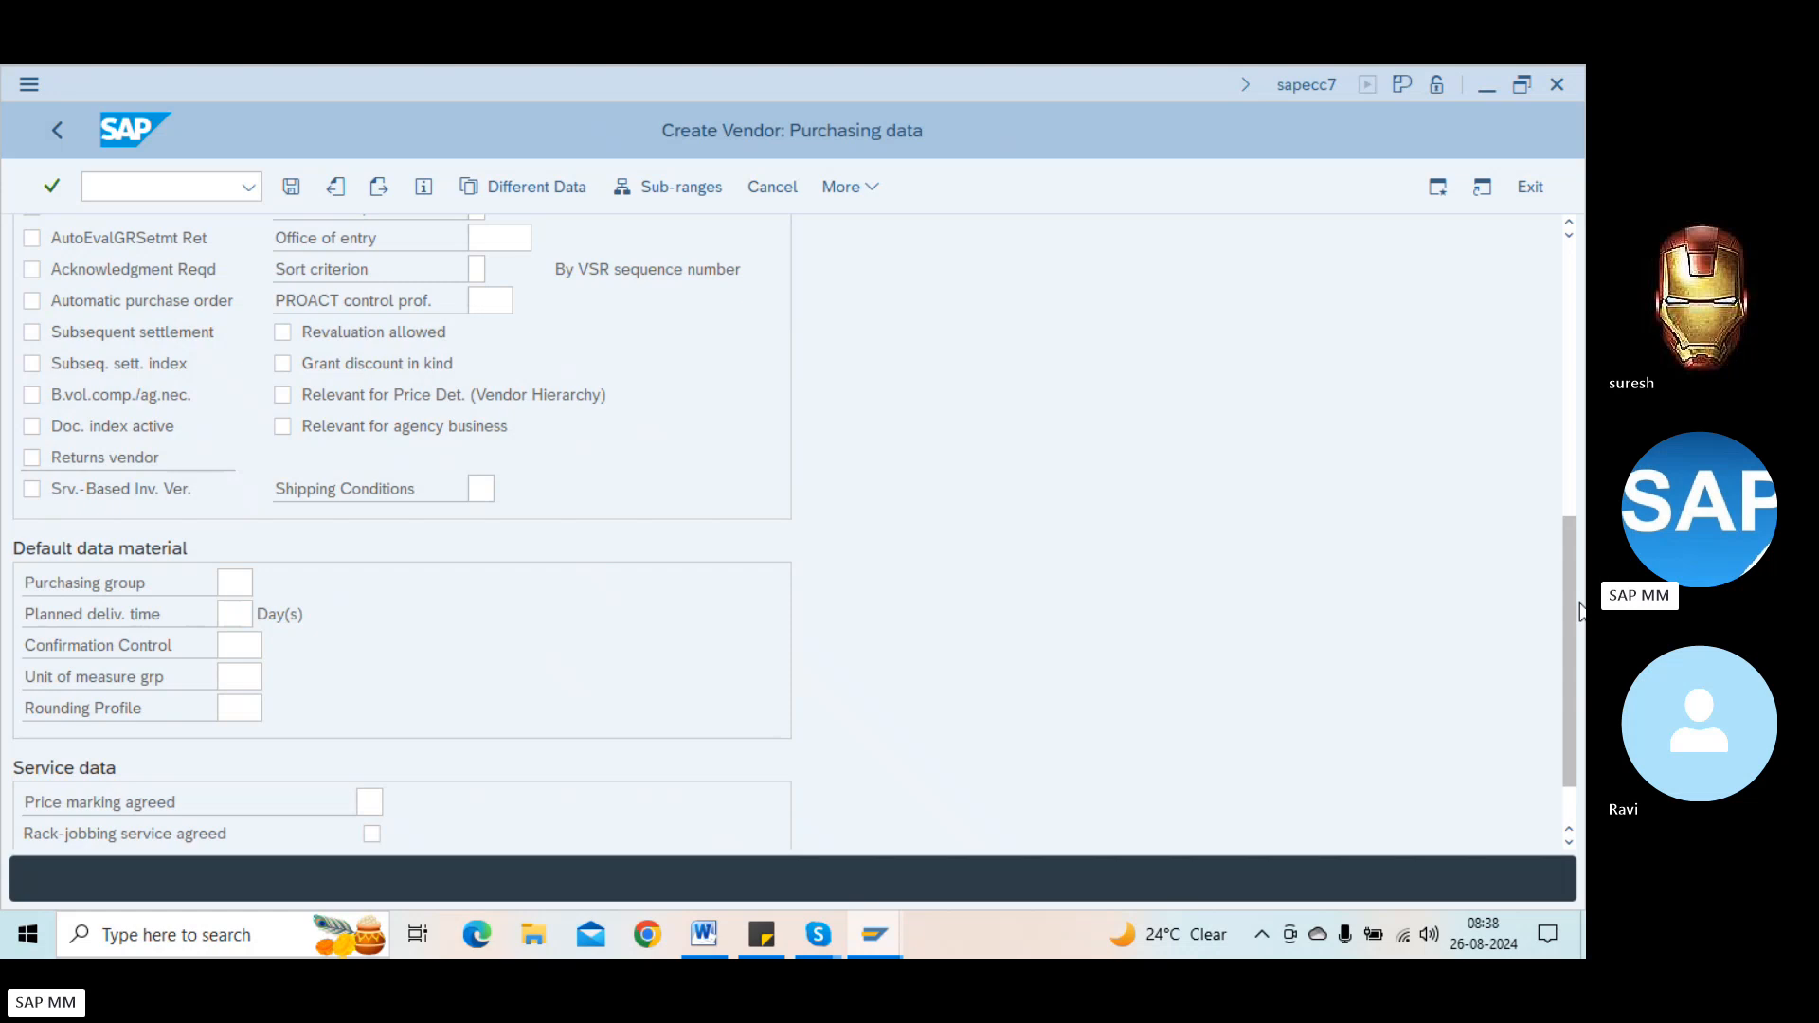
left_click(233, 582)
key("Return")
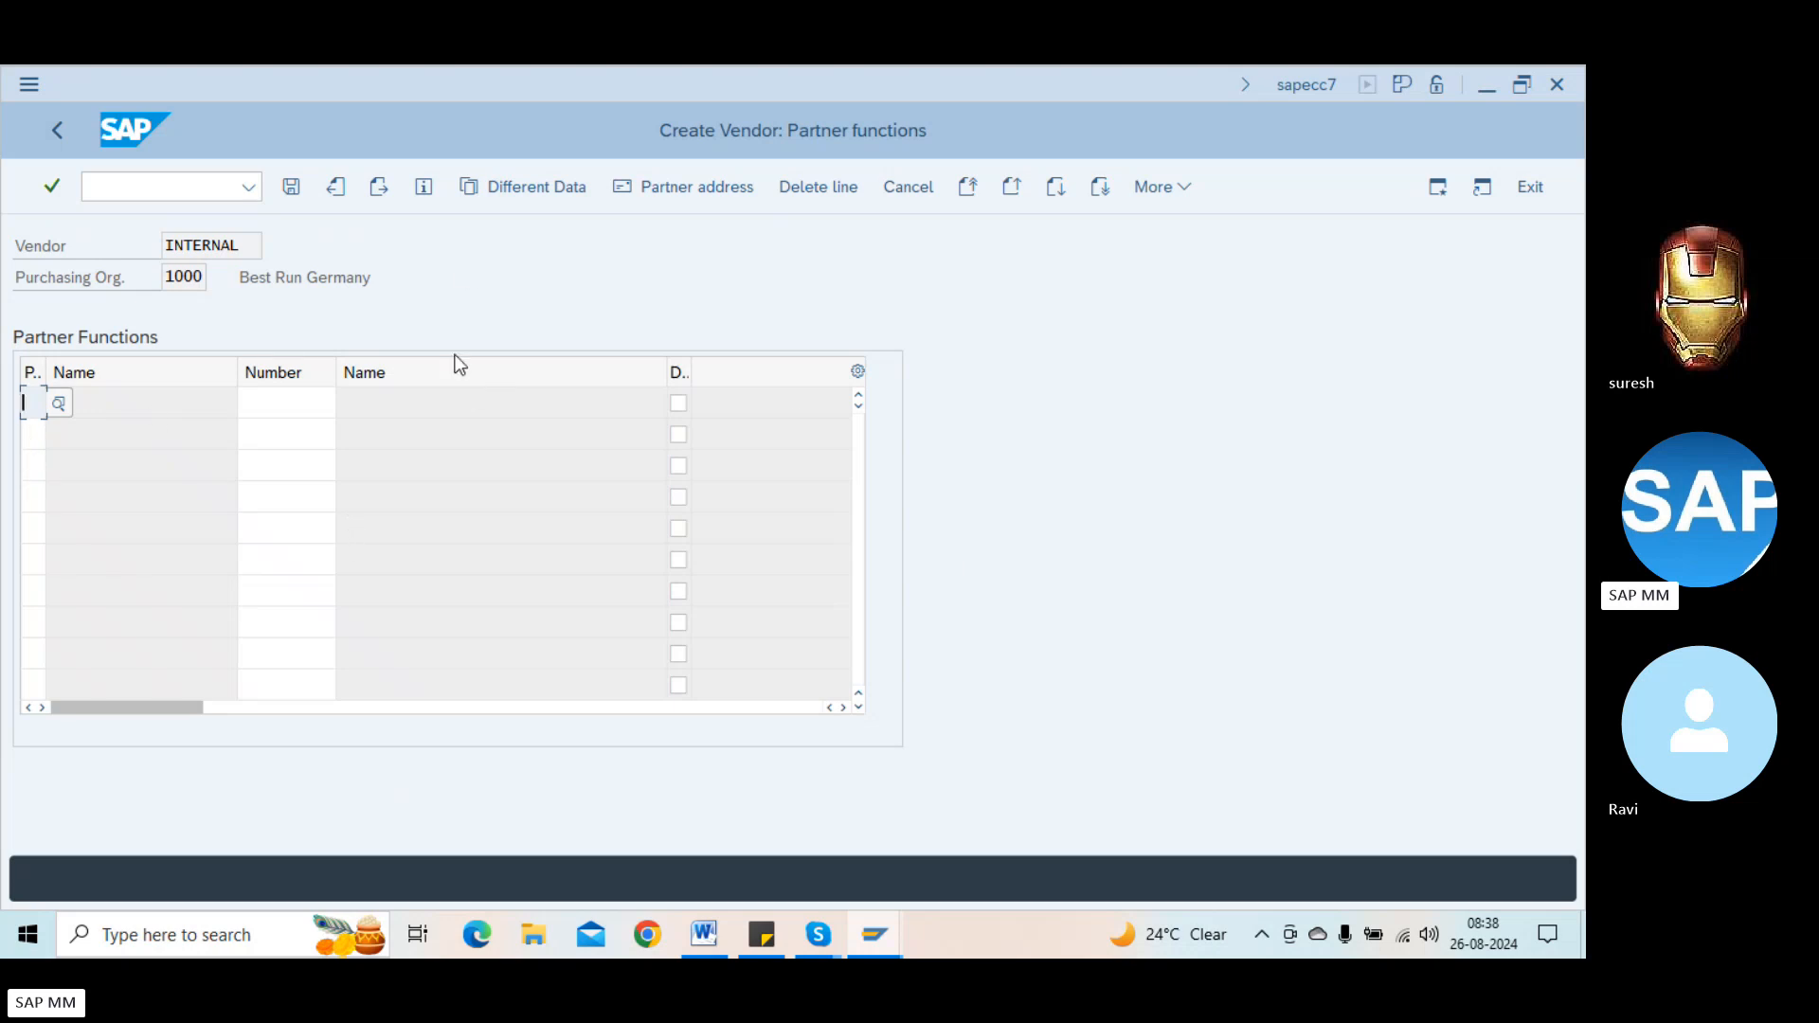
left_click(286, 178)
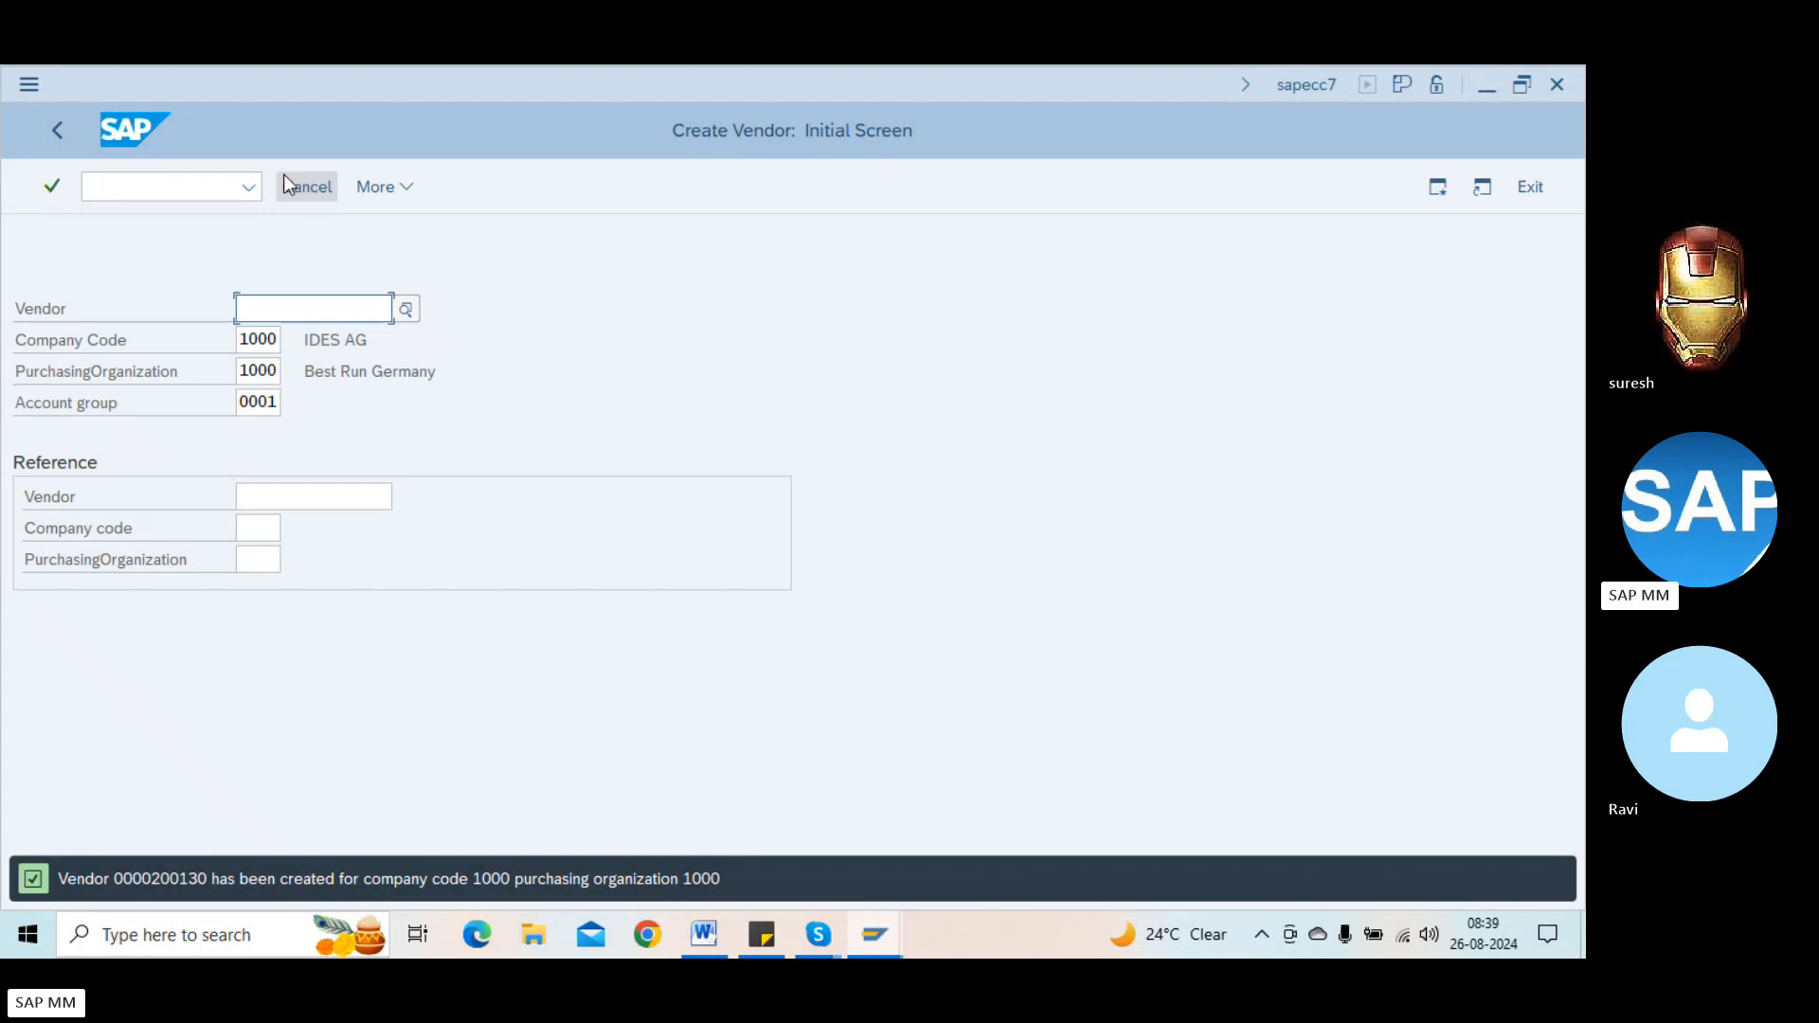
Step: Switch to Remote Desktop Connection by running mstsc, connect to the preset computer with the account password and accept the certificate warning
key("super")
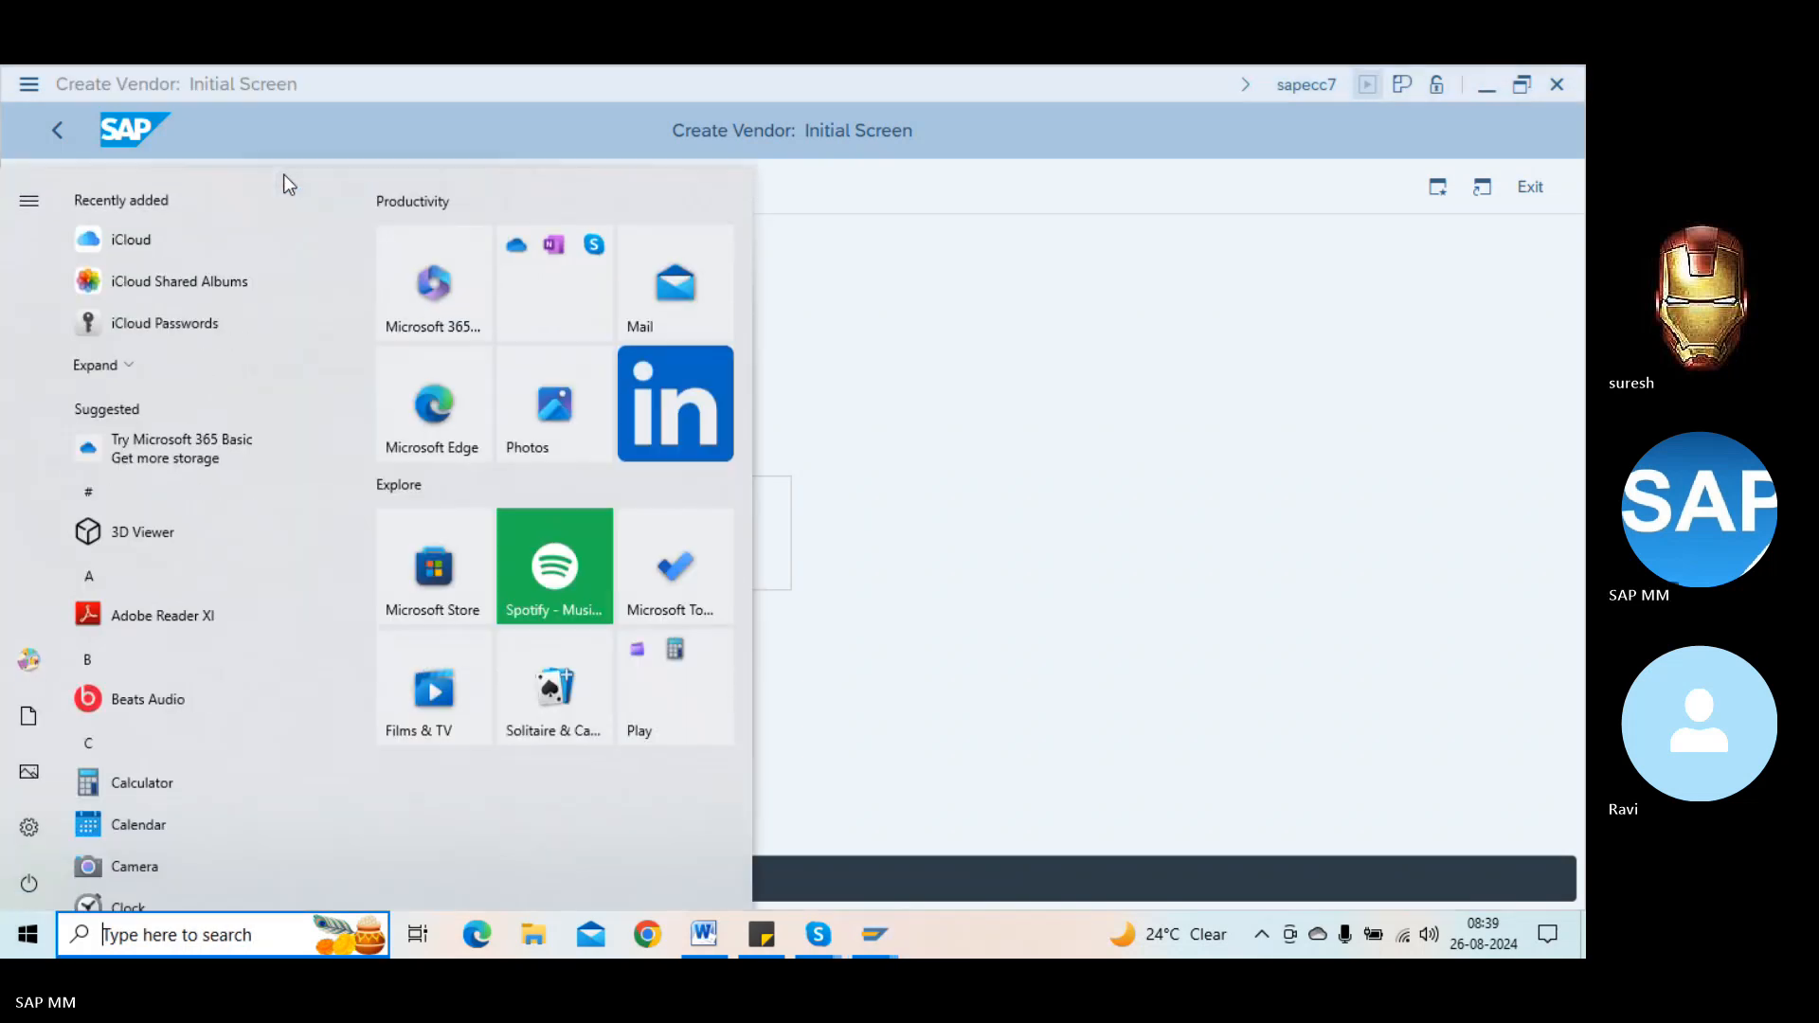
type("run")
key("Return")
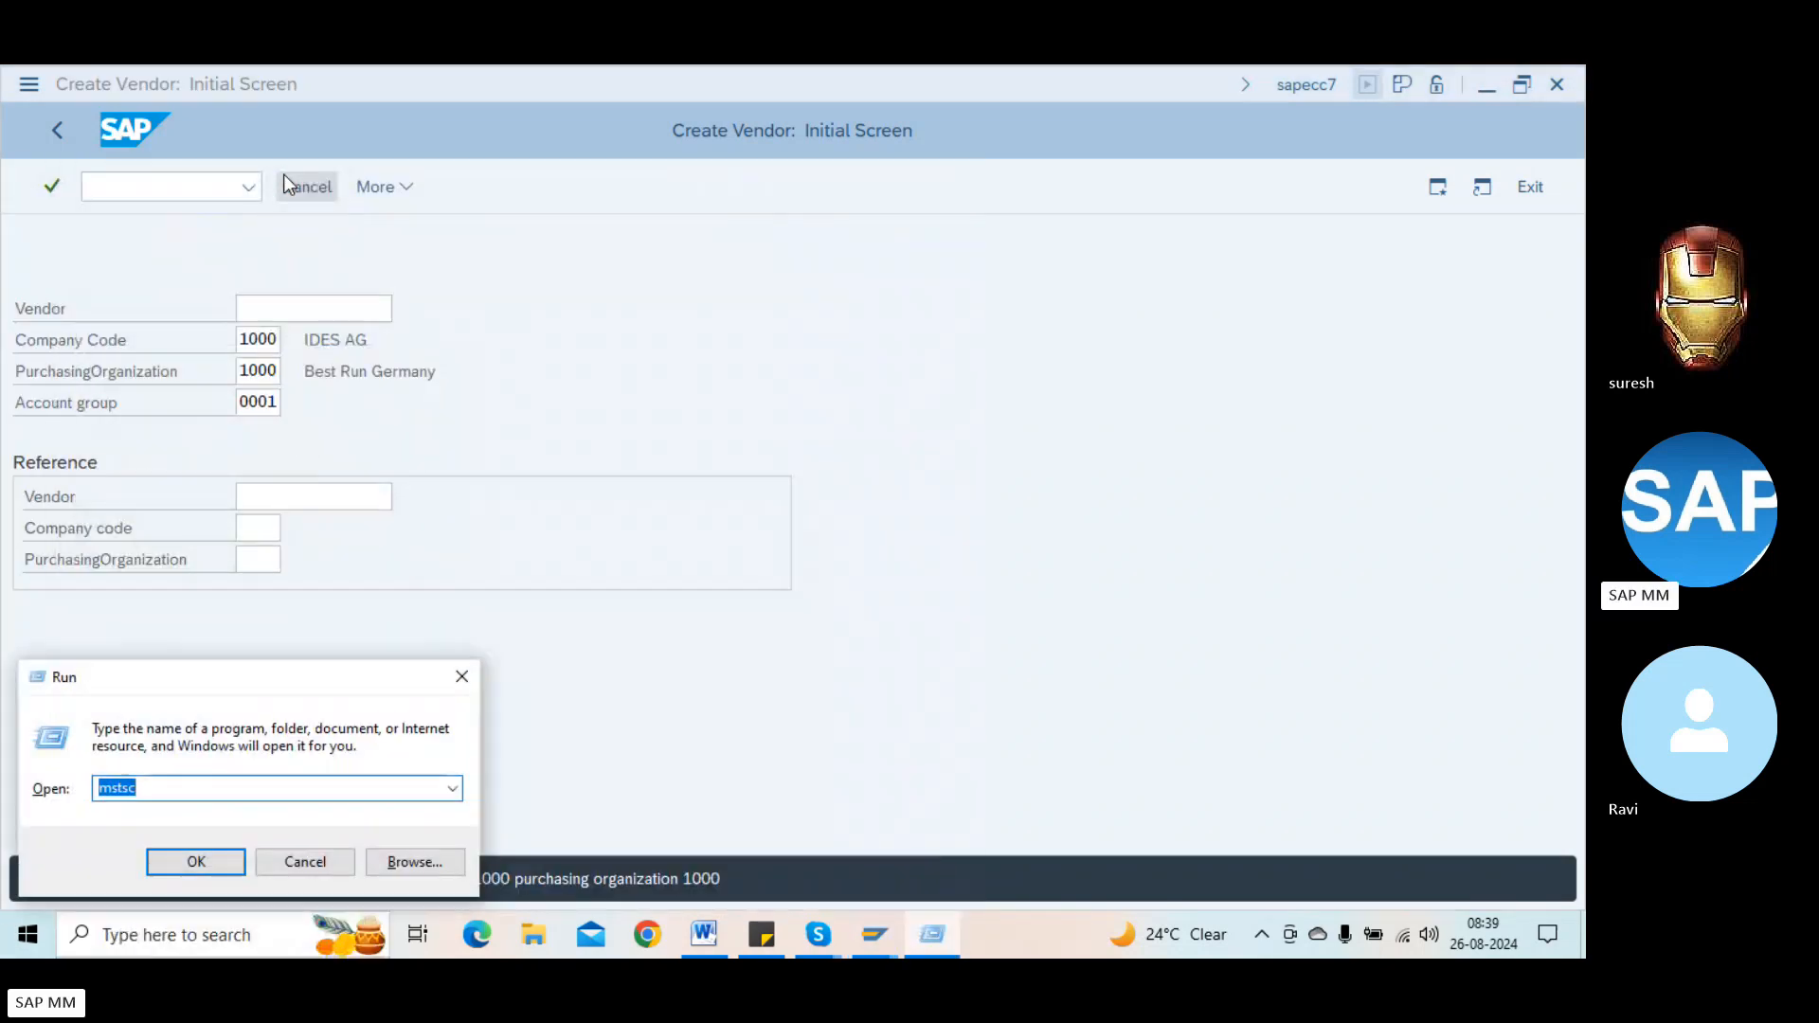
key("Return")
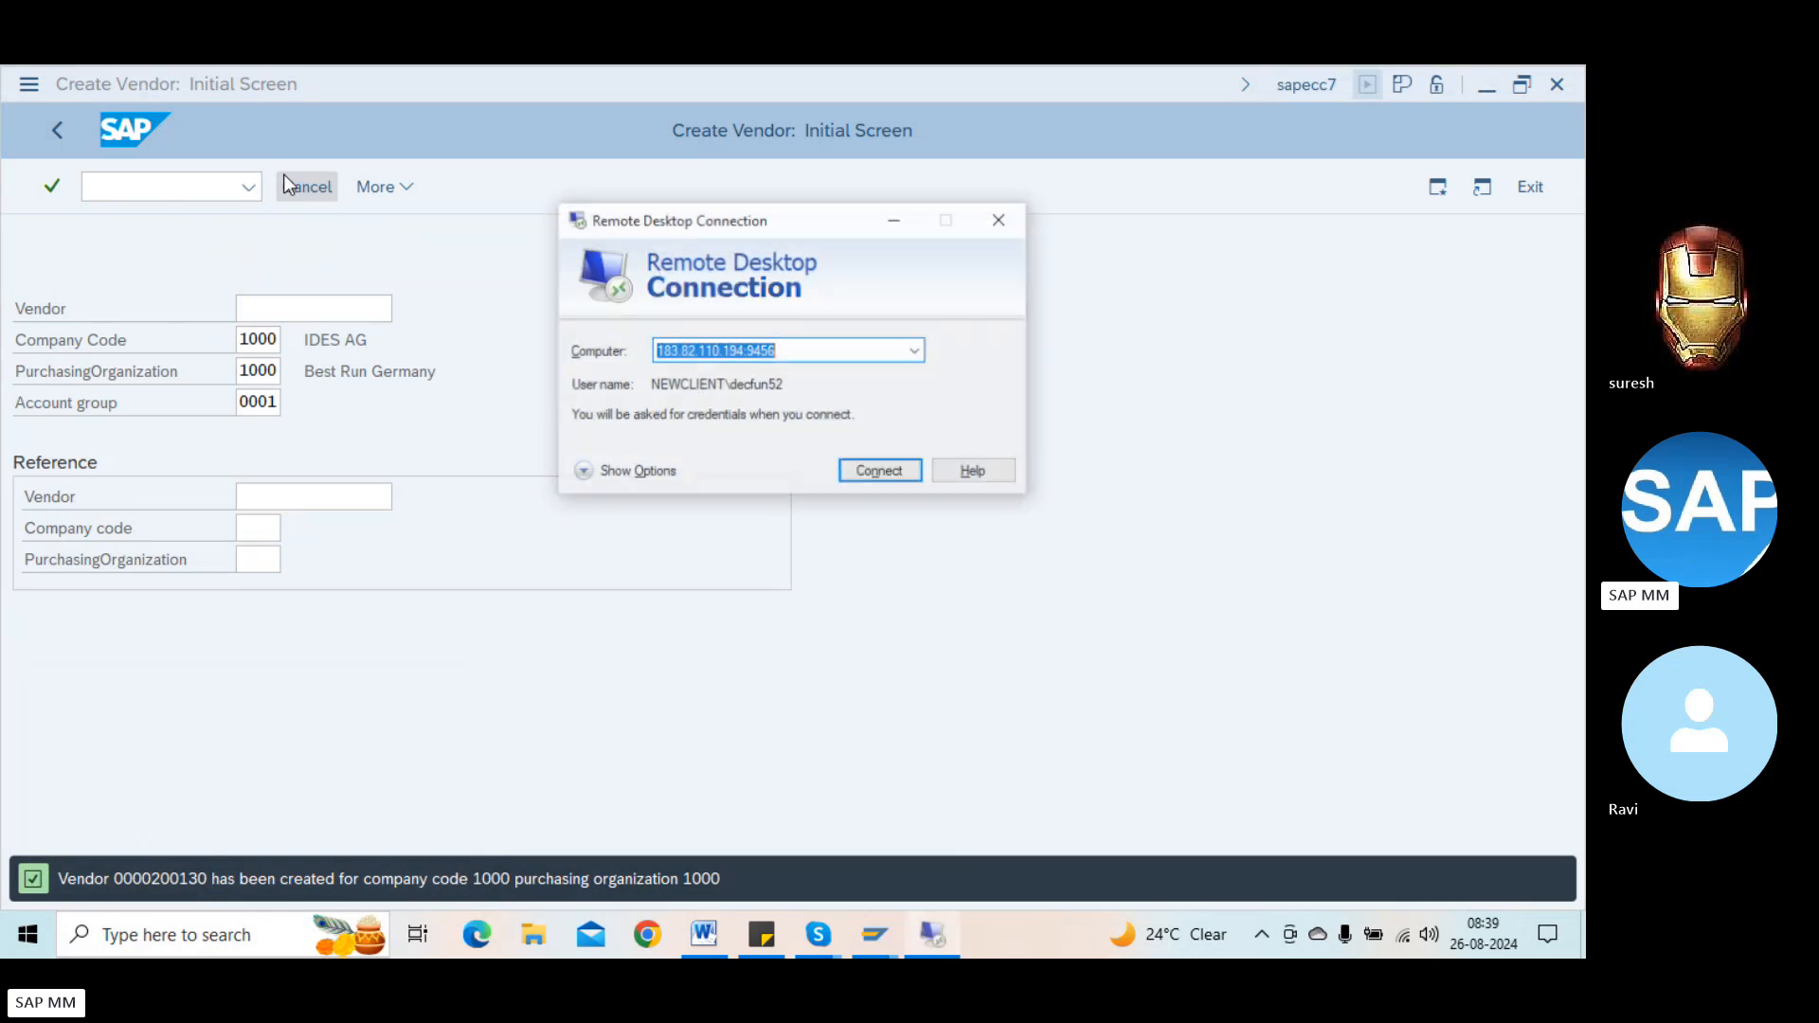
key("Return")
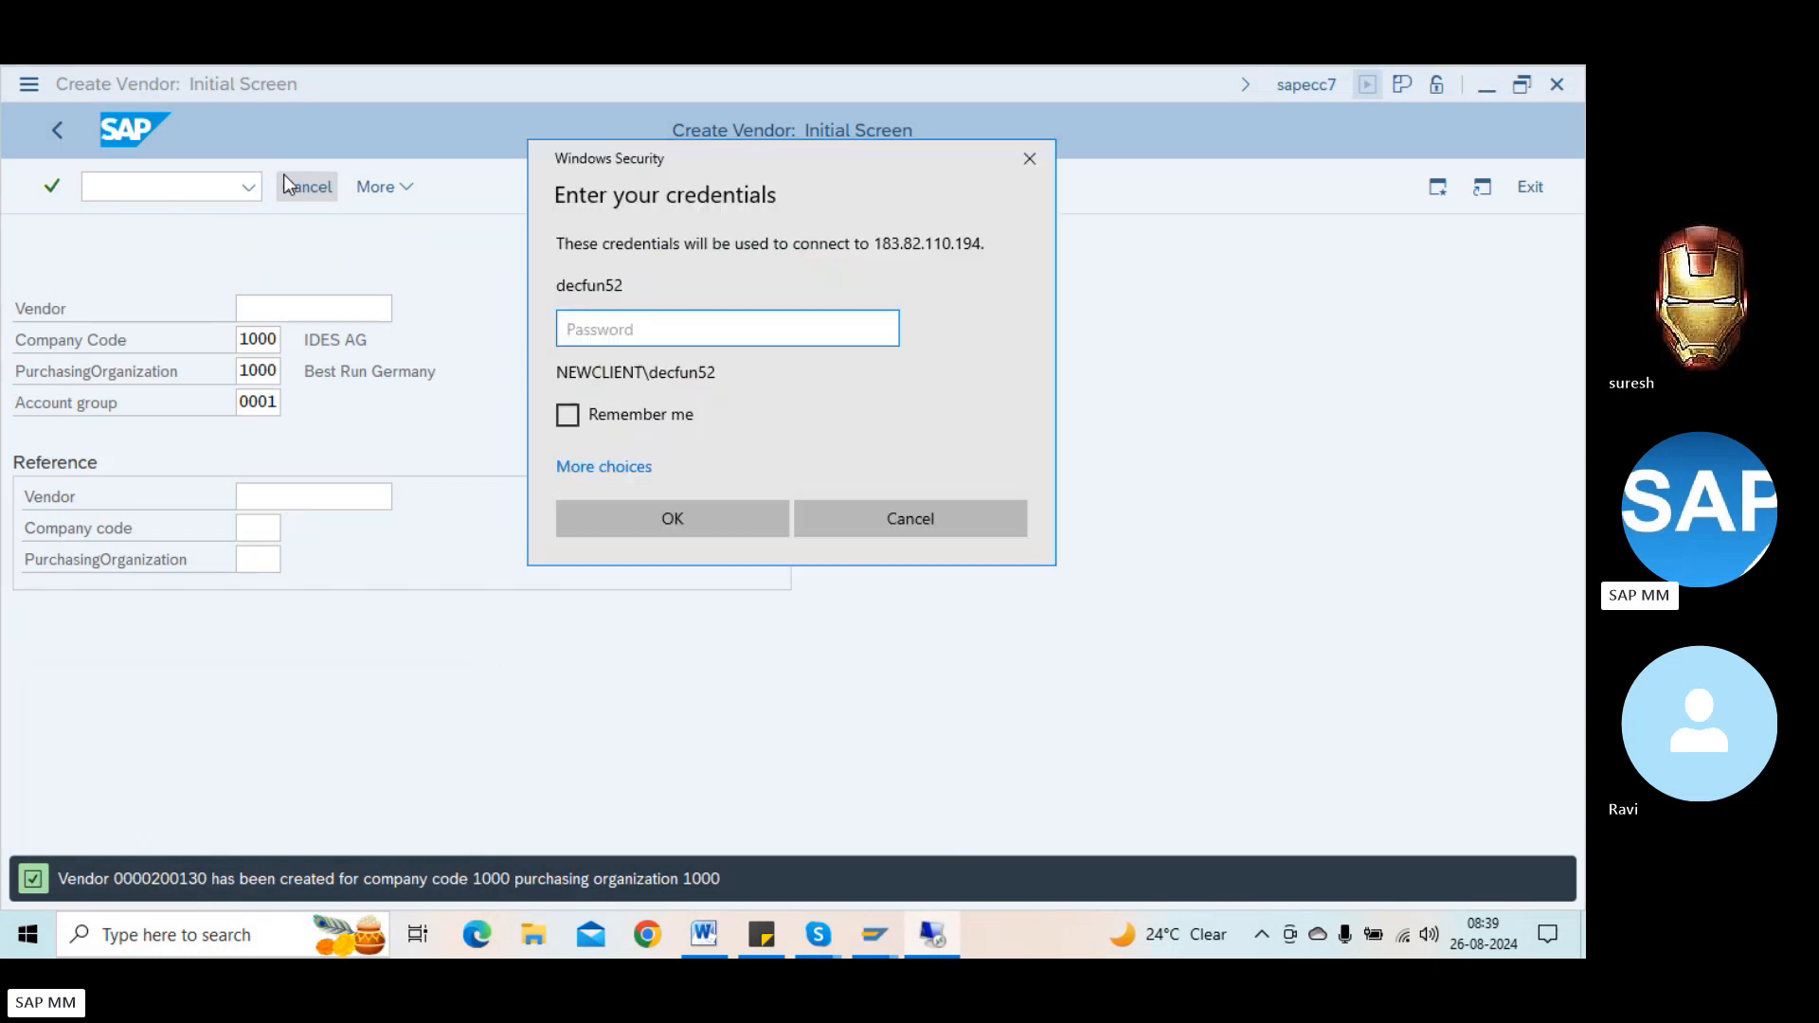
type("******")
key("Return")
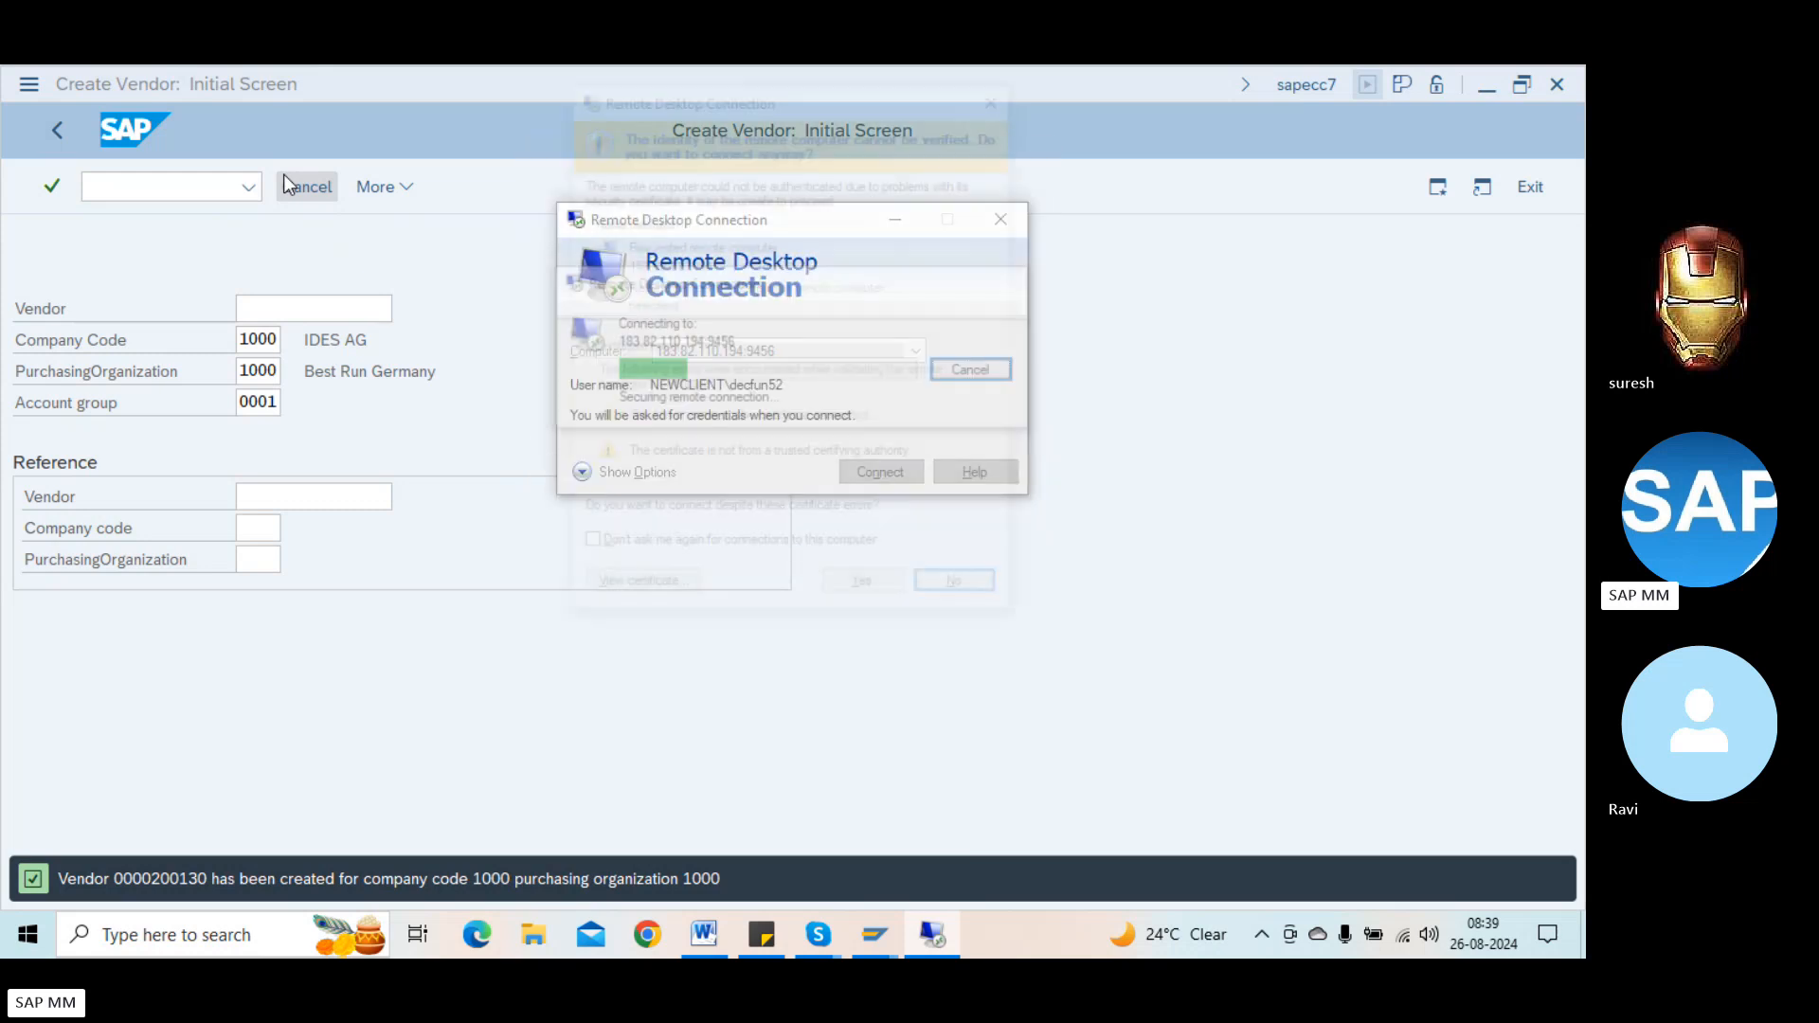
key("y")
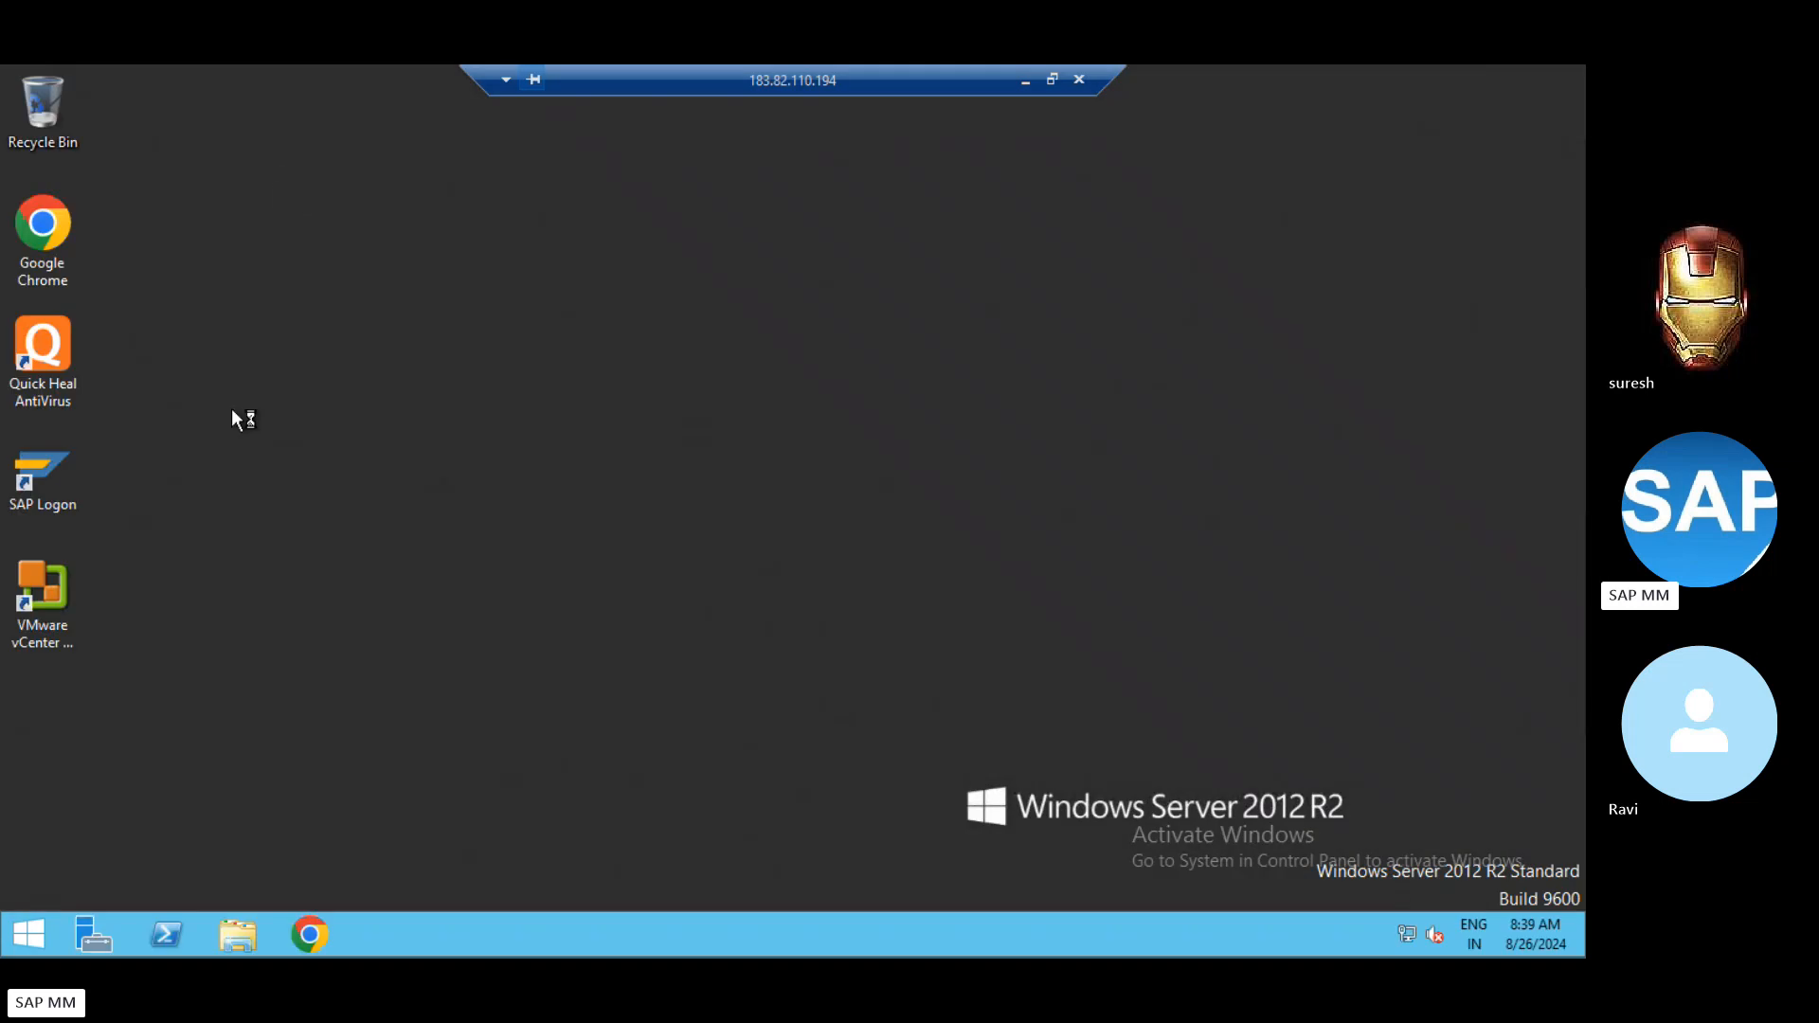
Step: Start SAP Logon on the remote desktop, open the S4 system and log on to client 100 with the user name and password
double_click(67, 474)
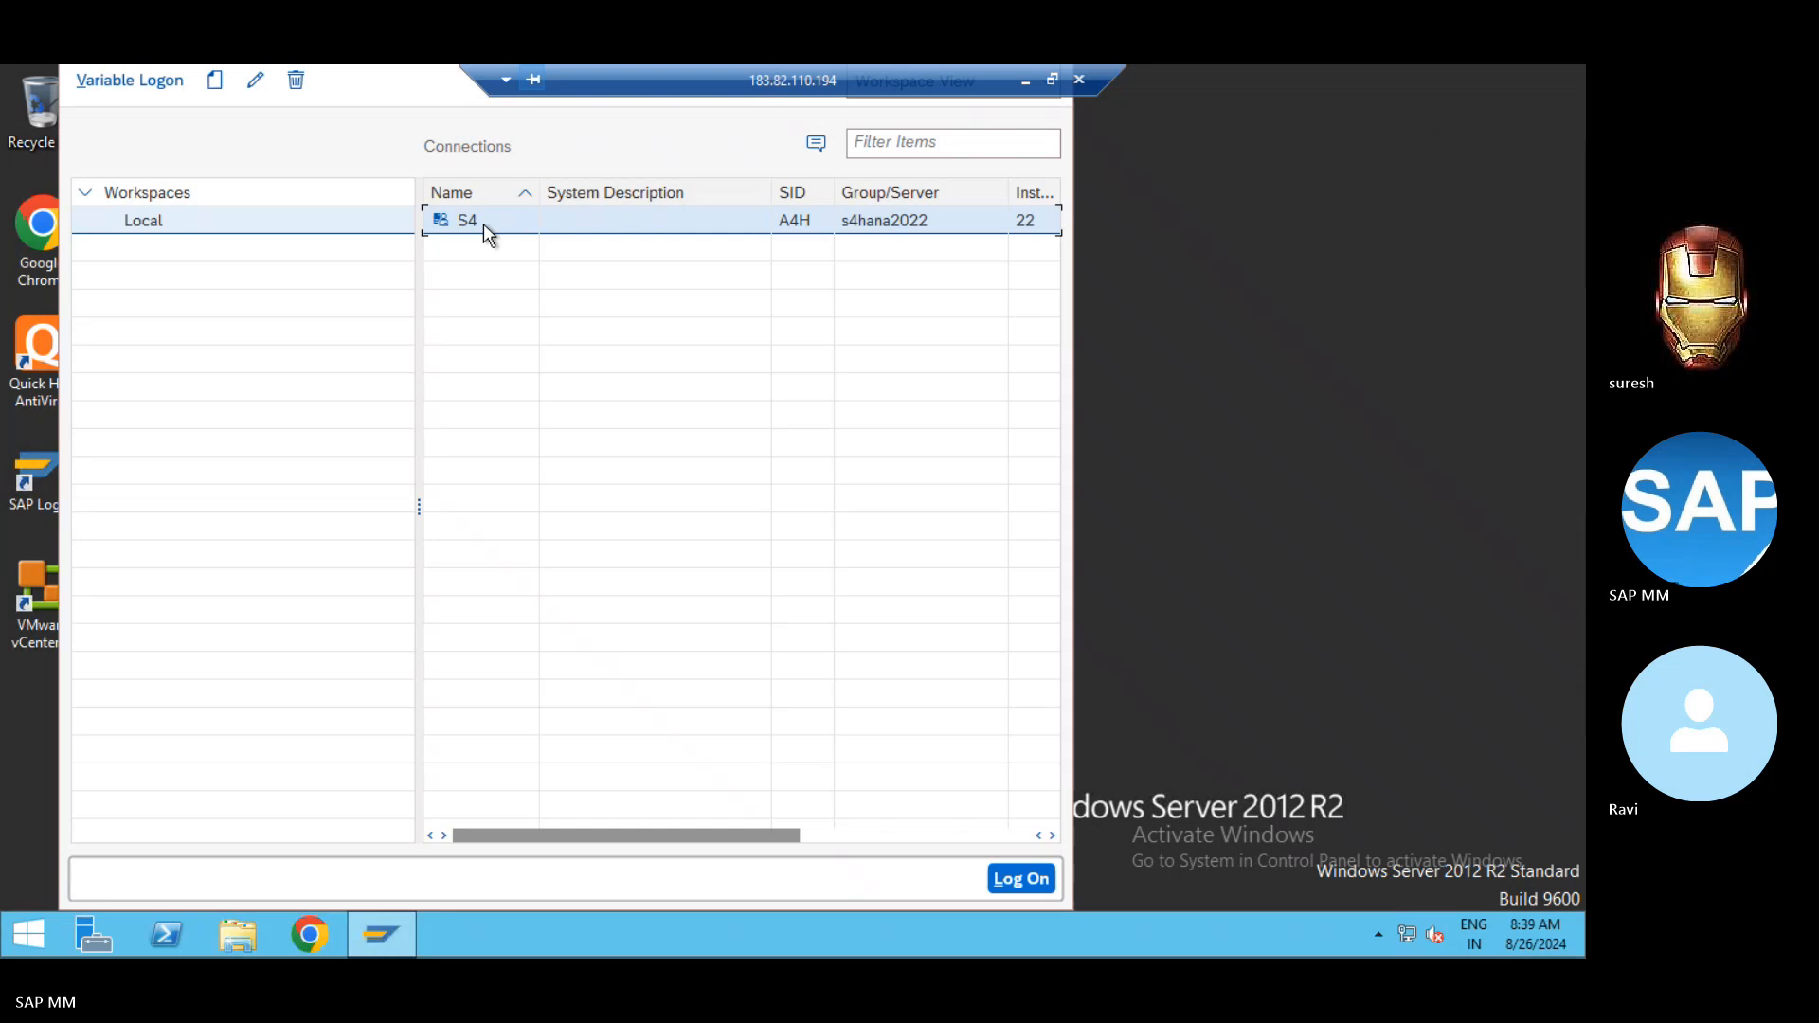
key("Down")
key("Tab")
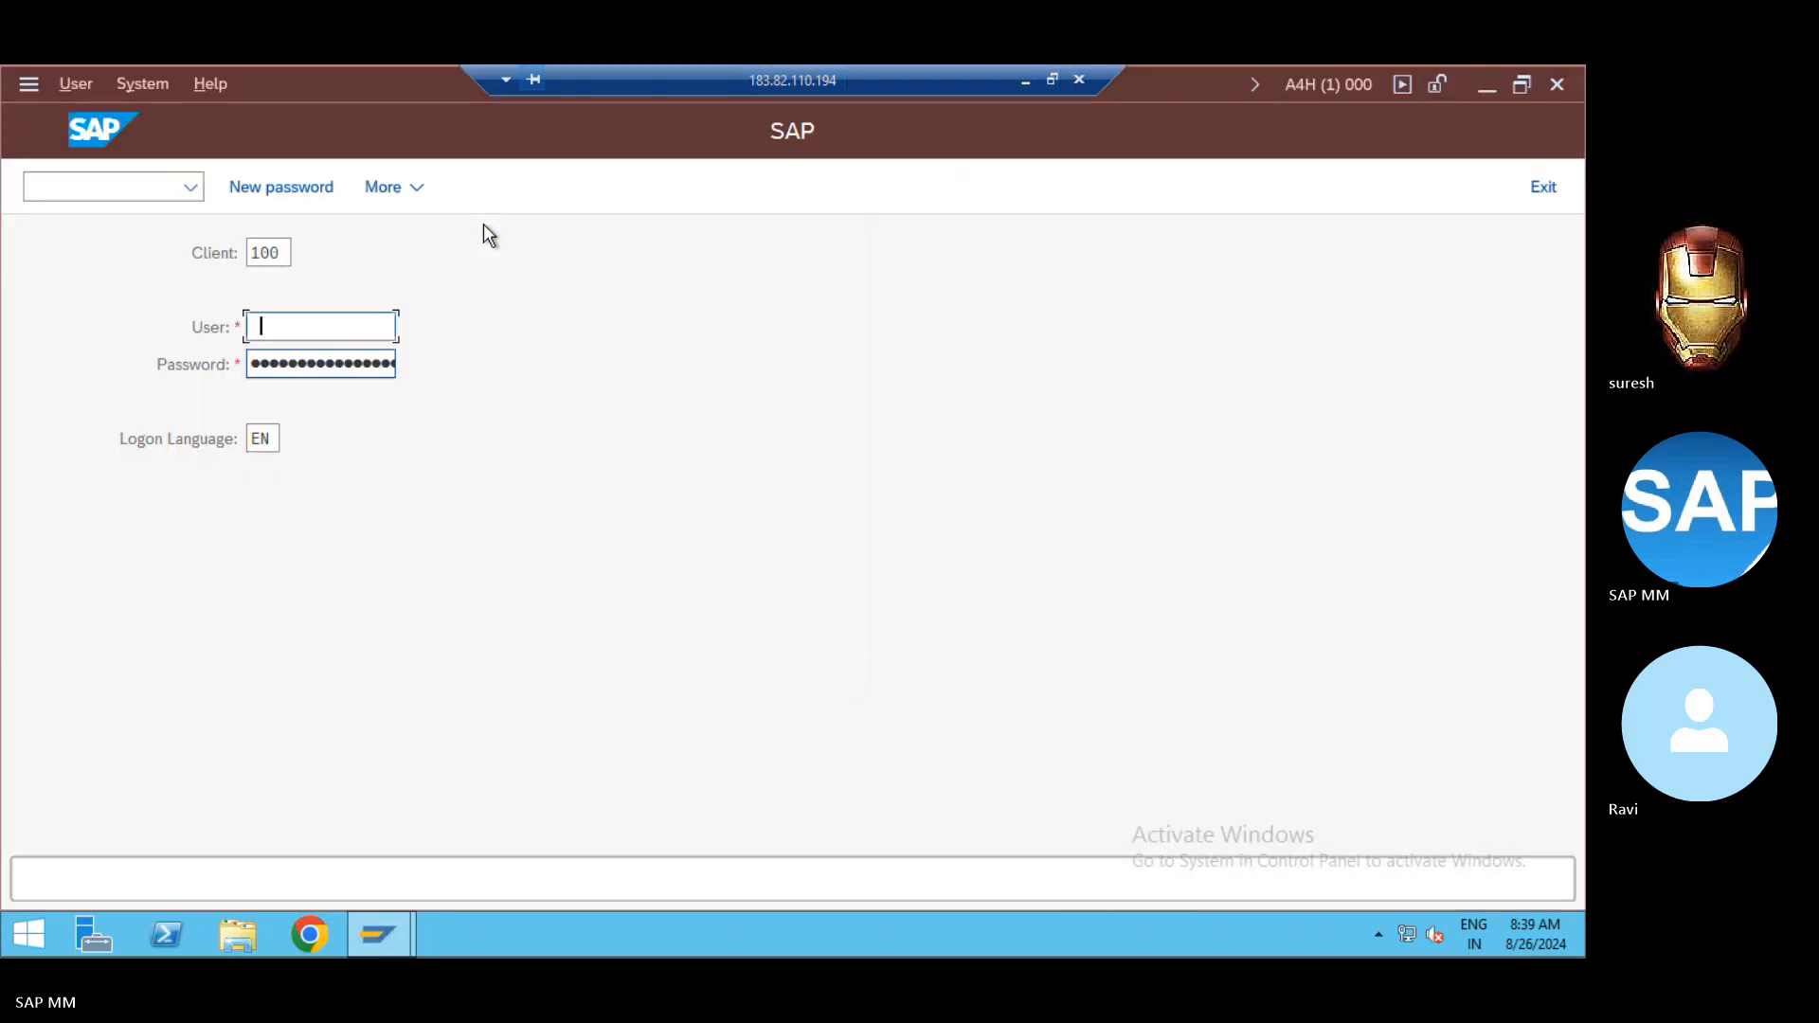
type("••••")
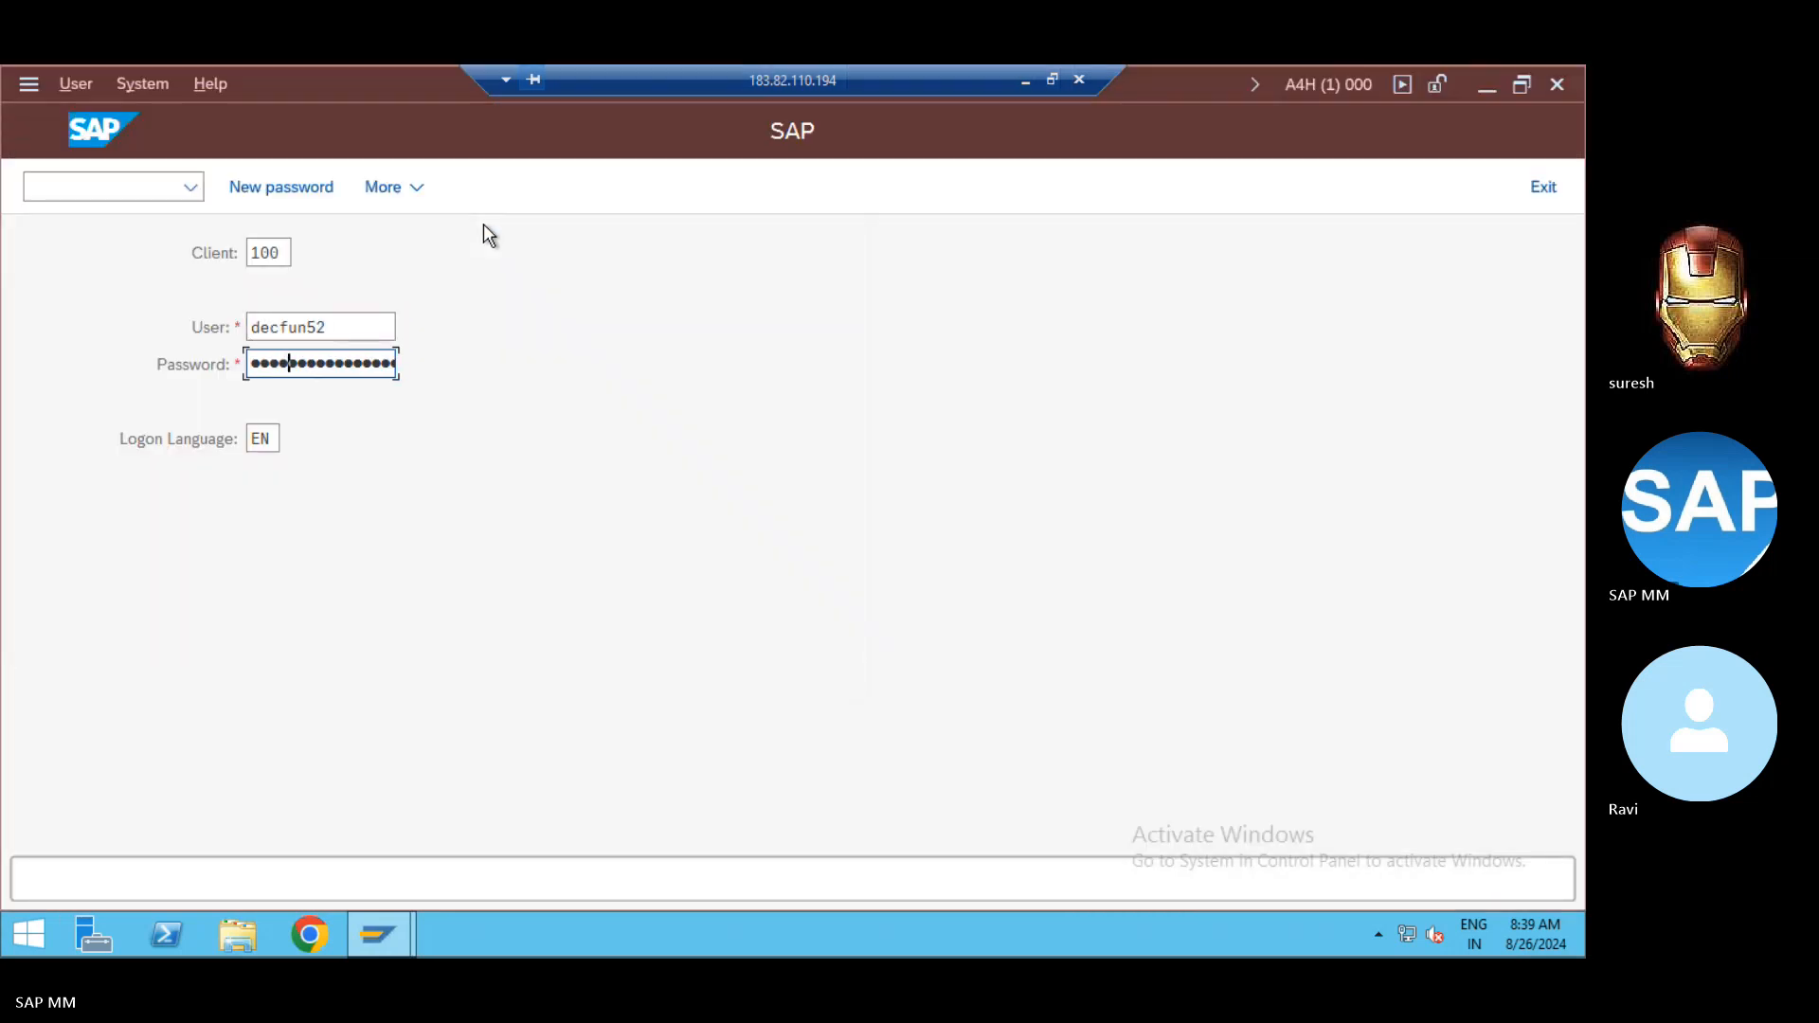
type("••")
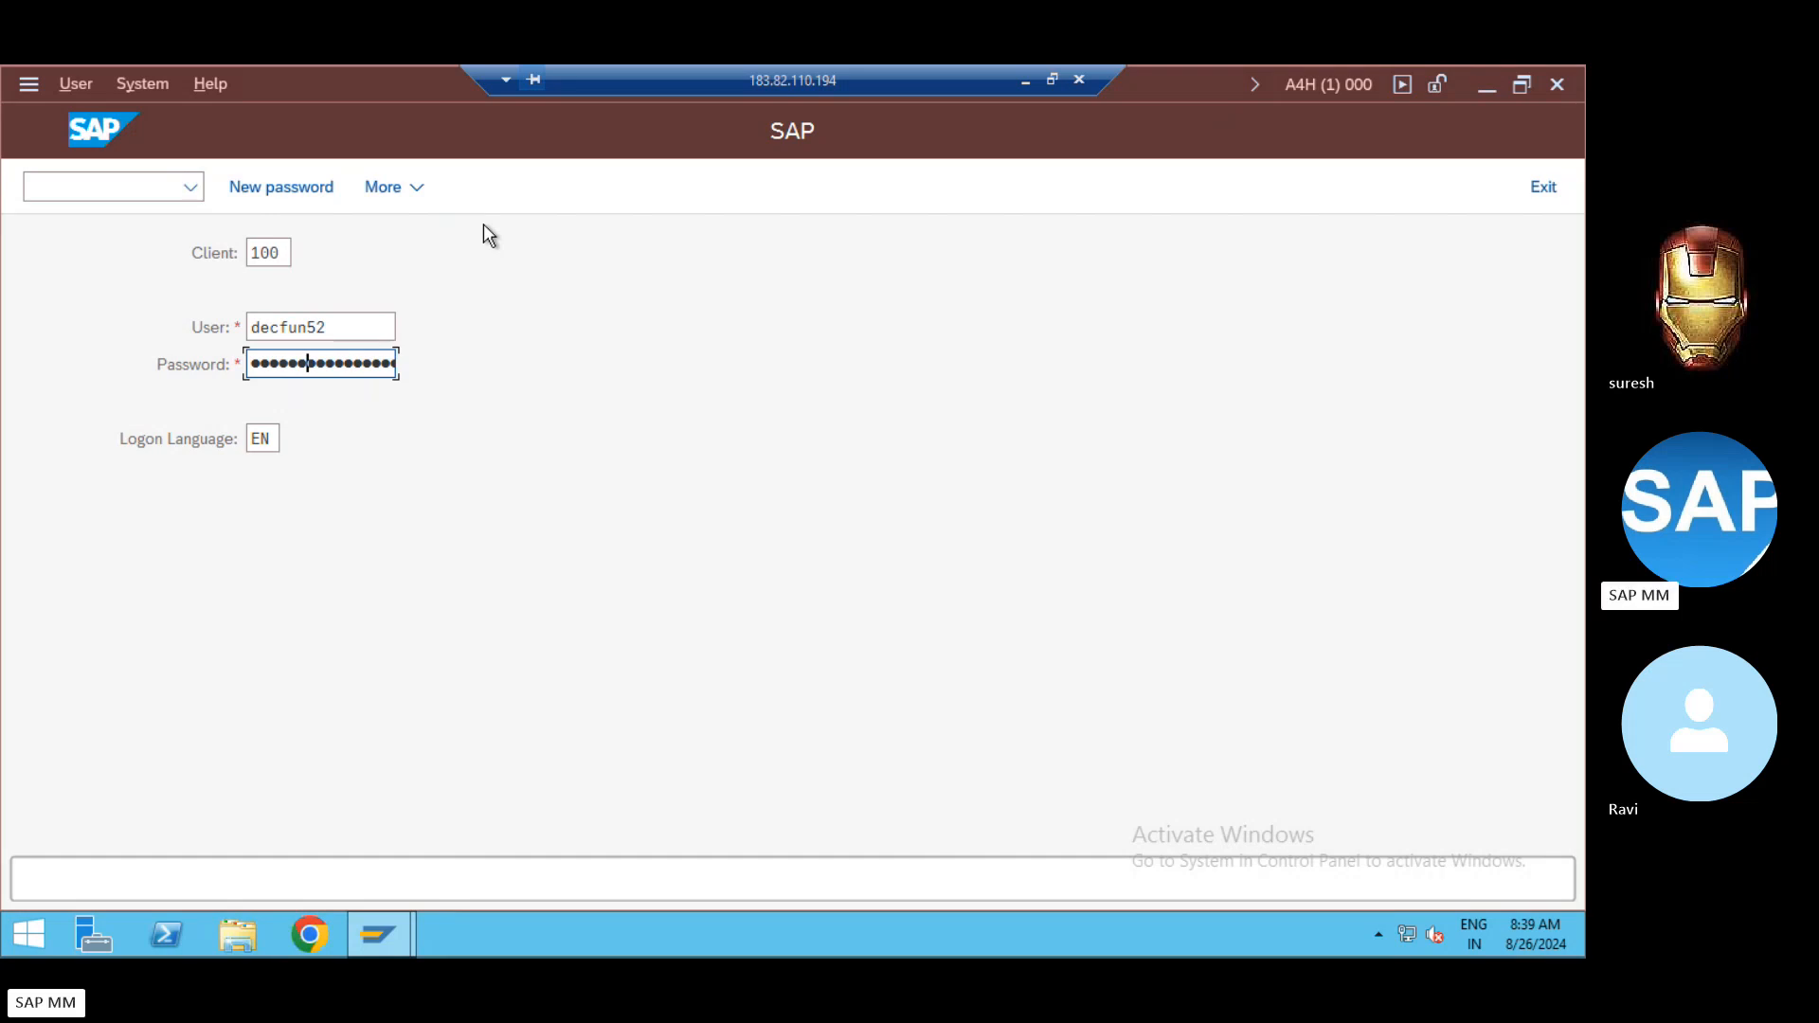
key("Return")
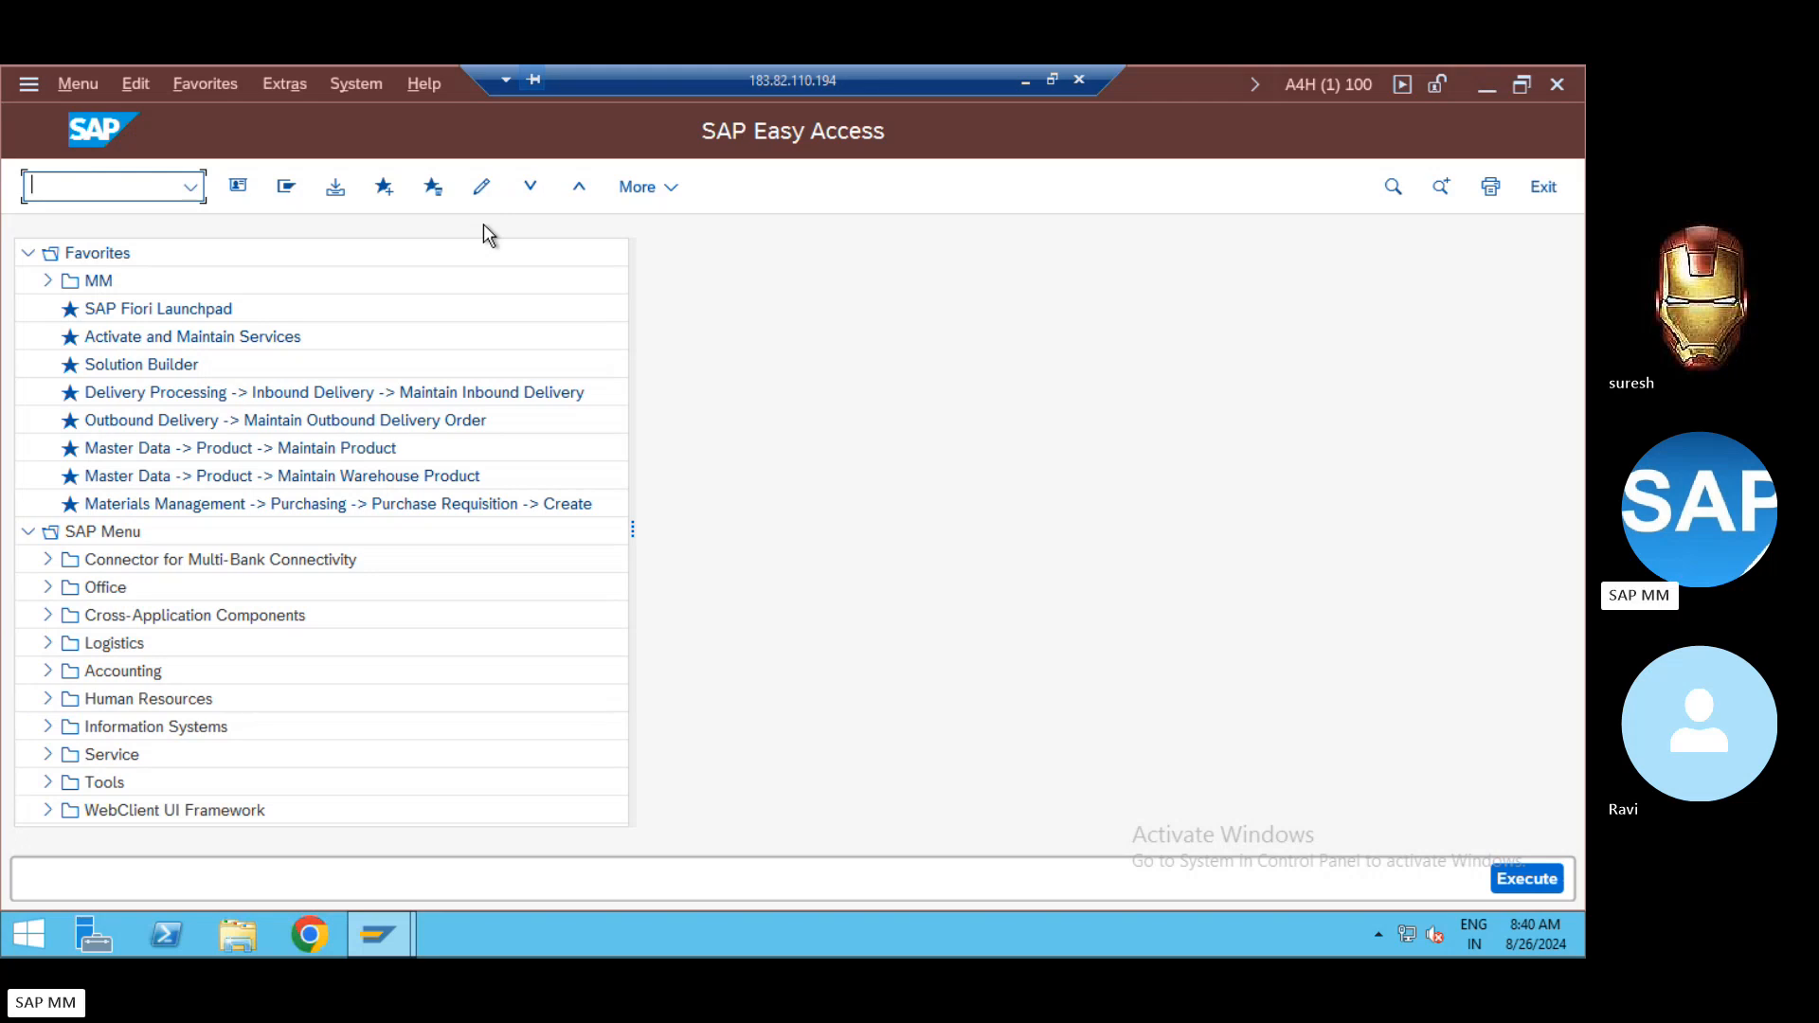
Step: Run transaction MK01 and accept Person as the business partner category
type("Mk01")
key("Return")
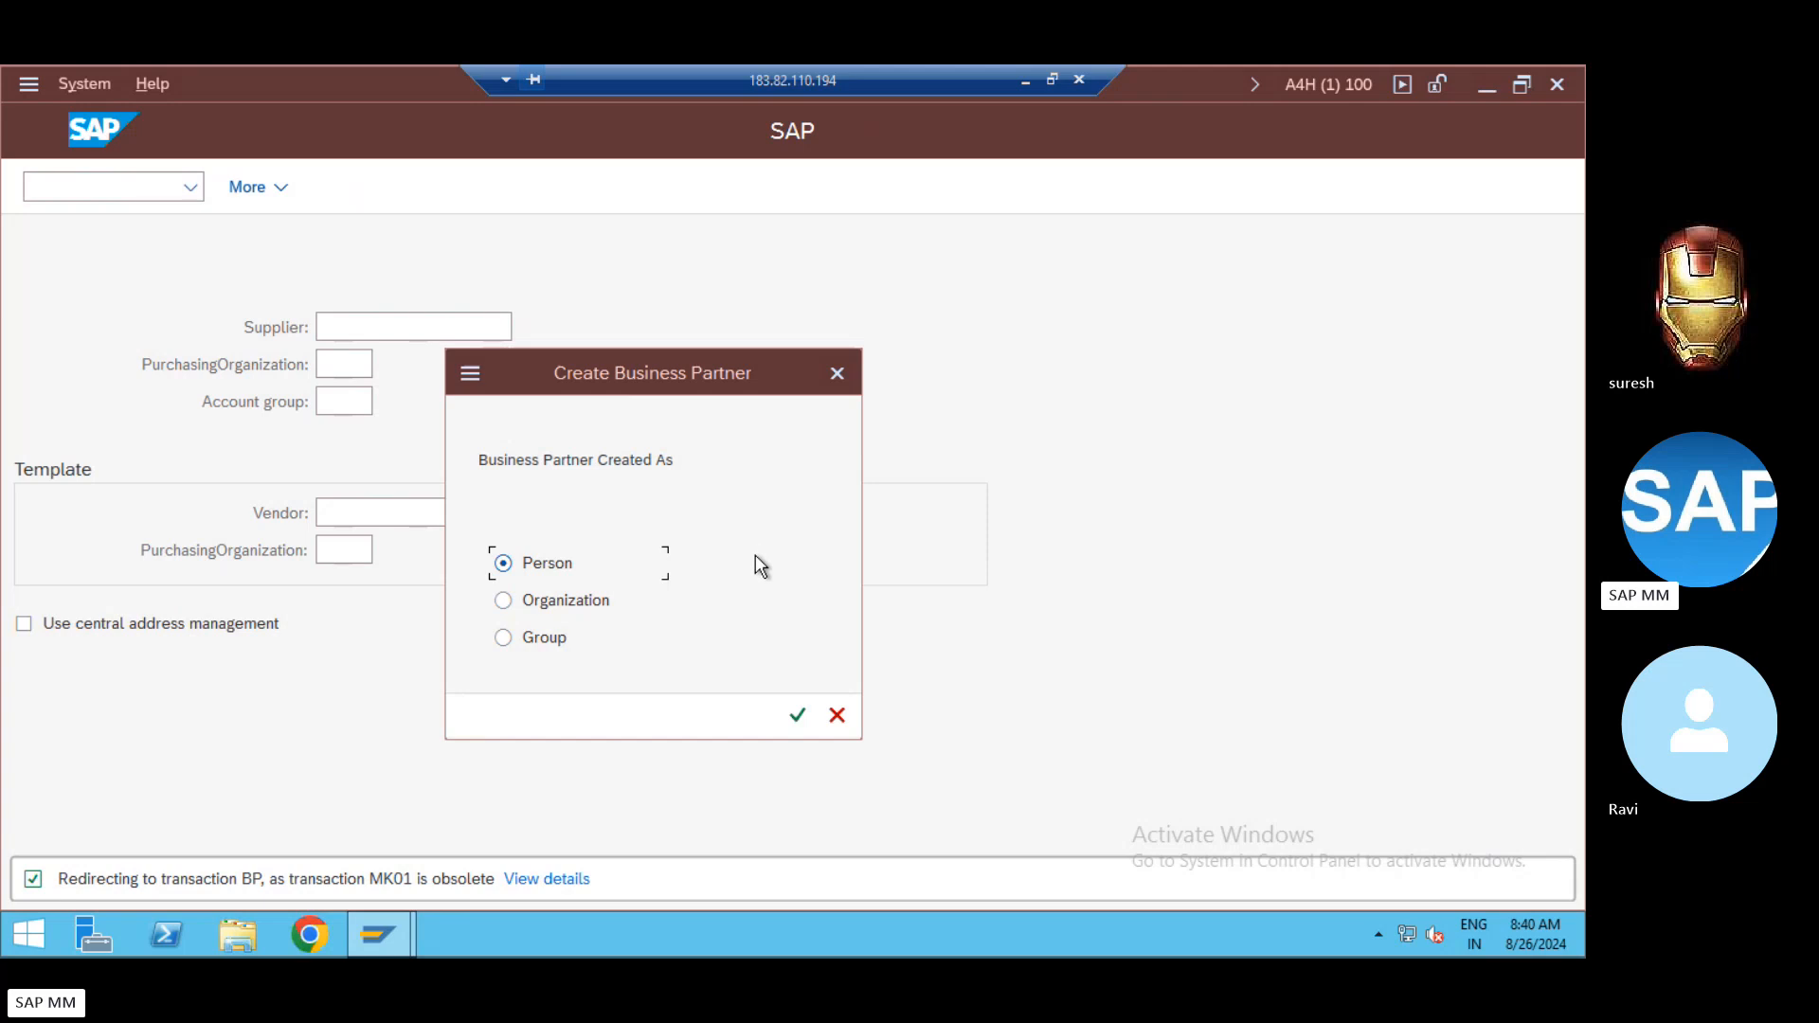
left_click(798, 715)
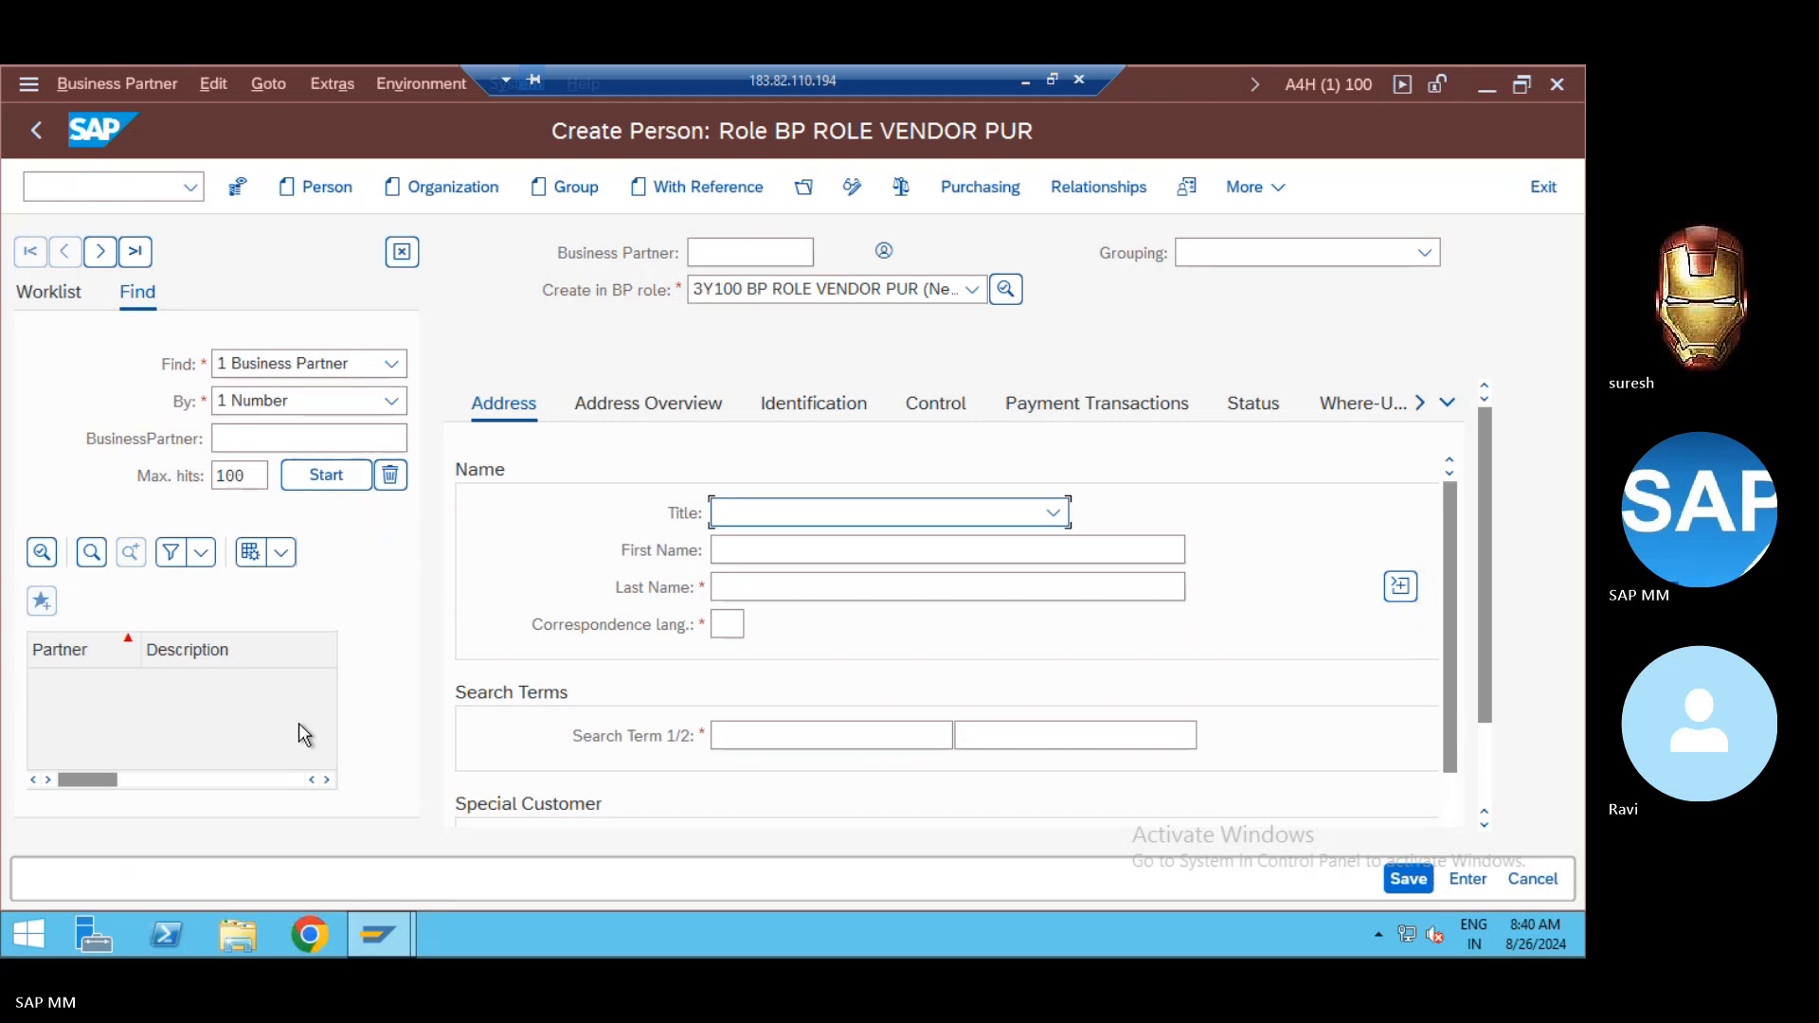
Step: Abandon the vendor purchasing person entry without saving and return to SAP Easy Access
left_click(36, 131)
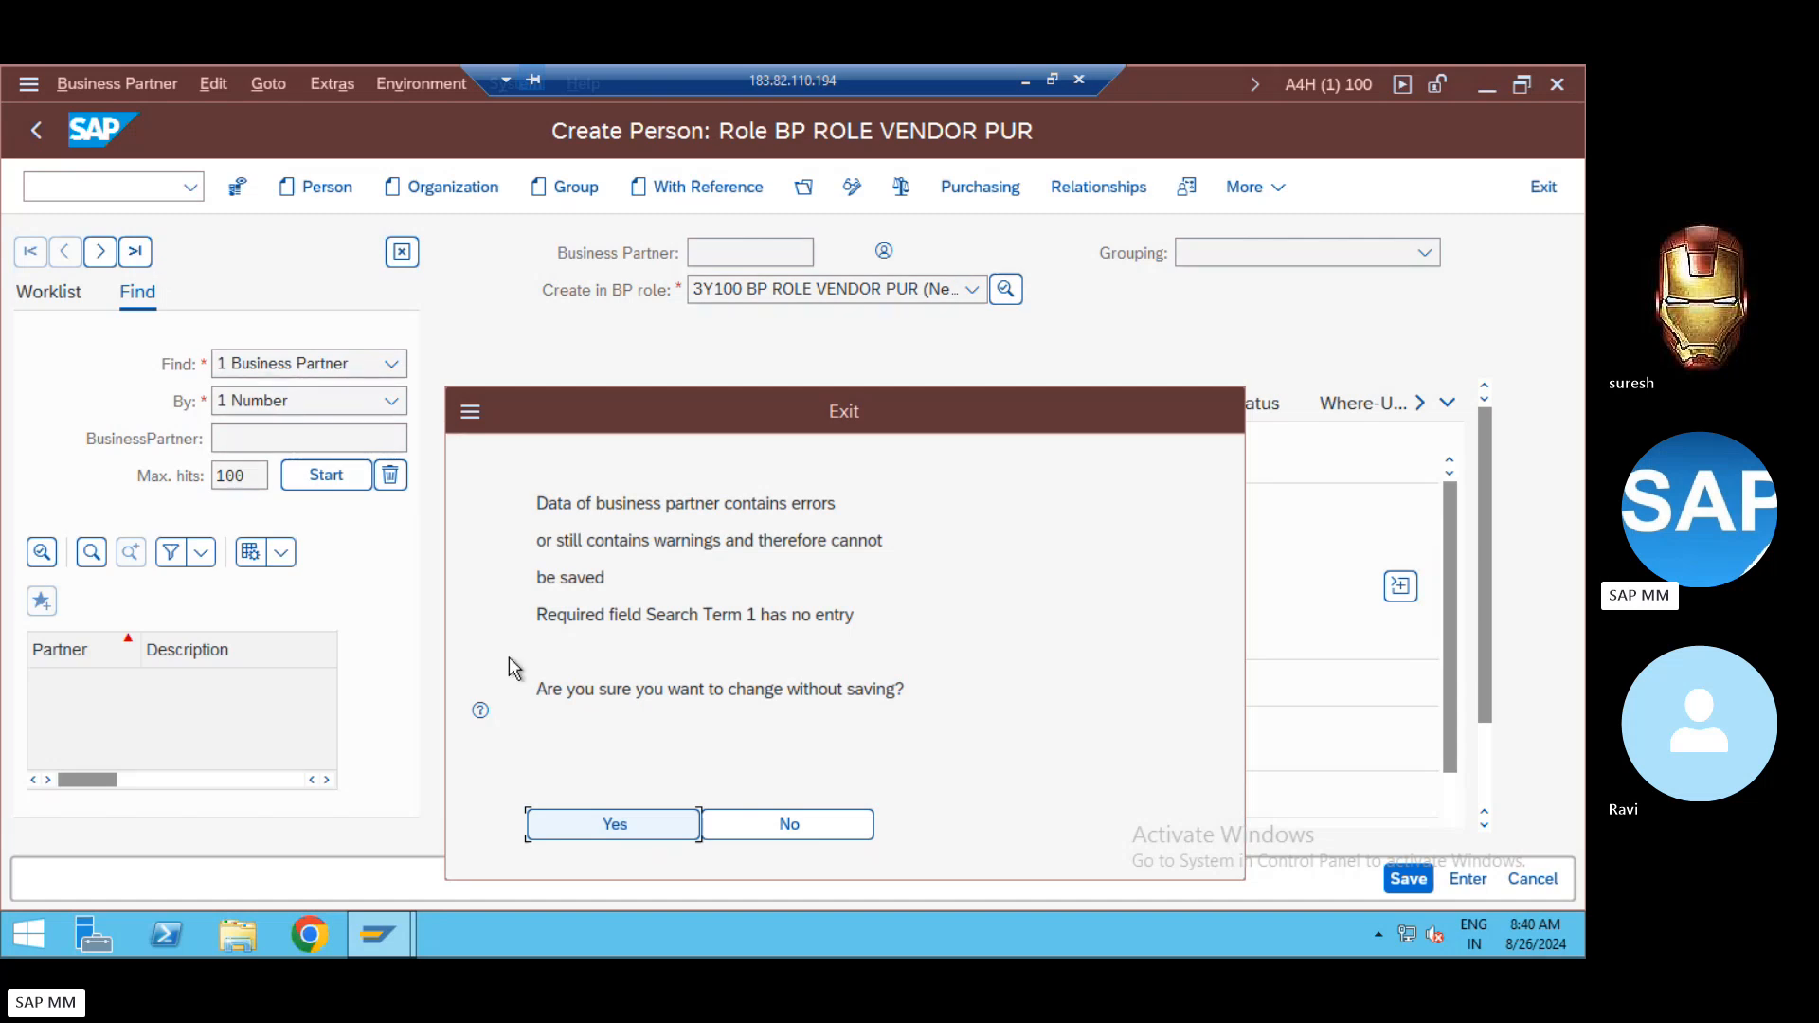
left_click(736, 830)
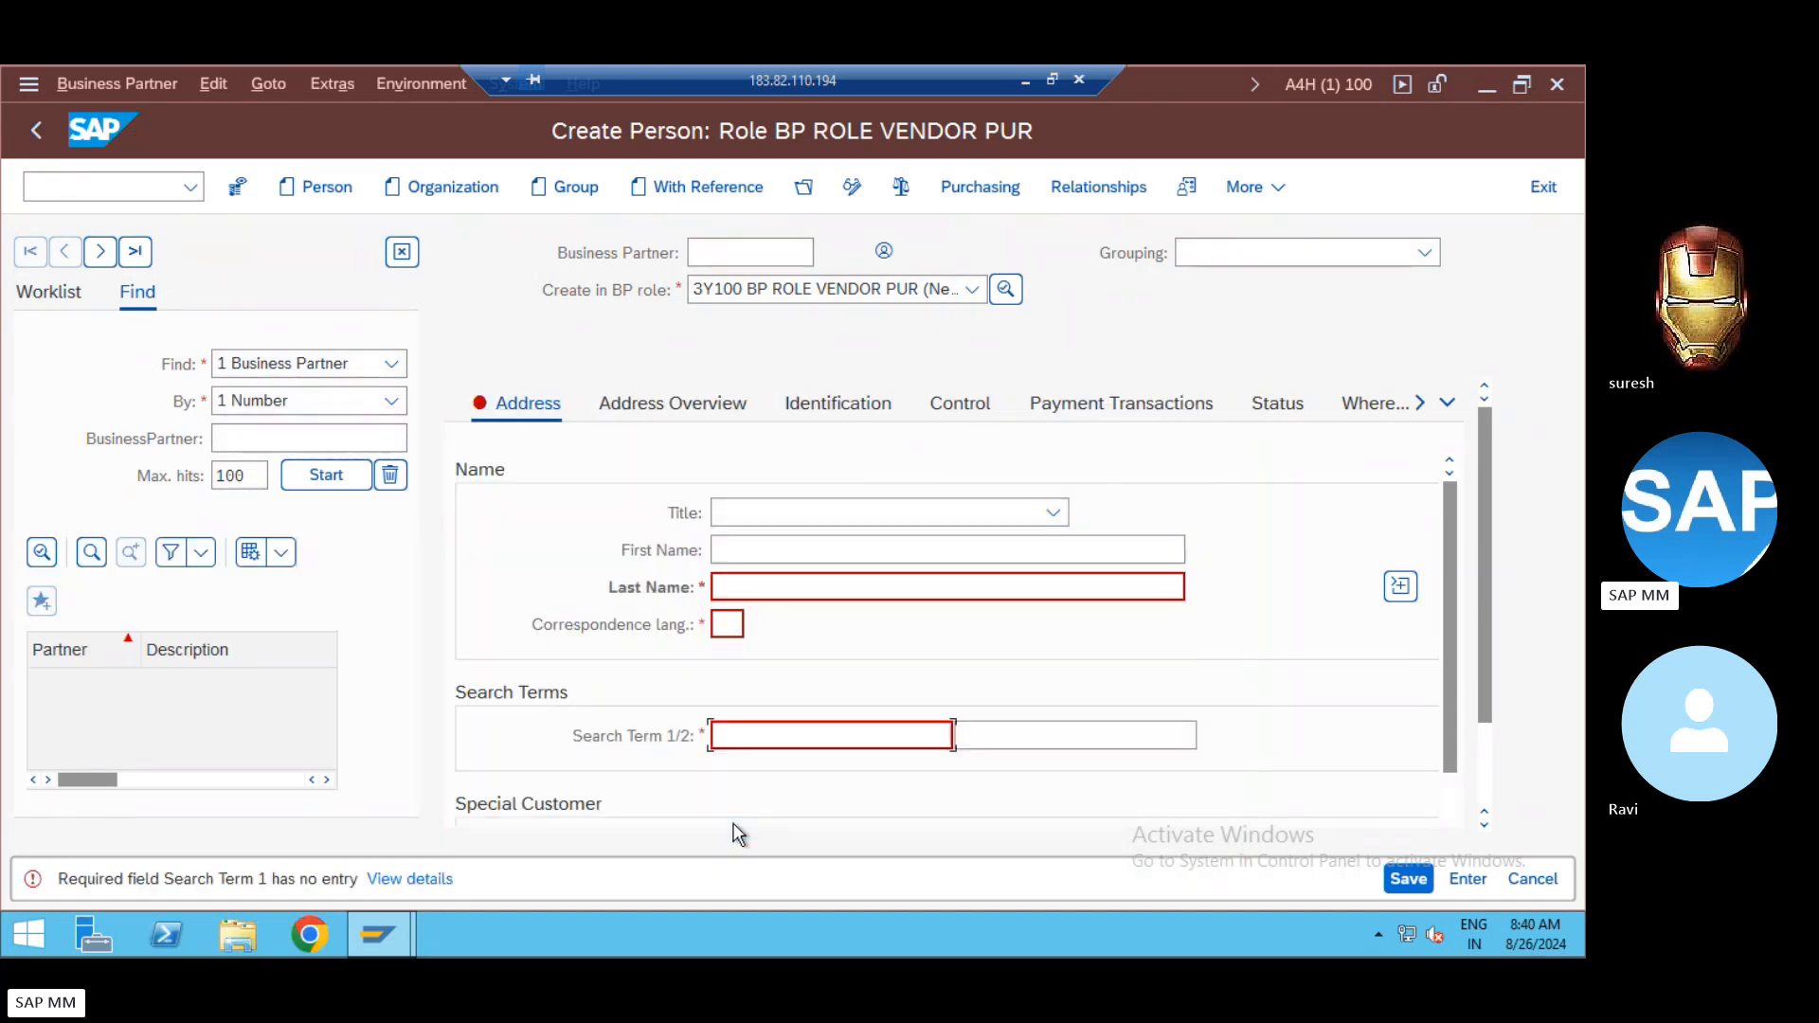
left_click(130, 187)
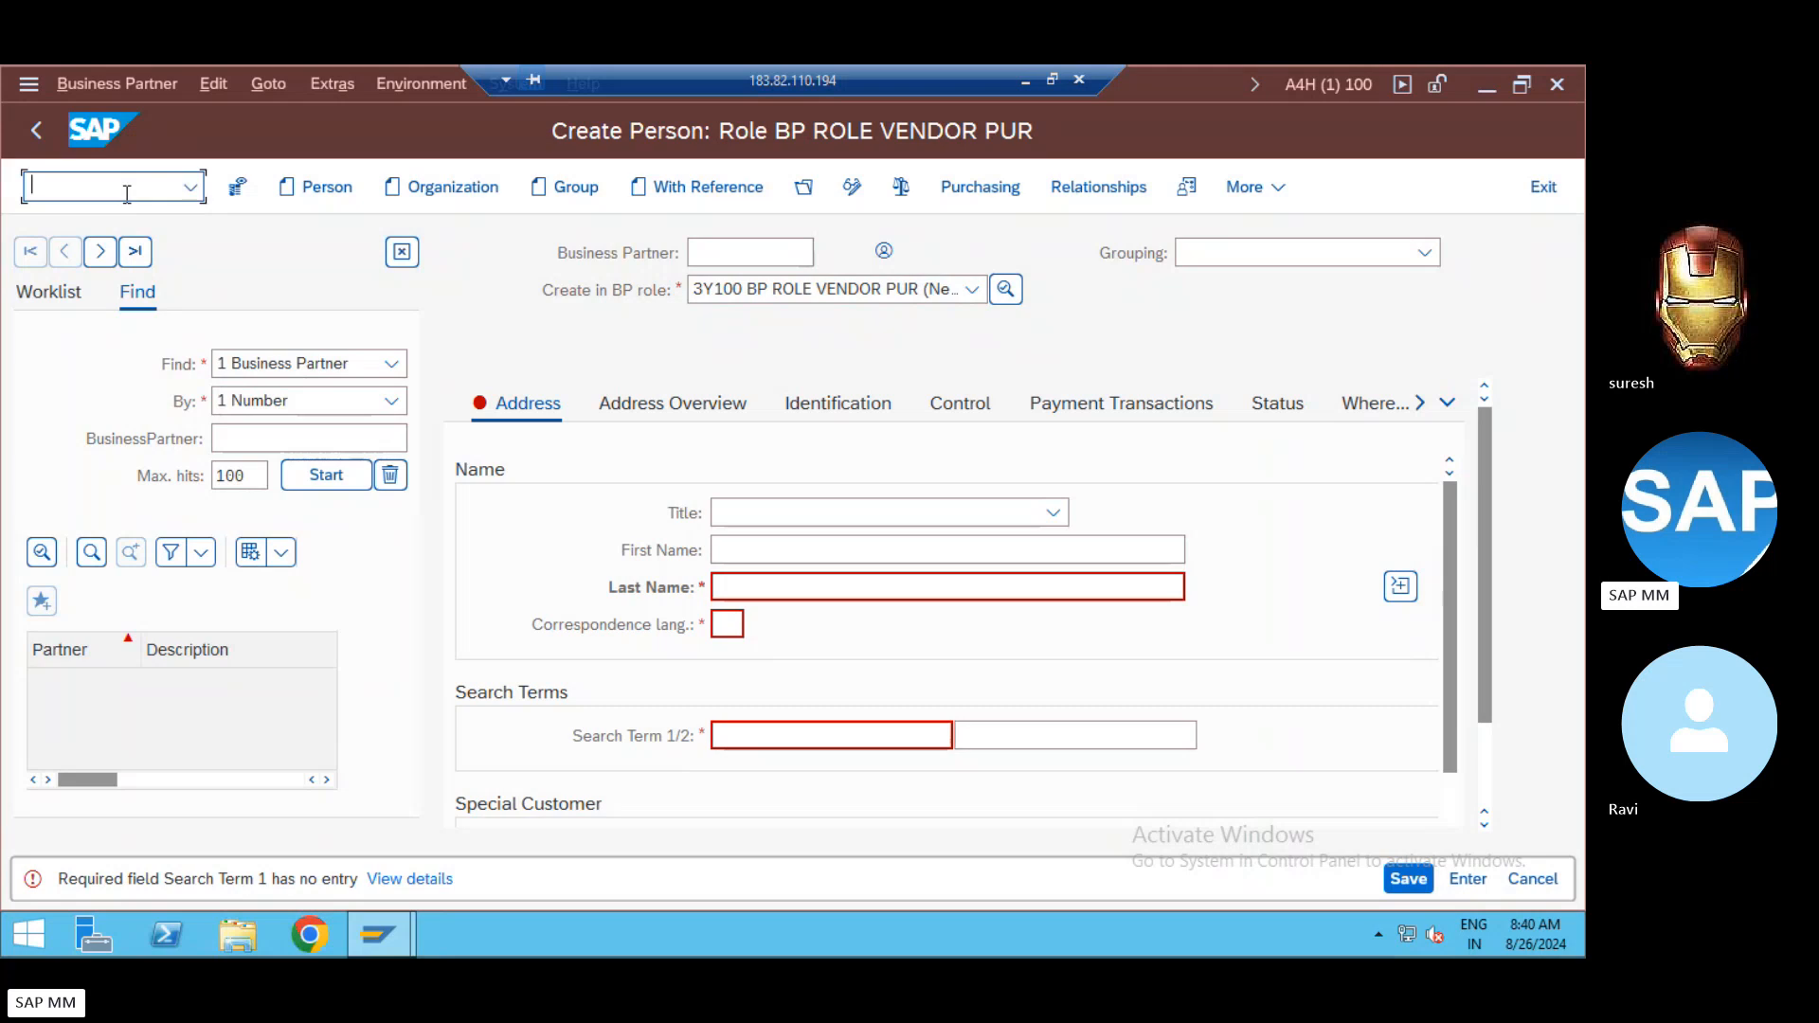
type("/n")
key("Return")
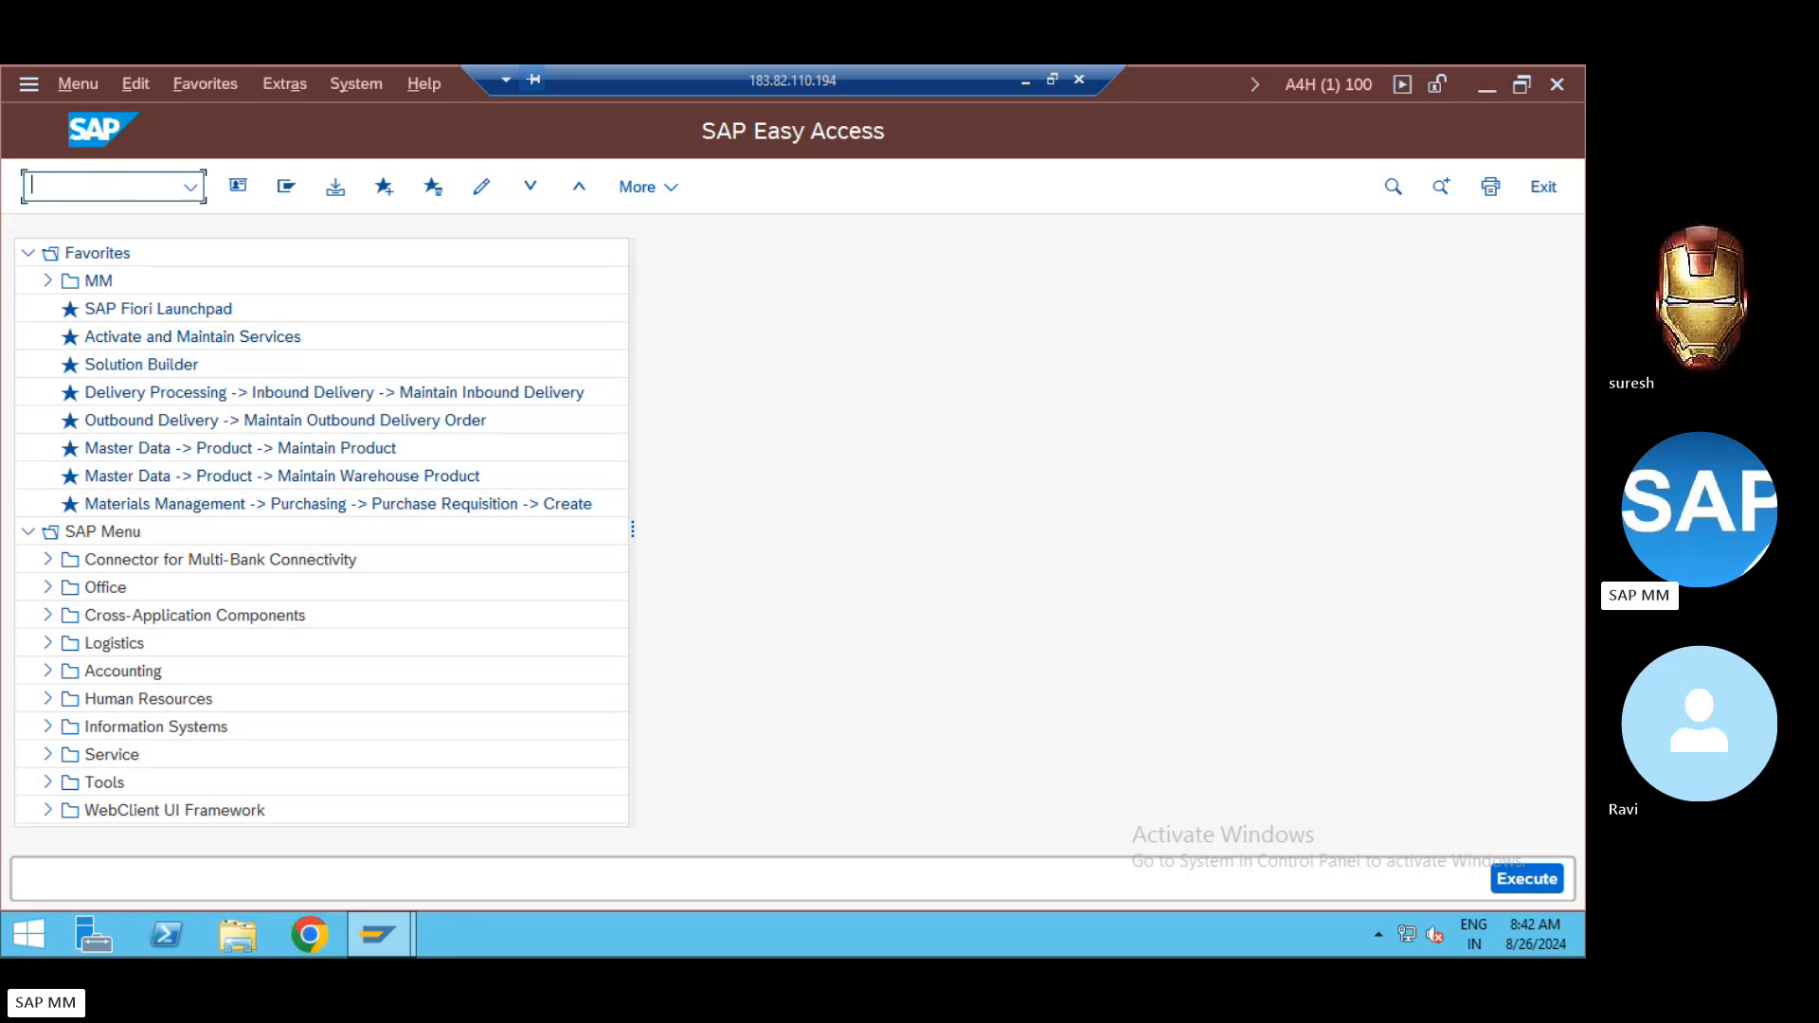
Step: Run transaction BP and start creating a business partner of category Person
type("BP")
key("Return")
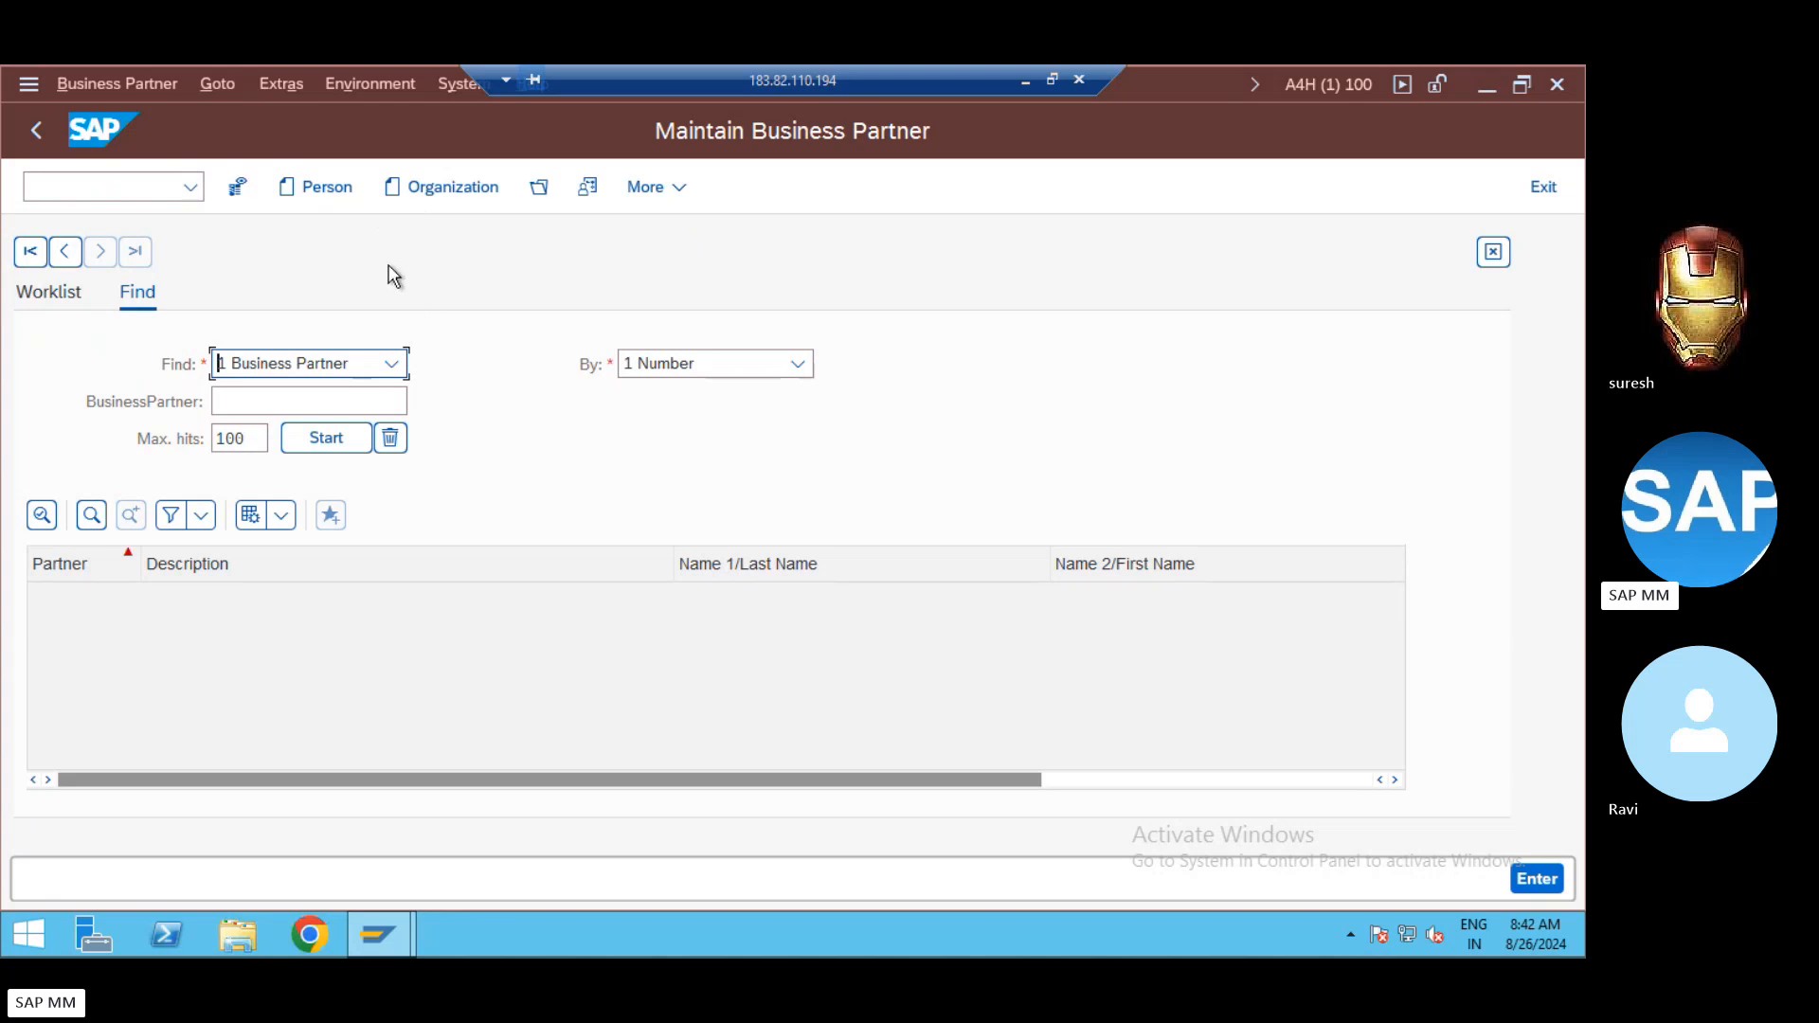
left_click(325, 188)
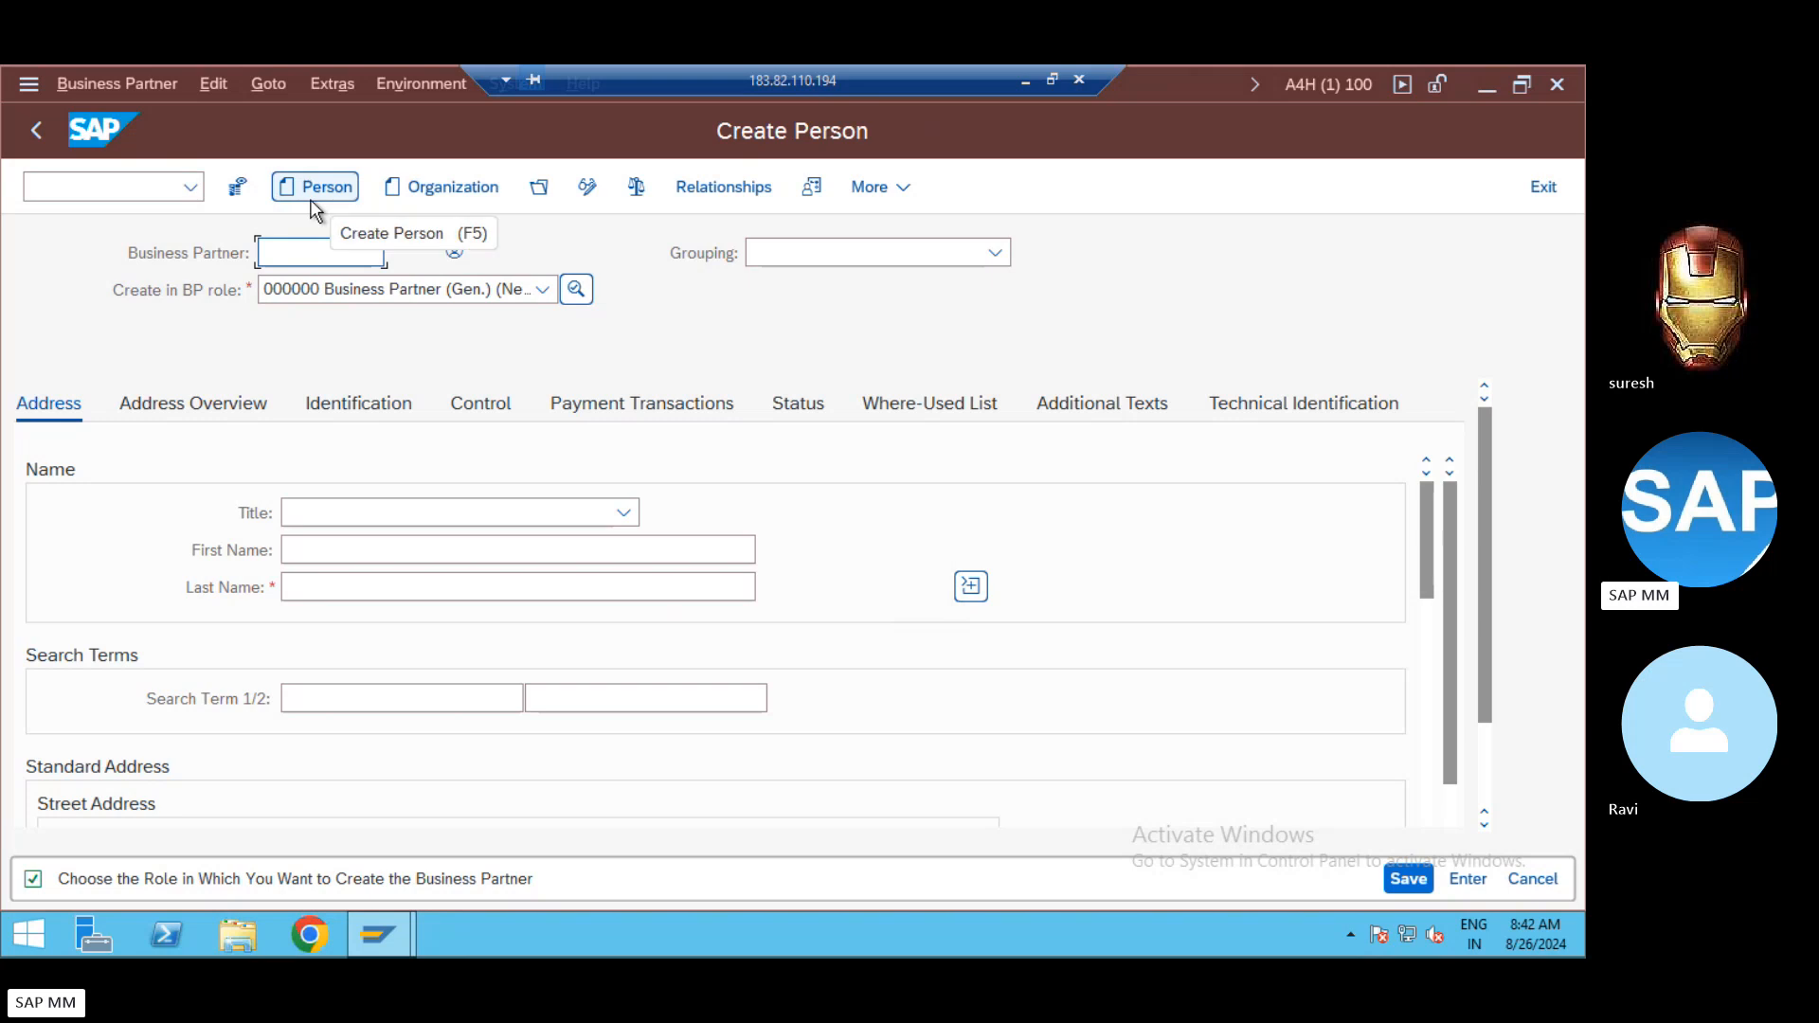
Step: Browse the available BP roles for the new person, including vendor roles FLVN00 and FLVN01, without changing the role
left_click(384, 288)
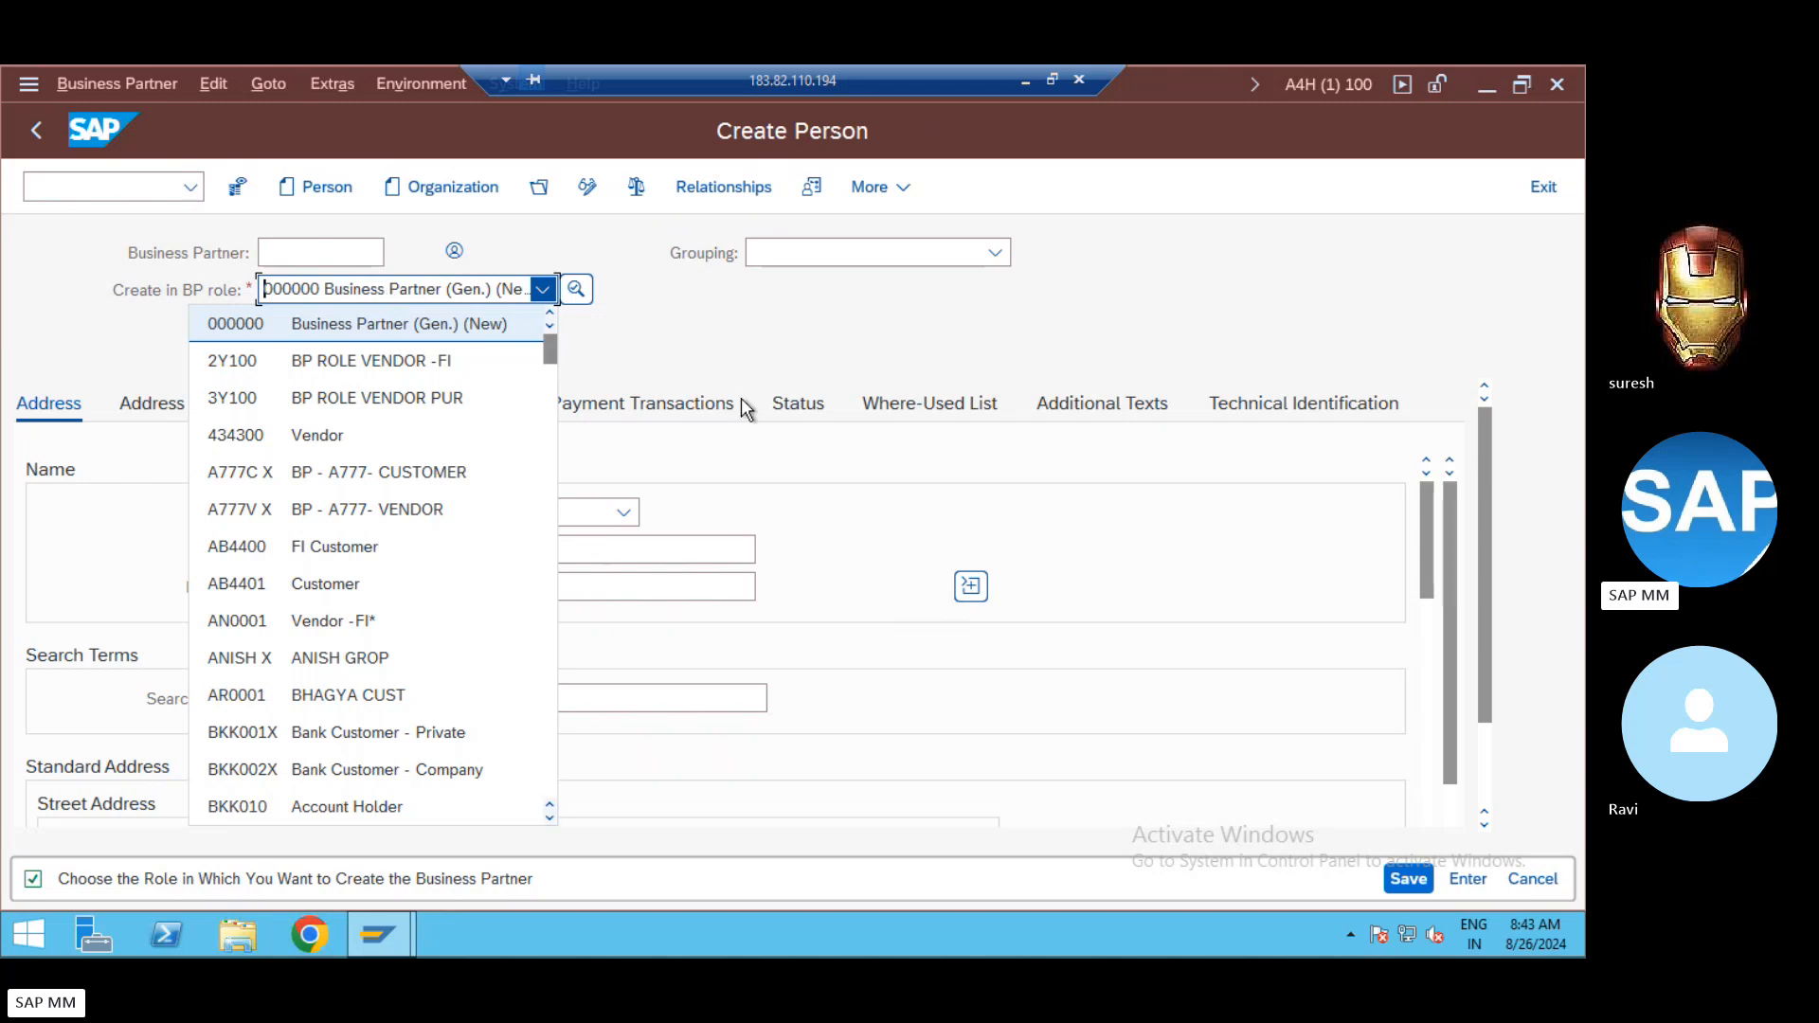
left_click(607, 327)
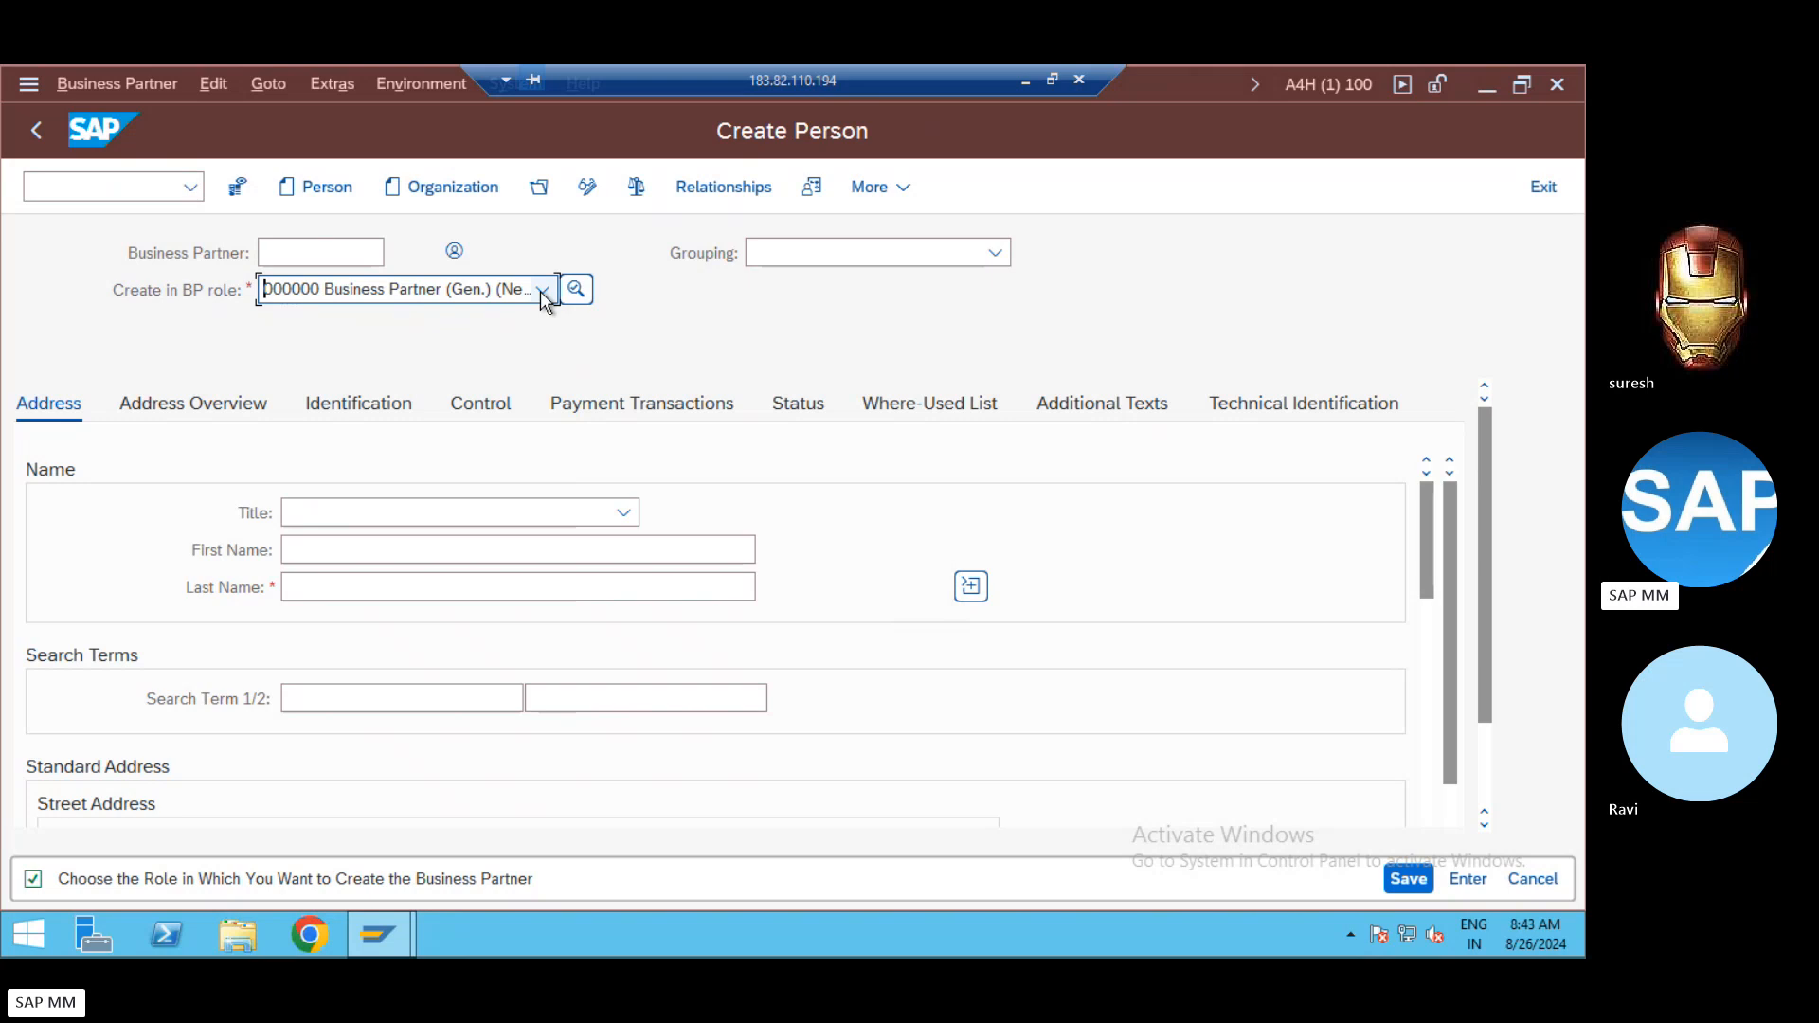
left_click(543, 291)
key("f")
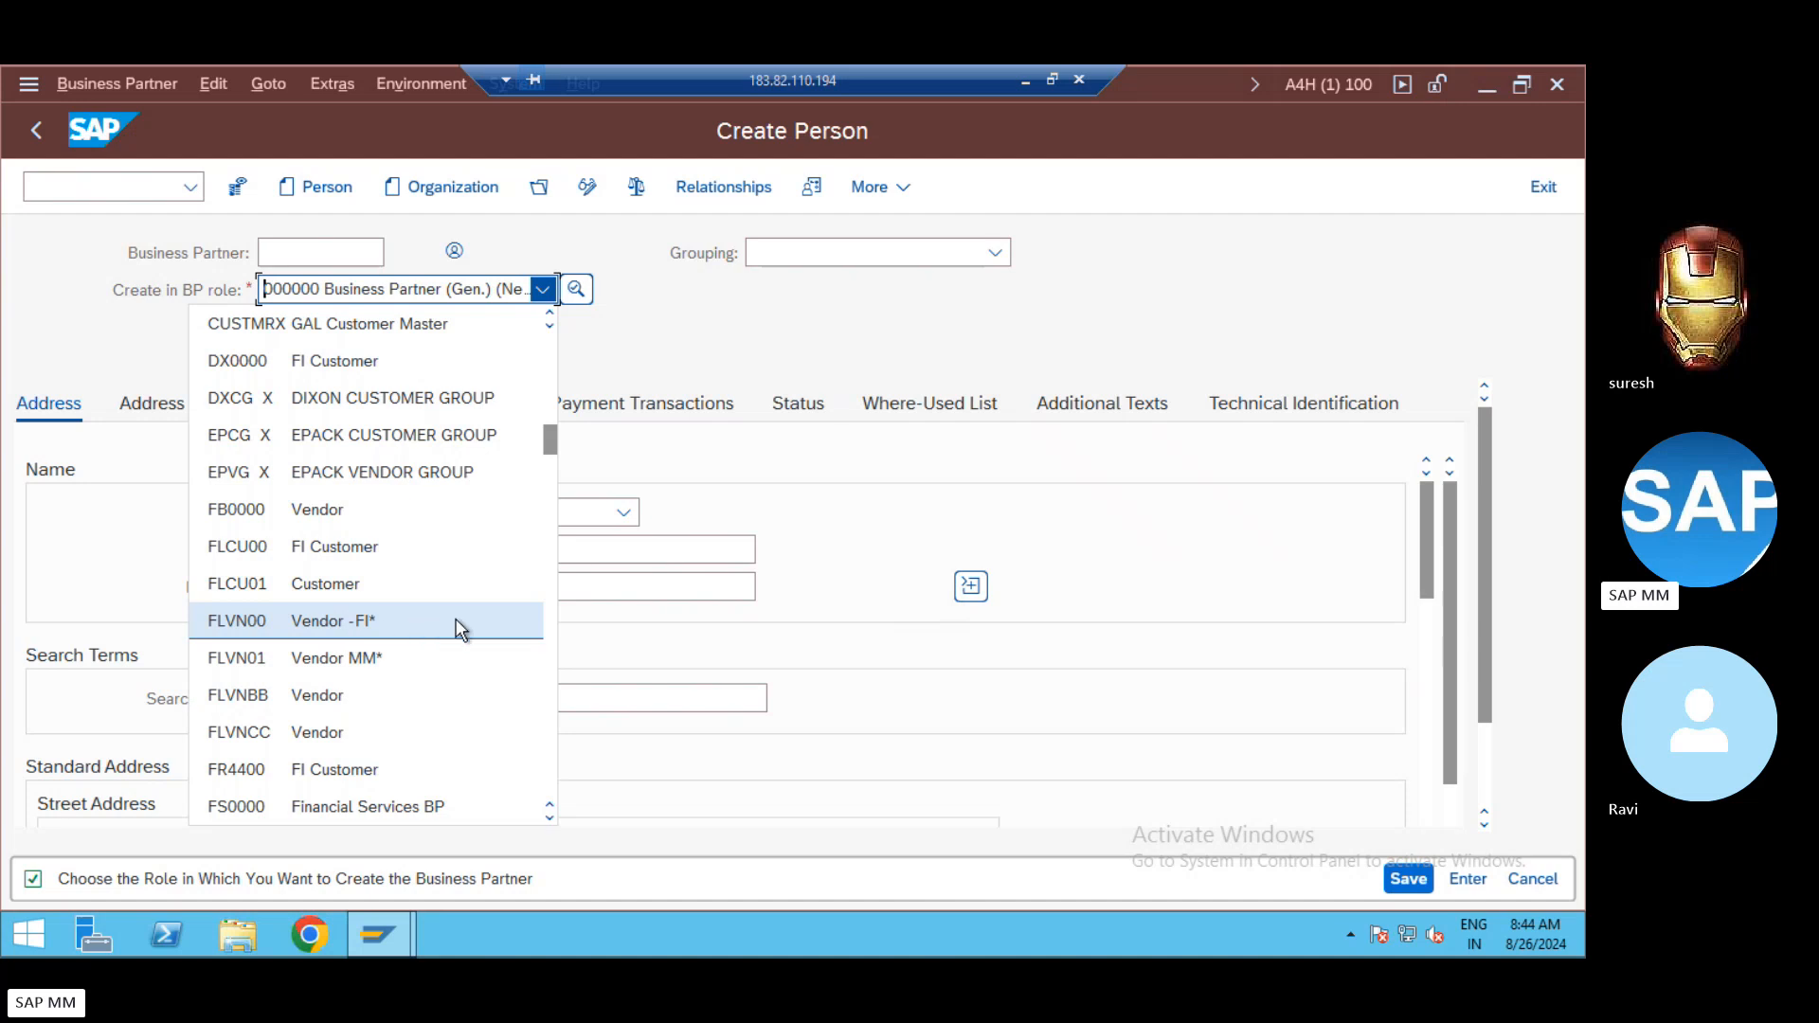
left_click(550, 634)
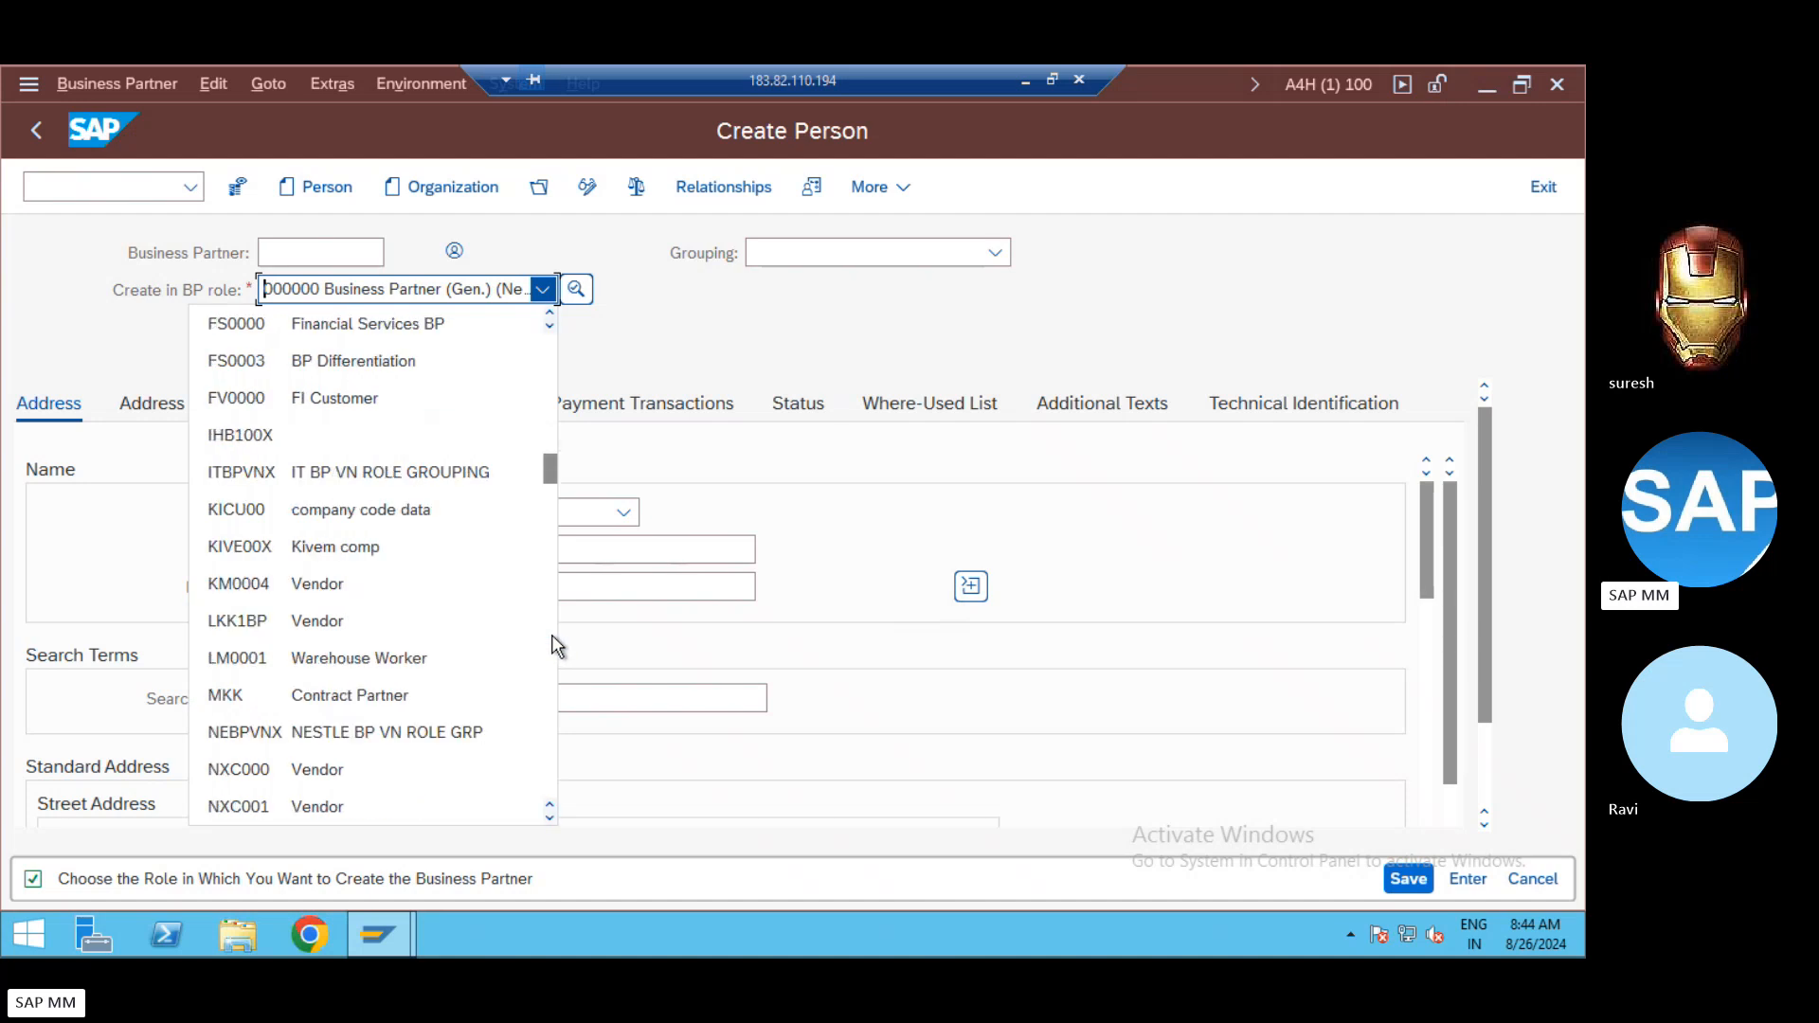
left_click(551, 646)
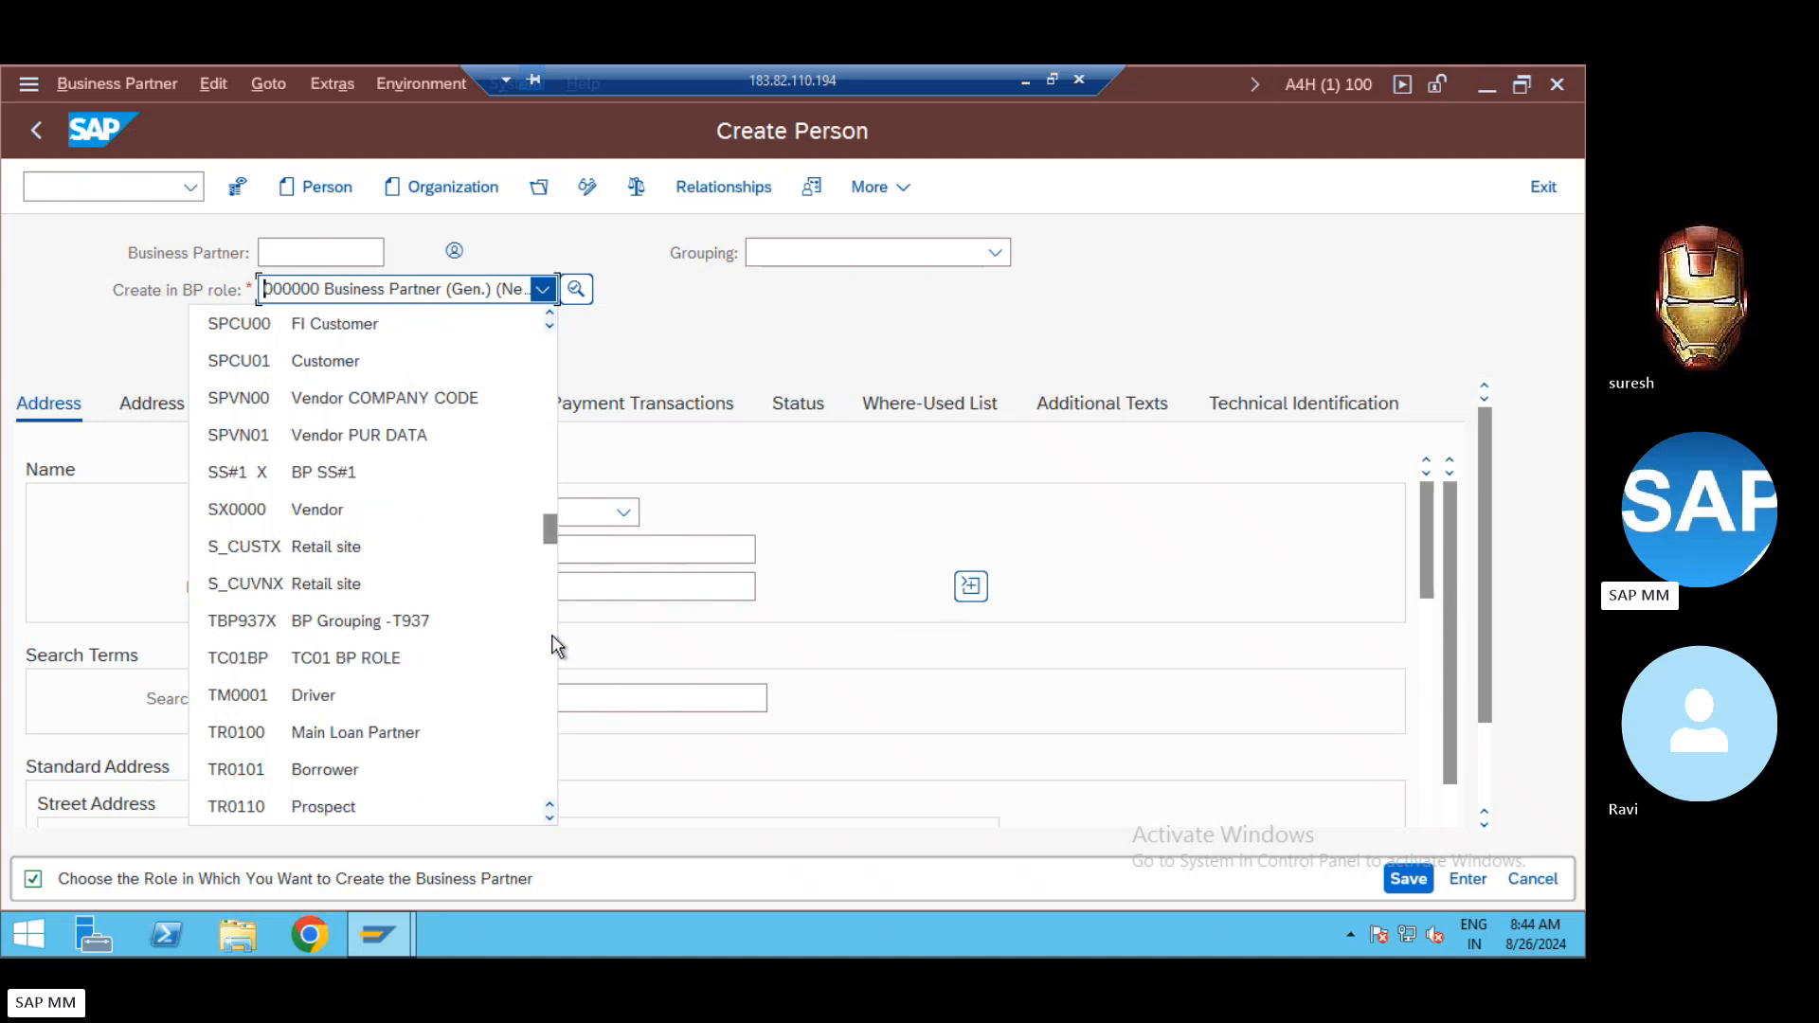
left_click(552, 645)
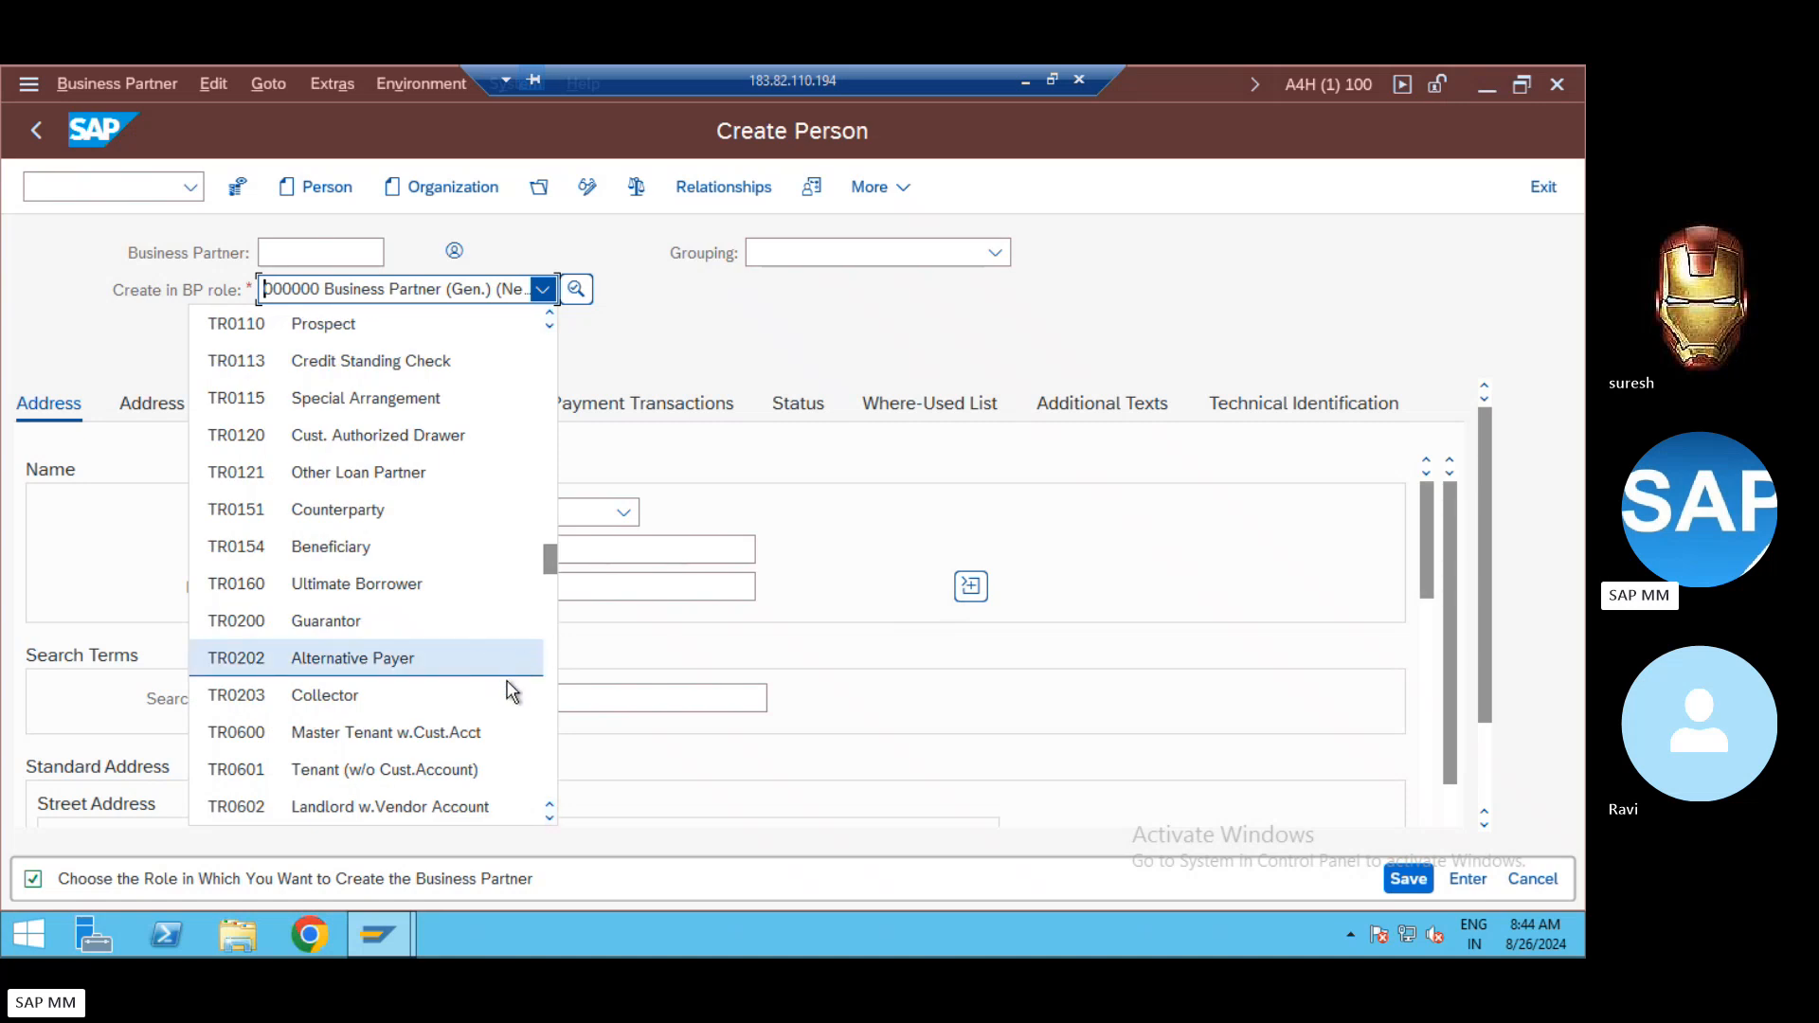
left_click(552, 456)
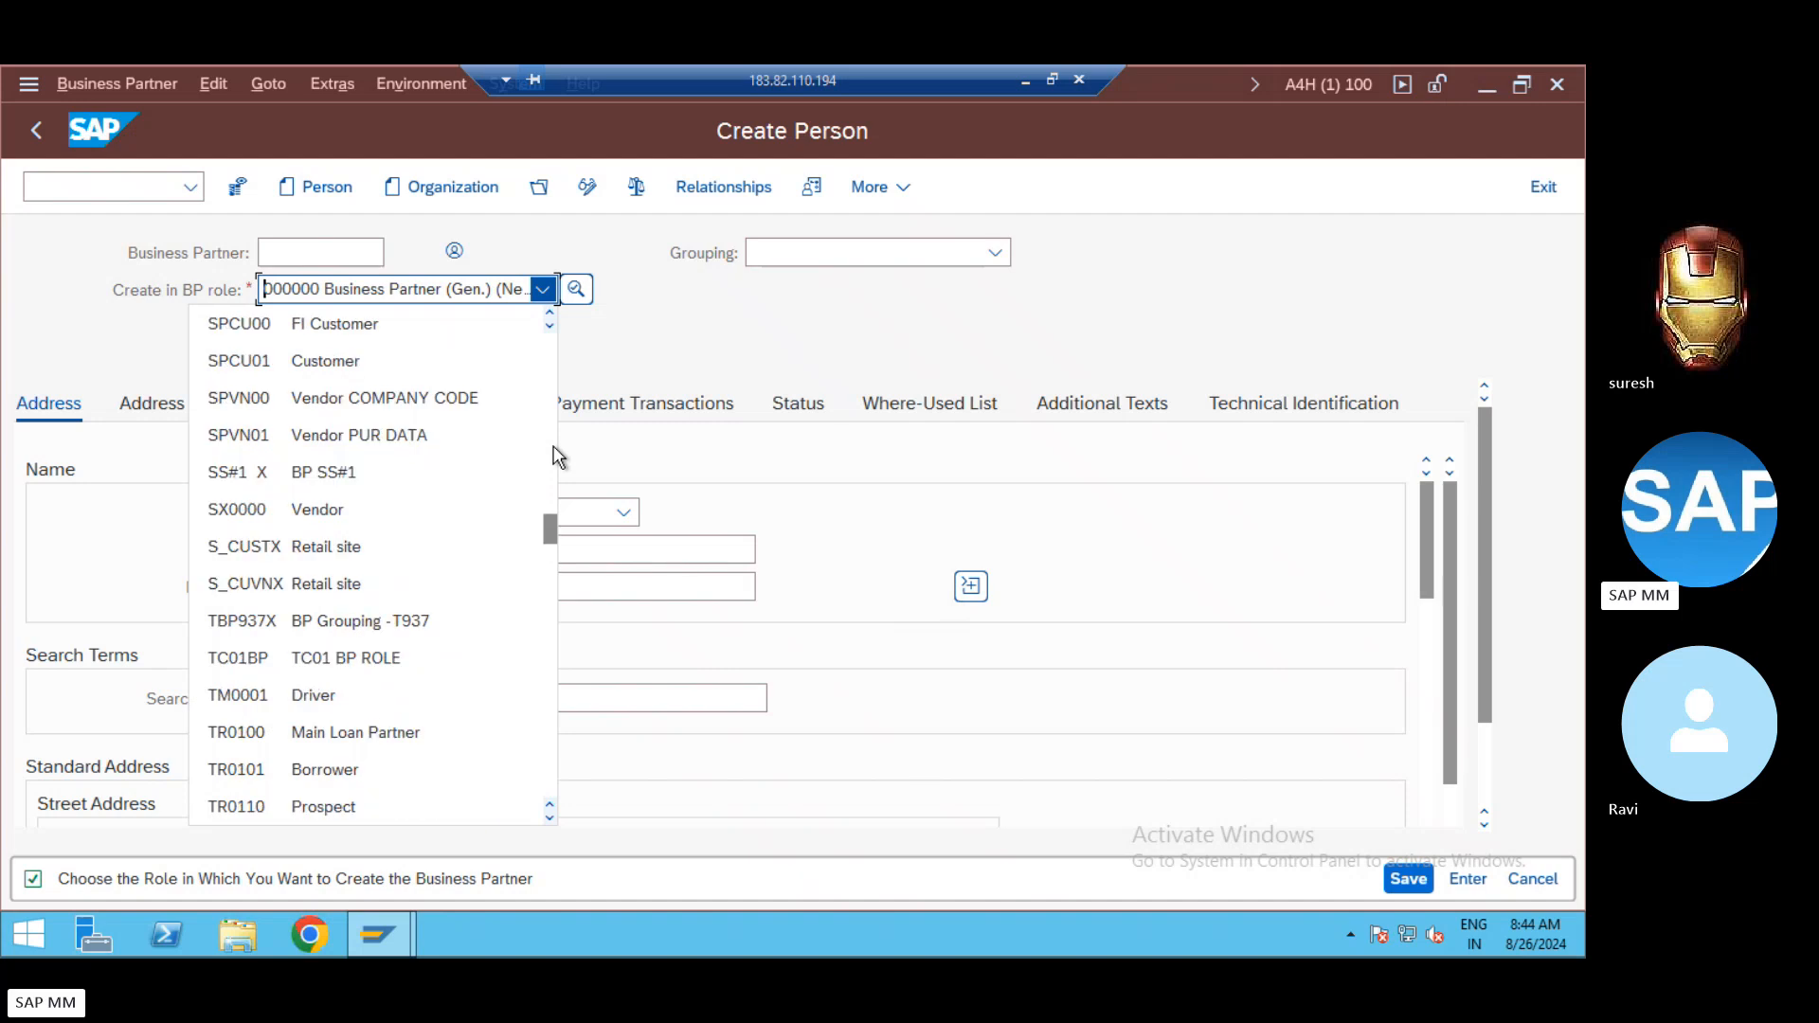
left_click(551, 456)
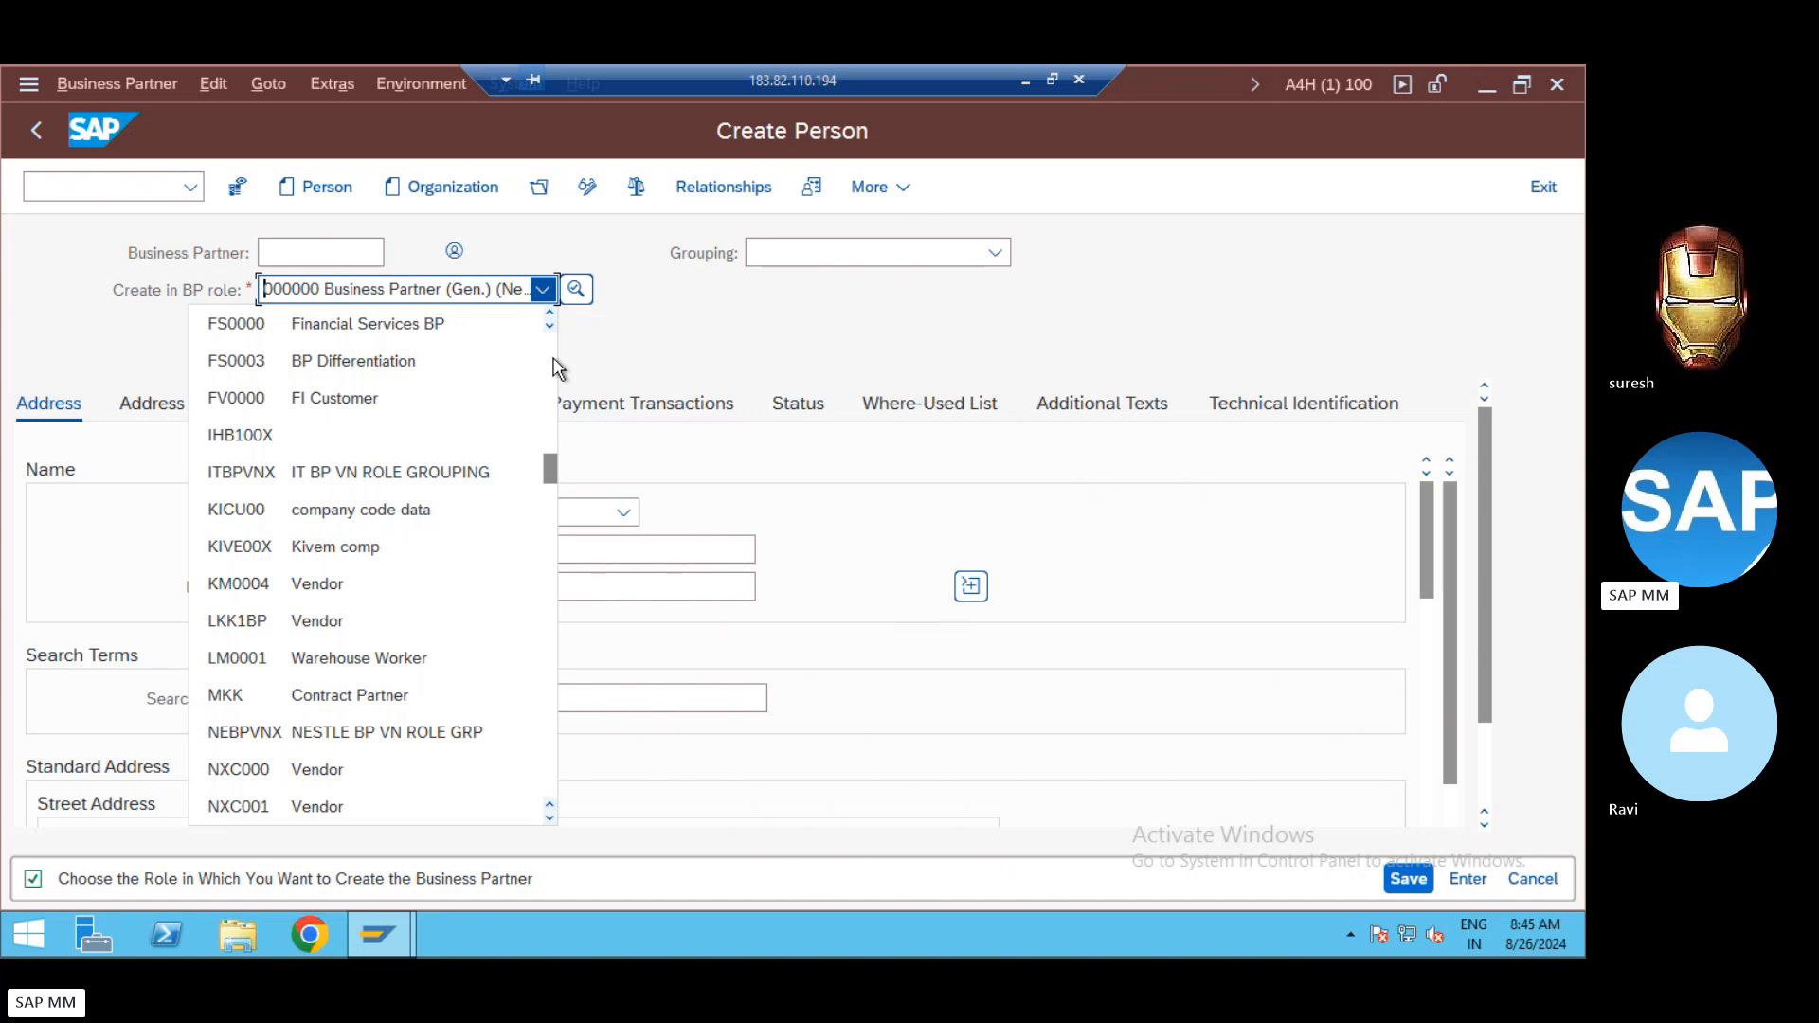
left_click(686, 339)
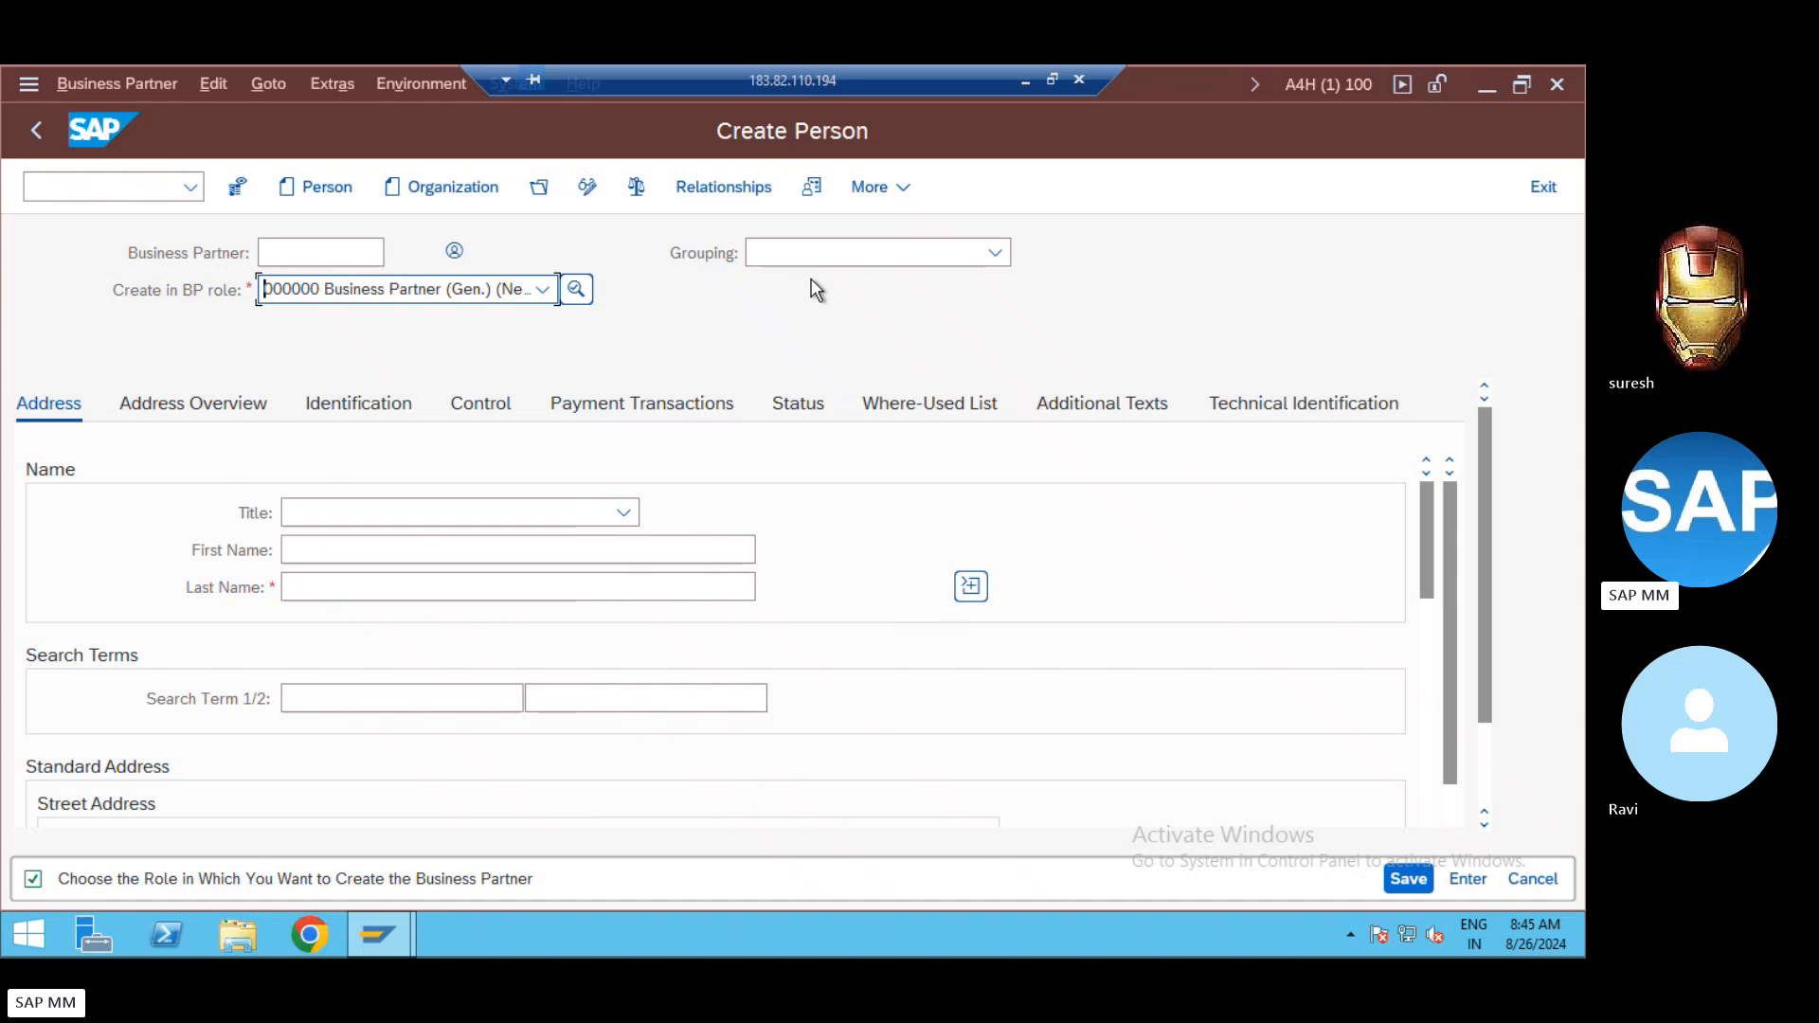
Step: Examine the available number assignment options for the business partner's Grouping without selecting one
left_click(832, 265)
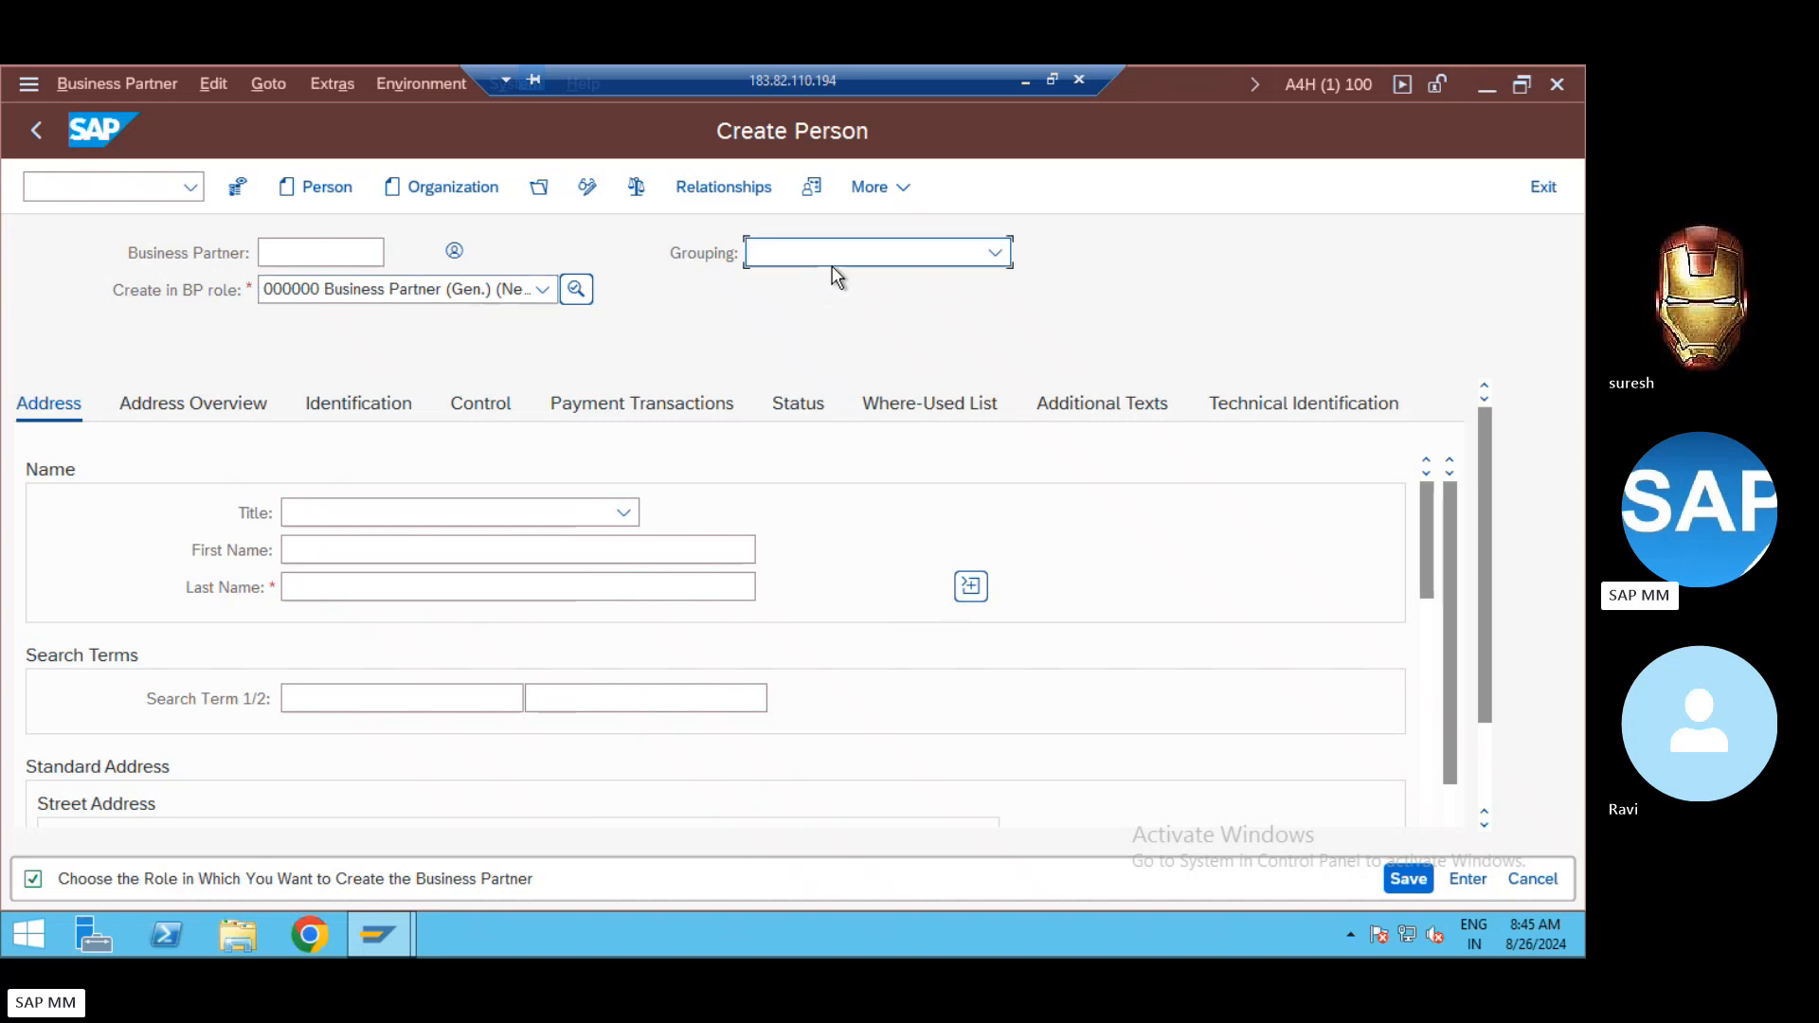
left_click(988, 251)
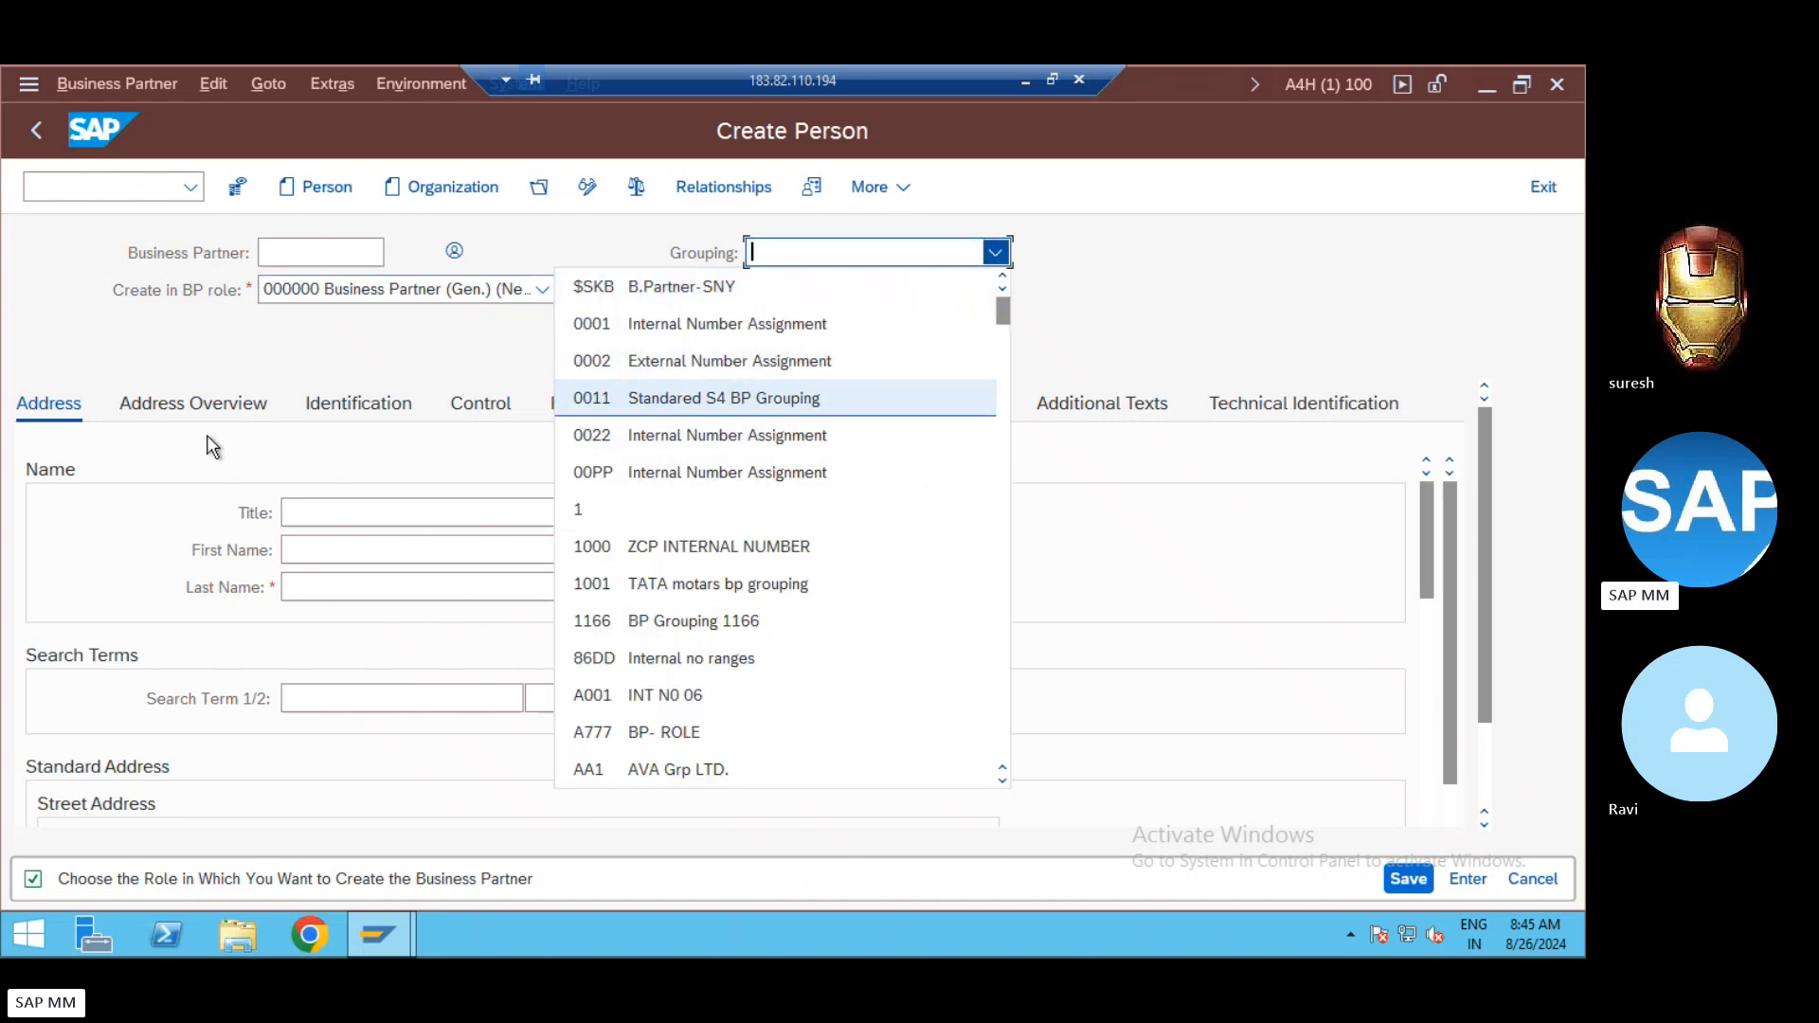
left_click(107, 314)
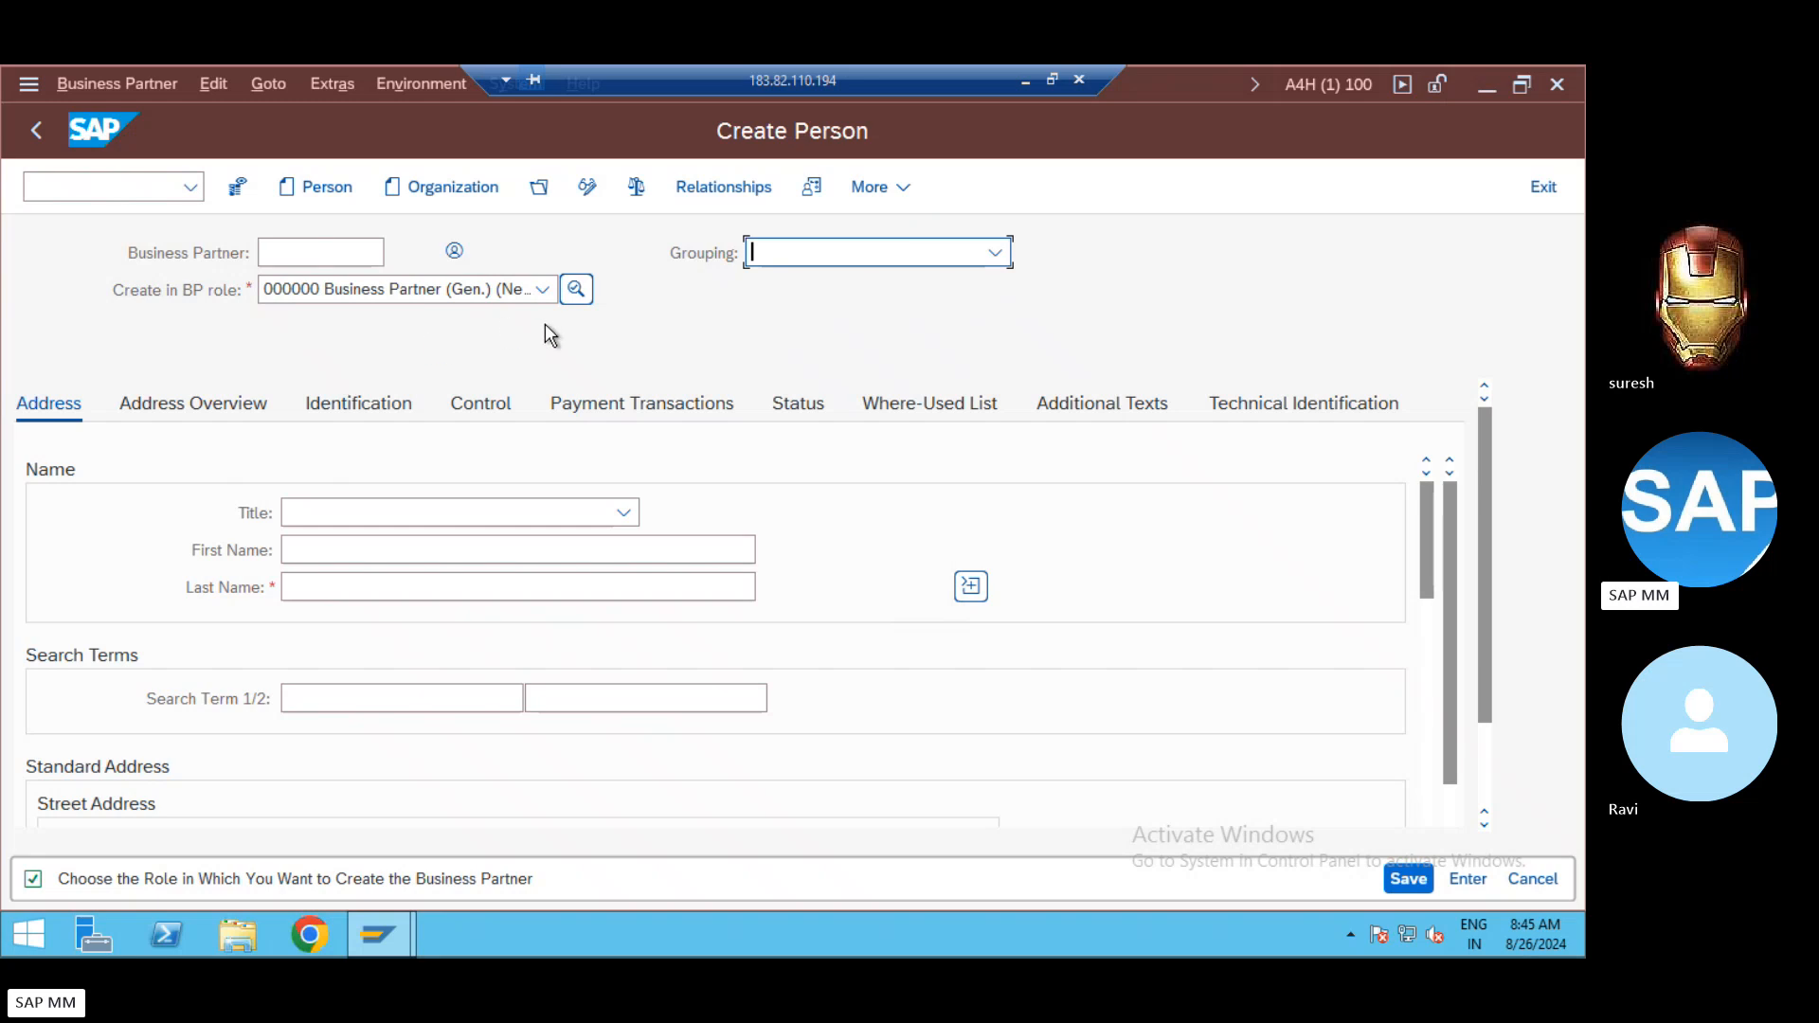
left_click(879, 258)
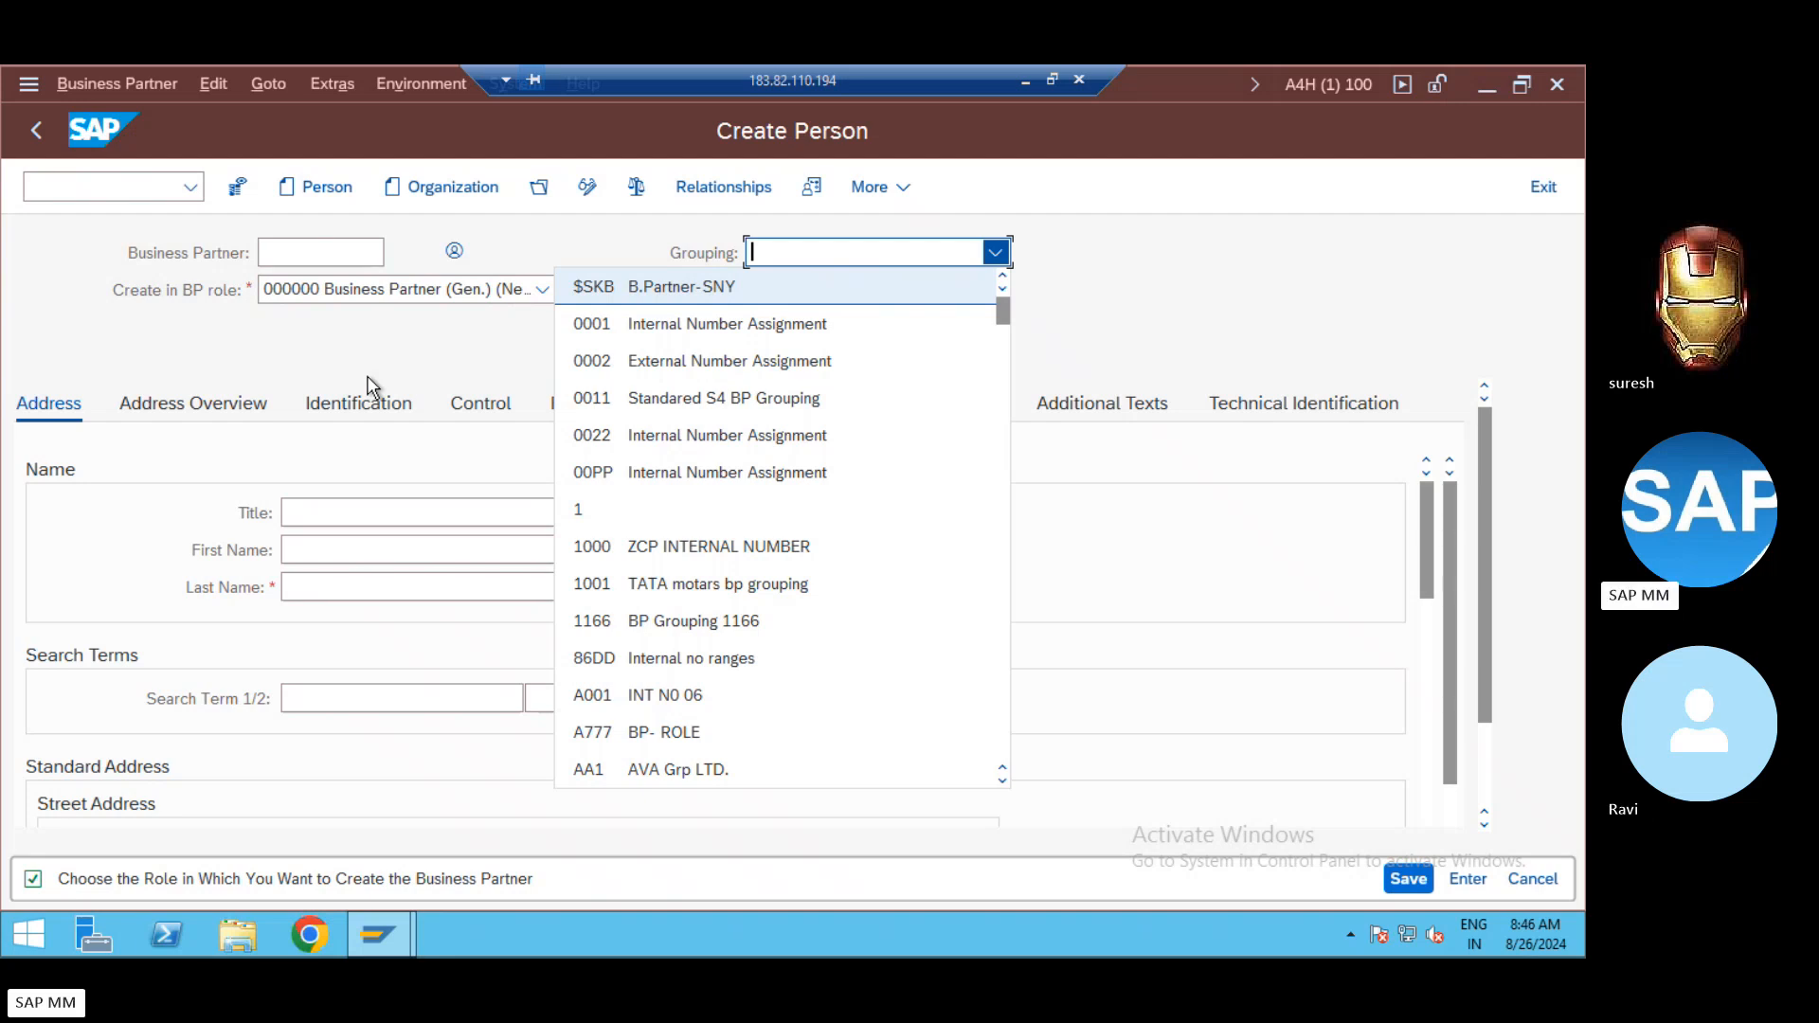
Step: Leave person creation for the Customizing: Execute Project transaction and display the SAP Reference IMG
left_click(171, 185)
type("/nbp")
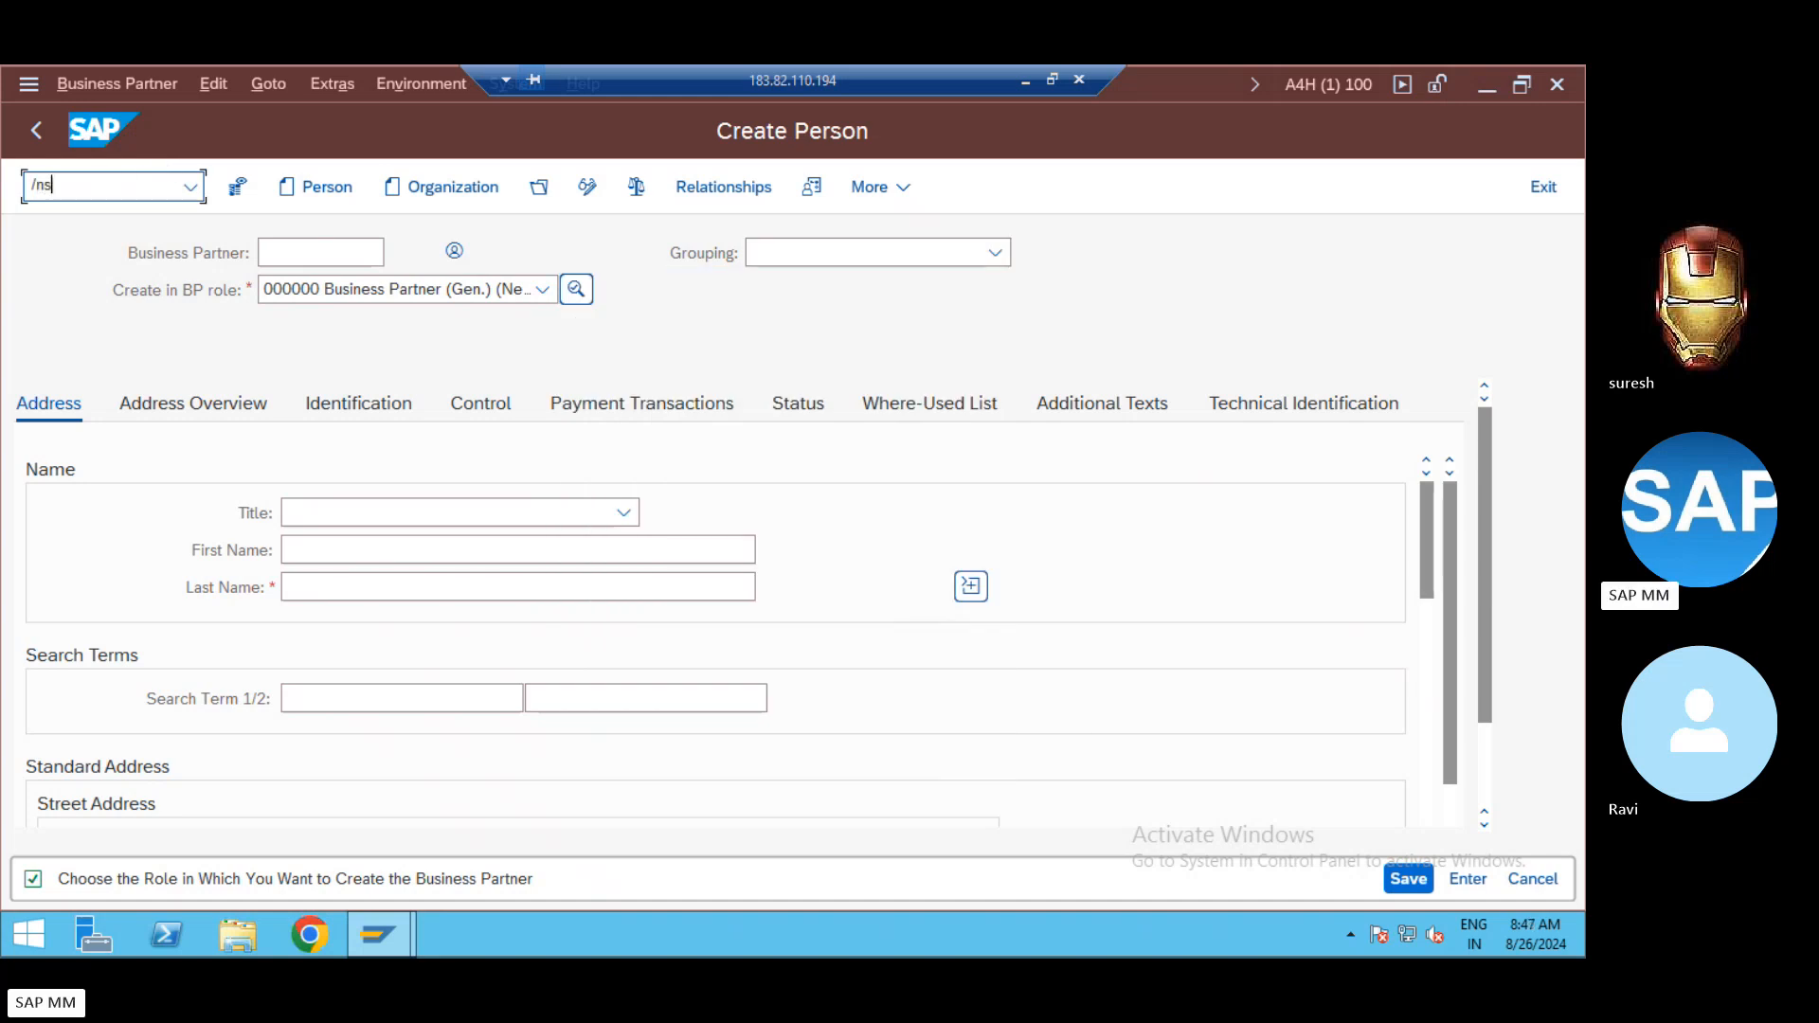
key("Return")
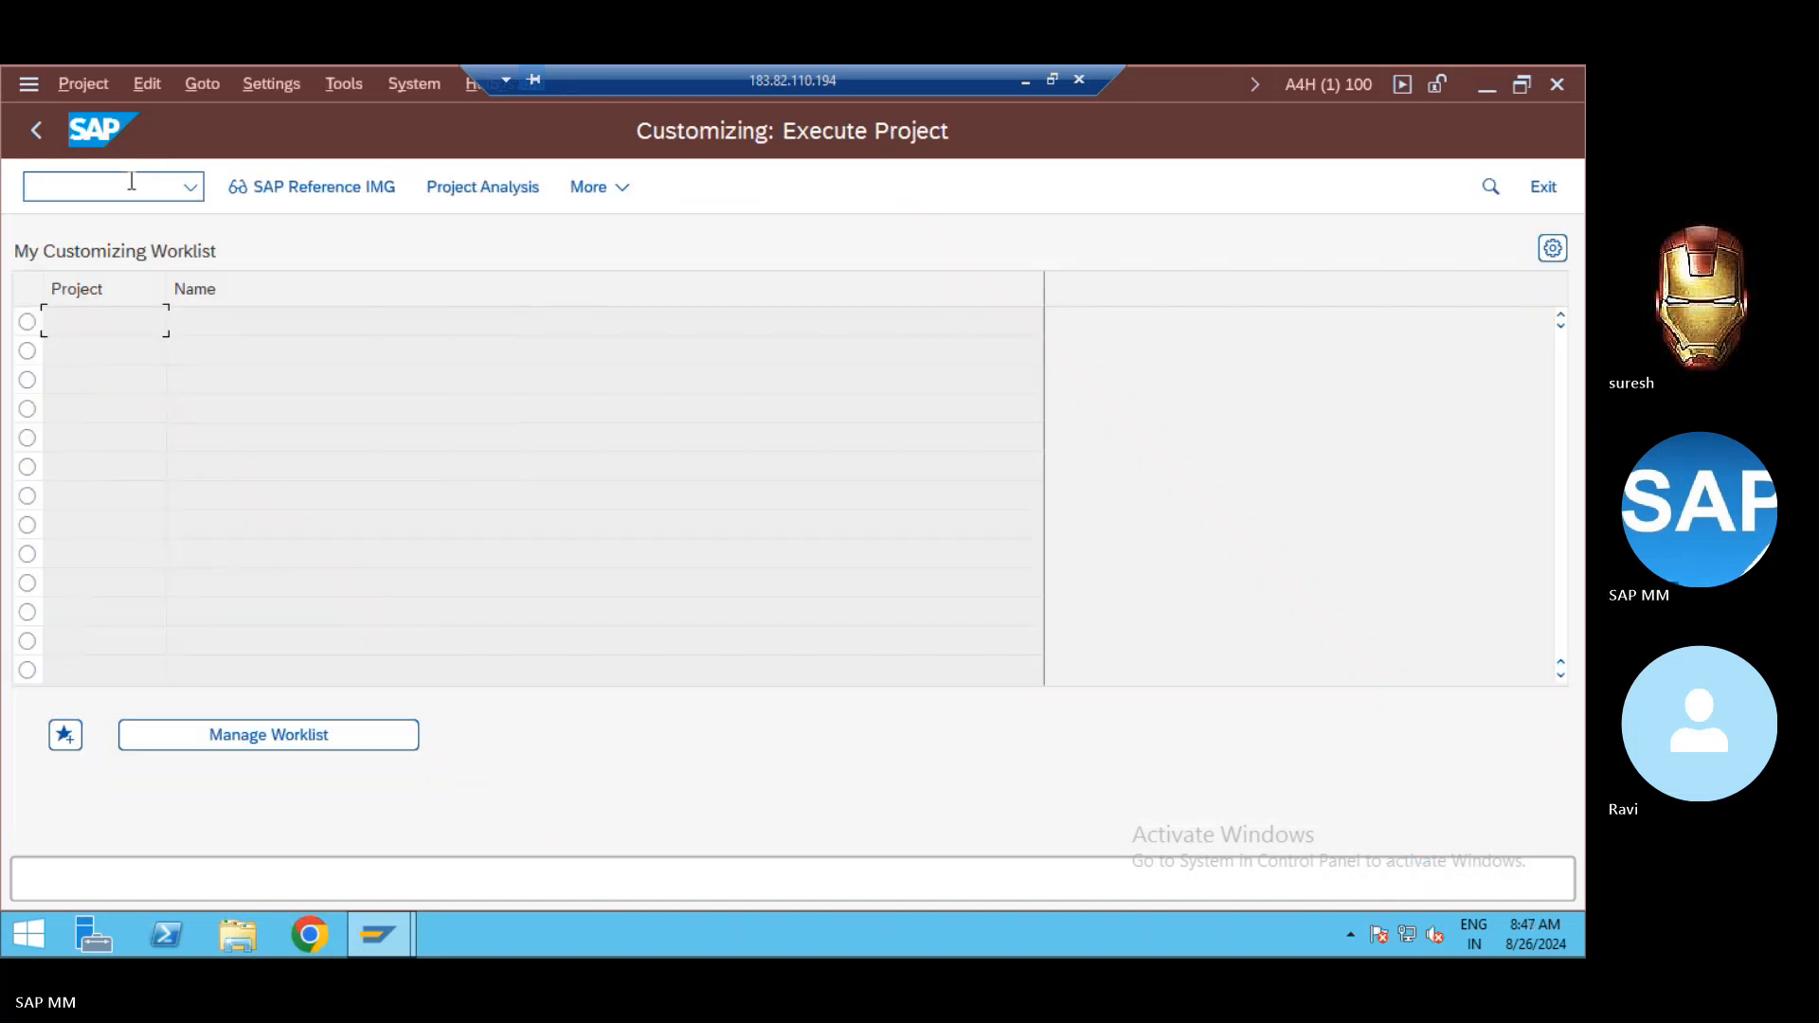
left_click(329, 192)
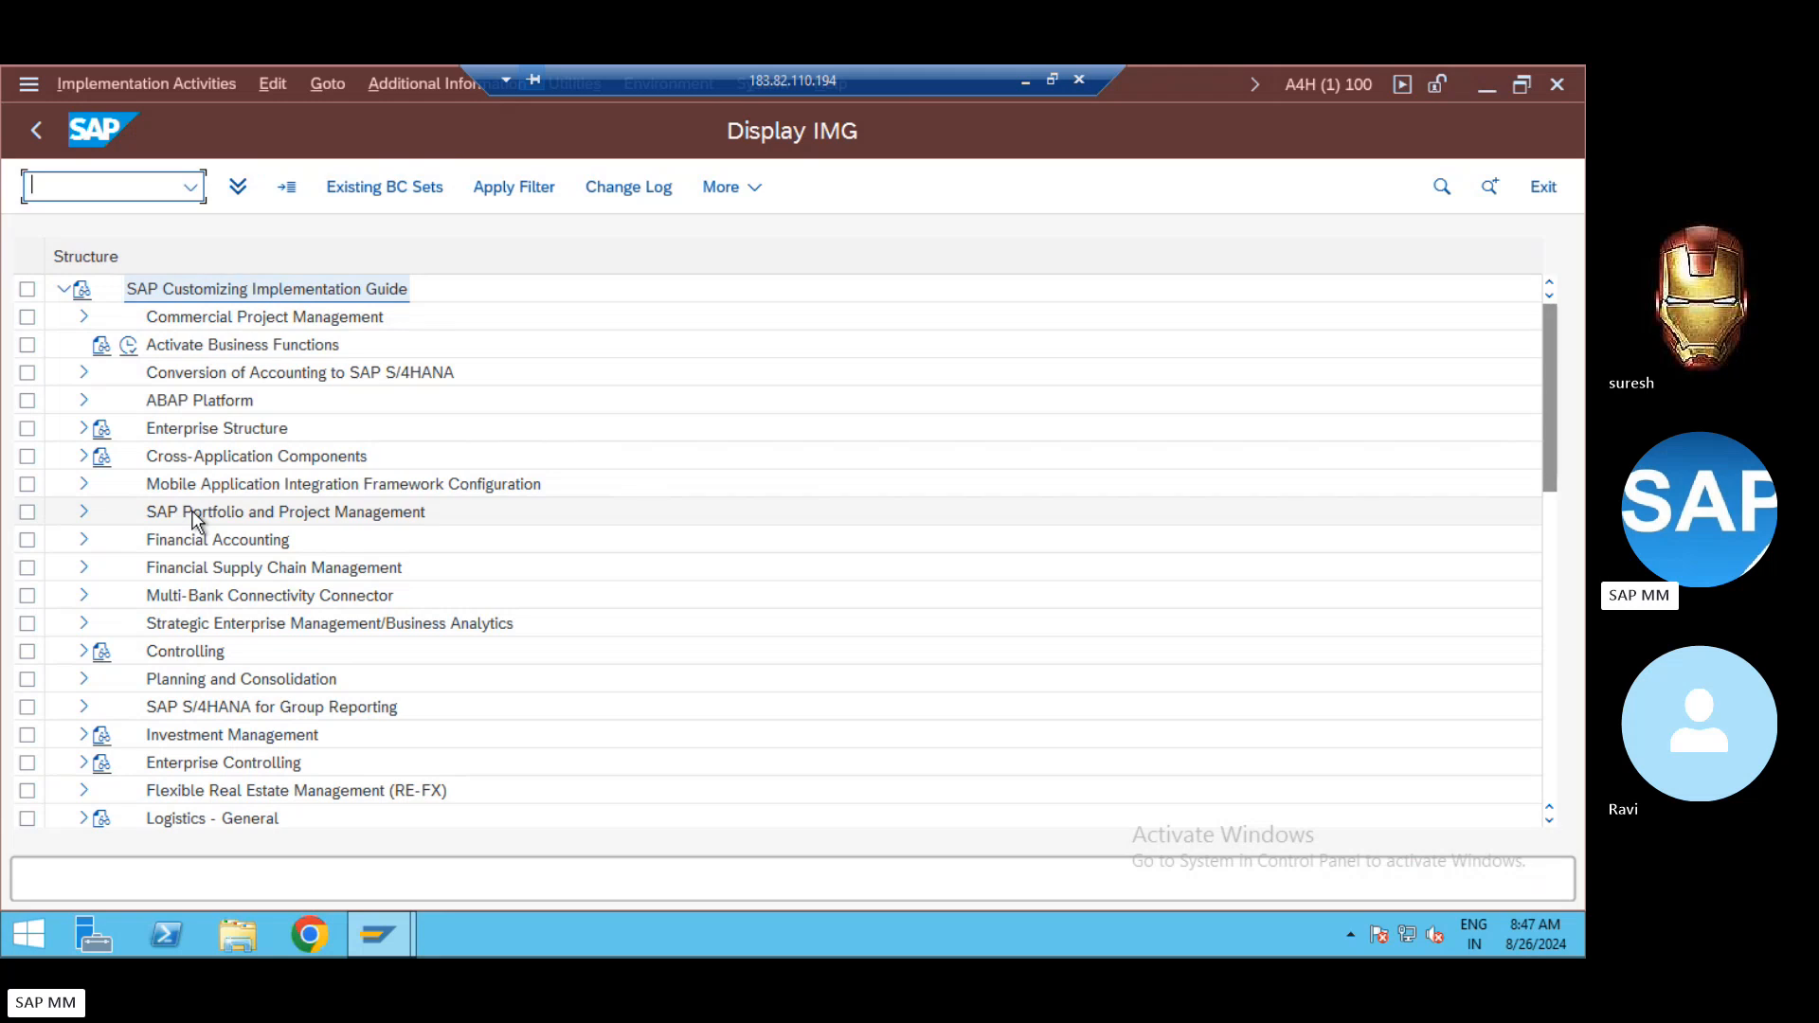
Step: Expand Cross-Application Components, SAP Business Partner and Business Partner in the IMG structure
left_click(83, 459)
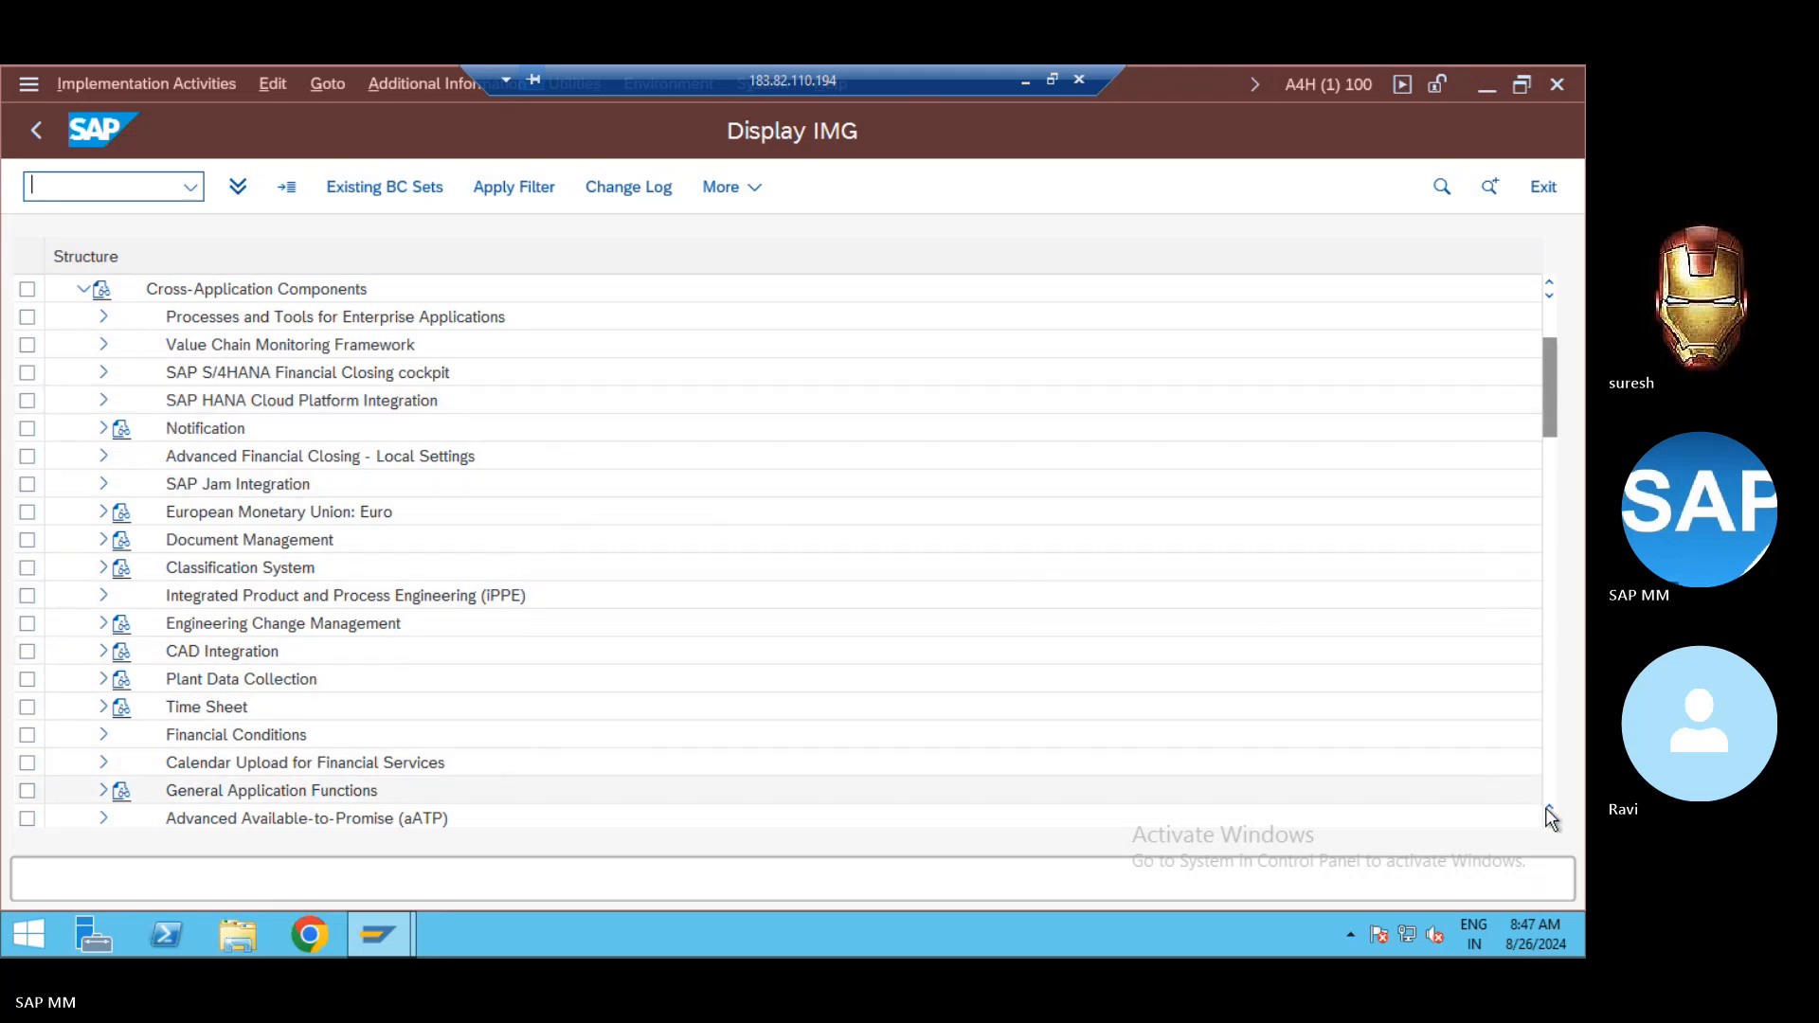
scroll(1549, 820, "down", 4)
scroll(1550, 820, "down", 4)
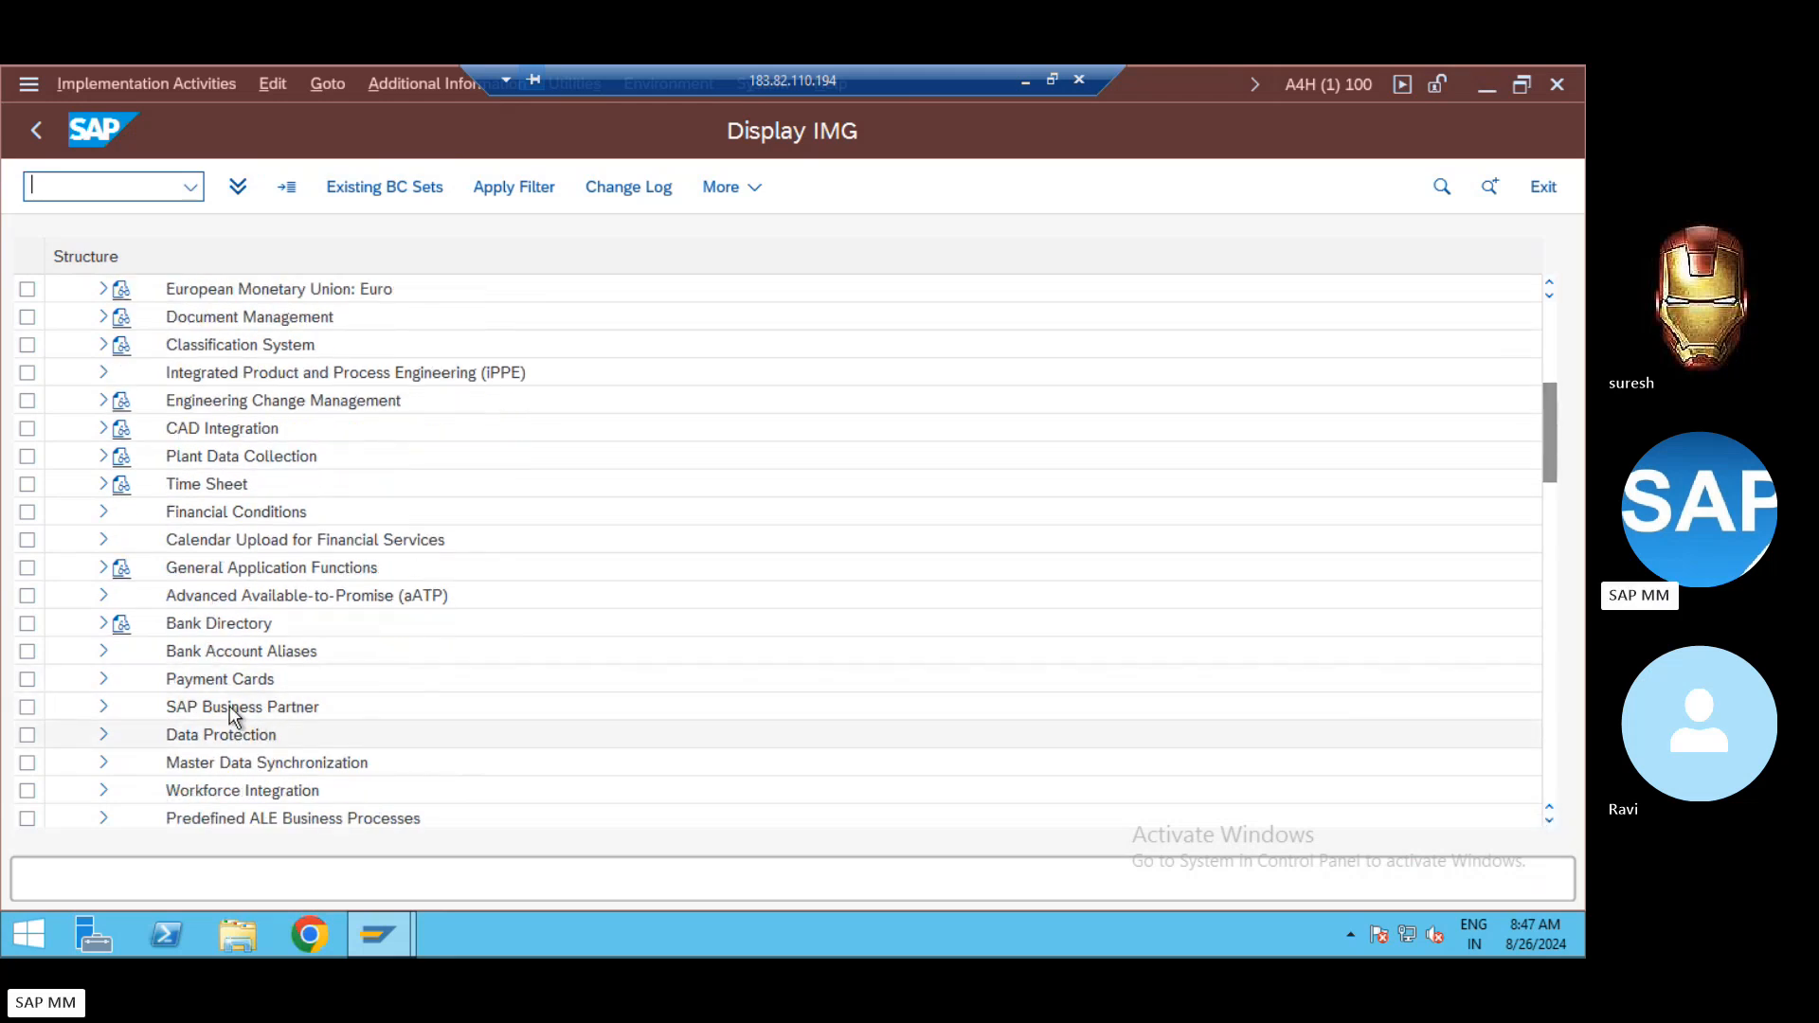
left_click(236, 712)
left_click(104, 709)
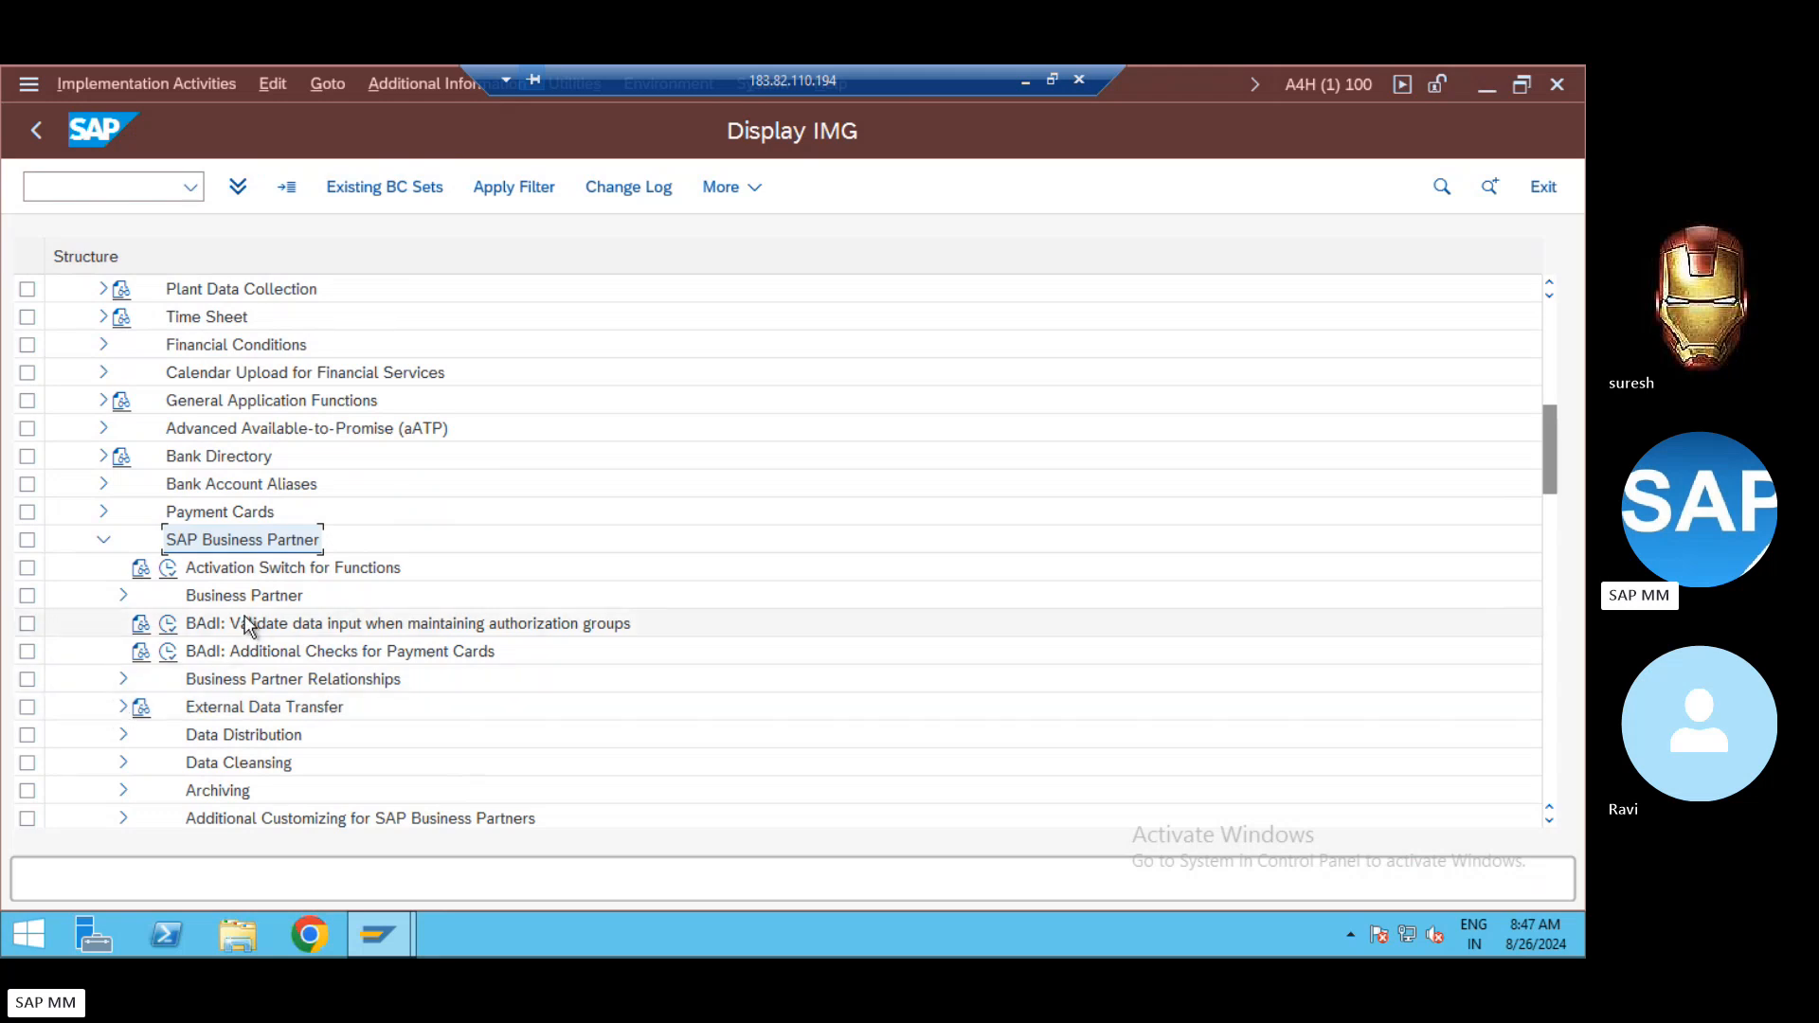
left_click(123, 596)
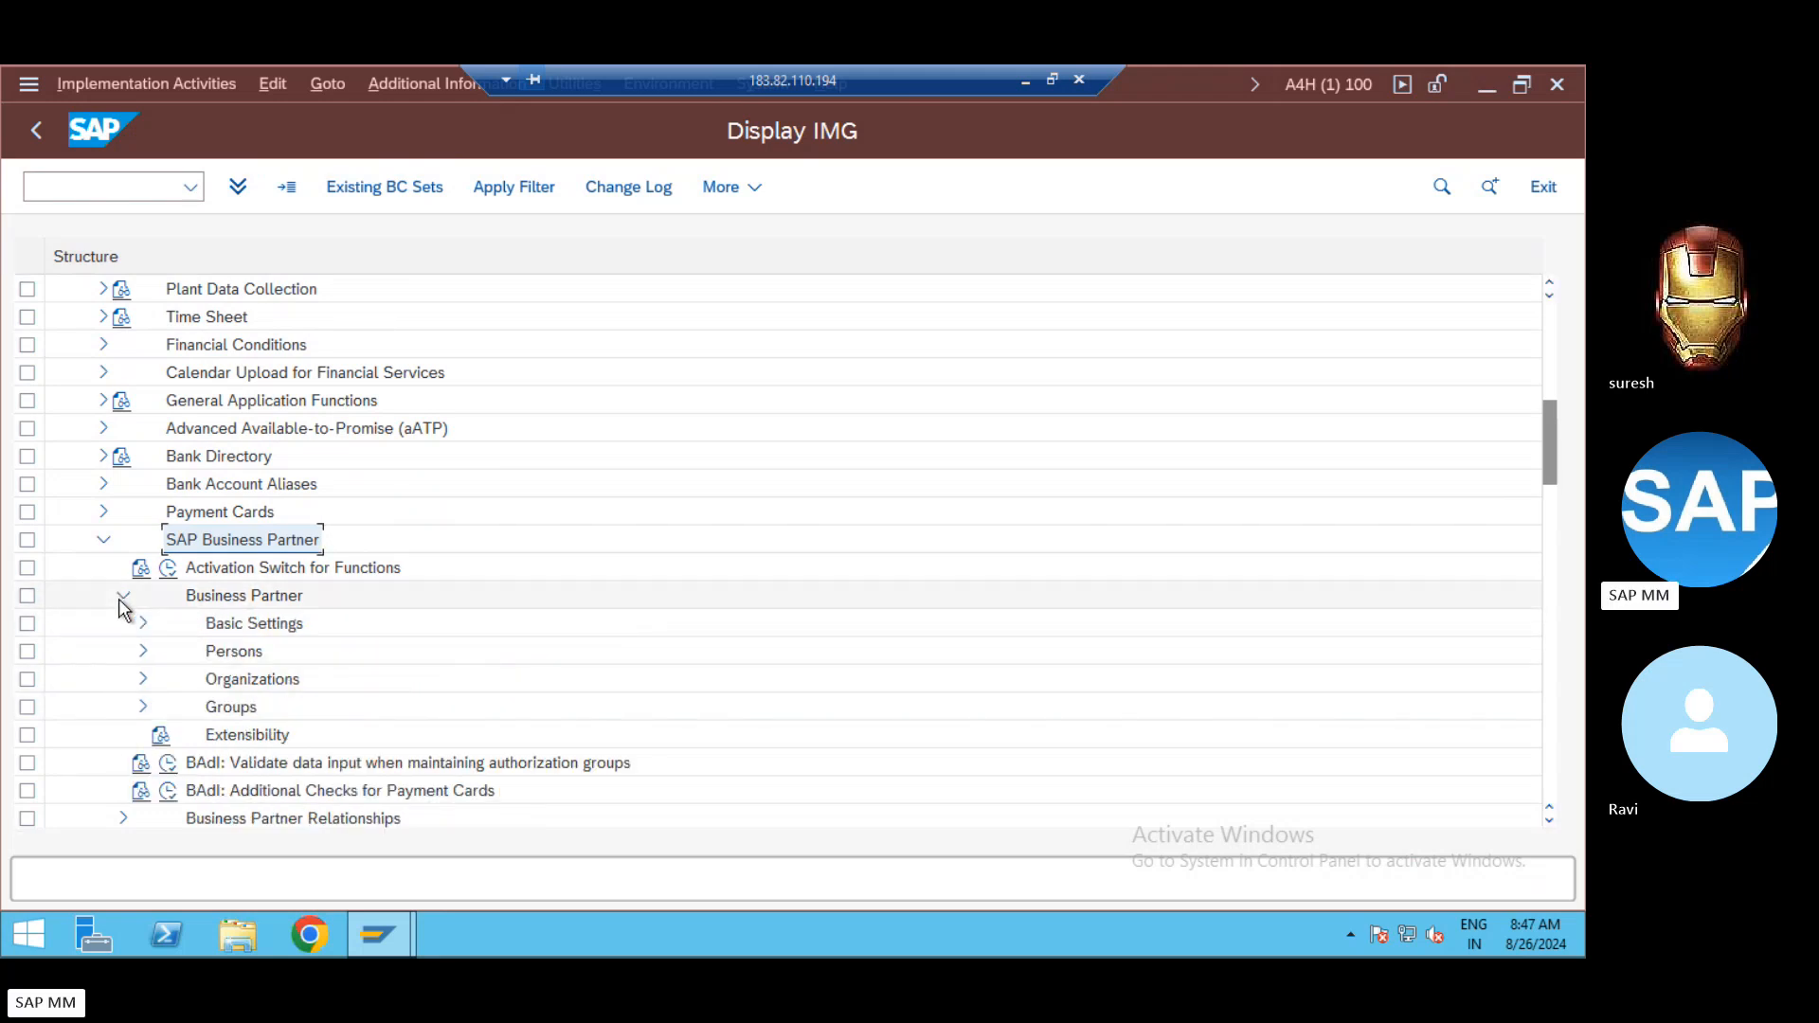
Step: Point out Persons, Organizations and Groups, and expand Basic Settings down to Number Ranges and Groupings
left_click(230, 654)
left_click(243, 678)
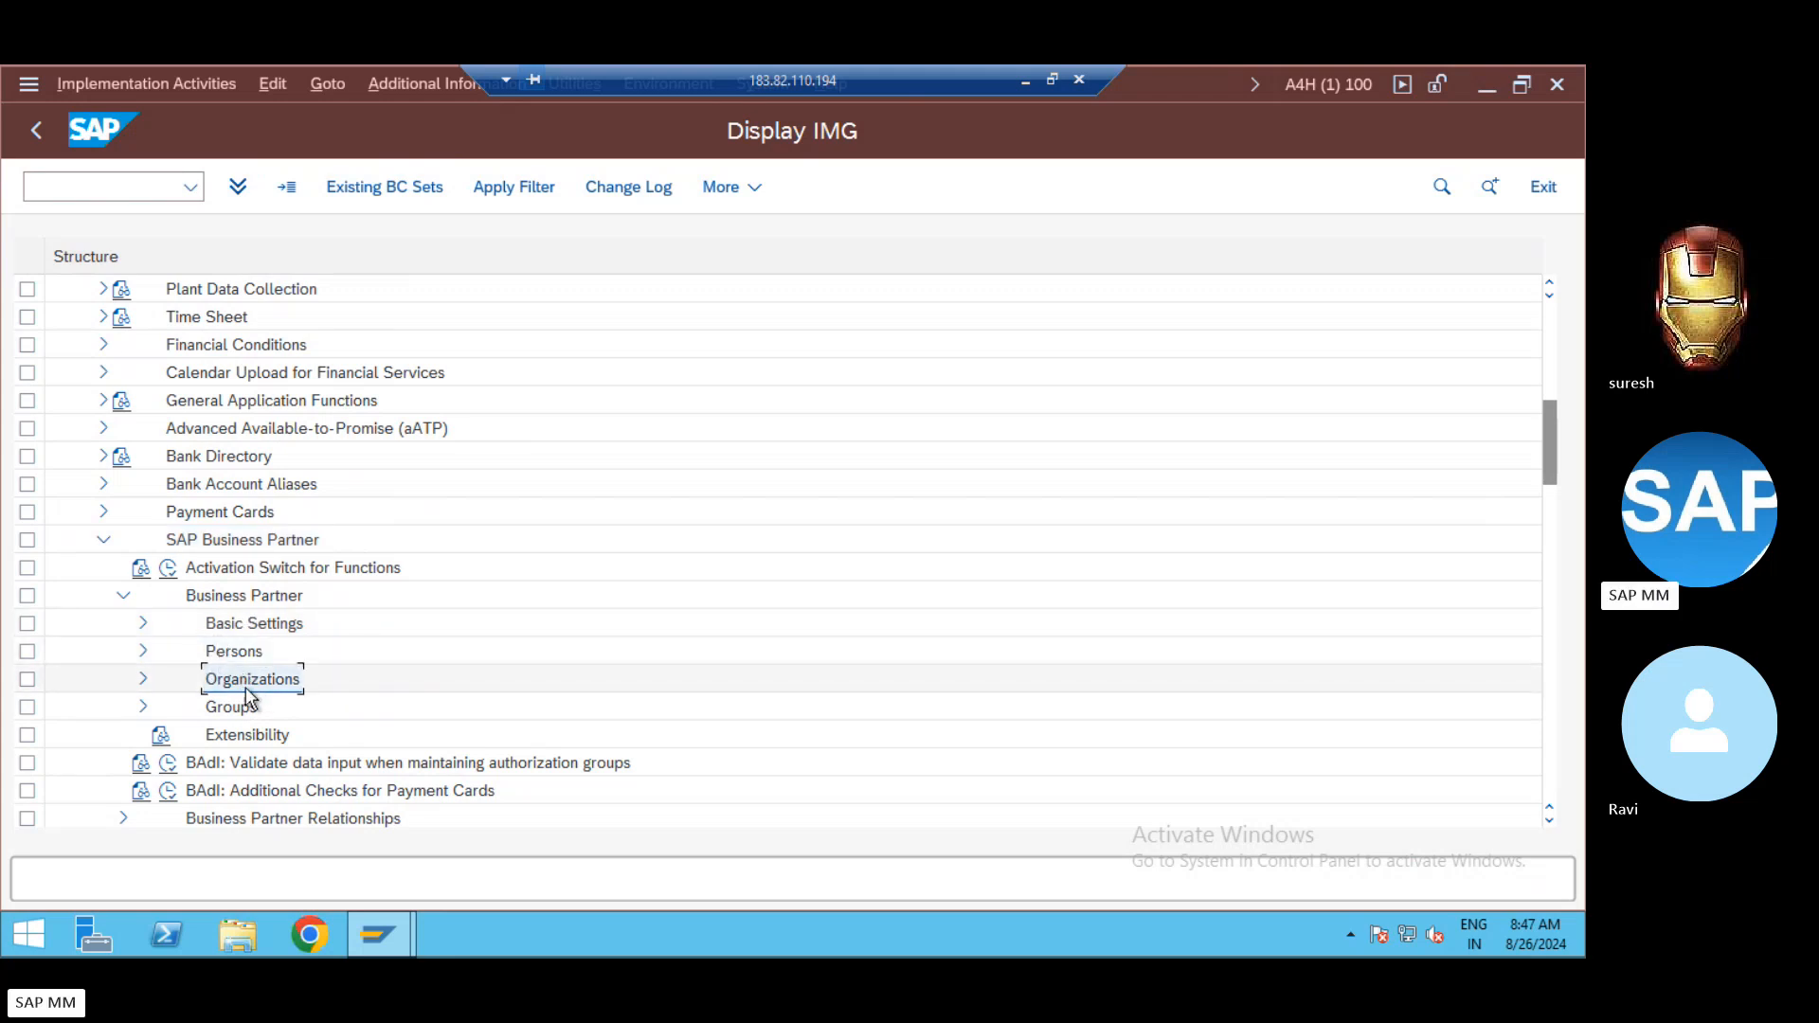
left_click(249, 706)
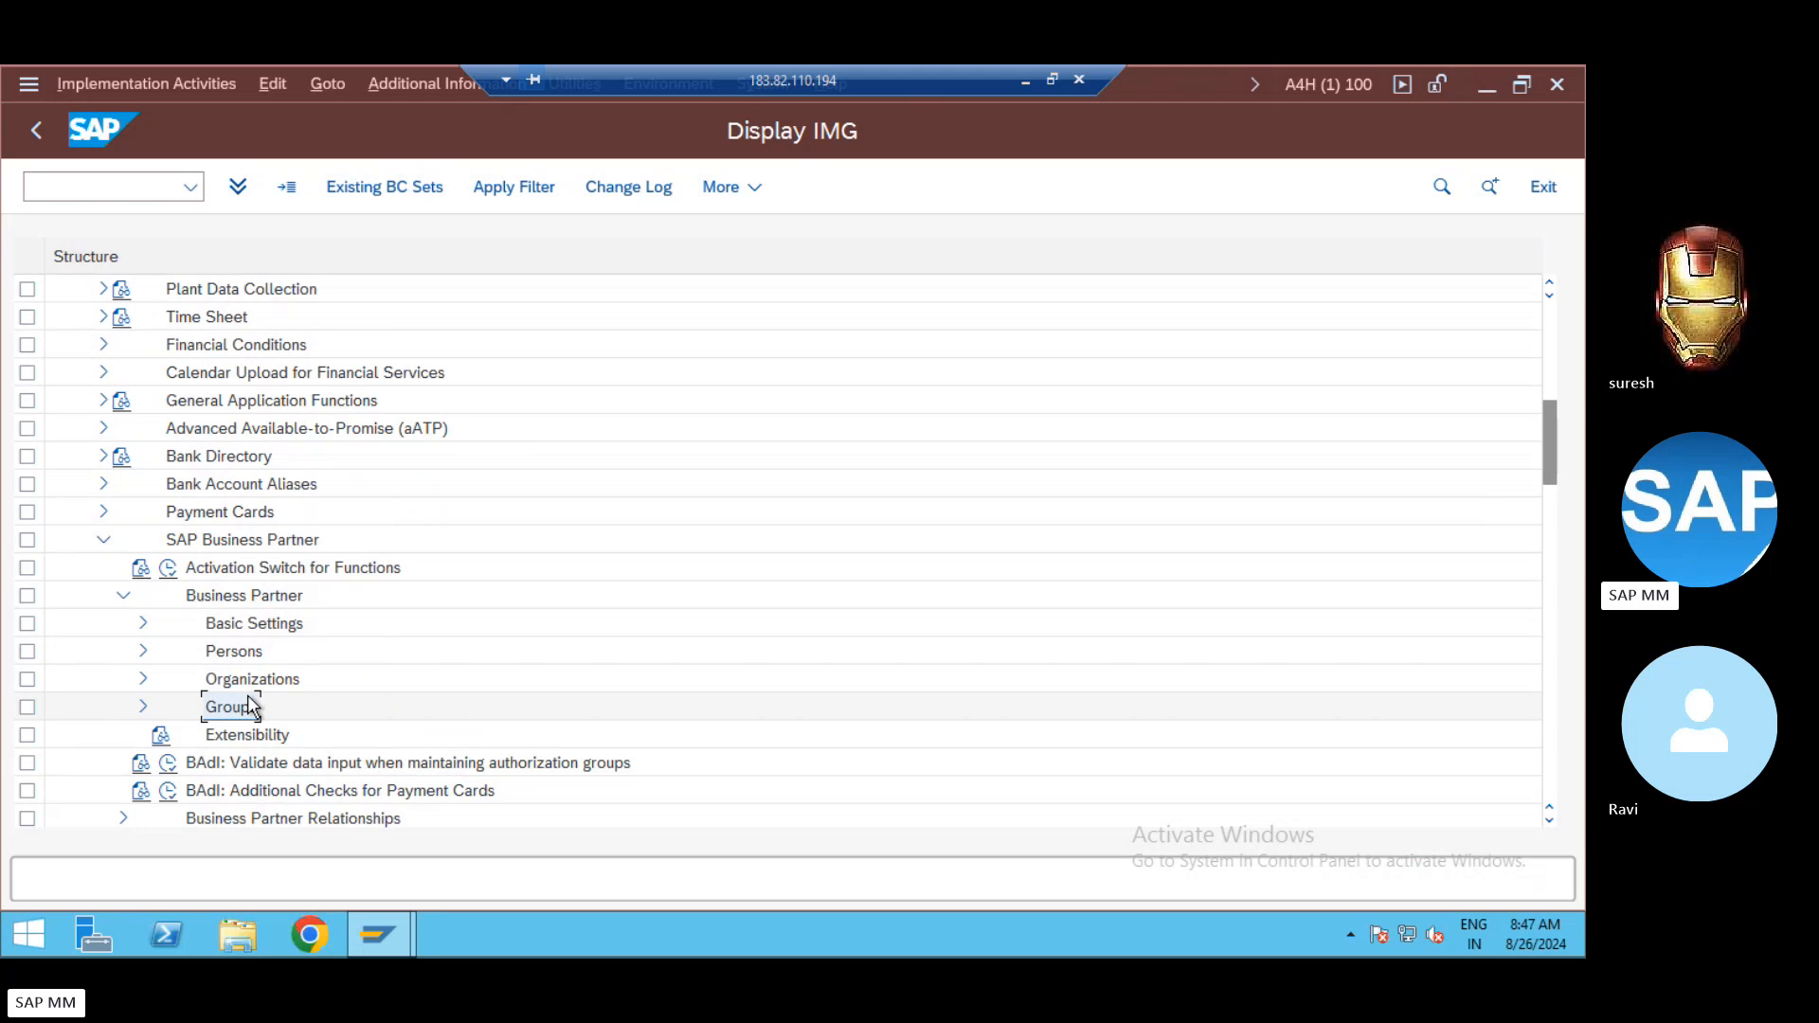
left_click(144, 624)
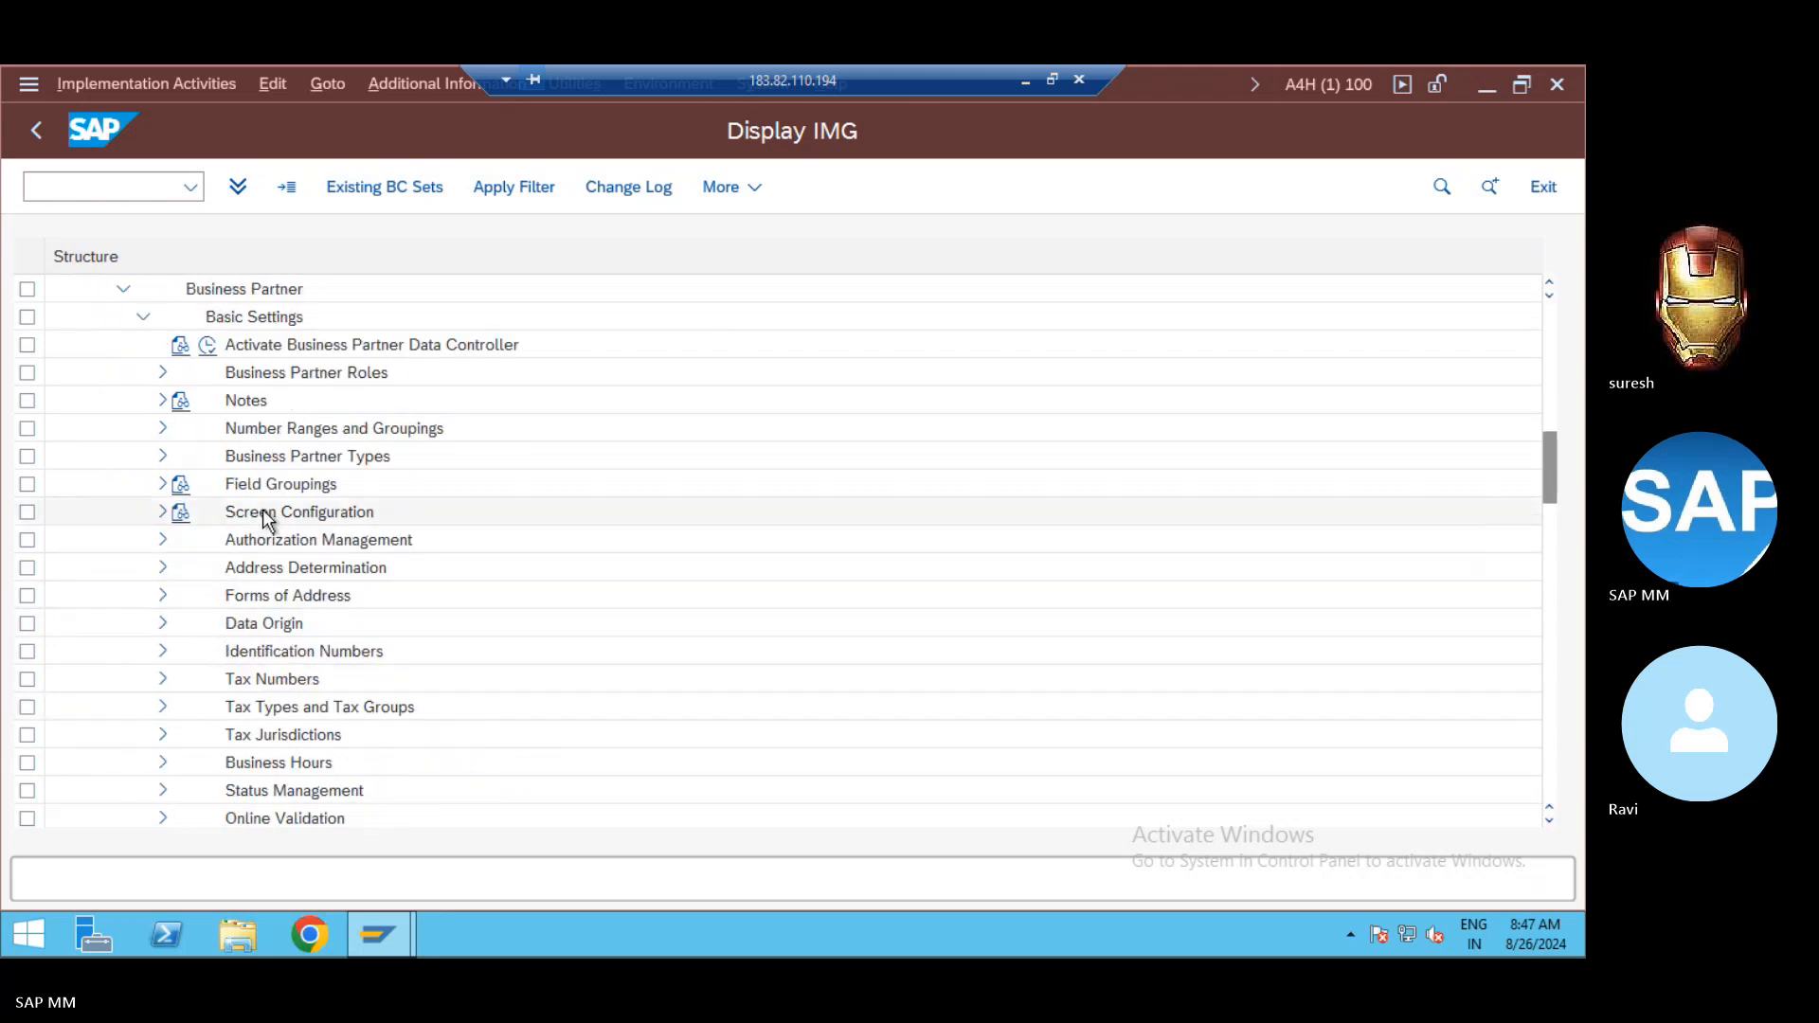
left_click(275, 429)
left_click(162, 434)
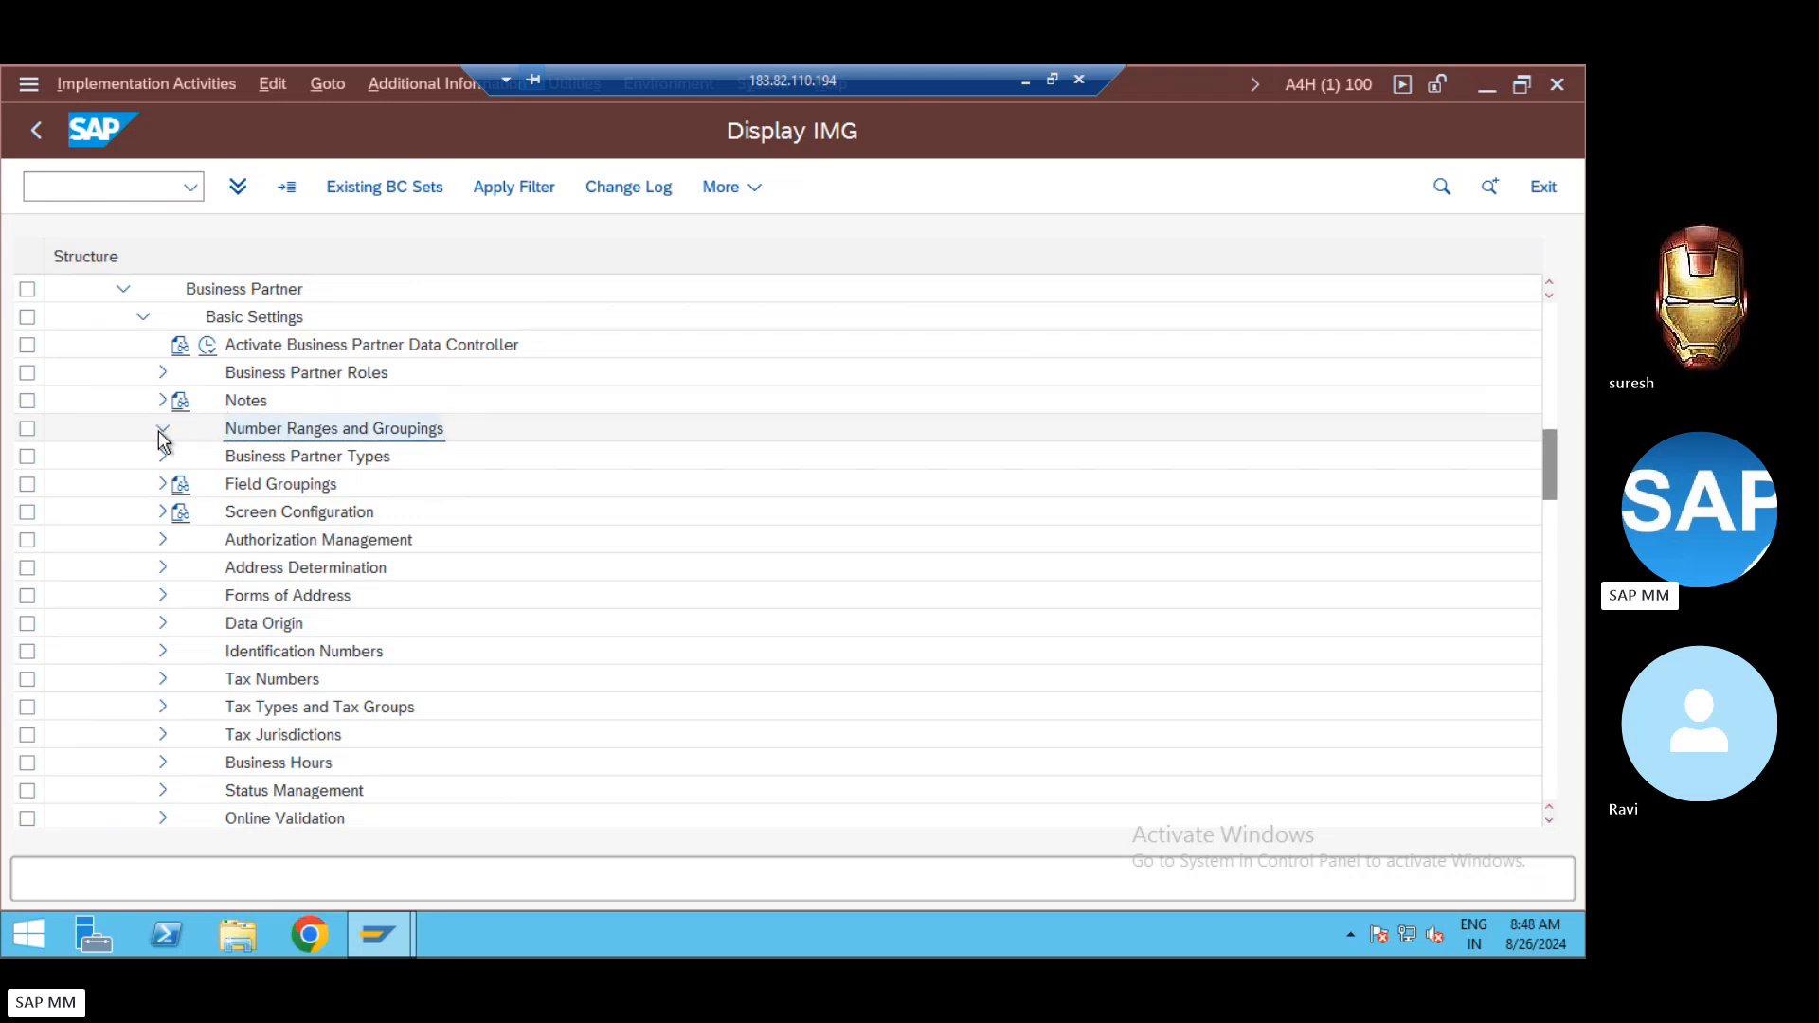
Step: Open Define Number Ranges, display the BU_PARTNER intervals in read-only mode and return to the IMG structure
left_click(293, 463)
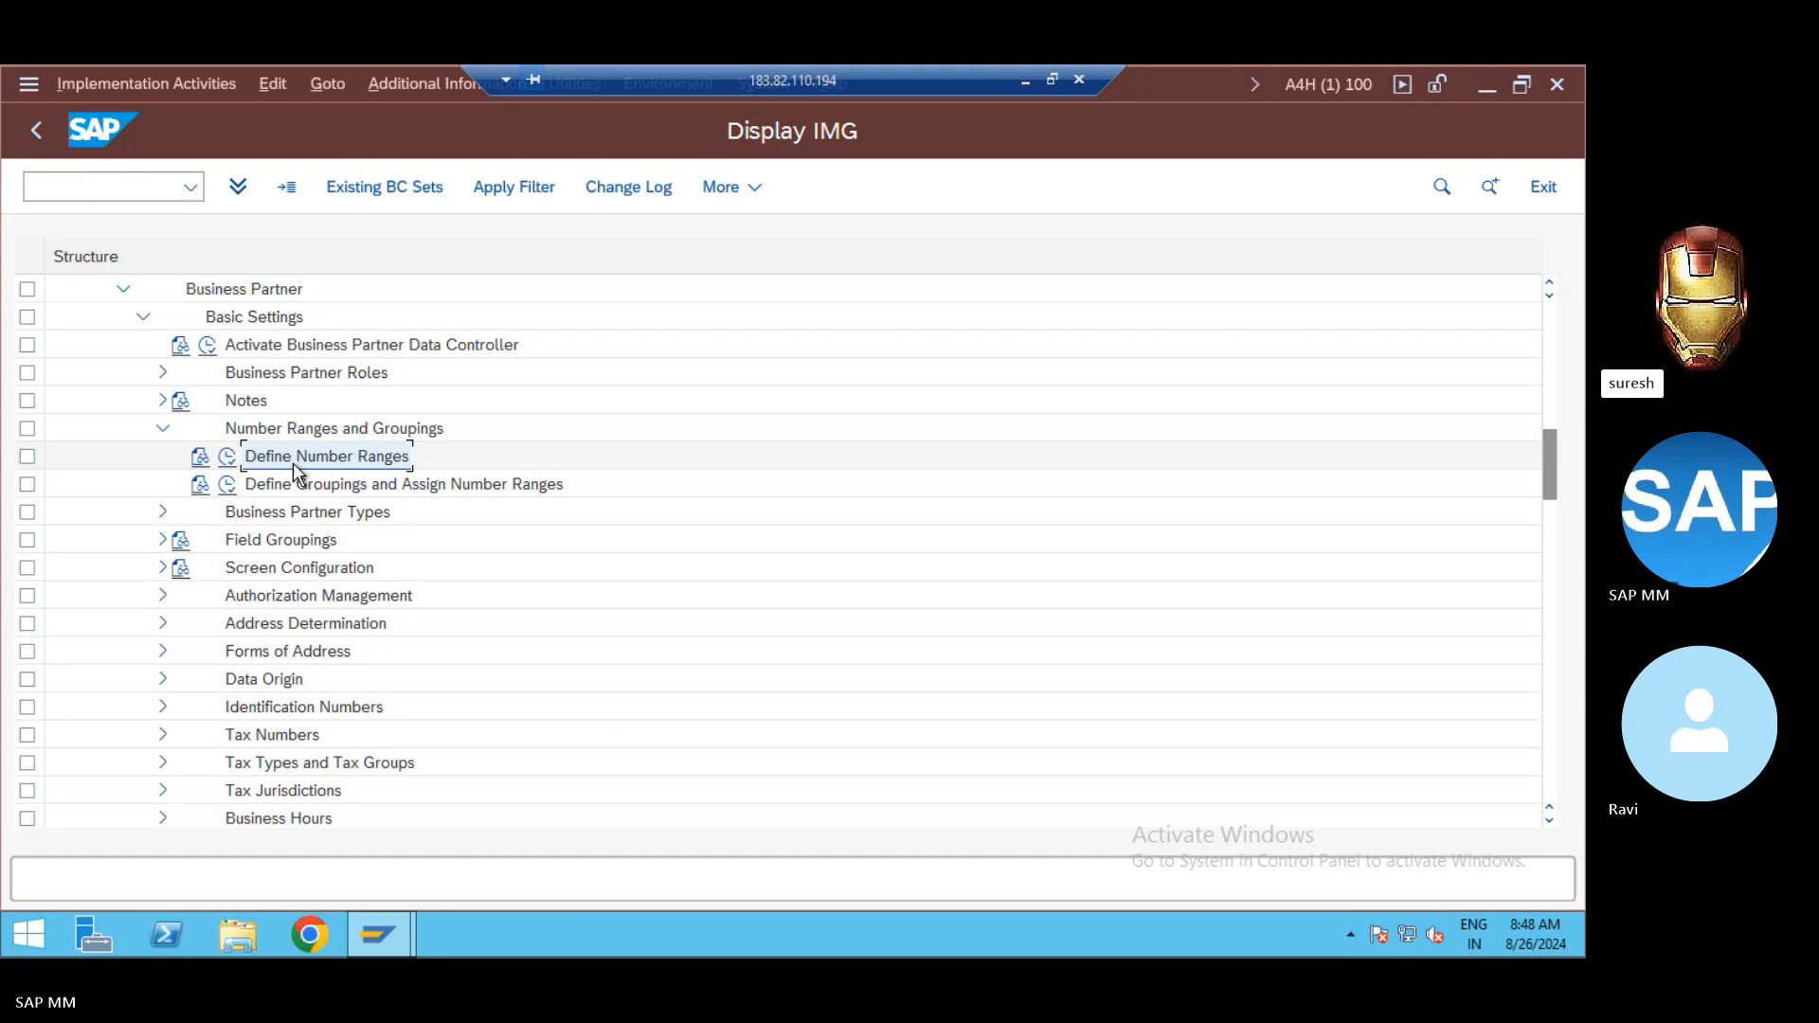
left_click(229, 460)
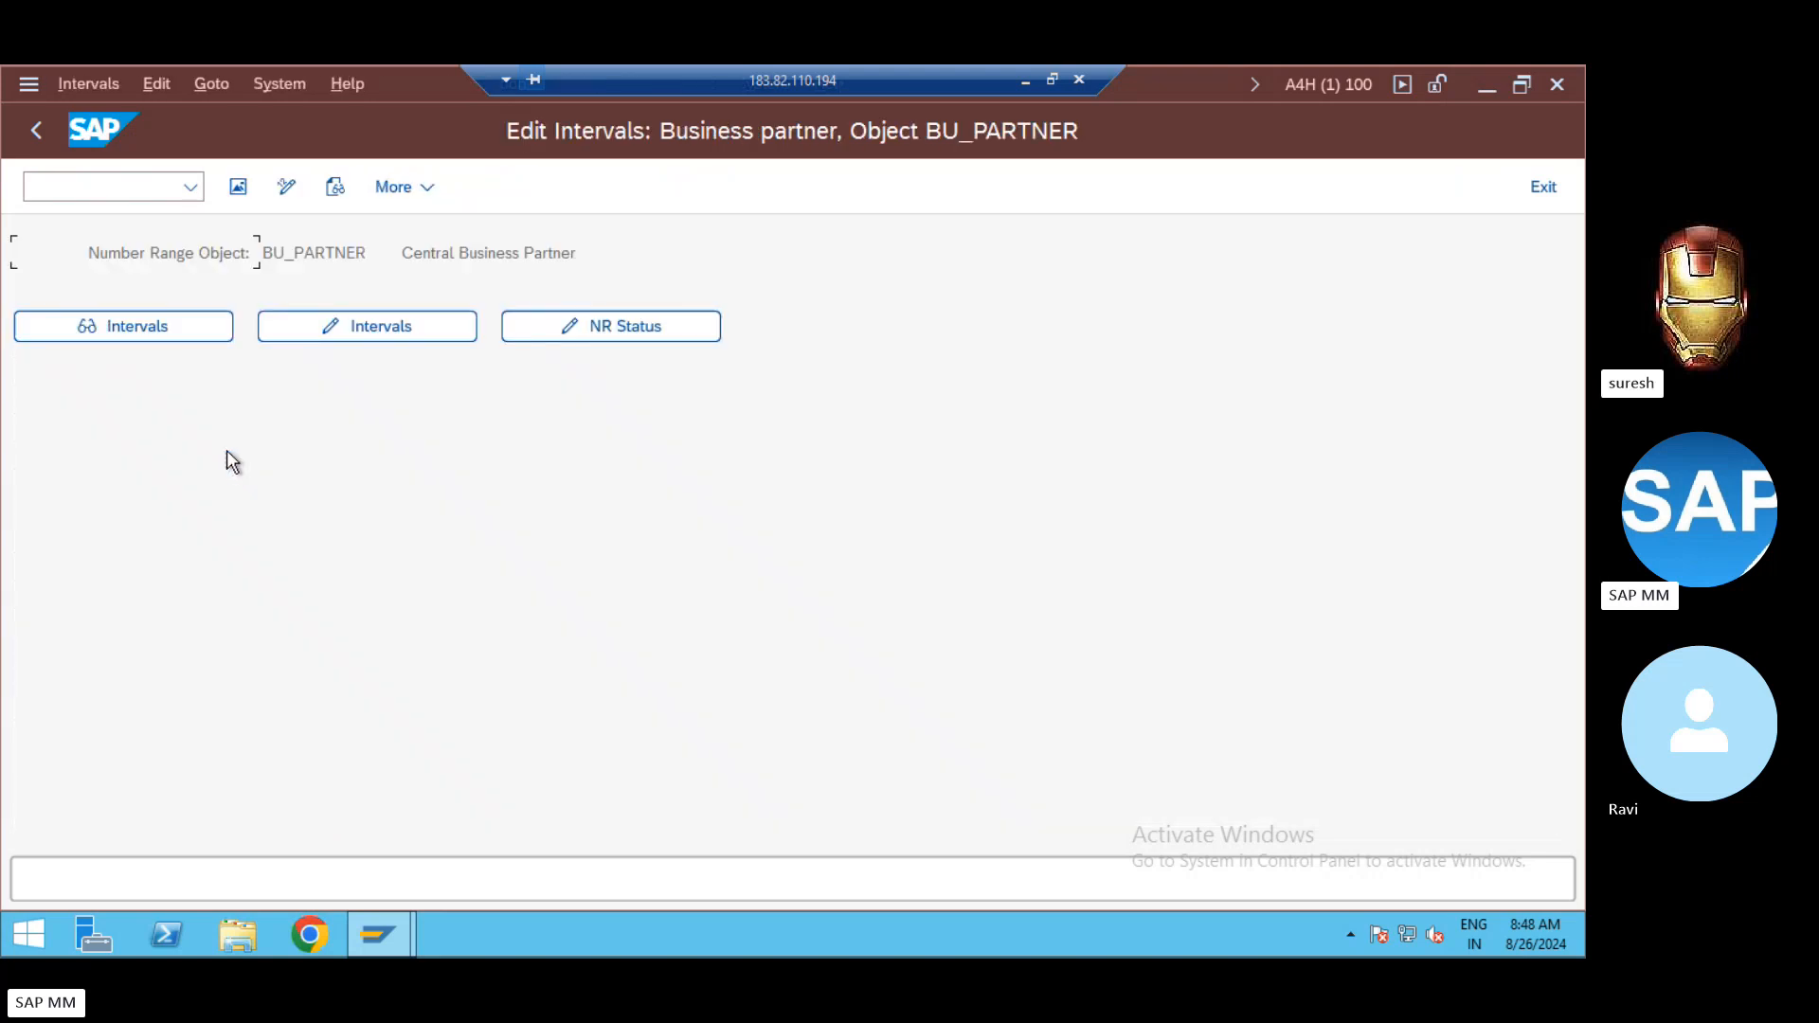
left_click(146, 326)
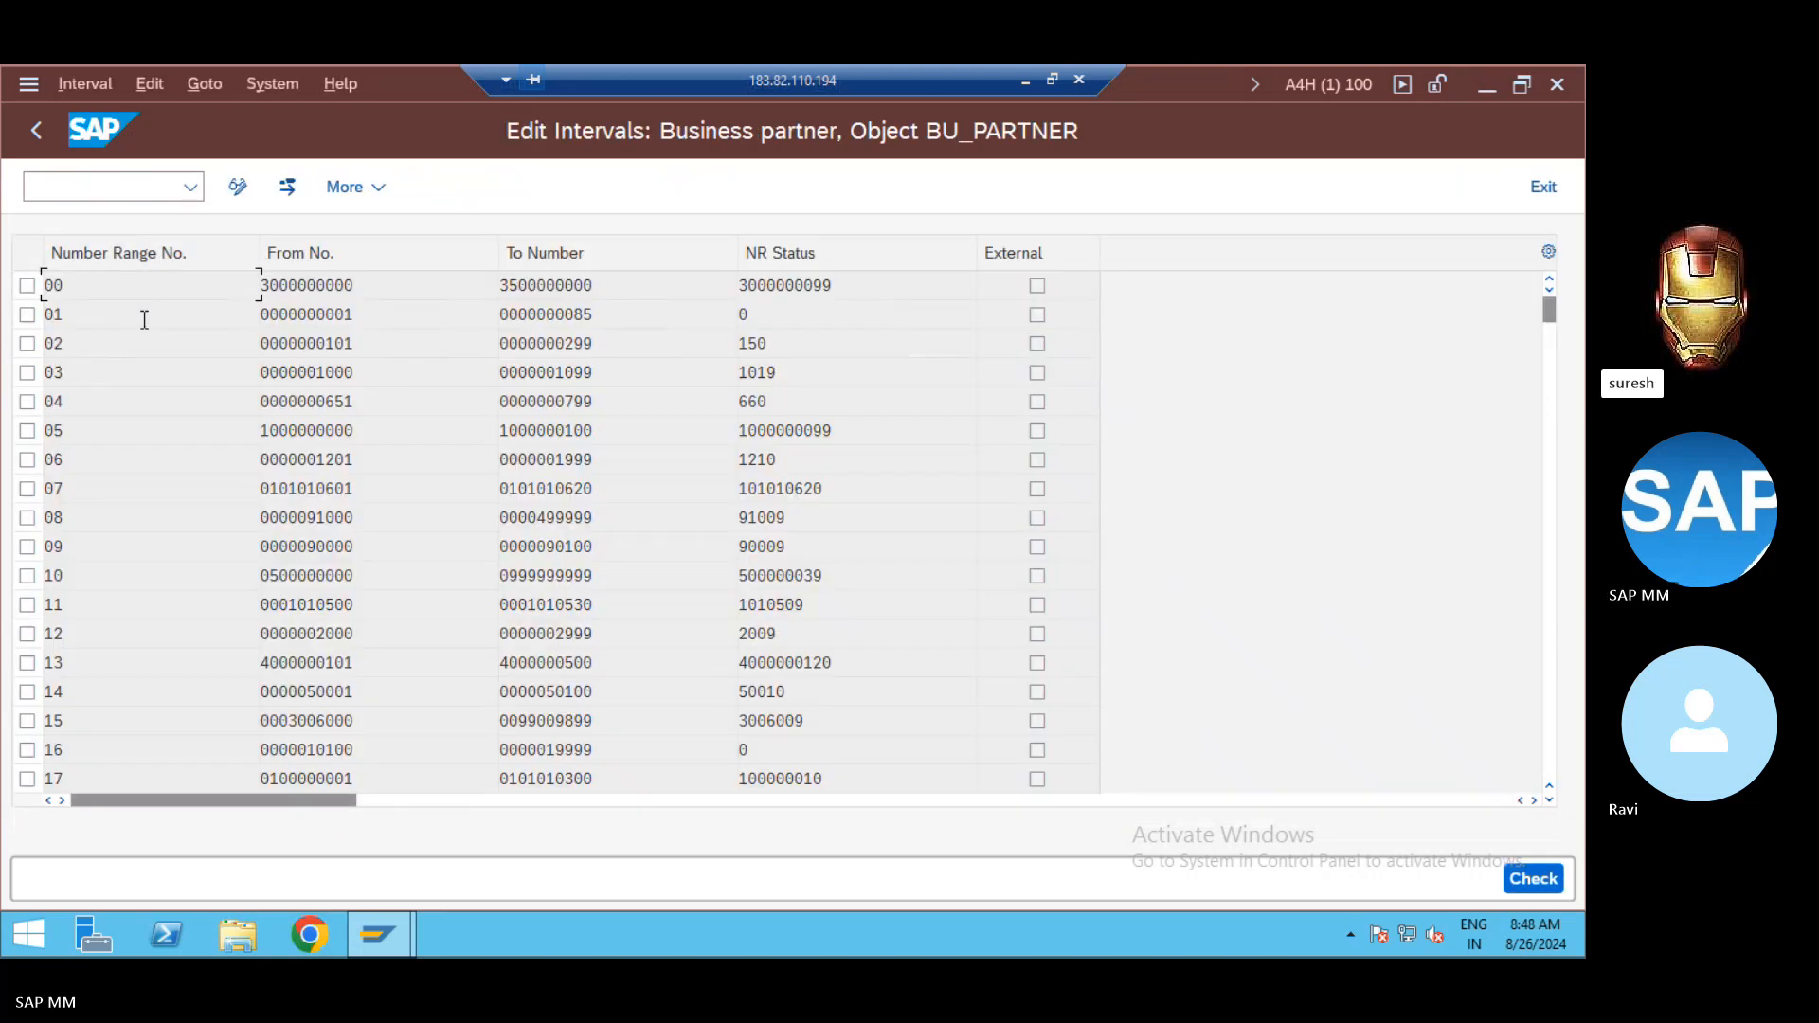
left_click(38, 133)
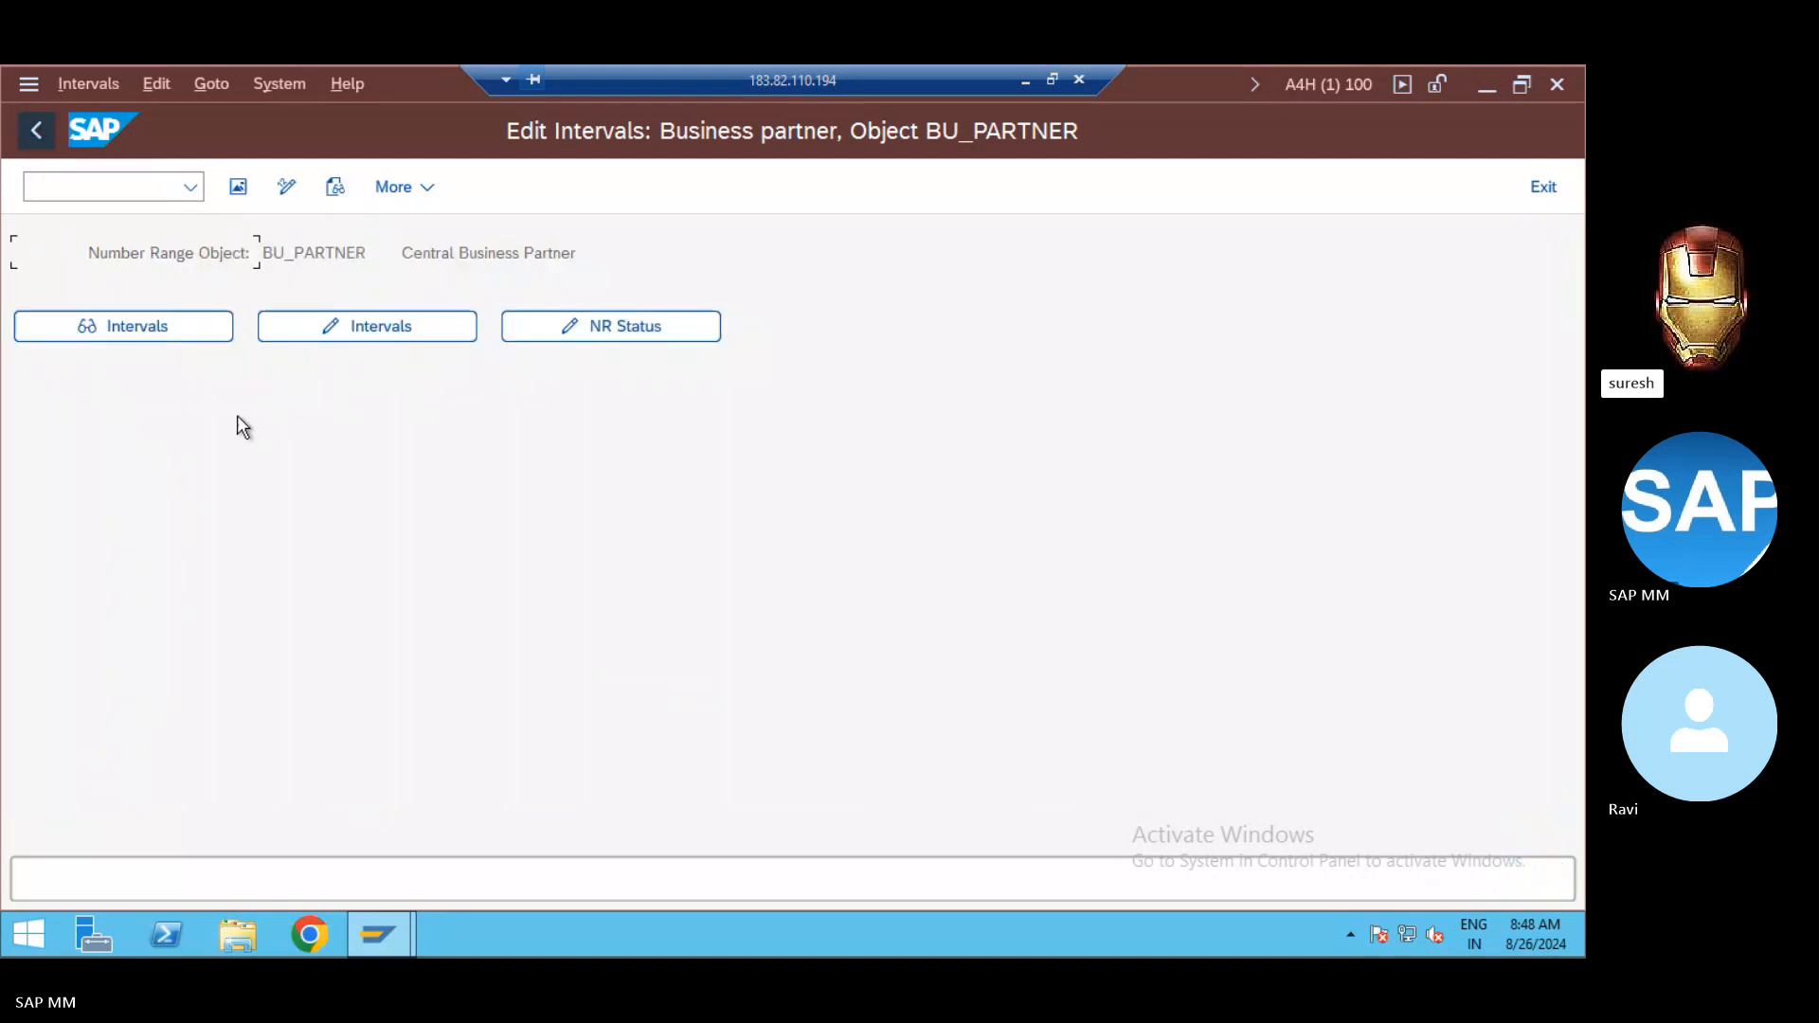
left_click(38, 131)
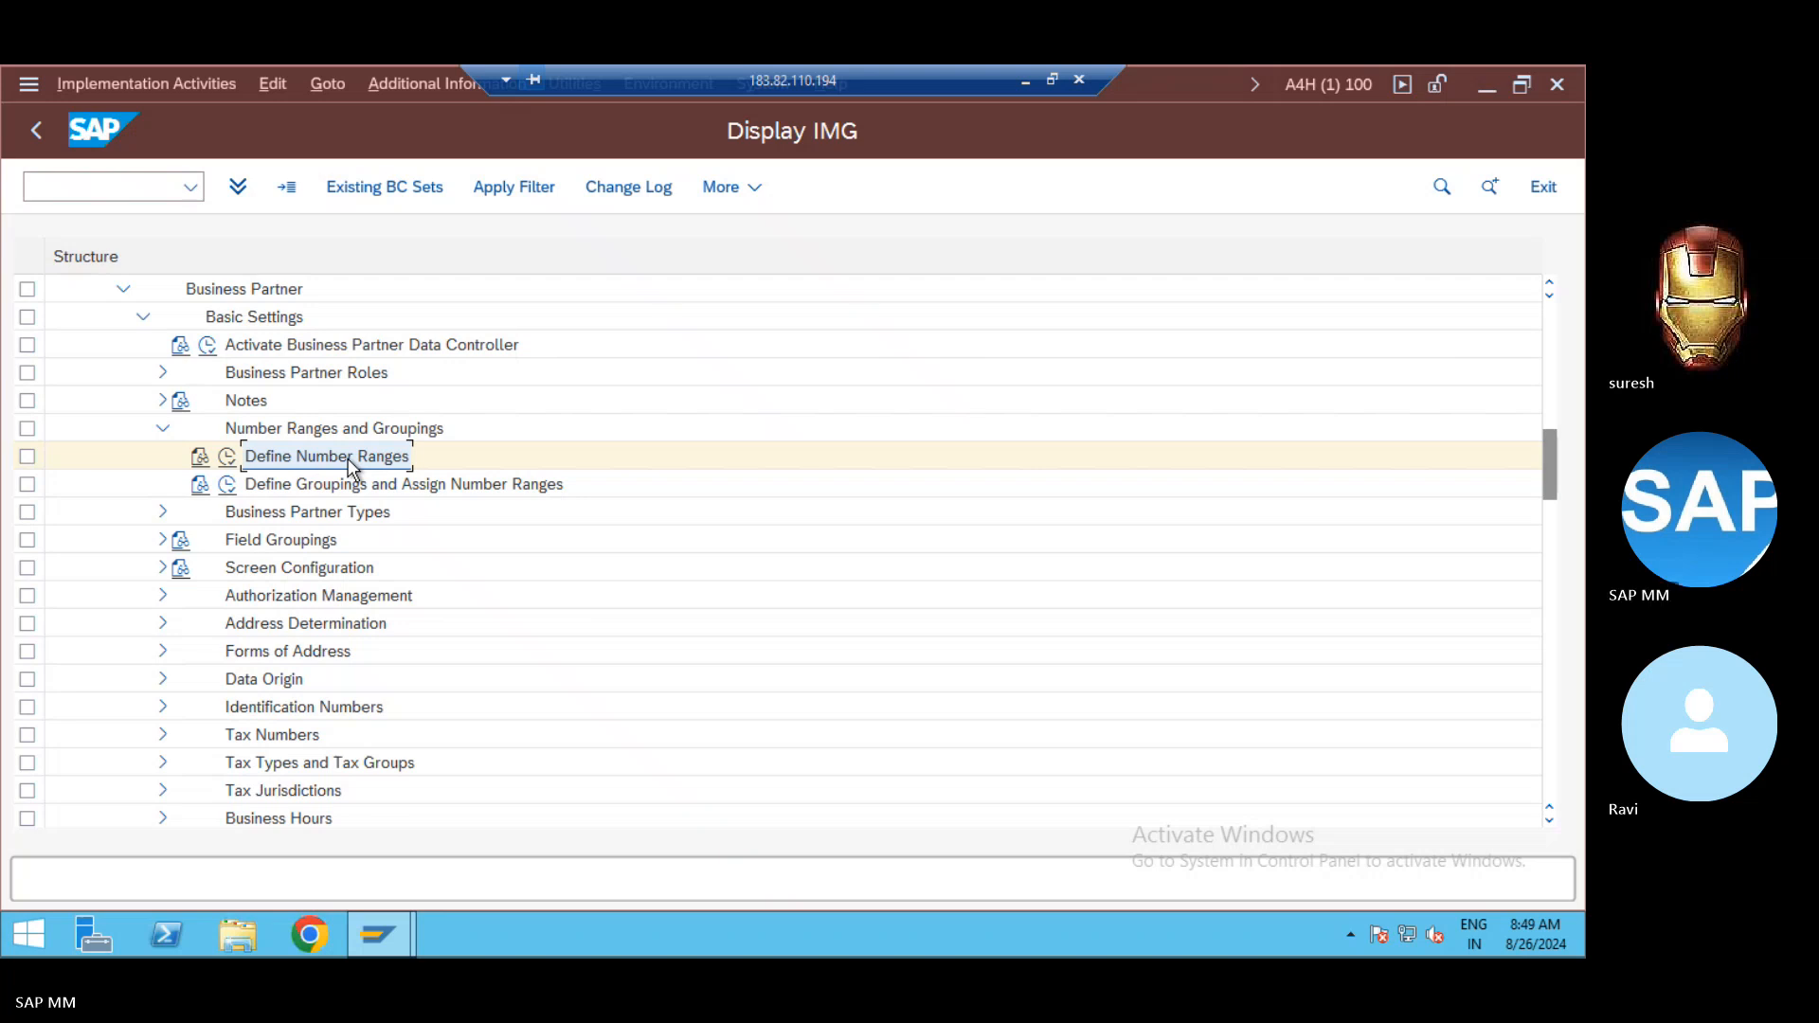
Step: Open Define Groupings and Assign Number Ranges, examine the grouping and number range assignment of $SKB, and return to the IMG structure
left_click(296, 487)
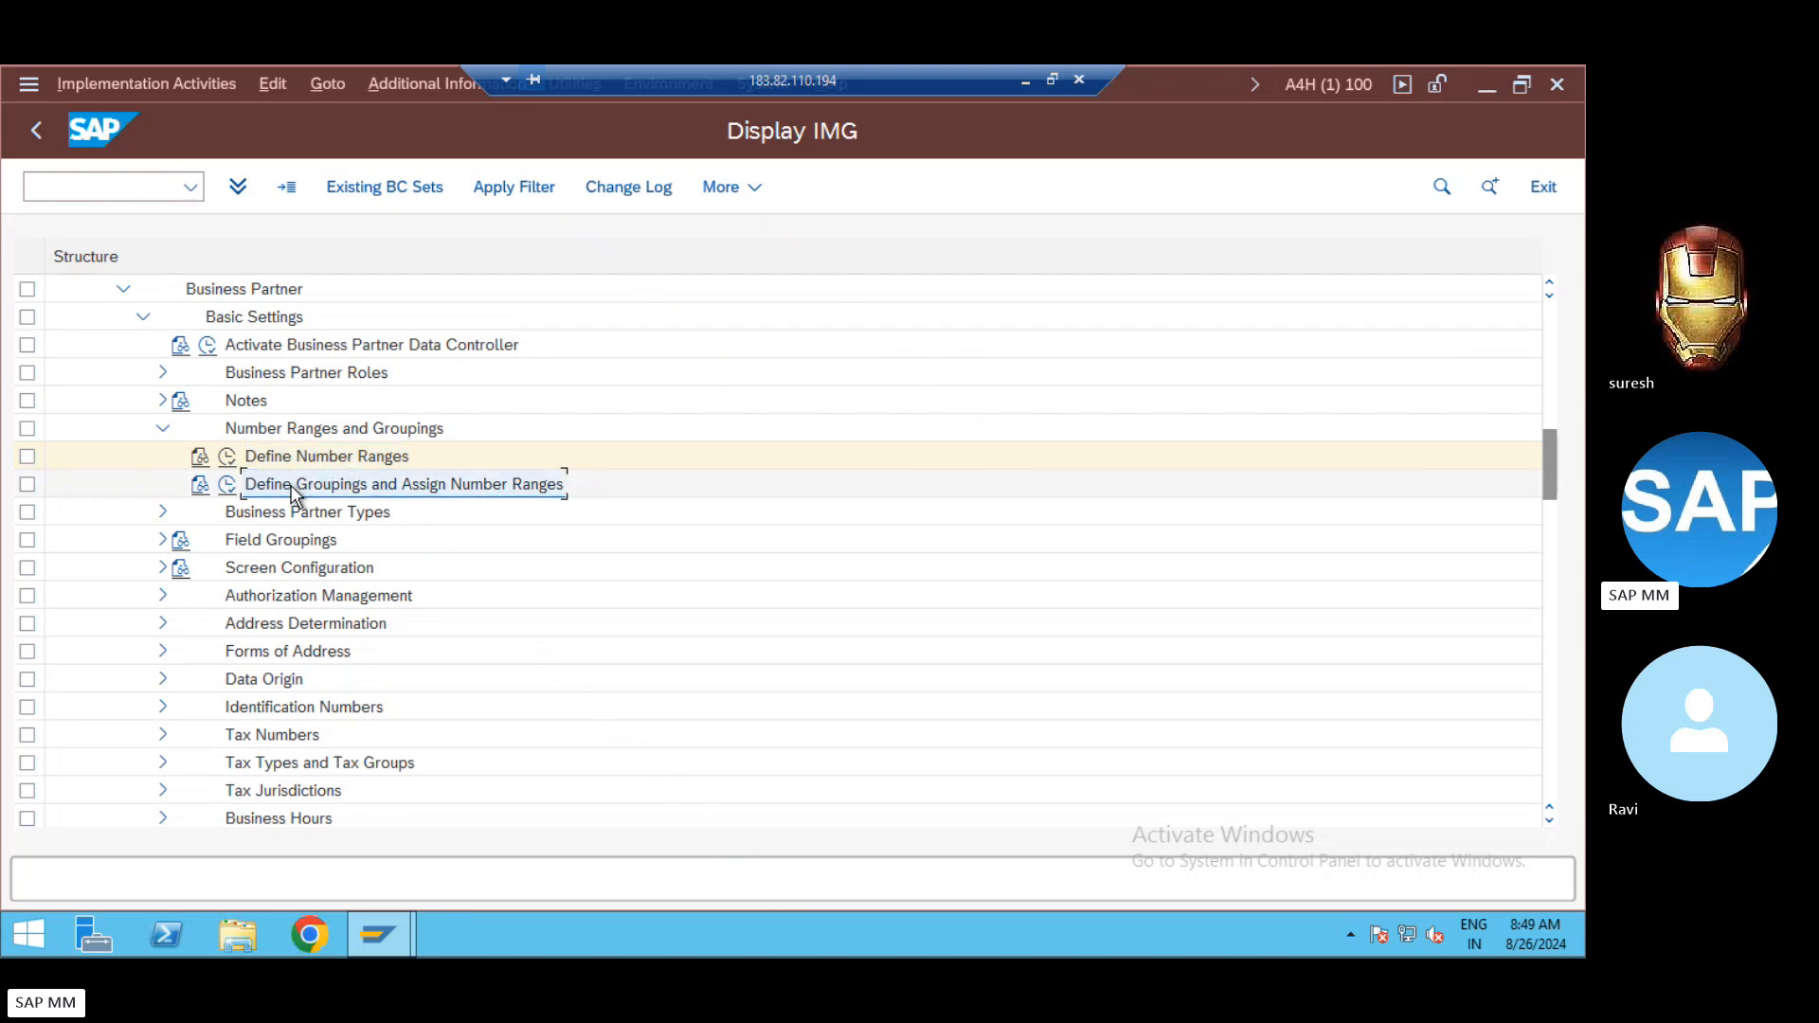
left_click(226, 485)
left_click(56, 341)
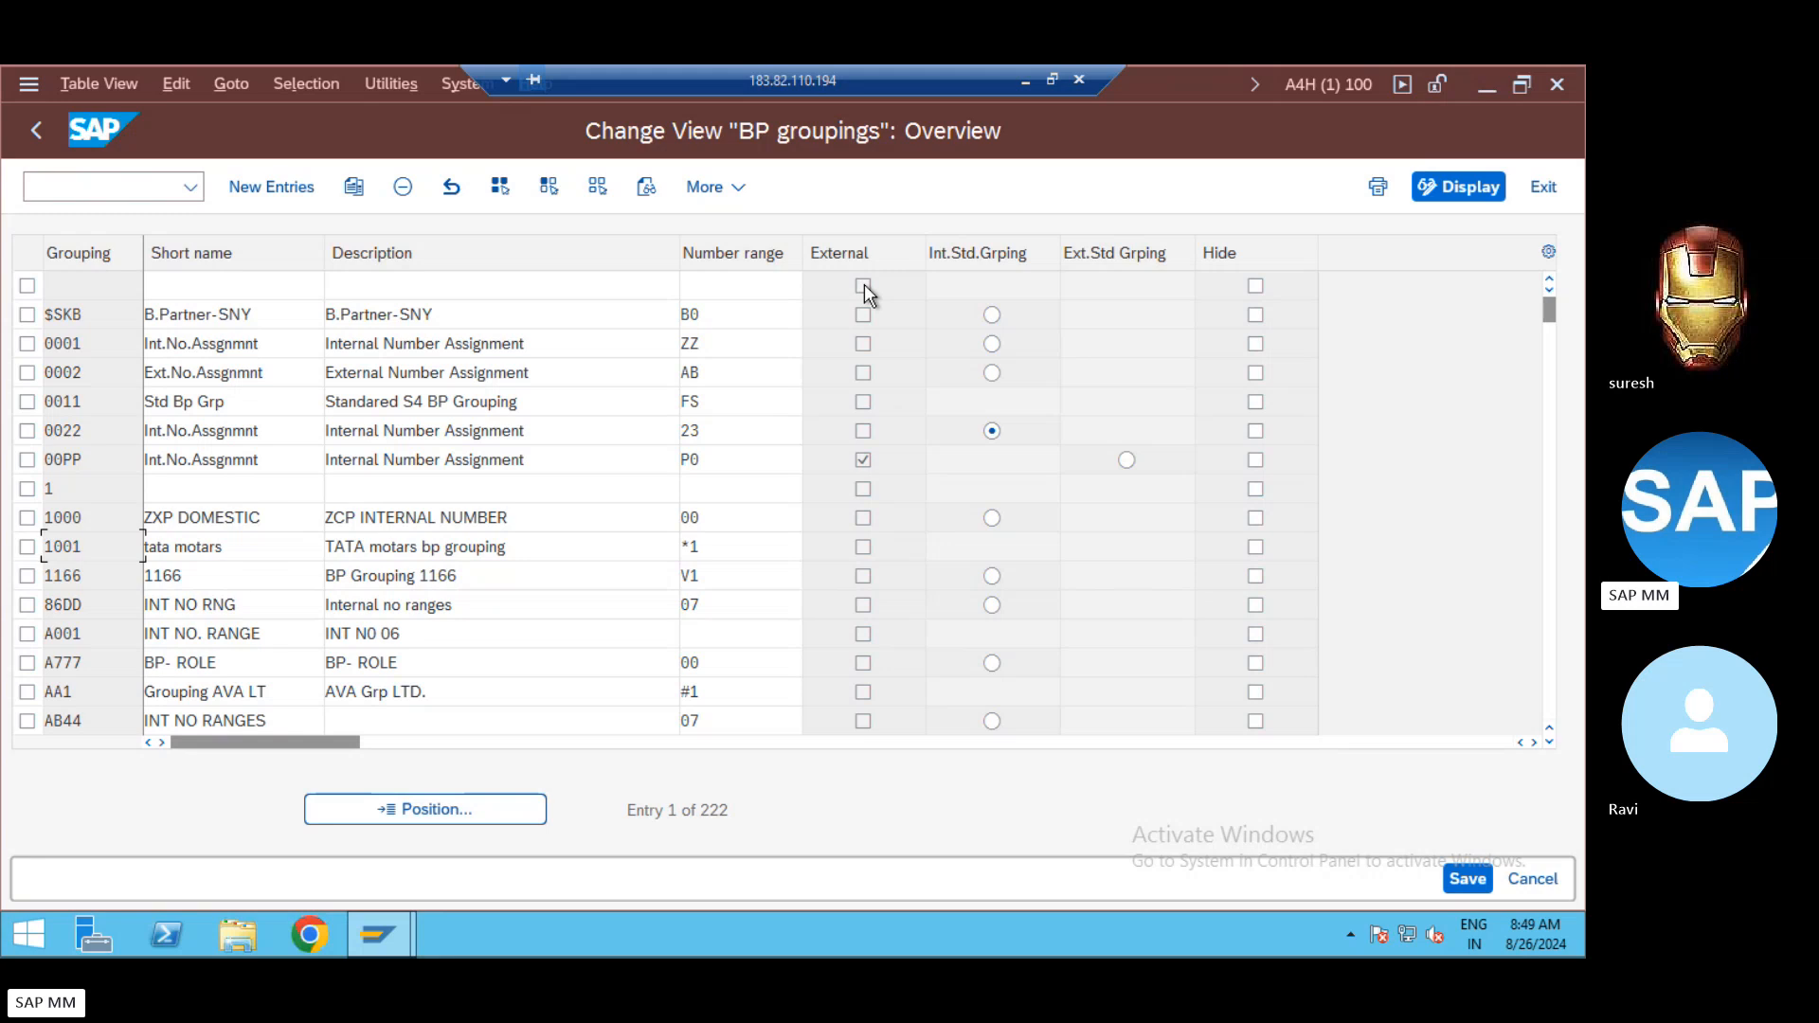
left_click(711, 293)
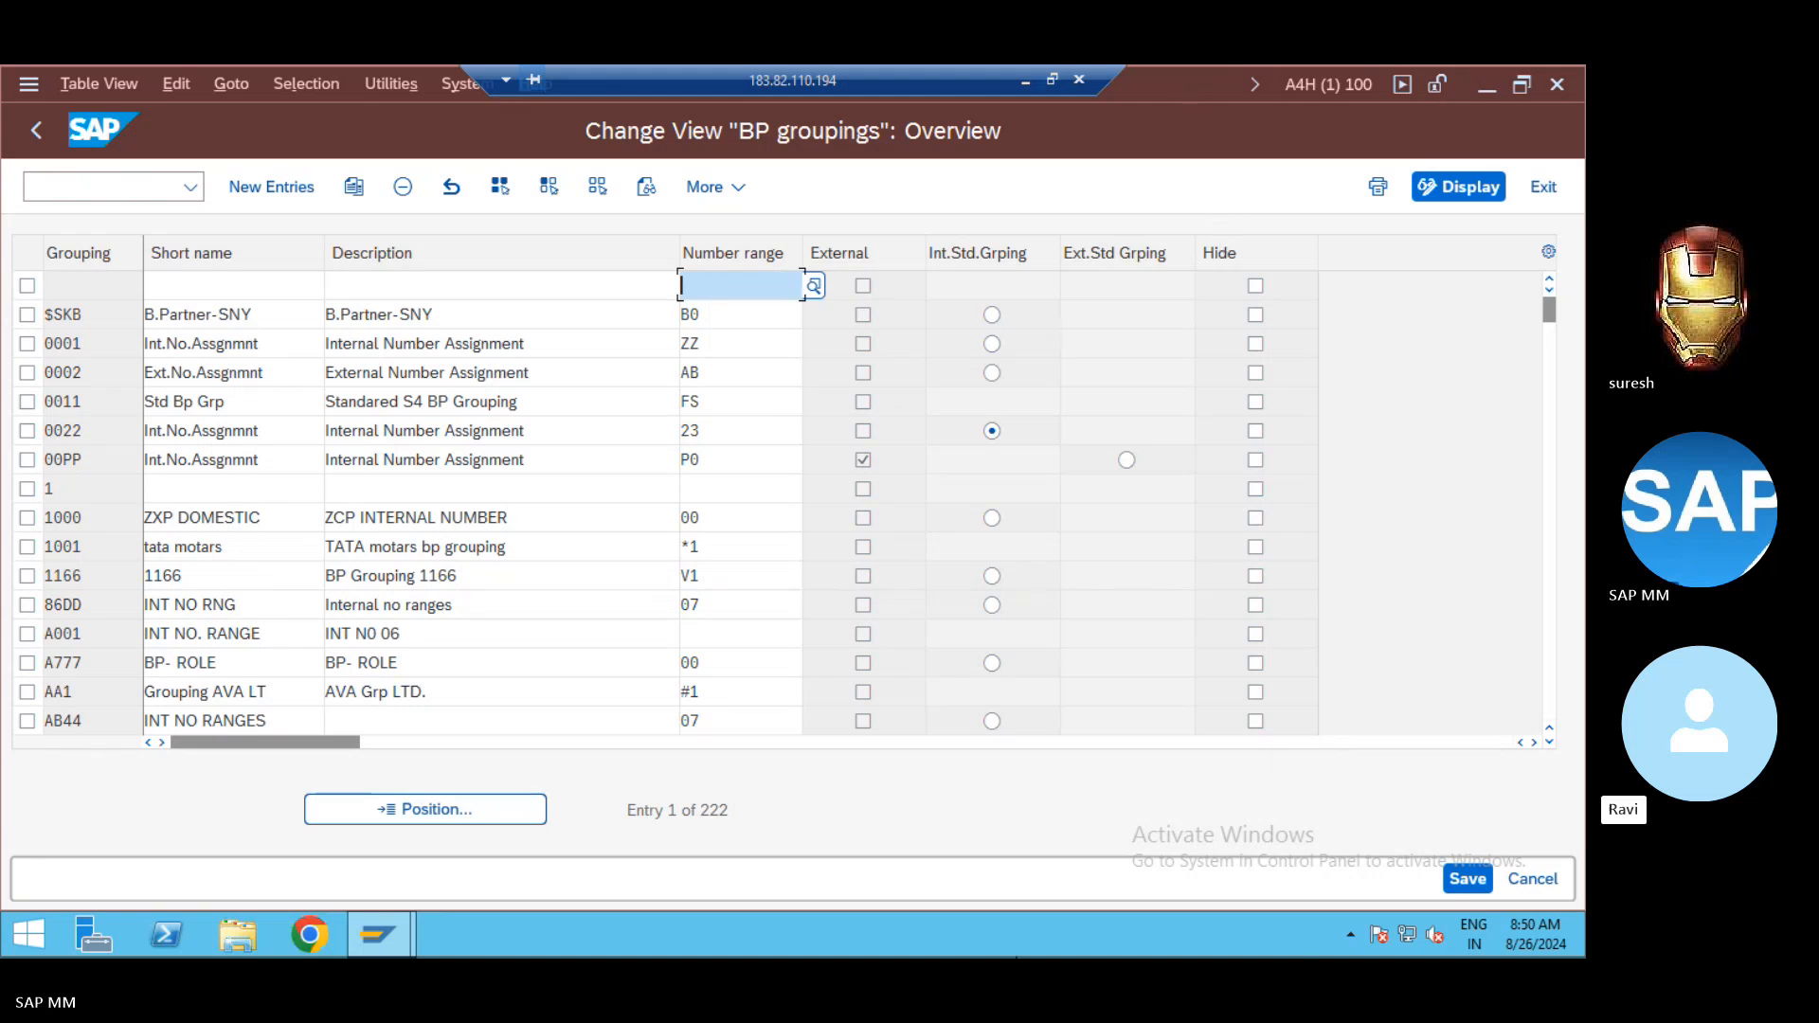
left_click(101, 317)
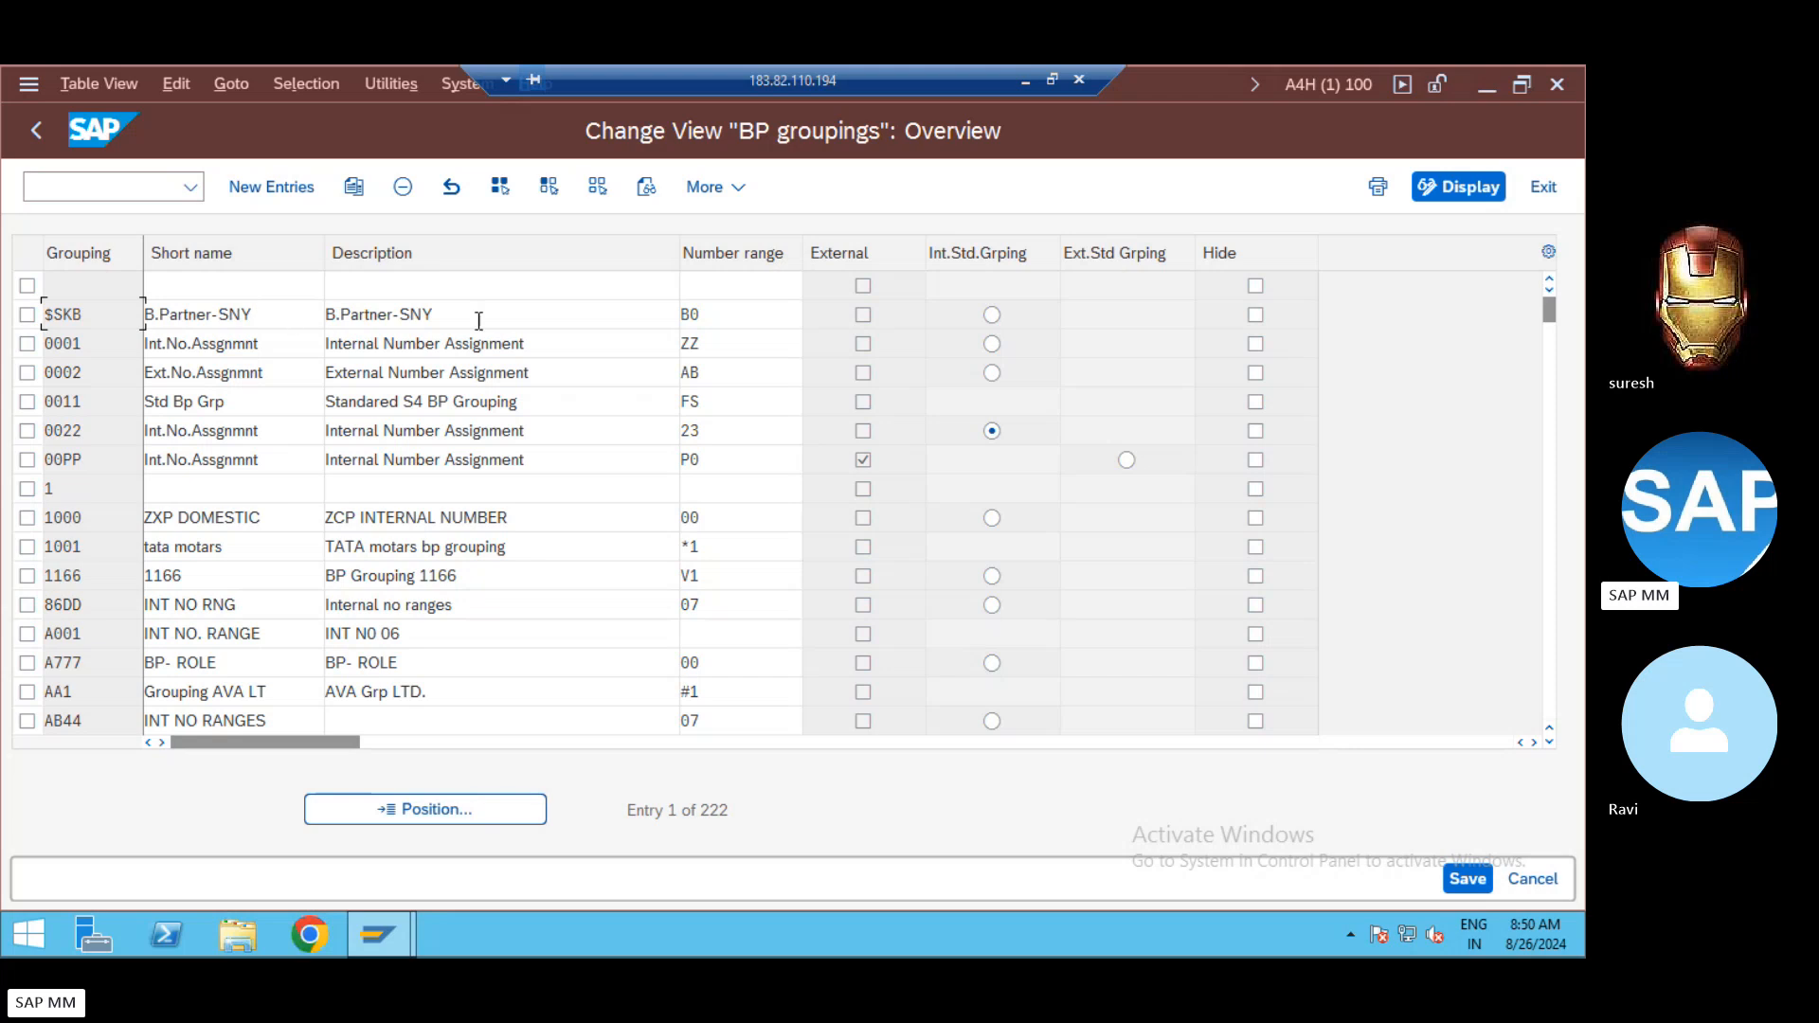
left_click(744, 318)
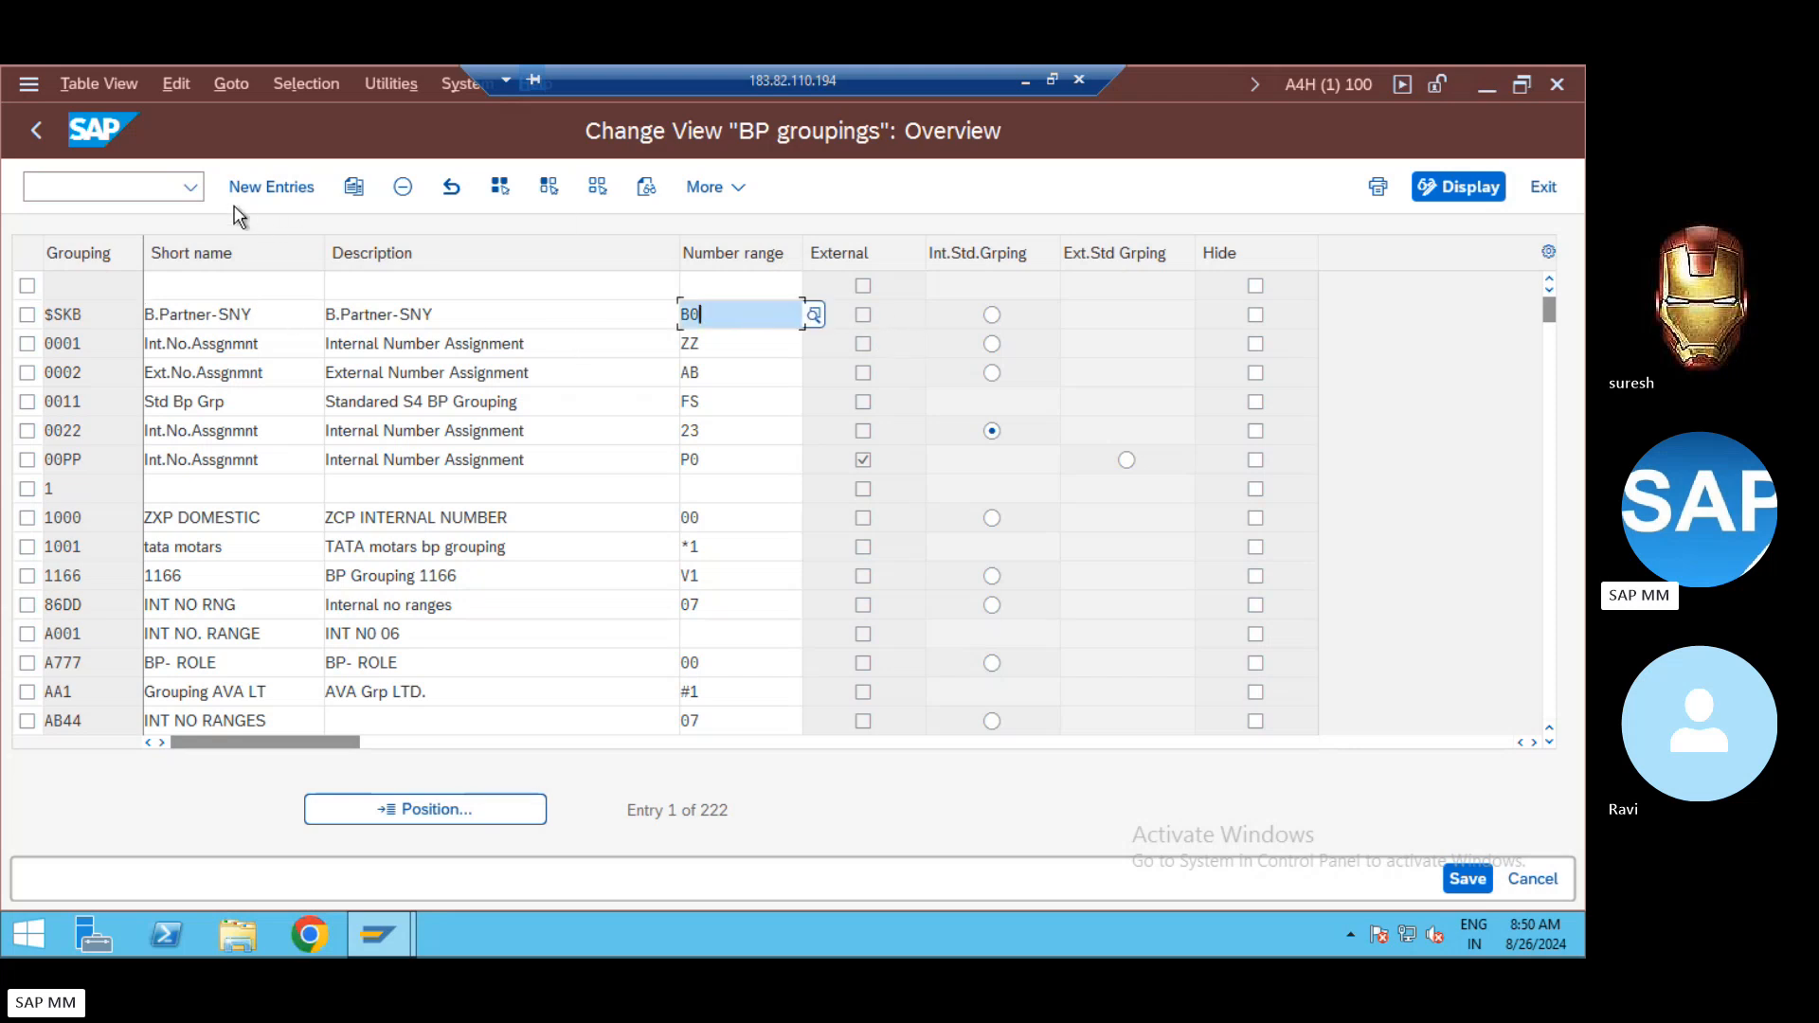
left_click(33, 134)
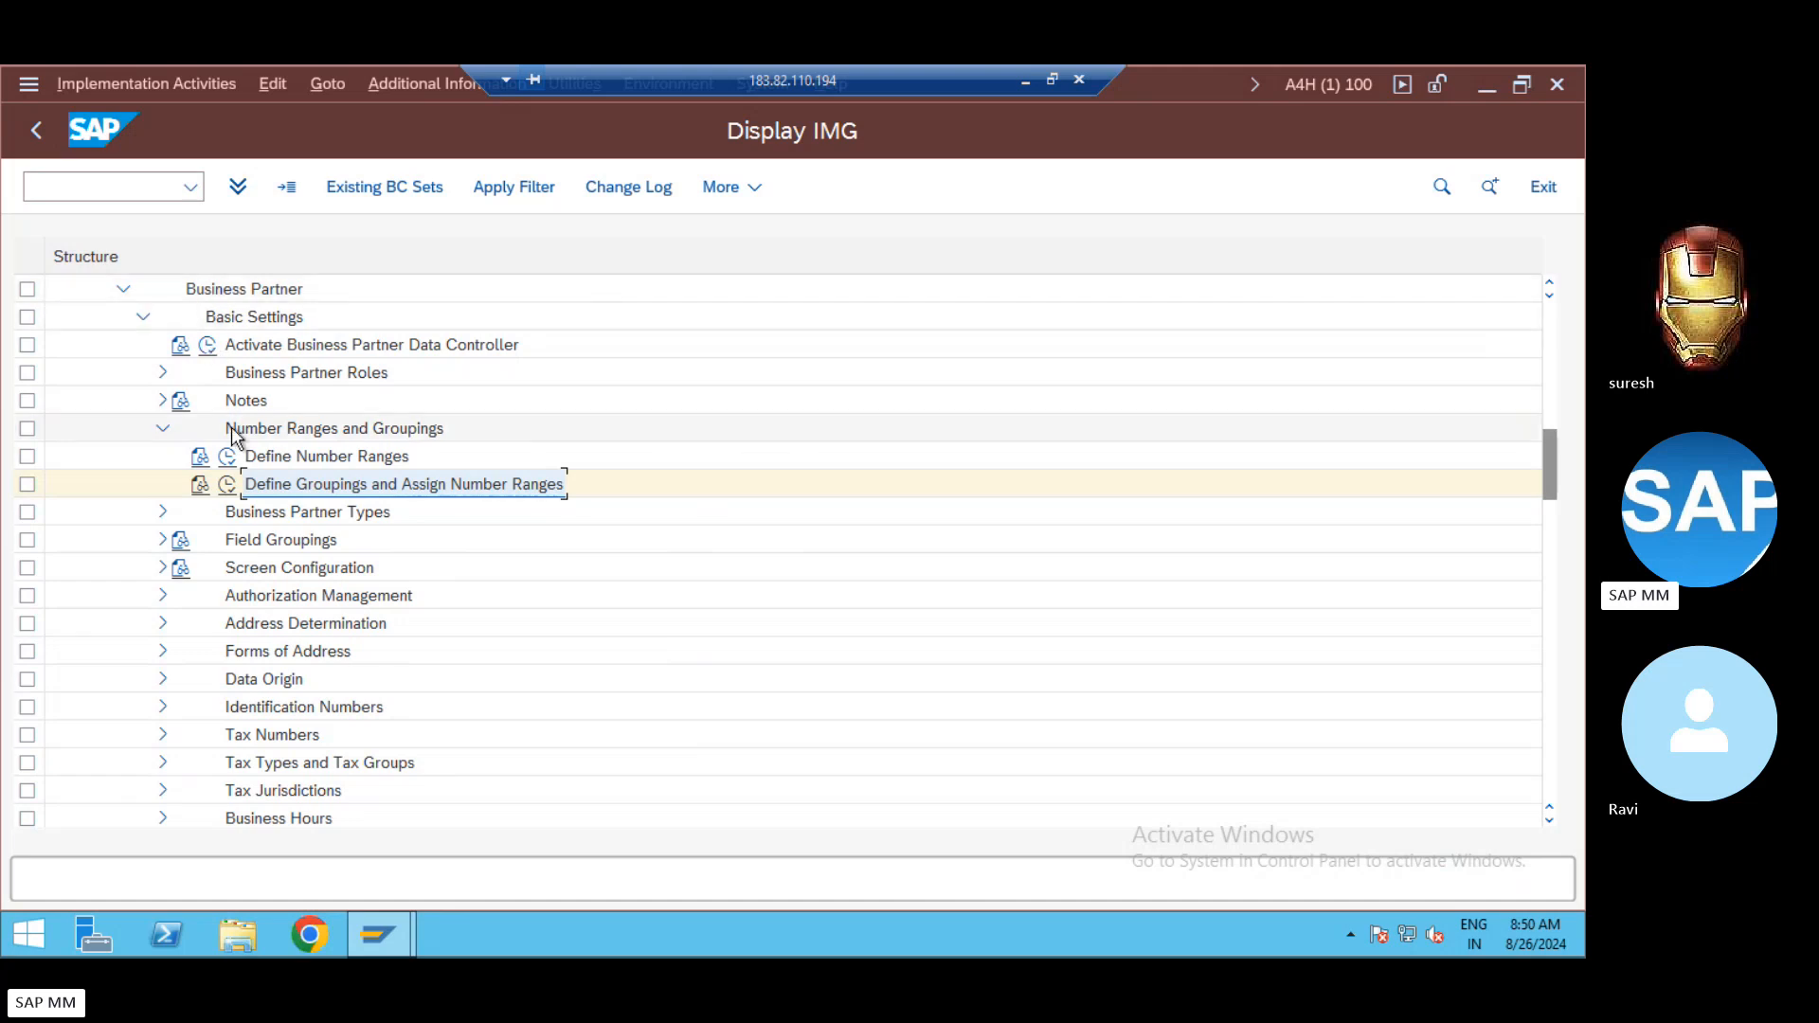
Step: Copy BP grouping 0001 as ZBPR in Define Groupings and Assign Number Ranges, keeping number range ZZ, and save it
left_click(228, 485)
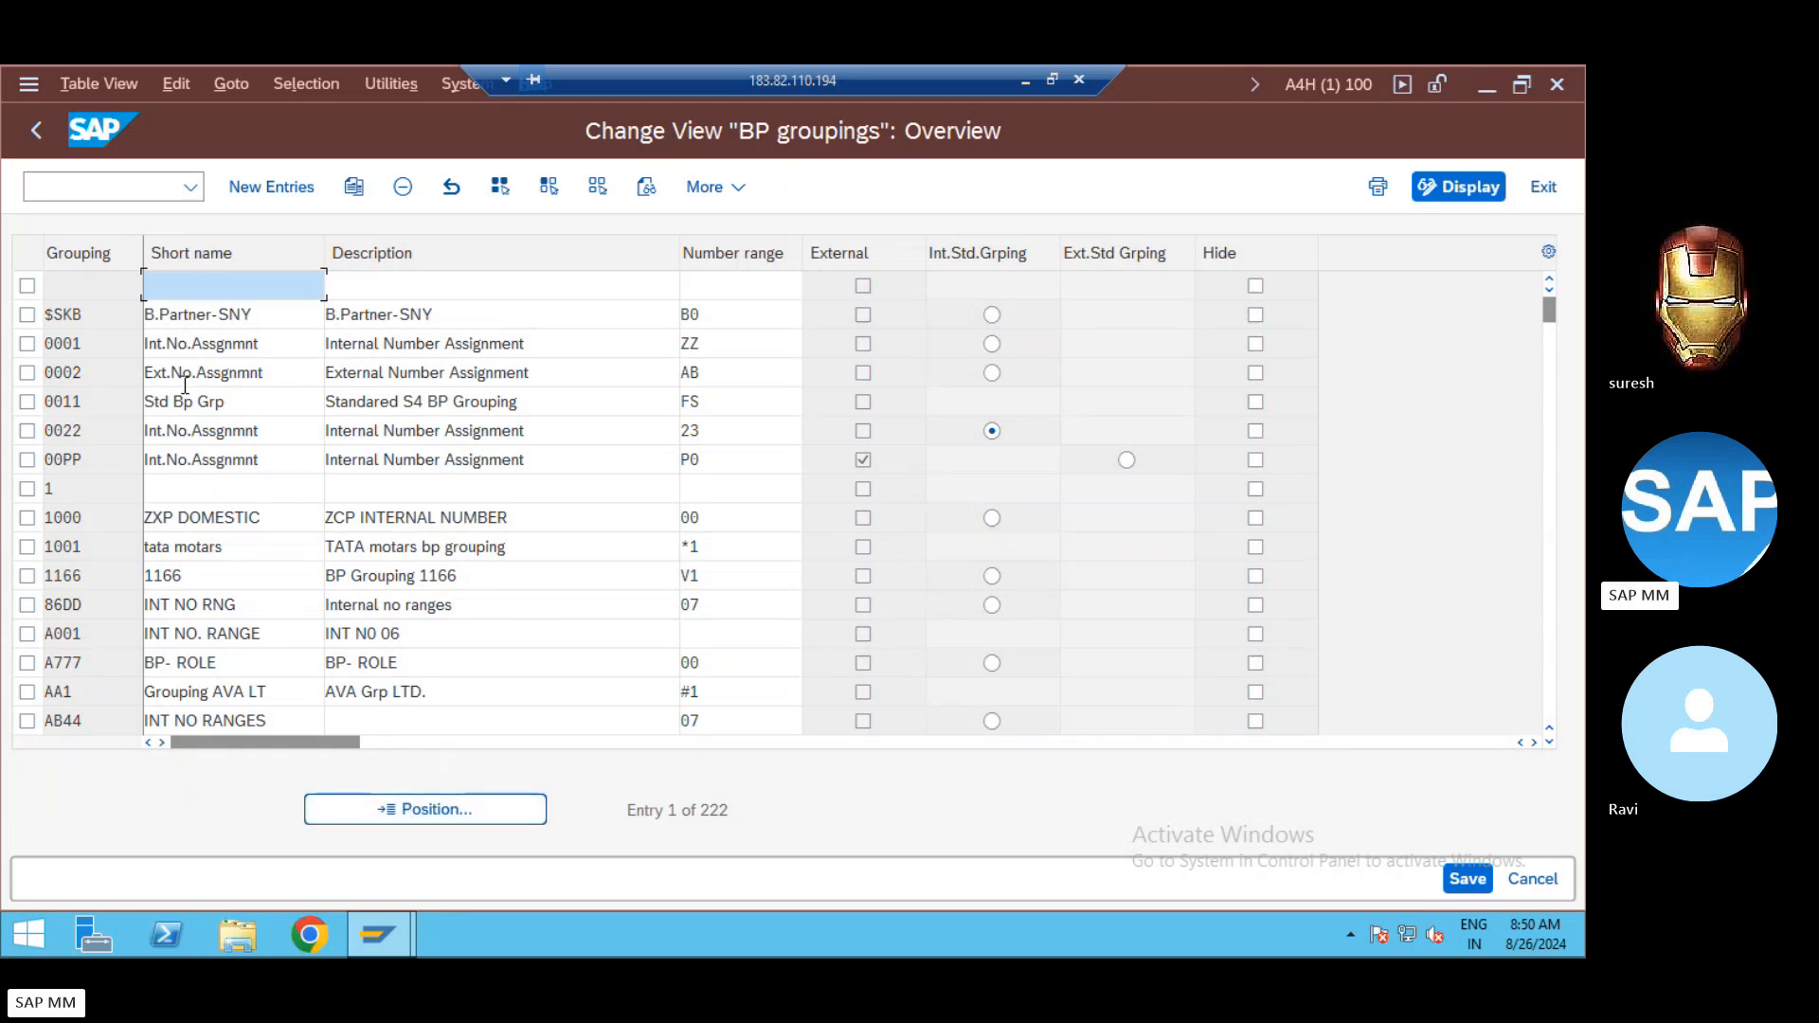
left_click(32, 346)
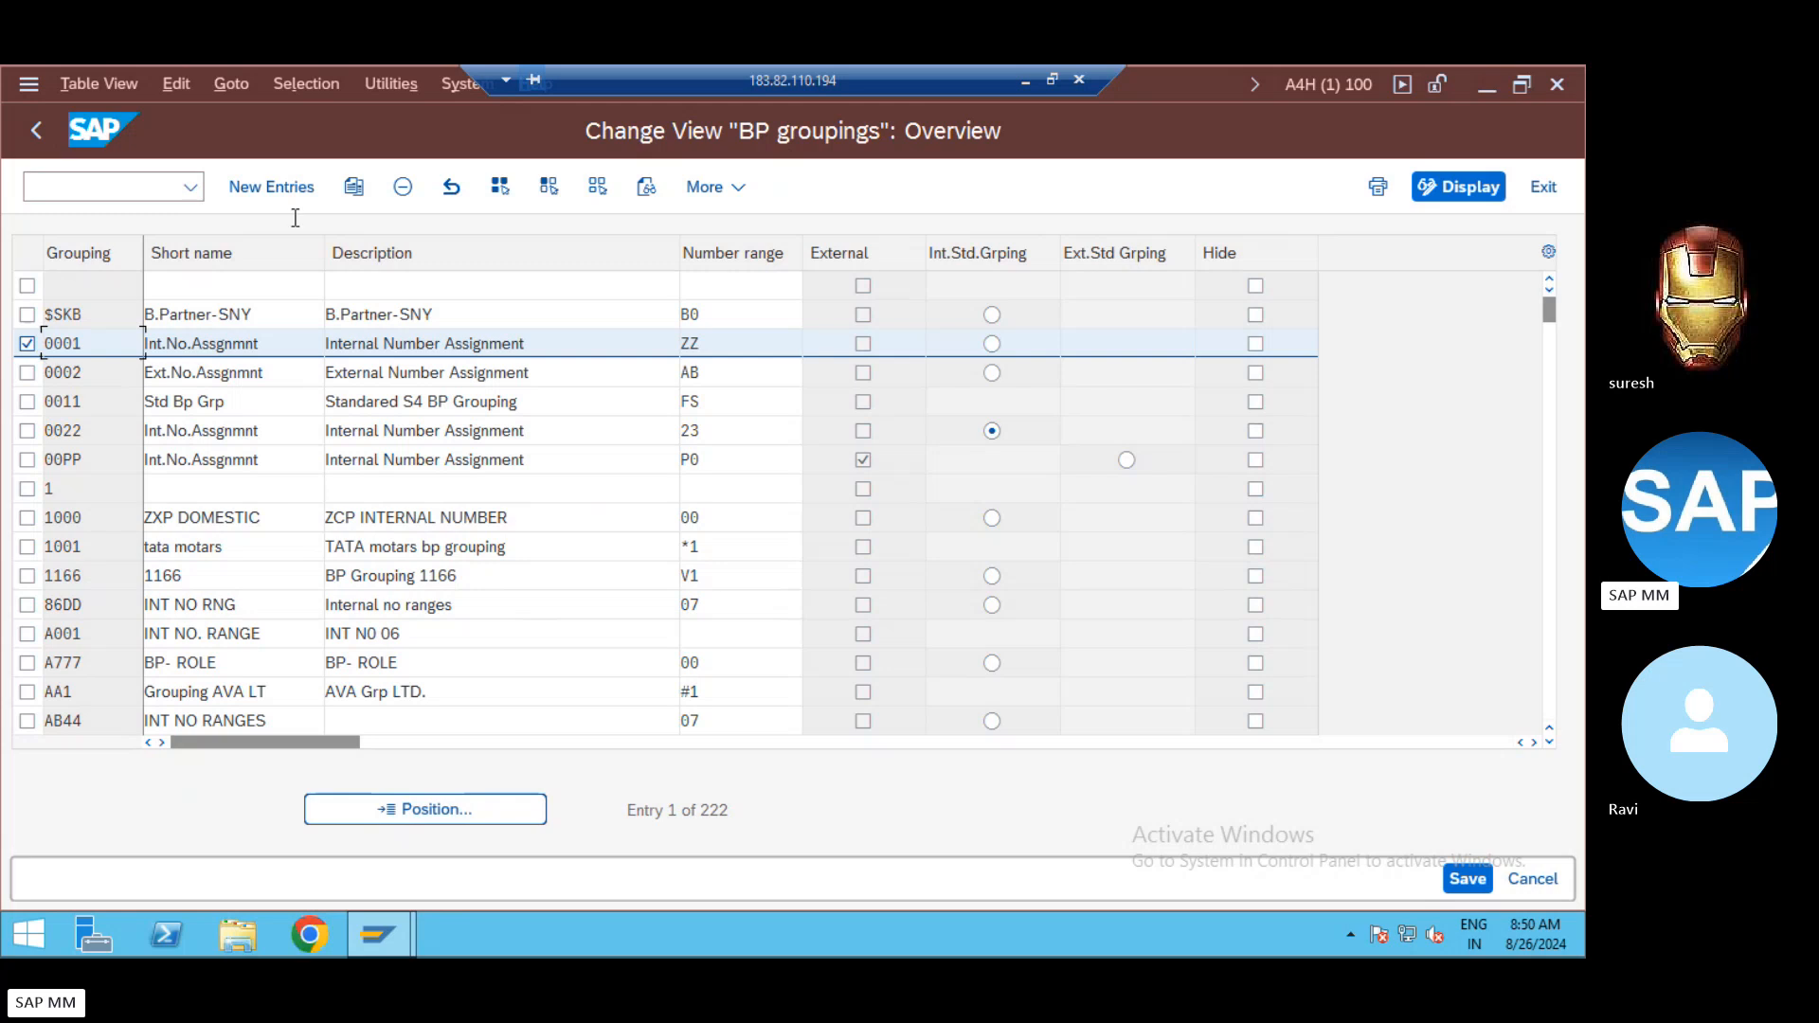
left_click(355, 189)
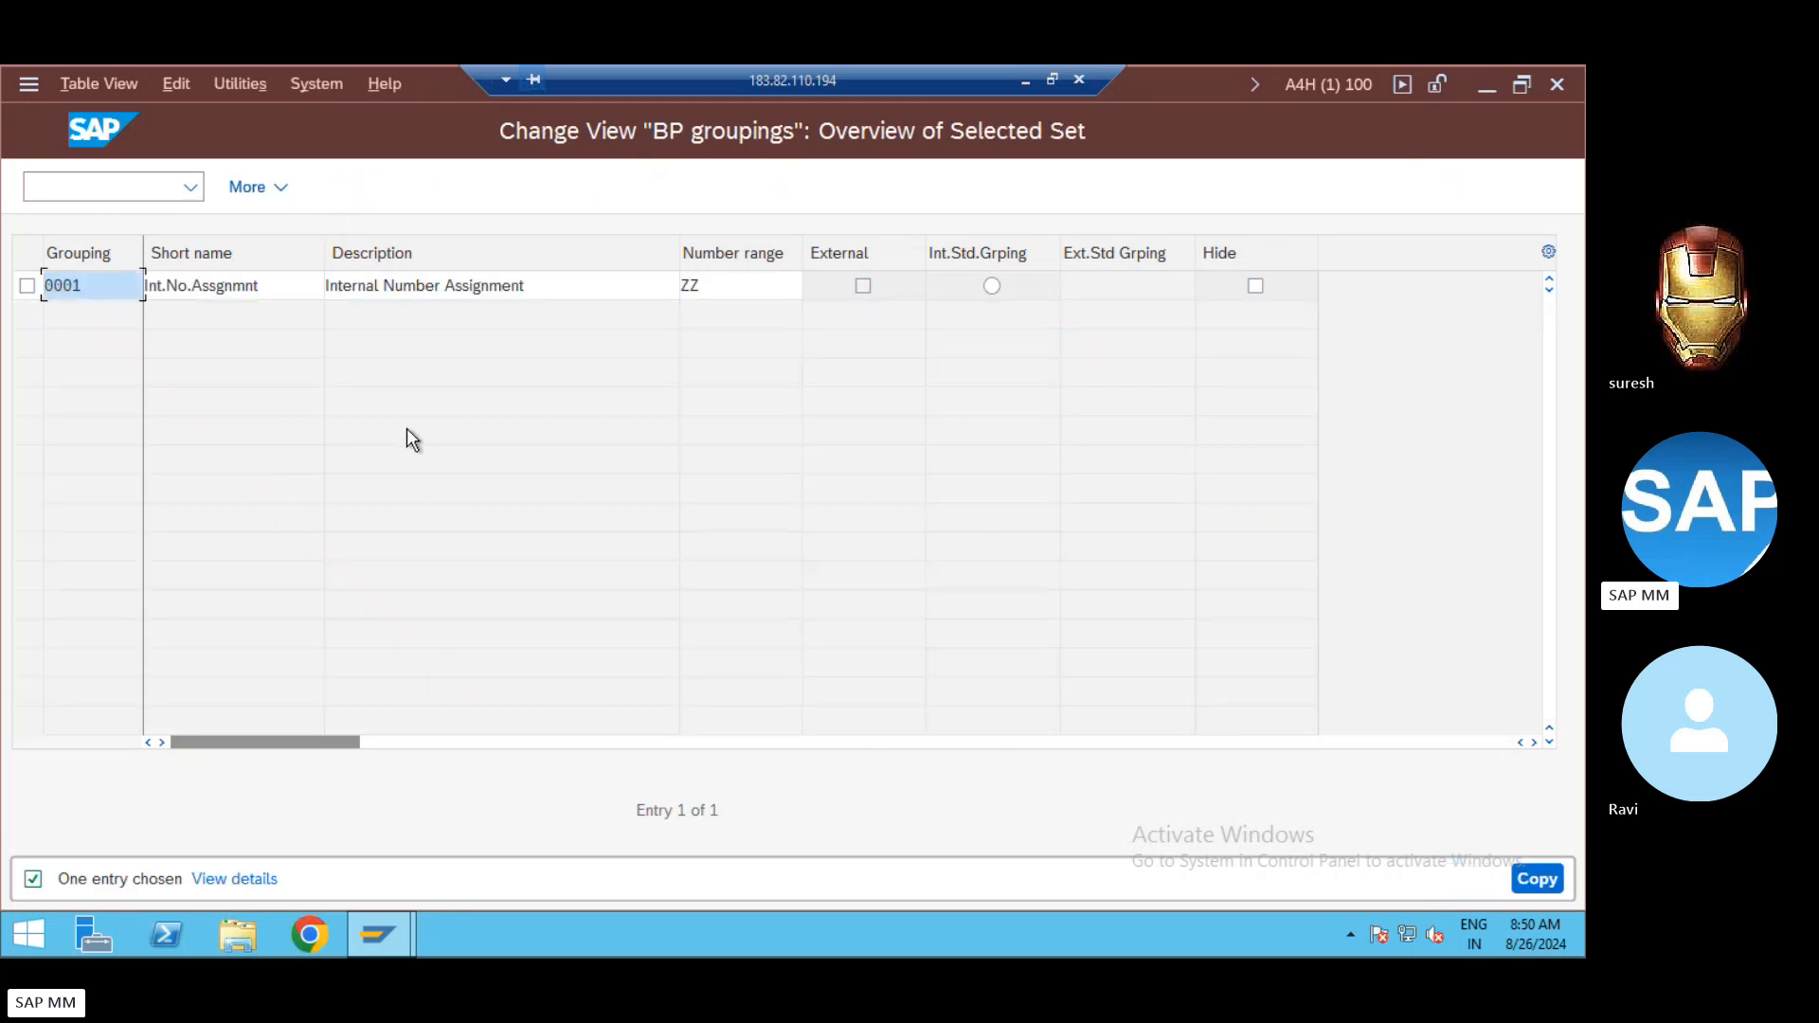
type("ZEEE")
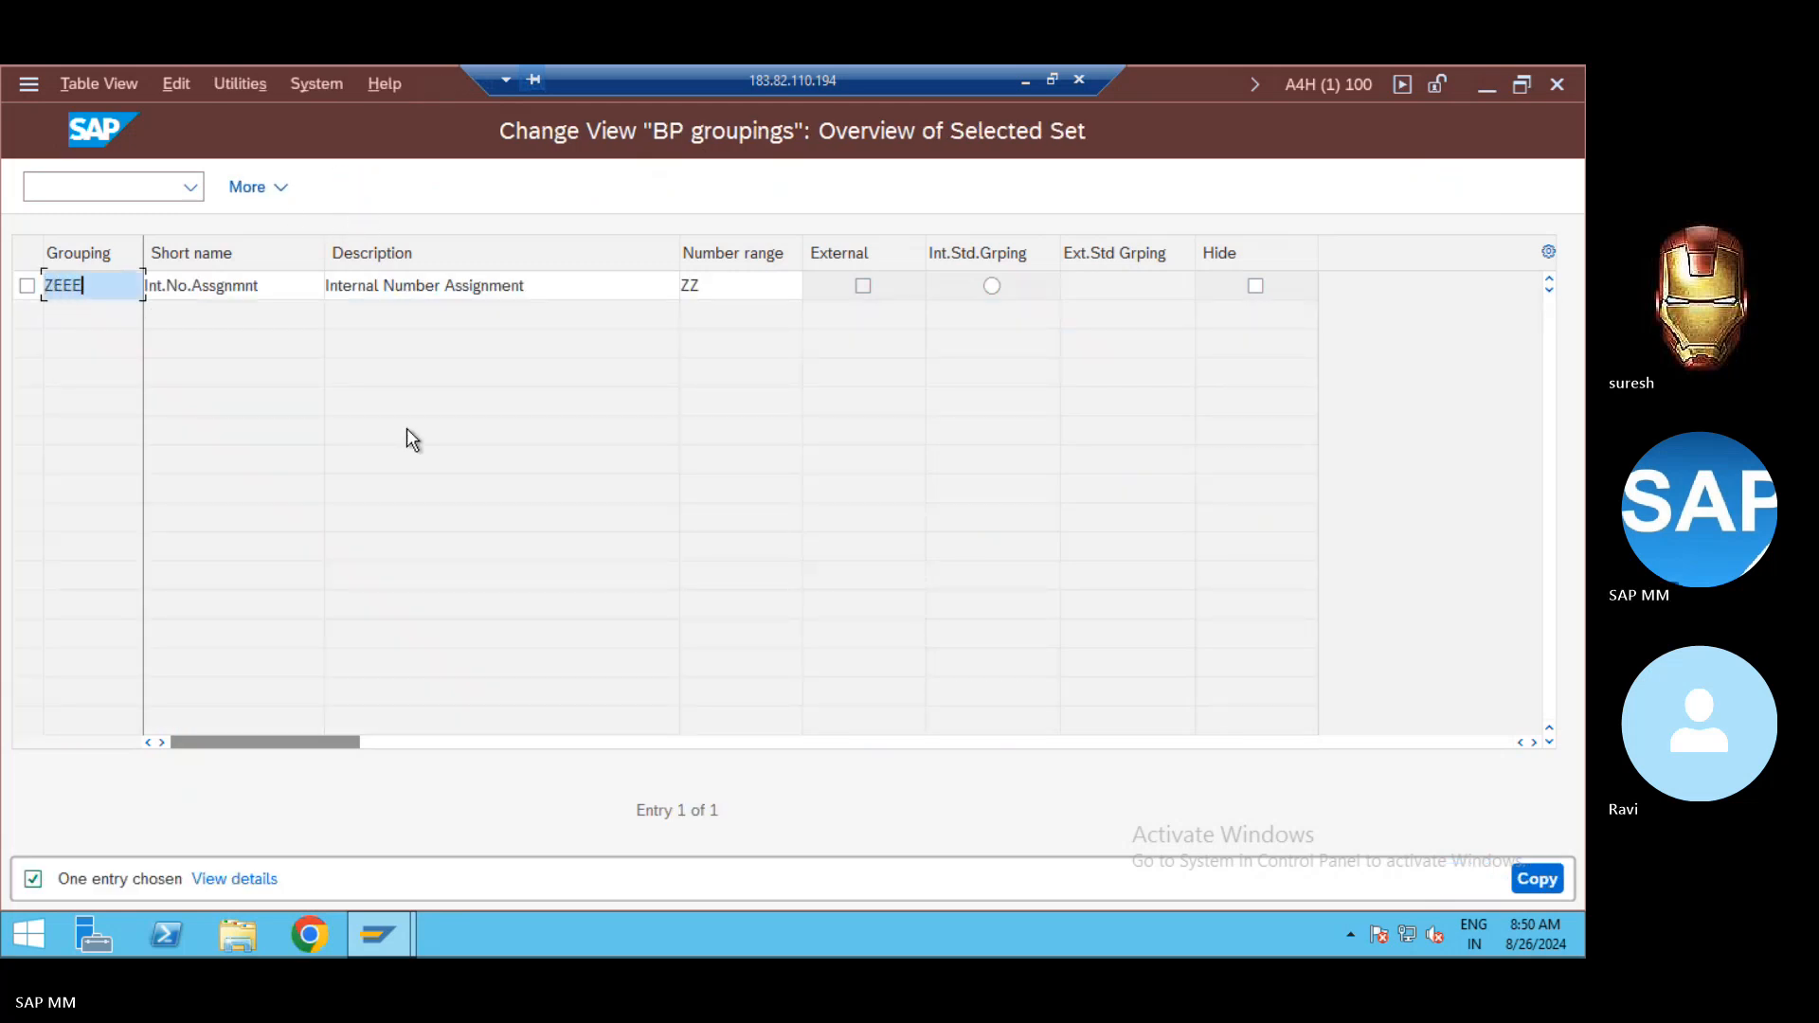
key("BackSpace")
key("BackSpace")
key("BackSpace")
type("B")
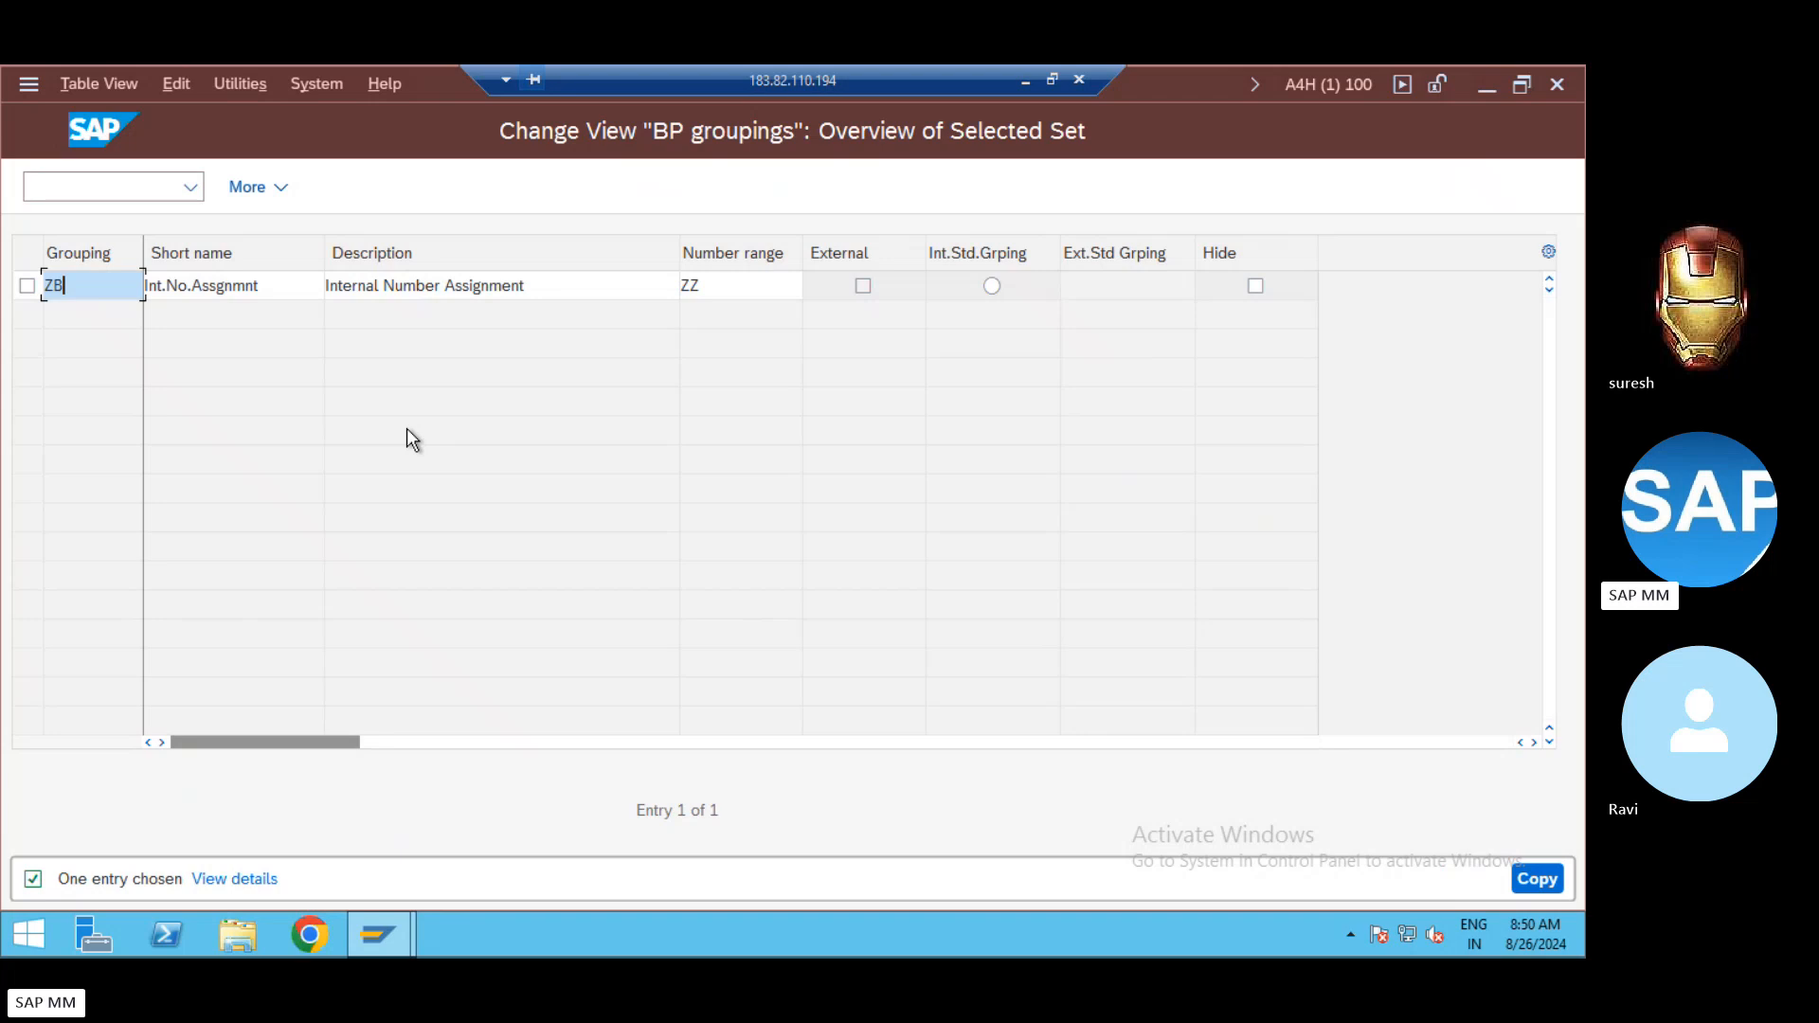
type("PR")
left_click(766, 288)
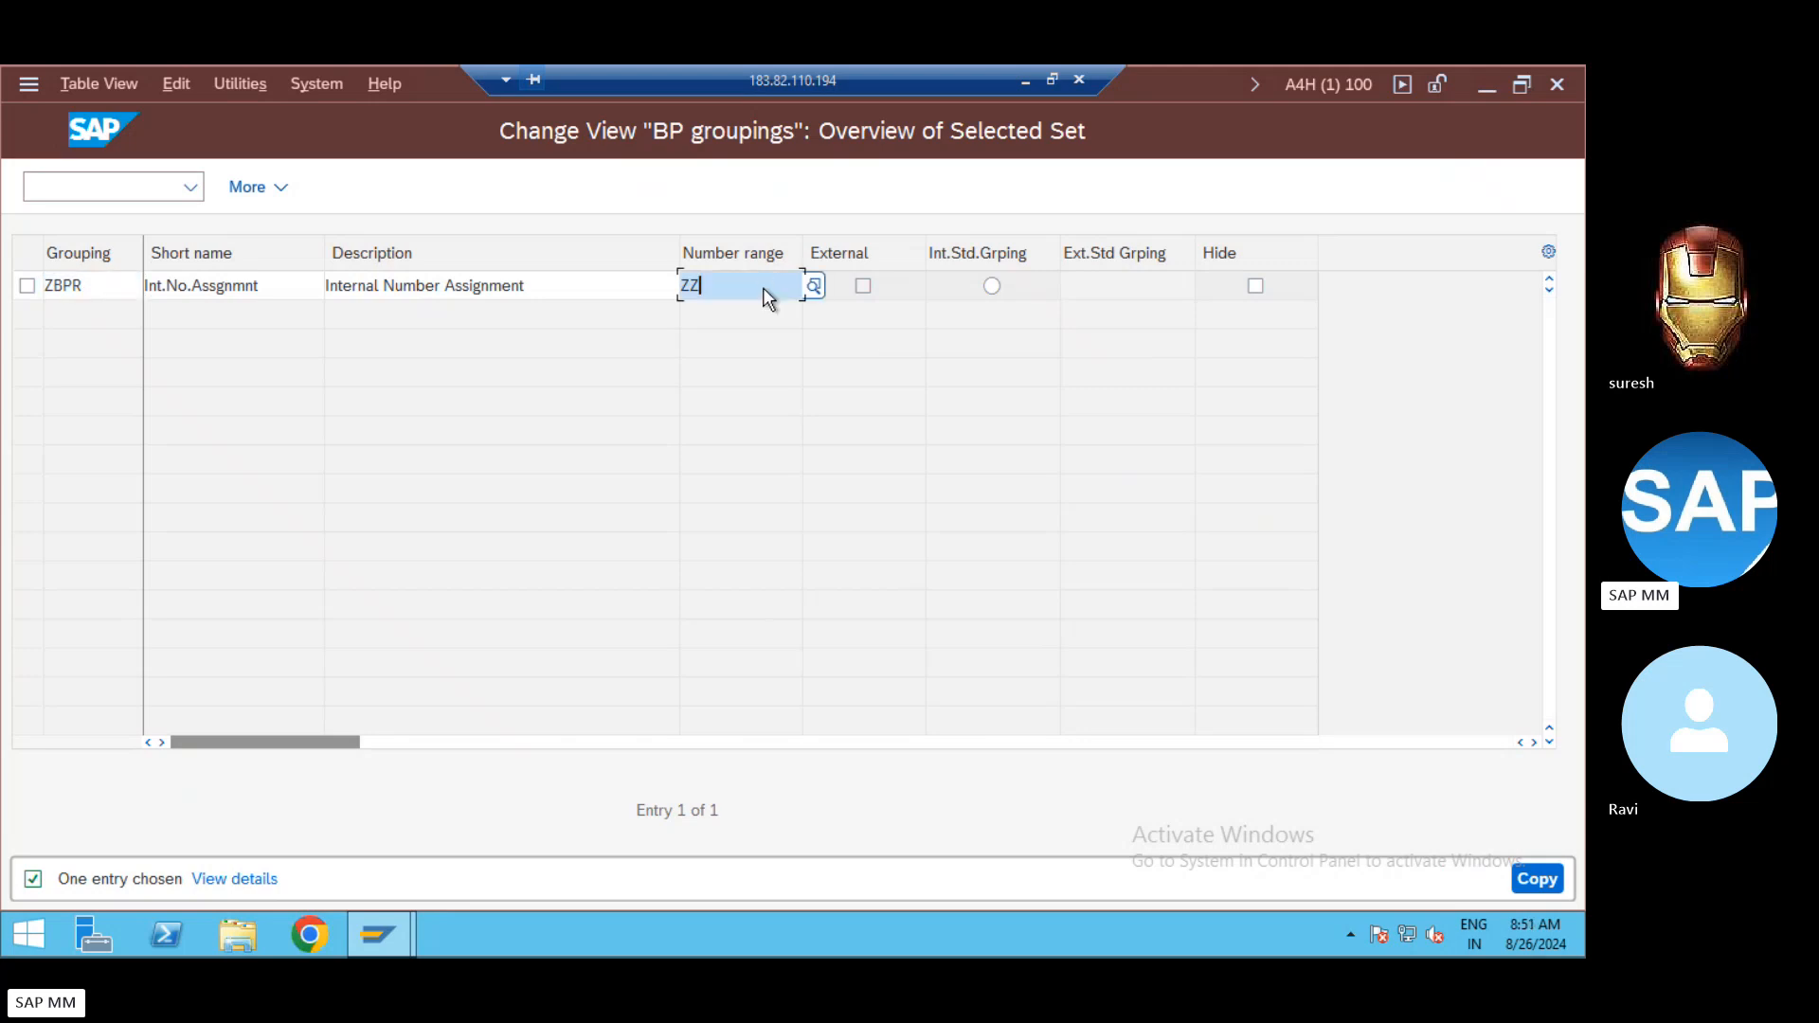
key("Return")
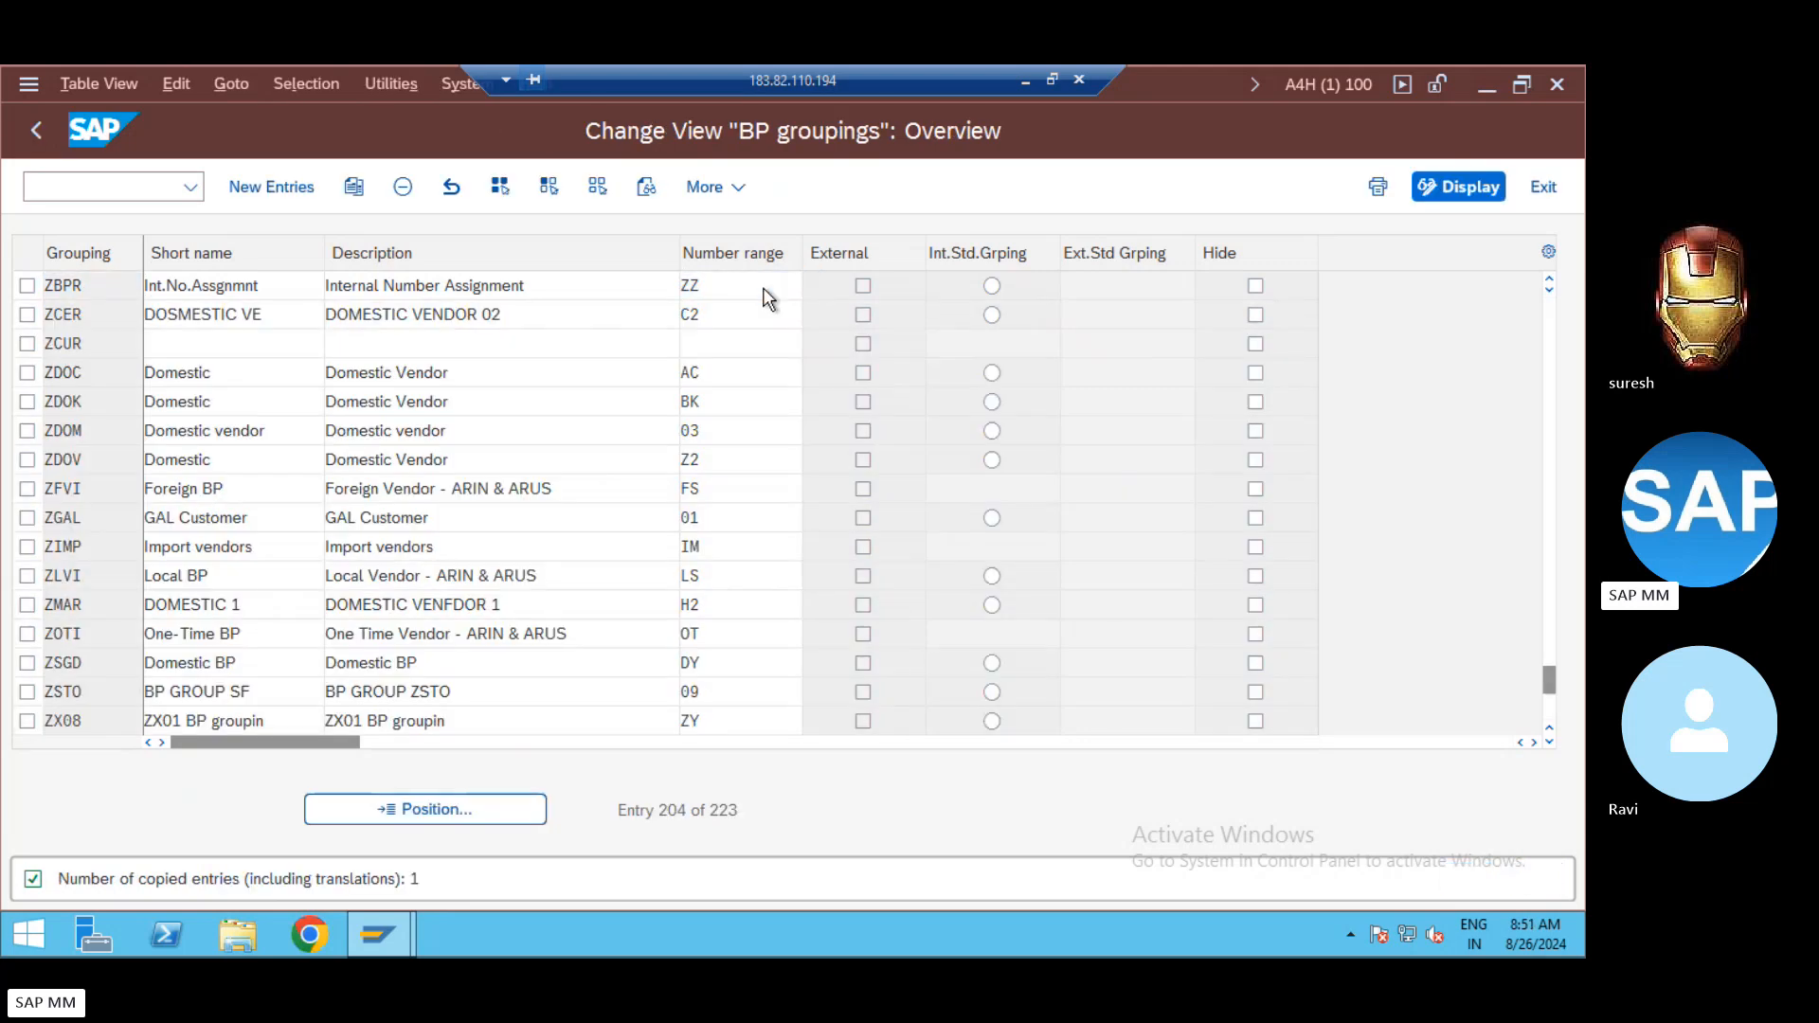
key("ctrl+s")
key("Return")
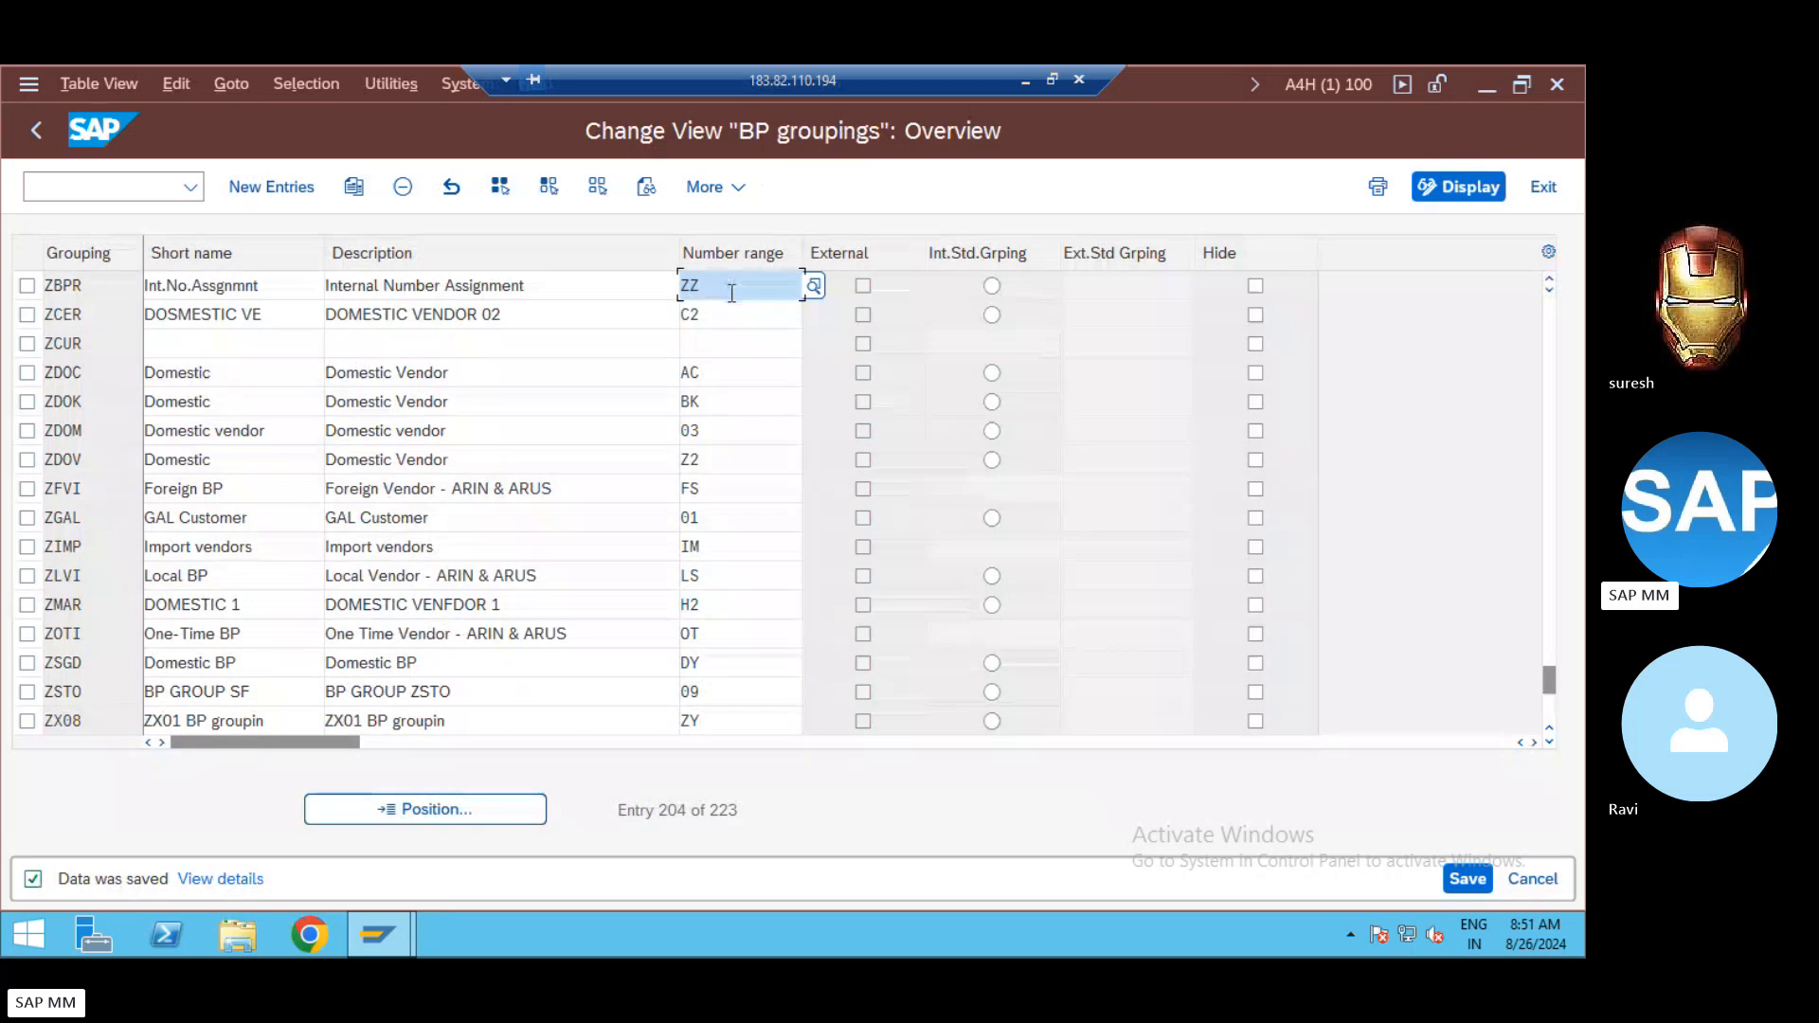
Step: Display the BU_PARTNER intervals in read-only mode under Define Number Ranges, look up number range ZZ, and leave the list
left_click(49, 144)
left_click(228, 459)
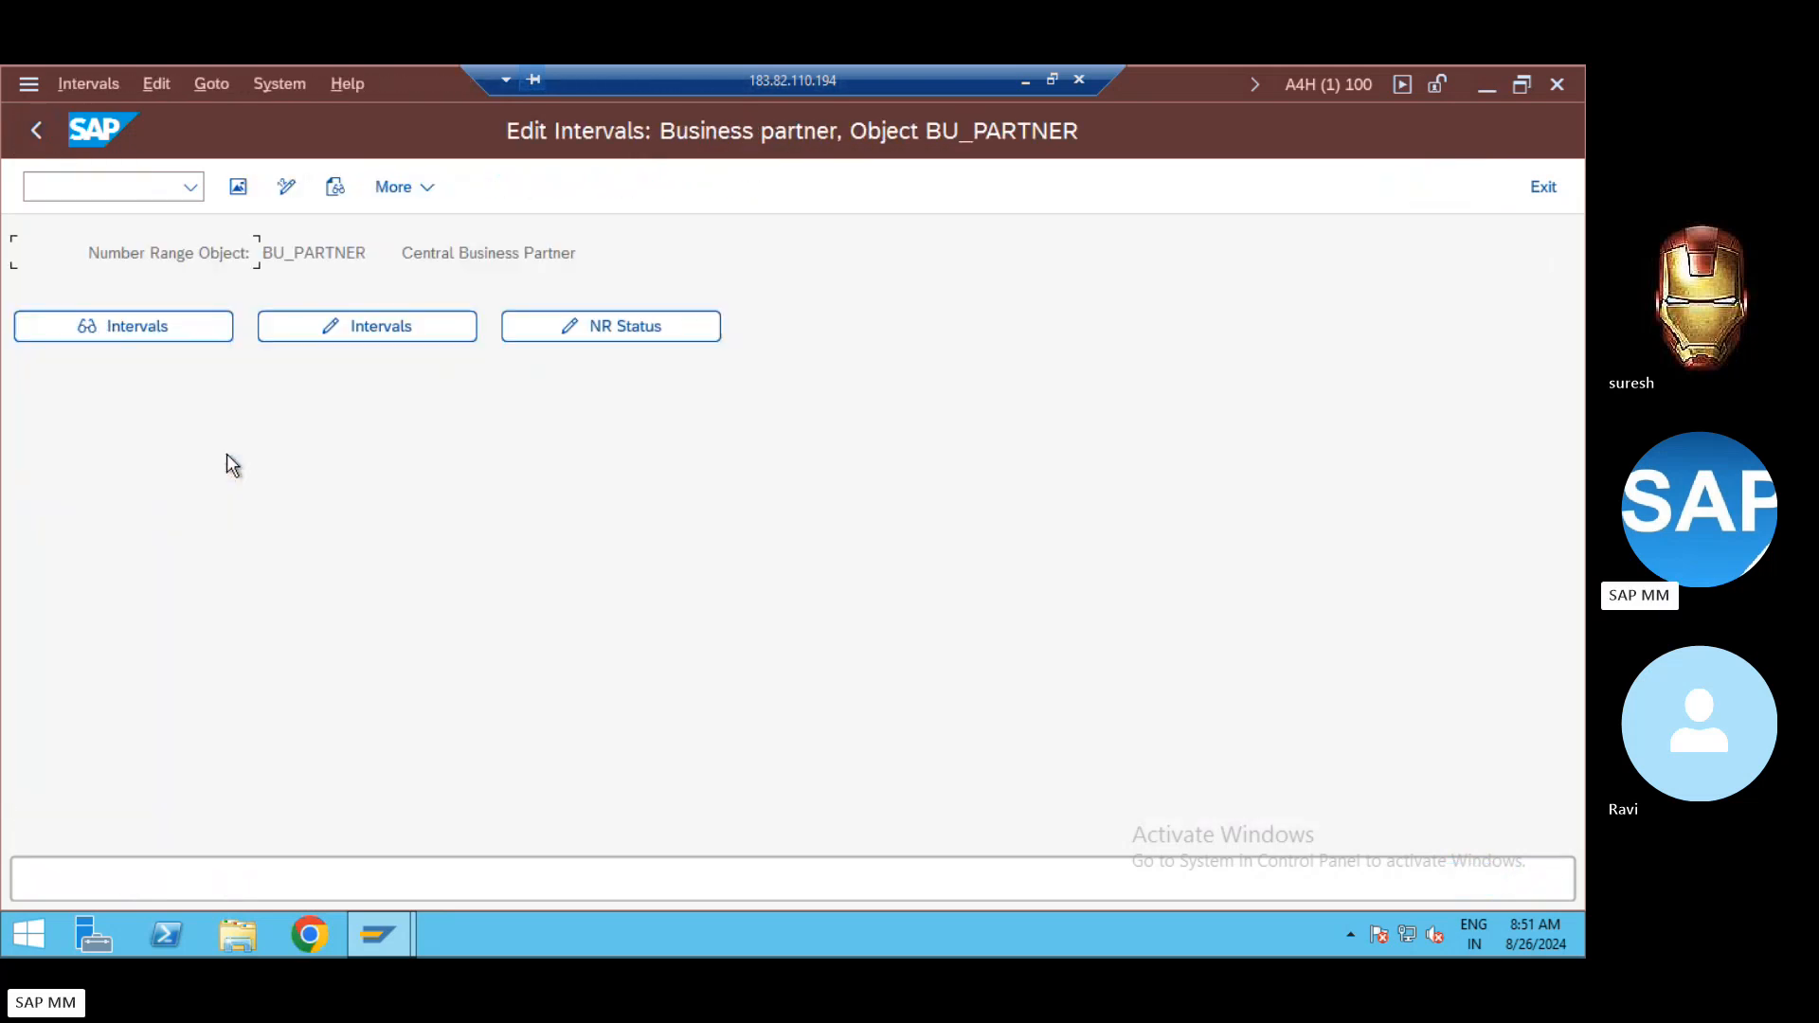
left_click(165, 332)
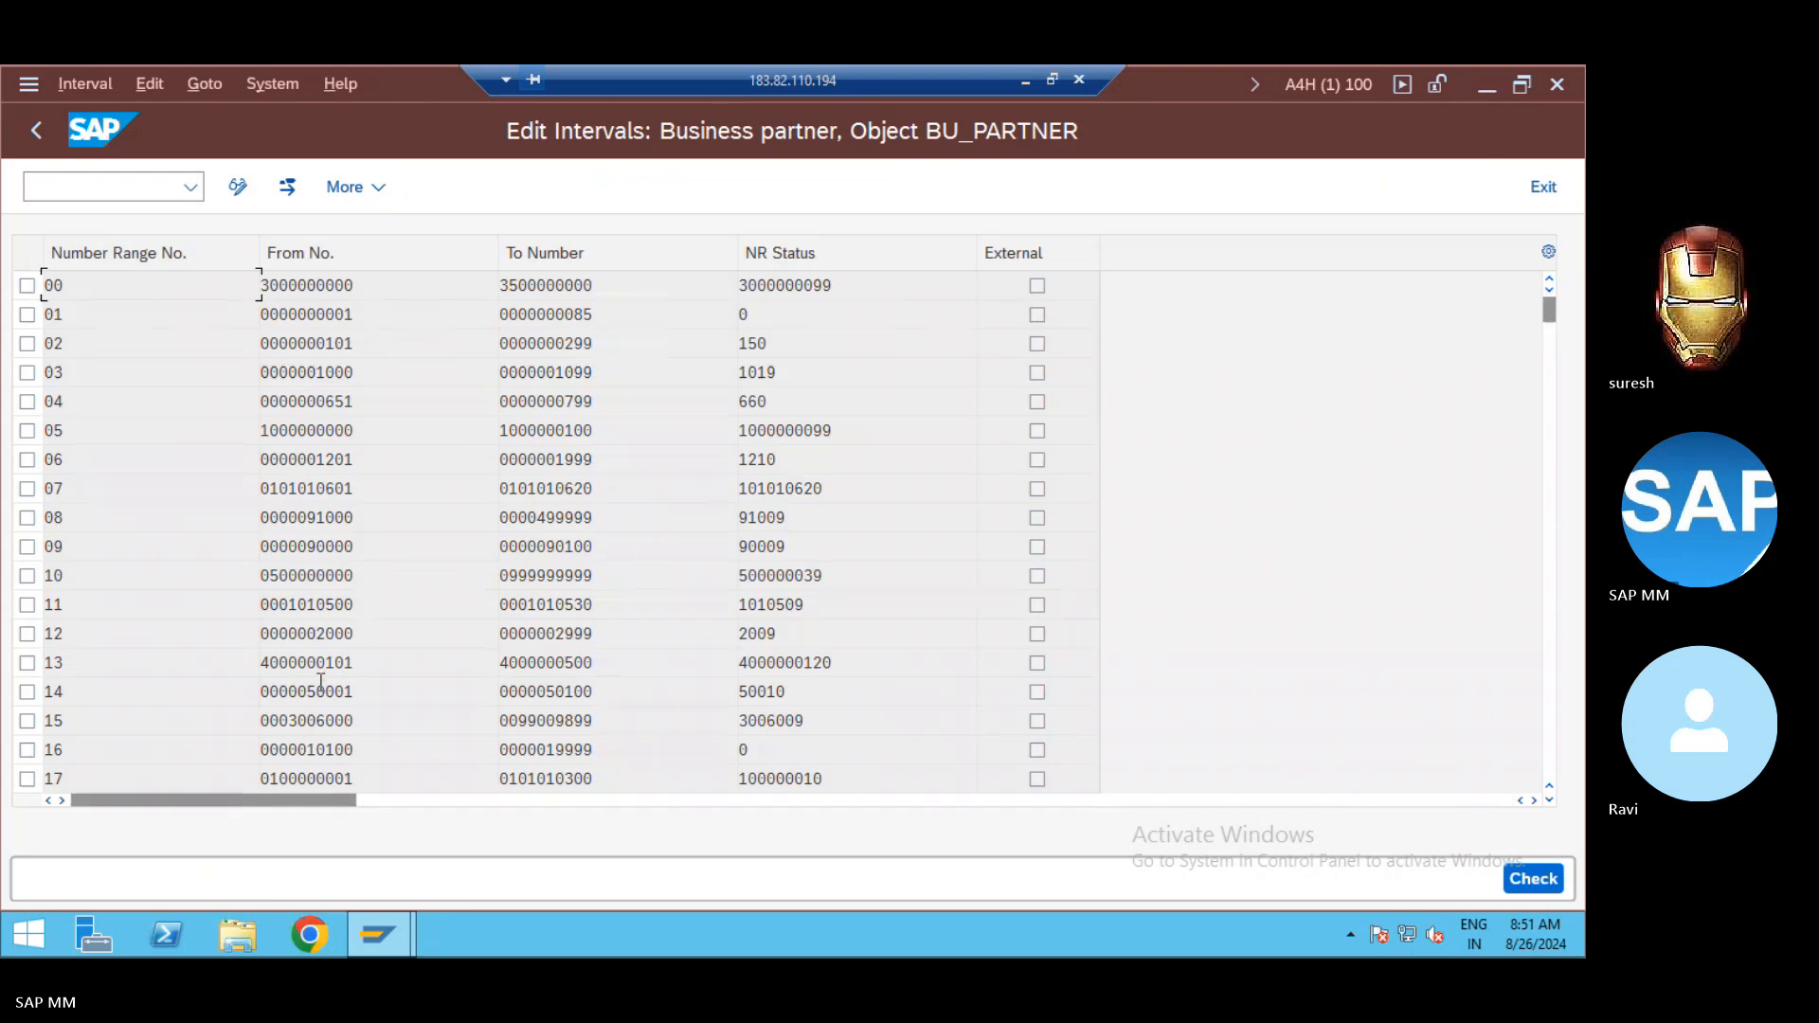
left_click(1547, 637)
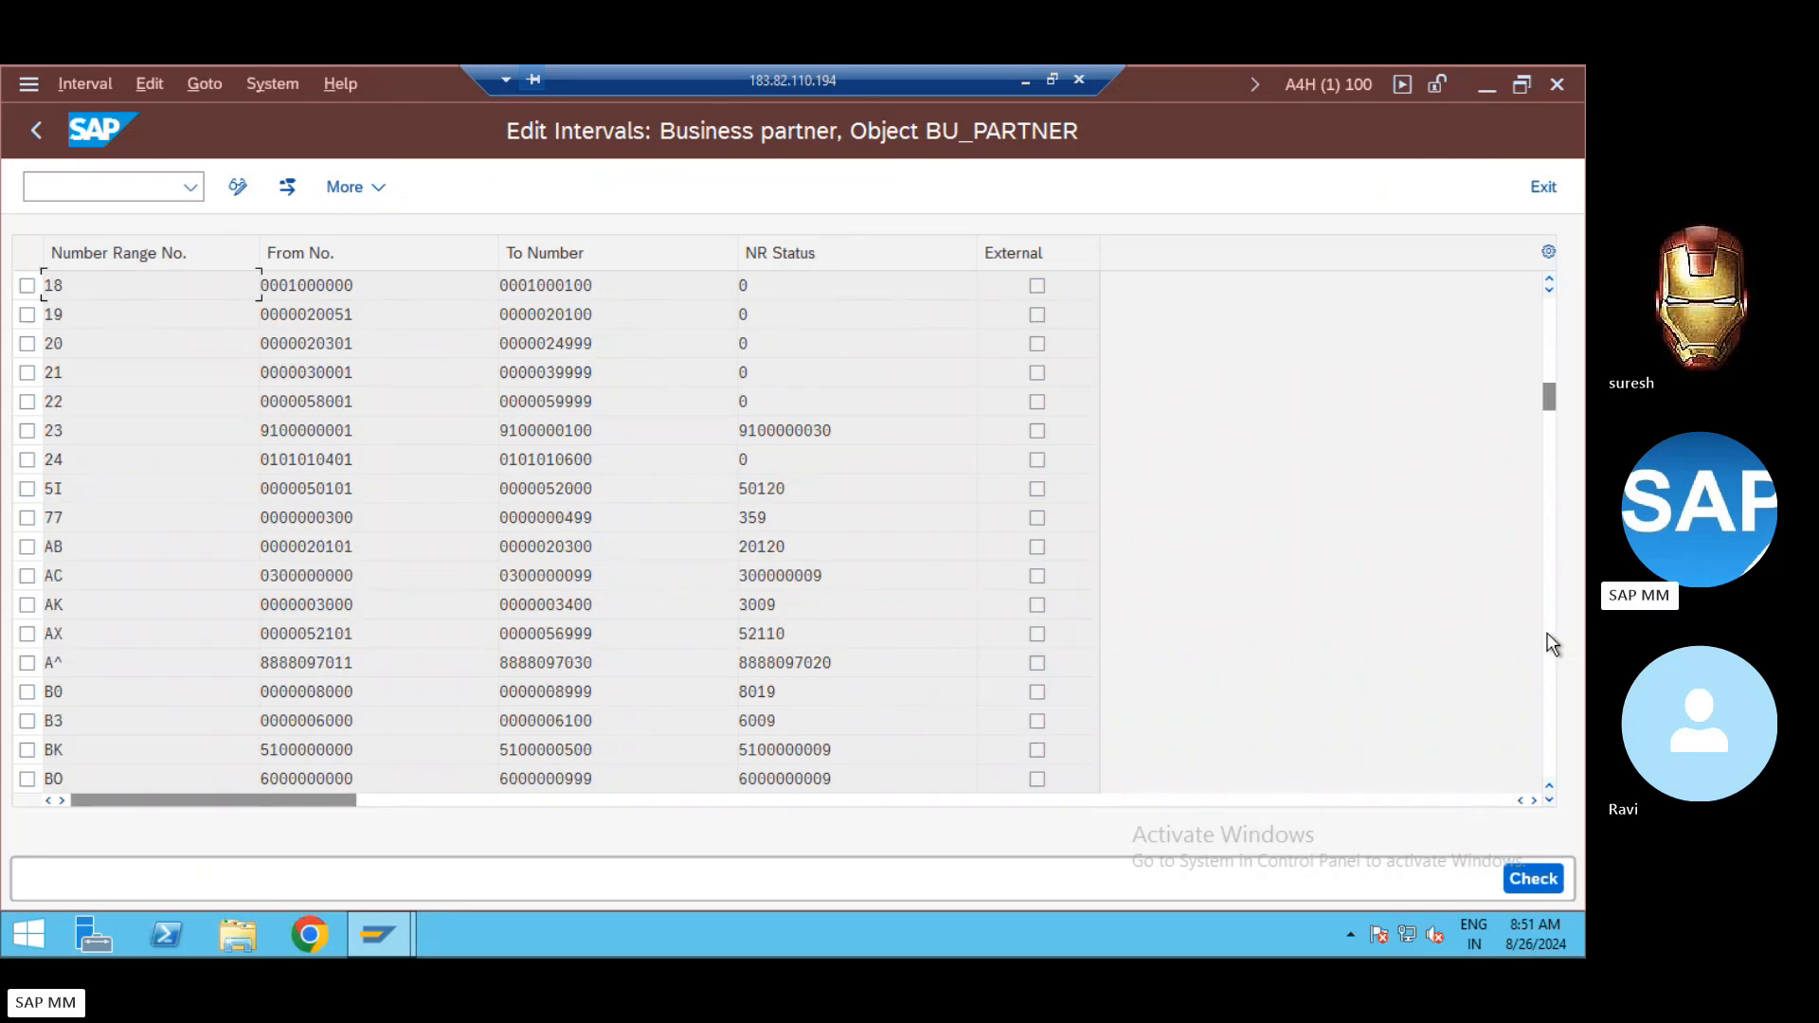
left_click(1547, 636)
left_click(1548, 637)
left_click(1550, 637)
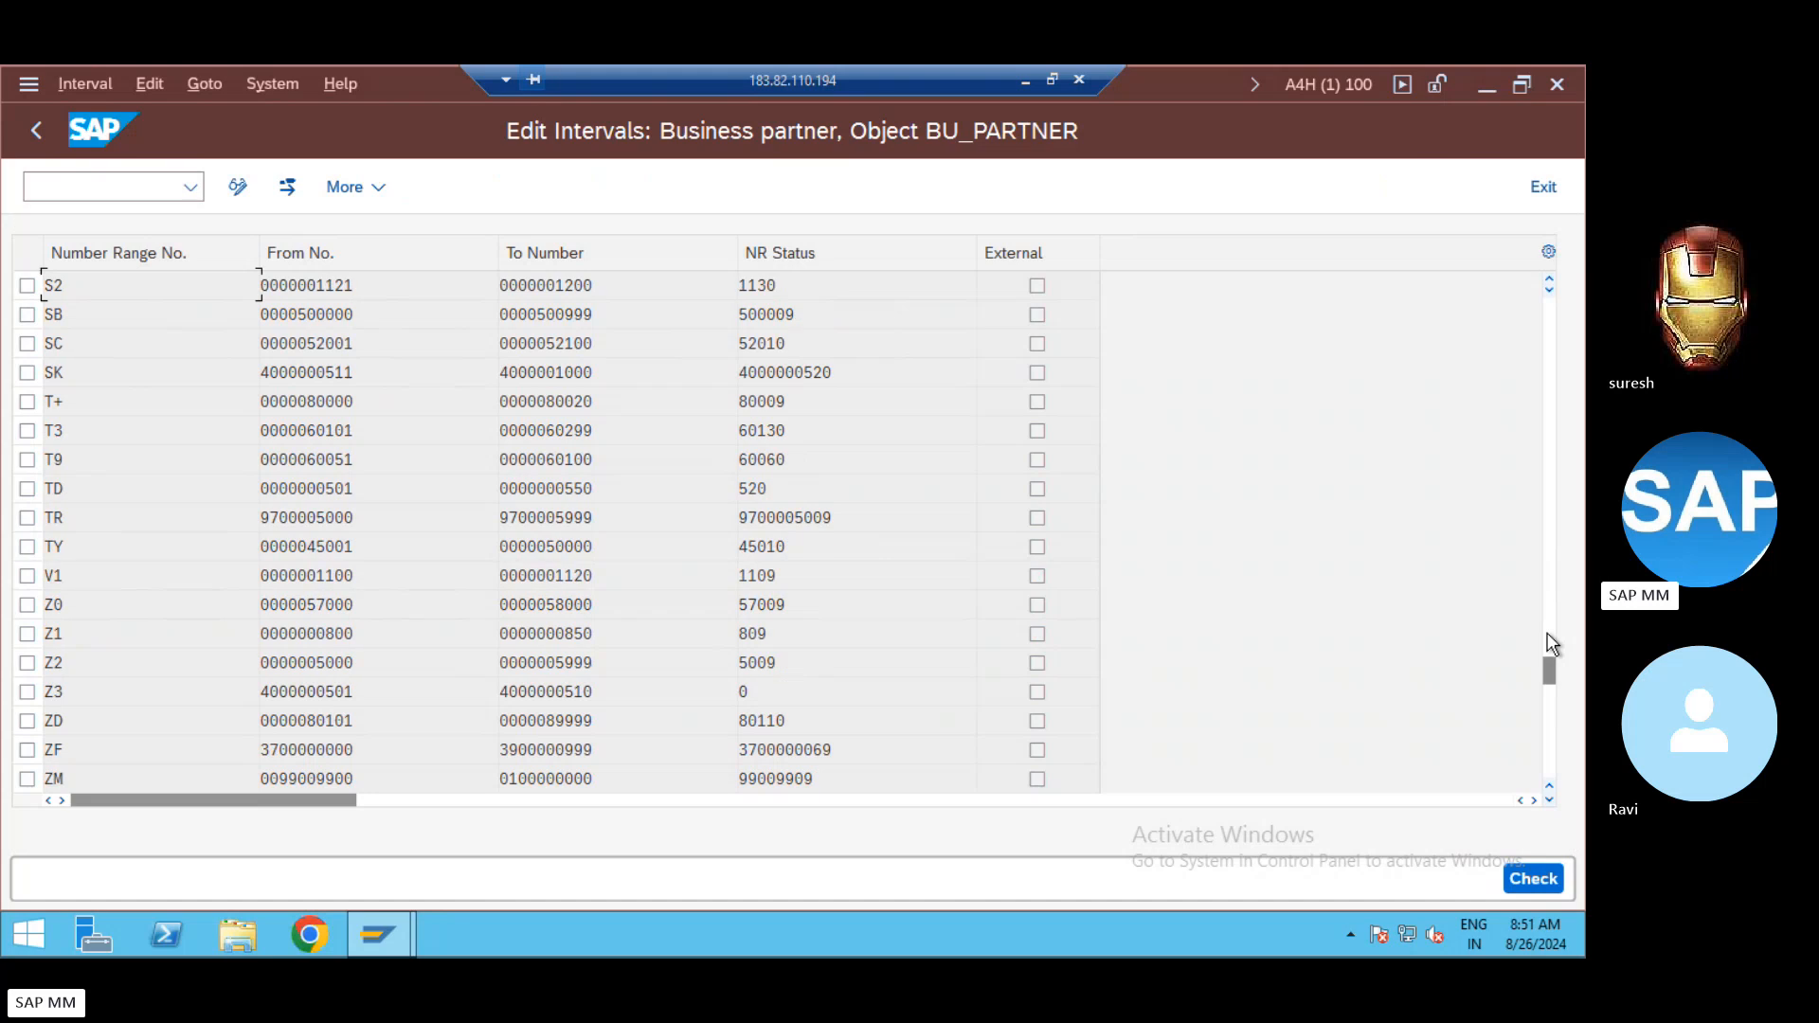
left_click(1546, 748)
left_click(358, 348)
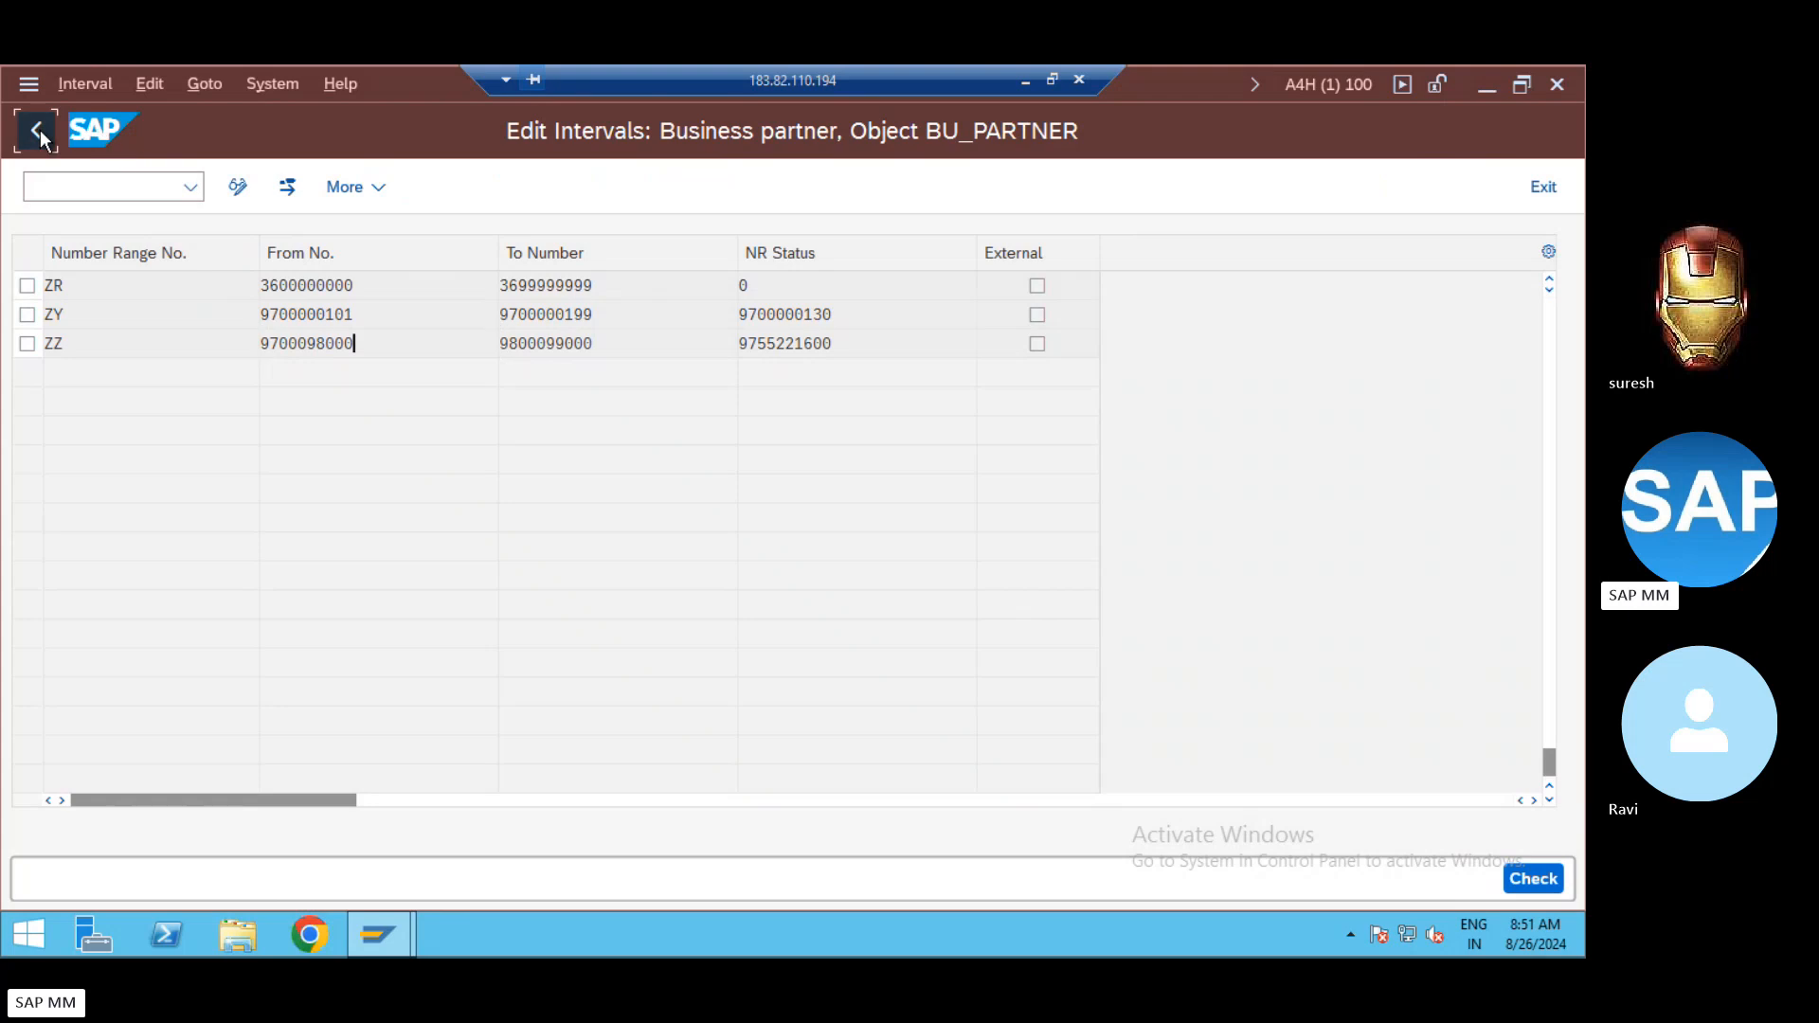
left_click(39, 129)
left_click(377, 322)
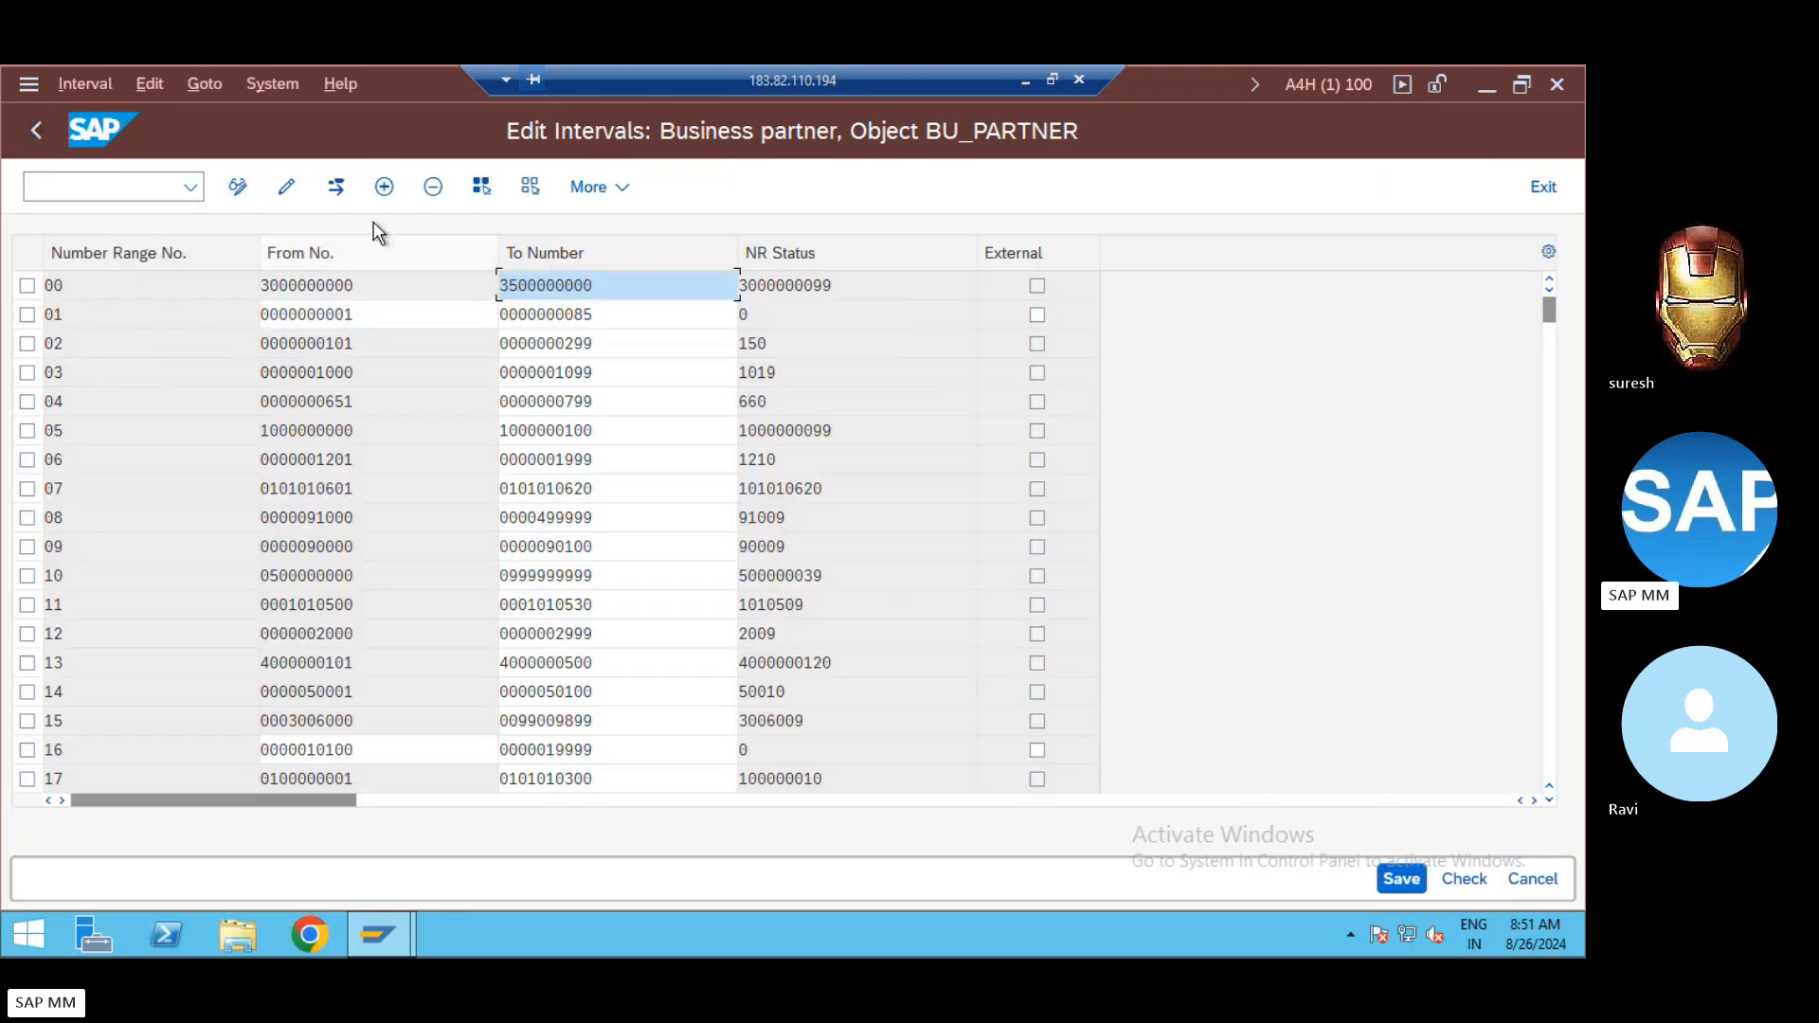
left_click(383, 186)
left_click(381, 199)
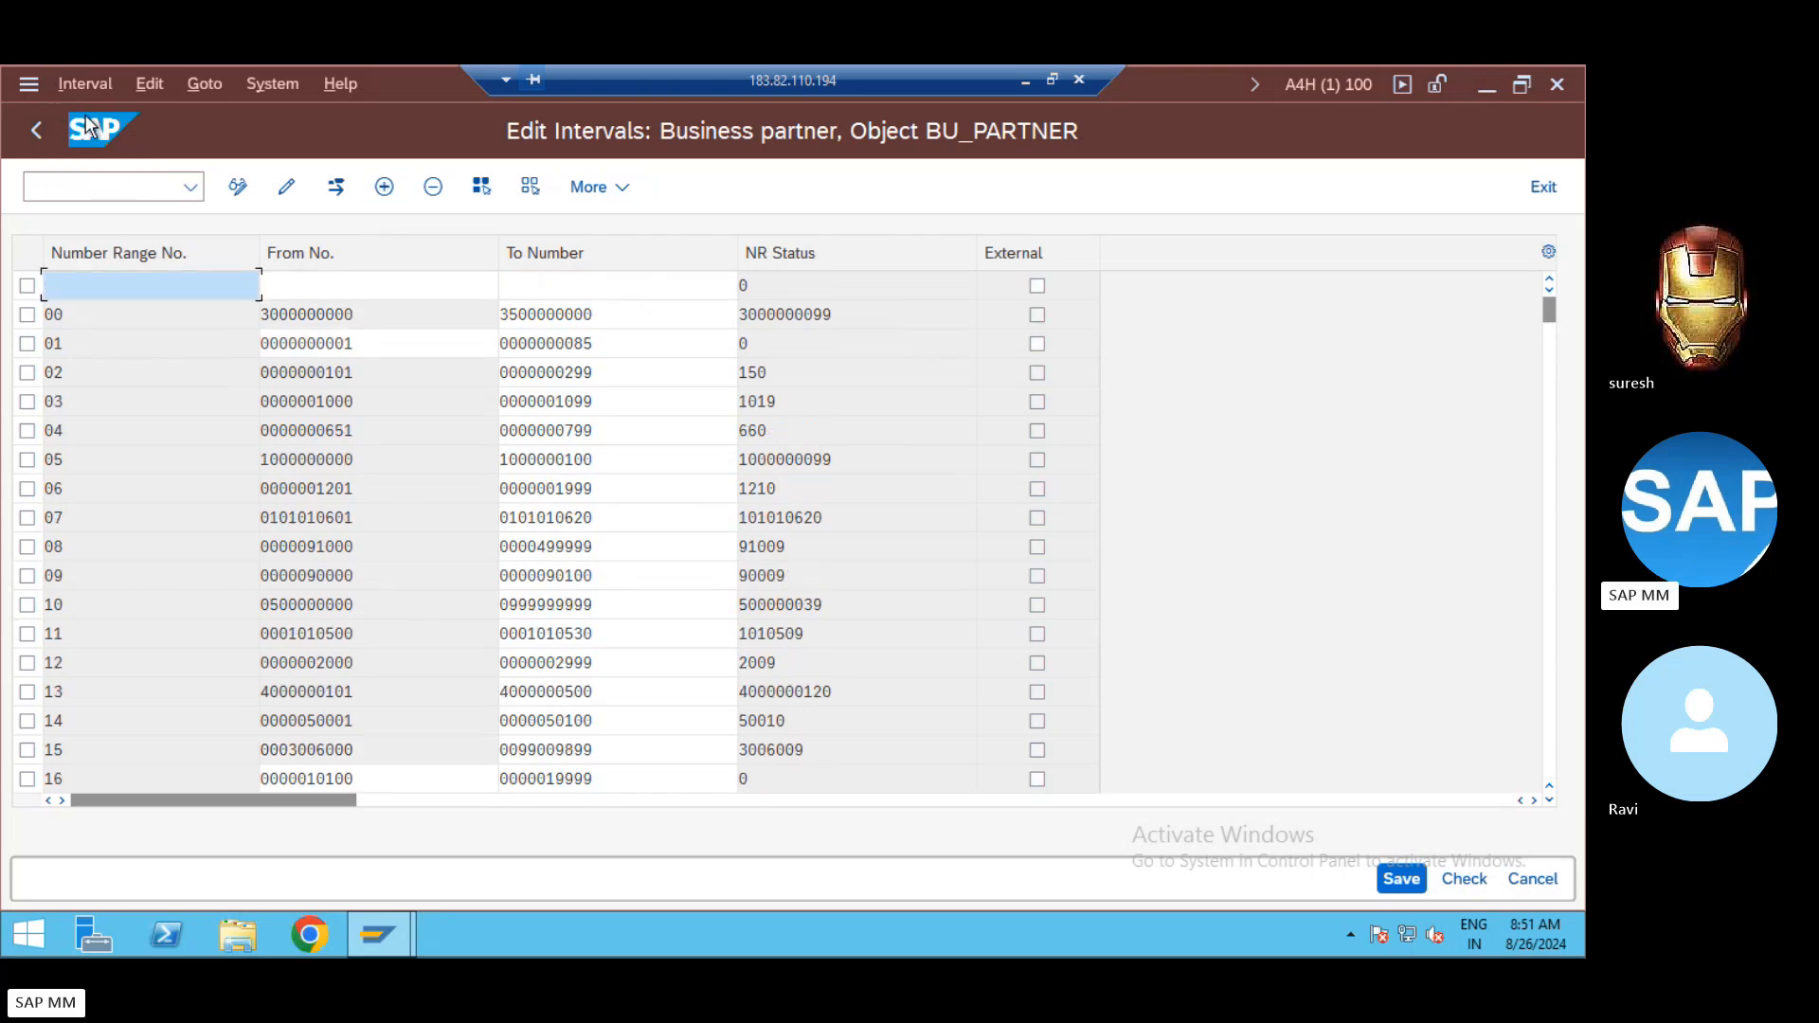
left_click(93, 83)
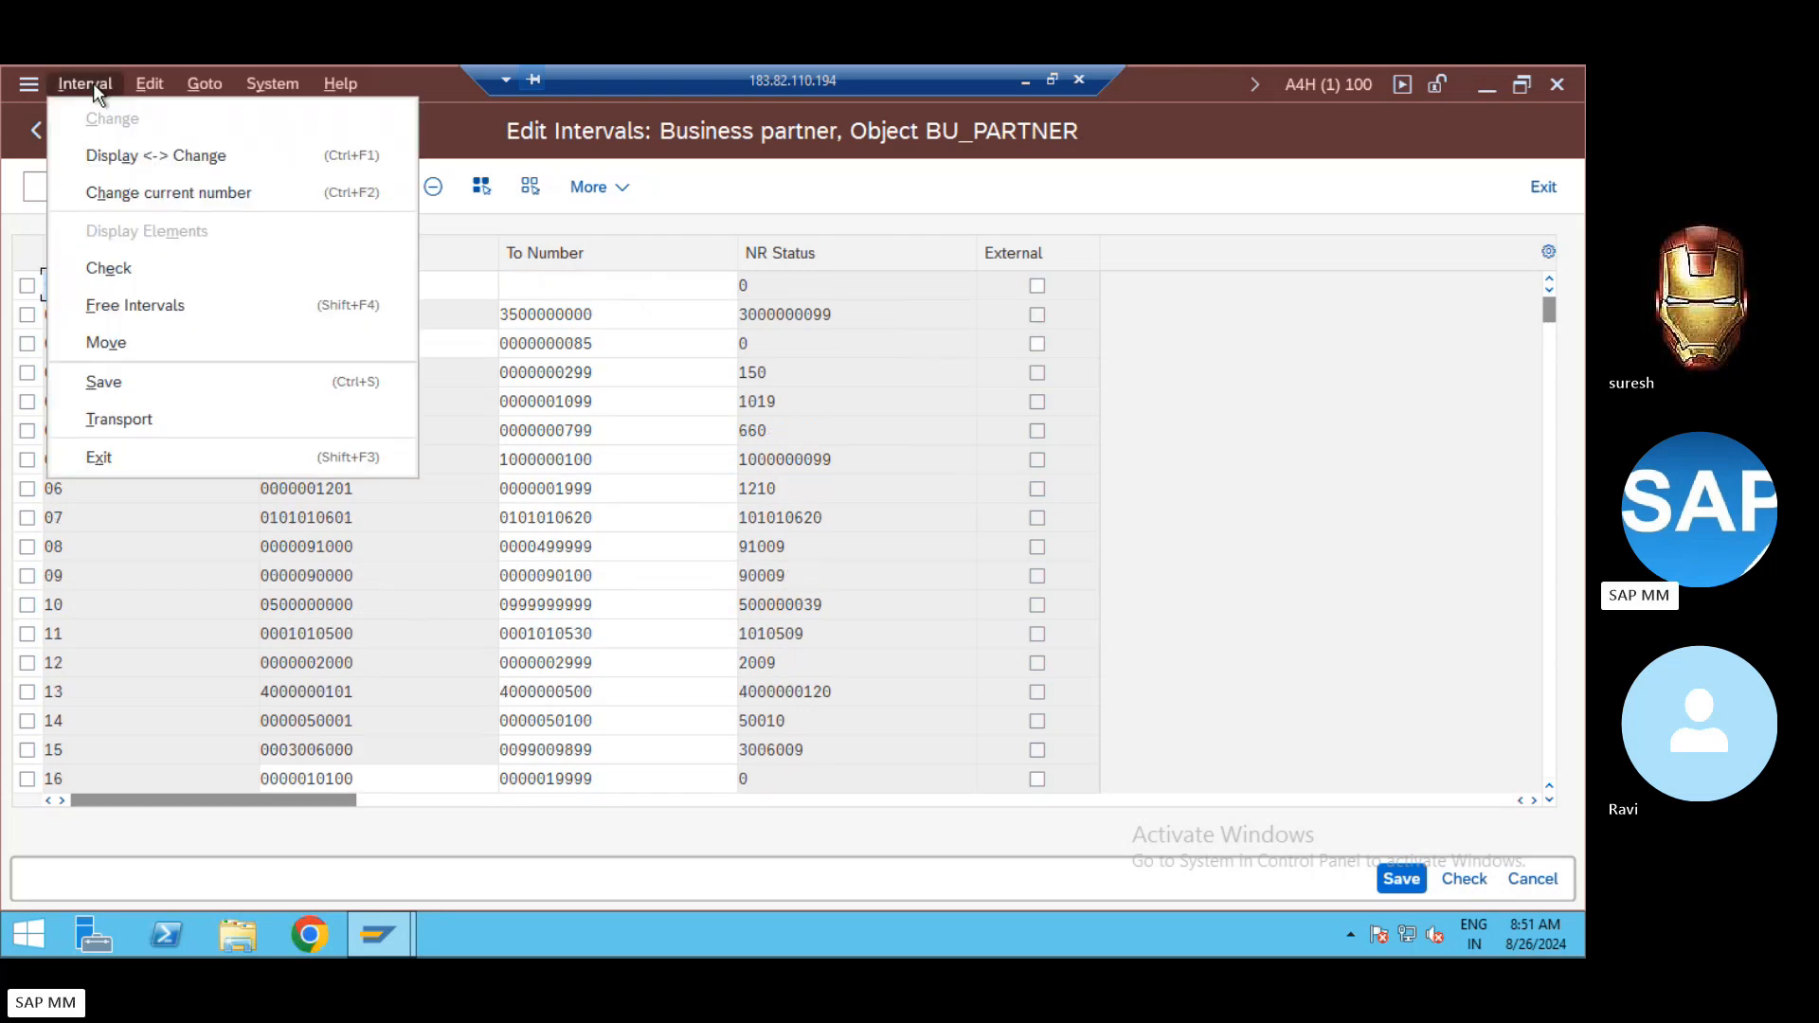
left_click(186, 299)
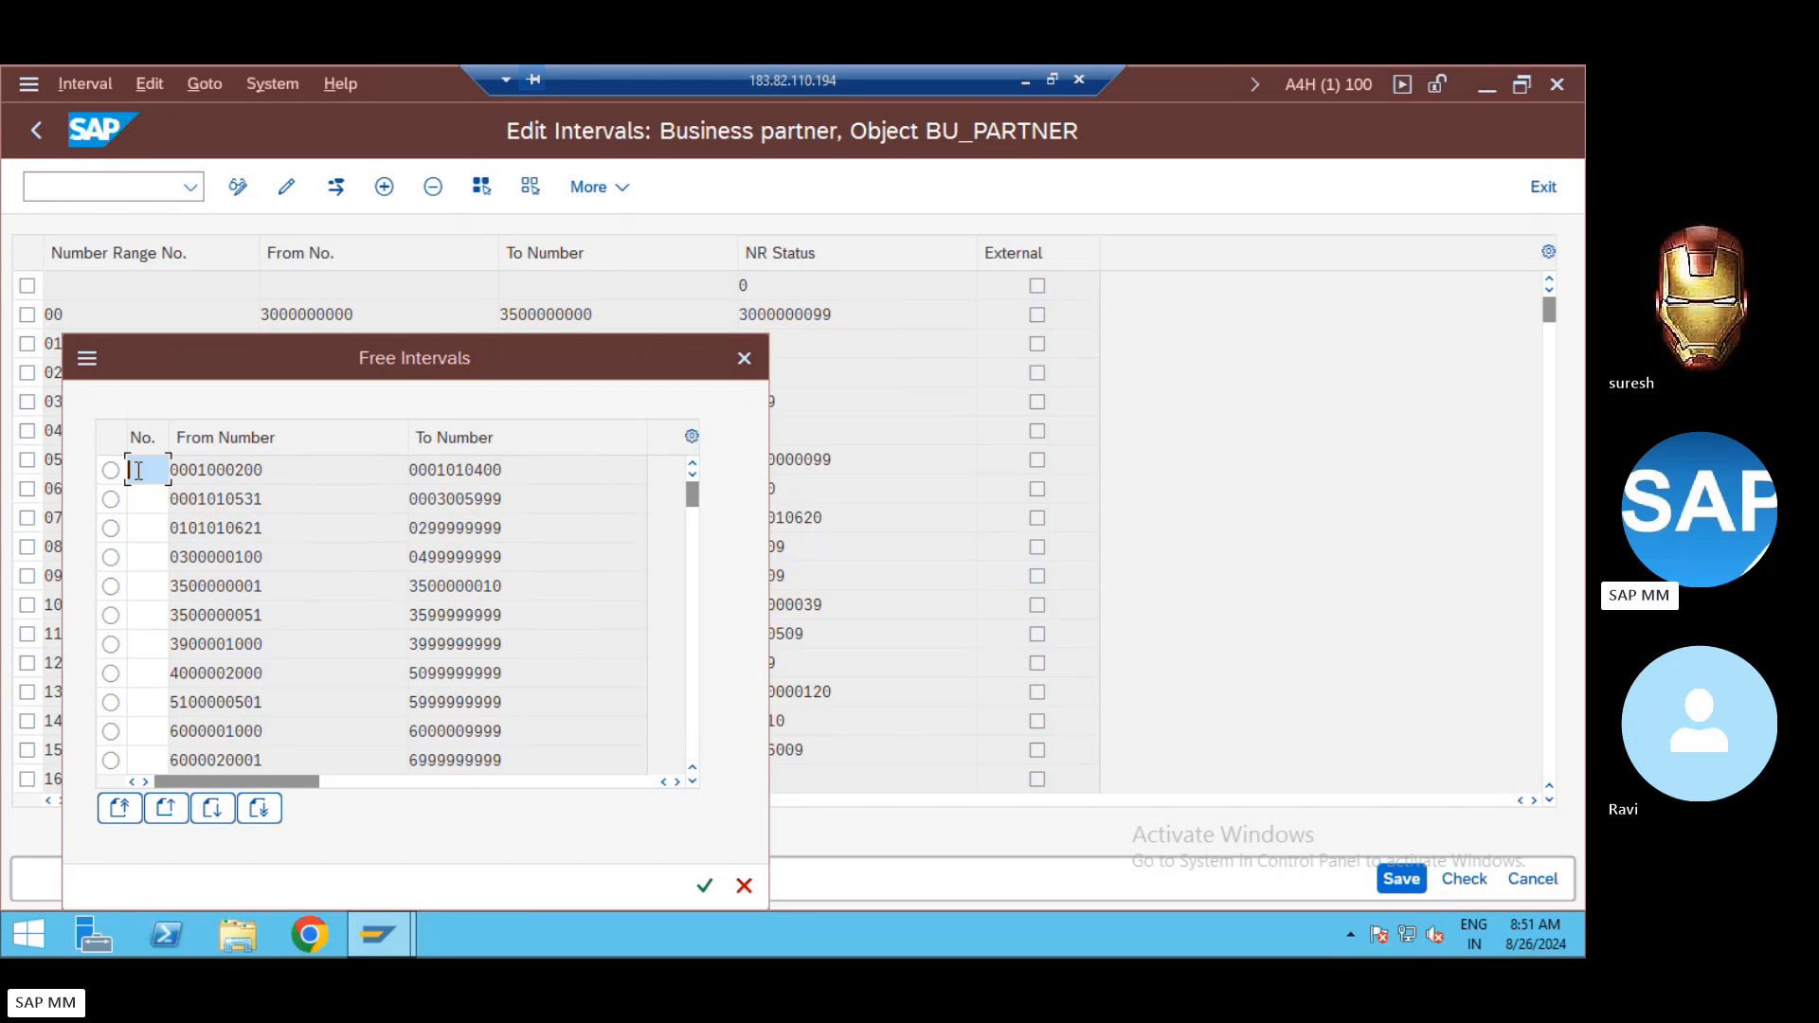
type("RR")
left_click(111, 470)
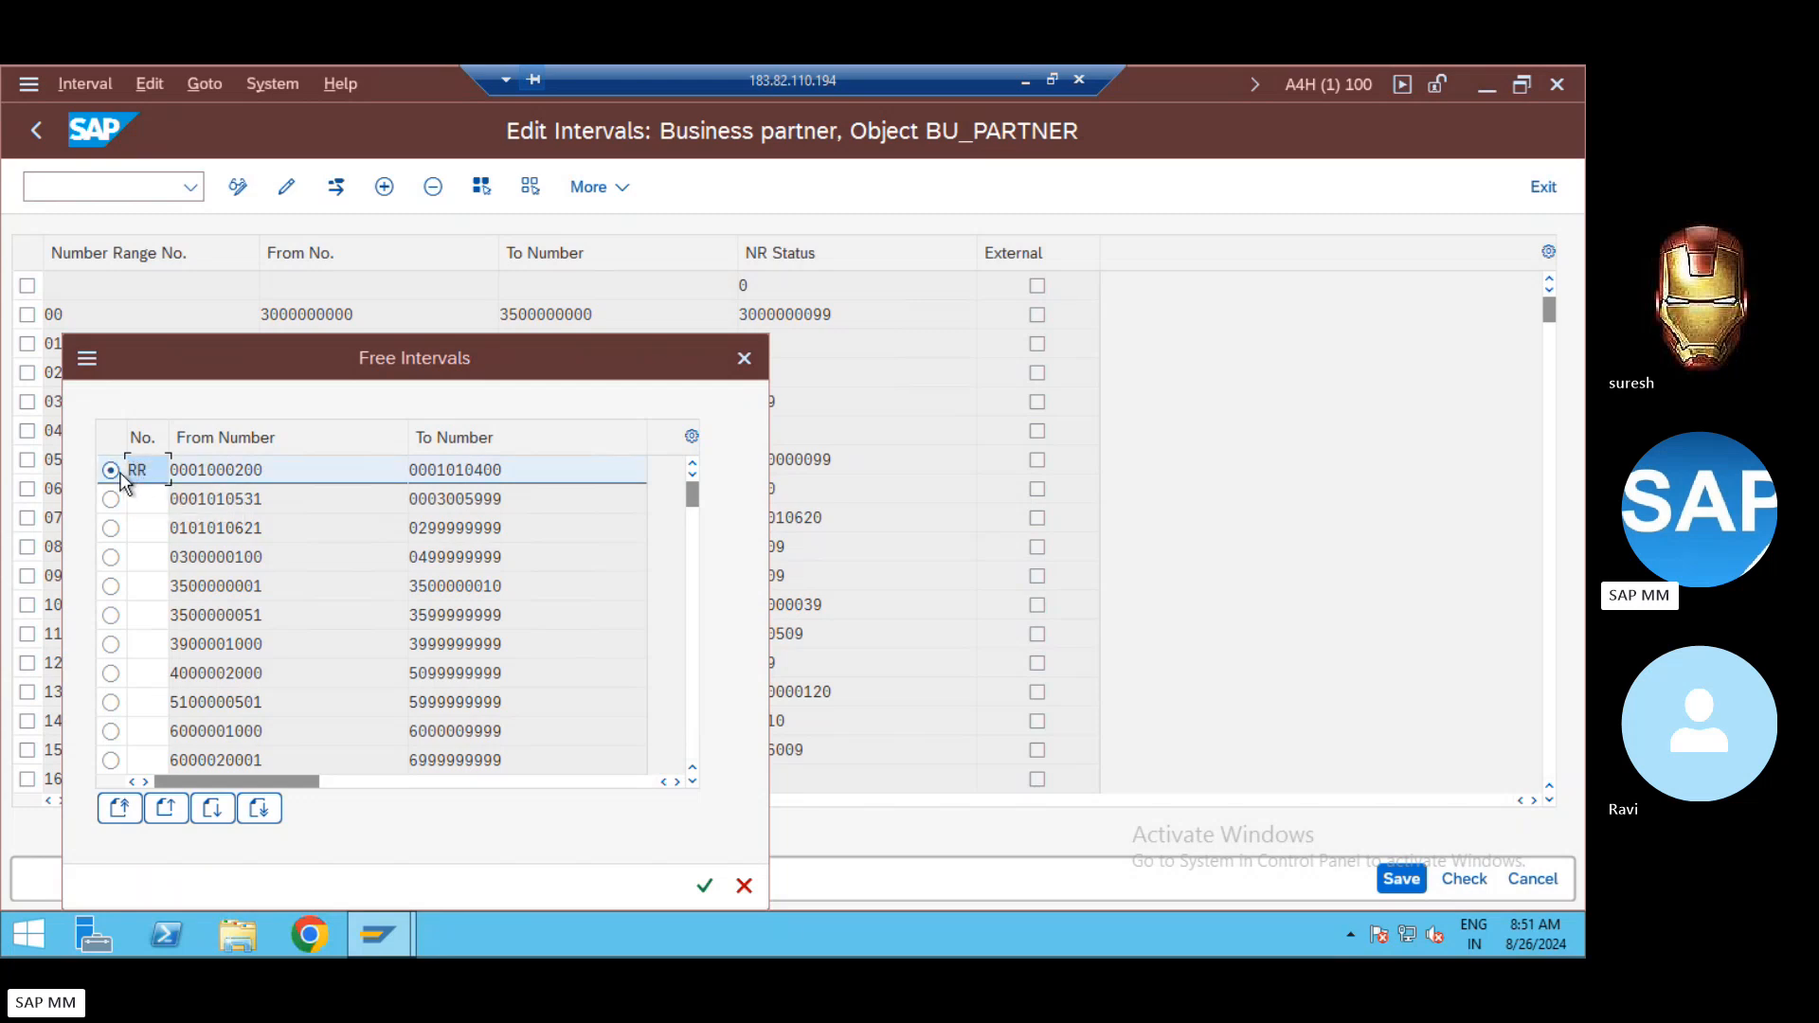
left_click(703, 883)
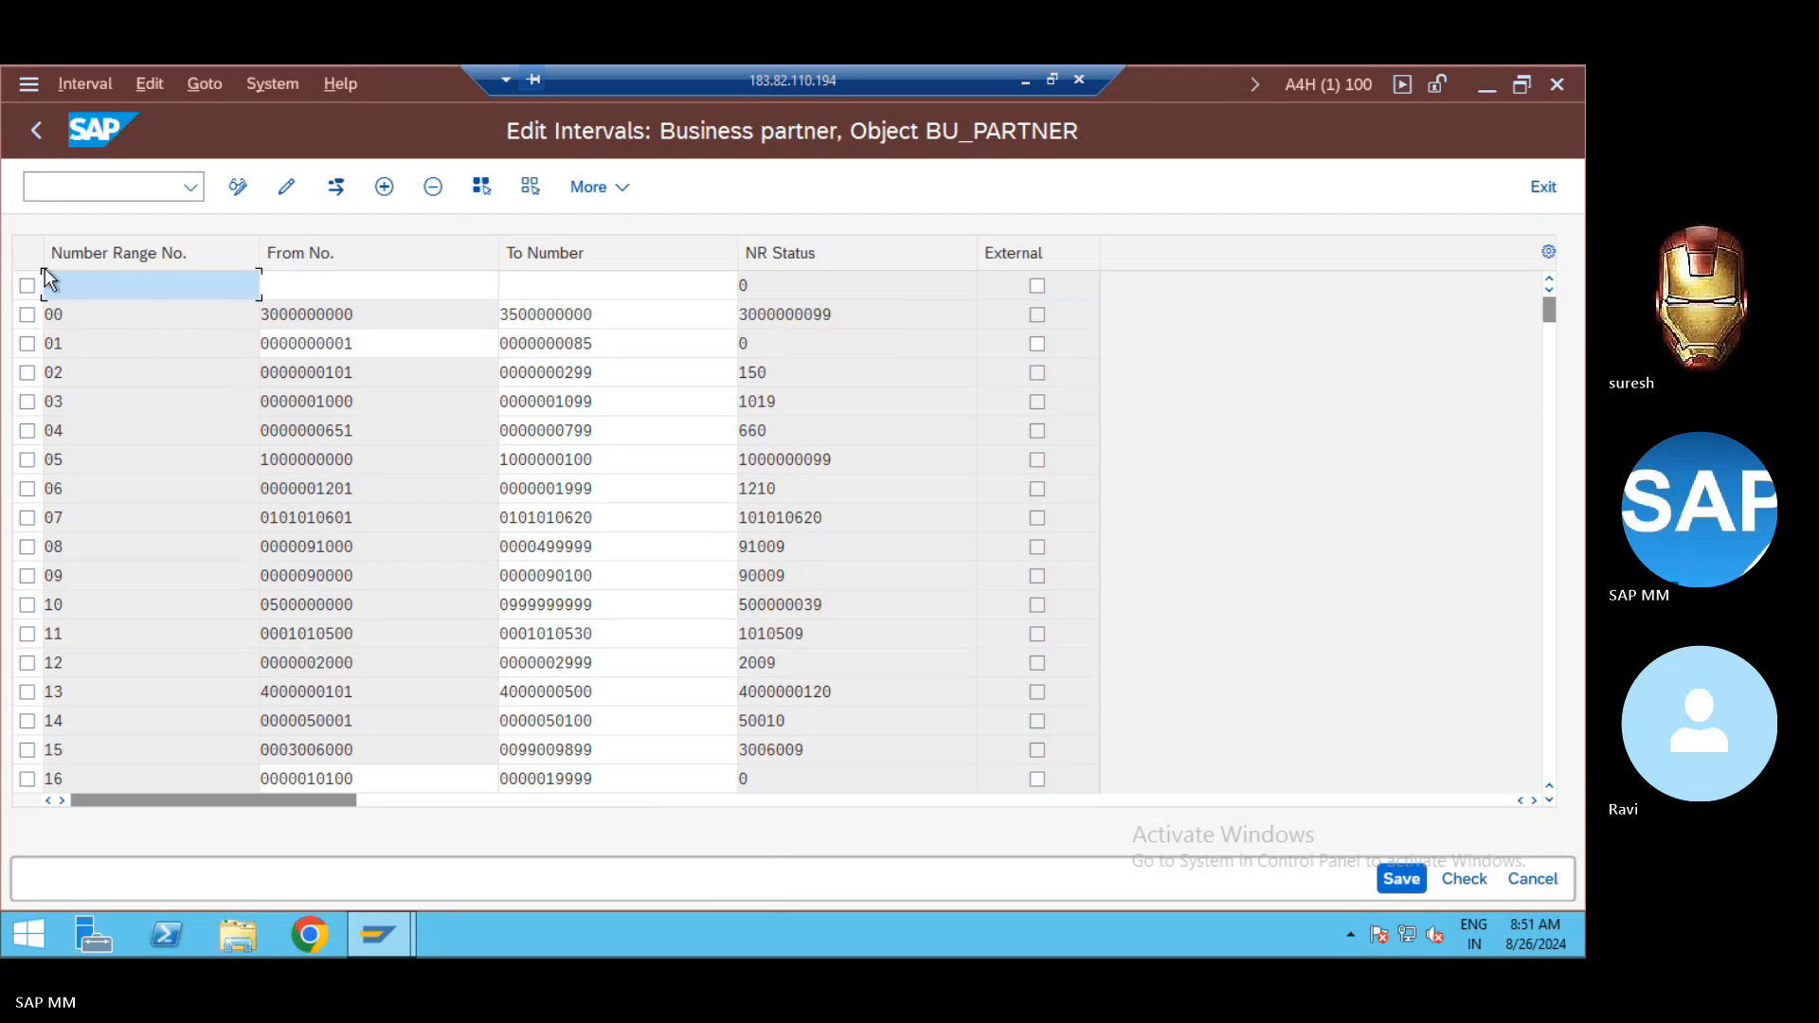
Step: Locate interval RR in the BU_PARTNER list, save the interval changes with the transport notice accepted, and return to the number range object screen
left_click(26, 285)
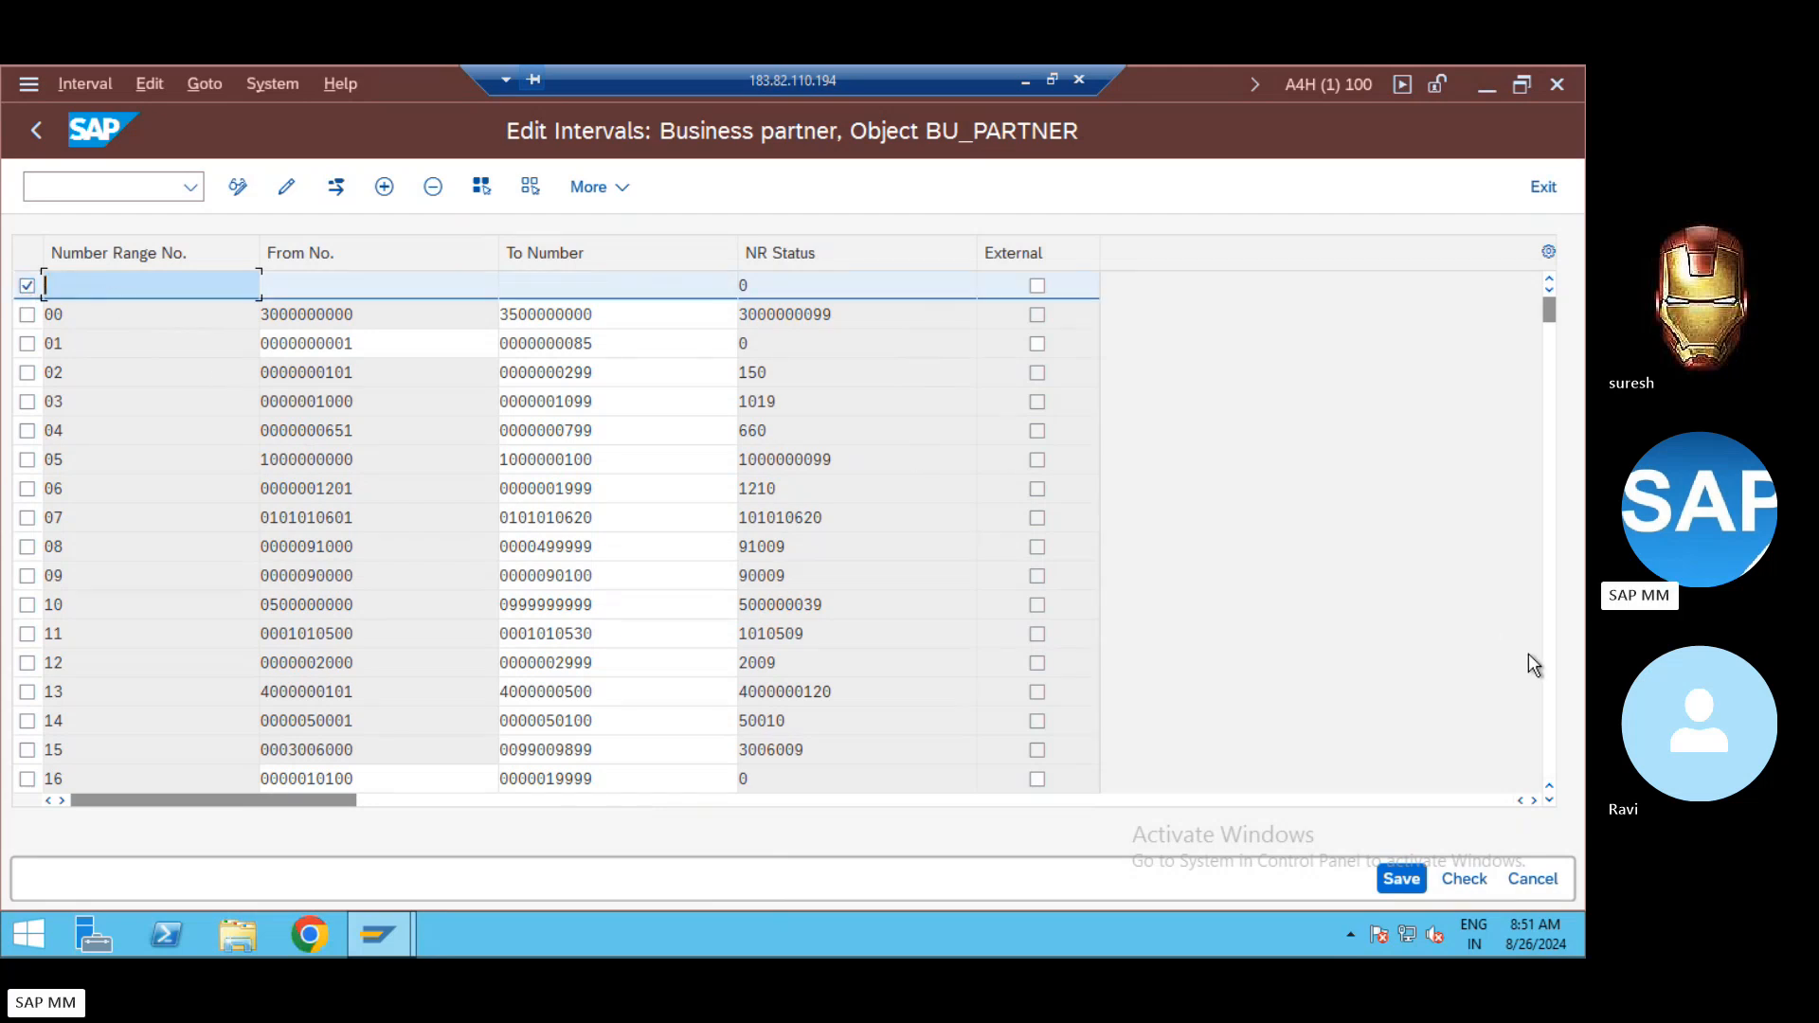
left_click(1550, 536)
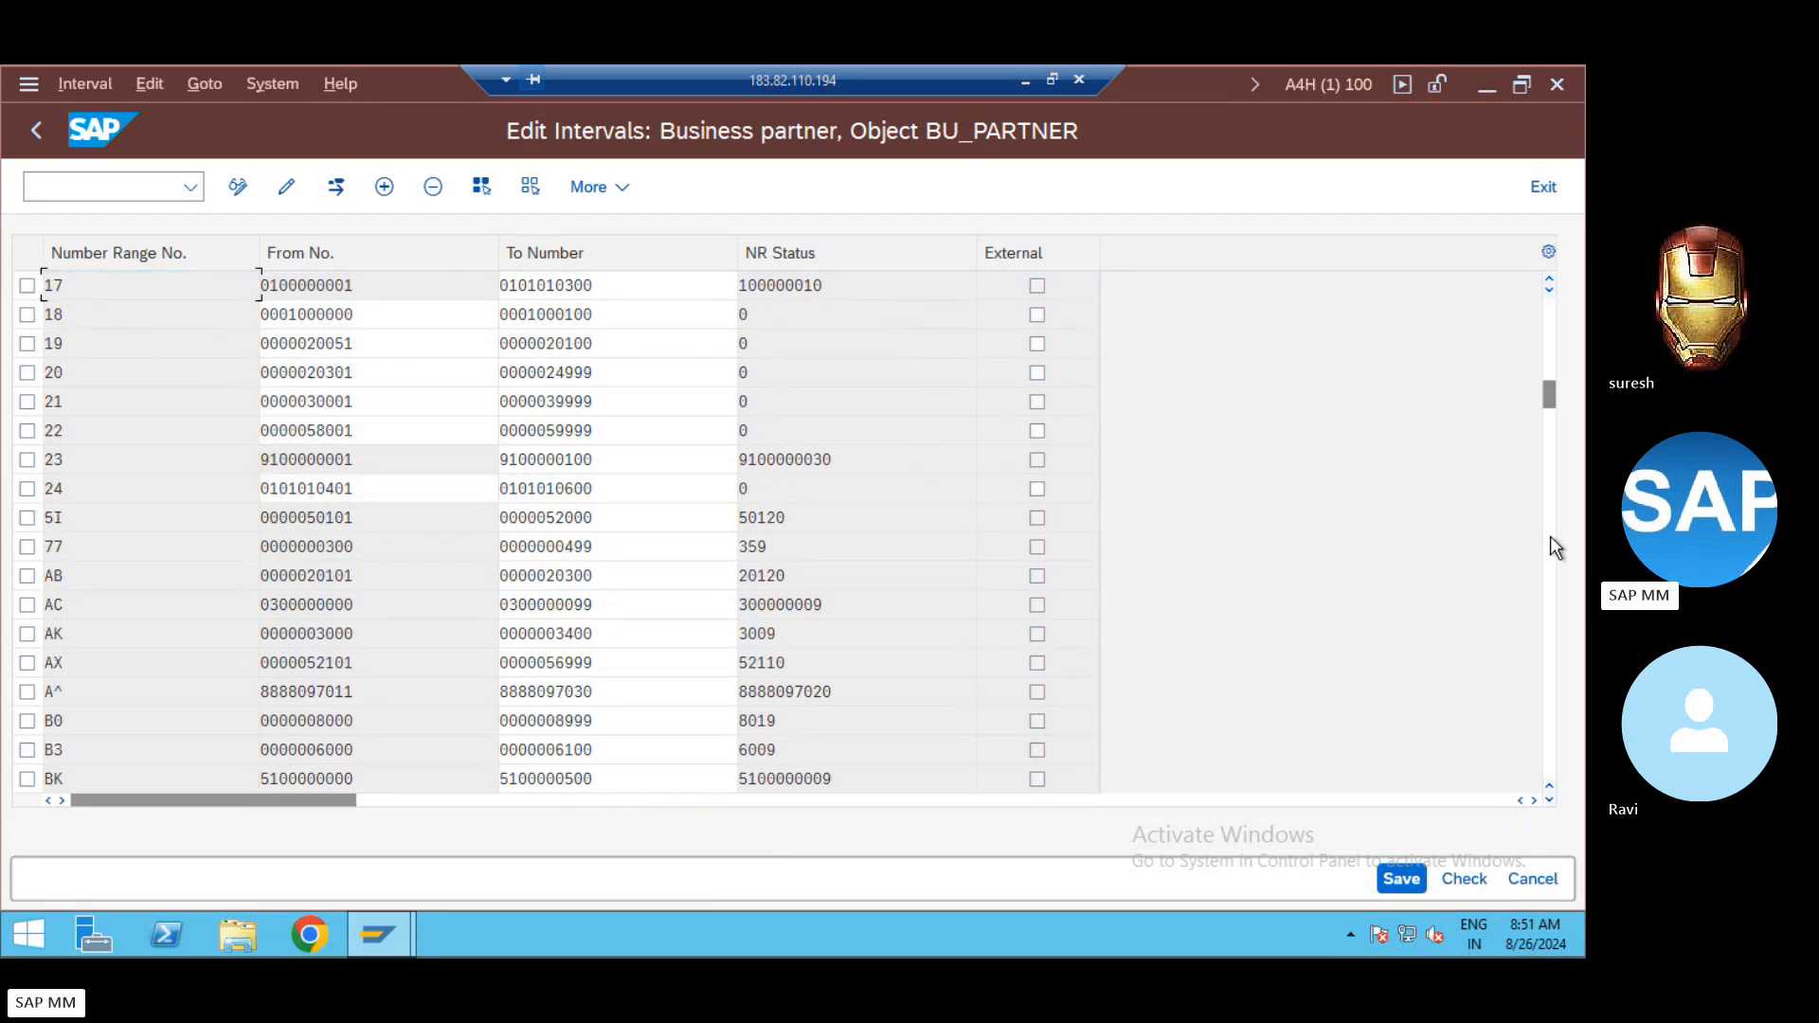
left_click(1550, 536)
left_click(1550, 537)
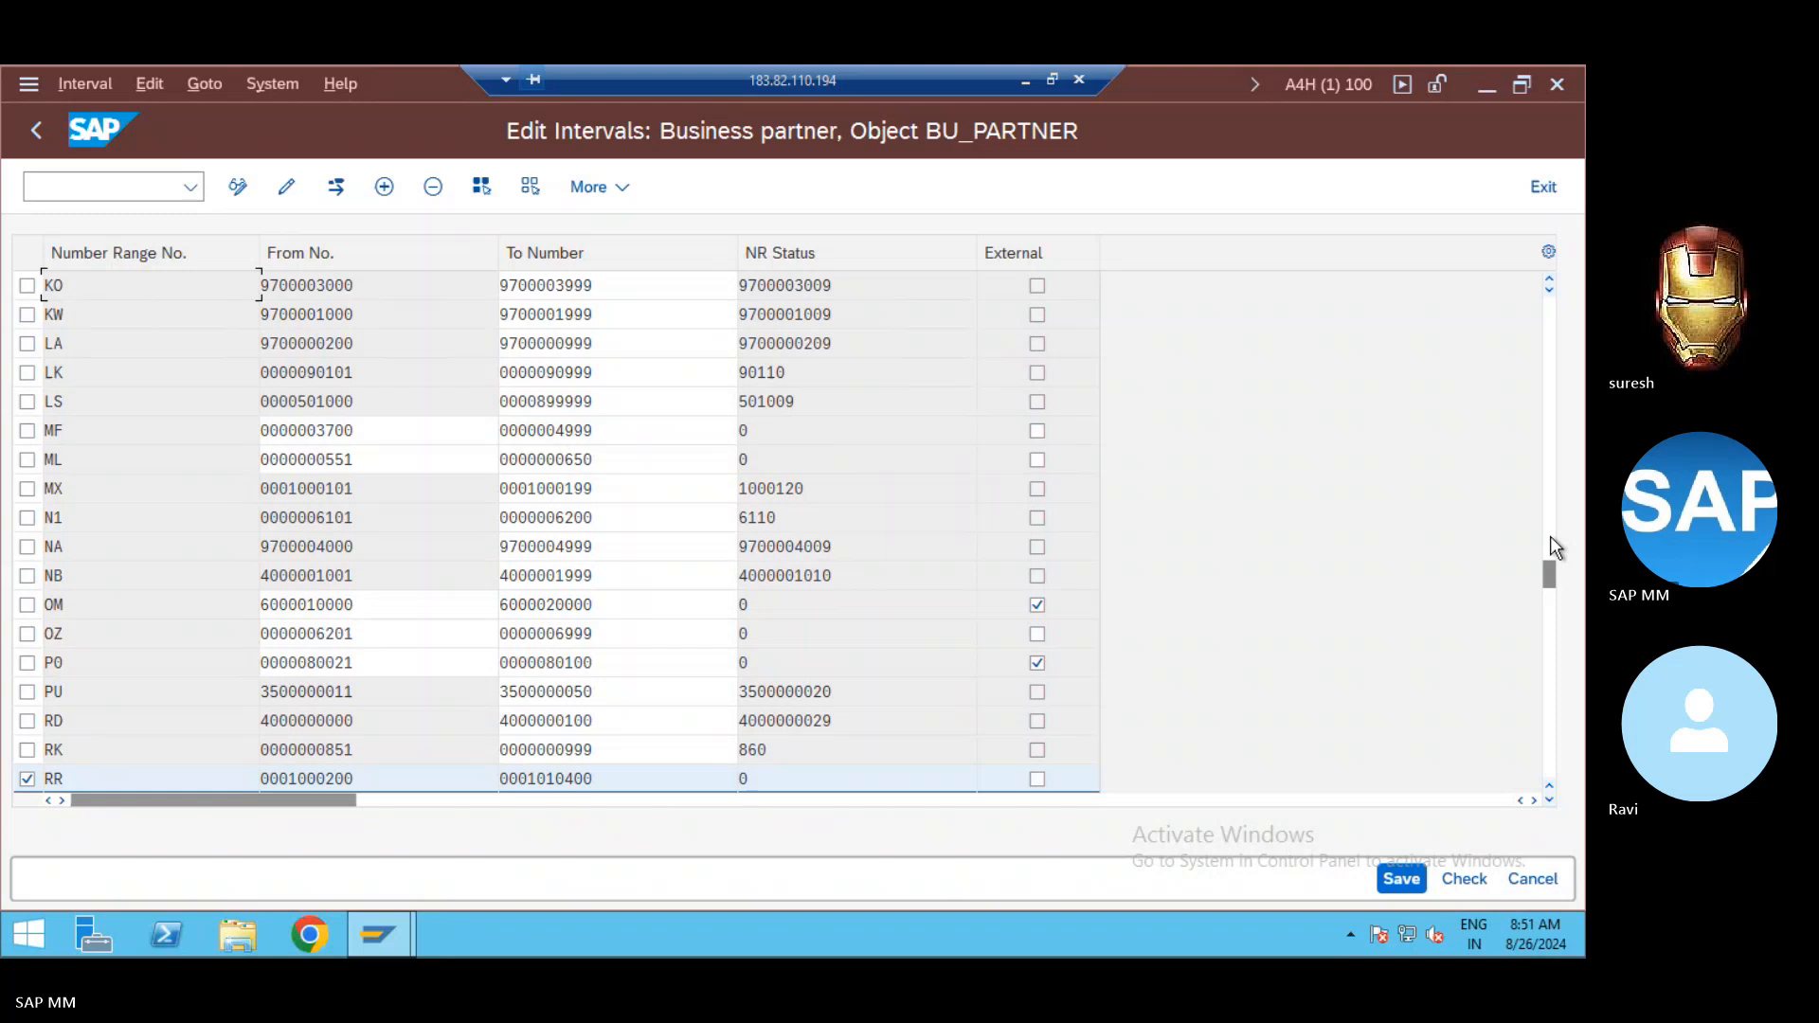
left_click(1554, 548)
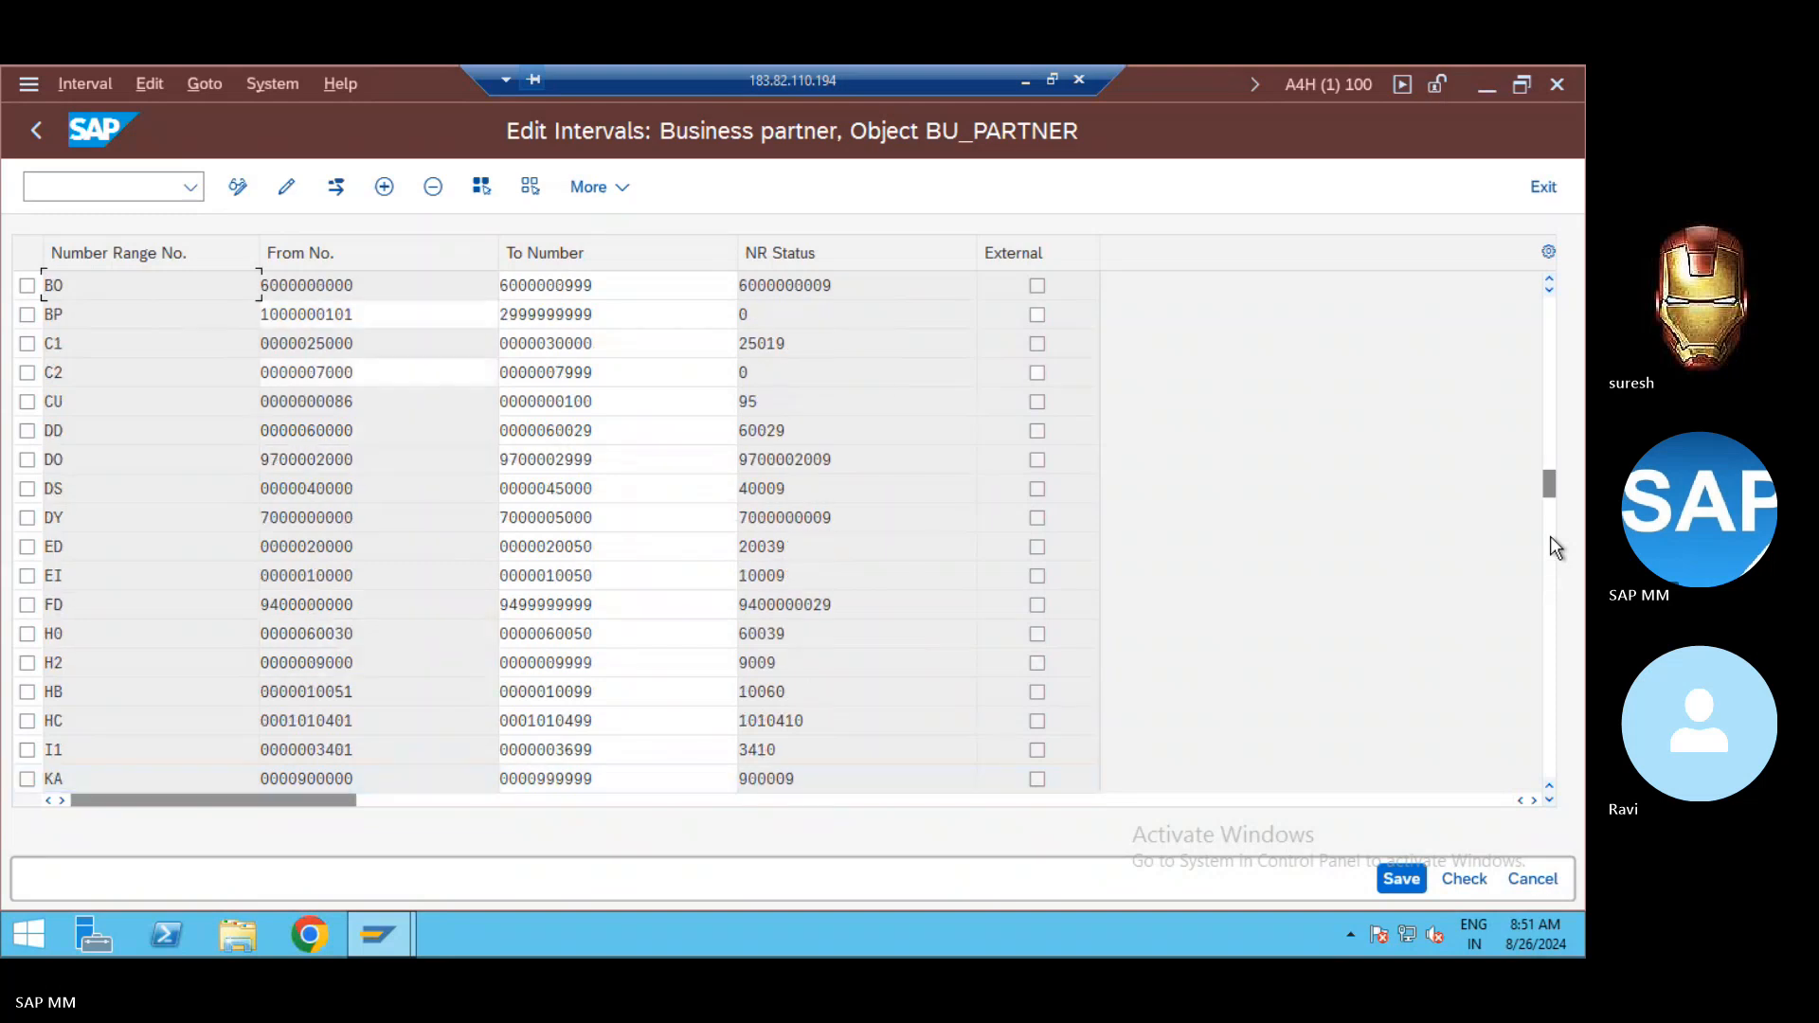
left_click(1549, 428)
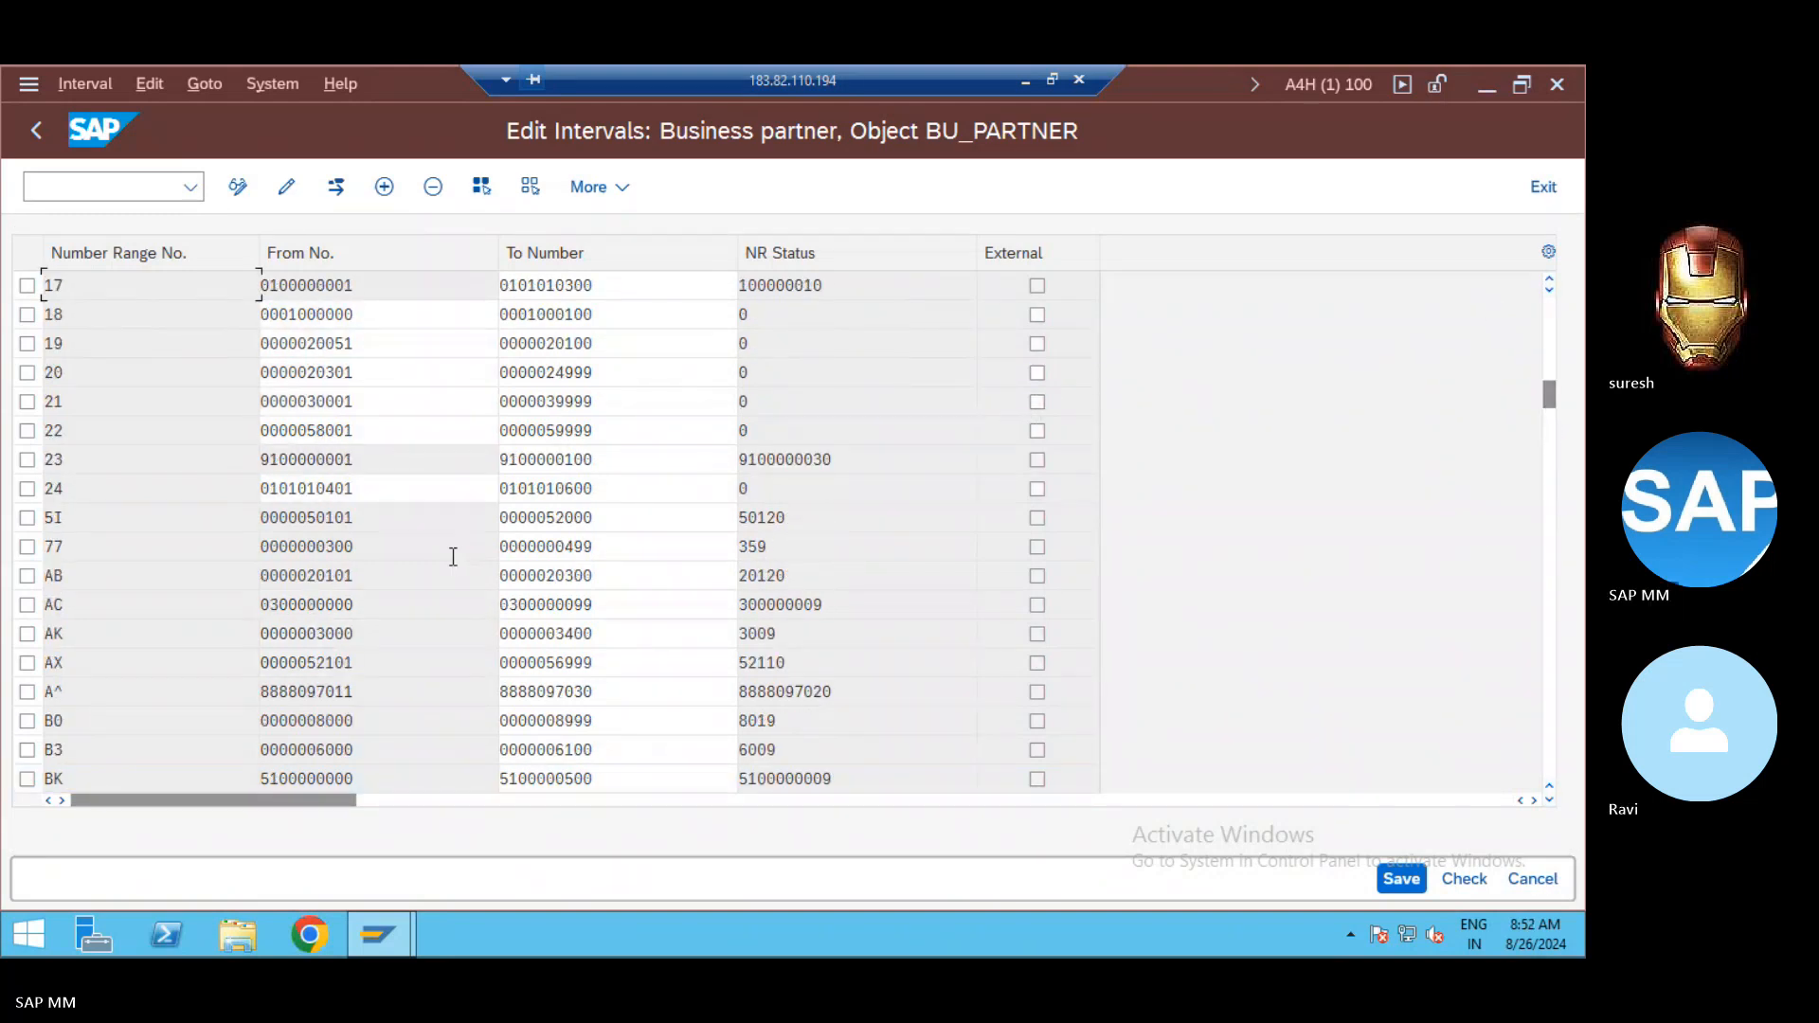
left_click(1550, 668)
left_click(1549, 667)
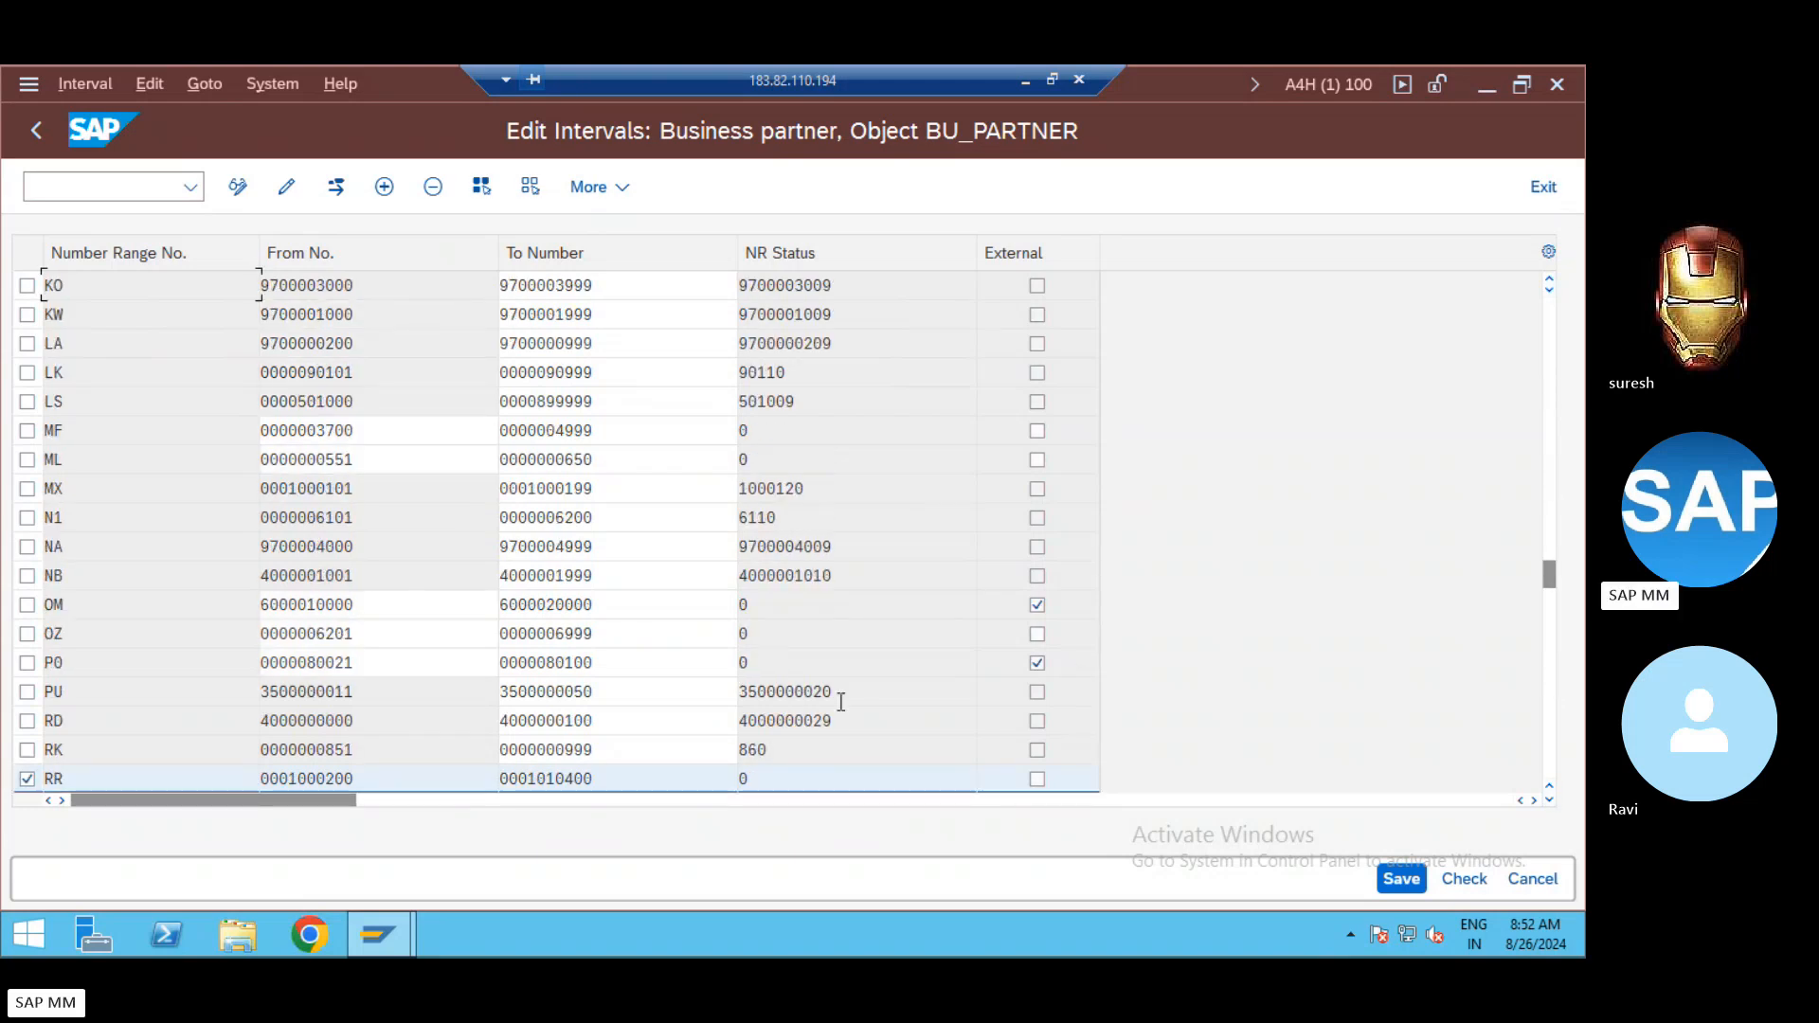
left_click(676, 779)
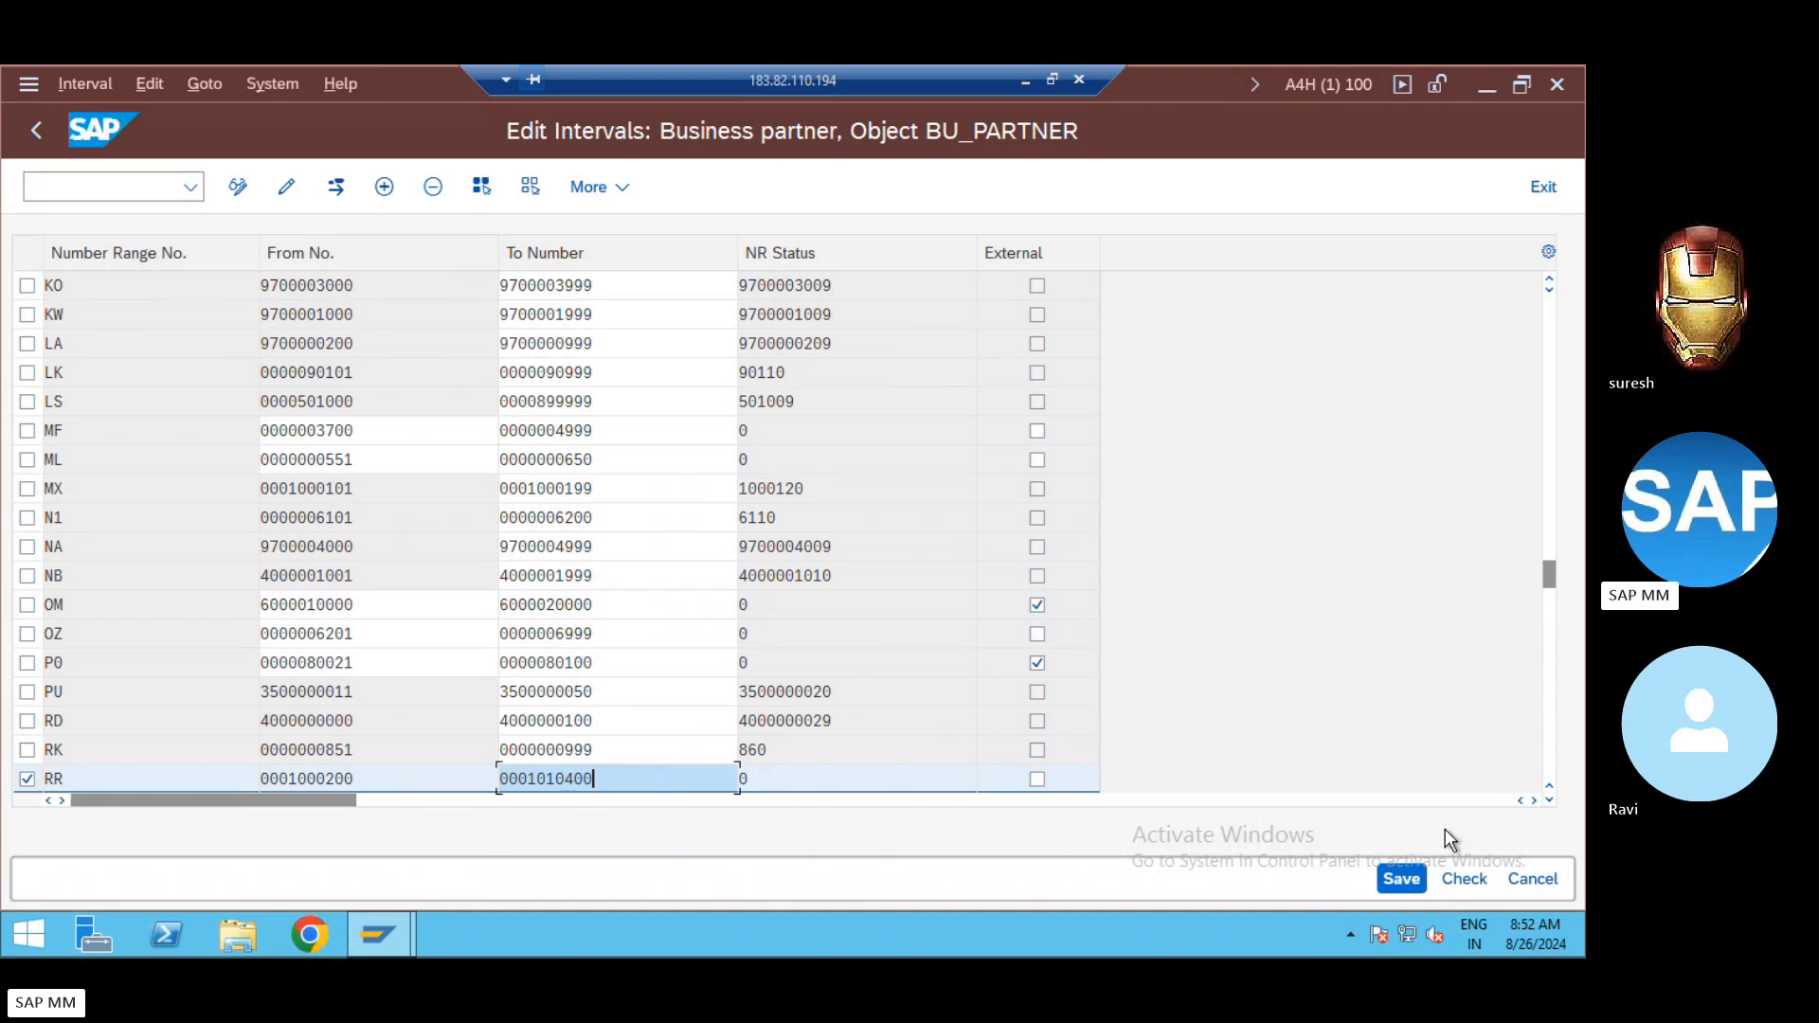
left_click(1401, 880)
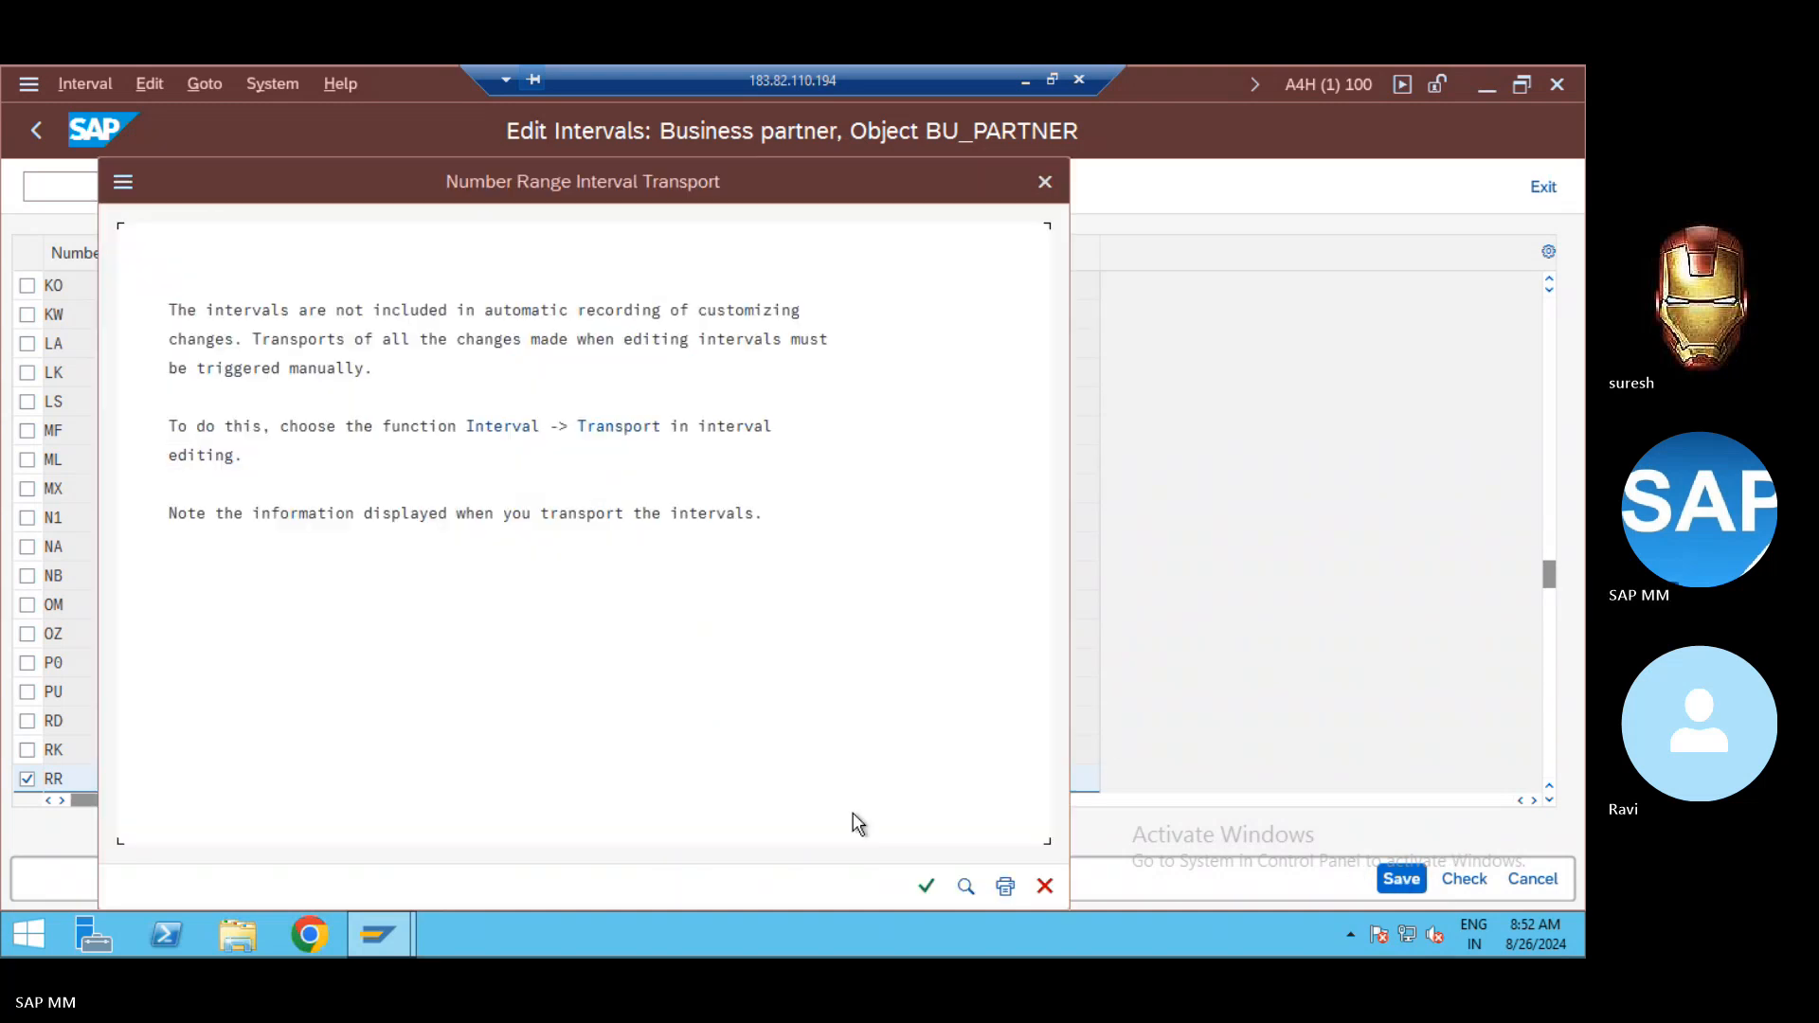
left_click(926, 888)
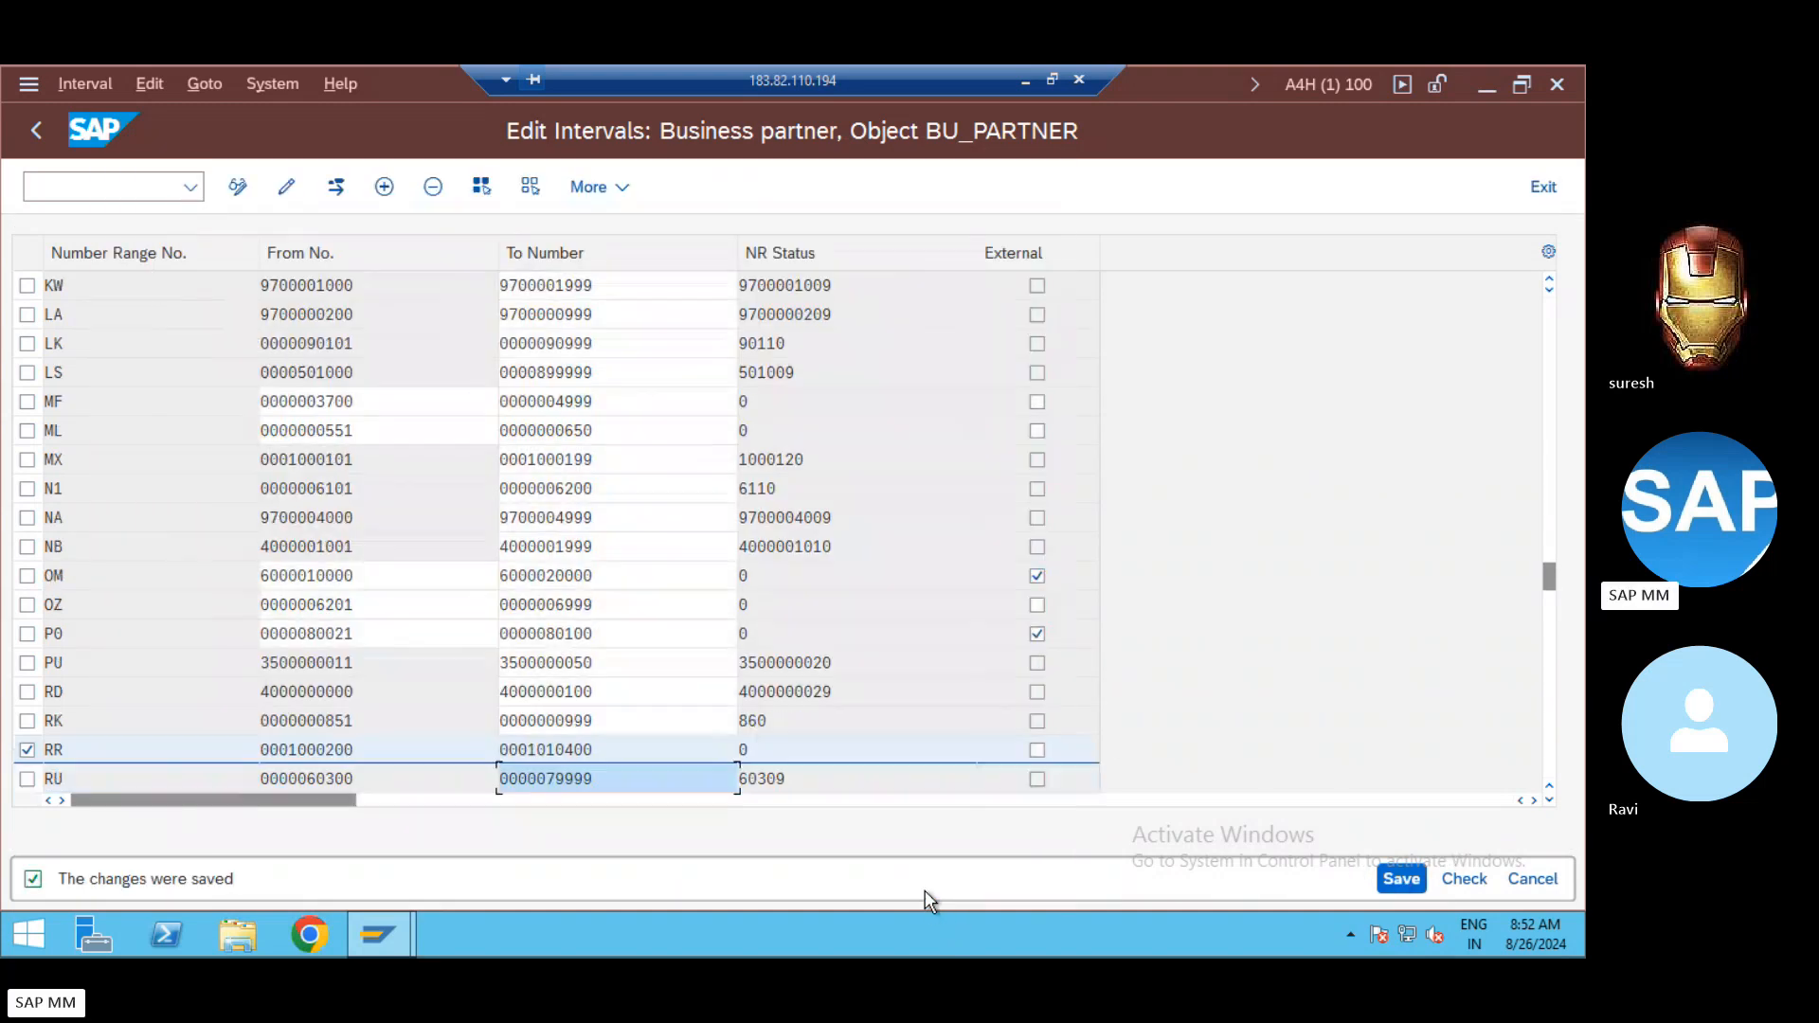
left_click(40, 127)
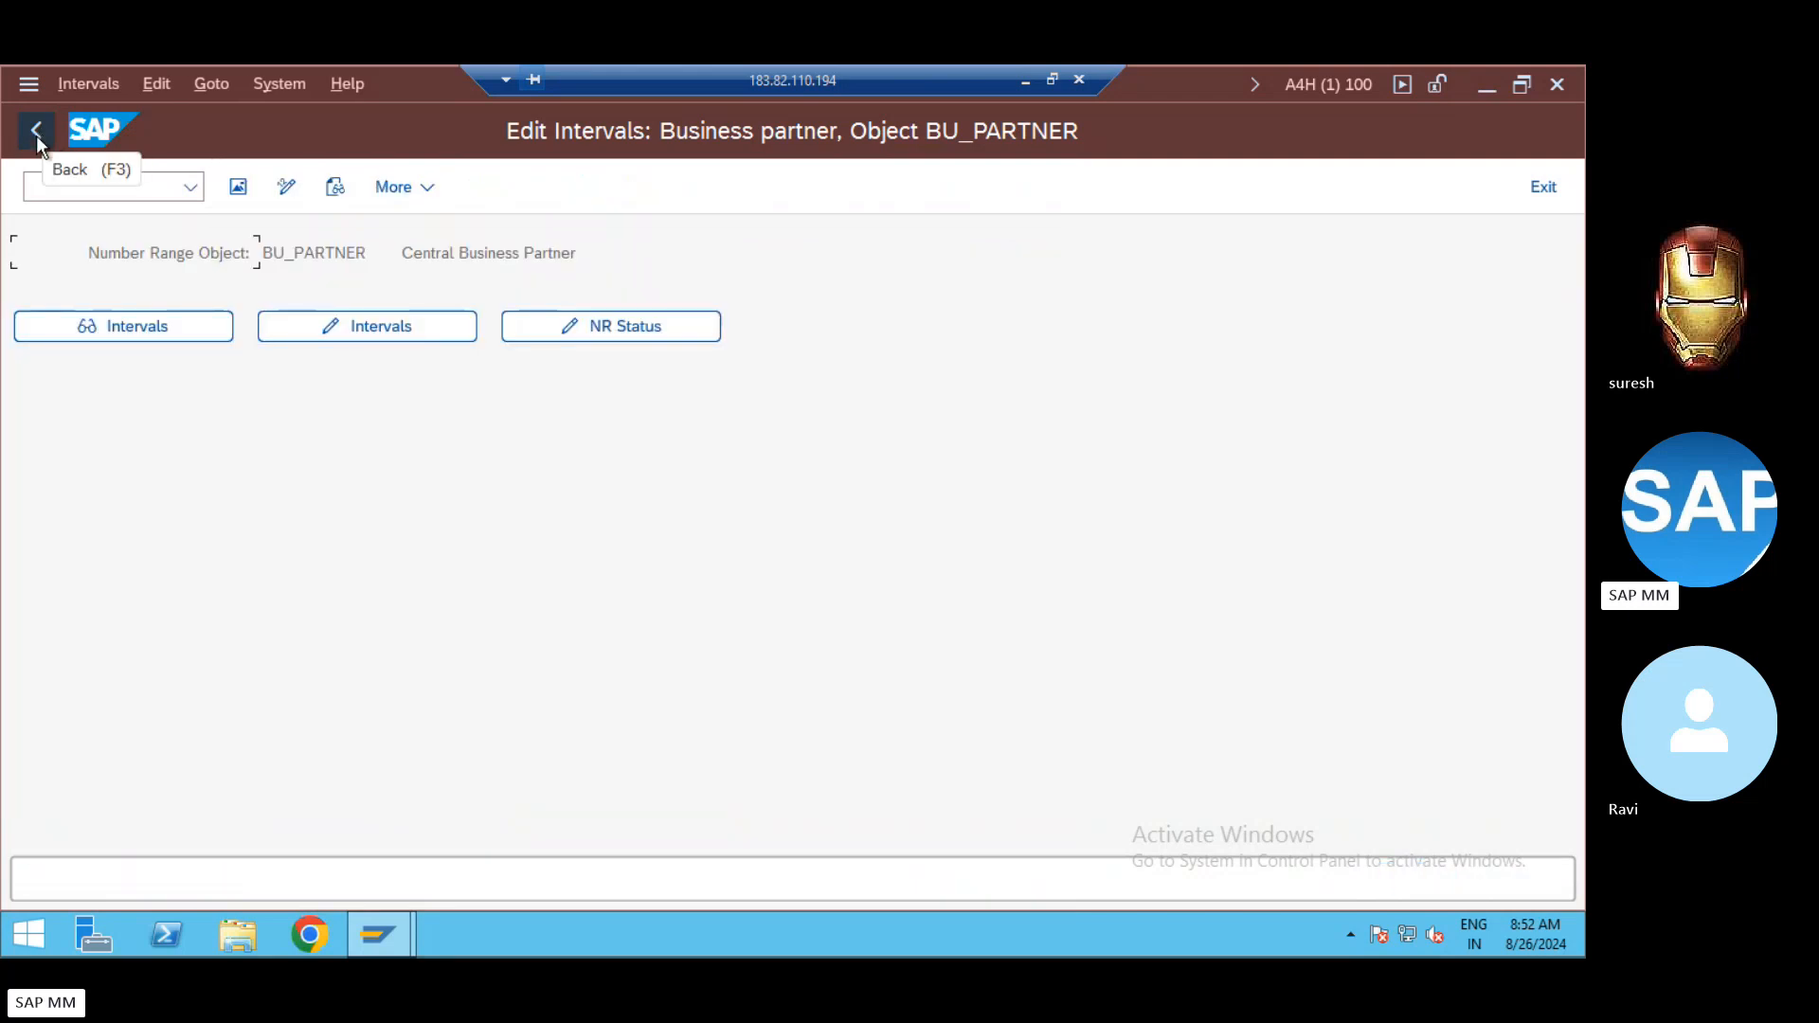
Step: Return to the IMG structure, open Define Groupings and Assign Number Ranges, and locate grouping ZBPR
left_click(36, 134)
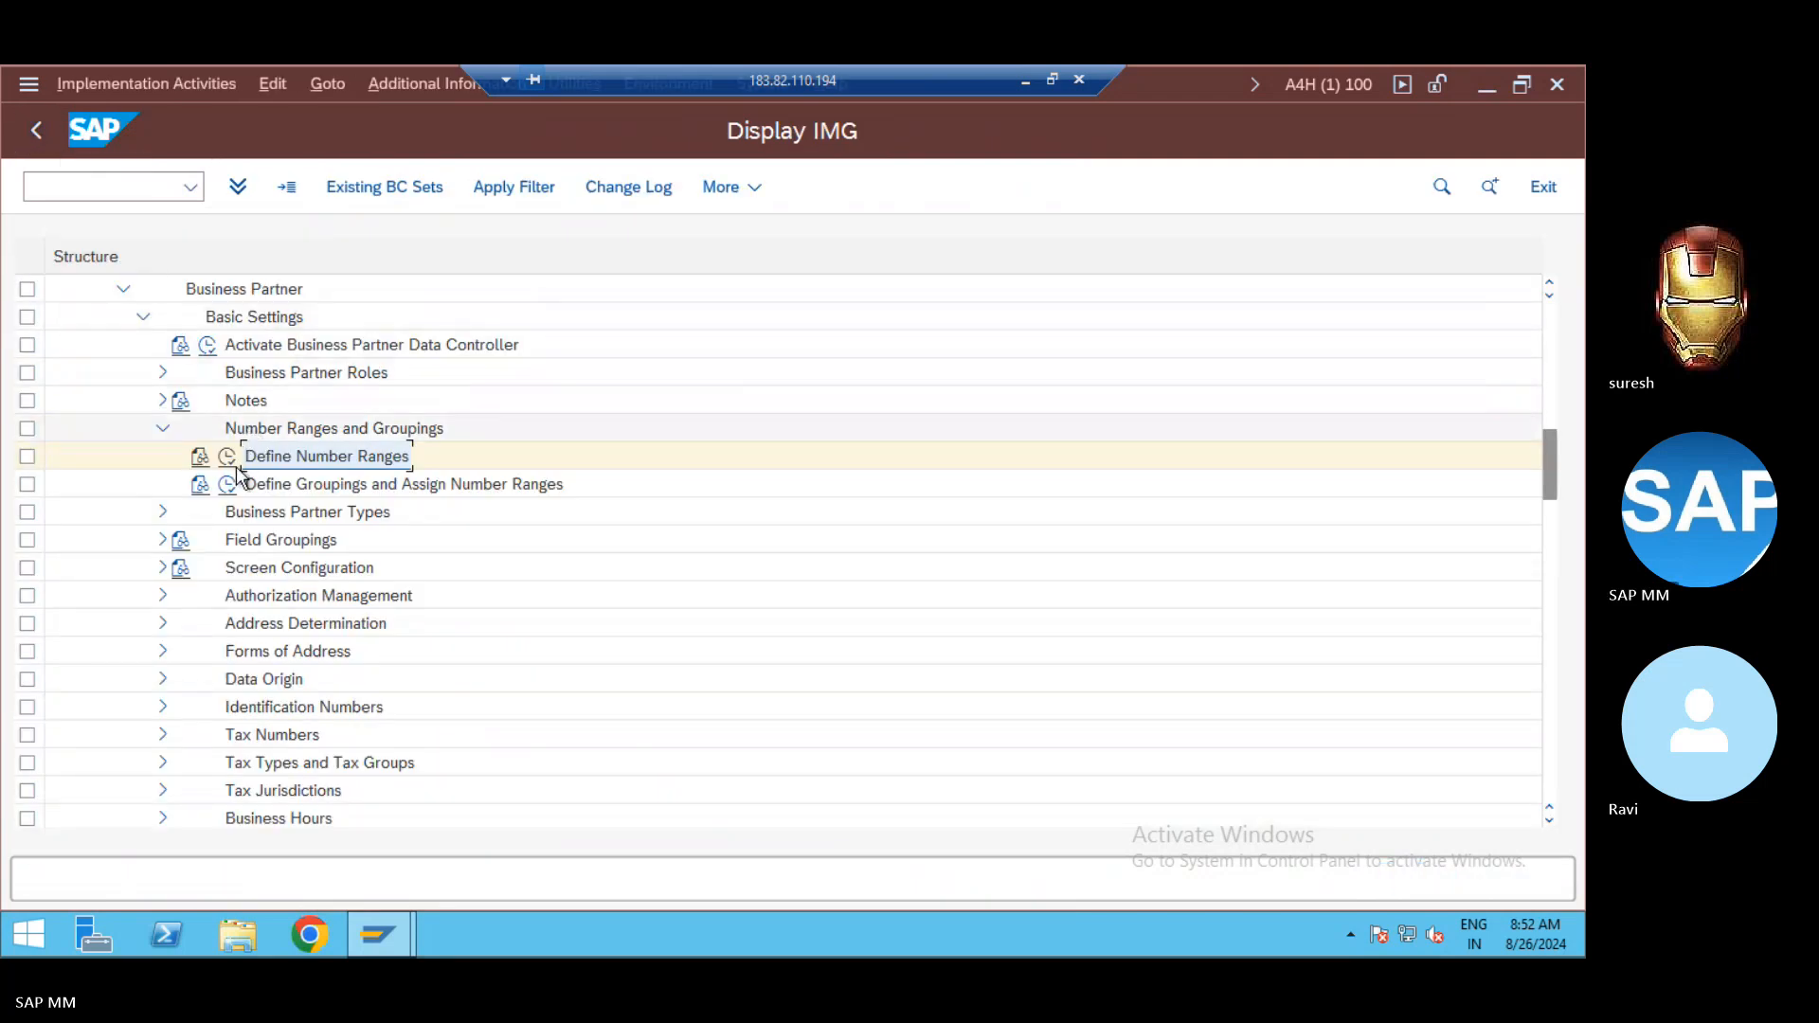
left_click(228, 484)
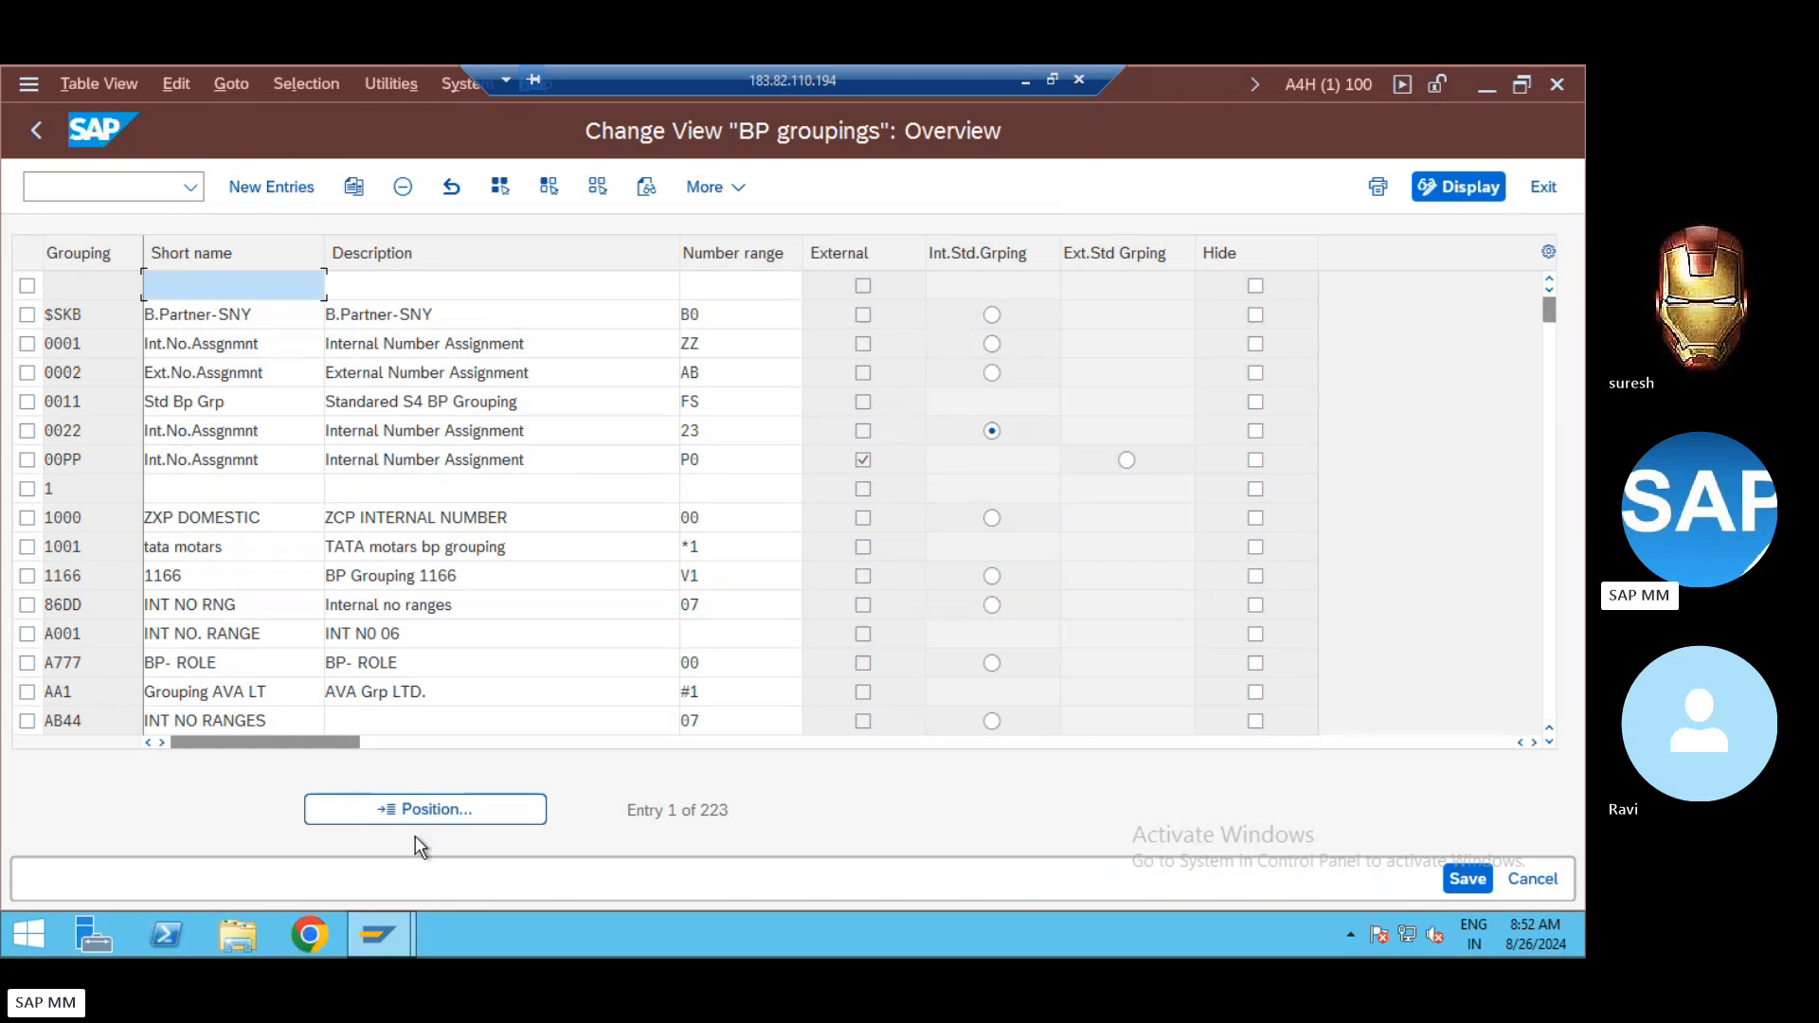
left_click(457, 817)
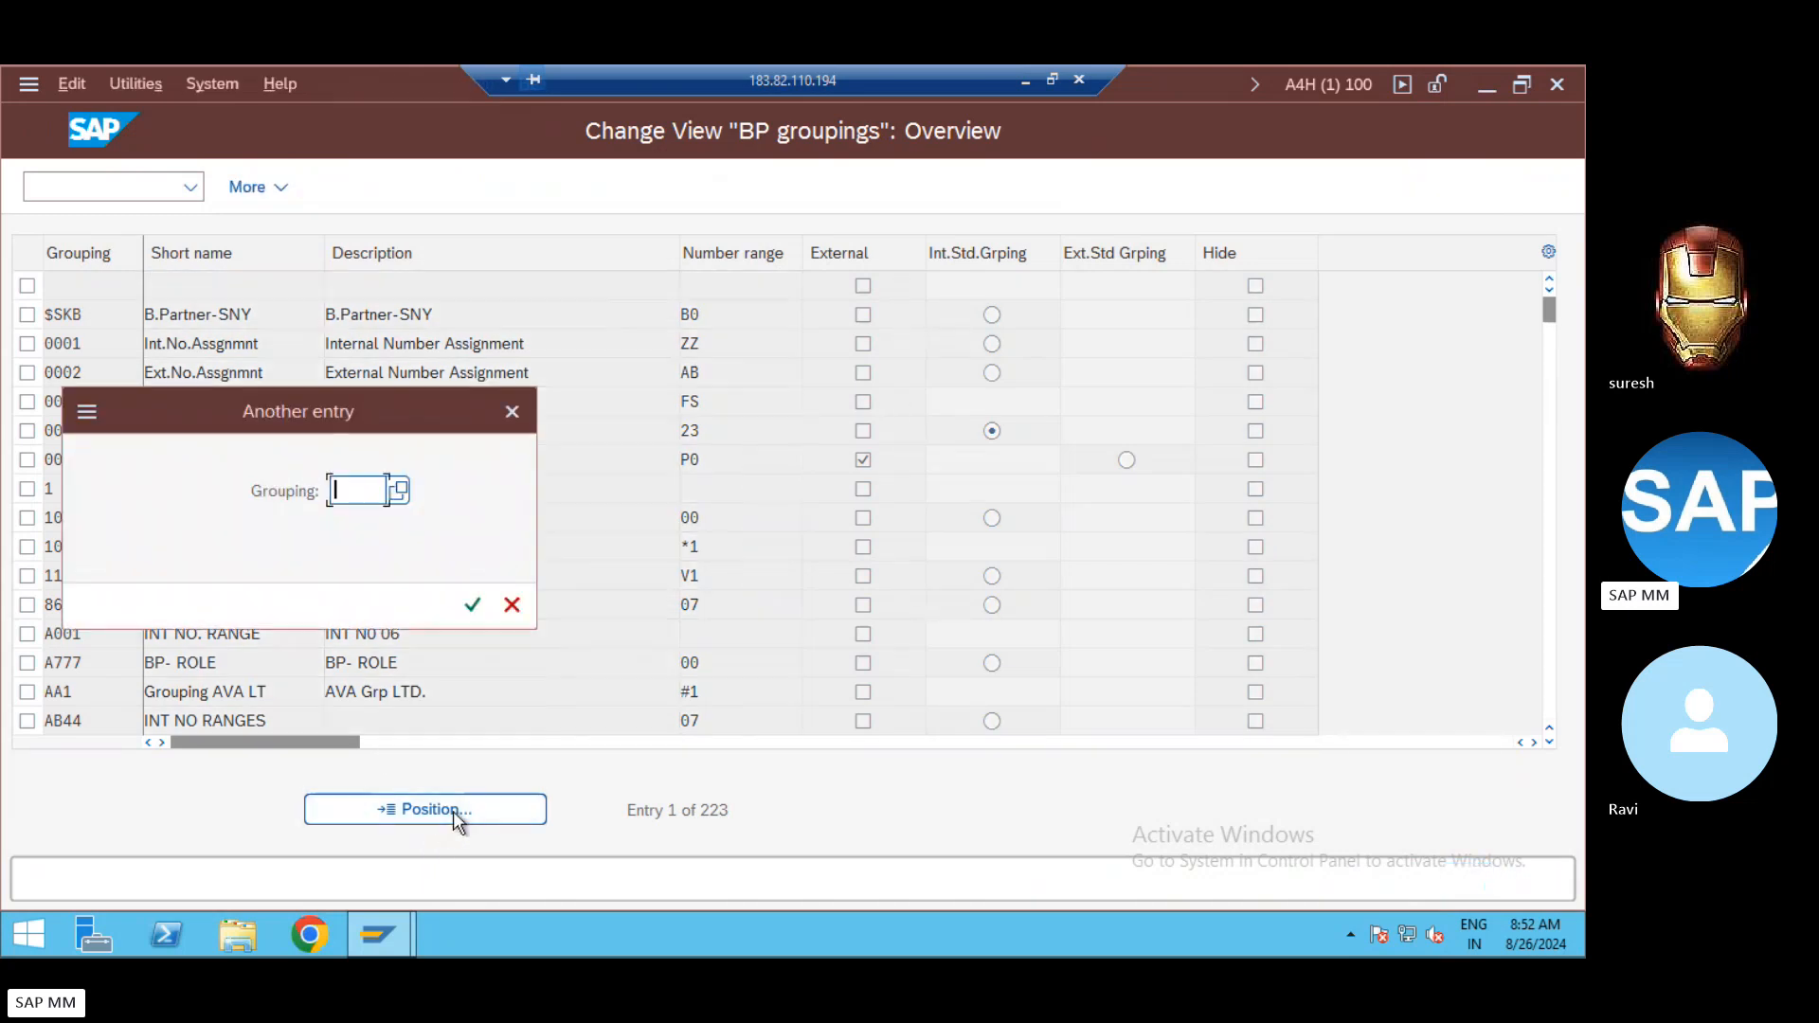
type("ZBPR")
key("Return")
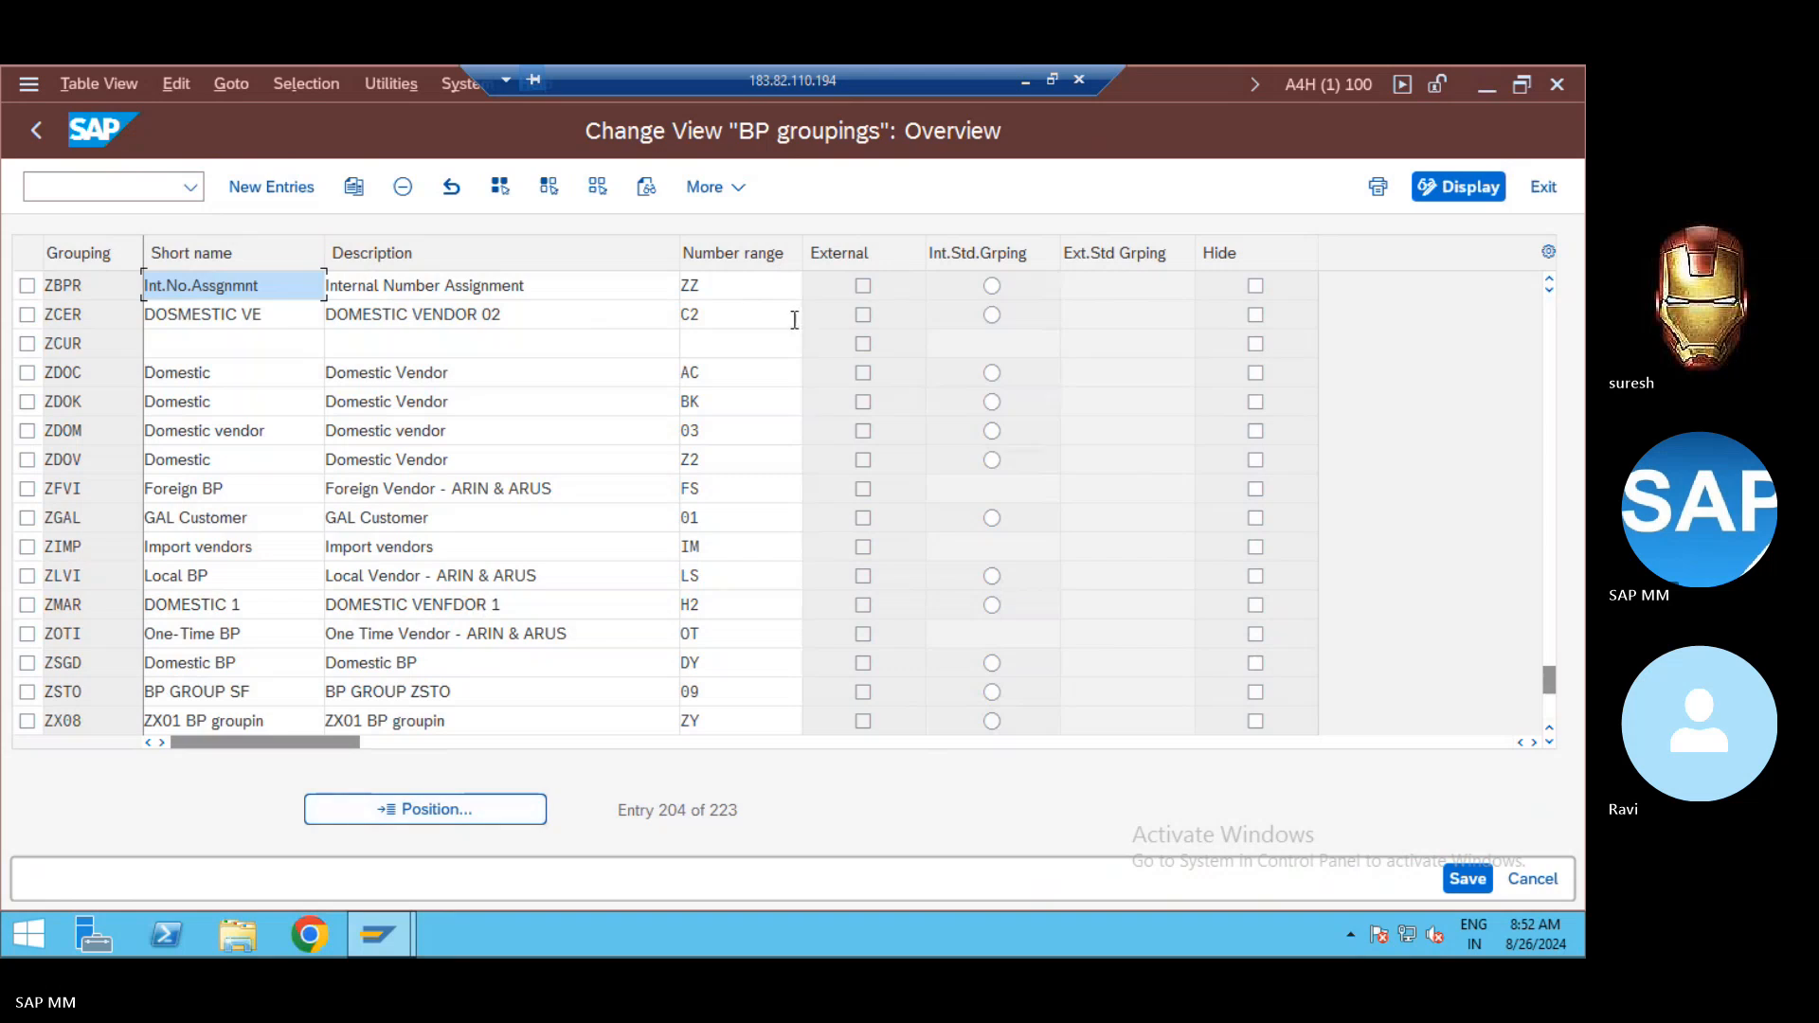
Step: Assign number range RR to grouping ZBPR, save the entry, and return to the IMG structure
left_click(715, 283)
key("BackSpace")
key("BackSpace")
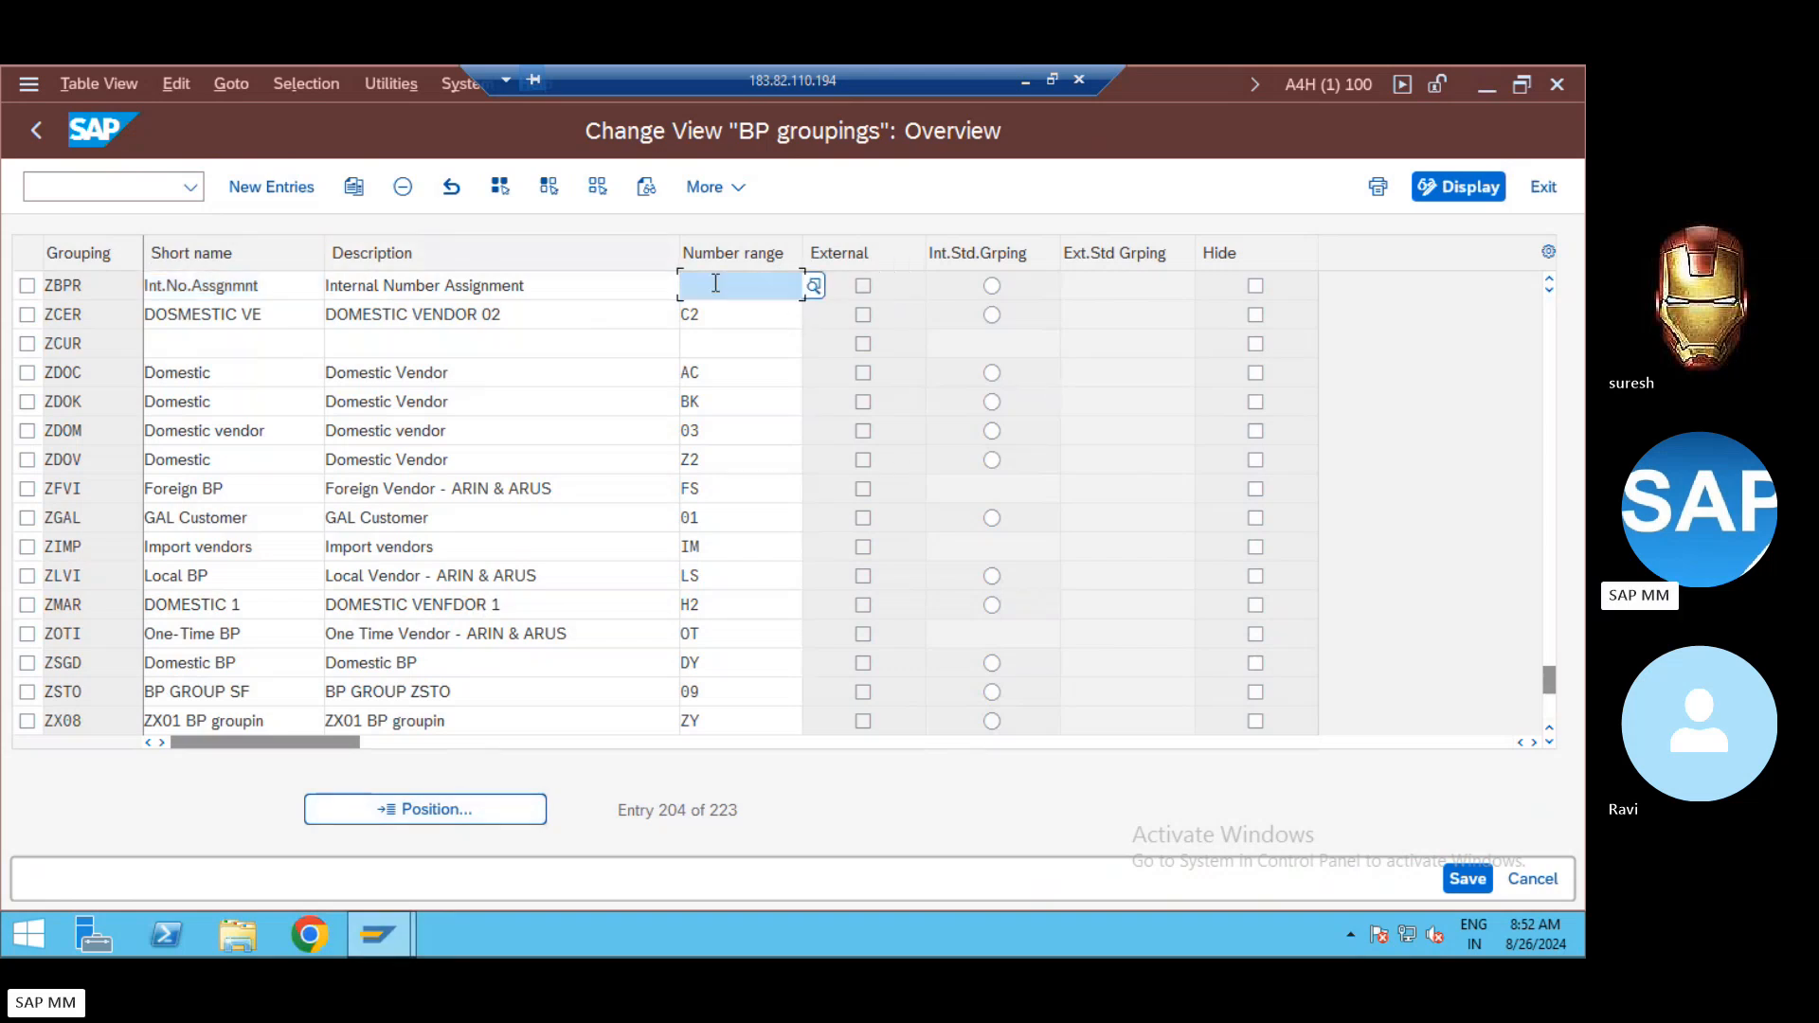
type("RR")
key("ctrl+s")
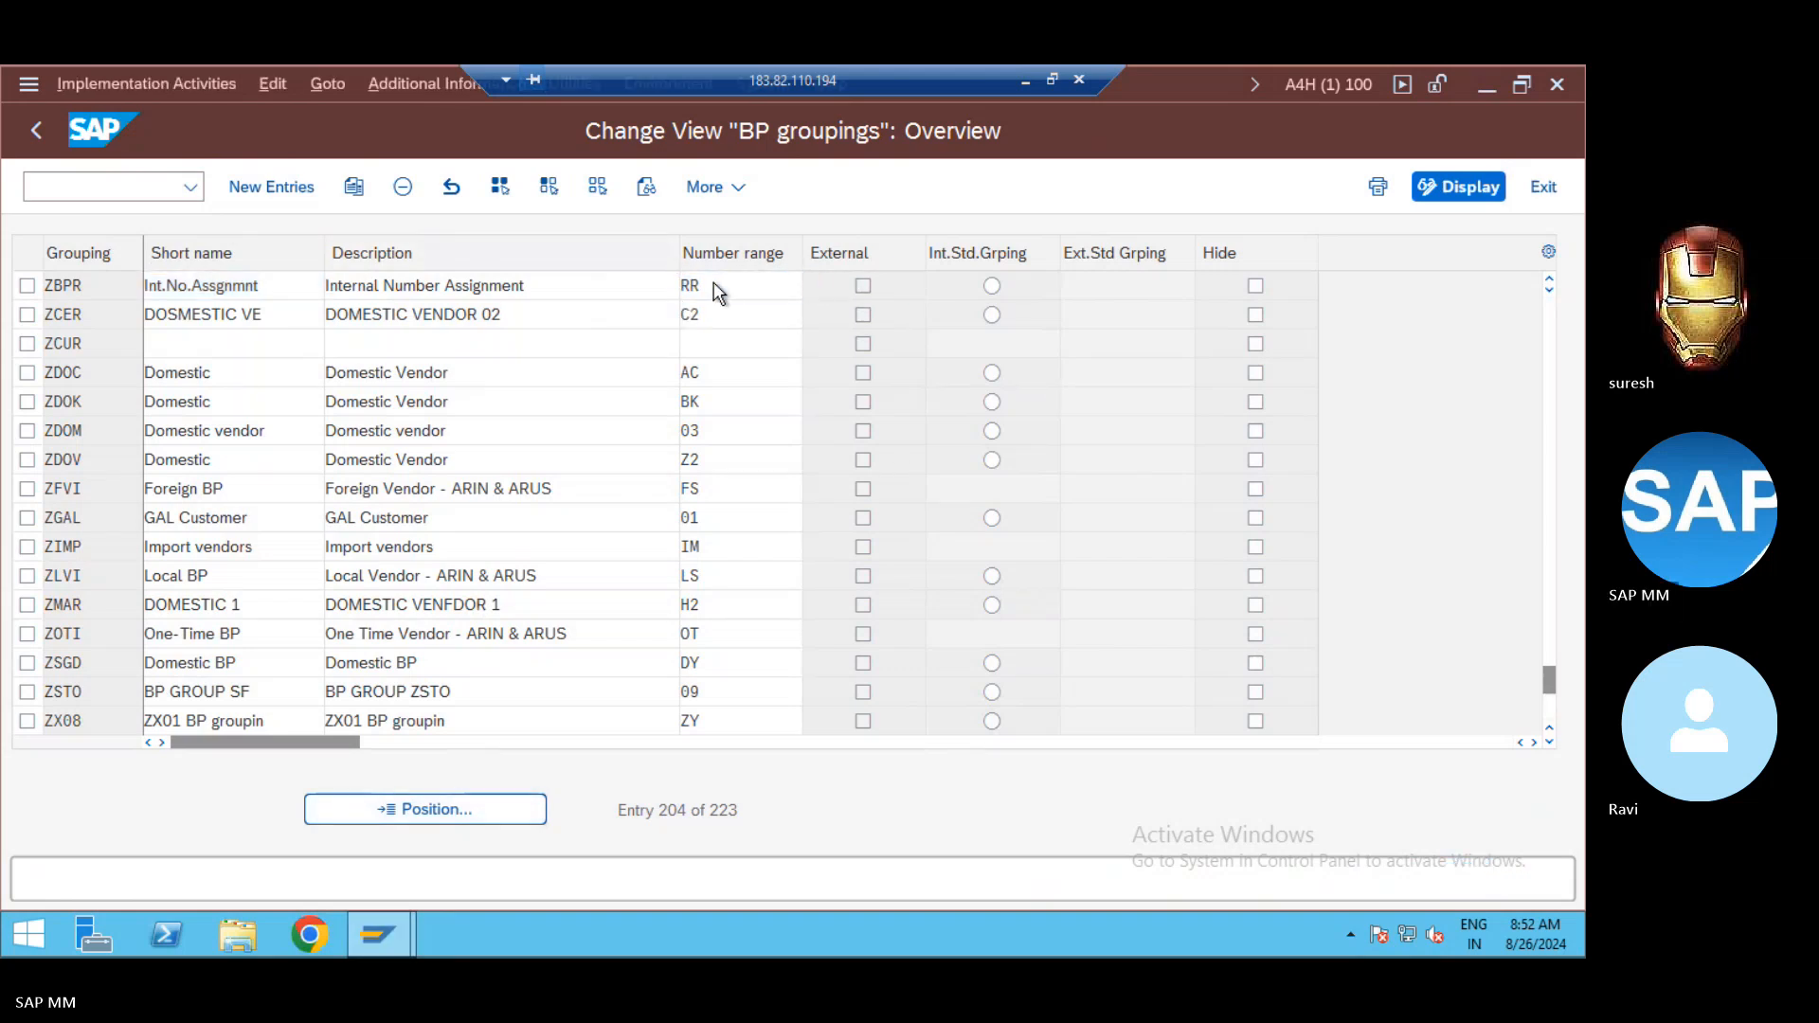
key("Return")
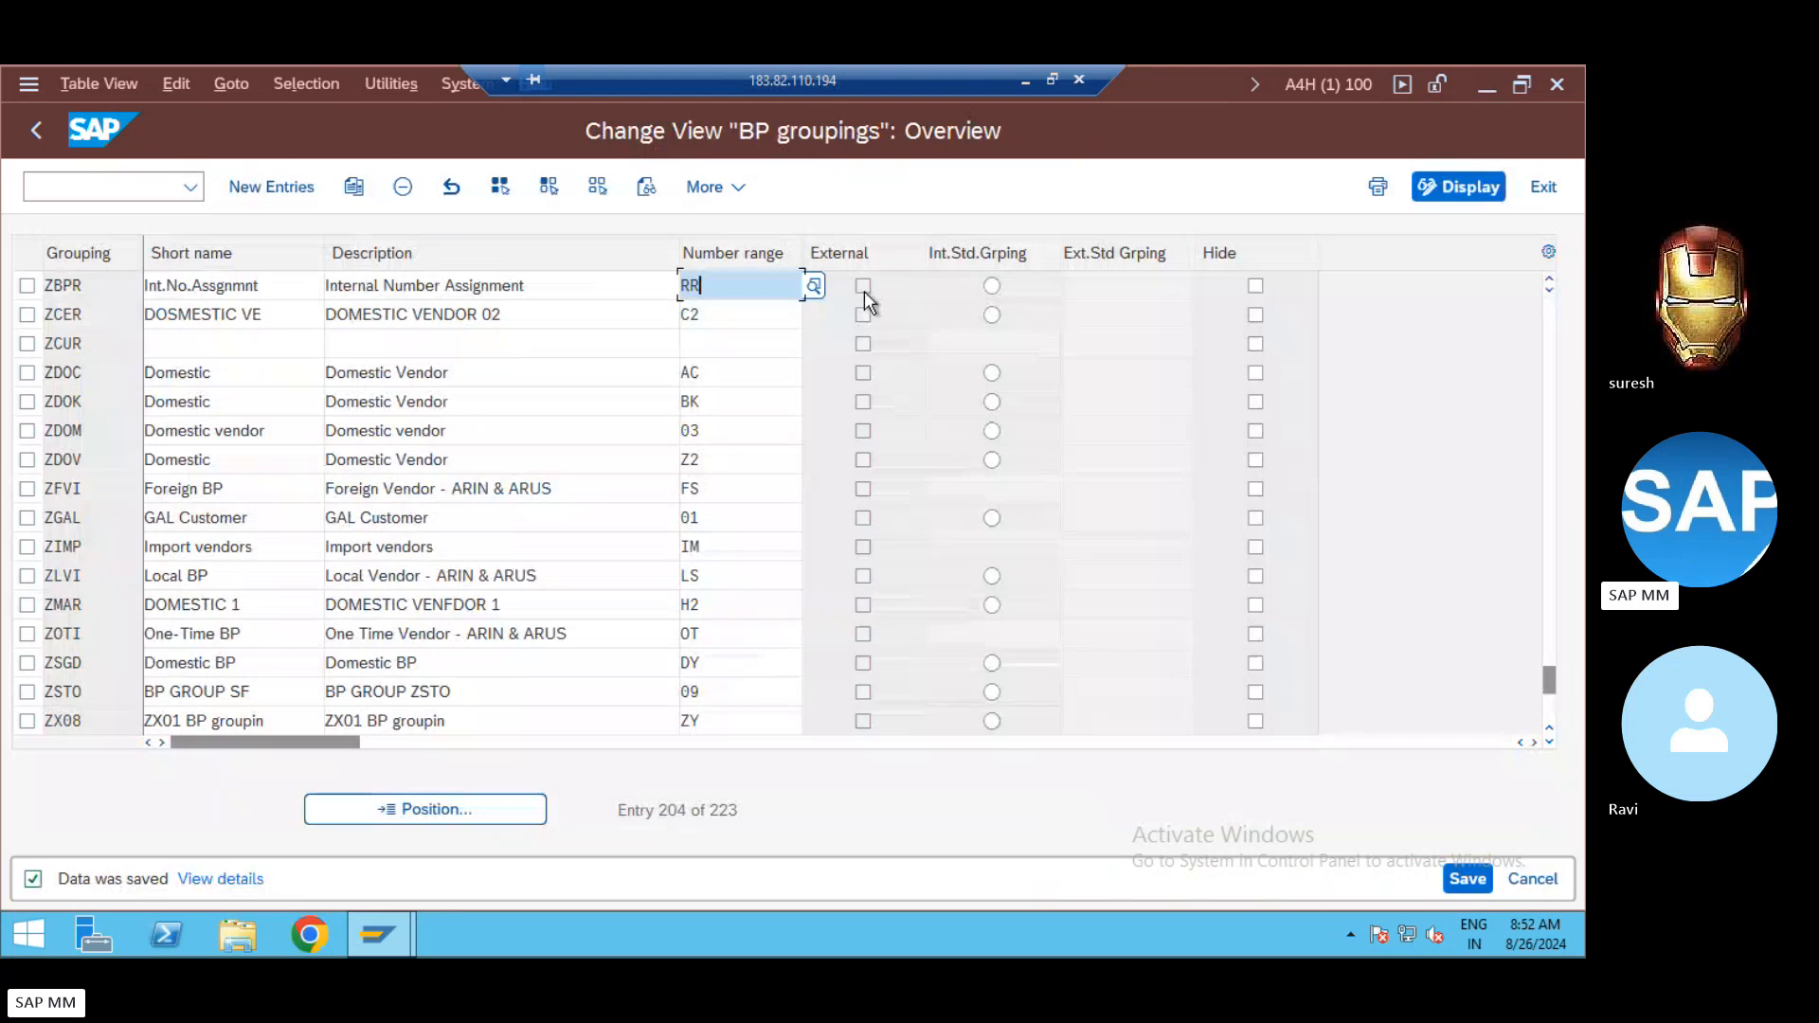
left_click(43, 136)
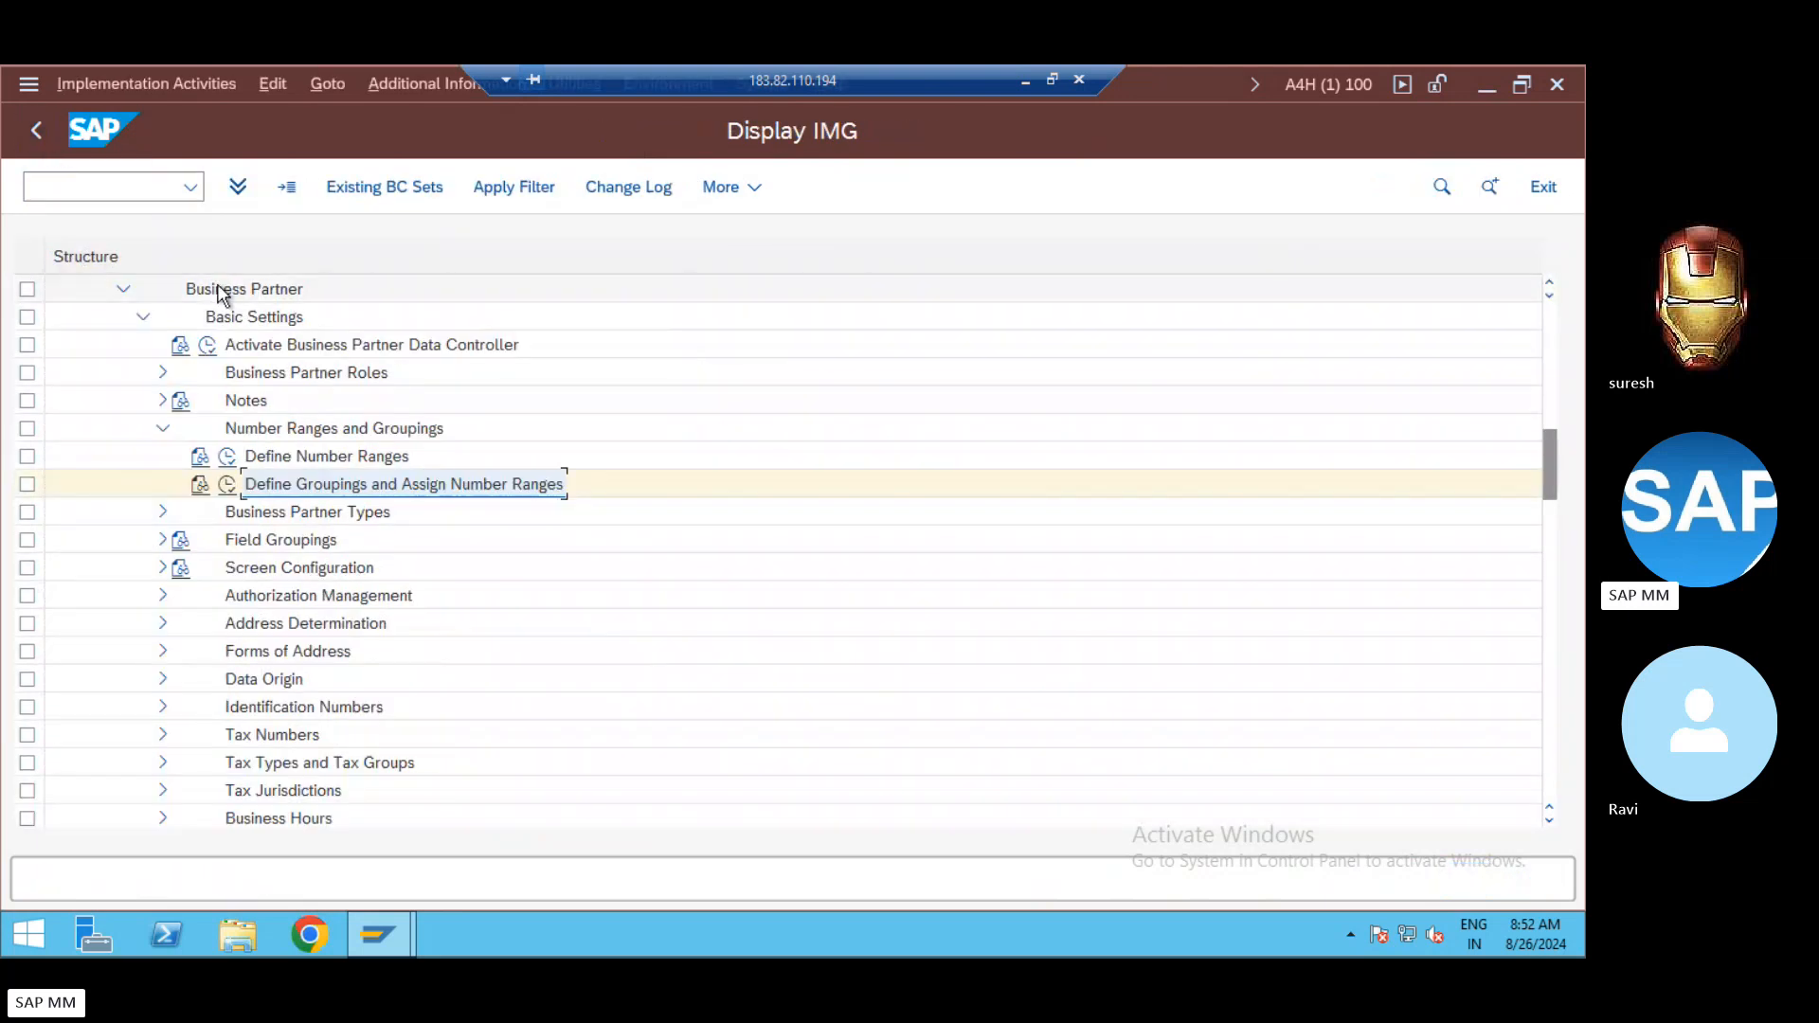
Step: Display the BU_PARTNER intervals under Define Number Ranges, and reopen the SAP Customizing Implementation Guide through transaction /nspro
left_click(227, 457)
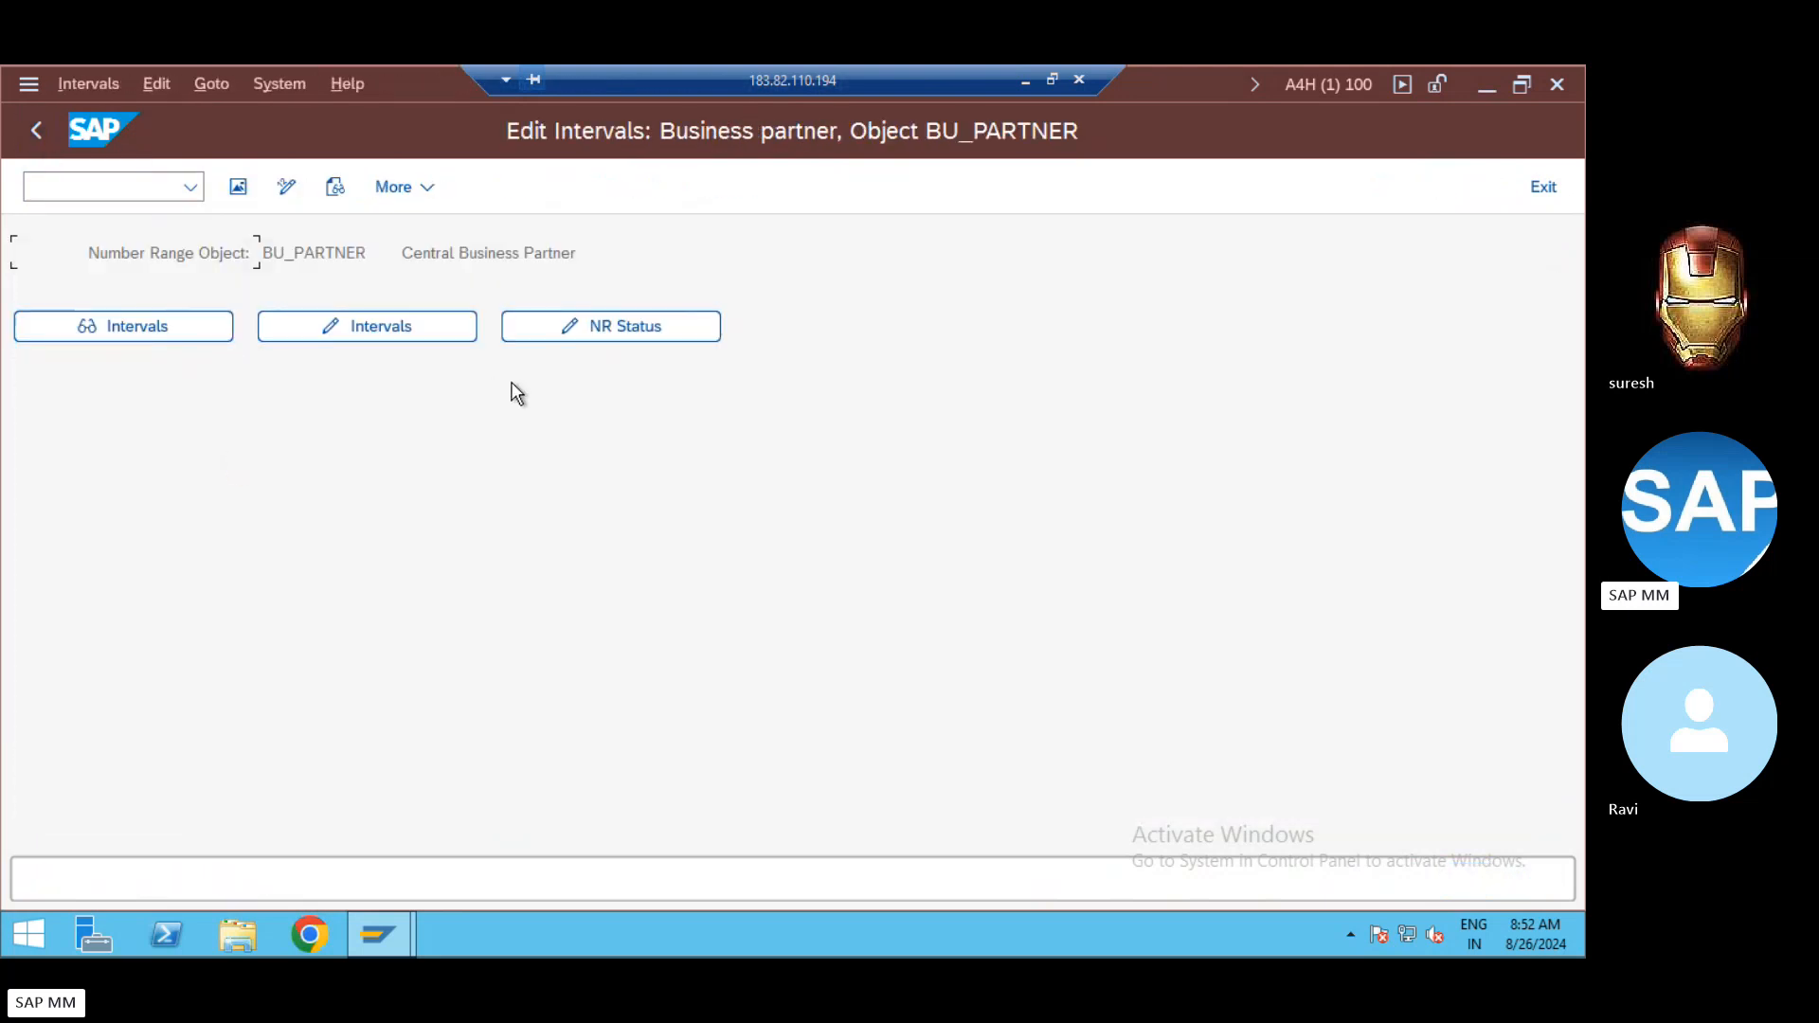
left_click(151, 314)
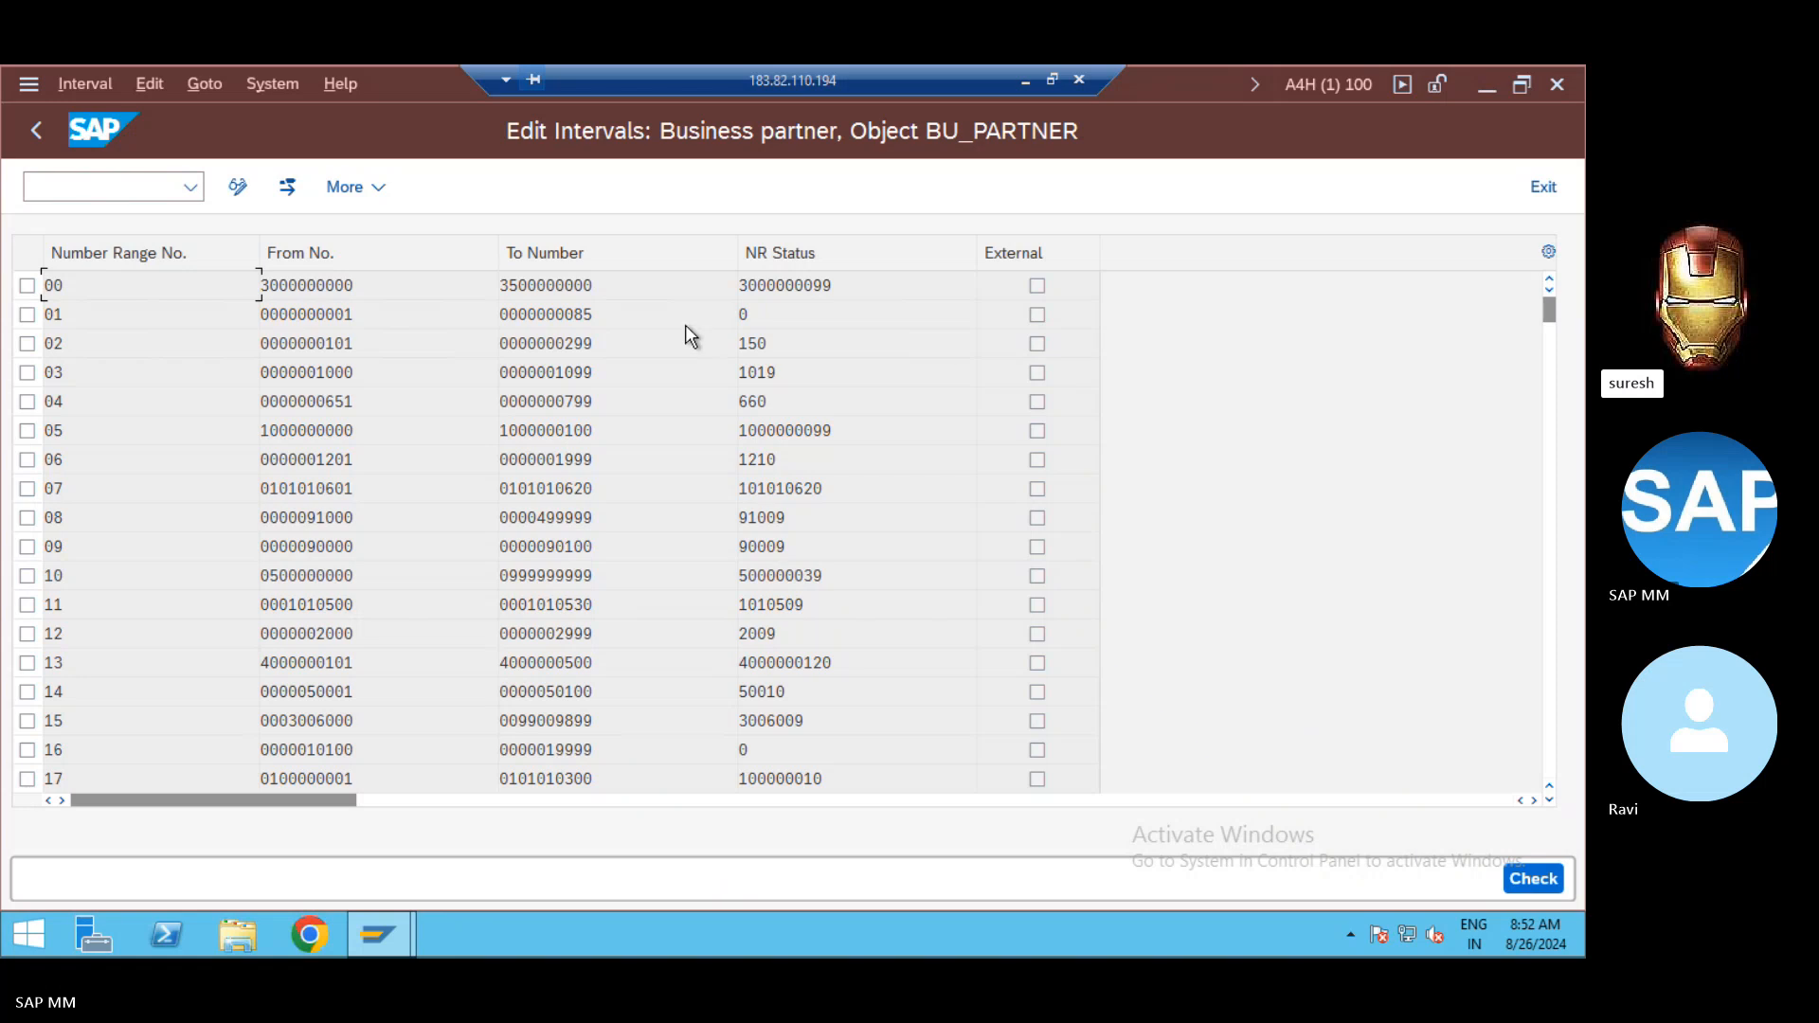
left_click(113, 185)
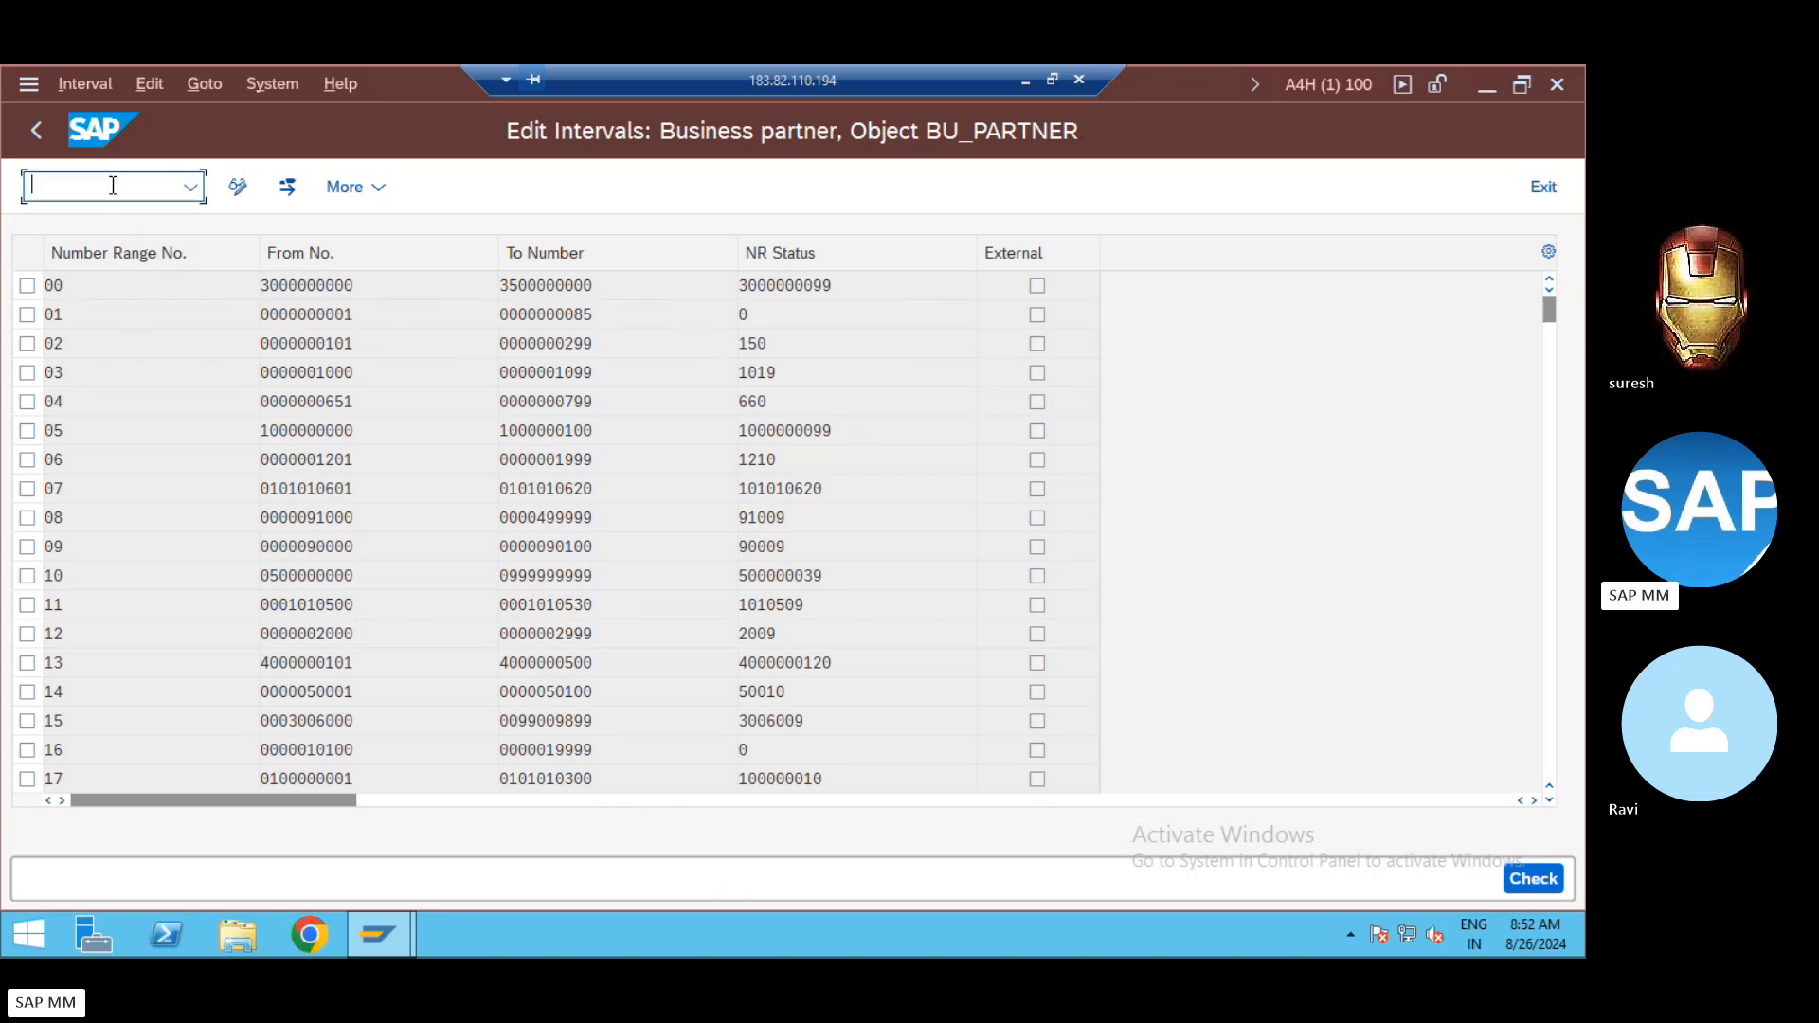
type("/nspro")
key("Return")
left_click(318, 195)
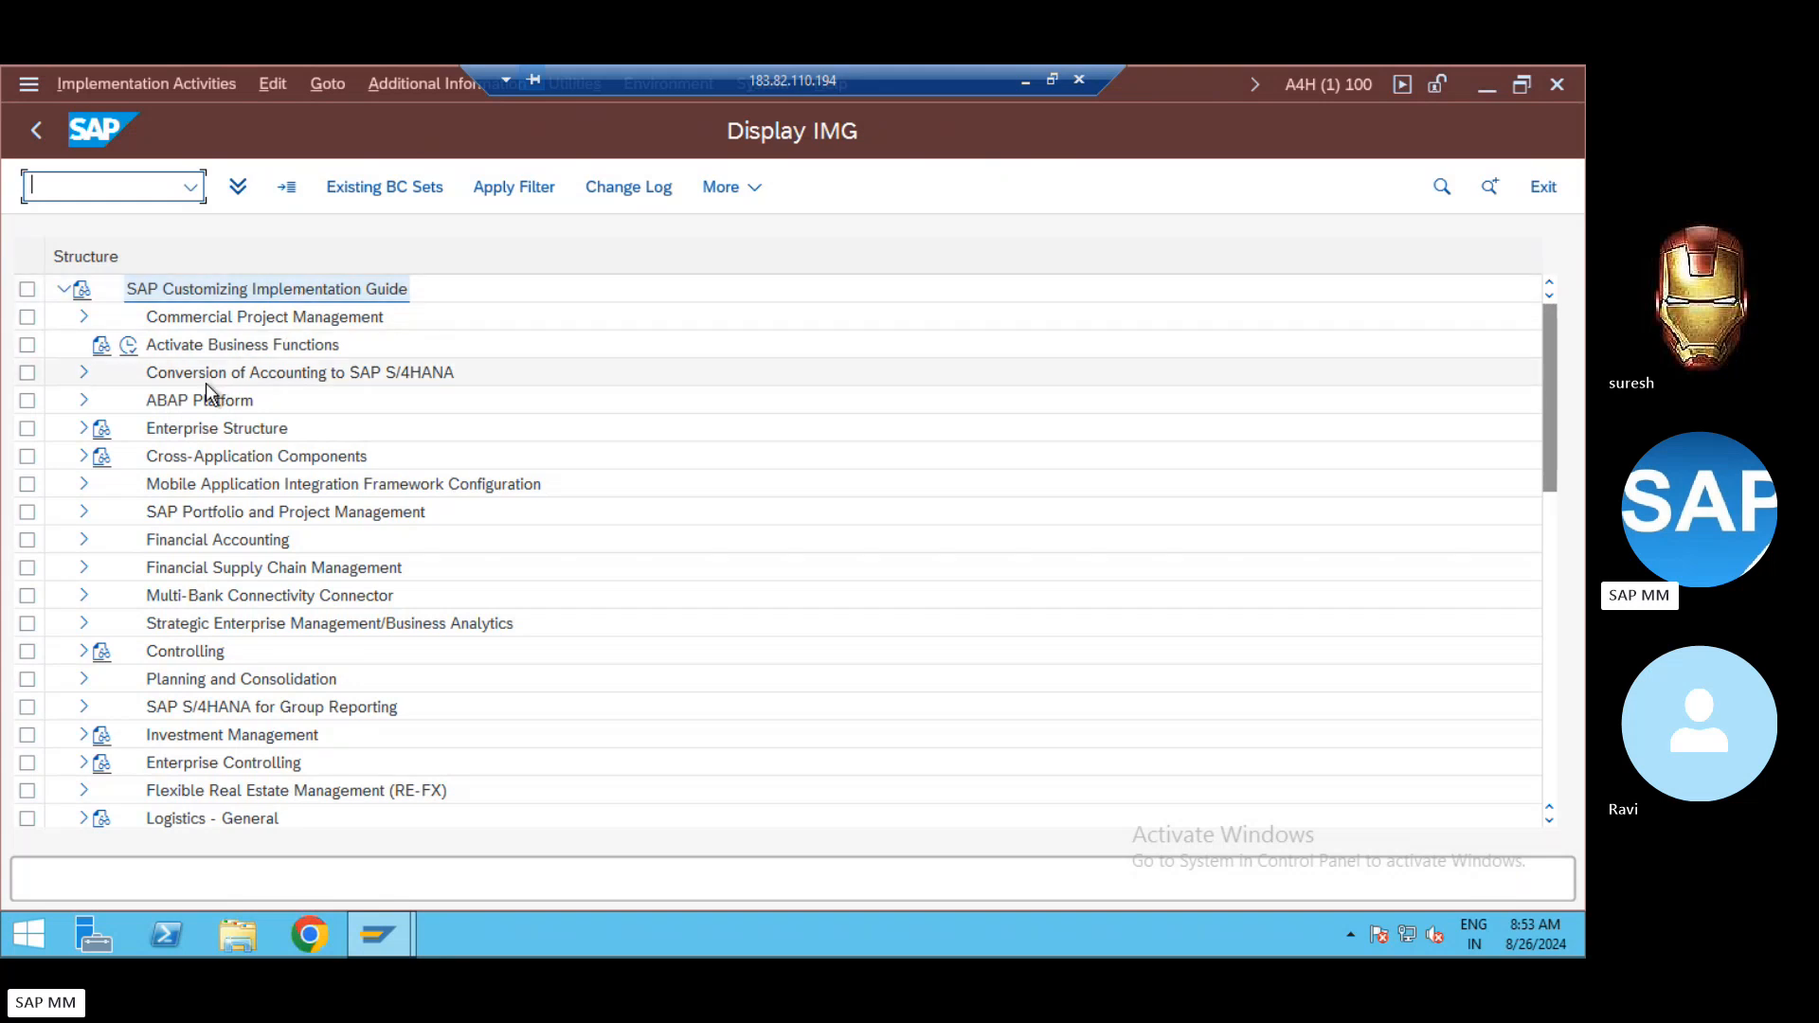
Step: Expand Cross-Application Components and its Master Data Synchronization node in the implementation guide
left_click(78, 457)
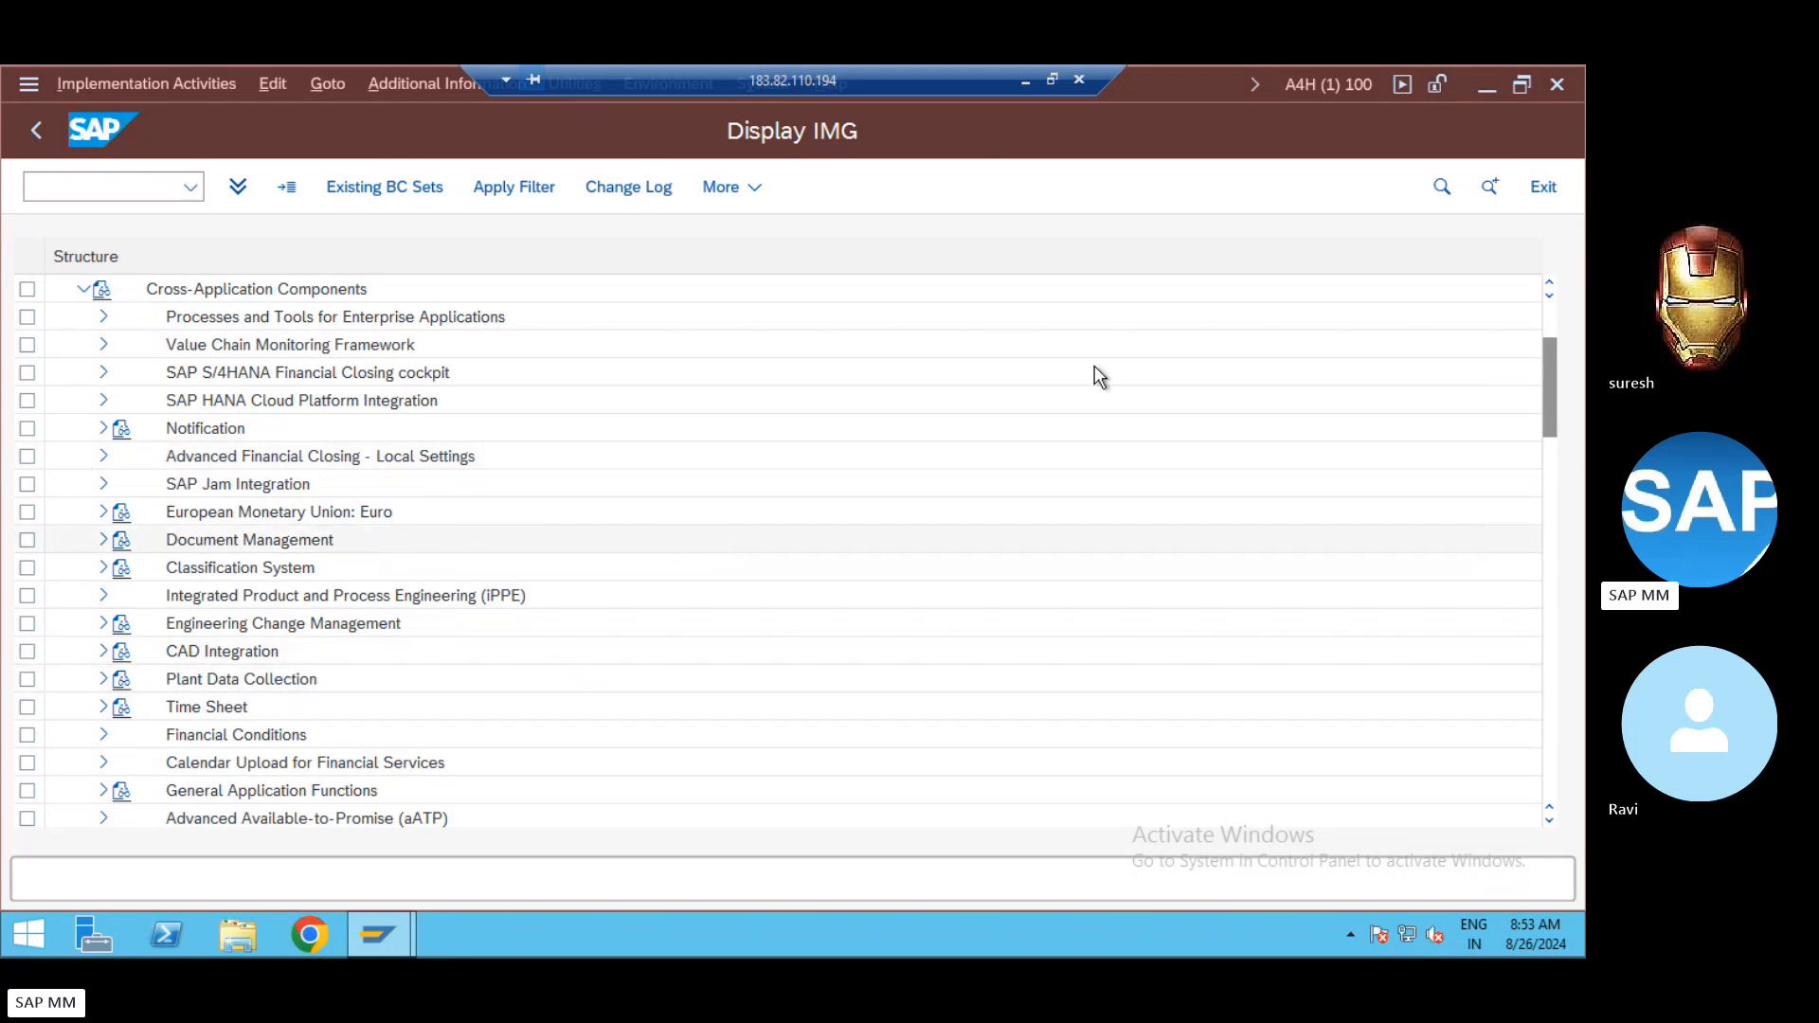
left_click(1548, 822)
left_click(1548, 823)
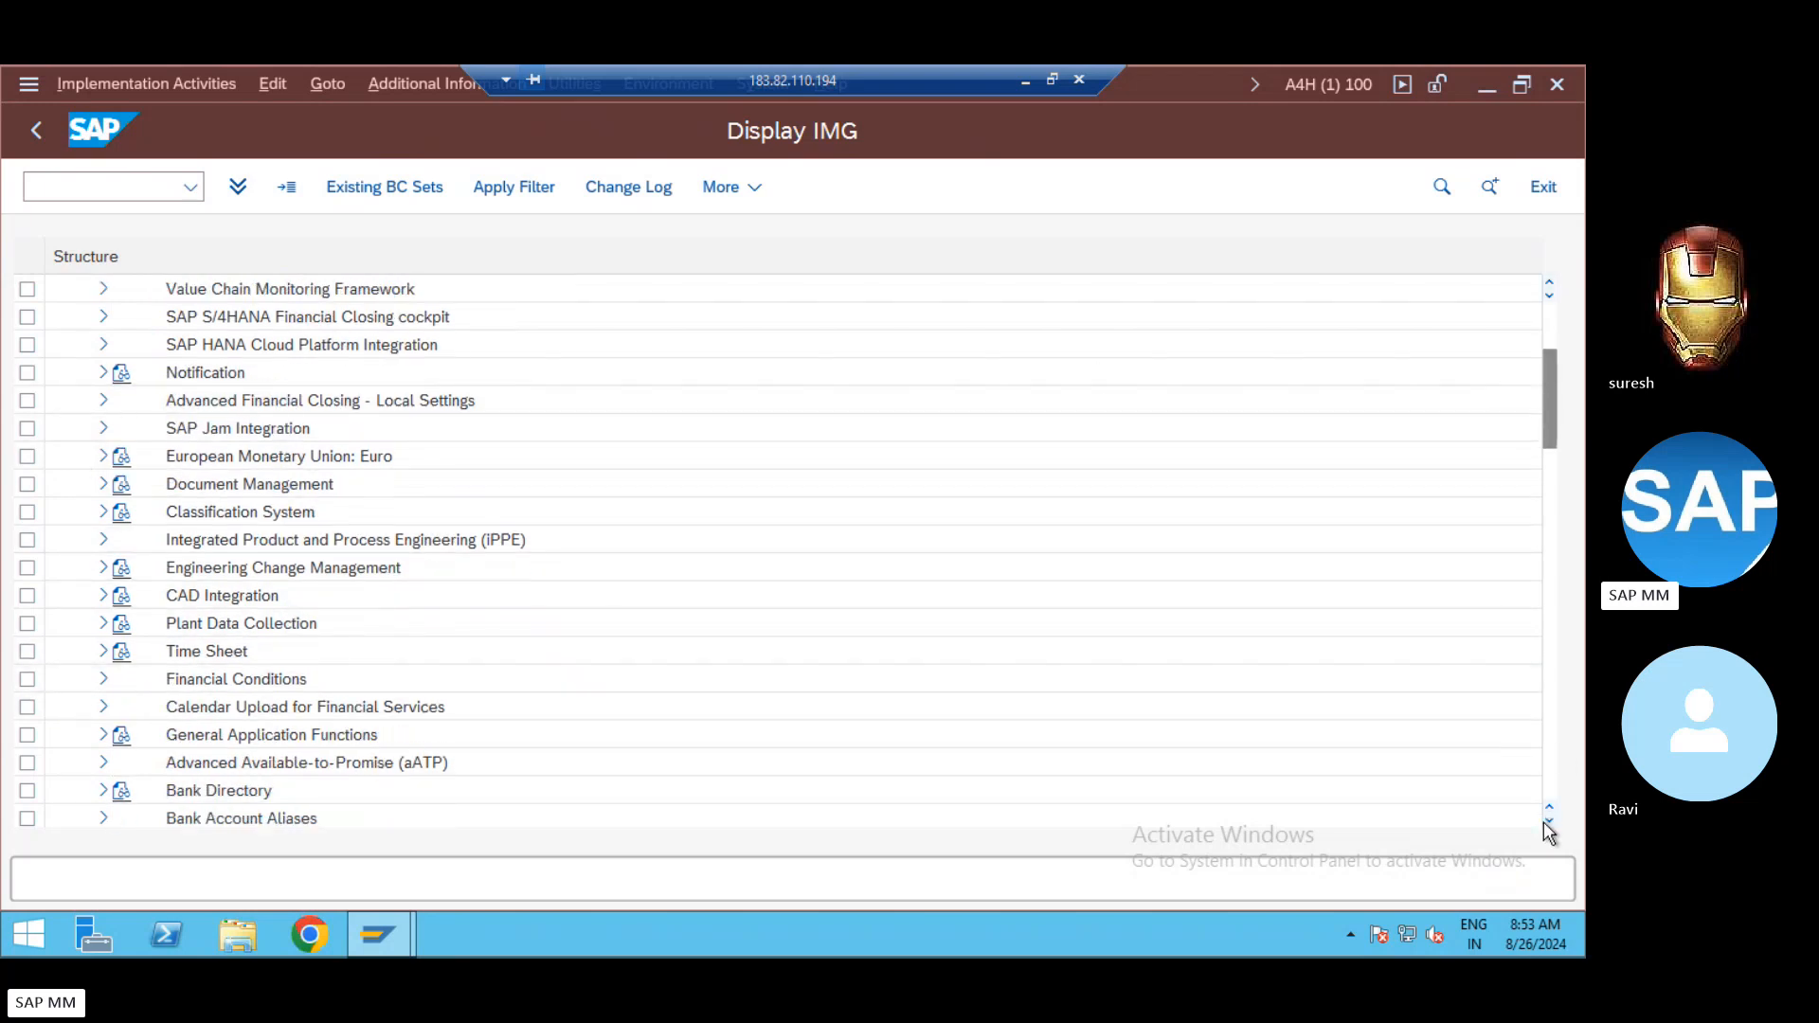
left_click(1548, 822)
left_click(1548, 822)
left_click(1548, 822)
left_click(1548, 822)
left_click(1548, 823)
left_click(1548, 823)
left_click(1546, 822)
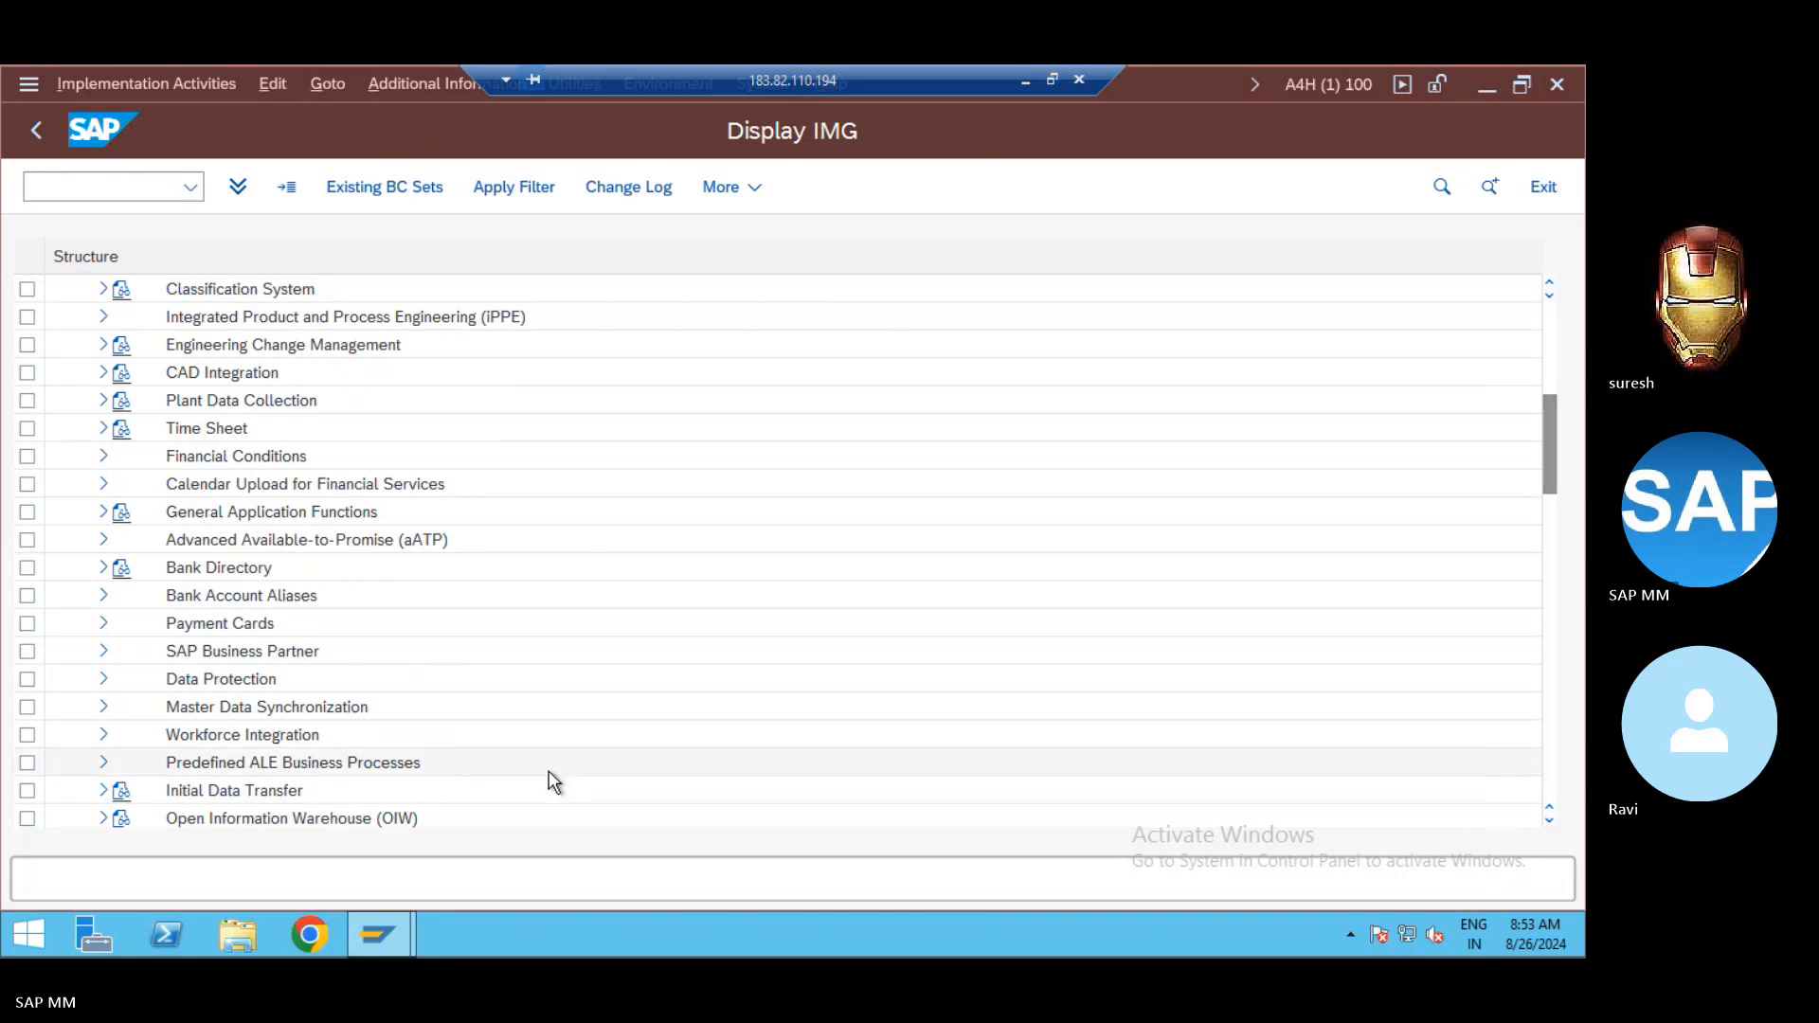
left_click(266, 707)
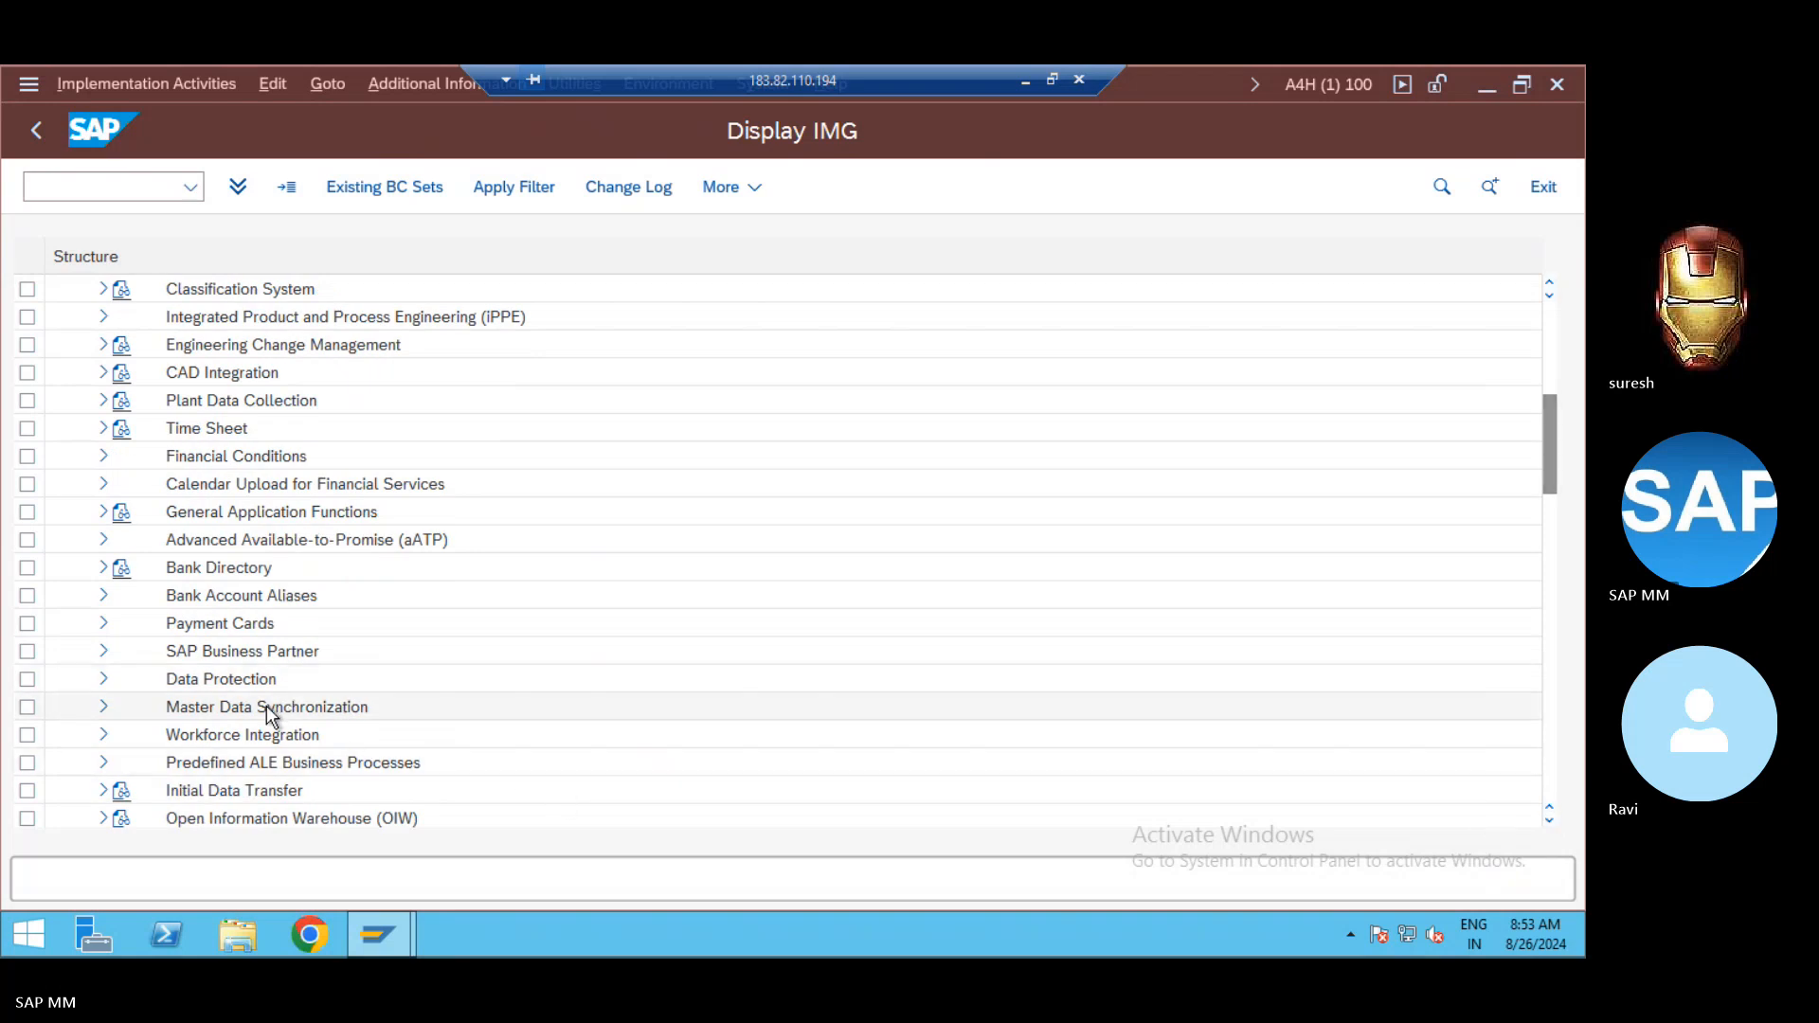
left_click(102, 708)
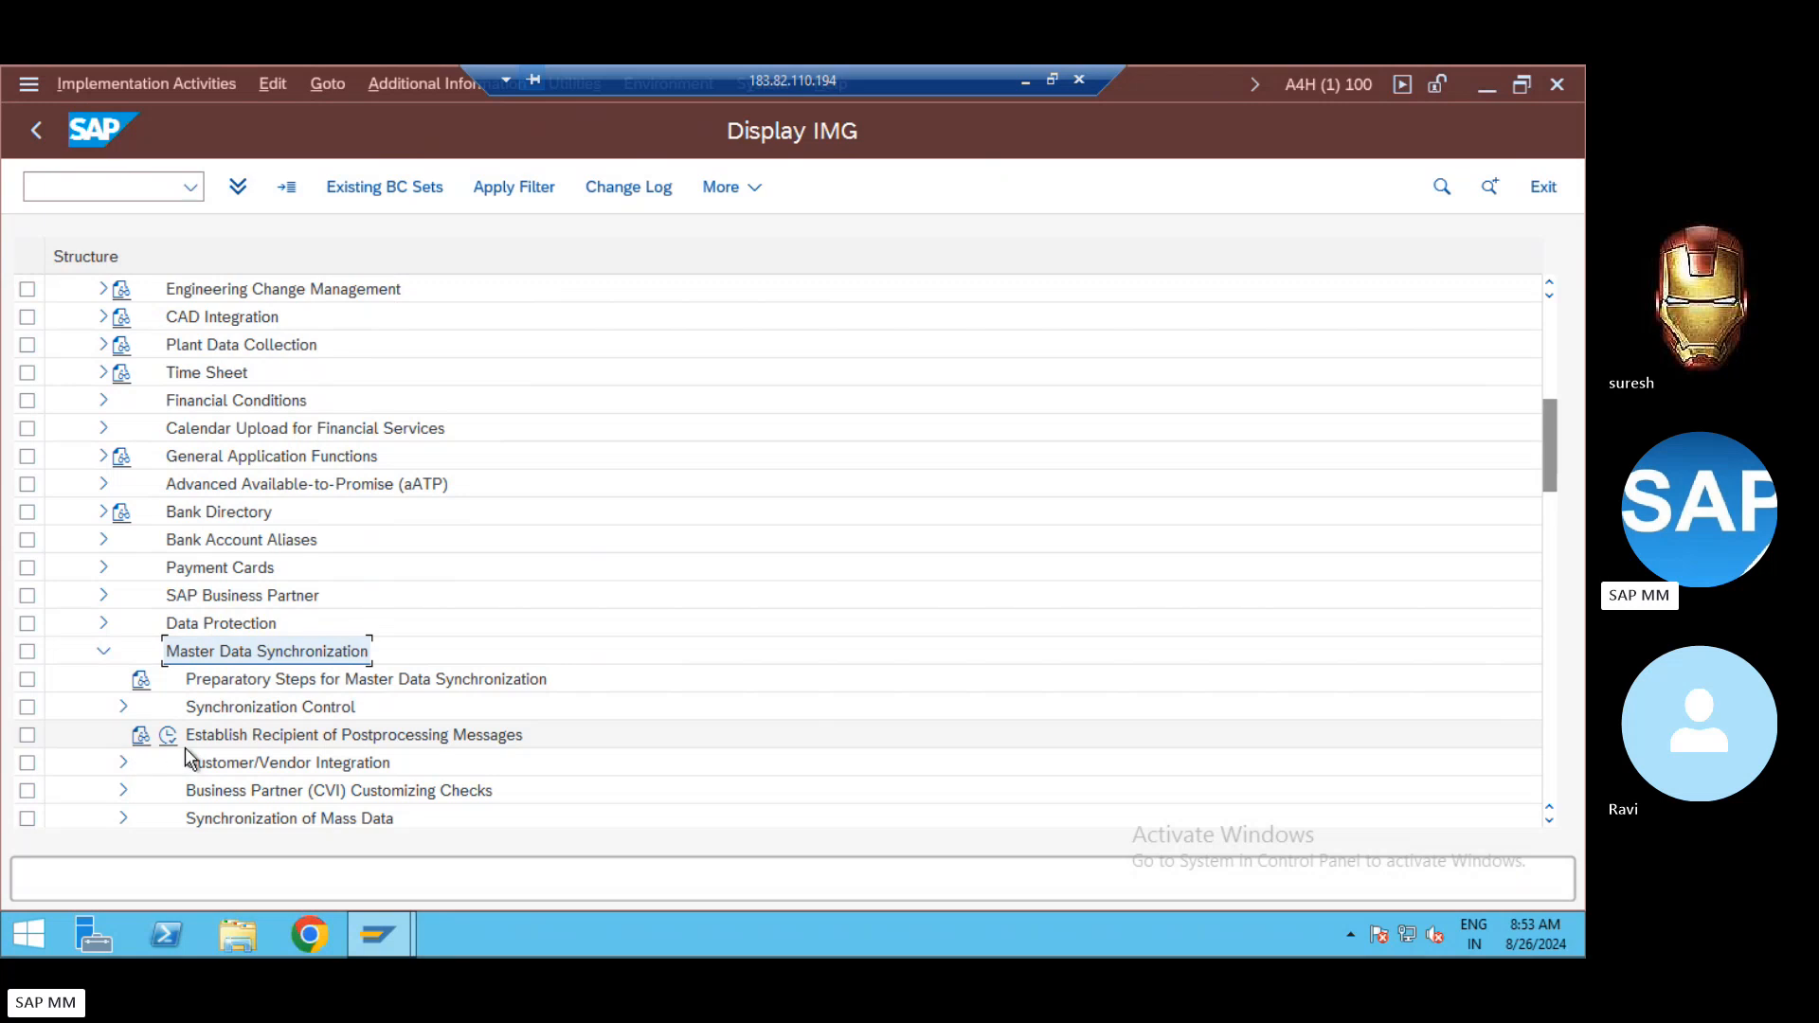
Step: Under Customer/Vendor Integration, expand Business Partner Settings, Settings for Vendor Integration, and Assign Keys
left_click(123, 765)
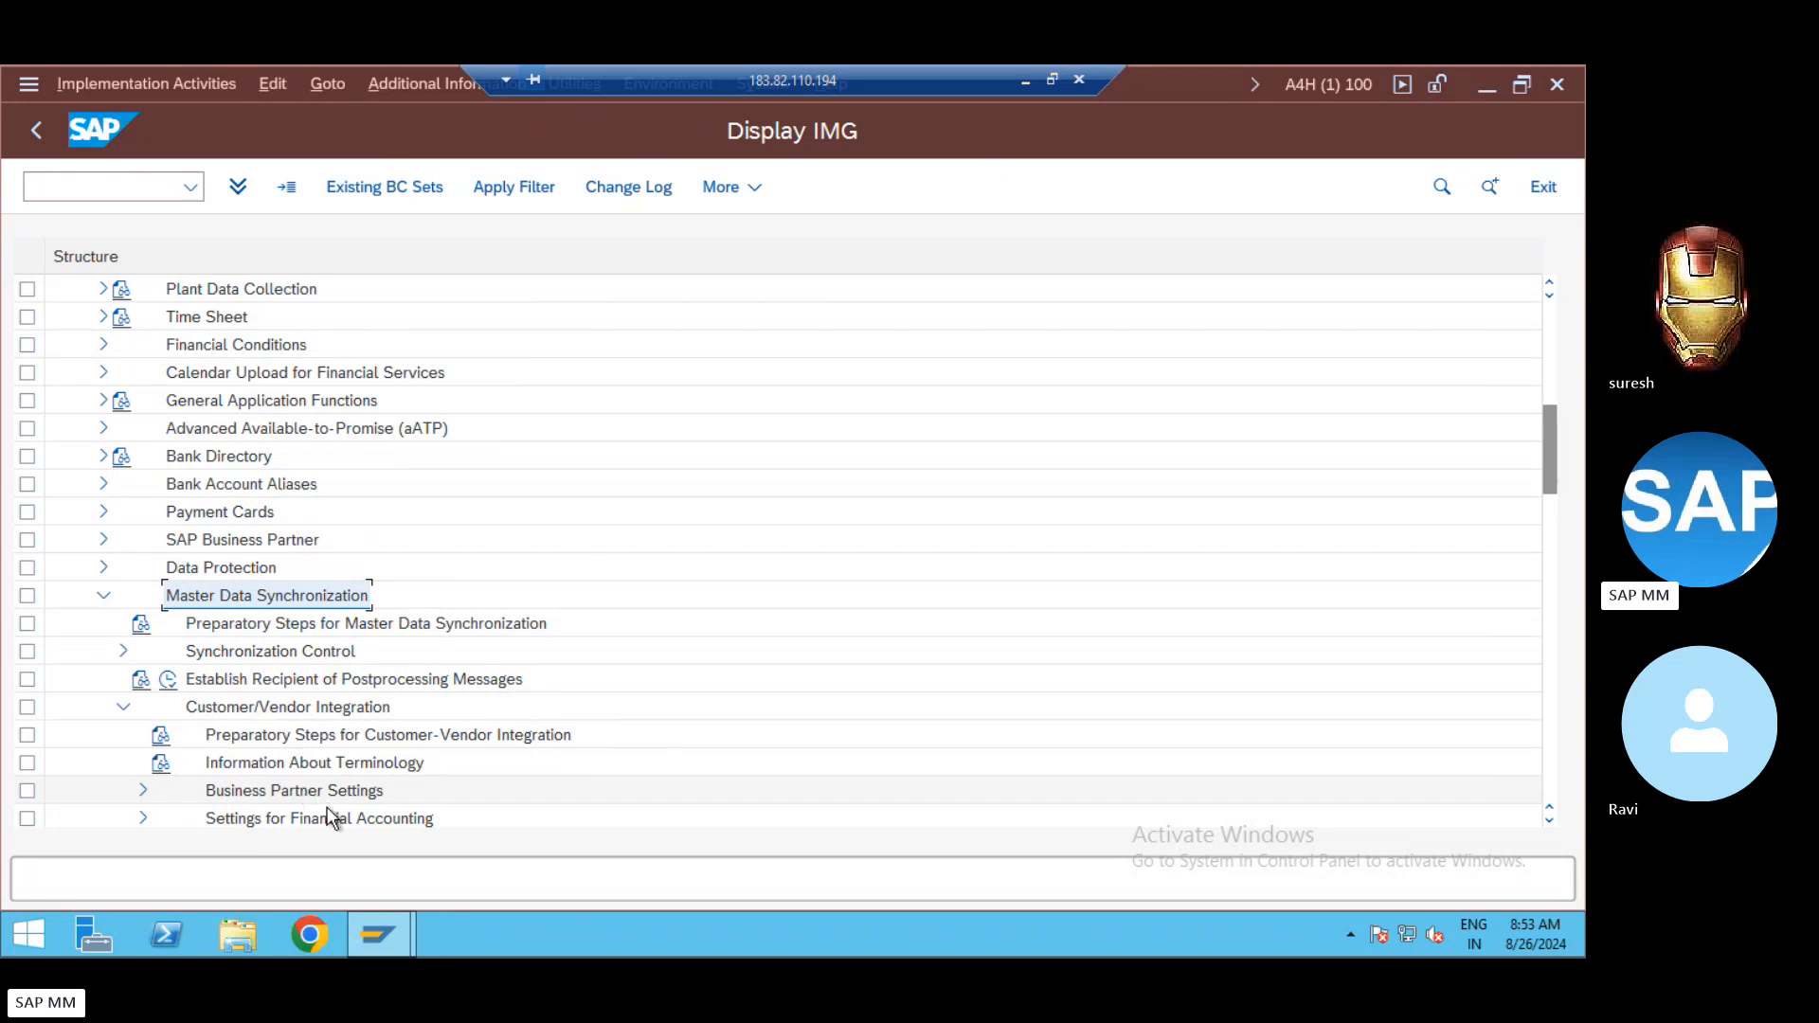
left_click(141, 792)
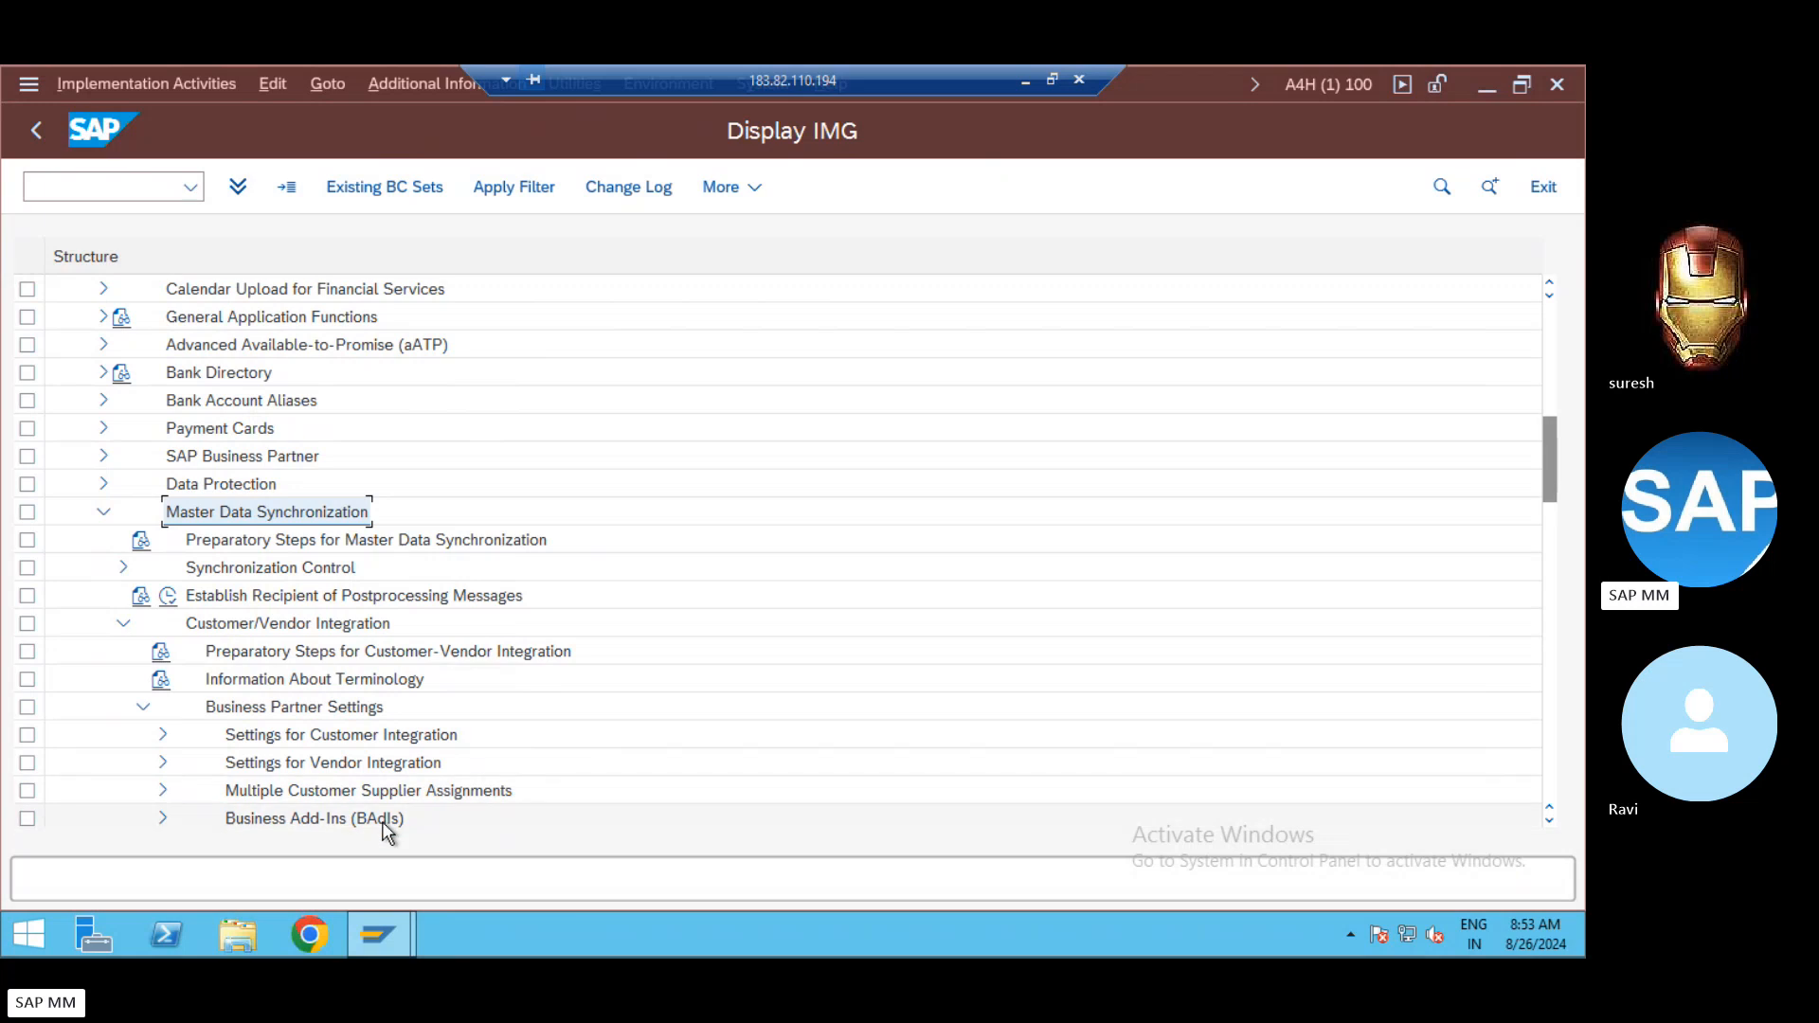
left_click_drag(1555, 485, 1555, 510)
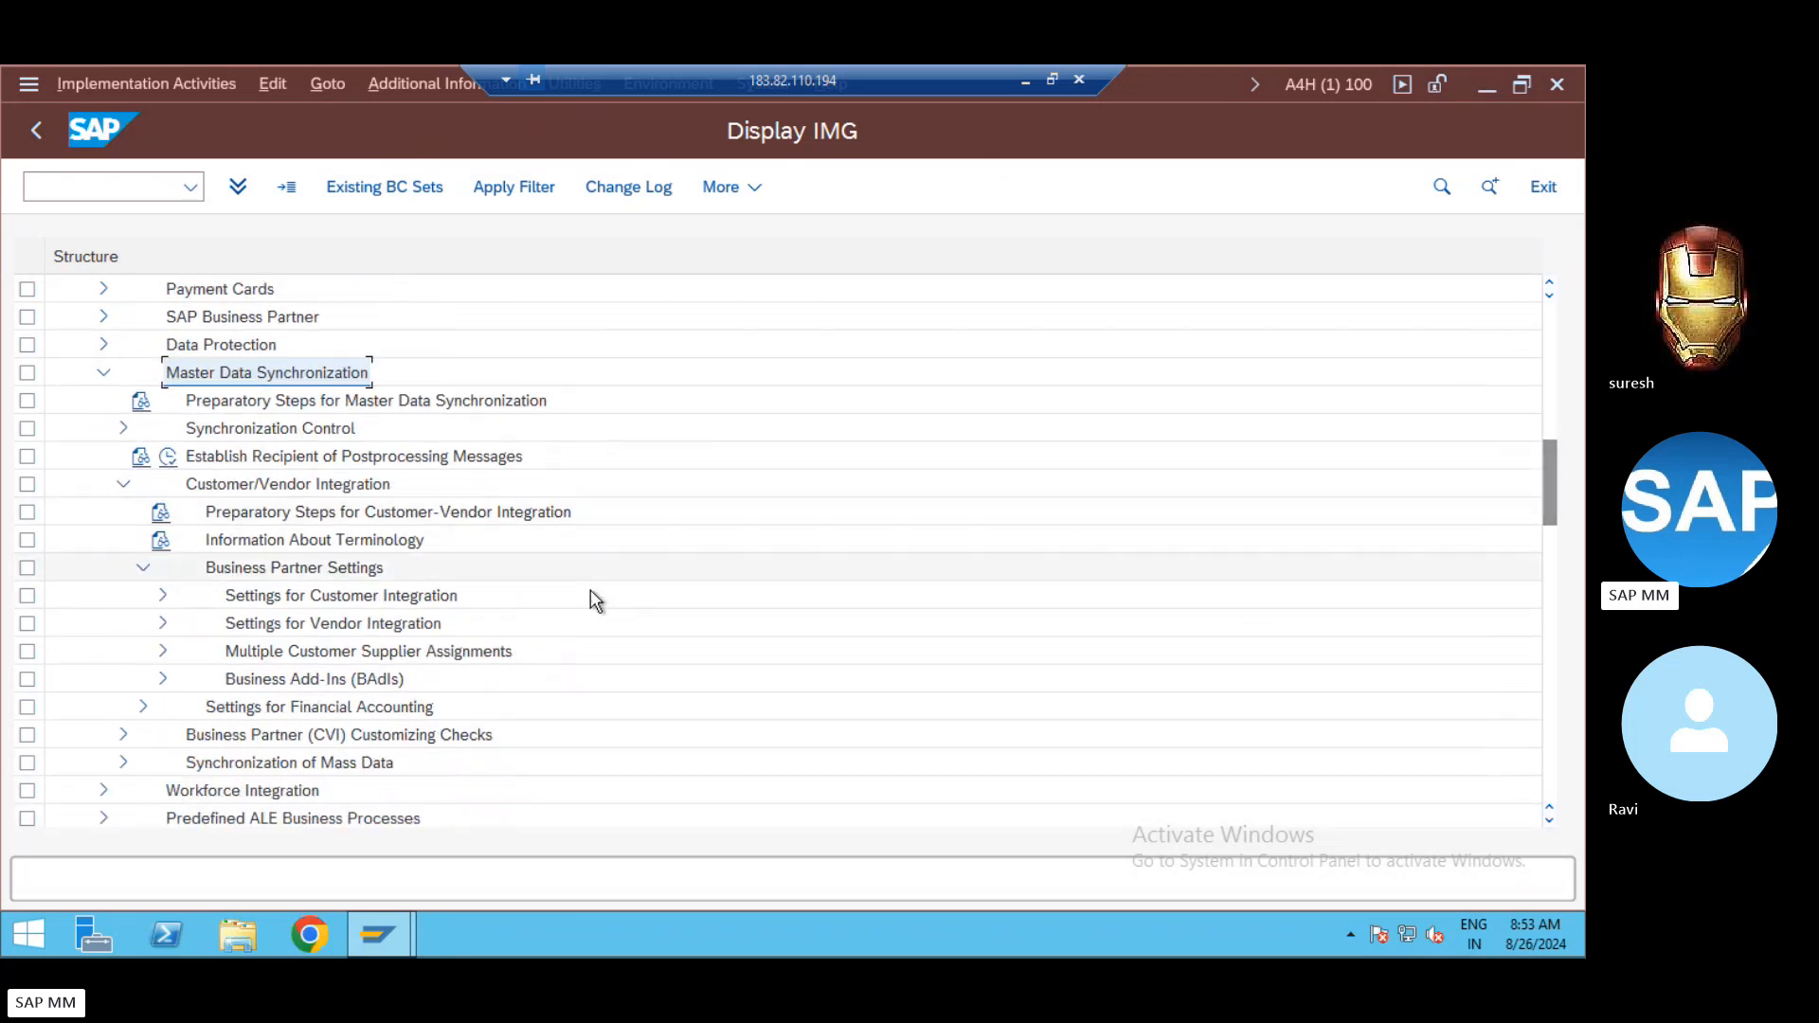
left_click(372, 625)
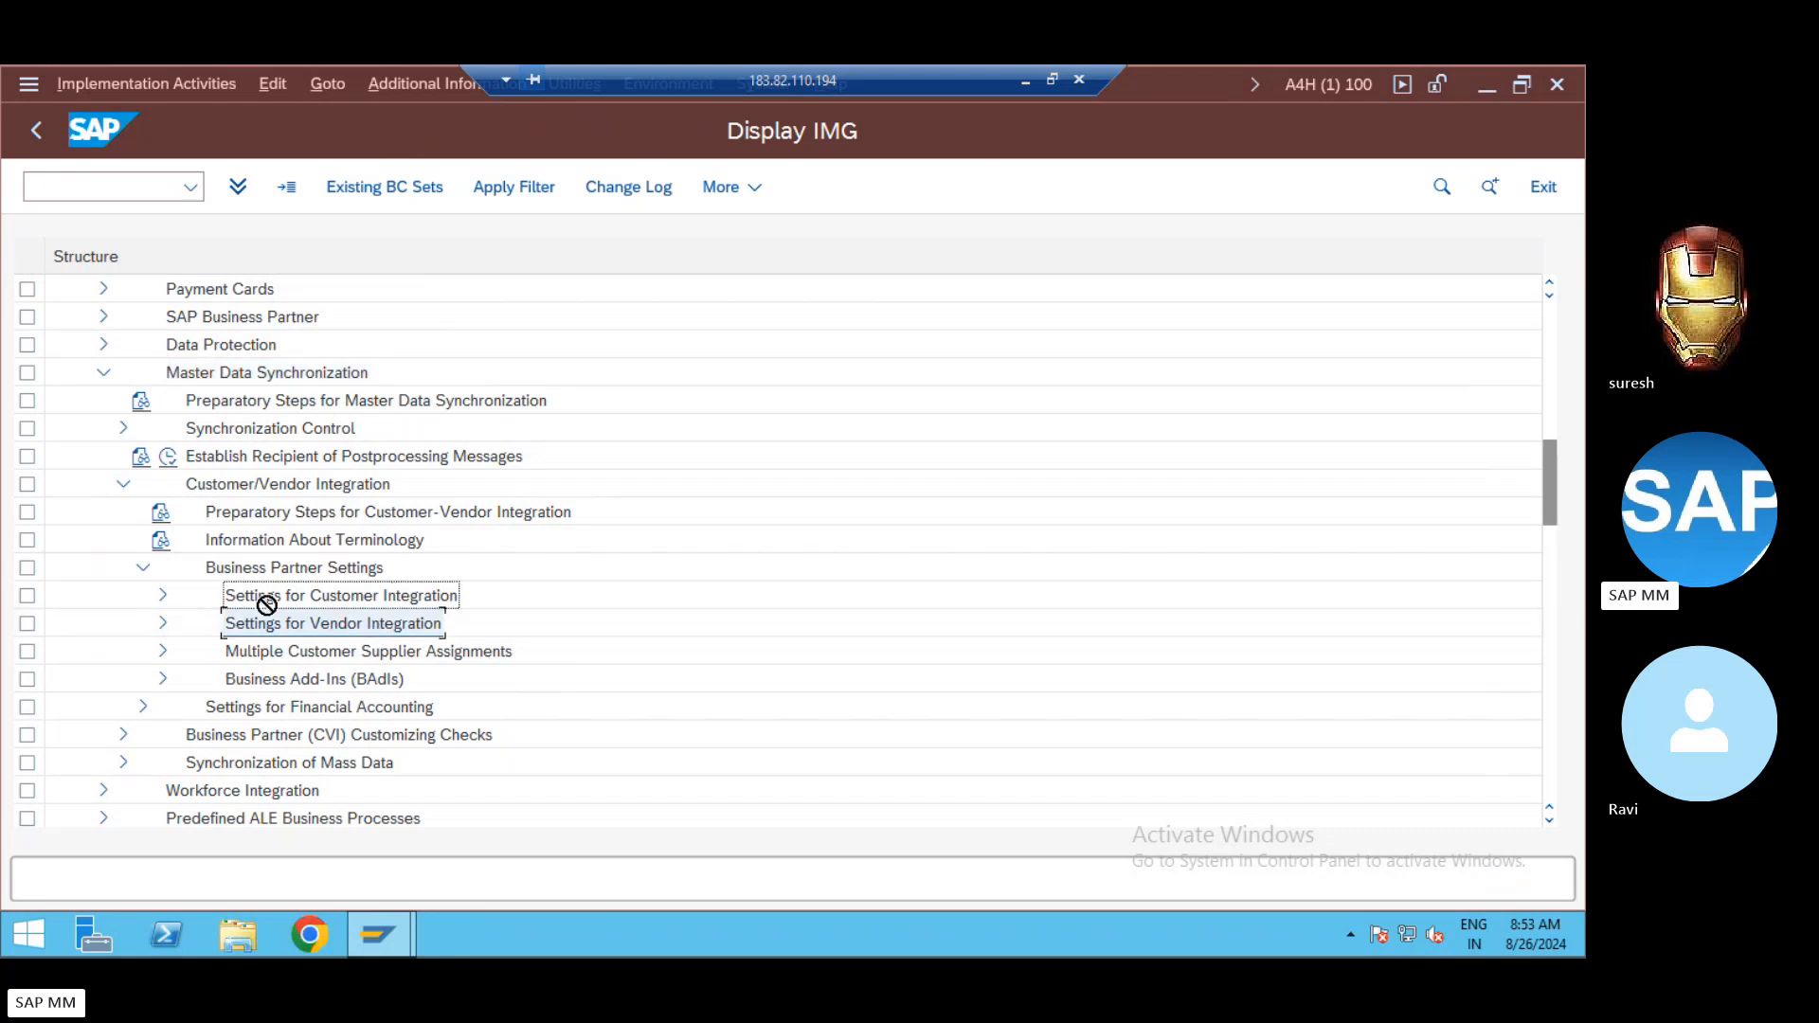
left_click(163, 625)
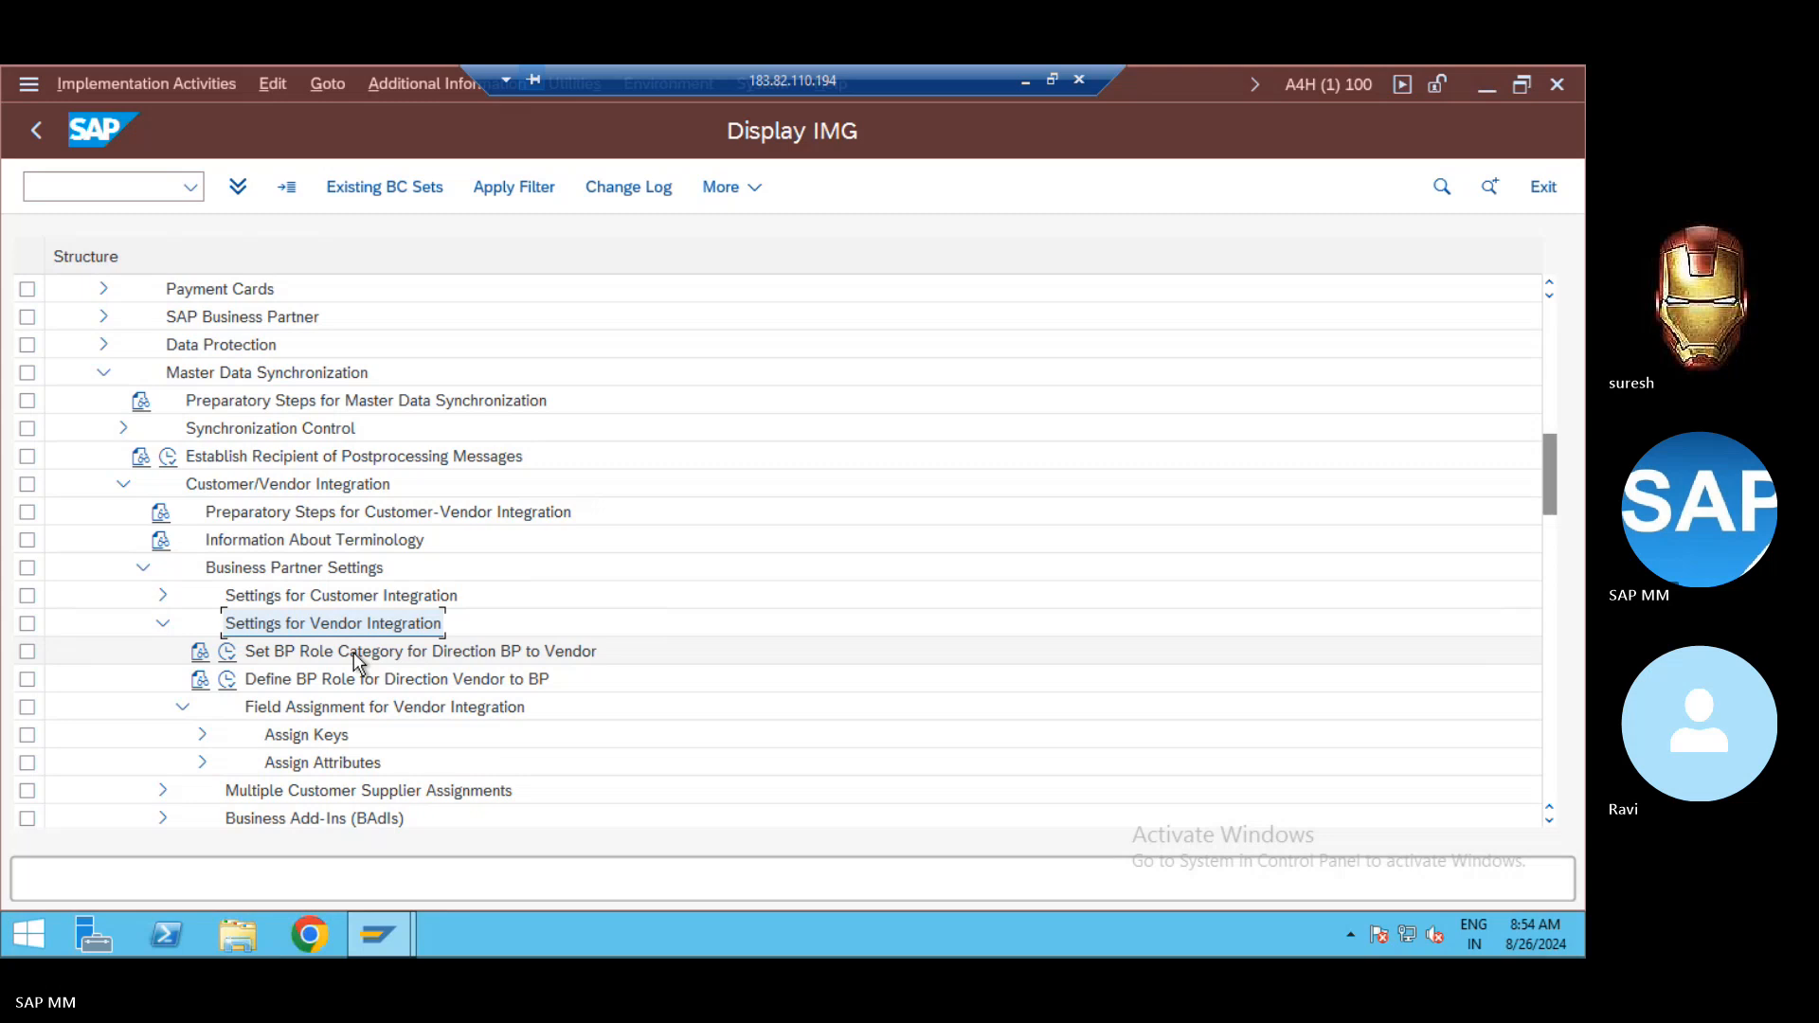
left_click(203, 736)
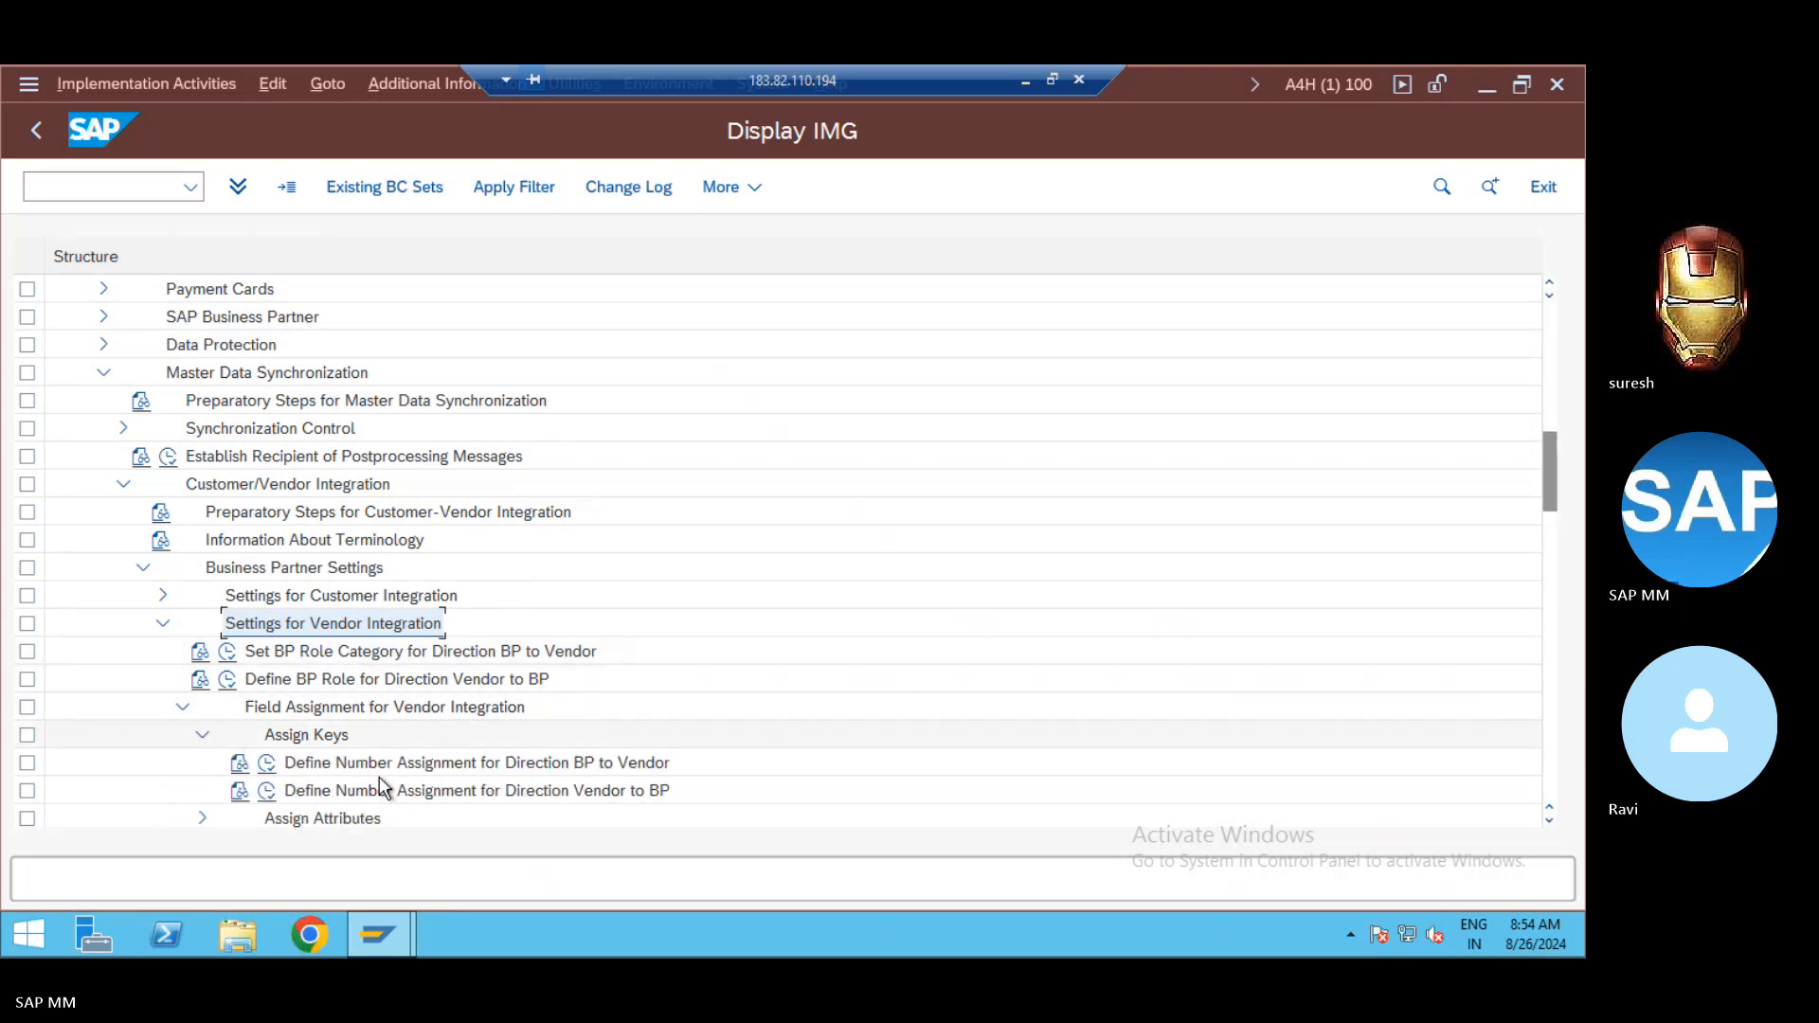
Step: Open Define Number Assignment for Direction BP to Vendor and look up grouping ZBPR among the account group assignments
left_click(476, 764)
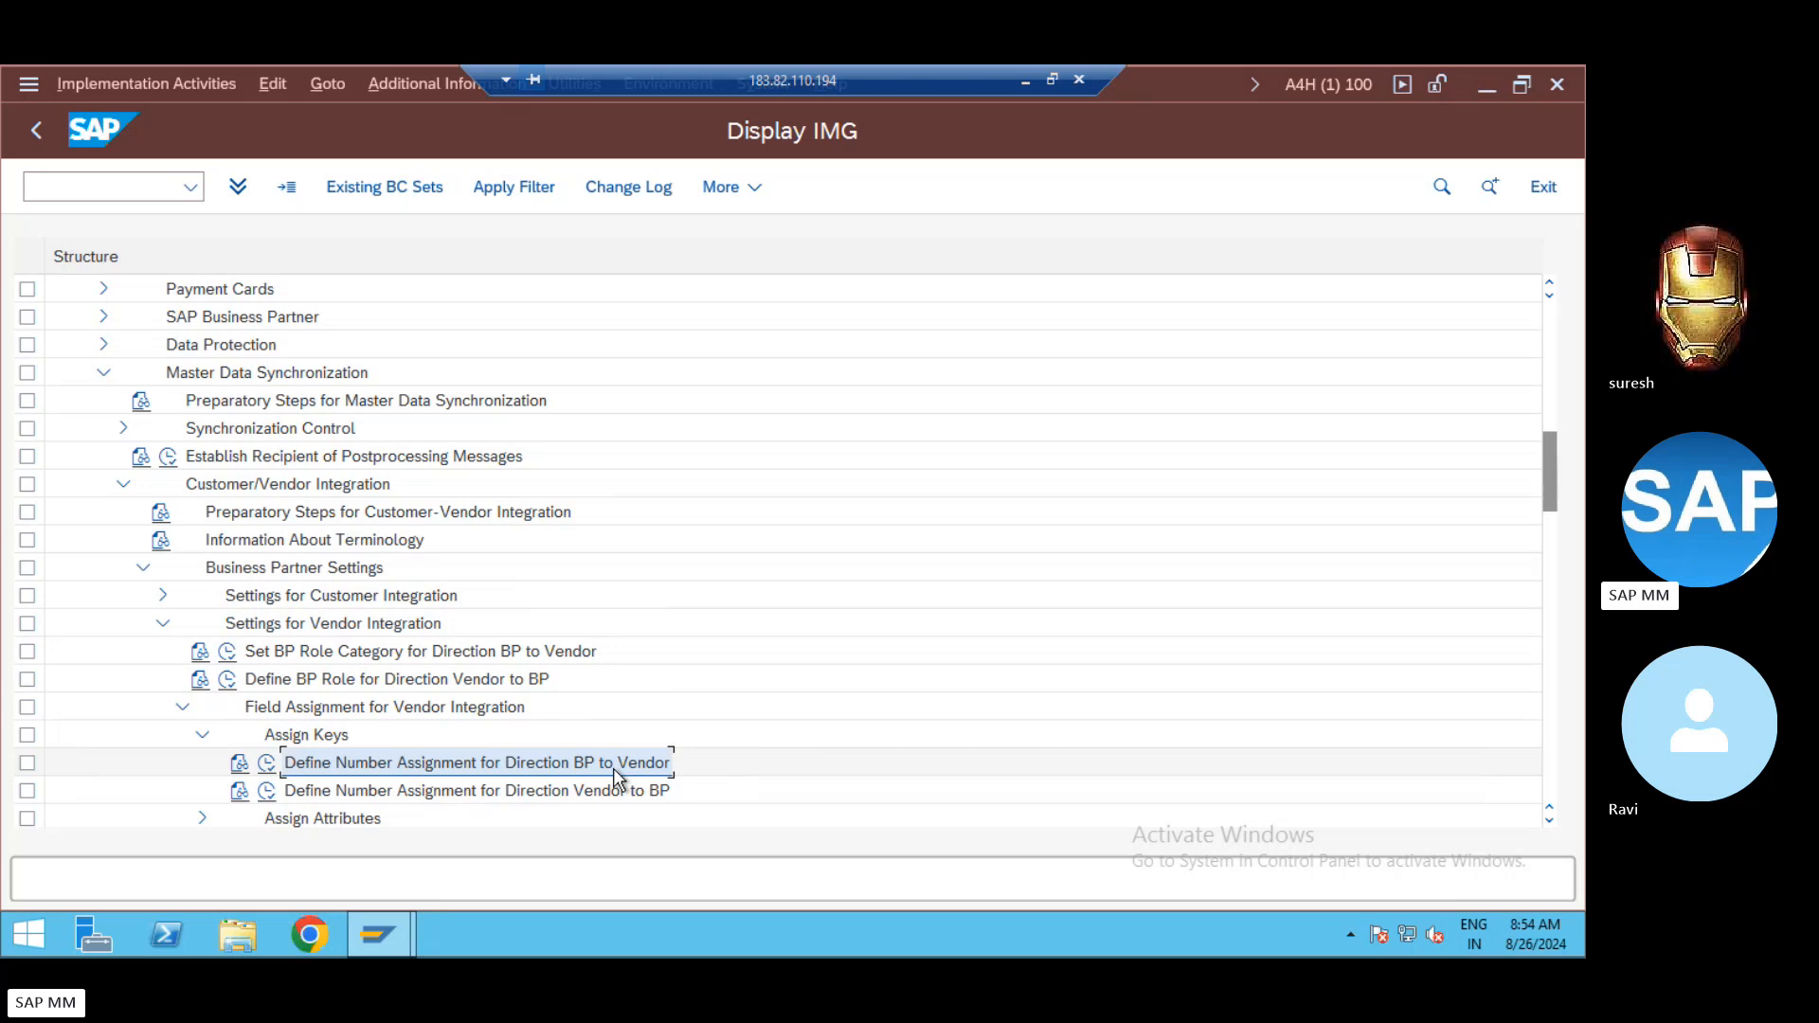
left_click(612, 794)
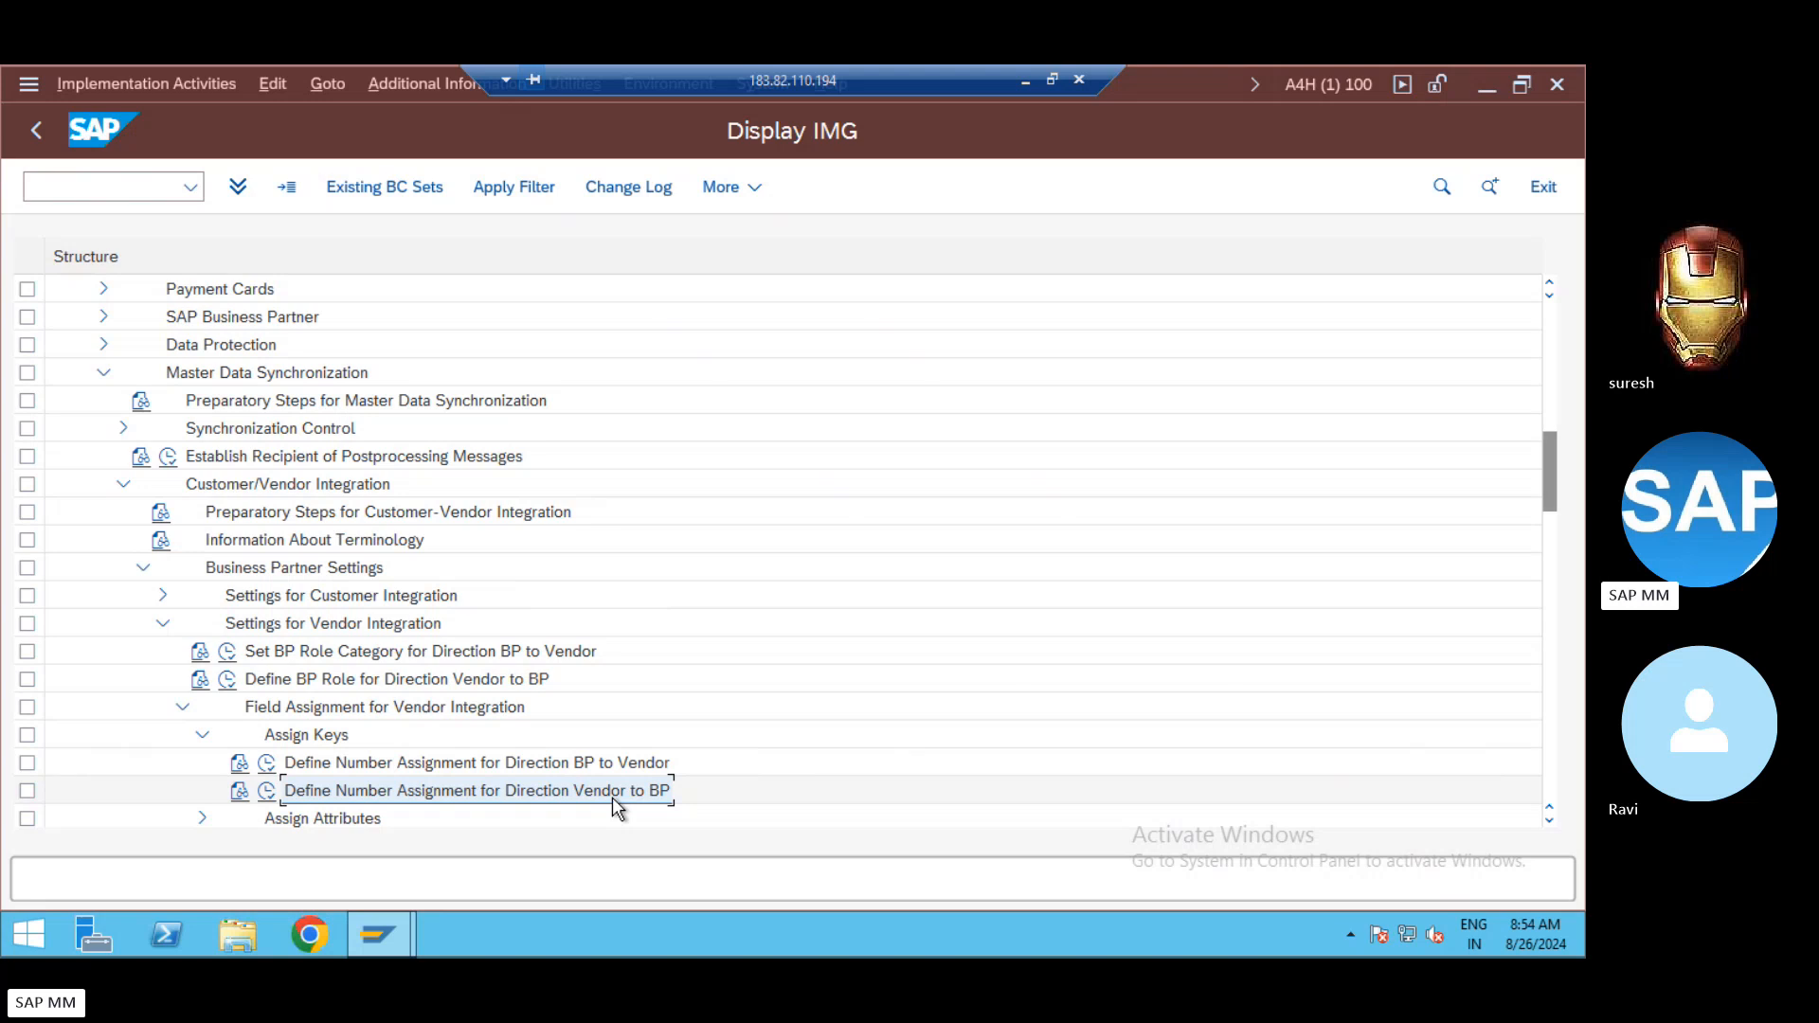
left_click(599, 763)
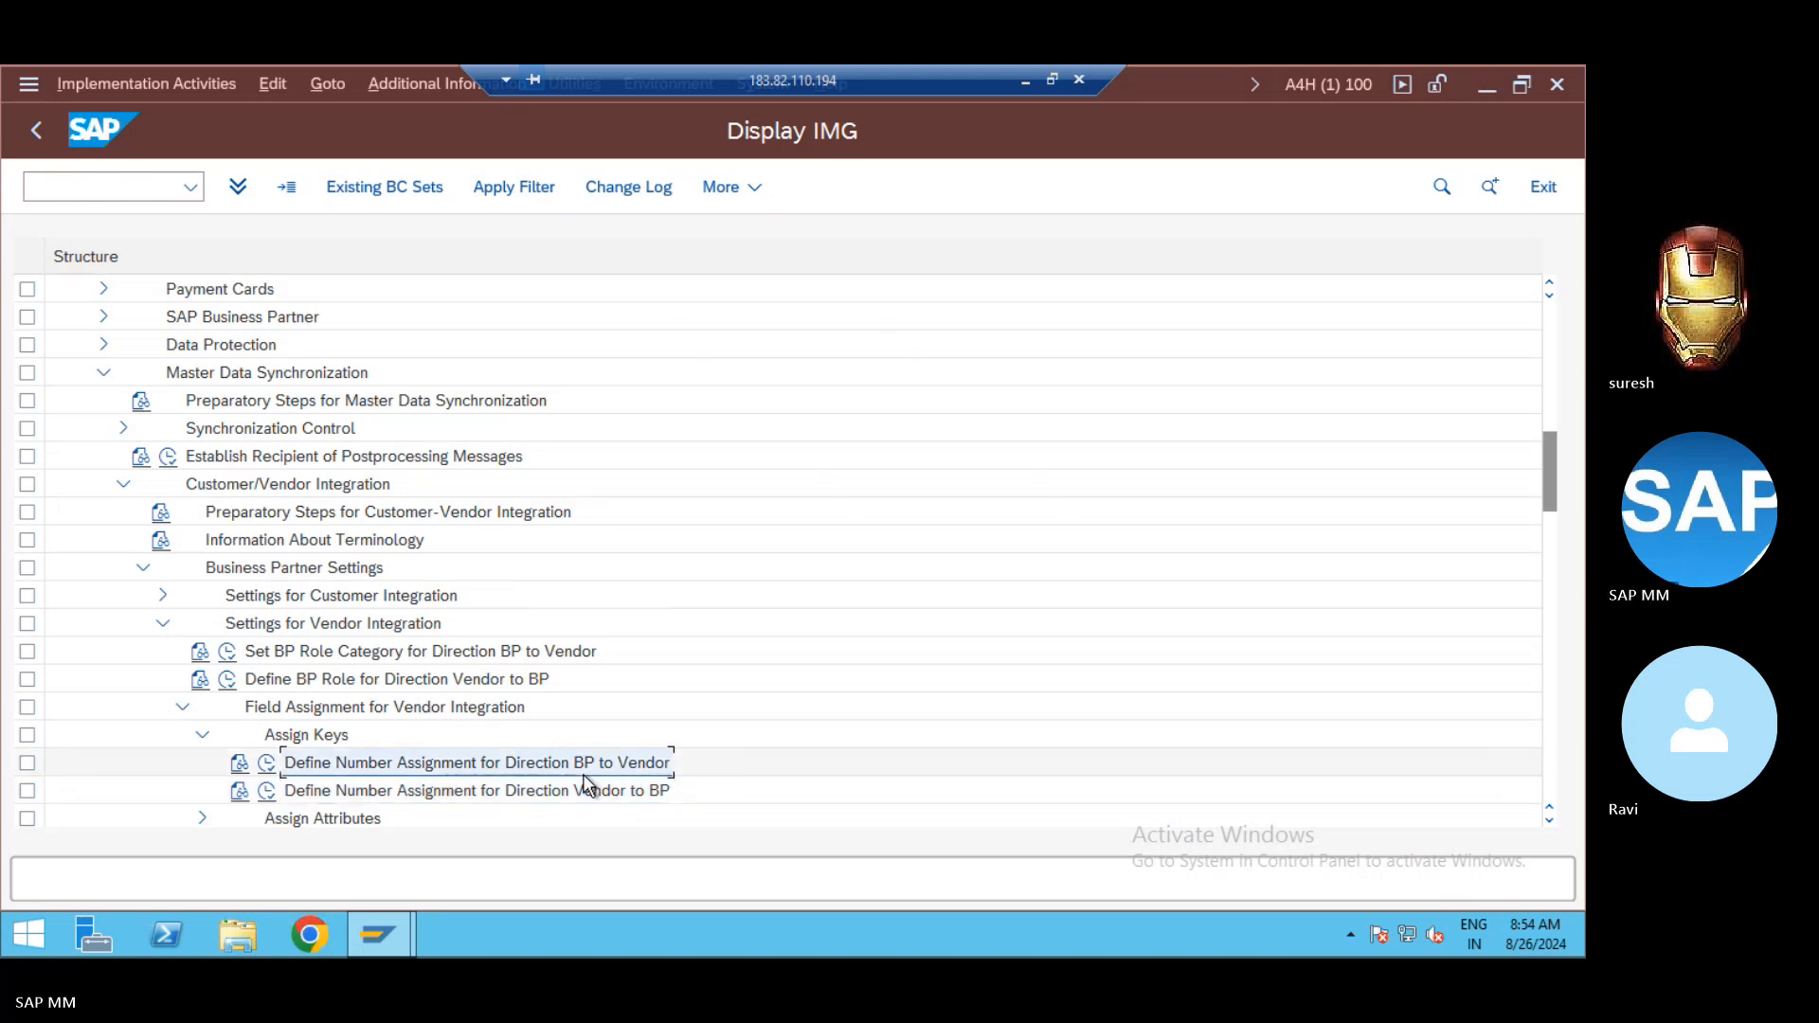
left_click(268, 763)
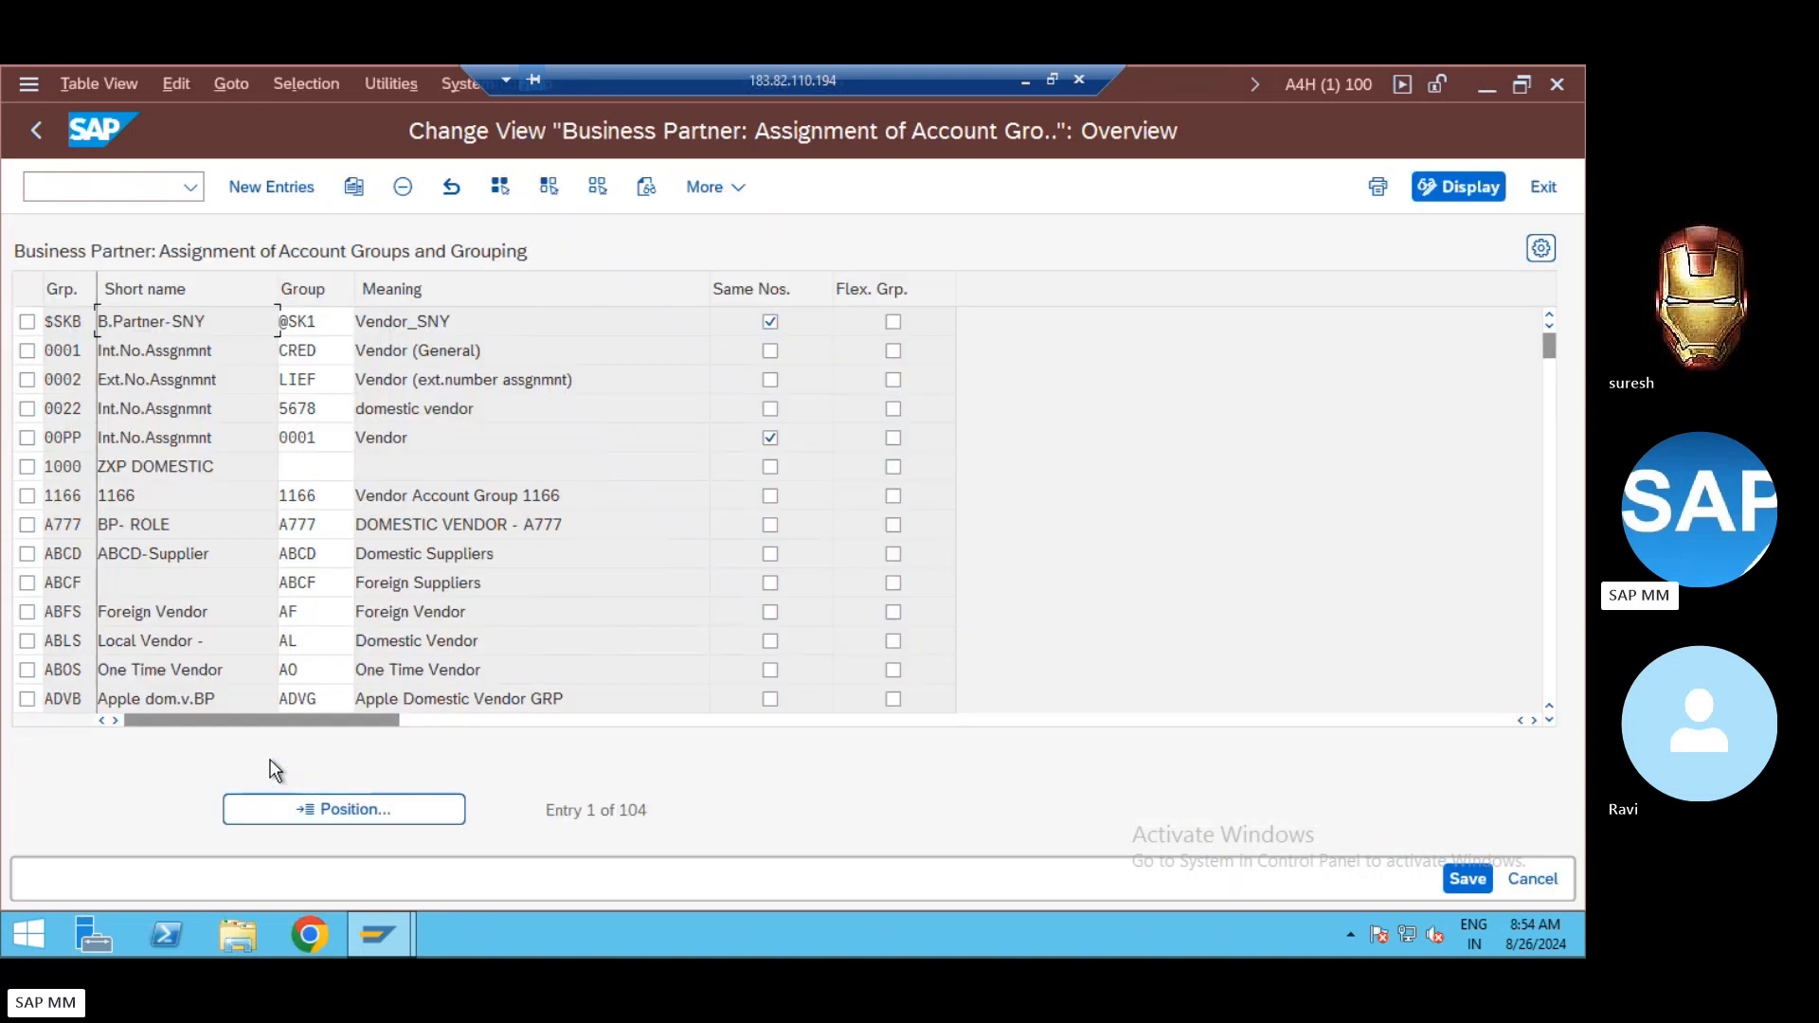
left_click(322, 821)
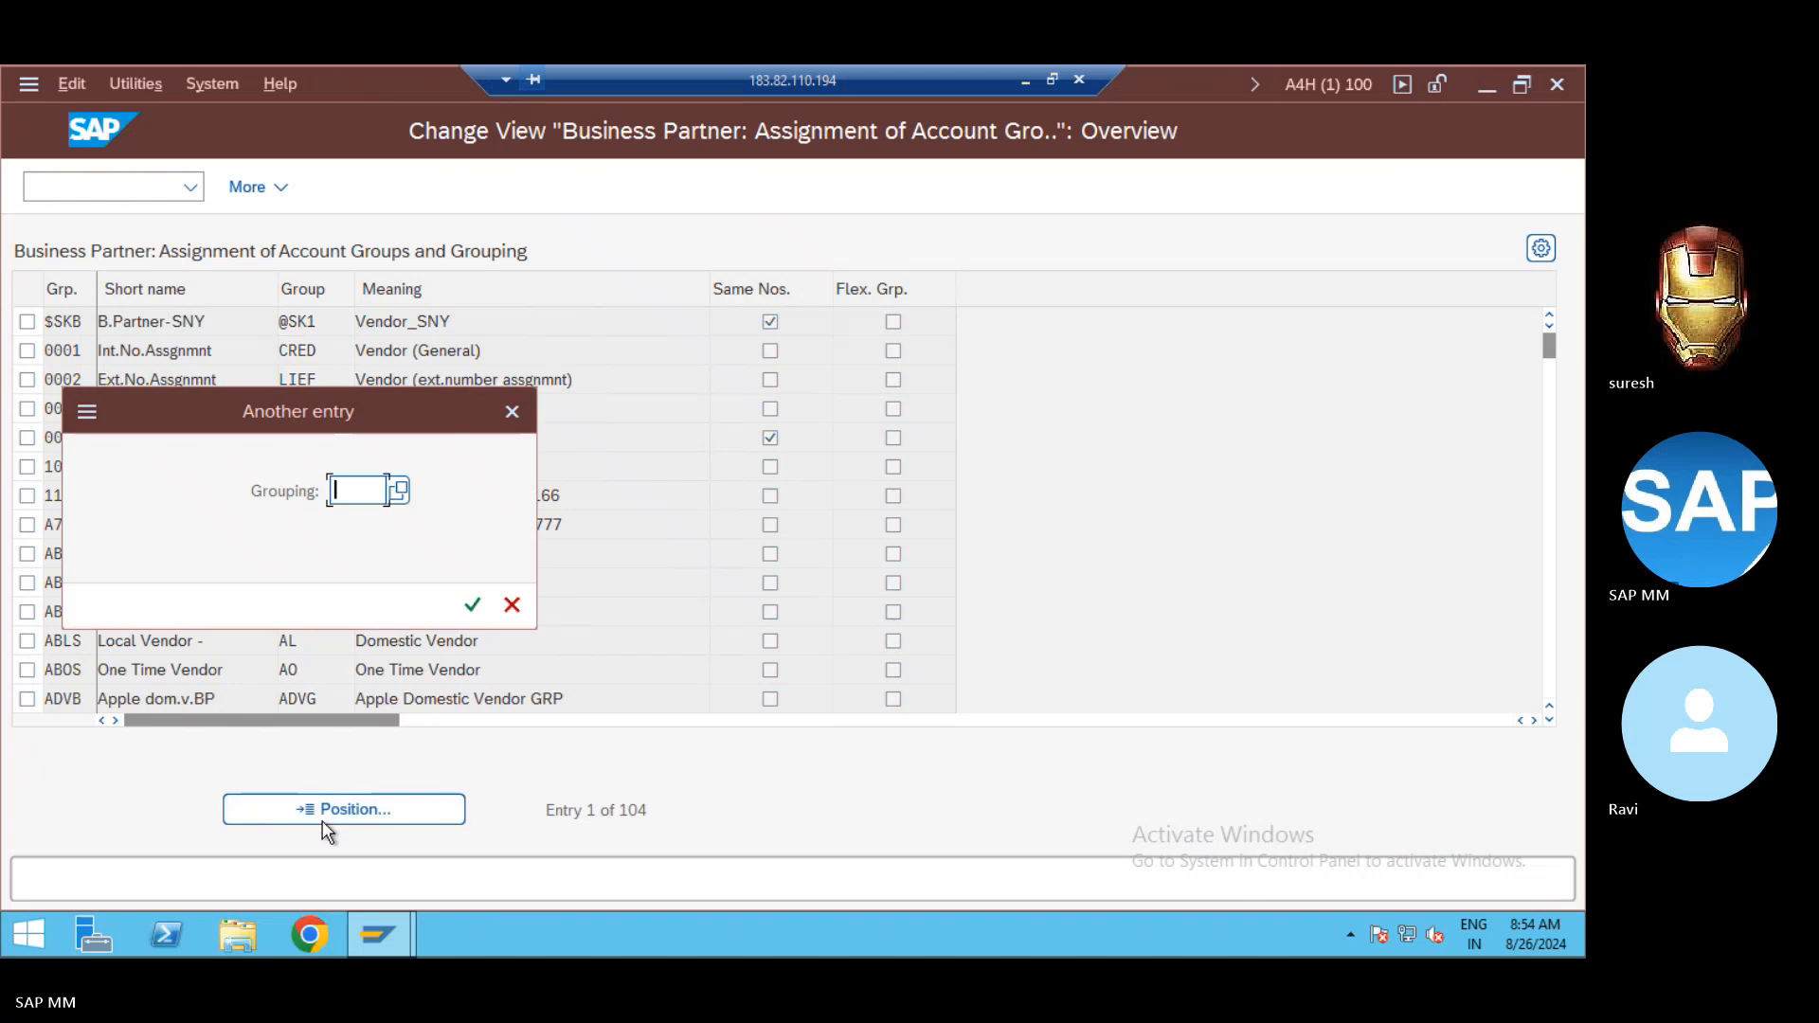
type("Z")
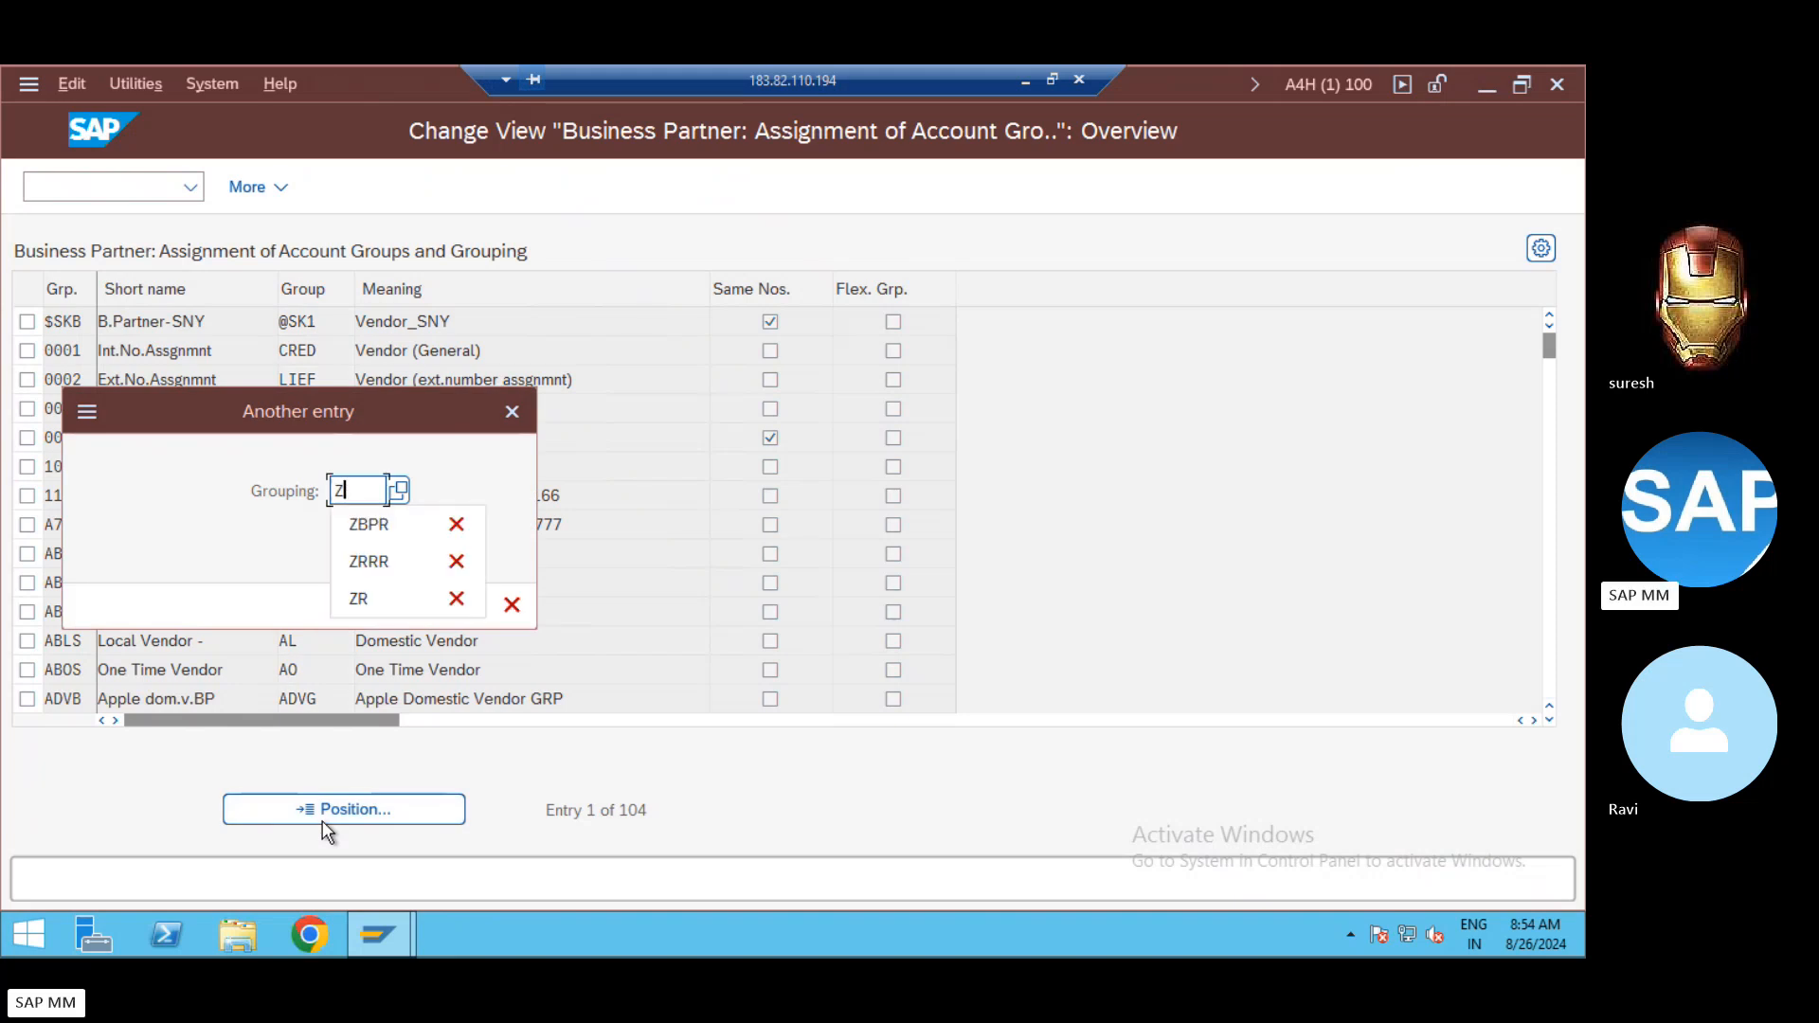
type("BPR")
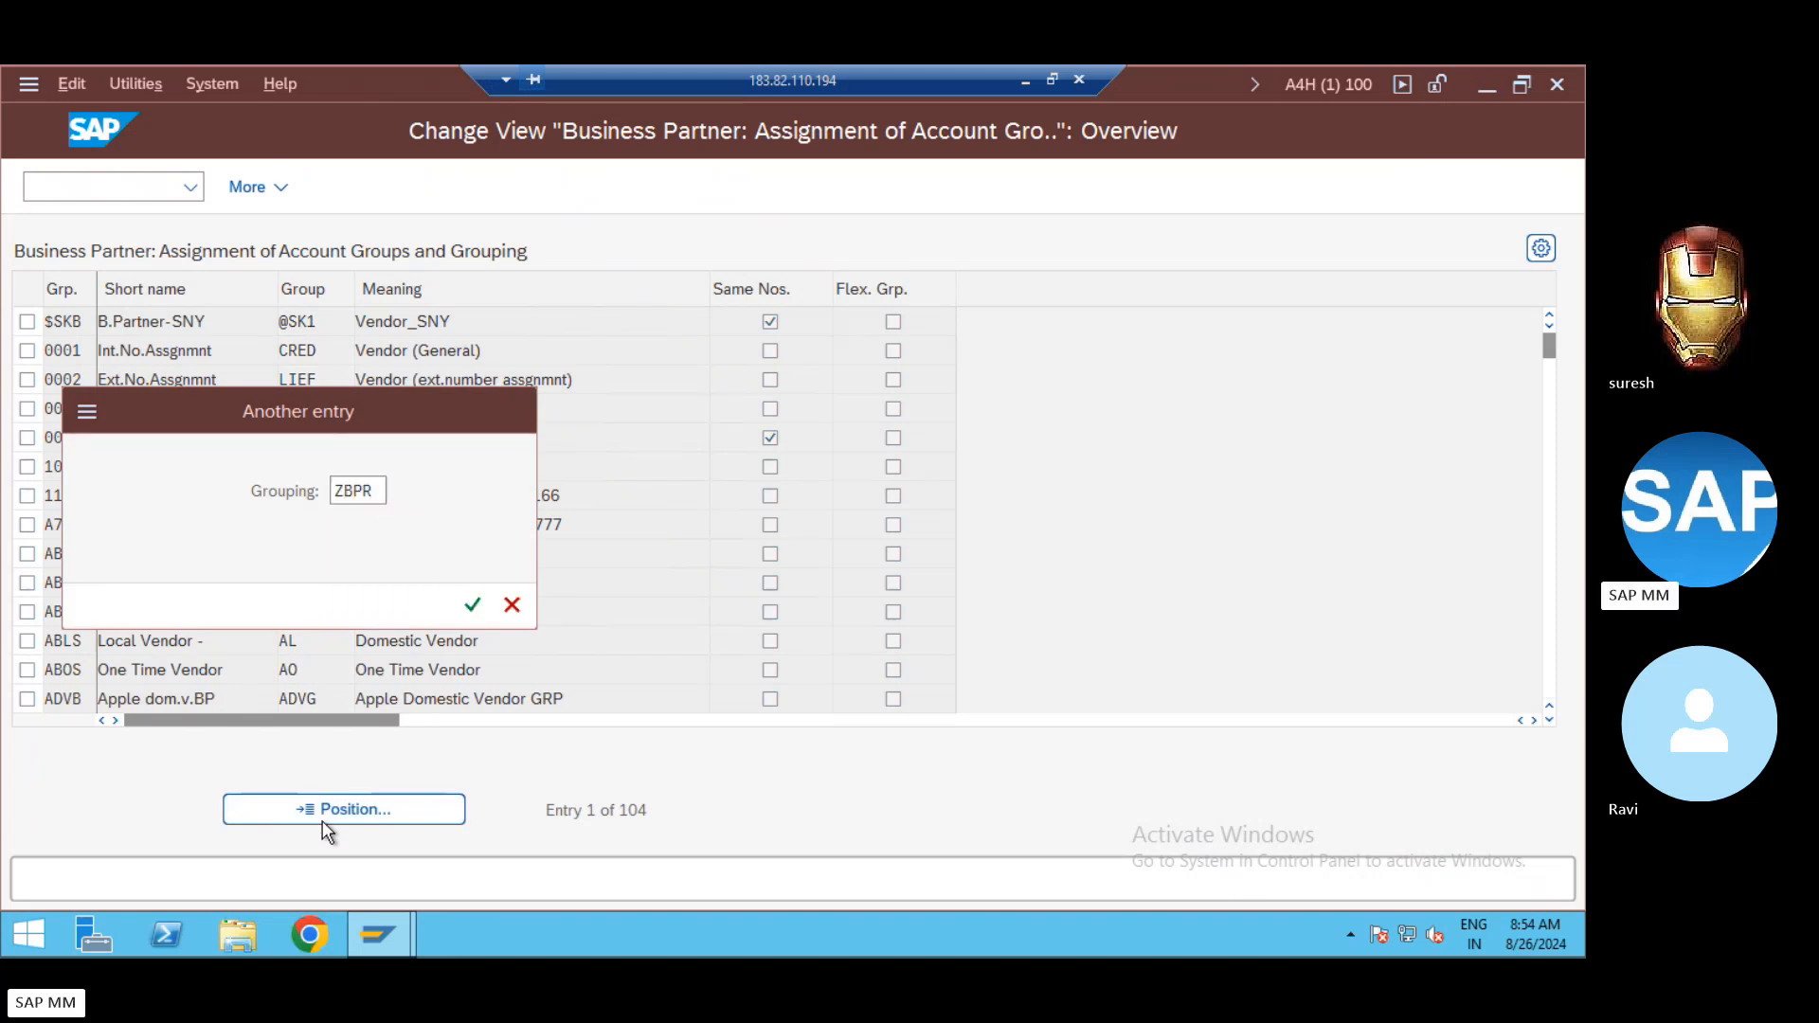
key("Return")
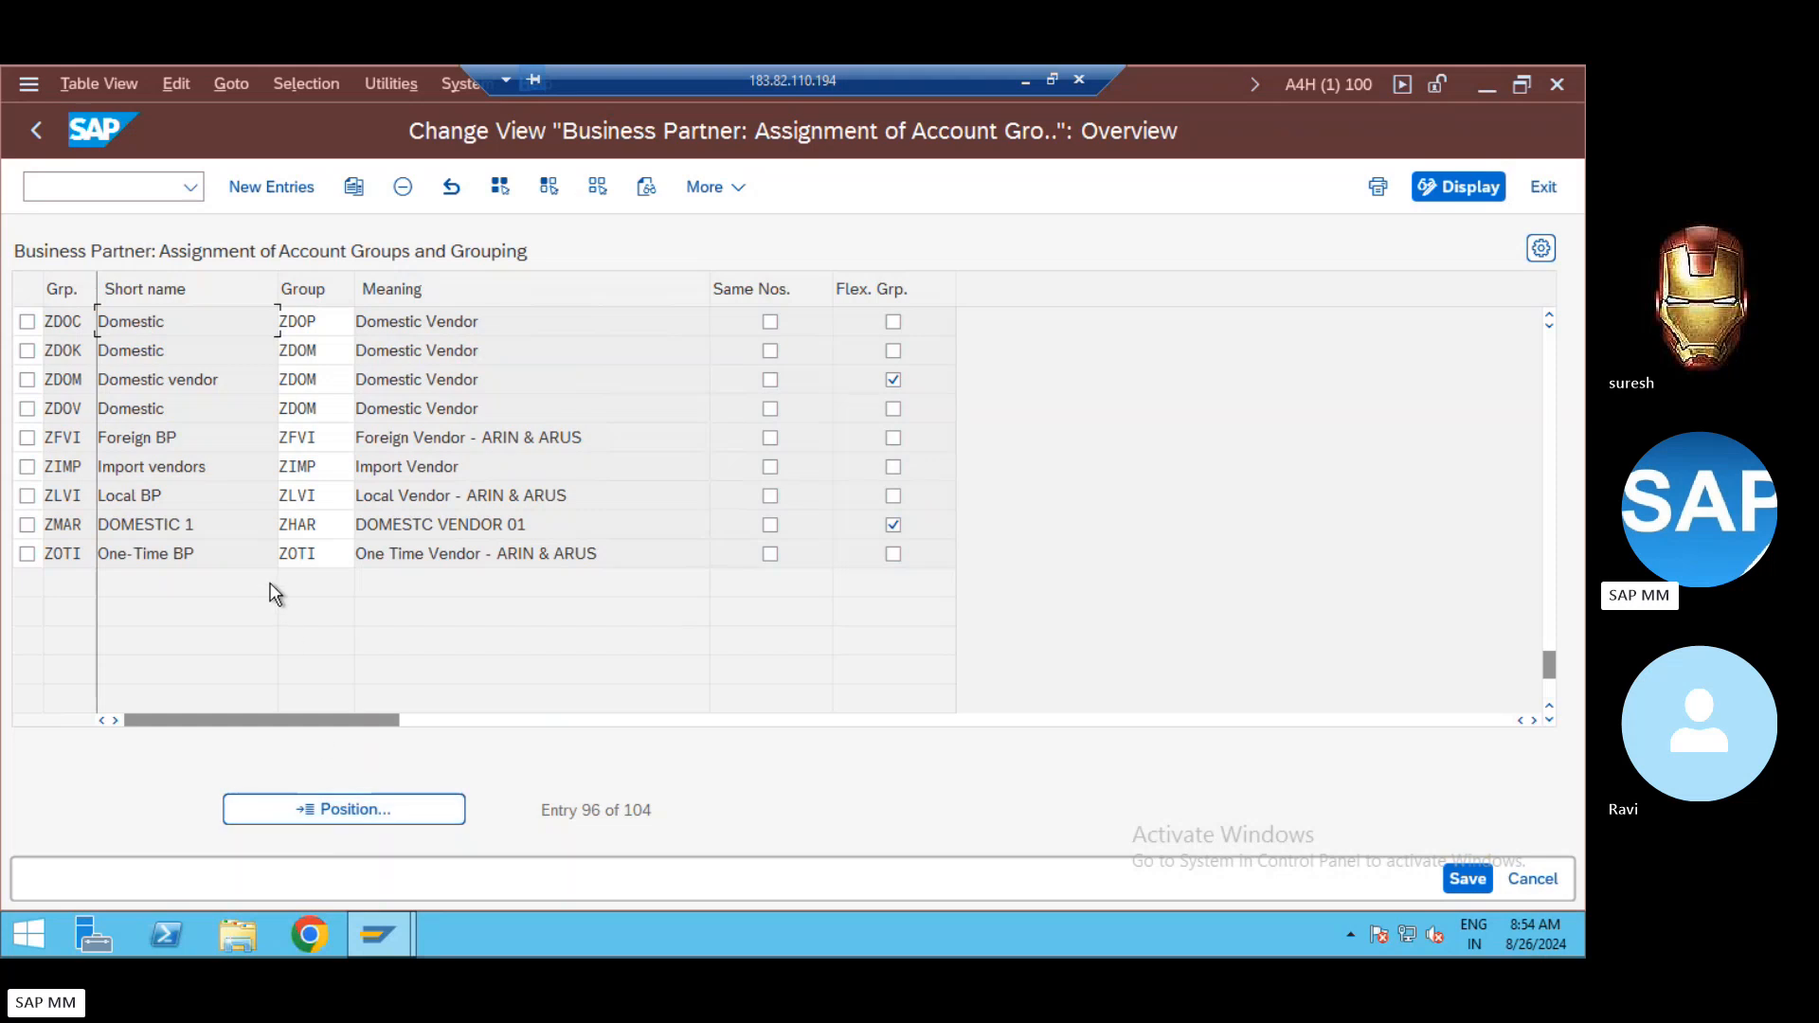
Step: Start a new account group assignment entry for grouping ZBPR
left_click(252, 183)
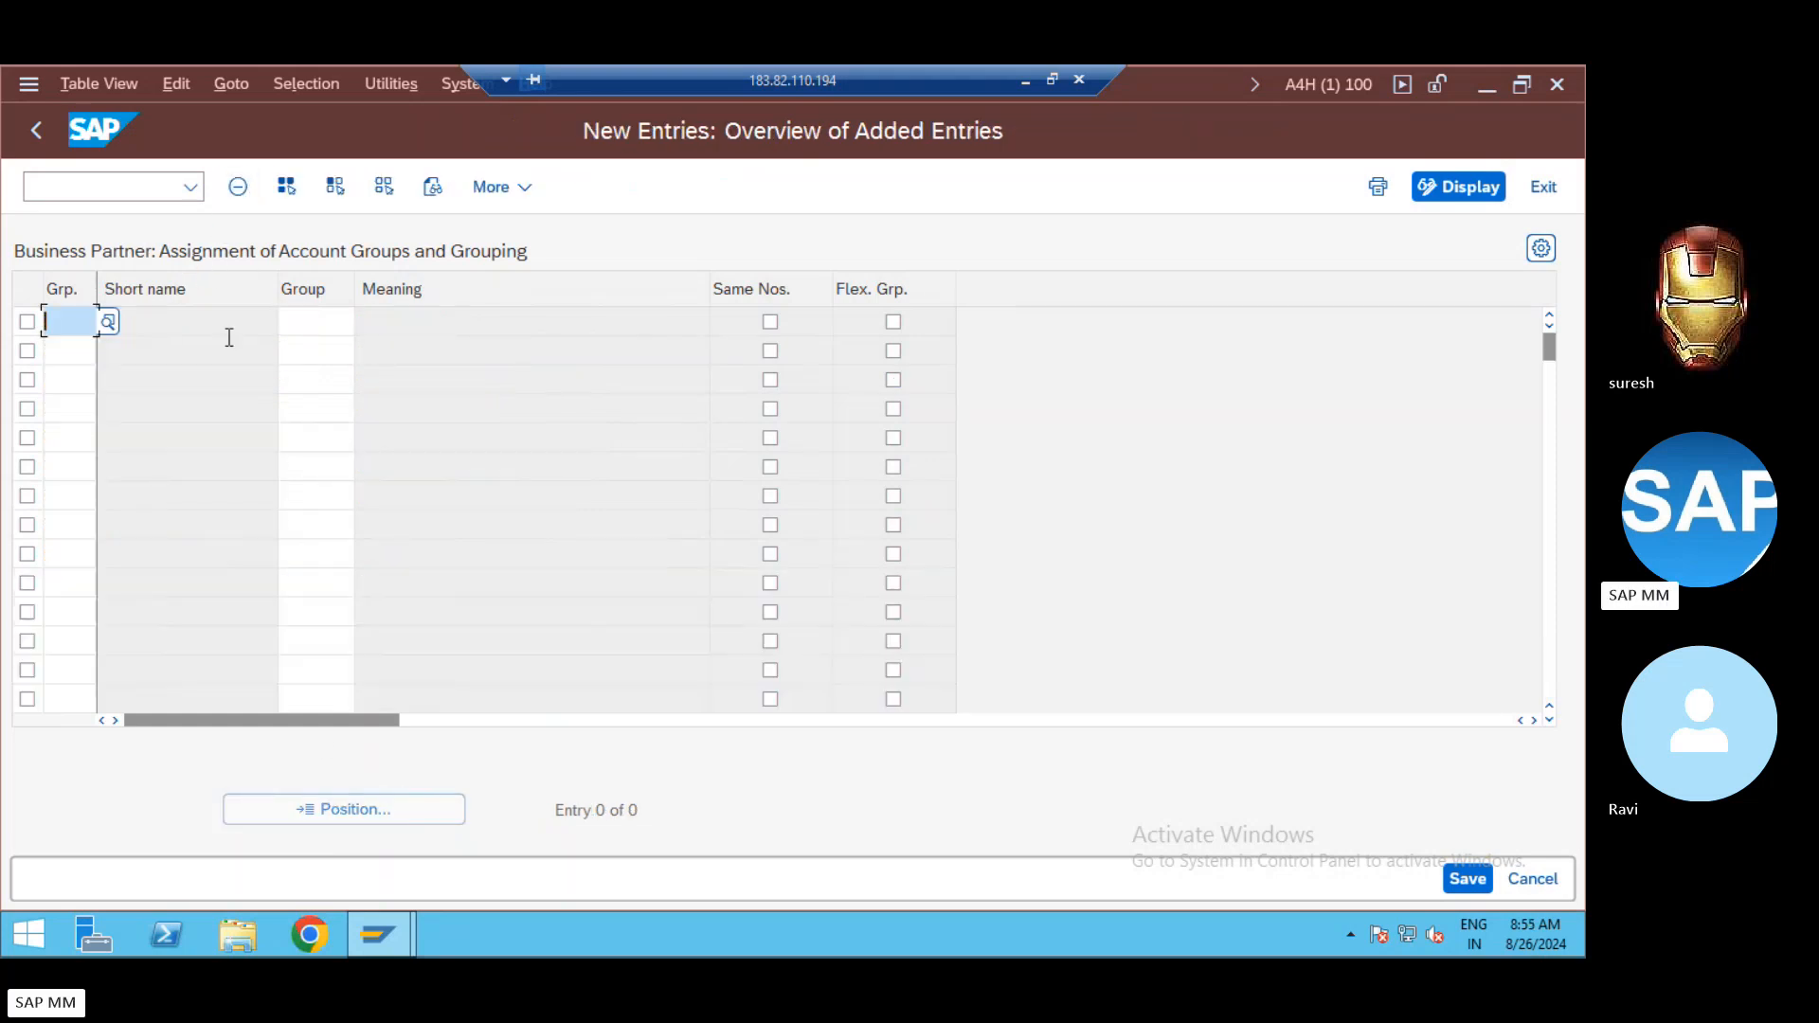
type("ZBPR")
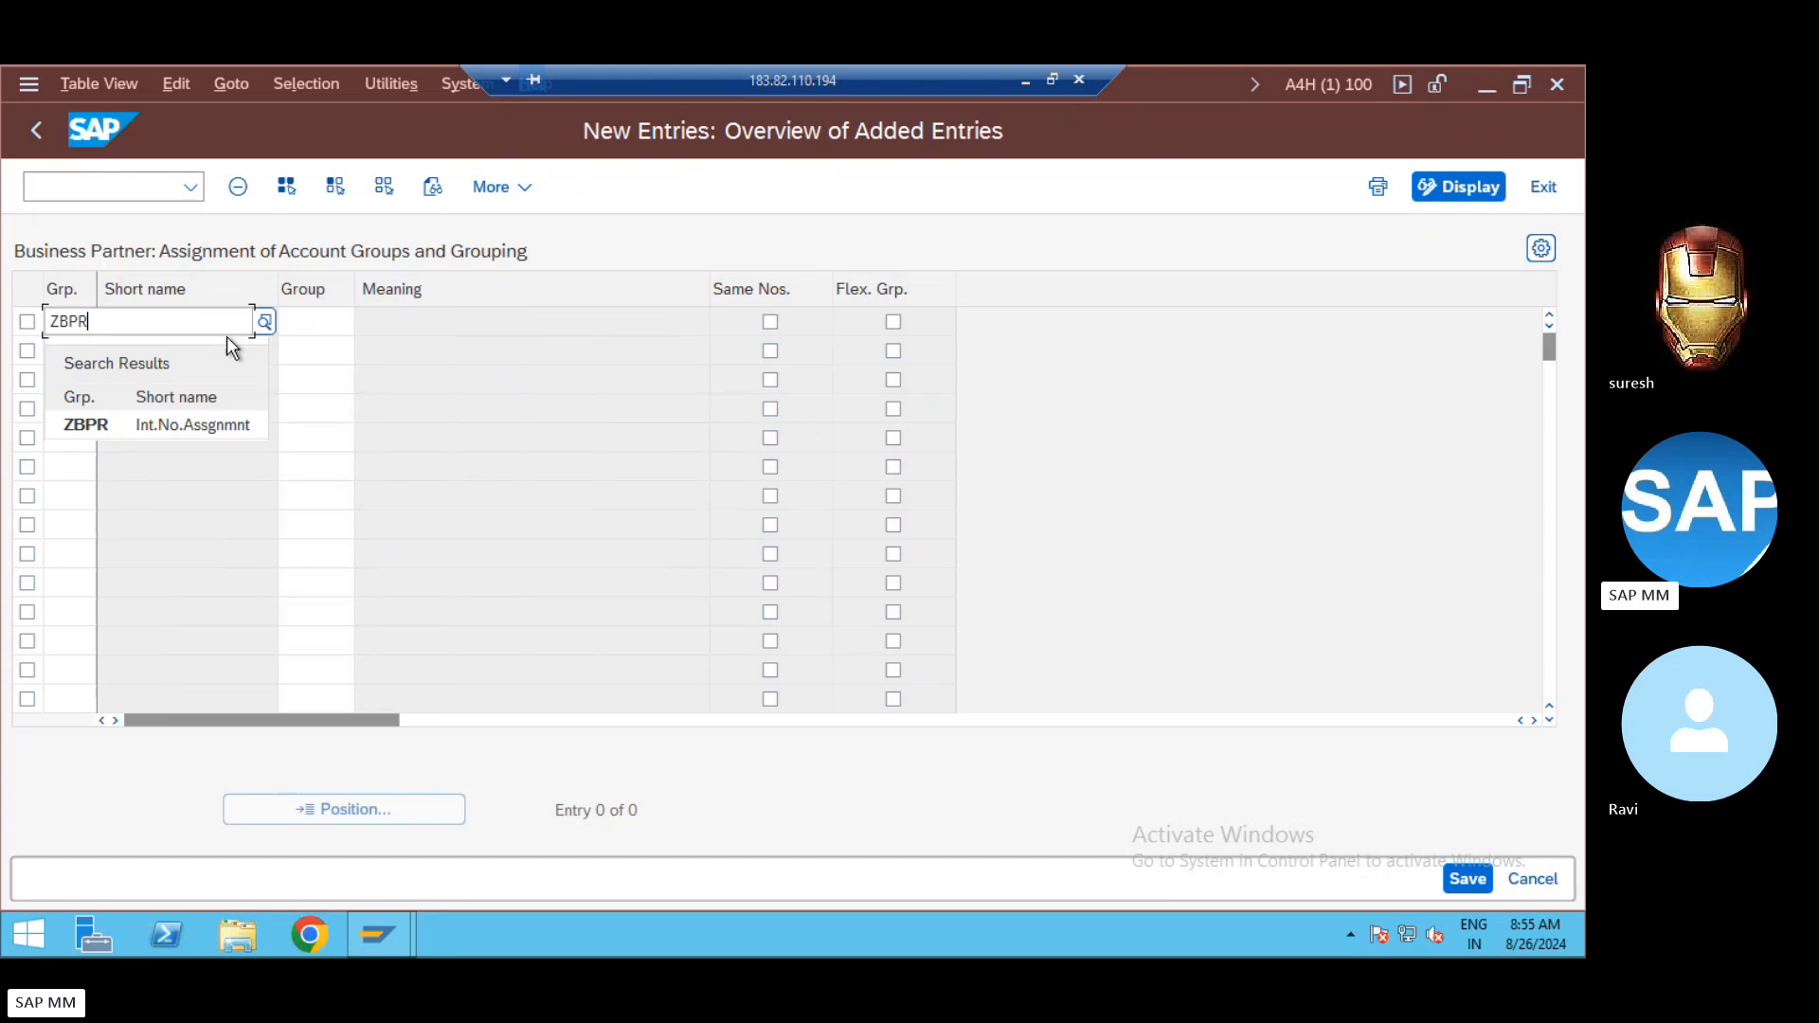
left_click(229, 430)
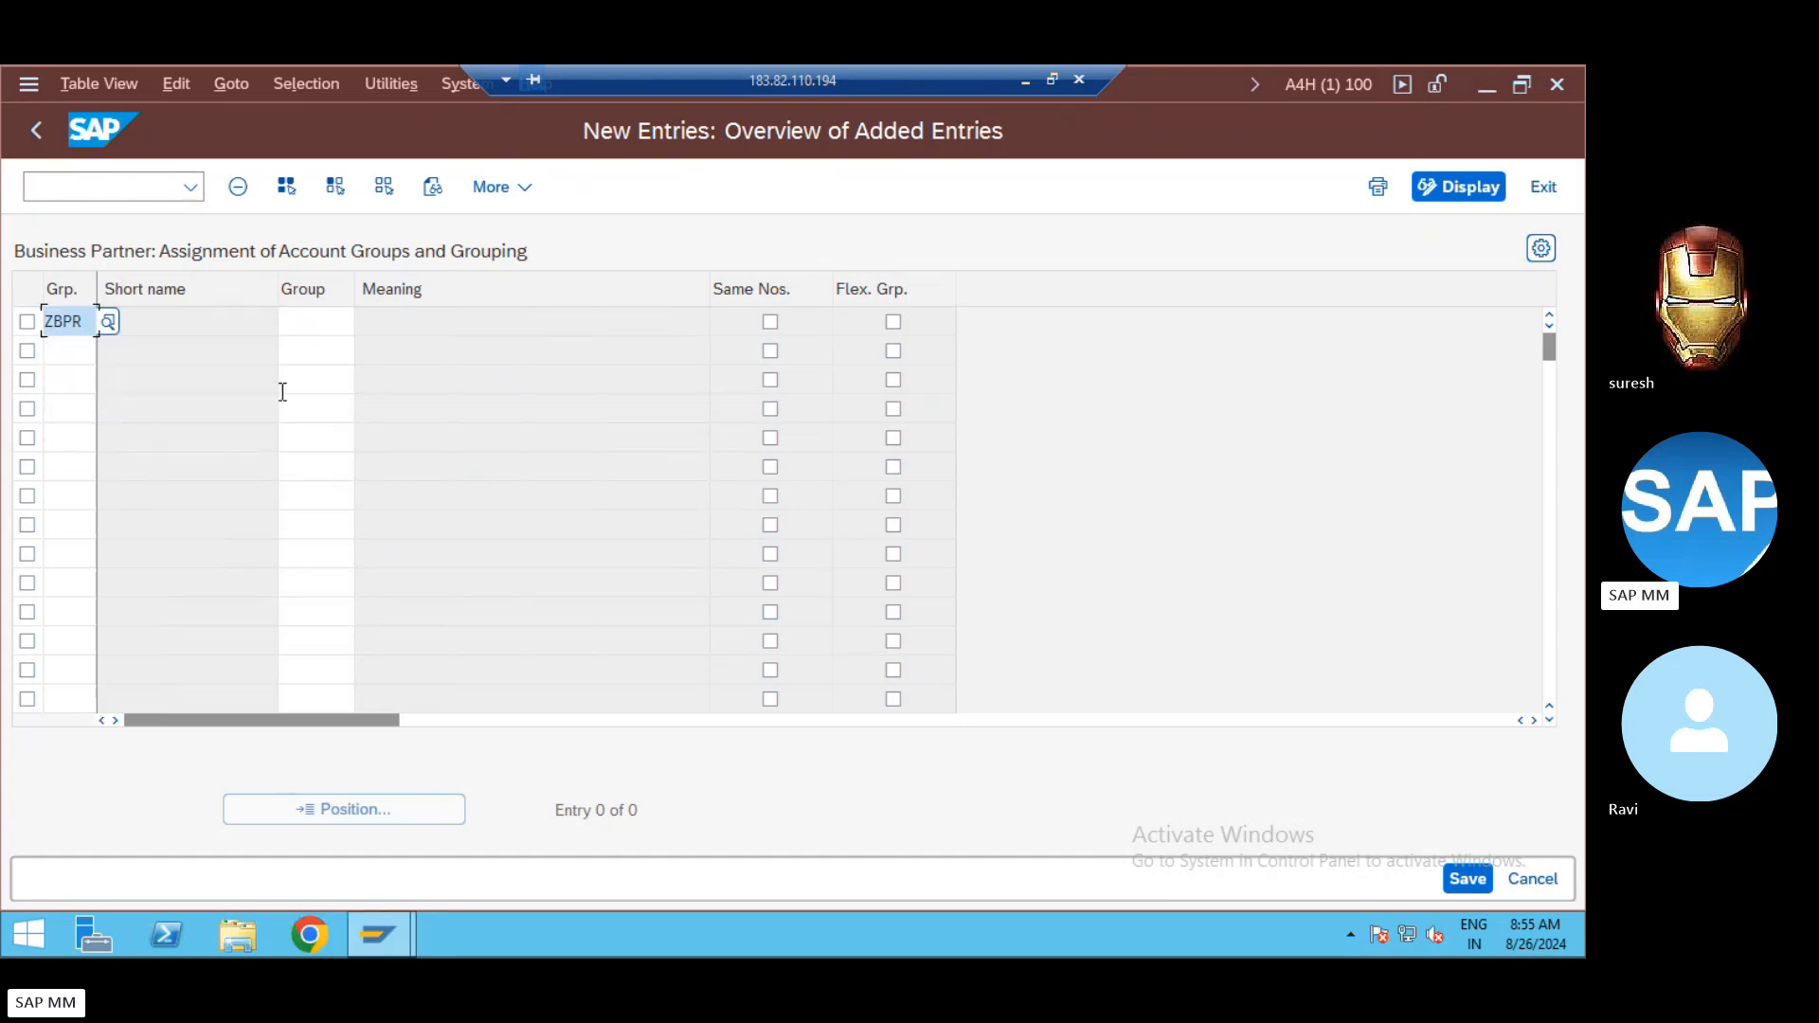
left_click(313, 335)
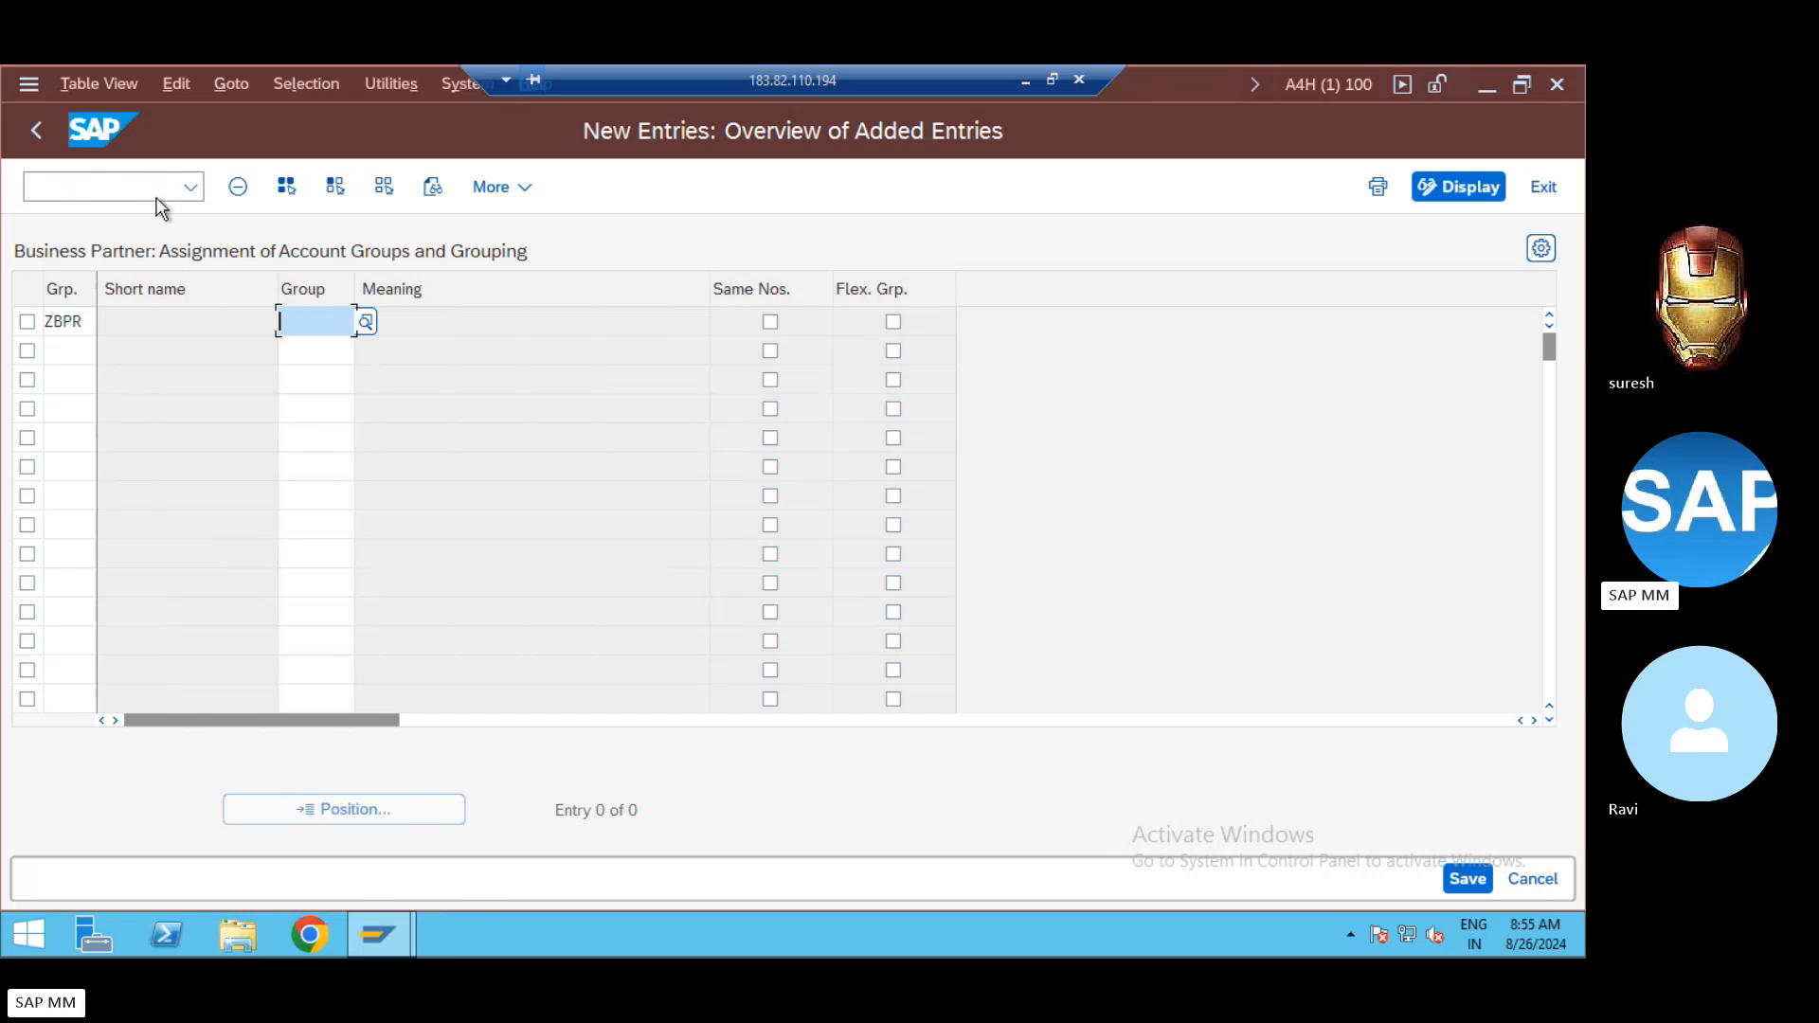
Step: Open Supplier Account Groups in a new session through transaction /oomsg, and view the number range of account group 0001
left_click(115, 185)
type("/")
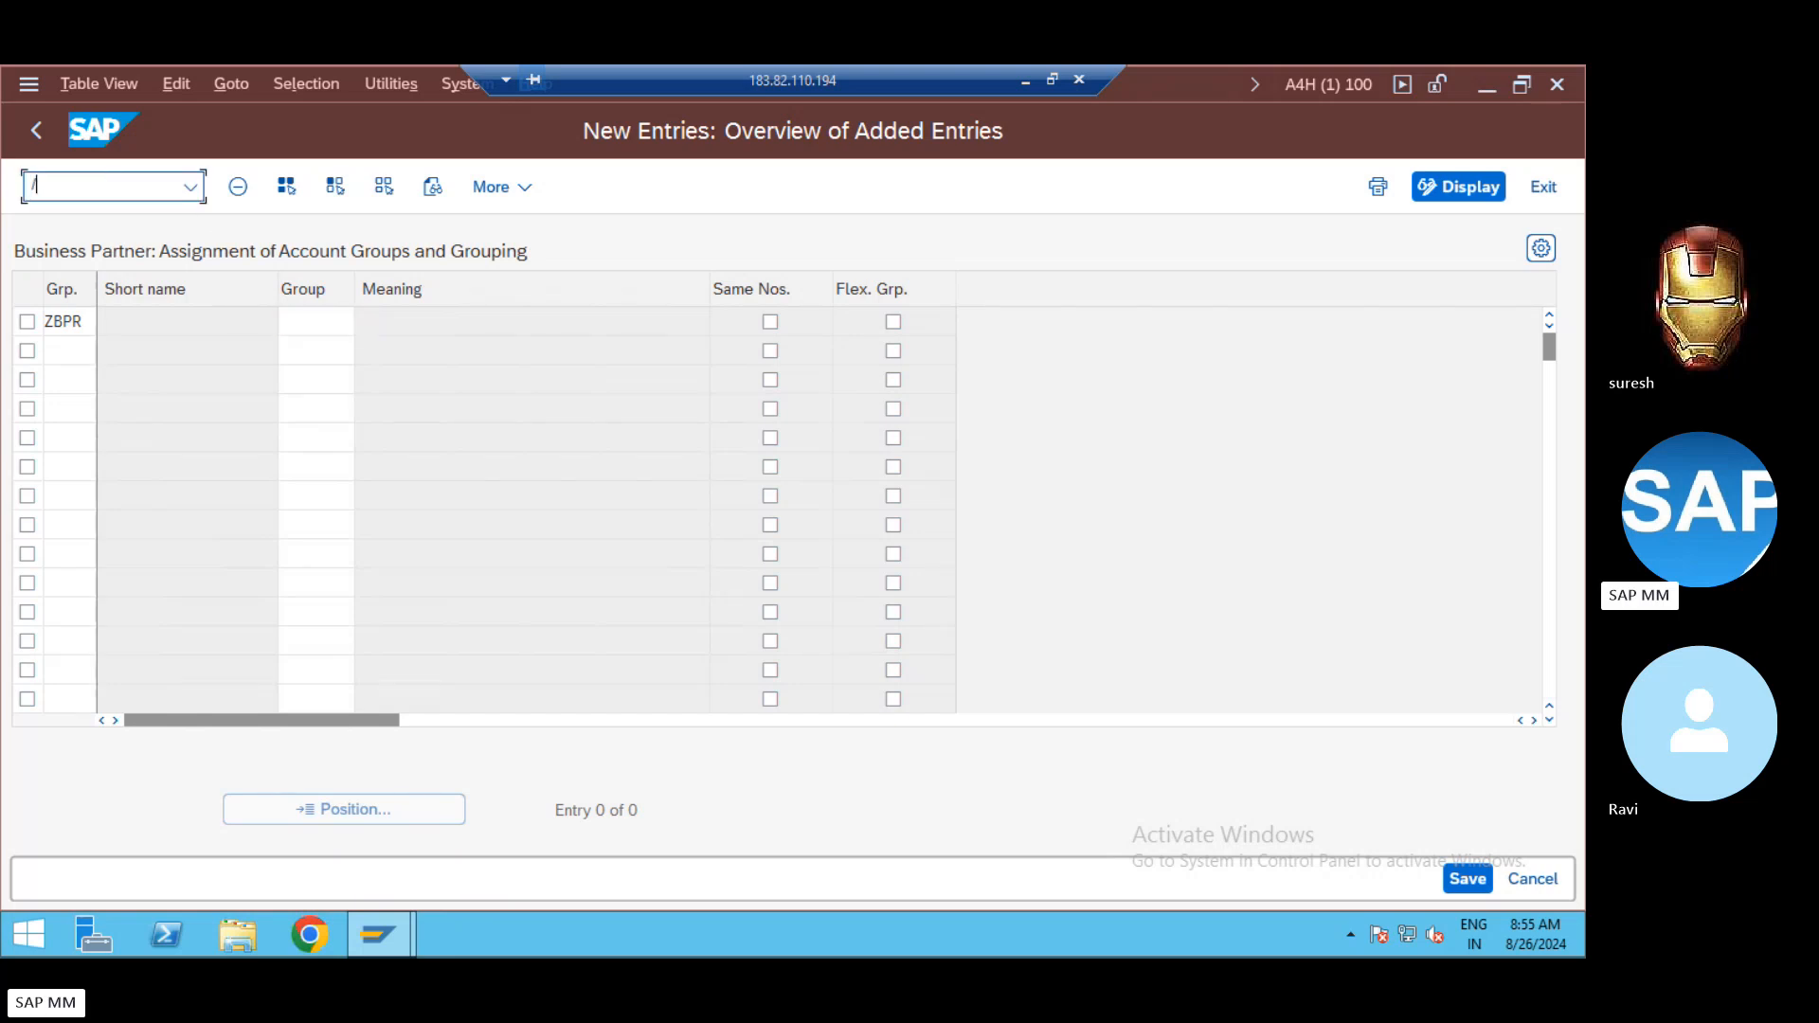
type("oomsg")
key("Return")
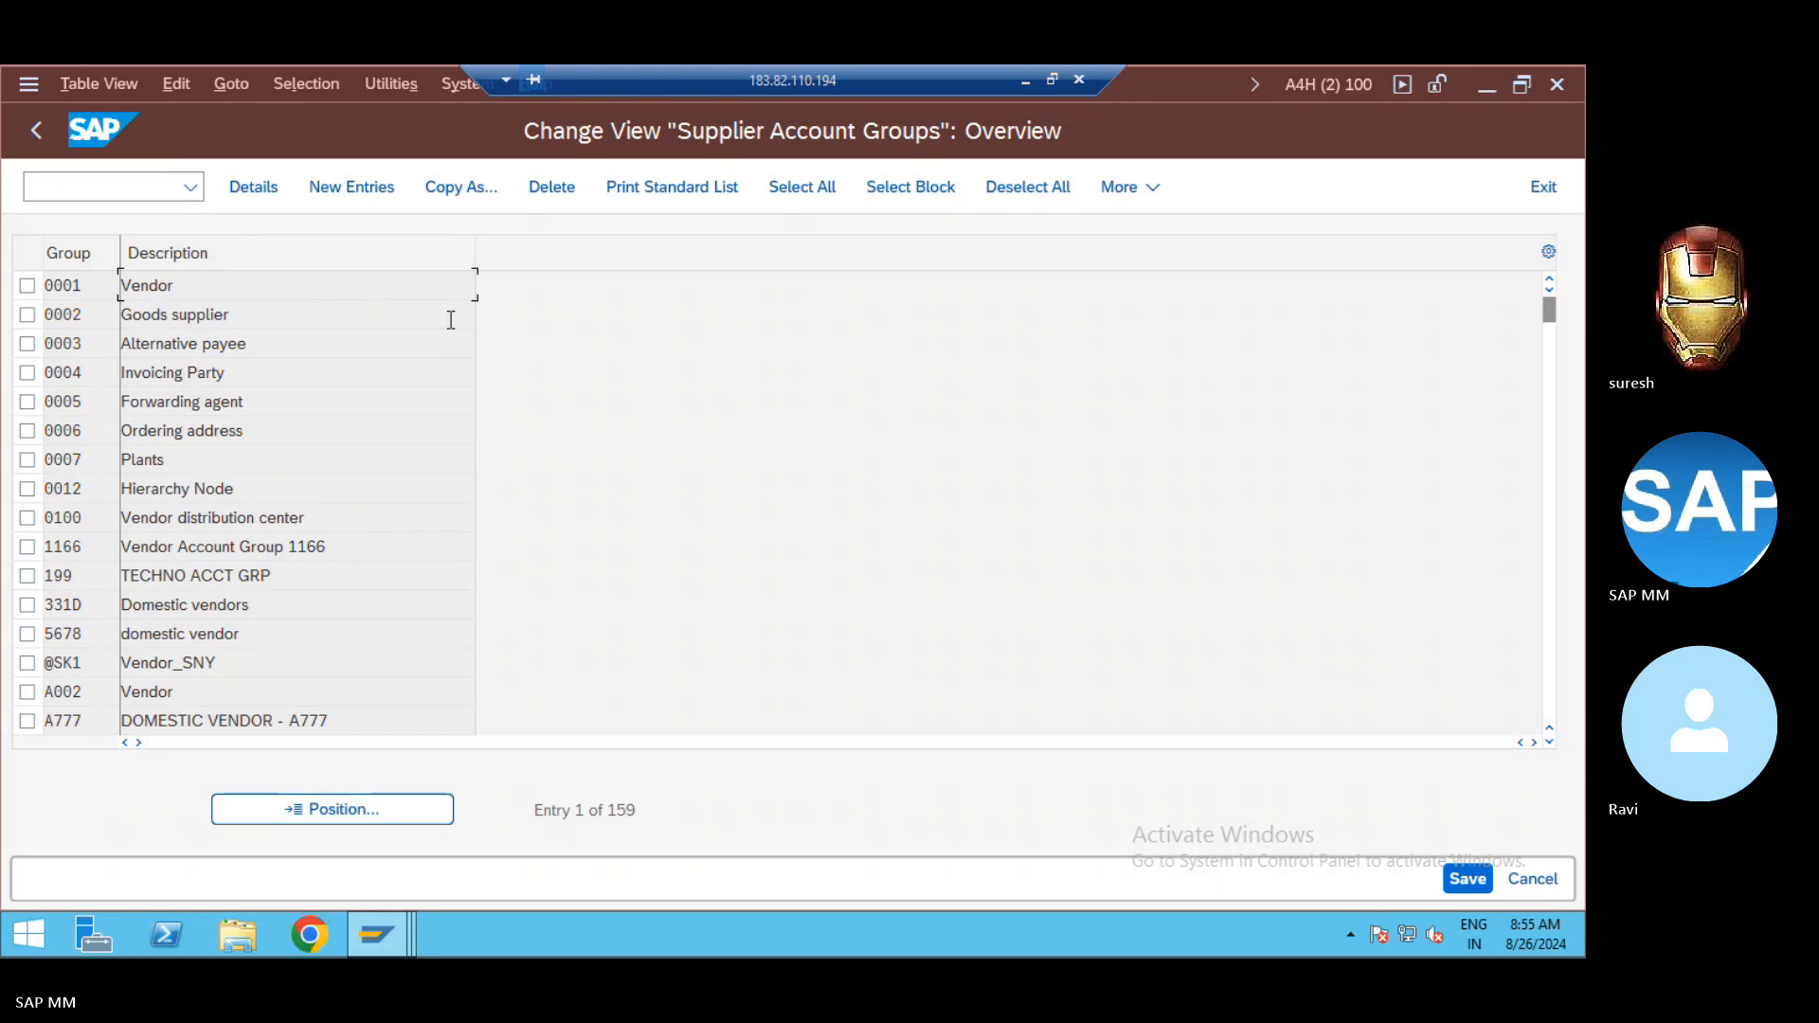
key("alt+Tab")
key("alt+Tab")
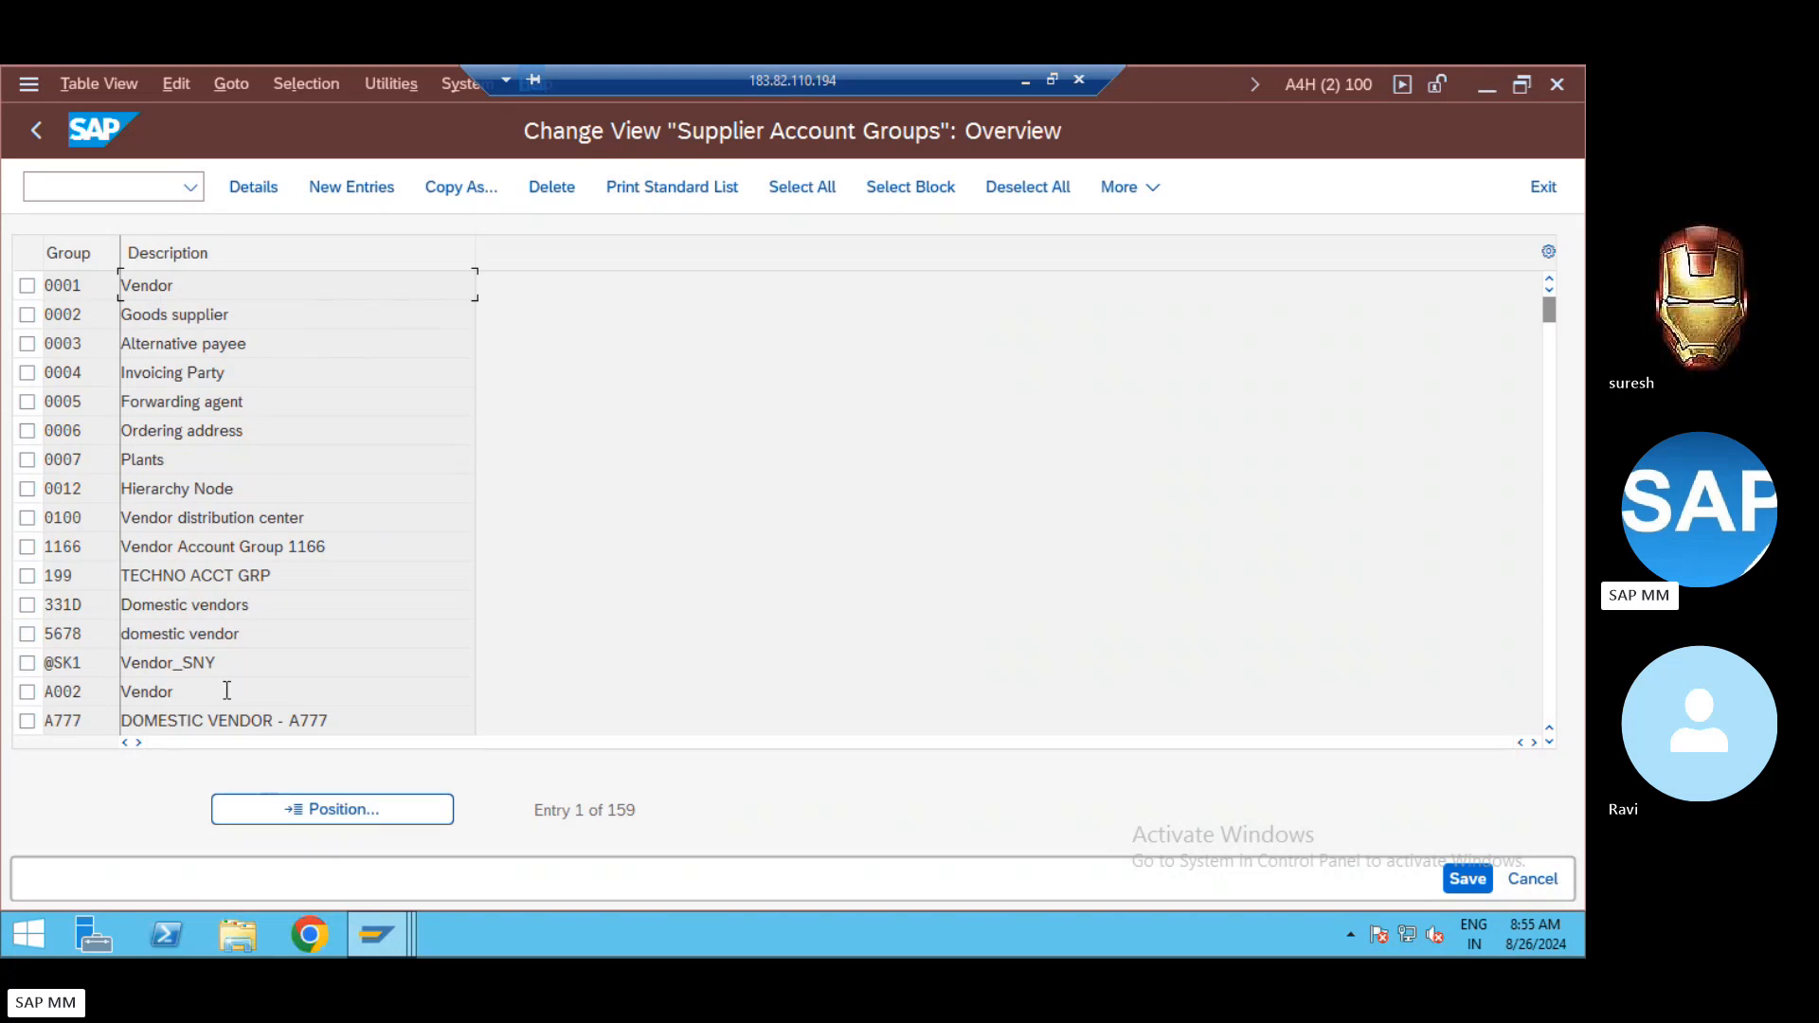
double_click(195, 286)
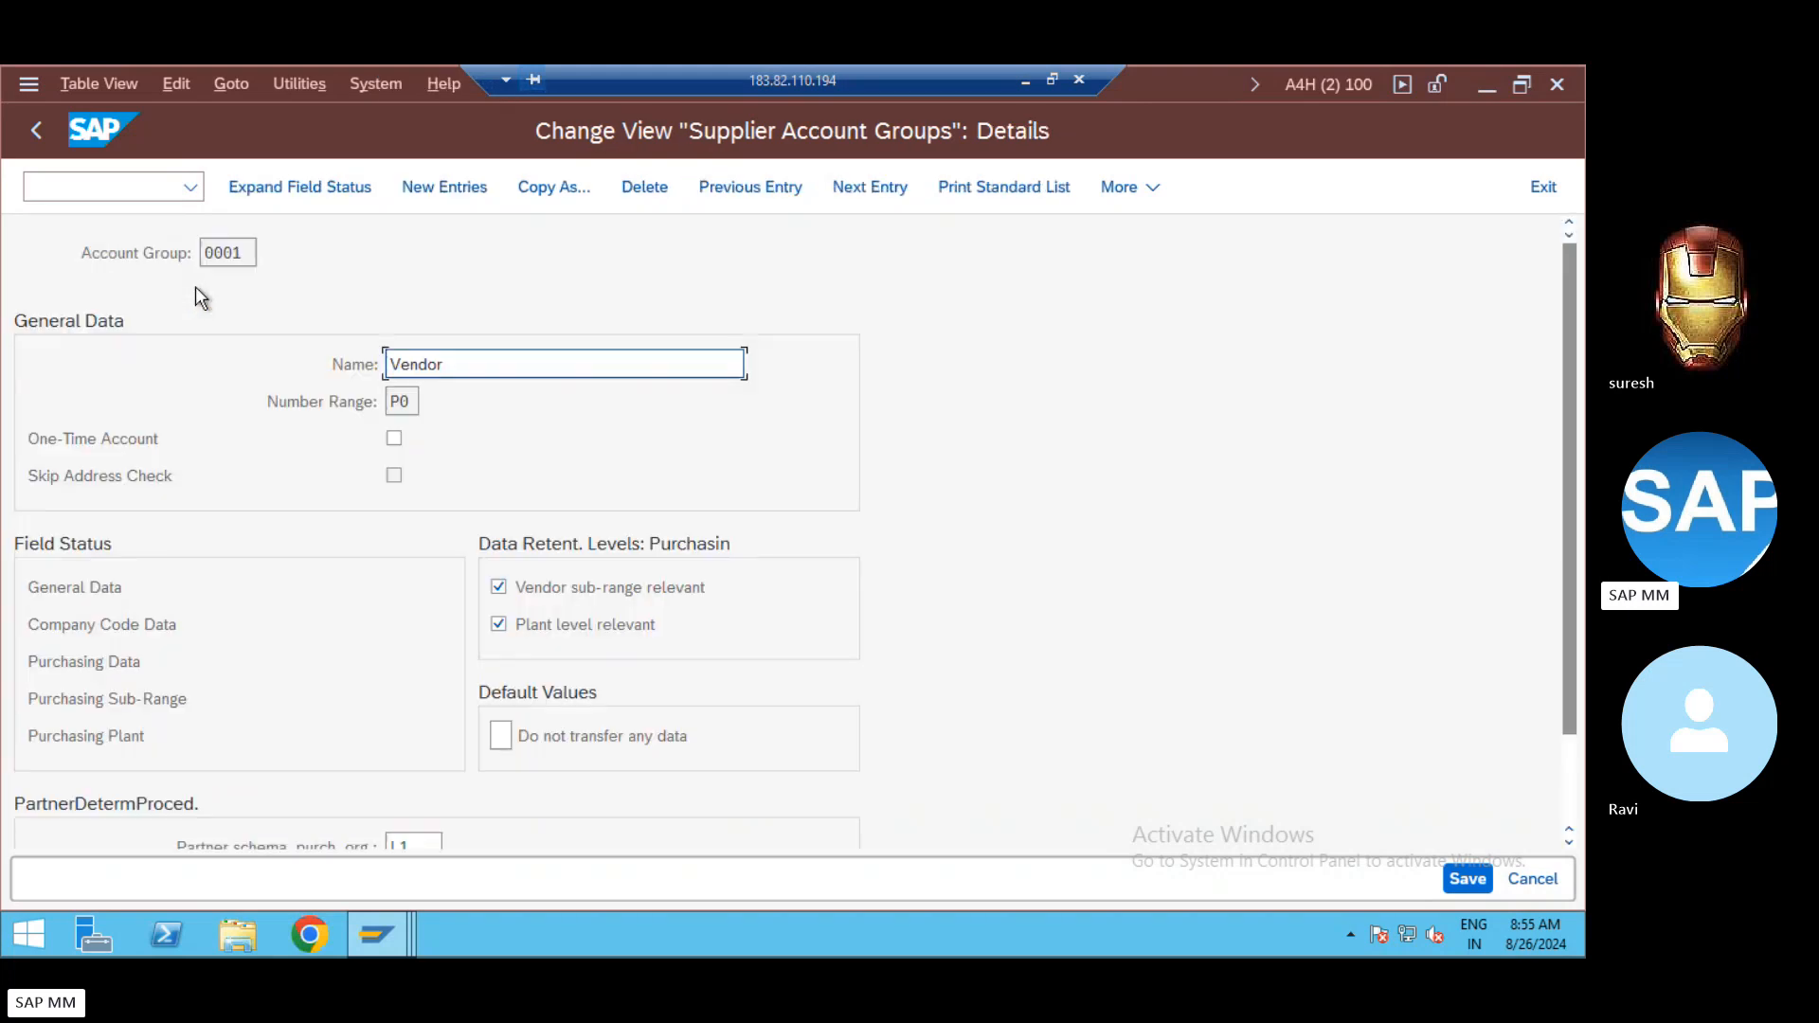
left_click(417, 402)
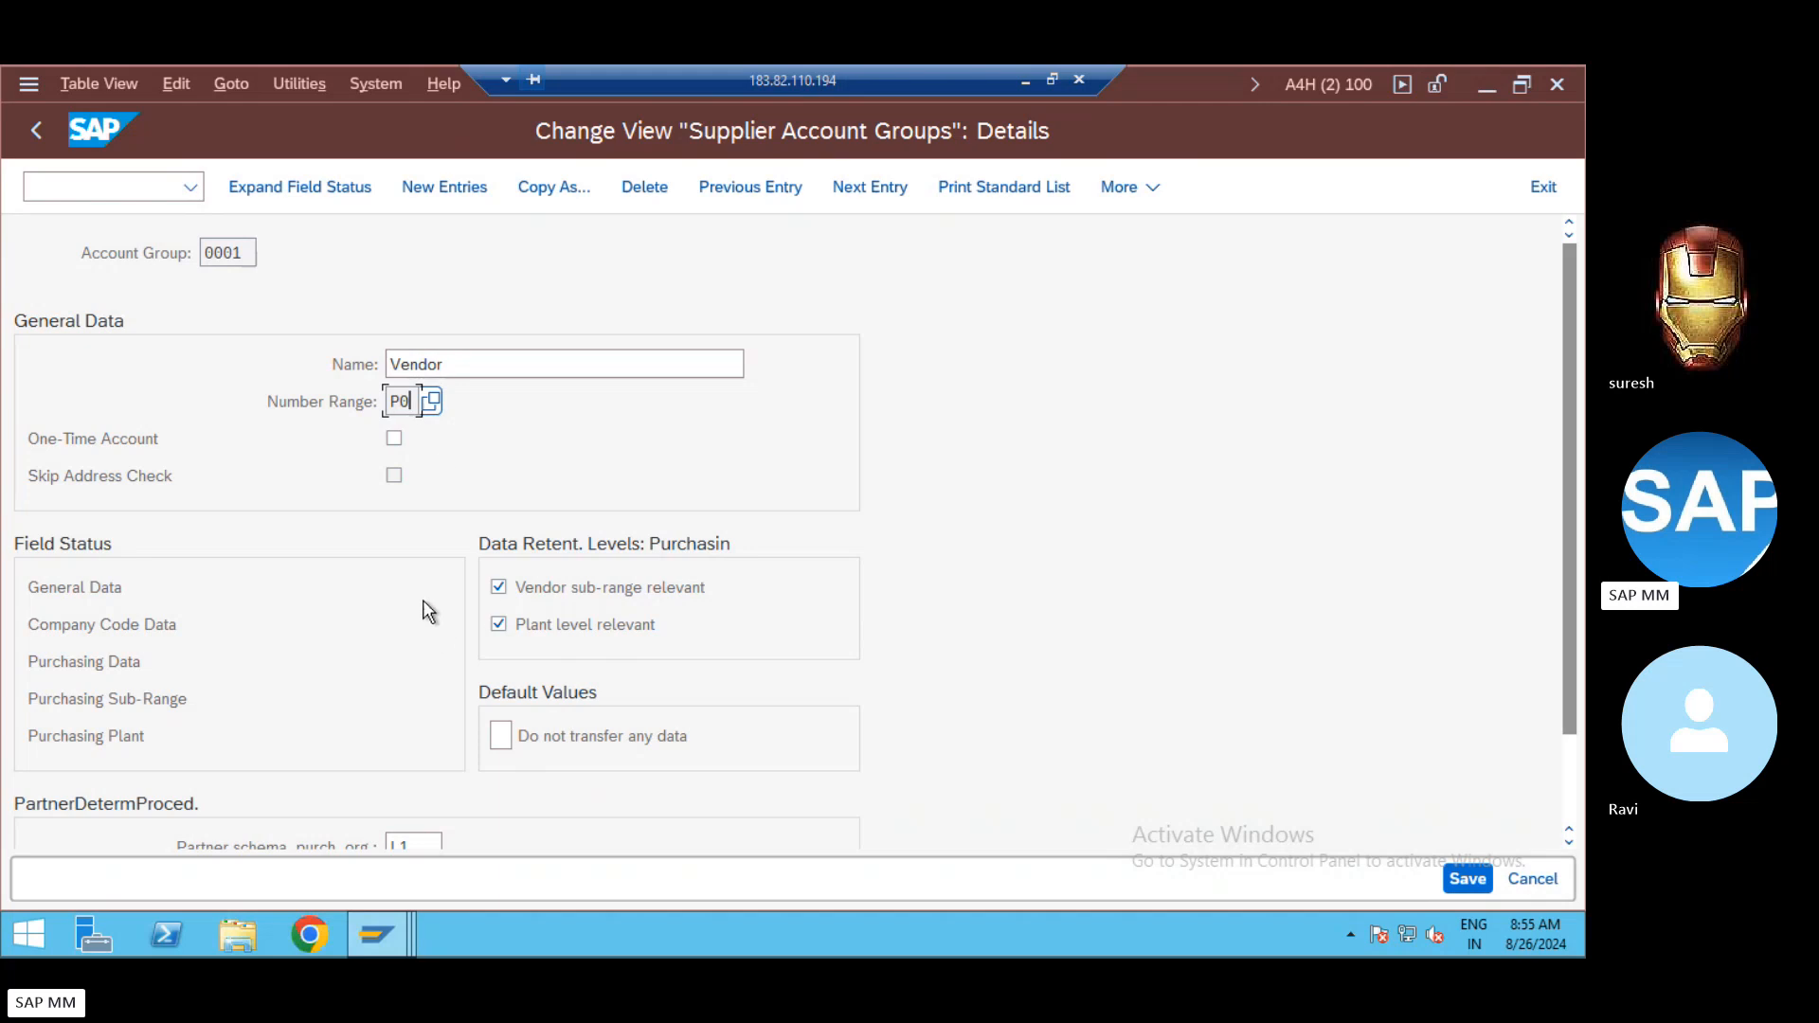
Step: Return to the supplier account groups overview, and recheck the number range in the details of group 0001
left_click(47, 138)
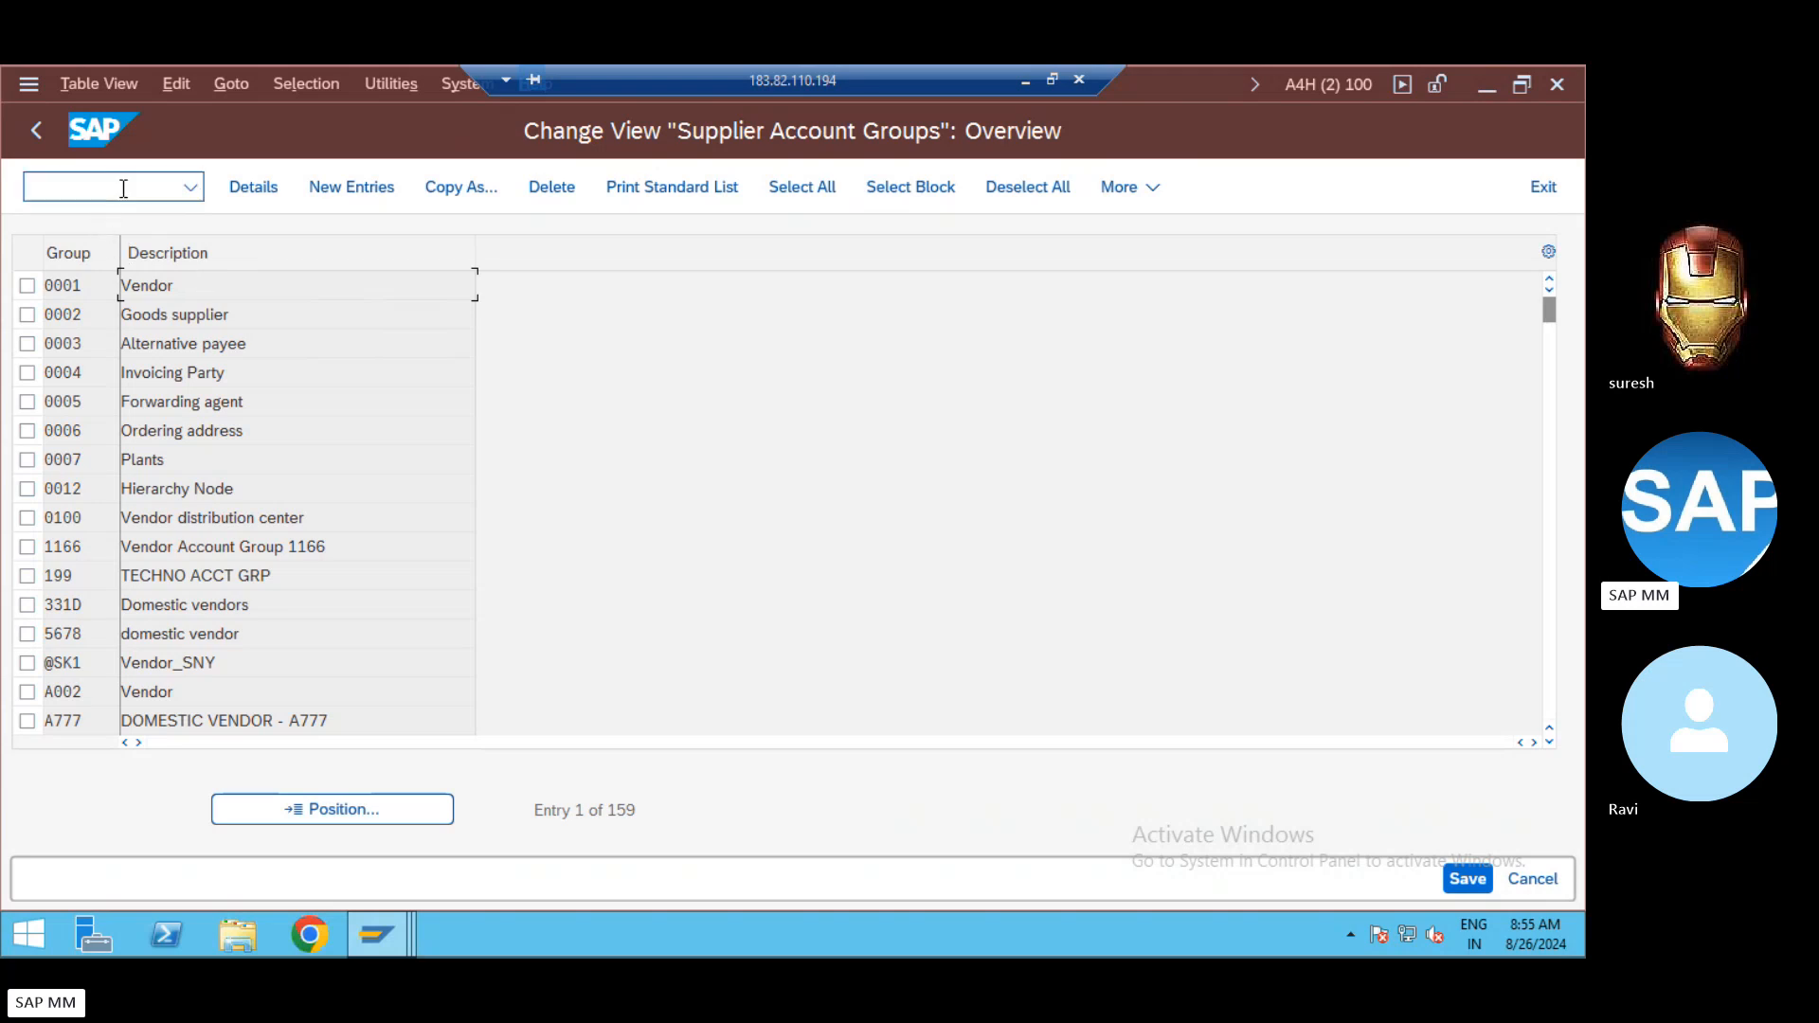
type("/nom")
key("BackSpace")
key("BackSpace")
key("BackSpace")
key("BackSpace")
double_click(145, 285)
left_click(398, 400)
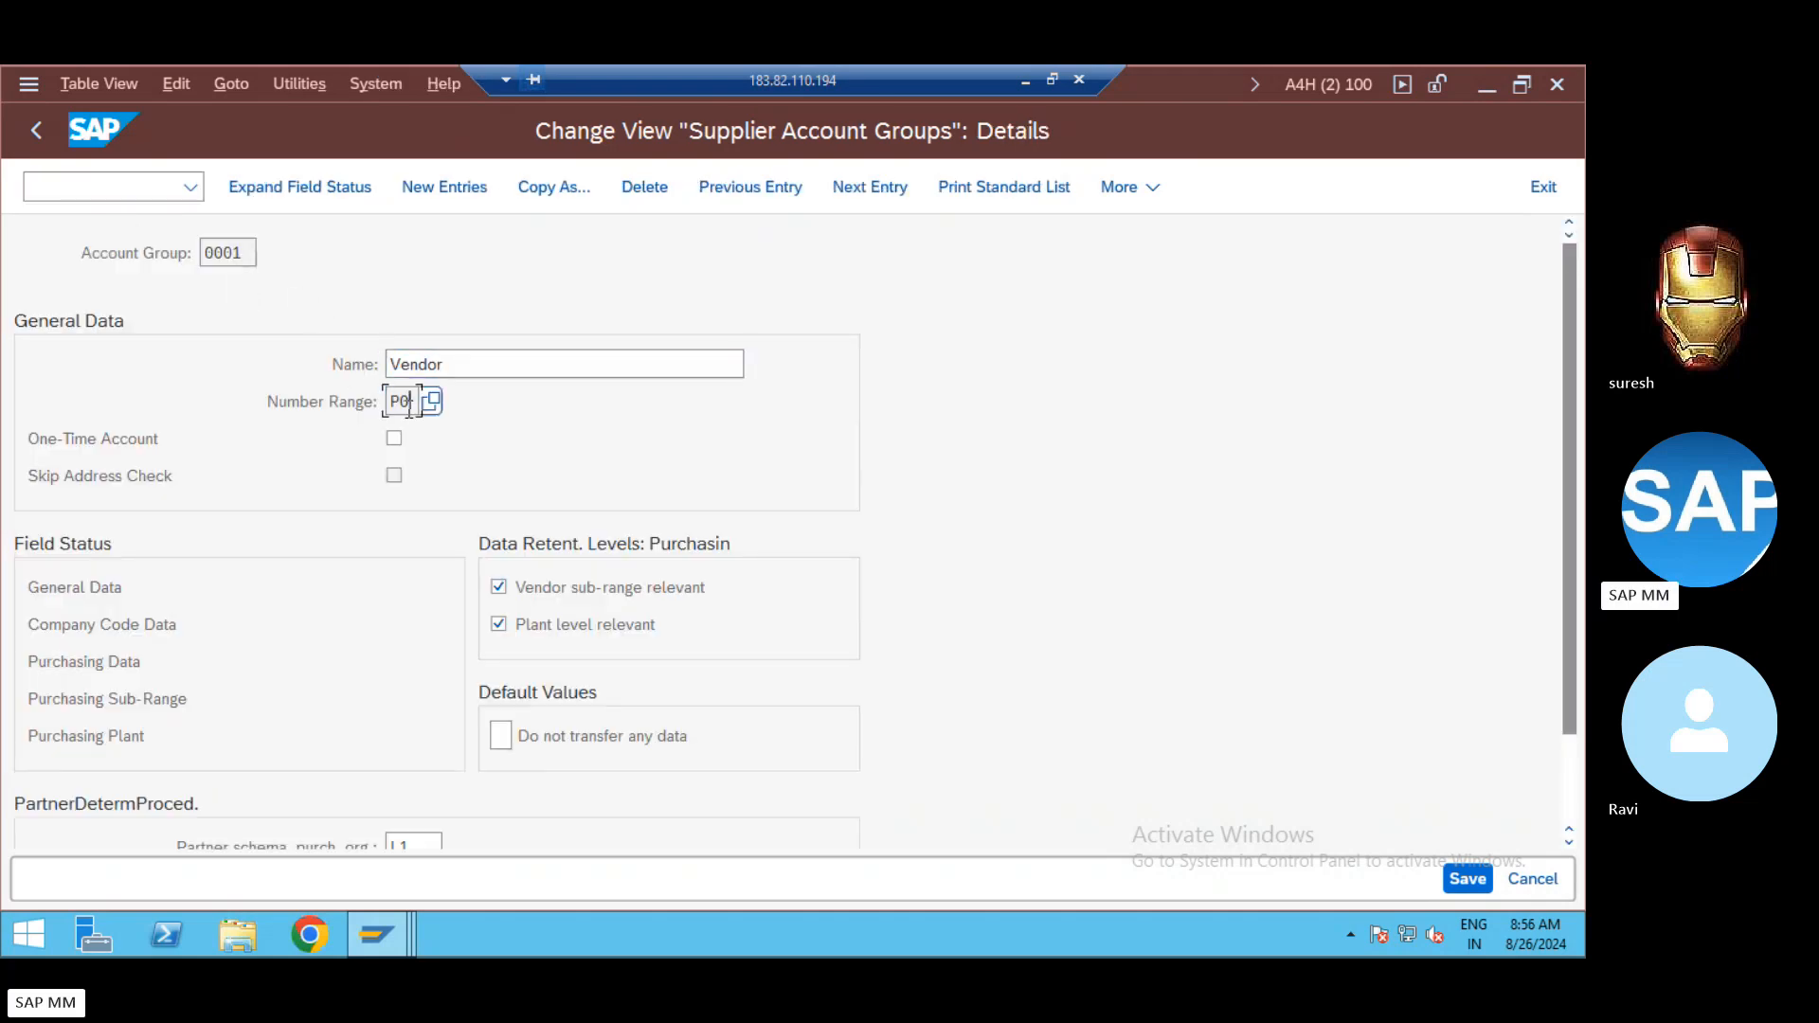
Step: Open the vendor number range intervals through transaction /nomsj, and look up interval P0
left_click(107, 187)
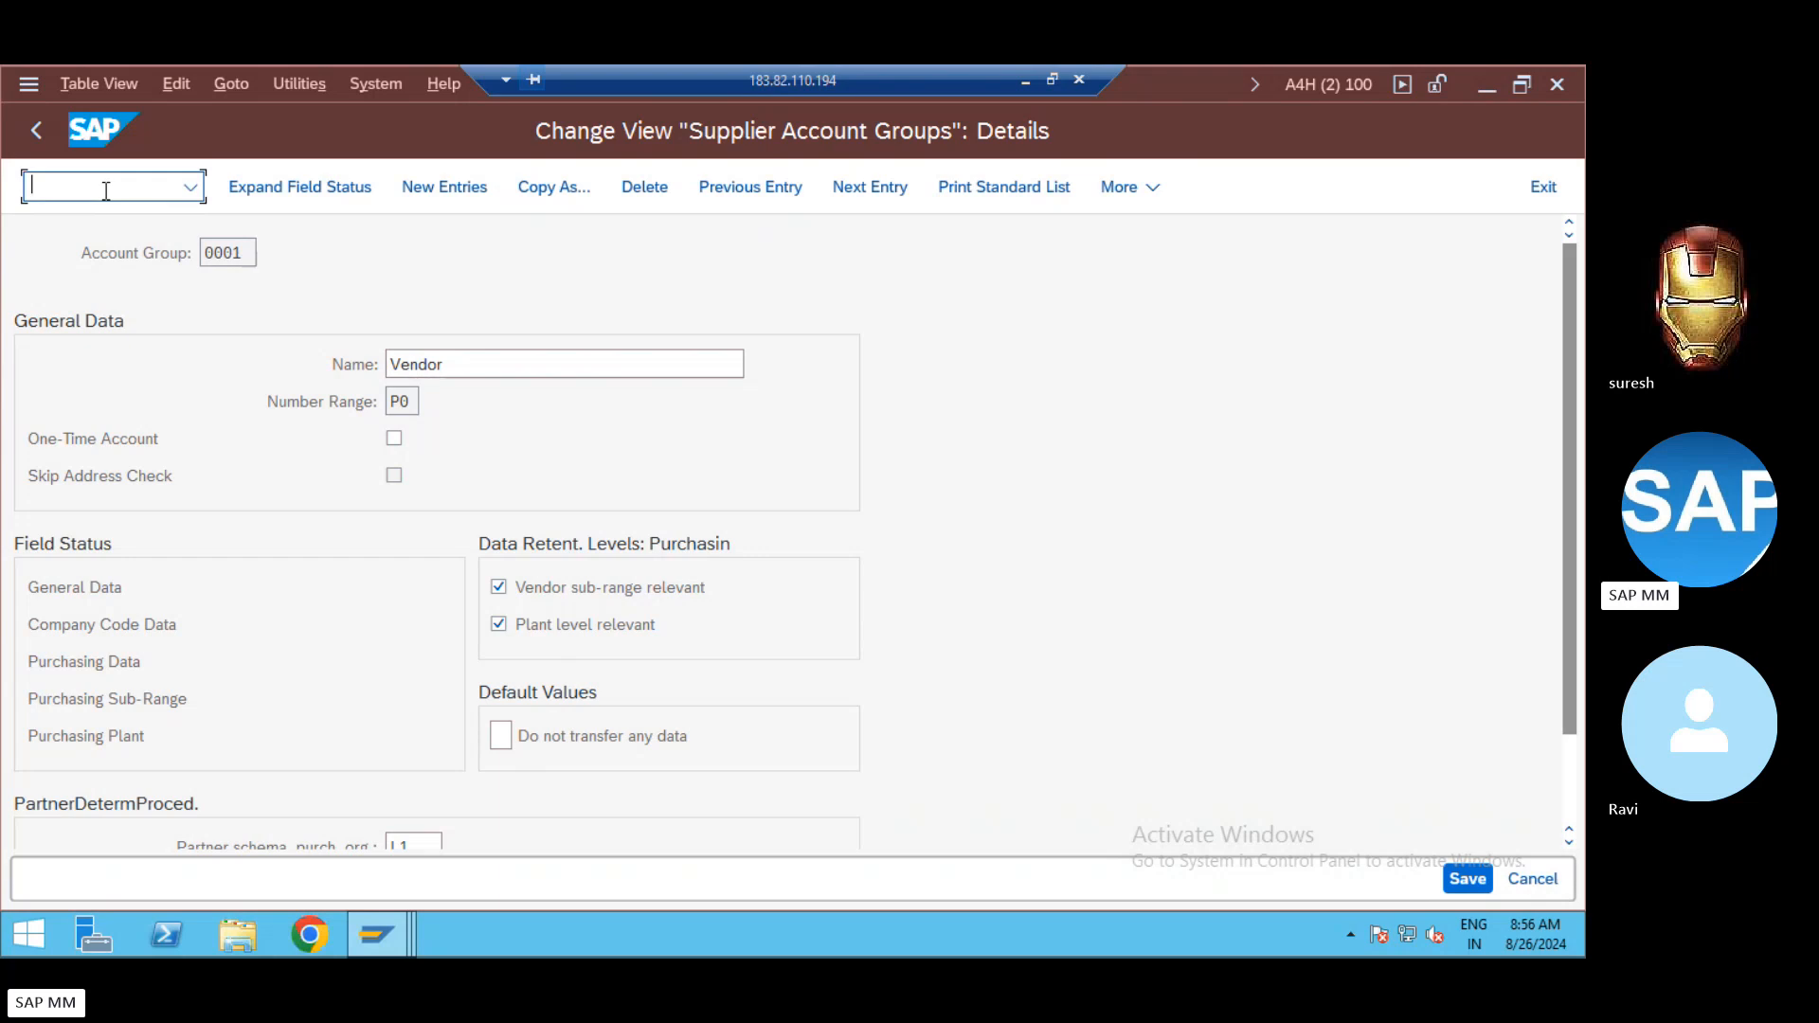
type("/nomsj")
key("Return")
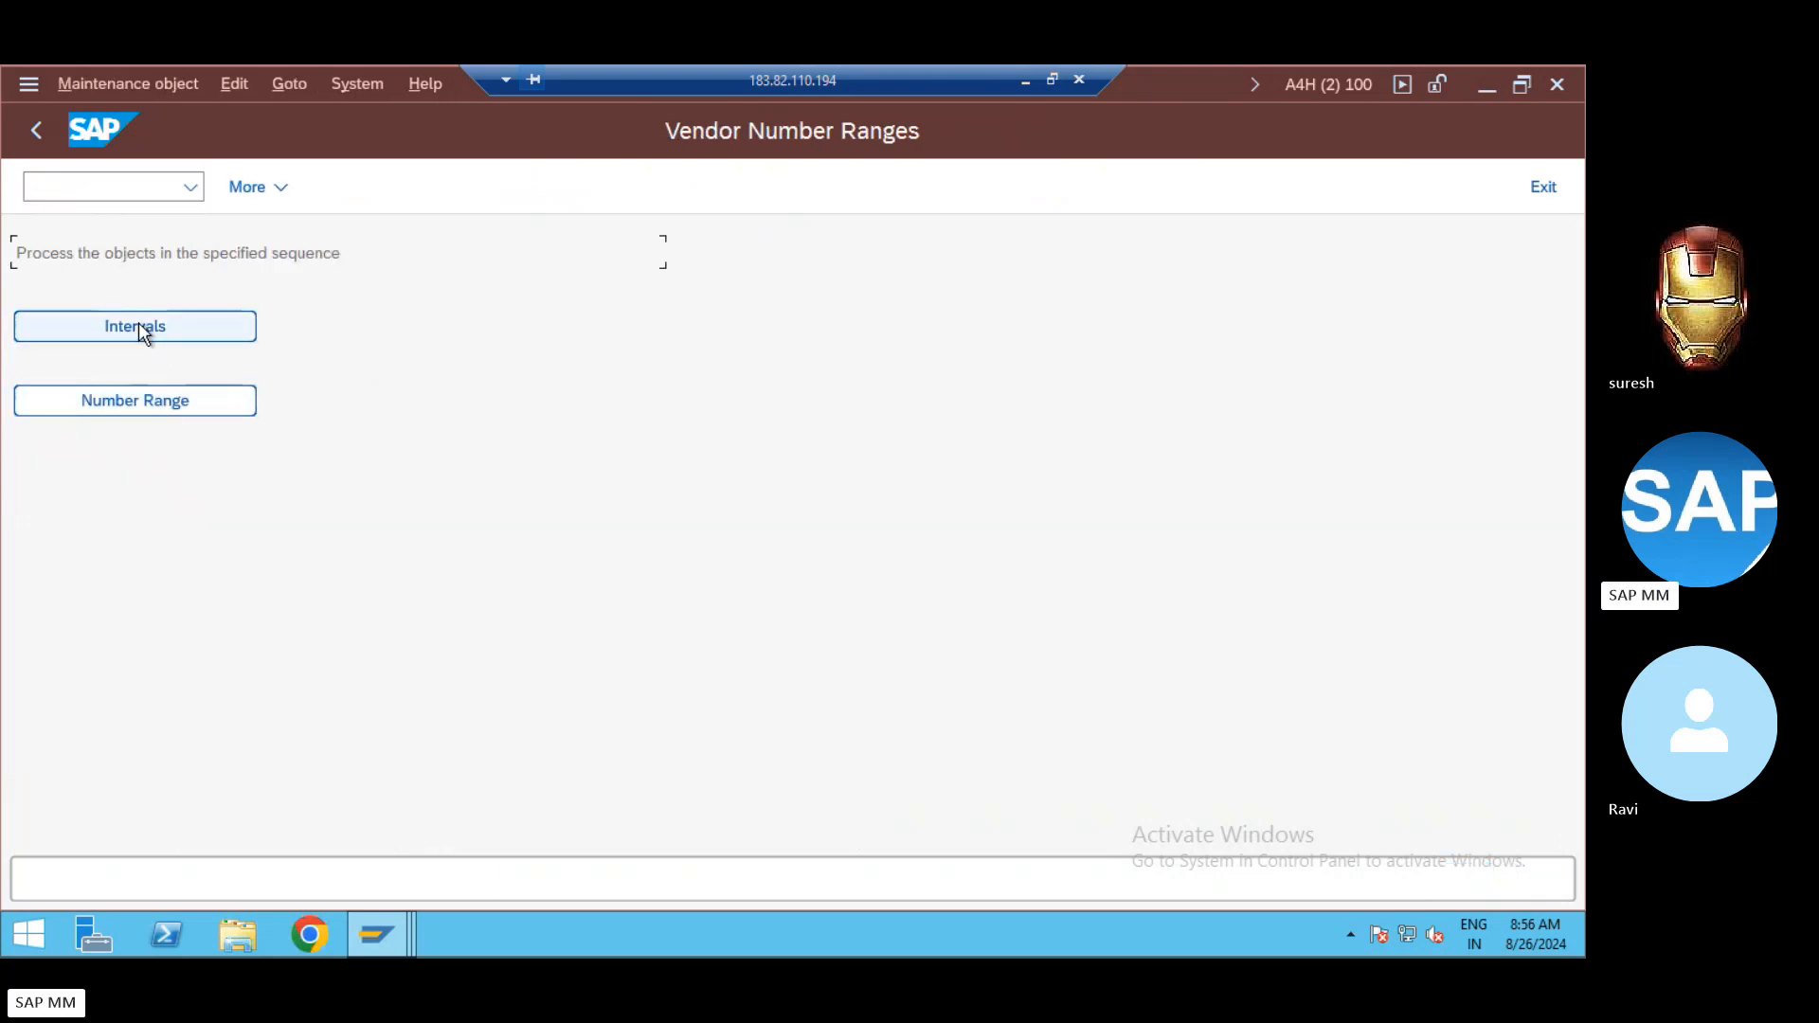
left_click(138, 332)
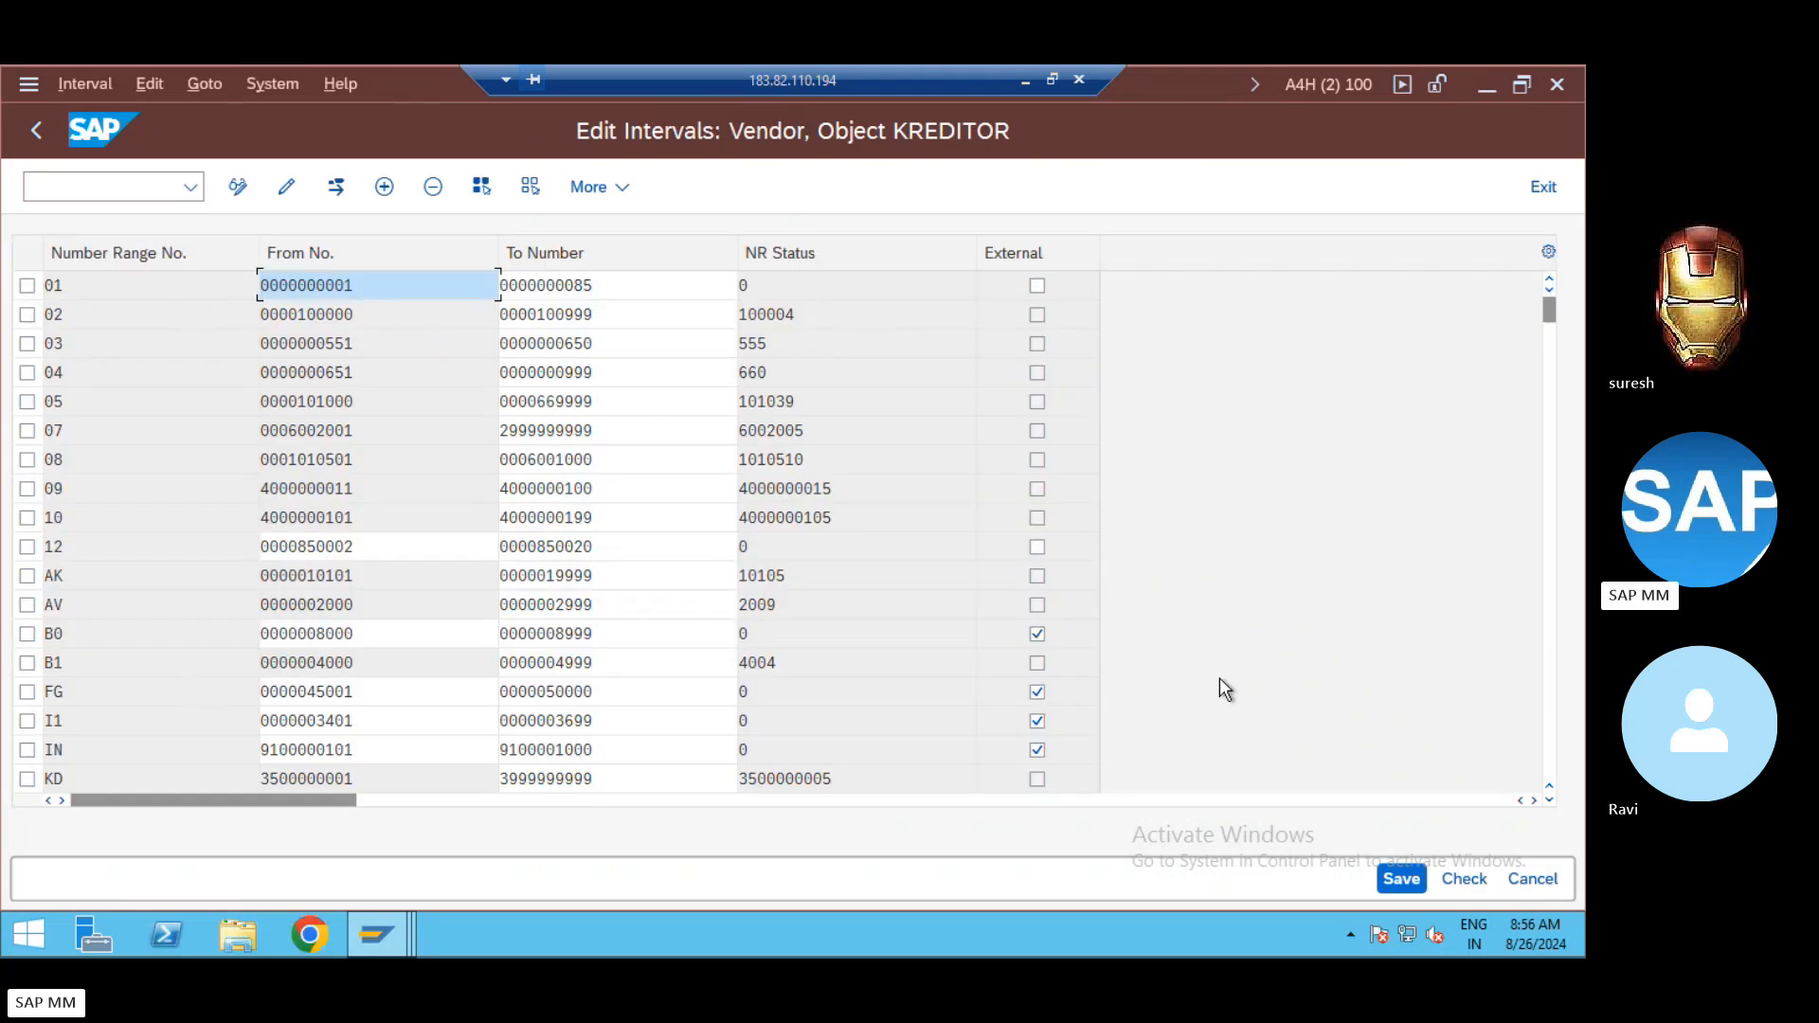
left_click(1548, 702)
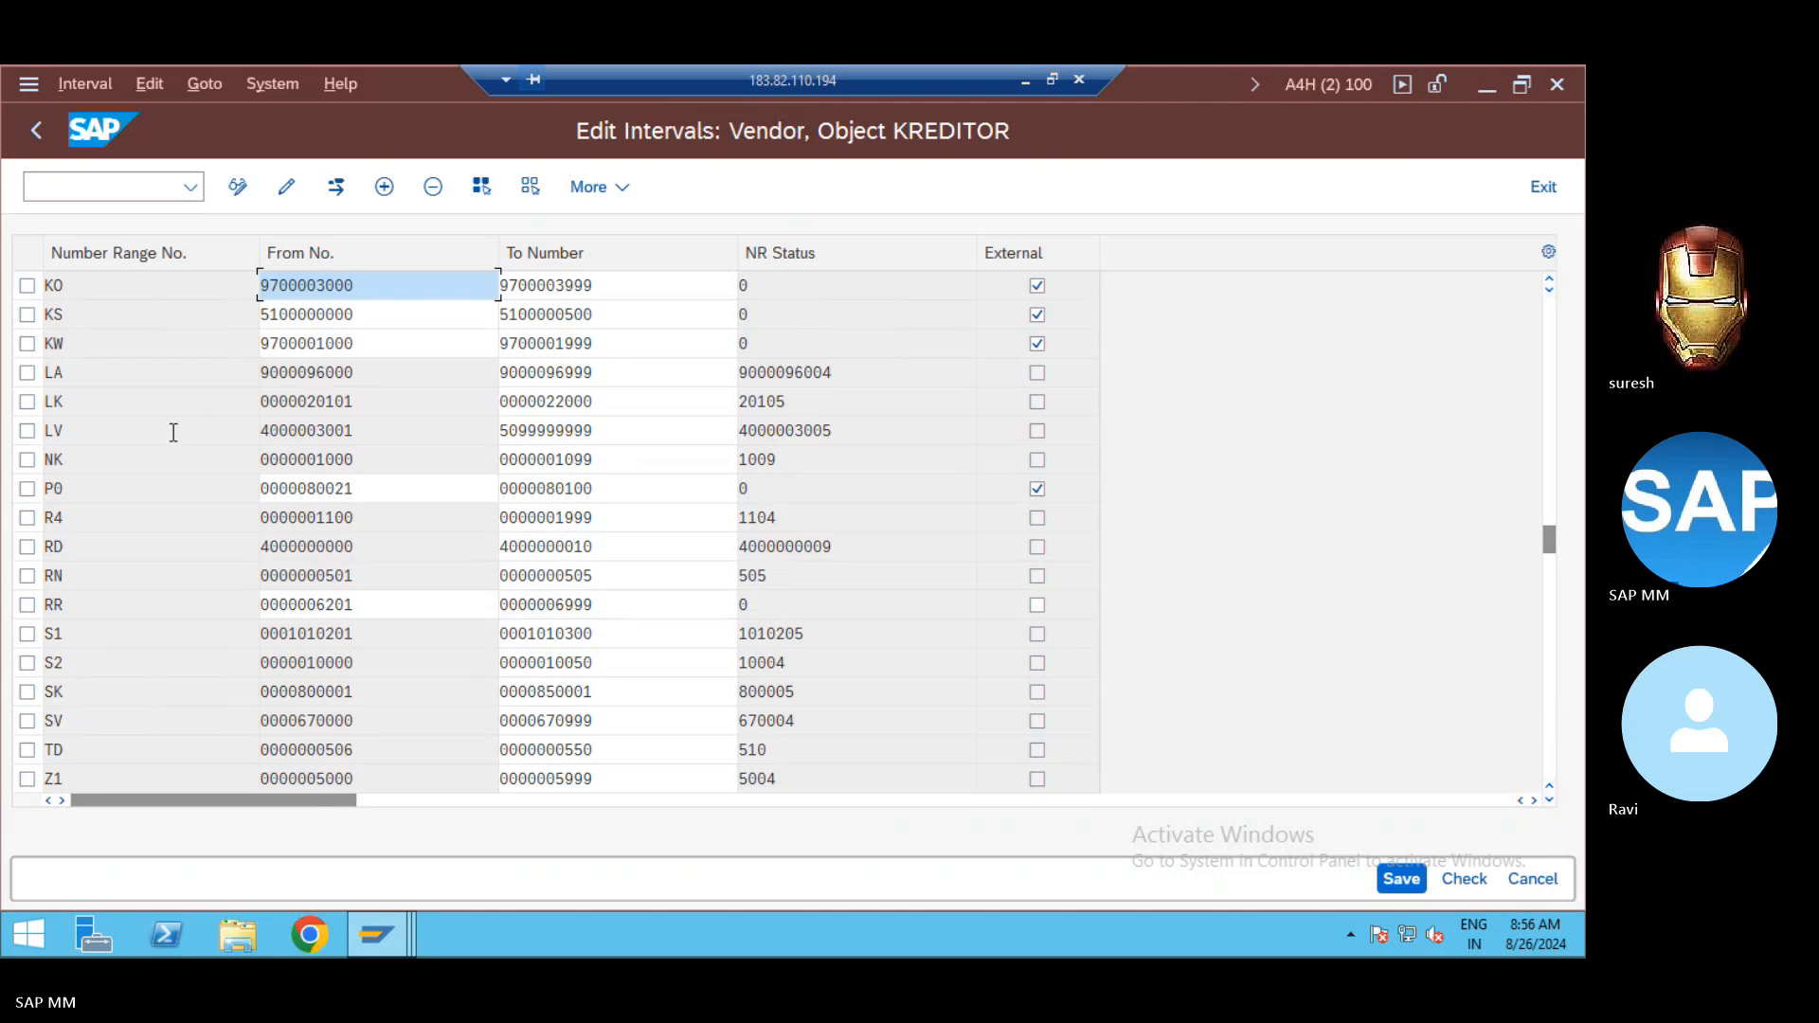
left_click(381, 500)
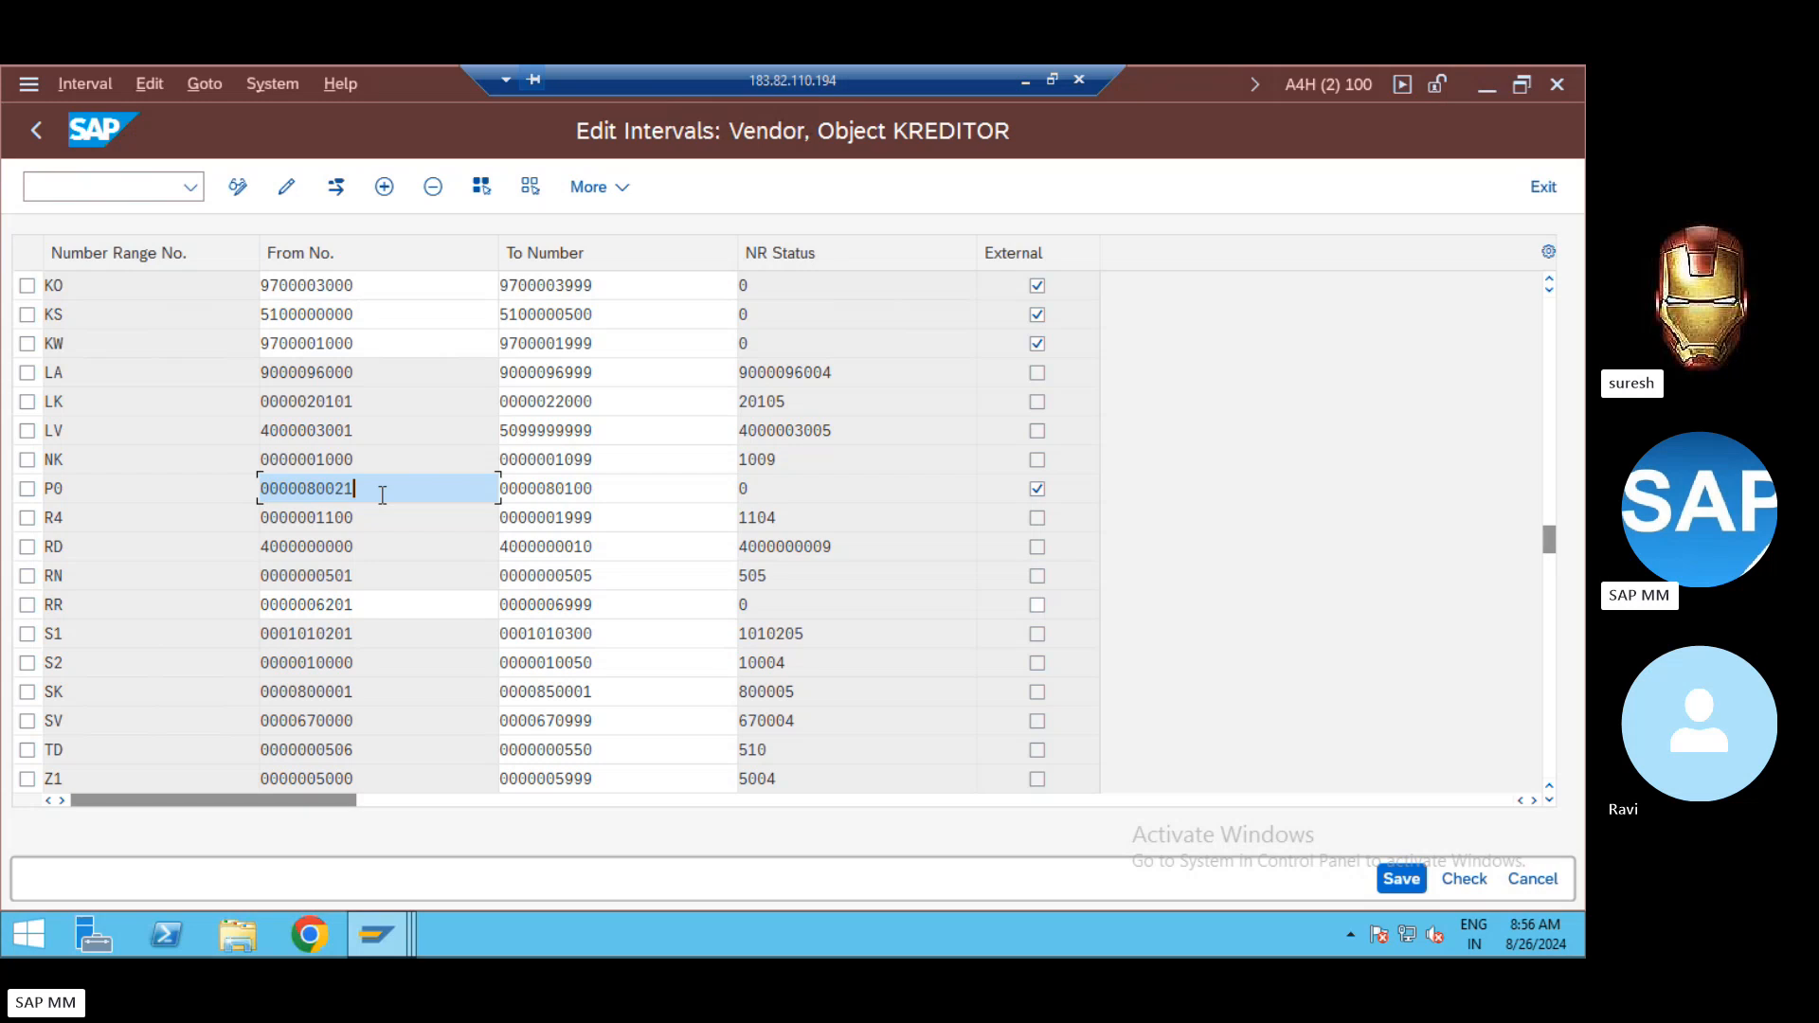
Step: Back in the new assignment entries, assign vendor account group 0001 to grouping ZBPR
key("alt+Tab")
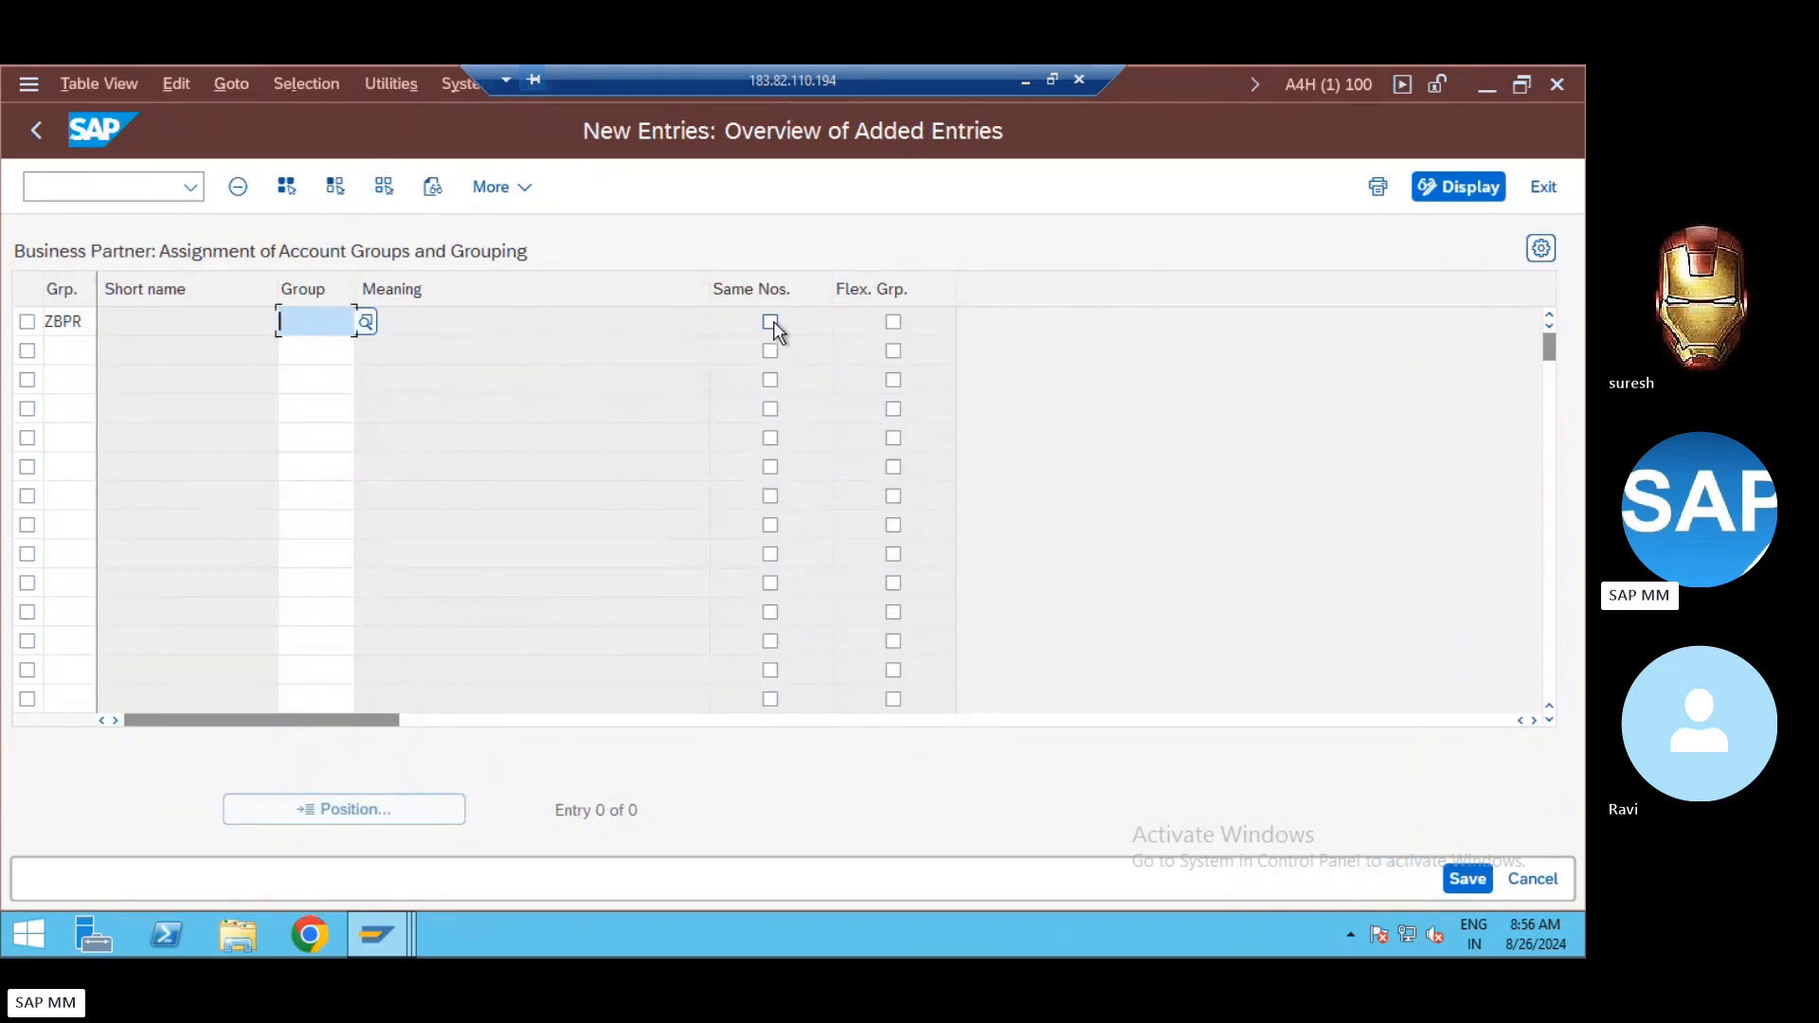
left_click(293, 321)
type("0001")
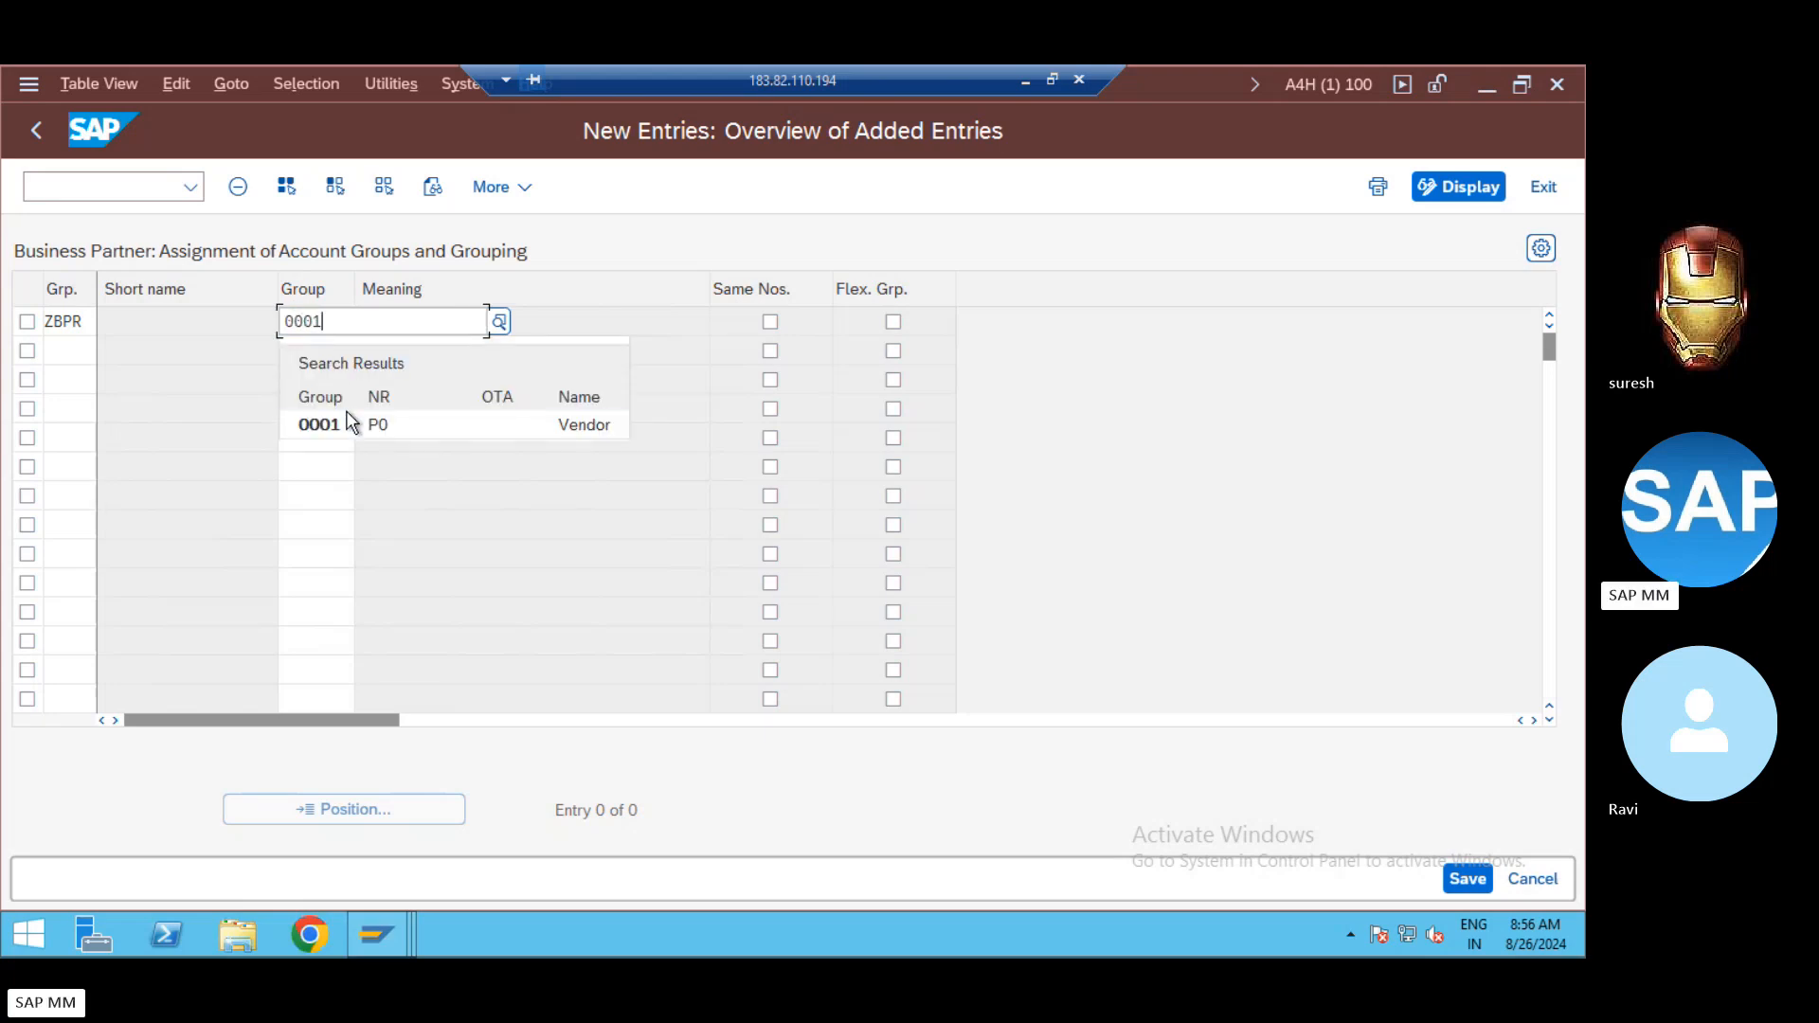
left_click(350, 424)
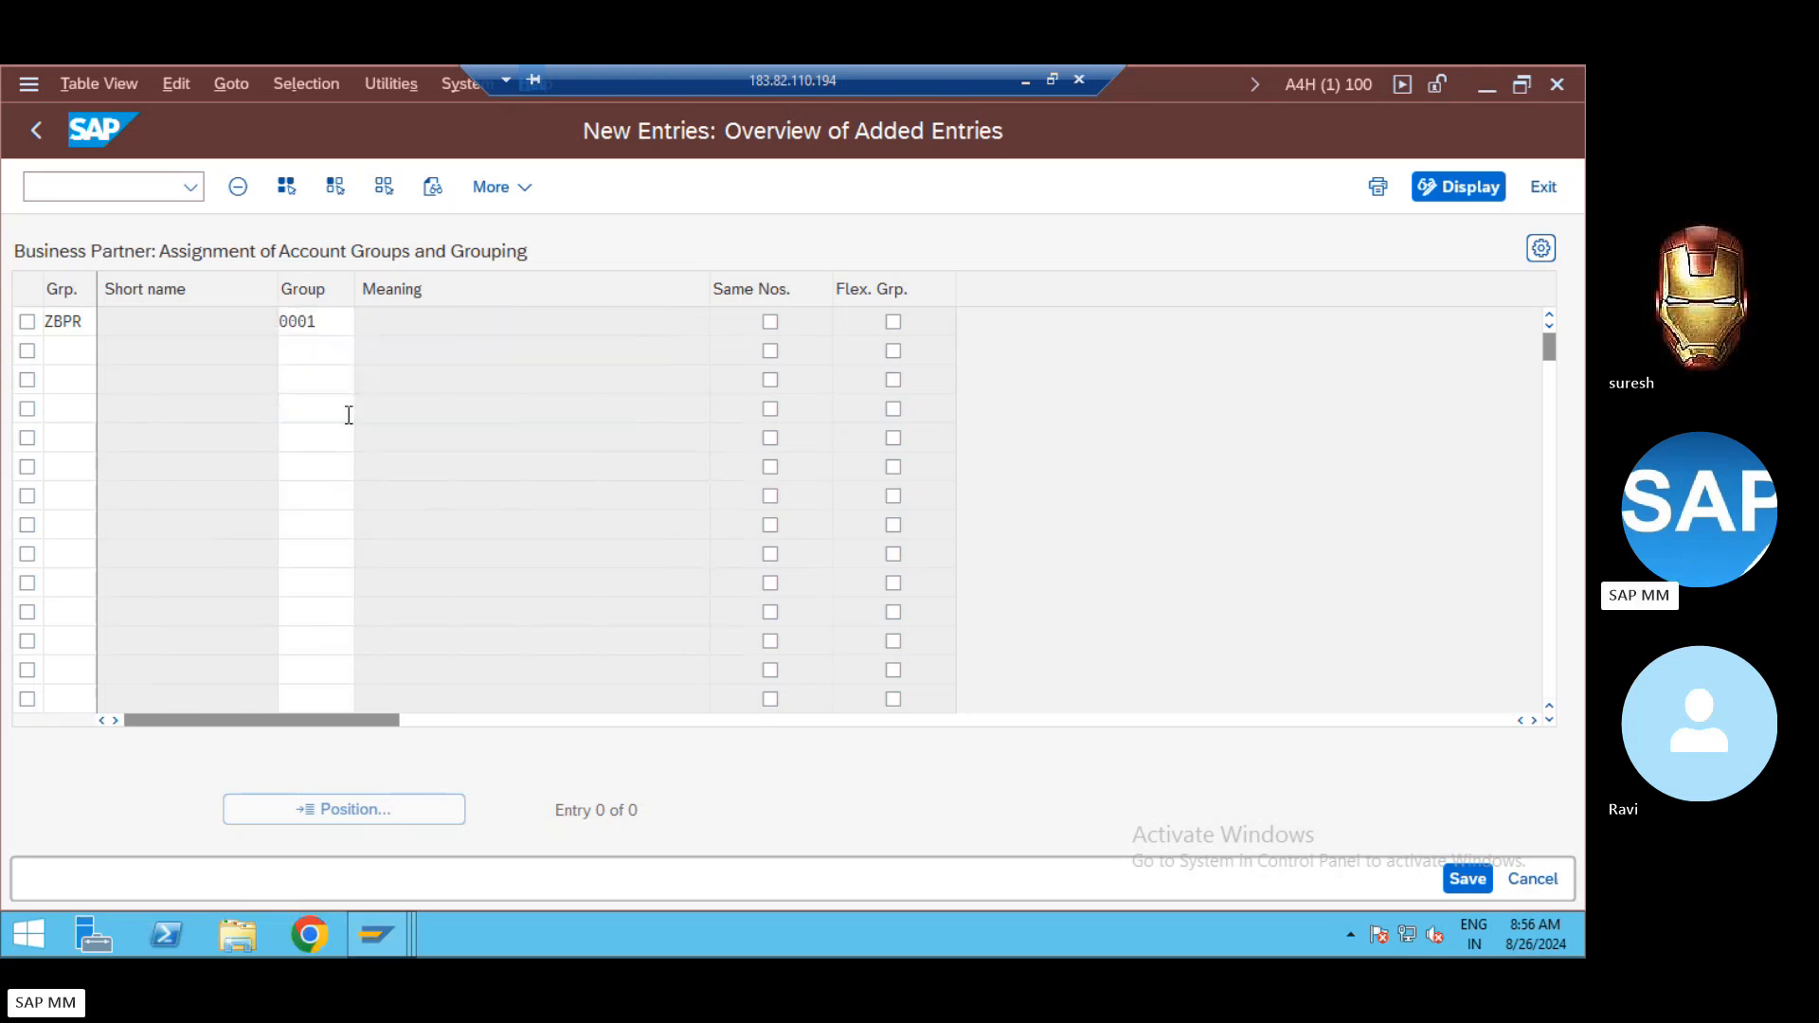
Step: Try to enable Same Nos. for the ZBPR and 0001 assignment, and clear the option again
left_click(770, 322)
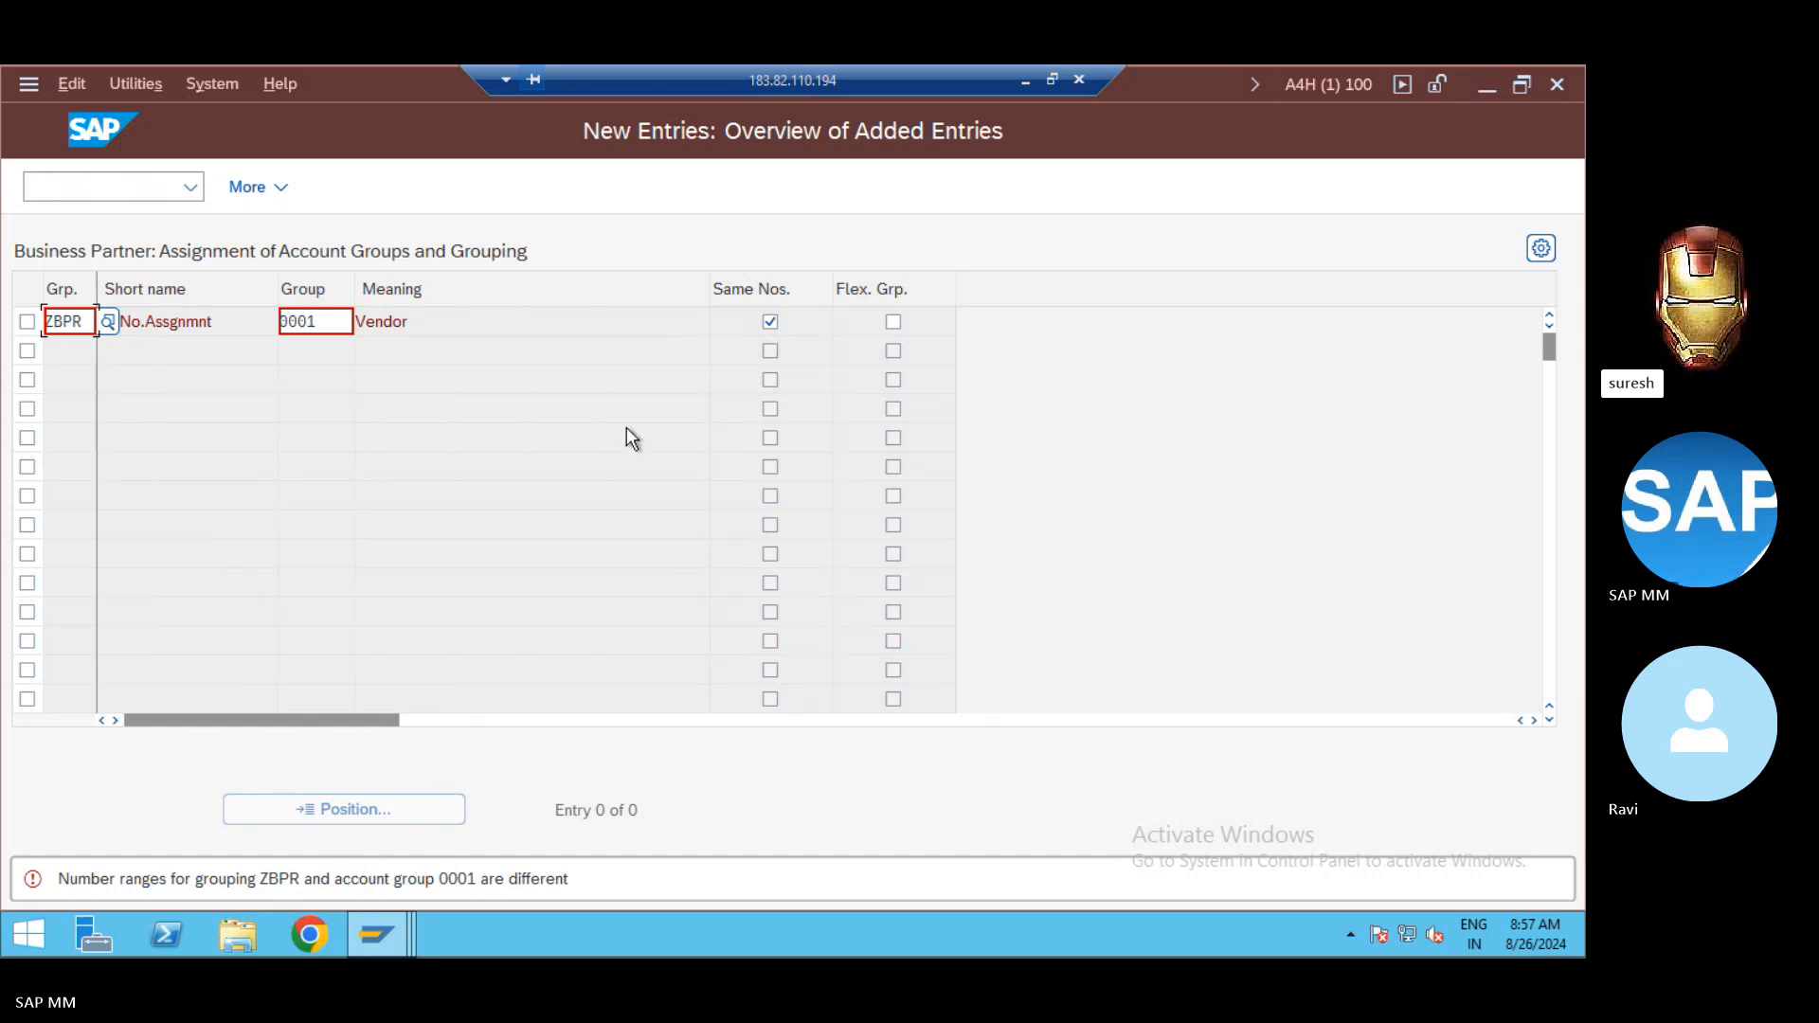
left_click(770, 322)
key("Return")
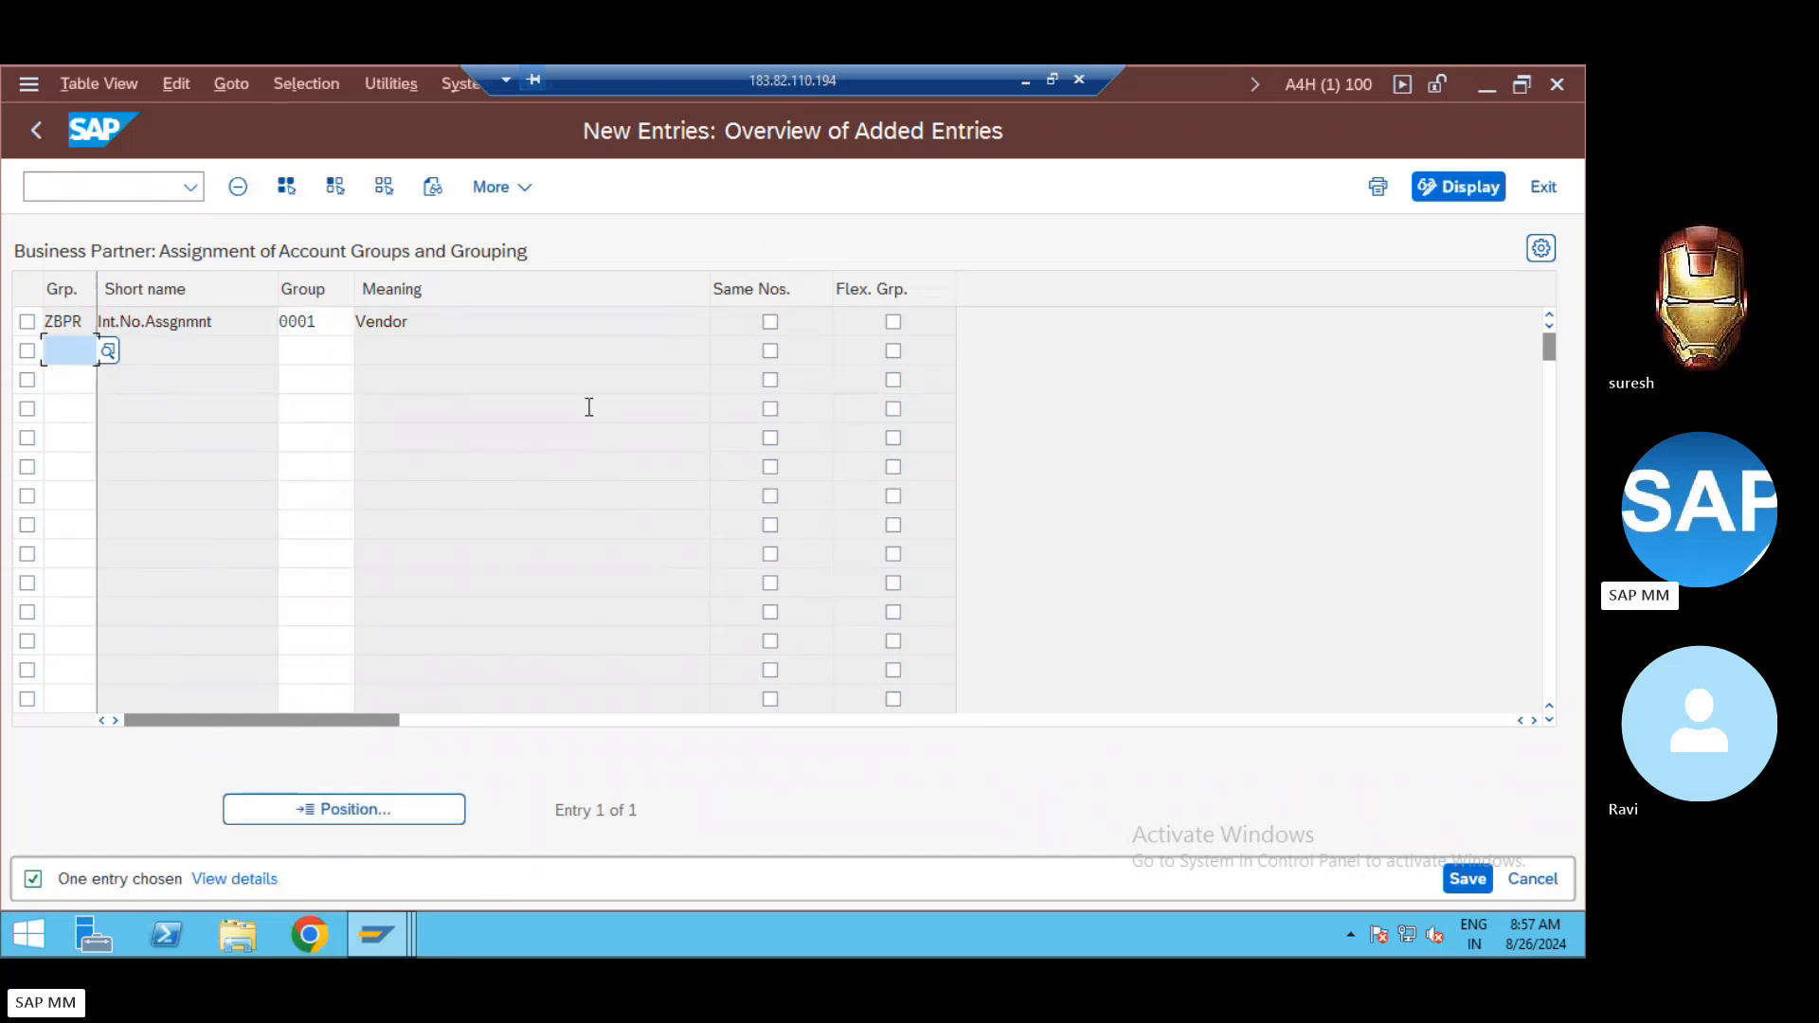
Step: Save the assignment of grouping ZBPR to account group 0001, accepting the customizing request
left_click(326, 330)
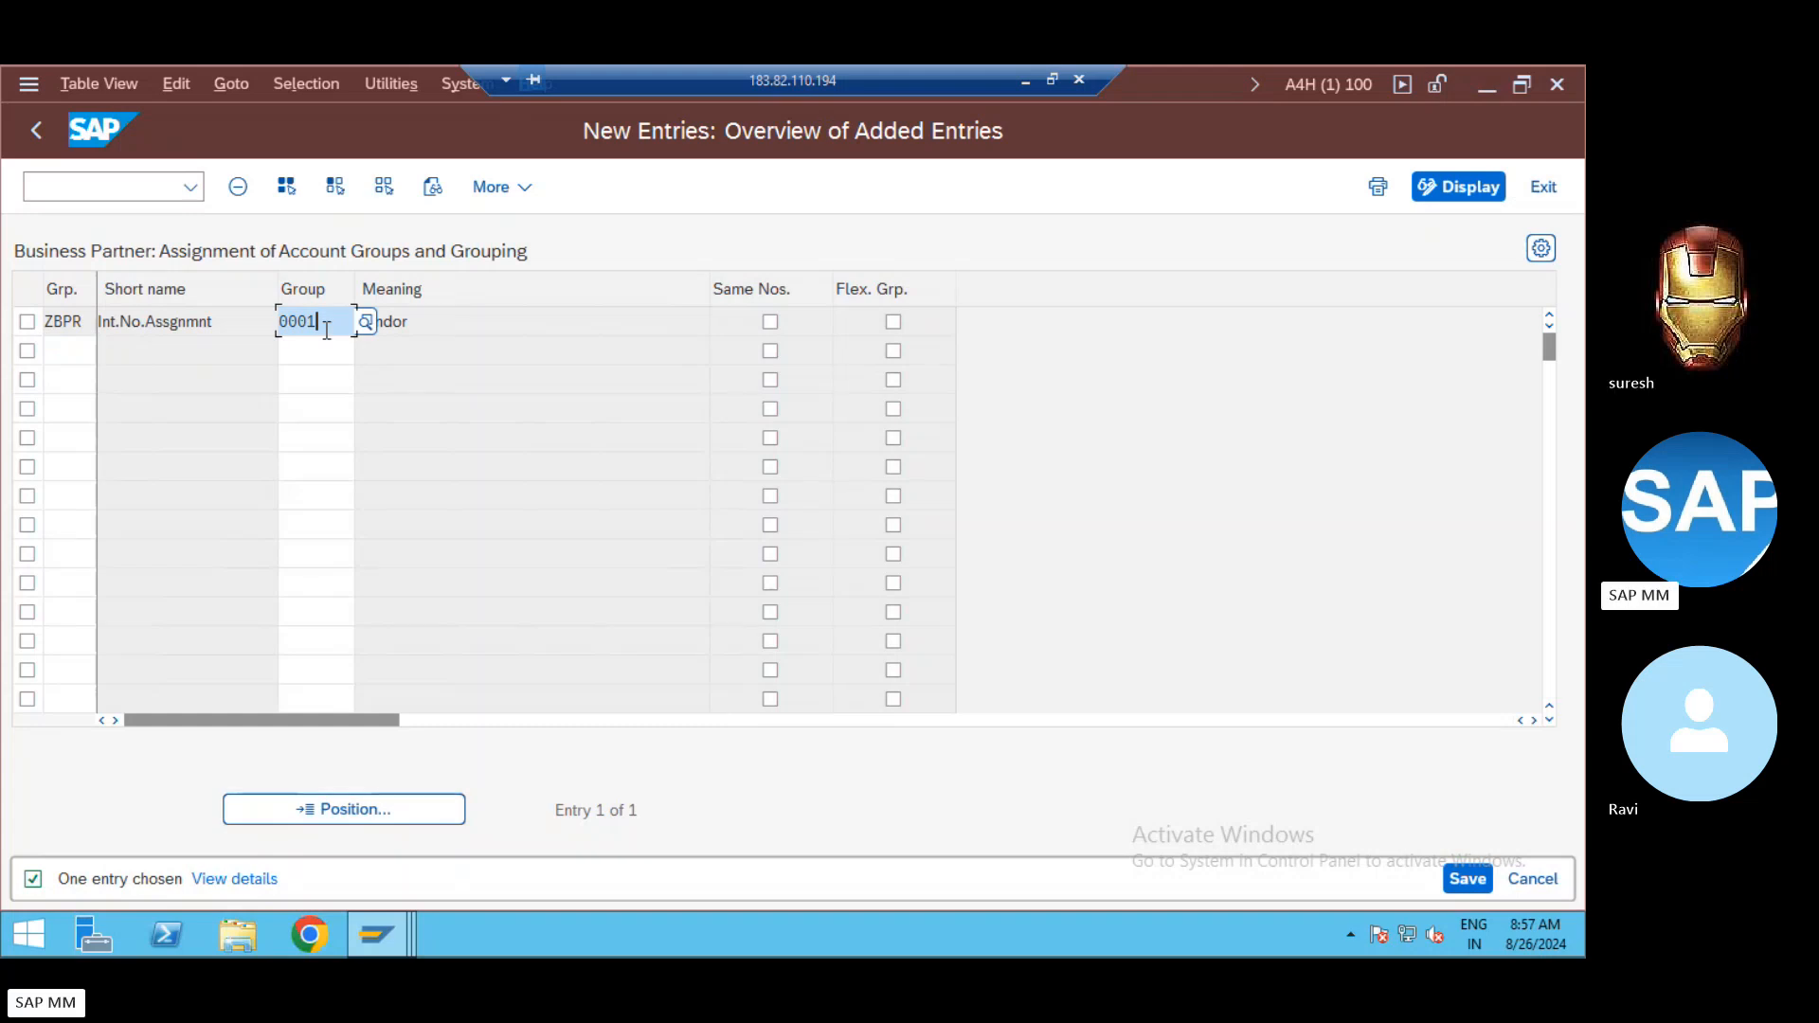
key("ctrl+s")
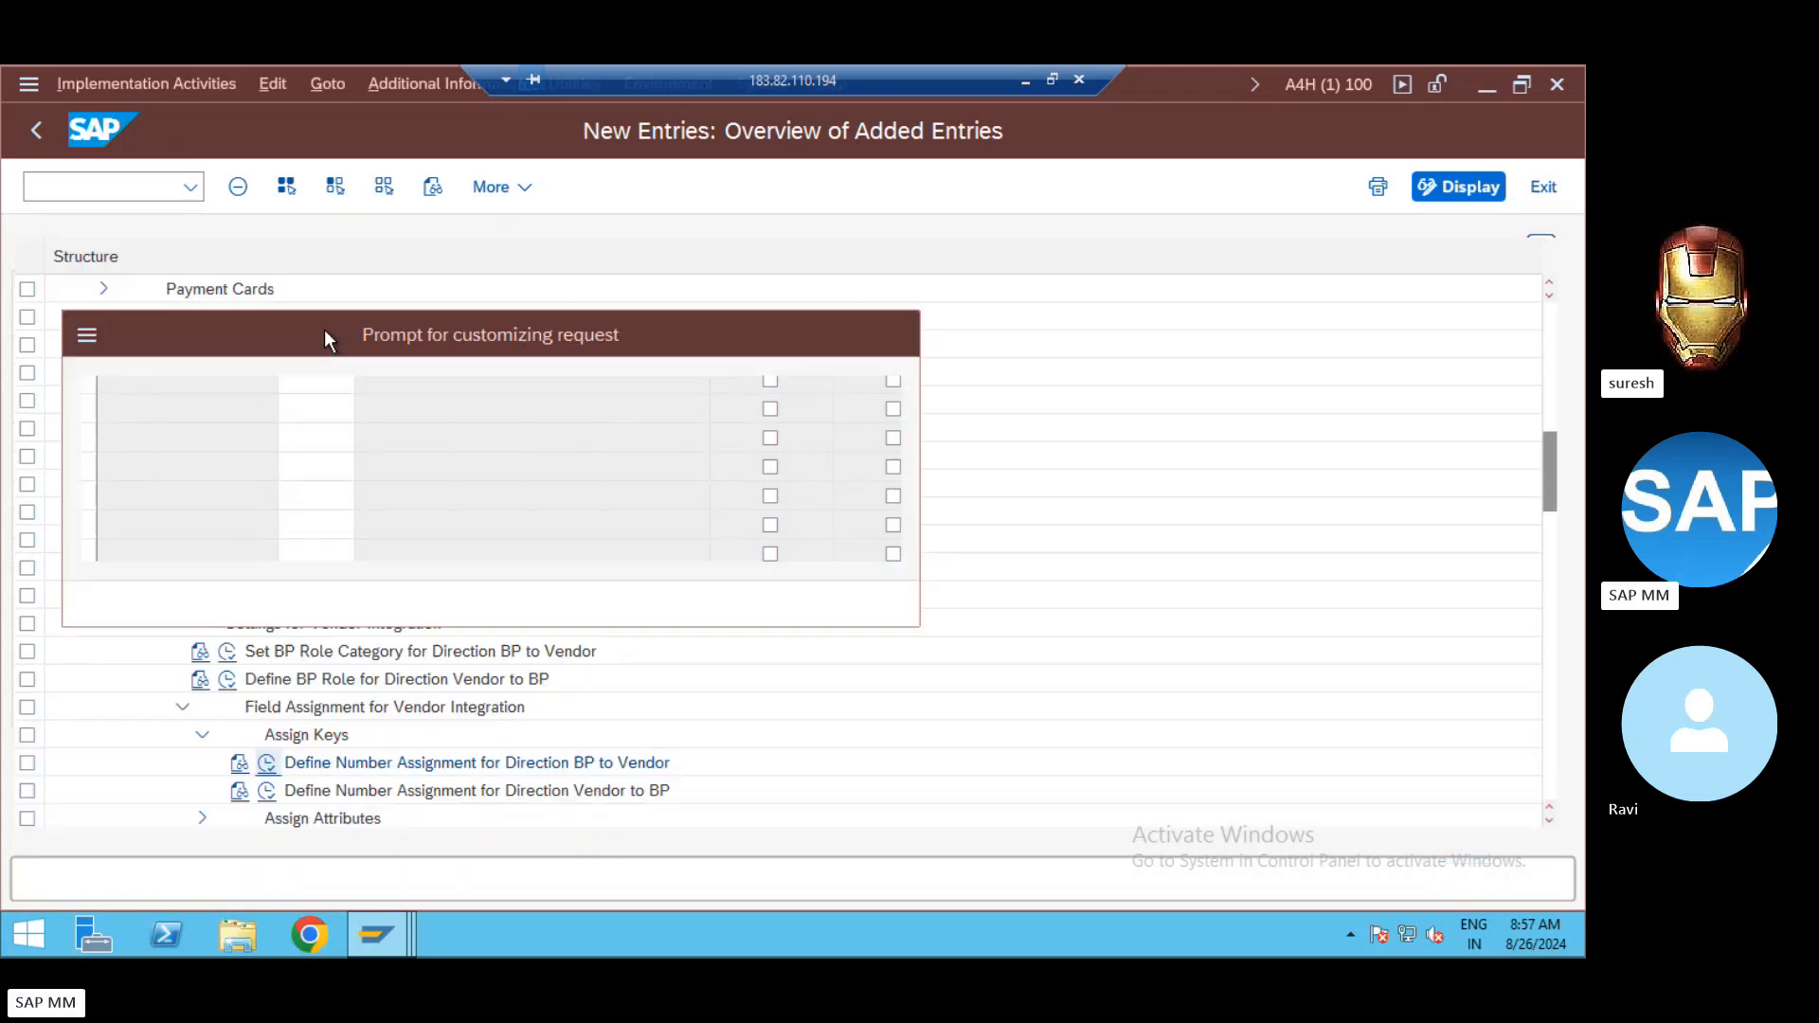
key("Return")
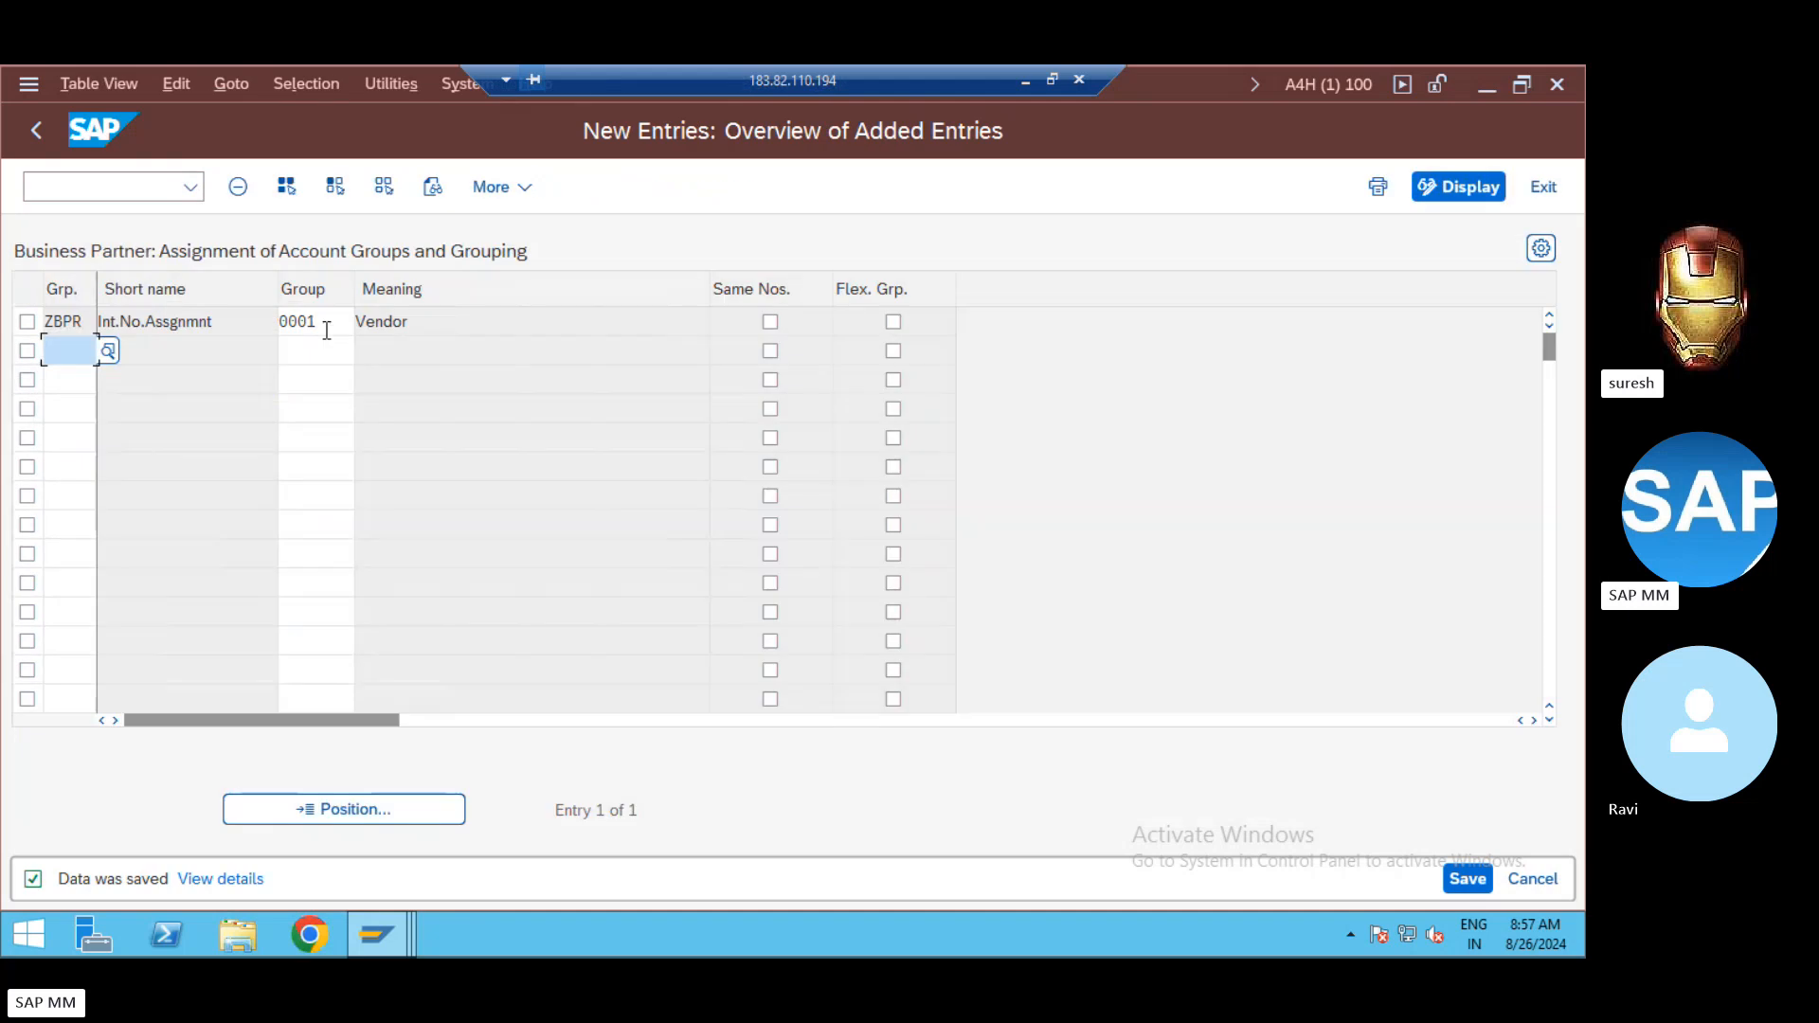
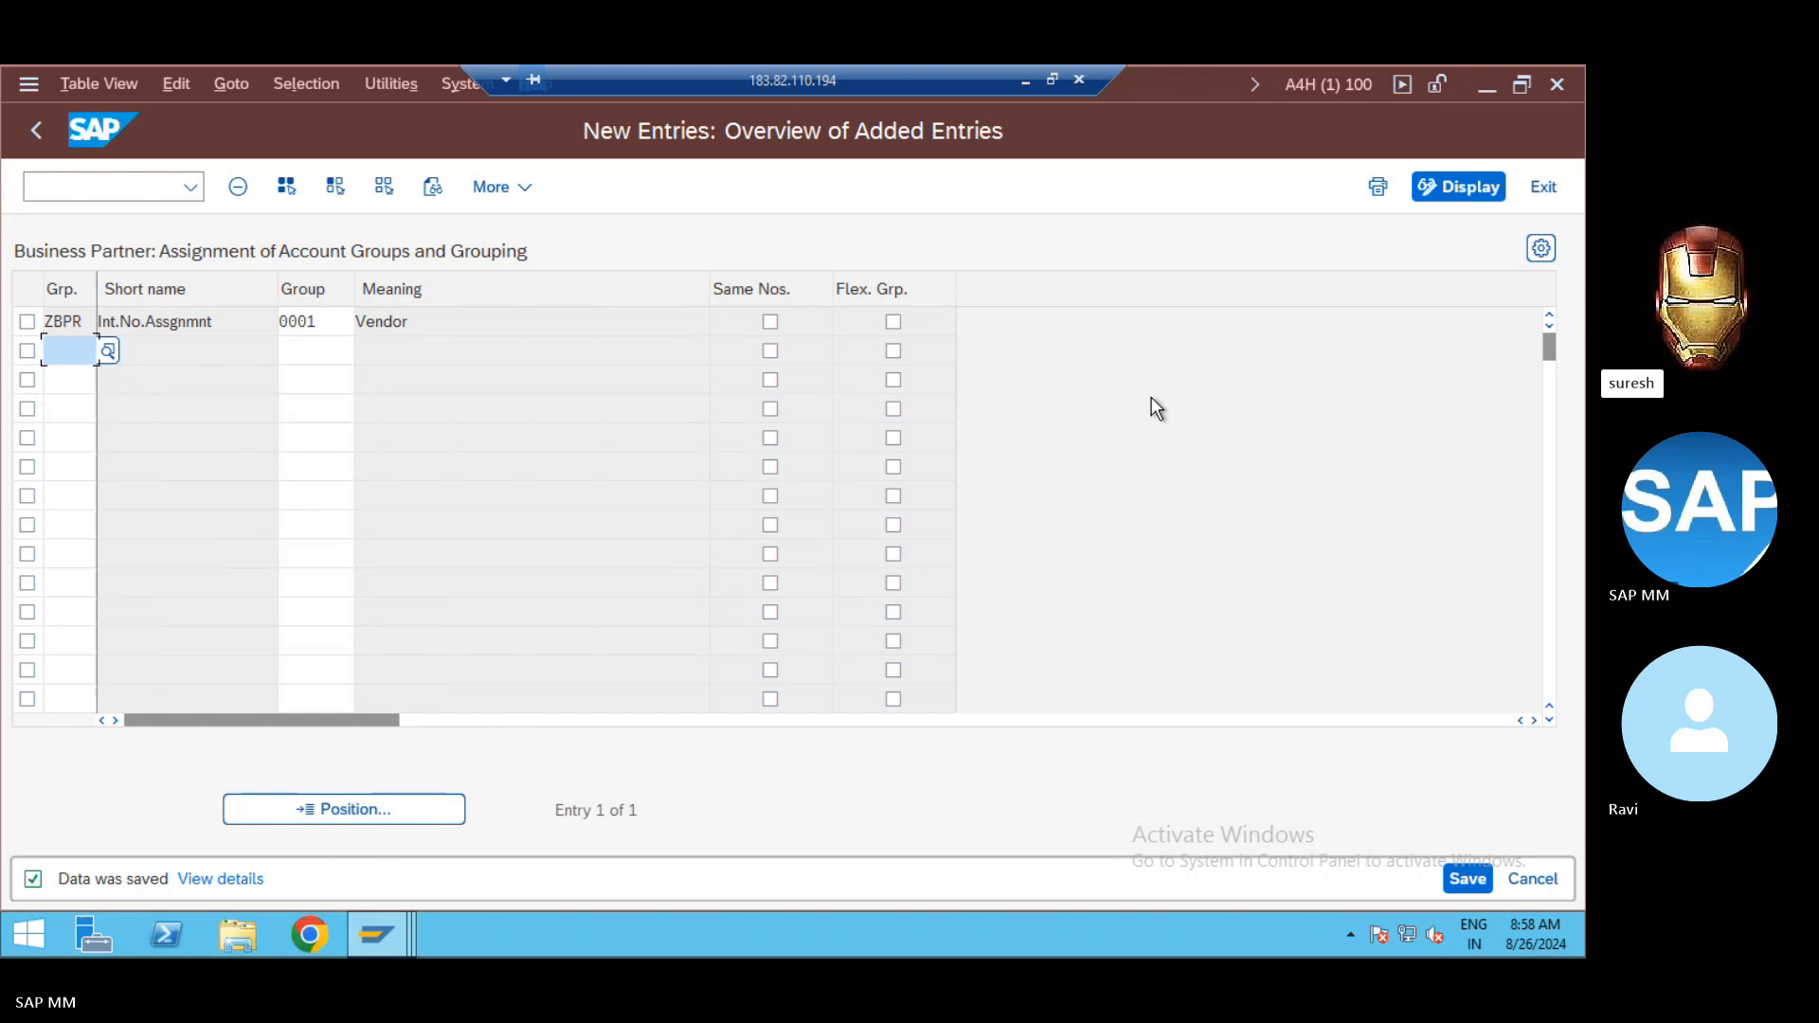
Step: Switch to the Word notes document and add blank lines below the vendor master record list, continuing onto a second page
left_click(1014, 76)
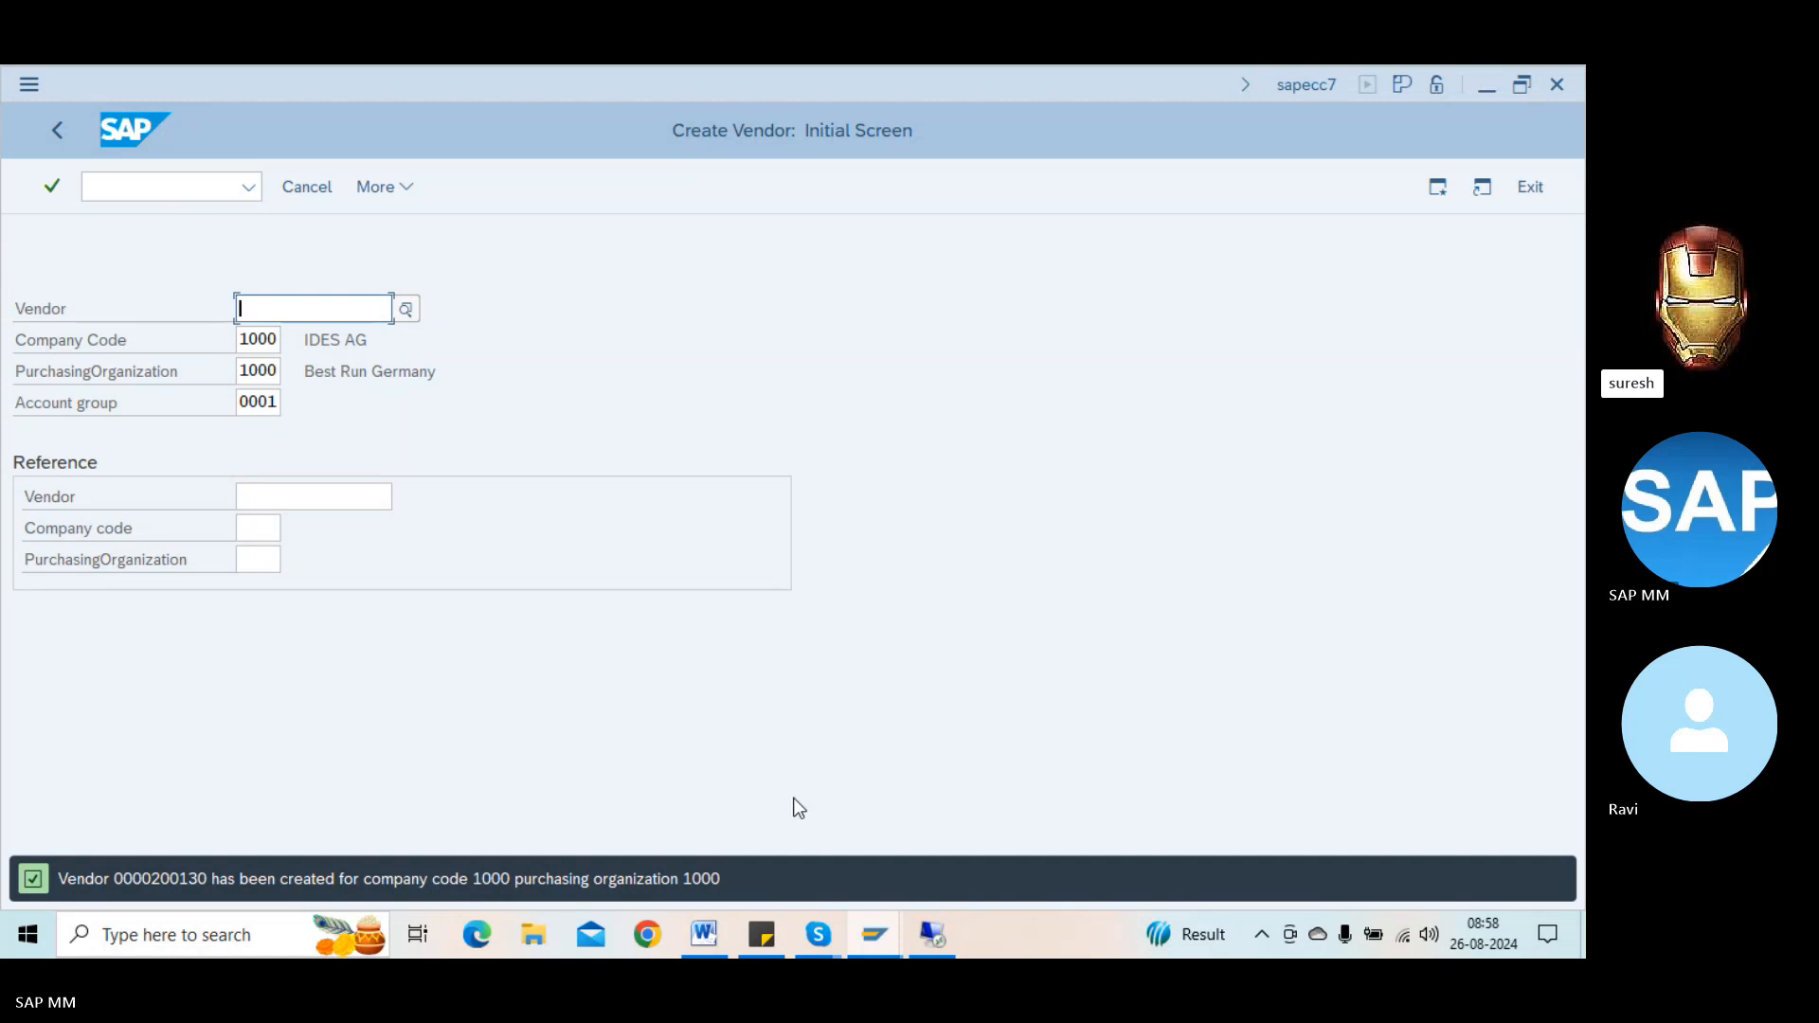
left_click(686, 940)
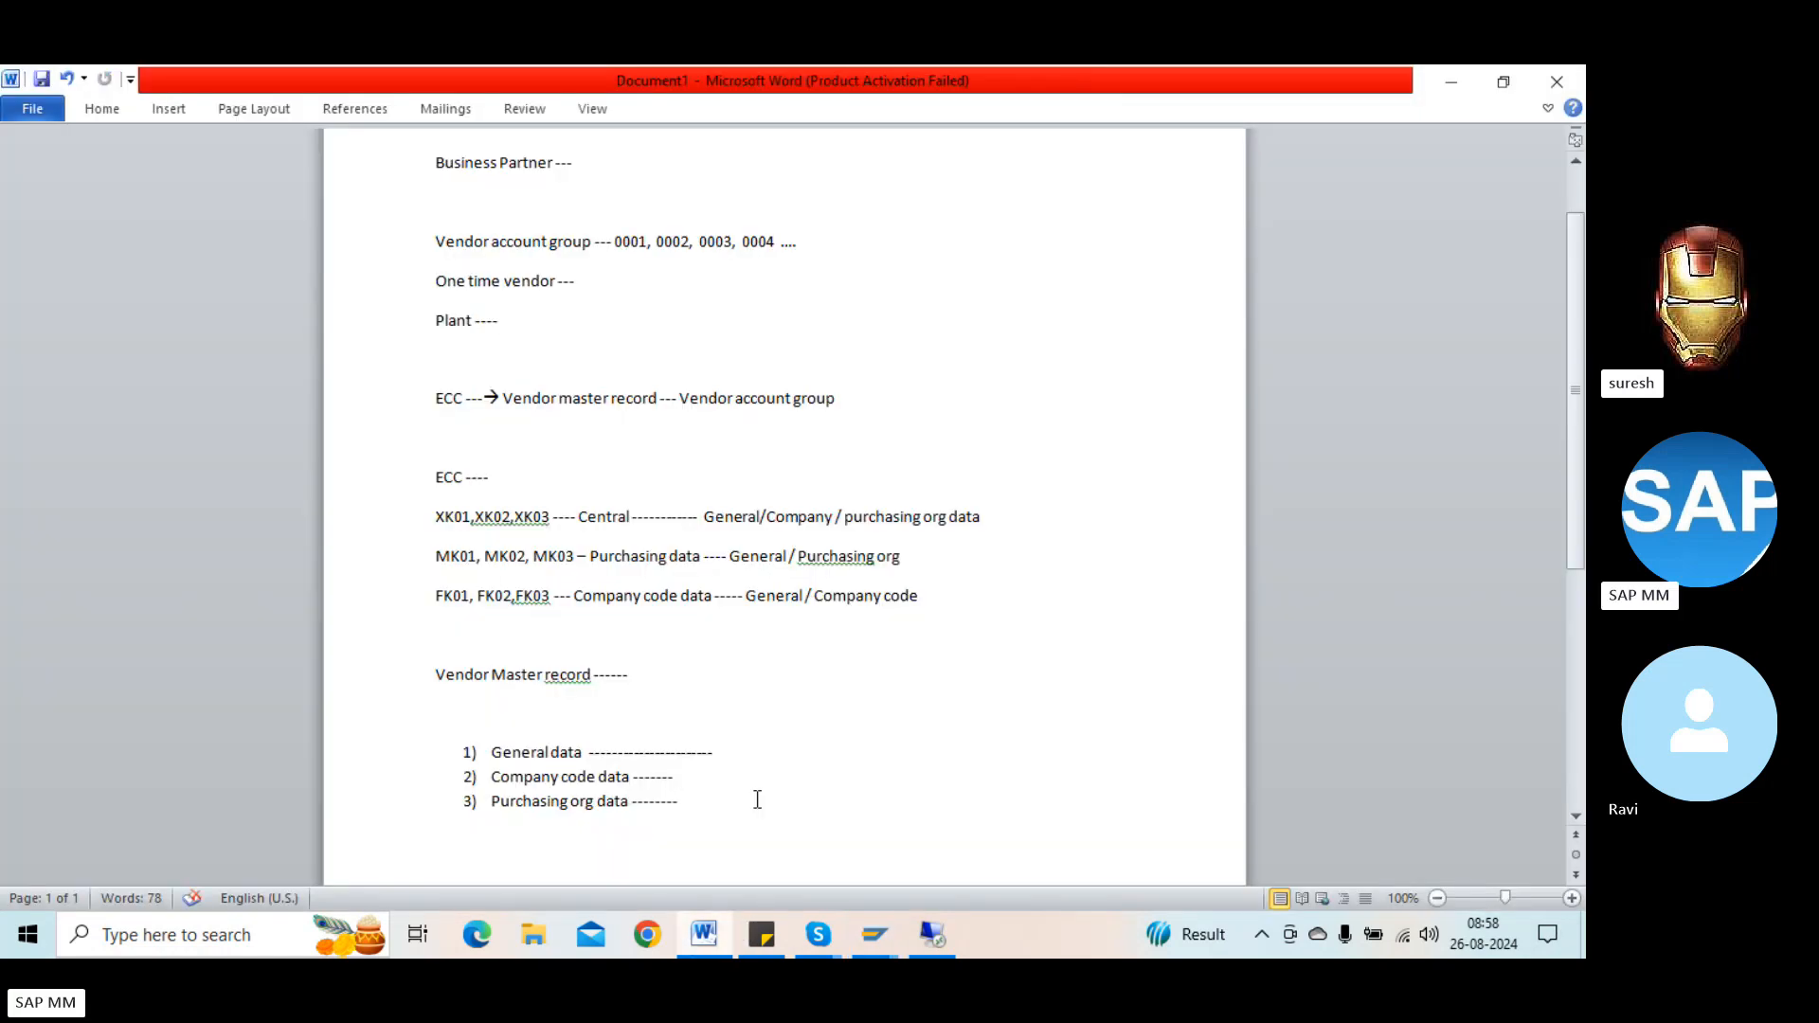
scroll(757, 799, "down", 1)
scroll(439, 844, "down", 5)
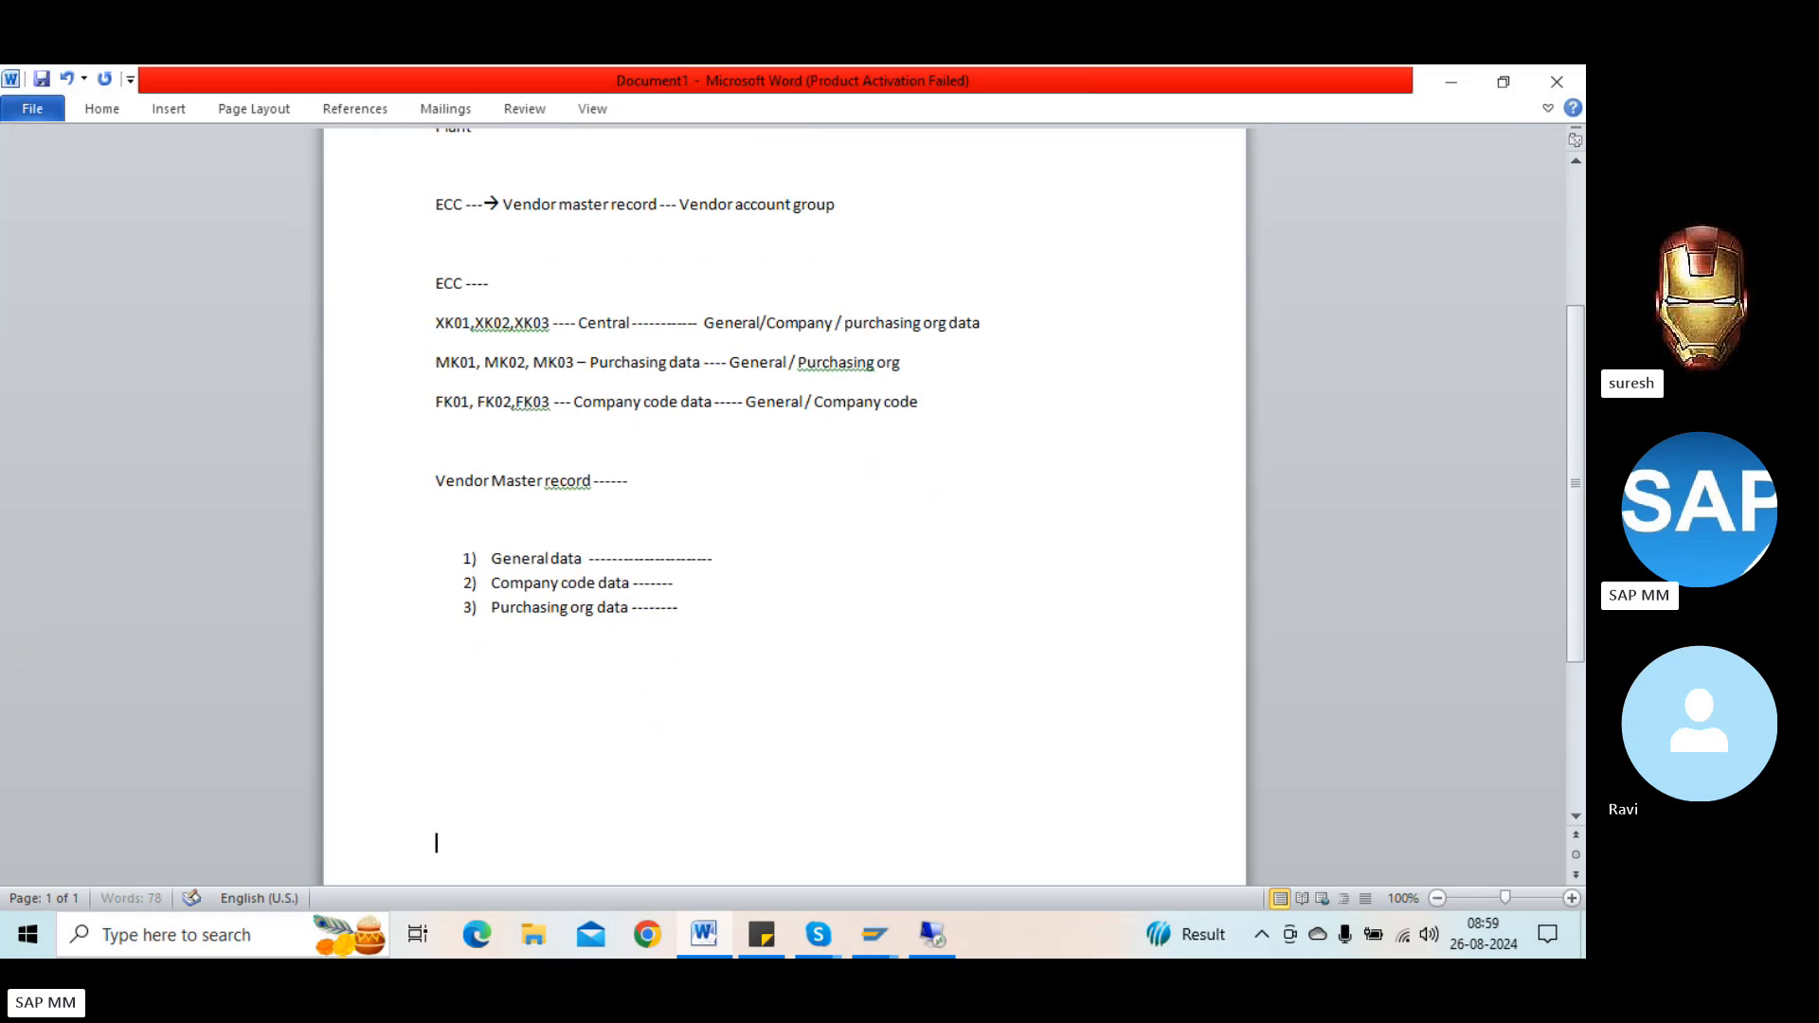
key("Return")
key("Return")
key("Return")
key("Return")
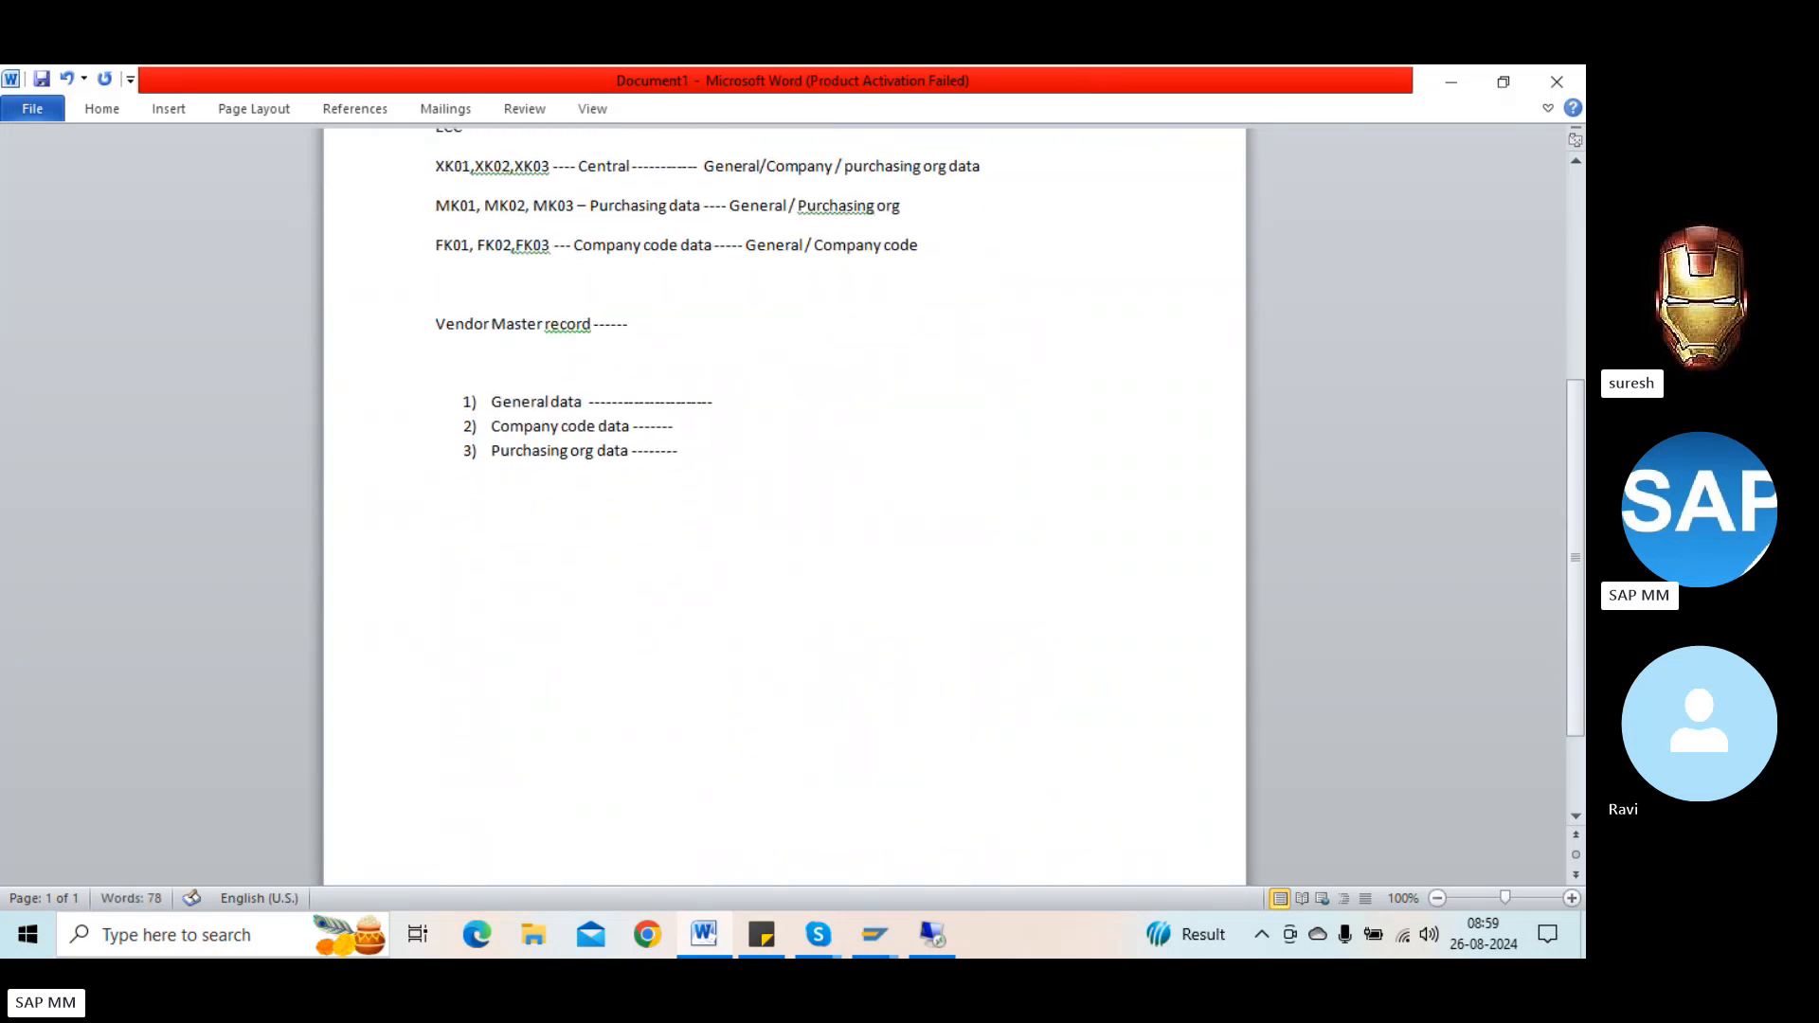
scroll(438, 844, "down", 1)
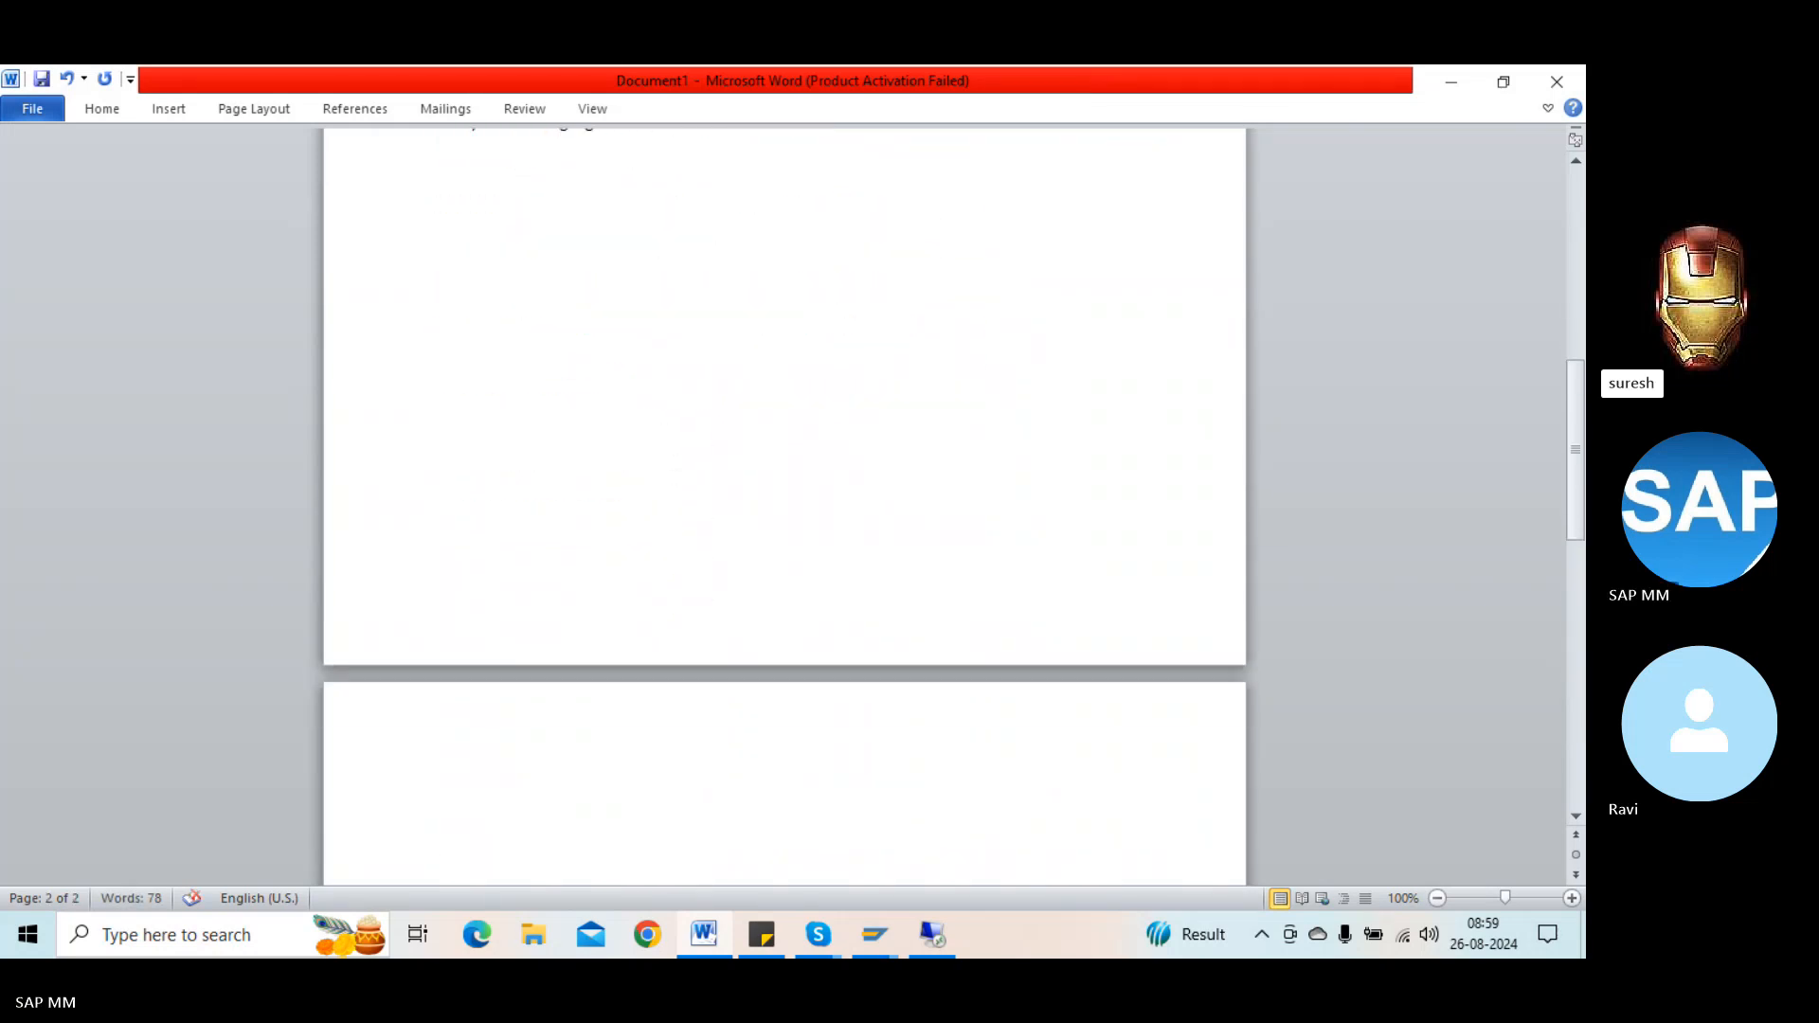
Step: Write the tab-spaced heading line "BP | Vendor | Customer" on the second page, followed by a new line
type("BP")
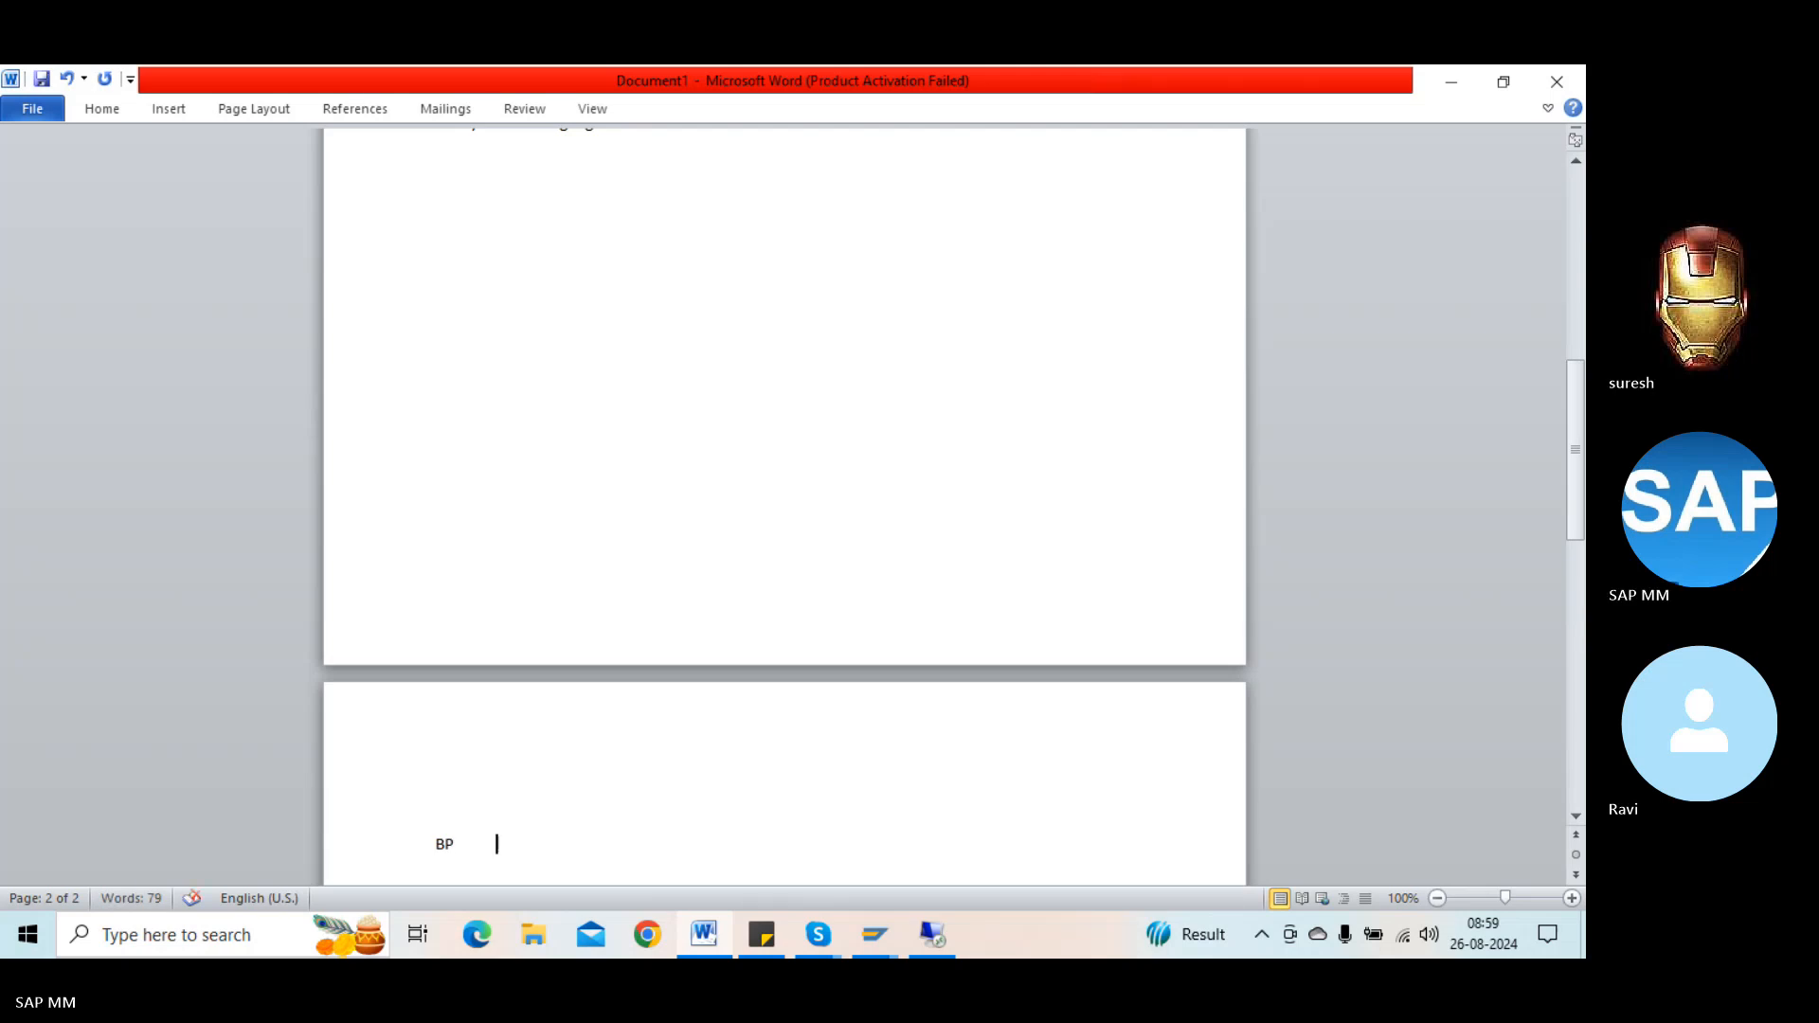
key("Tab")
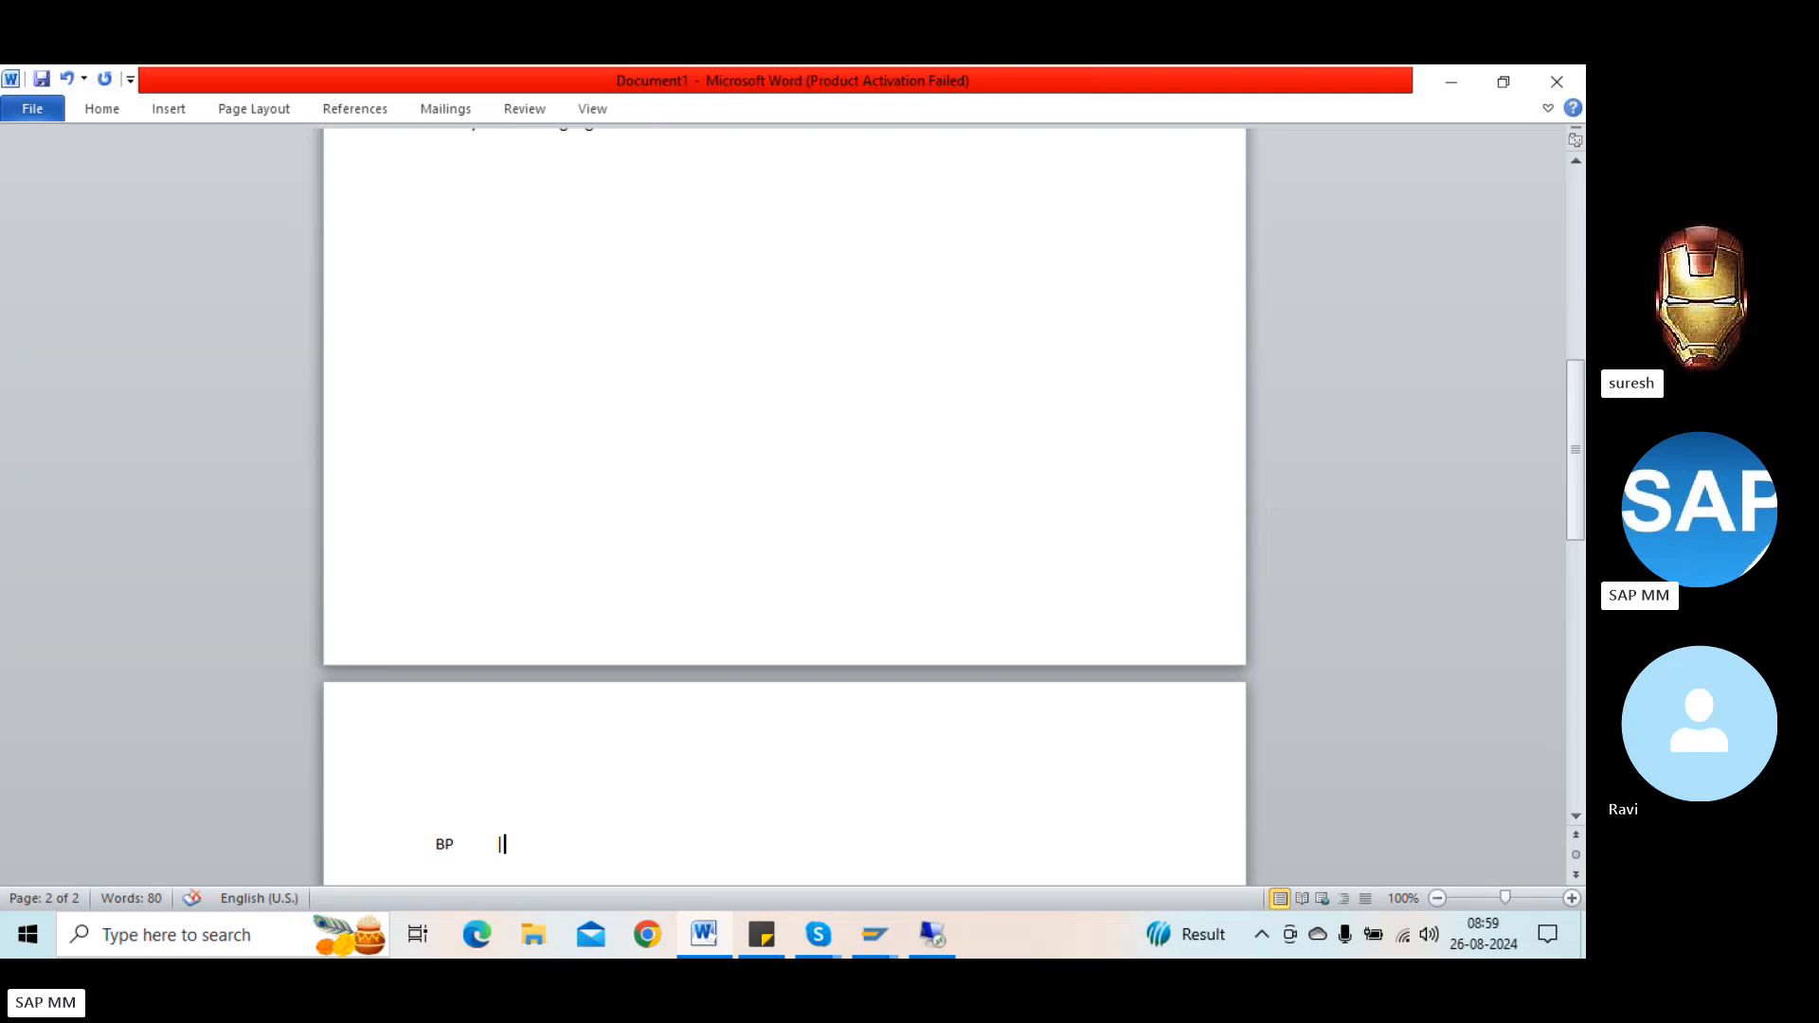
type("|")
key("Tab")
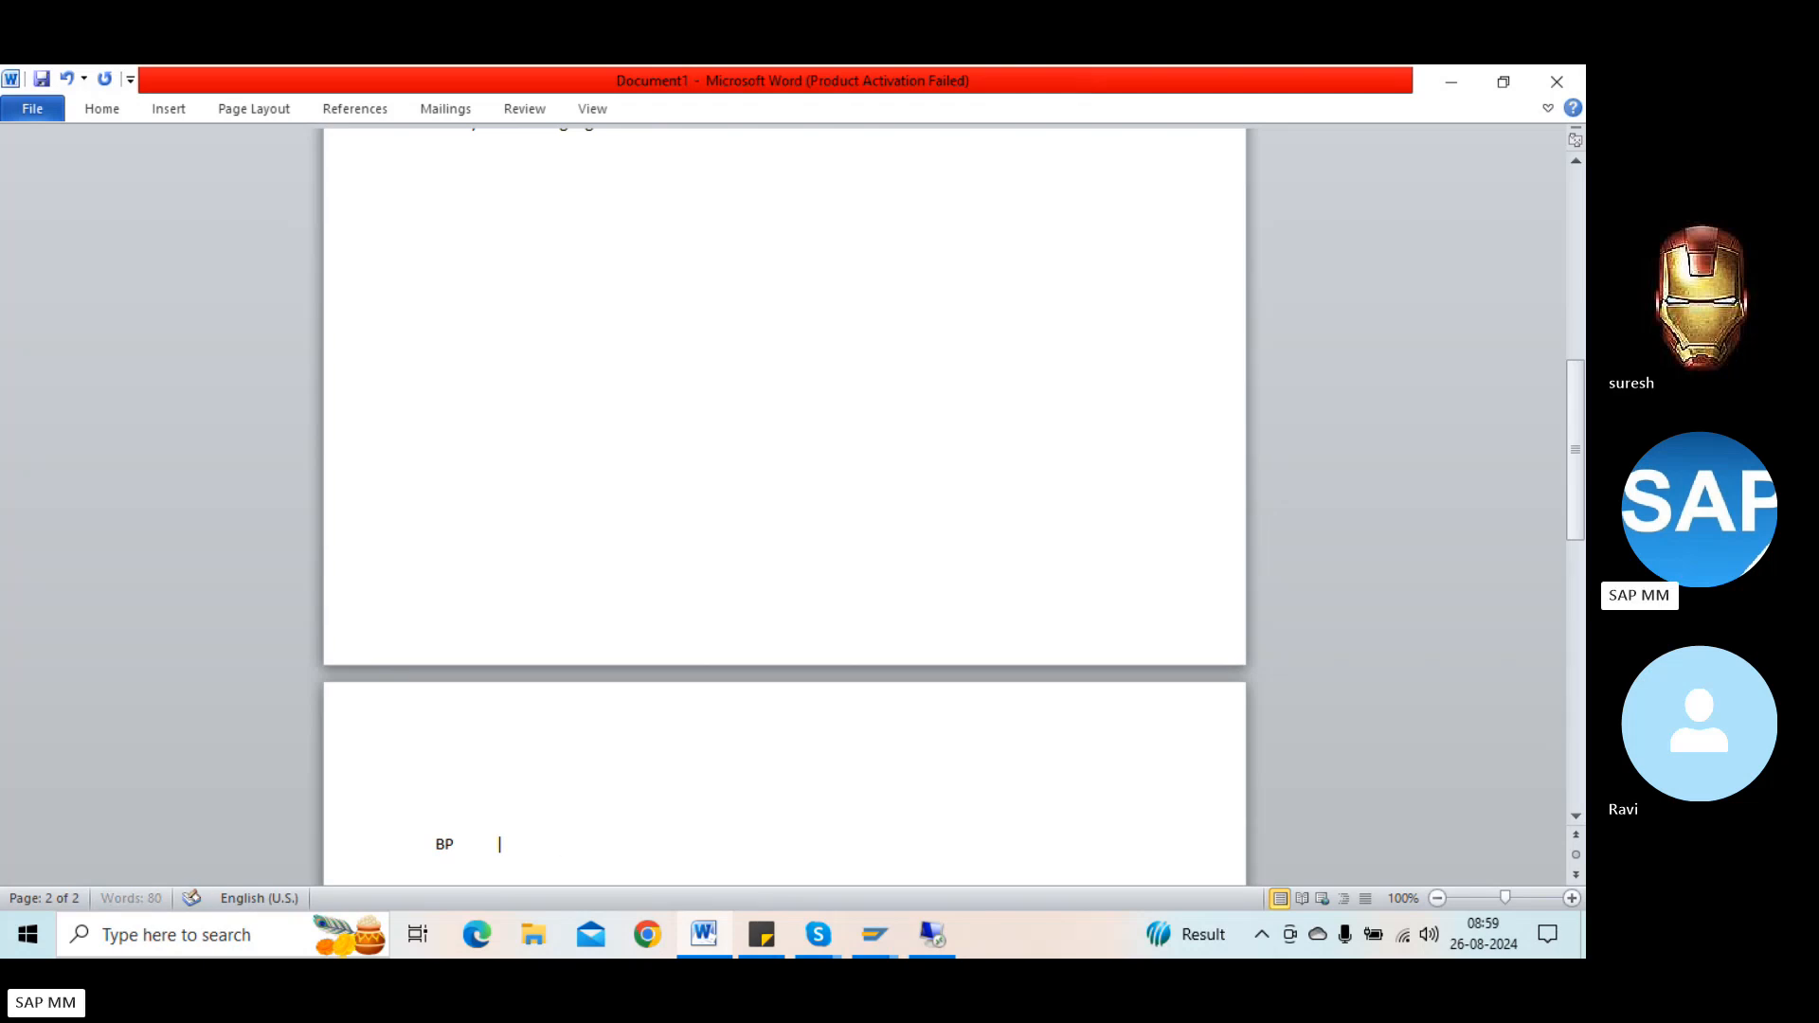
type("Vendor")
key("Tab")
type("| Customer")
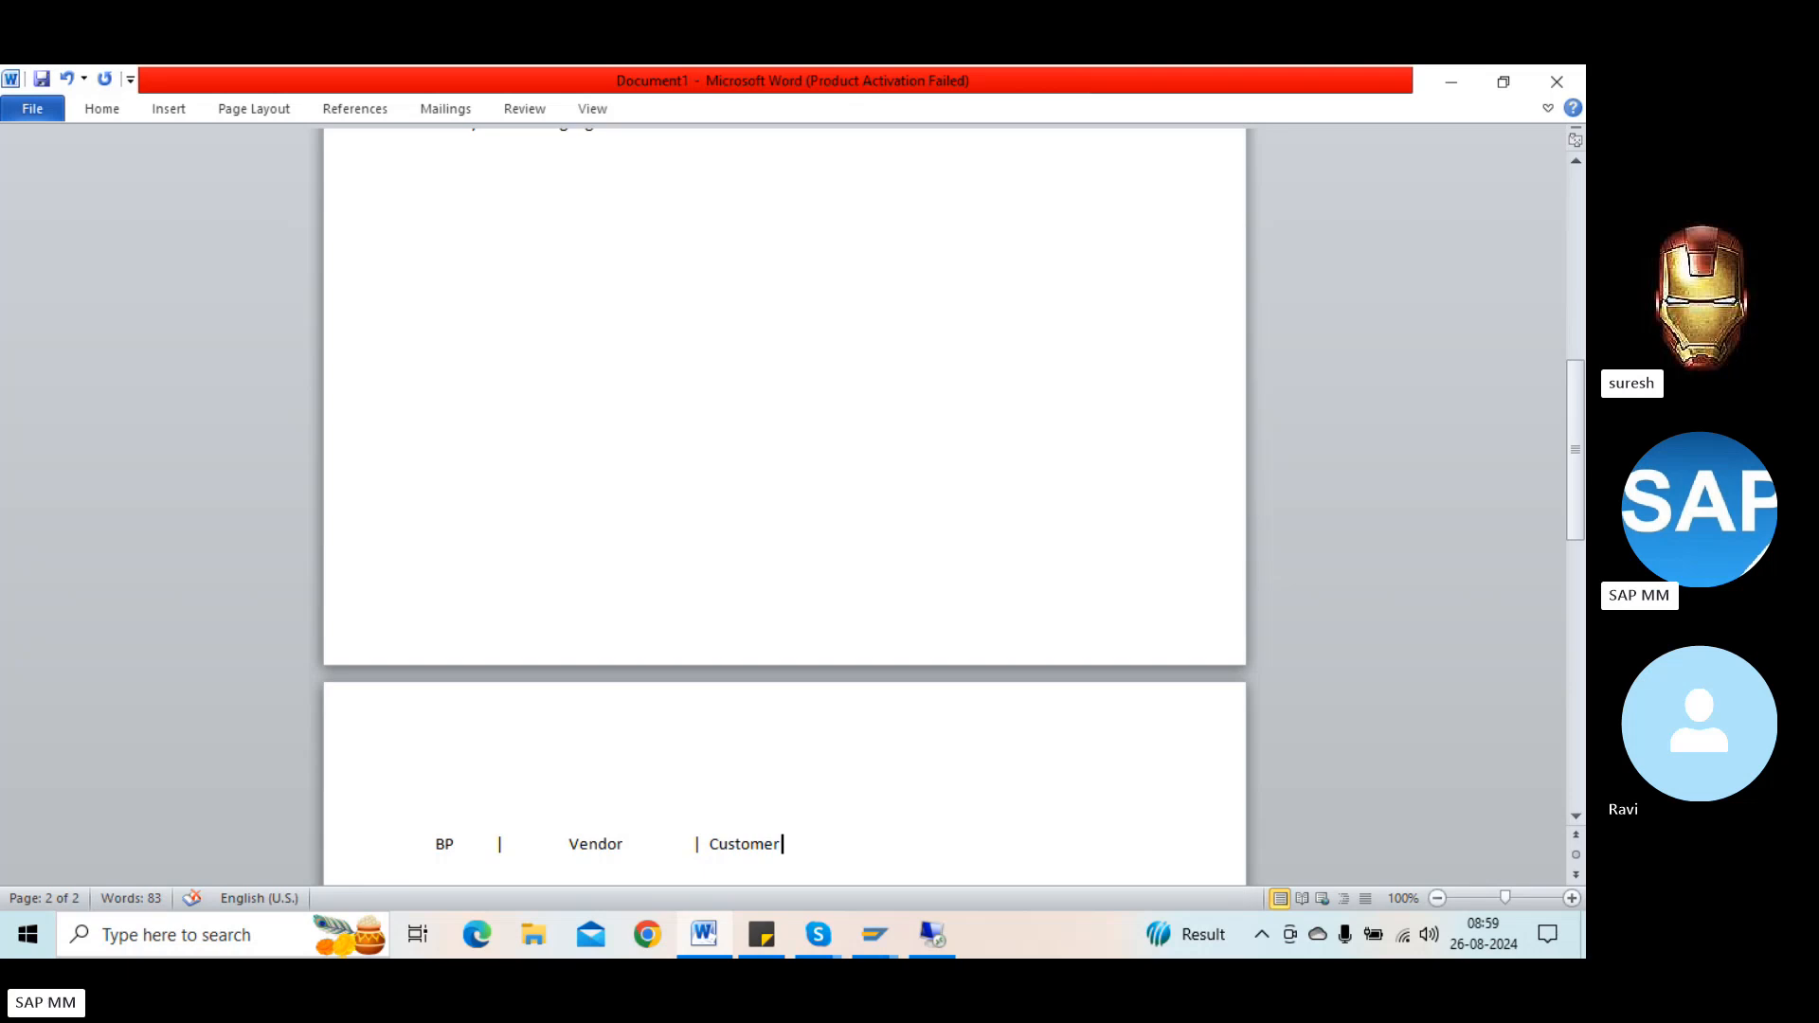
key("Return")
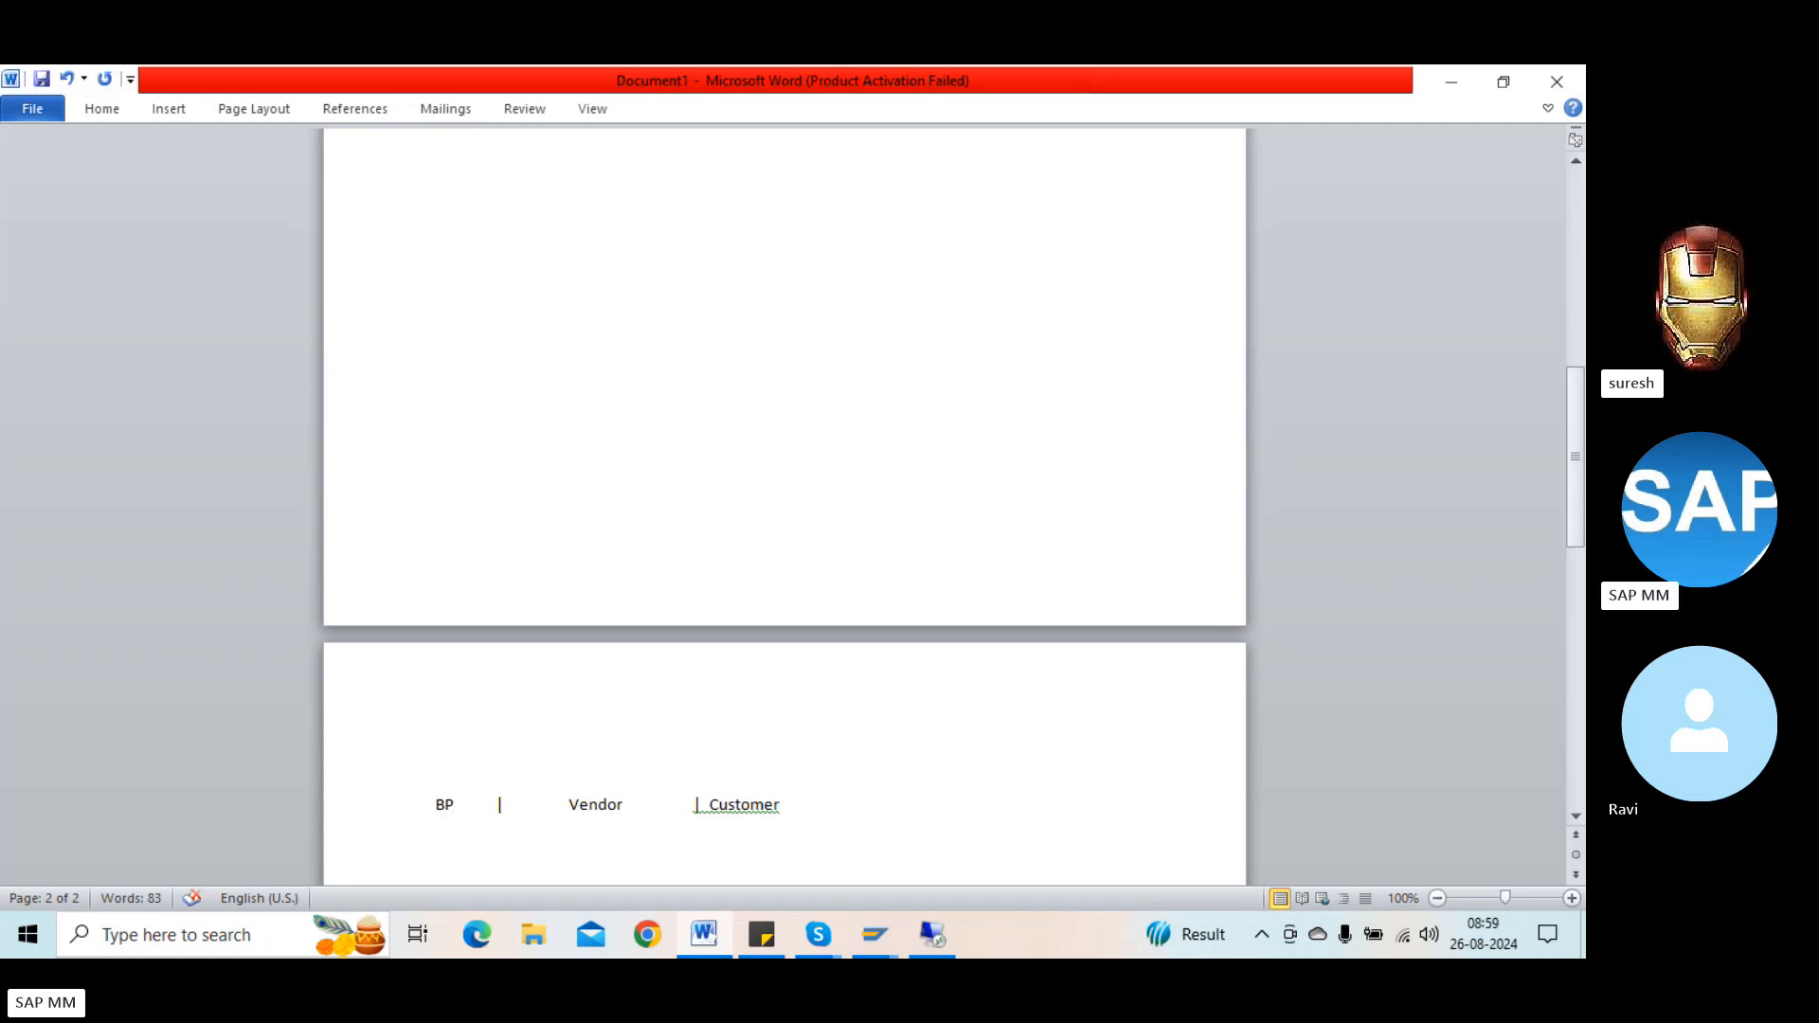
Step: Write the line "BP → Number range -- 10000000 to 1999999" with a dashed arrow below the heading, followed by a new line
type("BP -")
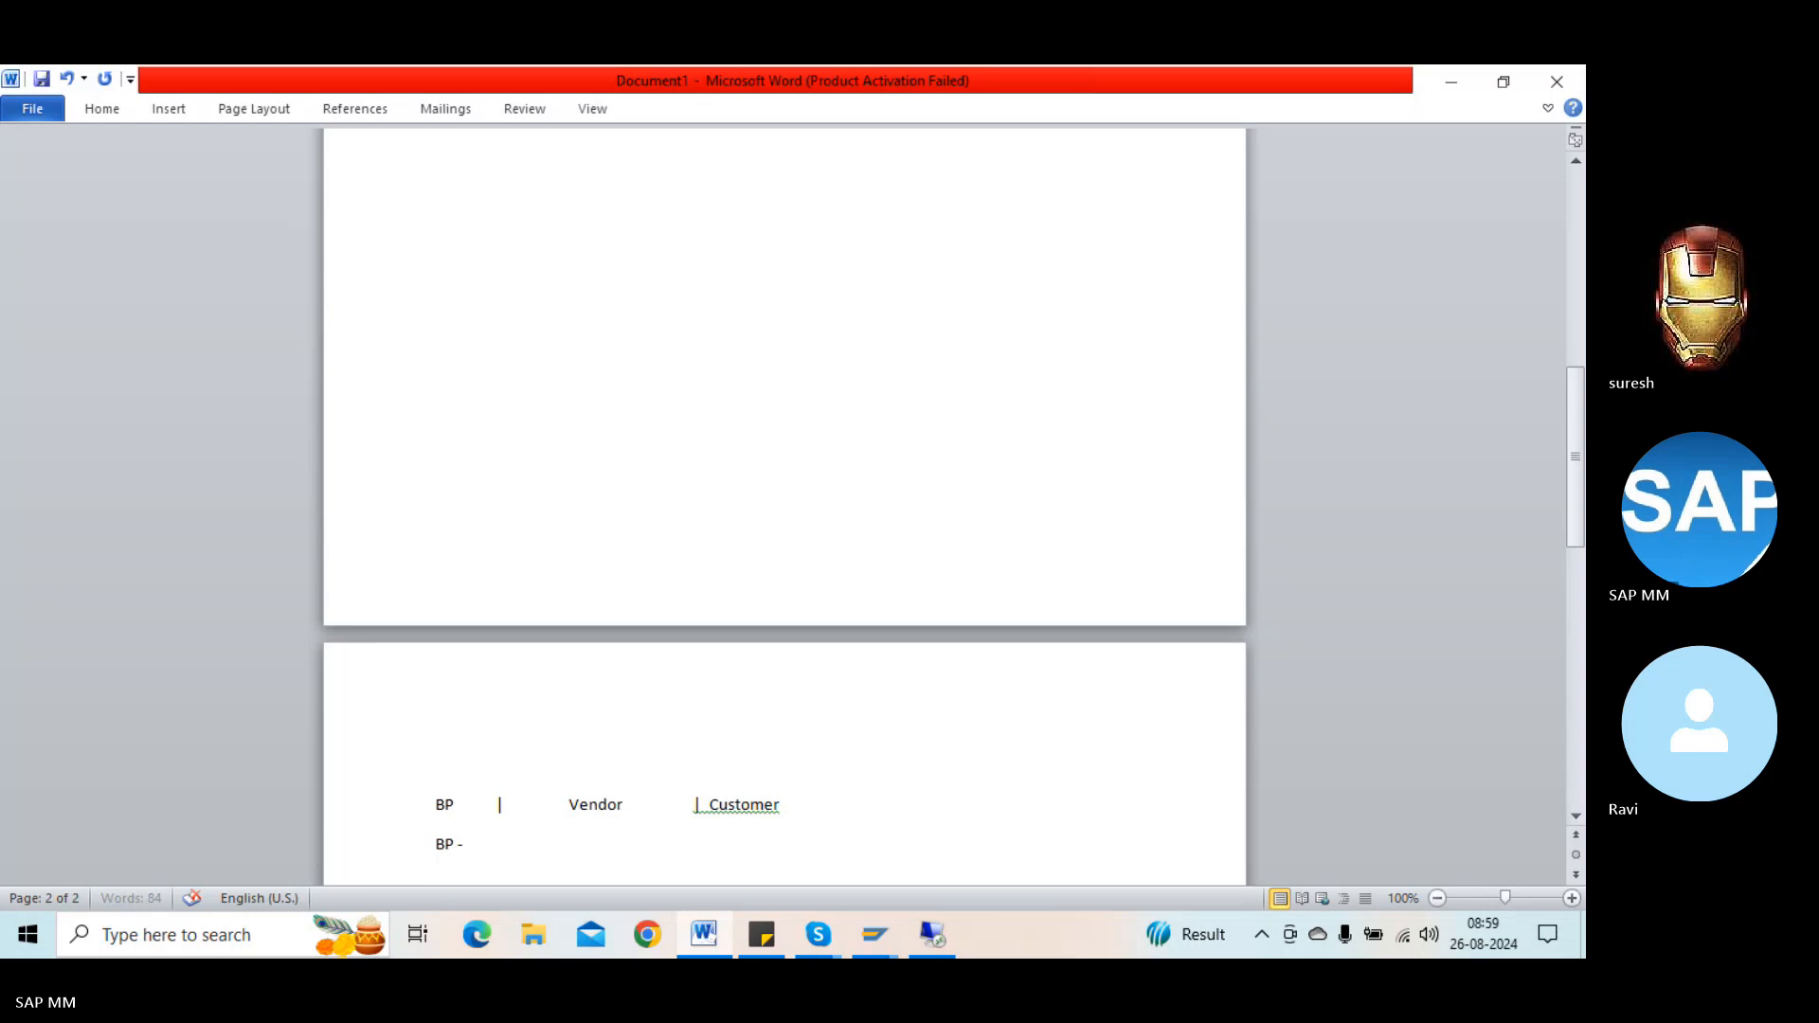
type("------------------>")
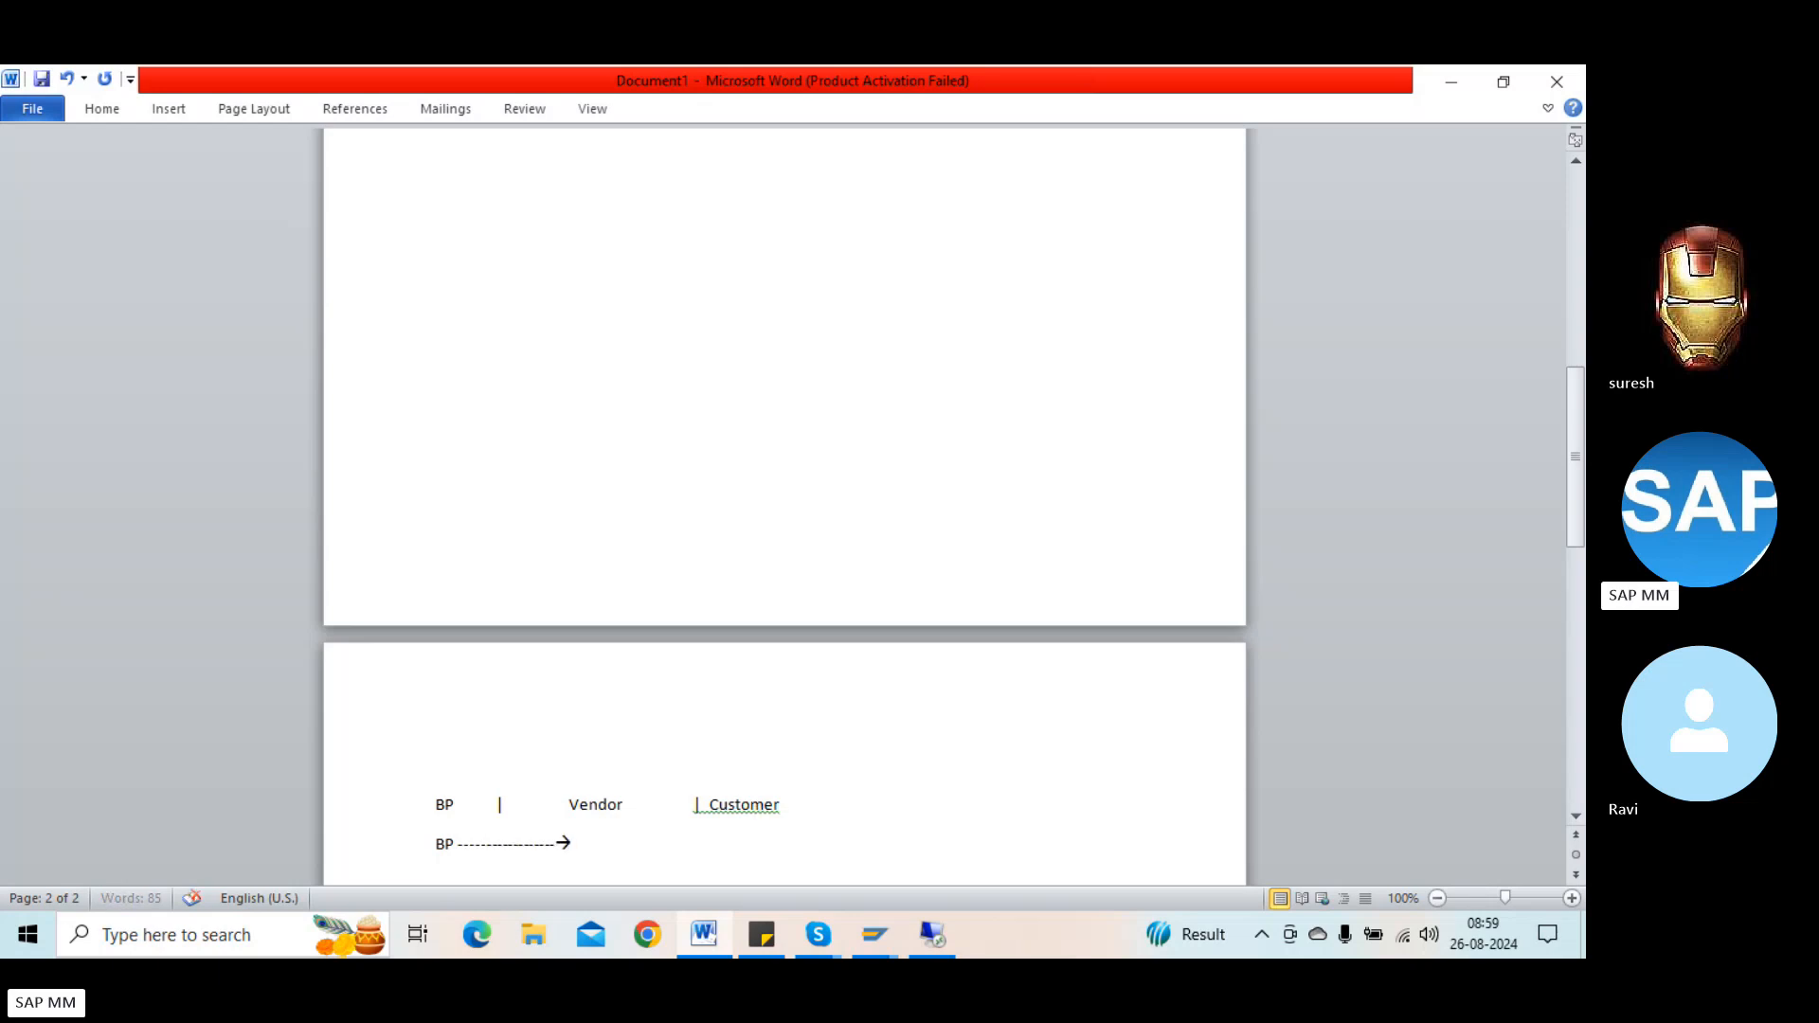
type("Number")
type(" rnage")
key("BackSpace")
key("BackSpace")
key("BackSpace")
key("BackSpace")
key("BackSpace")
type("ange --10000000  to 19")
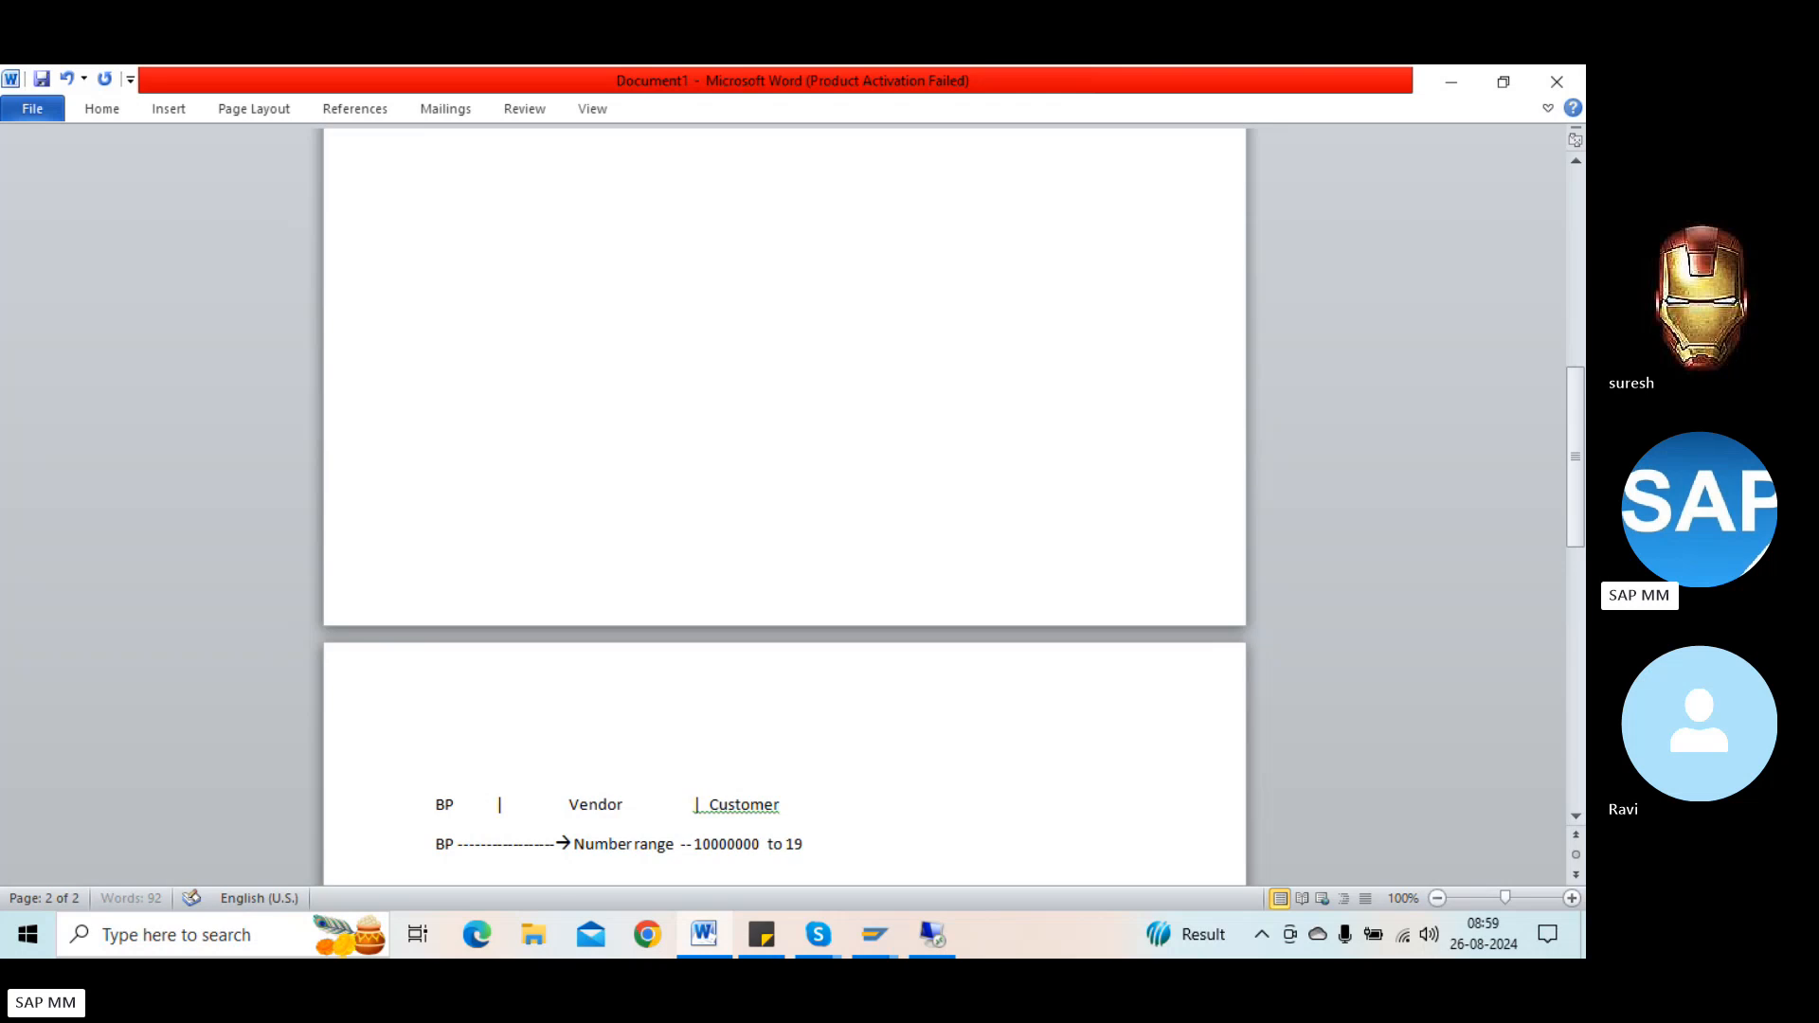
type("99999")
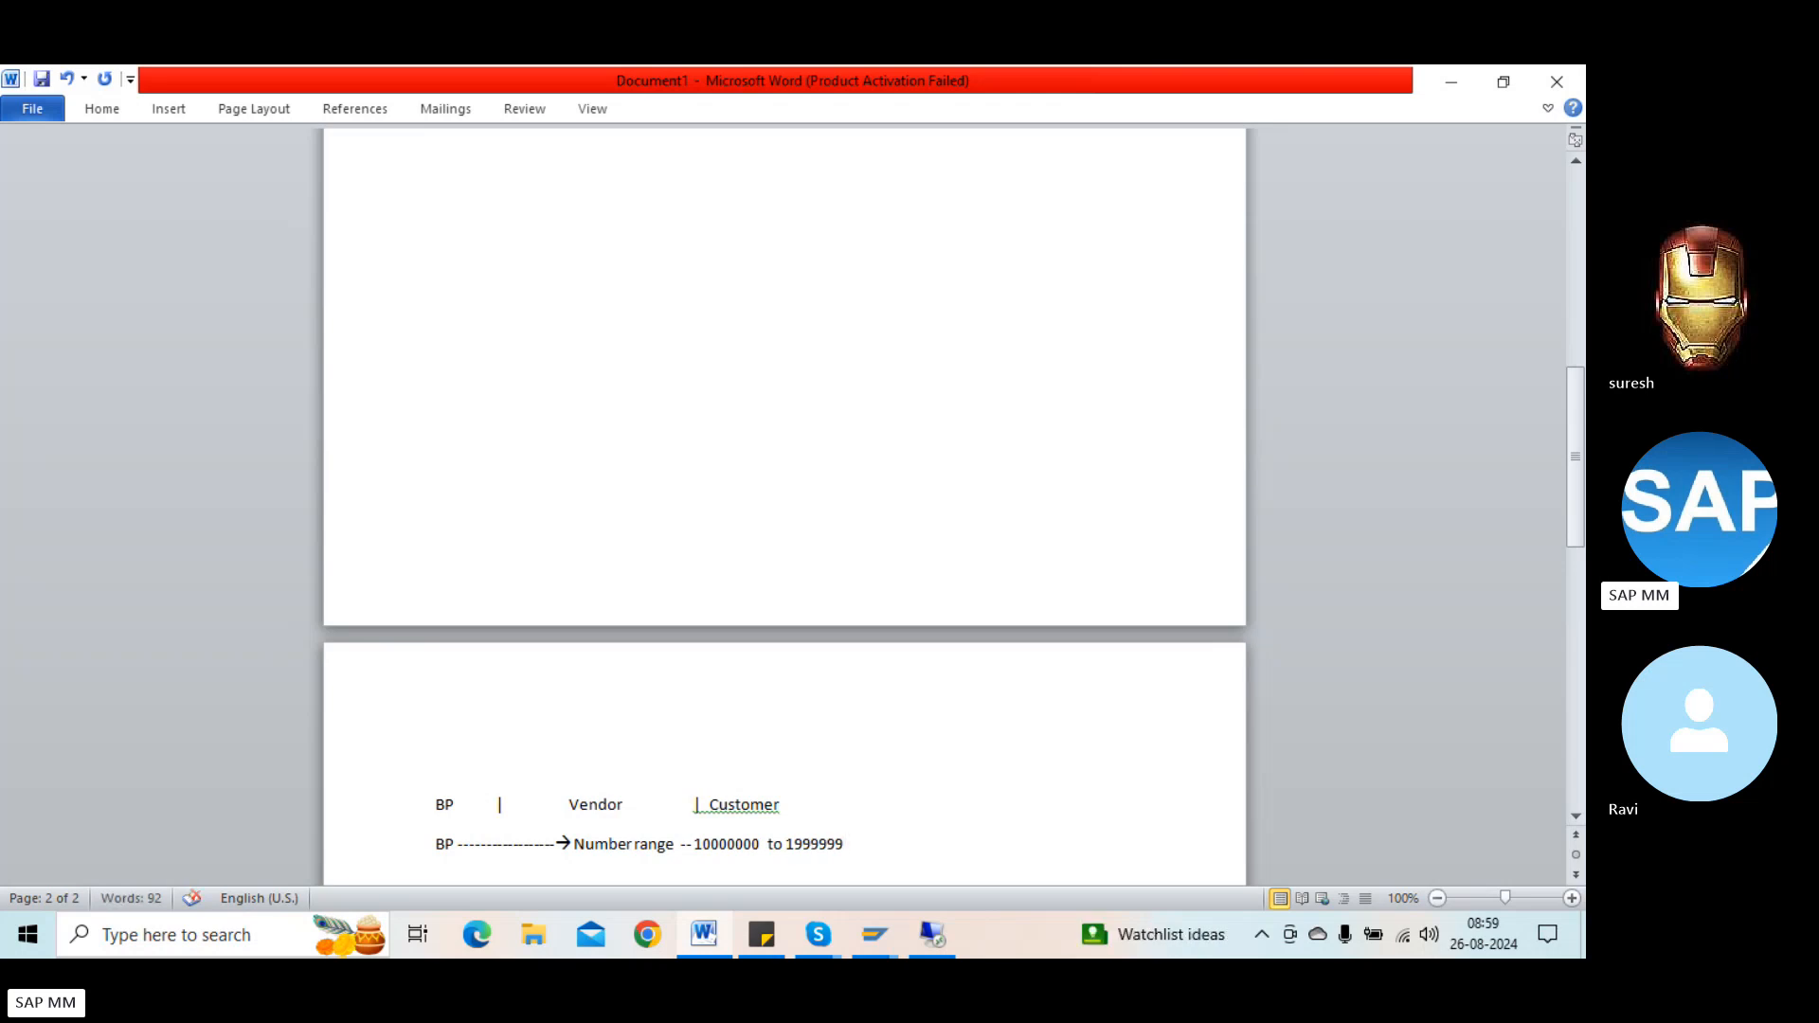
key("Return")
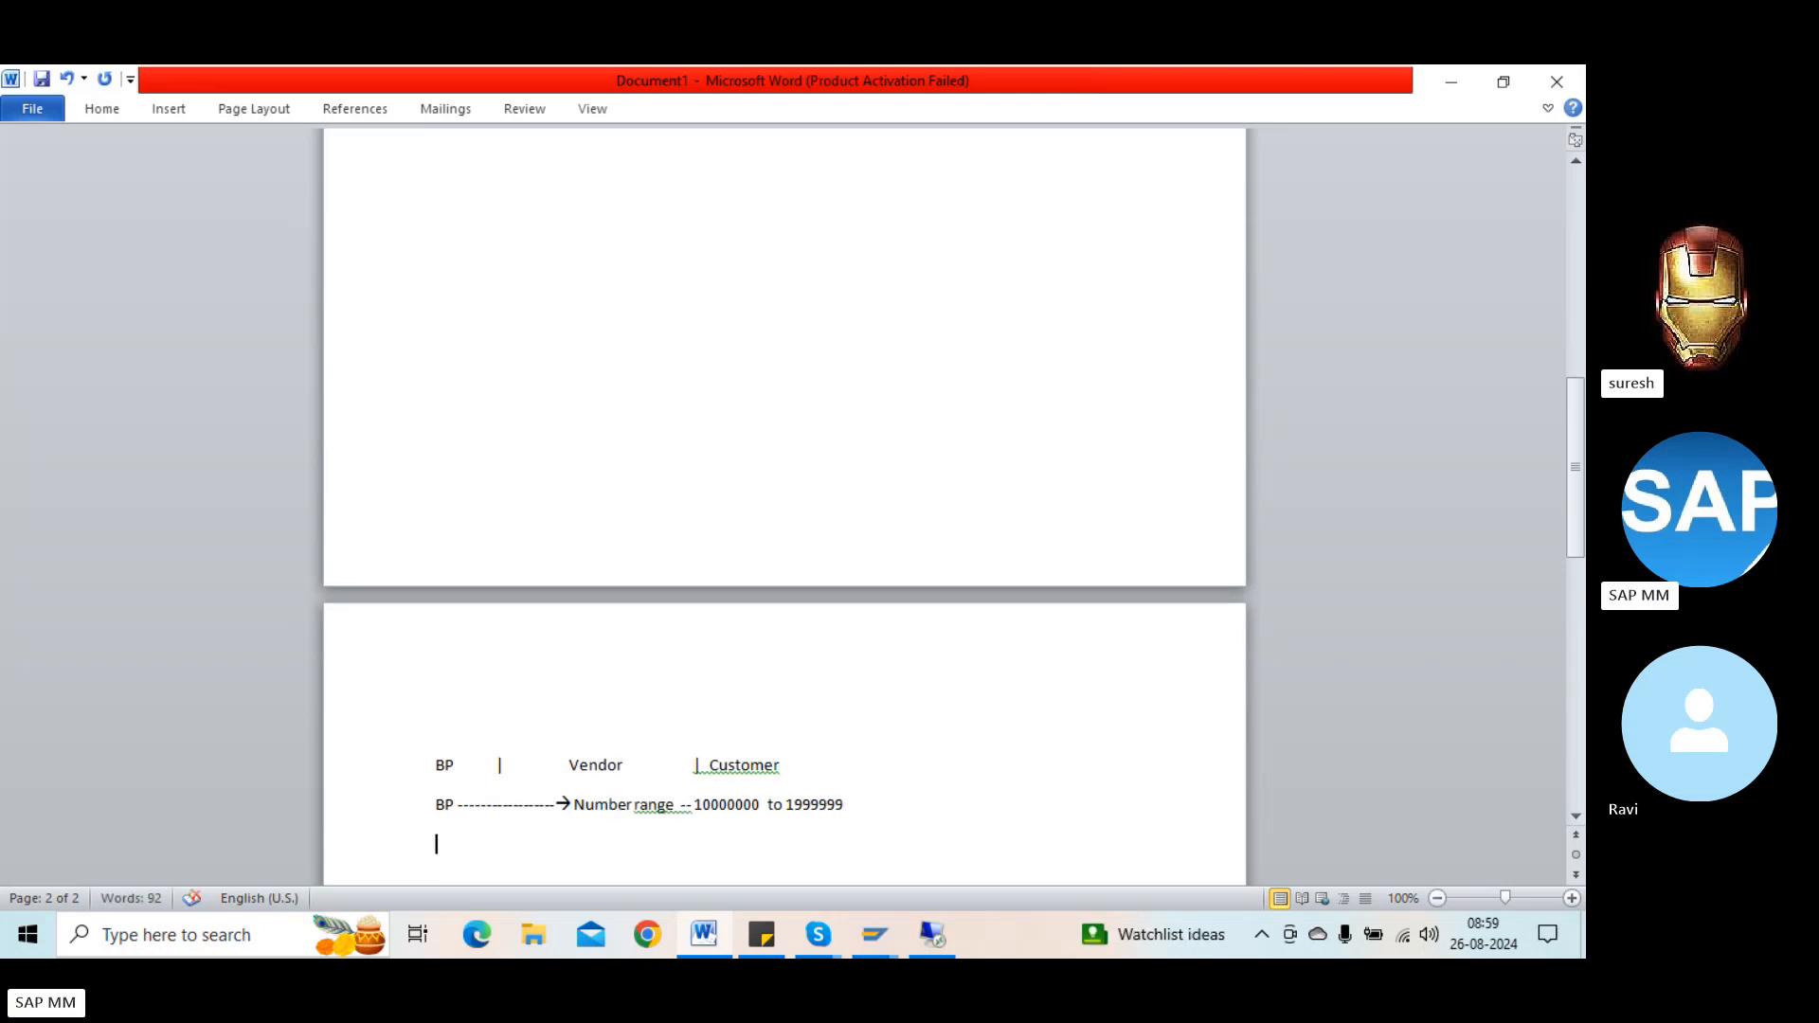
Step: Write the line "Vendor → Number range ------ 2000000 to 29999999" with a dashed arrow below the BP line
type("Vendo")
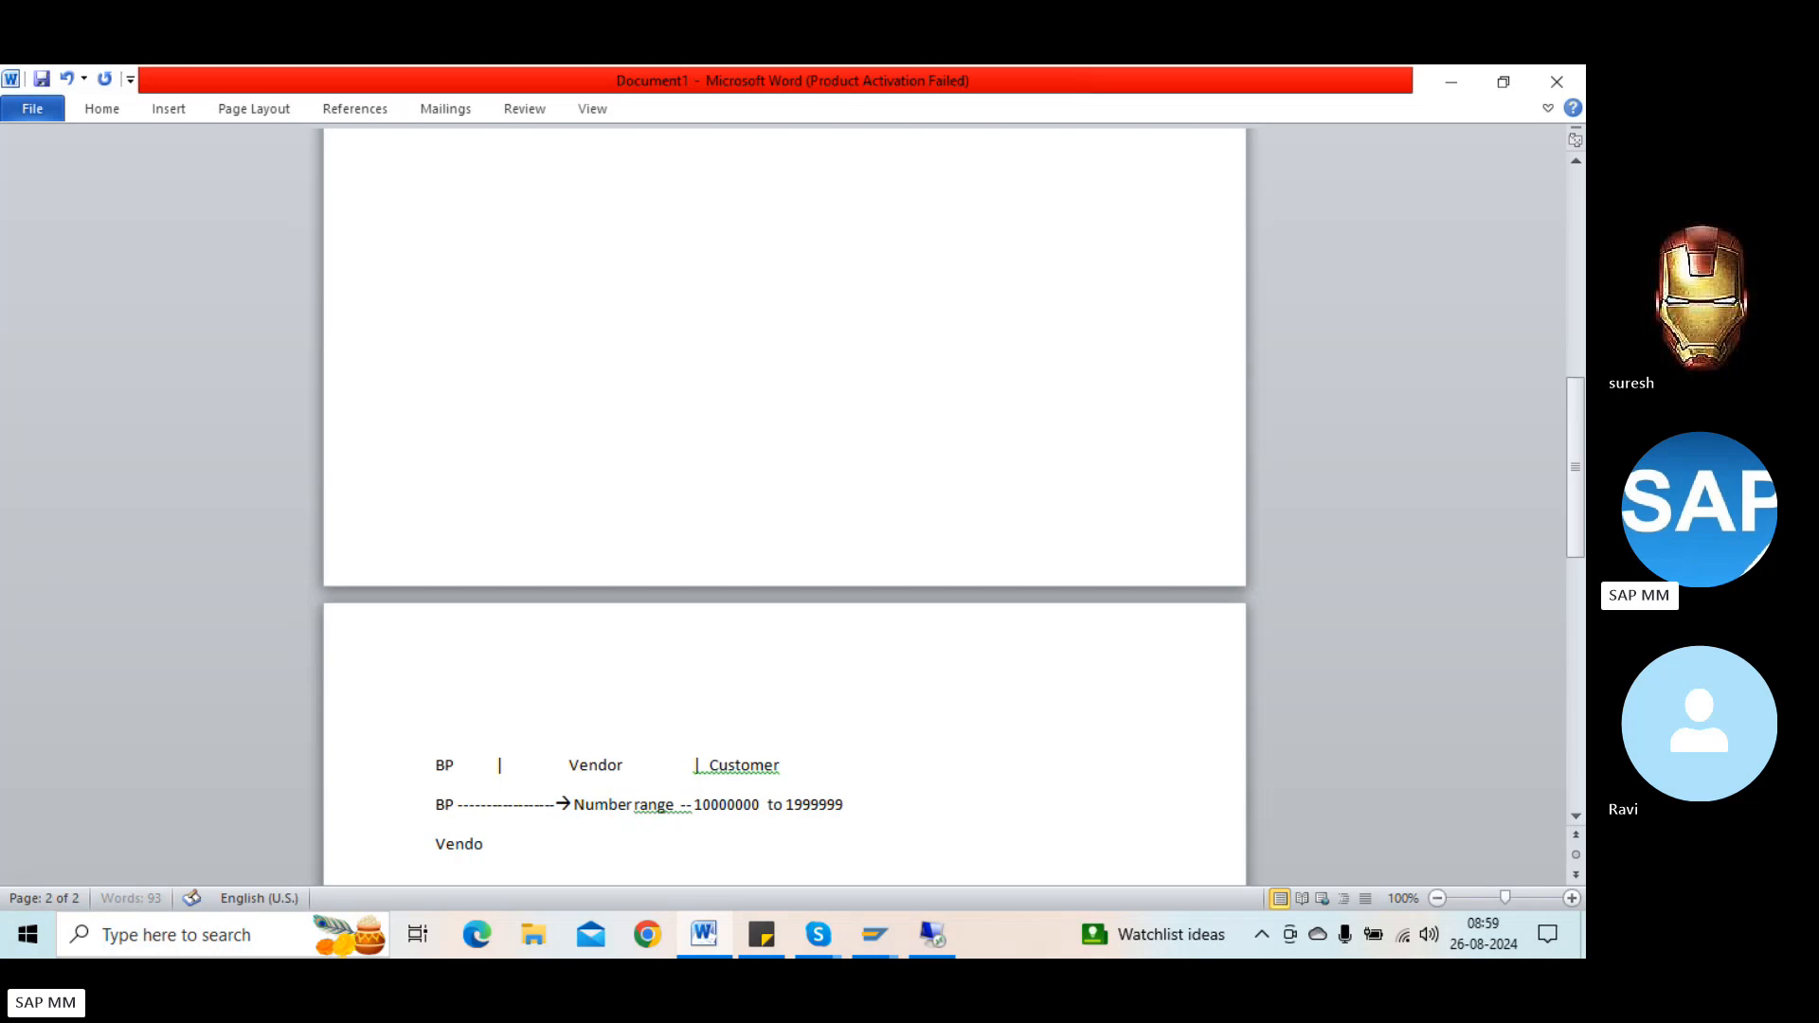
type("r----------")
type(">")
key("Tab")
type("Number range ")
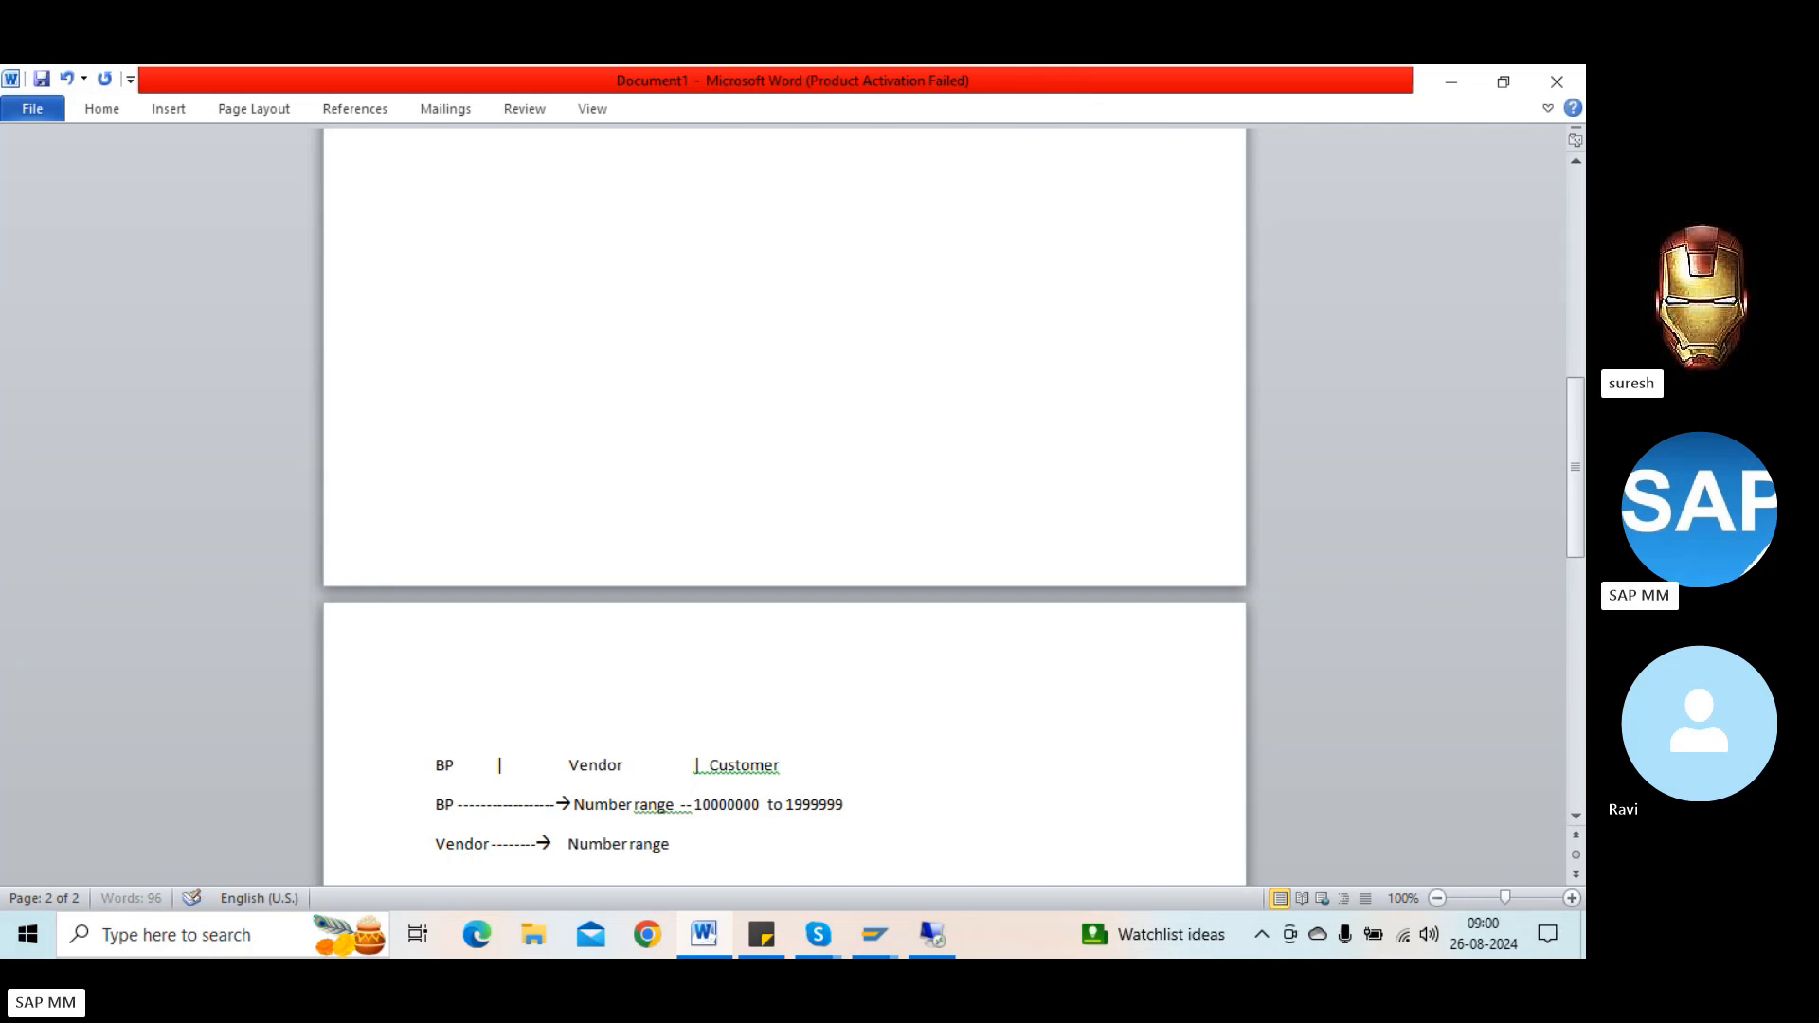
type("------")
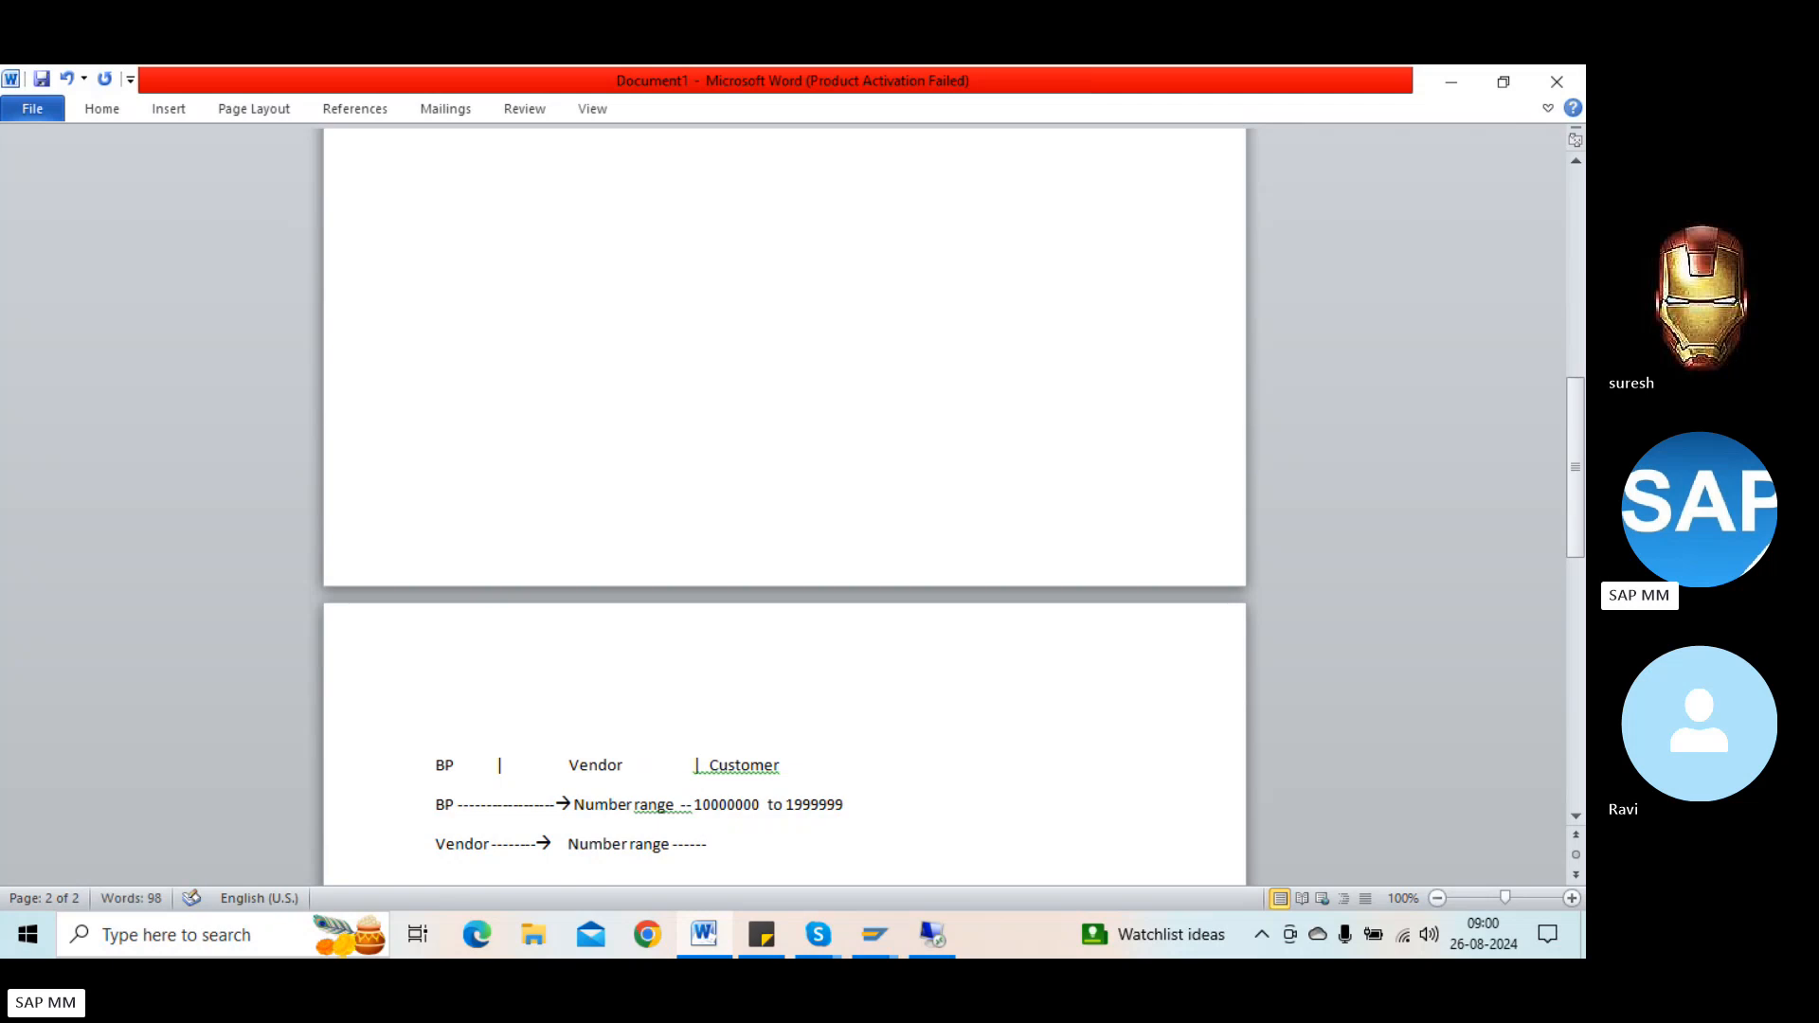
type(" 2000000 to")
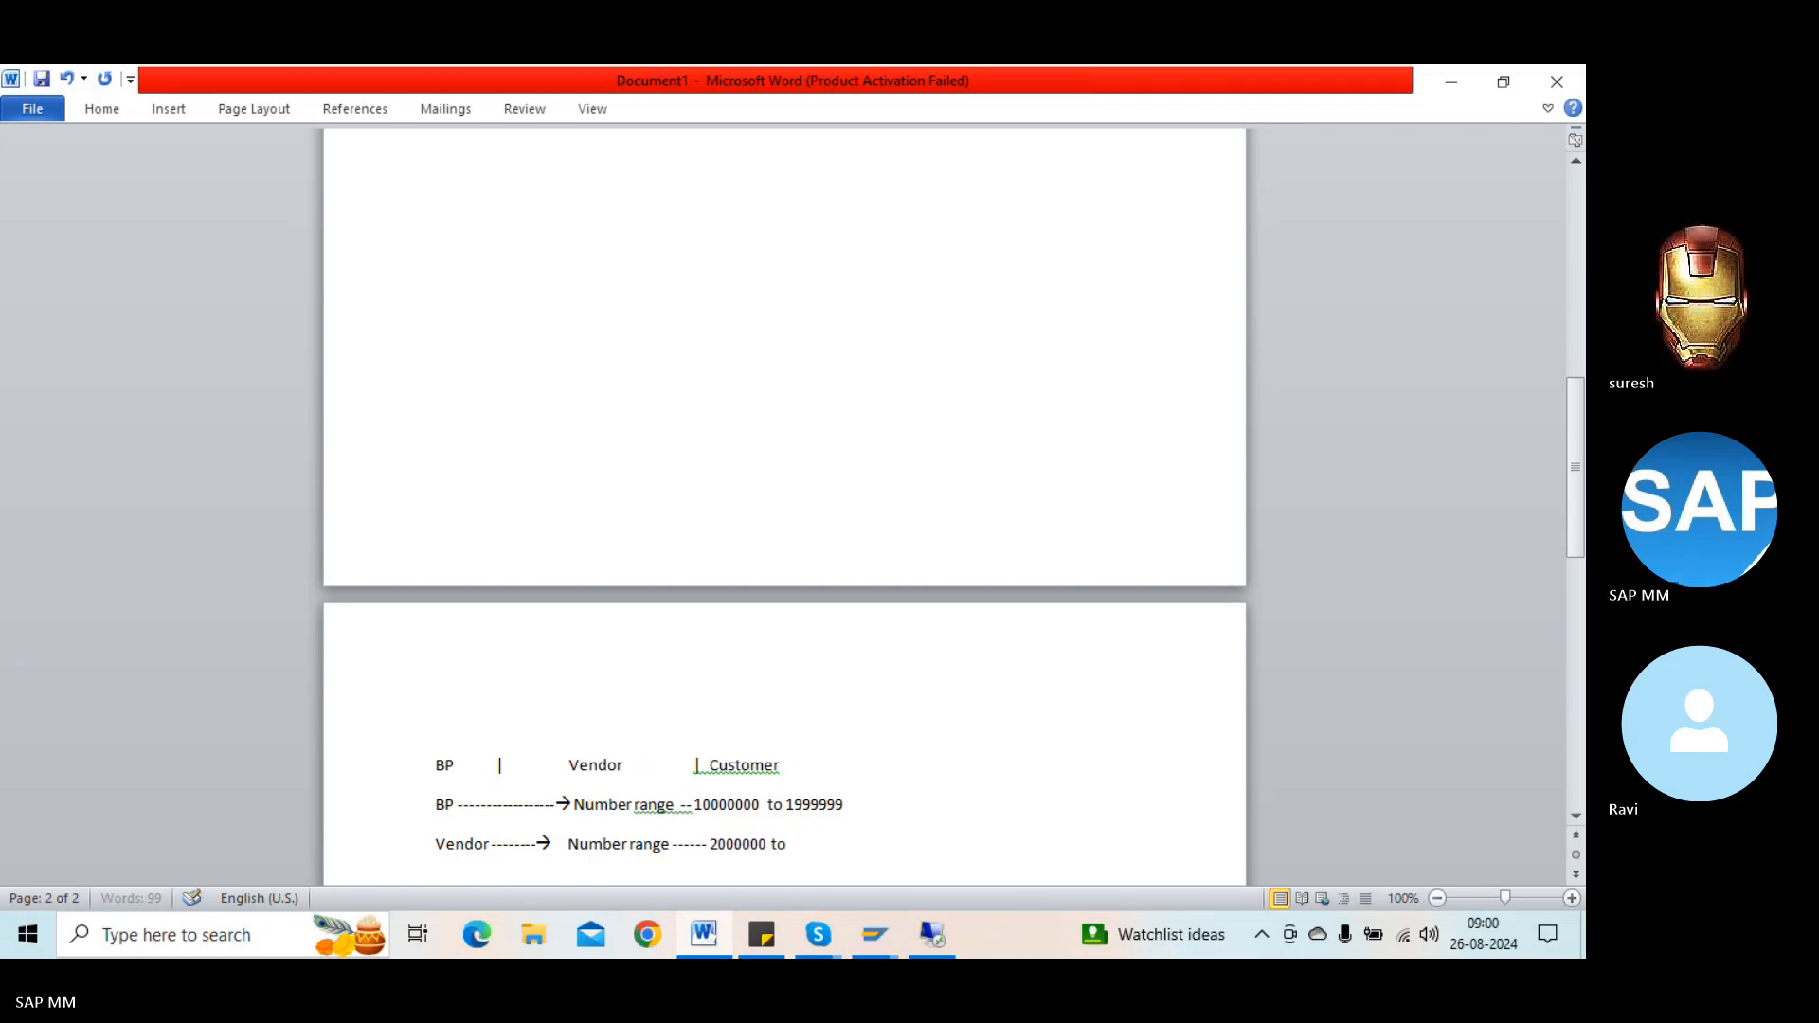
type(" 29999999")
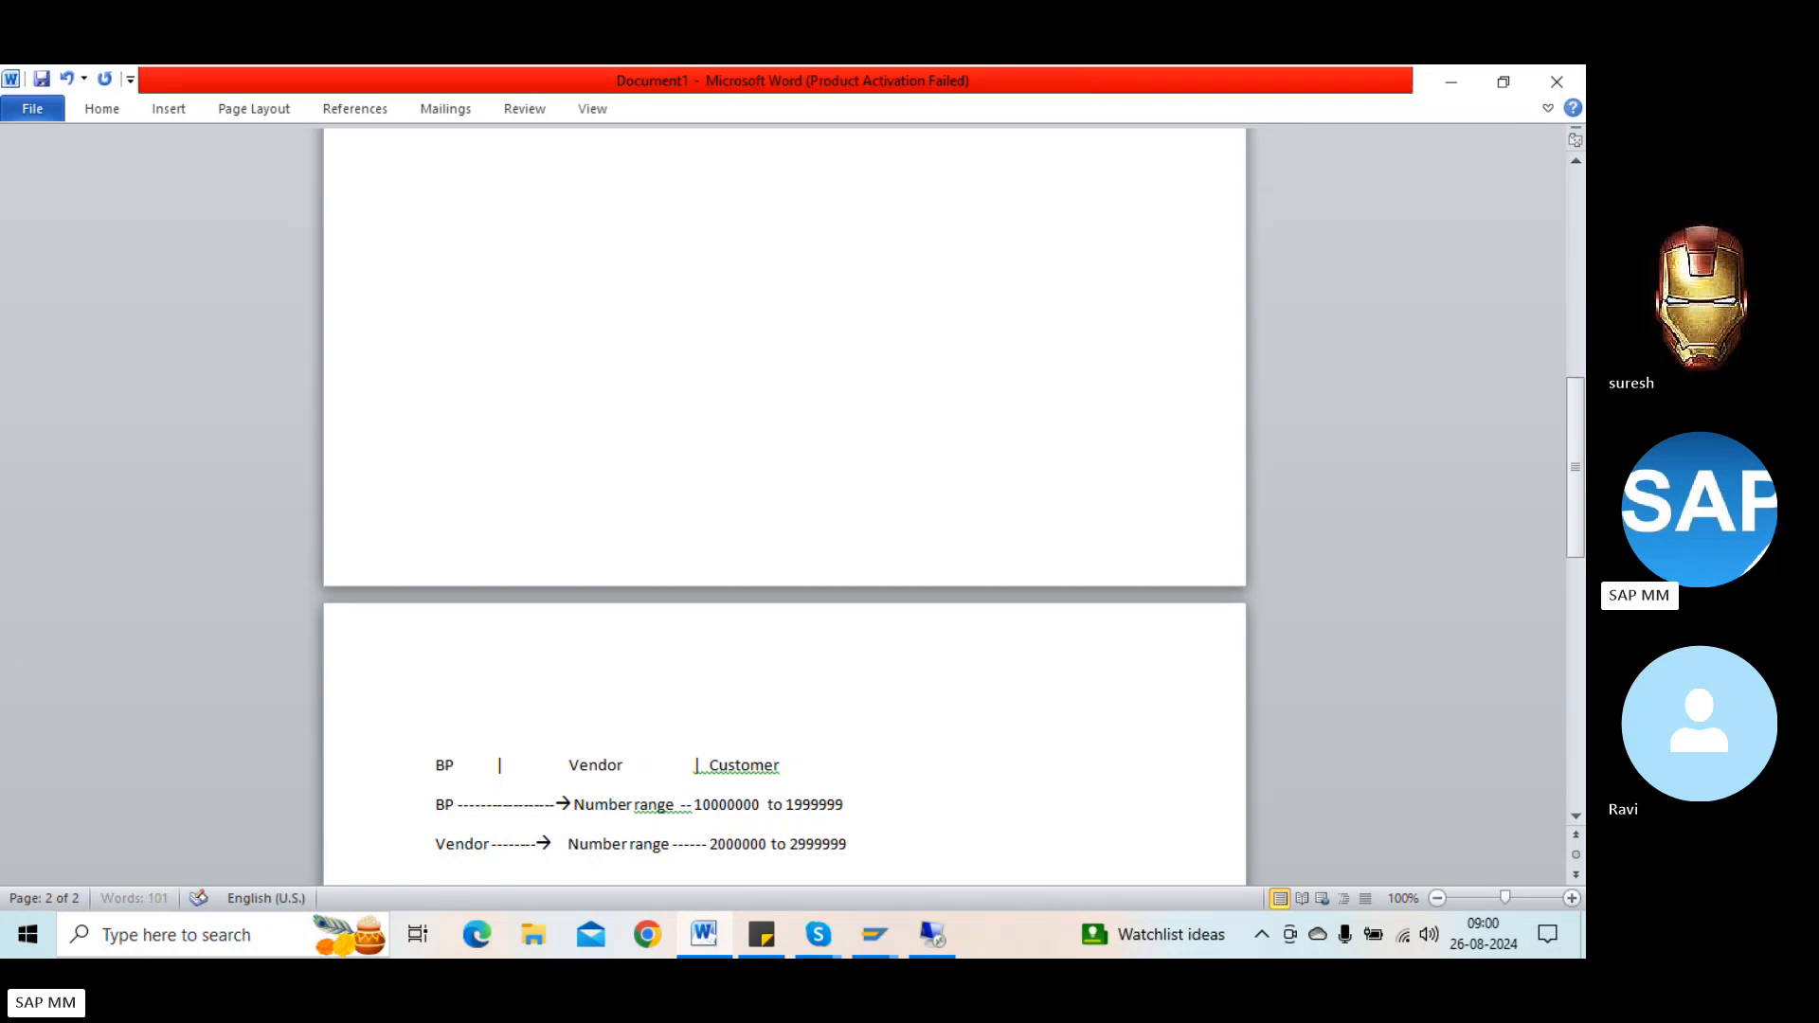
left_click(492, 841)
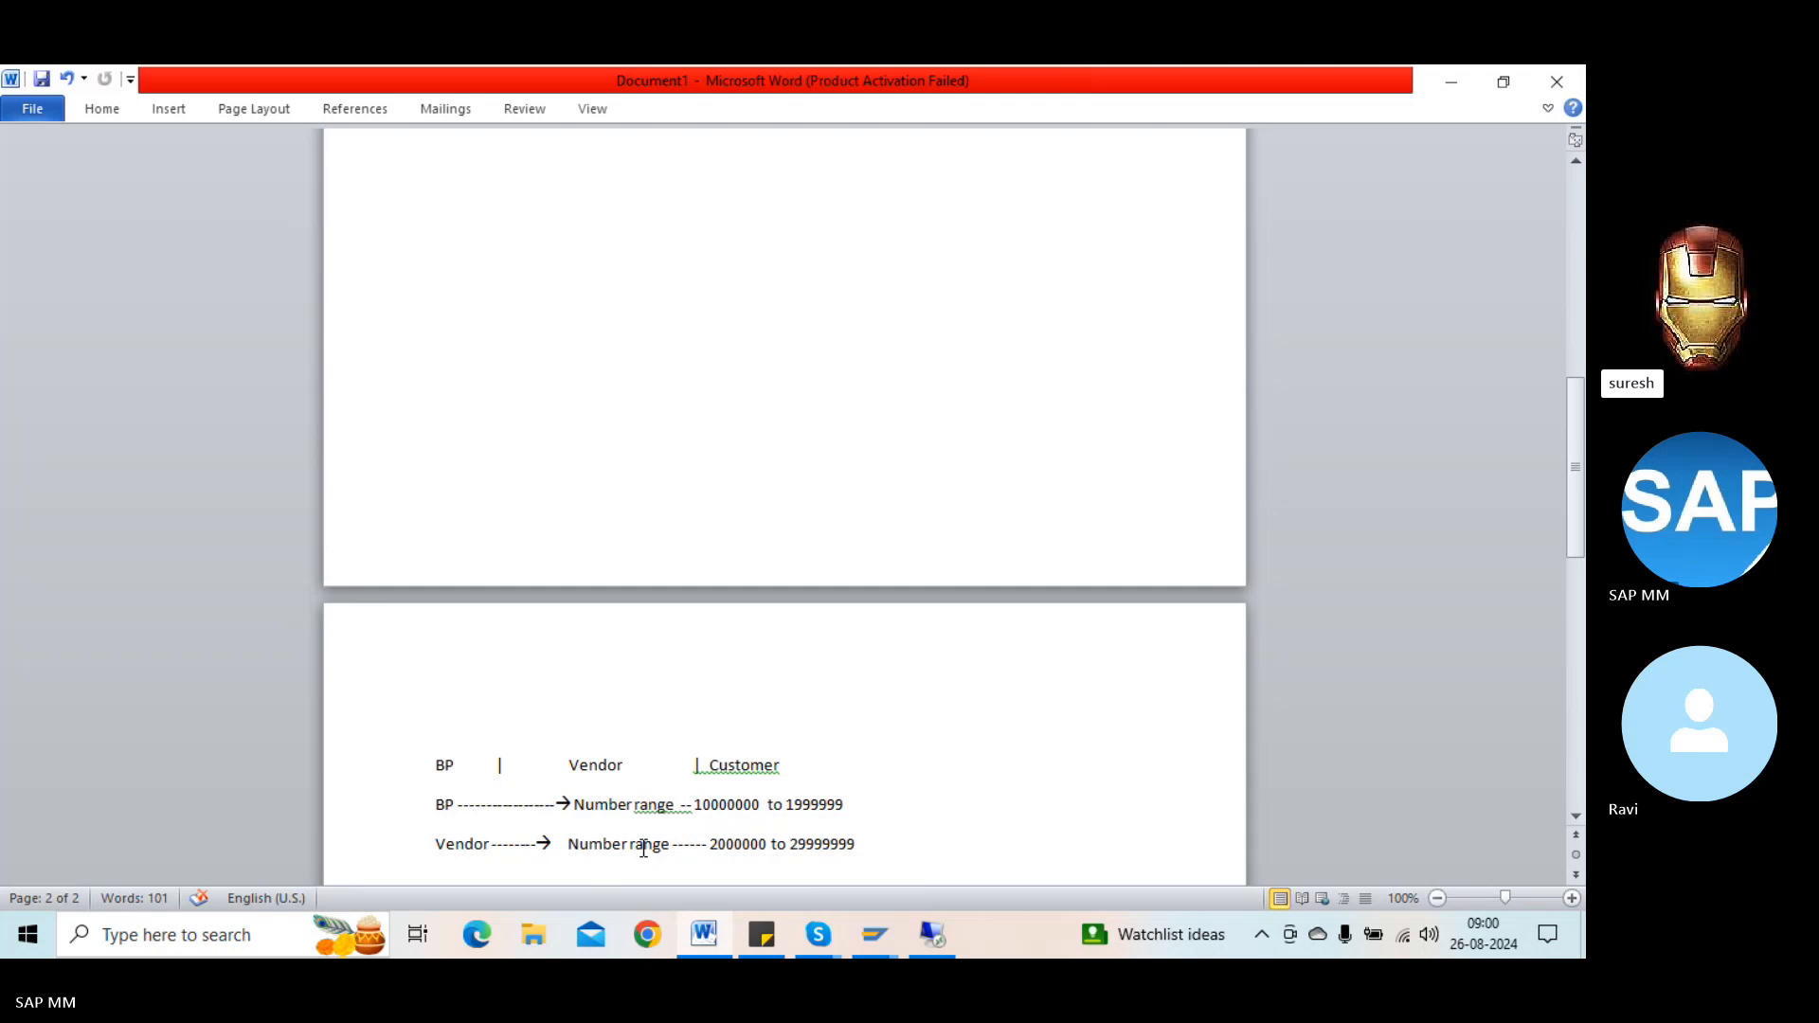
Step: Switch to the S/4HANA session and review the assignment of grouping ZBPR to account group 0001, then minimize the remote session
key("alt+Tab")
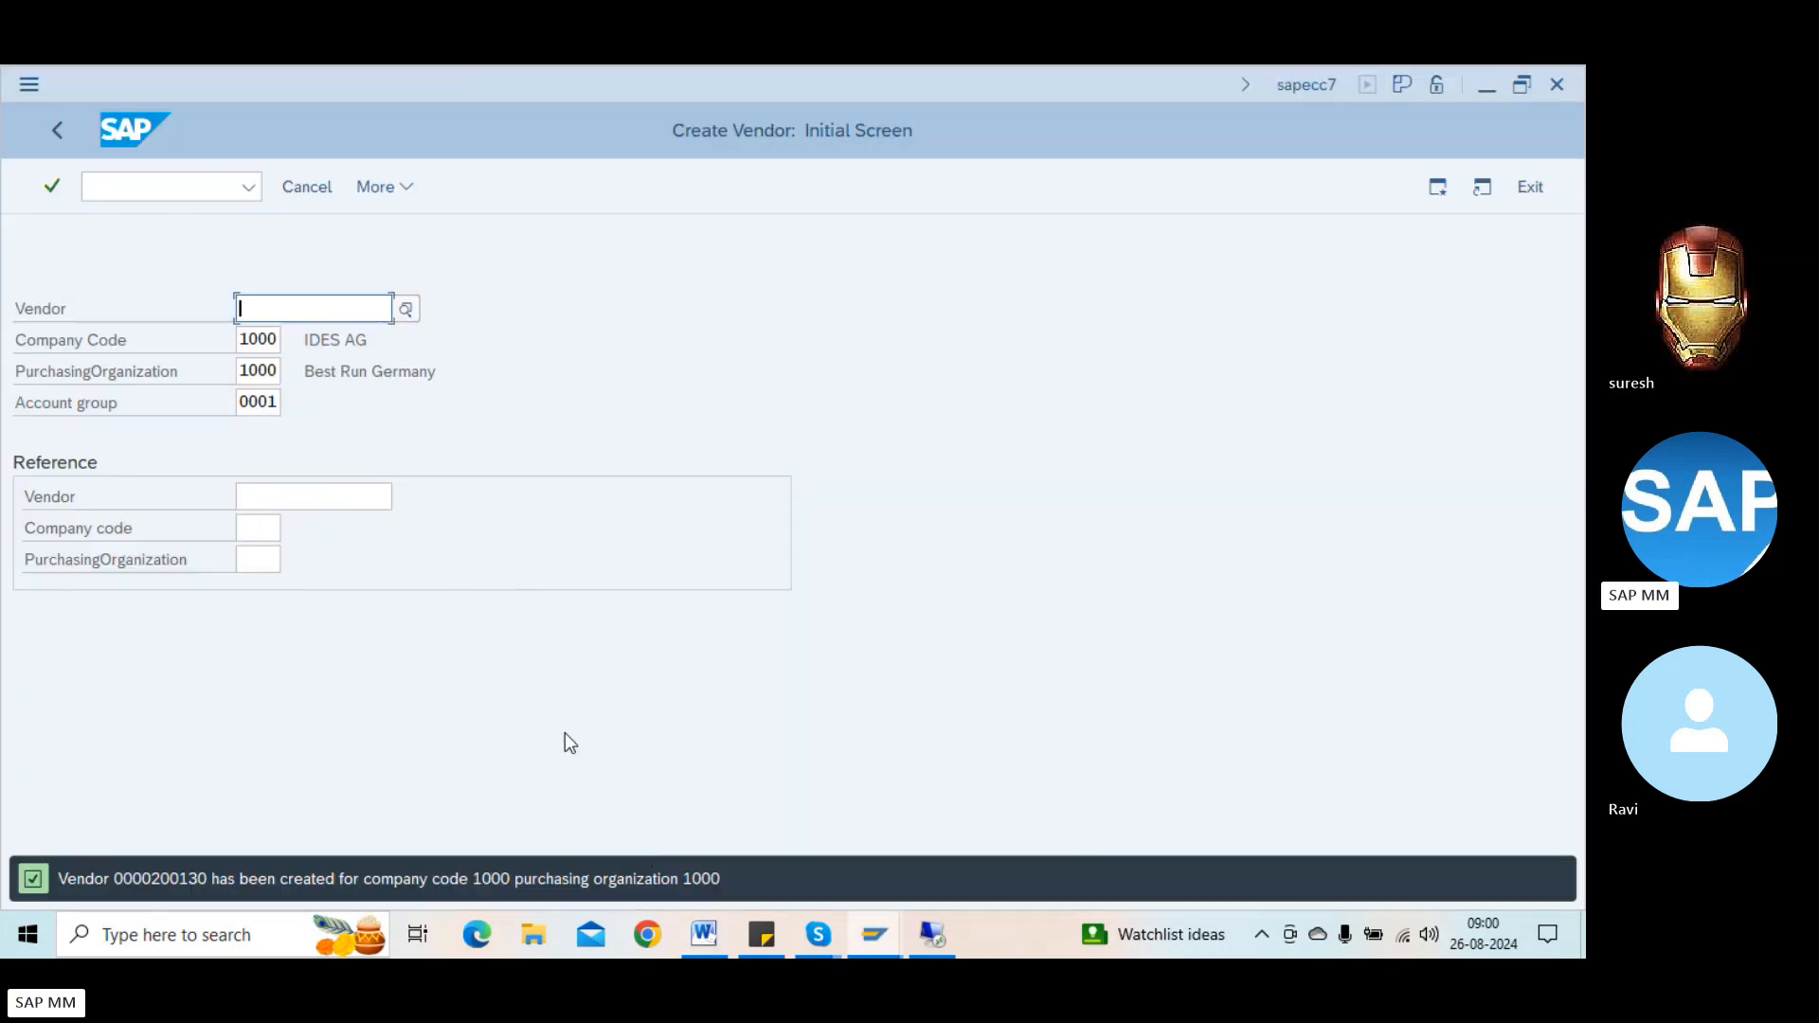
key("alt+Tab")
key("alt+Tab")
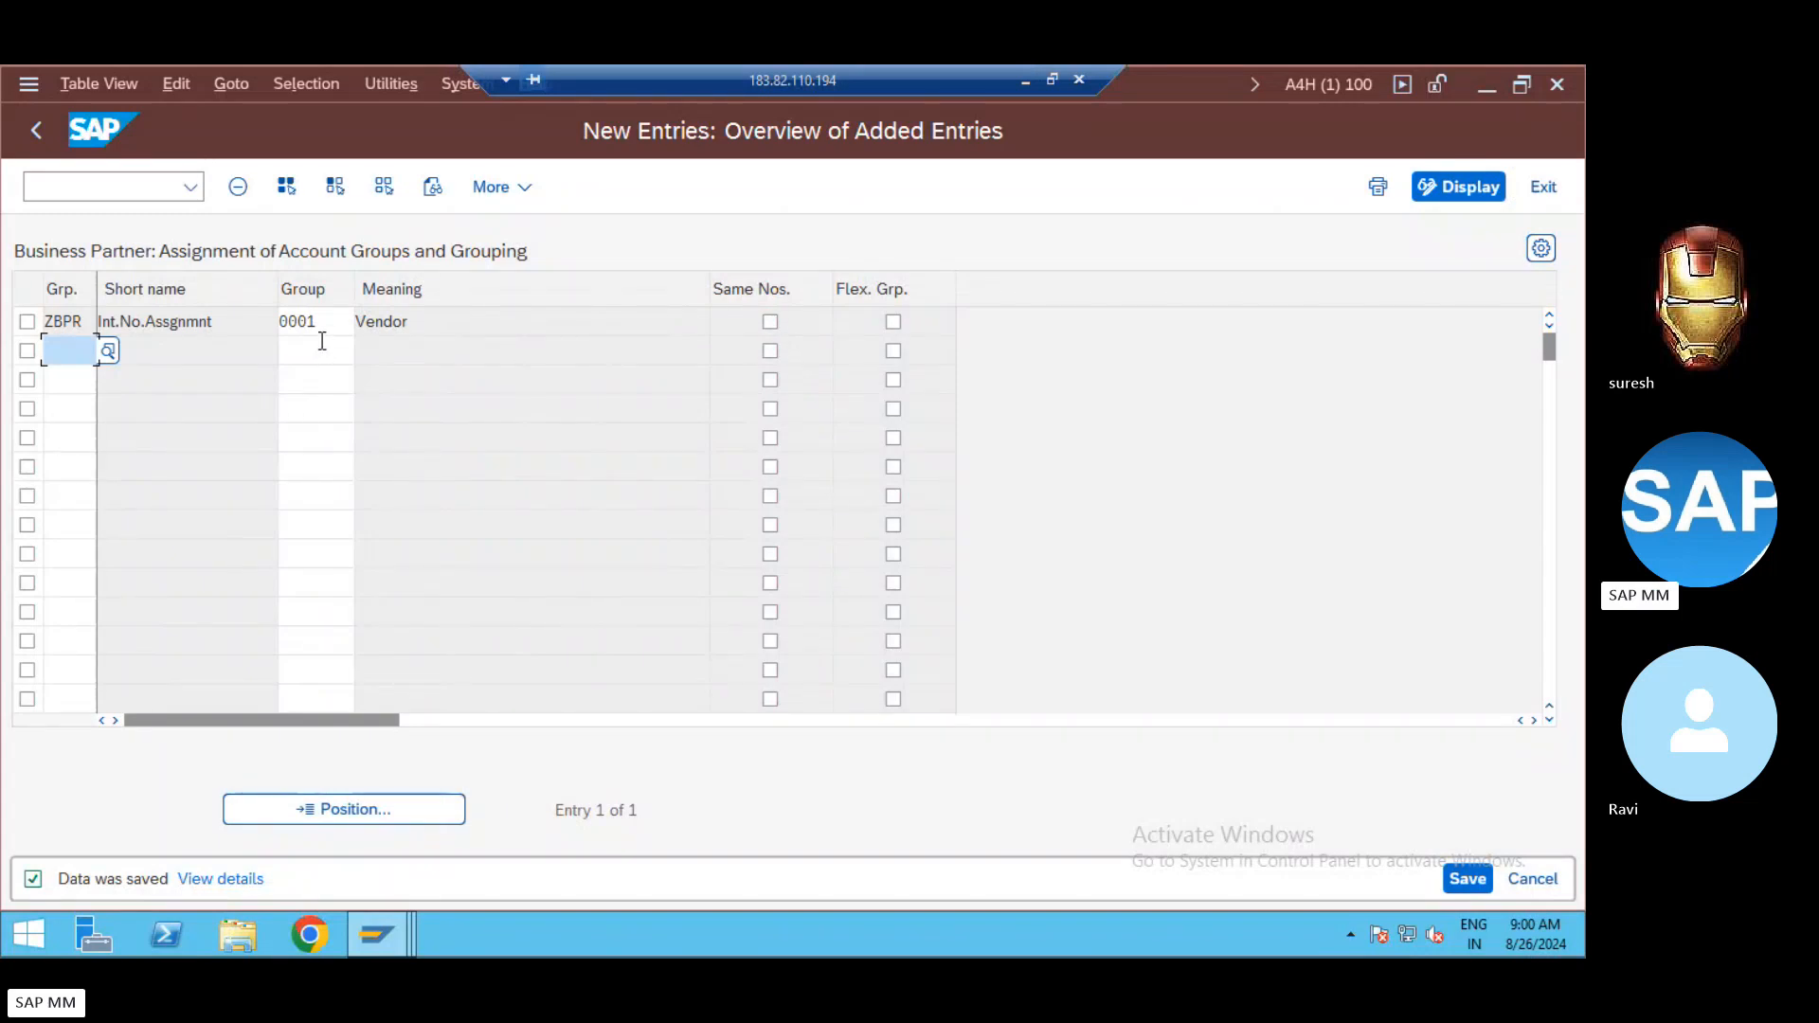
left_click(62, 327)
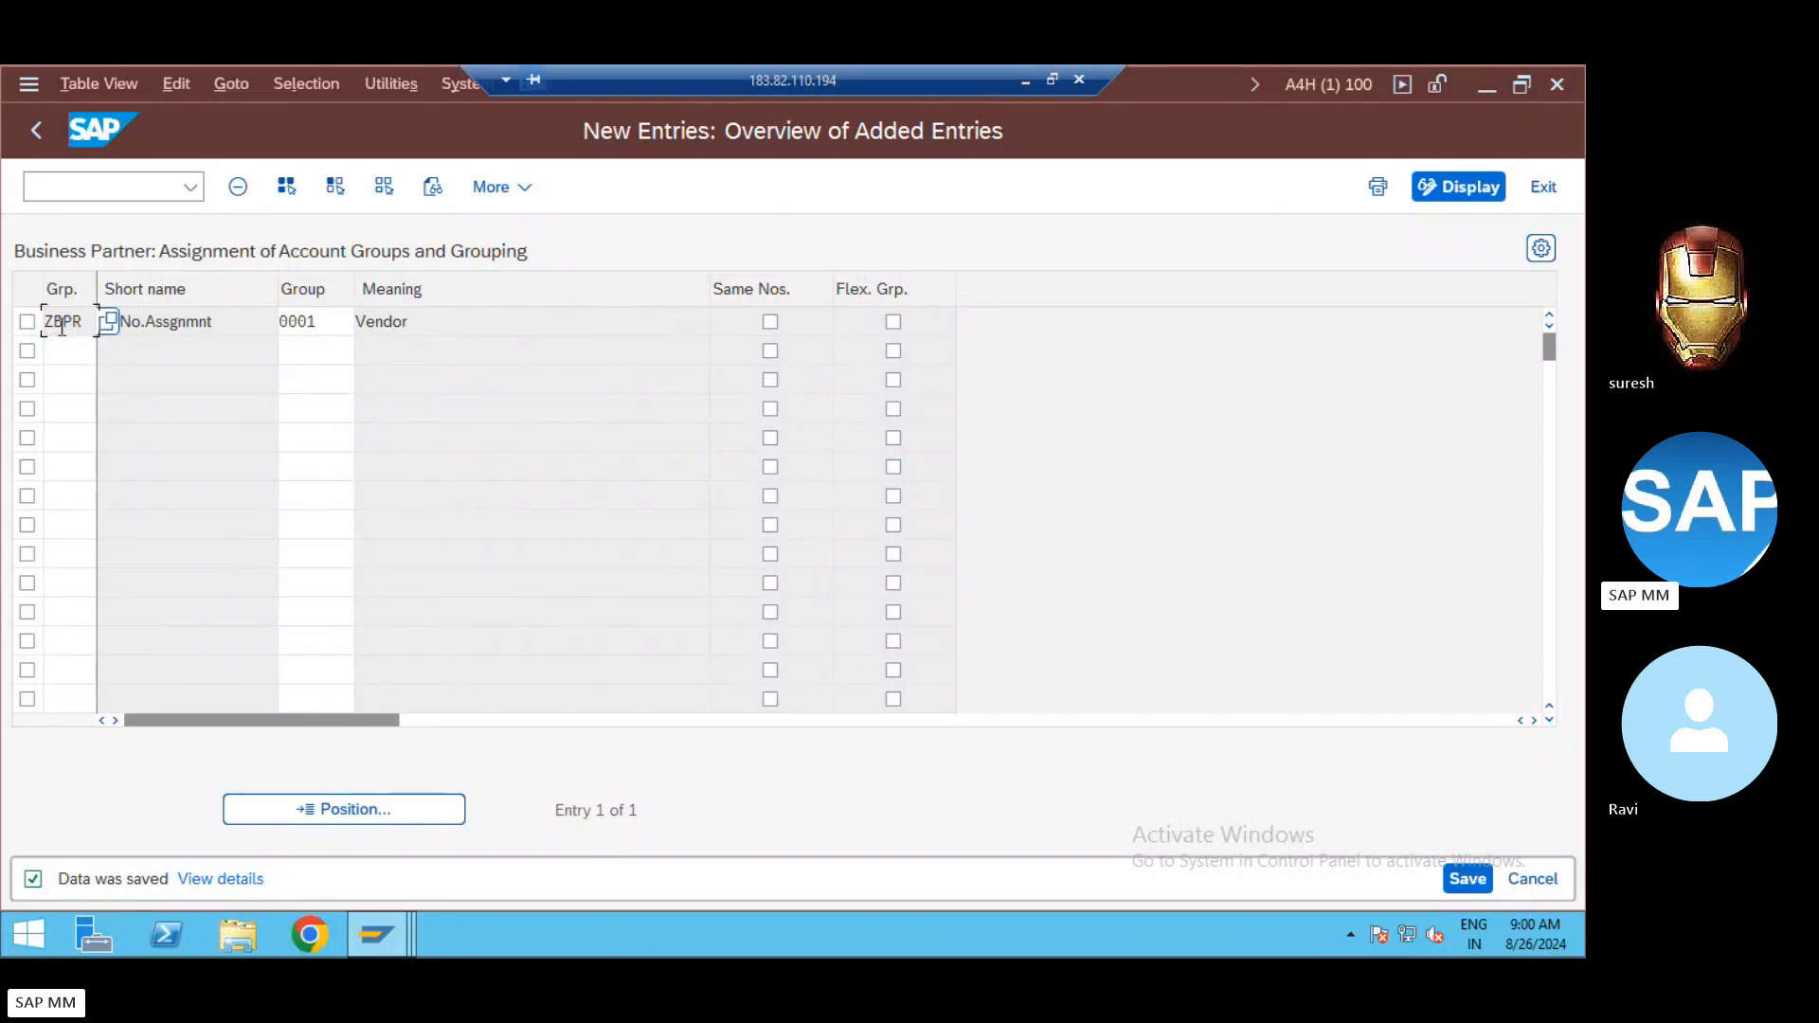
double_click(310, 320)
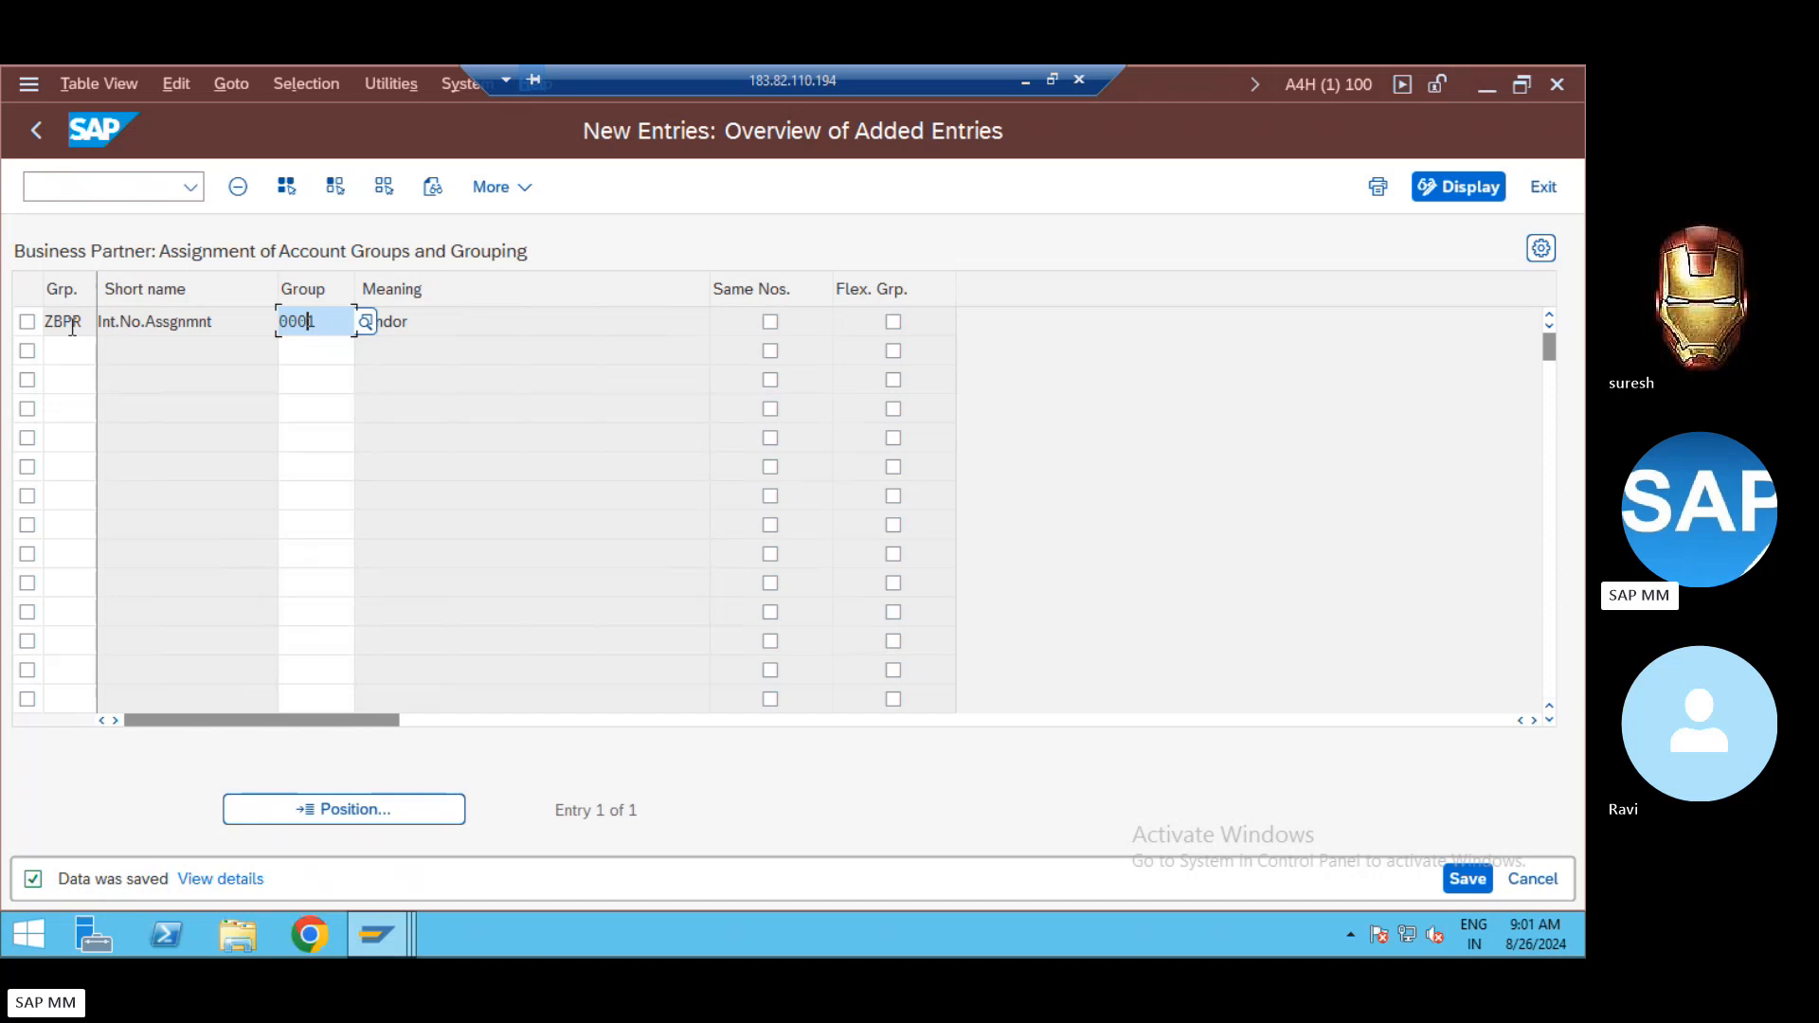
left_click(75, 321)
double_click(317, 322)
key("alt+Tab")
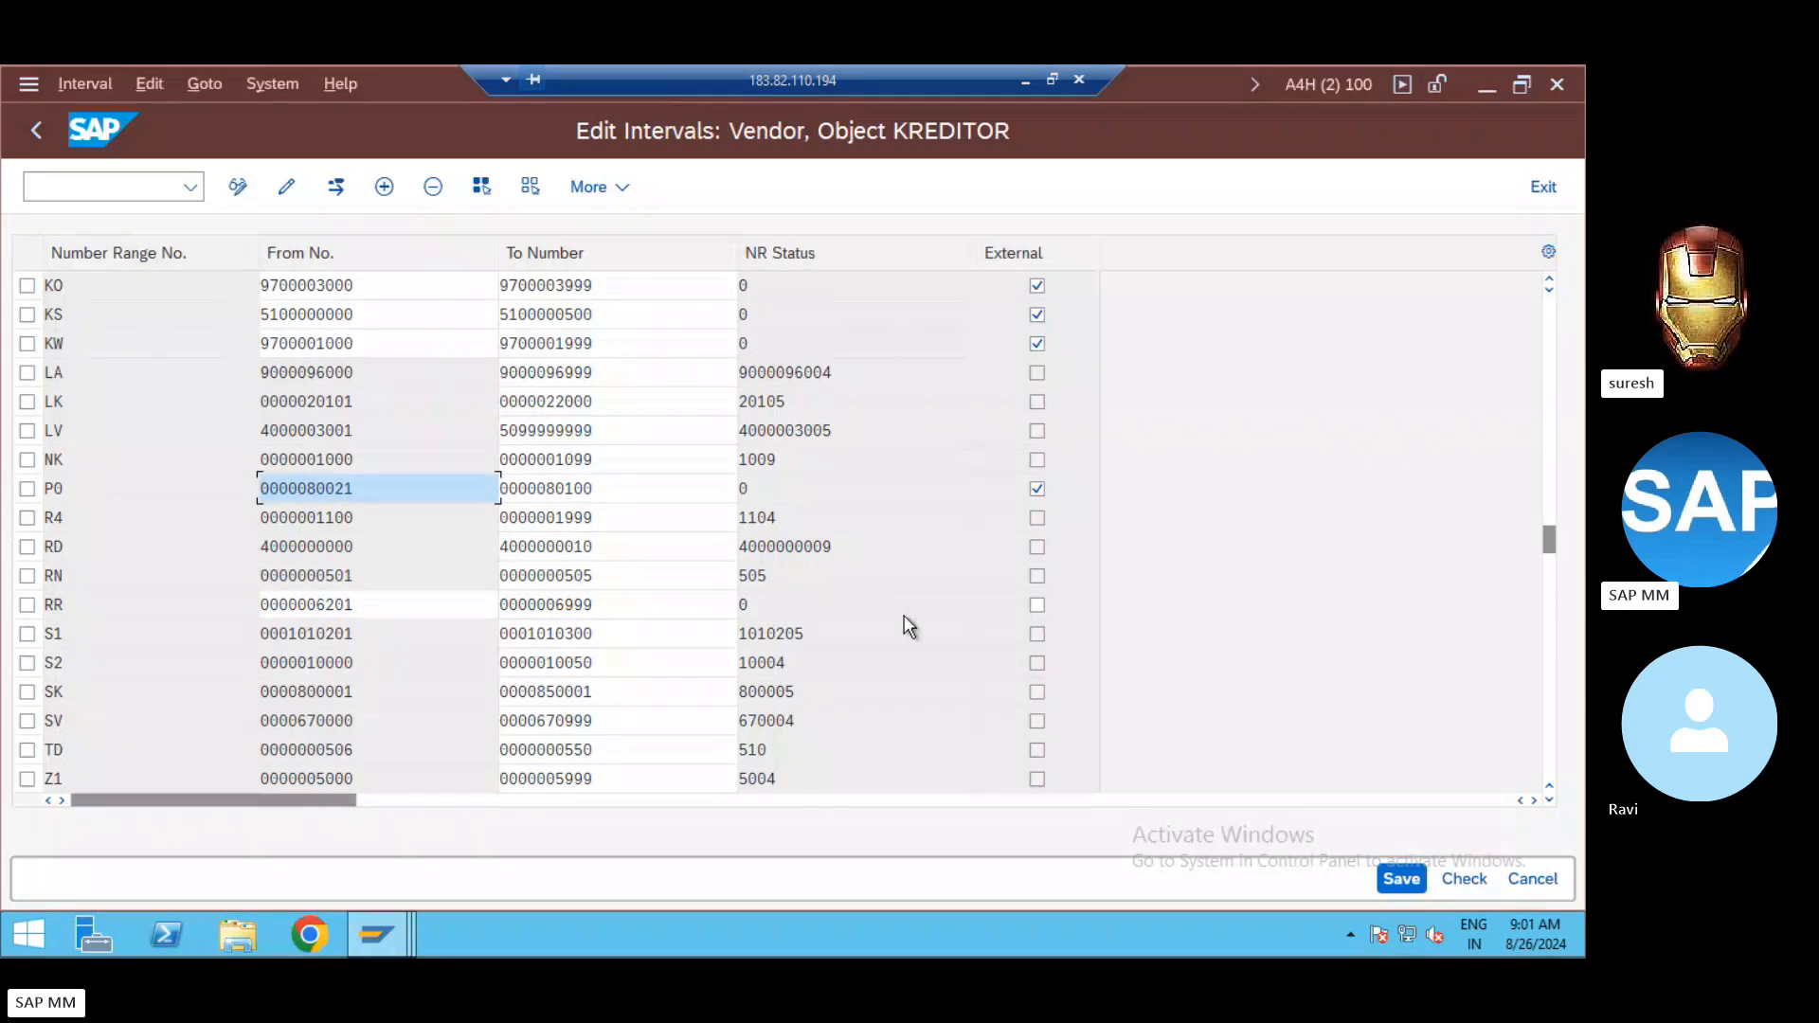
key("alt+Tab")
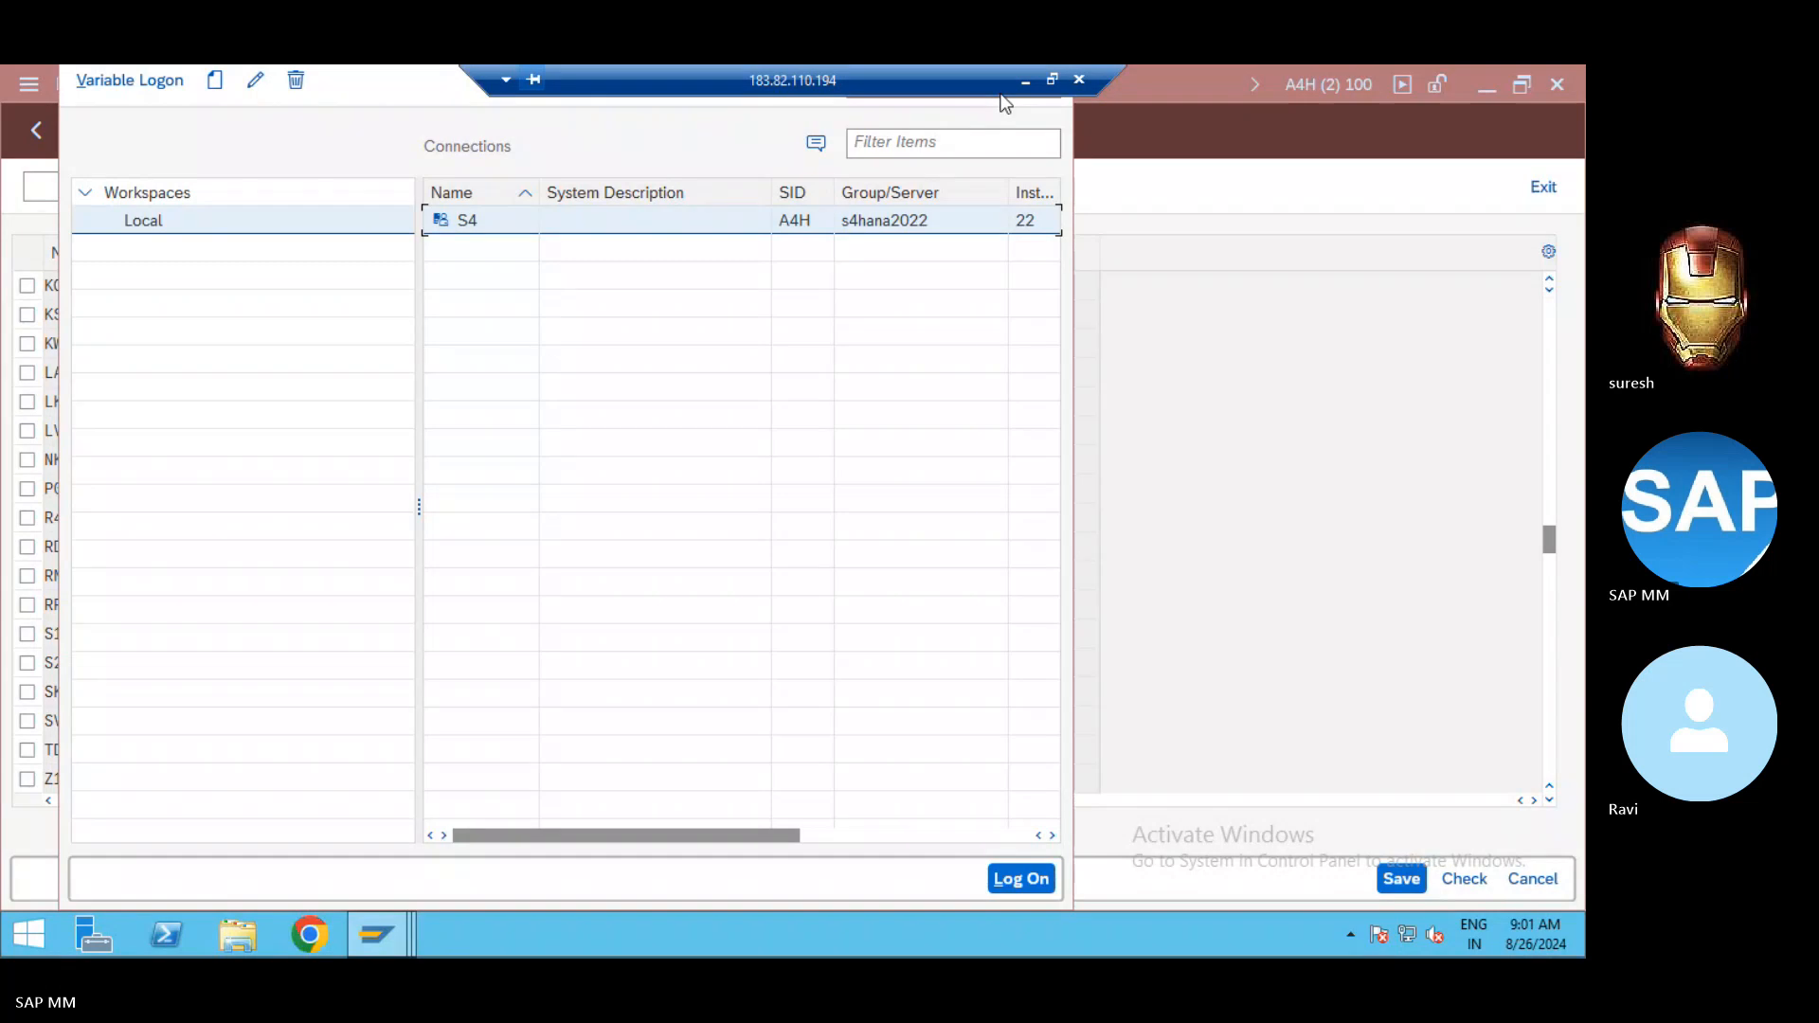
left_click(1025, 80)
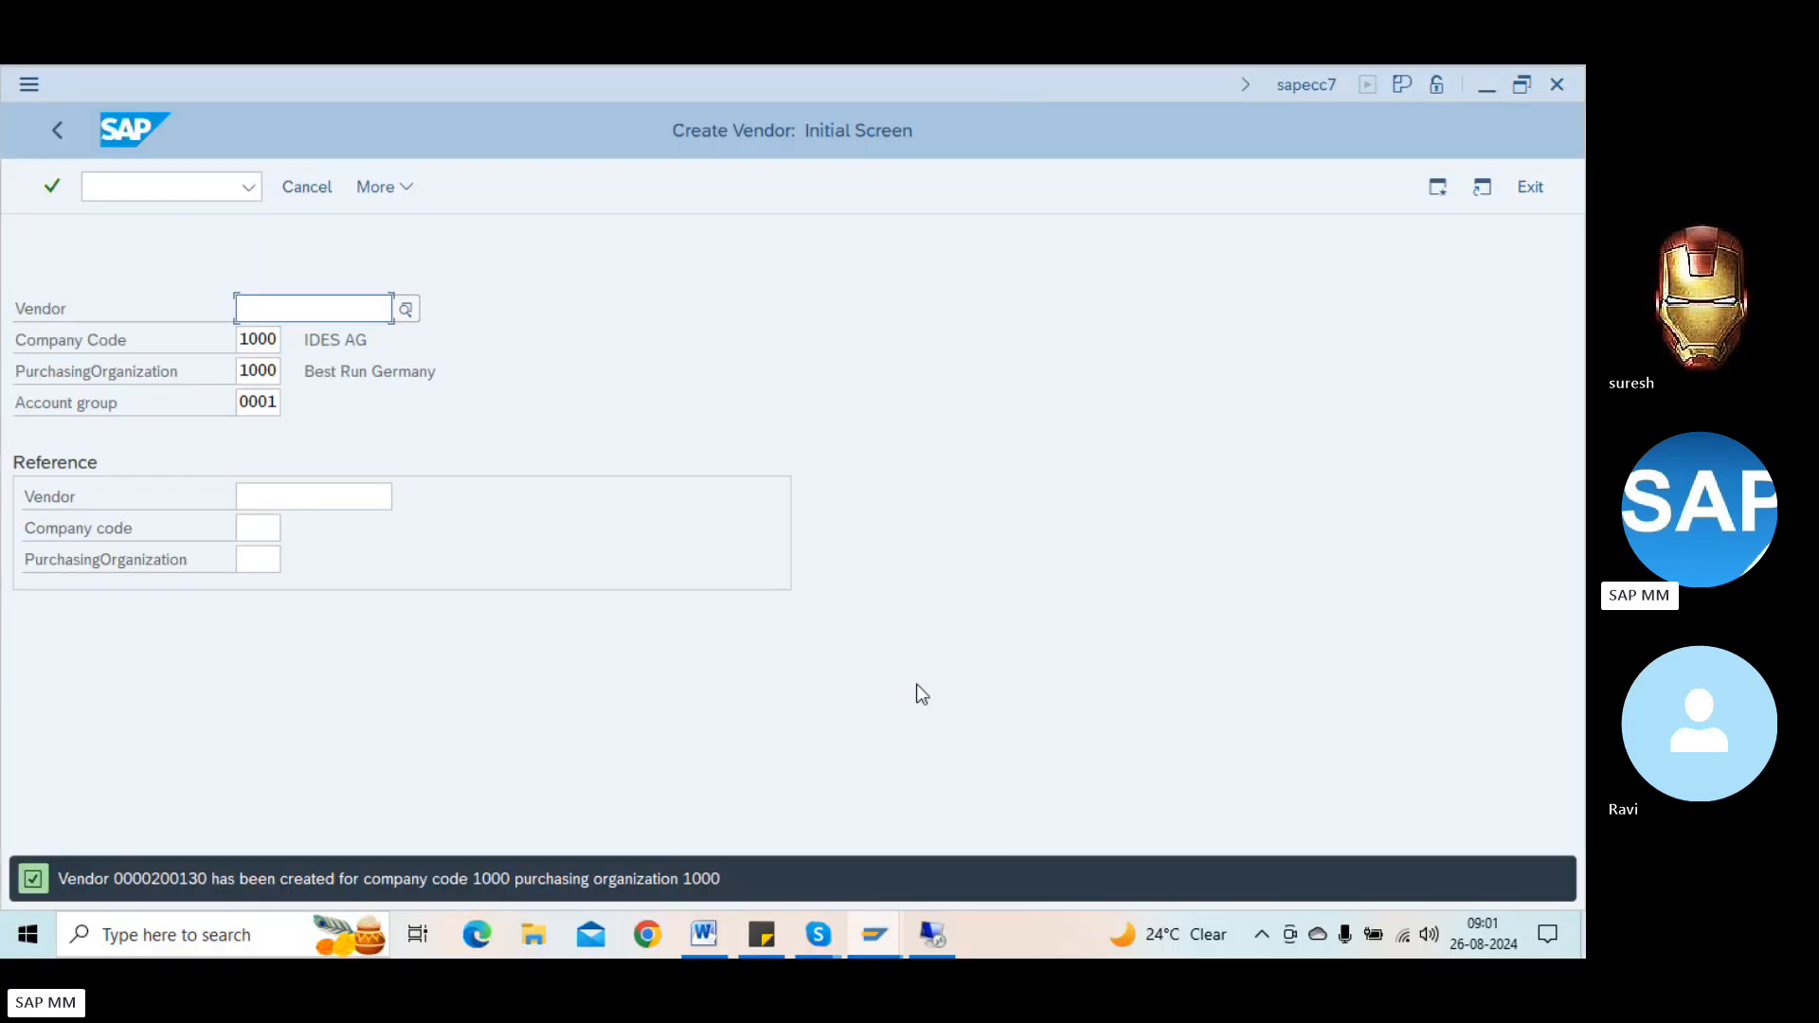
Step: Return to the Word notes and append a dashed line and "Grouping" to the BP number range line
left_click(708, 935)
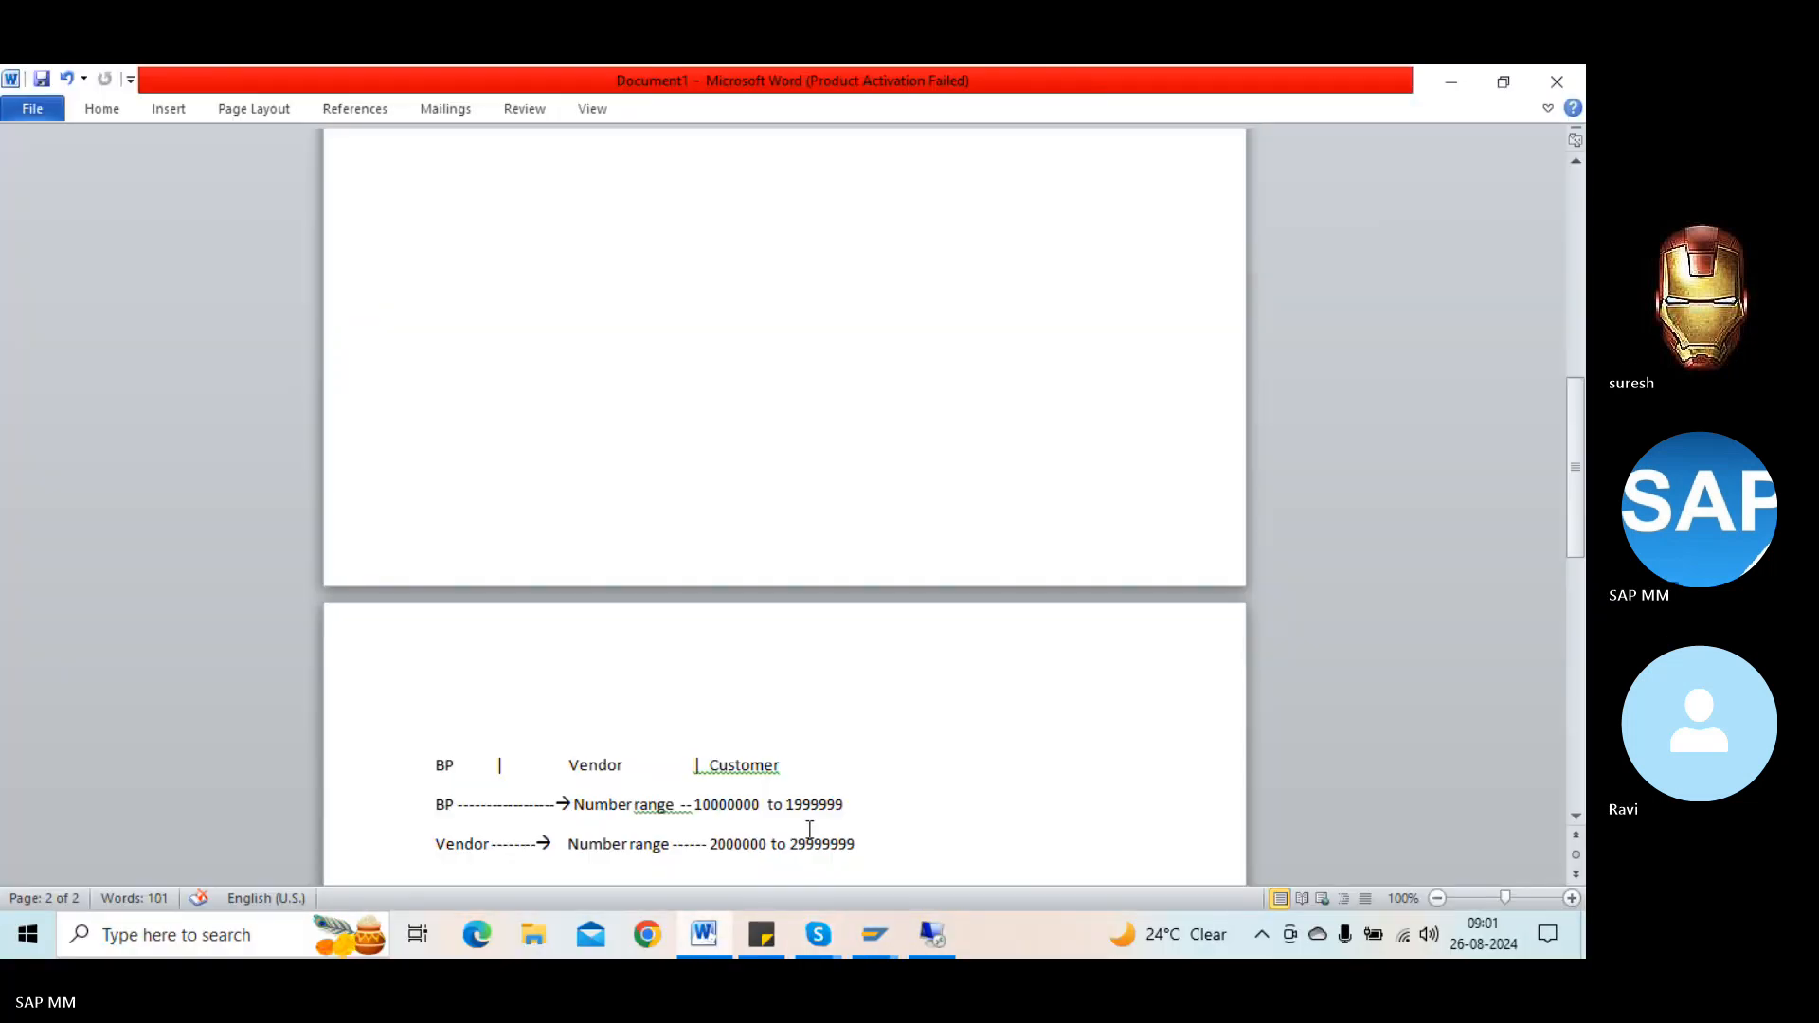
left_click(884, 798)
type("-------------")
type("Group")
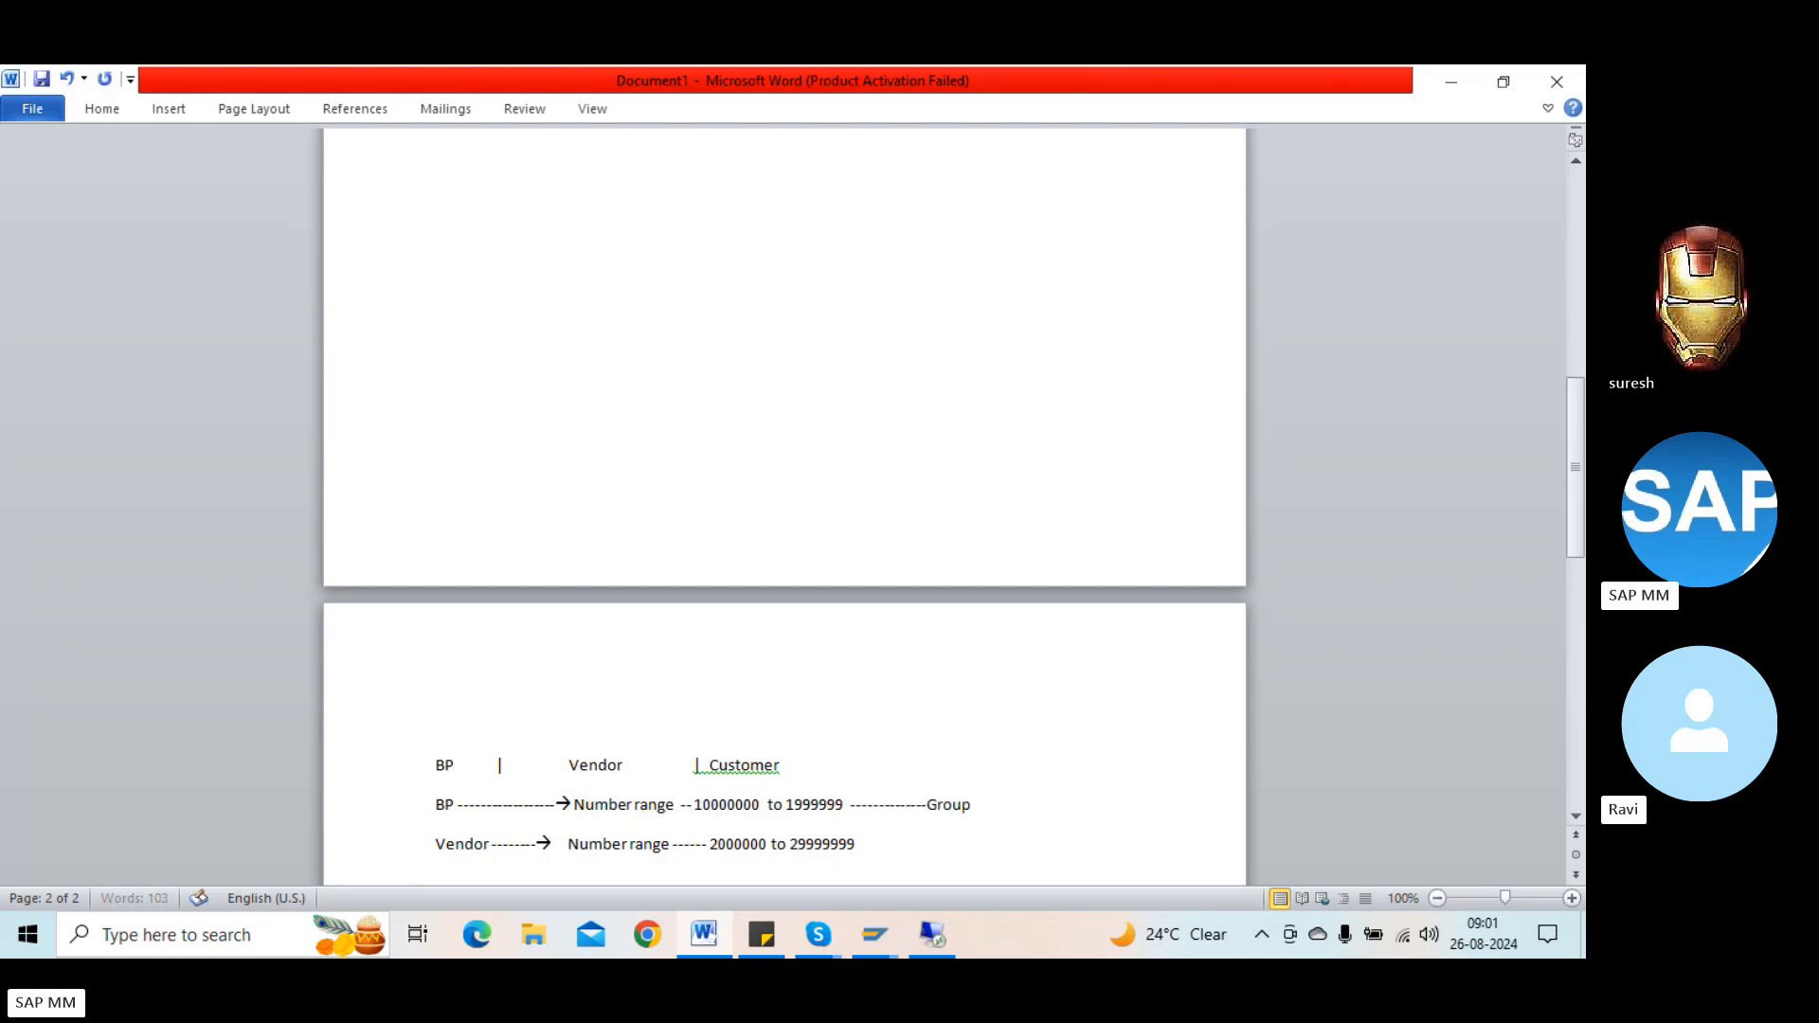
type("ing")
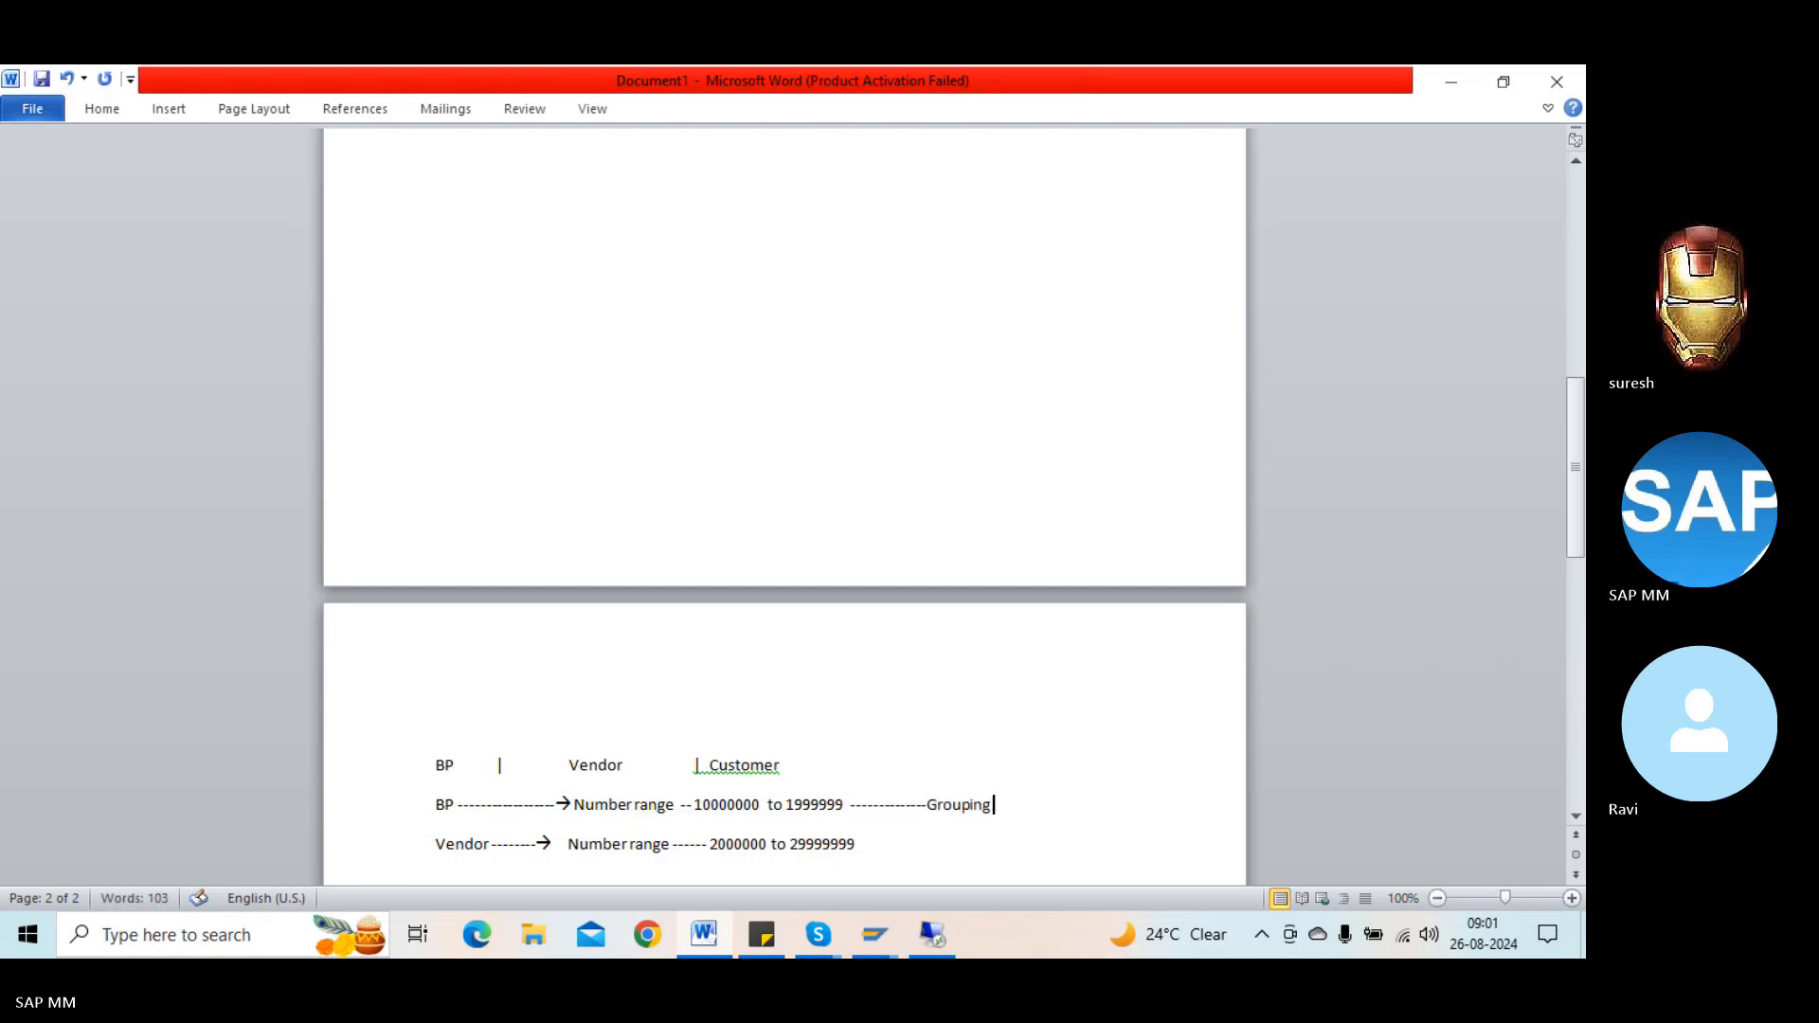
Step: Append a dashed line and "Account group" to the Vendor number range line
left_click(916, 841)
type("----------------")
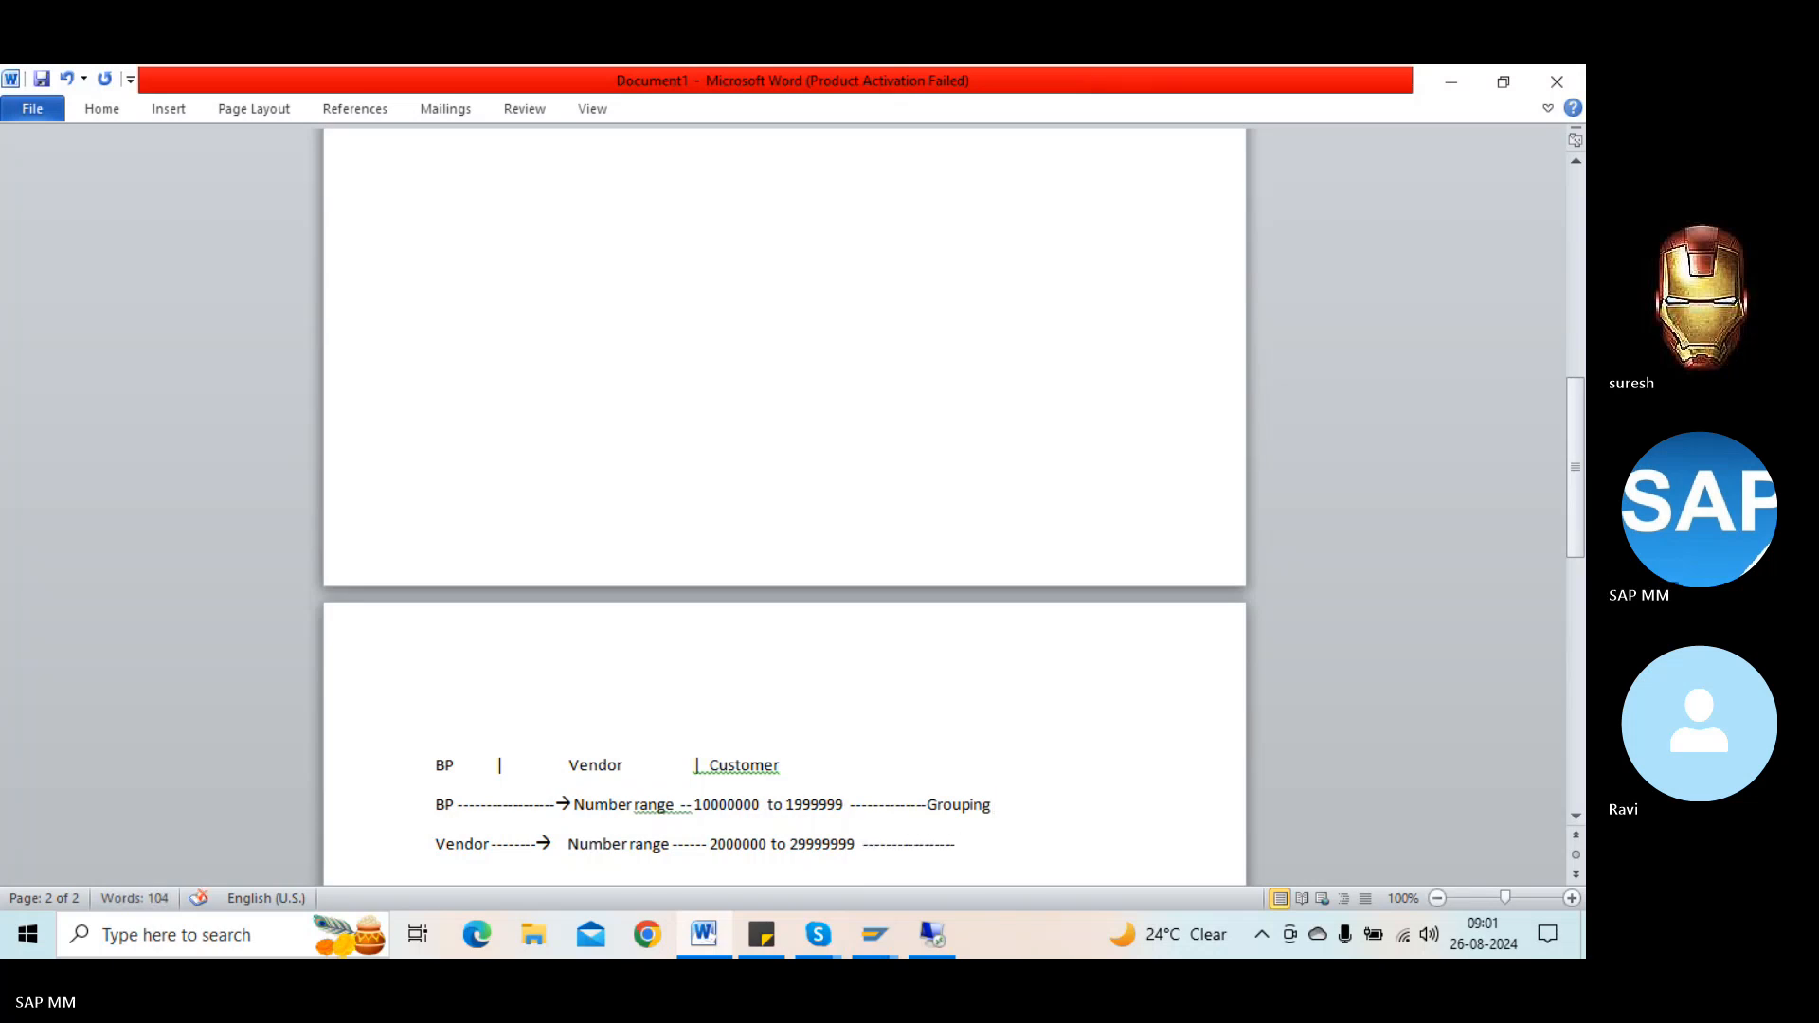
type(" Account grou")
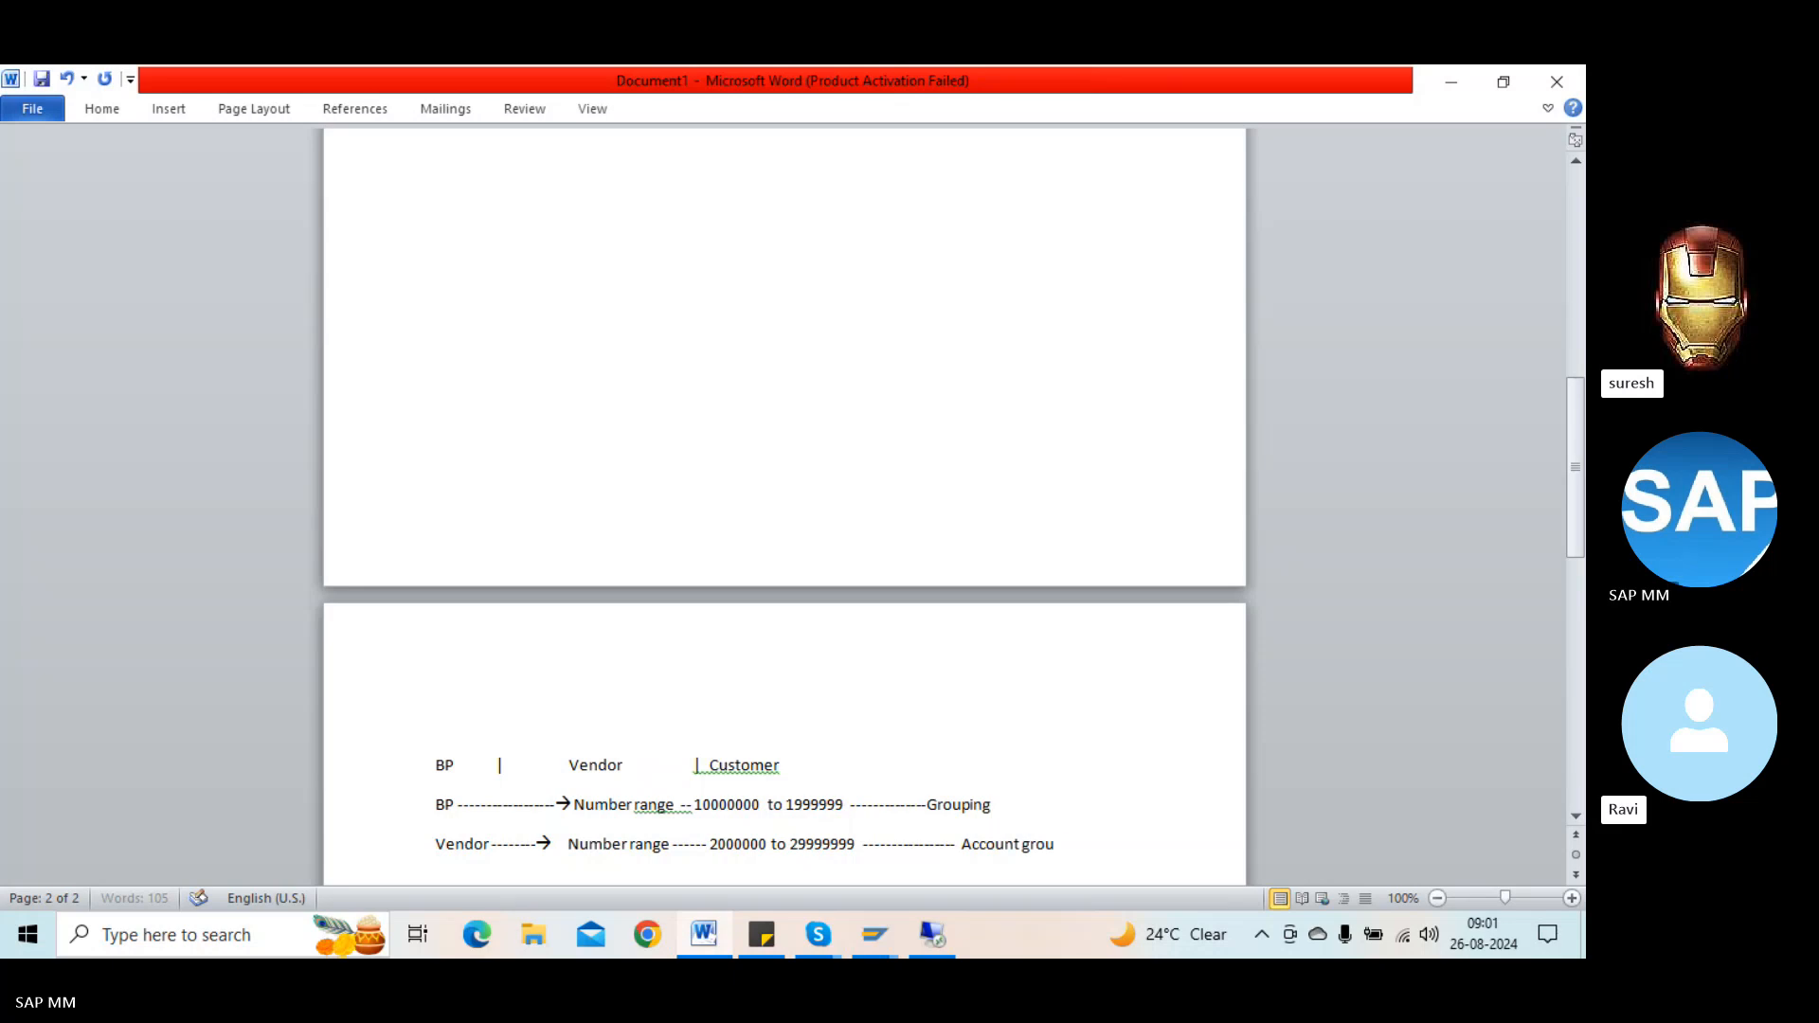
type("p")
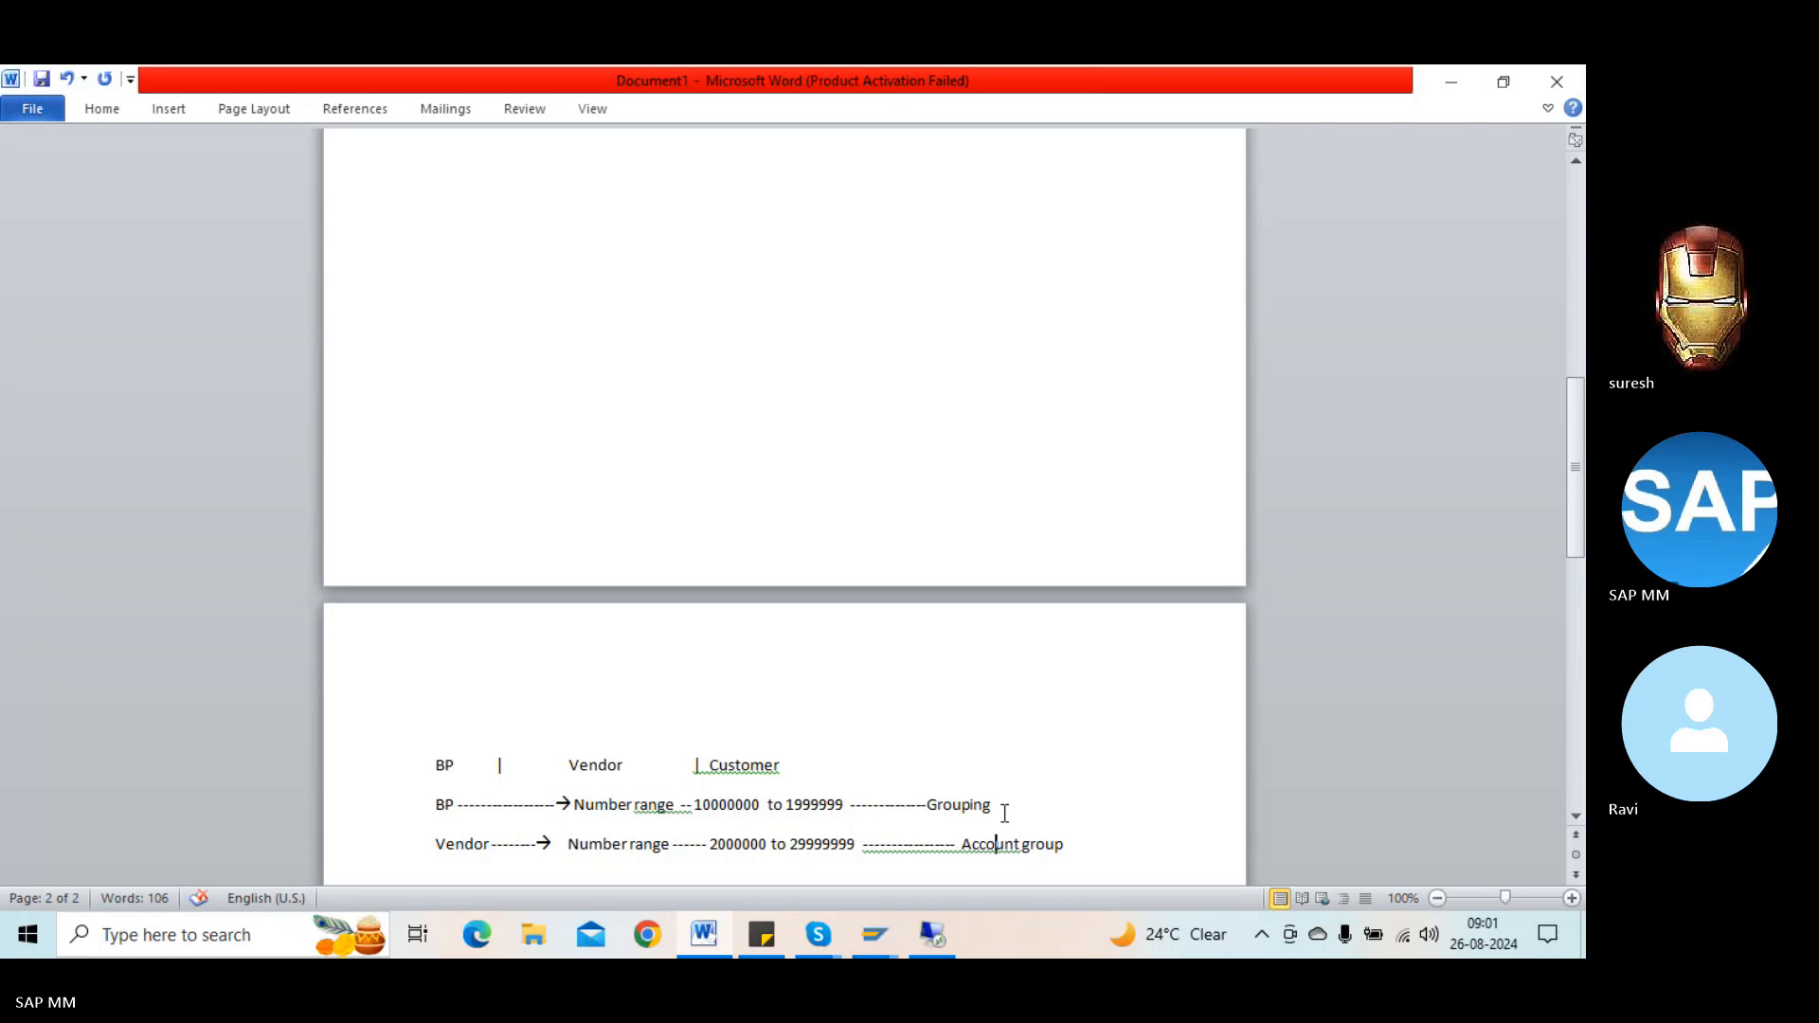
Step: Add the example names "--- XYZ" after Grouping and "--ABC" after Account group
left_click(1005, 813)
type("--- XYZ")
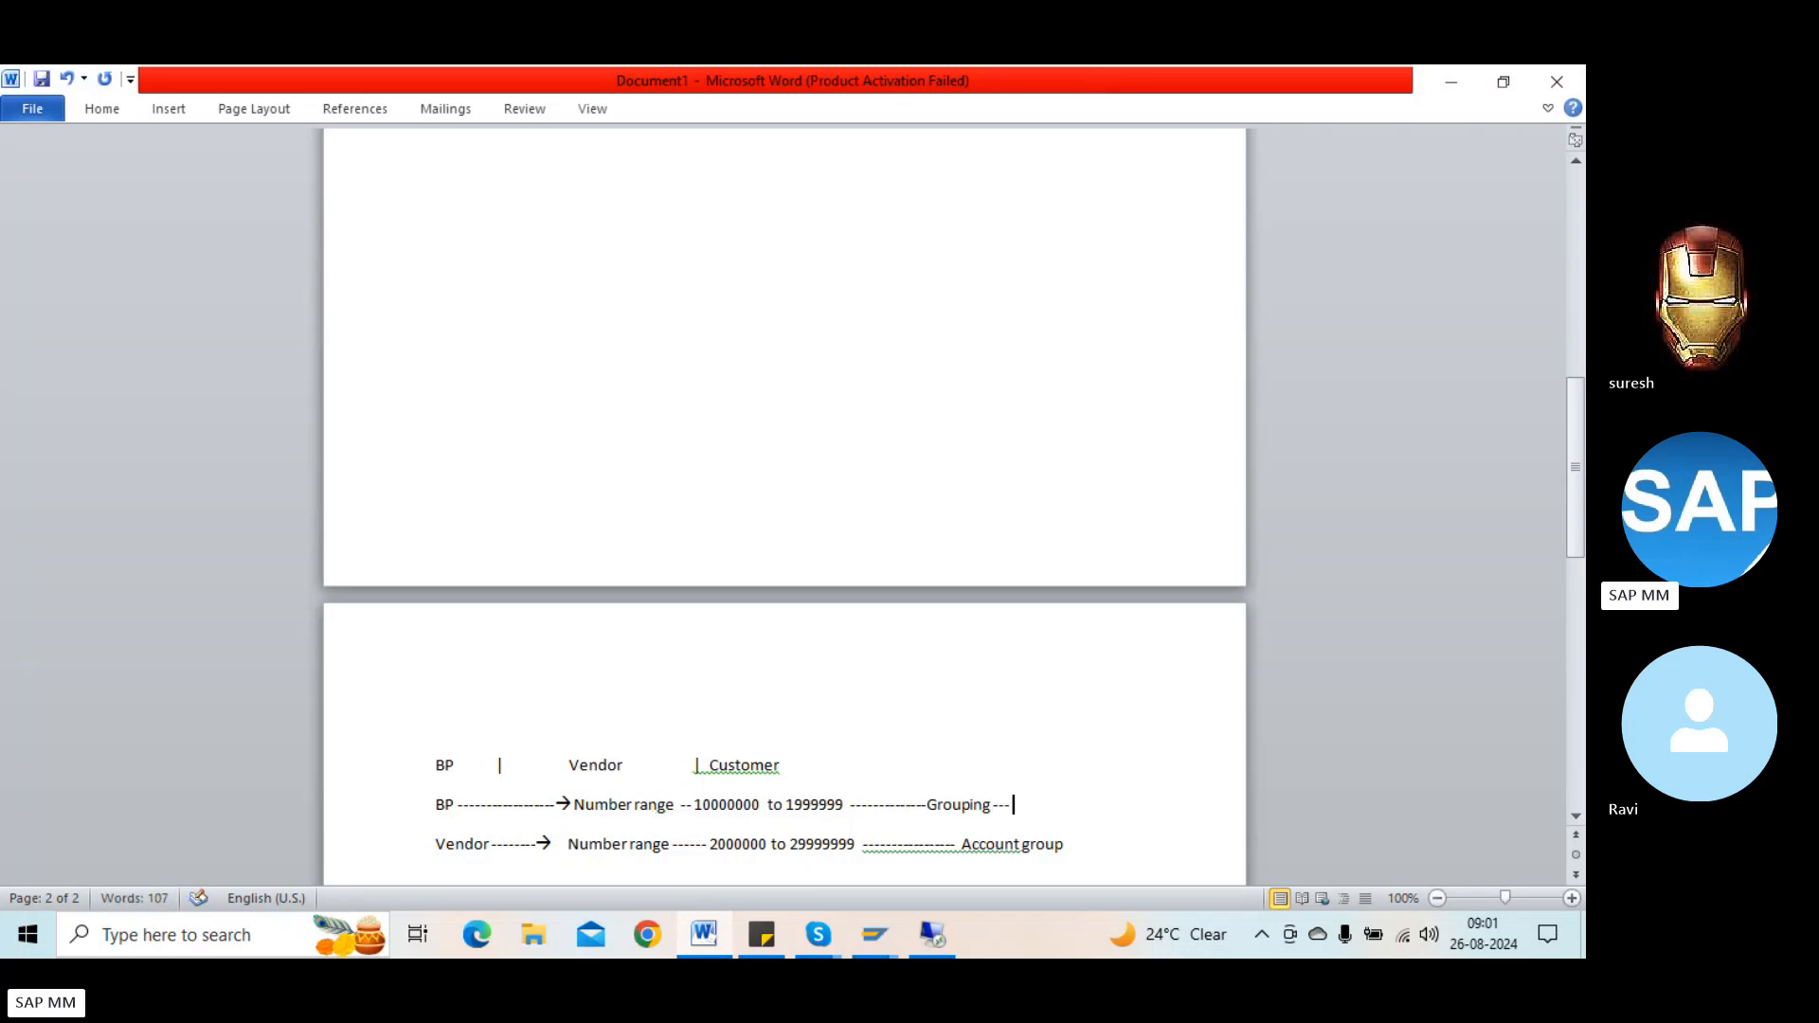
left_click(1100, 843)
type("--ABC")
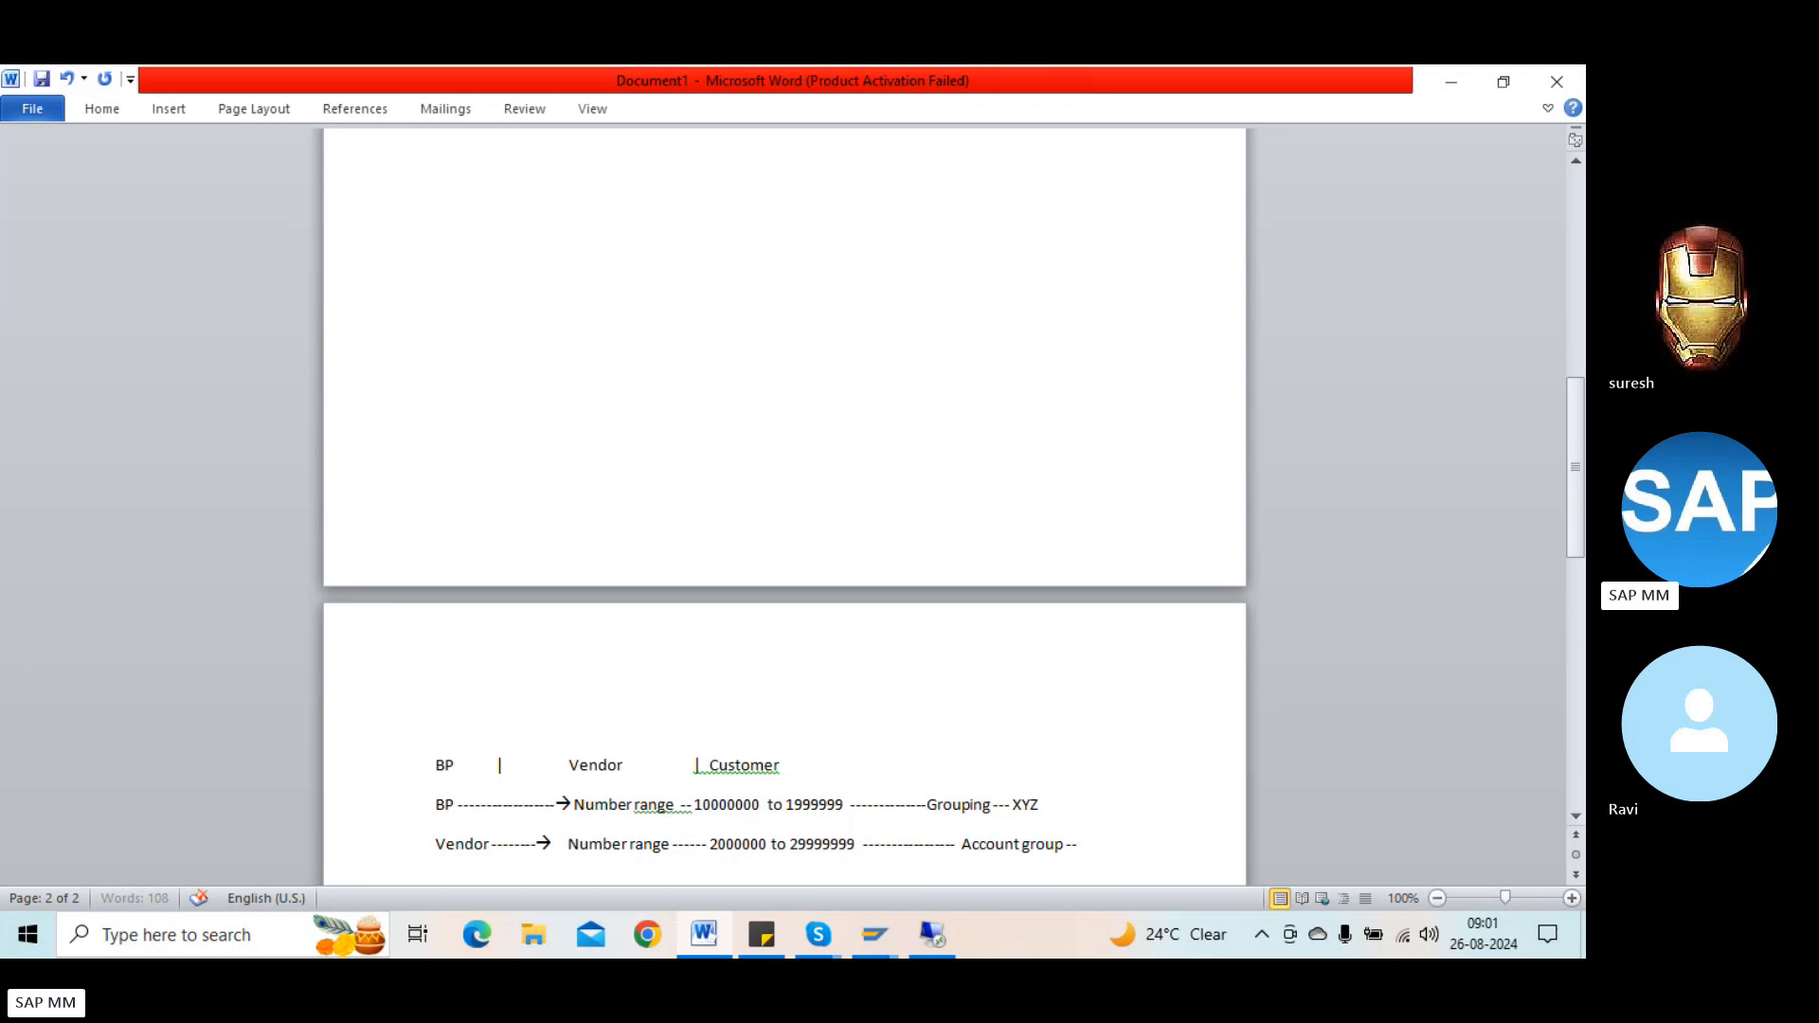
Step: Leave a blank line below the vendor line and write the mapping "XYZ → ABC" with a dashed arrow
key("Return")
key("Return")
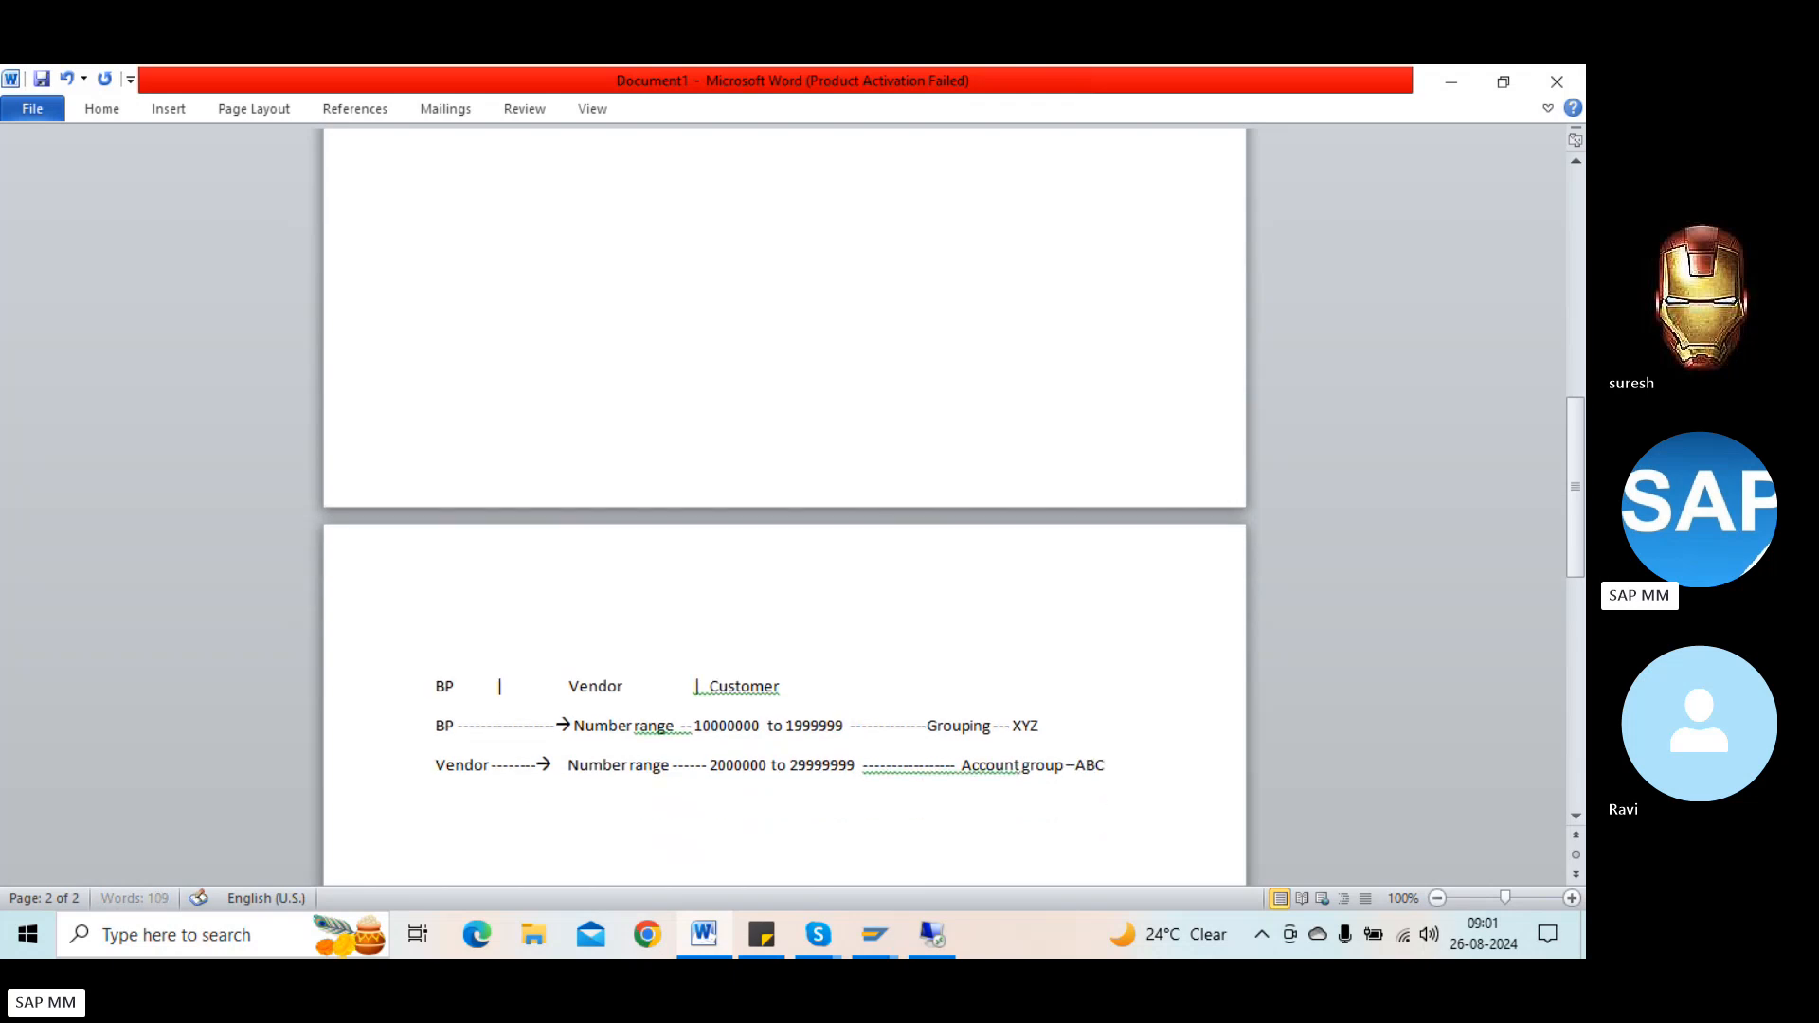
type("XYZ")
type("------>")
type("ABC")
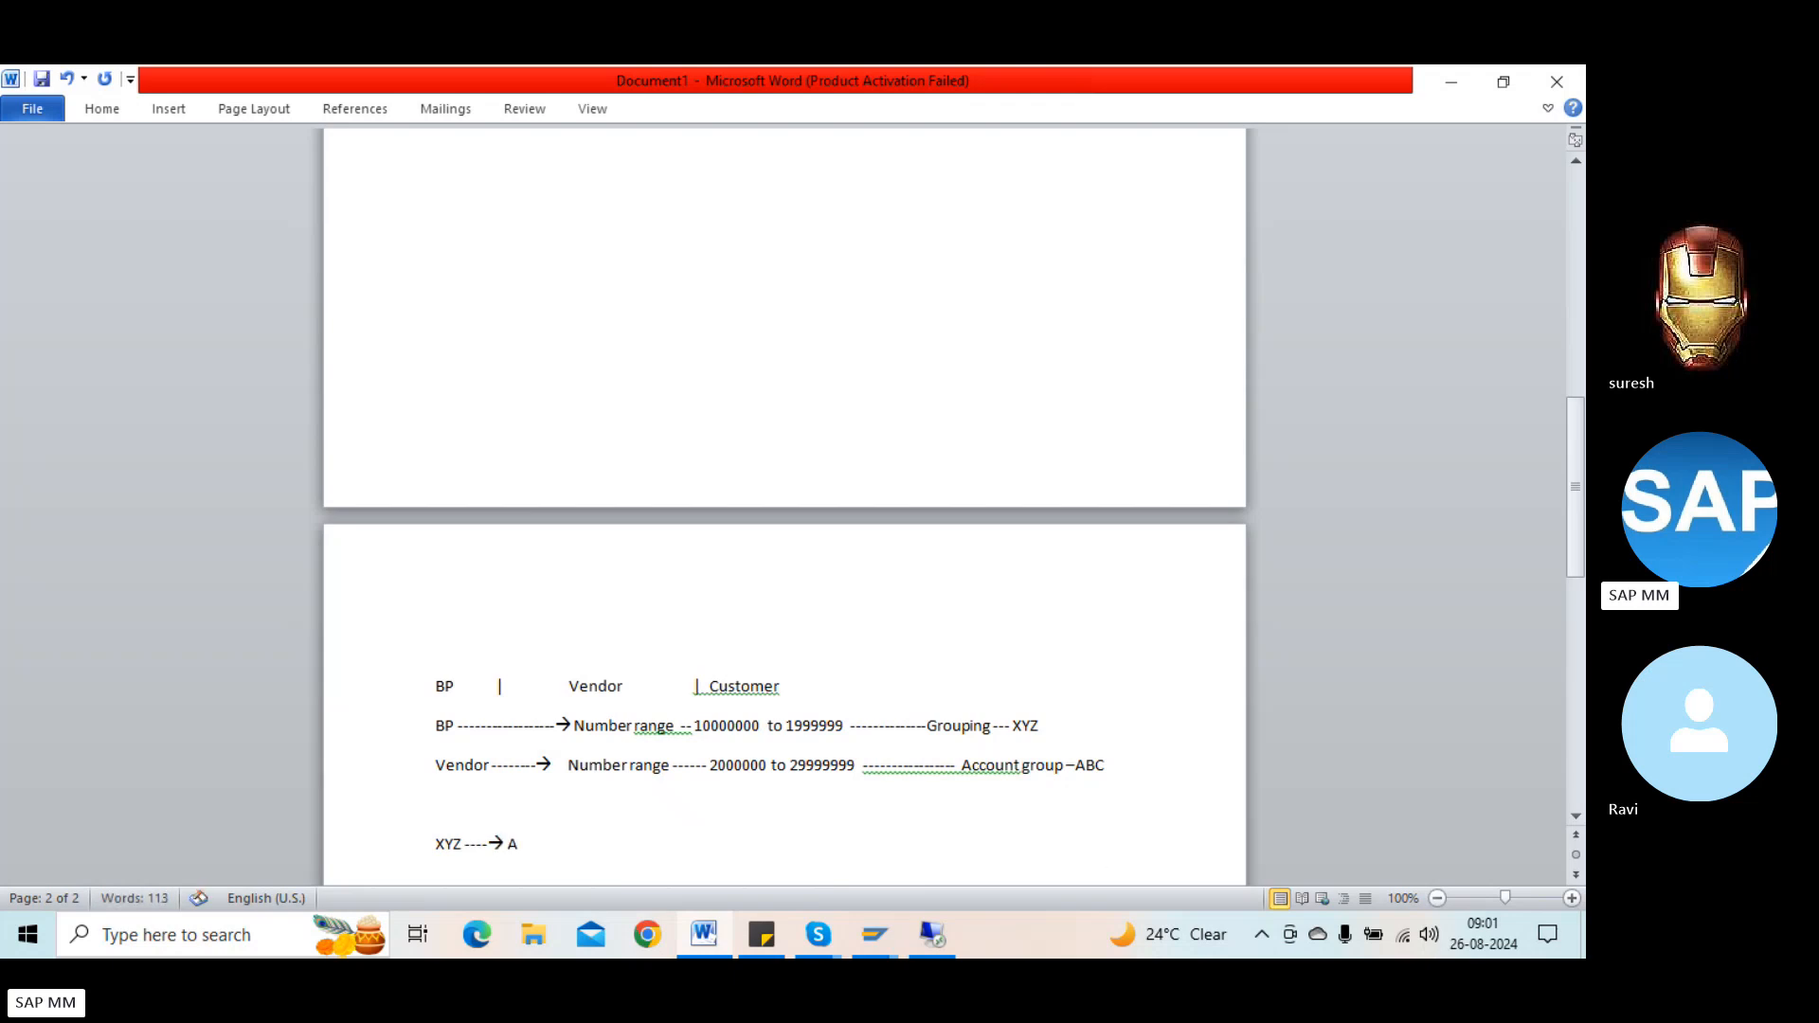
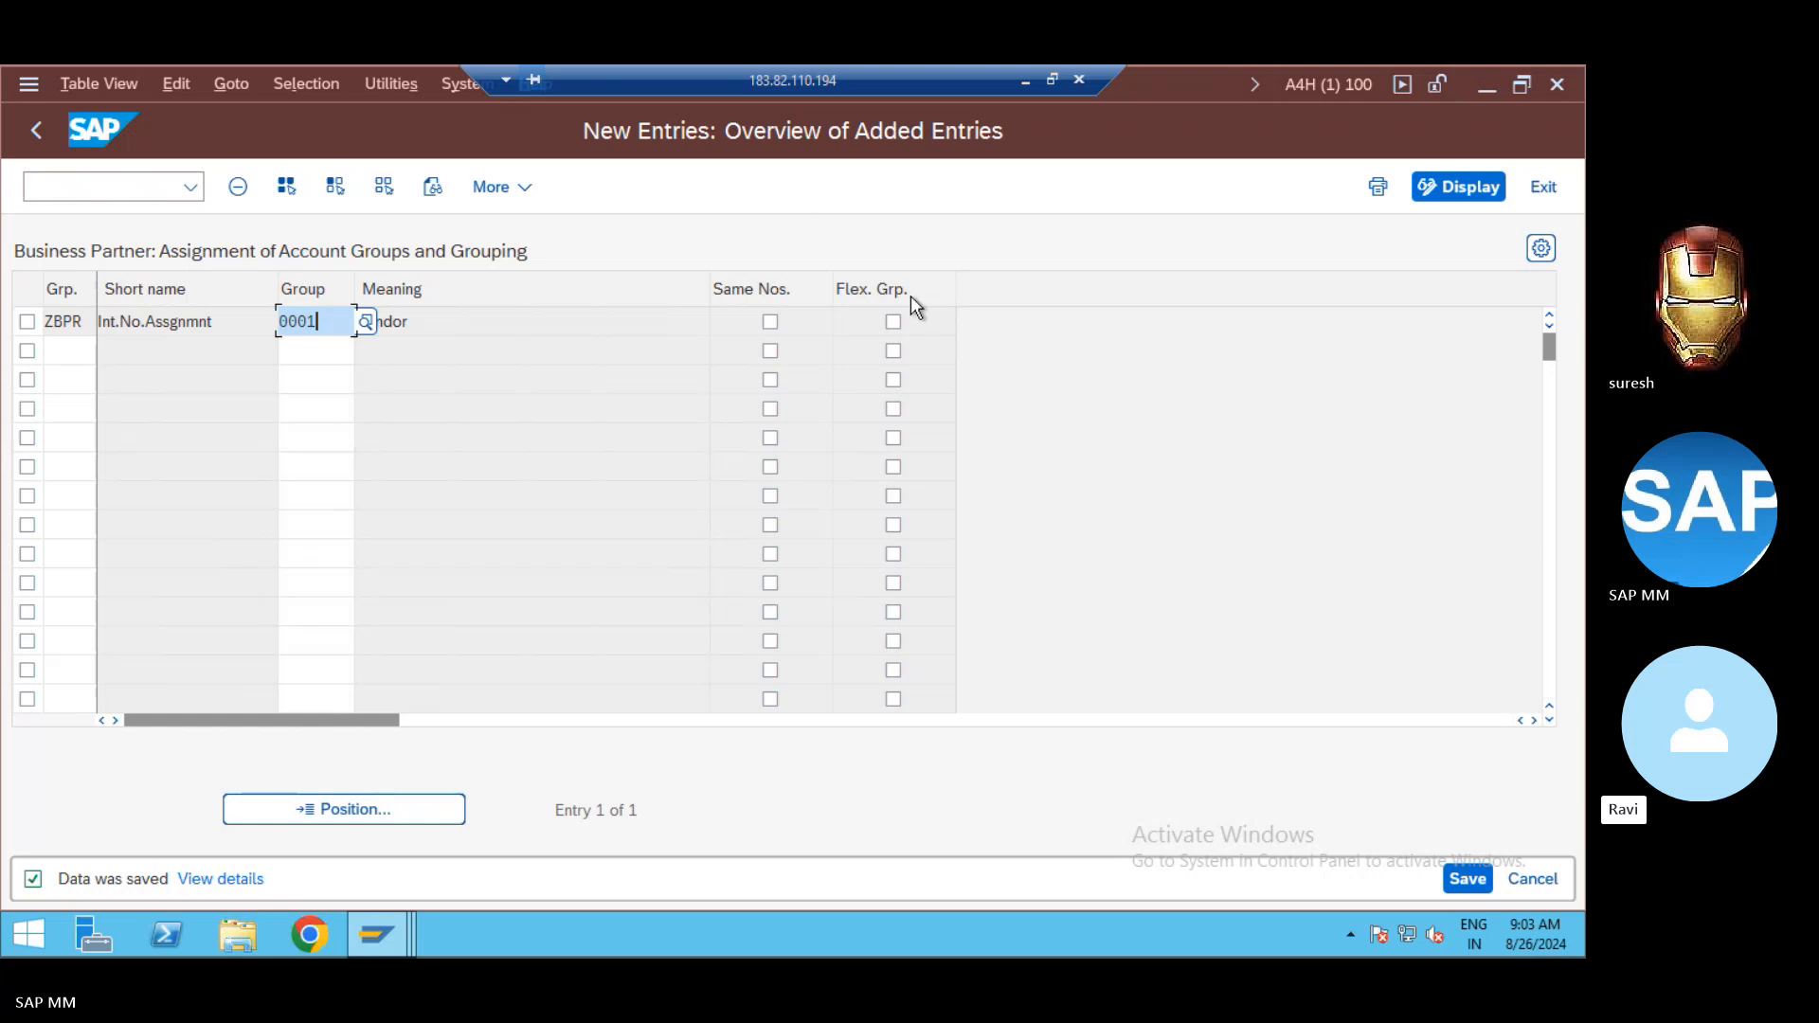
Step: In the S/4HANA session, try Flex. Grp. for the ZBPR and 0001 assignment, consult the Business Partner Grouping help, and clear the option again
left_click(892, 321)
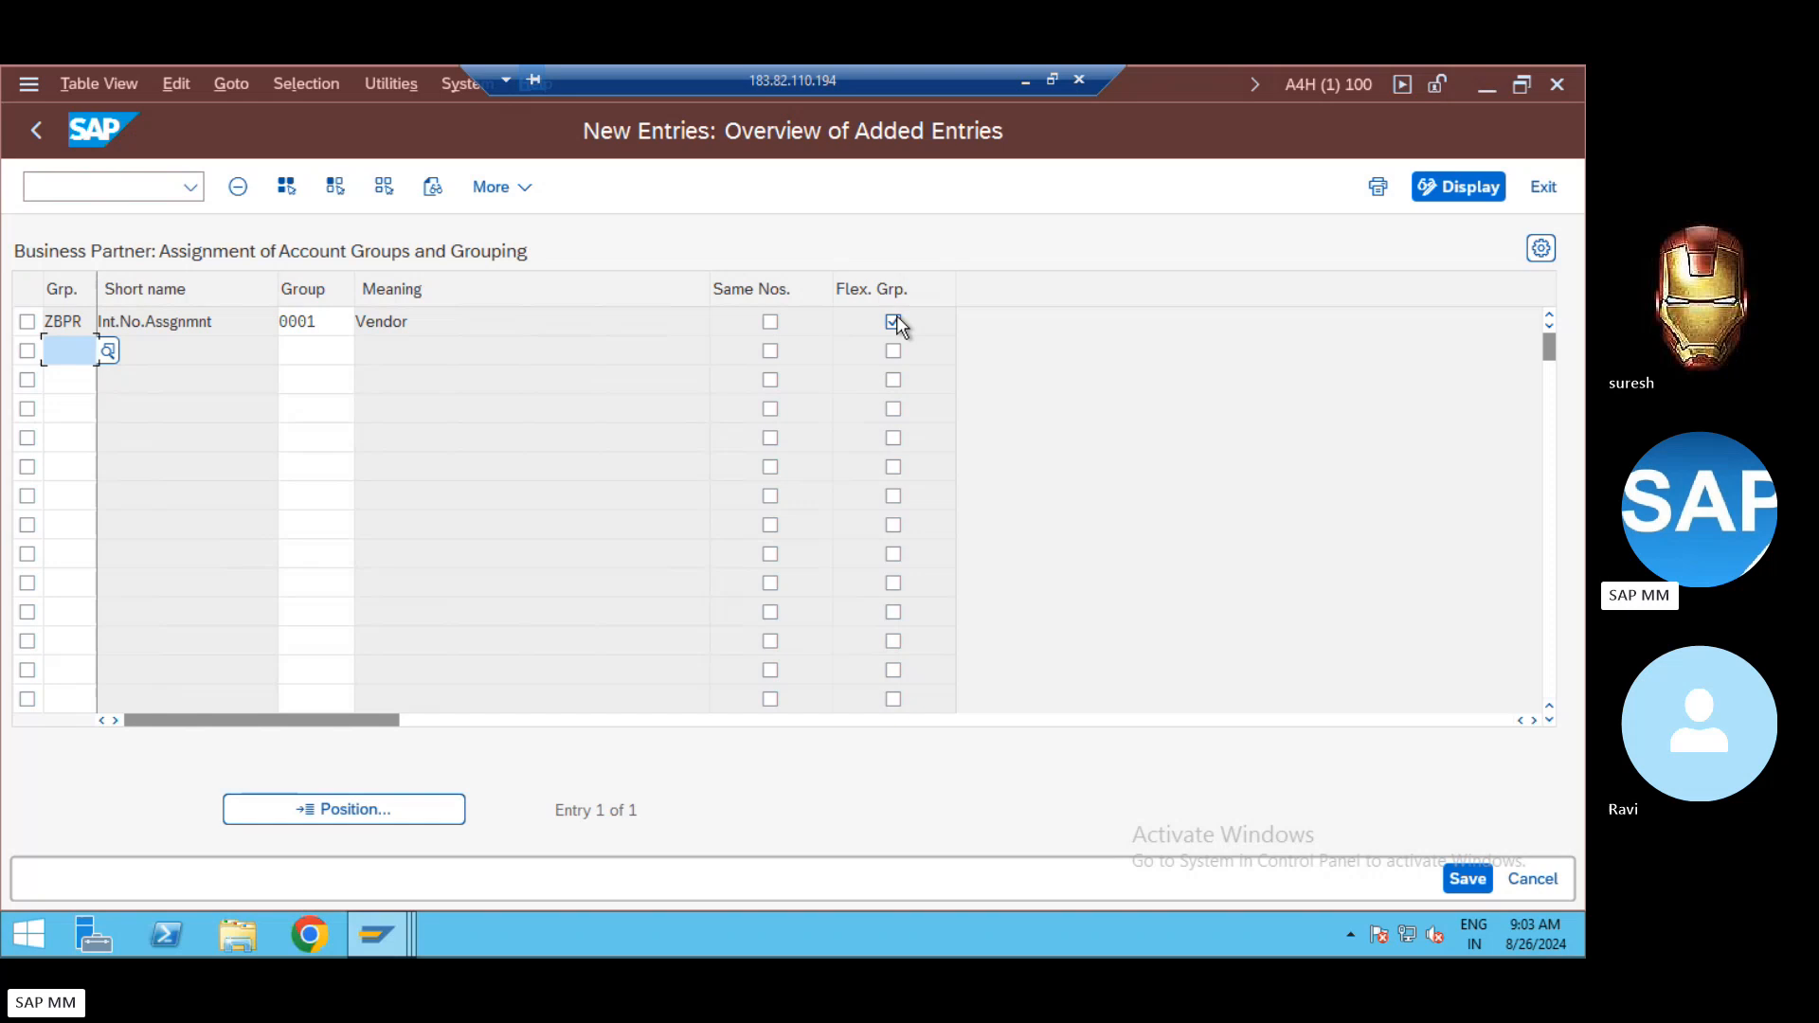
key("F1")
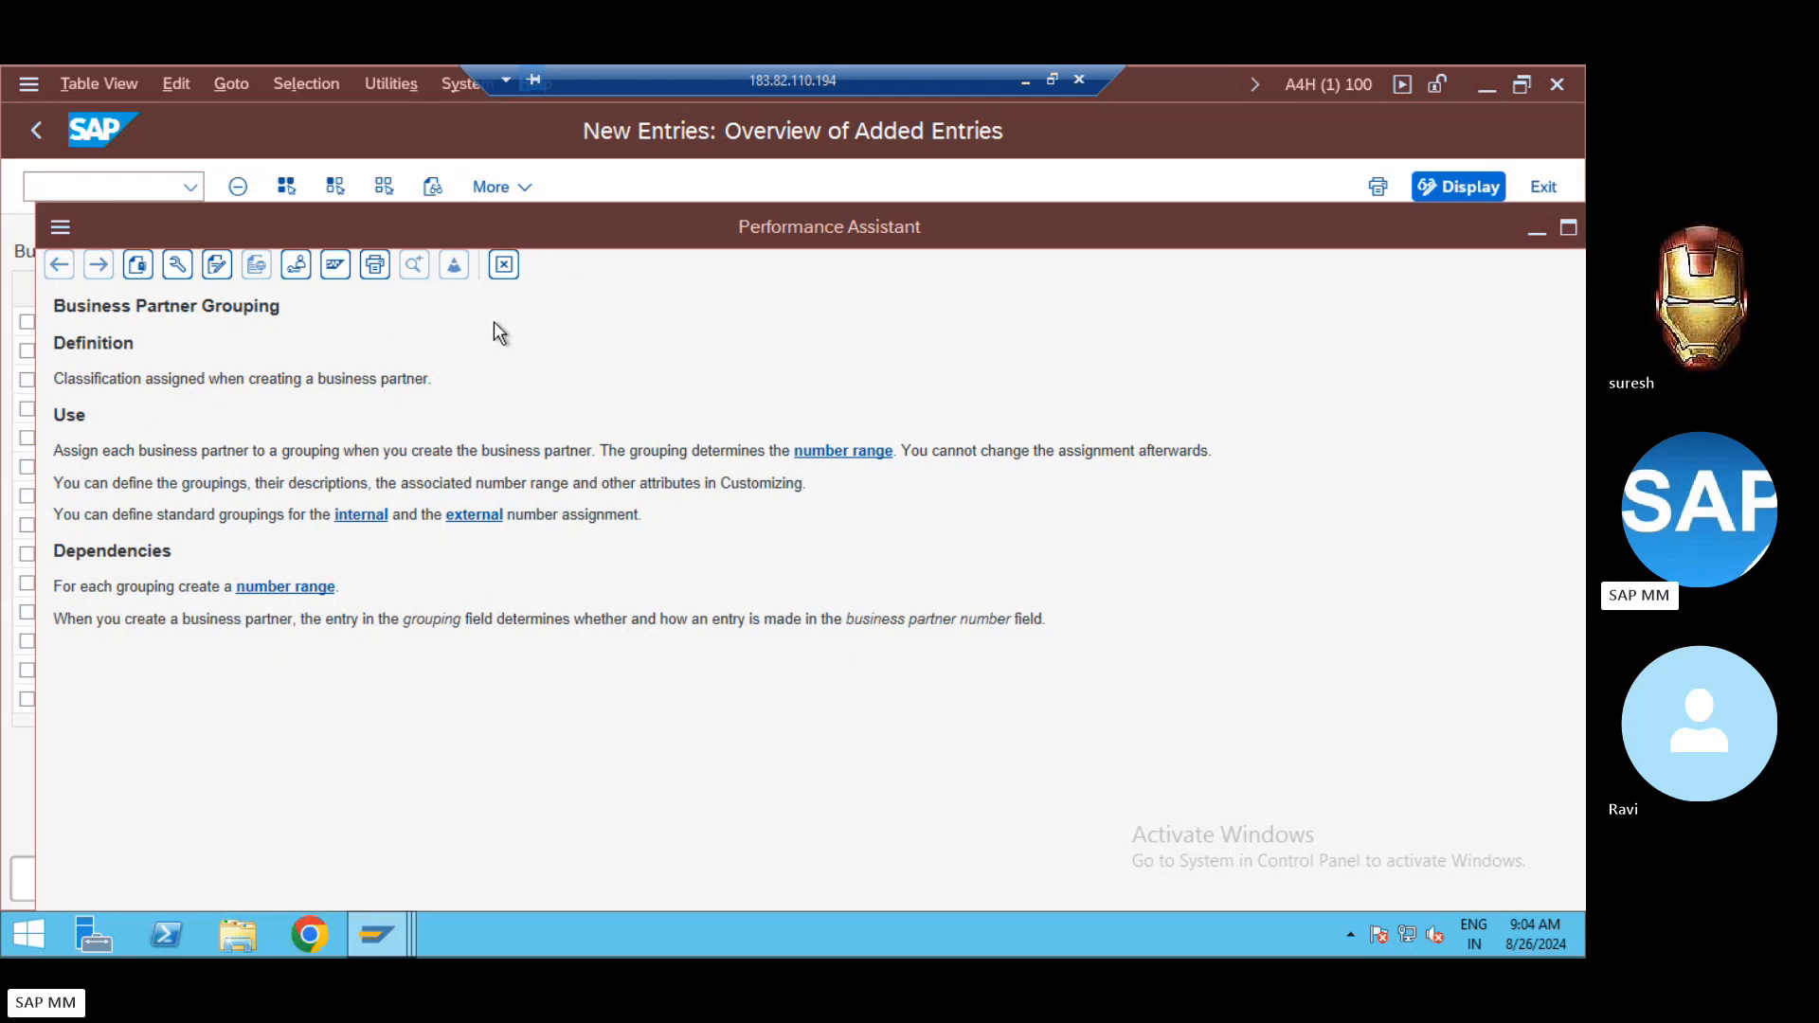
left_click(505, 267)
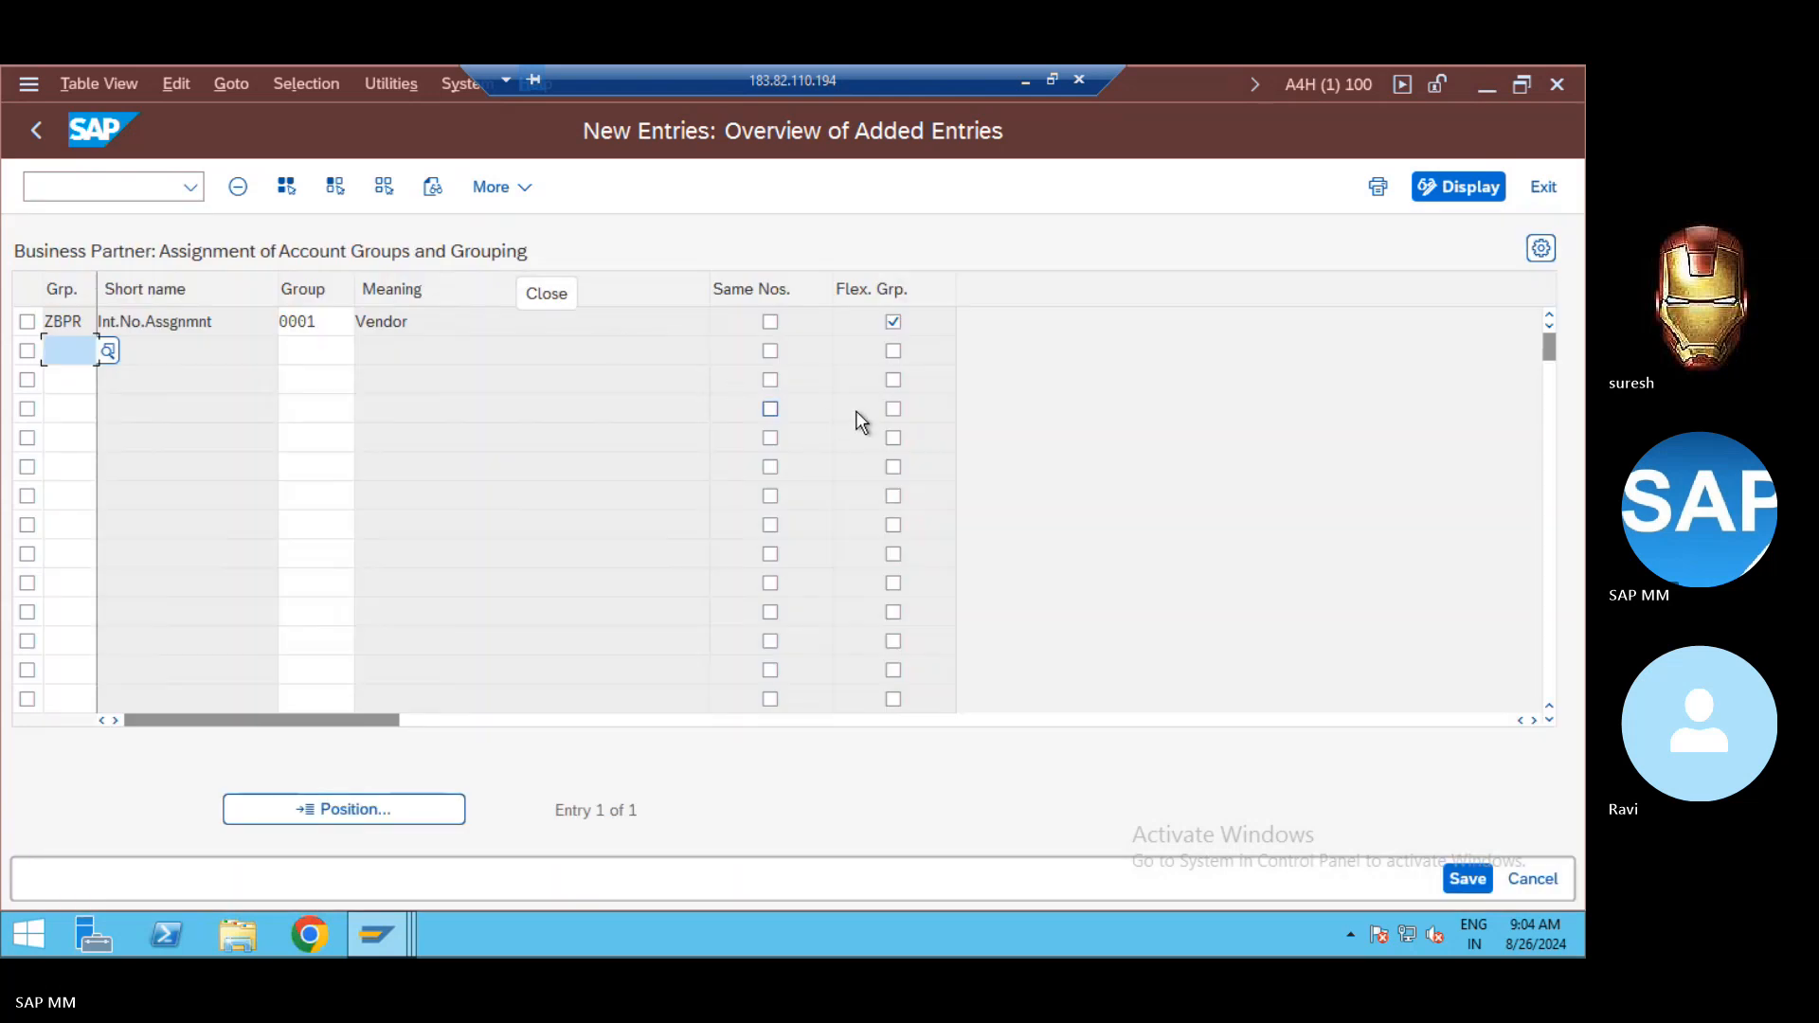
left_click(893, 322)
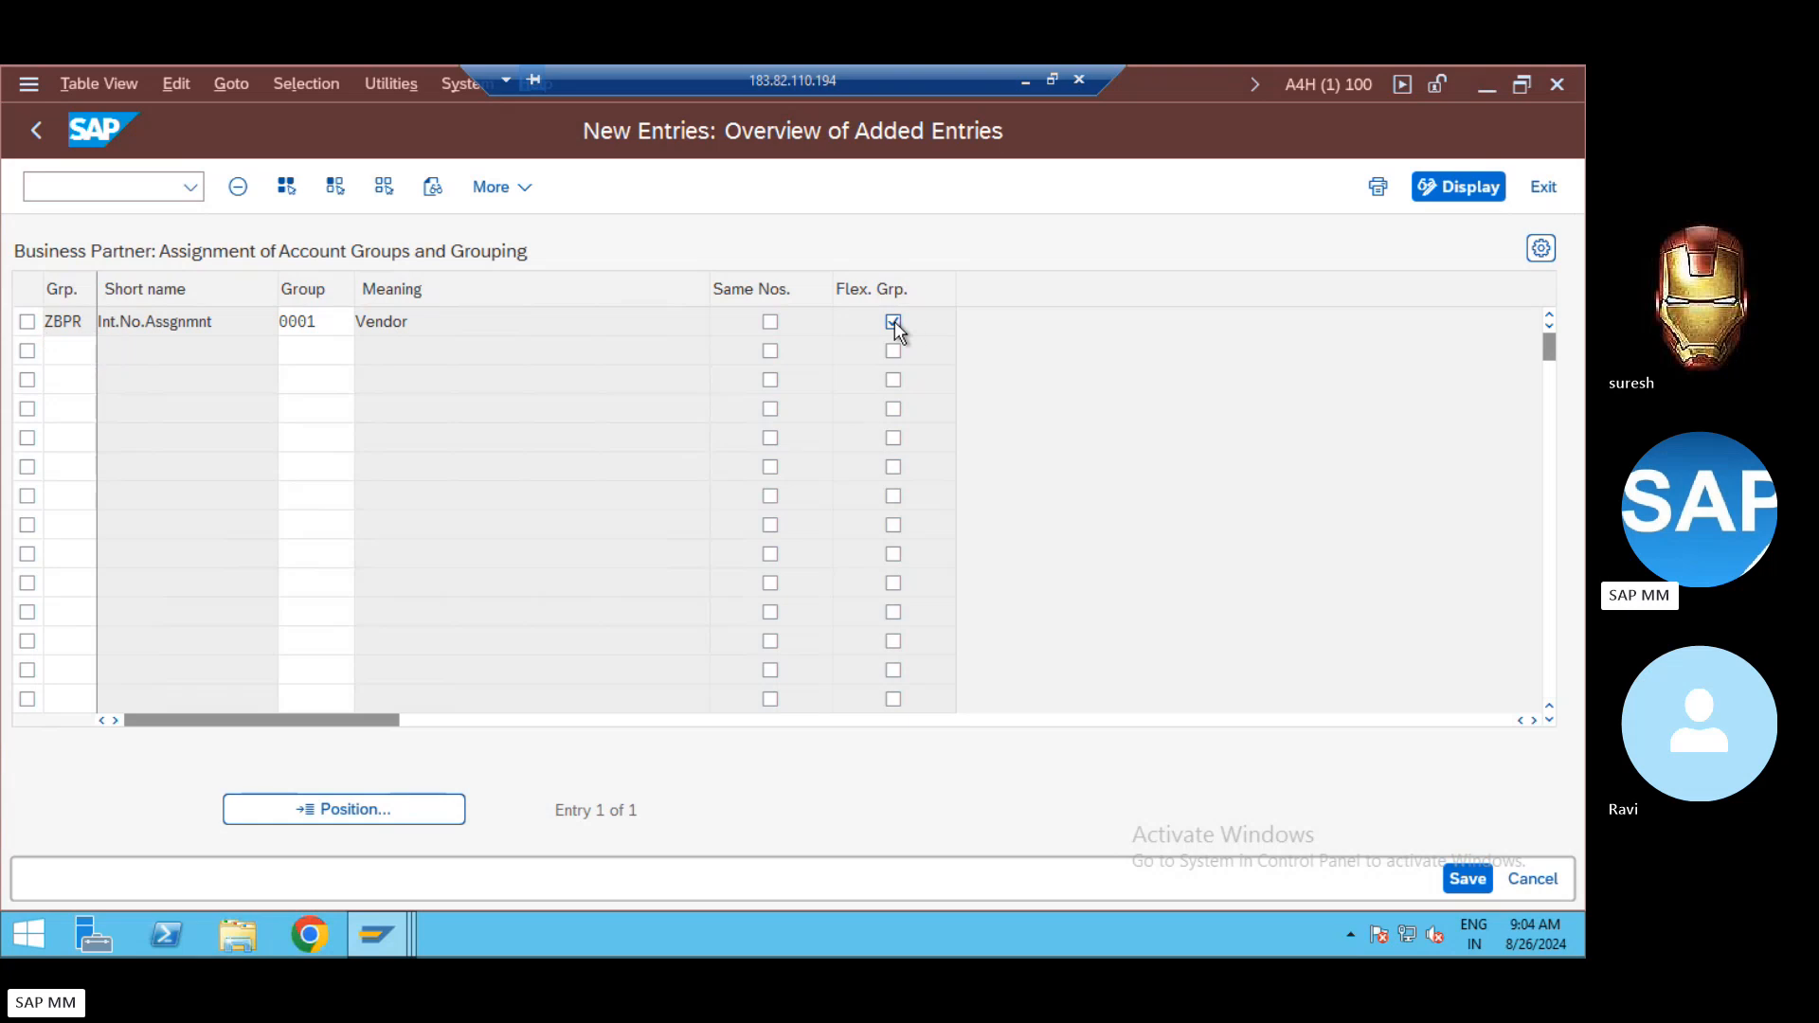
key("F1")
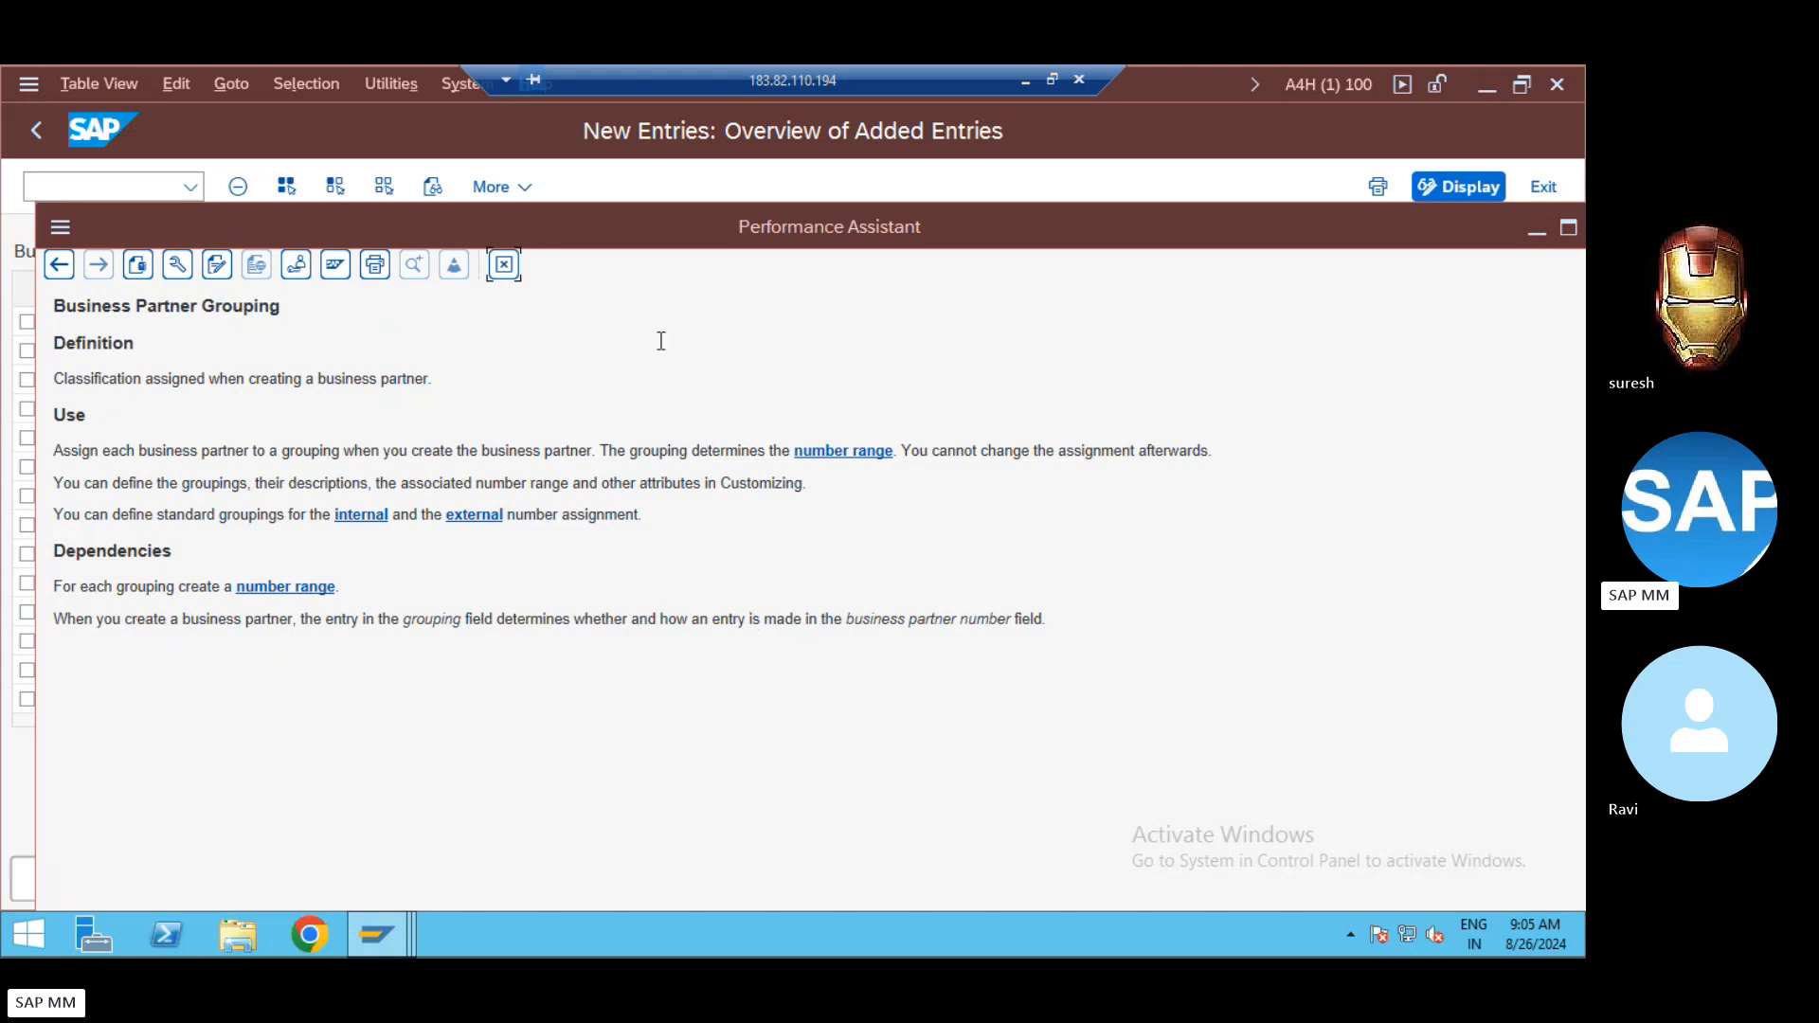
left_click(518, 272)
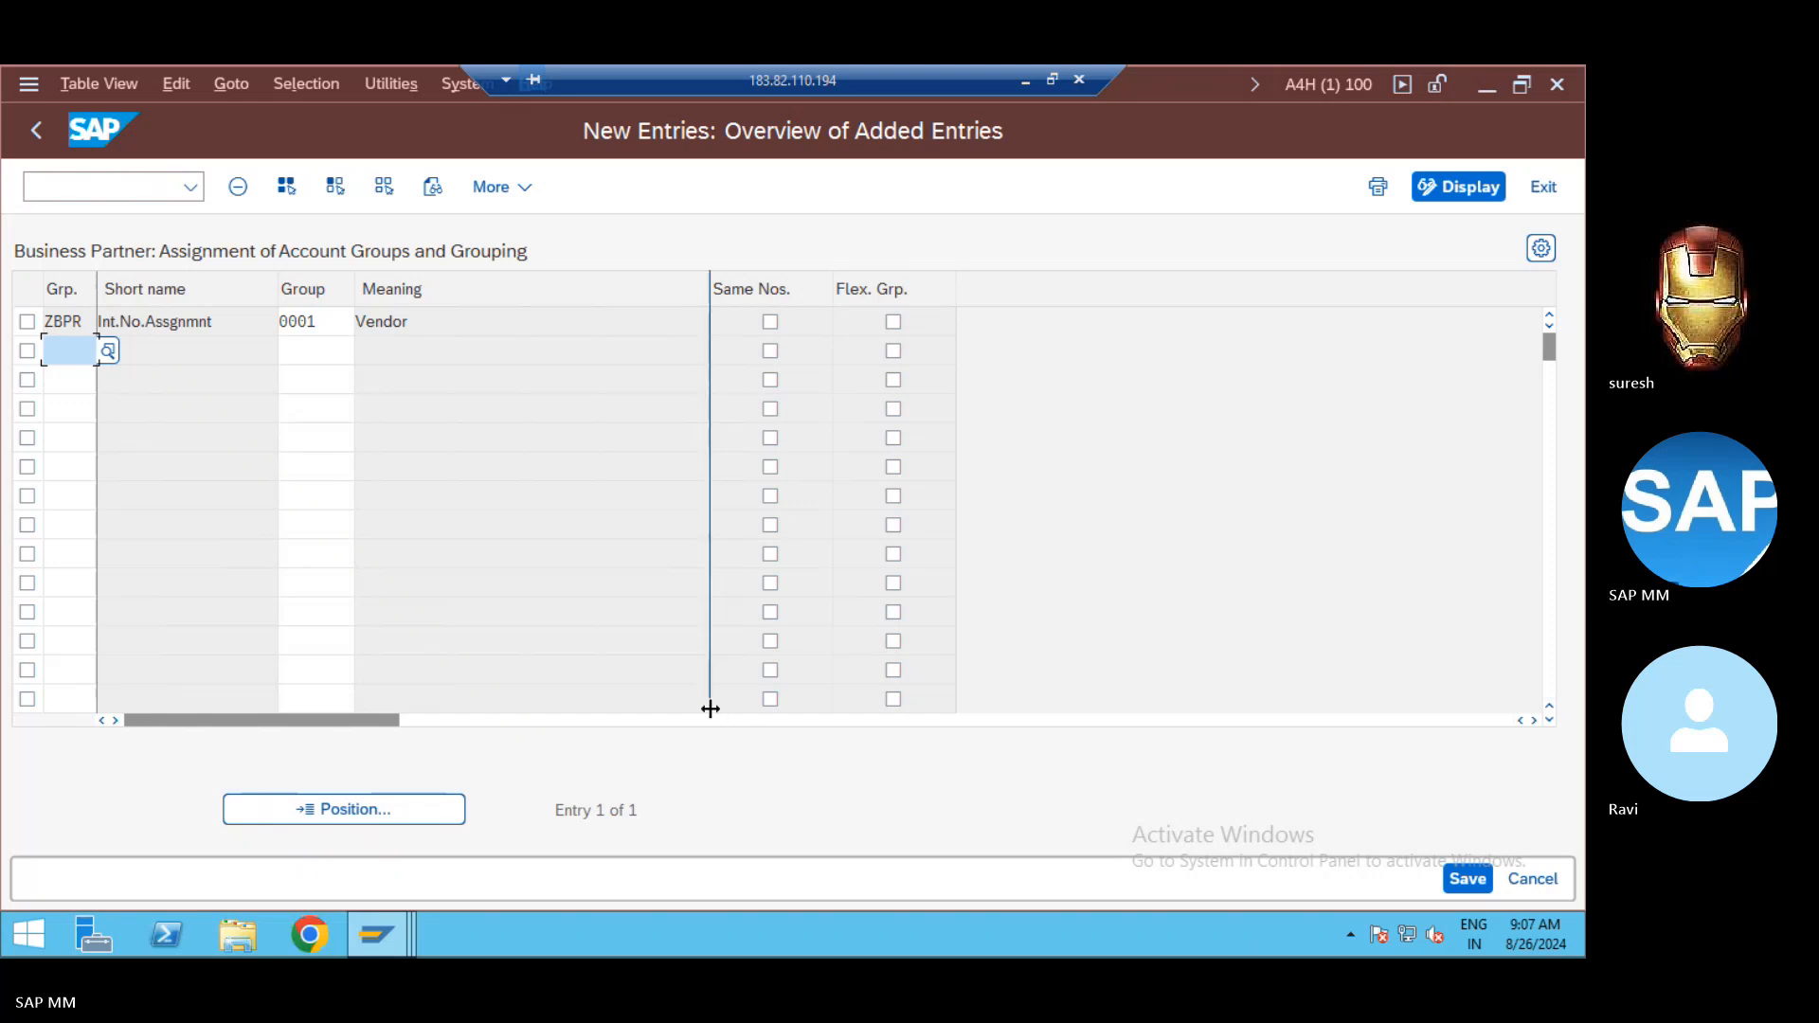
Step: Return to the overview of account group and grouping assignments and save the ZBPR to 0001 assignment
left_click(36, 130)
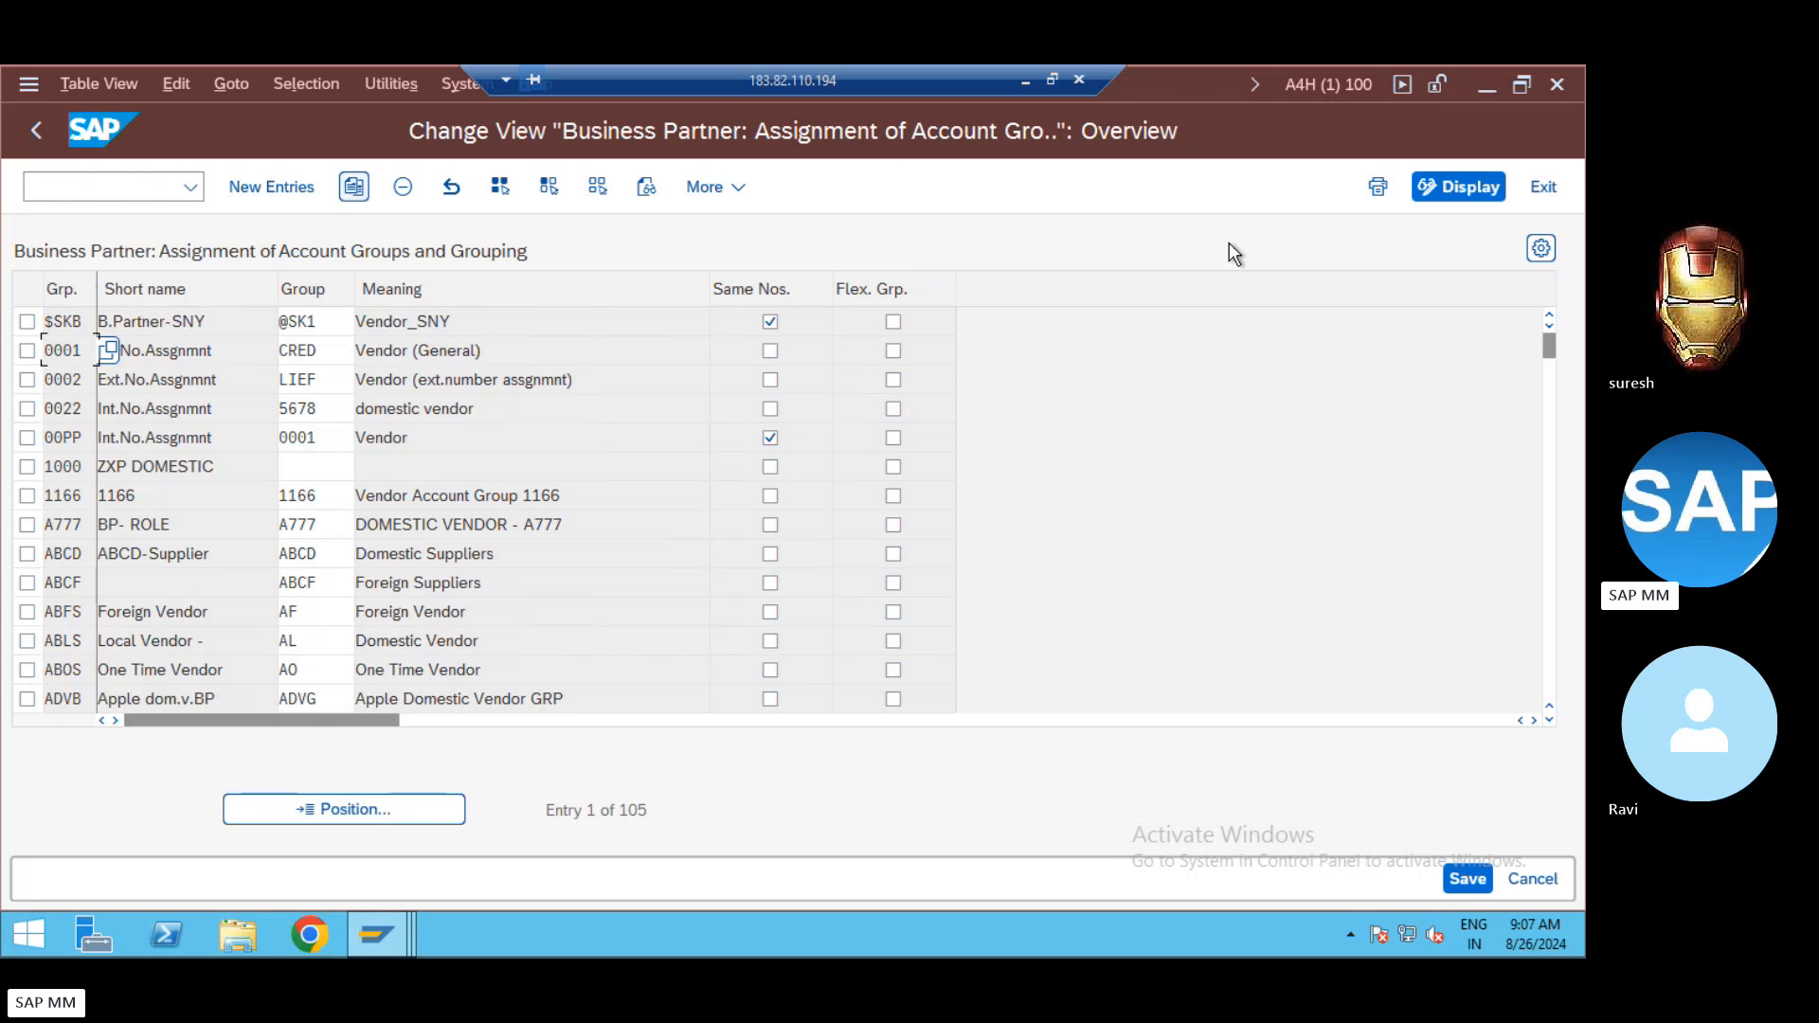
left_click(1468, 878)
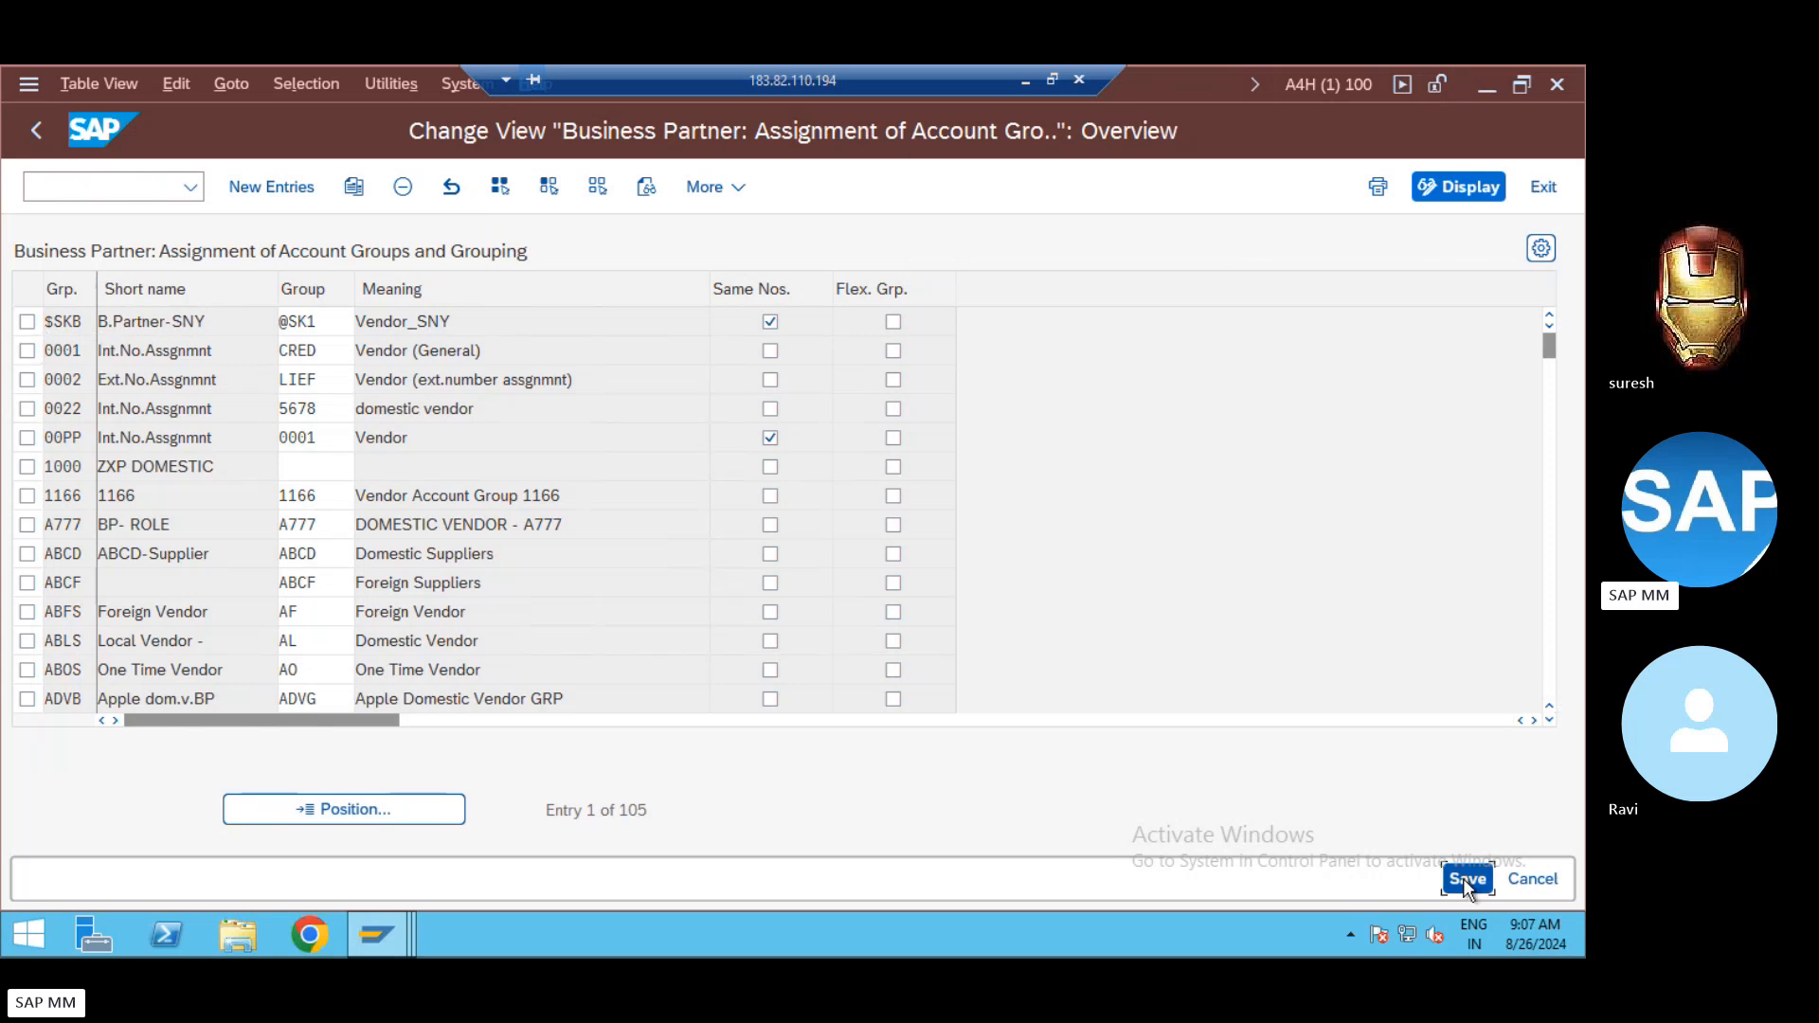
Step: Open the Business Partner transaction BP in a new session and start creating an organization
left_click(82, 190)
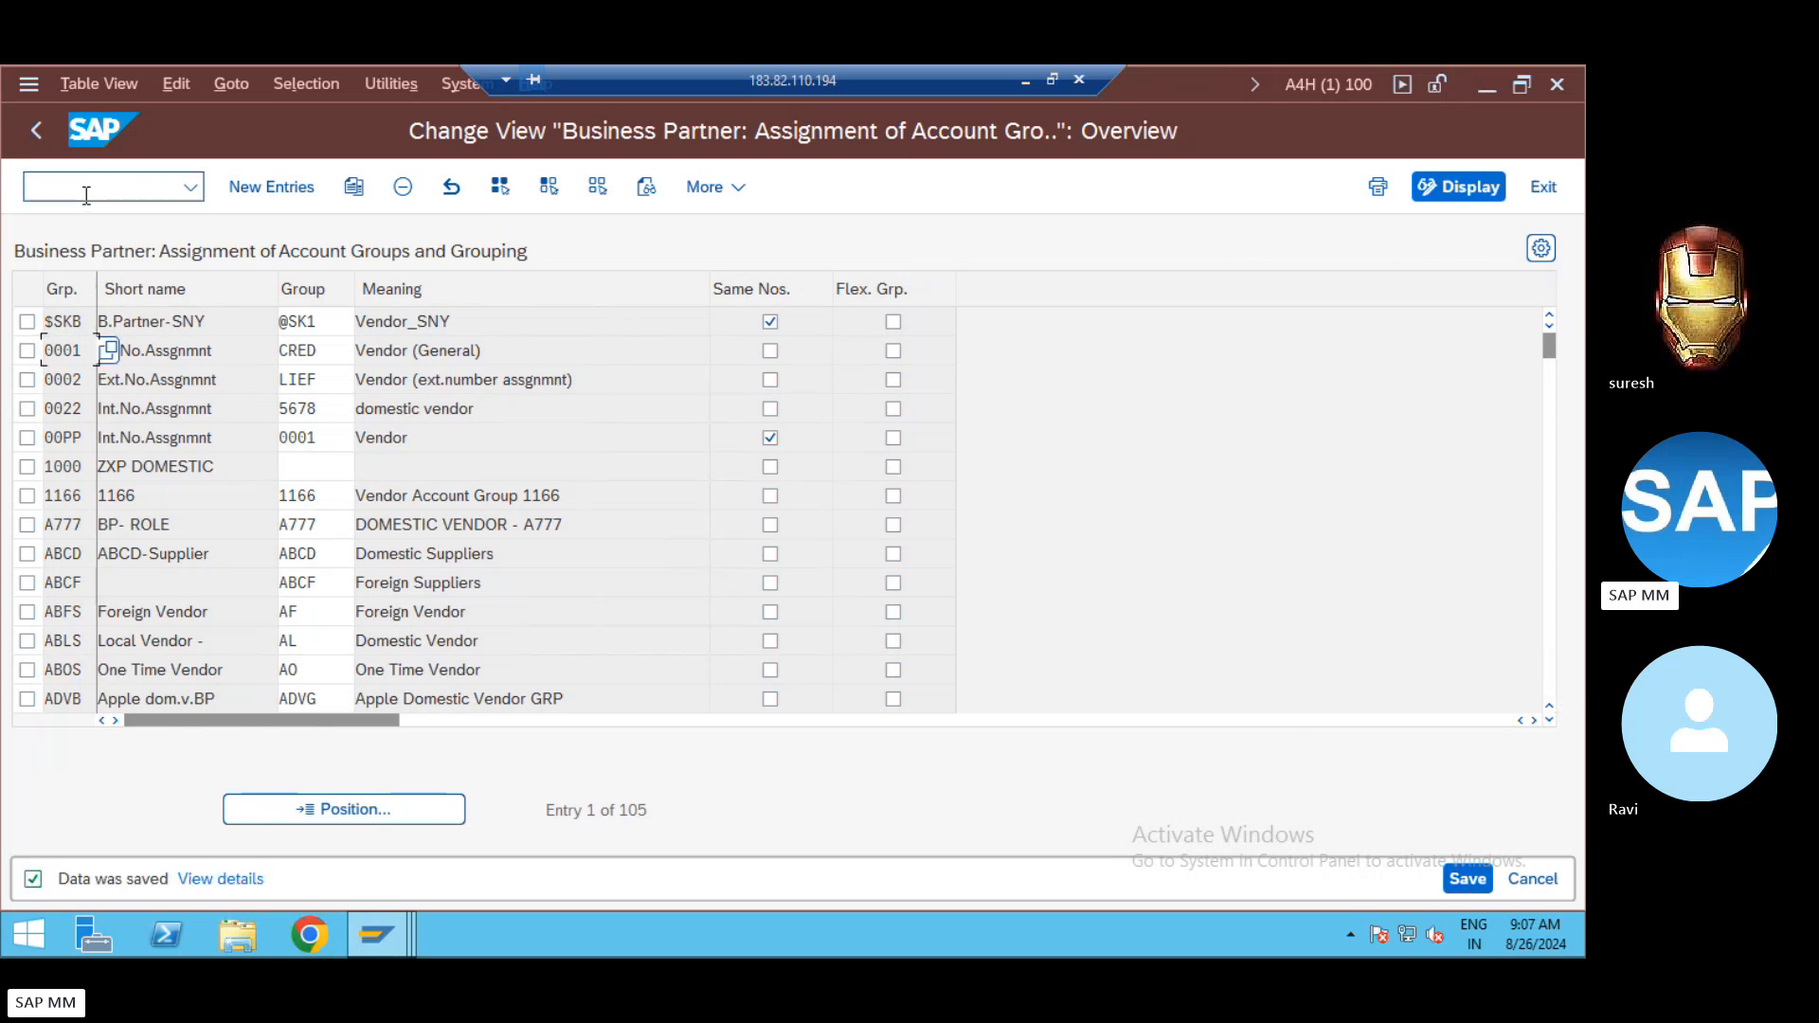
type("/obp")
key("Return")
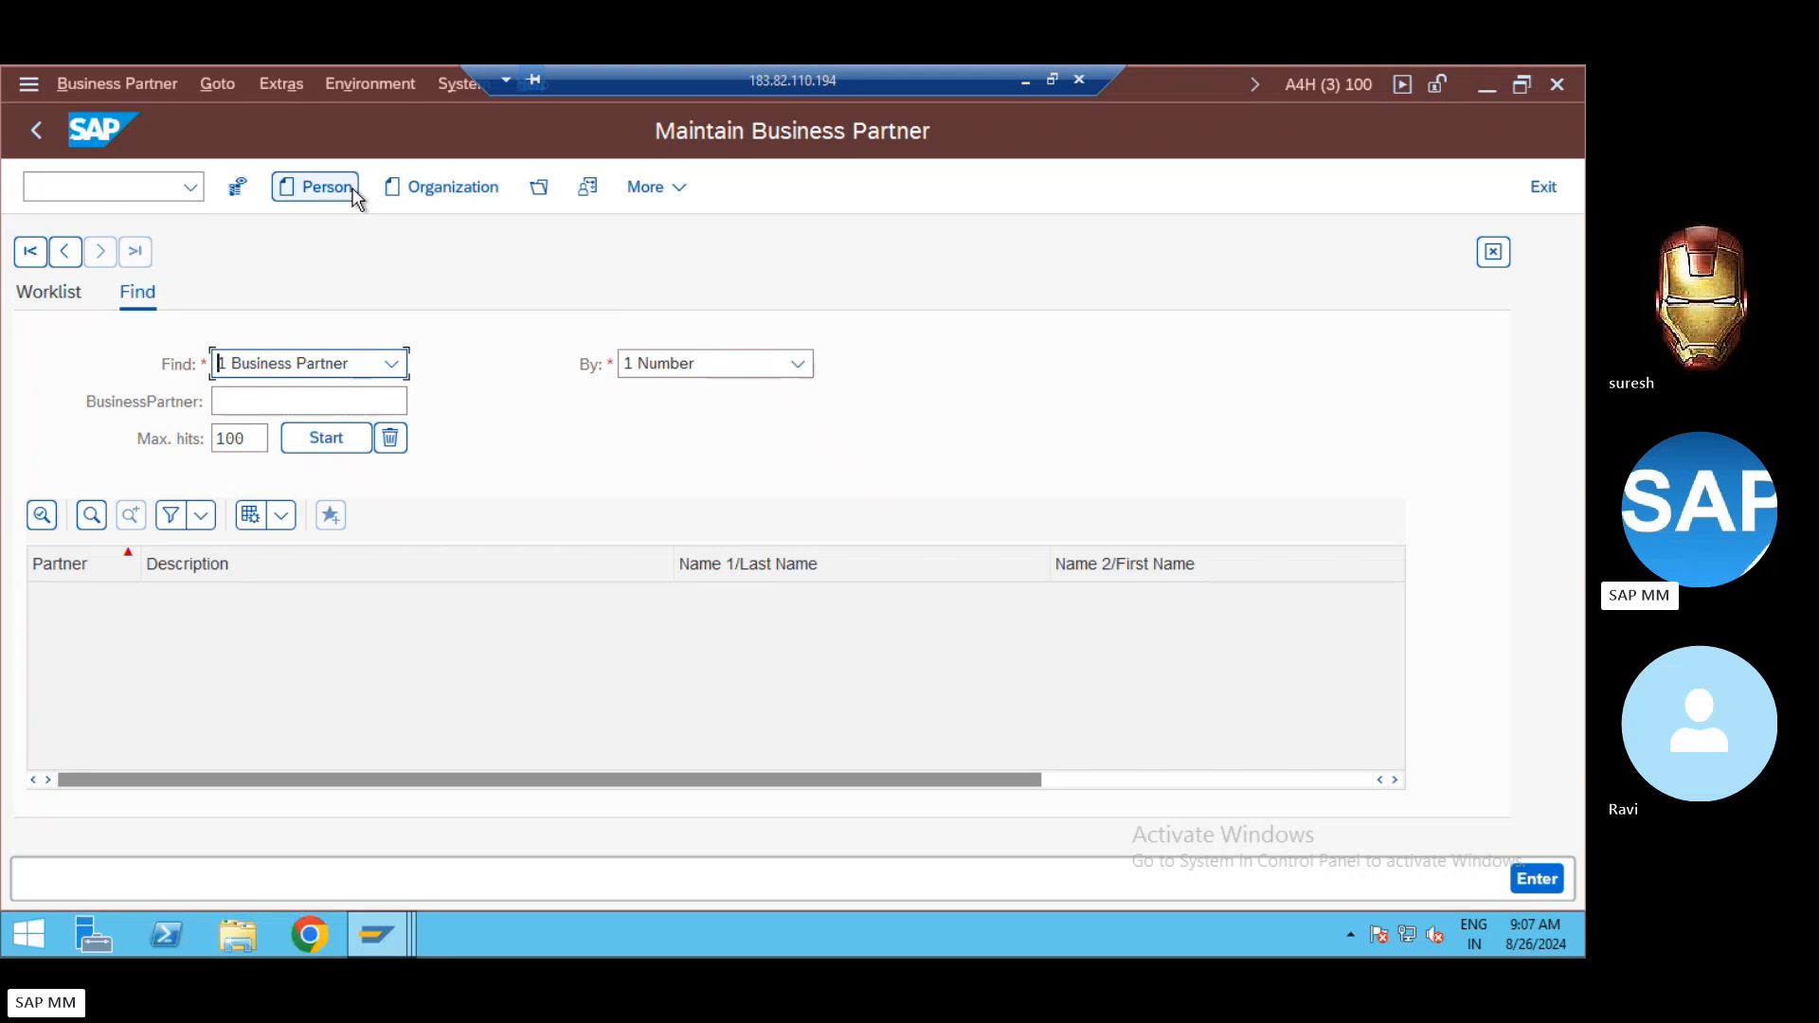
left_click(457, 193)
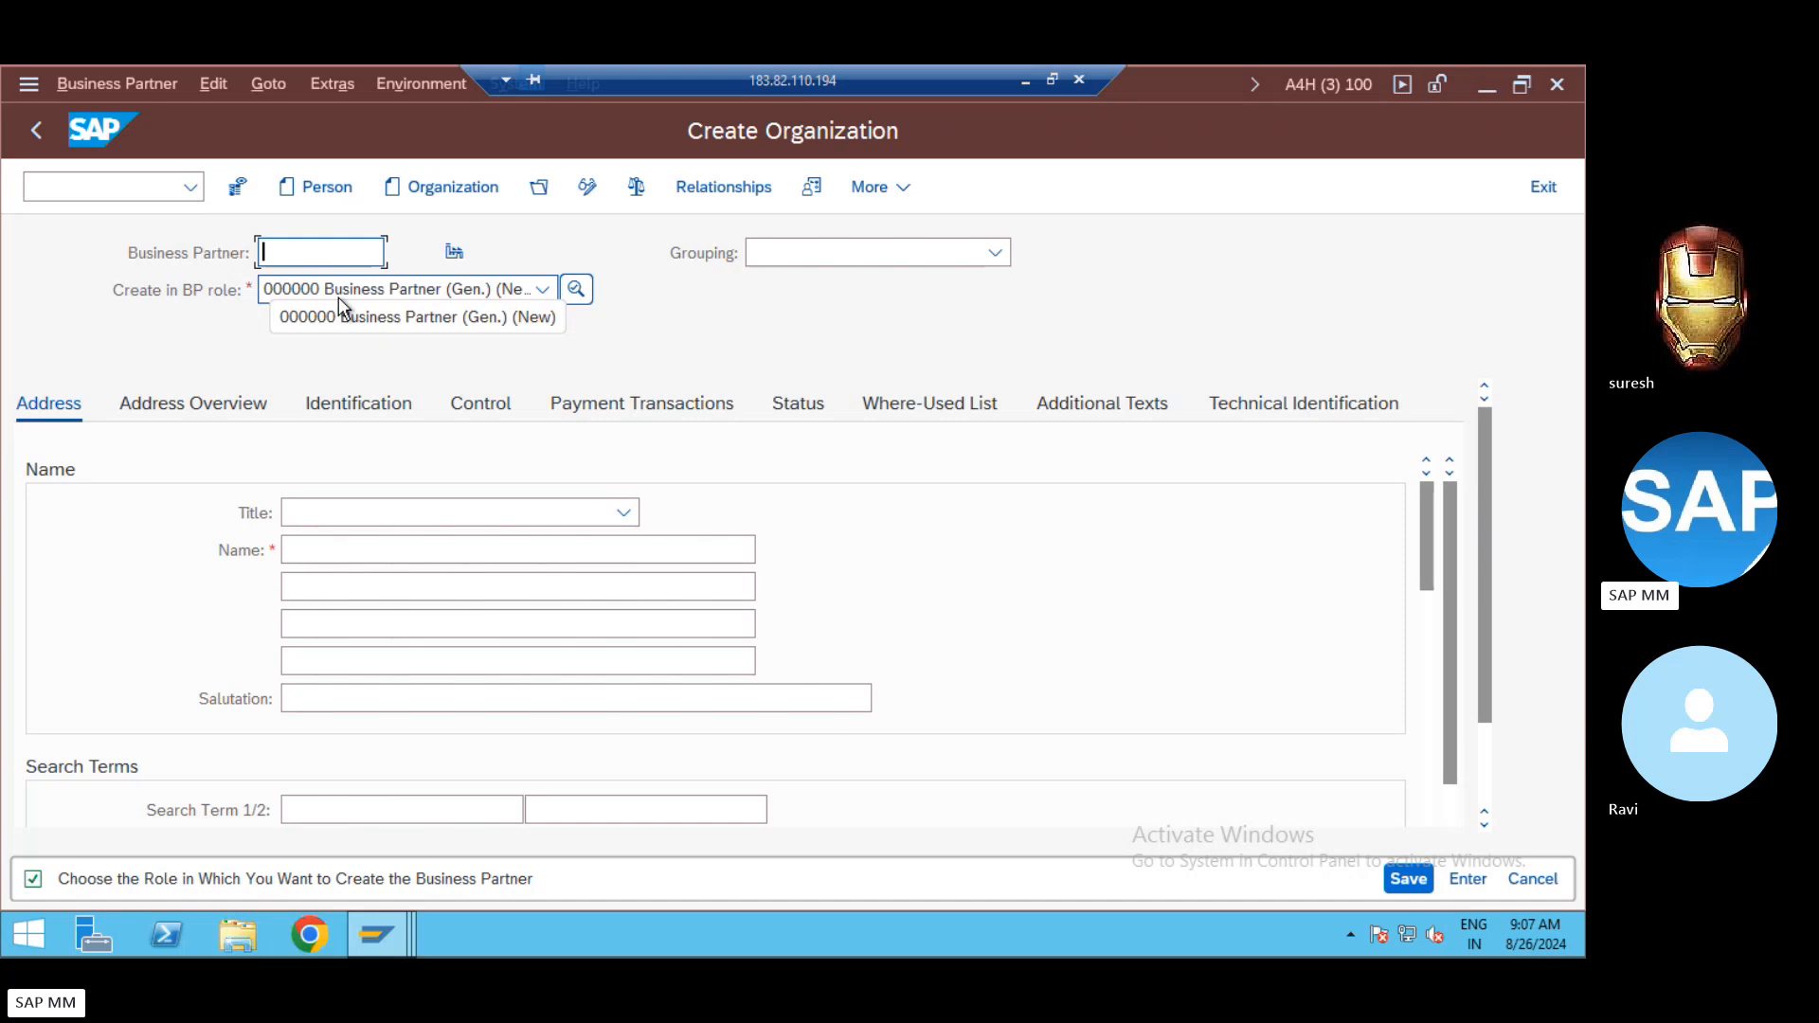
Step: Set the new organization's BP role to FLVN01 Vendor MM* and confirm creating it in that role
left_click(338, 291)
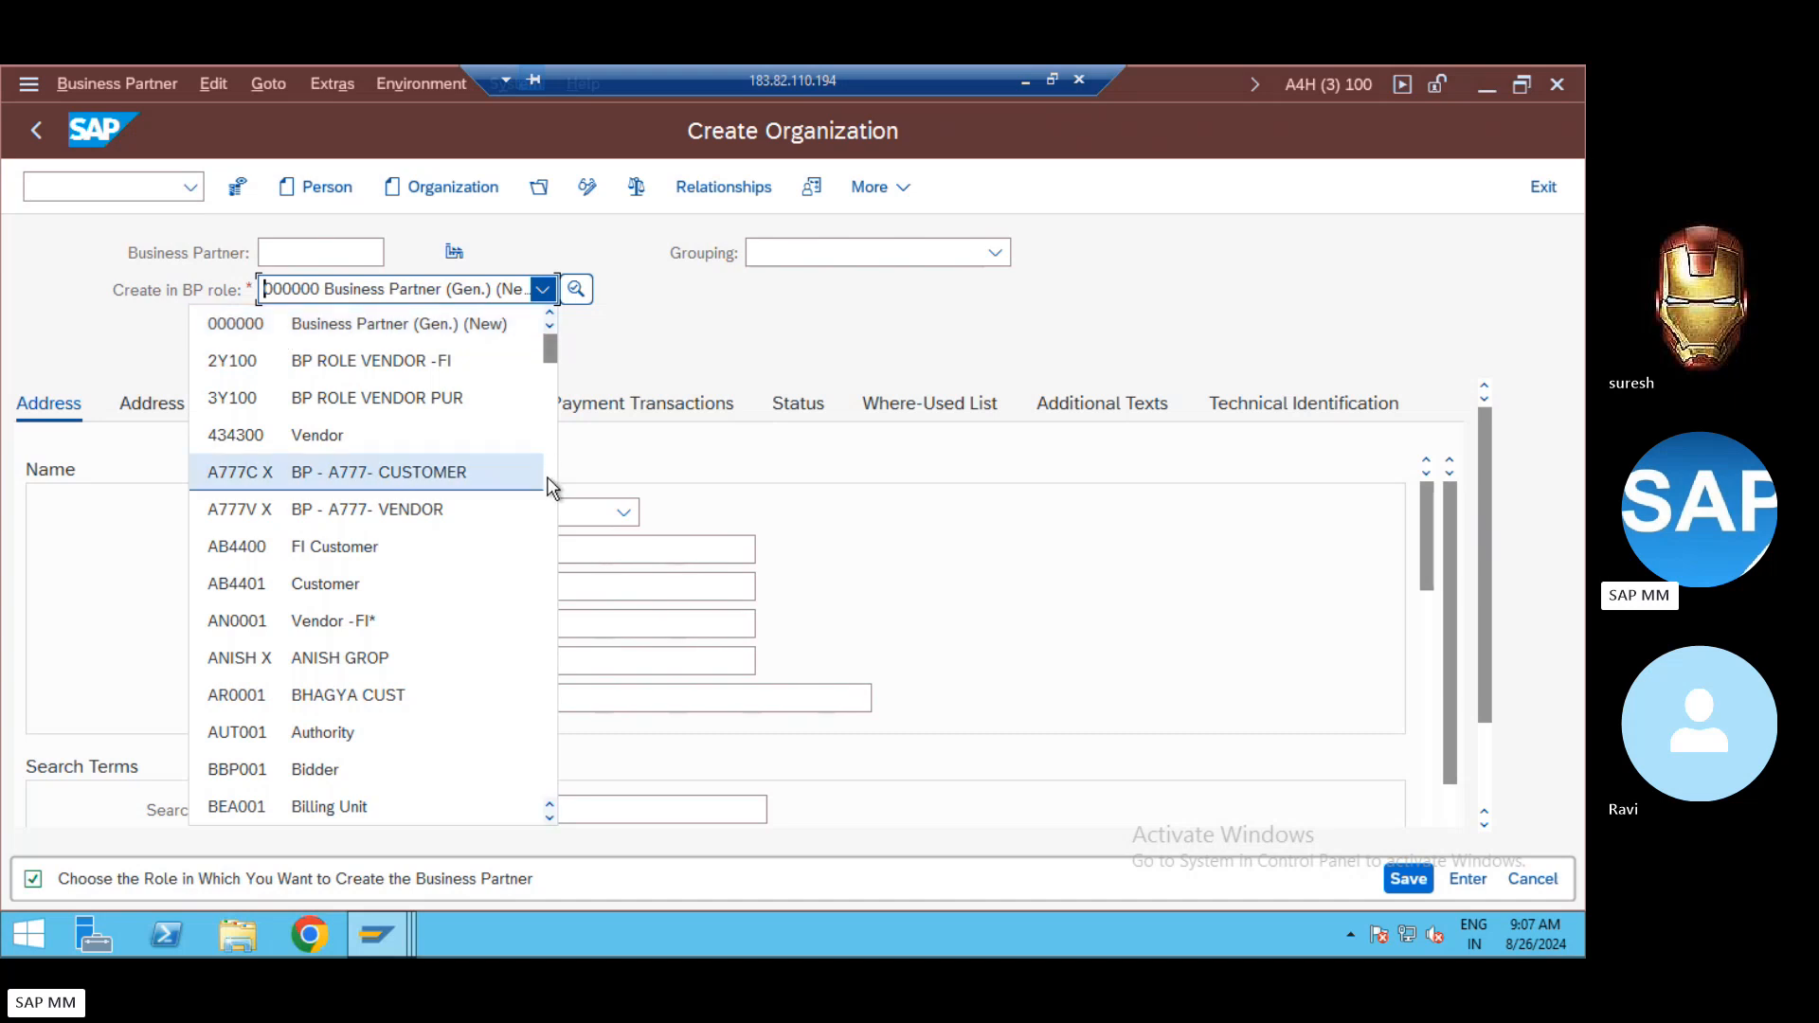
type("fl")
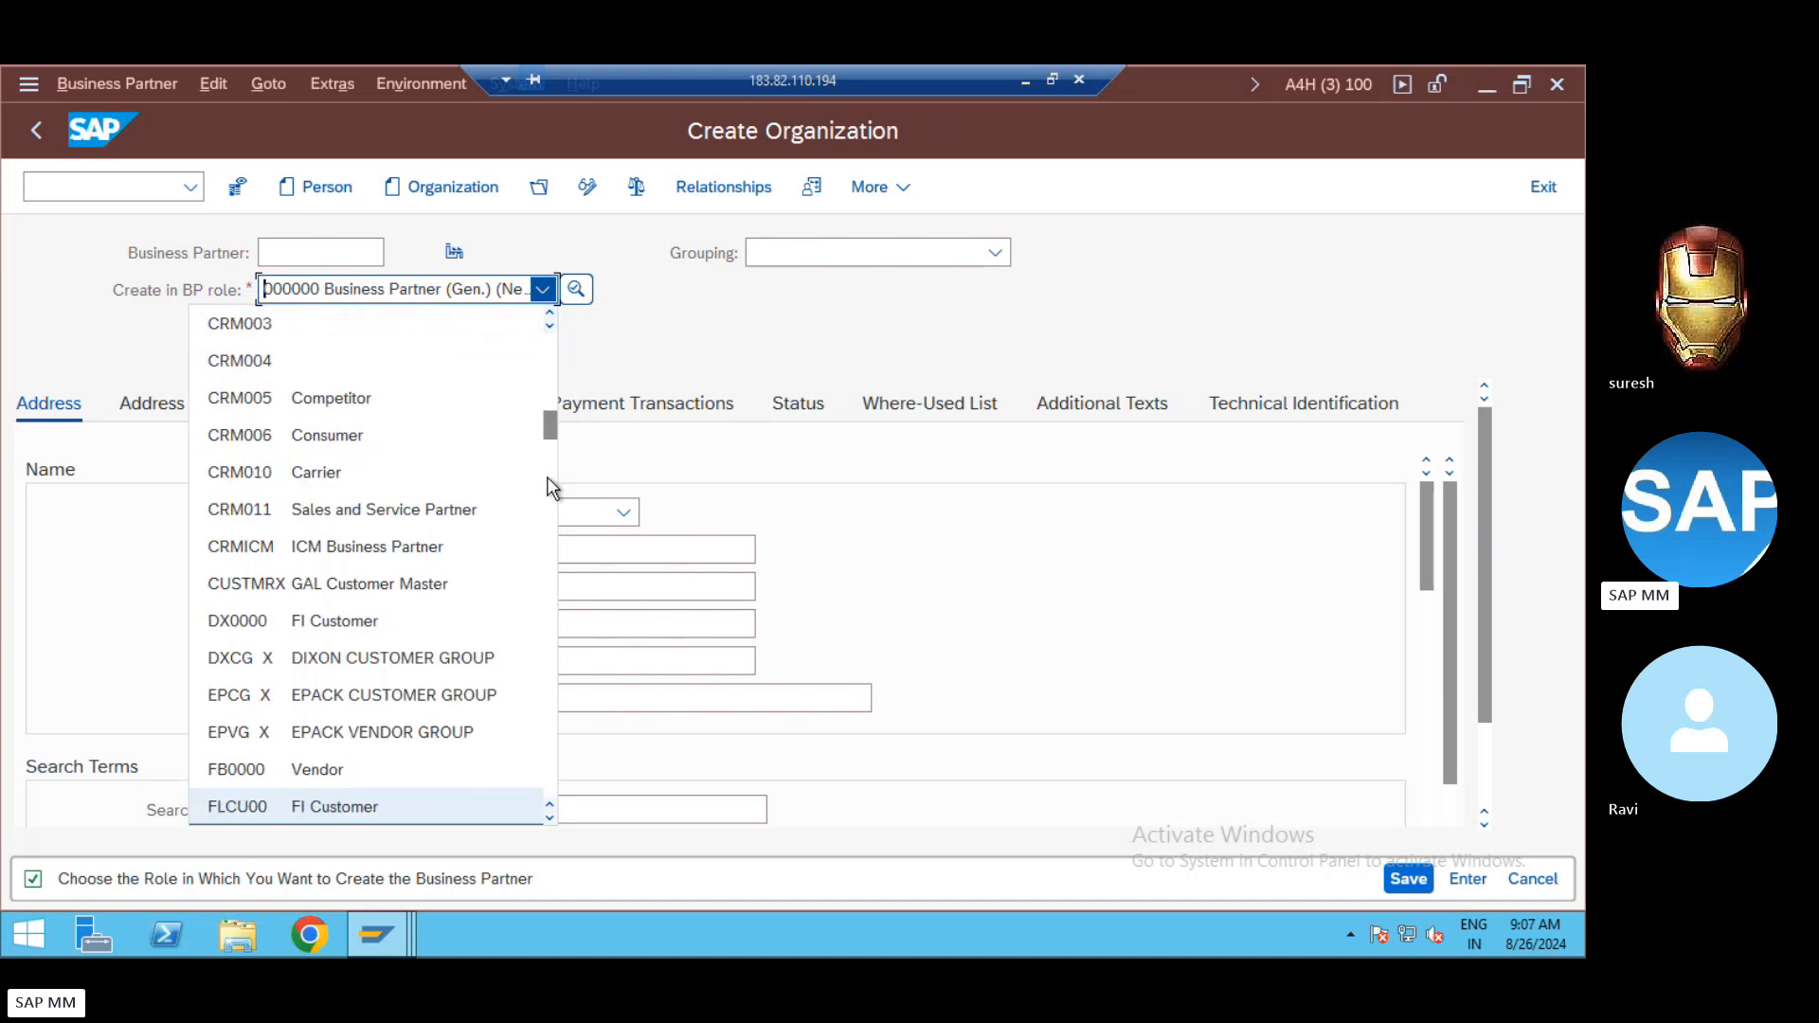
left_click(550, 817)
left_click(550, 818)
left_click(549, 817)
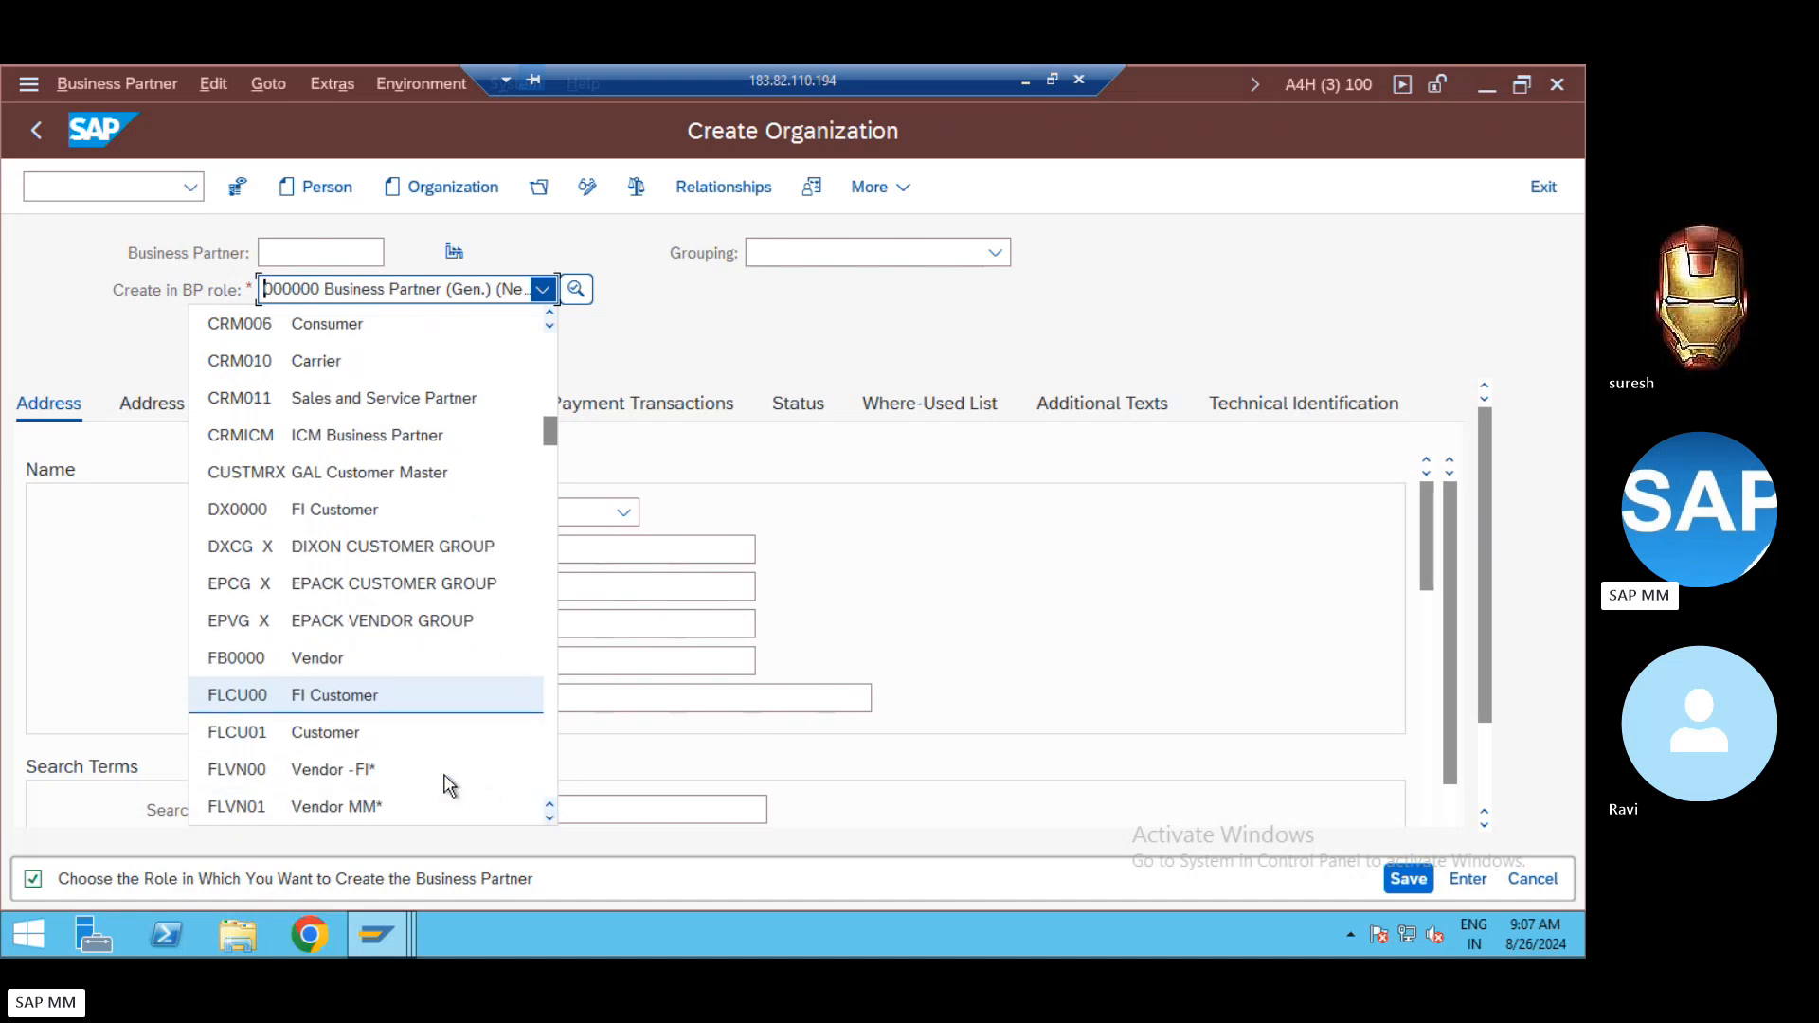
left_click(337, 806)
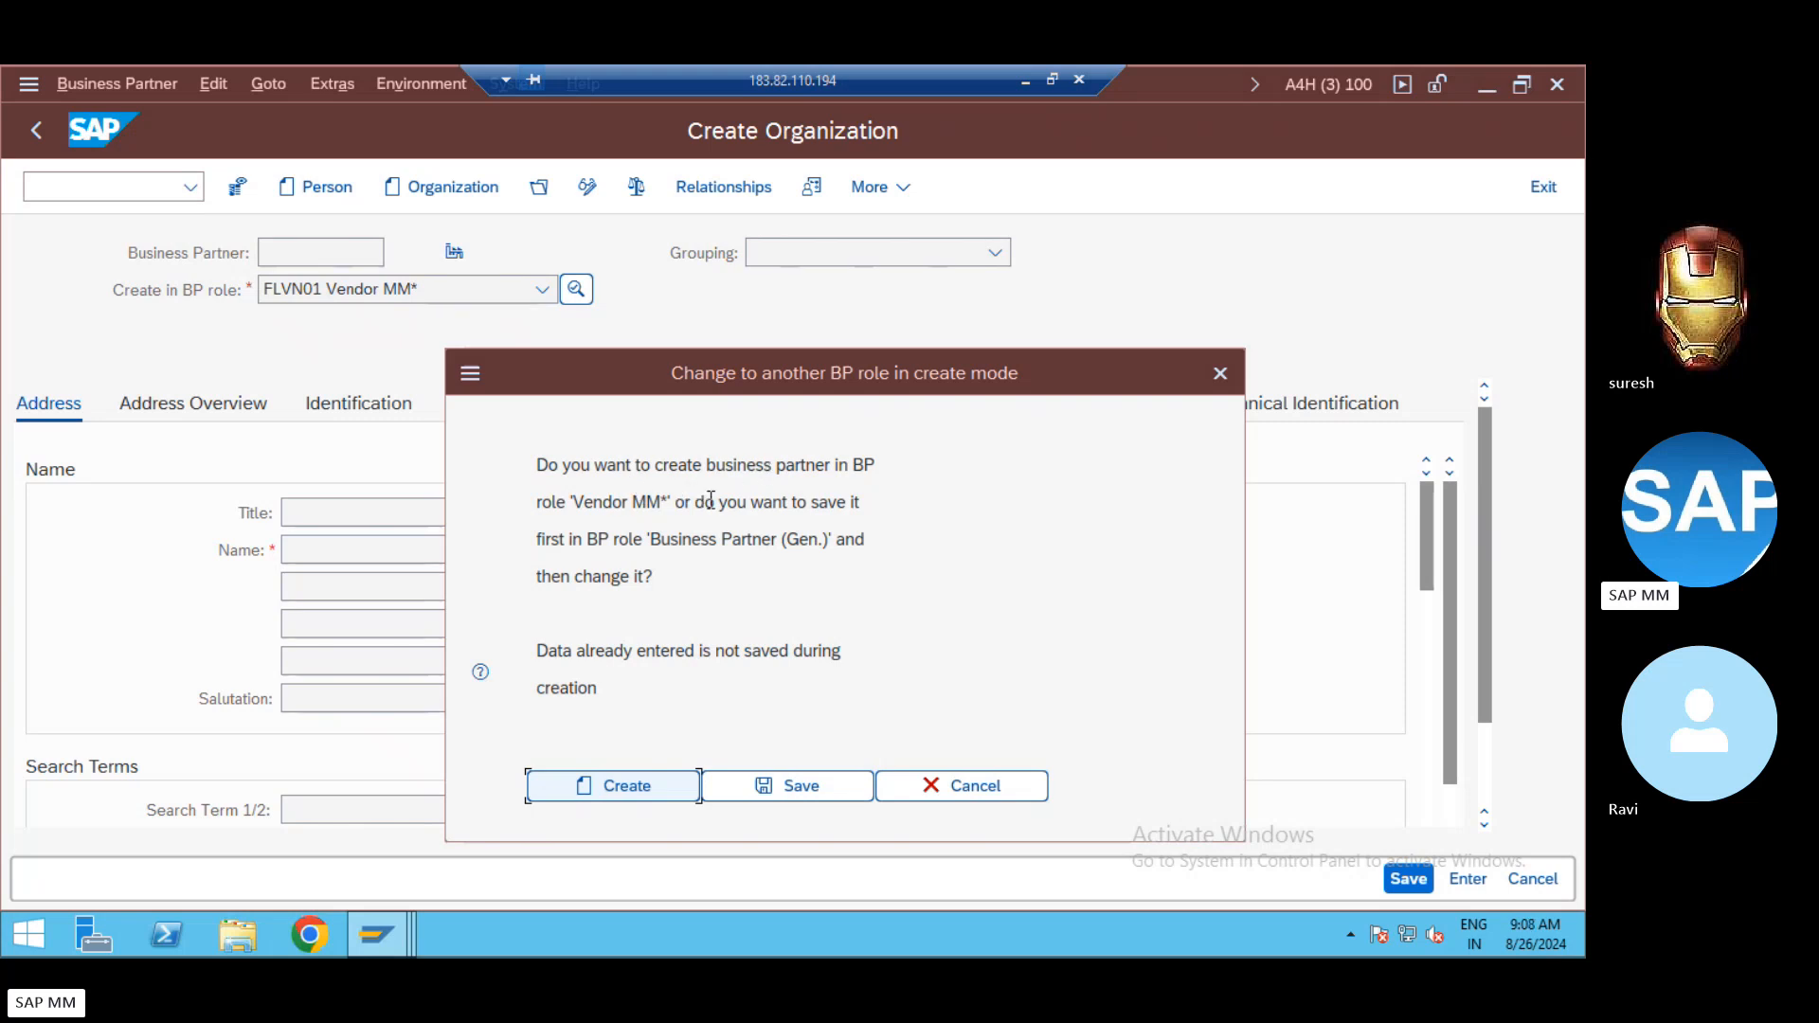
left_click(582, 792)
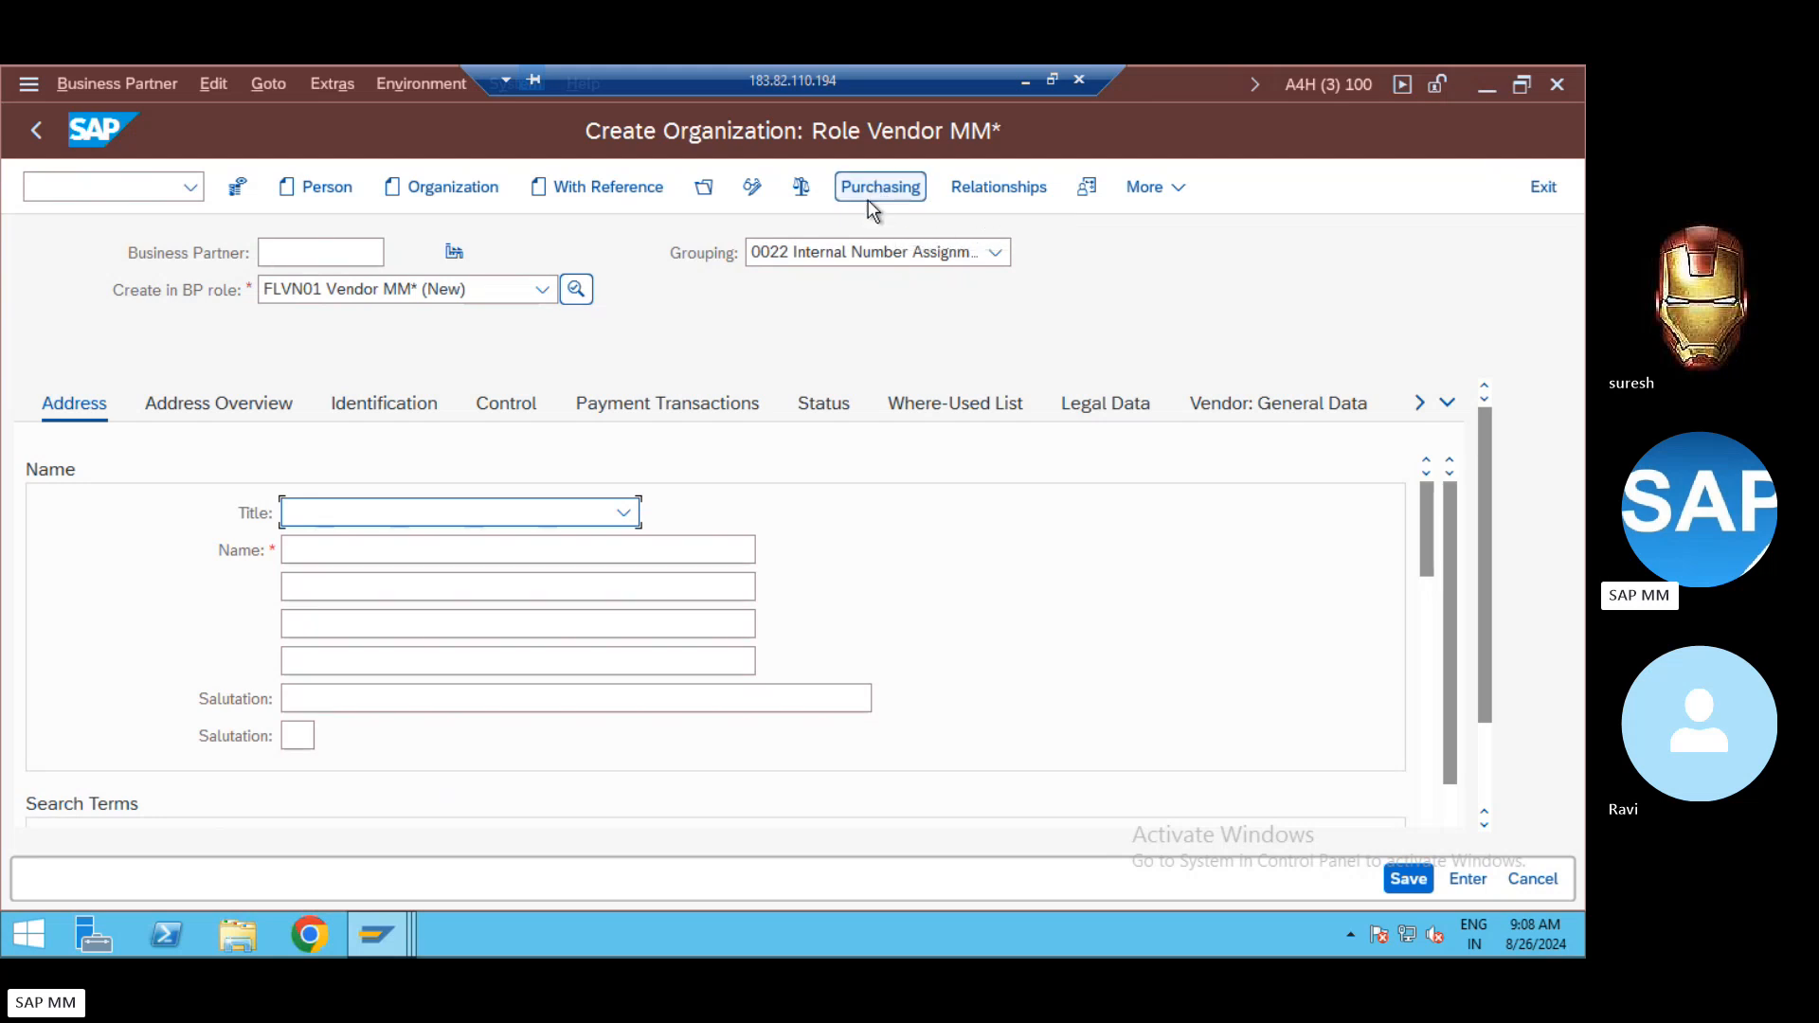
Step: Change the organization's BP role to FLVN00 Vendor -FI* and confirm creating it in that role
left_click(492, 293)
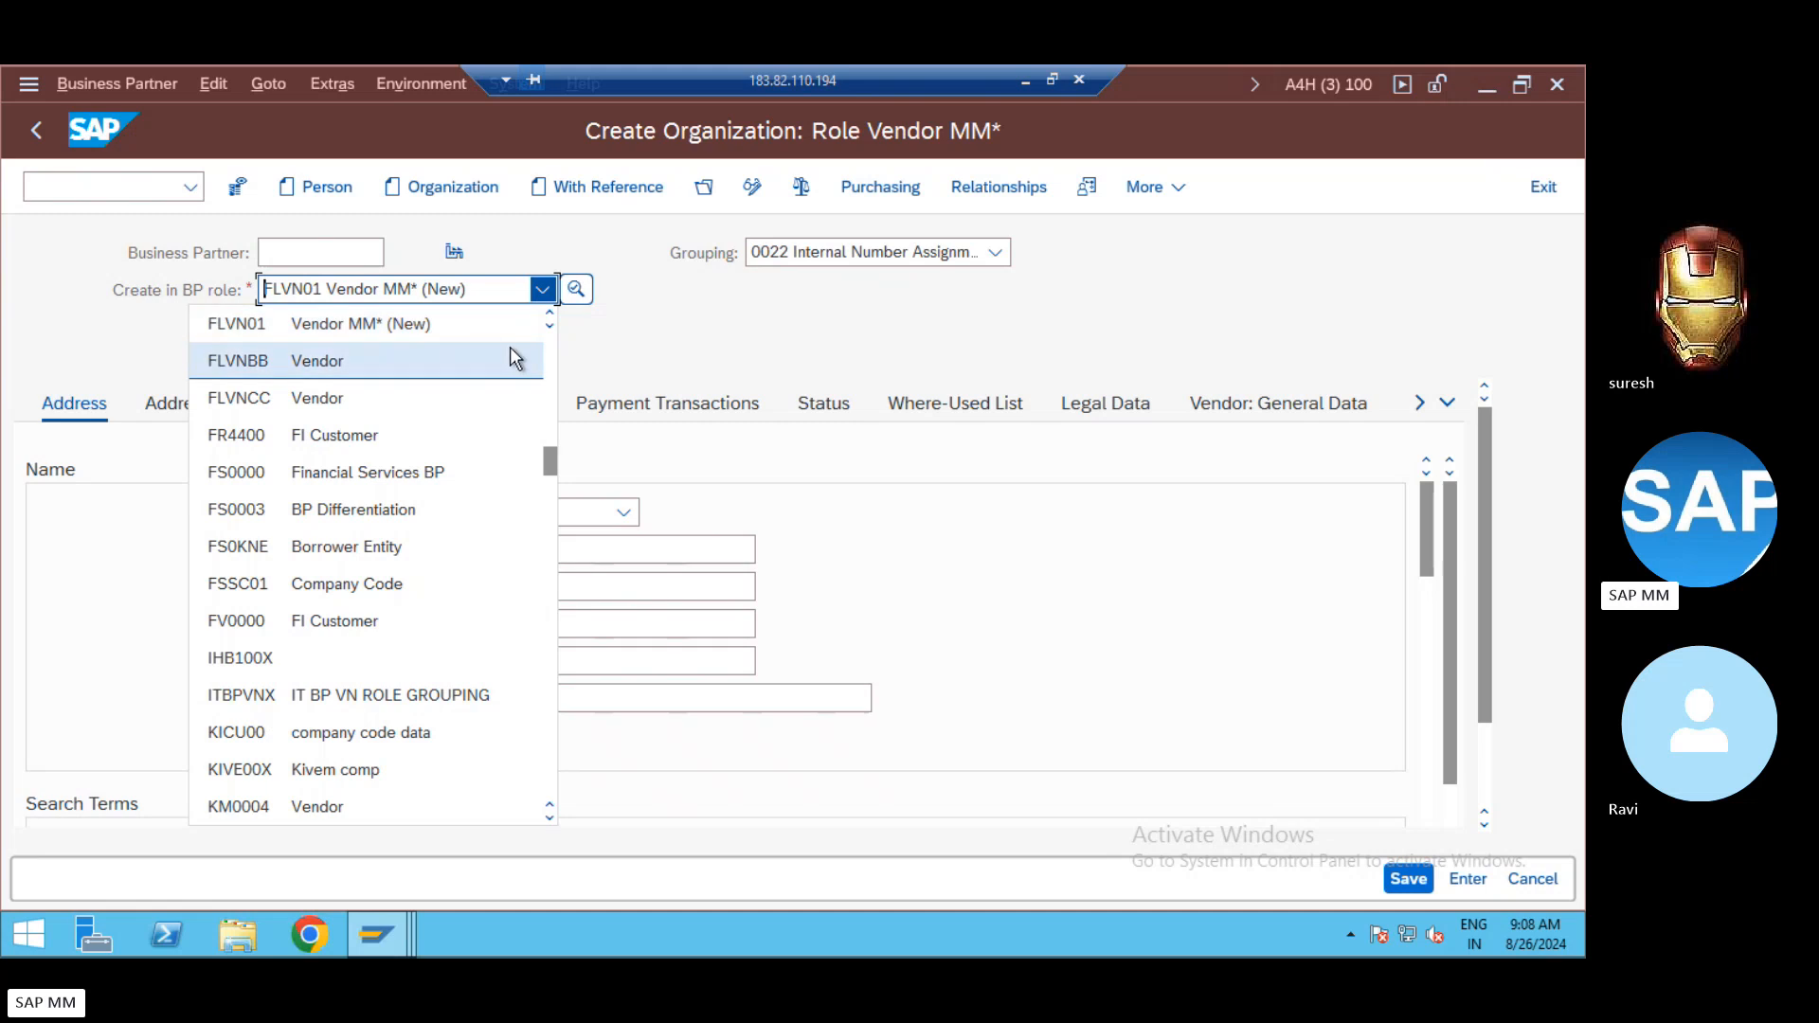
left_click(549, 314)
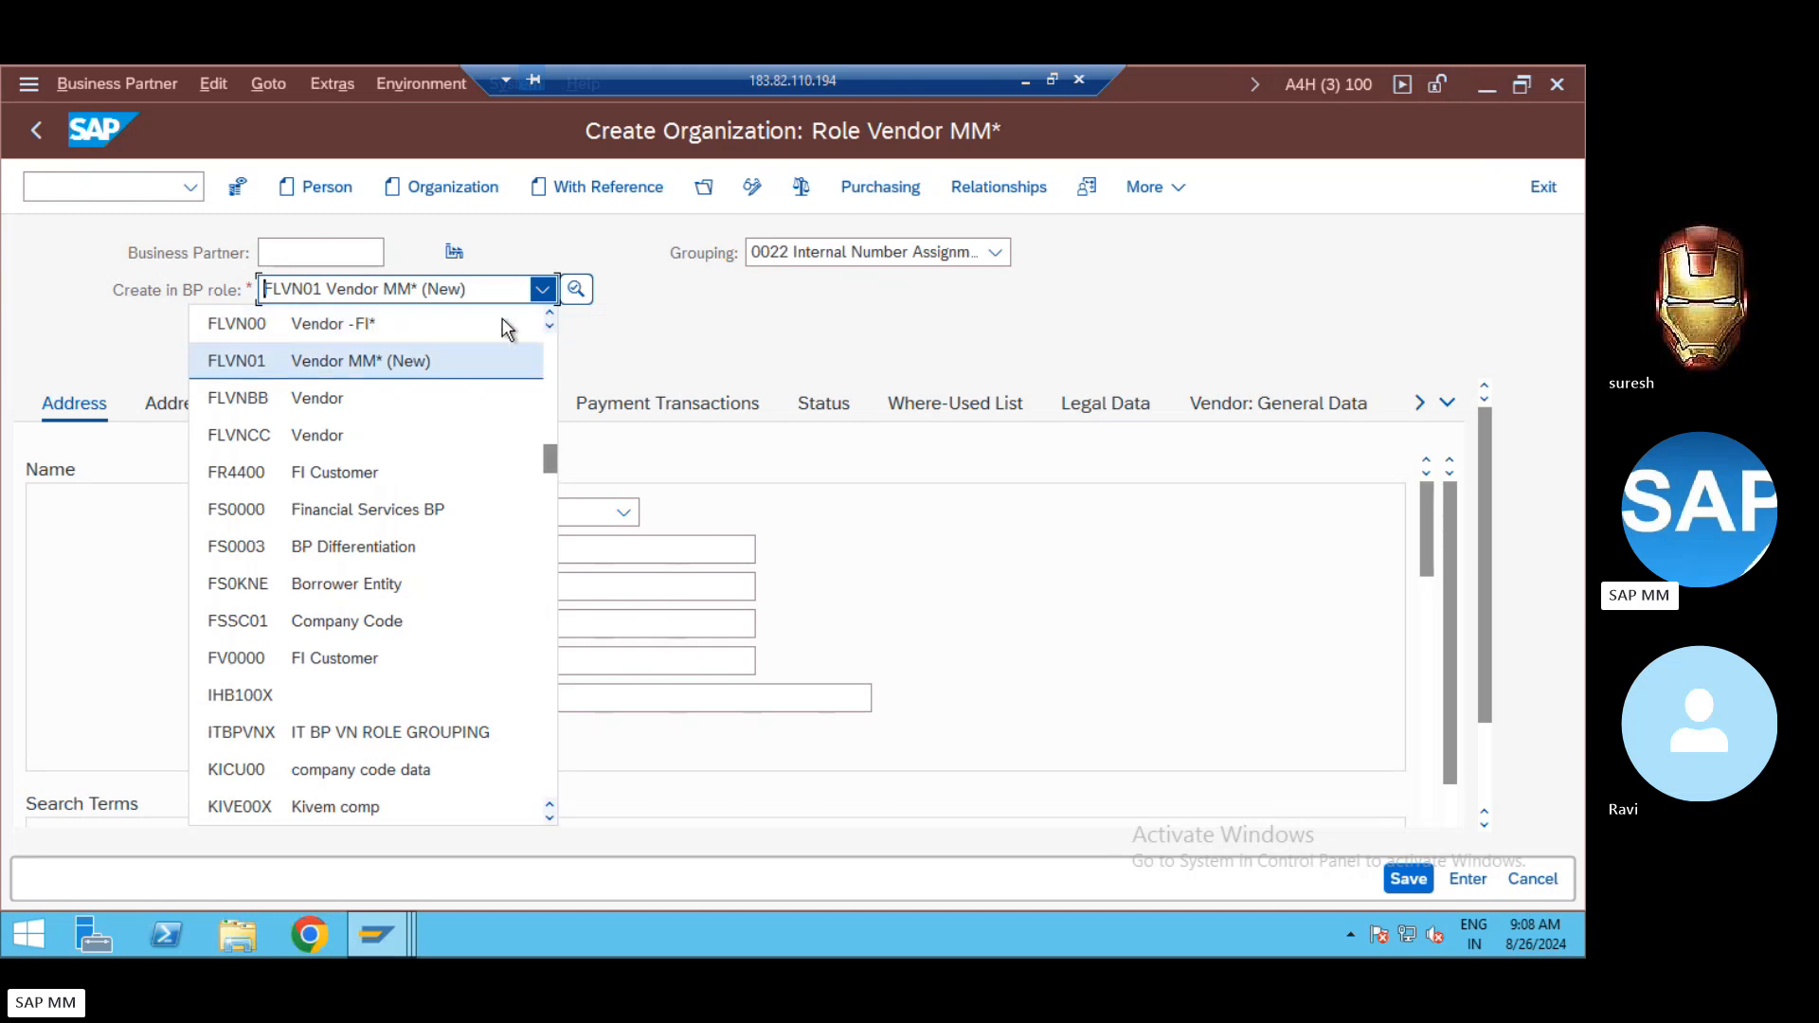
left_click(462, 326)
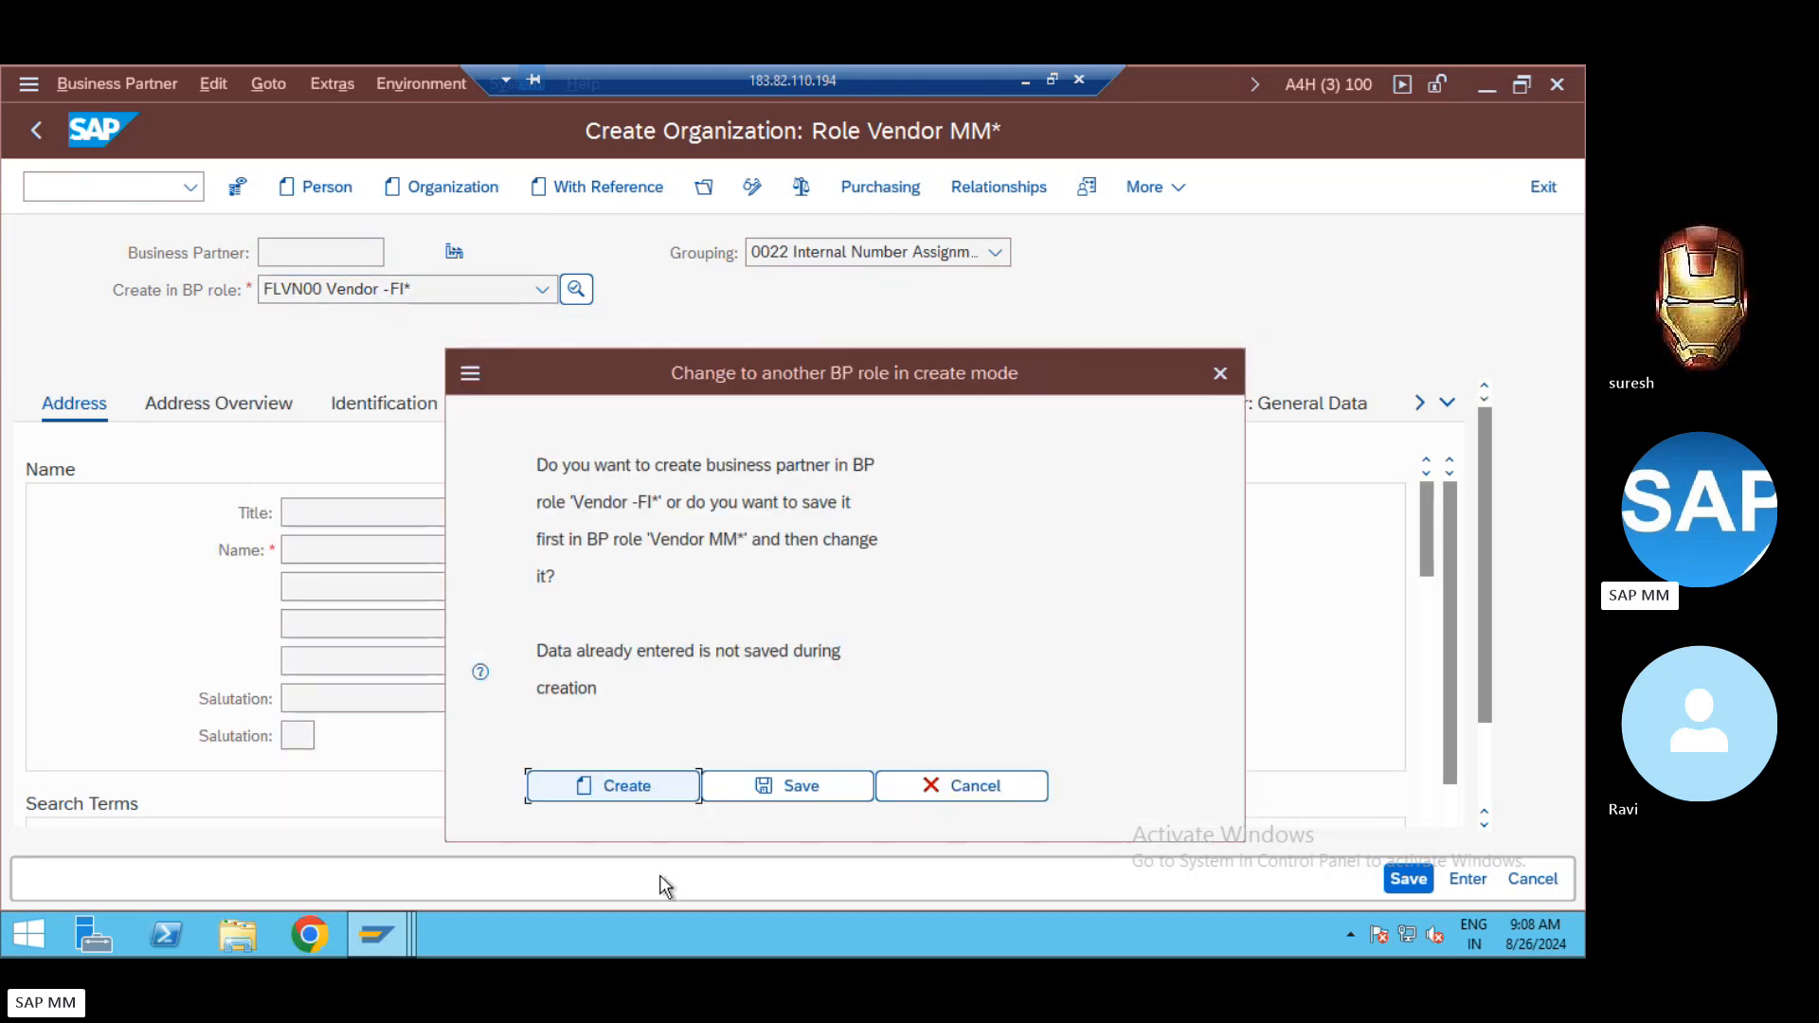
left_click(595, 787)
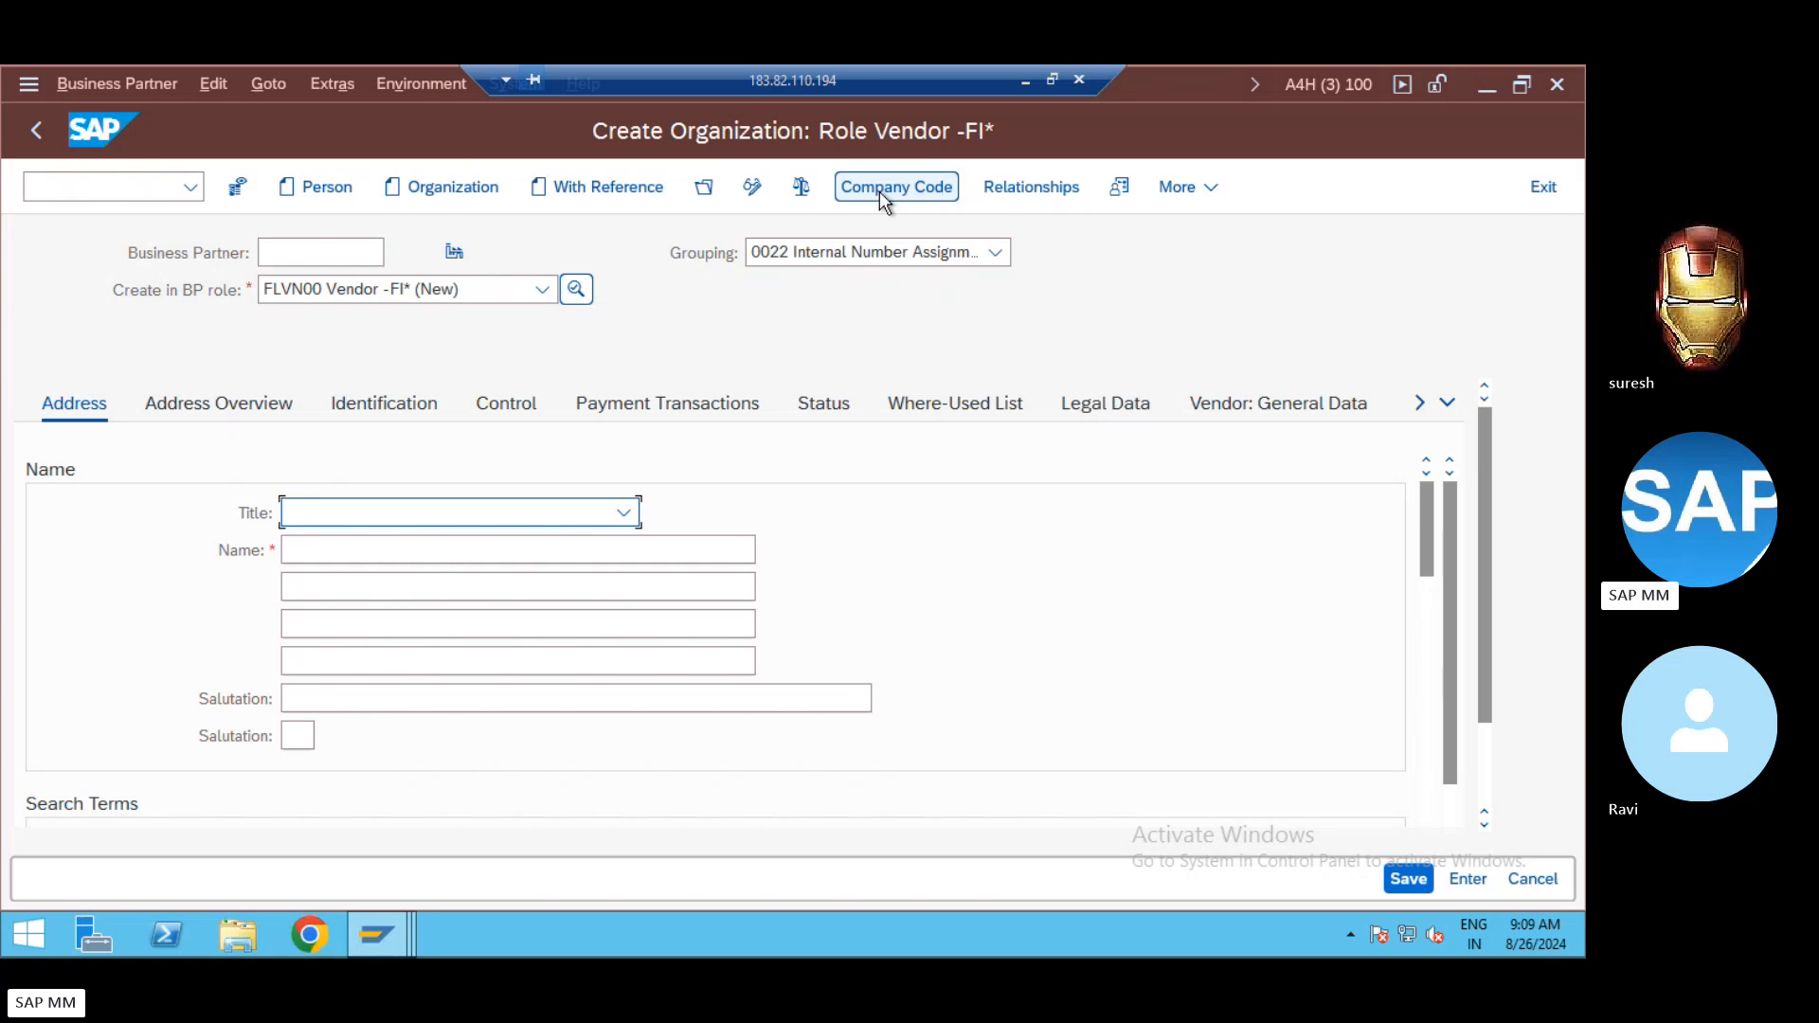
Step: Open the table display transaction SE16N in a new session and load the fields of table BUT000
left_click(142, 190)
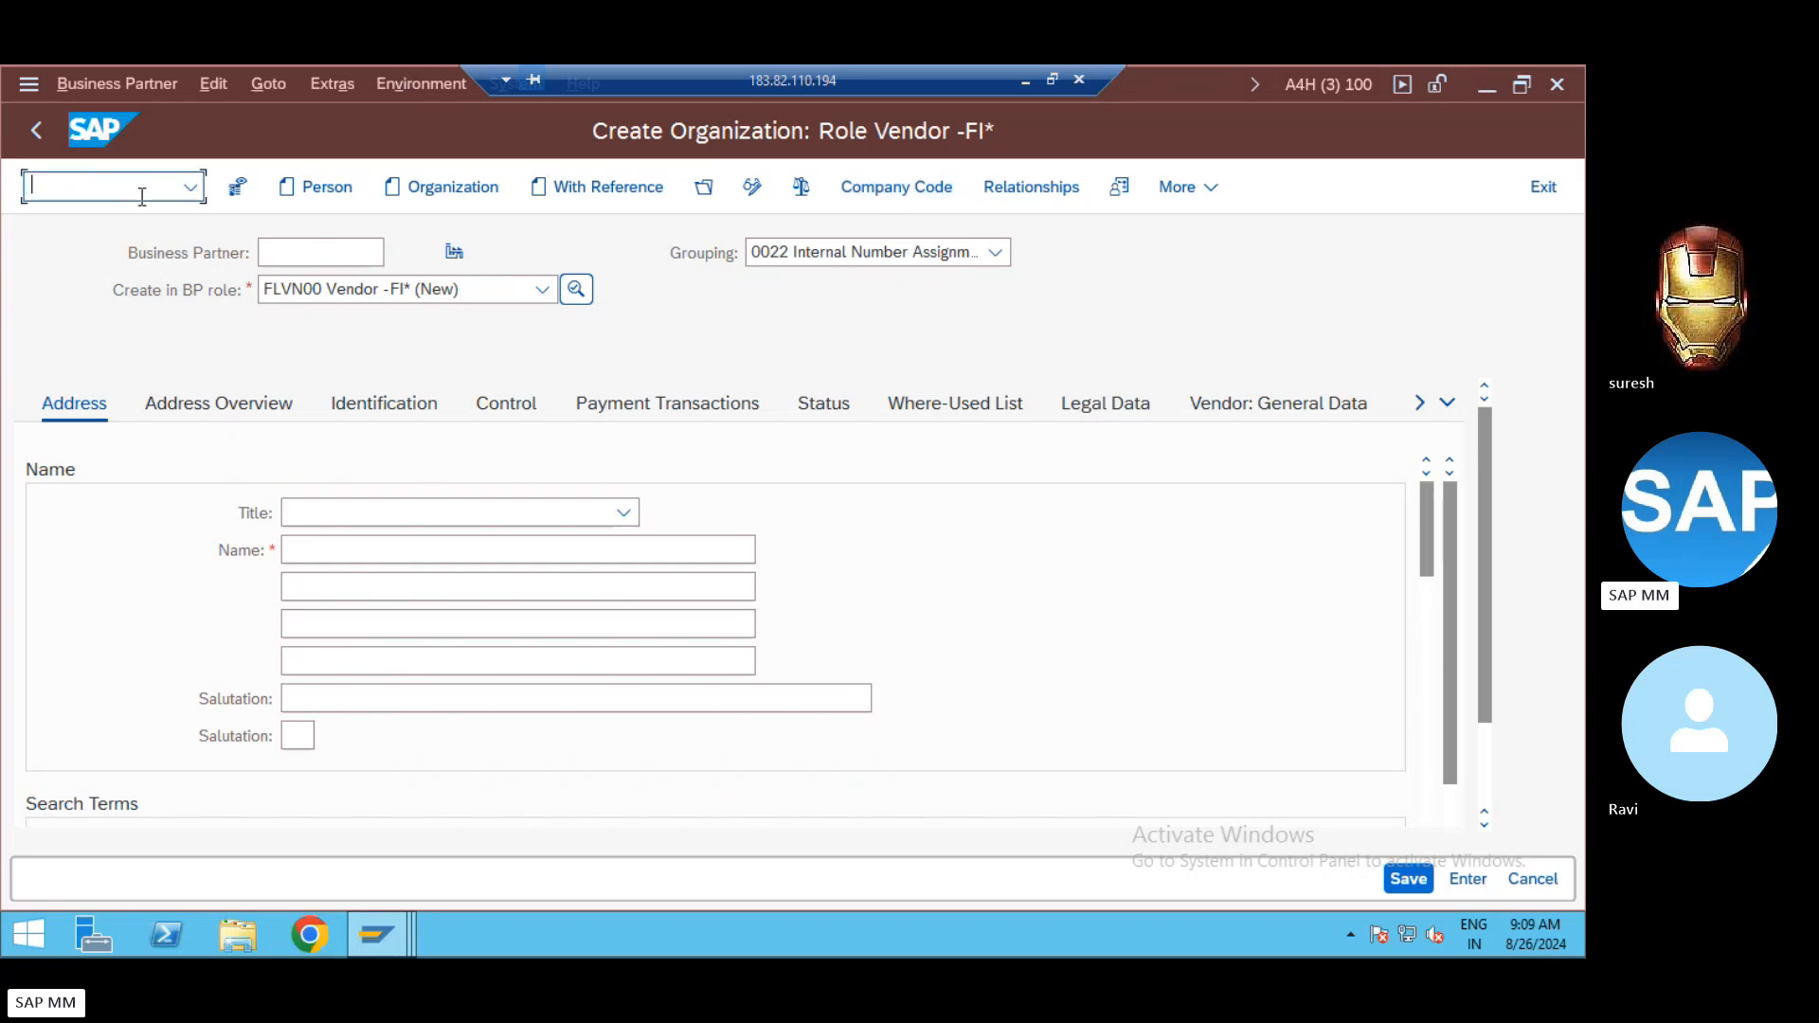
type("/ose16n")
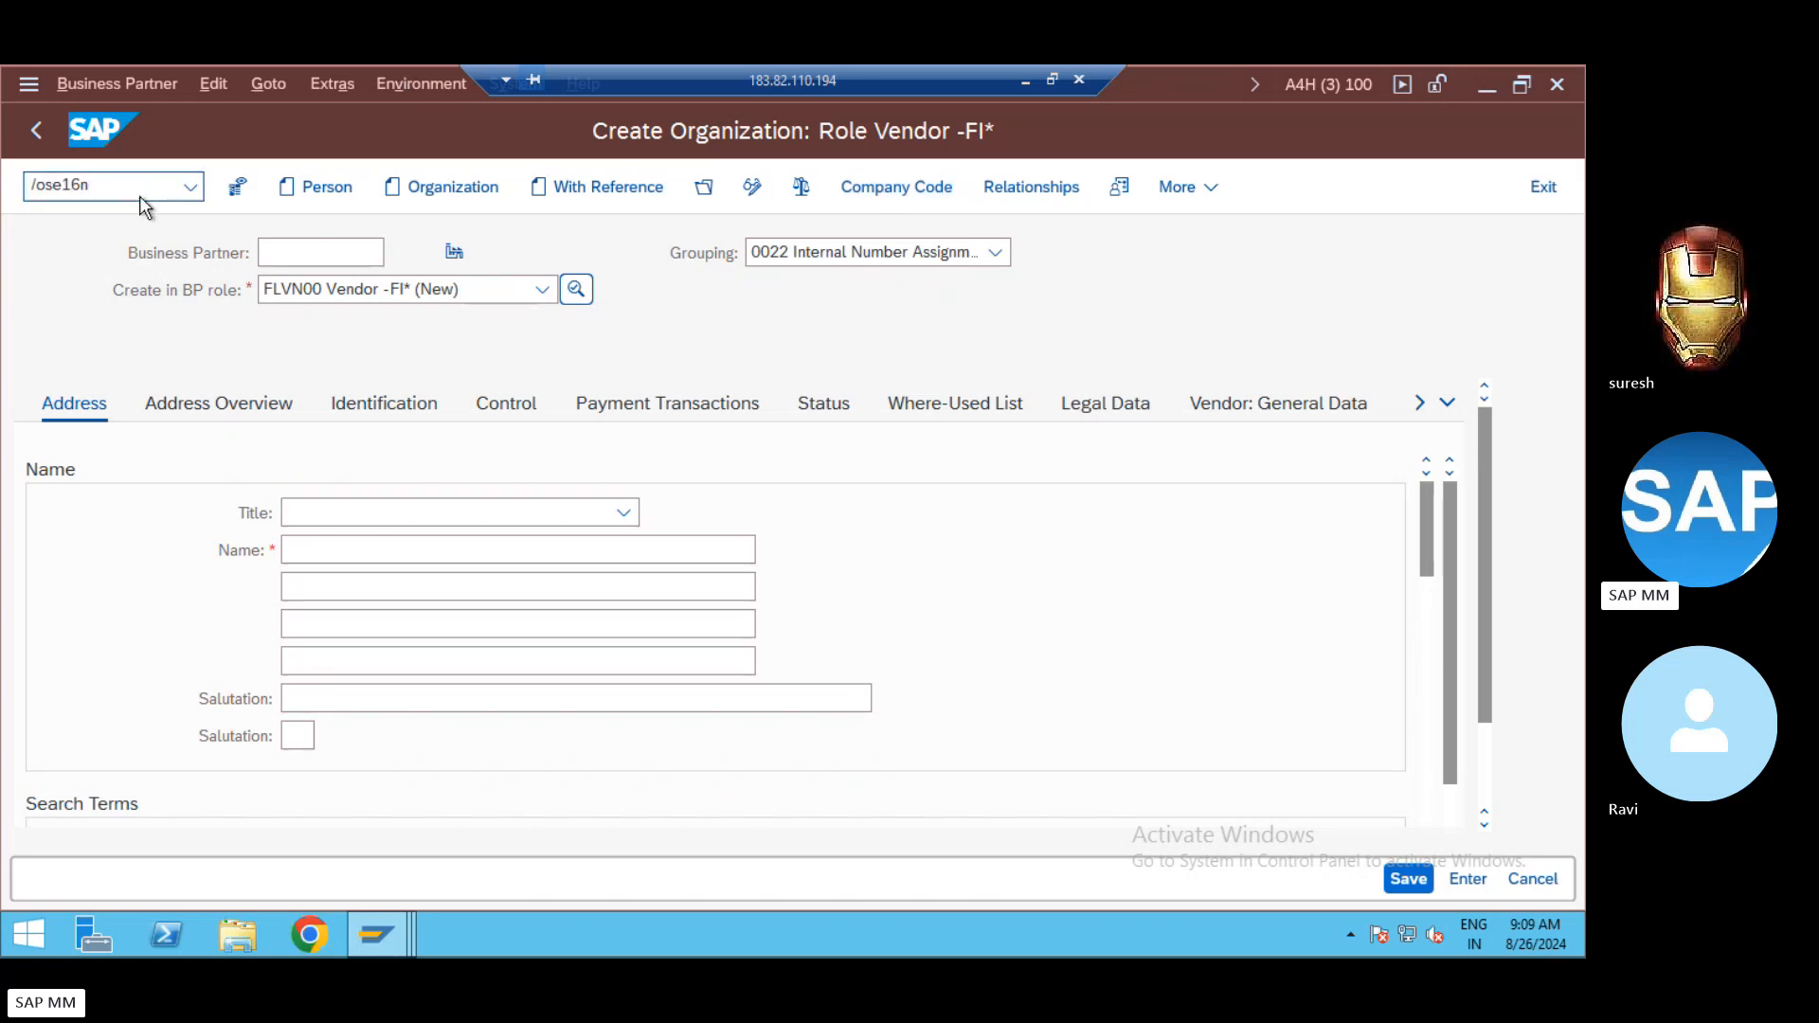
key("Return")
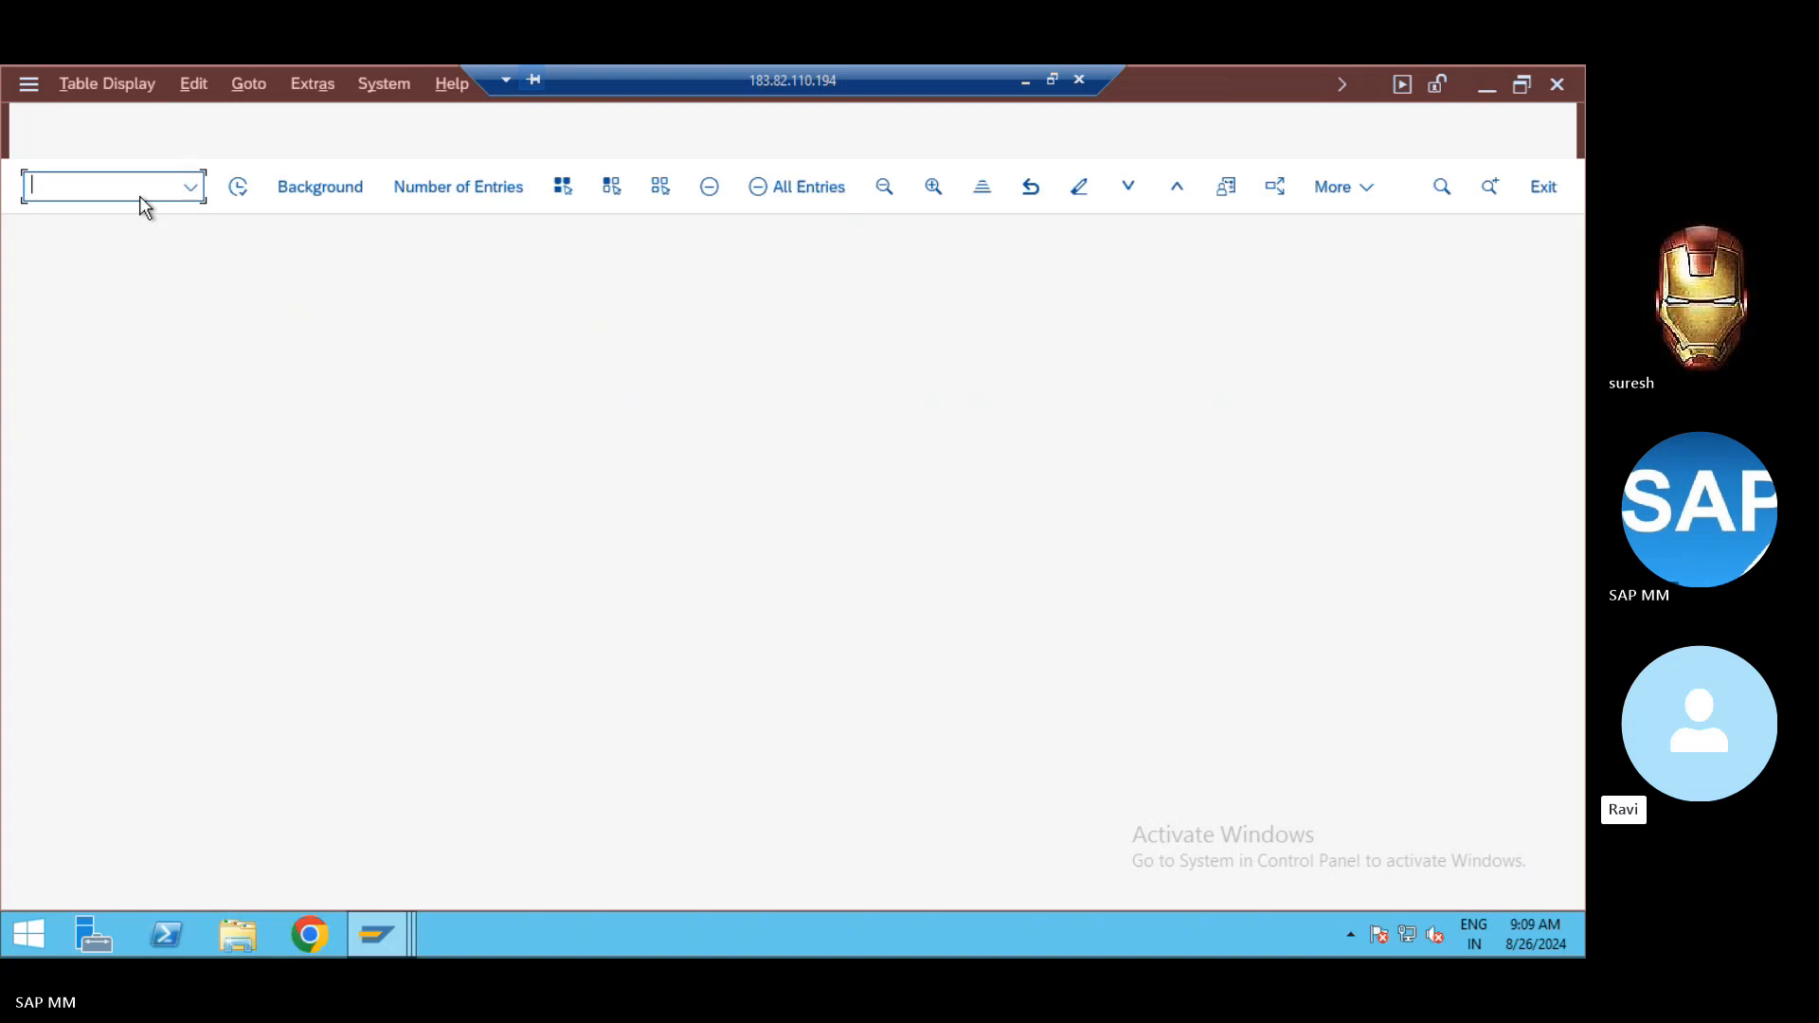
type("BUT")
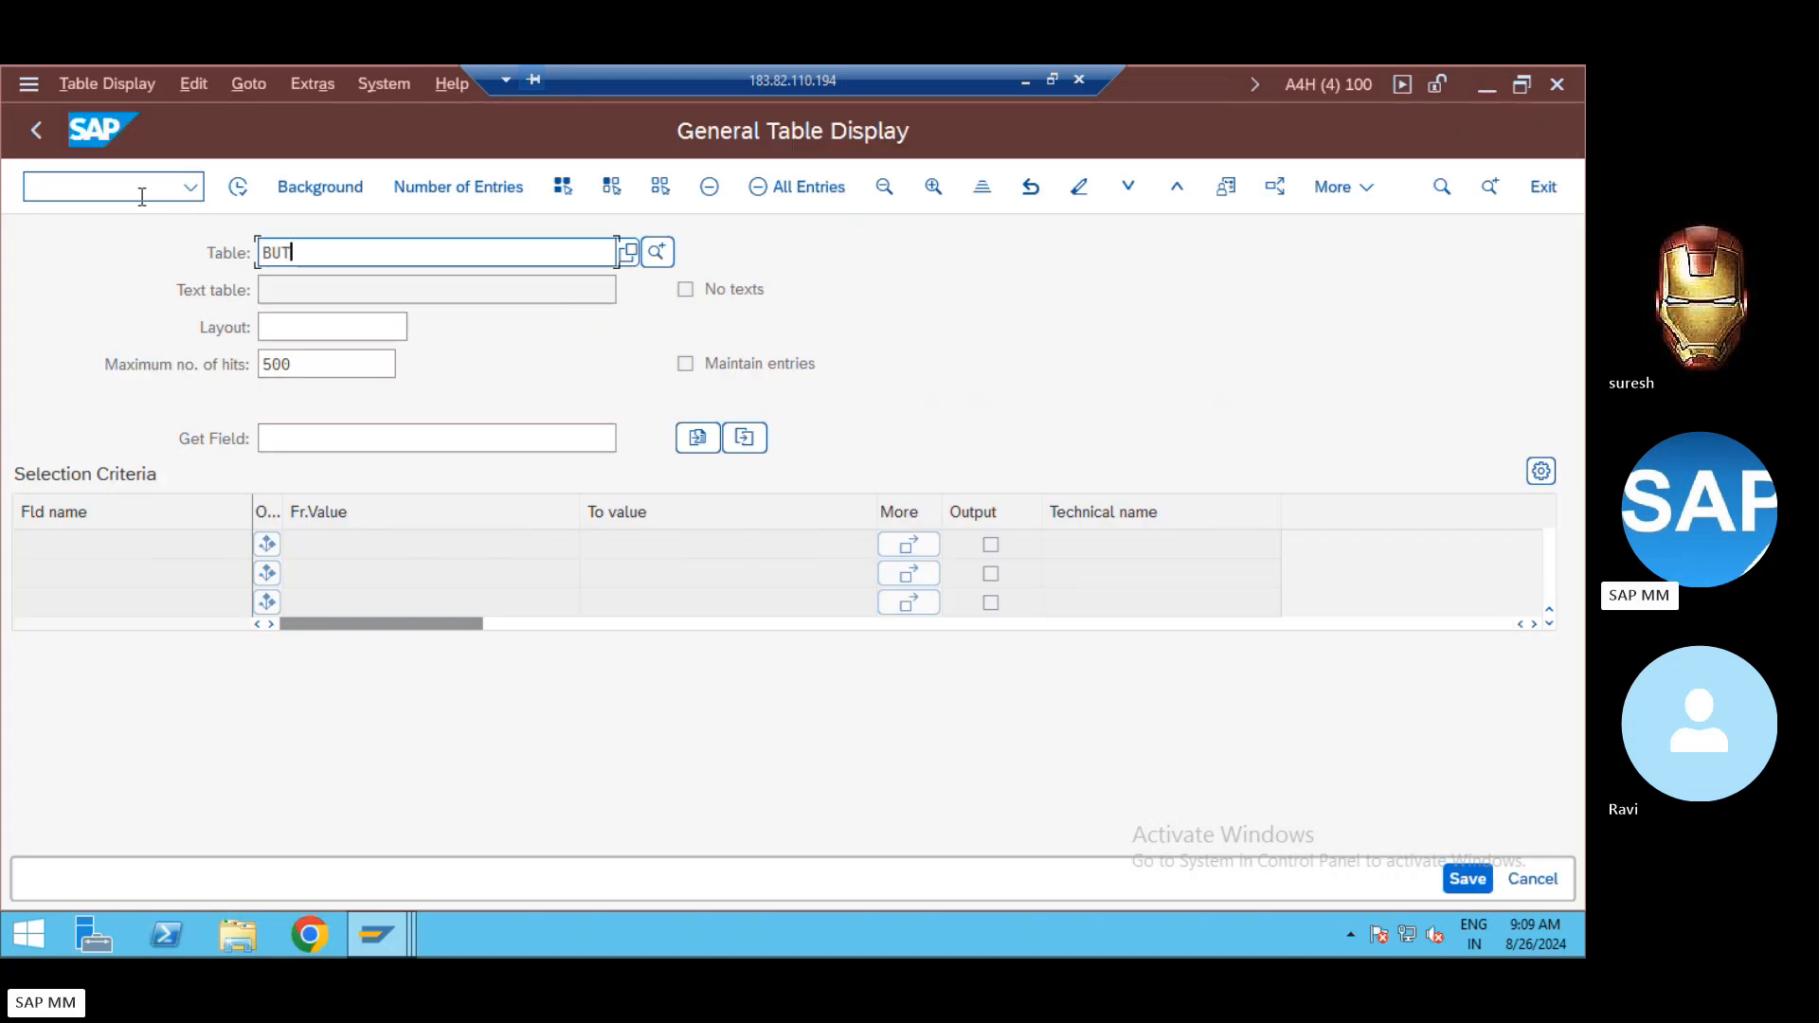
type("000")
key("Return")
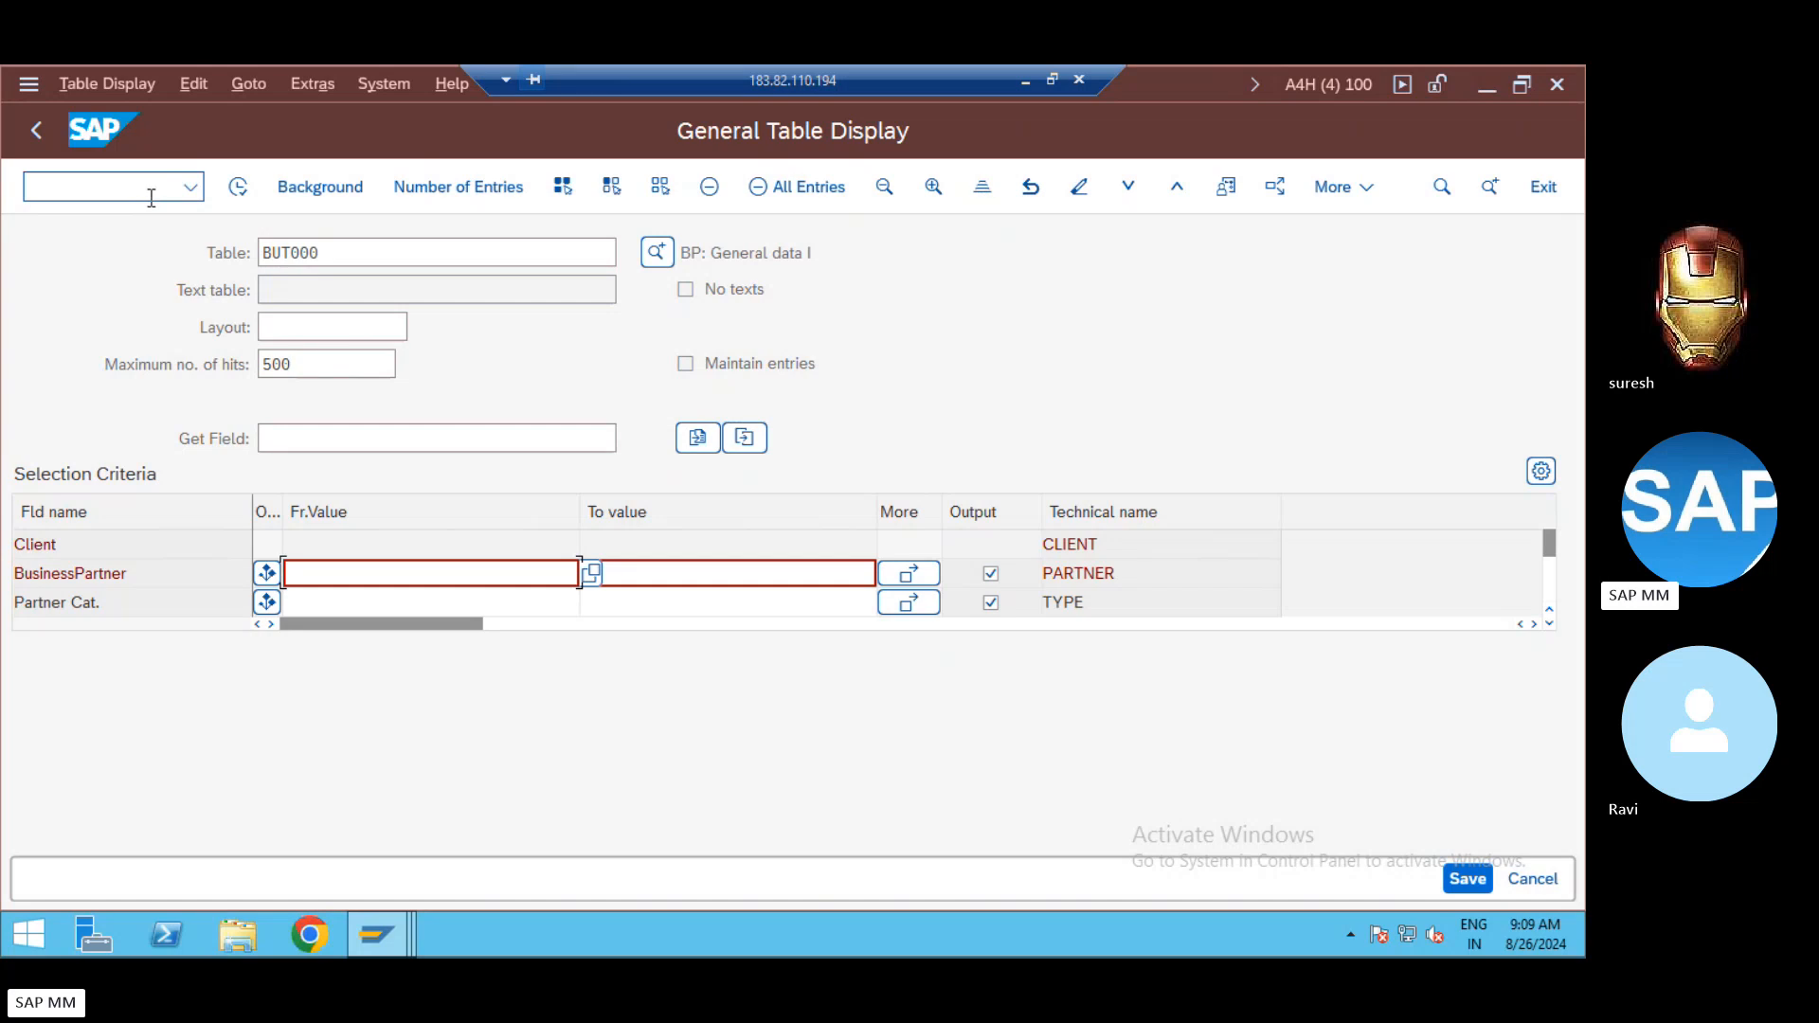
Step: Load table BUT020 in the table display to view its description and selection fields
left_click(327, 252)
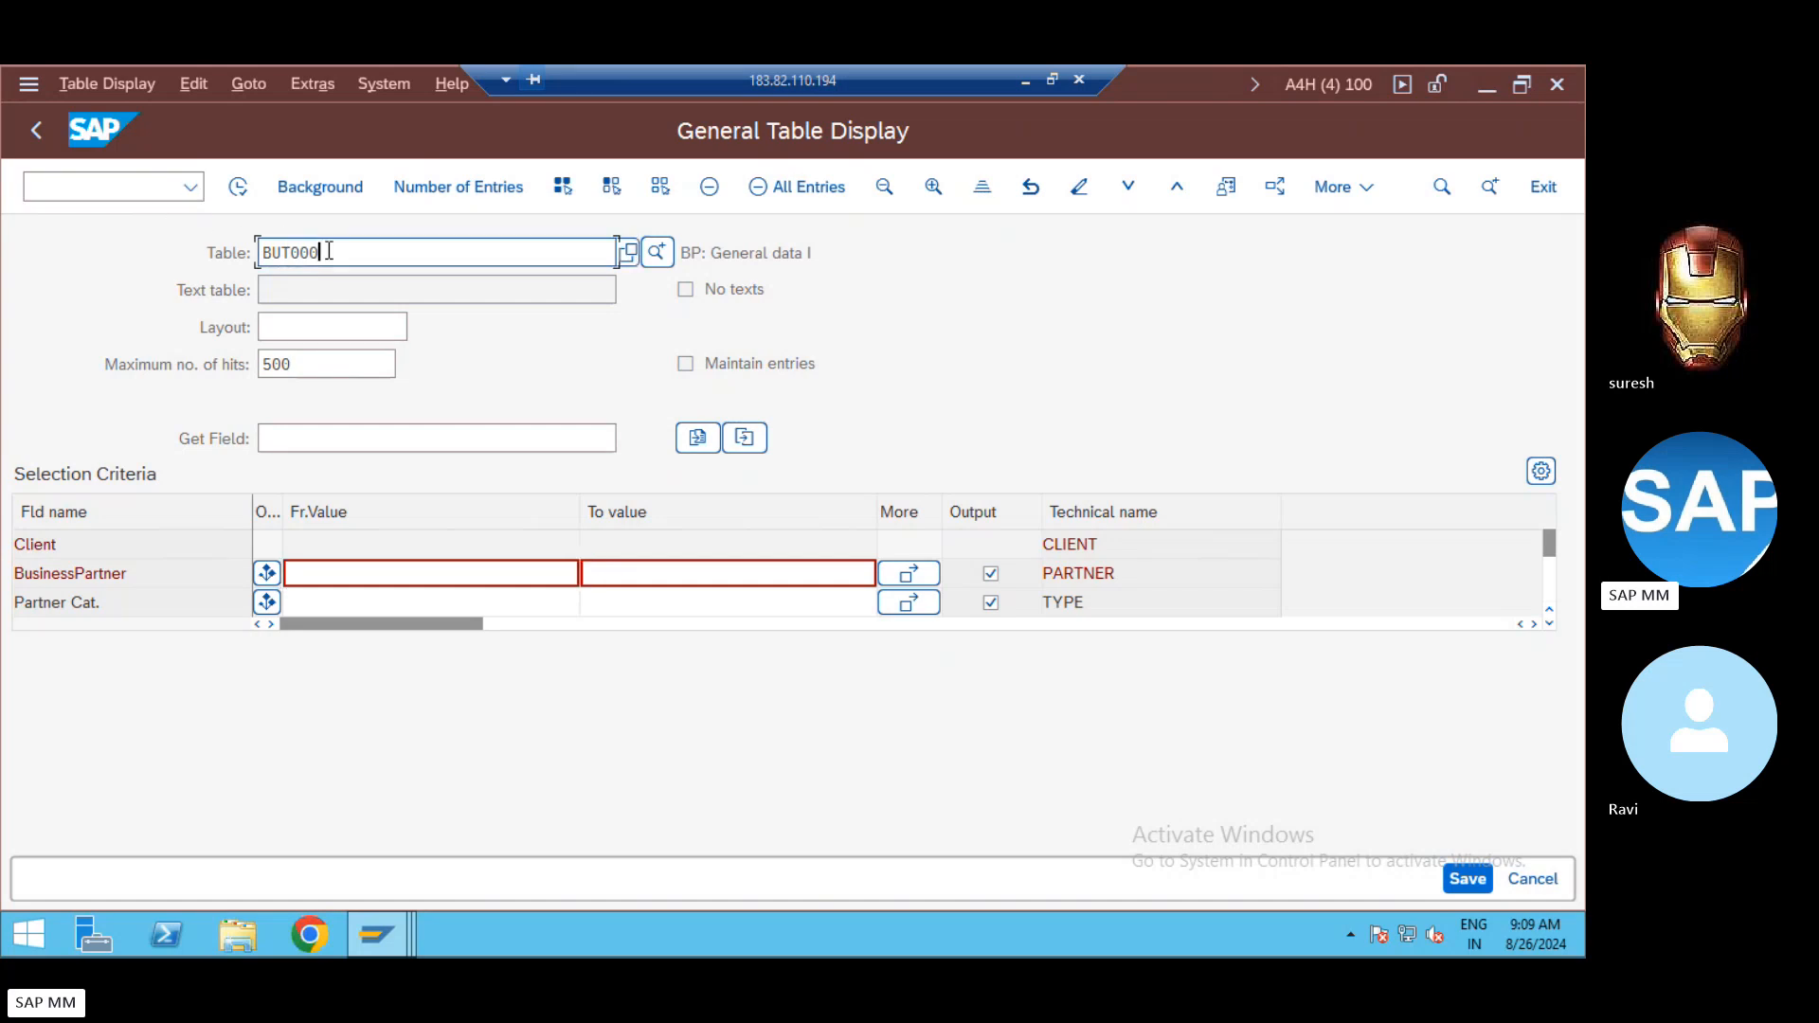
key("BackSpace")
key("BackSpace")
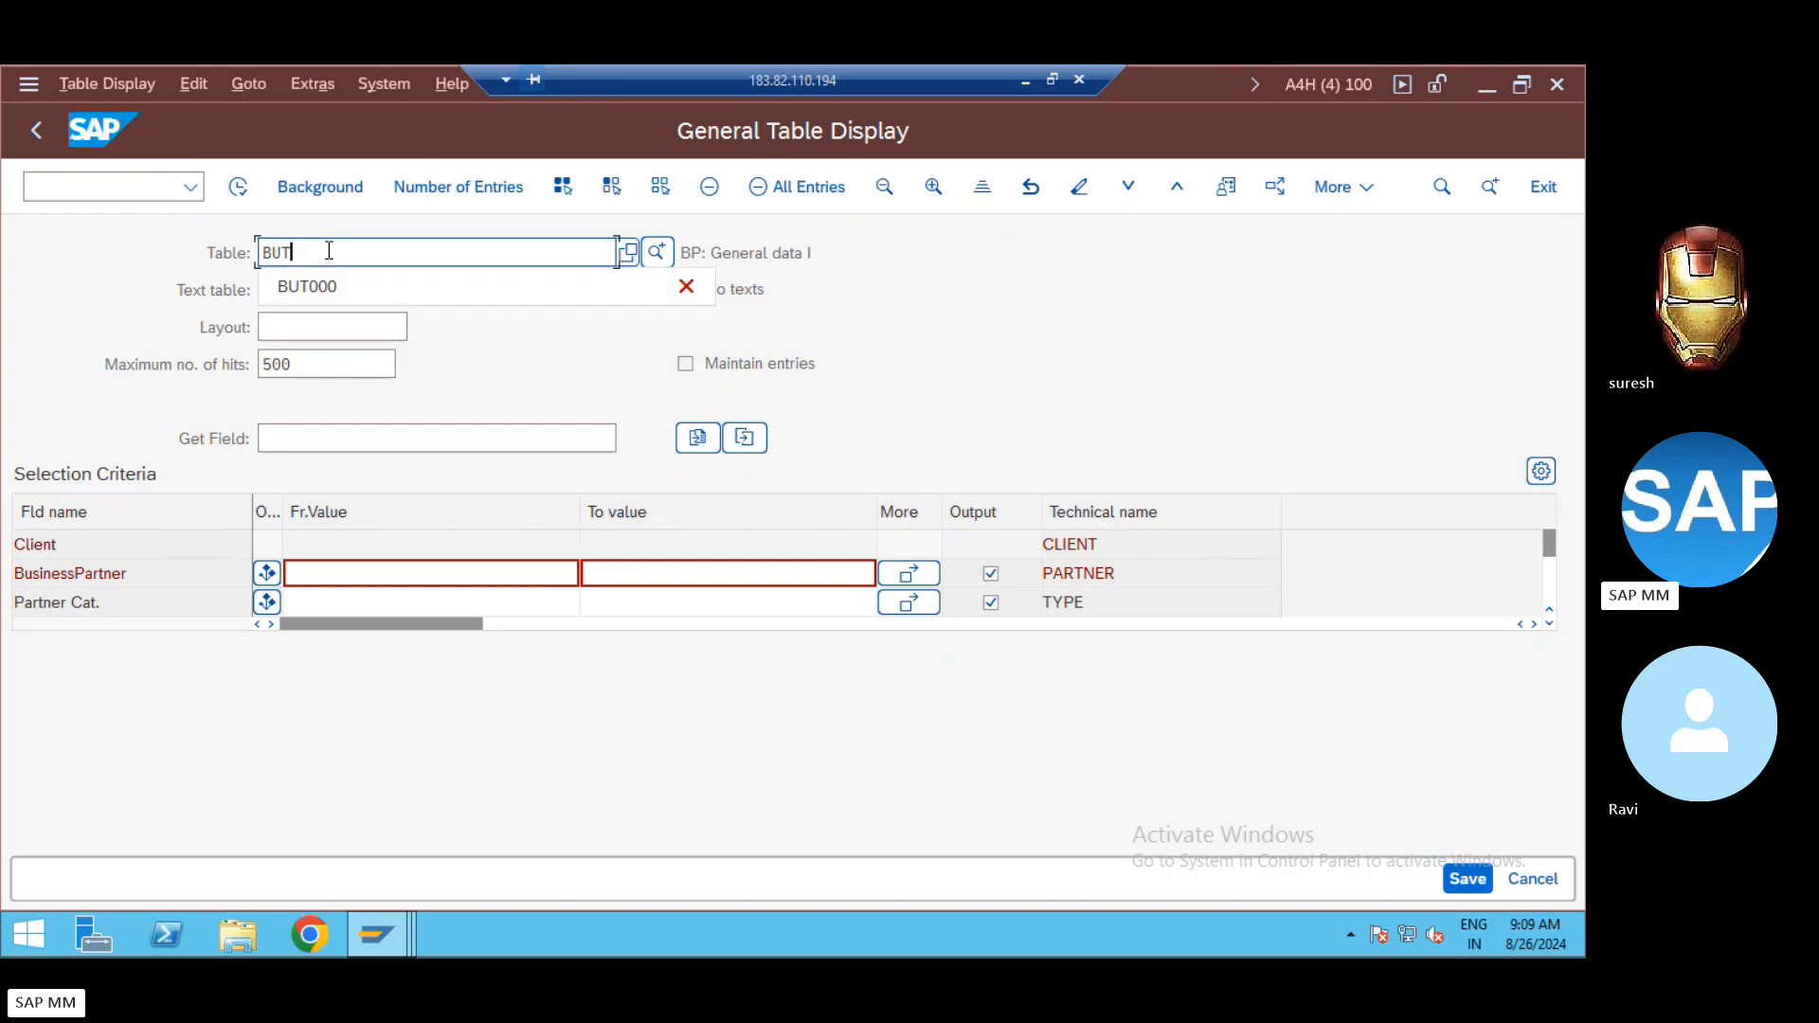
type("20")
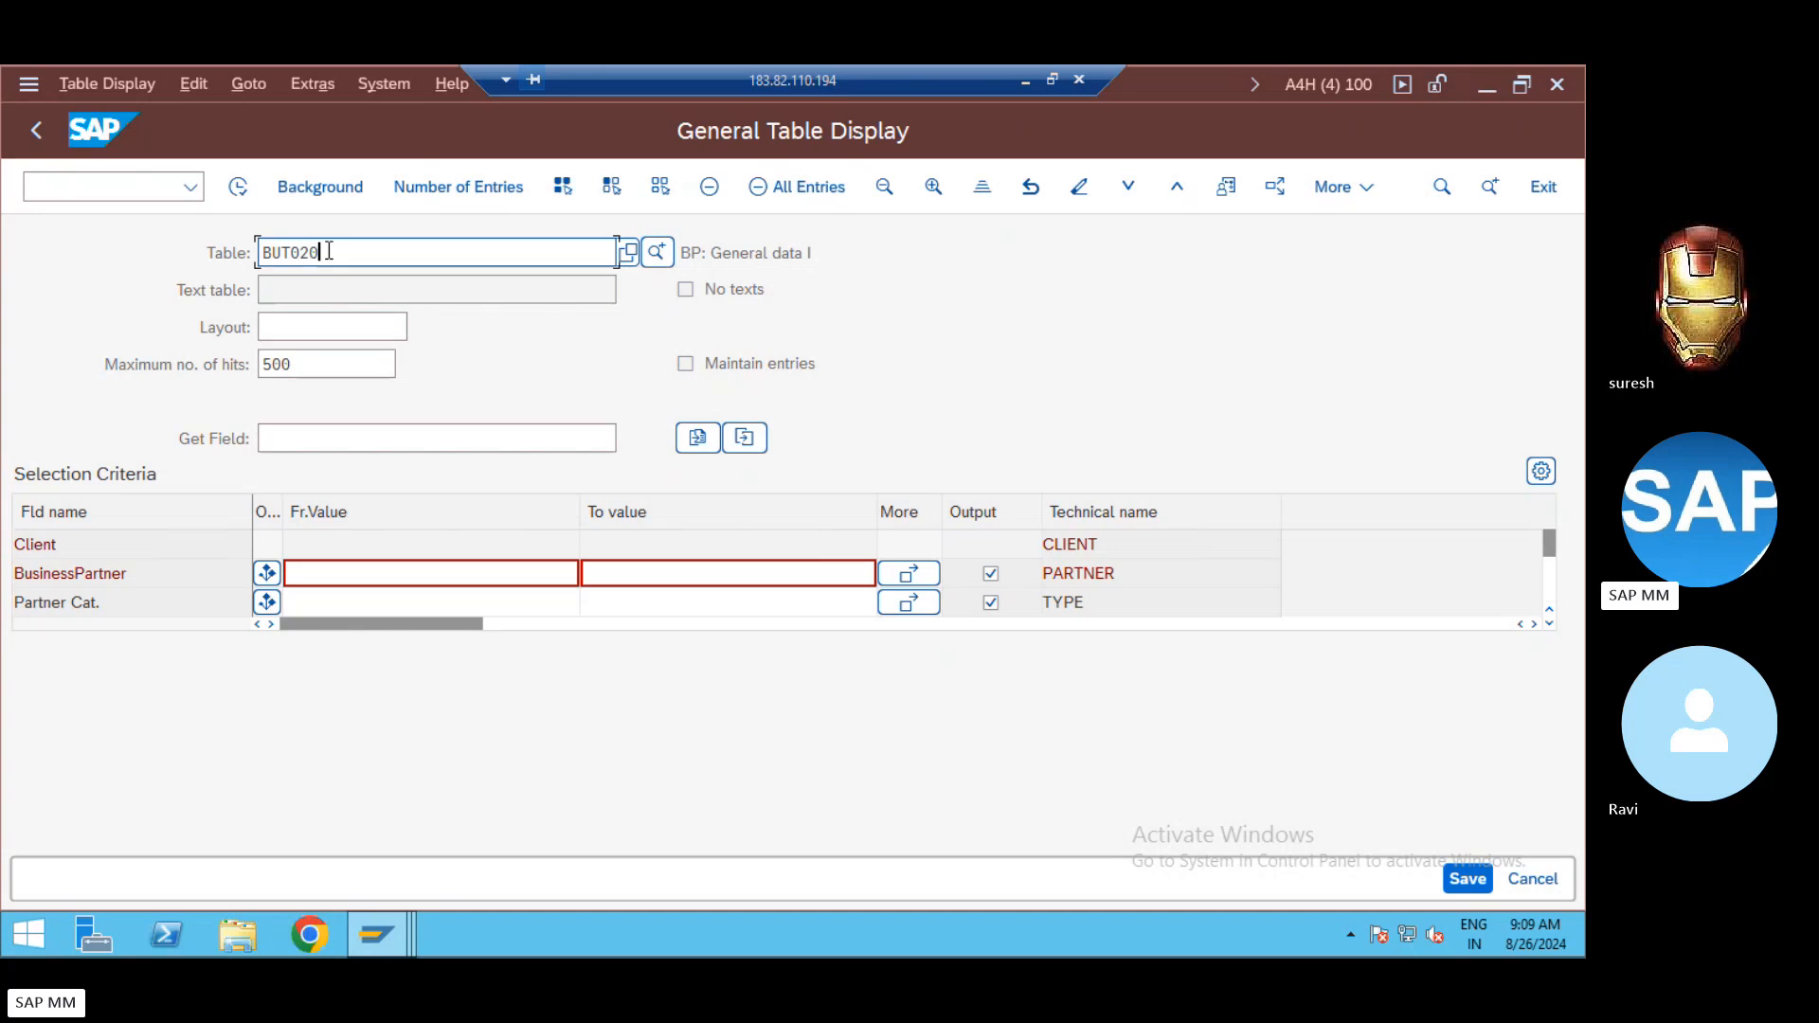
key("Return")
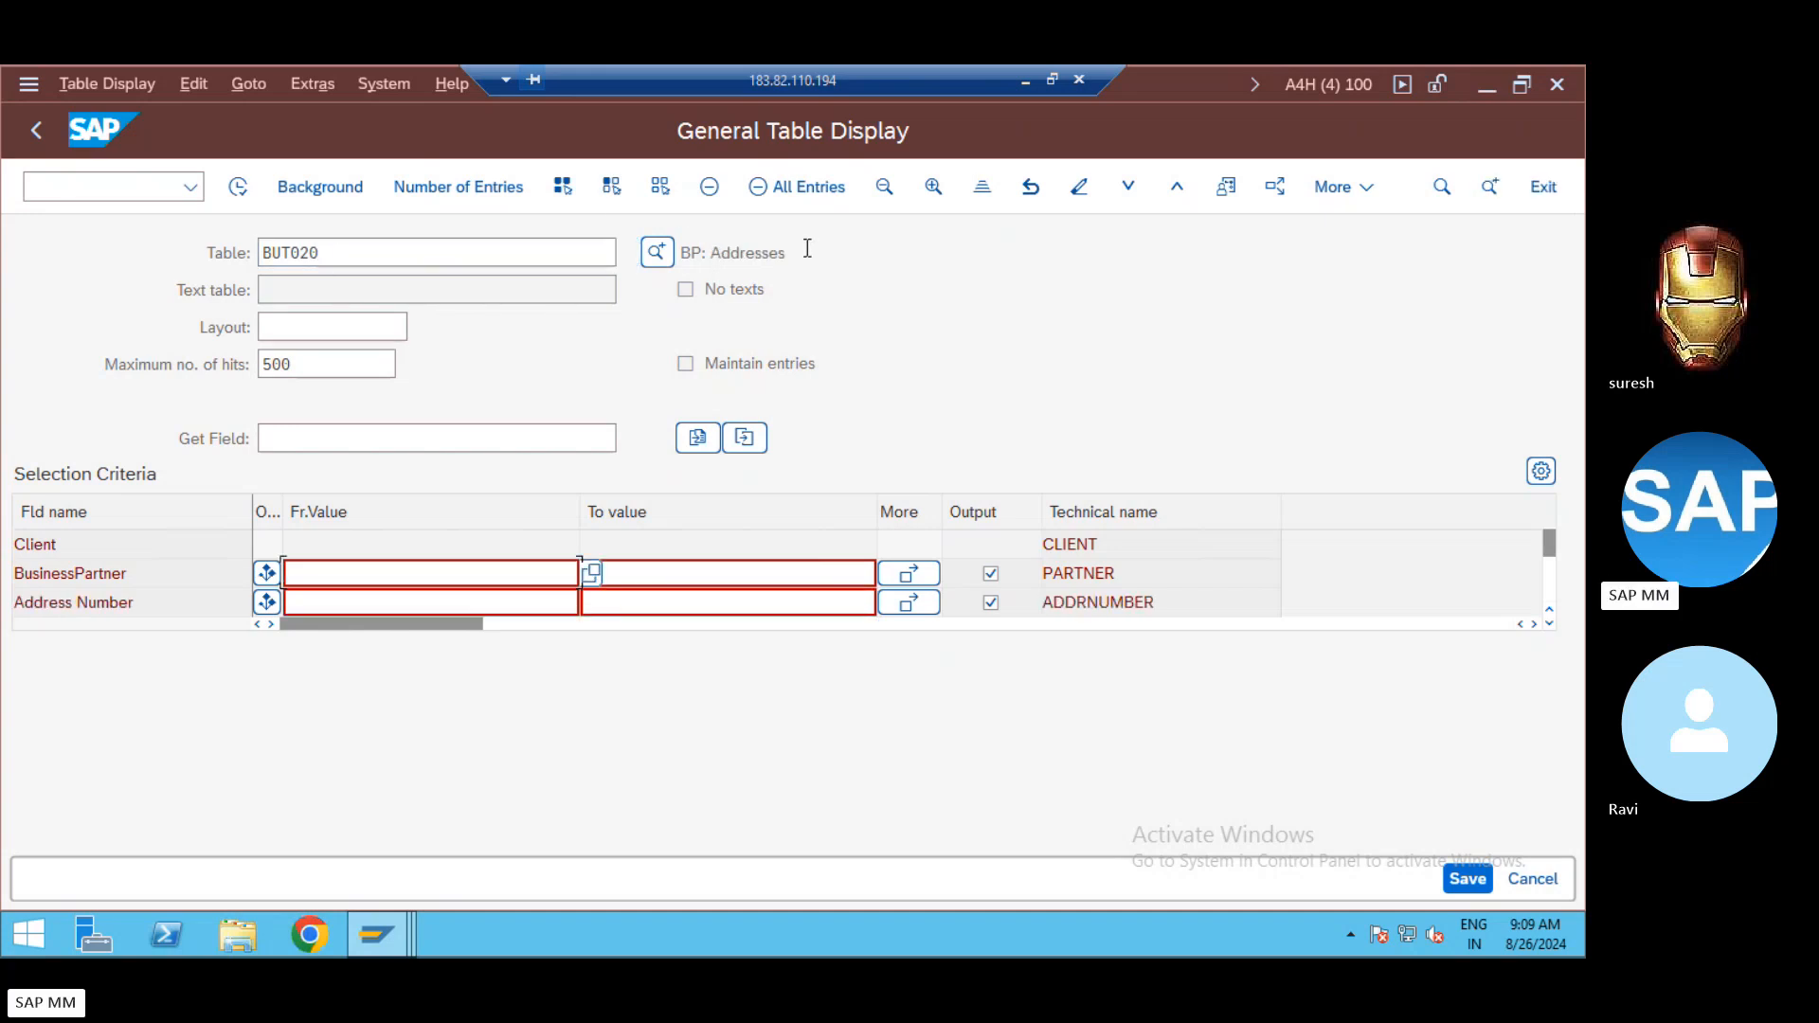
Step: Load table BUT100 in the table display to view its description and selection fields
left_click(432, 248)
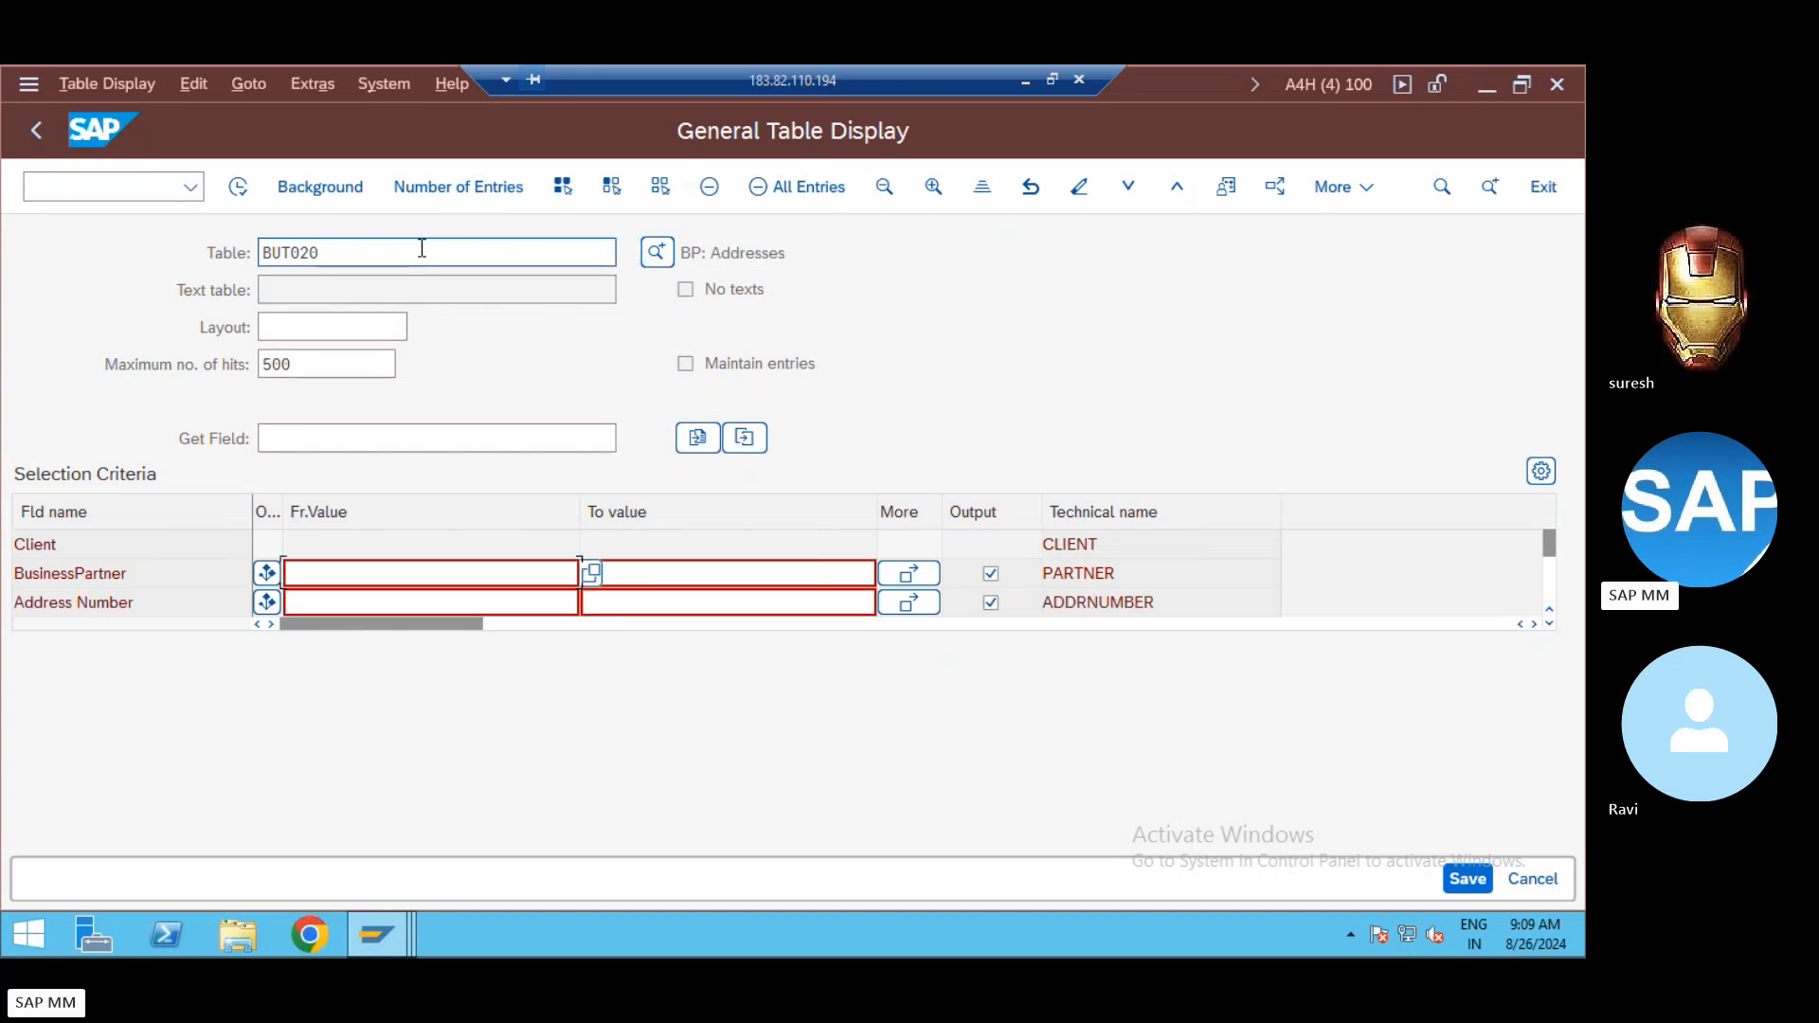
key("BackSpace")
key("BackSpace")
key("BackSpace")
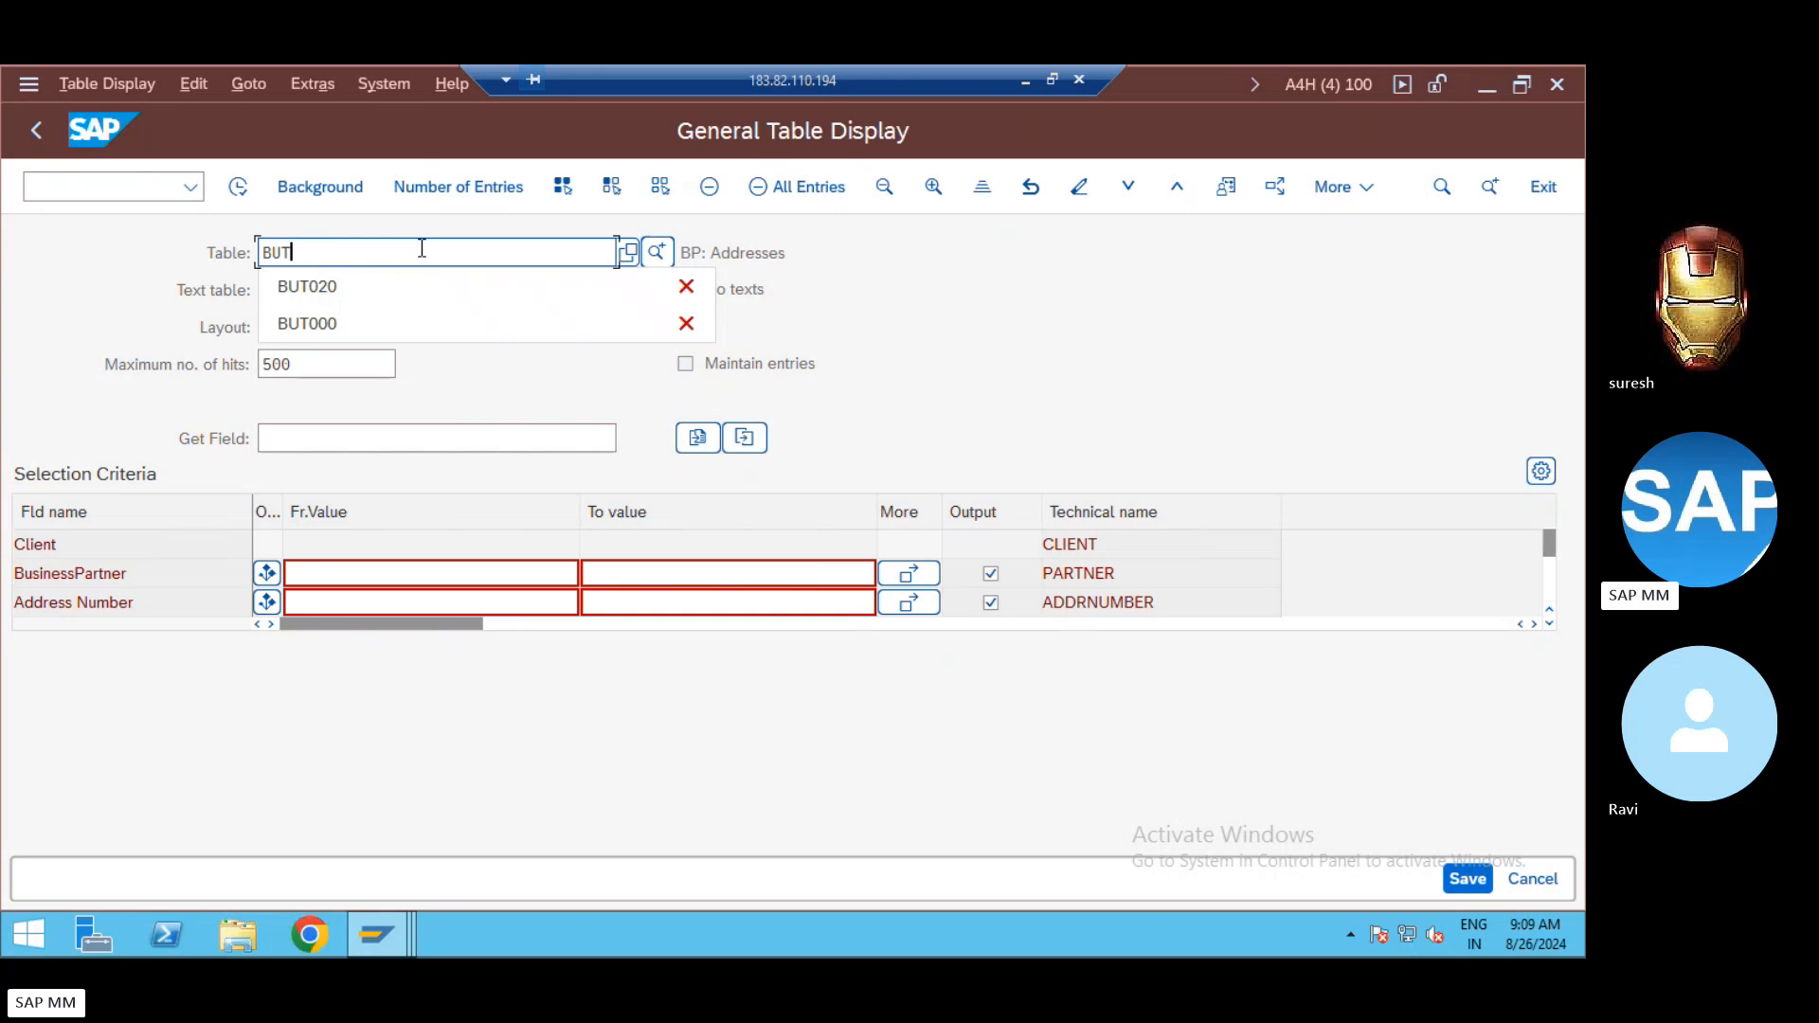
type("T100")
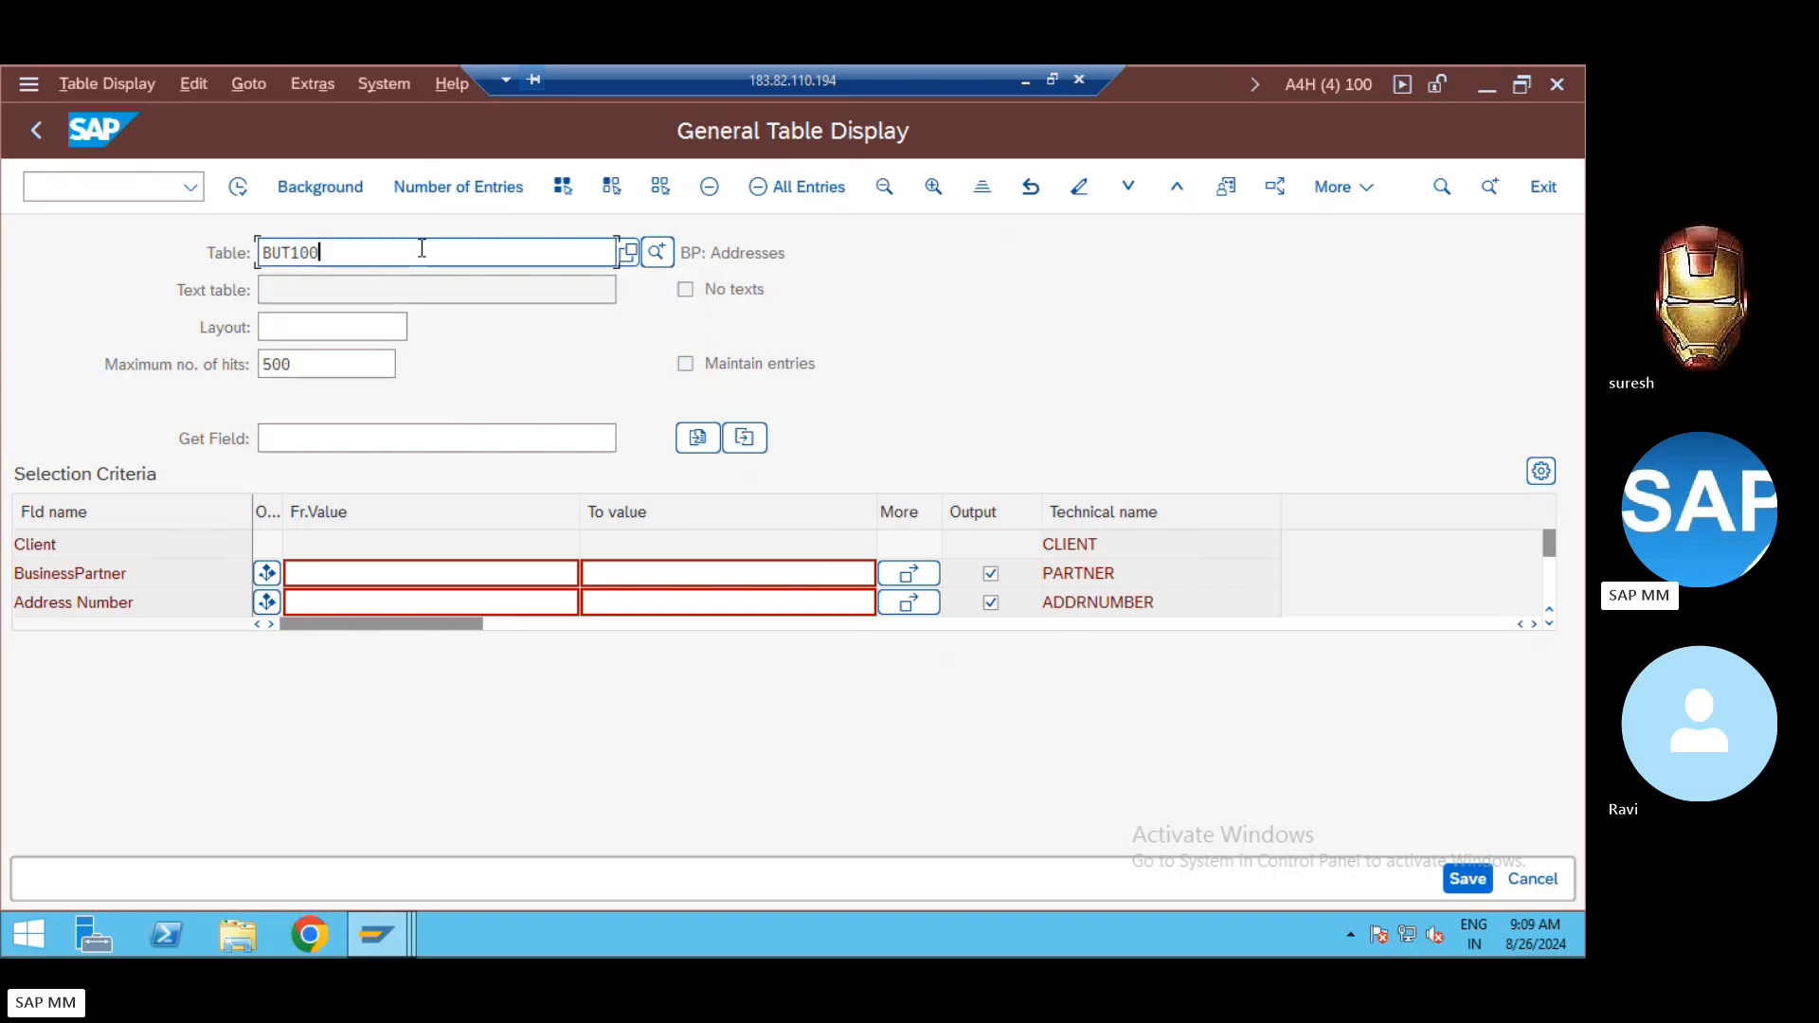
key("Return")
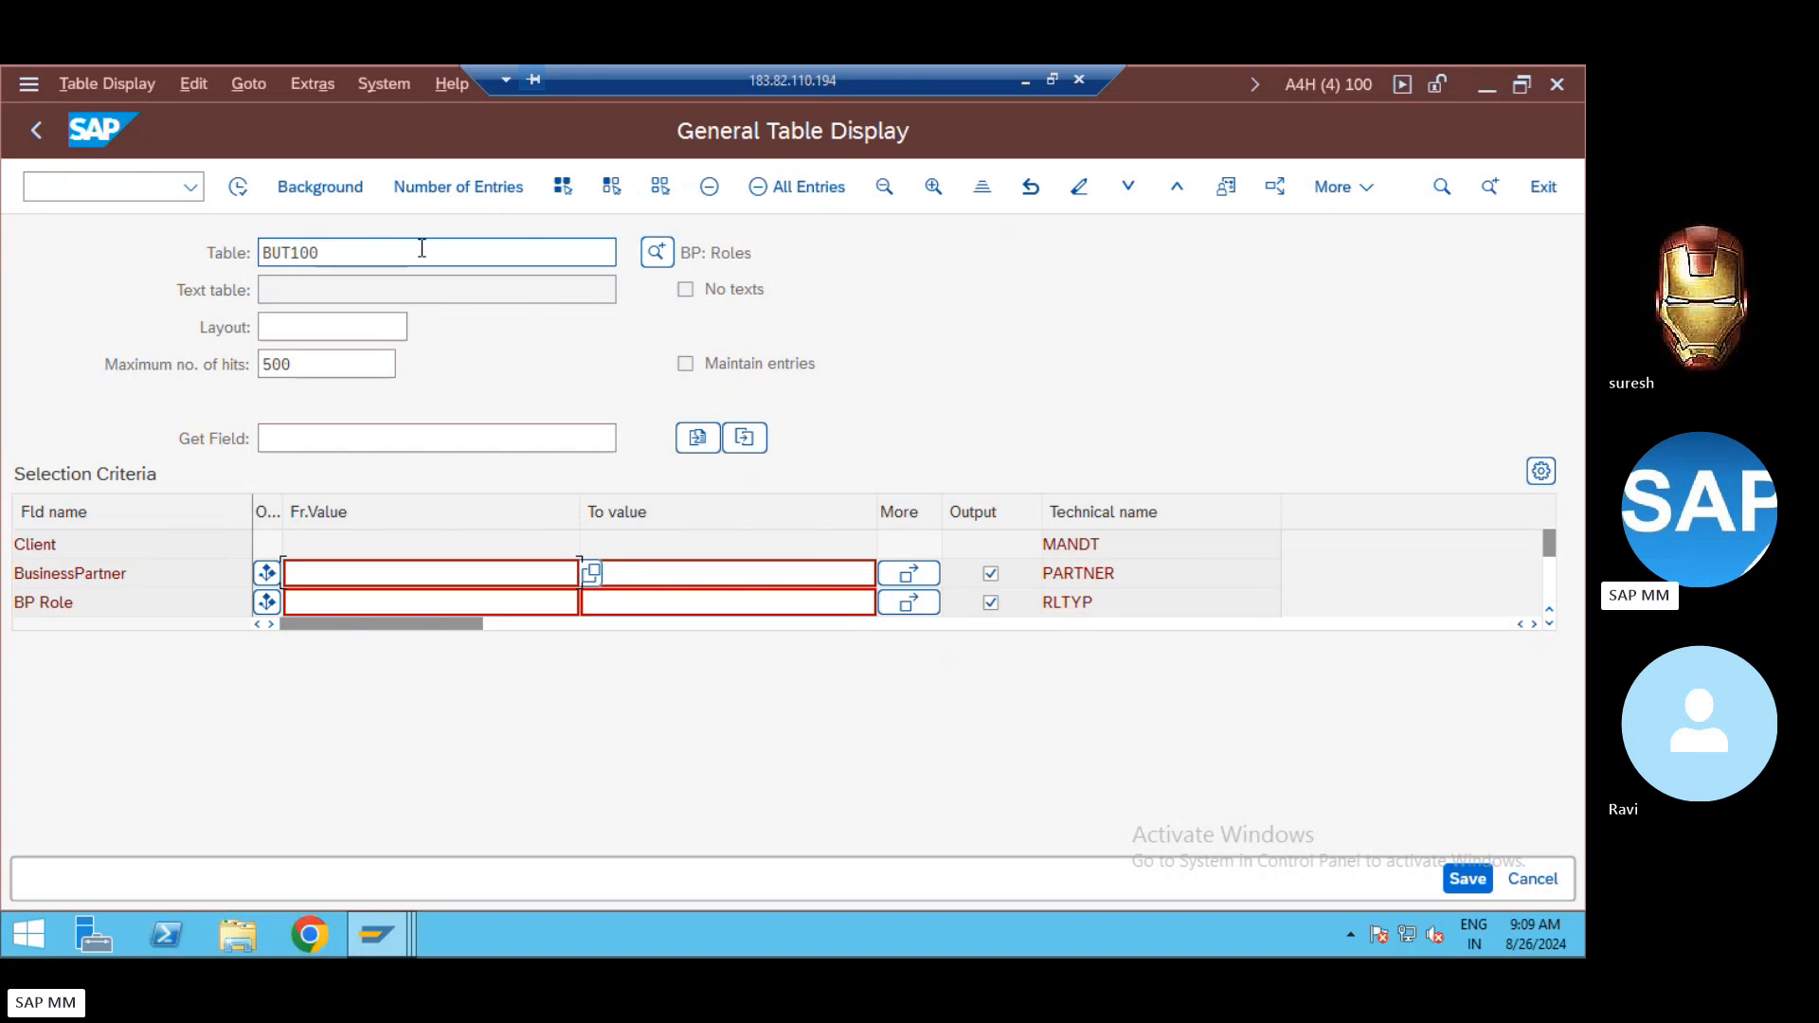
Step: Replace the table name with LFA1 and load its description and selection fields
left_click(422, 251)
key("BackSpace")
key("BackSpace")
key("BackSpace")
key("BackSpace")
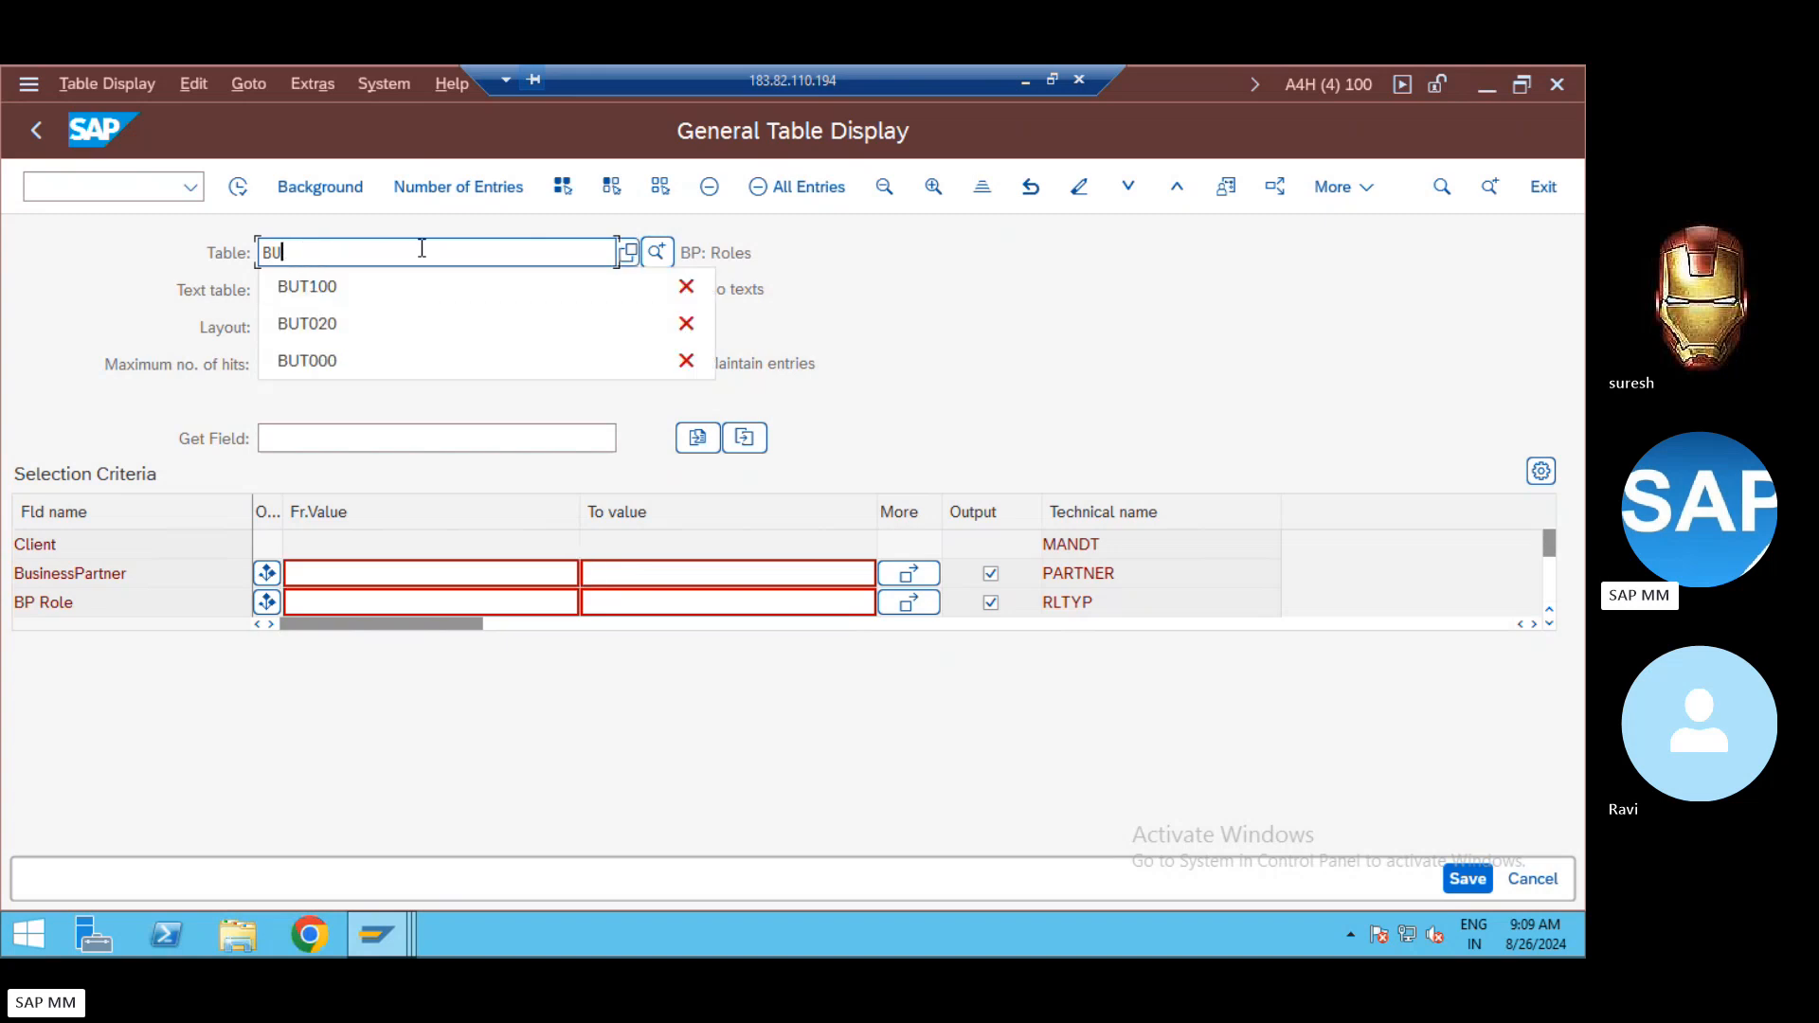
key("BackSpace")
key("BackSpace")
type("LFA1")
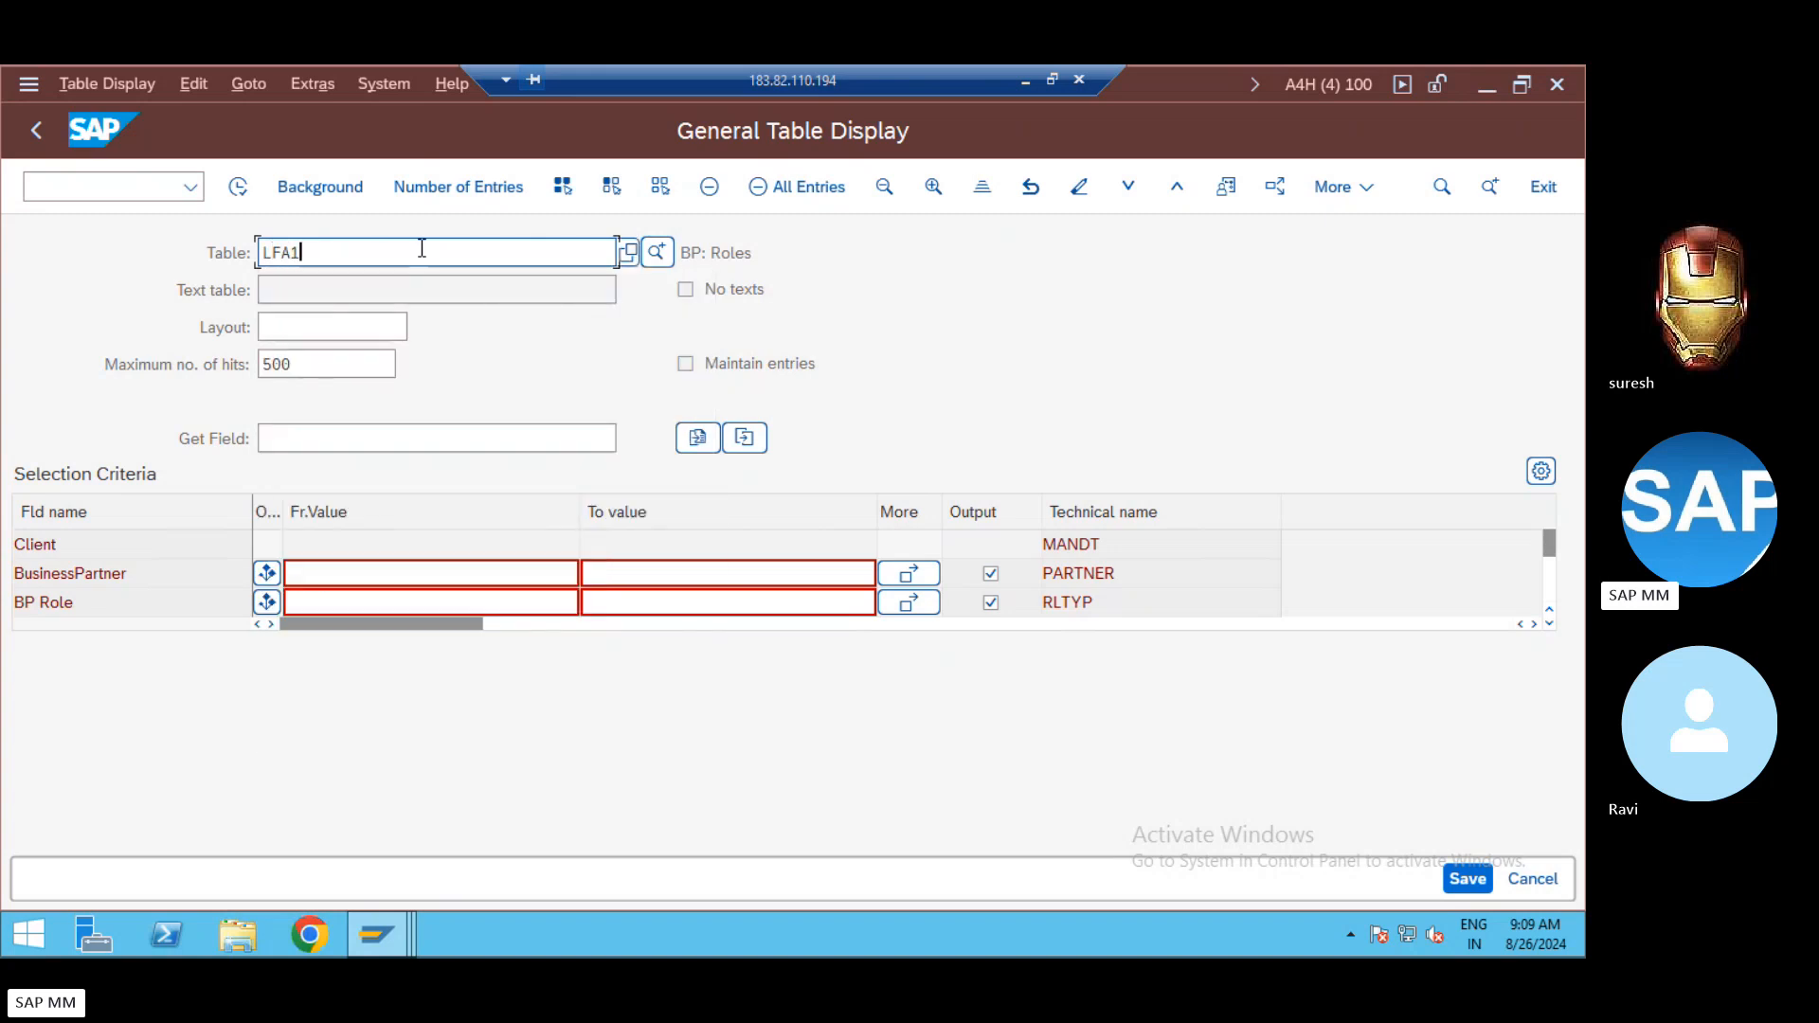
key("Return")
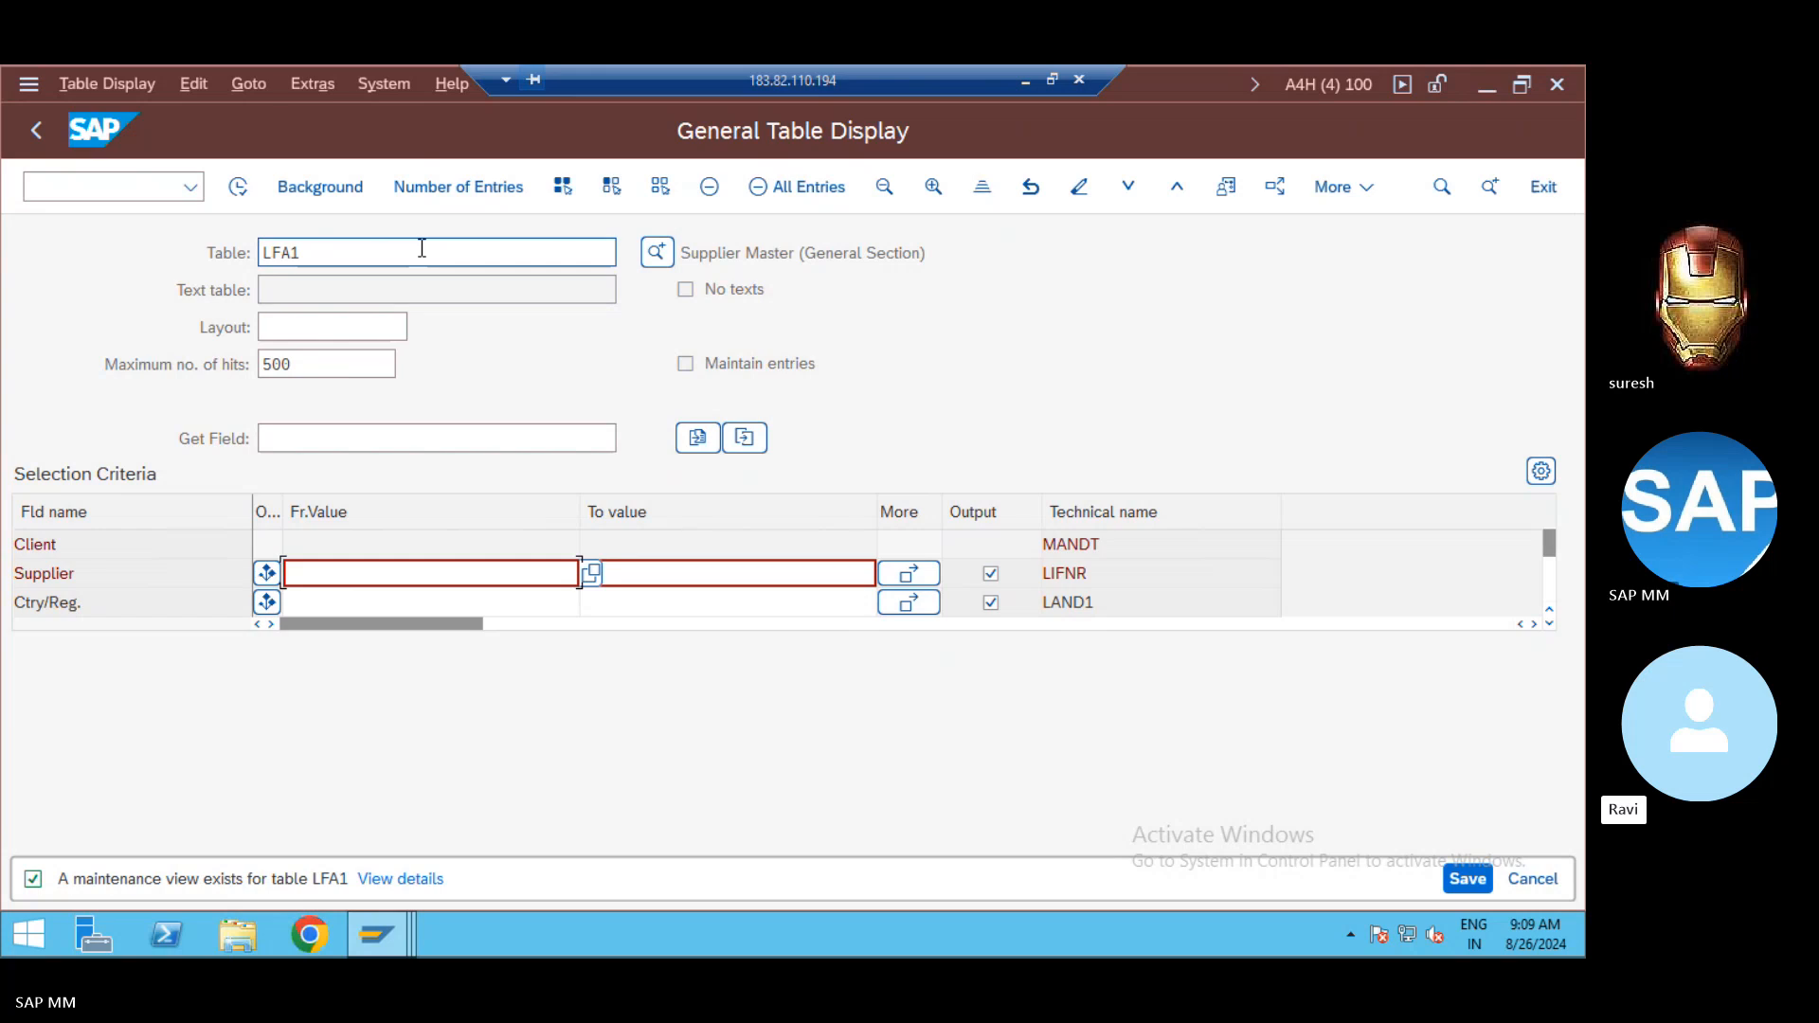
Step: Try to load table LFAB1 in the table display
left_click(421, 248)
key("BackSpace")
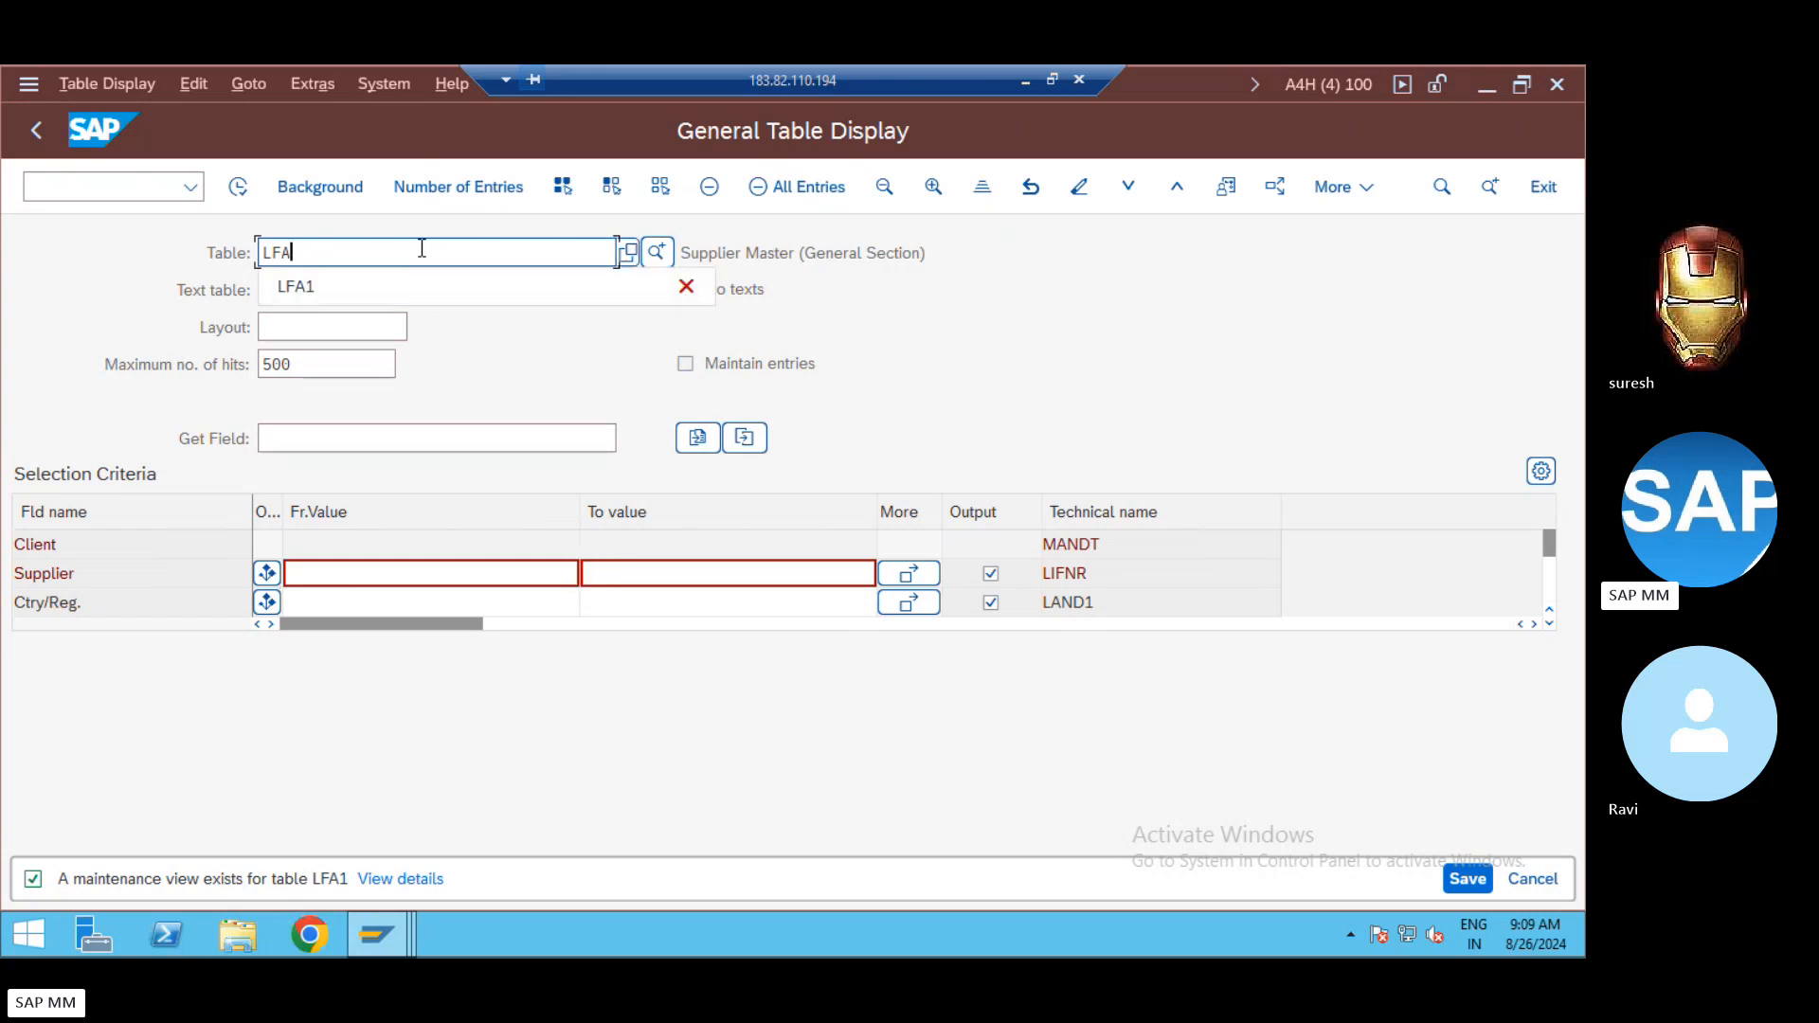
type("B1")
key("Return")
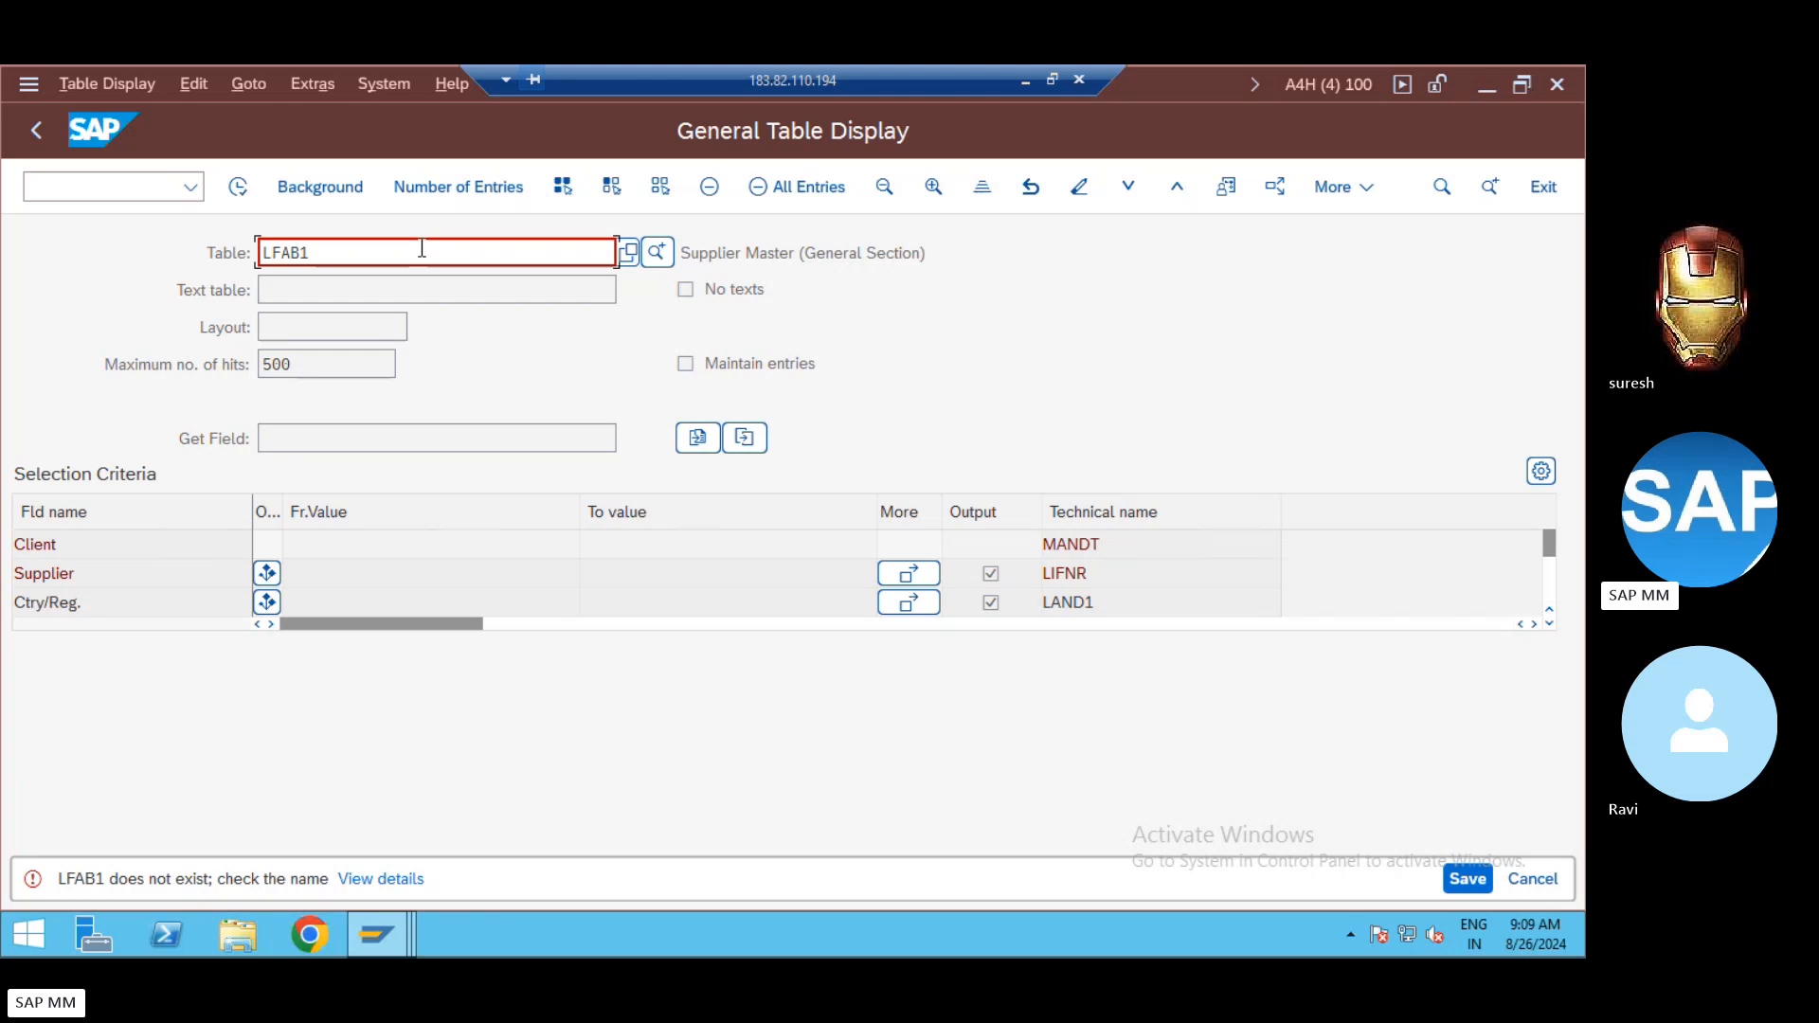
Step: Replace the table name with KNA1 and load its description and selection fields
key("BackSpace")
key("BackSpace")
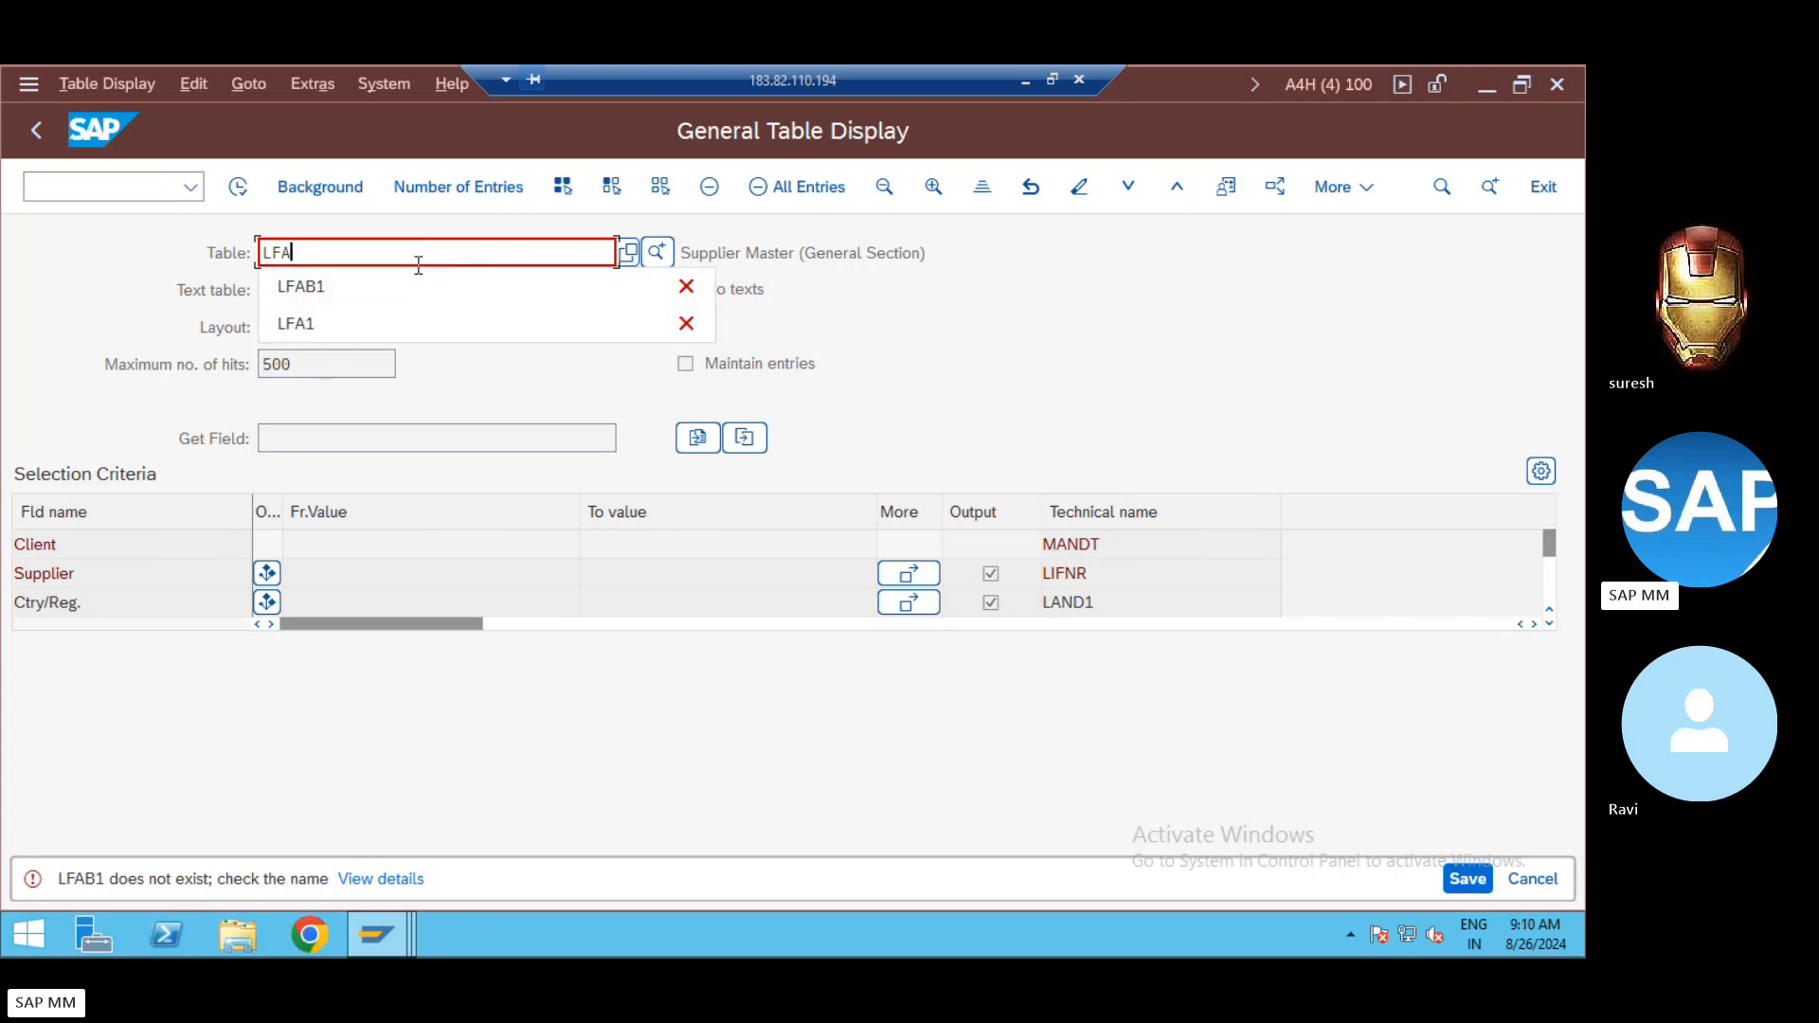
key("BackSpace")
key("BackSpace")
type("KNA1")
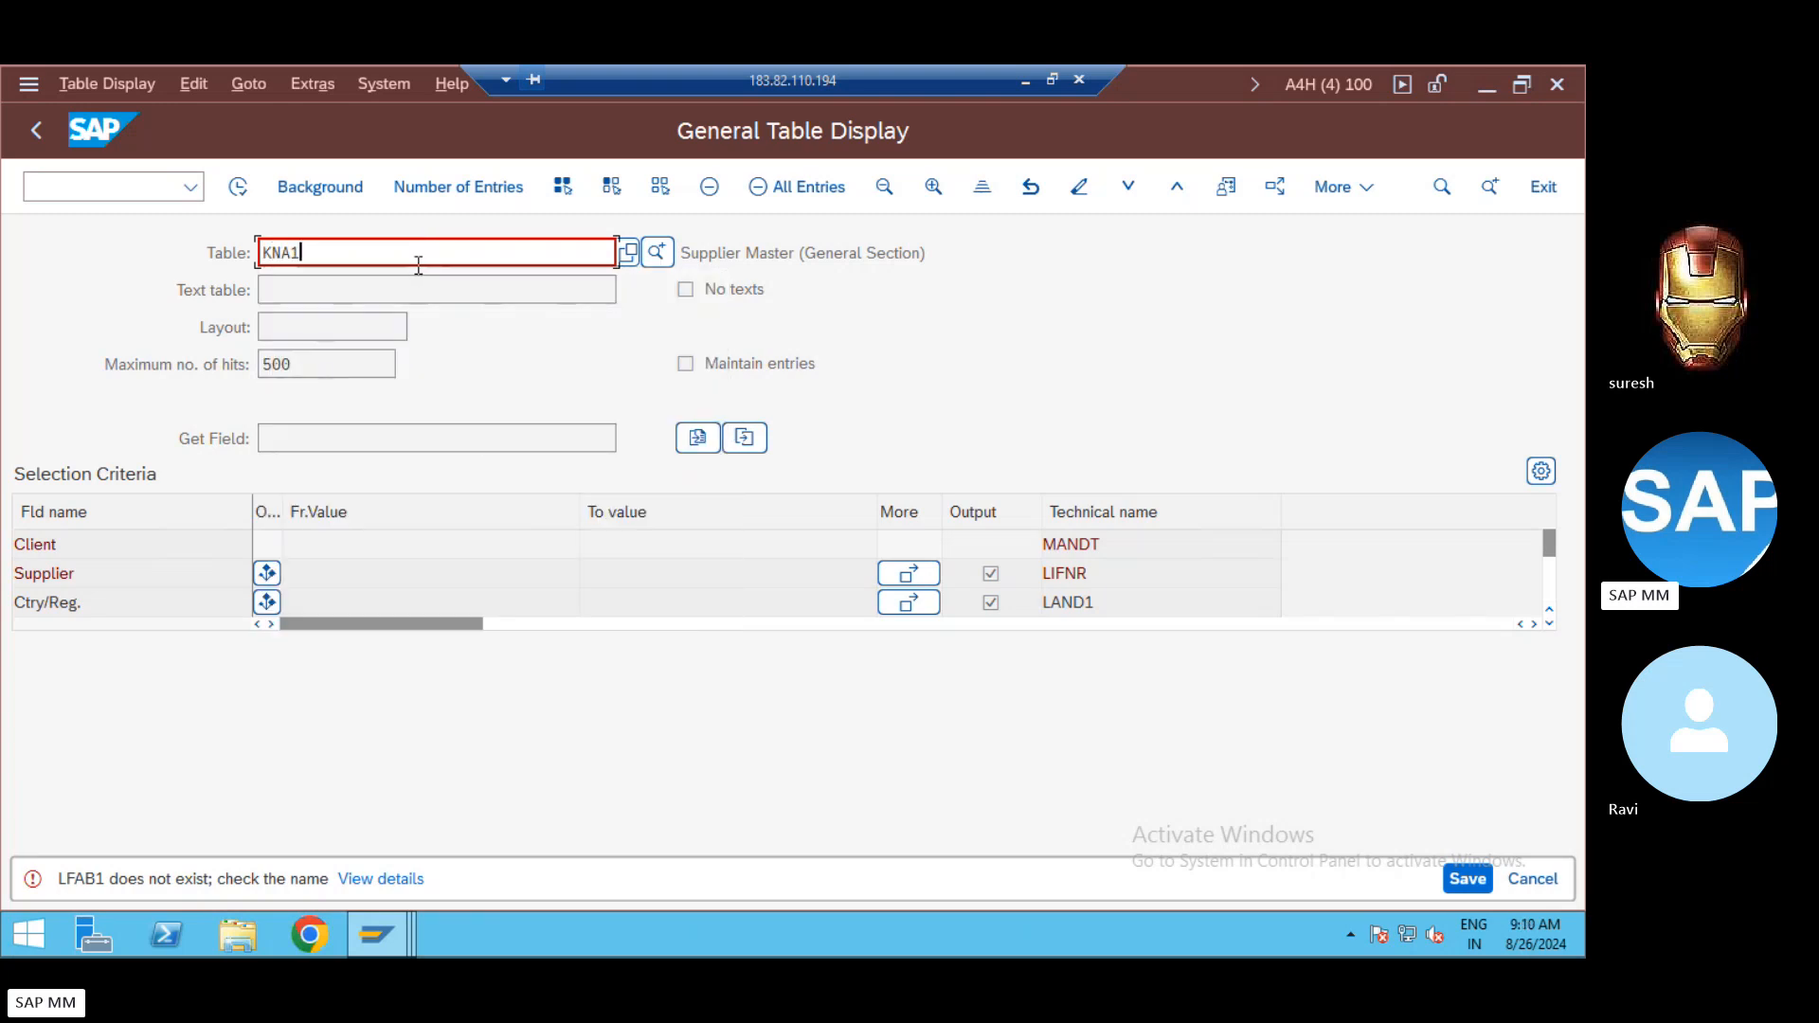
key("Return")
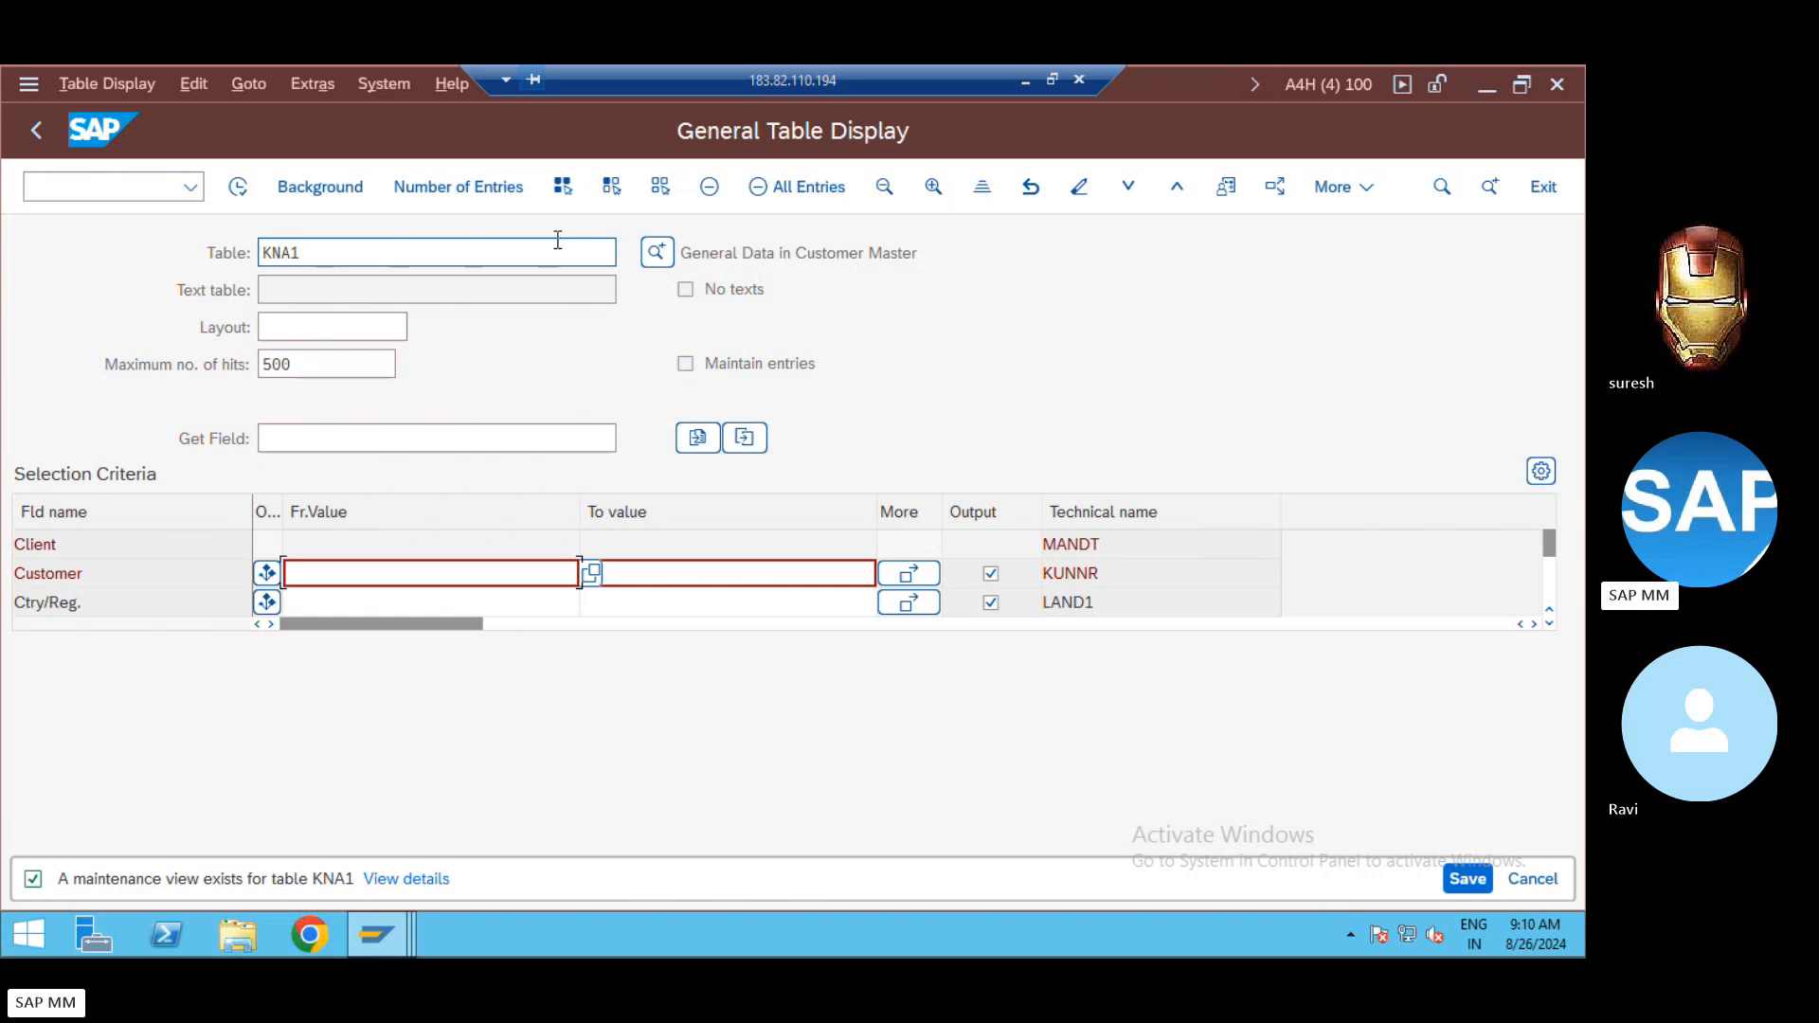
Step: Leave the table display for transaction BP and start creating a business partner of category Person
left_click(110, 192)
type("/n")
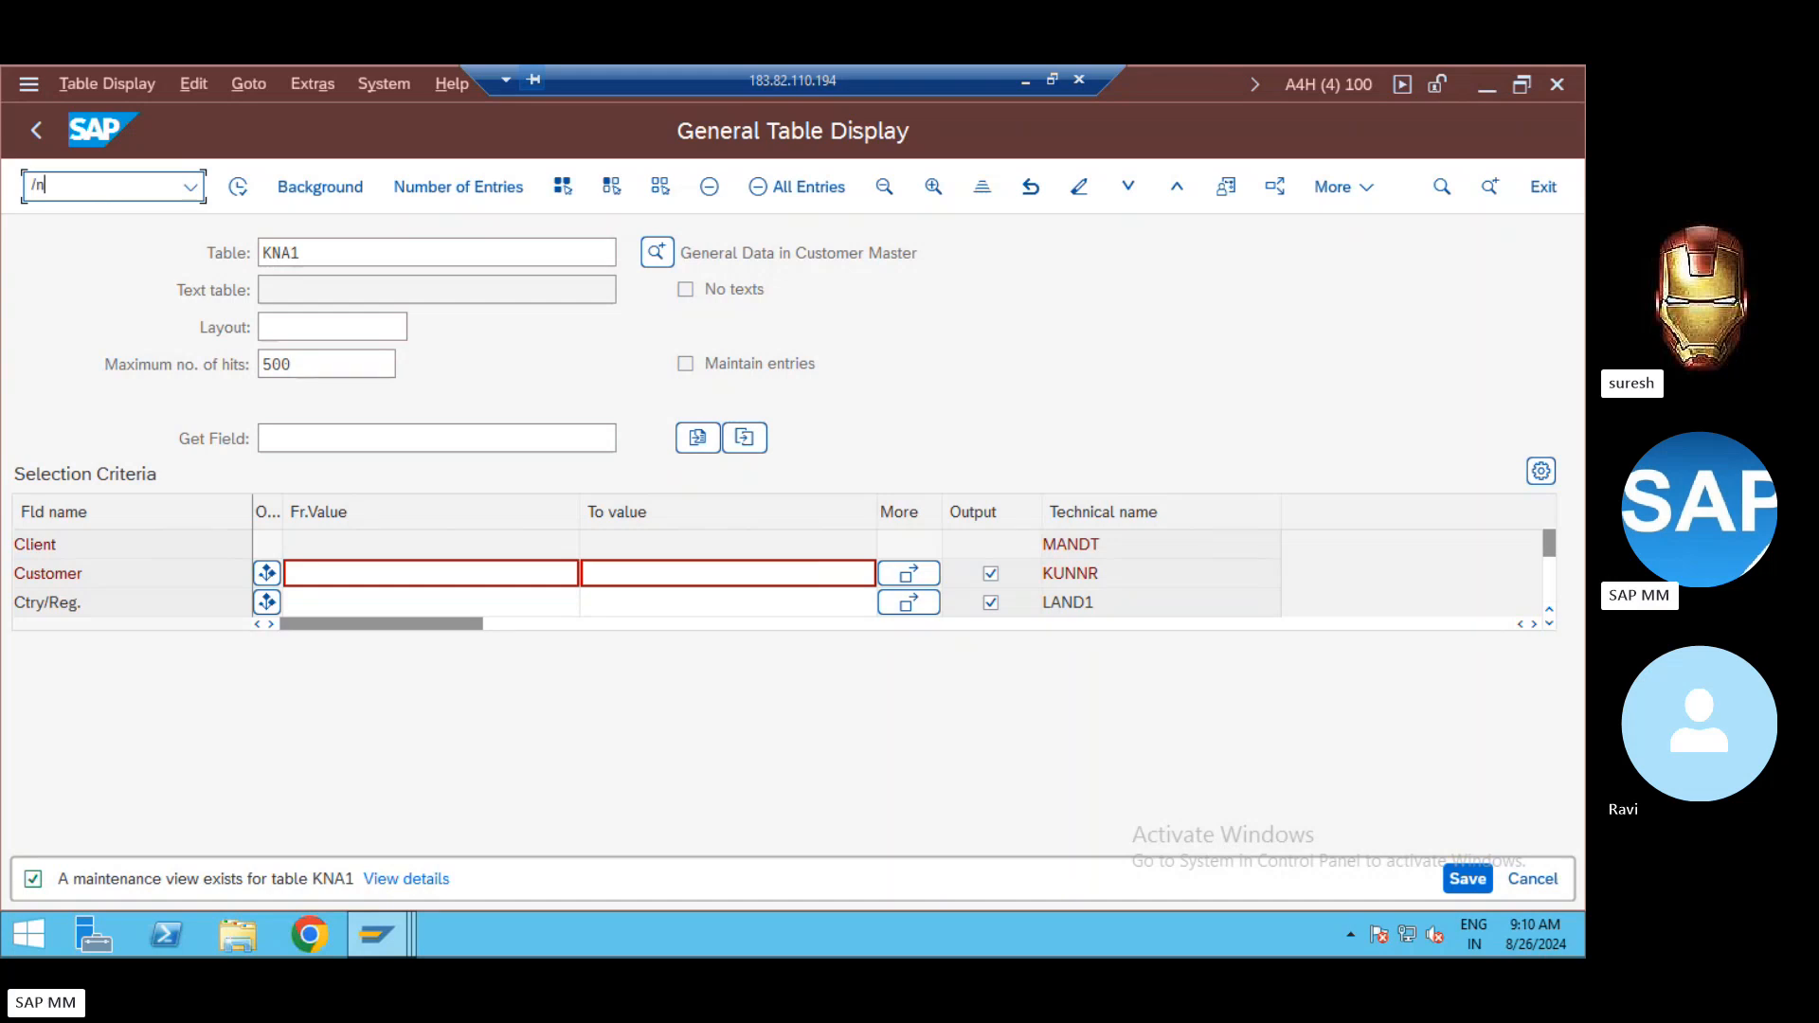
key("Return")
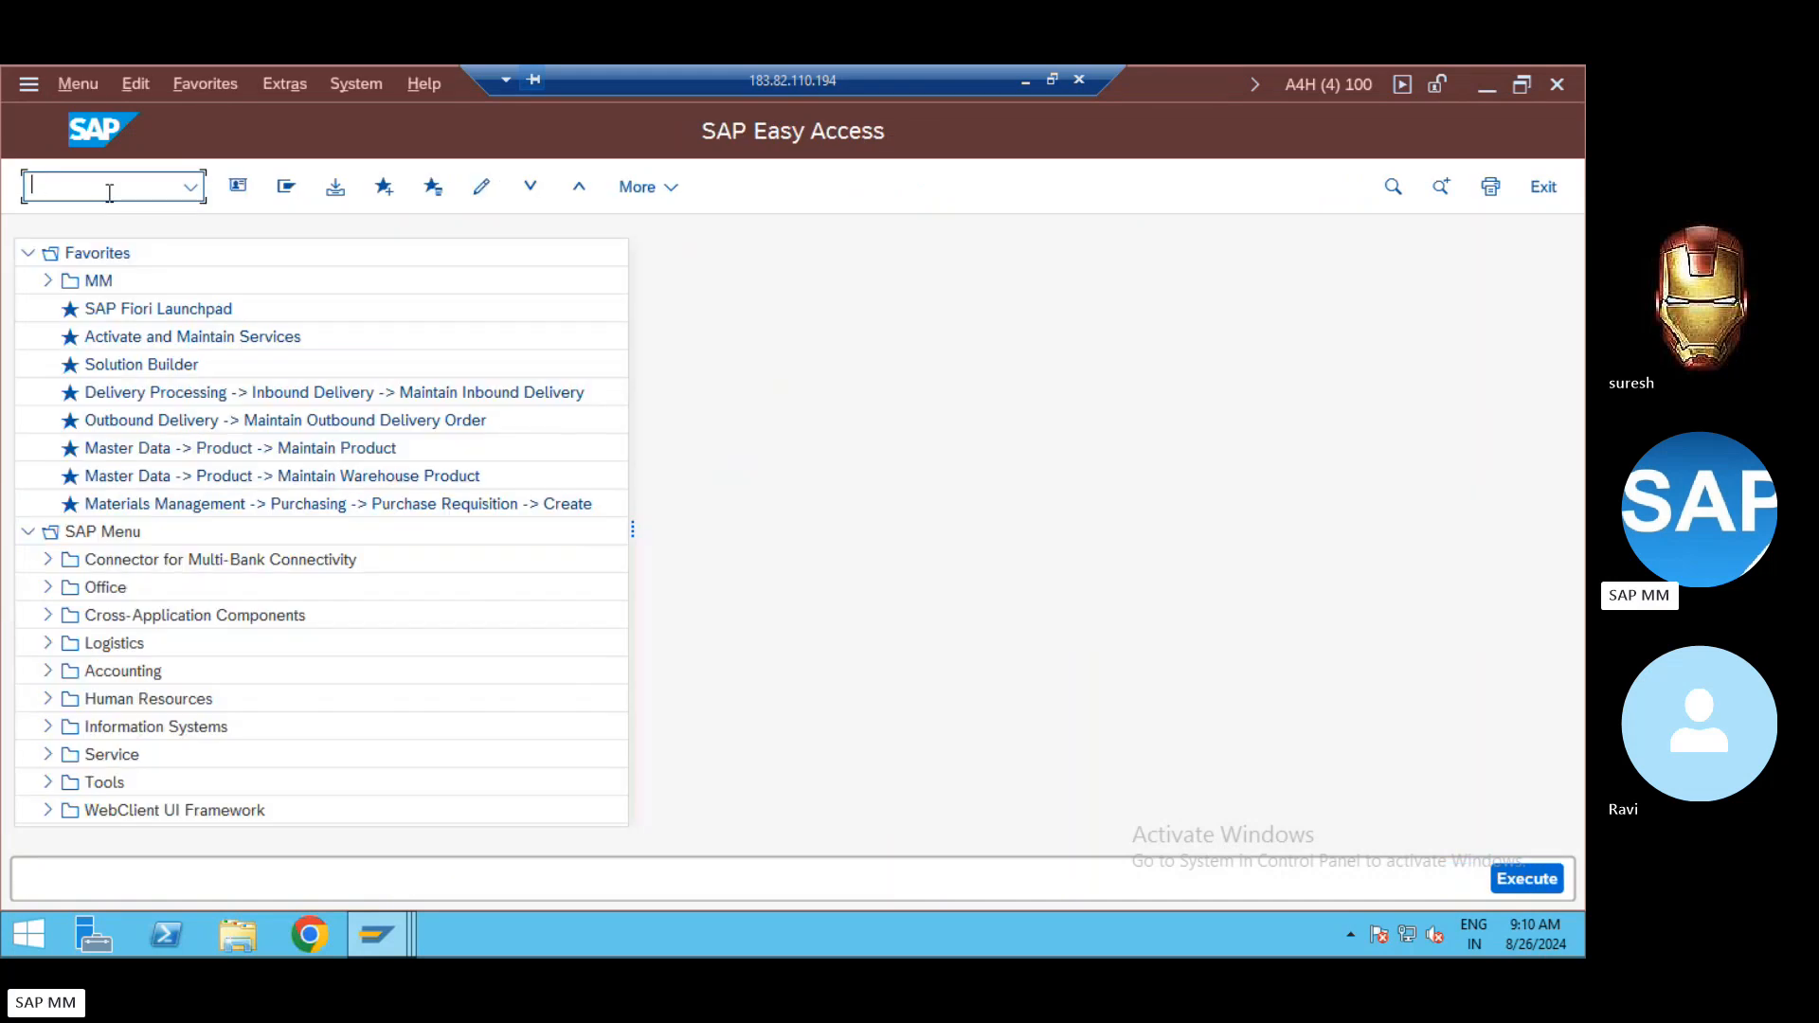
type("BP")
key("Return")
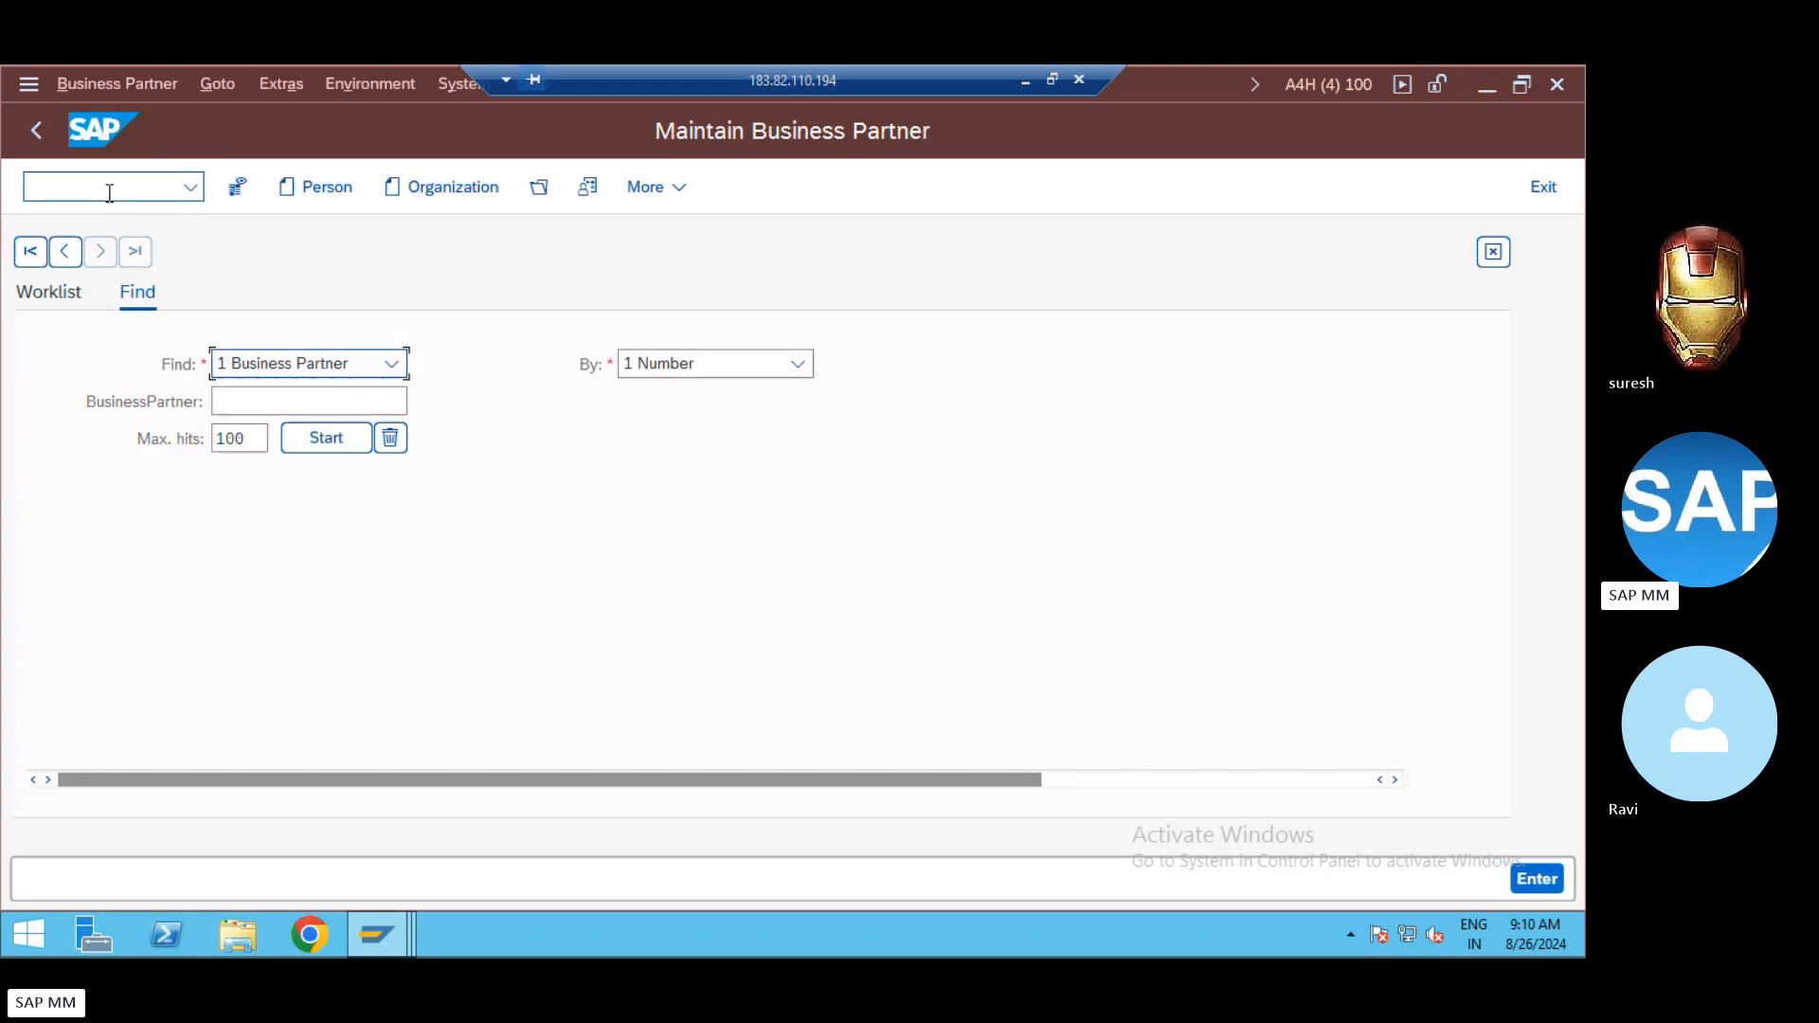
left_click(355, 195)
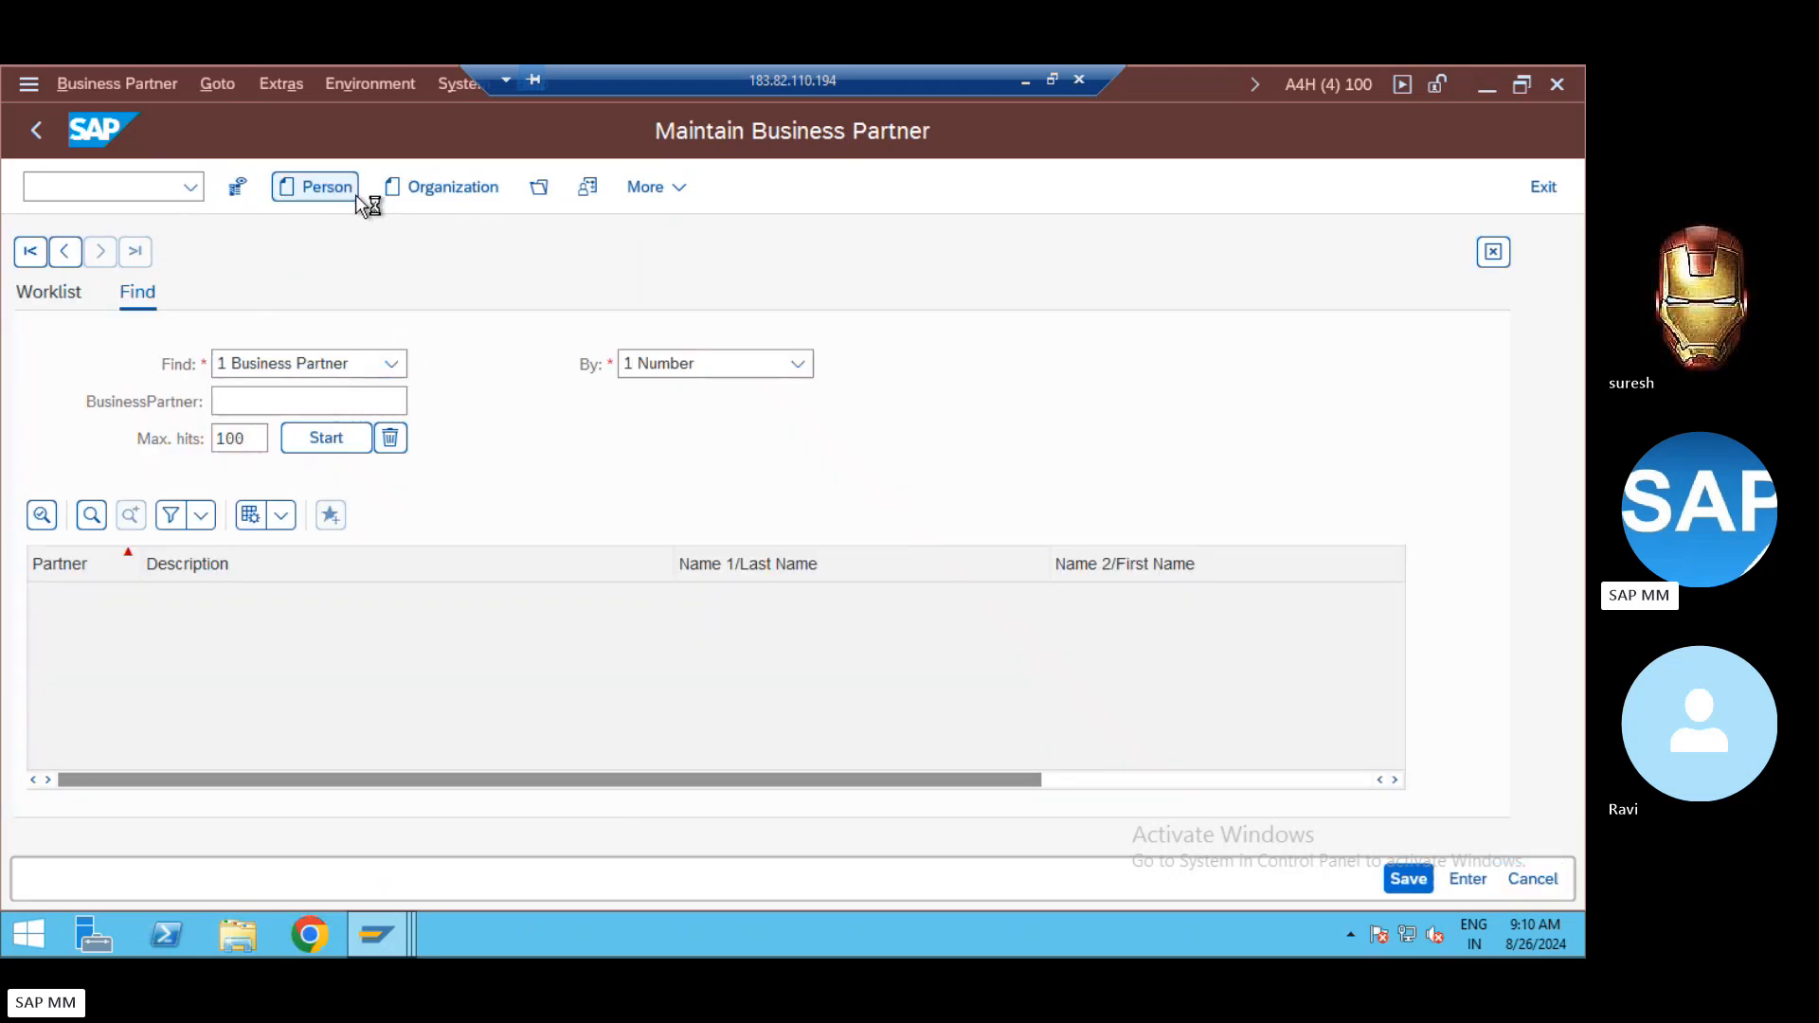
left_click(380, 296)
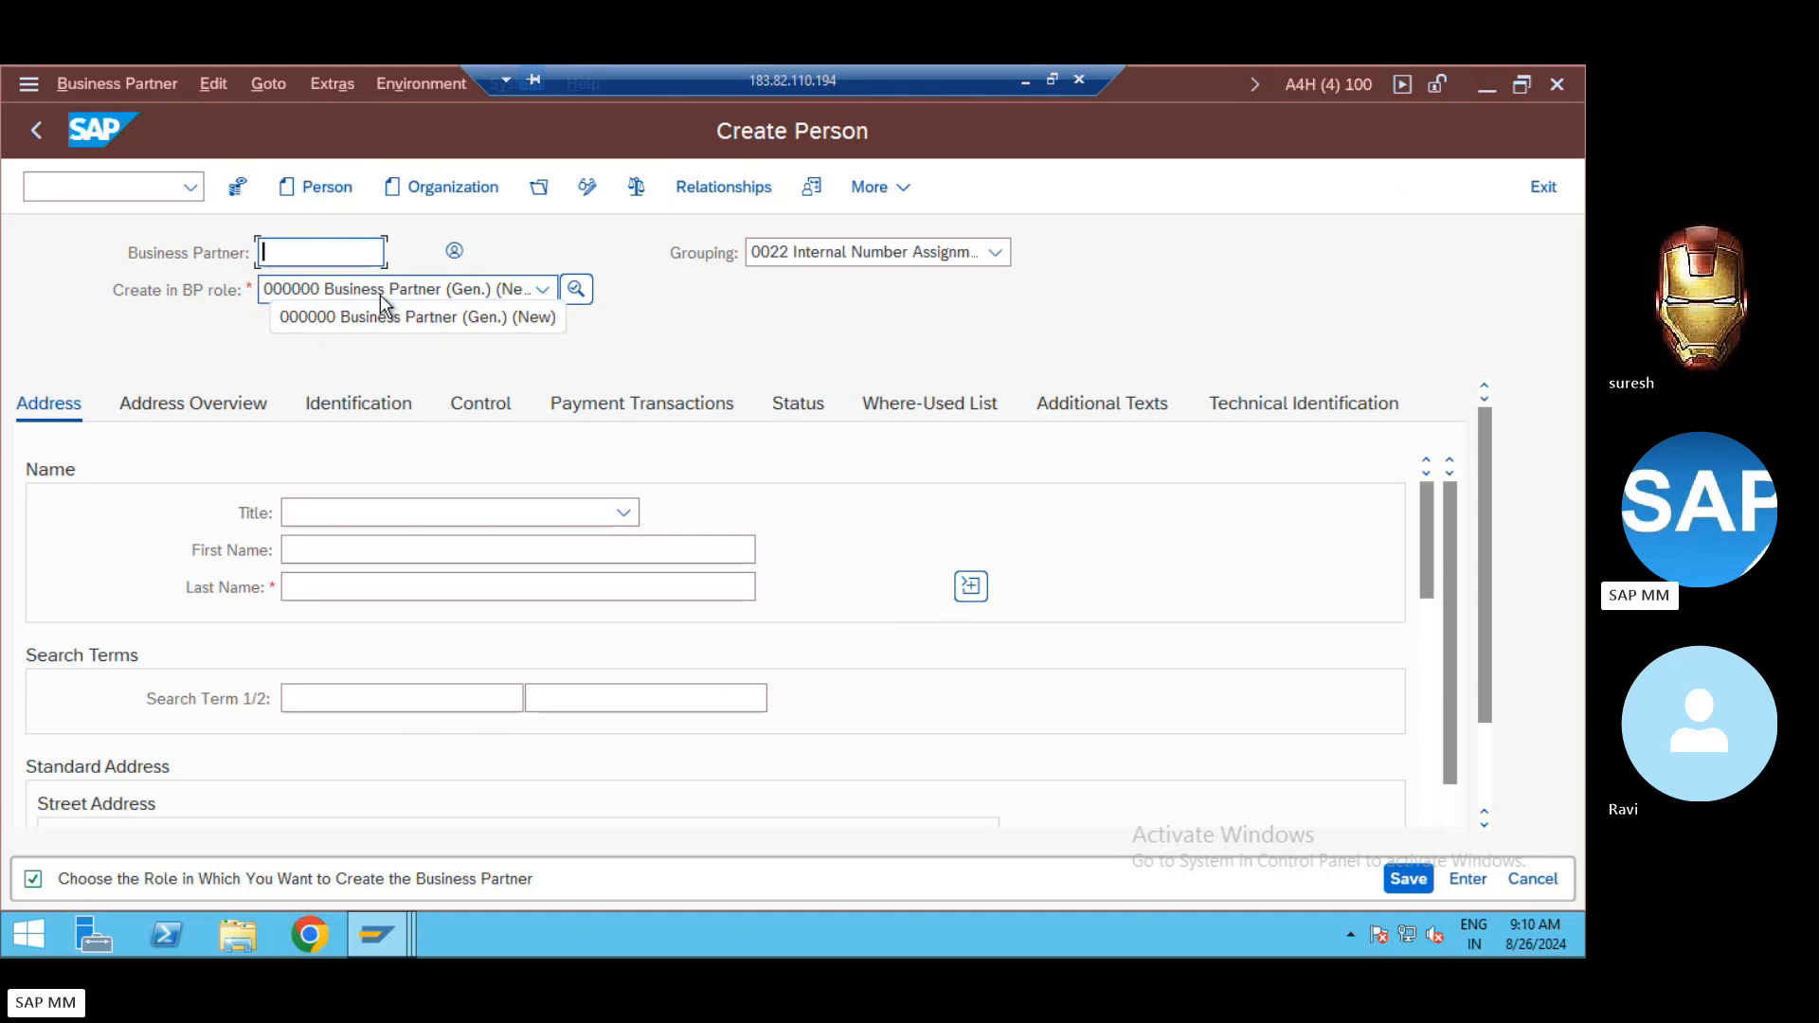
Step: Enter AK Traders as the first name and Trader Organisation as the last name of the new business partner
left_click(390, 589)
left_click(389, 591)
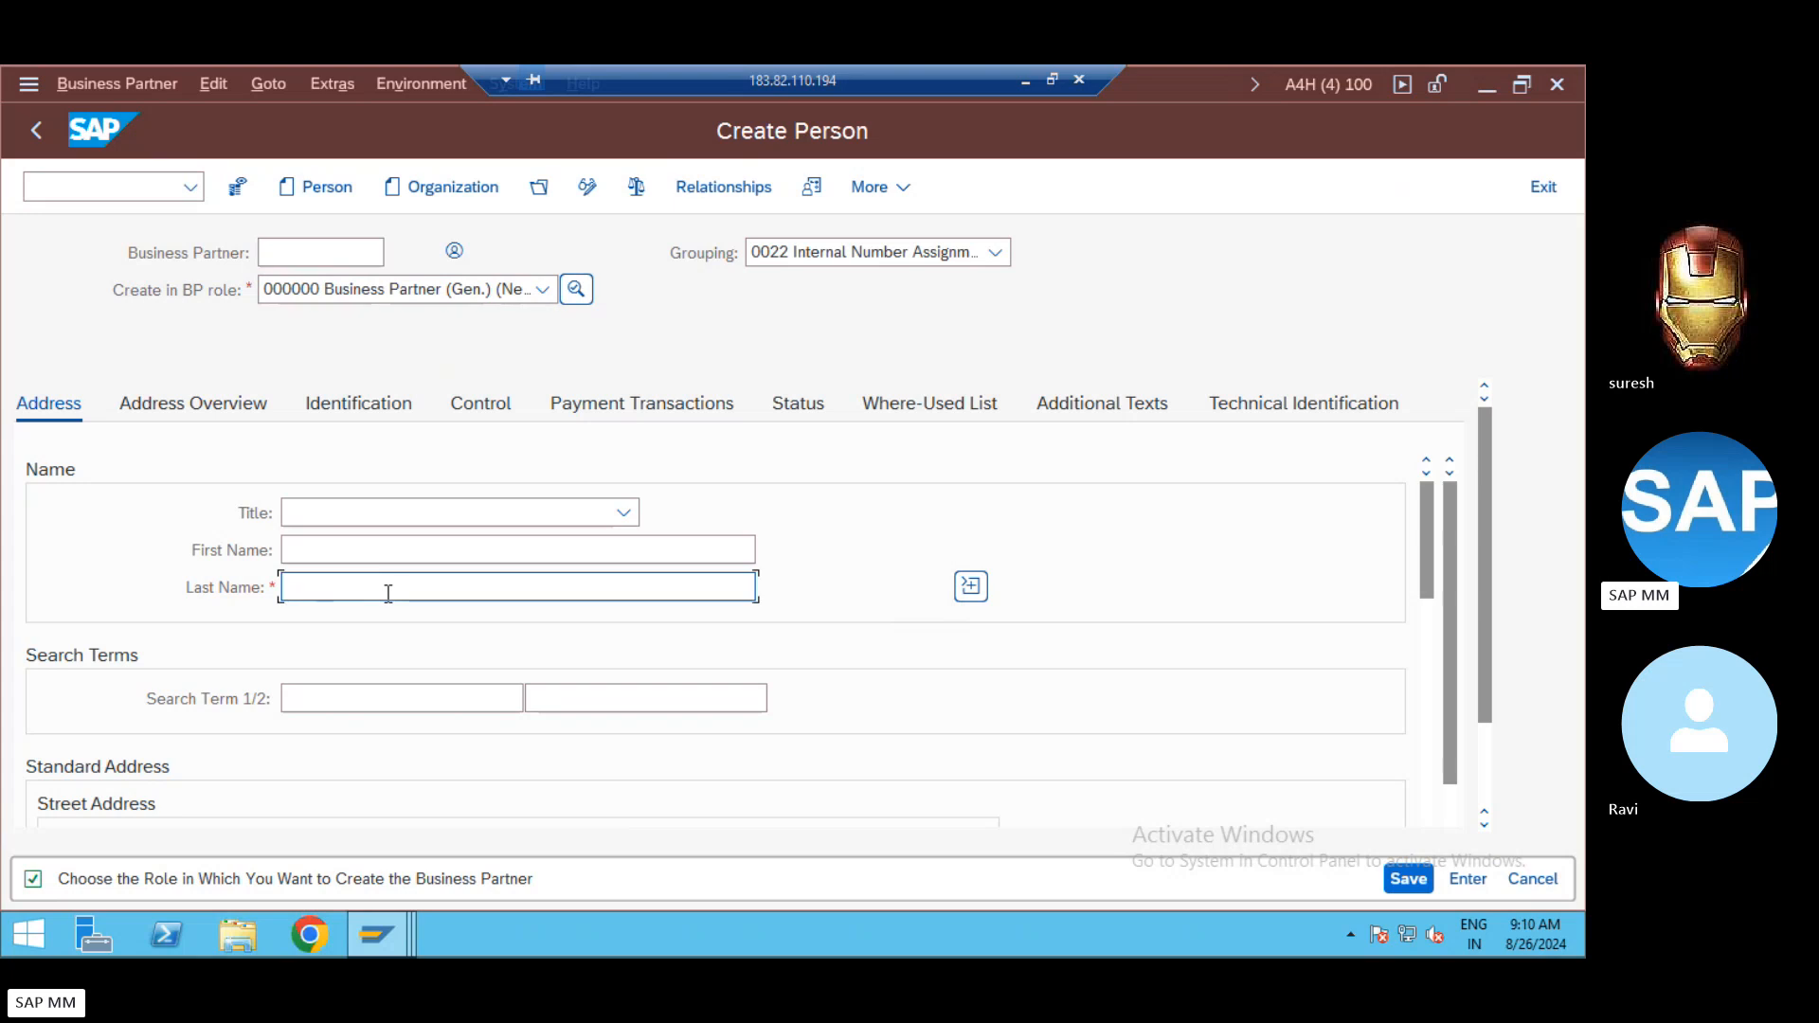
left_click(347, 547)
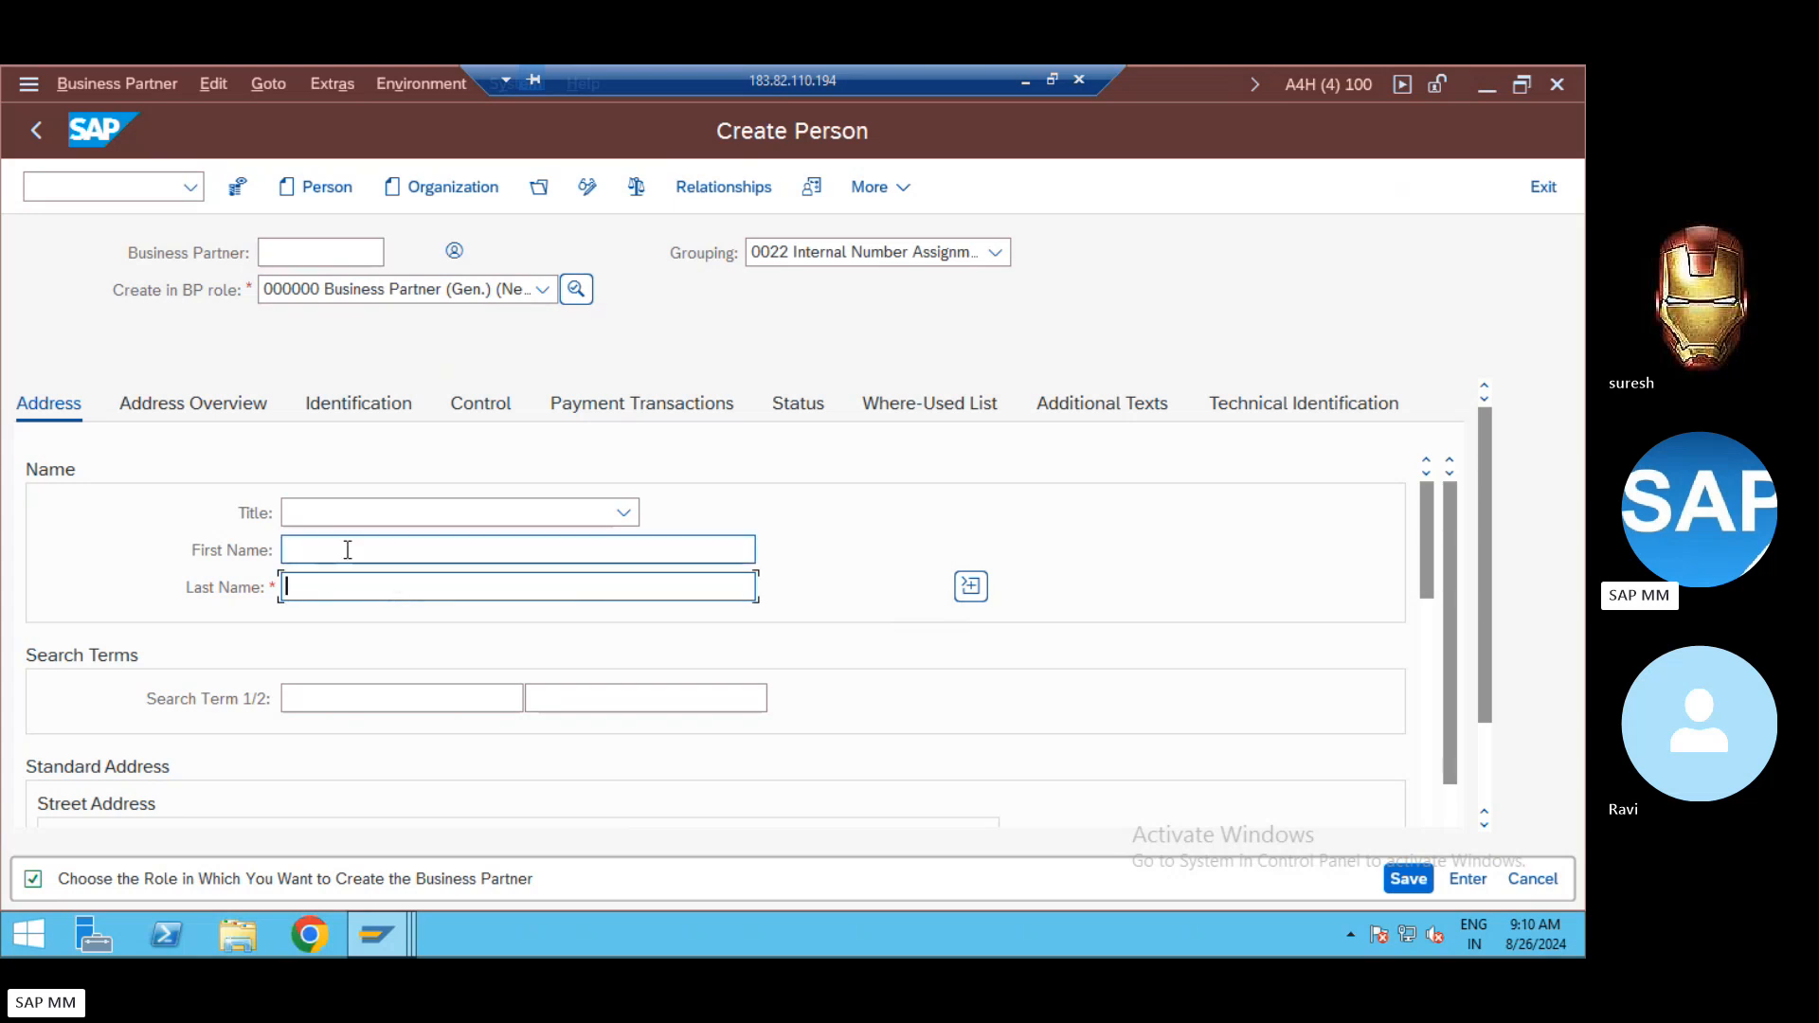
left_click(347, 586)
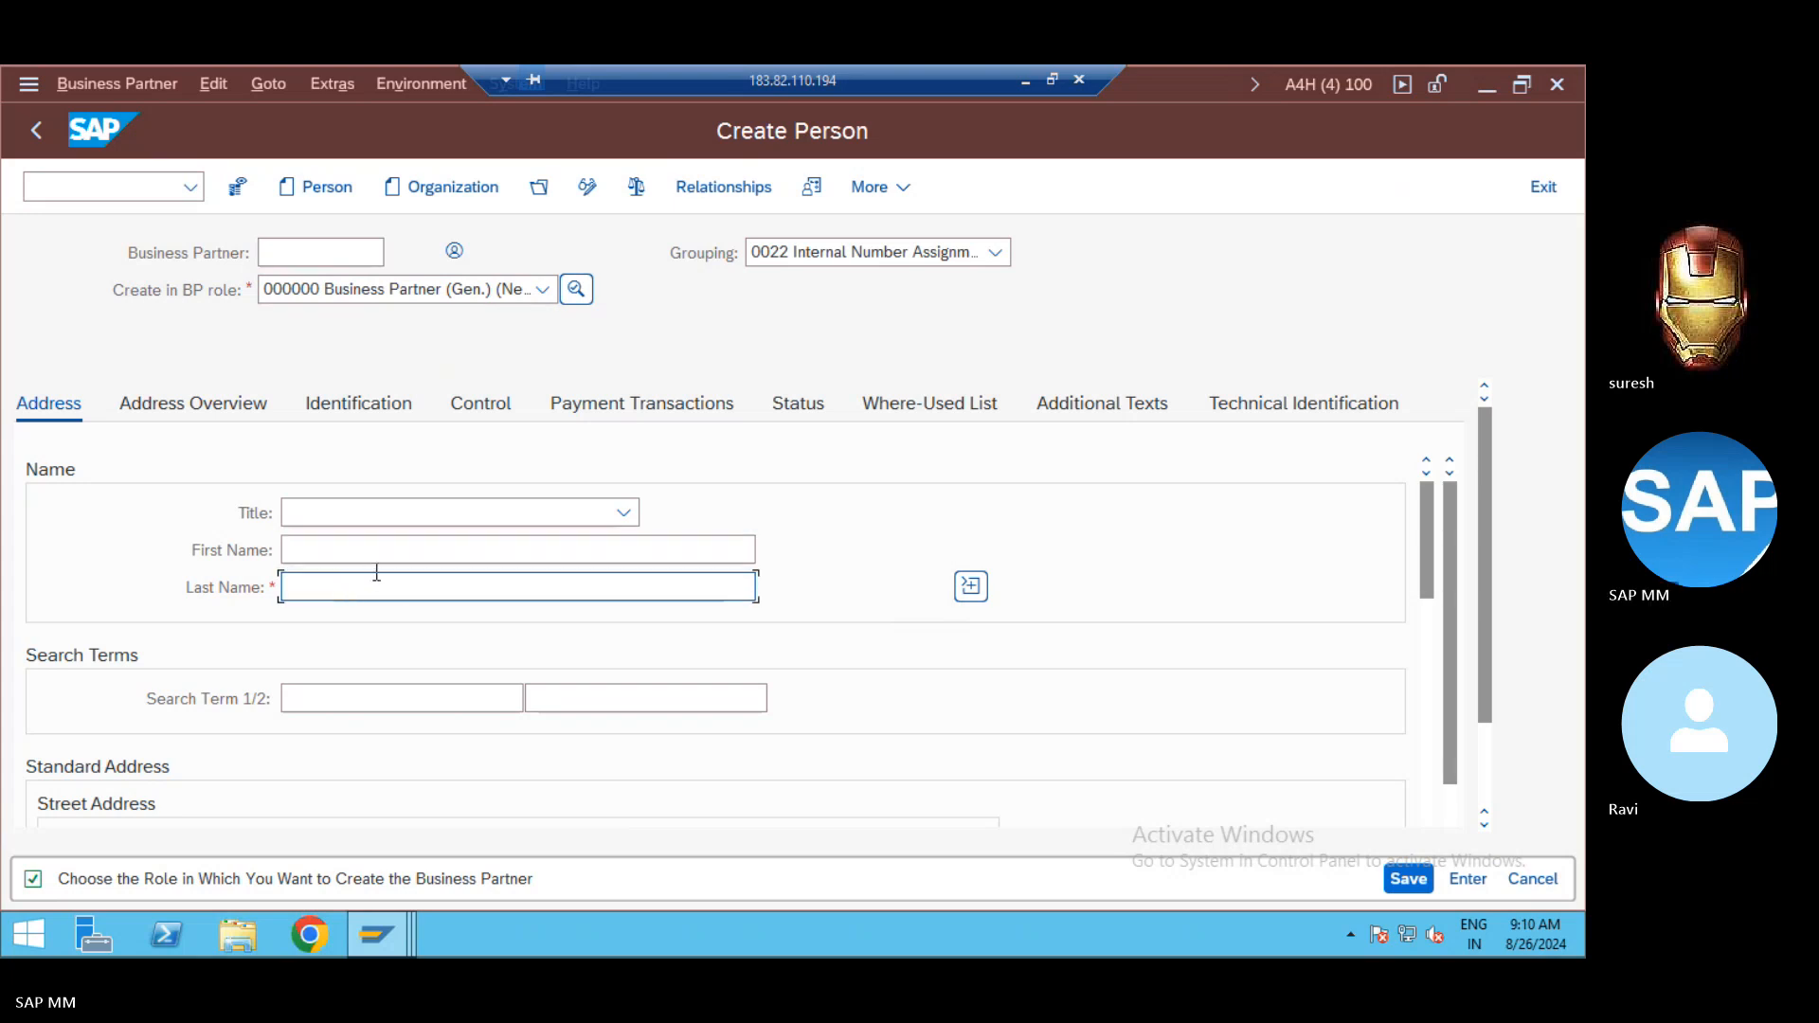
left_click(380, 548)
type("A")
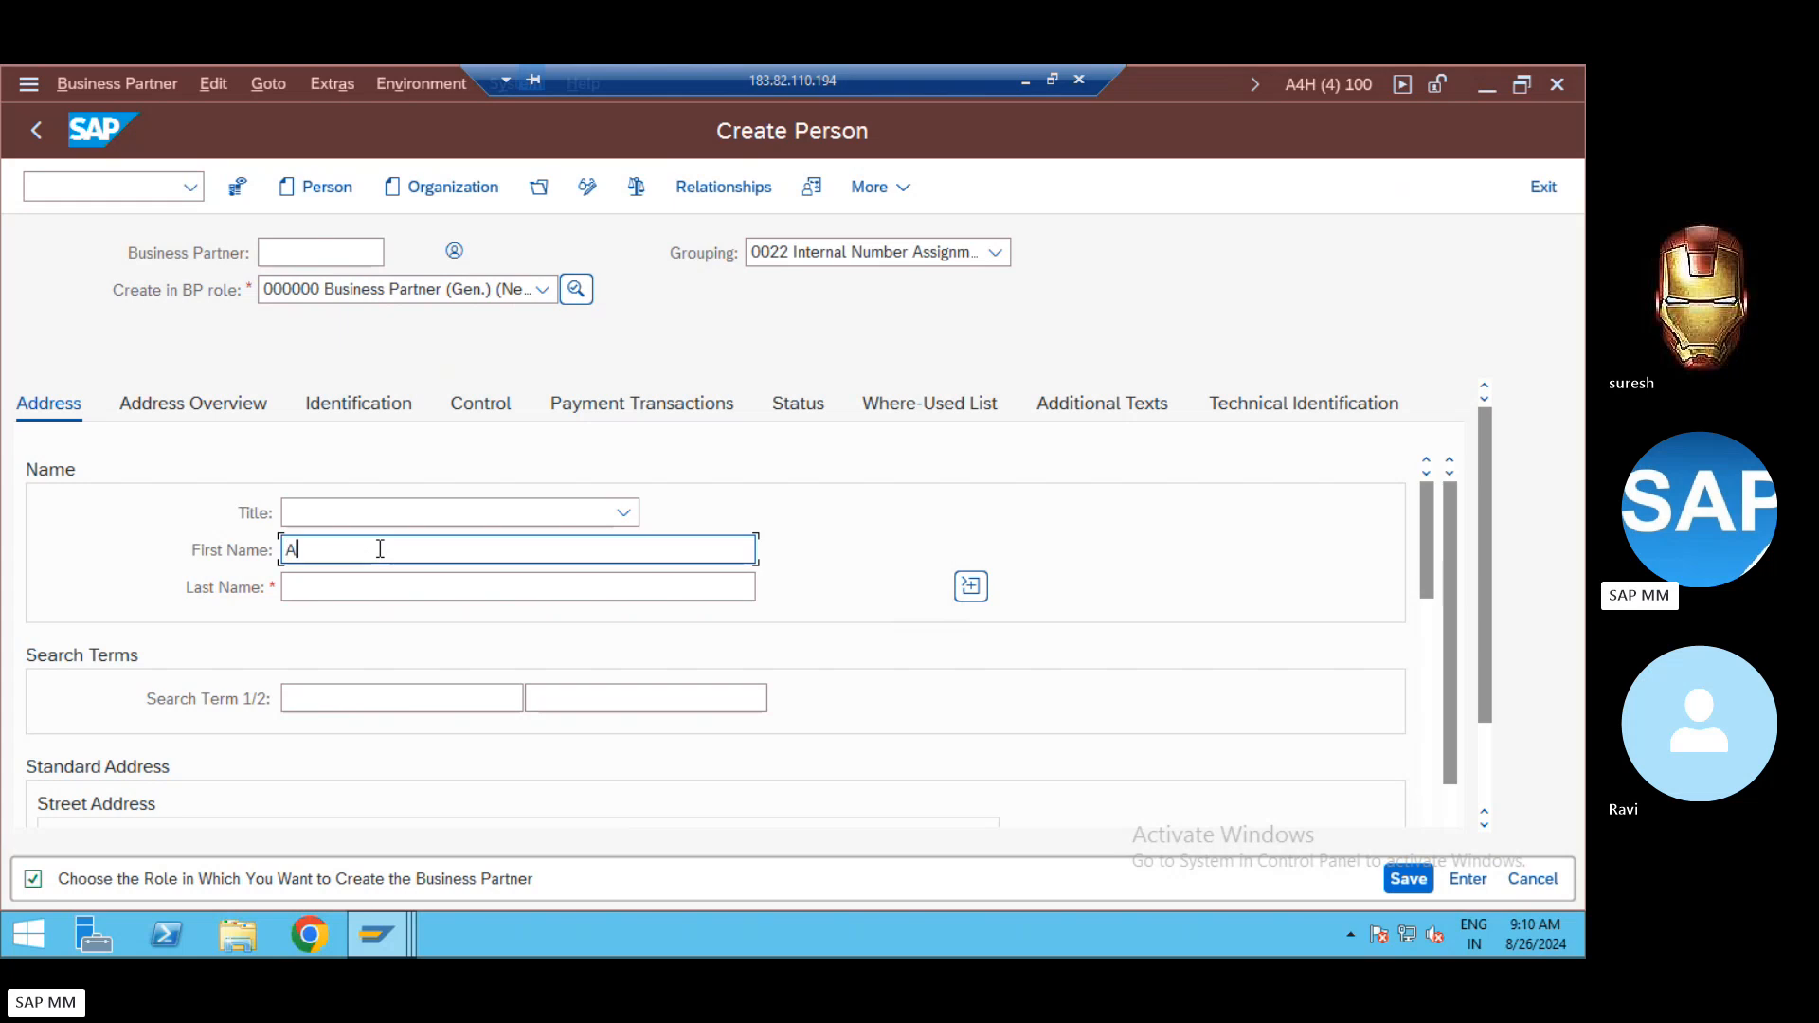
type("K Traders")
key("Tab")
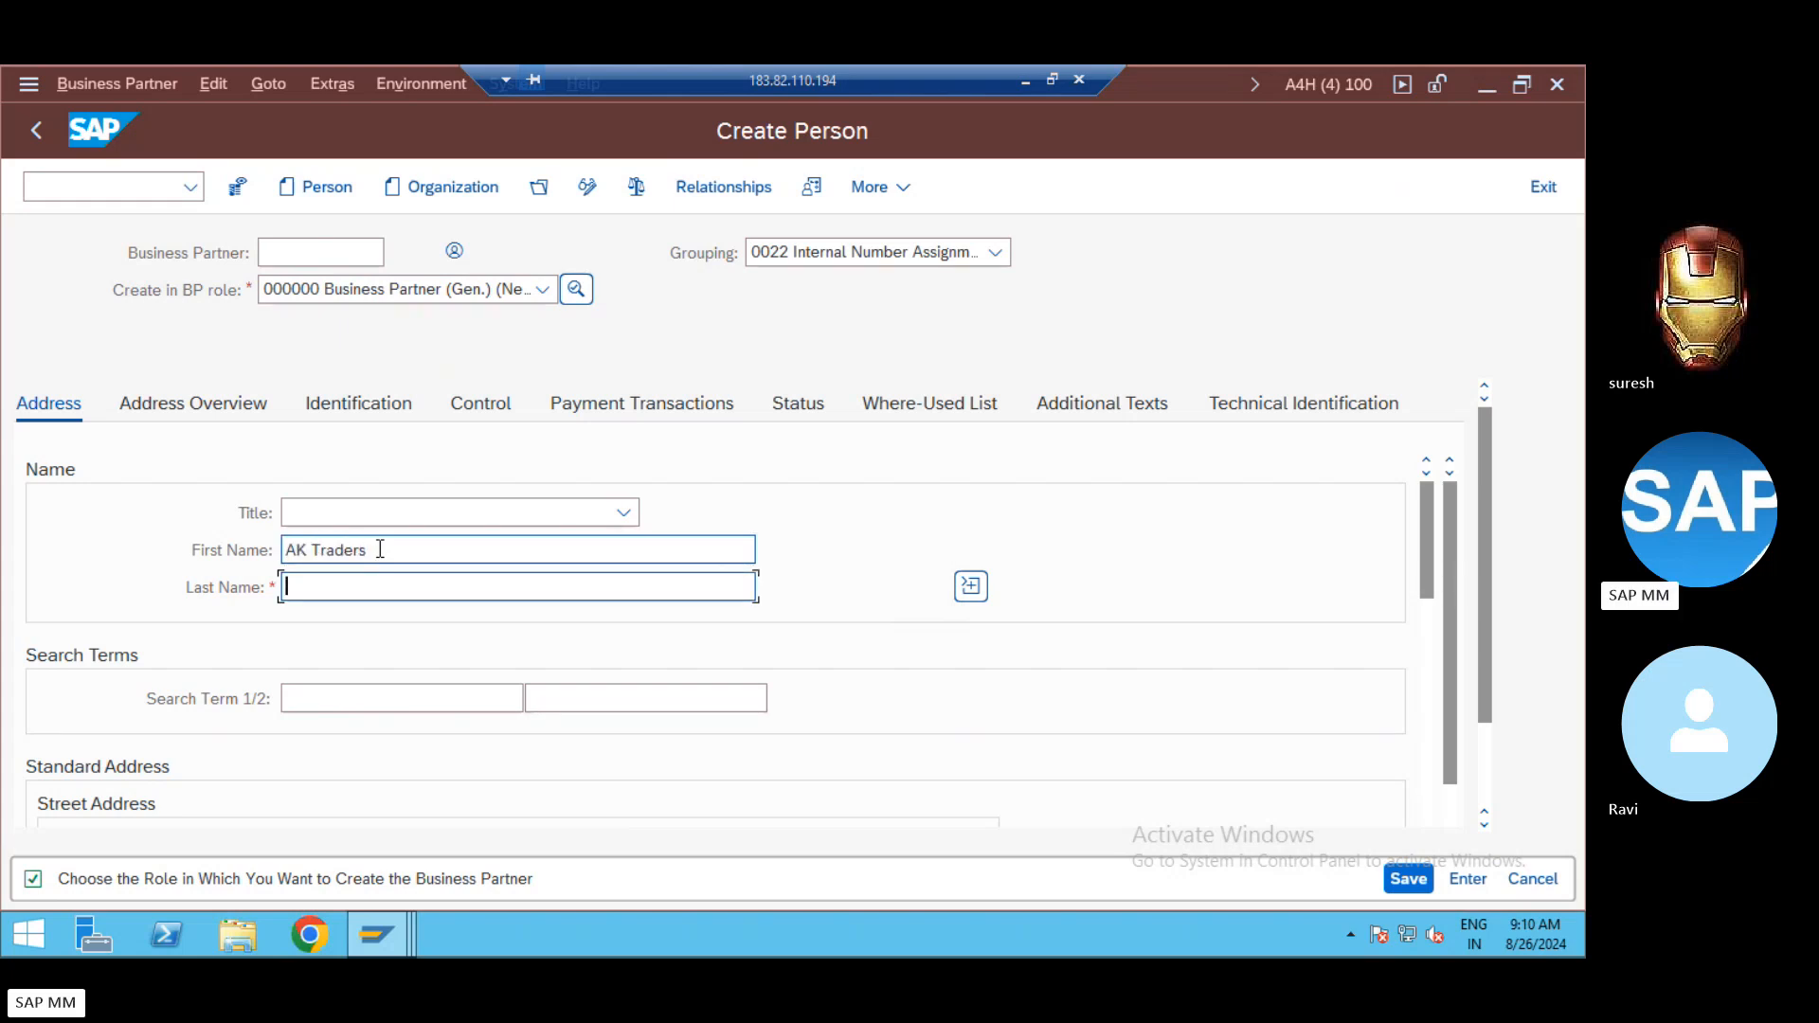
type("Trader ")
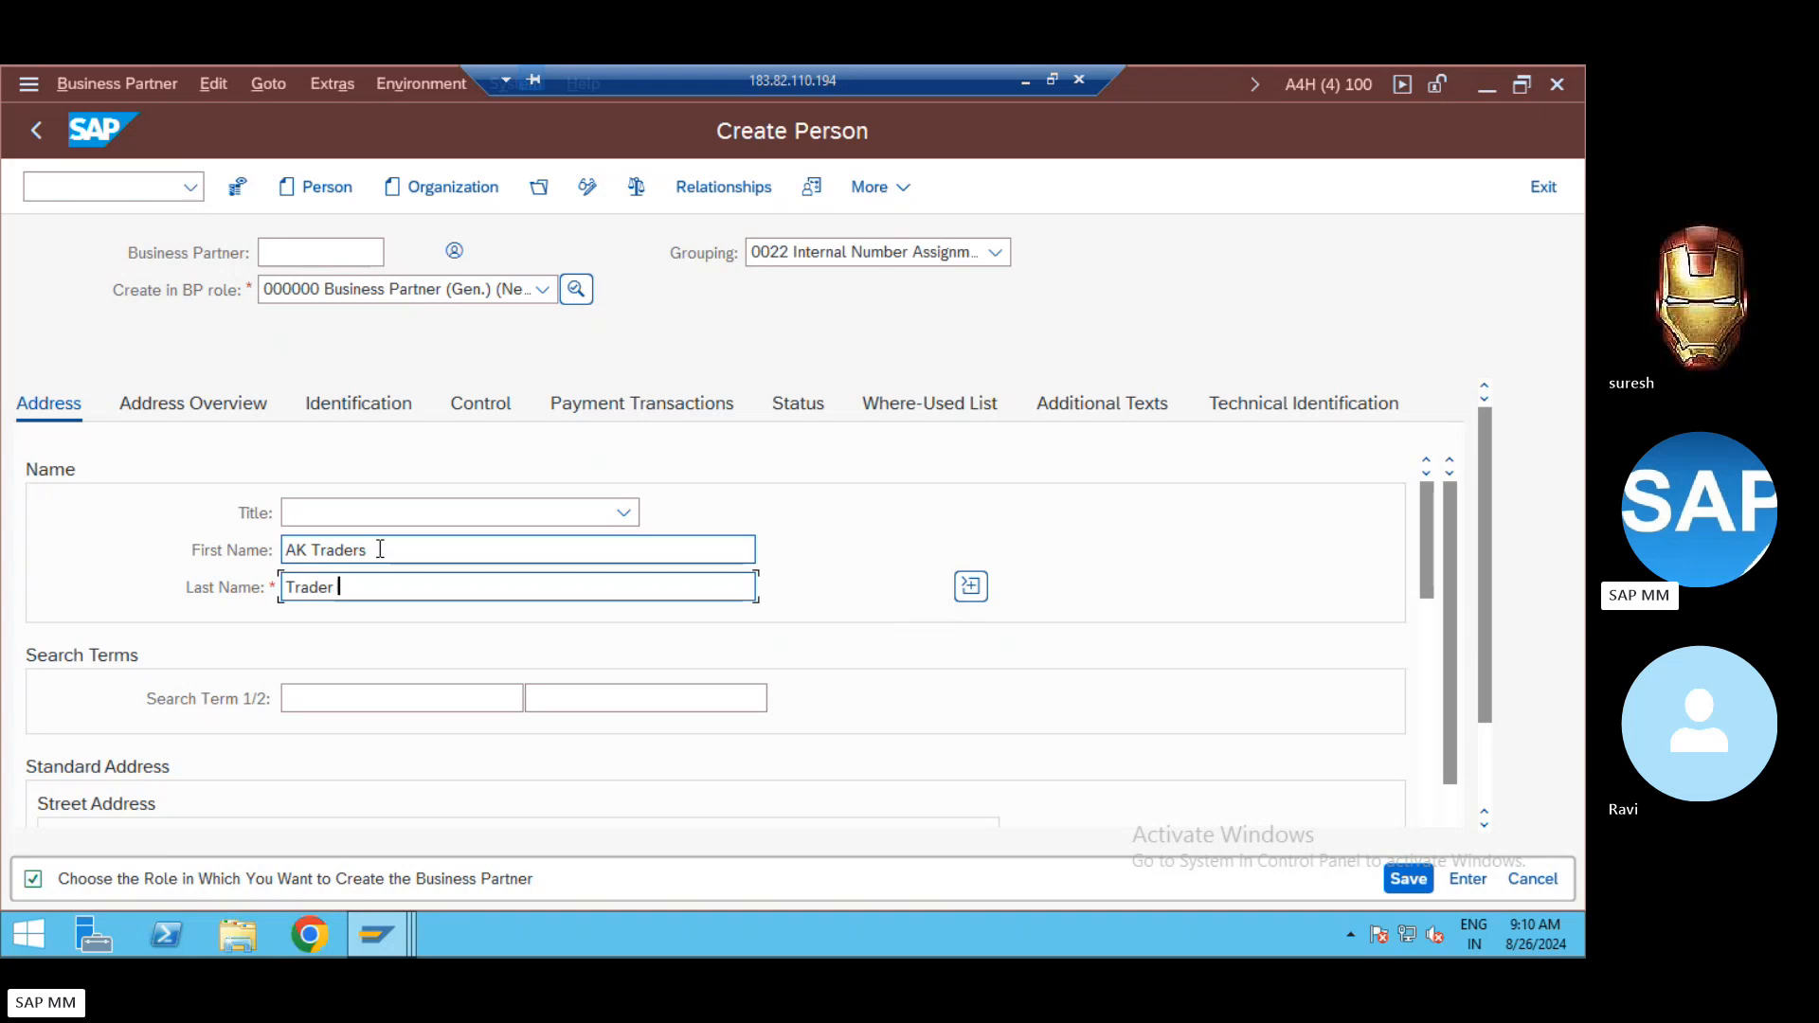
type("Organisation")
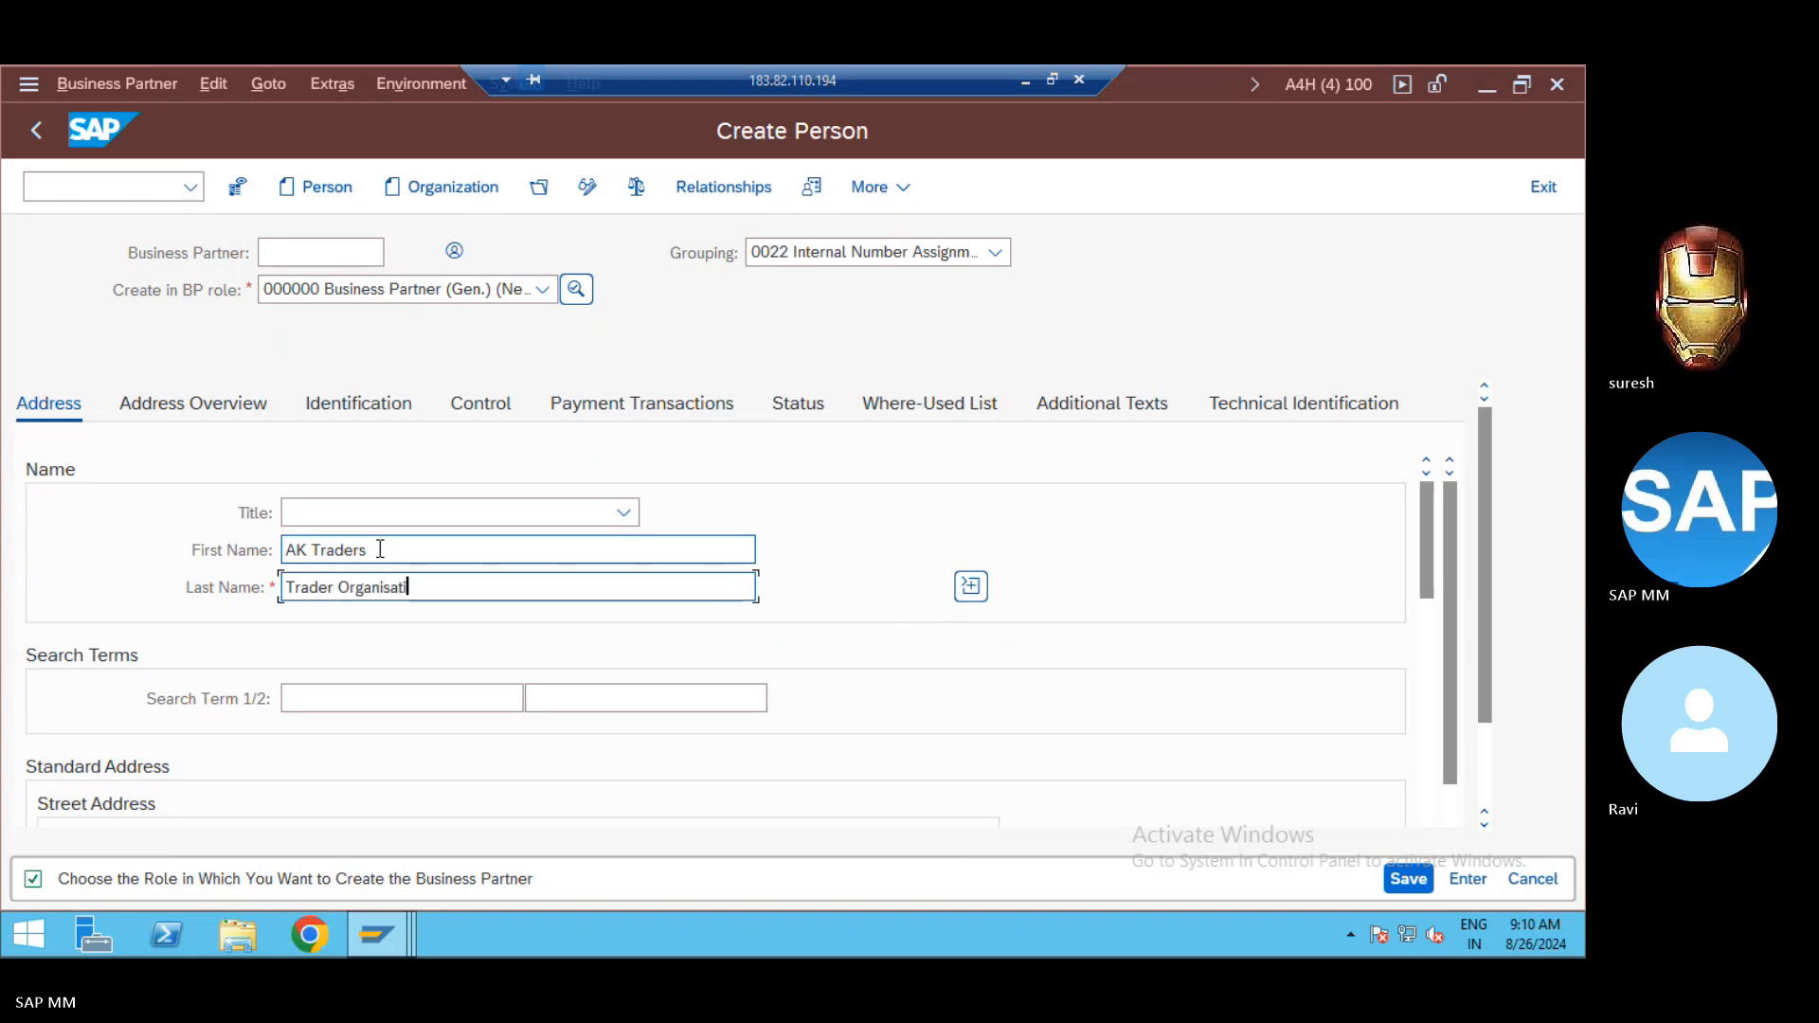
Step: Enter Trader as the first search term of the new business partner
left_click(379, 696)
type("T")
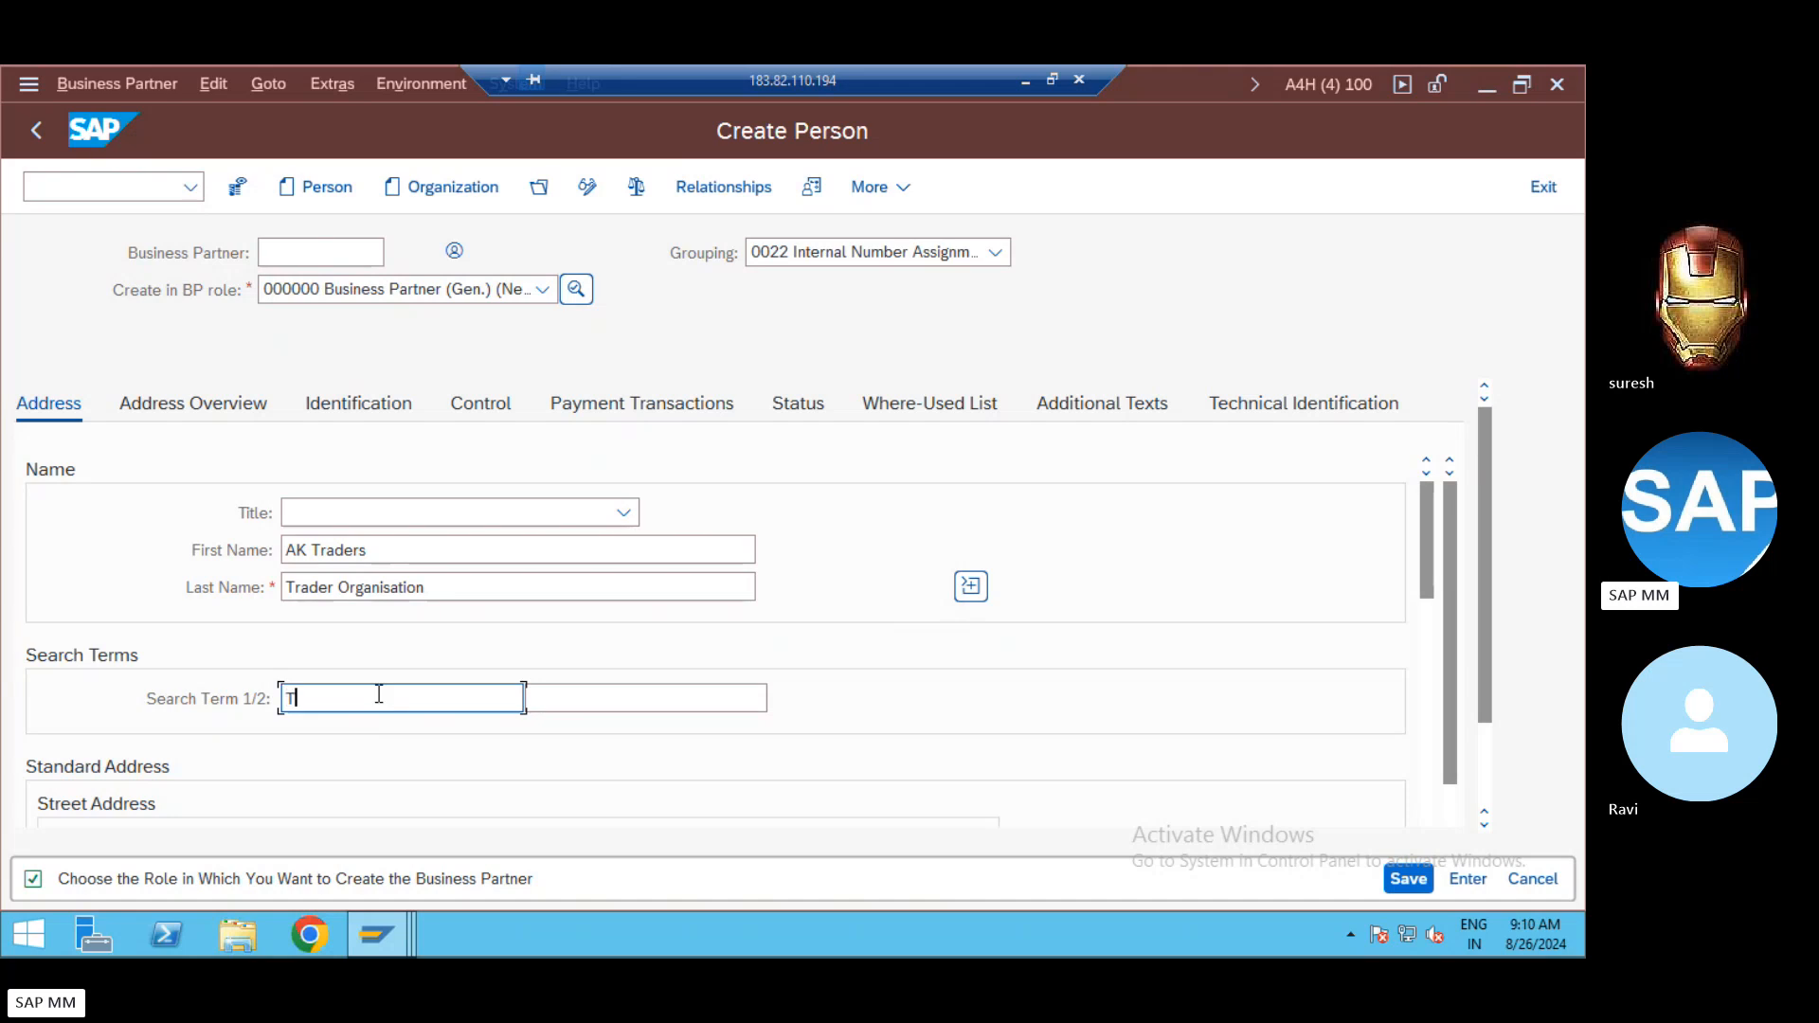
type("rade")
key("BackSpace")
type("r")
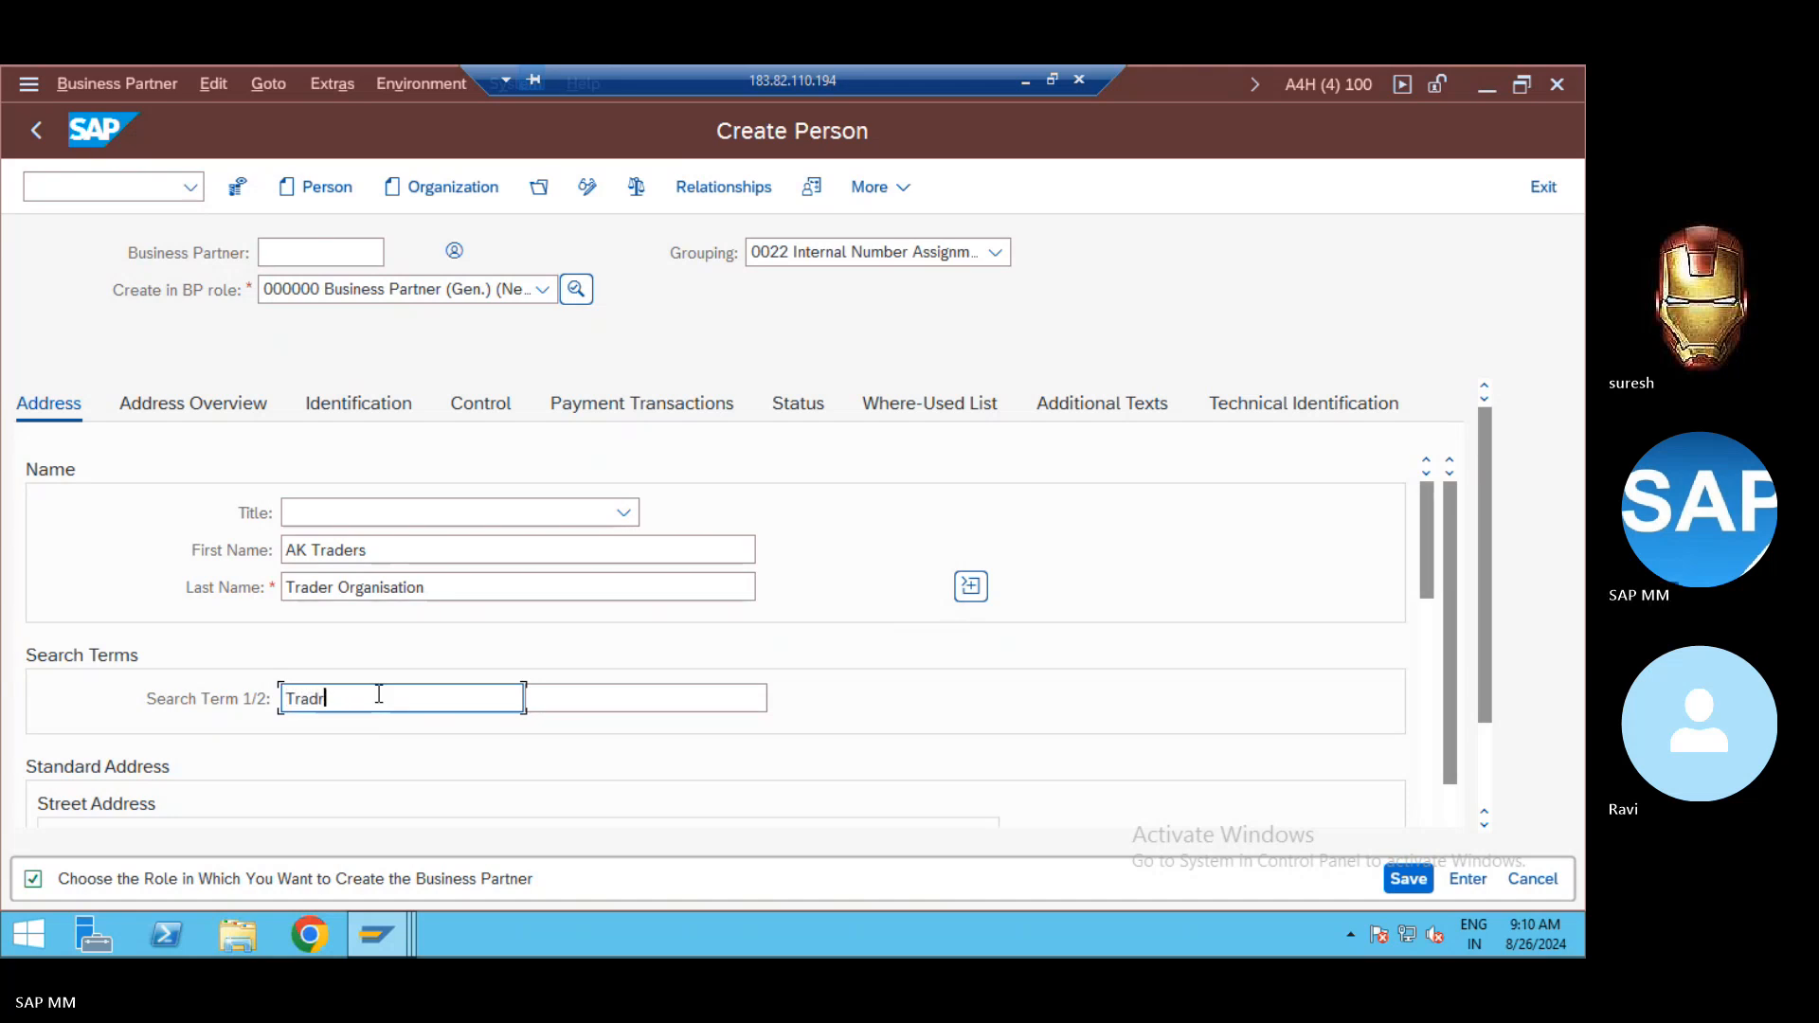
key("BackSpace")
type("e")
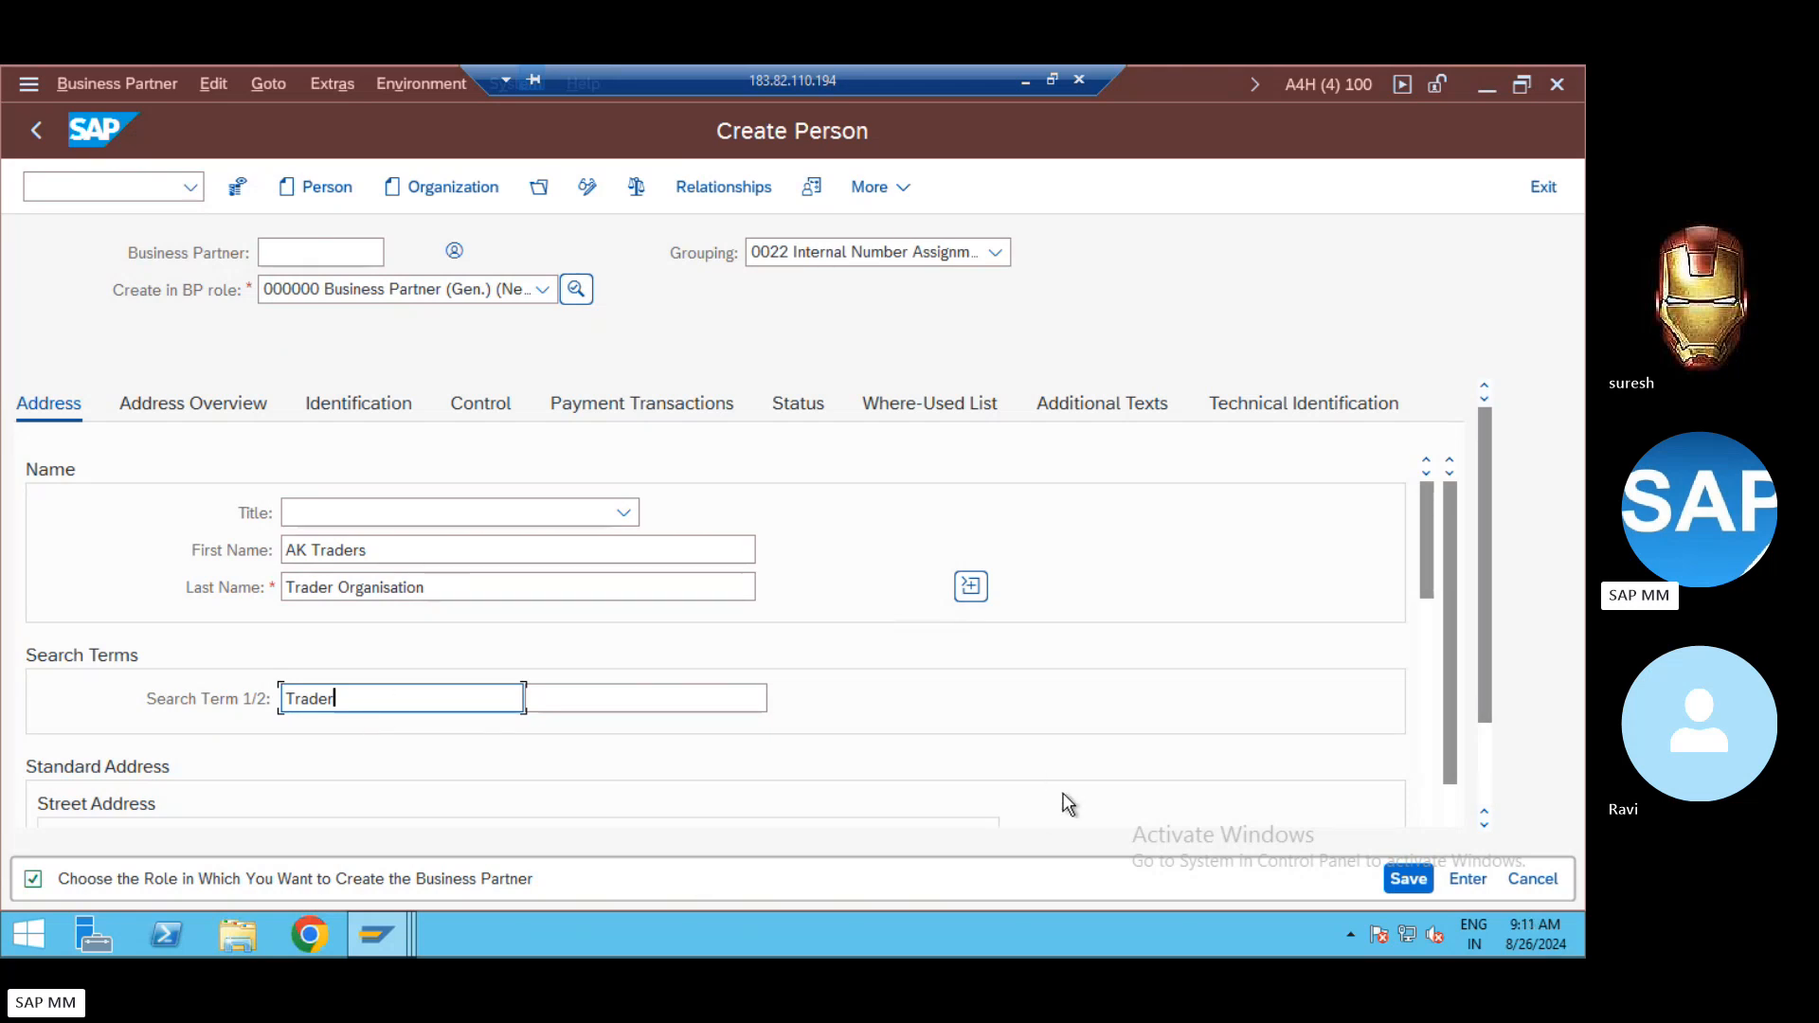
Step: Set the country/region in the standard street address to IN
scroll(1488, 779, "down", 2)
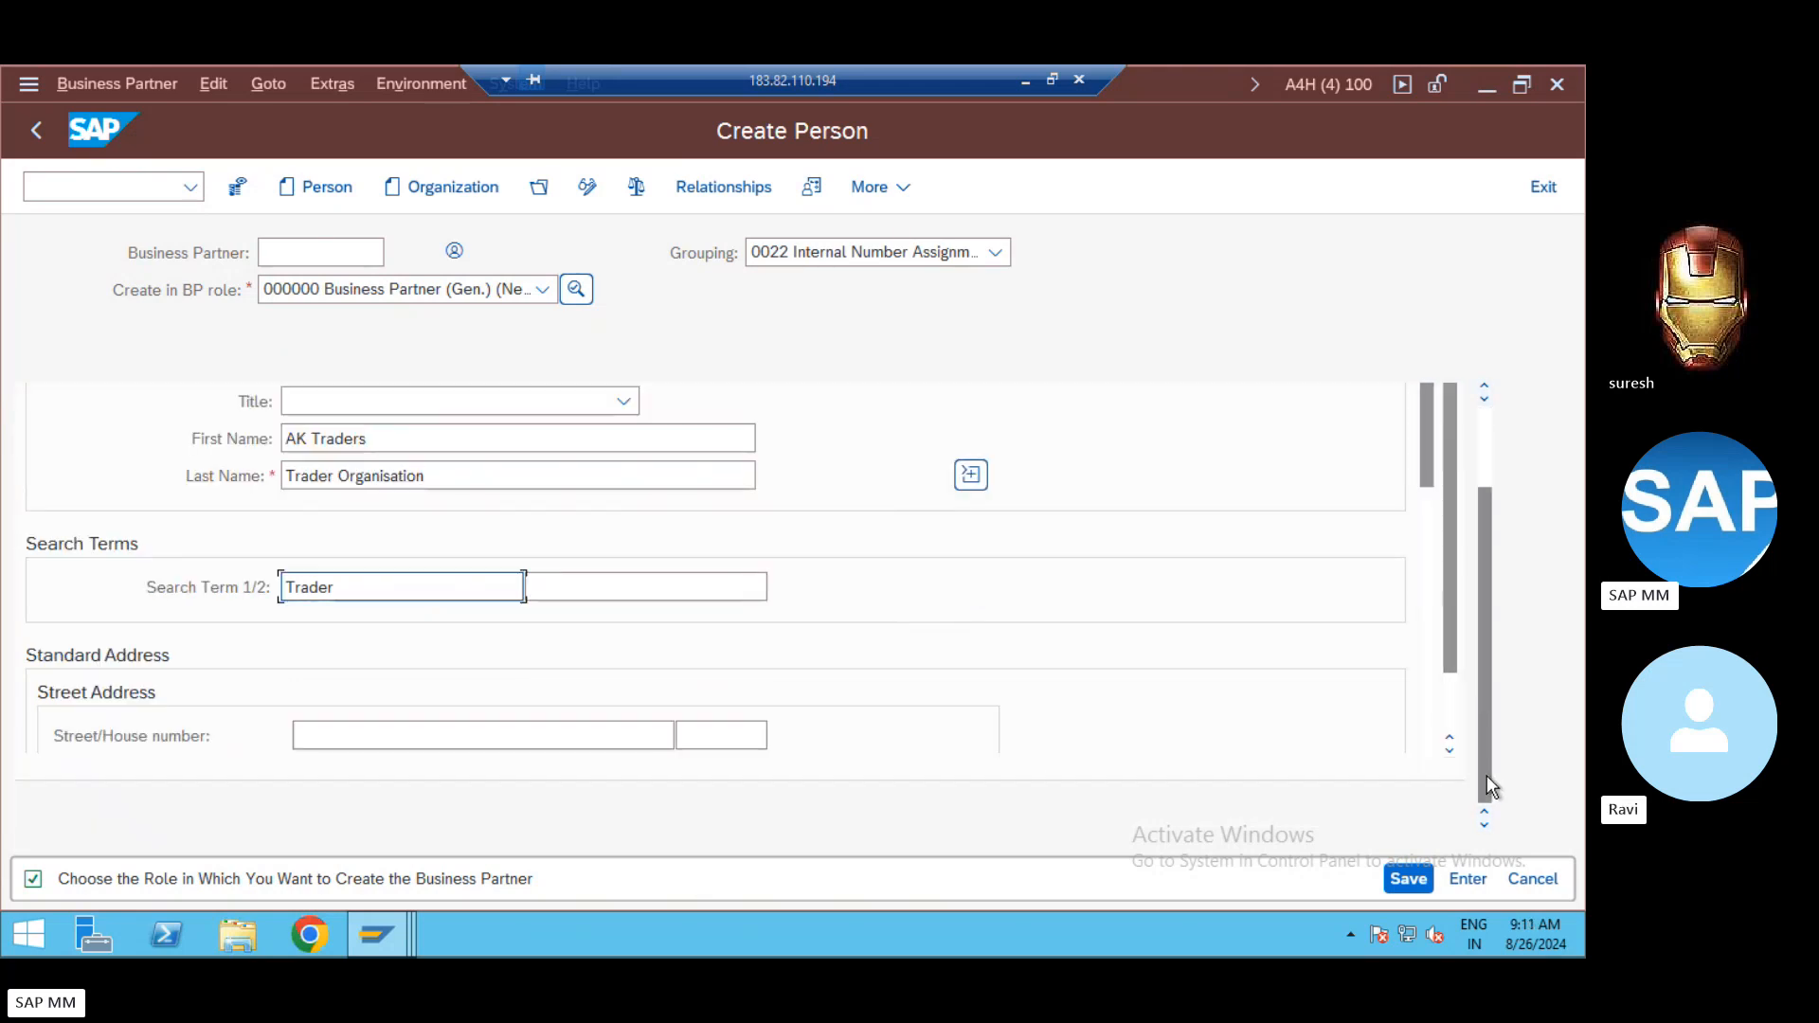
scroll(1457, 756, "down", 1)
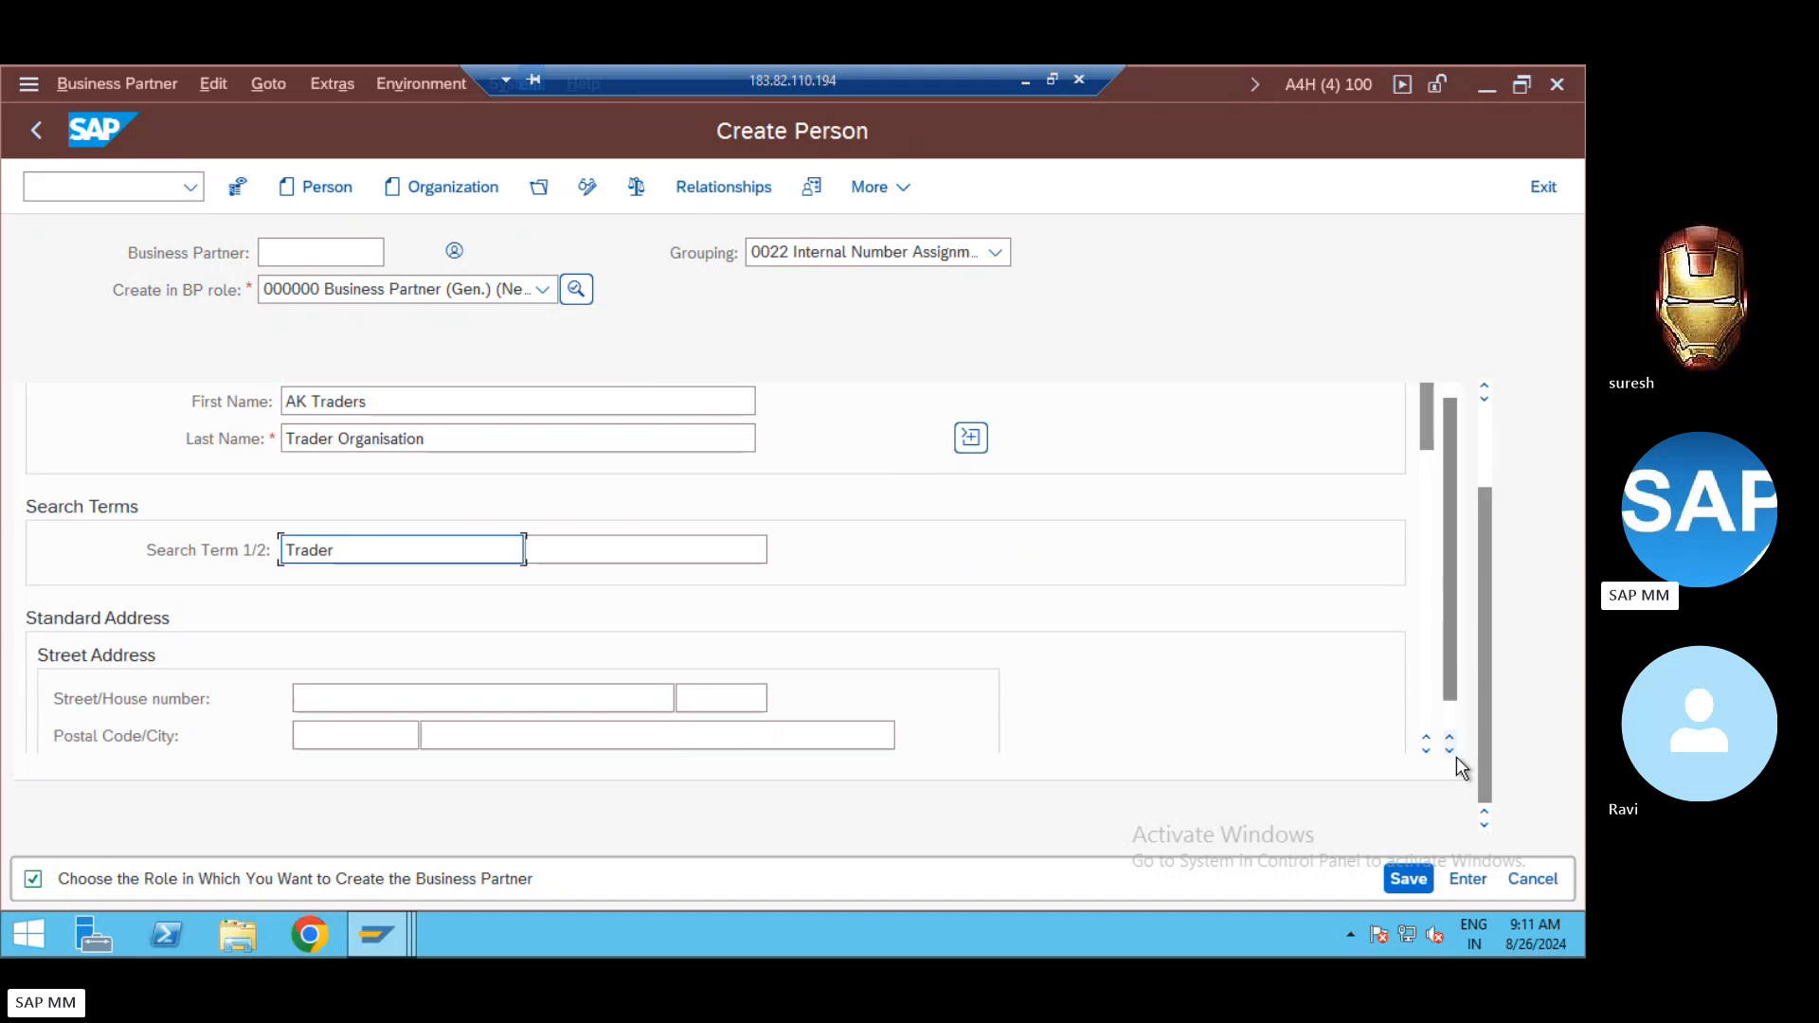
scroll(1457, 756, "down", 1)
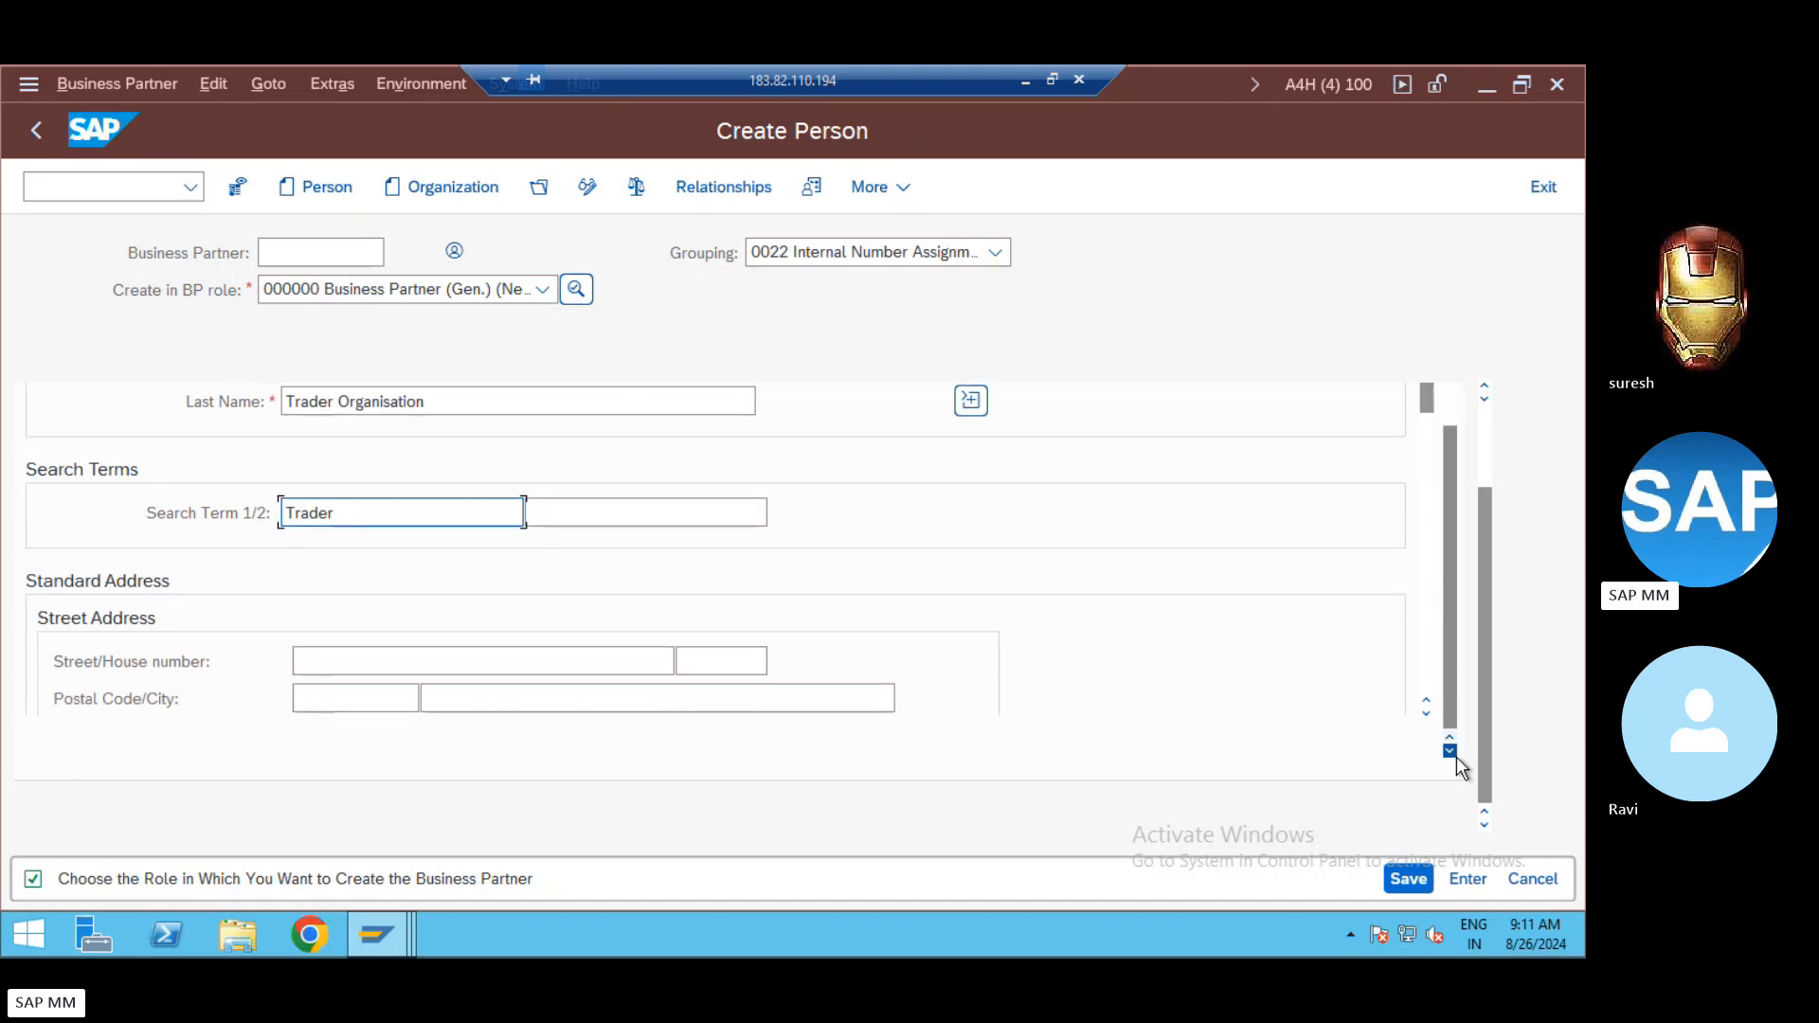
scroll(1430, 714, "down", 1)
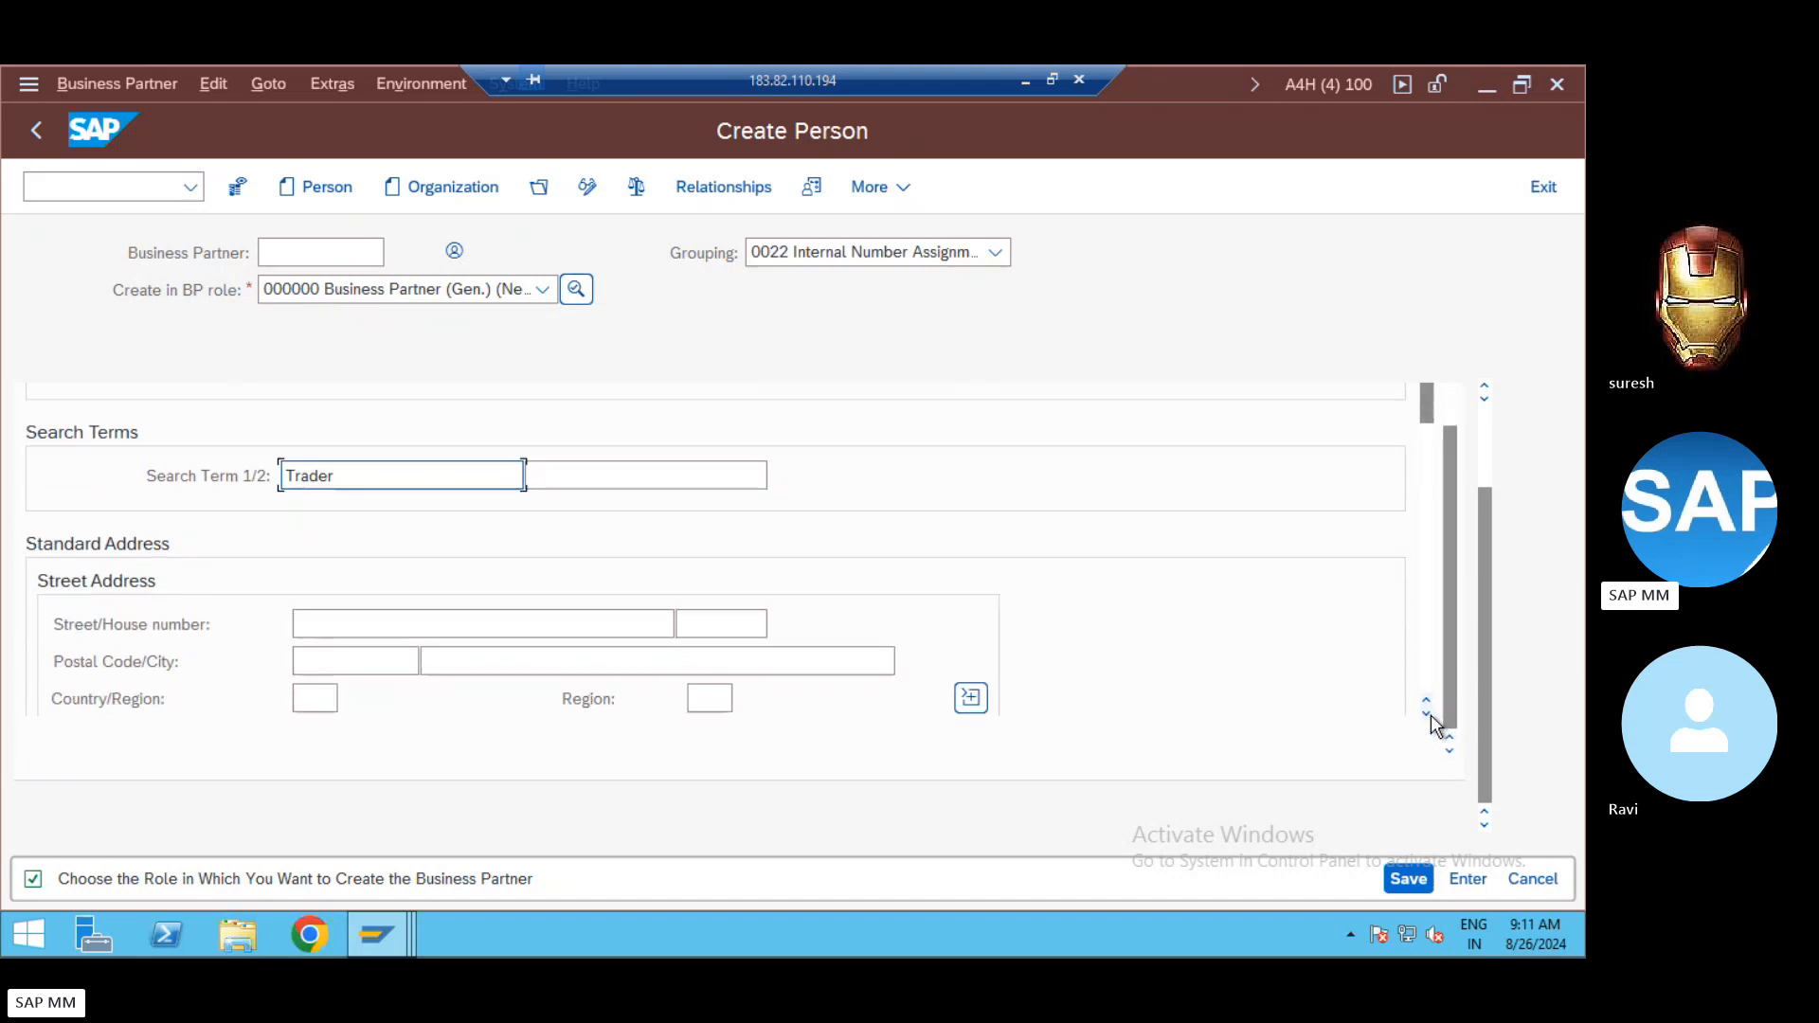
scroll(1431, 715, "down", 1)
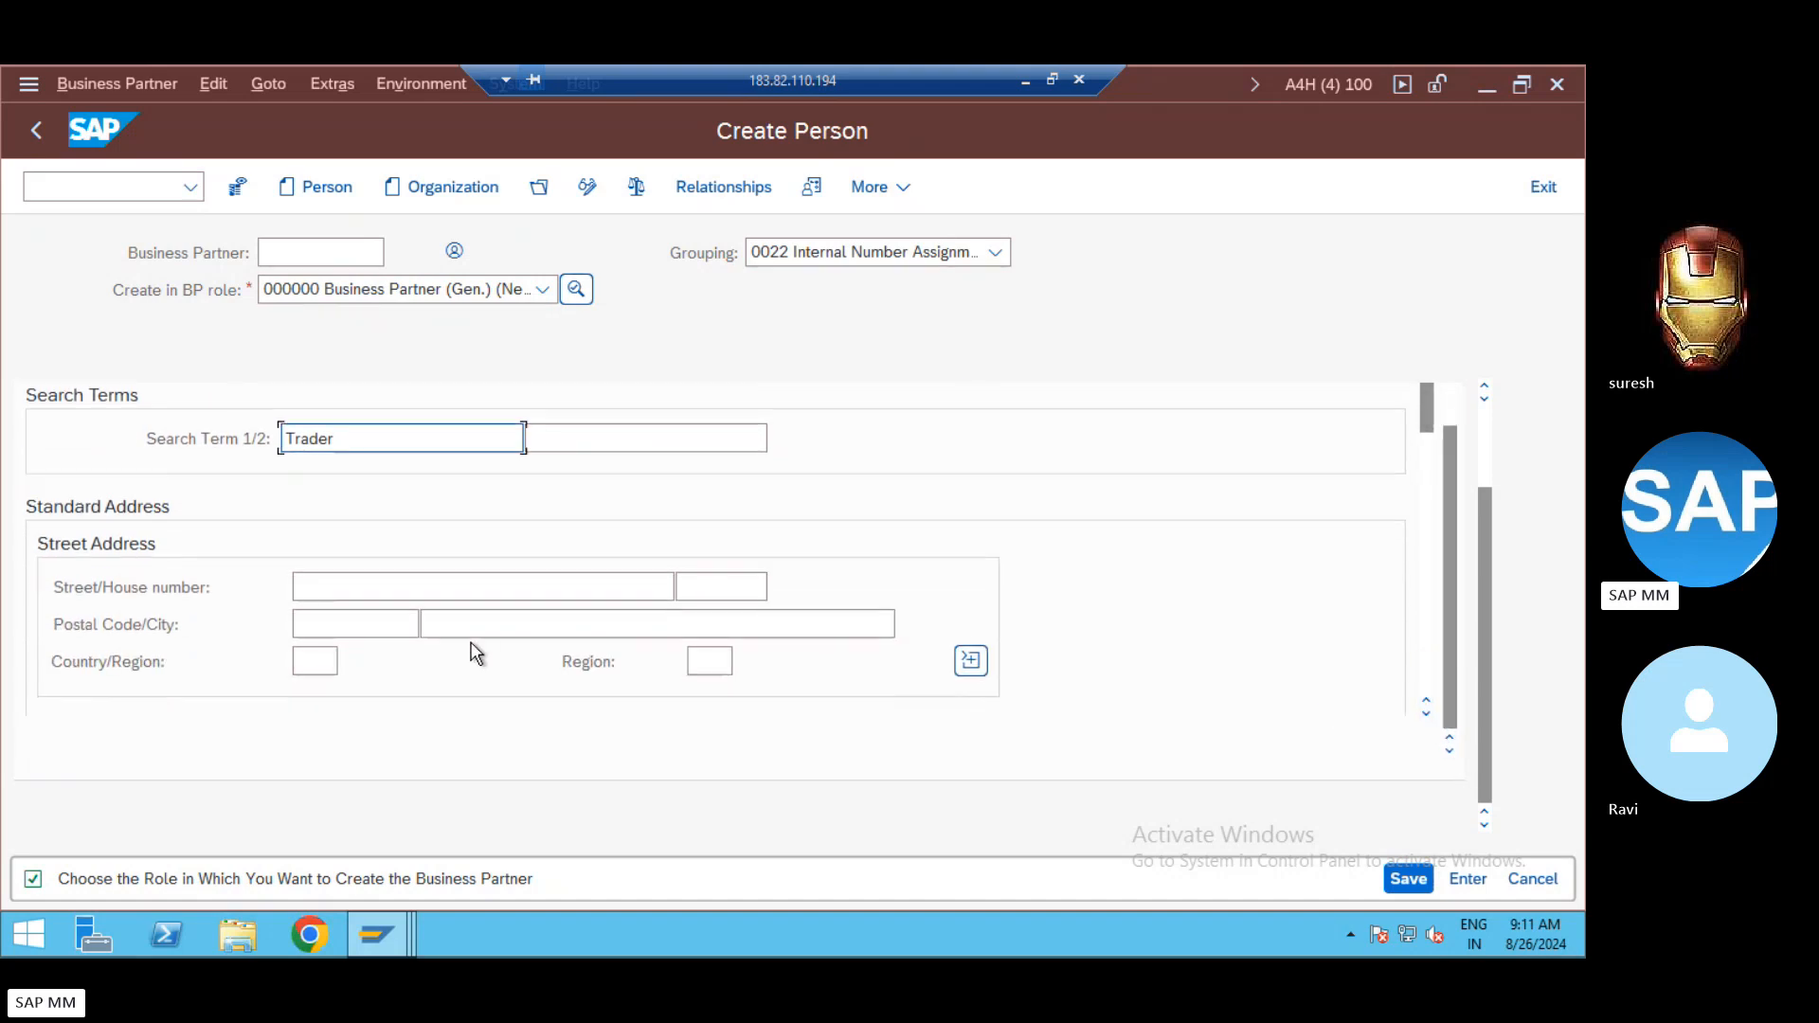
left_click(324, 667)
type("IN")
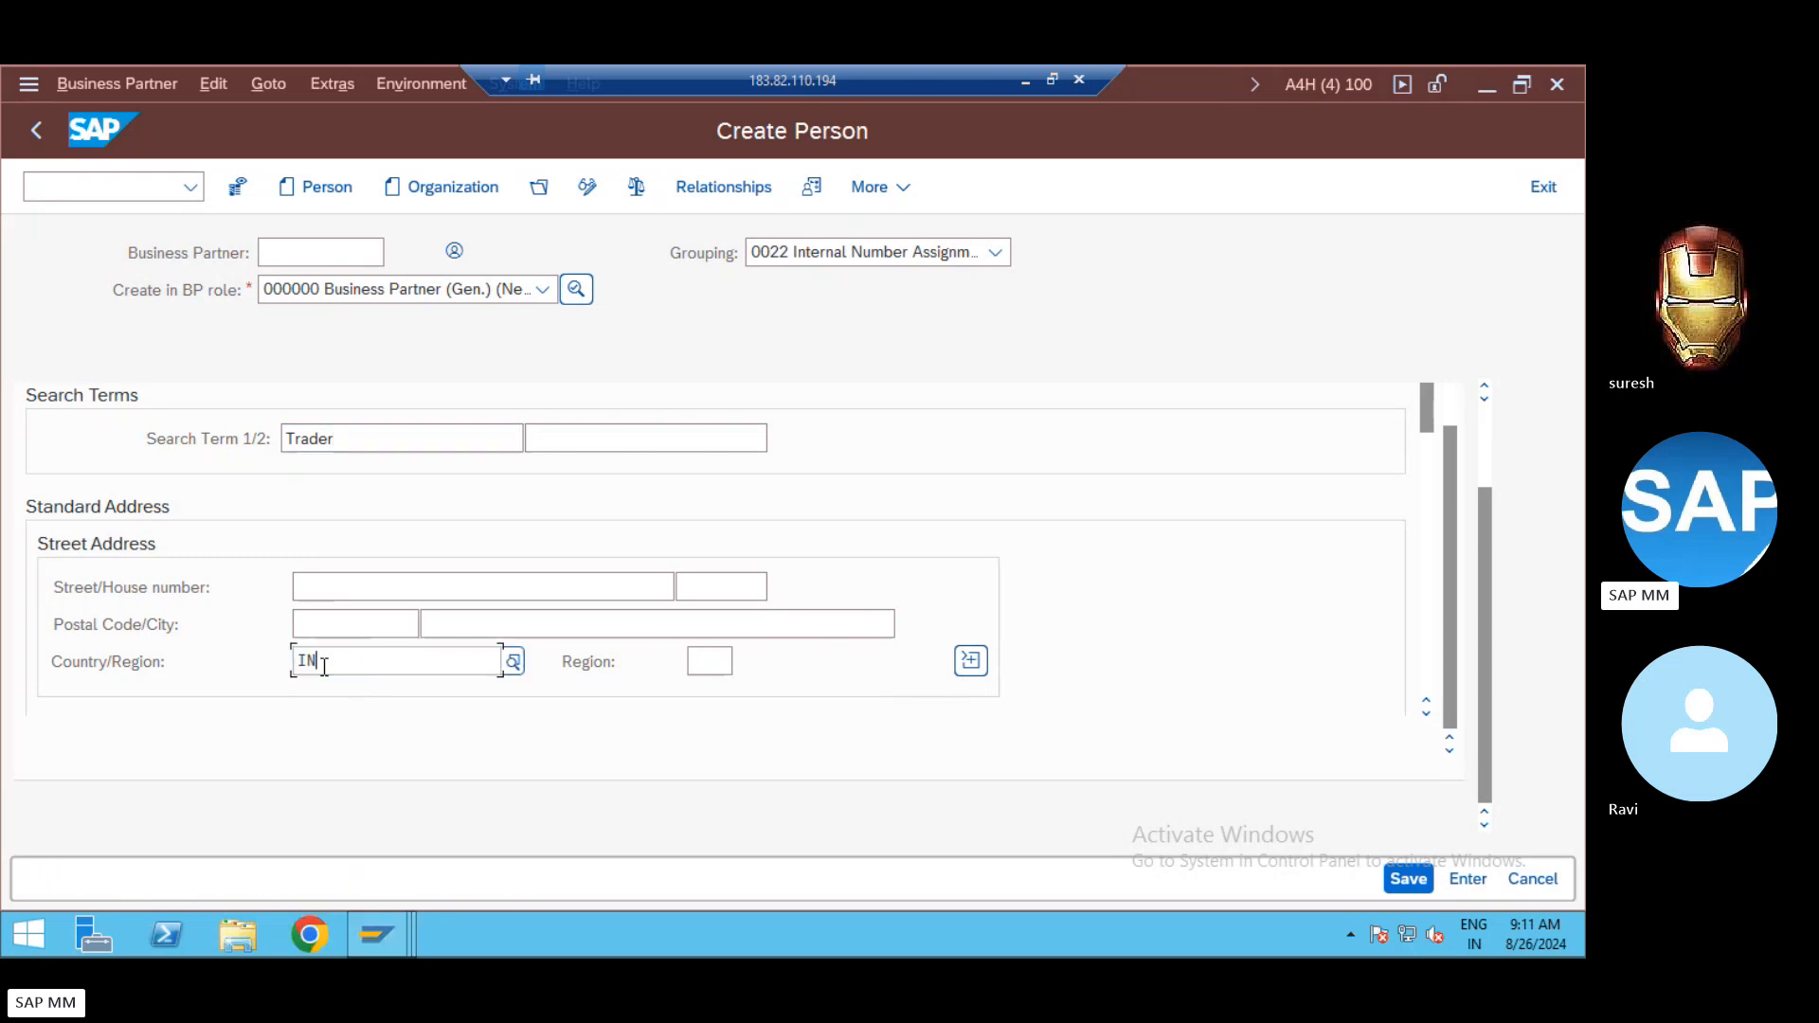
left_click(340, 759)
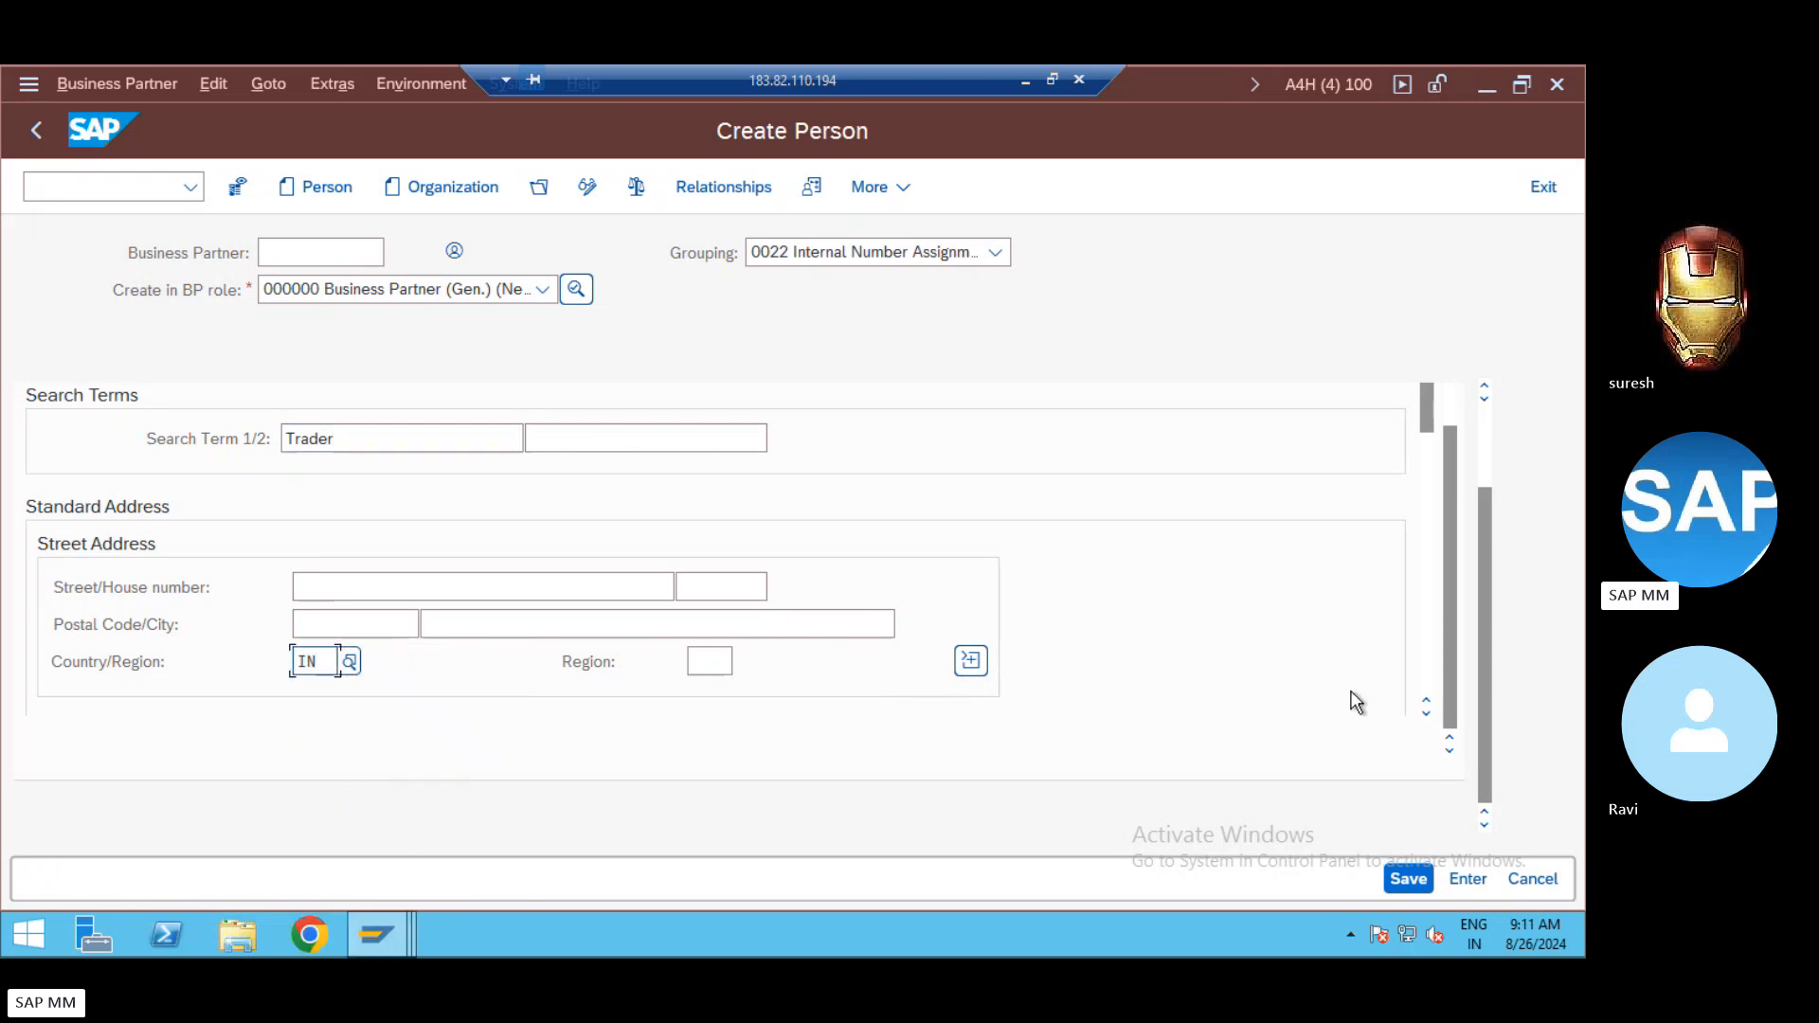
scroll(1427, 718, "down", 4)
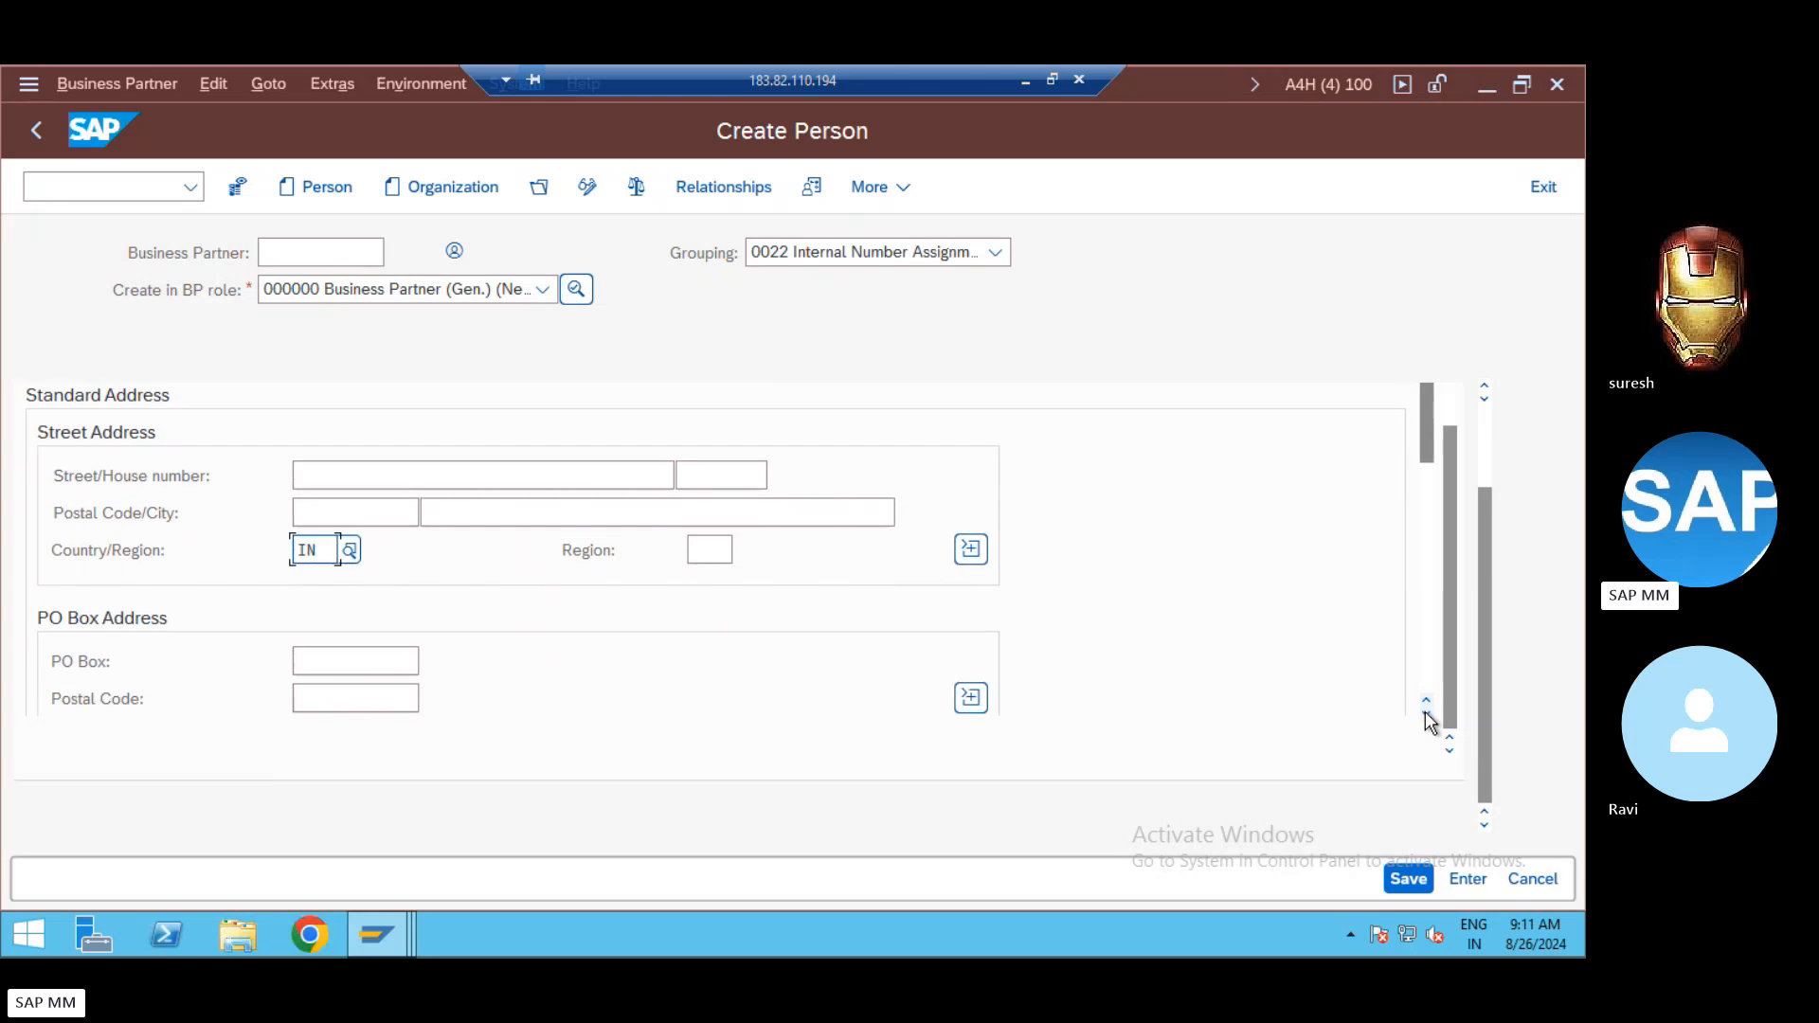
Step: Examine the new person's standard address, PO box, communication and address-independent communication fields, returning to the search terms
scroll(1426, 718, "down", 6)
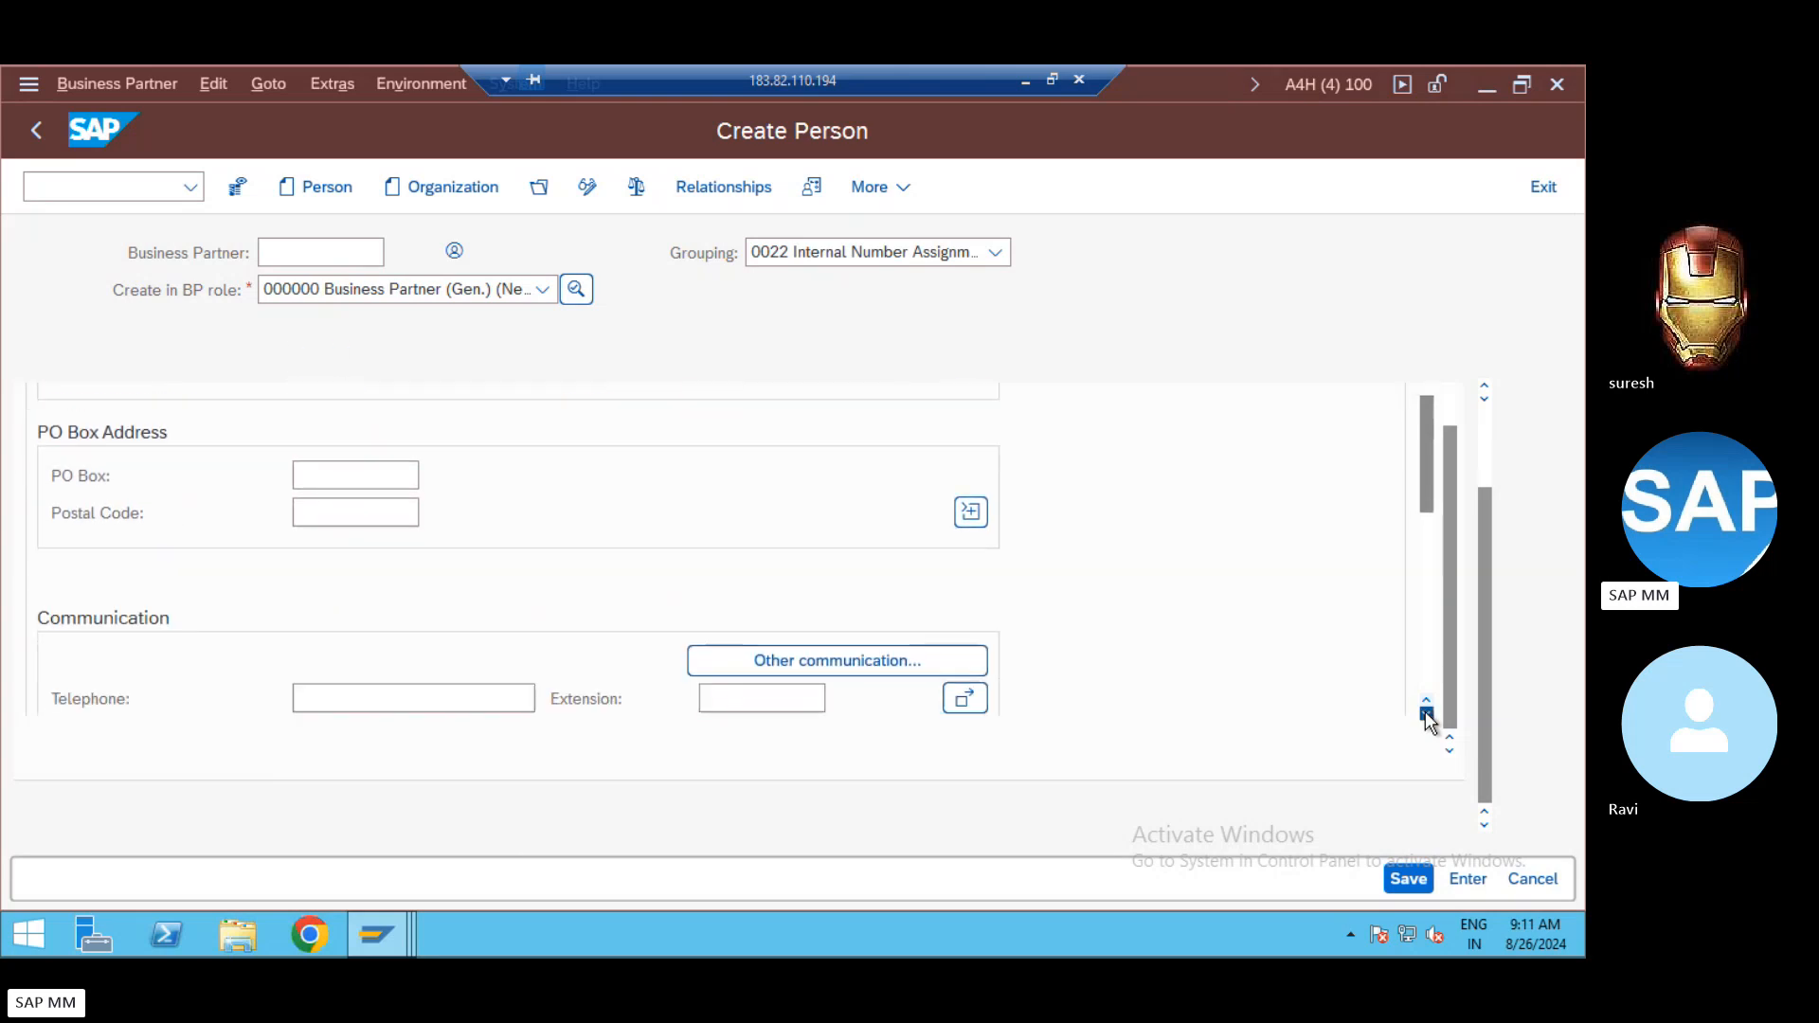
left_click(1425, 712)
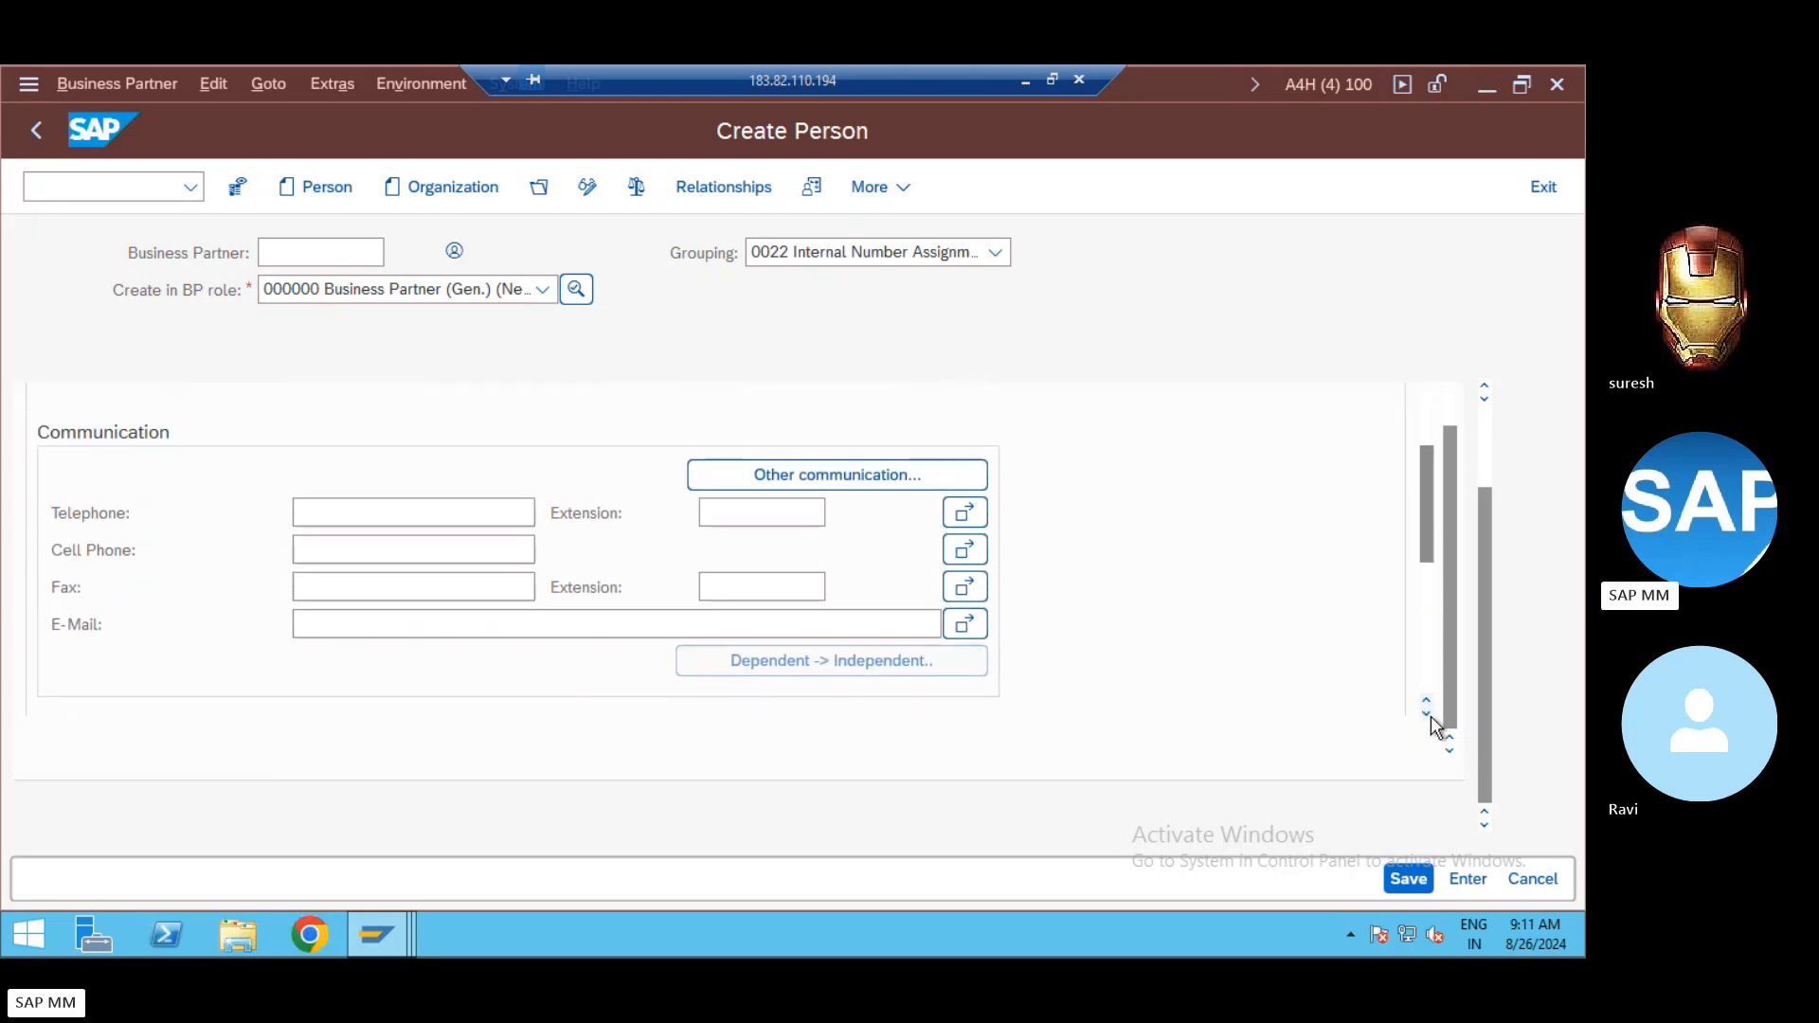
left_click(1430, 717)
scroll(1431, 716, "down", 5)
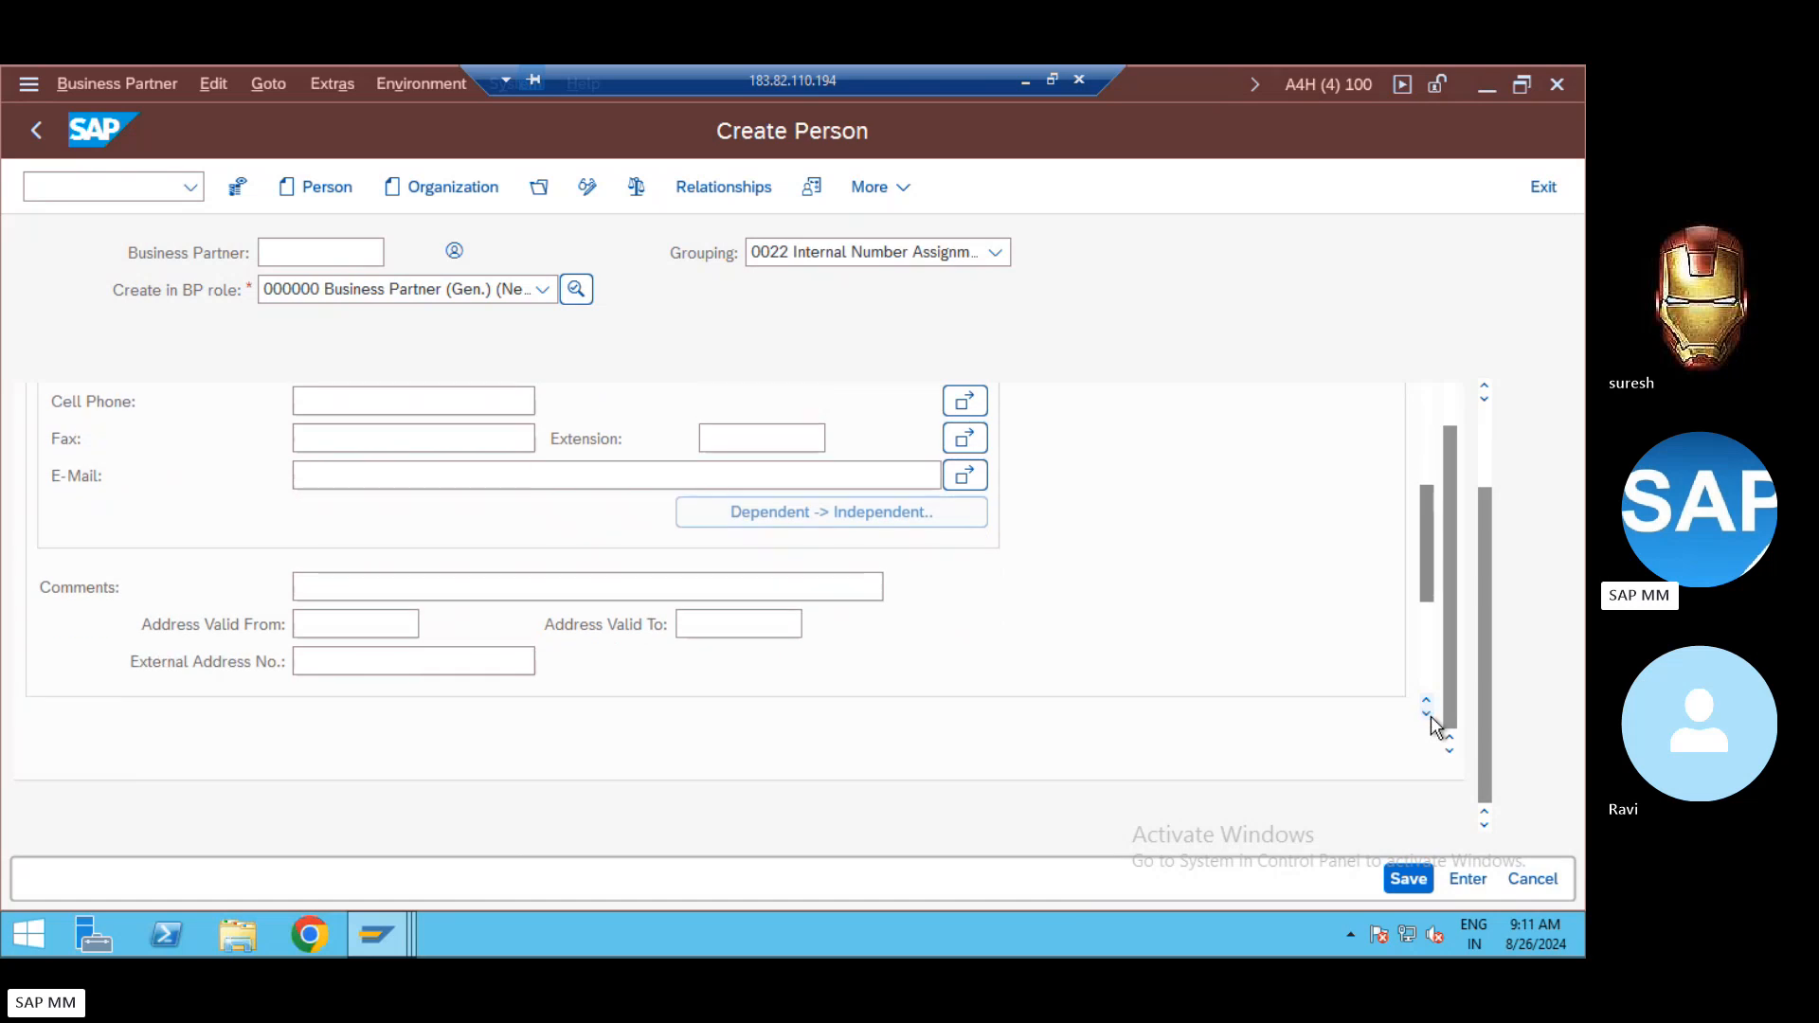
scroll(1431, 716, "down", 5)
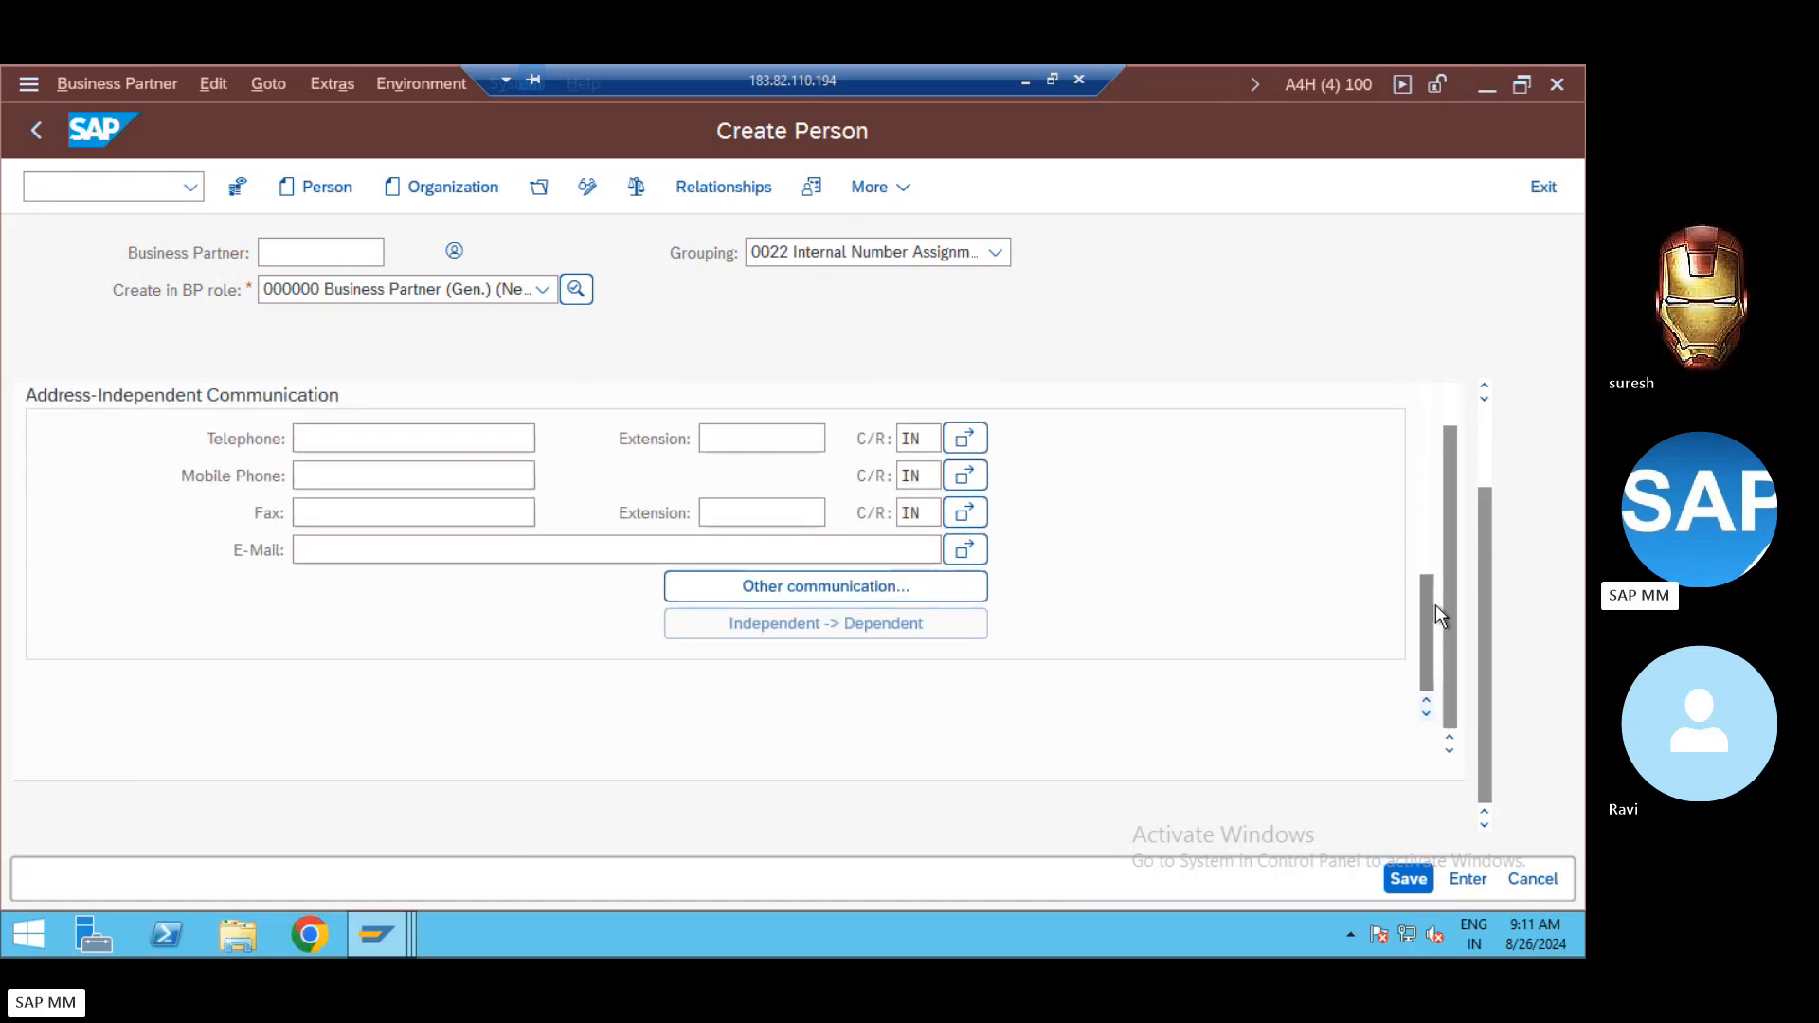
left_click(1428, 557)
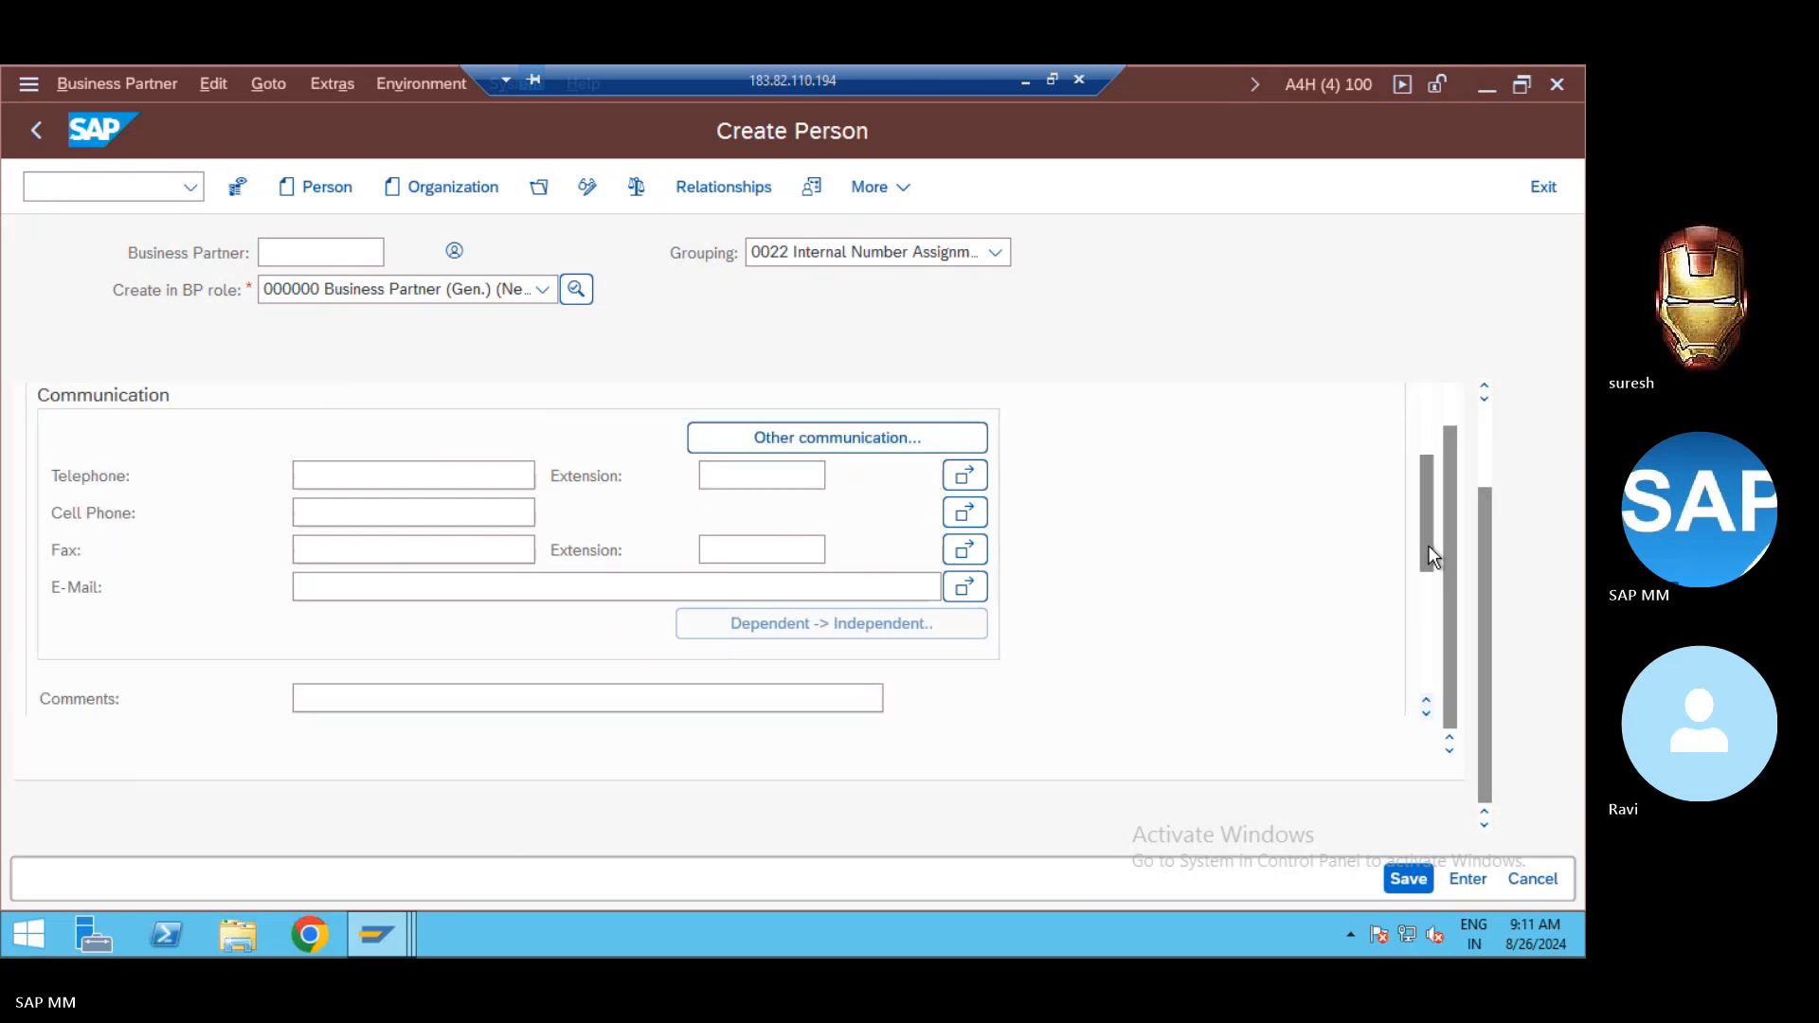
left_click_drag(1428, 544, 1452, 418)
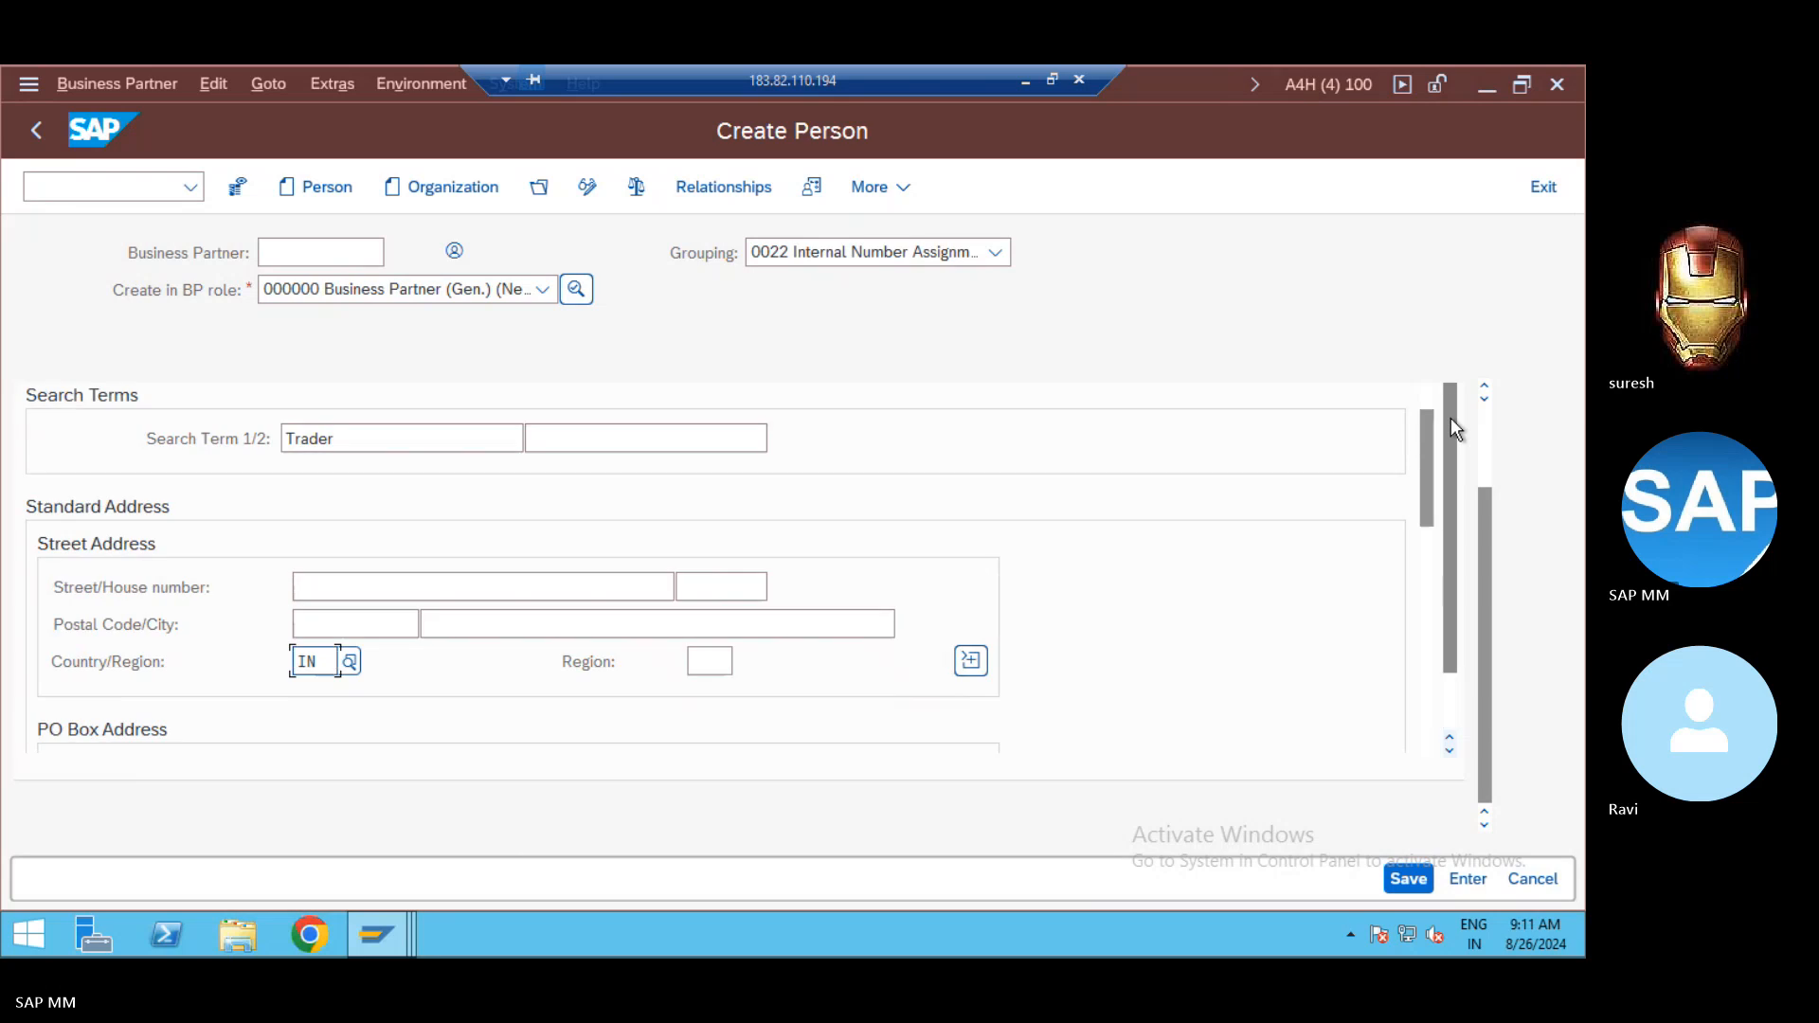
left_click(1482, 458)
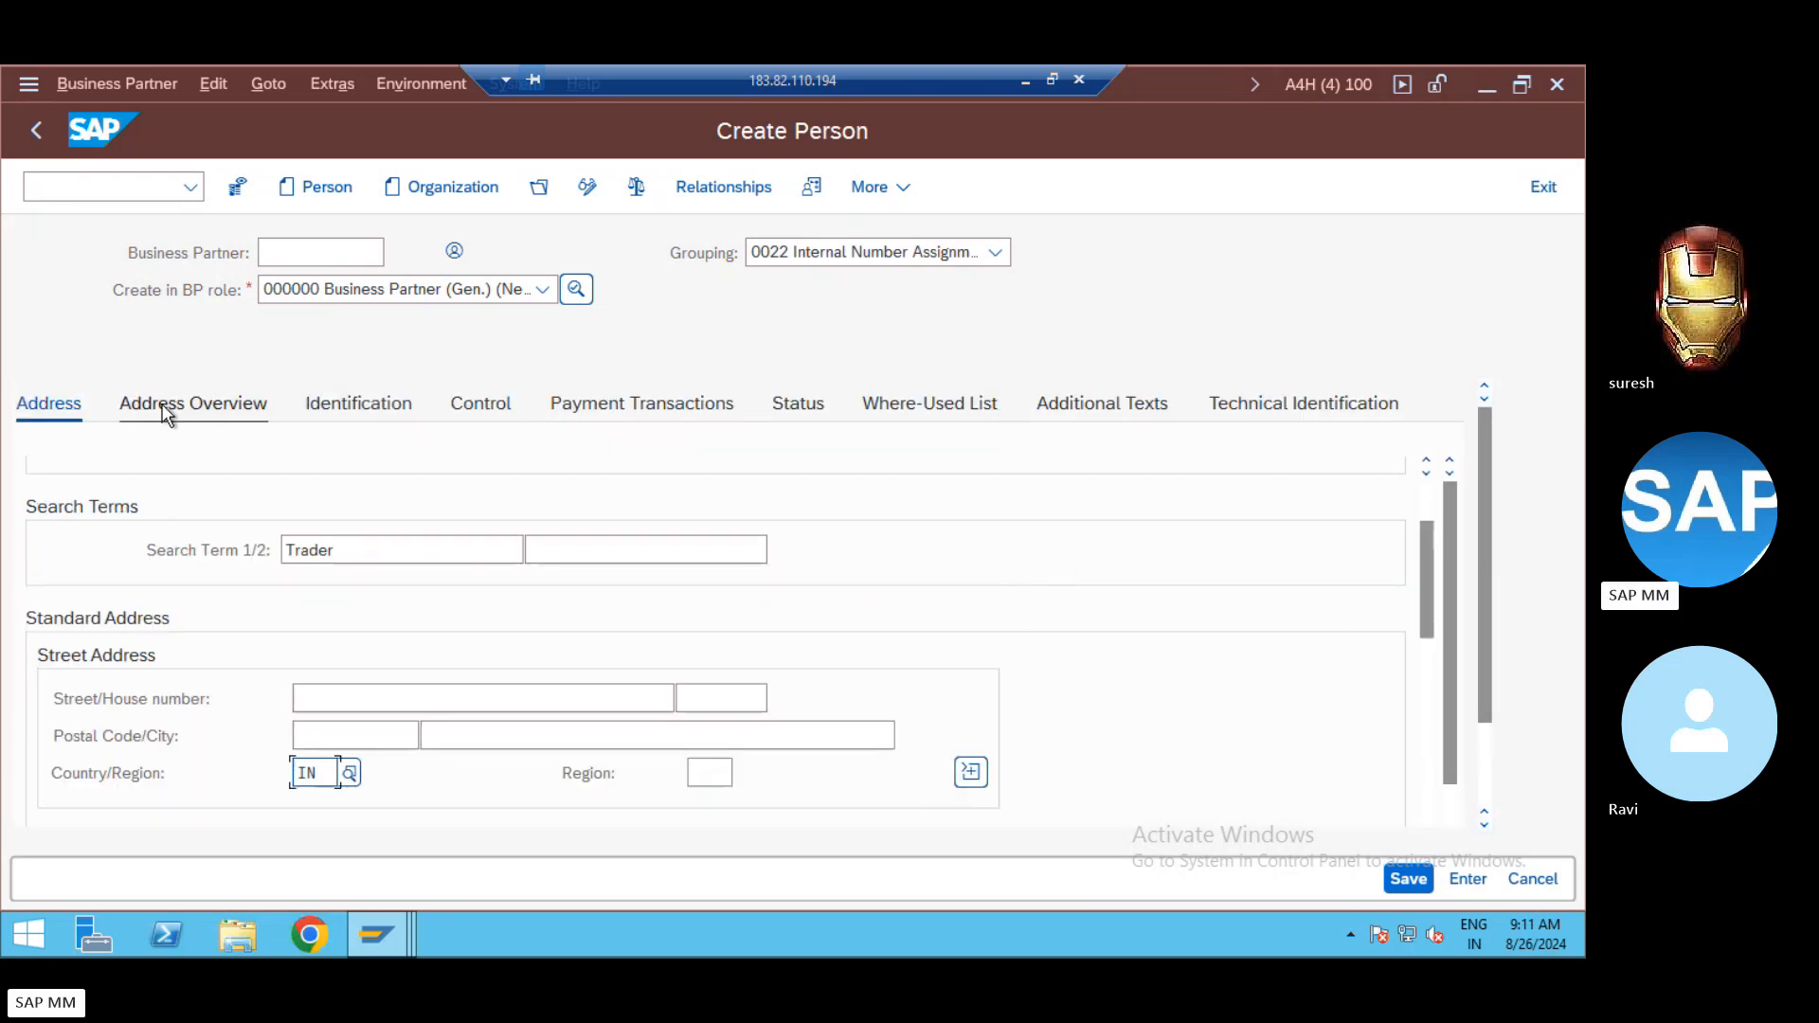
Step: Examine the address overview, identification, control, payment transactions and status data, including the available business partner types, and return to the address data
left_click(186, 405)
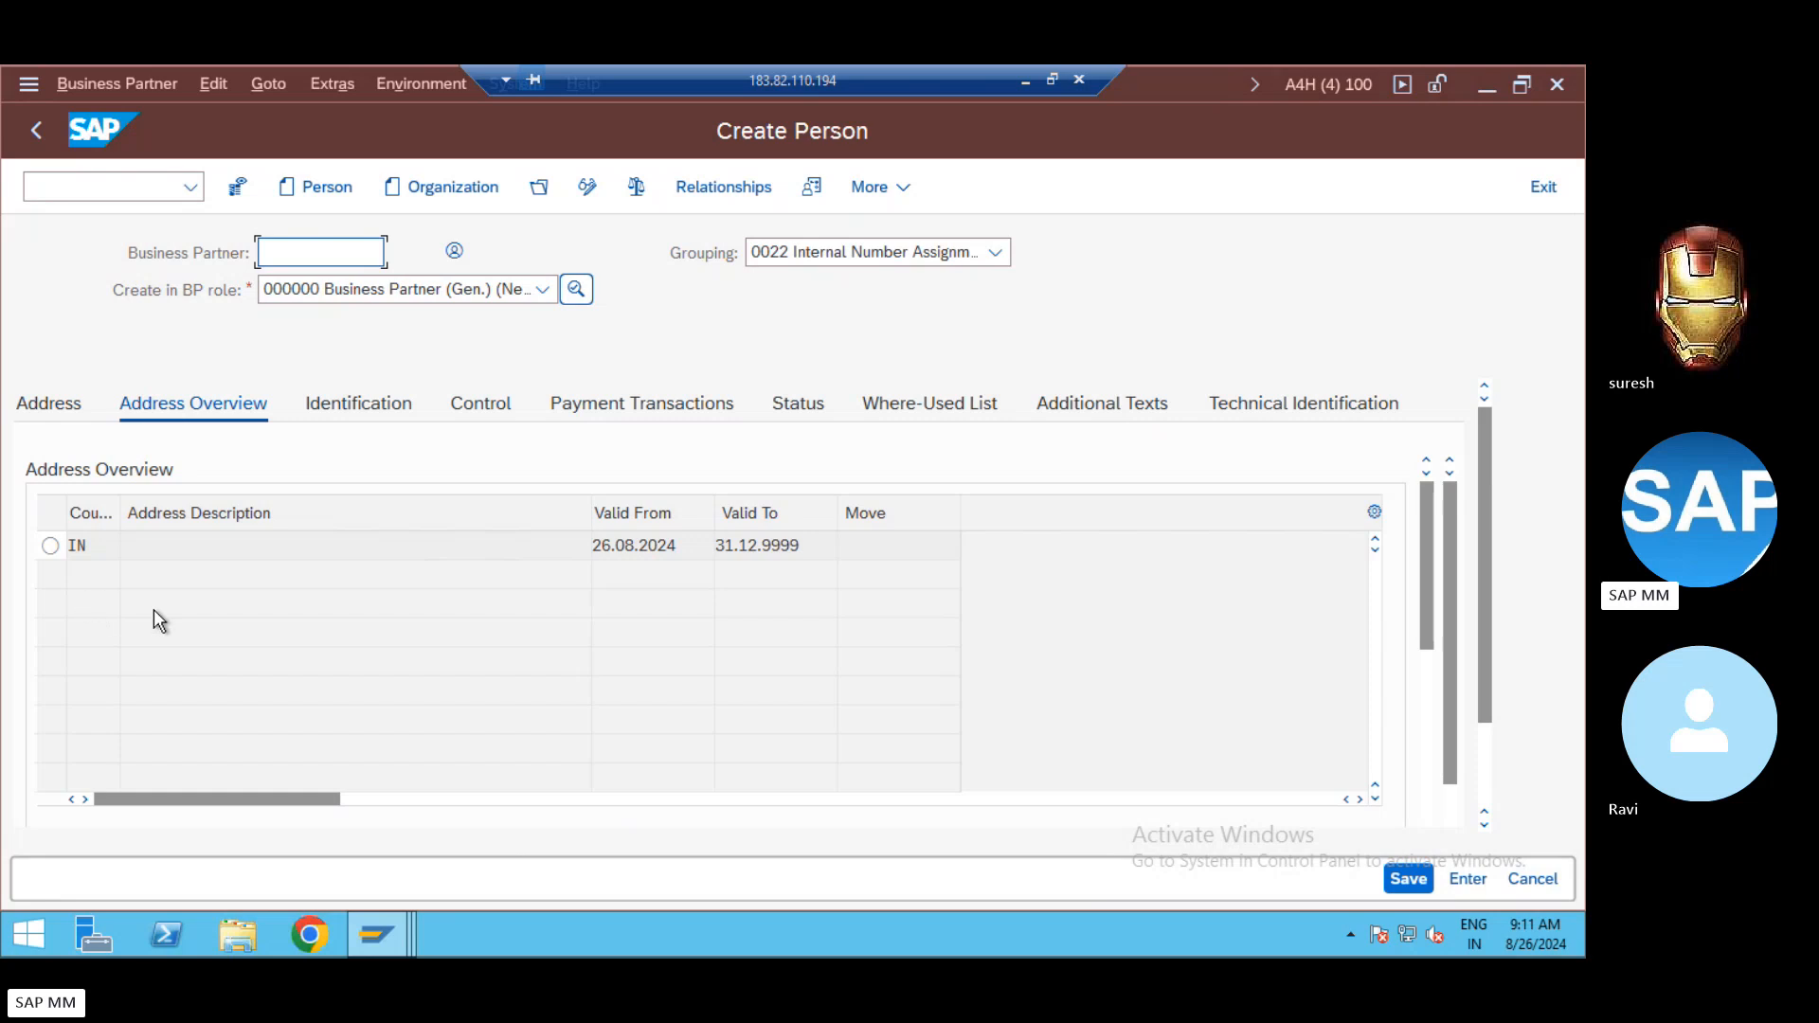
left_click(367, 407)
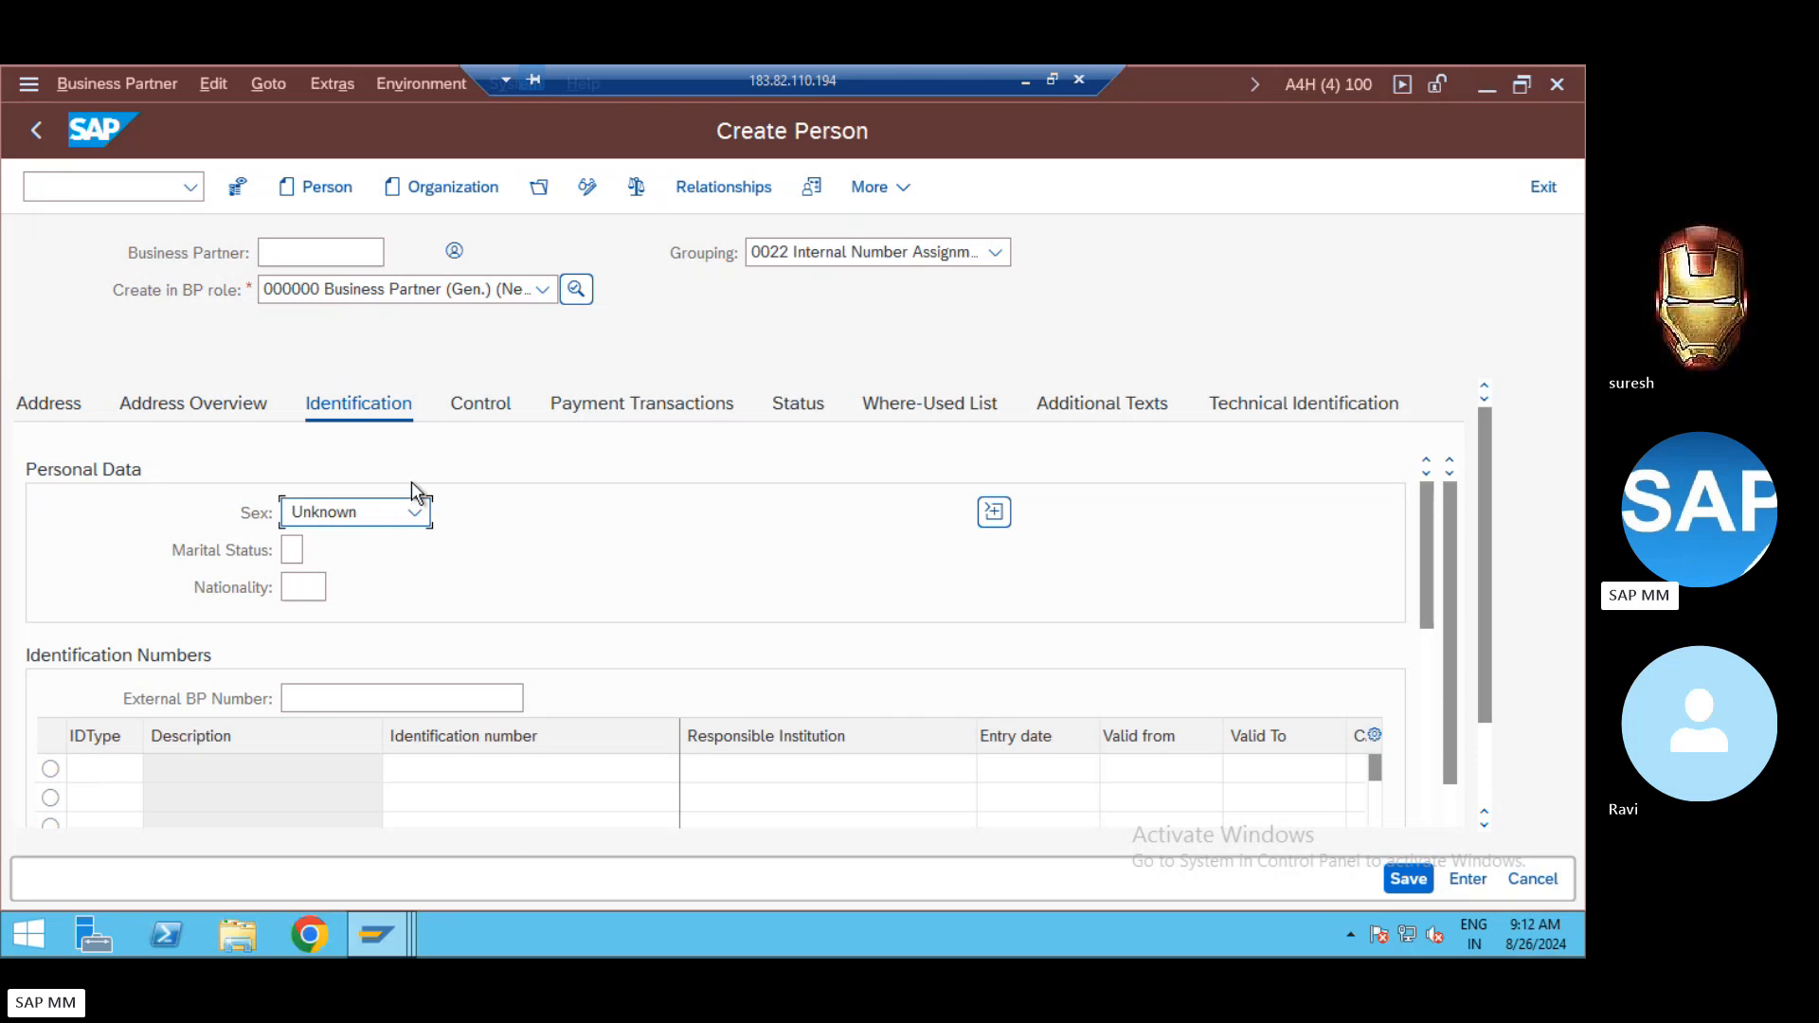
left_click(504, 408)
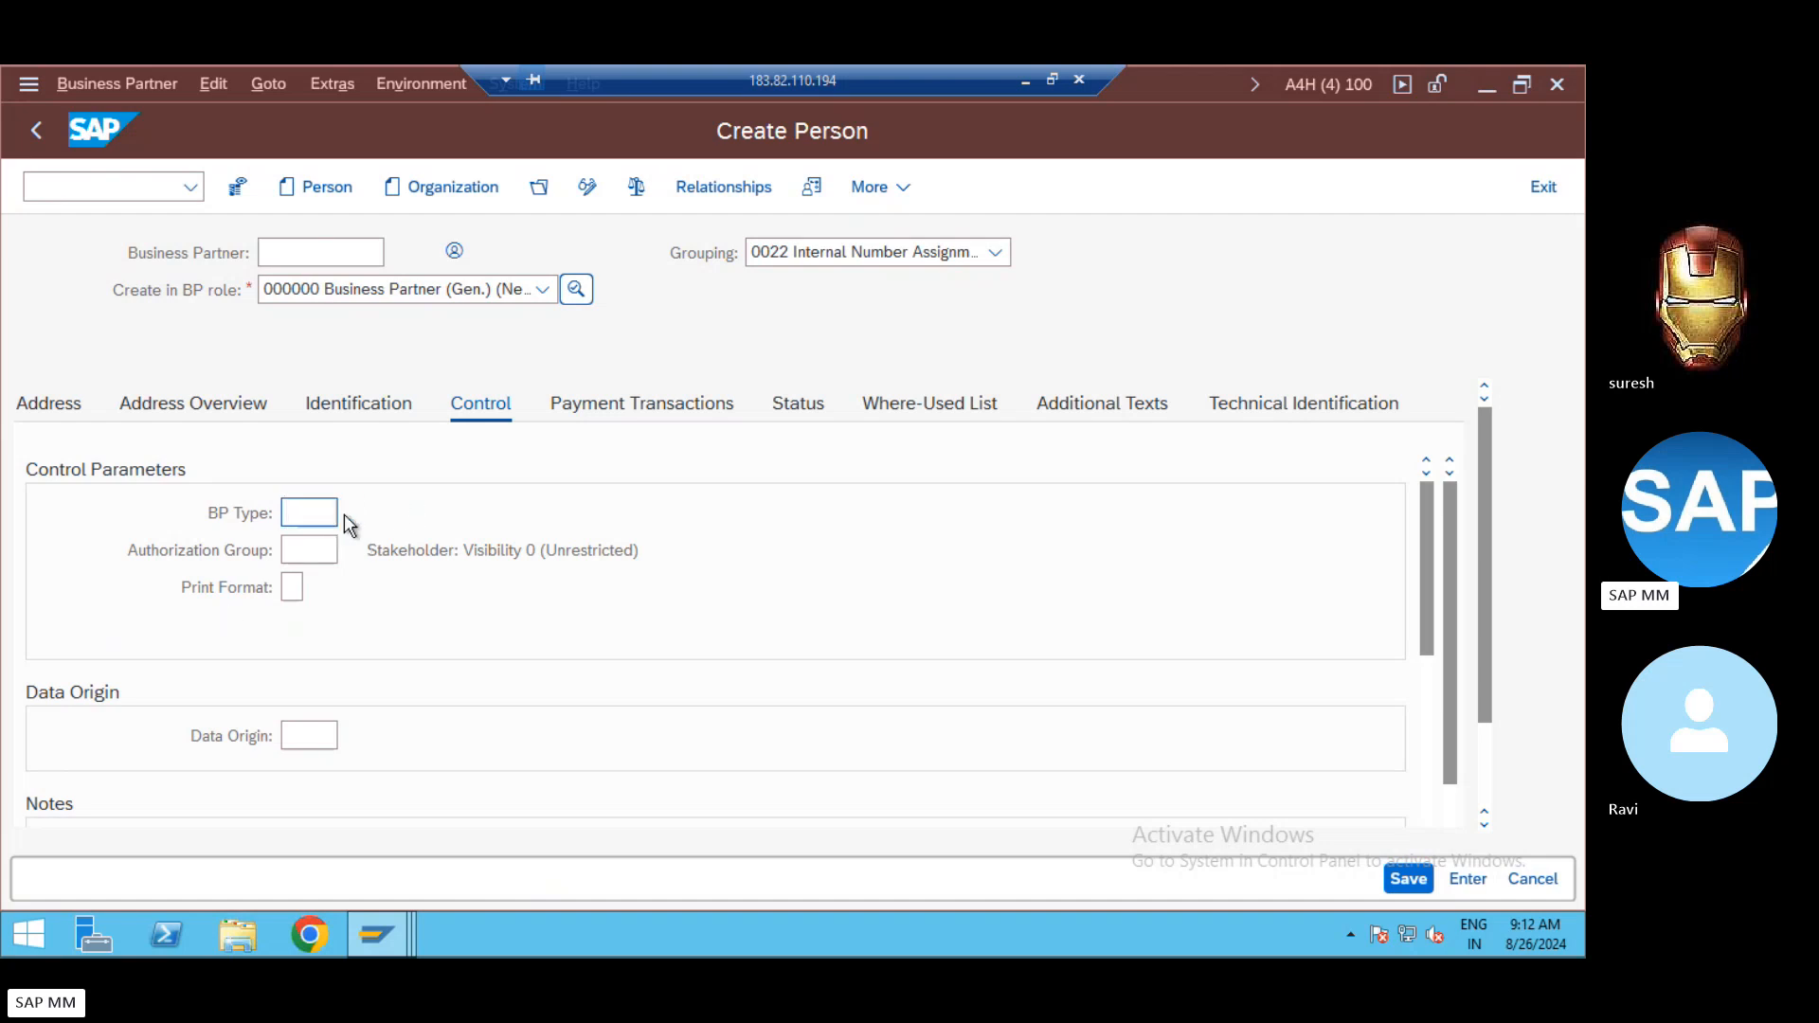
left_click(347, 514)
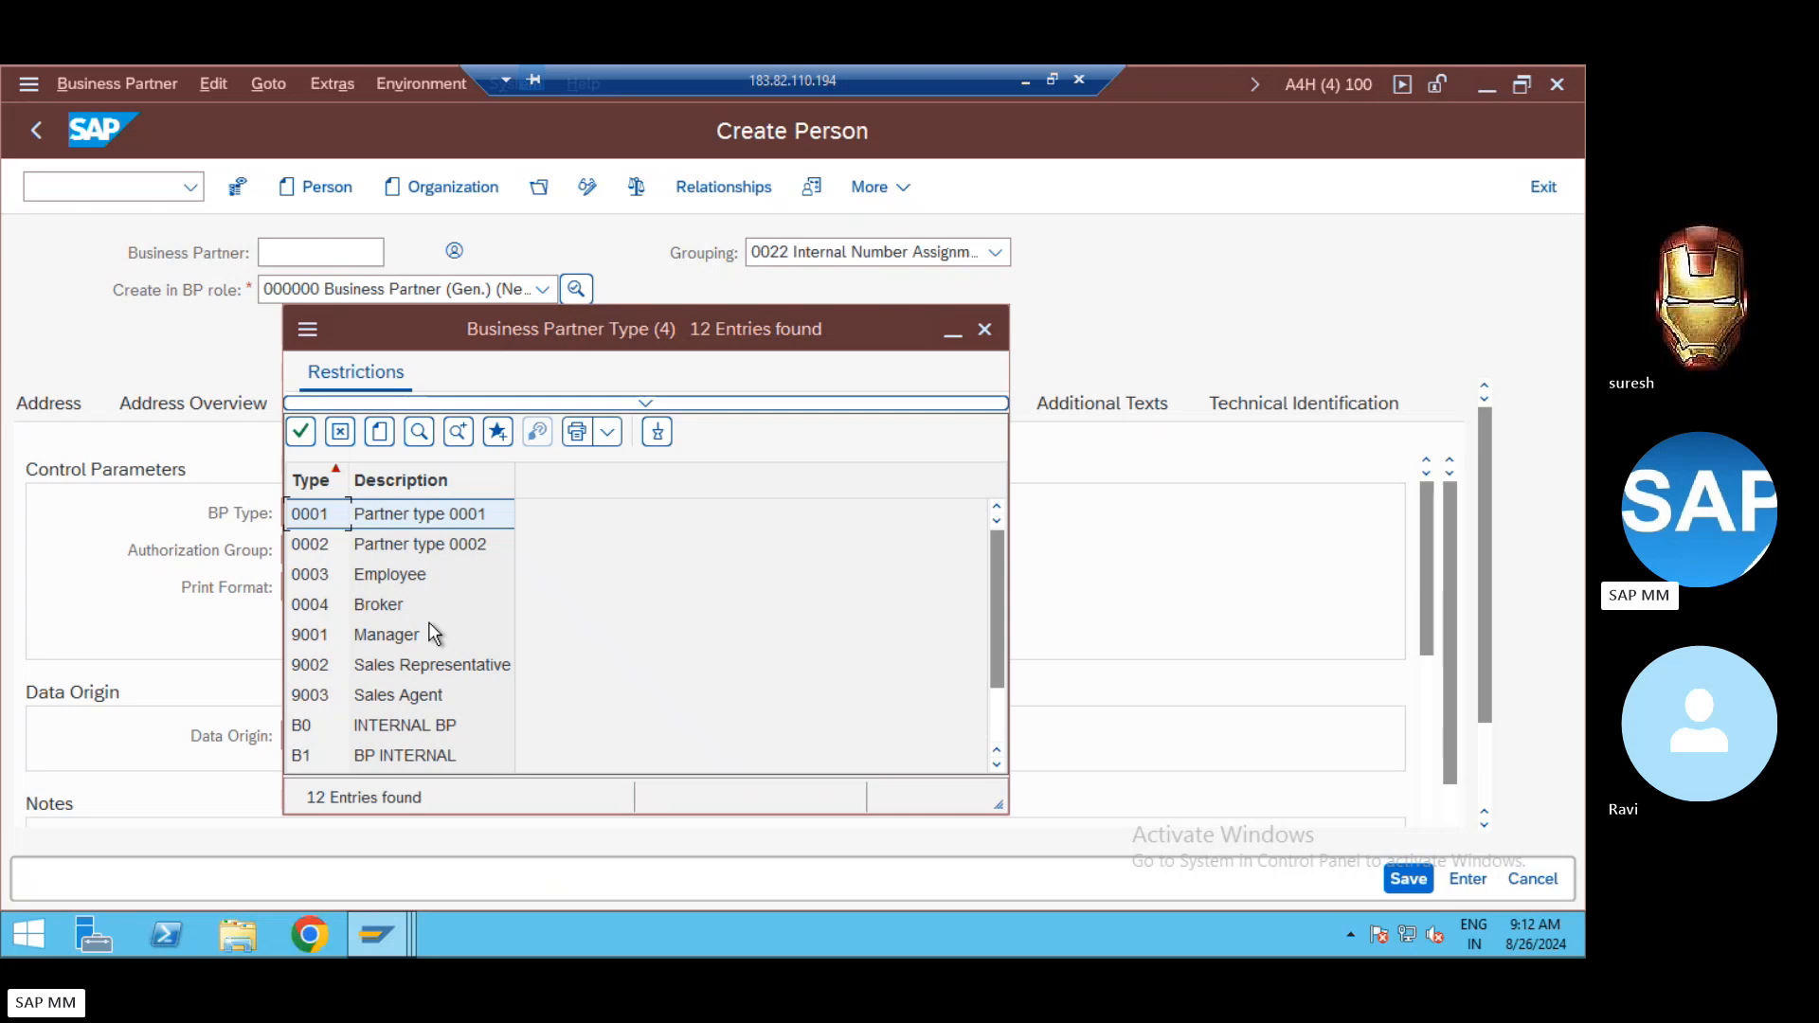
left_click(996, 742)
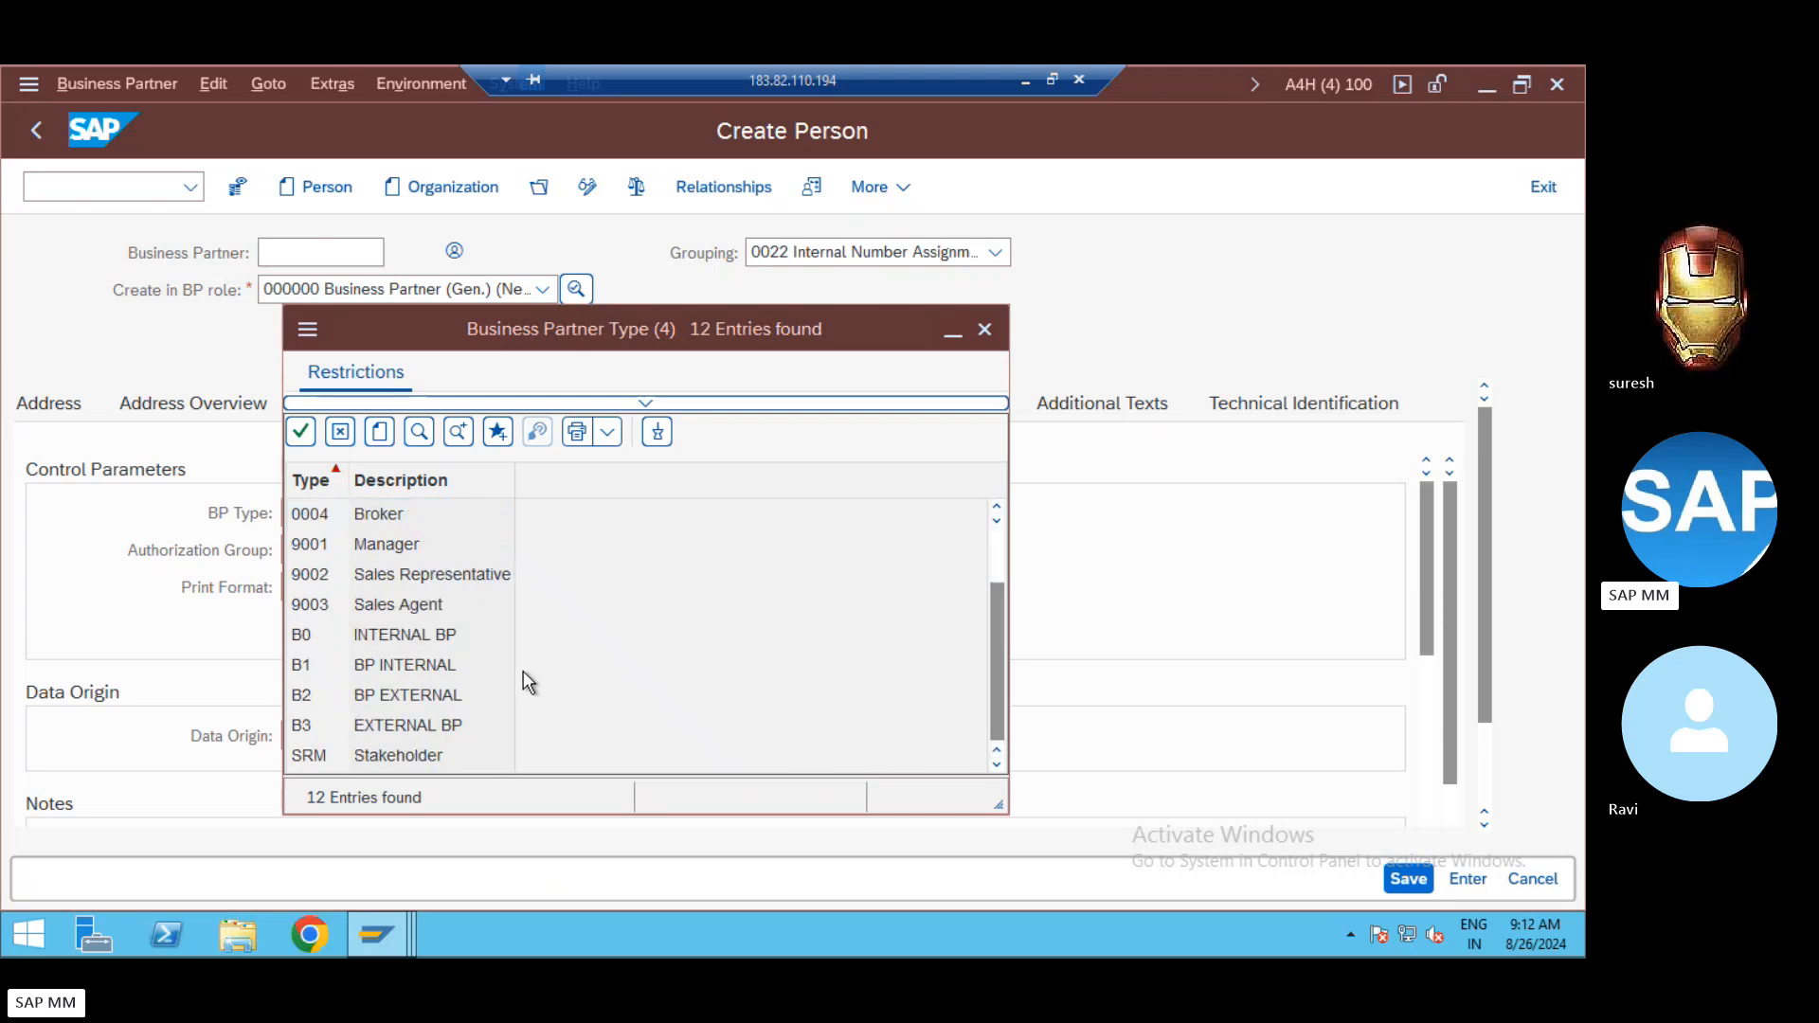
left_click(985, 329)
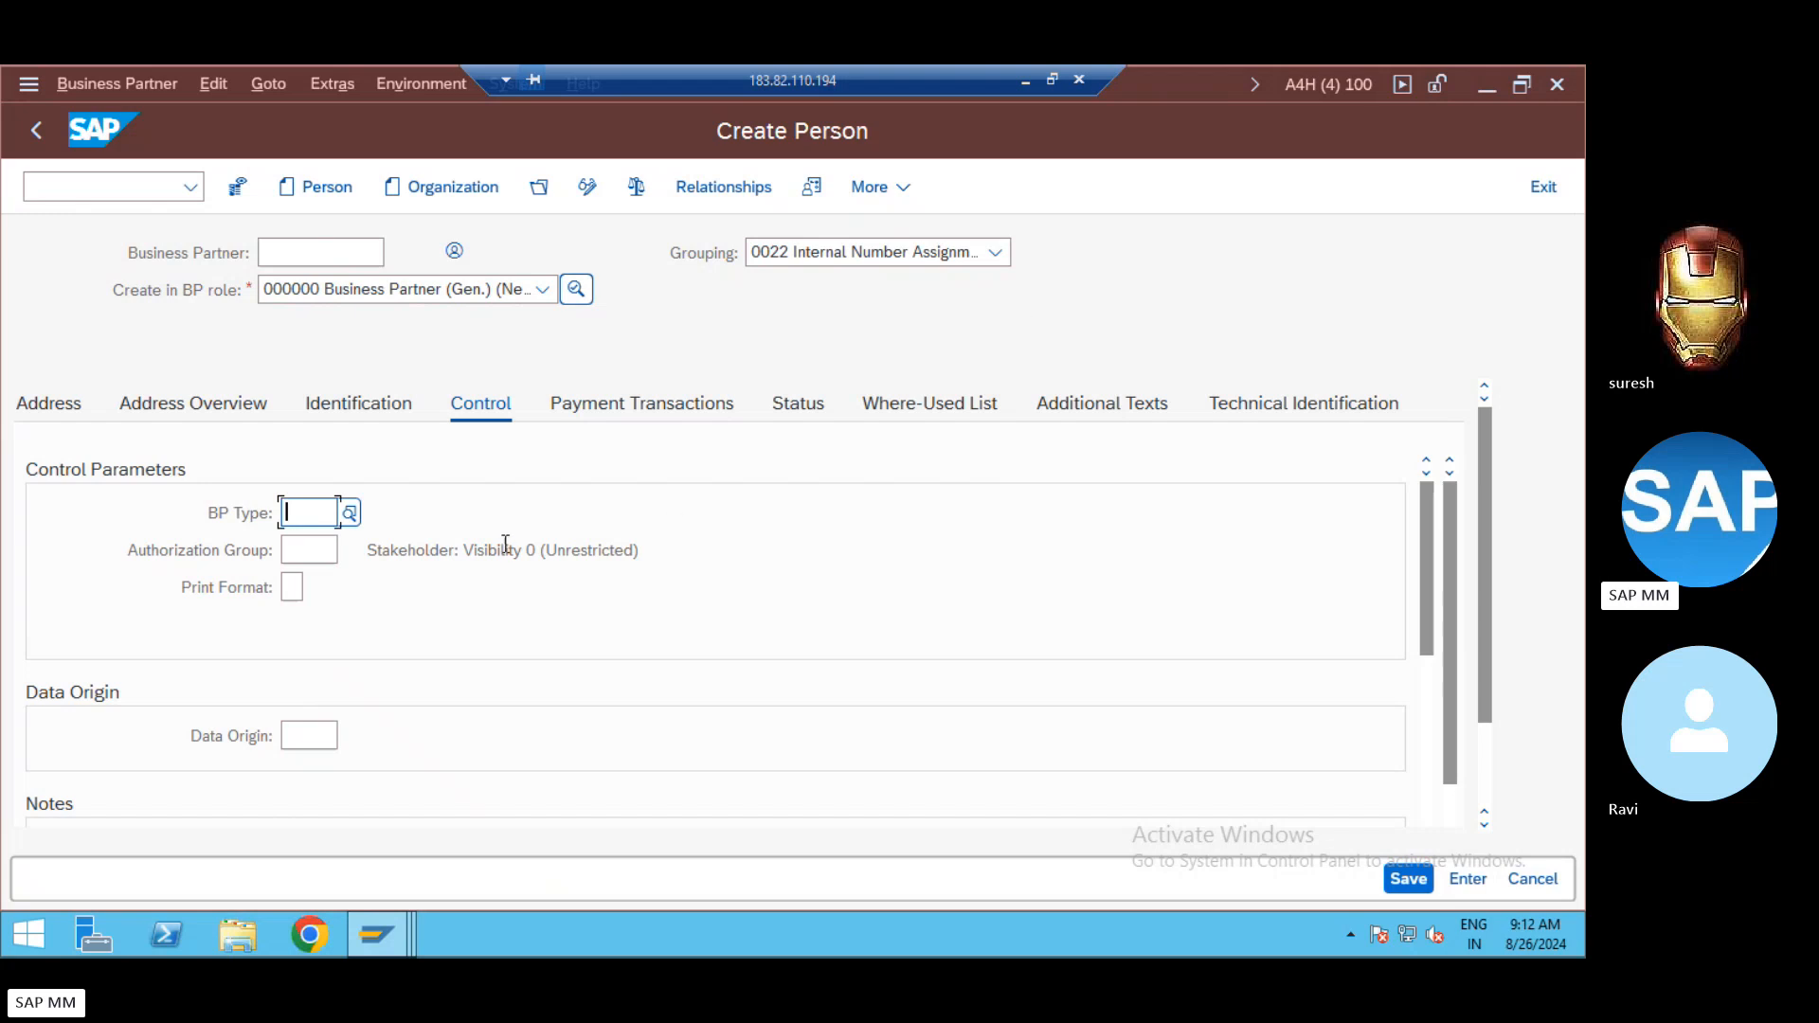
left_click(657, 400)
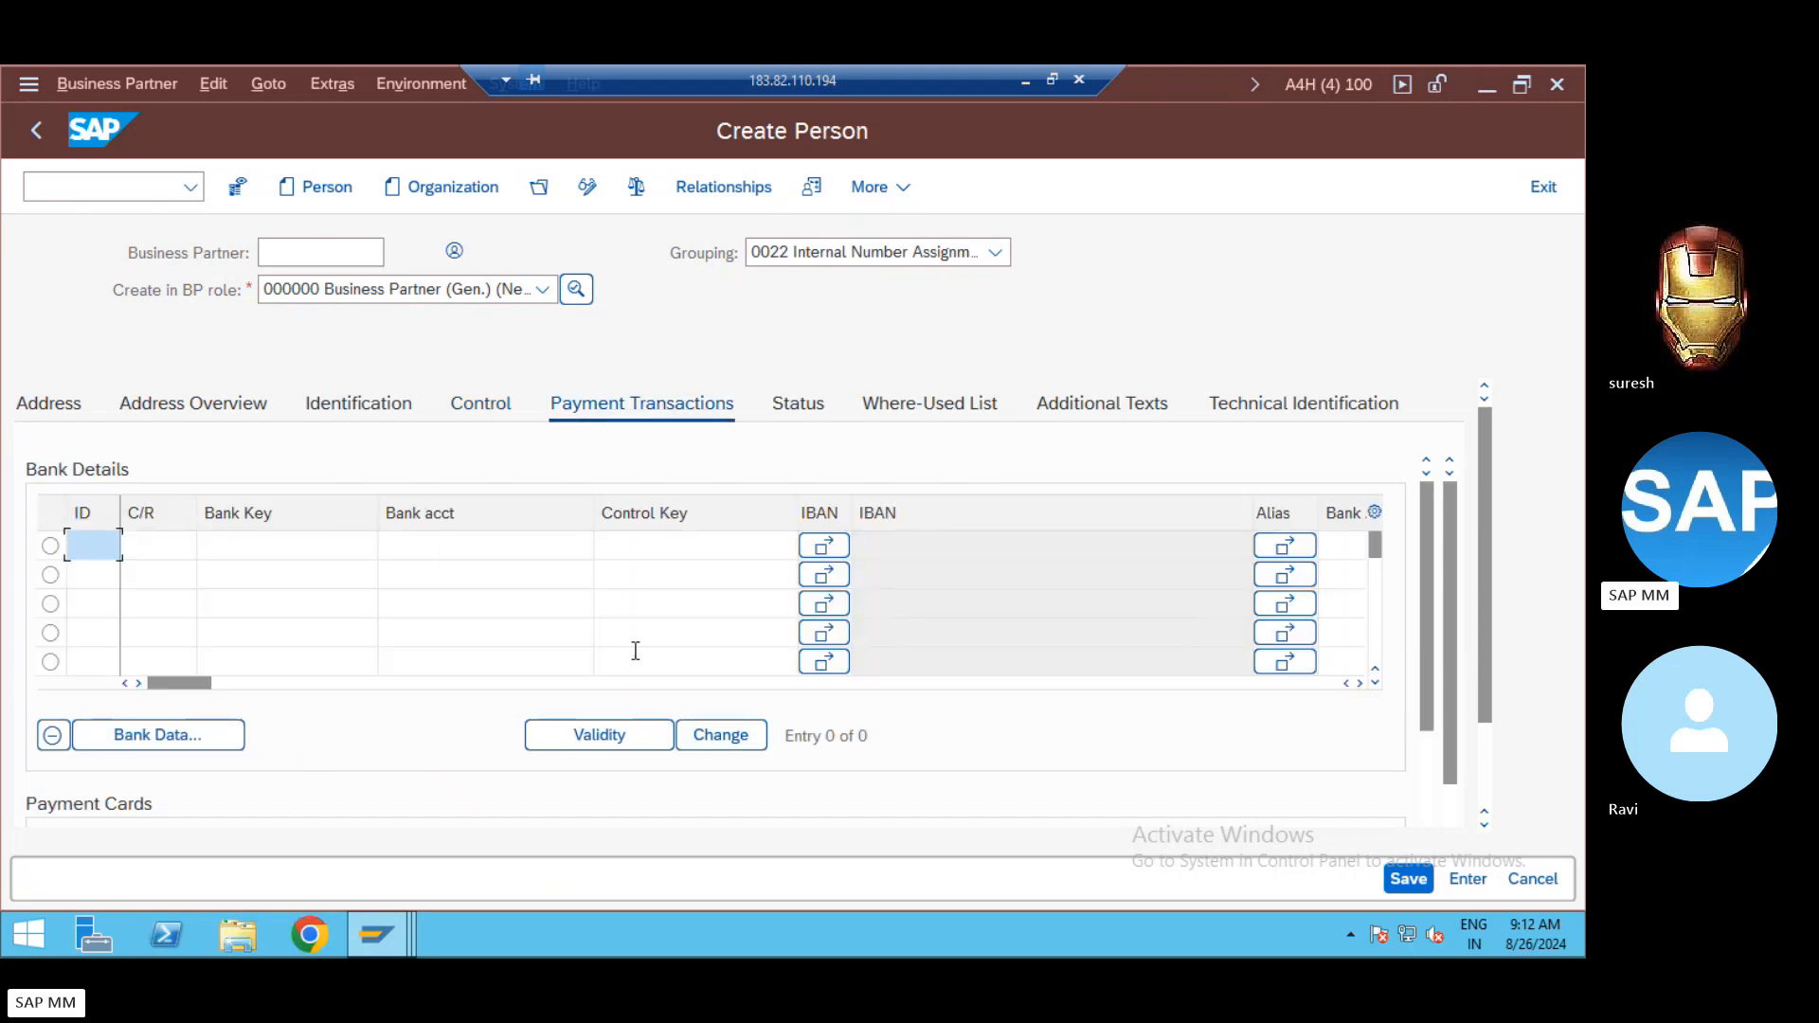
left_click(818, 413)
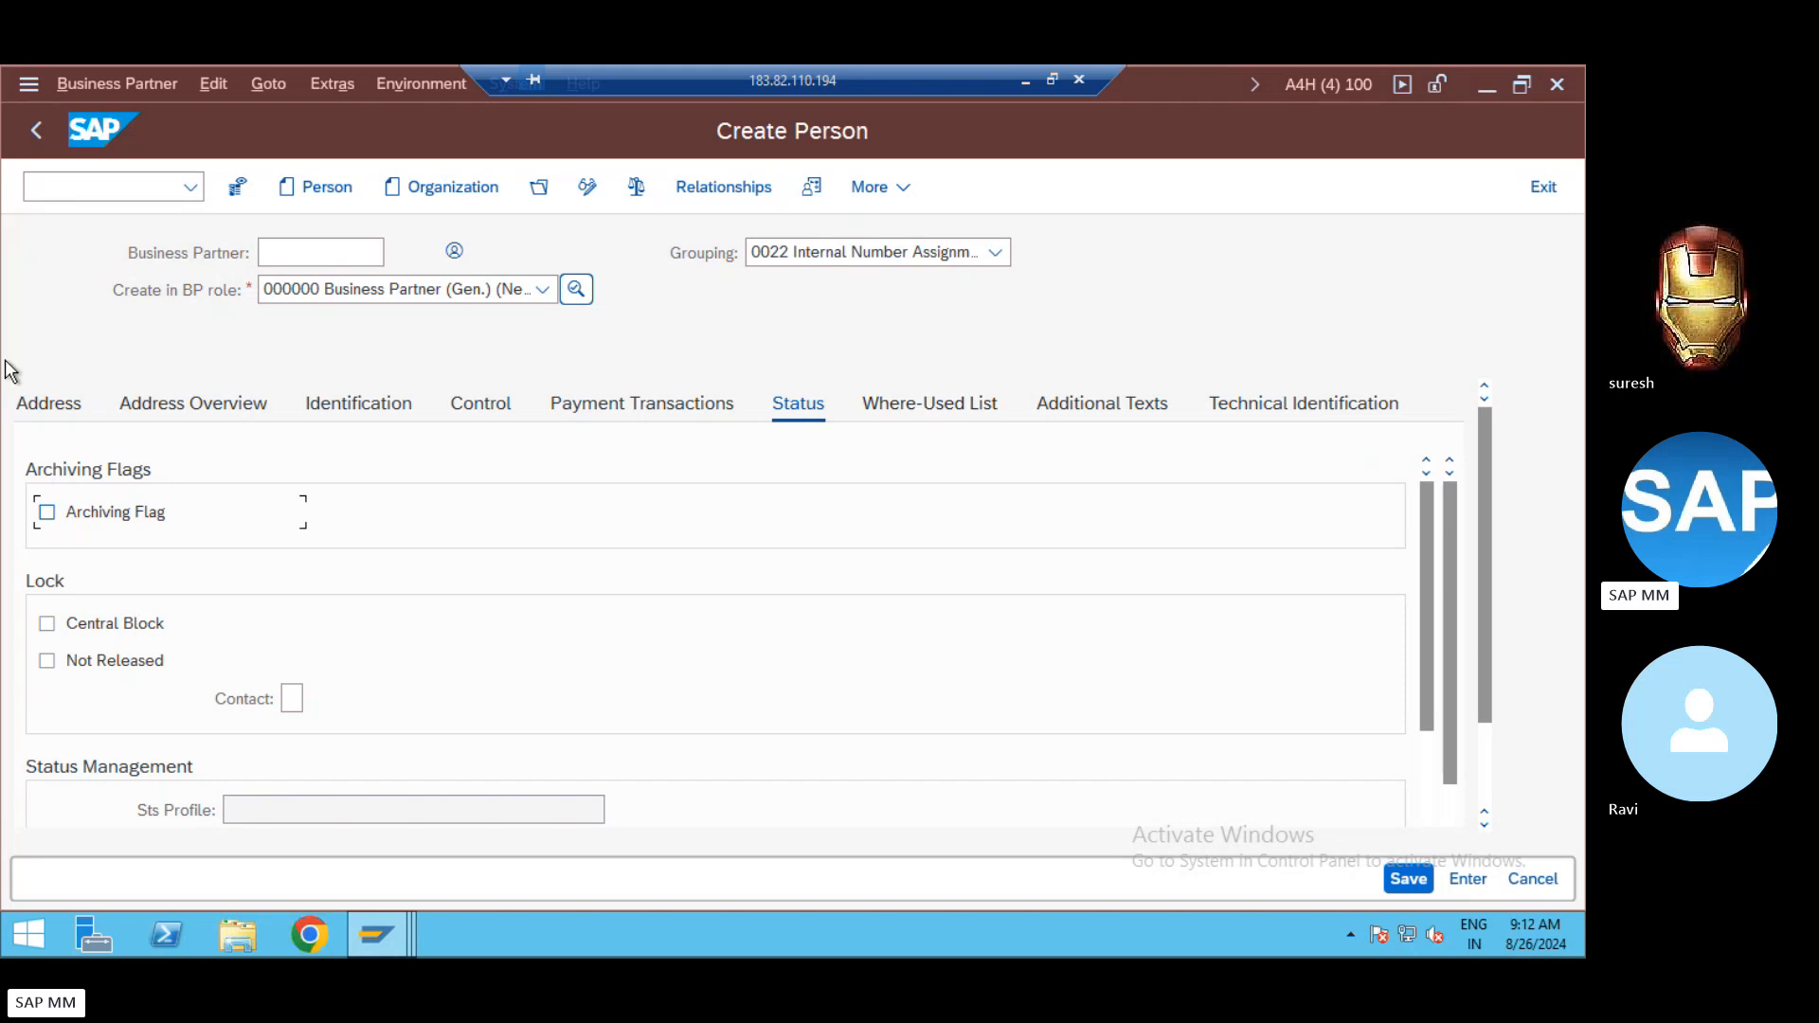
left_click(78, 420)
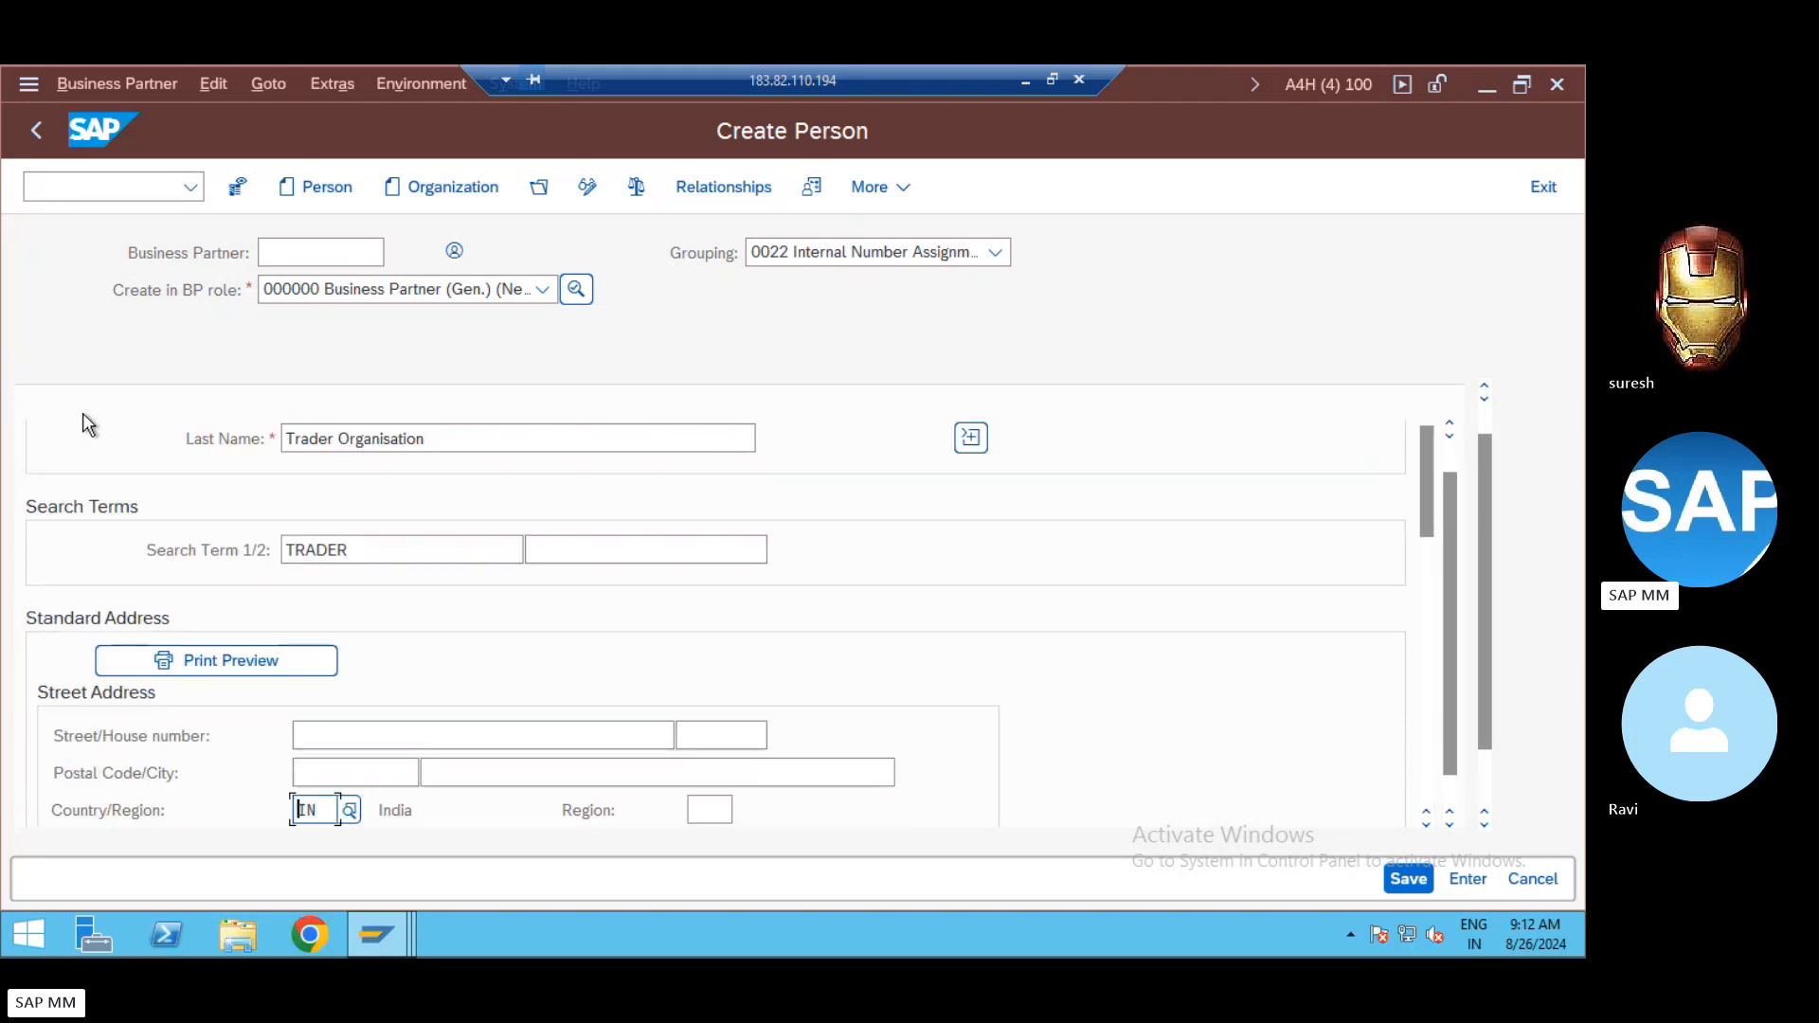
Step: Set the grouping to ZBPR Internal Number Assignment and save the new person as a business partner
left_click(893, 253)
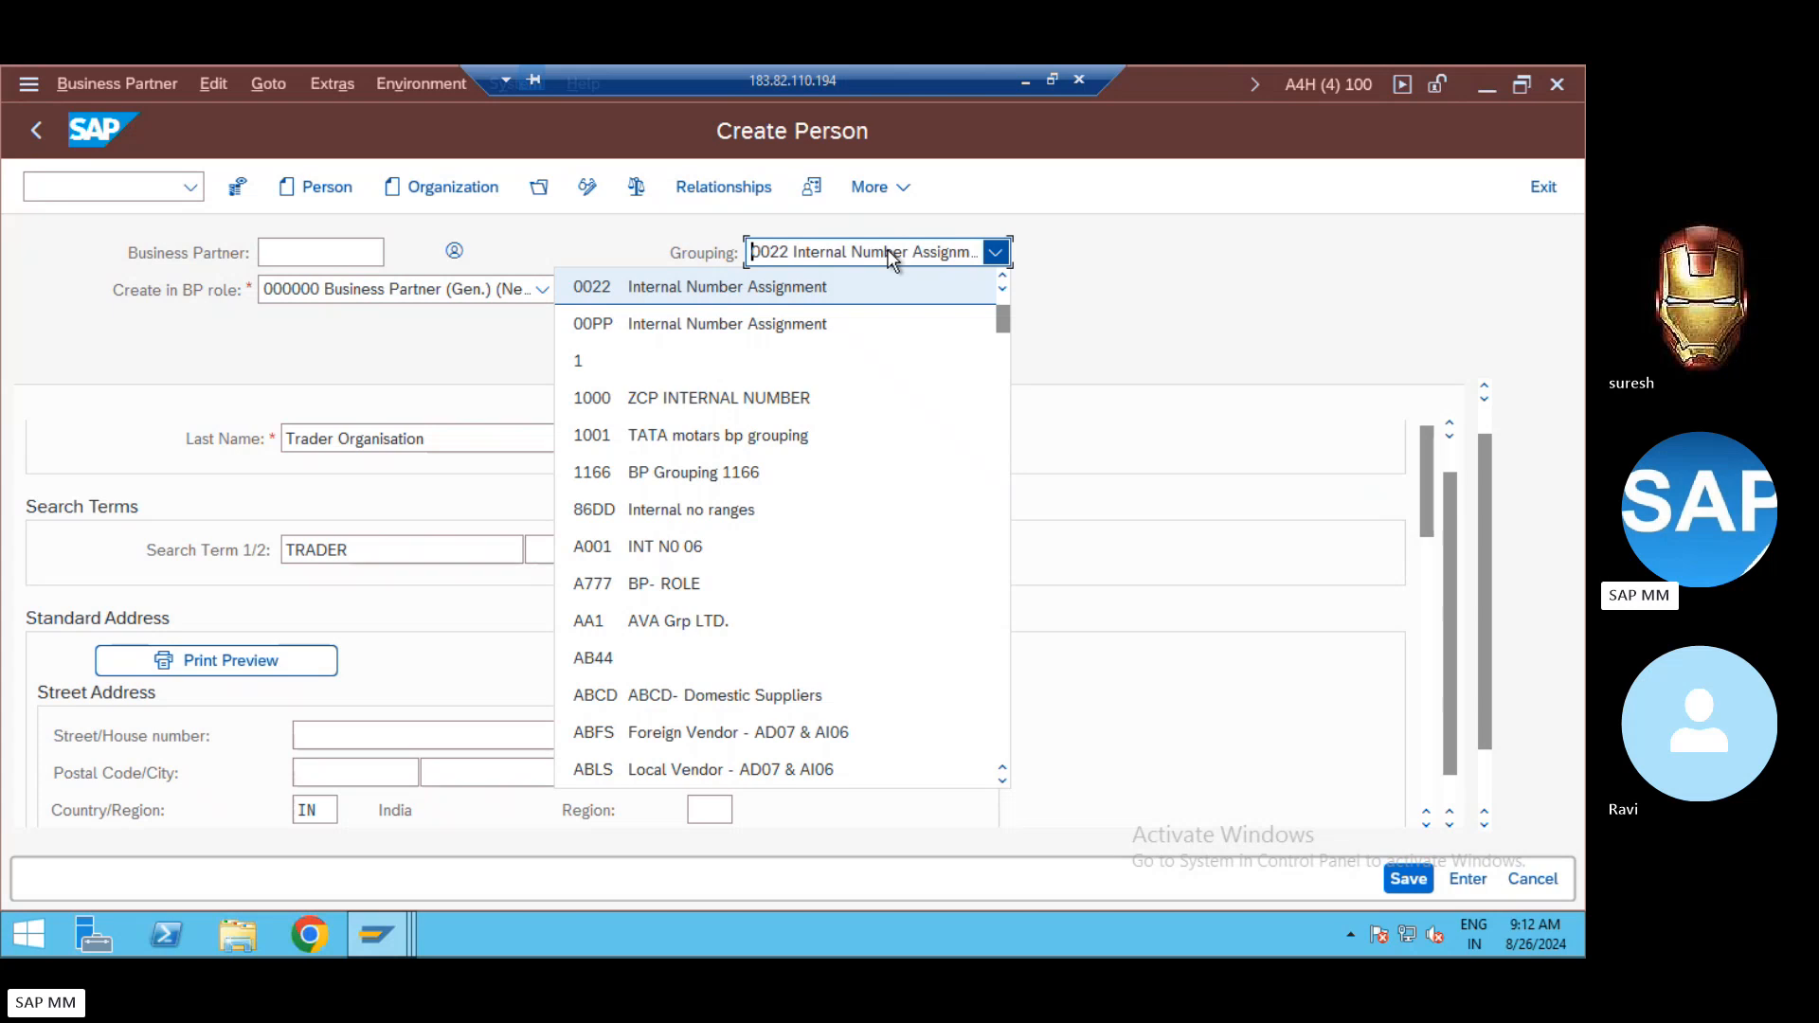
key("p")
key("r")
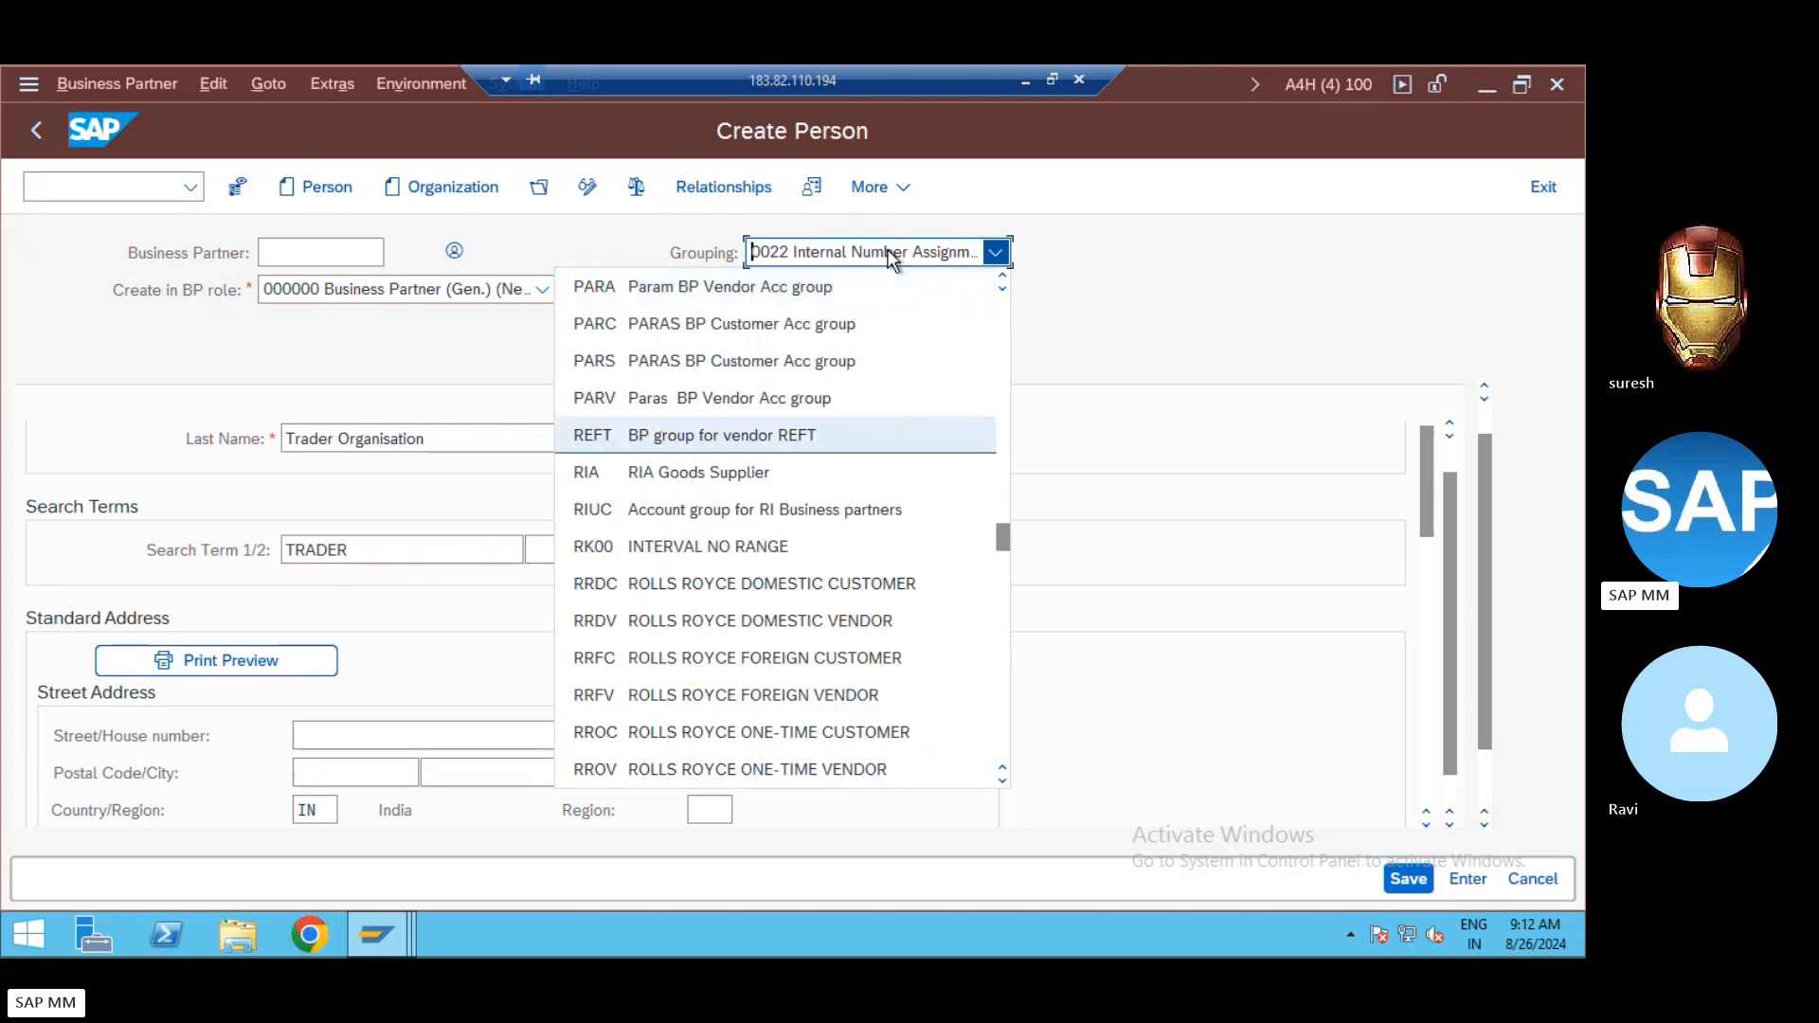
key("Down")
key("Down")
key("Down")
key("Down")
key("Down")
key("Down")
key("Down")
key("Down")
key("Down")
key("Down")
key("Down")
key("Down")
key("Down")
key("Down")
key("Down")
key("Down")
key("Down")
key("Down")
key("Down")
key("Down")
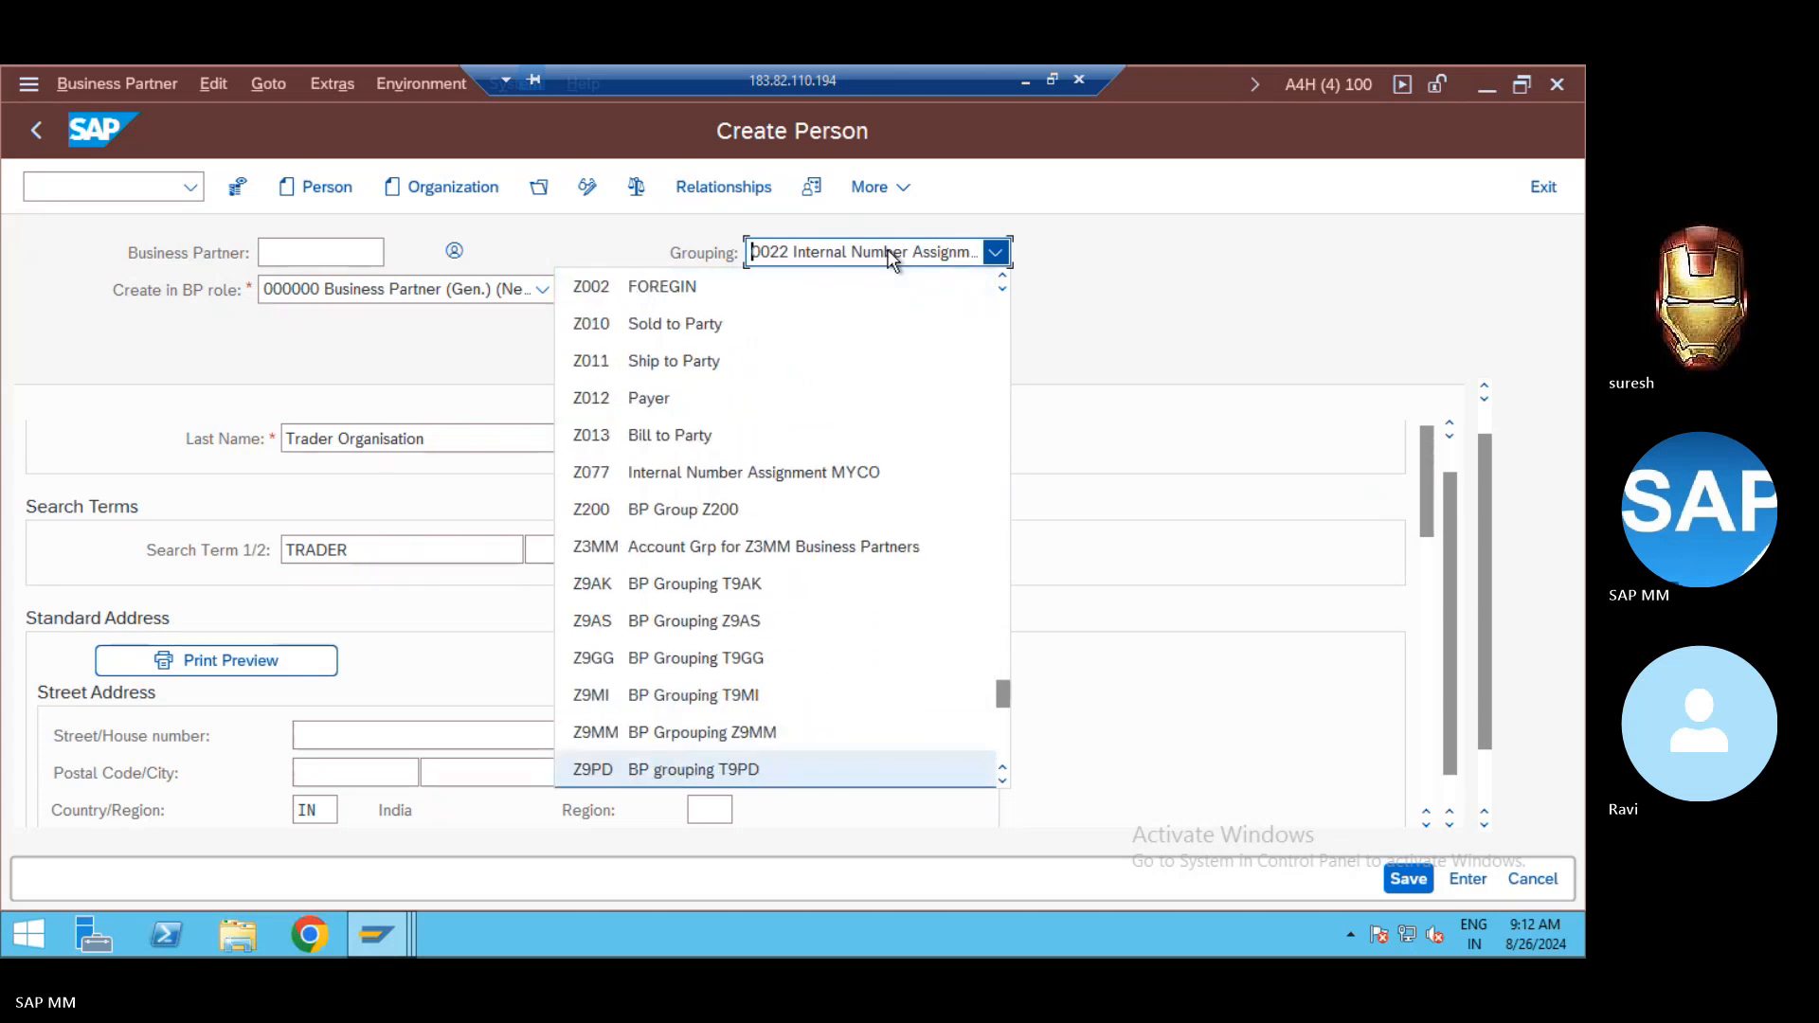
key("p")
type("zb")
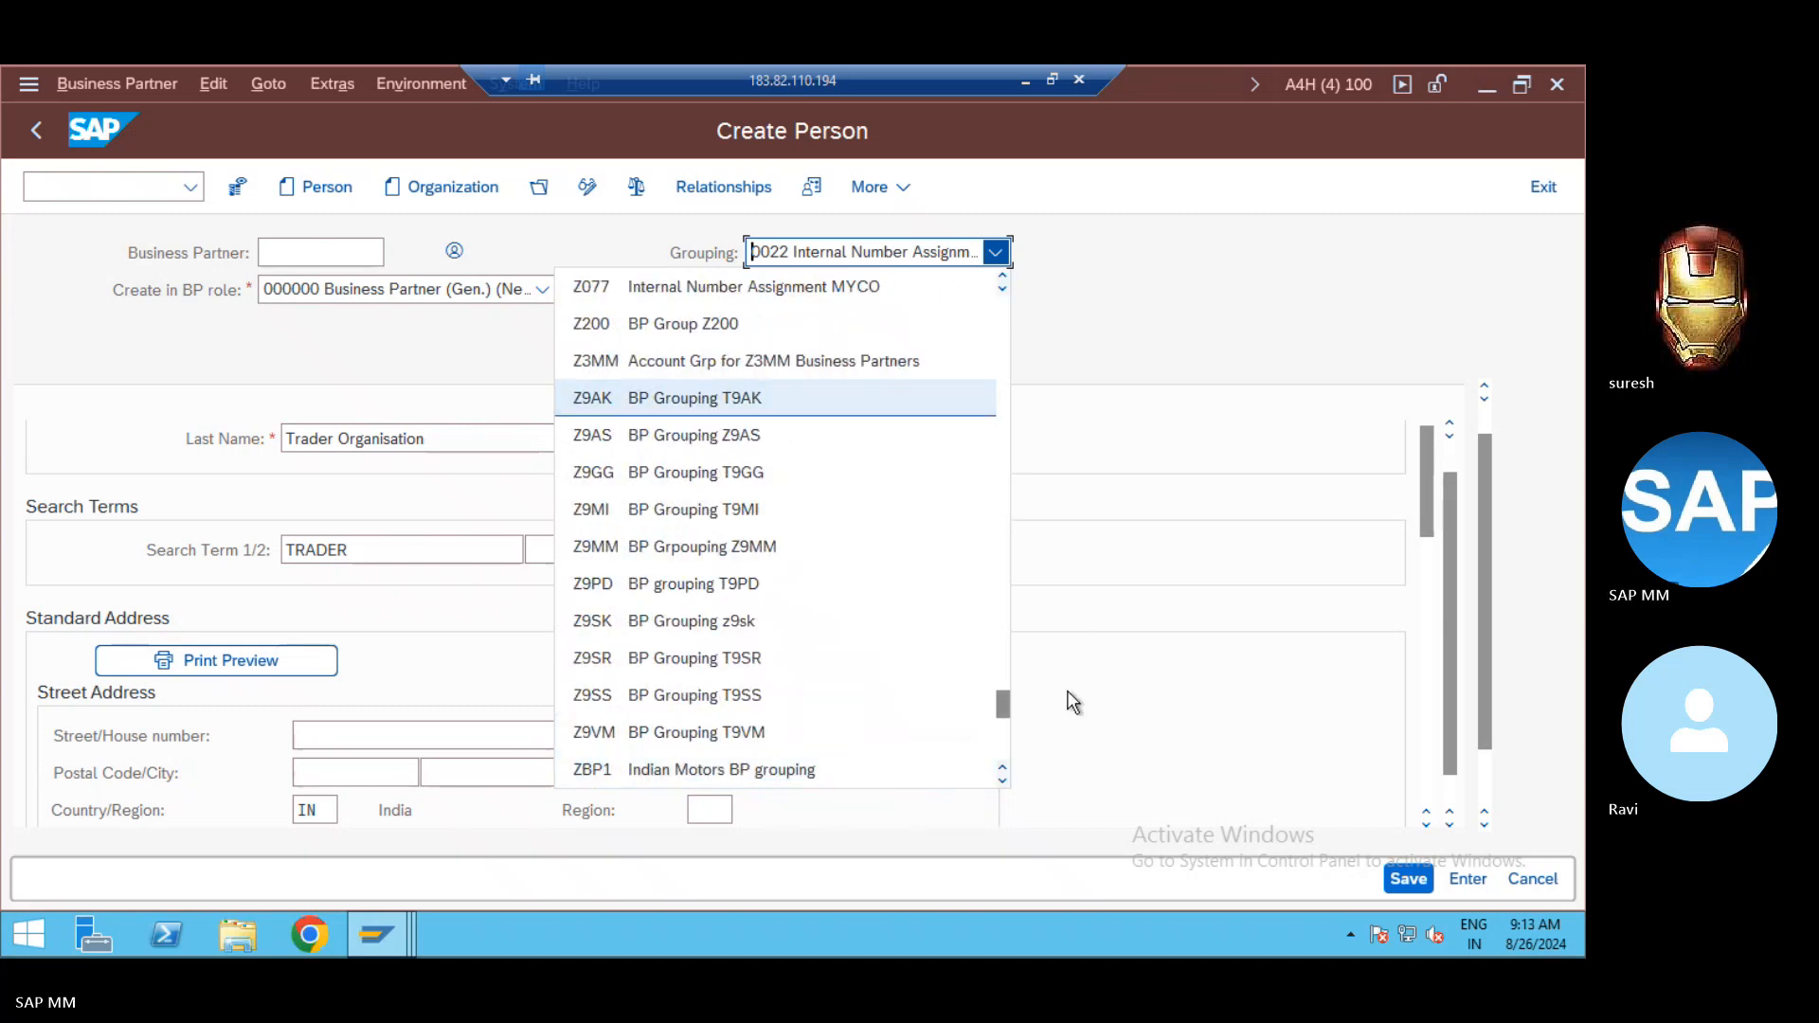
left_click(1002, 782)
left_click(1002, 782)
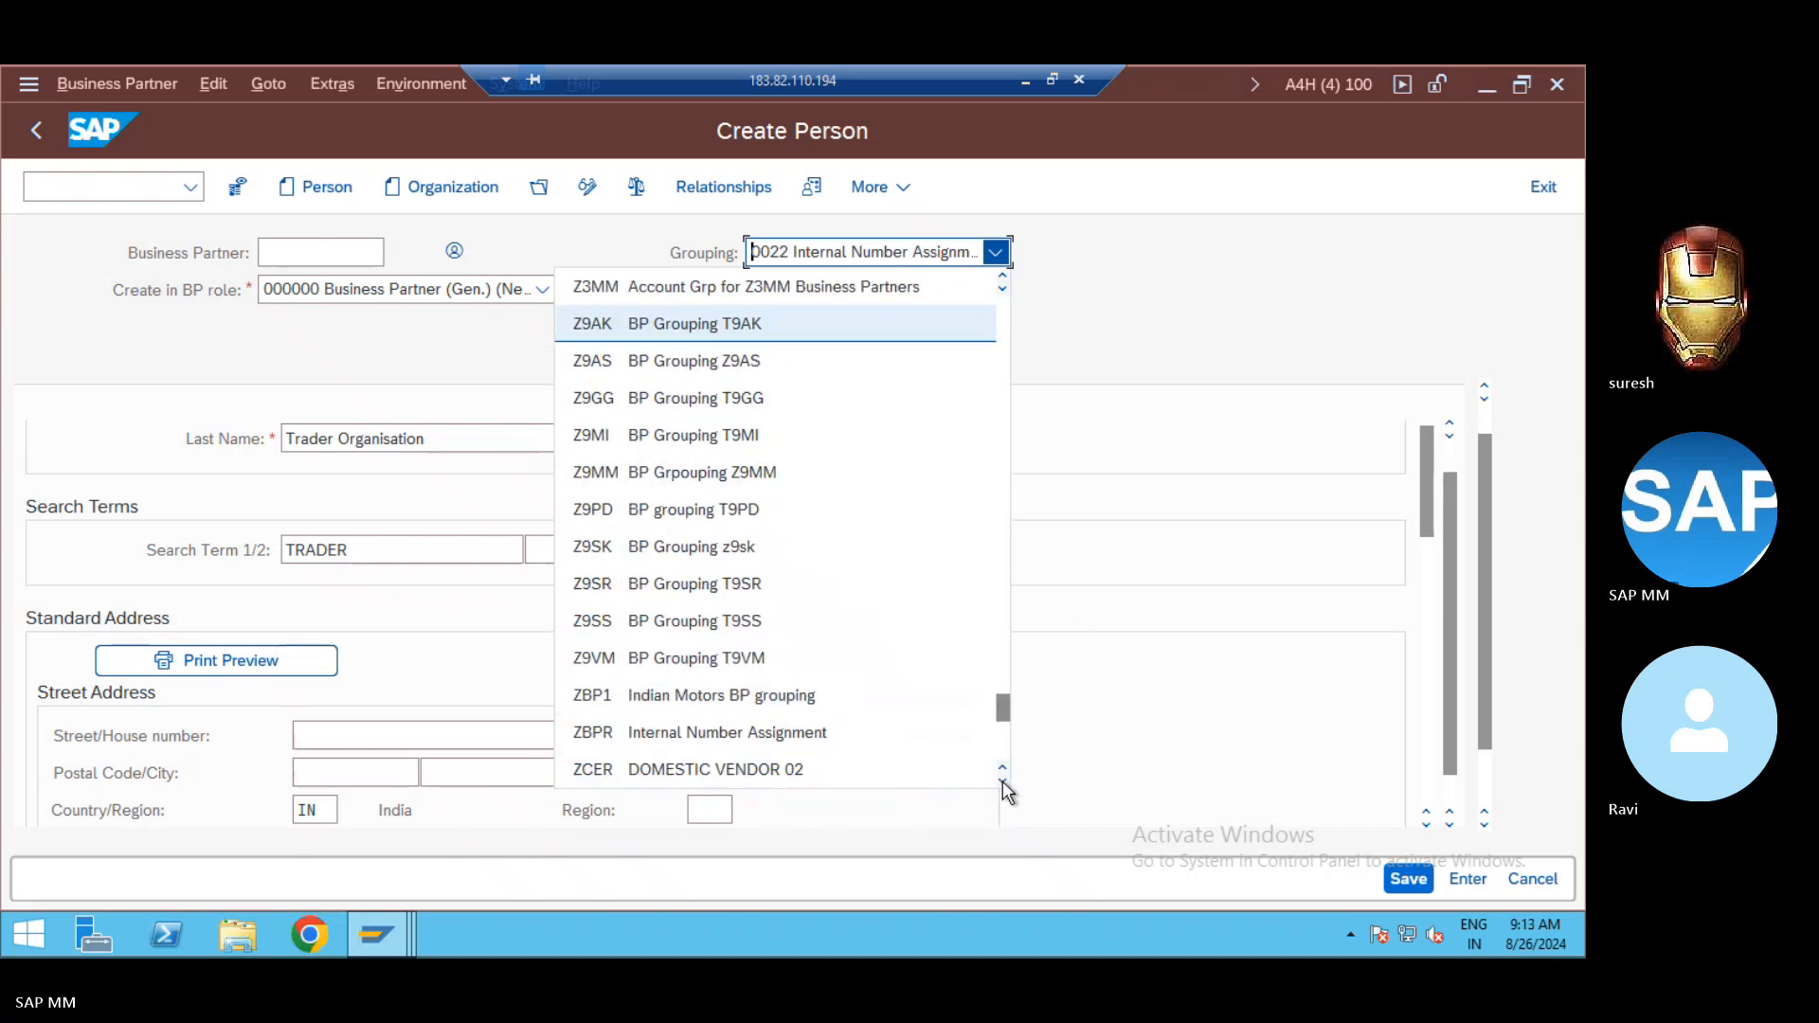
left_click(725, 744)
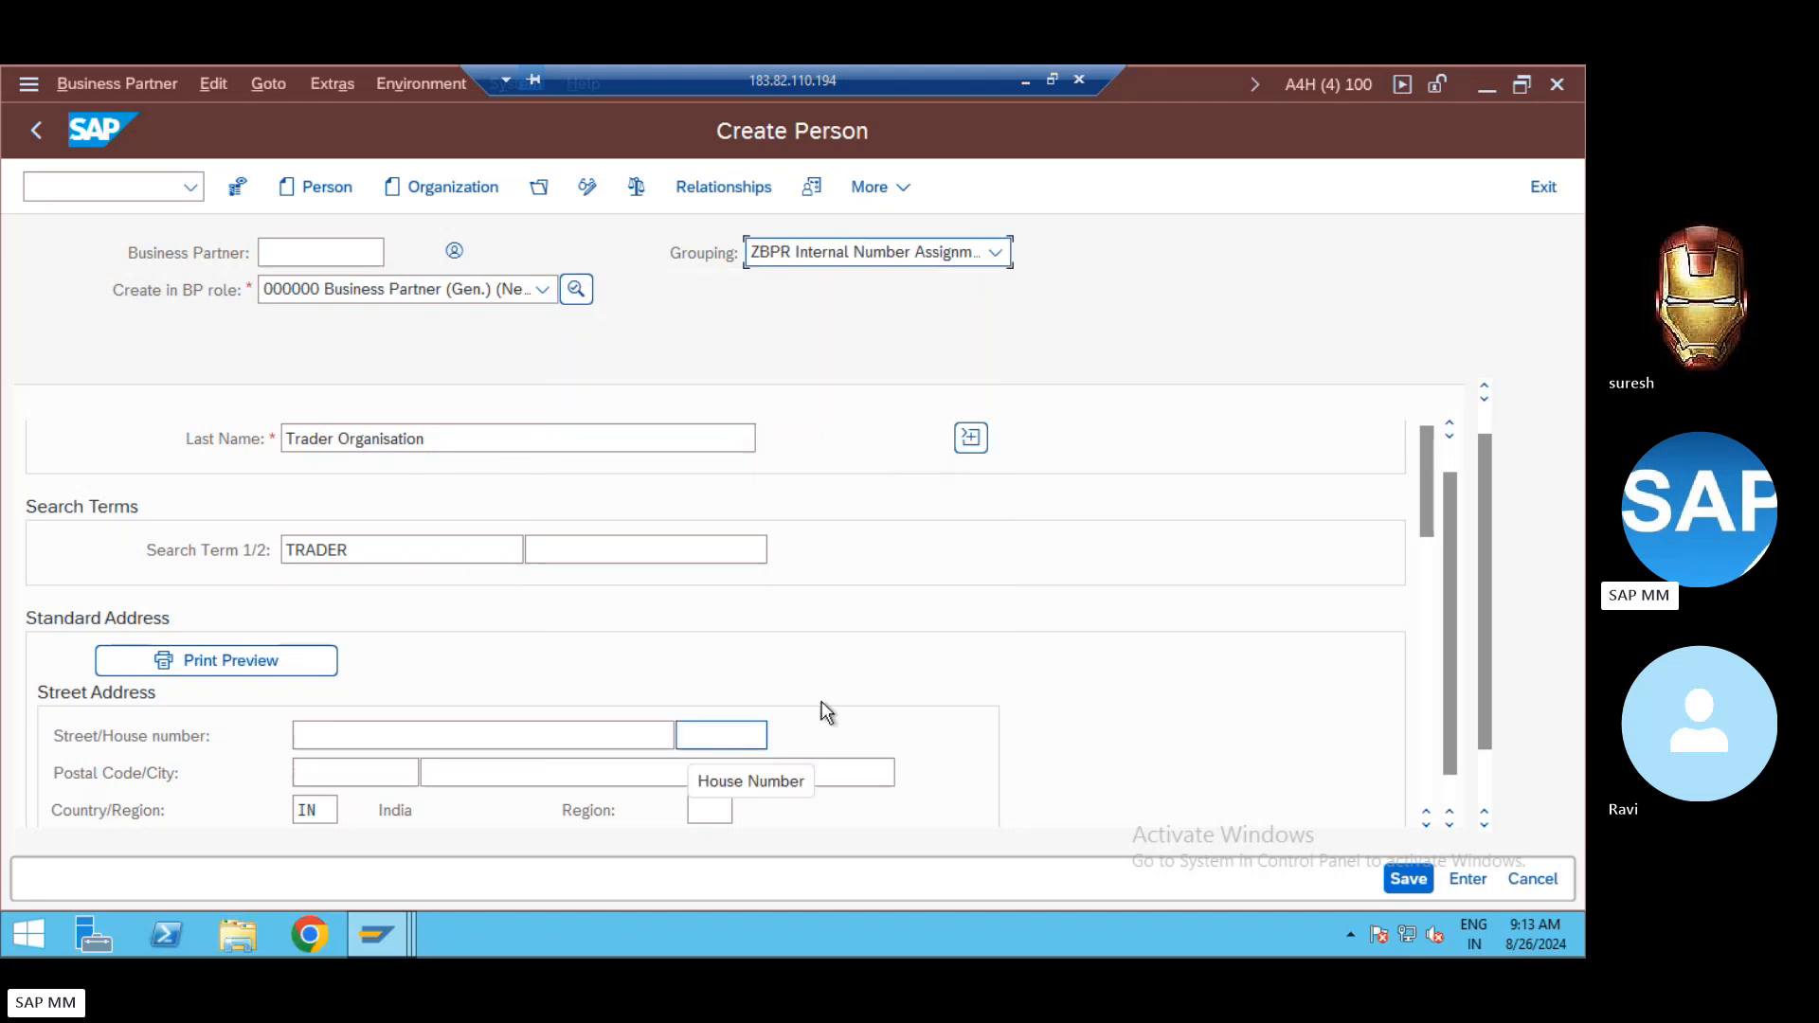
left_click(1428, 888)
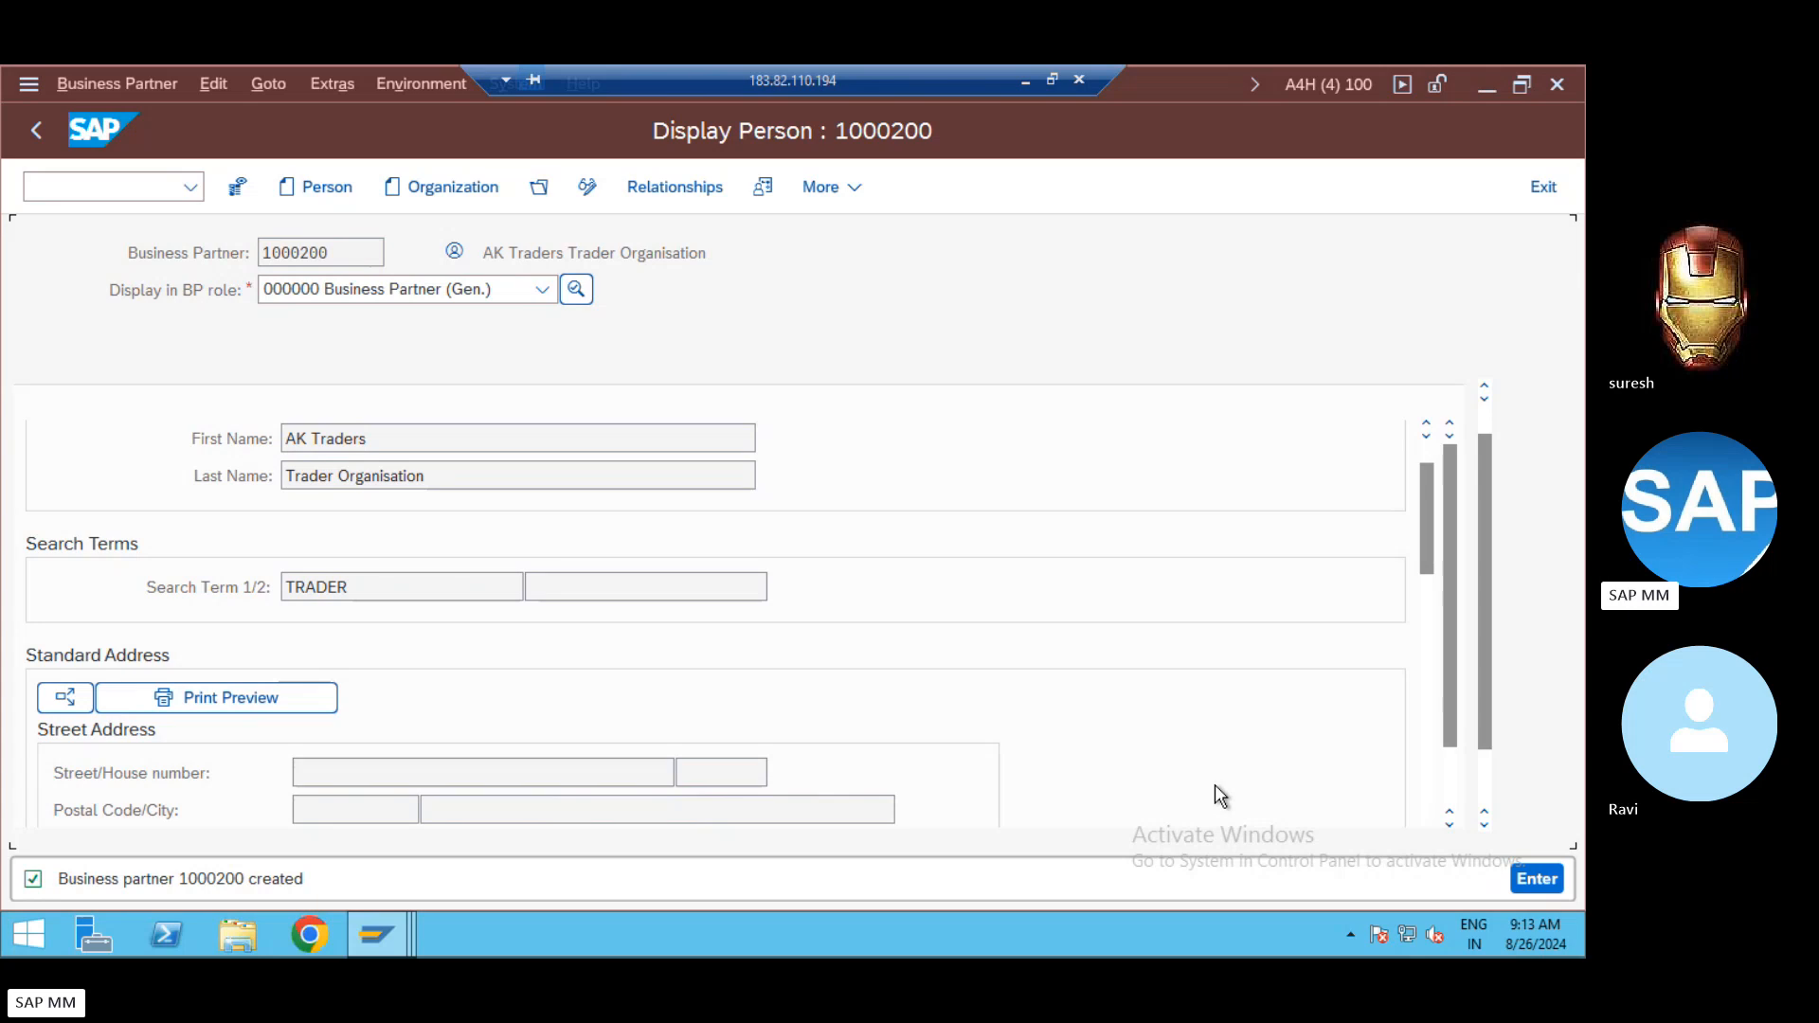
Step: Open the newly created business partner by its number and check which roles it can be displayed in
left_click(538, 197)
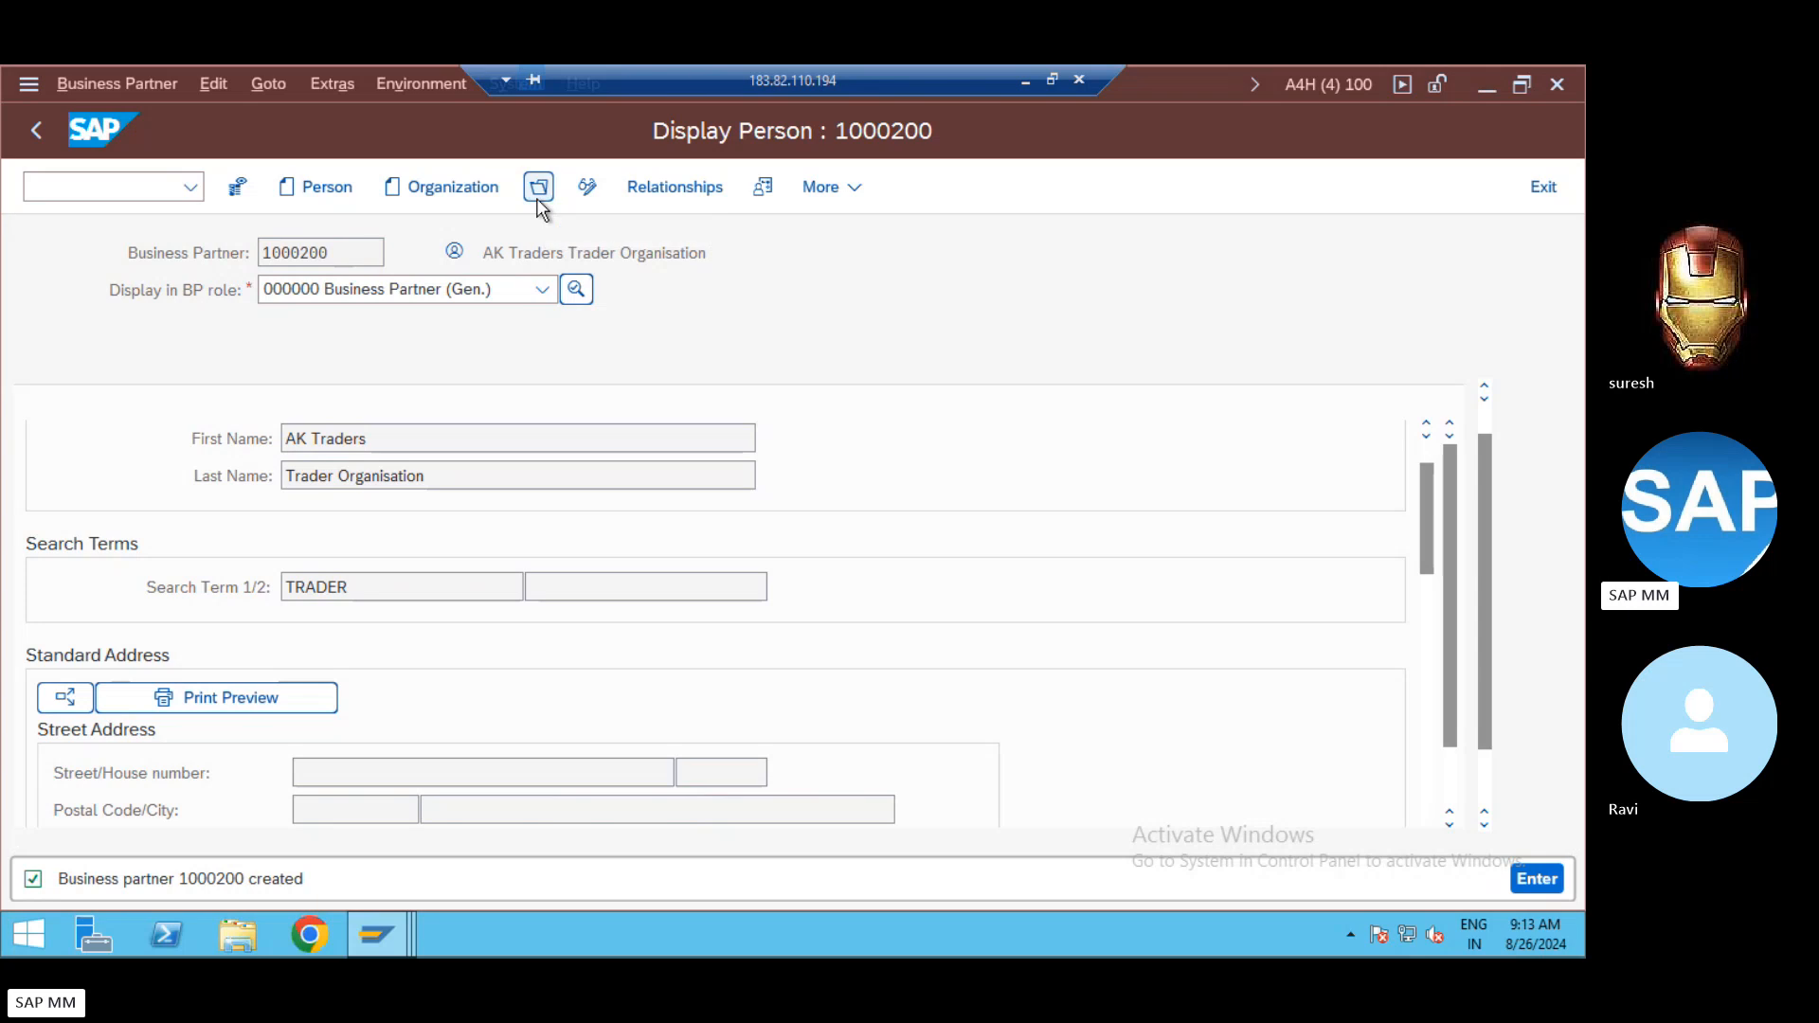
type("10000")
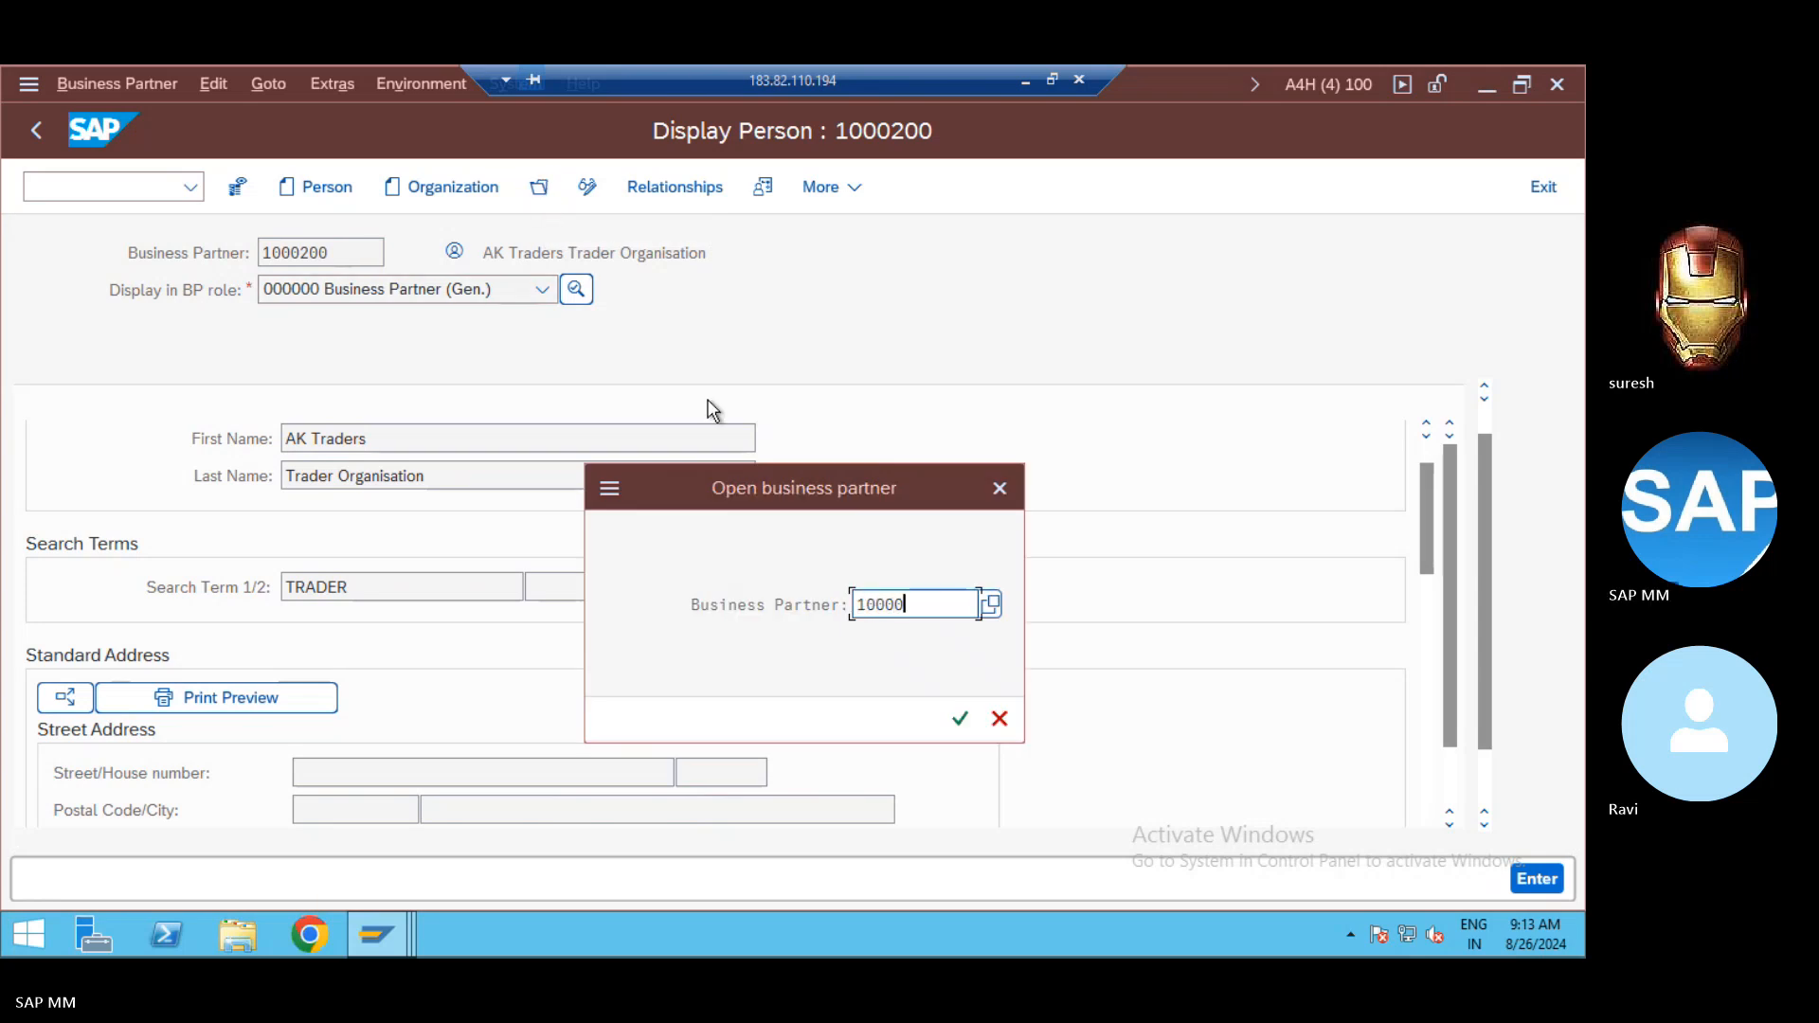
key("BackSpace")
type("200")
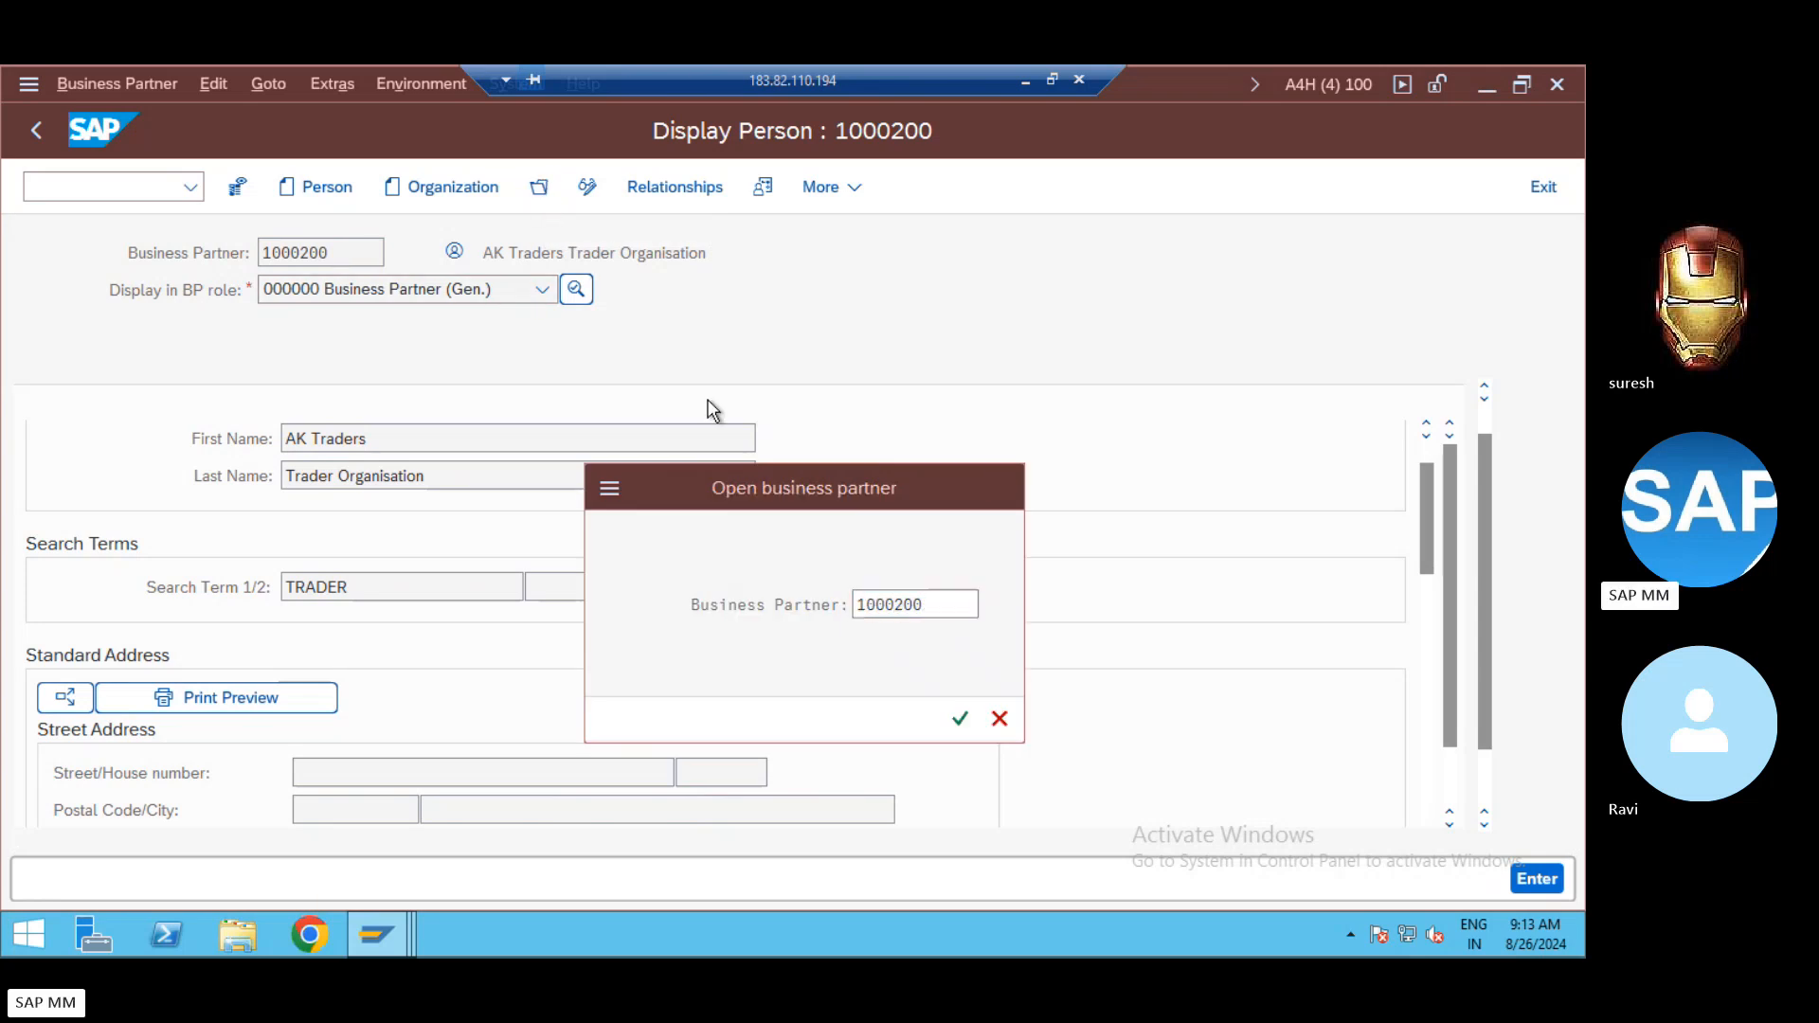
key("Return")
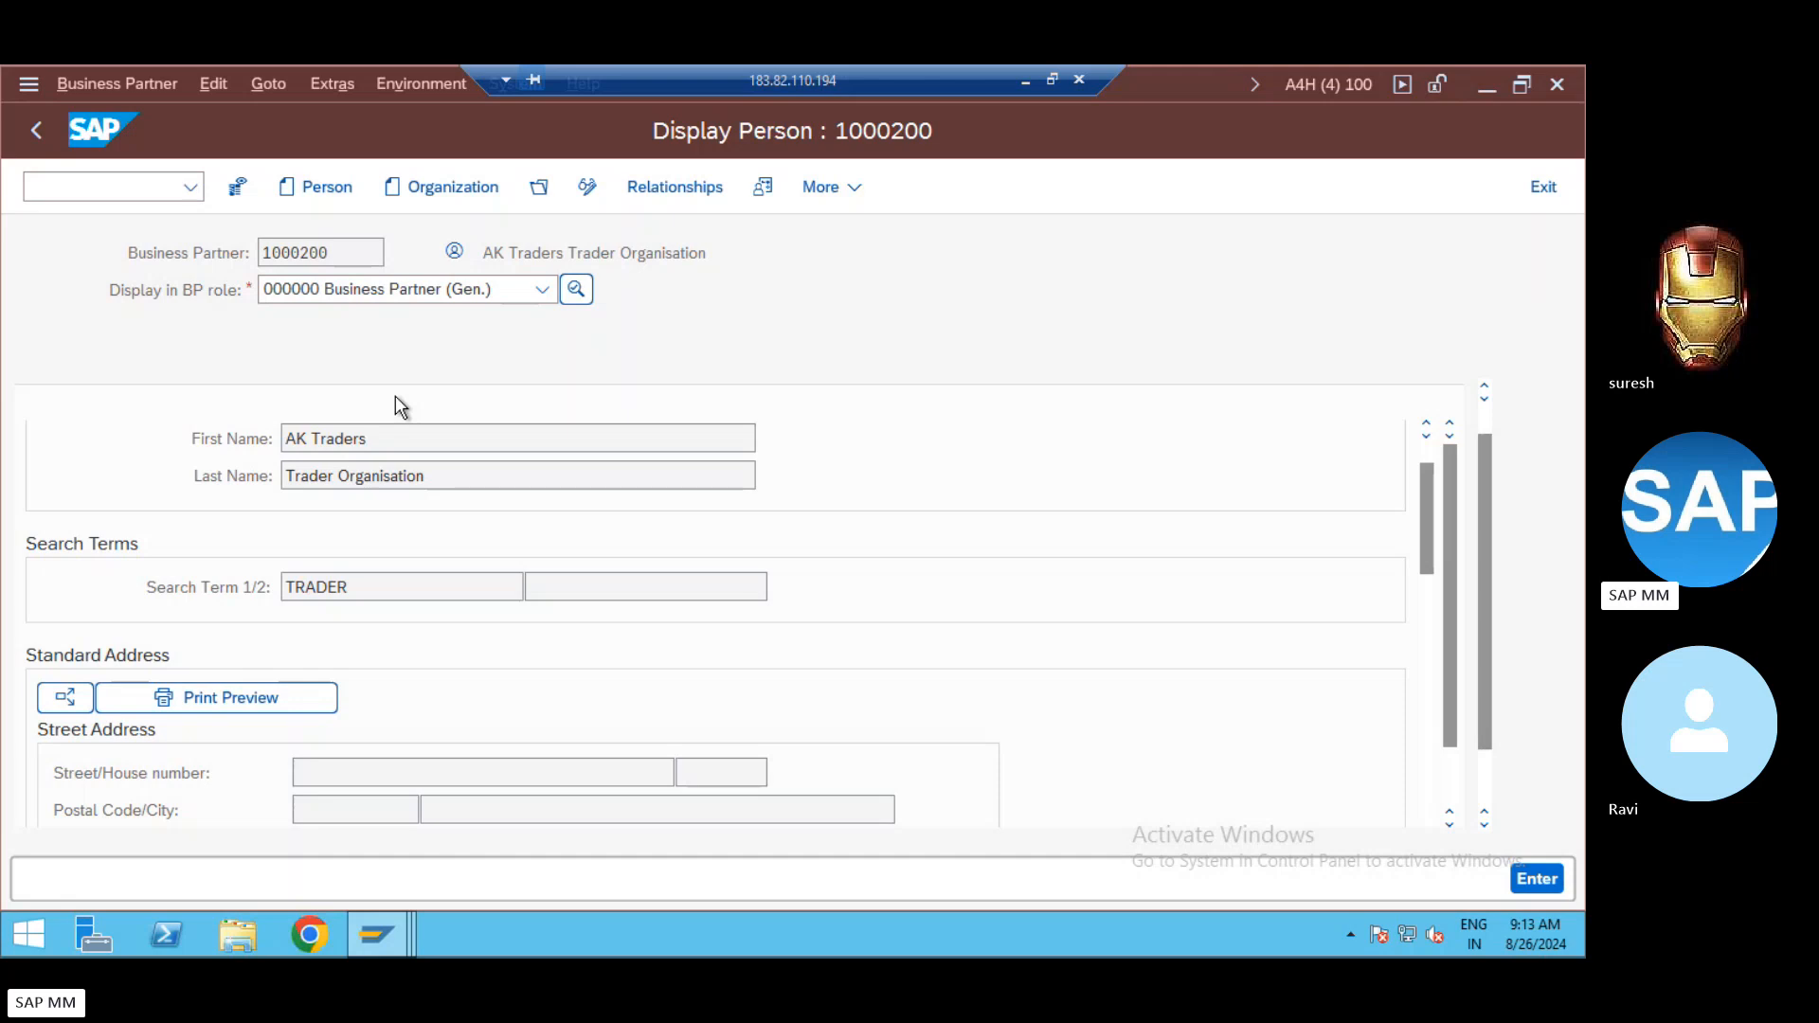
left_click(459, 289)
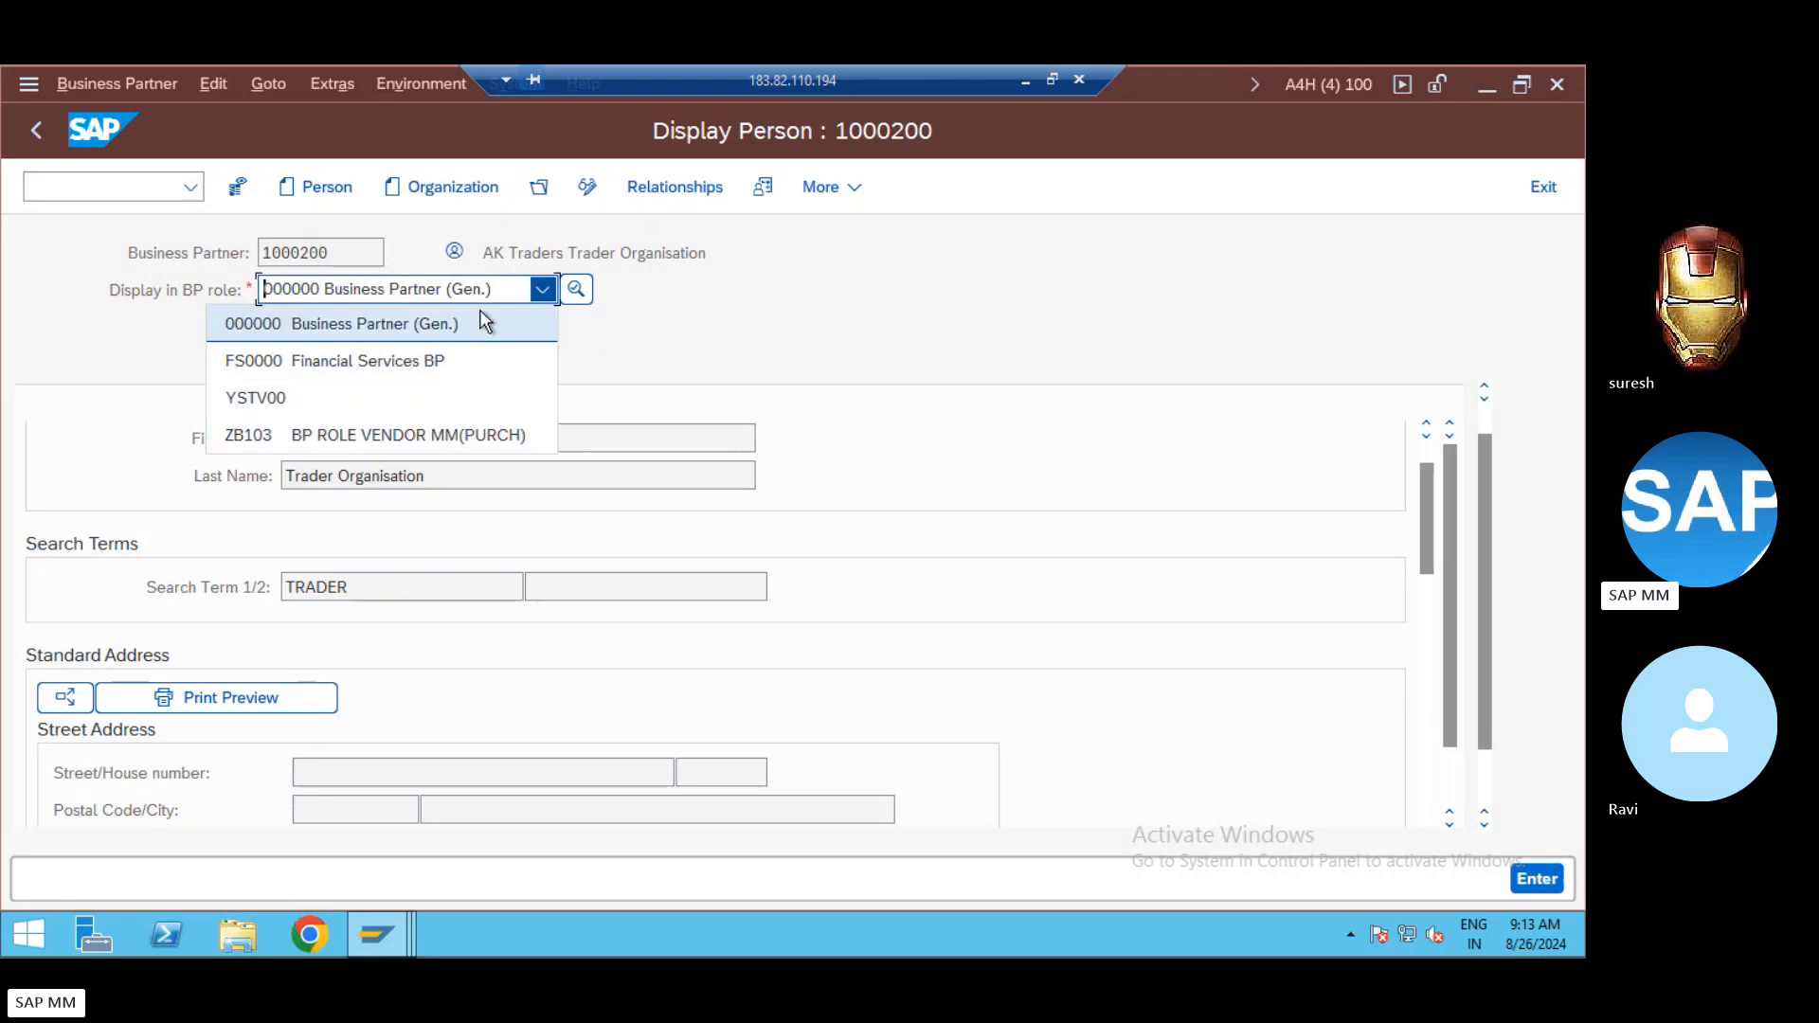
left_click(645, 363)
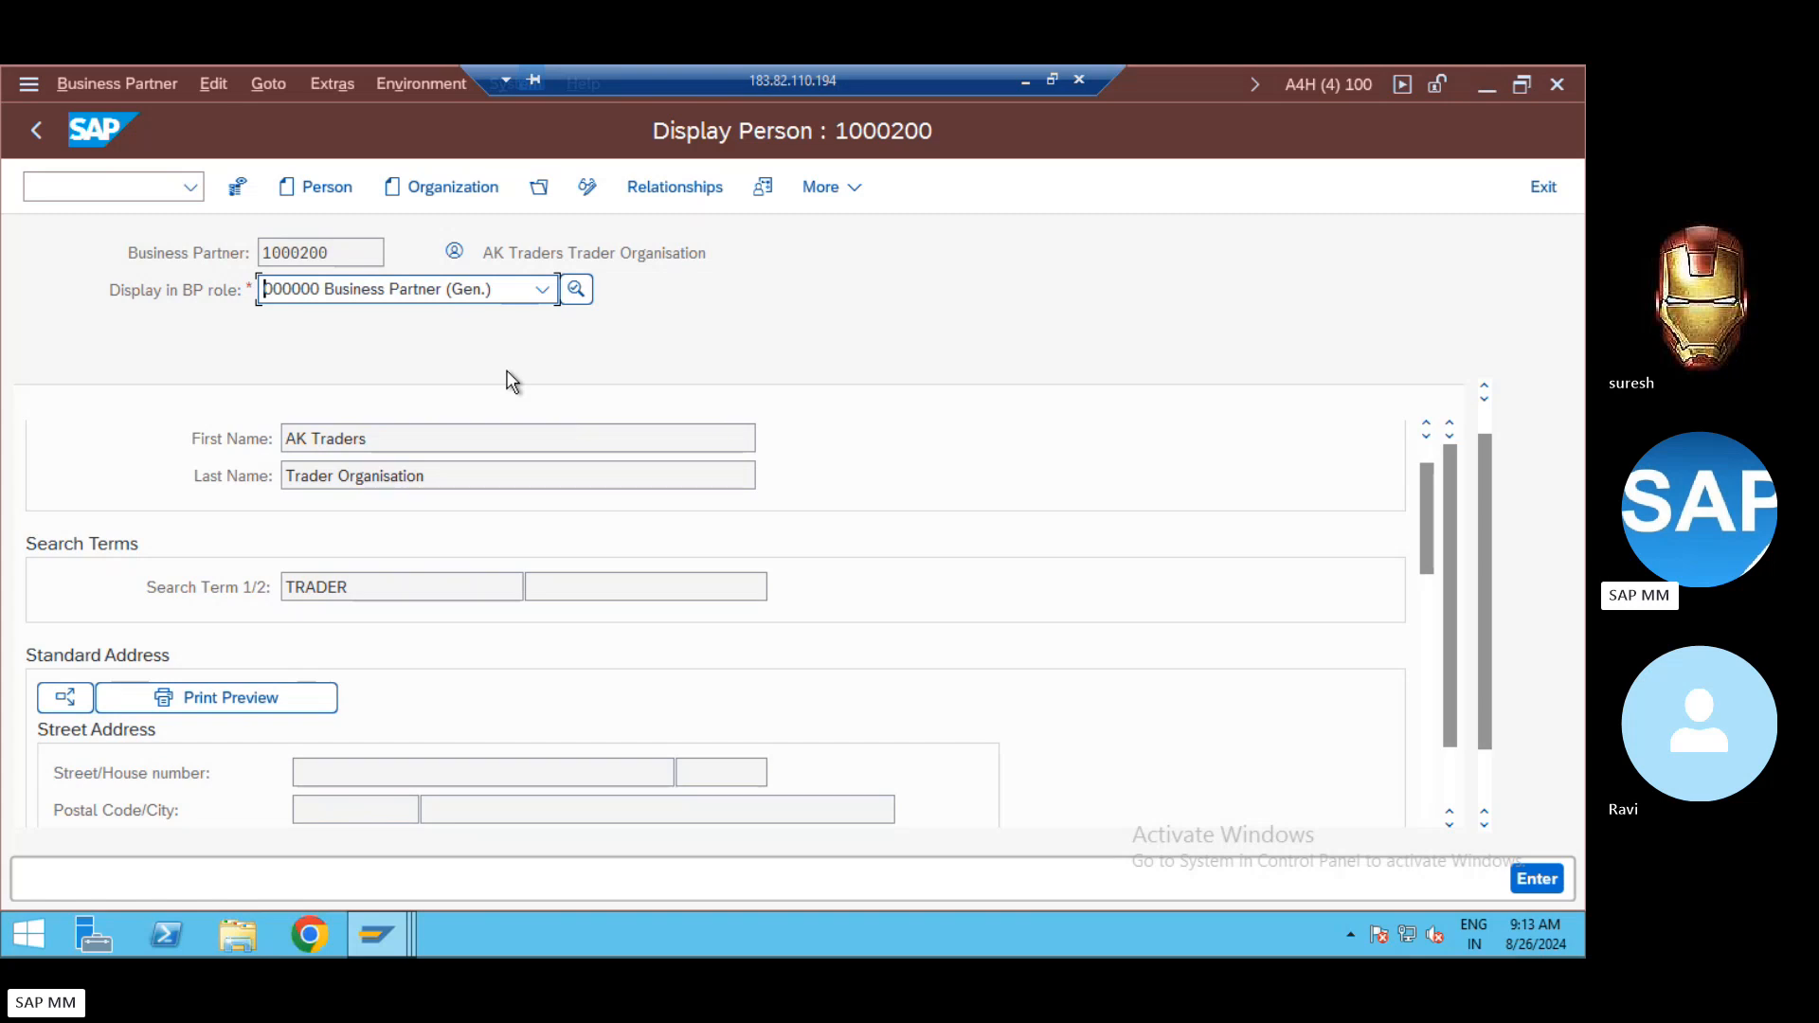
Step: Switch the business partner to change mode and add the role FLVN01 Vendor MM*
left_click(588, 190)
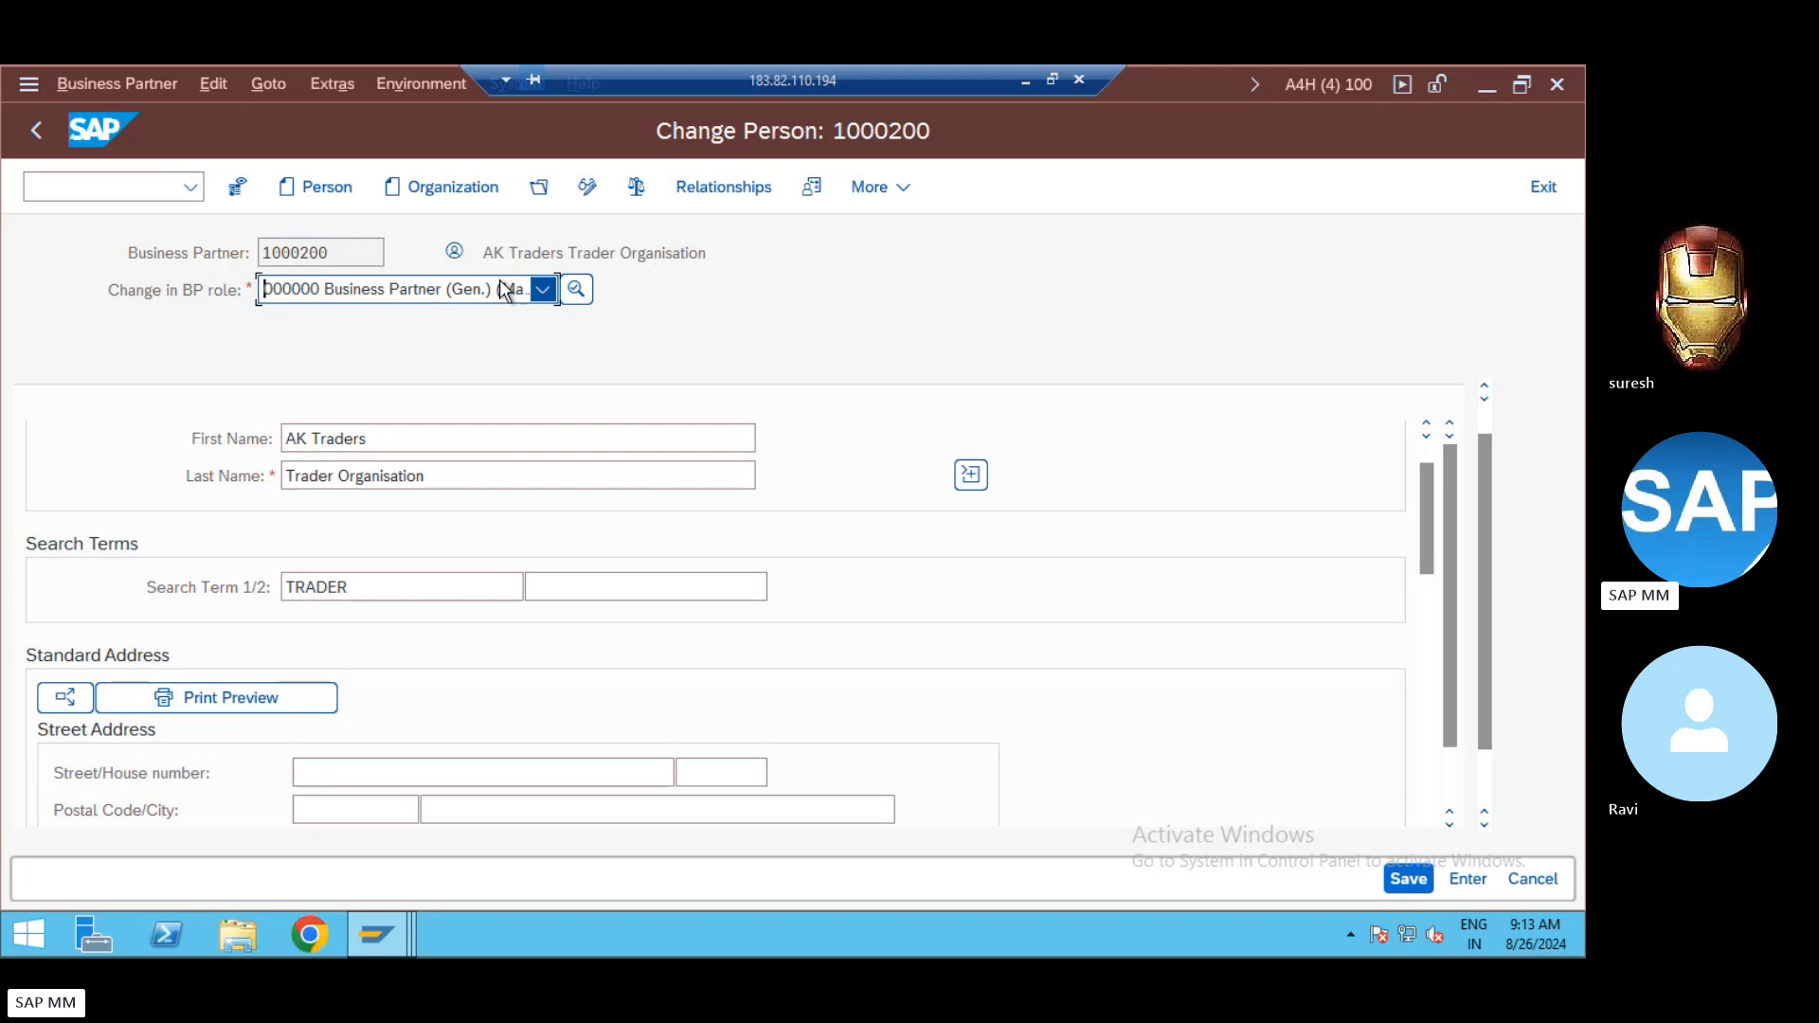
left_click(508, 289)
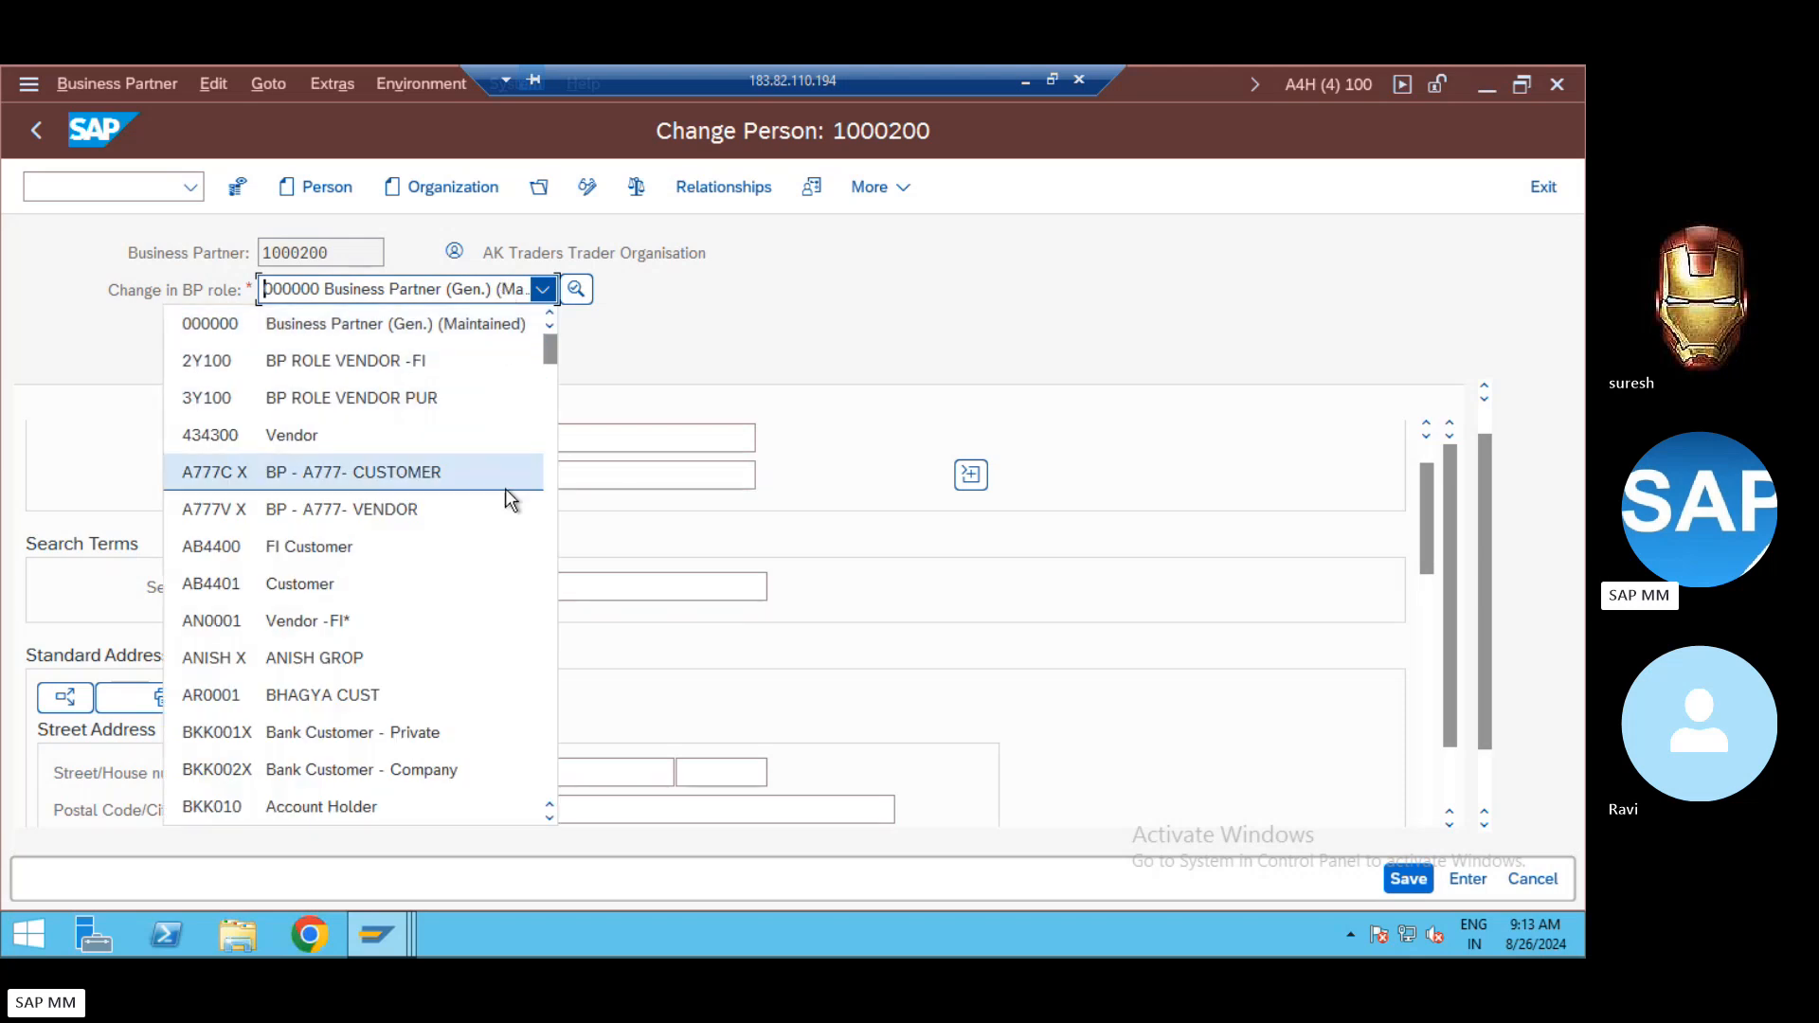
type("flv")
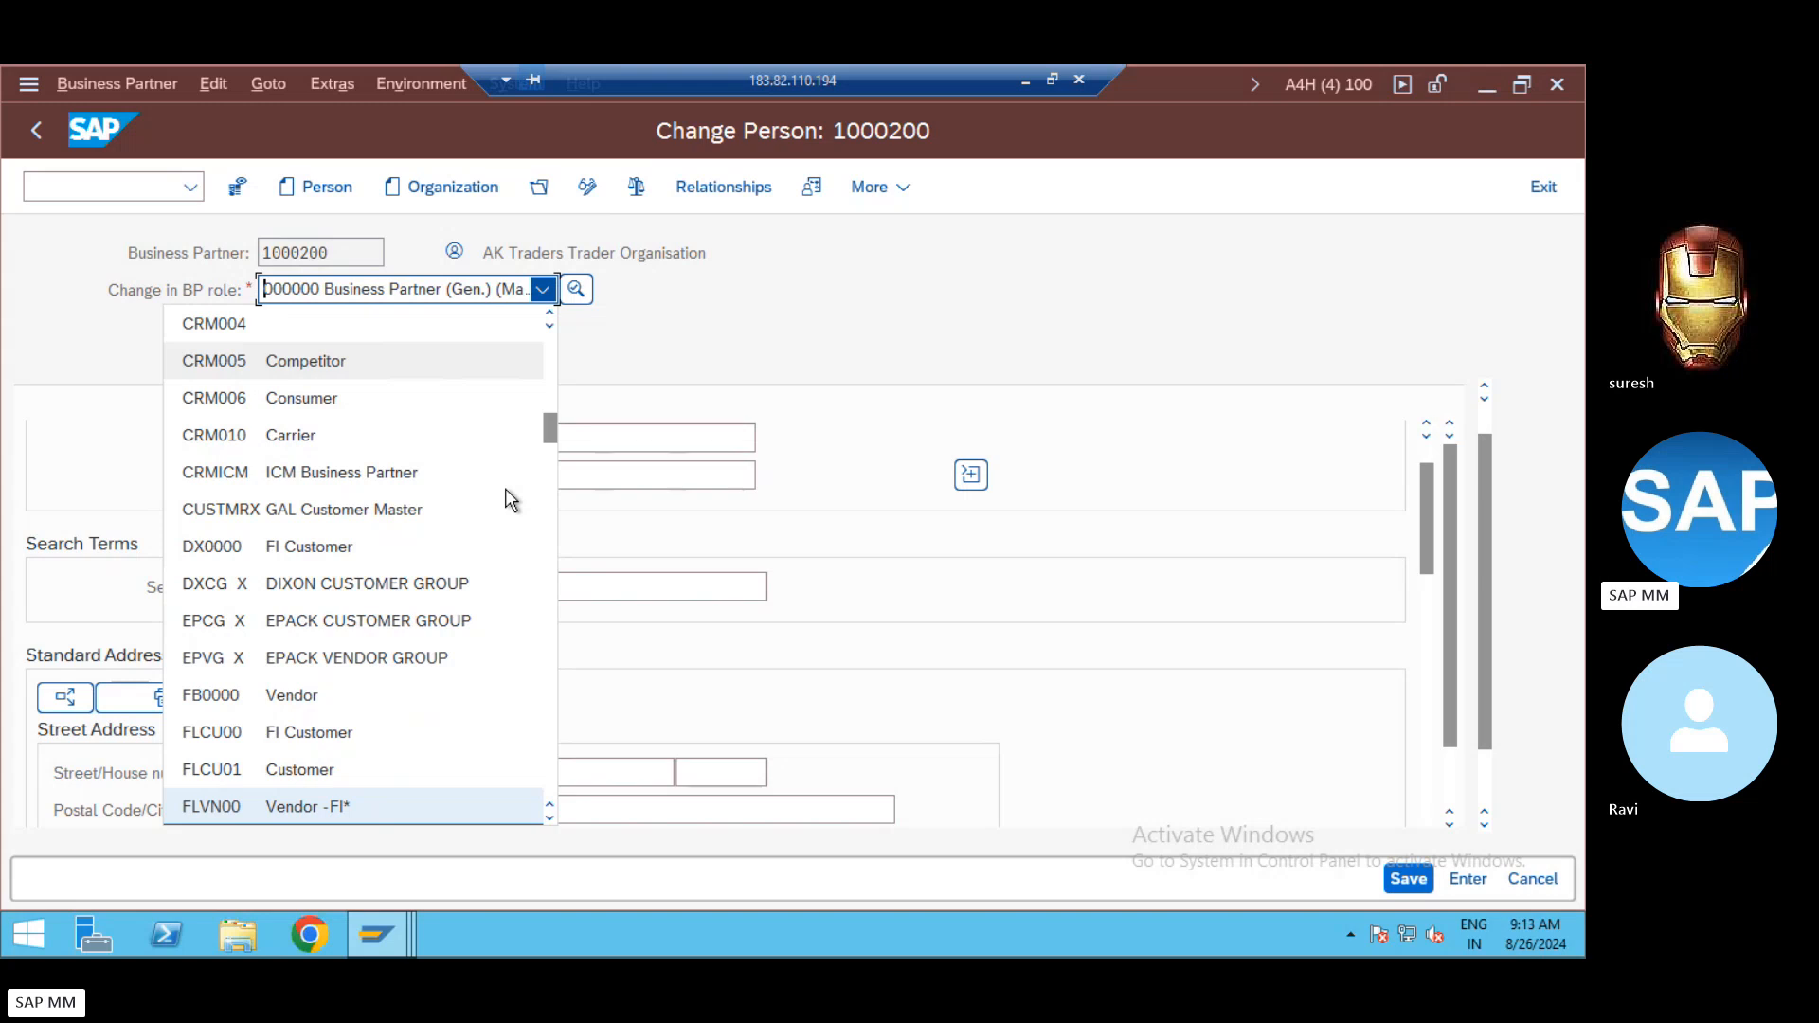
left_click(550, 817)
left_click(550, 817)
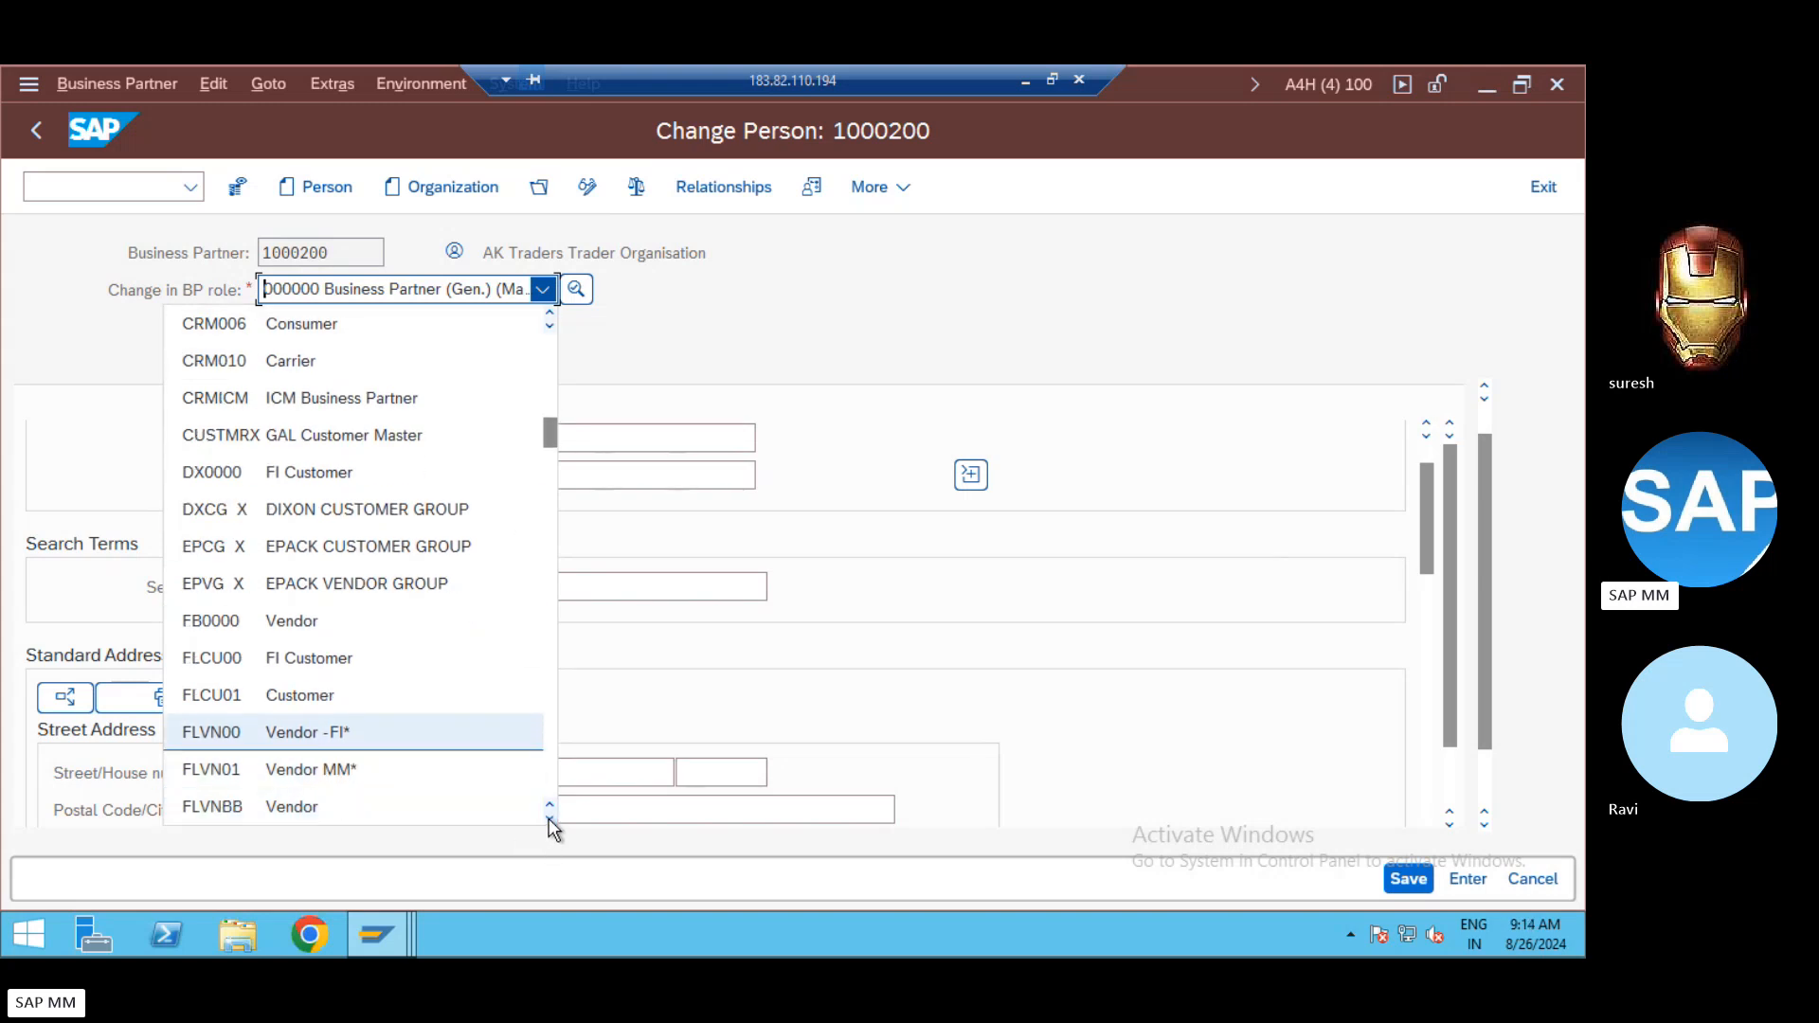
left_click(550, 817)
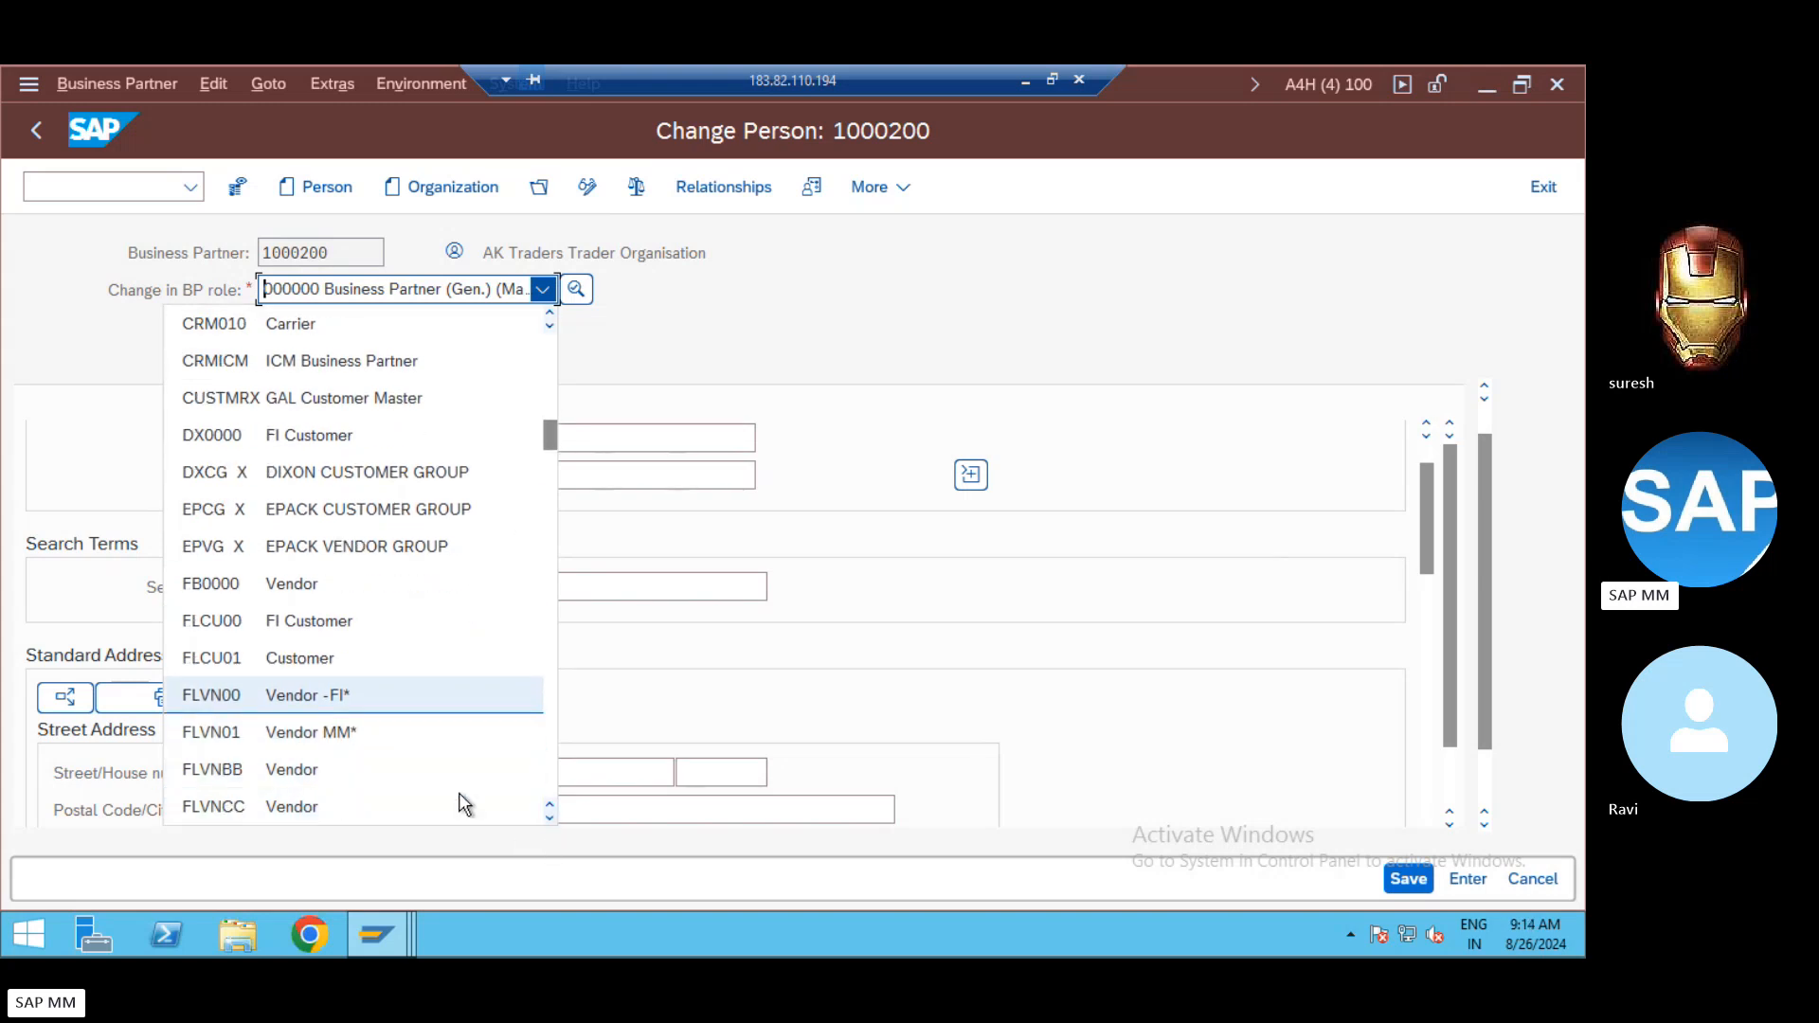
left_click(305, 732)
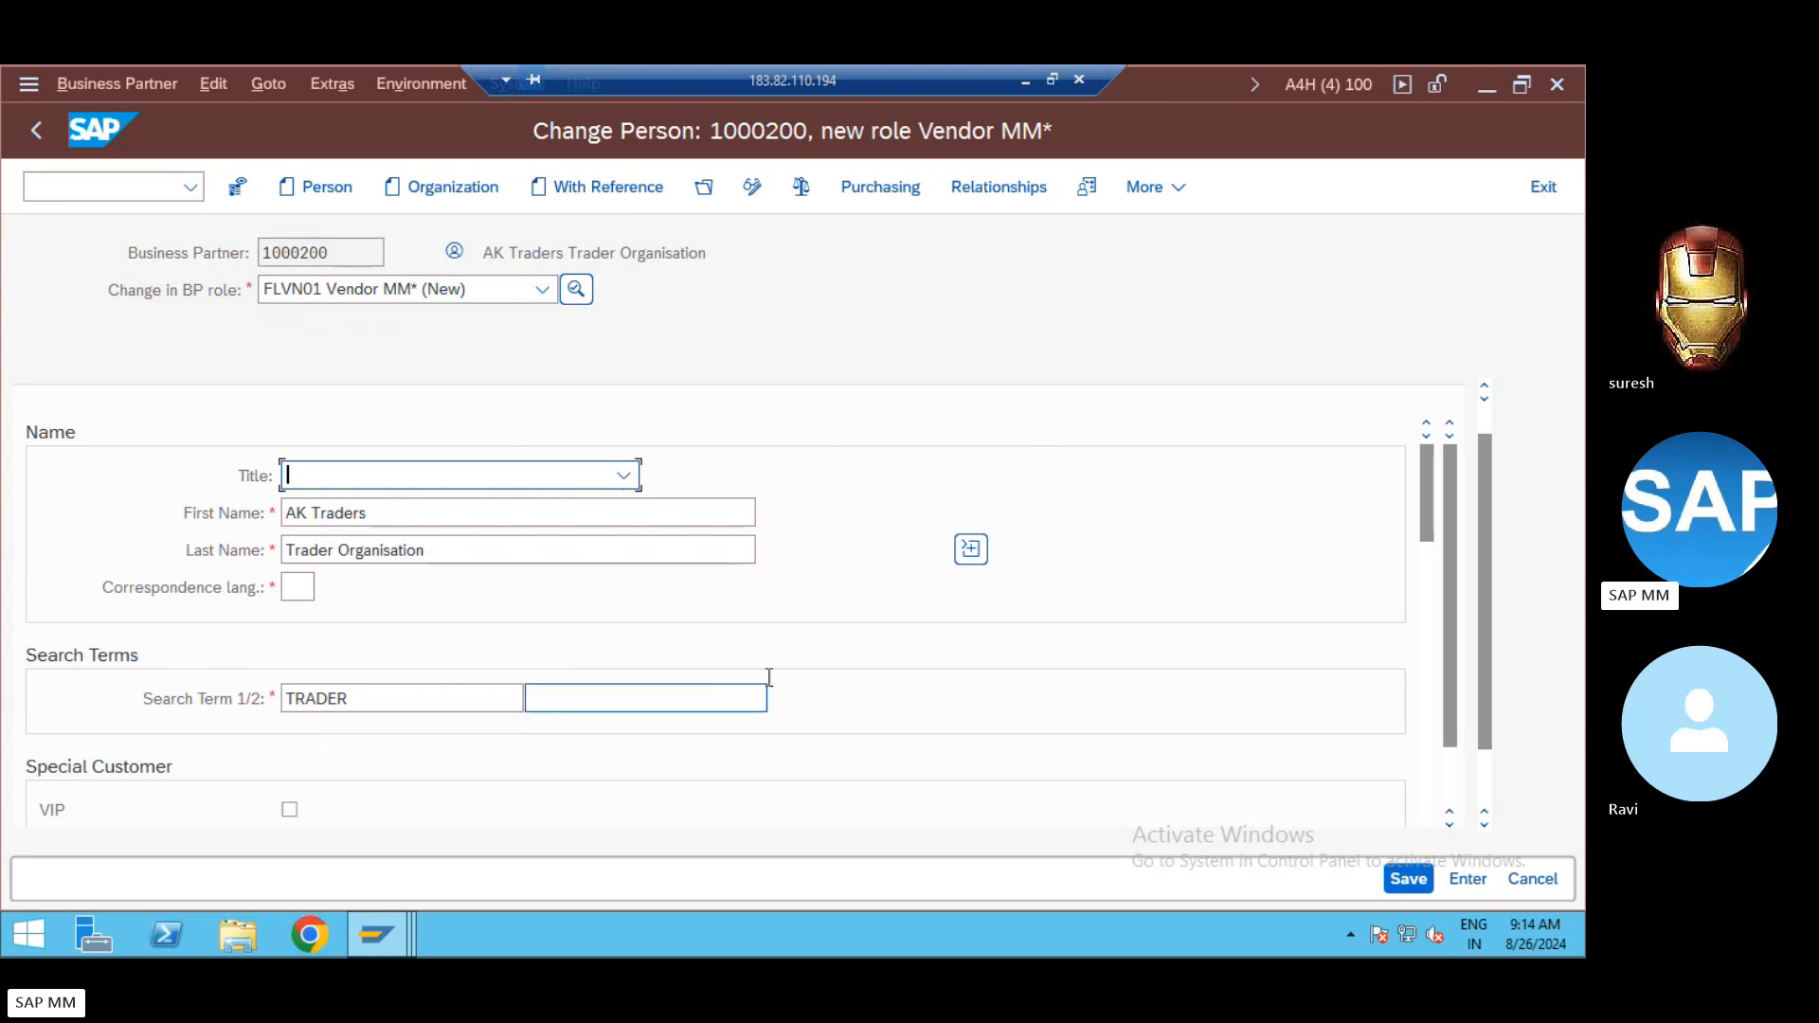
Step: Open the vendor role's purchasing data and filter the available purchasing organizations by RE*
left_click(1481, 412)
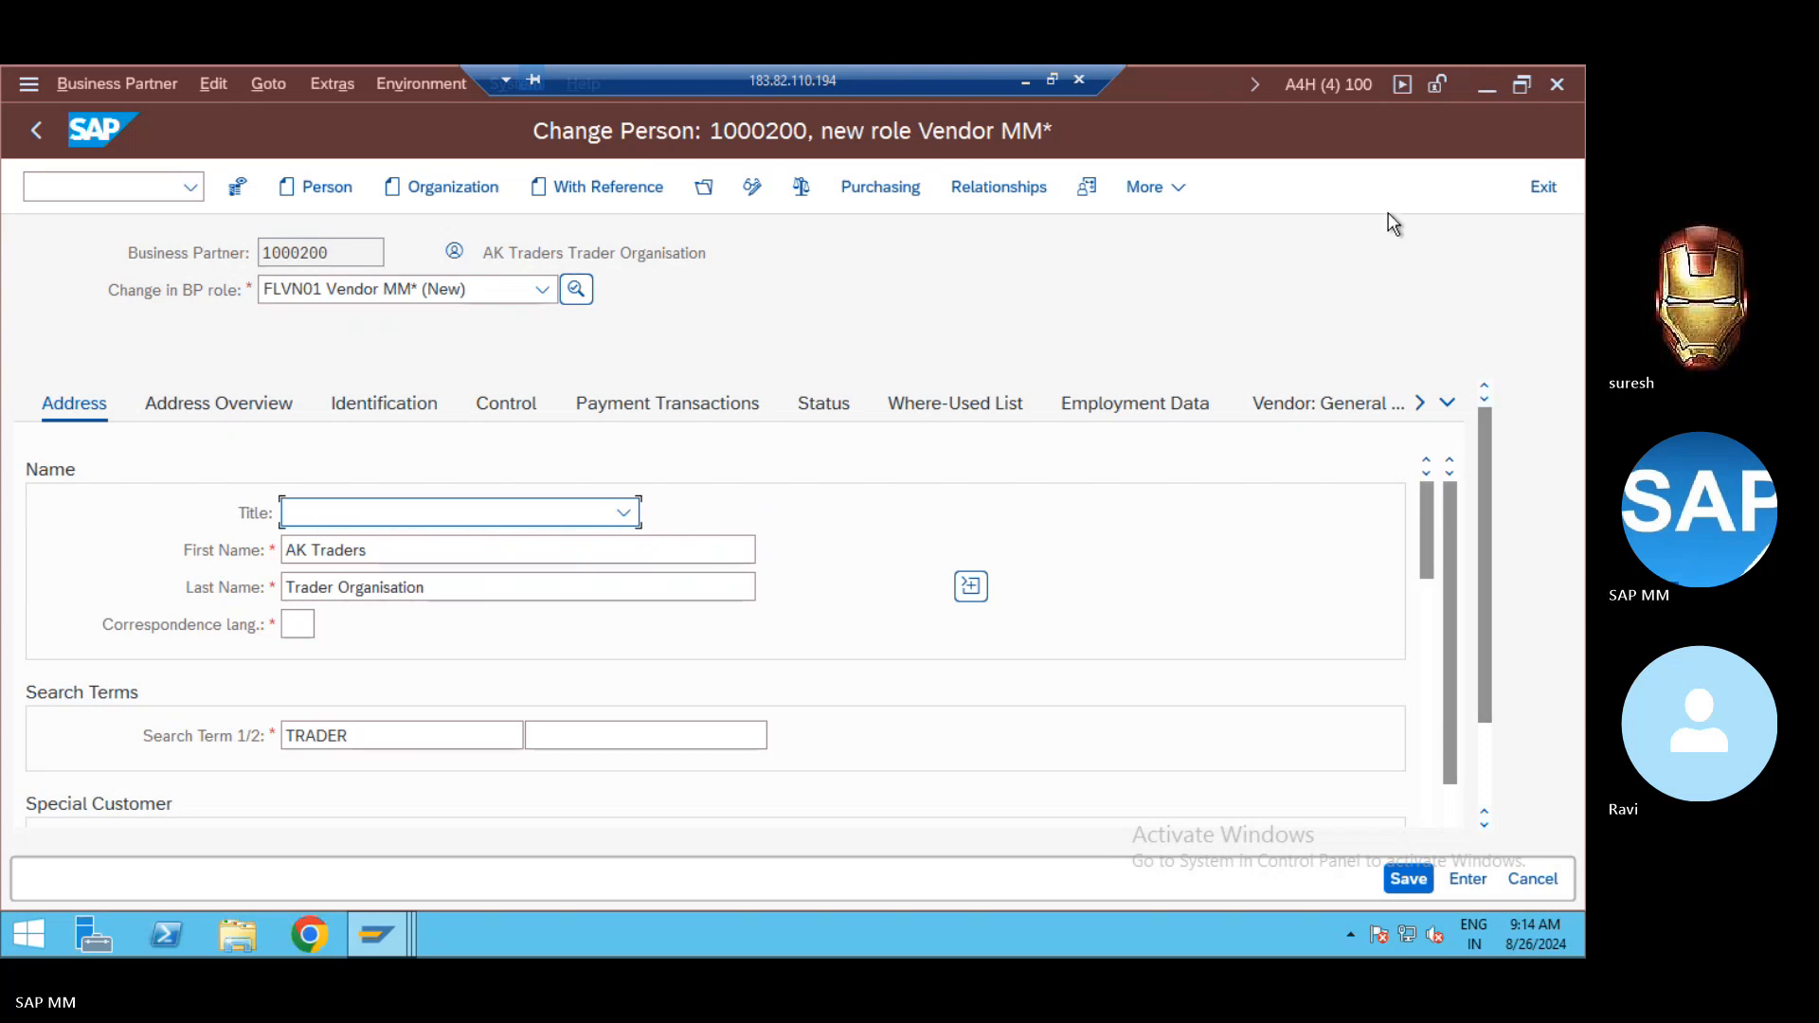
left_click(879, 190)
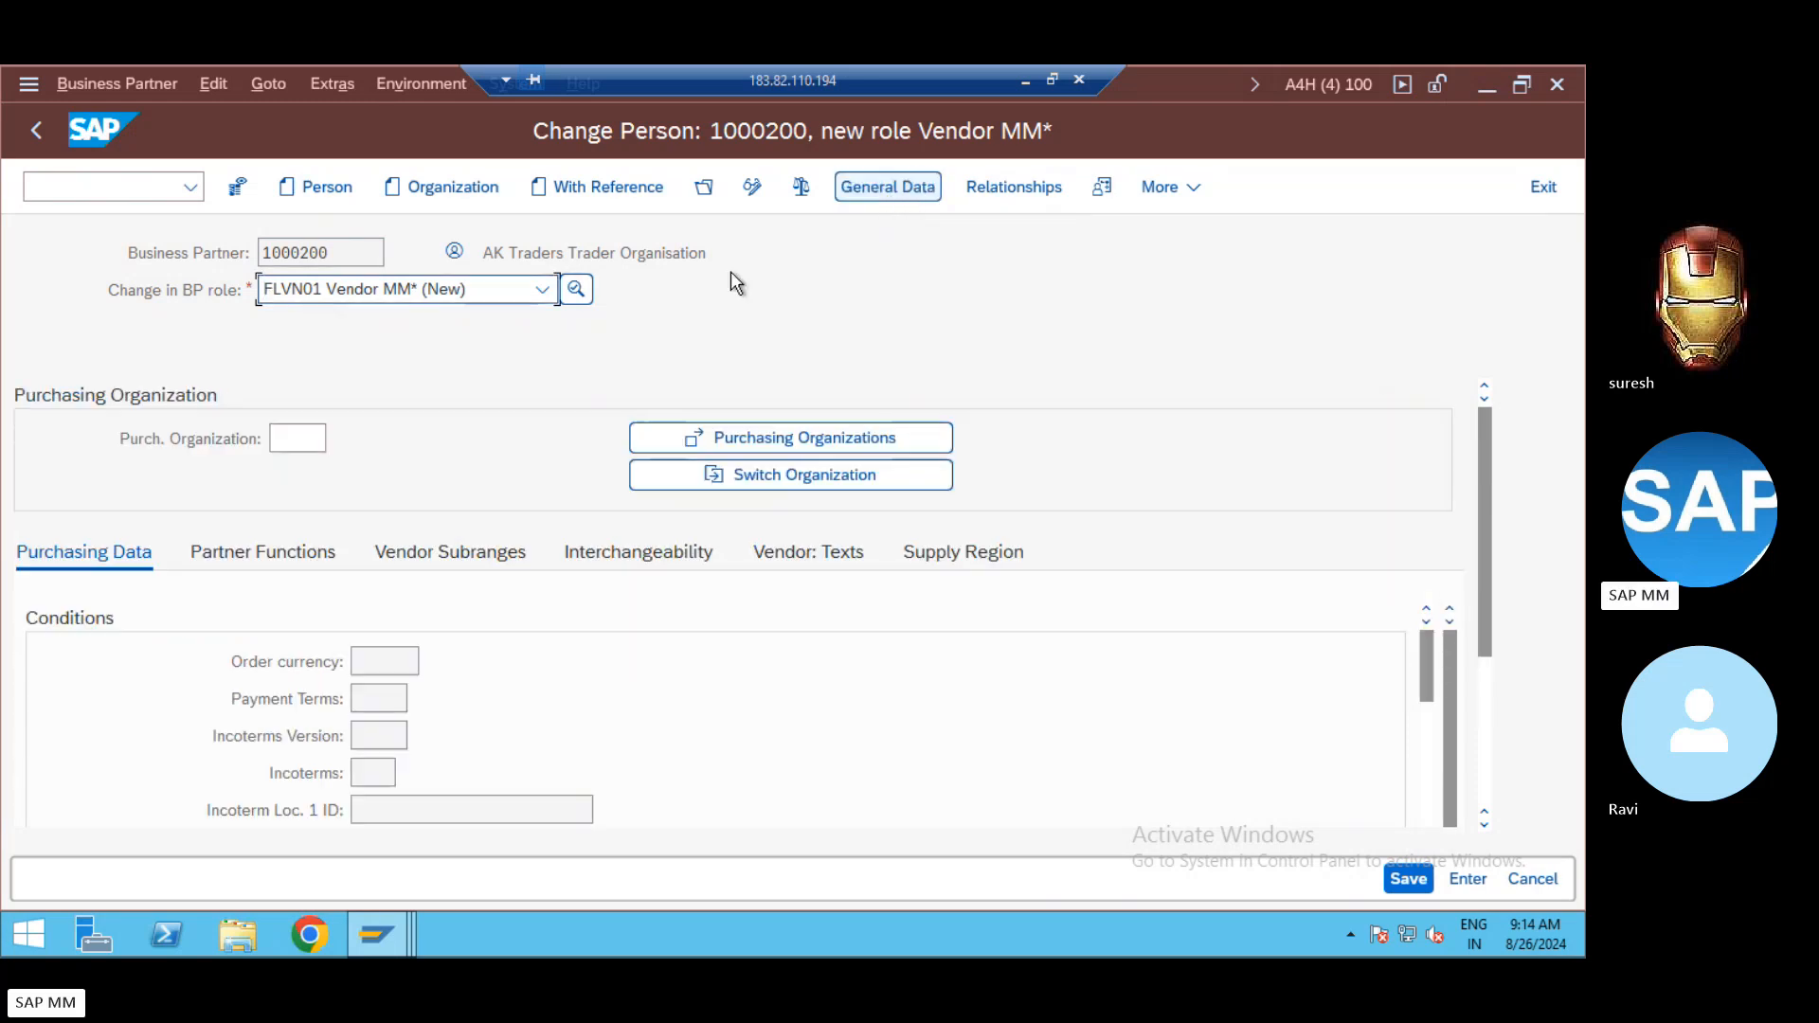
left_click(301, 439)
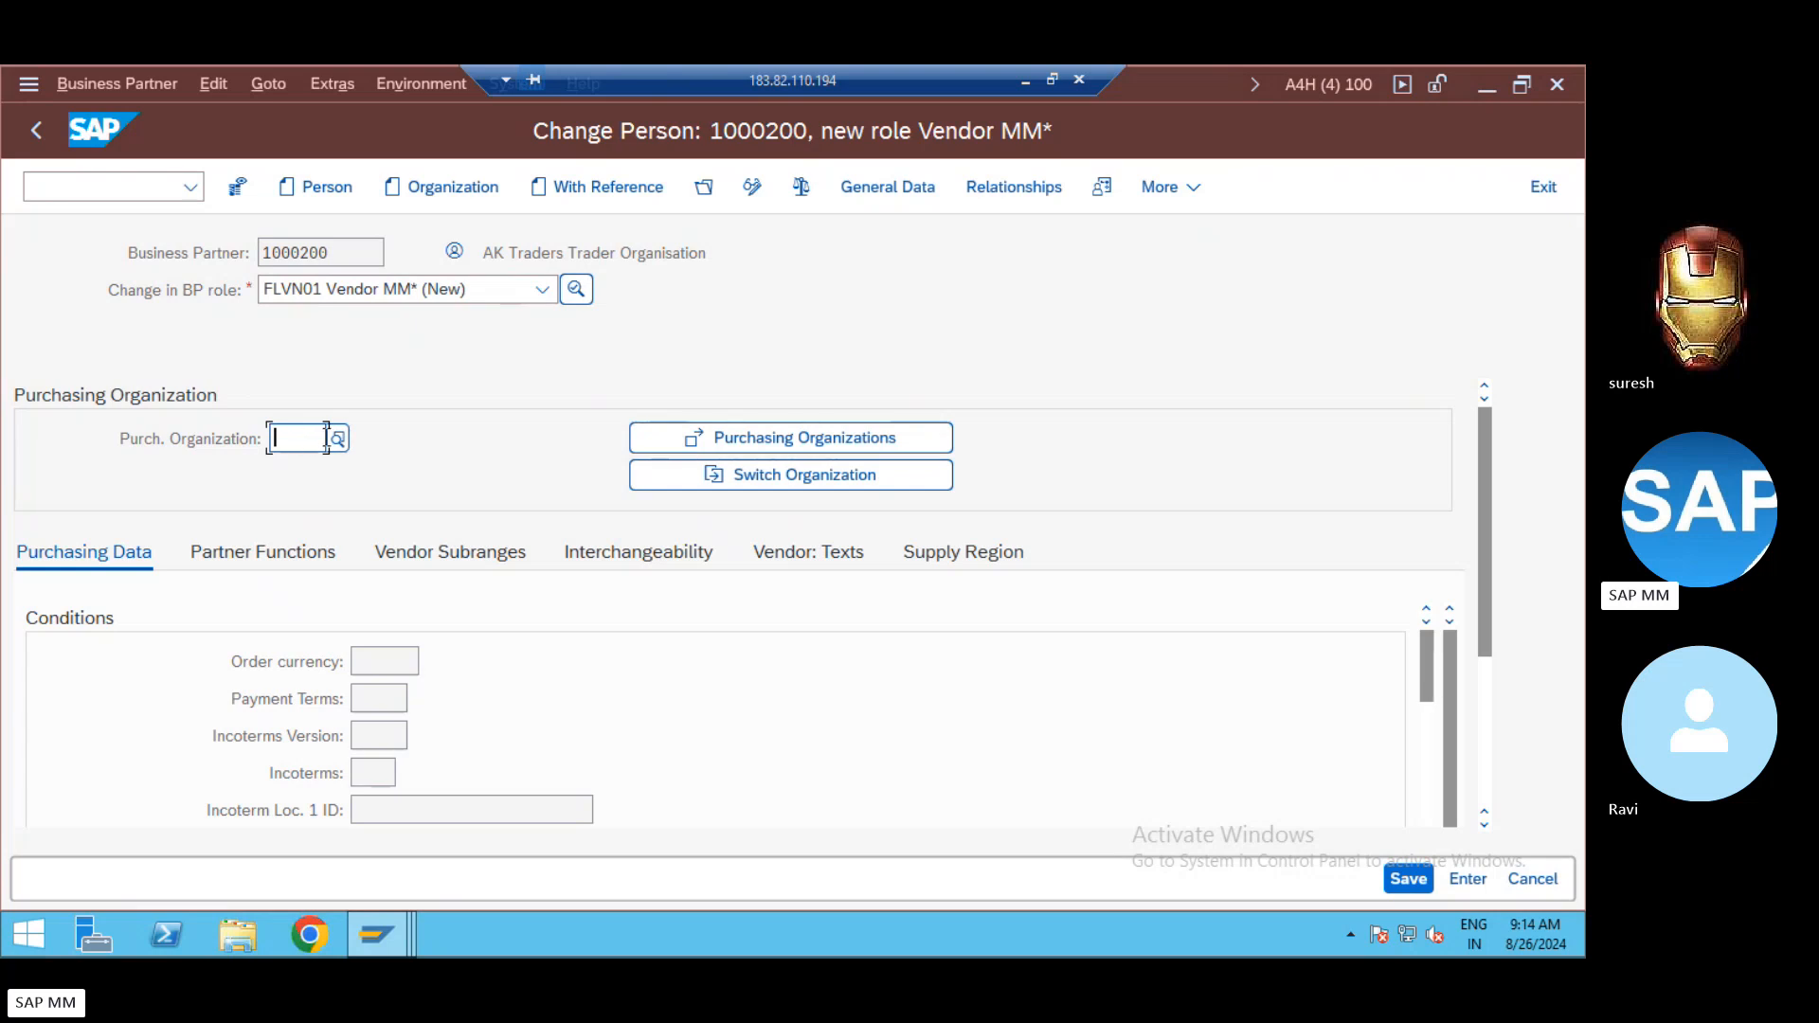
left_click(338, 439)
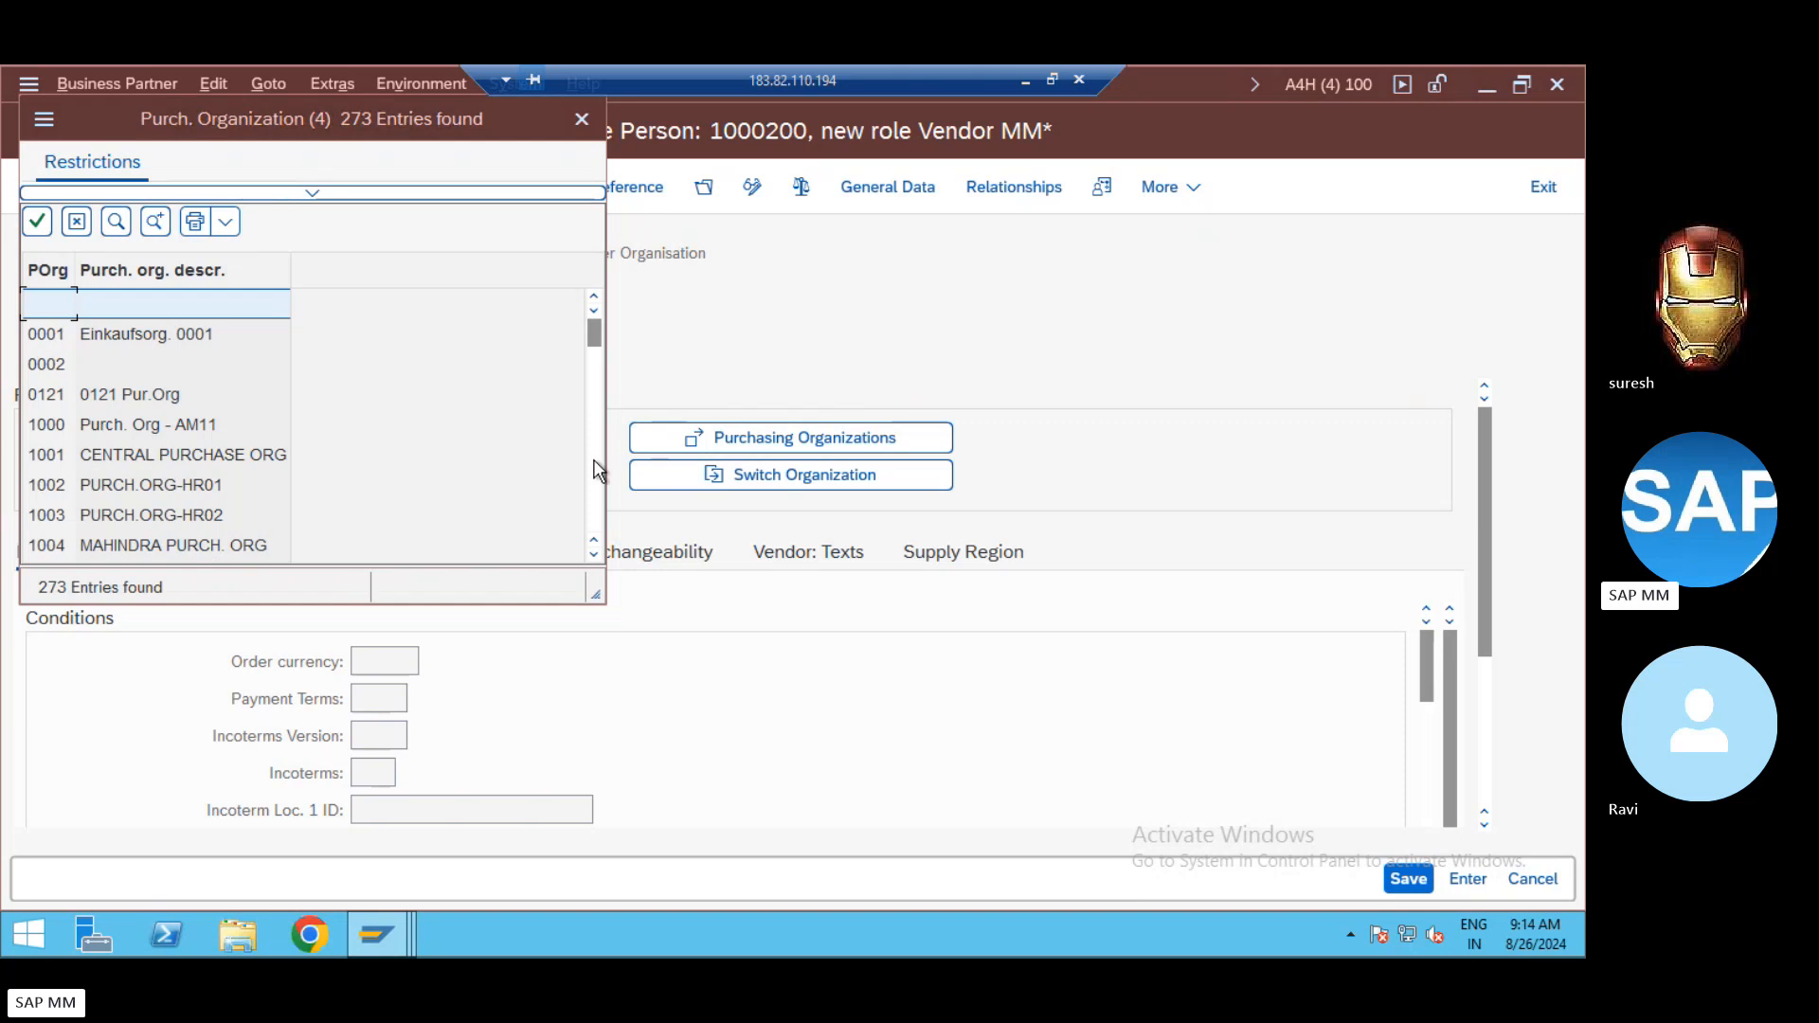
scroll(597, 469, "down", 5)
scroll(597, 471, "down", 3)
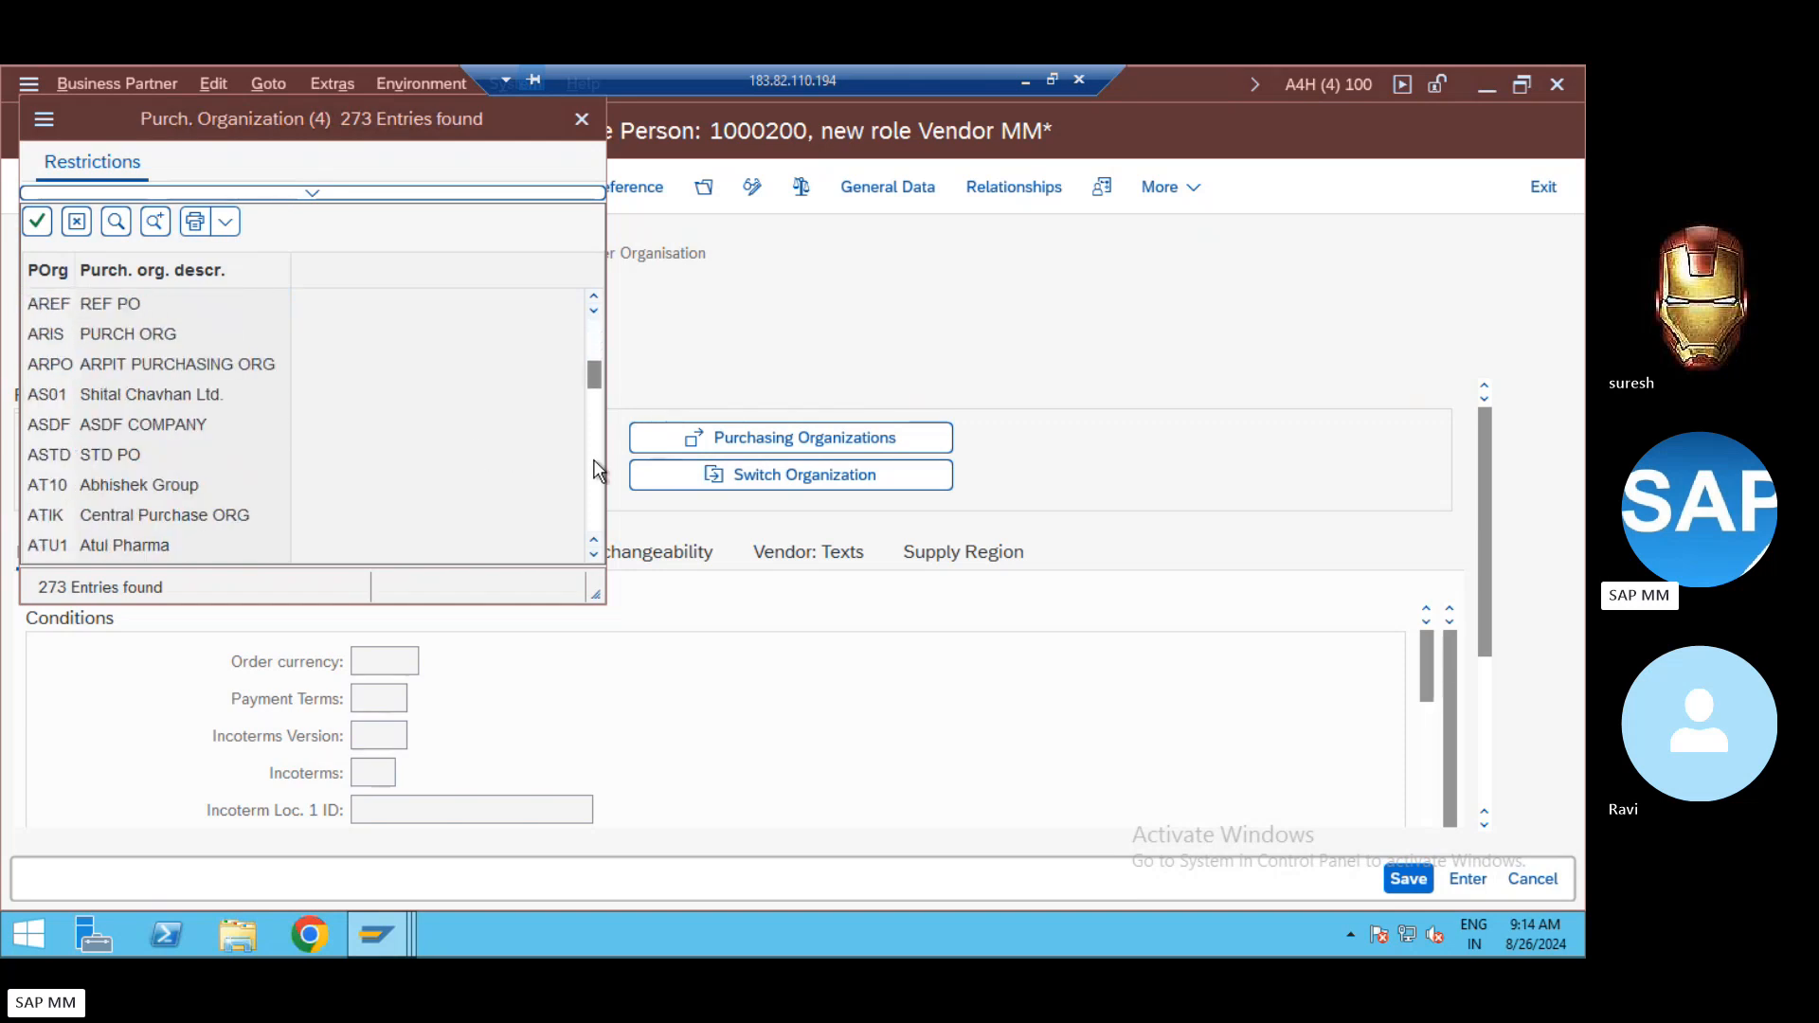
scroll(596, 470, "down", 3)
left_click(305, 193)
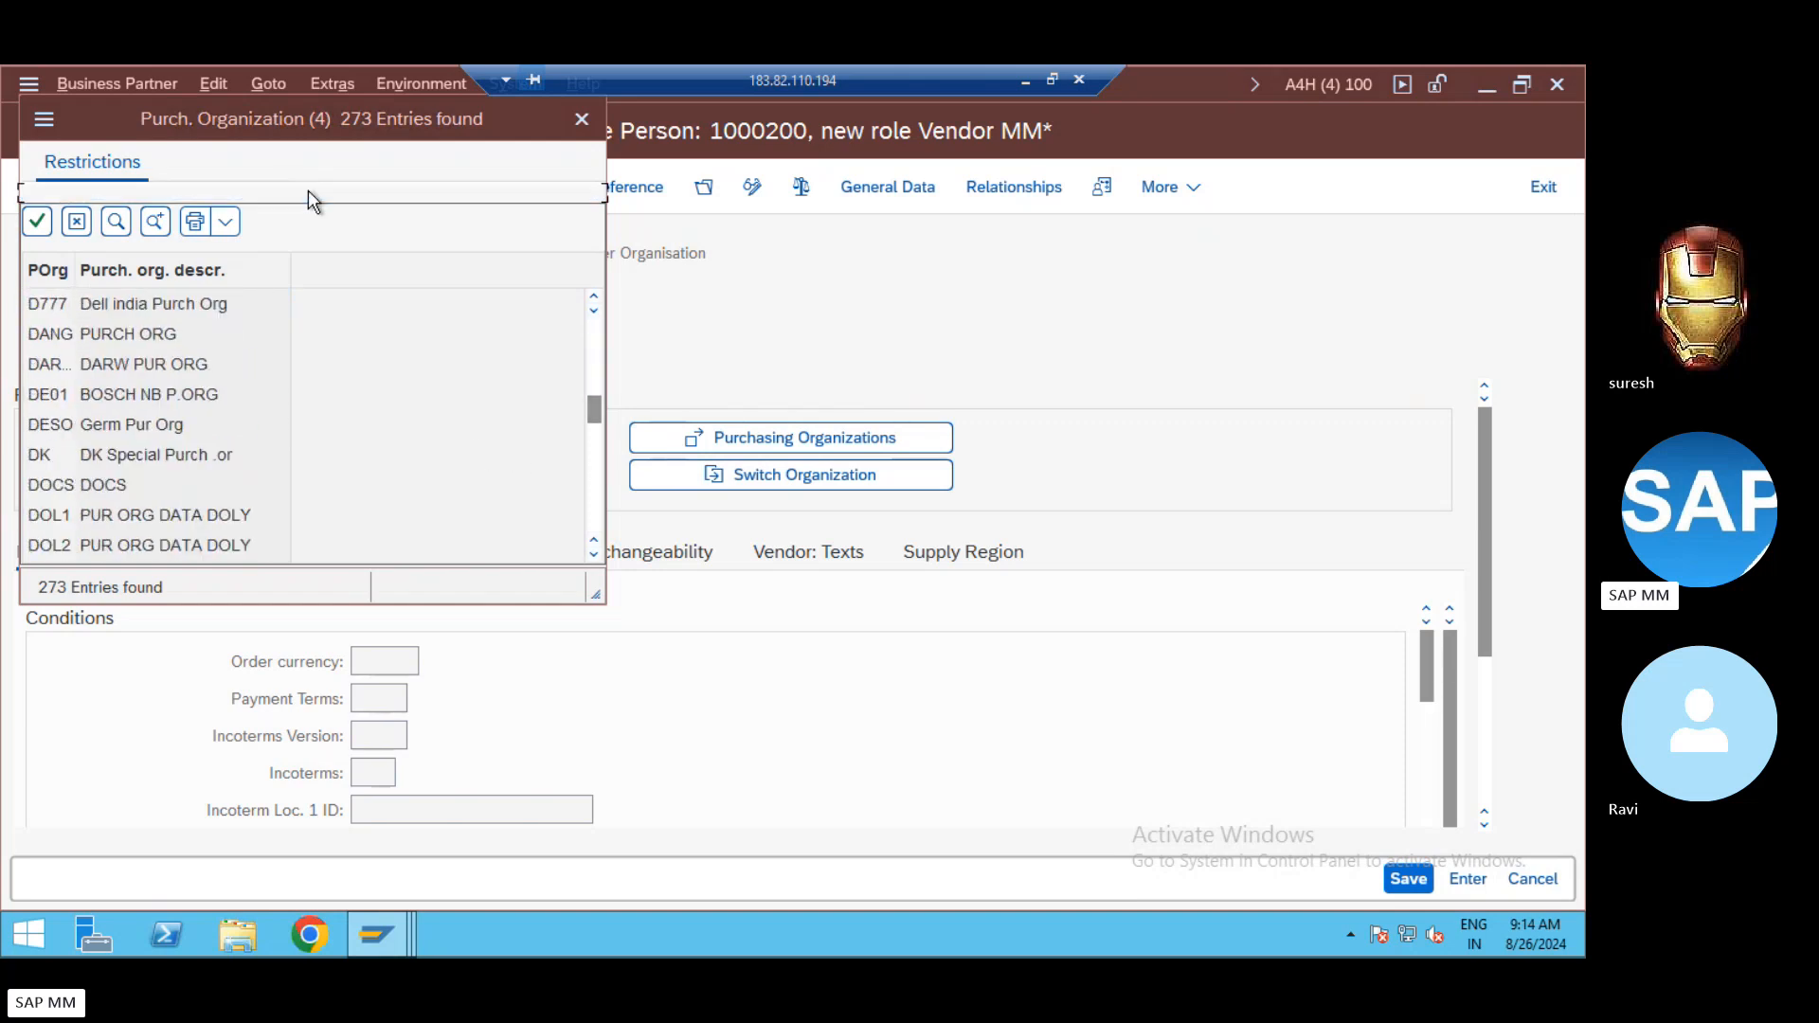
type("RE*")
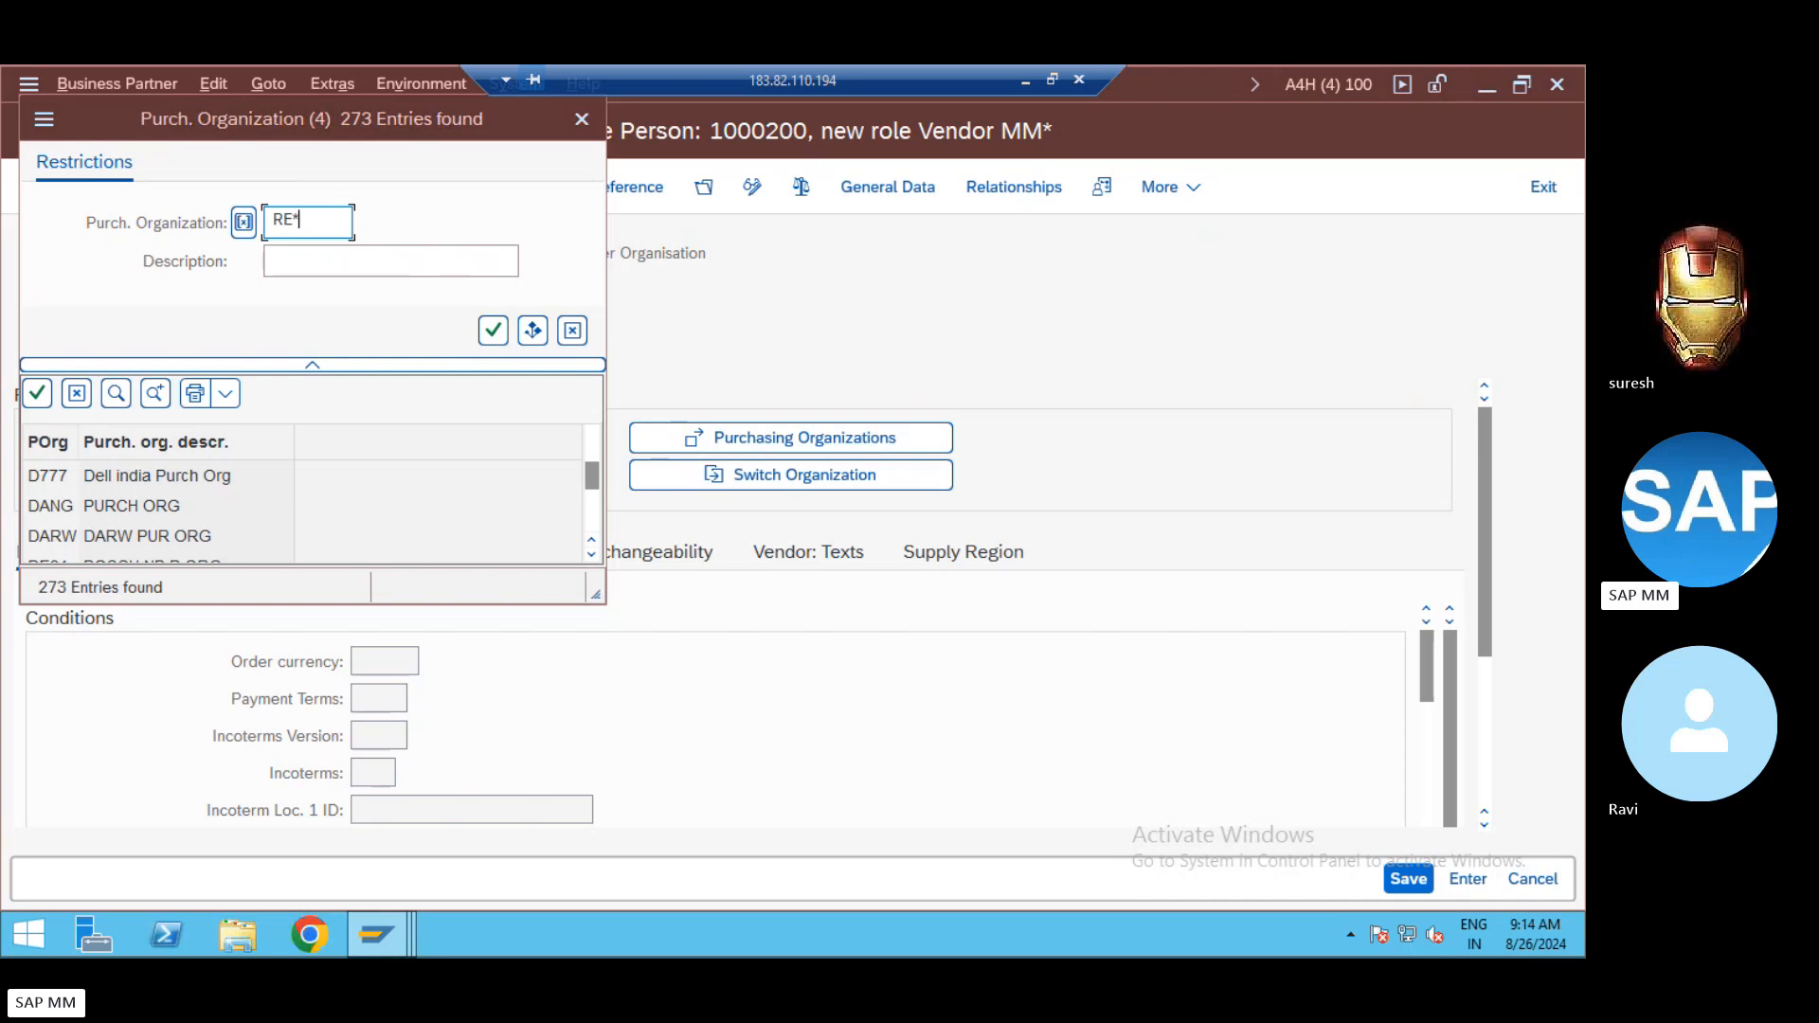
key("Return")
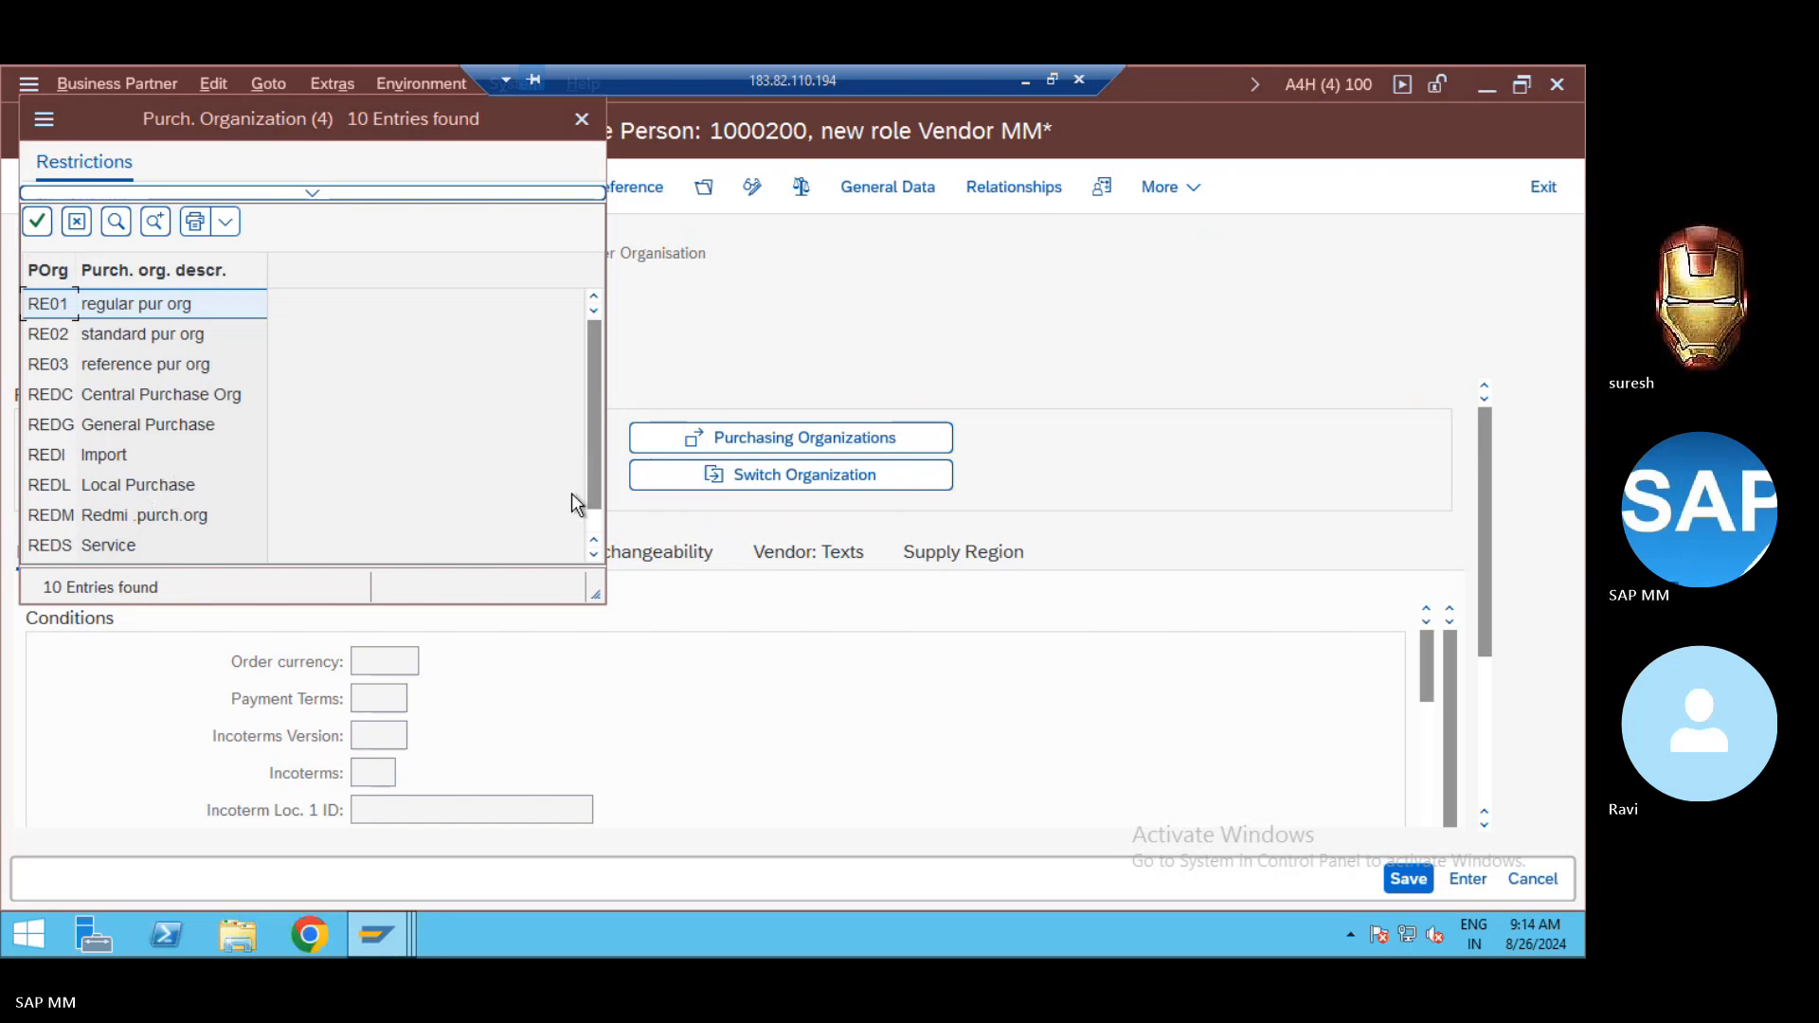
Step: Assign purchasing organization REDG General Purchase to the vendor and confirm it
left_click(597, 519)
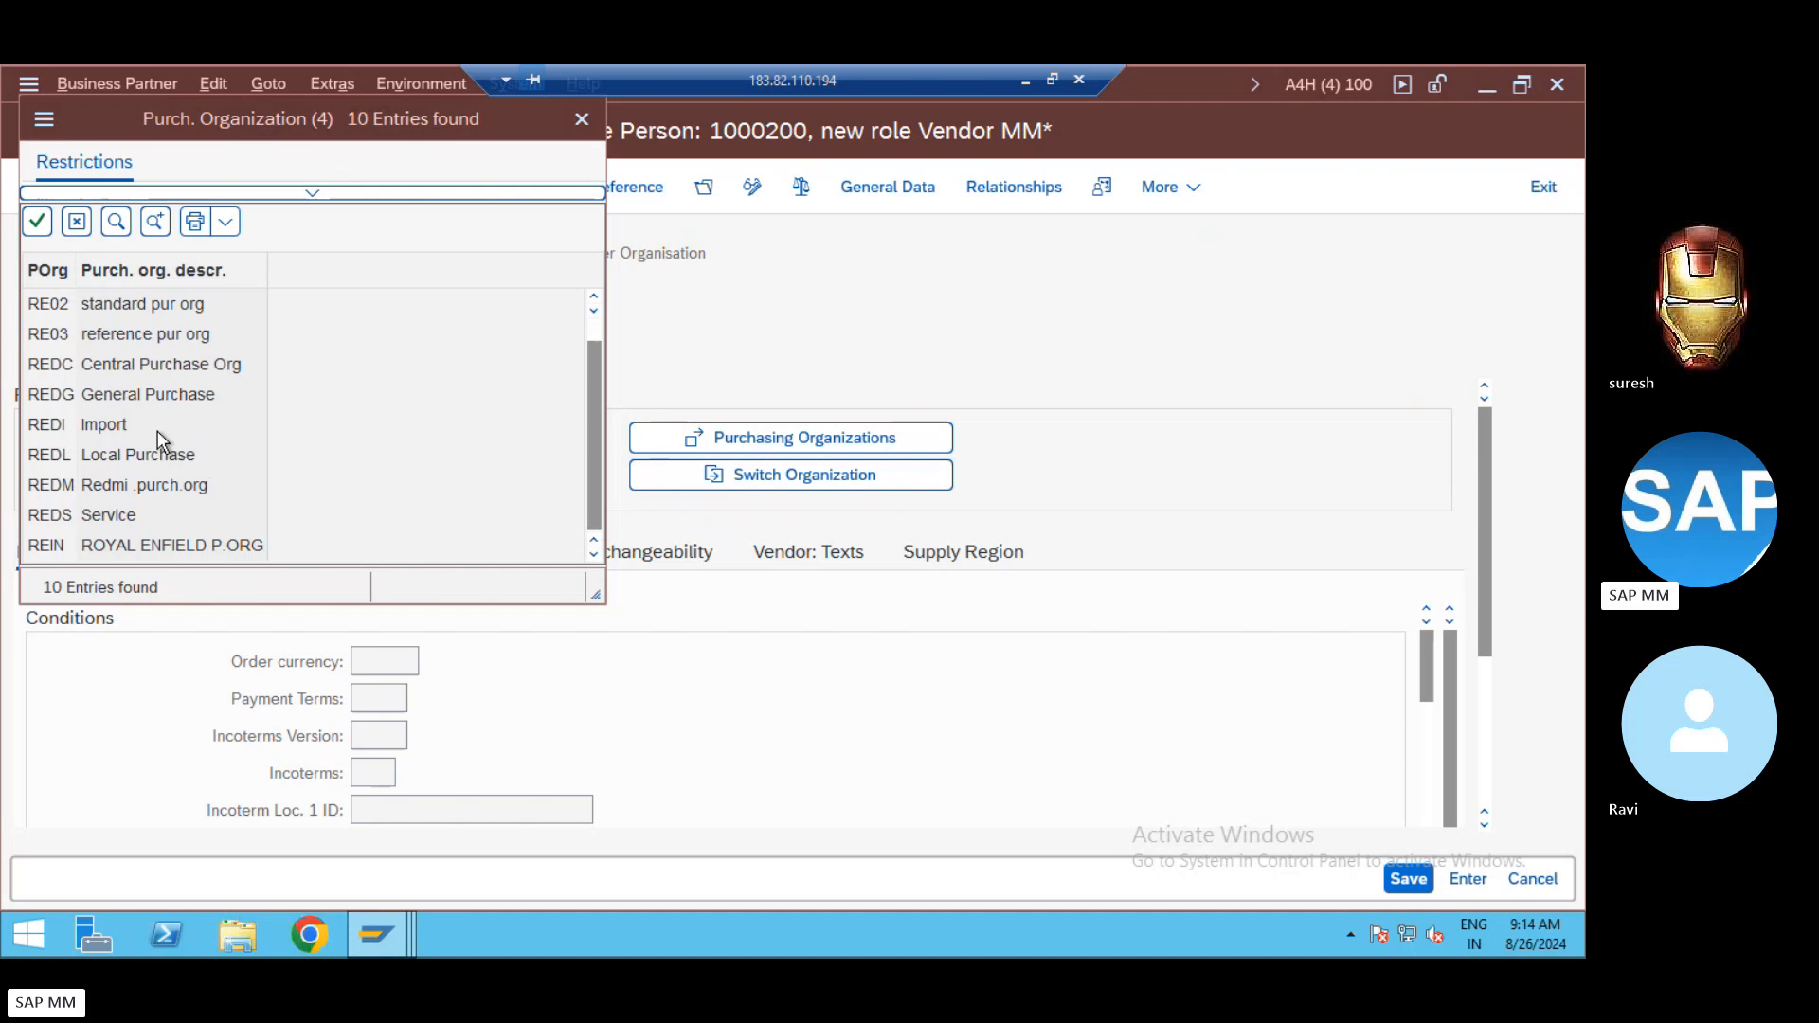
left_click(136, 404)
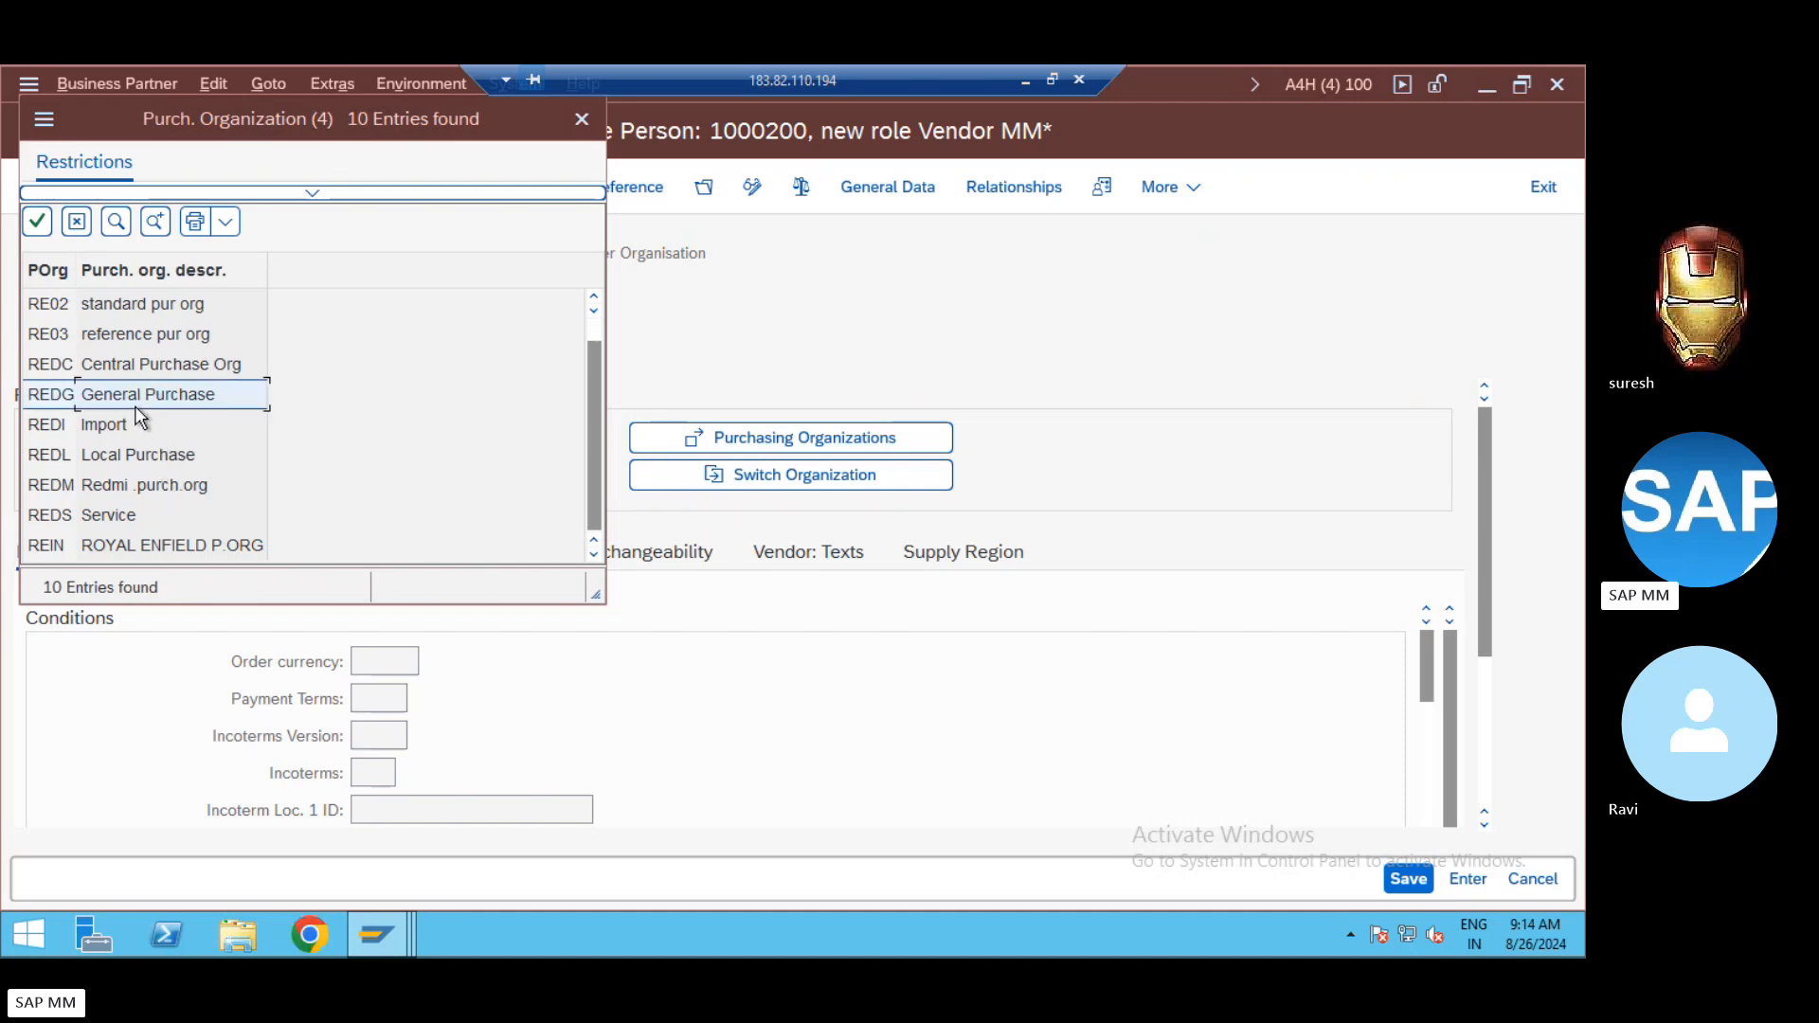
double_click(149, 395)
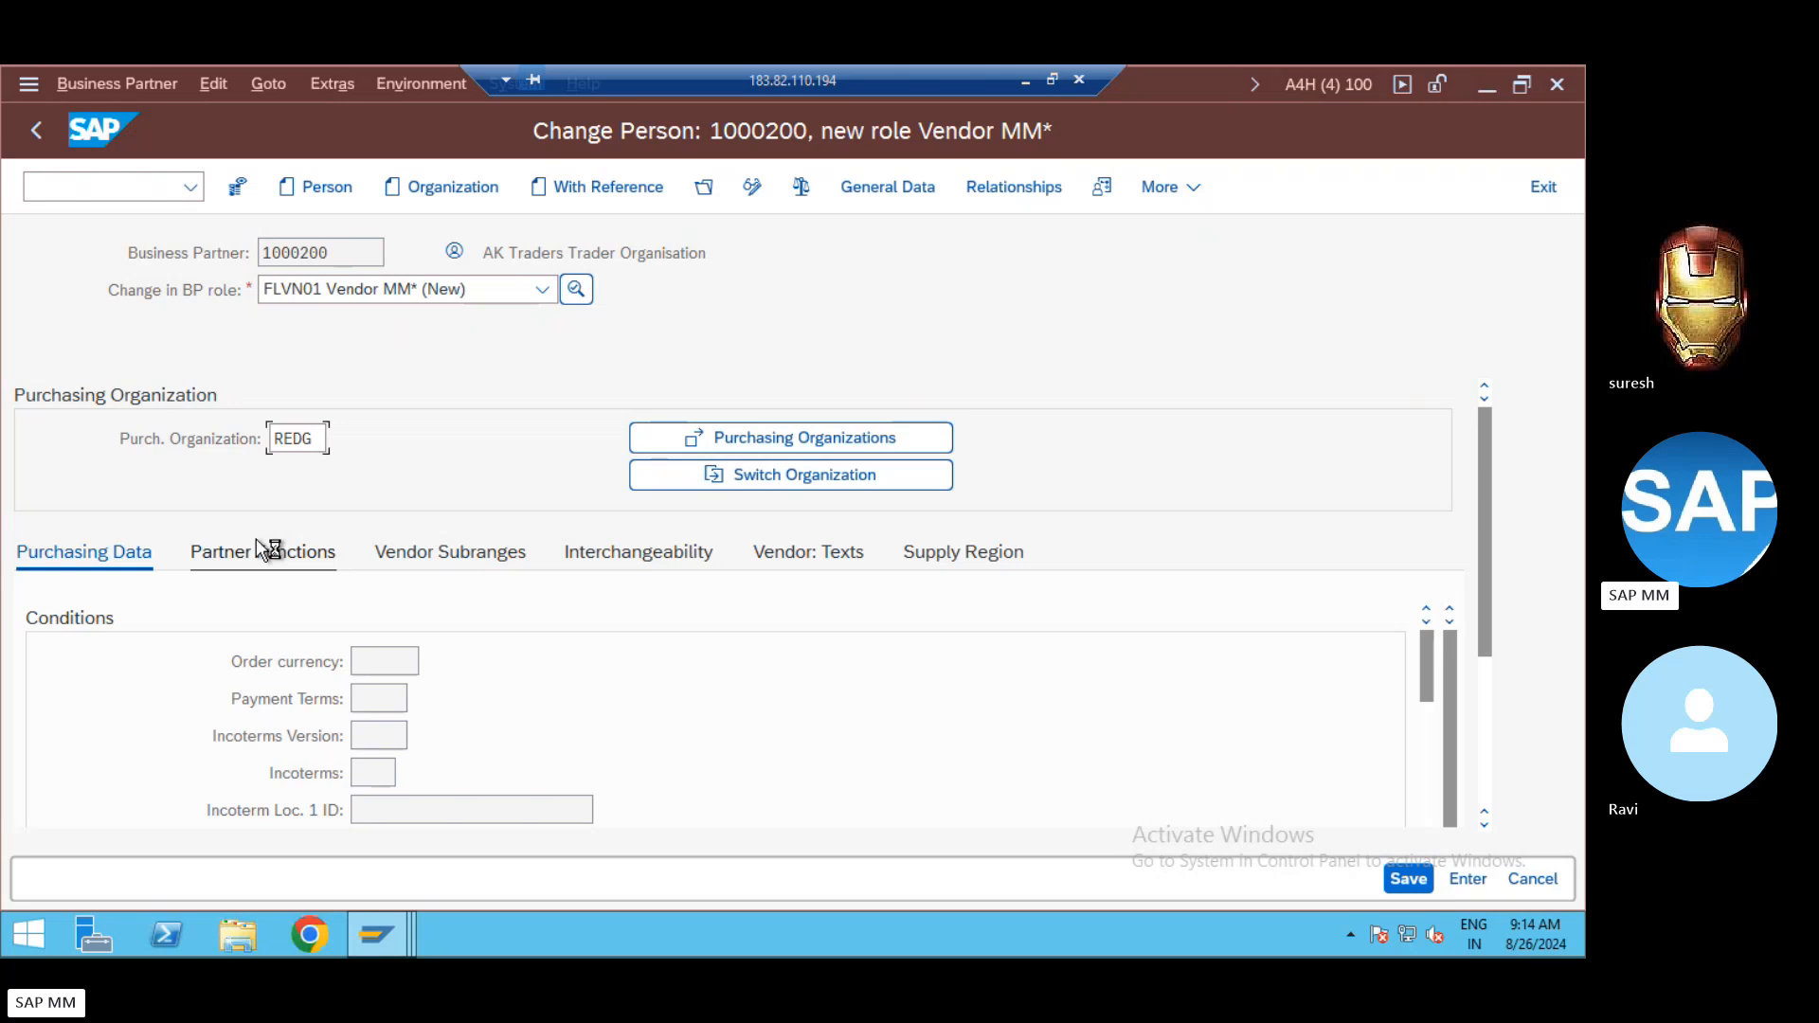
key("Return")
Step: Set the order currency in the vendor's purchasing conditions to INR
left_click(375, 709)
left_click(384, 697)
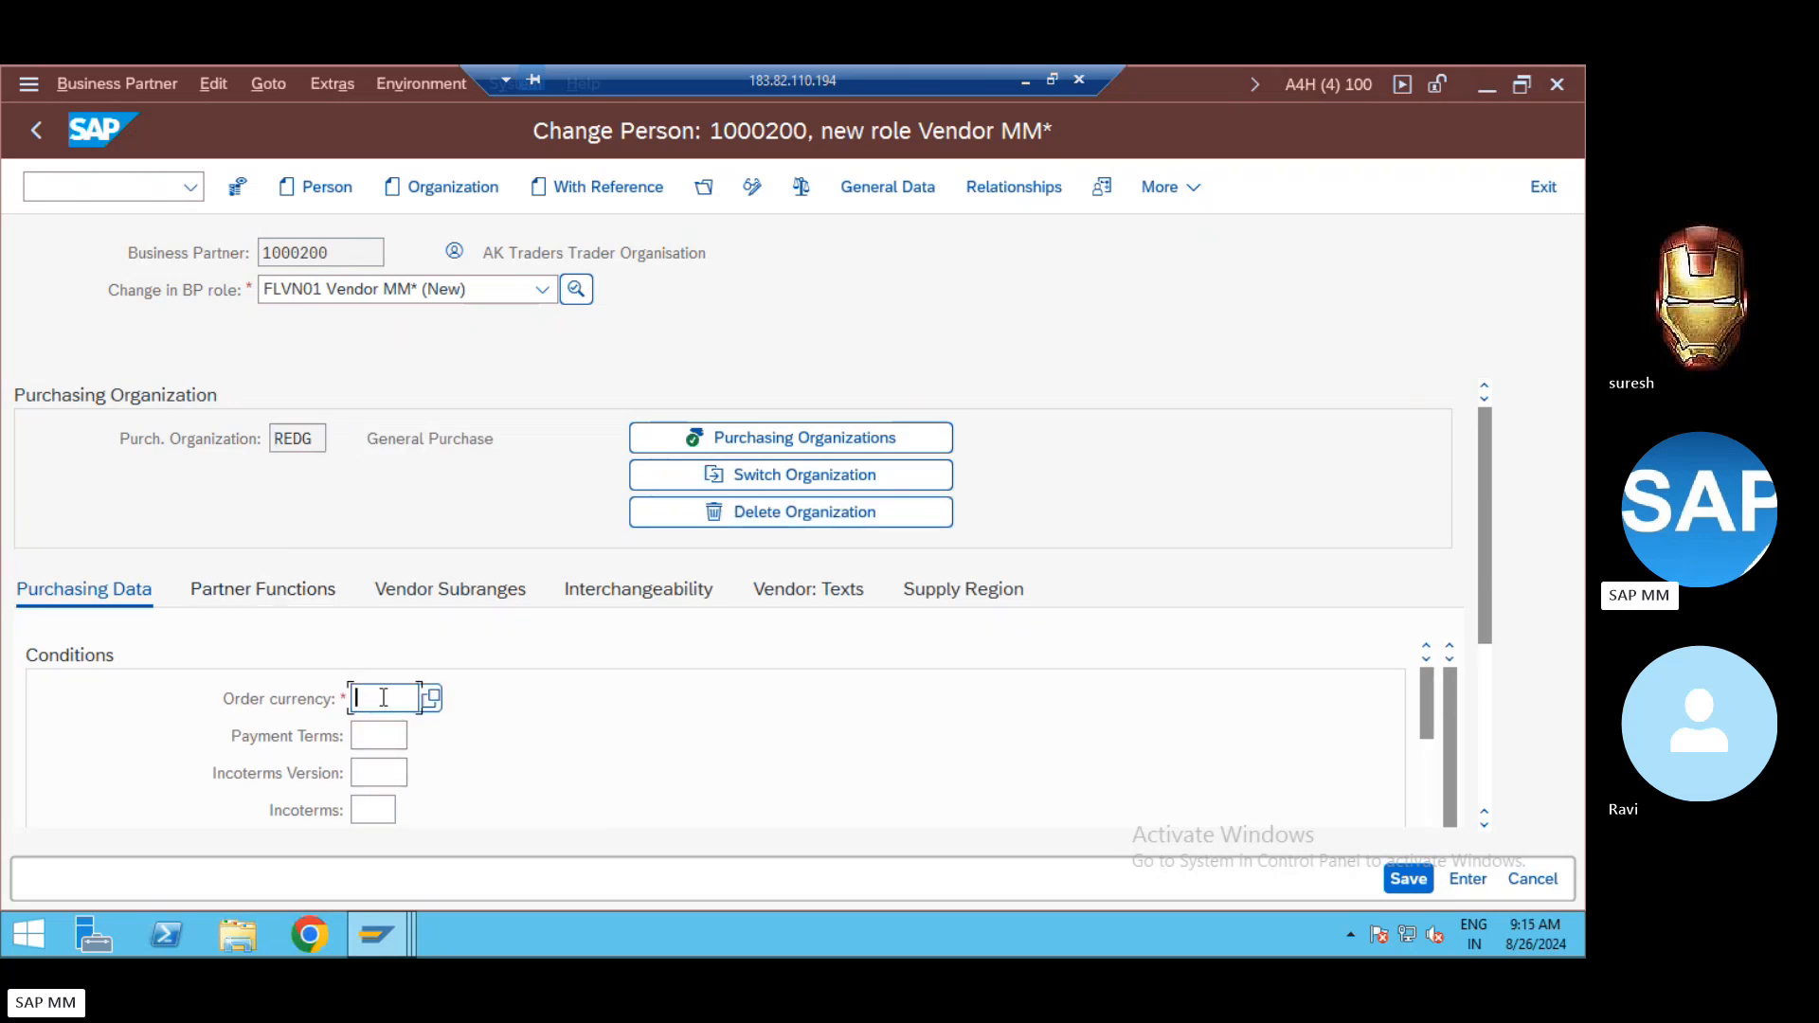
type("INR")
left_click(384, 736)
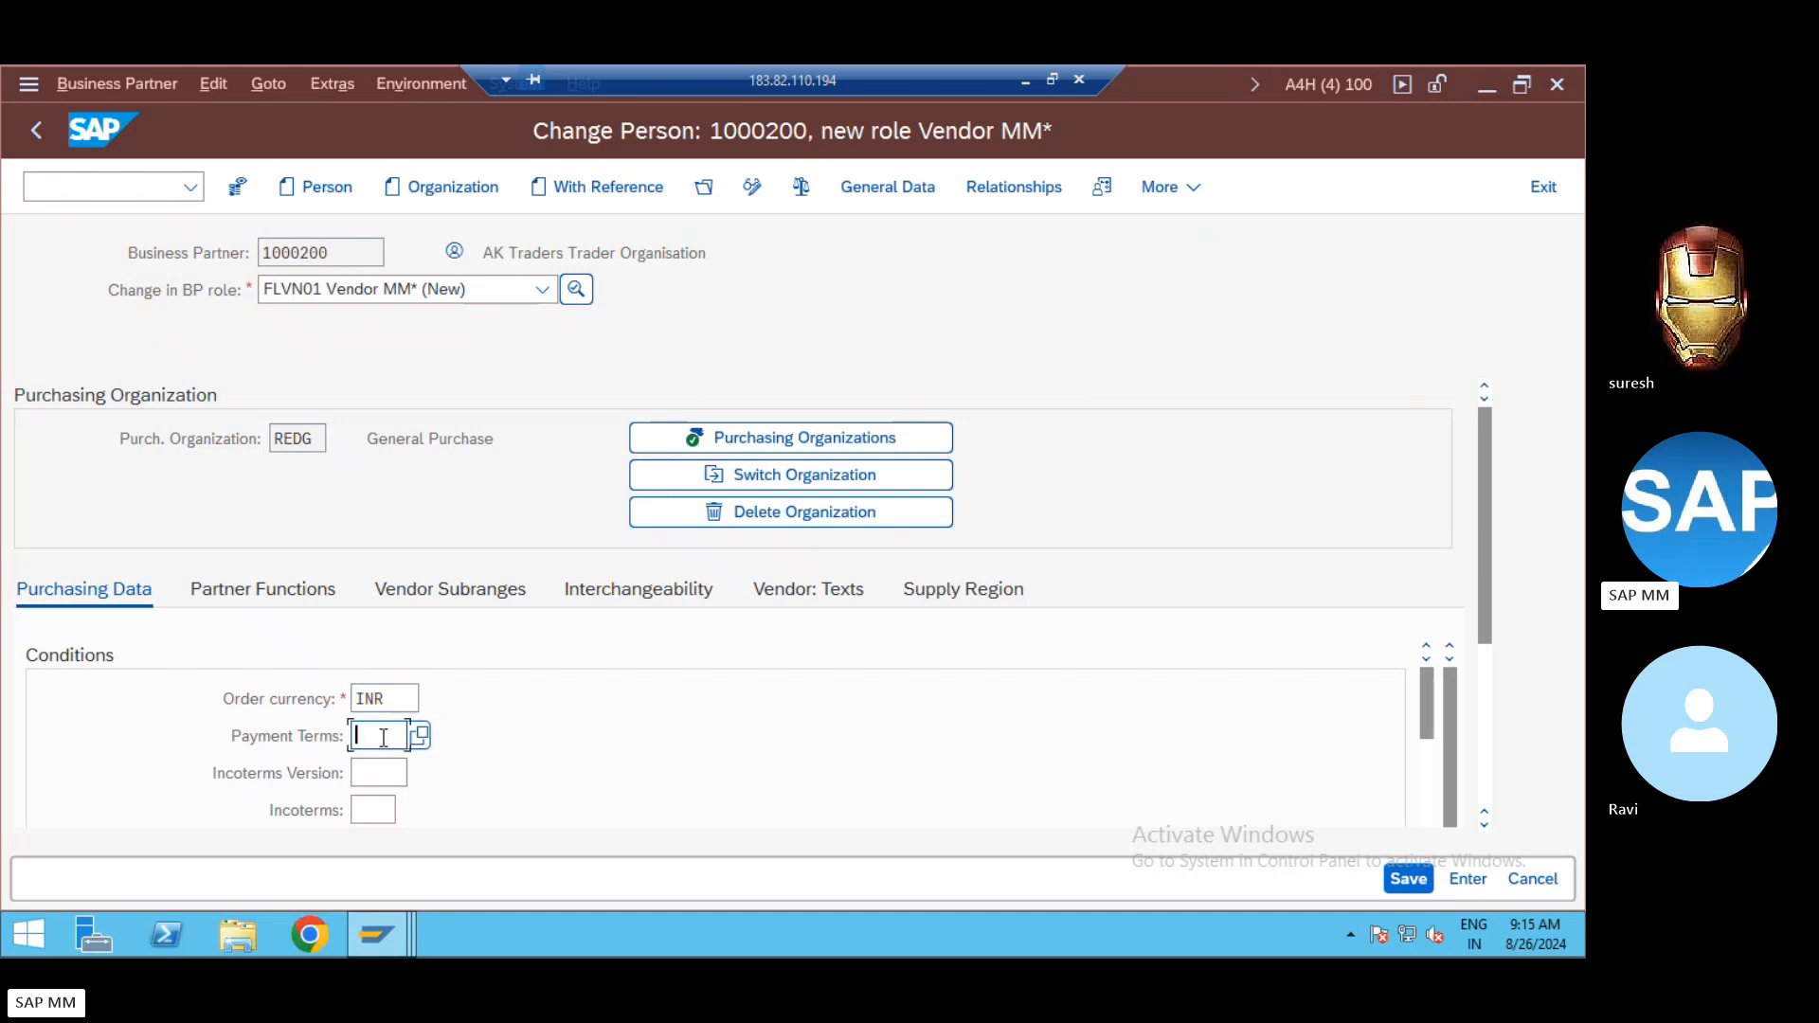
Step: Examine the purchasing conditions, partner functions, vendor subranges and interchangeability data, and look through the available business partner roles
left_click(381, 775)
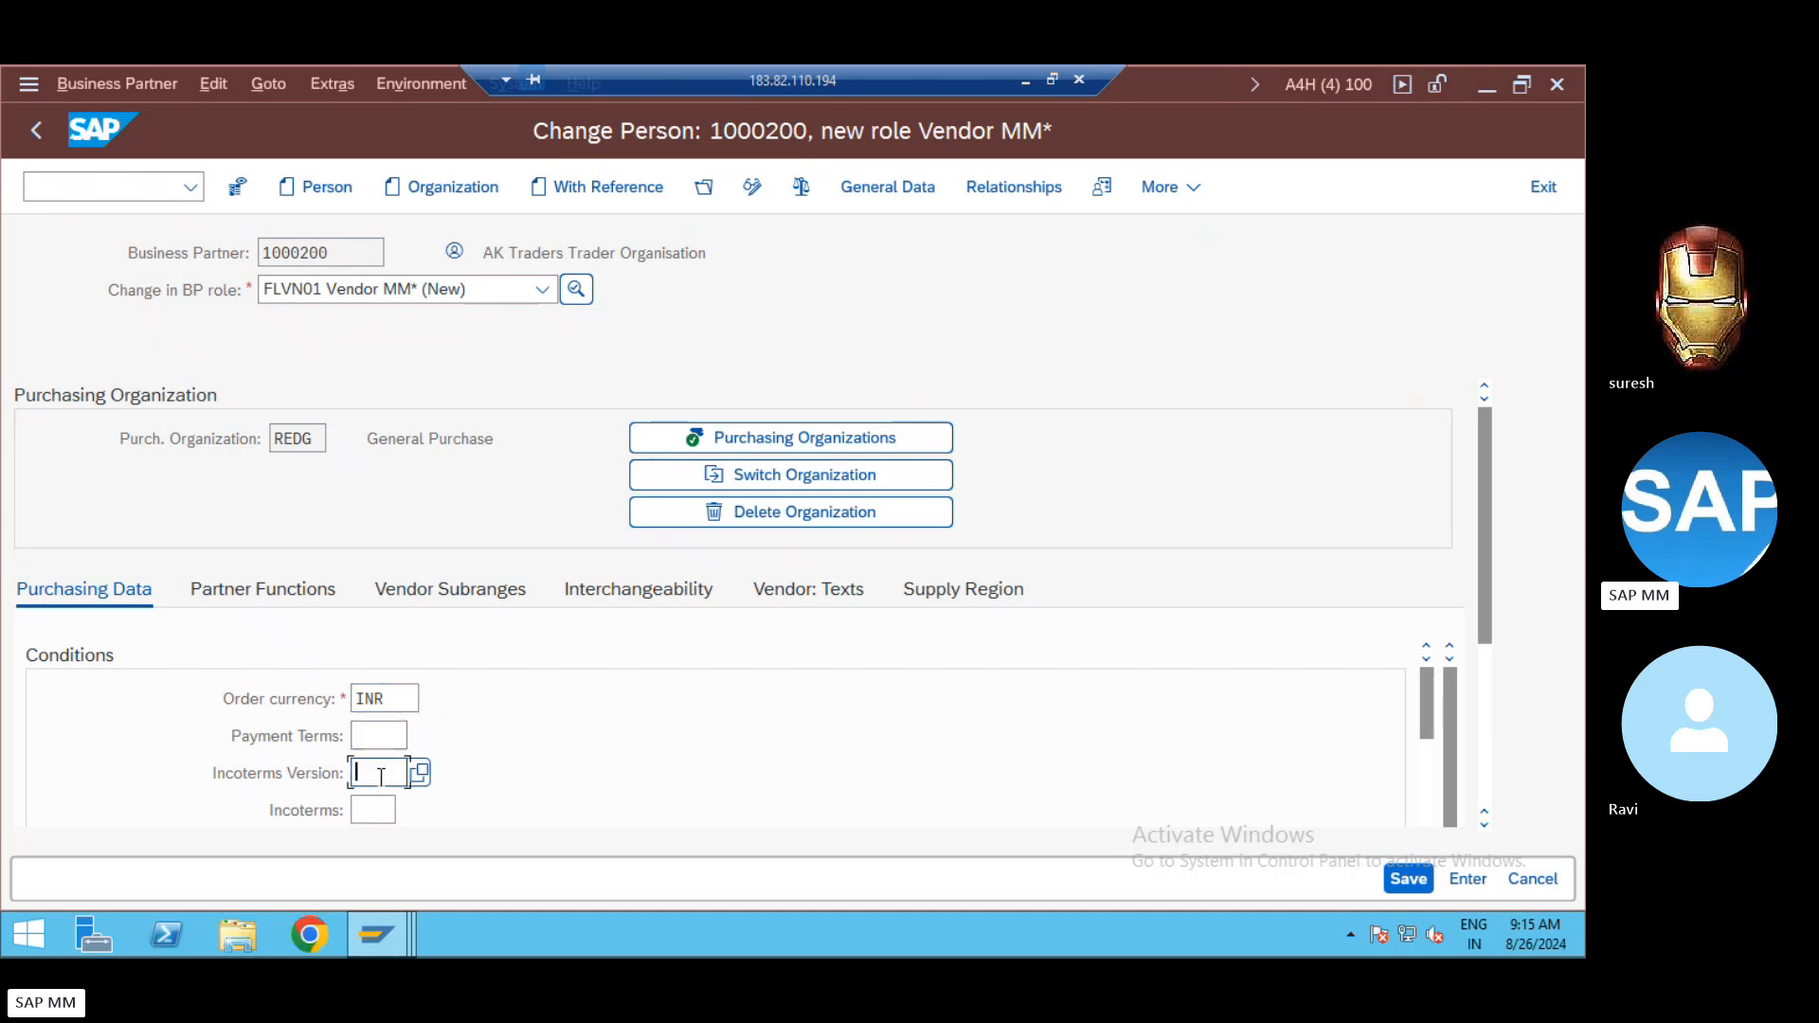
left_click(1489, 798)
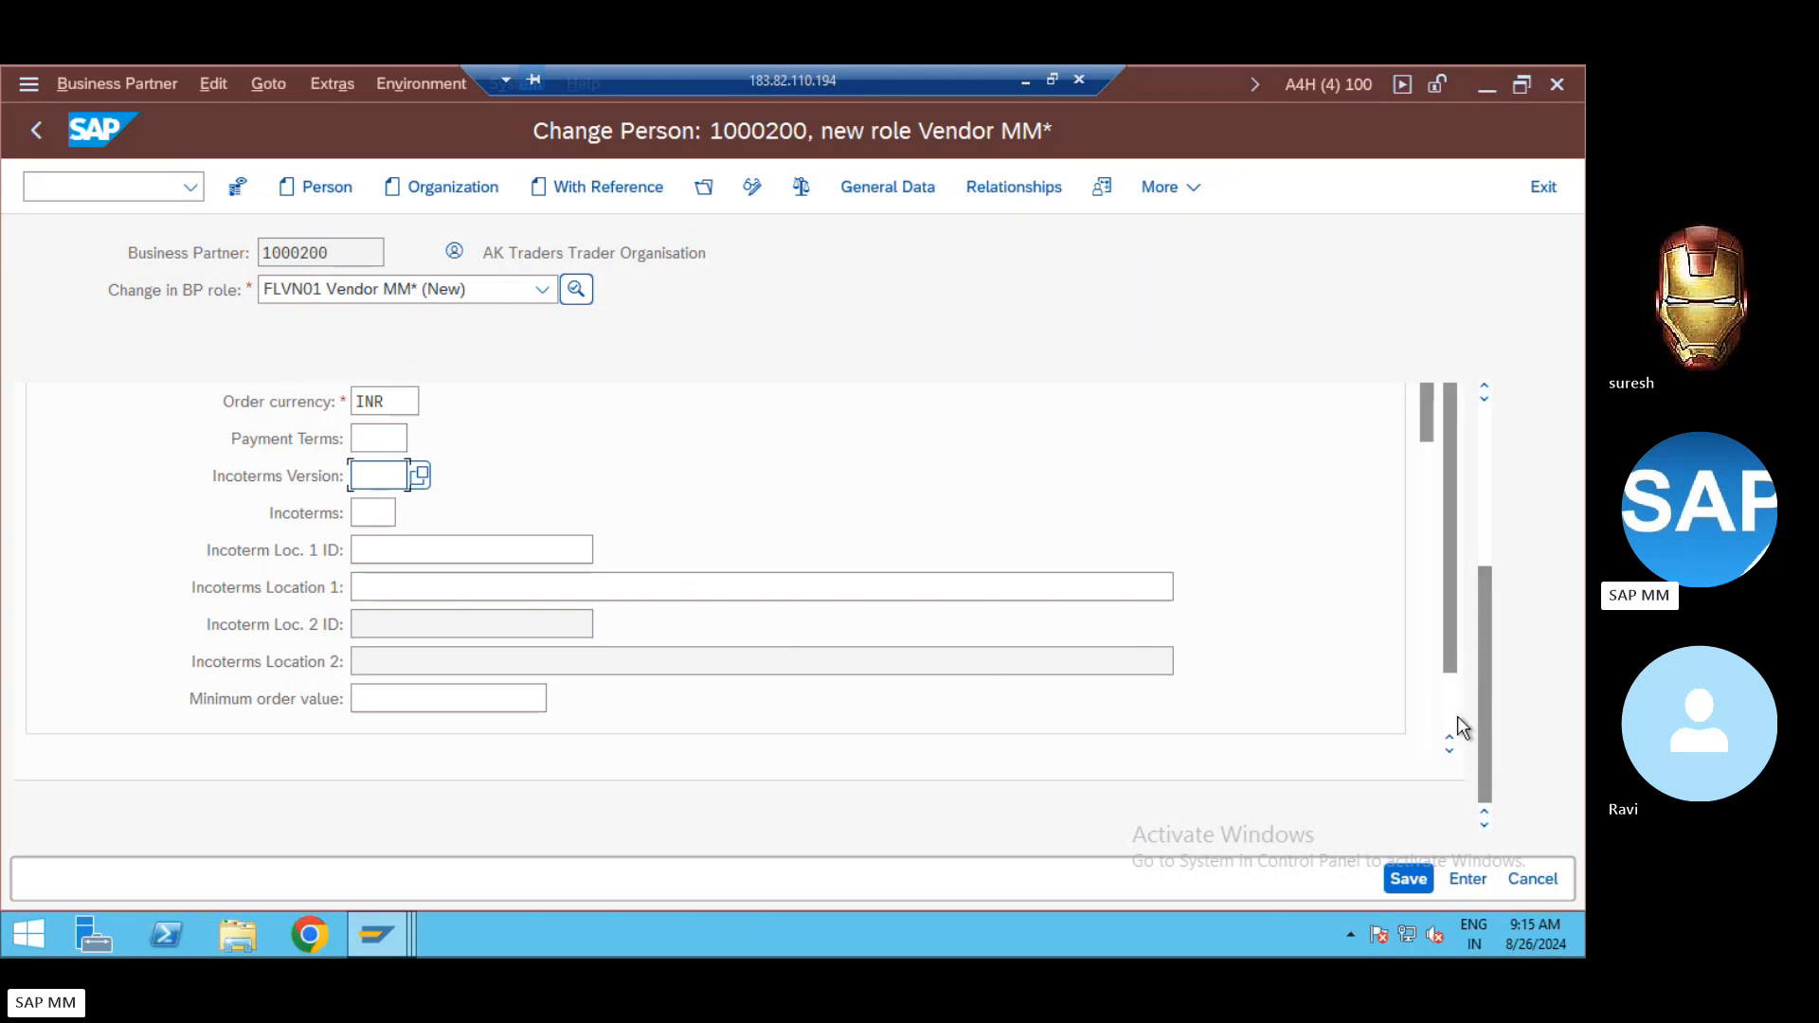
scroll(1443, 718, "down", 2)
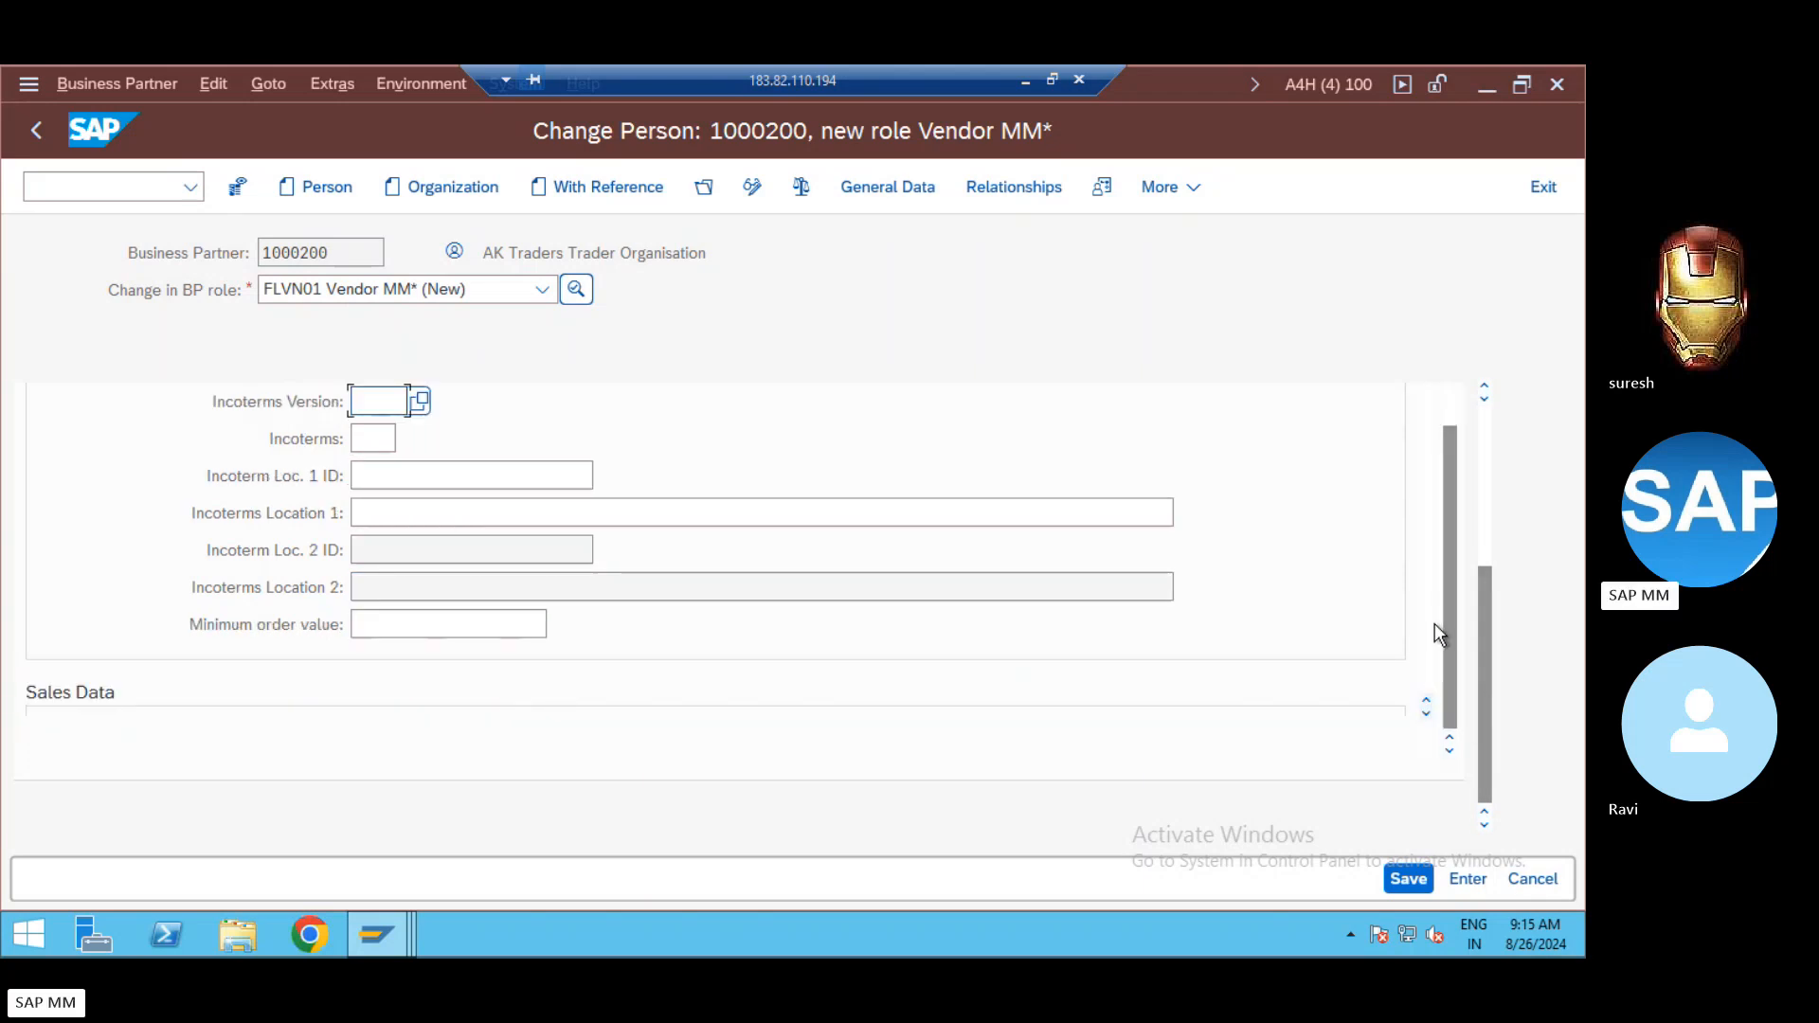
left_click(1490, 557)
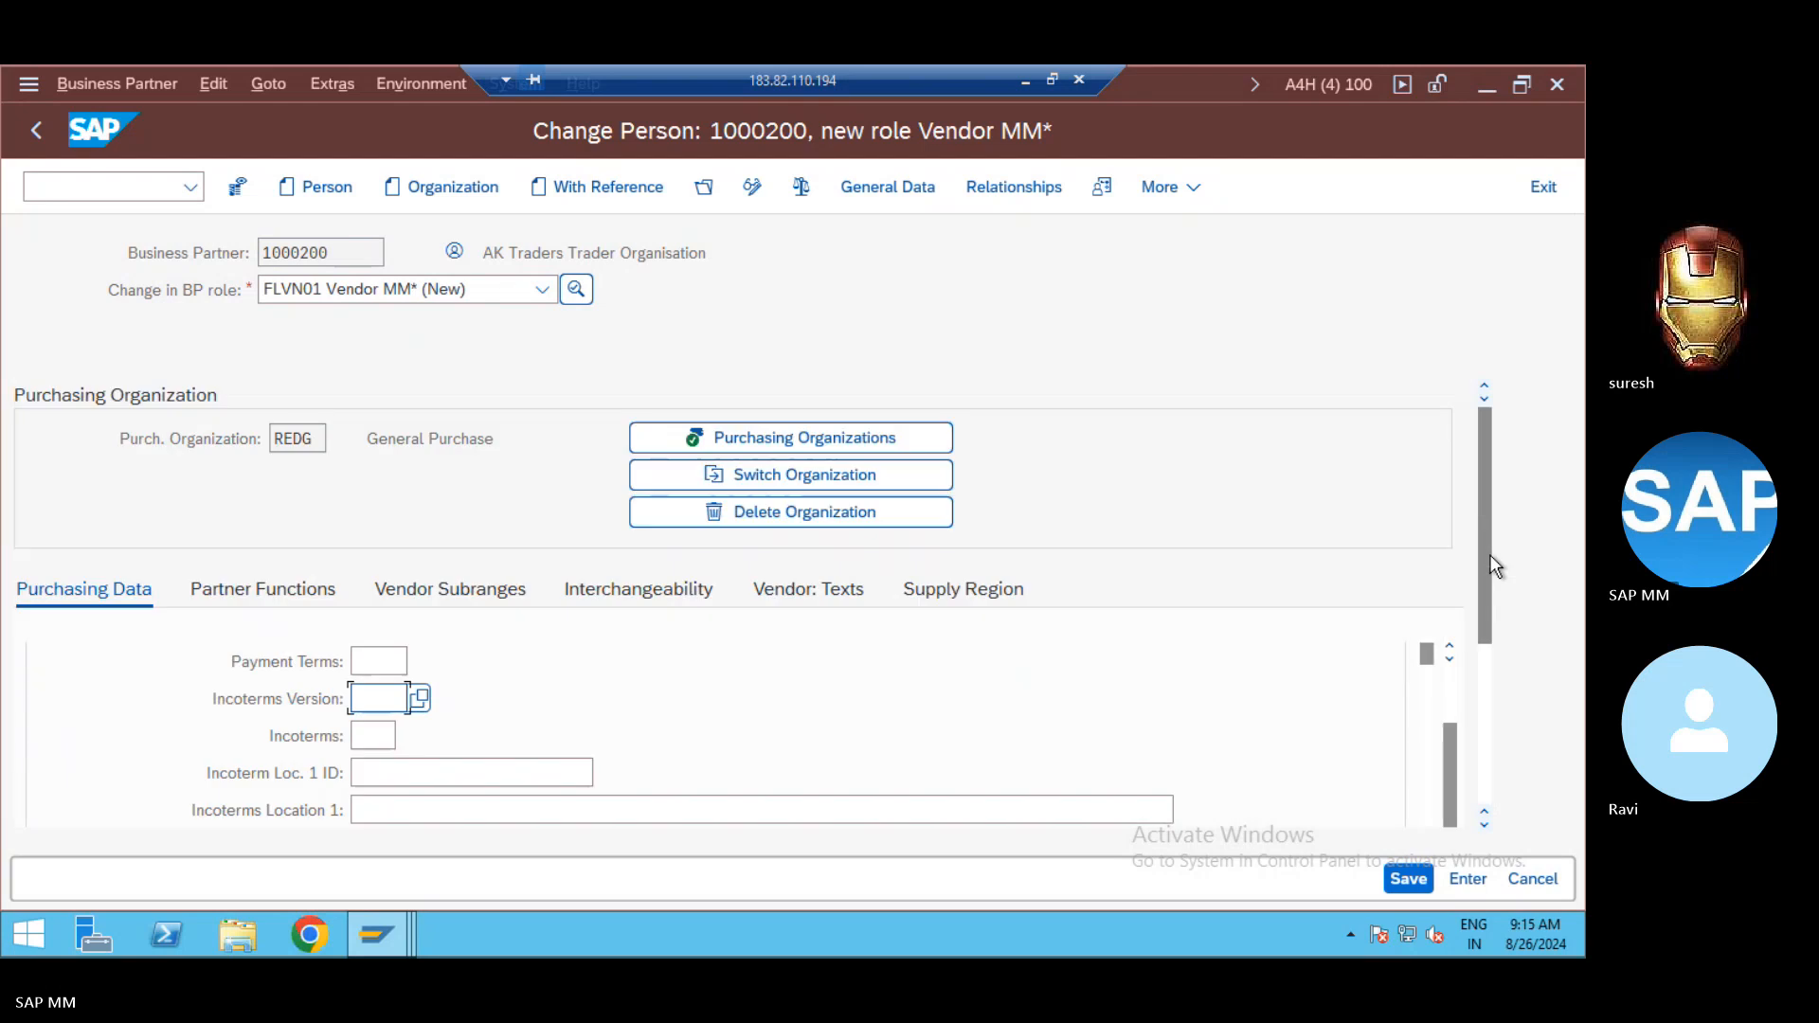
left_click(312, 586)
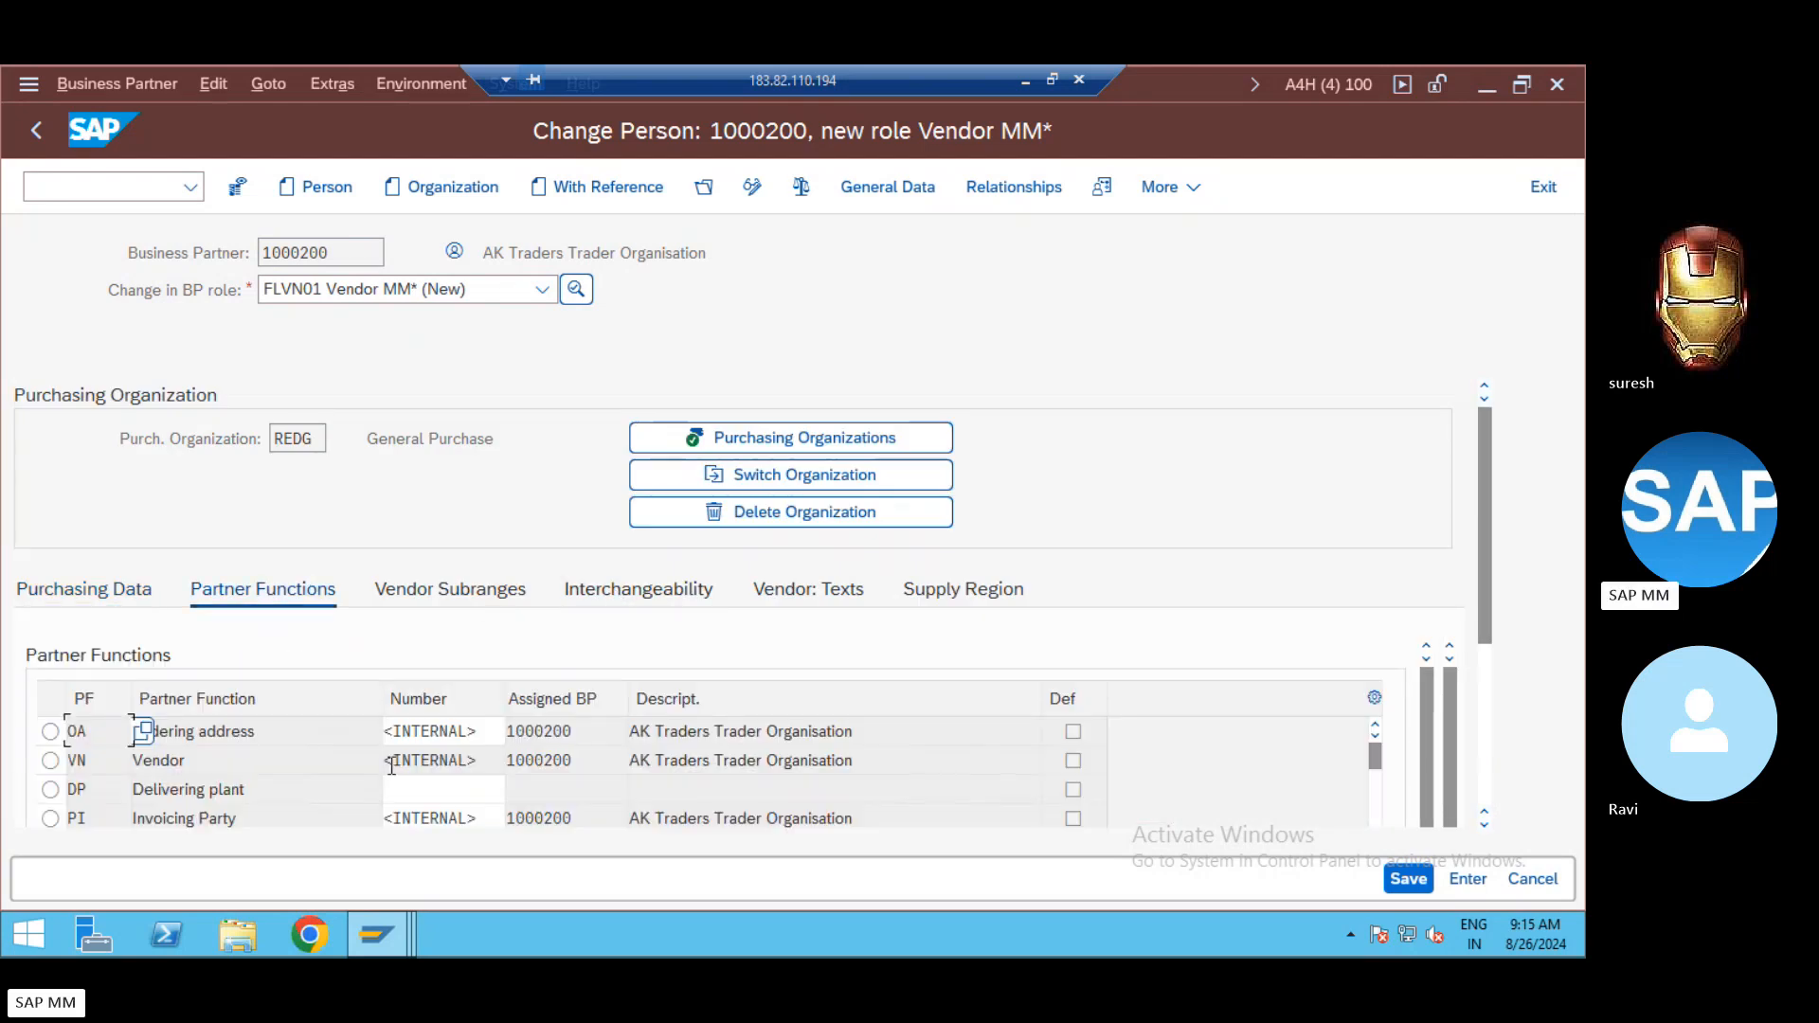
left_click(454, 606)
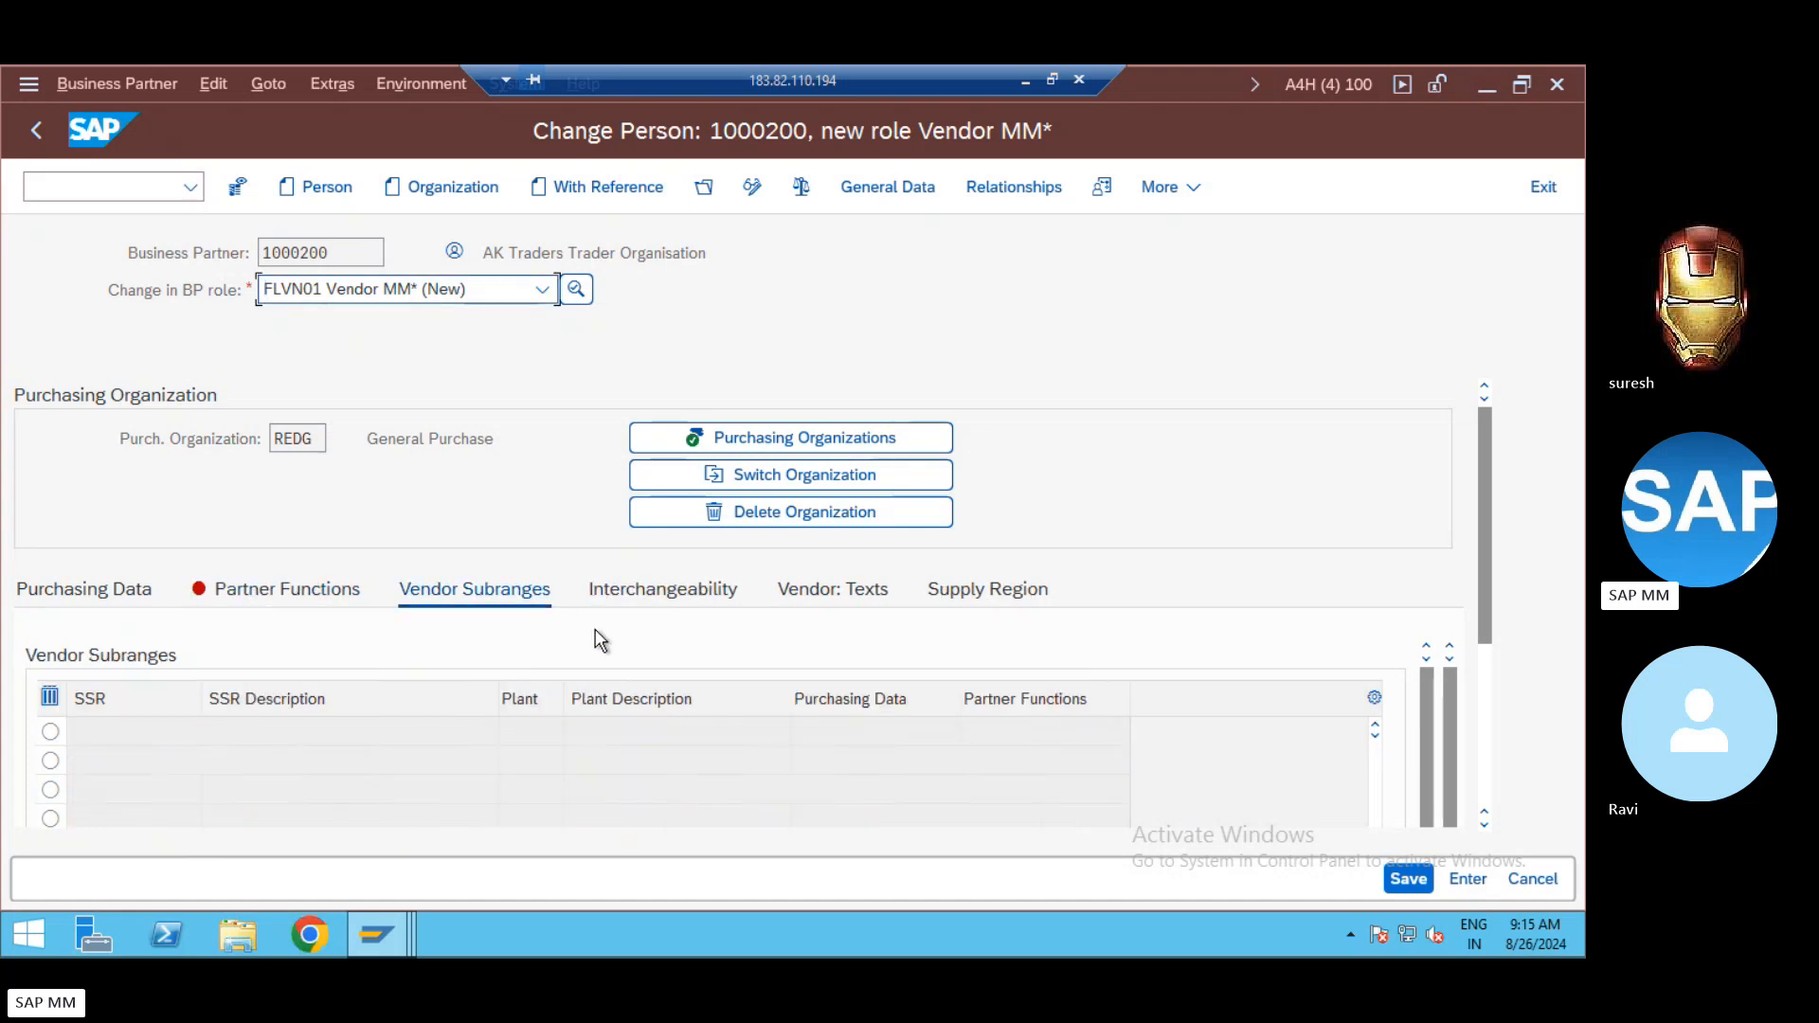
left_click(718, 592)
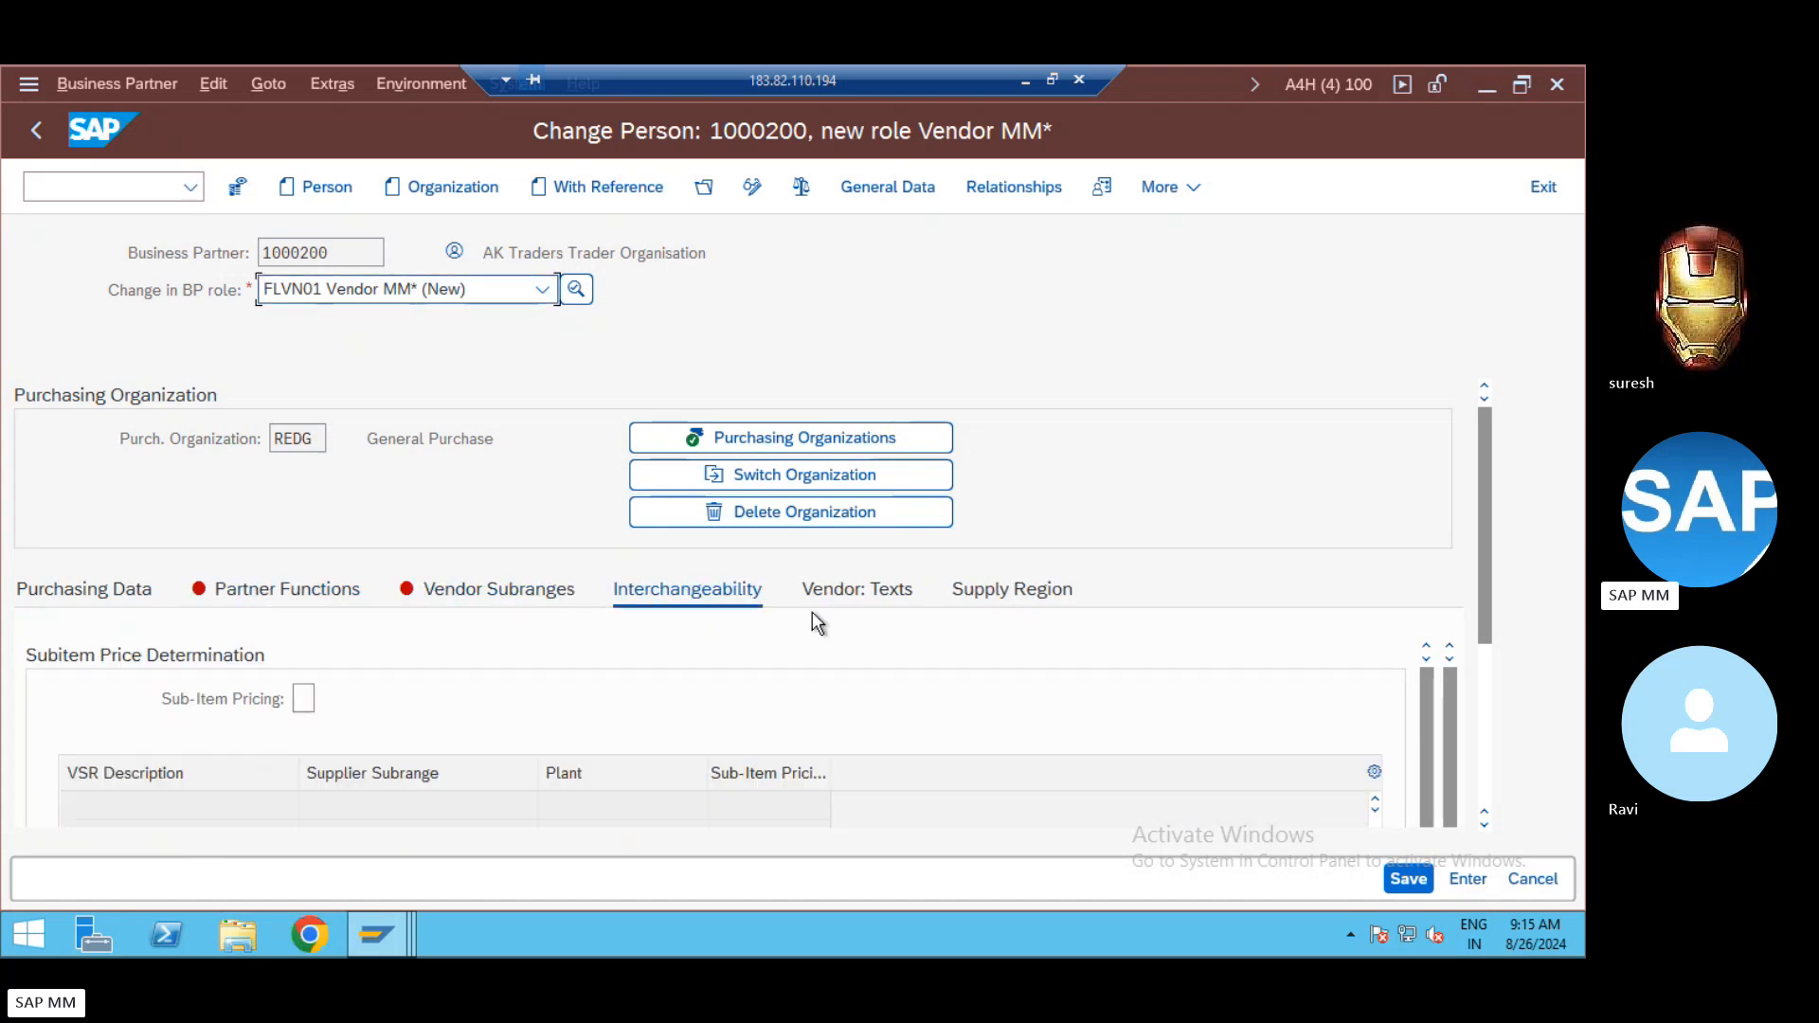
left_click(79, 589)
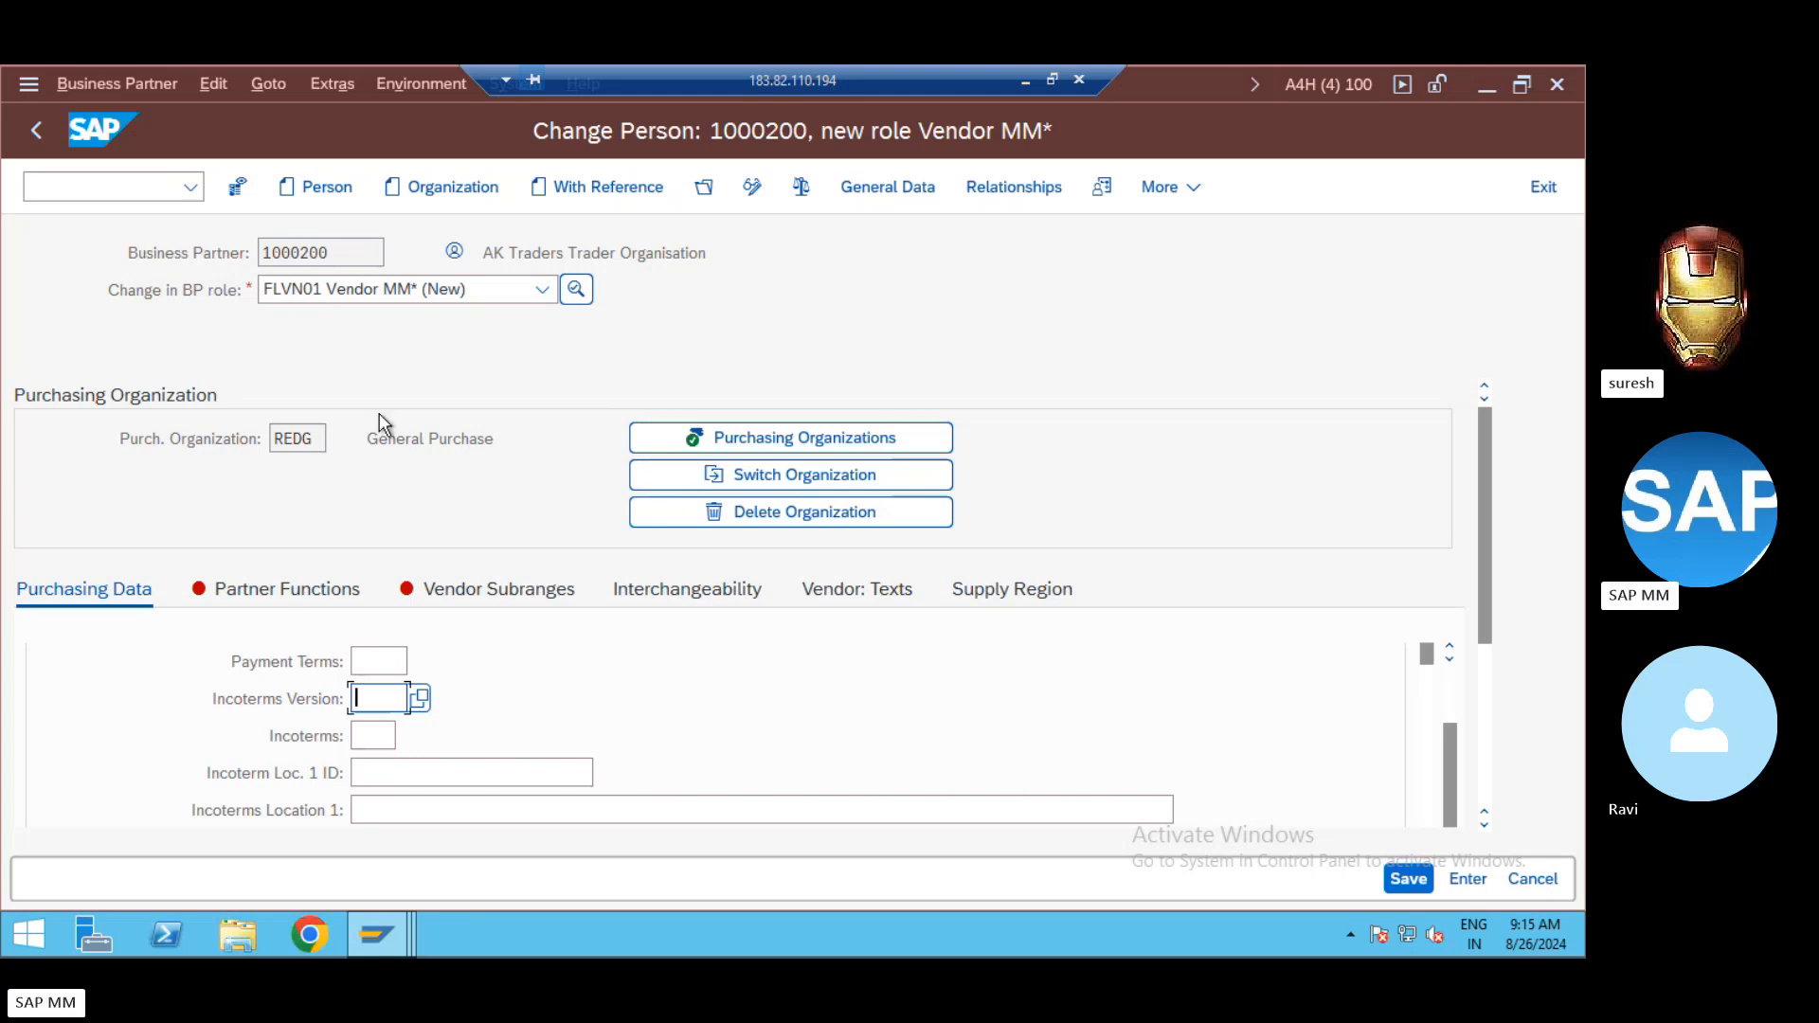
left_click(428, 284)
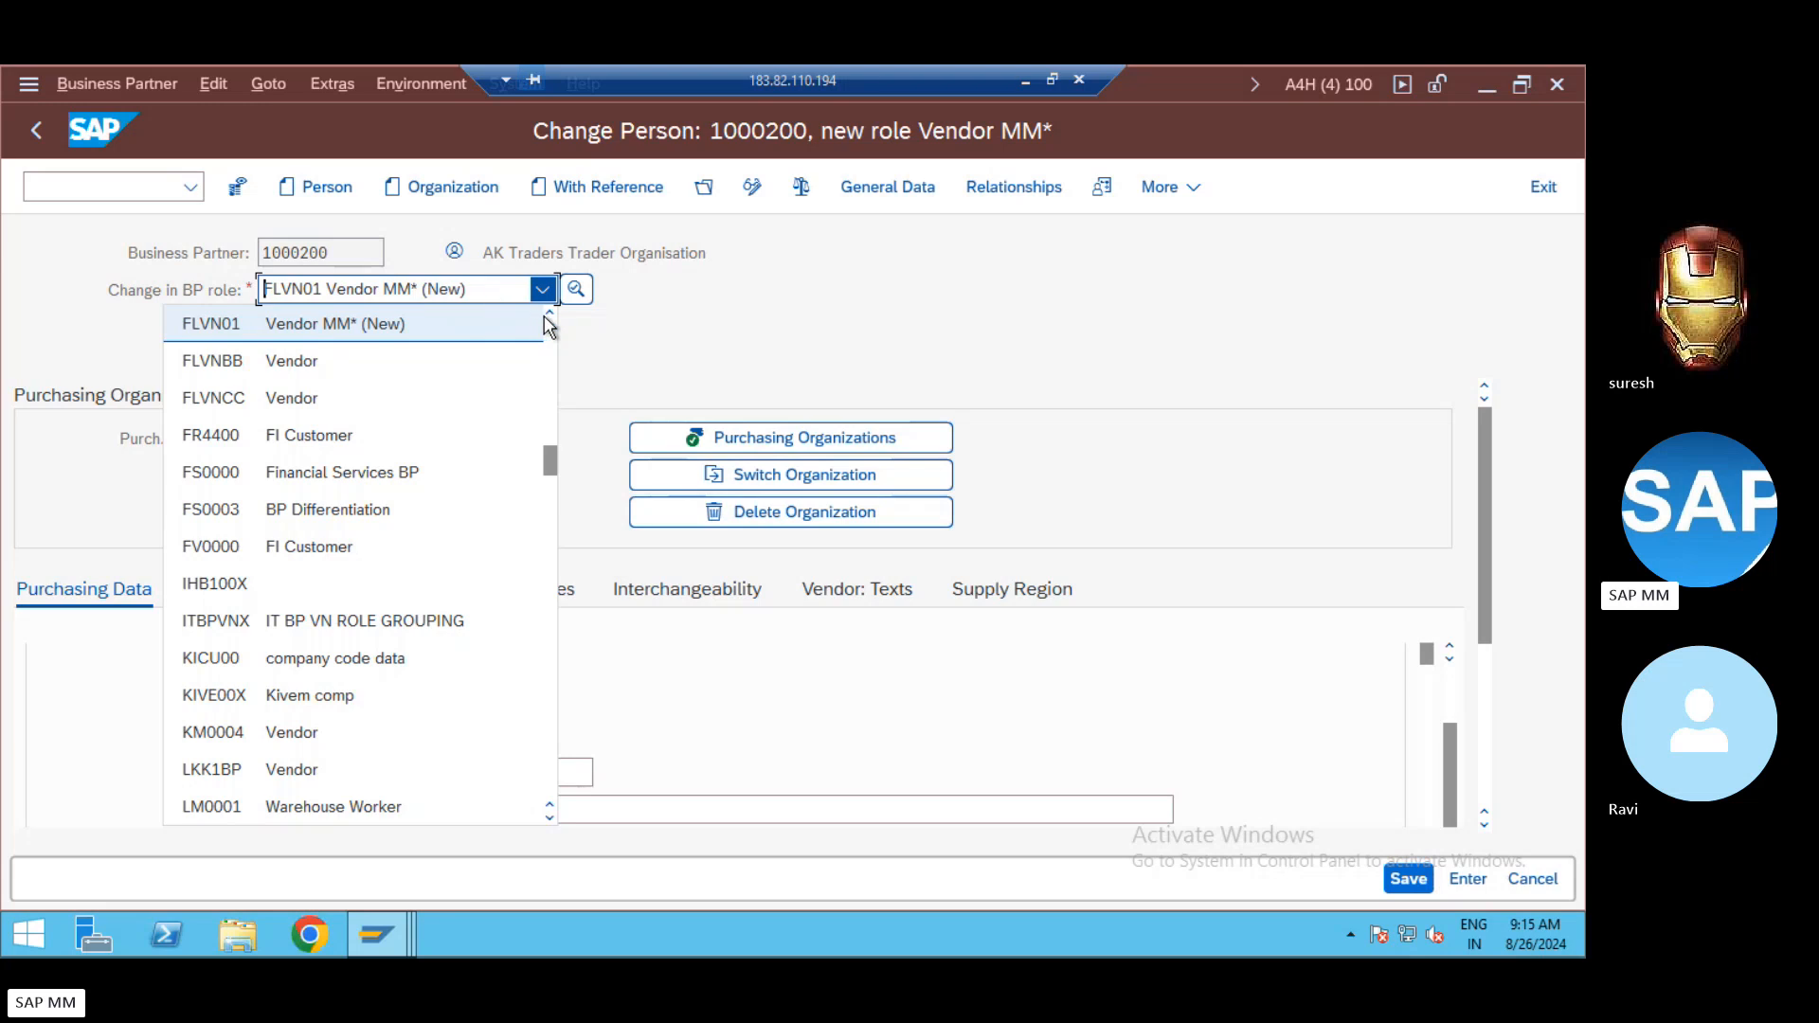
left_click(548, 316)
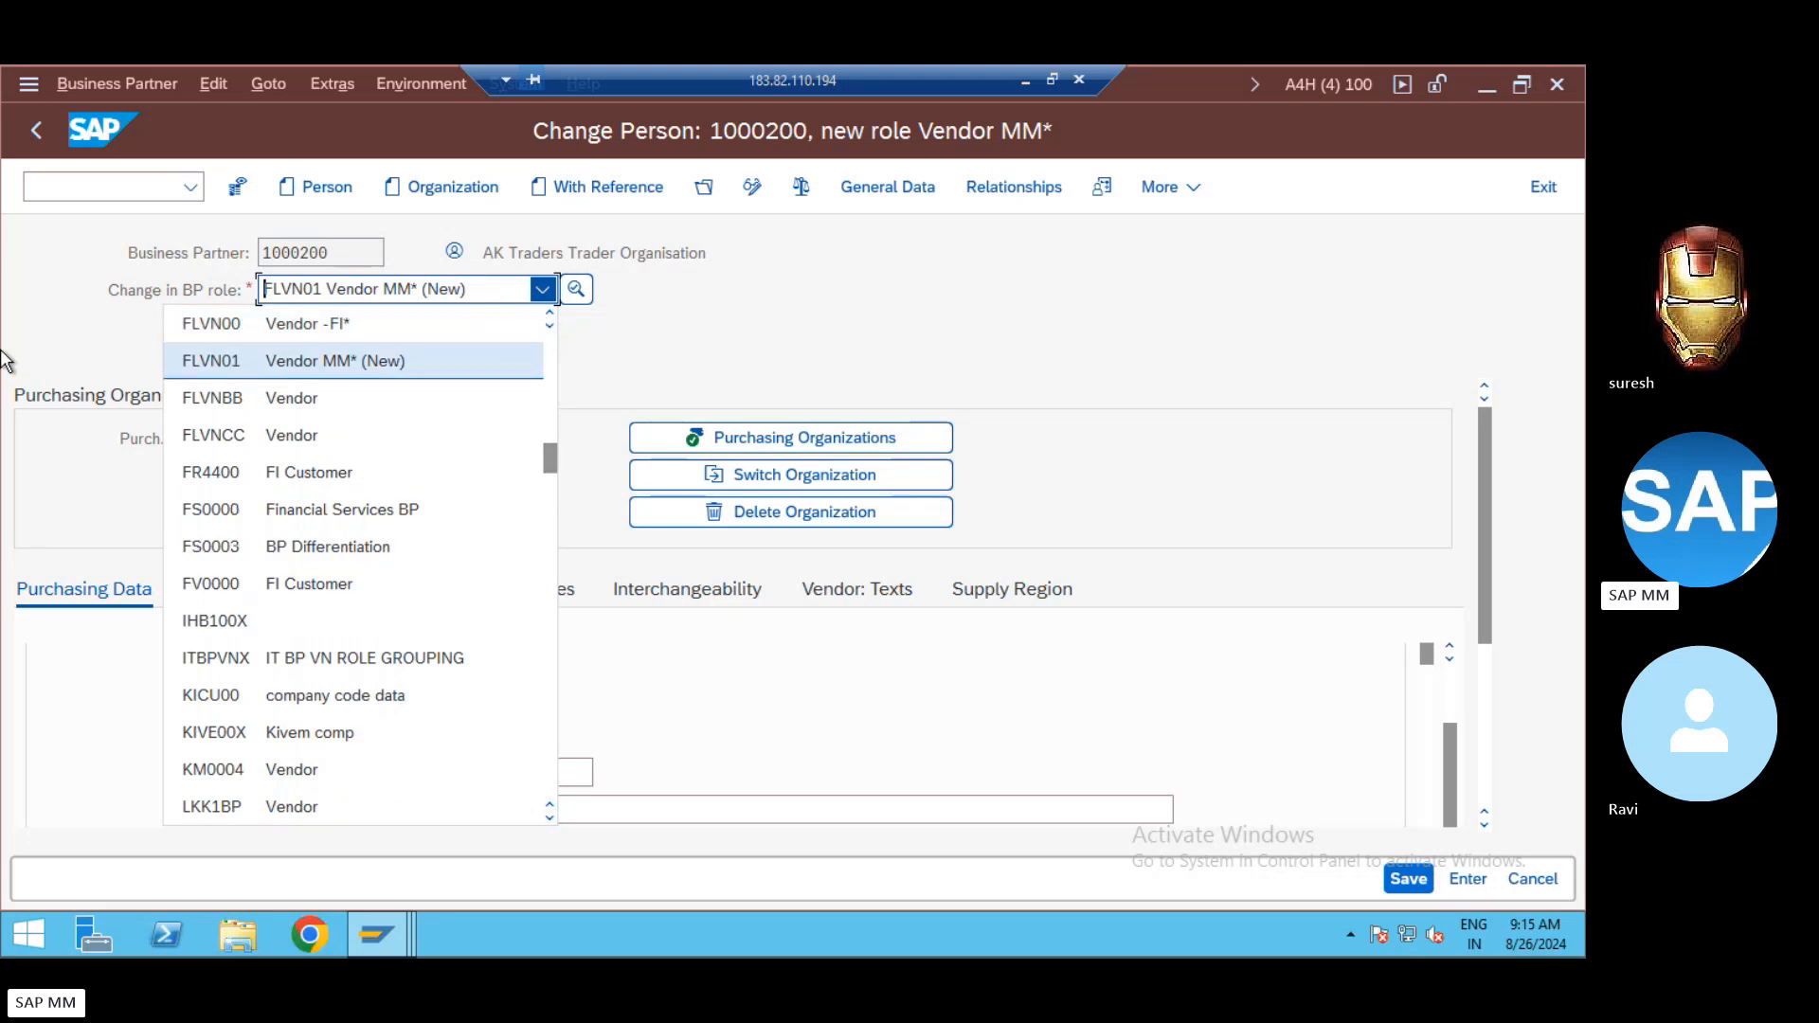
Step: Set the correspondence language to EN and try to save the vendor role
left_click(1409, 879)
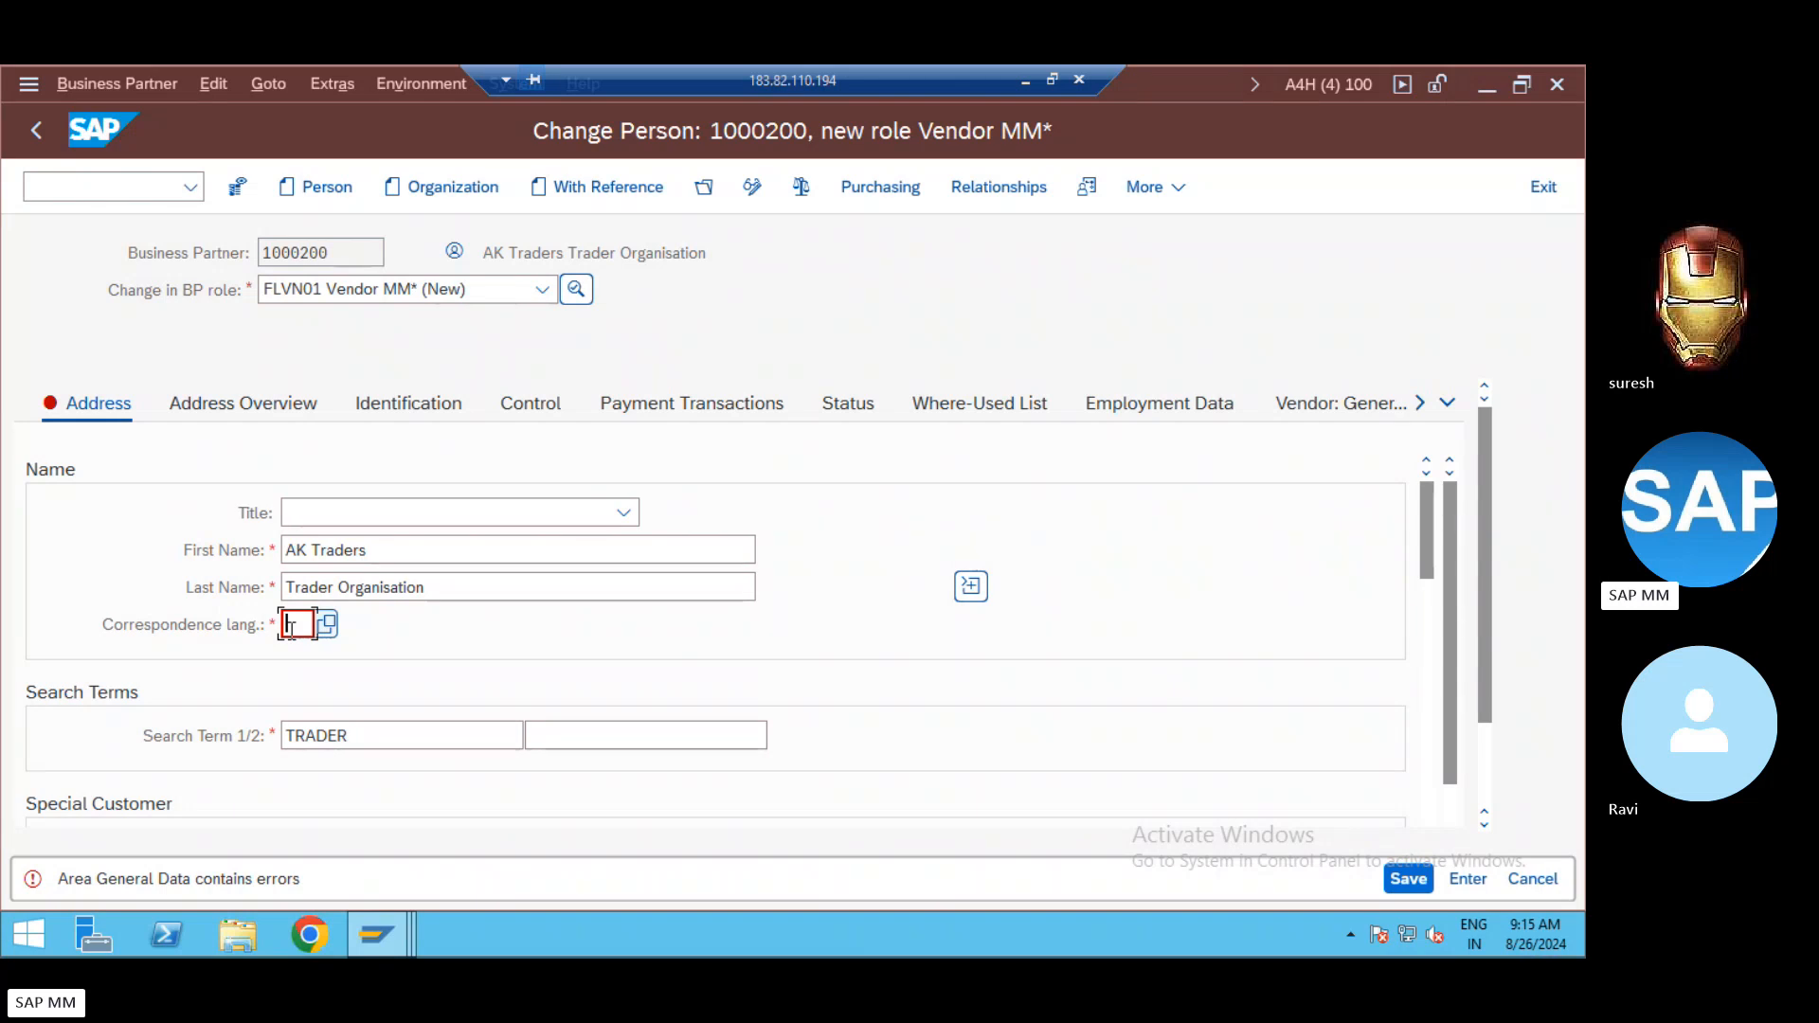
type("EN")
key("Return")
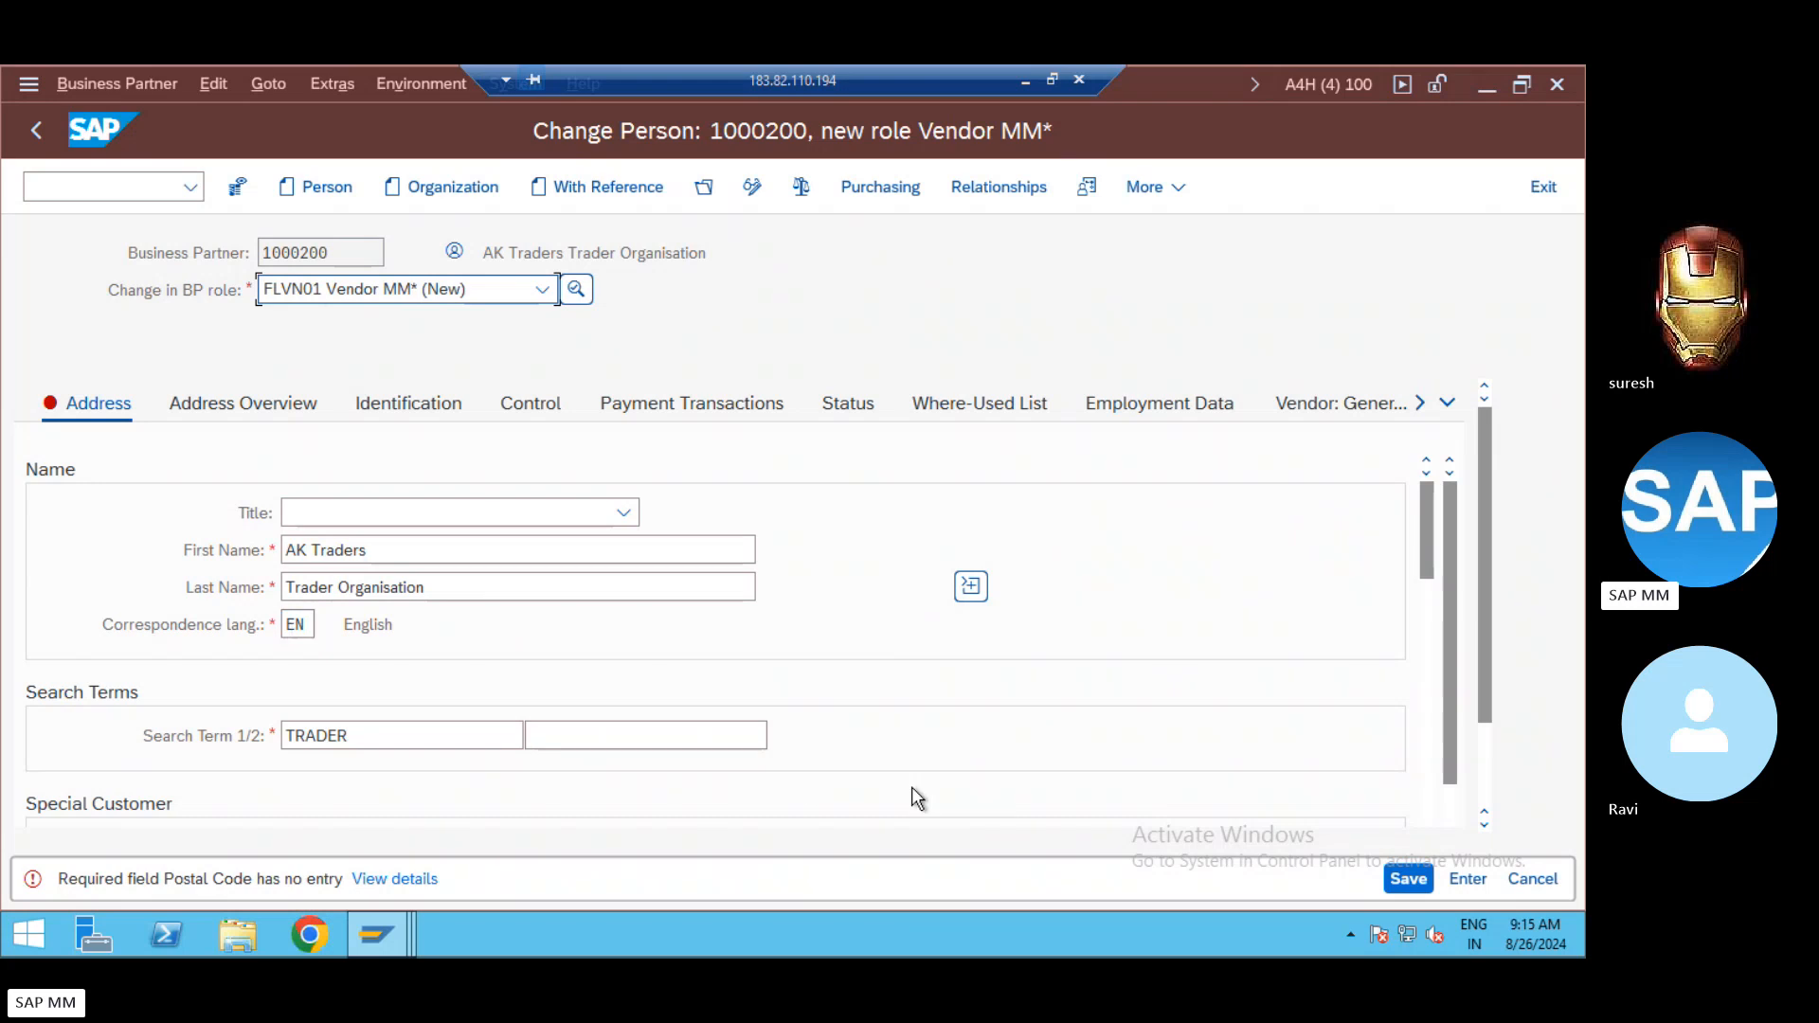
left_click(1408, 879)
Step: Enter the postal code and city in the business partner's standard address and try to save the vendor role
left_click(1482, 772)
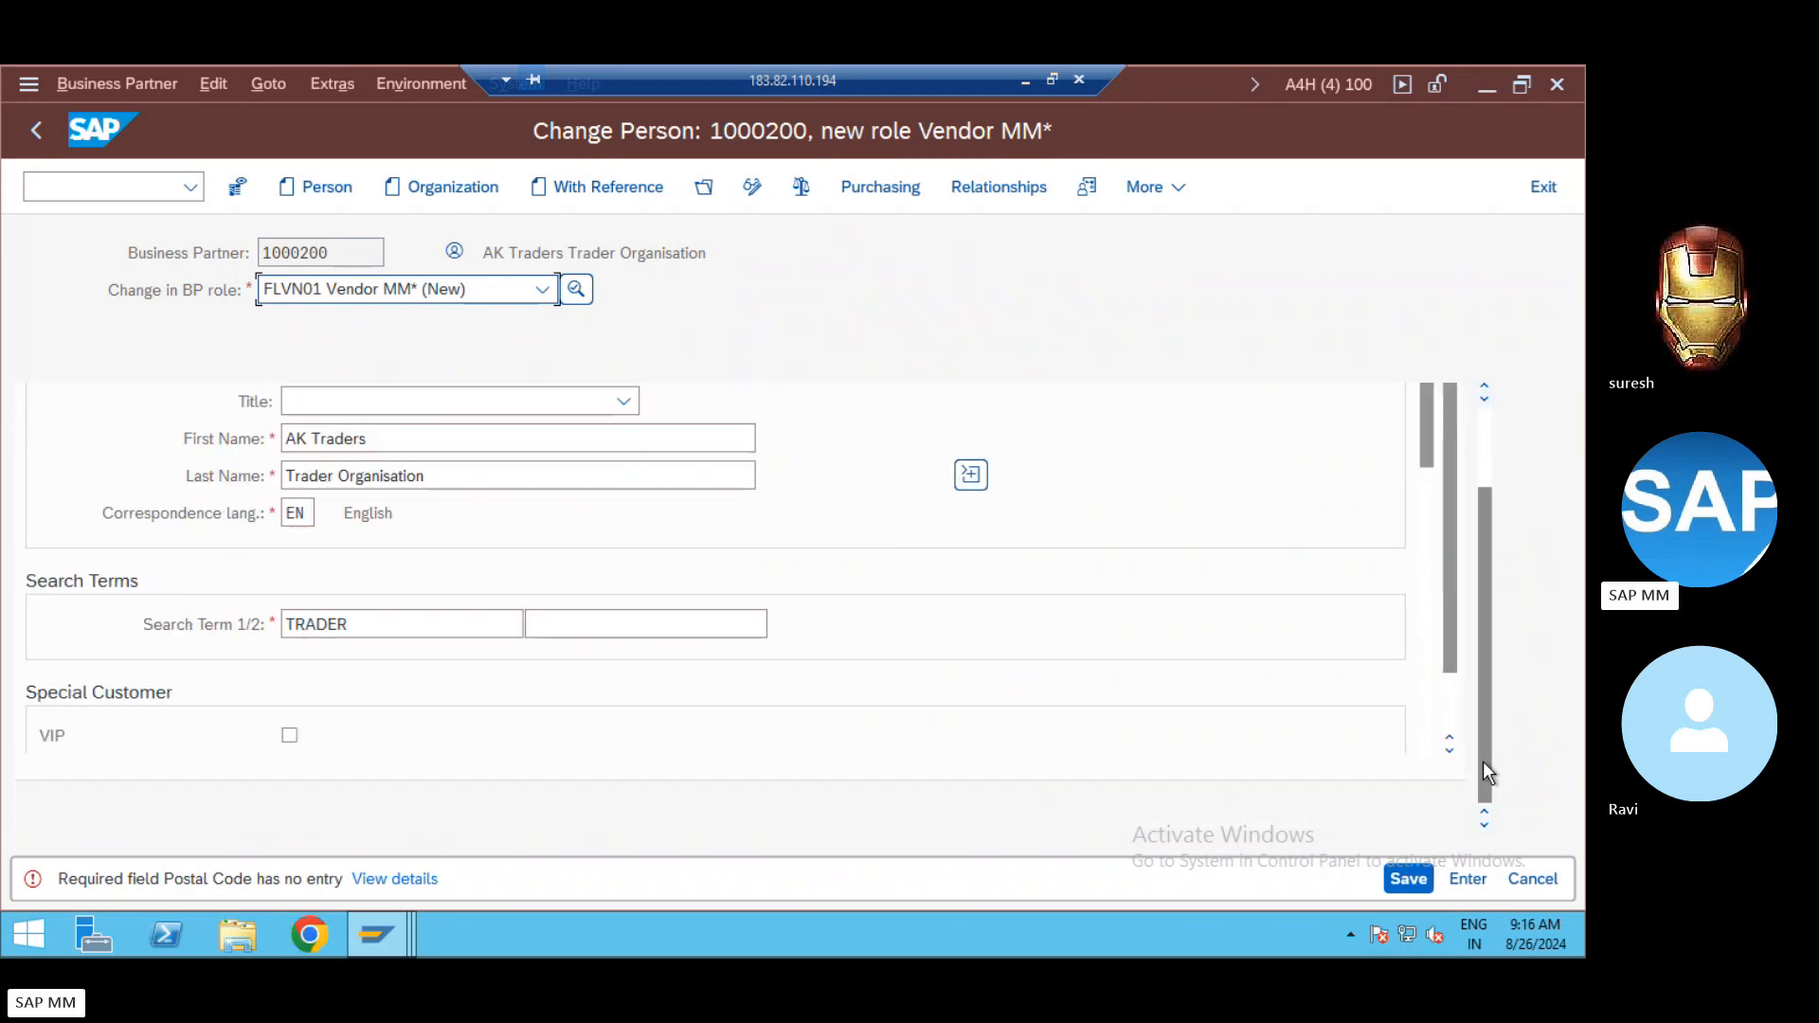
left_click(1452, 707)
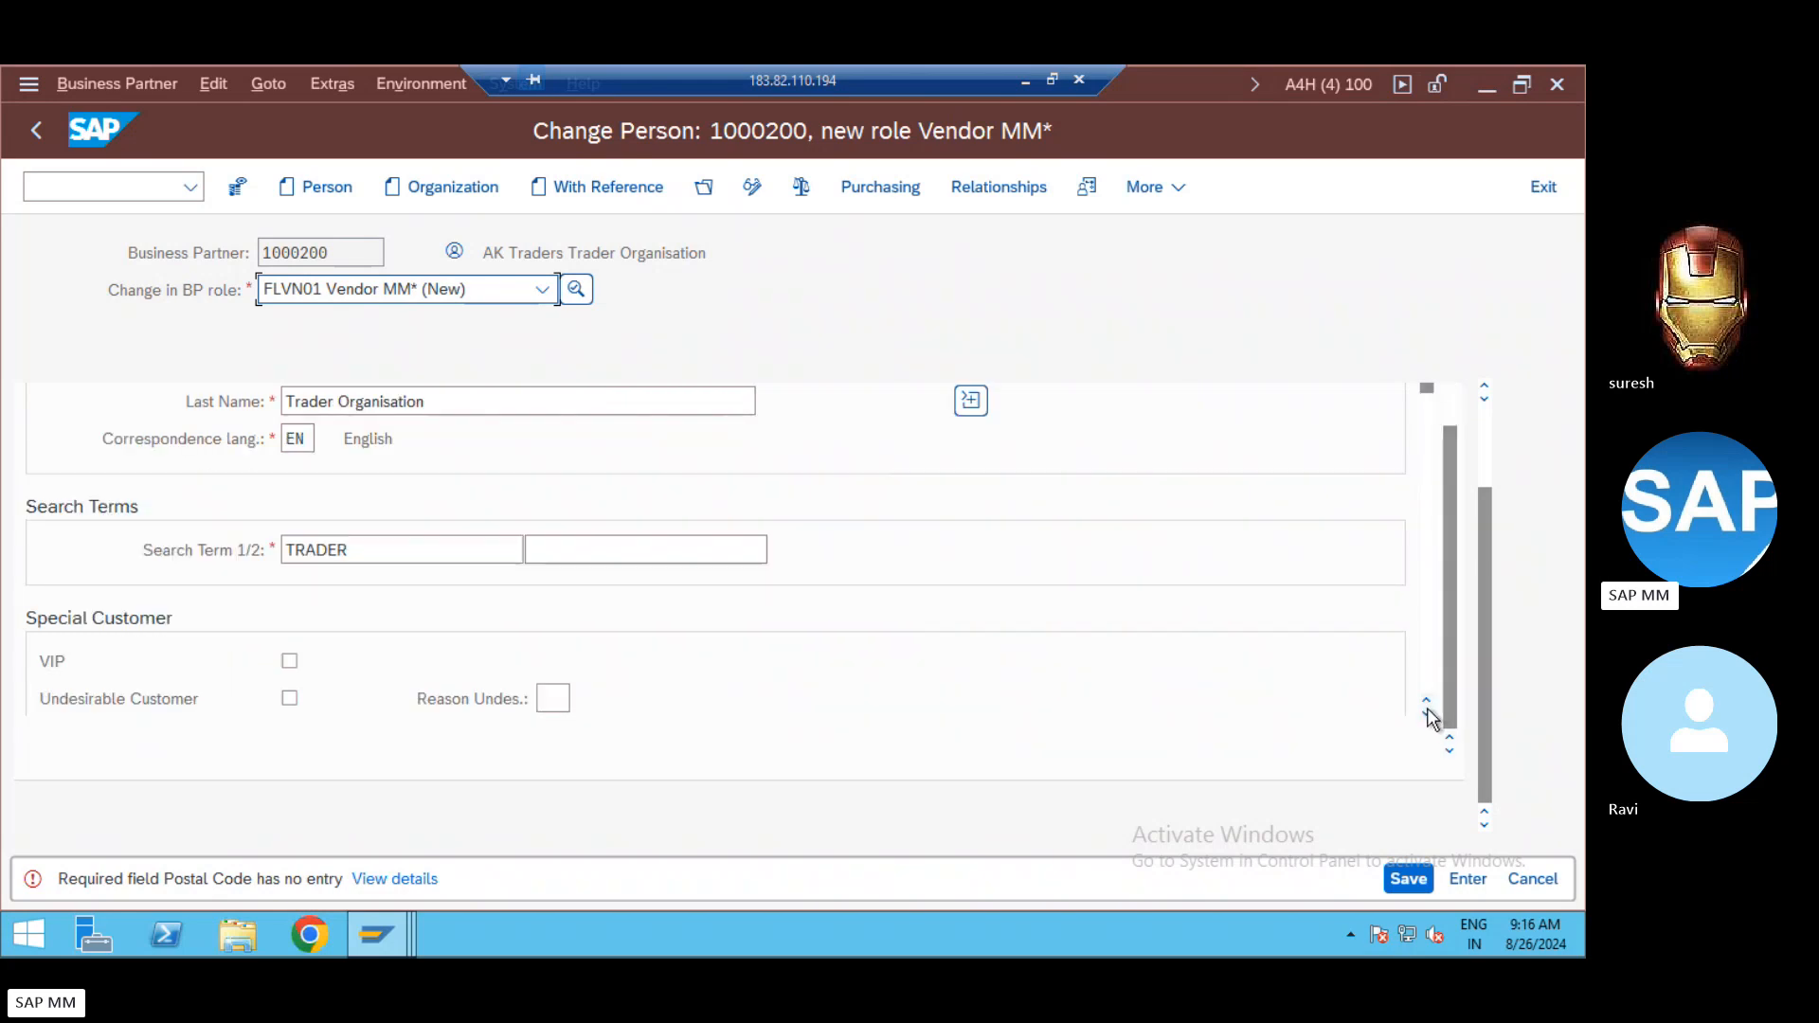
left_click(1427, 715)
left_click(1427, 715)
left_click(1427, 715)
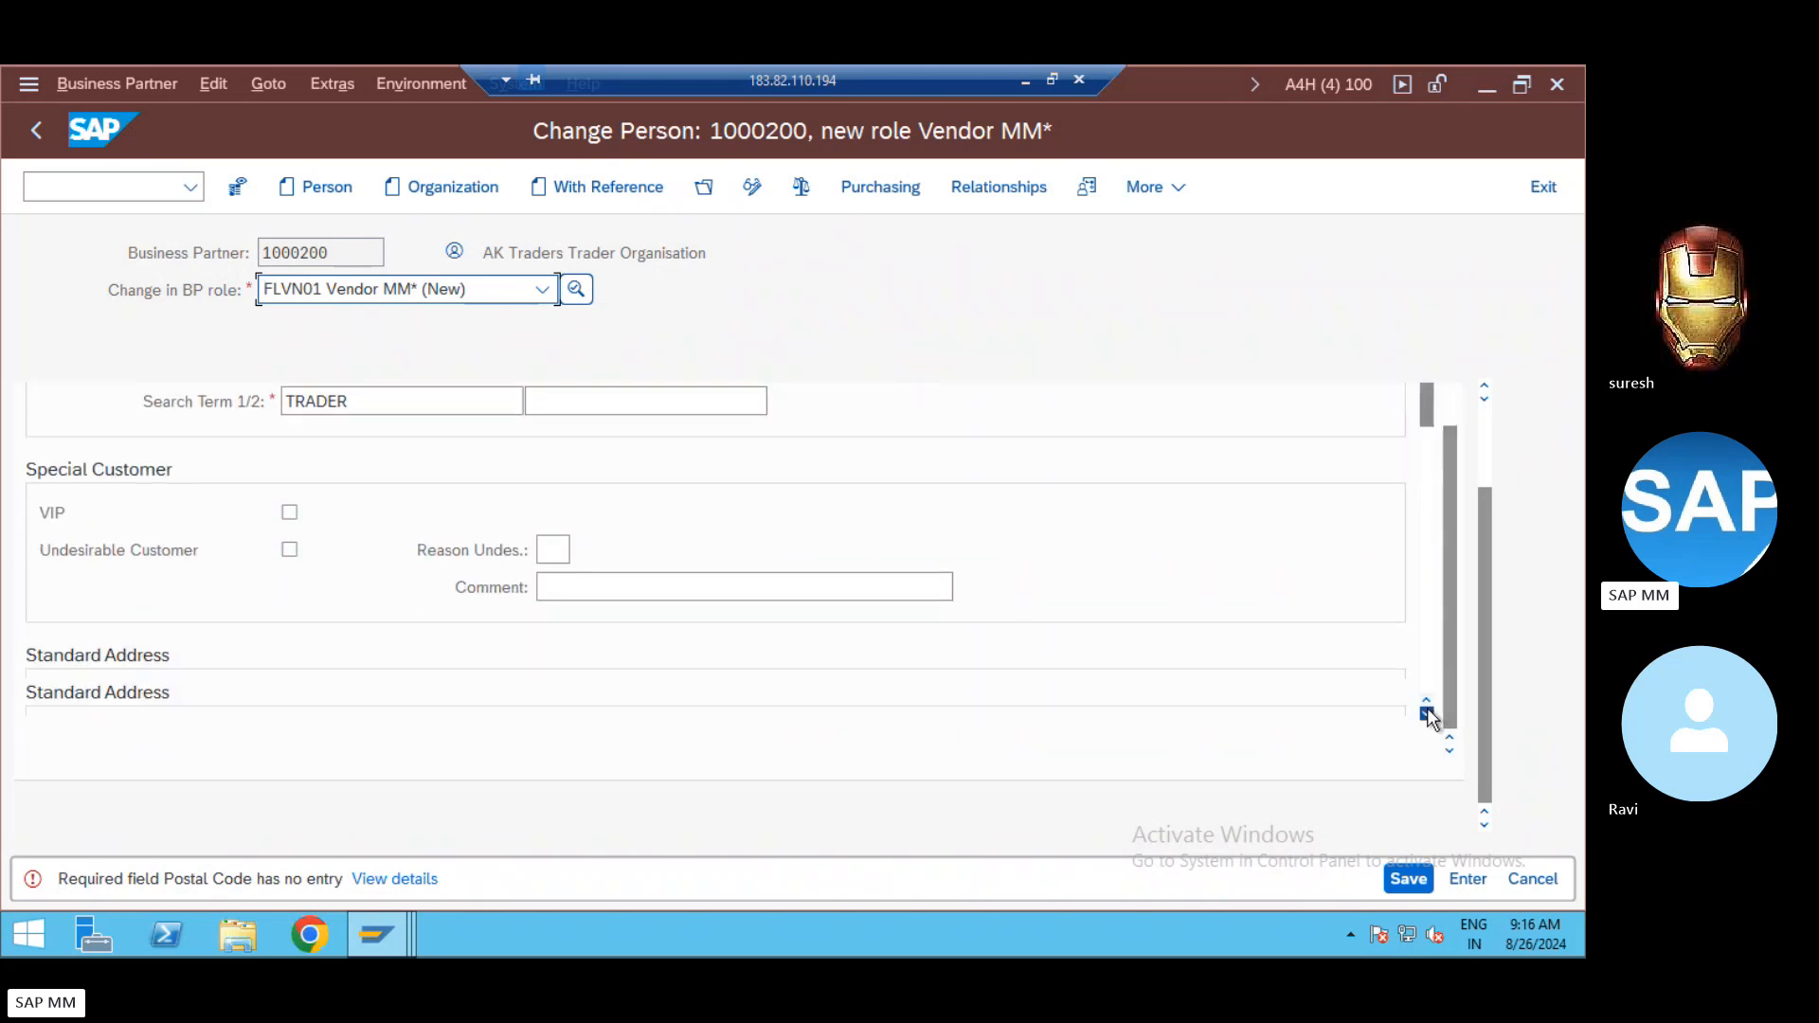
left_click(1426, 716)
left_click(1427, 715)
left_click(1427, 715)
left_click(1427, 716)
left_click(1427, 715)
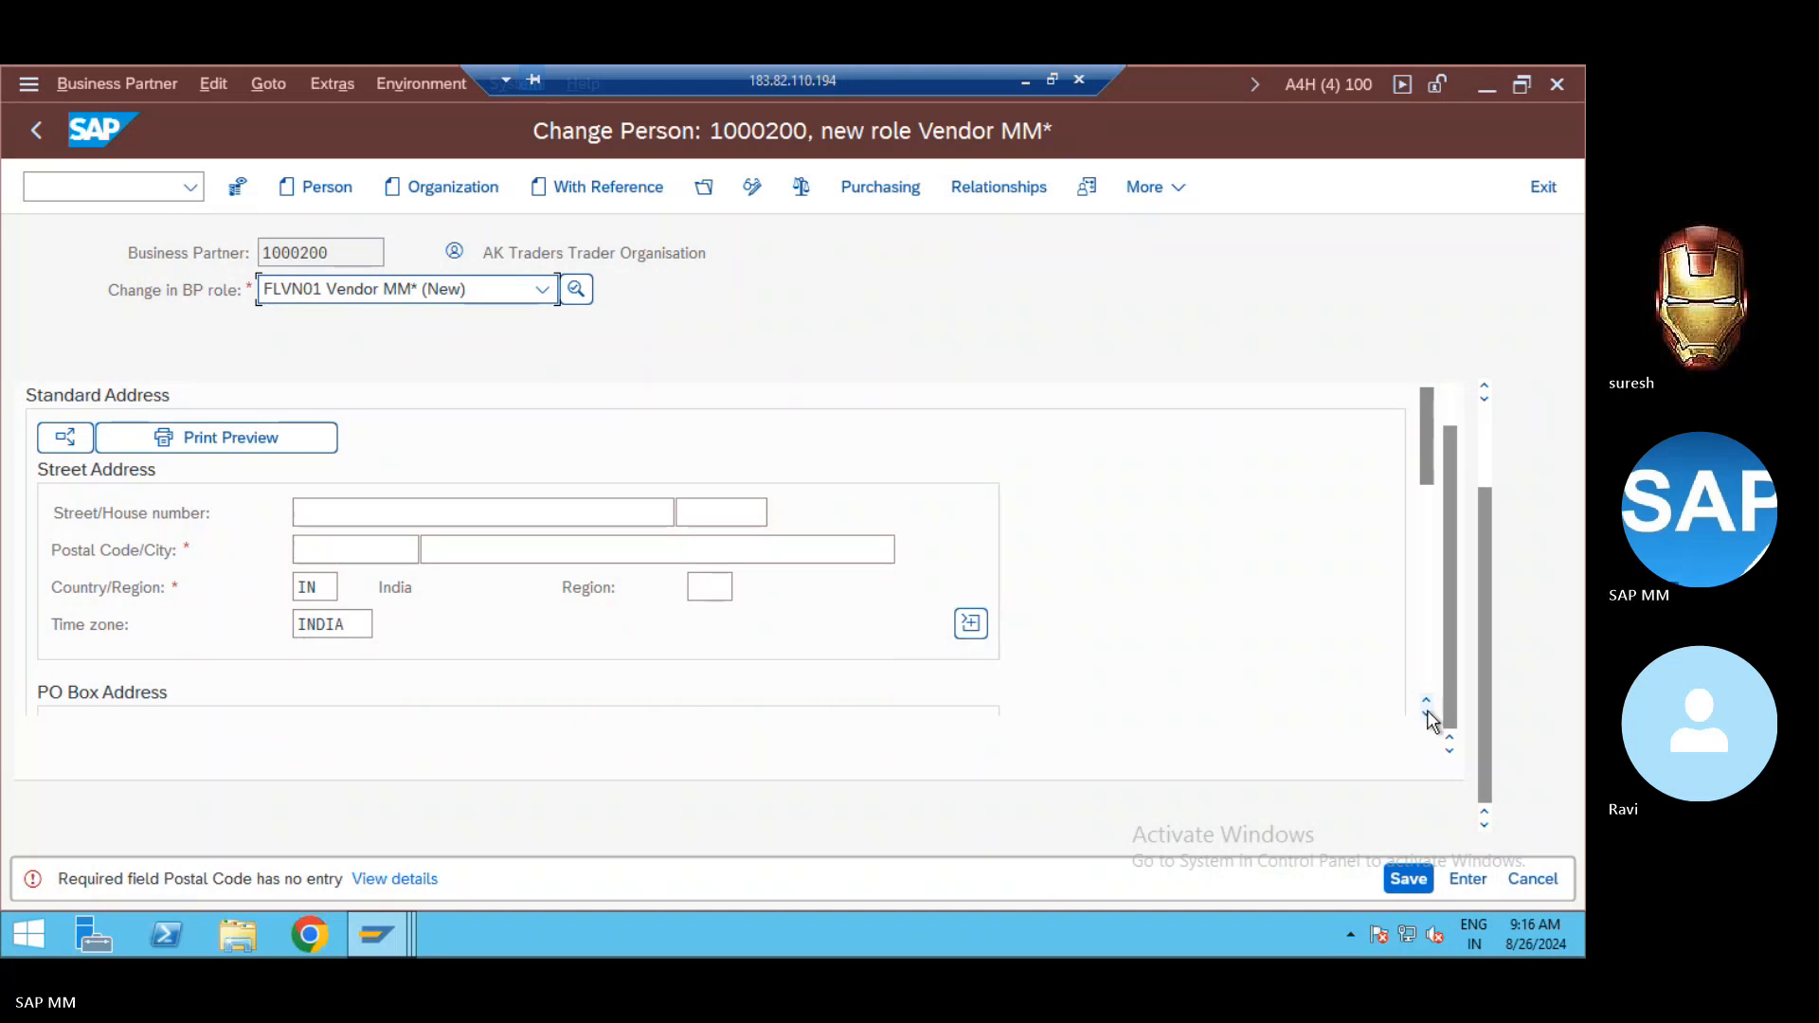
left_click(390, 549)
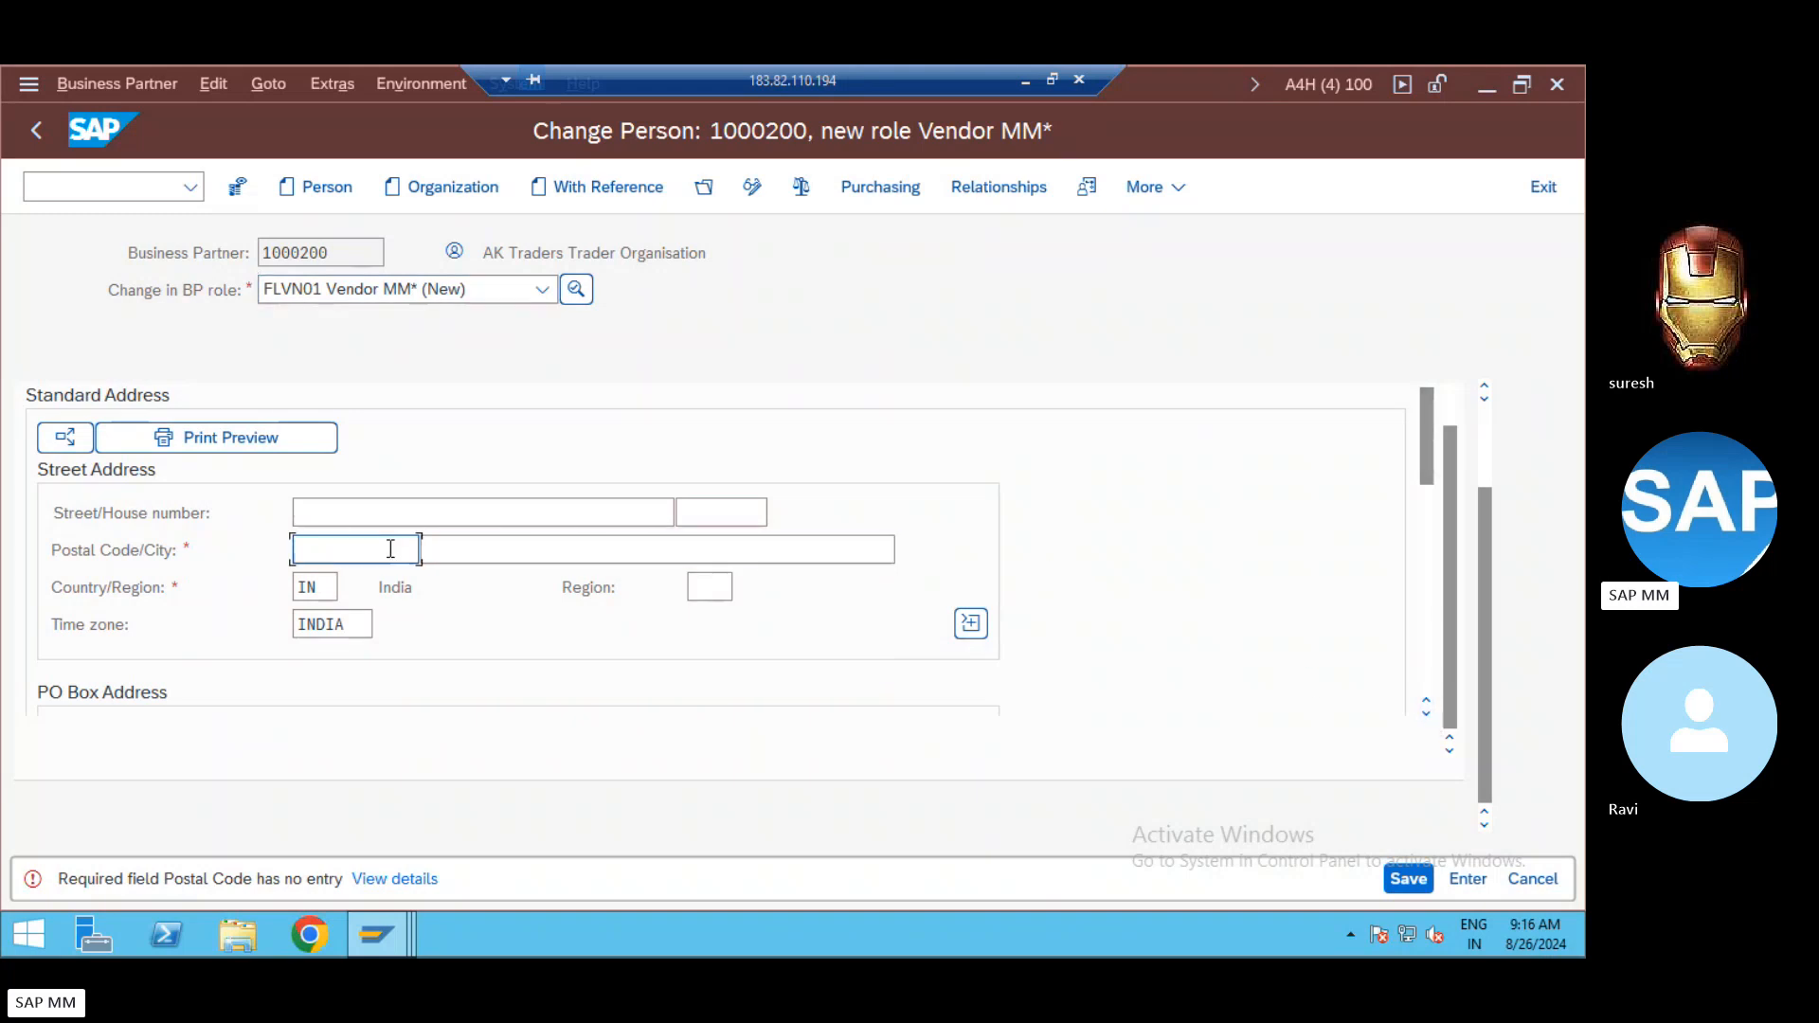
type("560077")
key("Tab")
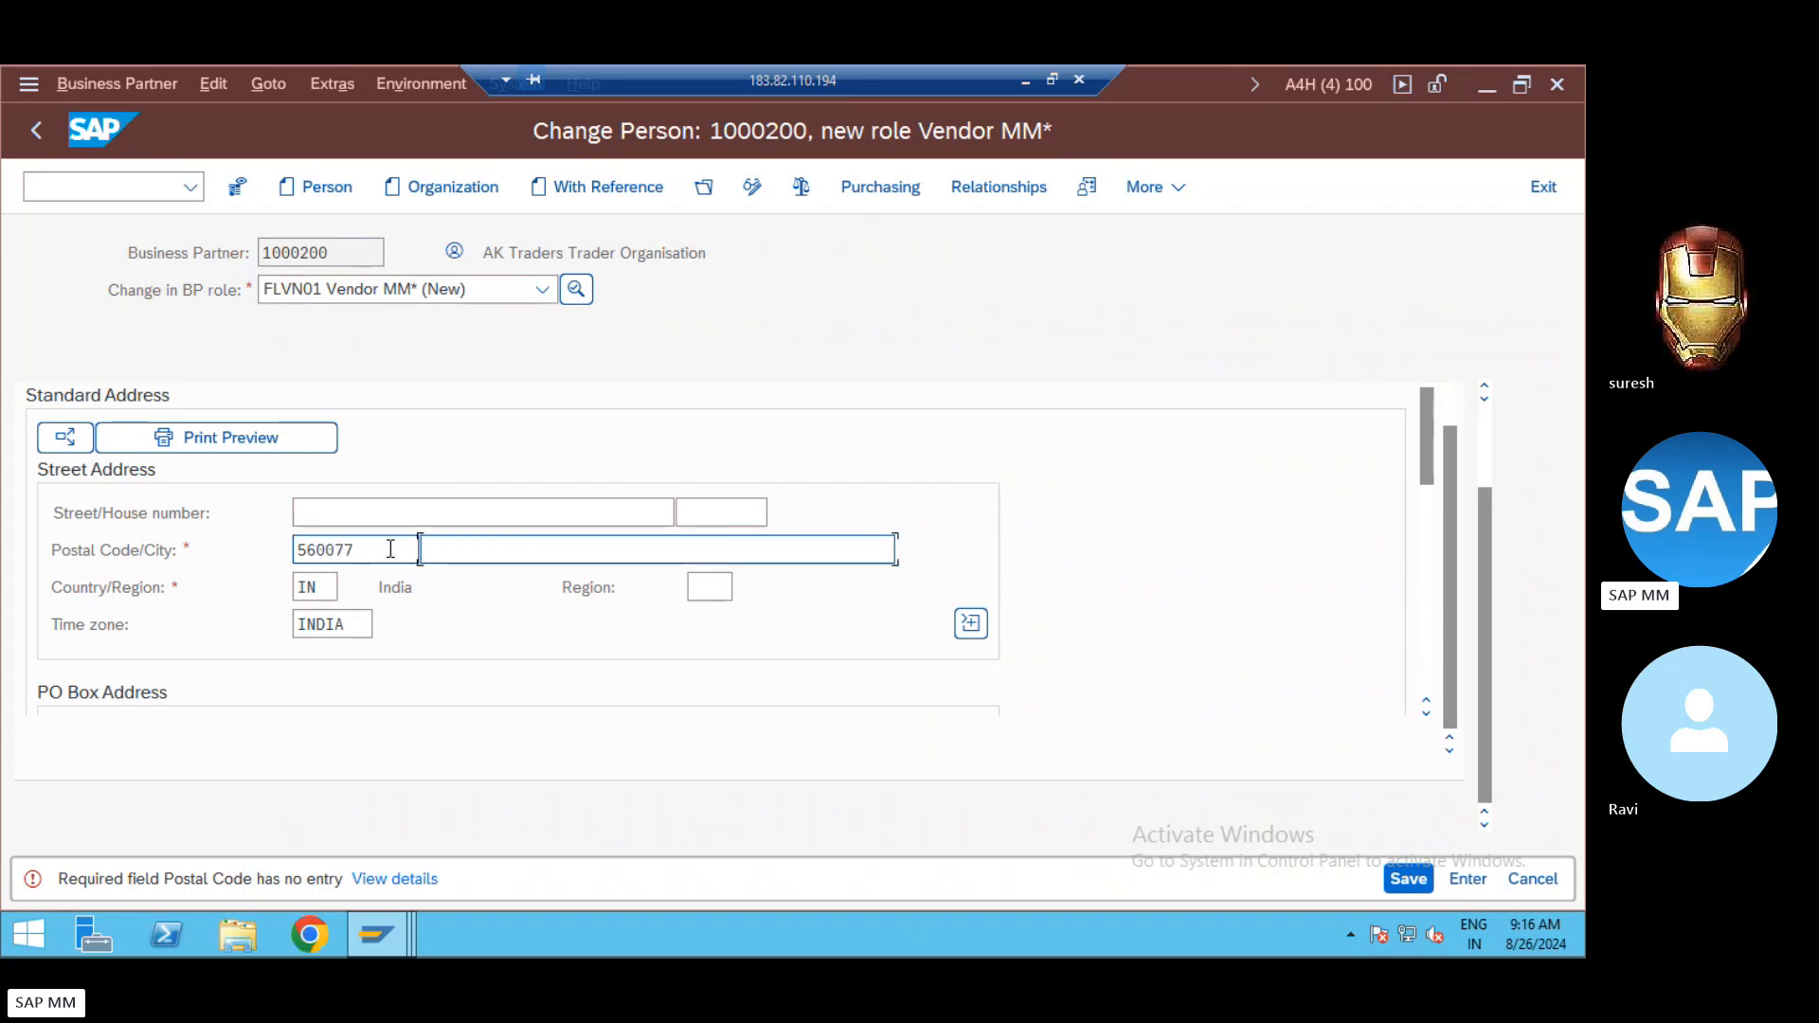
type("Bangalor")
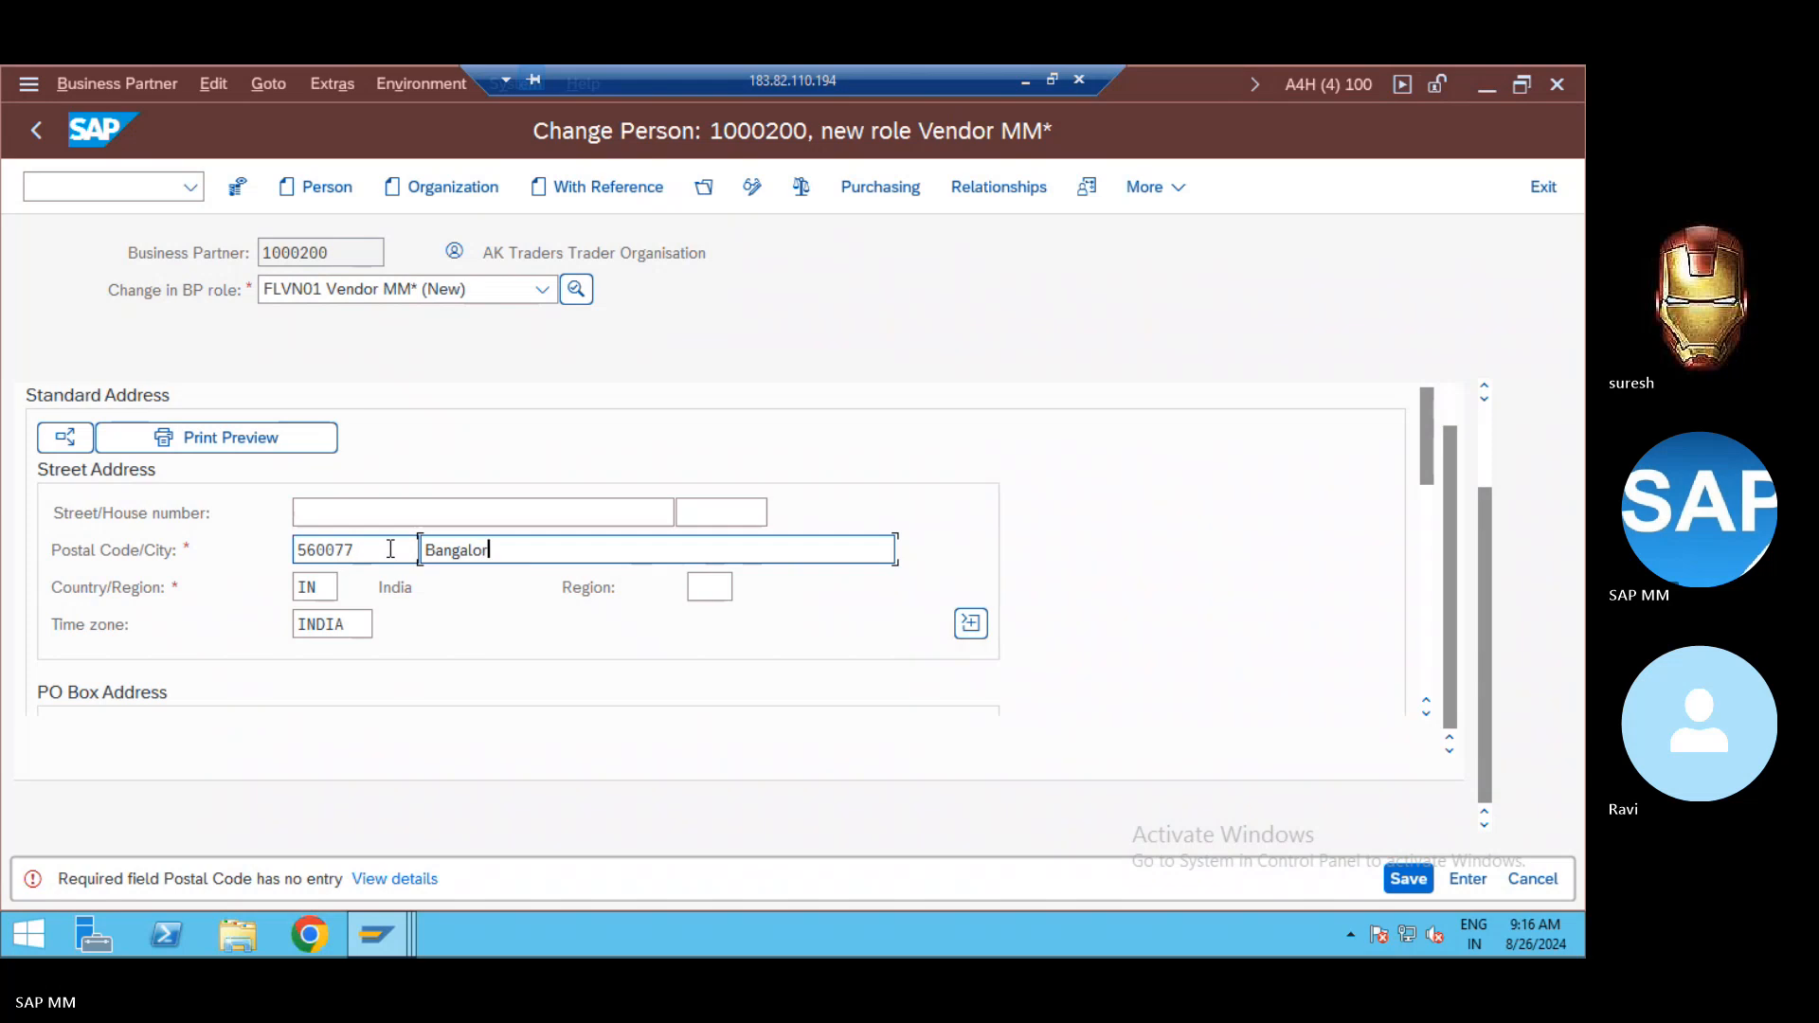
type("e")
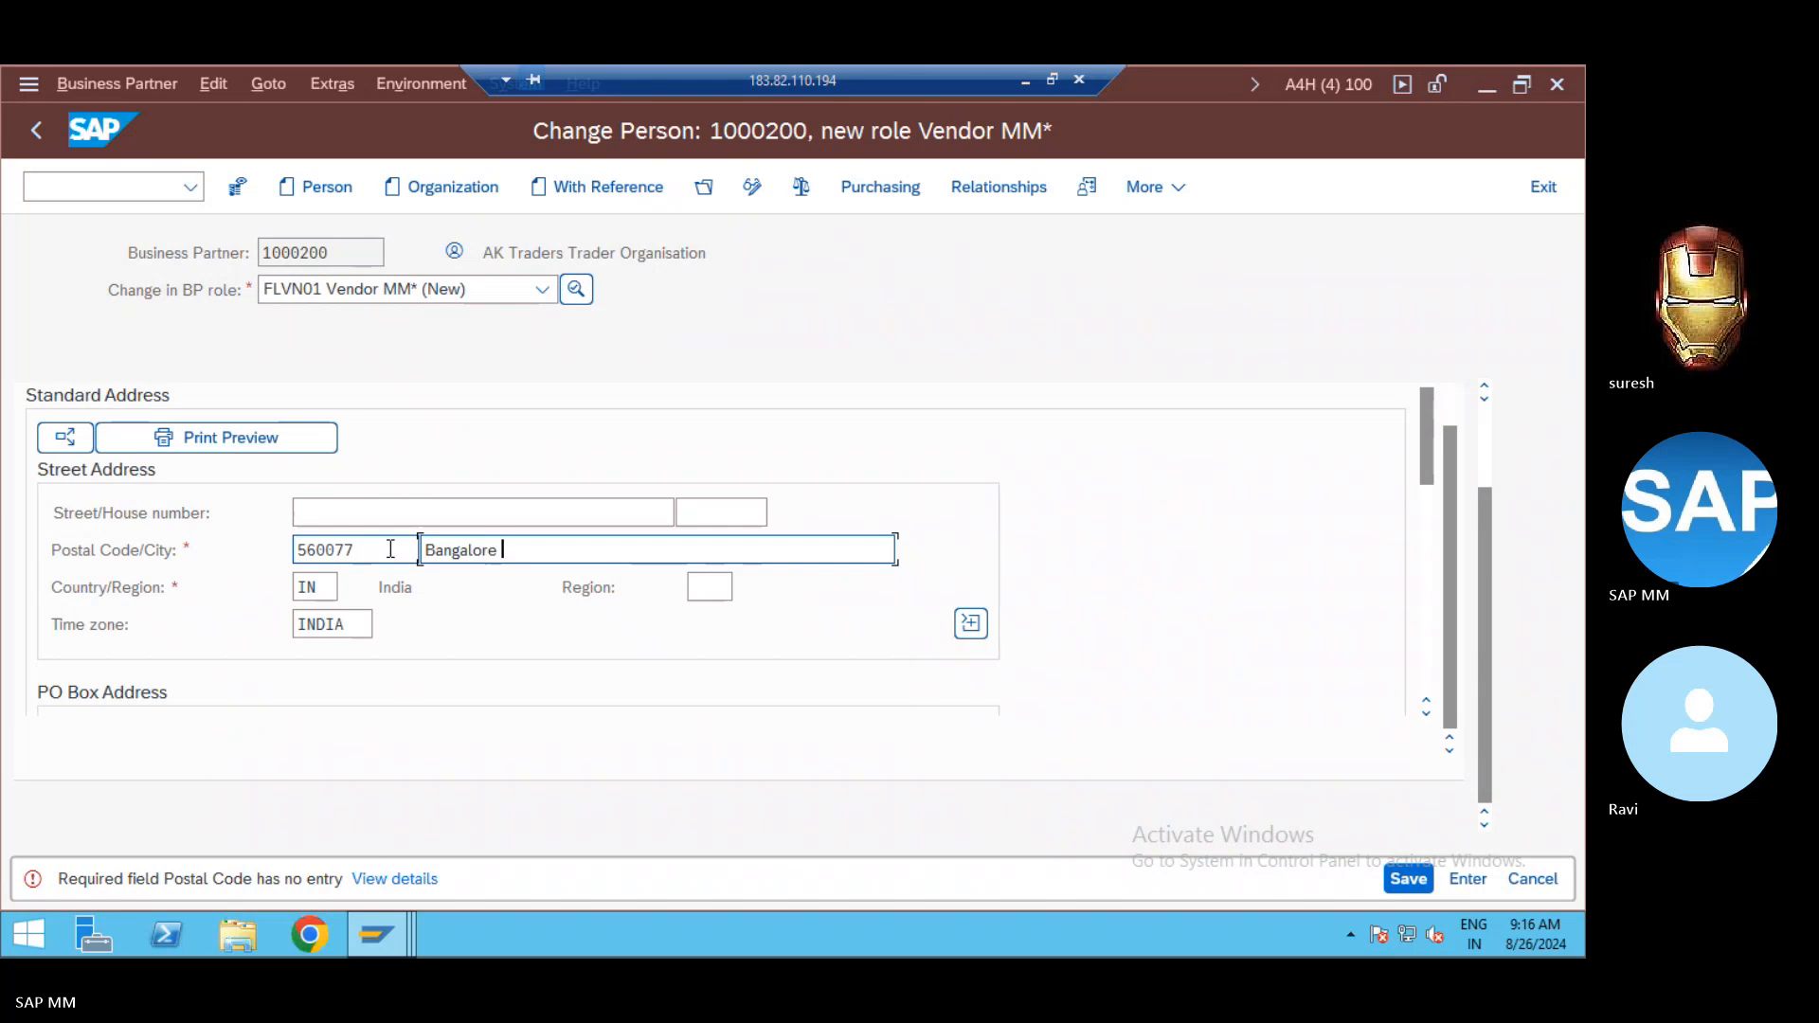
left_click(1426, 878)
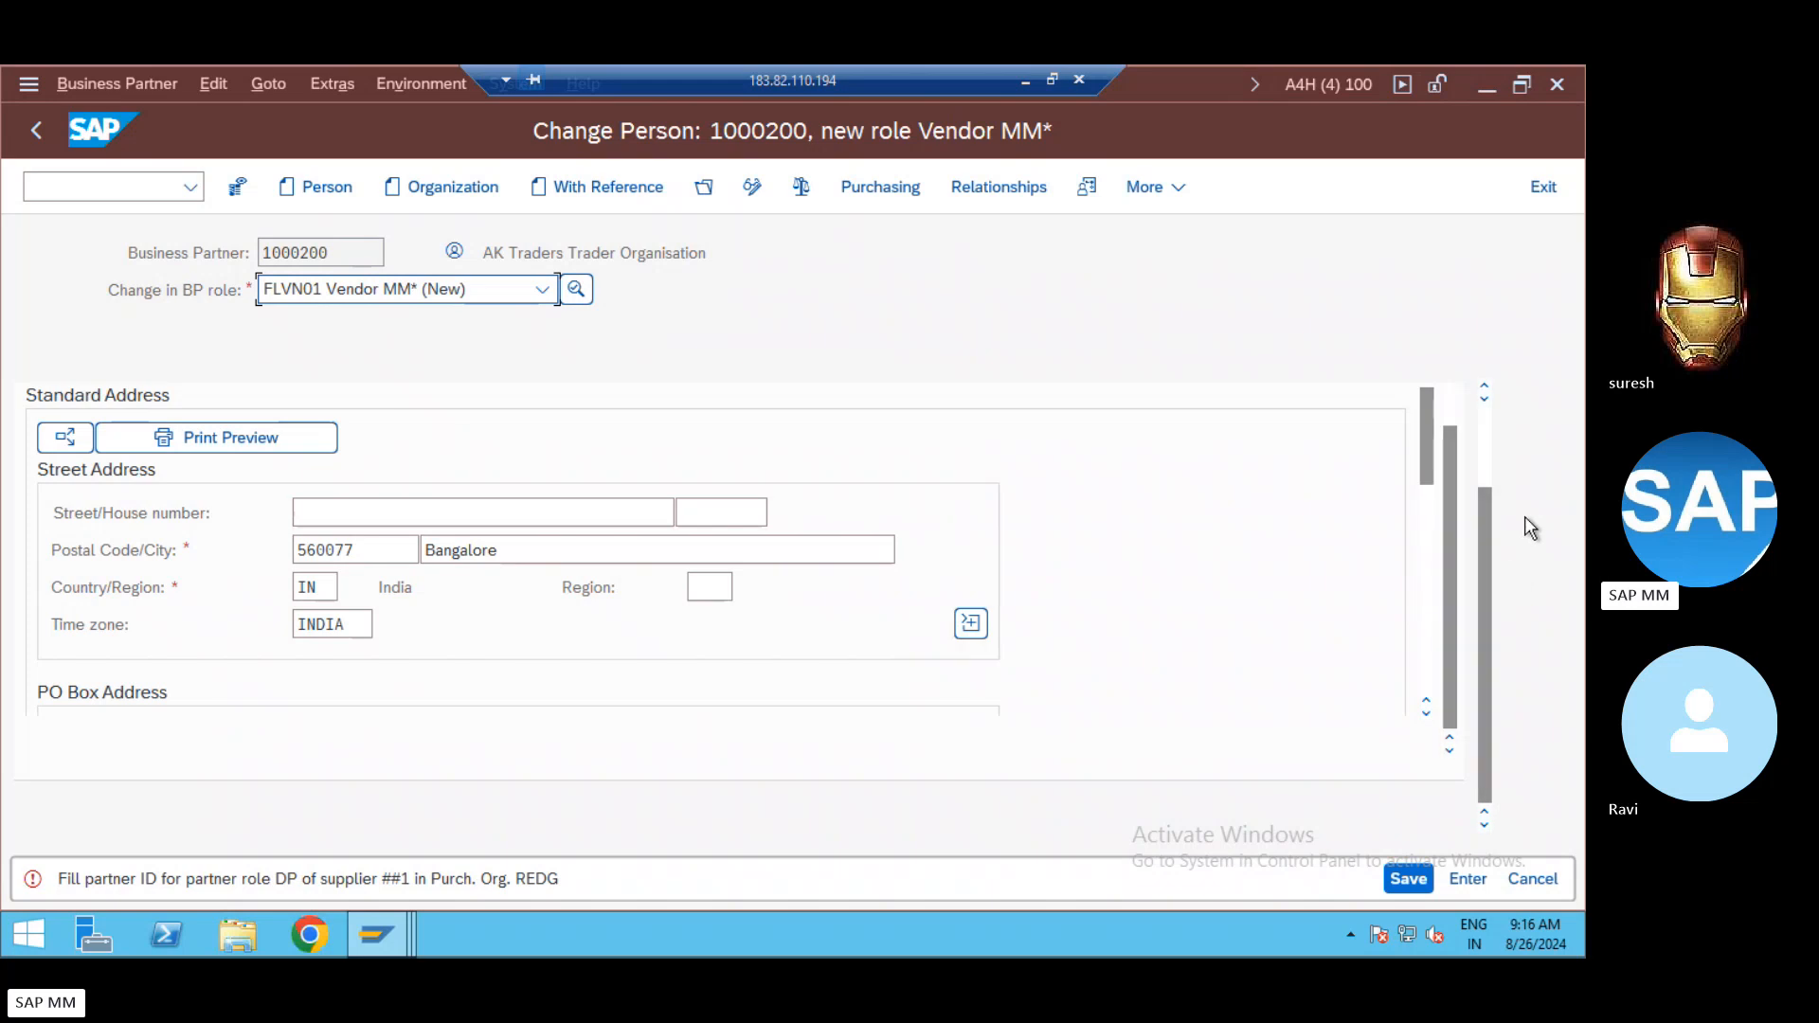
left_click(1426, 505)
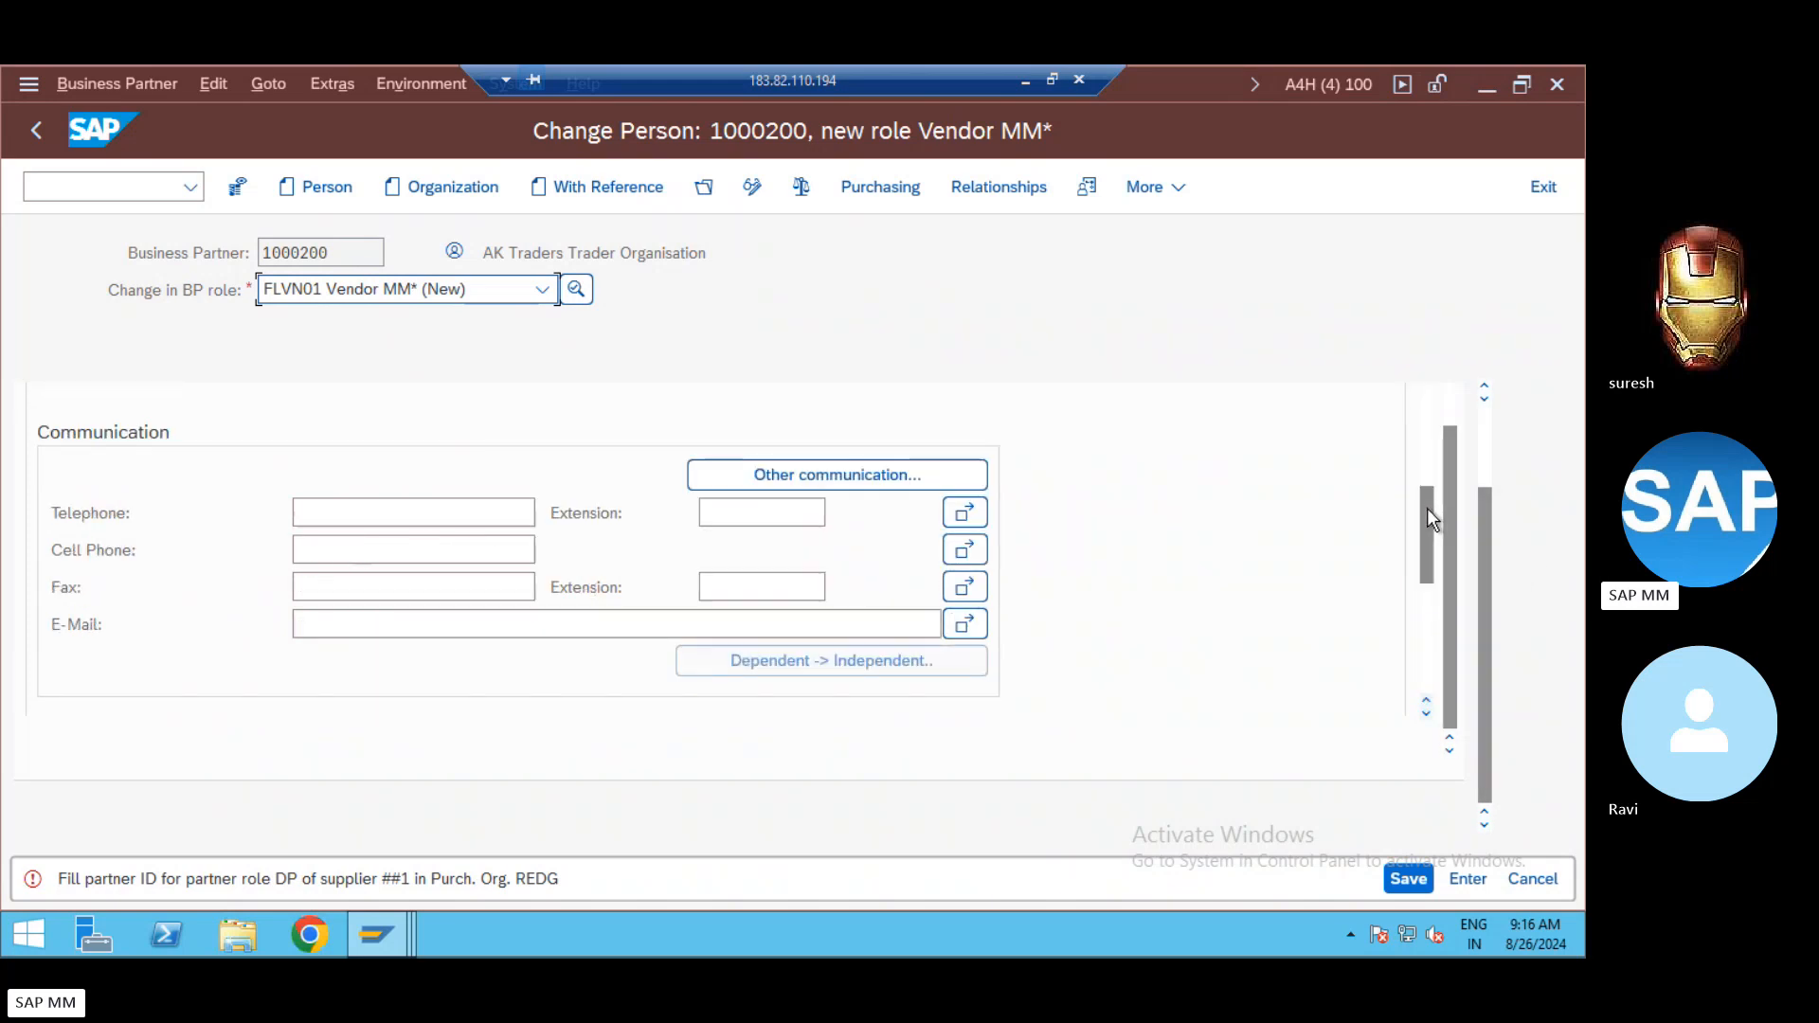
Step: Examine the business partner's standard address, communication data and address overview for missing entries
left_click(1431, 612)
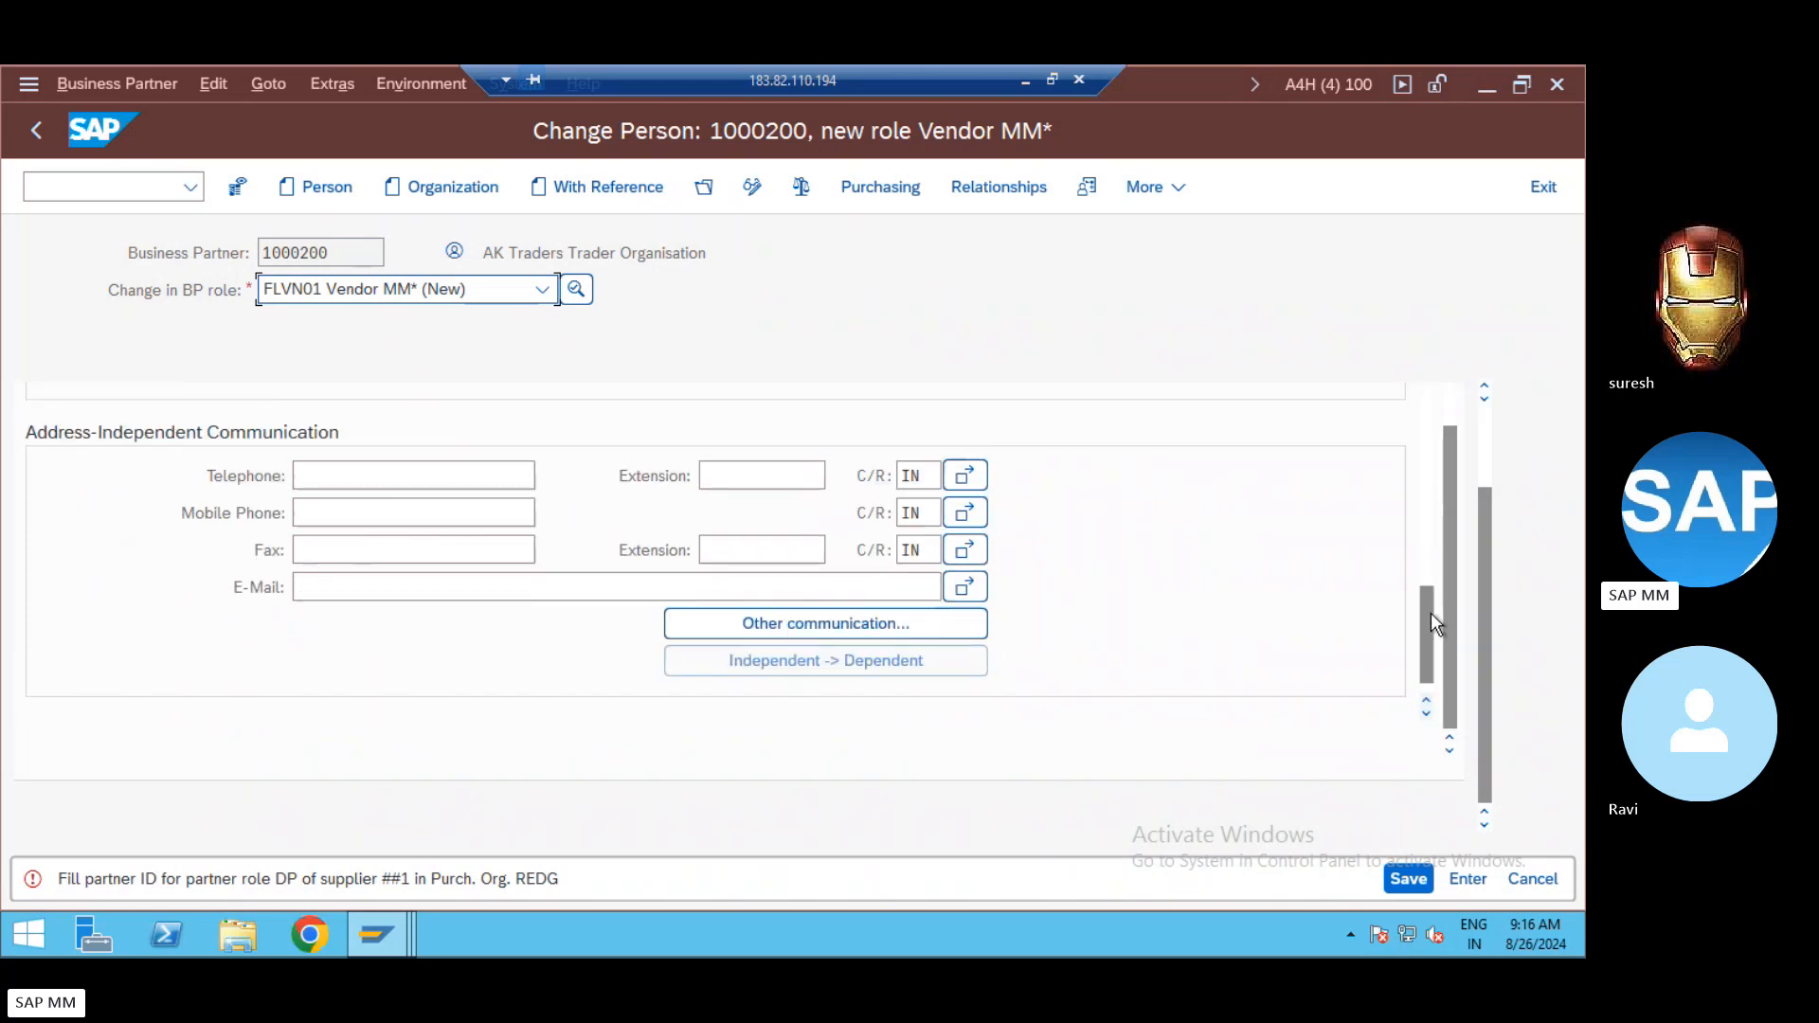
left_click(1429, 542)
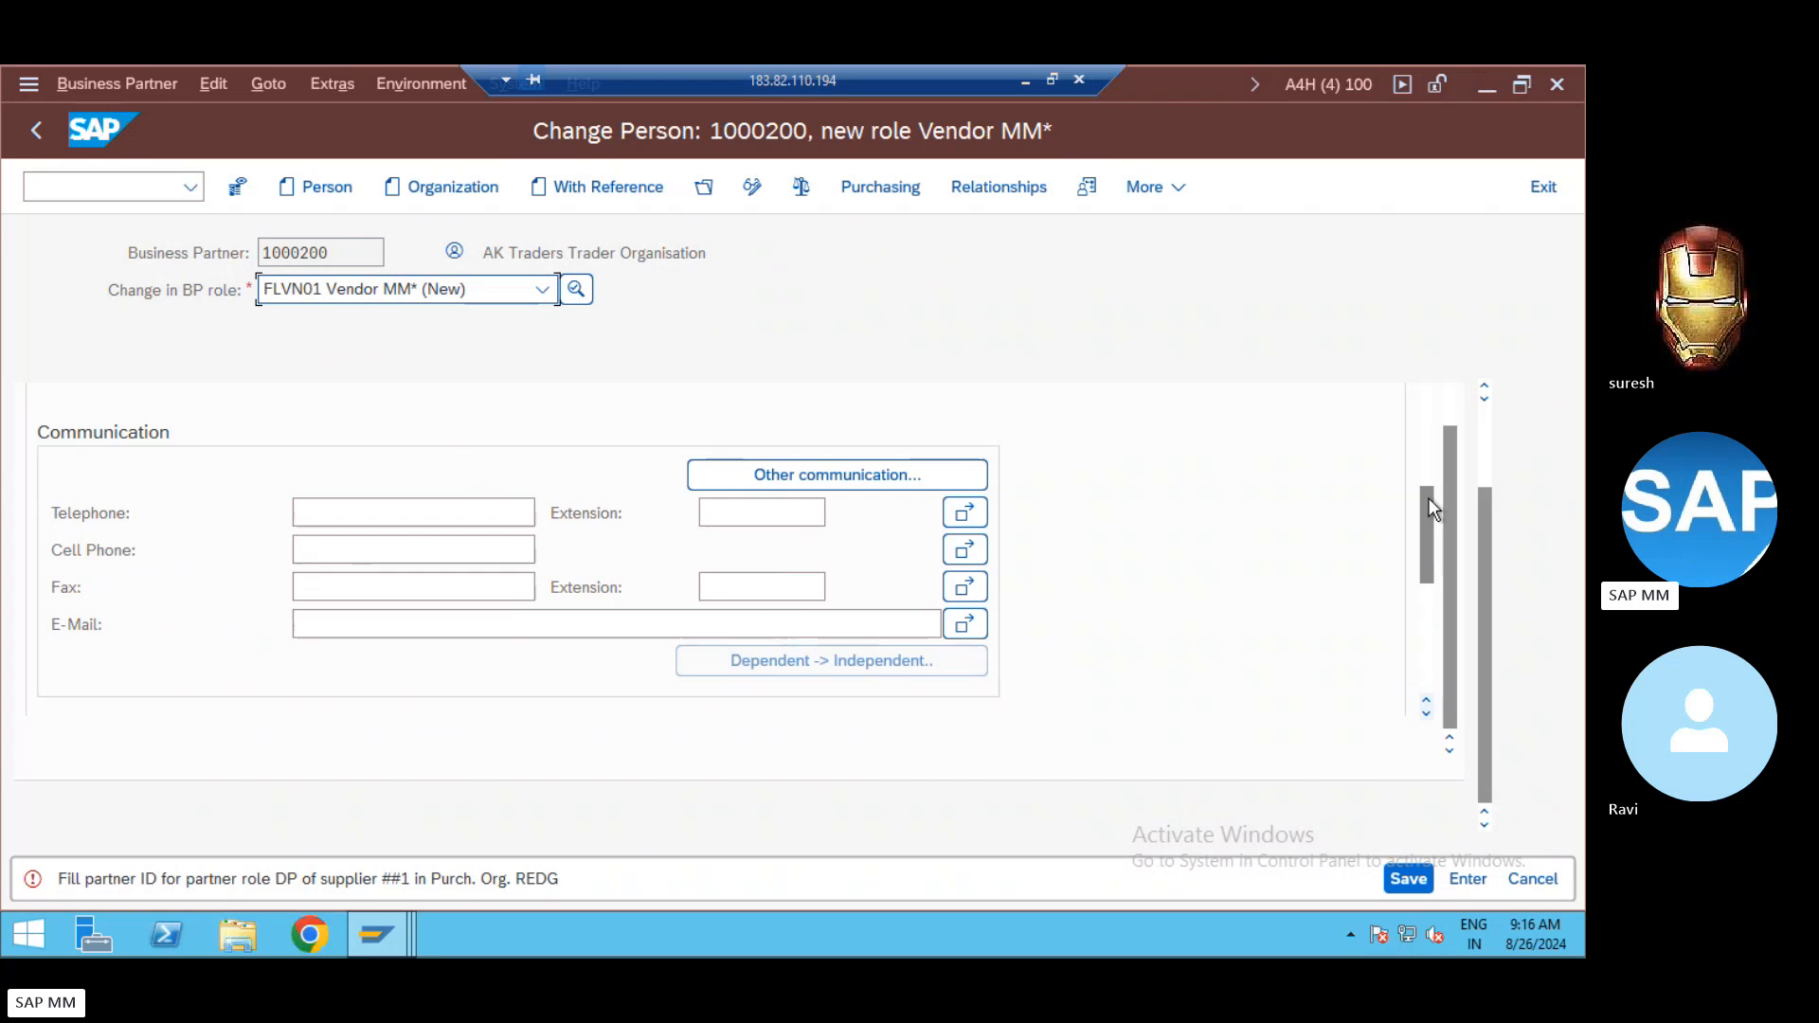
left_click(1430, 441)
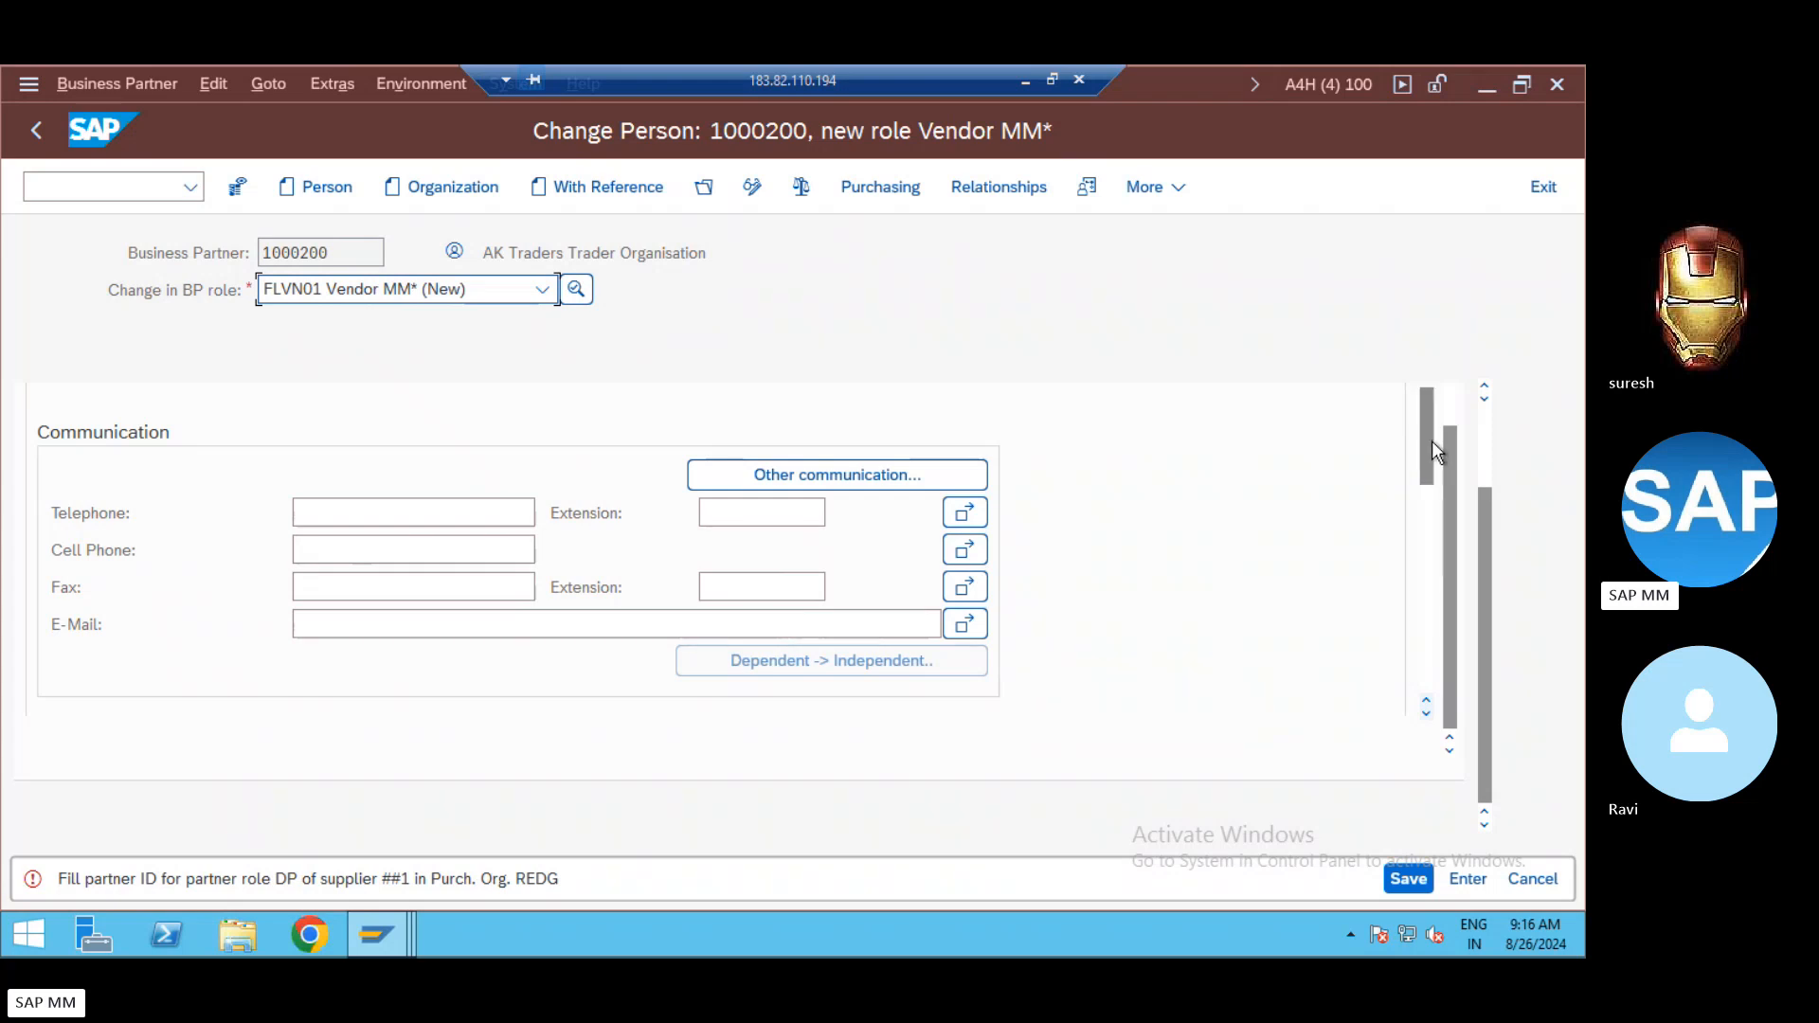
left_click(1479, 436)
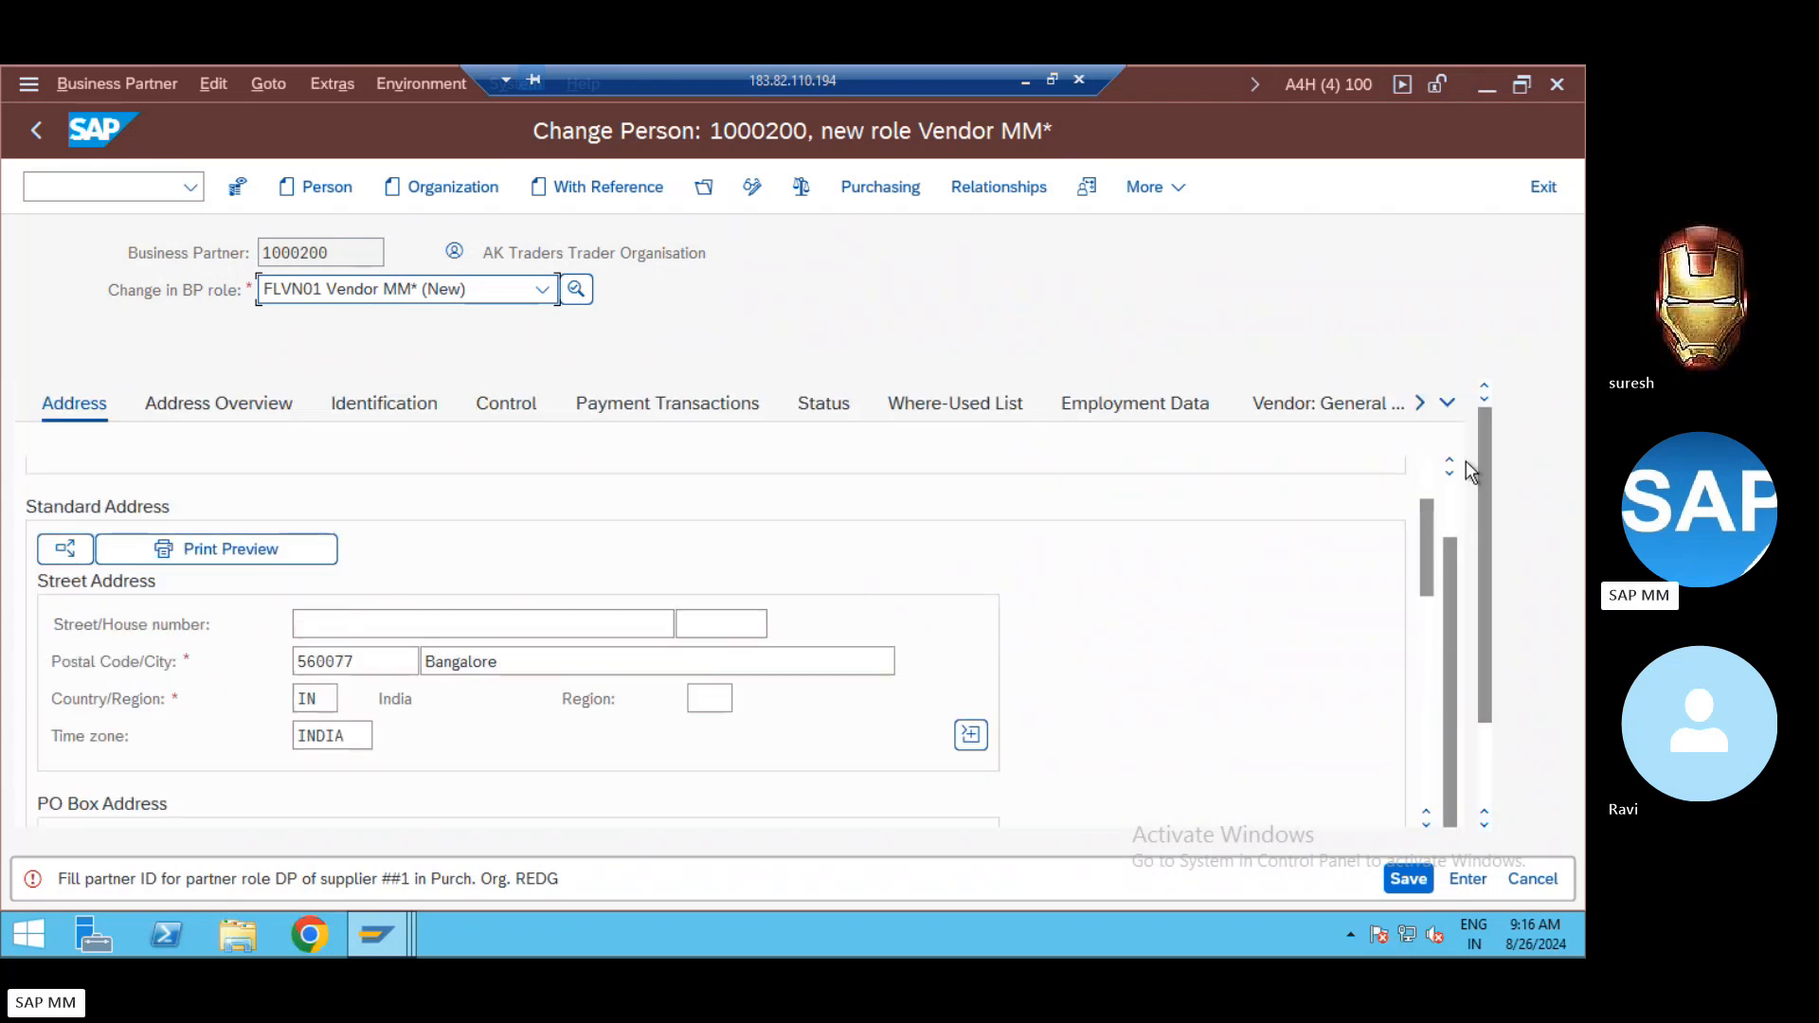
left_click(1454, 499)
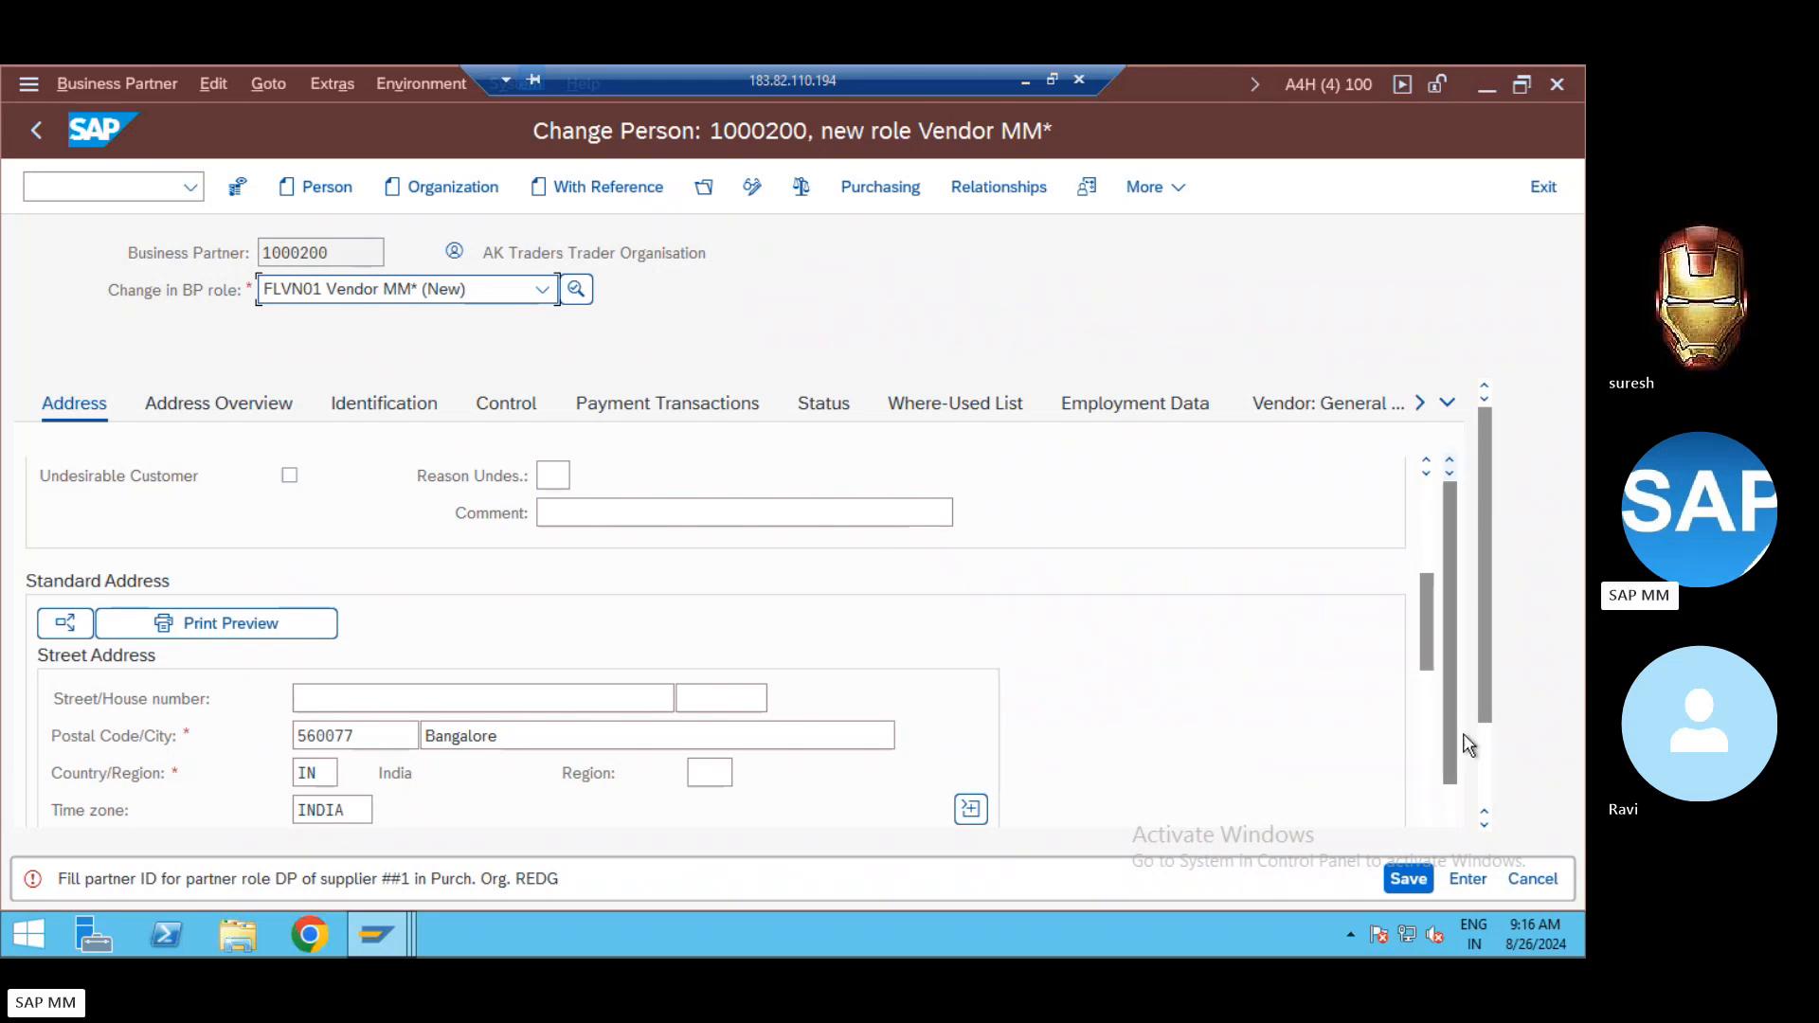
left_click(1478, 753)
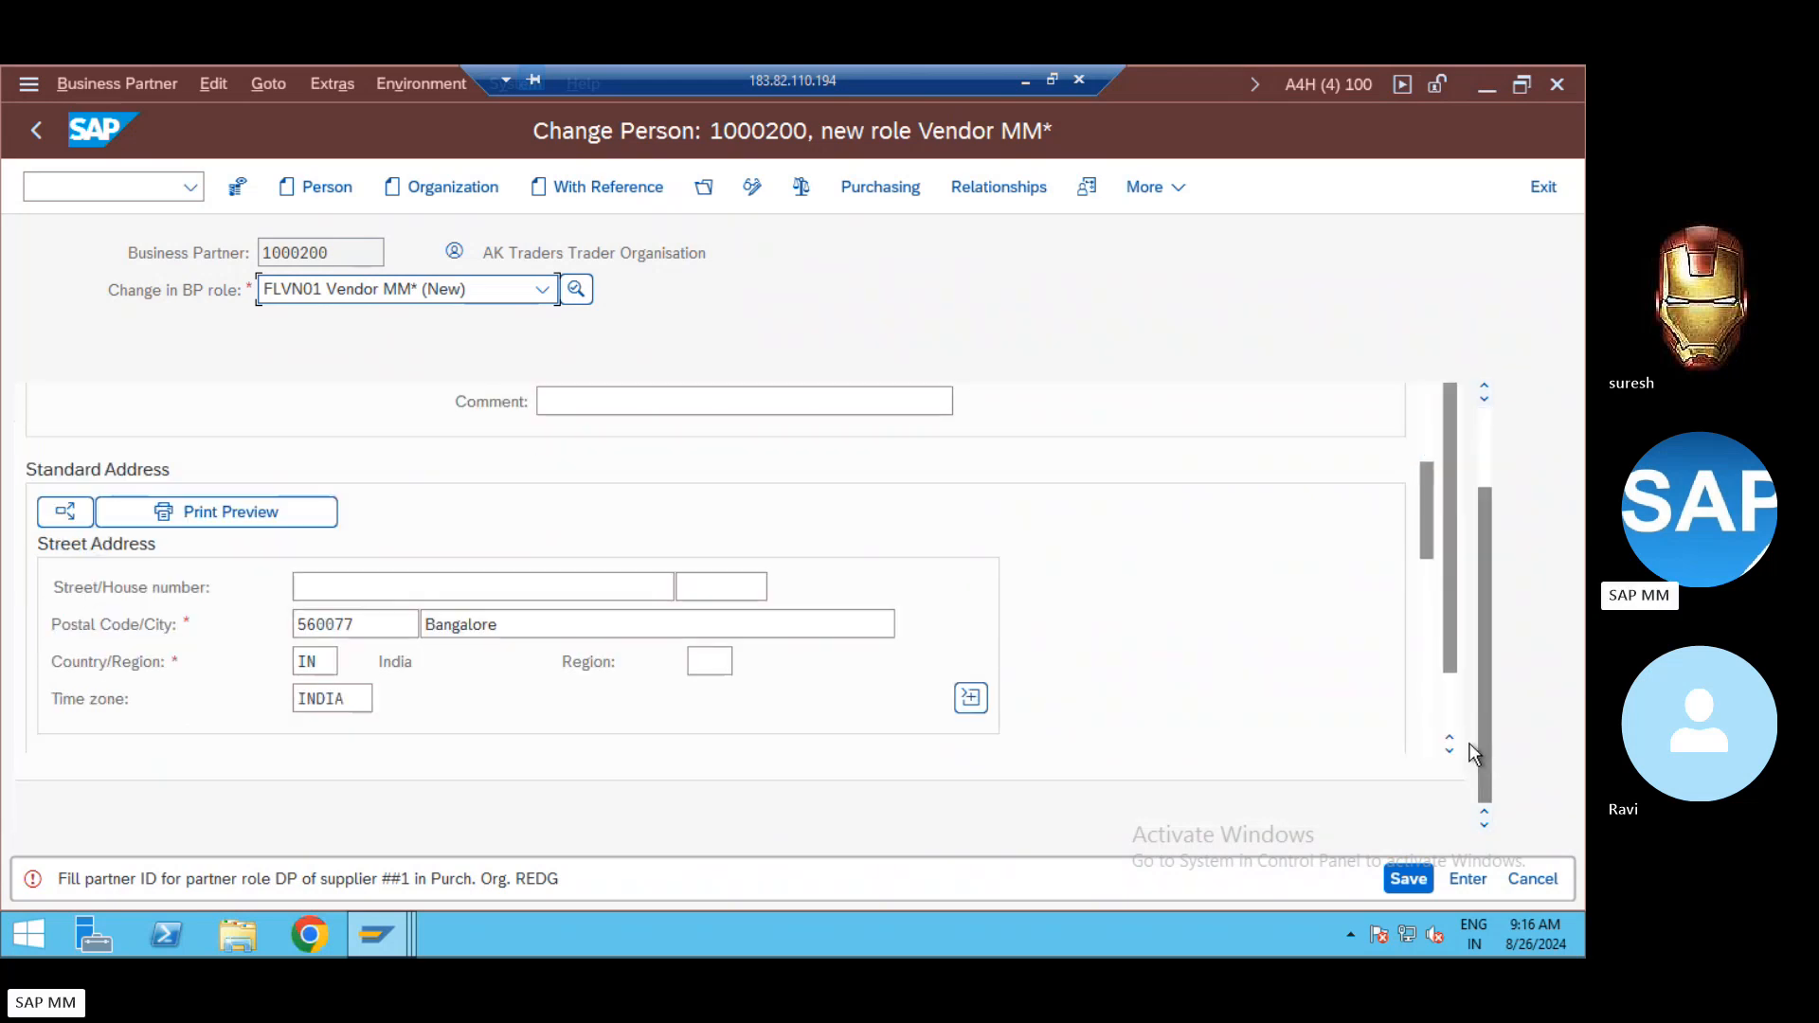
left_click(1452, 713)
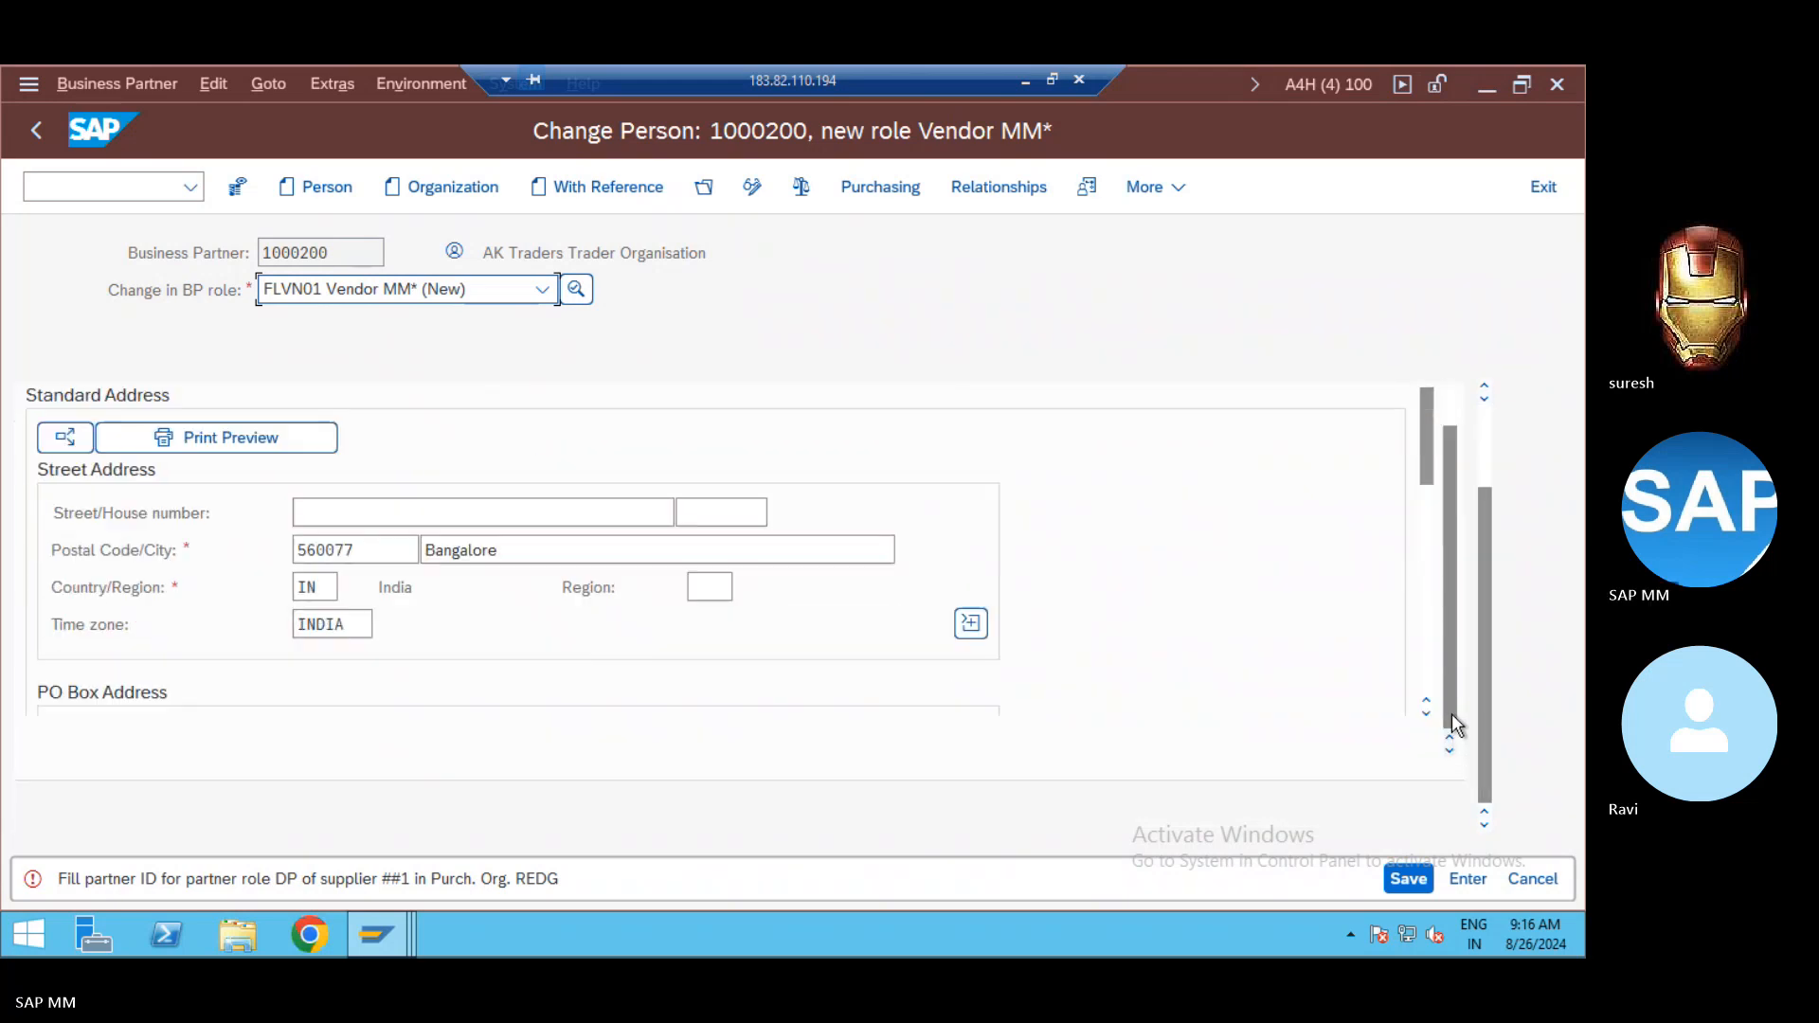
left_click(1427, 659)
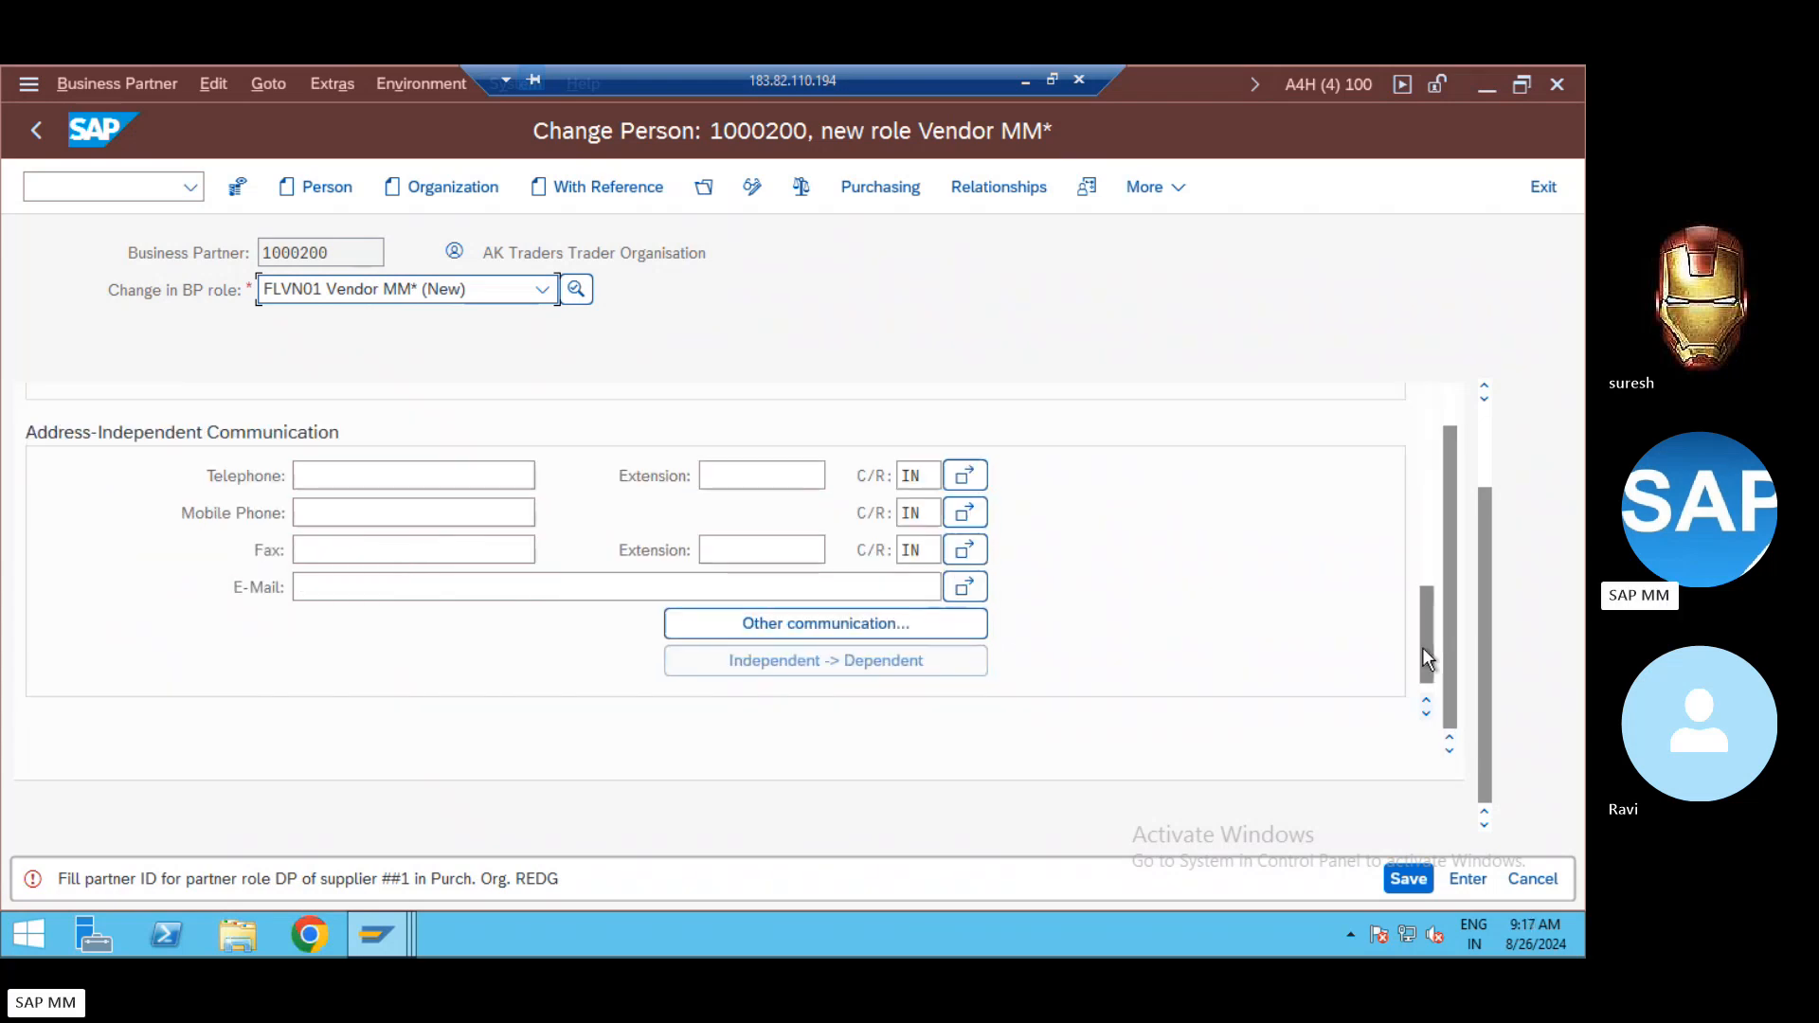
left_click(1483, 428)
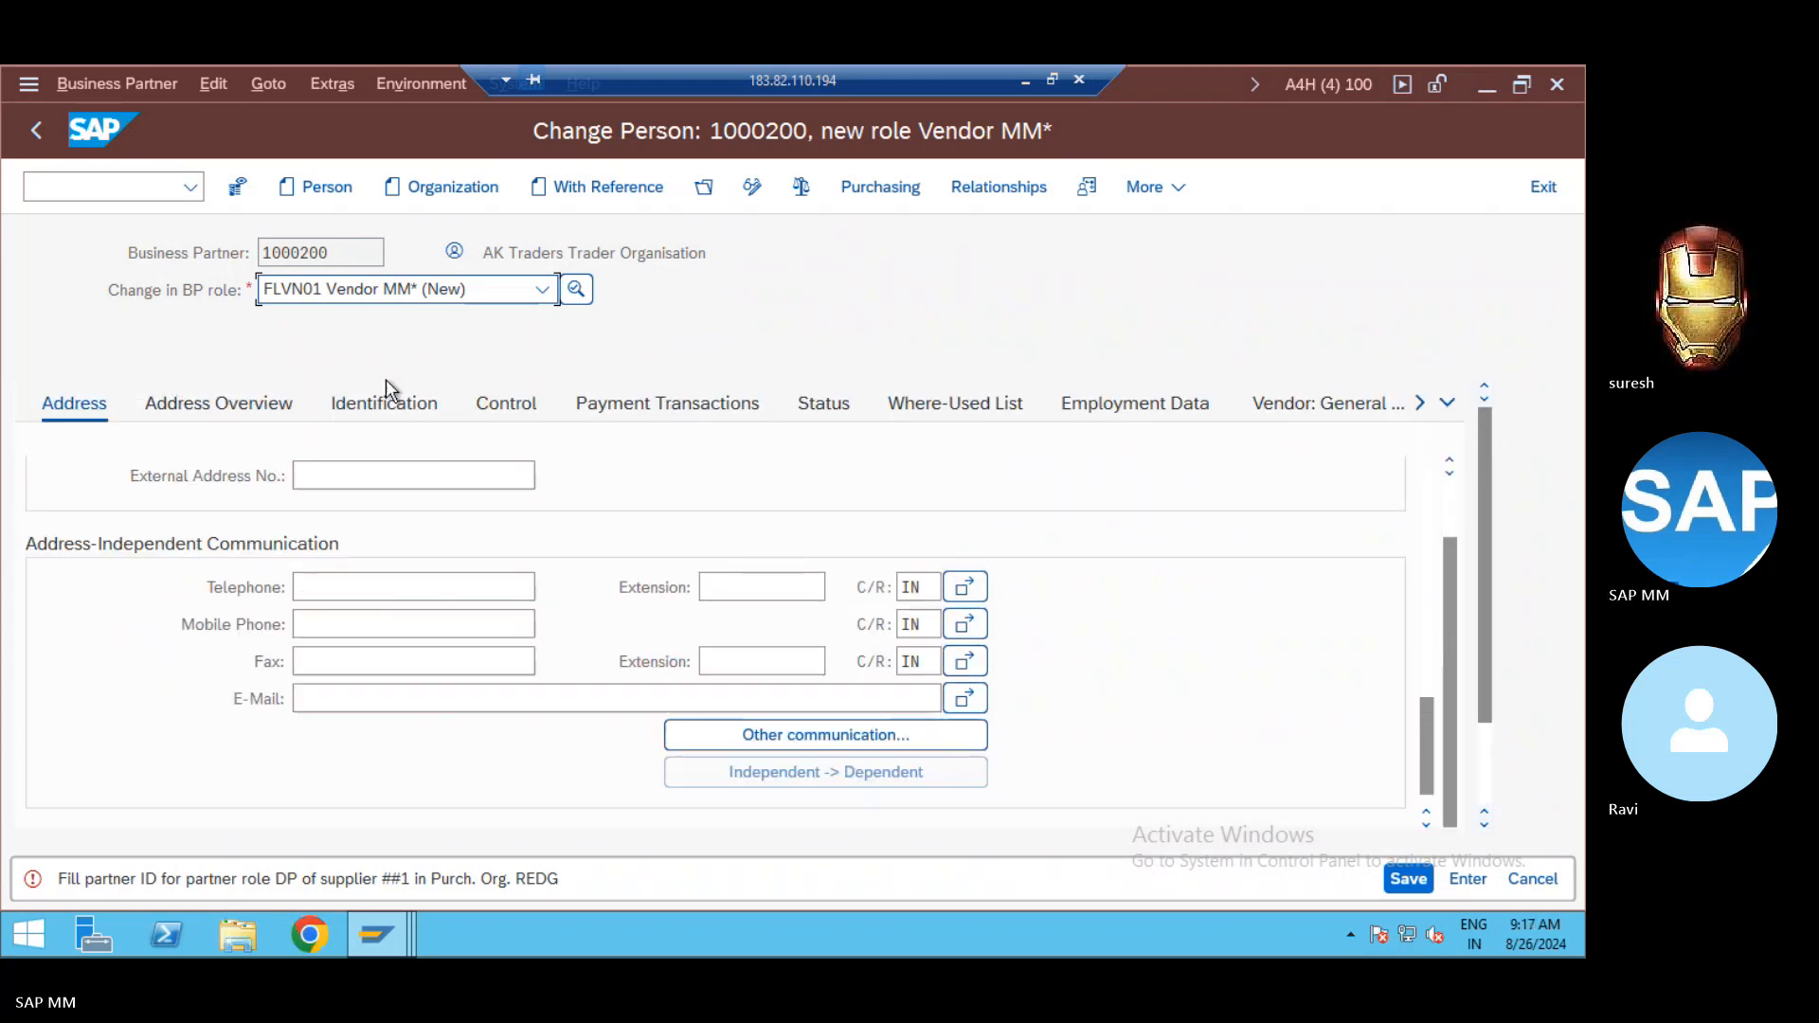
left_click(199, 409)
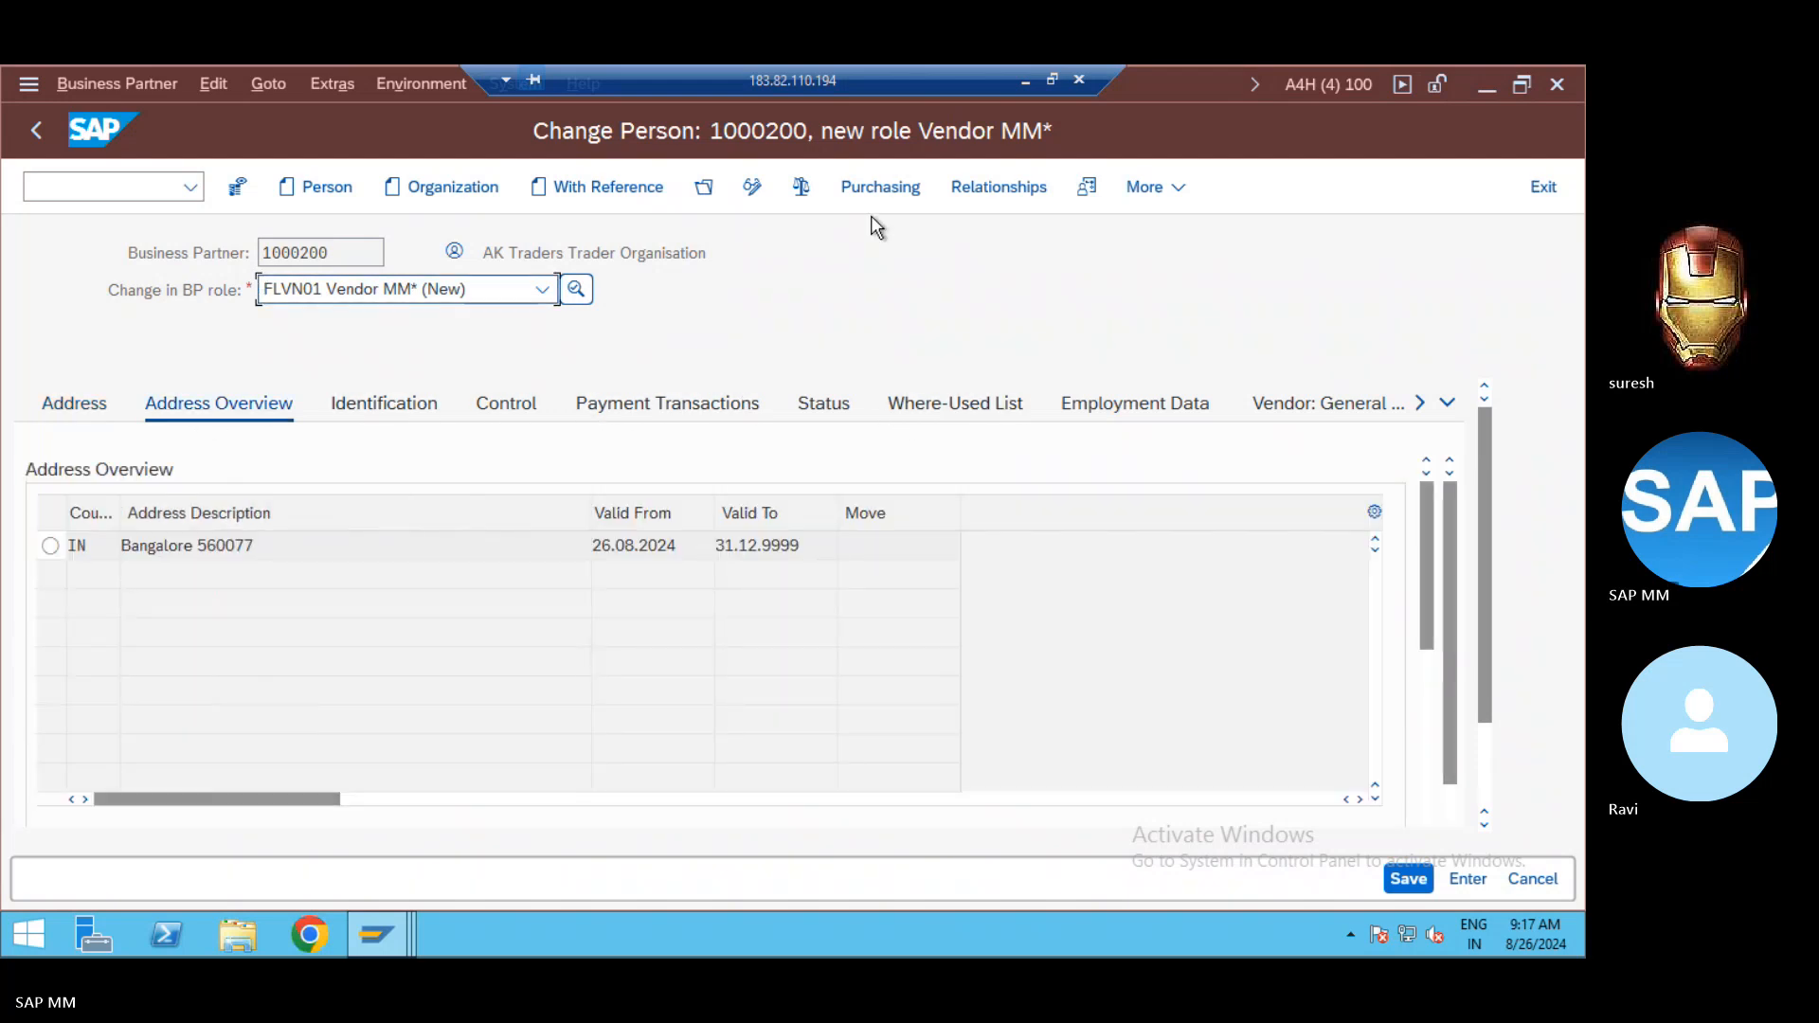
Step: Review the conditions, control data and additional purchasing data for purchasing organization REDG, and try to save the vendor role
left_click(860, 178)
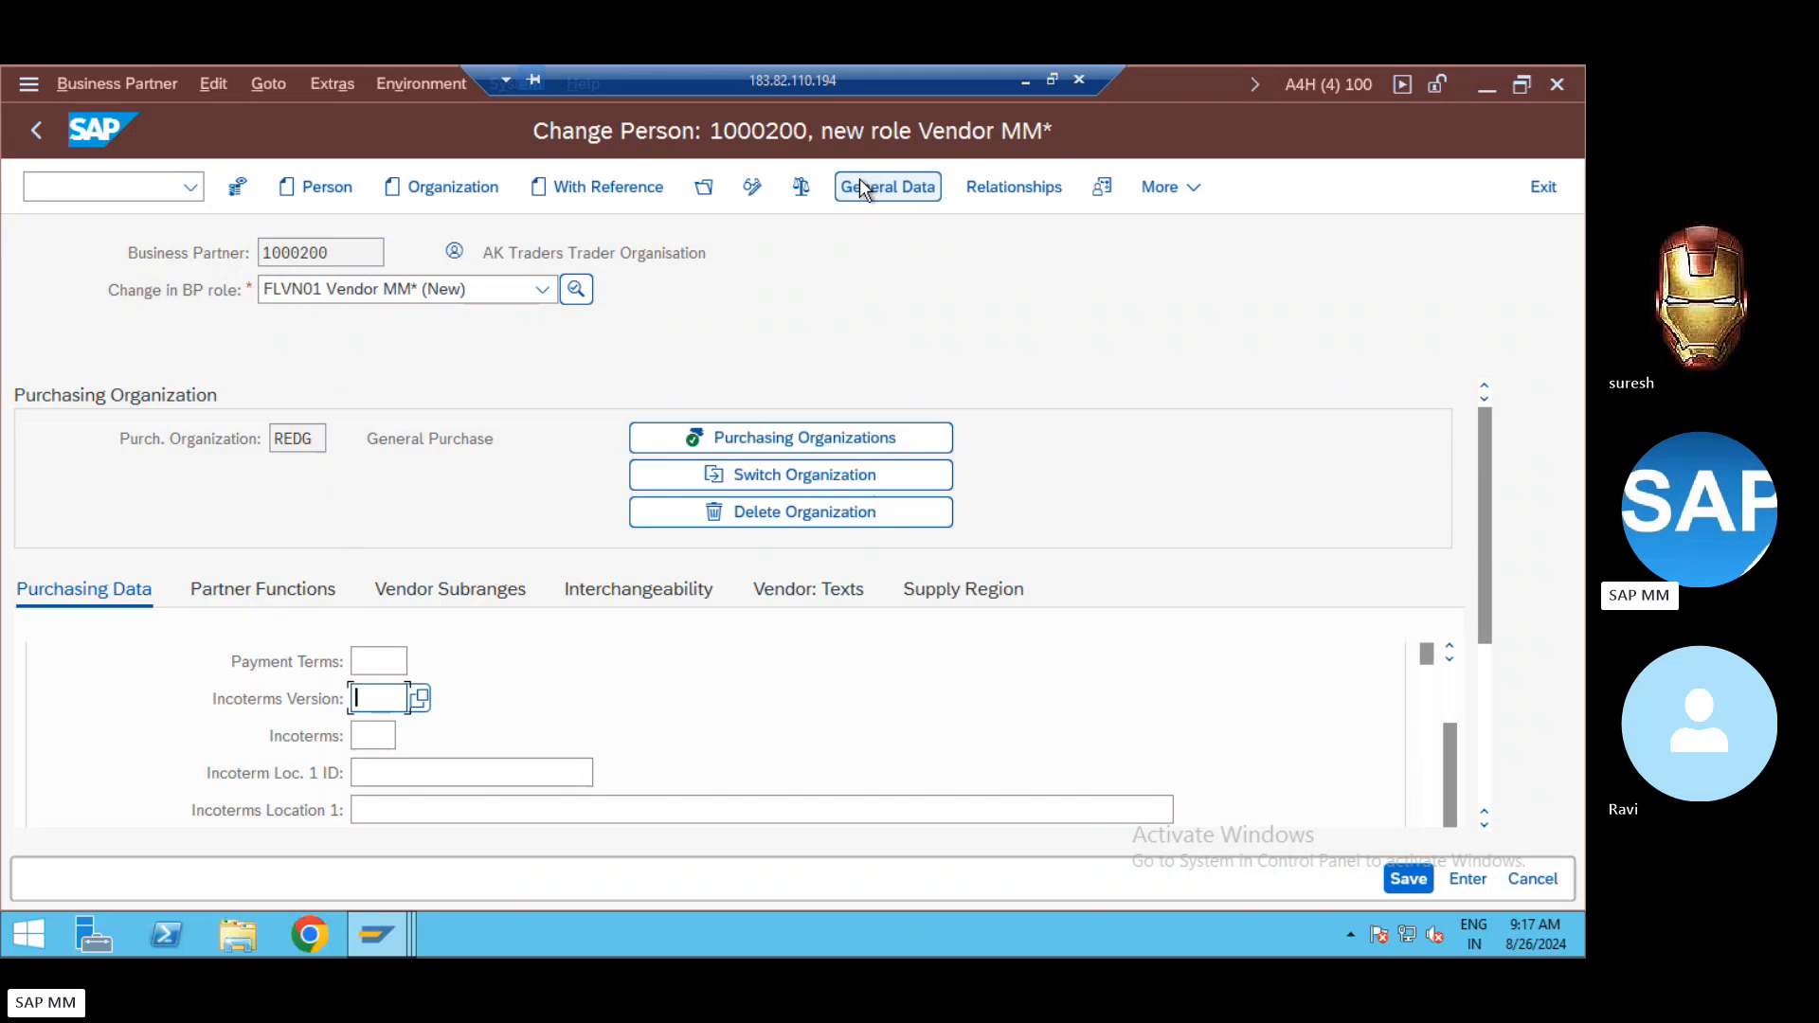
left_click(1485, 675)
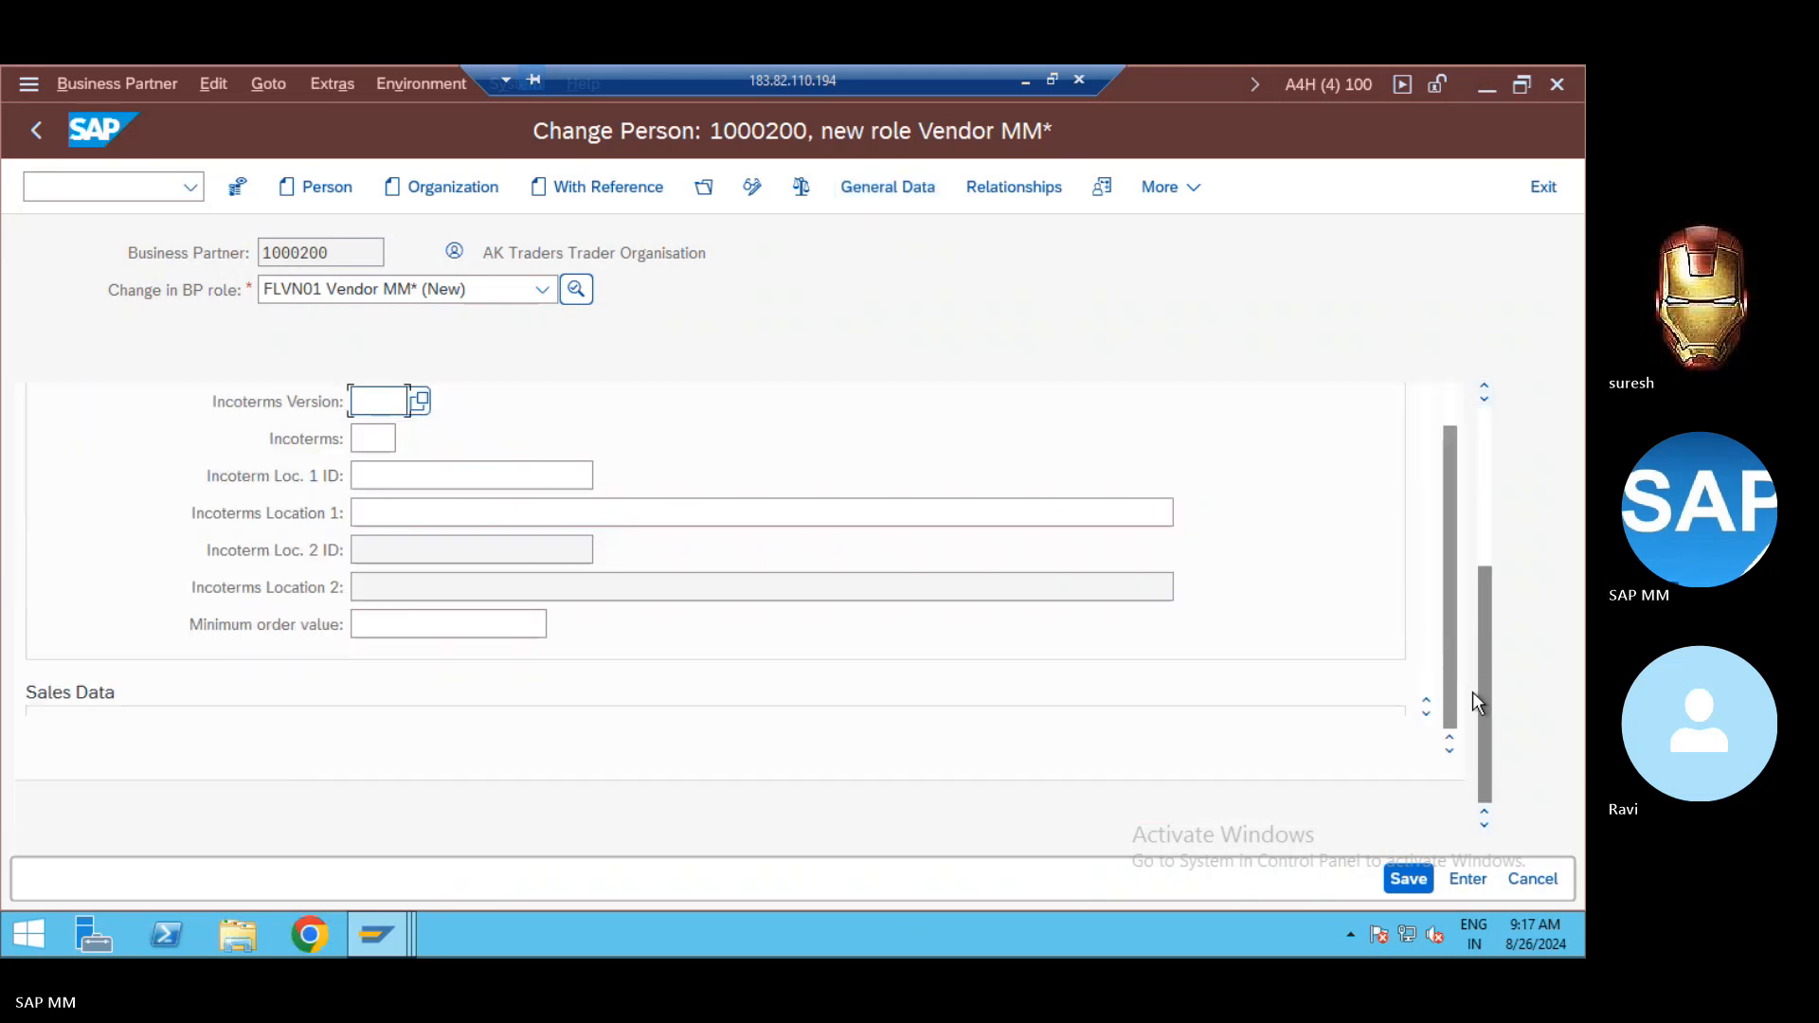
left_click(1486, 547)
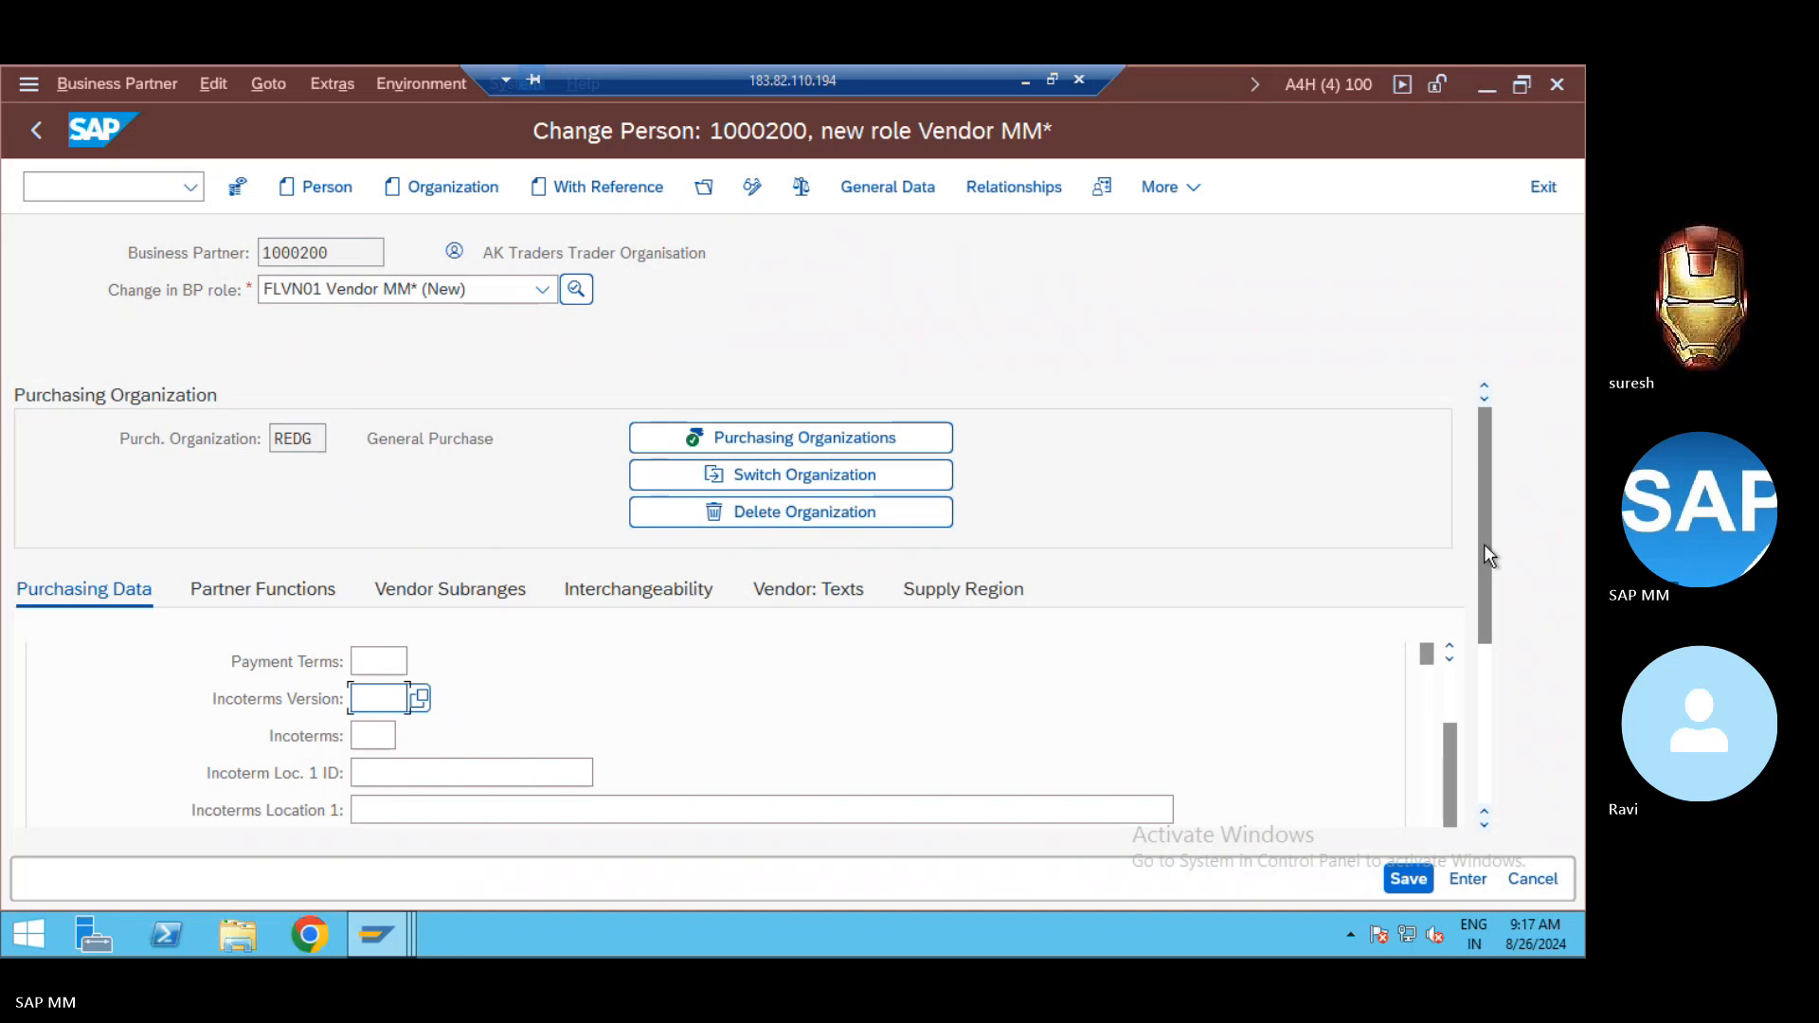
left_click(1445, 688)
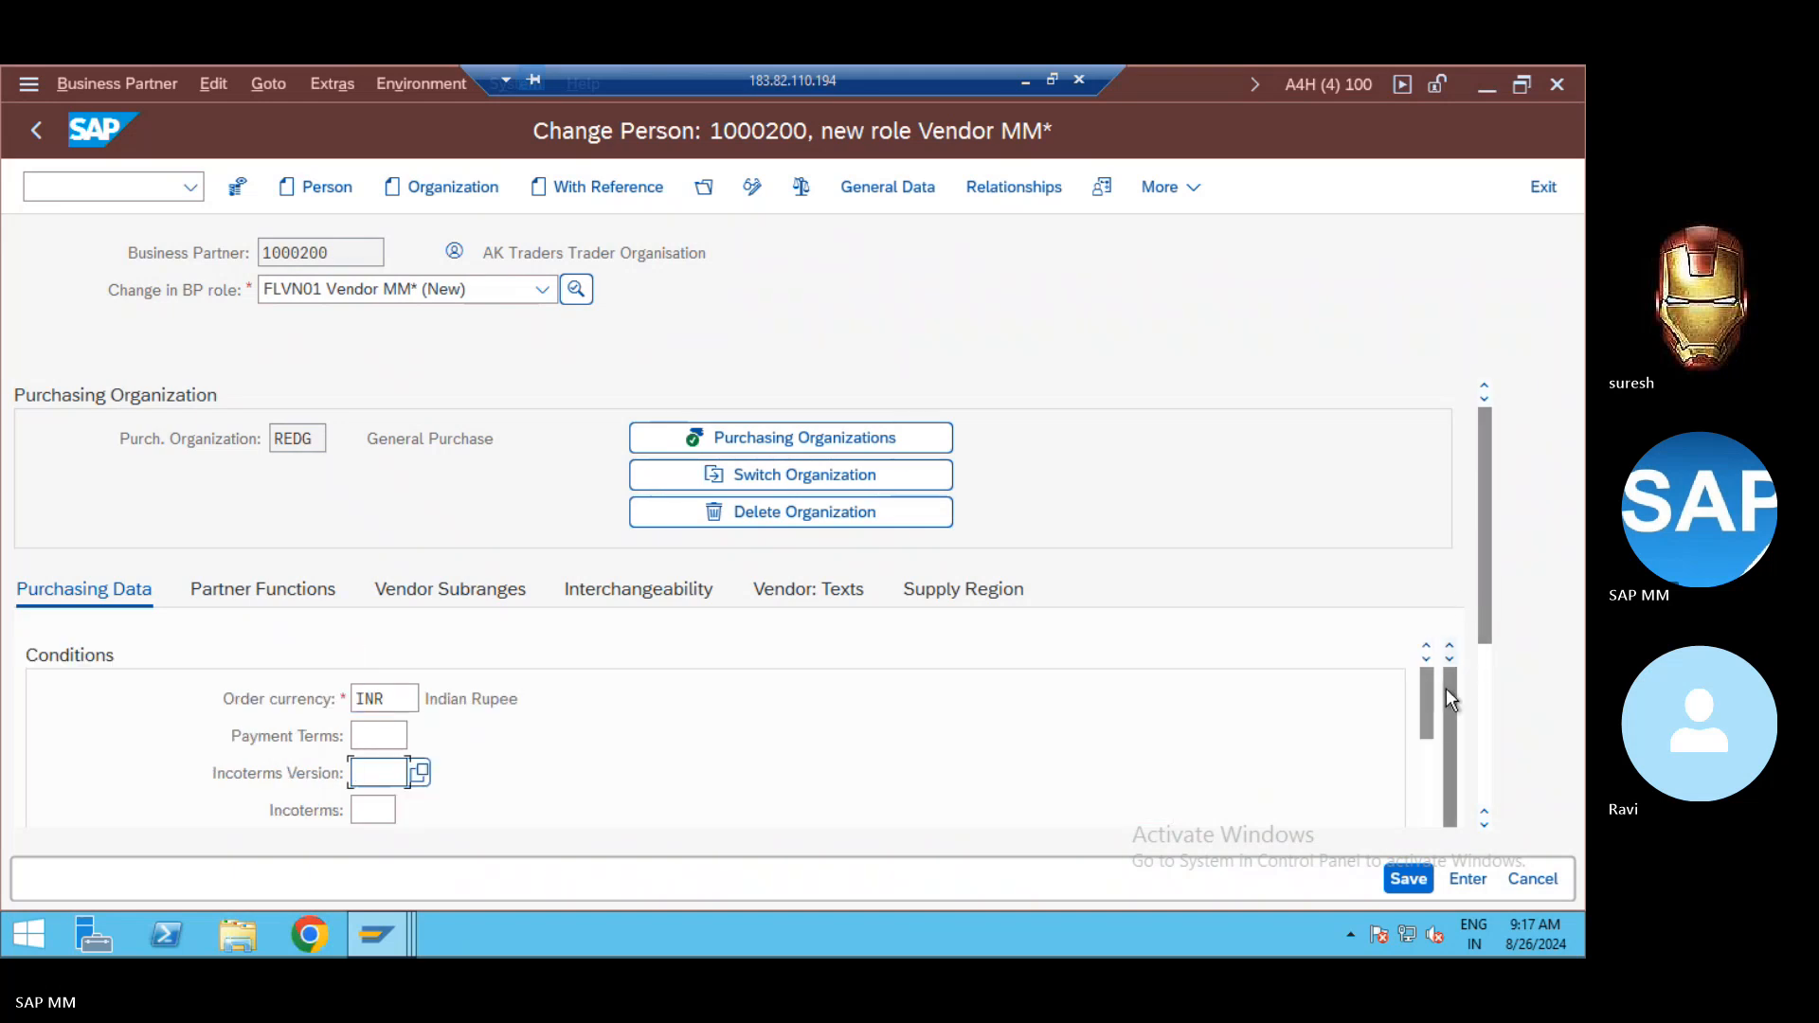
left_click(1426, 755)
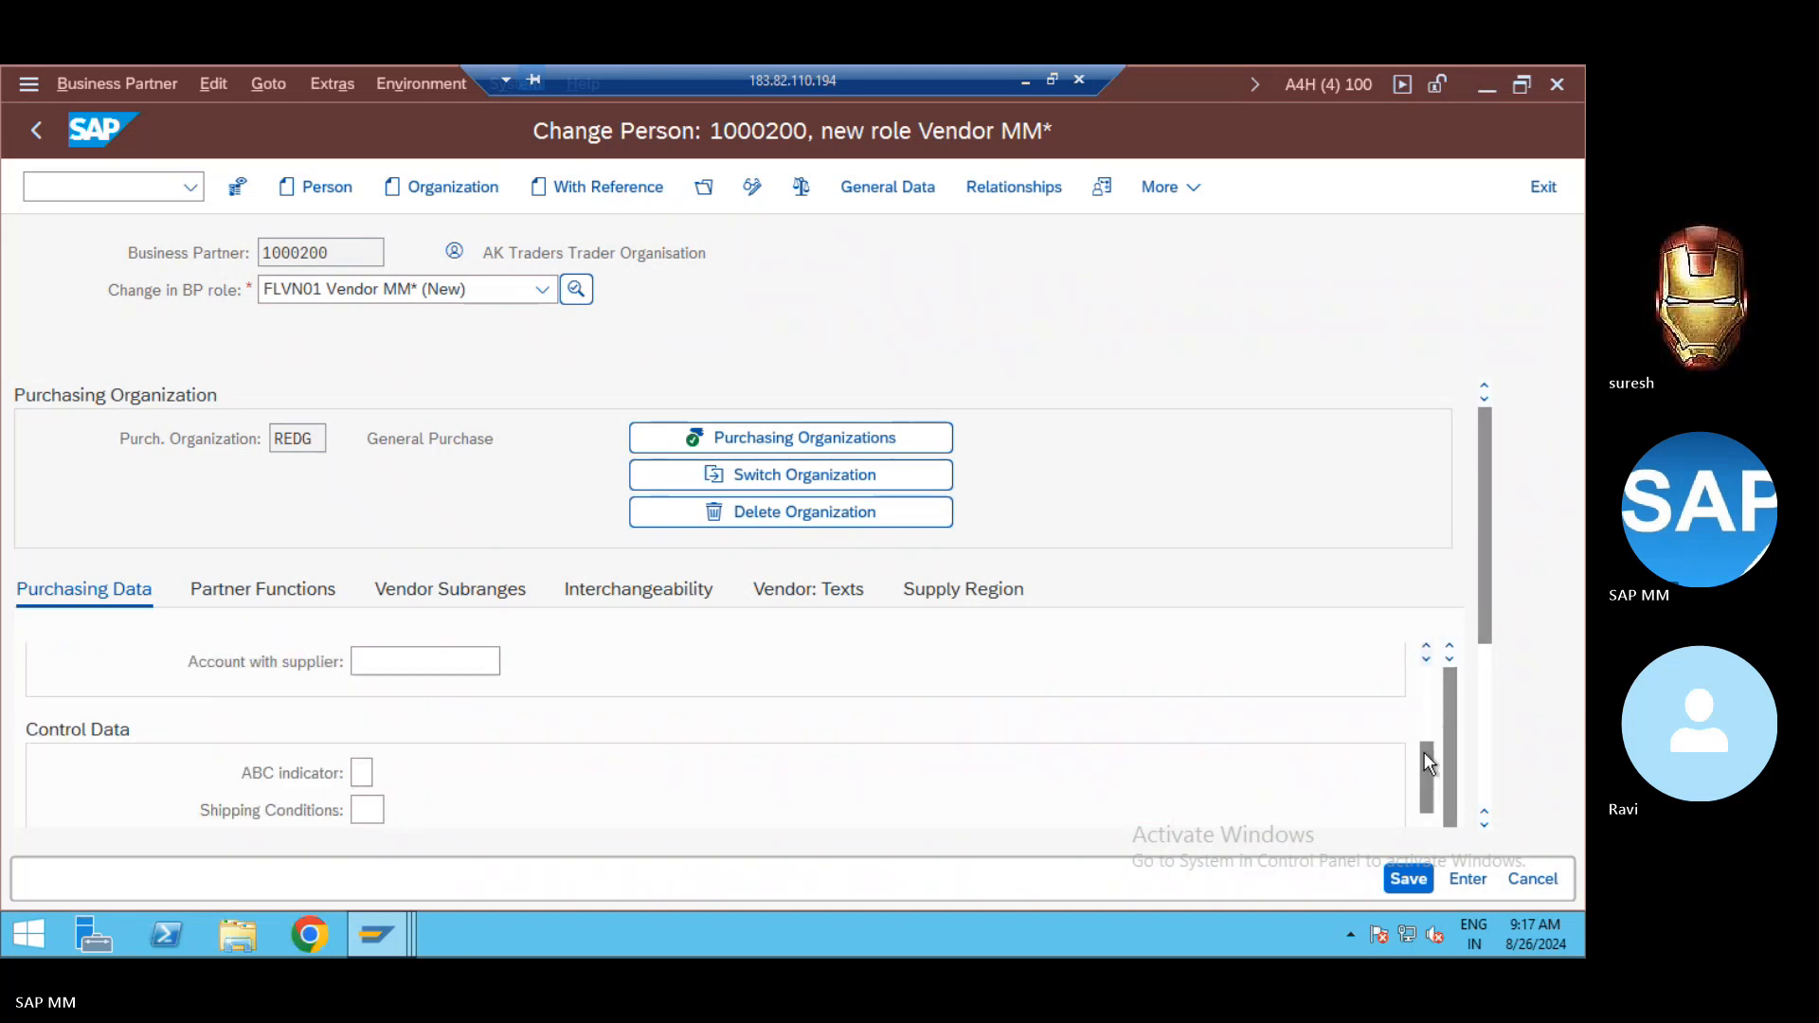
left_click(1486, 760)
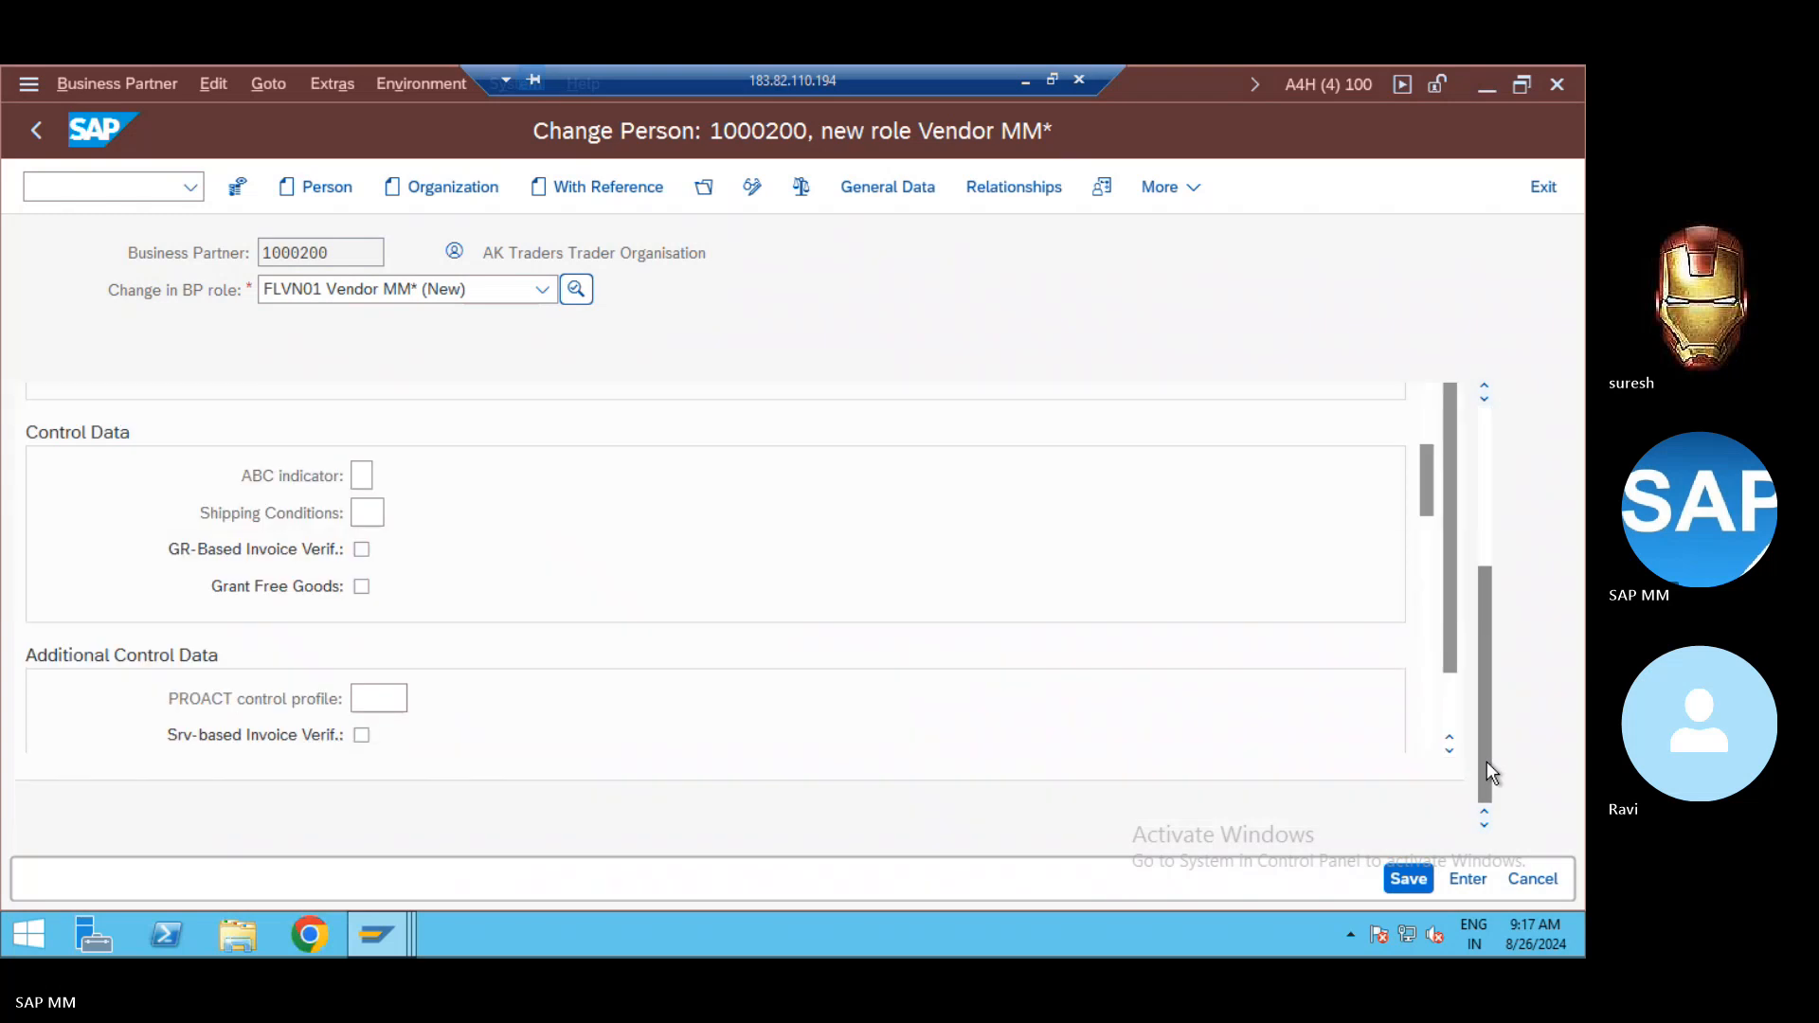
left_click(1428, 607)
left_click(1425, 642)
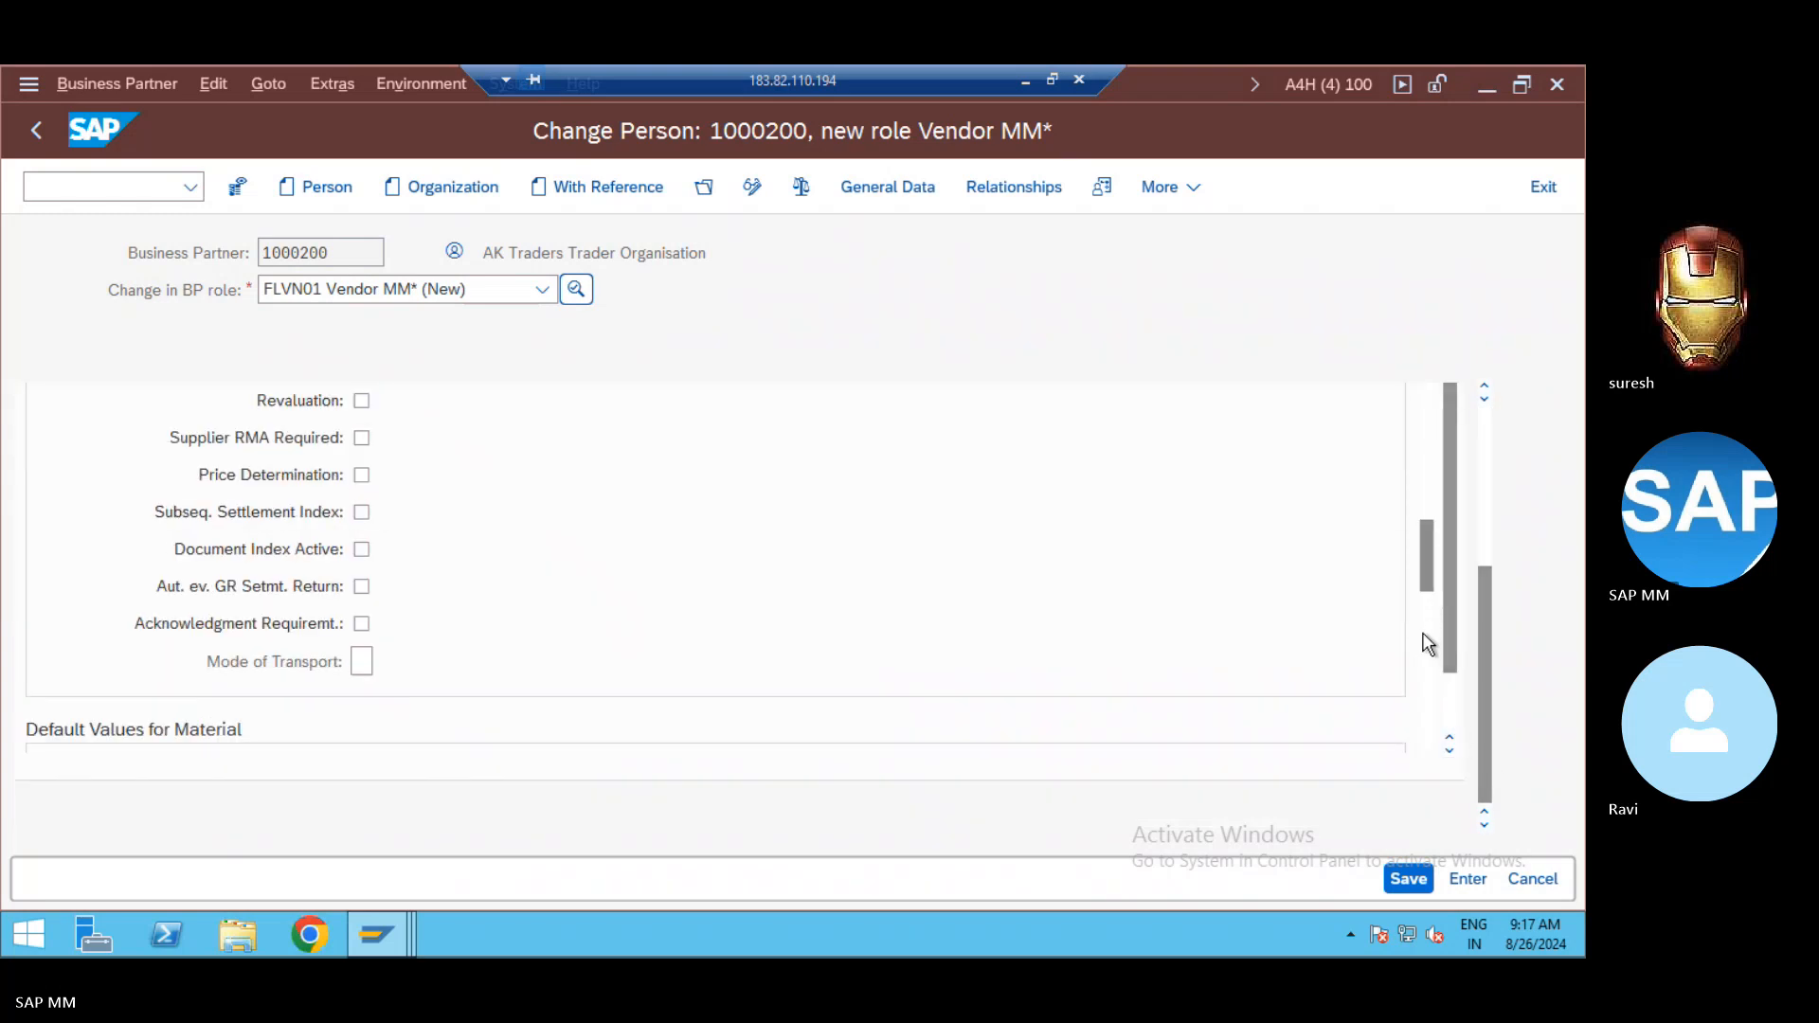
left_click(1424, 701)
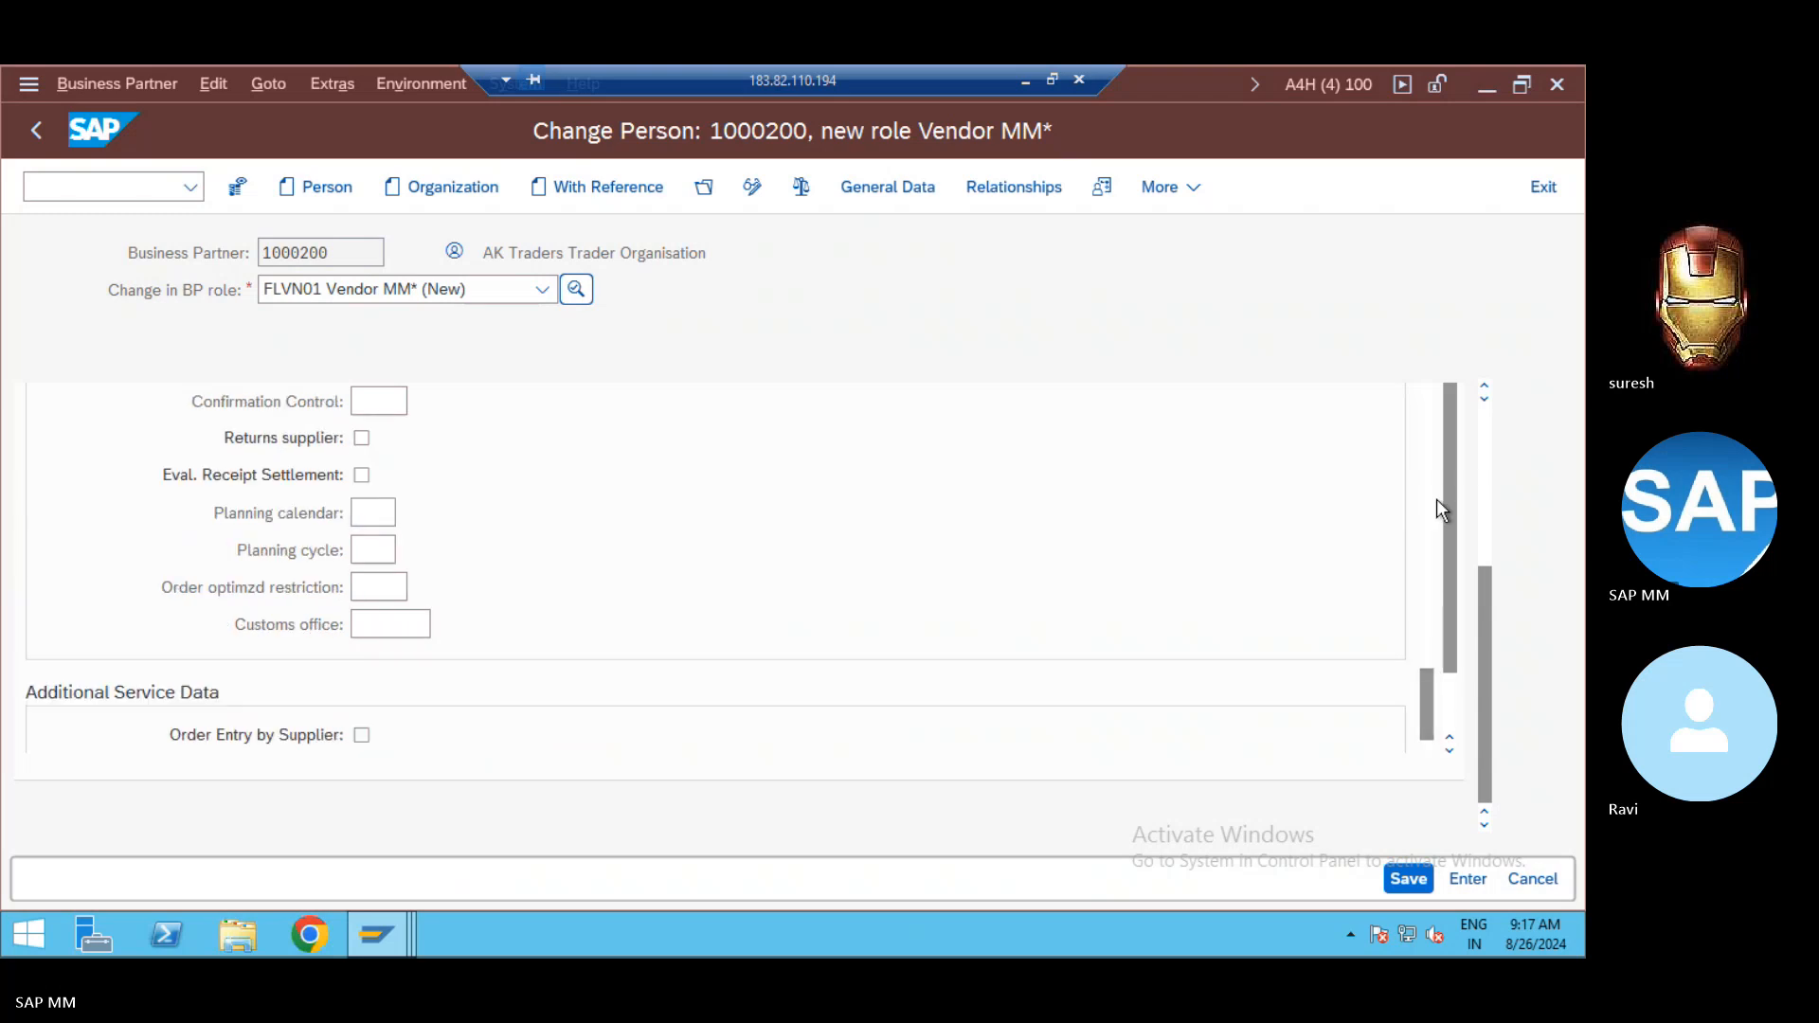
left_click(1423, 566)
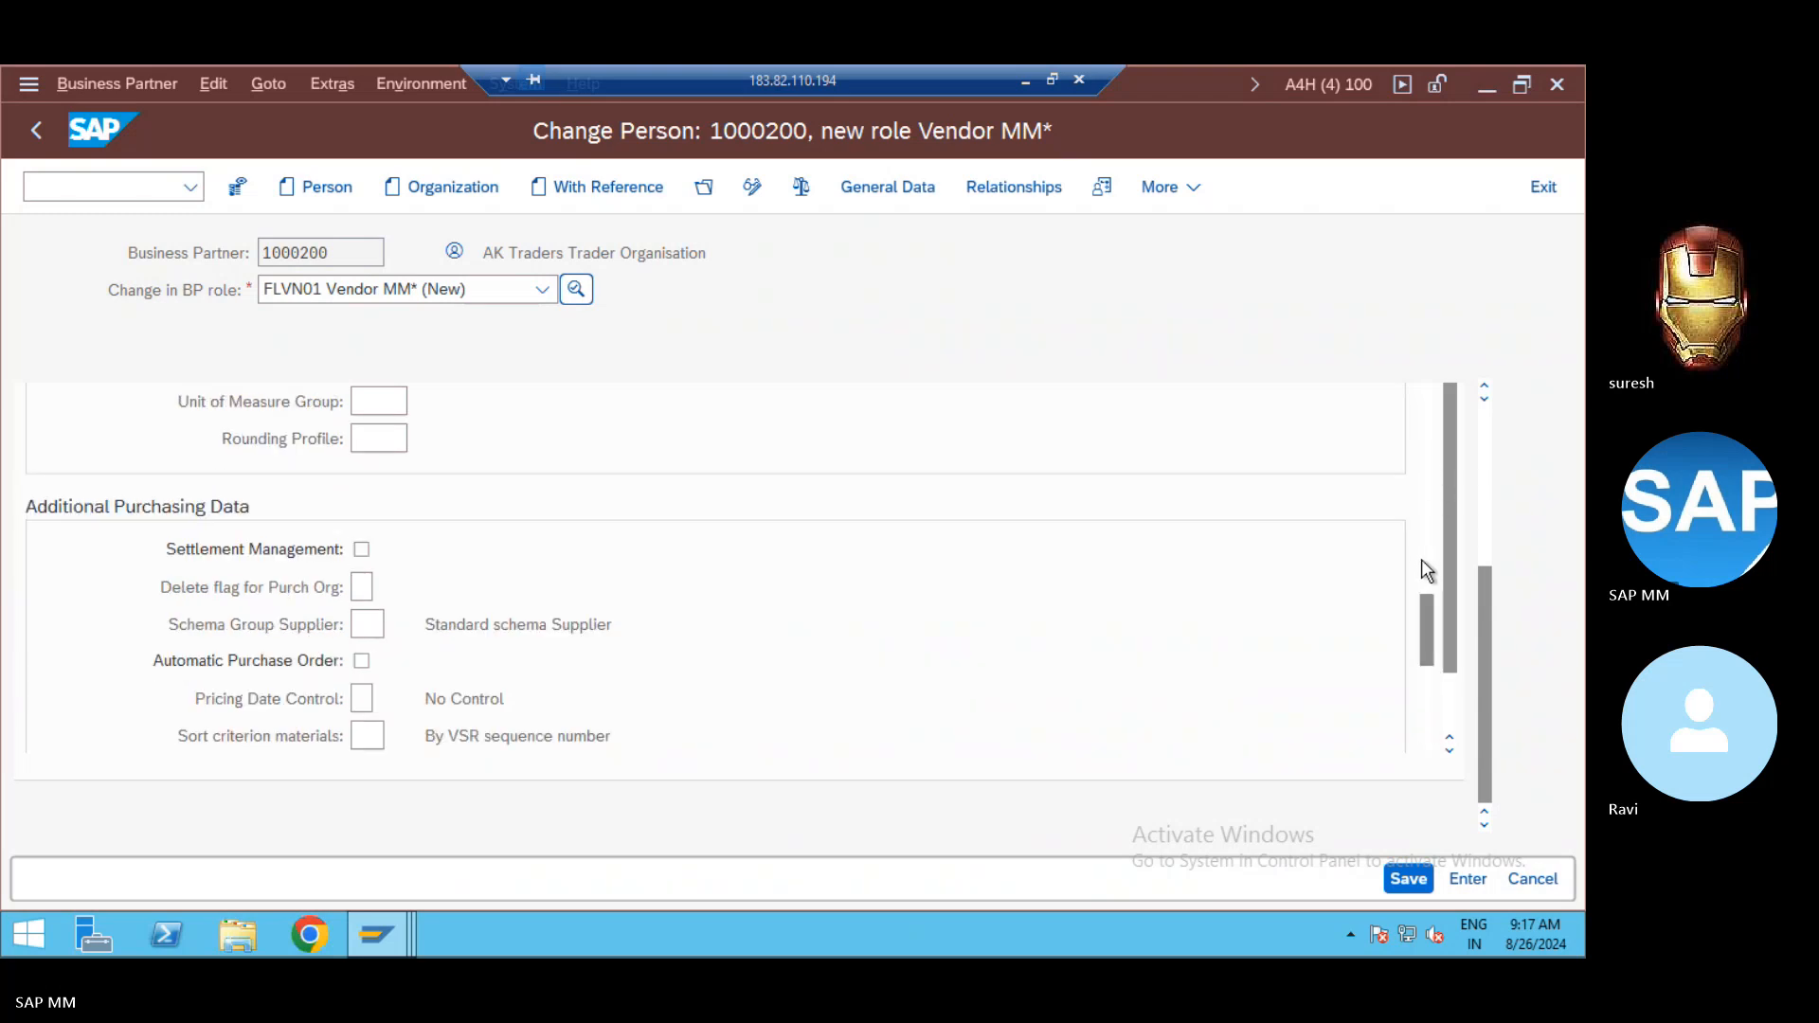
left_click(1424, 567)
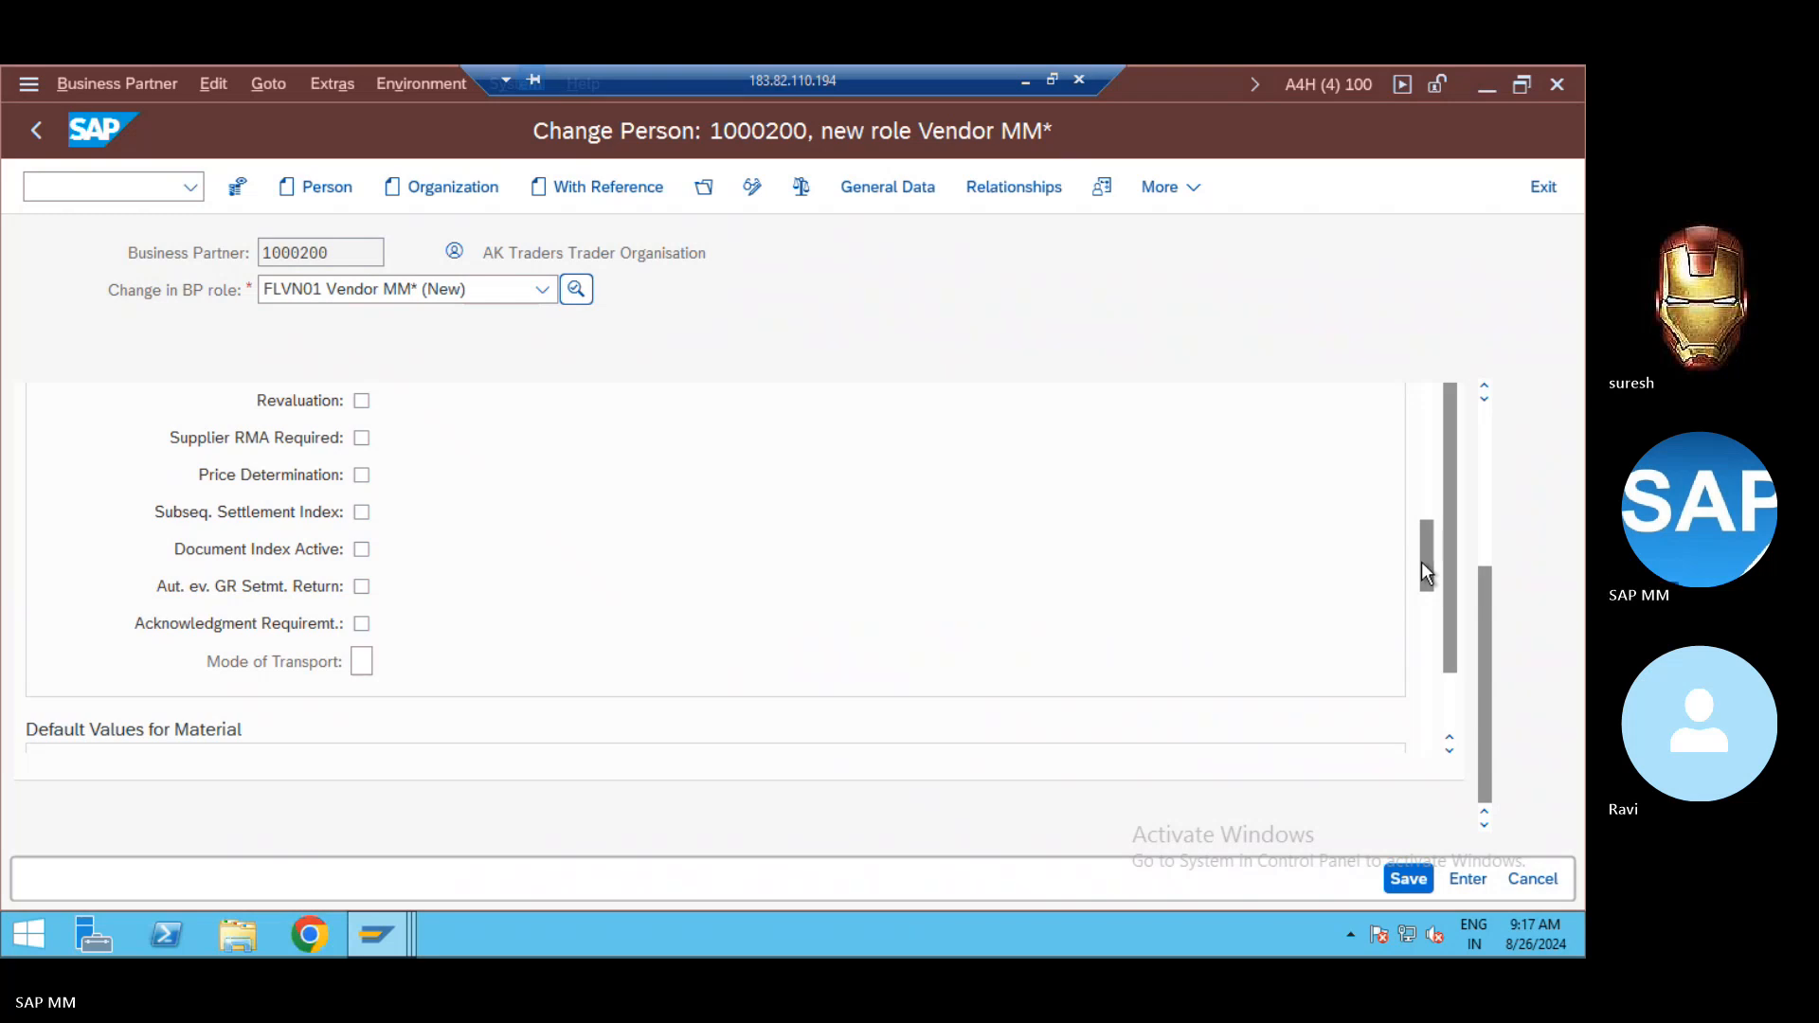
left_click(1421, 884)
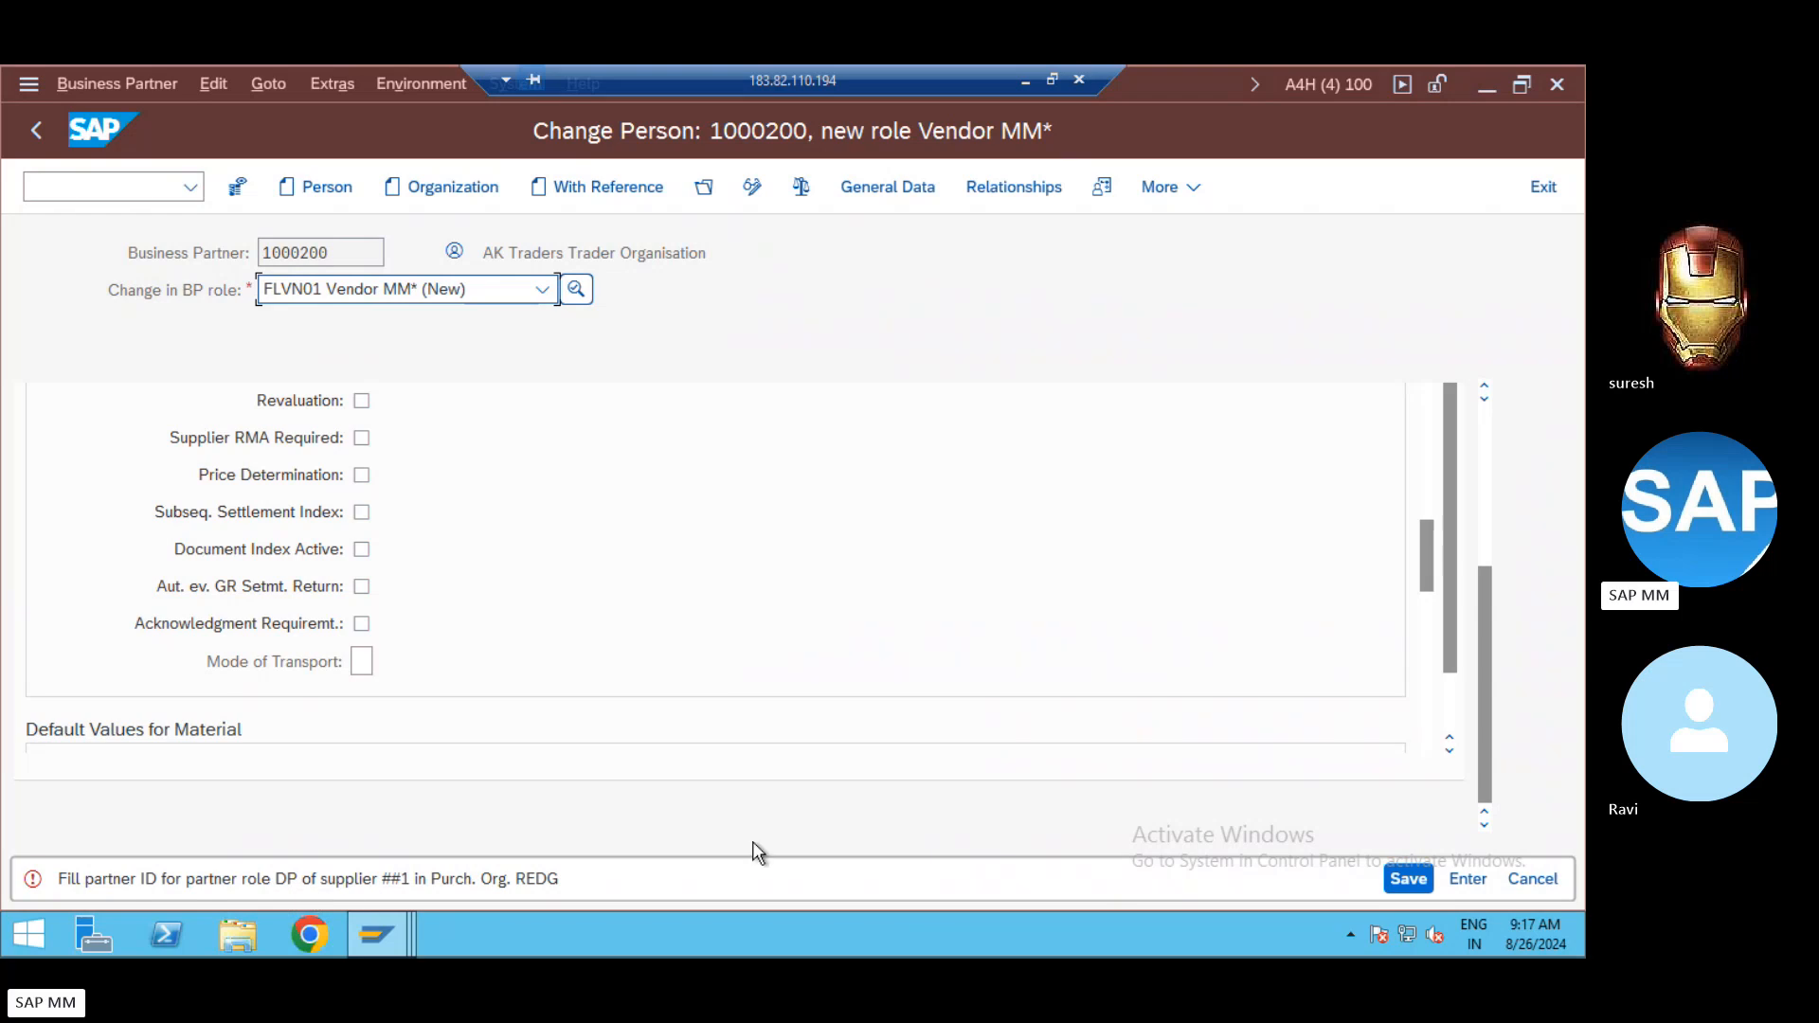
Step: In the REDG partner functions, try to assign the vendor's own business partner number to Delivering plant (DP)
left_click(1484, 544)
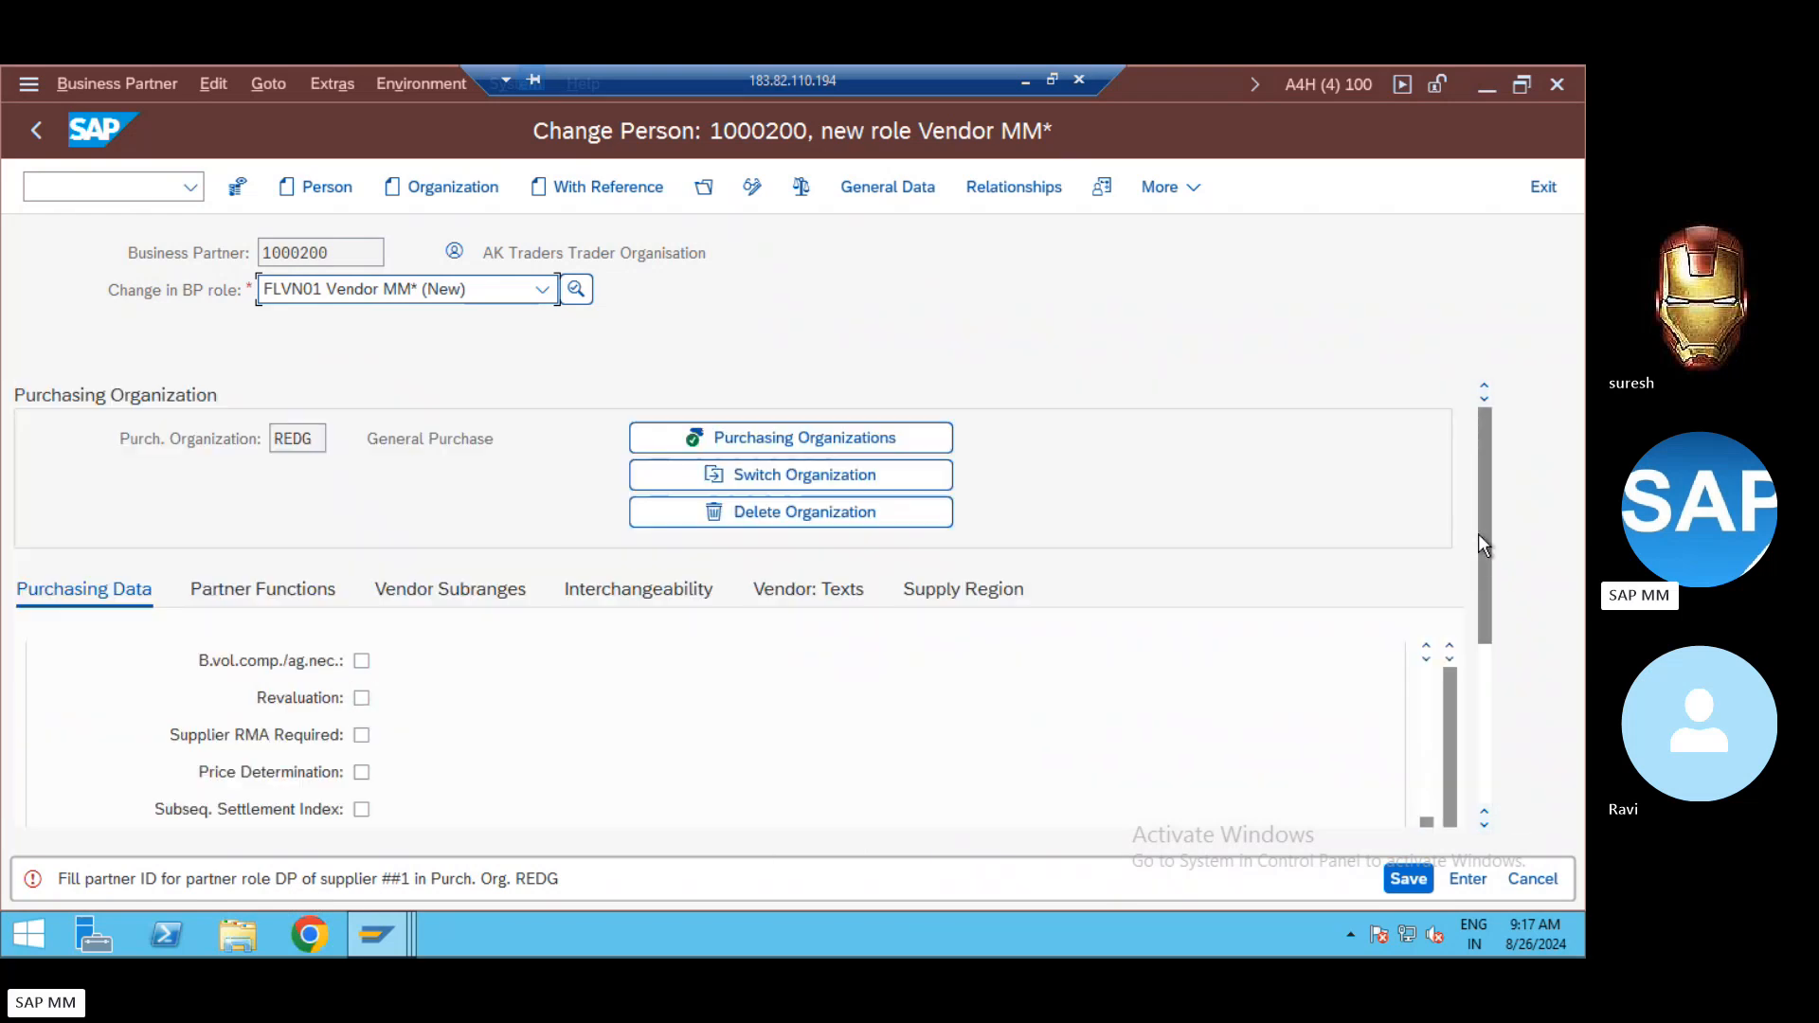
left_click(258, 599)
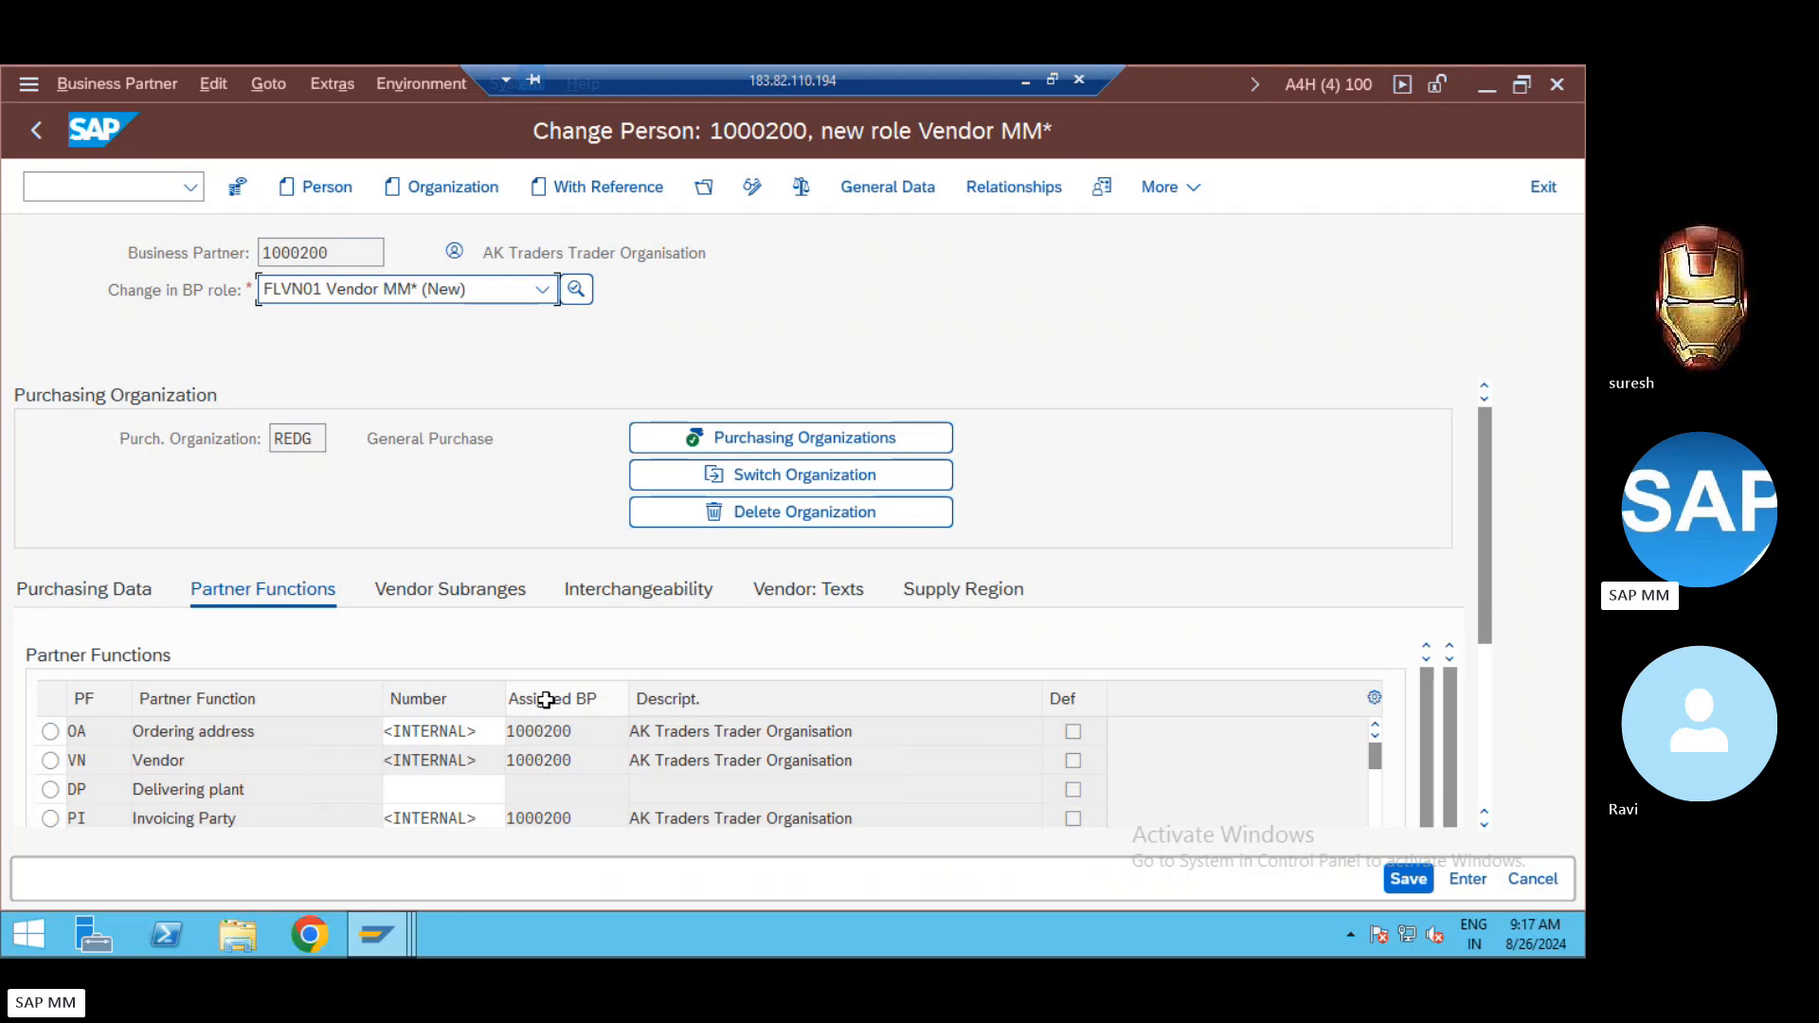
left_click(444, 790)
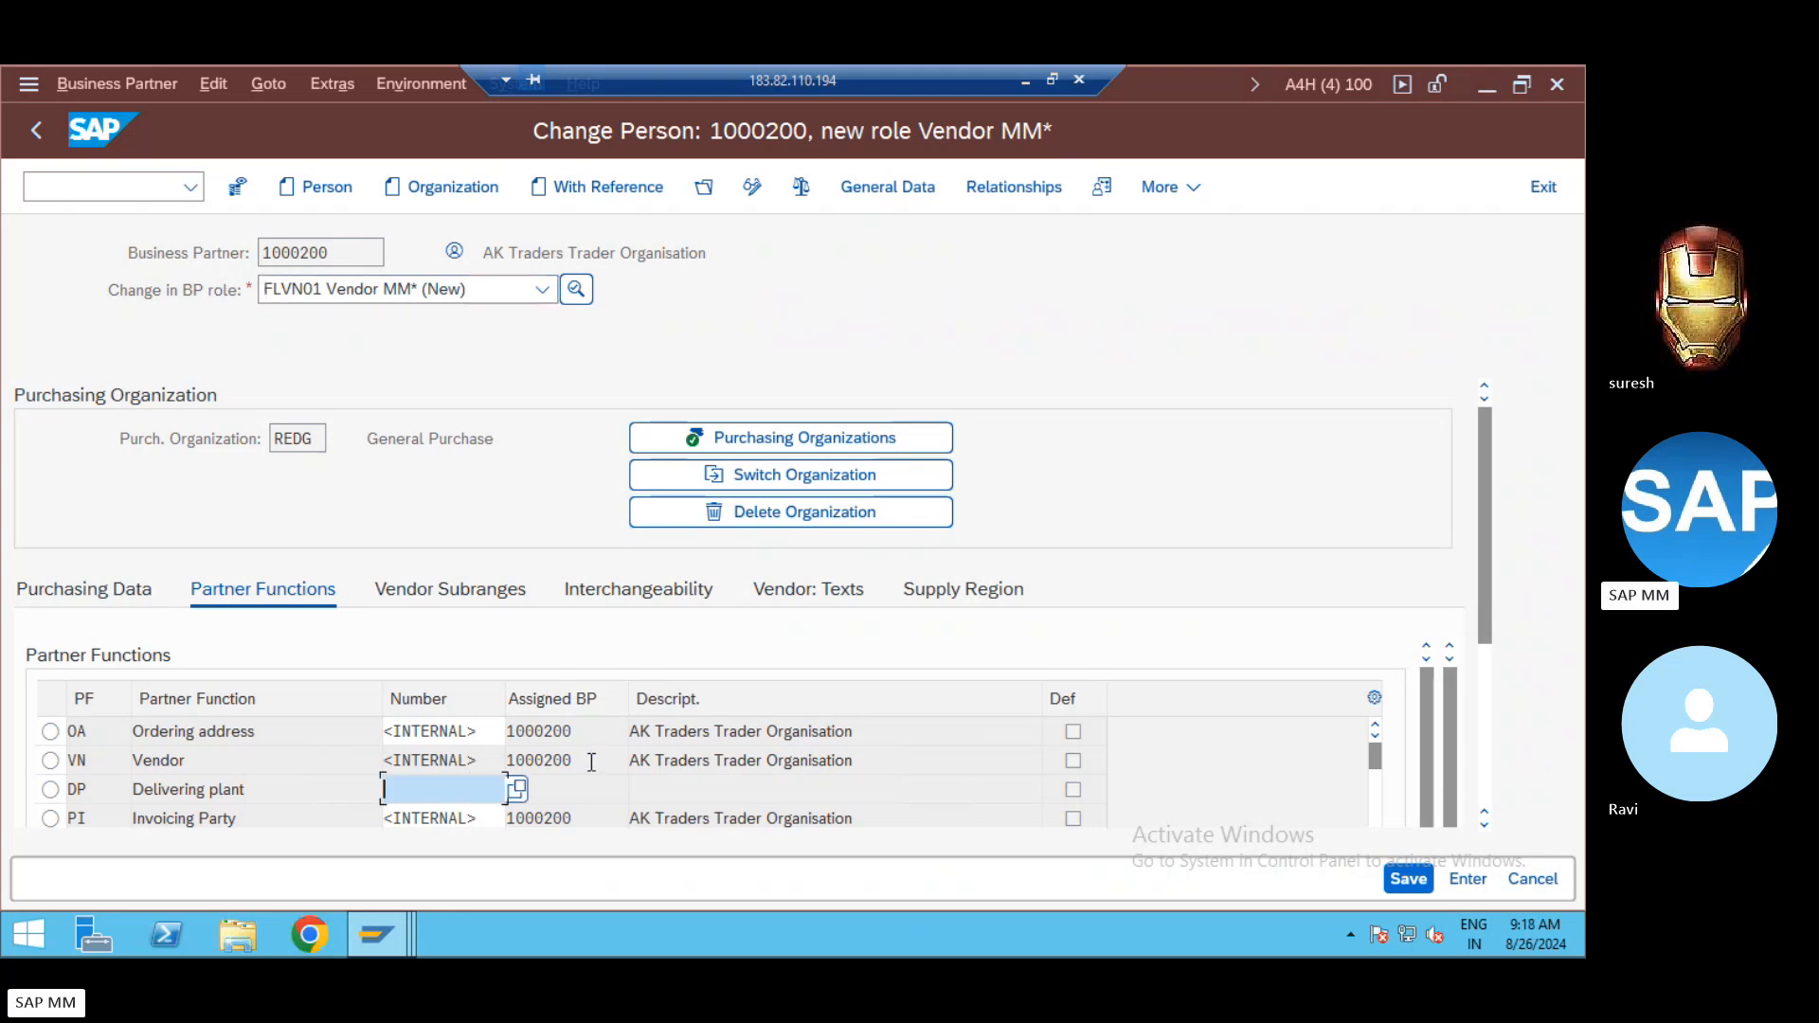
left_click_drag(591, 761, 465, 766)
key("ctrl+c")
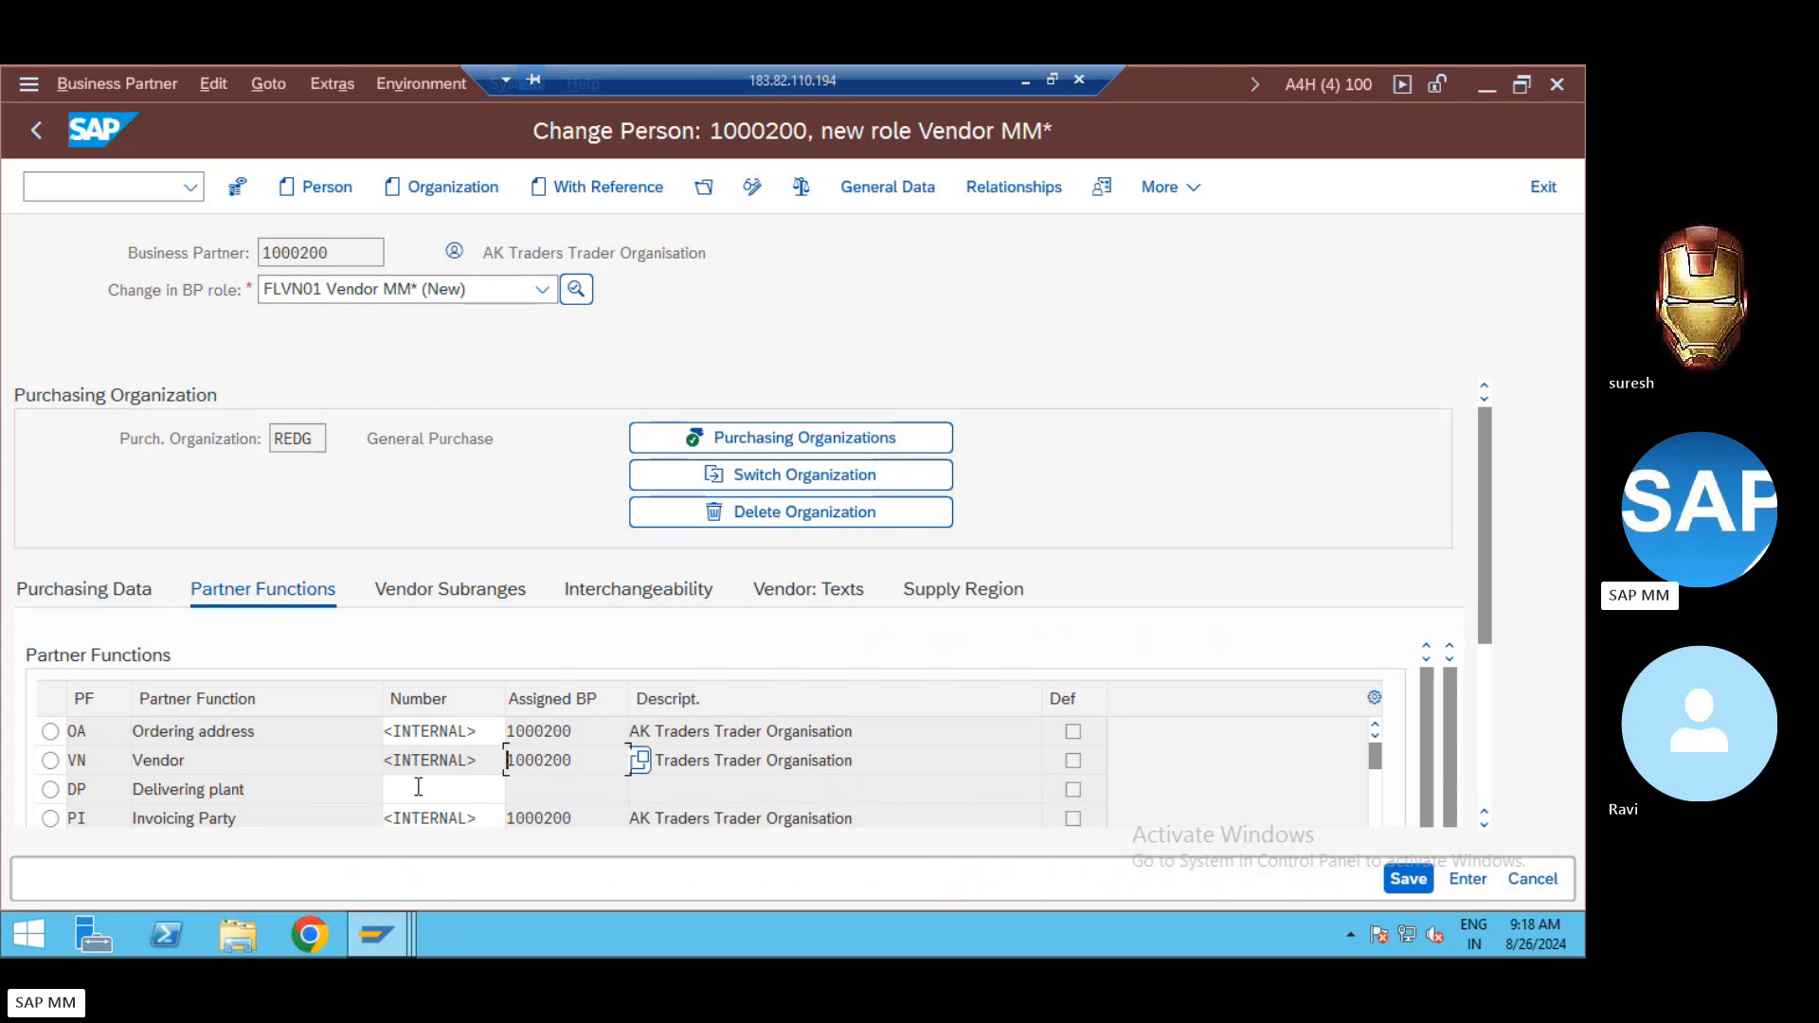
left_click(418, 786)
key("ctrl+v")
key("Return")
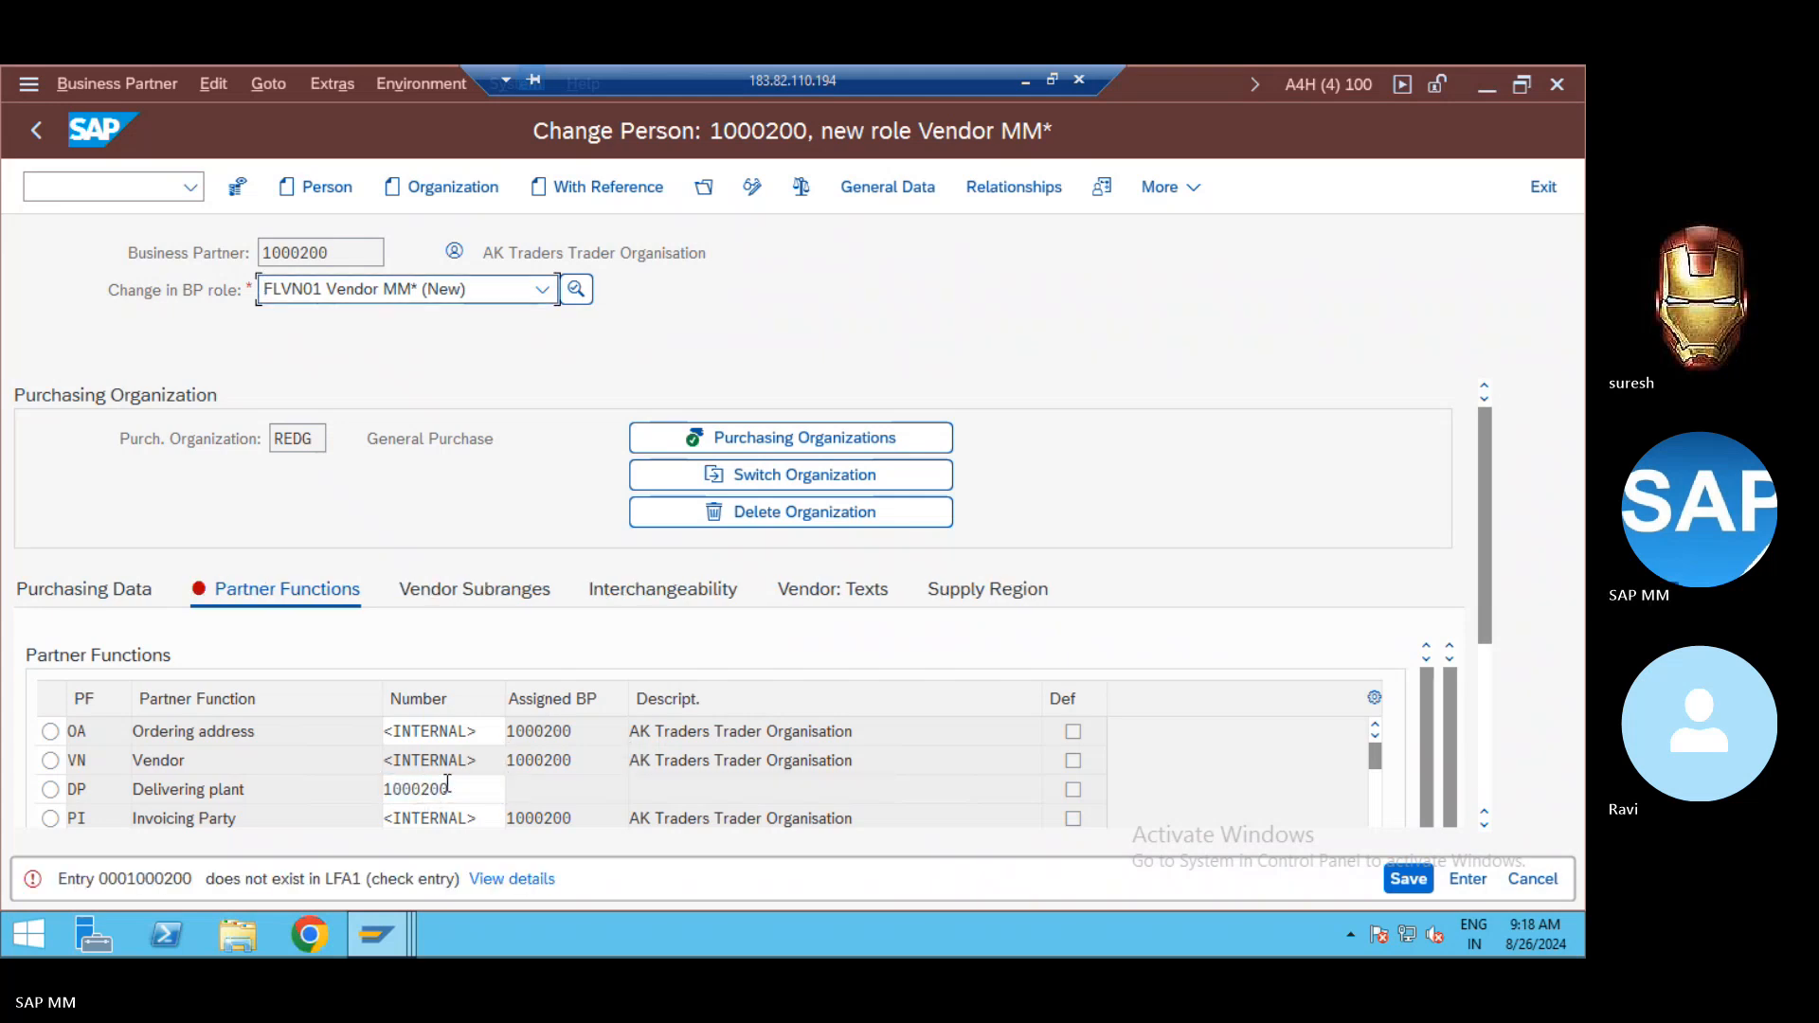
Step: Try the business partner number directly preceding the vendor's own number for the Delivering plant partner function
double_click(448, 787)
key("BackSpace")
key("BackSpace")
key("BackSpace")
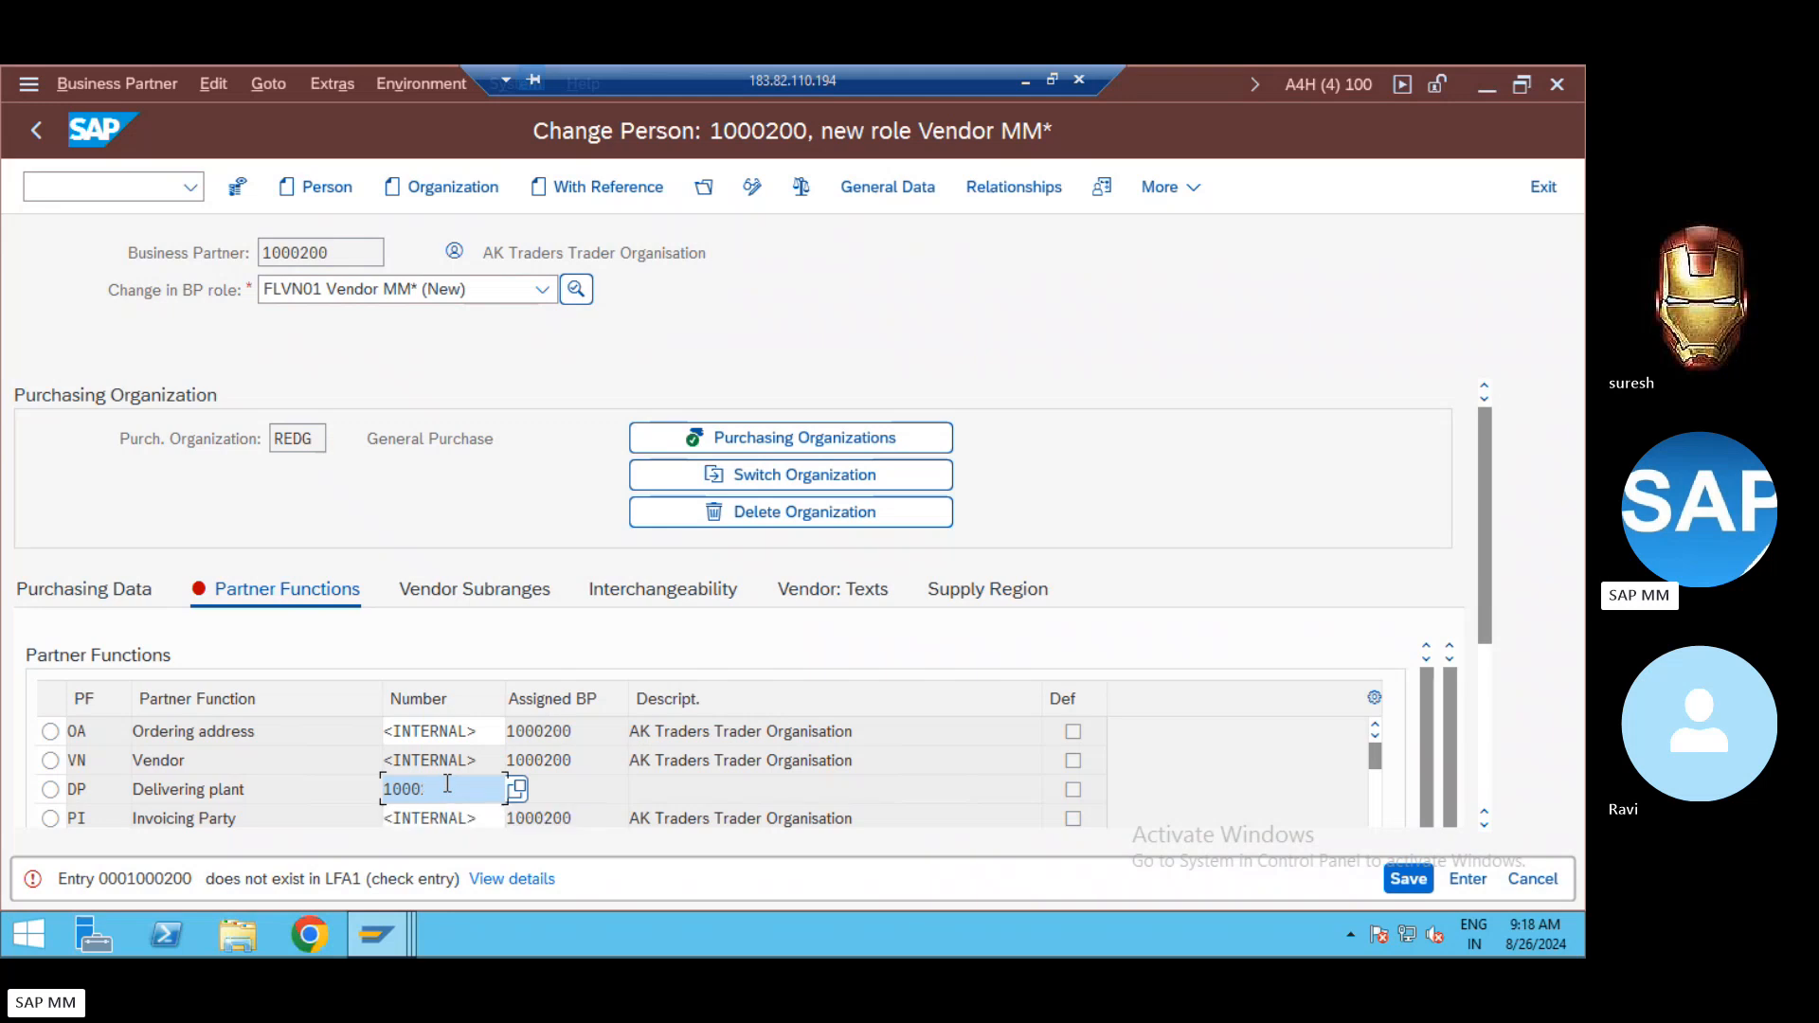
key("Return")
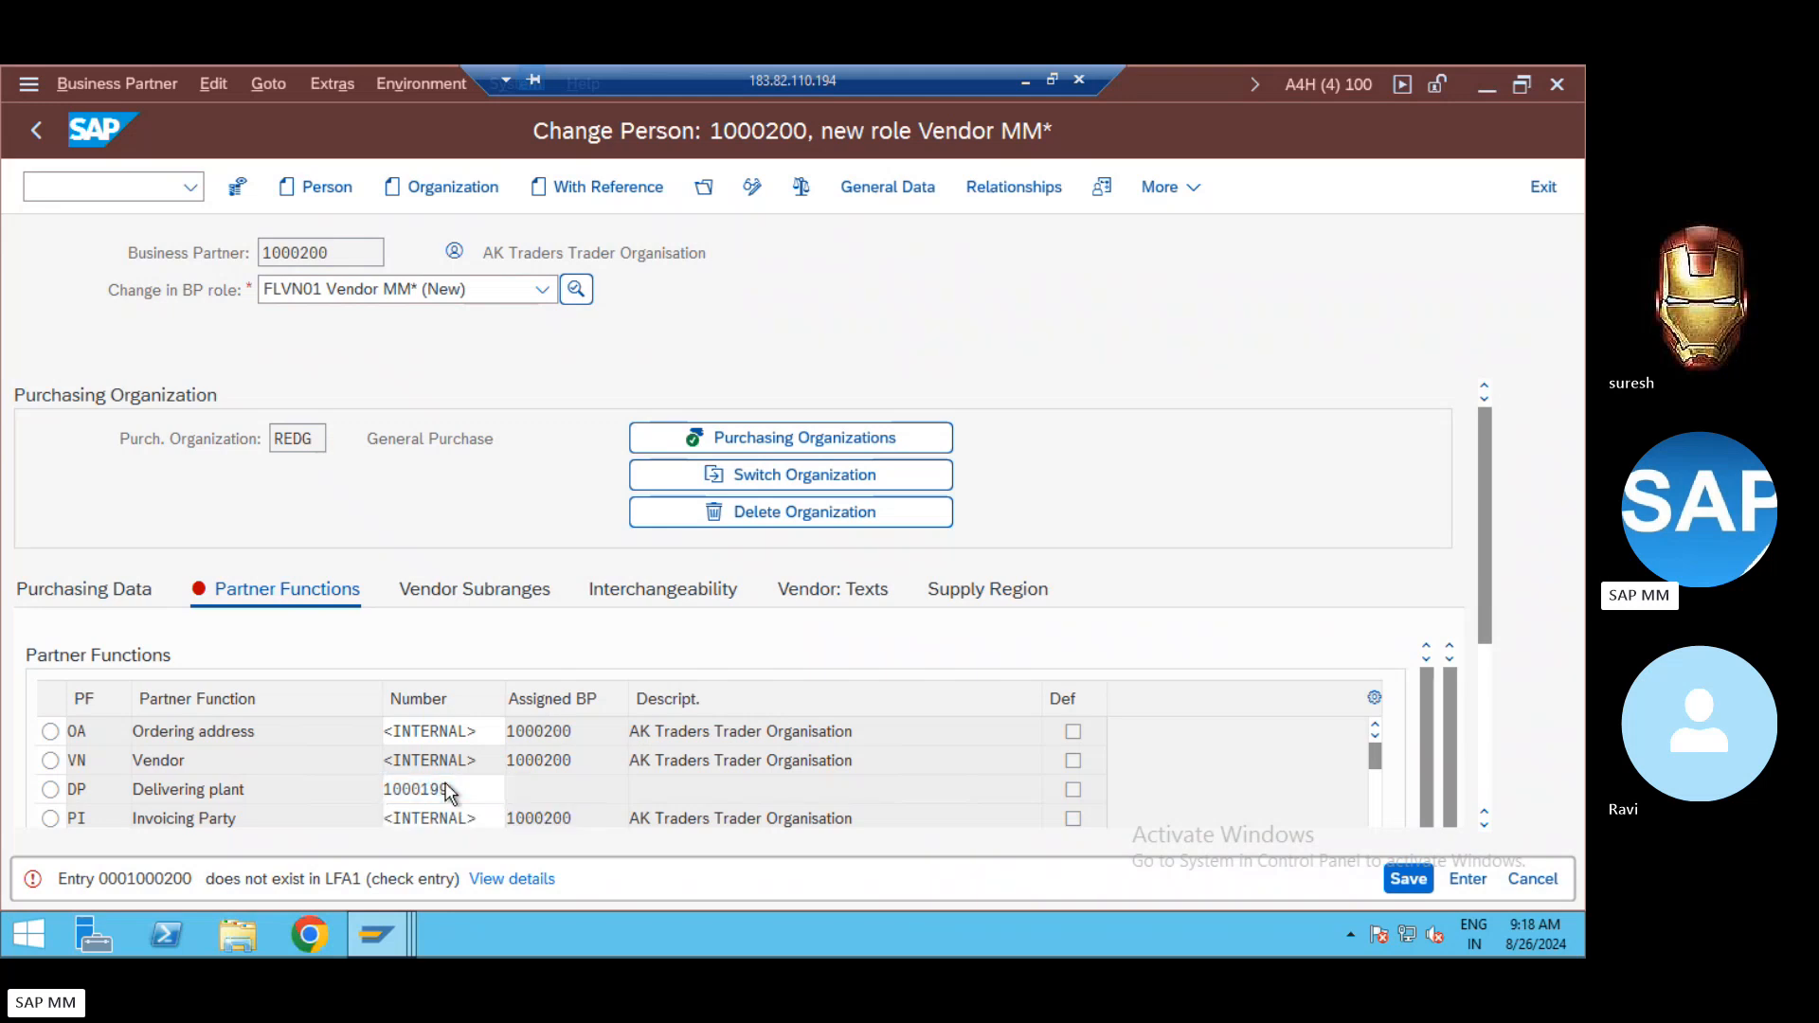
Step: Replace the last two digits of the Delivering plant's partner number with 00 and validate the entry
double_click(458, 789)
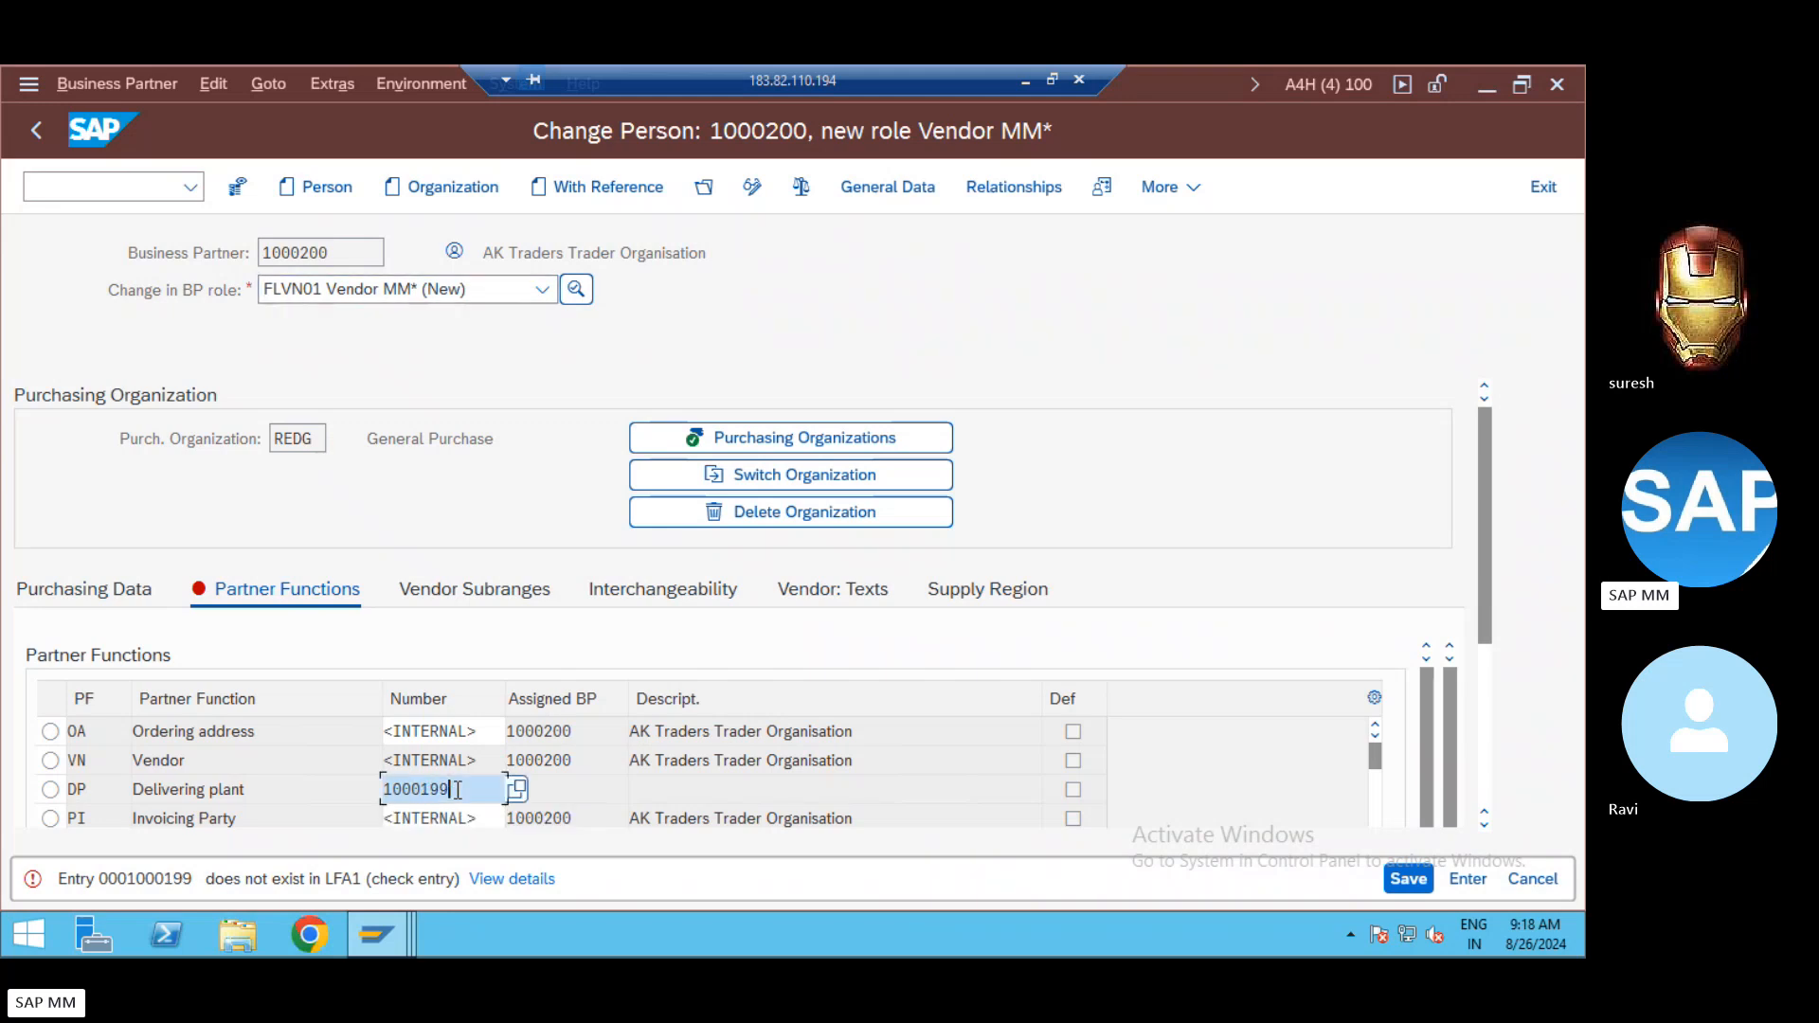
key("BackSpace")
key("BackSpace")
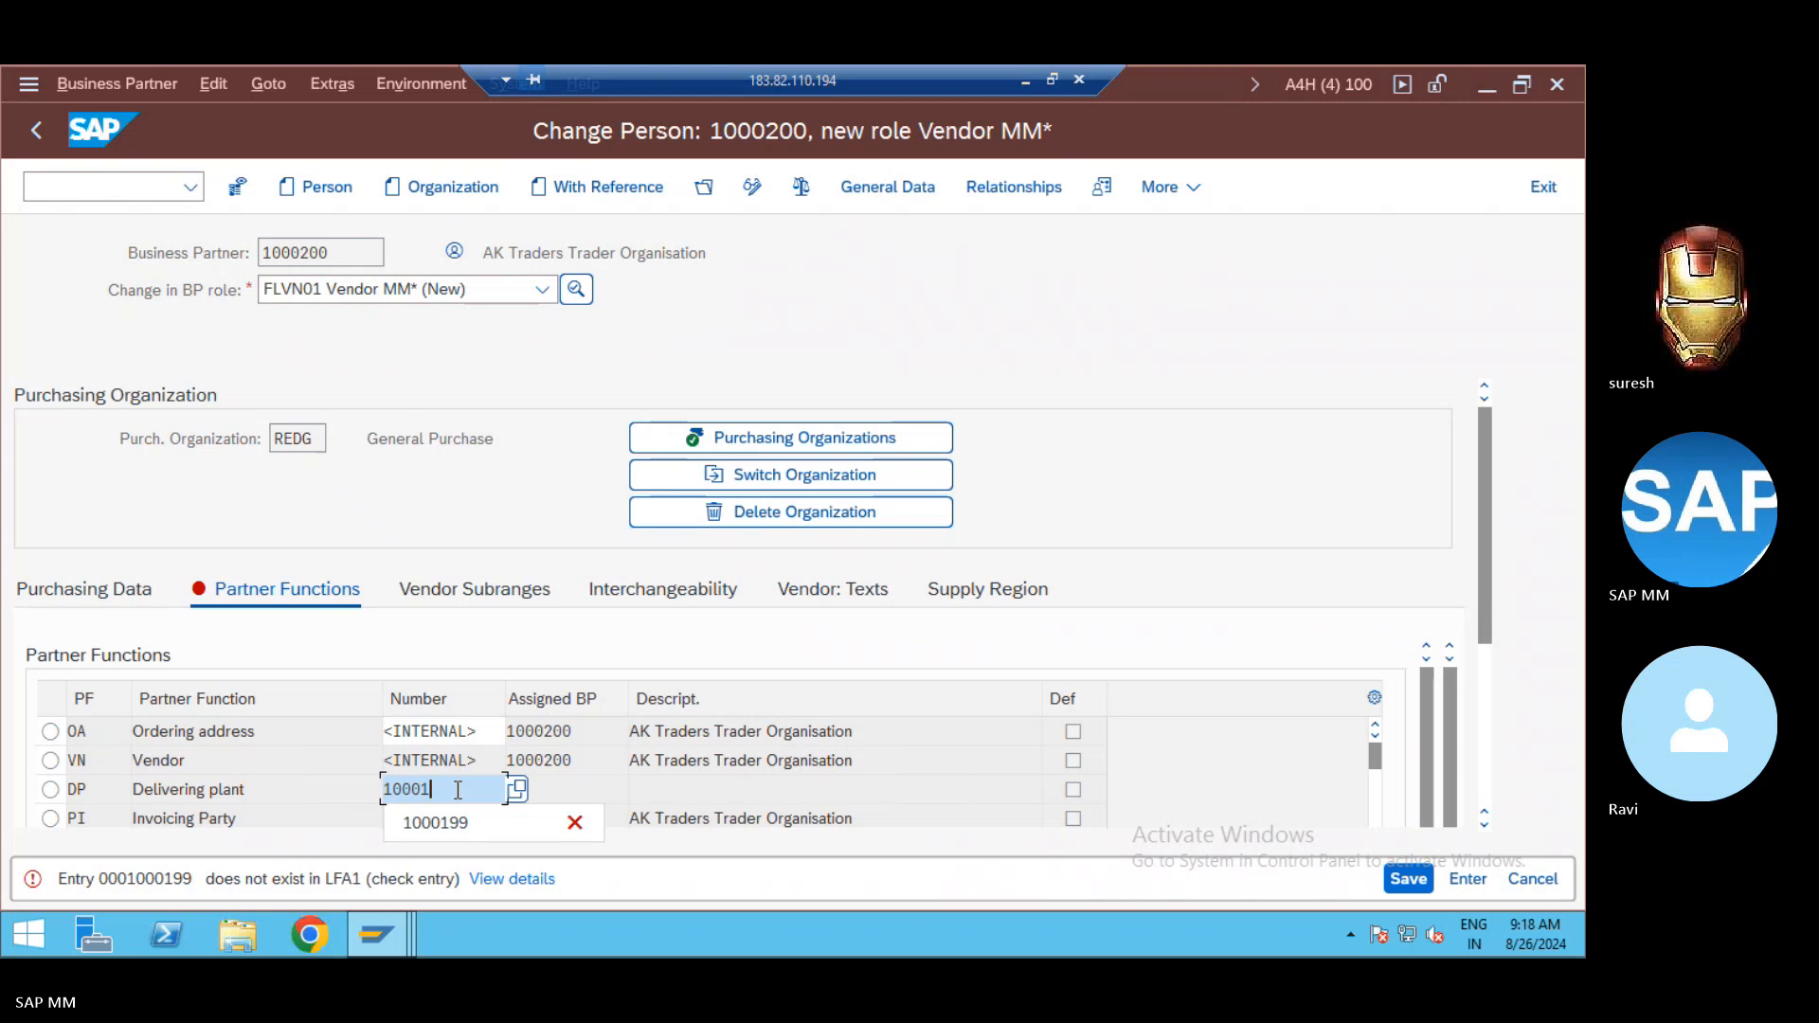
type("00")
key("Return")
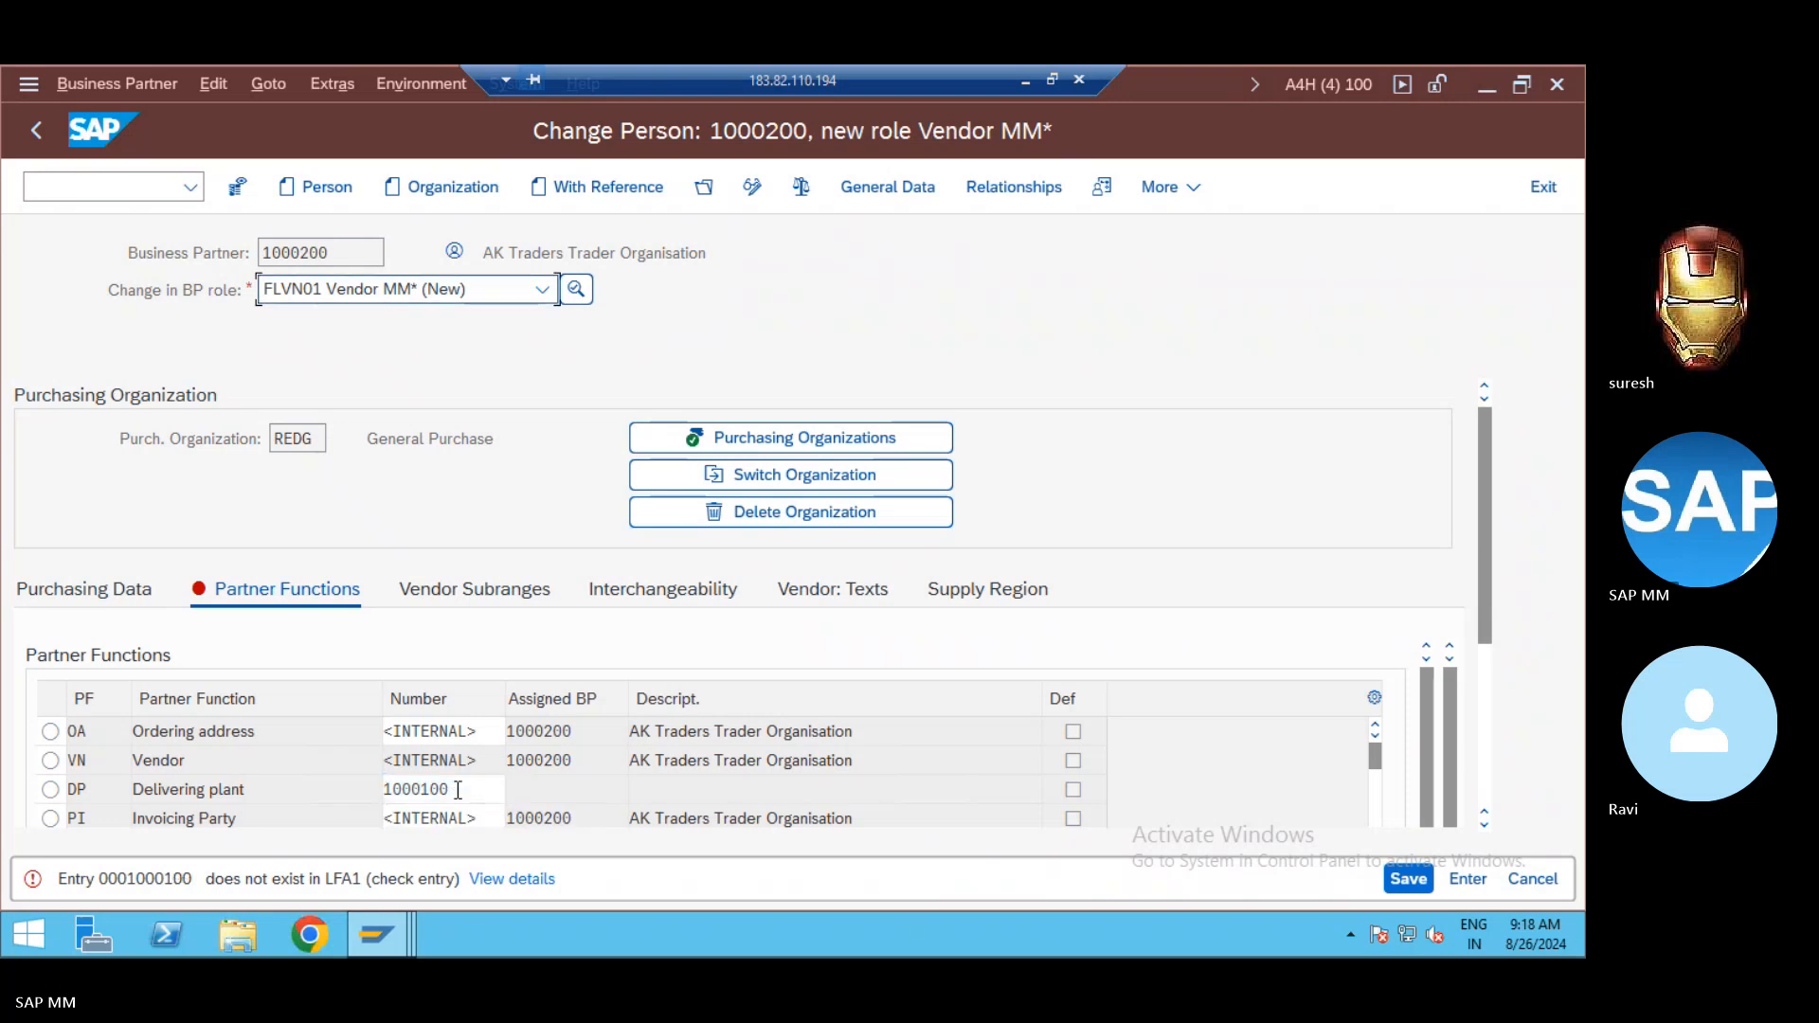
Step: Shorten the Delivering plant's partner number to its first four digits and validate the entry
left_click(458, 796)
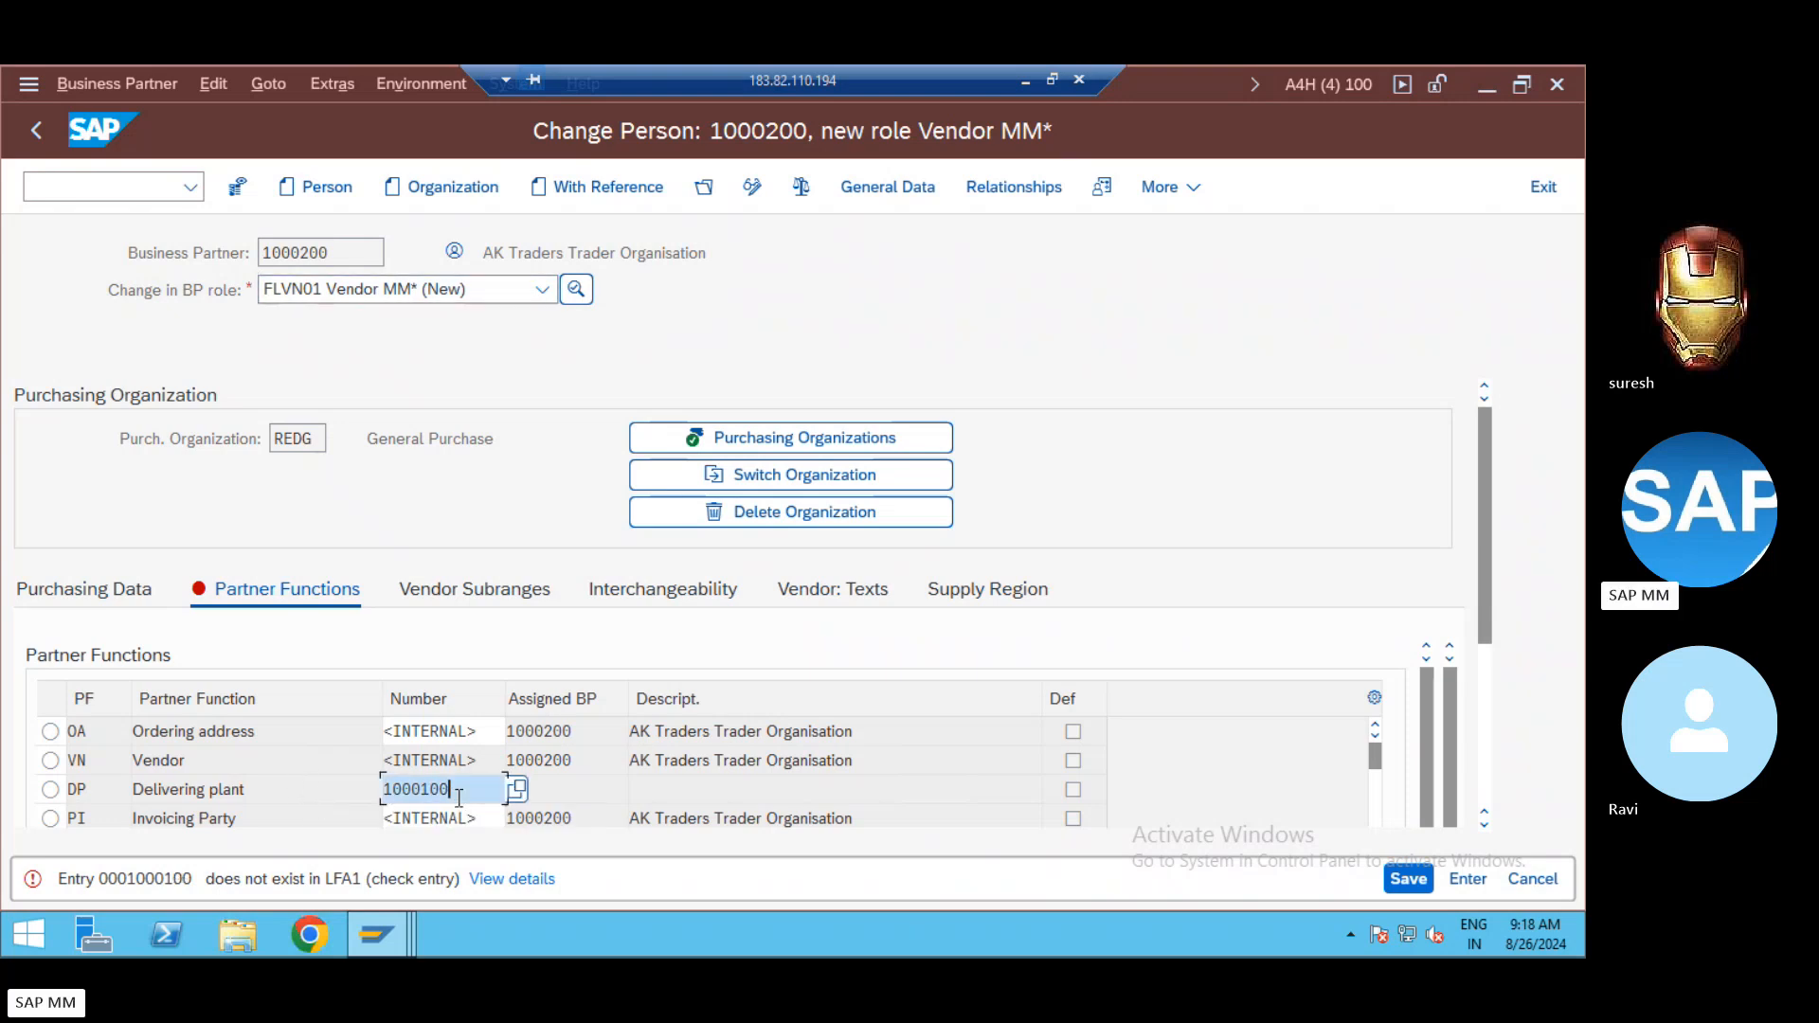
key("BackSpace")
key("BackSpace")
key("BackSpace")
key("Return")
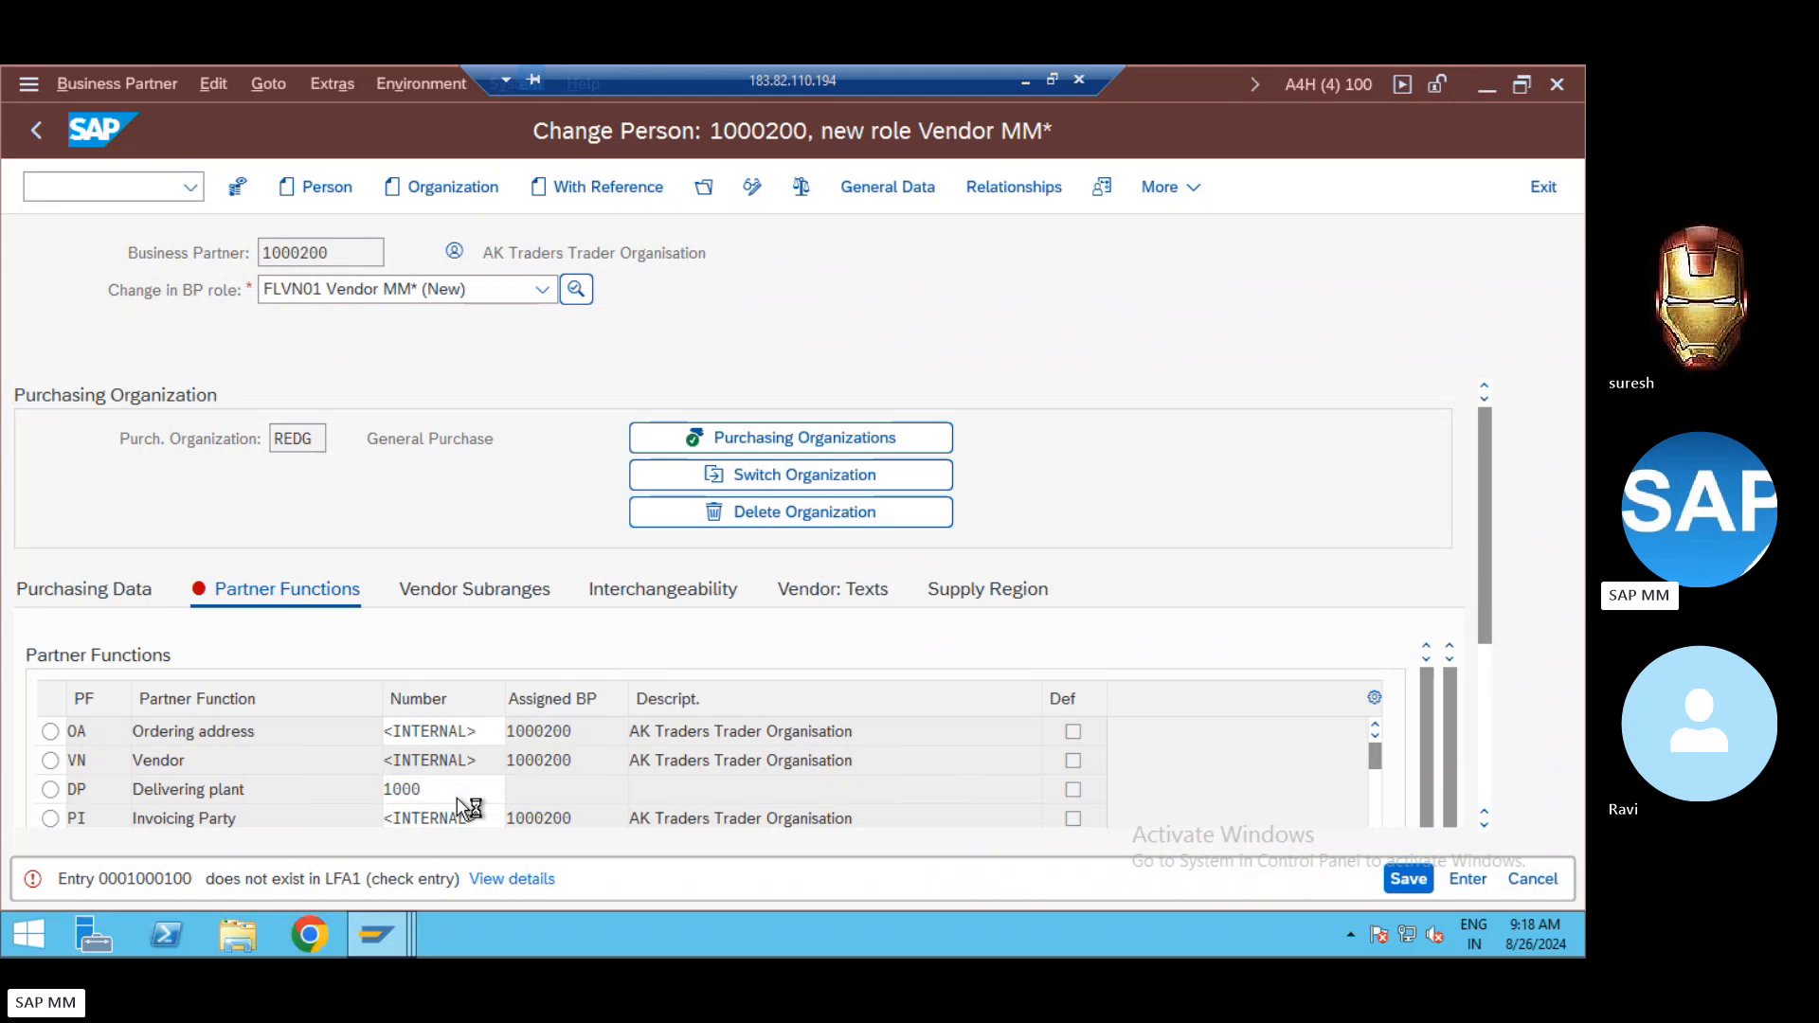
Step: Clear the partner number of the Delivering plant (DP) partner function
left_click(458, 798)
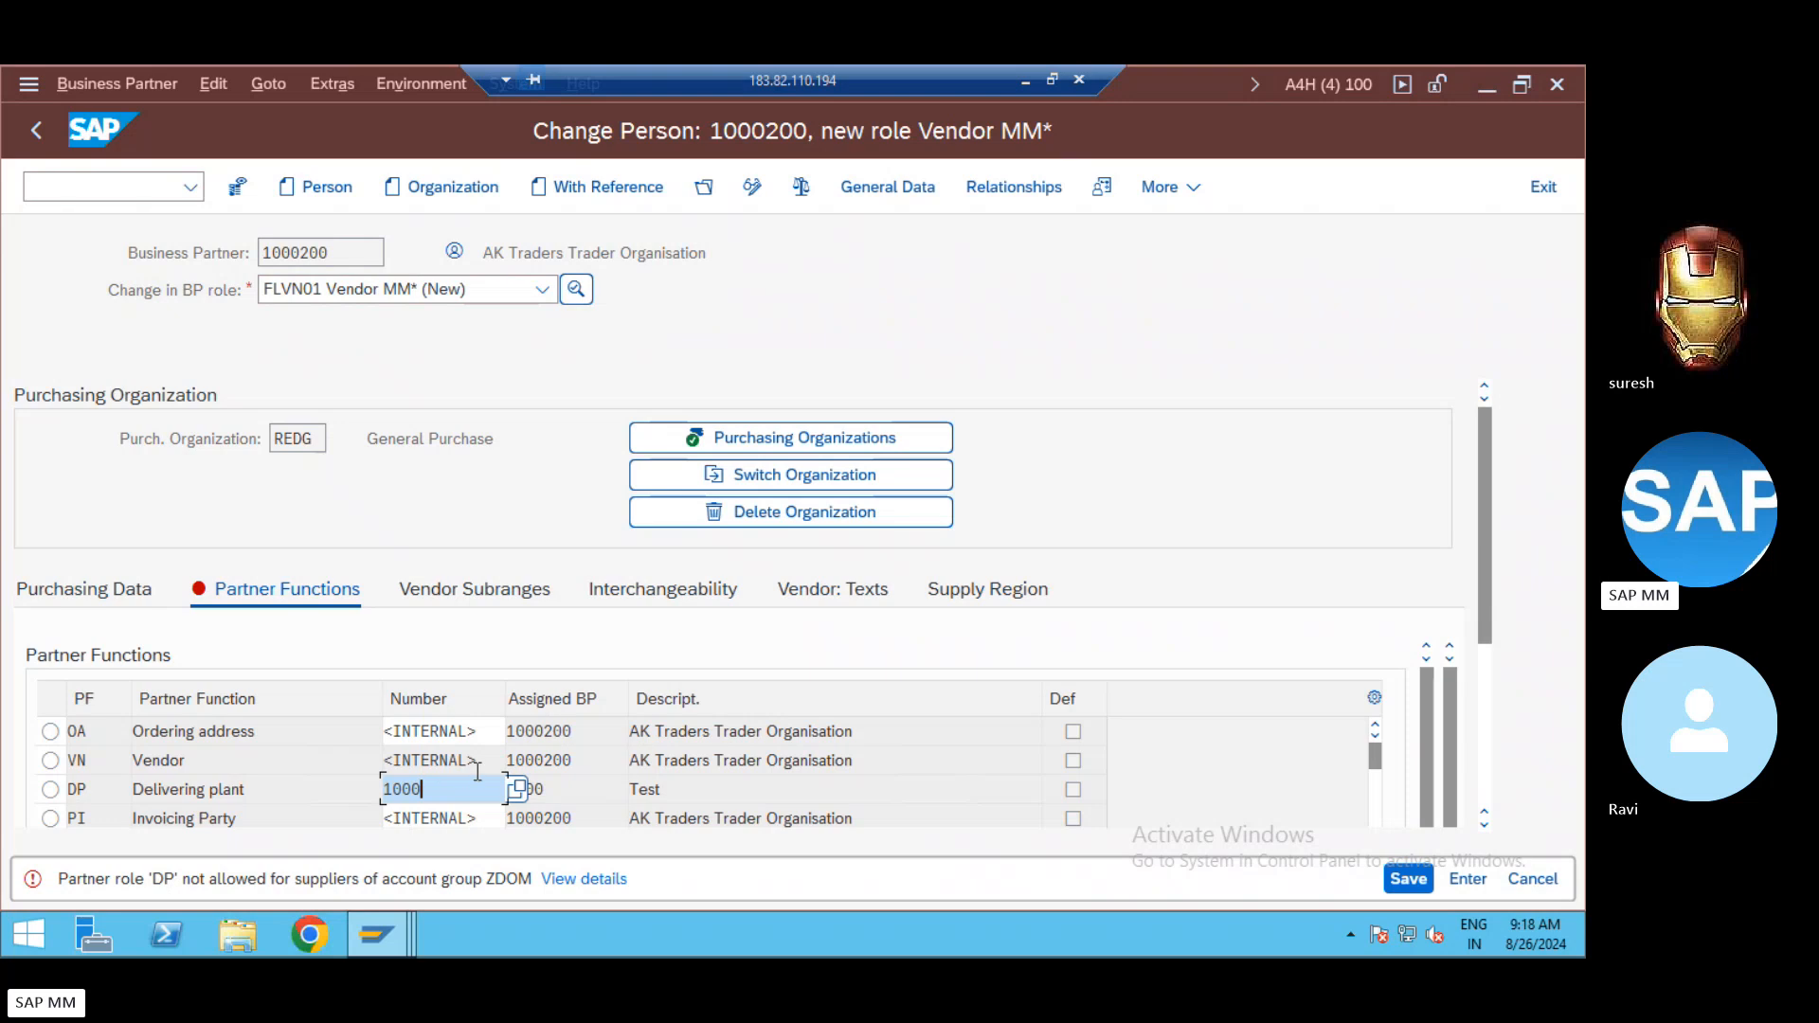
type("1")
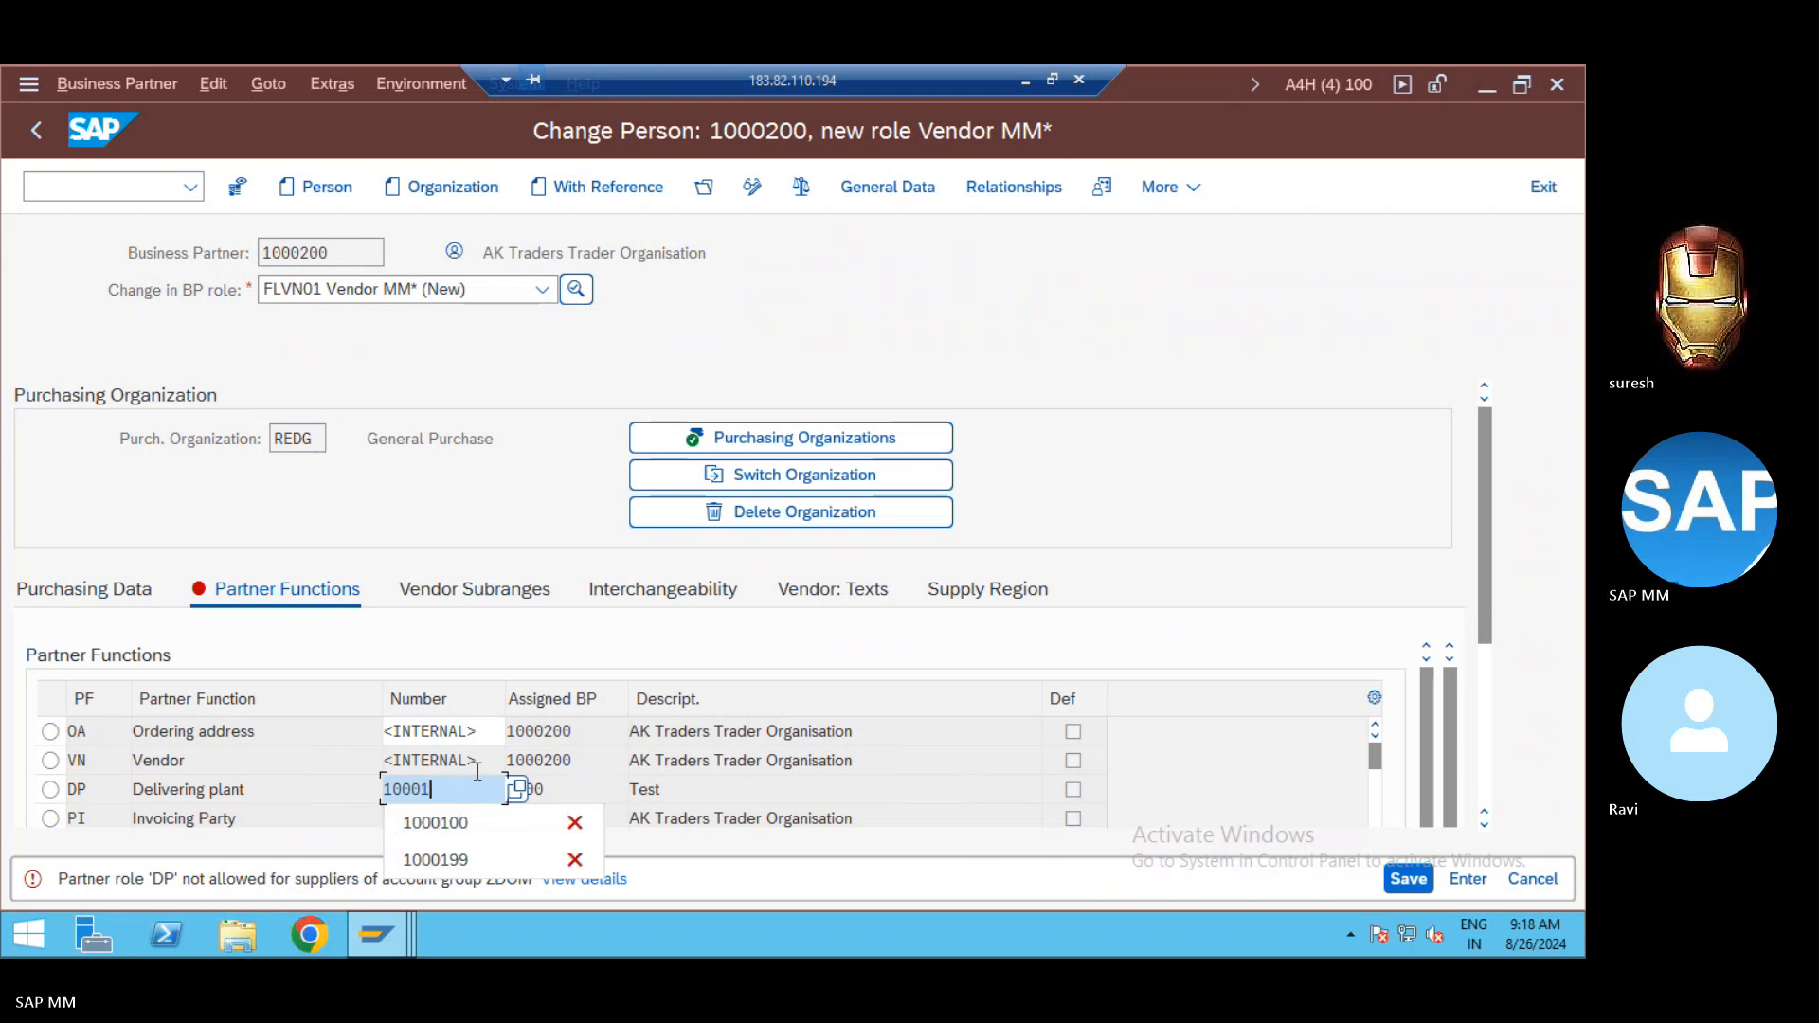
key("BackSpace")
key("BackSpace")
key("BackSpace")
key("BackSpace")
key("BackSpace")
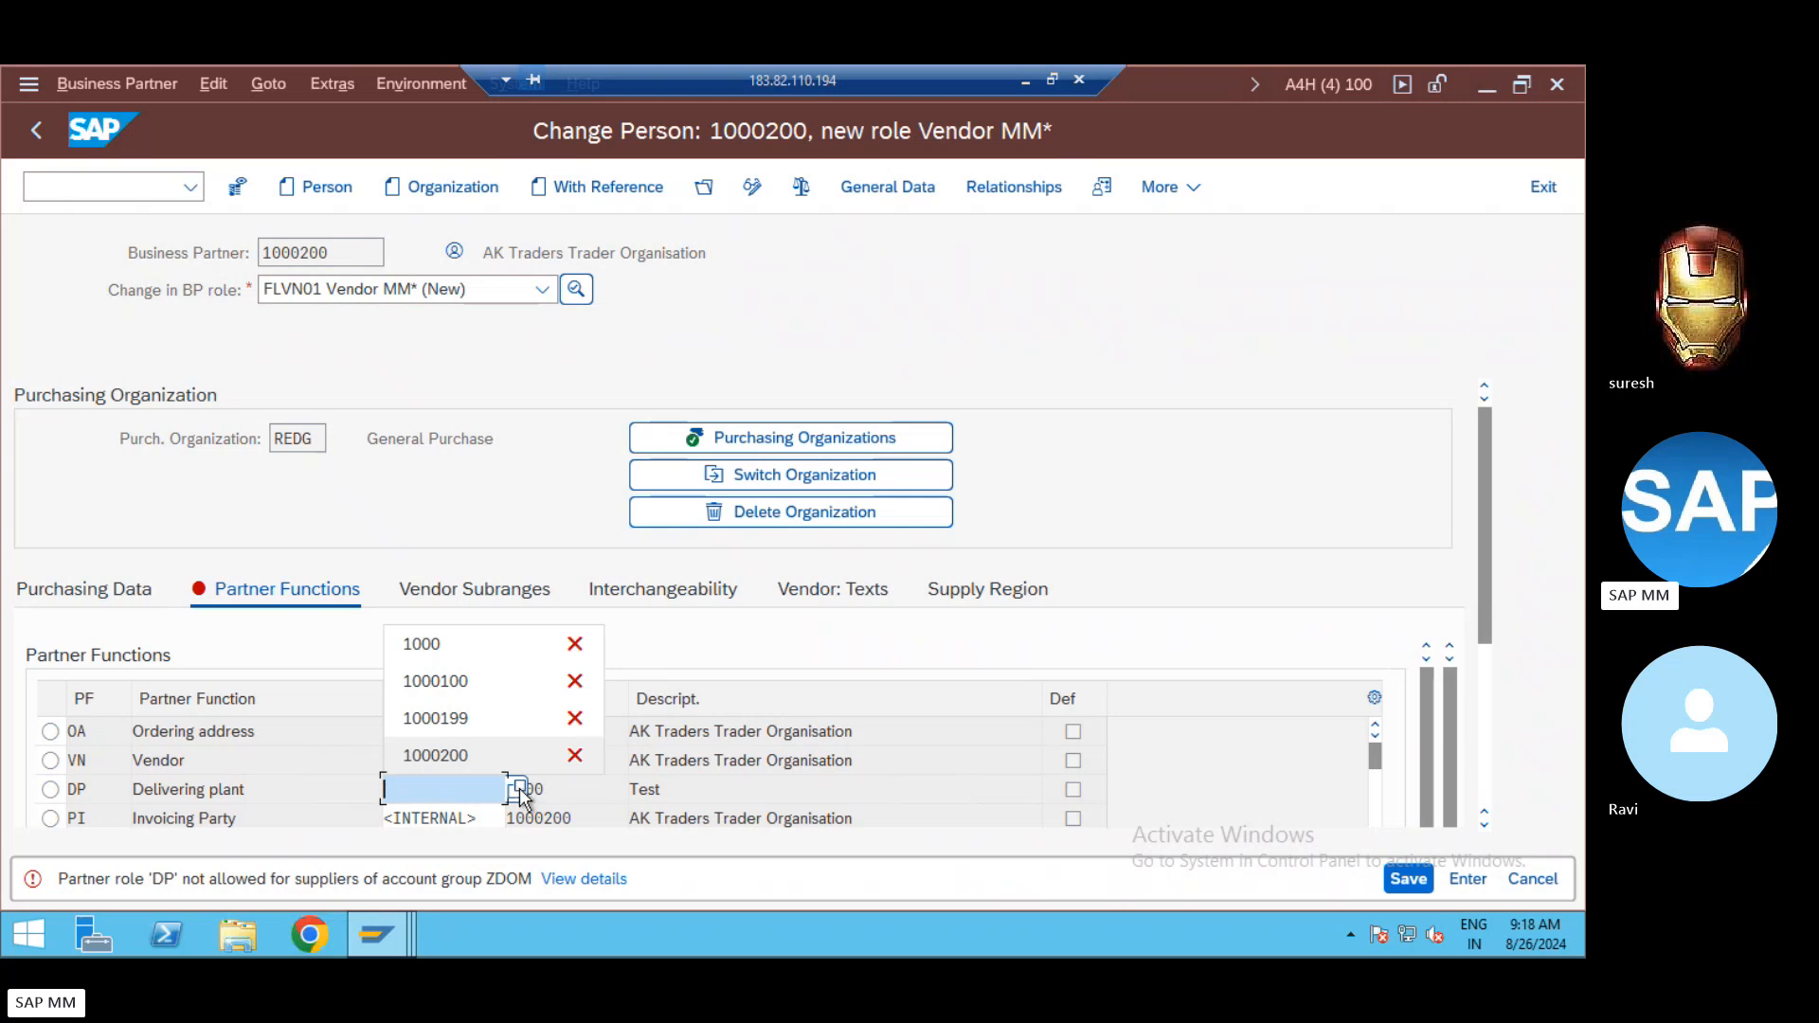
Step: Search suppliers by purchasing data for purchasing organization RE* and try PED-RED1 from REDG as the Delivering plant partner
left_click(519, 788)
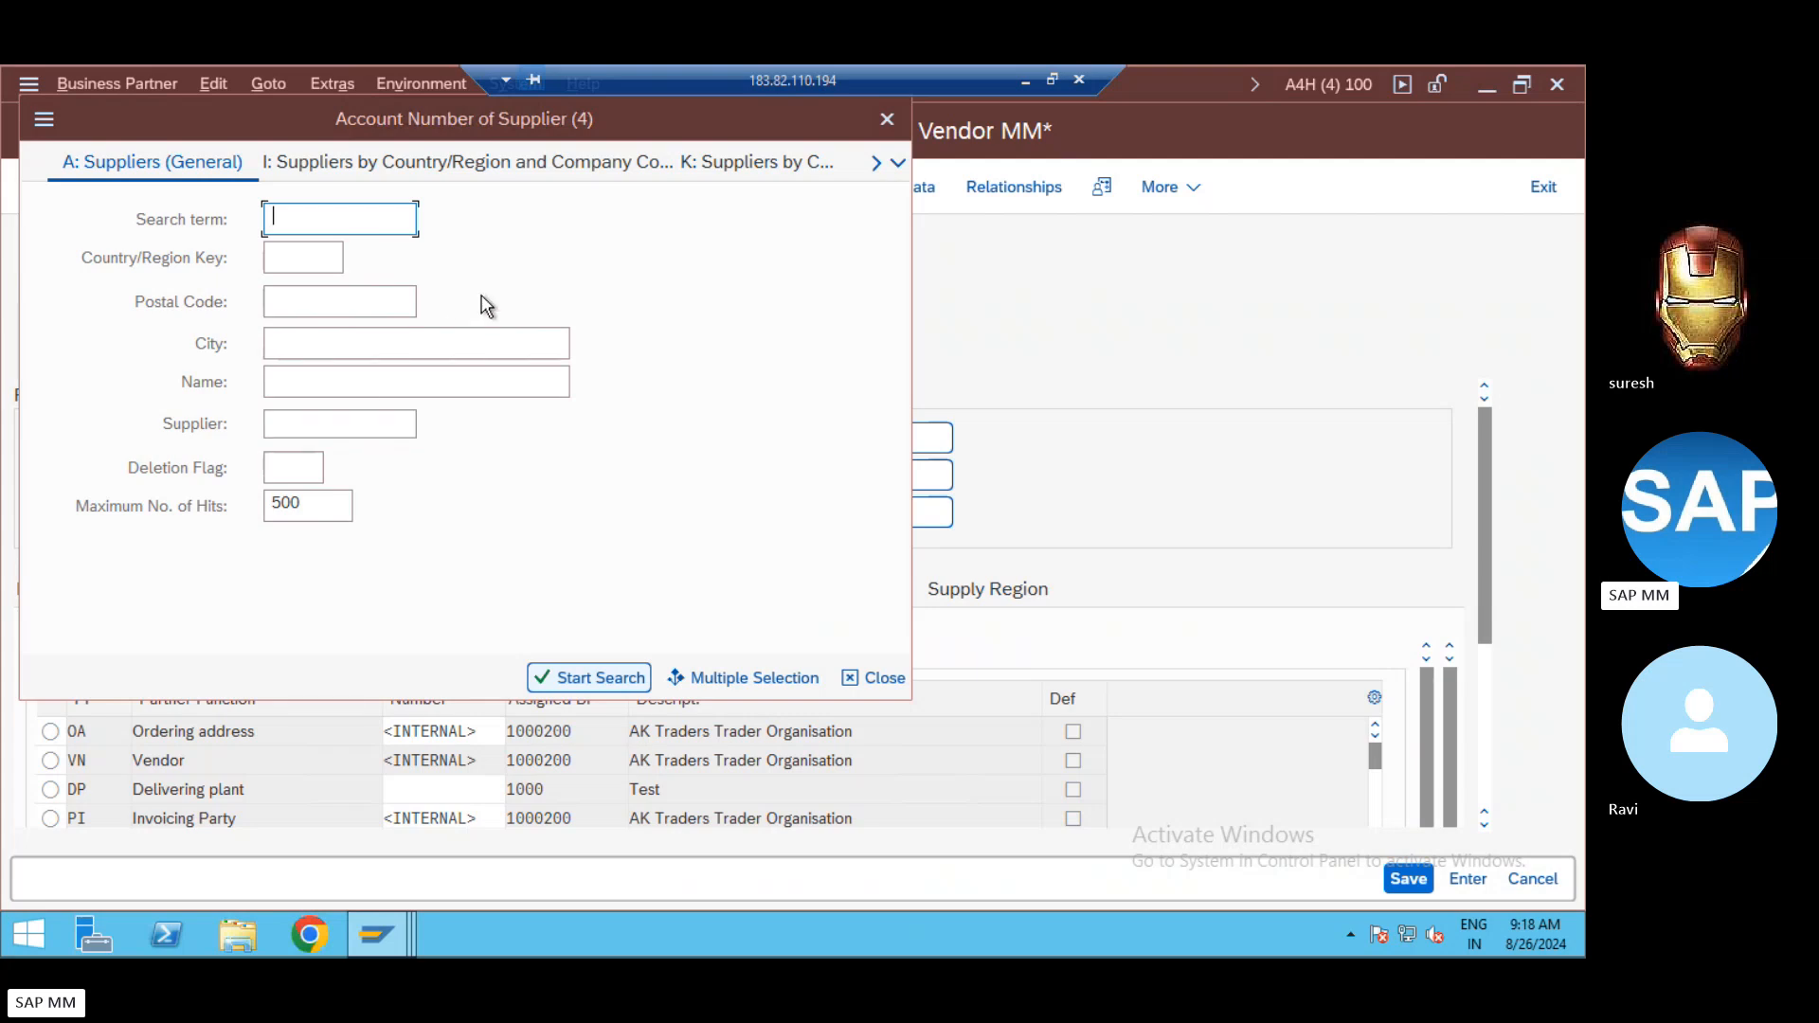
left_click(894, 167)
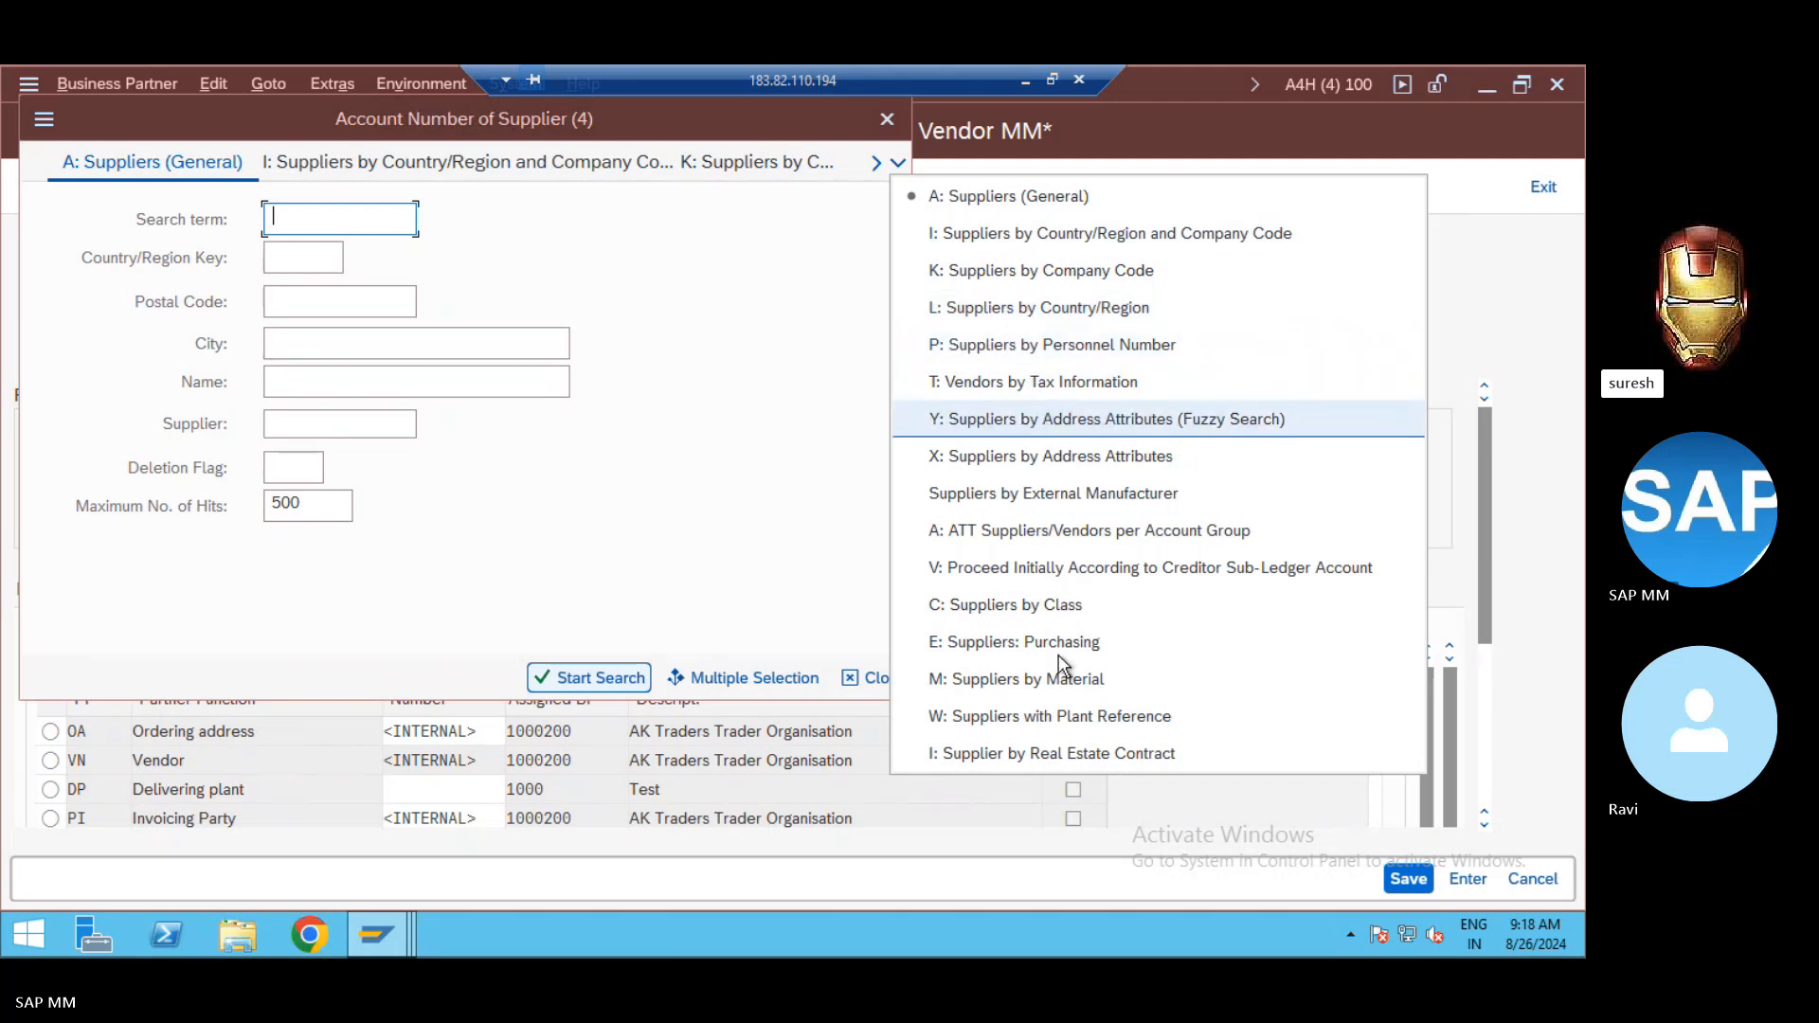
left_click(1027, 646)
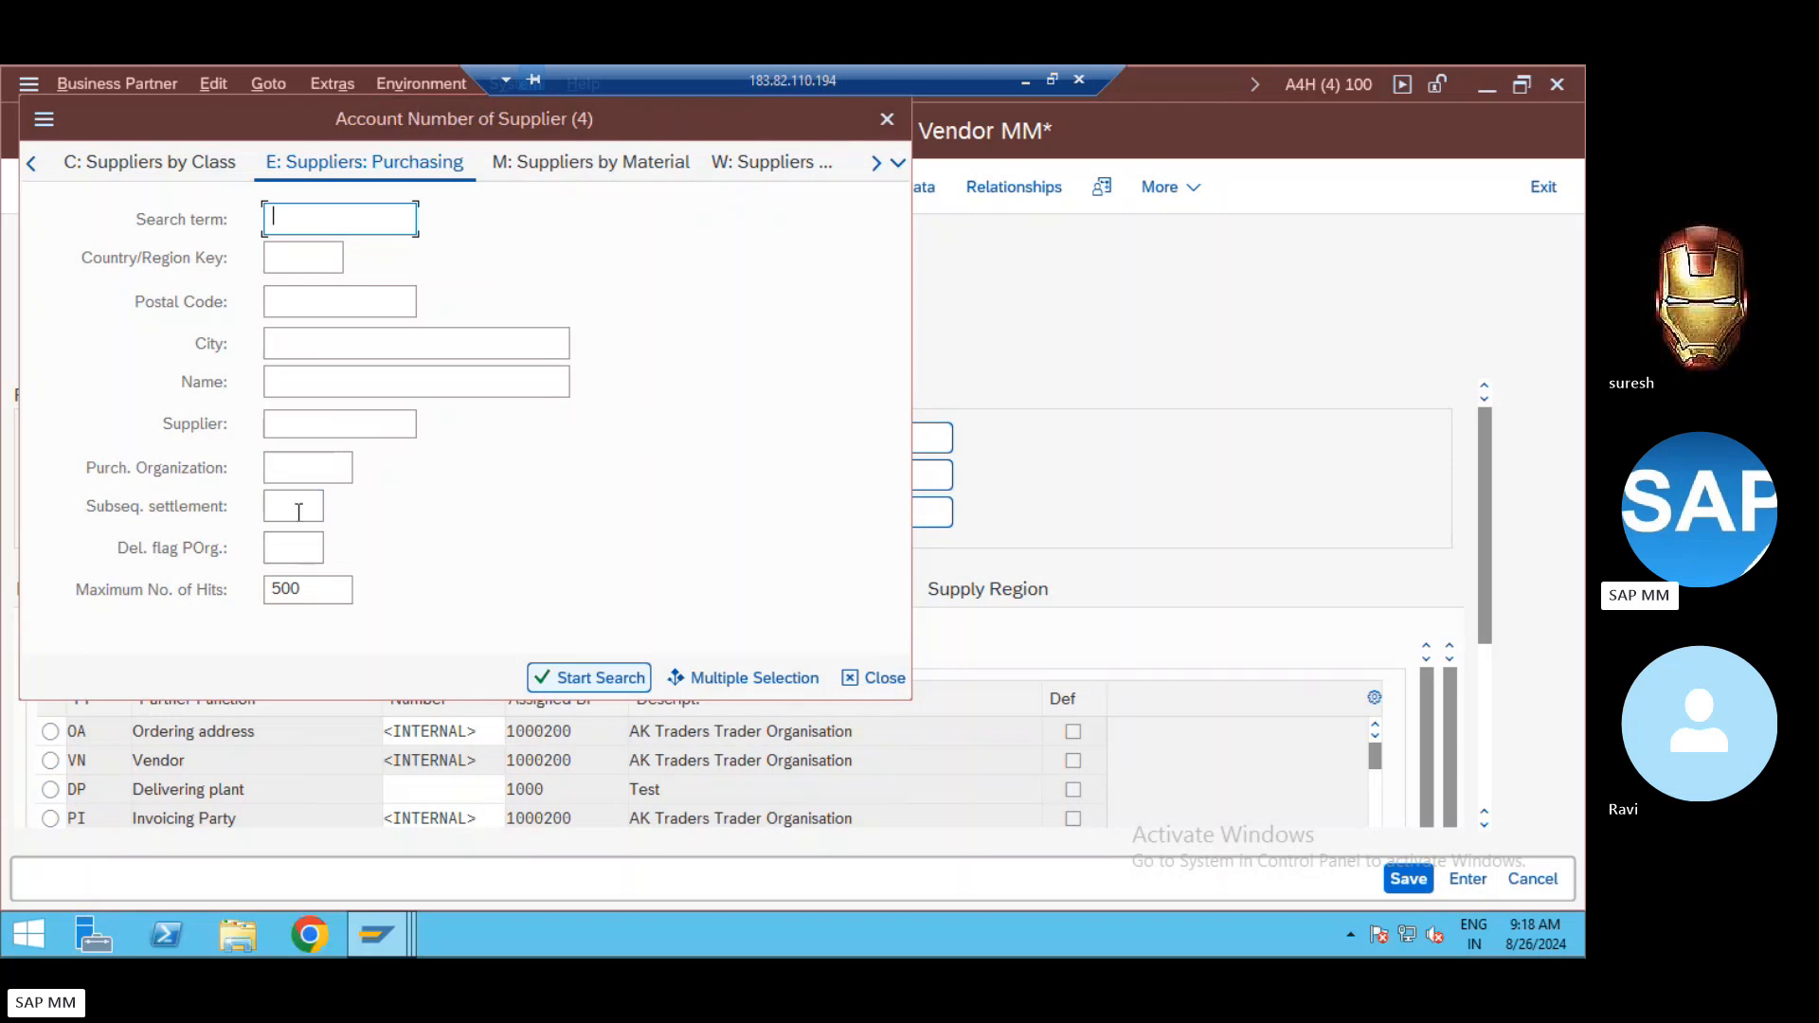
left_click(310, 465)
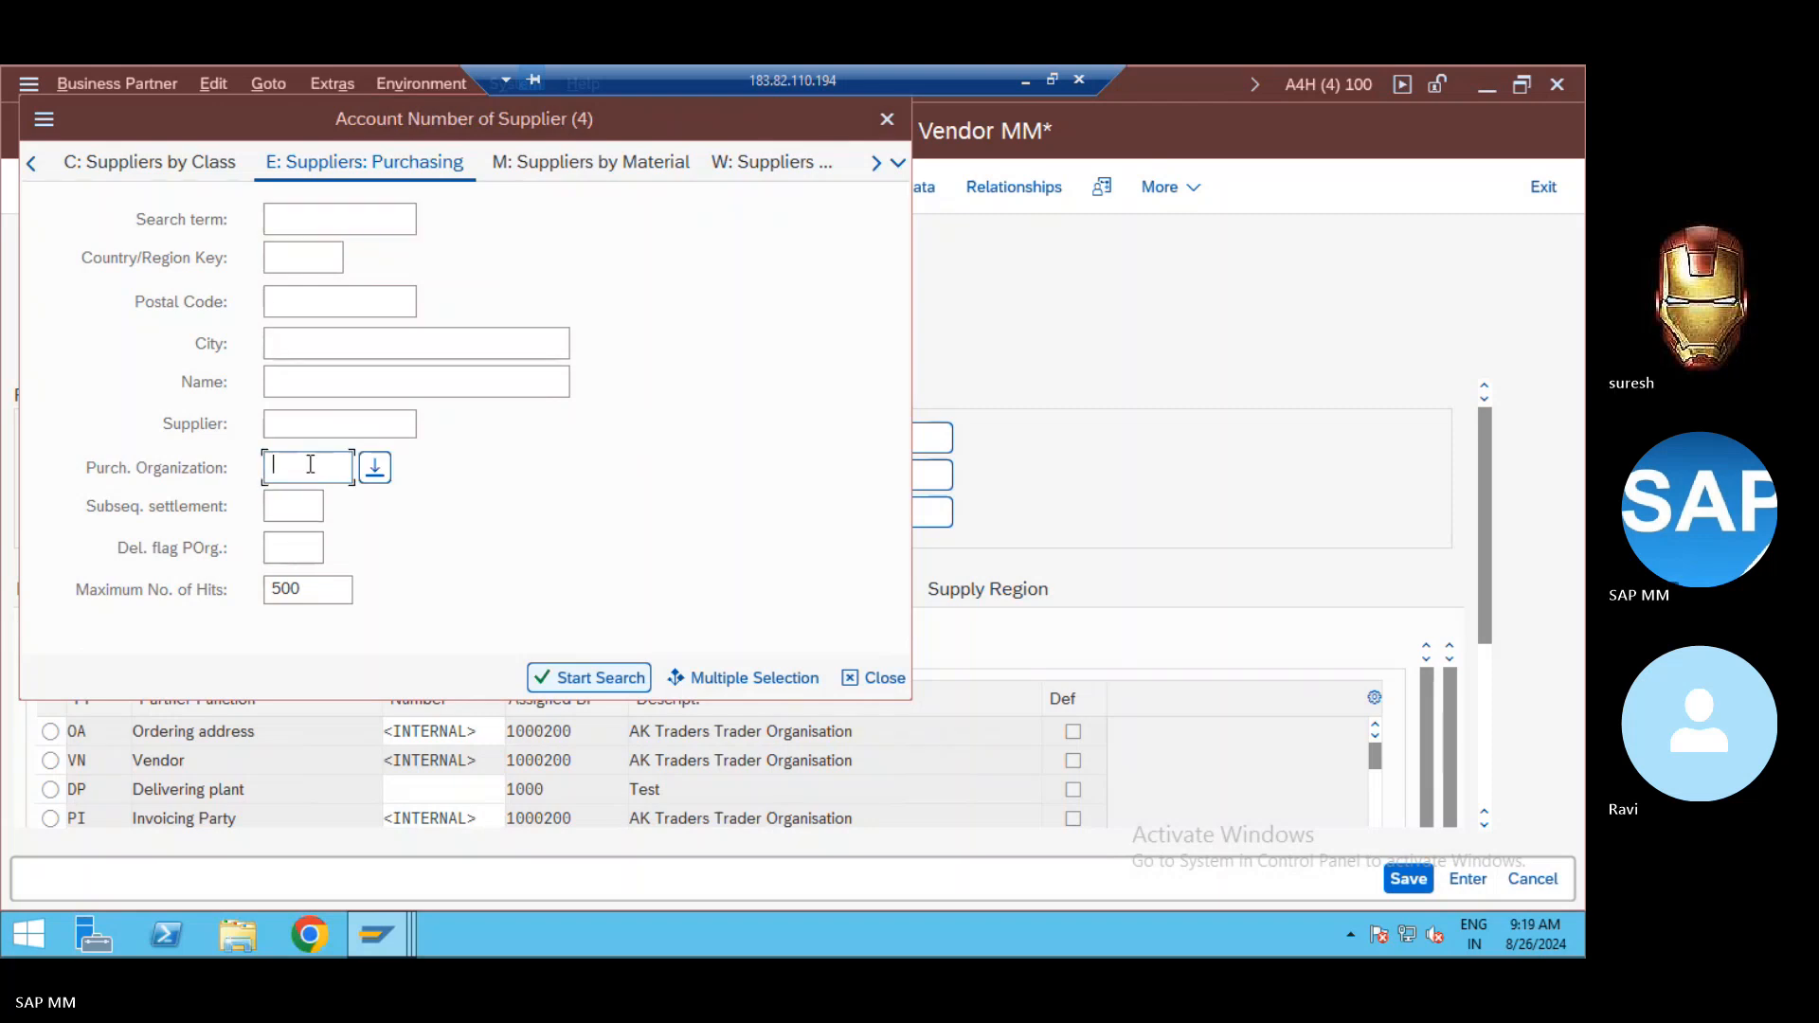
type("RE")
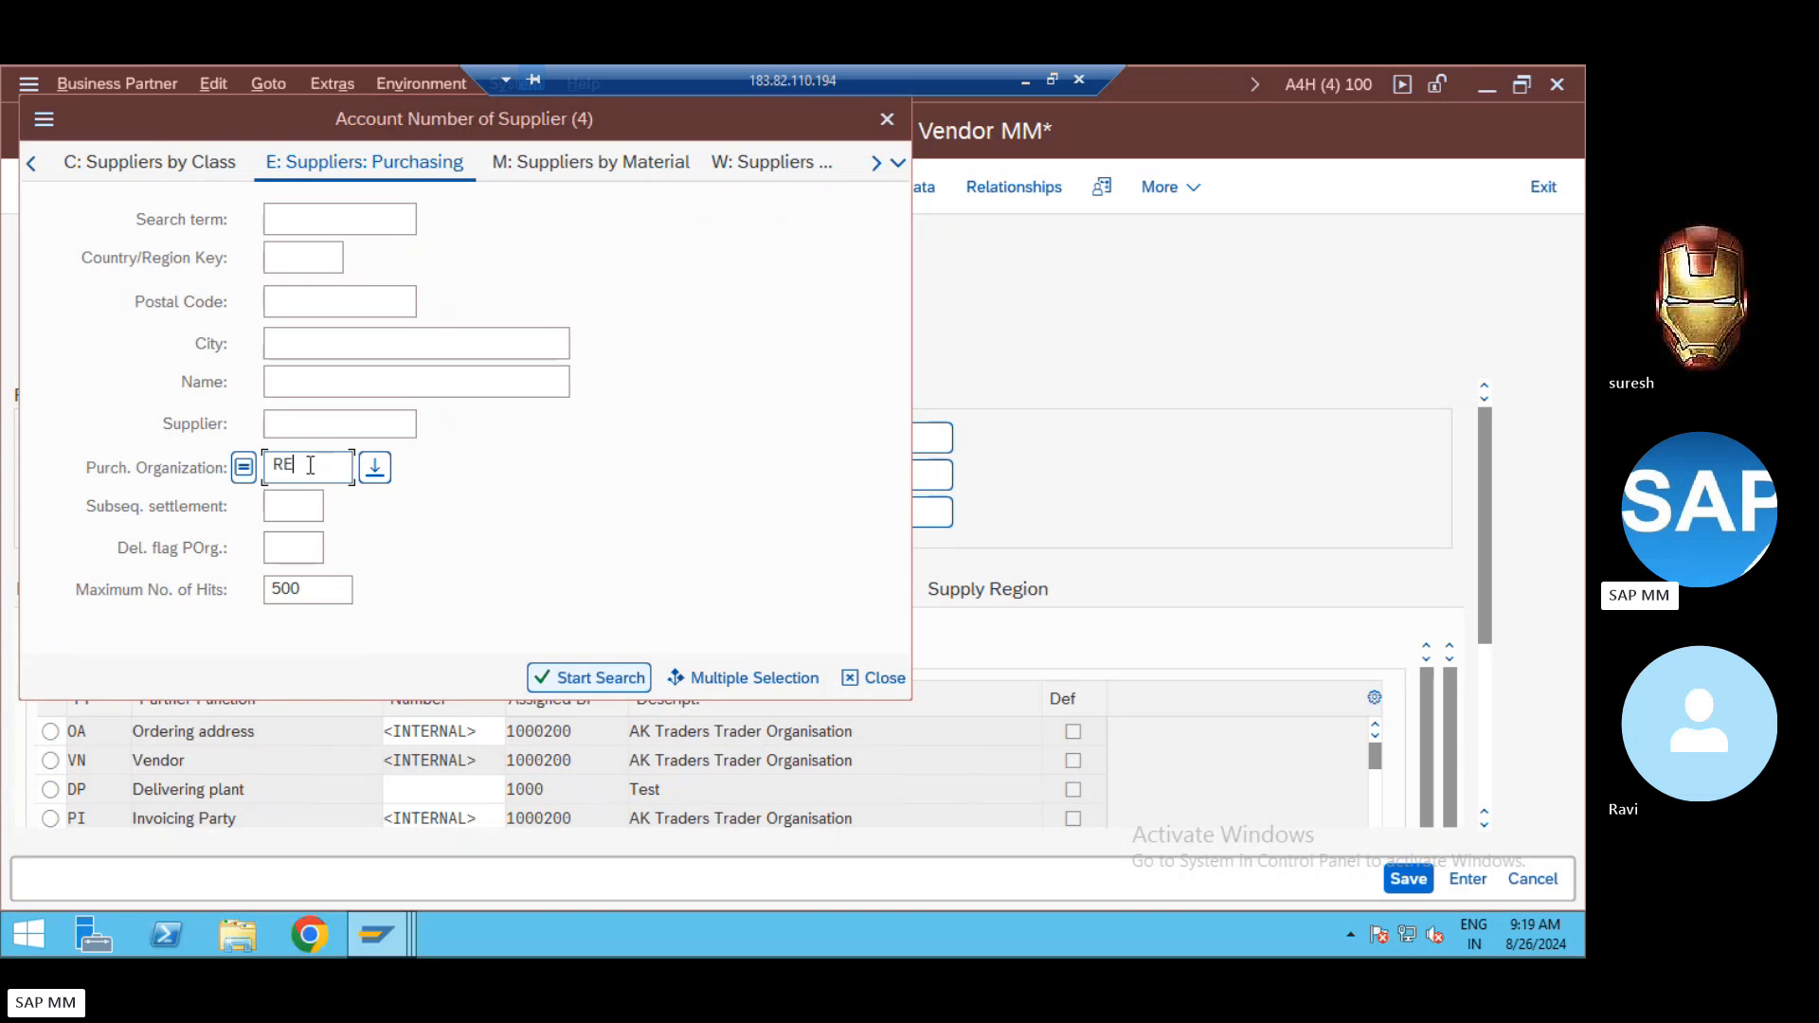
type("*")
key("Return")
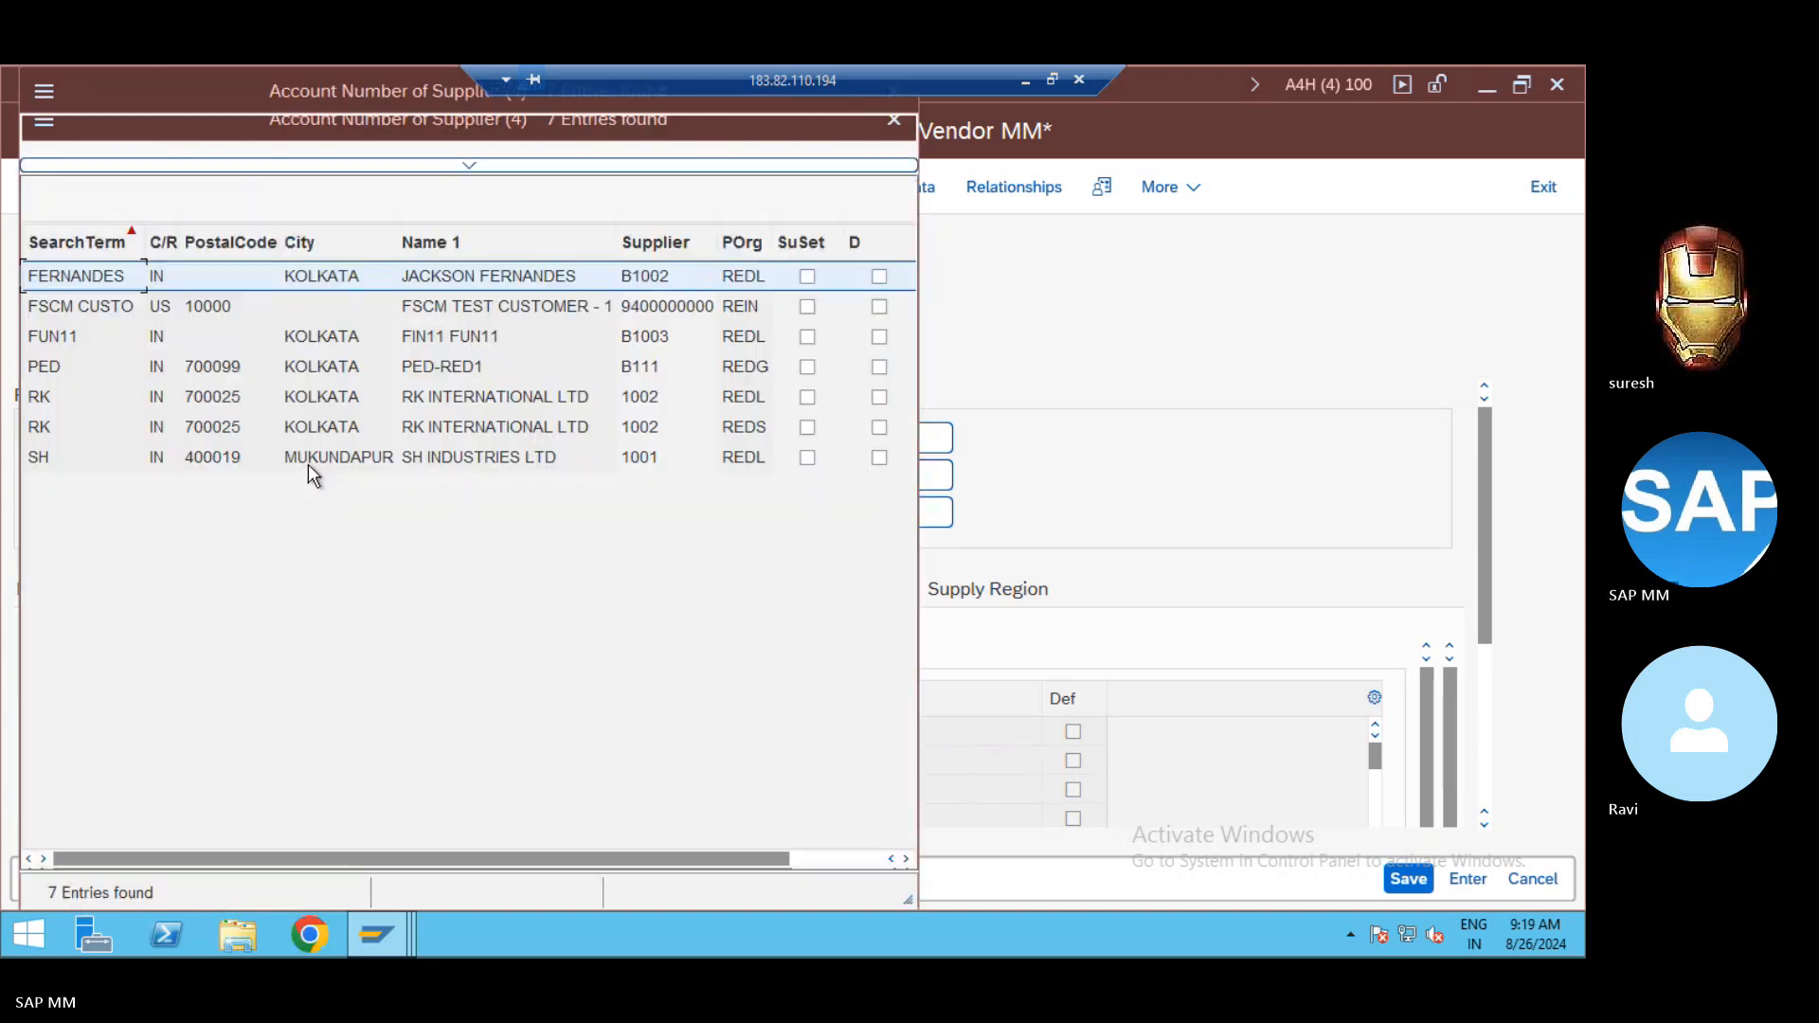
double_click(46, 371)
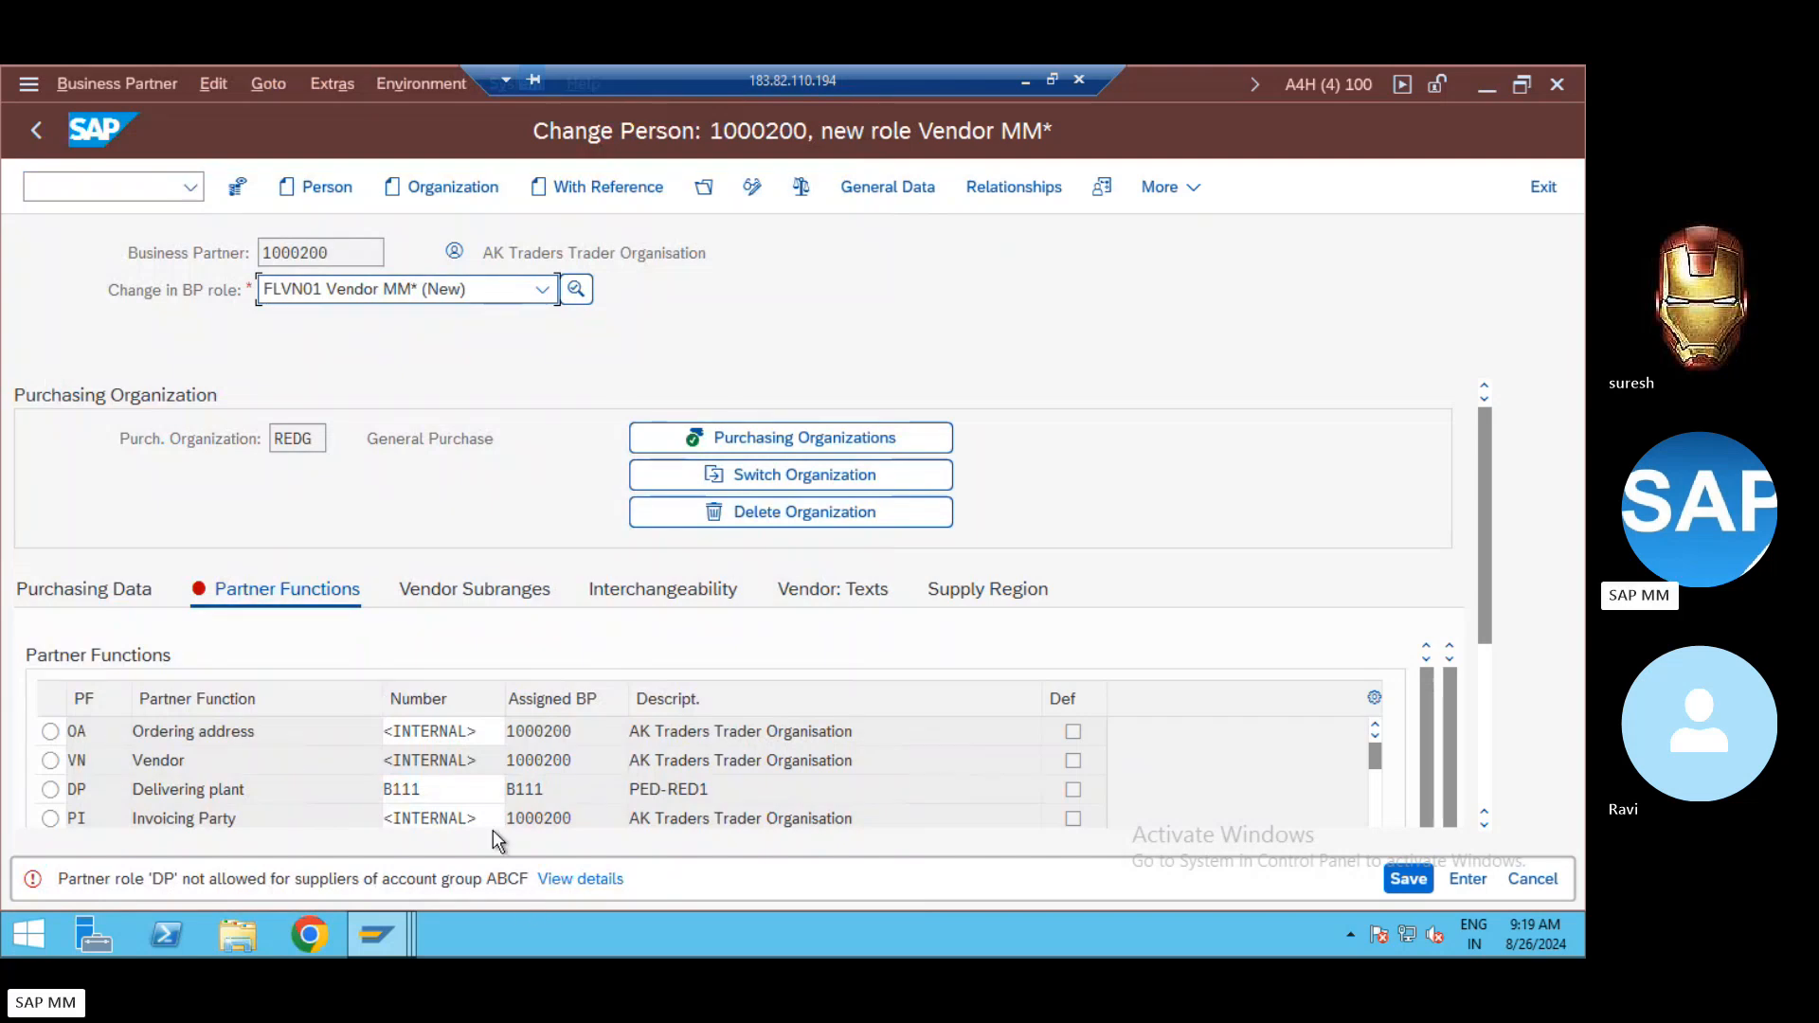
Step: Replace the Delivering plant's partner number with the vendor's own business partner number and validate the entry
left_click(442, 781)
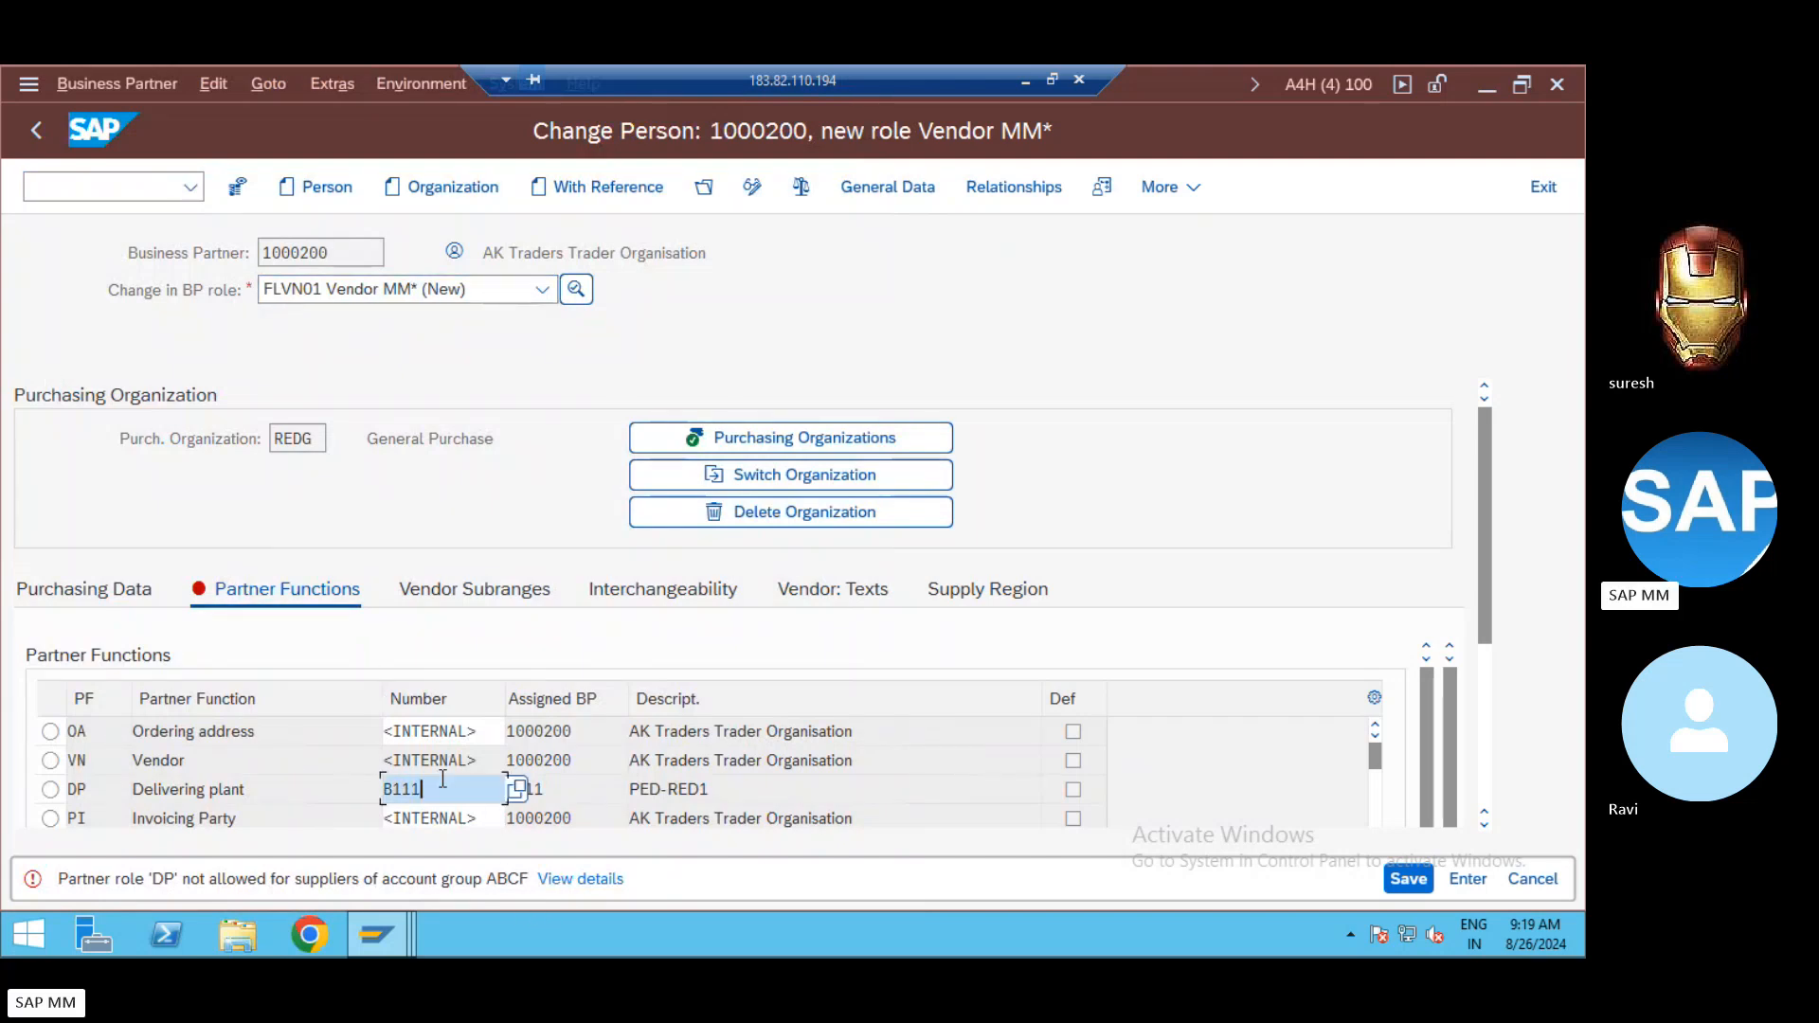
key("BackSpace")
key("BackSpace")
key("BackSpace")
key("BackSpace")
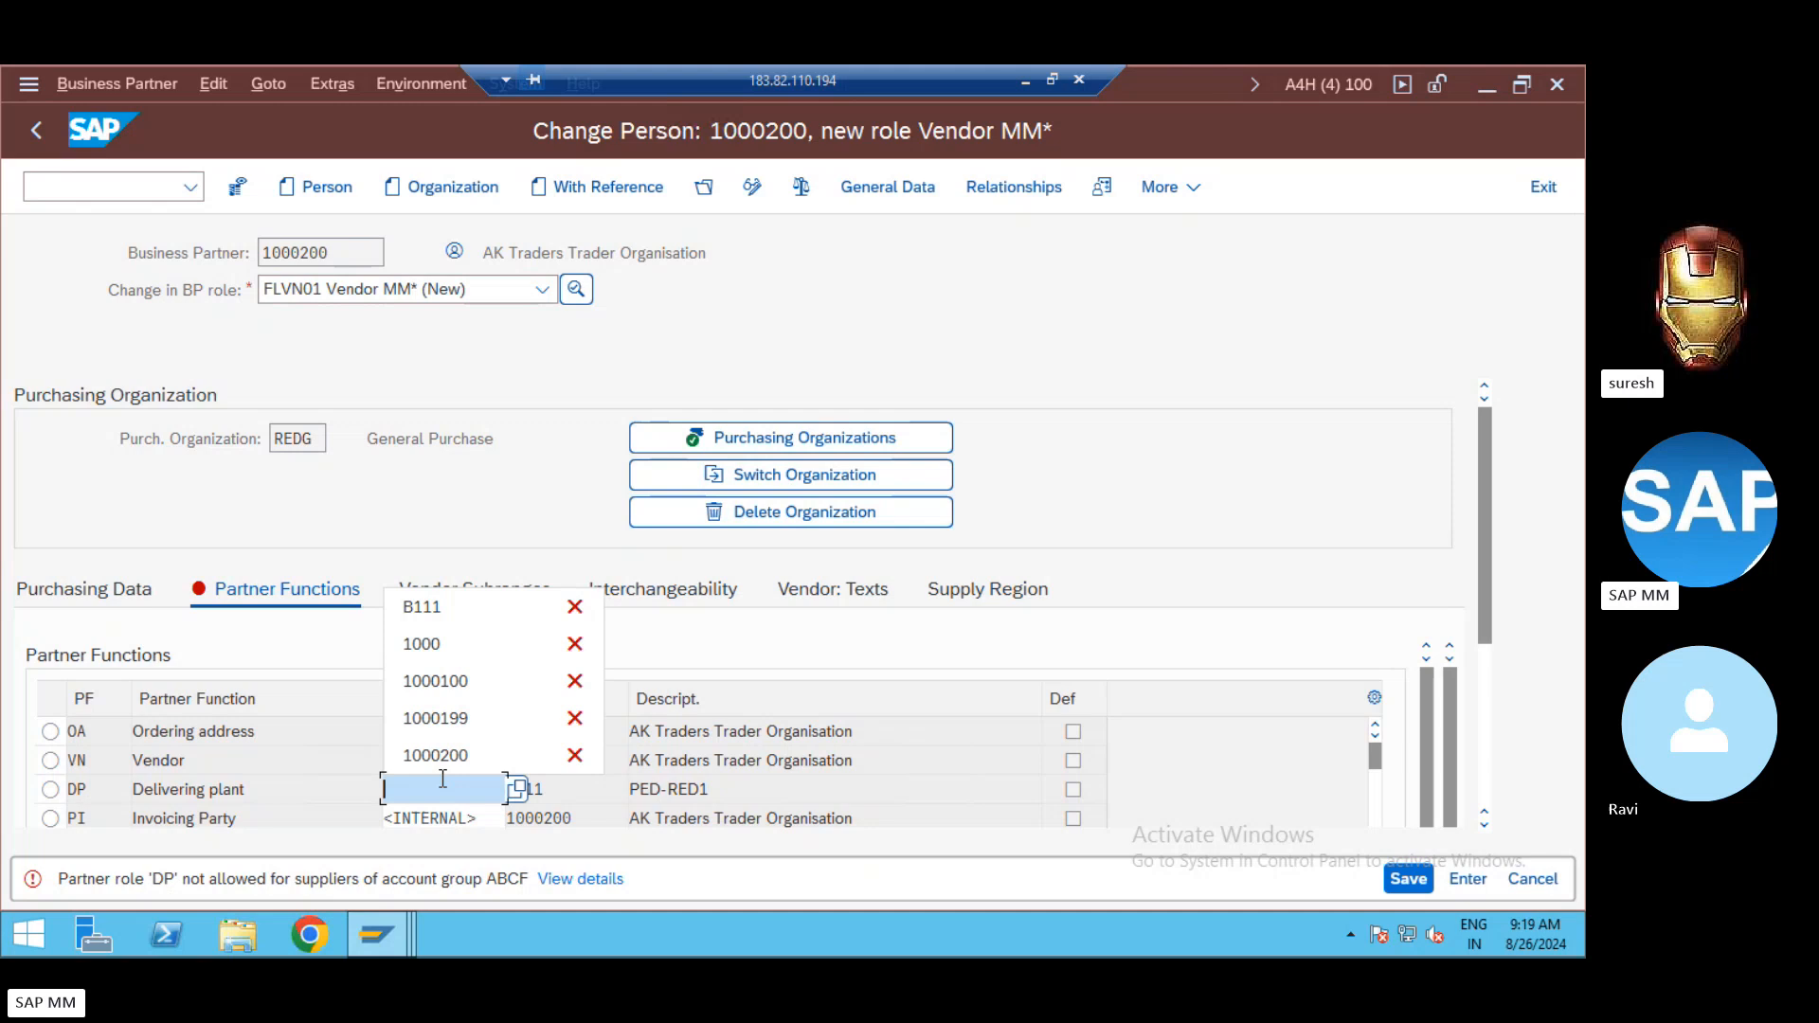
left_click(394, 766)
key("Return")
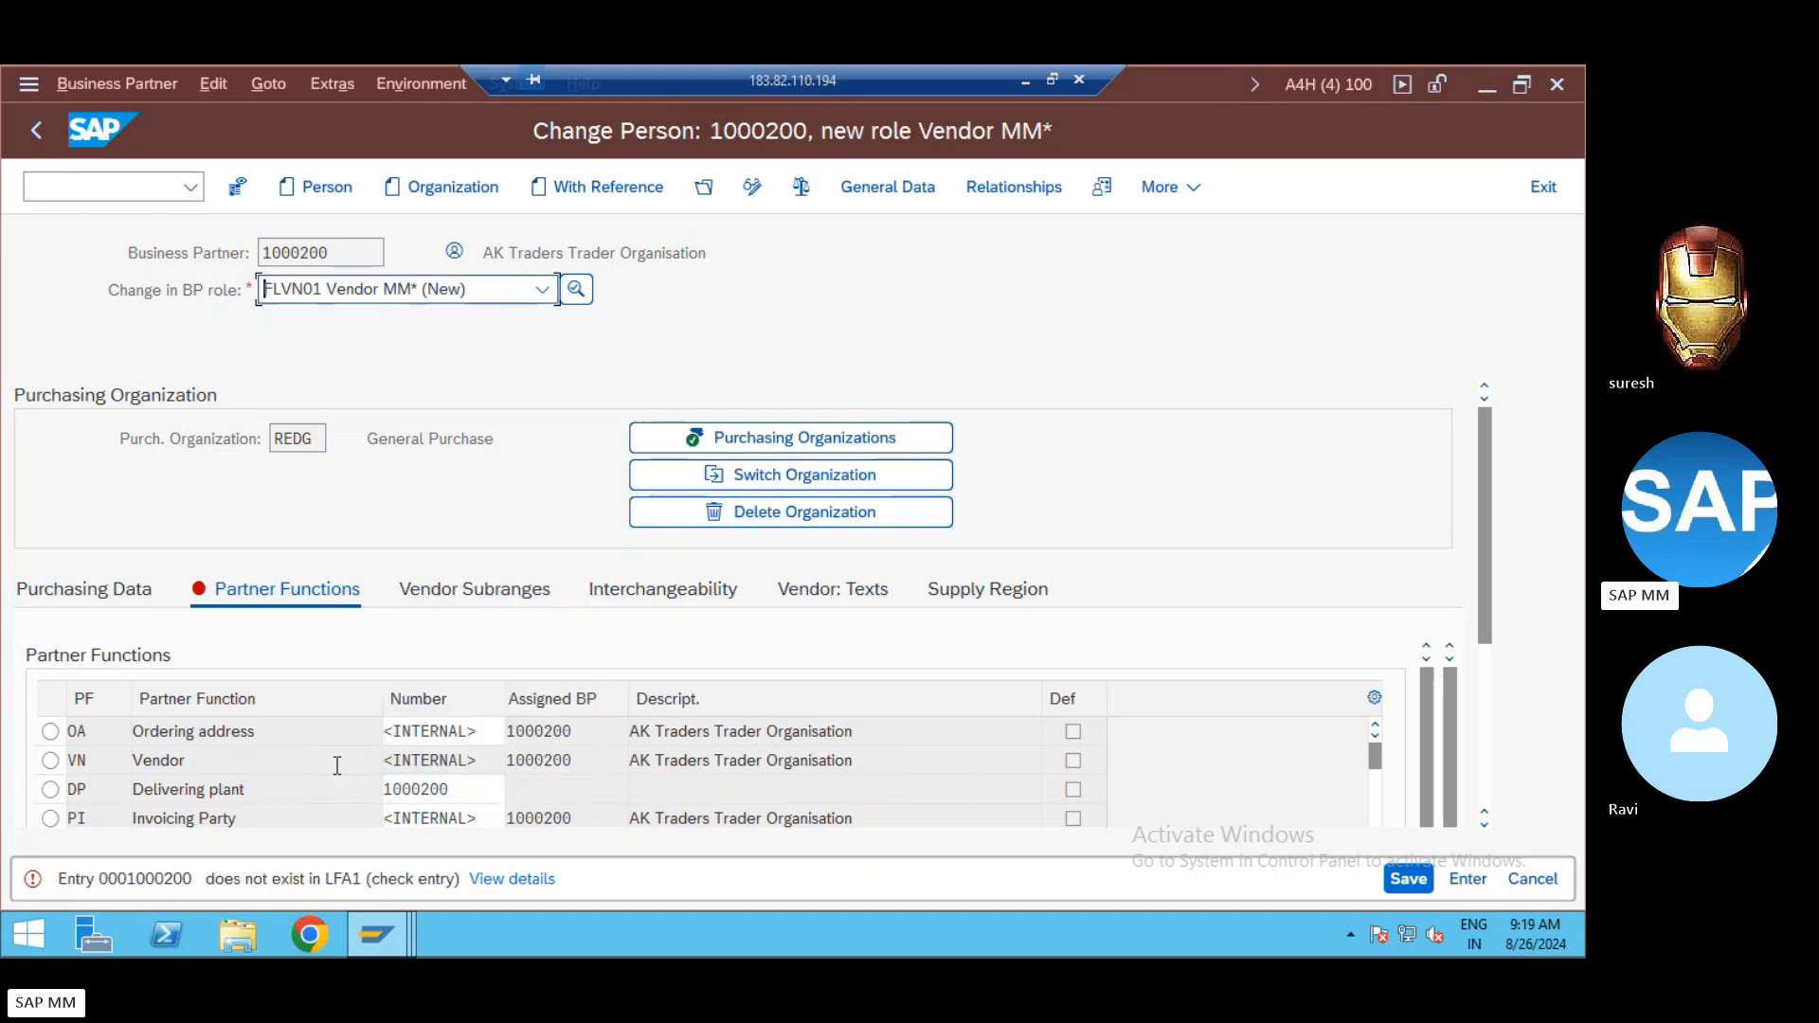
Step: Remove the vendor's own business partner number from the Delivering plant row, leaving its number empty
left_click(498, 790)
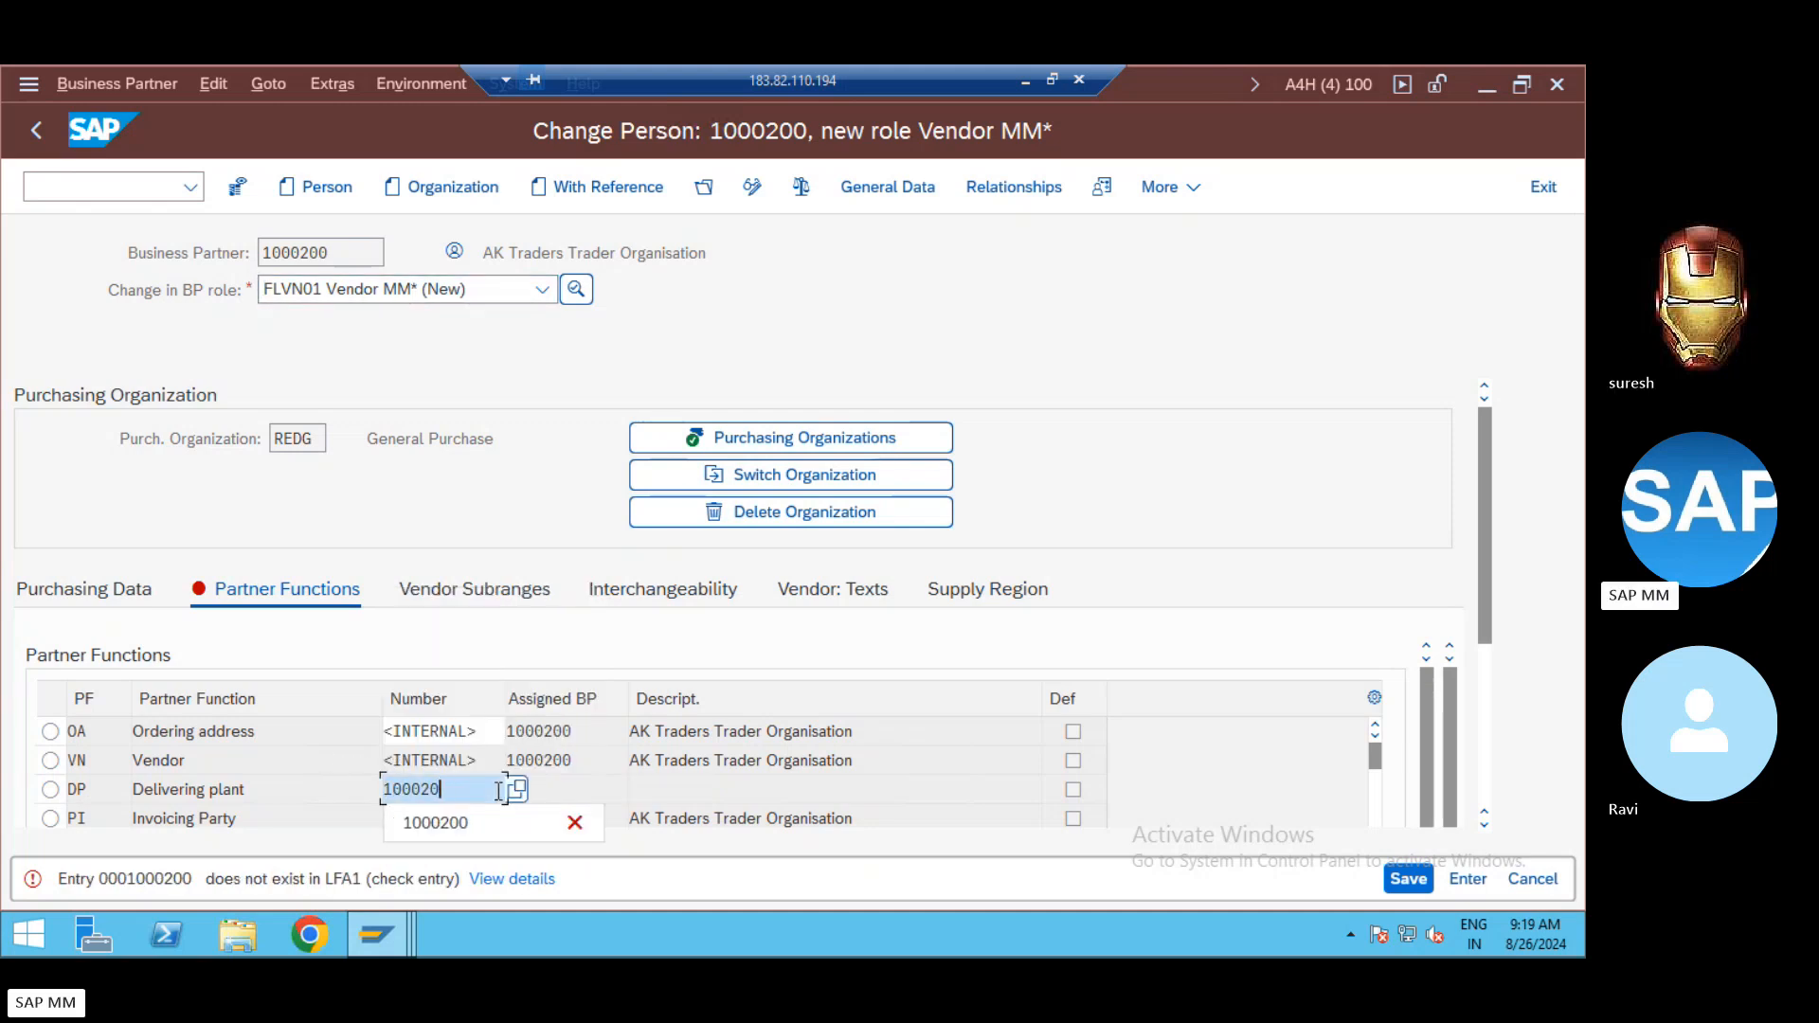
key("BackSpace")
key("BackSpace")
key("BackSpace")
key("BackSpace")
key("BackSpace")
key("BackSpace")
key("BackSpace")
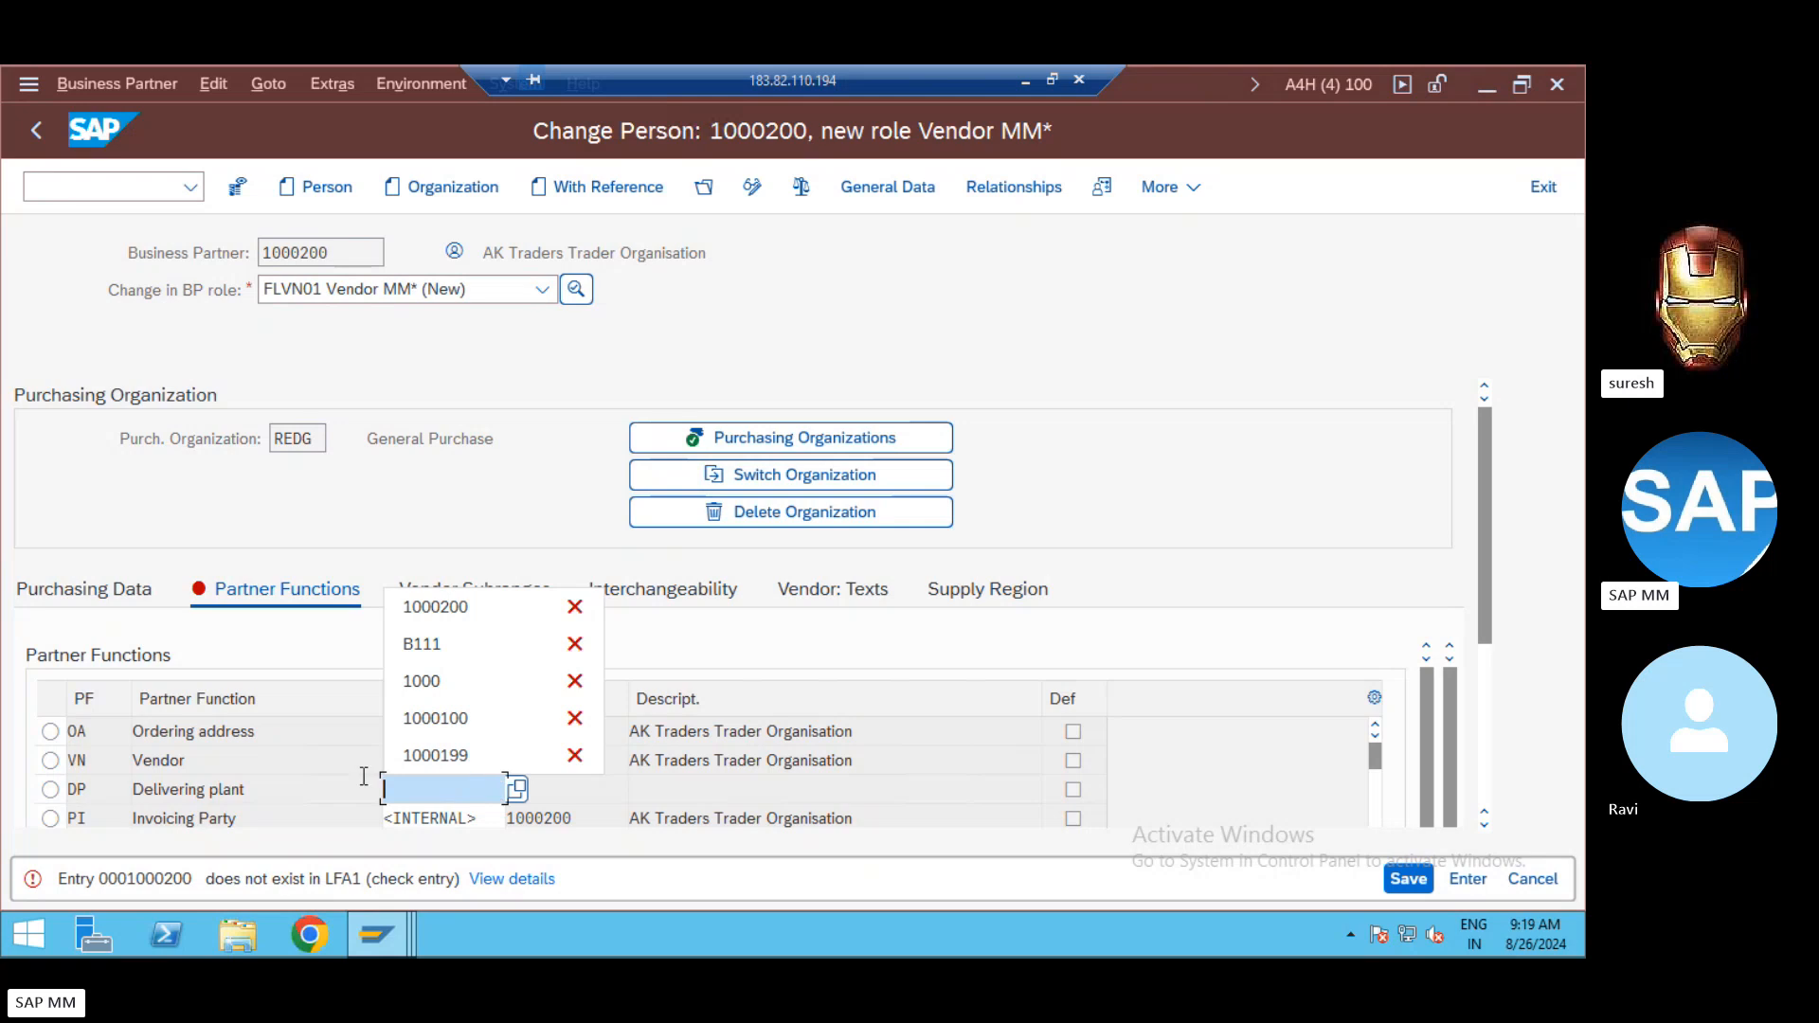
Step: Copy the <INTERNAL> number from the Vendor partner function to Delivering plant and validate the entry
left_click(334, 762)
left_click_drag(494, 761, 381, 760)
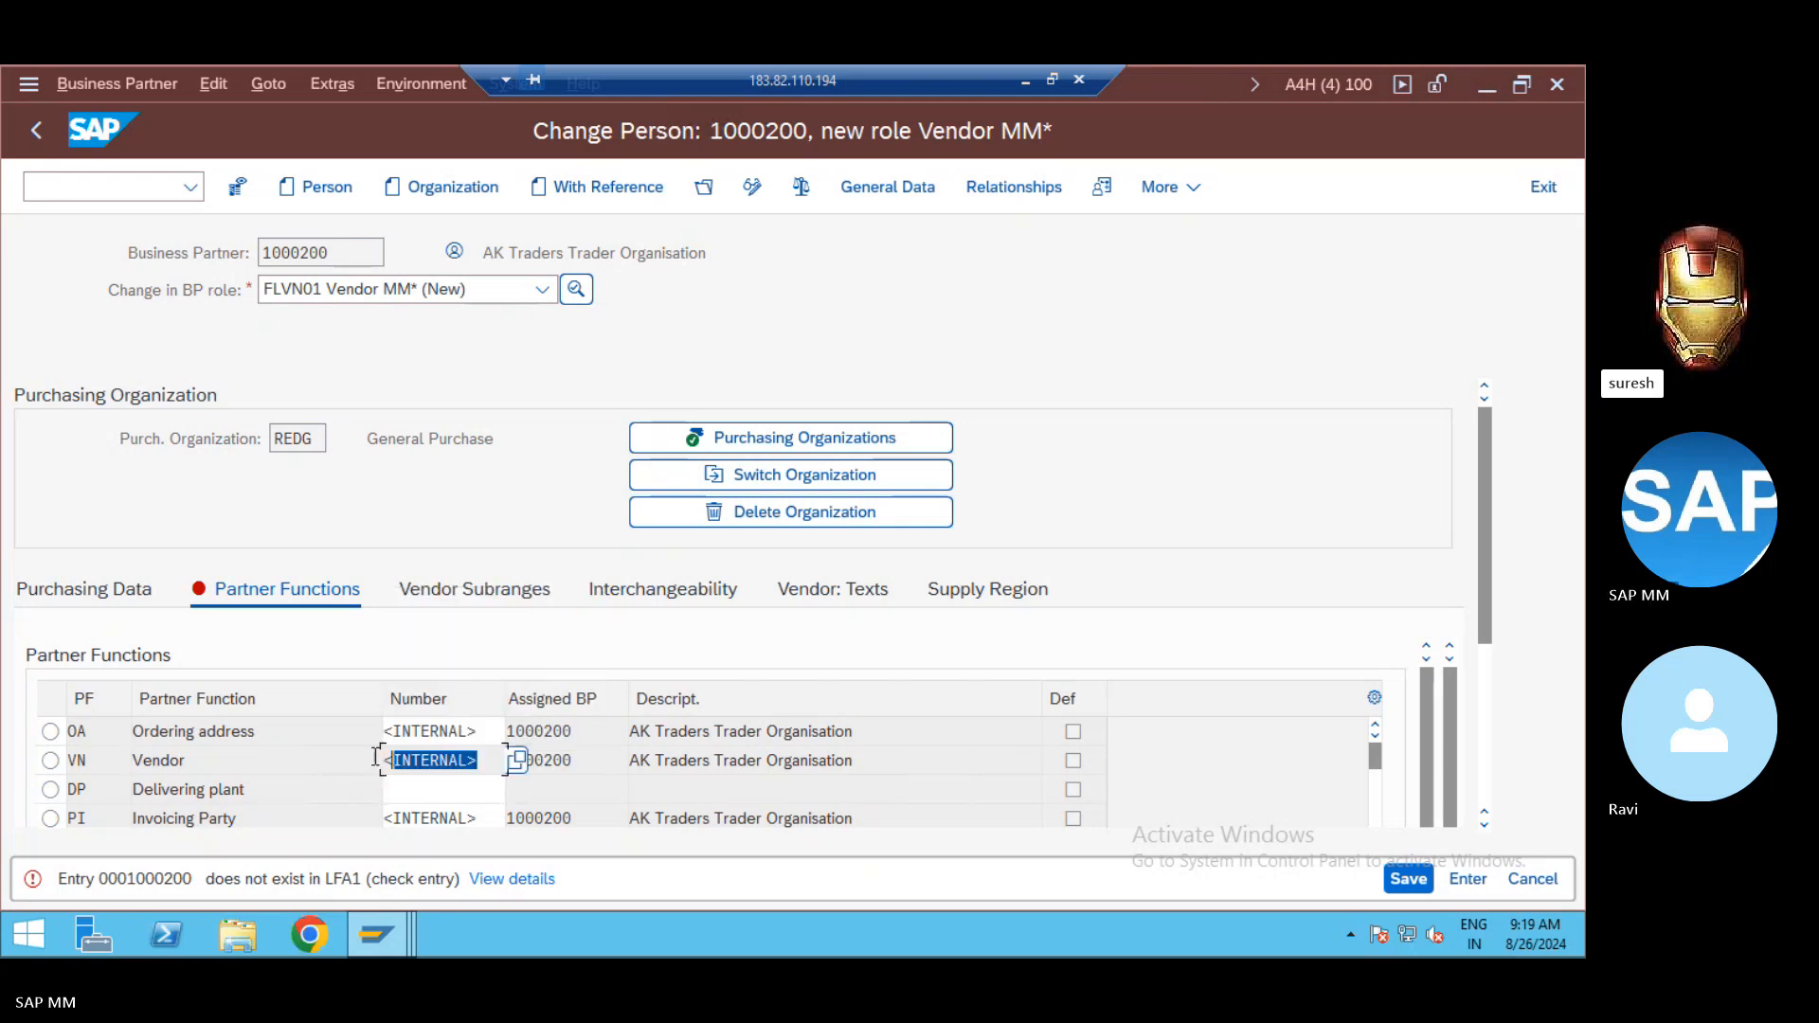
key("ctrl+c")
left_click(388, 788)
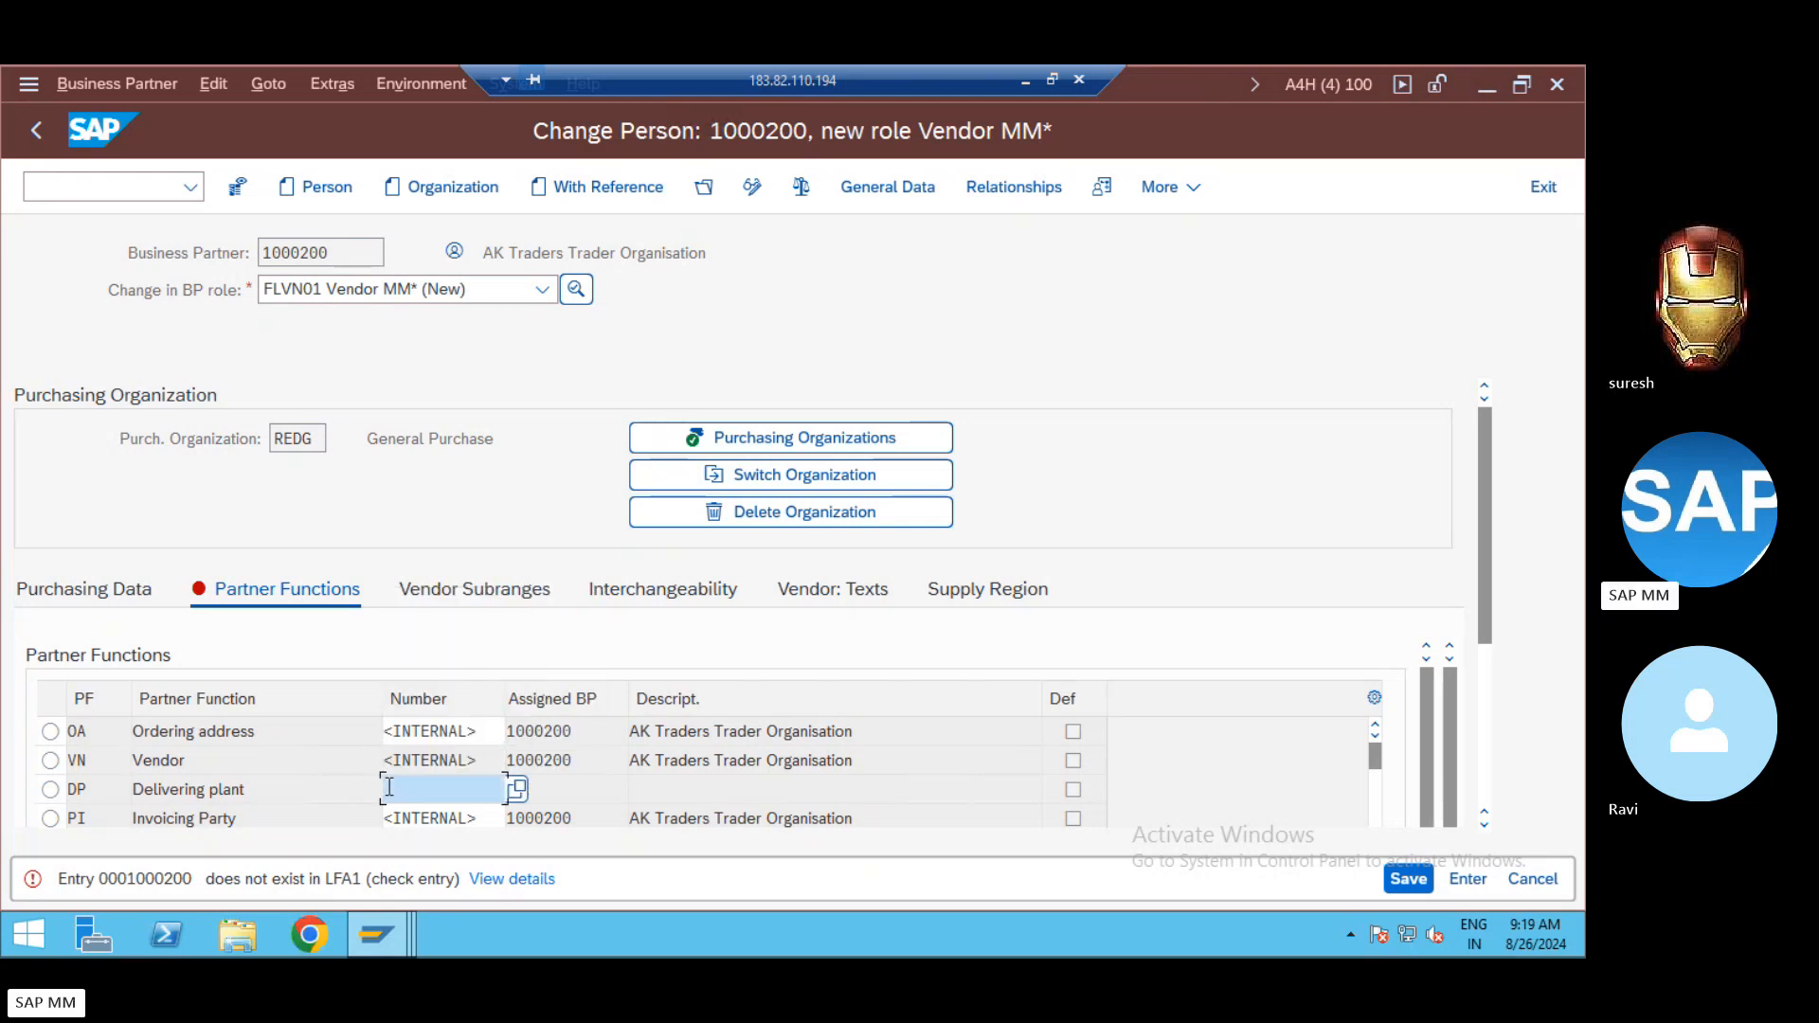
key("ctrl+v")
key("Return")
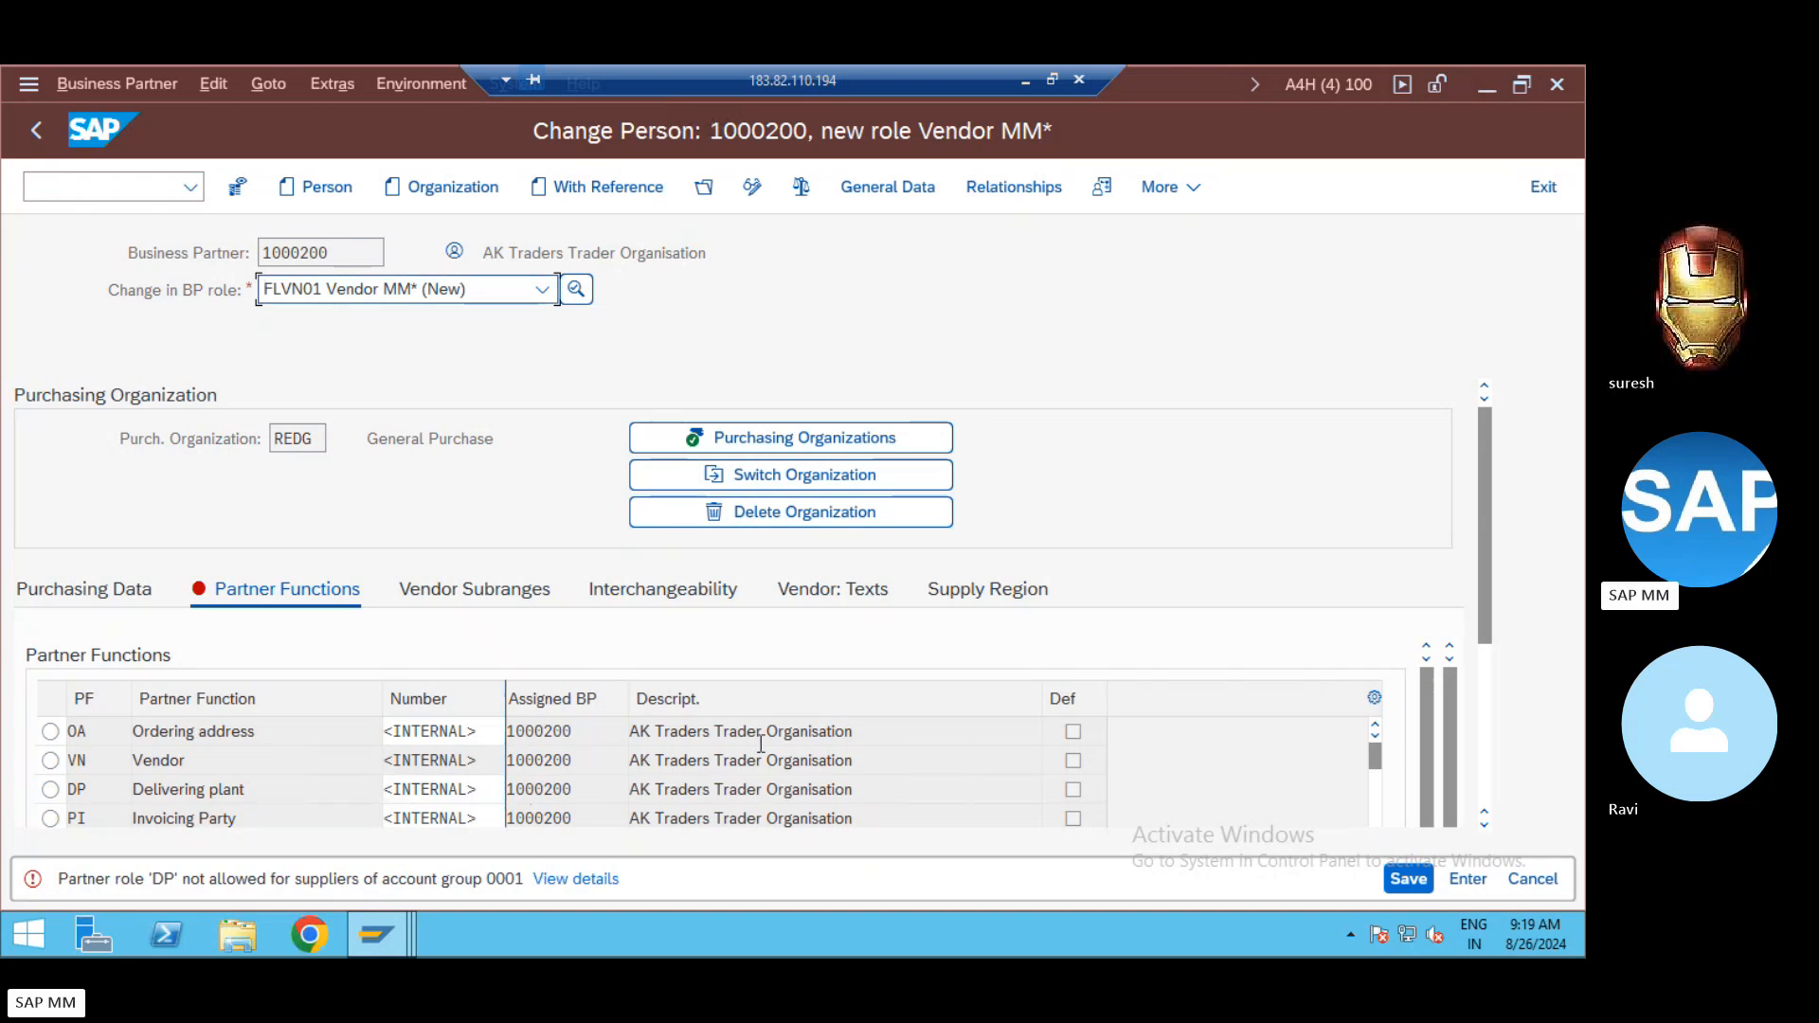
Step: Try to save the business partner, and select the Delivering plant row in the partner functions
left_click(1402, 891)
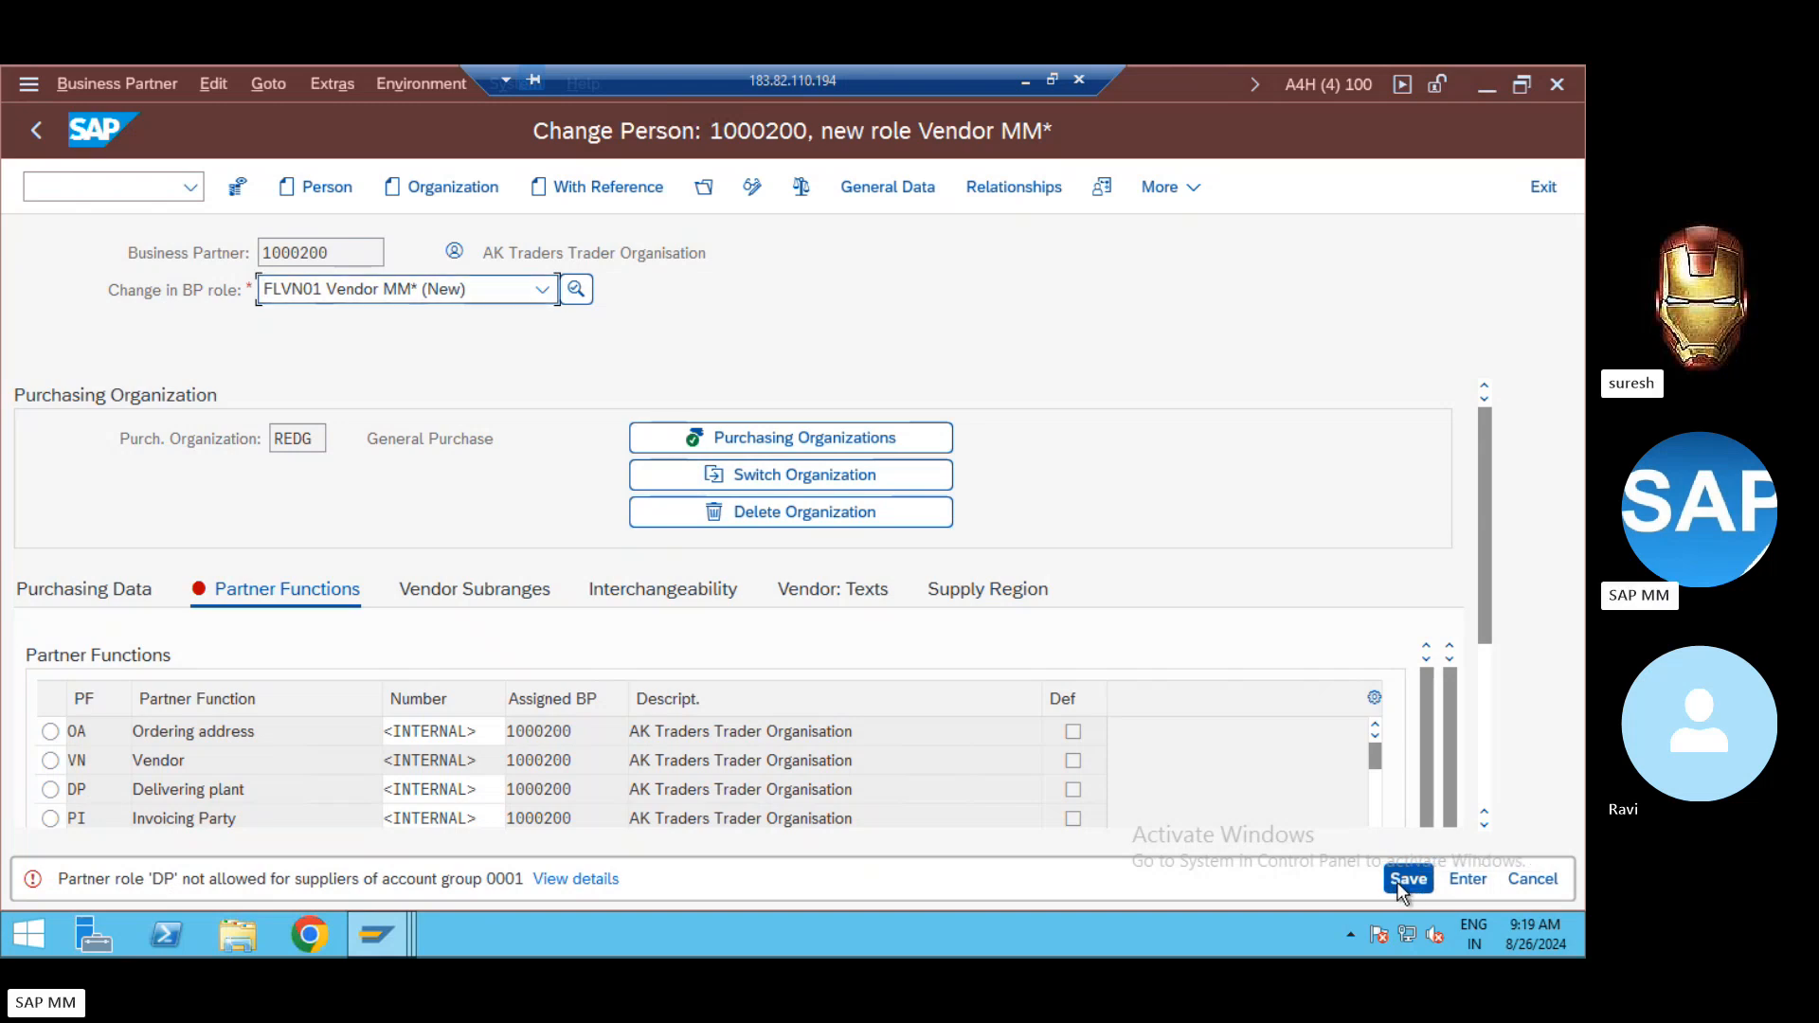
left_click(1401, 881)
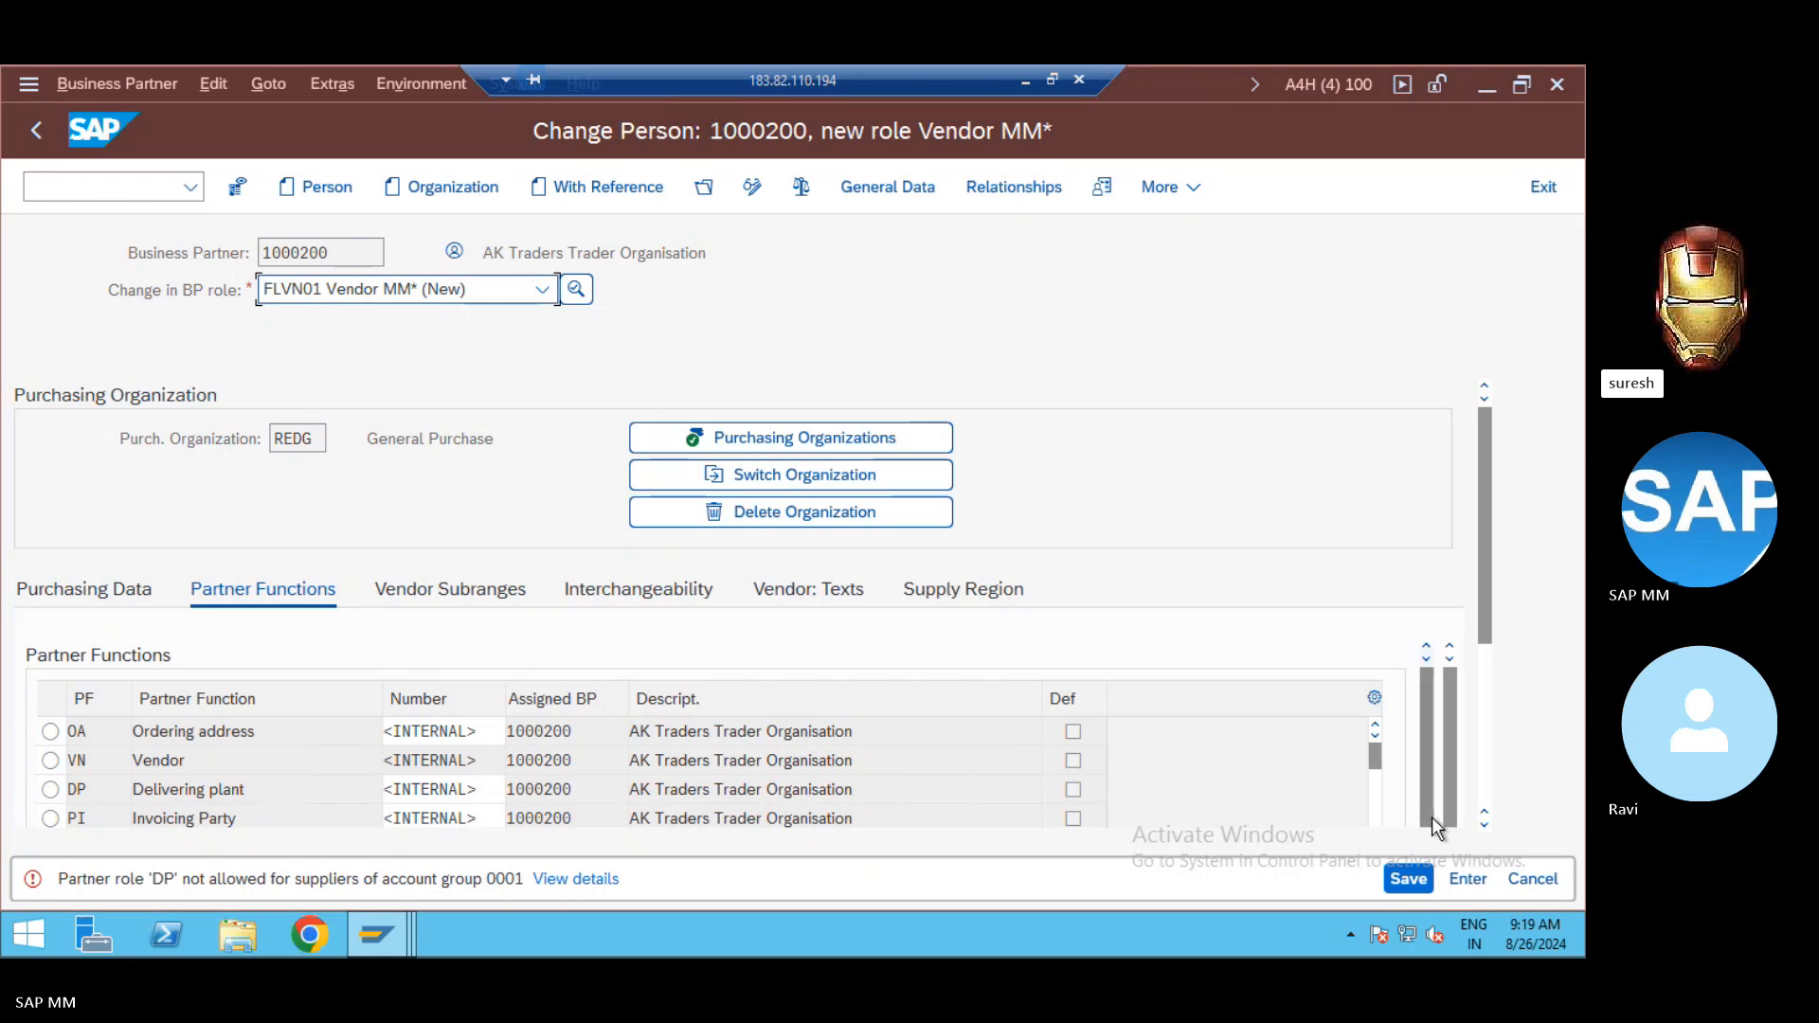
left_click(1481, 783)
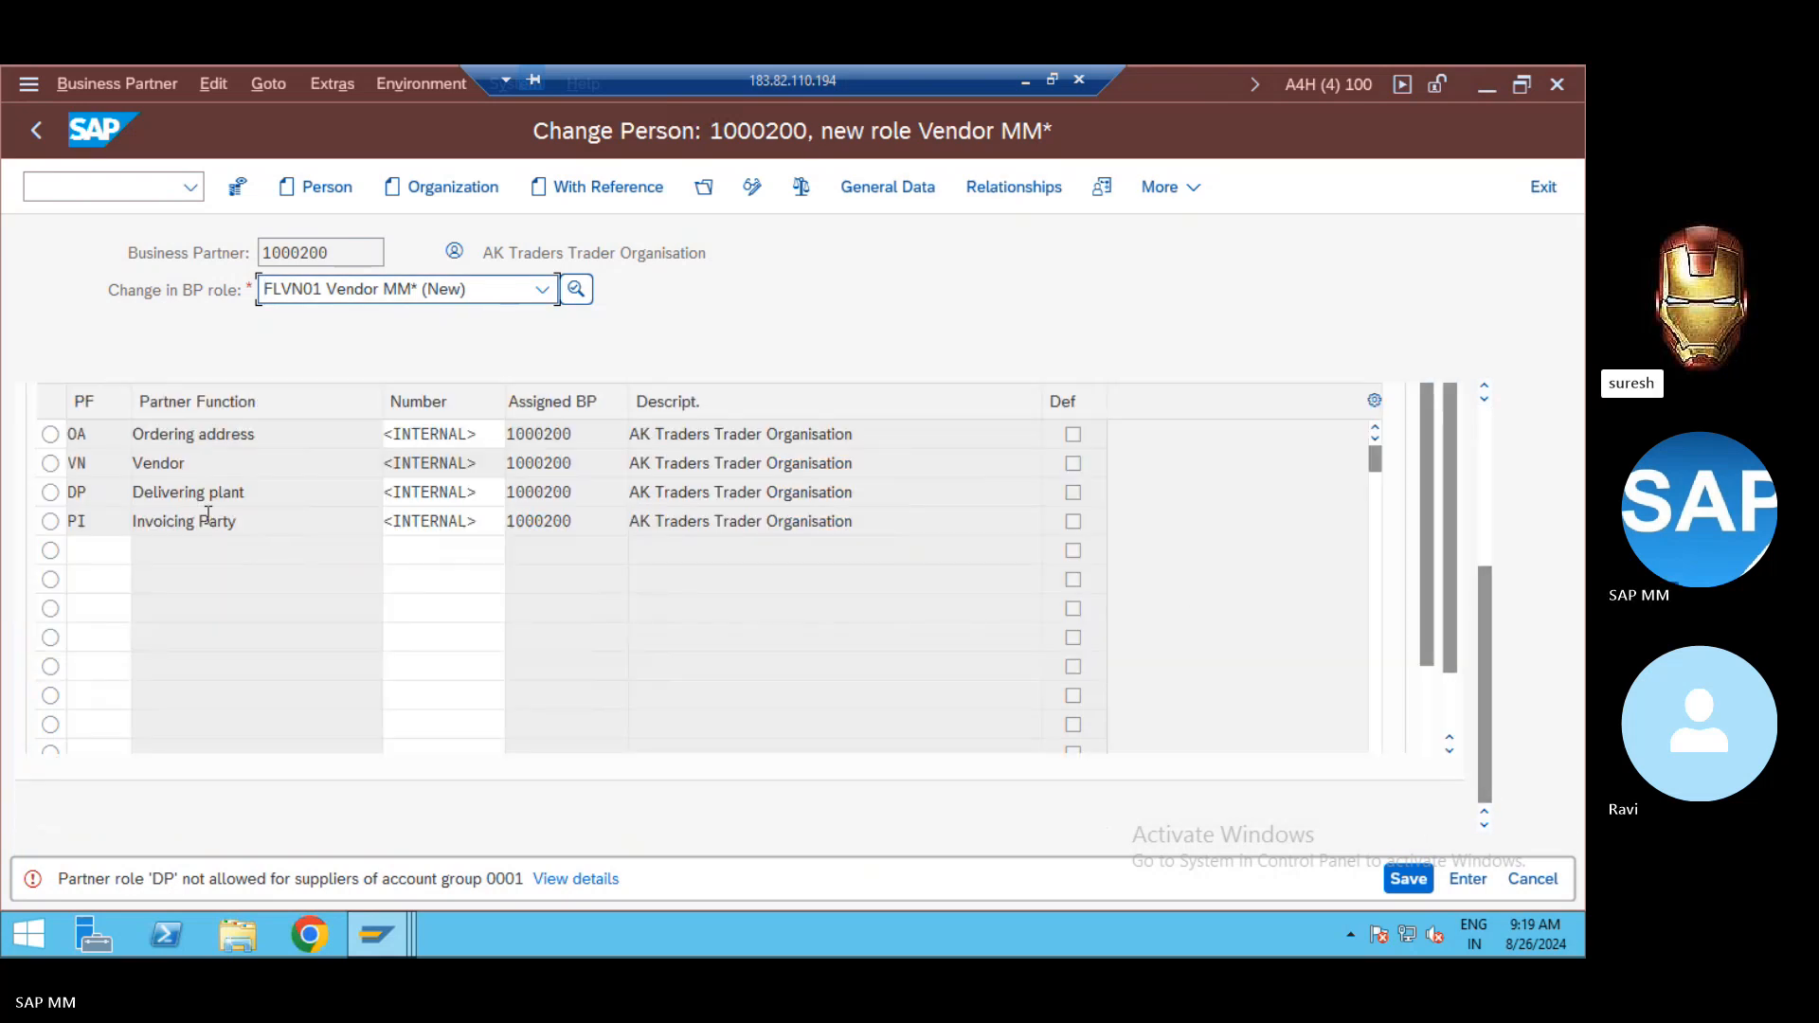
left_click(50, 492)
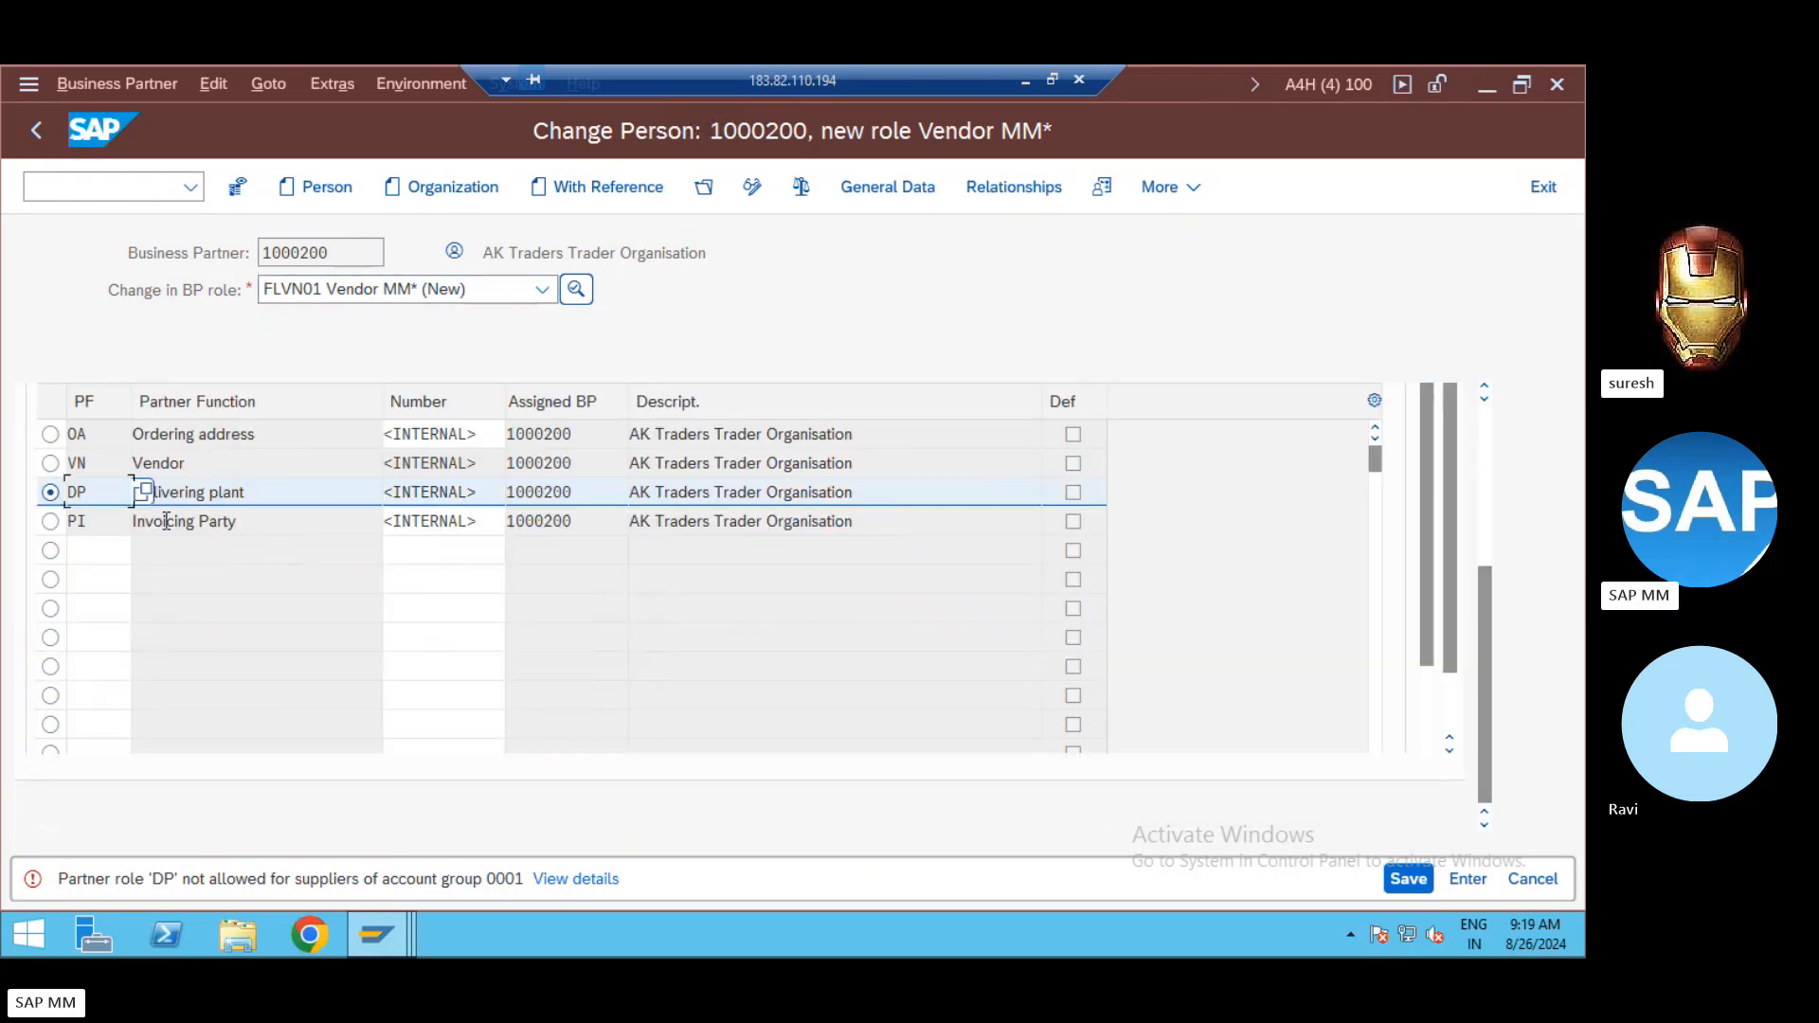
left_click(1481, 524)
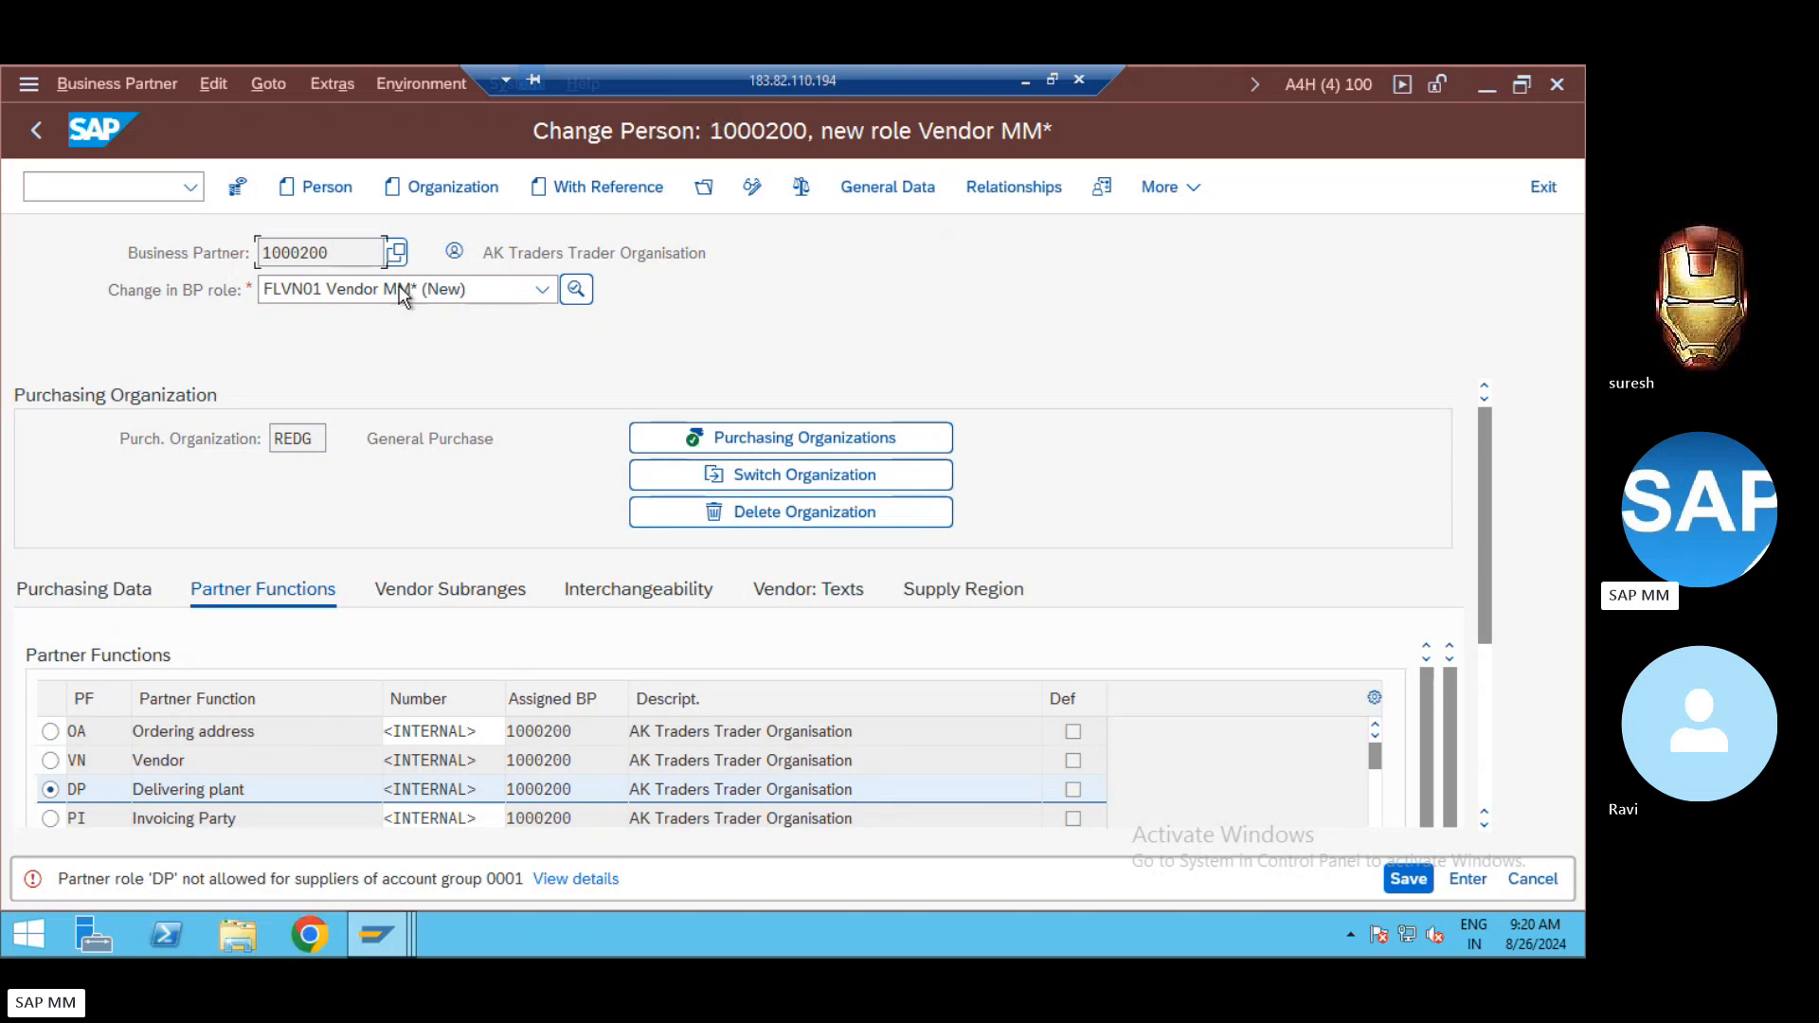
Step: Open the general vendor data of the business partner and try XYZ as the external vendor number
left_click(891, 186)
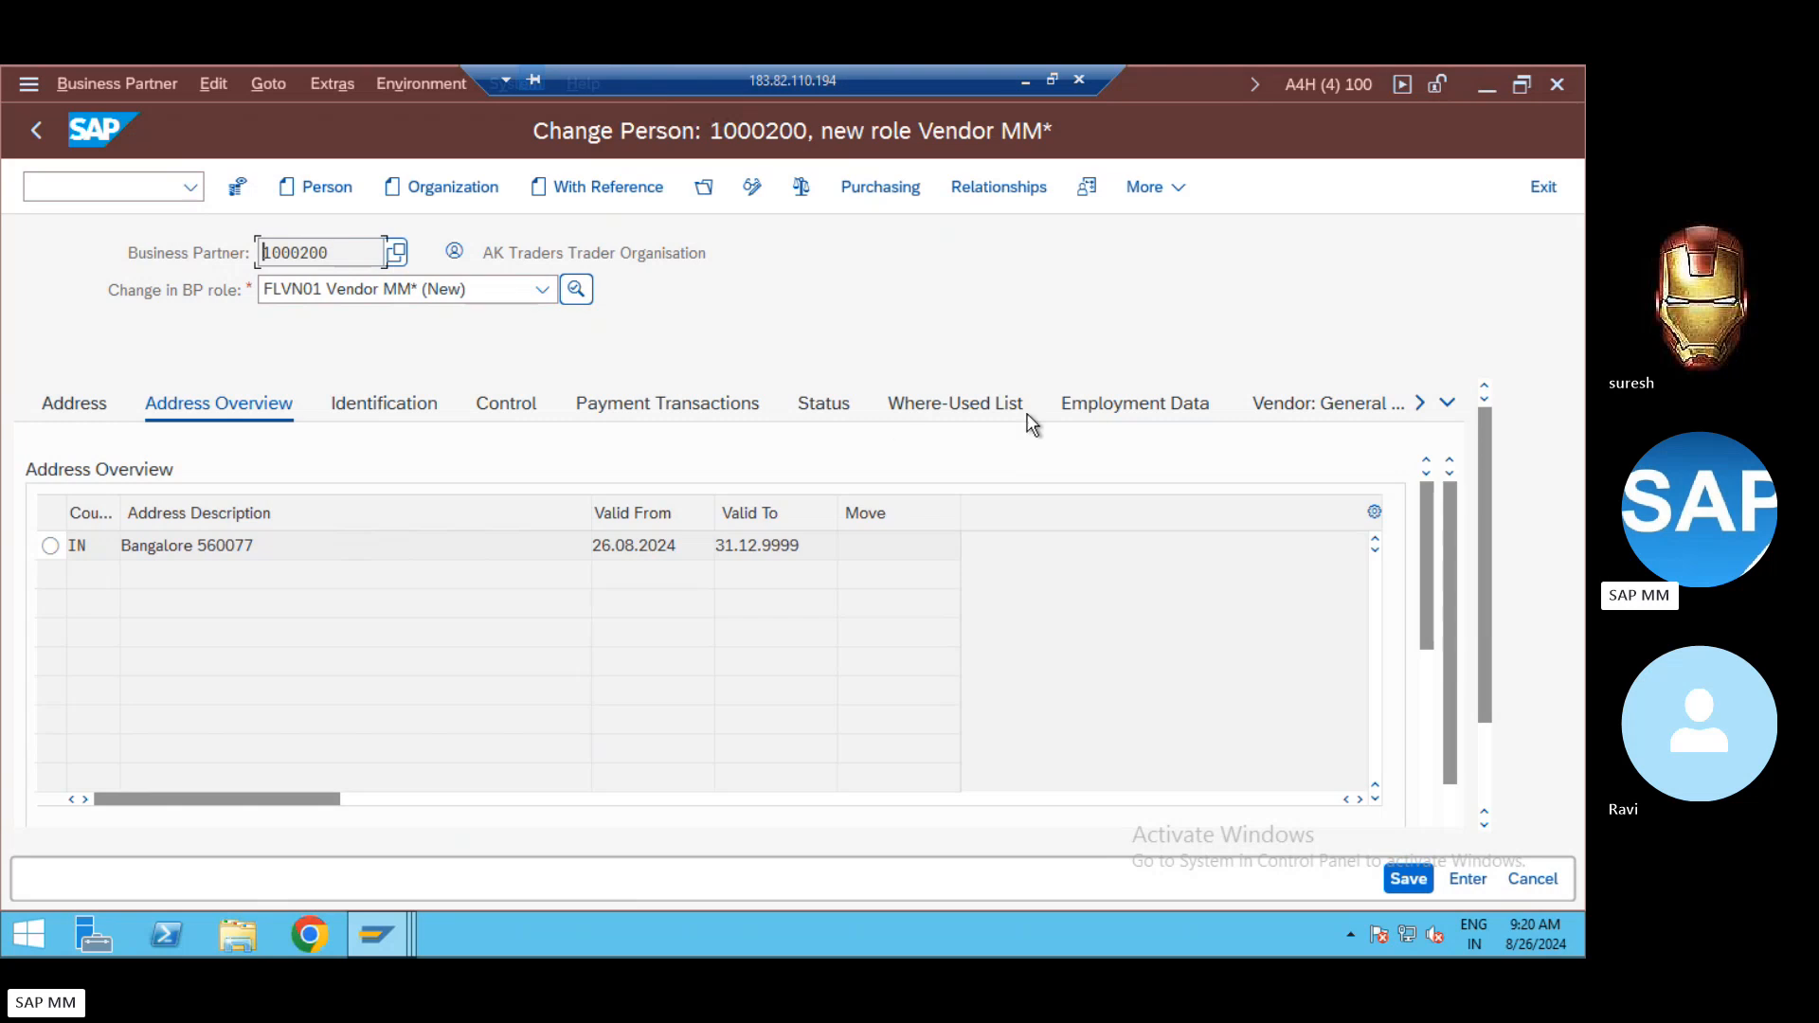
left_click(1338, 400)
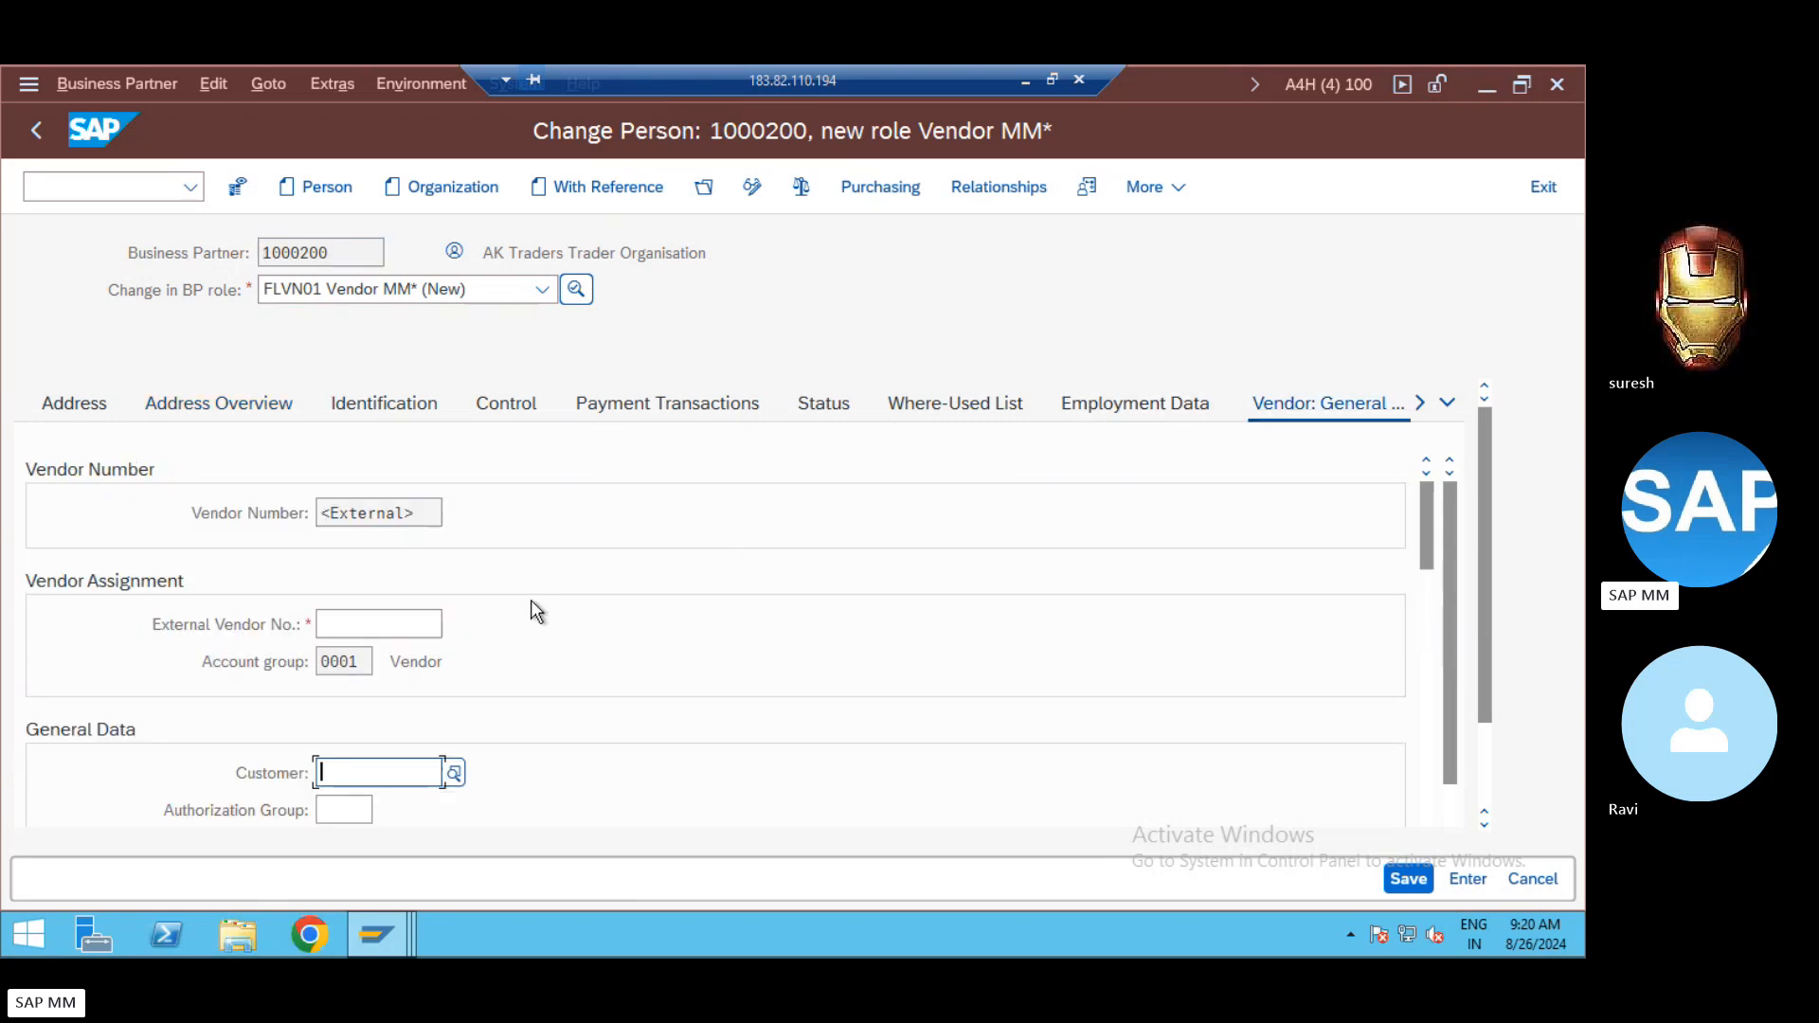
left_click(348, 665)
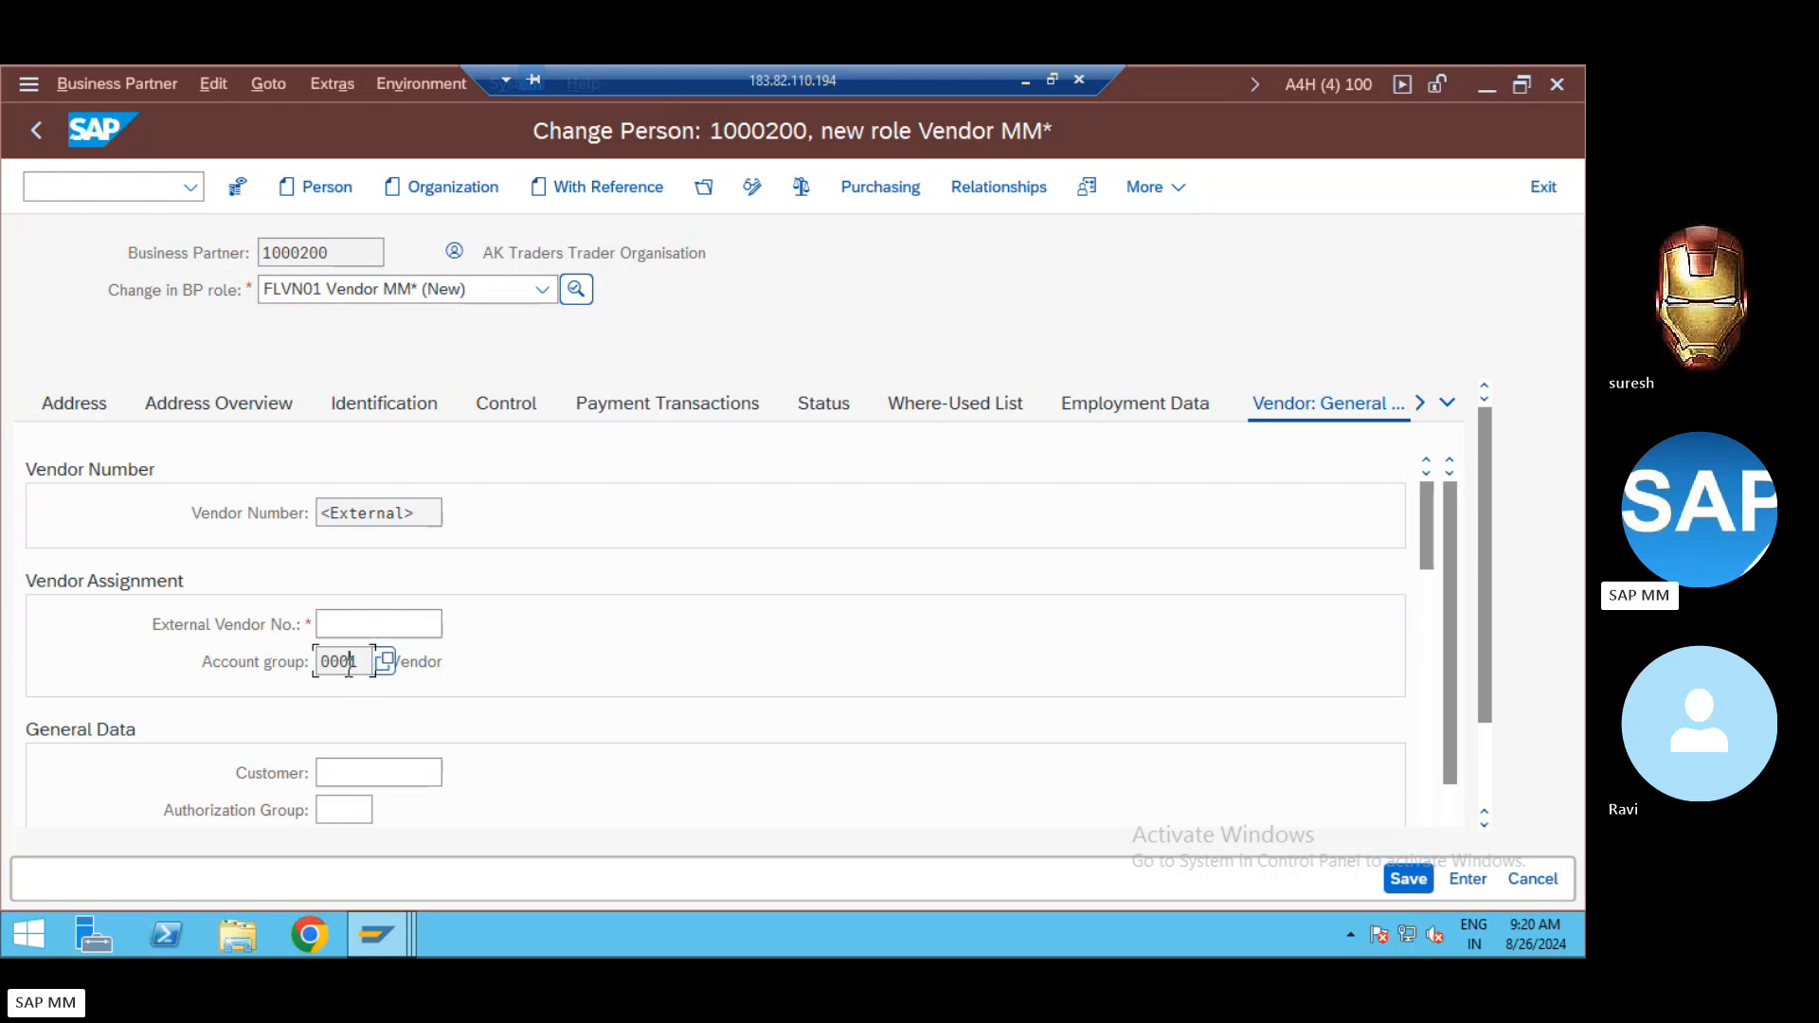
left_click(350, 626)
key("Return")
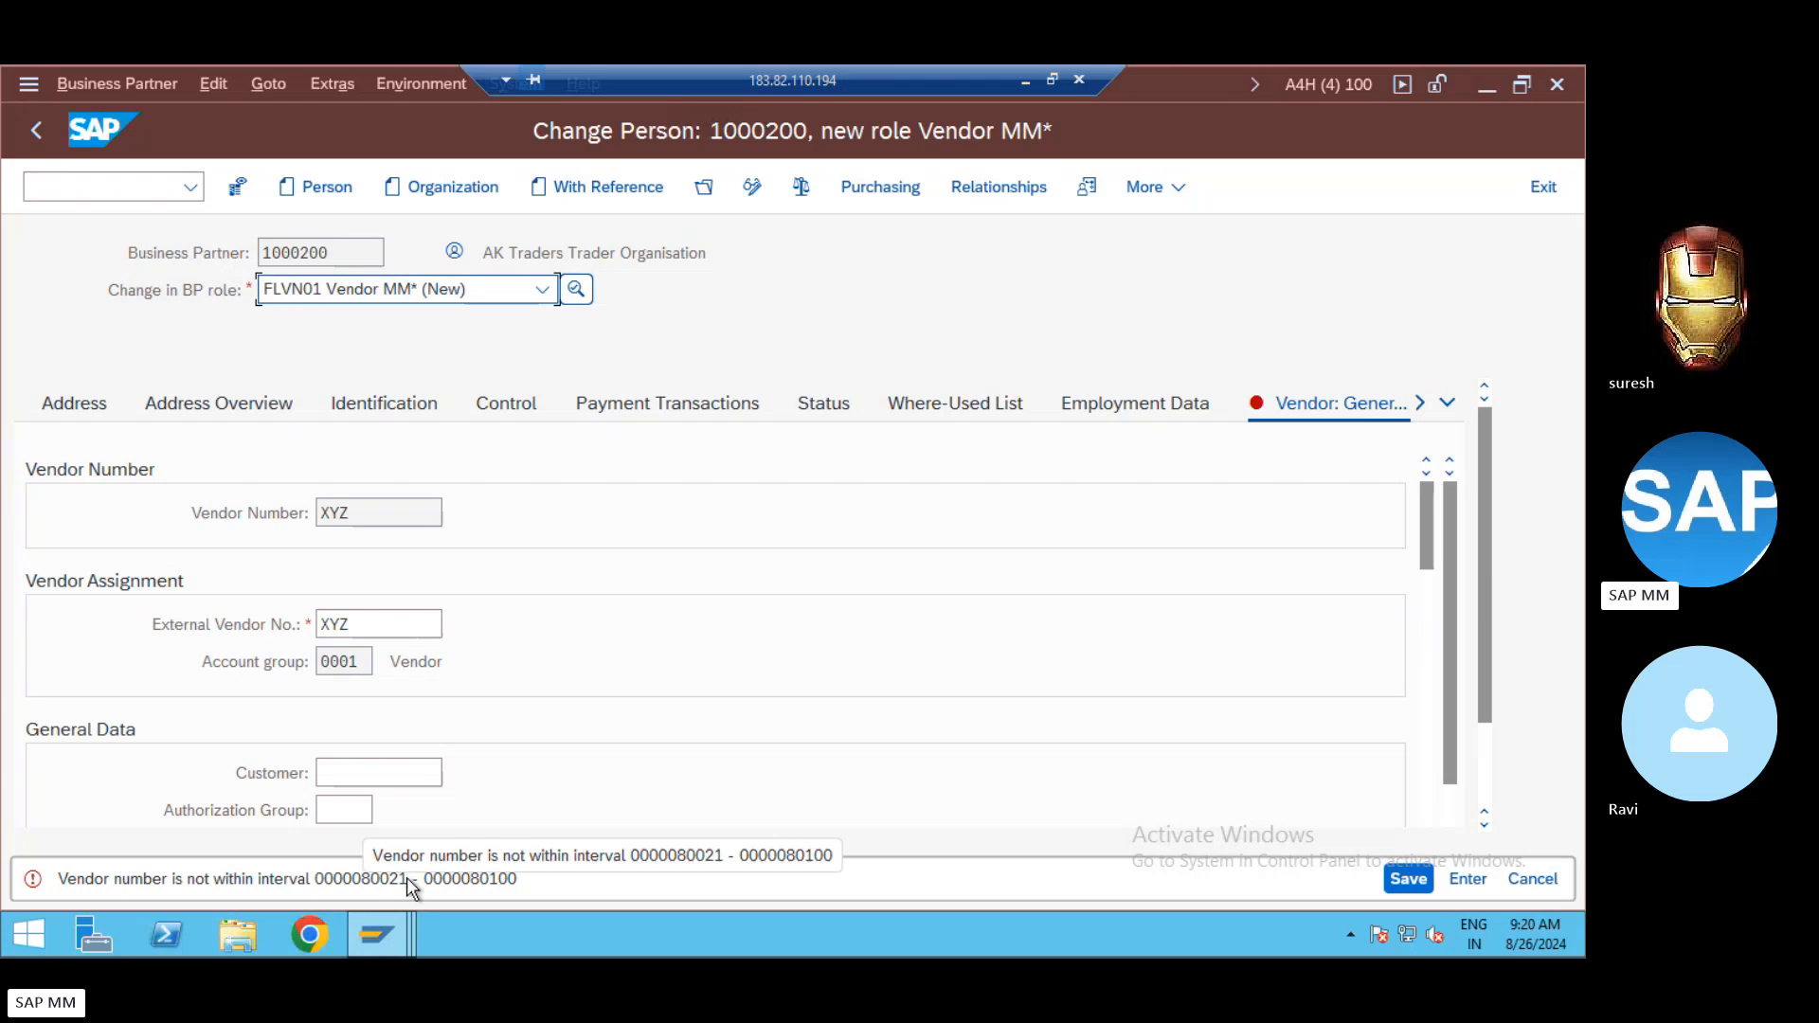
Step: Replace the external vendor number with the lowest number of the allowed interval and validate it
left_click(364, 624)
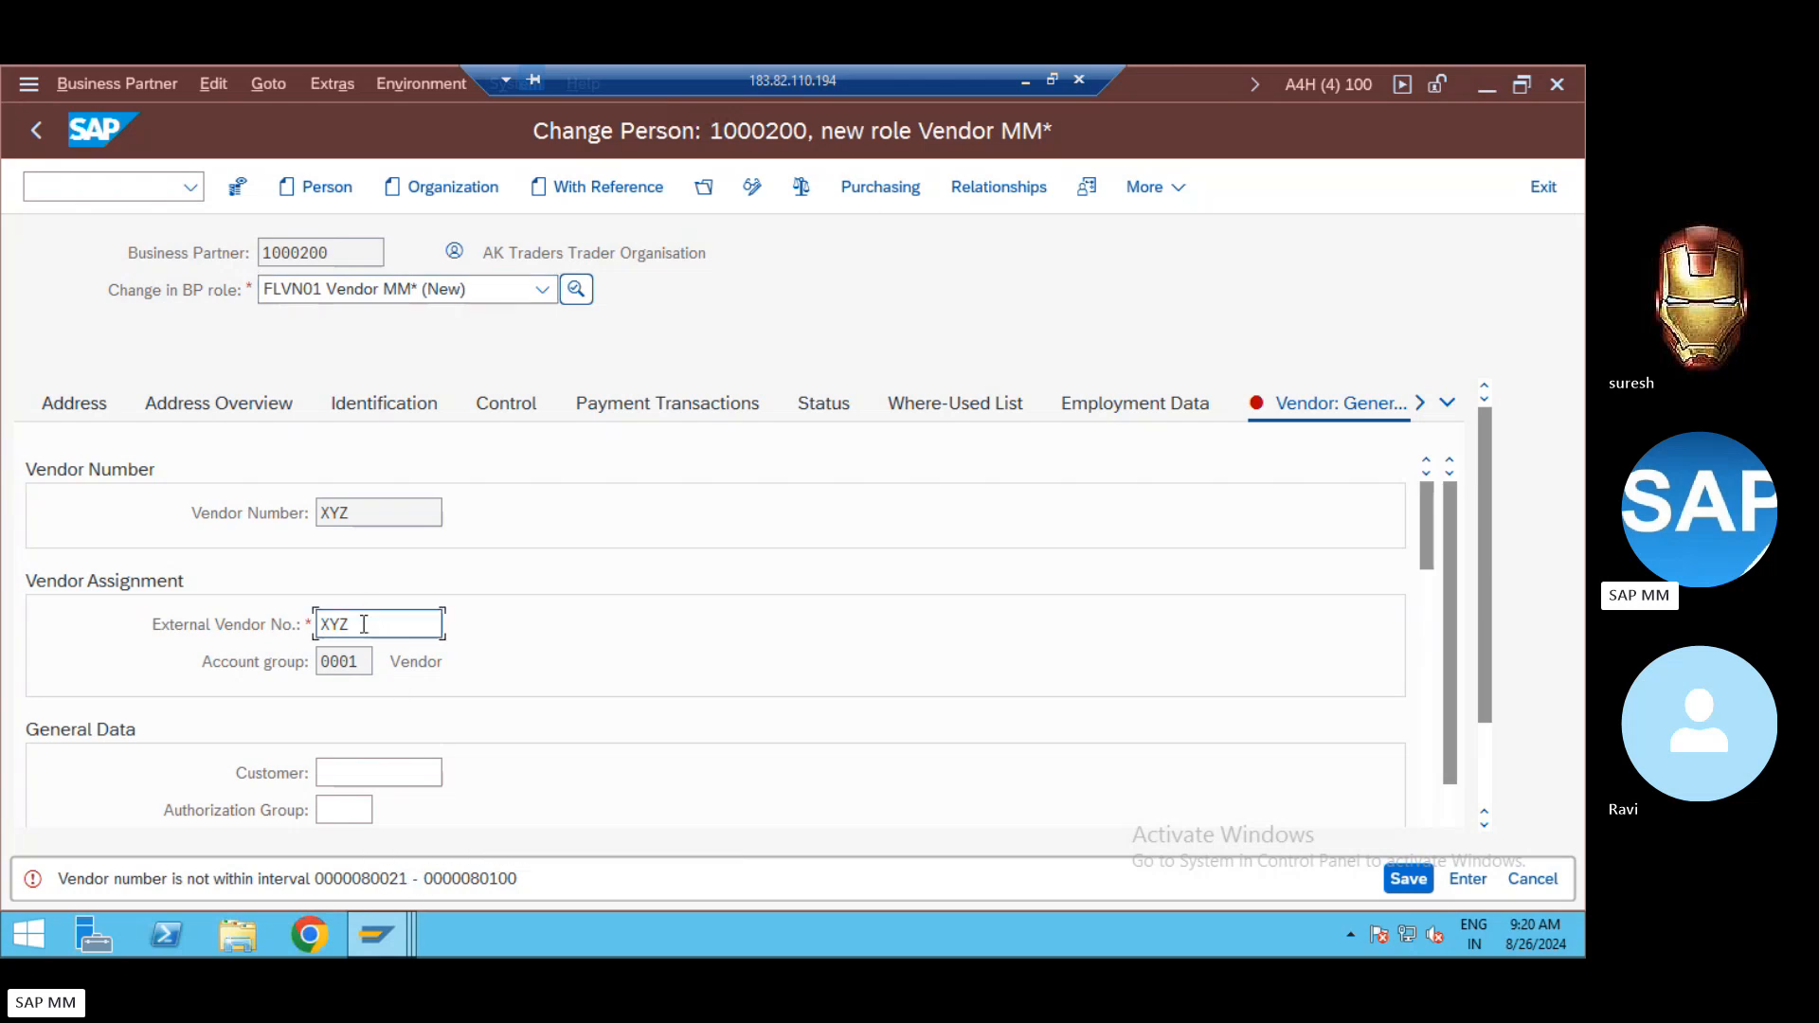
key("BackSpace")
key("BackSpace")
key("BackSpace")
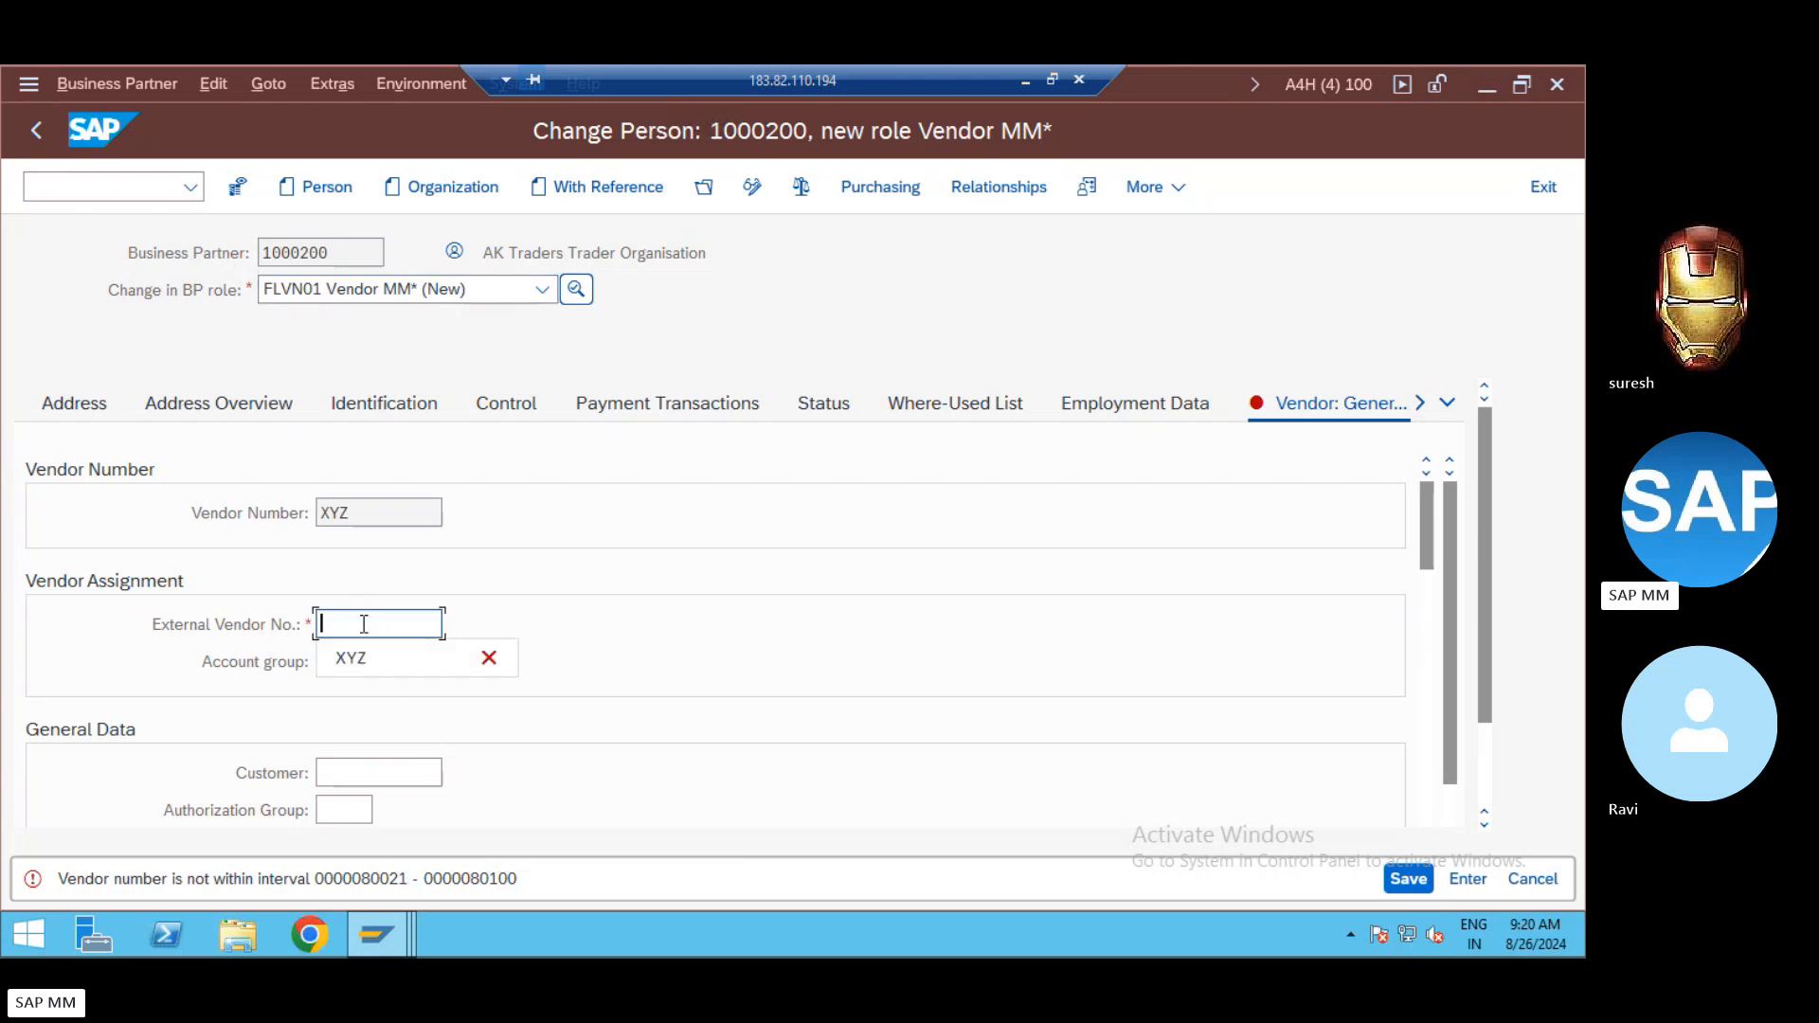
type("80021")
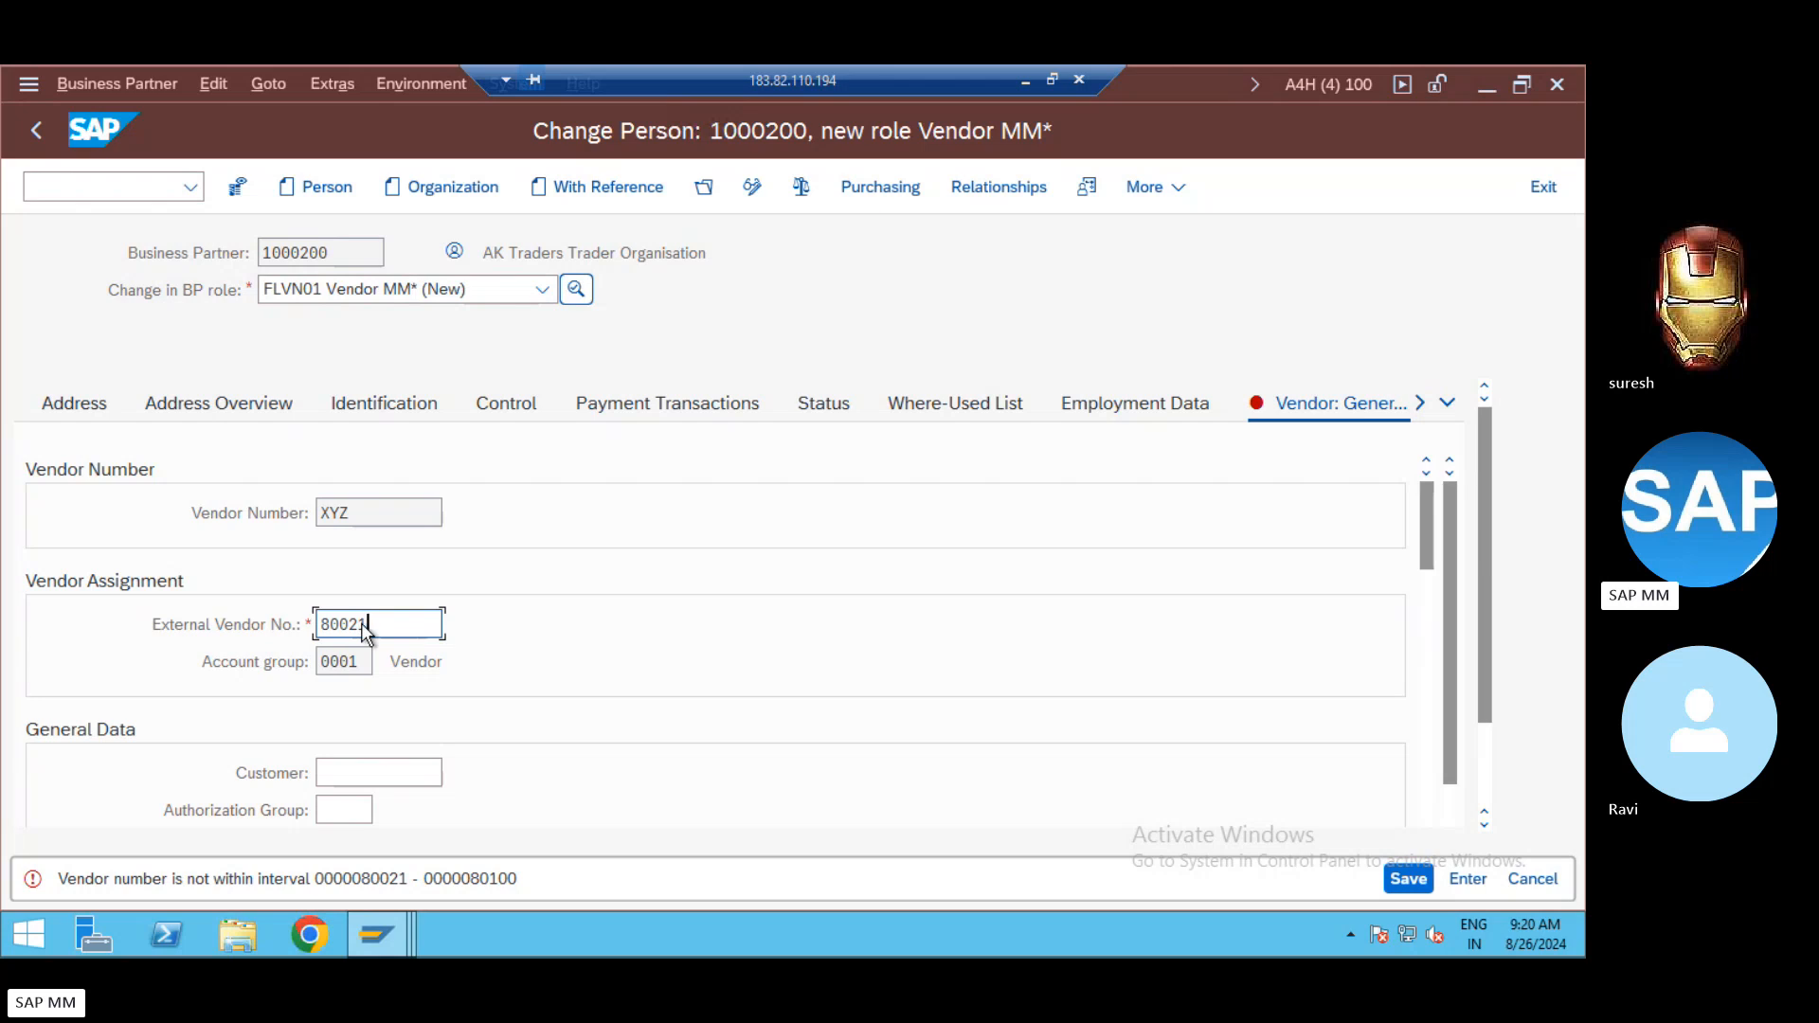
key("Return")
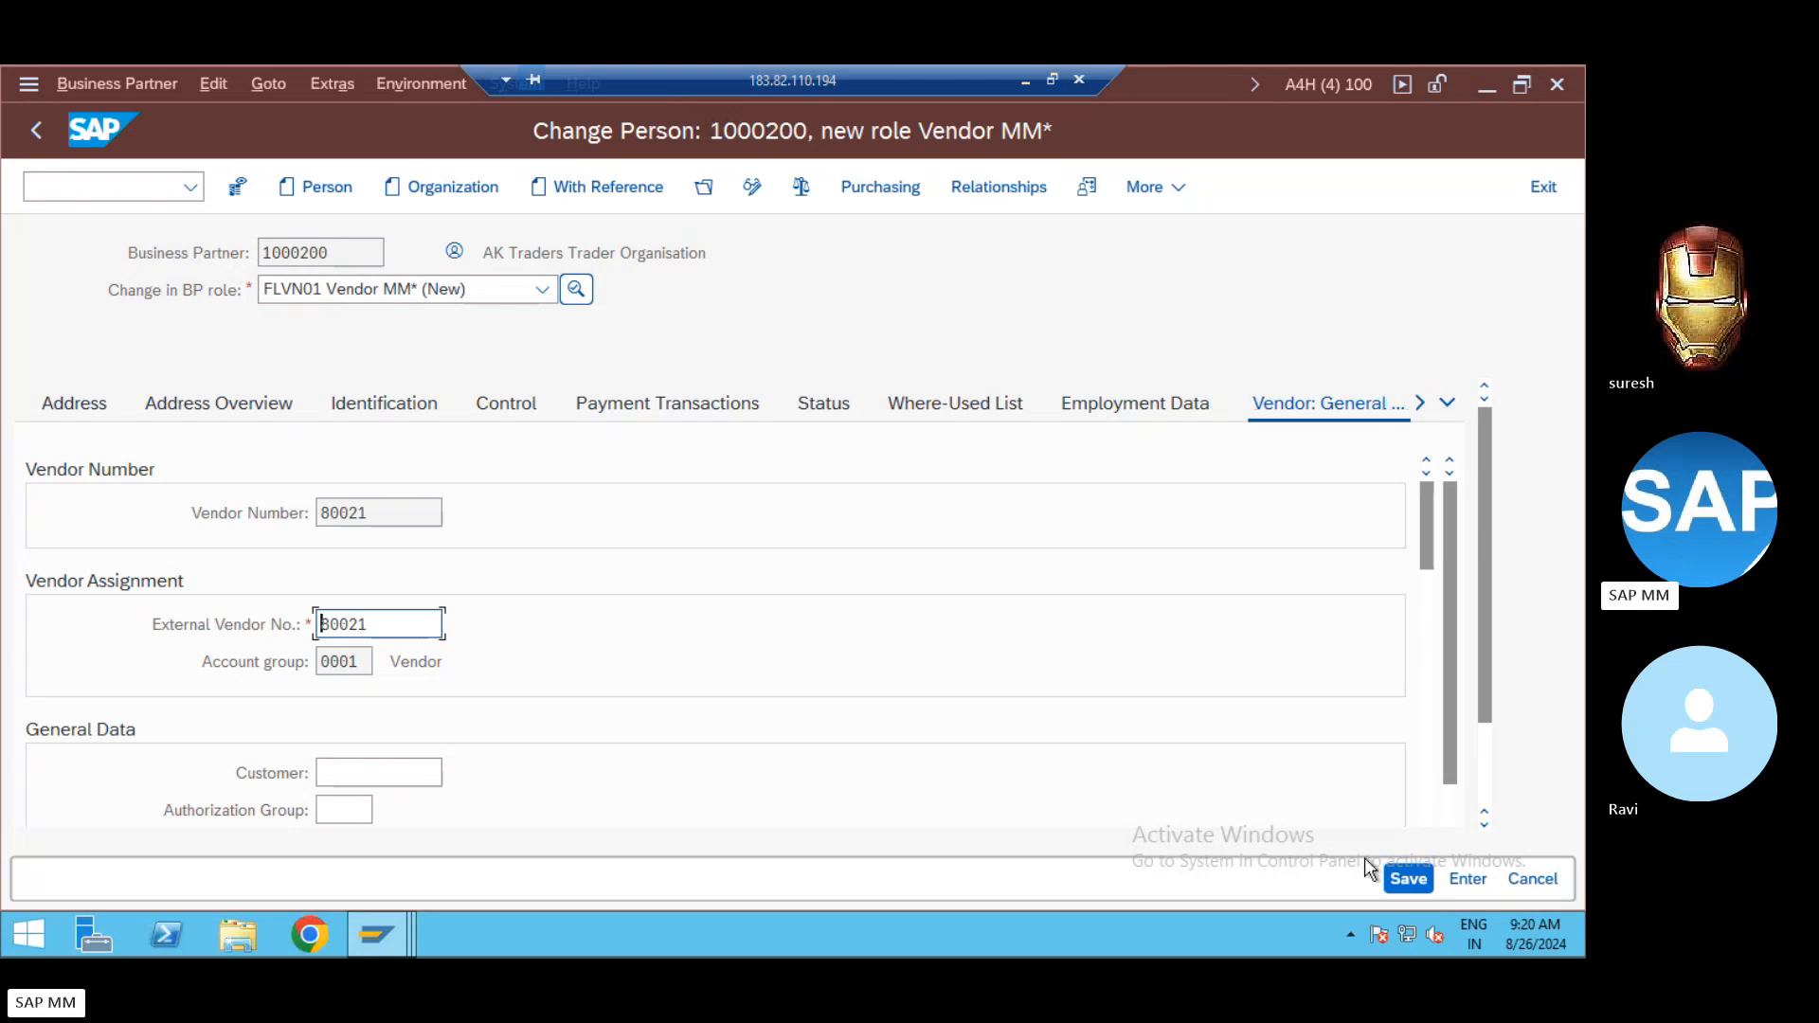
Step: Try to save the business partner with the new vendor number, and check the REDG partner functions and the status message
left_click(1419, 880)
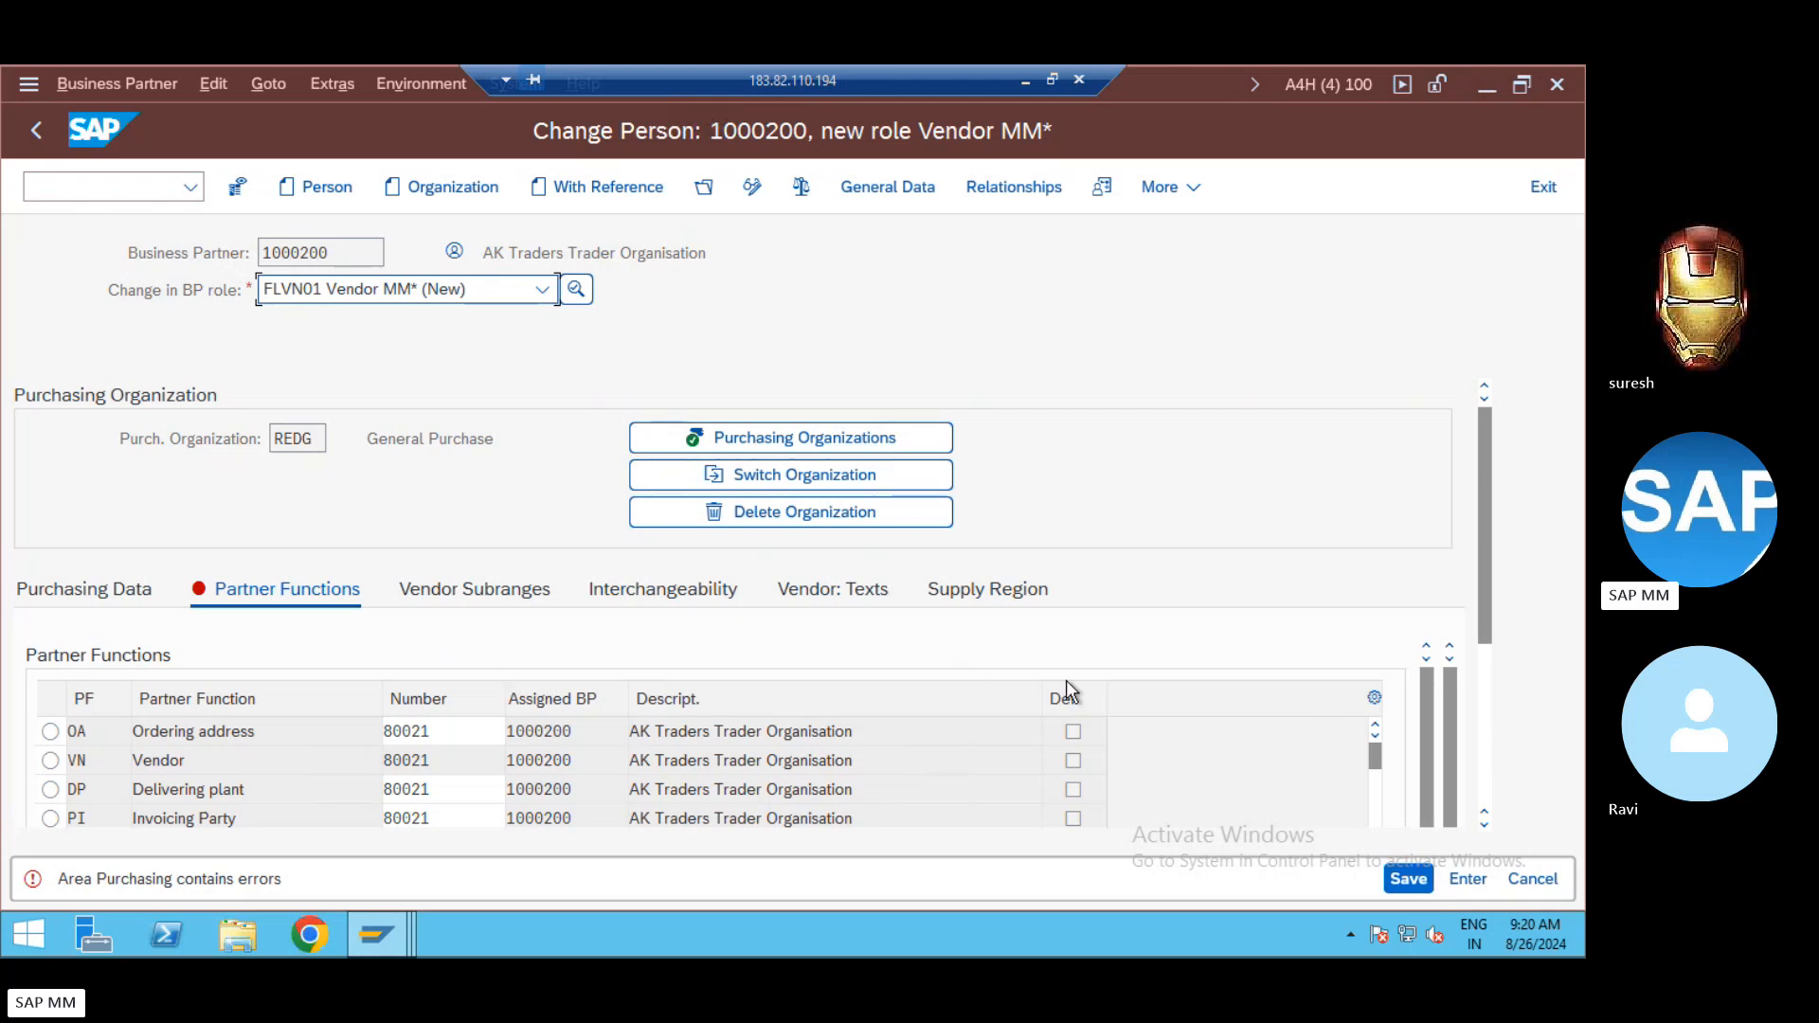
left_click(1485, 748)
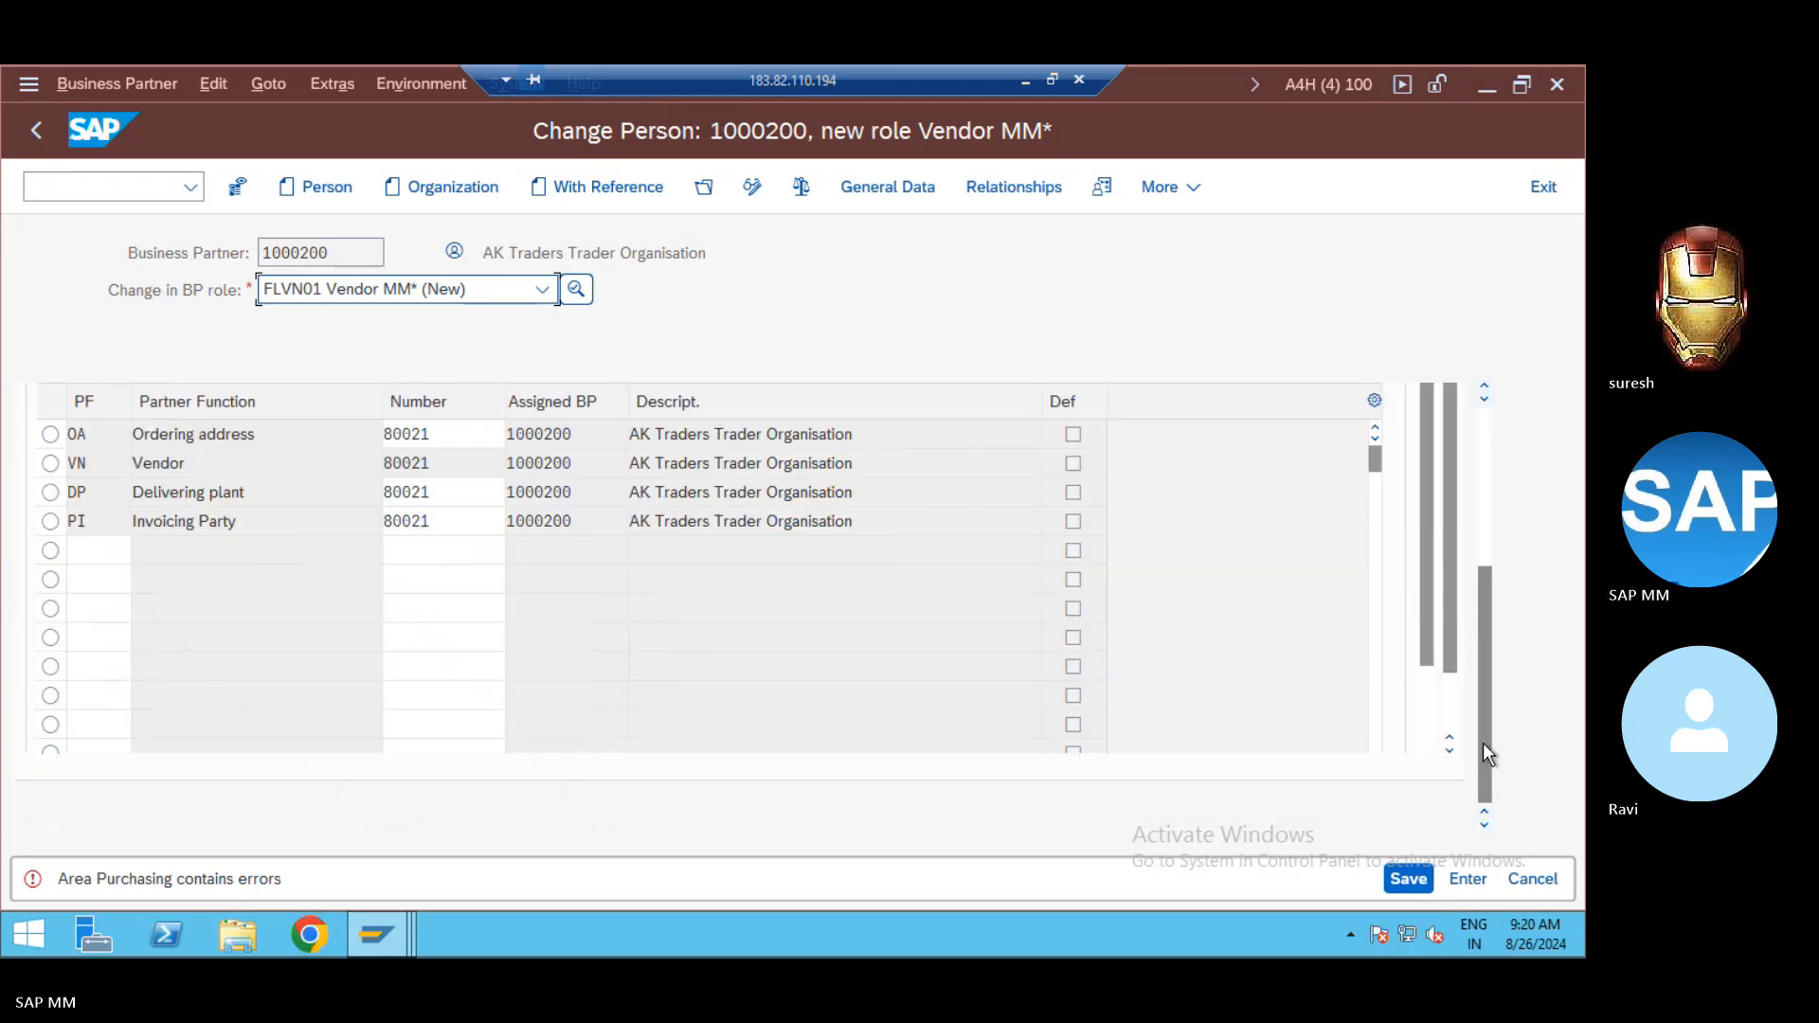
left_click_drag(1482, 743, 1488, 538)
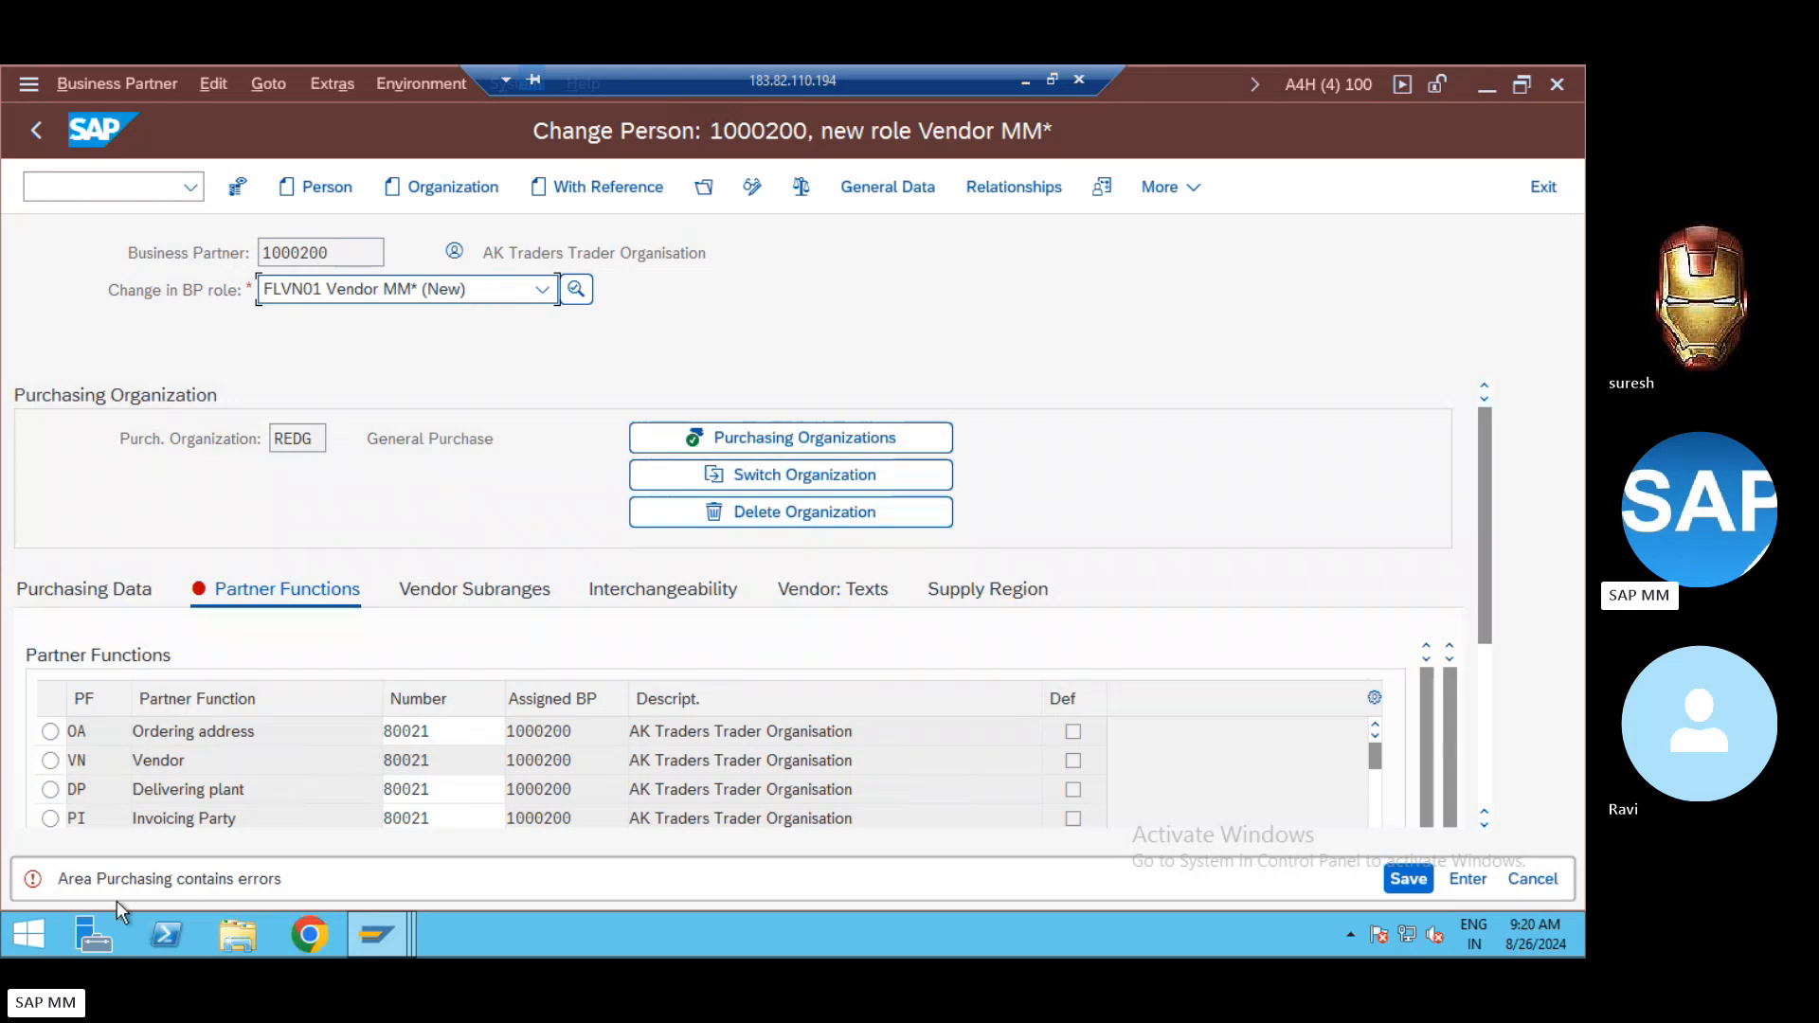
left_click(82, 879)
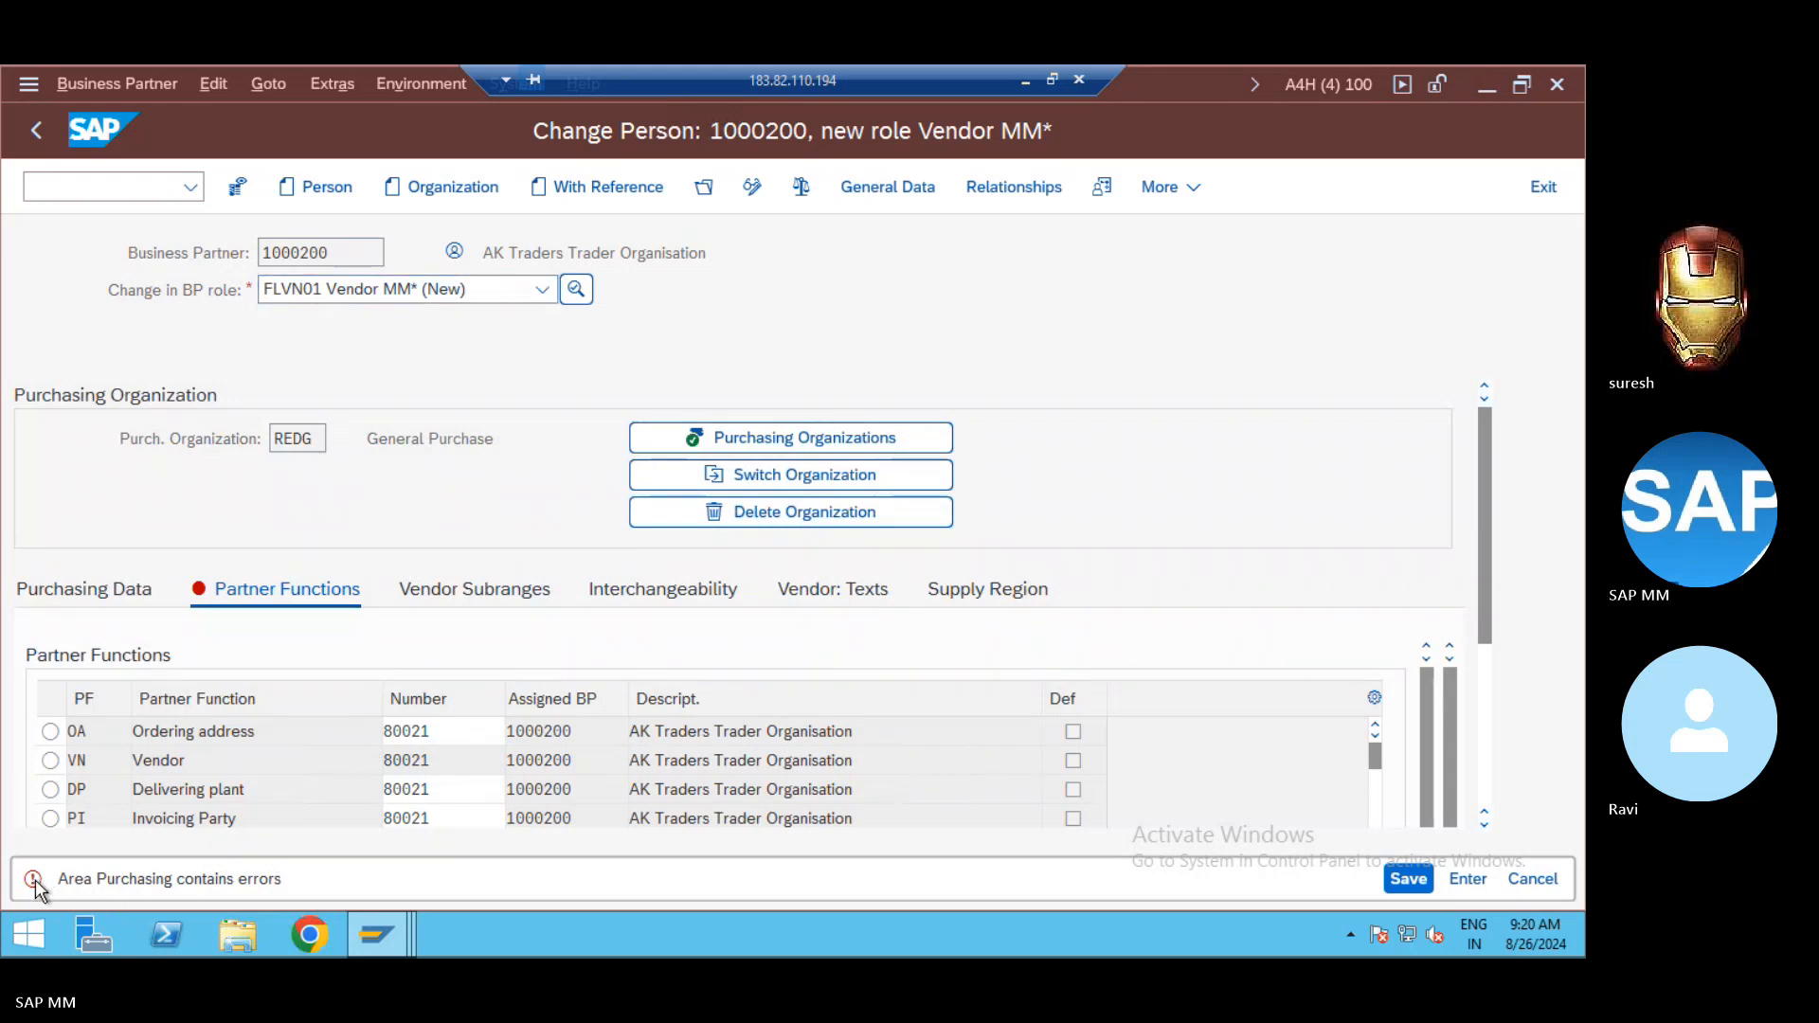
Step: Examine the long text of the purchasing error and review the REDG purchasing data and partner functions for its cause
double_click(144, 881)
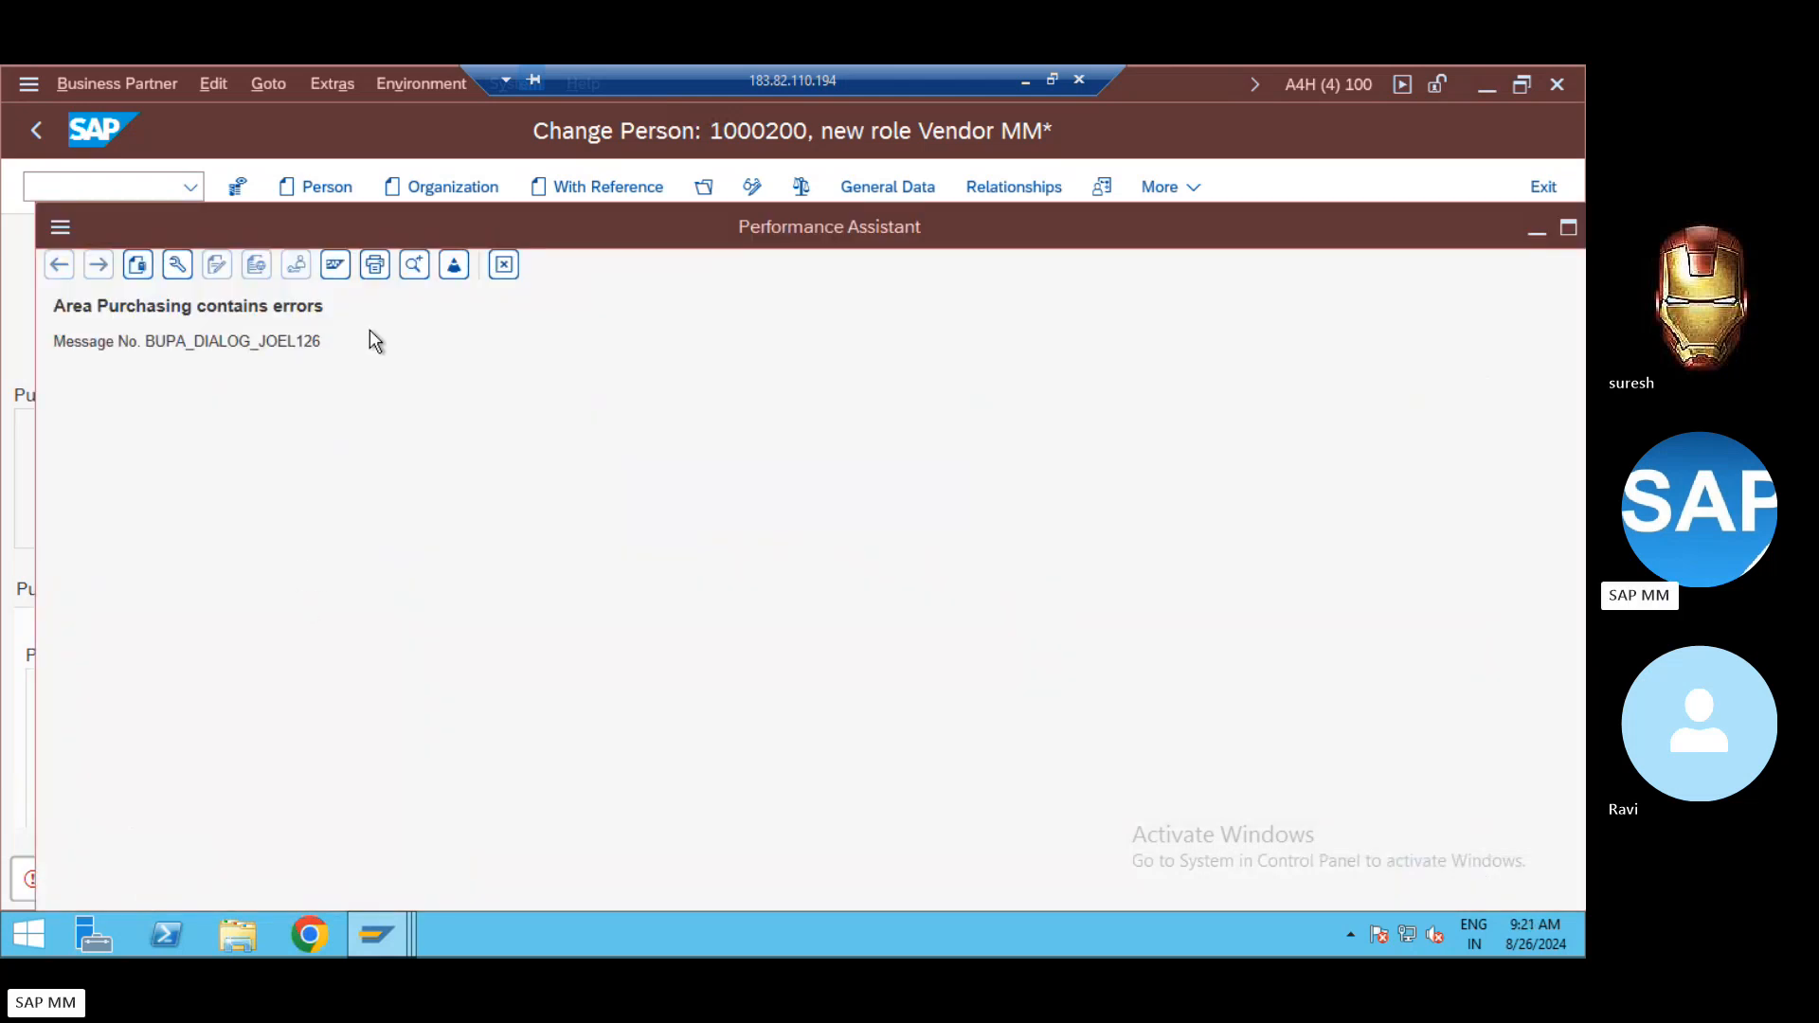
key("Escape")
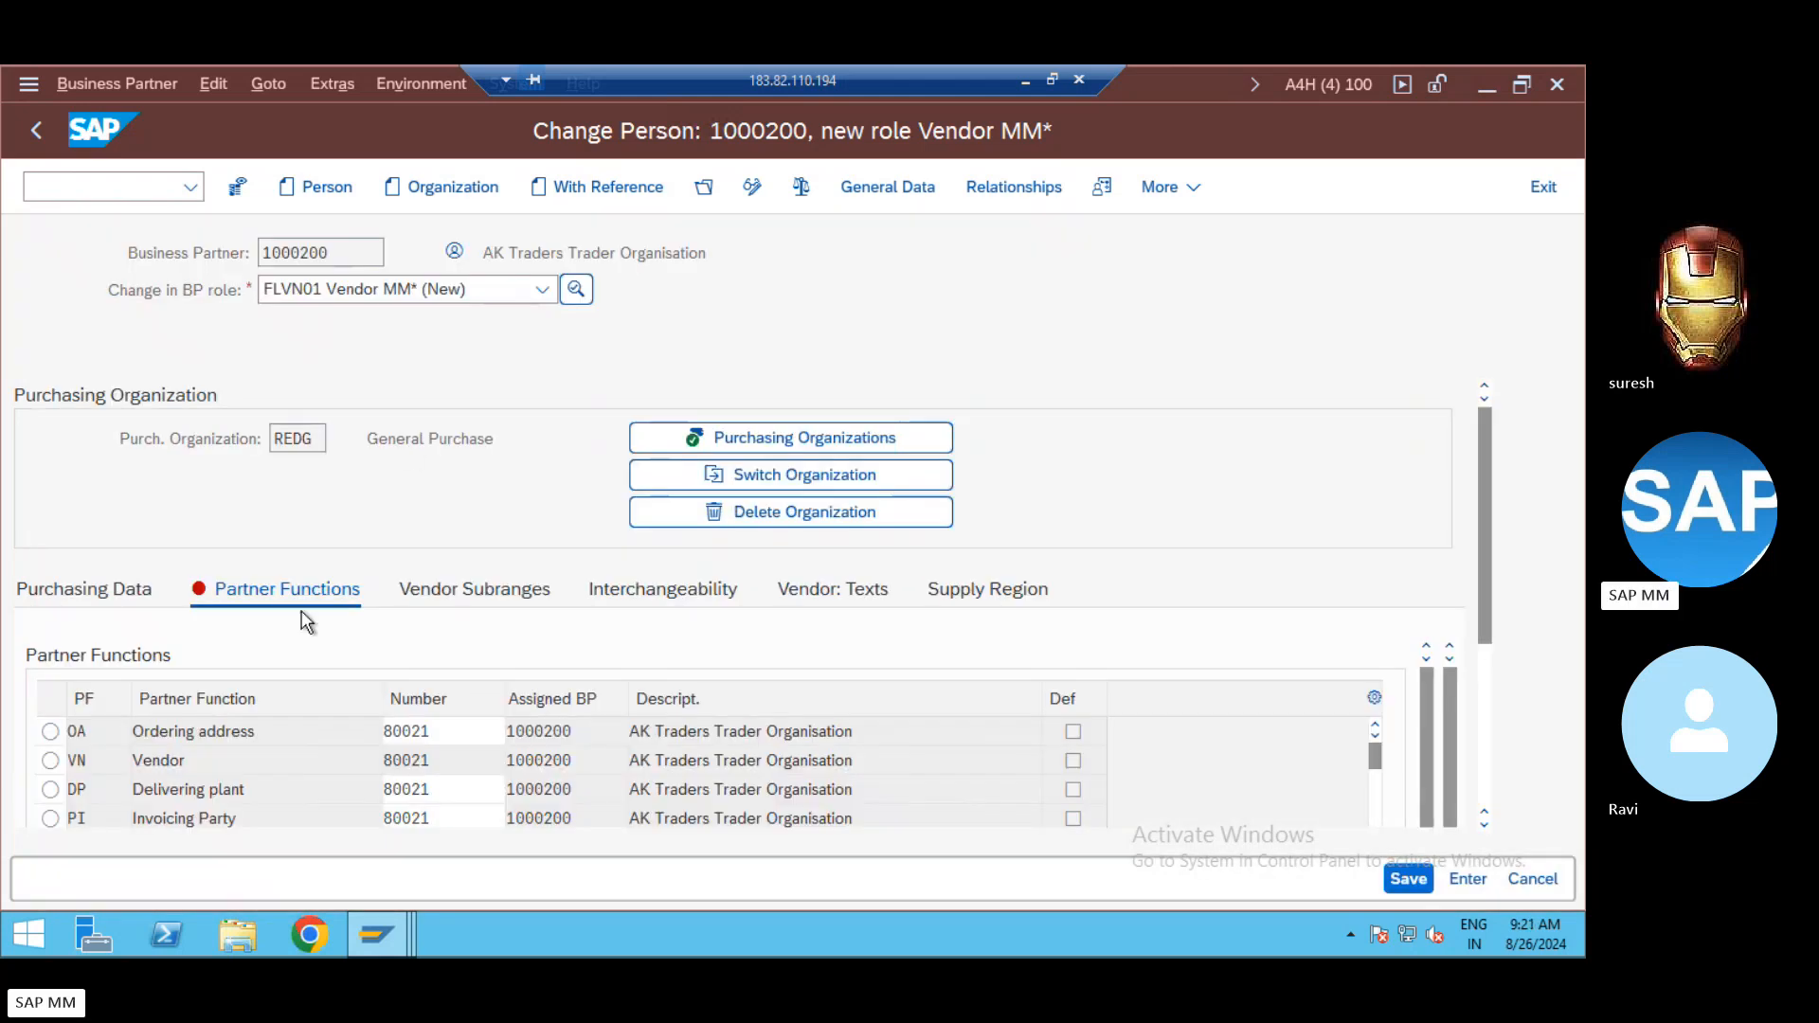
left_click(82, 587)
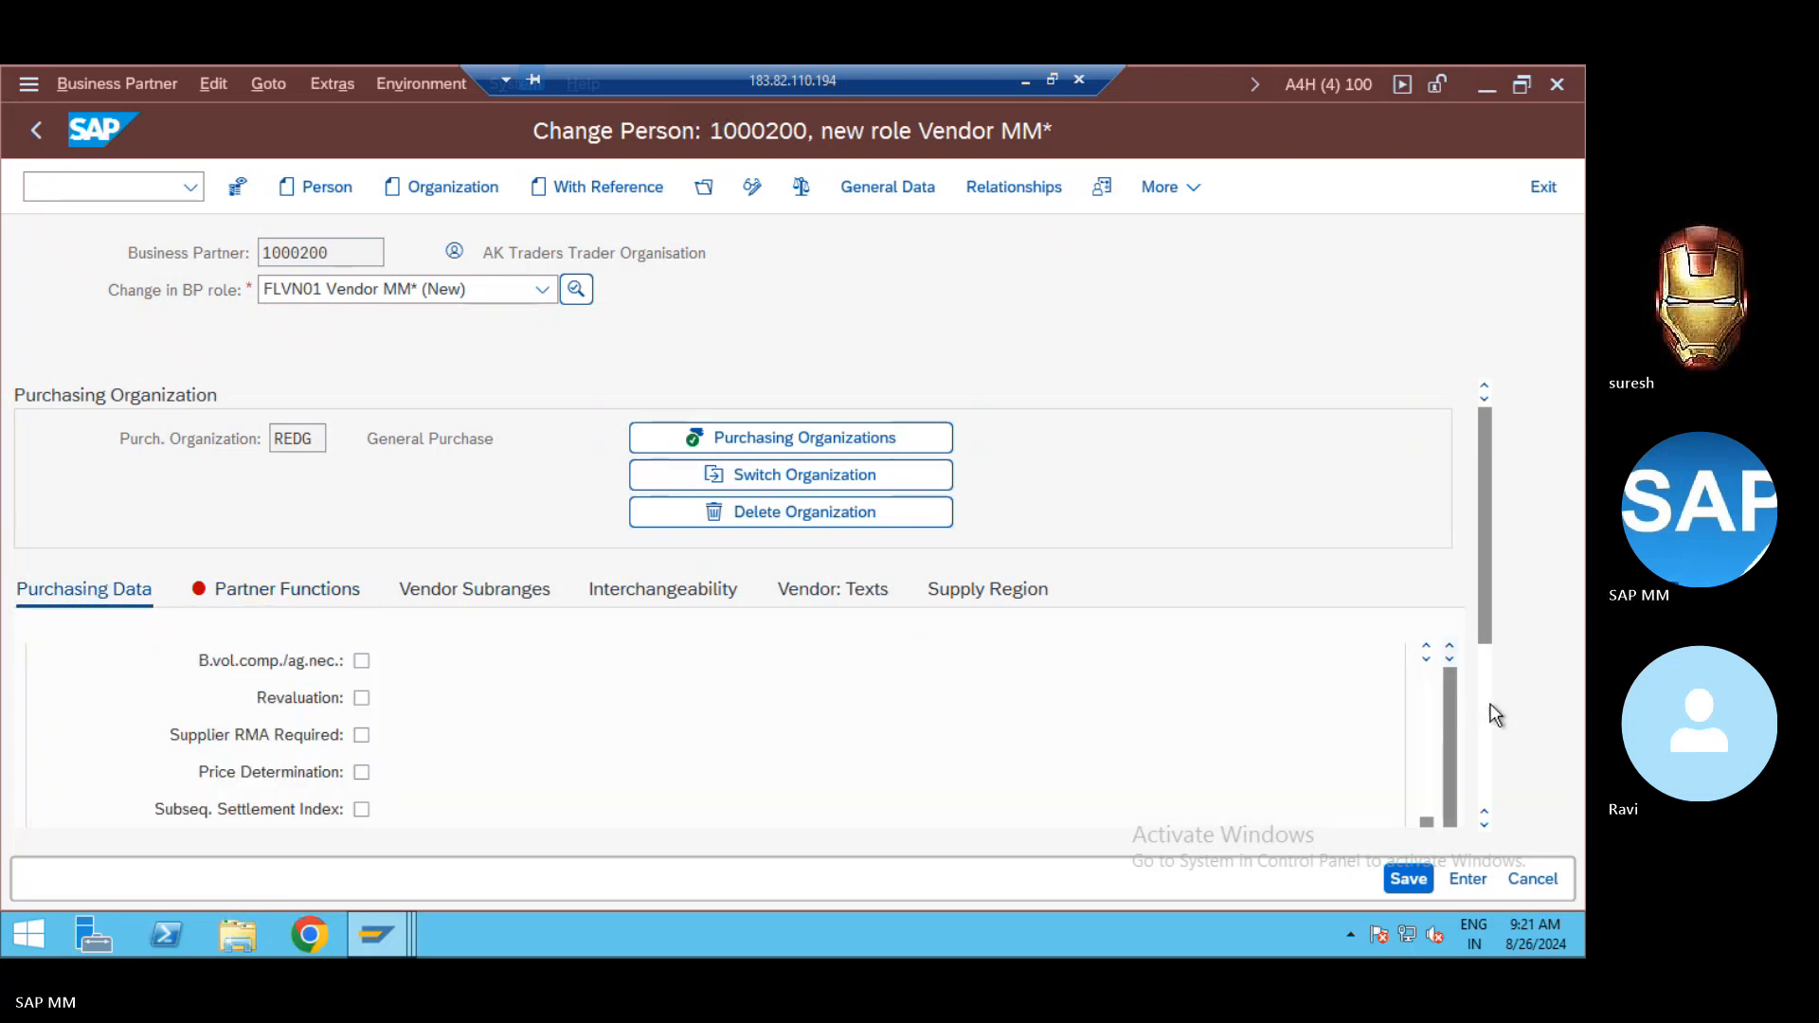
scroll(1489, 703, "down", 5)
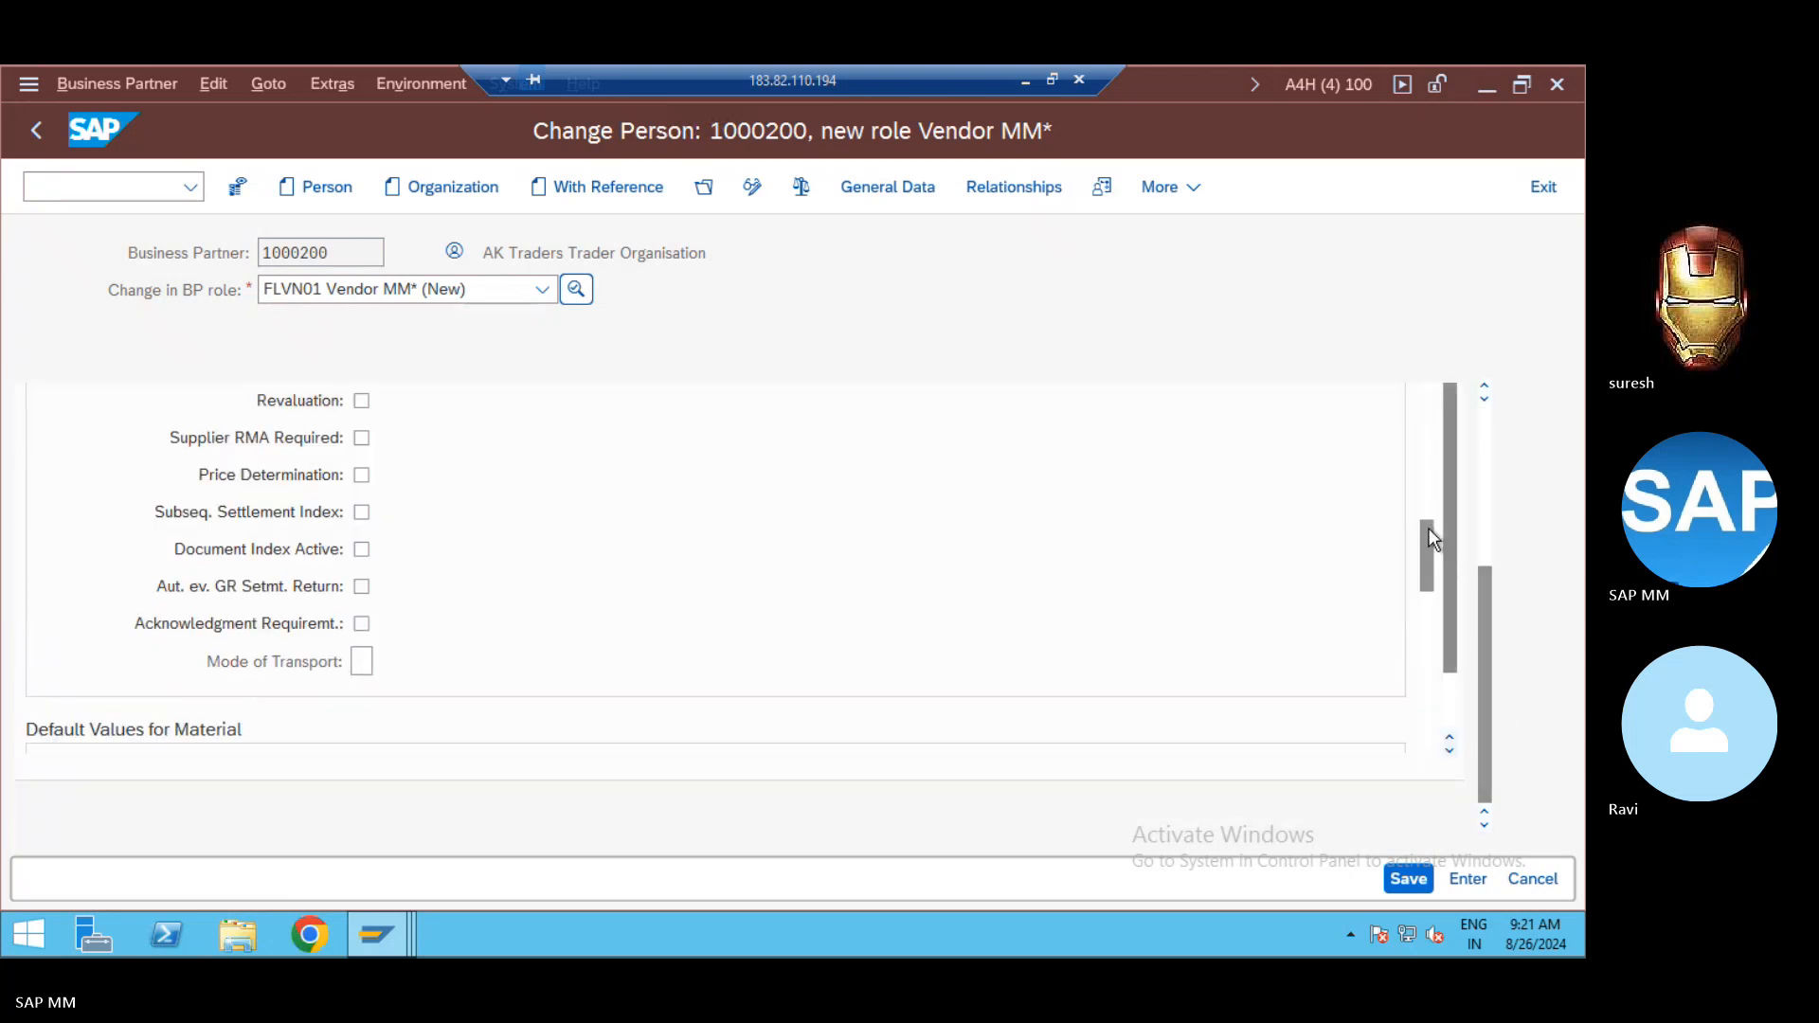
left_click(1427, 498)
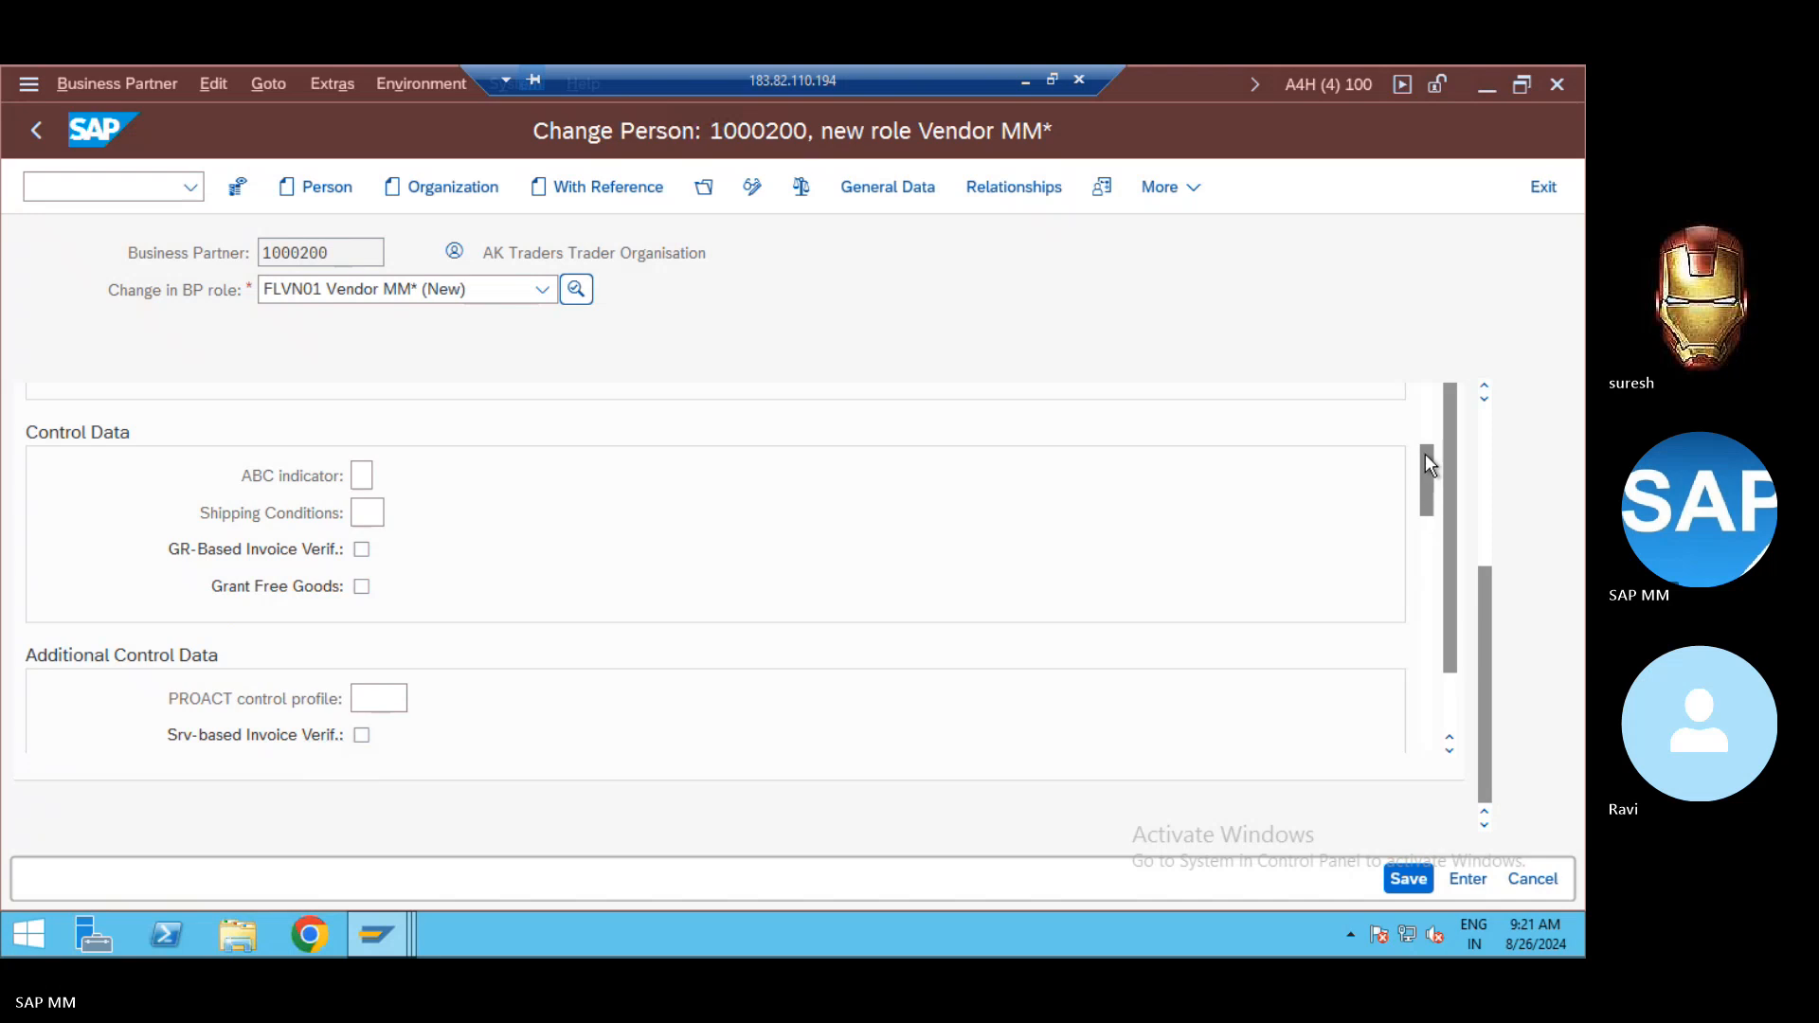
scroll(1425, 453, "up", 5)
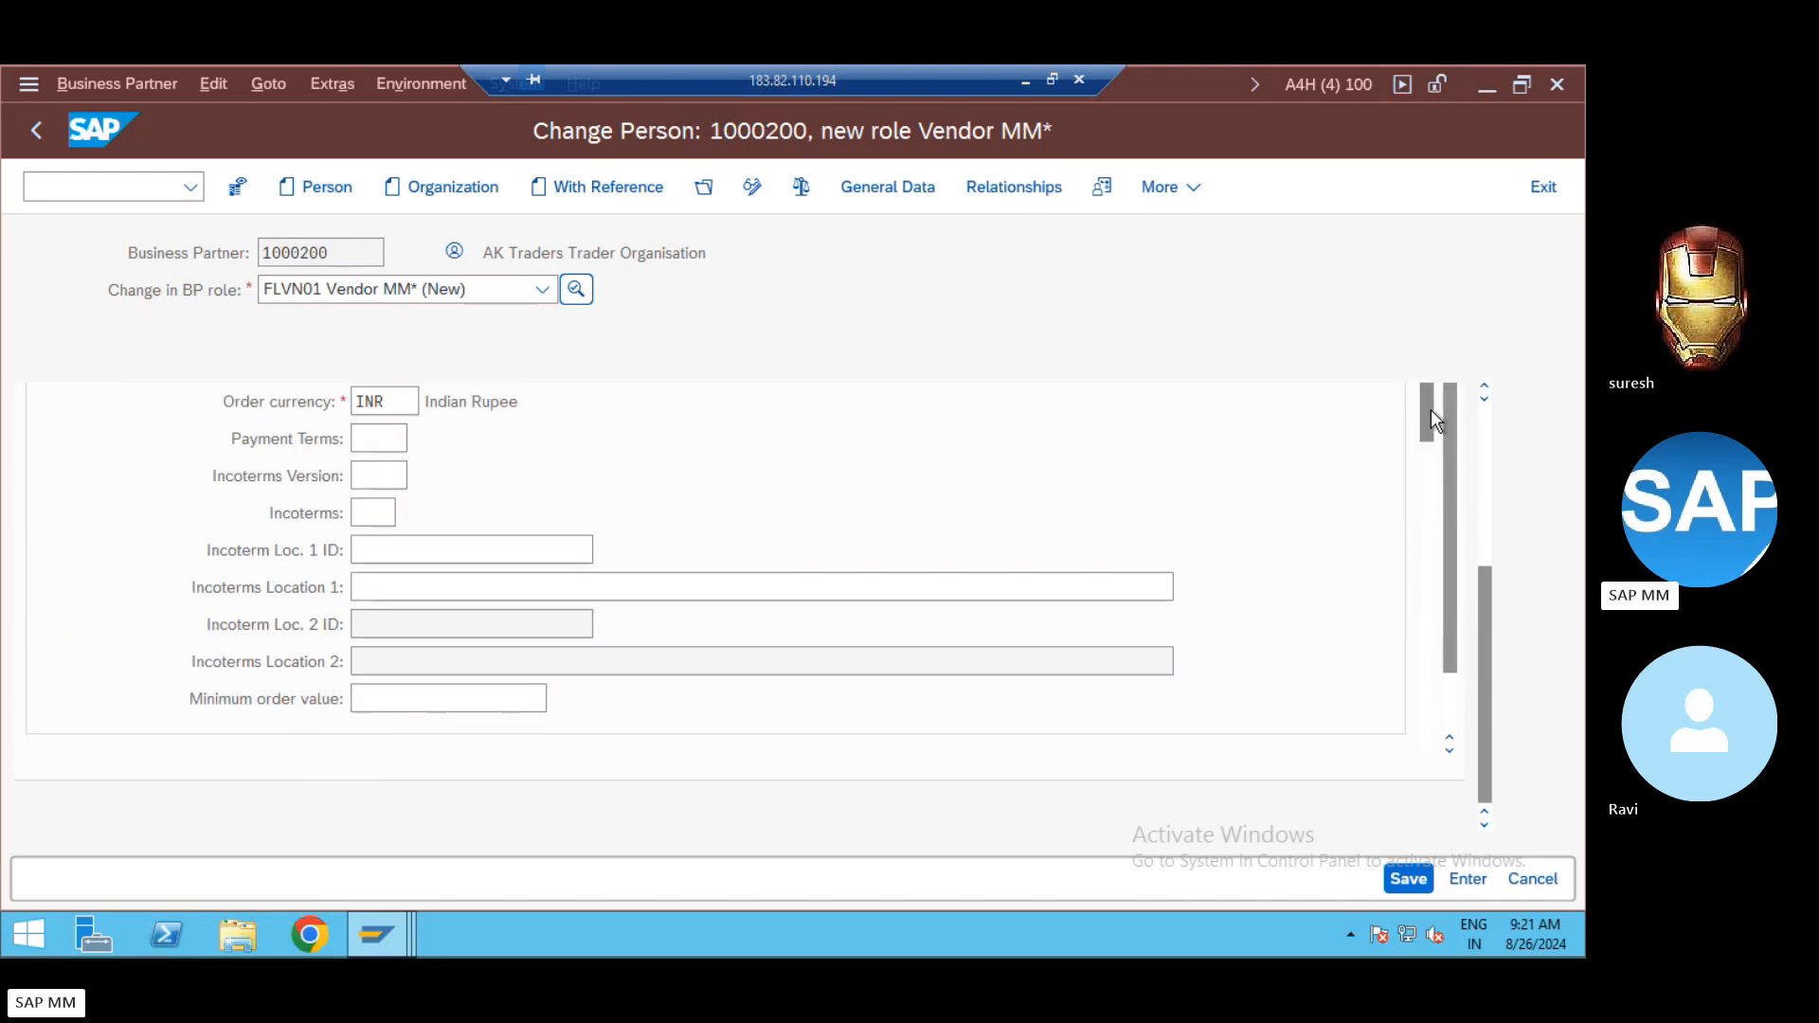
left_click(1482, 427)
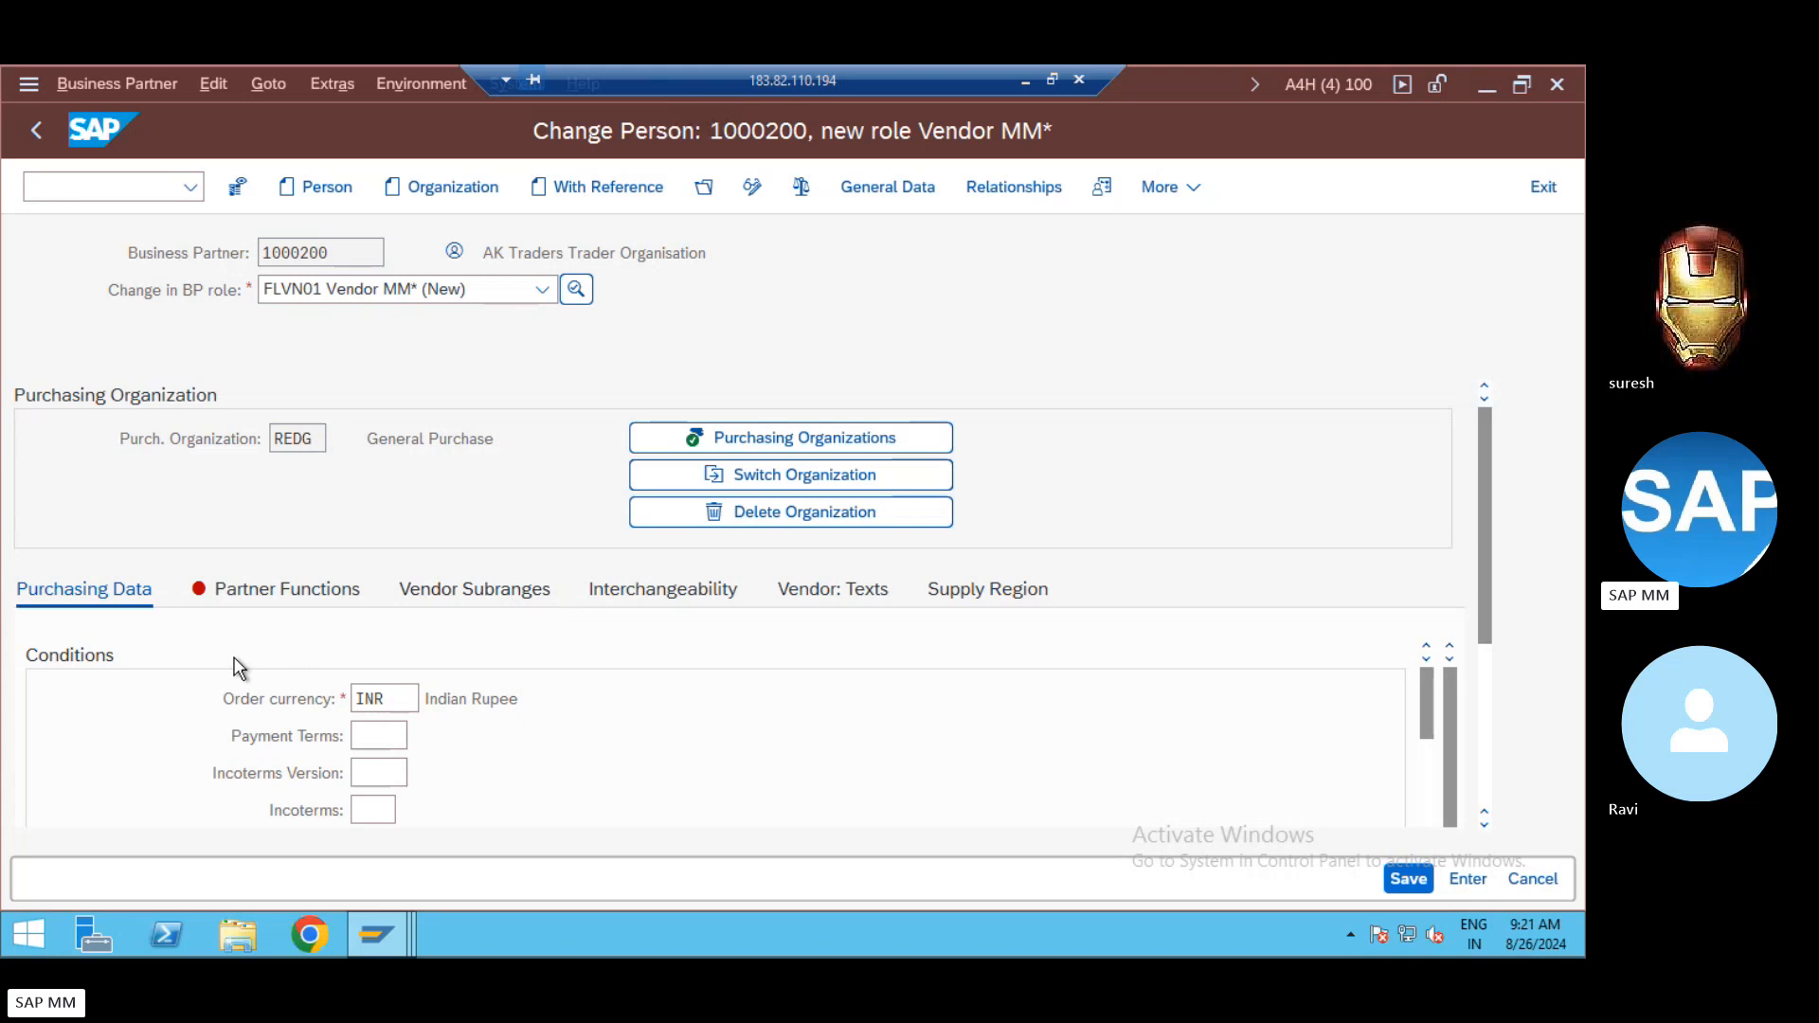
left_click(297, 602)
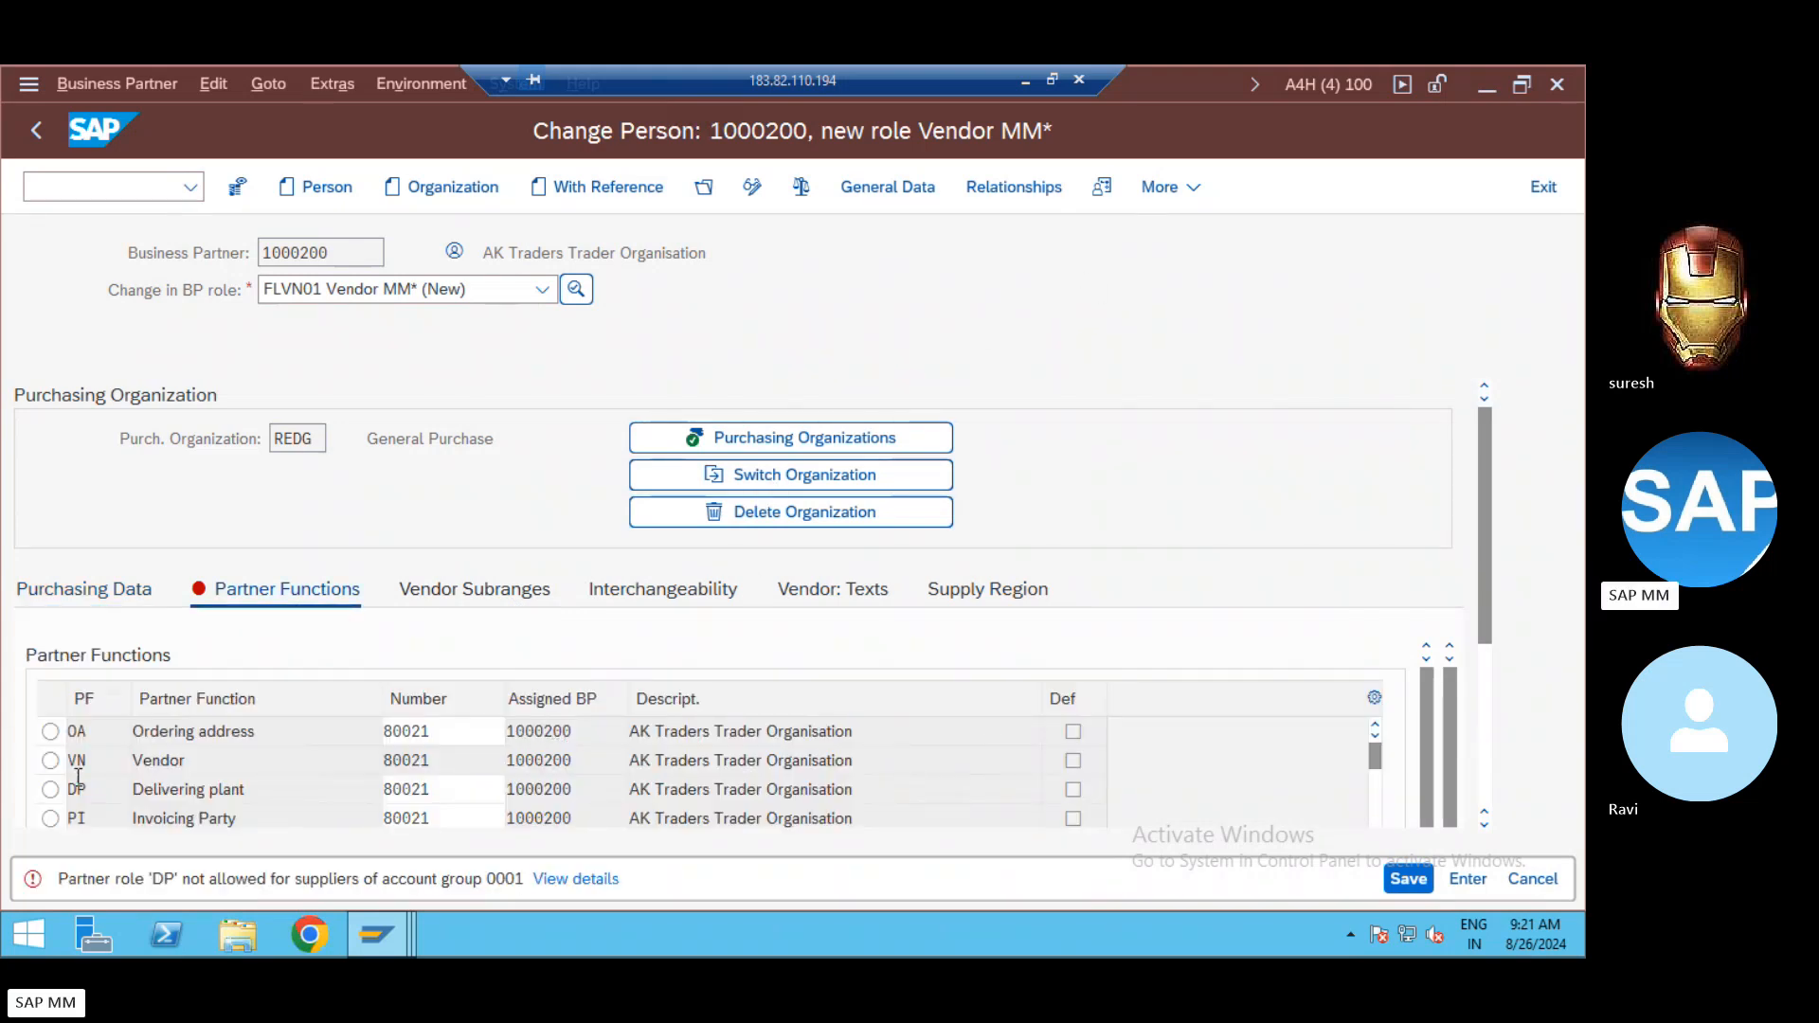
Step: Check the vendor's account group in the general data, and open the details of supplier account group 0001 in a new session
left_click(854, 185)
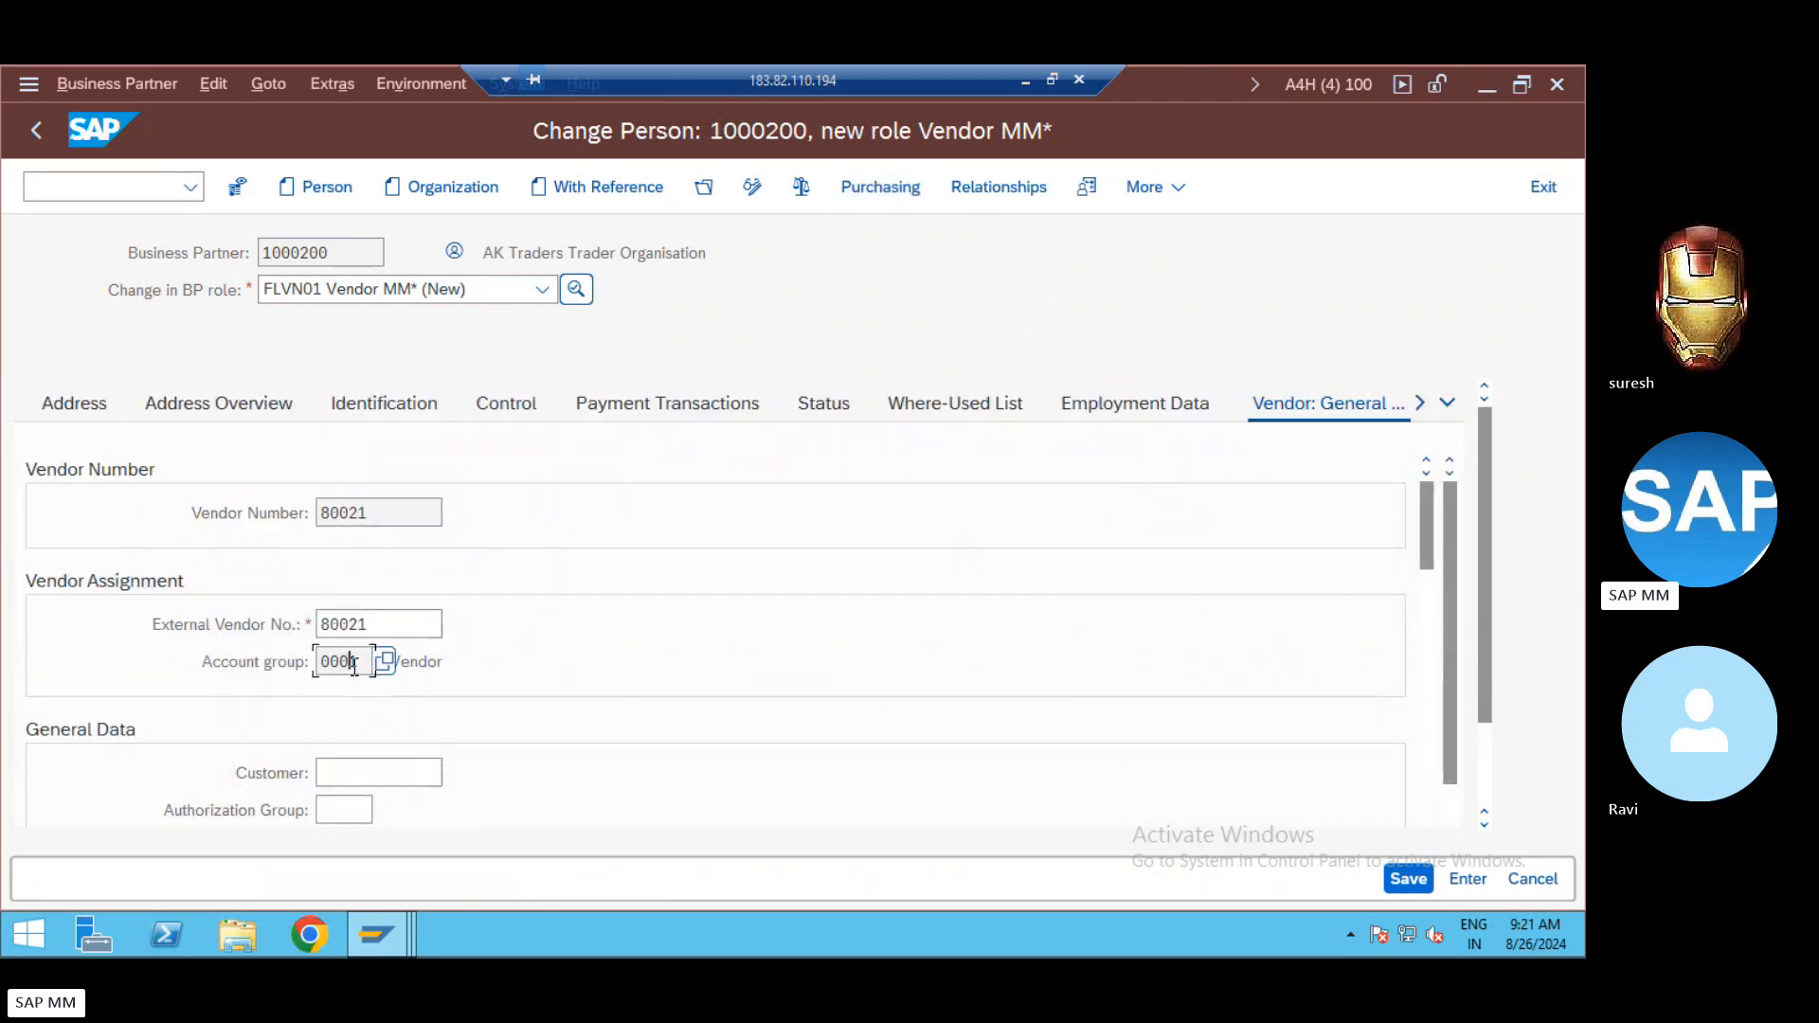
left_click(81, 181)
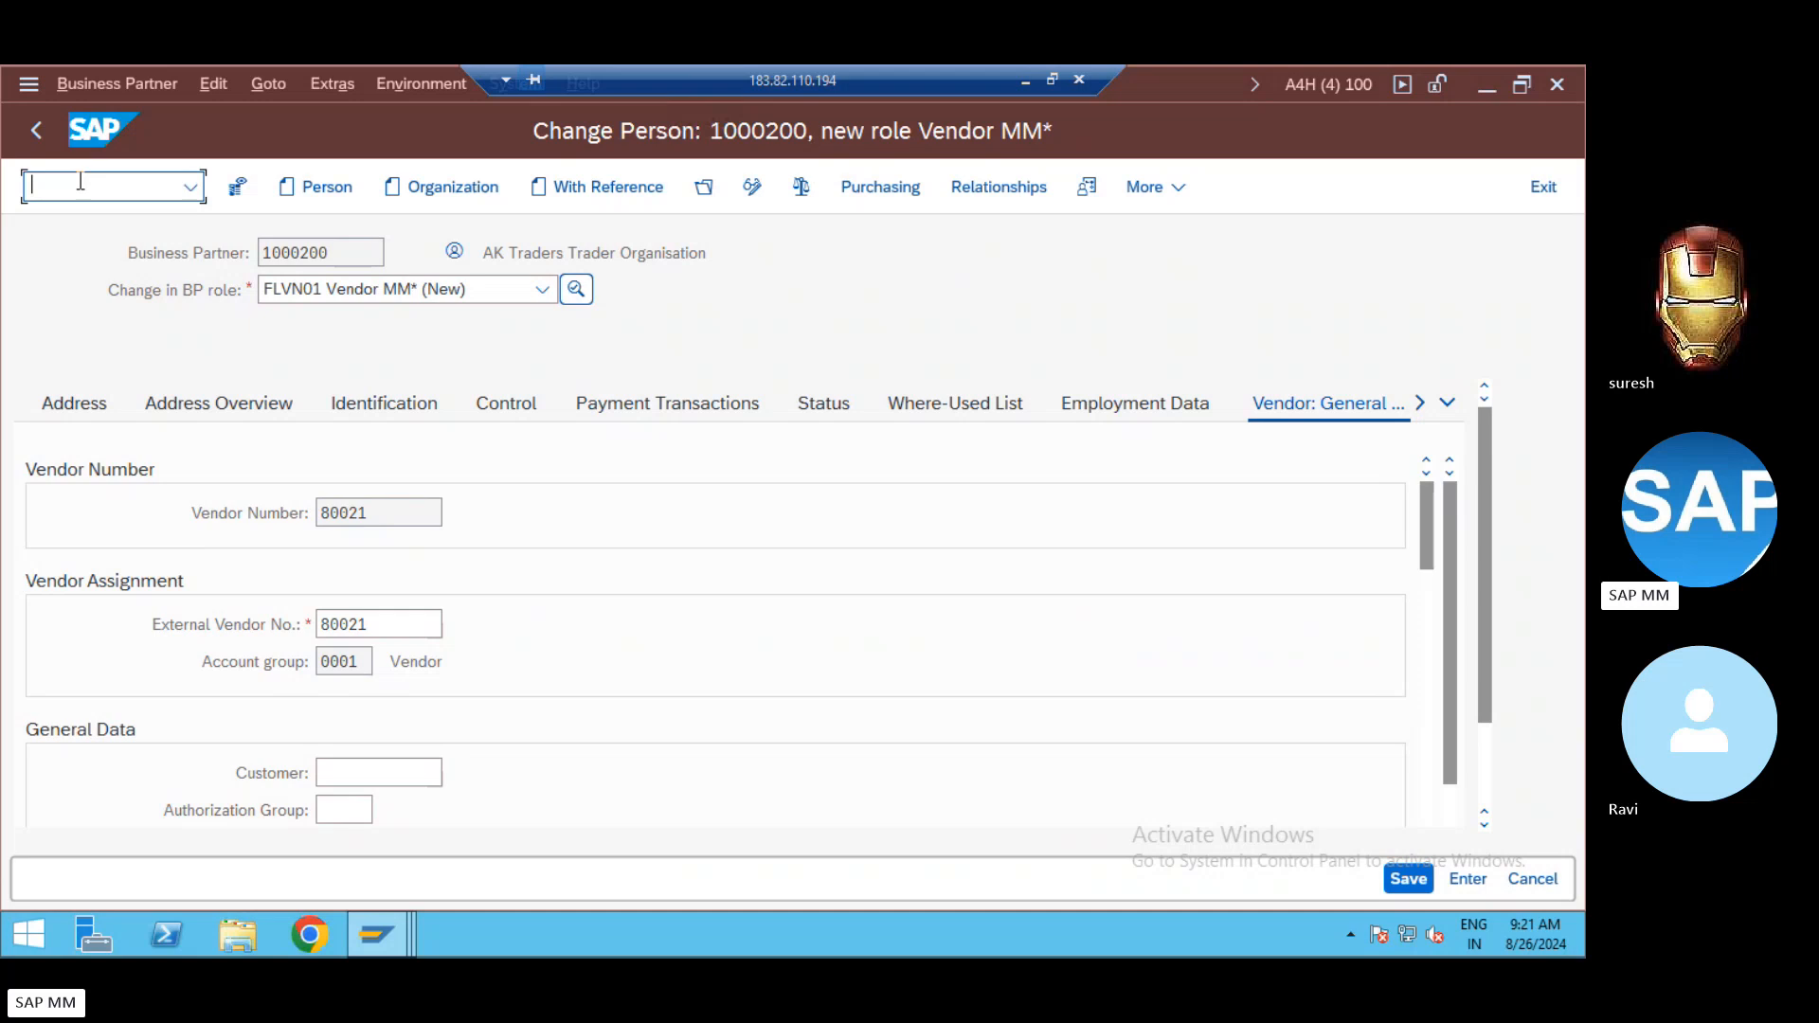
type("/oom")
type("a")
key("Return")
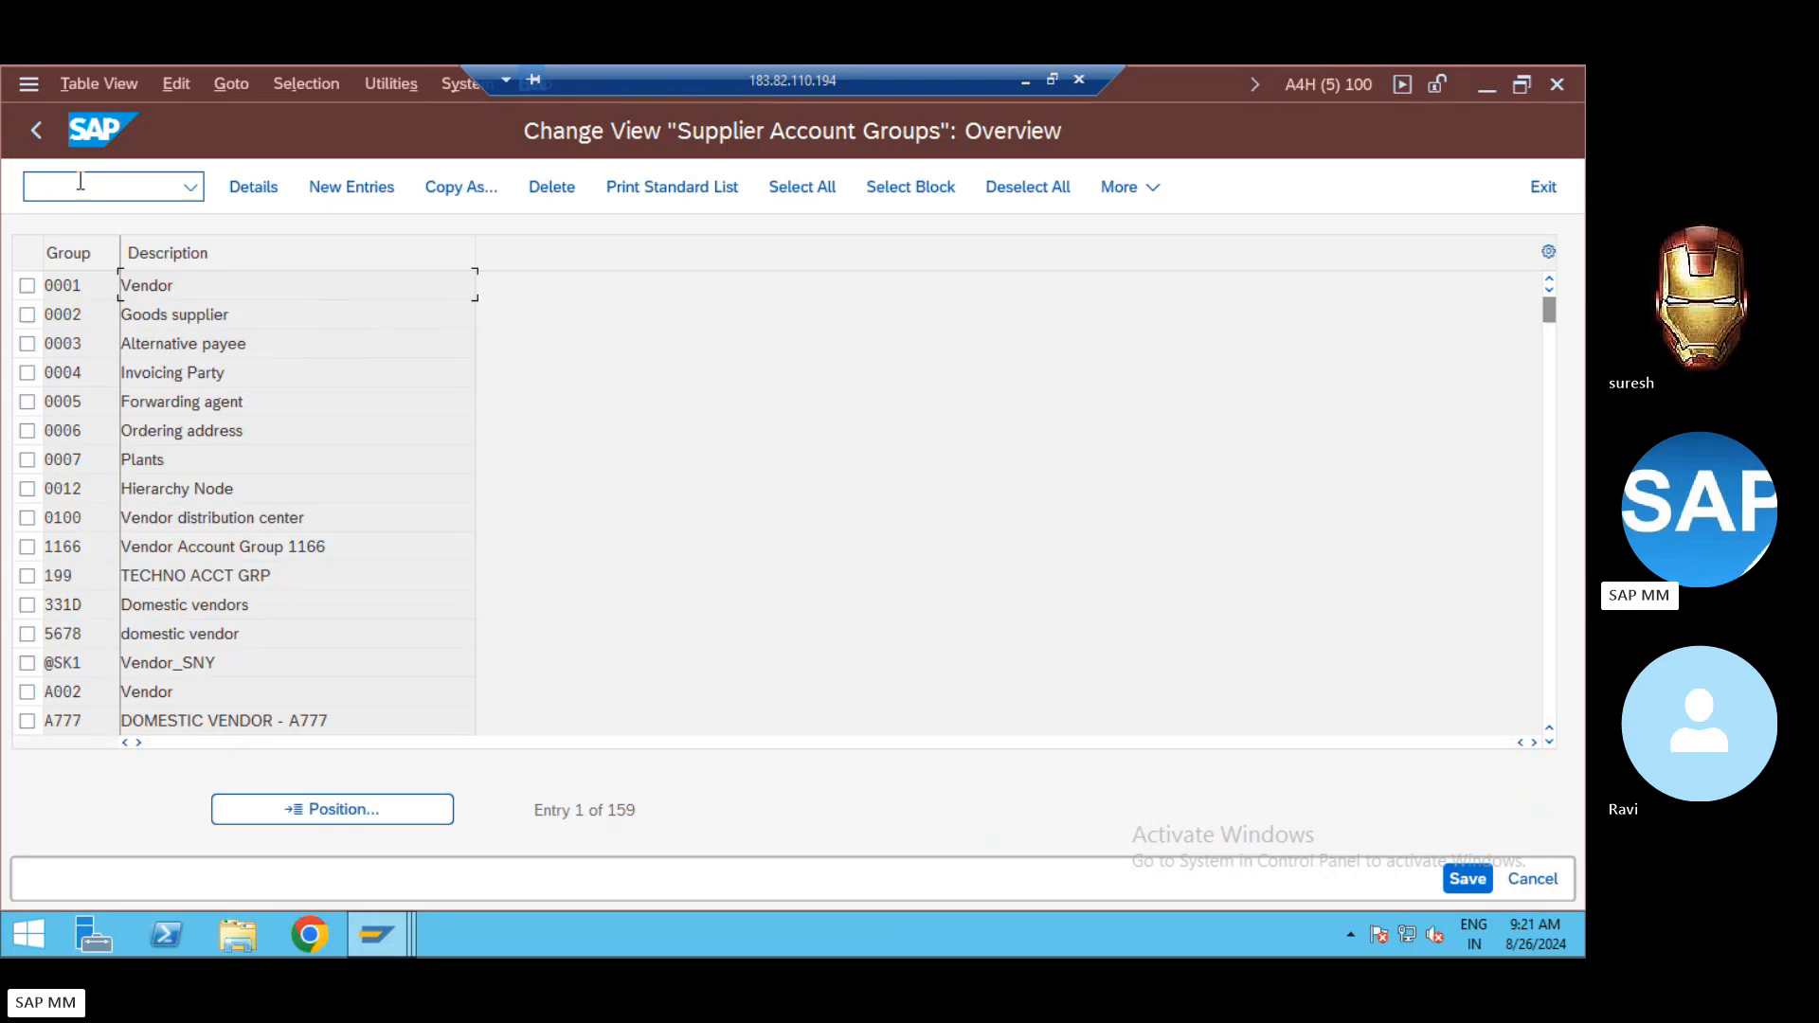
double_click(139, 284)
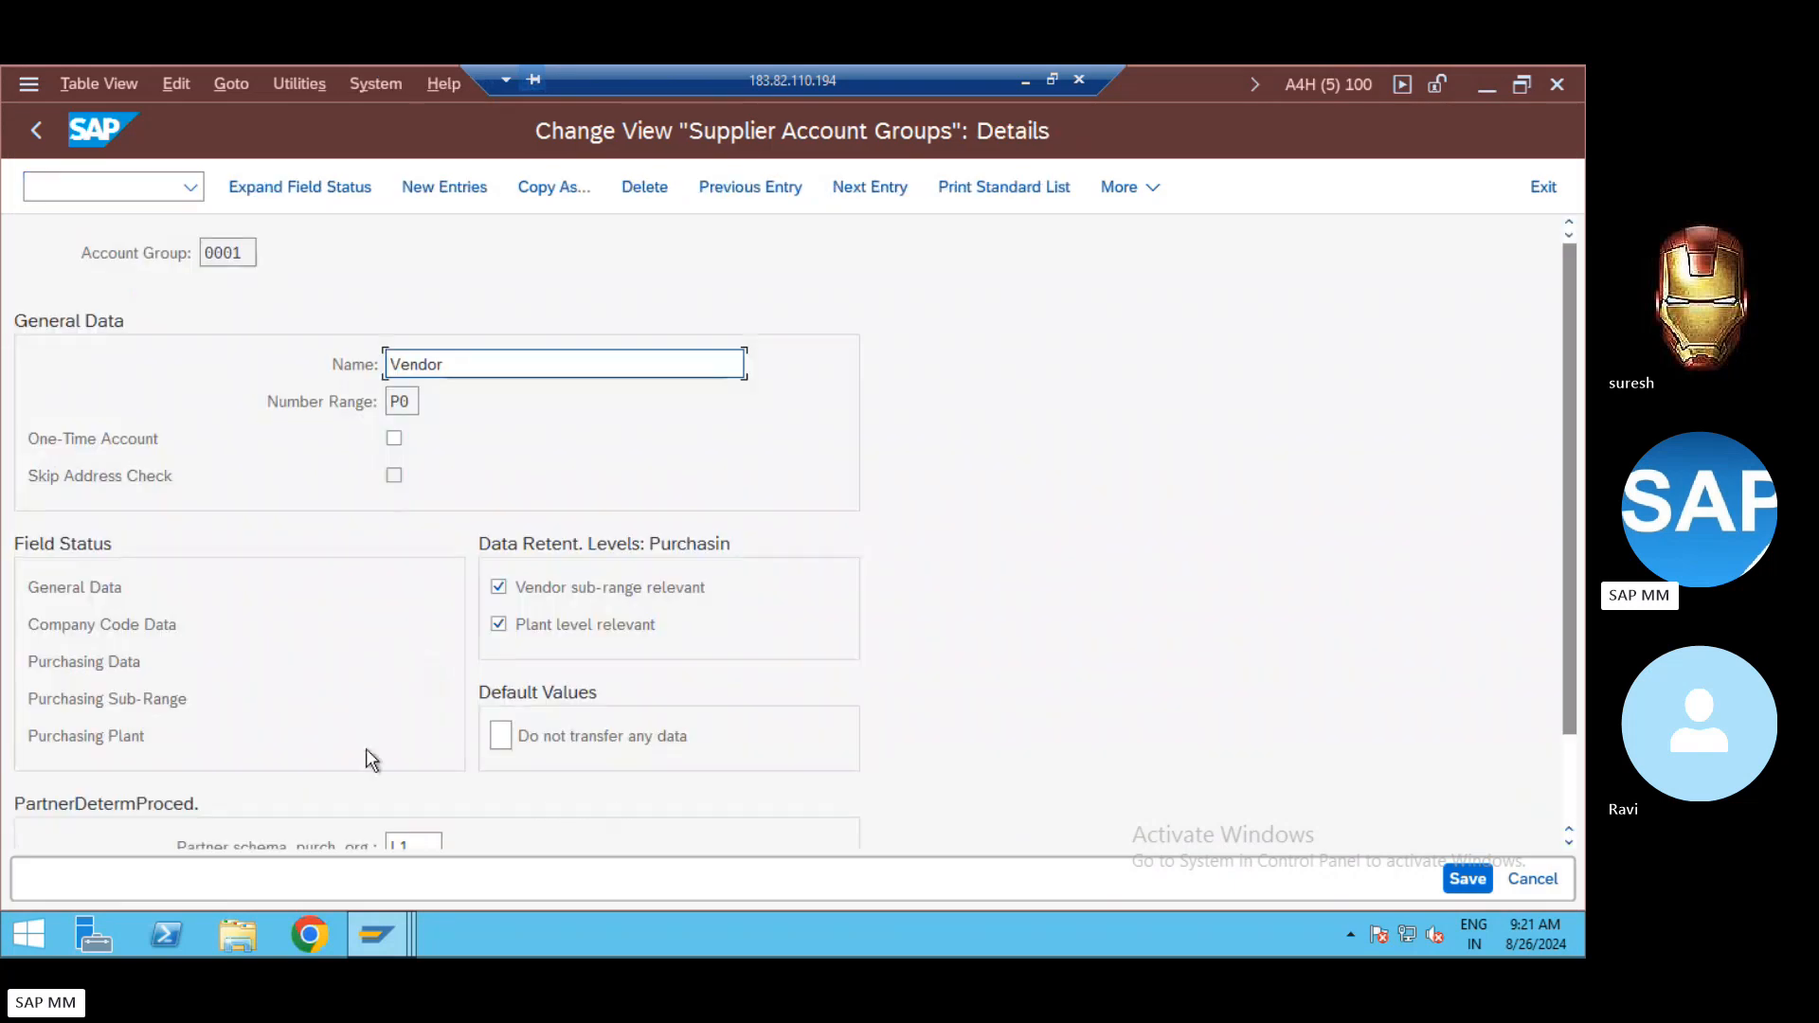
Step: Review the partner schemas assigned to account group 0001 and compare the group with the one on the business partner
left_click(1565, 790)
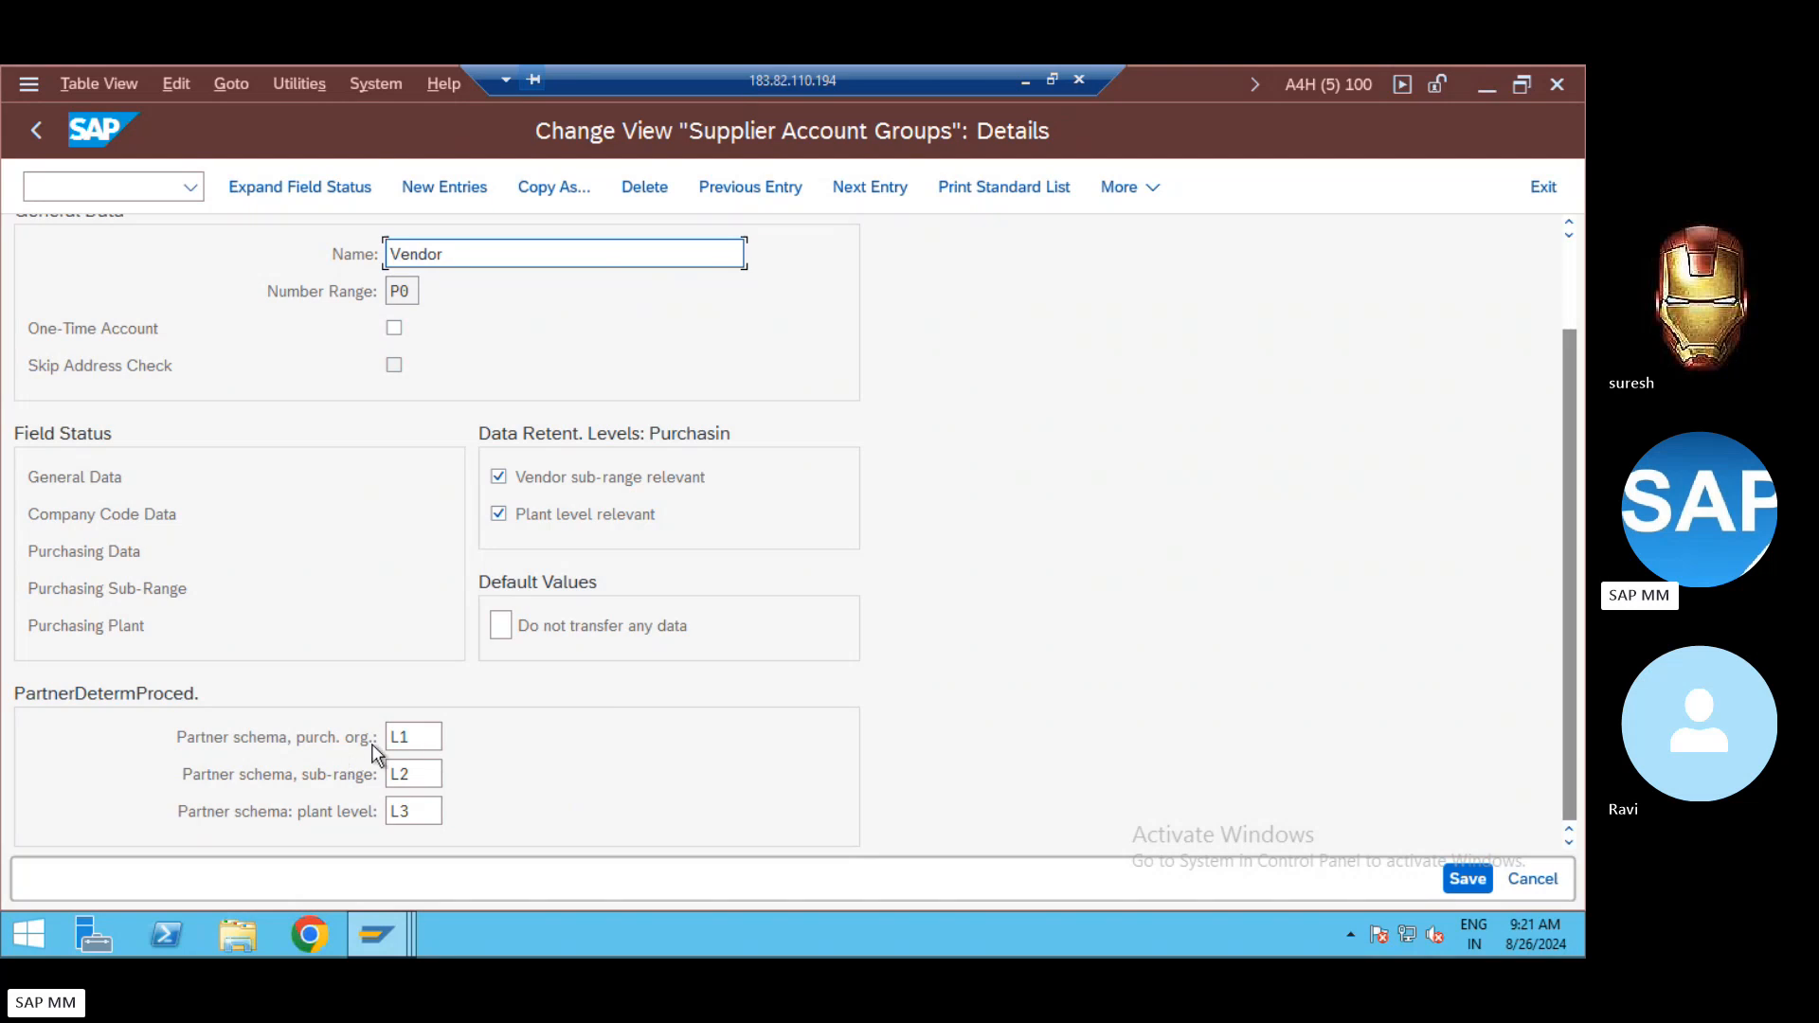
left_click(403, 740)
left_click(410, 769)
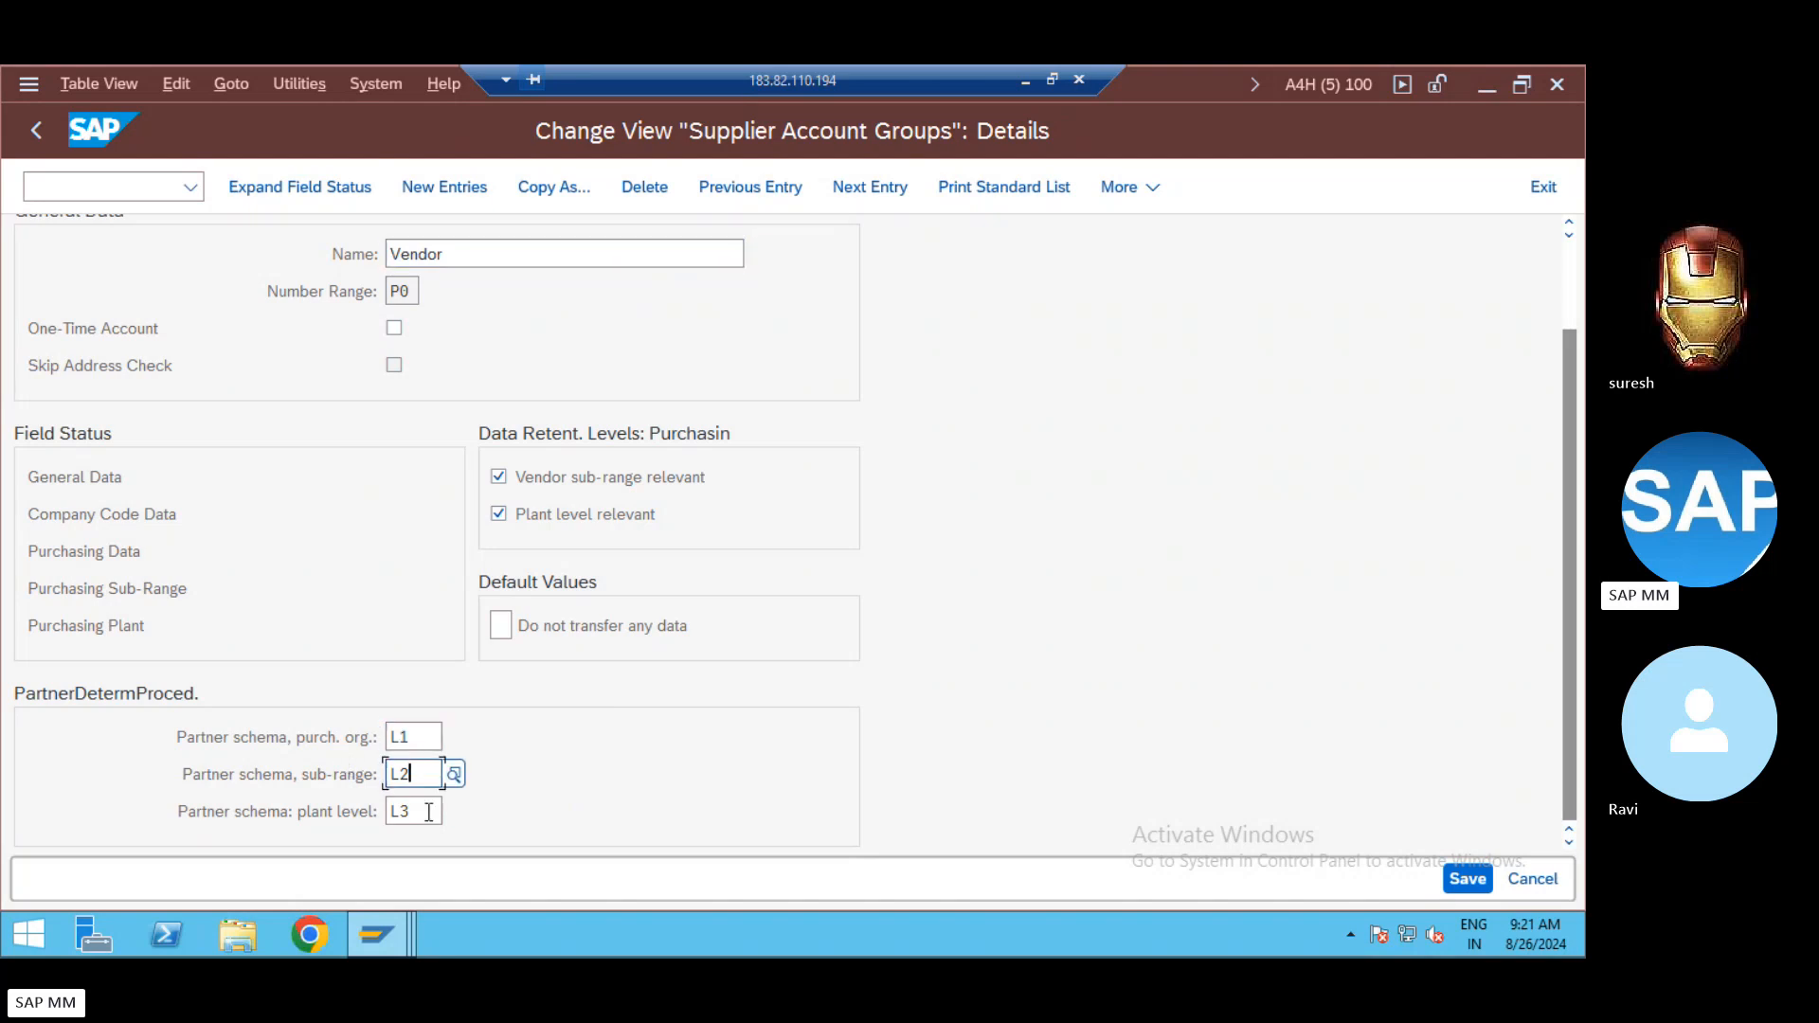
left_click(426, 812)
left_click(414, 743)
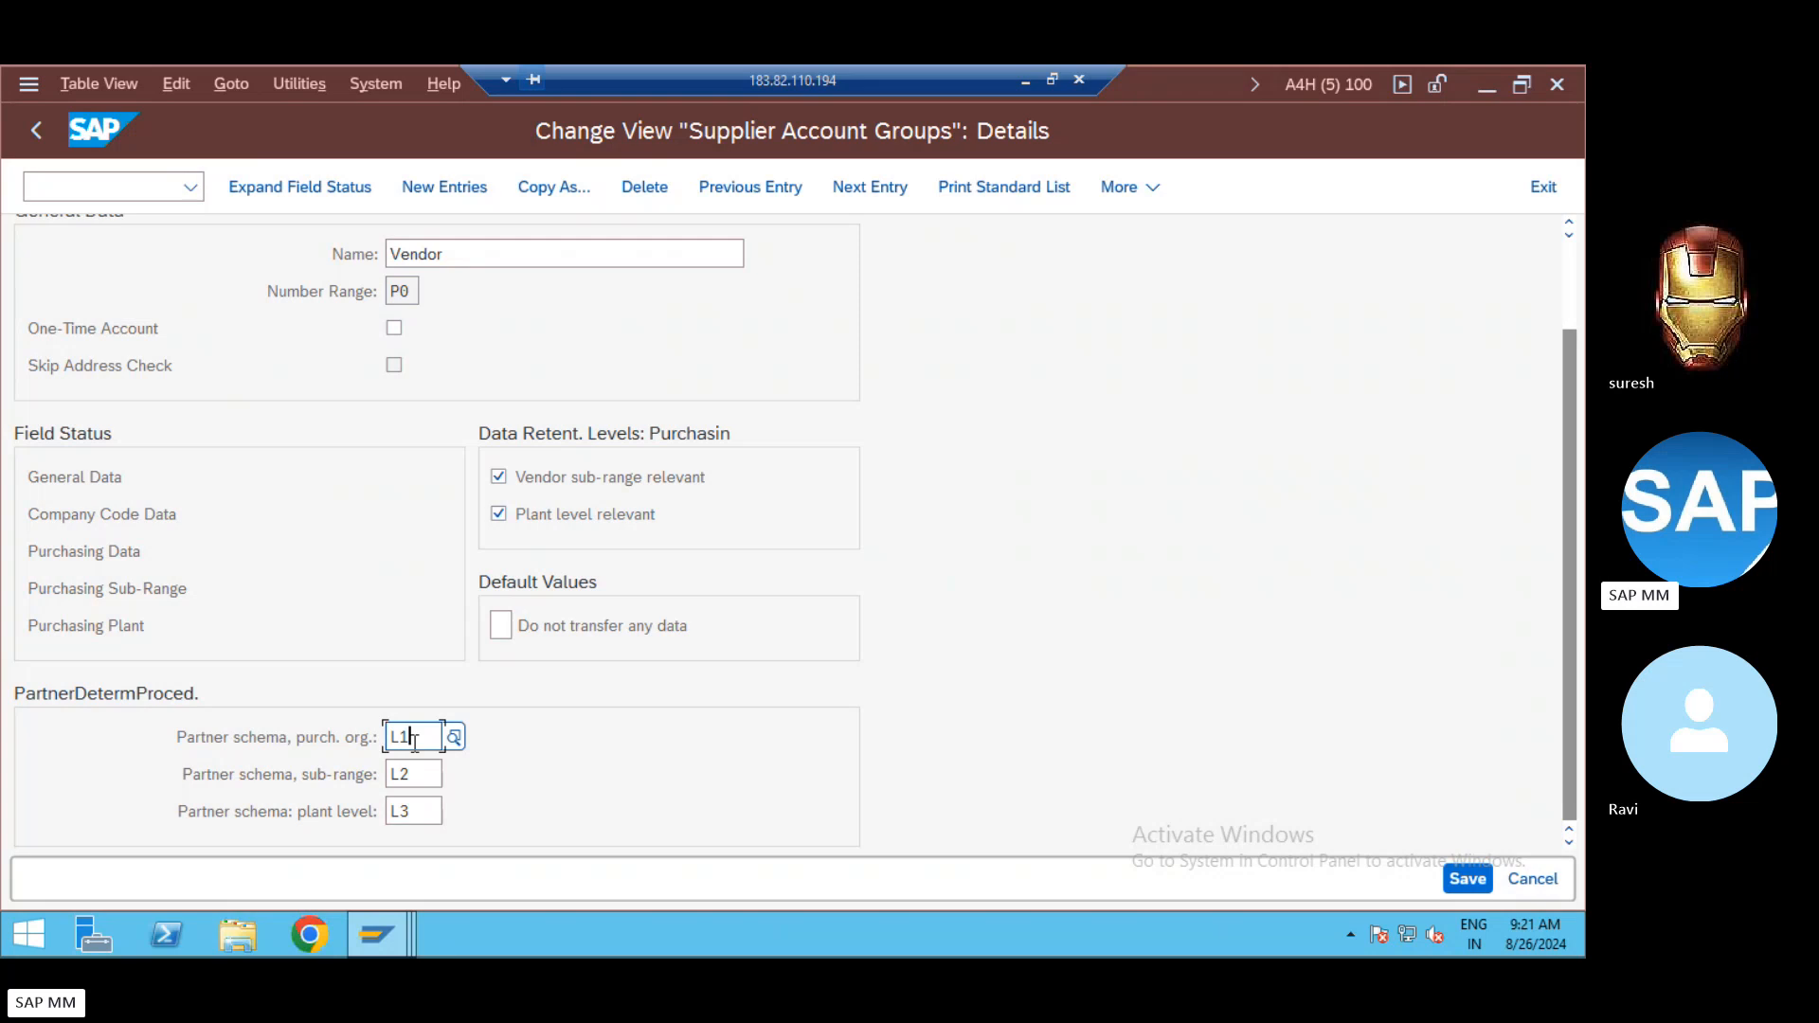
key("alt+Tab")
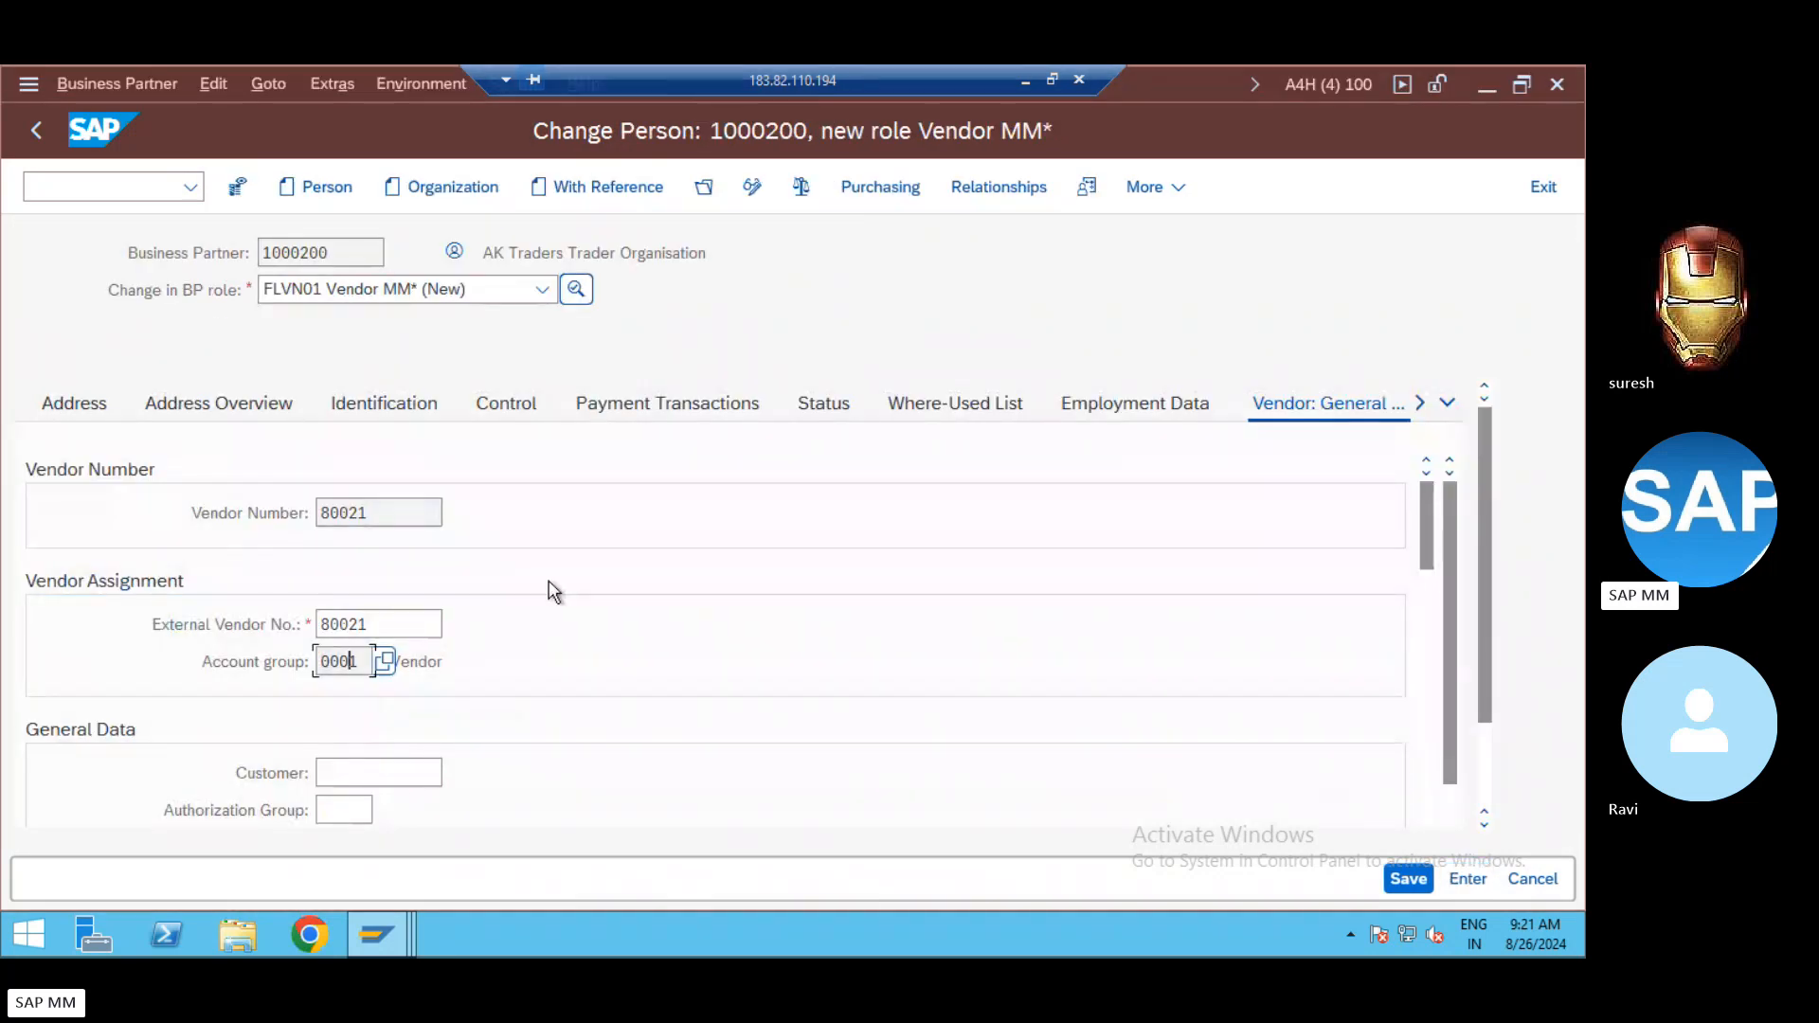
key("alt+Tab")
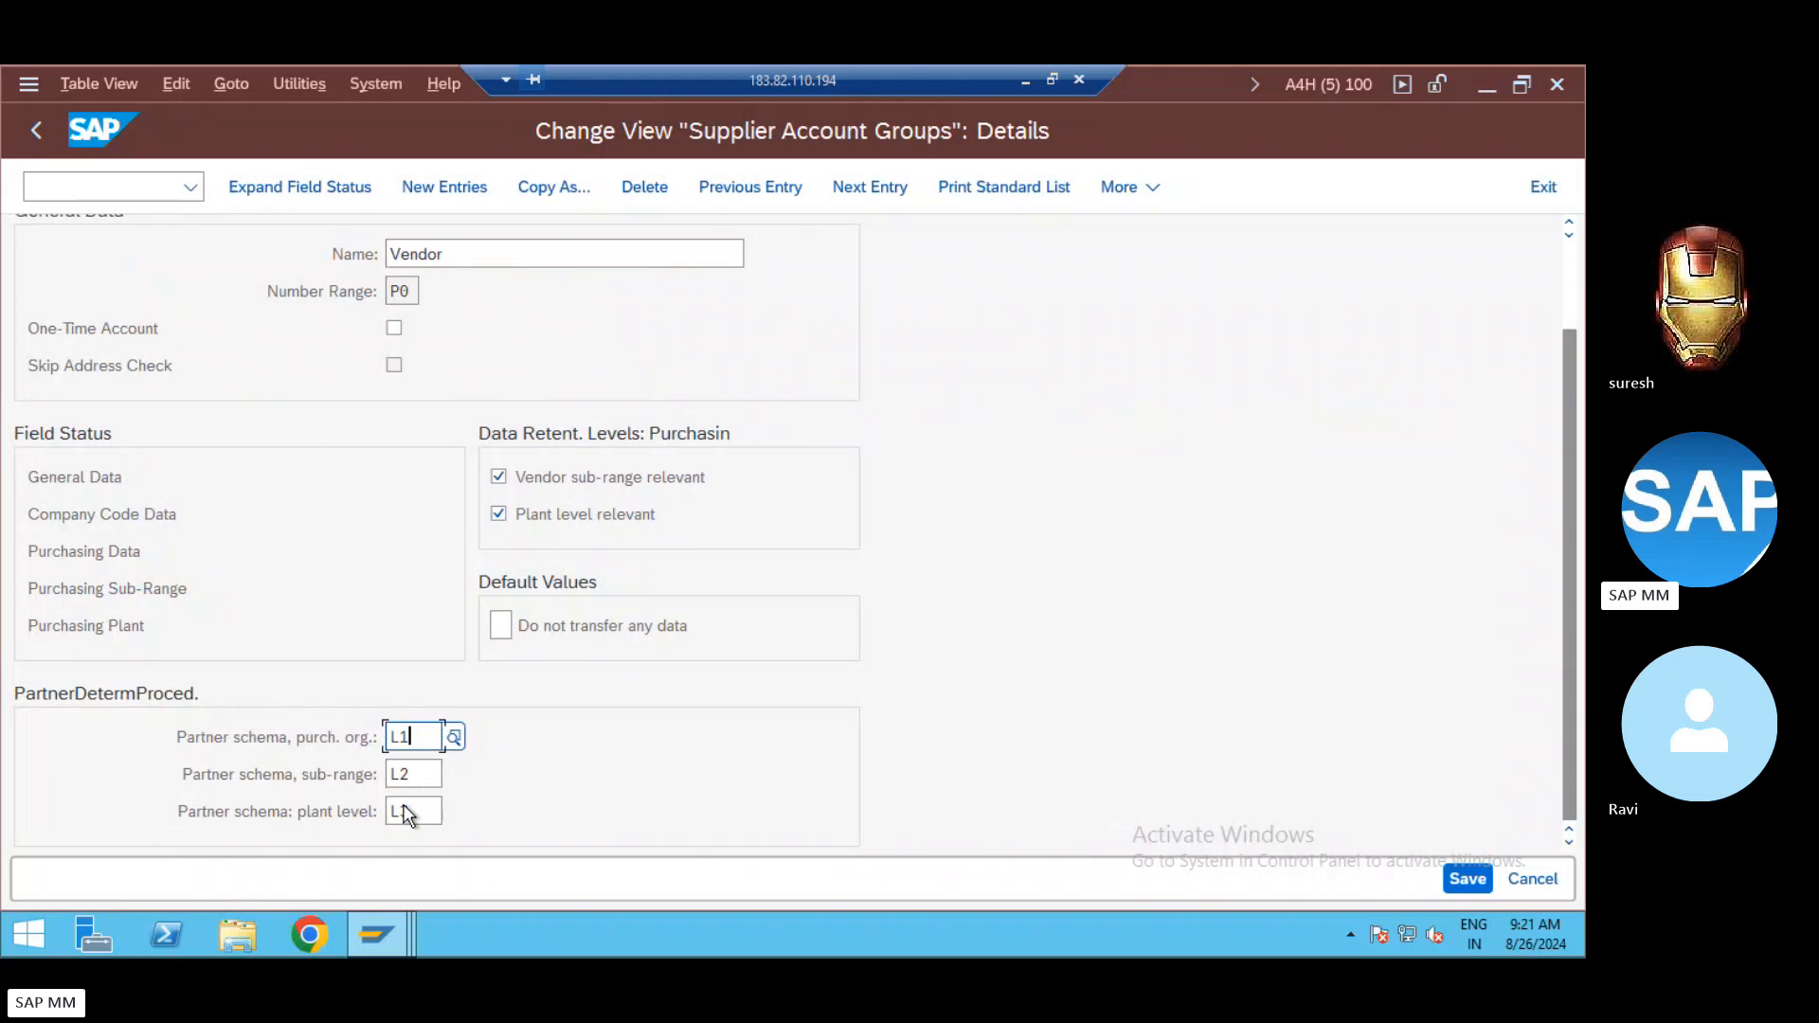
Step: Clear the purchasing organization, sub-range and plant level partner schemas of account group 0001, and save with customizing request A4HK902143
key("BackSpace")
key("BackSpace")
key("Tab")
key("BackSpace")
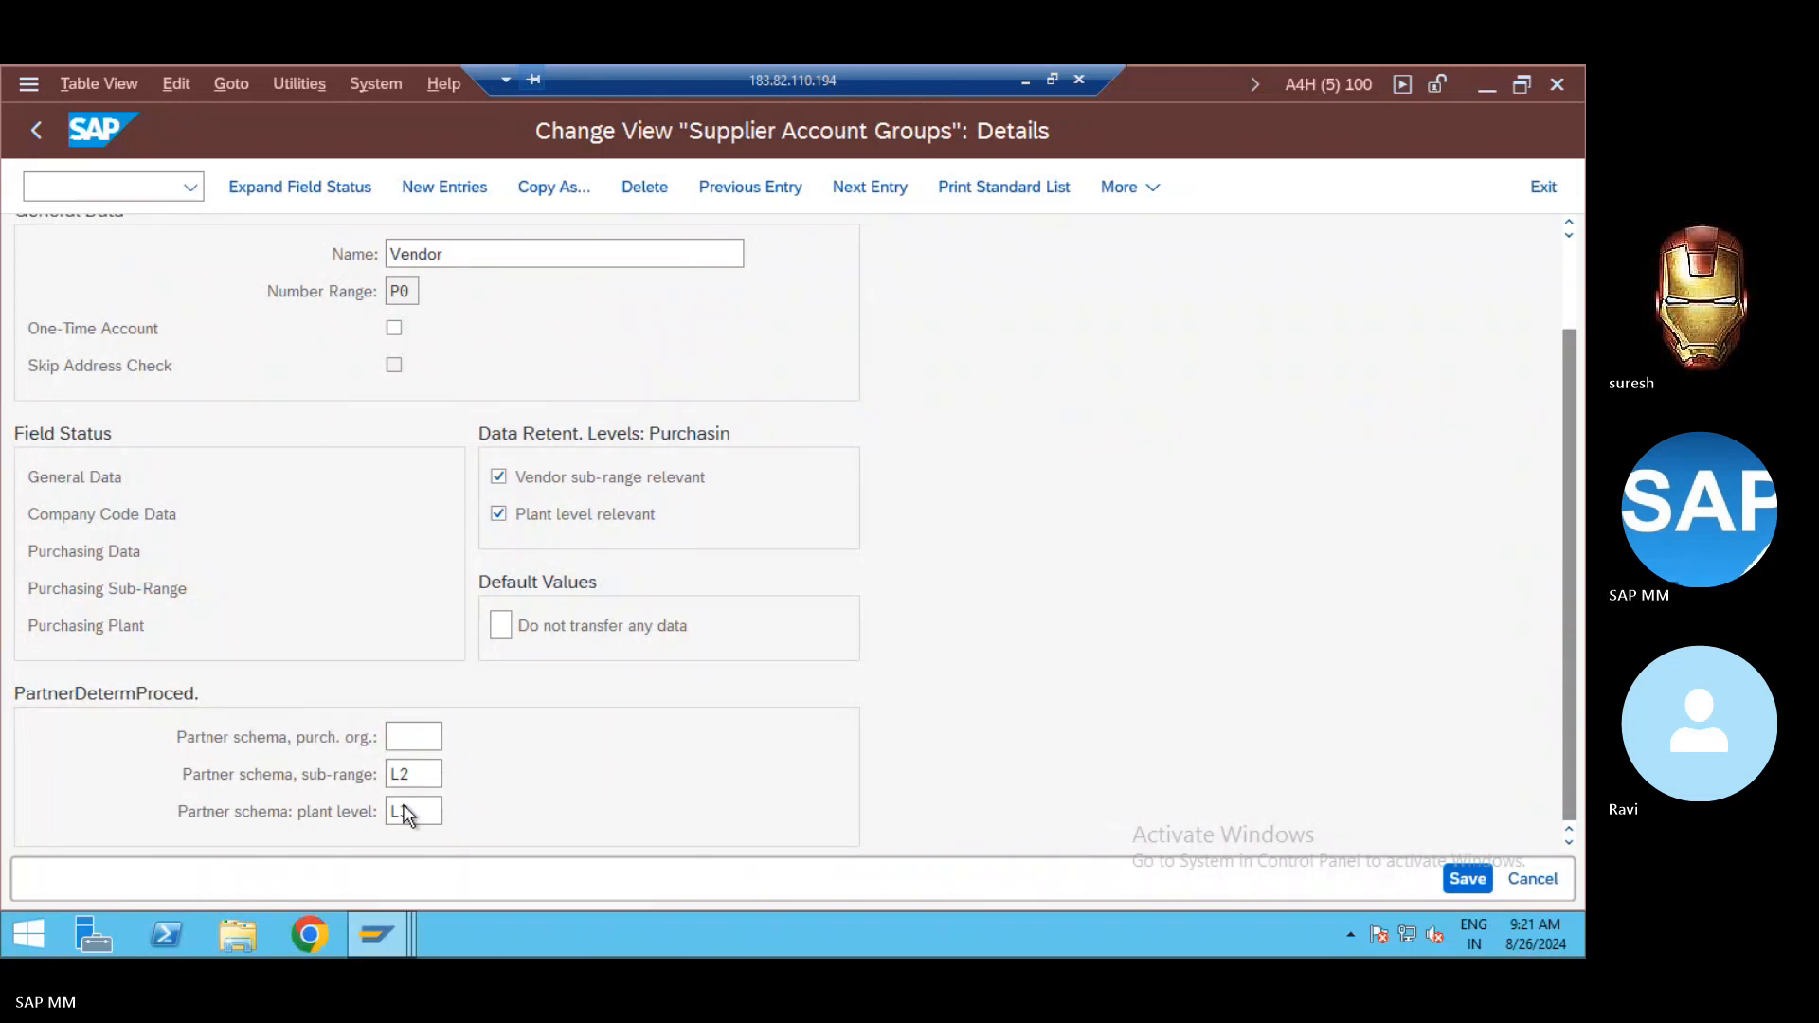
key("Tab")
key("BackSpace")
key("BackSpace")
key("shift+Tab")
key("BackSpace")
key("Tab")
key("Return")
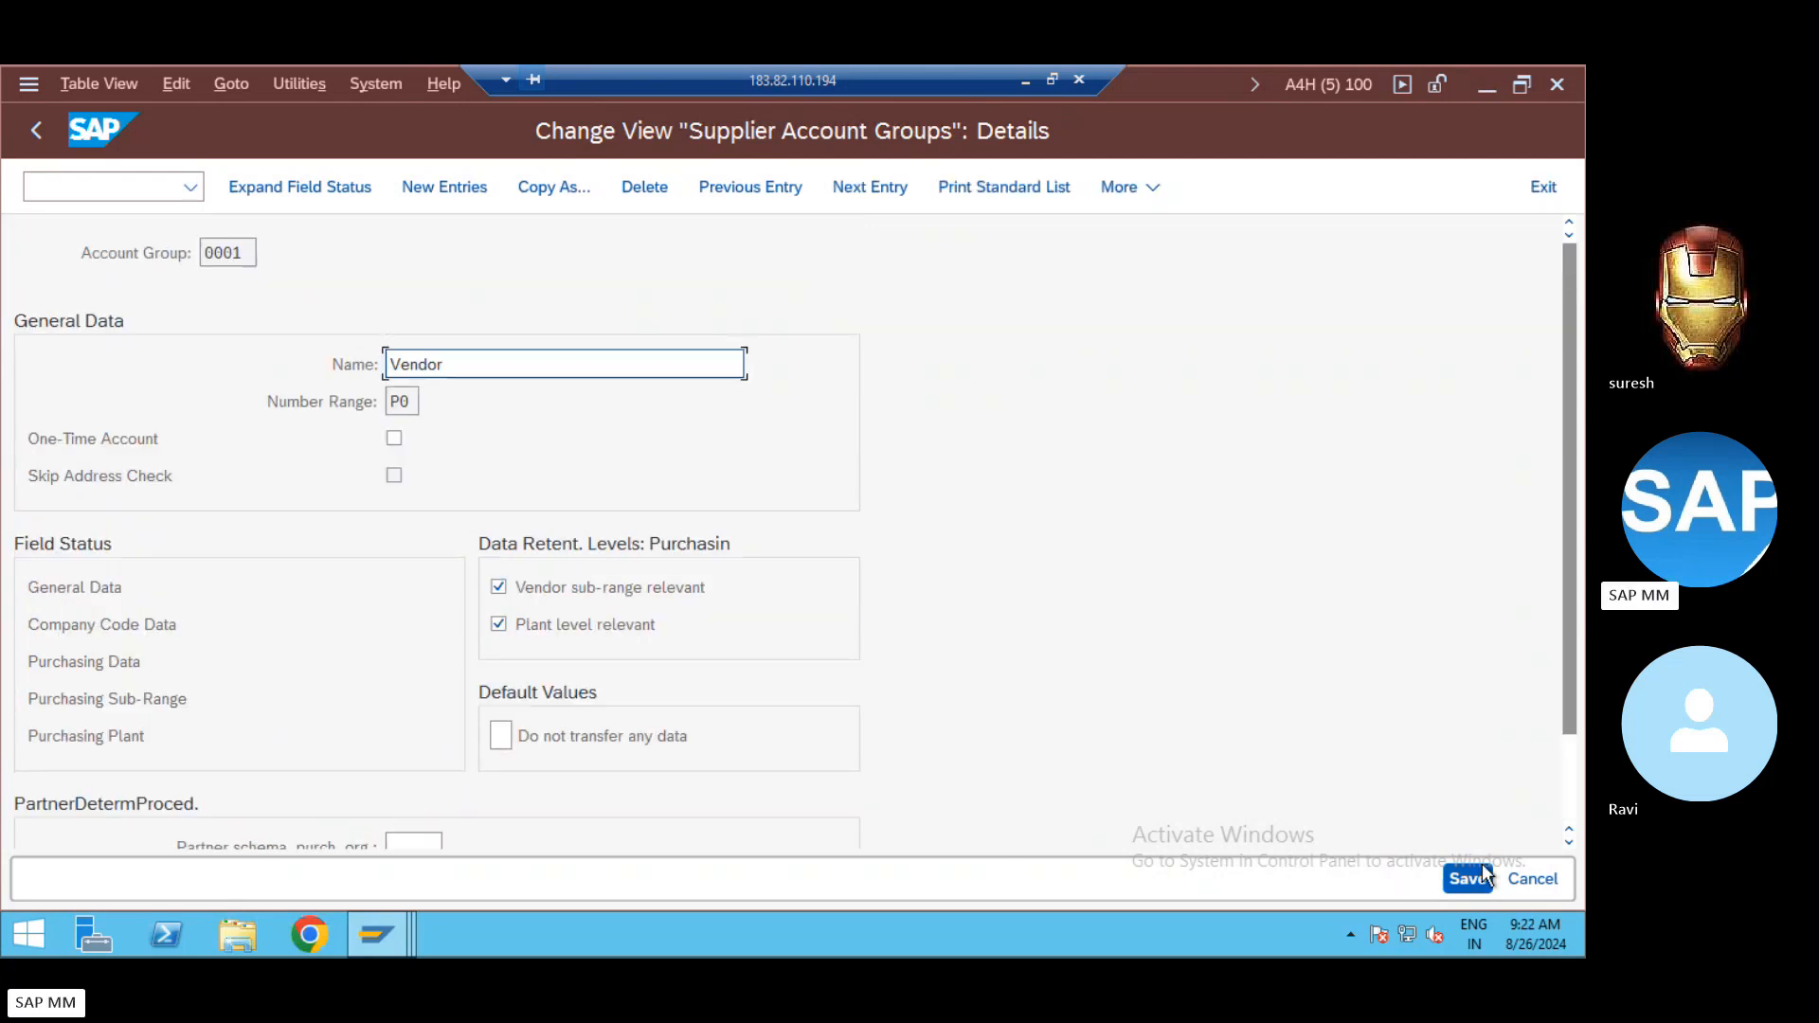
left_click(1467, 879)
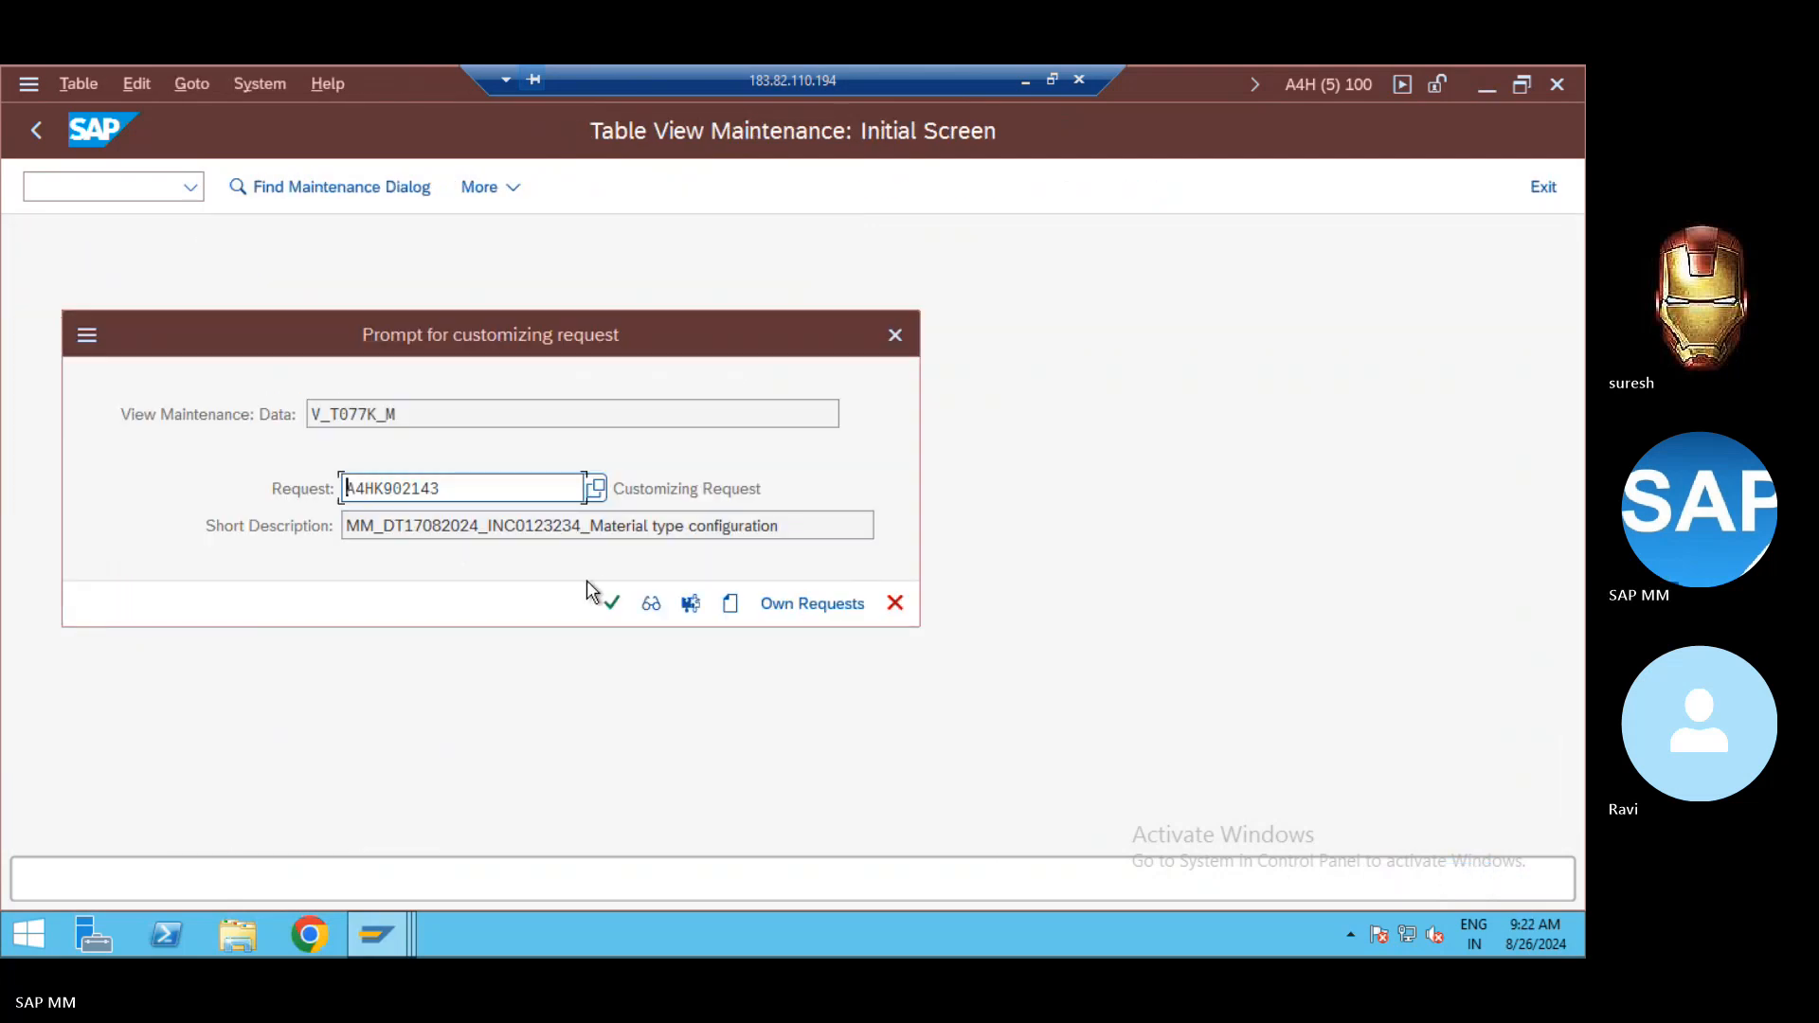
left_click(612, 603)
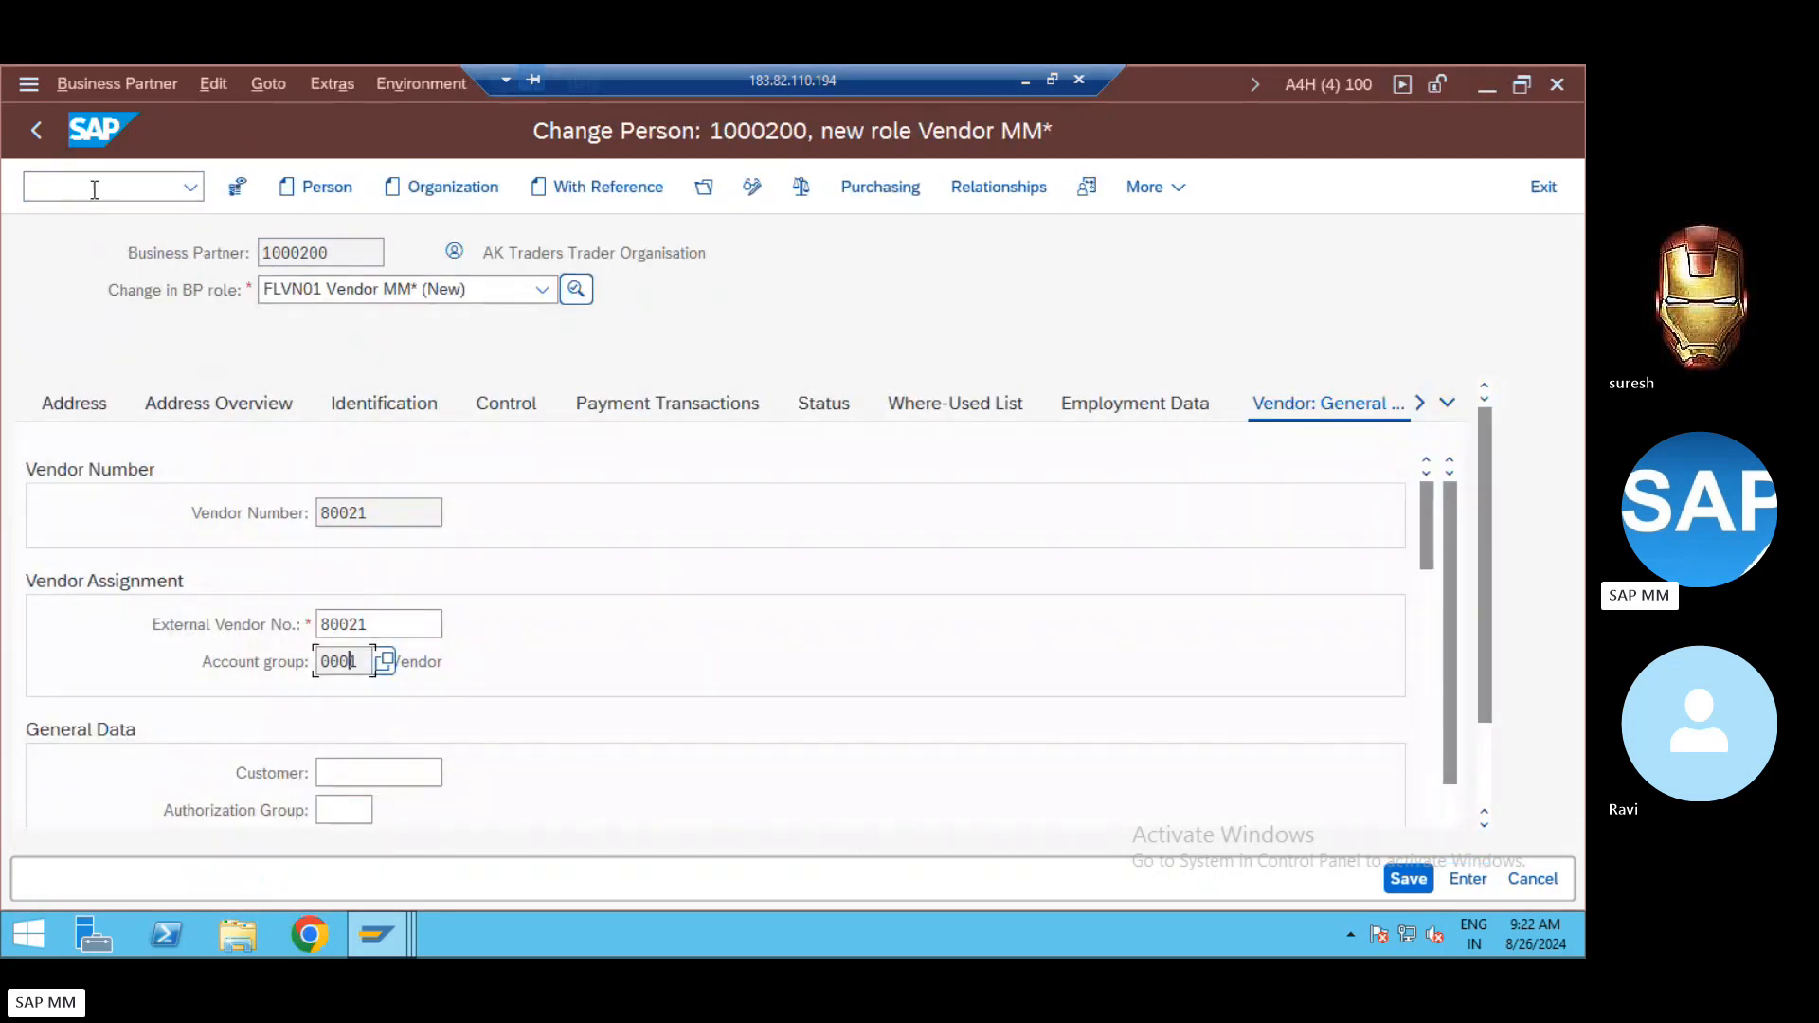
Step: Copy the business partner number, leave the unsaved vendor role, and restart the BP transaction
left_click(97, 189)
type("/nb")
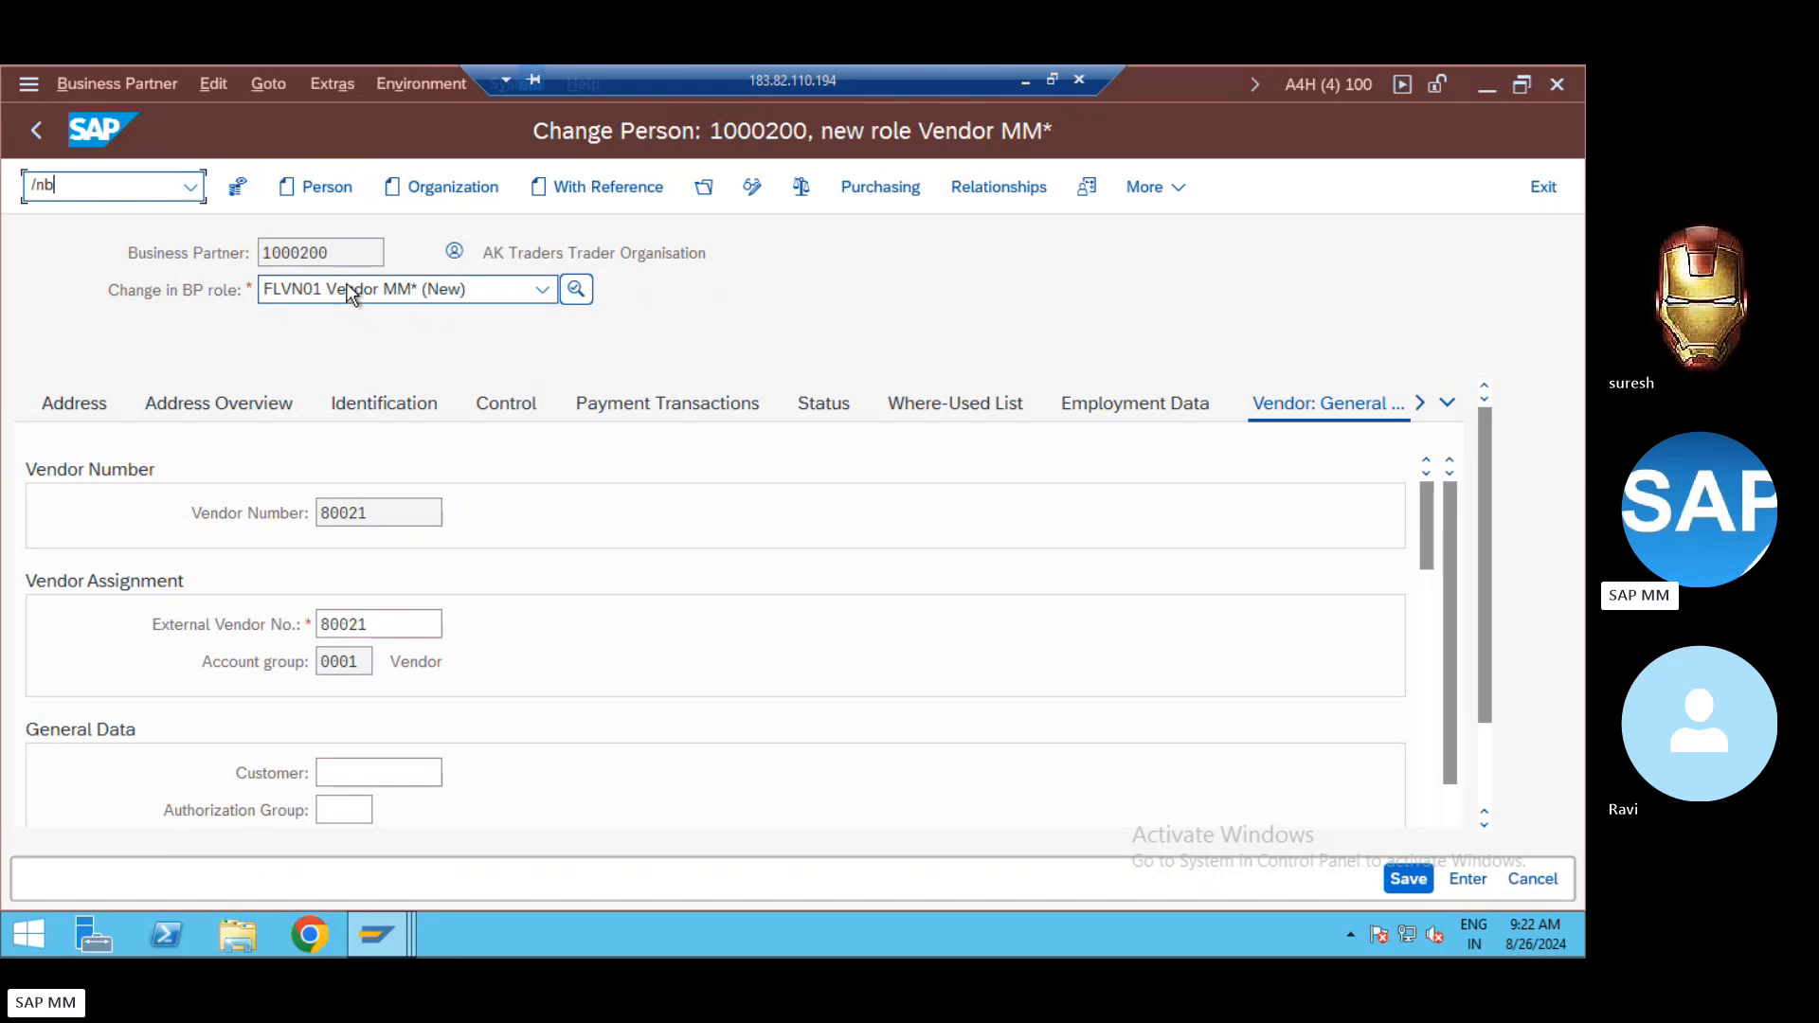
left_click_drag(353, 250, 220, 259)
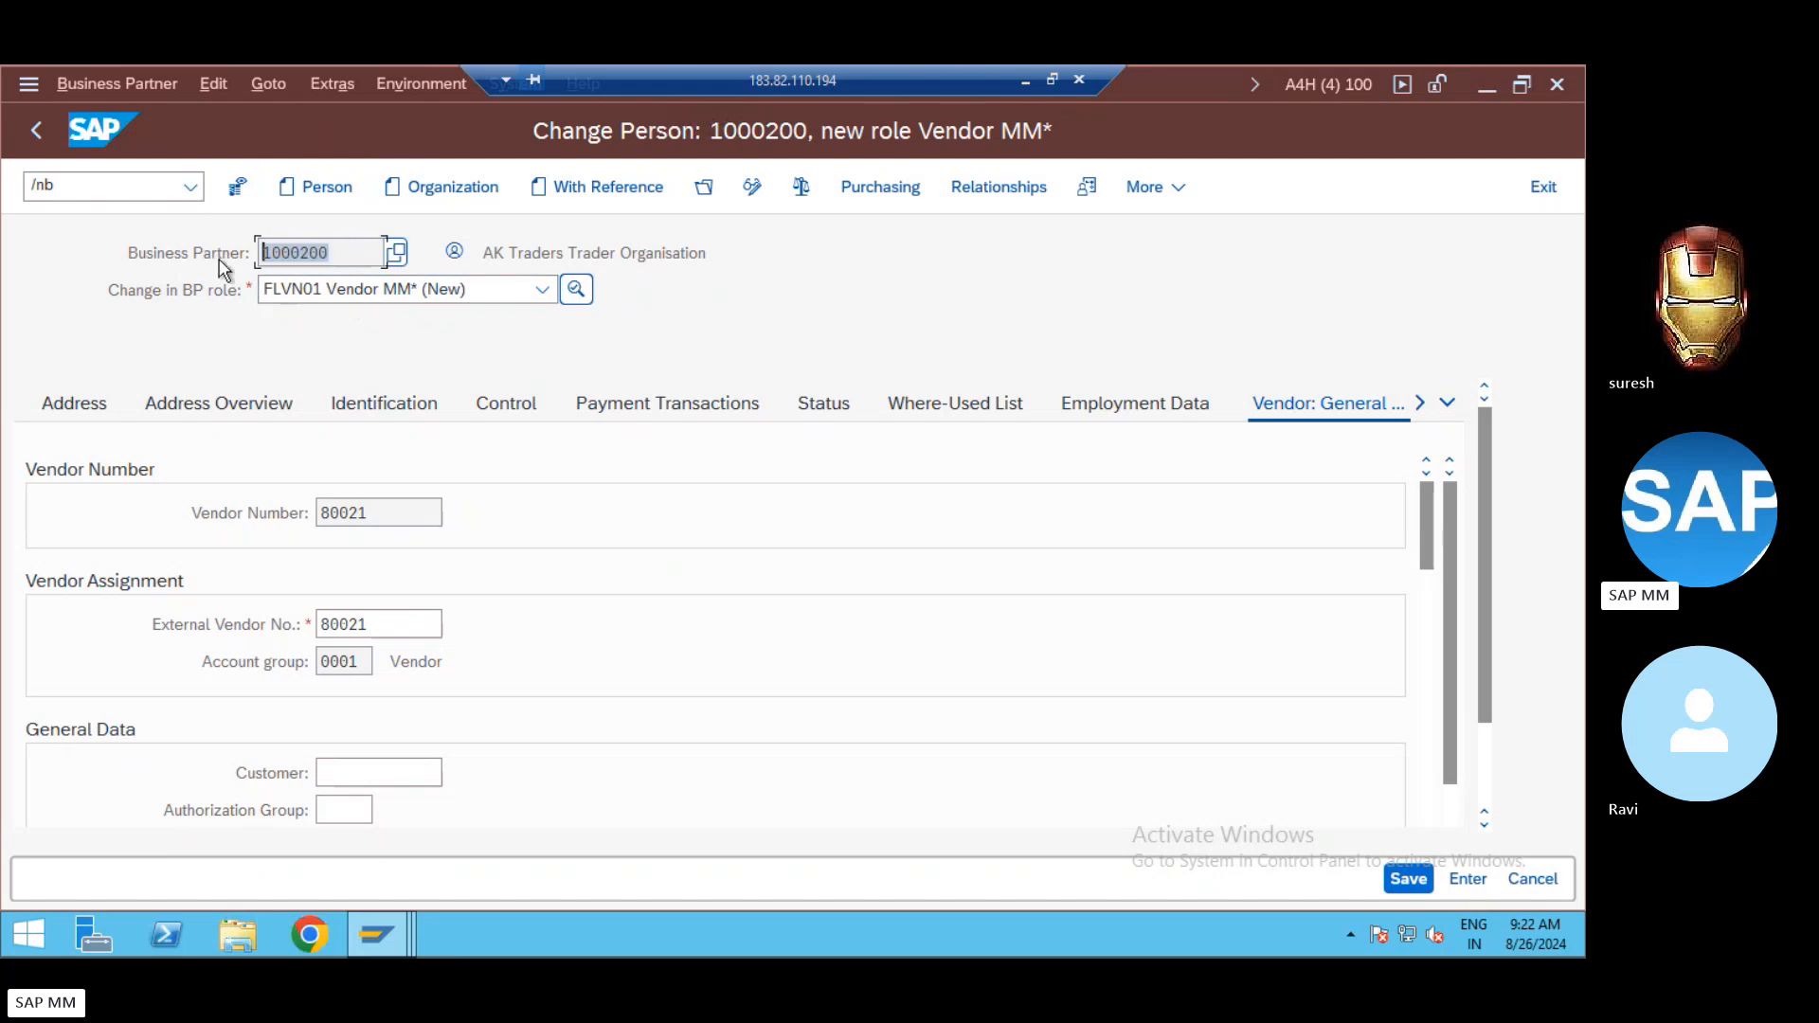
double_click(153, 187)
key("BackSpace")
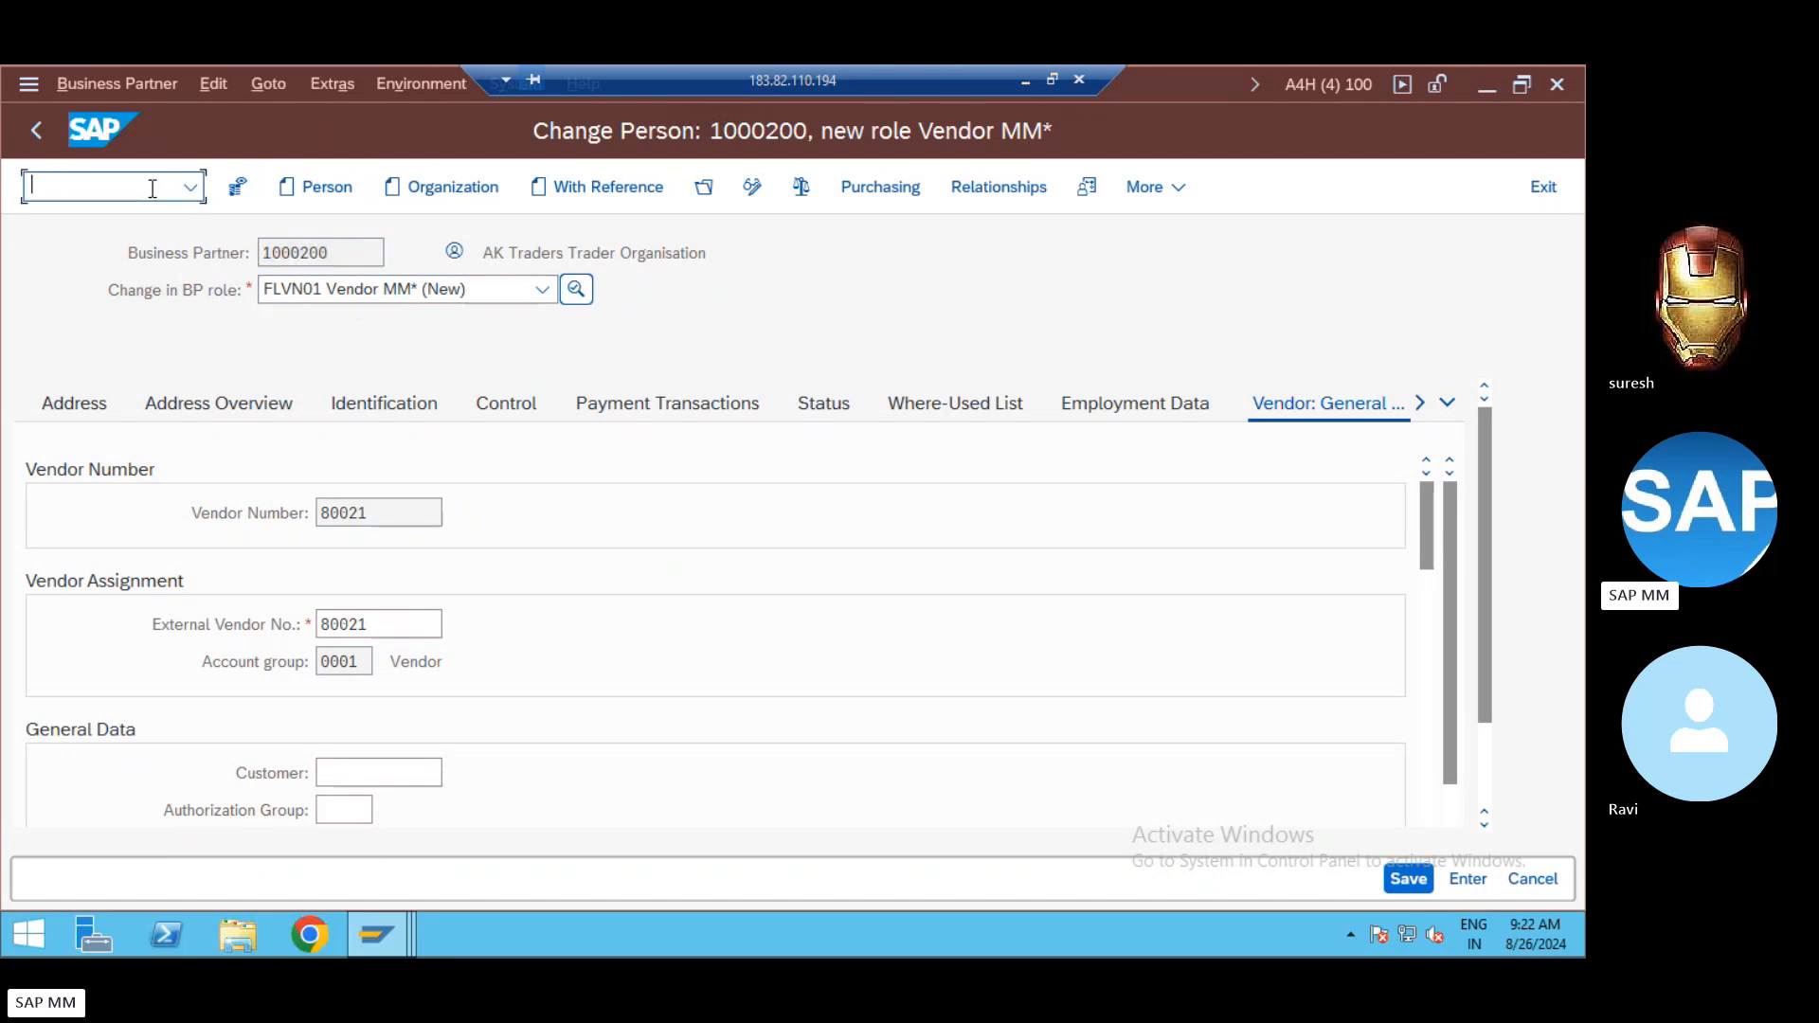
type("/n")
key("Return")
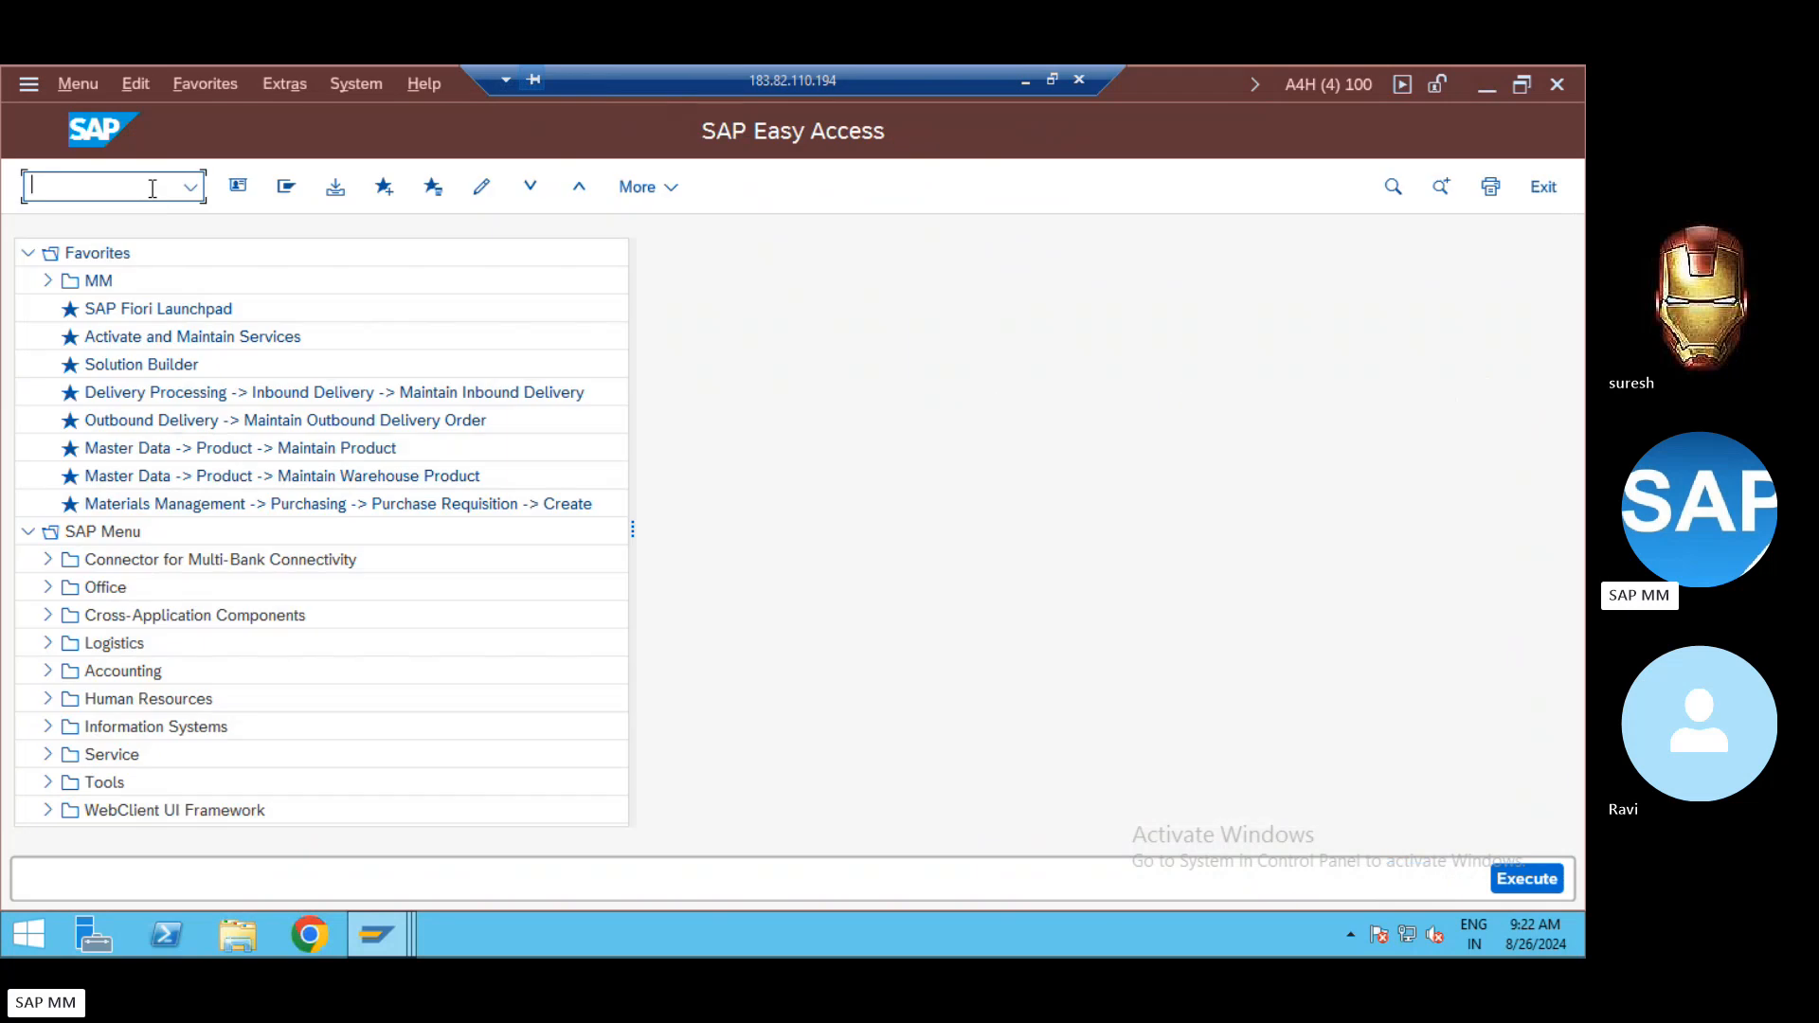
type("BP")
key("Return")
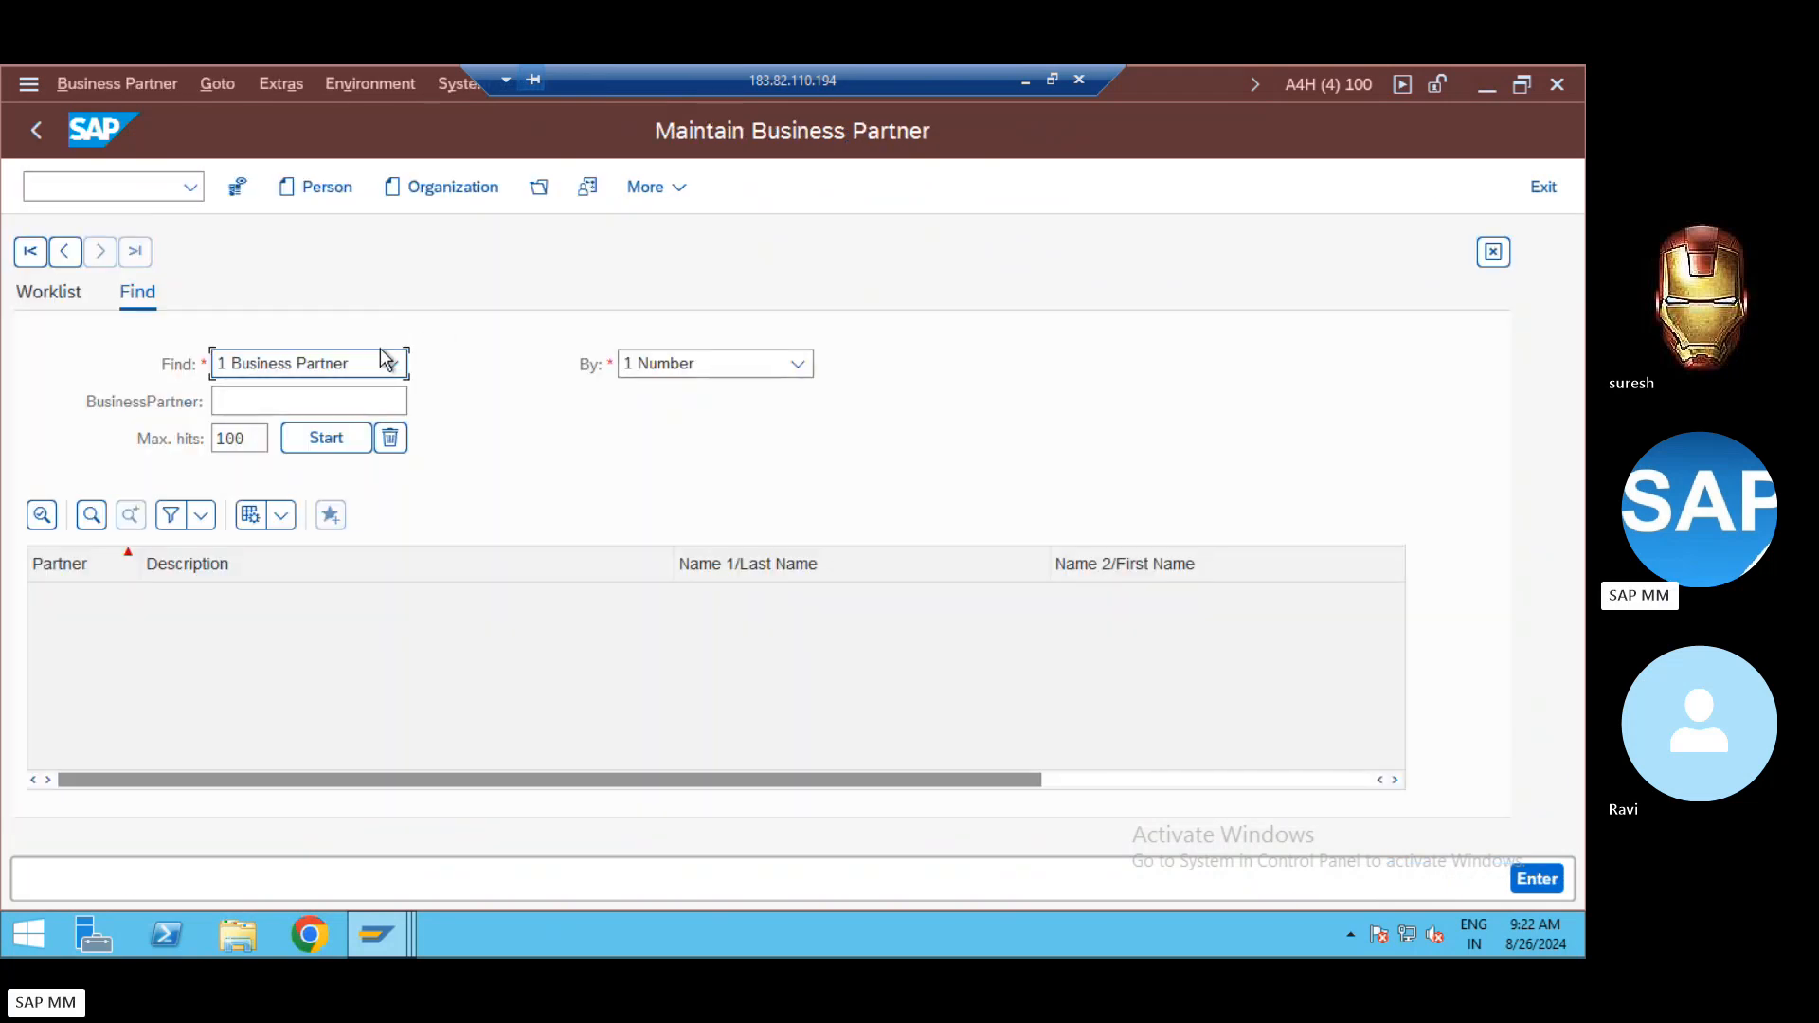
Step: Find the AK Traders business partner by its number and open it
left_click(305, 399)
type("1000200")
key("Return")
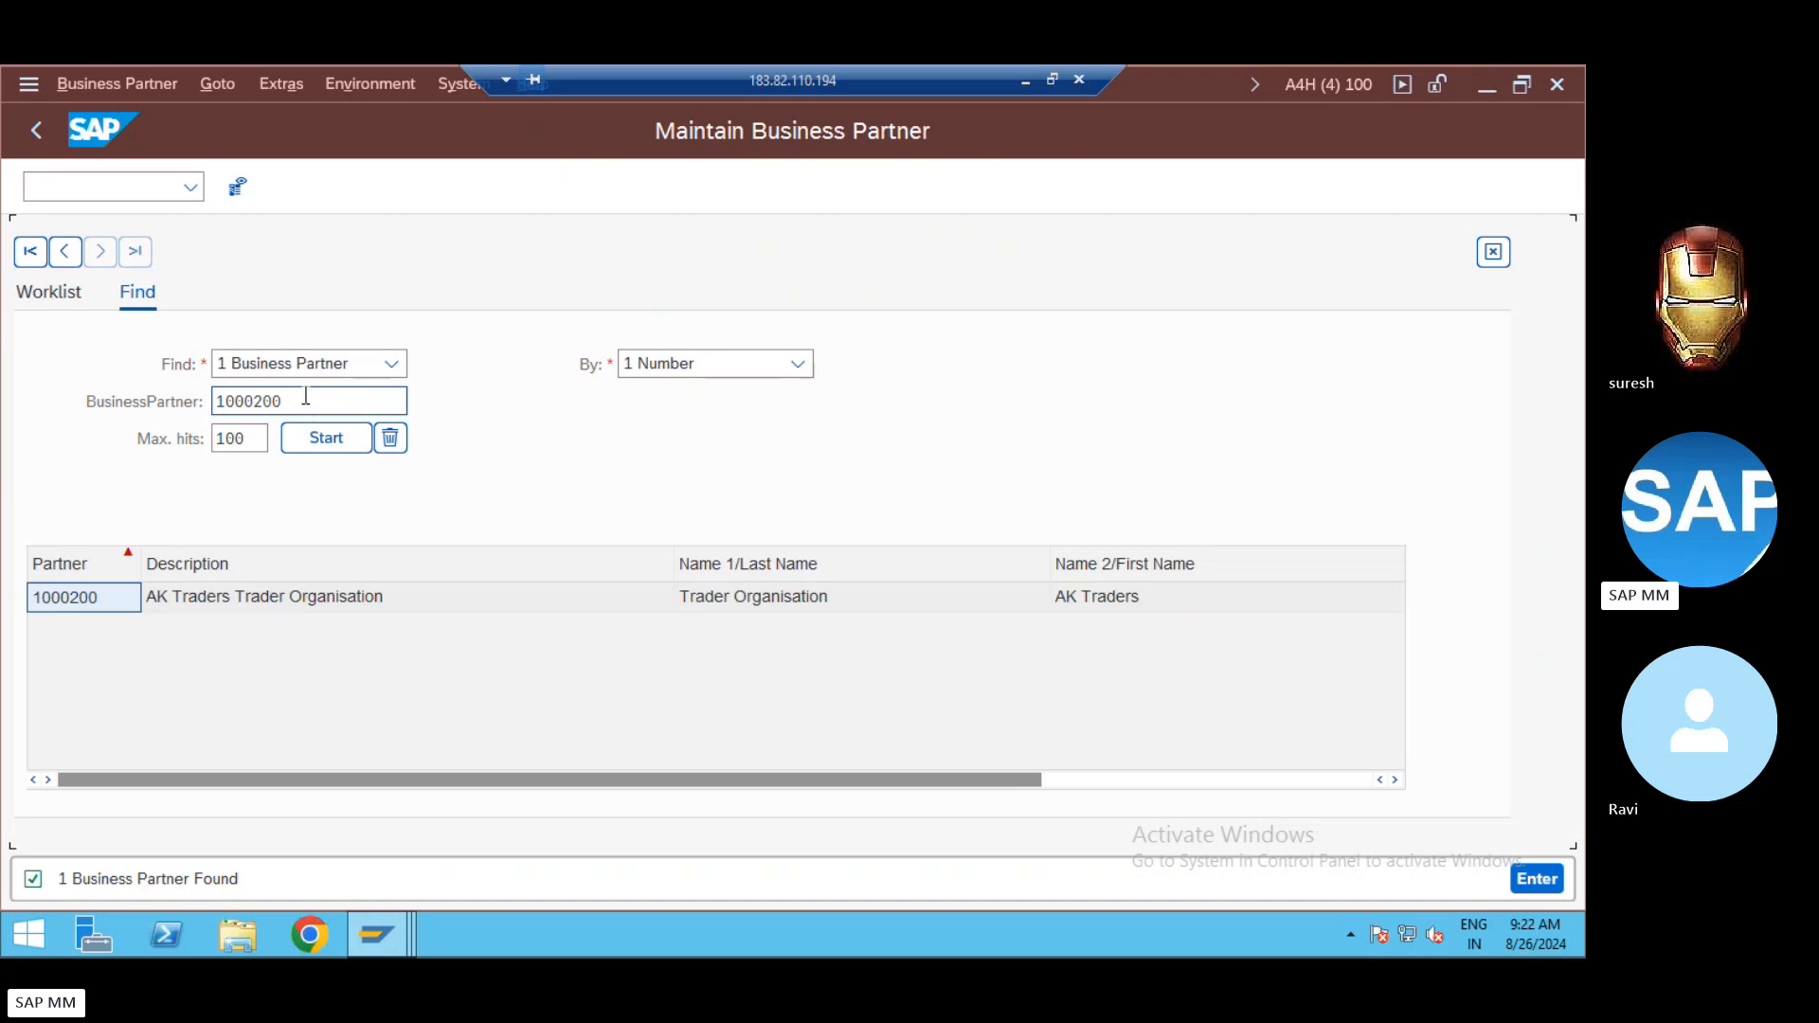
left_click(163, 597)
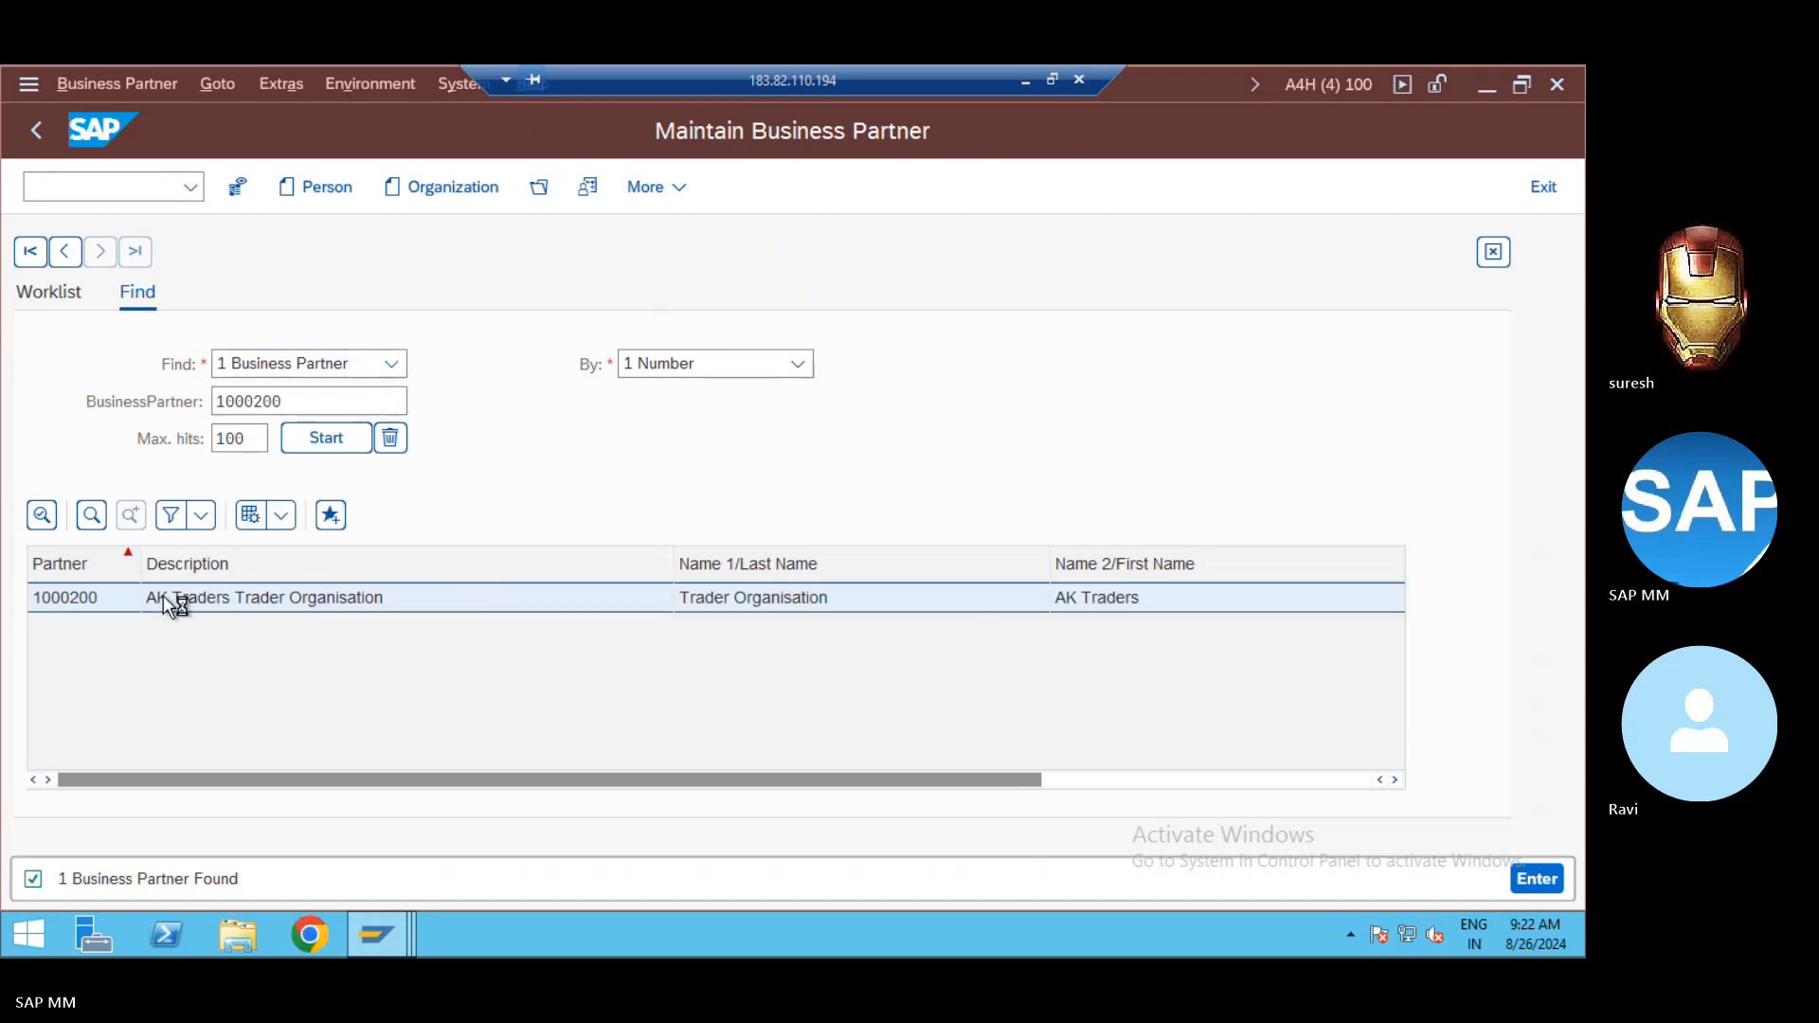
double_click(163, 597)
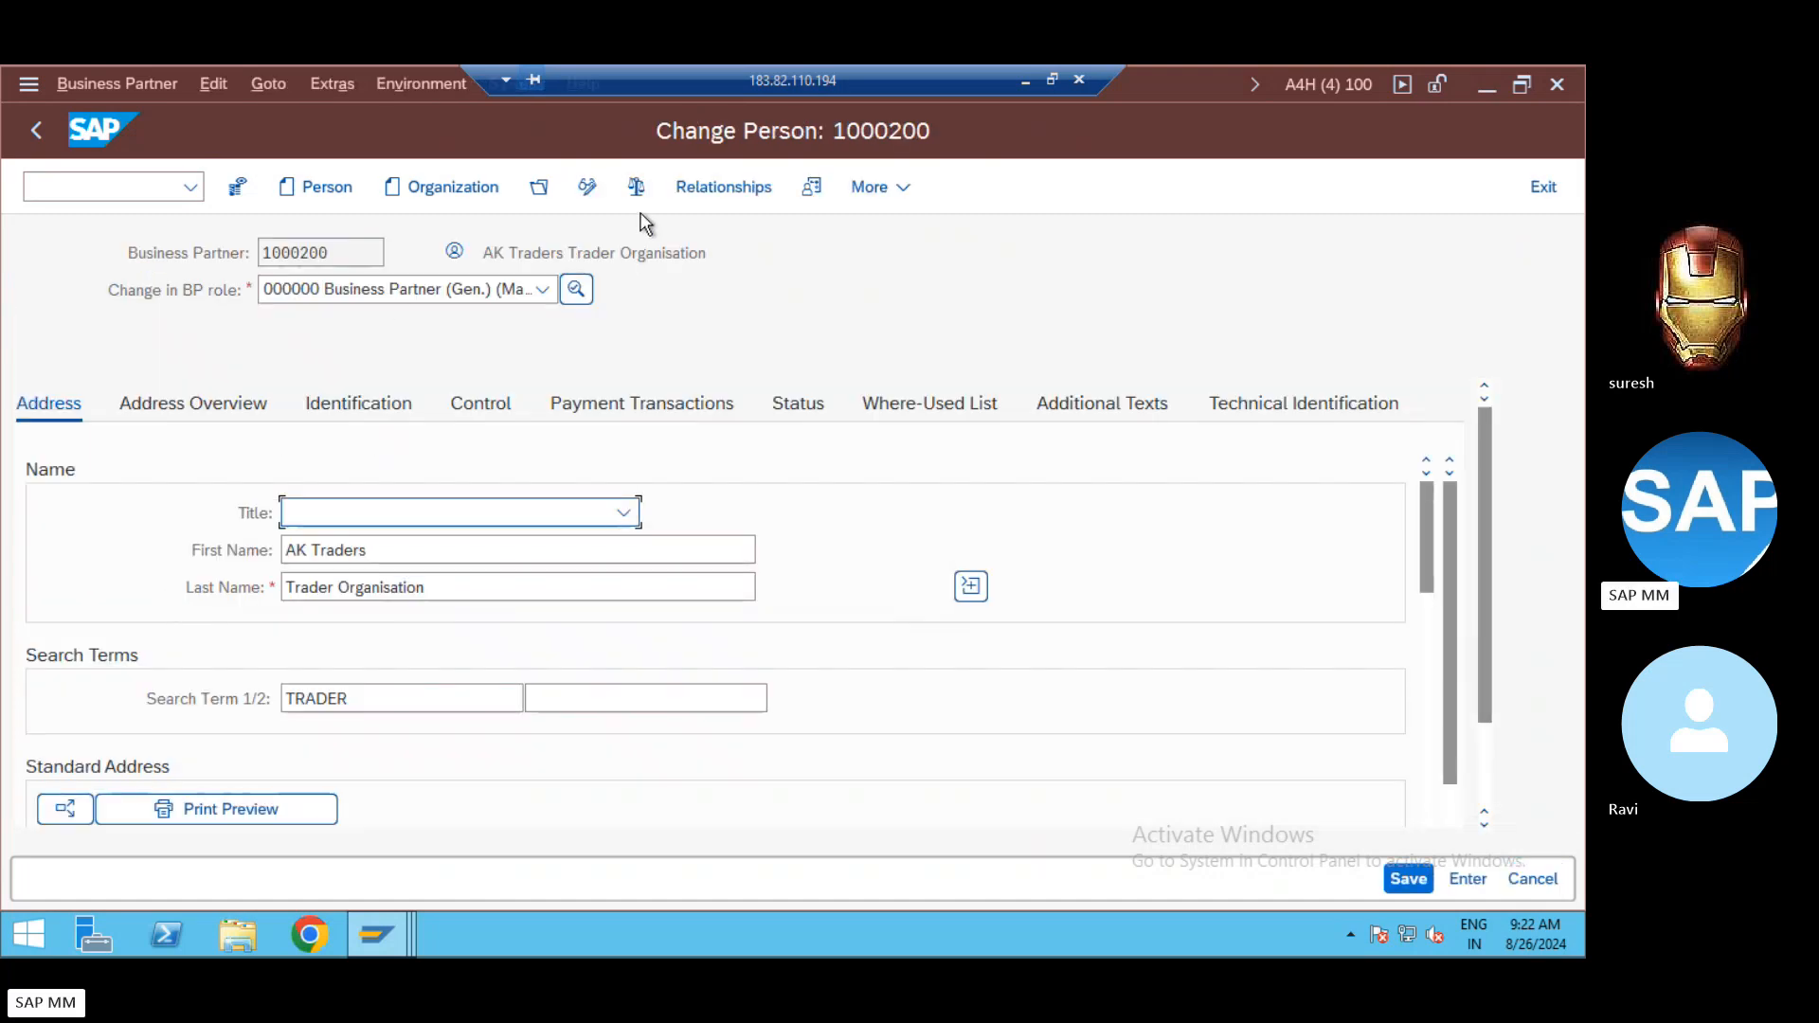
Step: Make sure the business partner is in change mode and choose the role FLVN01 Vendor MM
left_click(590, 197)
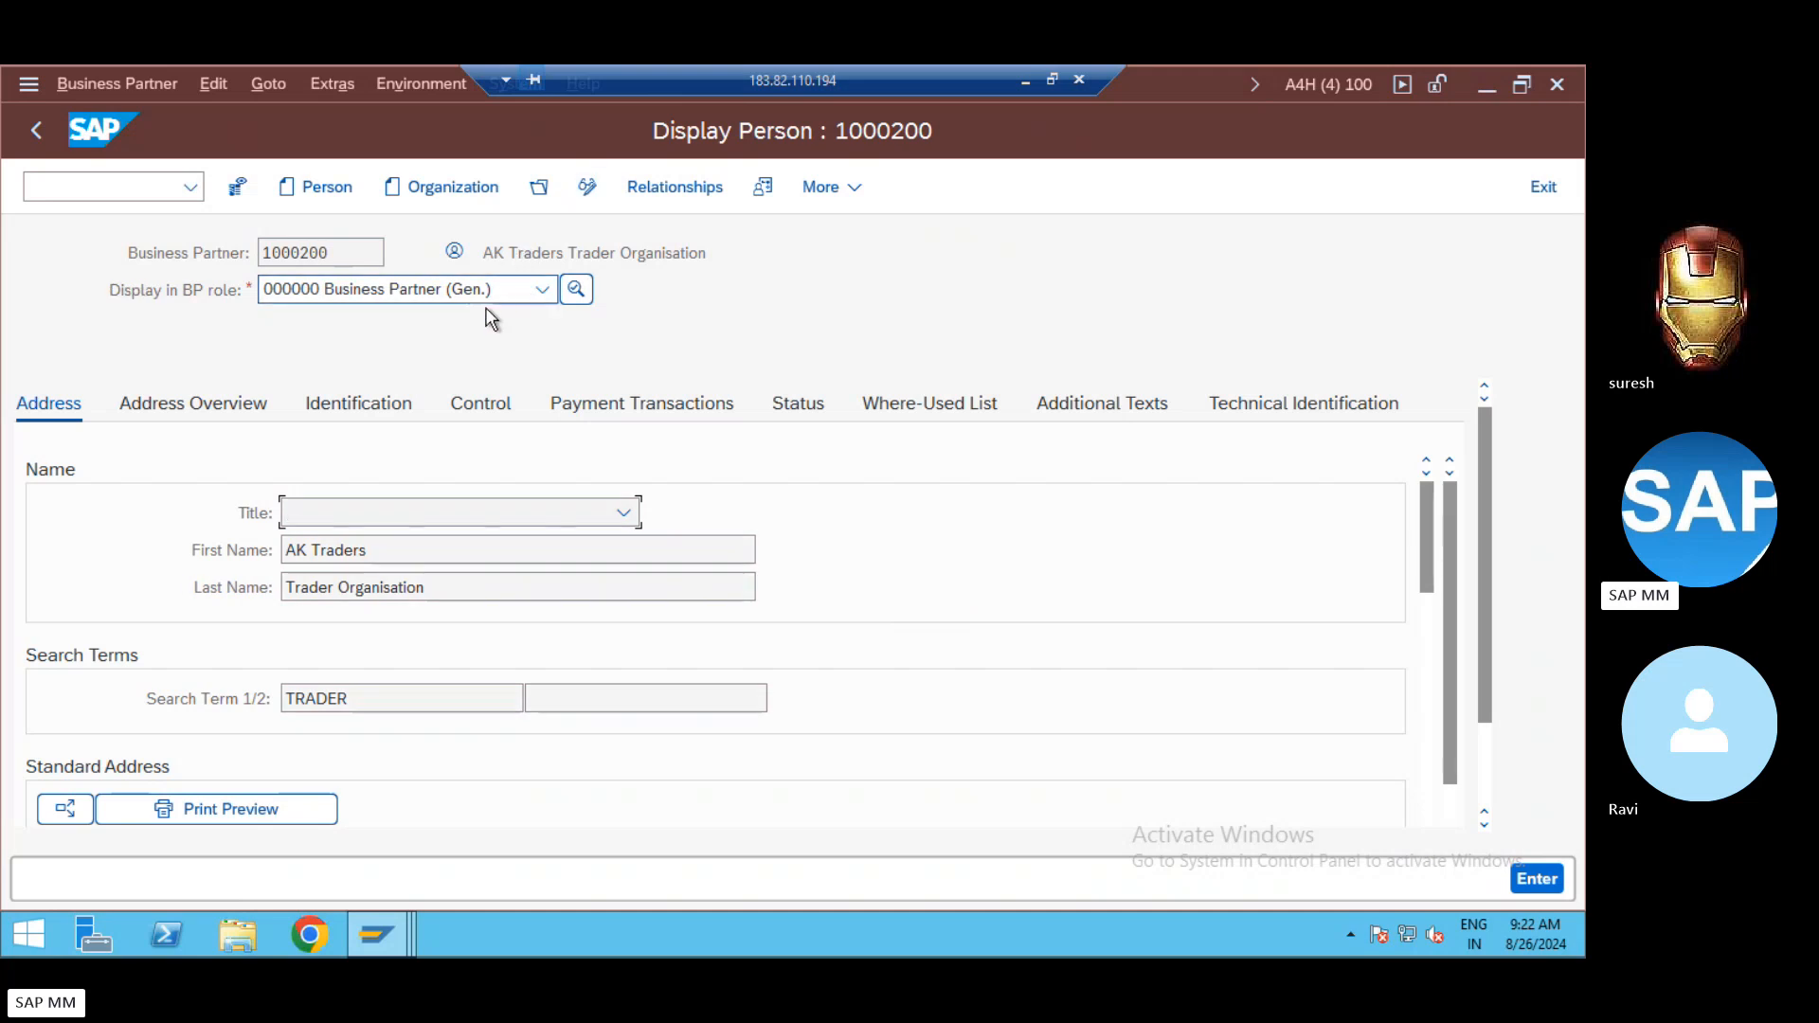
left_click(591, 196)
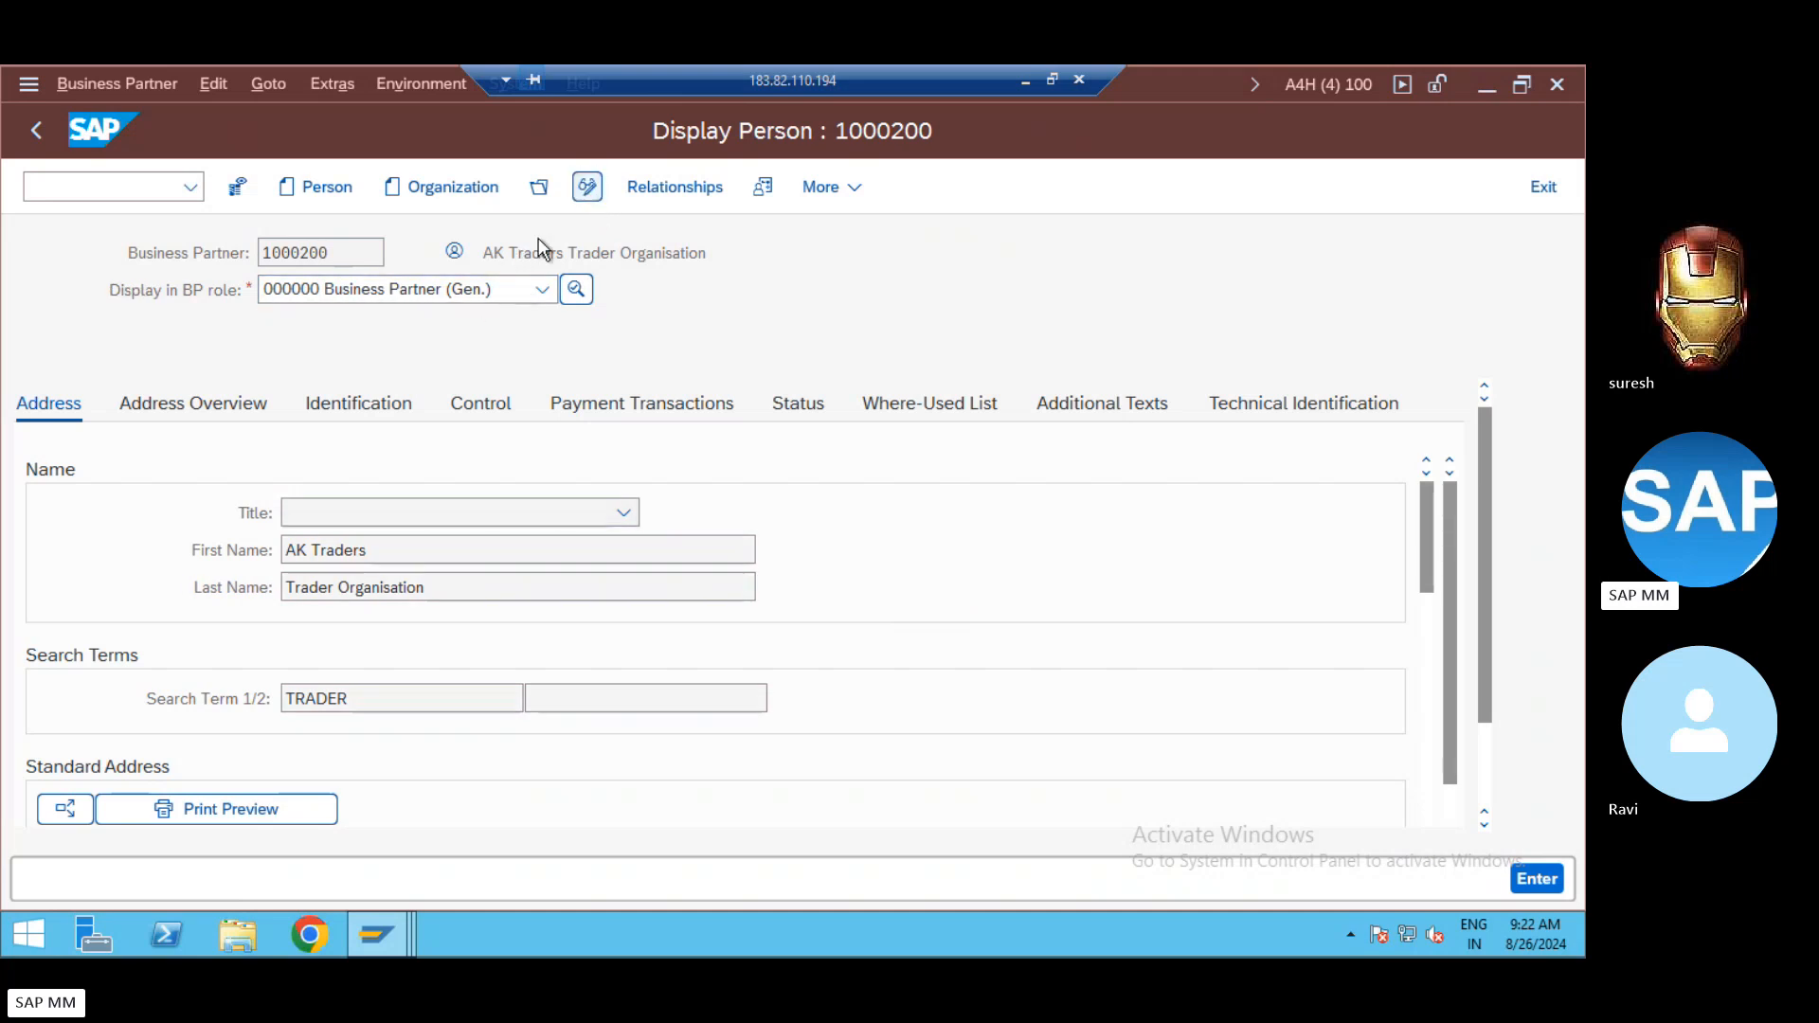
left_click(473, 295)
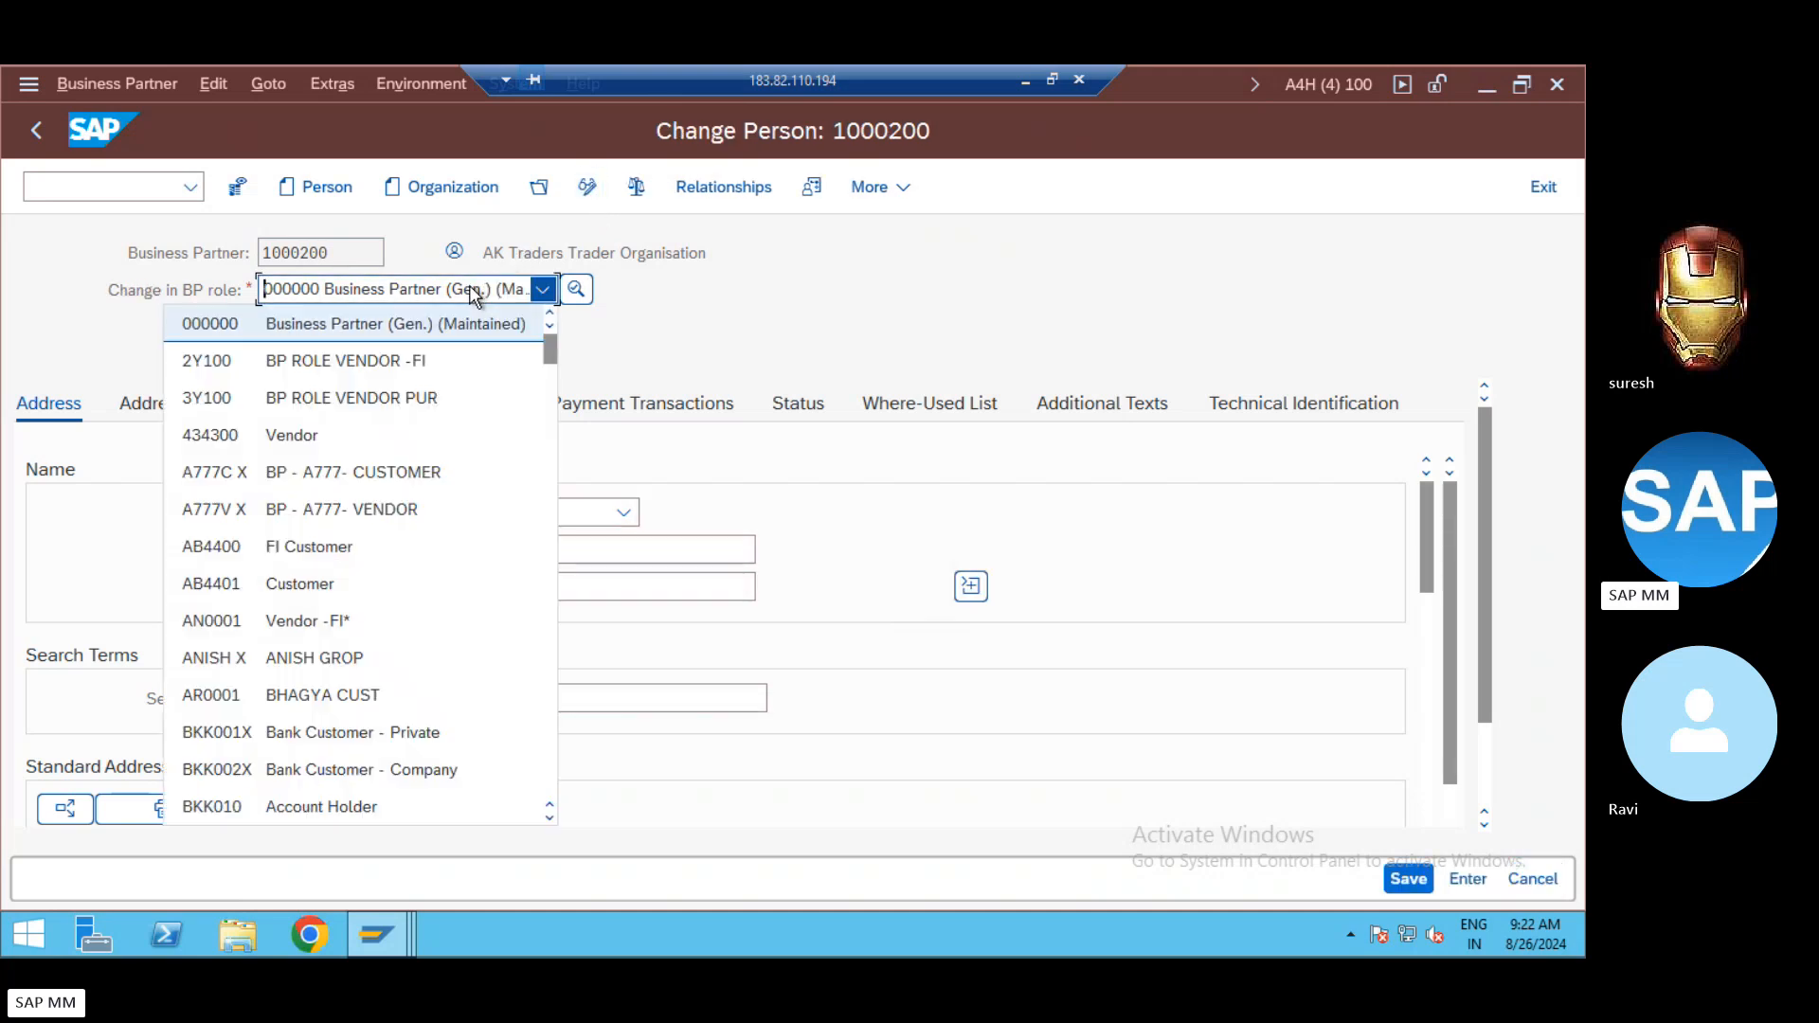
type("flv")
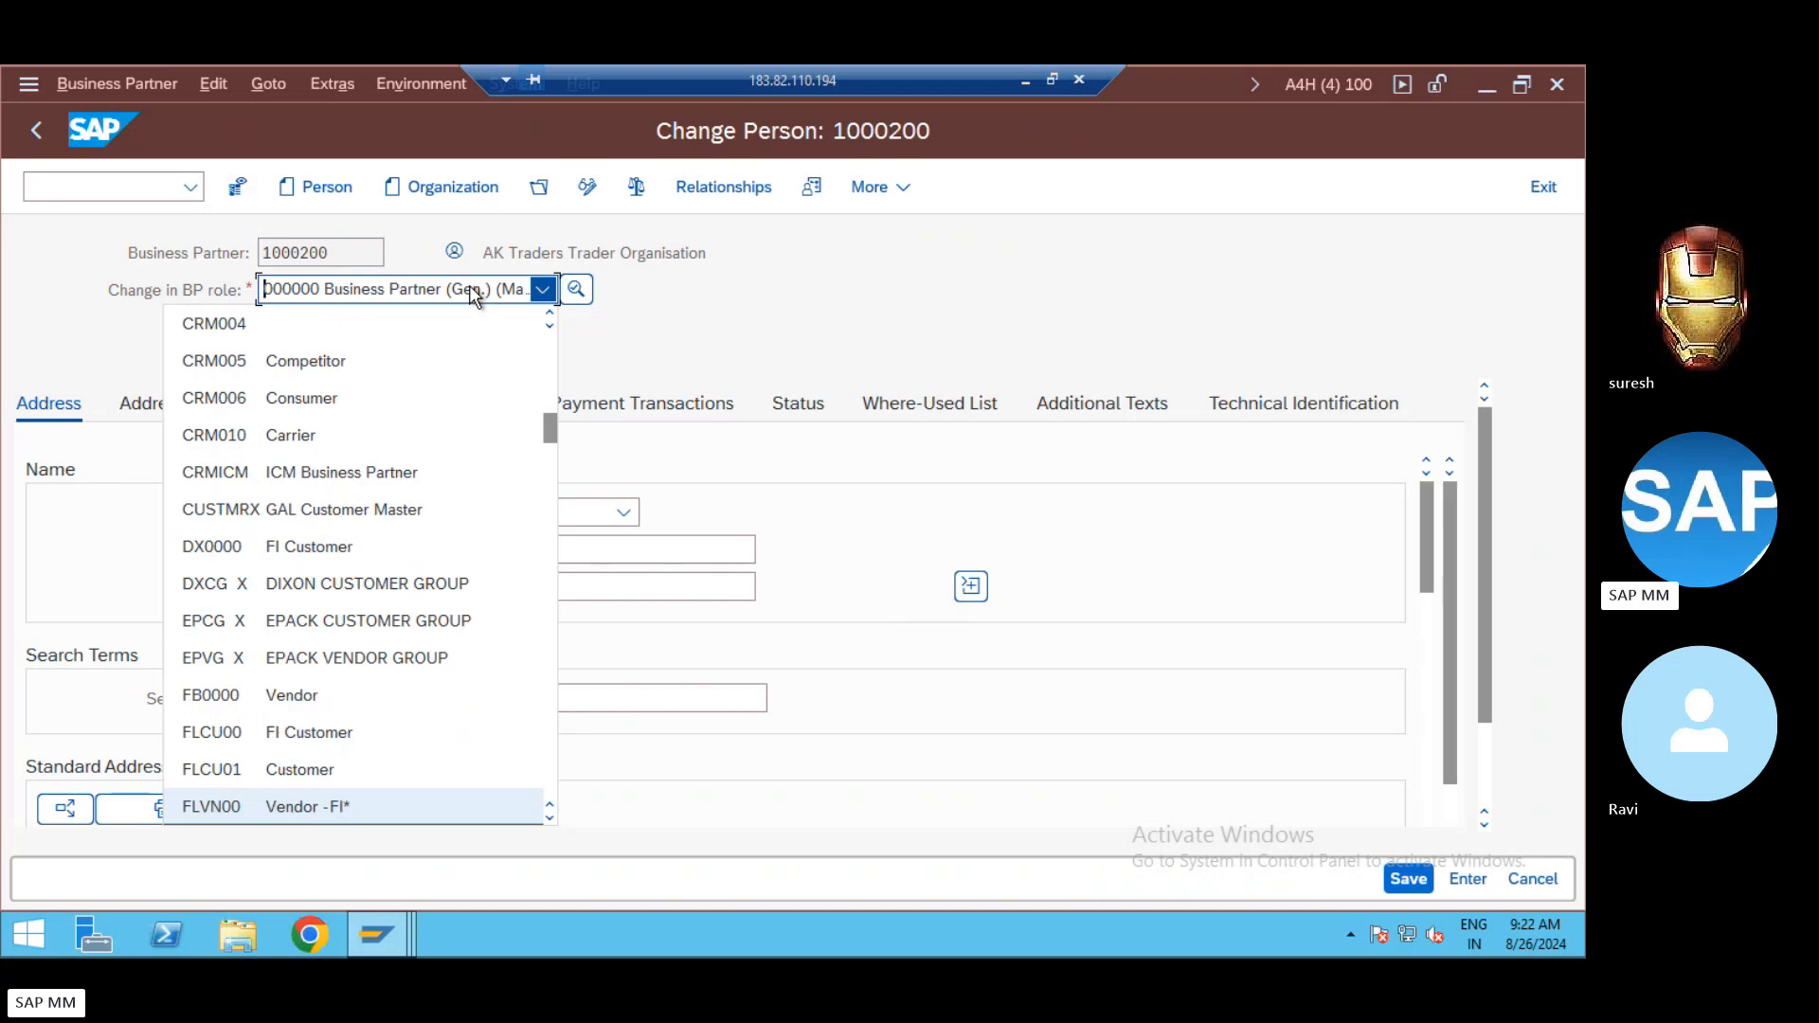
key("Down")
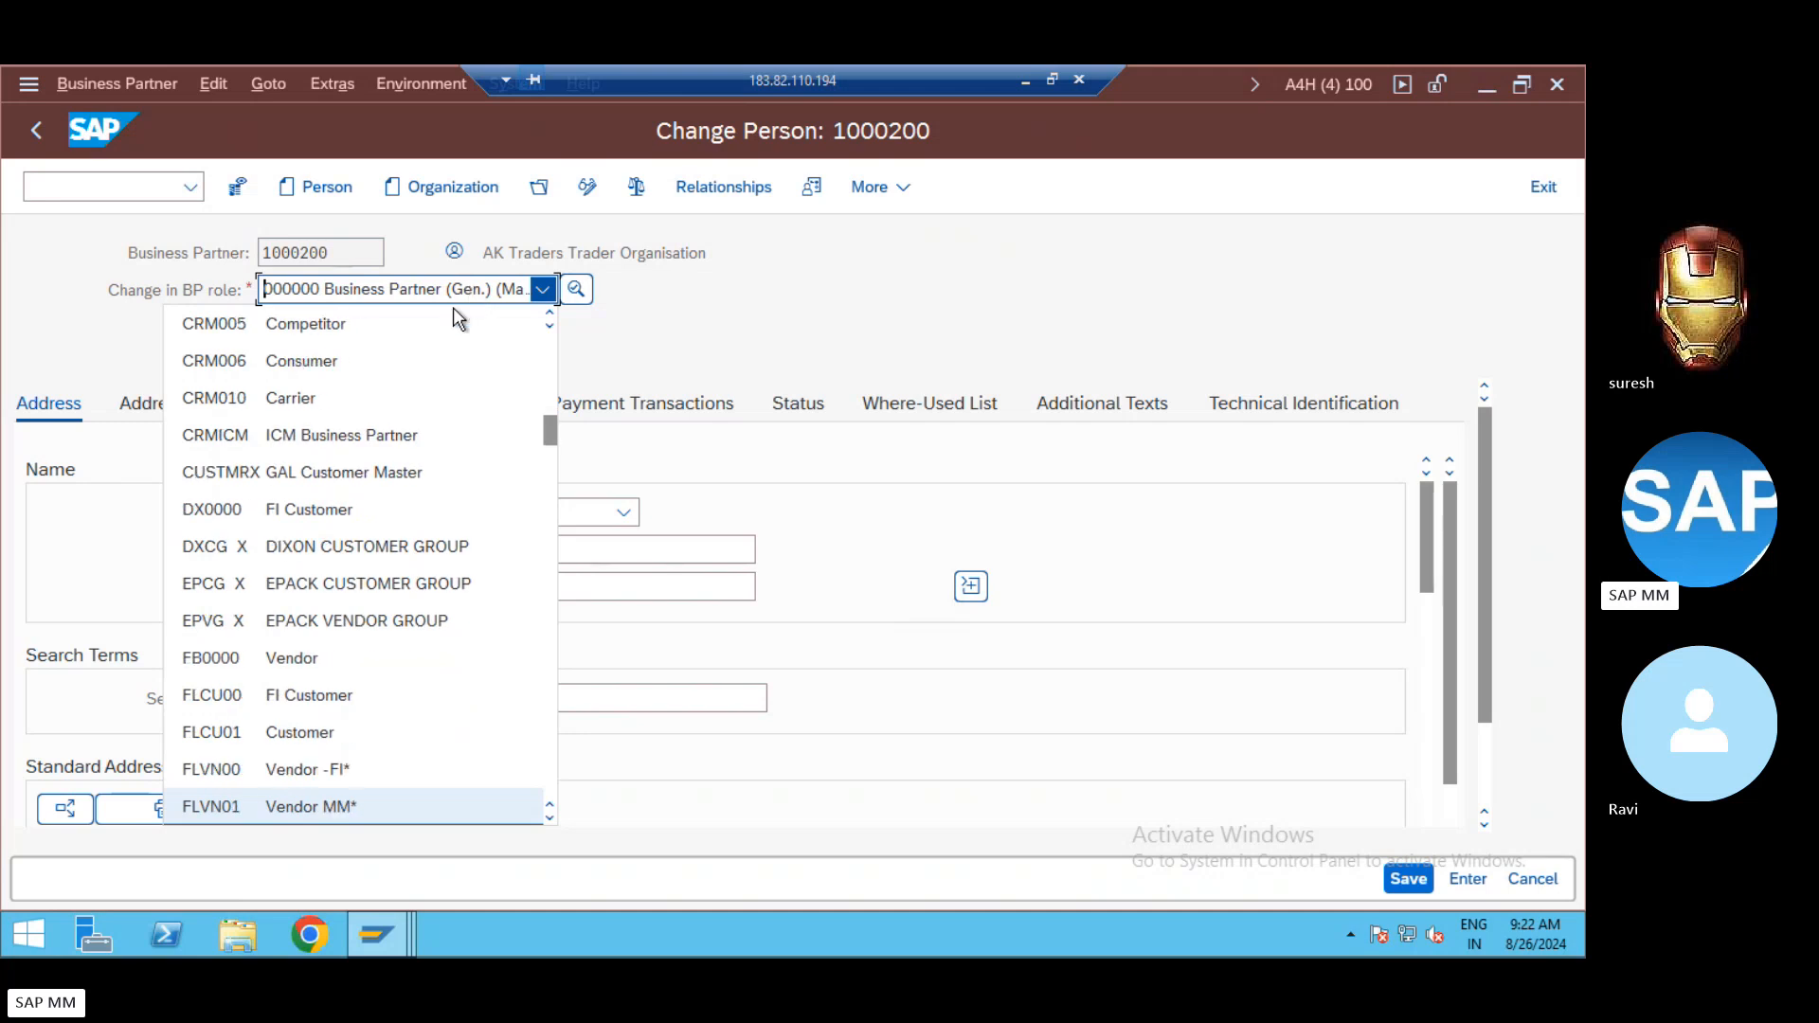
left_click(236, 805)
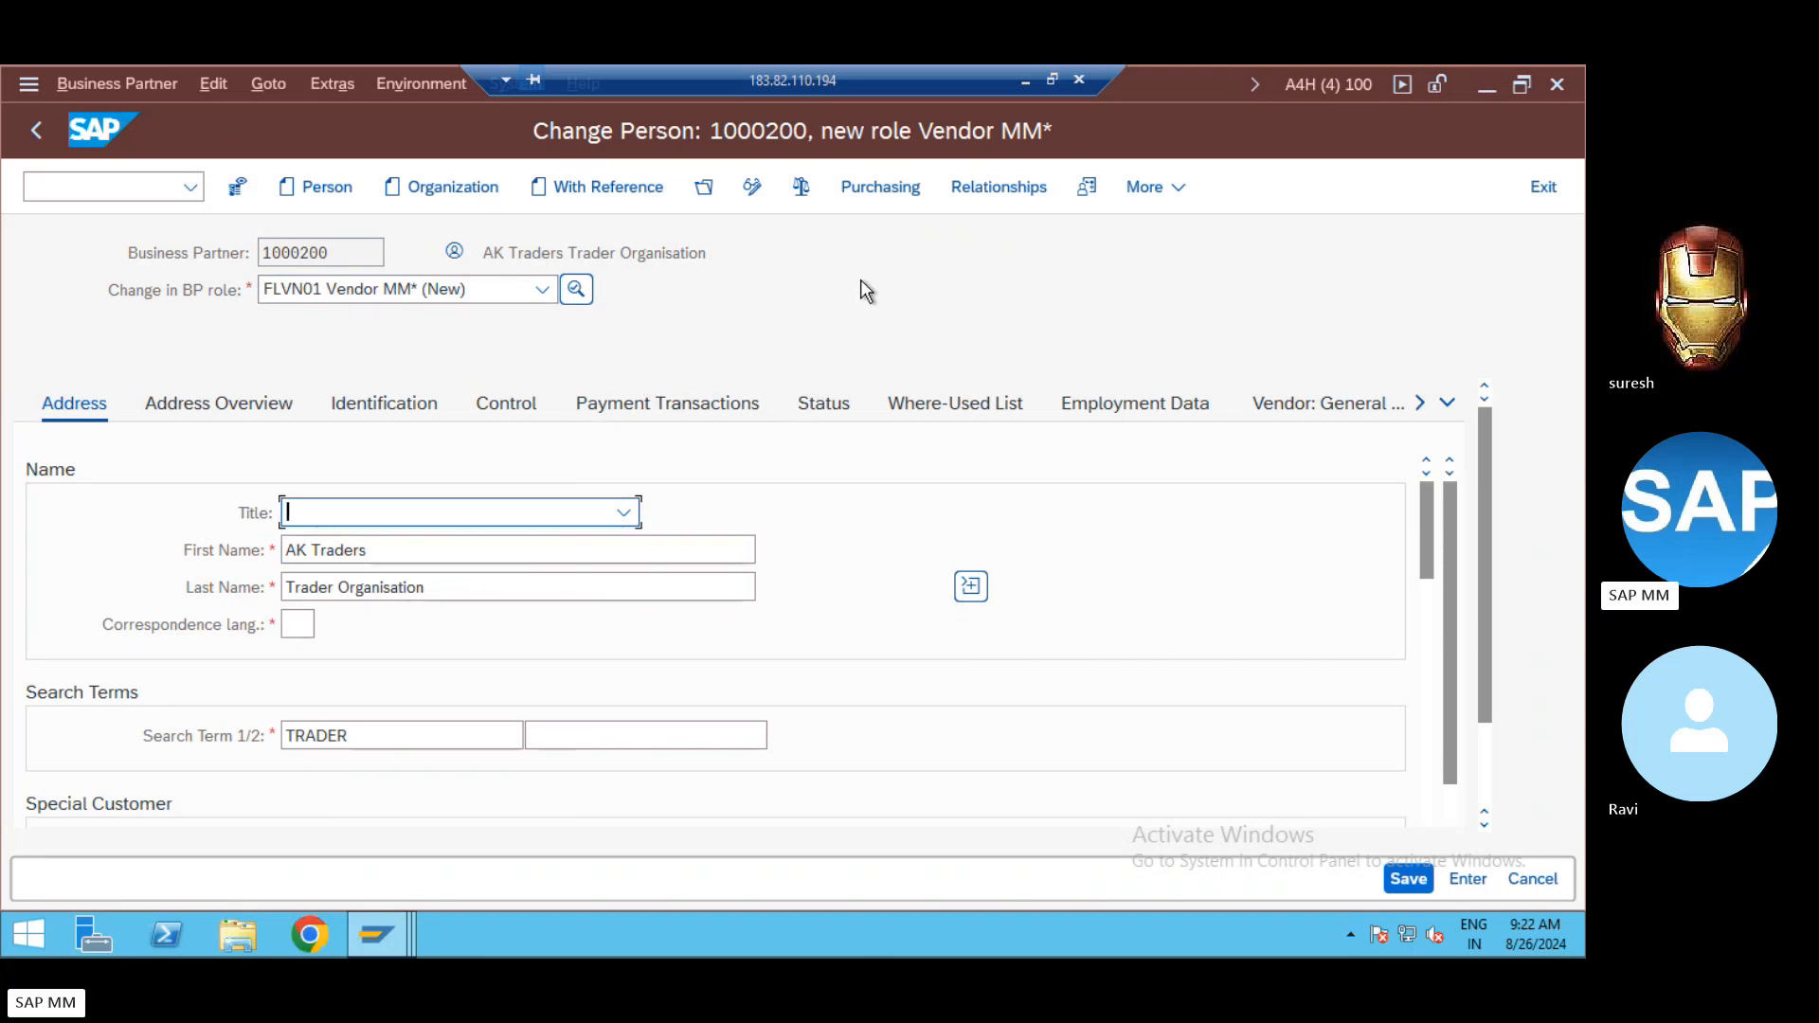
Step: Enter the external vendor number in the general vendor data of the business partner
left_click(1421, 698)
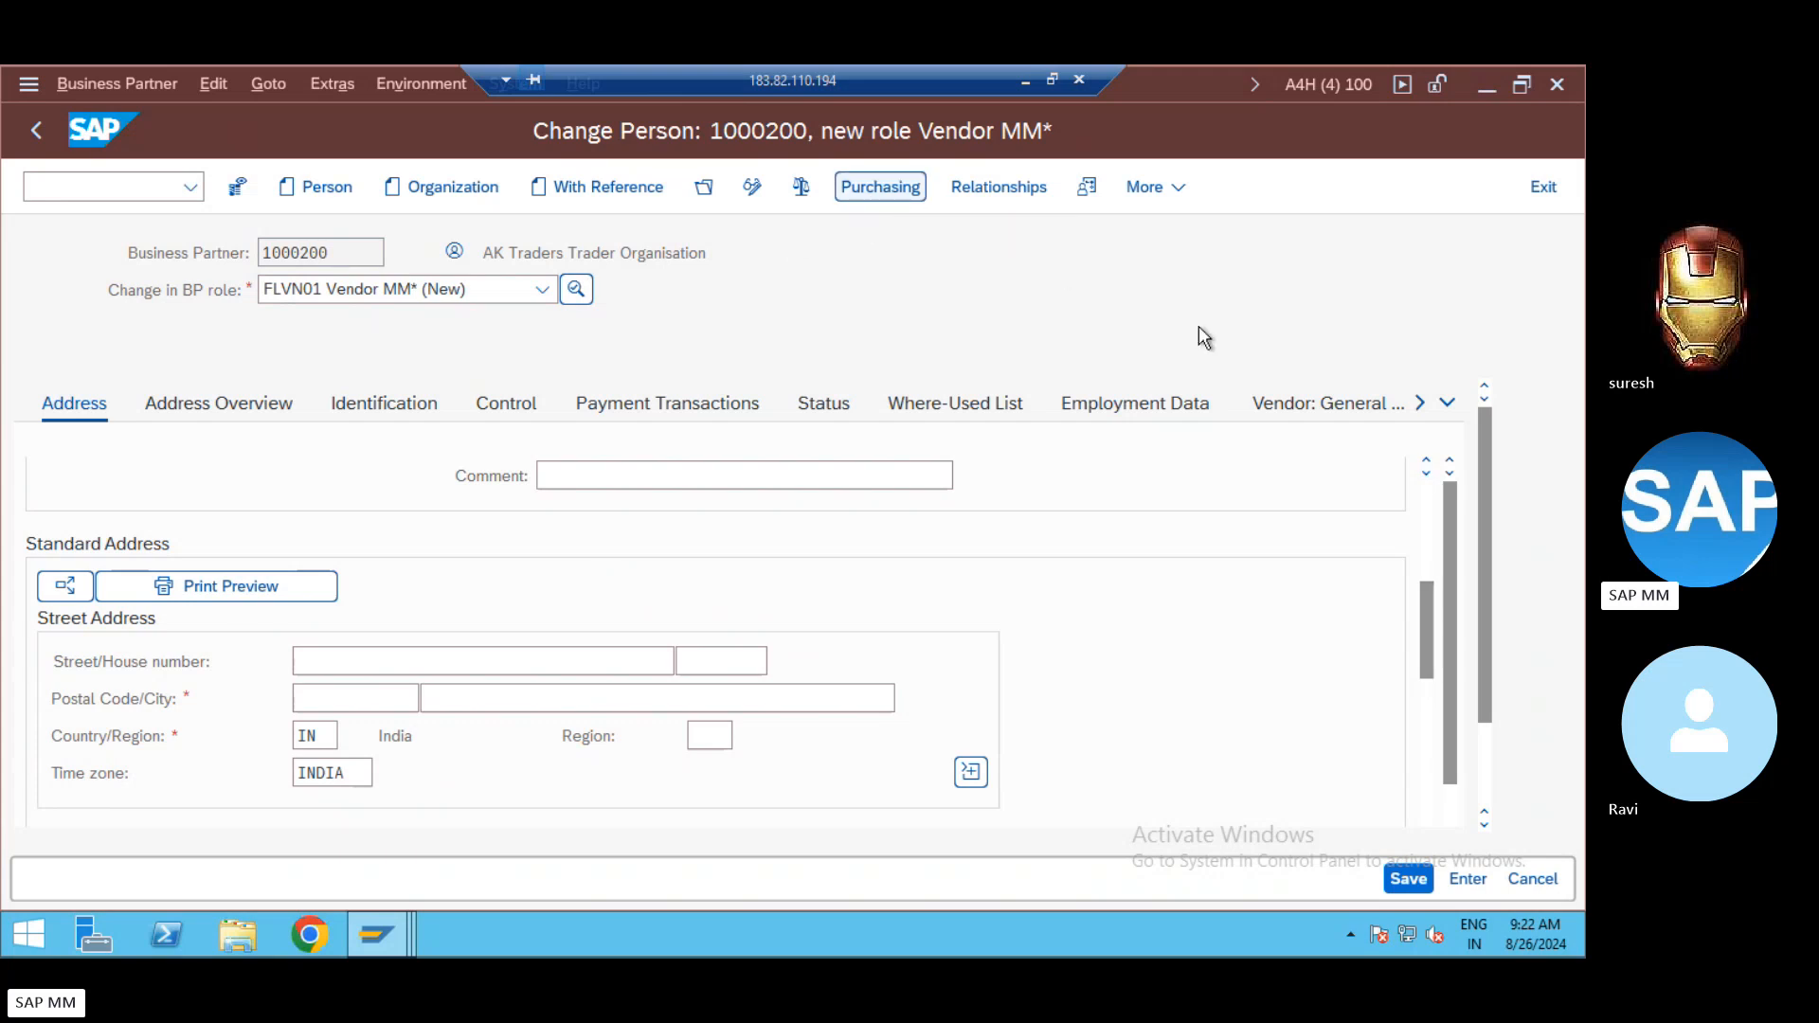
left_click(1325, 405)
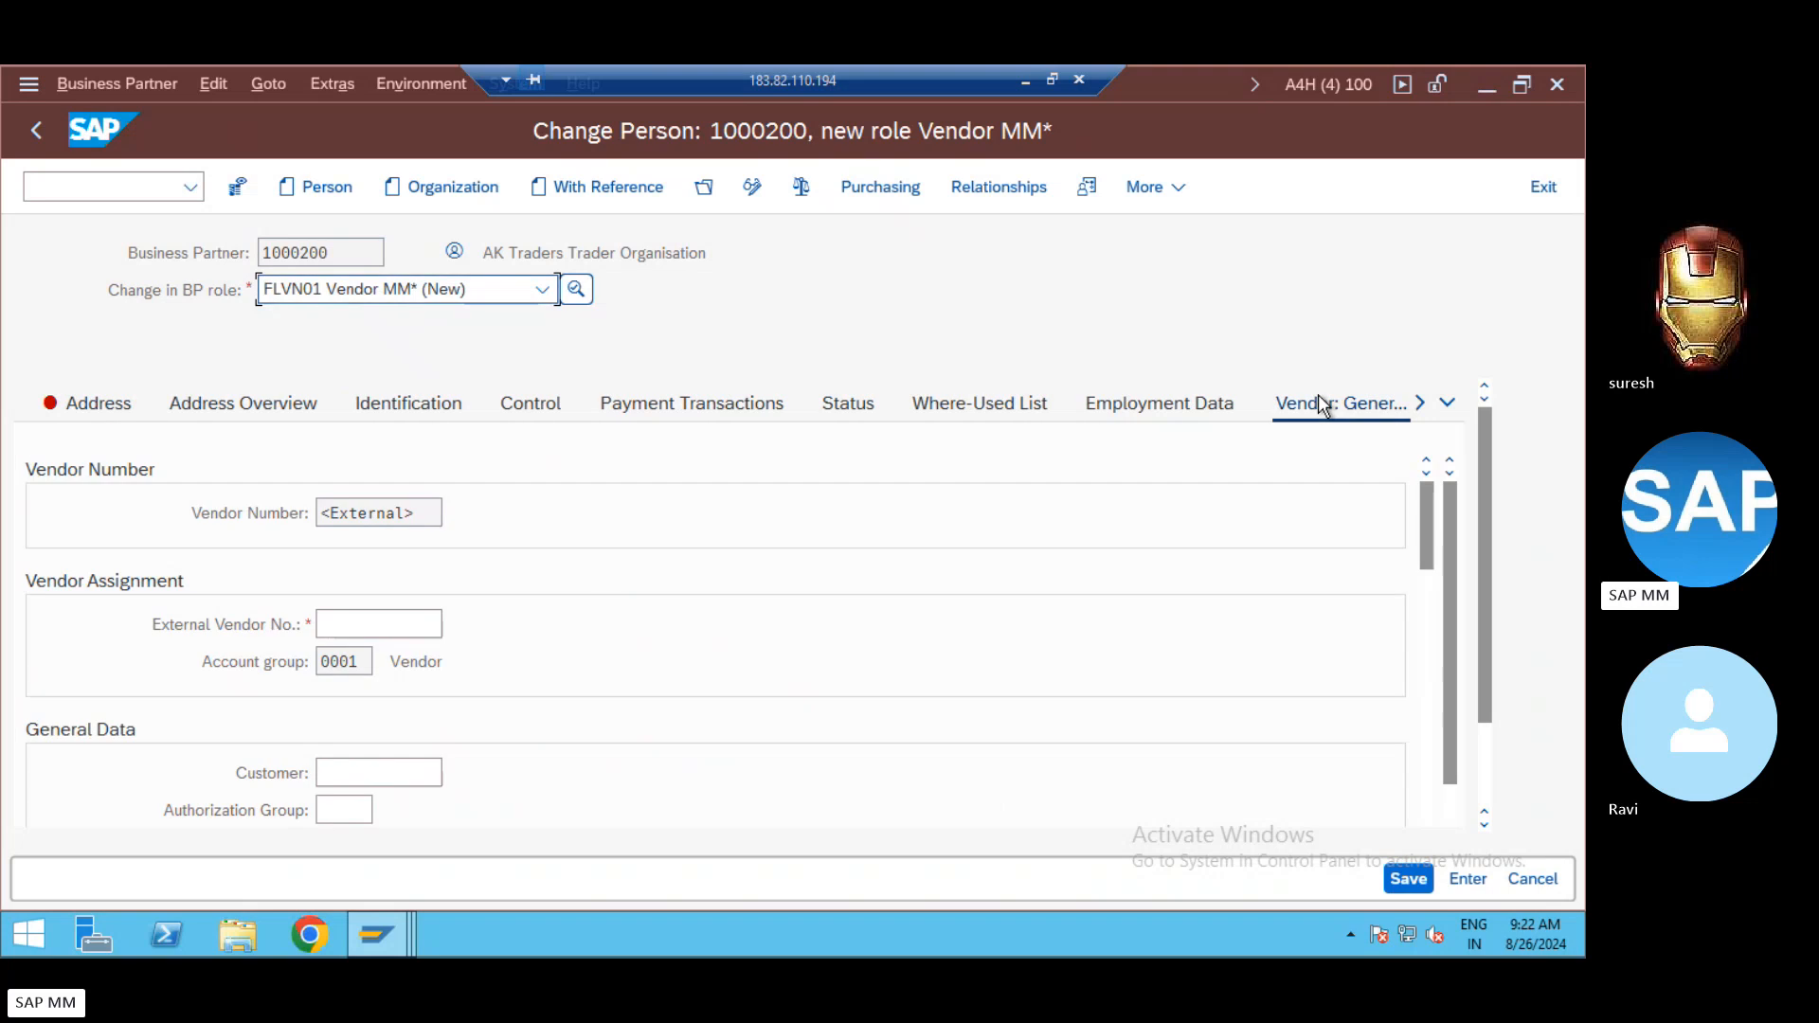
left_click(323, 661)
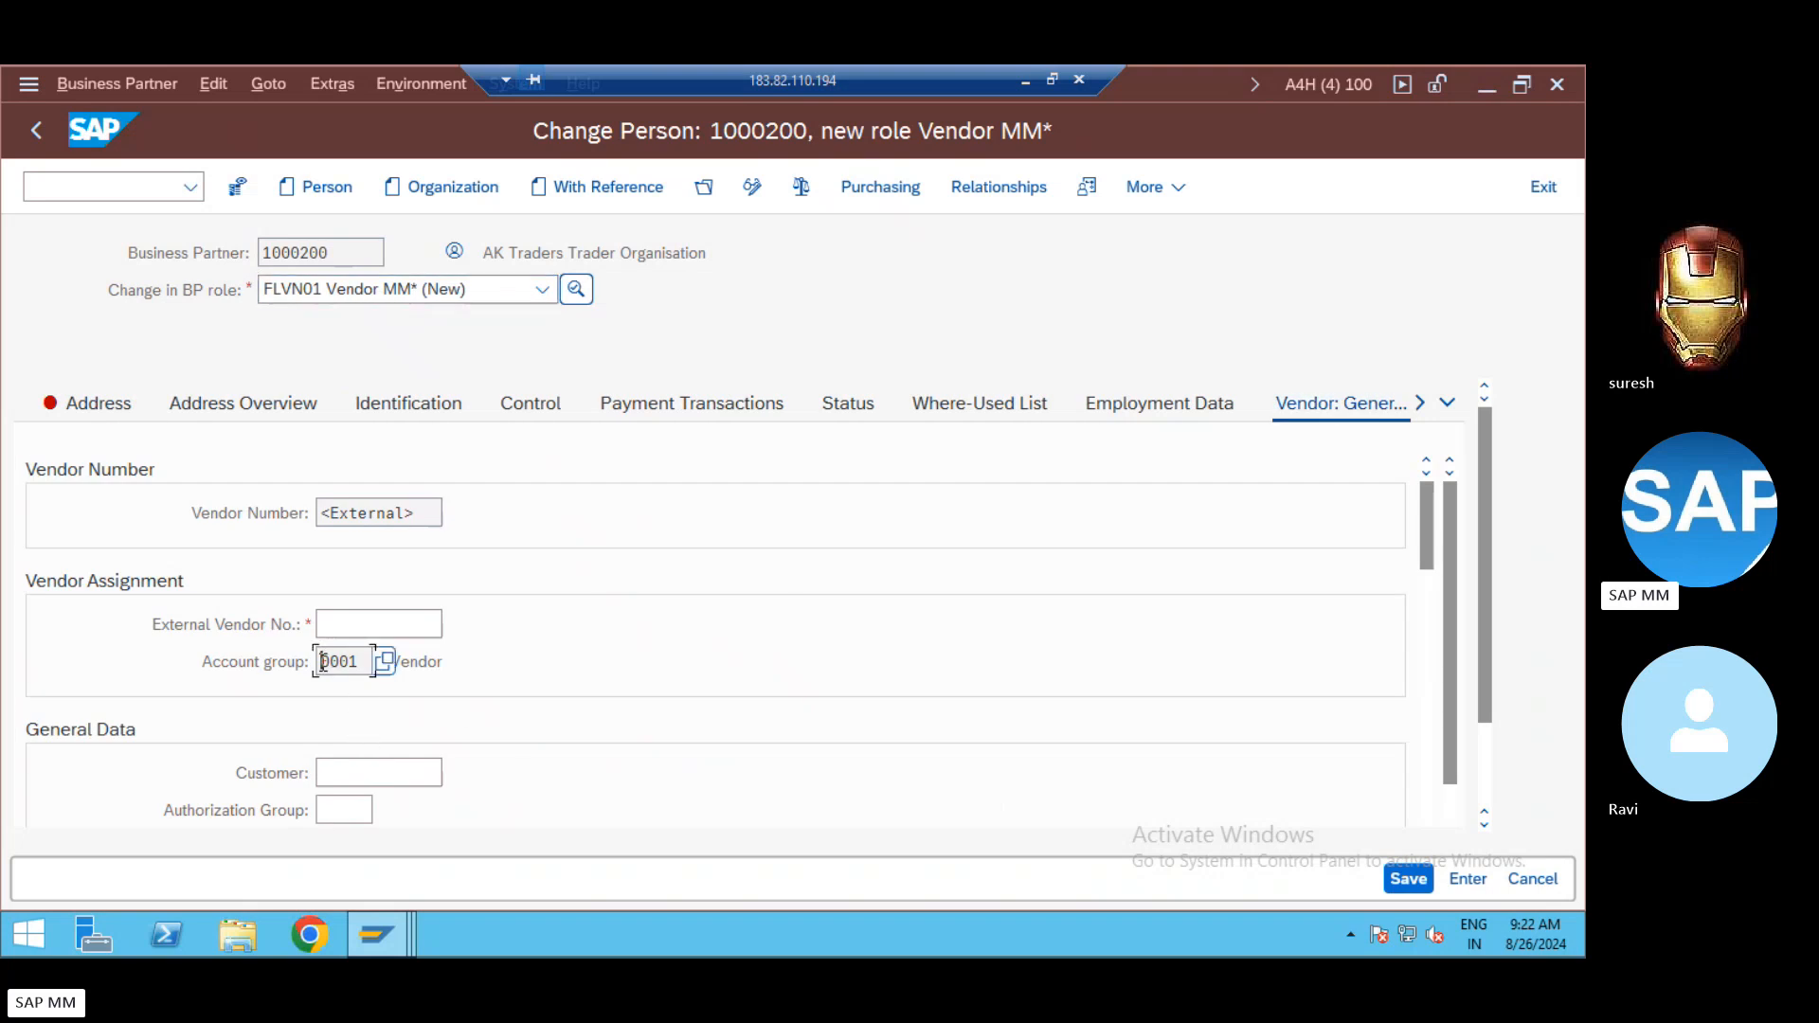
left_click(362, 628)
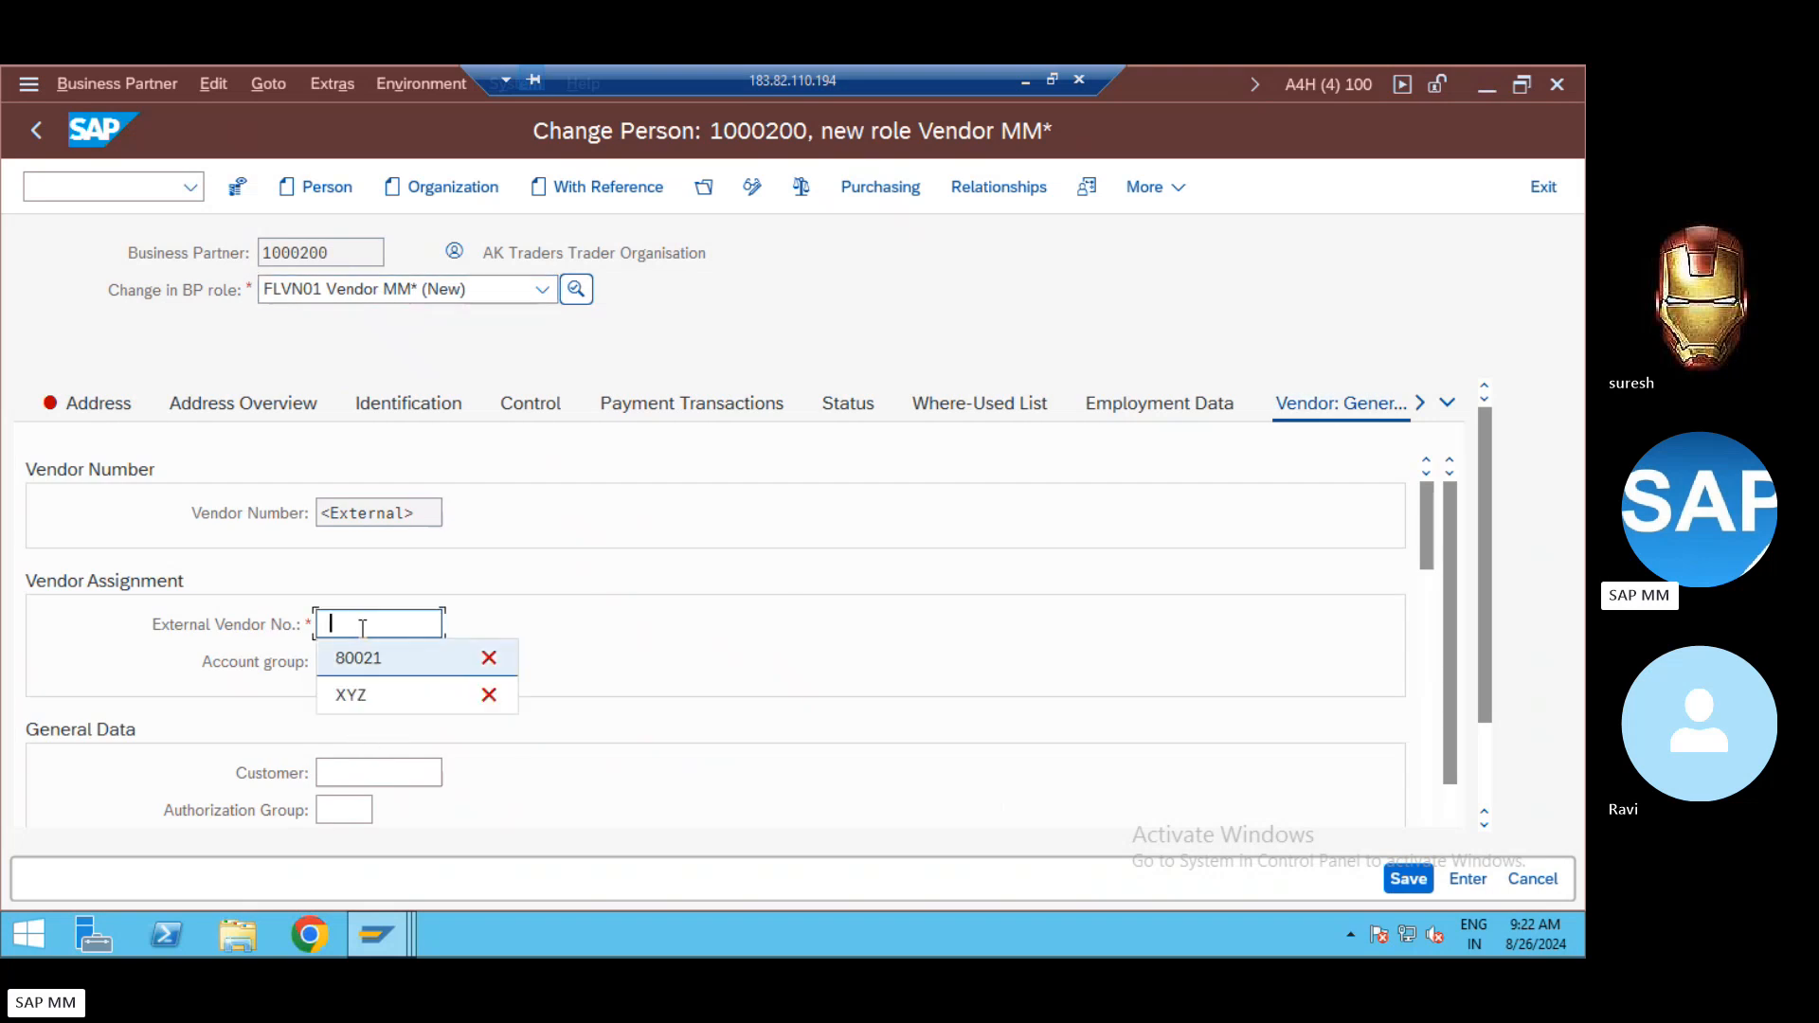
key("Return")
type("22")
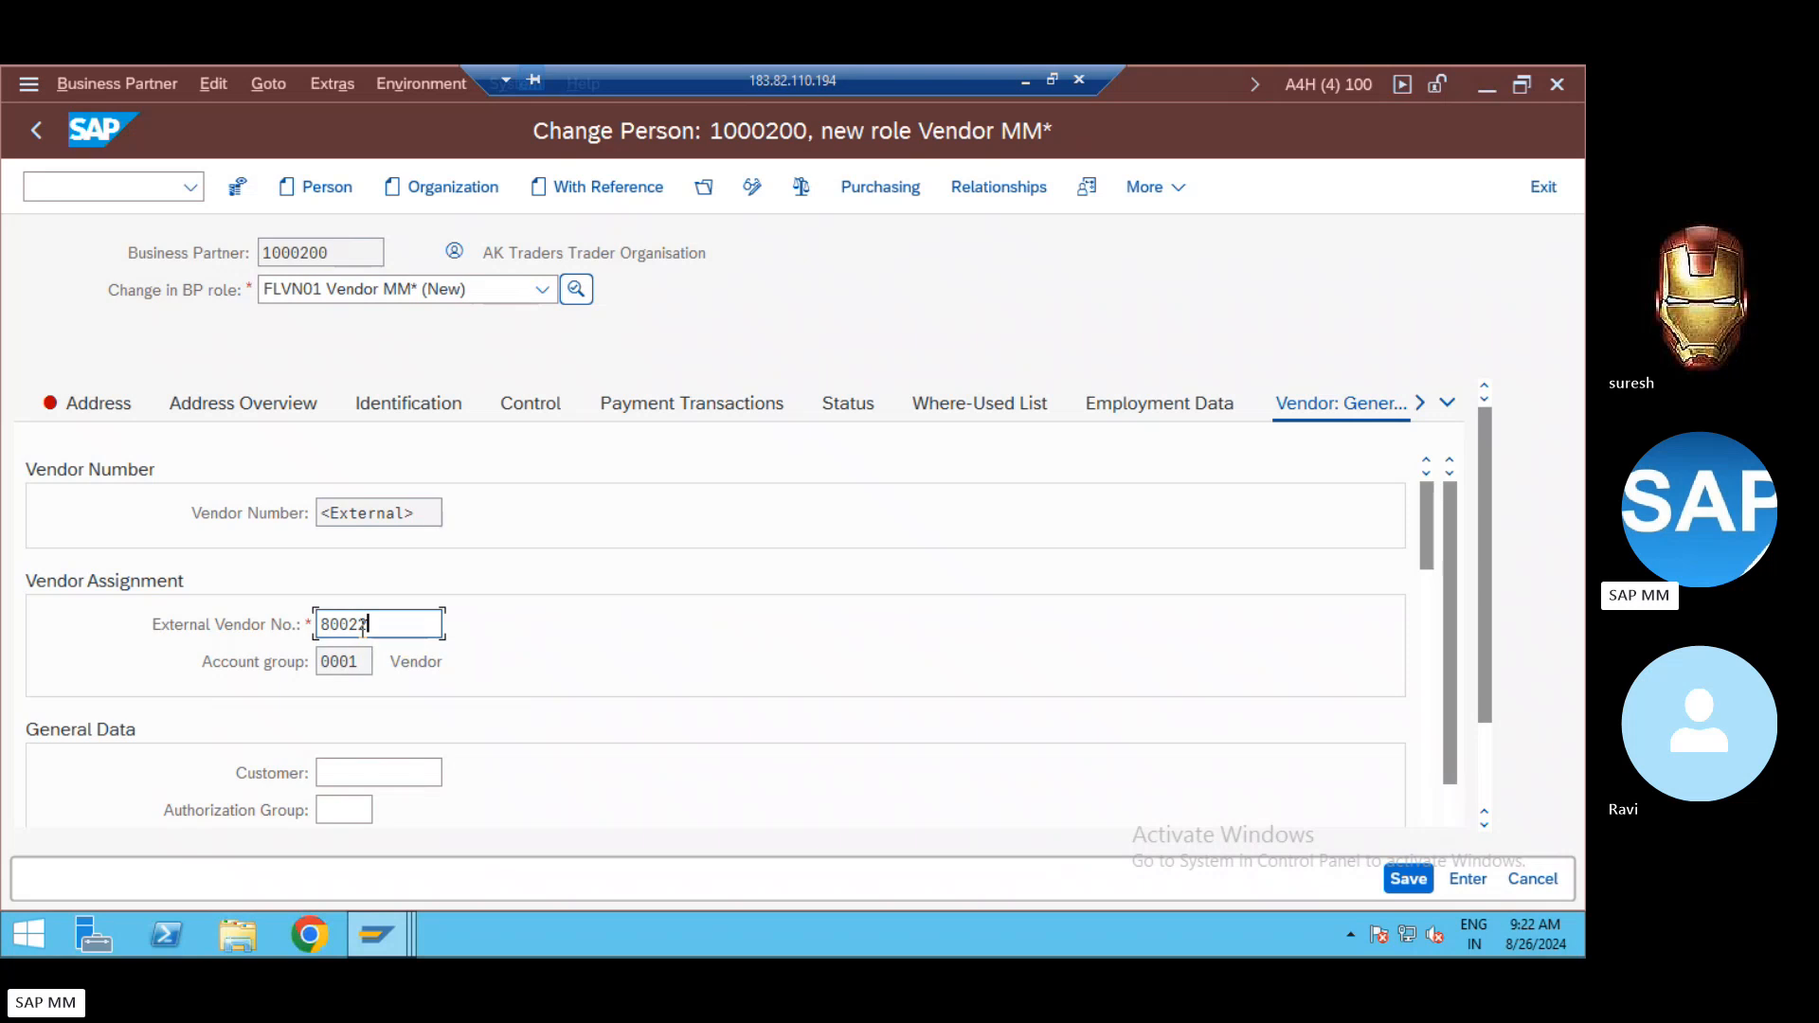
key("Return")
Step: Switch to the supplier account groups session and check the number range assigned to account group 0001
left_click(357, 665)
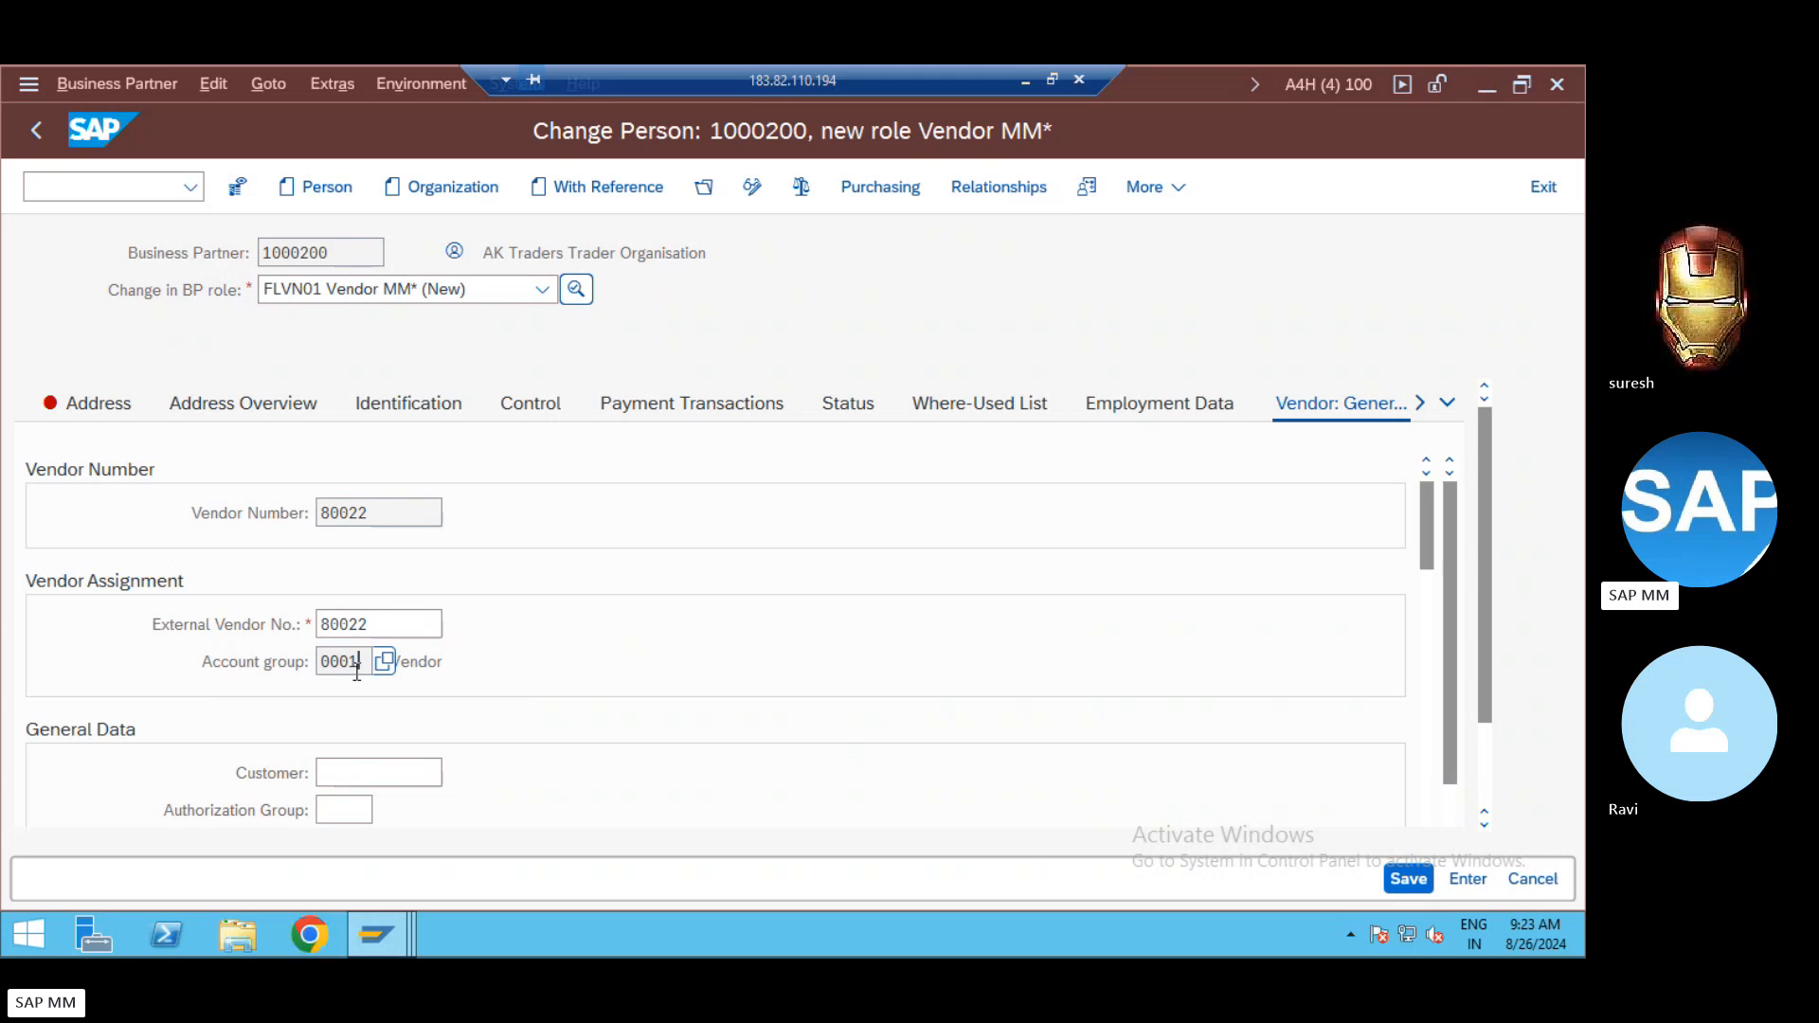
key("alt+Tab")
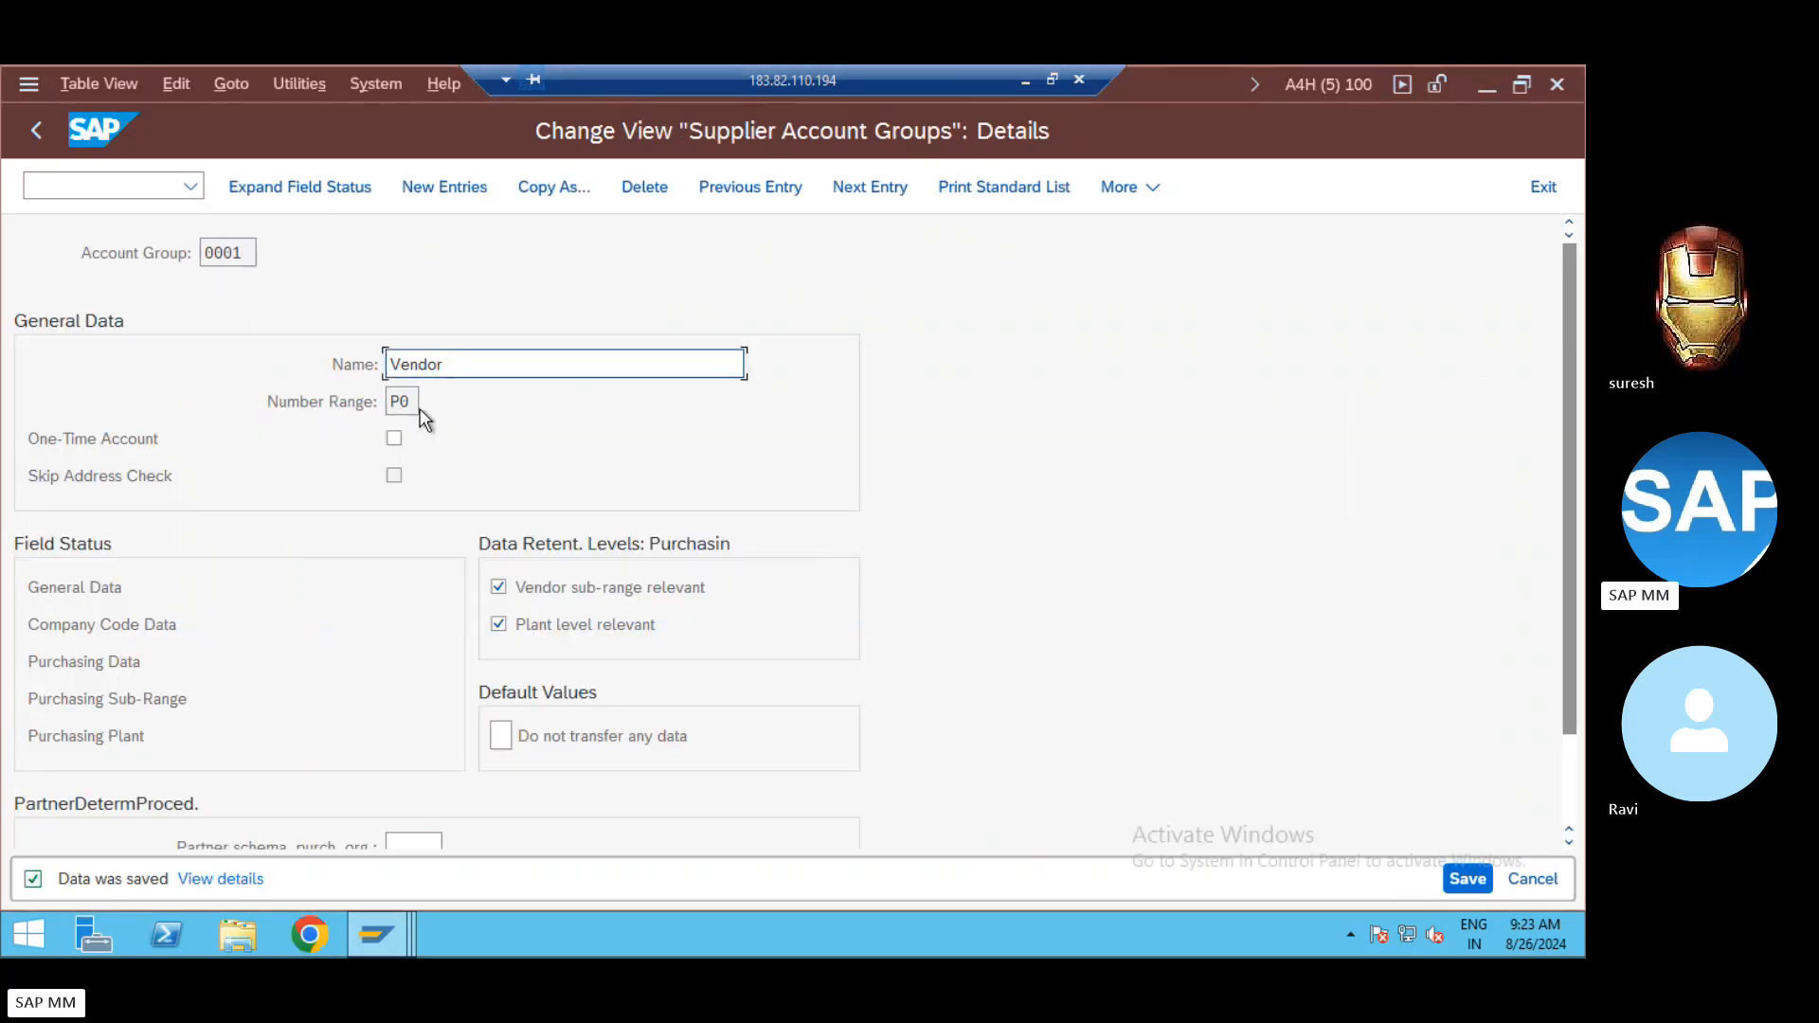
left_click(420, 403)
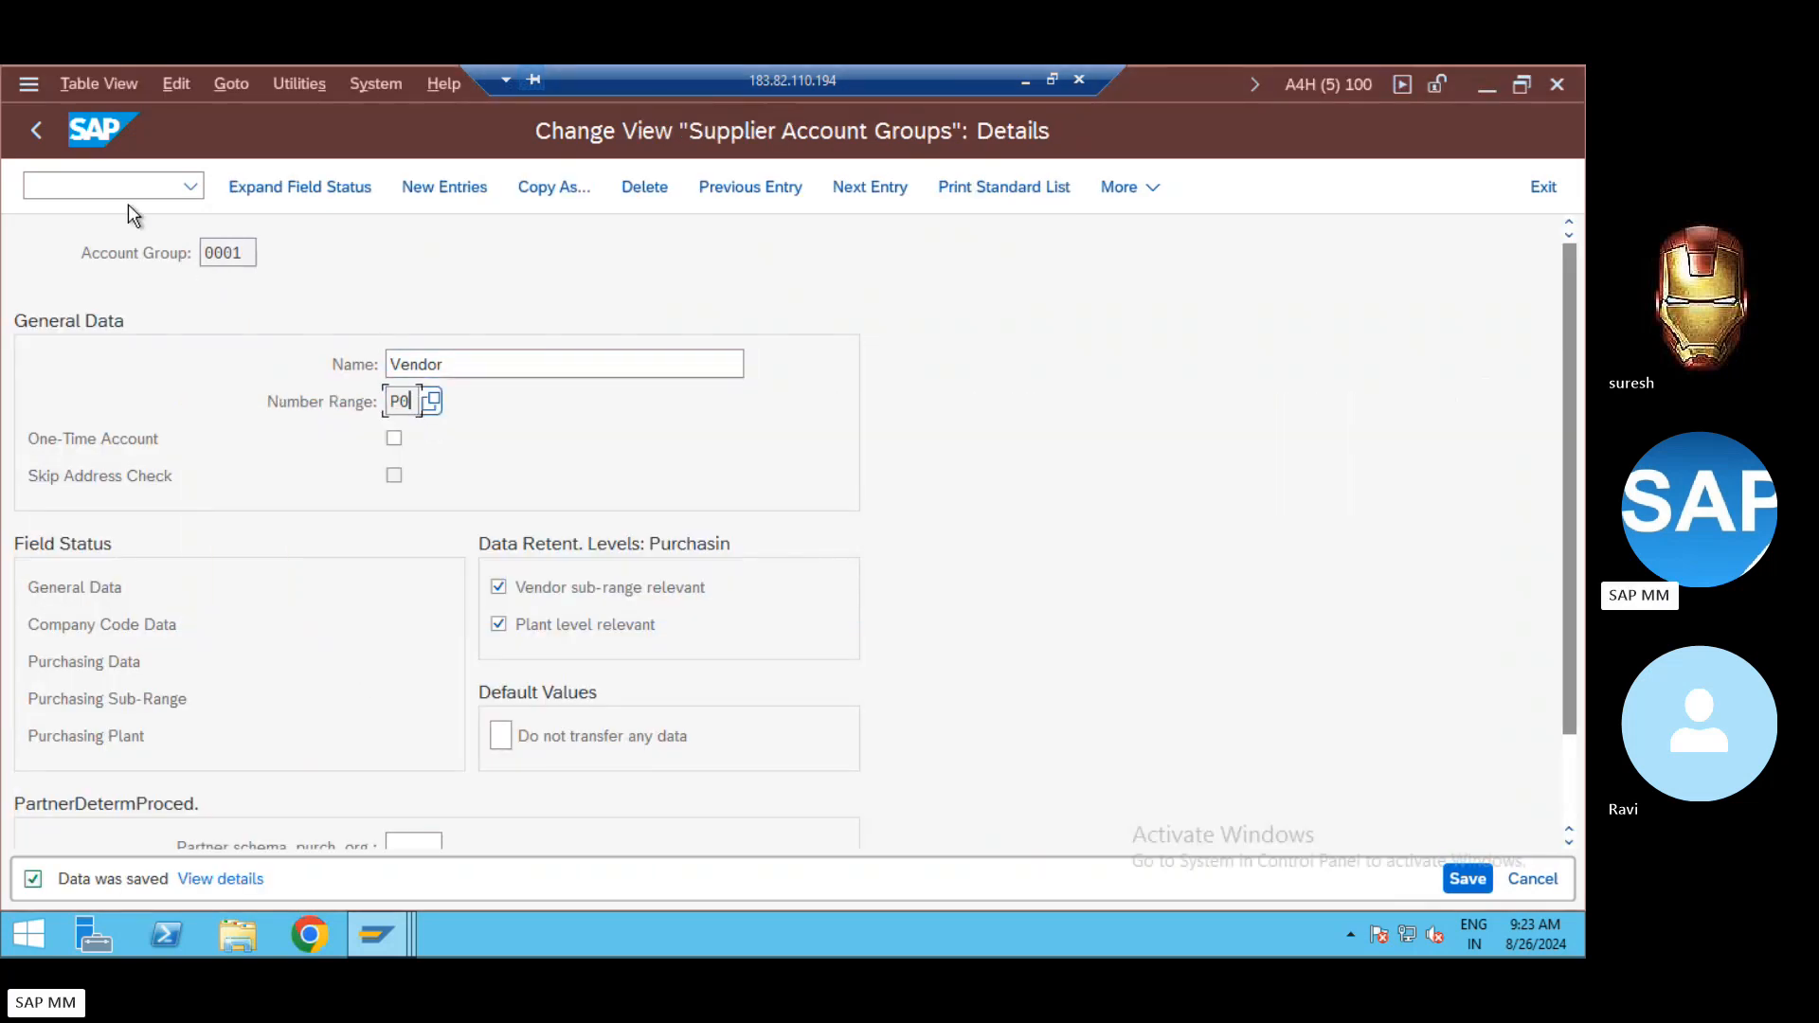
Step: Display the vendor number range intervals and examine the limits and external setting of interval P0
left_click(108, 188)
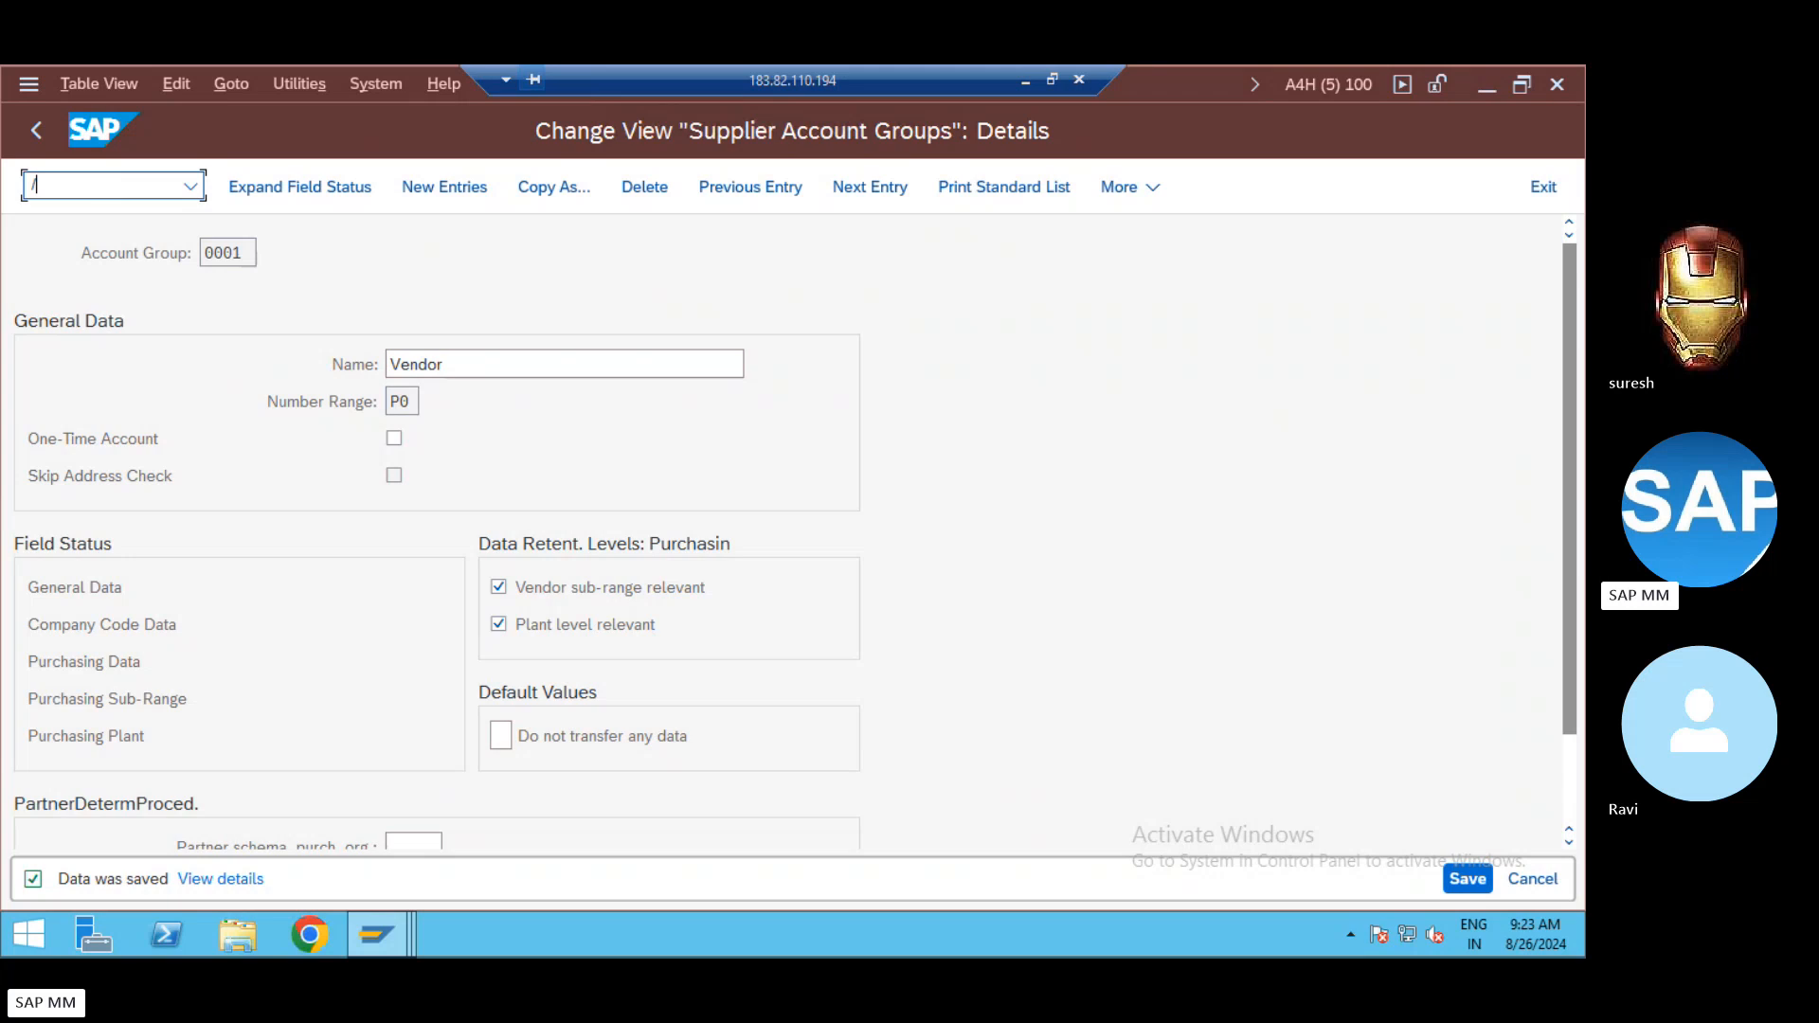
type("/npm")
key("BackSpace")
key("BackSpace")
key("BackSpace")
type("noms")
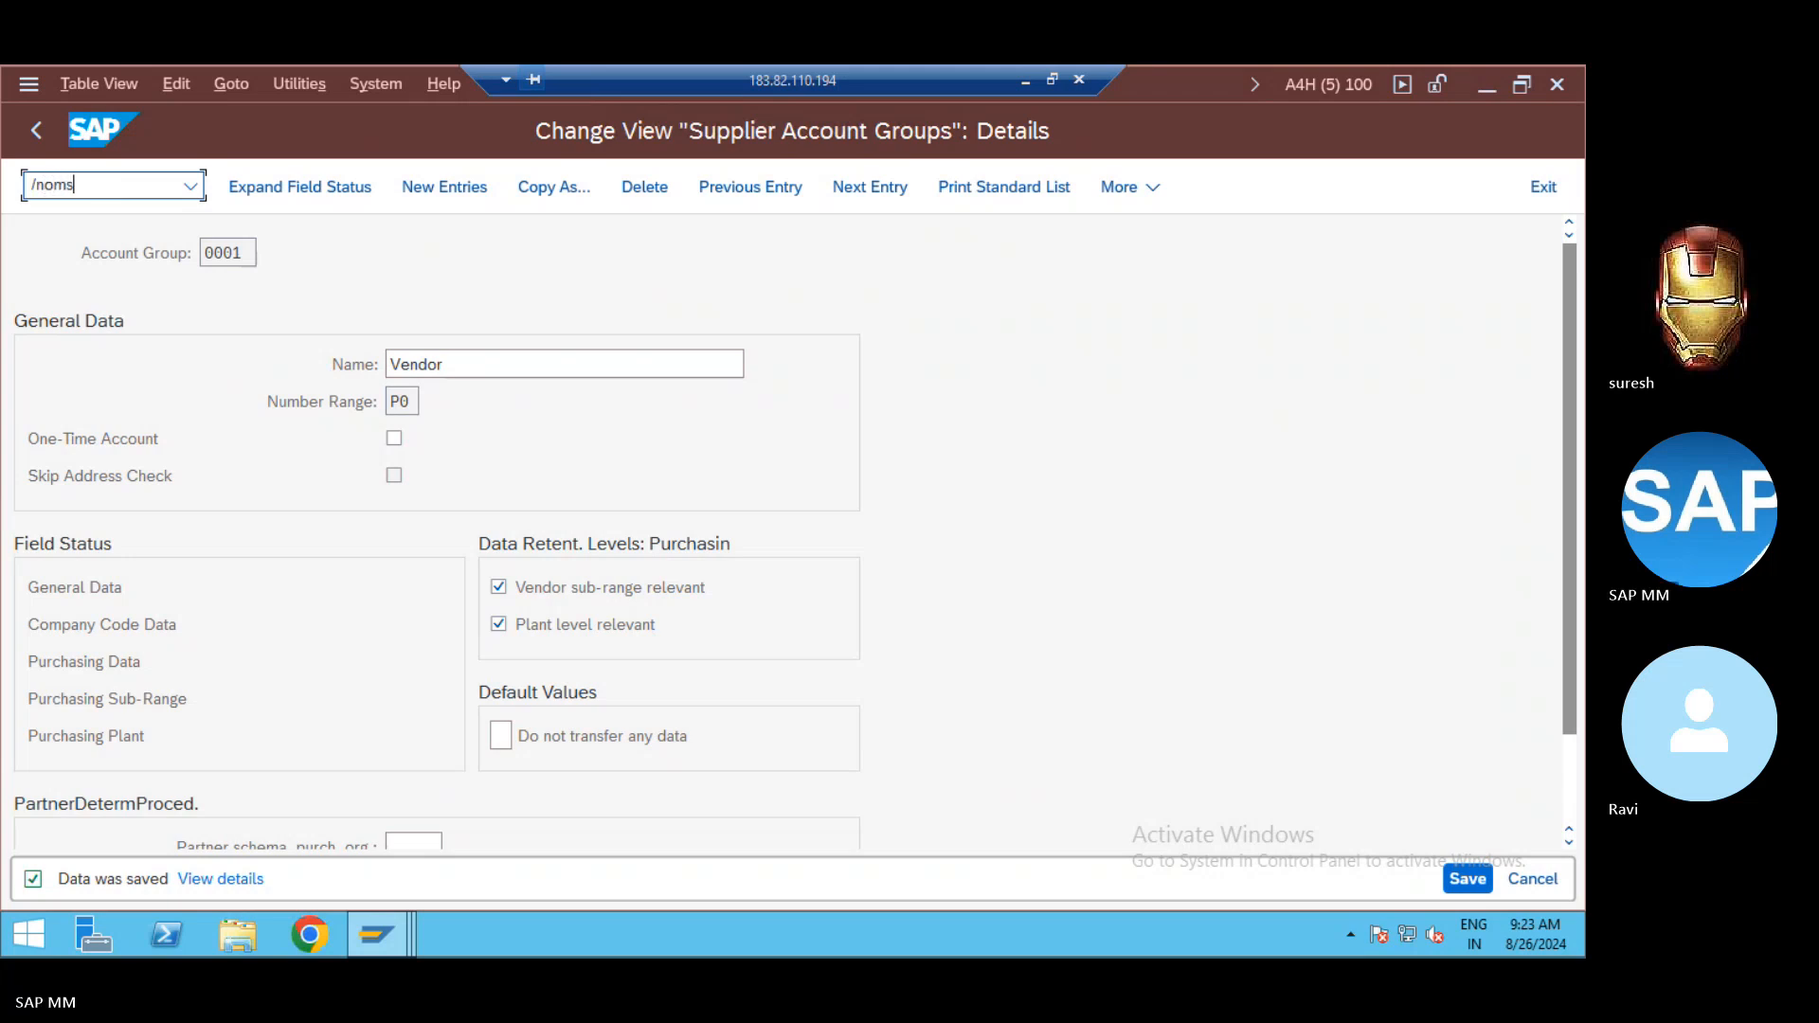
key("Return")
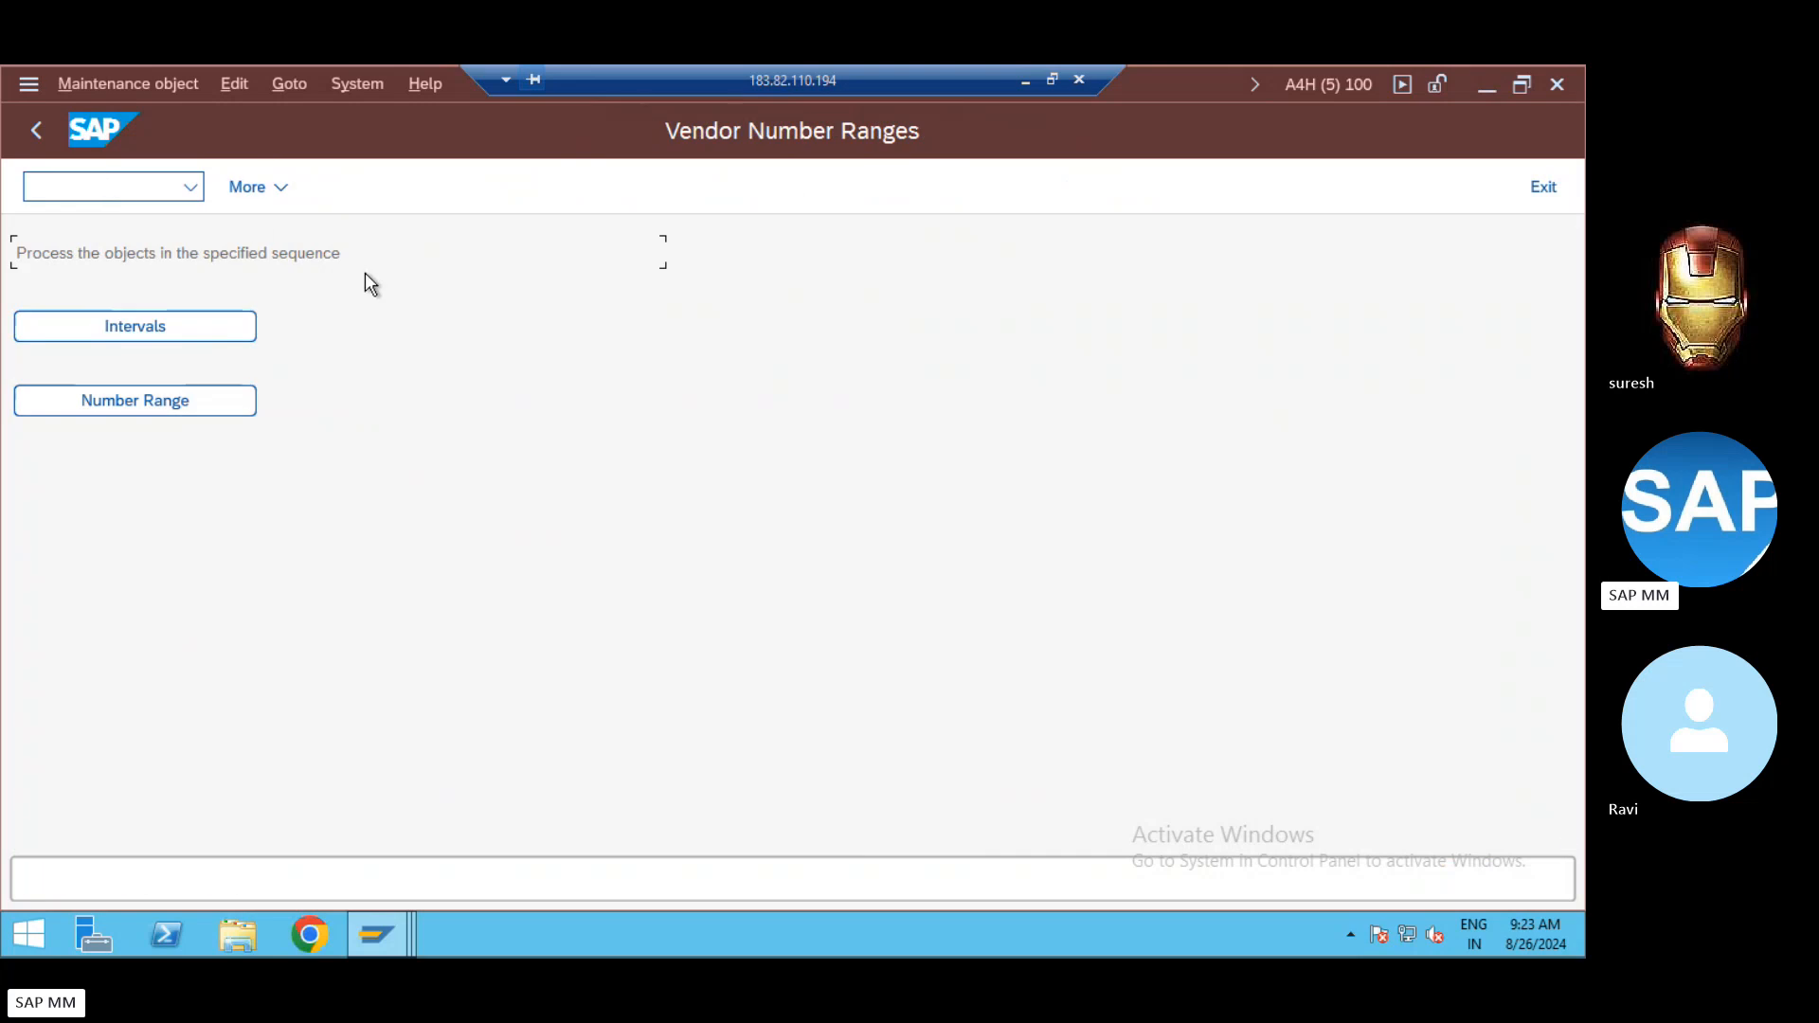
left_click(151, 327)
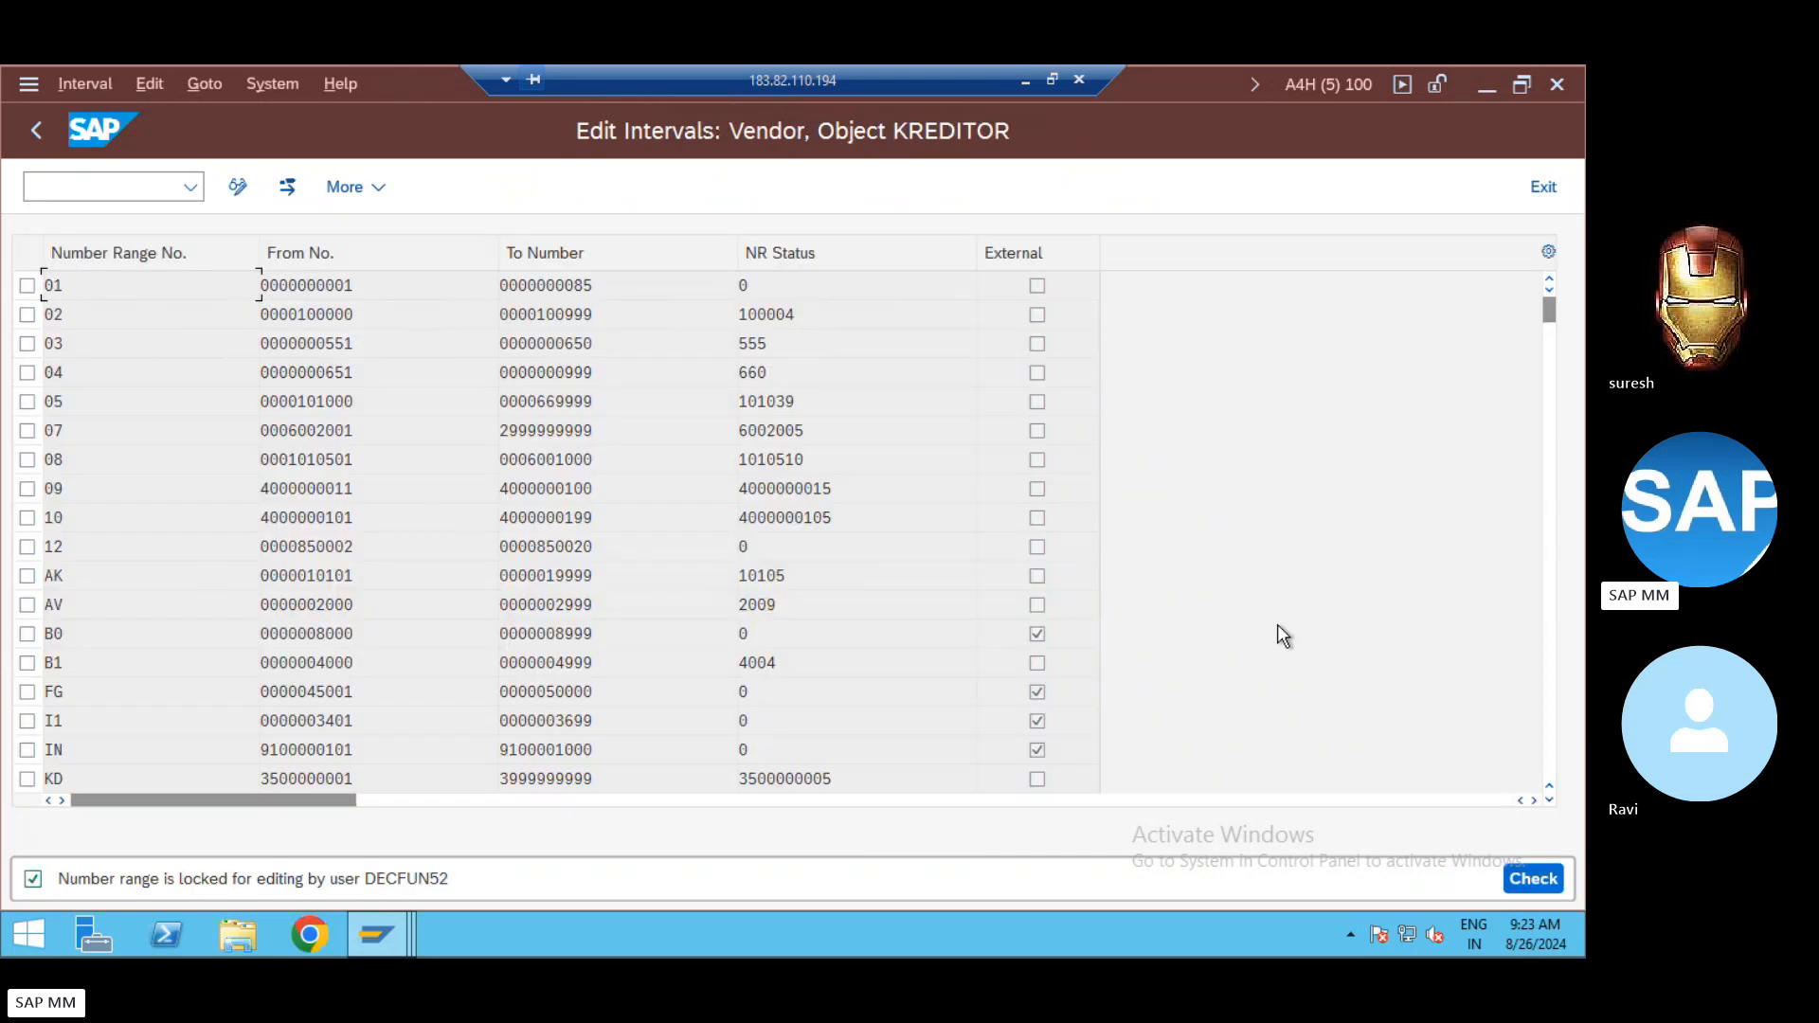
left_click(1546, 546)
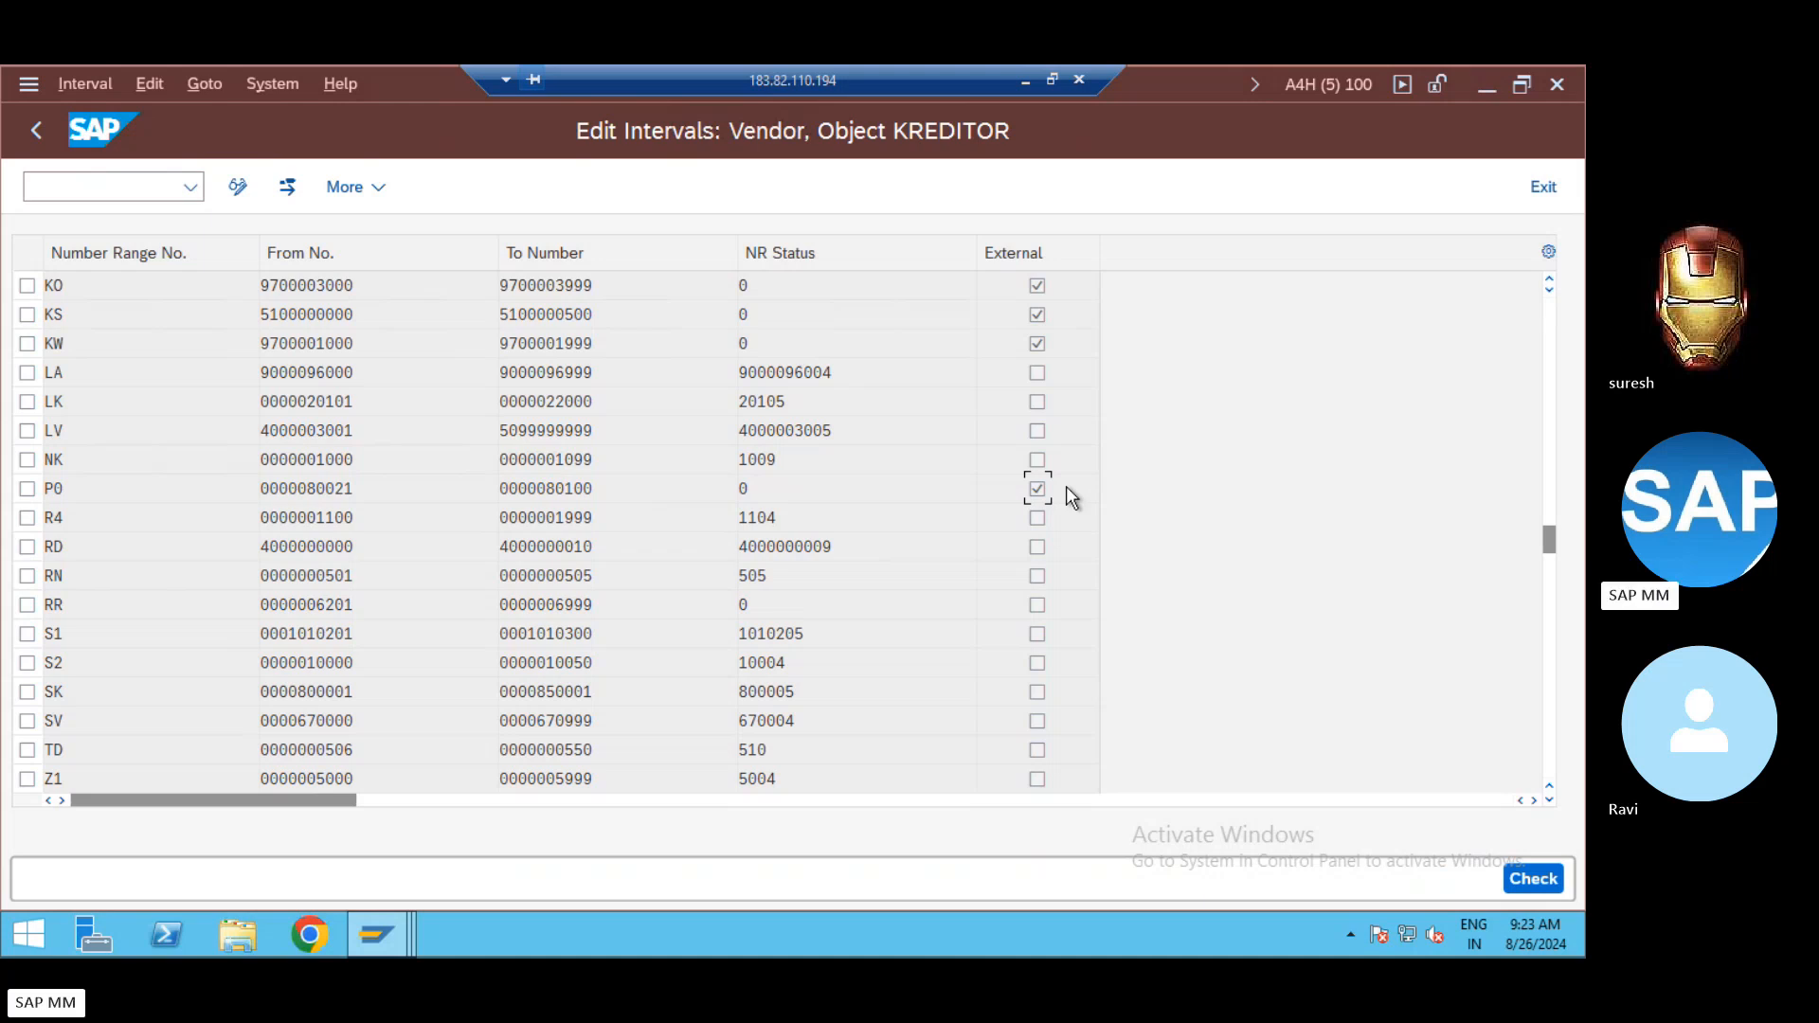
Step: Compare the entered external vendor number with interval P0, ending in the business partner session
key("alt+Tab")
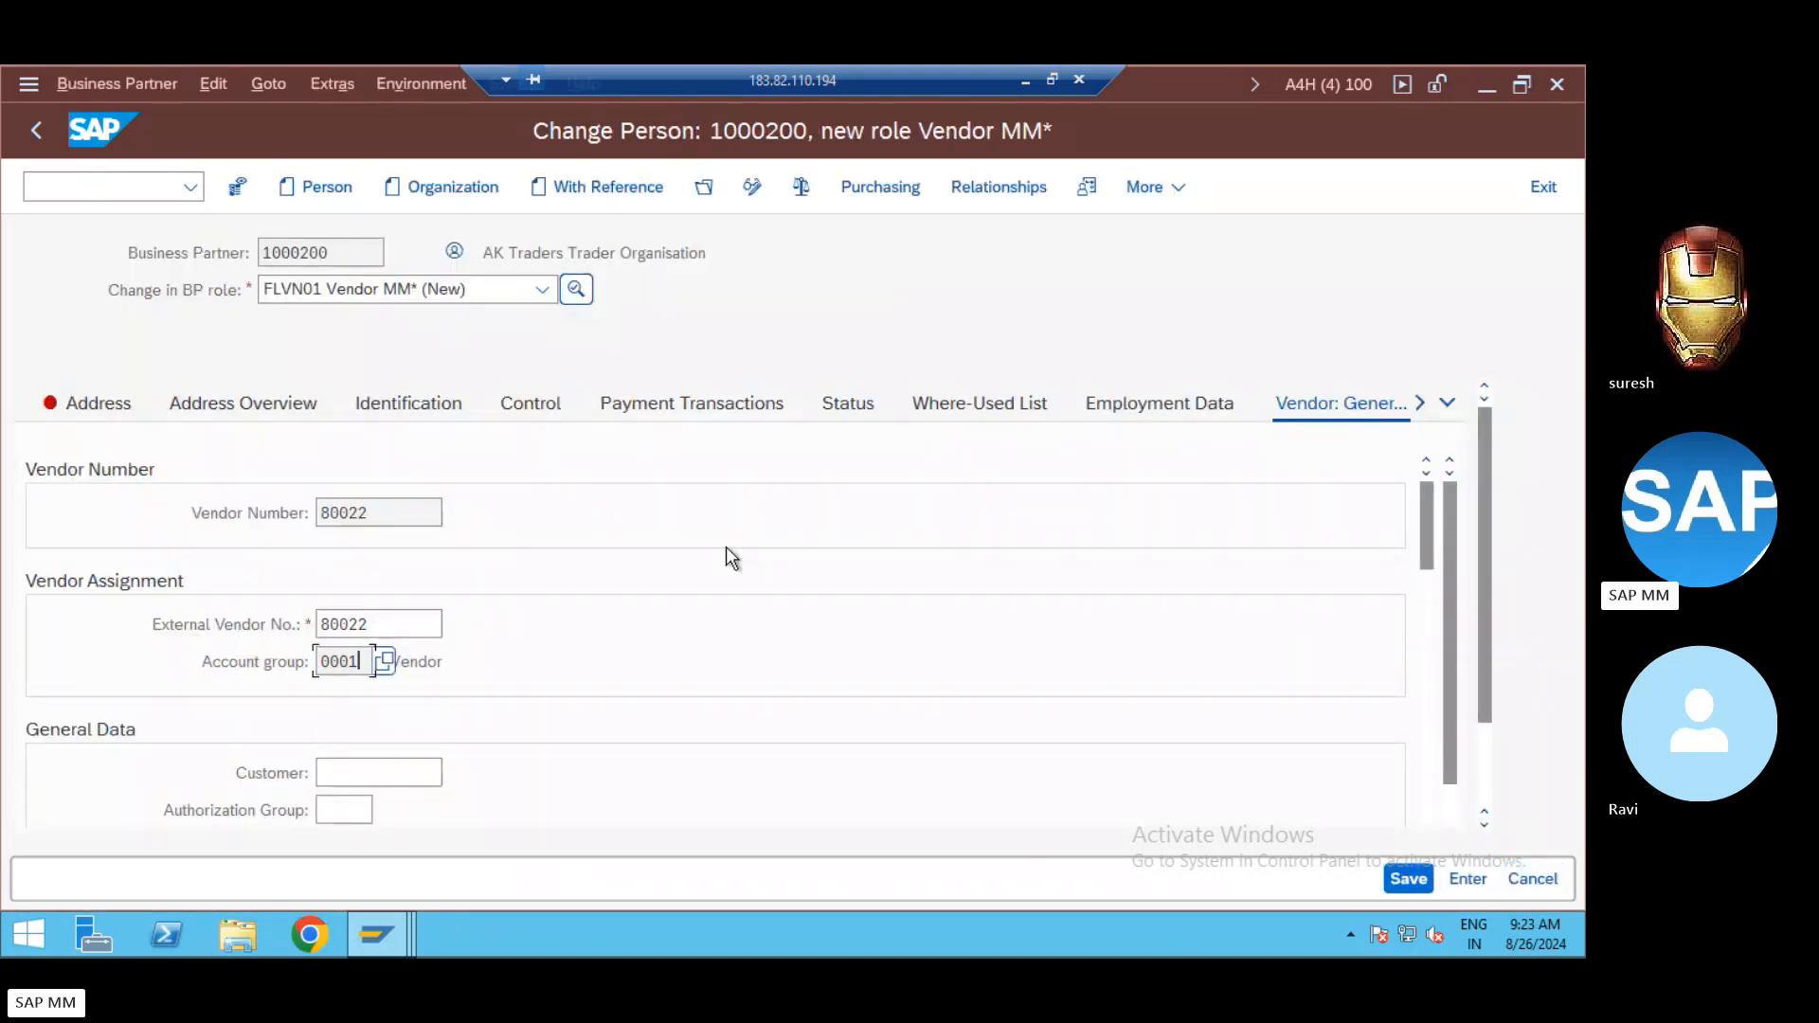
key("alt+Tab")
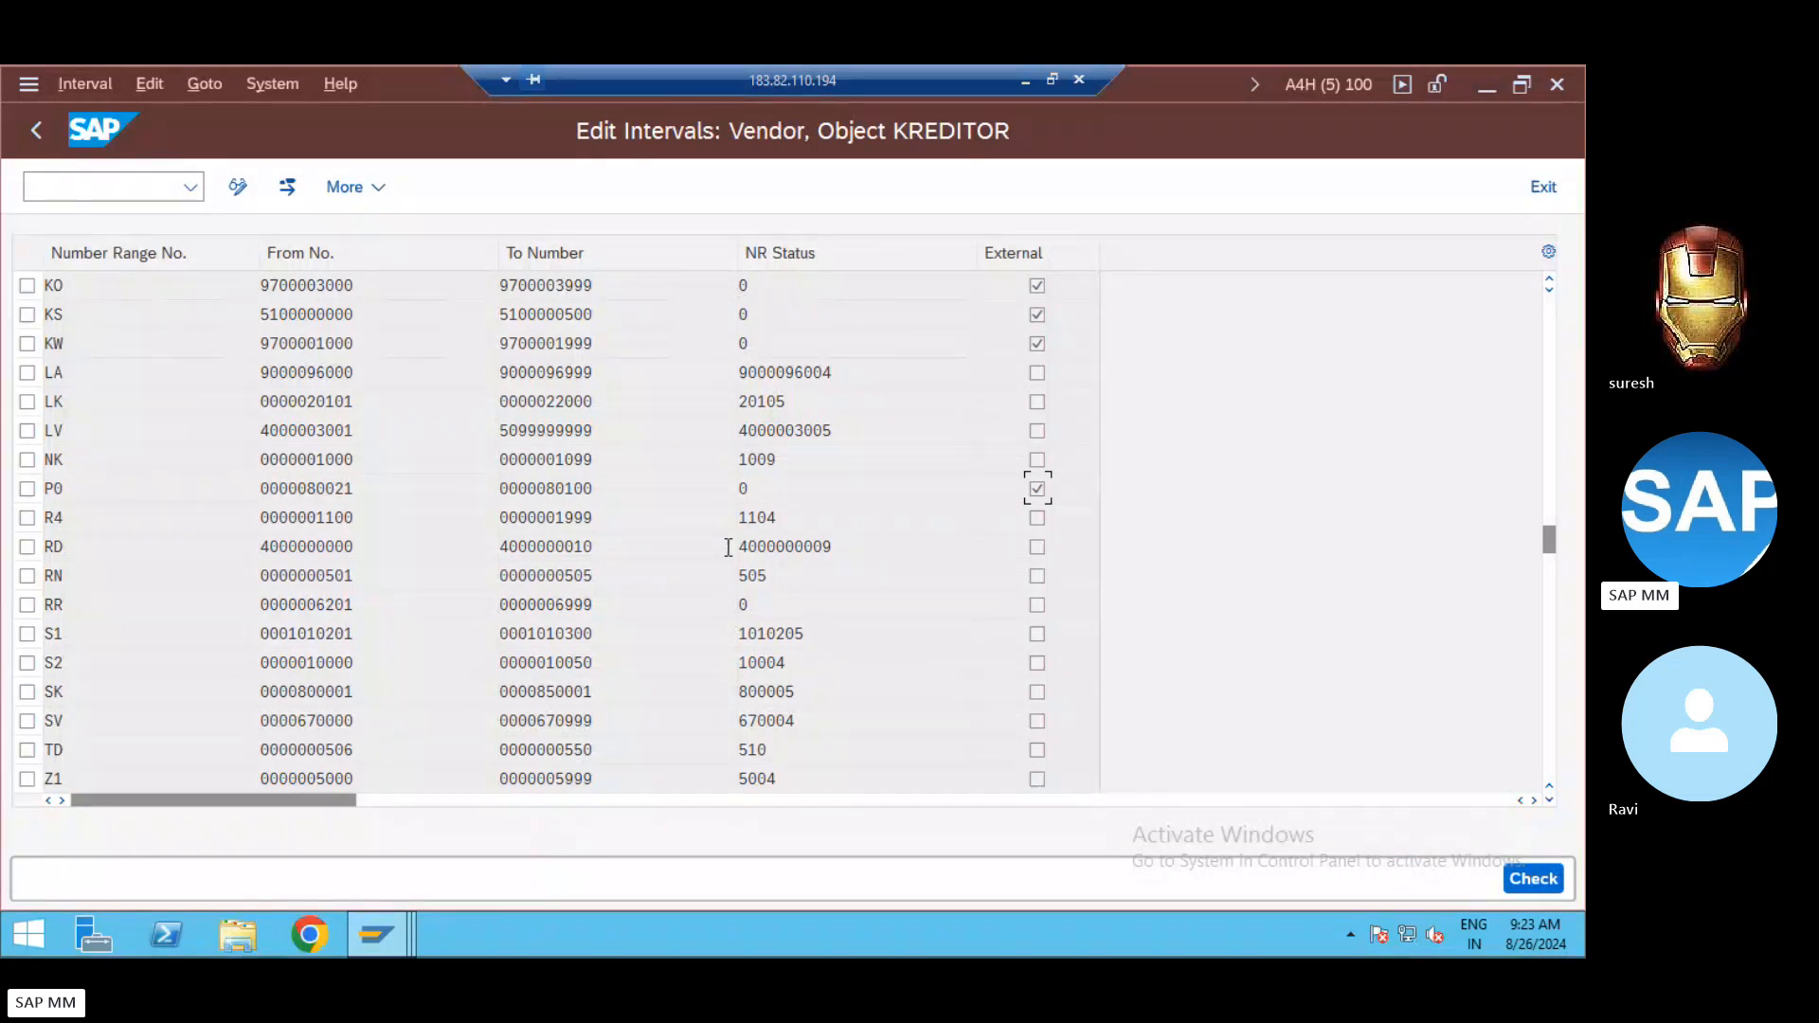
key("alt+Tab")
key("Return")
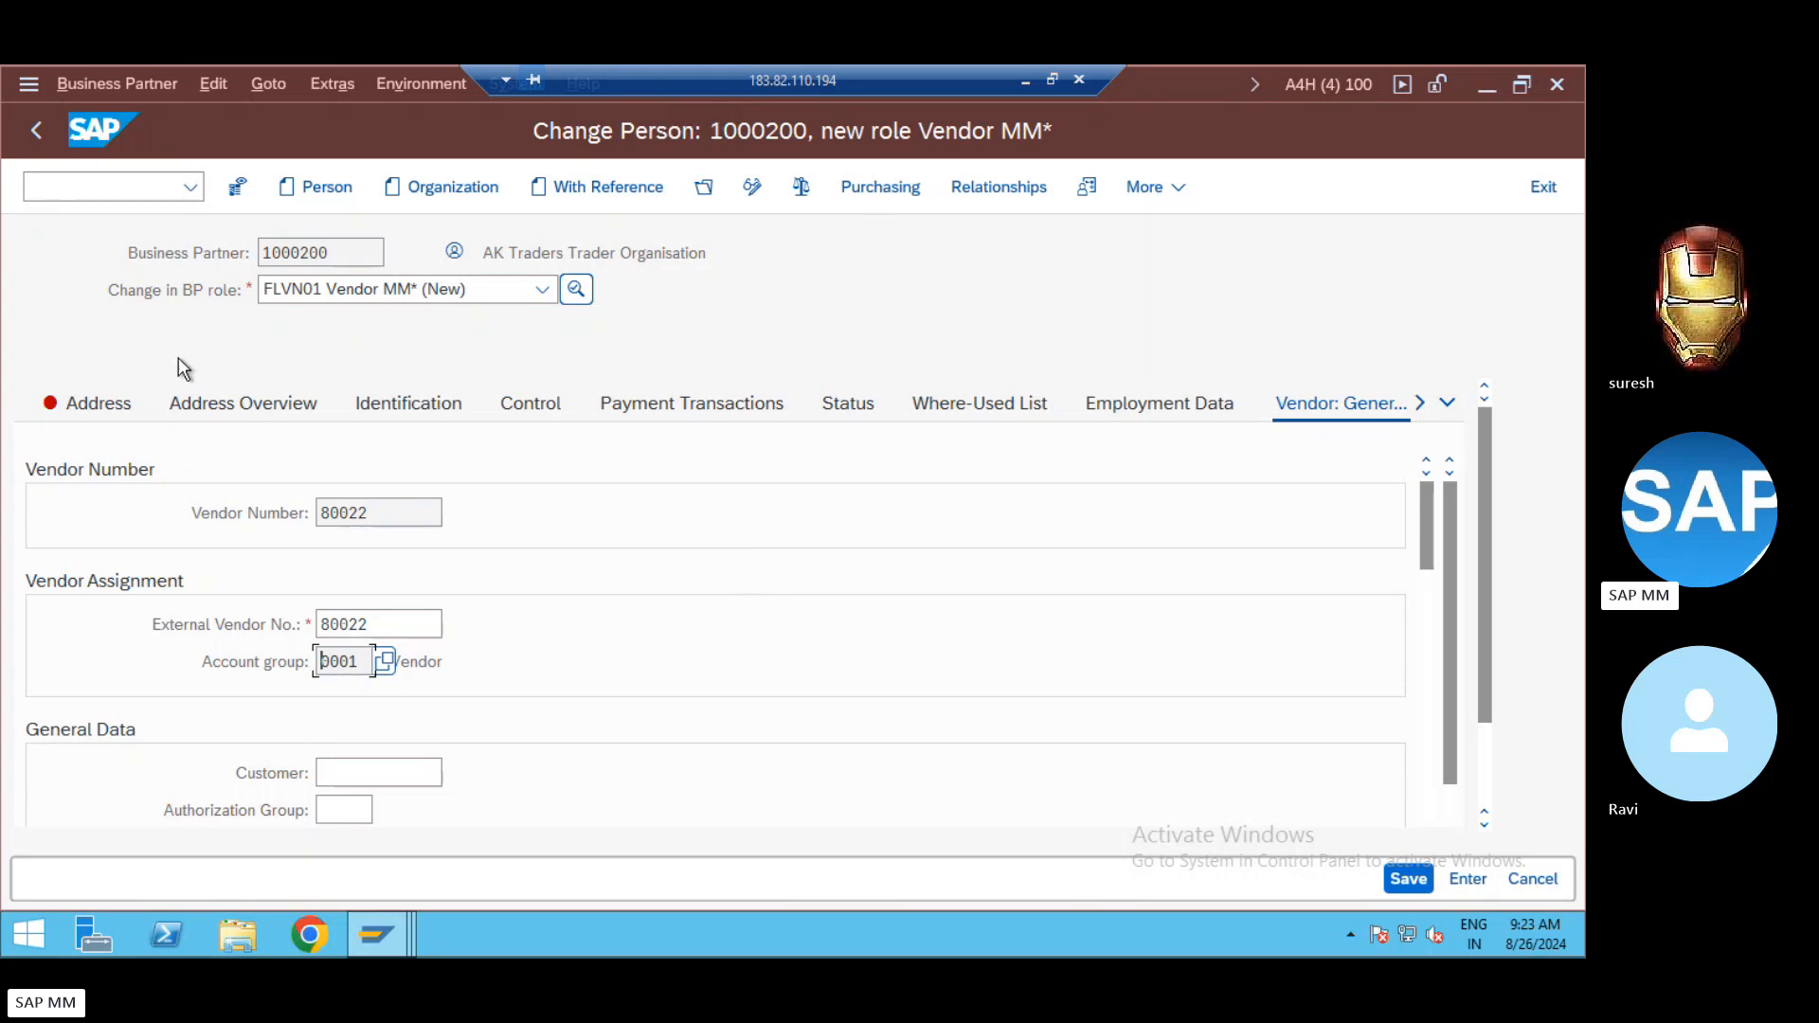
Step: Set the correspondence language to EN in the business partner's address data
left_click(81, 407)
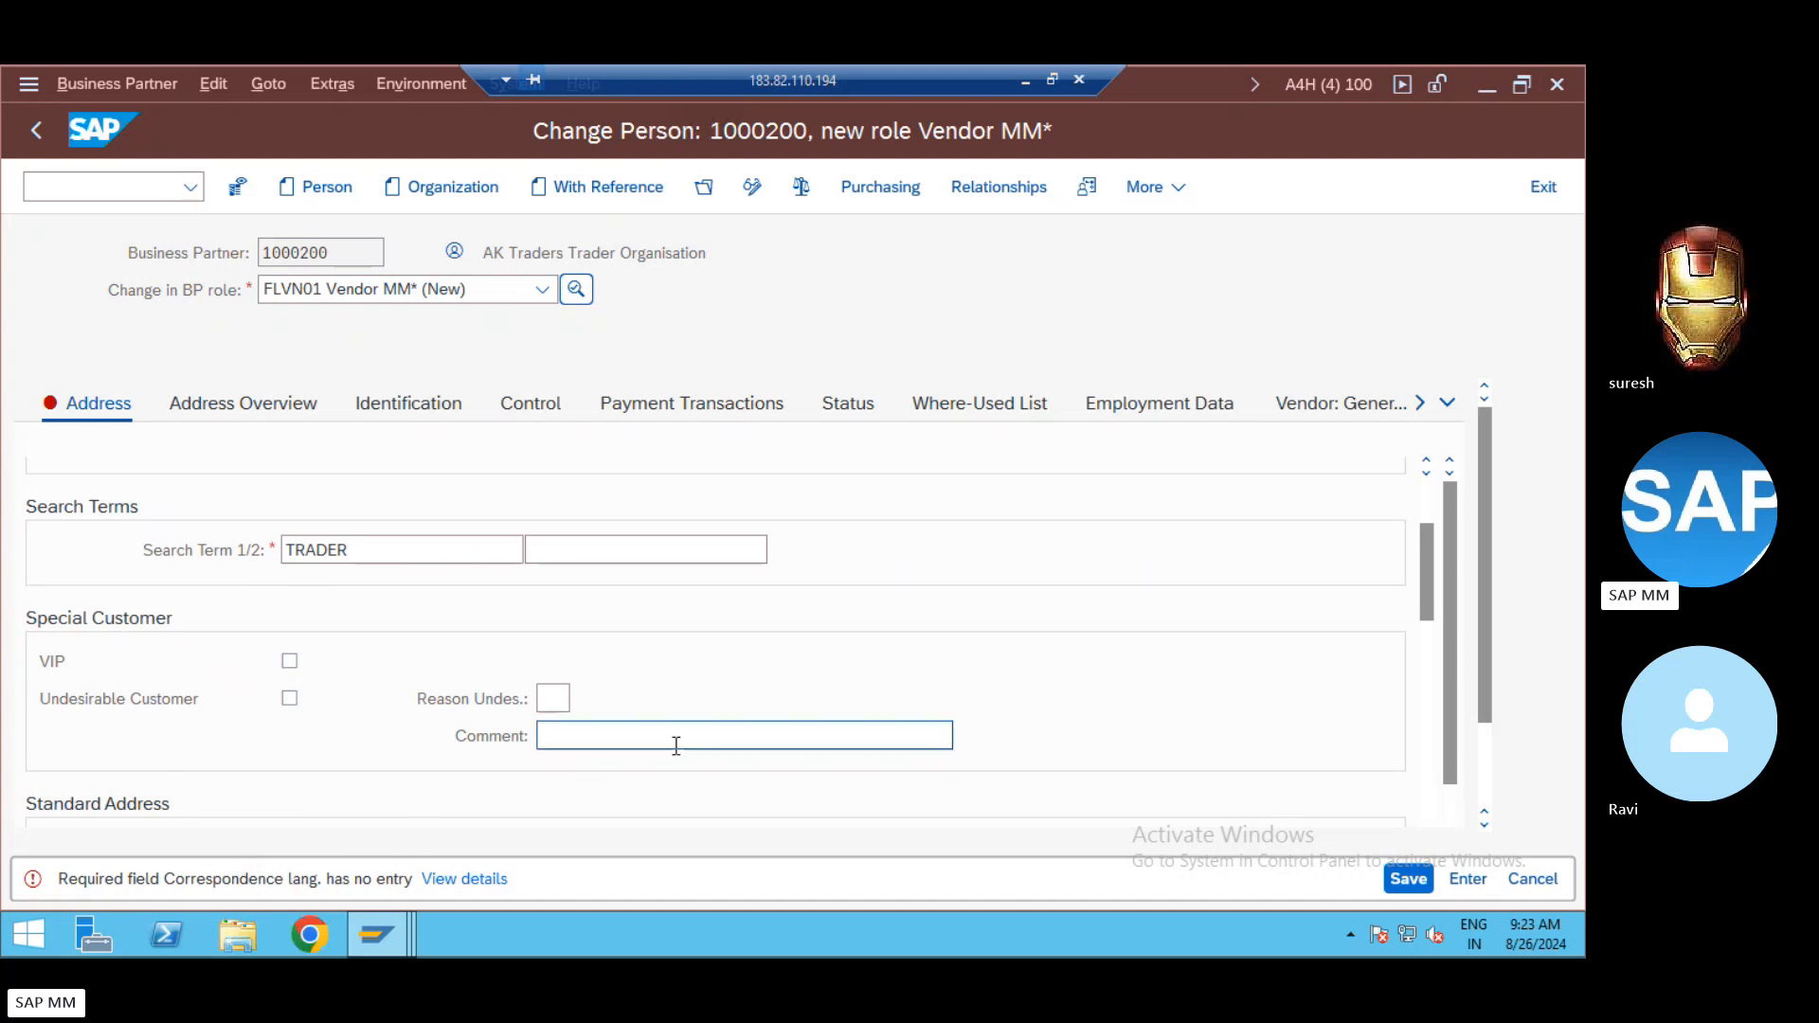
left_click(1425, 664)
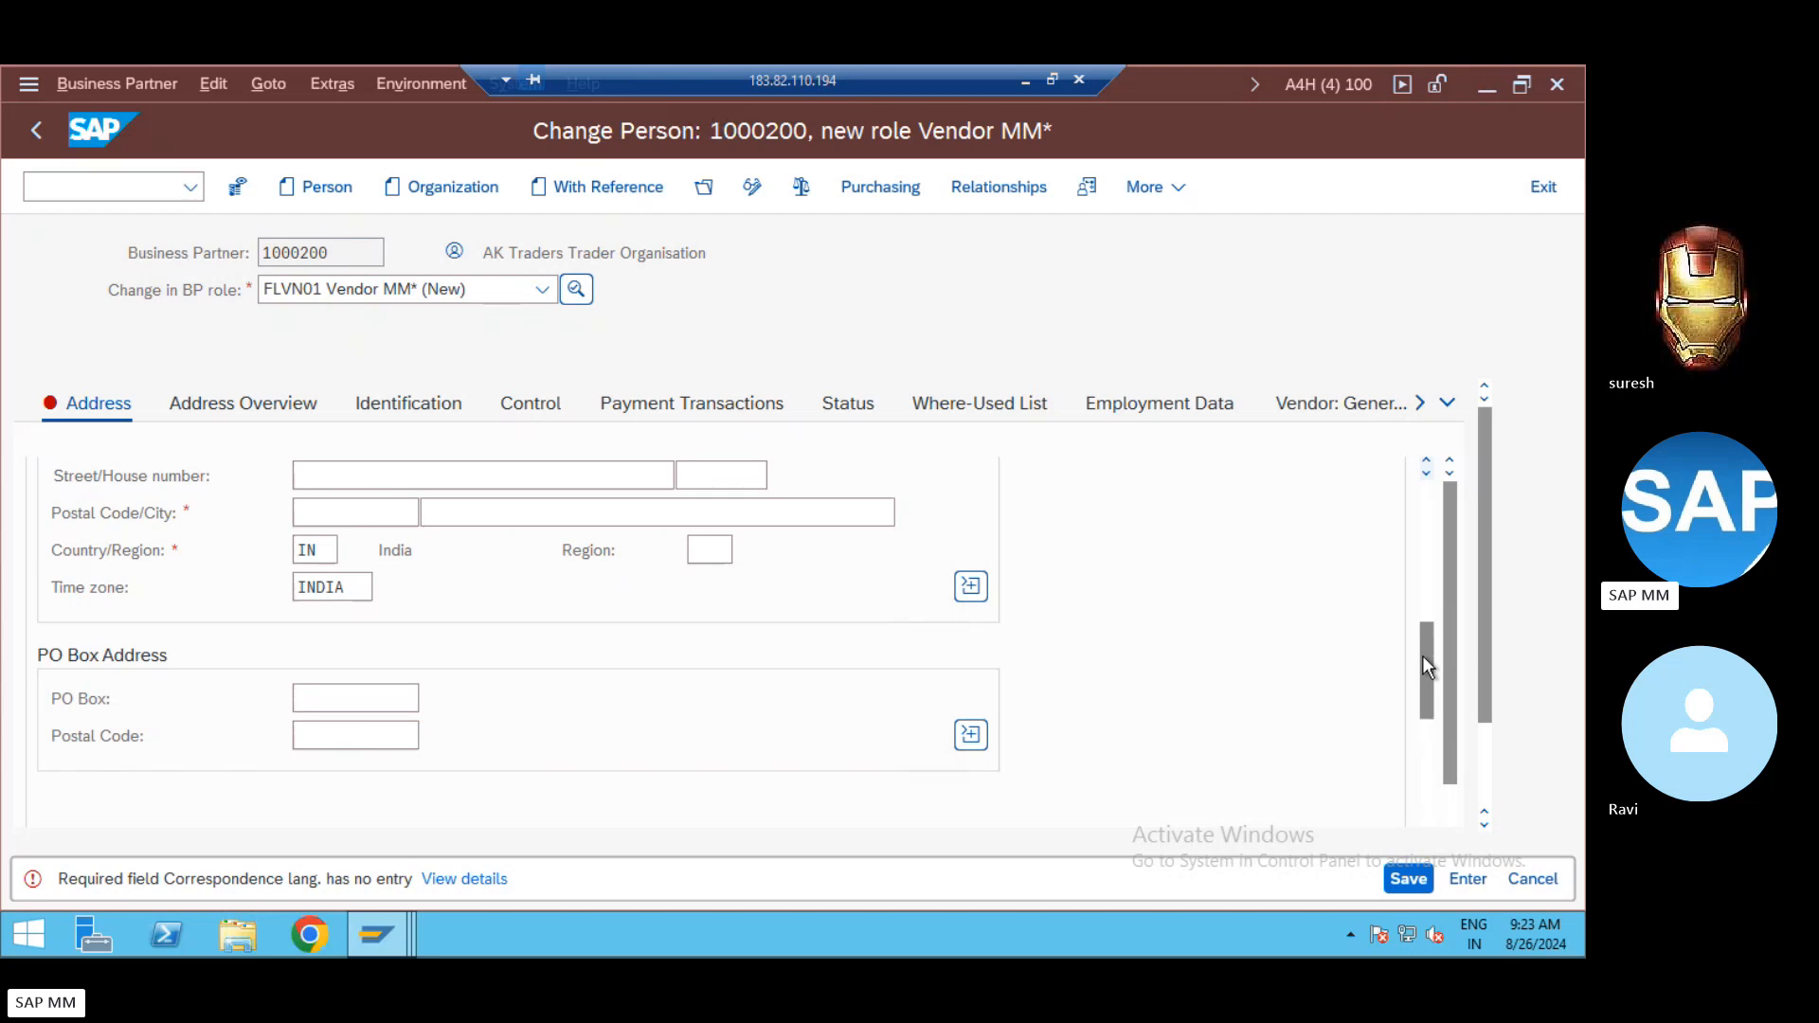
left_click(1423, 731)
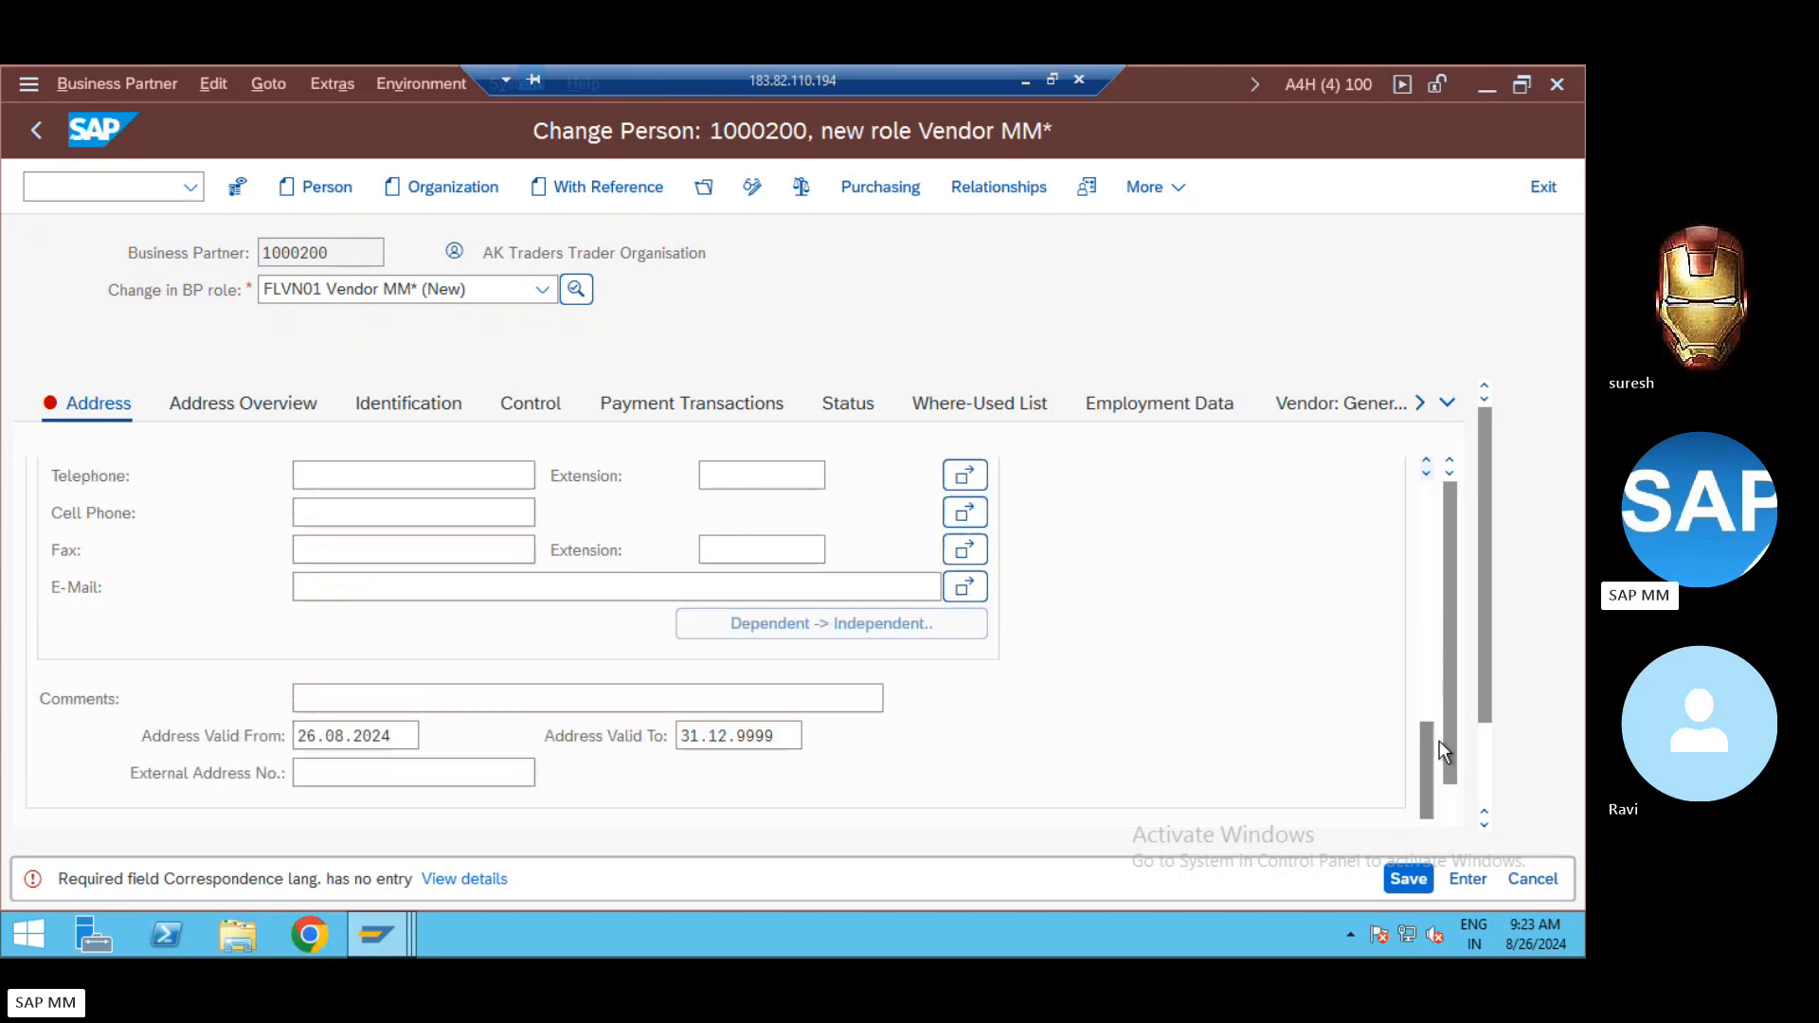
left_click(1484, 760)
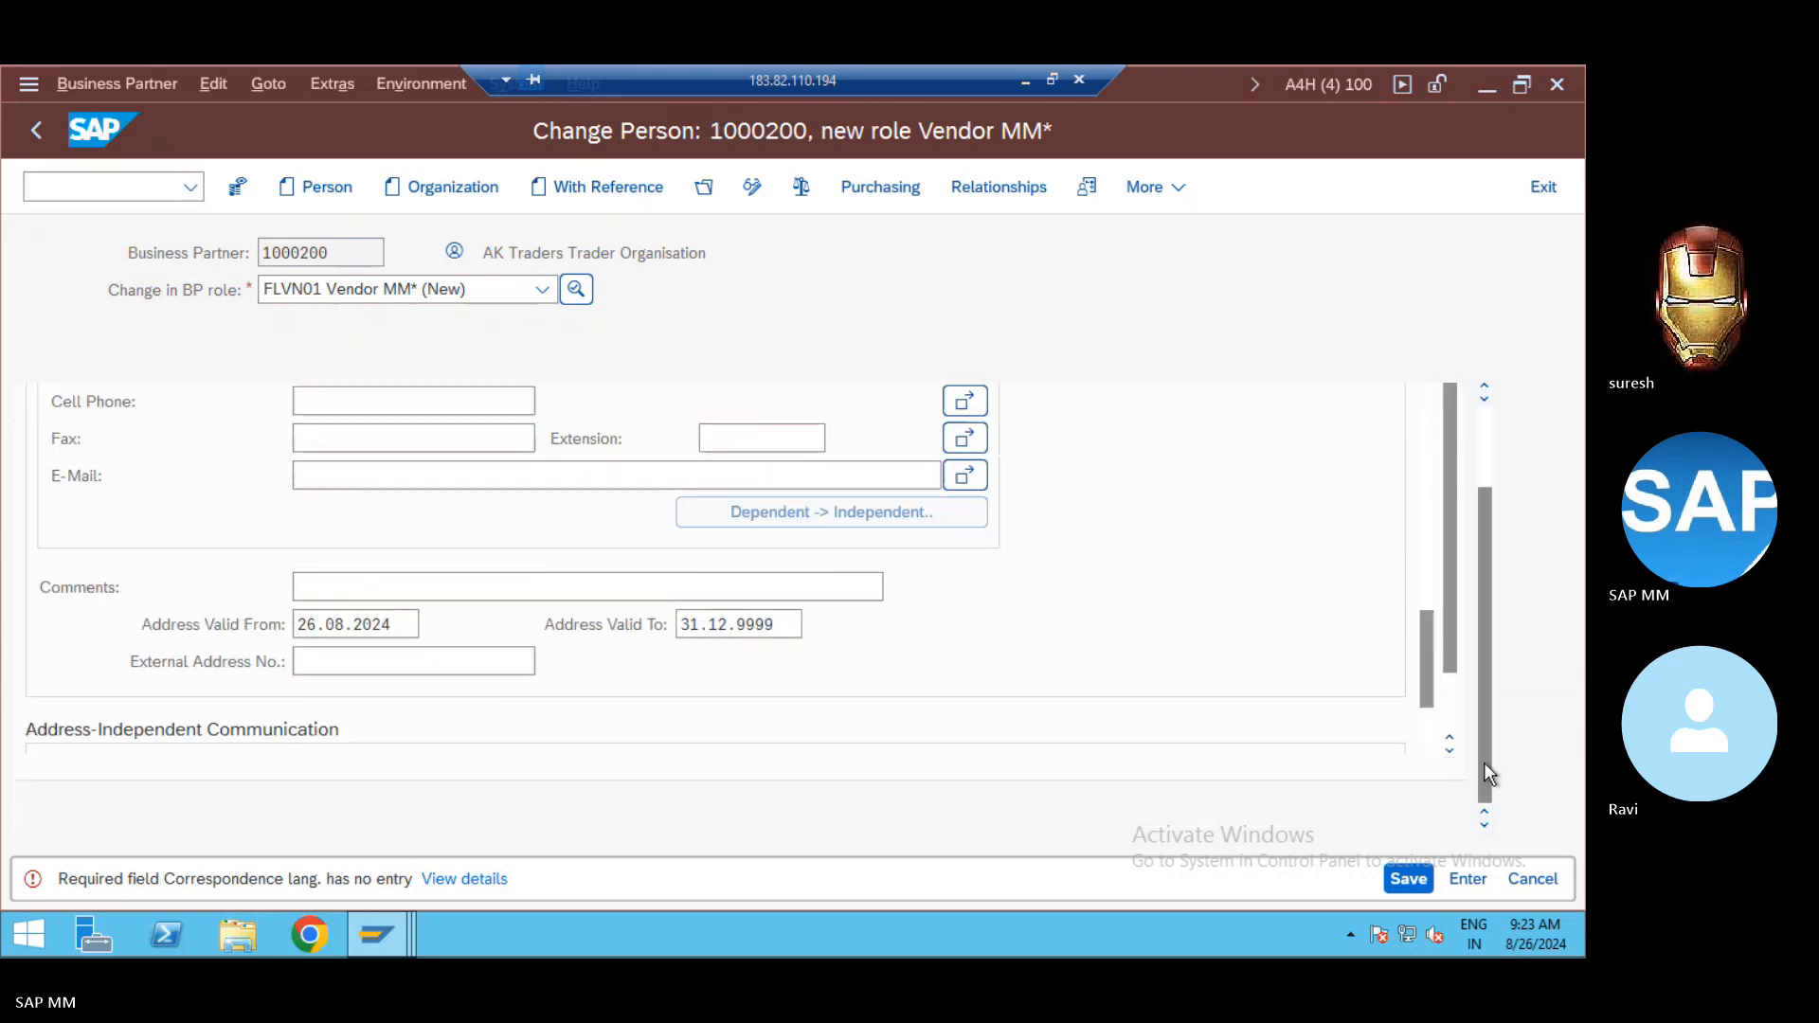
left_click(1424, 595)
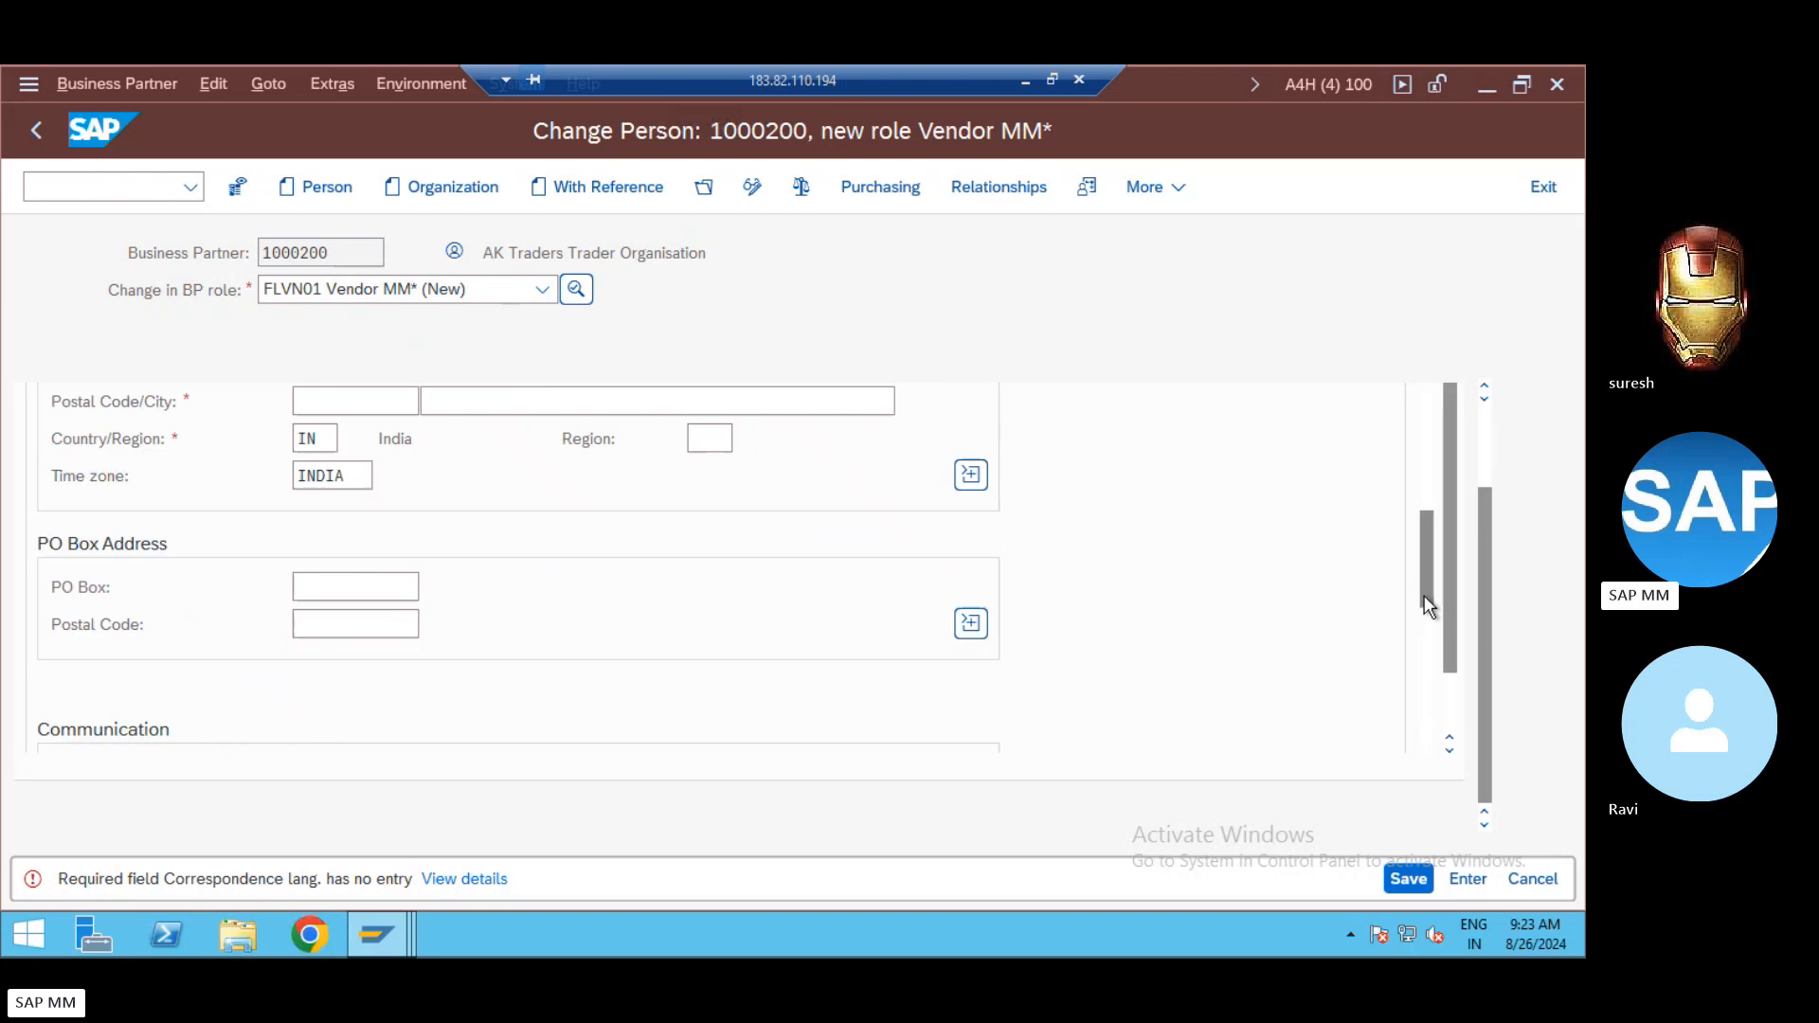
left_click(1425, 476)
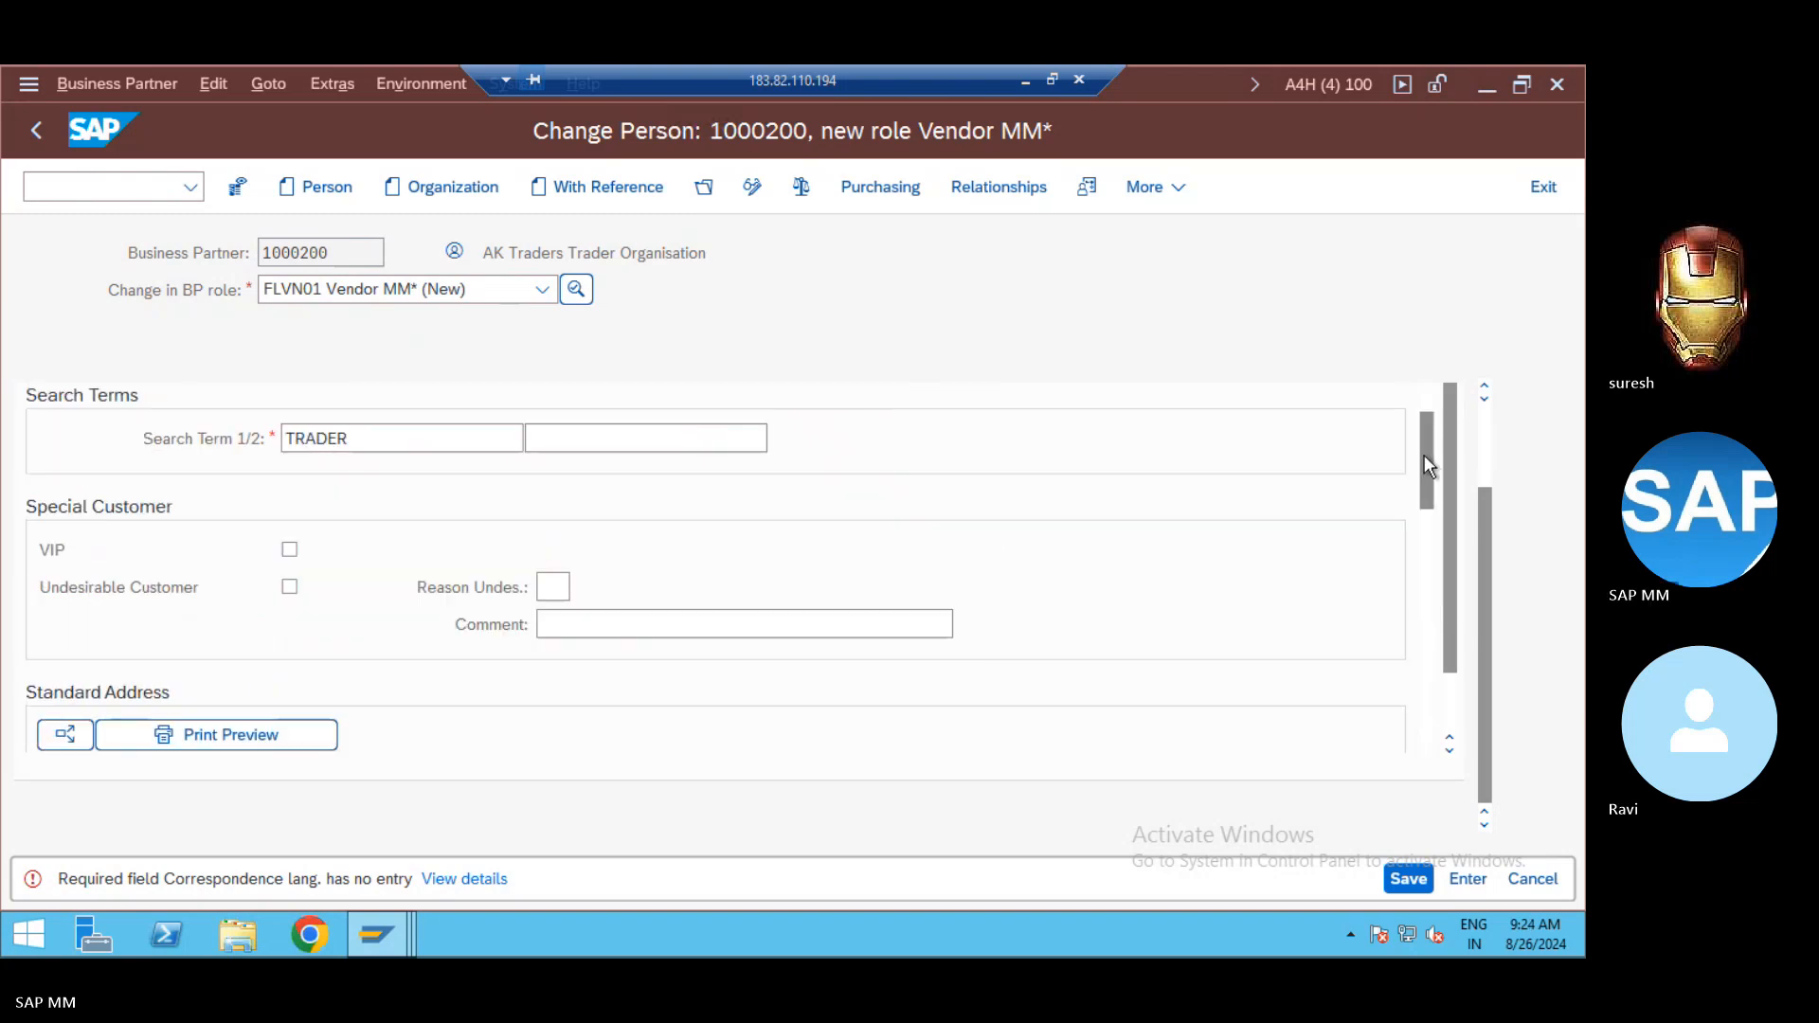
left_click(1425, 407)
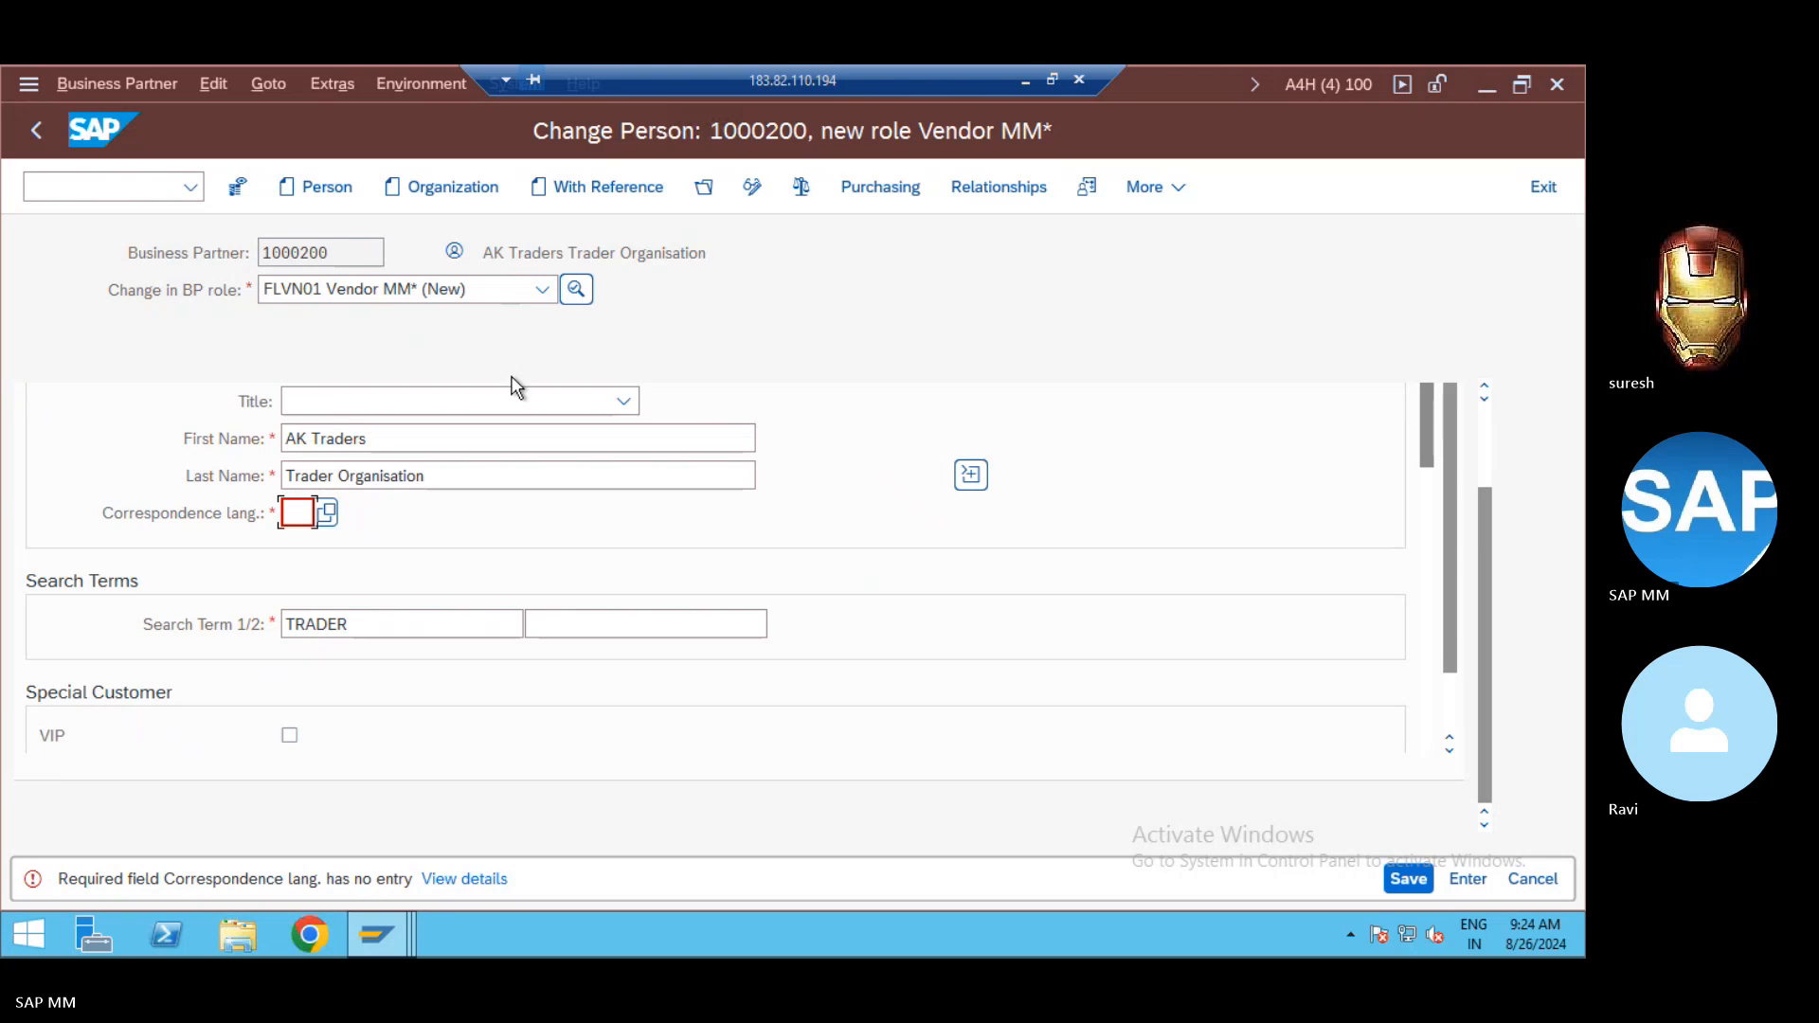
left_click(286, 516)
type("E")
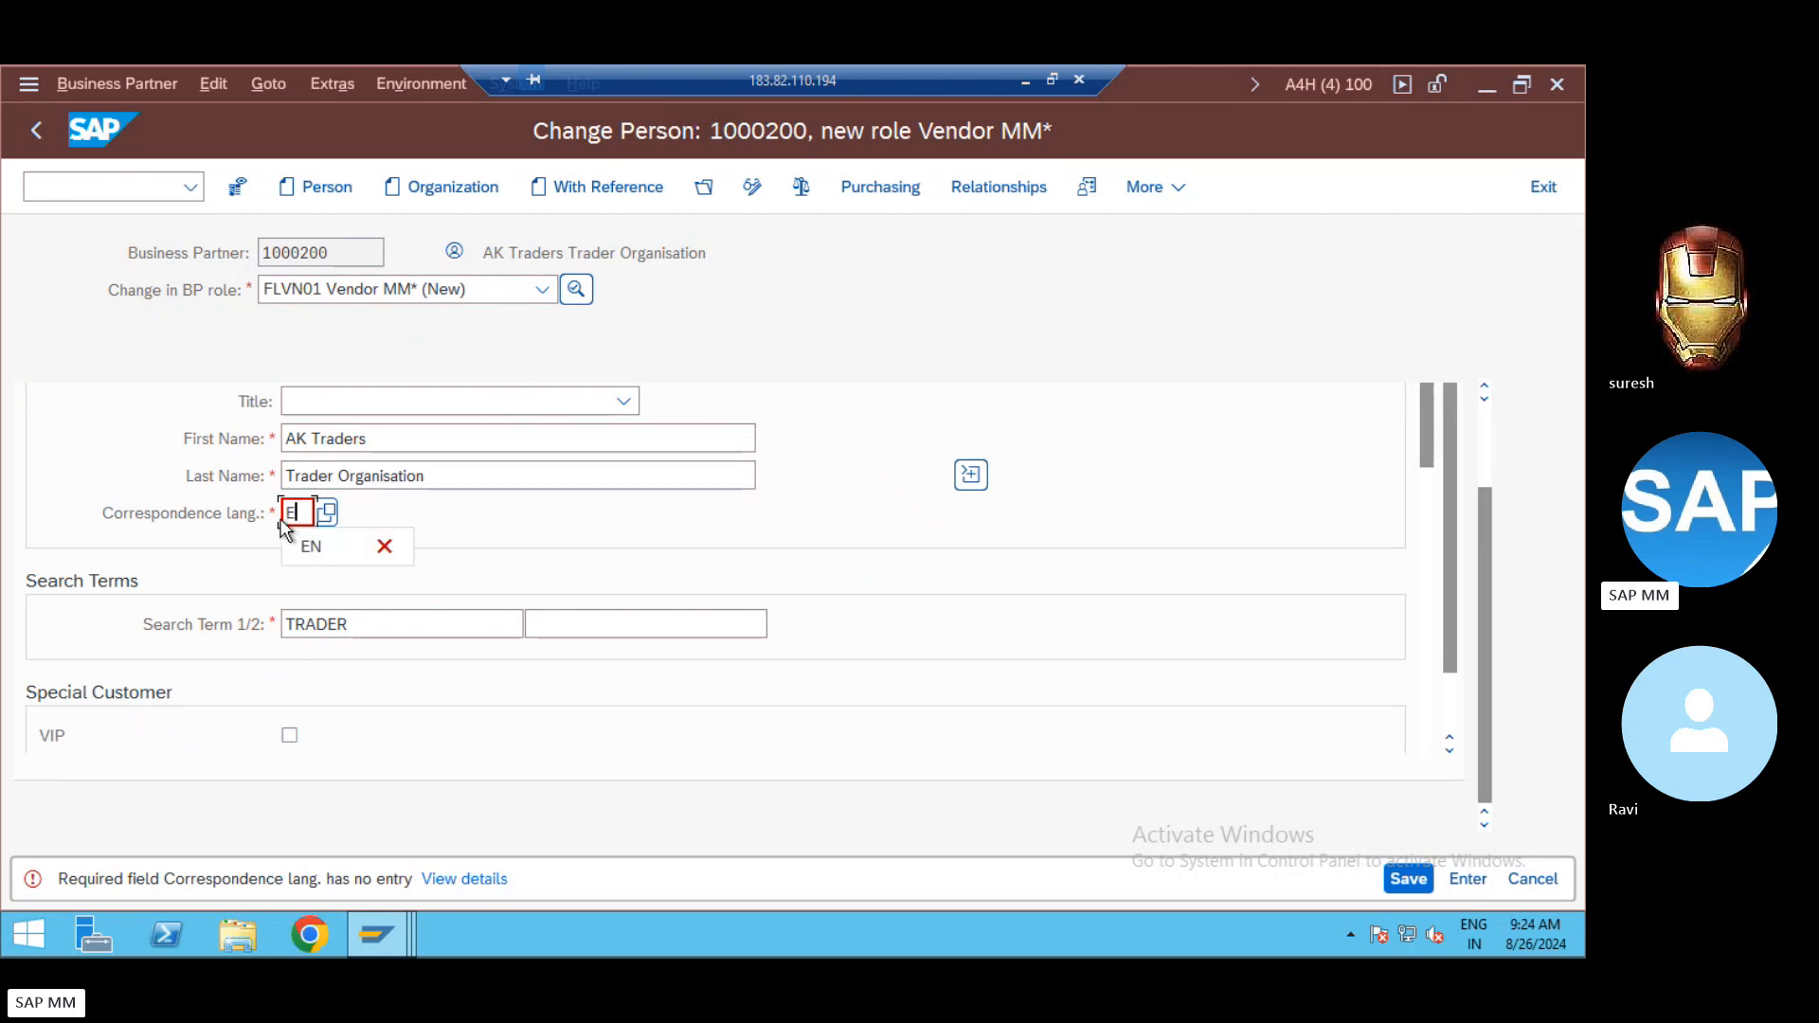
type("N")
key("Return")
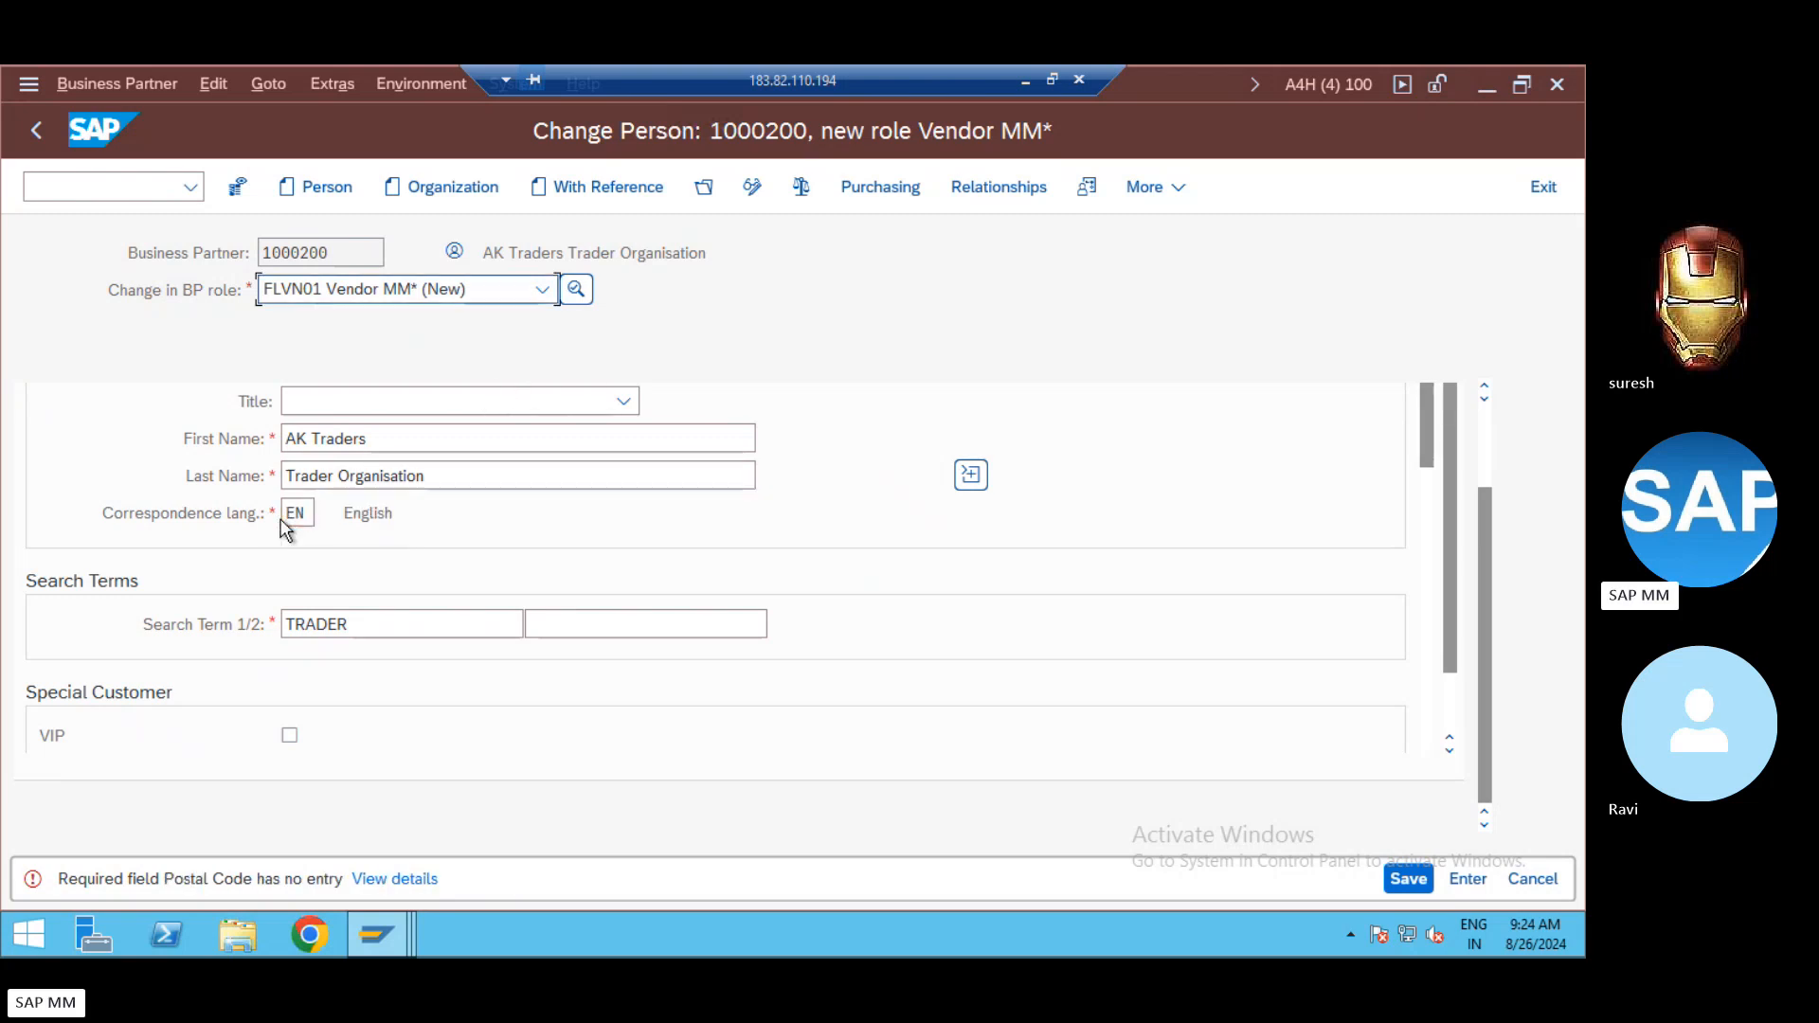
Step: Open the purchasing data of the vendor role and assign purchasing organization REDG
left_click(881, 194)
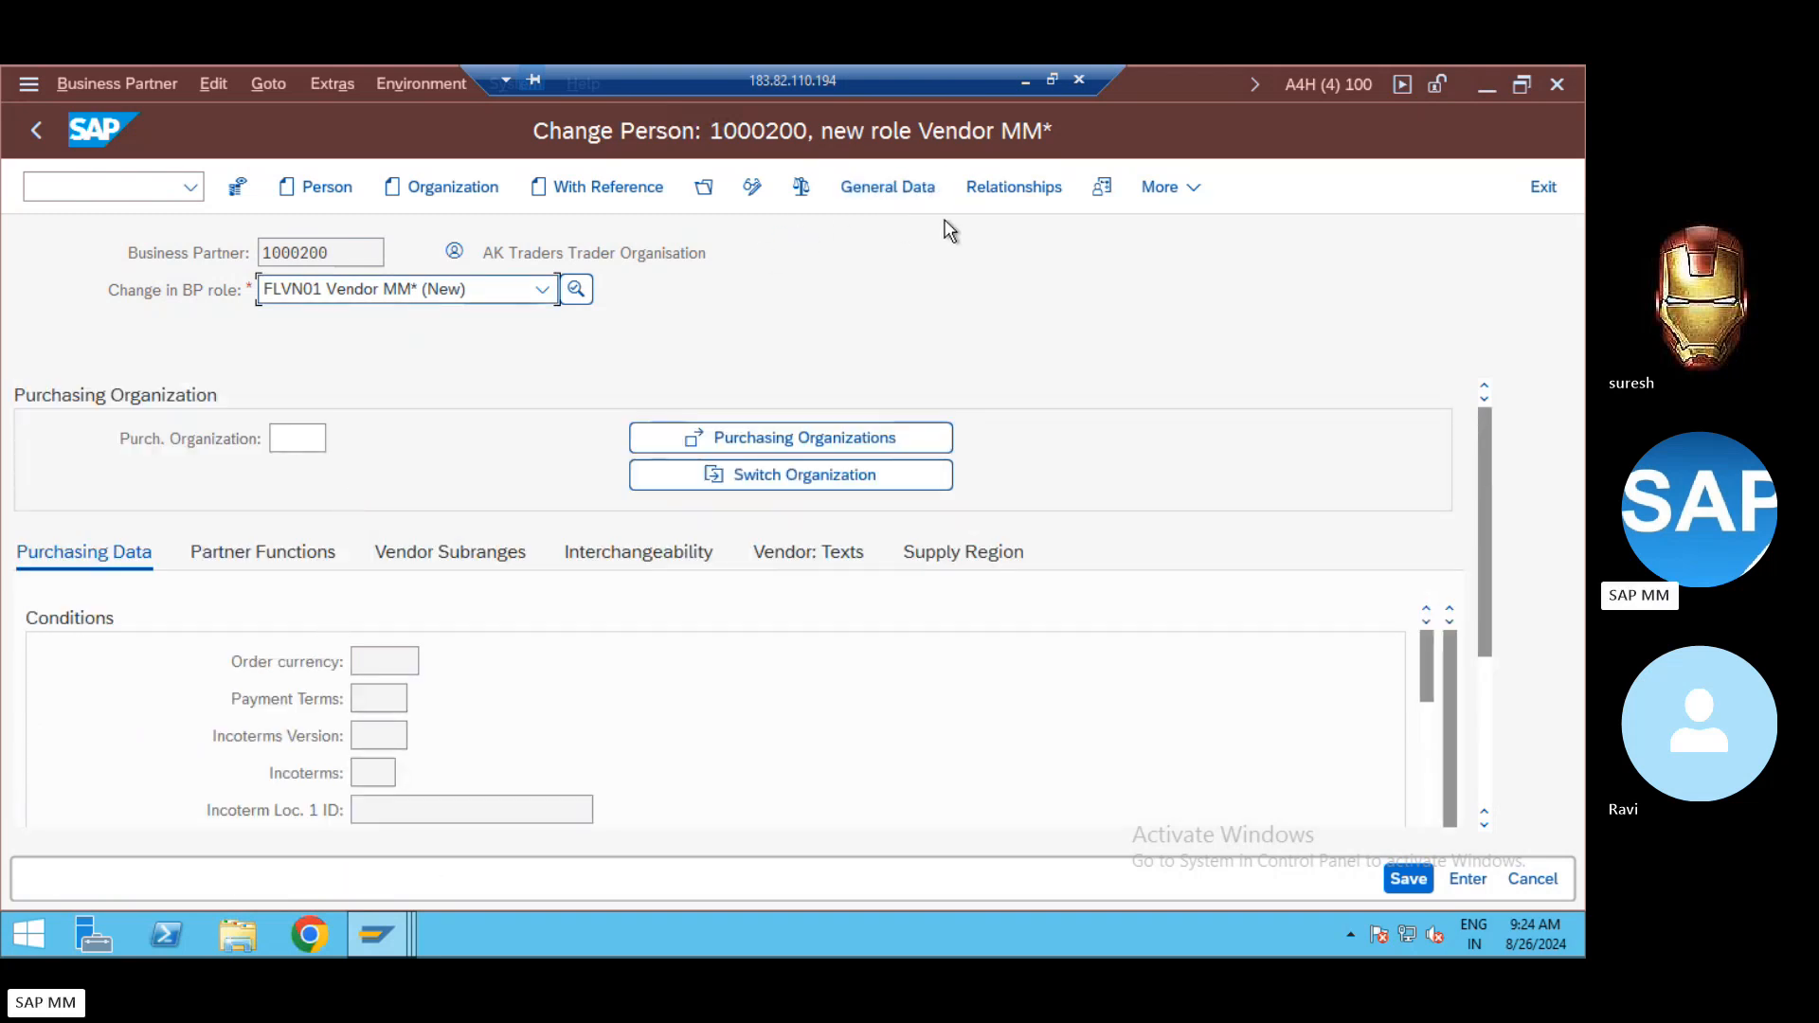
left_click(306, 440)
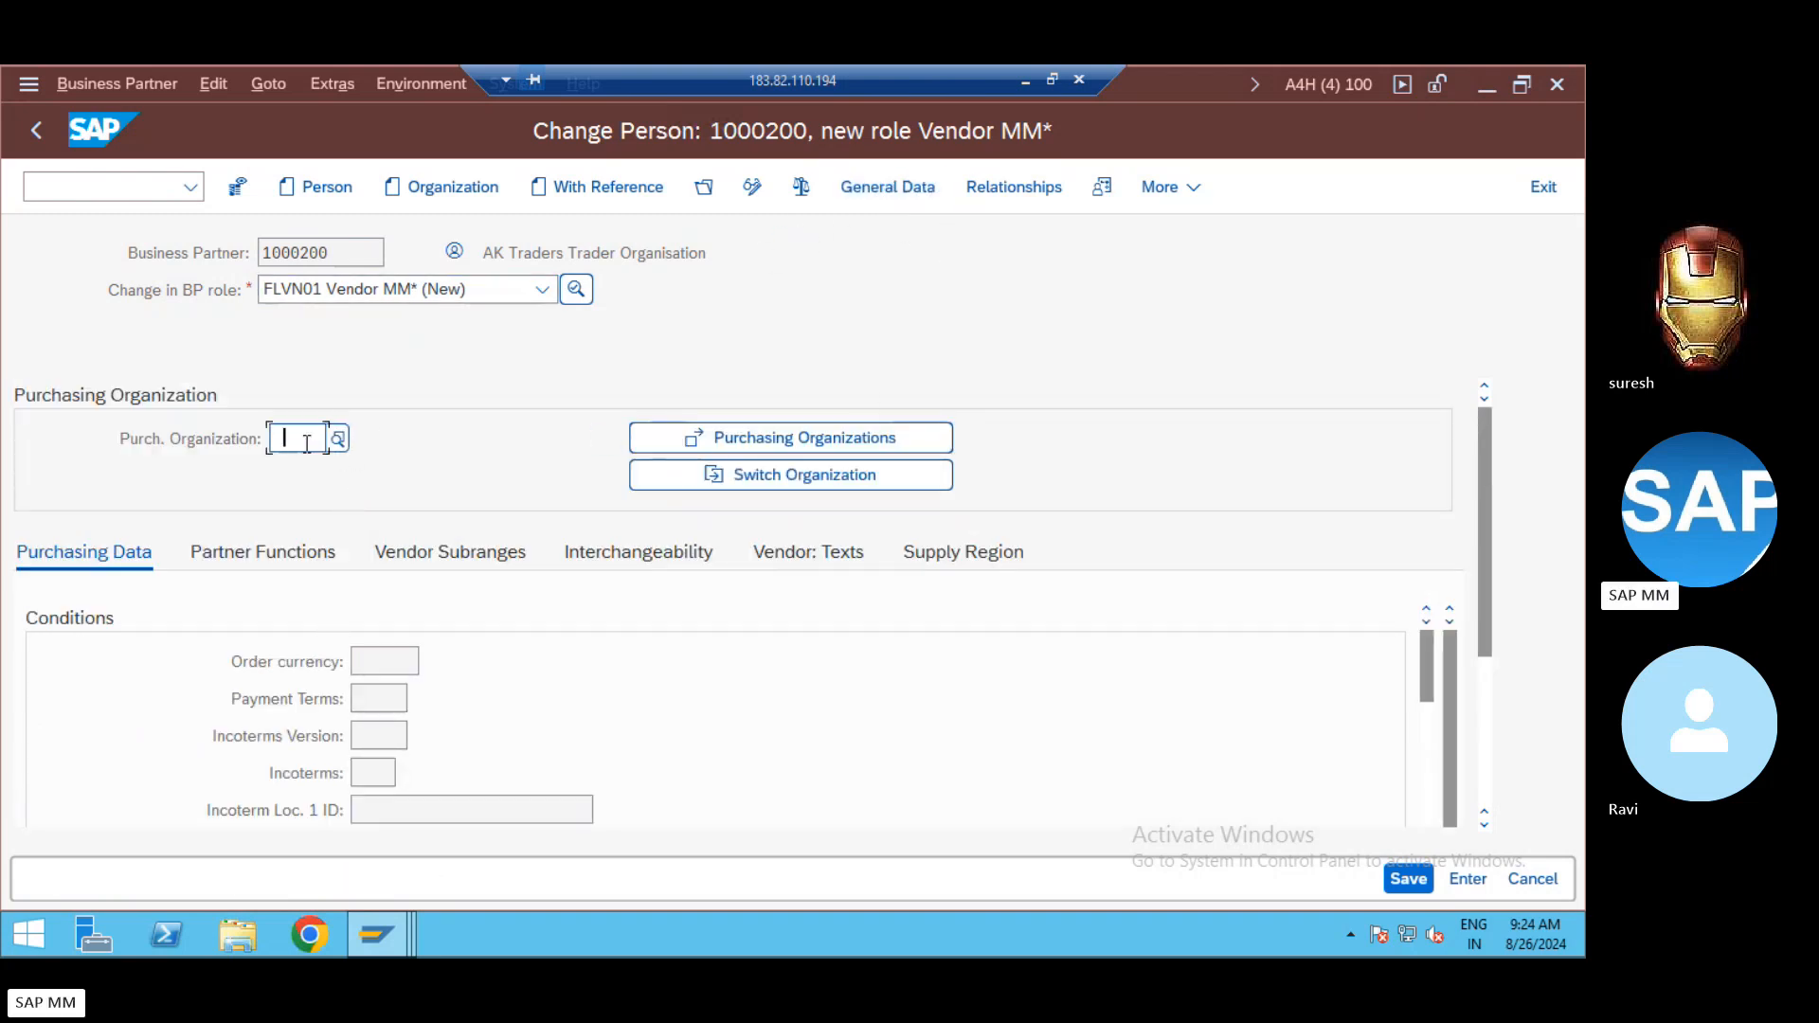
key("space")
key("Down")
key("Return")
key("Return")
Step: Set the order currency for purchasing organization REDG to INR
left_click(380, 697)
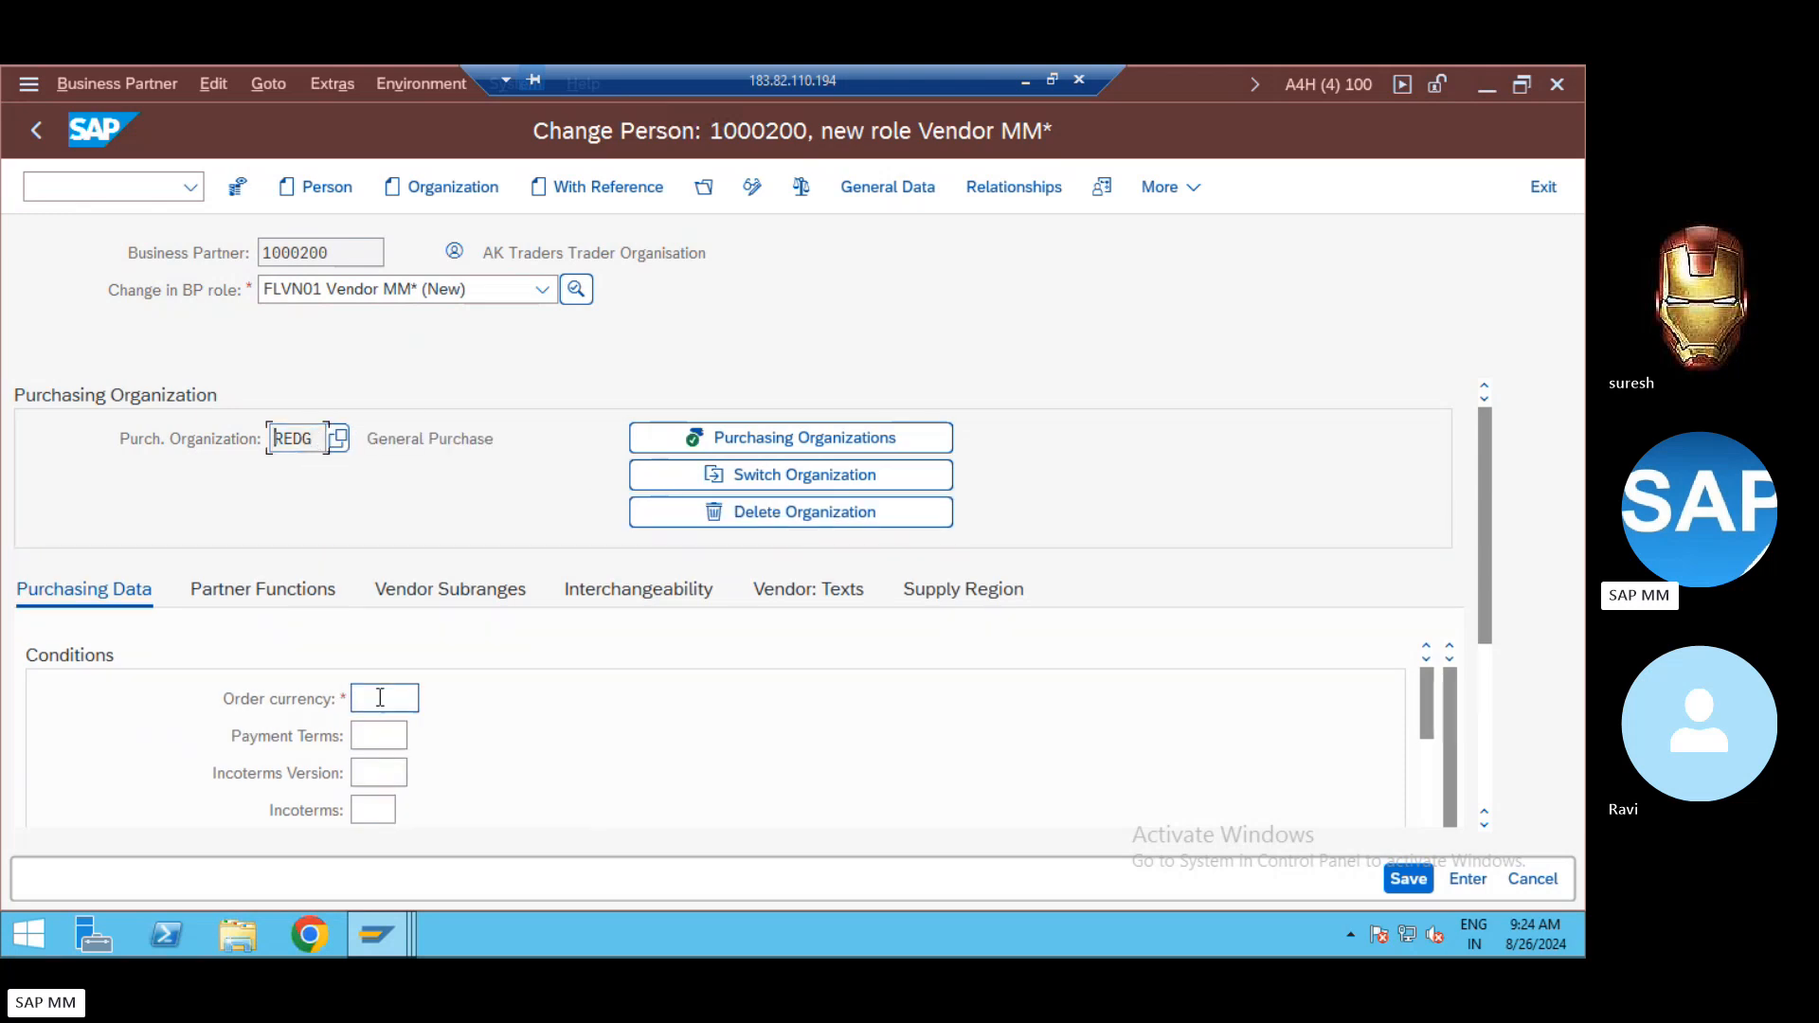
key("space")
key("Down")
key("Return")
key("Return")
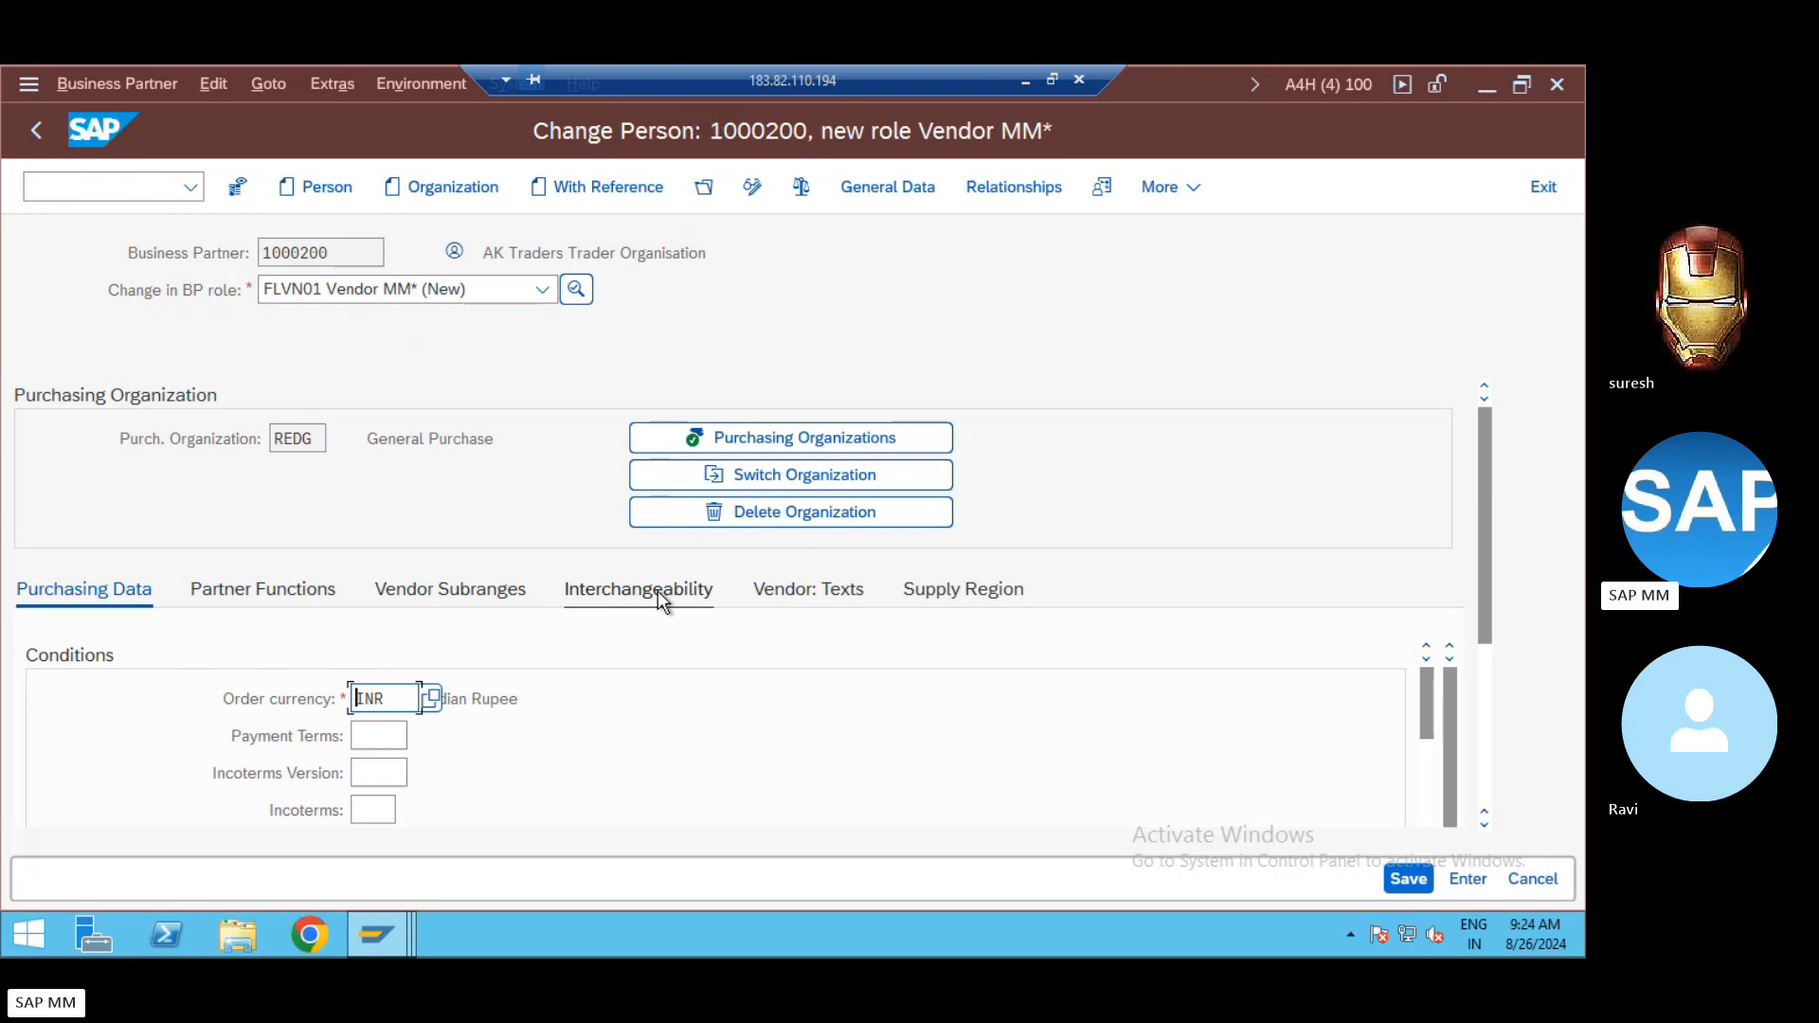
Step: Review the partner functions and purchasing conditions, and try to save the vendor role, choosing to keep displaying the VAT registration warning
left_click(228, 593)
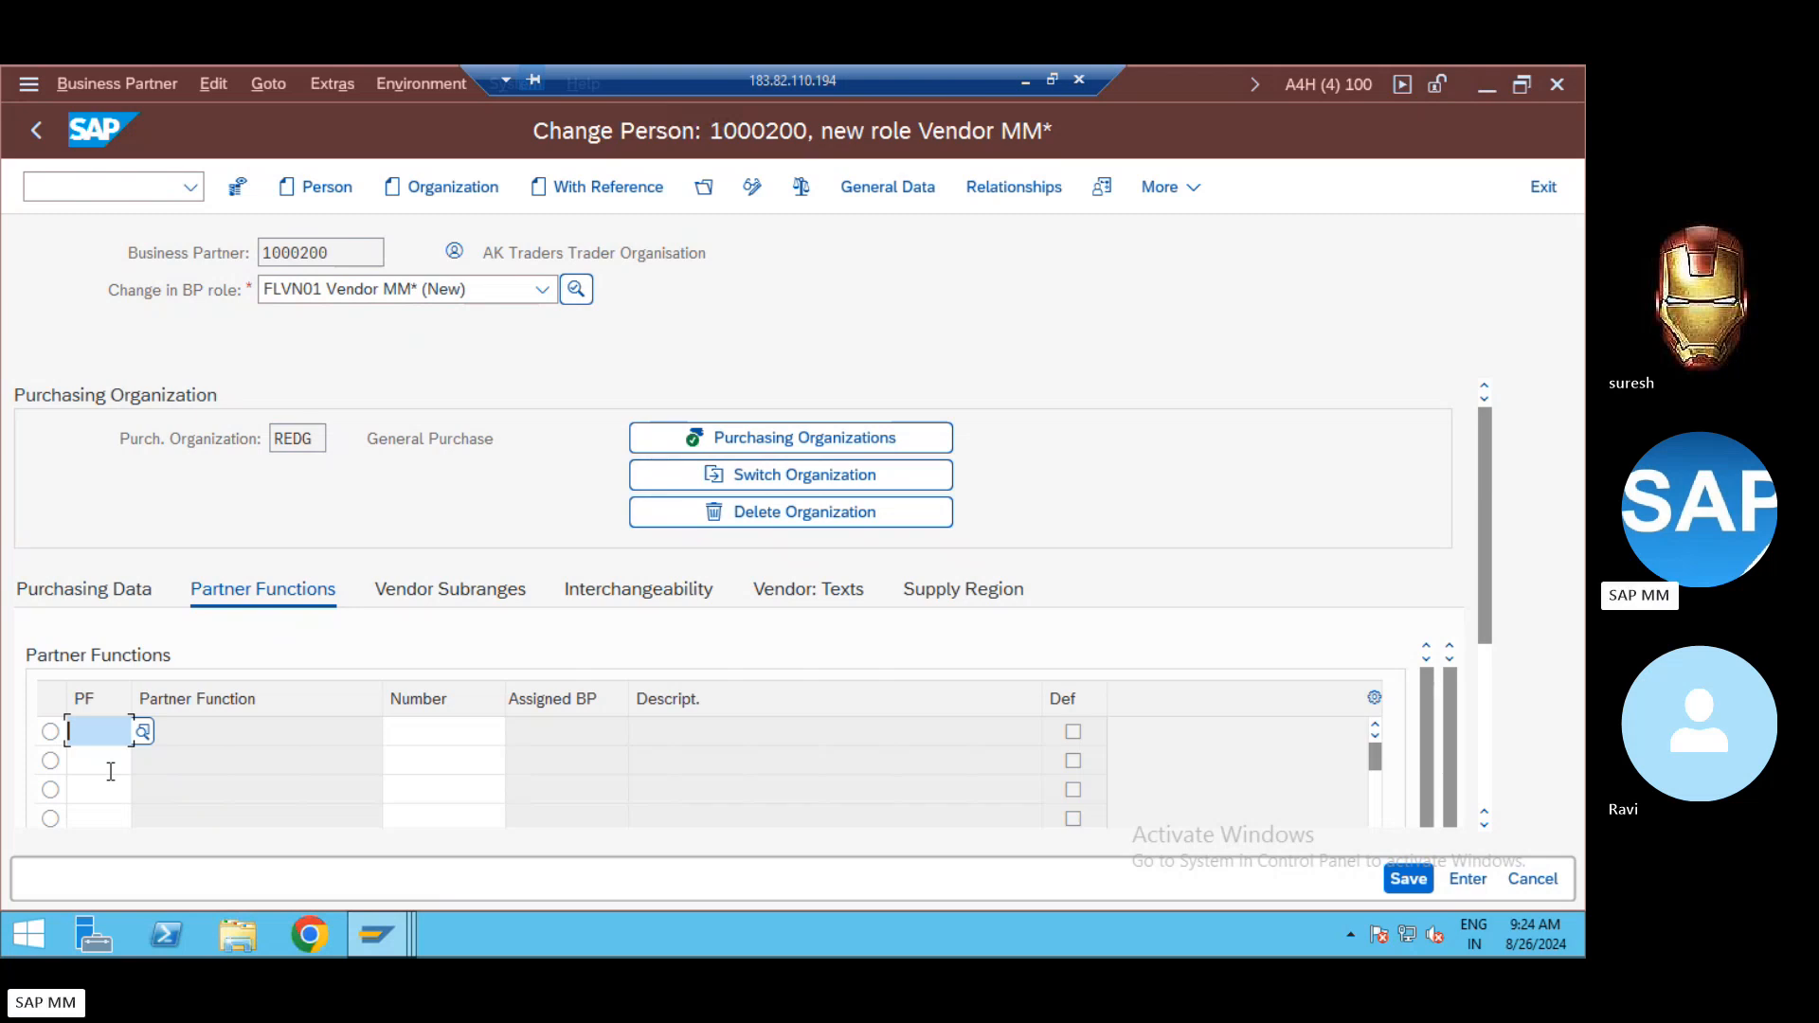
left_click(57, 592)
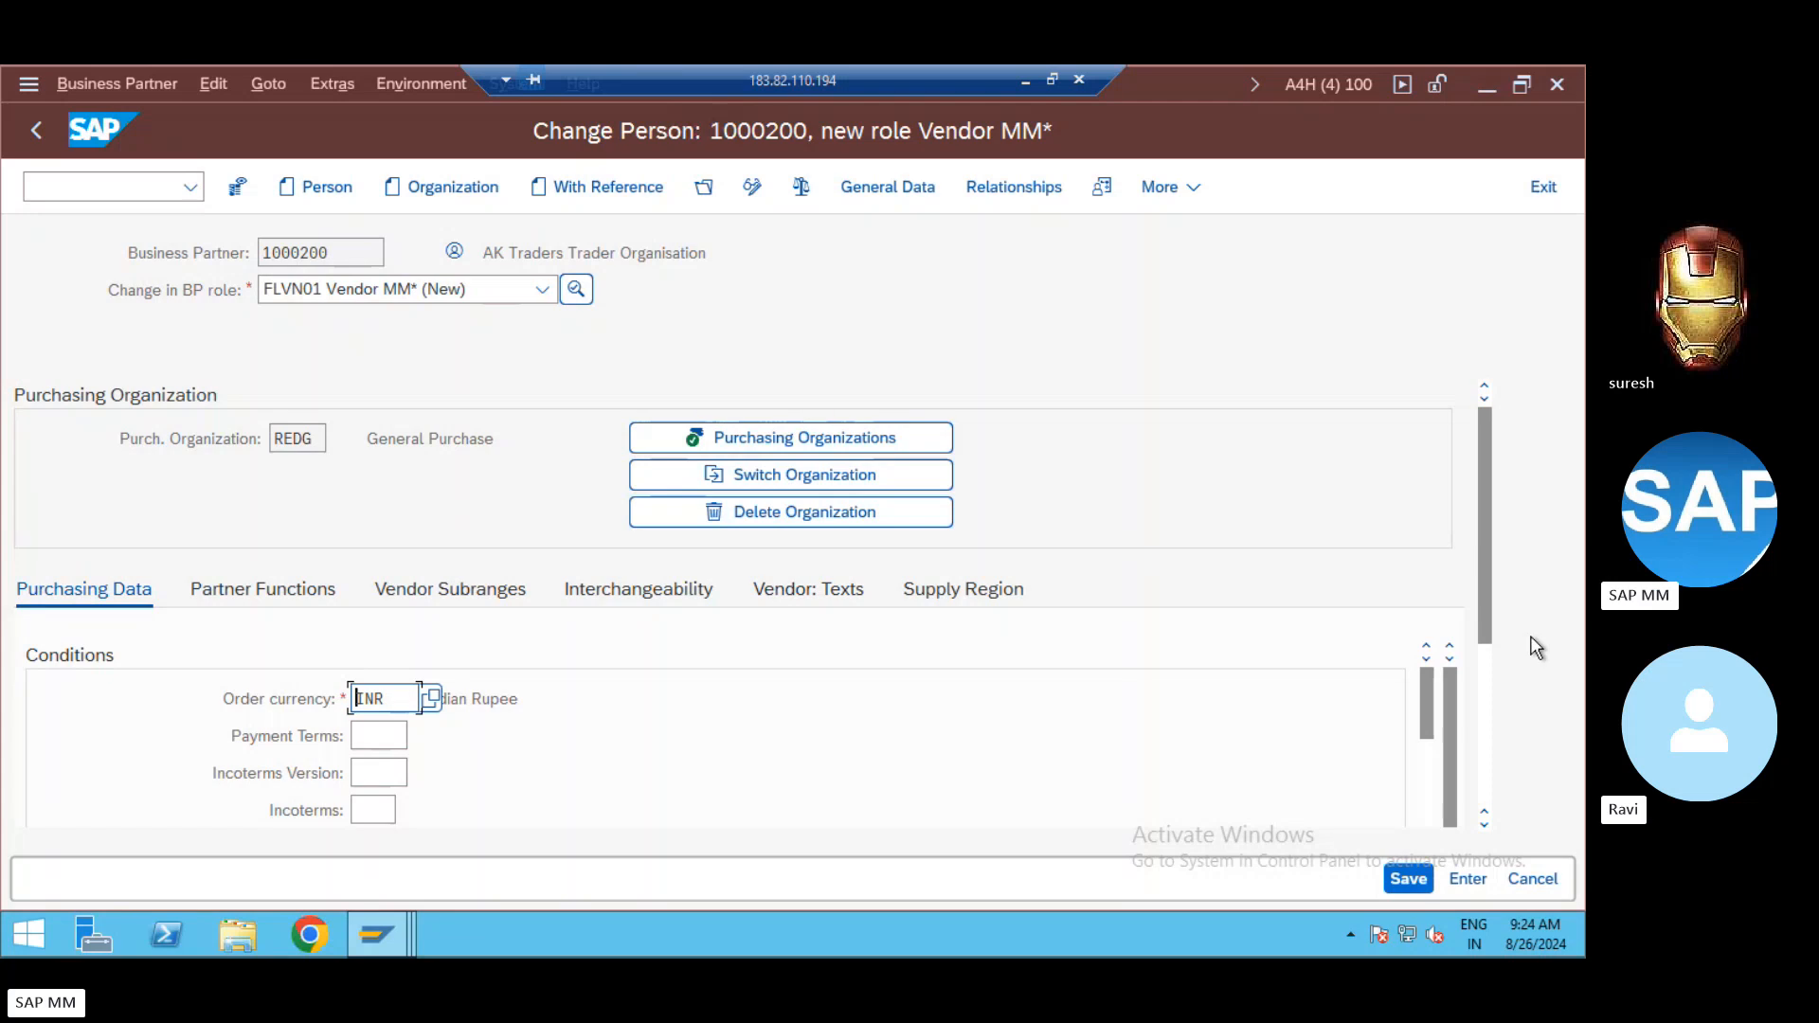
scroll(1492, 683, "down", 5)
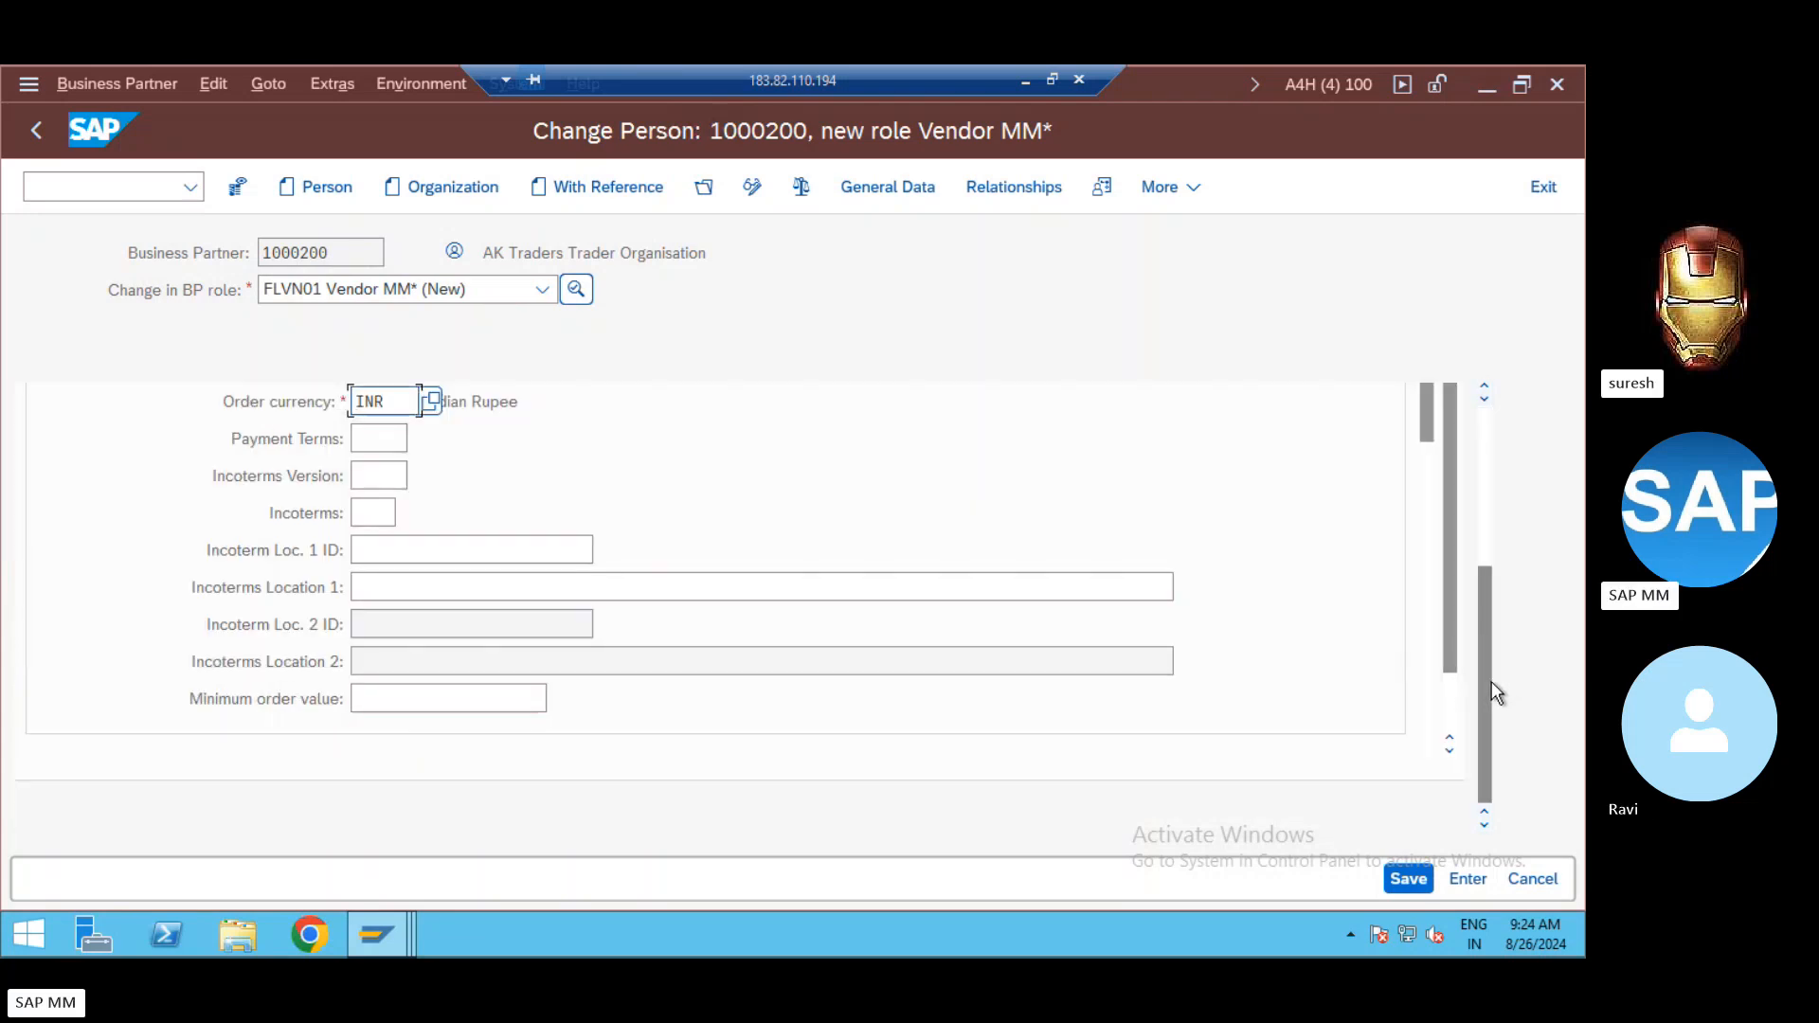
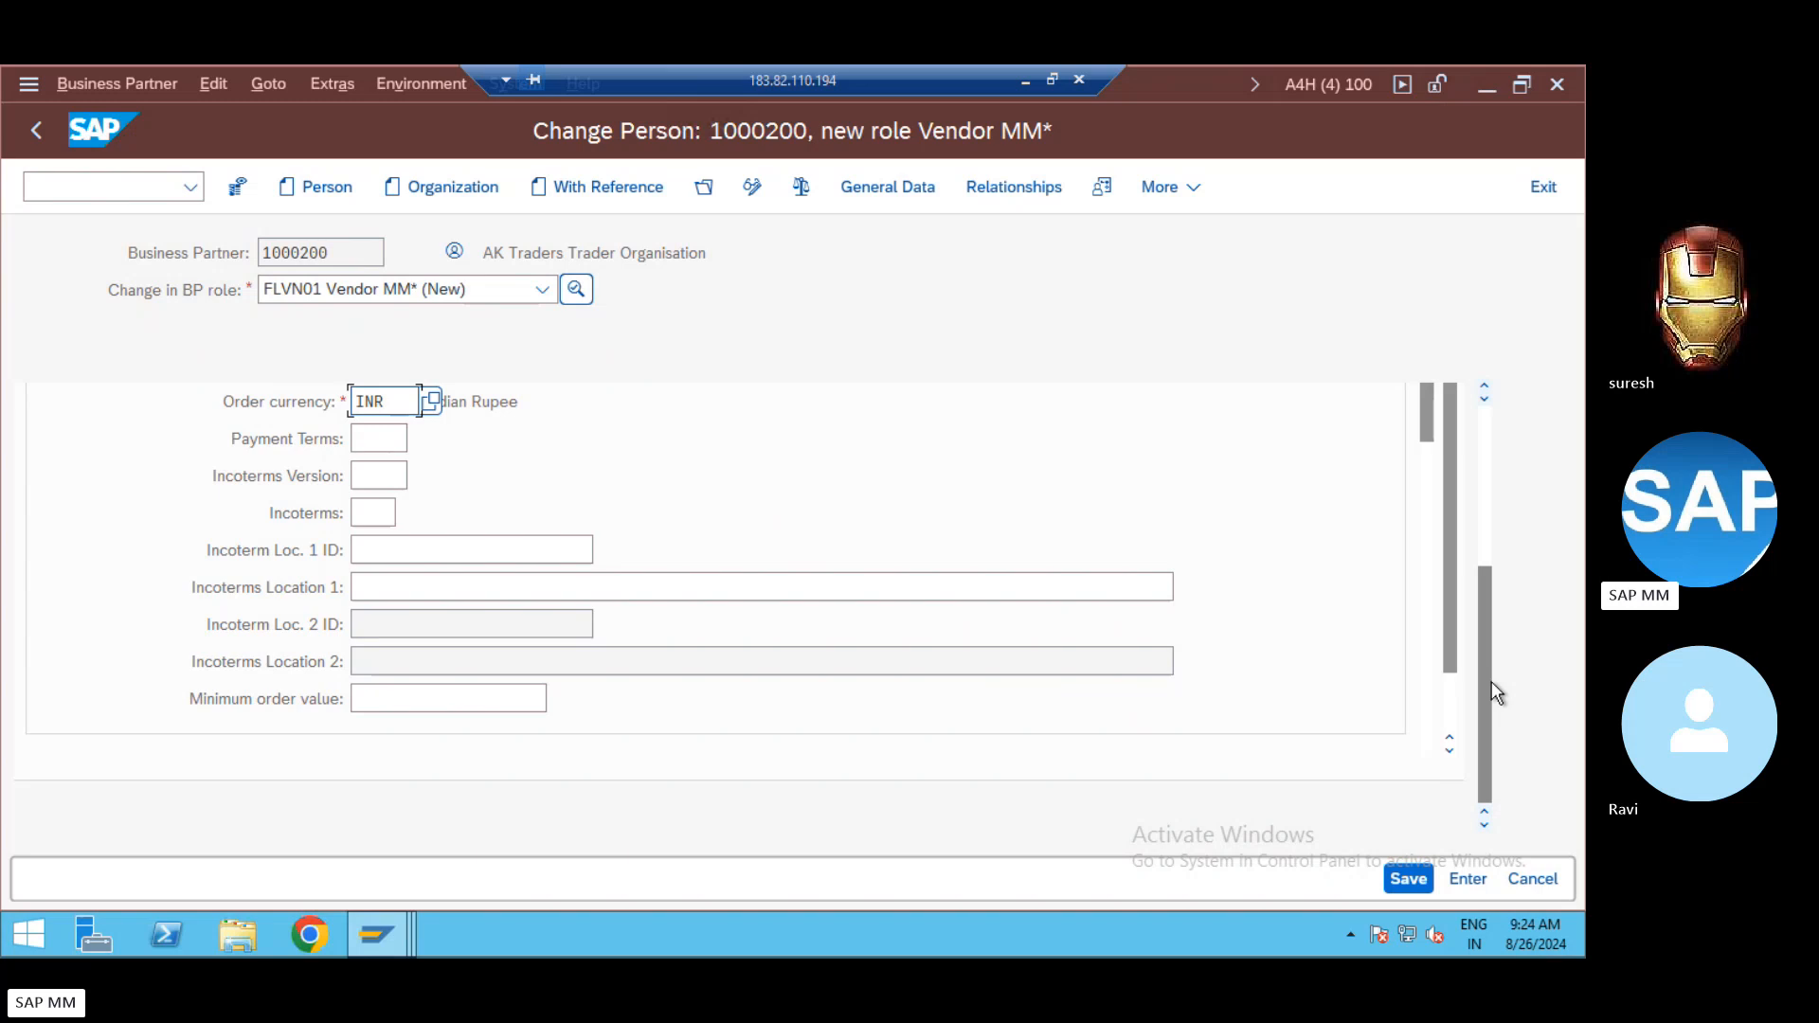
left_click(1400, 872)
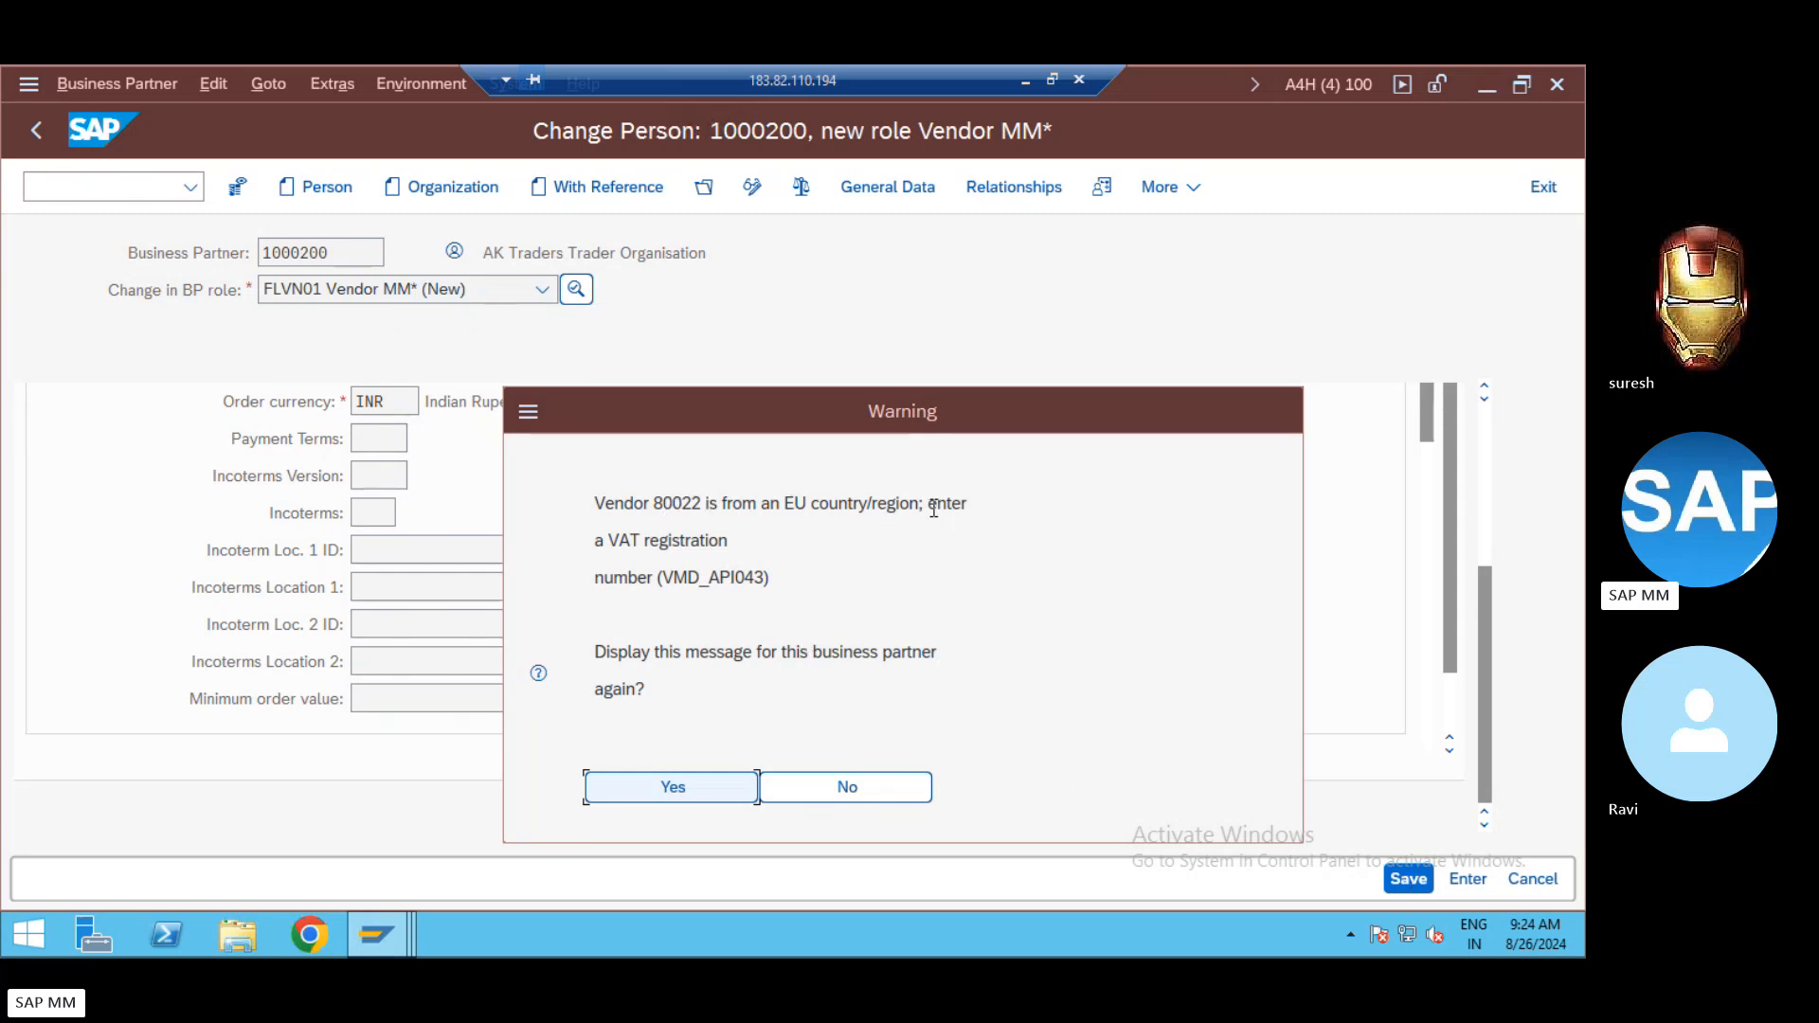
left_click(668, 790)
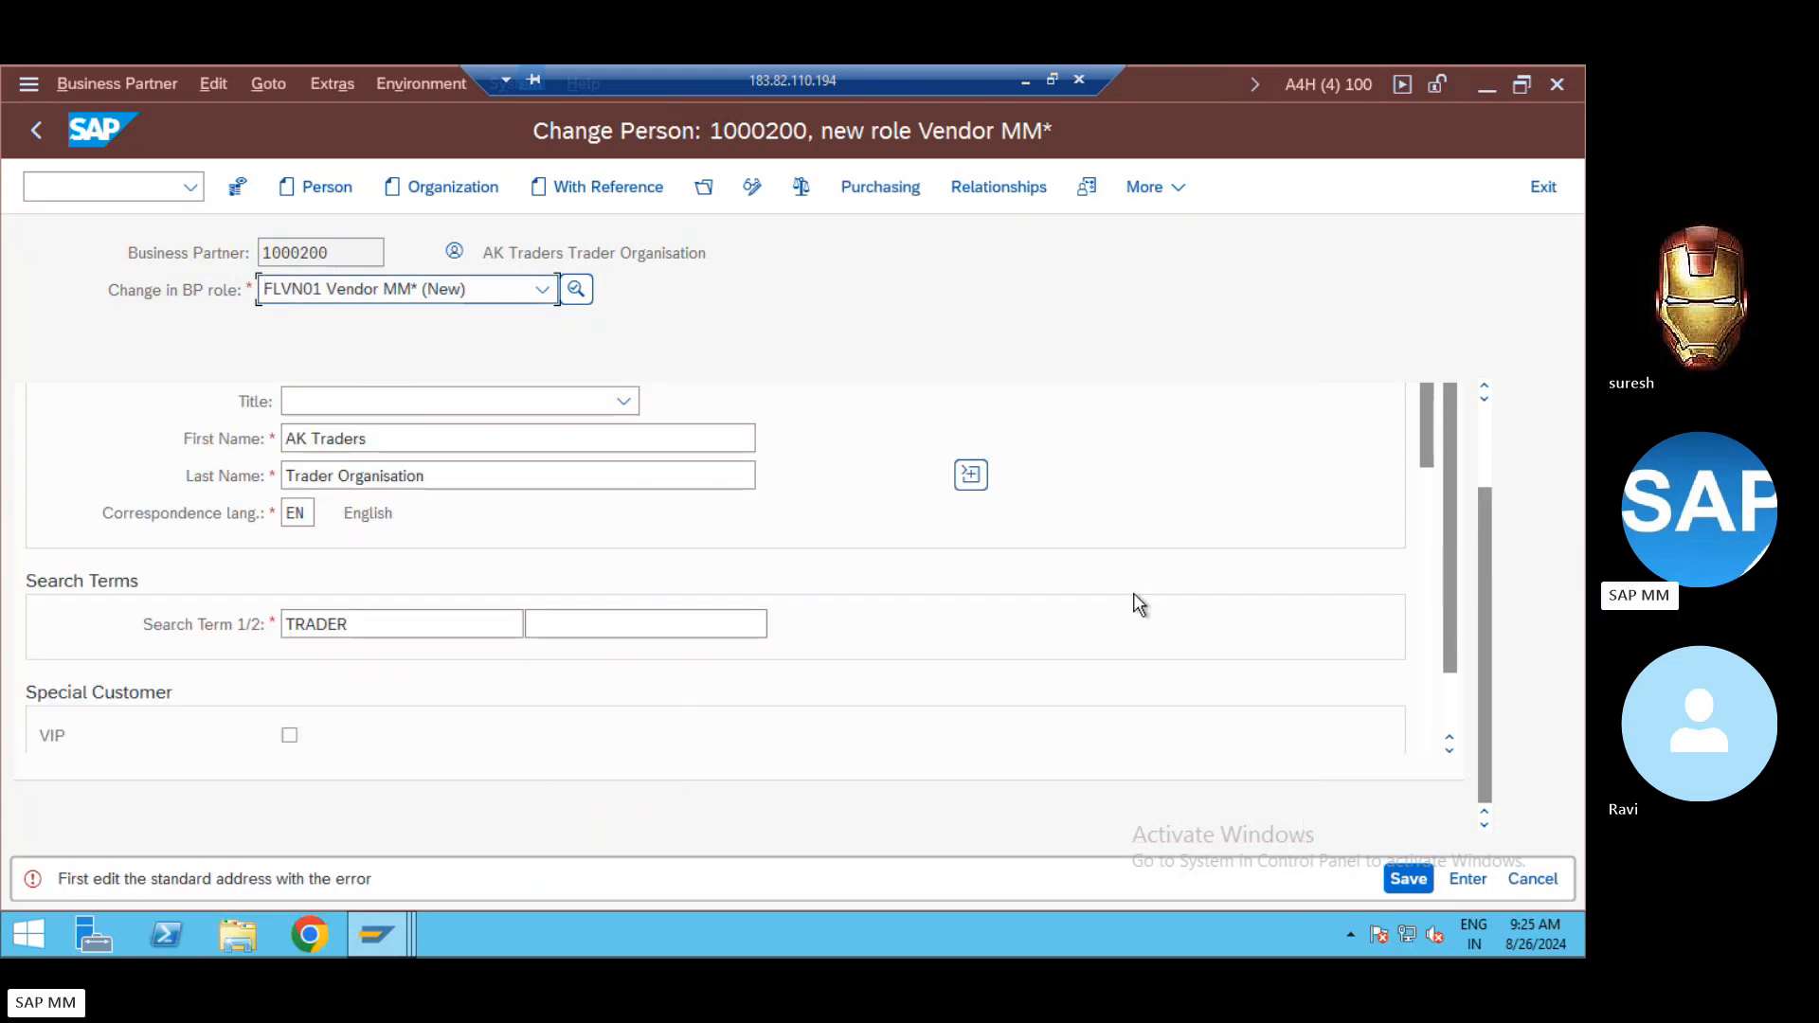
Step: Examine the Address data of the vendor role, including the name, standard address and communication sections, for missing required entries
scroll(1489, 474, "up", 2)
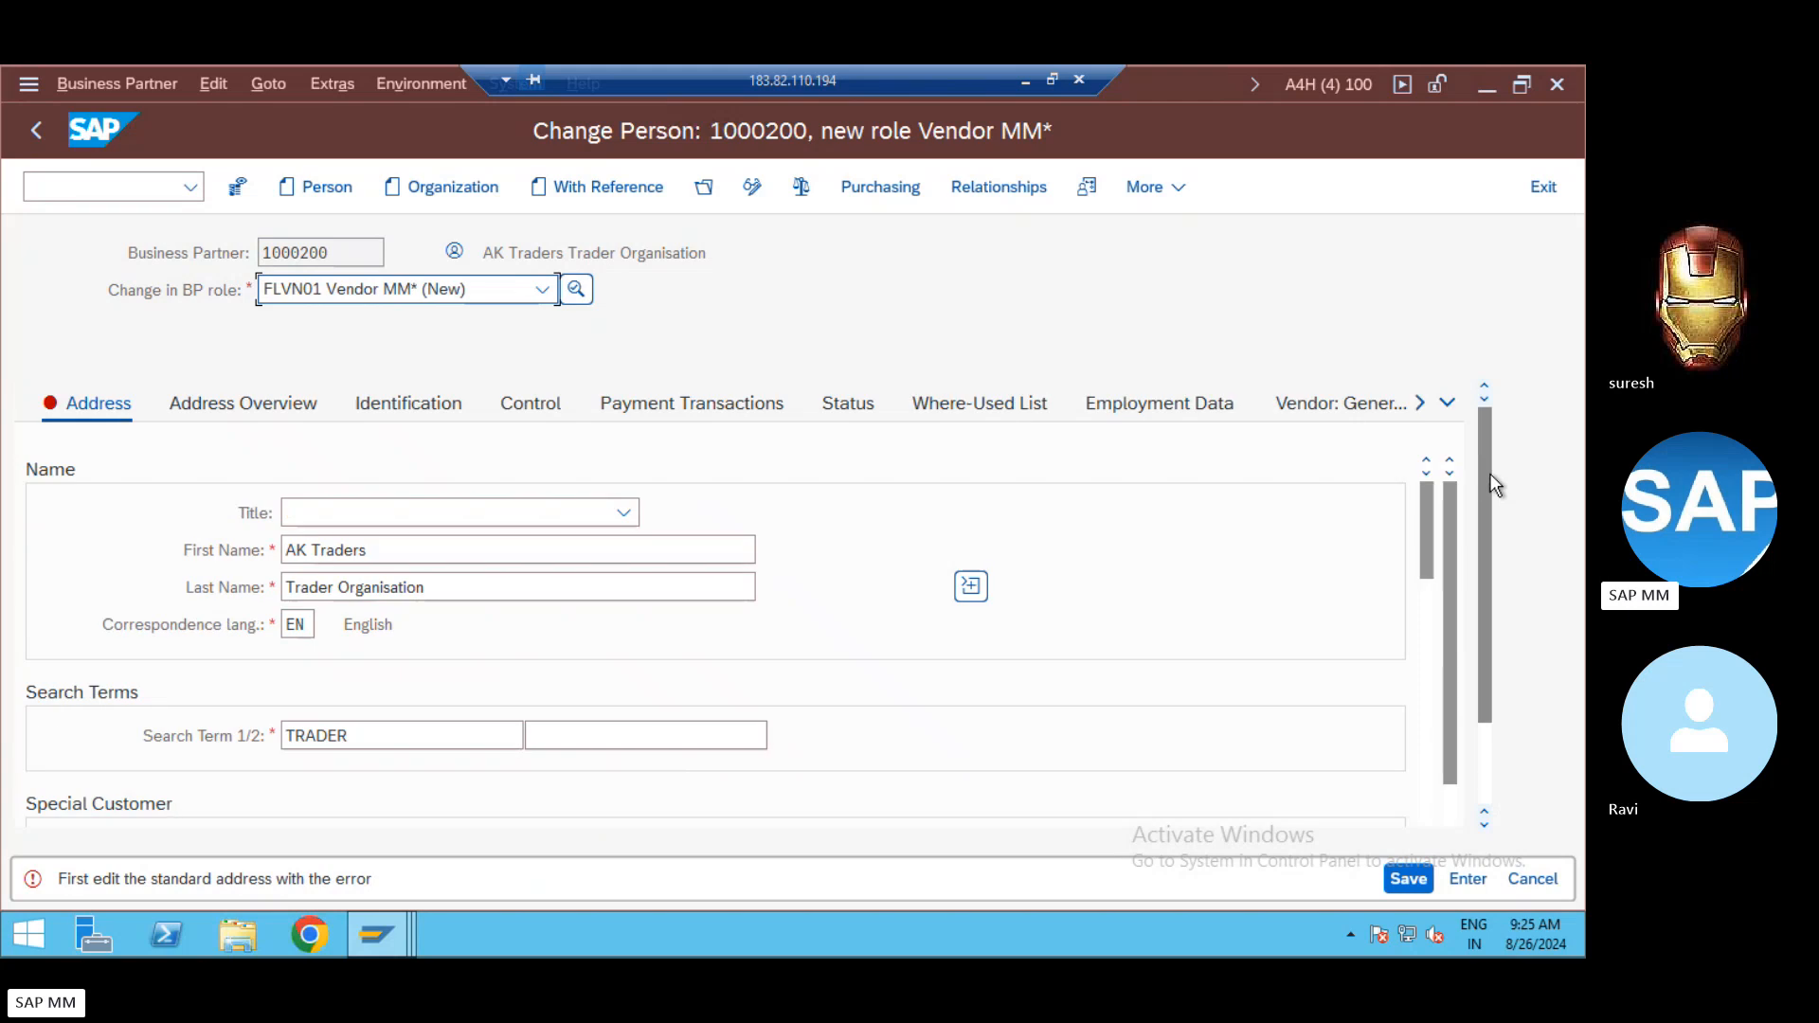
left_click_drag(1485, 588, 1485, 766)
scroll(1452, 709, "down", 1)
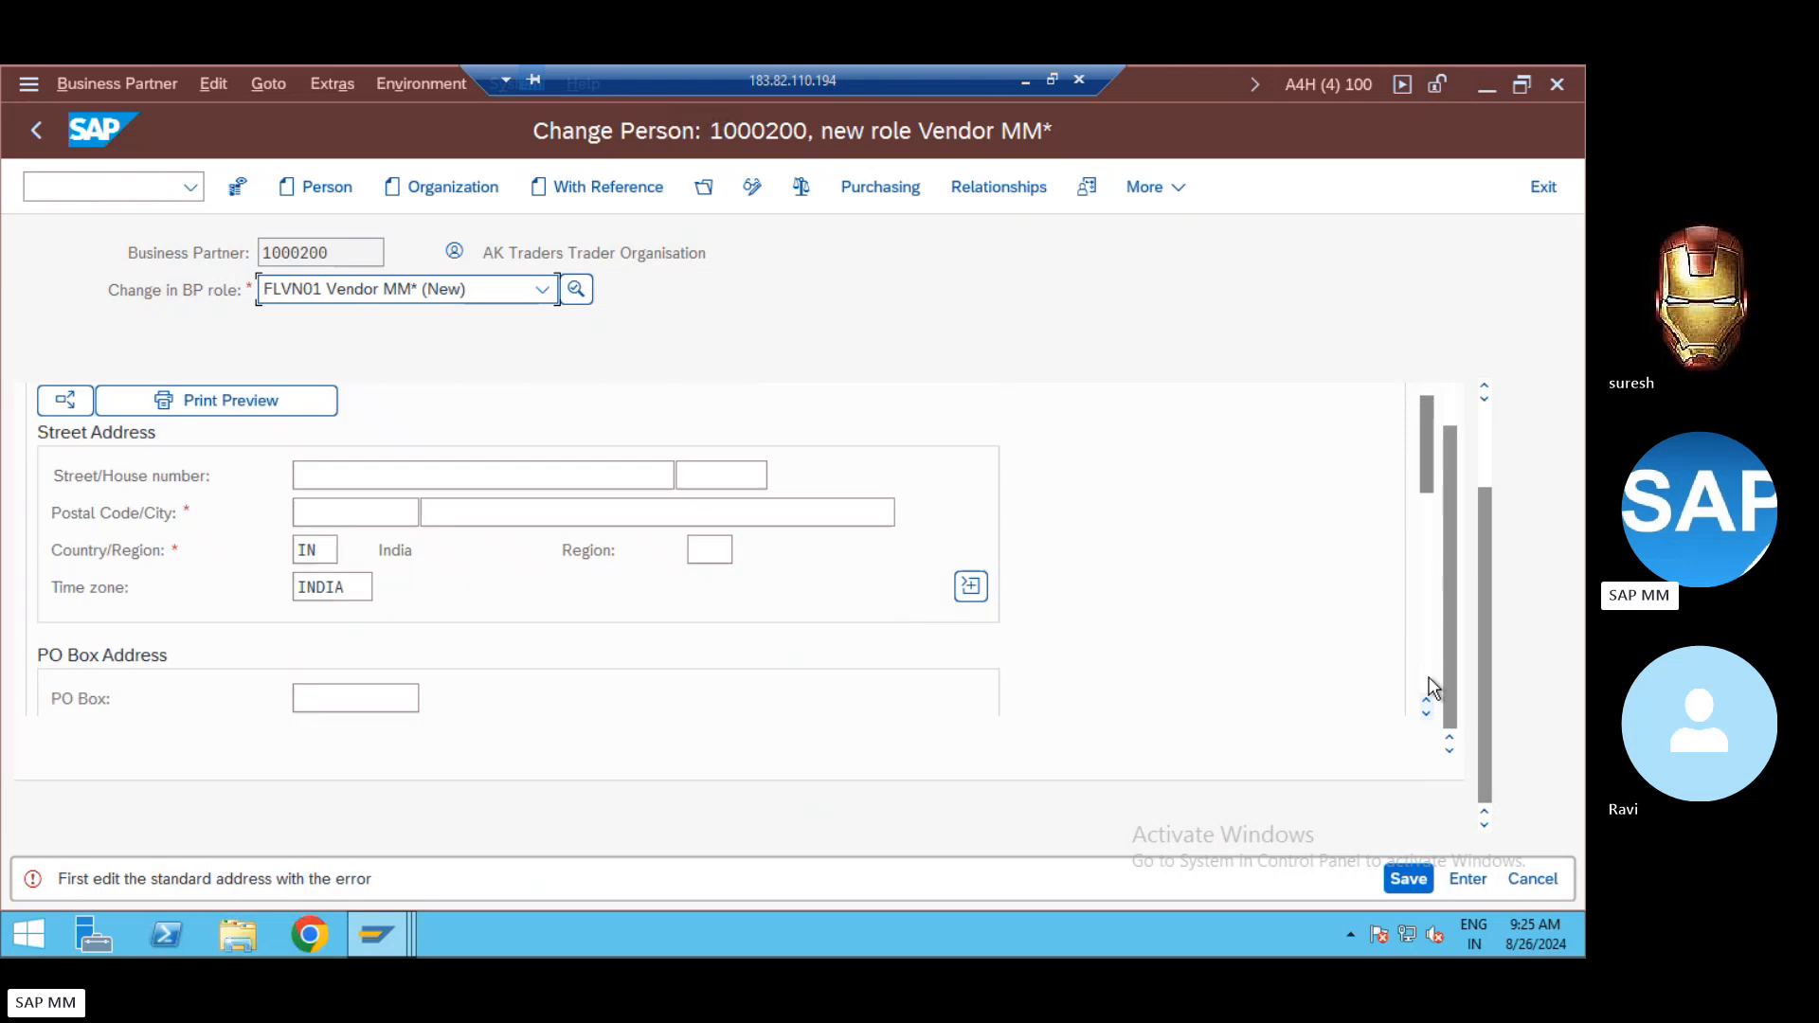
scroll(1431, 690, "down", 3)
scroll(1431, 689, "down", 3)
scroll(1431, 689, "down", 1)
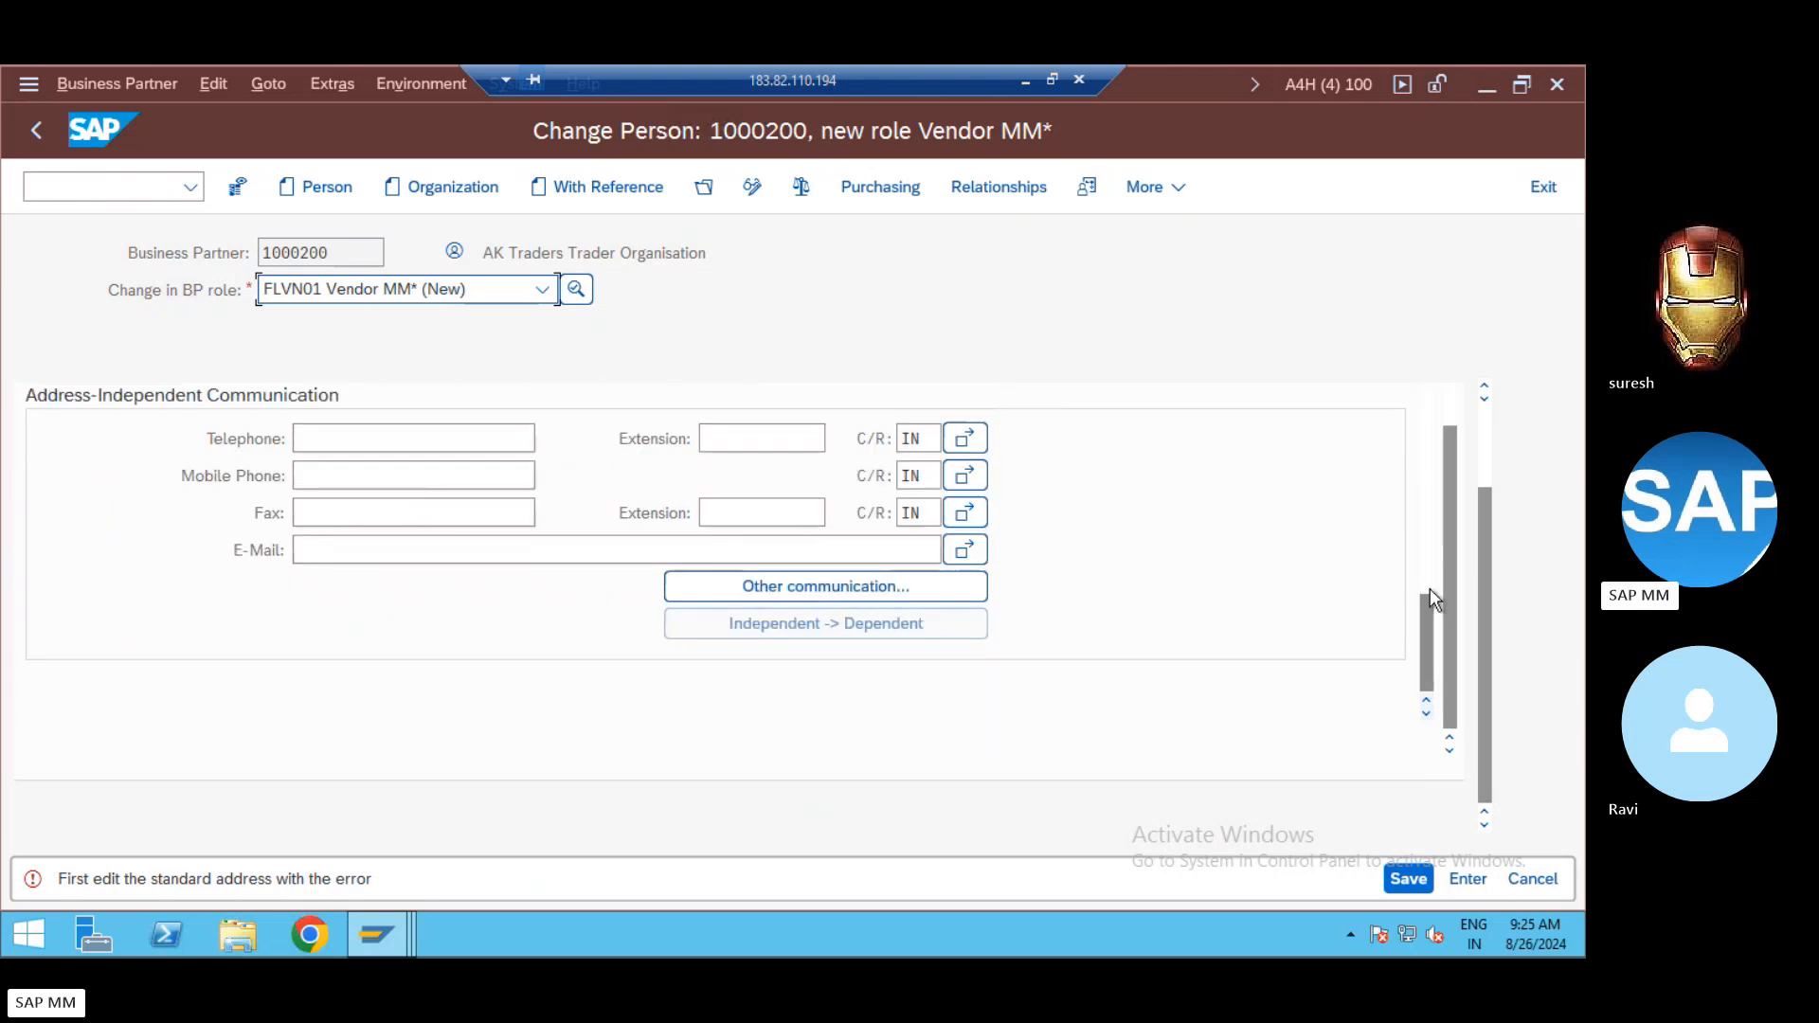
scroll(1425, 569, "up", 1)
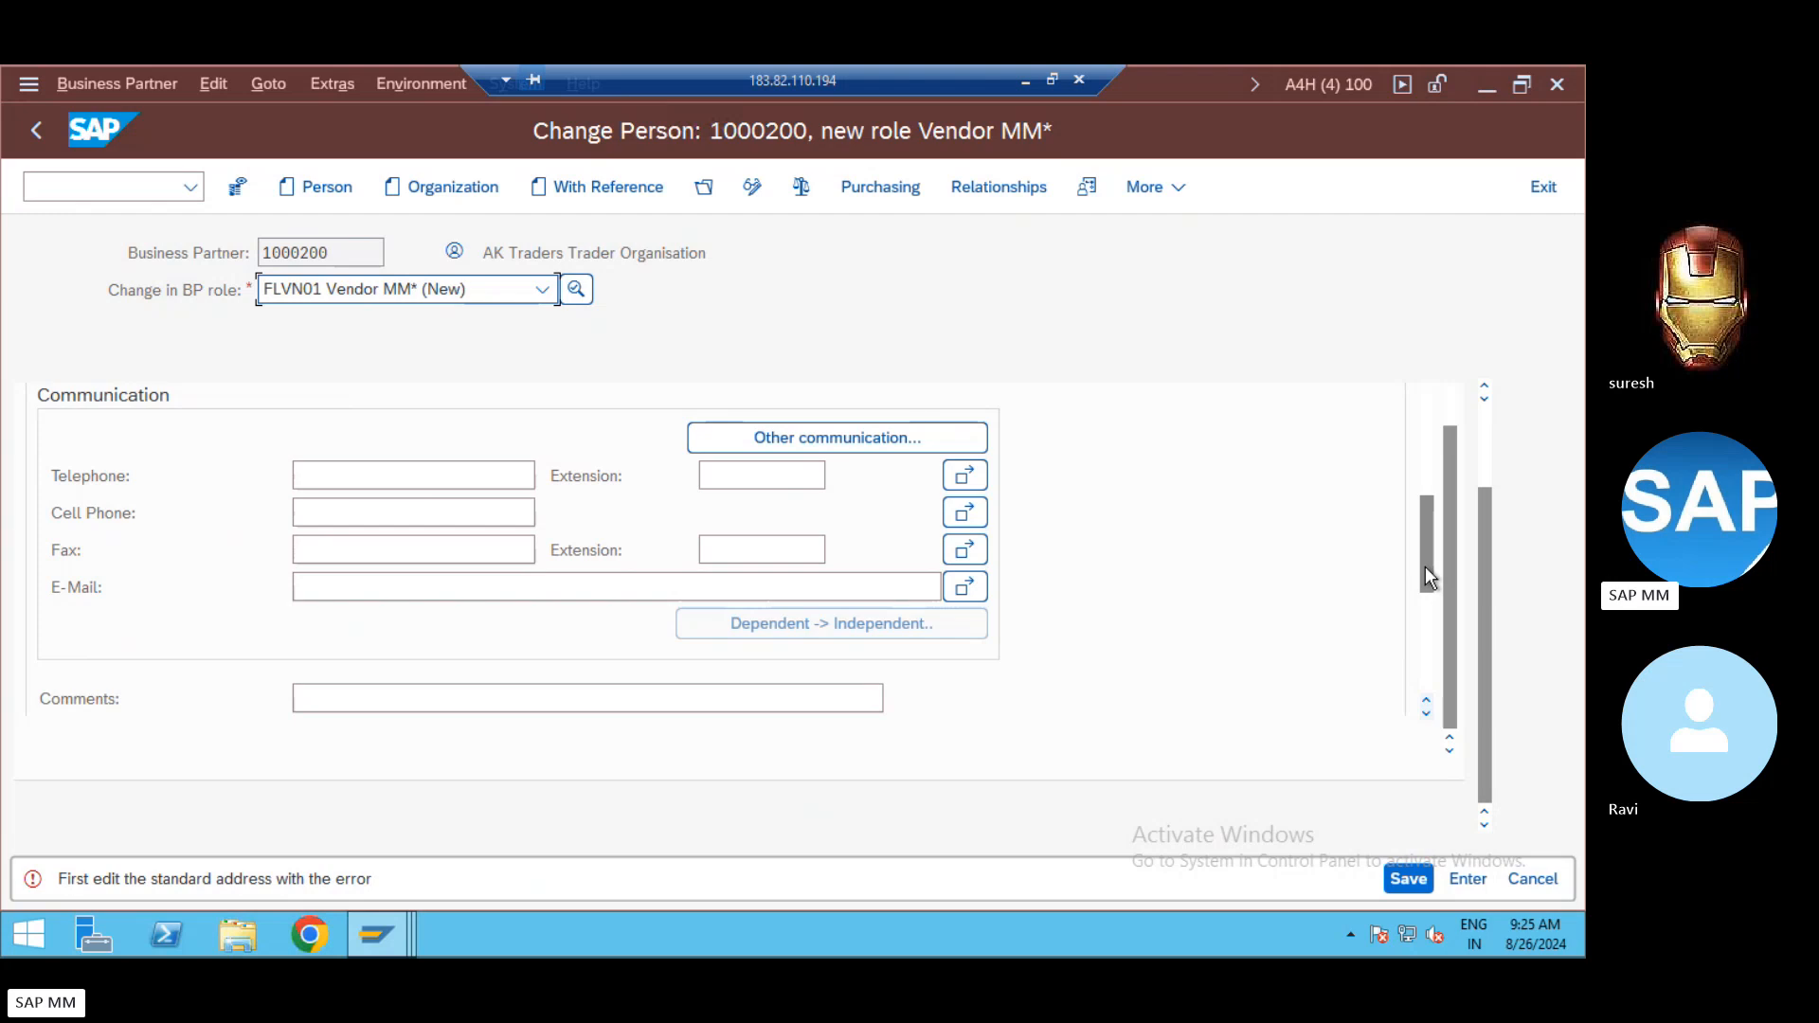
left_click(1424, 479)
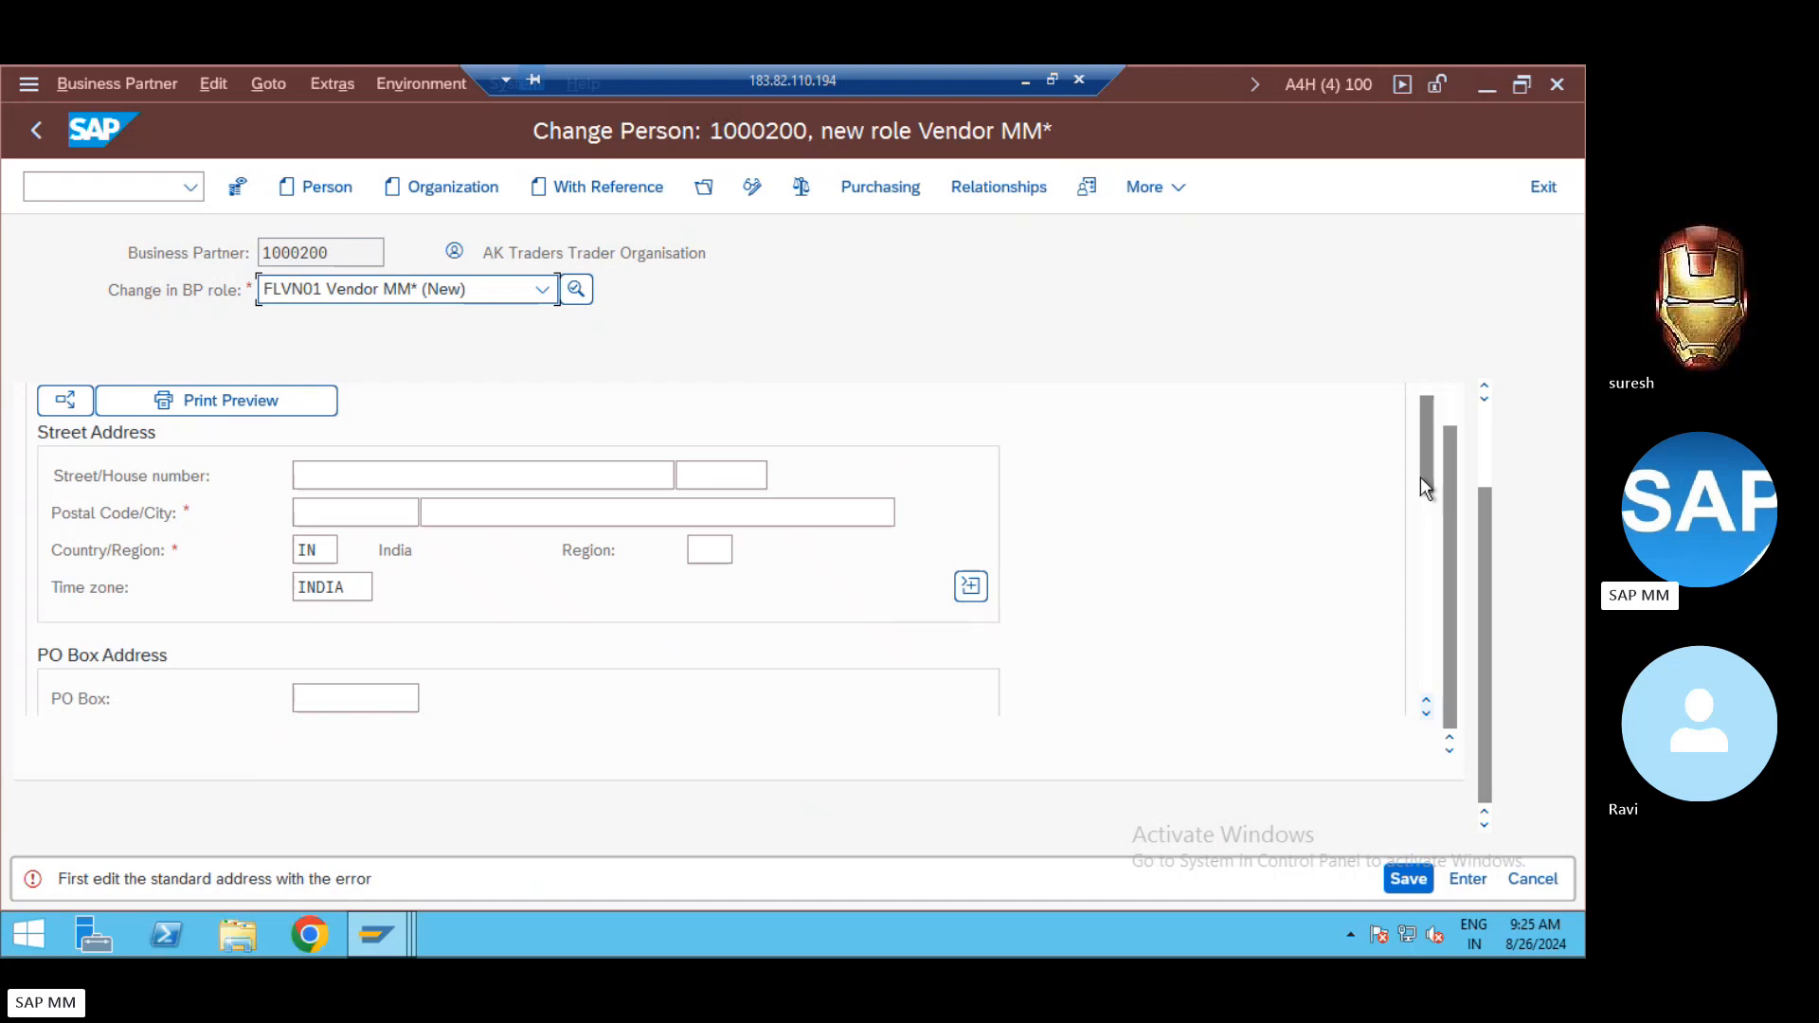
left_click(1487, 440)
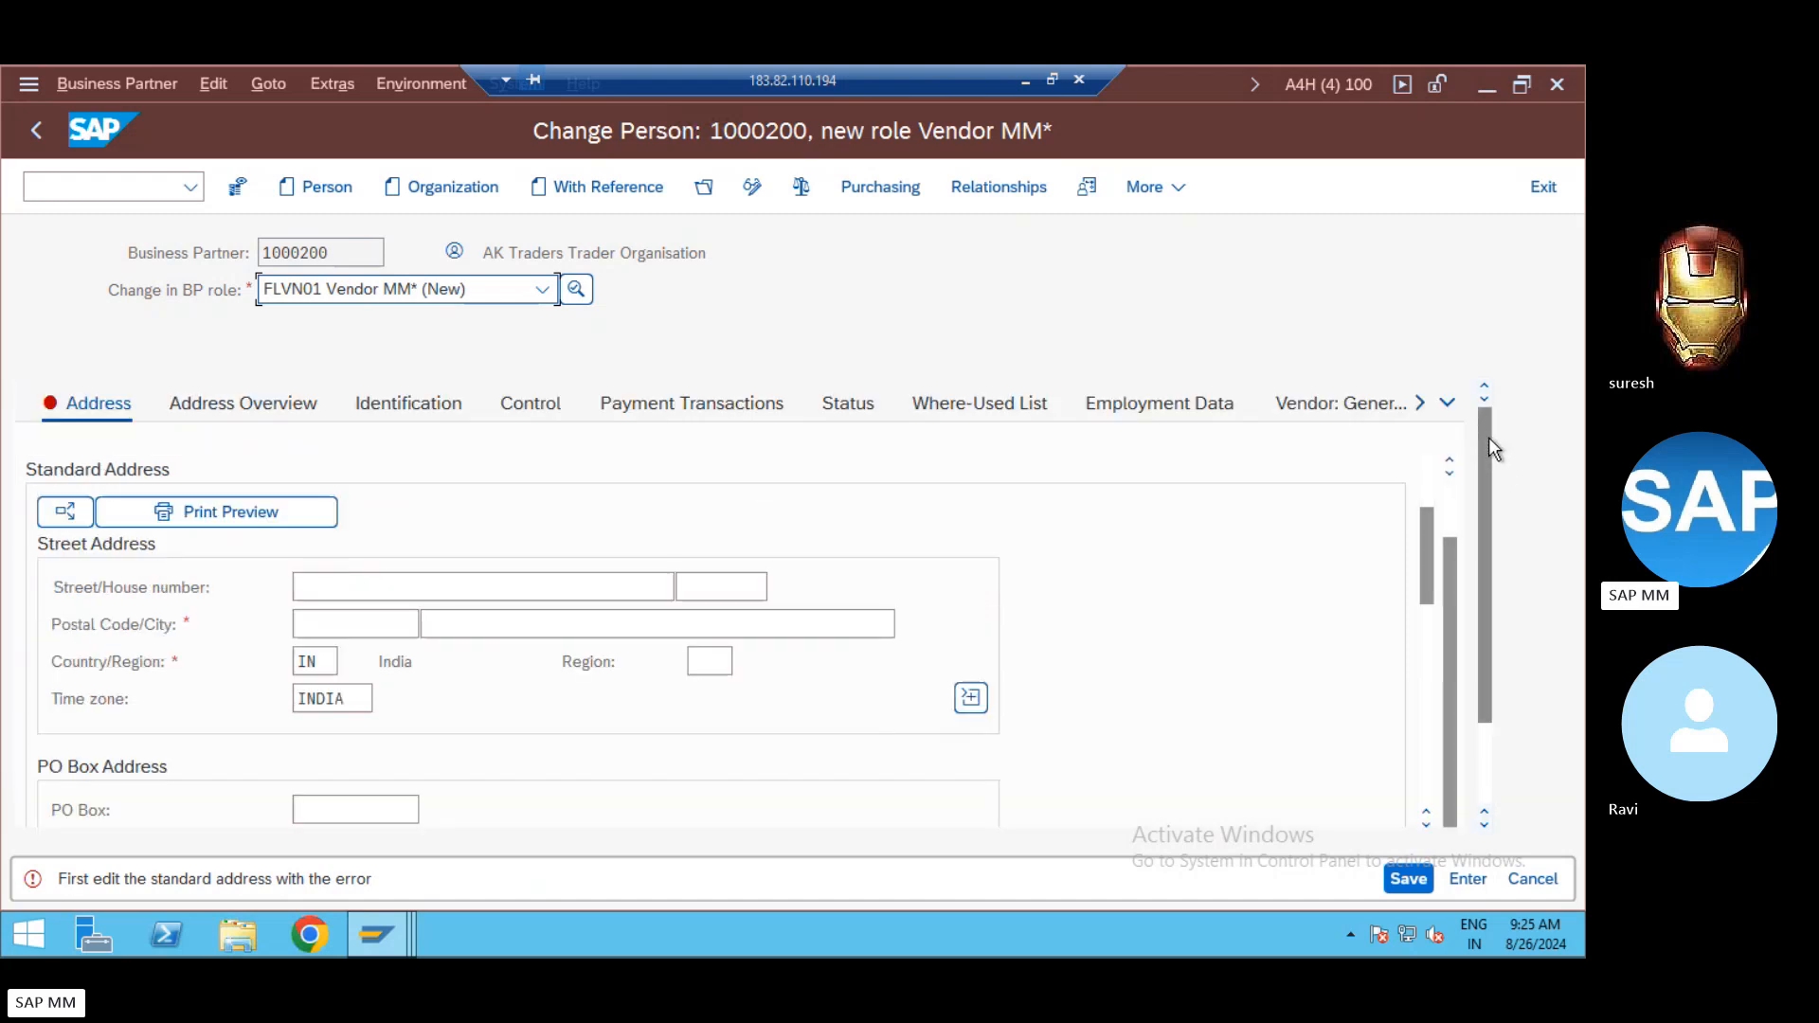
Step: Examine the Address Overview and Identification data of the vendor role for missing entries
left_click(264, 407)
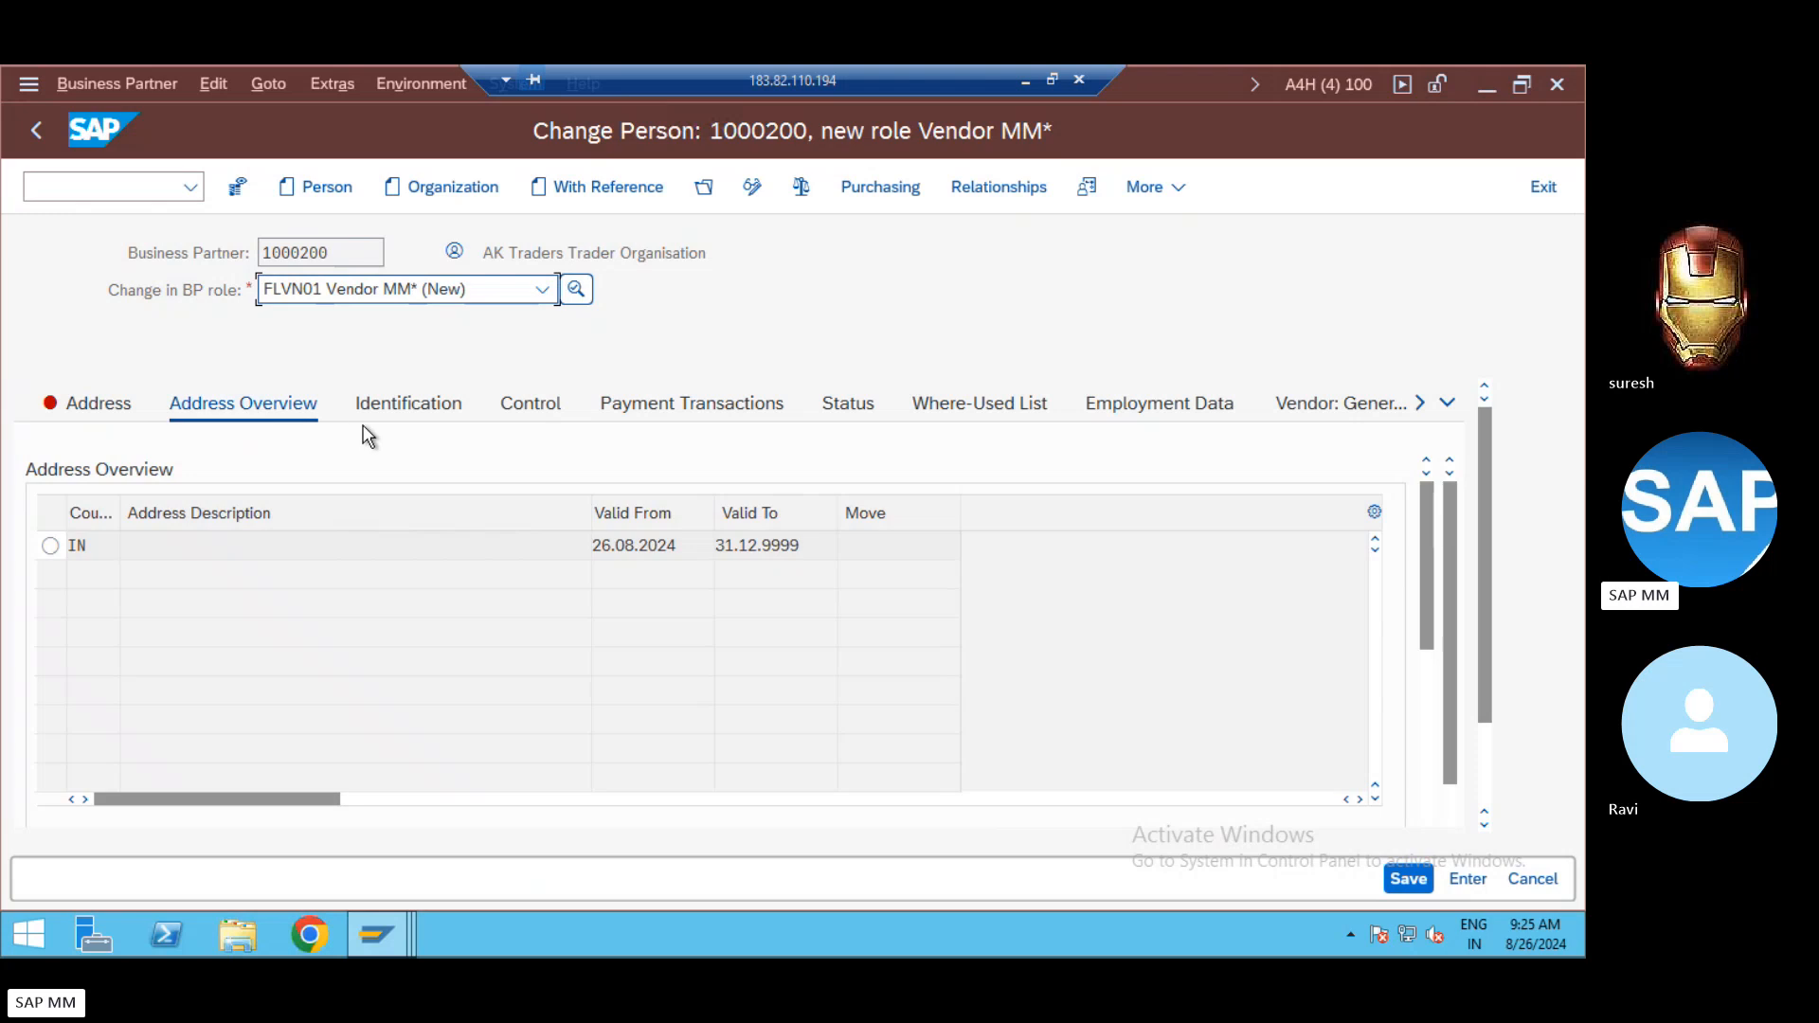
left_click(399, 425)
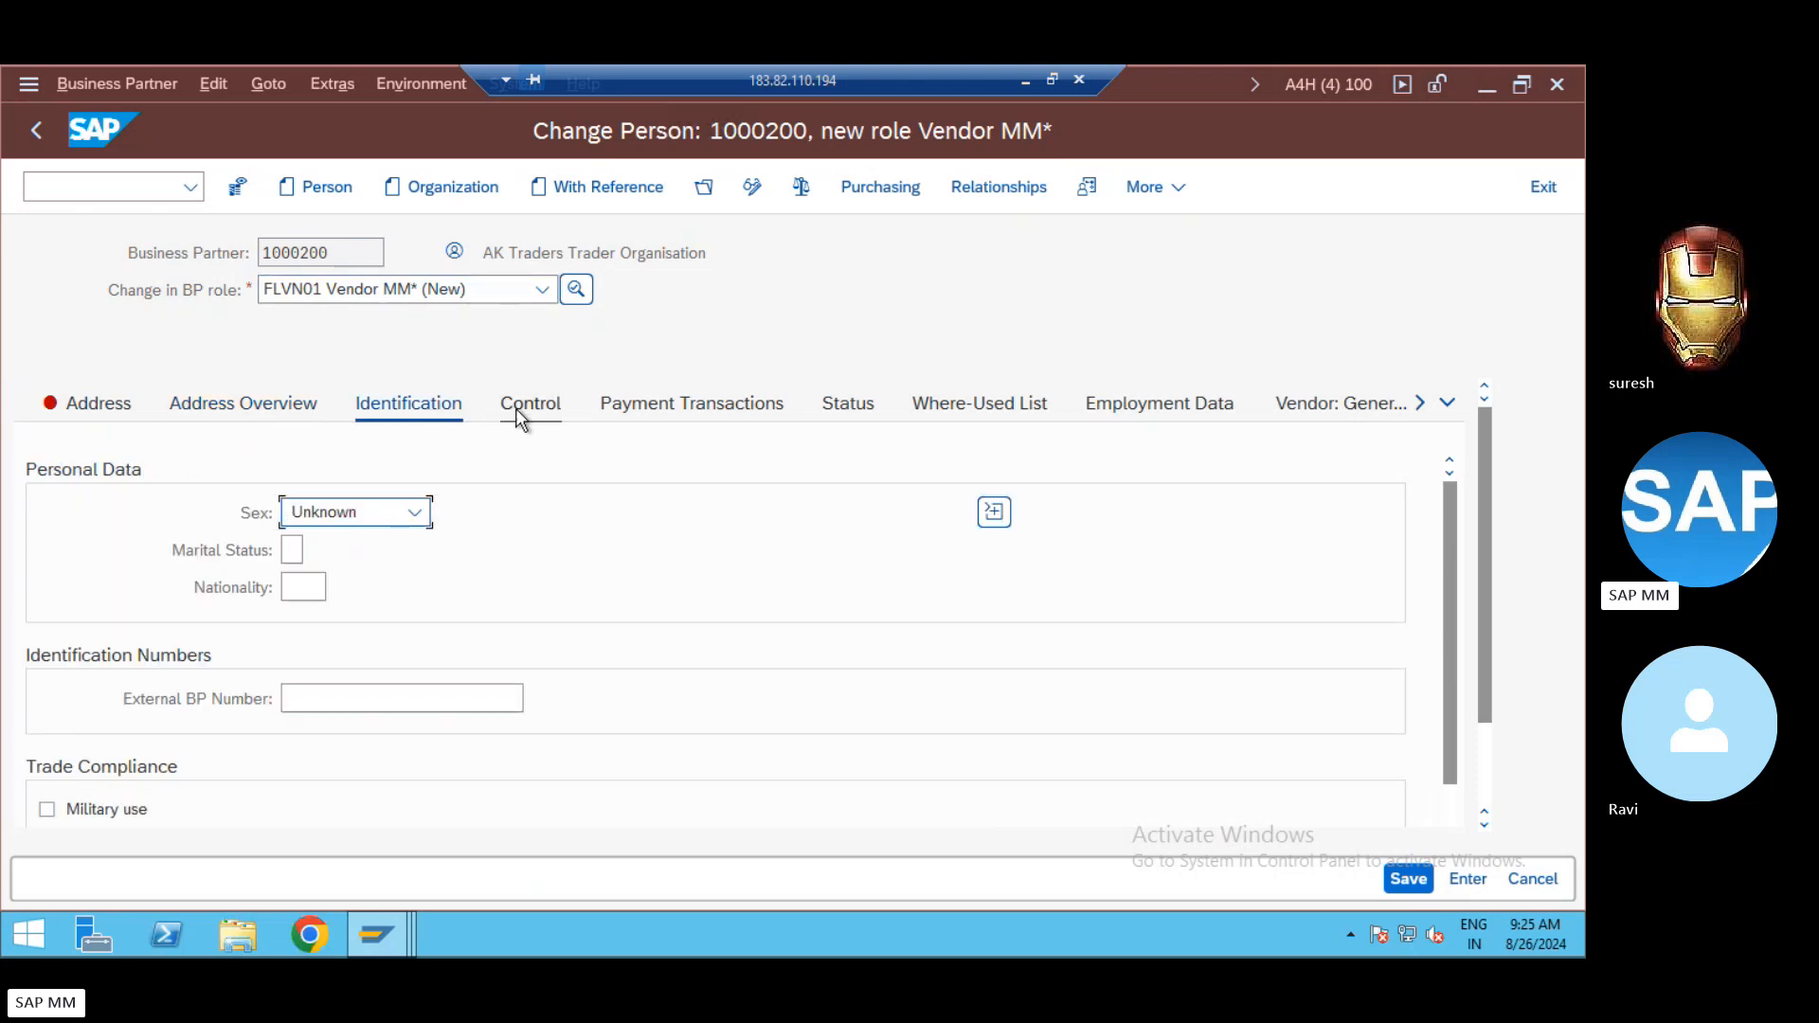
left_click(1453, 801)
left_click(1482, 785)
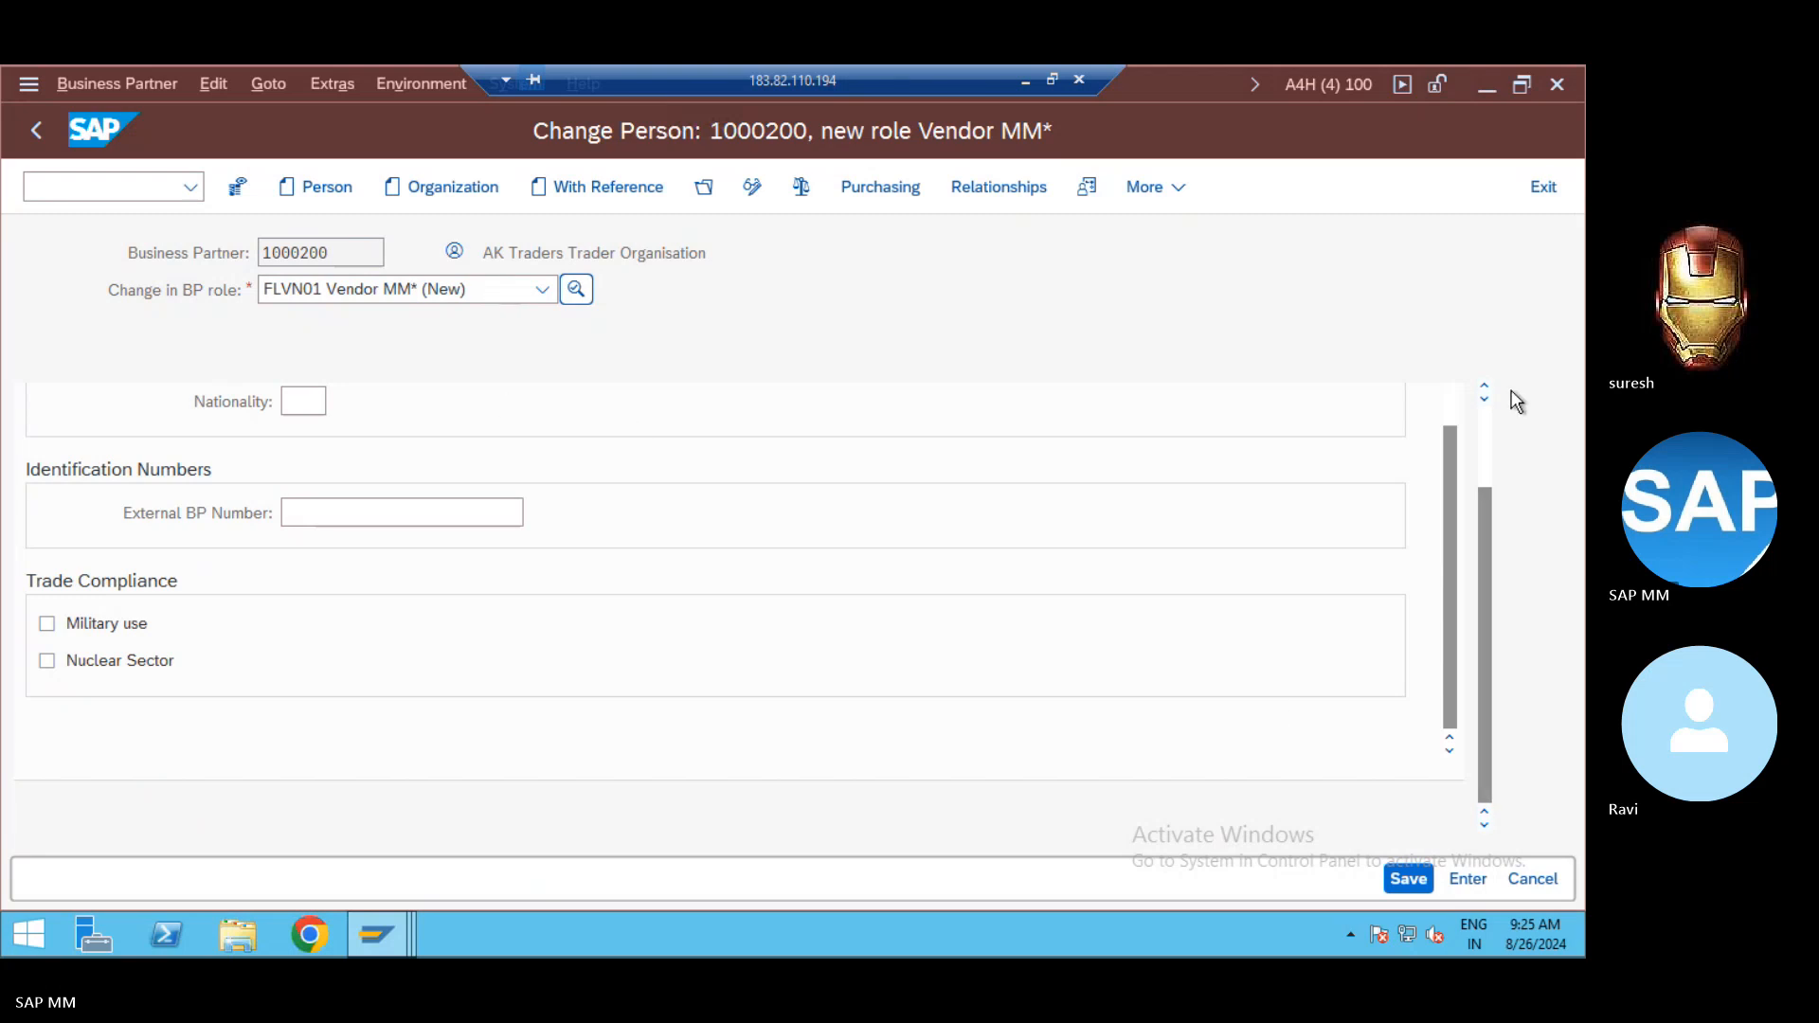
left_click(1482, 424)
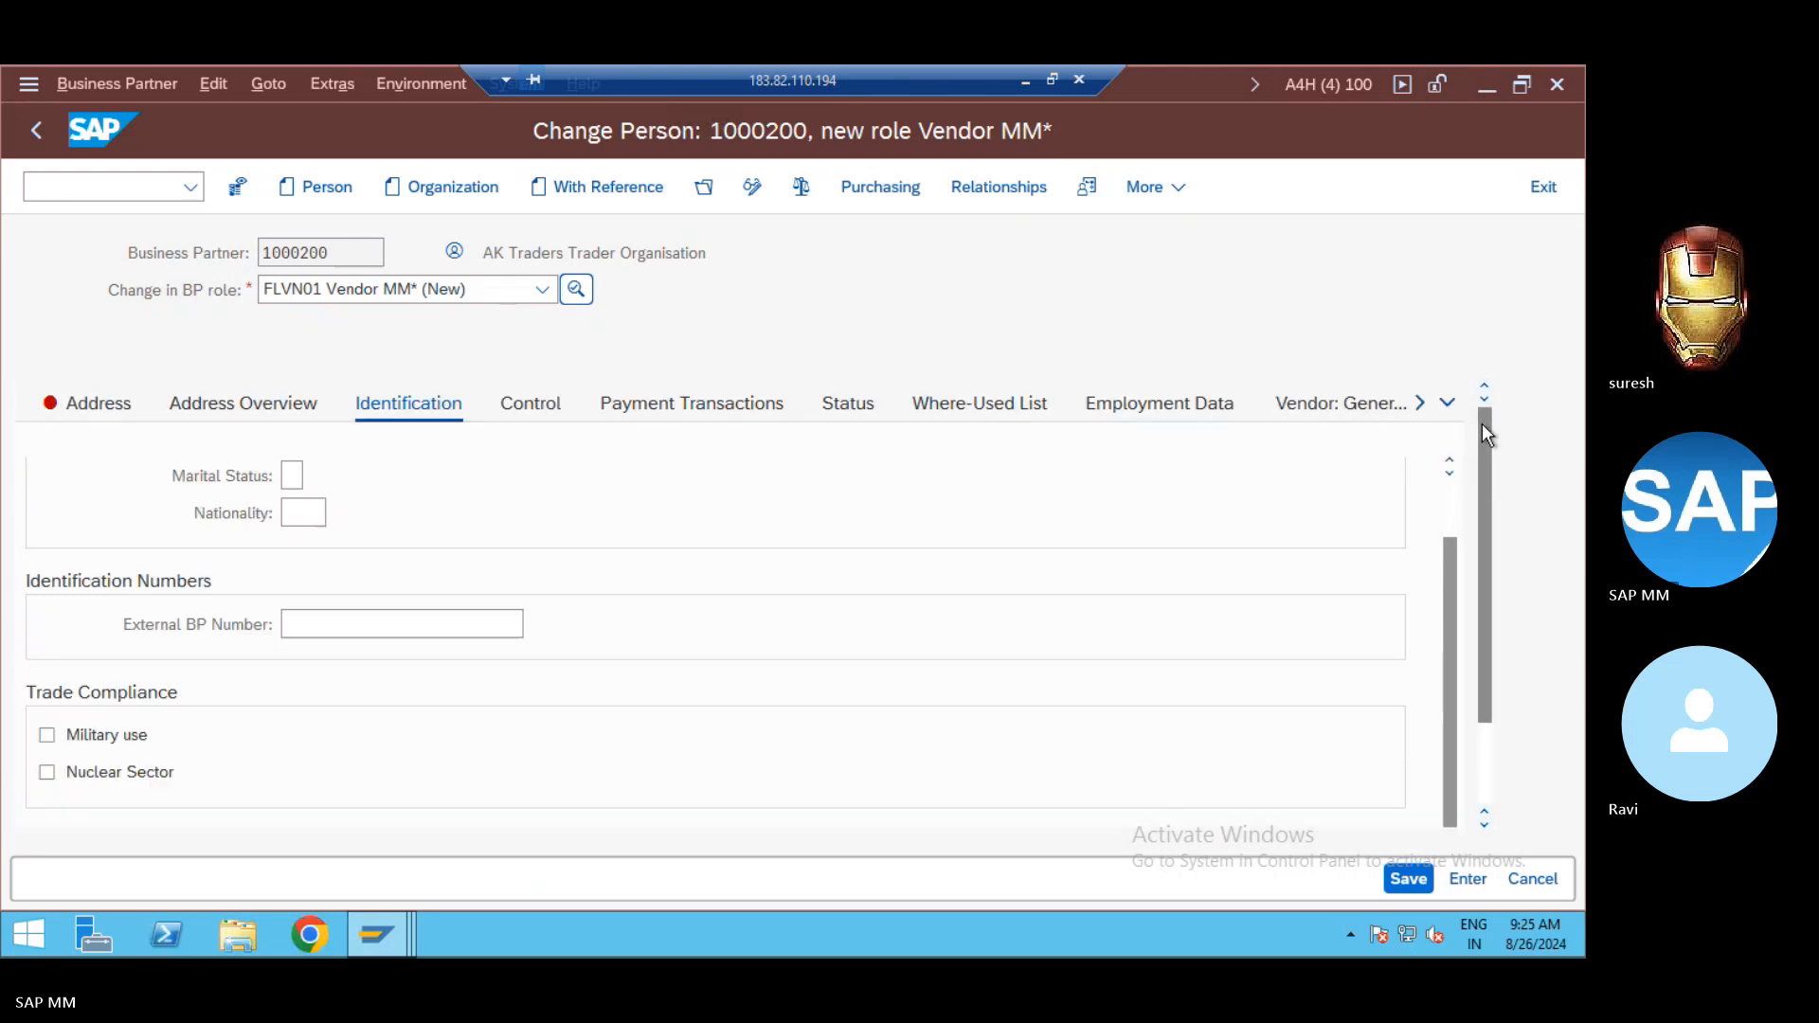
left_click(1448, 497)
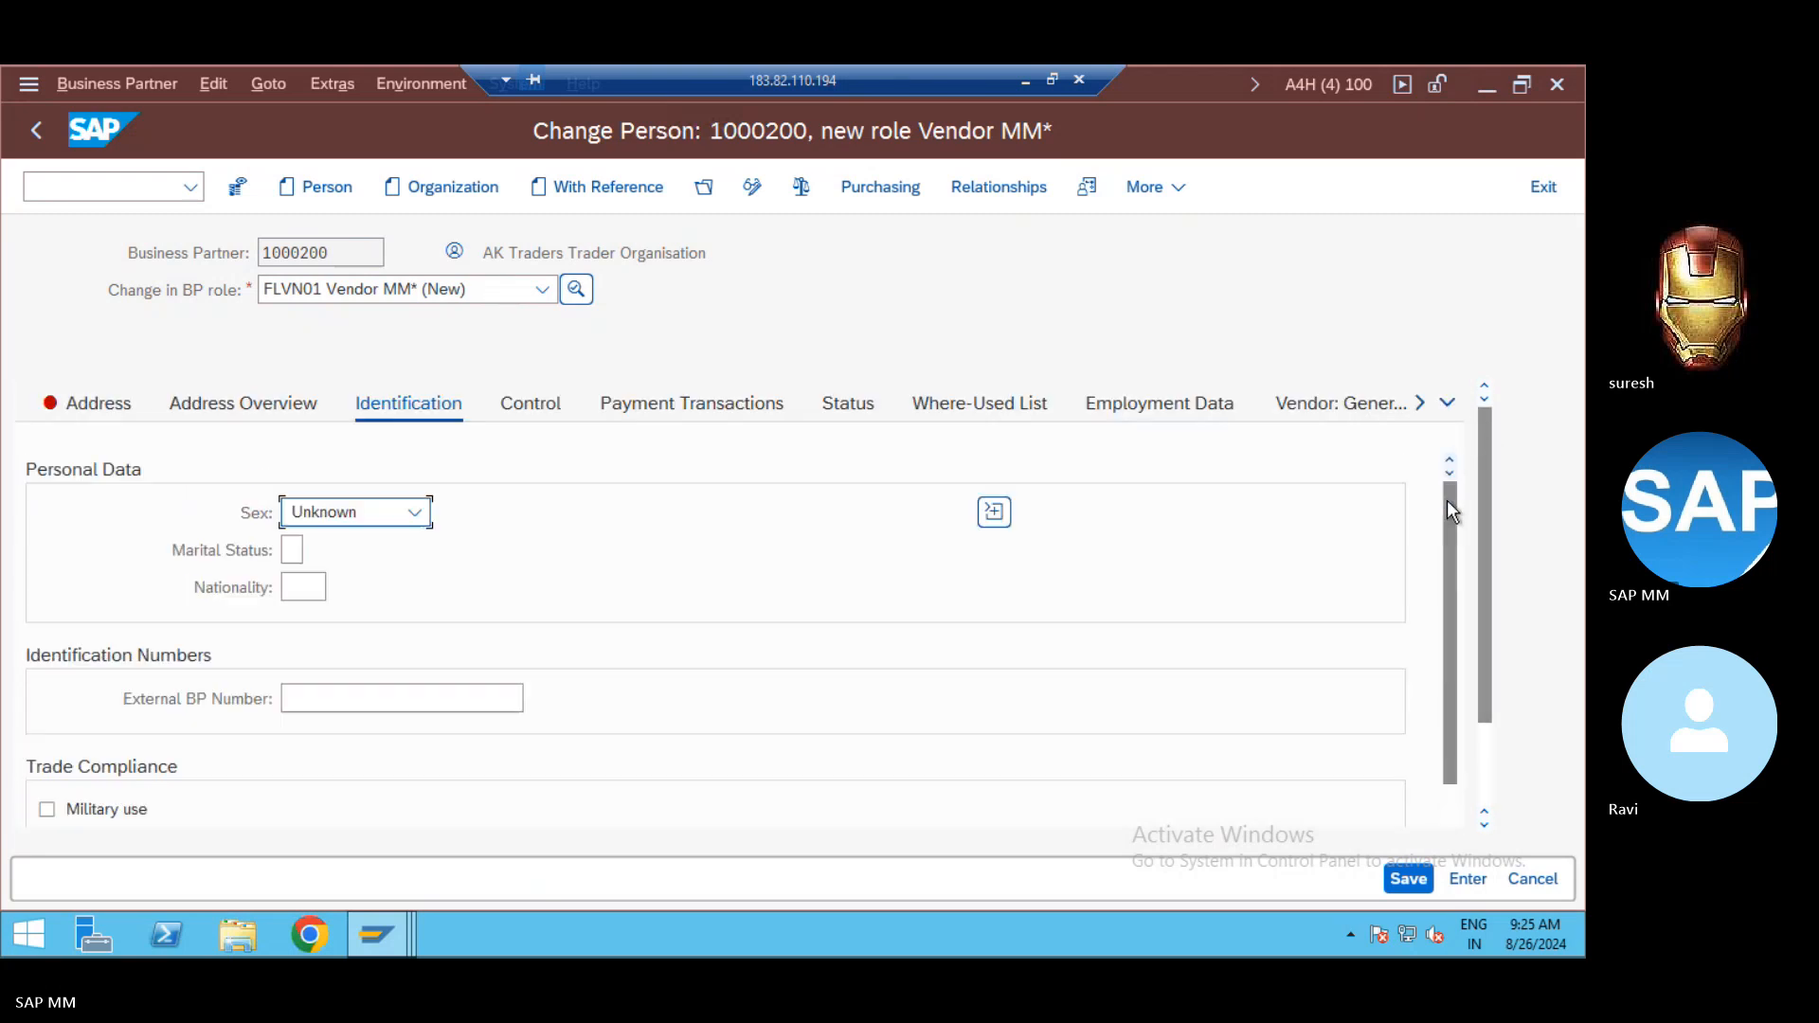
Step: Examine the Control, Payment Transactions and Status data of the vendor role
left_click(546, 409)
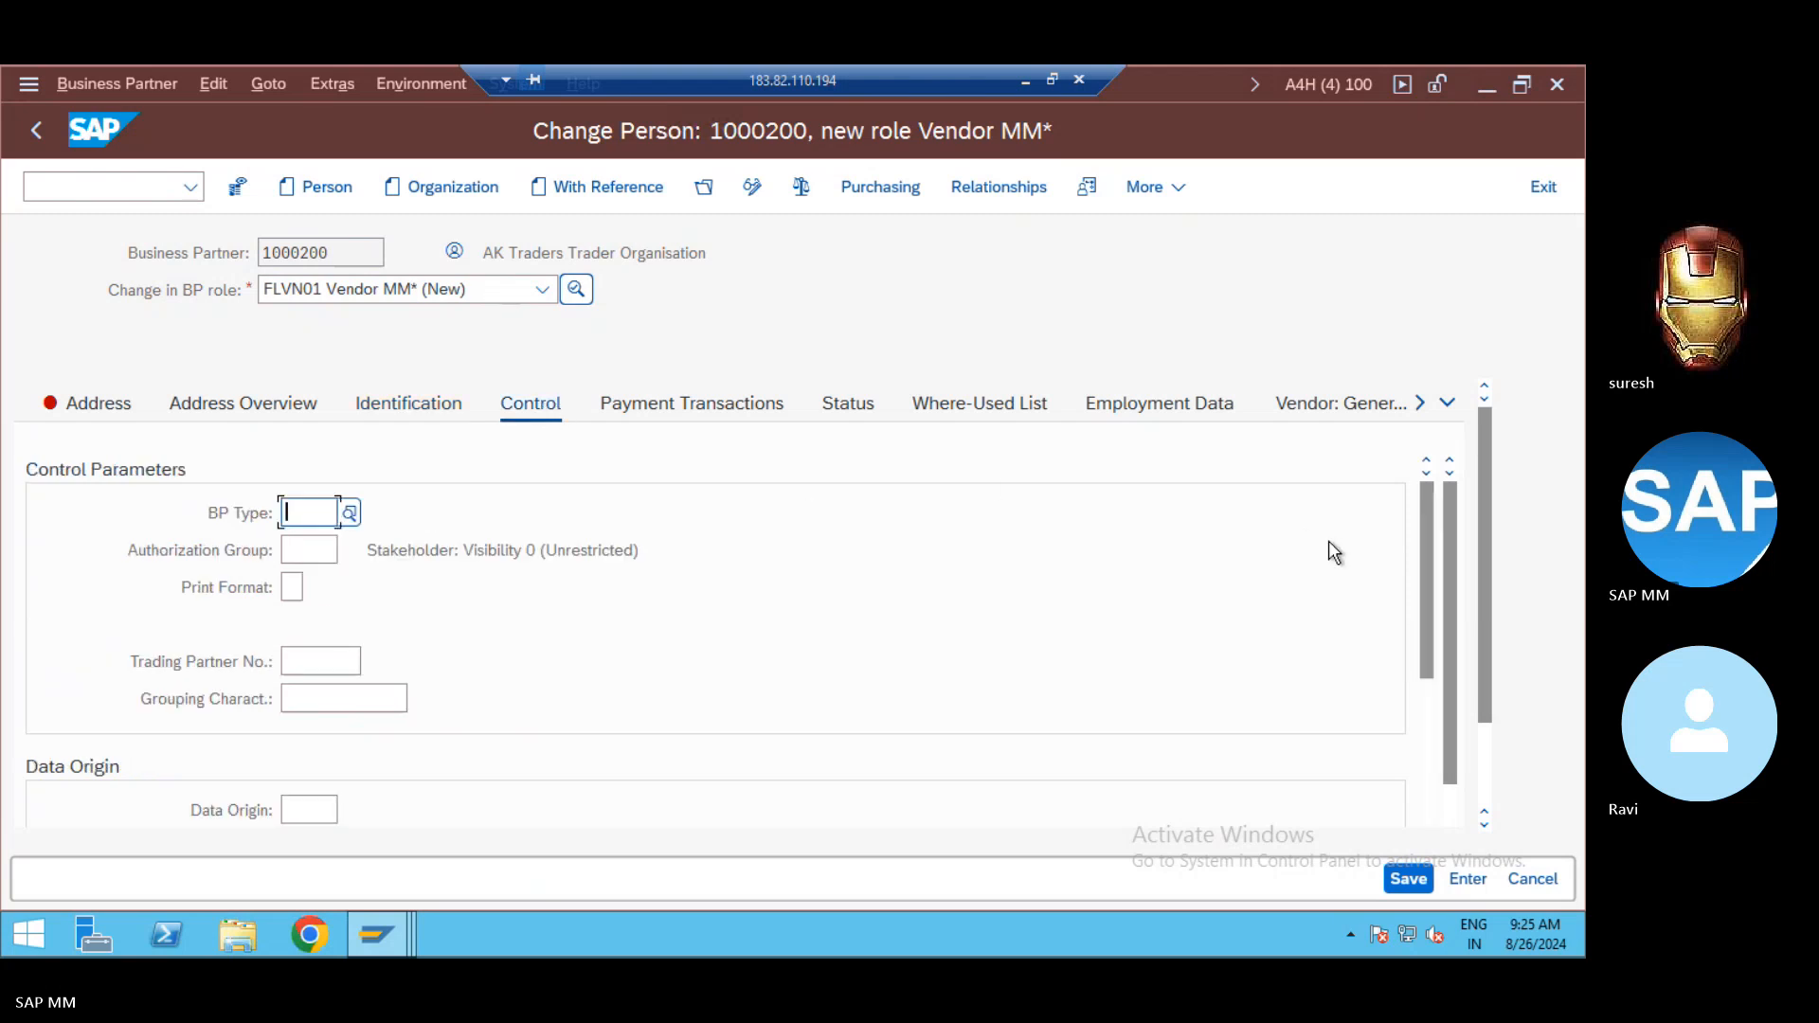
left_click(1483, 750)
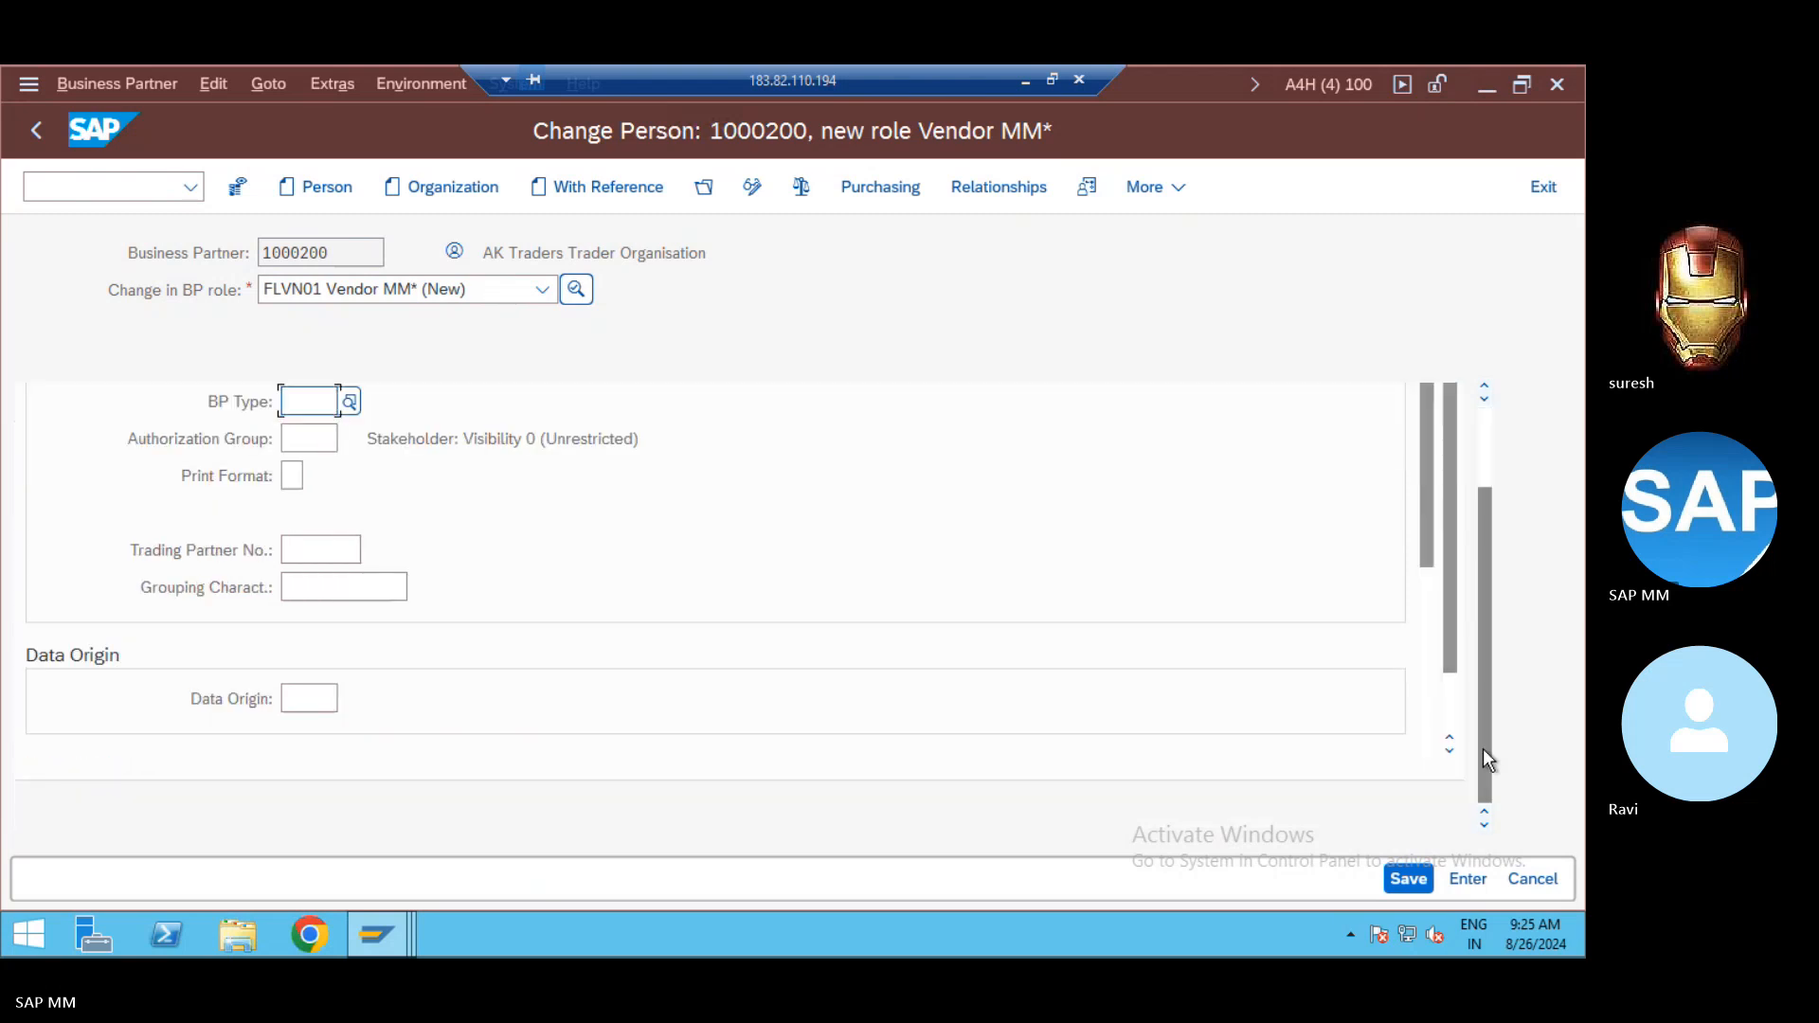
left_click(1431, 682)
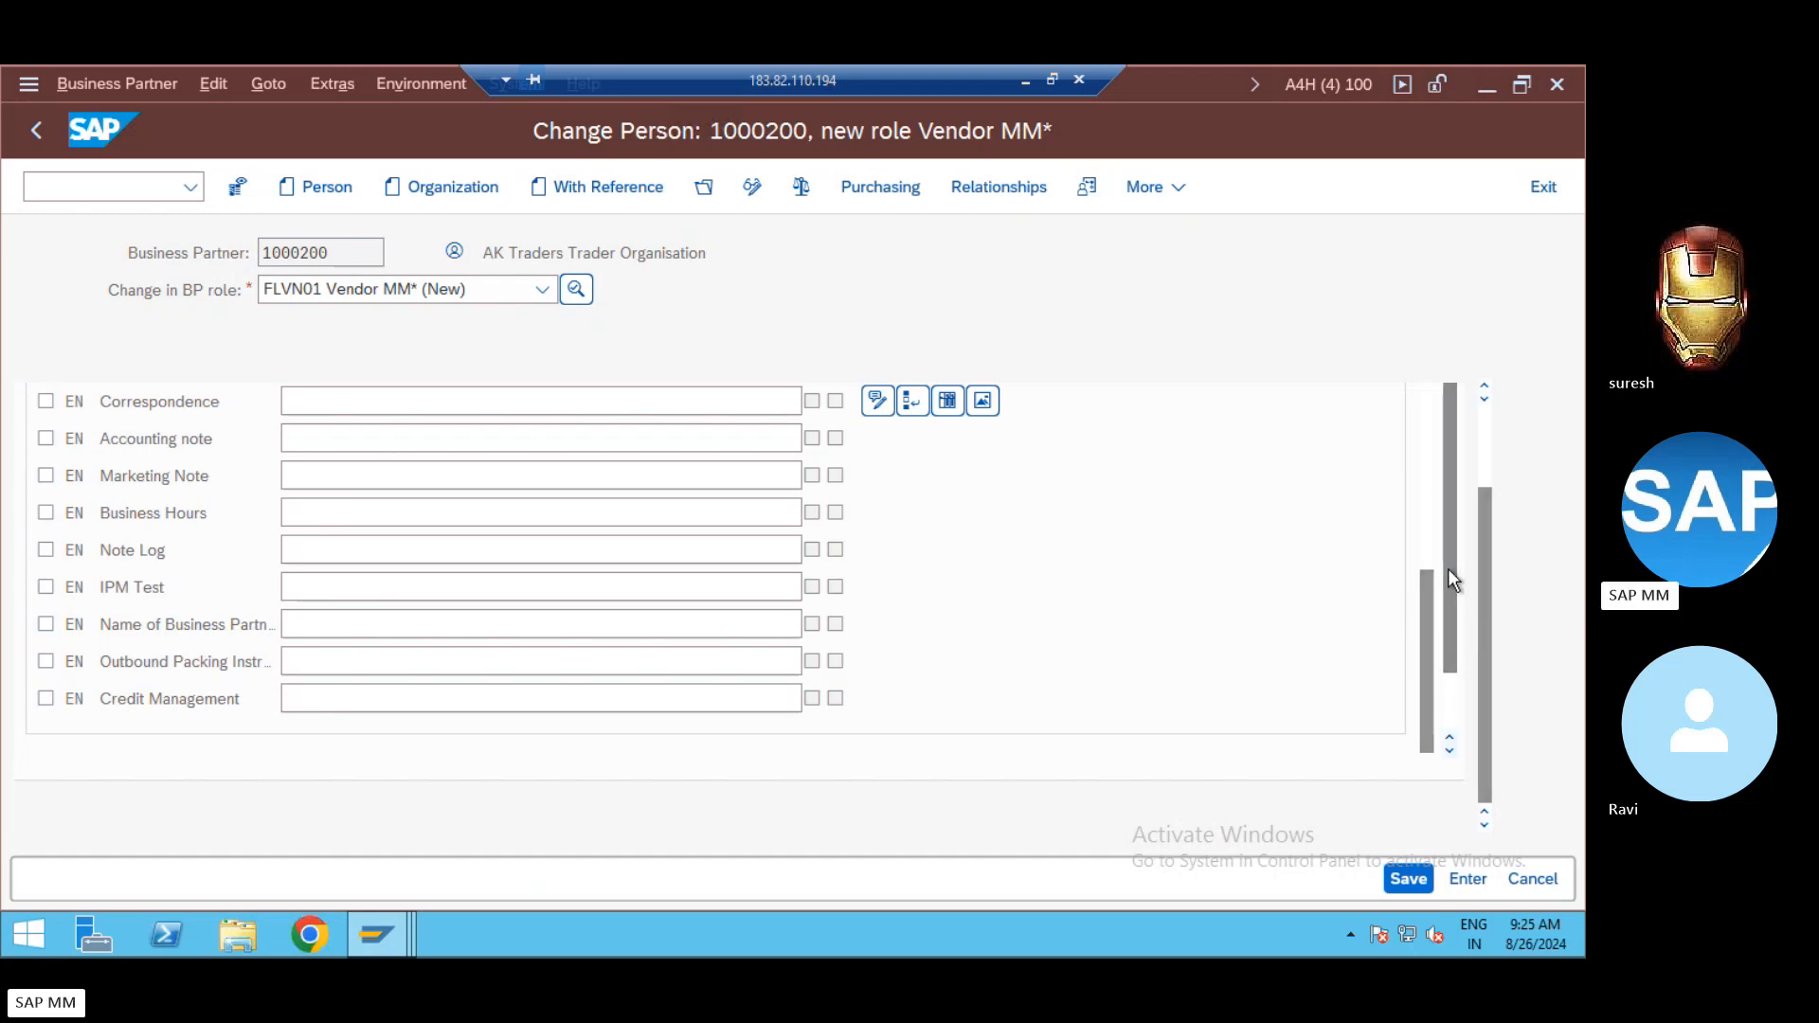
left_click_drag(1487, 572, 1488, 459)
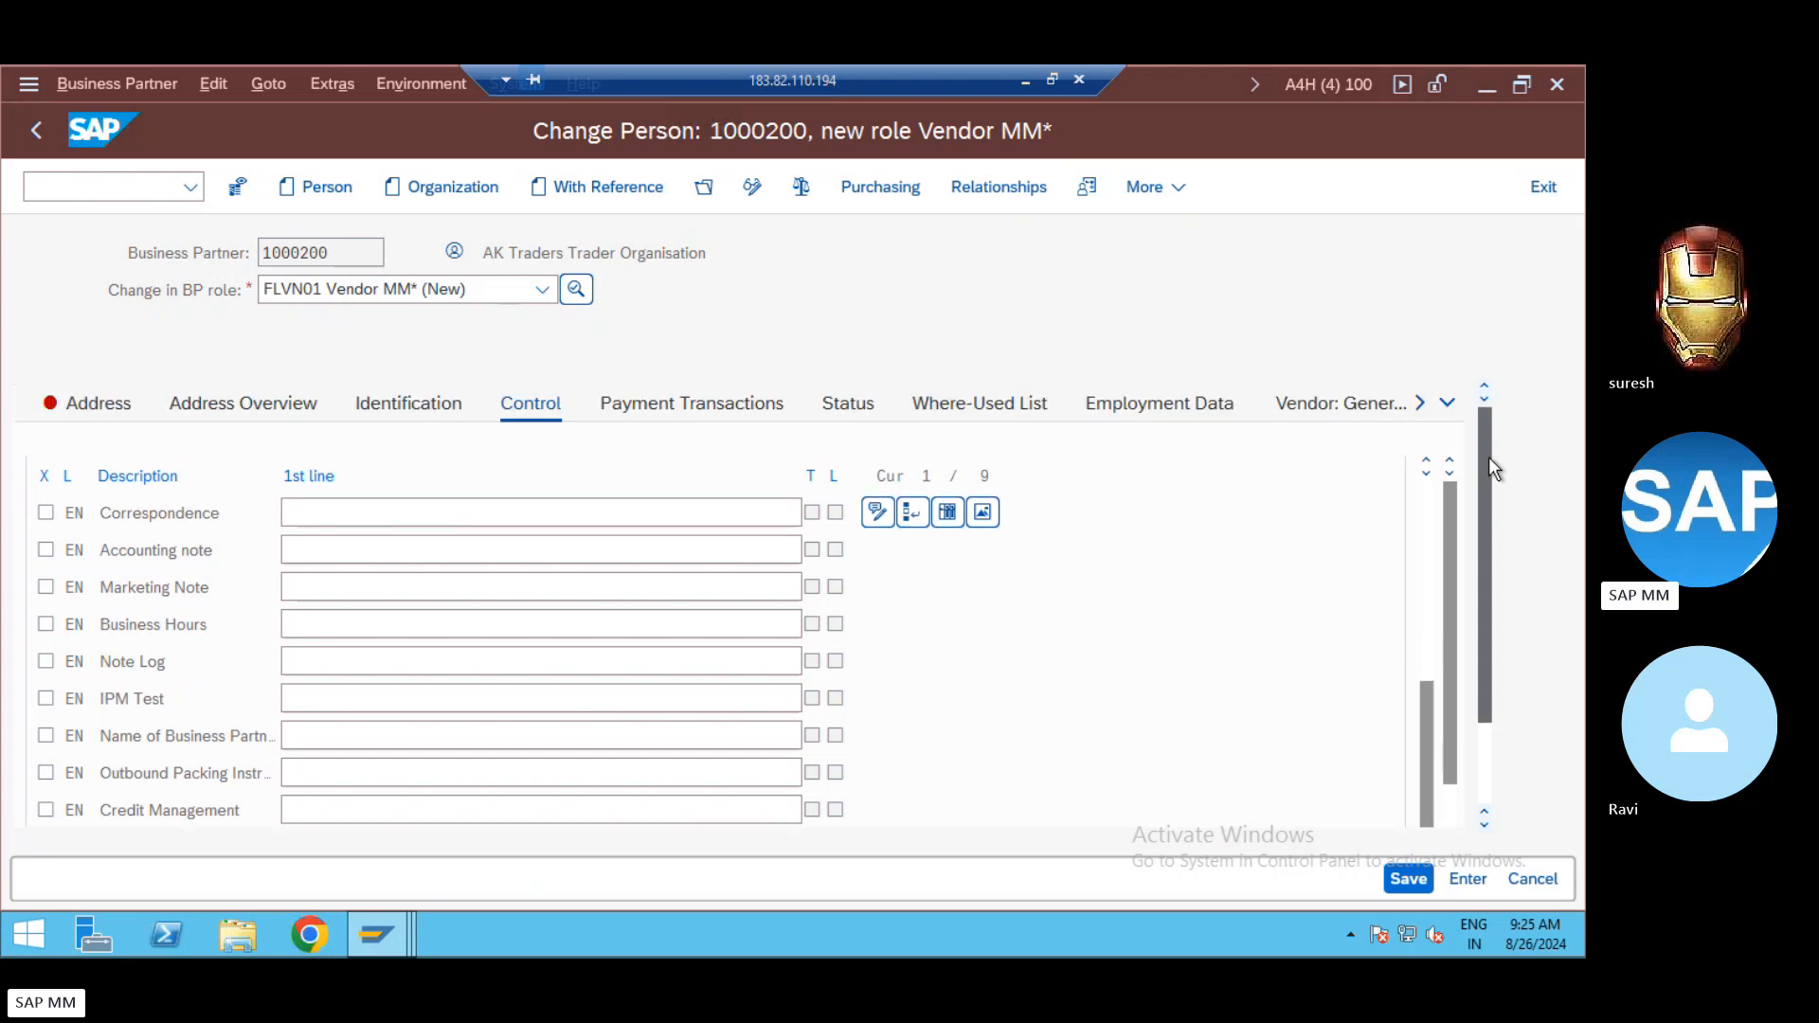
left_click(640, 398)
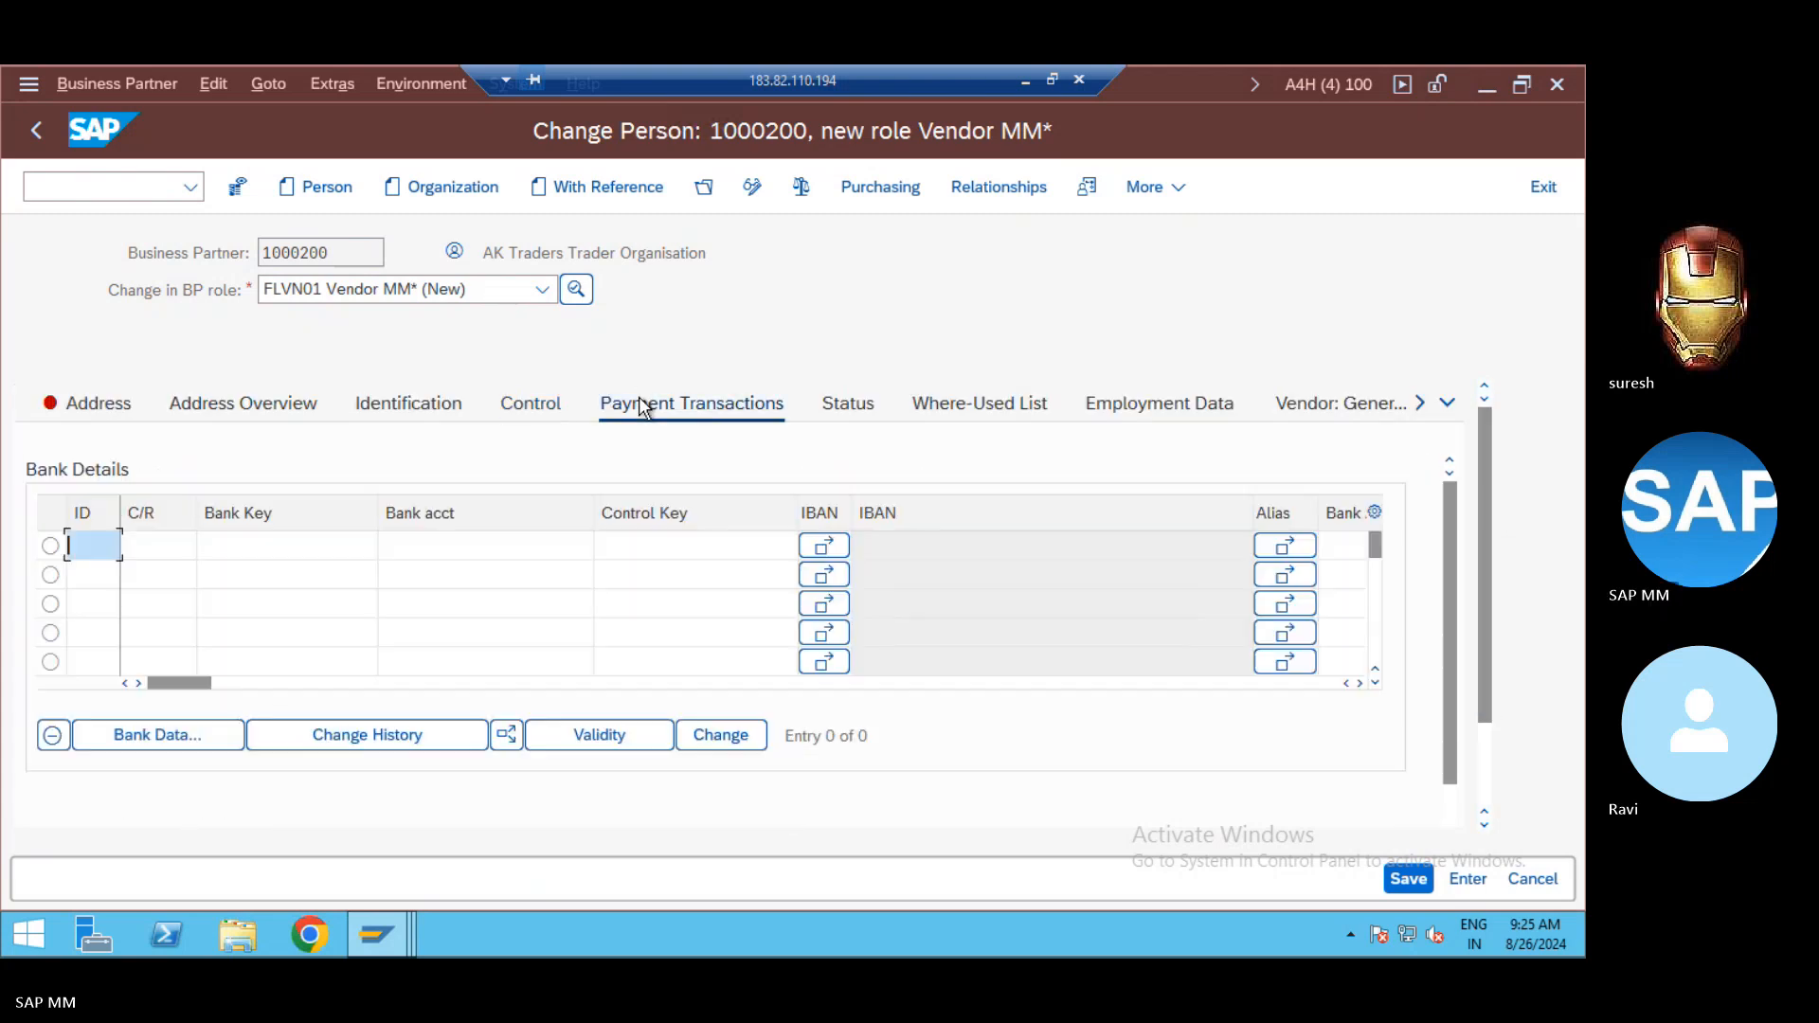
left_click(849, 402)
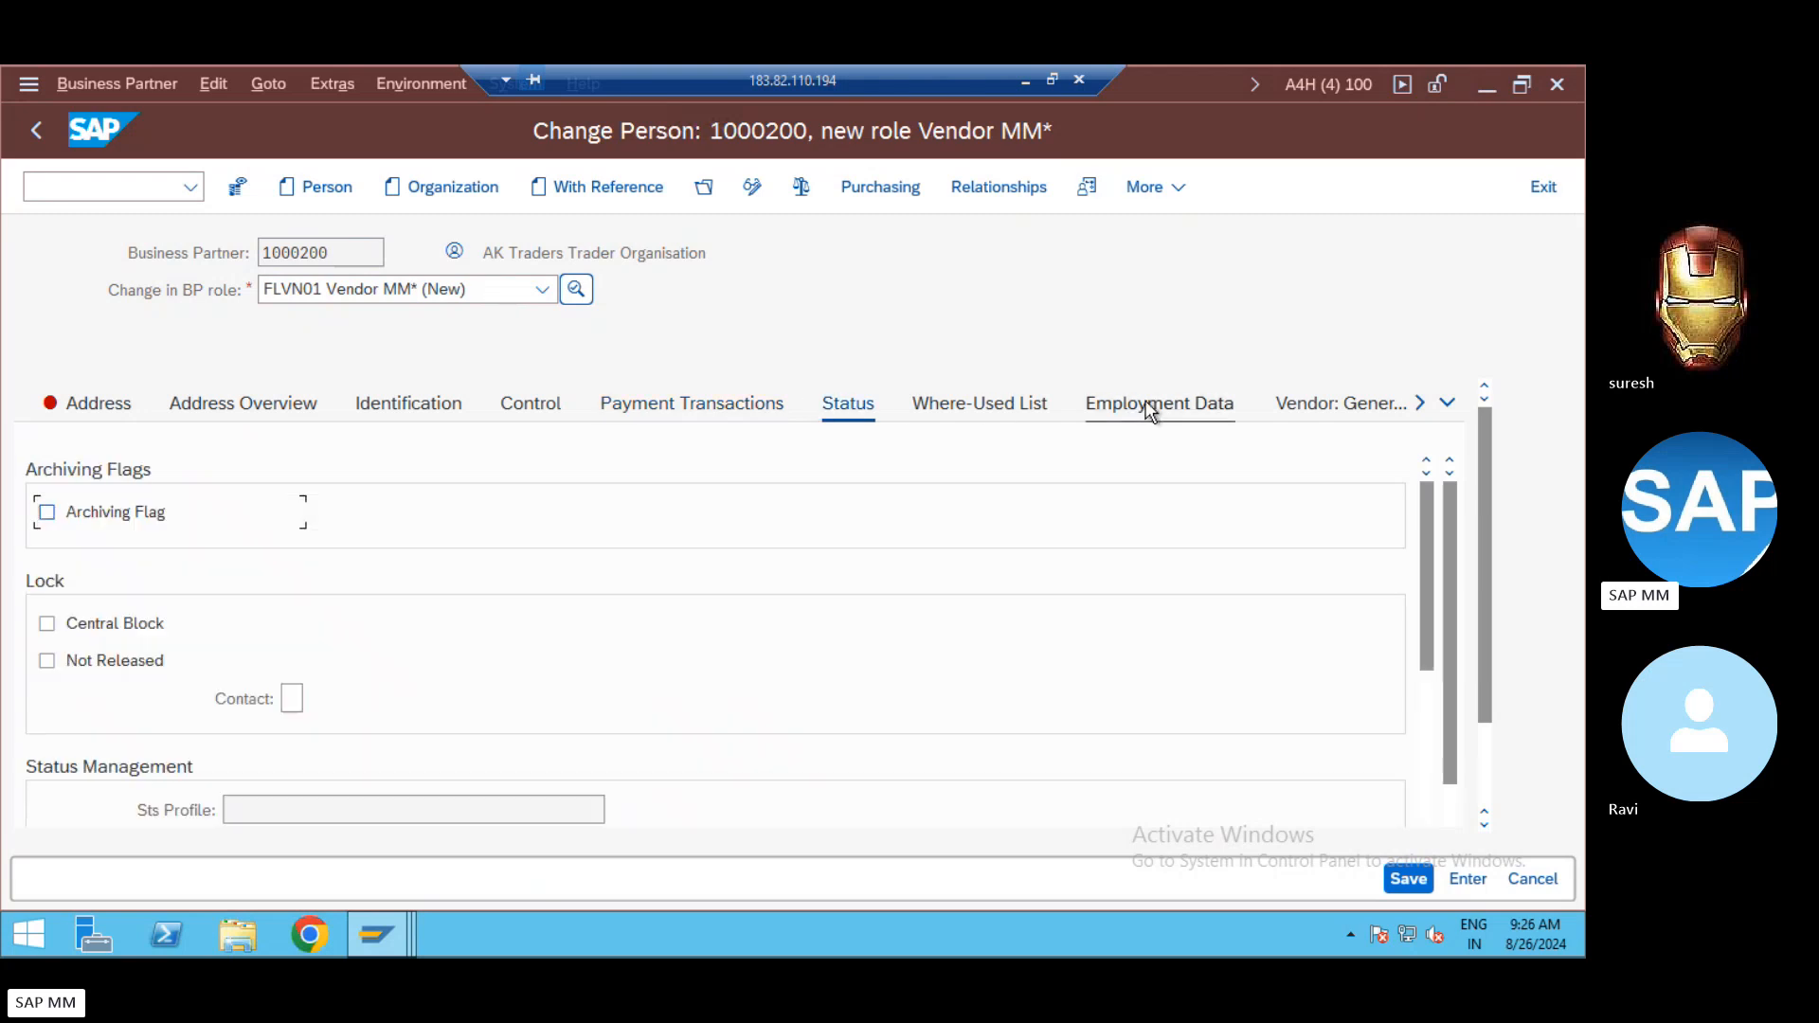
Step: Examine the Vendor: General Data and Vendor: Tax Data of the vendor role
left_click(1290, 408)
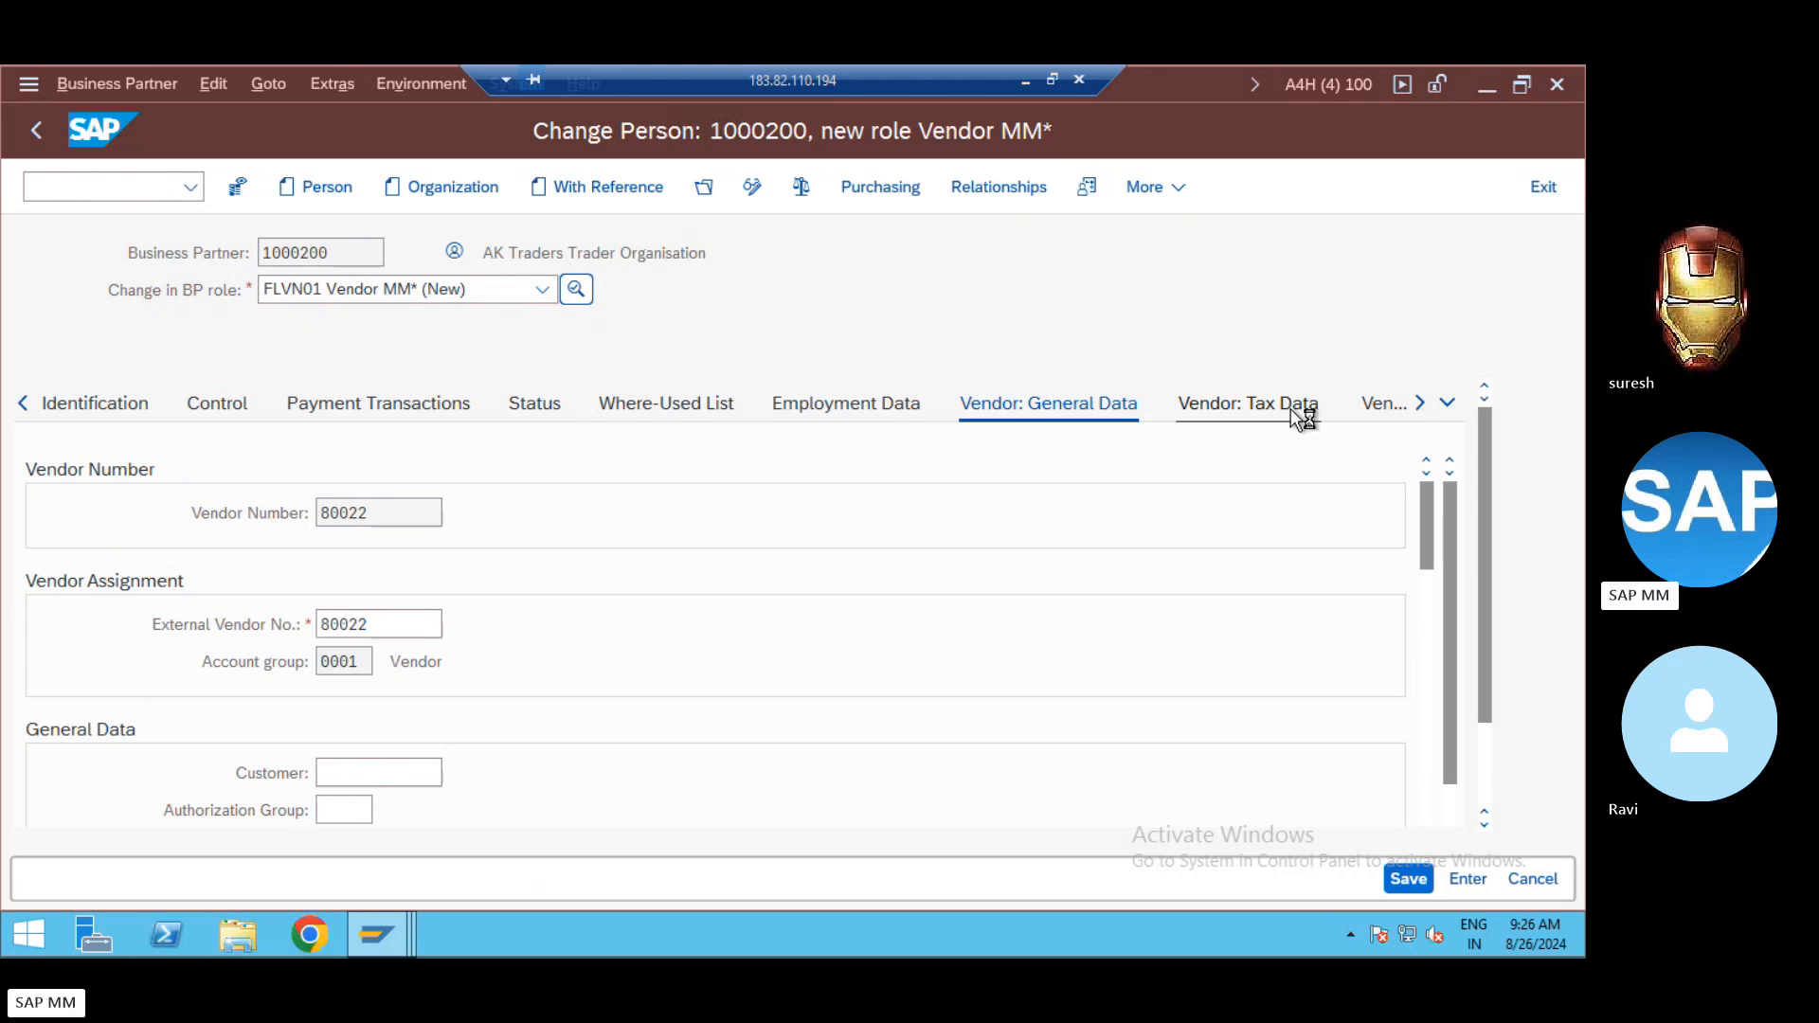
left_click(1290, 407)
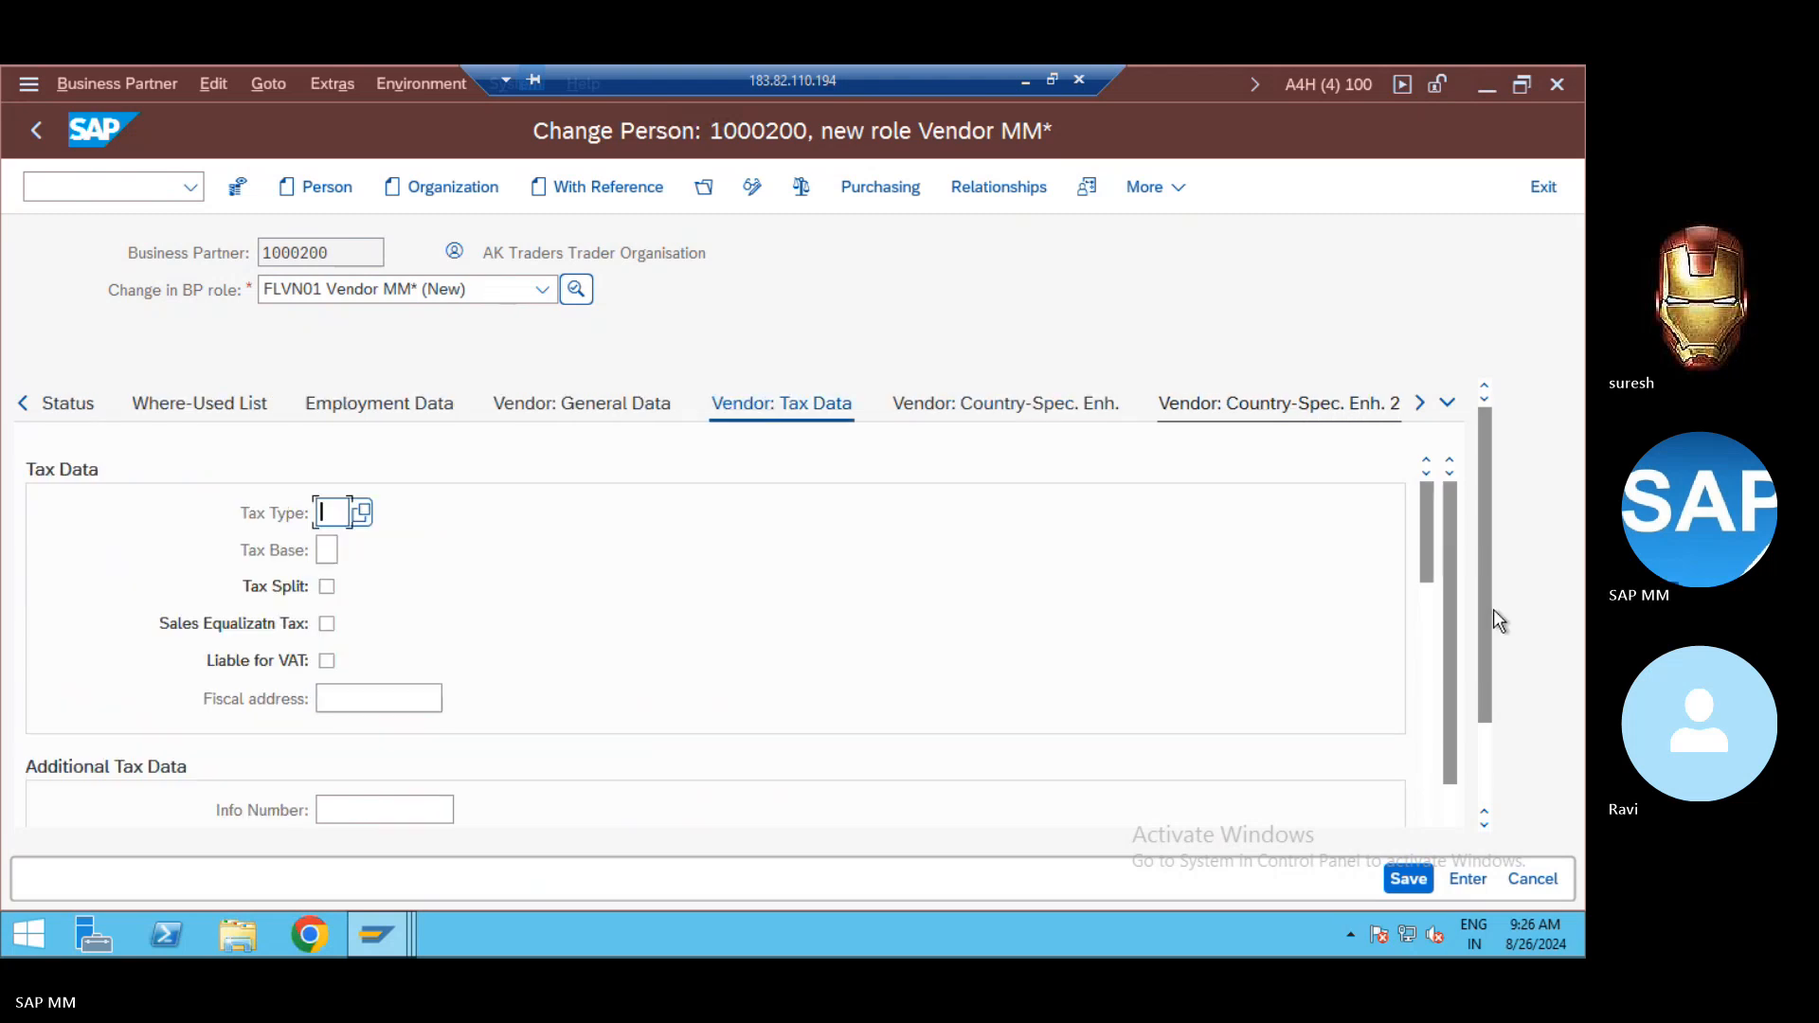
scroll(1491, 738, "down", 1)
scroll(1492, 608, "up", 1)
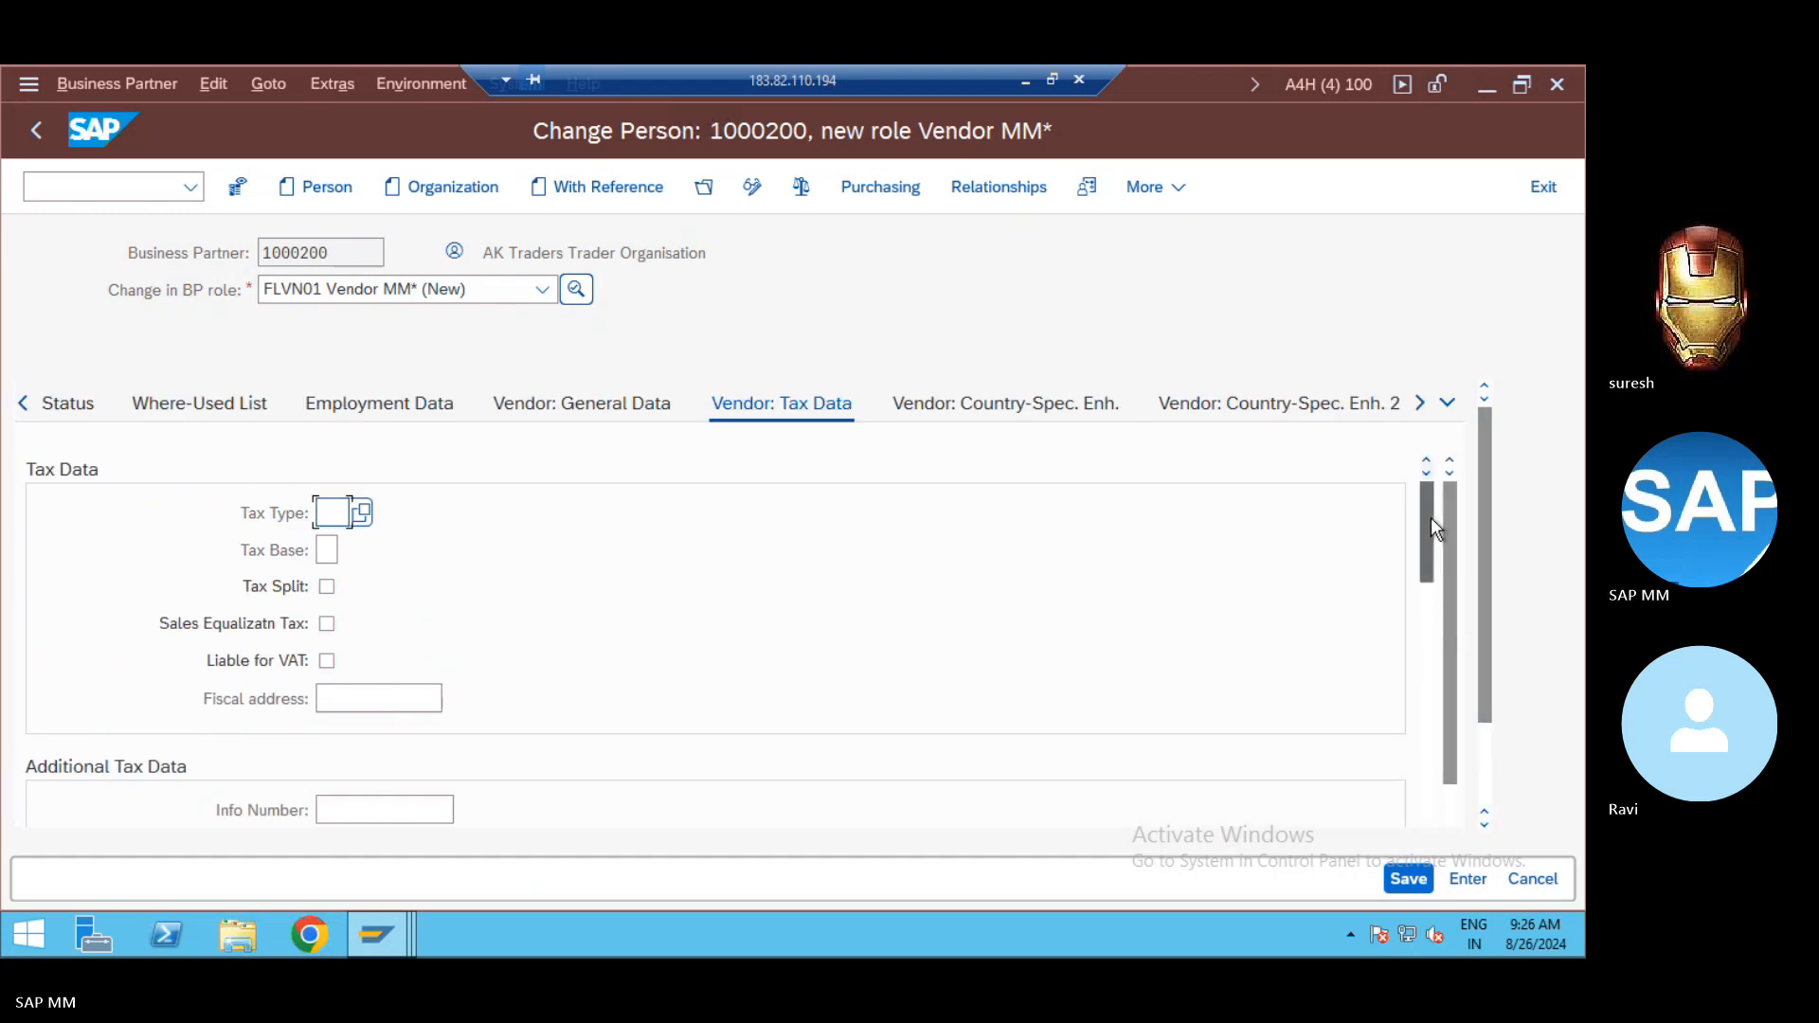
left_click_drag(1433, 517, 1435, 754)
left_click_drag(1428, 806, 1442, 496)
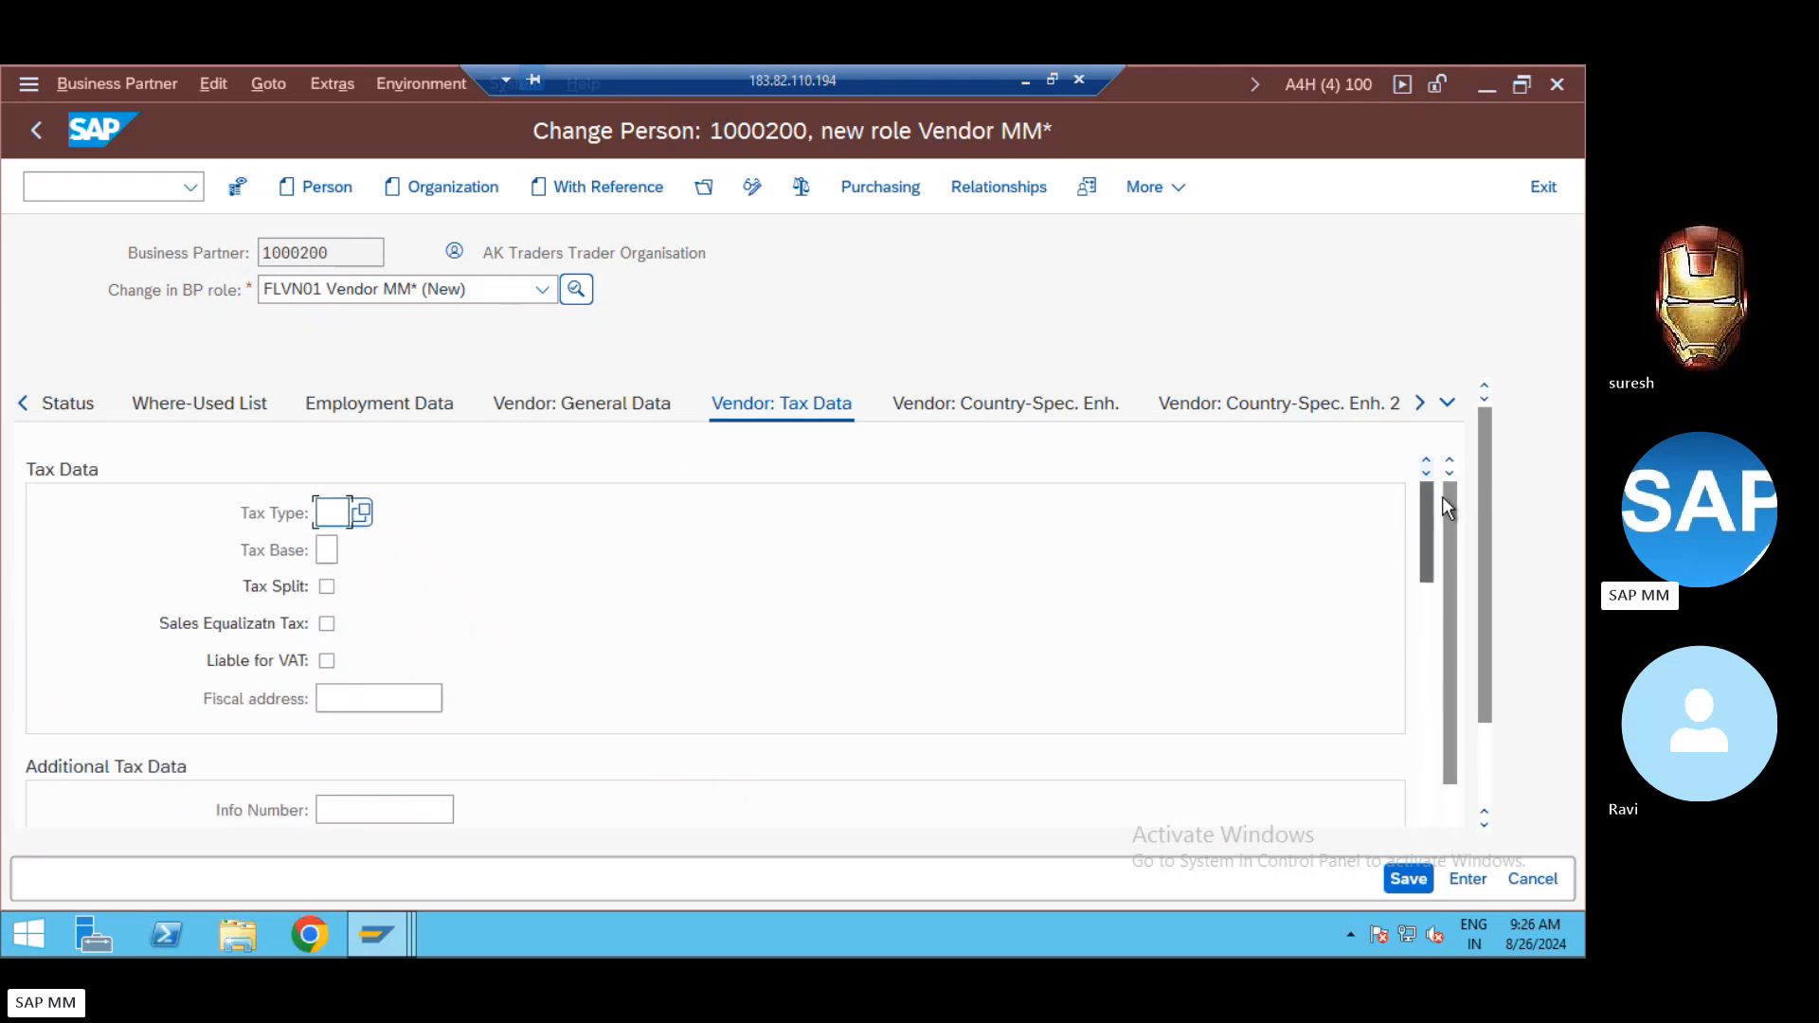
Step: Try to save the vendor role, keeping the VAT registration warning enabled, and check the other communication methods in the address data
left_click(1410, 880)
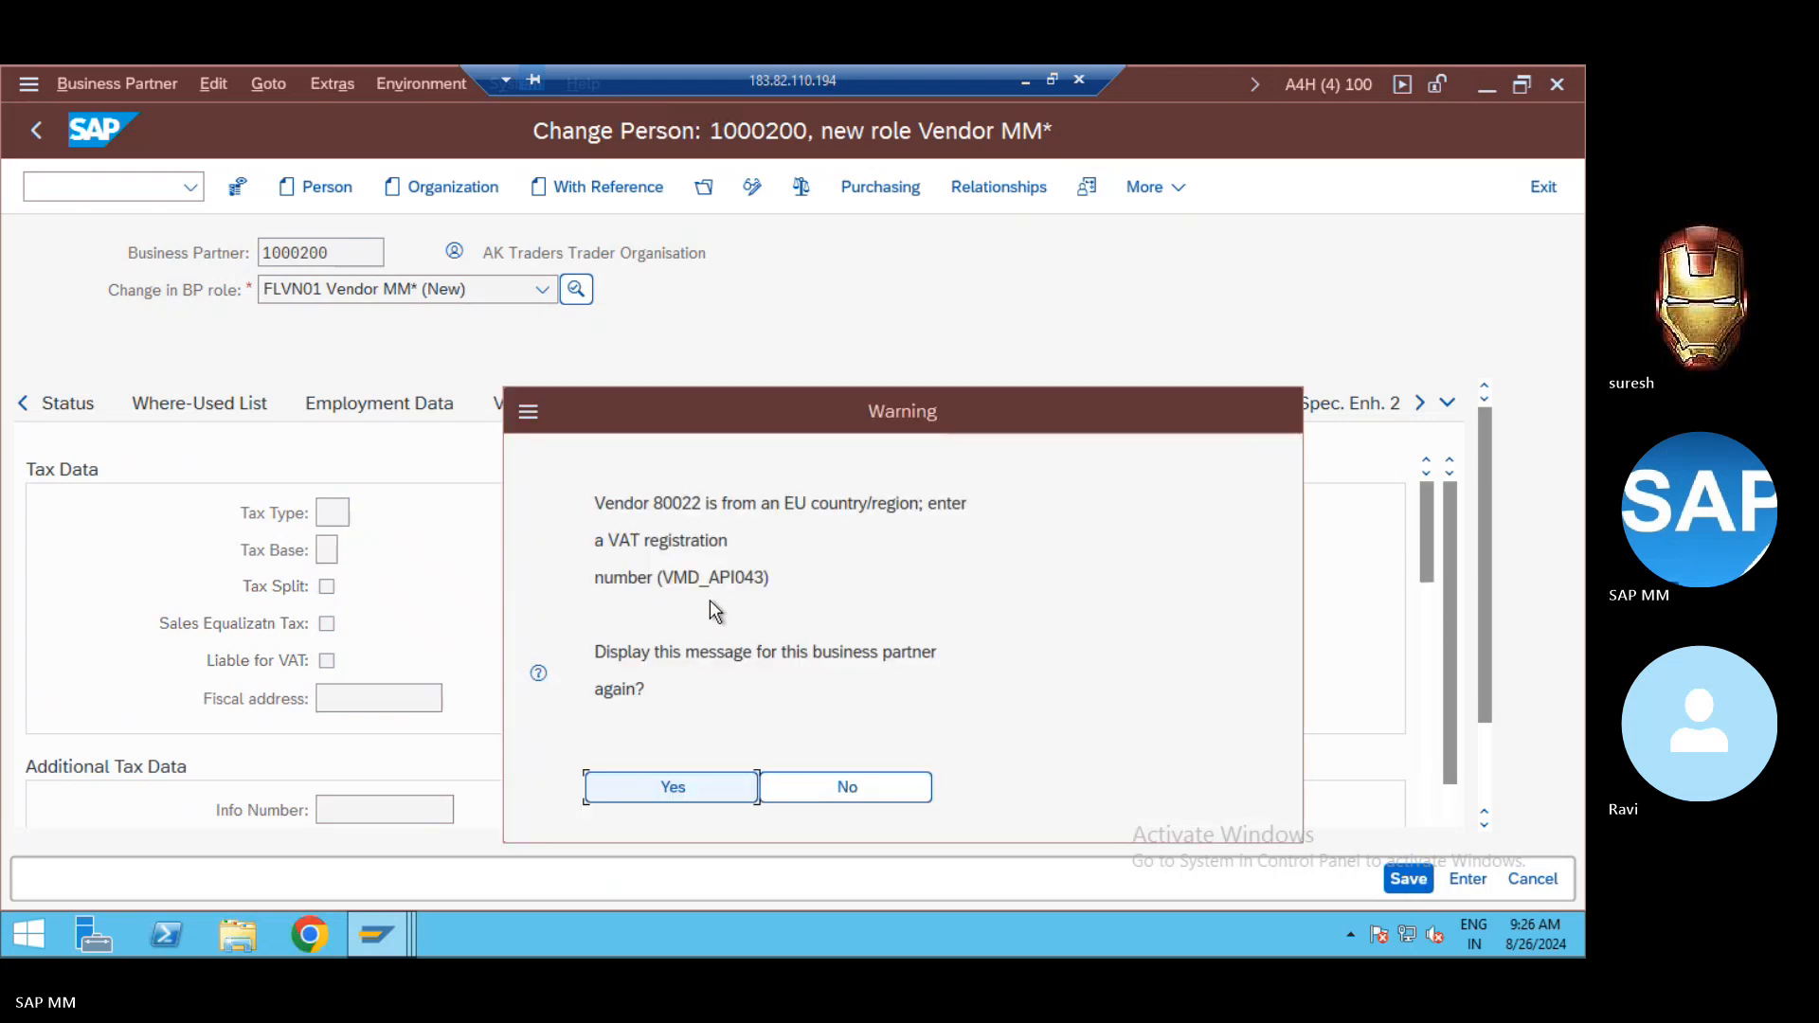
left_click(683, 798)
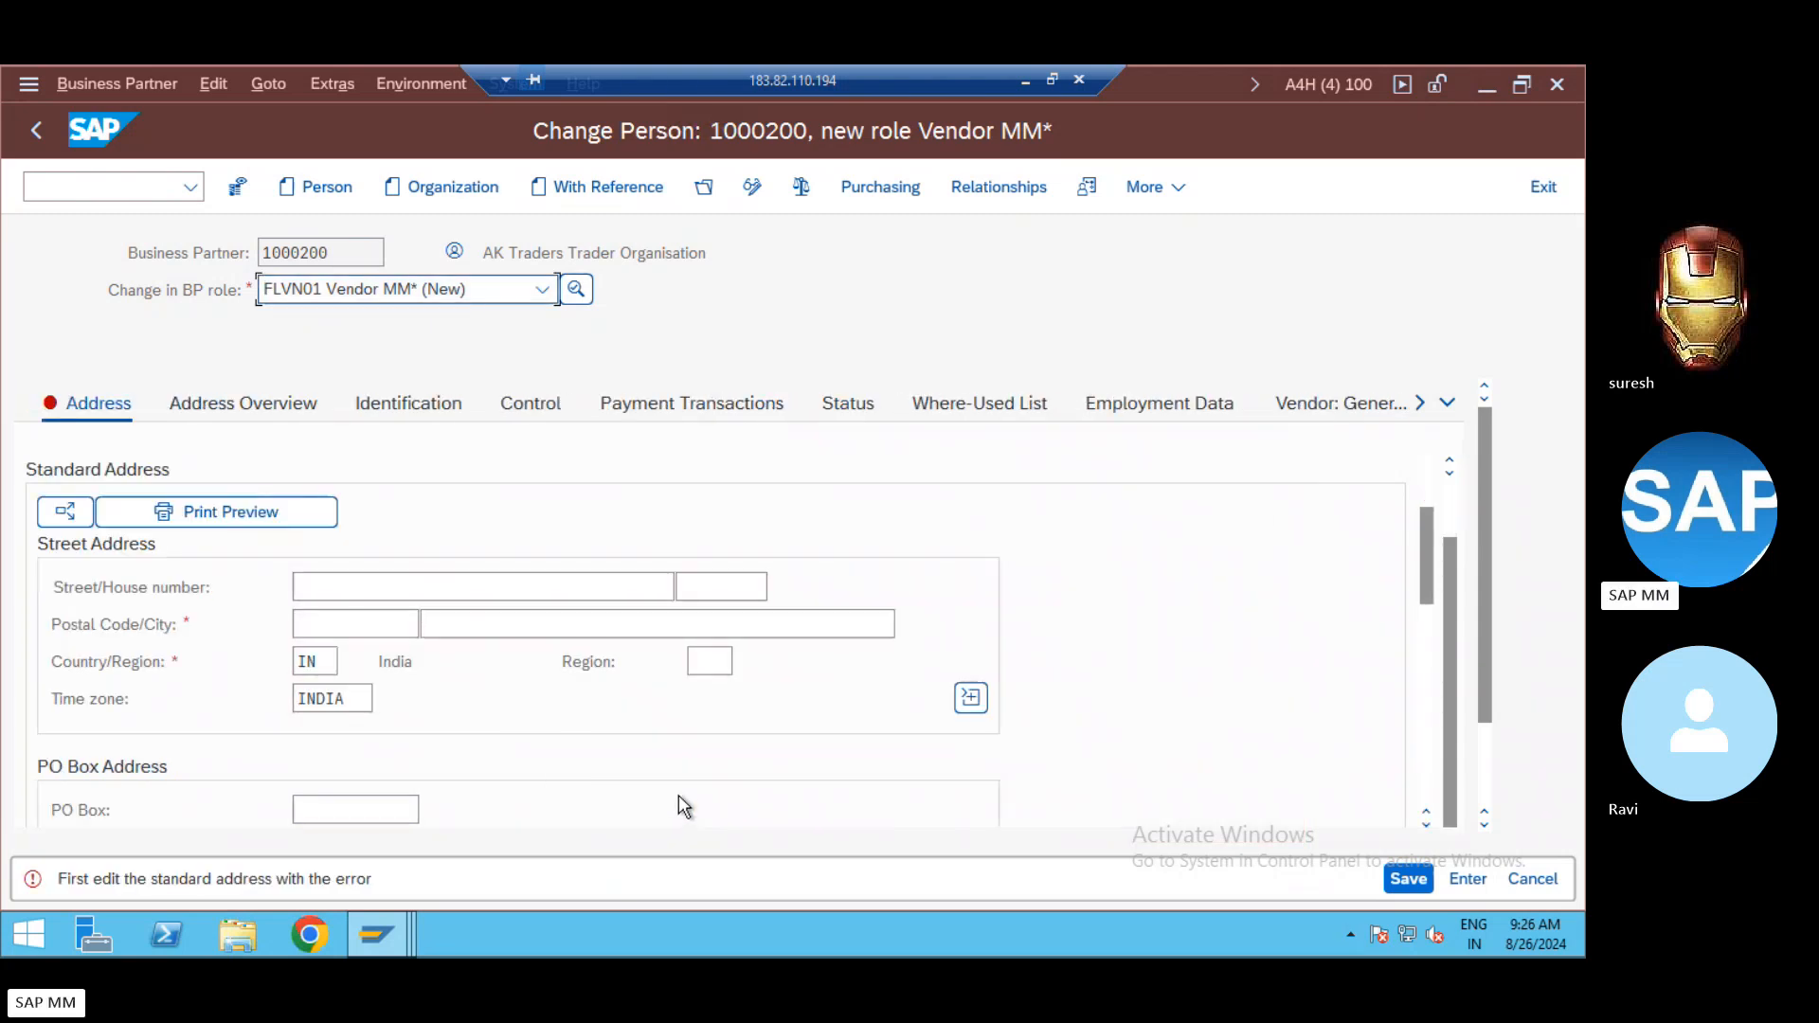
left_click_drag(1417, 525, 1441, 769)
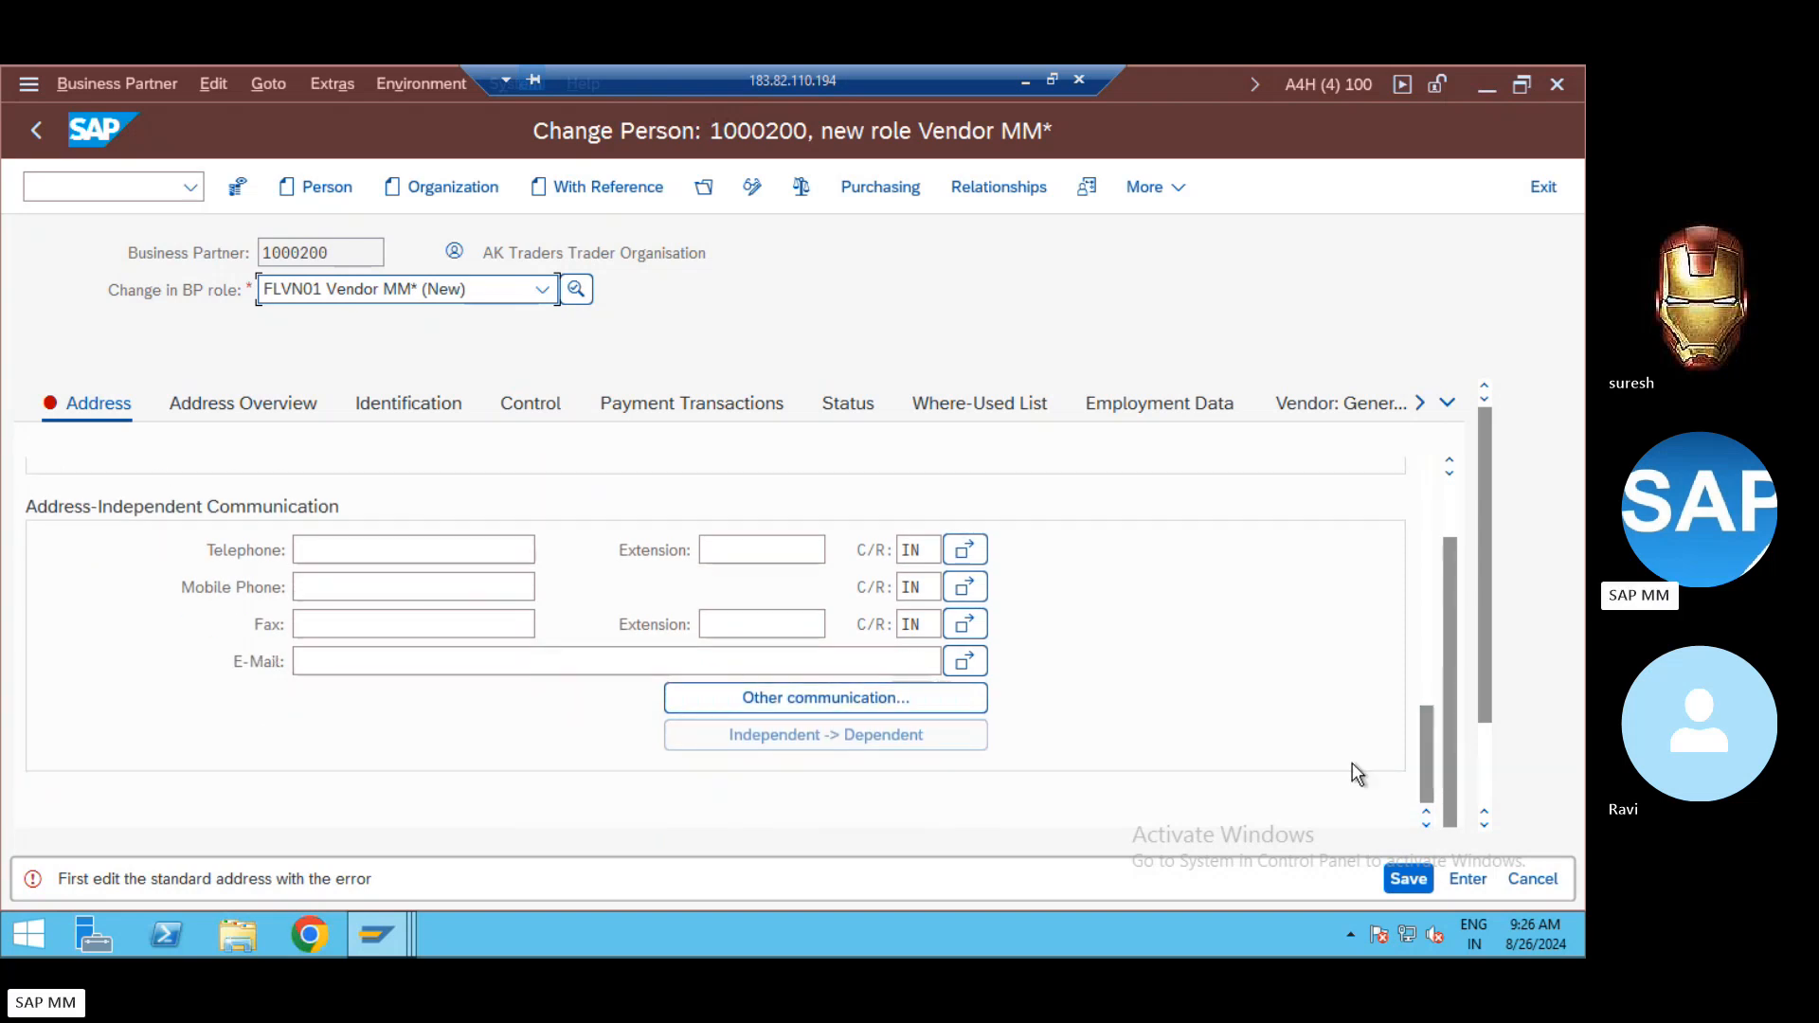
left_click(929, 697)
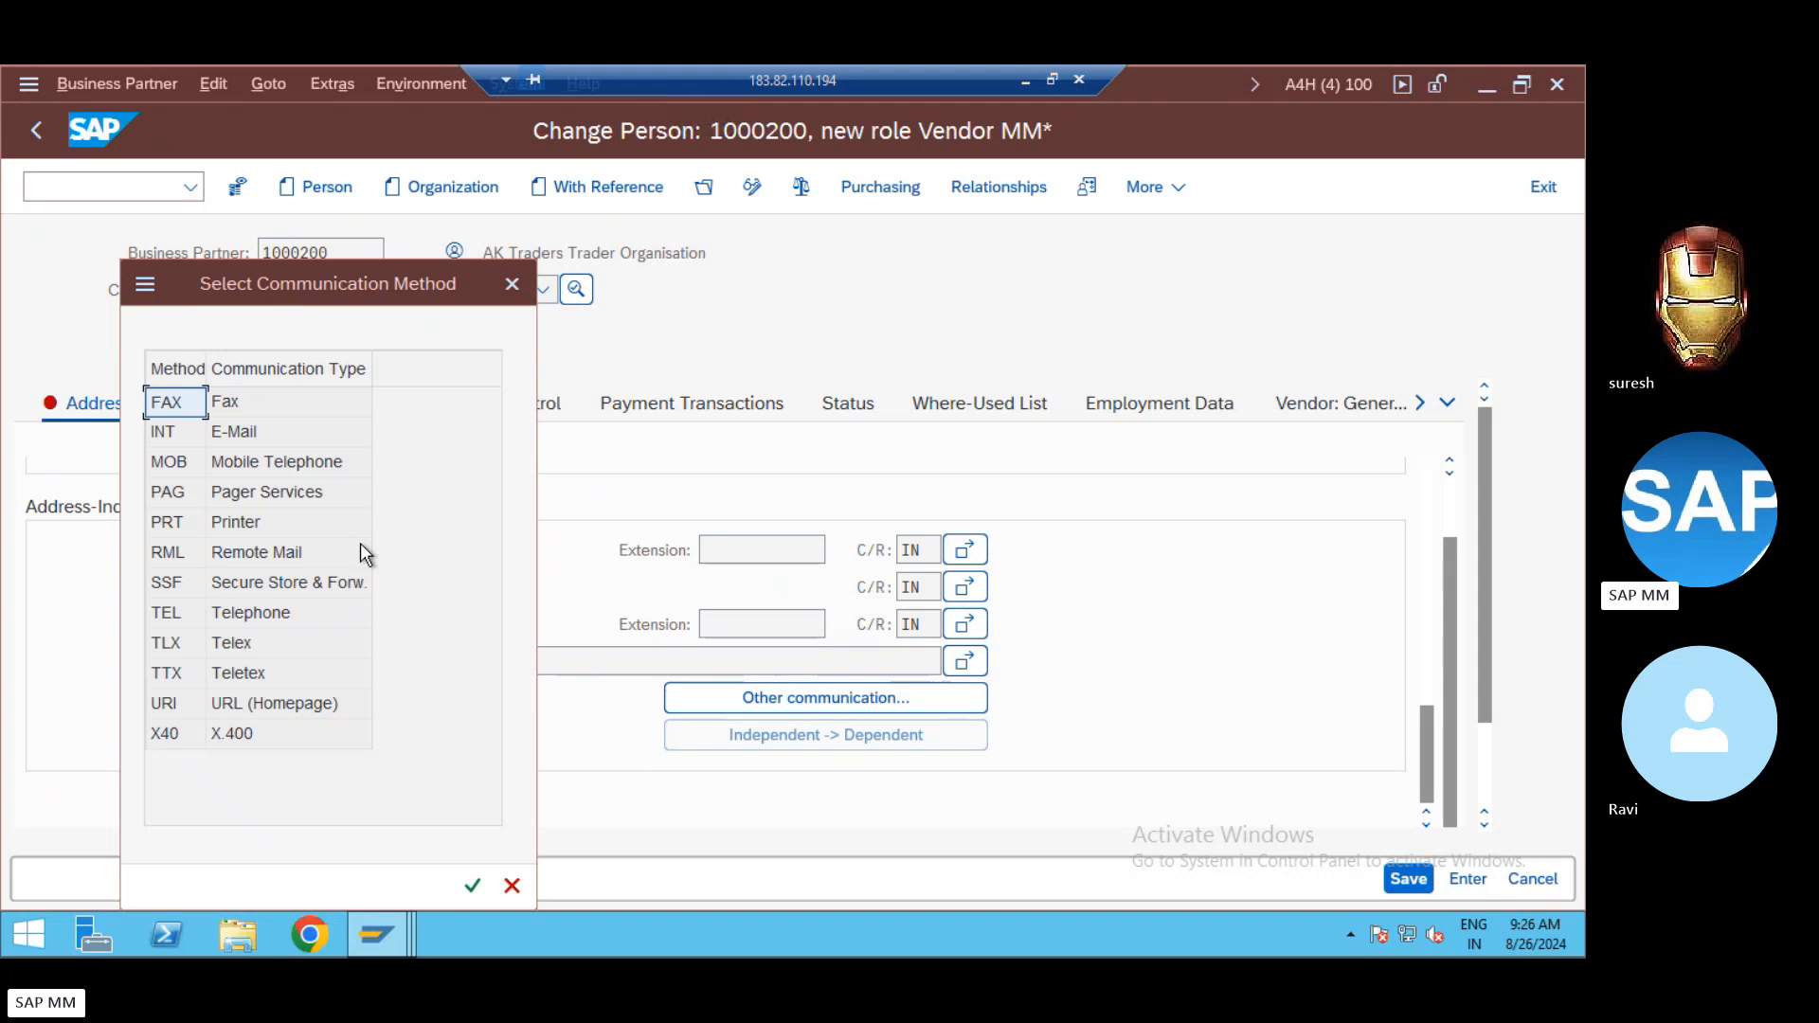
key("Escape")
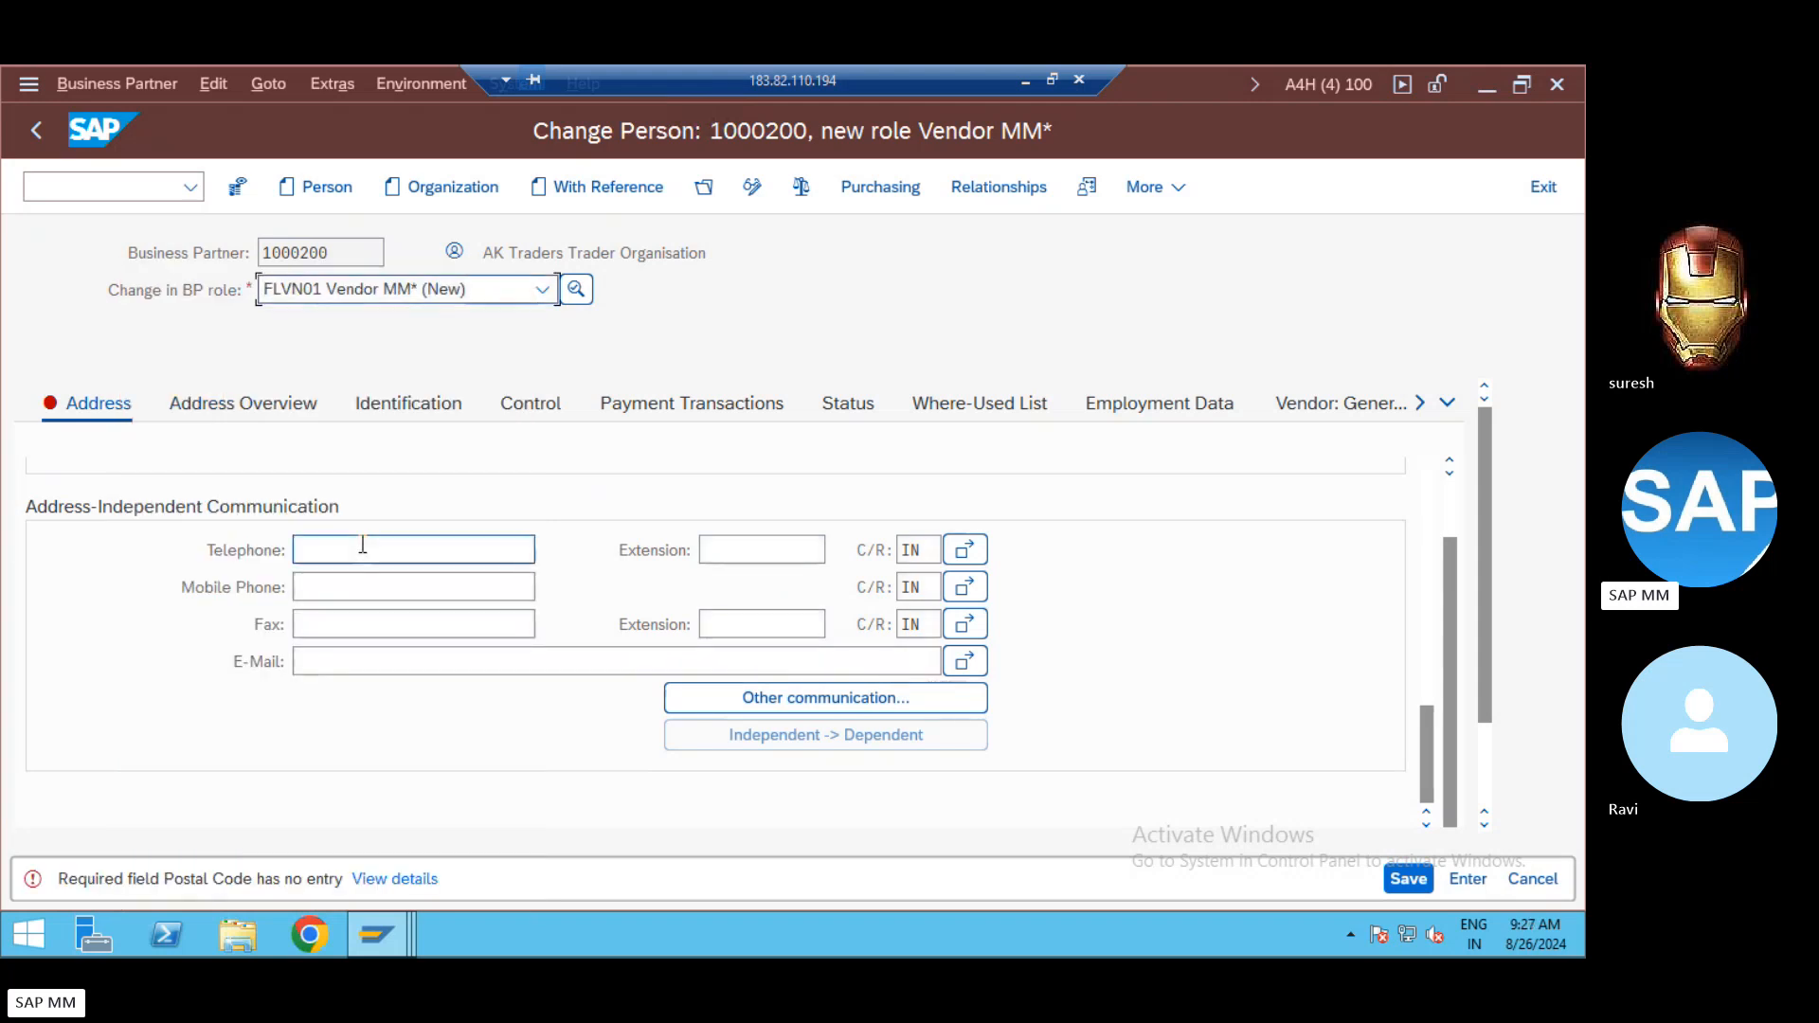
Step: Try again to save the vendor role, choosing to keep displaying the VAT registration warning
left_click(1408, 879)
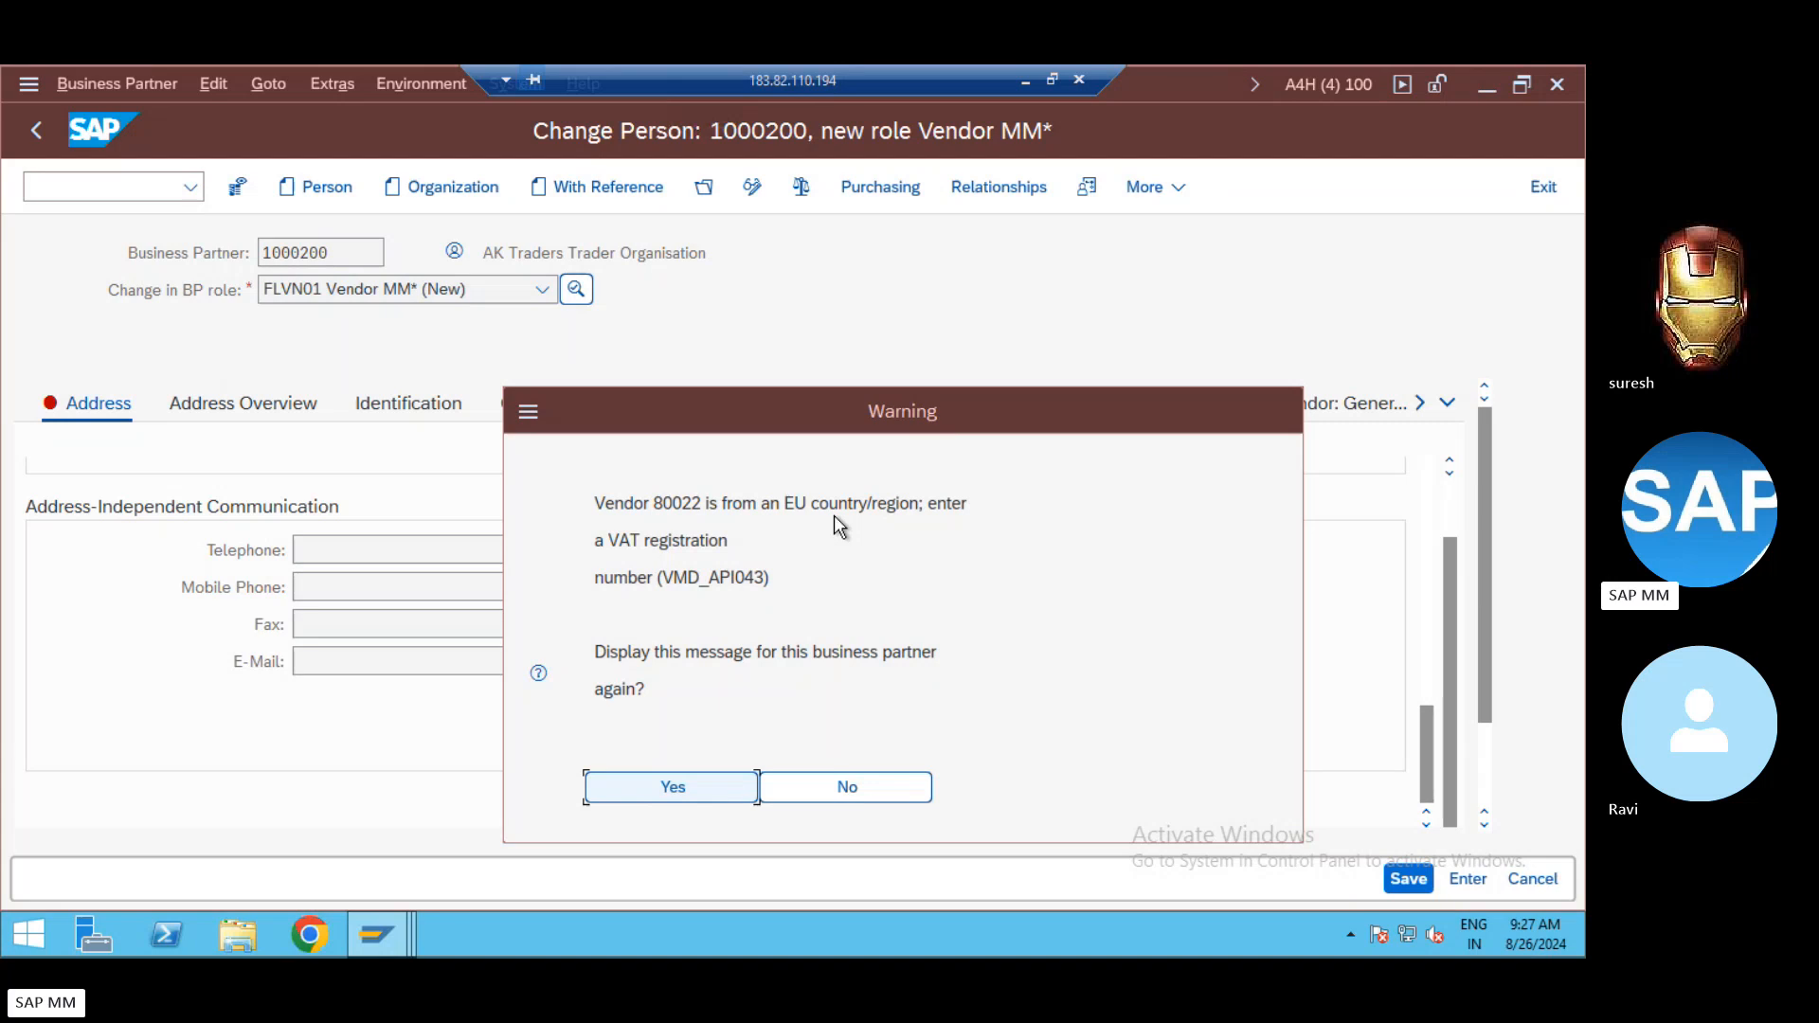
double_click(855, 527)
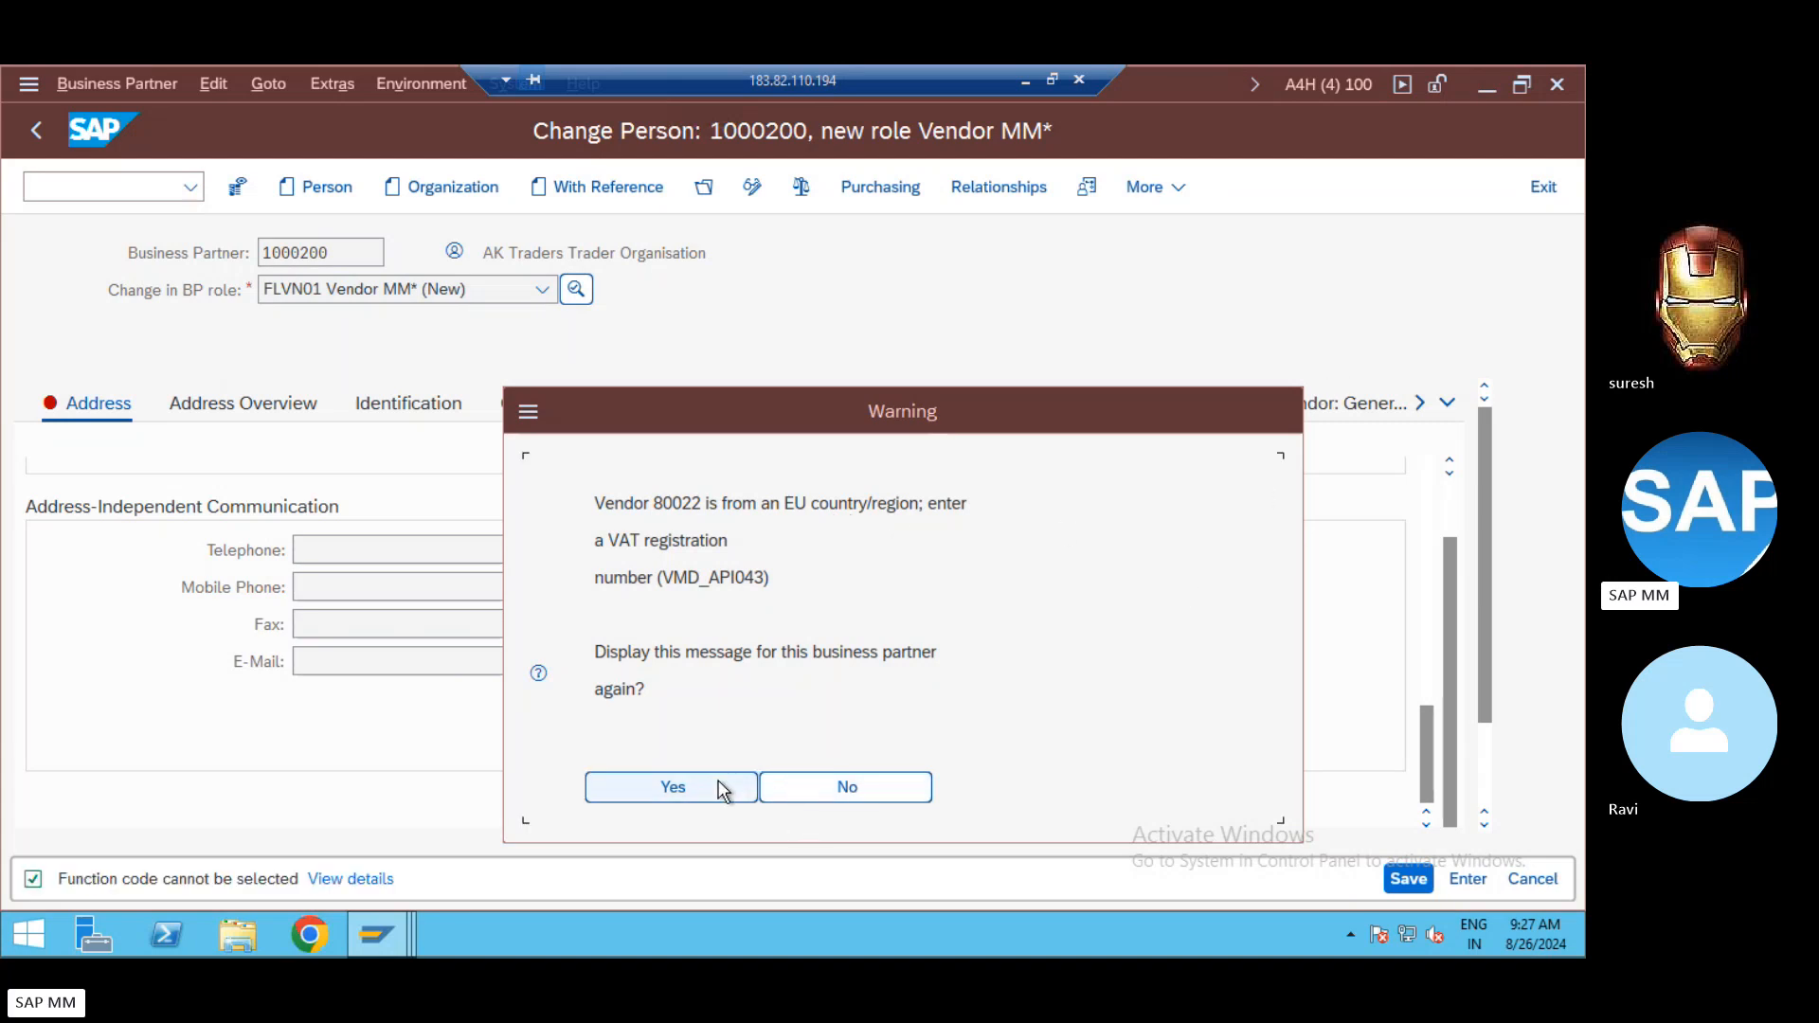
left_click(674, 792)
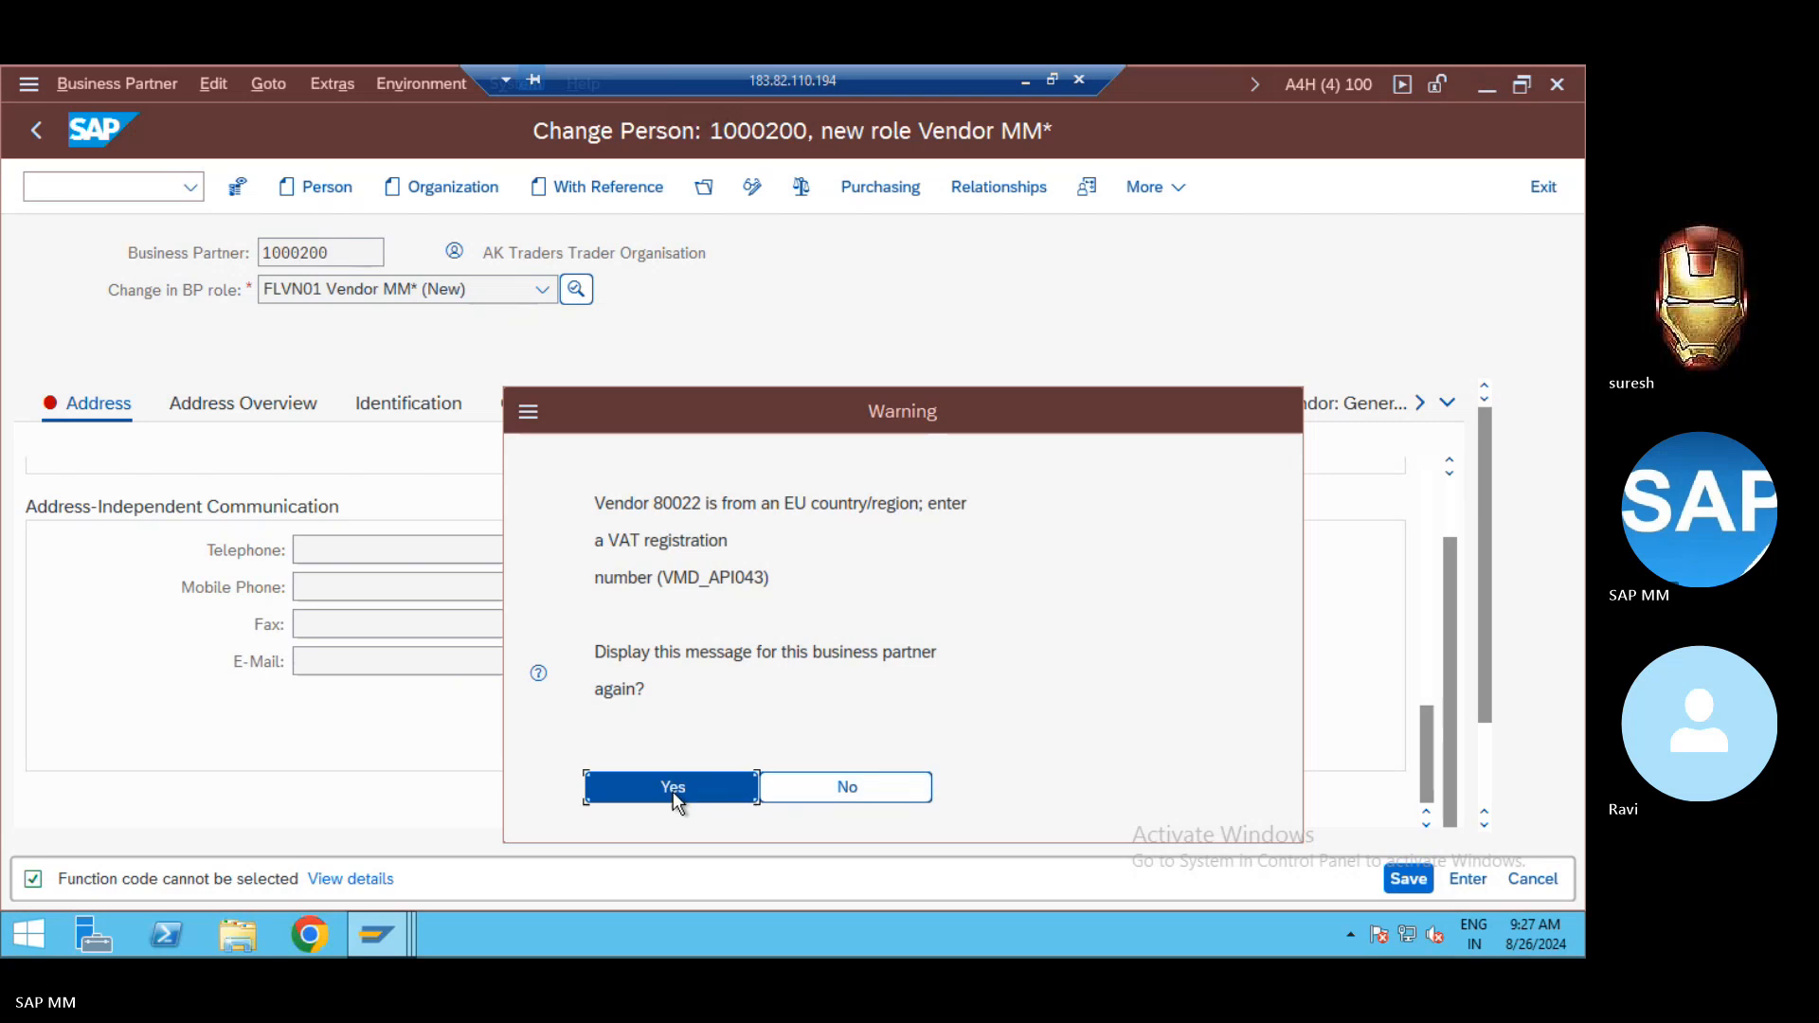
Step: Check the external vendor number from Vendor: General Data in transaction XK03 in a new session, and return to the business partner session
left_click(1323, 408)
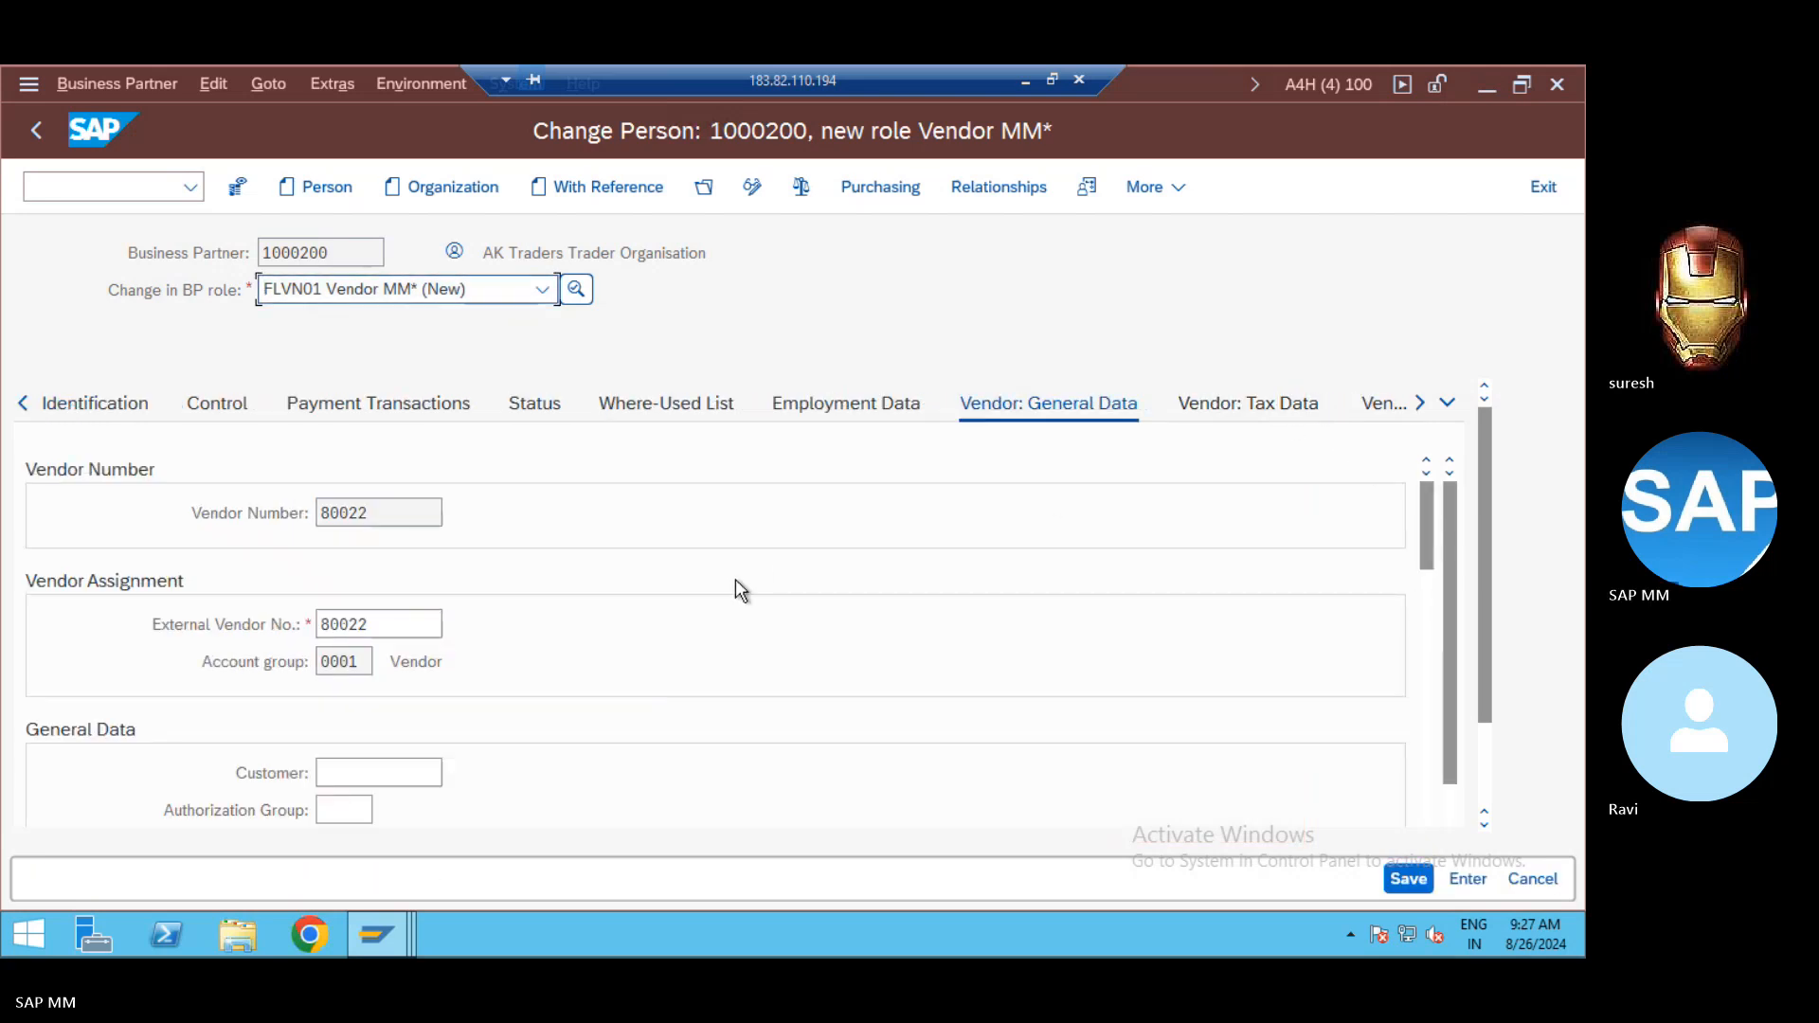
left_click(384, 621)
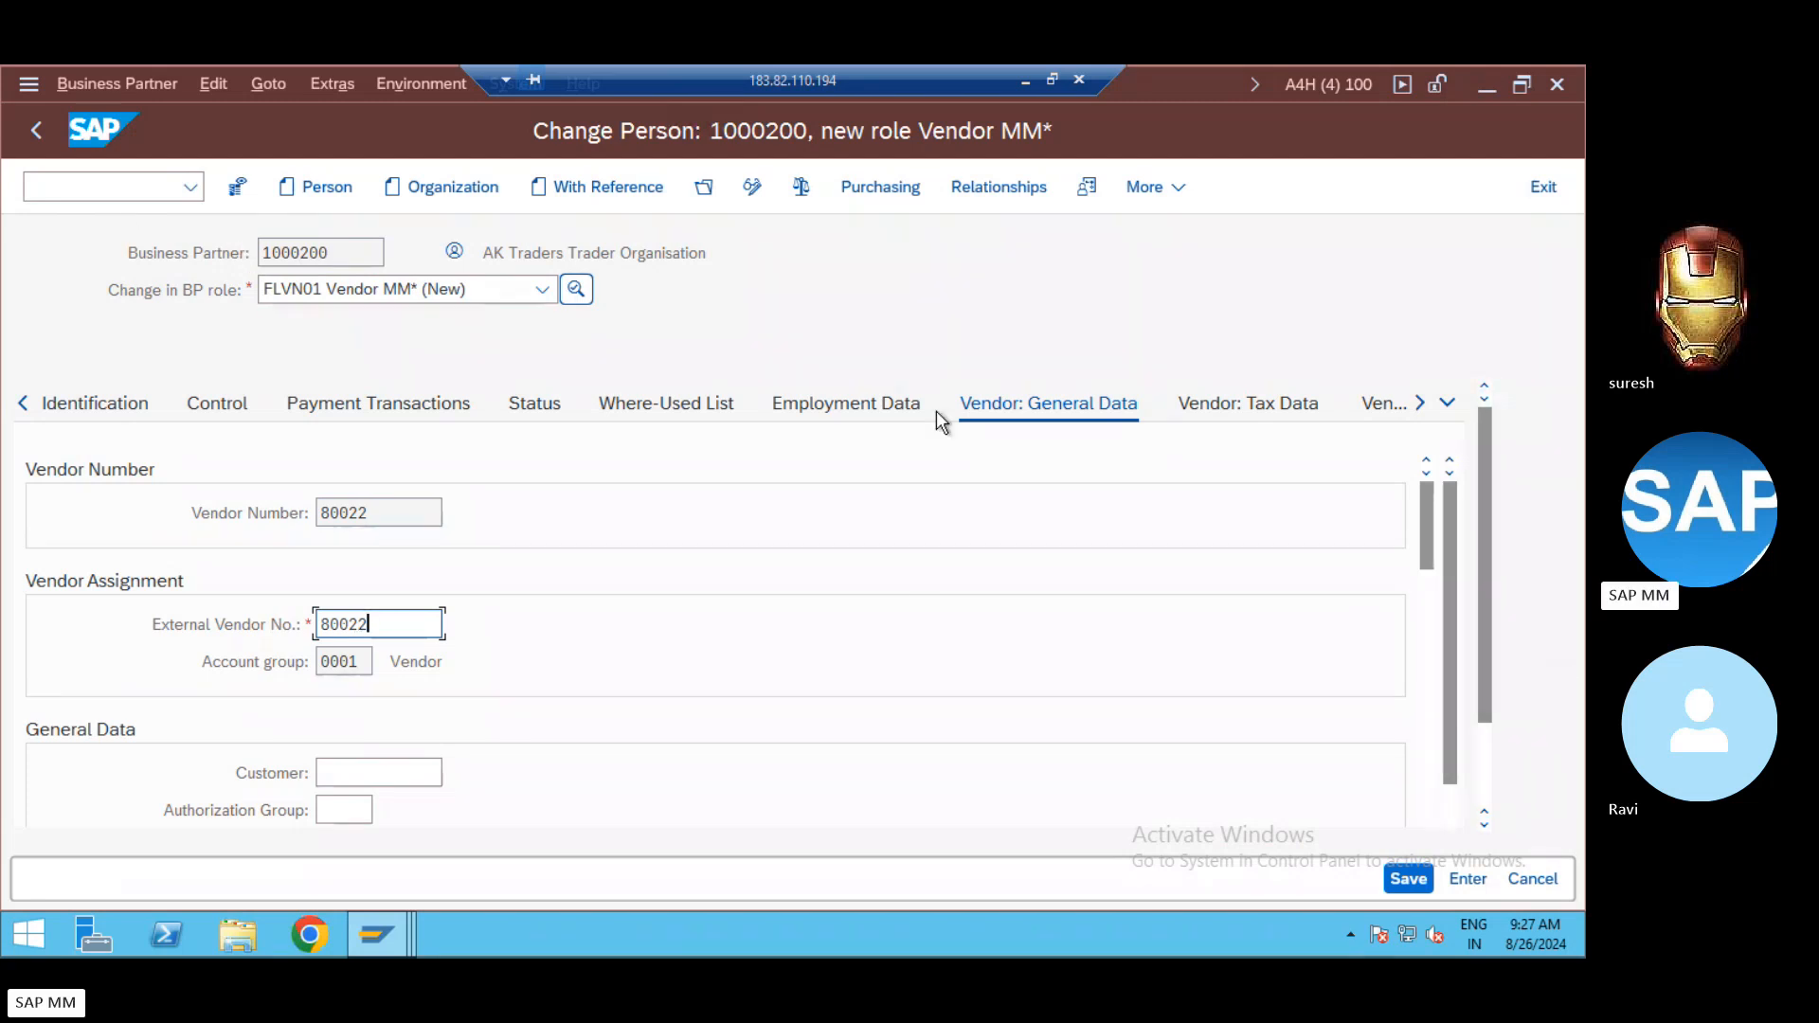
left_click(63, 184)
type("/")
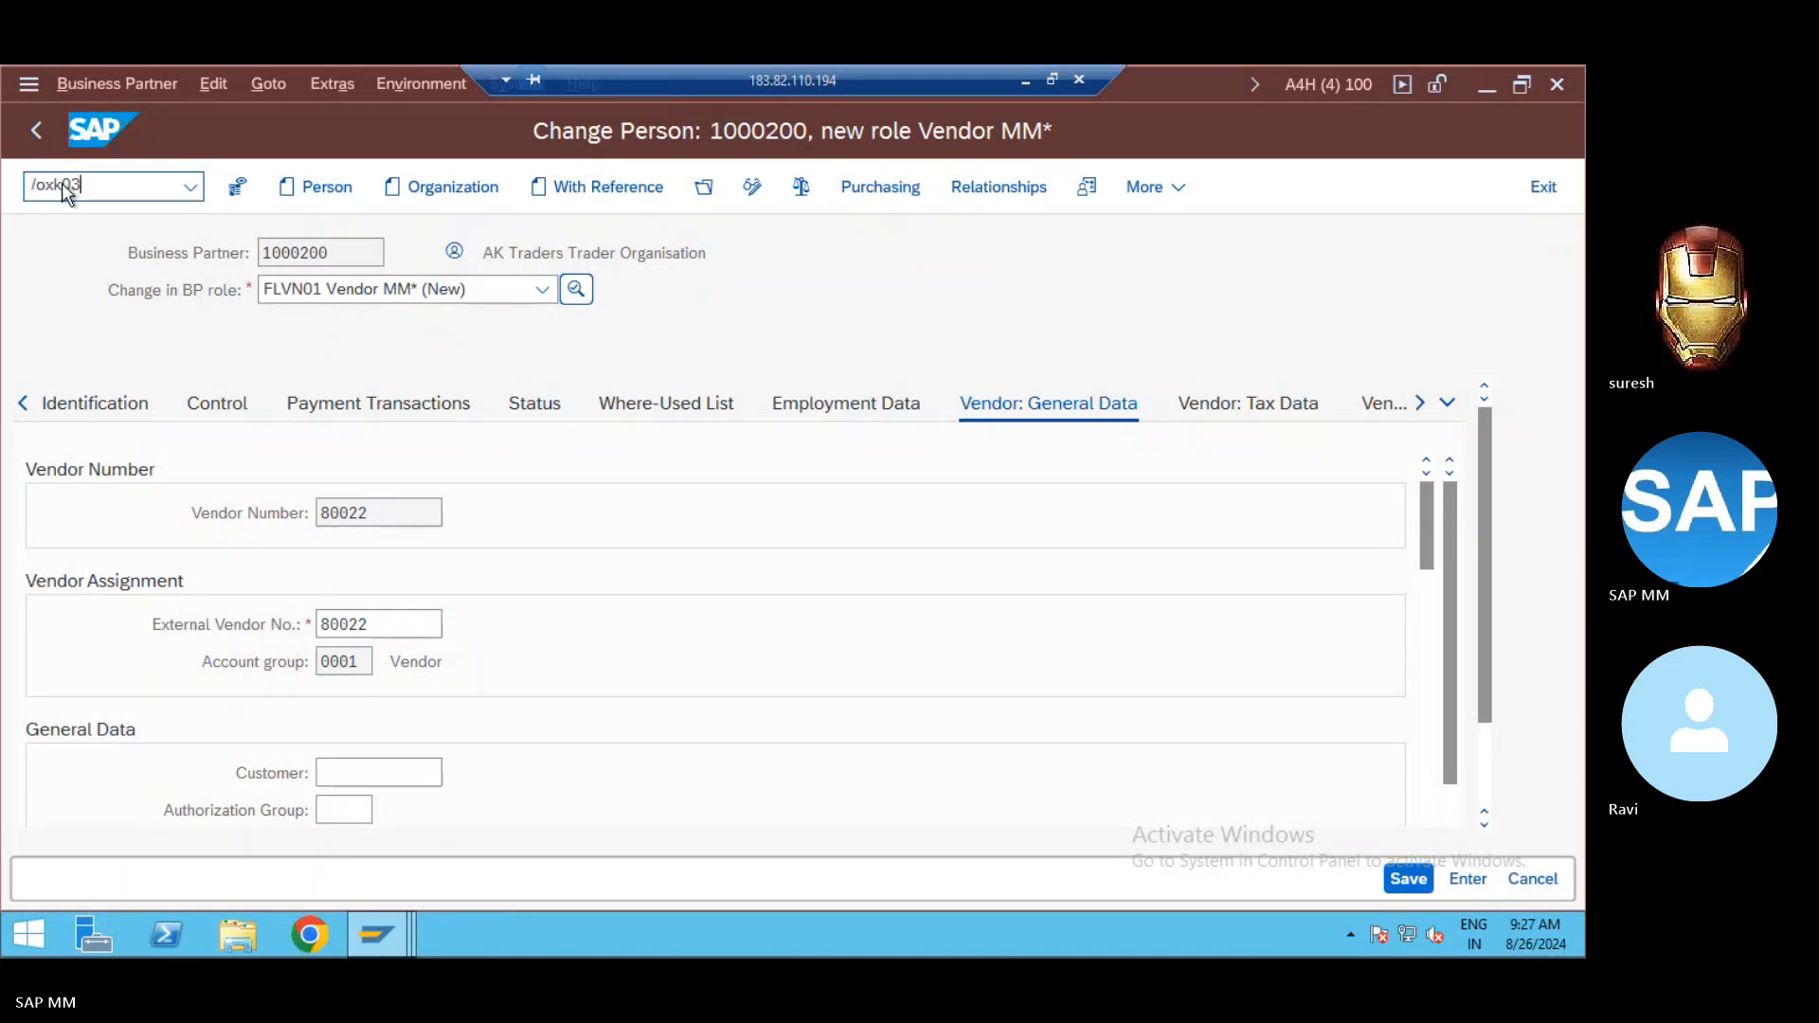
type("oxk03")
key("Return")
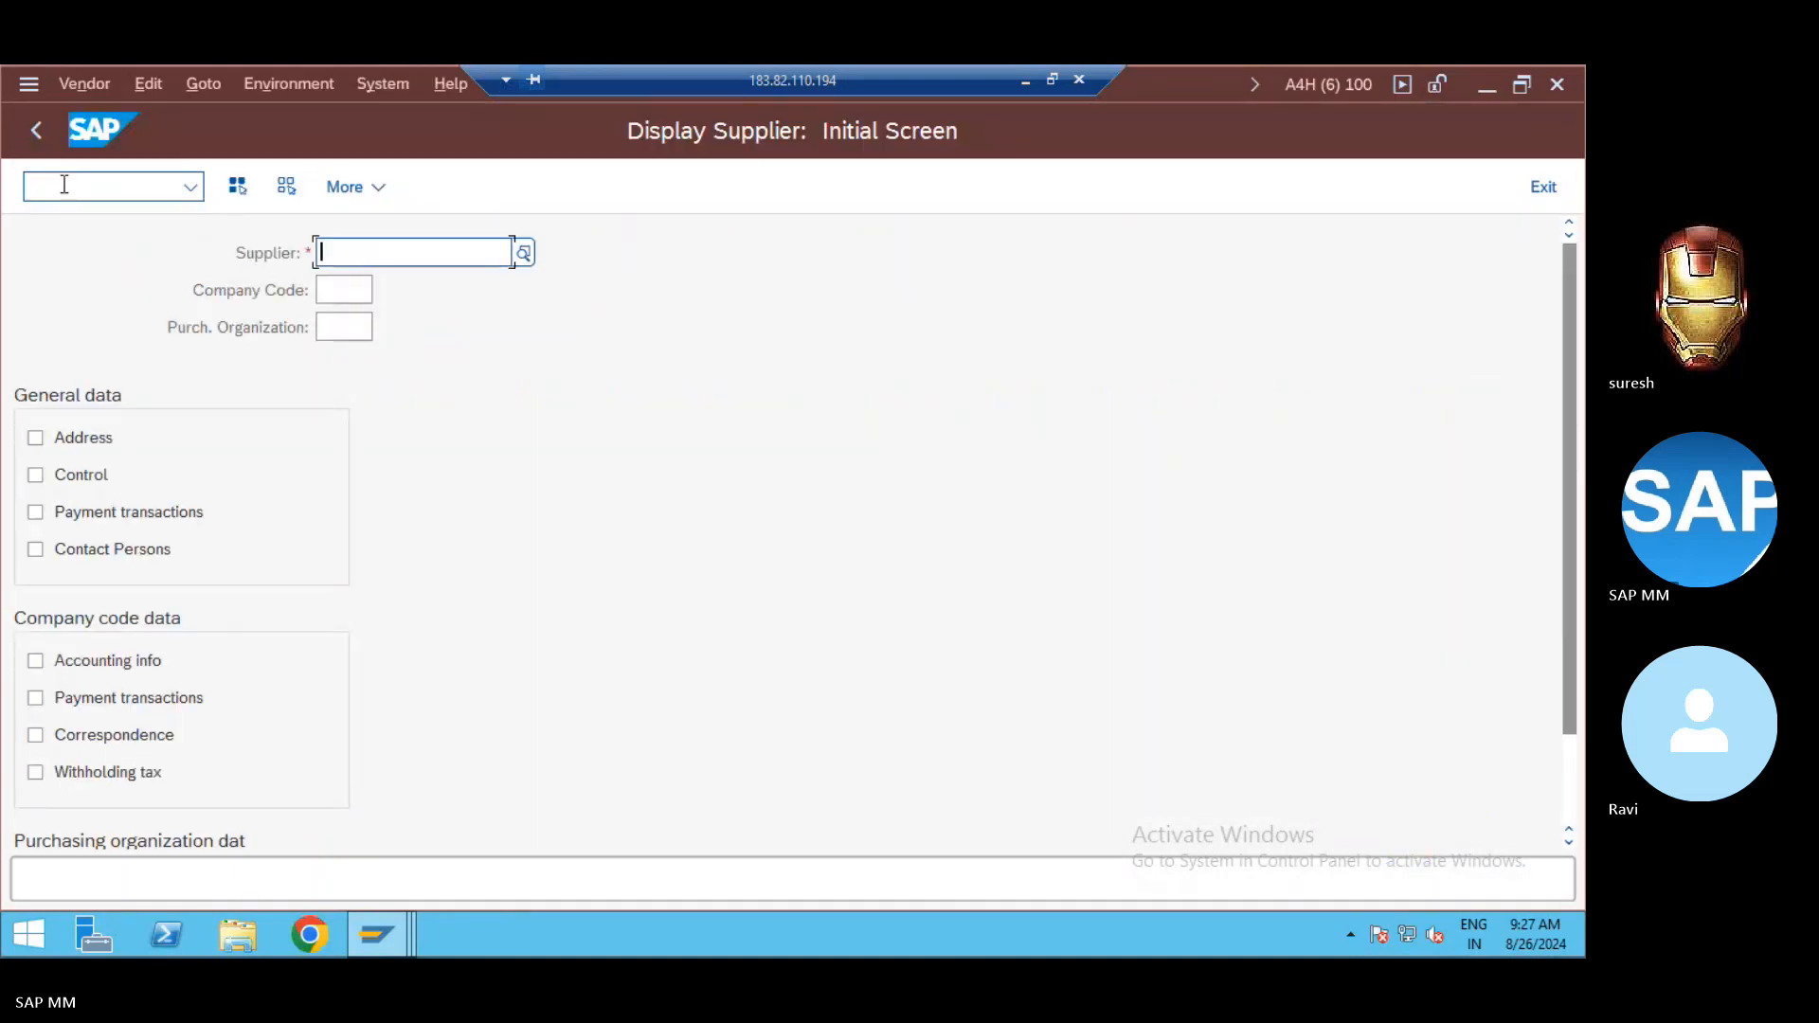
type("80022")
key("Return")
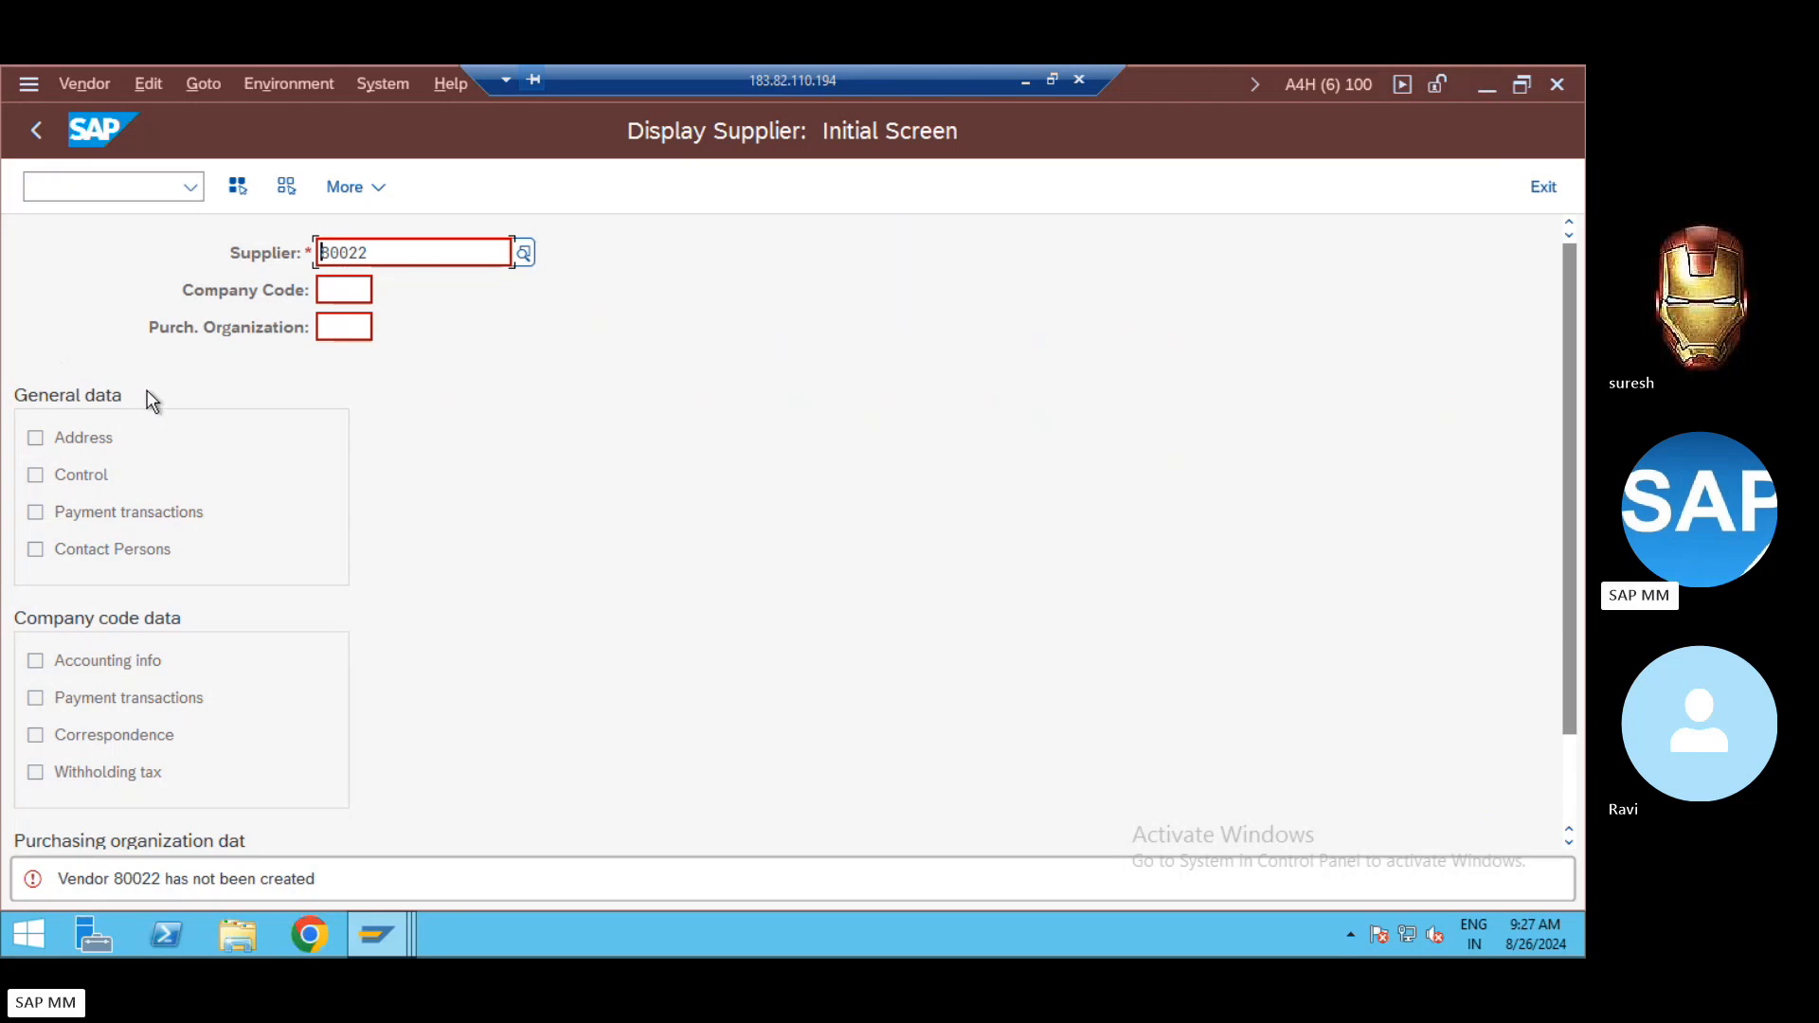
key("alt+Tab")
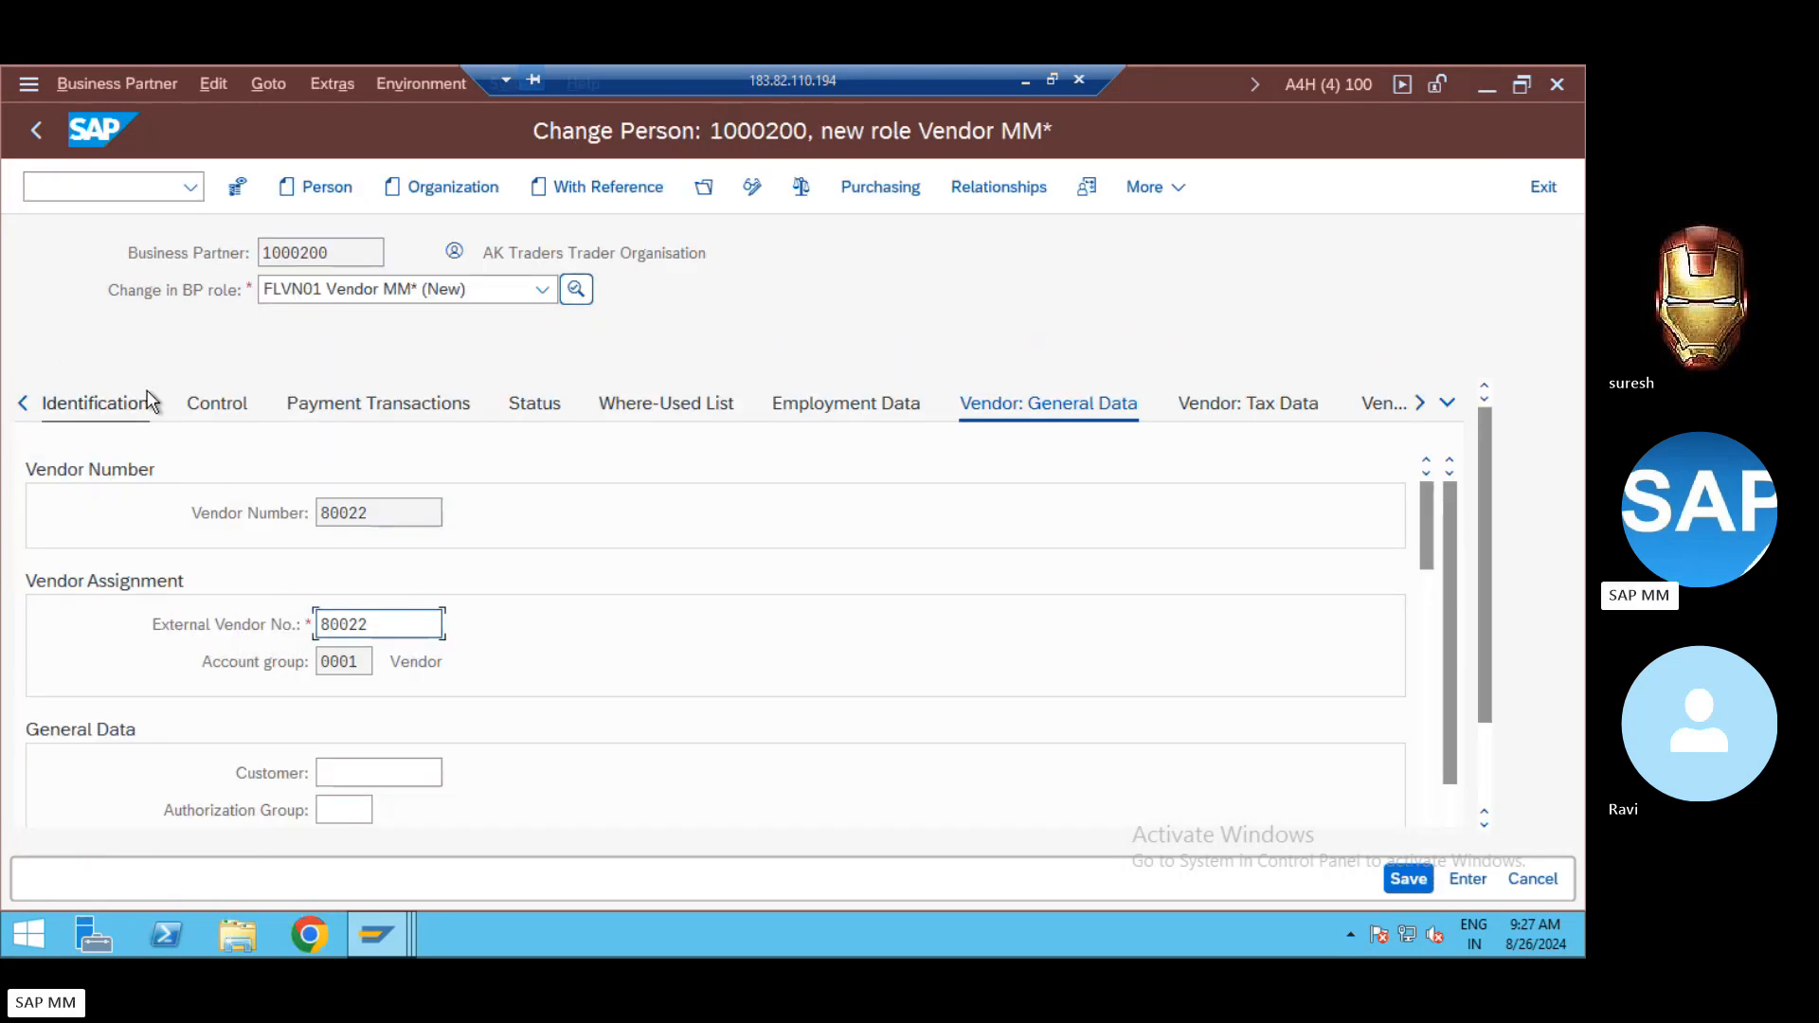
Step: Examine the Vendor: General Data from the additional general data down to the deletion blocks and additional payment transaction section
key("alt+Tab")
key("alt+Tab")
left_click(1428, 606)
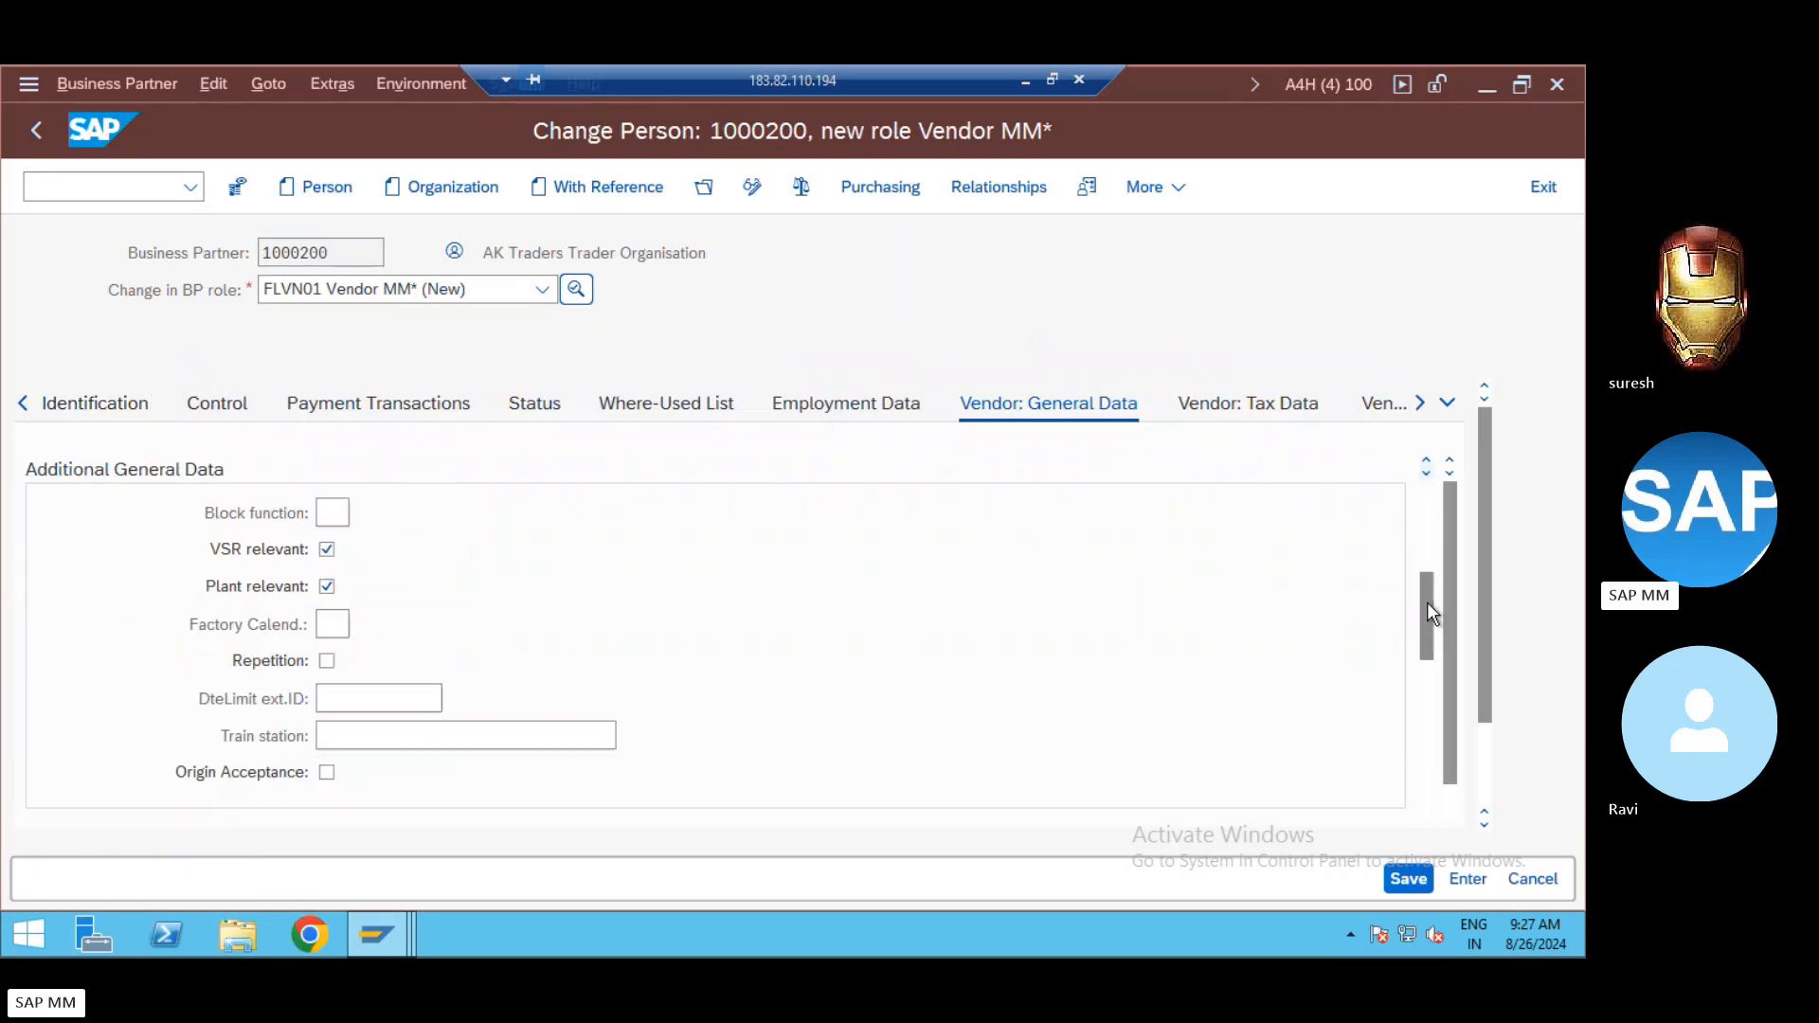
left_click(1431, 696)
left_click_drag(1431, 731, 1431, 763)
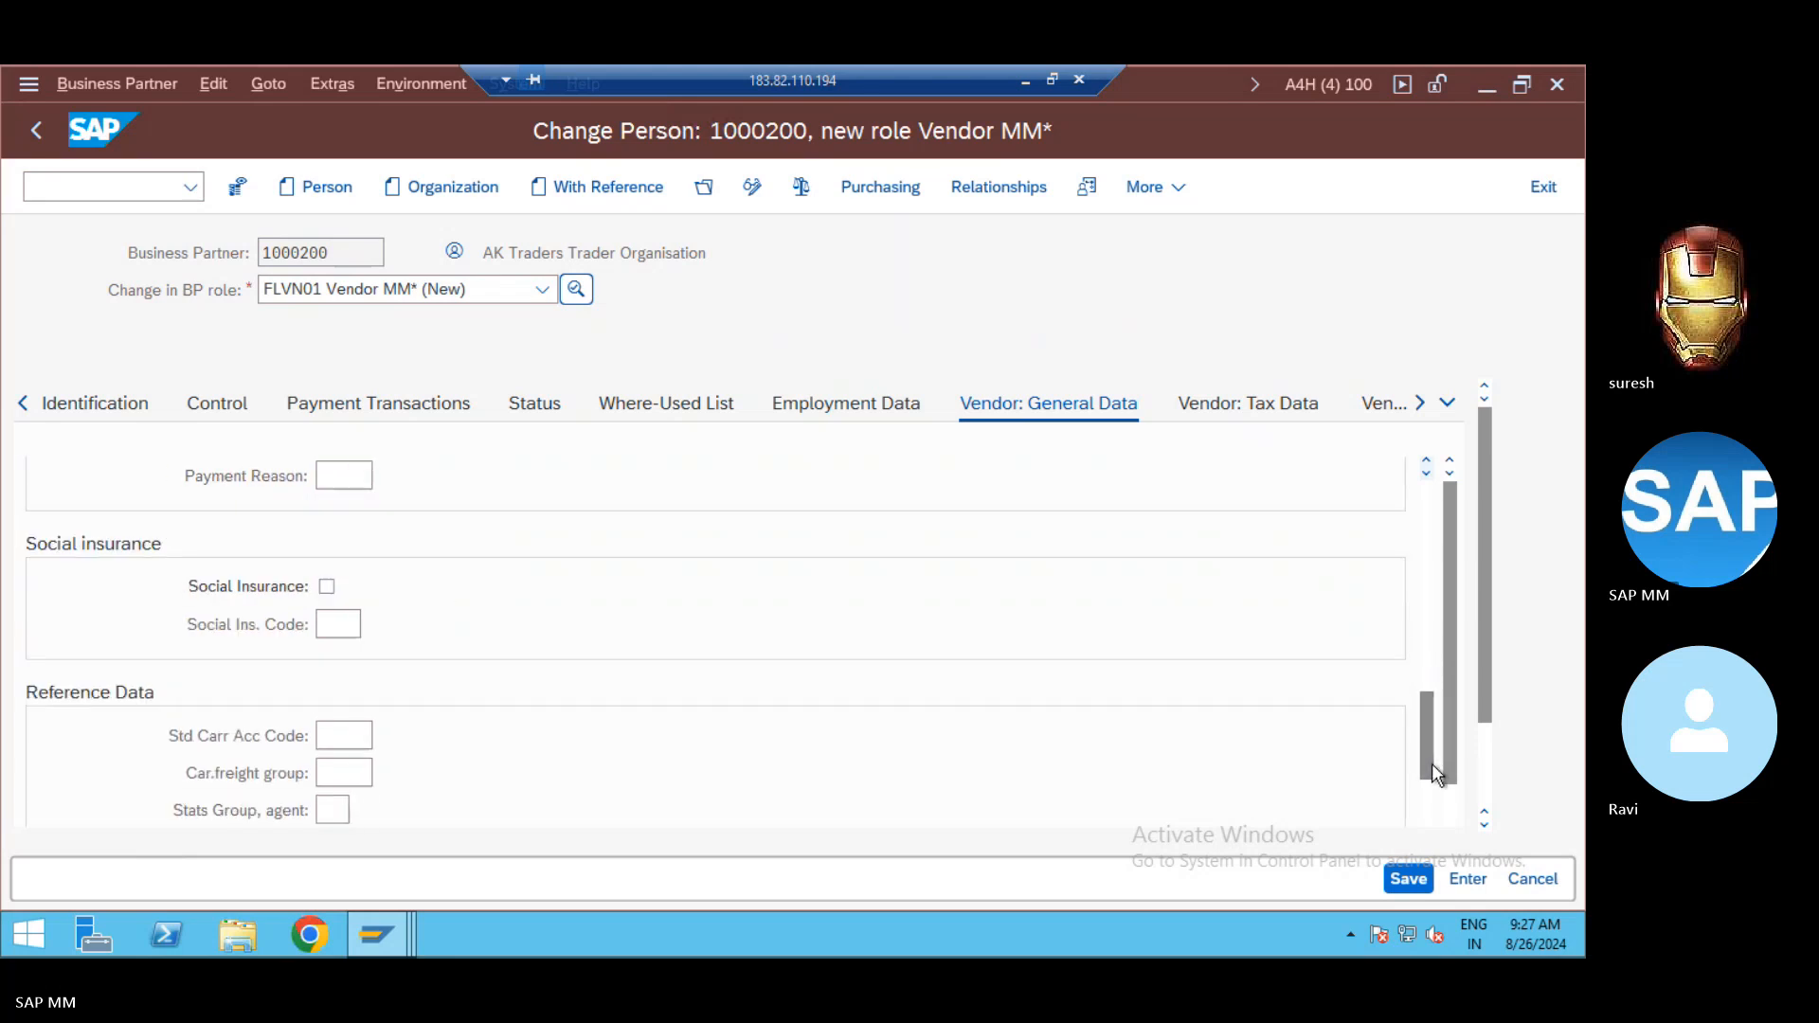
left_click(1431, 786)
left_click(1430, 786)
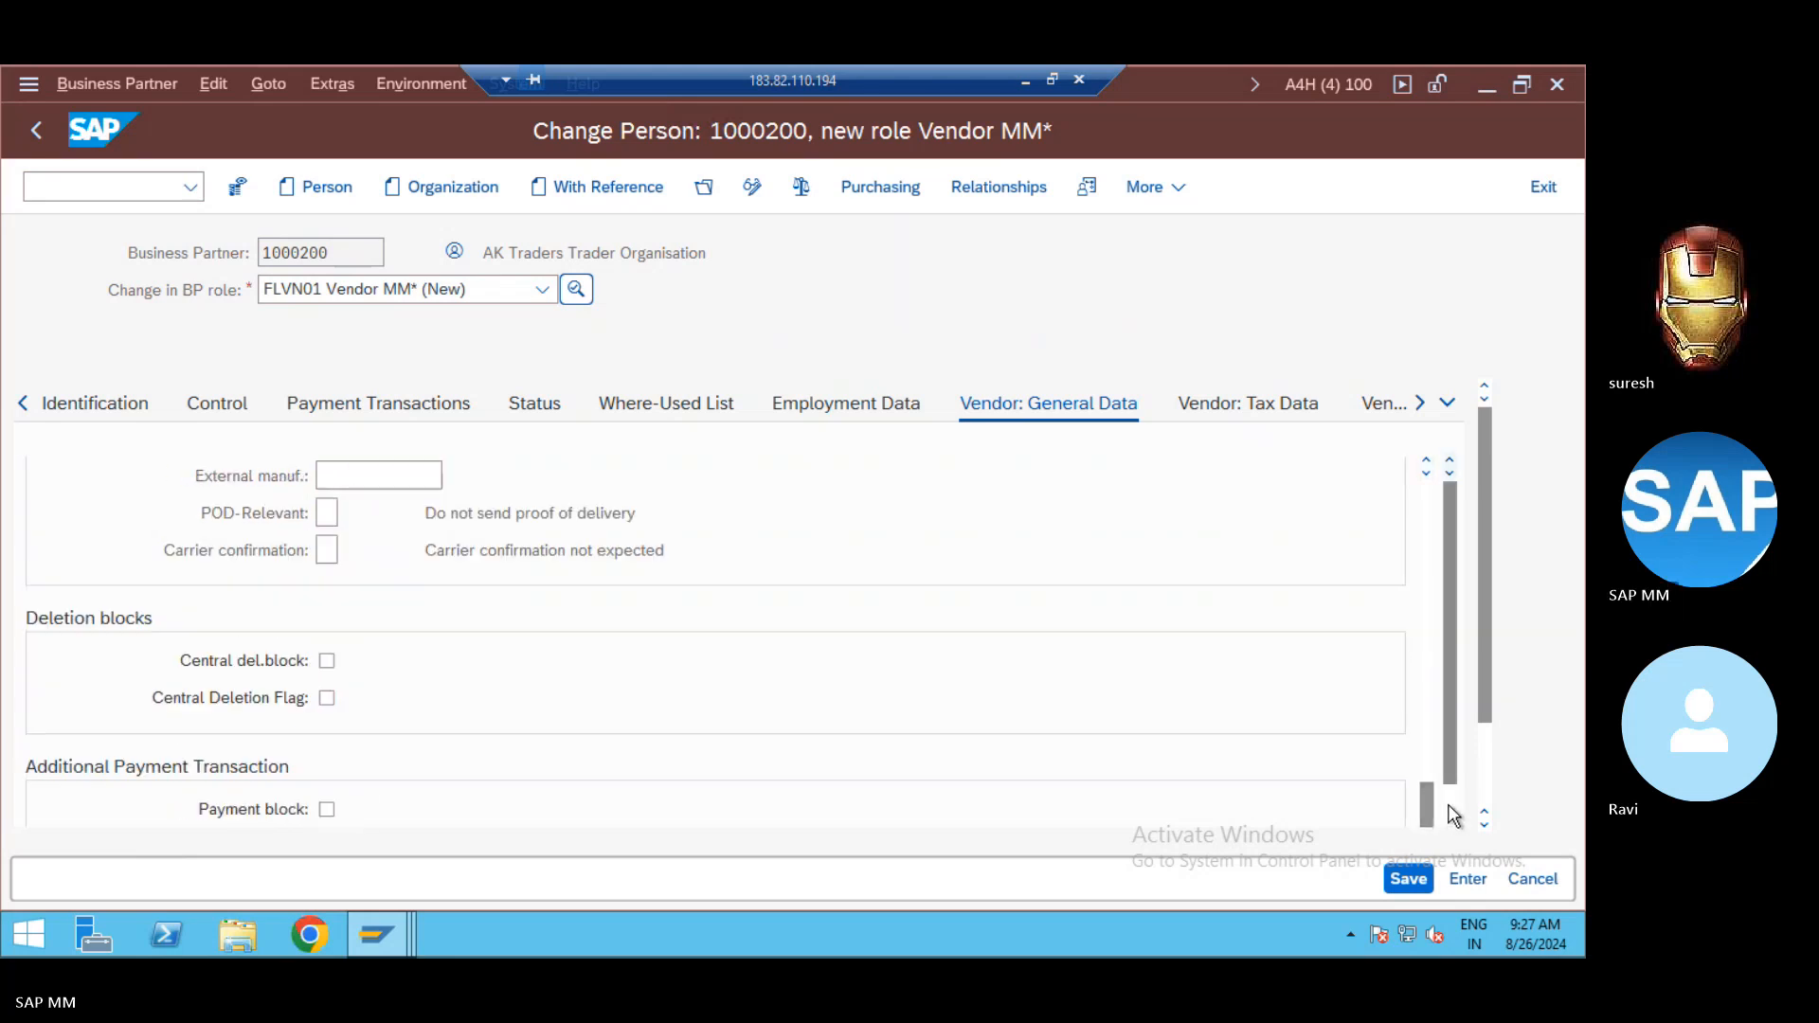
left_click(1483, 769)
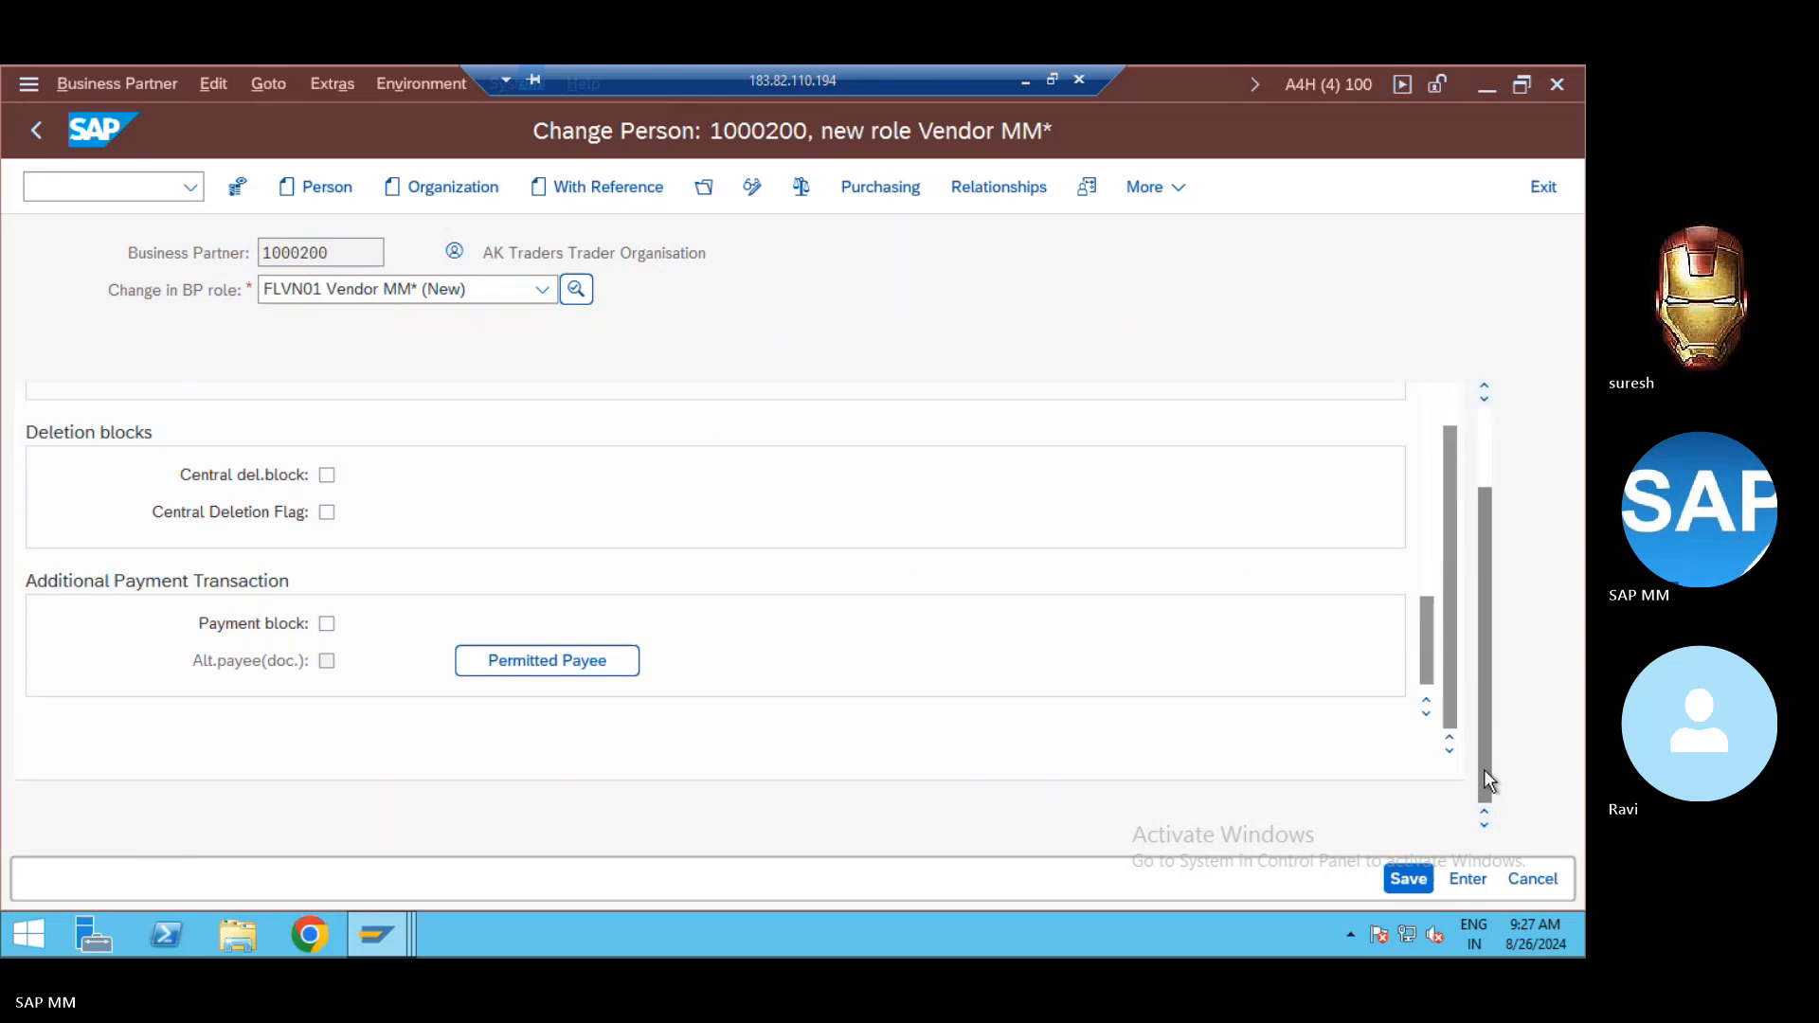
left_click(1485, 464)
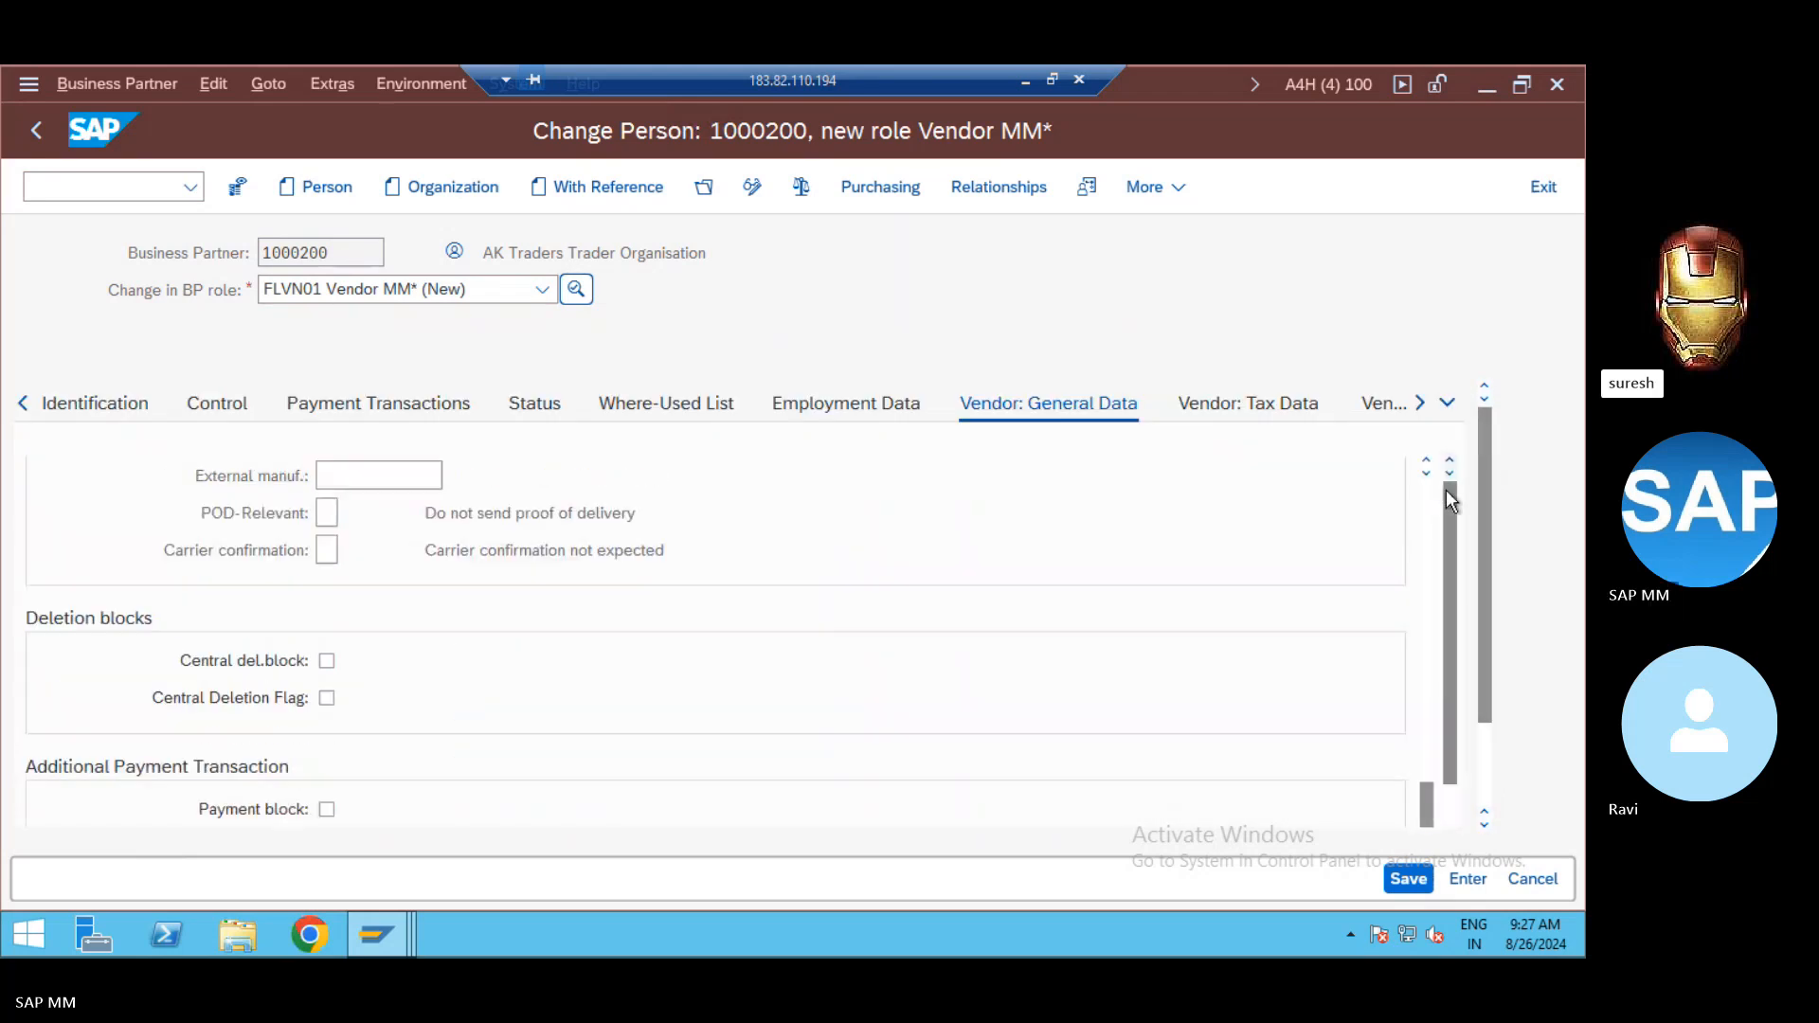
Step: Fill in the required postal code and city in the business partner's standard address
left_click(23, 405)
left_click(22, 404)
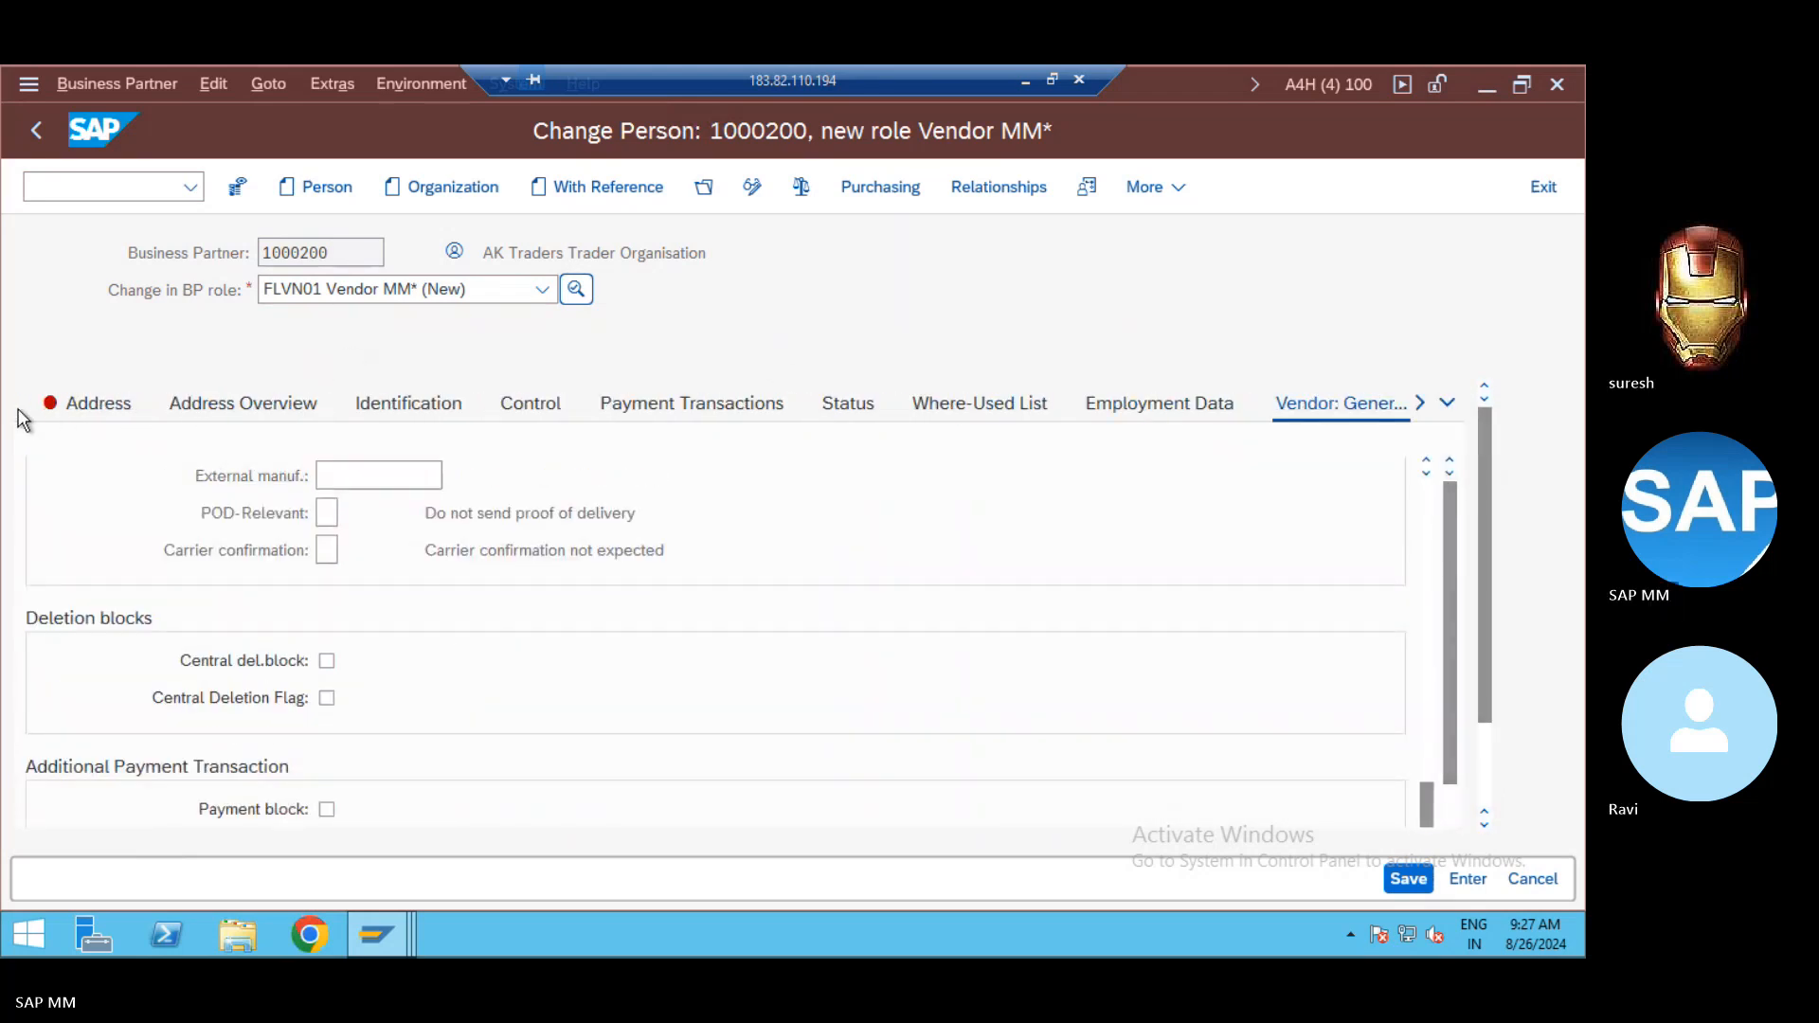
left_click(106, 403)
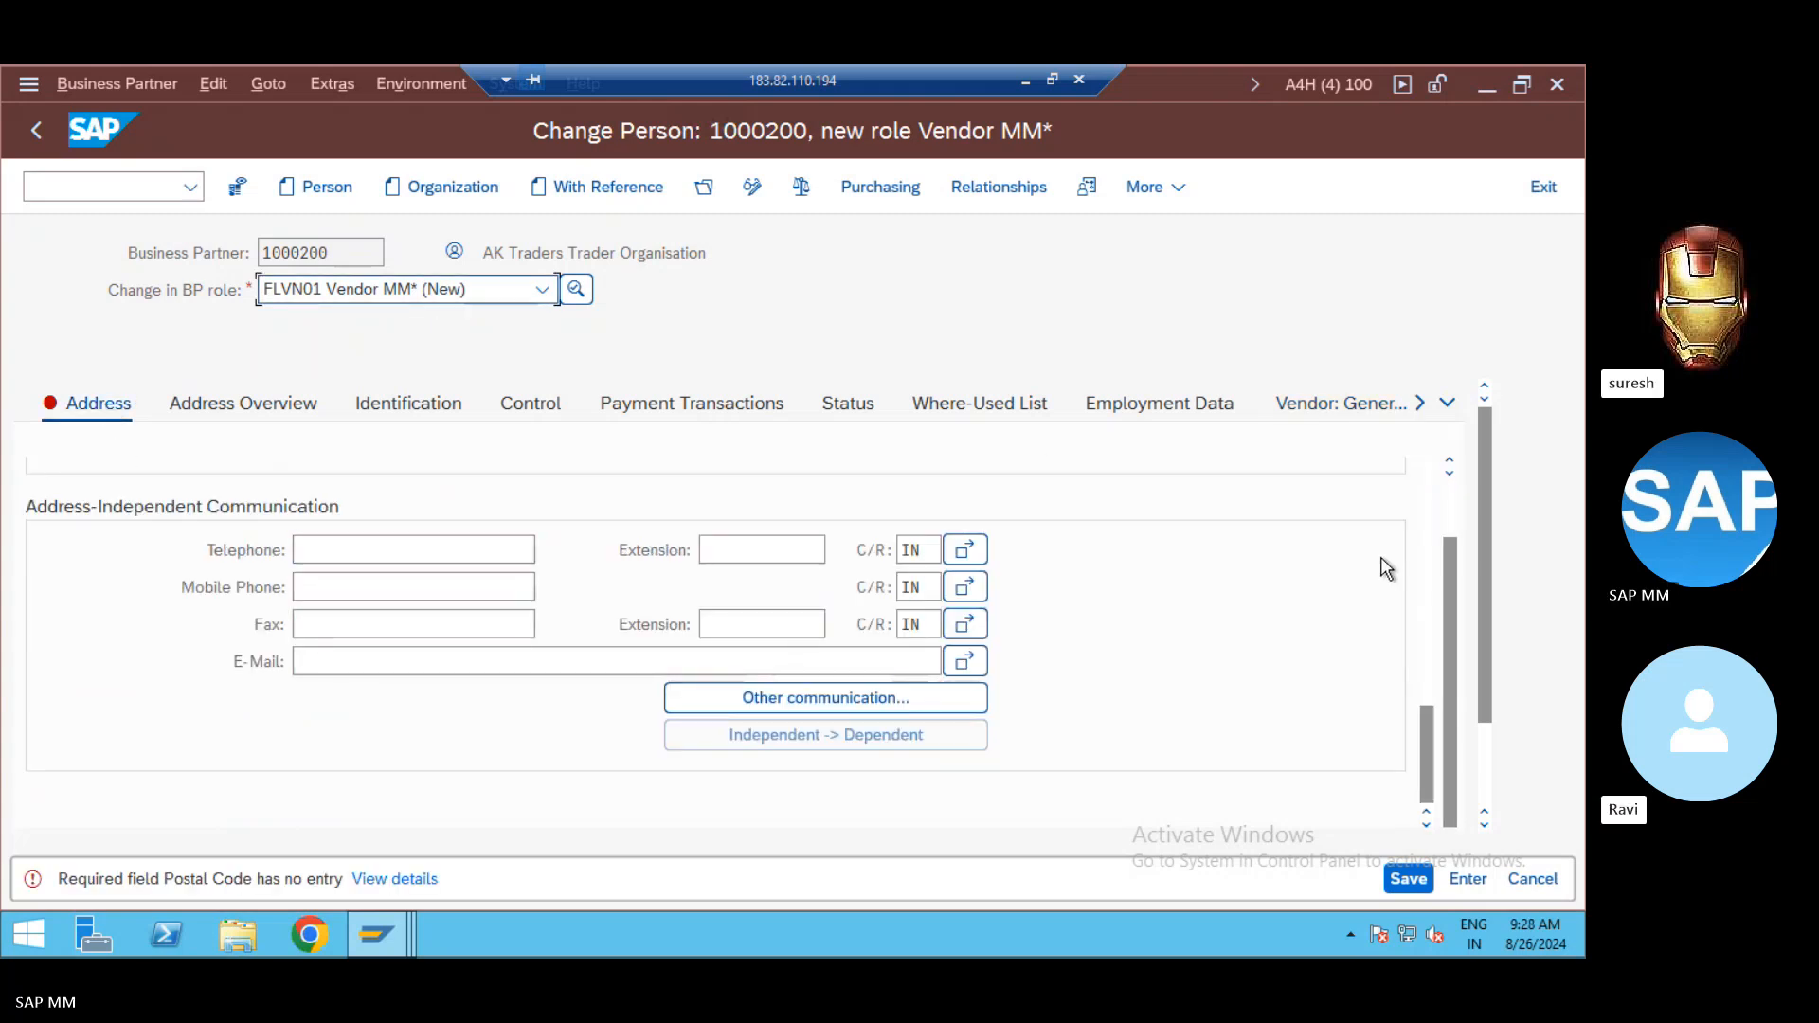
left_click(1435, 621)
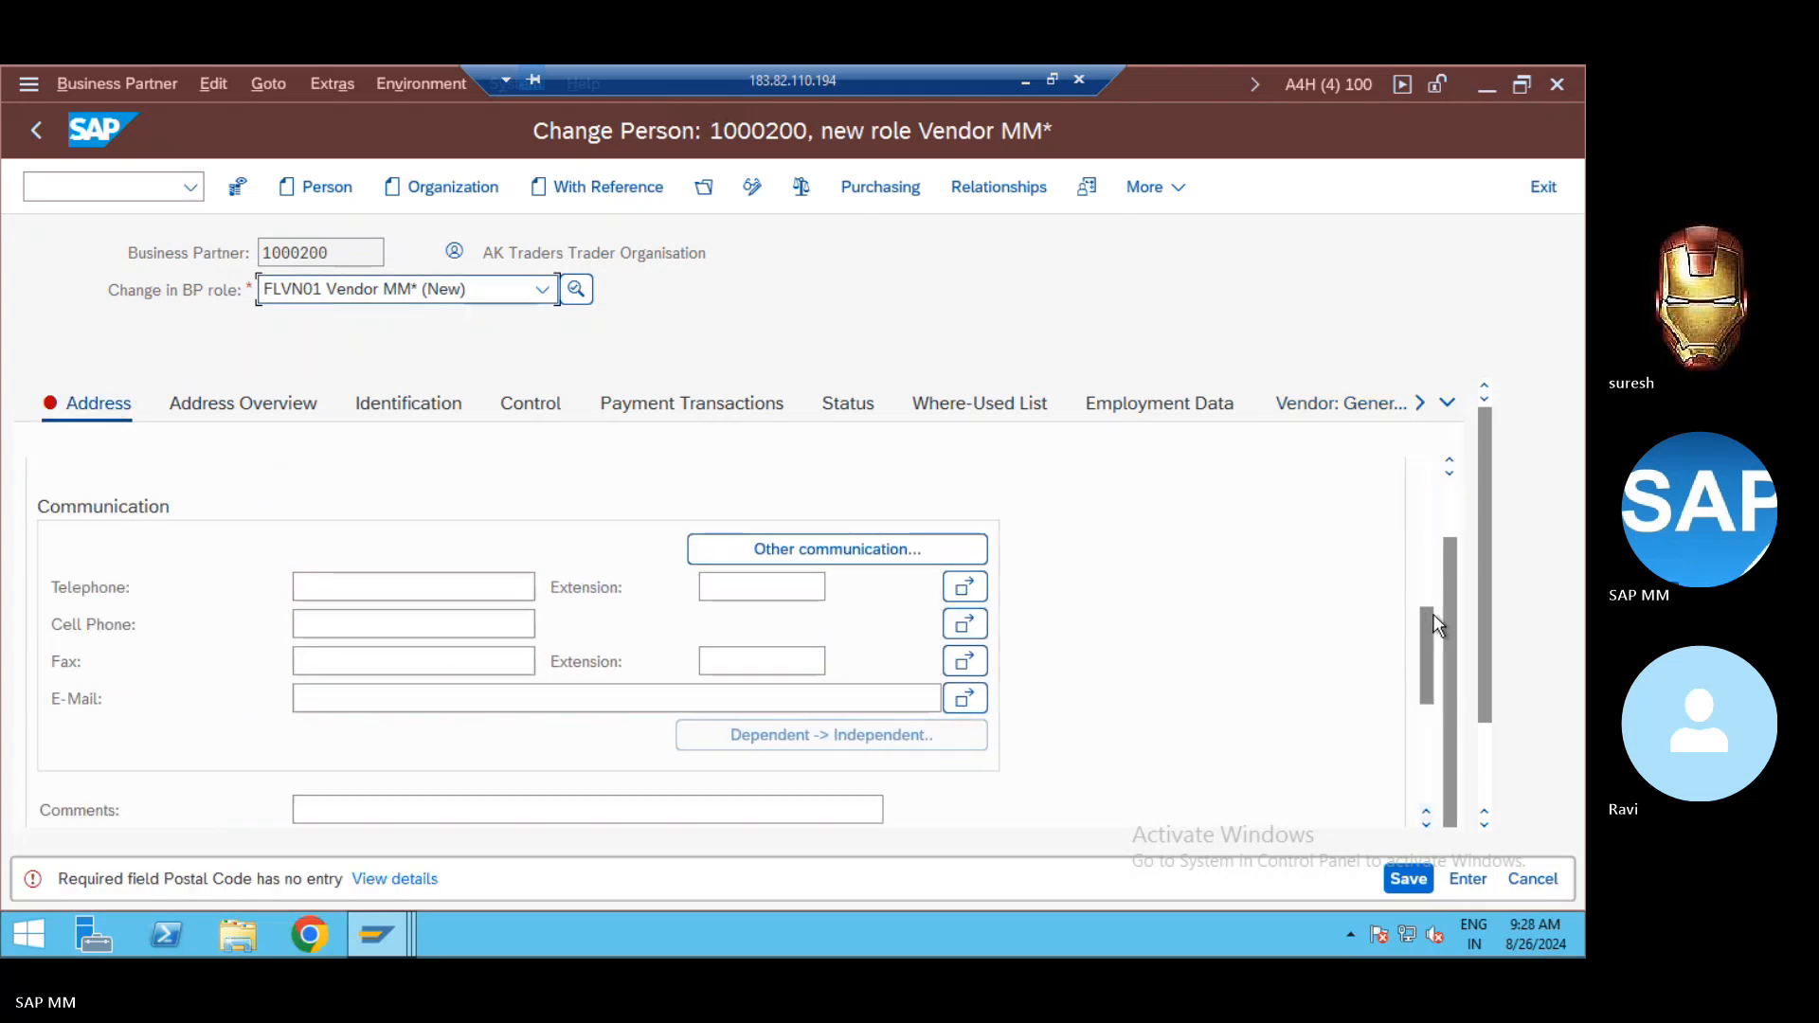
left_click(1435, 573)
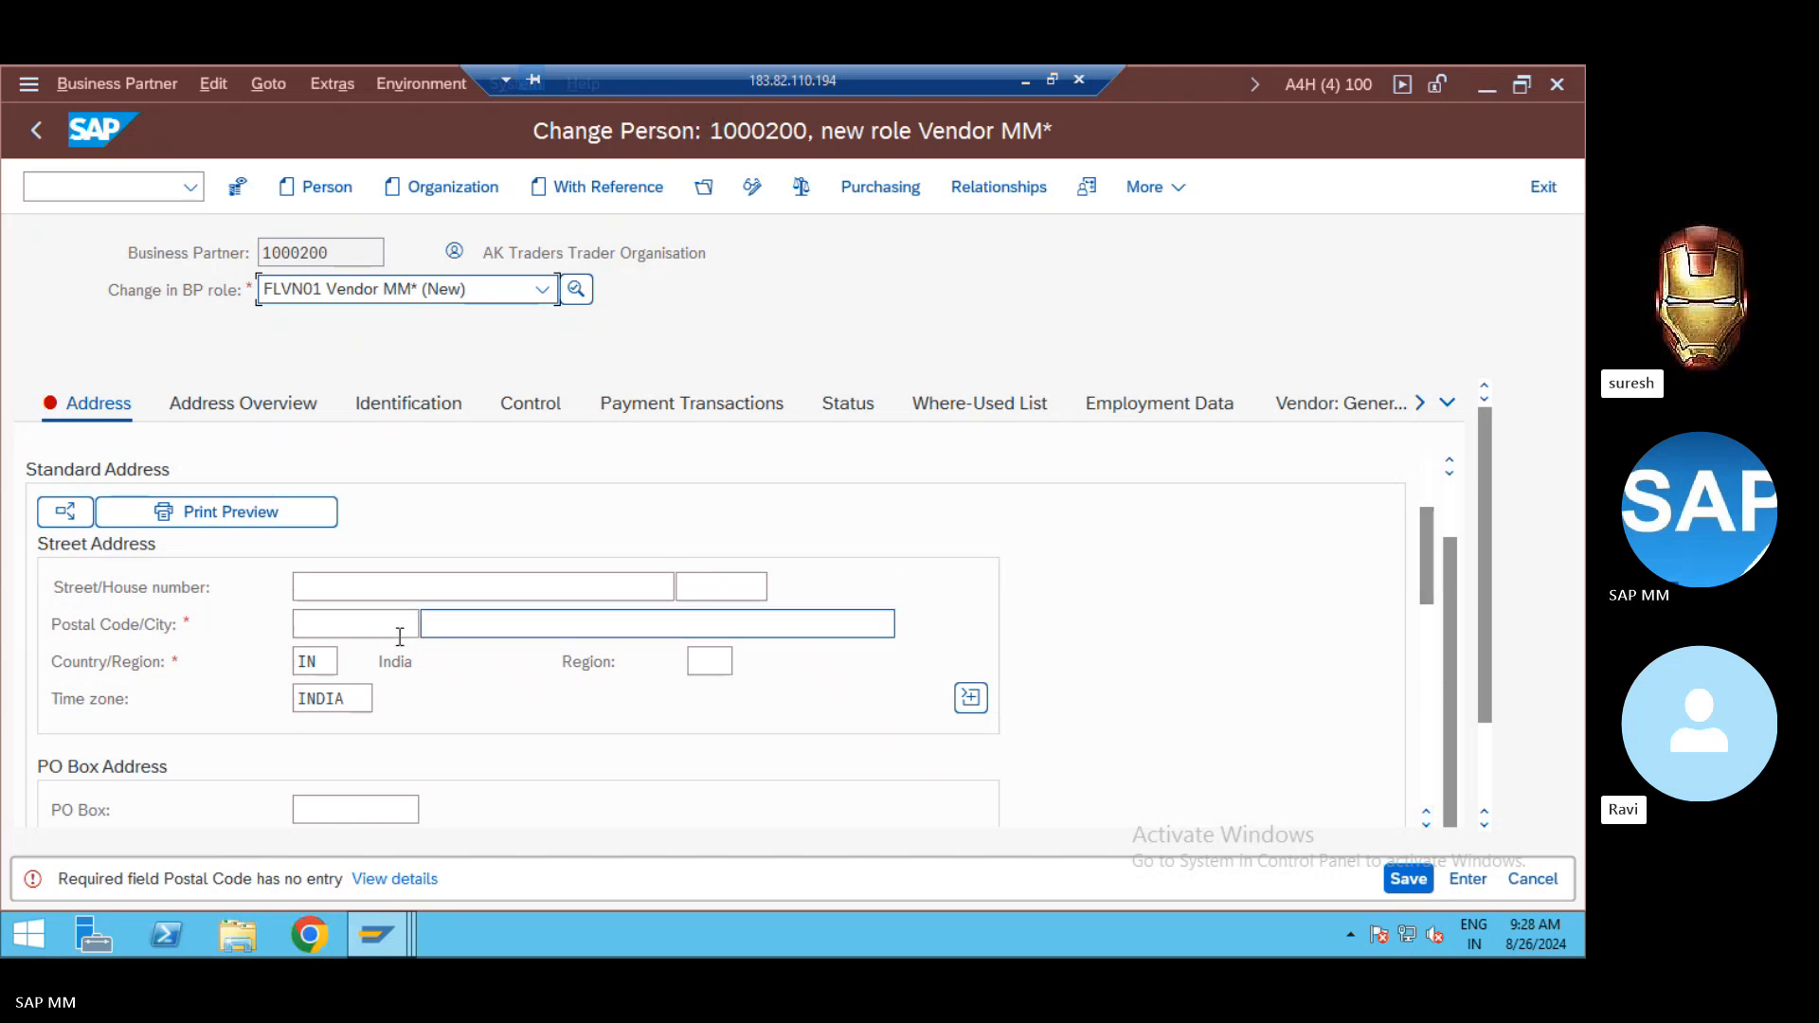
left_click(343, 633)
type("5")
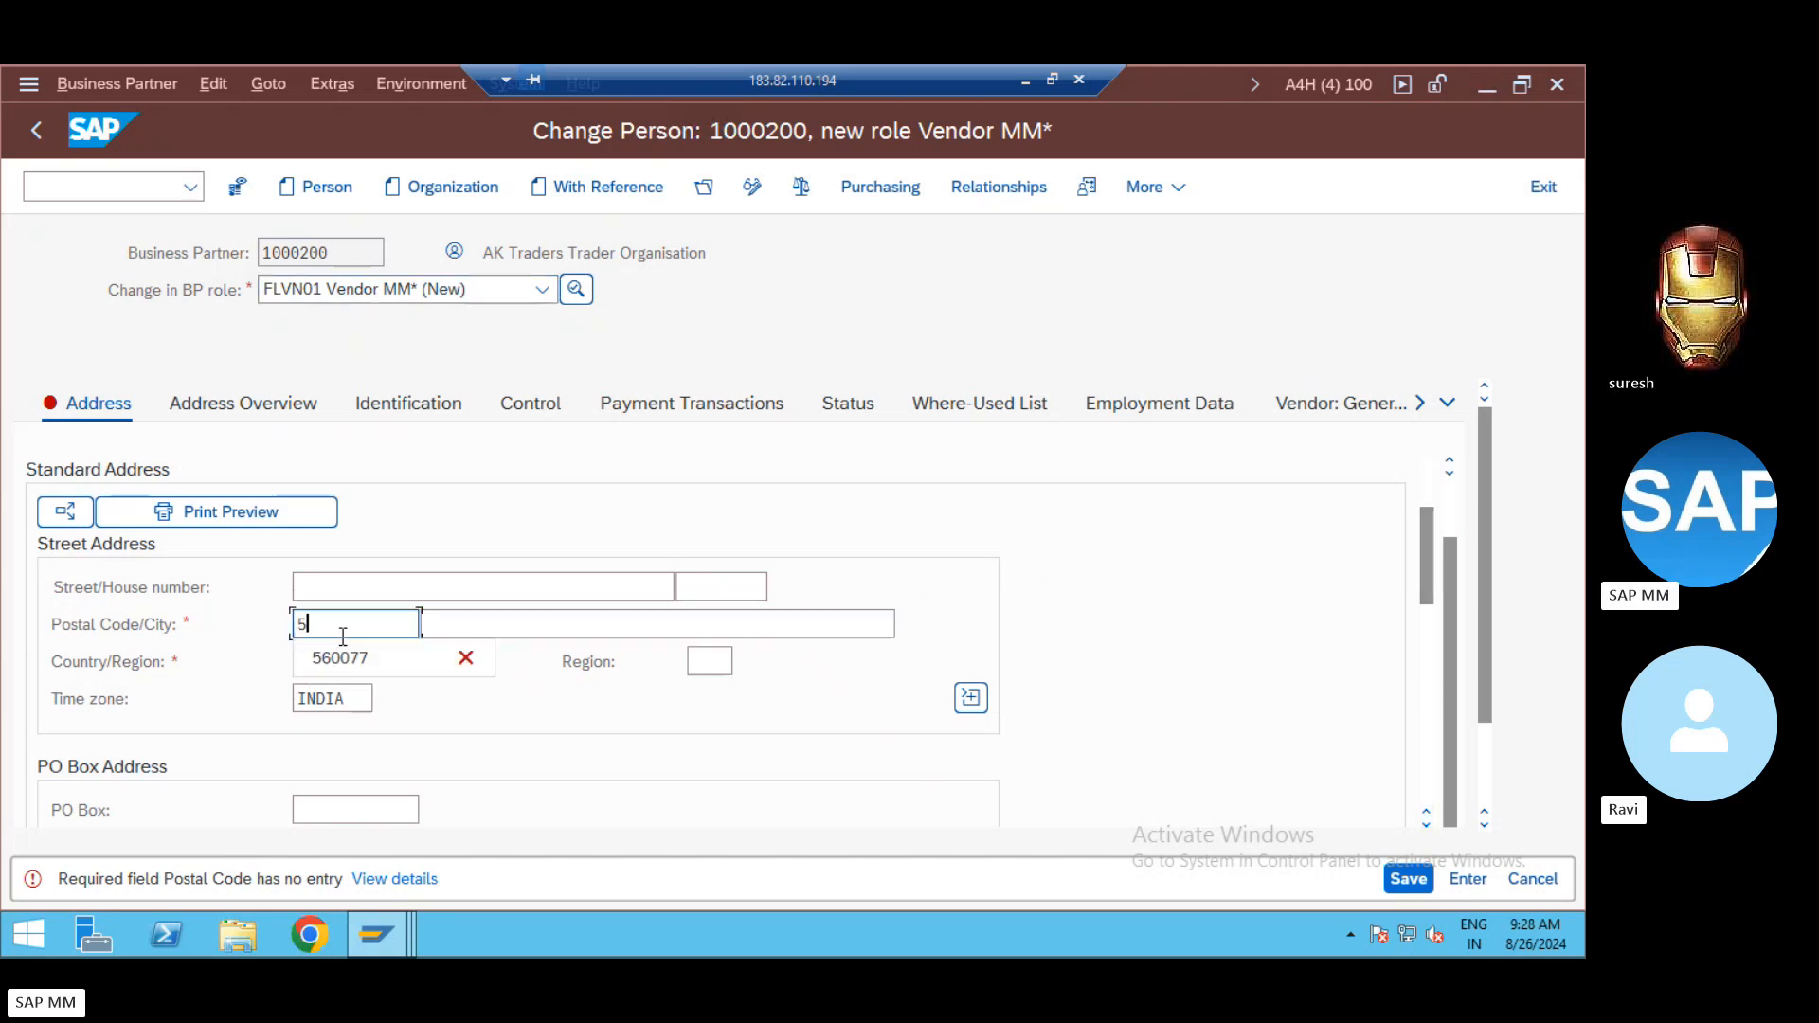
type("600")
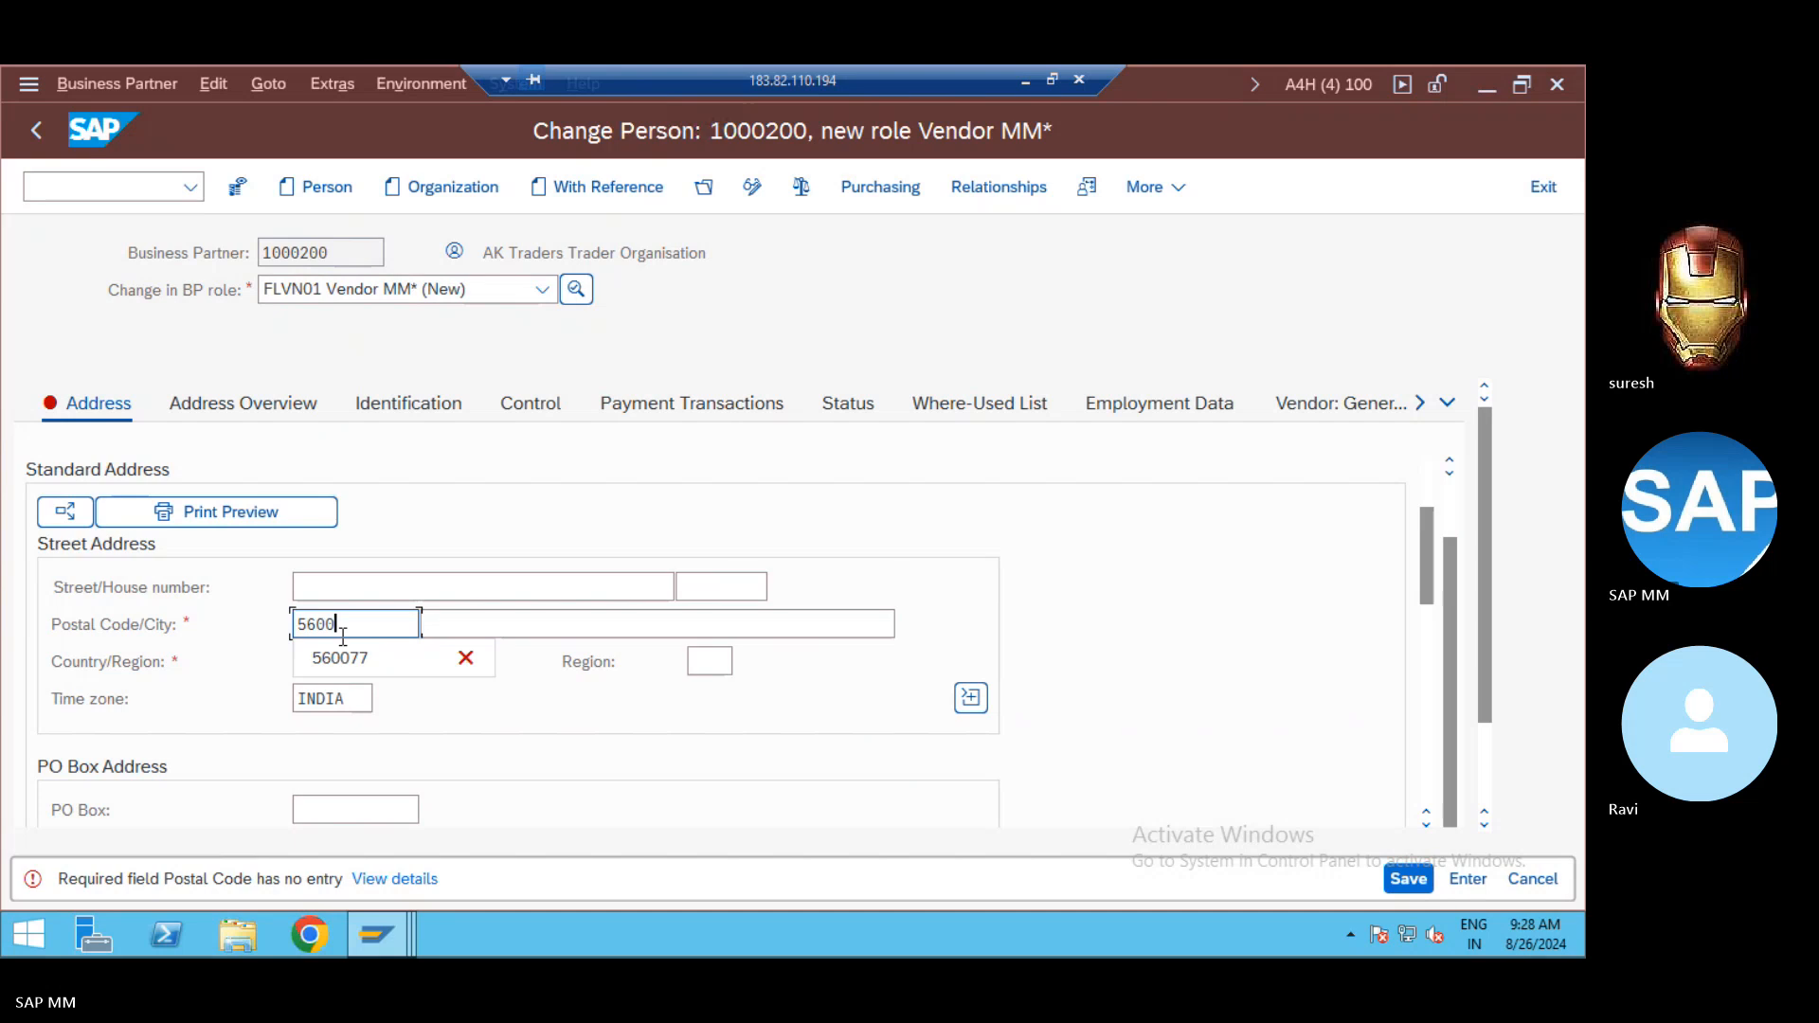
type("77")
key("Tab")
type("Ba")
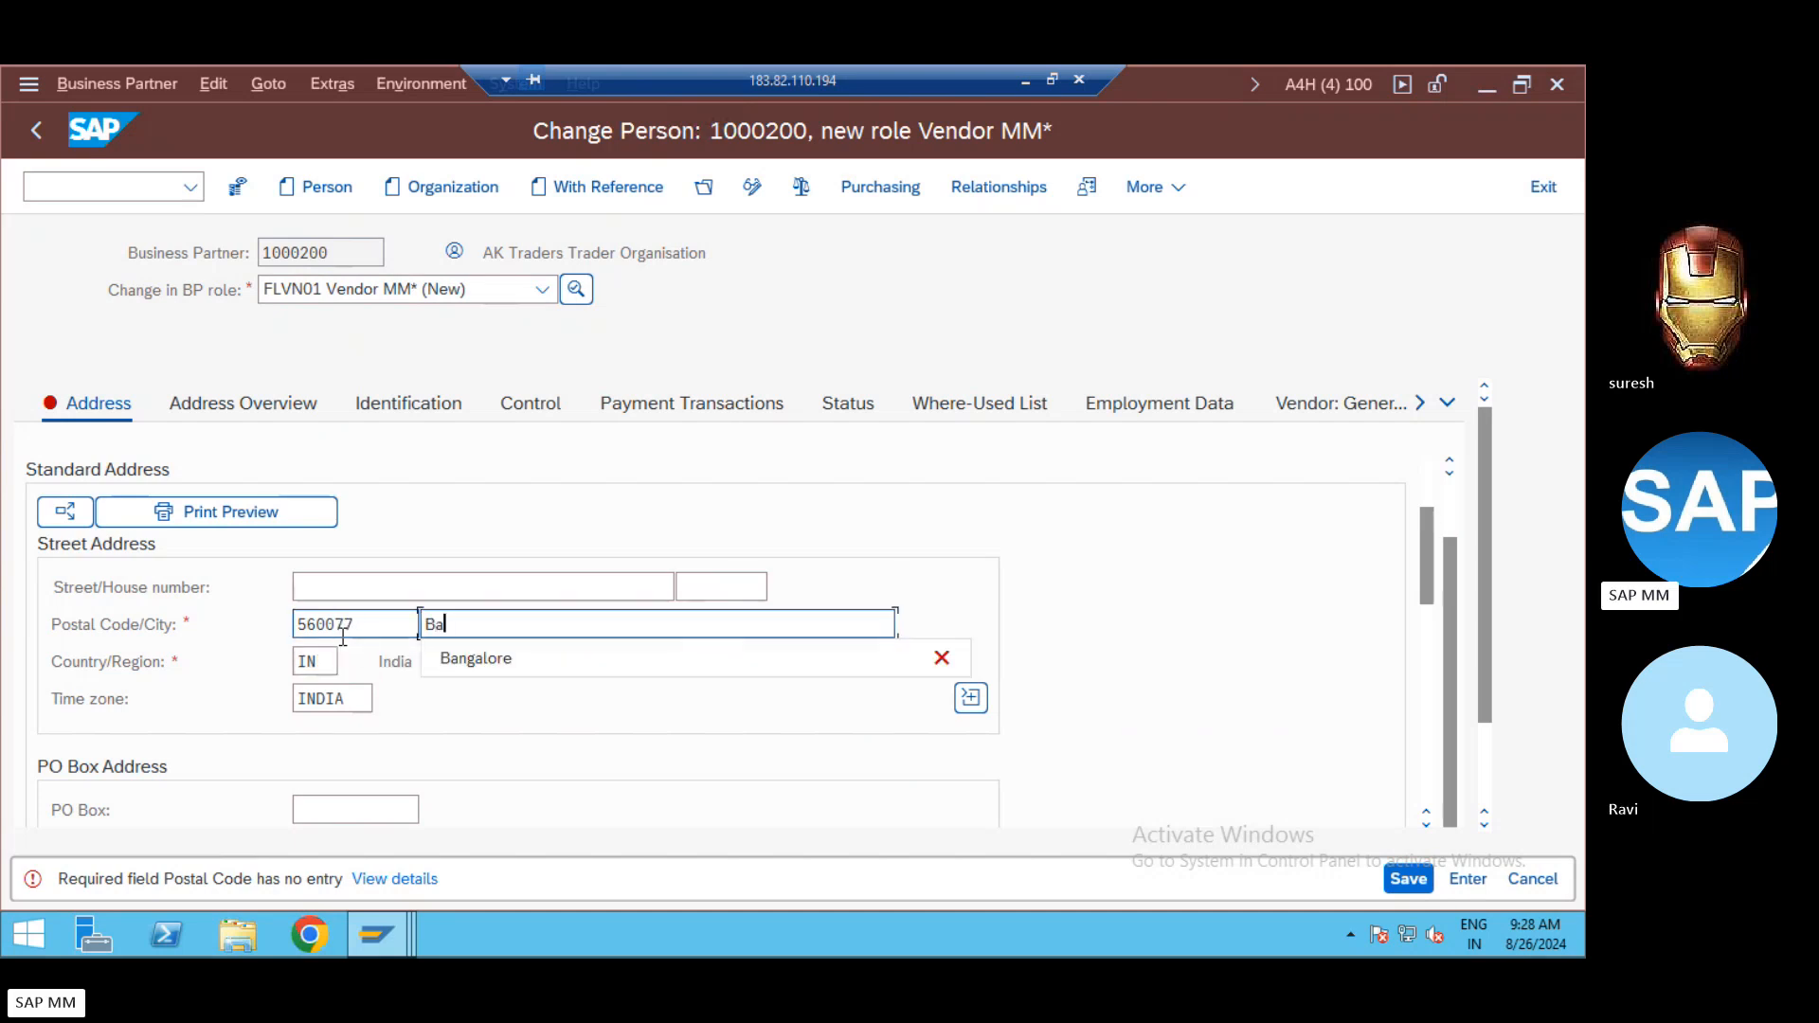
type("ngalore")
key("Return")
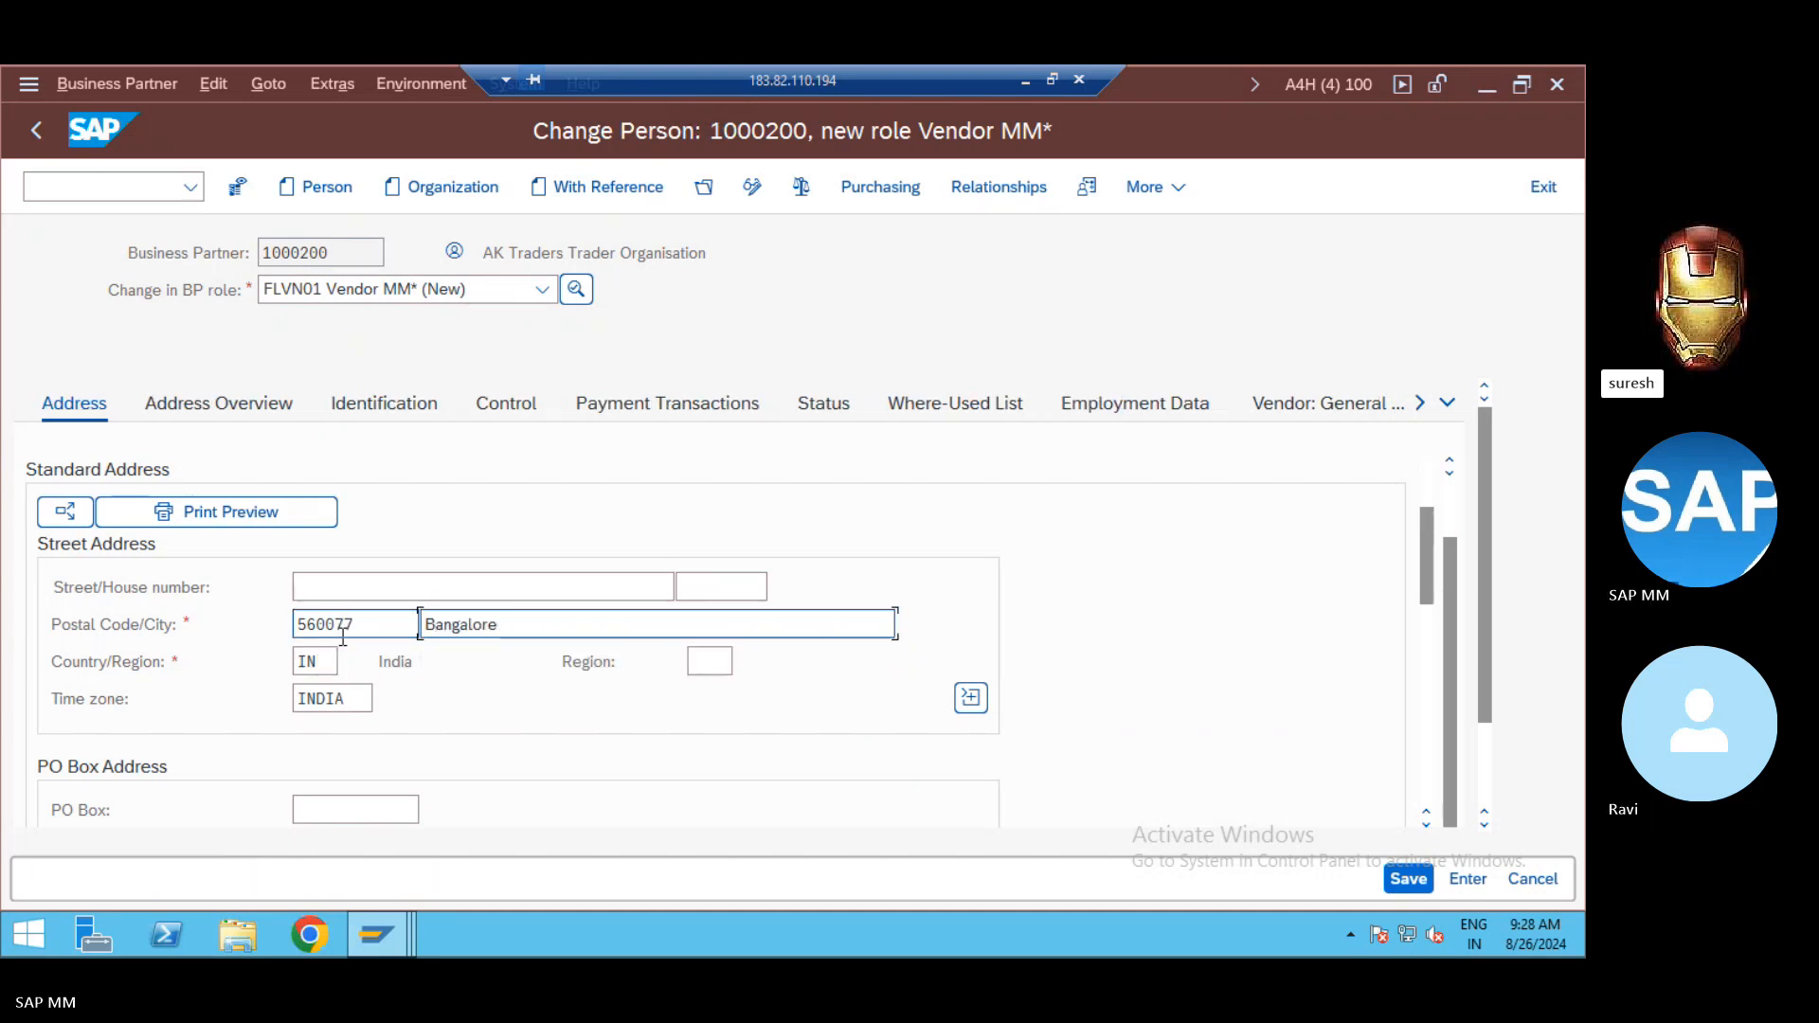
Step: Save the vendor role, declining further display of the VAT registration warning, and check the vendor number in Vendor: General Data
left_click(1416, 880)
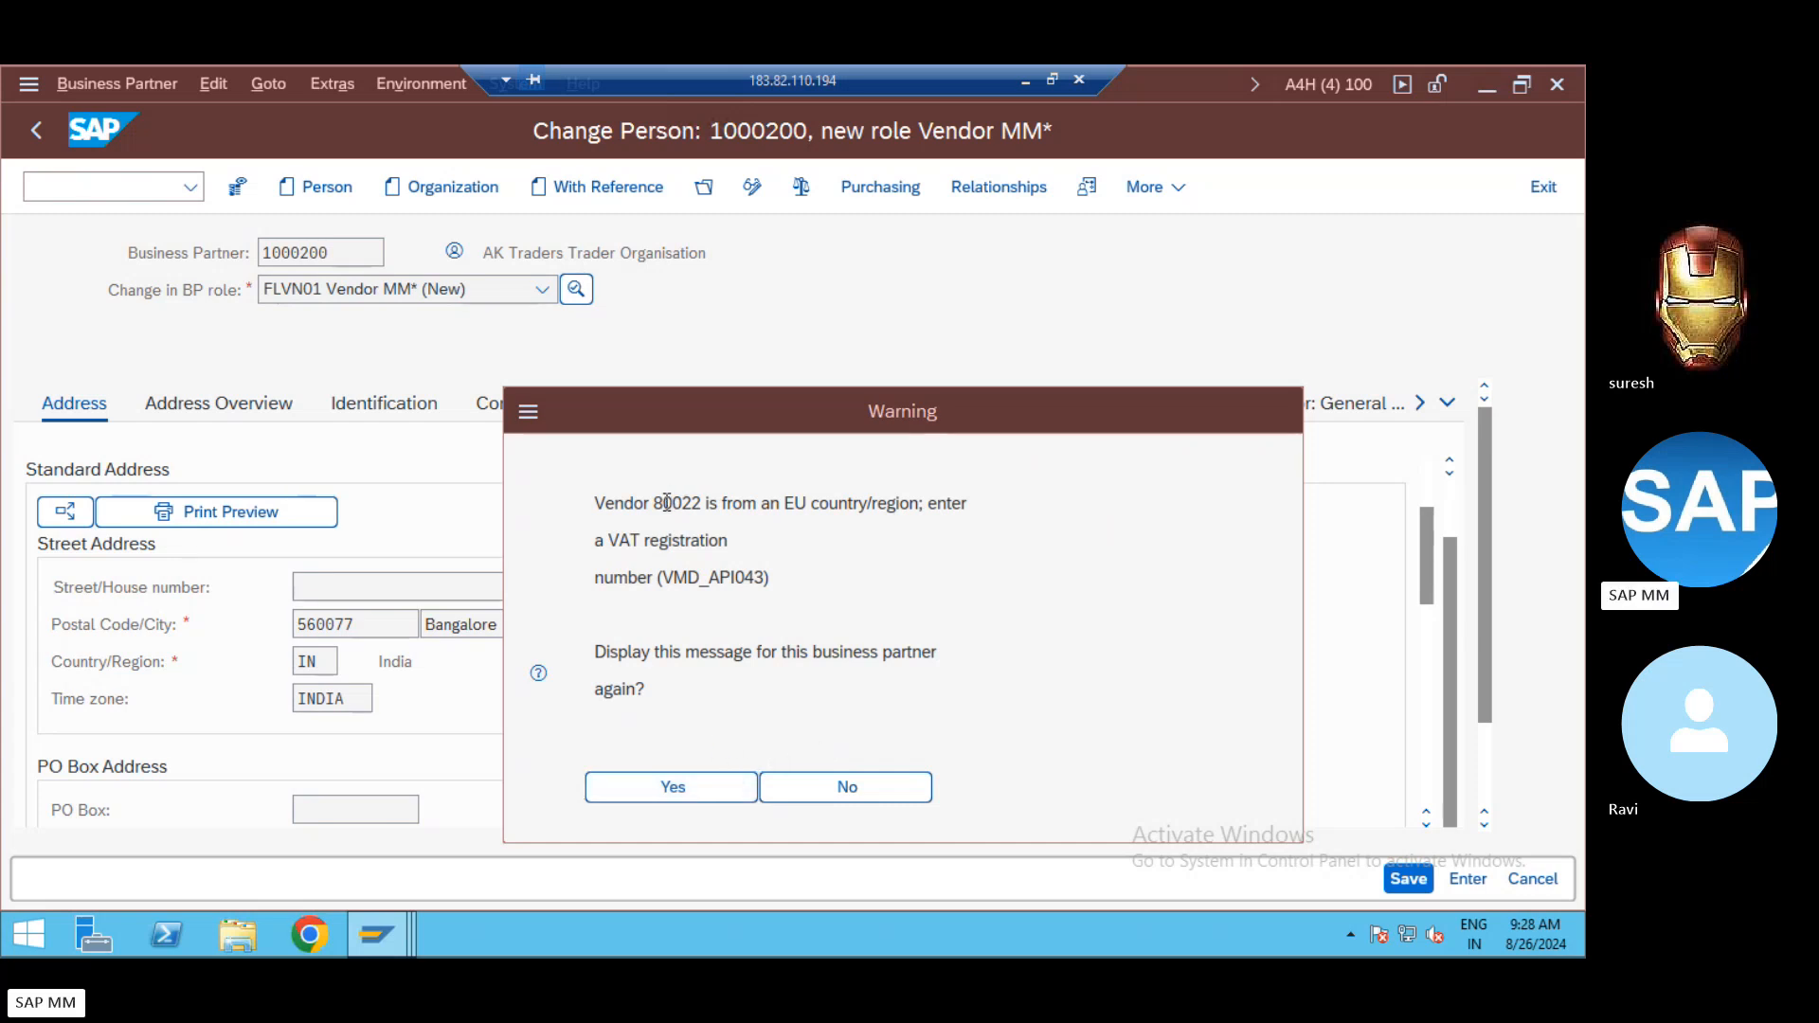
left_click(878, 792)
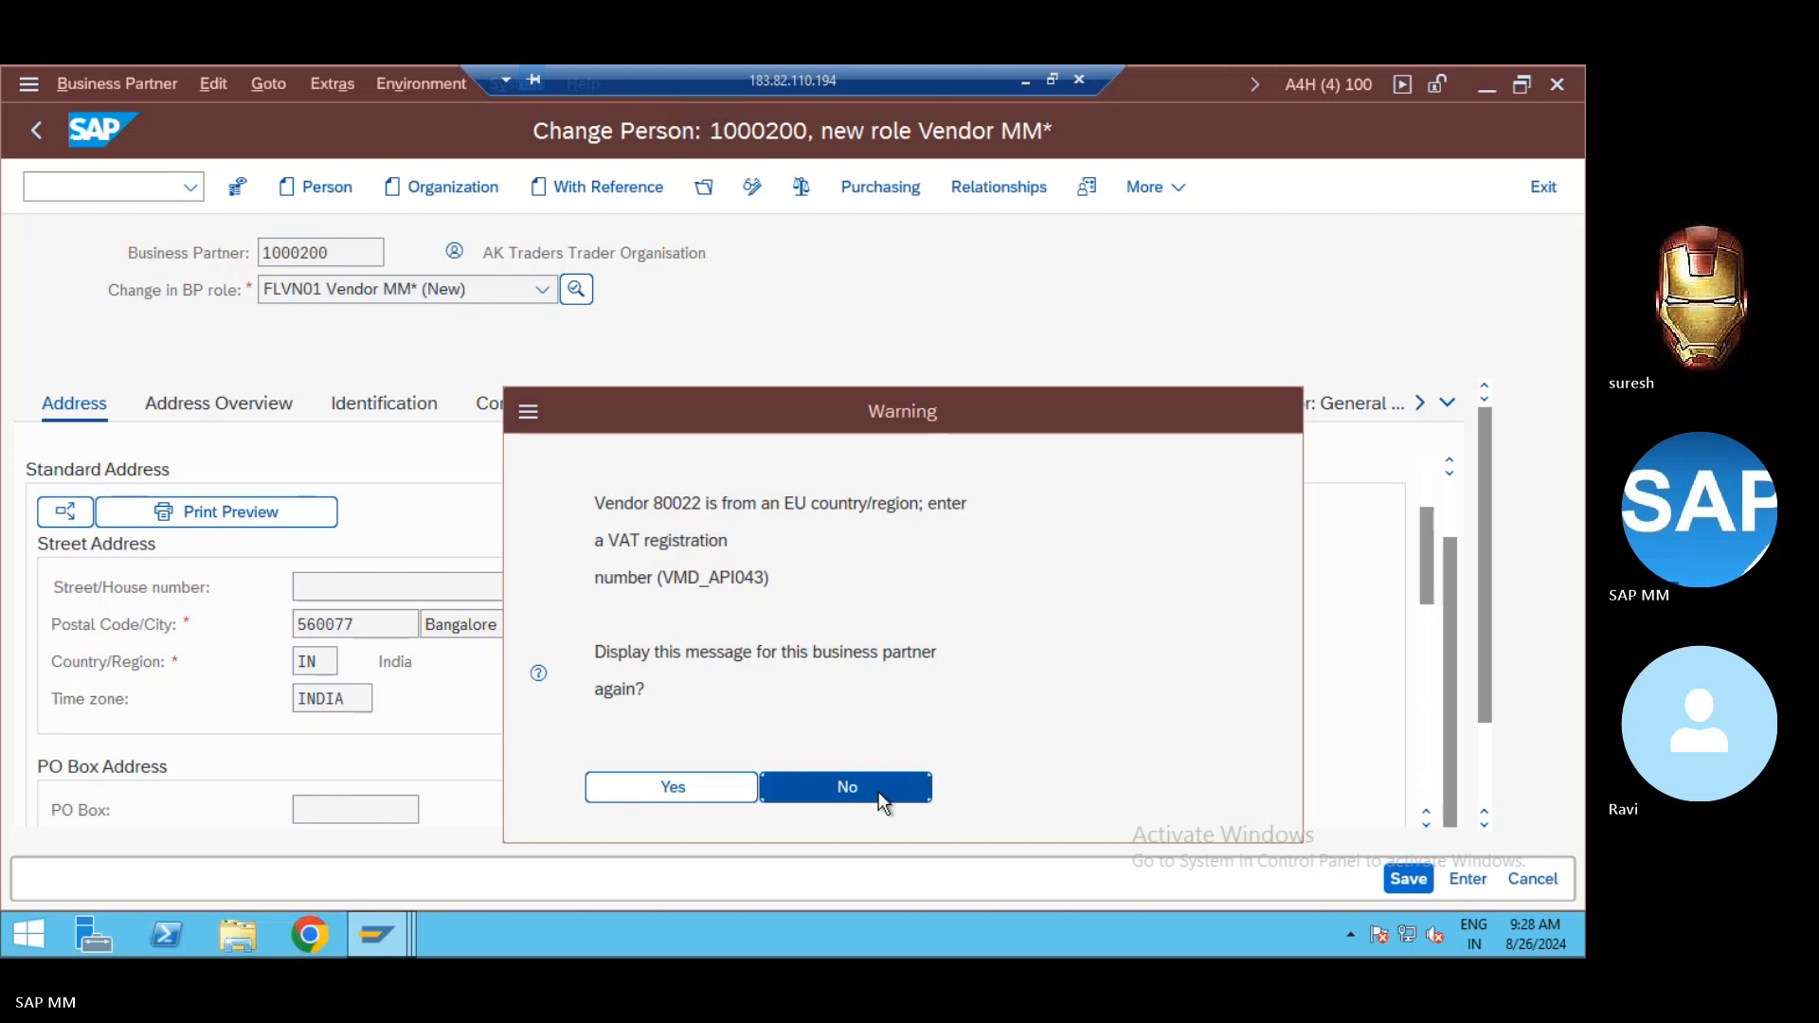
left_click(1317, 410)
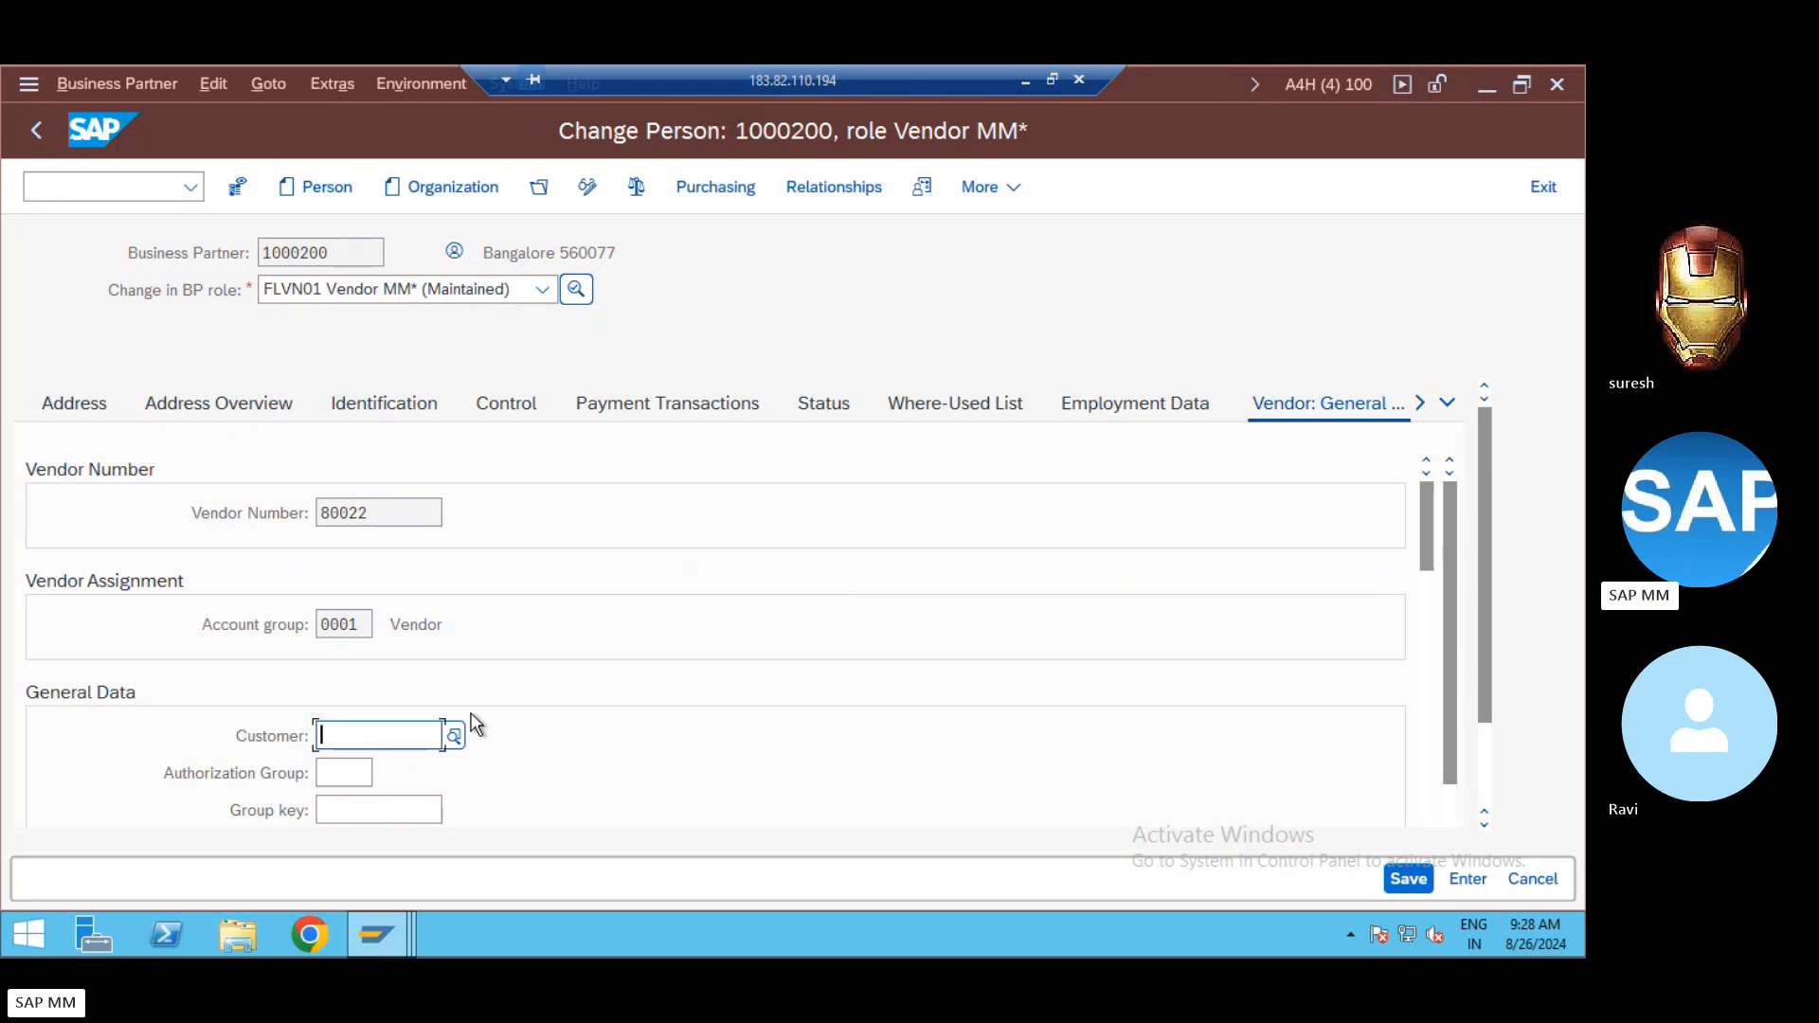
left_click(361, 515)
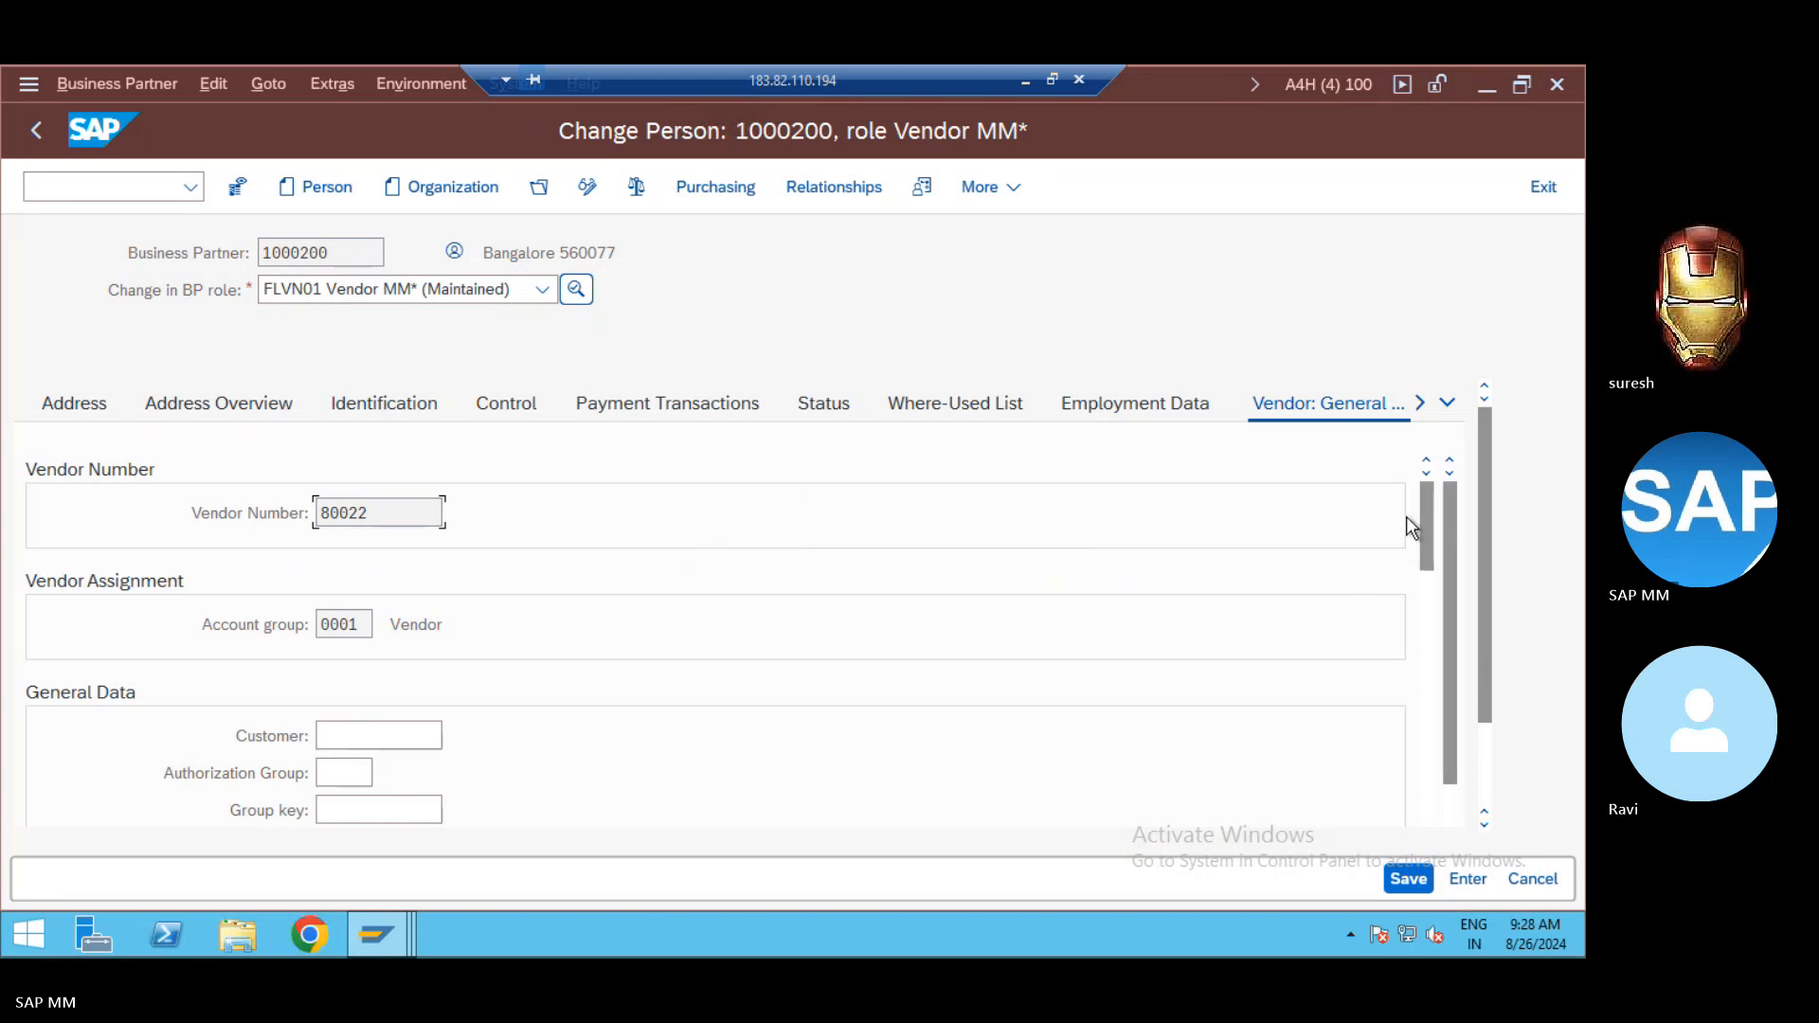
Step: Examine the additional tax data in Vendor: Tax Data, including the tax number field
left_click(1418, 403)
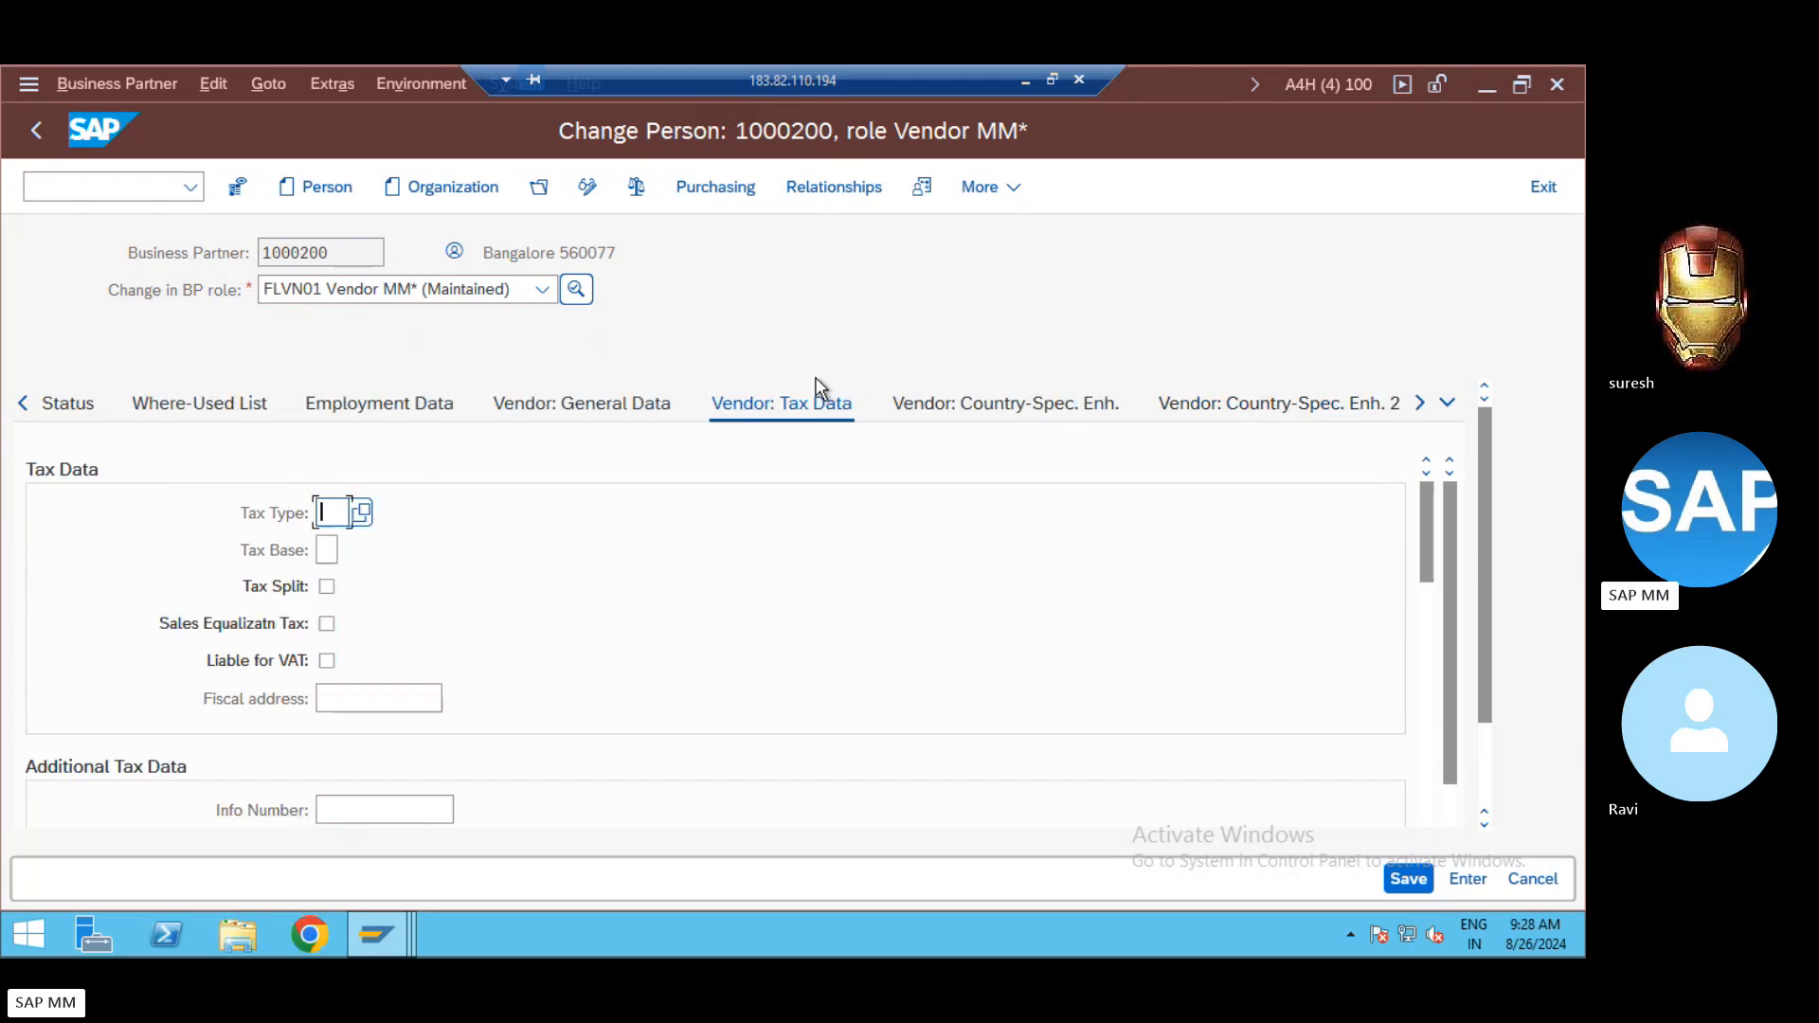
left_click_drag(1419, 532, 1421, 611)
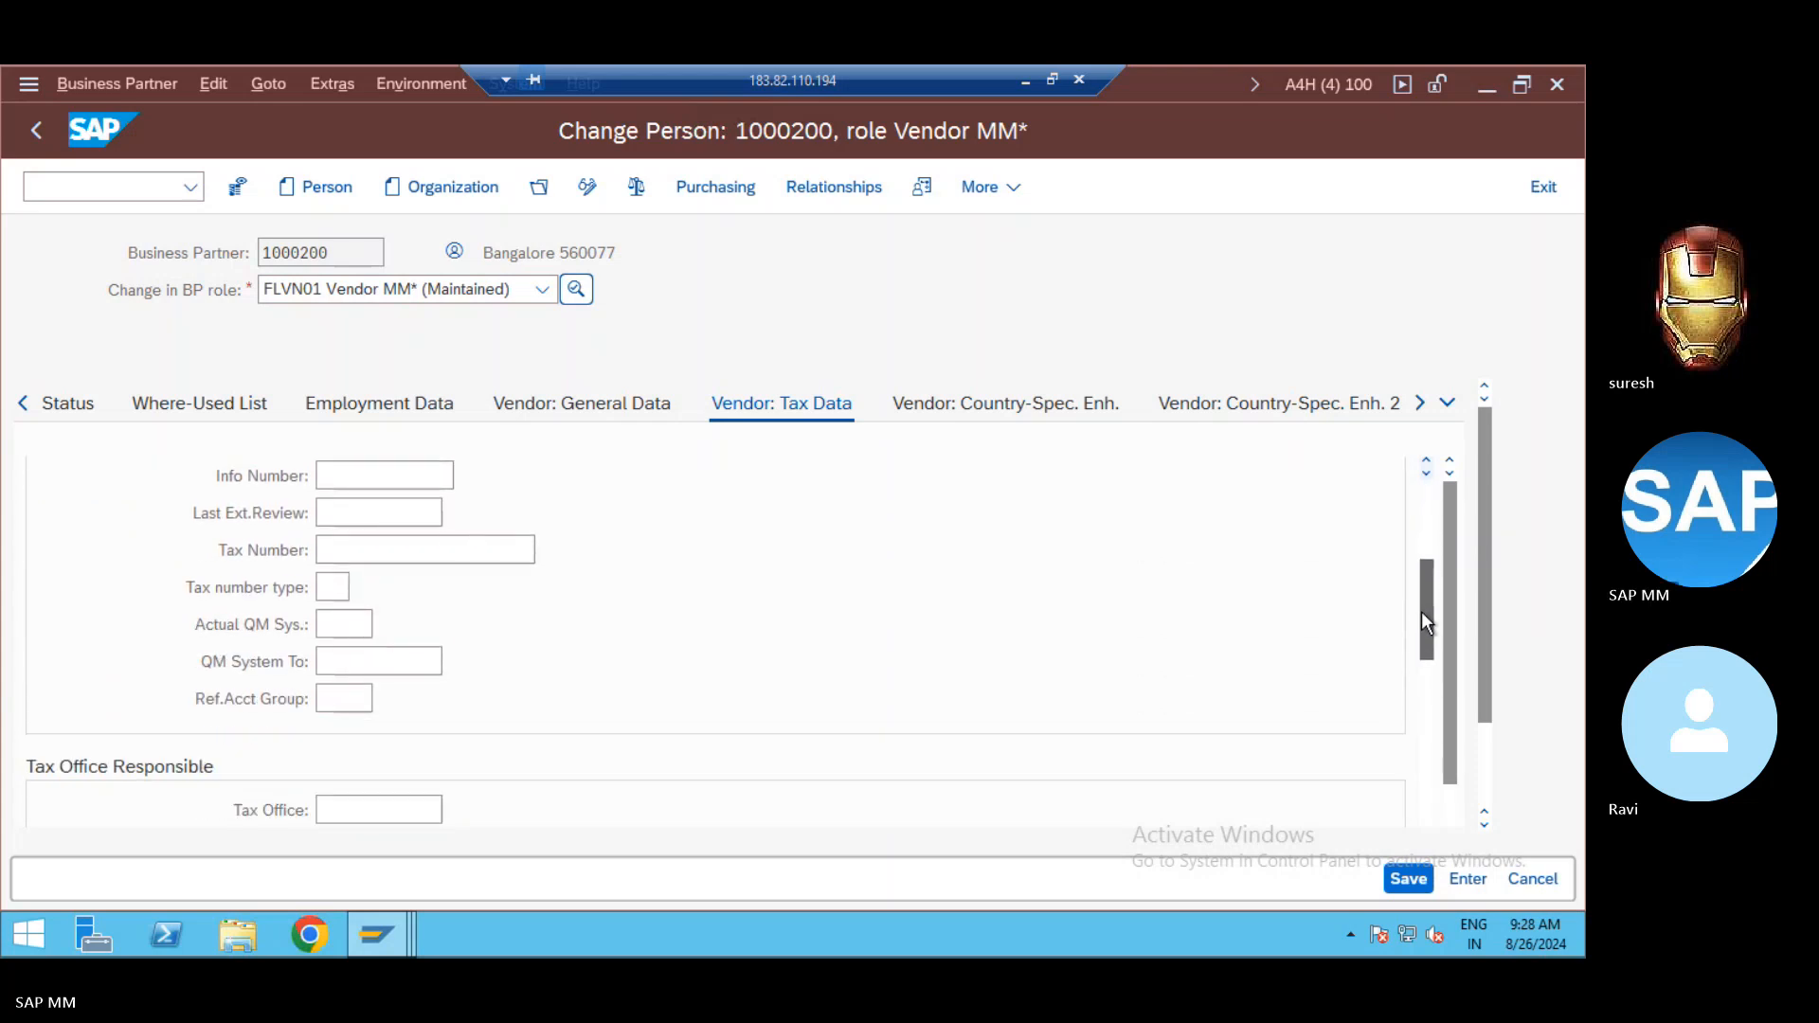
left_click(396, 551)
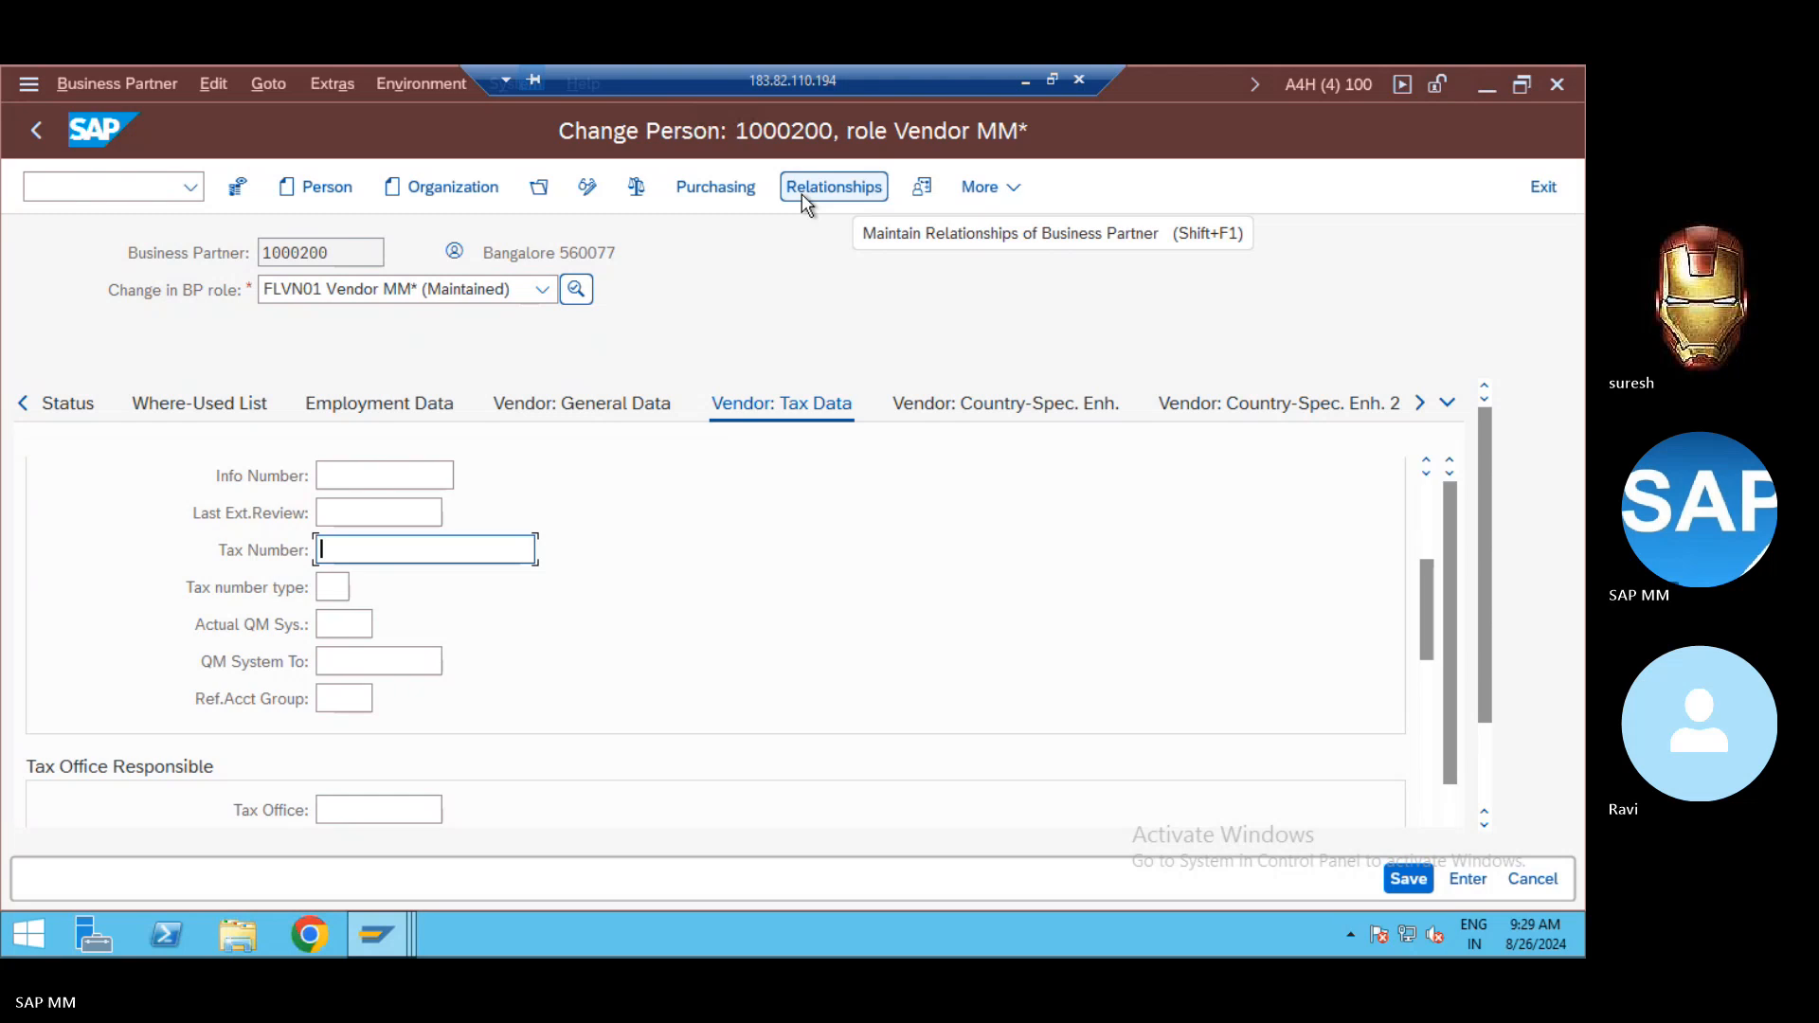
left_click(979, 186)
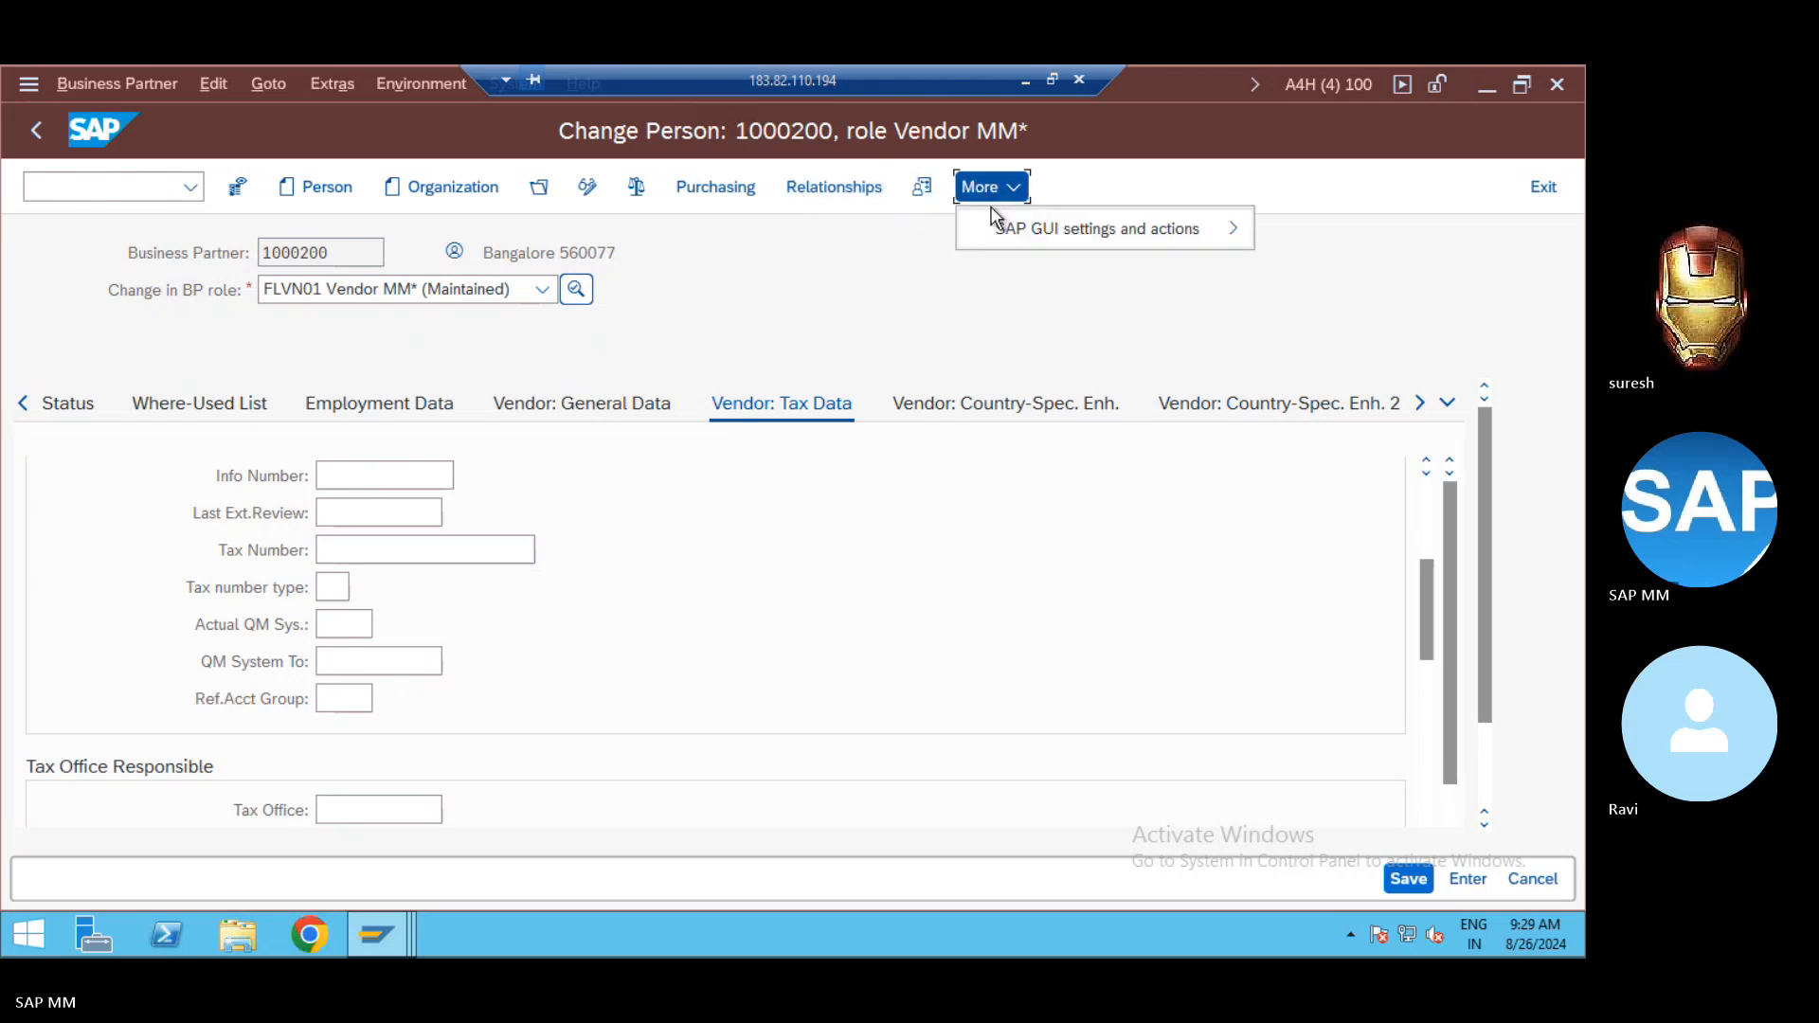
left_click(922, 188)
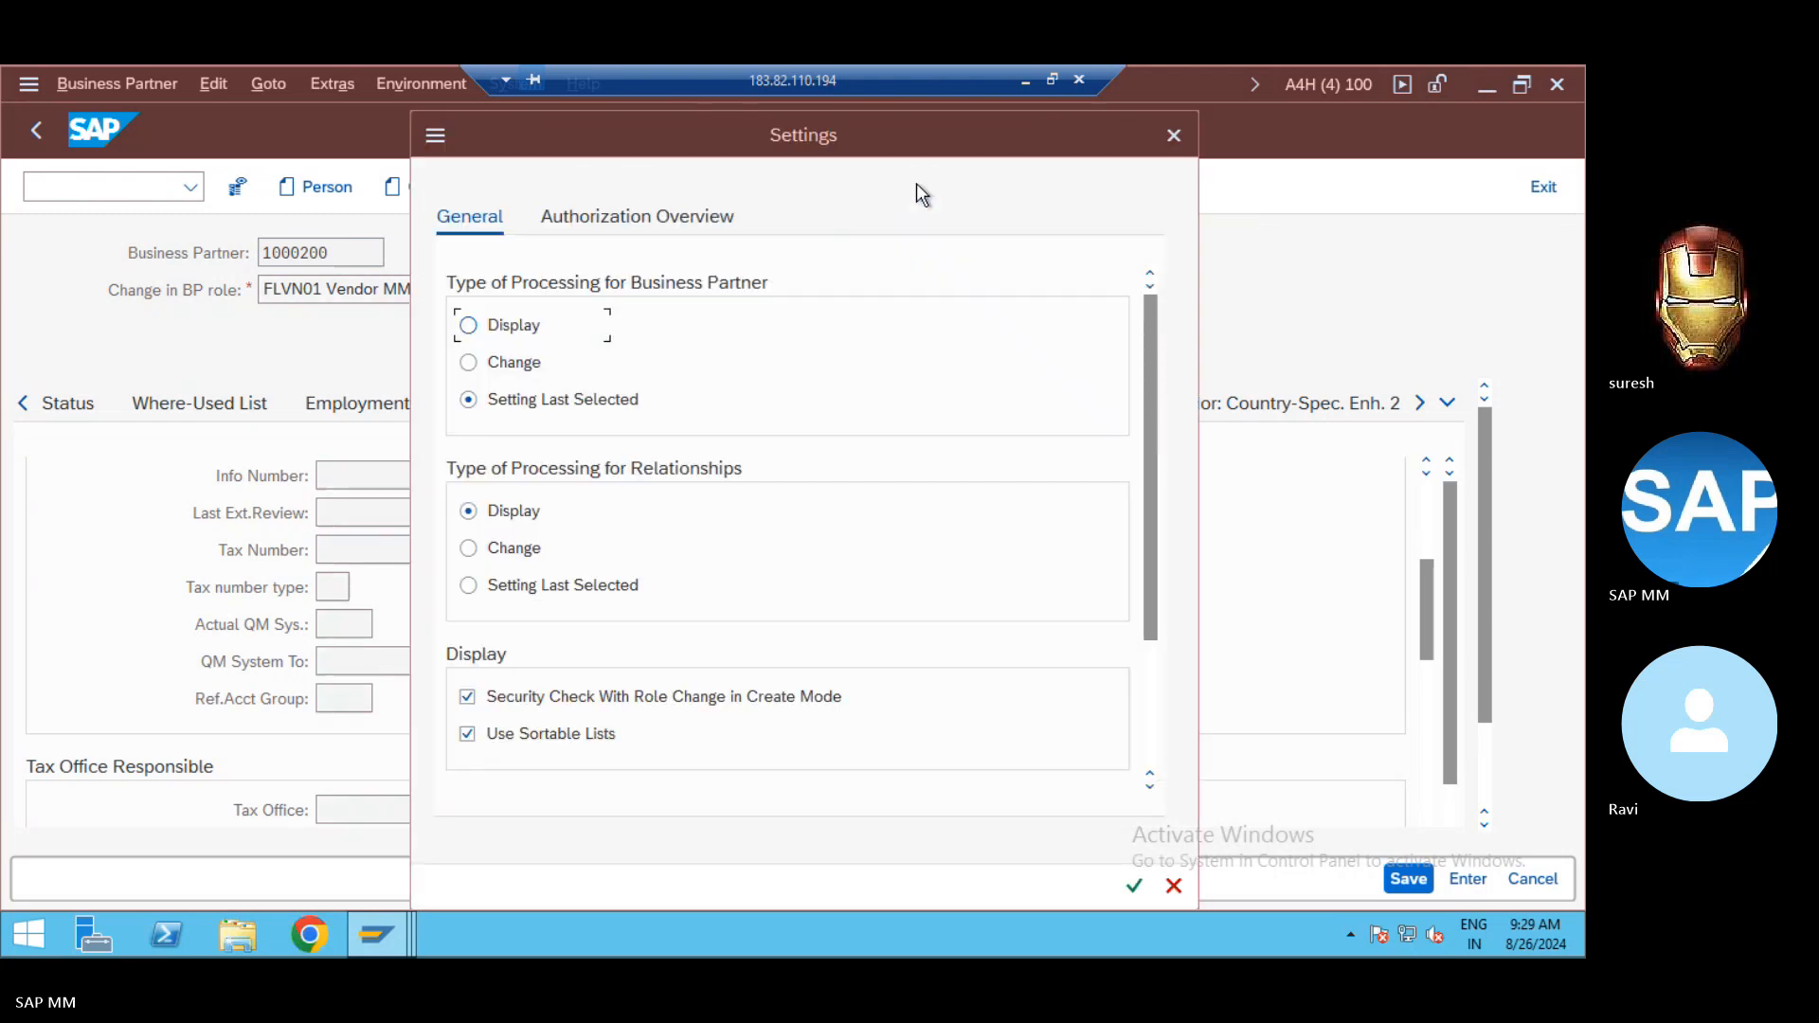
key("Escape")
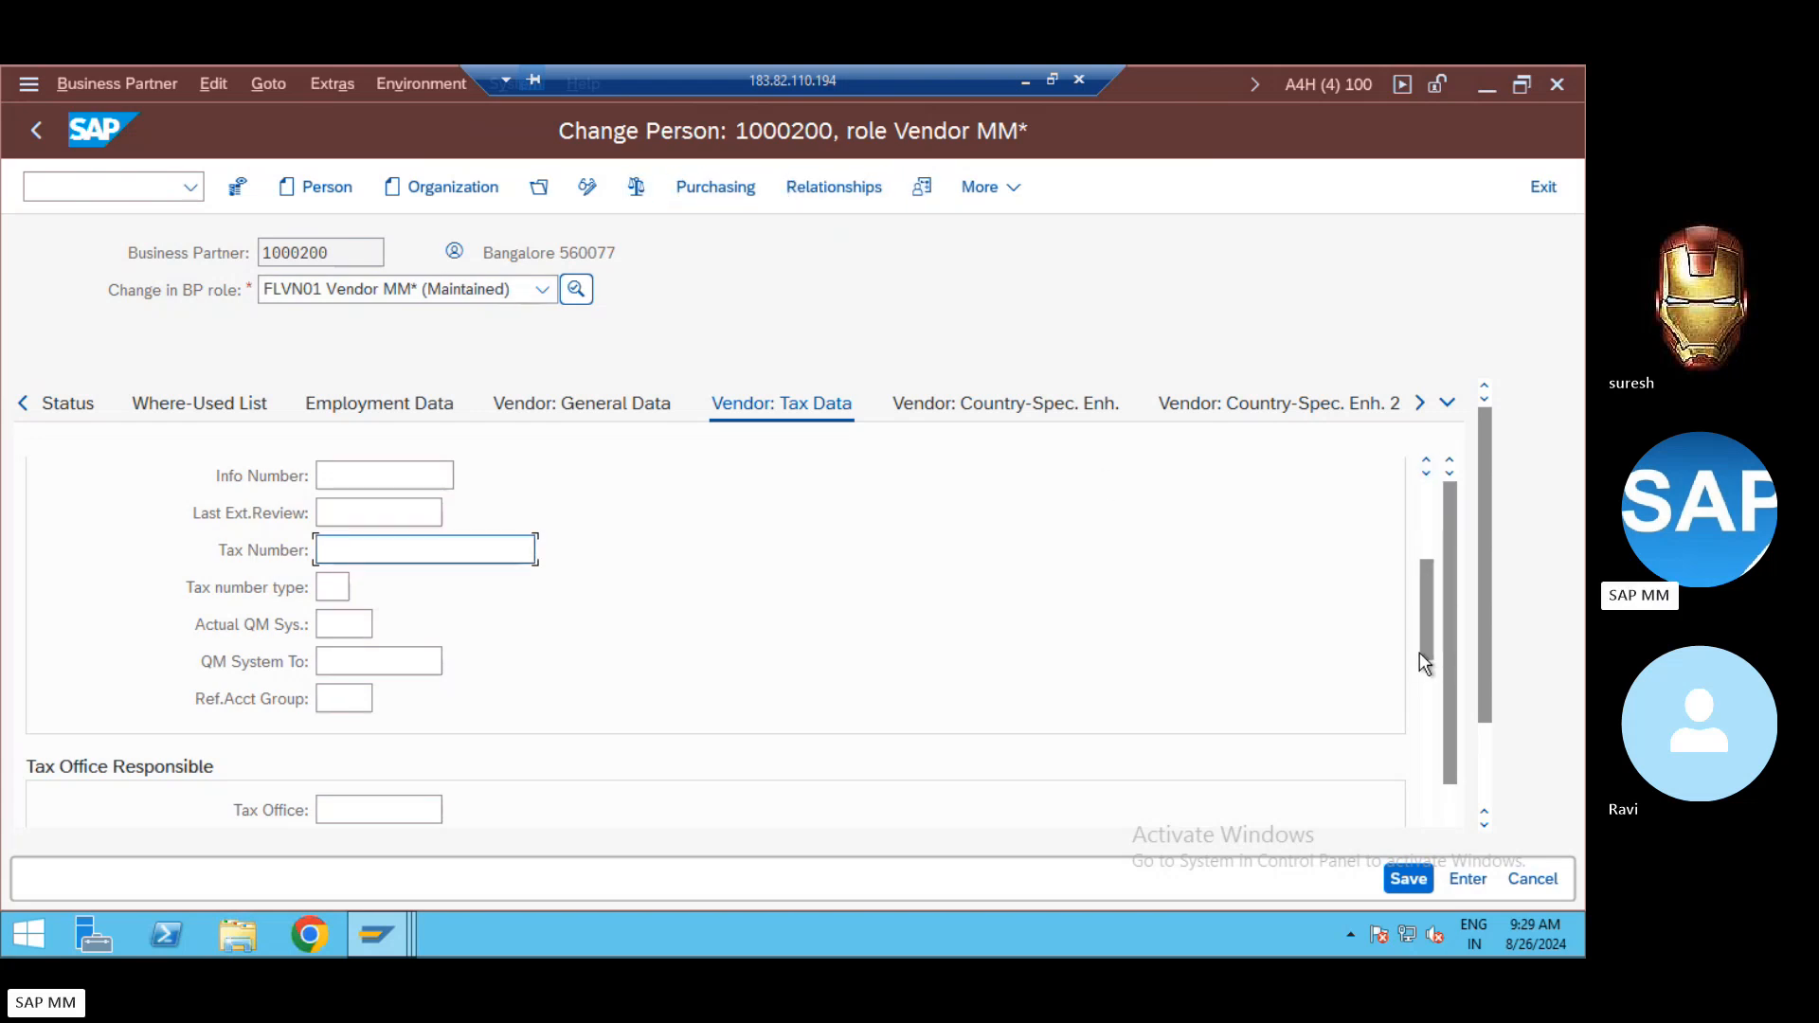
Step: Review the tax type, tax base and VAT liability fields in the vendor's tax data
left_click_drag(1424, 640, 1418, 501)
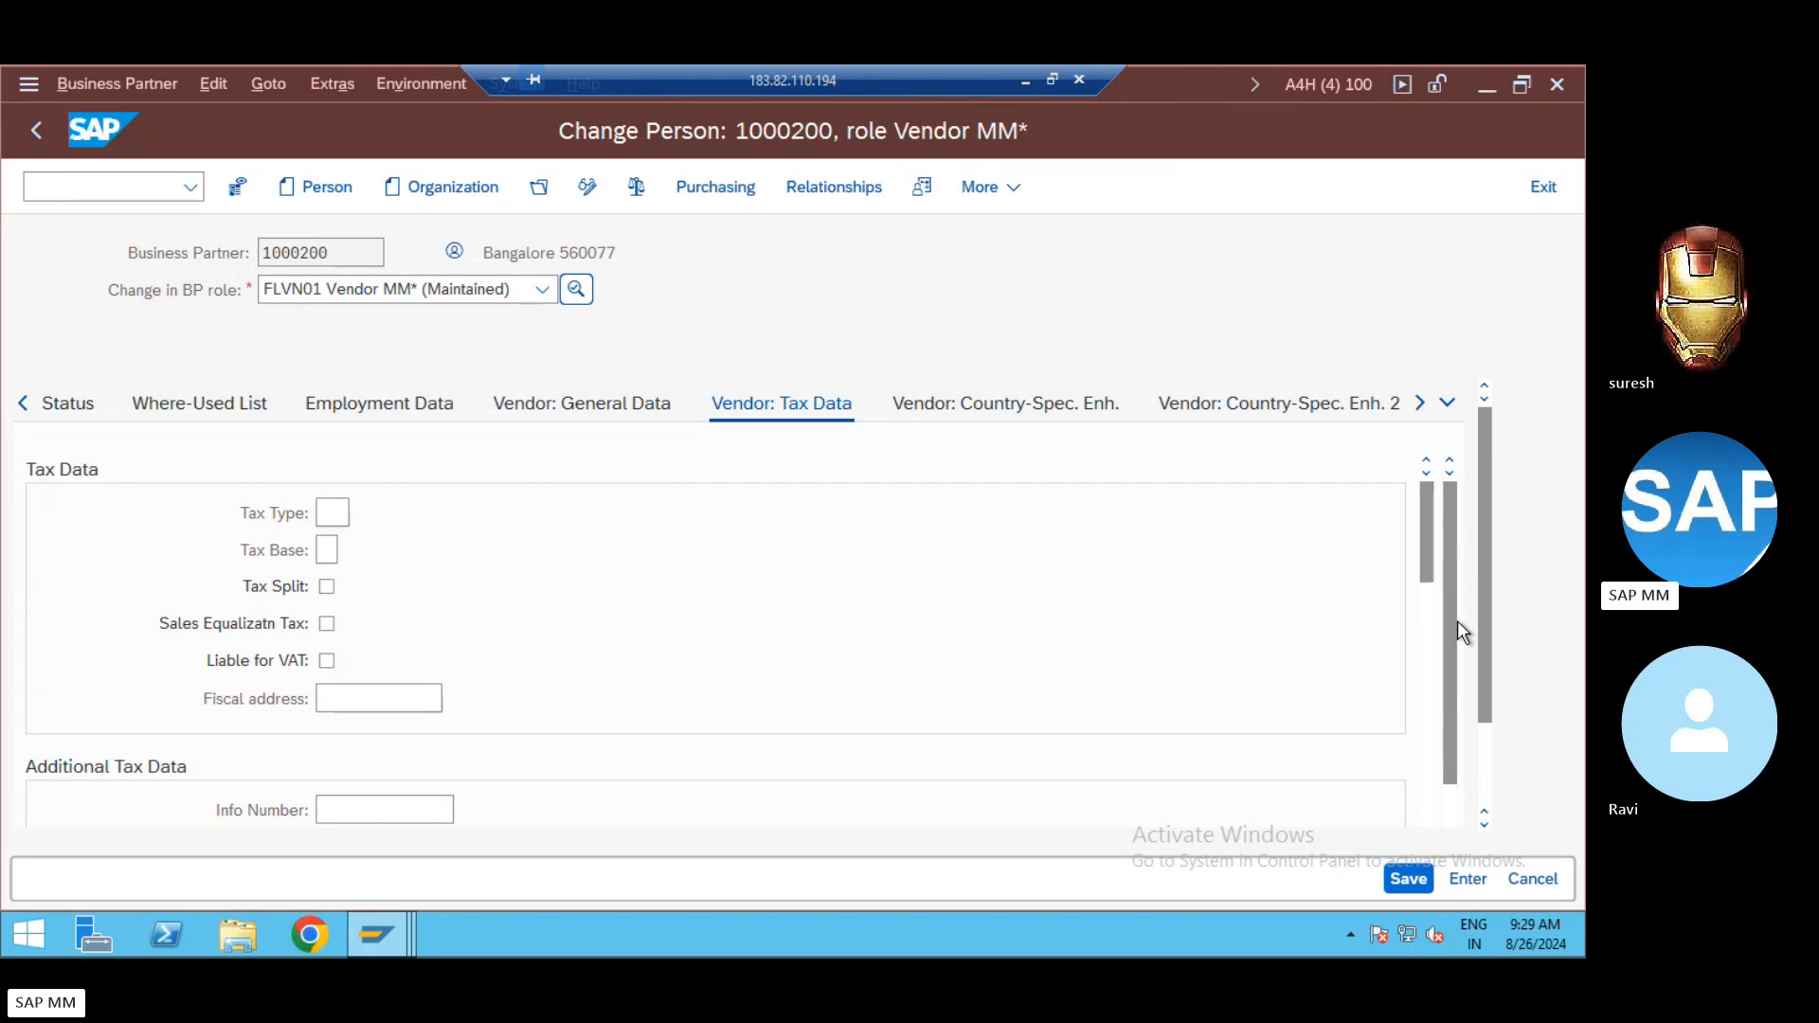
left_click(1451, 800)
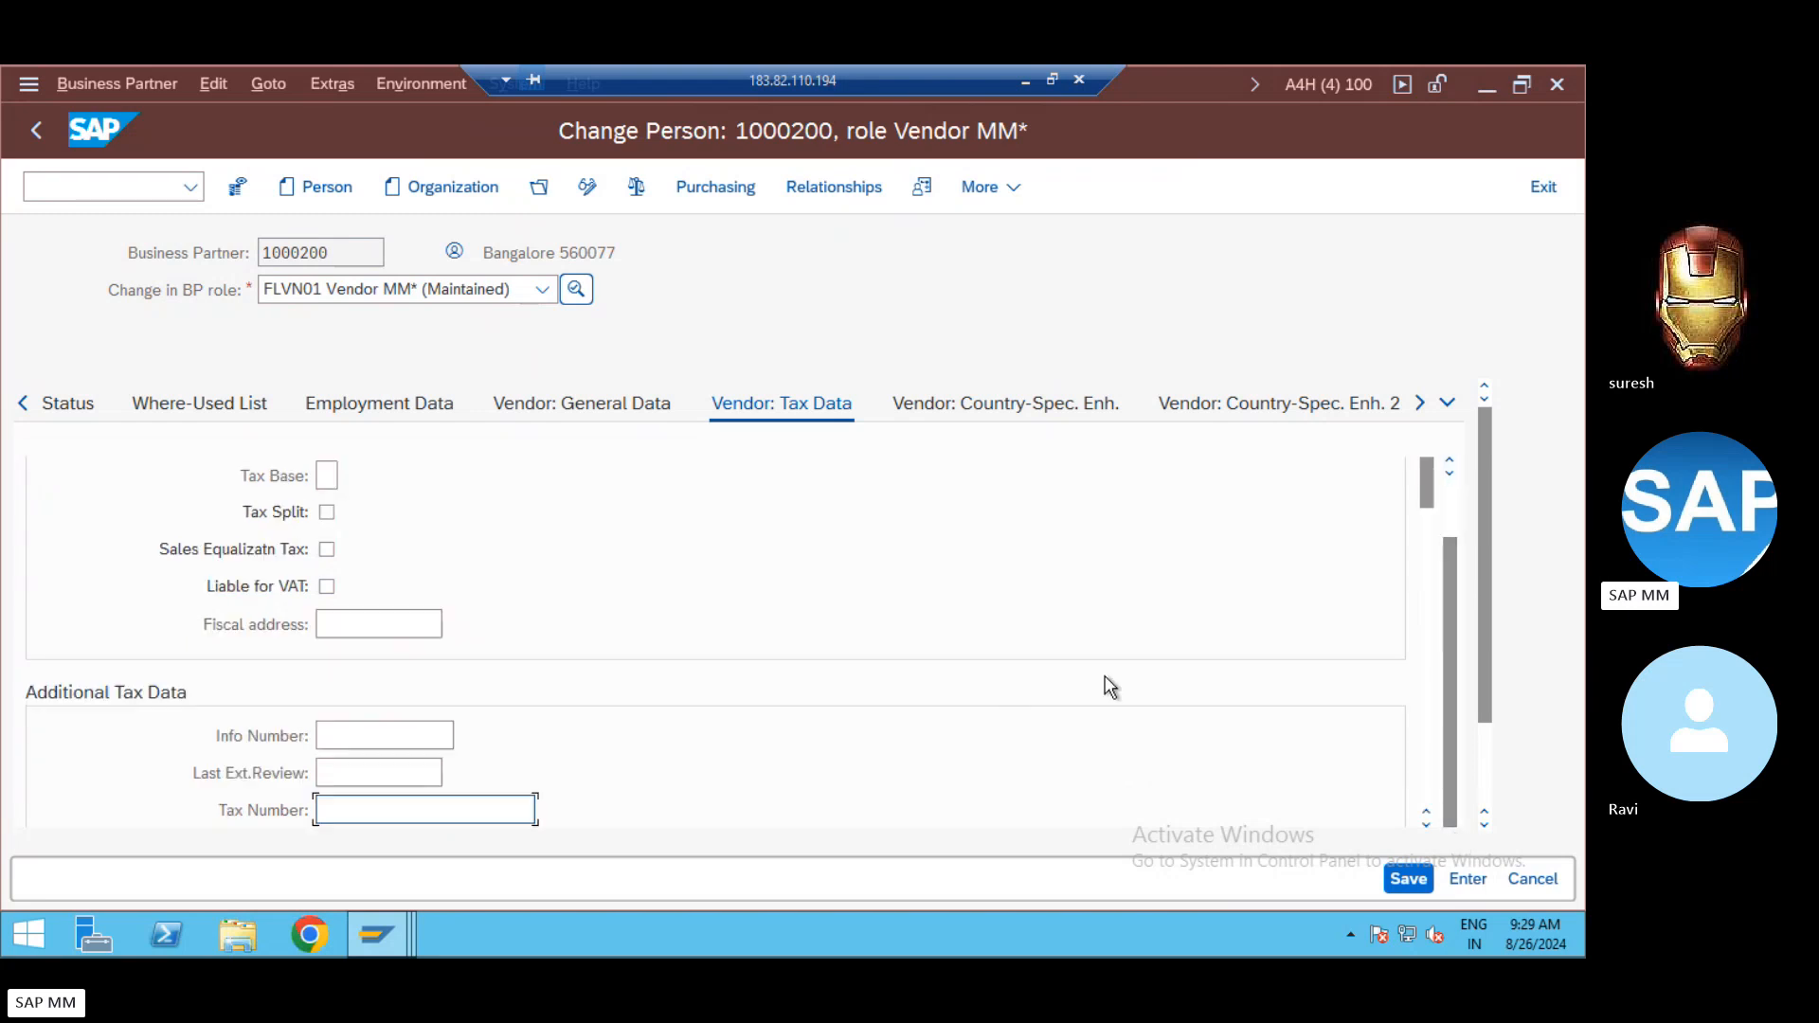
mouse_move(1487, 640)
left_mouse_down()
mouse_move(1503, 759)
mouse_move(1498, 645)
left_mouse_up()
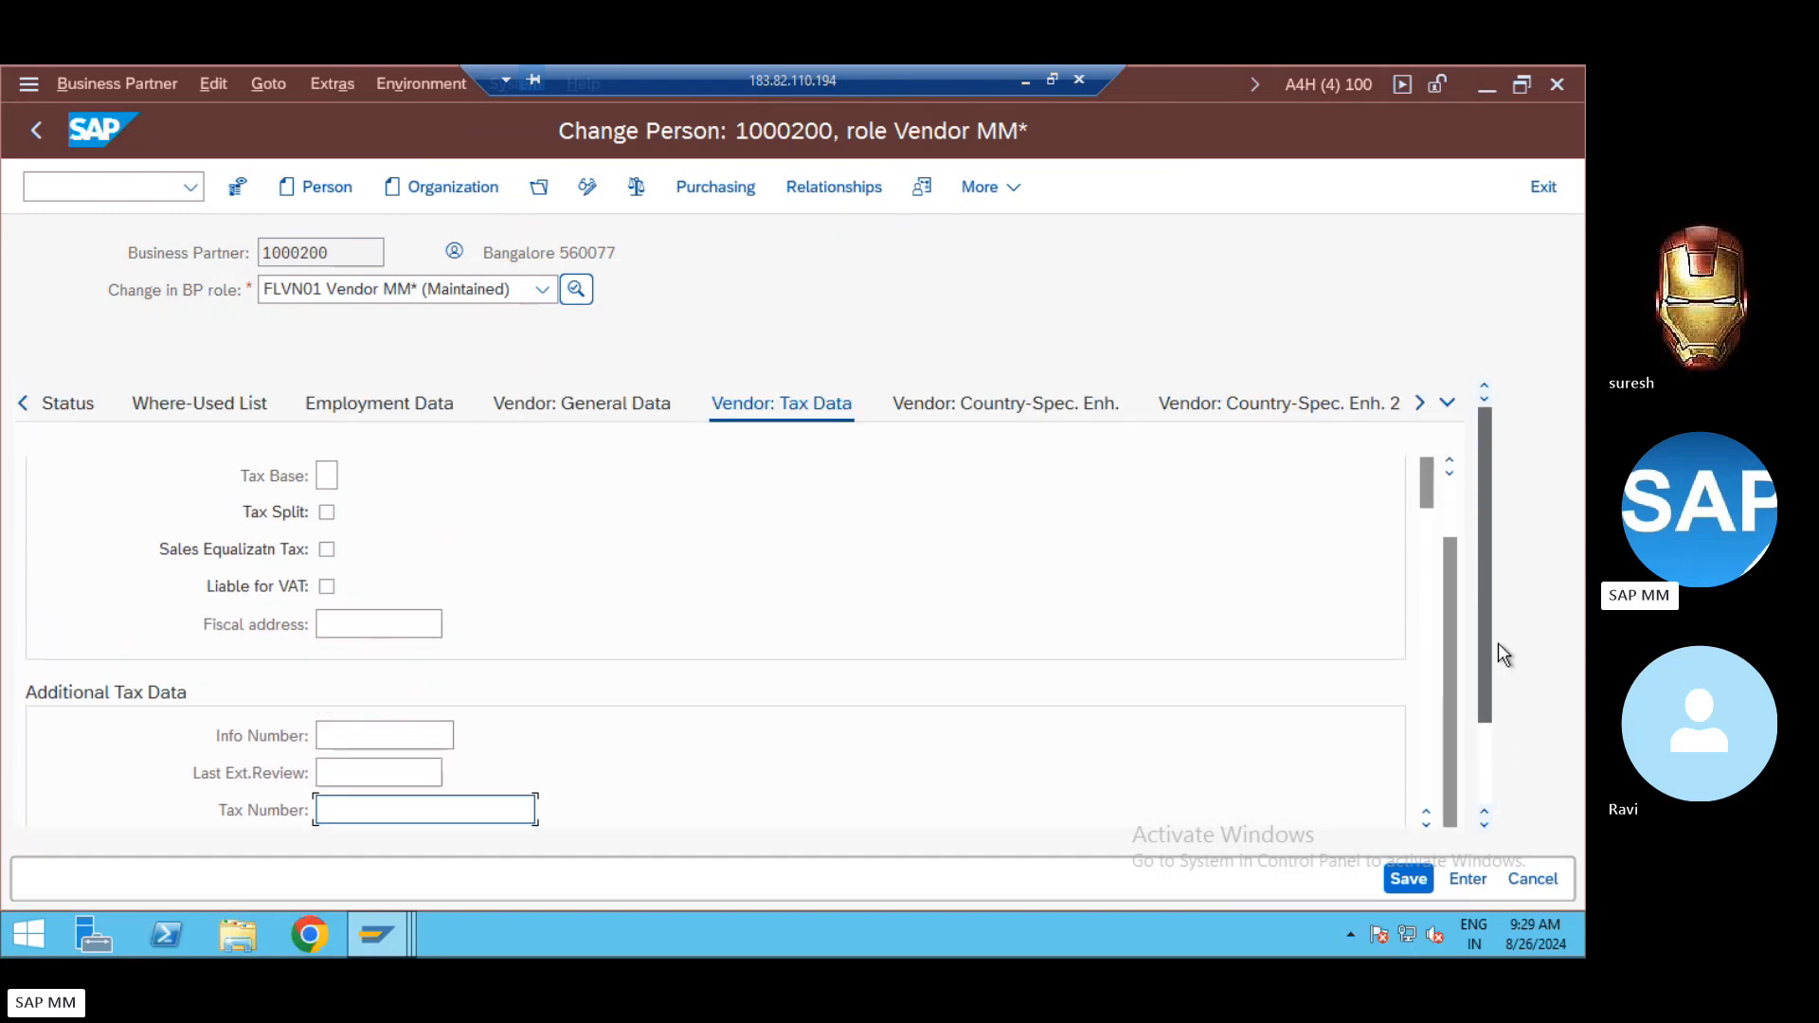
left_click(1451, 503)
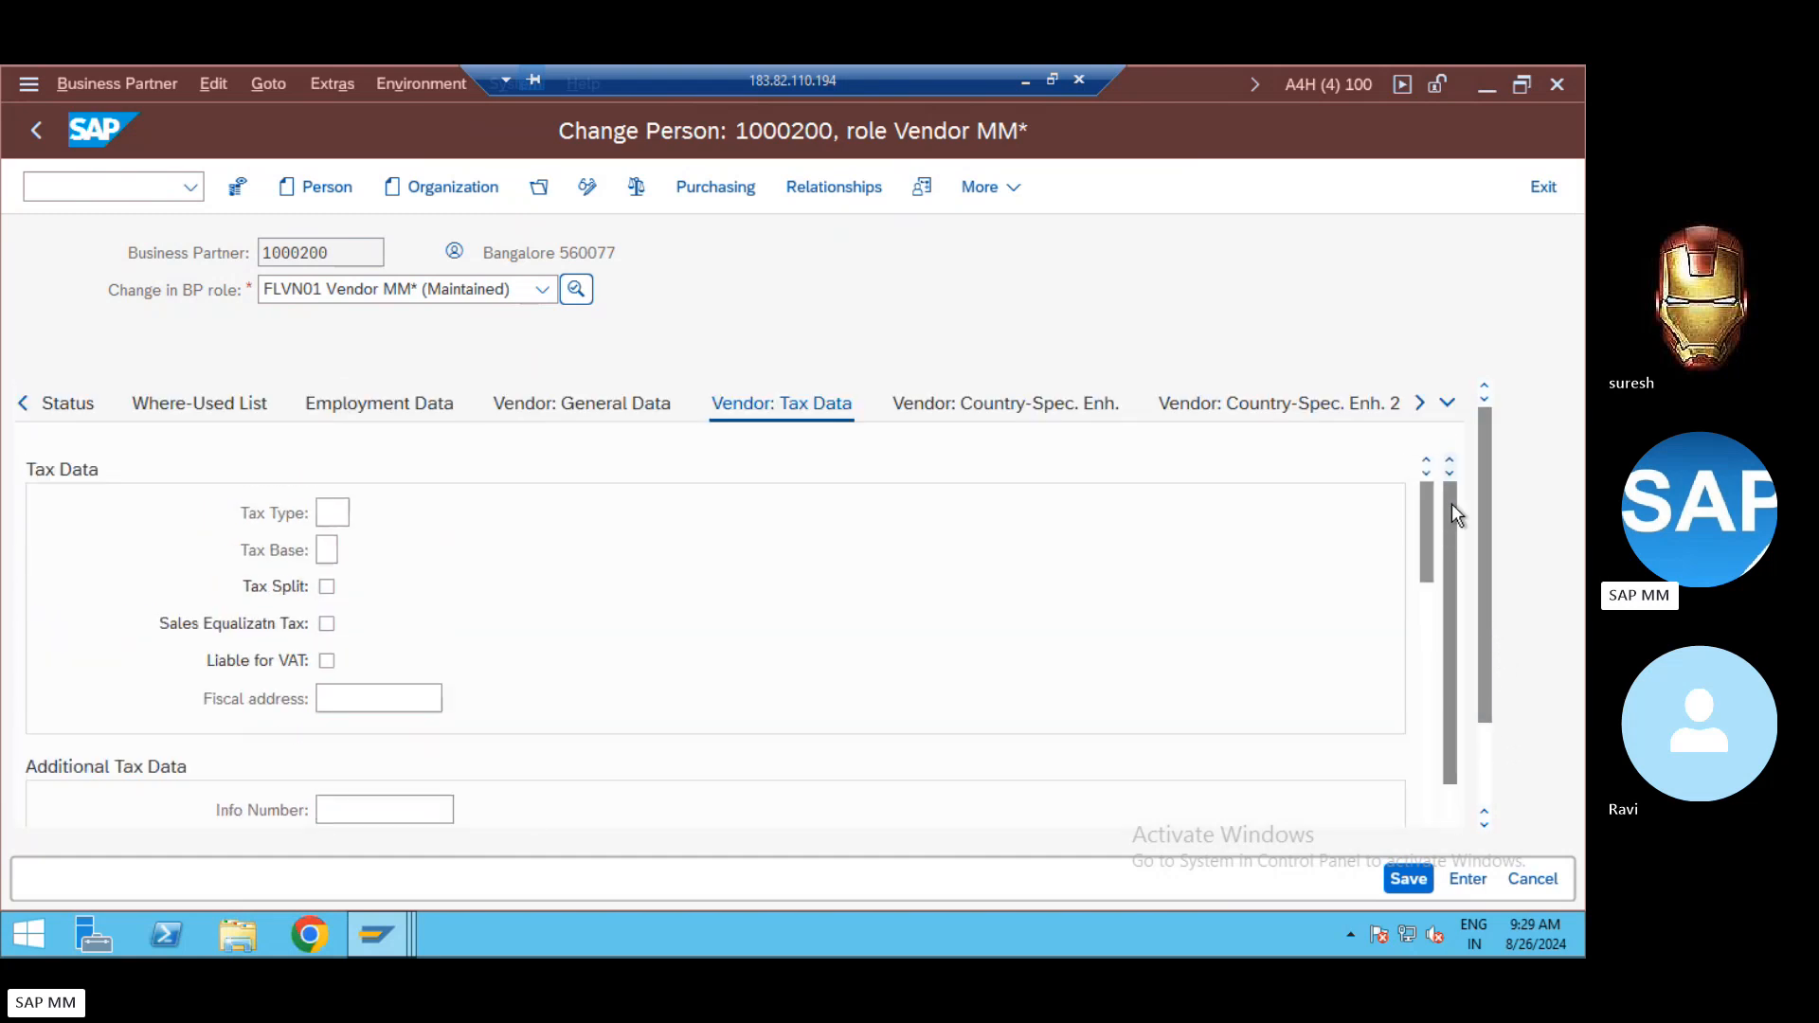
Step: Examine the India excise duty, service tax, withholding tax and GST details in the vendor's country-specific enhancements
left_click(1058, 407)
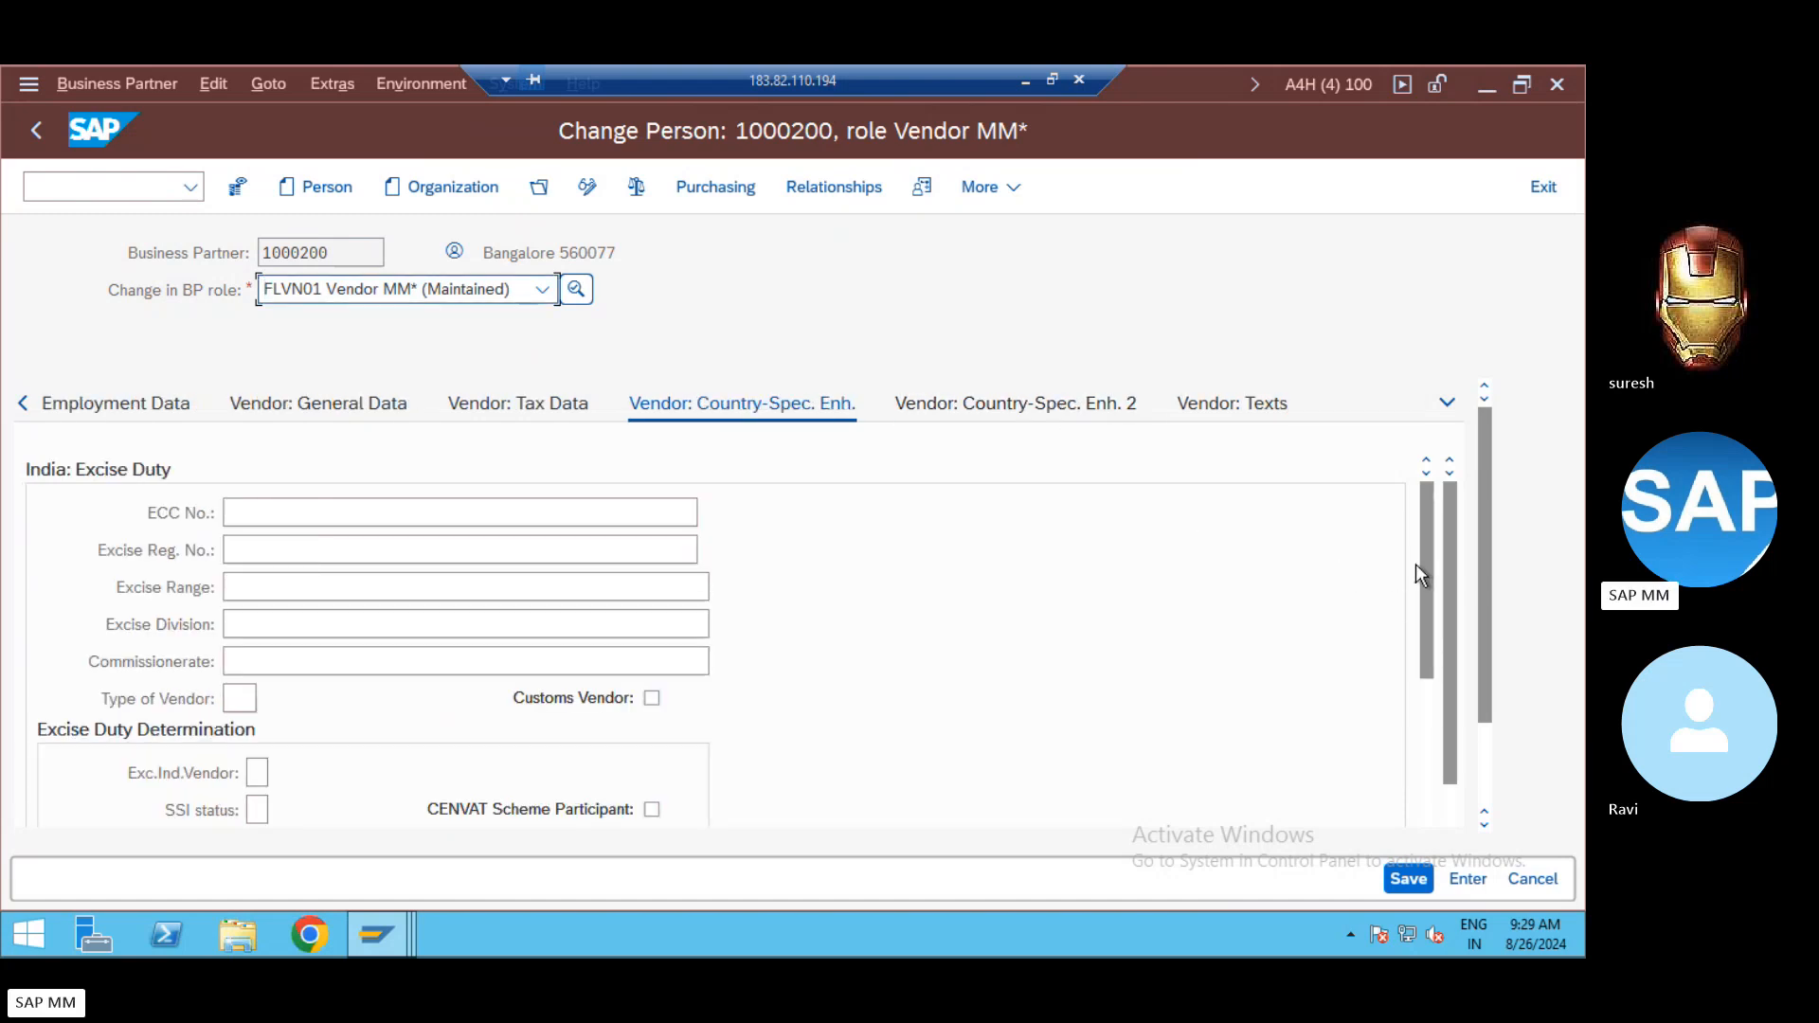
left_click_drag(1422, 559, 1424, 713)
left_click(612, 704)
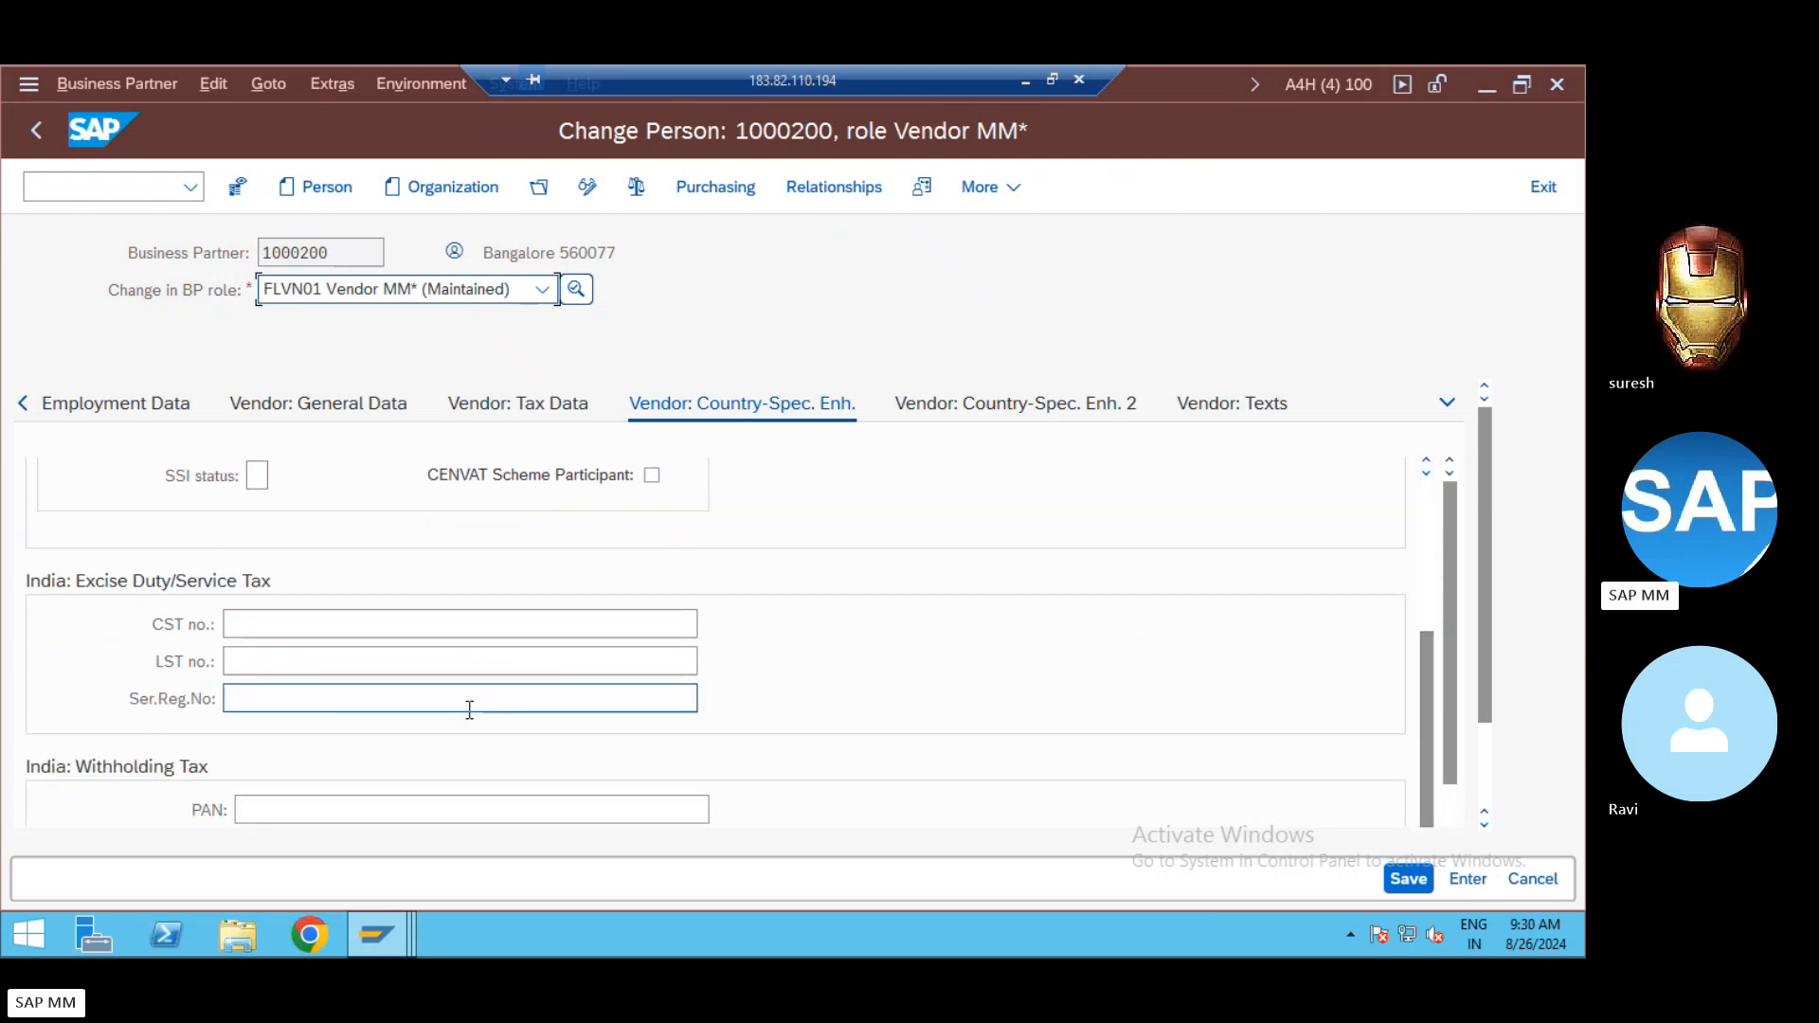
left_click(469, 710)
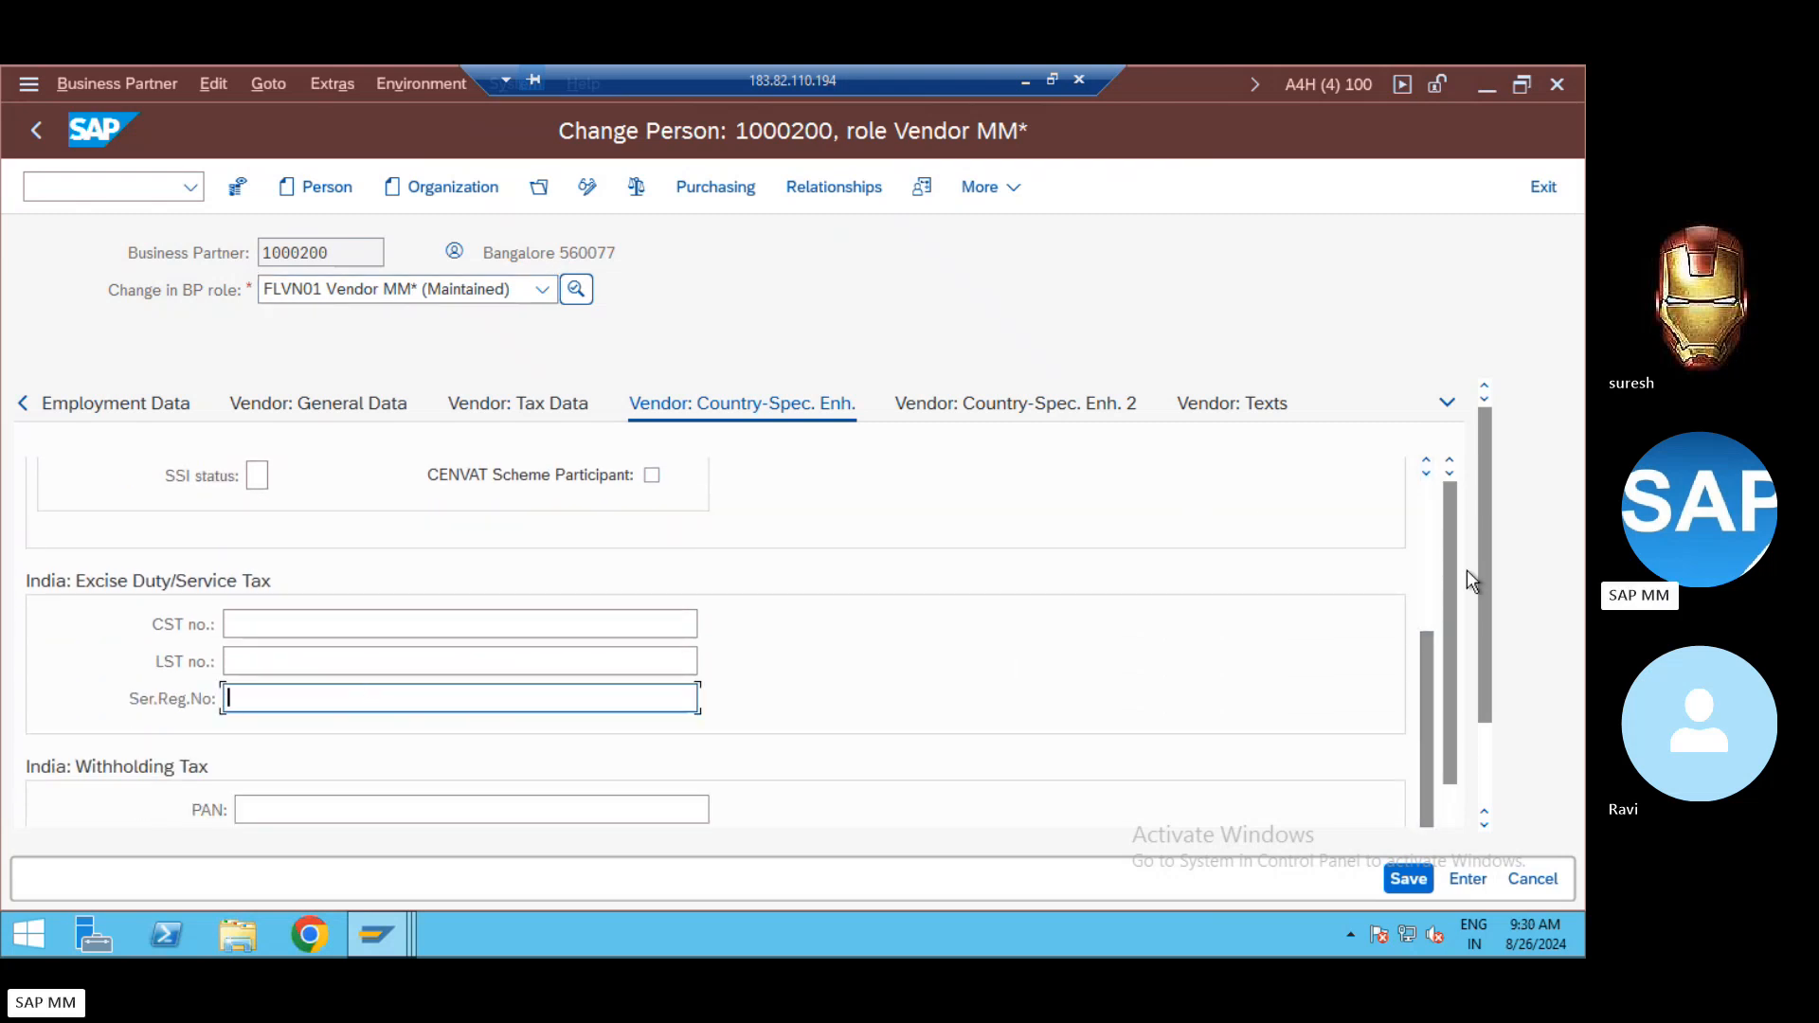
left_click_drag(1454, 672, 1417, 569)
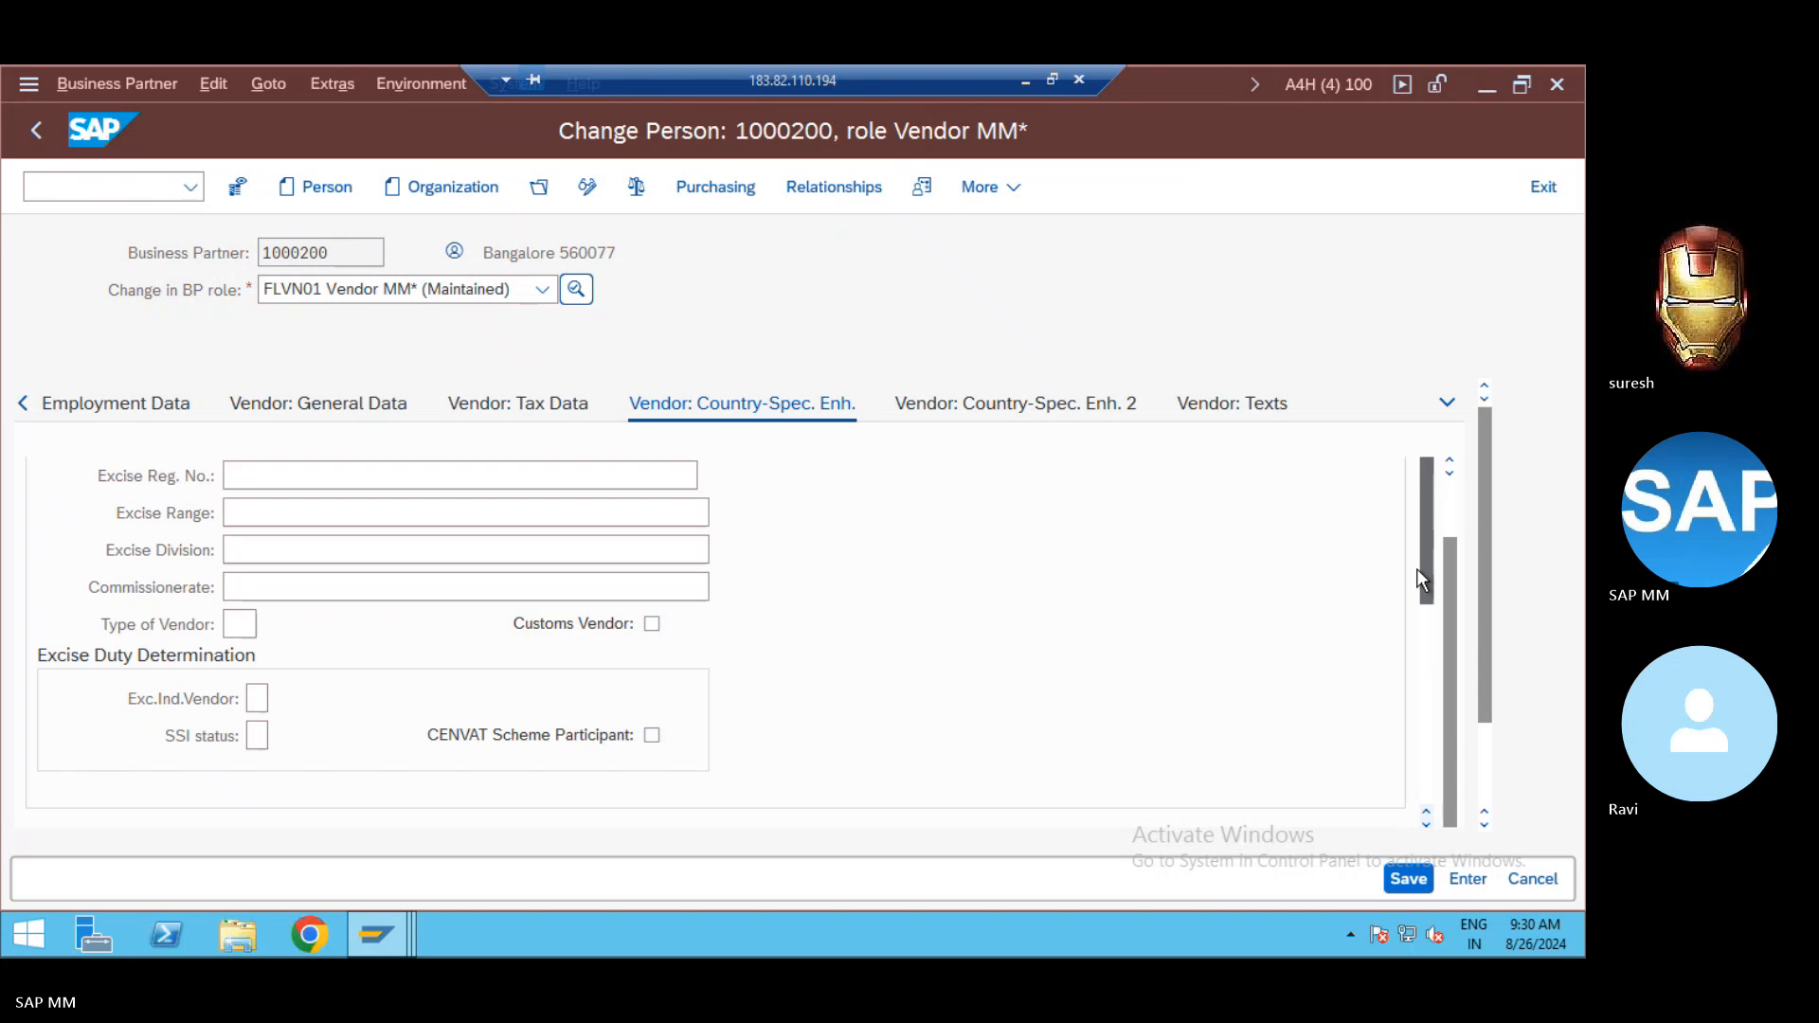
left_click(1444, 512)
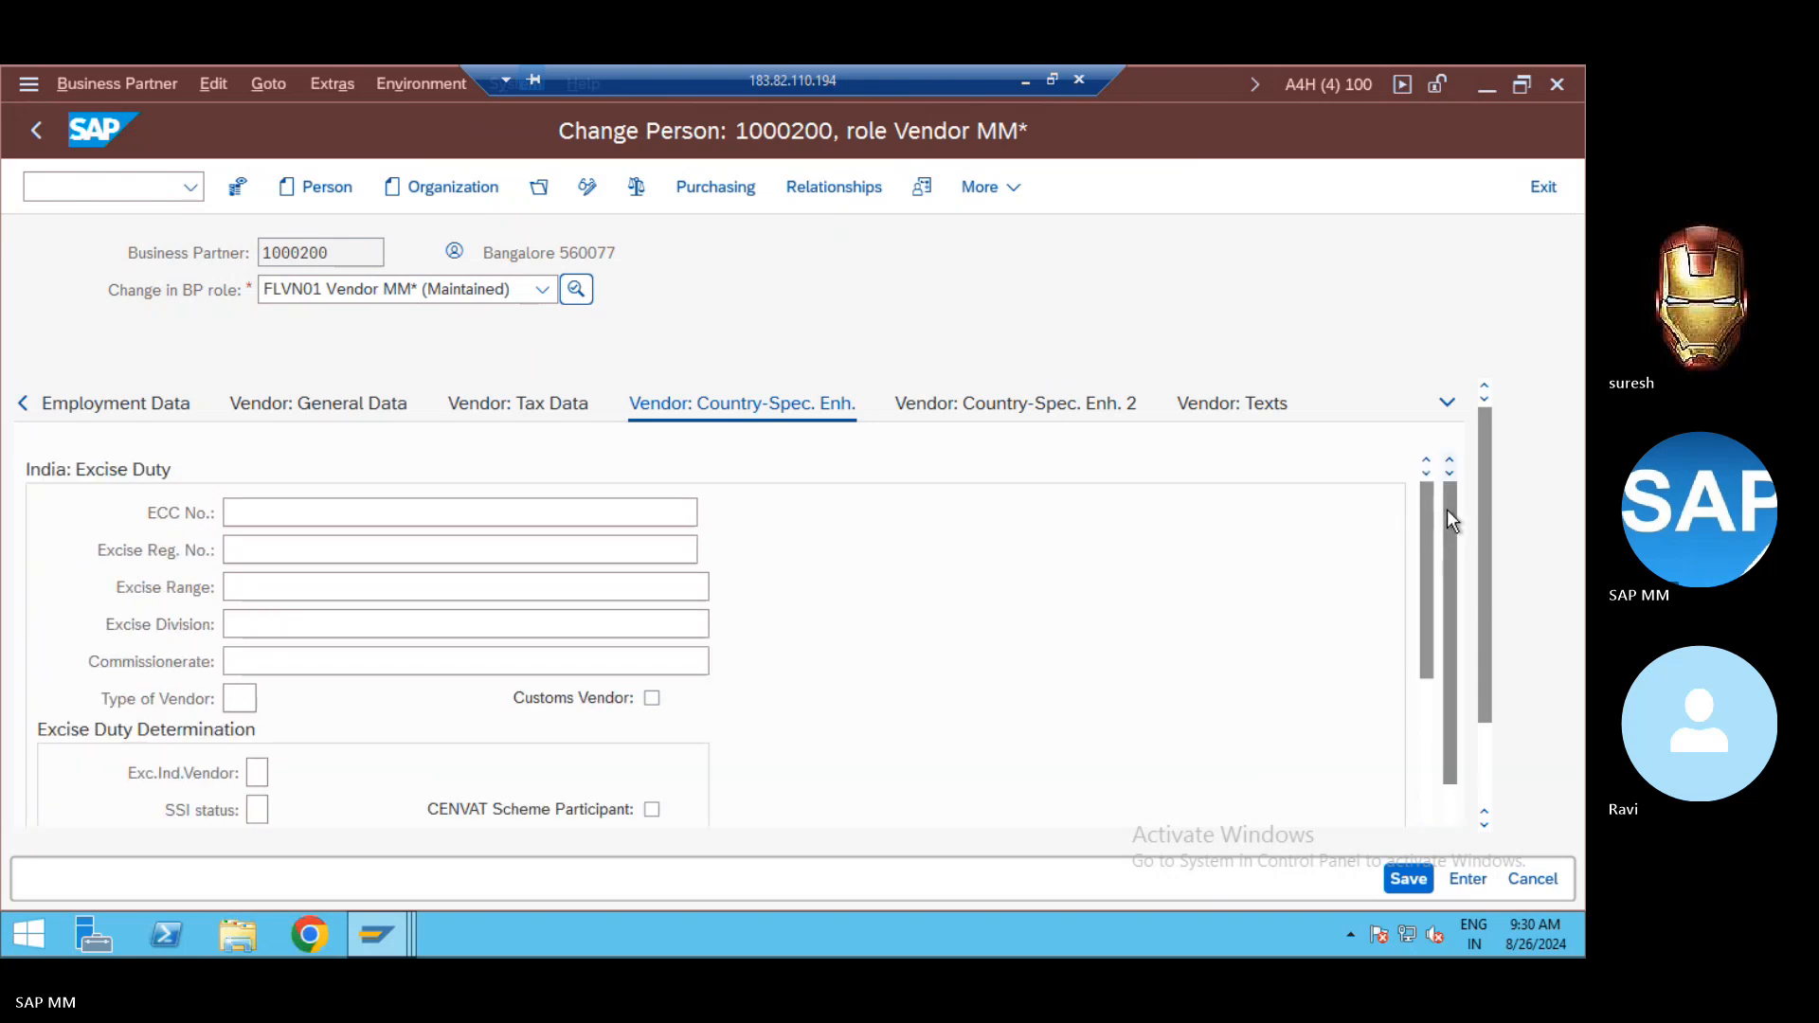
left_click(1090, 426)
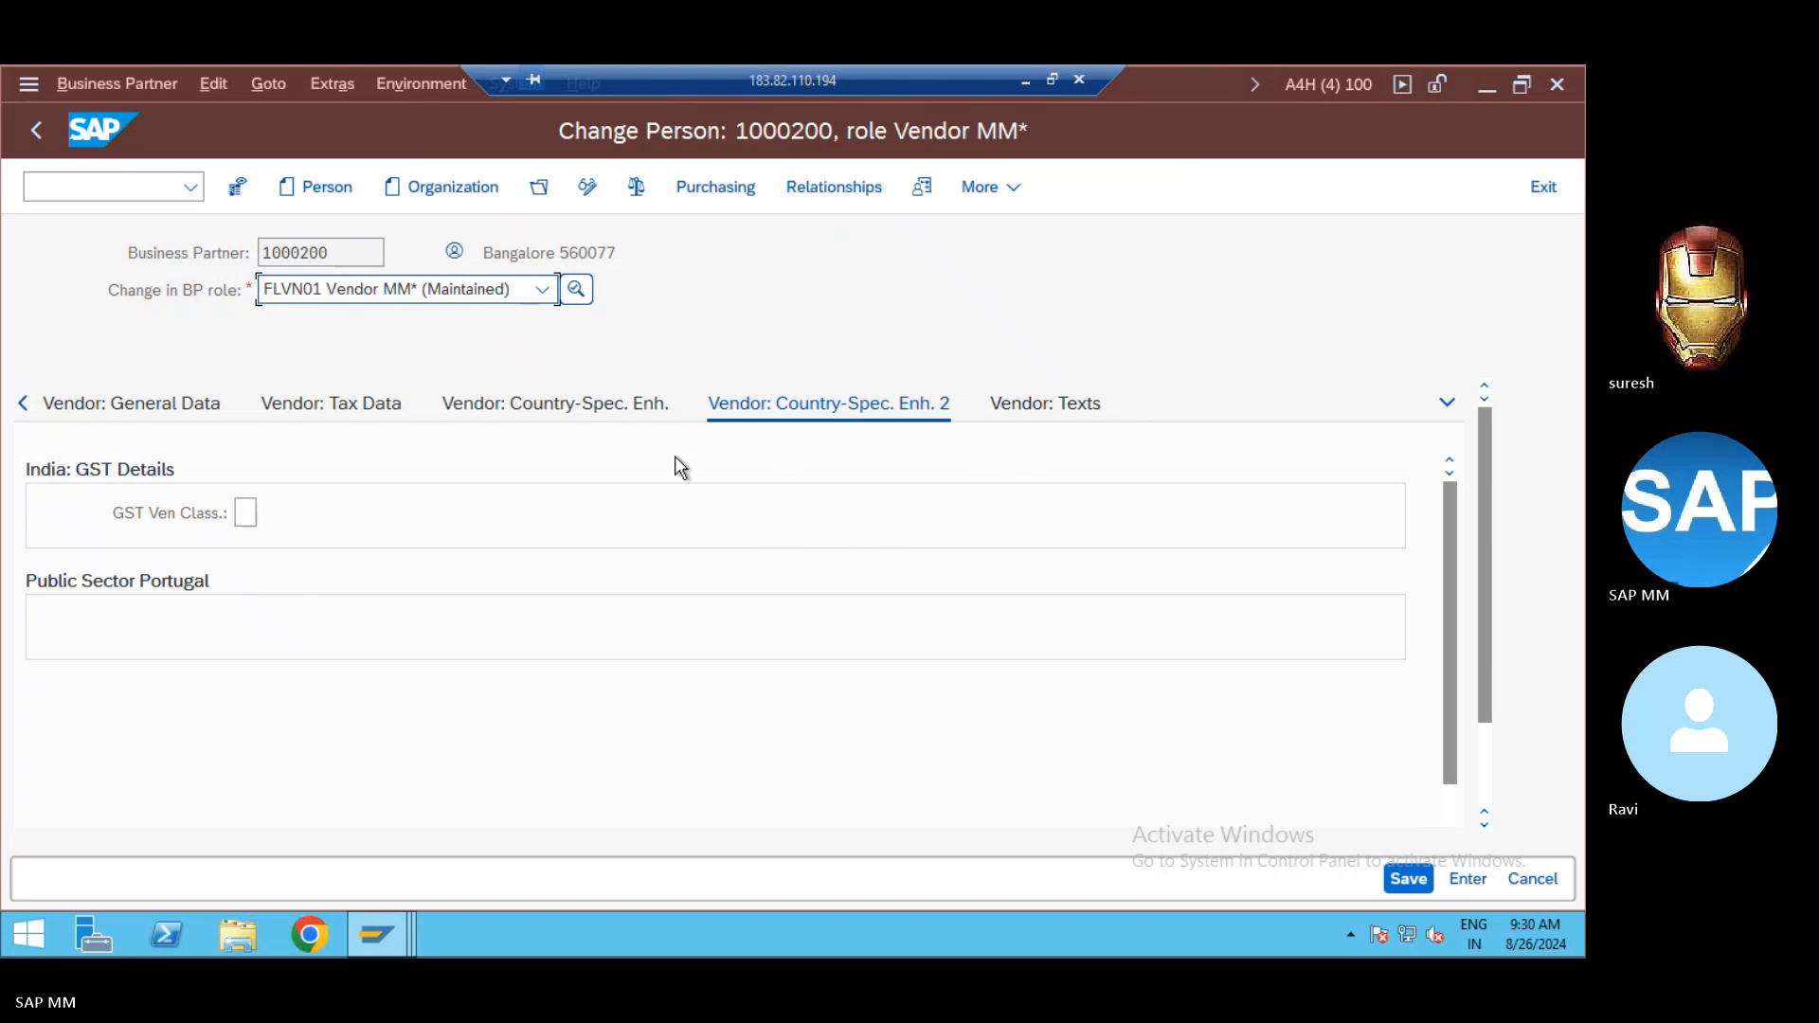
left_click(605, 407)
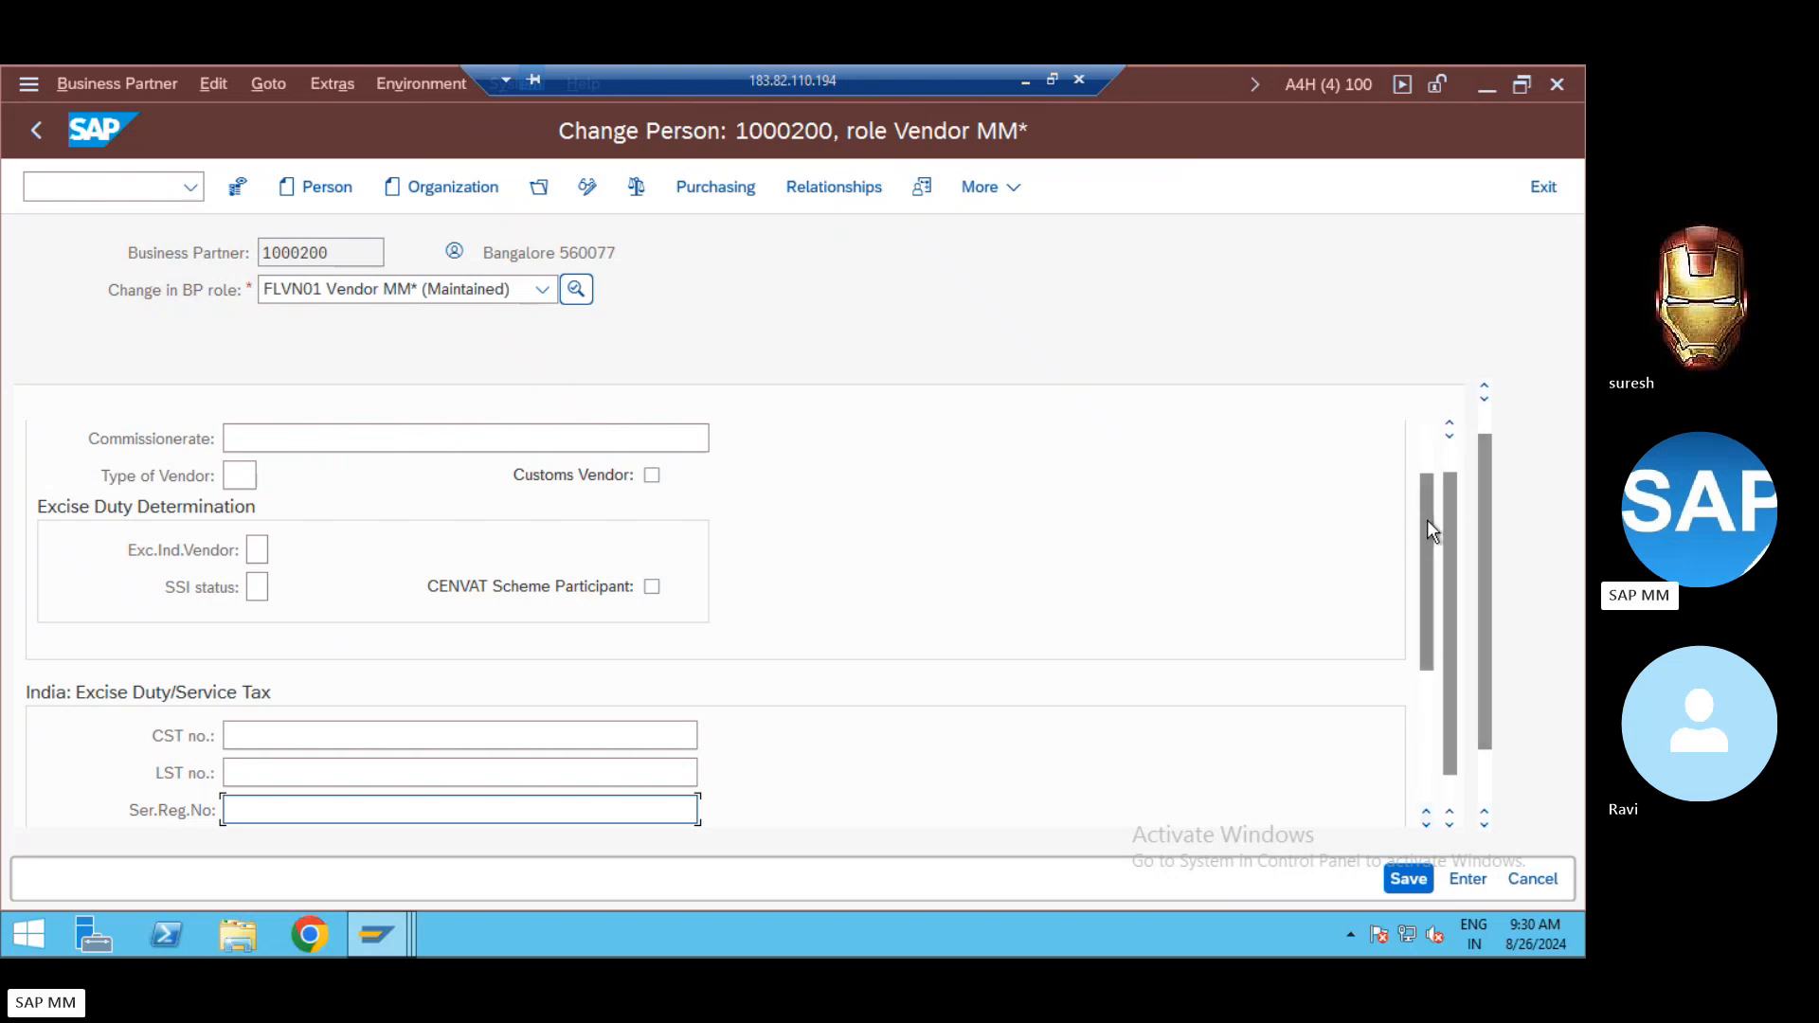
left_click_drag(1426, 519, 1399, 422)
Step: Review the vendor's purchasing data for REDG and the India excise duty fields in the country-specific enhancements
left_click(706, 187)
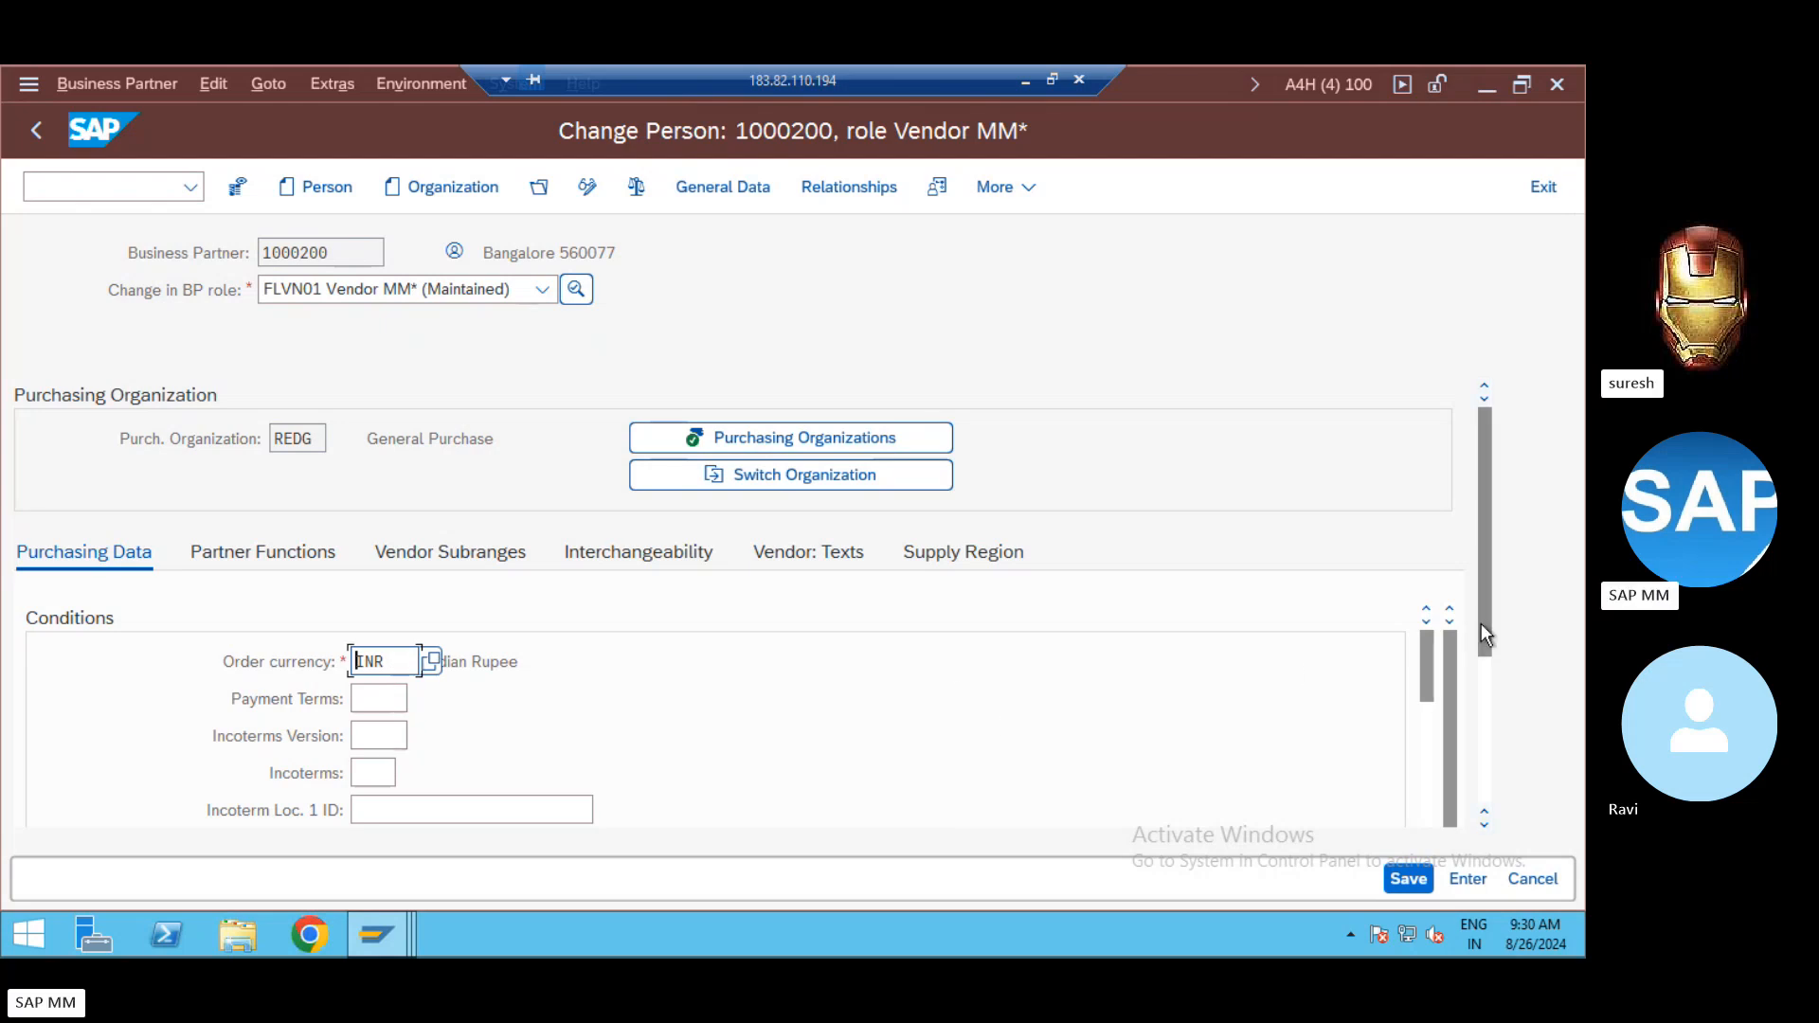
left_click_drag(1477, 620, 1477, 582)
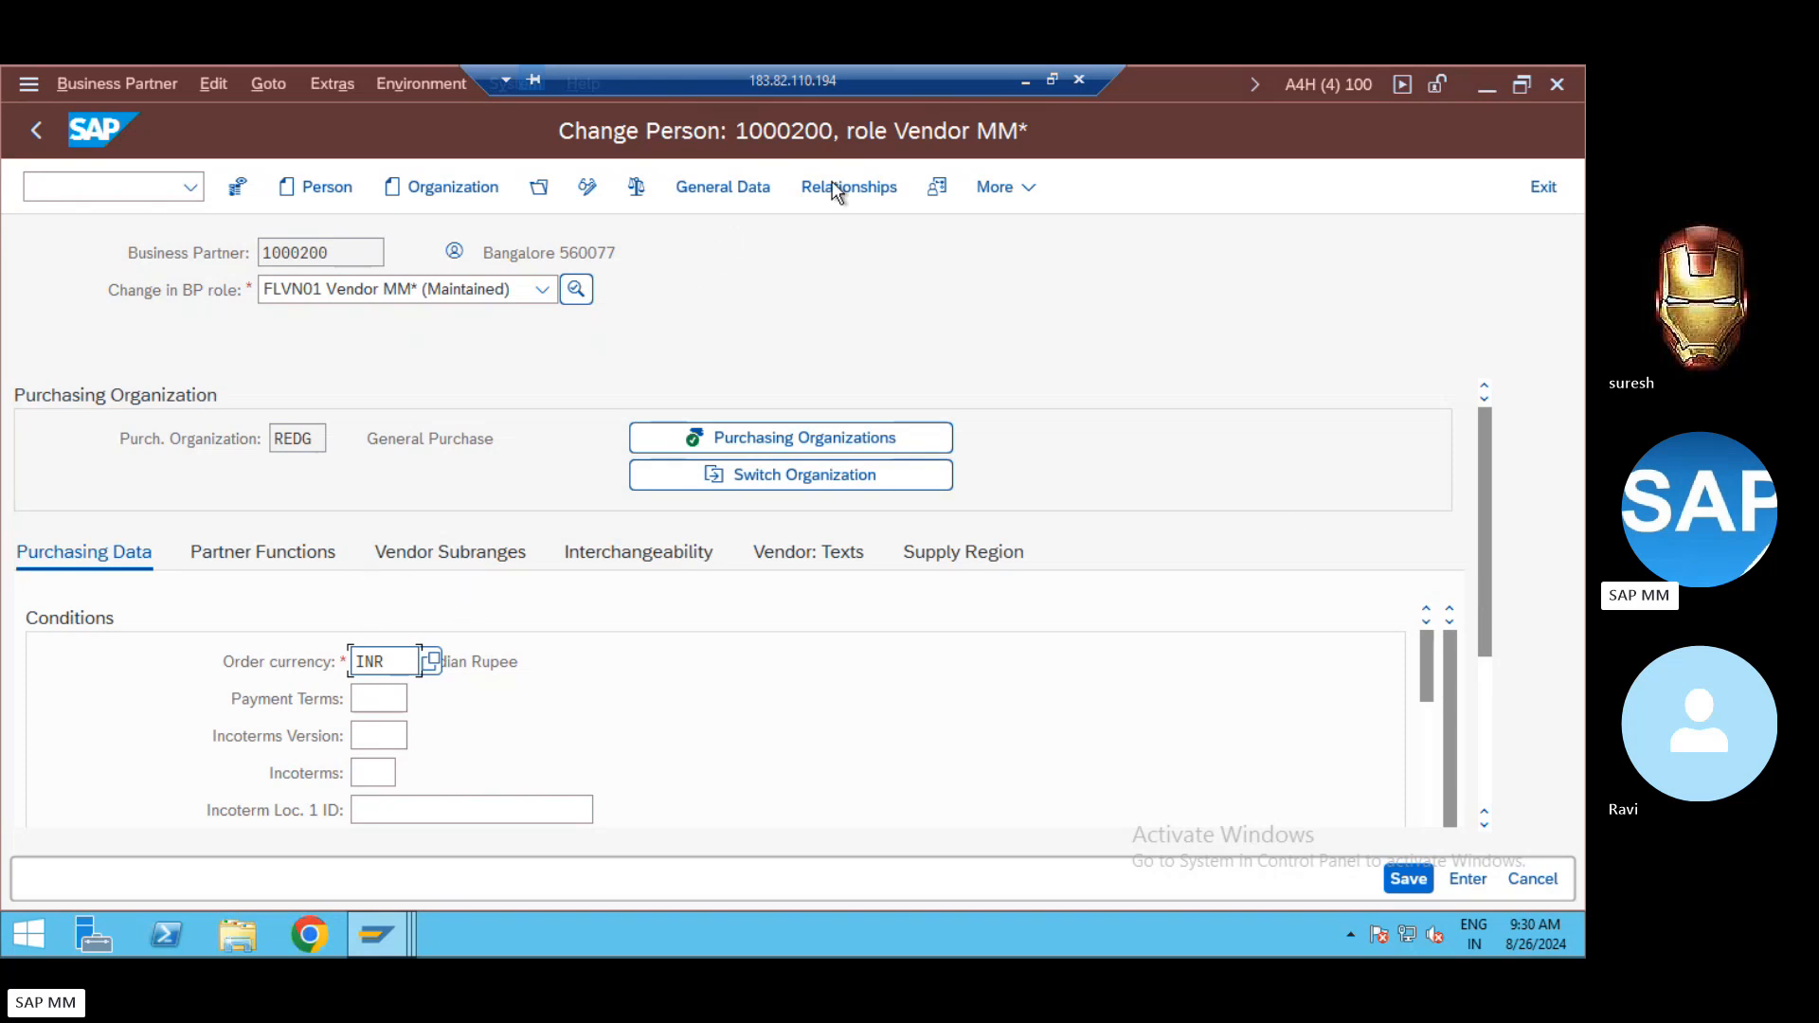
key("ctrl+slash")
left_click(724, 189)
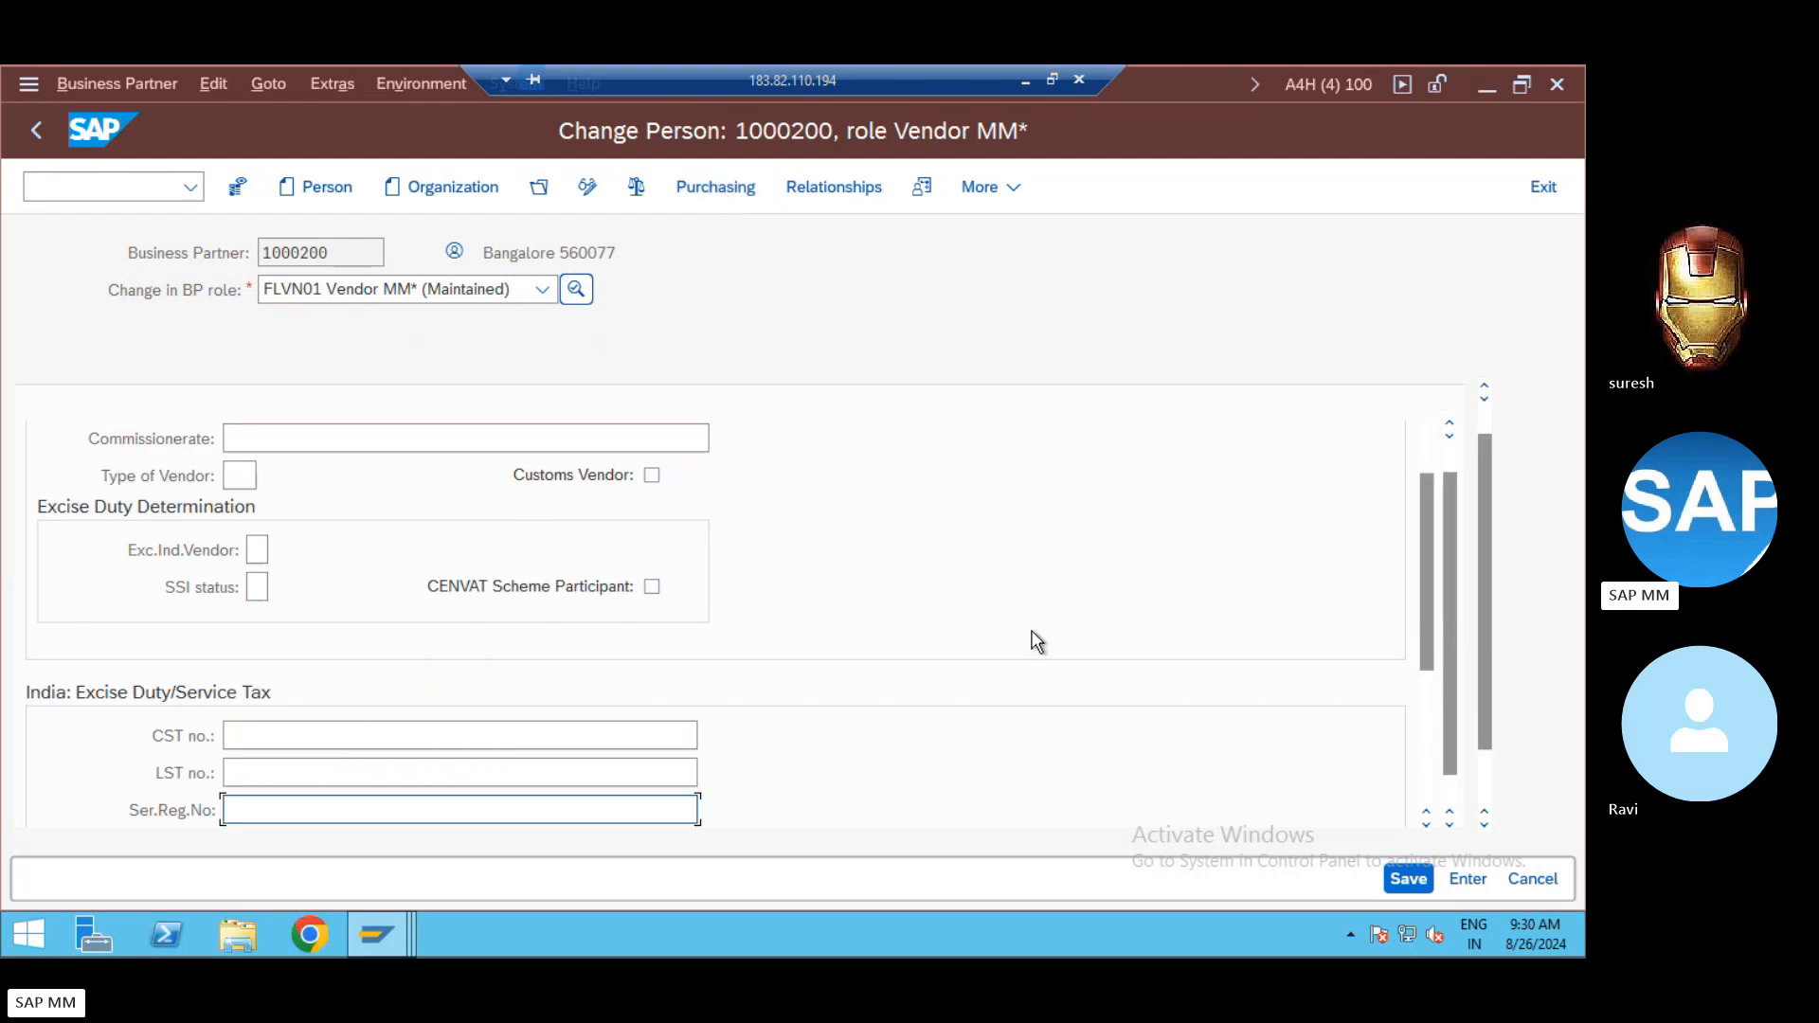
left_click(1424, 455)
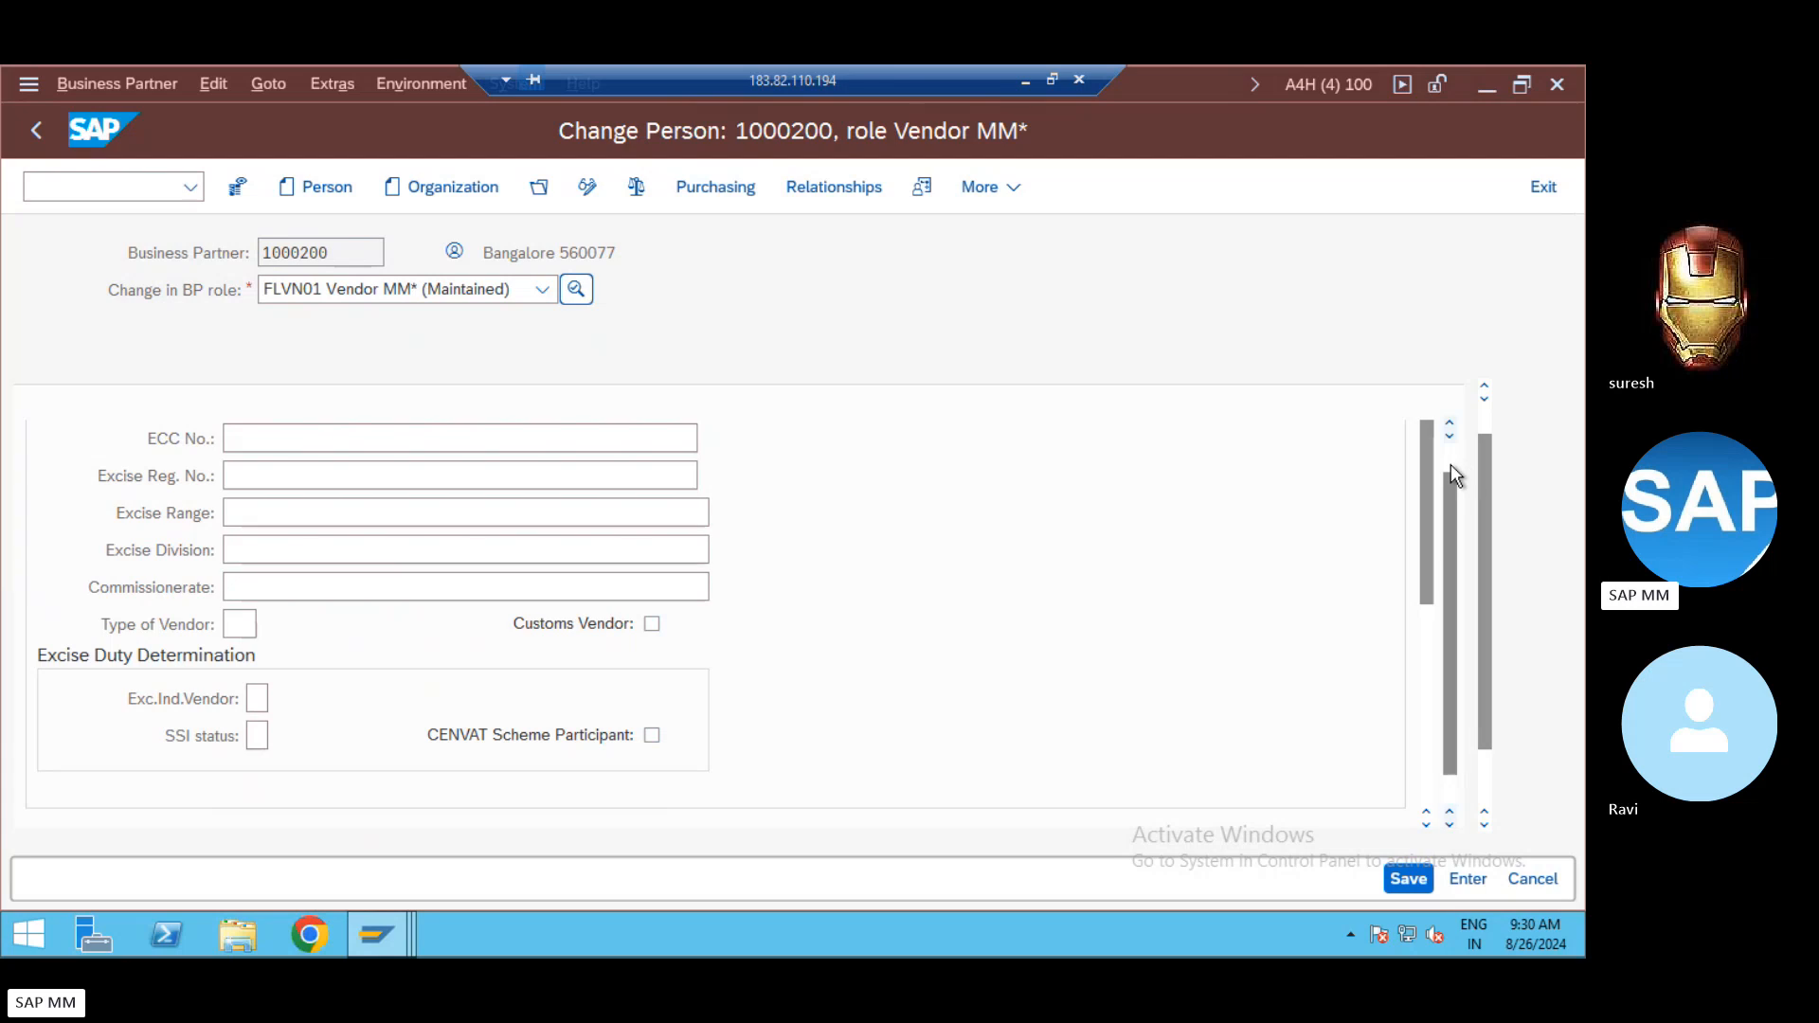
left_click(1451, 464)
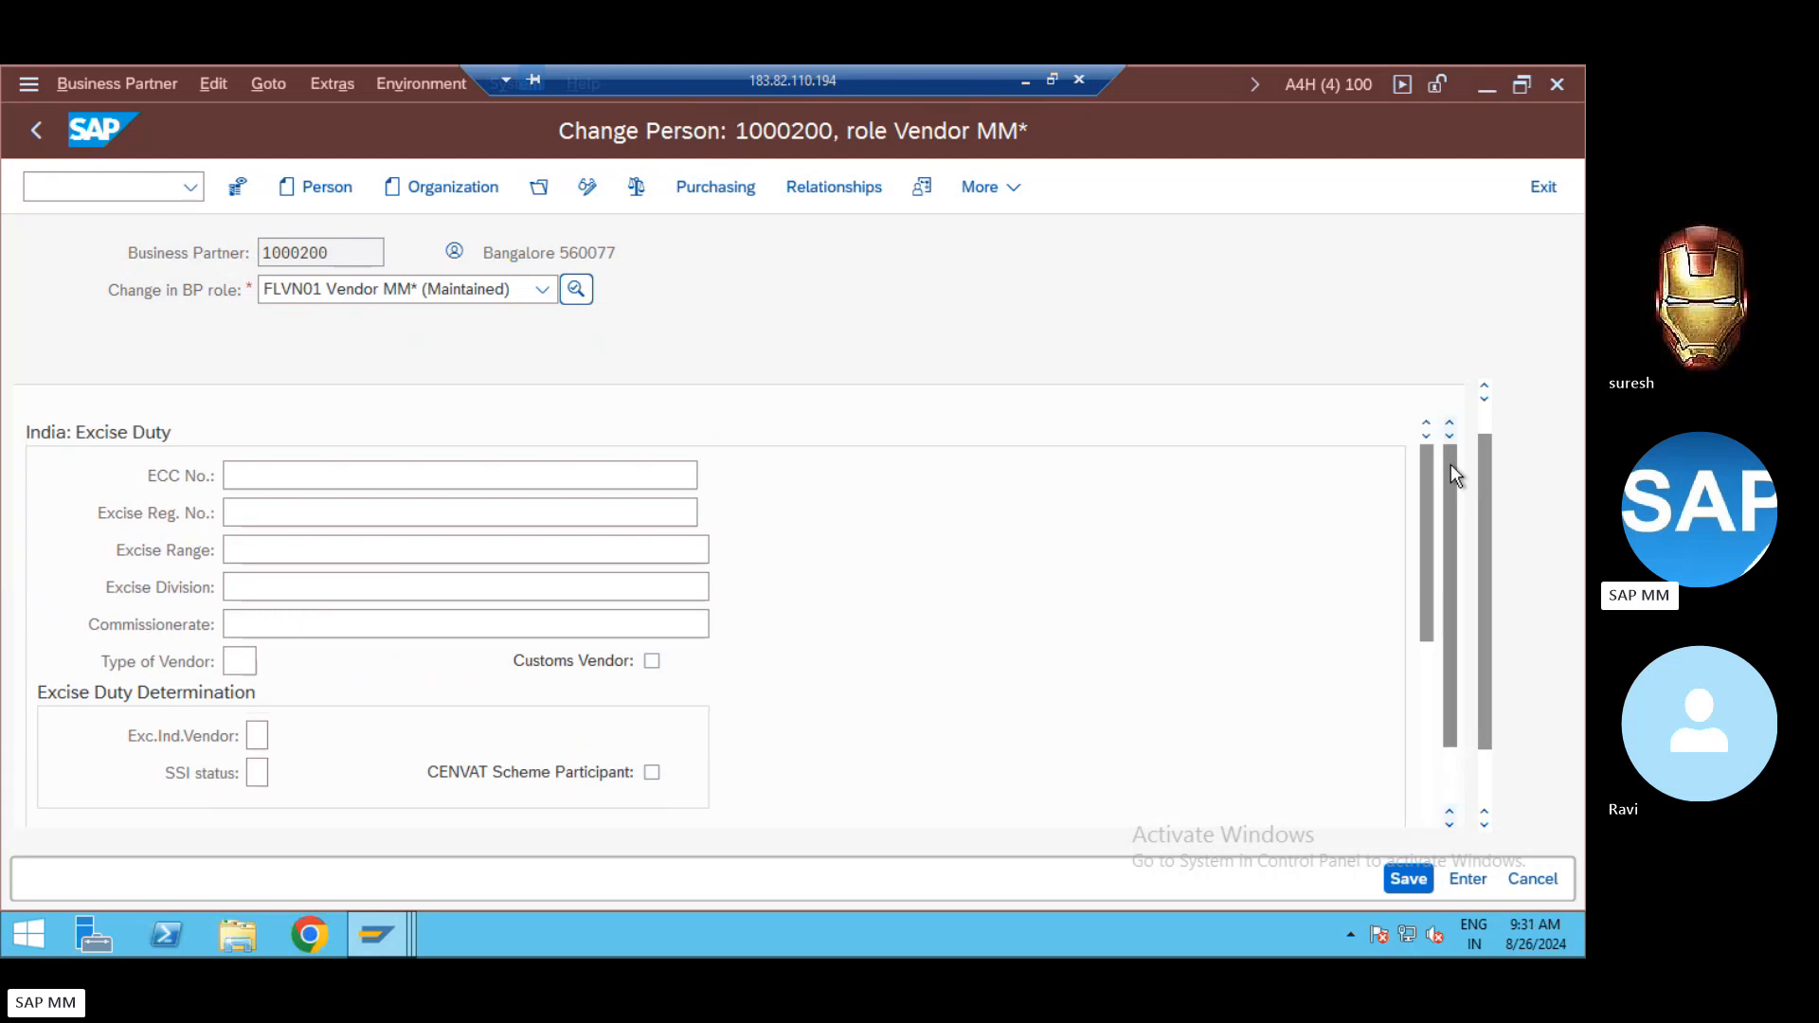
left_click(1482, 413)
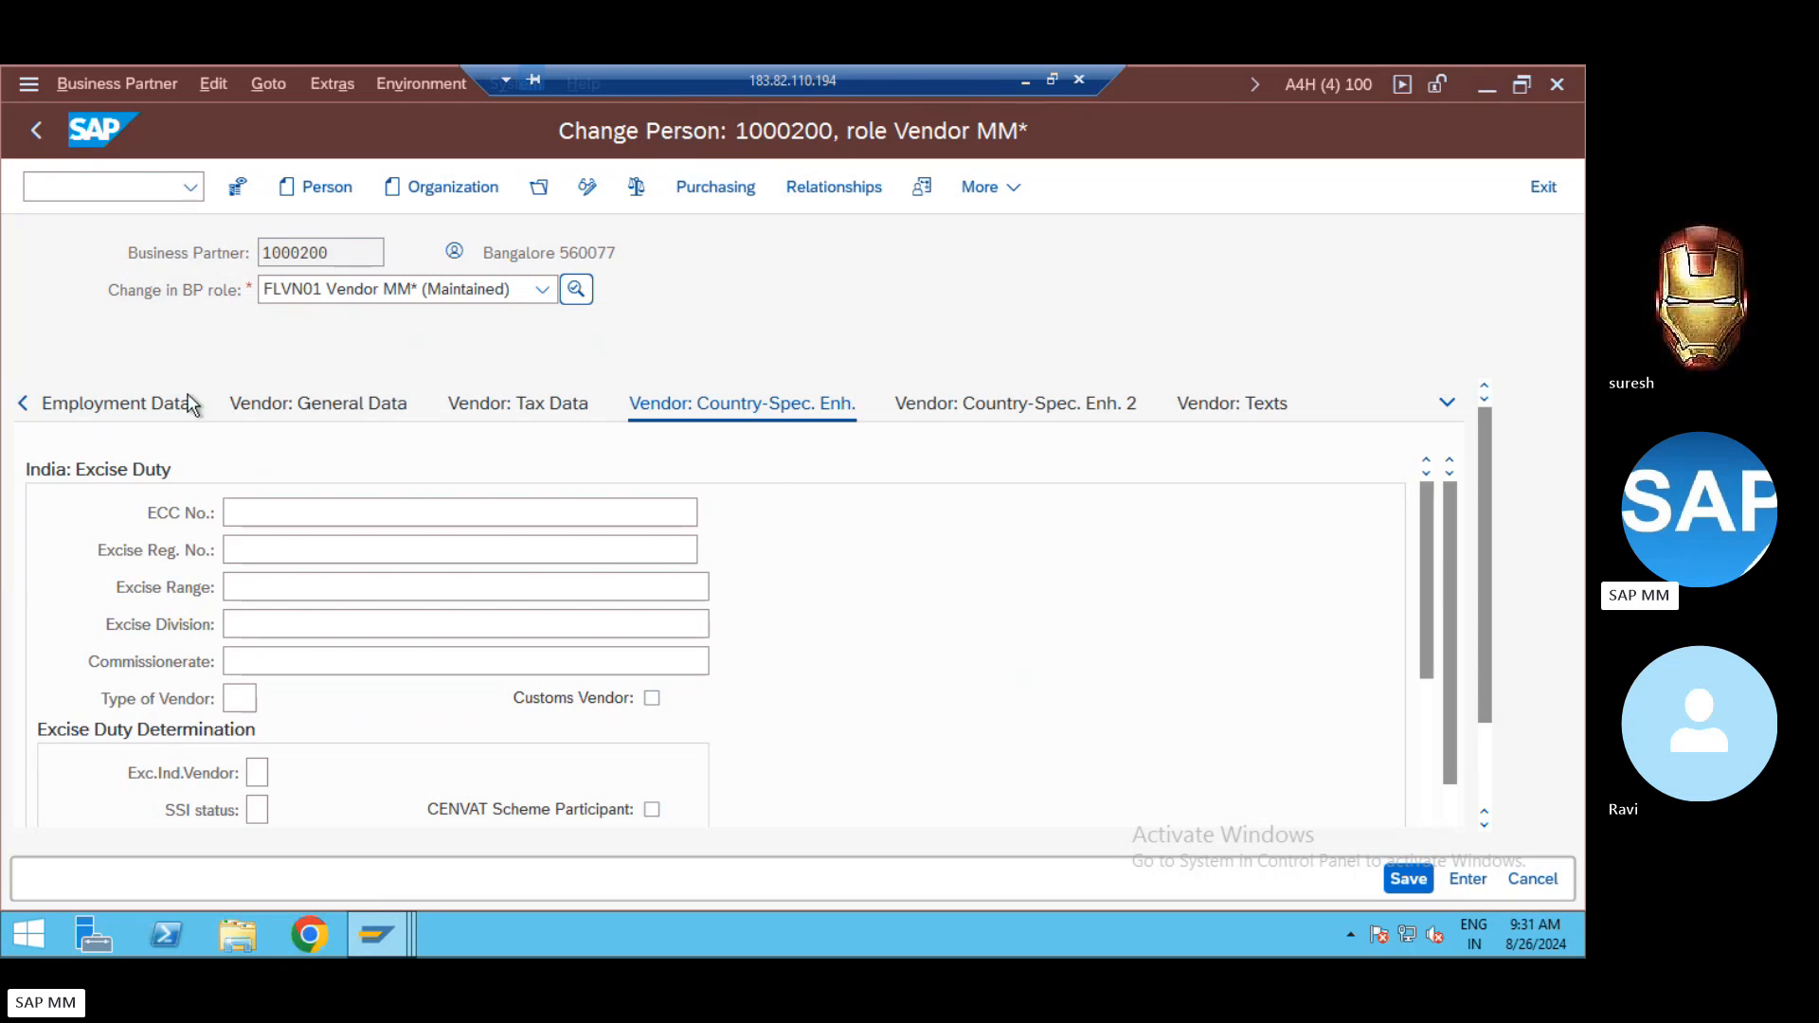
Step: Restart transaction BP, reopen the AK Traders business partner from the search, and view its purchasing data
left_click(67, 192)
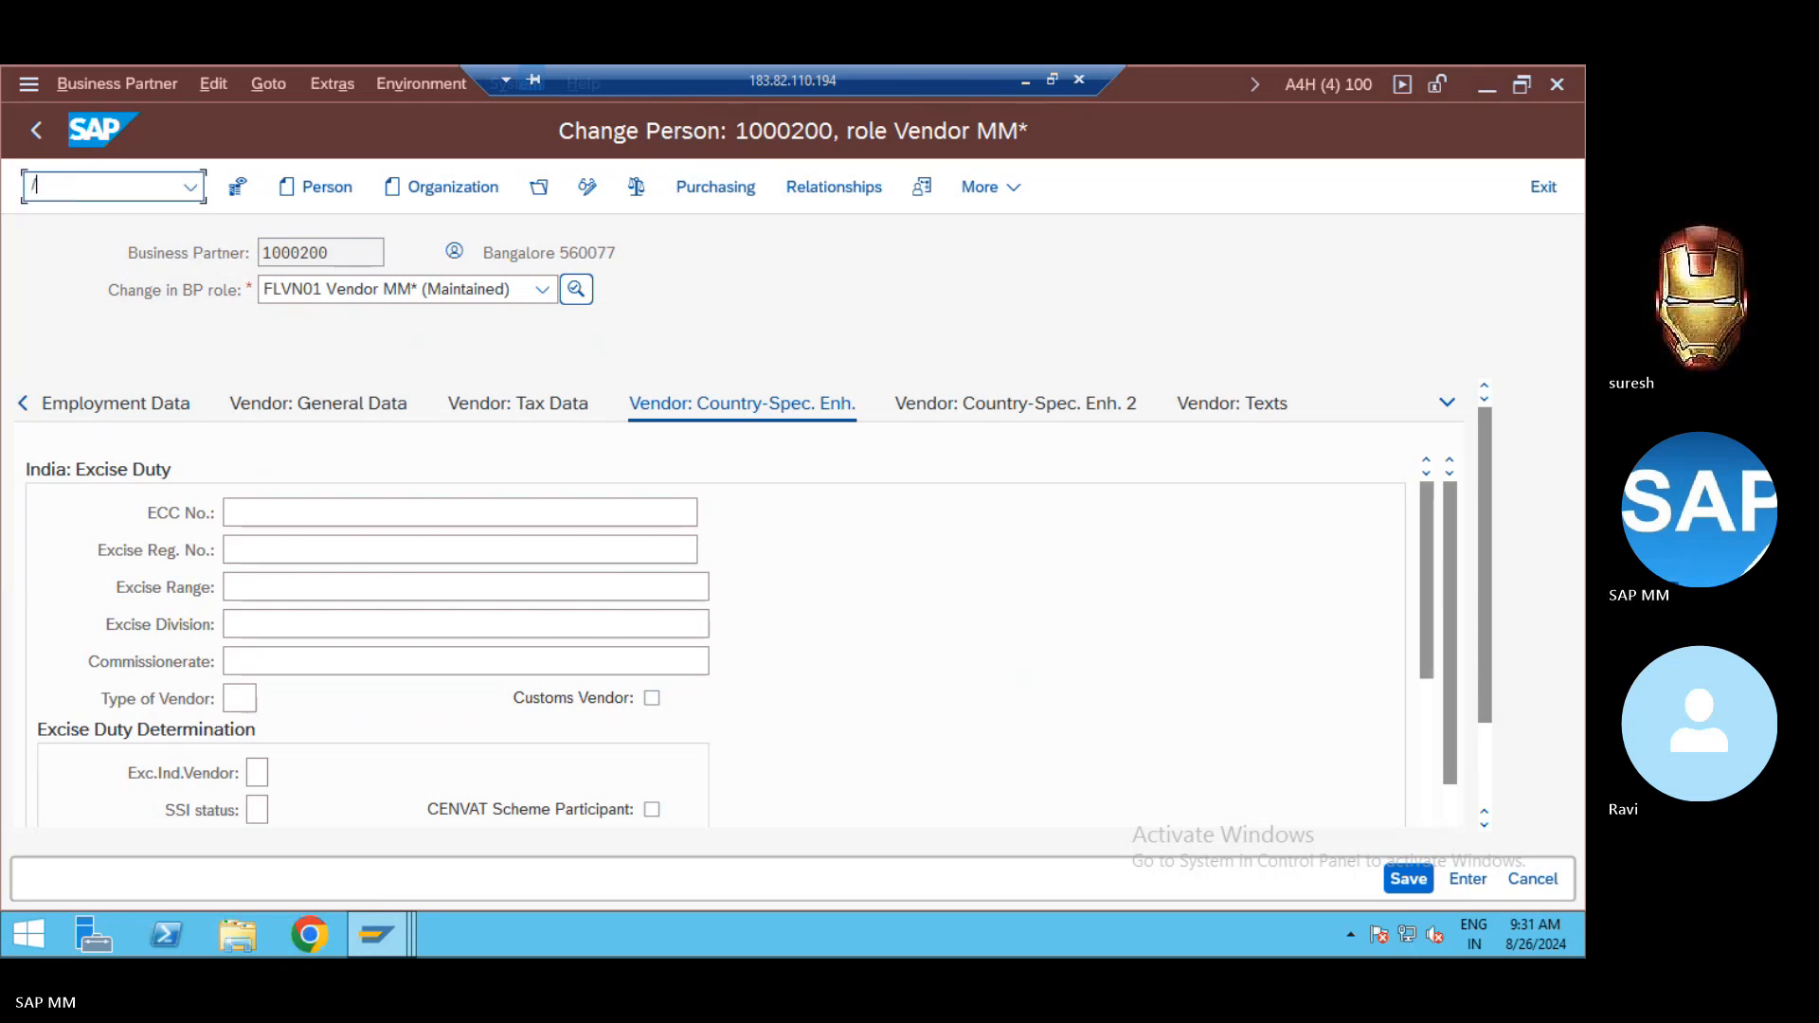
type("/nbp")
key("Return")
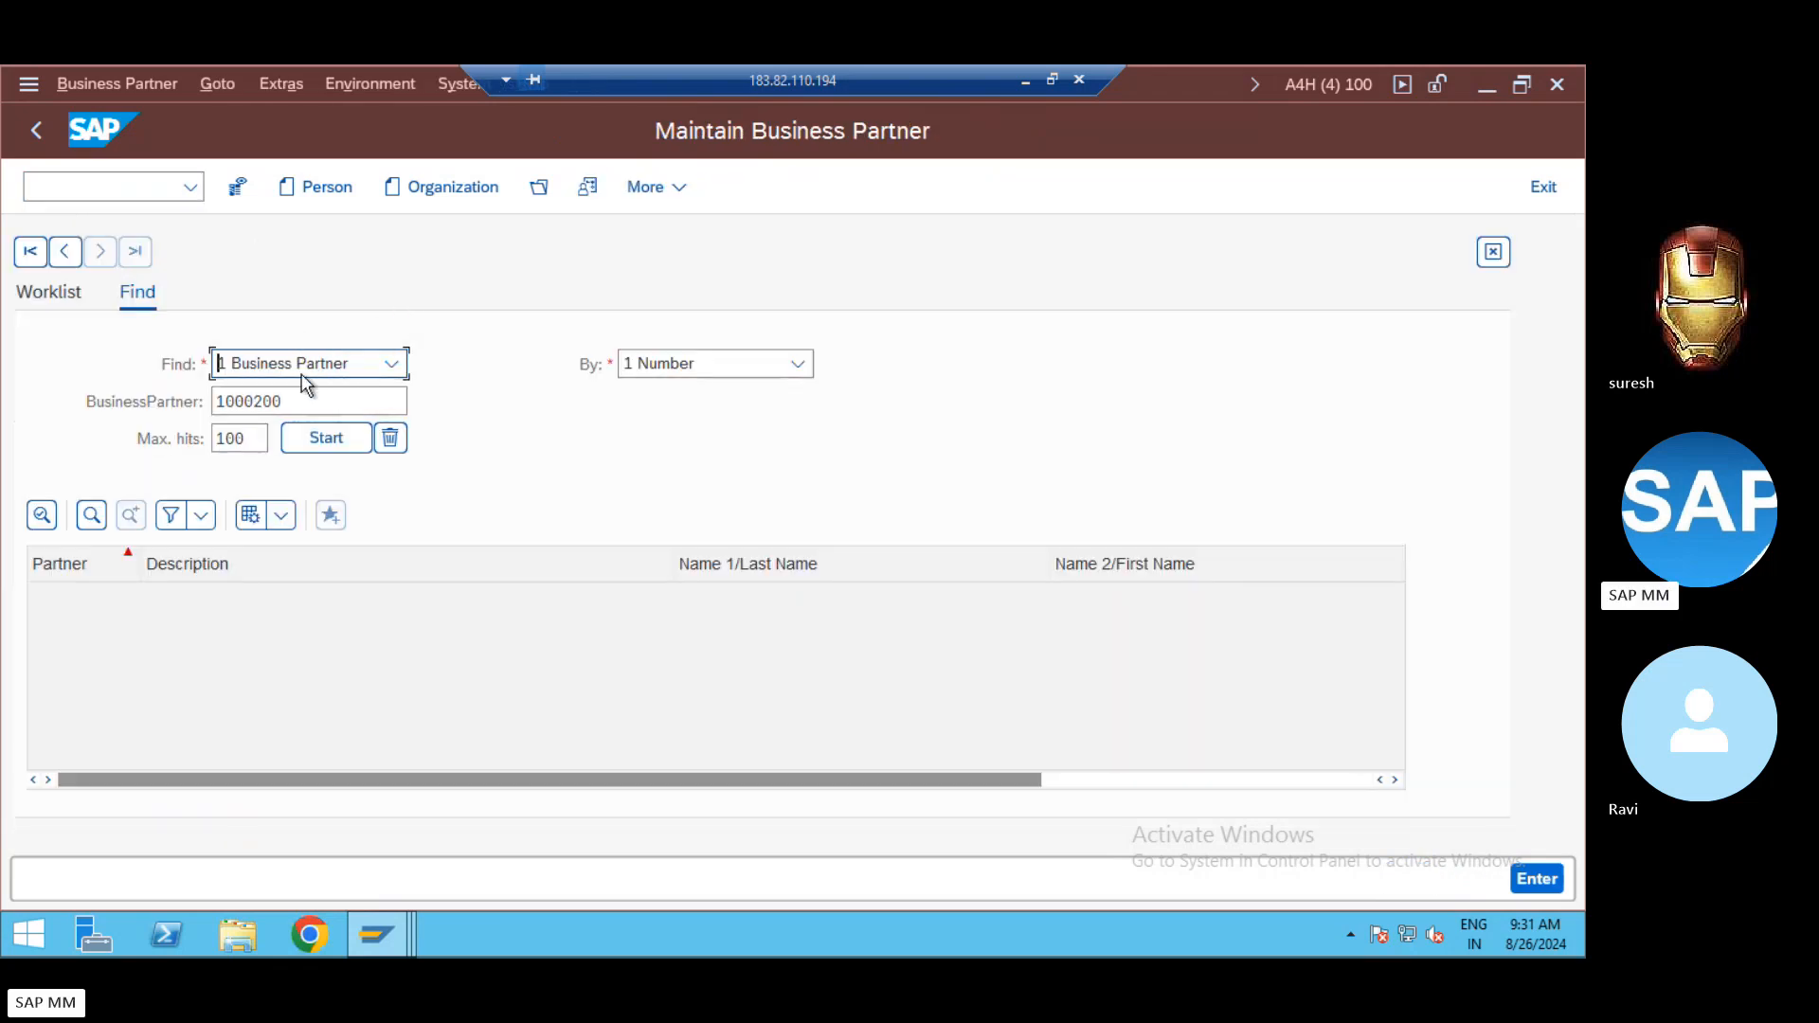
key("Return")
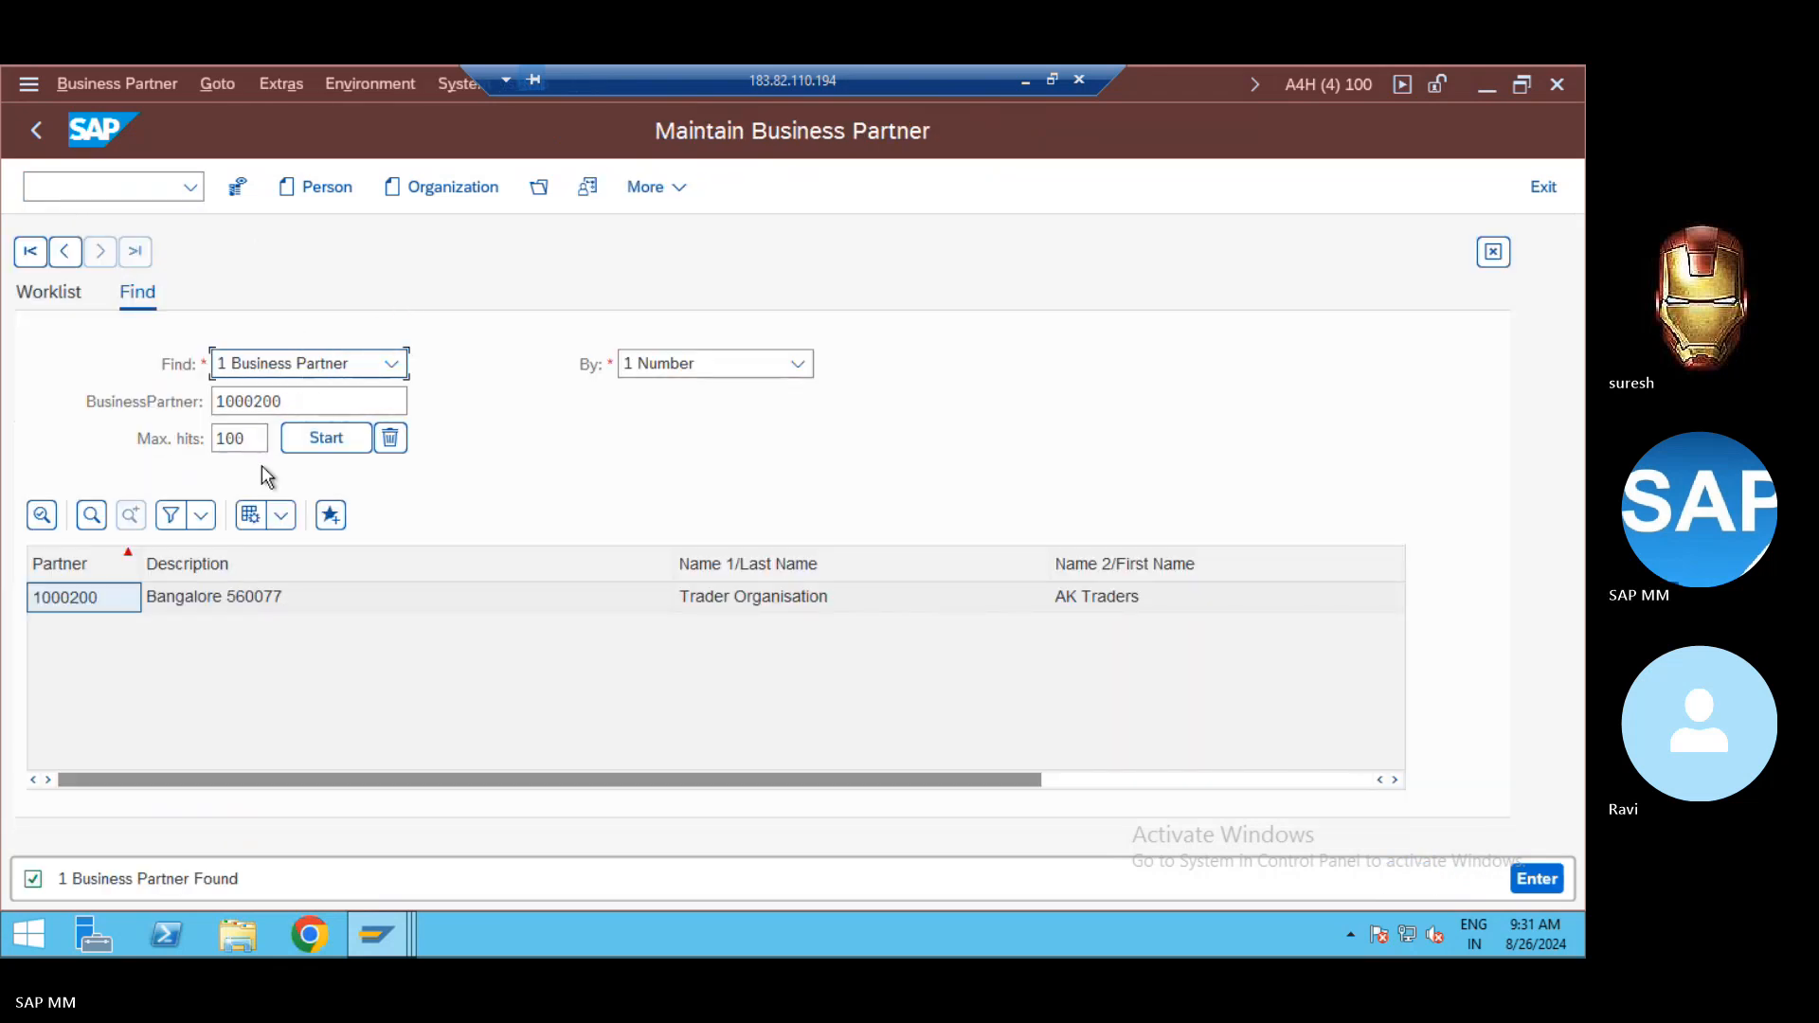
double_click(252, 606)
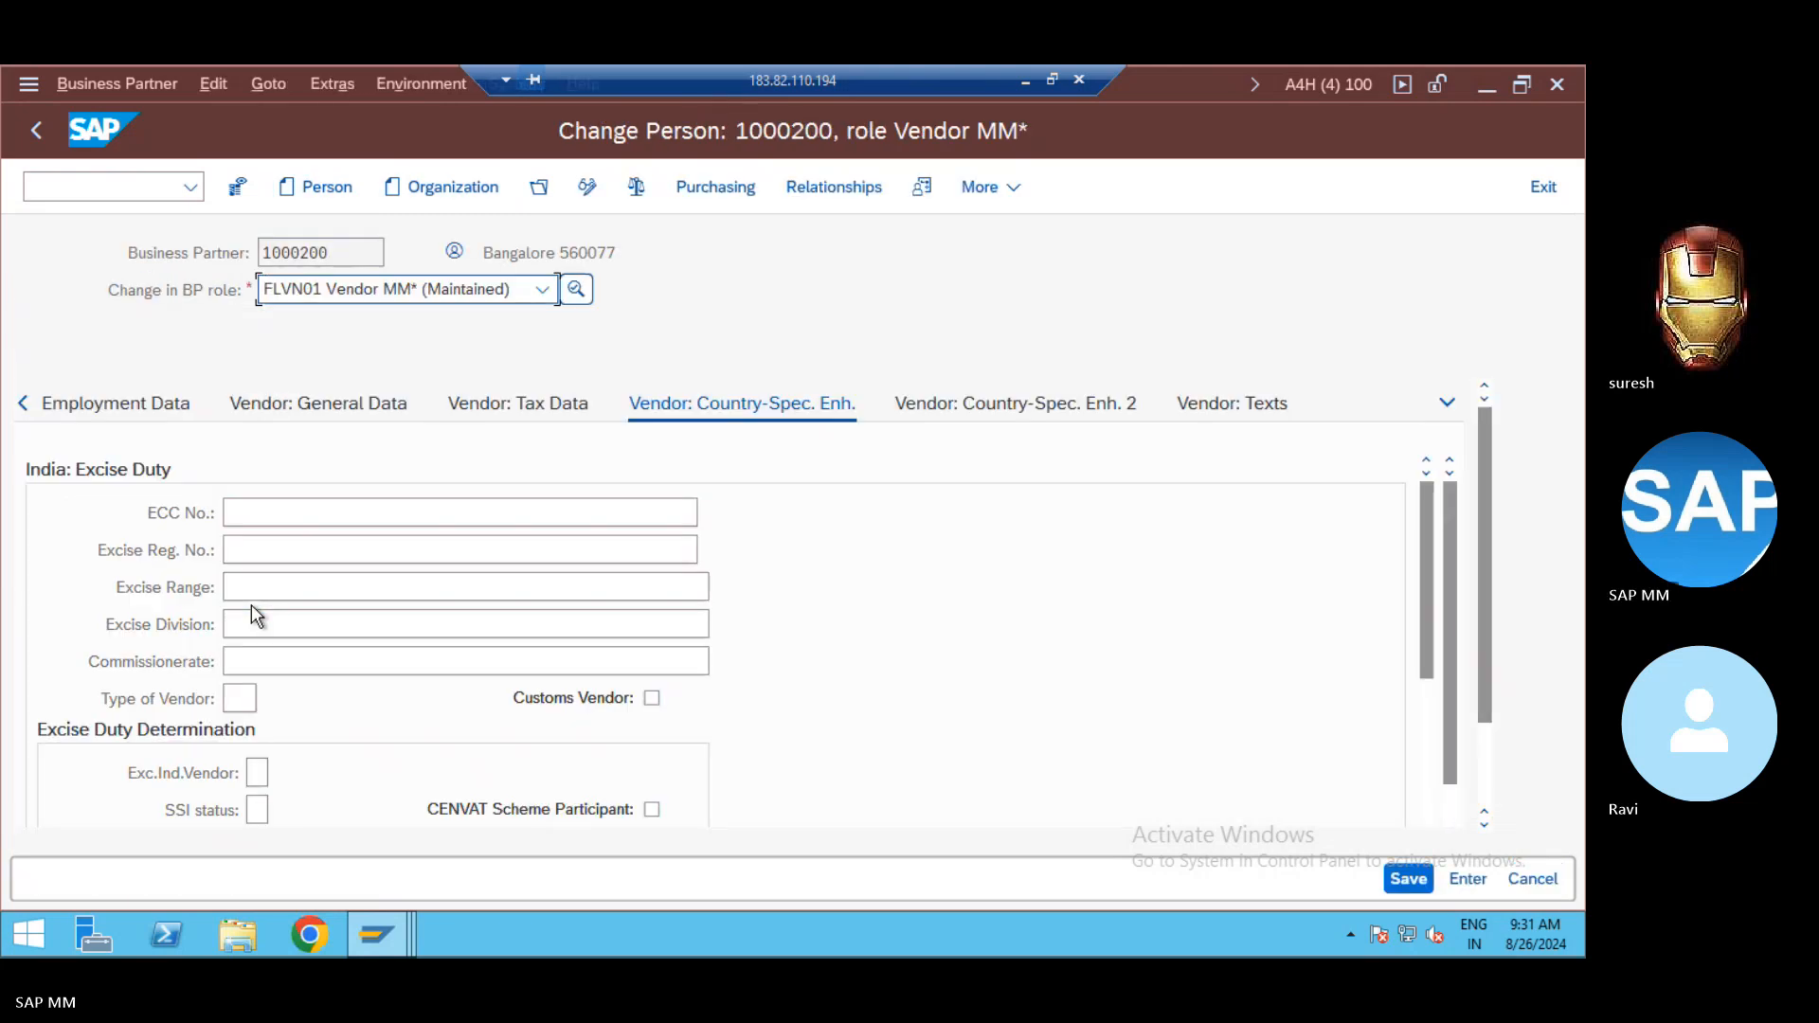
left_click(729, 186)
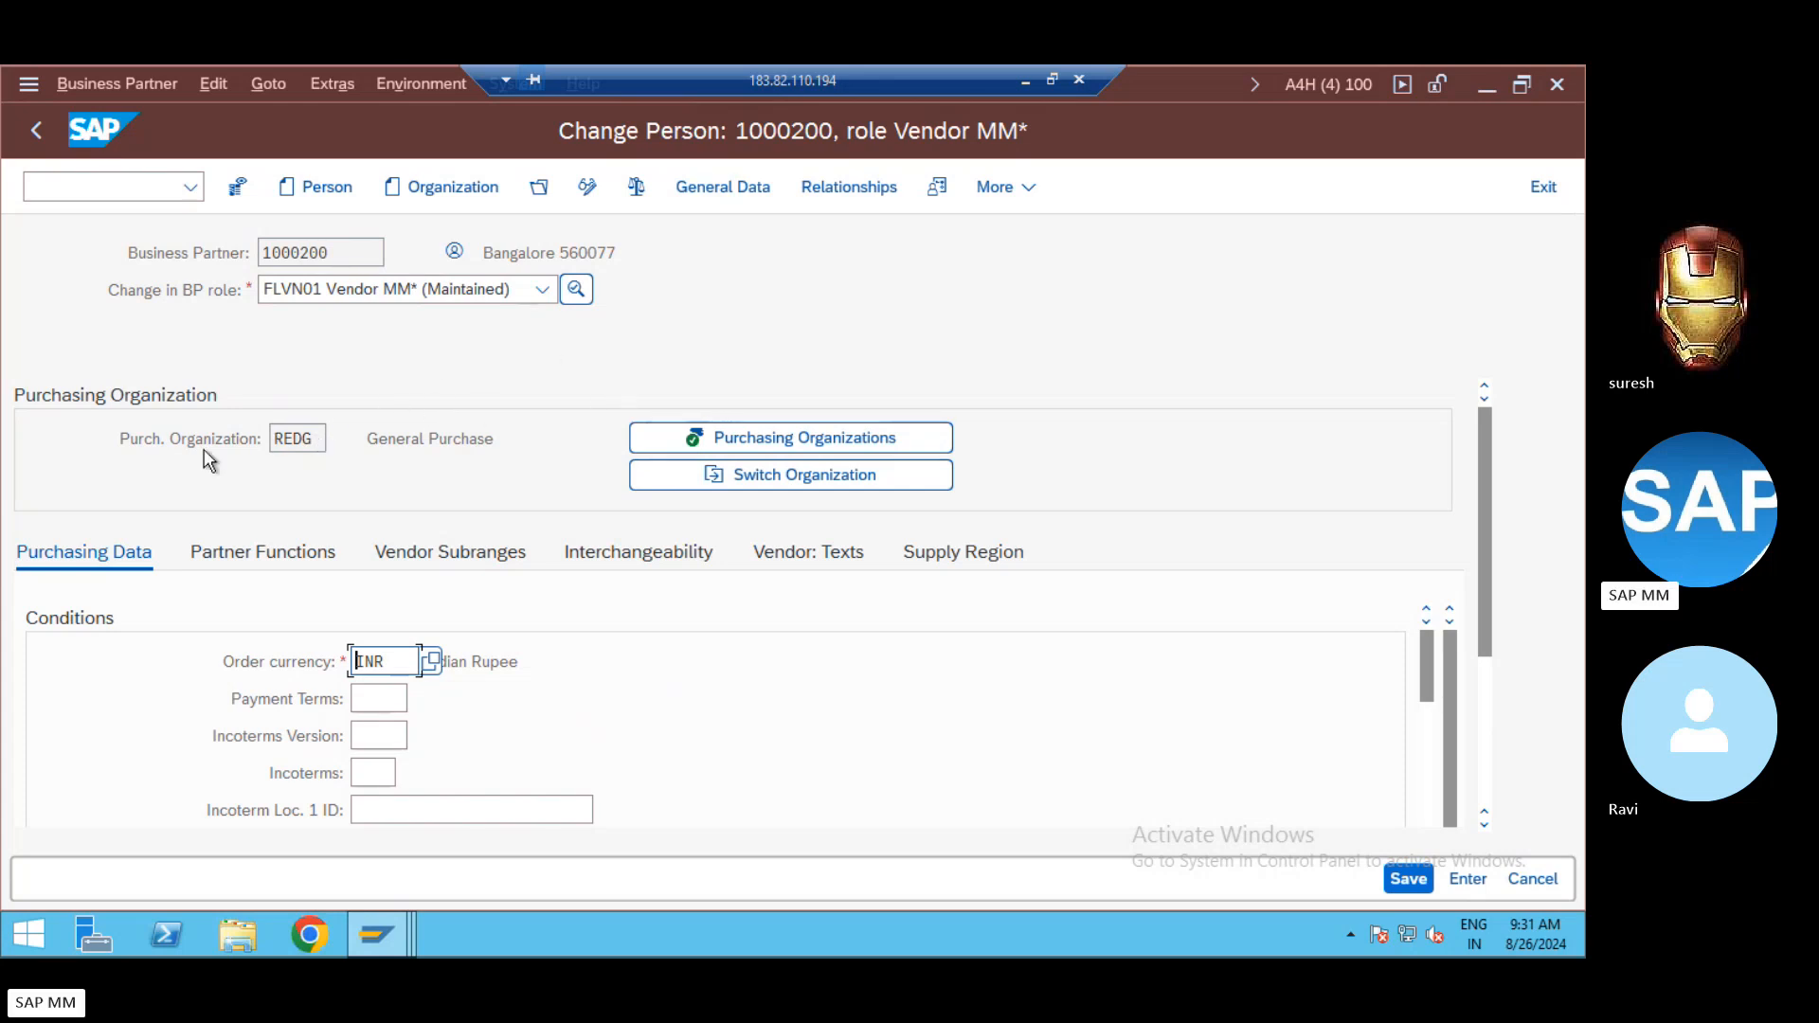
Step: Restart transaction BP with /nbp and begin creating a new business partner of category person
left_click(90, 187)
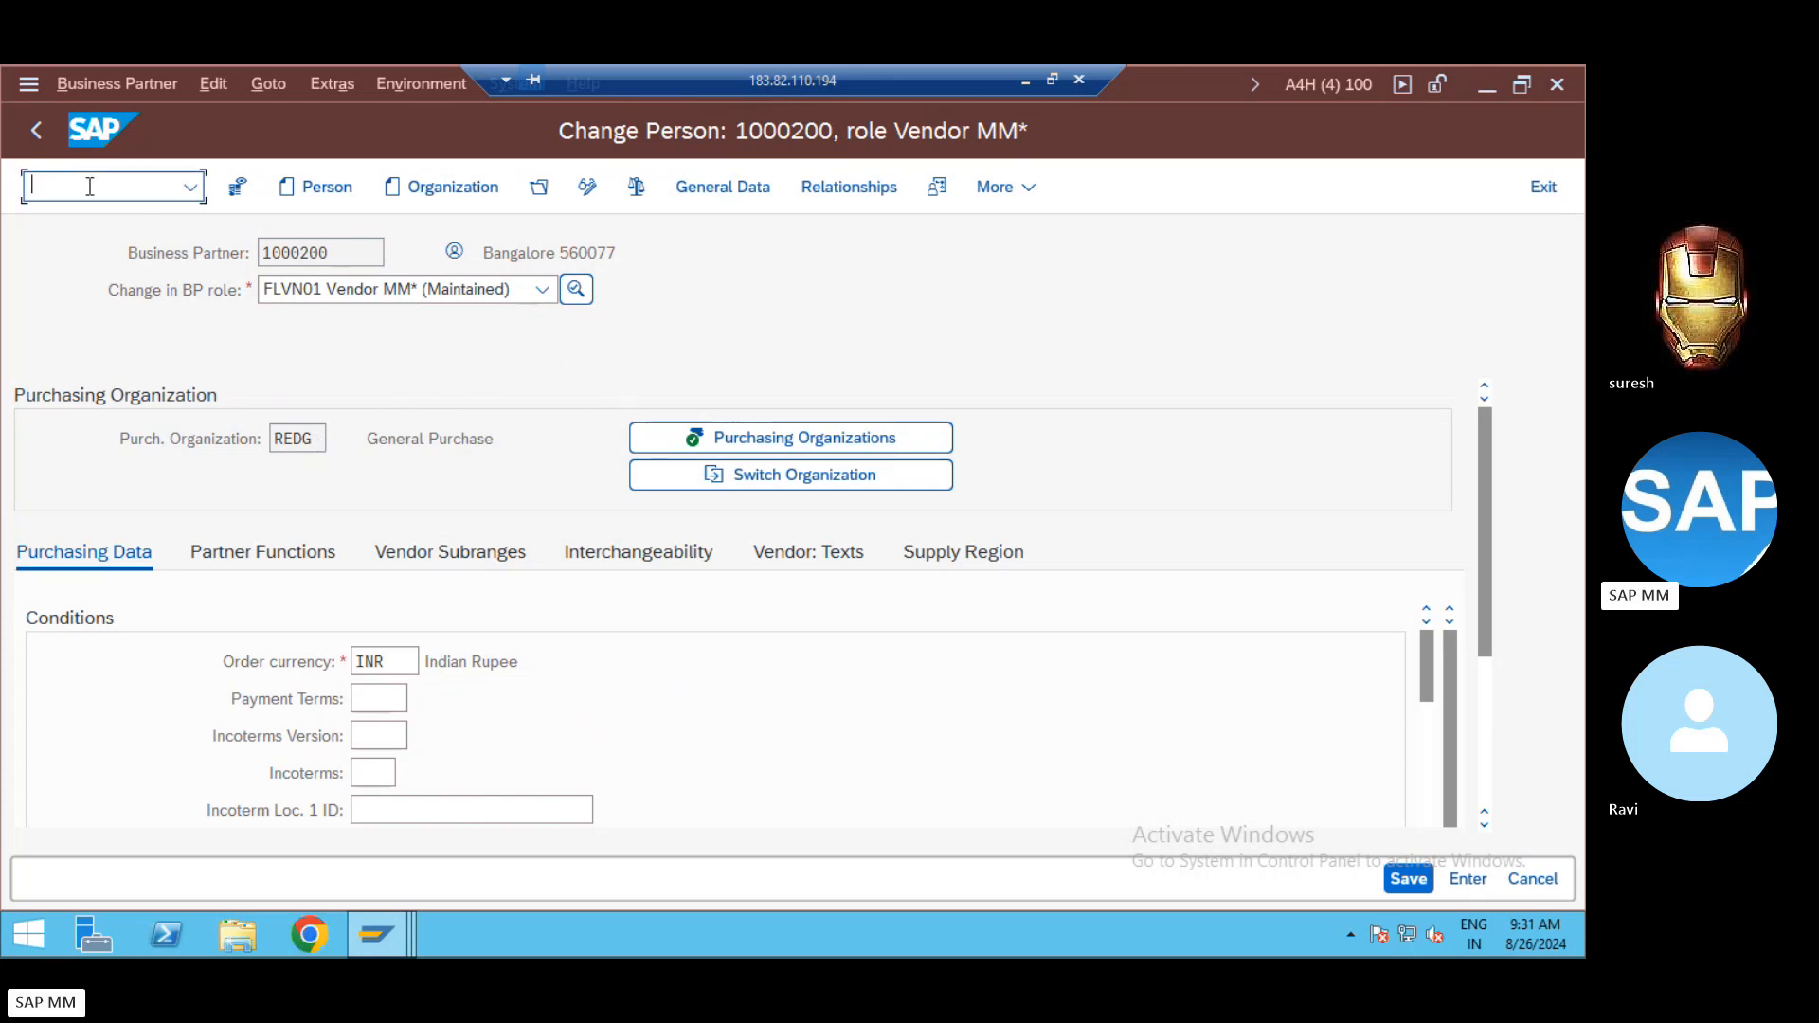
type("/nbp")
key("Return")
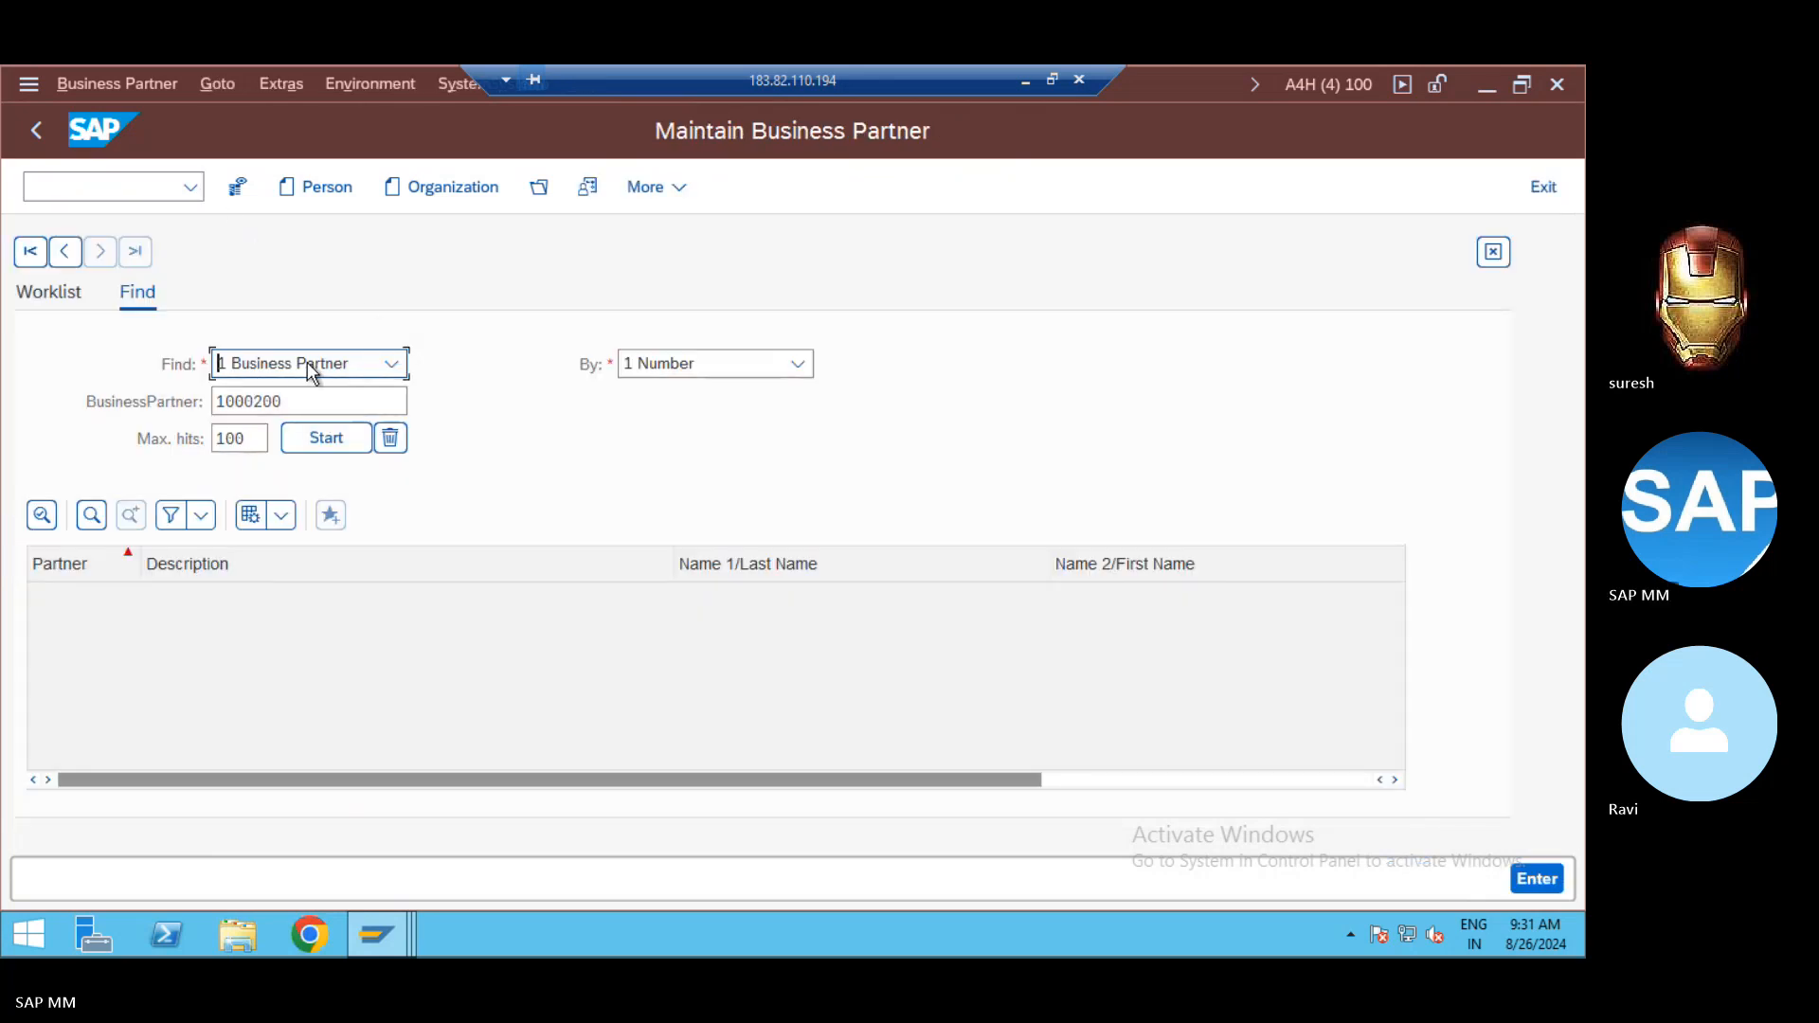
left_click(295, 185)
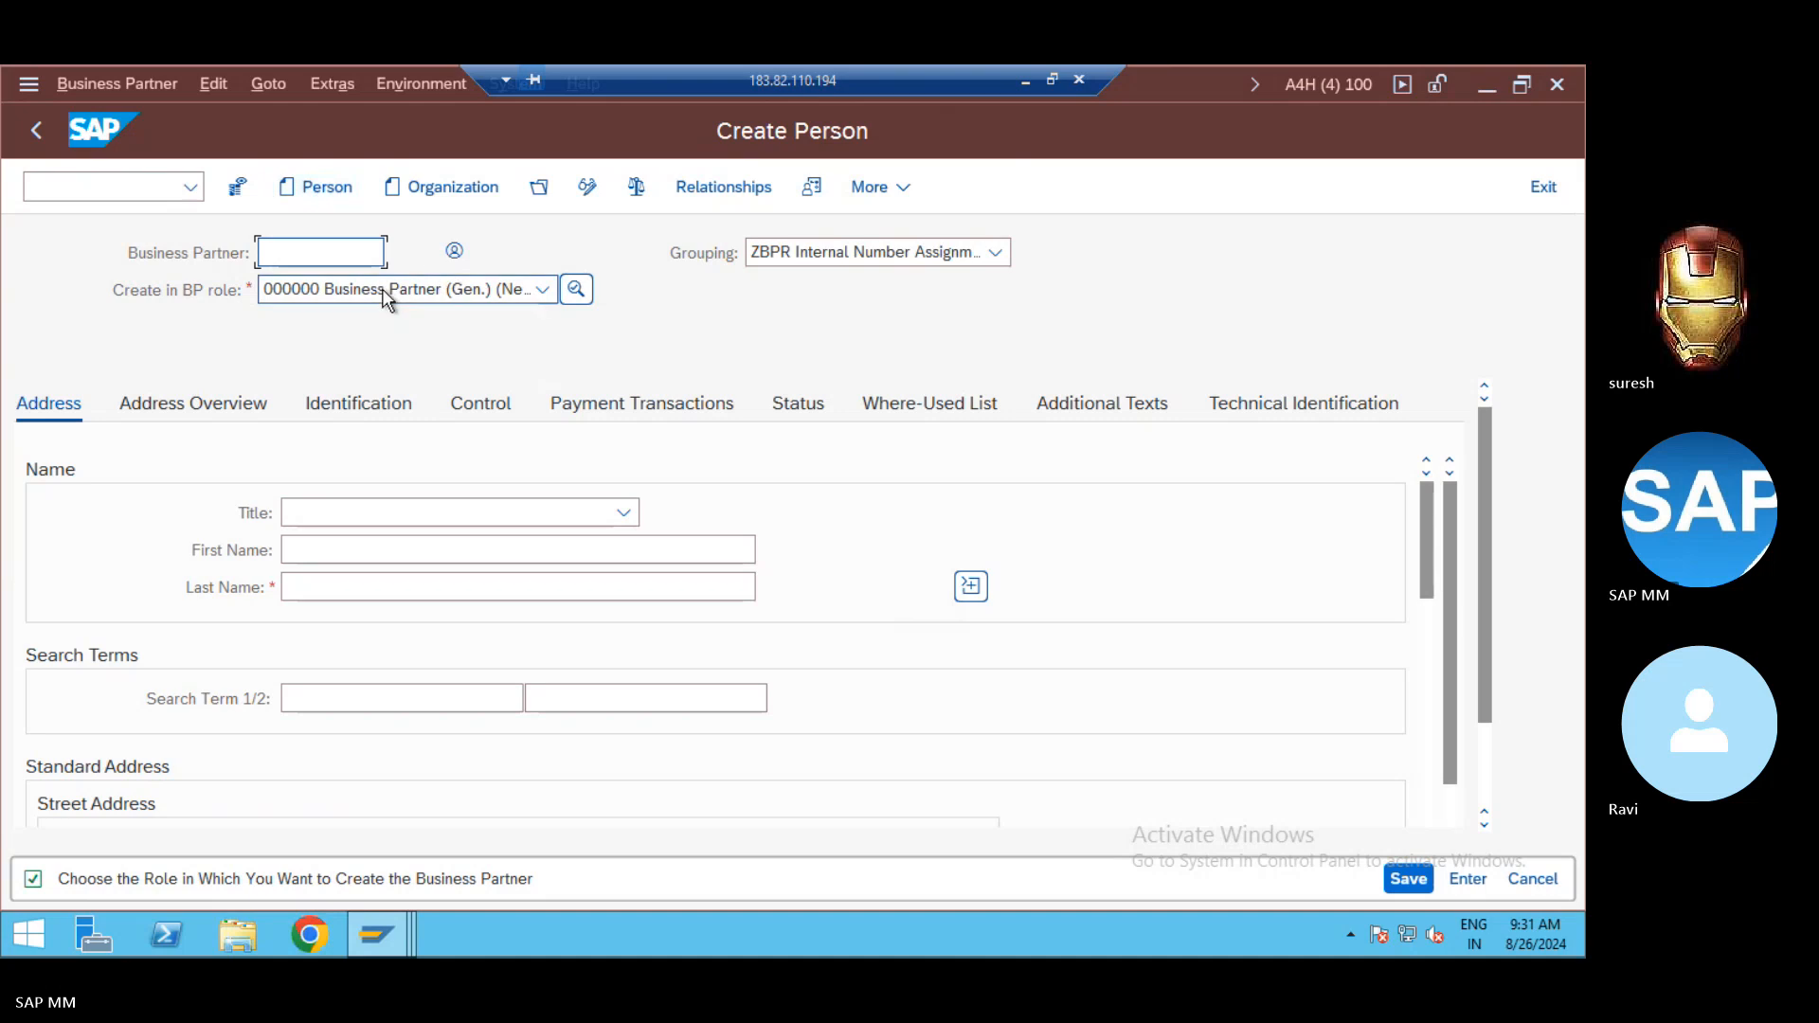
Step: Set the new business partner's role to FLVN01 Vendor MM* and choose to create it directly in that role
left_click(385, 294)
key("Down")
key("Down")
key("Down")
key("Down")
key("Down")
key("Down")
key("Down")
key("Down")
key("Down")
key("Down")
key("Down")
key("Down")
key("Down")
key("Down")
key("Down")
key("Down")
key("Down")
key("Down")
key("Down")
key("Down")
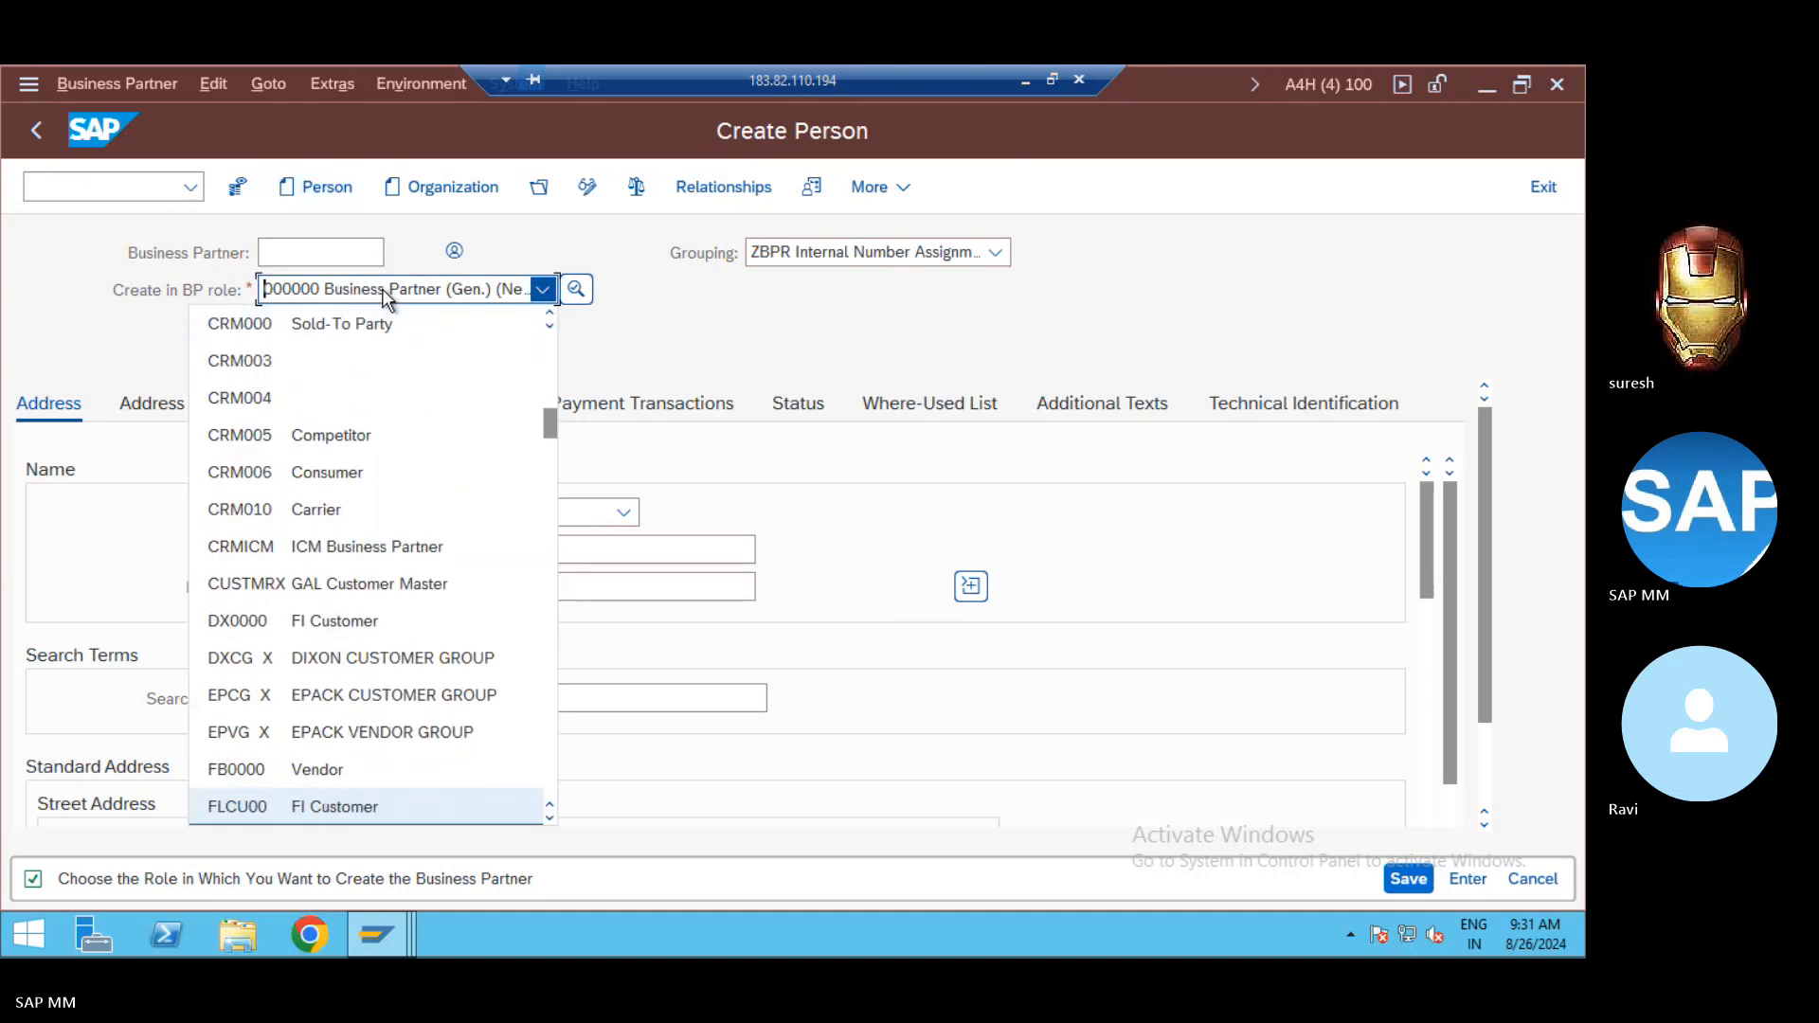
type("flv")
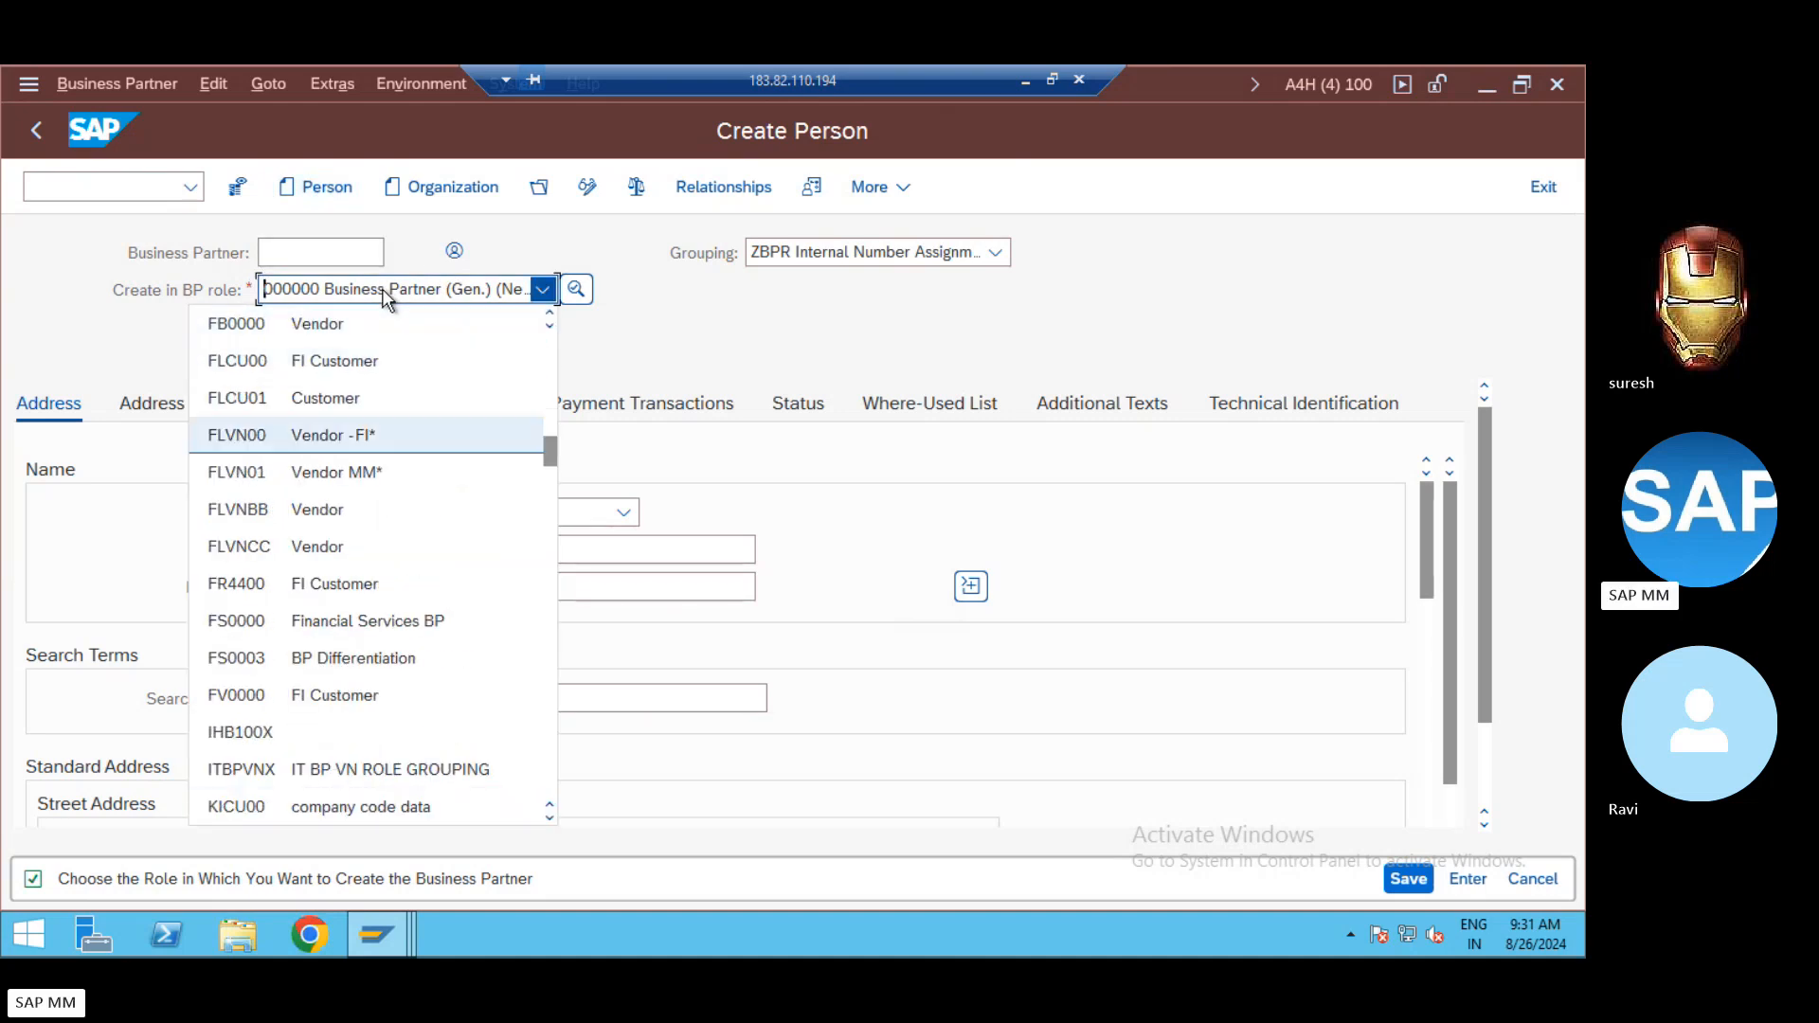
left_click(311, 472)
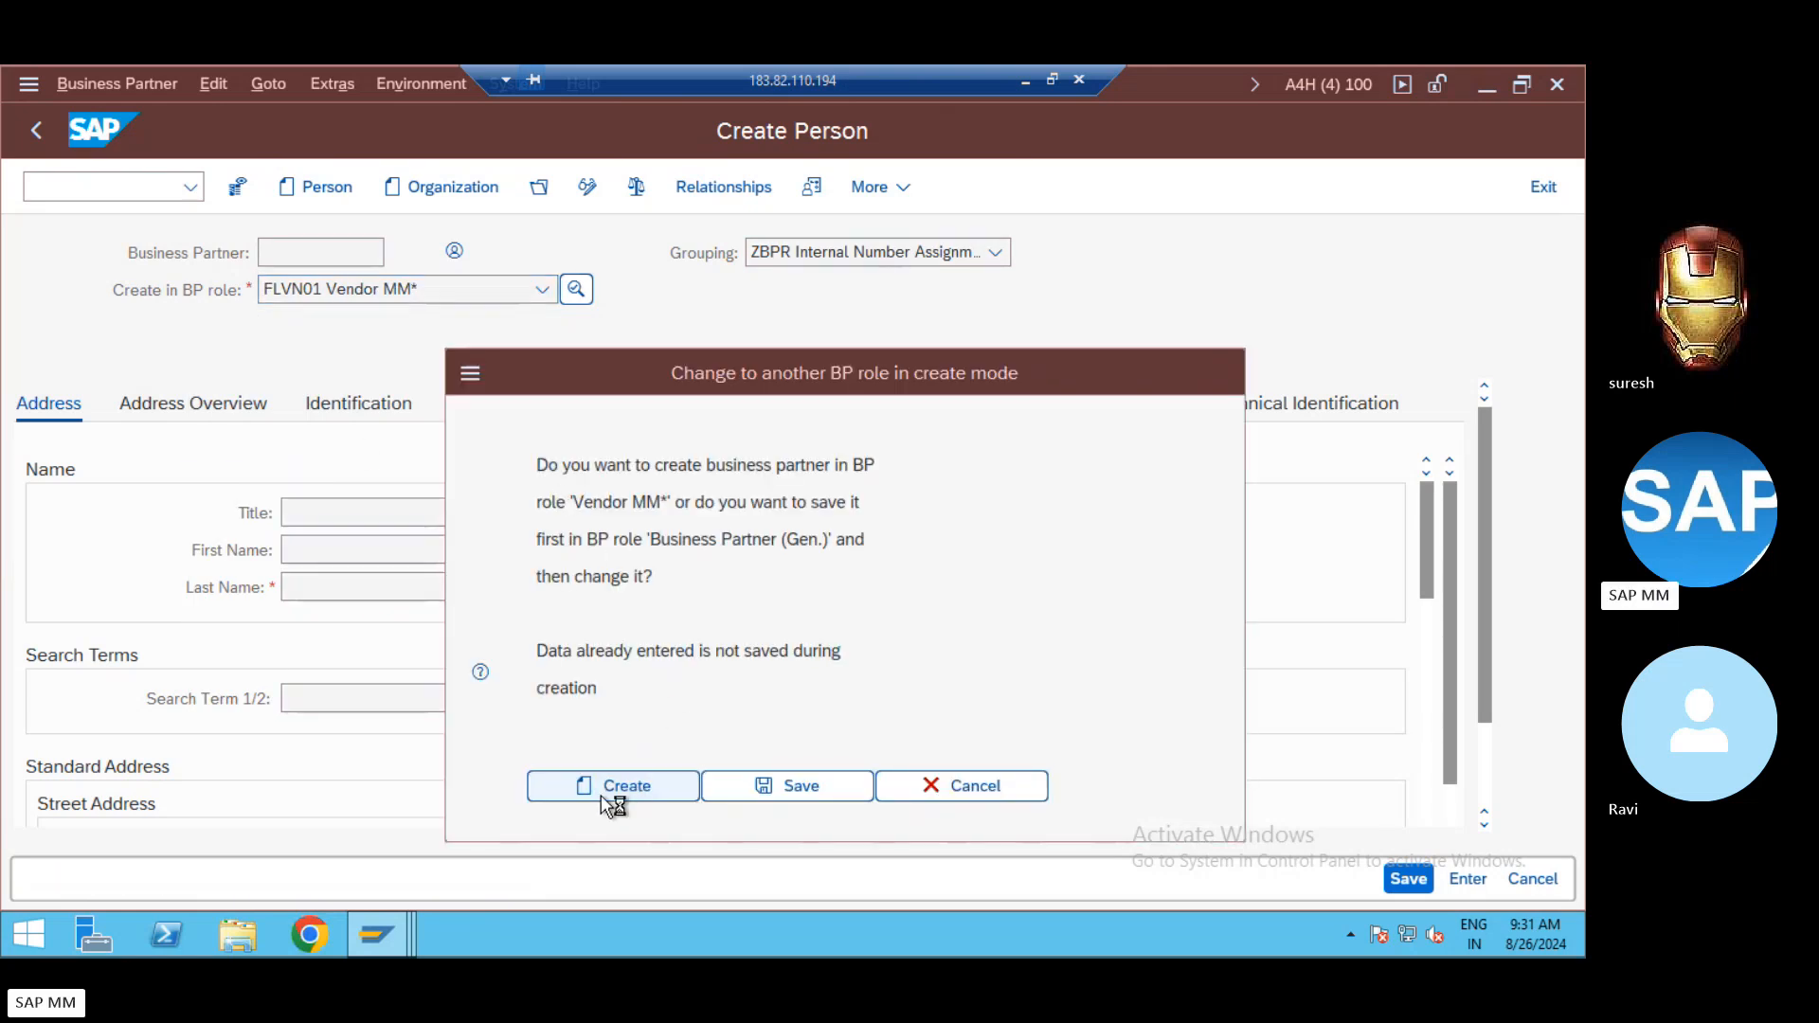
left_click(602, 794)
Step: Enter AK Traders_Nb as the first name and Trader Organisation as the last name
left_click(318, 552)
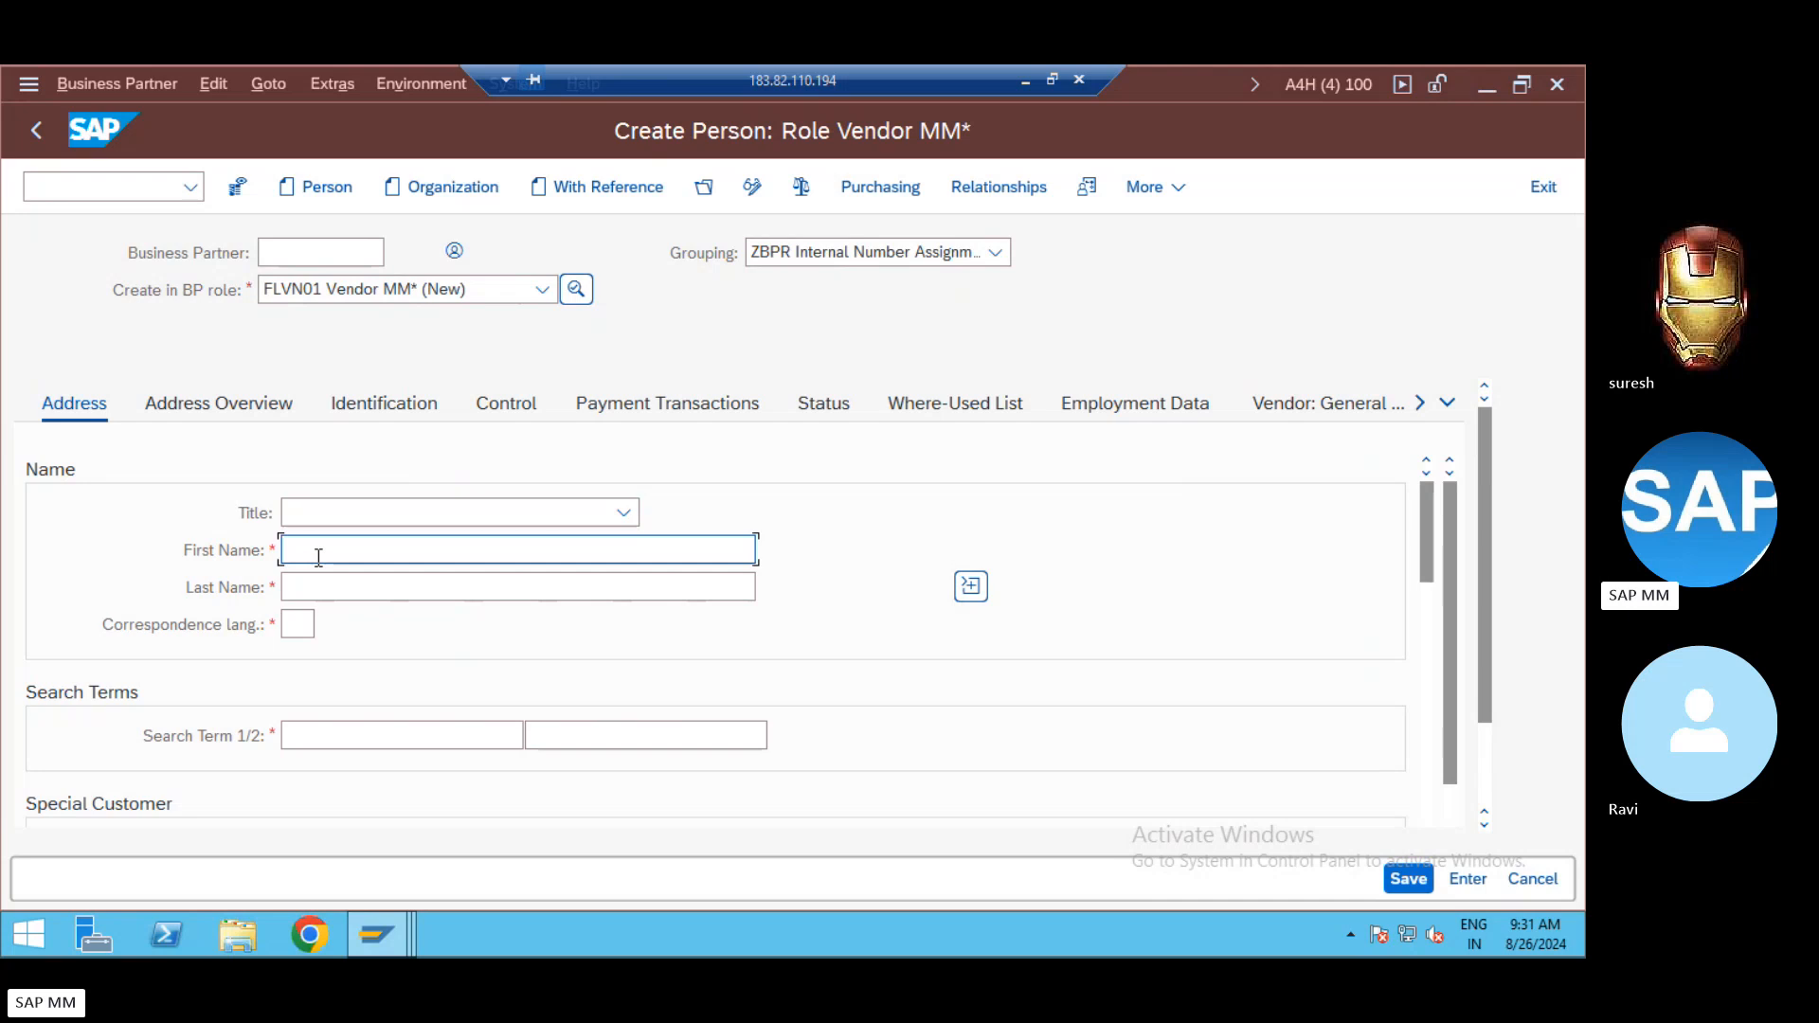
key("Down")
key("Return")
key("Tab")
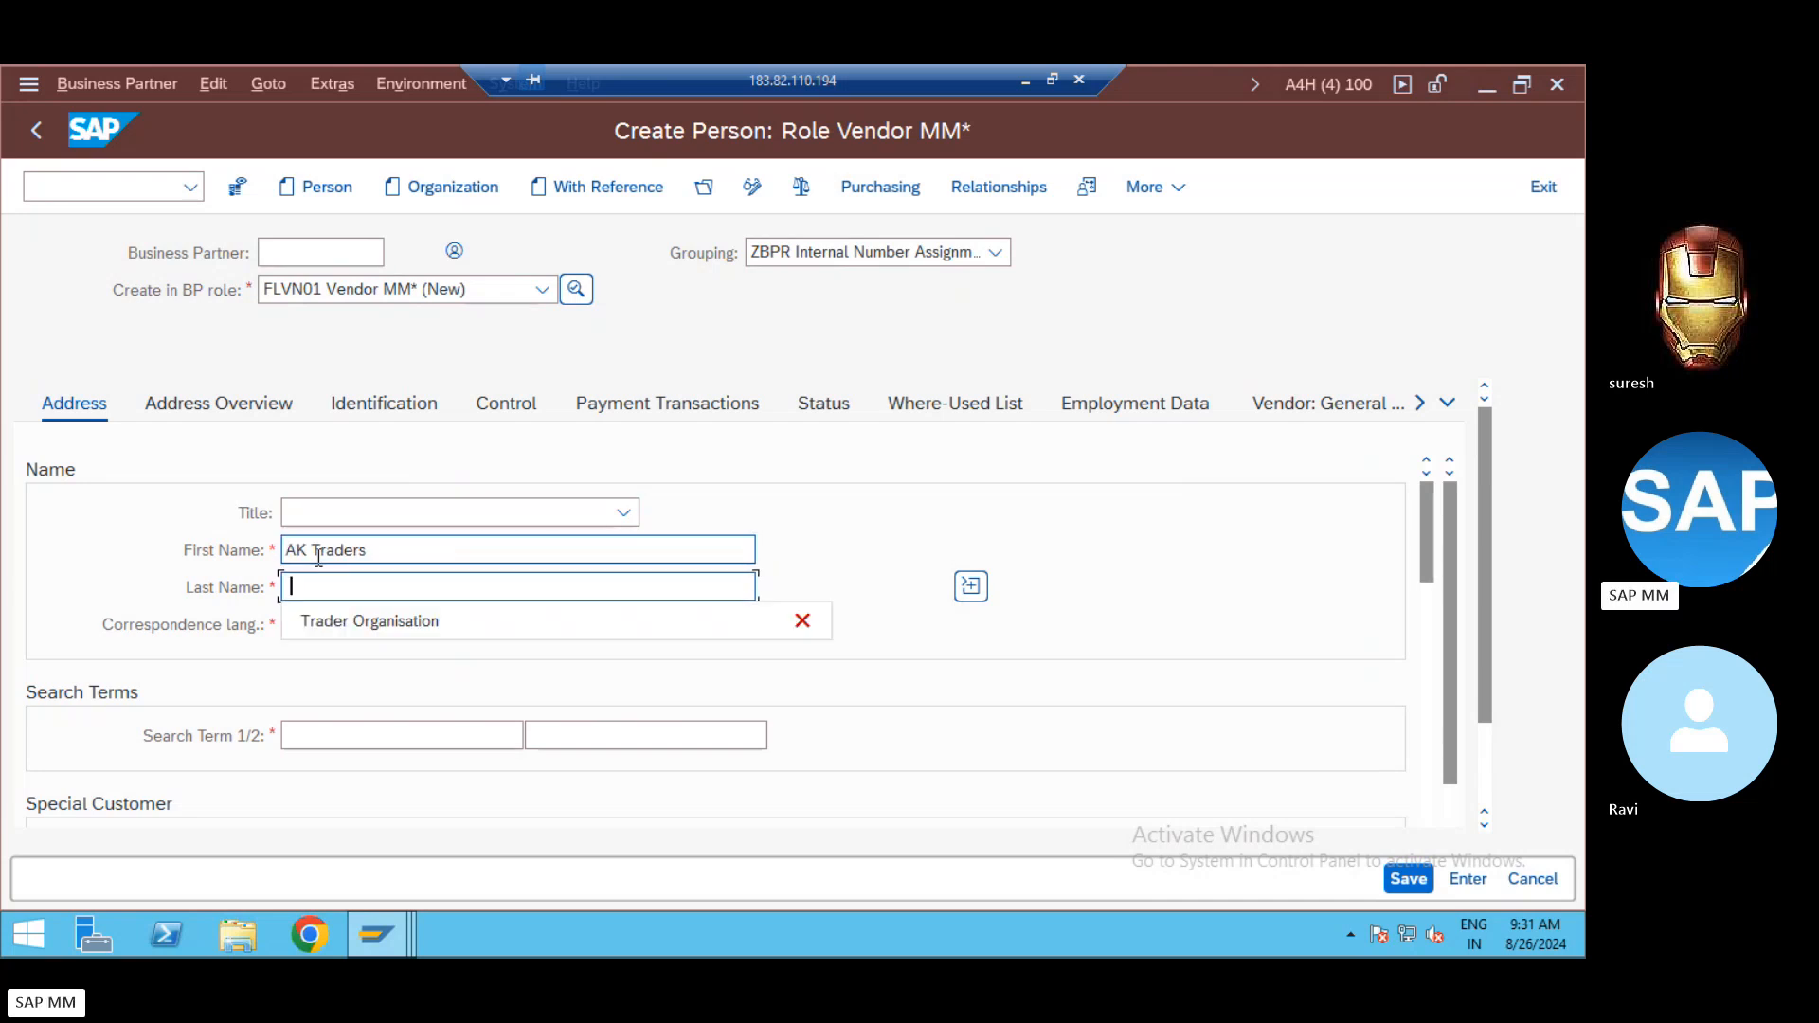
key("Down")
key("Return")
left_click(412, 552)
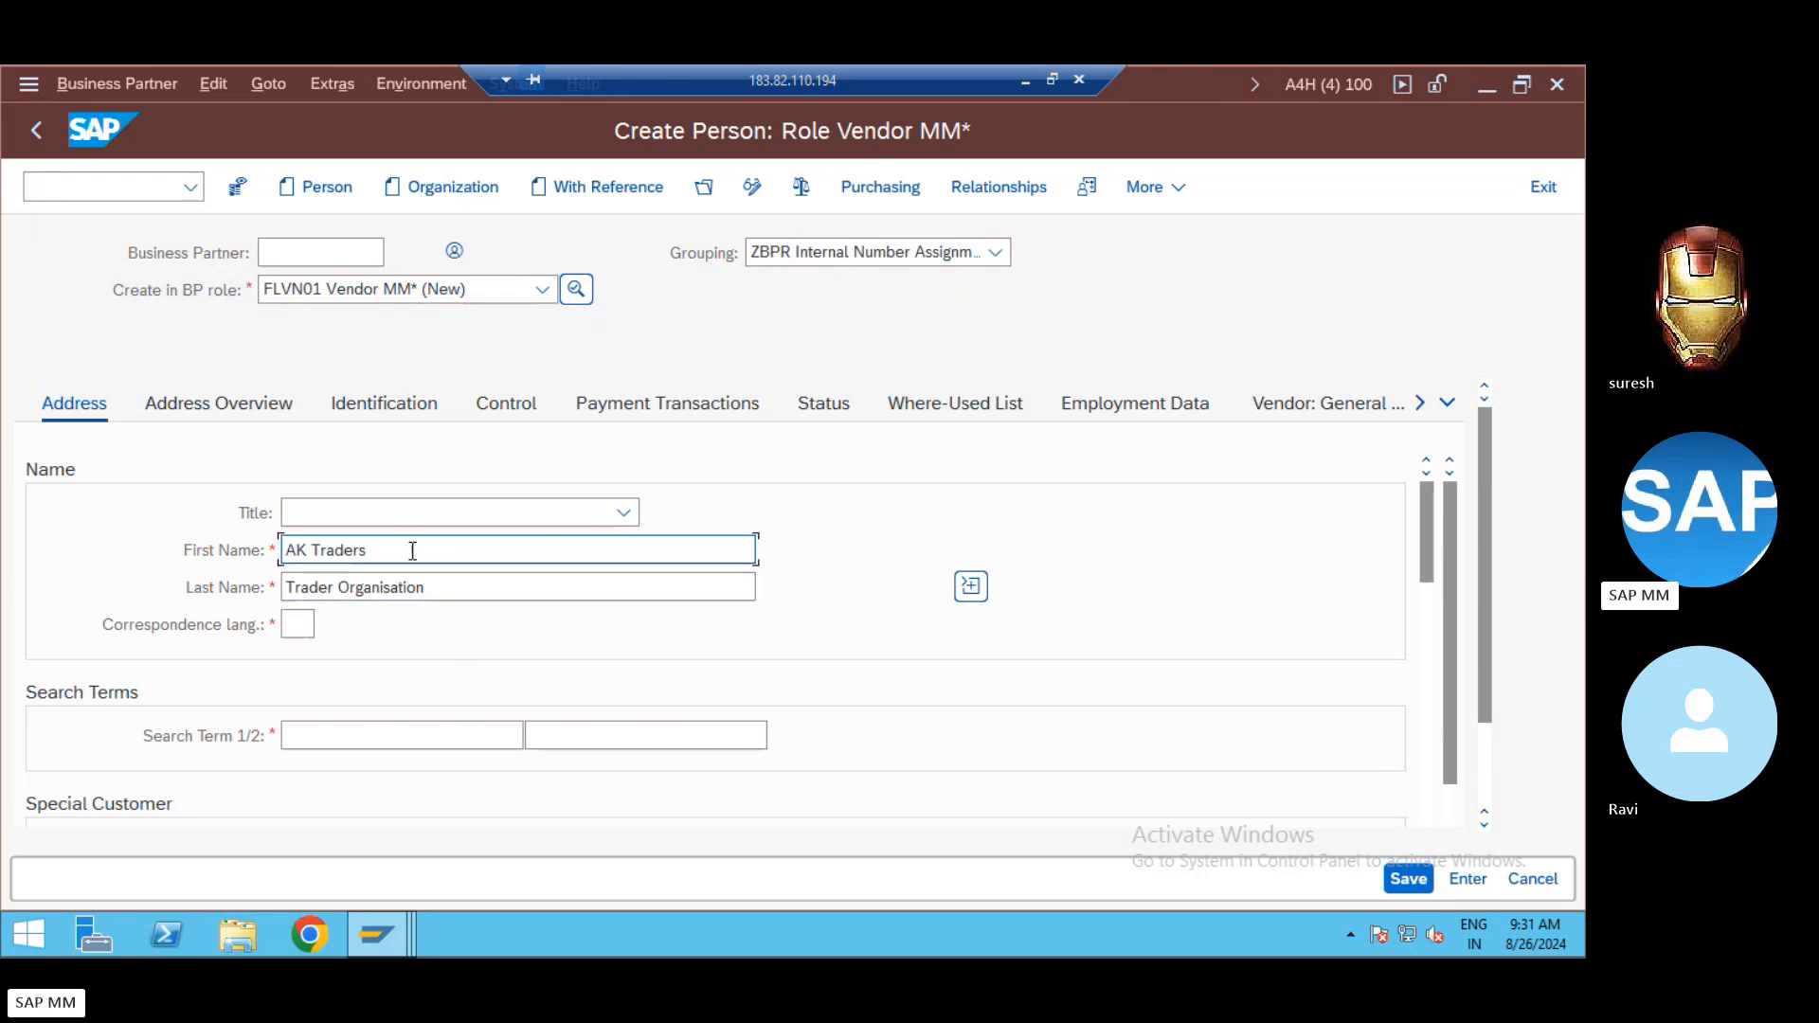
type("_")
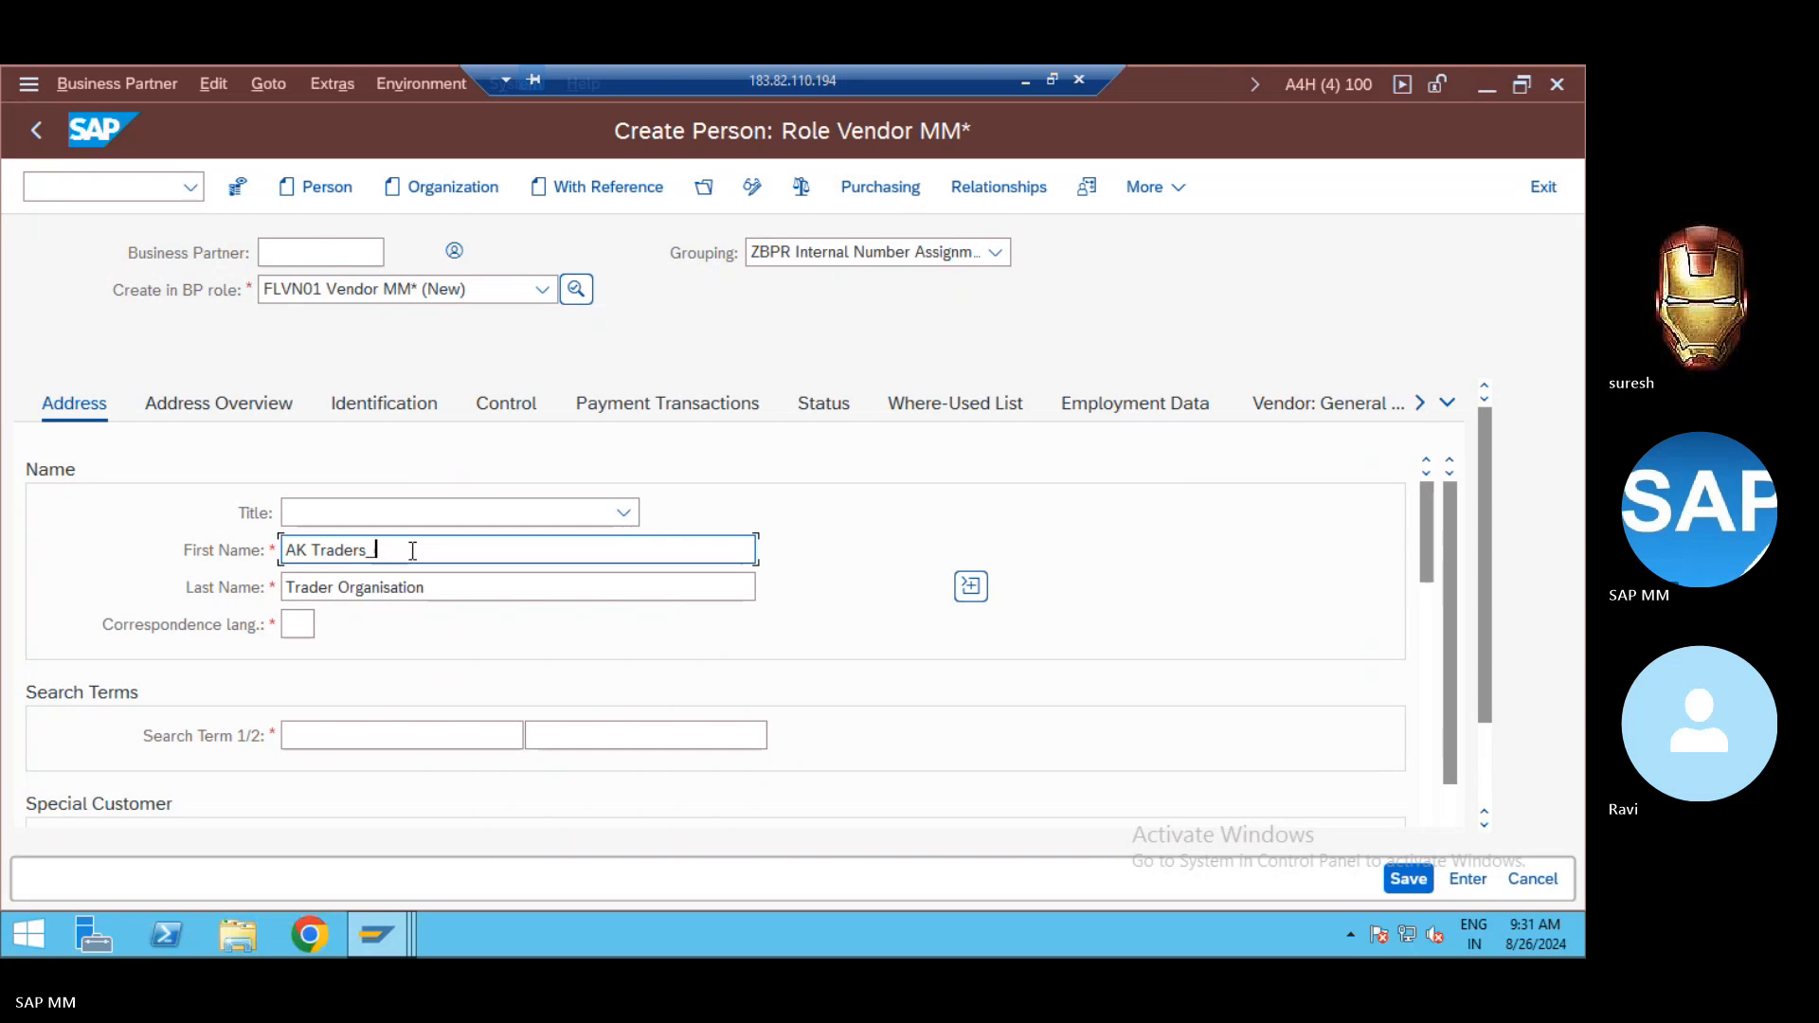
type("Nb")
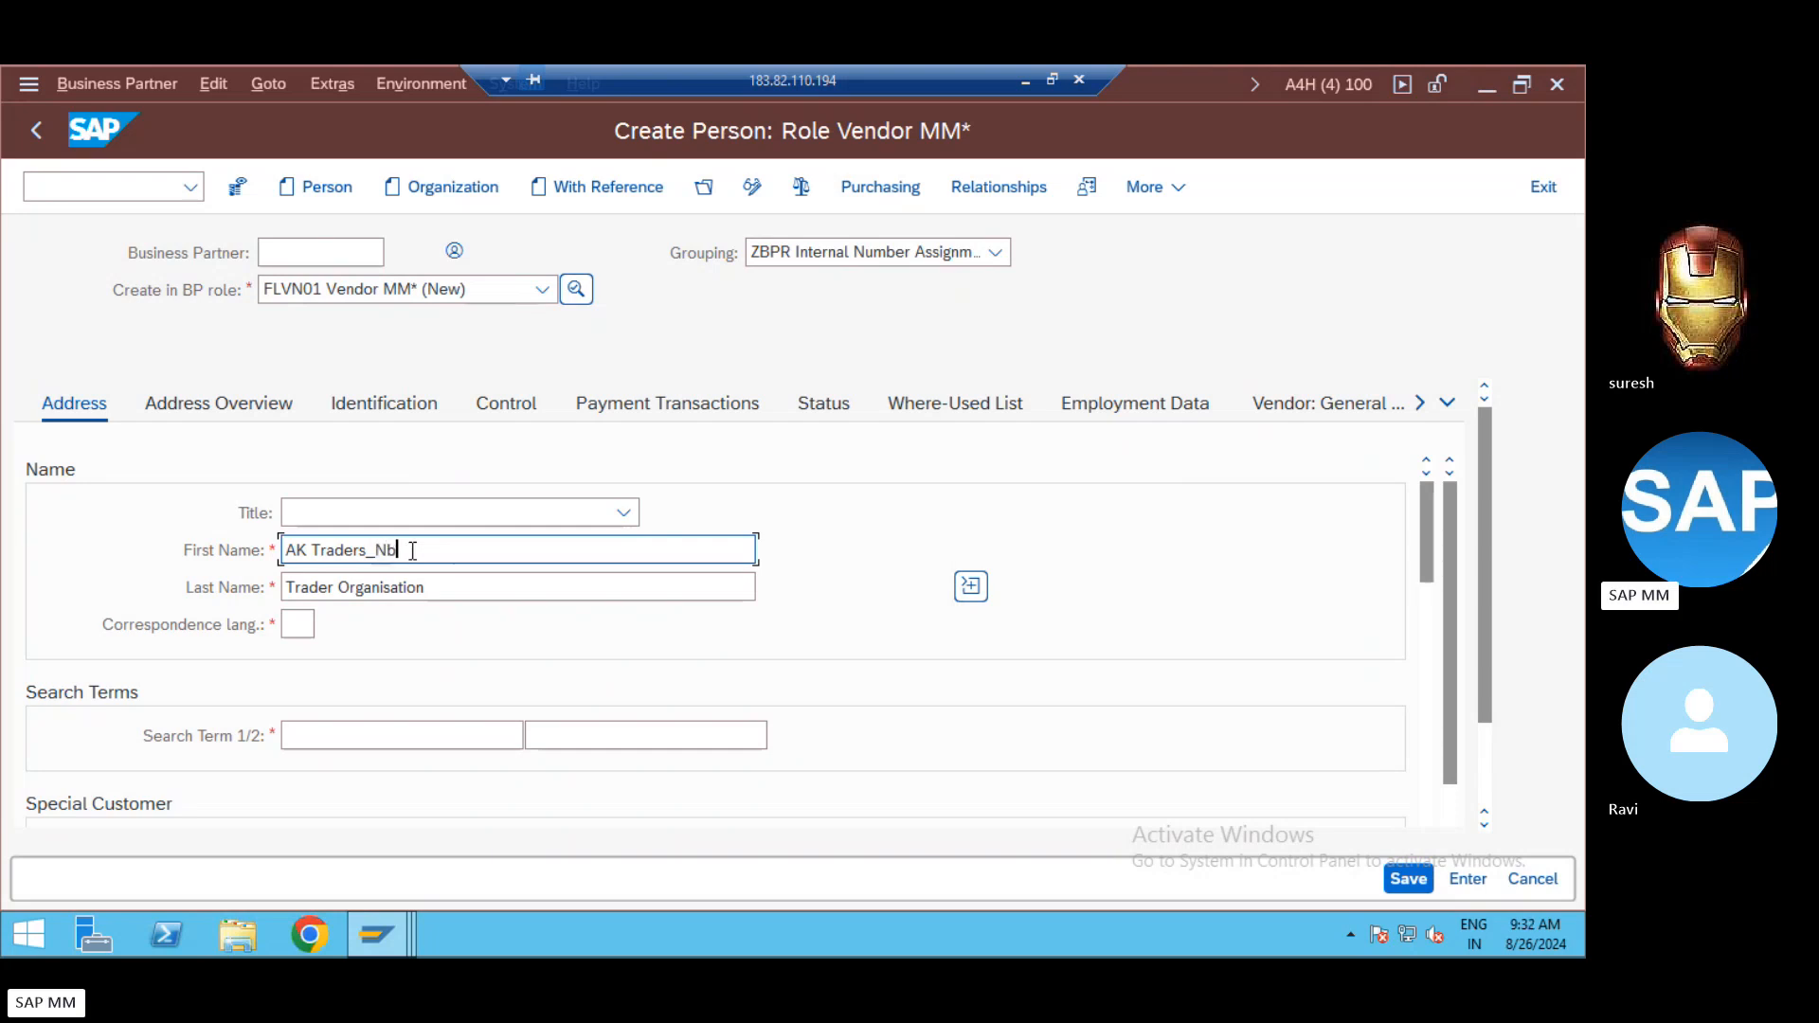
Step: Set the correspondence language to EN and the first search term to Trader
left_click(302, 736)
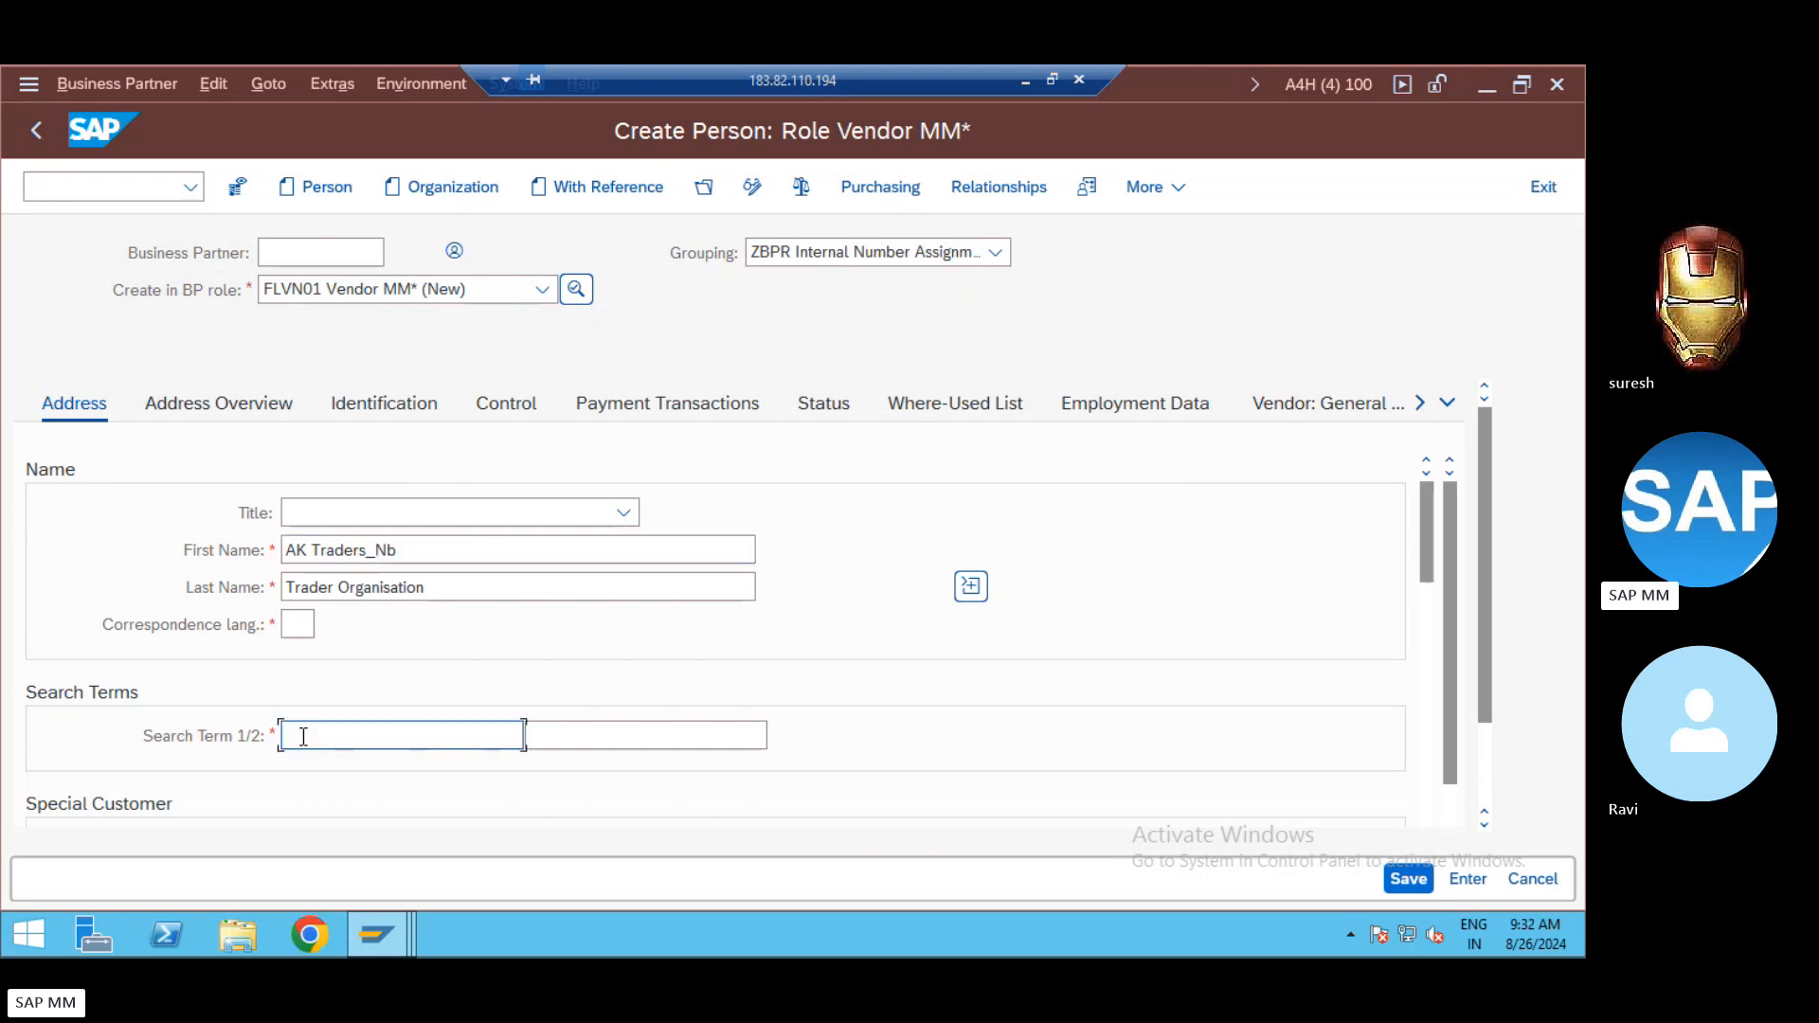
key("shift+Tab")
type("EB")
key("BackSpace")
type("N")
key("Tab")
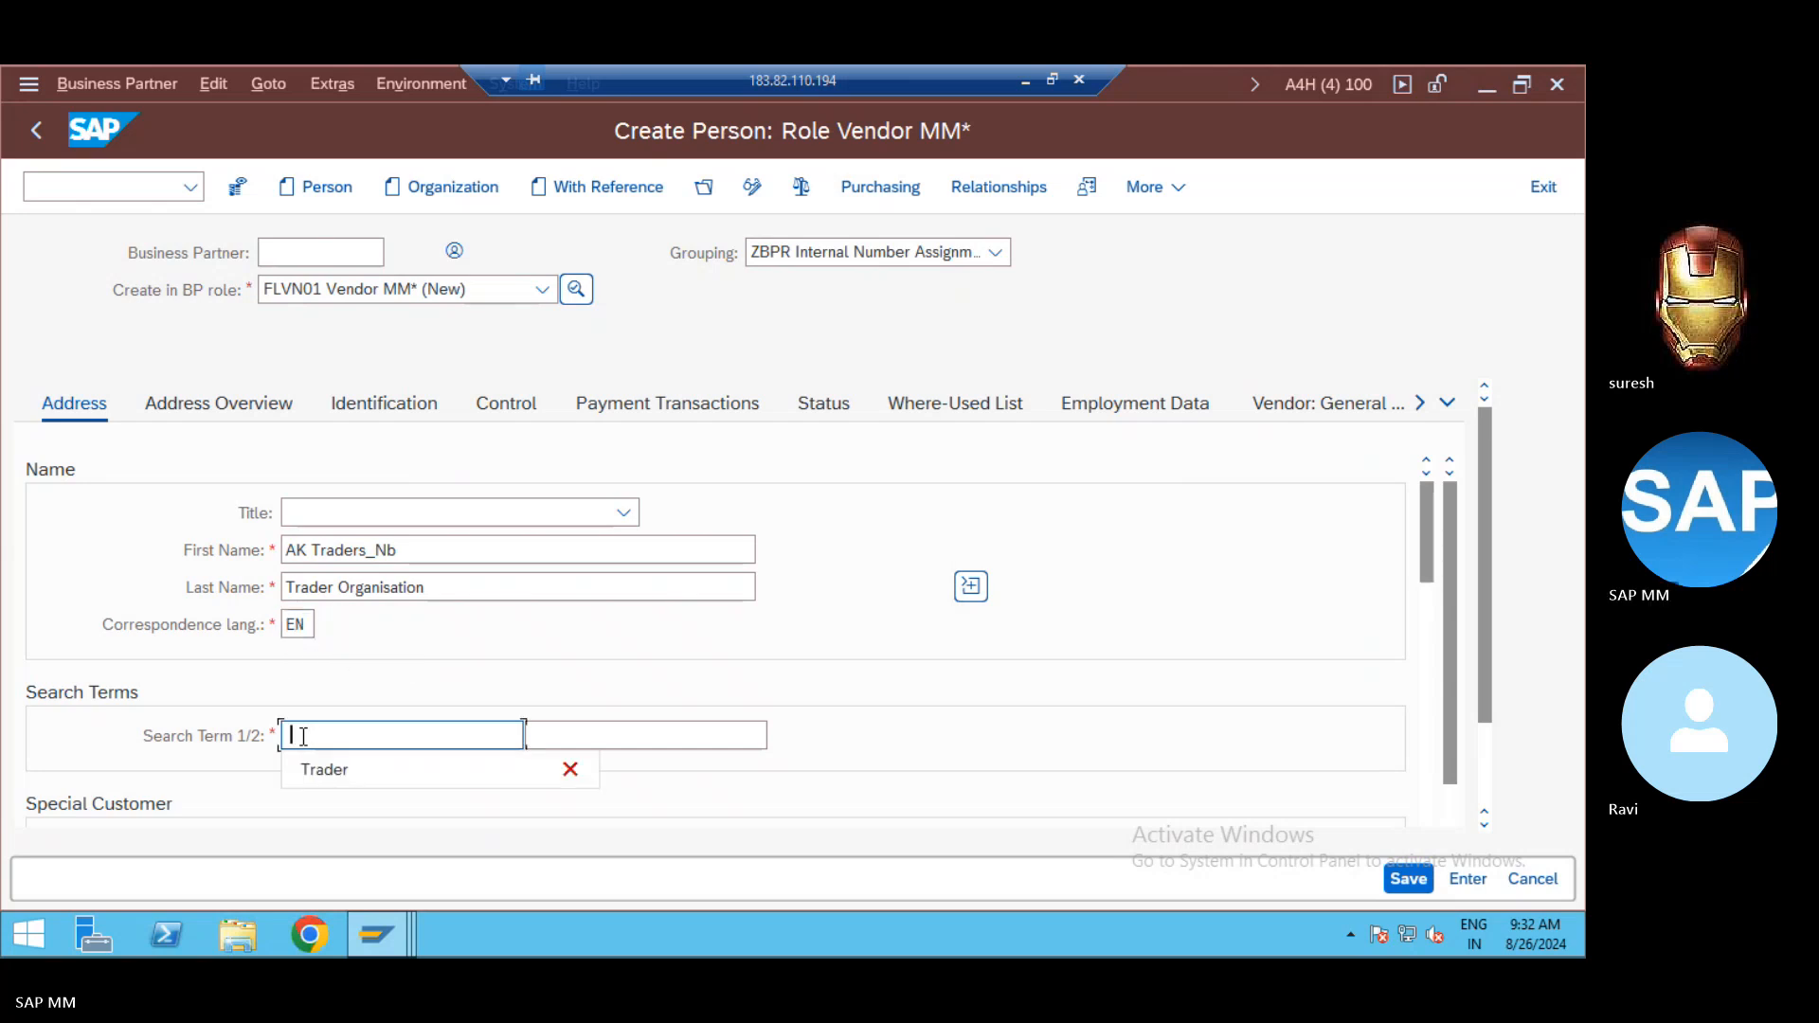
left_click(317, 769)
Step: Fill in the postal code and city of the standard address and set the country to IN
scroll(303, 743, "down", 5)
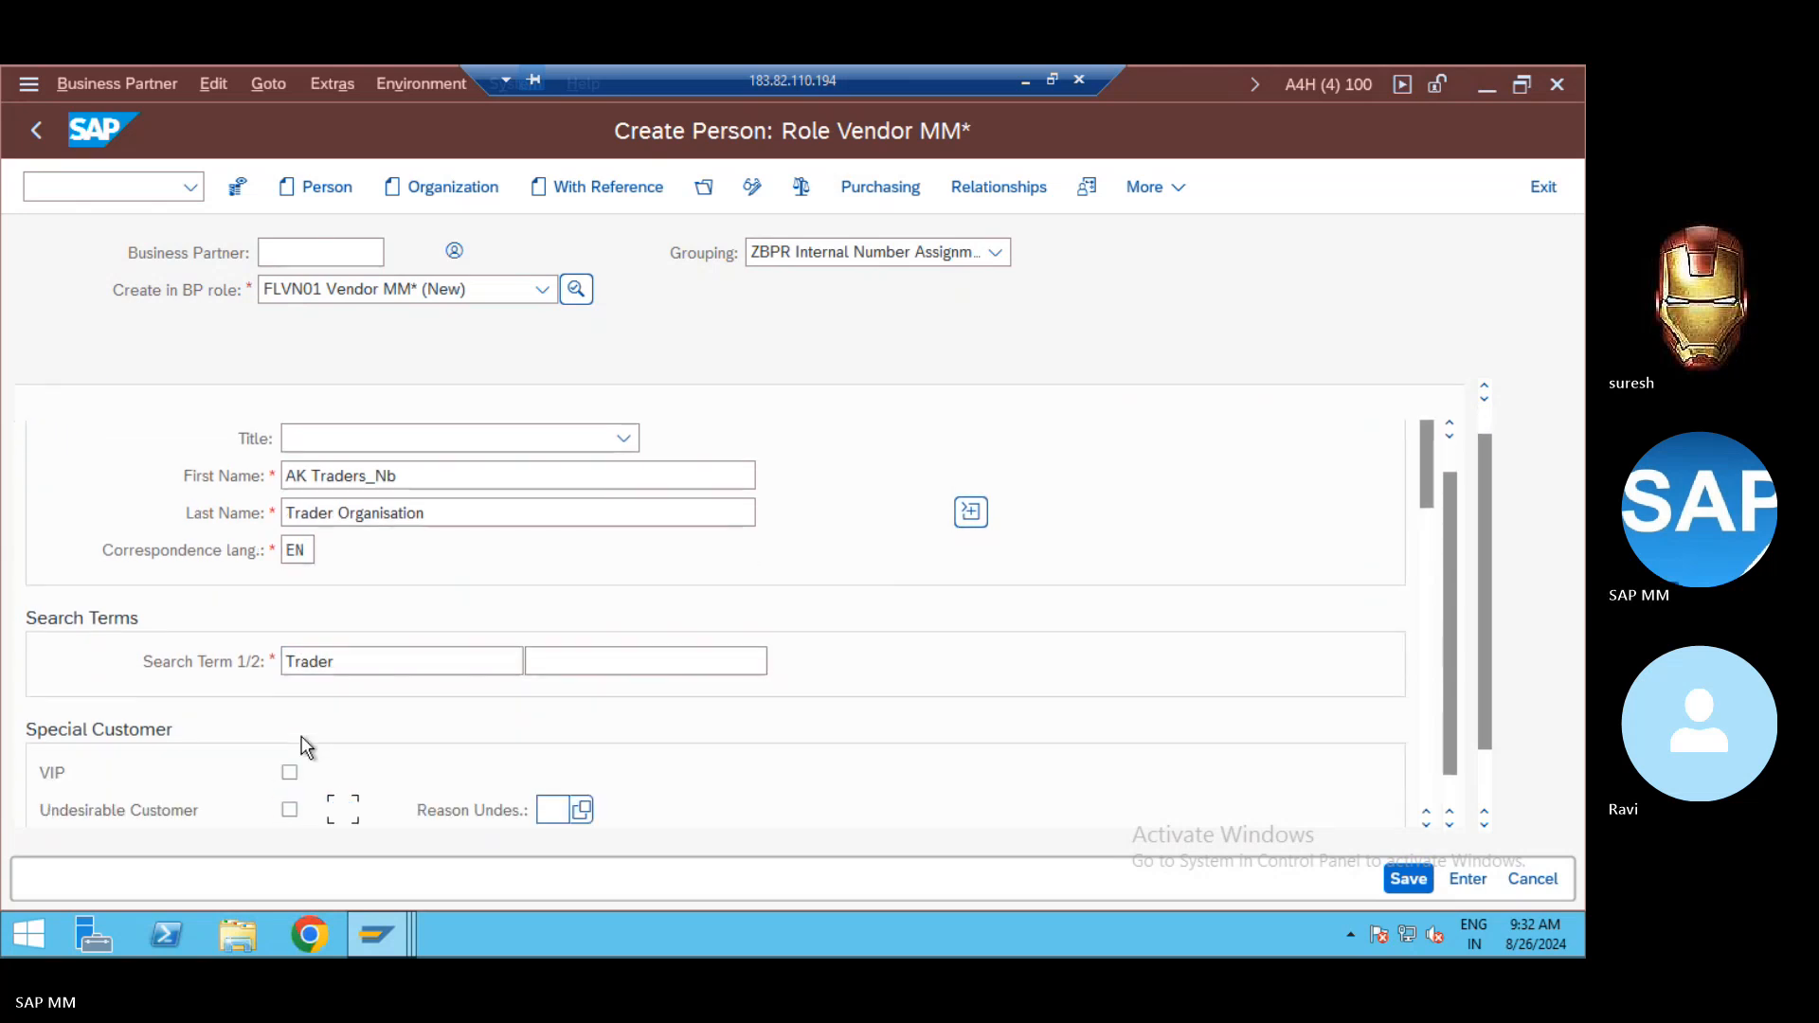
key("Tab")
key("Tab")
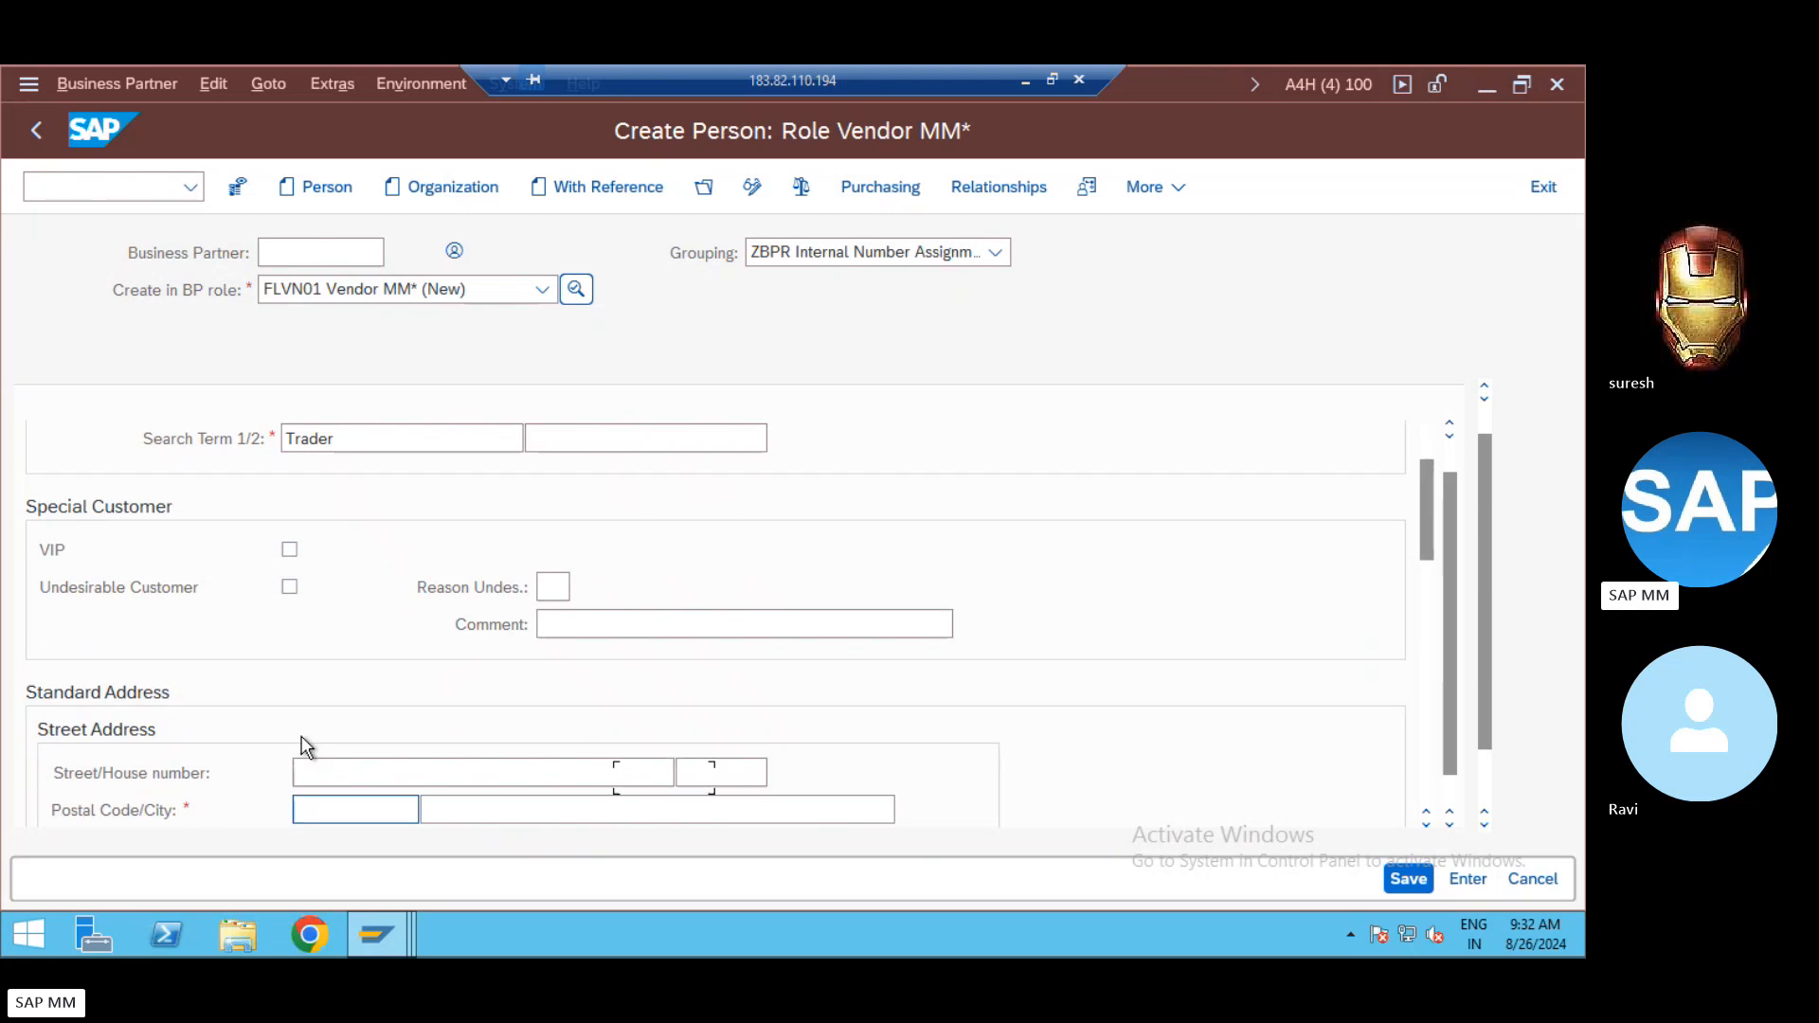
key("Tab")
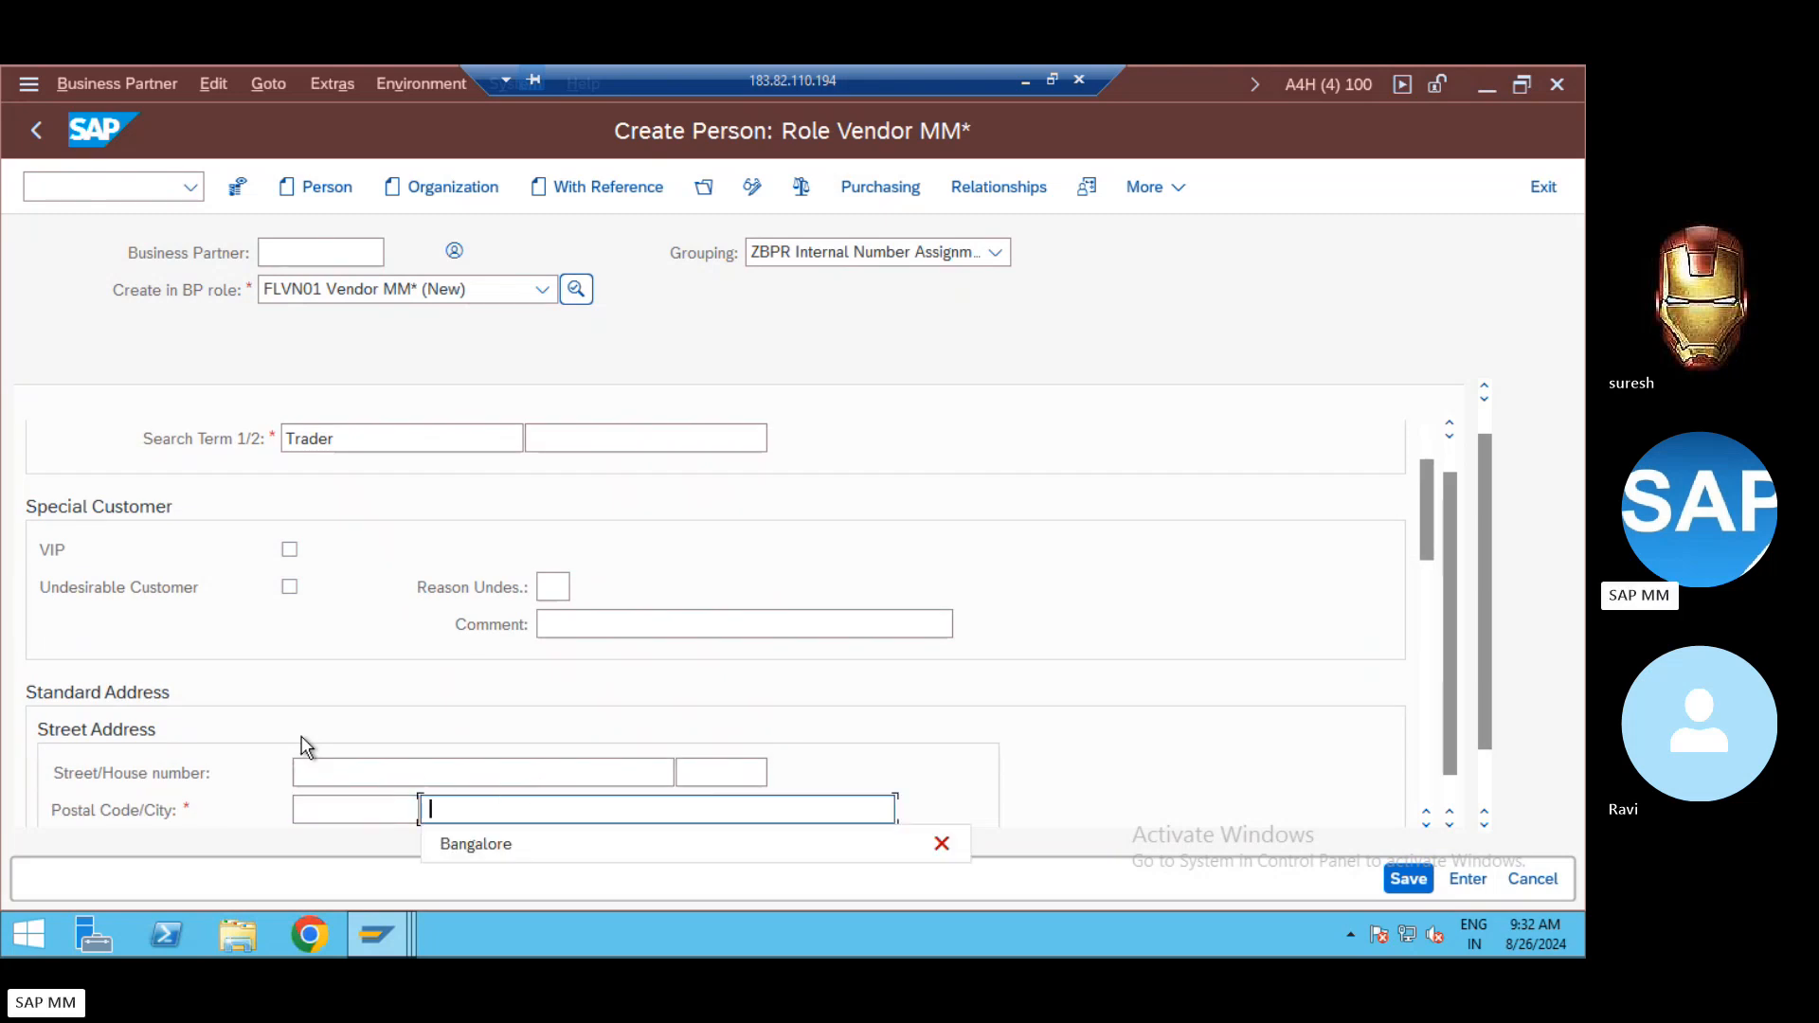
key("Down")
key("shift+Tab")
key("Down")
key("Tab")
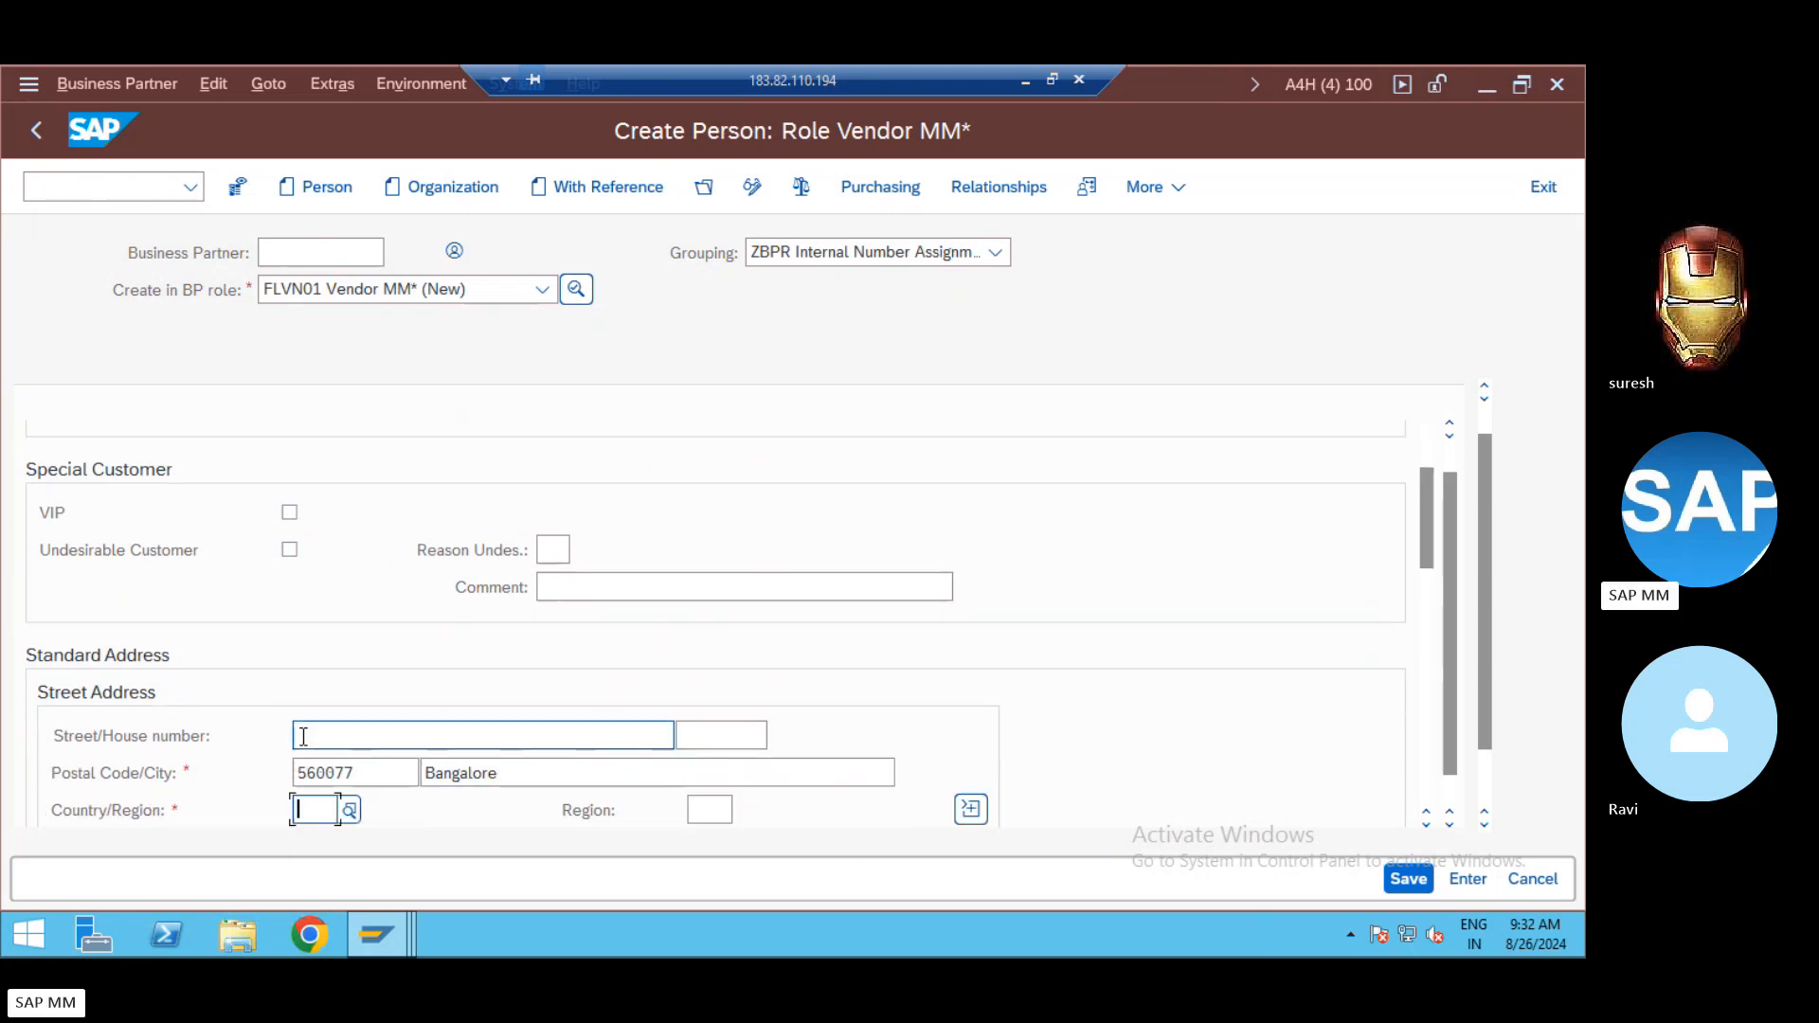
key("Down")
key("Tab")
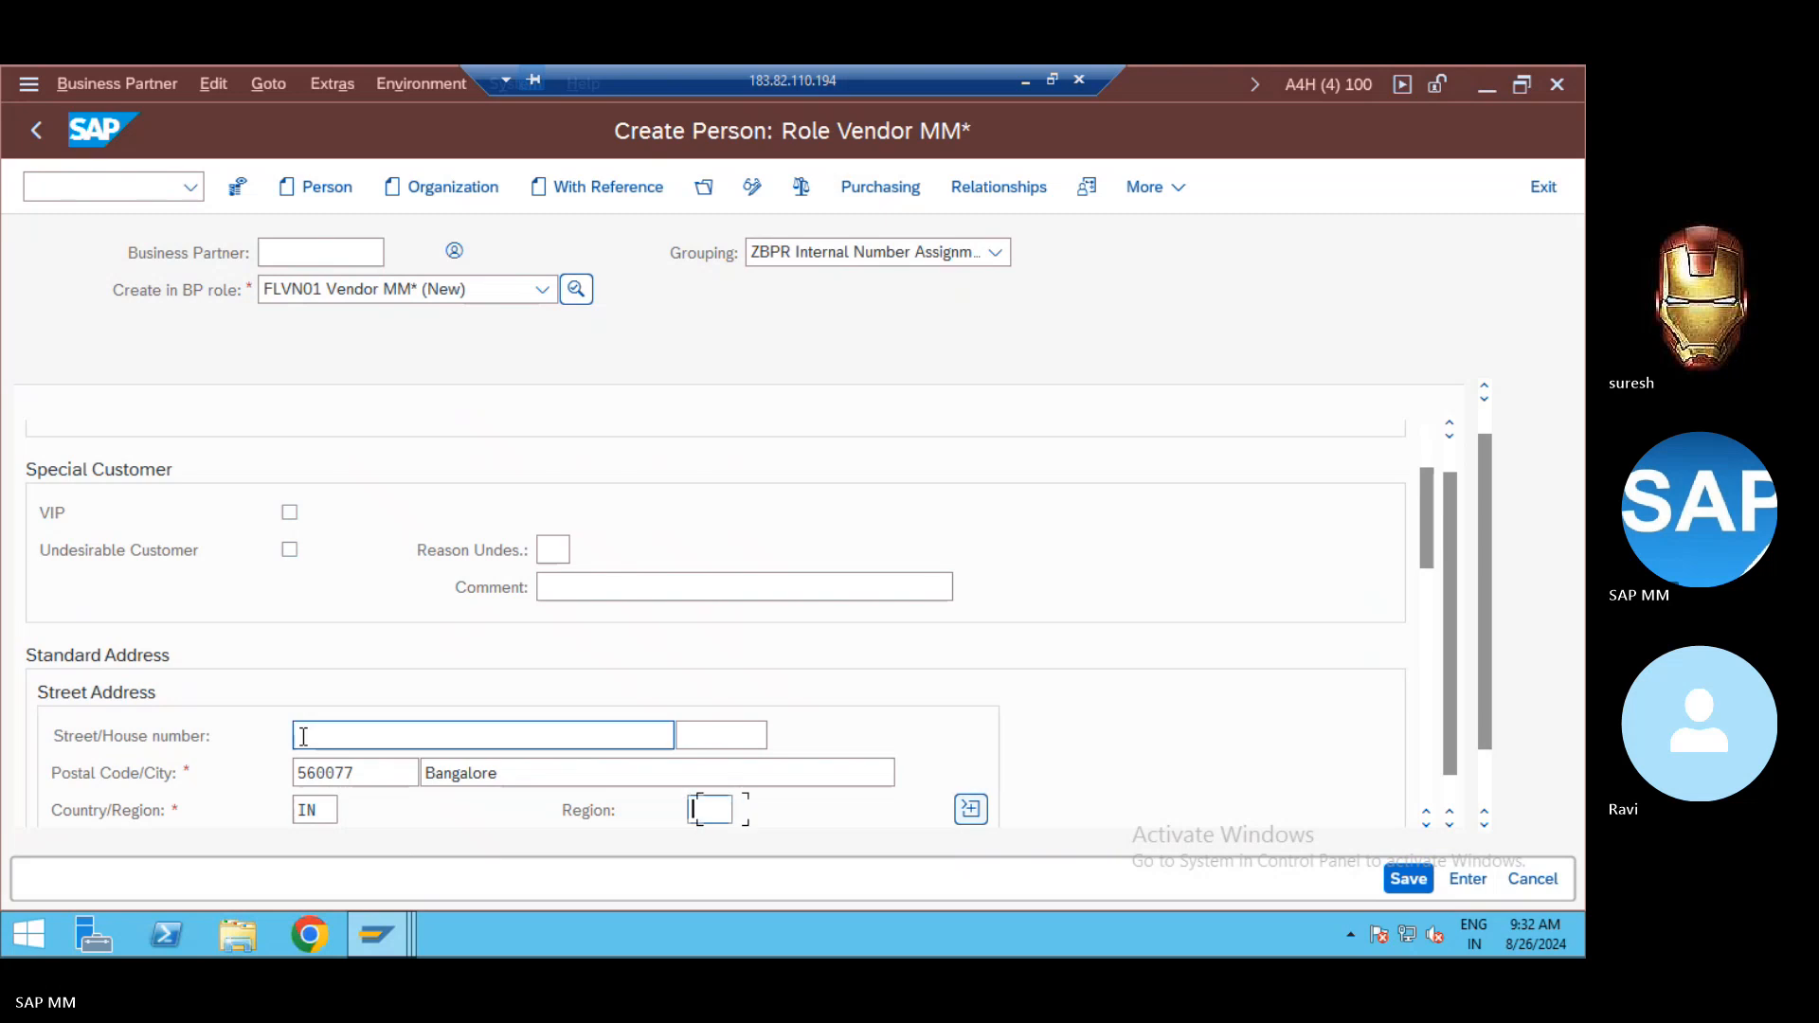
key("Tab")
key("Tab")
key("Tab")
key("Tab")
key("Tab")
key("Tab")
key("Tab")
key("Tab")
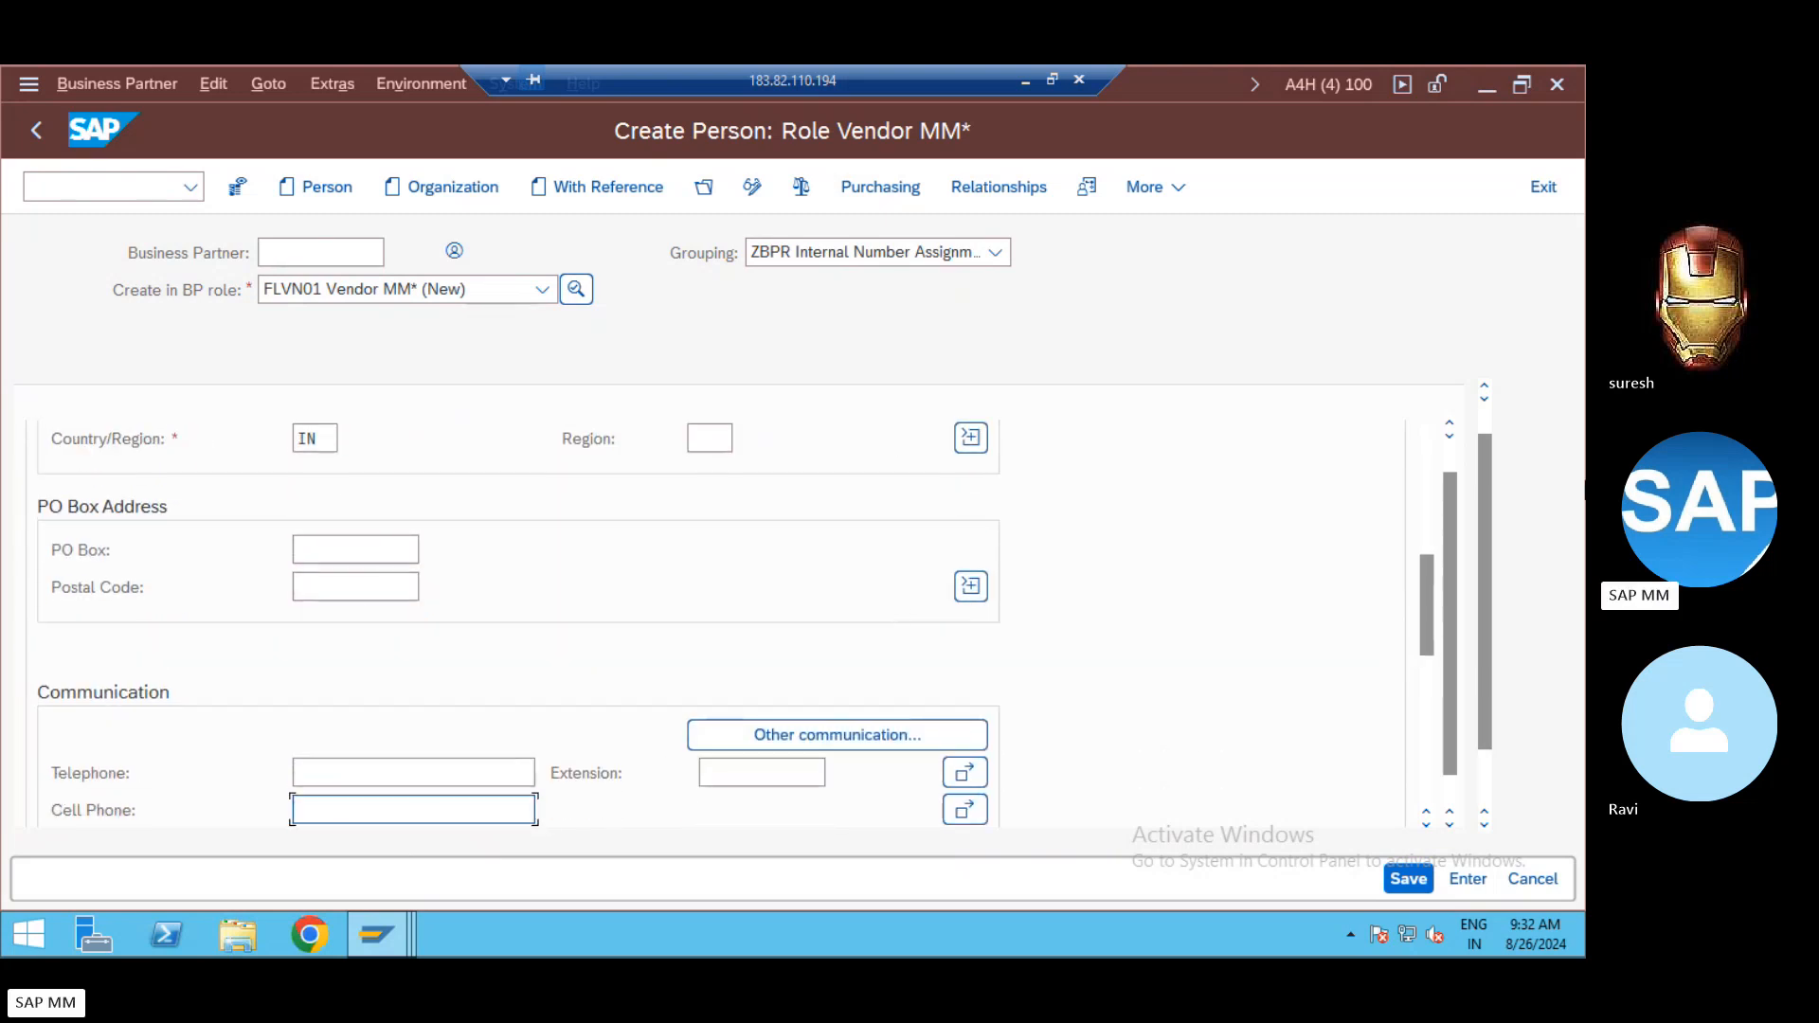
Step: Enter the external vendor number in the vendor assignment of Vendor: General Data
left_click(1485, 413)
left_click(1298, 403)
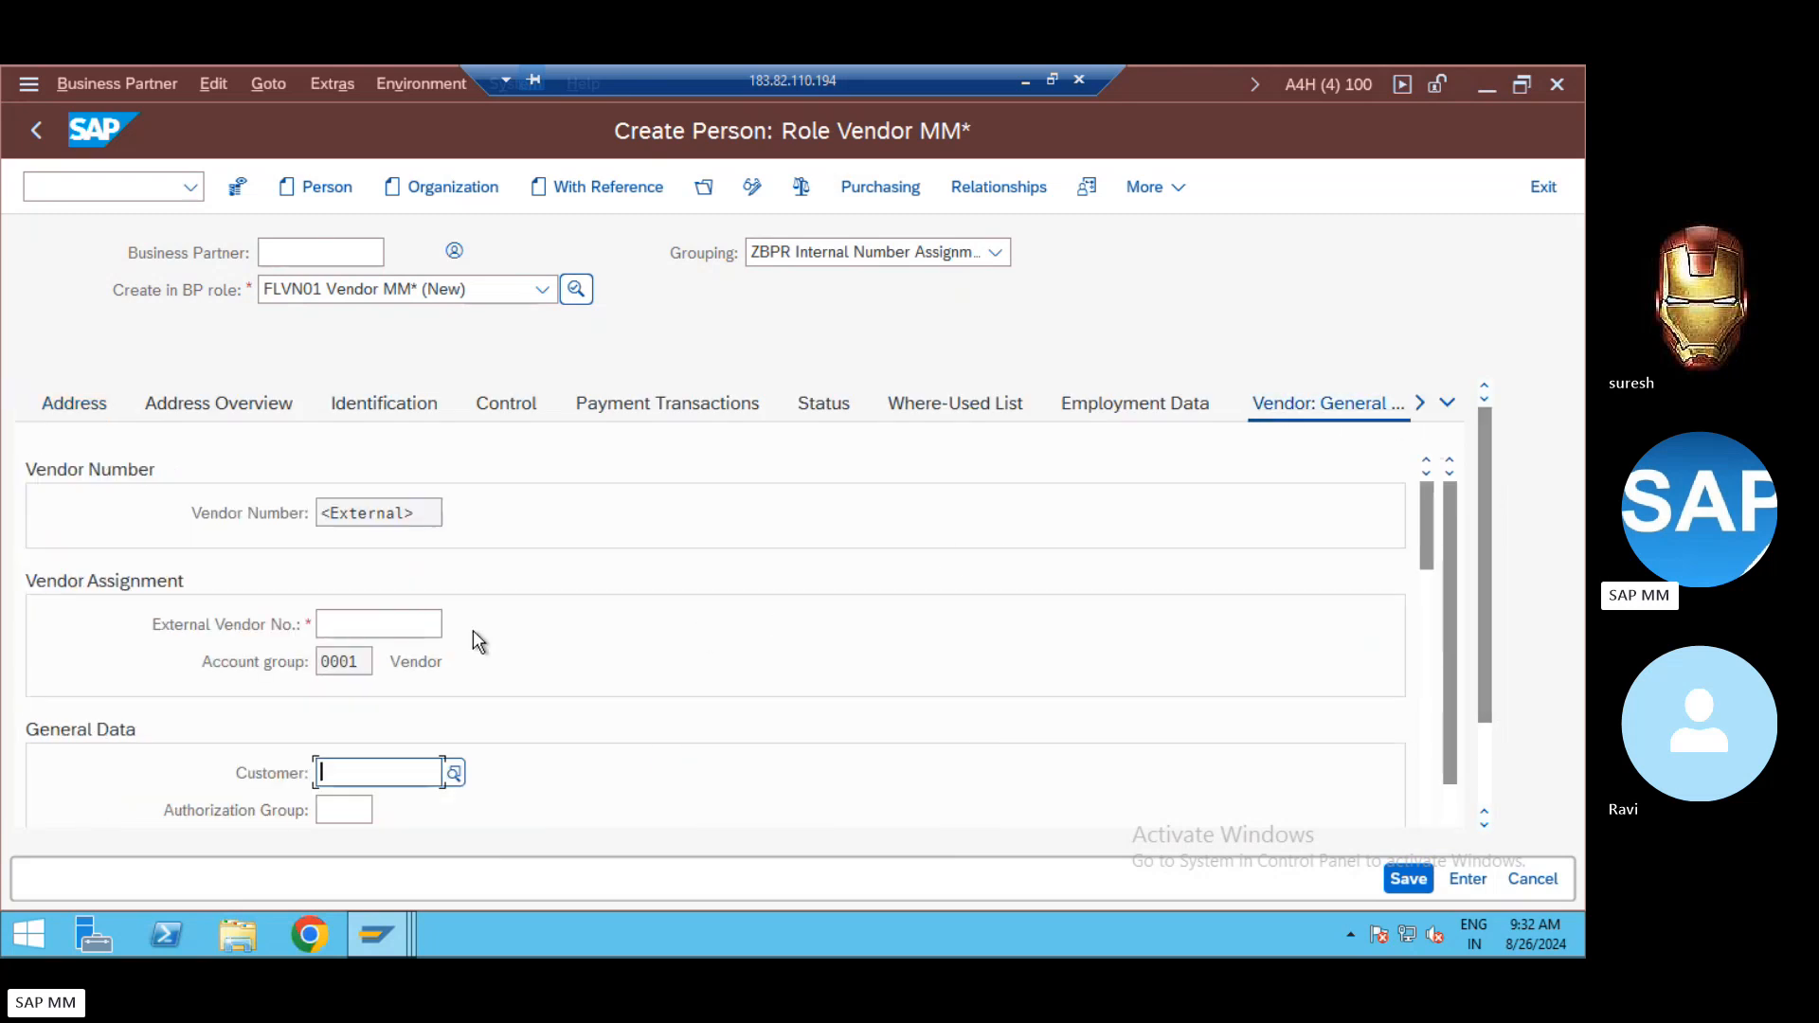
left_click(417, 623)
type("80022")
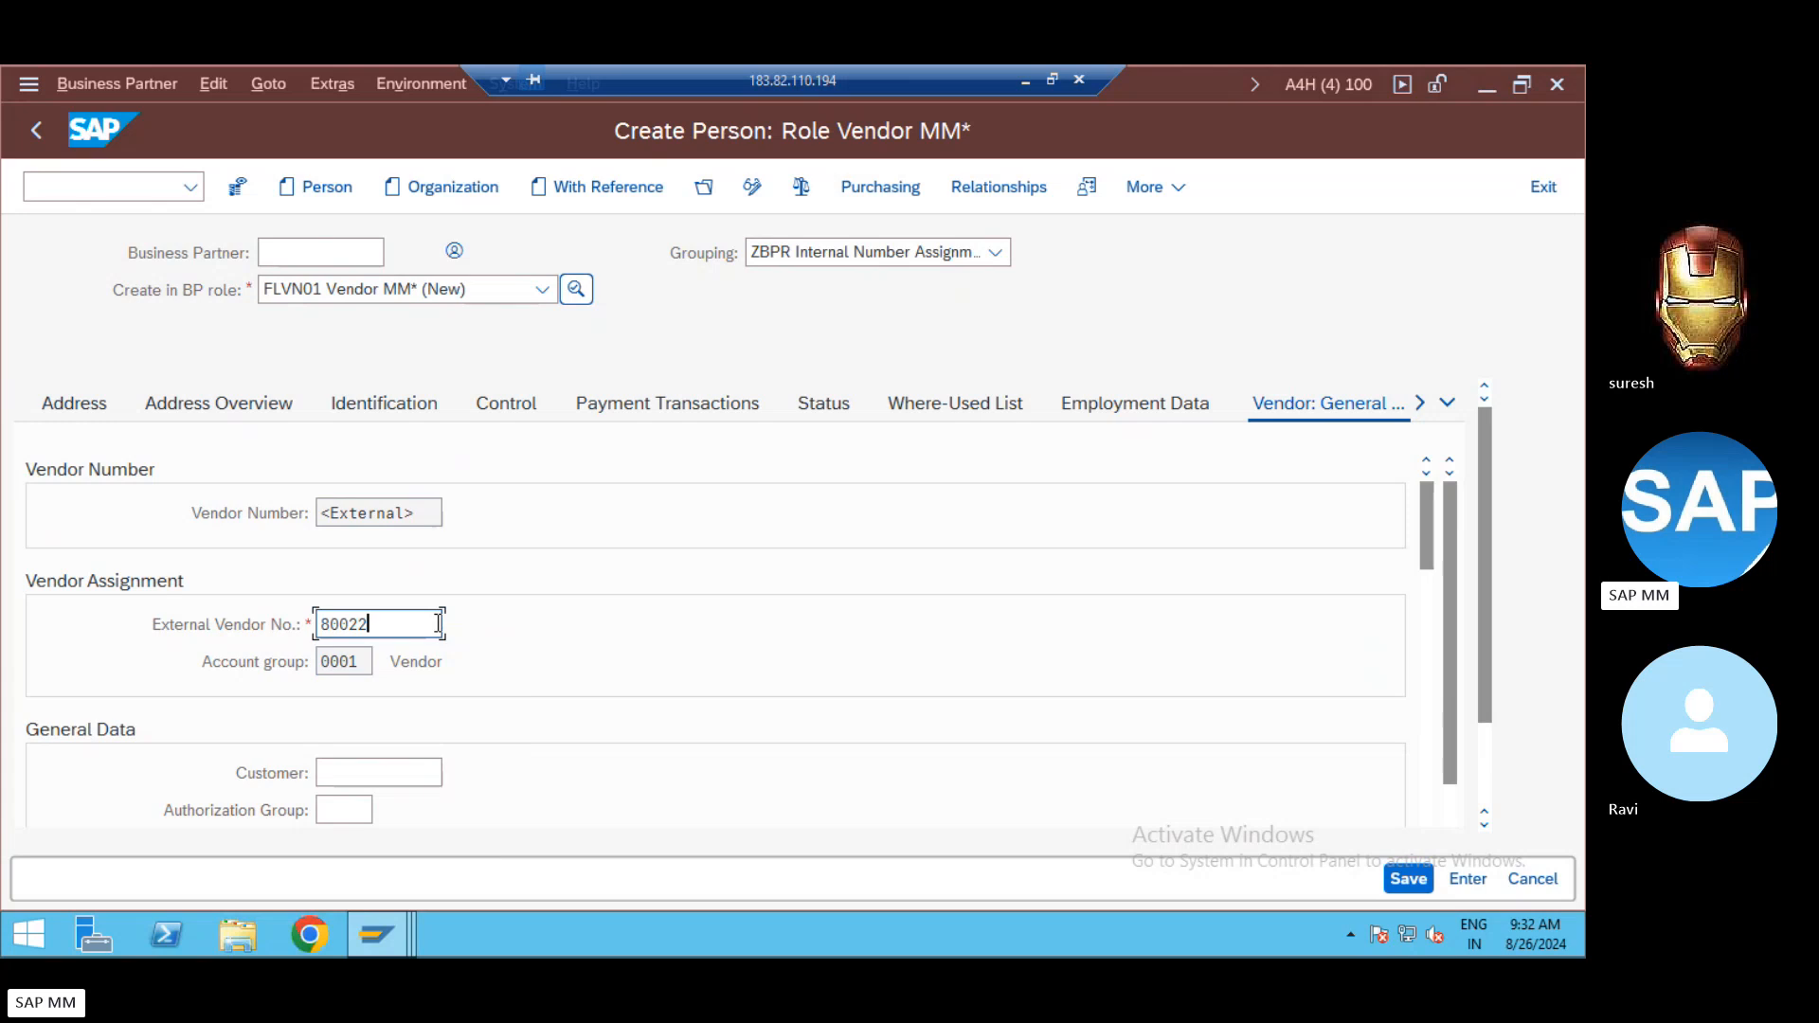
key("BackSpace")
key("BackSpace")
type("9")
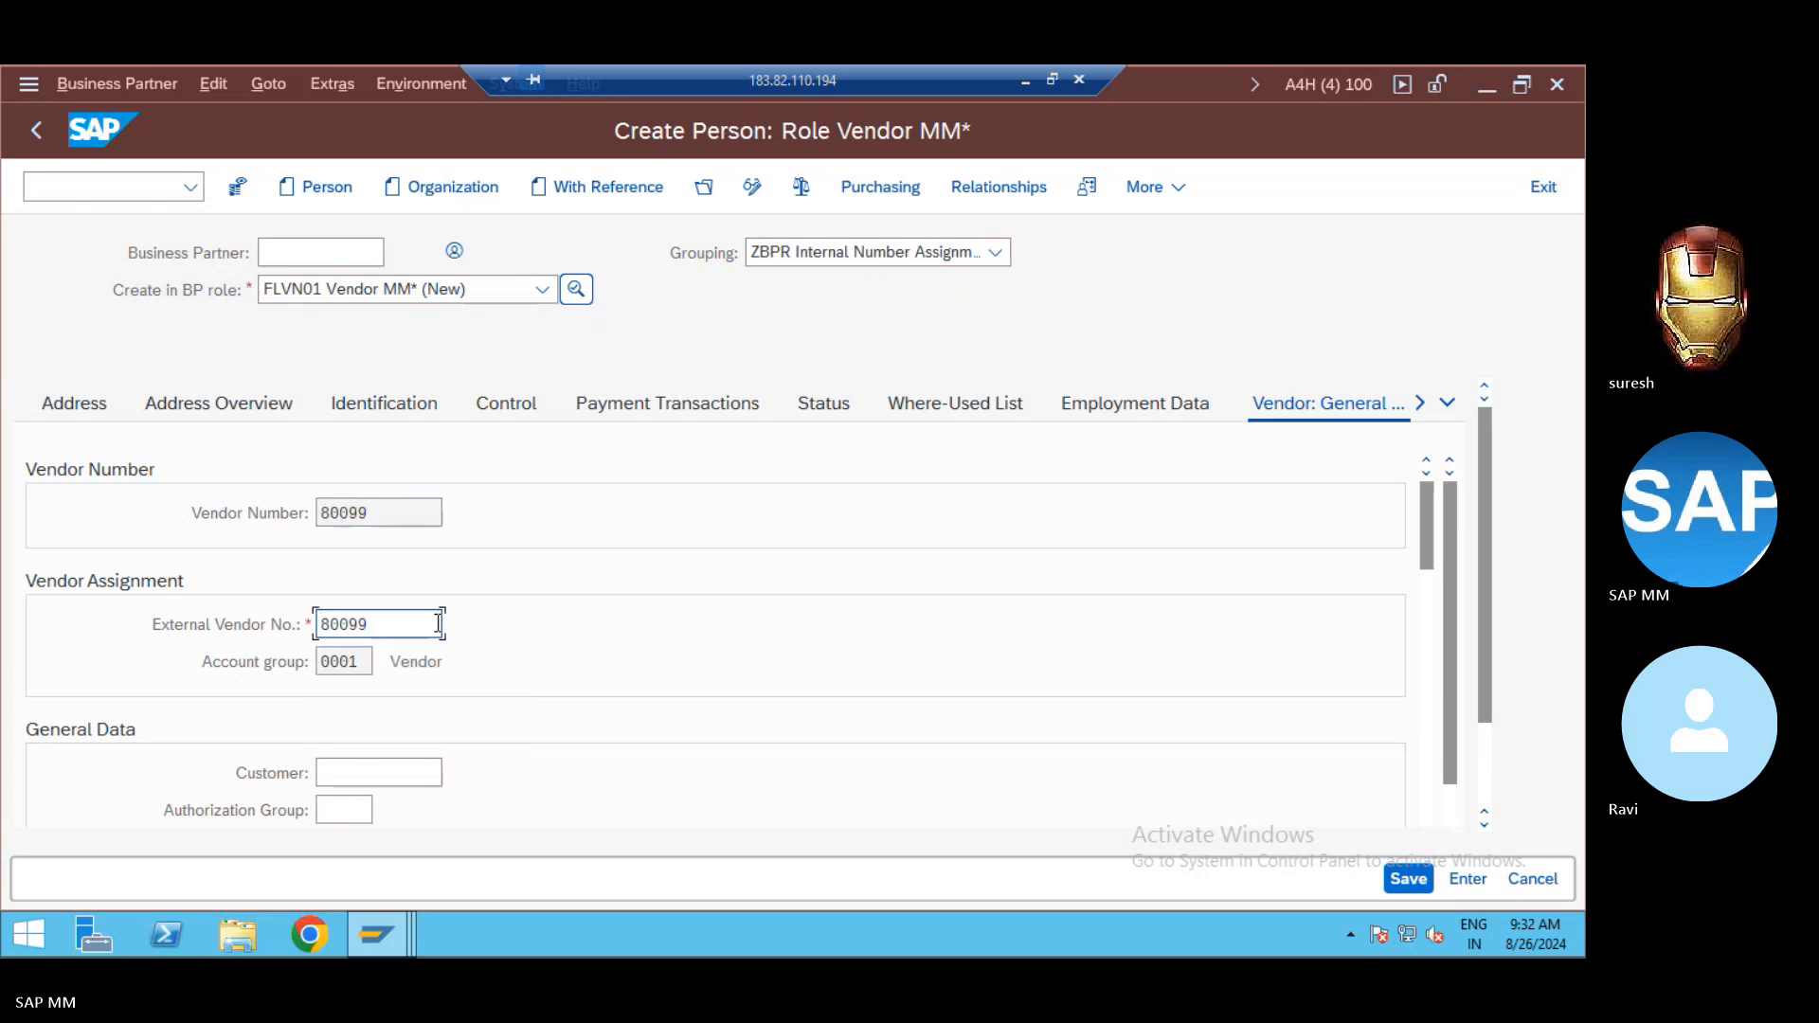
Step: Open the new vendor's purchasing data and assign purchasing organization REDG
left_click(887, 187)
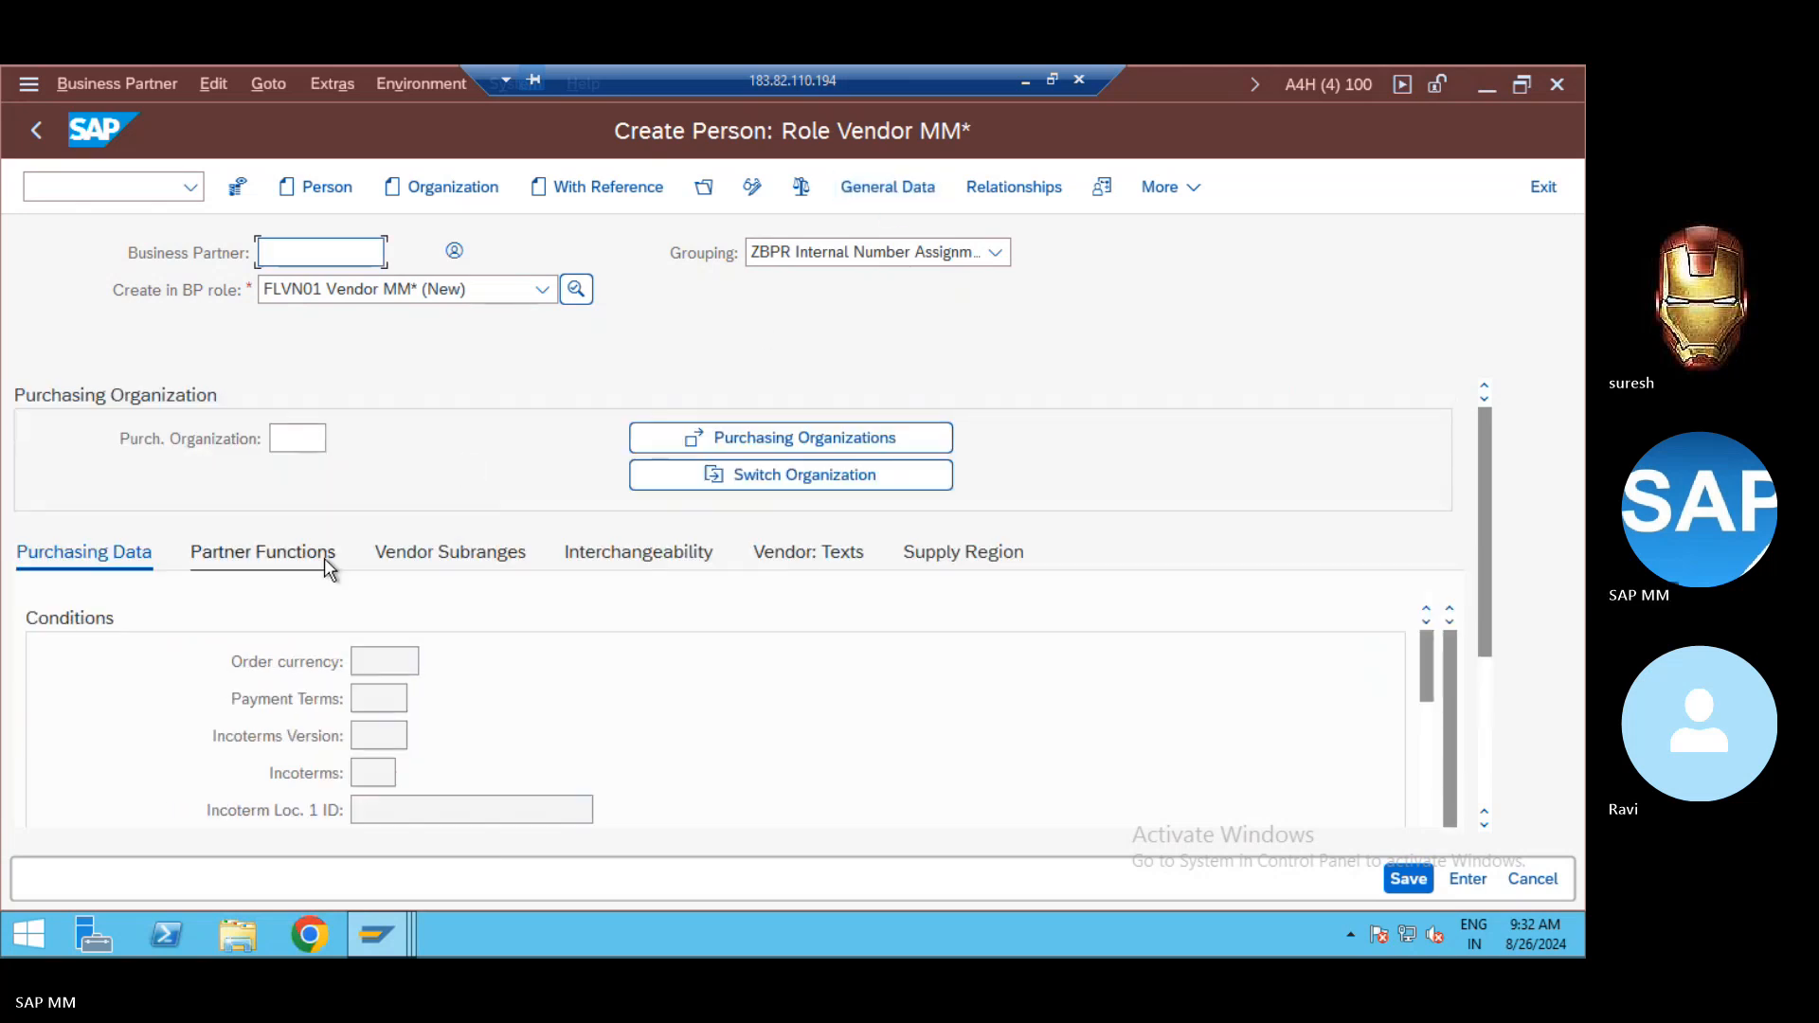
left_click(324, 433)
key("space")
key("Down")
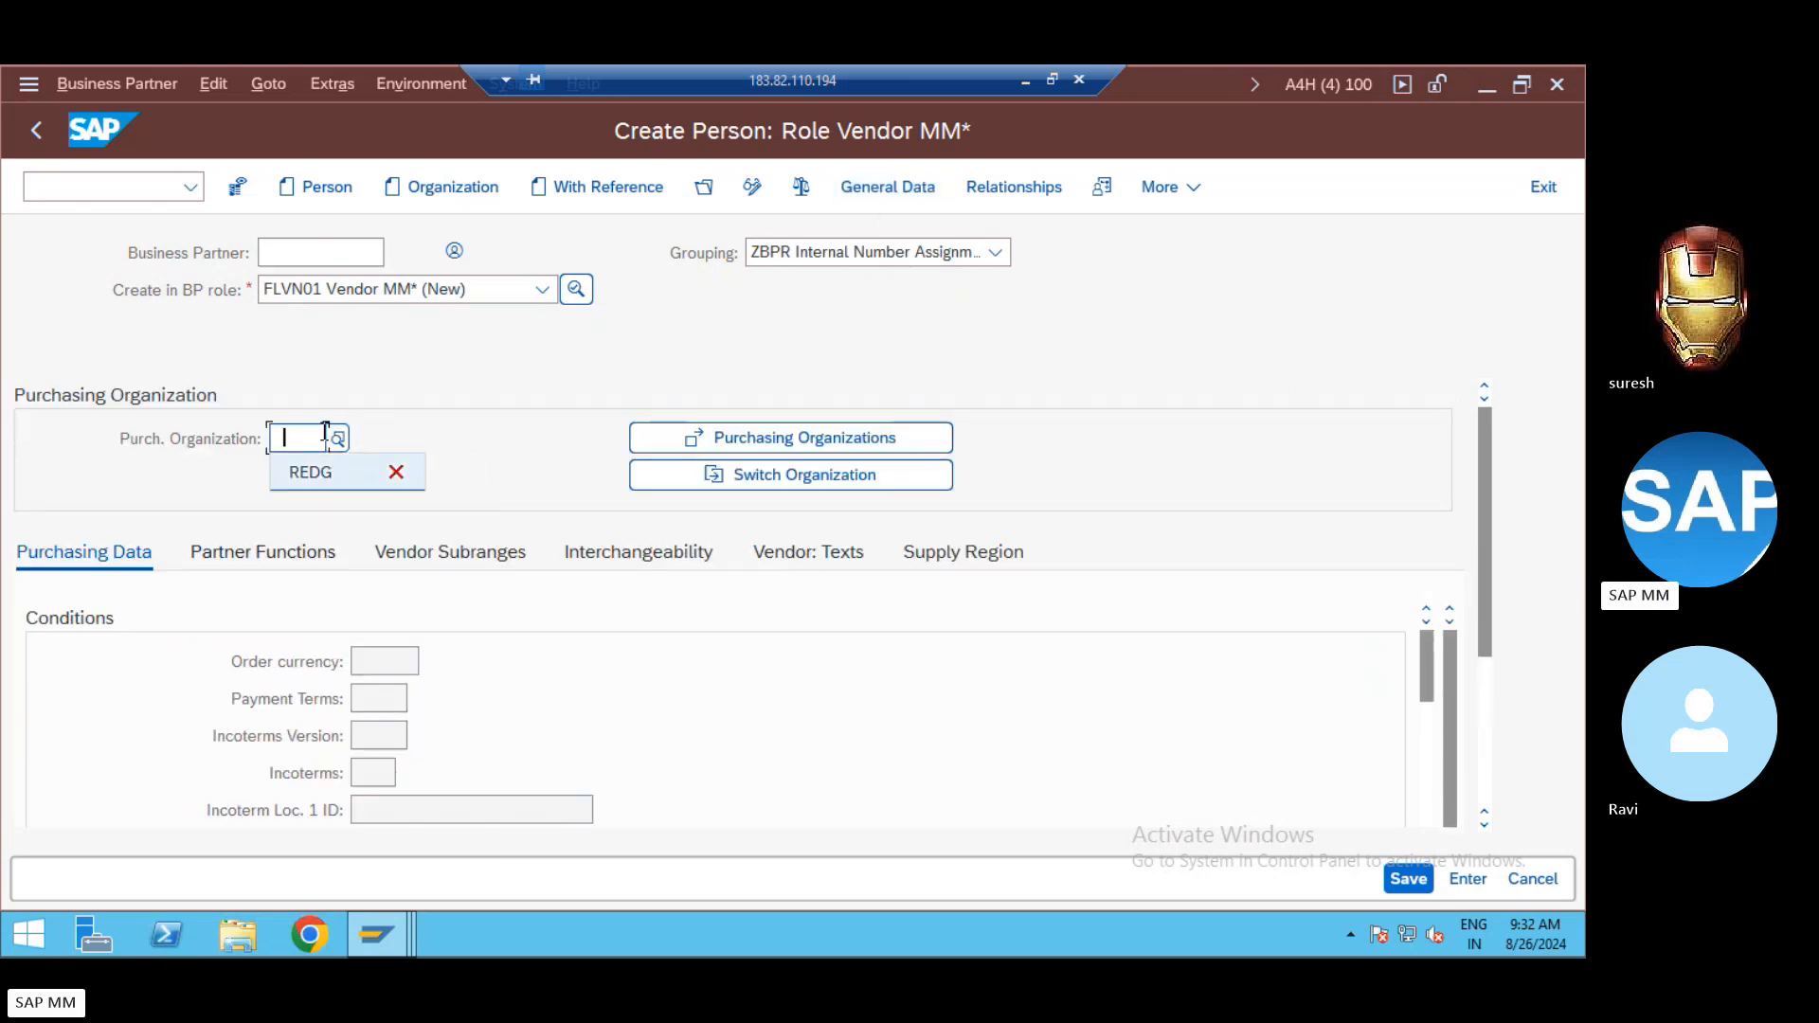
key("Return")
key("Return")
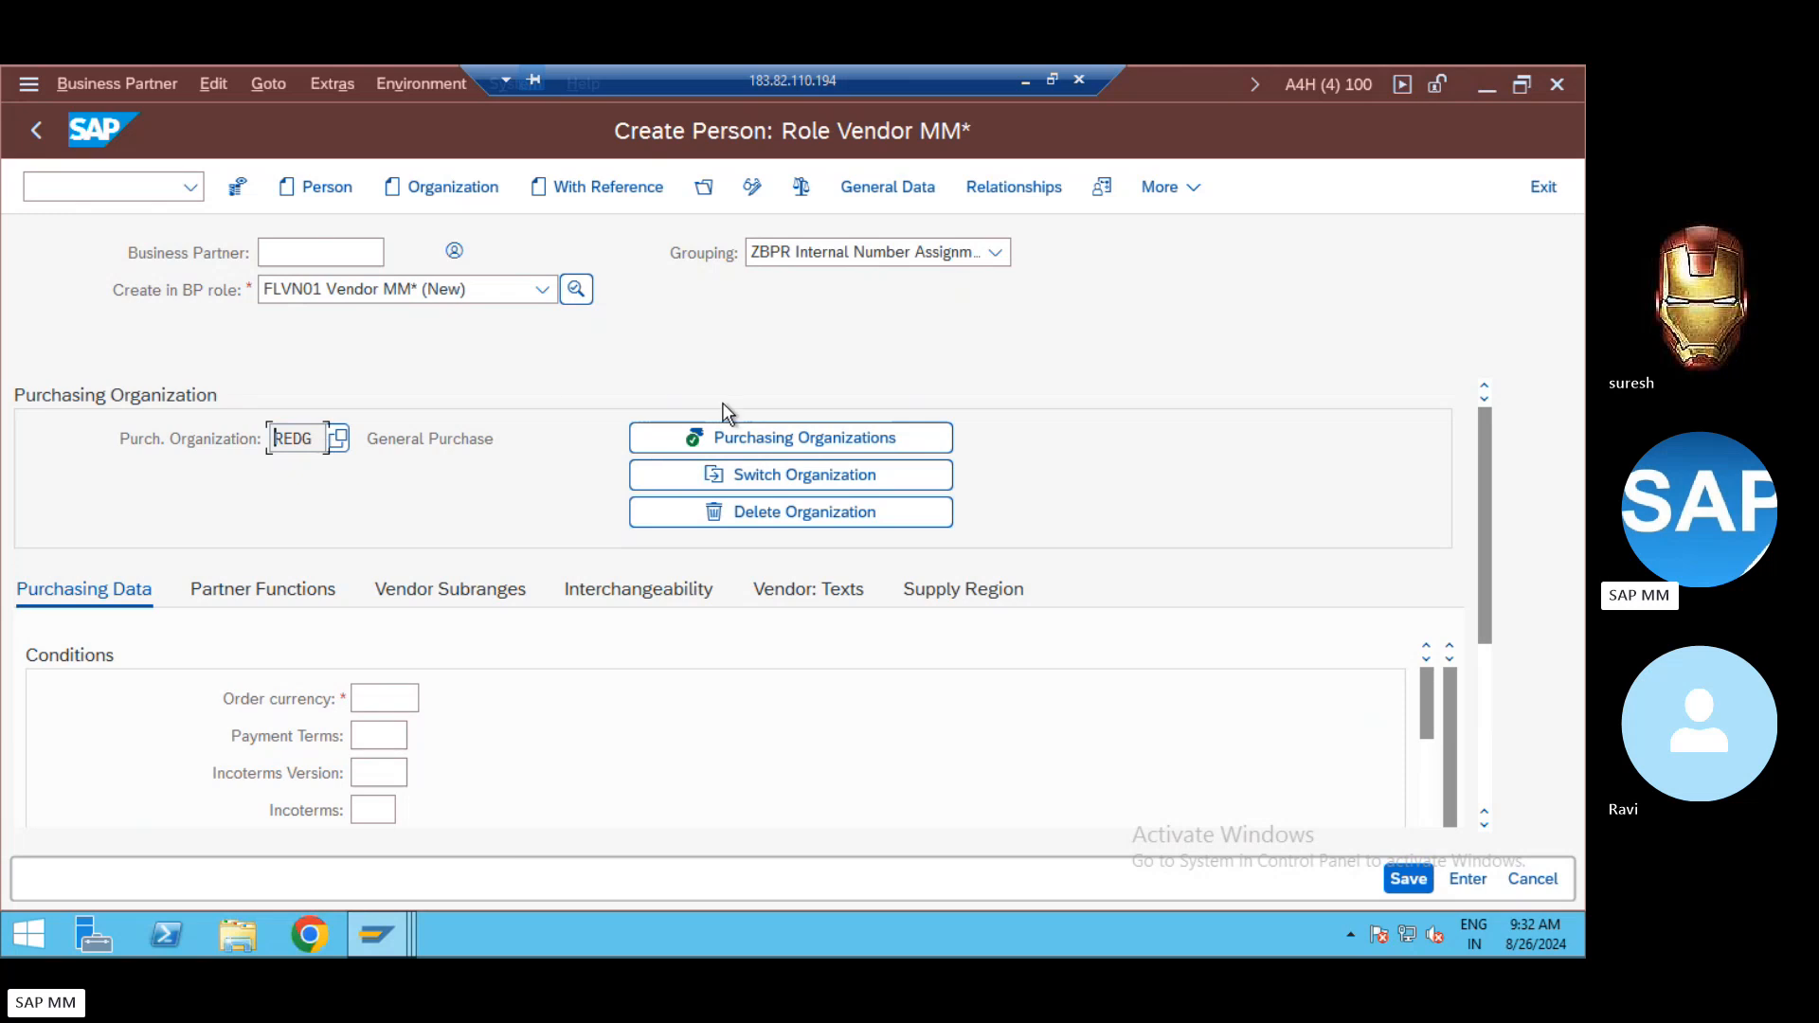
Step: Set the order currency to INR in the conditions of the vendor's purchasing data
left_click(361, 695)
key("space")
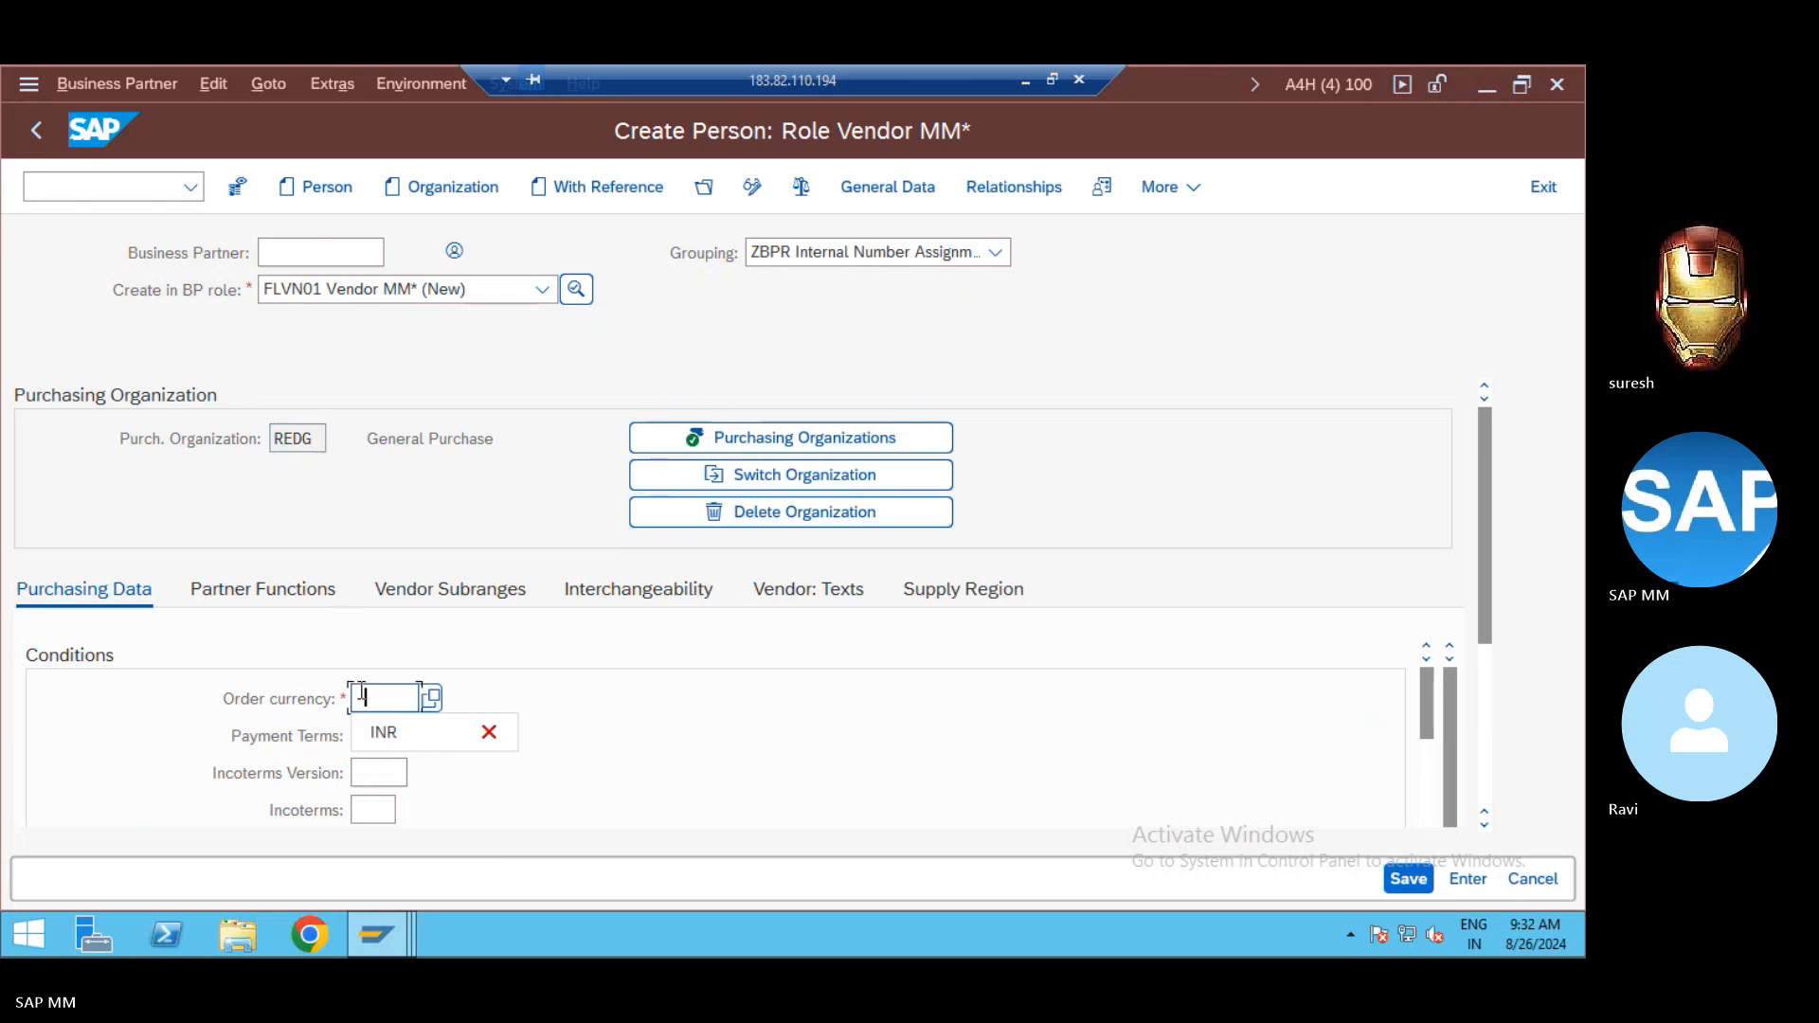
key("Return")
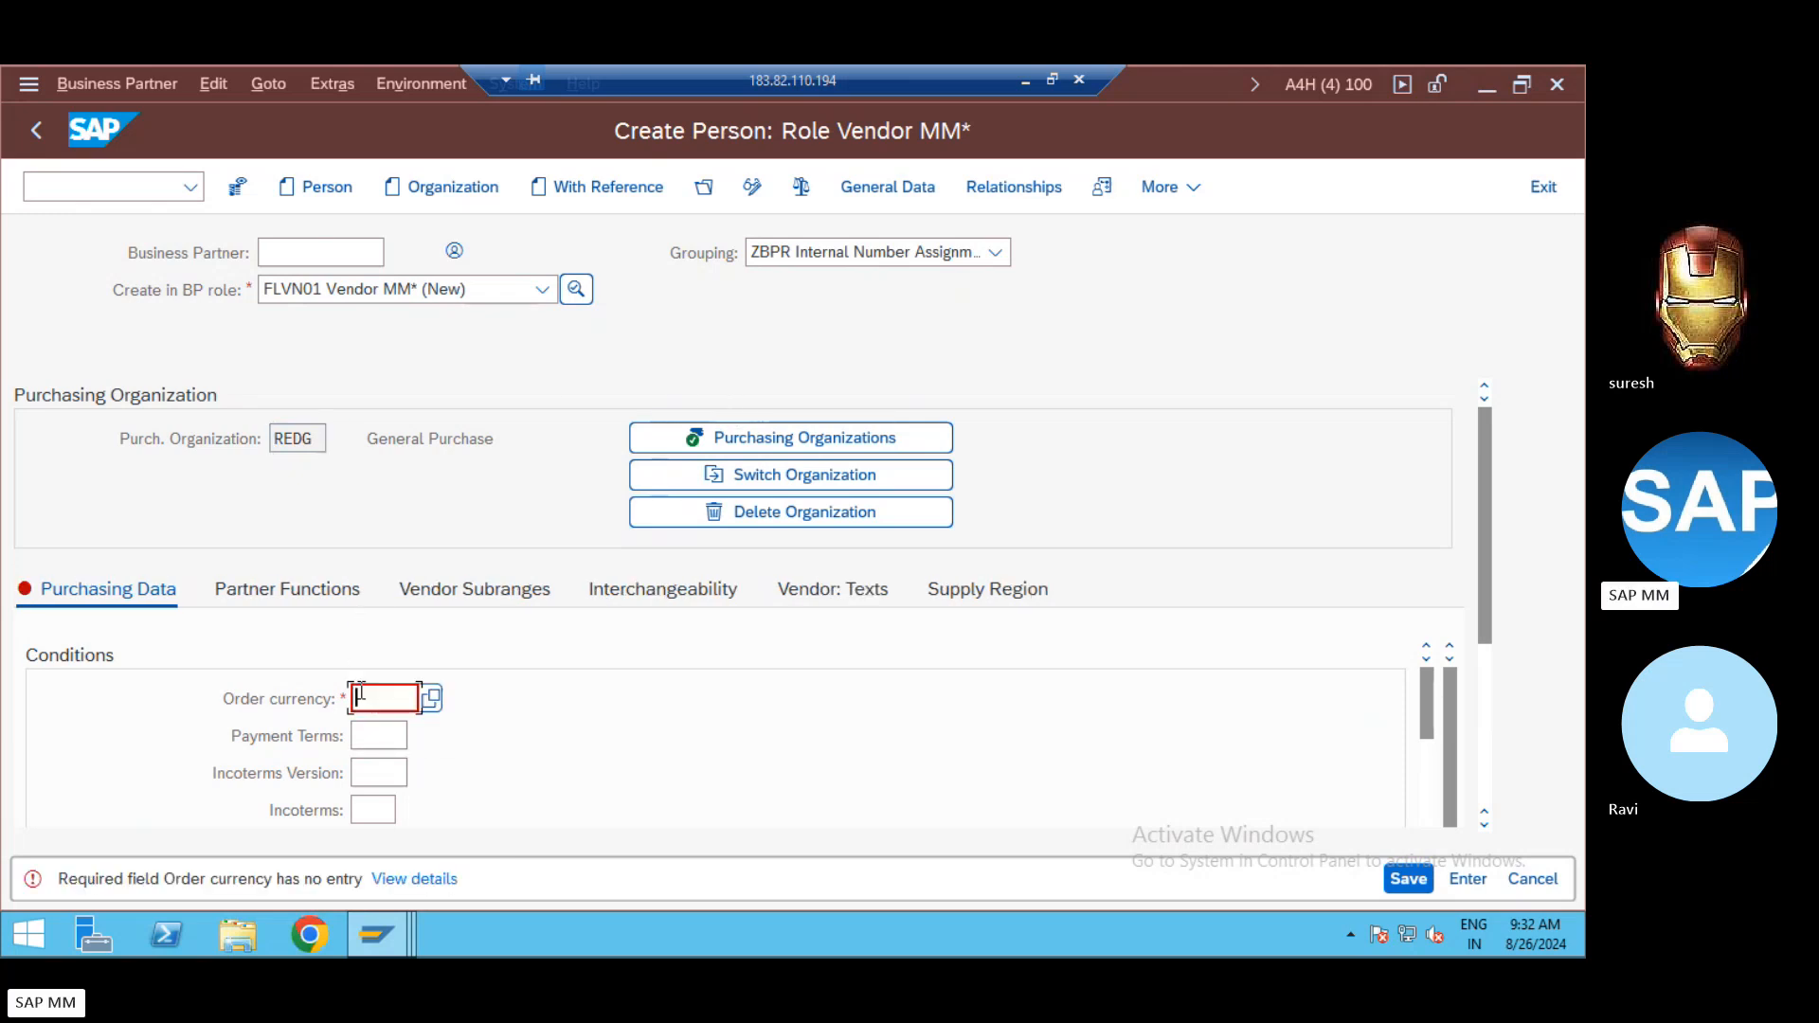
left_click(383, 732)
key("Return")
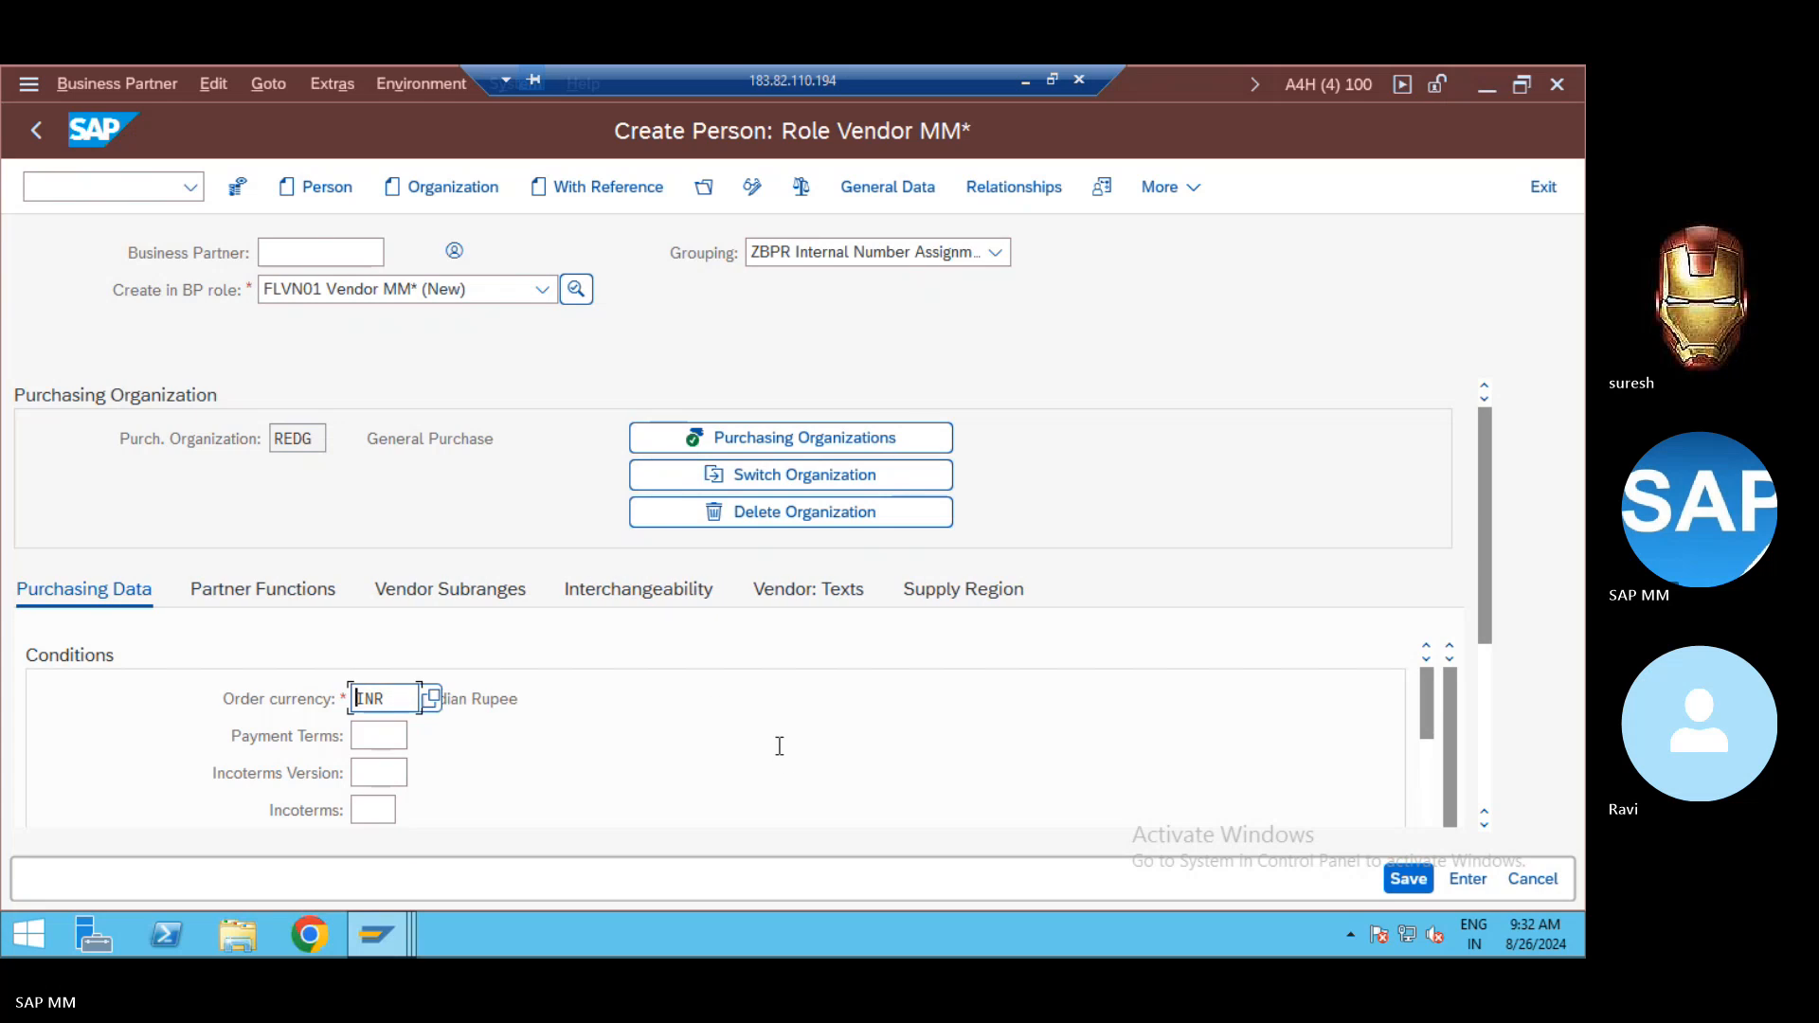
Step: Save the vendor and choose not to have the VAT registration warning displayed again for this business partner
left_click(1417, 881)
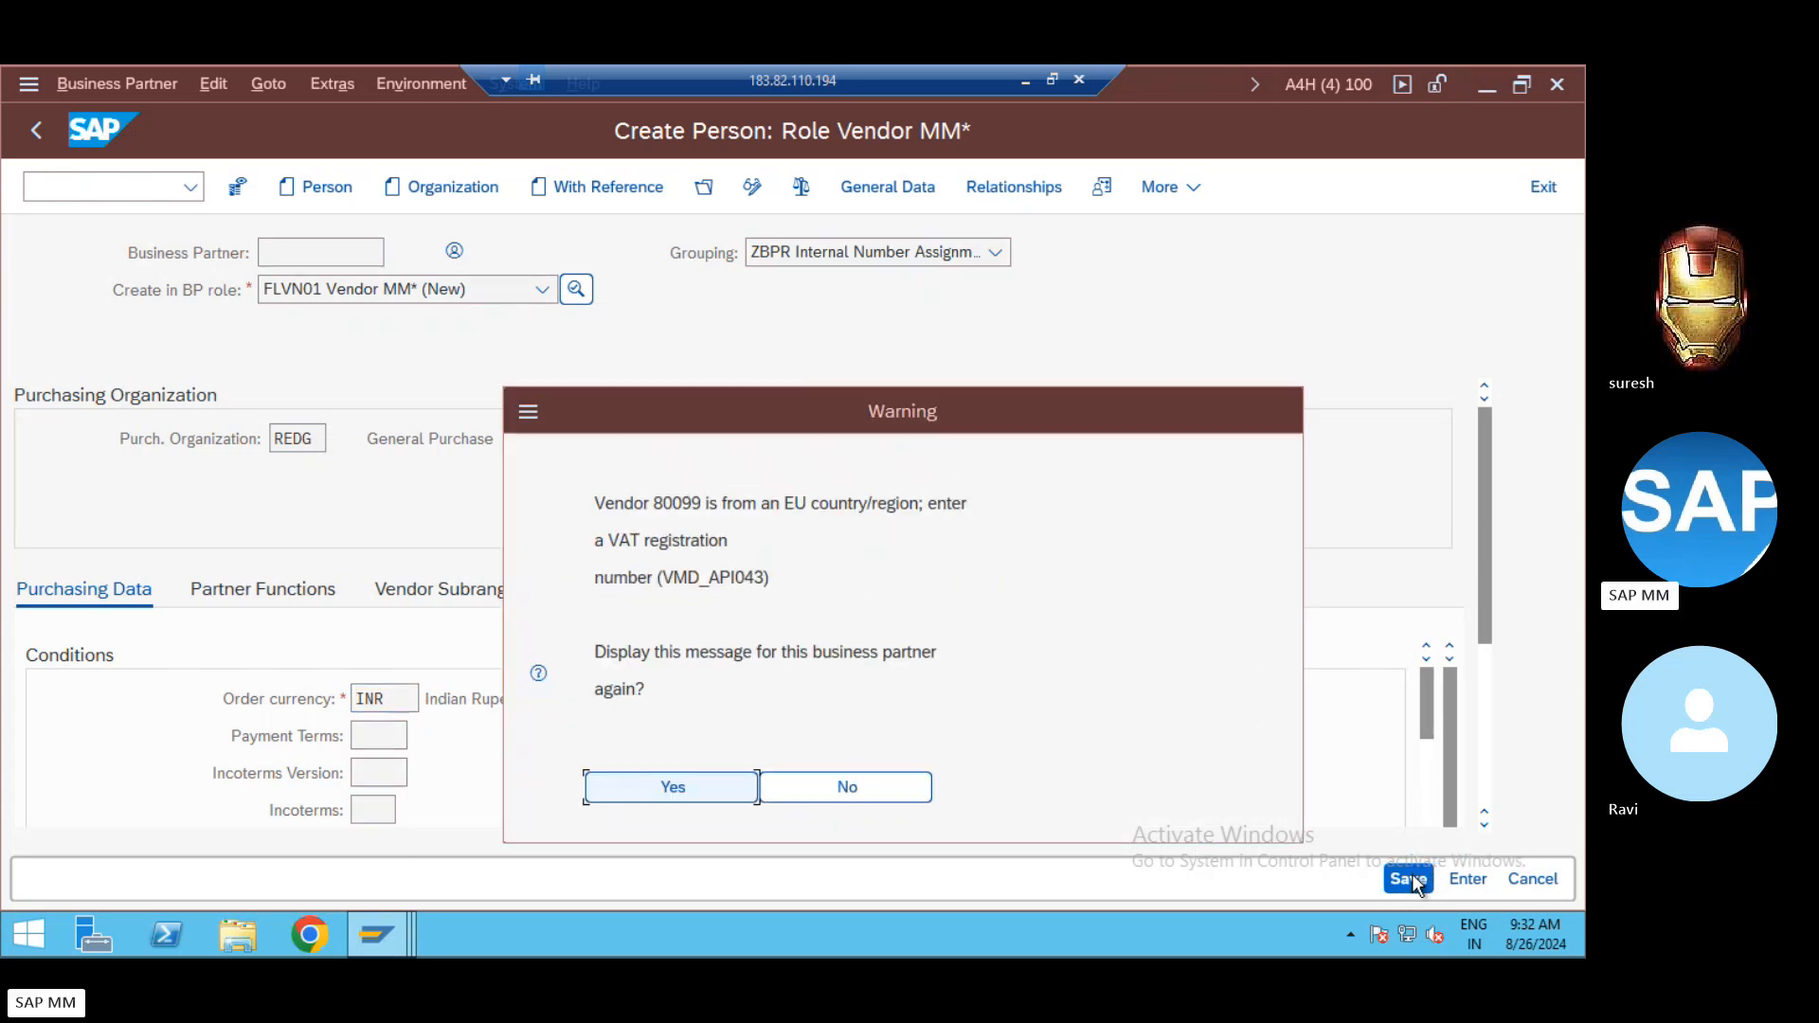
double_click(706, 542)
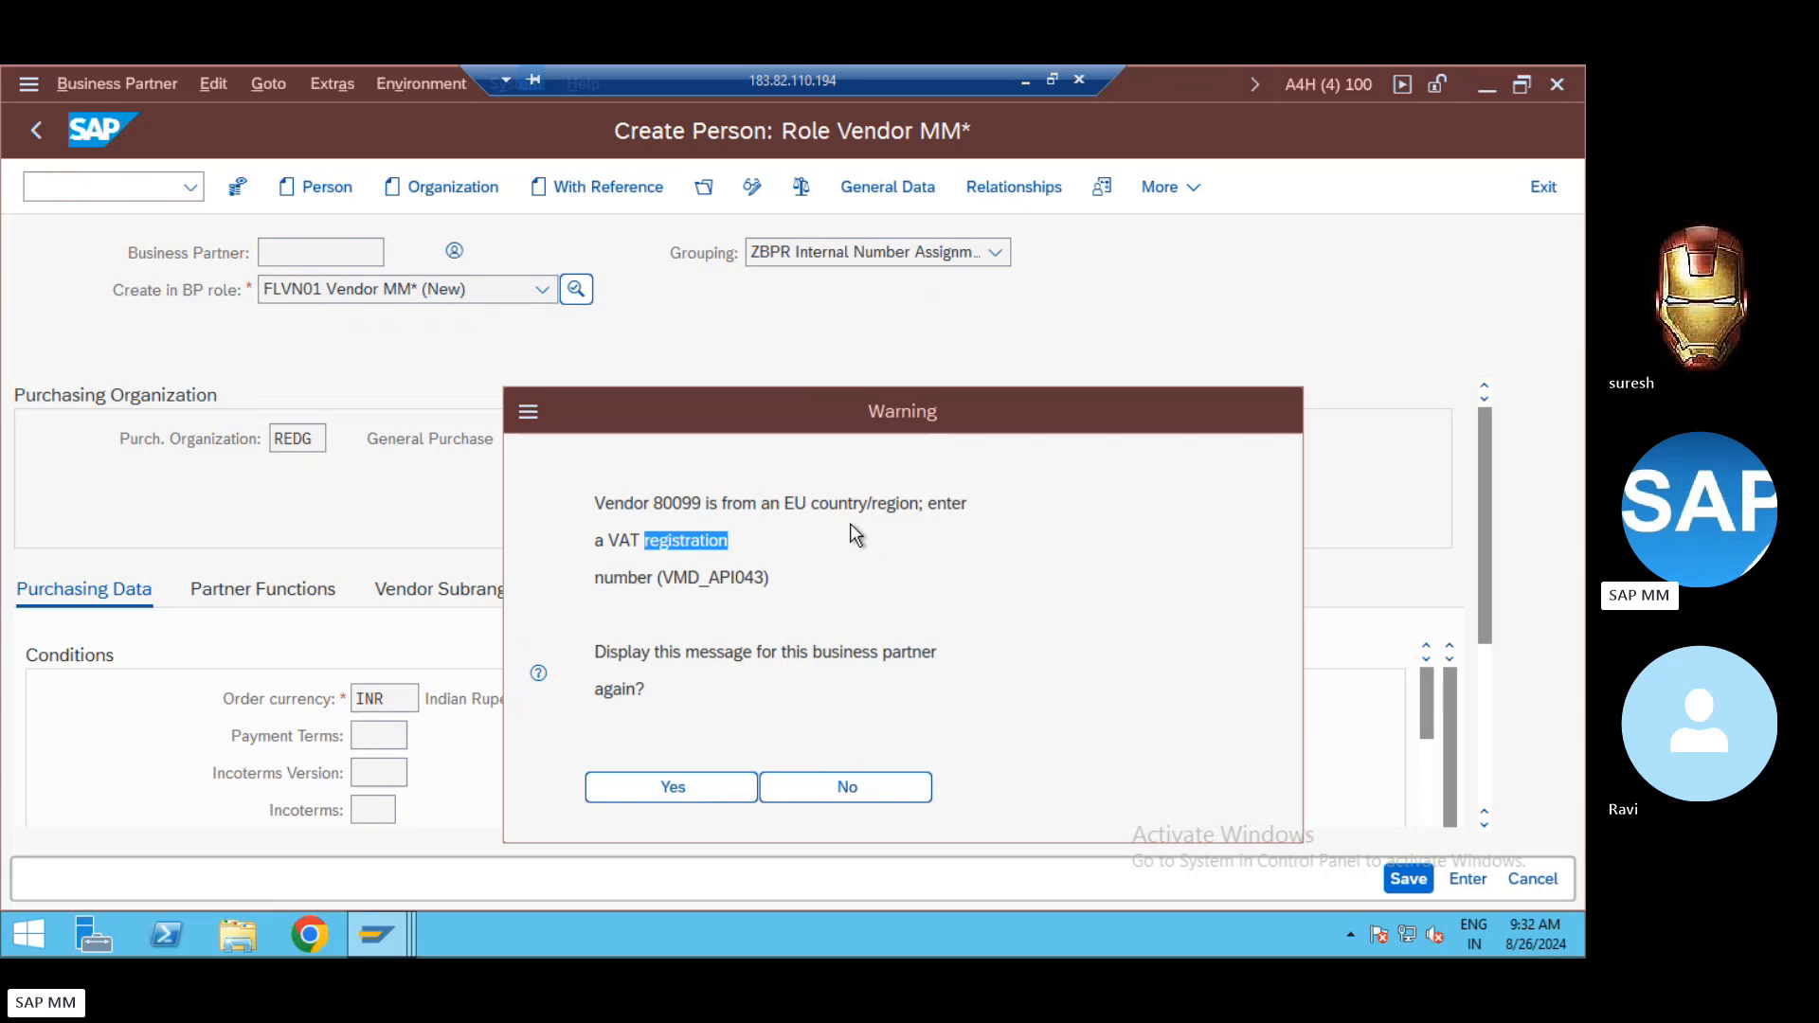
left_click(760, 497)
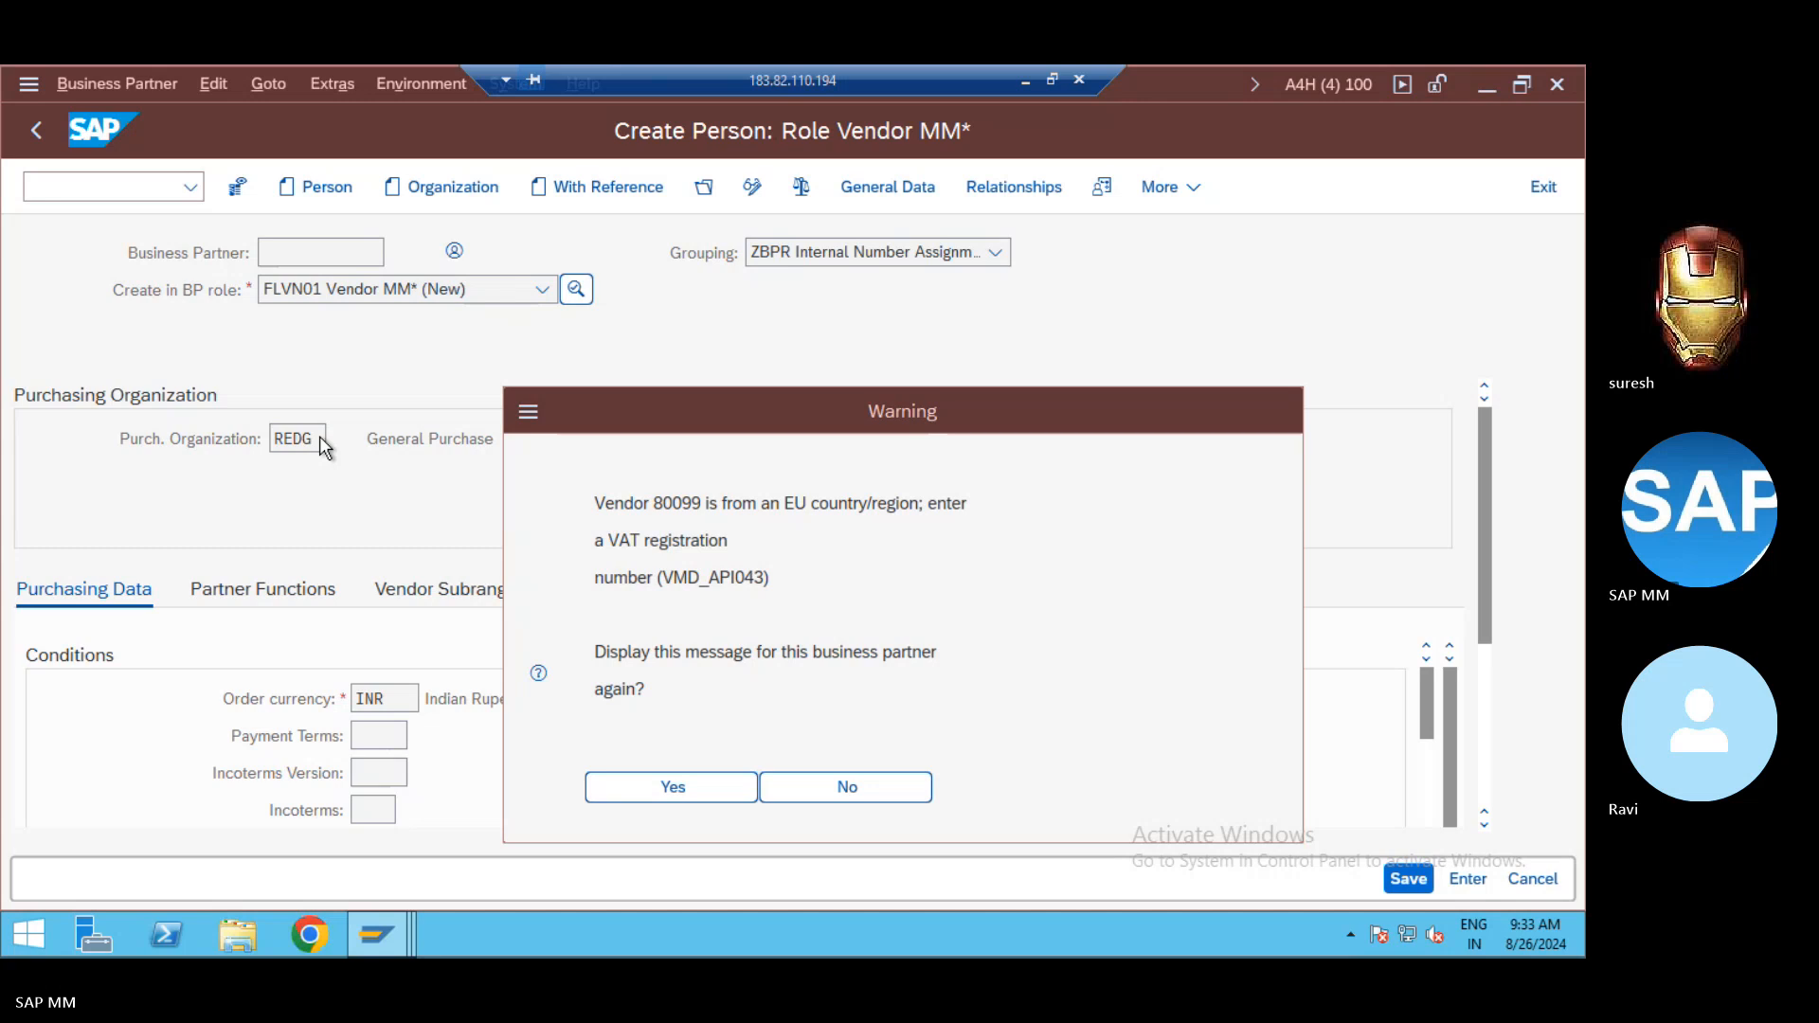
left_click(895, 786)
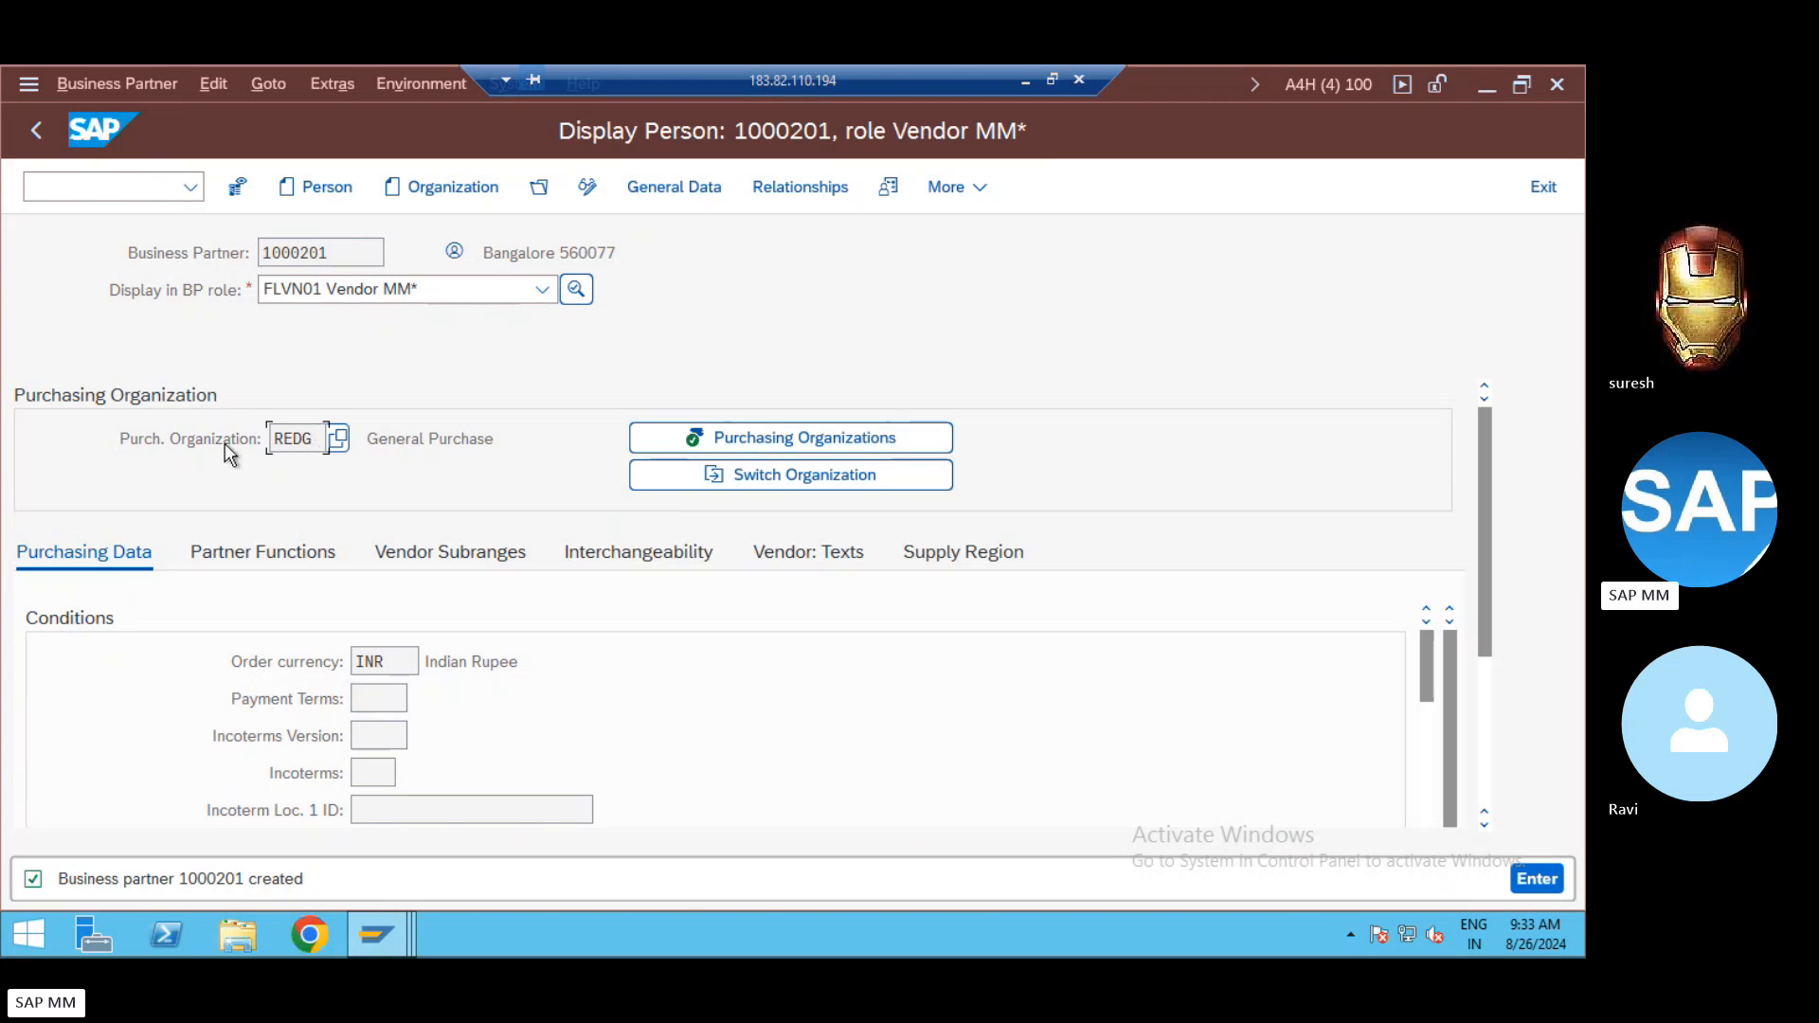
Step: Examine the saved vendor's available BP roles and its general data, including the control parameters and text entries
left_click(398, 290)
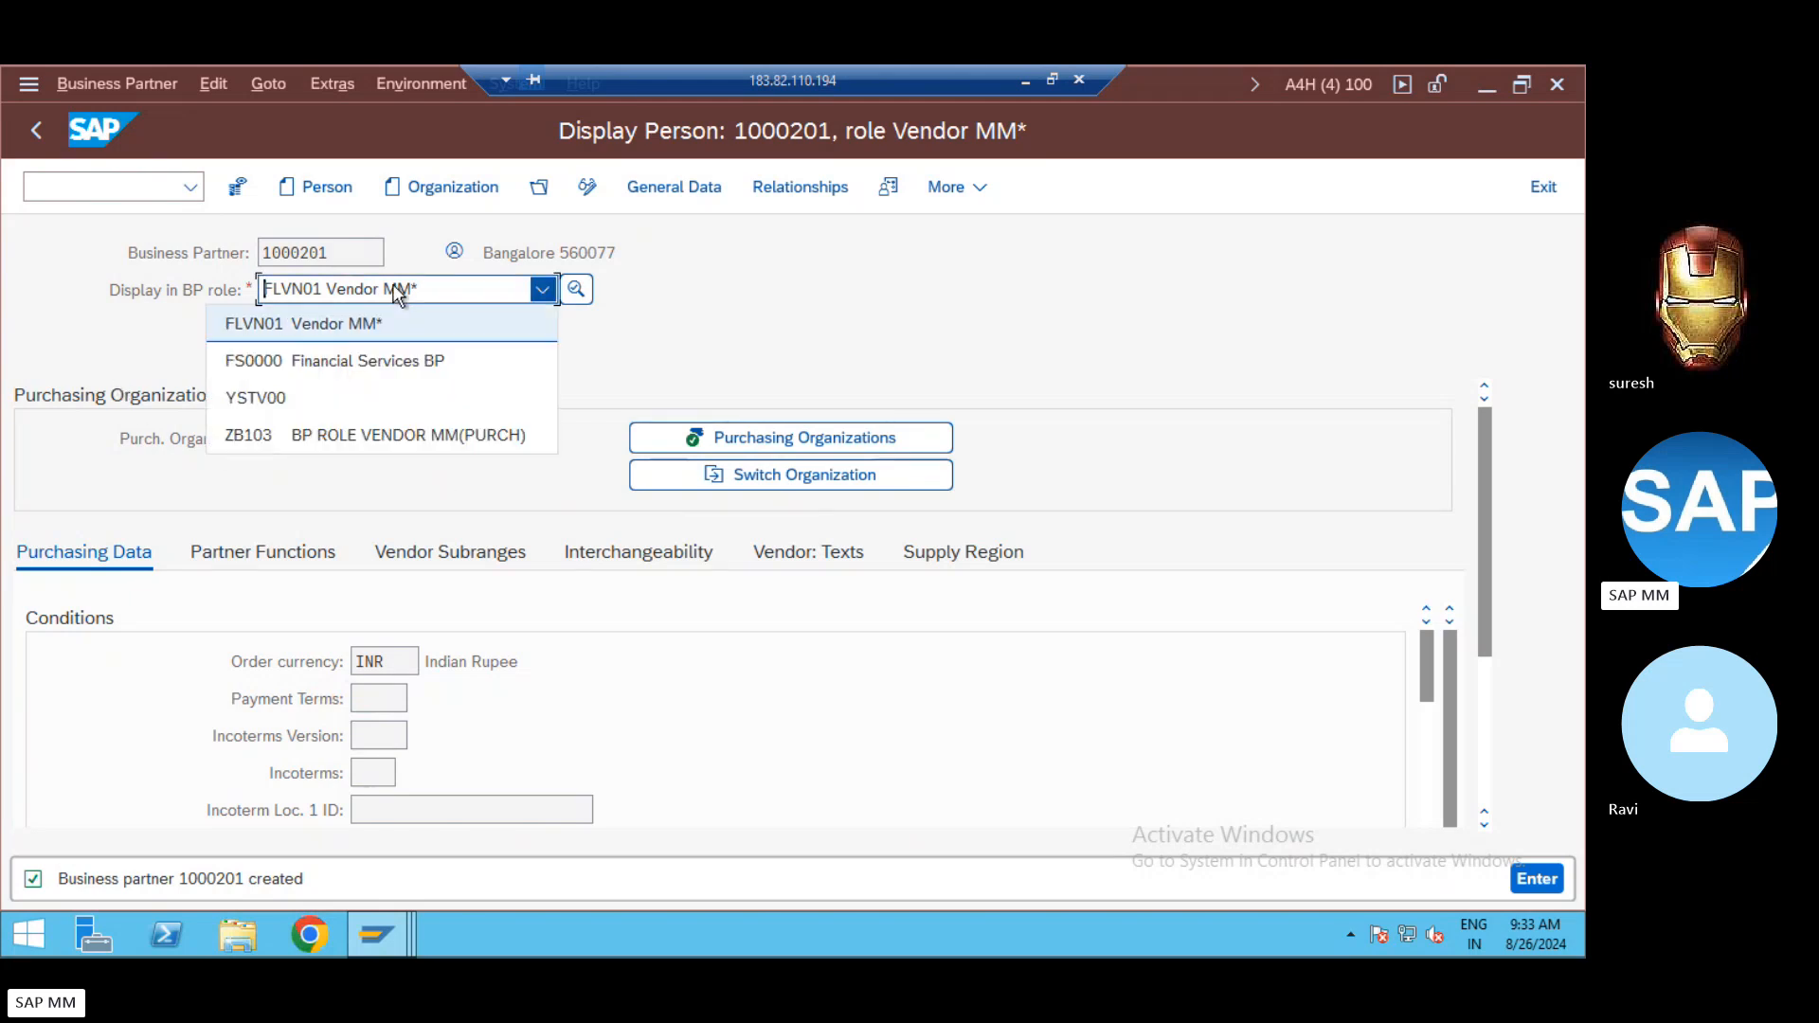
left_click(961, 223)
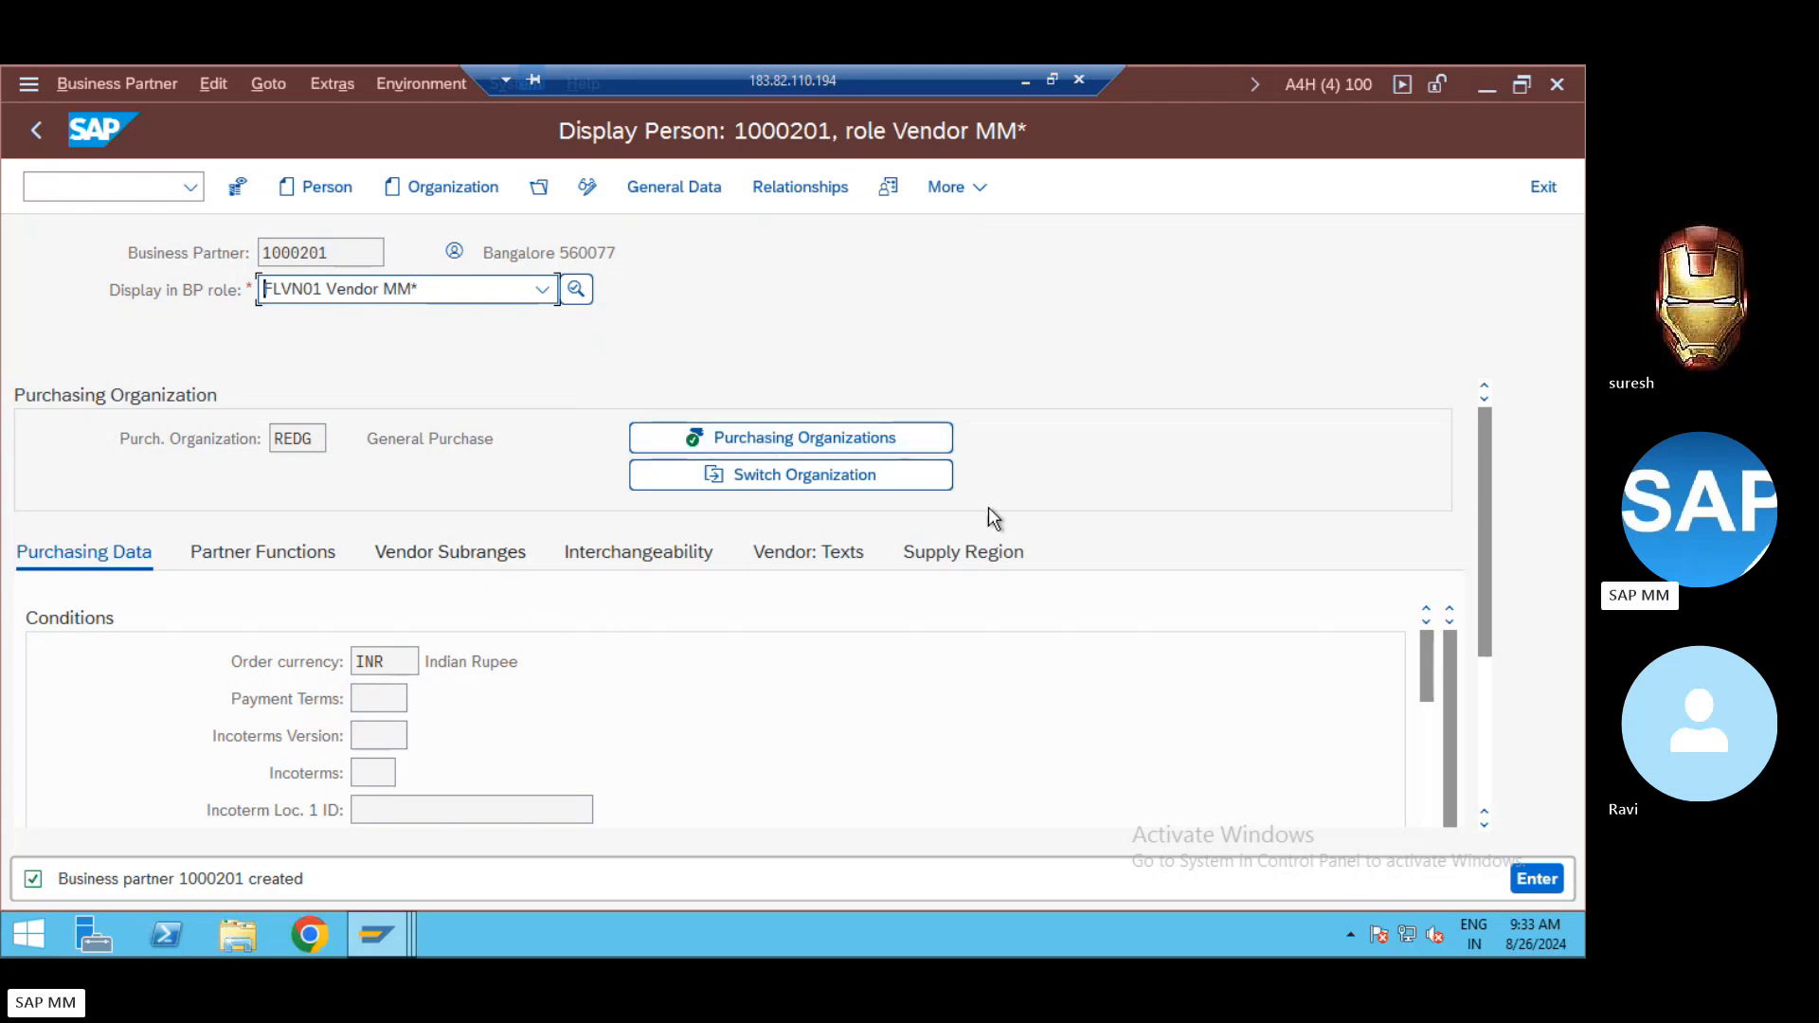
left_click(677, 187)
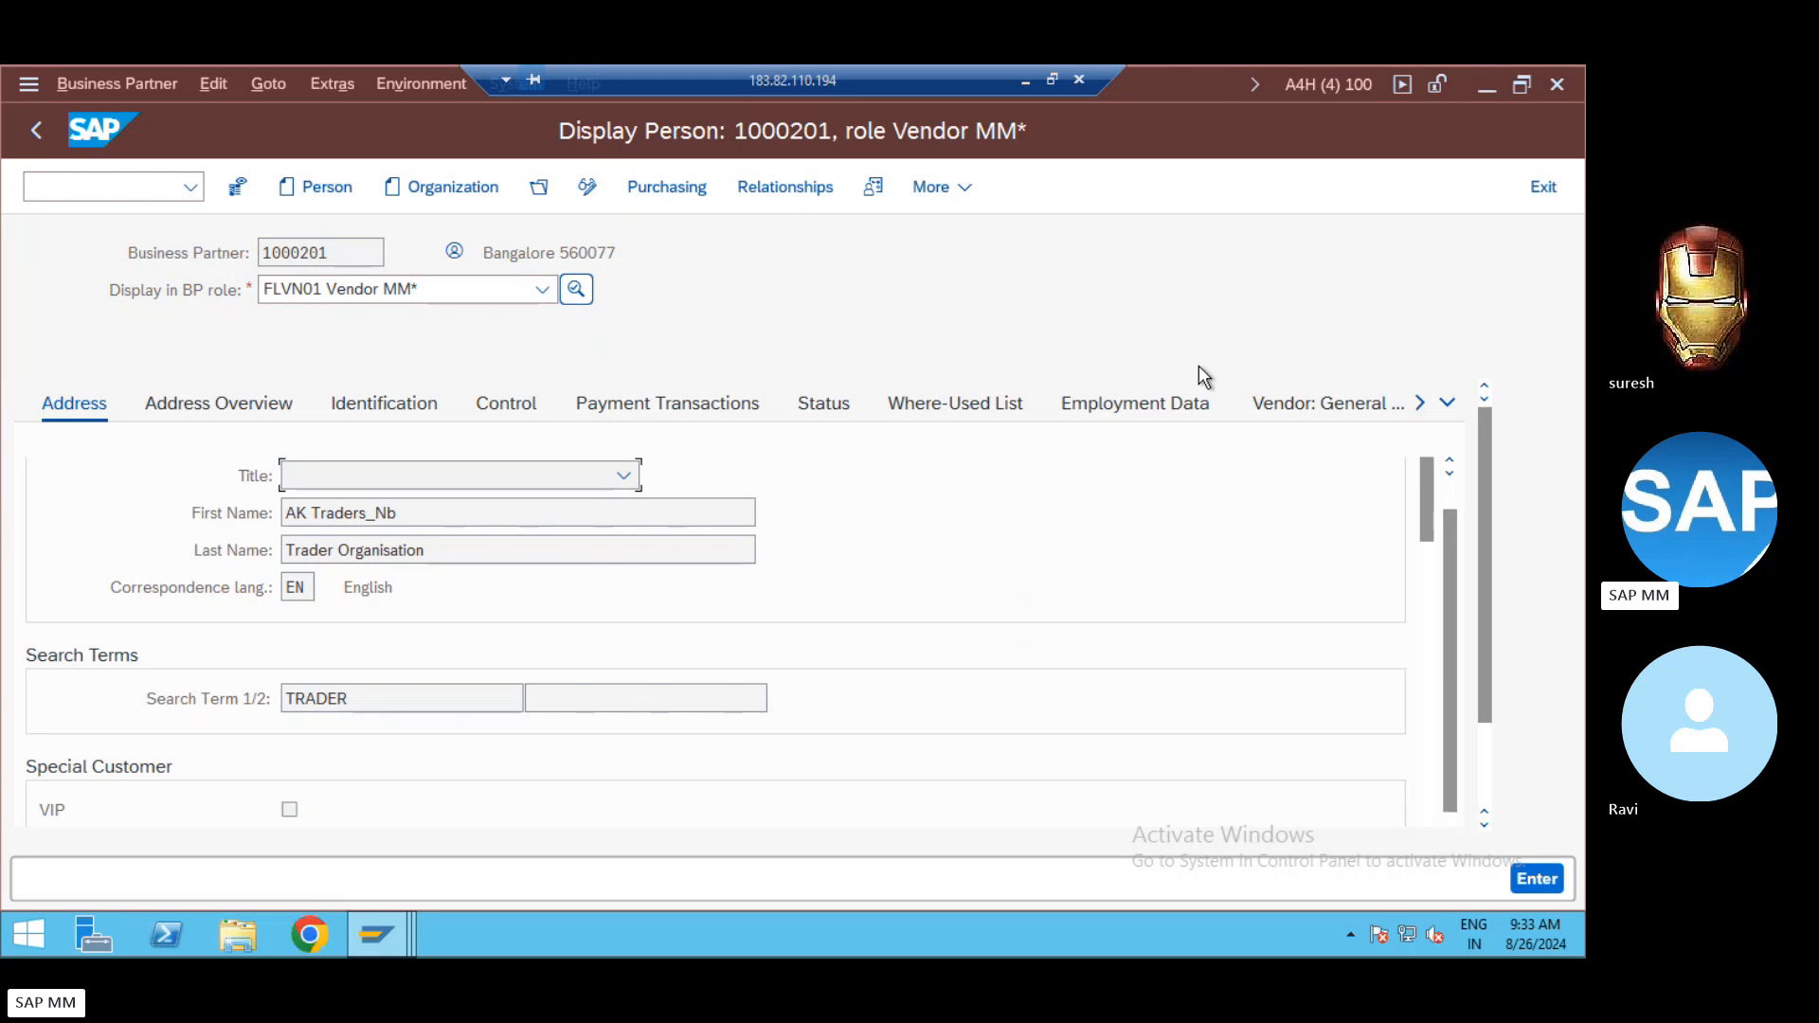
left_click(1450, 405)
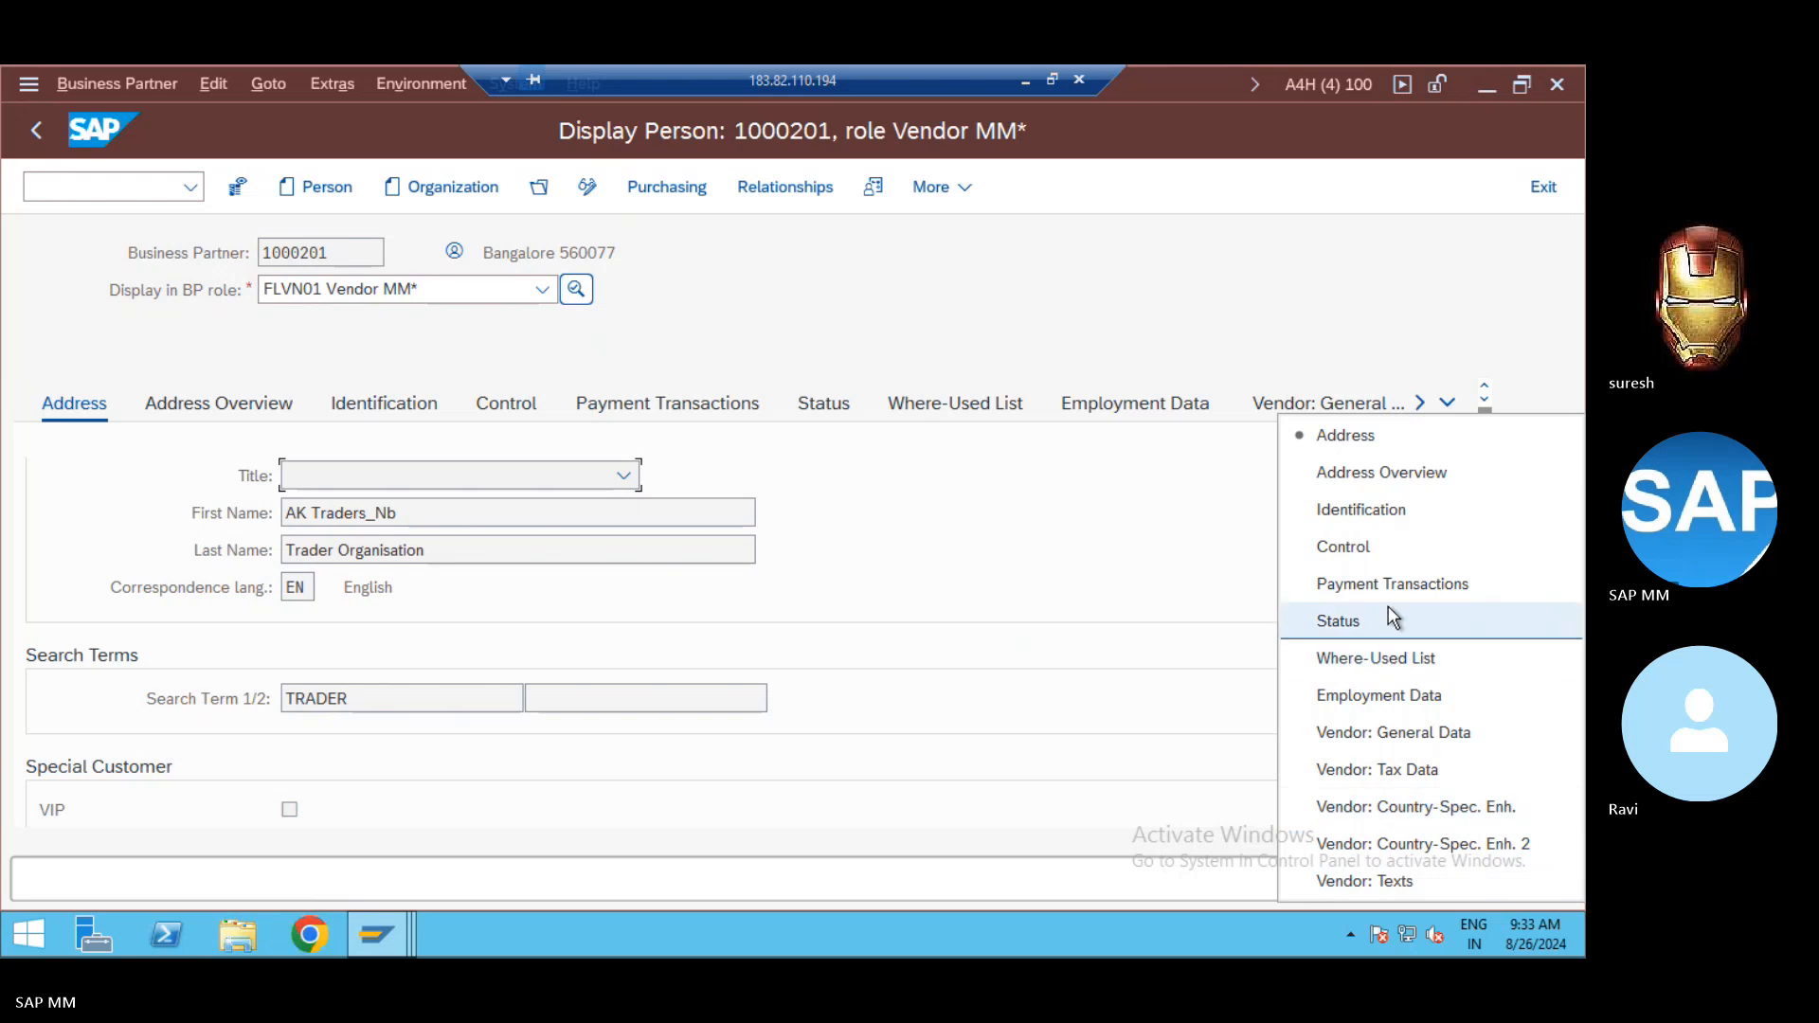
left_click(1369, 569)
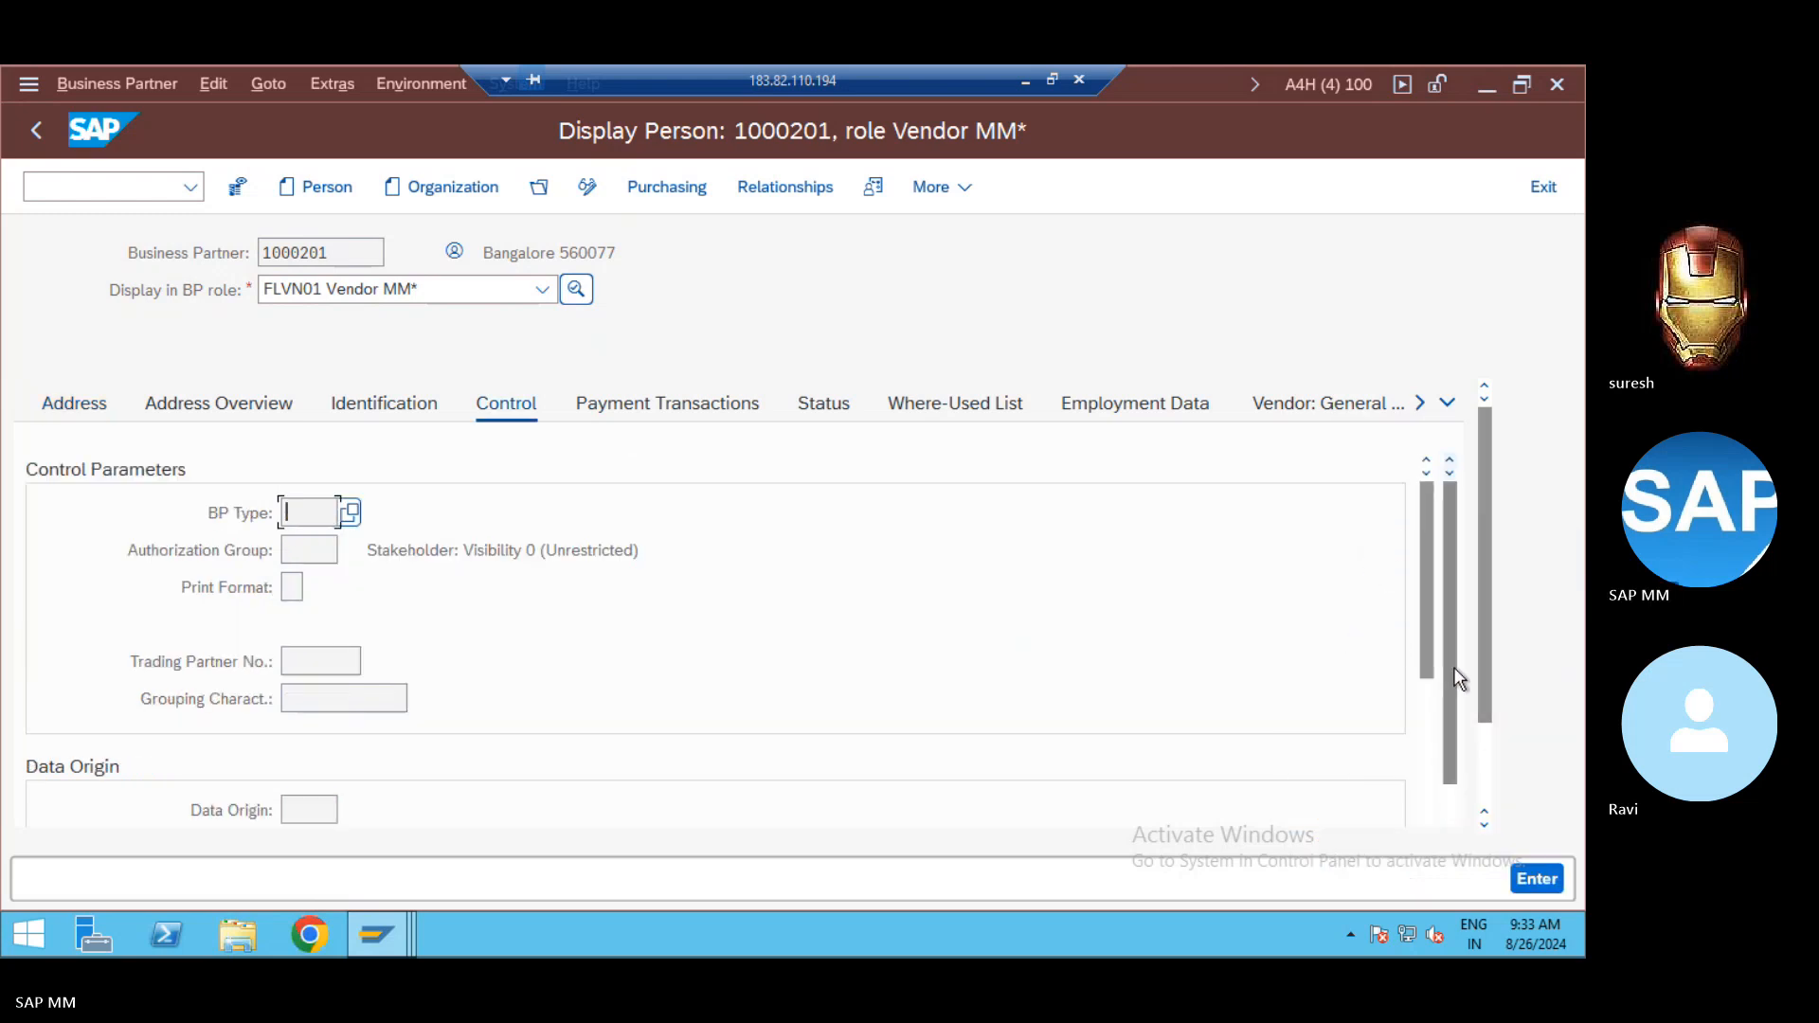
left_click(1428, 715)
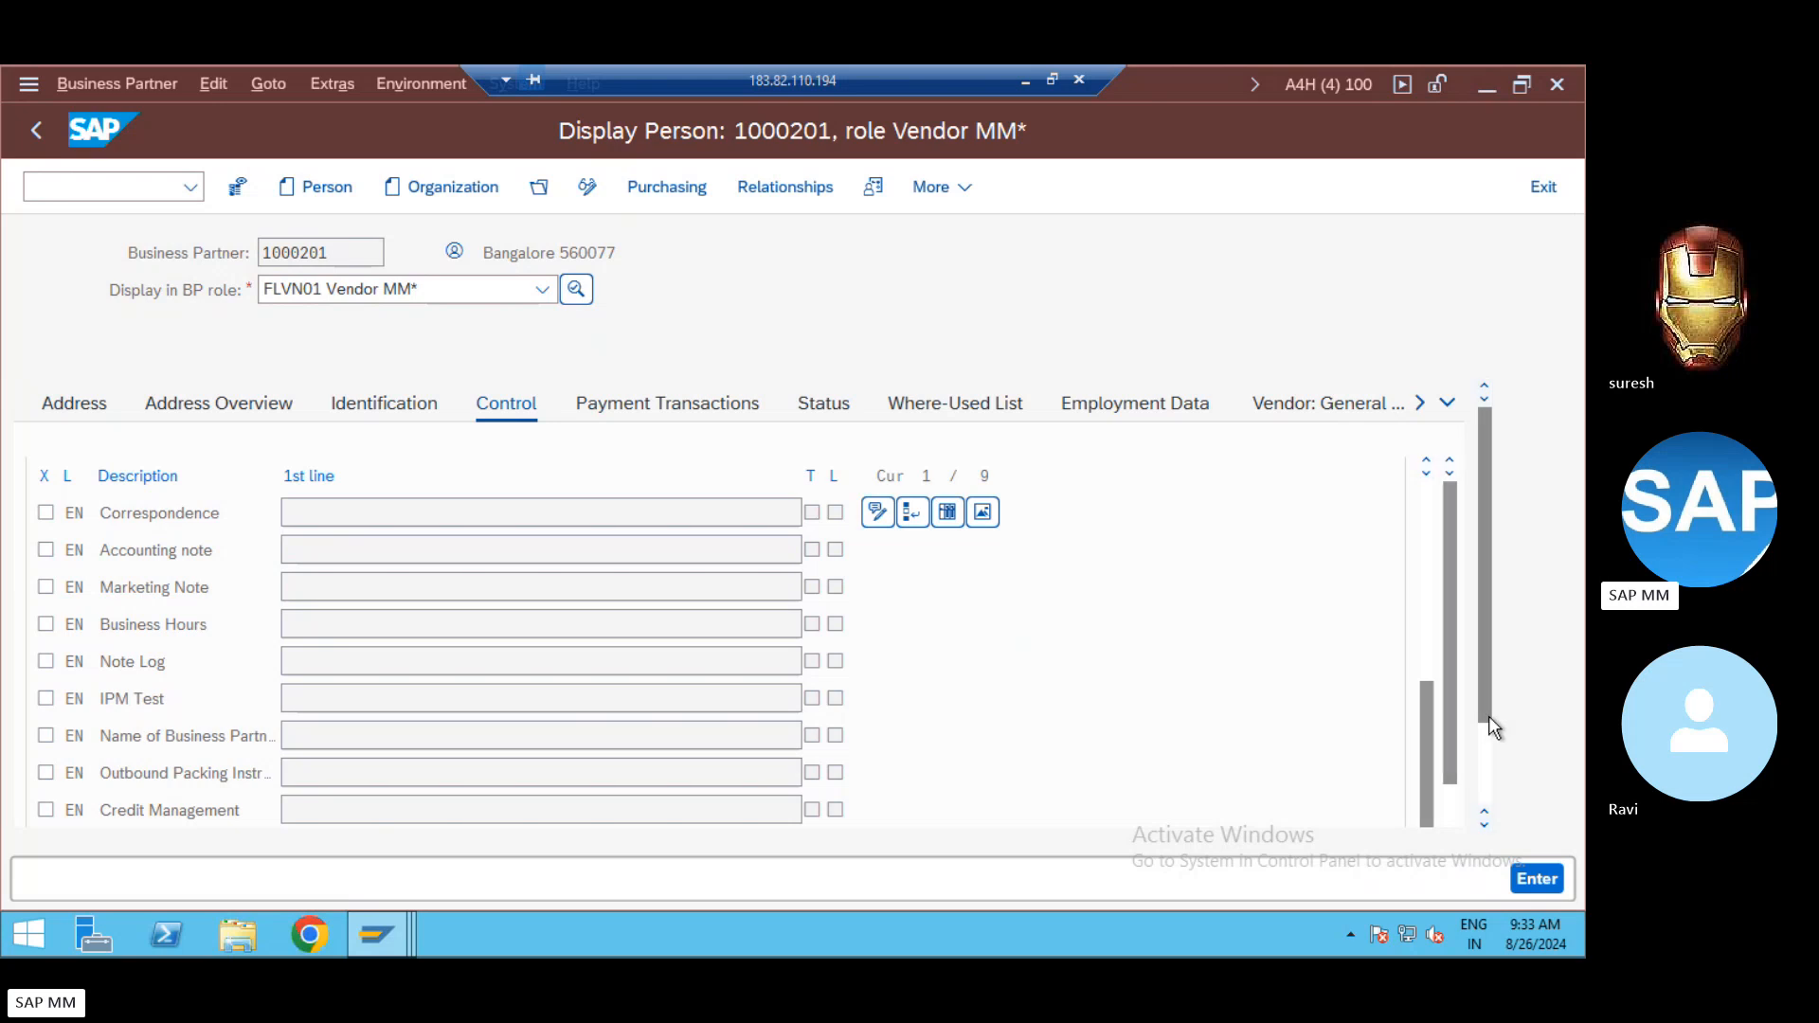
left_click(1481, 745)
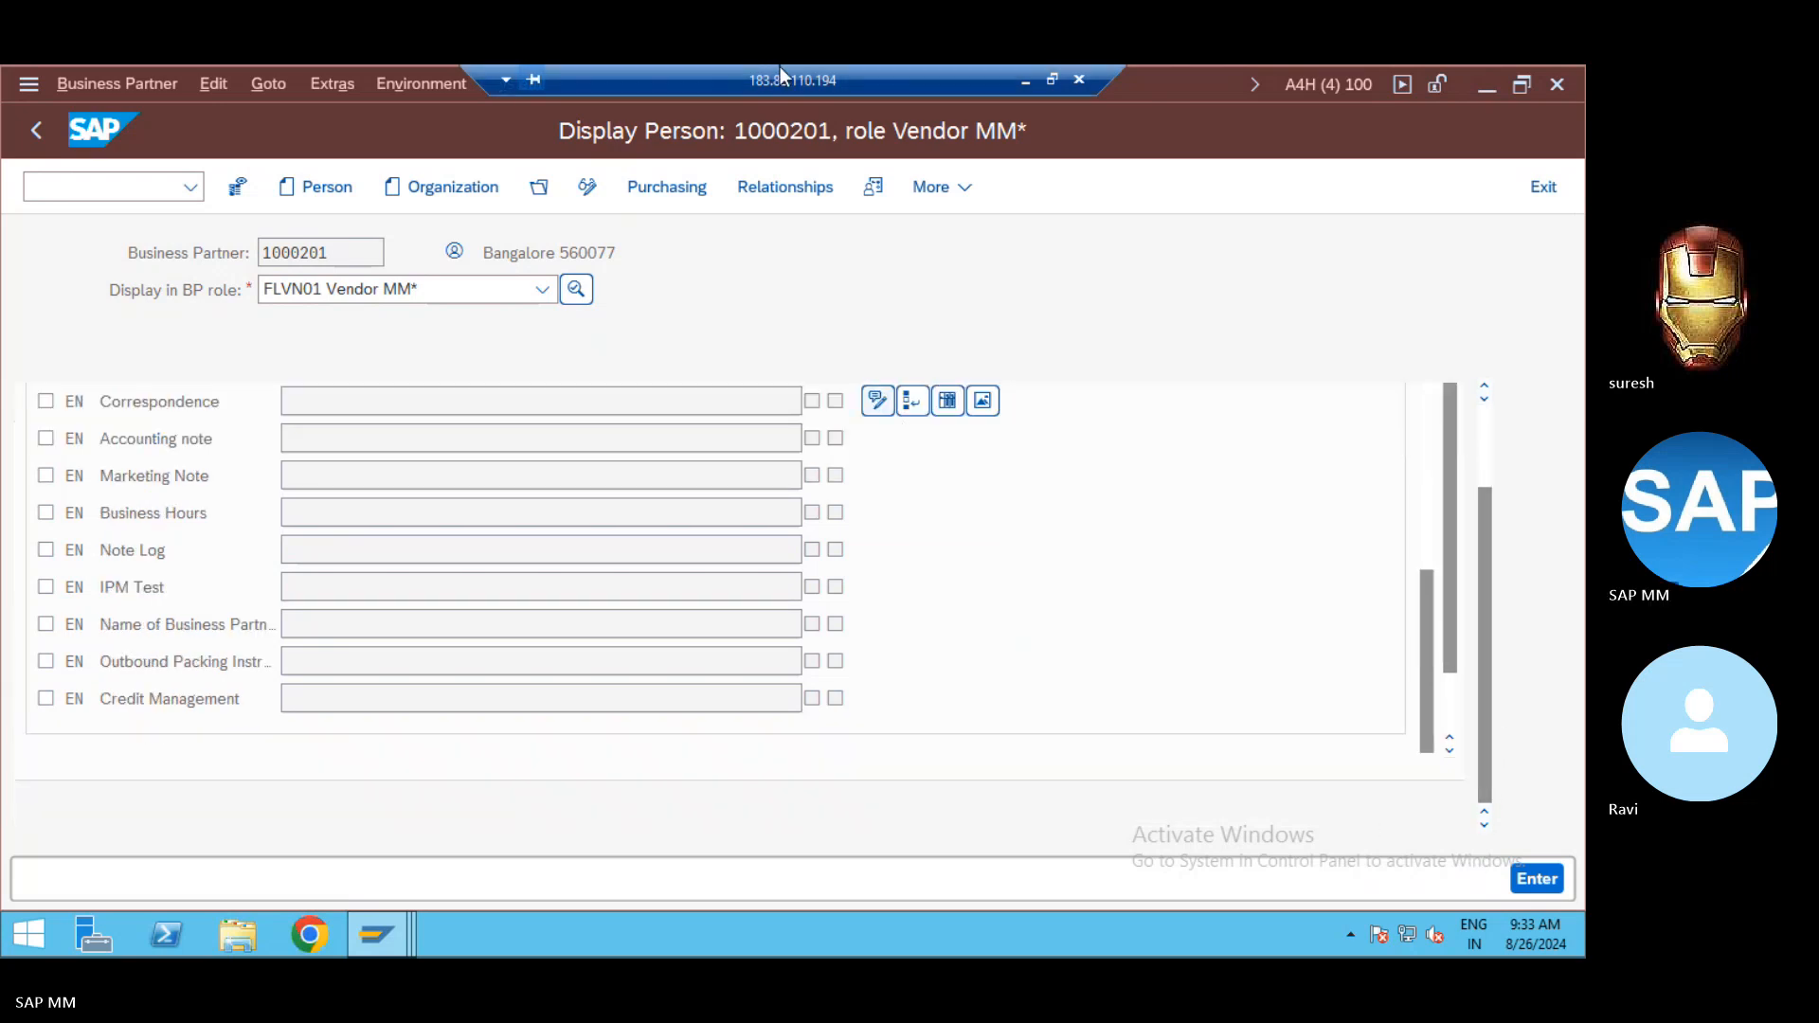
Step: Minimize the remote desktop session and switch to the Skype call window
left_click(1032, 81)
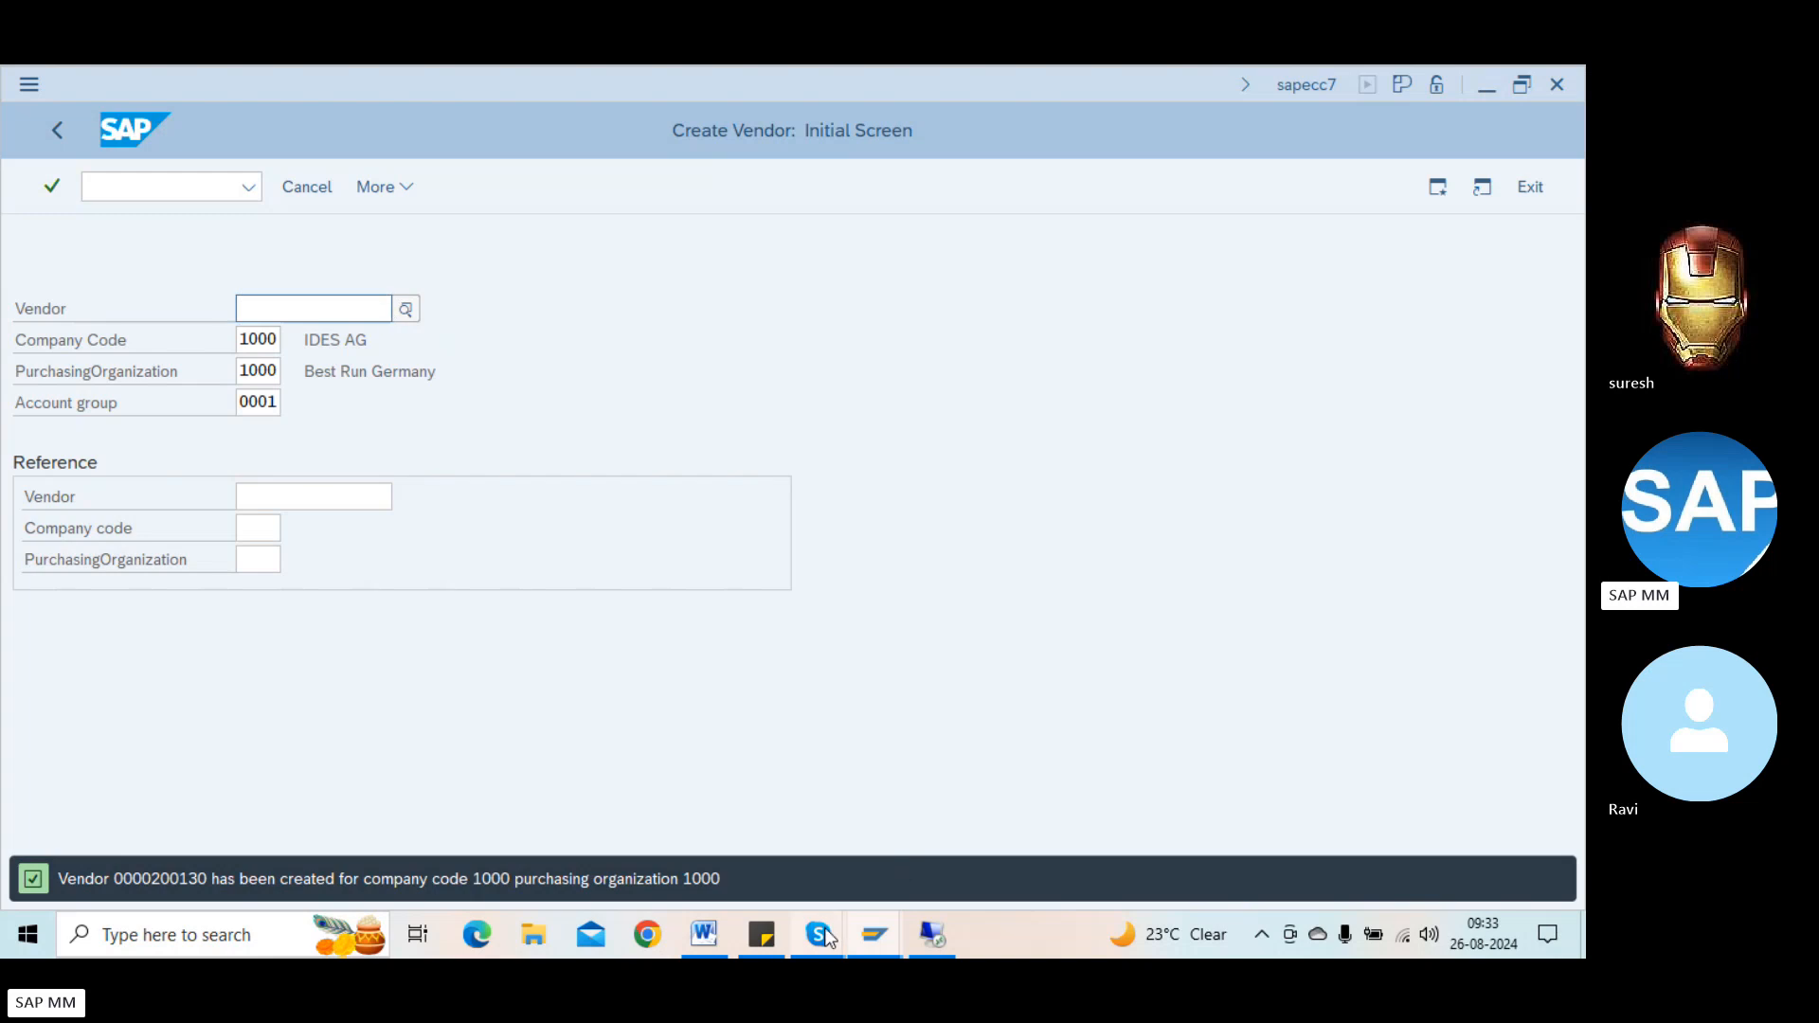
mouse_move(821, 933)
left_click(785, 869)
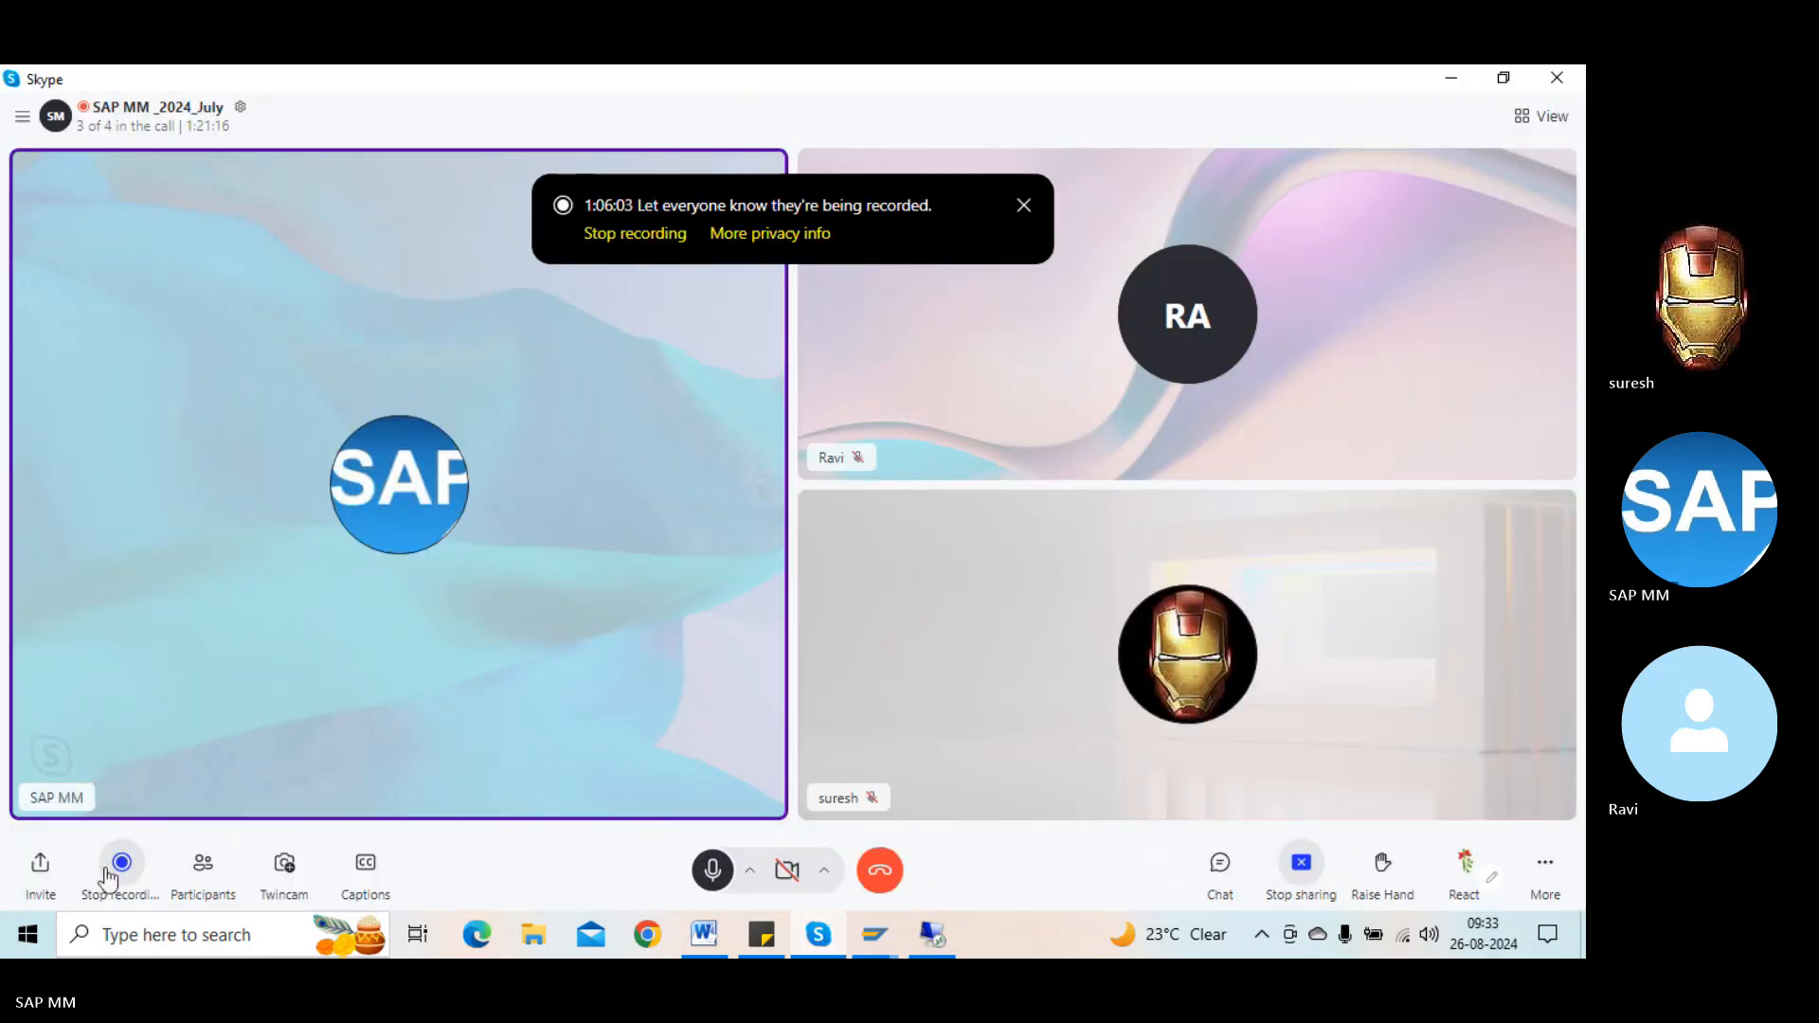